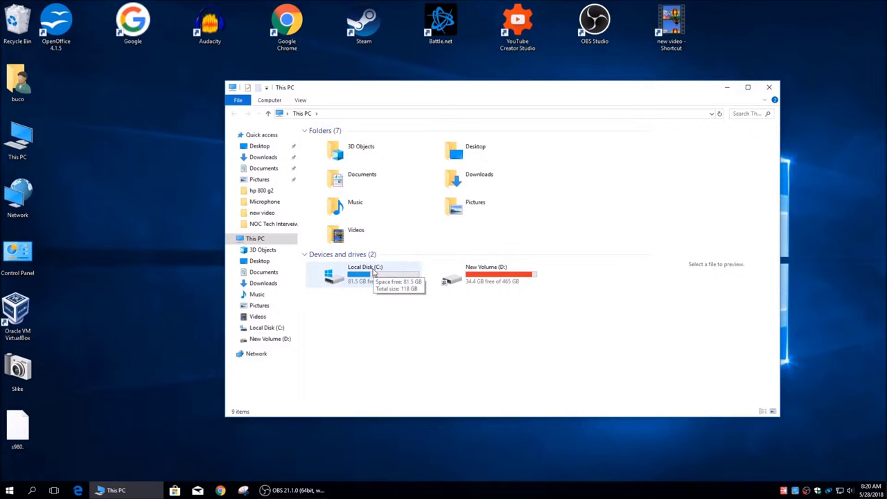
Open Local Disk (C:) from This PC and nudge the Explorer window slightly lower.
double_click(379, 270)
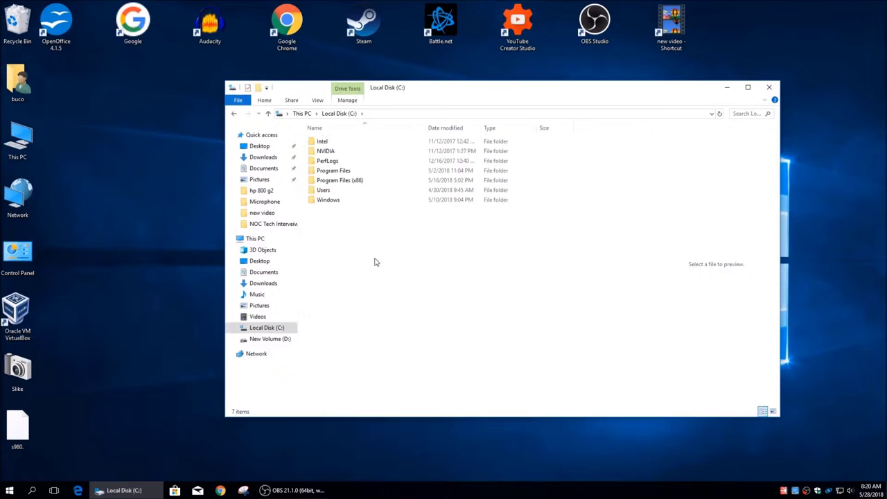
left_click_drag(426, 95, 428, 107)
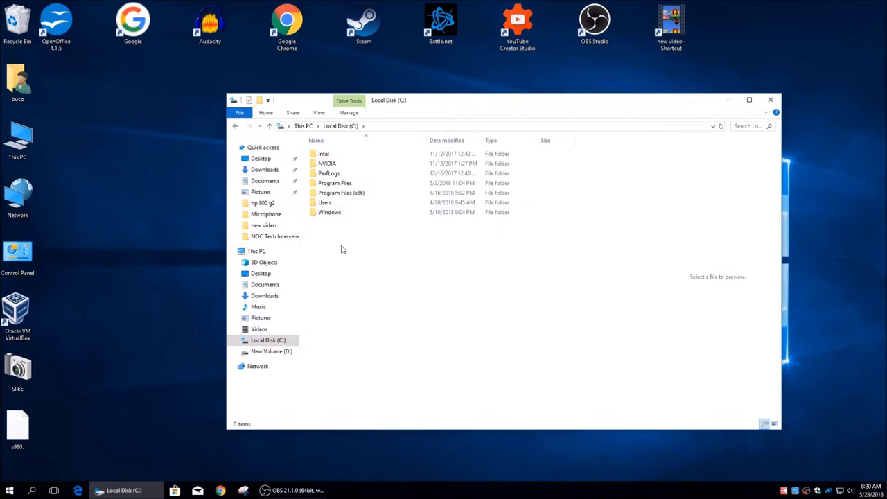
Turn on Hidden items in the View options and open the now-visible ProgramData folder.
left_click(319, 113)
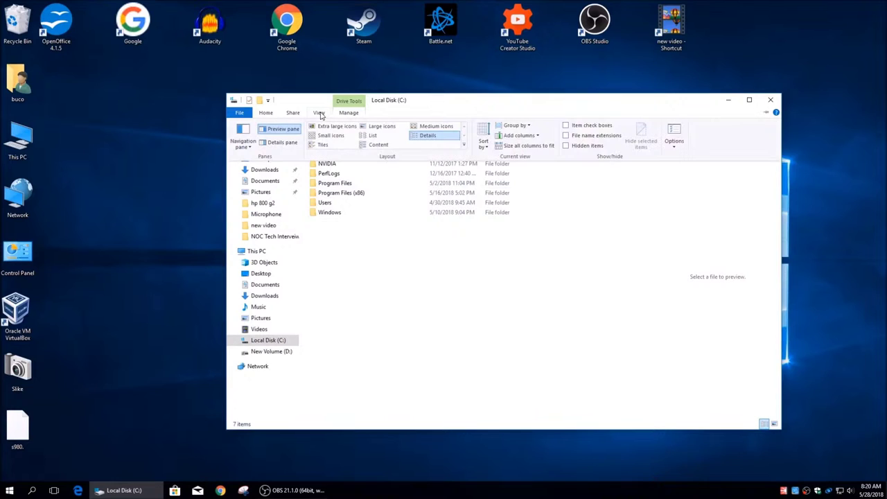
left_click(565, 145)
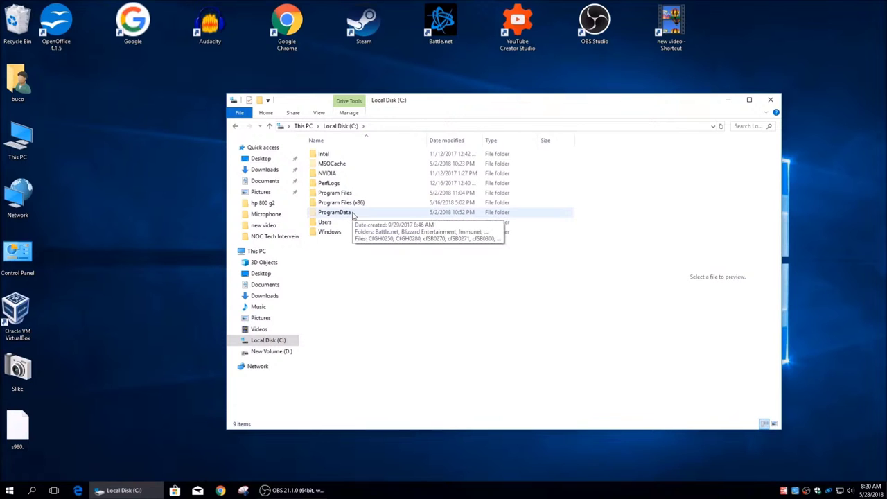
double_click(352, 213)
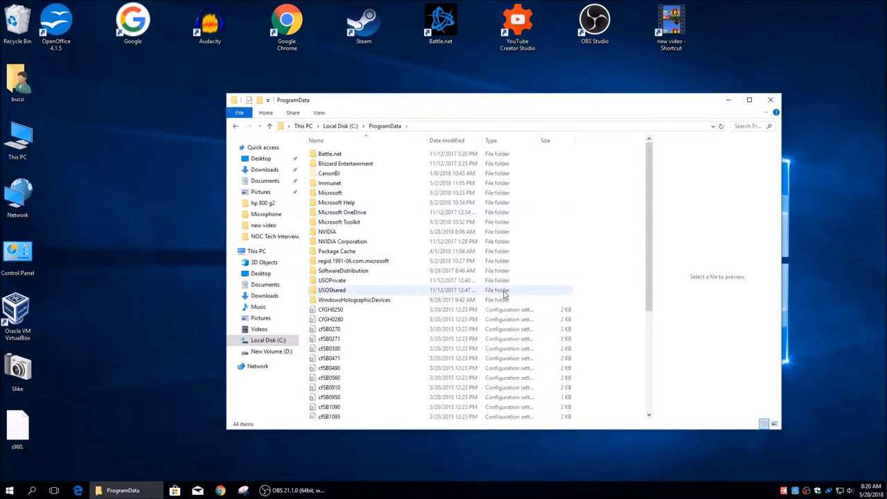
scroll(502, 293, "down", 5)
scroll(500, 292, "up", 5)
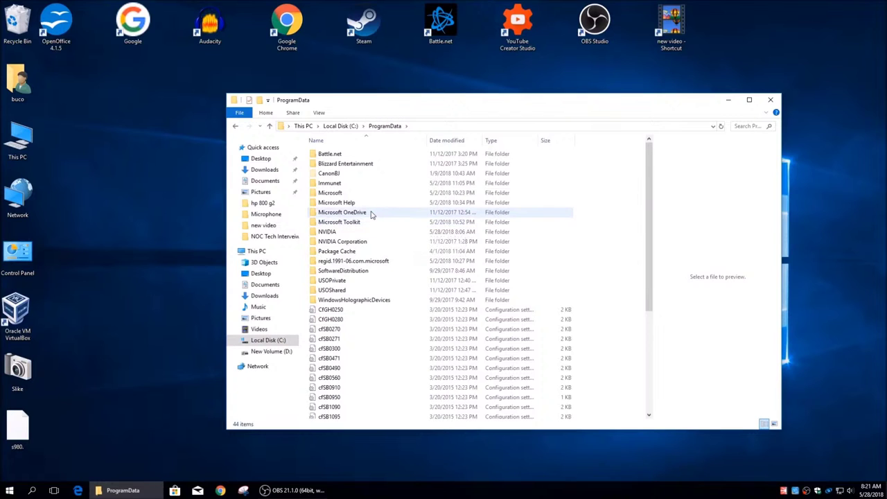
Look inside ProgramData's Immunet folder, select Package Cache, then return to the root of Local Disk (C:).
left_click(334, 185)
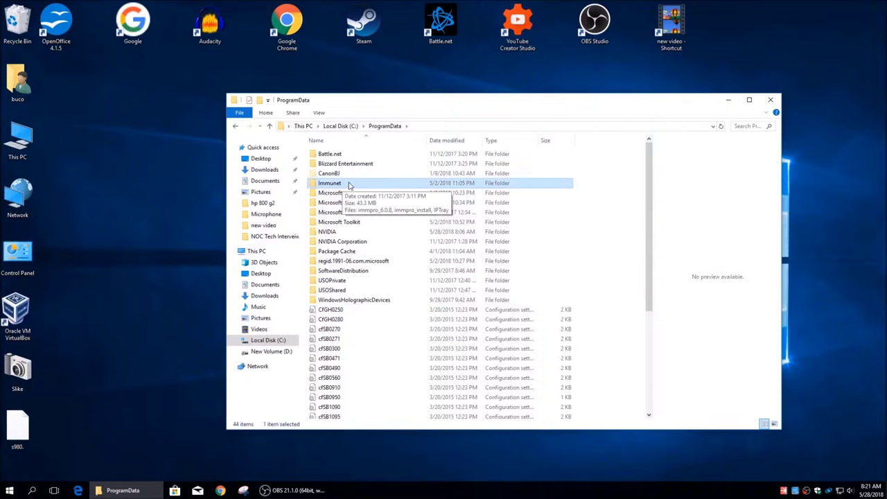
double_click(349, 184)
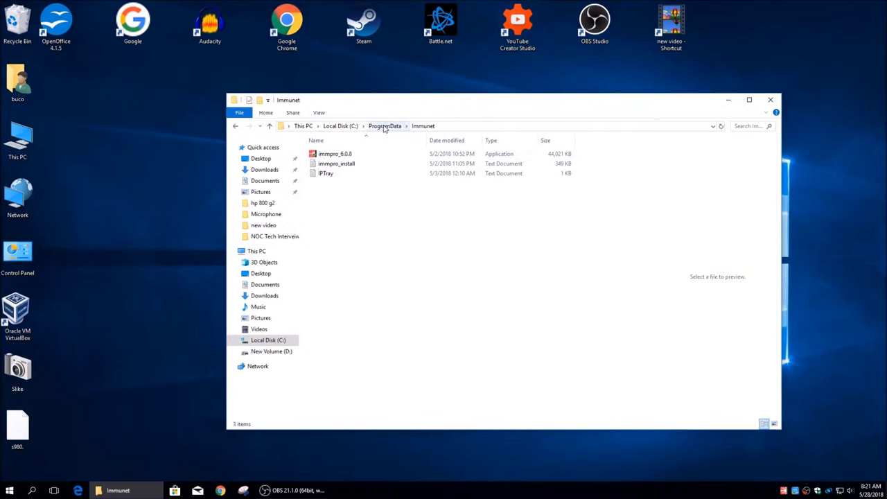
left_click(384, 127)
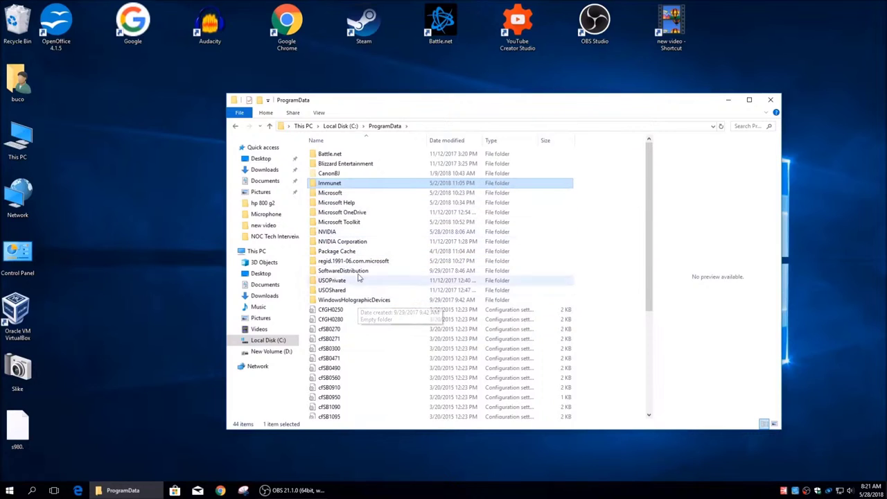
left_click(336, 251)
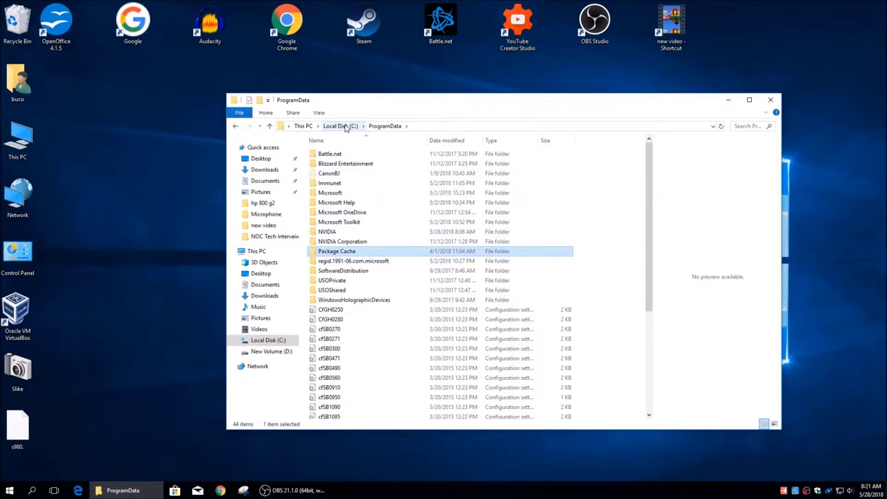
left_click(345, 128)
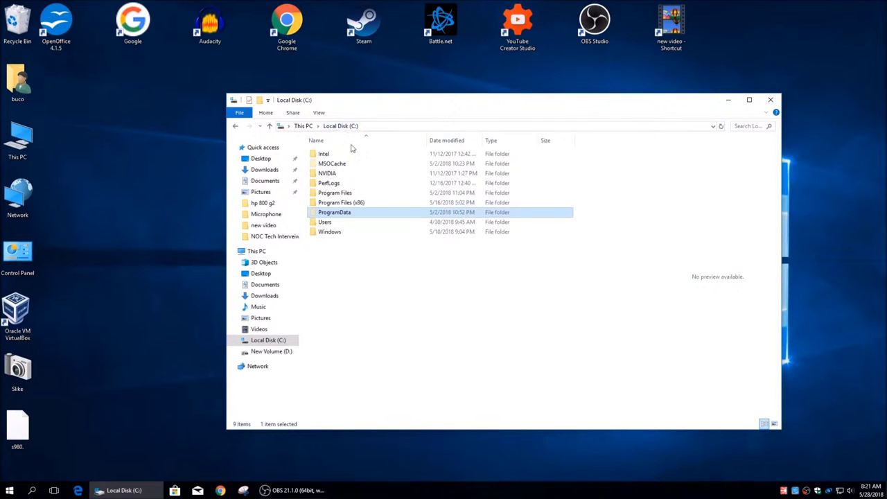
Browse Users, the profile folder and AppData, then go back to C: and open ProgramData.
double_click(329, 226)
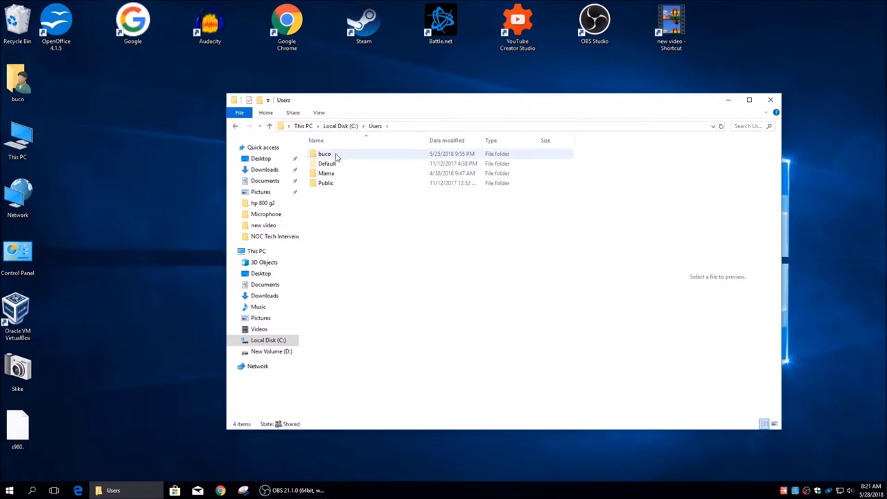
double_click(336, 155)
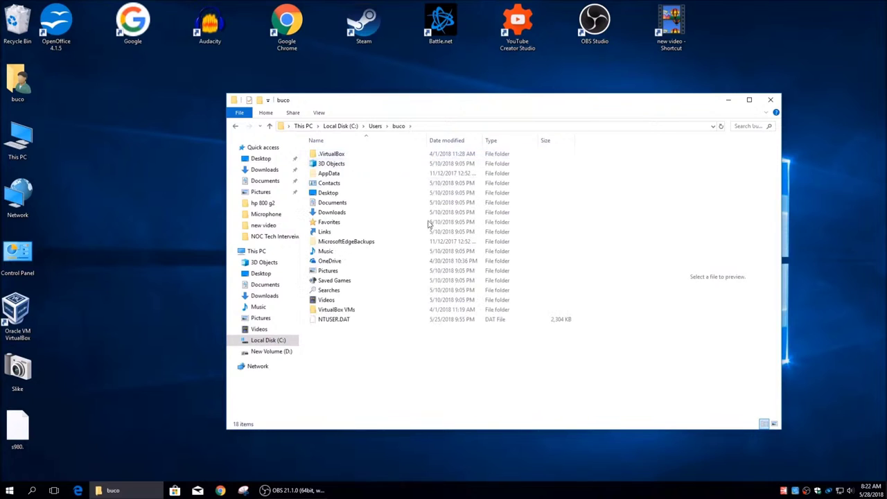
double_click(339, 174)
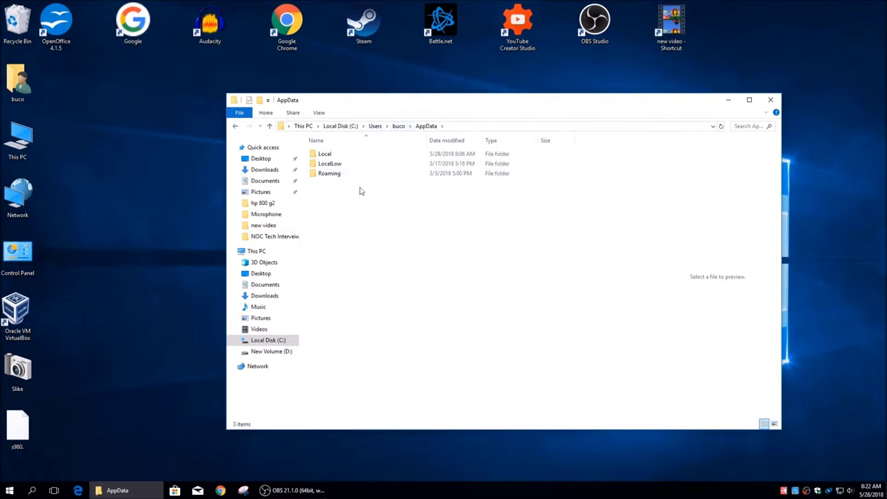
left_click(375, 126)
left_click(350, 125)
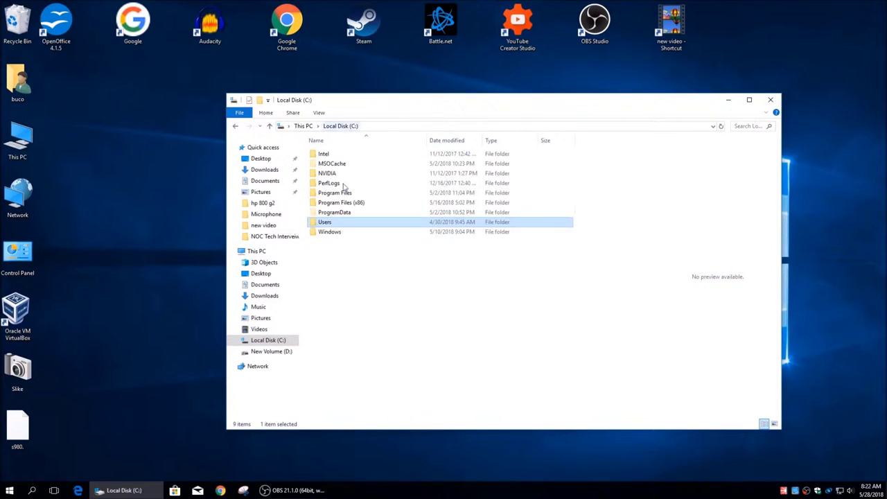
double_click(346, 213)
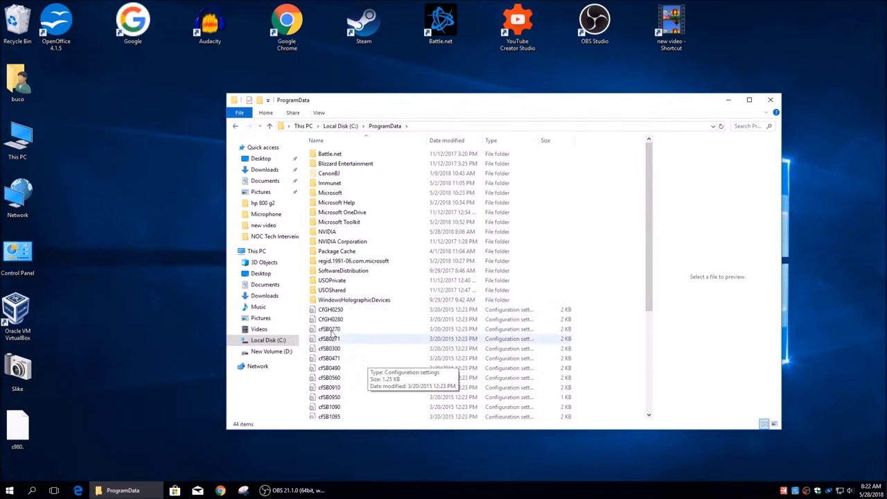
left_click(327, 311)
left_click(331, 341)
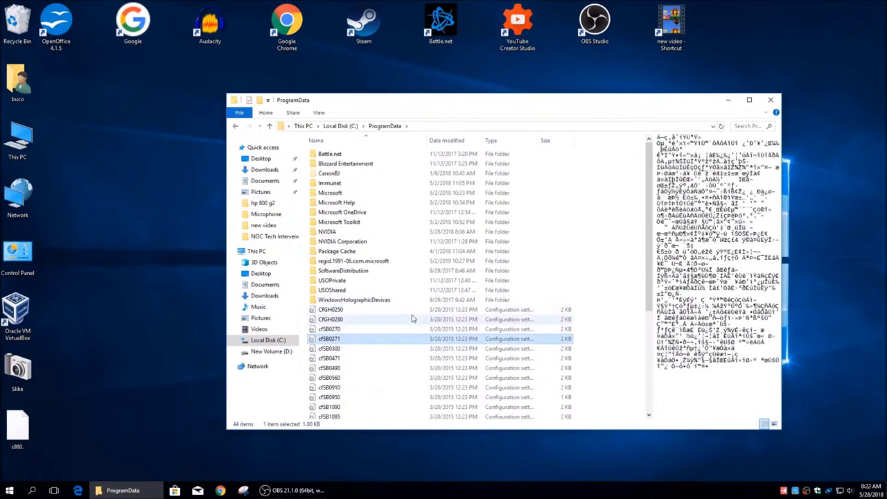
scroll(350, 296, "down", 2)
scroll(350, 295, "down", 4)
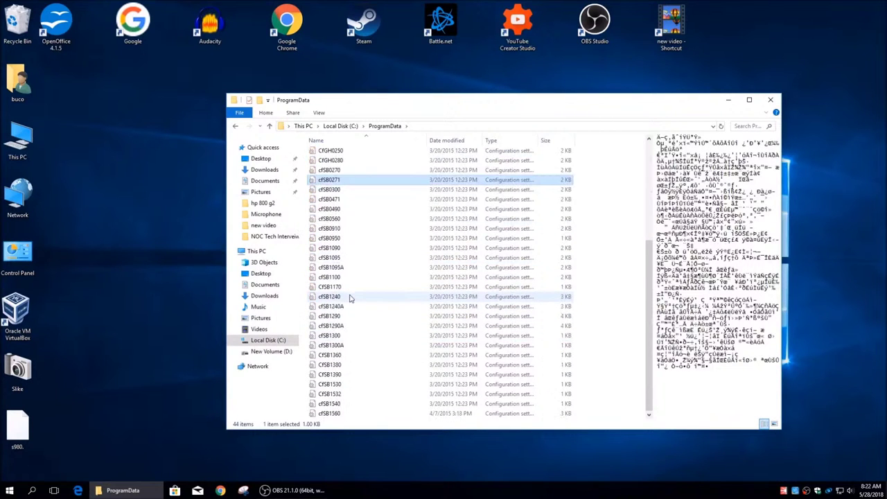
scroll(350, 295, "up", 5)
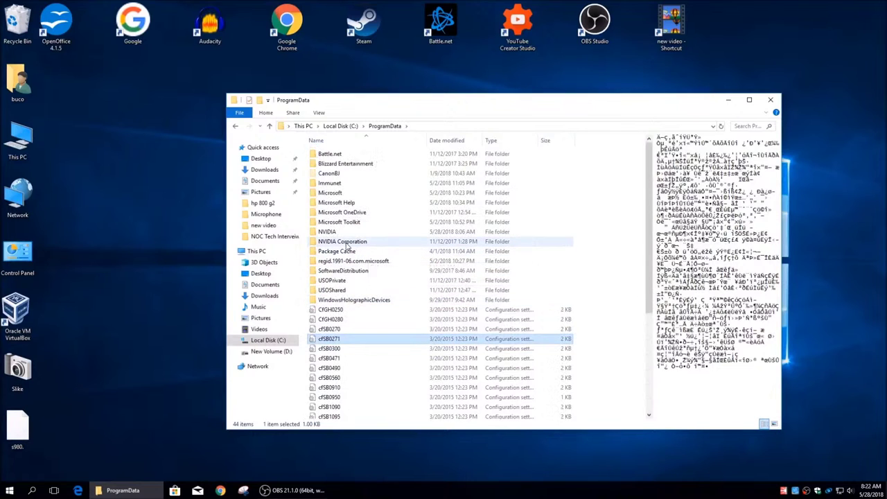
double_click(345, 234)
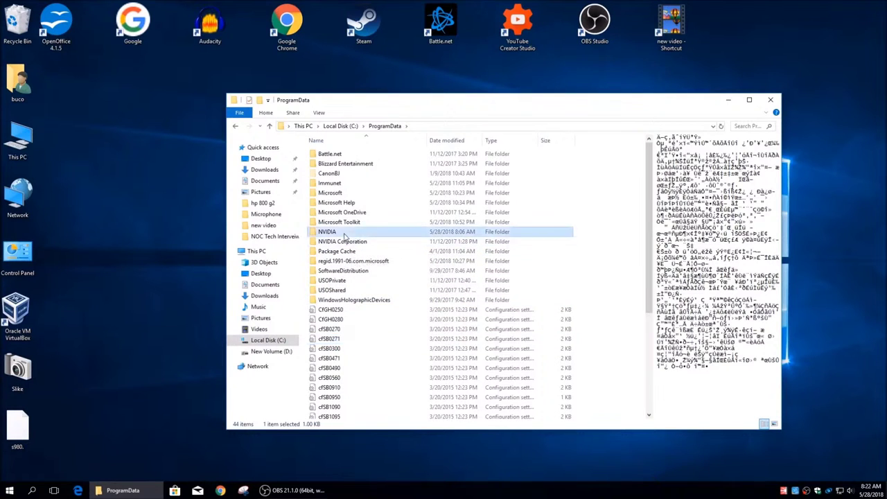
left_click(235, 126)
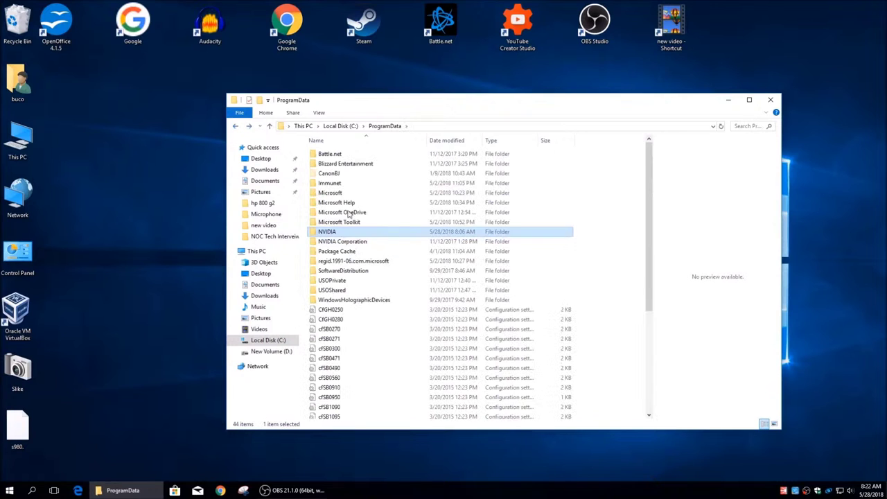
double_click(358, 241)
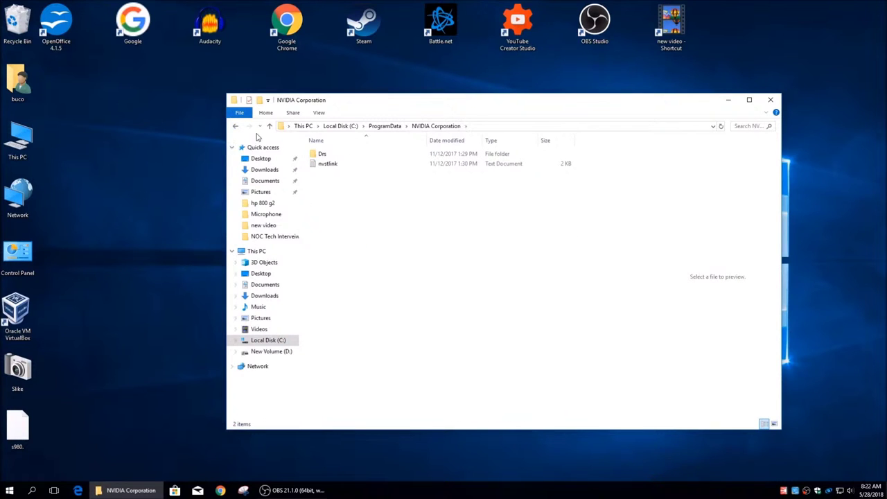
left_click(234, 126)
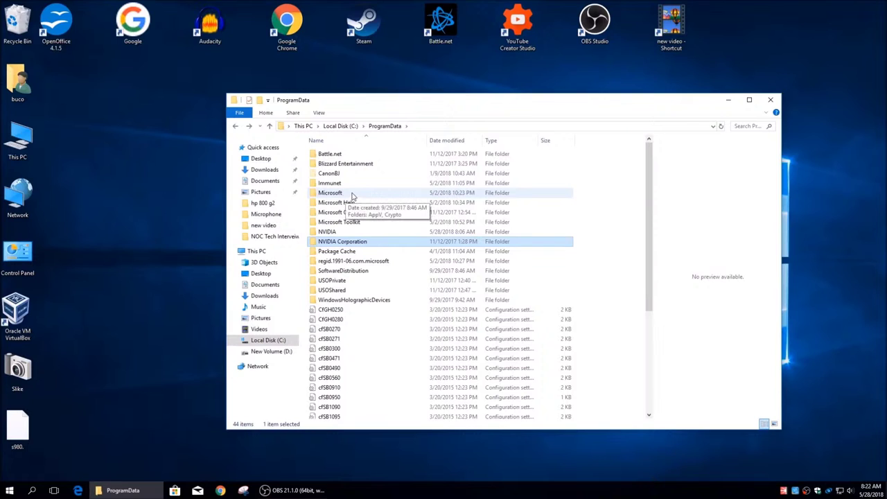
left_click(352, 196)
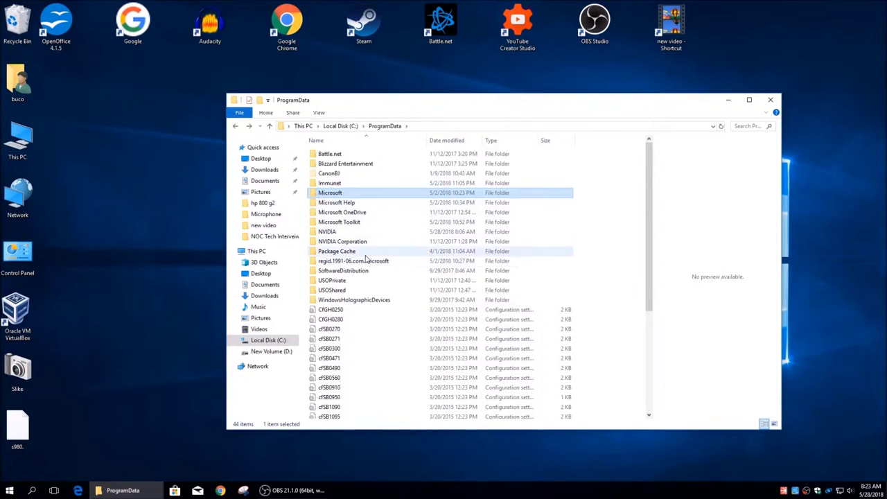
Peek into the Microsoft Help folder, select Microsoft Toolkit, then return to the root of C:.
double_click(351, 206)
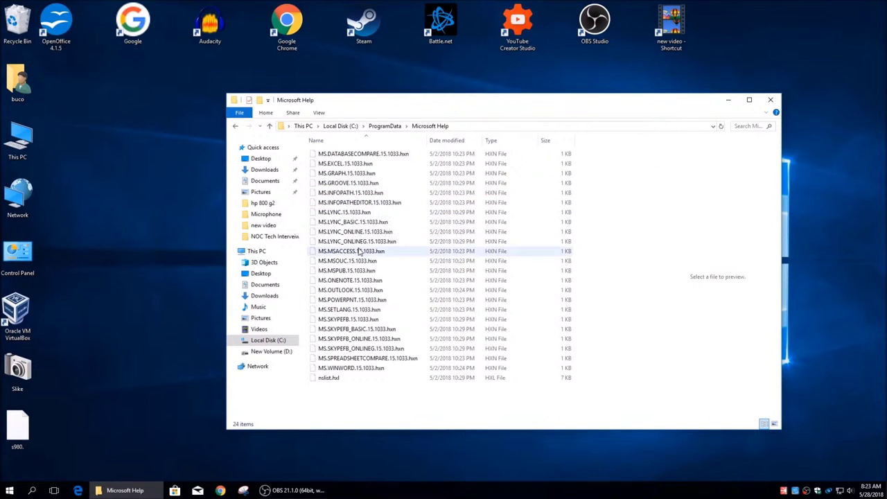
left_click(235, 126)
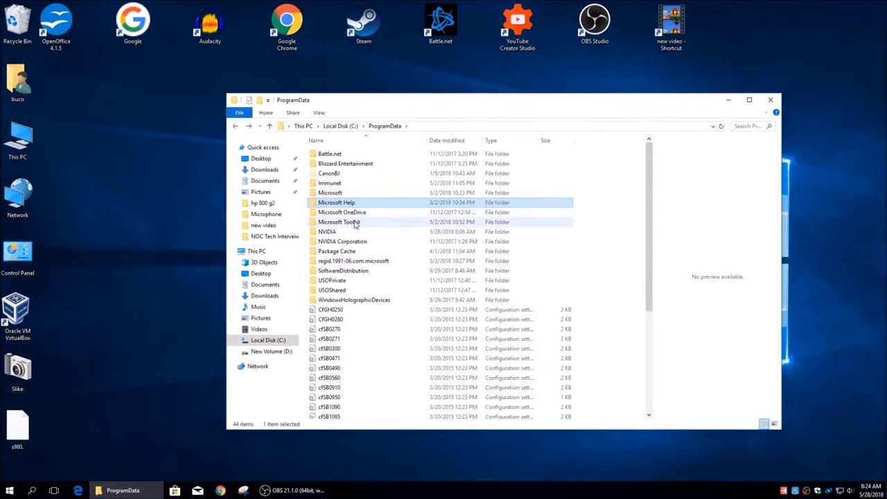
left_click(356, 223)
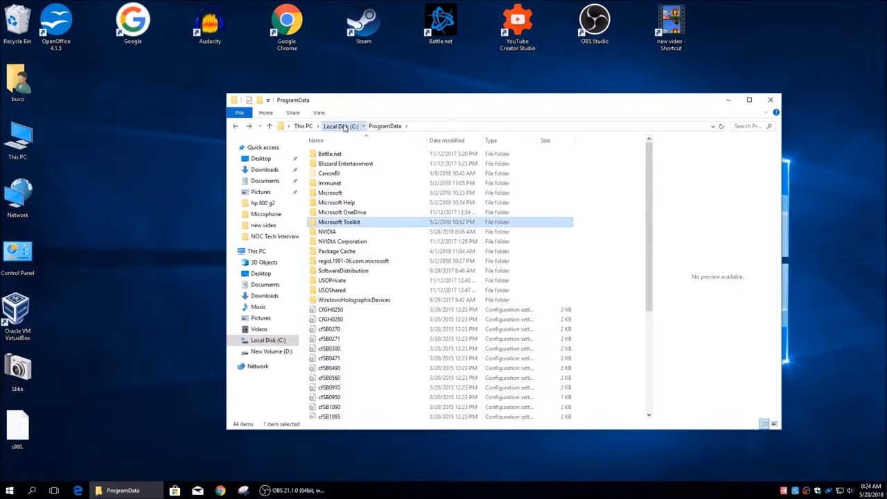
left_click(340, 126)
Browse Users, the profile folder and AppData, selecting the Roaming folder.
double_click(324, 221)
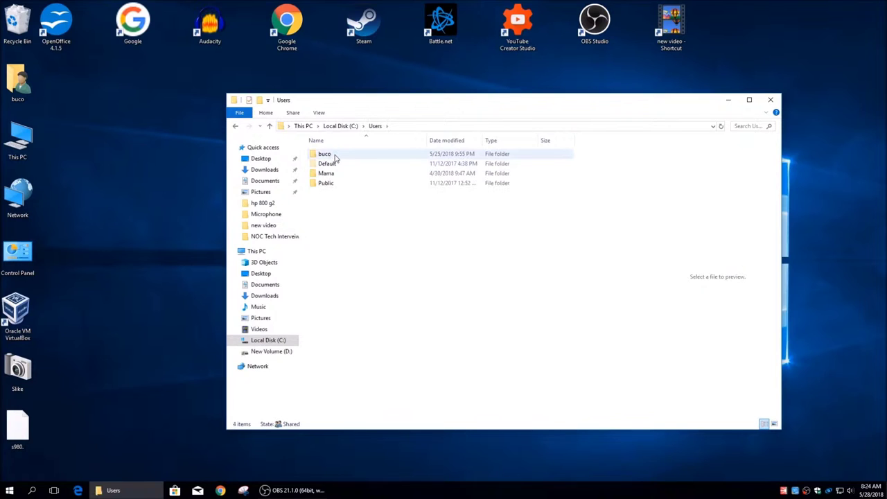
double_click(326, 153)
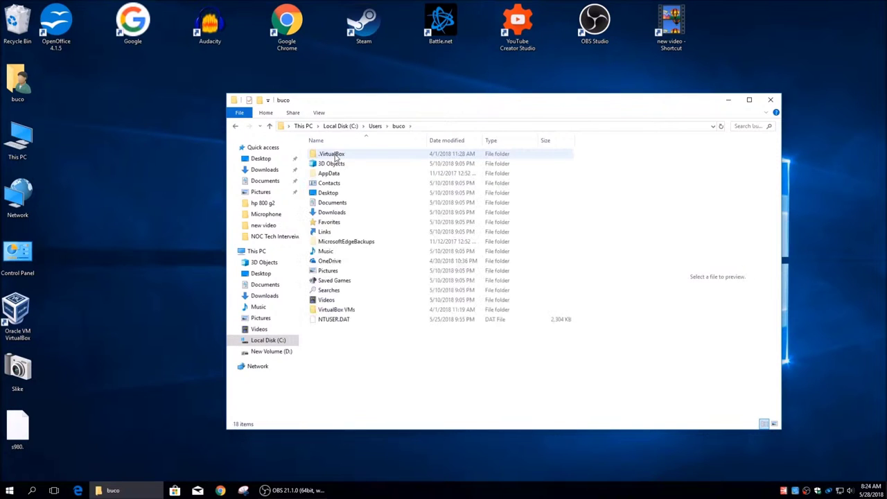
left_click(330, 173)
double_click(330, 175)
left_click(338, 174)
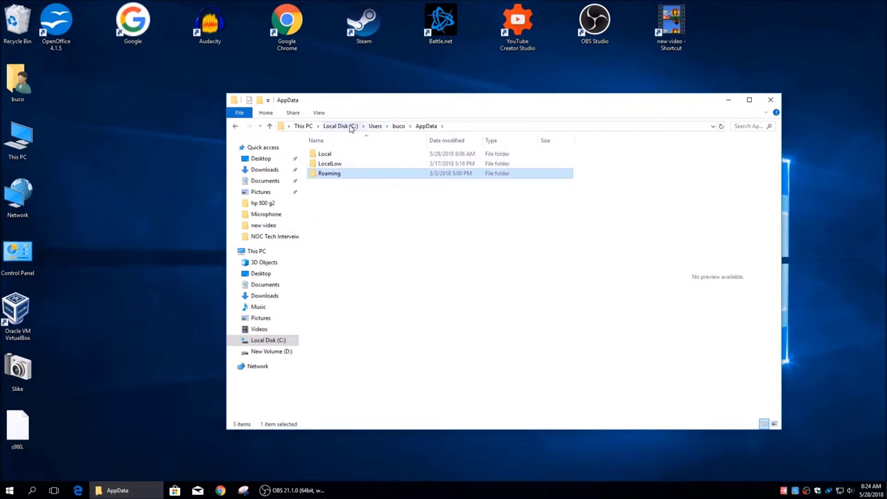
Go back to C:, open ProgramData, and close that Explorer window.
left_click(348, 126)
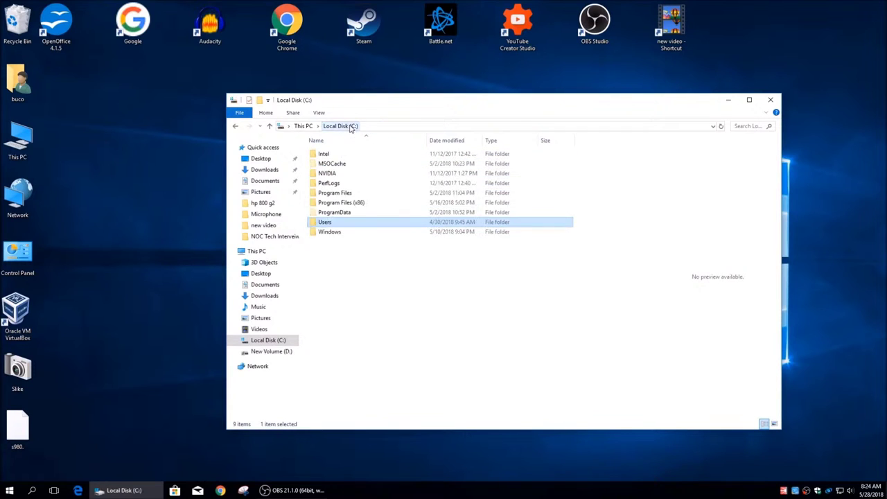
double_click(339, 213)
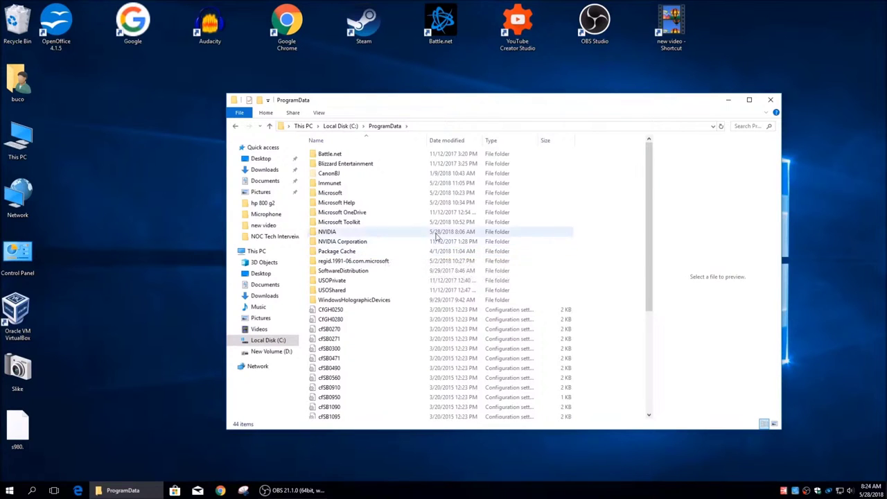
left_click(769, 101)
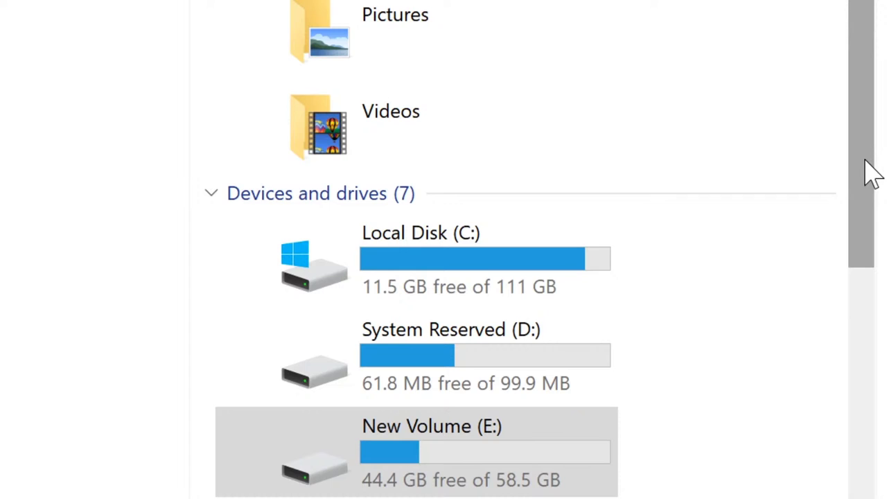
Open the Properties of New Volume (E:) and go to its Sharing page, showing Not Shared.
left_click(514, 466)
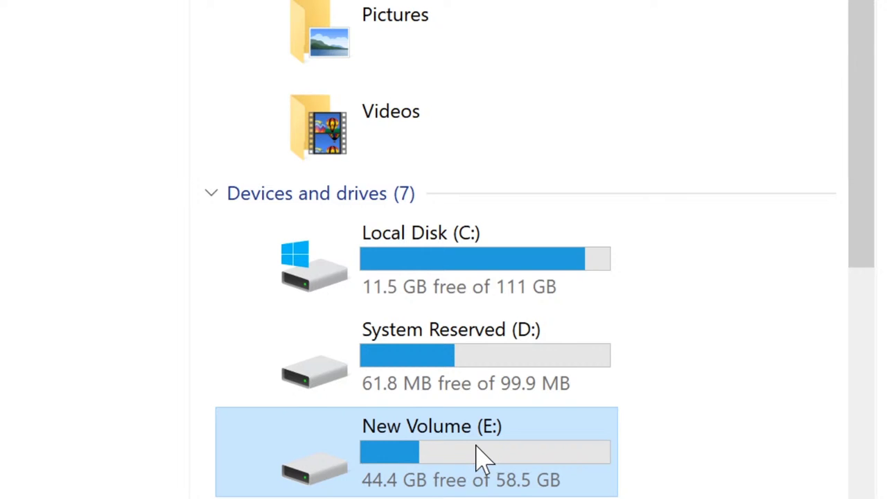
right_click(478, 456)
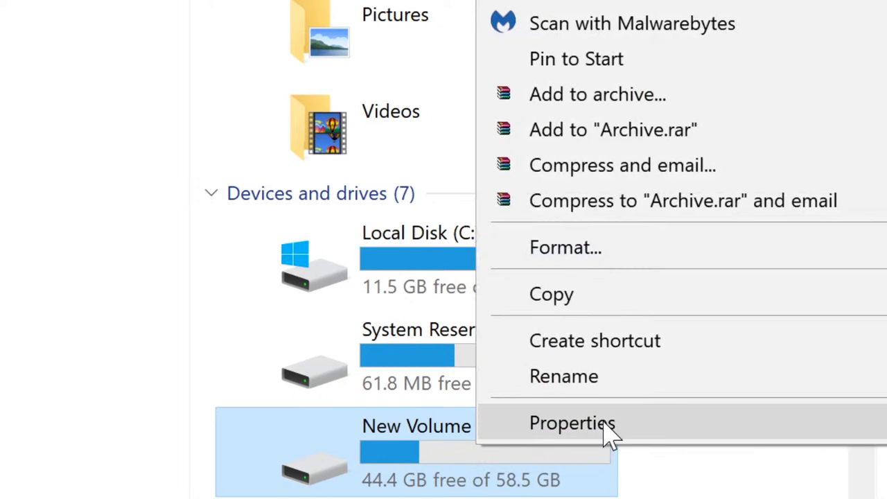
left_click(571, 423)
left_click_drag(771, 3, 354, 23)
left_click(579, 100)
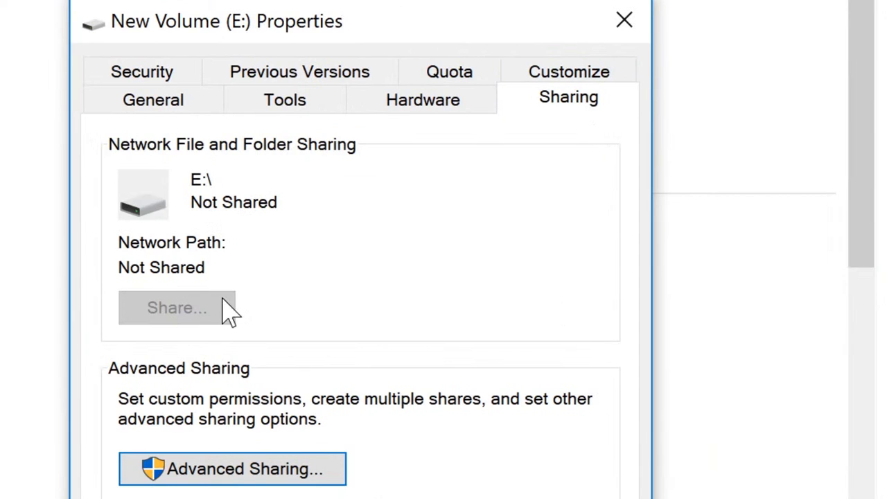
In Advanced Sharing, enable Share this folder for drive E with share name E and 20 users.
left_click(273, 470)
left_click(277, 469)
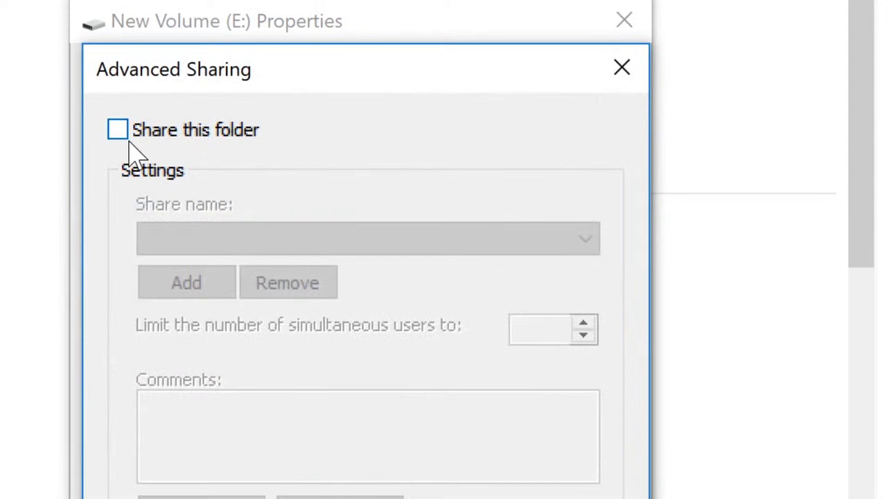
left_click(119, 131)
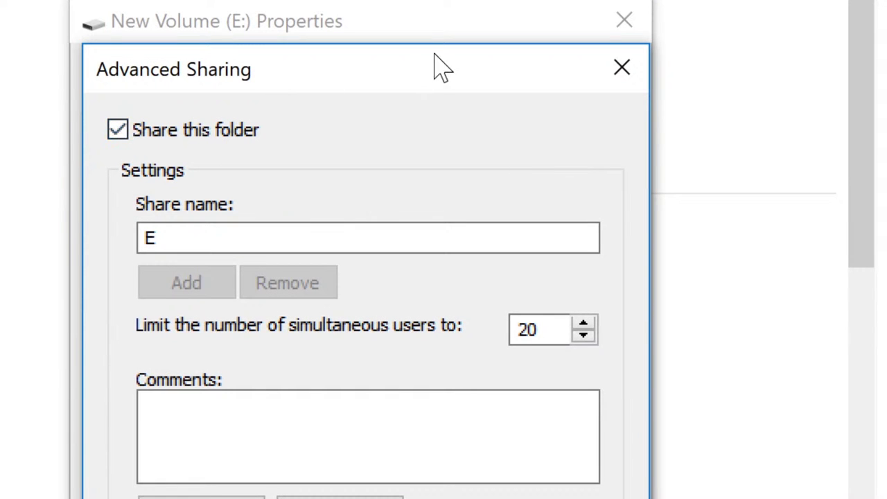
left_click_drag(428, 70, 469, 28)
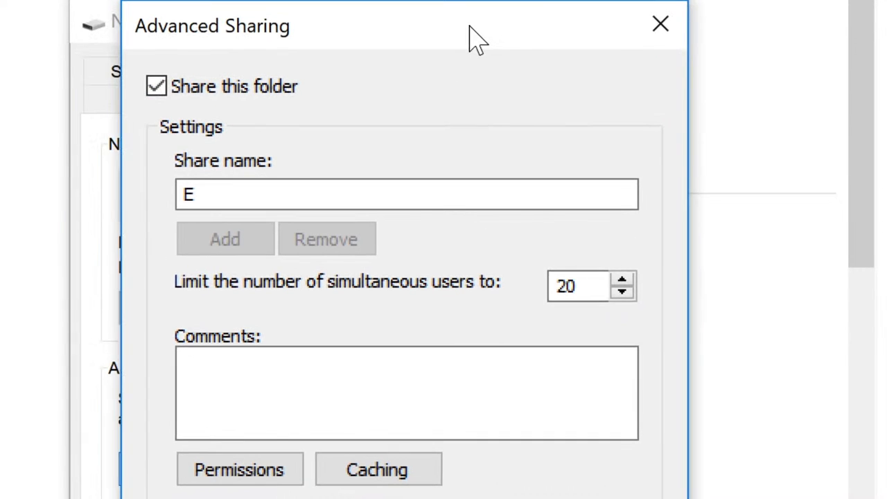
left_click(415, 374)
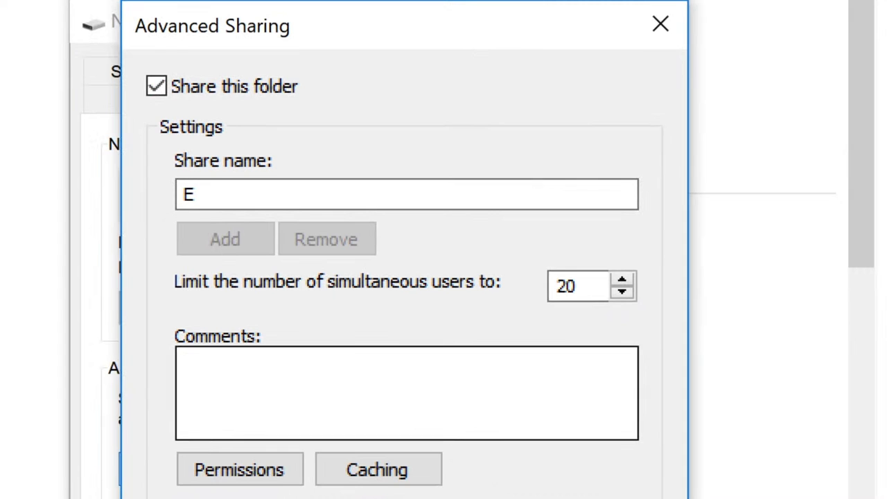
left_click(208, 194)
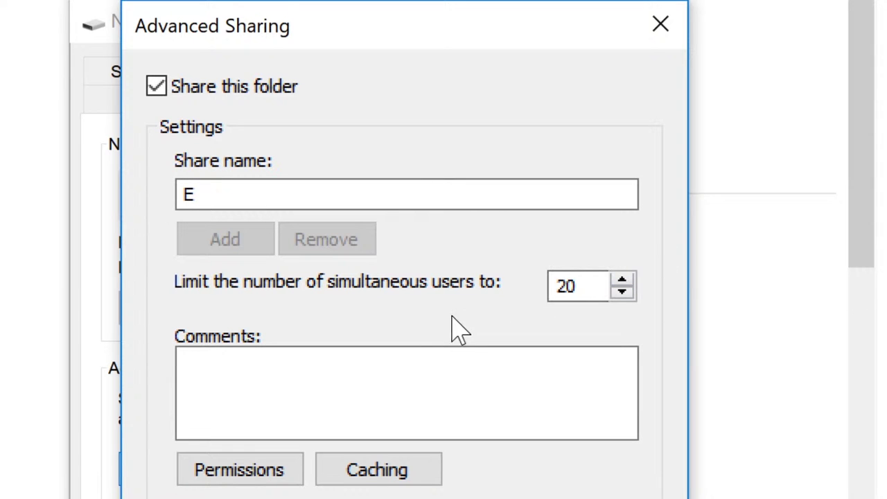
In the Permissions for E dialog, leave the Everyone group with Read access only, clearing Full Control and Change.
left_click(245, 467)
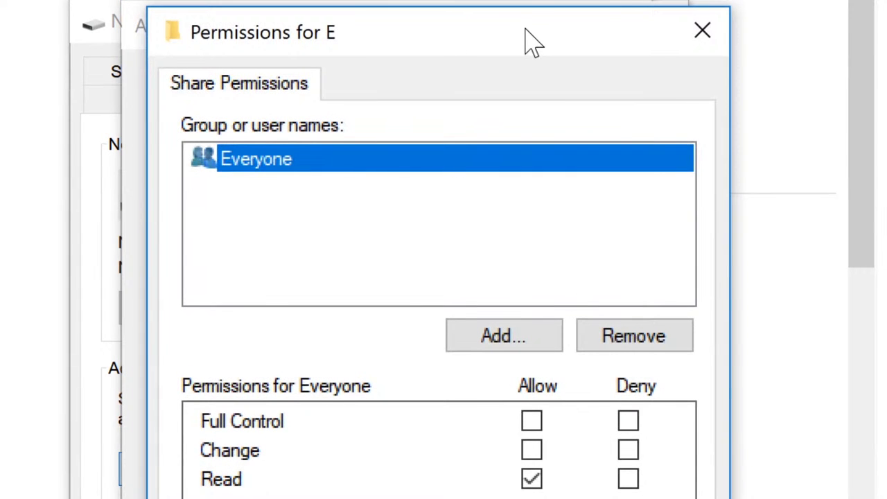
left_click_drag(525, 32, 525, 18)
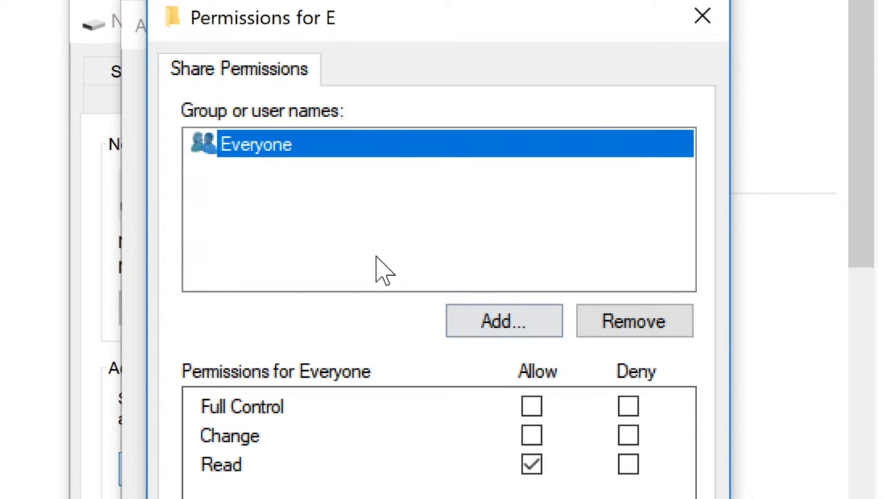
left_click(532, 409)
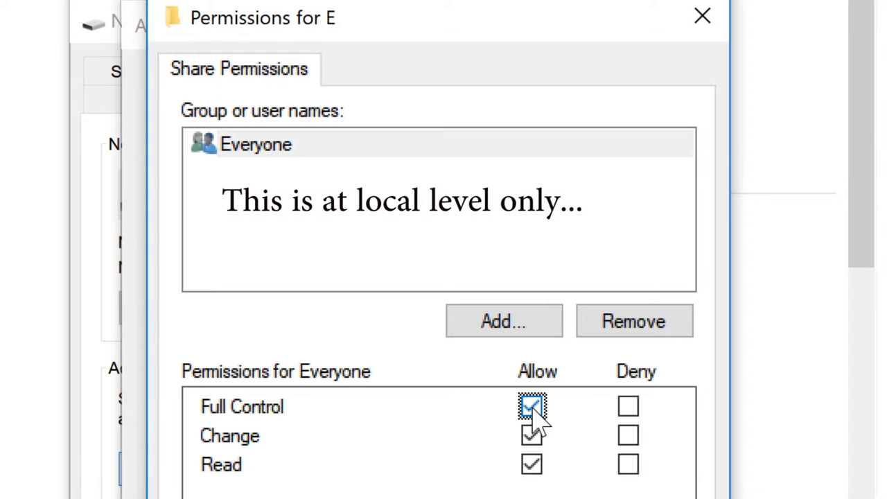
left_click(534, 408)
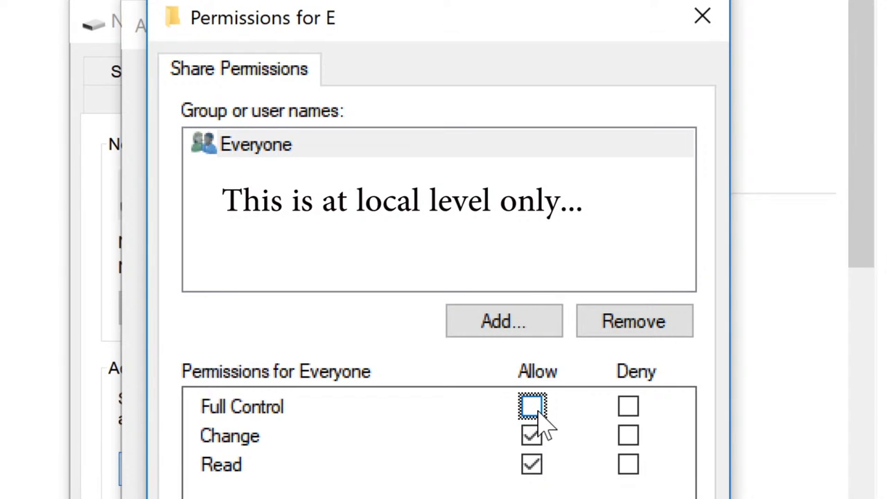
left_click(535, 438)
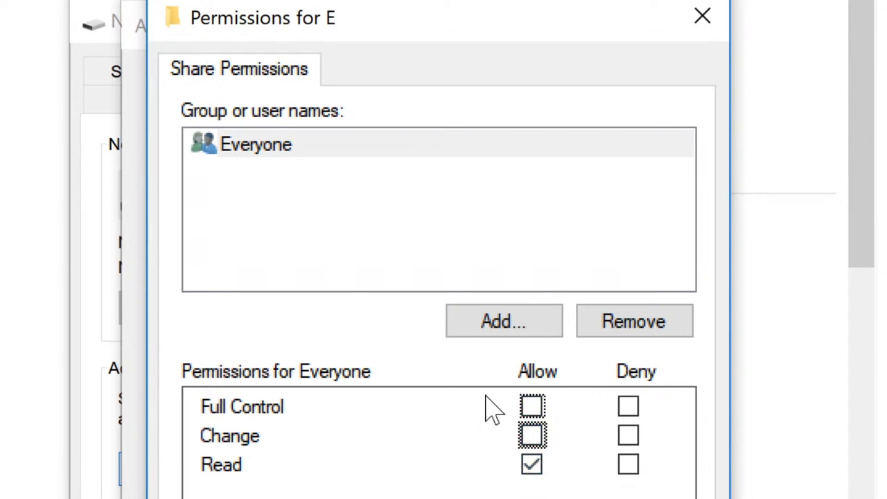
left_click(354, 153)
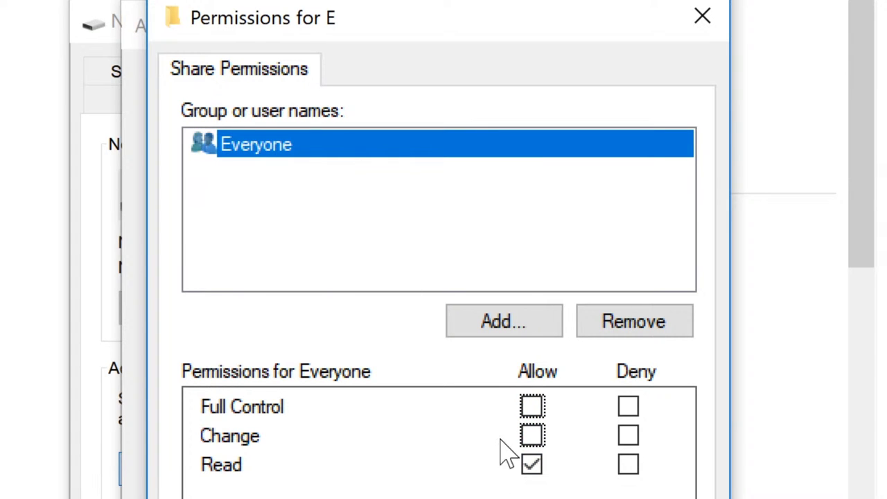
Add the local user account by name to the E share permissions list.
left_click(515, 323)
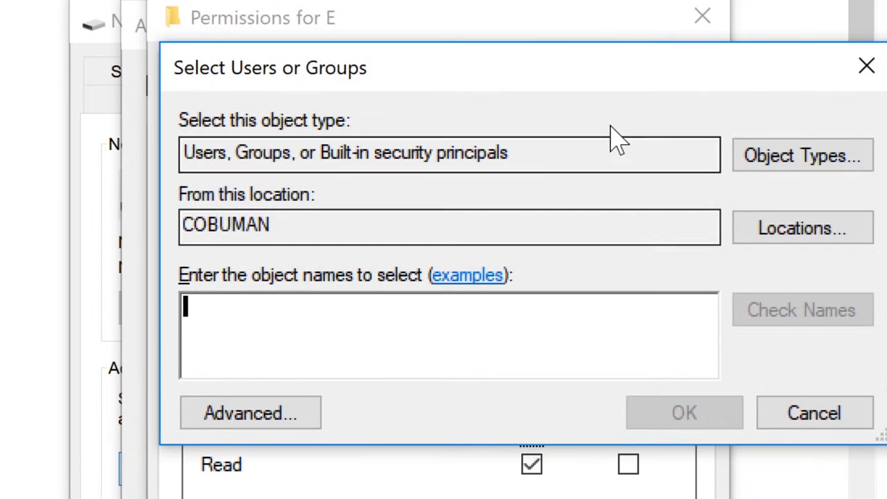
left_click_drag(637, 69, 508, 94)
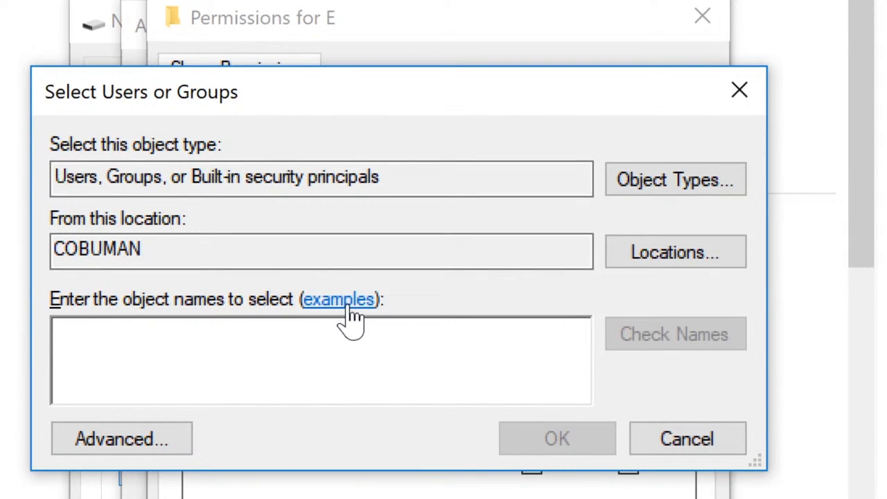
type("cobuman0")
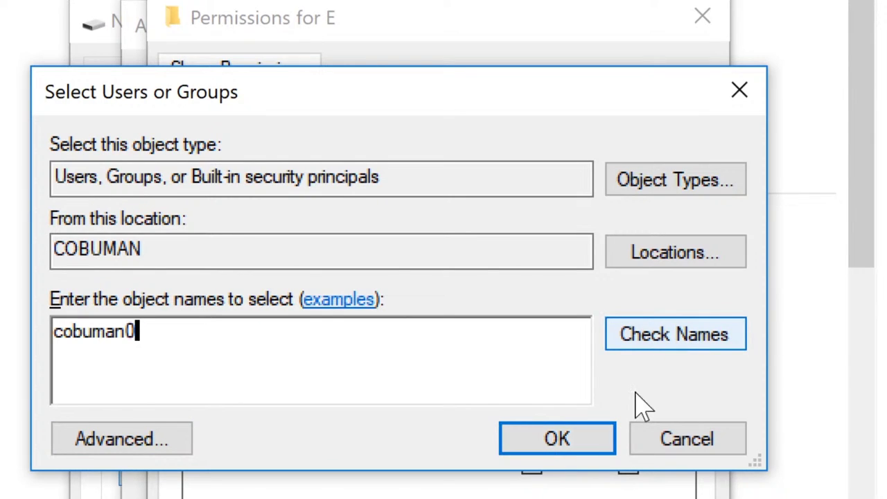
left_click(577, 444)
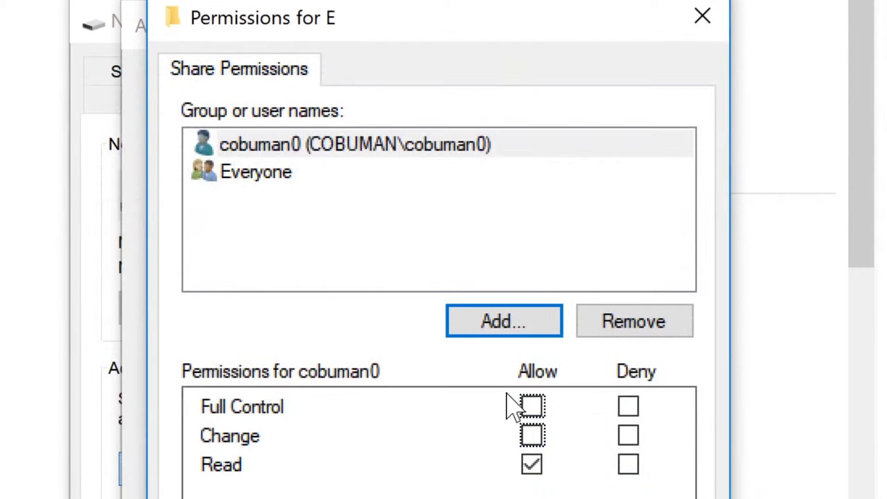
Allow the added user account Full Control on the E share, then apply and confirm the permissions.
left_click(437, 144)
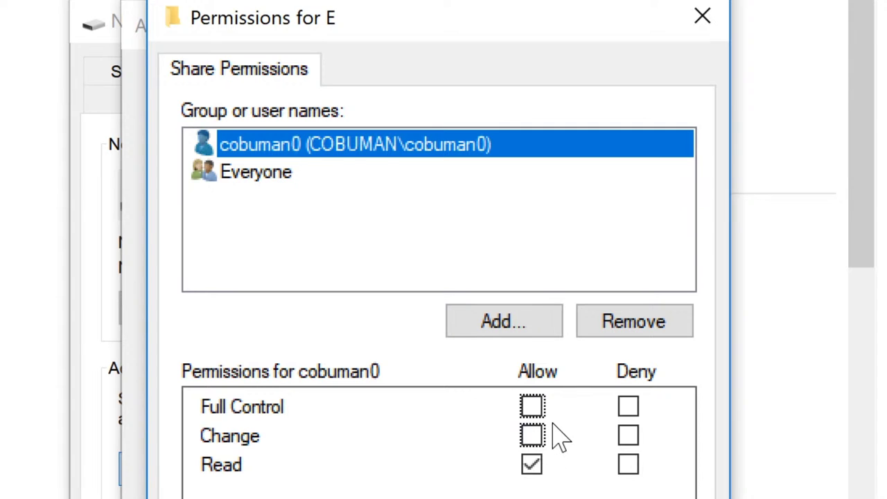
left_click(534, 408)
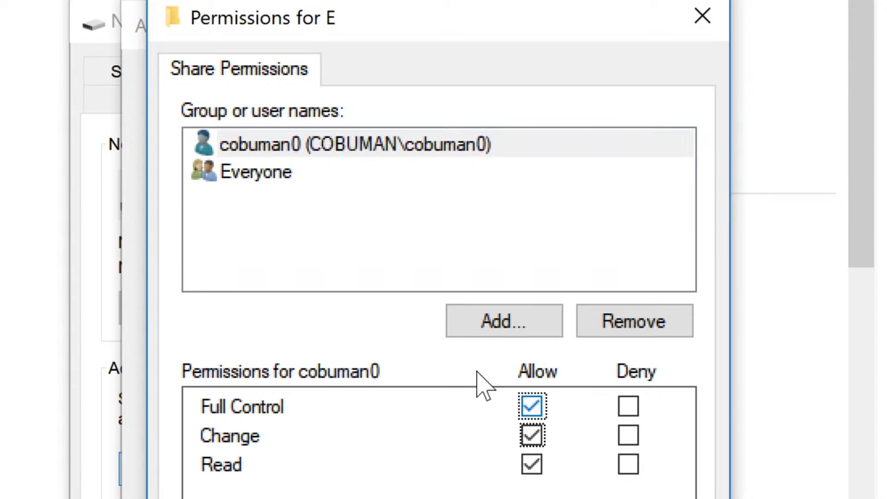
left_click(290, 177)
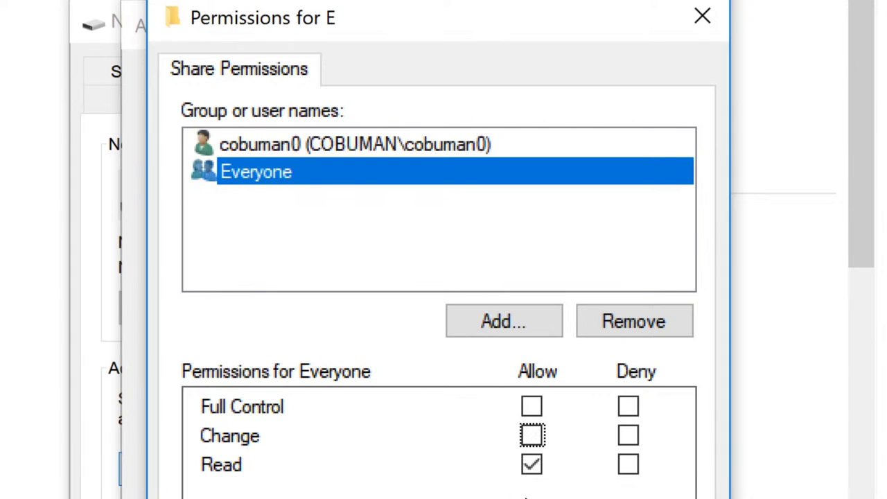
left_click(393, 147)
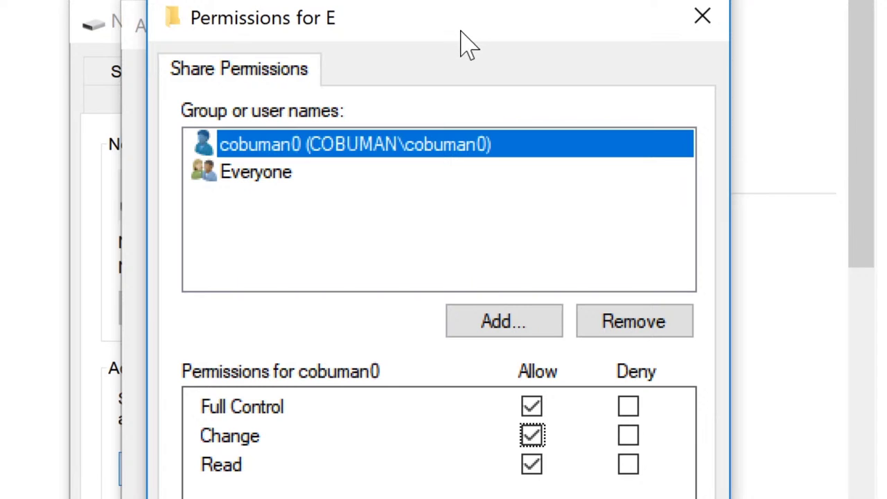
left_click_drag(461, 31, 463, 0)
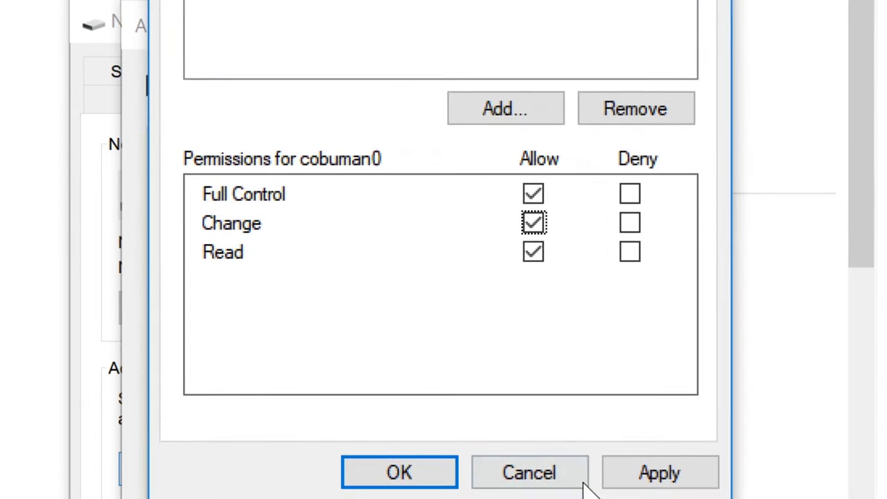
left_click(654, 478)
left_click(427, 475)
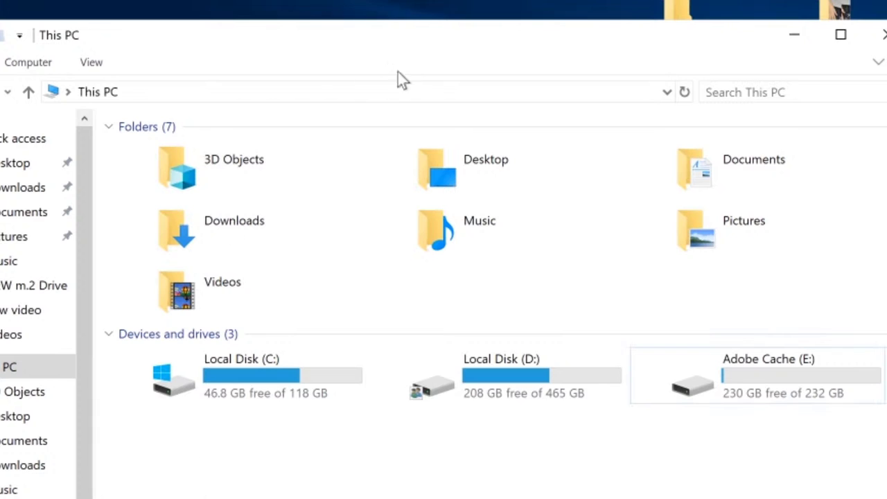
Enter the network path to the other computer's shared E drive in the address bar.
left_click(392, 94)
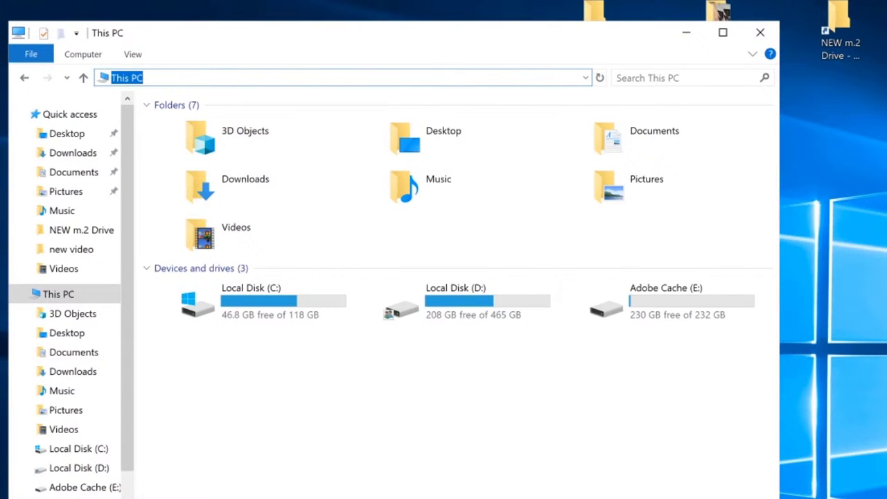
type("\\\\")
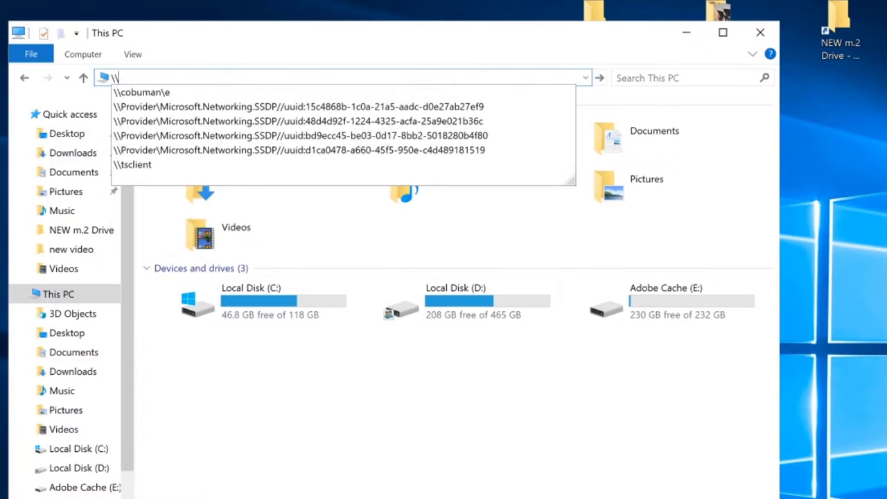
type("cobuman")
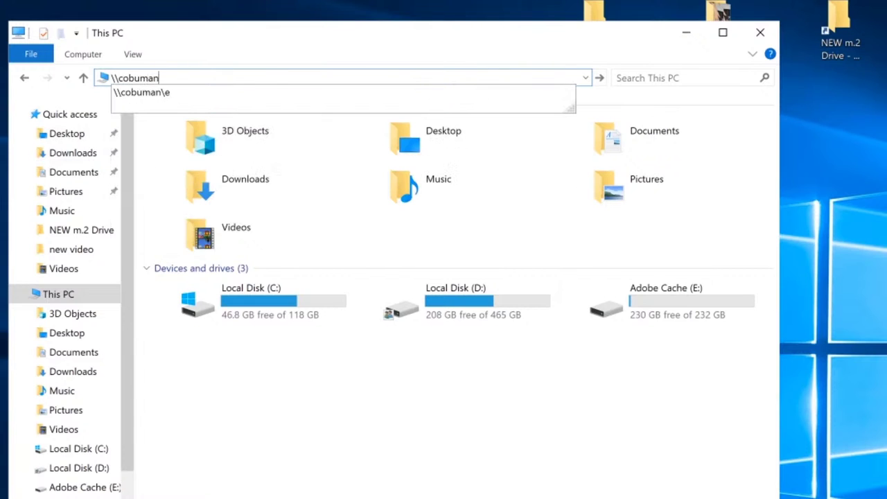
type("\\")
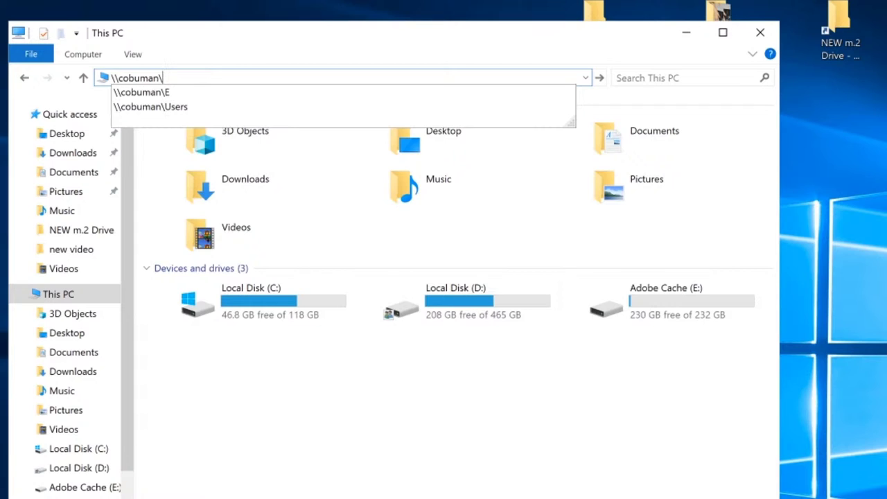
type("e")
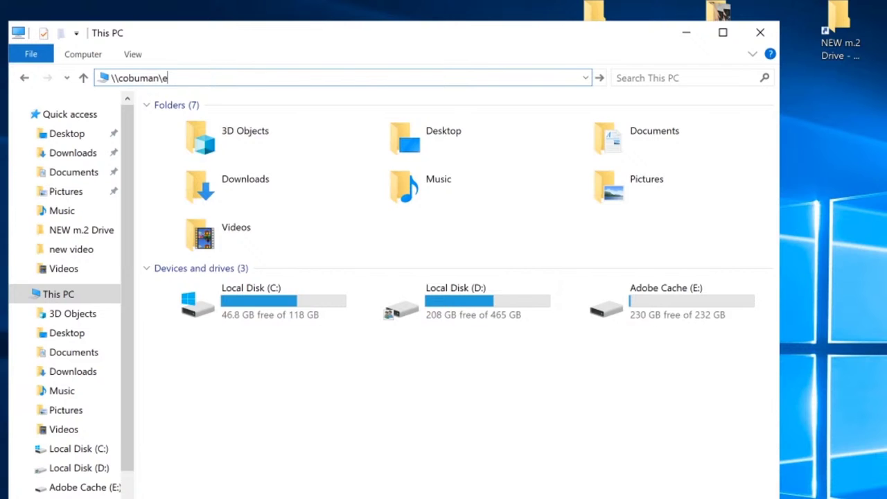
key("Return")
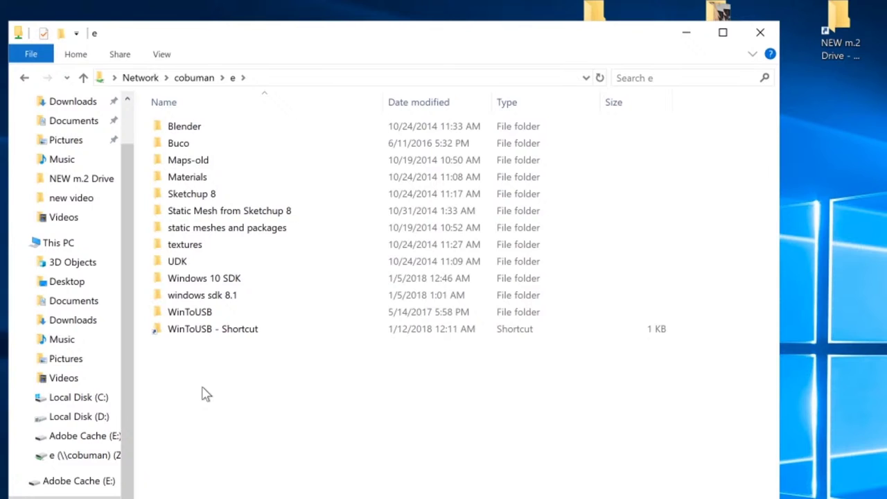
Dismiss the shared e folder's context menu and go back to This PC.
right_click(201, 389)
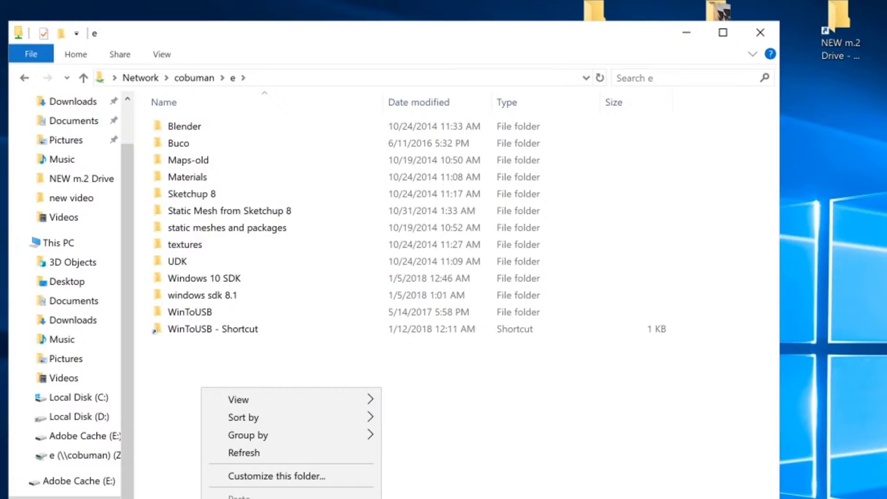
key("Escape")
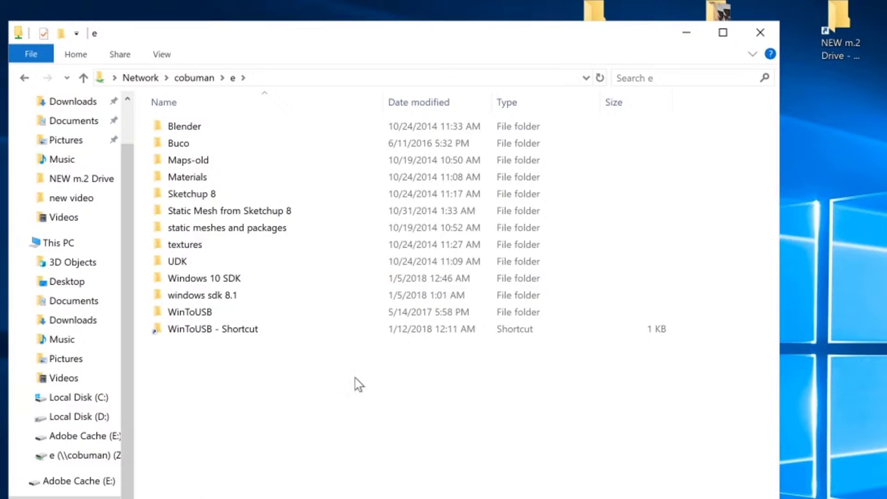
key("Down")
left_click(24, 79)
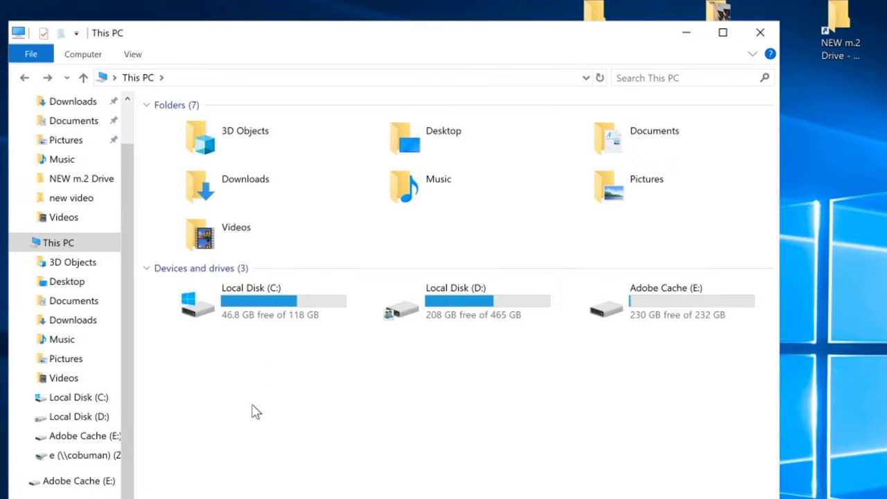
Launch Map network drive from the Computer ribbon, with Z: proposed as the letter.
left_click(80, 58)
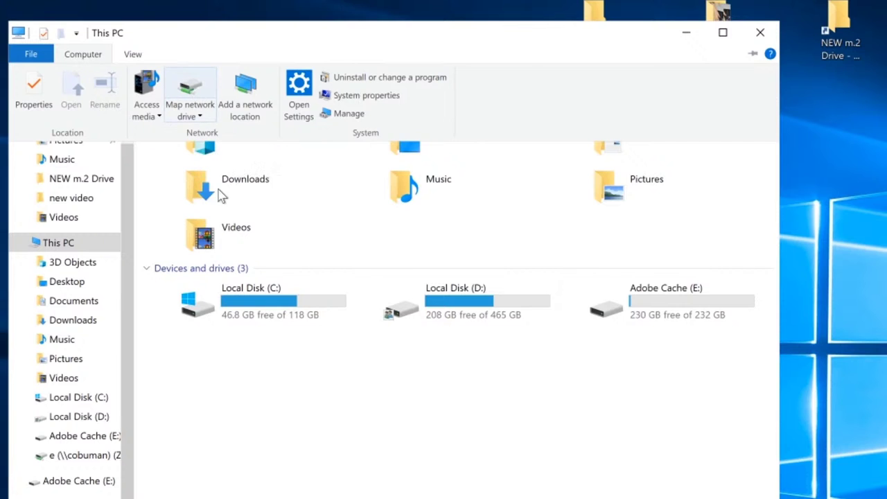
left_click(228, 375)
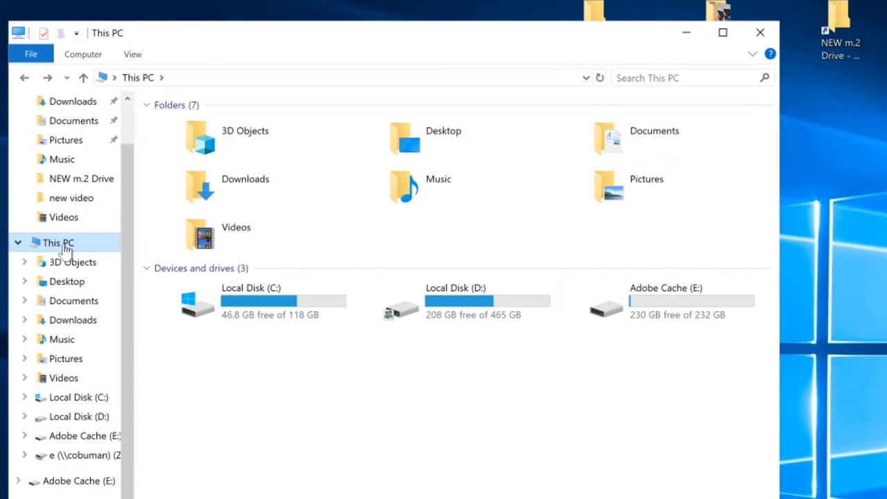
left_click(86, 57)
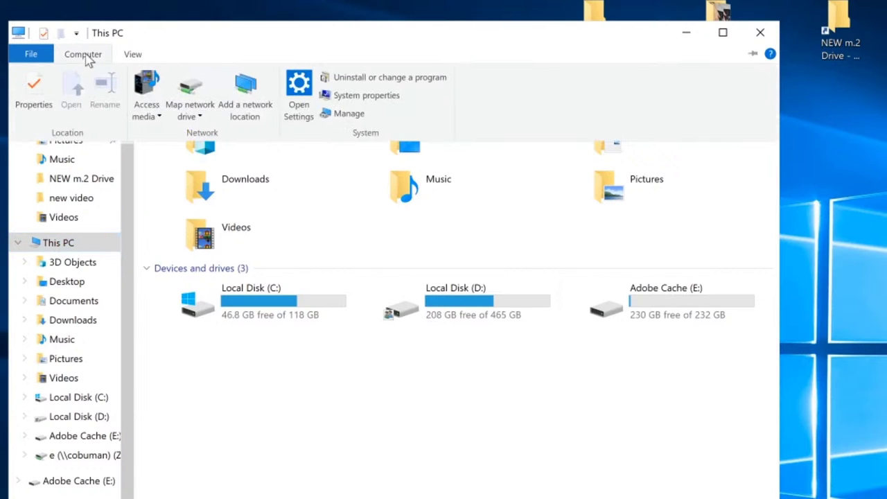
left_click(190, 94)
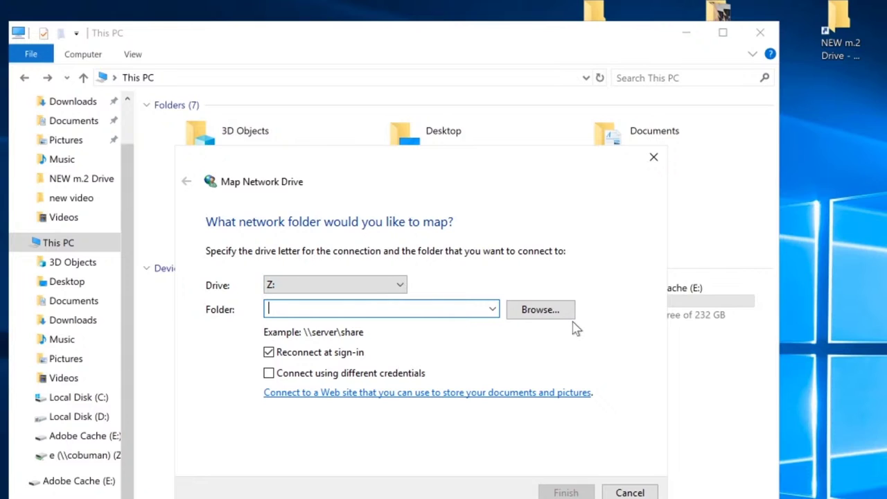
Map Z: to the server's e share, connecting with different credentials, and finish.
type("\\\\")
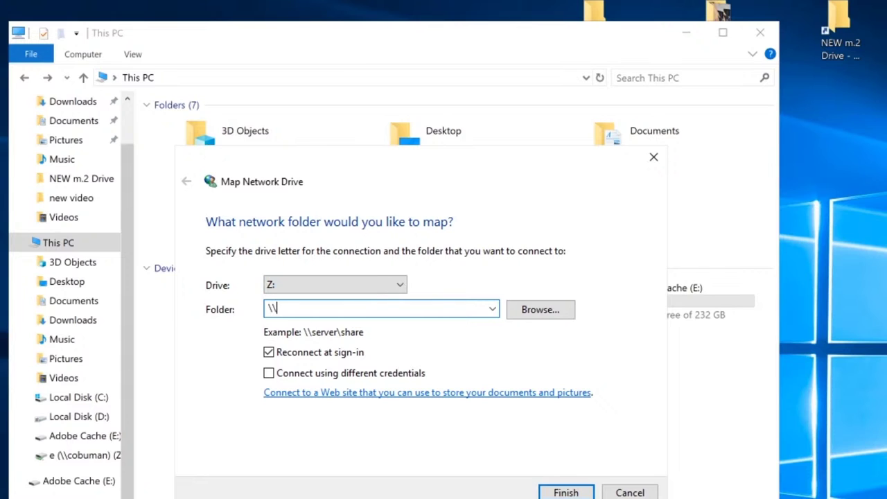
type("cobuman\\e")
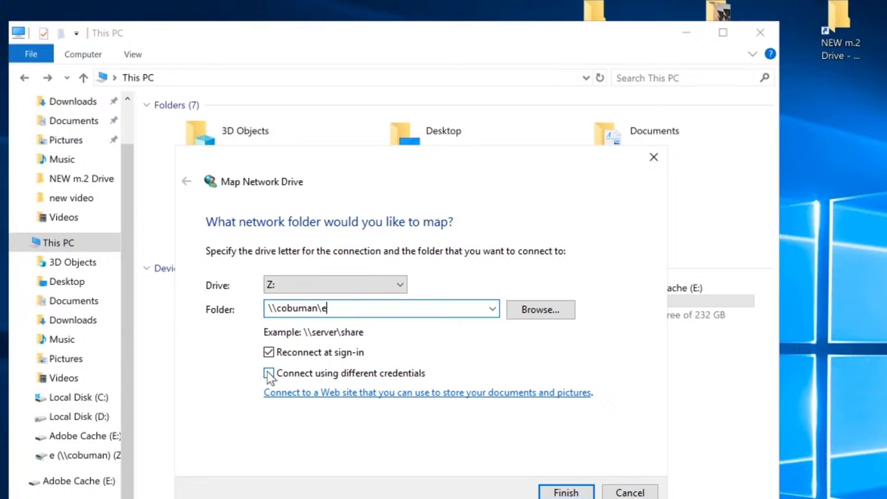
left_click(268, 374)
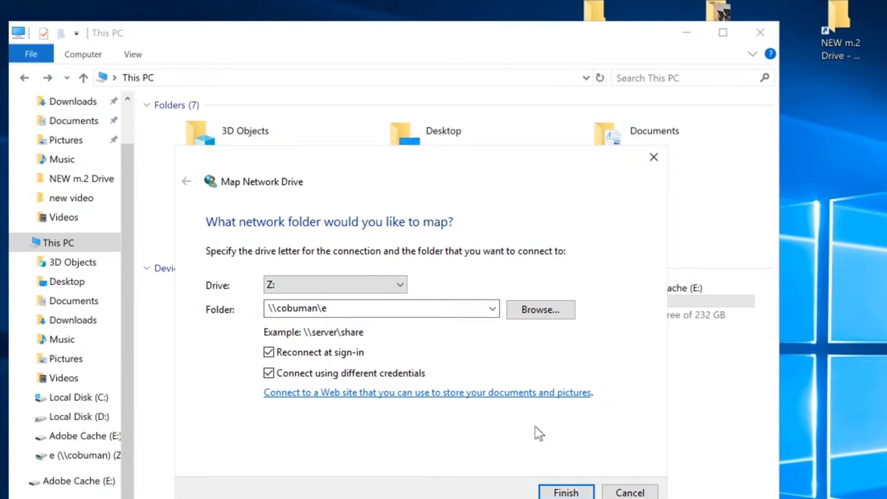
left_click(565, 493)
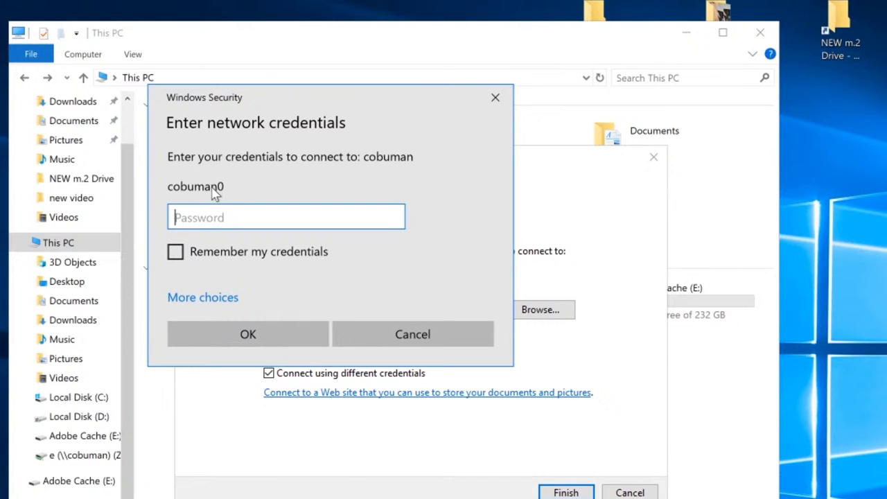
Sign in with a different account's user name and password, with Remember my credentials ticked.
left_click(201, 299)
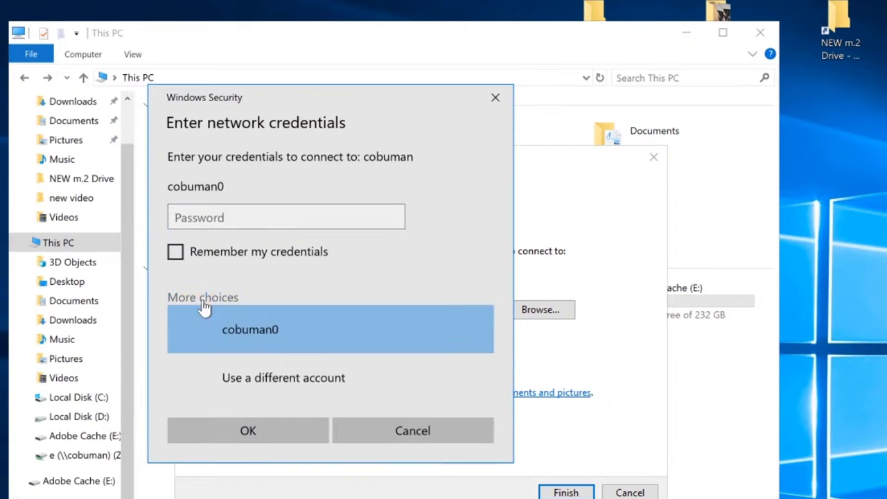
left_click(284, 382)
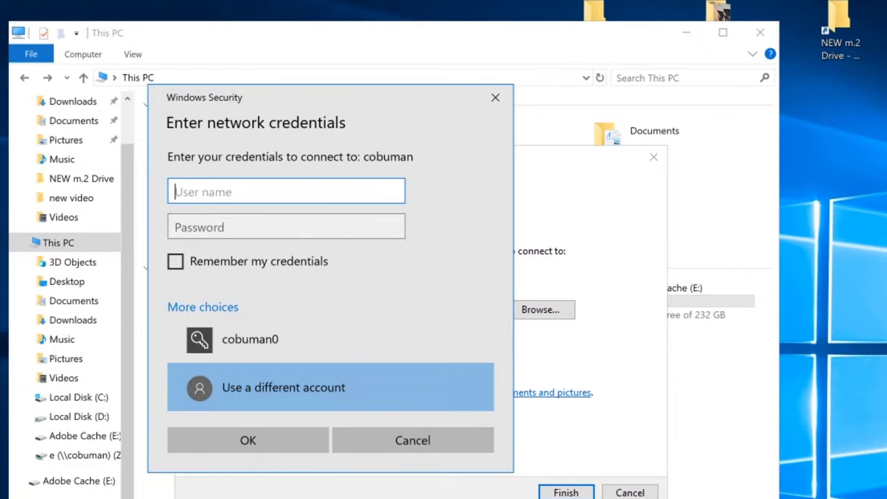
type("cobum")
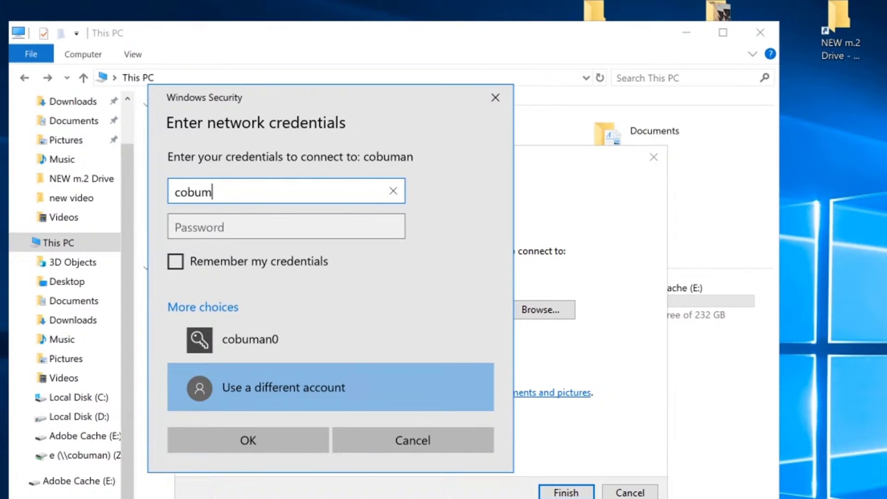
type("an0")
key("Tab")
type("****")
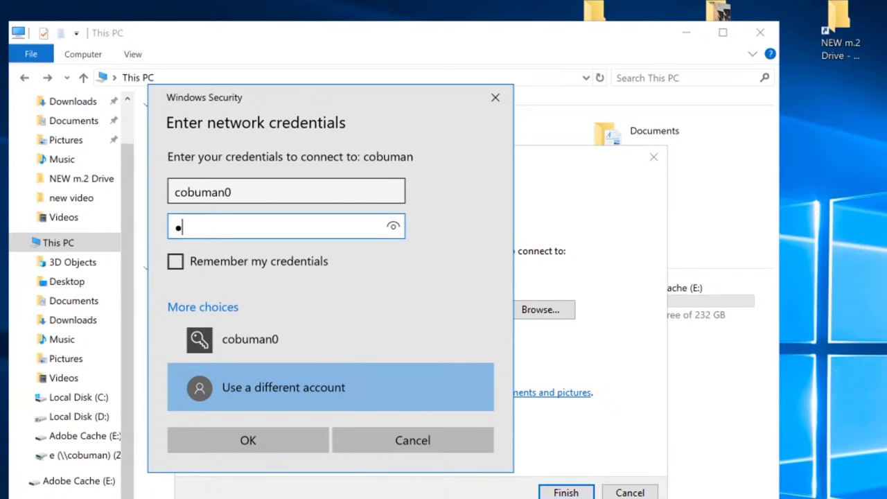
type("**")
left_click(176, 262)
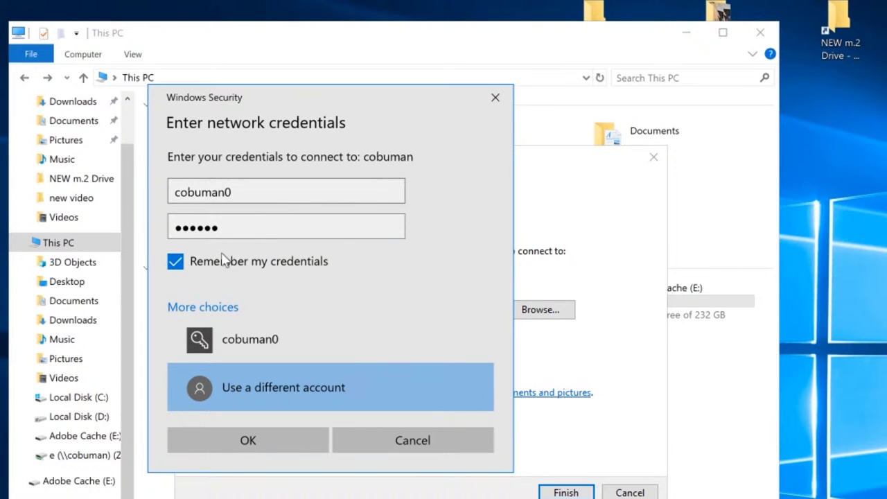
left_click(282, 447)
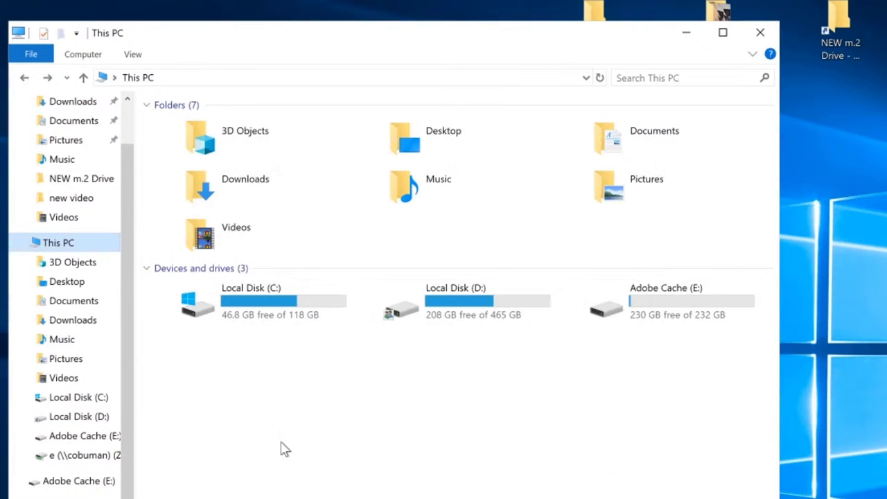
Close the auto-opened Z: window and open the Z: drive from This PC.
right_click(281, 417)
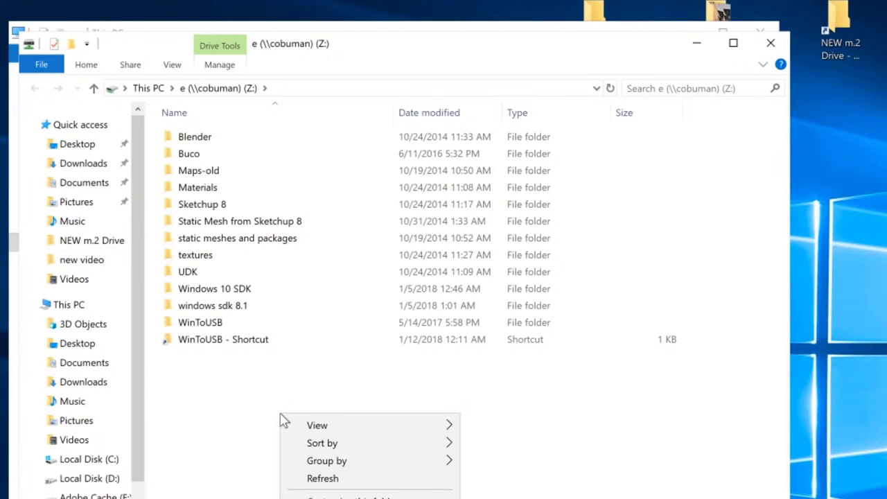
left_click(771, 43)
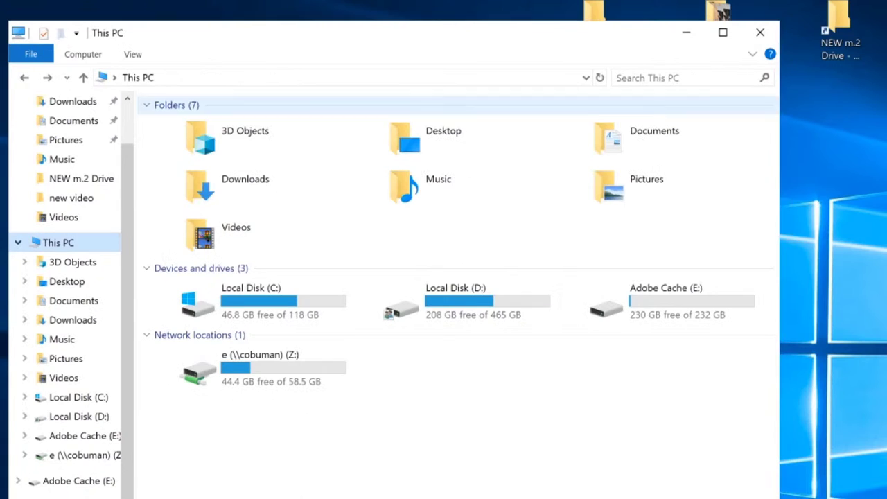
left_click(263, 377)
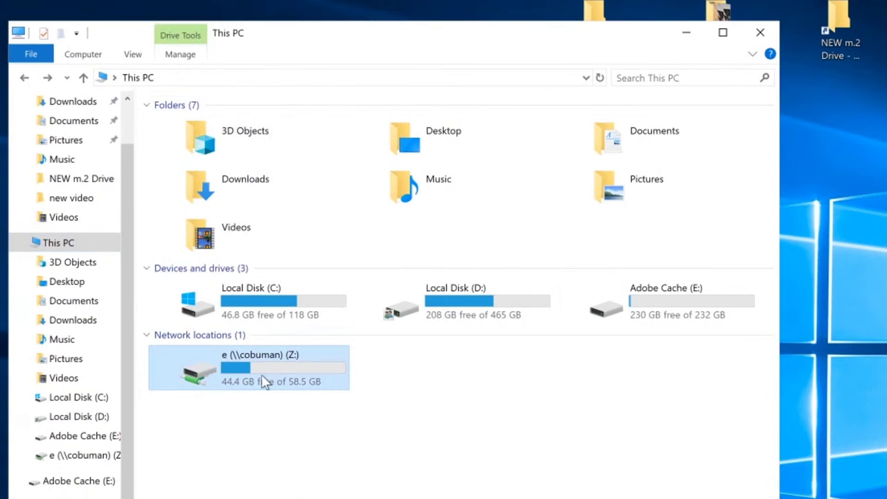
left_click(83, 56)
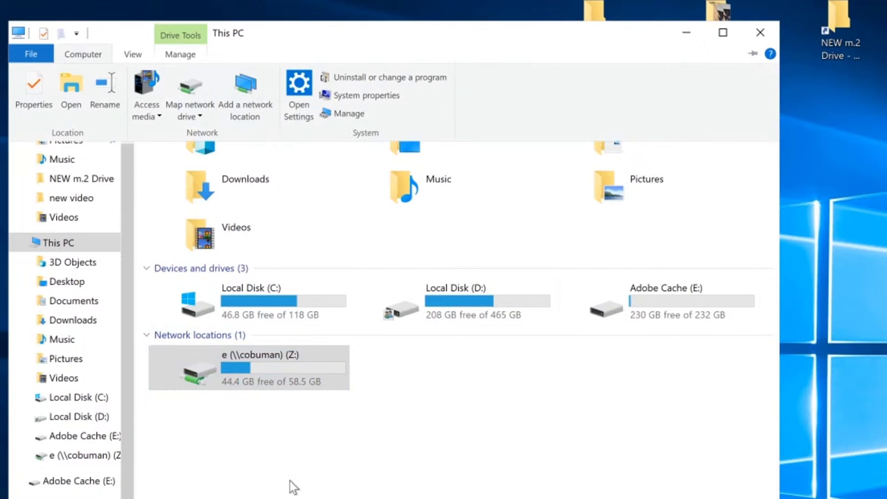
left_click(287, 459)
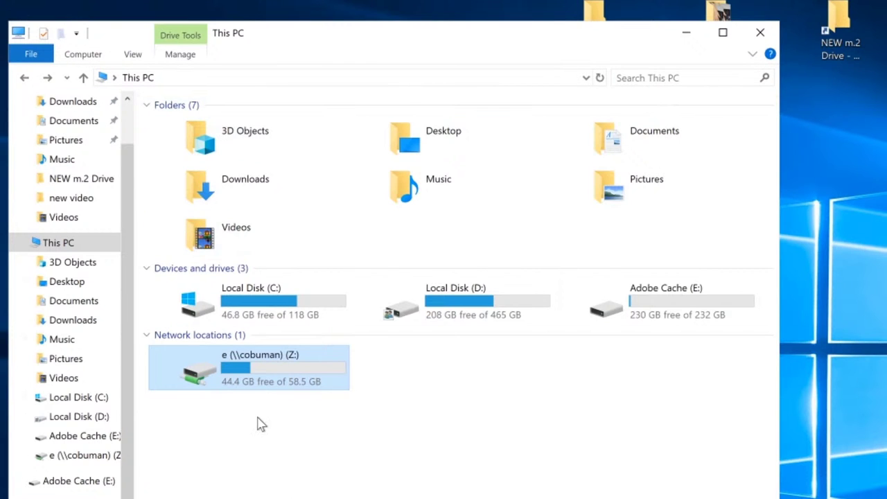
double_click(284, 372)
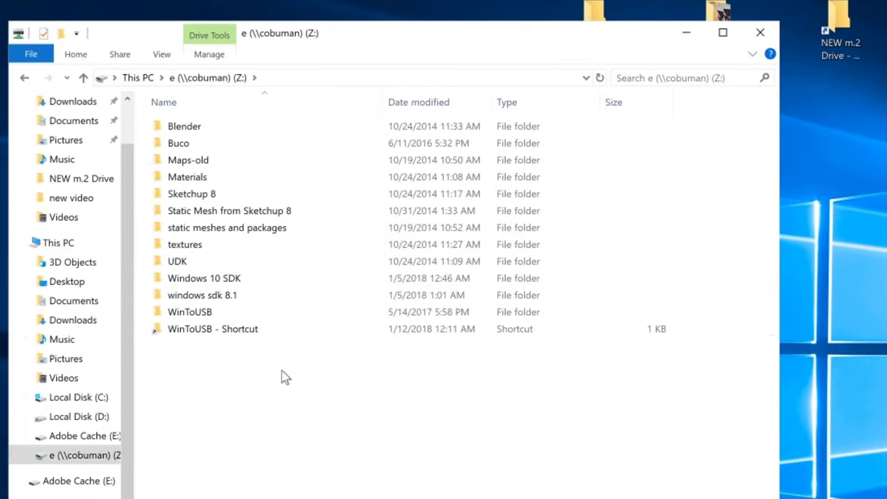
Create a folder named New folder on the Z: drive and open it.
right_click(251, 407)
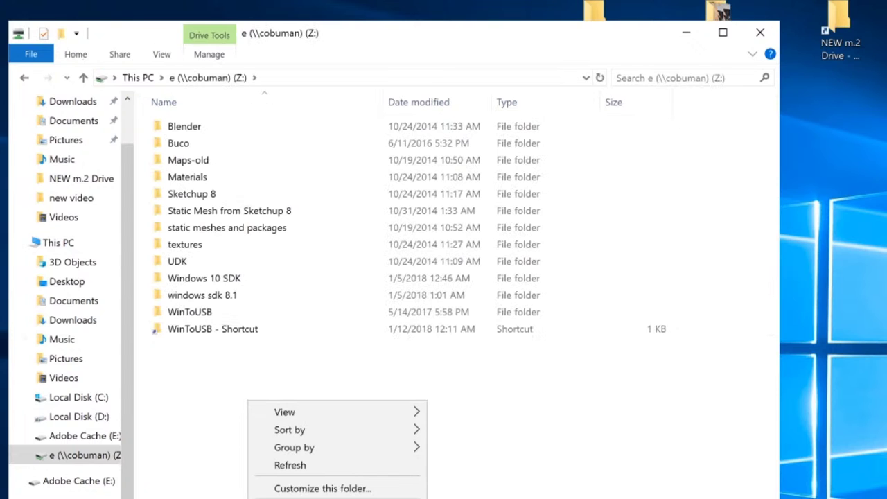
left_click(277, 496)
key("Return")
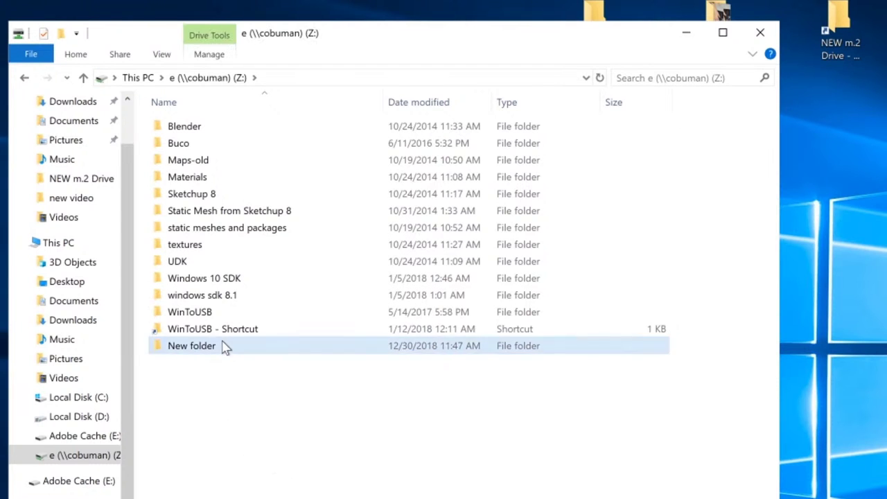
double_click(222, 346)
Add a New Bitmap Image inside New folder, then return to the Z: drive.
right_click(241, 307)
mouse_move(397, 483)
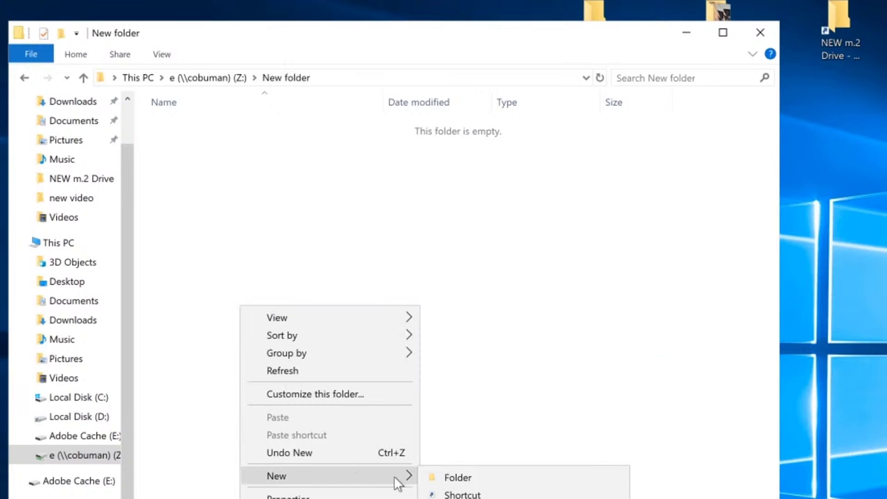
left_click(471, 497)
left_click(374, 388)
left_click(24, 78)
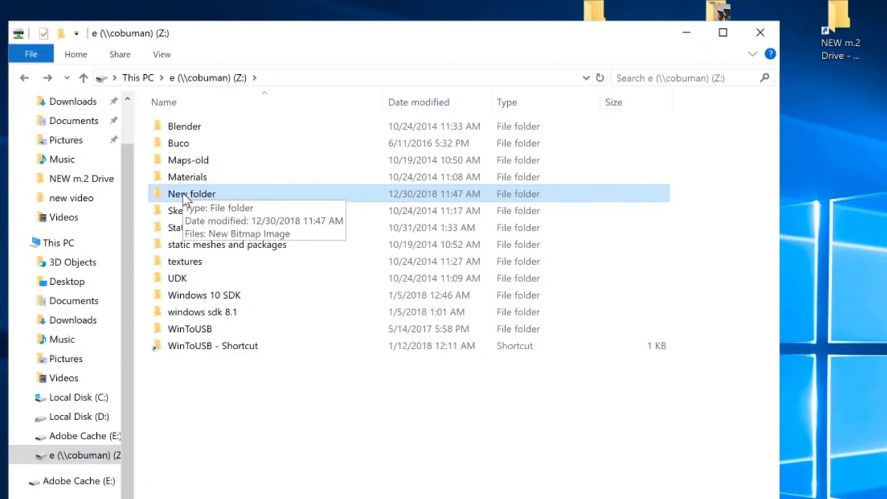
left_click(232, 438)
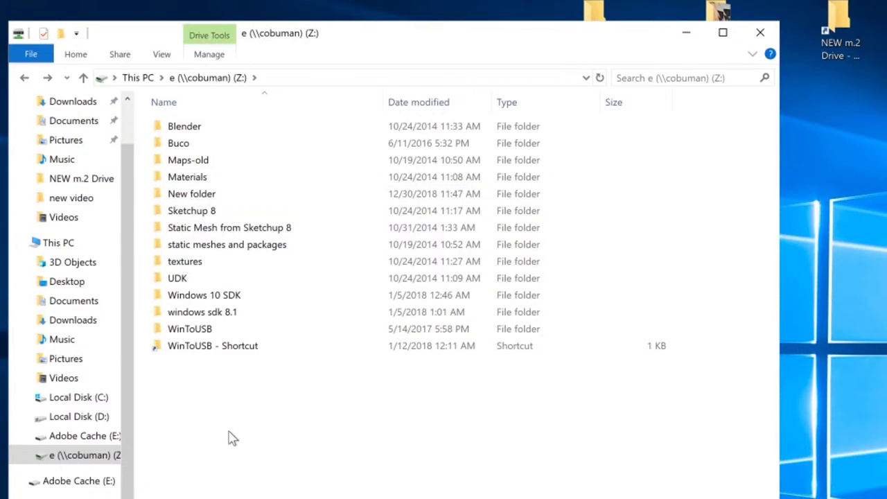
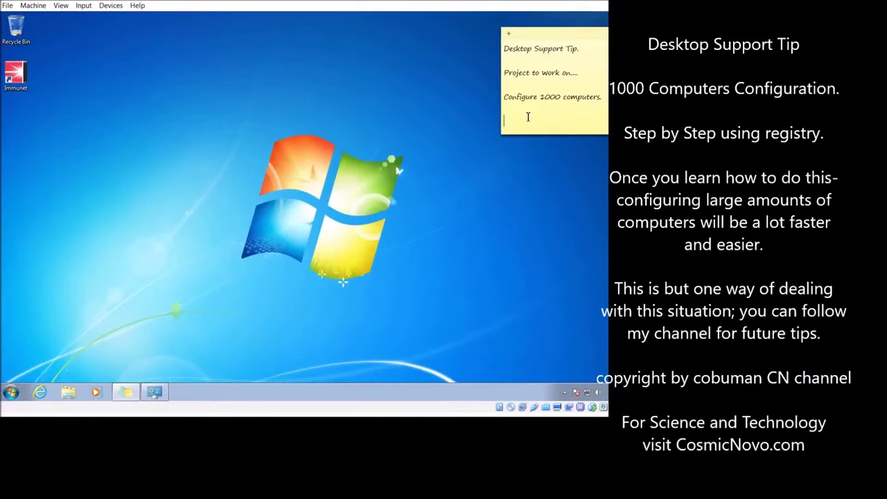
Write 'Host names? or PC-names.' and below it 'What are they; for 1000 computers?' in the sticky note.
type("Host names? or PC-names.")
key("Return")
type("What are they")
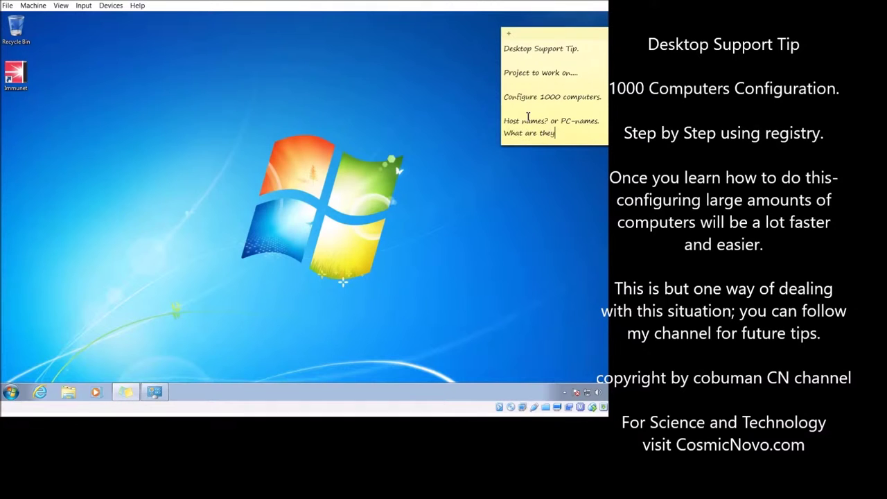
type("; for 1000 computers?")
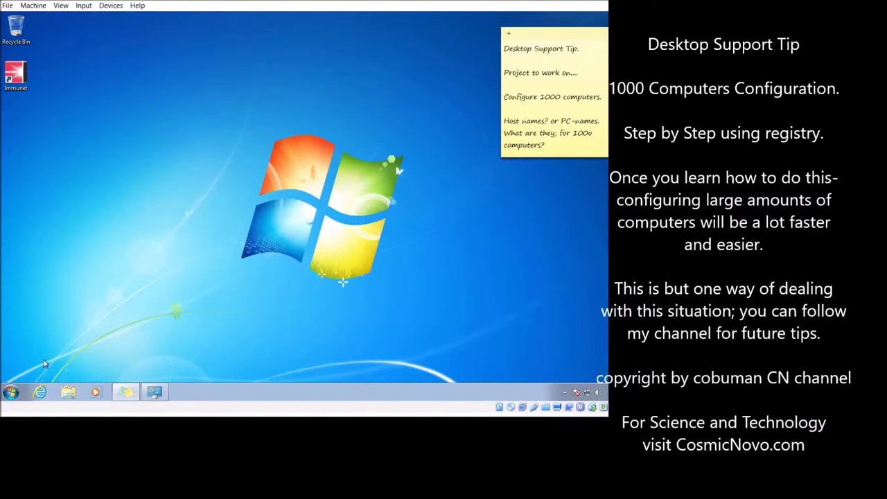
Open the System properties of Computer to see the computer name test-PC.
left_click(12, 392)
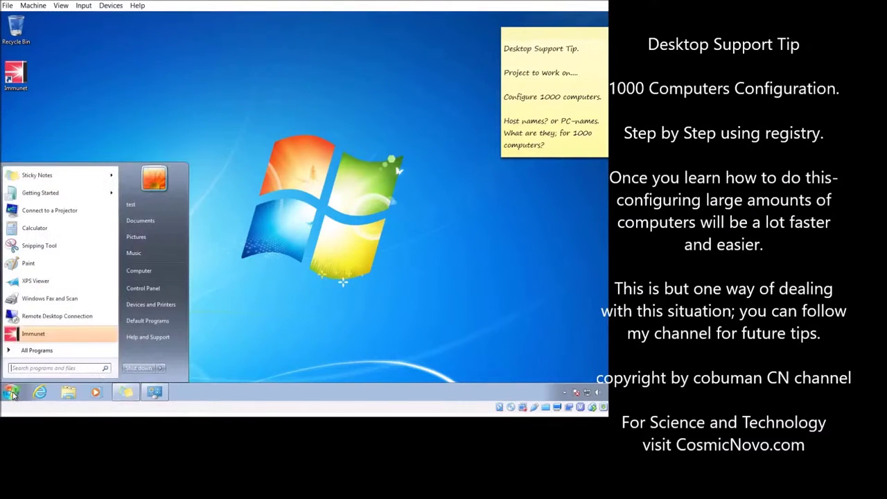
right_click(138, 271)
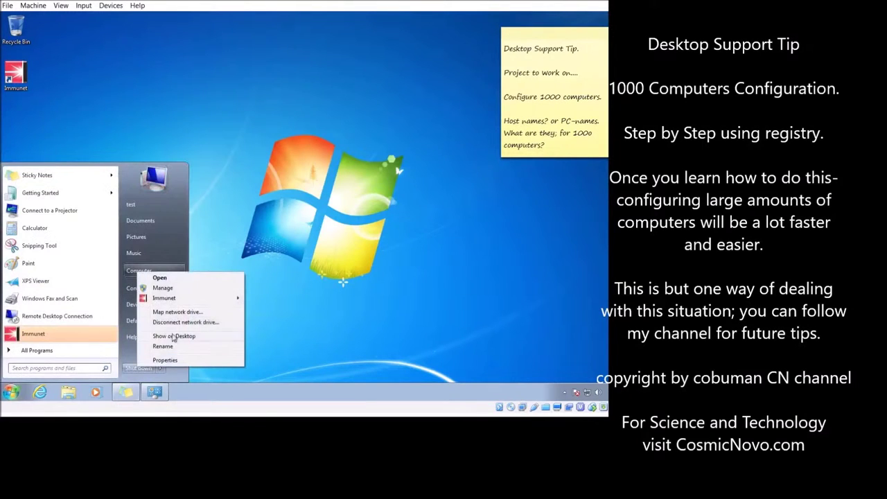
left_click(173, 361)
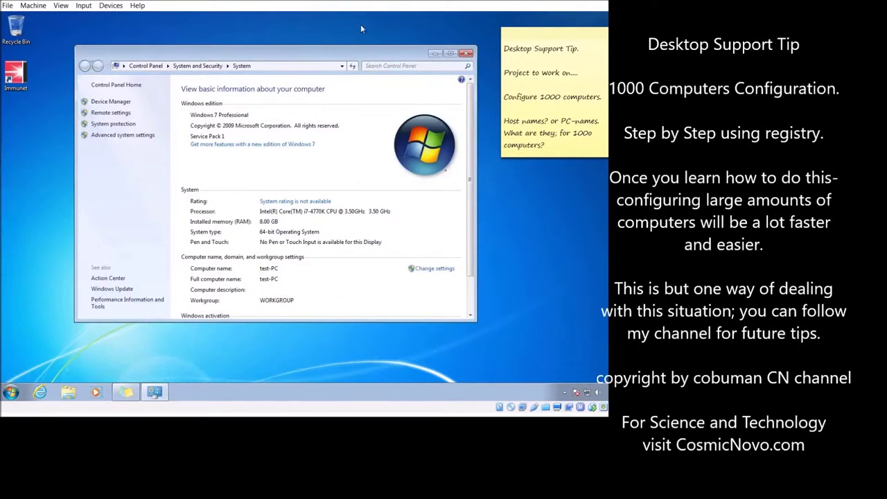
left_click_drag(361, 55, 352, 32)
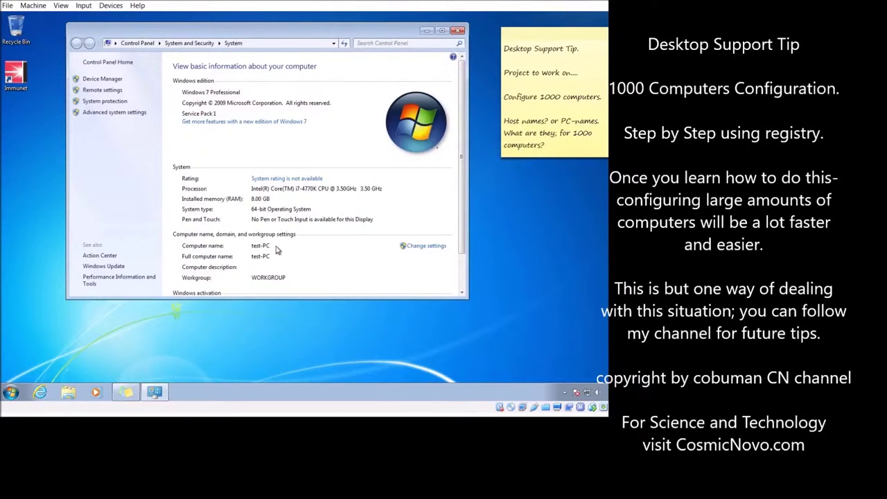
List test-PC, test2-PC, test3-PC and 'so on... 1000?' on separate lines in the note.
left_click(564, 148)
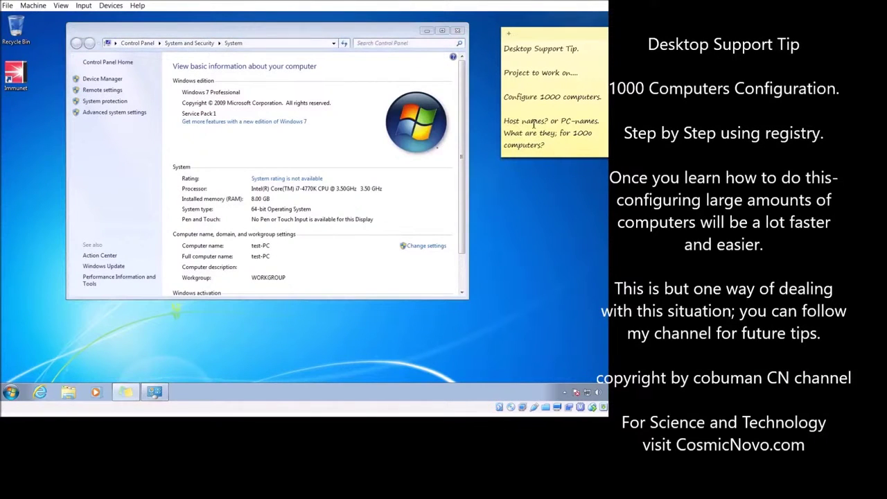
key("Return")
type("t")
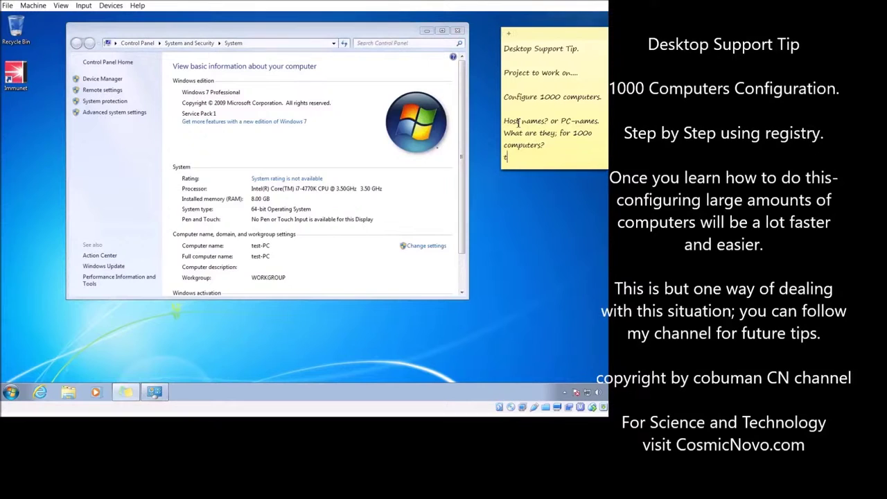
type("est-PC")
key("Return")
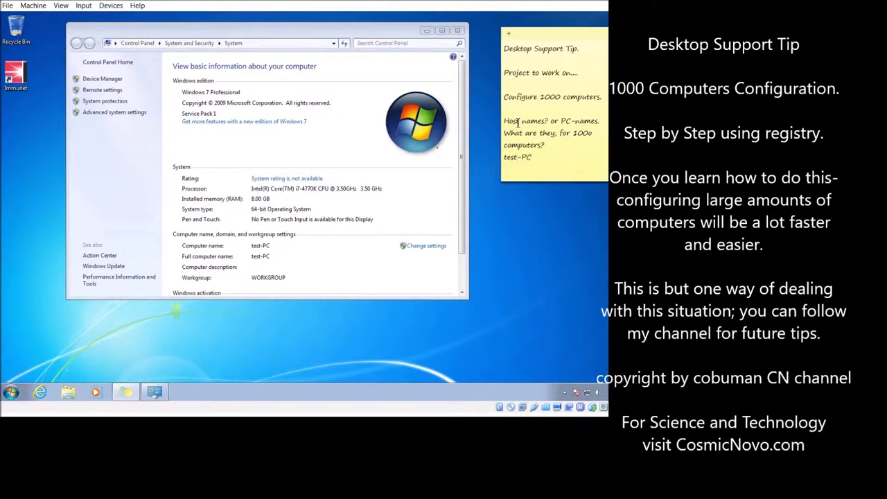
type("test2-PC")
key("Return")
type("test")
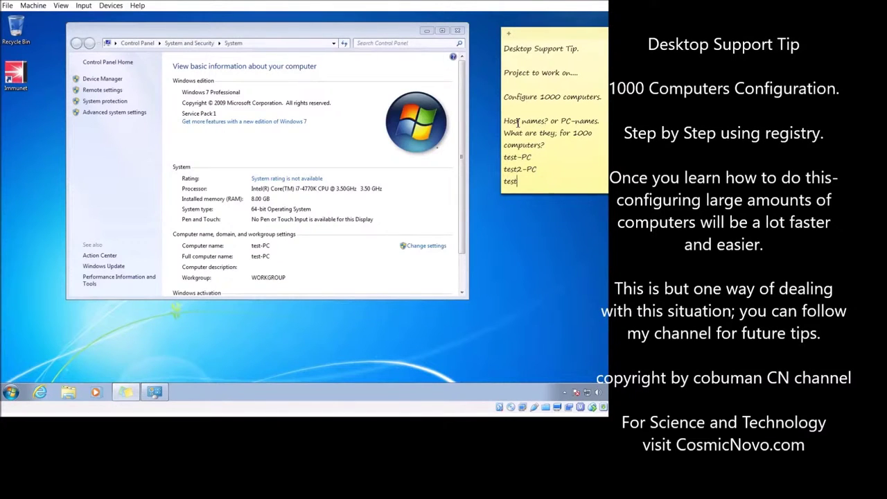
type("3-PC")
key("Return")
type("so on...")
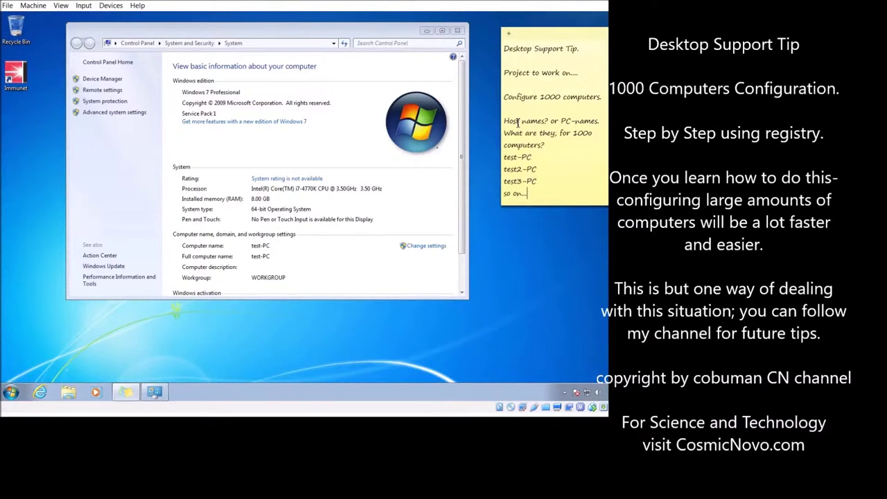
type(" 1000?")
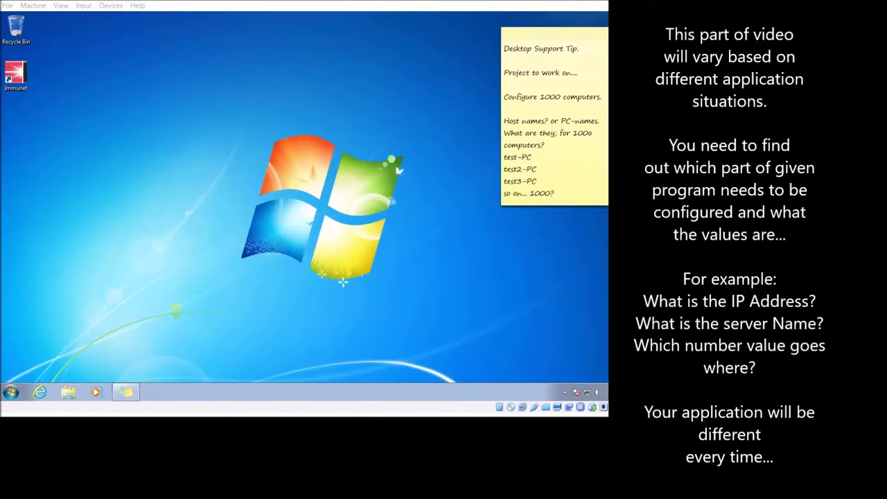
Open the file location of the Immunet desktop shortcut.
left_click(16, 75)
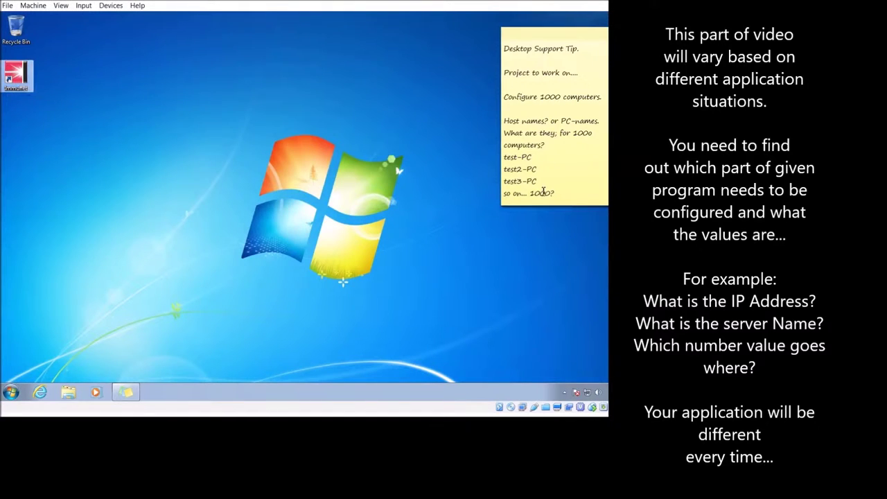
right_click(20, 76)
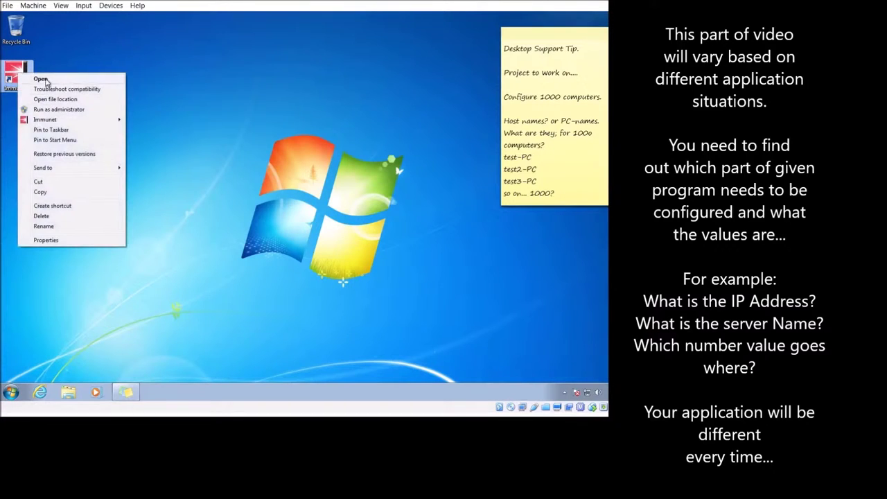
left_click(222, 89)
left_click_drag(14, 72, 15, 78)
left_click(10, 68)
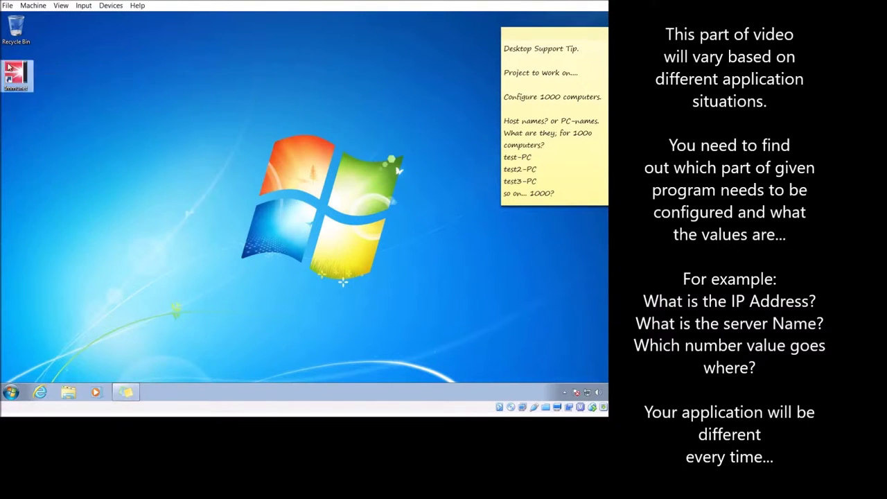
right_click(9, 65)
left_click(39, 90)
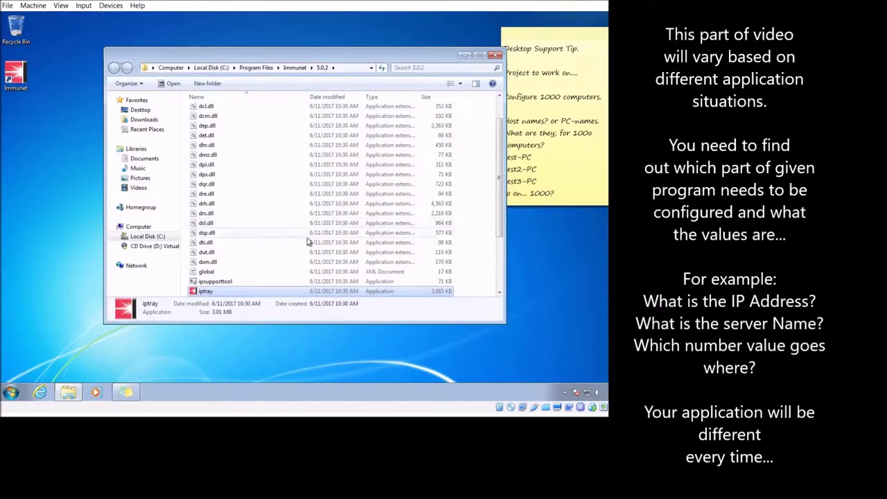
Browse from drive C: through Program Files and Immunet into the 5.0.2 folder.
scroll(295, 239, "down", 2)
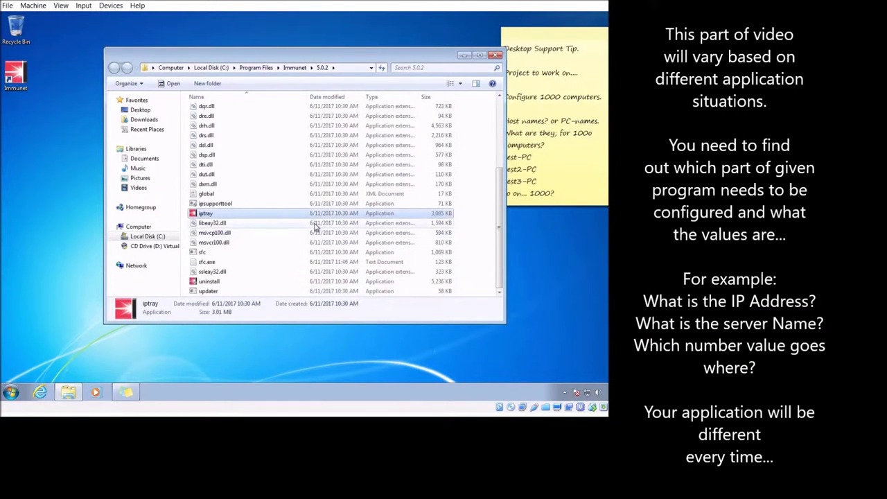
scroll(315, 226, "up", 4)
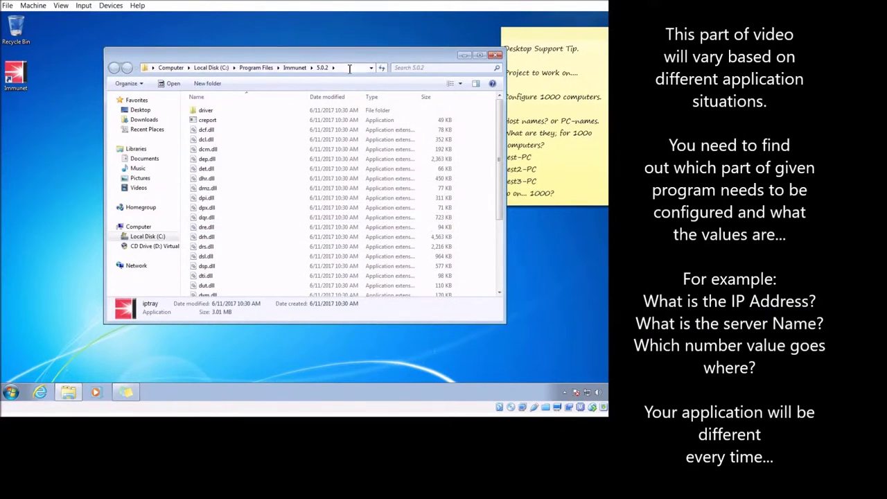
left_click(349, 67)
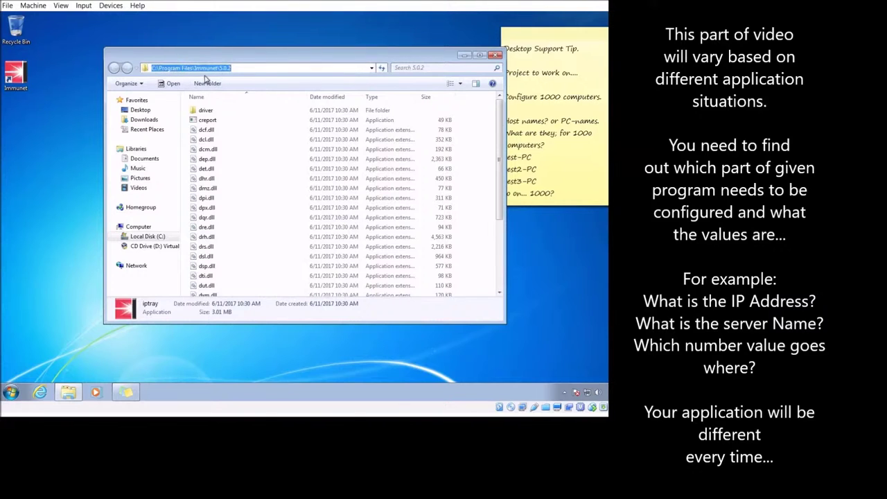
left_click(249, 68)
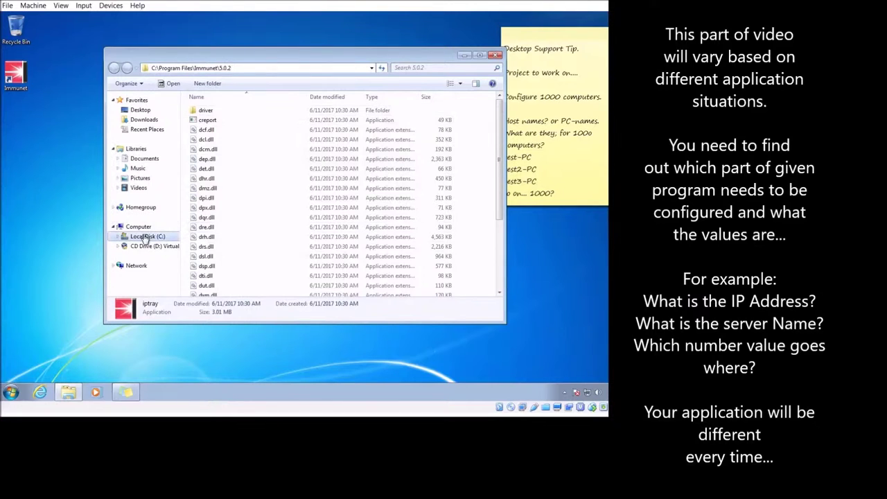
left_click(145, 237)
left_click(245, 131)
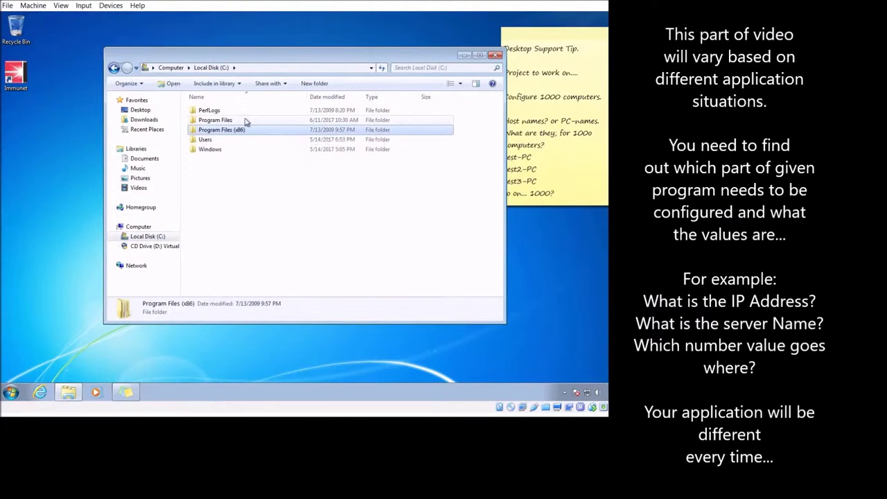
double_click(245, 122)
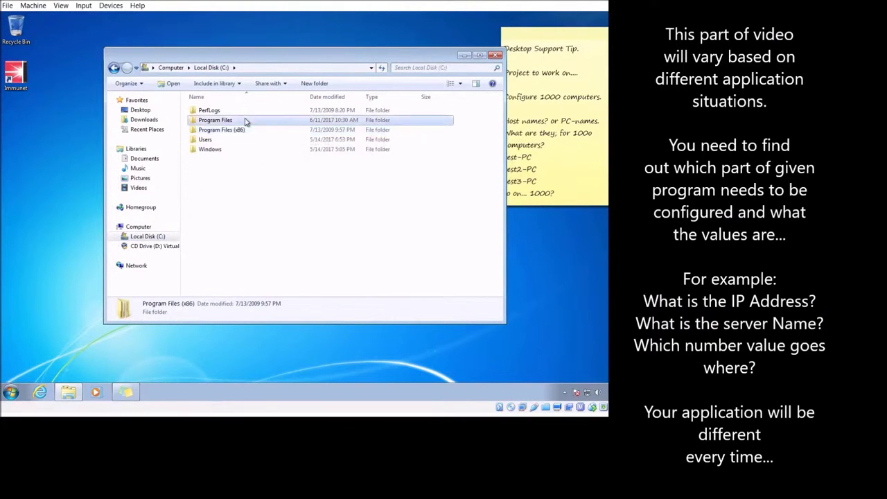
left_click(297, 67)
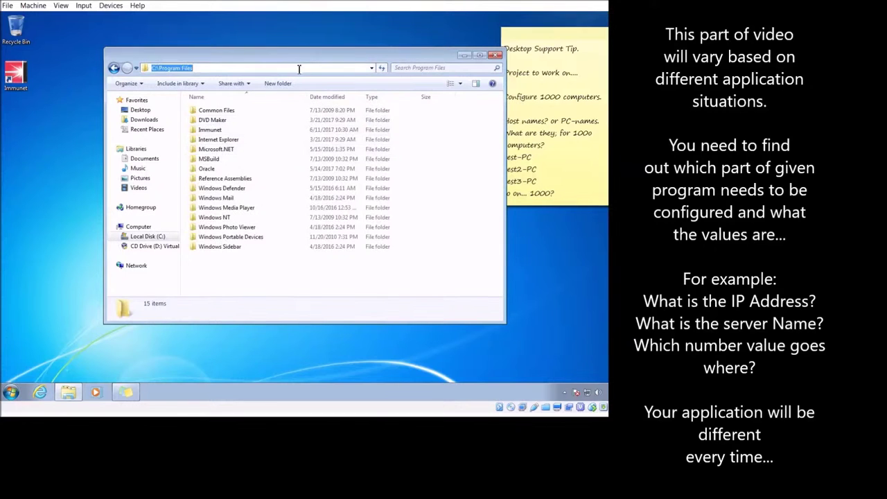
double_click(239, 130)
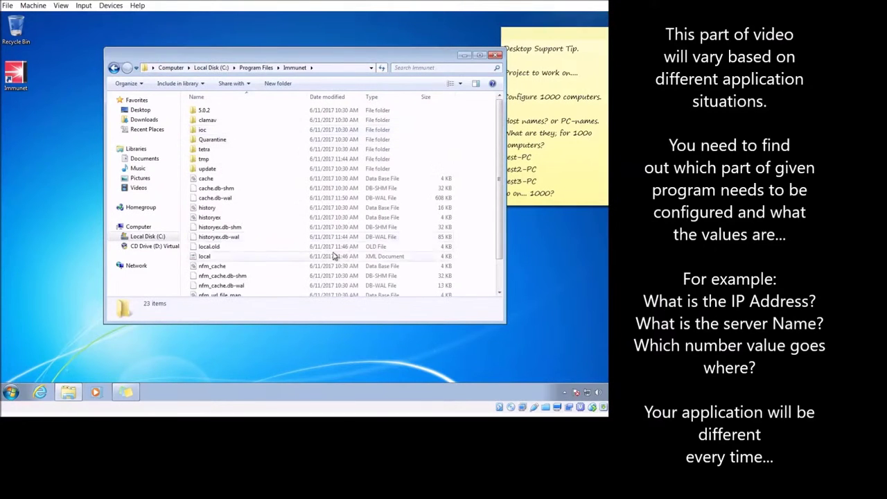
double_click(219, 110)
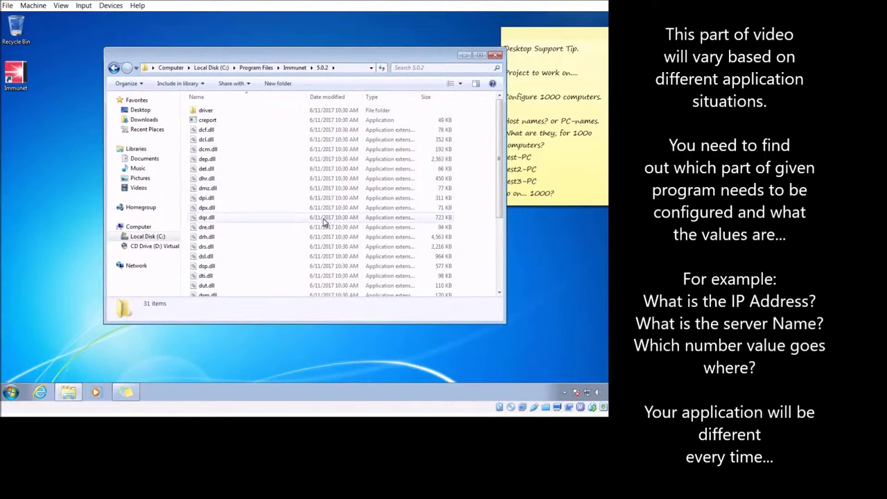
Reposition the Explorer window and bring the sticky note to the front.
scroll(323, 222, "down", 4)
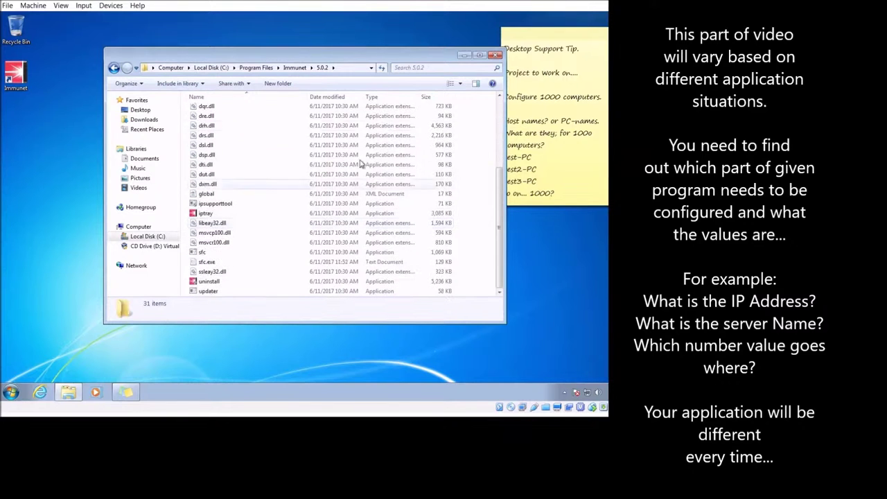
left_click_drag(410, 55, 393, 47)
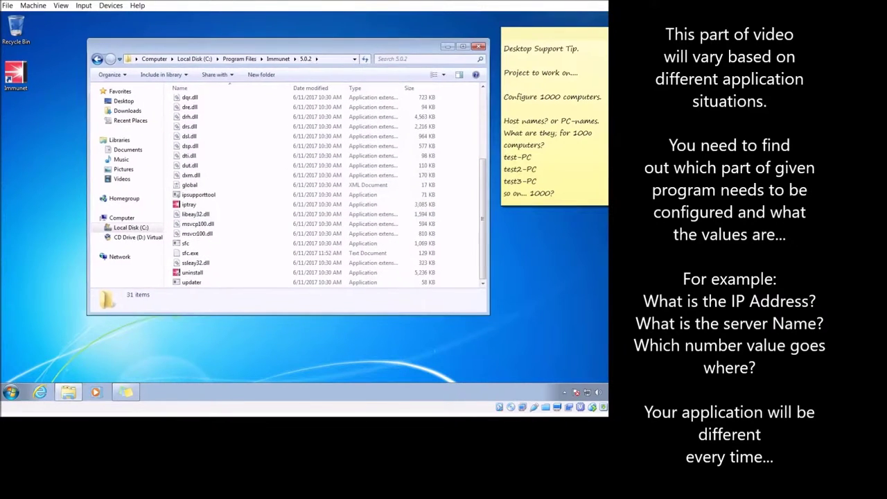
left_click(565, 165)
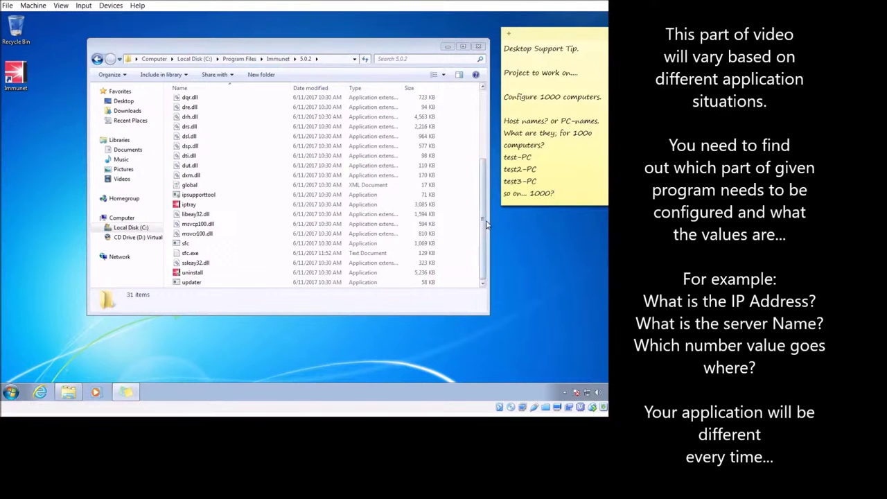
left_click_drag(485, 232, 485, 201)
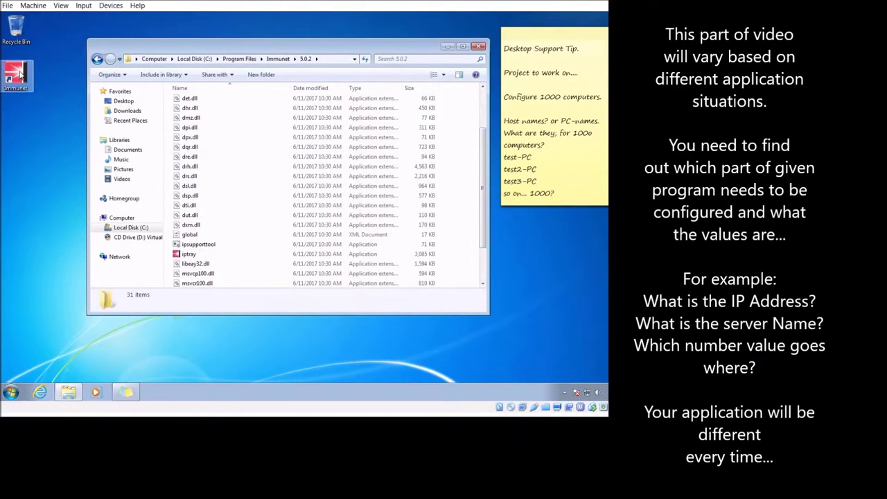
Launch Immunet, view its settings, then close the settings and the Immunet window.
double_click(19, 75)
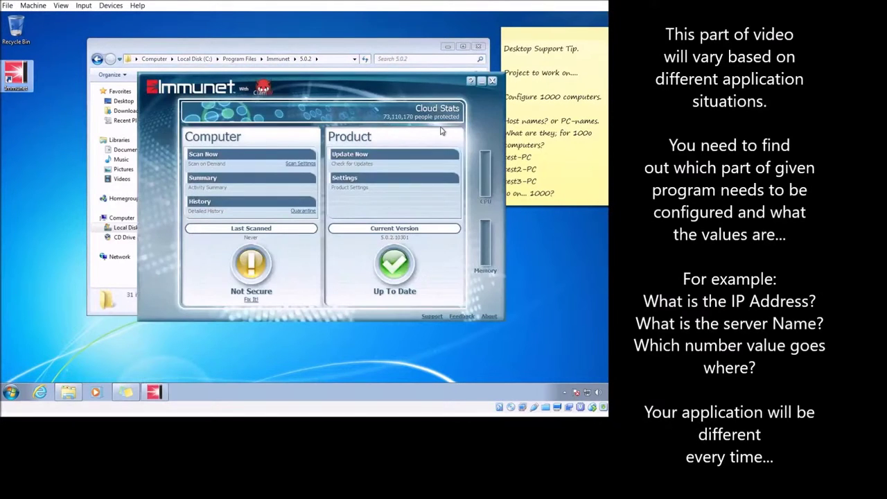
left_click(360, 179)
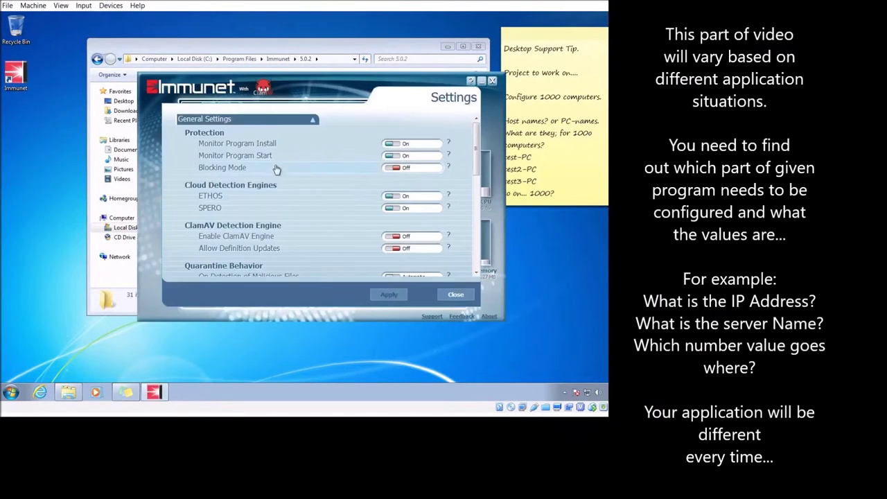
left_click_drag(476, 150, 476, 236)
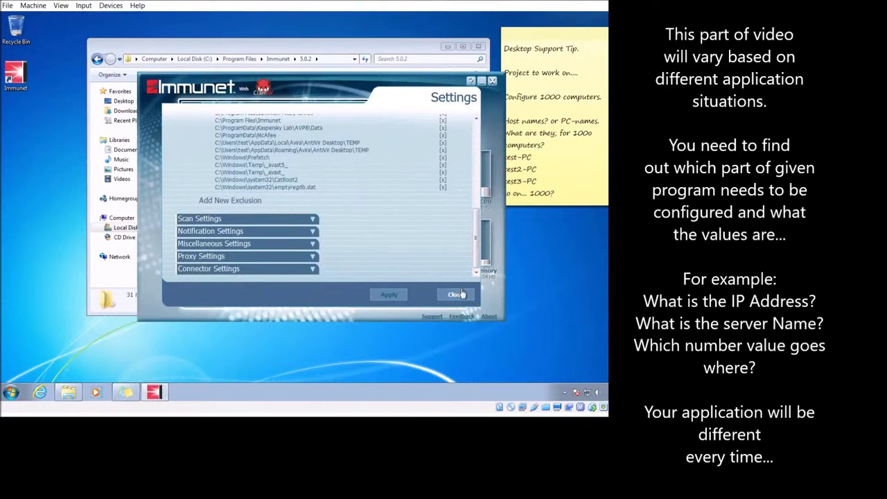
left_click(457, 297)
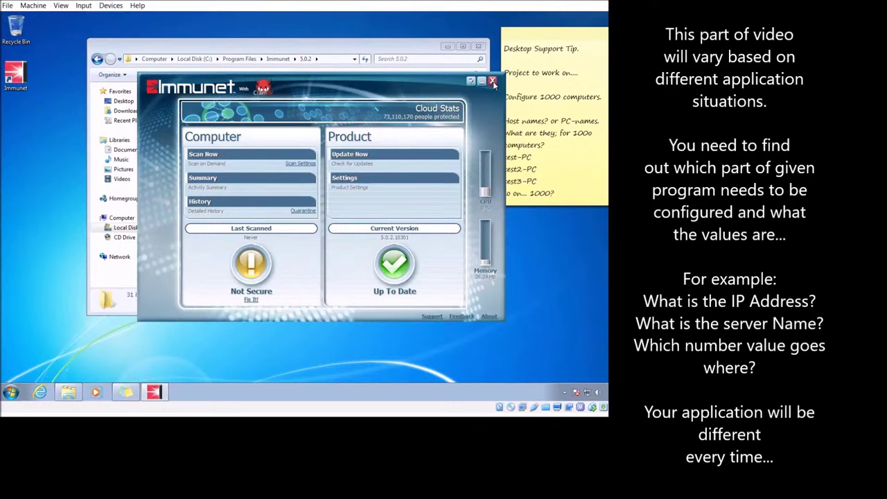
left_click(493, 82)
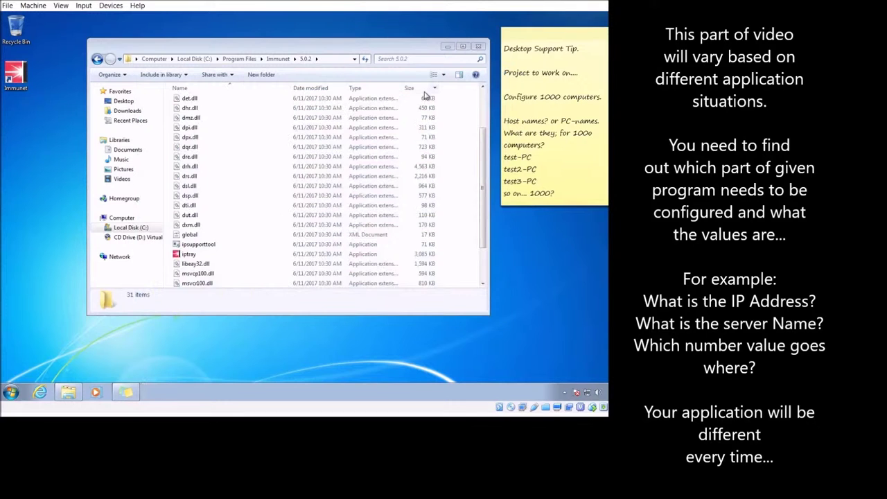
left_click(260, 148)
Add 'What are the values? is it IP address or something else?' below the computer names.
scroll(596, 177, "down", 2)
left_click(582, 192)
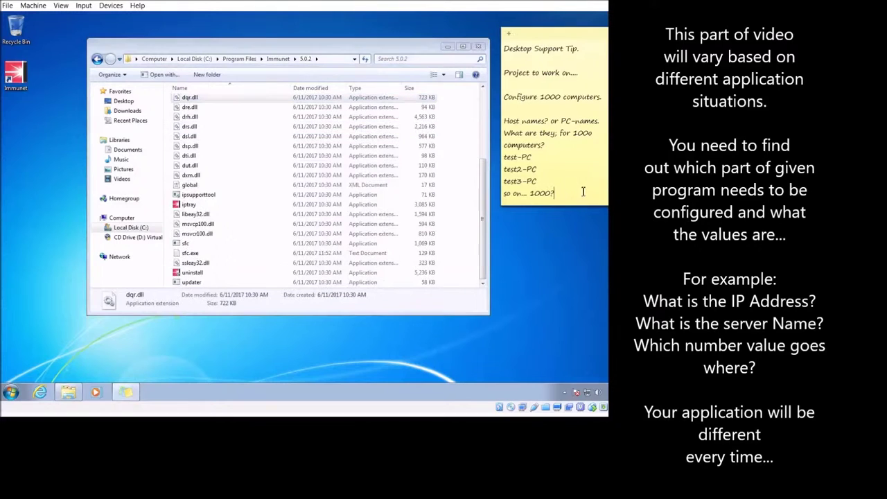
key("Return")
key("Return")
type("W")
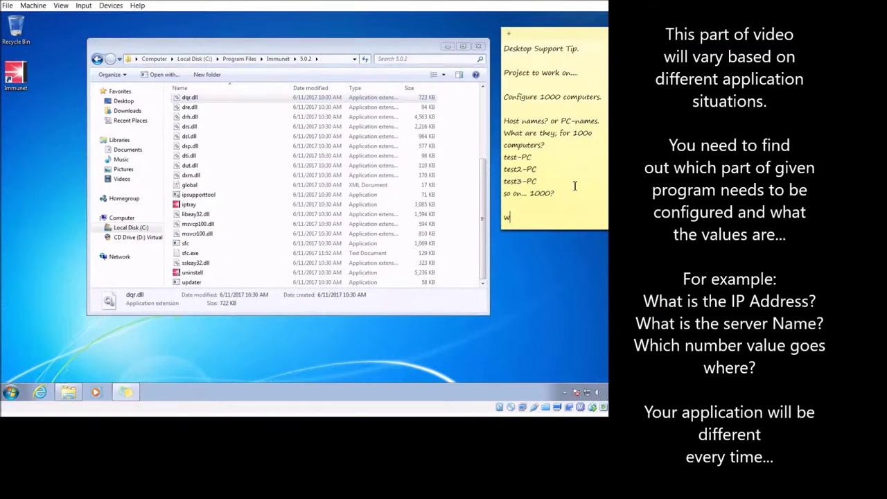
type("hat are the values? is it IPC")
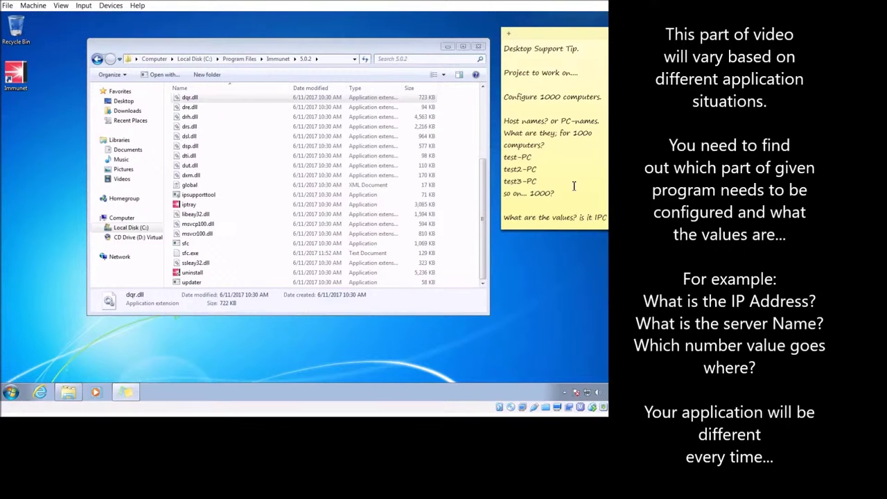
key("BackSpace")
type(" addres")
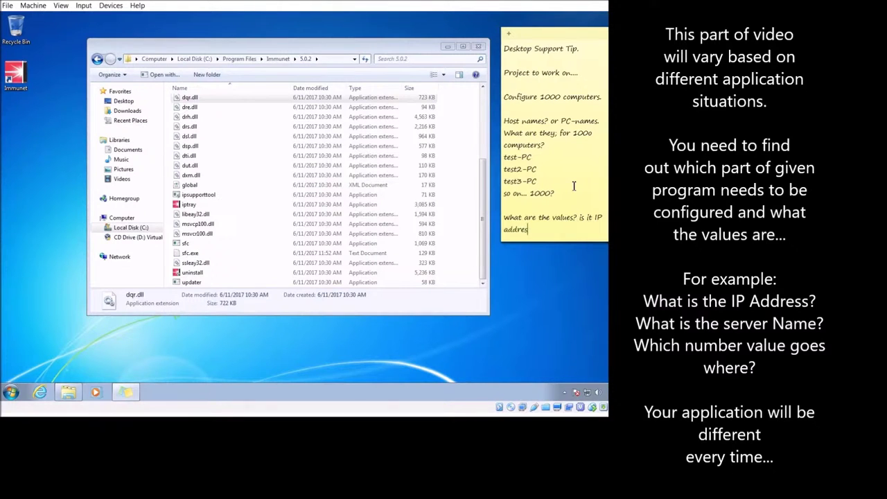
type("s or something else?")
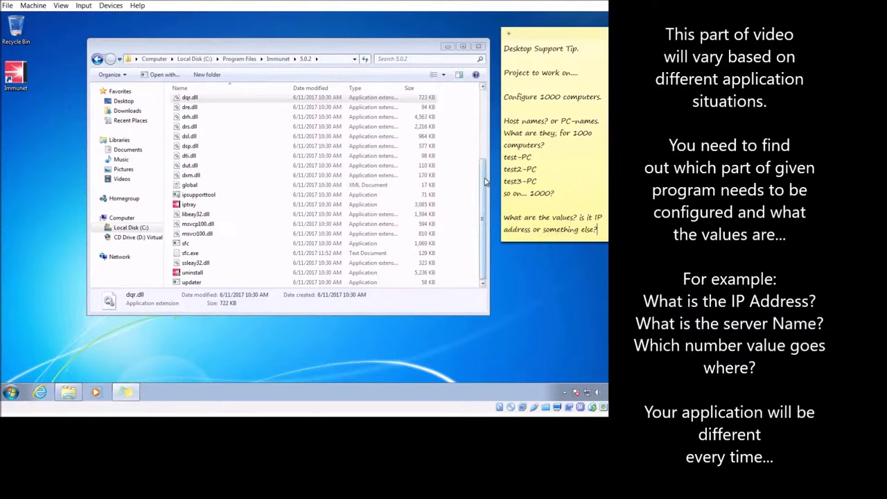
left_click_drag(484, 181, 485, 112)
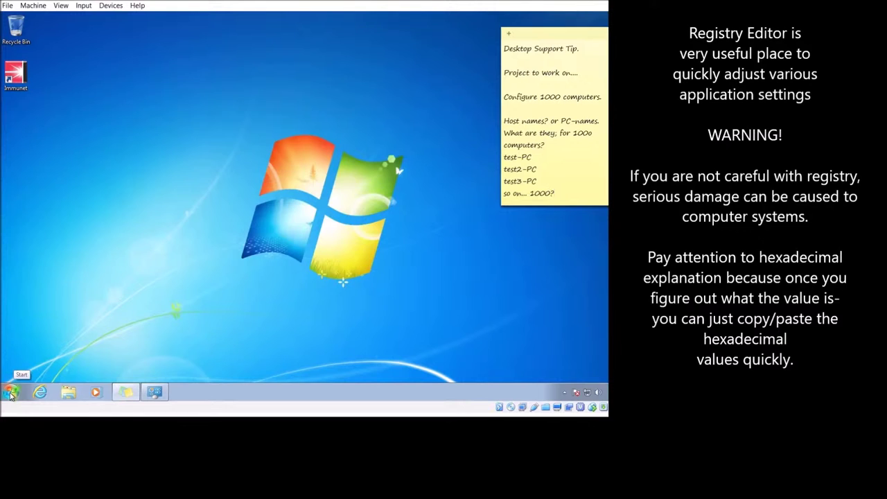
Launch regedit from the Start menu search and approve the User Account Control prompt.
left_click(11, 393)
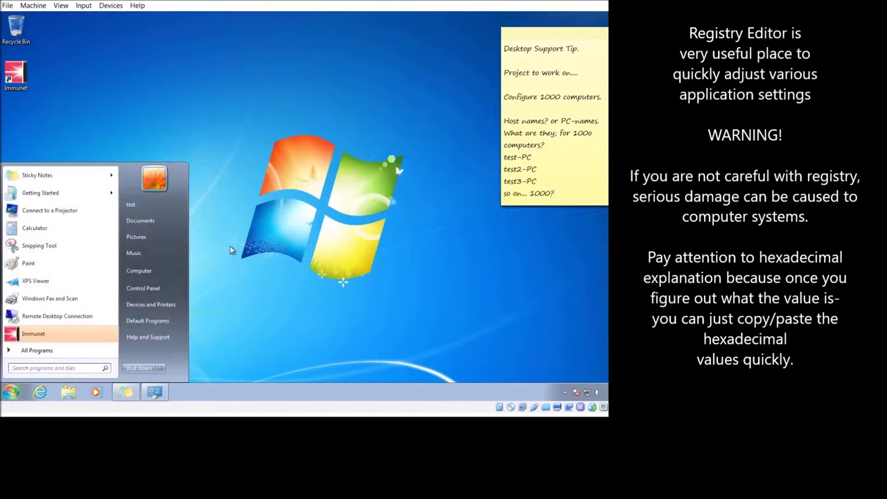
type("regedit")
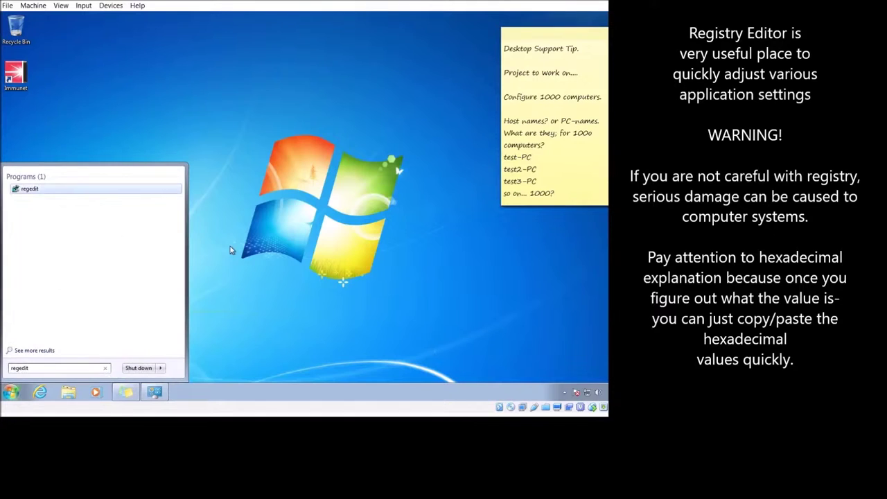
key("Return")
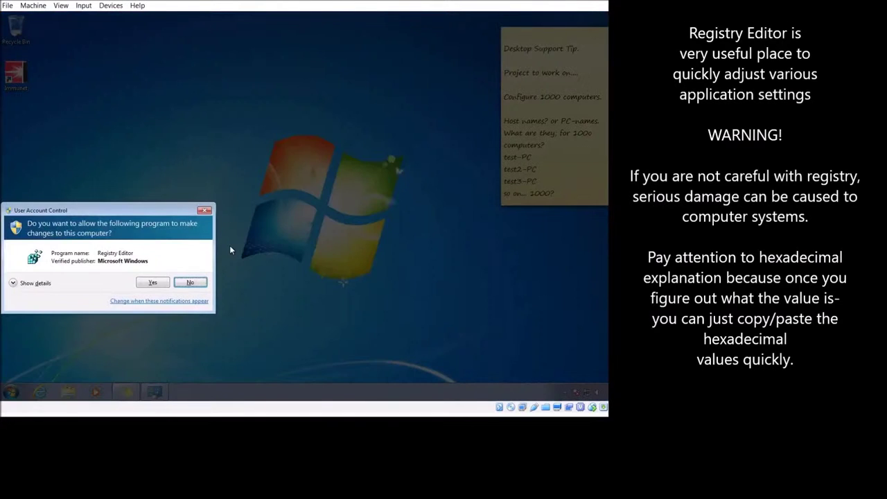
left_click(152, 281)
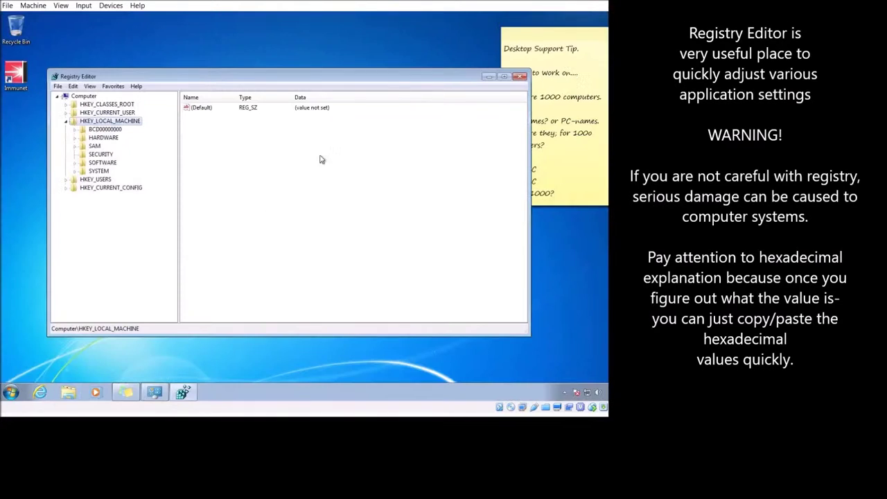
left_click(67, 121)
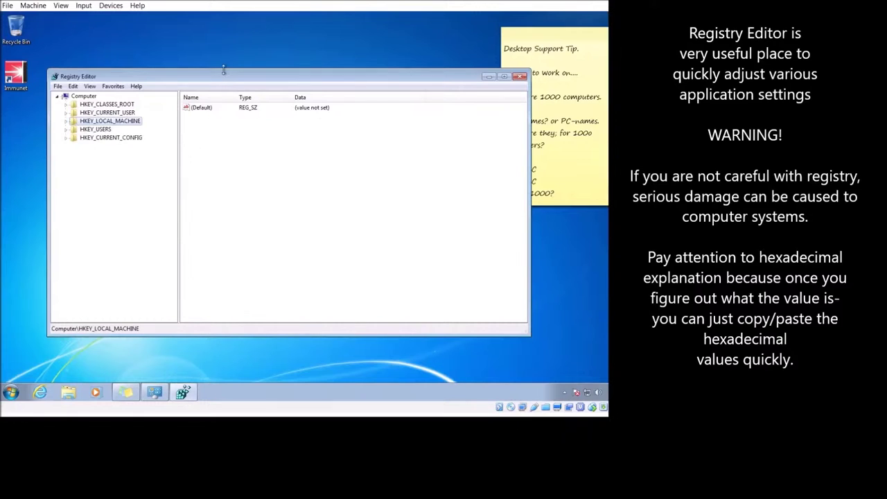
left_click_drag(239, 79, 240, 74)
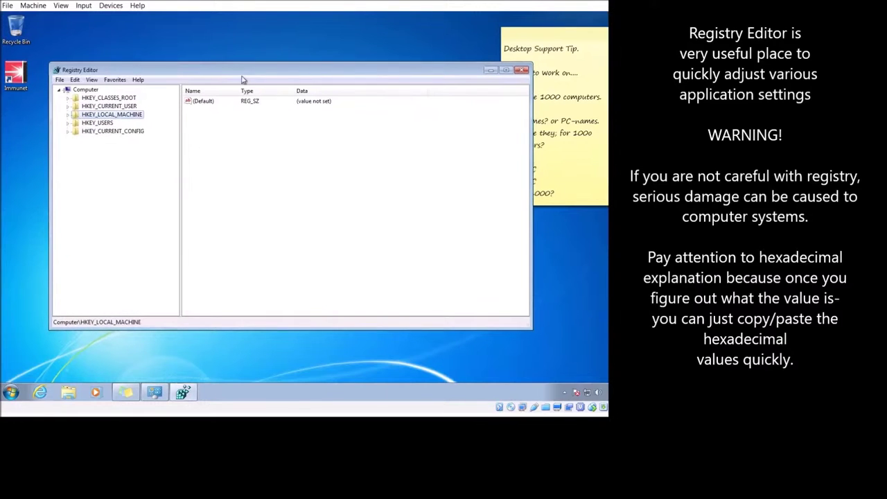
left_click(105, 108)
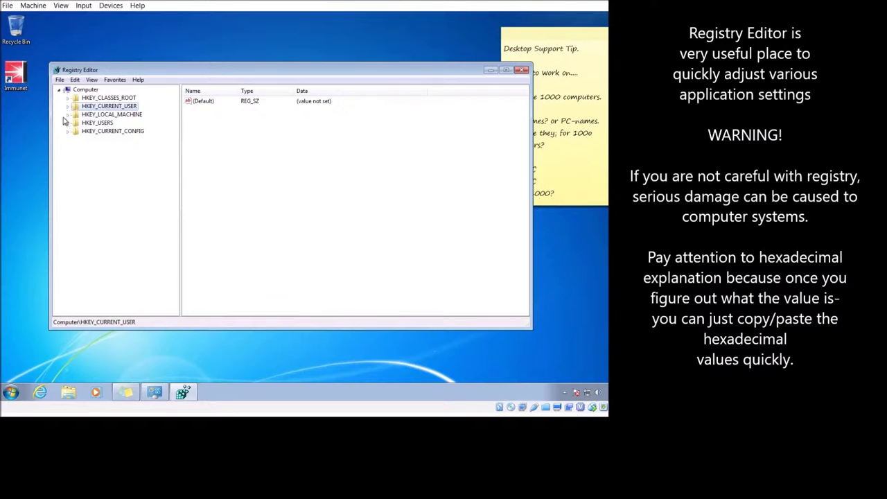
left_click(83, 117)
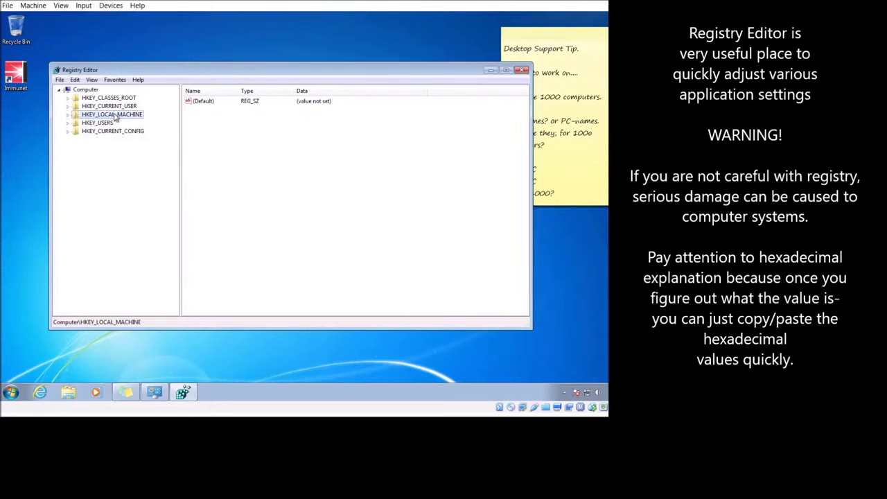
left_click(68, 115)
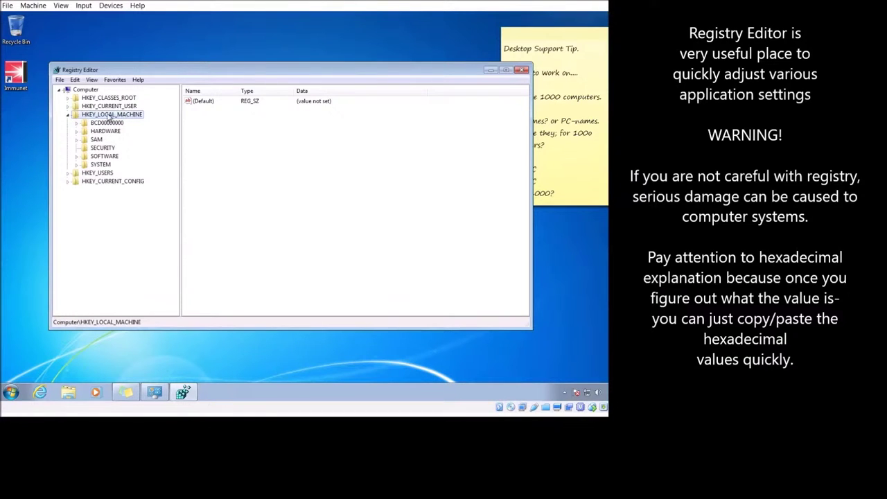
Expand HKEY_LOCAL_MACHINE\SOFTWARE, select Wow6432Node, and restore the System window from the taskbar.
left_click(98, 157)
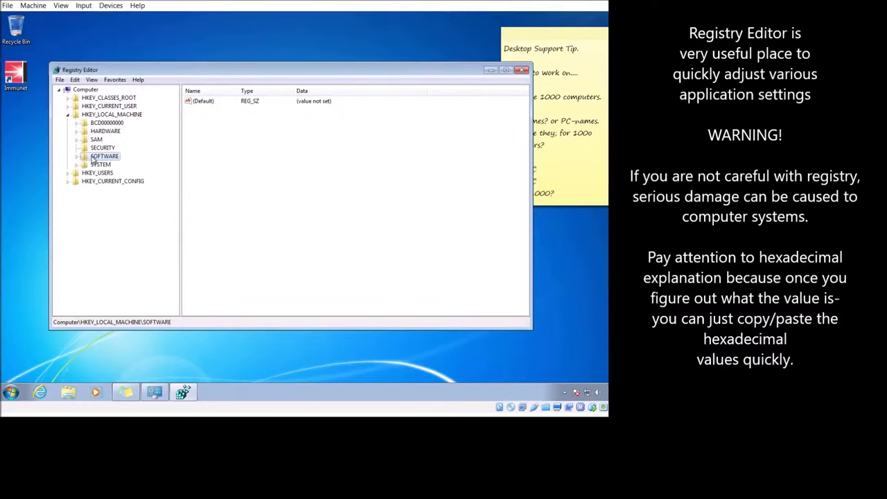
left_click(77, 157)
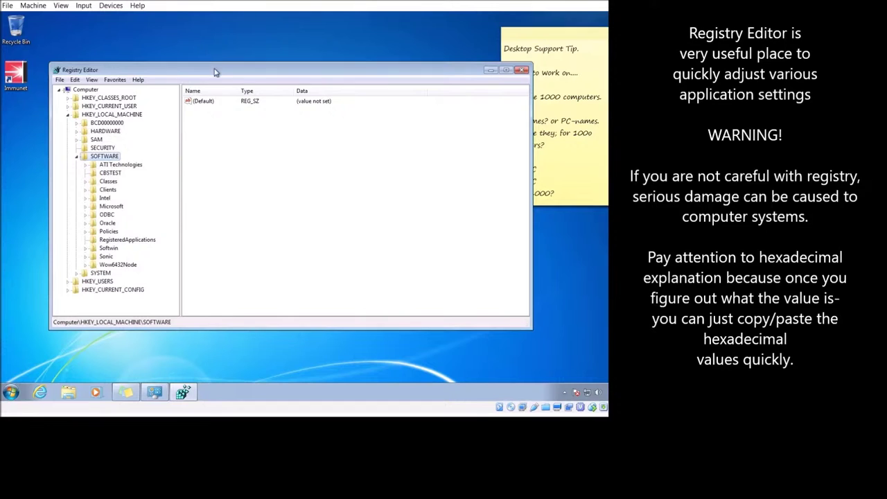
left_click_drag(216, 69, 240, 58)
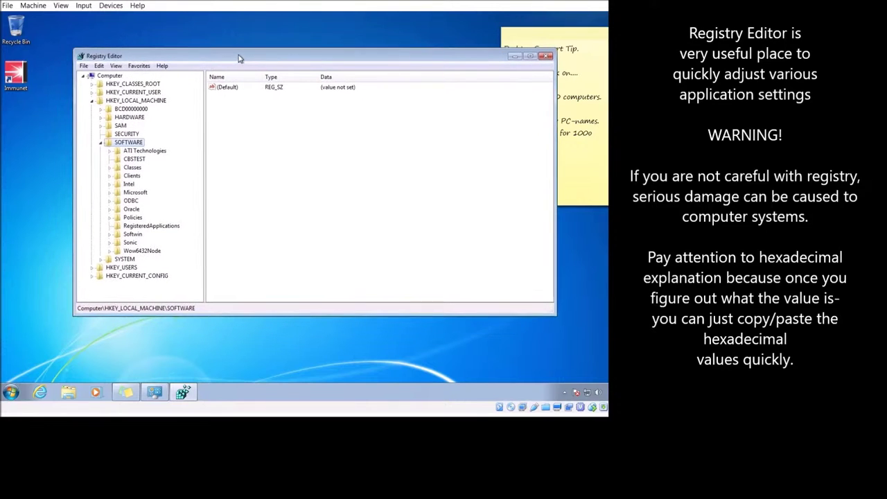
left_click(16, 81)
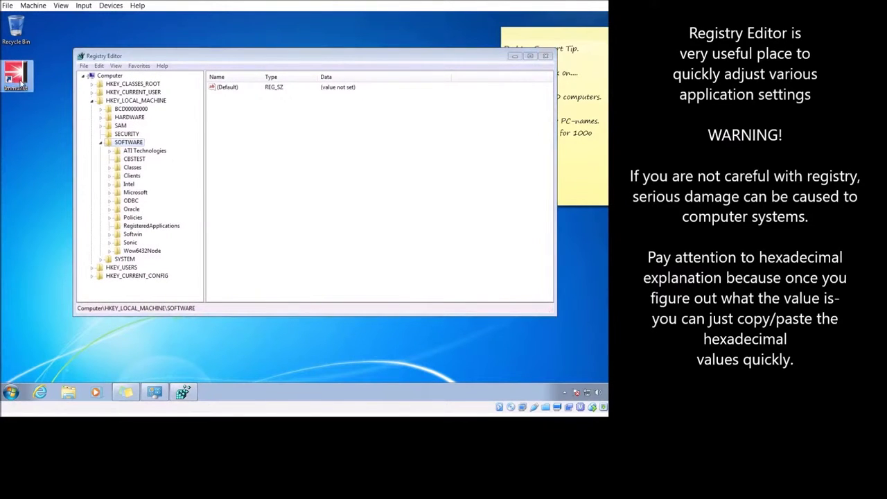
left_click(141, 251)
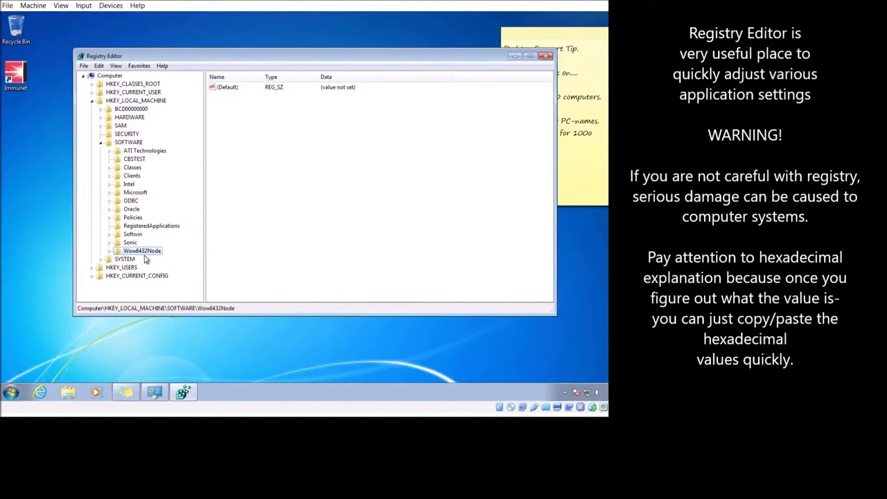
left_click(154, 392)
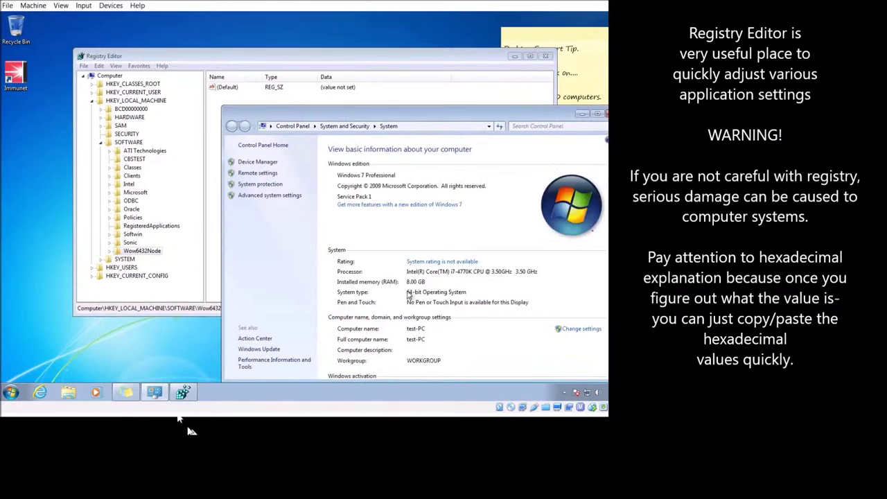
Close the System window and expand Wow6432Node to show its subkeys.
left_click(600, 113)
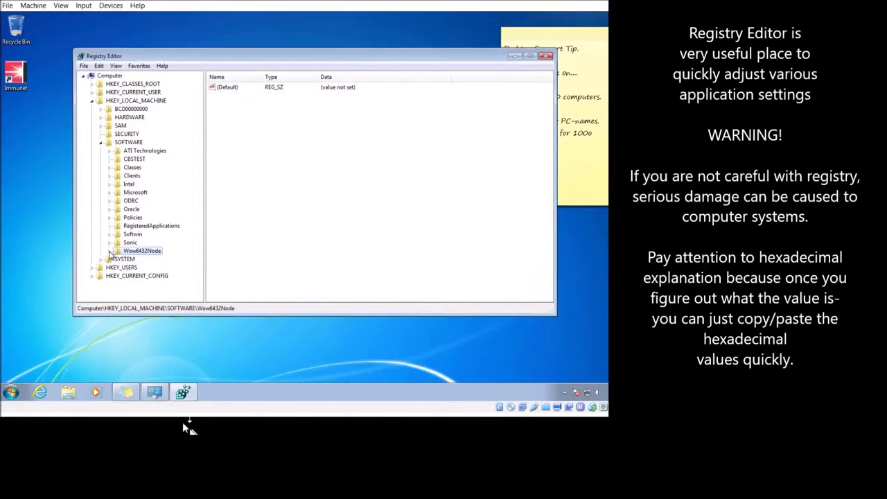
left_click(109, 251)
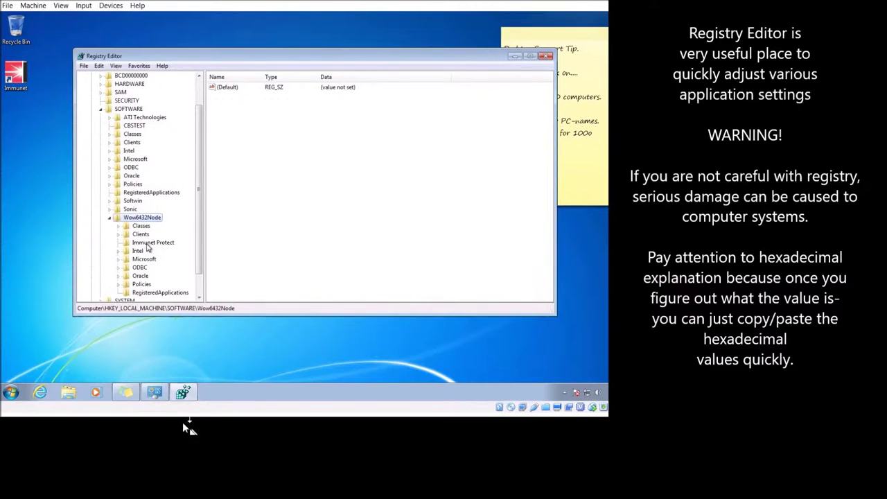
Select the Immunet Protect key and open its configuration DWORD value for editing.
left_click(147, 244)
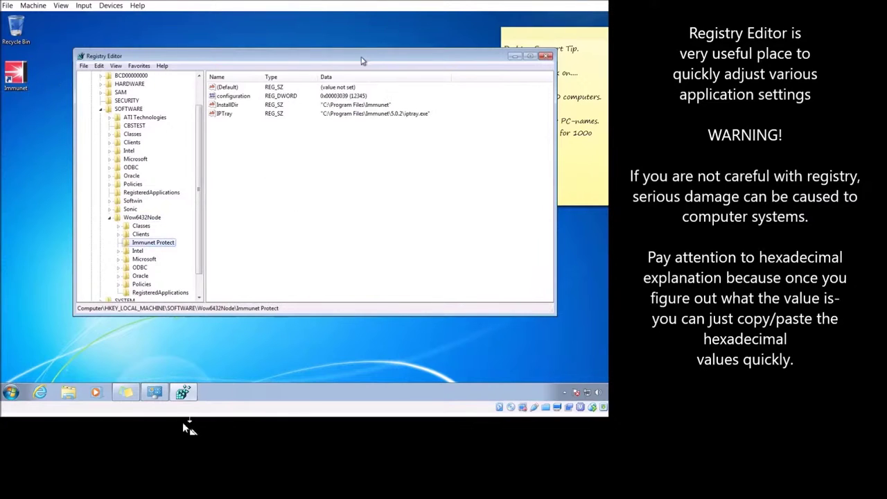
left_click_drag(361, 57, 347, 70)
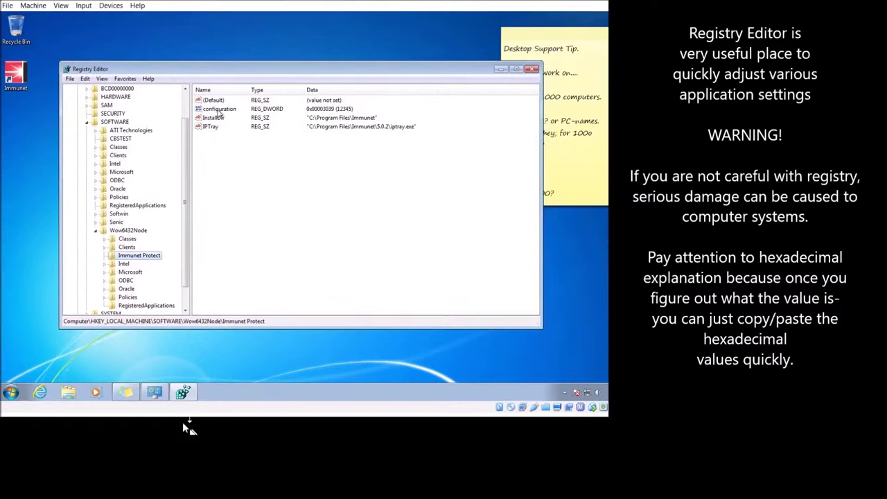
left_click(221, 111)
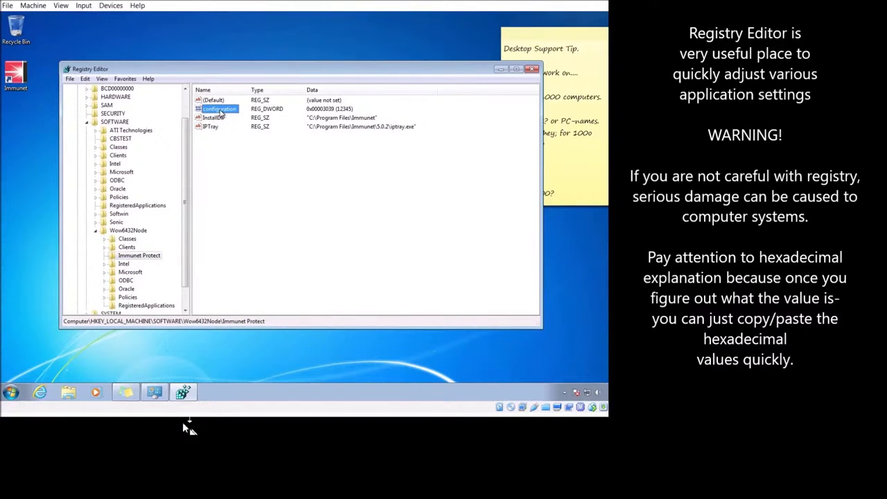
left_click(338, 112)
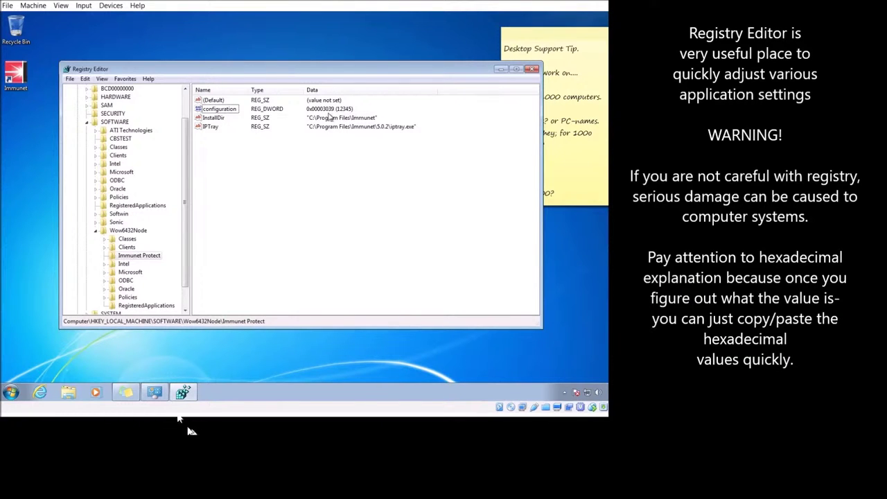
left_click(216, 111)
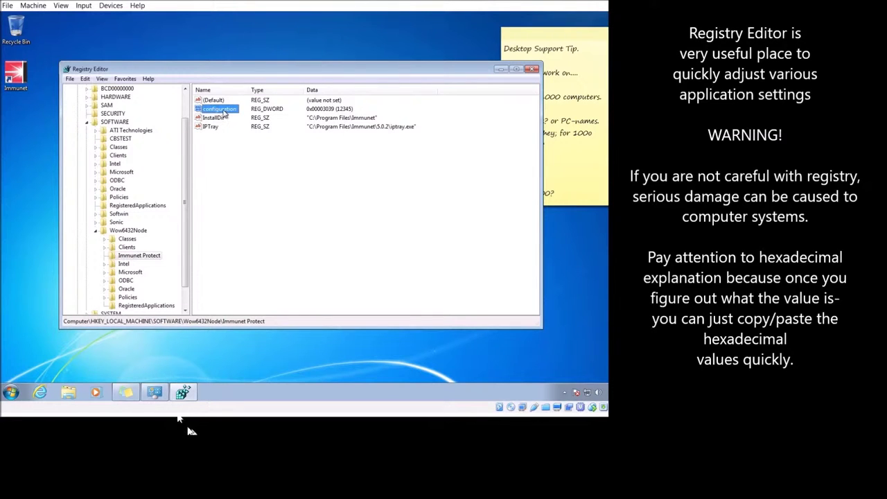
double_click(222, 111)
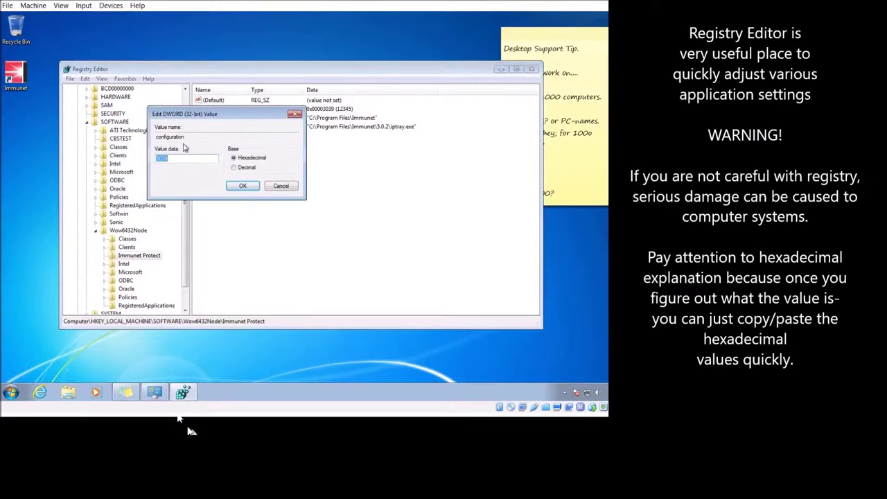
Switch the configuration value's base to decimal, showing 12345.
left_click(181, 159)
left_click(235, 169)
left_click_drag(243, 114, 338, 126)
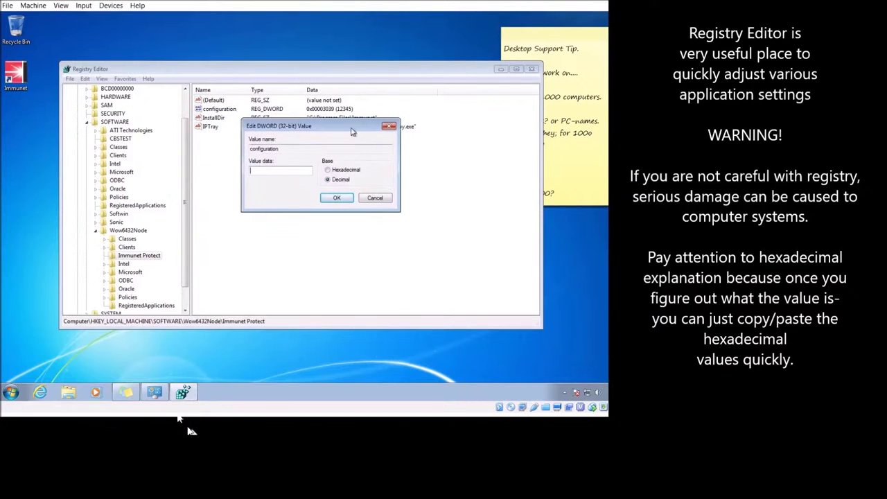
type("1")
left_click_drag(327, 122, 399, 121)
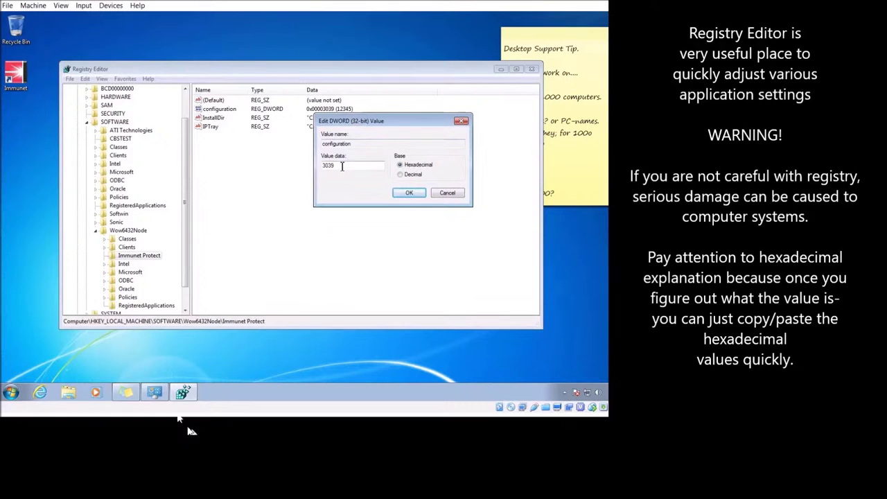
left_click(400, 175)
Enter 1655 and then 160, converting each to hexadecimal (160 becomes a0).
left_click_drag(352, 165, 301, 167)
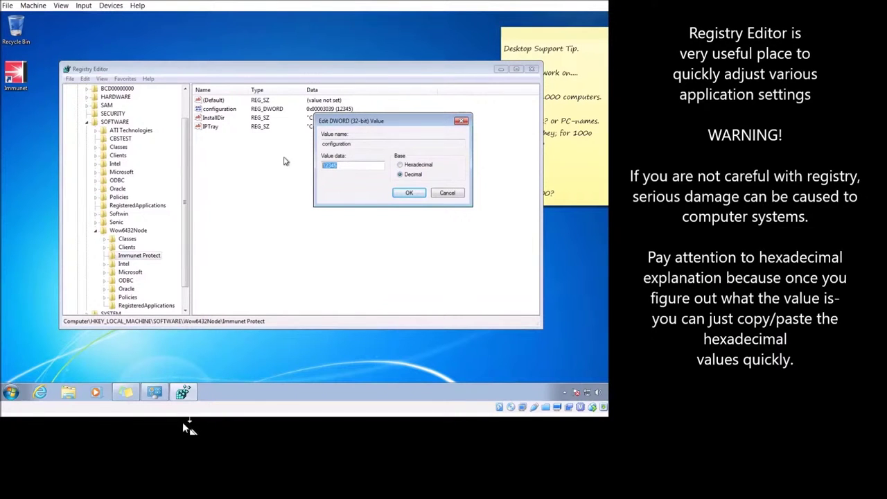
type("1655")
left_click(408, 166)
left_click(401, 175)
left_click_drag(362, 164, 320, 165)
type("160")
left_click(402, 164)
left_click_drag(347, 122, 352, 122)
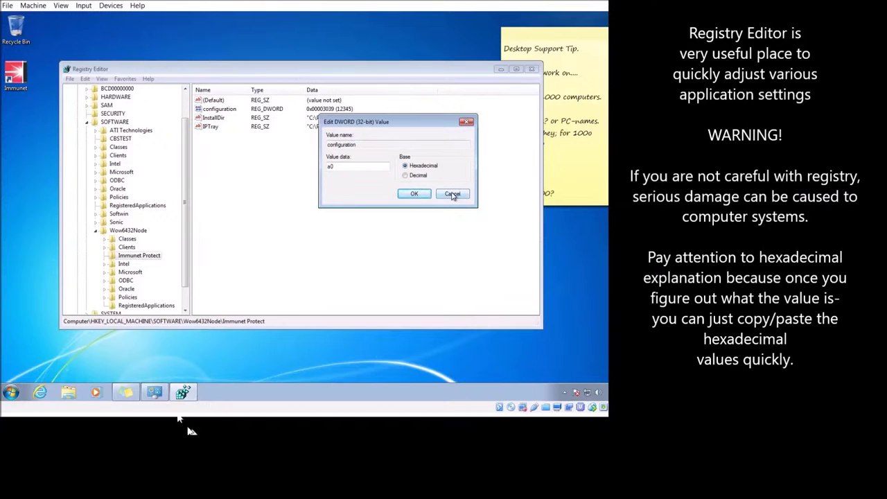
left_click_drag(424, 122, 419, 120)
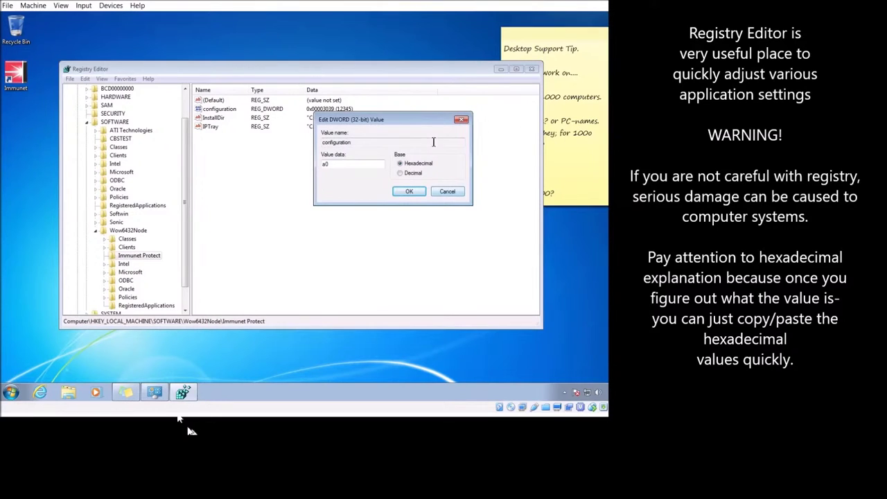
left_click(447, 195)
left_click_drag(447, 74, 398, 71)
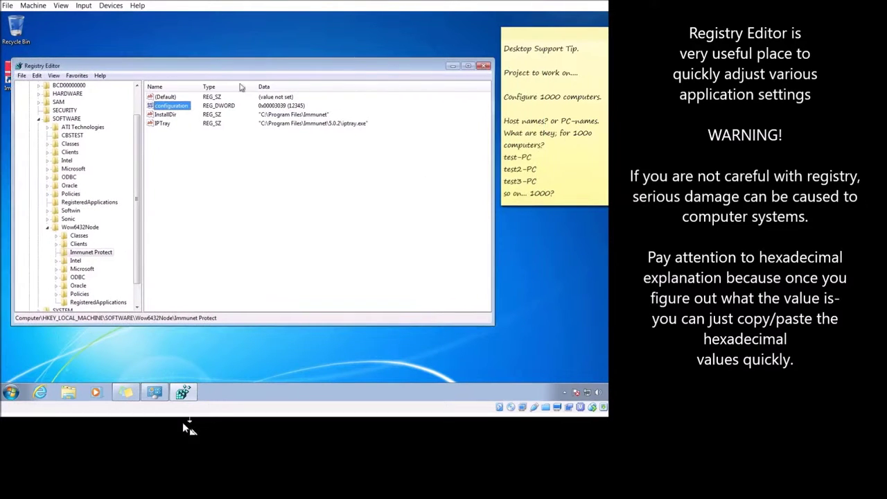
Collapse SOFTWARE and HKEY_LOCAL_MACHINE, make the Registry Editor window taller, and open the File menu.
left_click(38, 119)
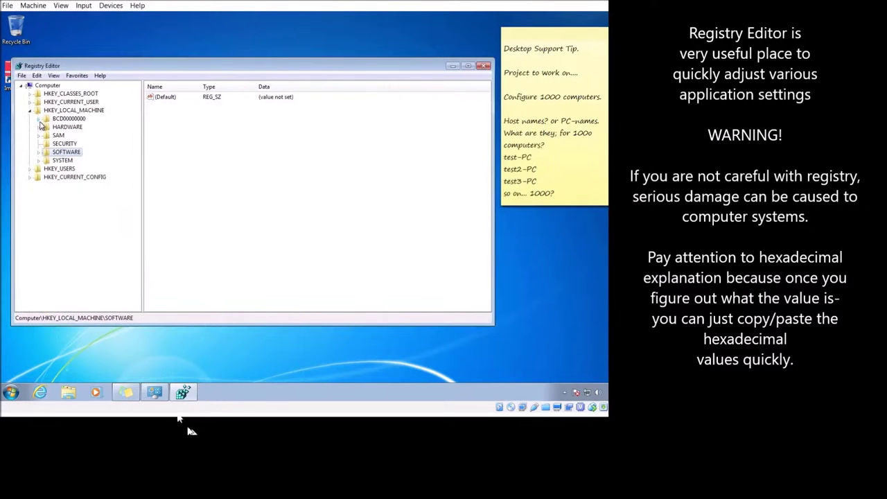
left_click(31, 111)
left_click_drag(263, 68, 256, 64)
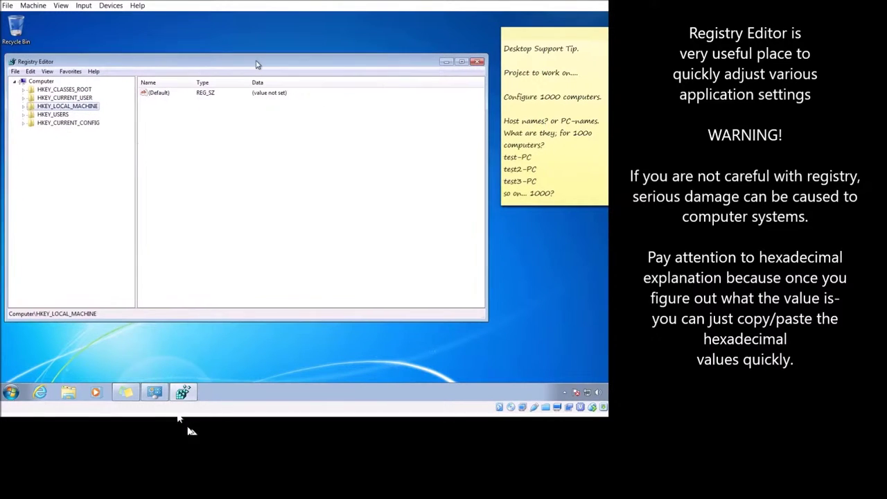
left_click(535, 157)
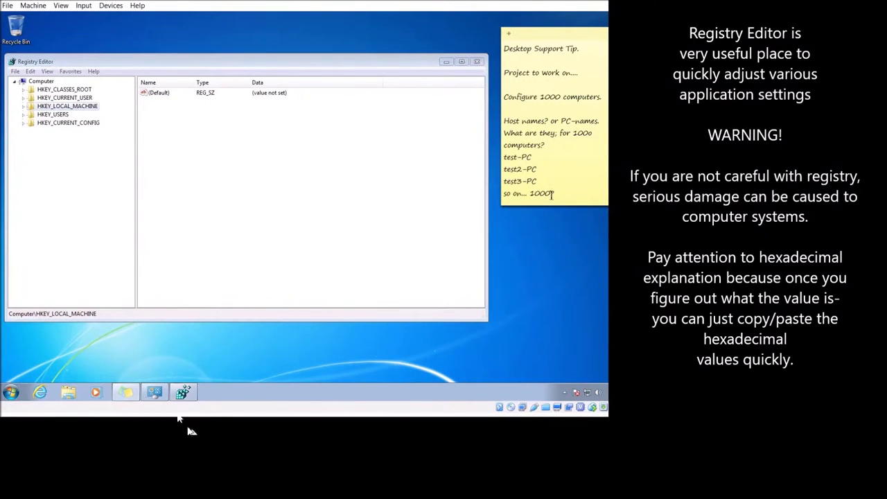
left_click_drag(335, 55, 335, 44)
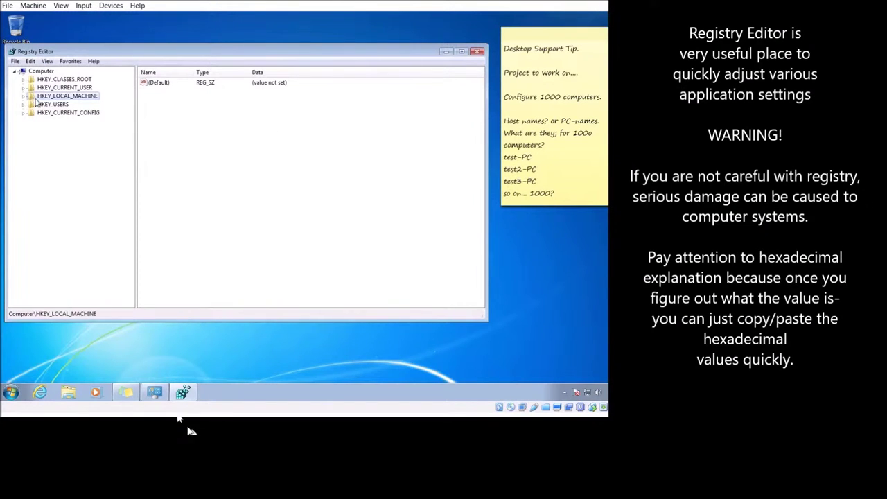
left_click(15, 62)
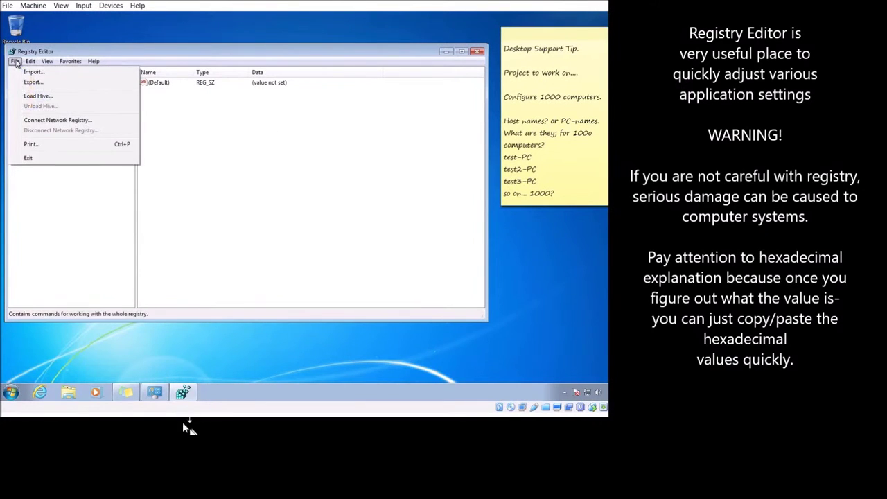
Start Connect Network Registry with 'test', resolve it to WORKGROUP\TEST-PC, and bring up System details.
left_click(44, 121)
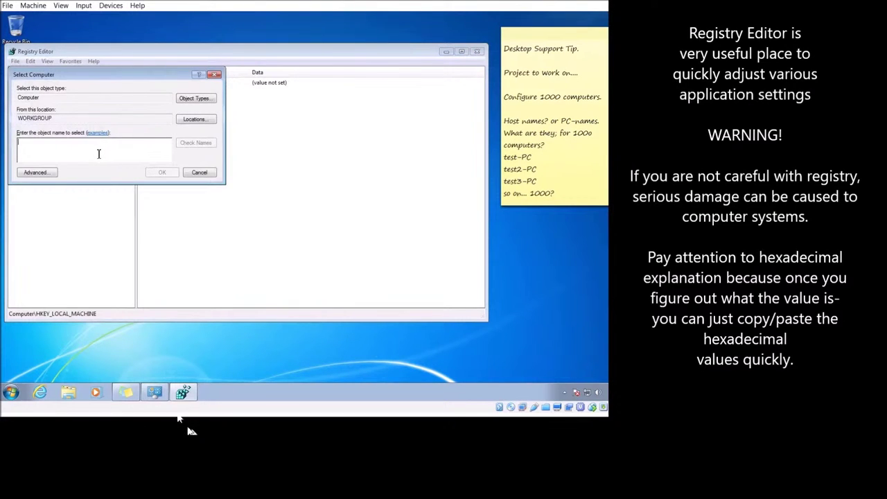
type("test-pc")
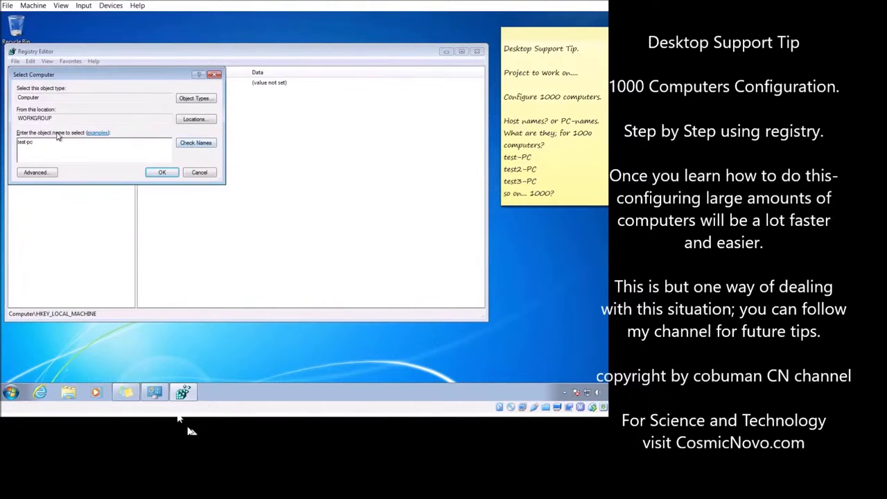
left_click_drag(110, 77, 229, 83)
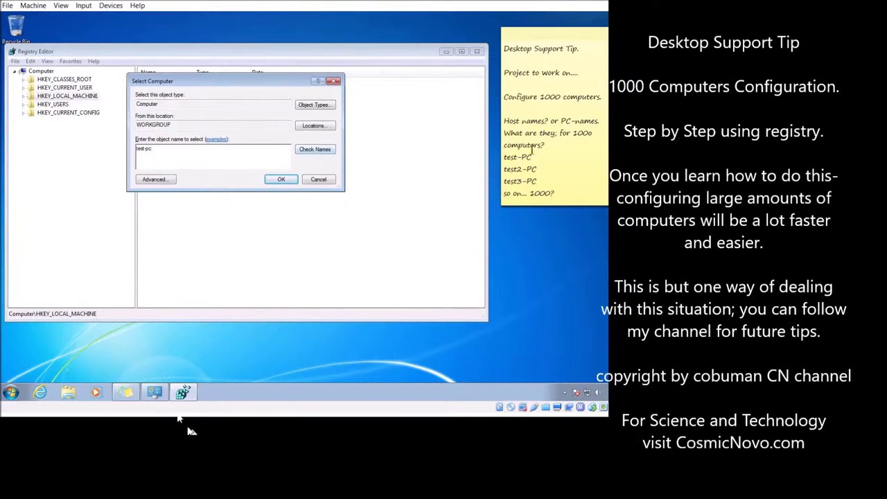
left_click(321, 151)
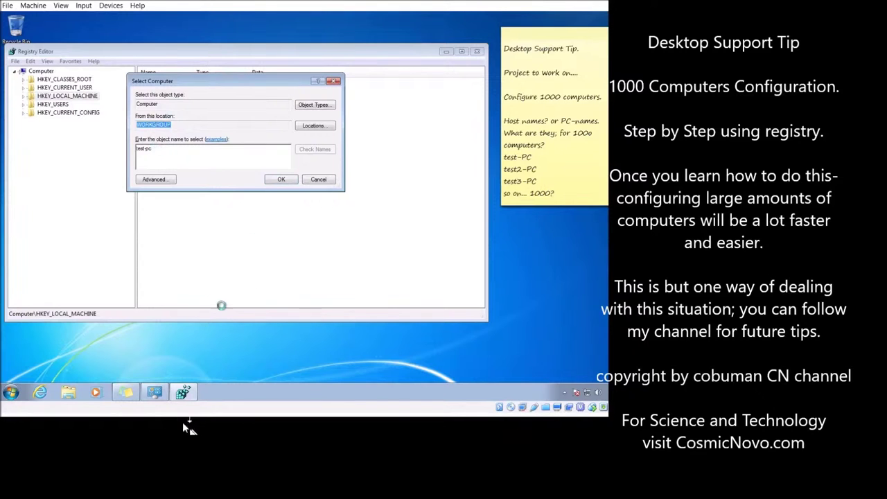
left_click(154, 392)
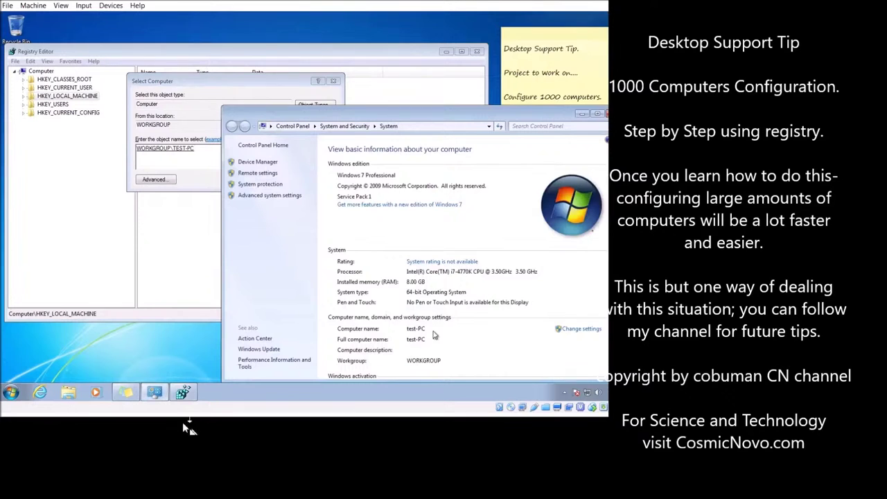
Put the System window away to reveal the Select Computer dialog with WORKGROUP\TEST-PC.
left_click(581, 114)
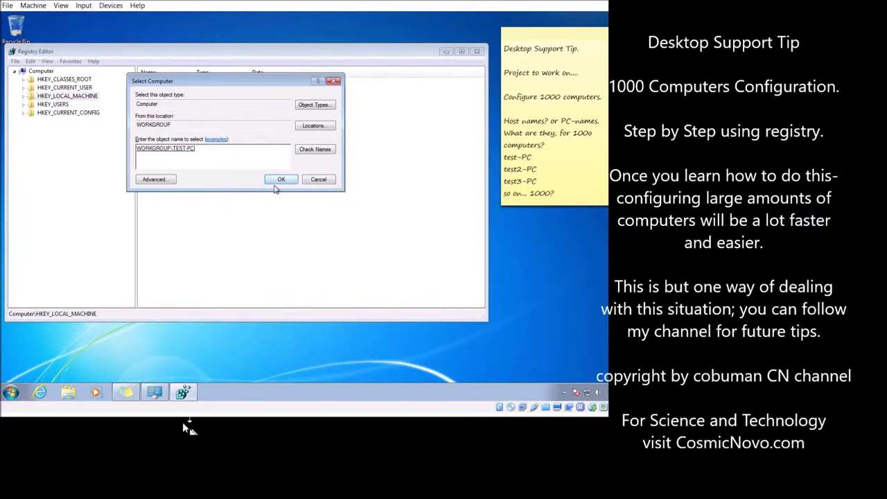
Select WORKGROUP\TEST-PC and confirm the network registry connection.
double_click(172, 148)
left_click(282, 180)
left_click(281, 181)
left_click(281, 180)
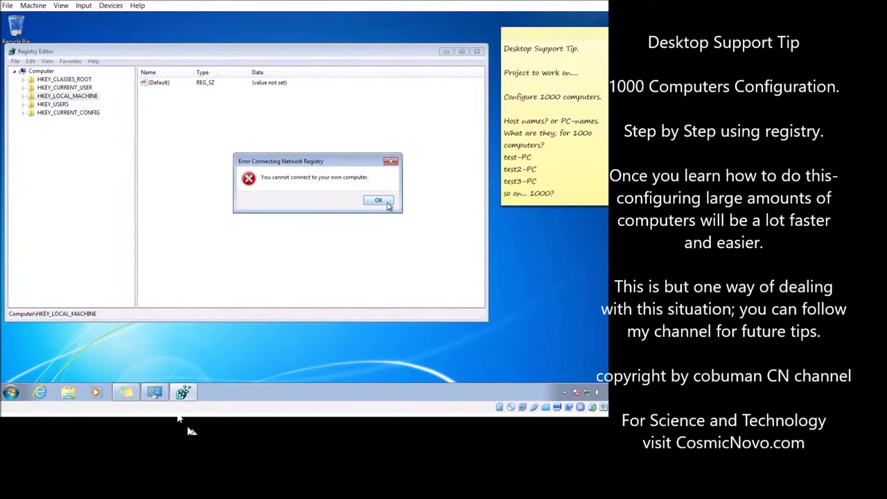
Dismiss the 'You cannot connect to your own computer' connection error.
left_click_drag(336, 158, 264, 116)
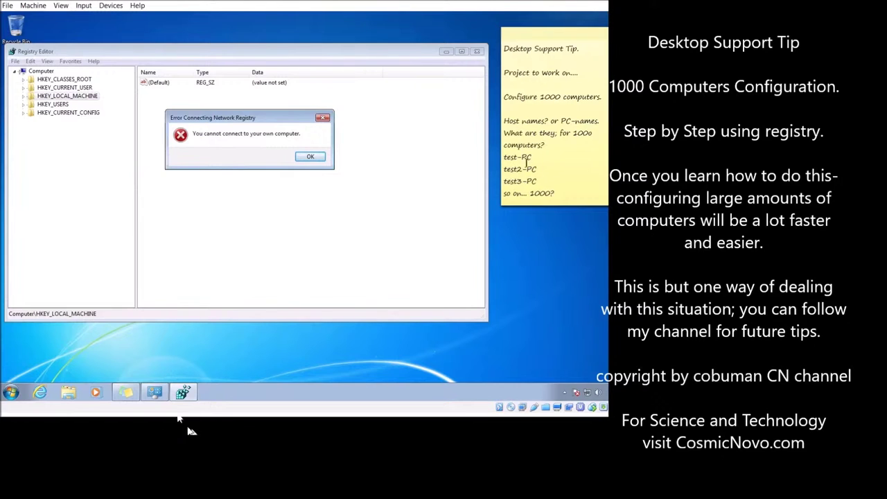
left_click_drag(256, 119, 102, 129)
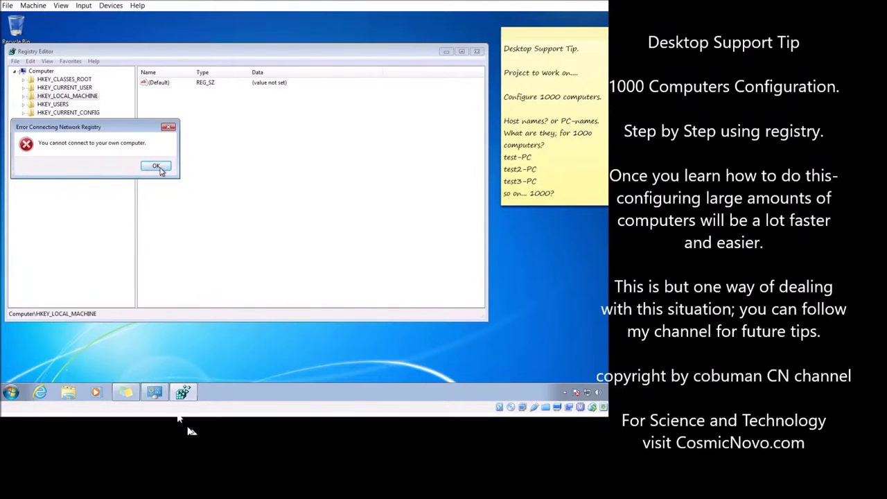
left_click(157, 167)
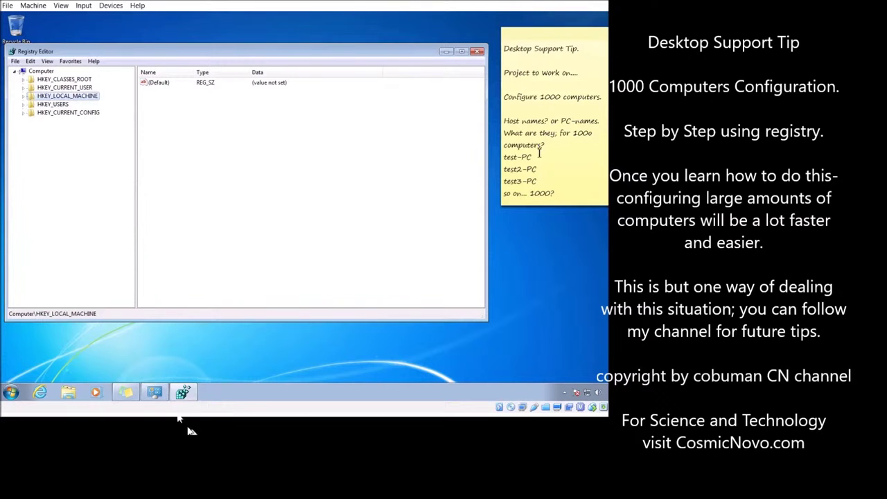
Expand HKLM\SOFTWARE\Wow6432Node and show the Immunet Protect key's values.
left_click(23, 96)
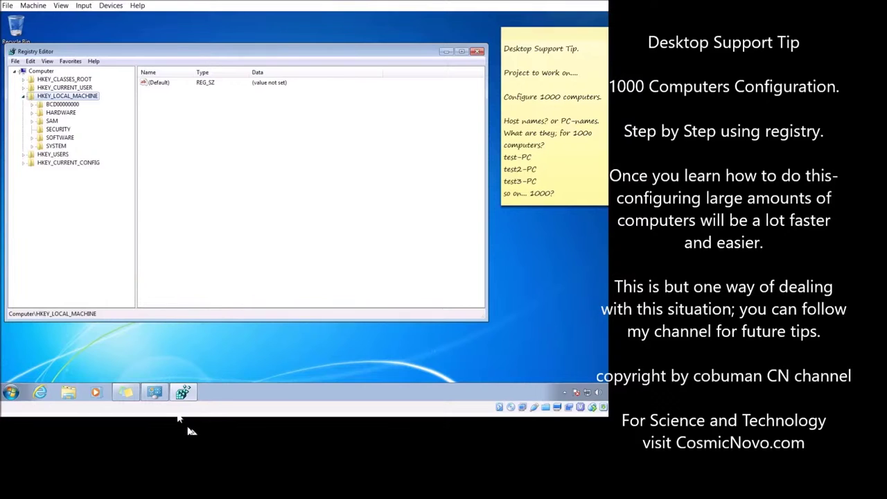
left_click(45, 138)
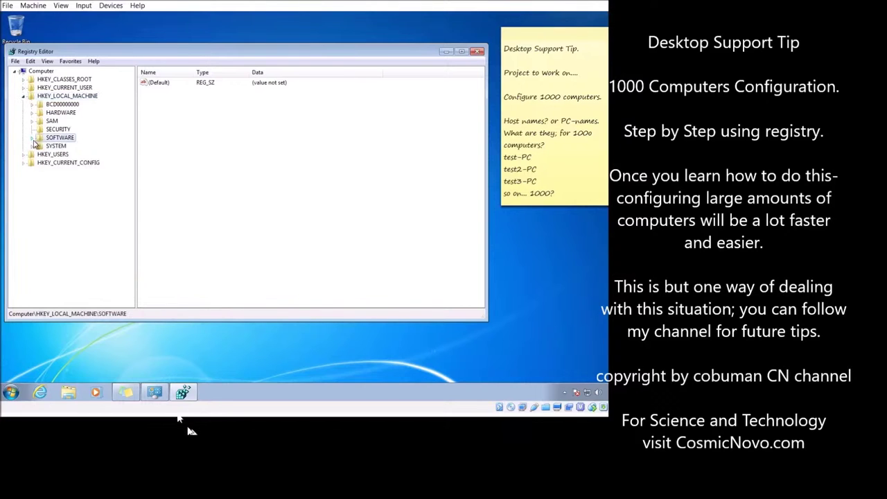
left_click(32, 139)
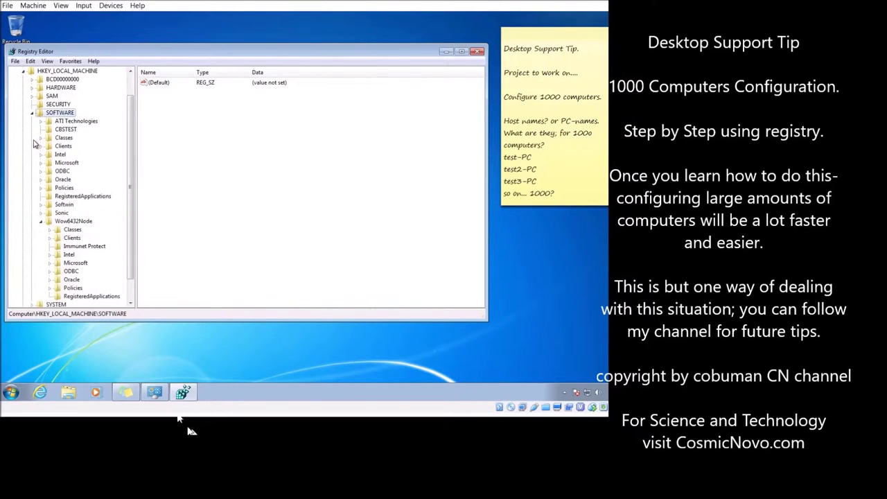
left_click(41, 221)
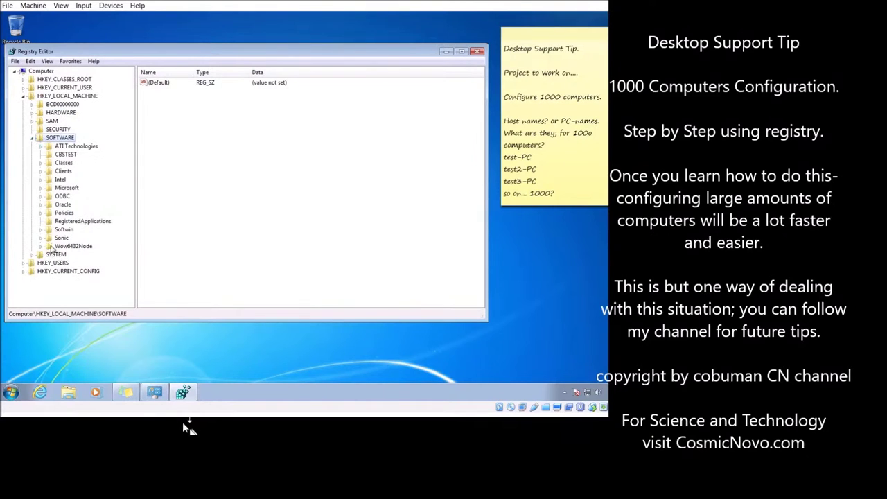
left_click(69, 248)
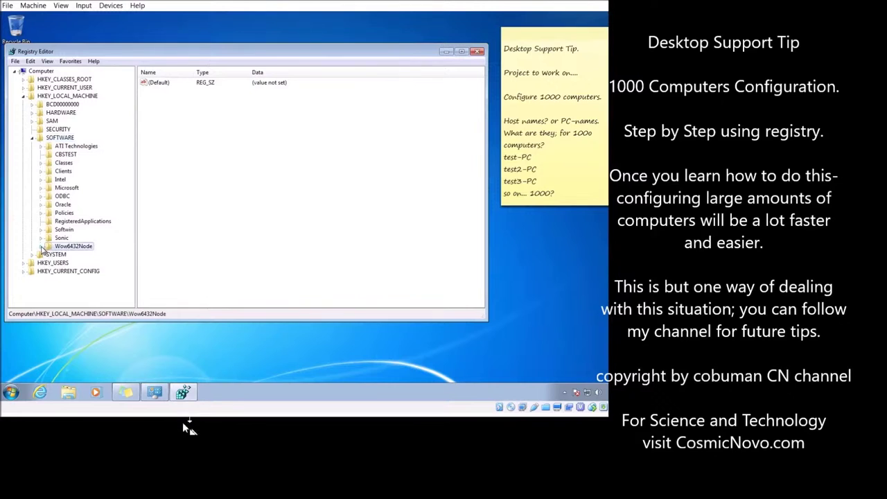
left_click(42, 247)
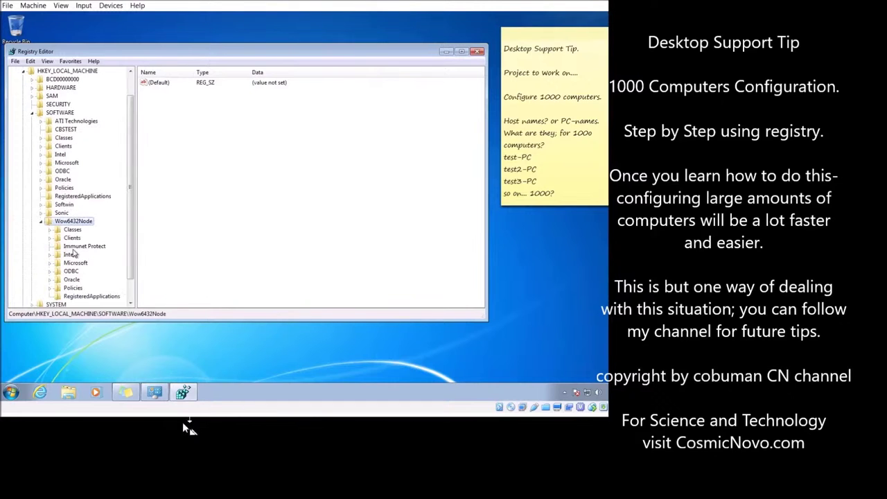
left_click(77, 248)
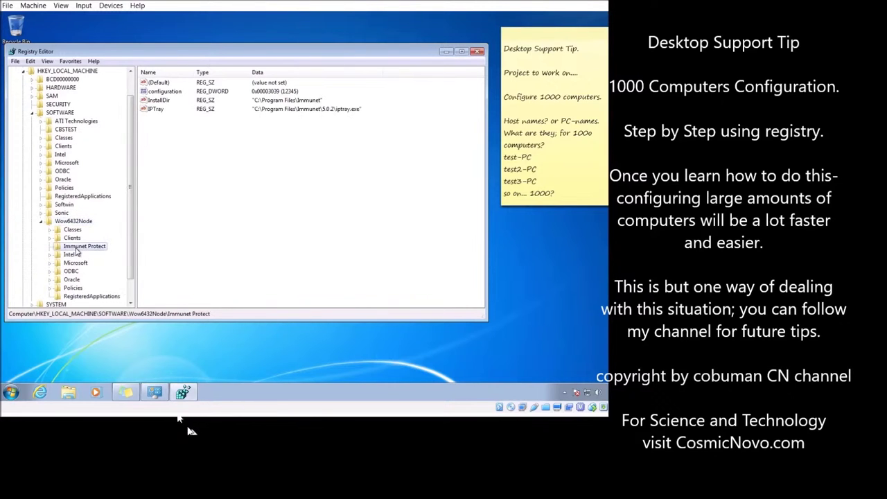
Set the configuration DWORD to decimal 55555 (0x0000d903), replacing 12345, then collapse Wow6432Node.
double_click(159, 93)
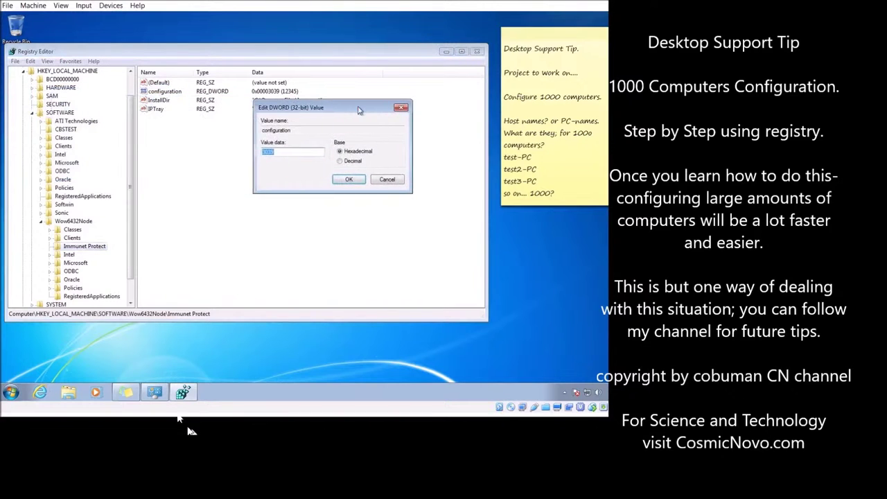
left_click(353, 162)
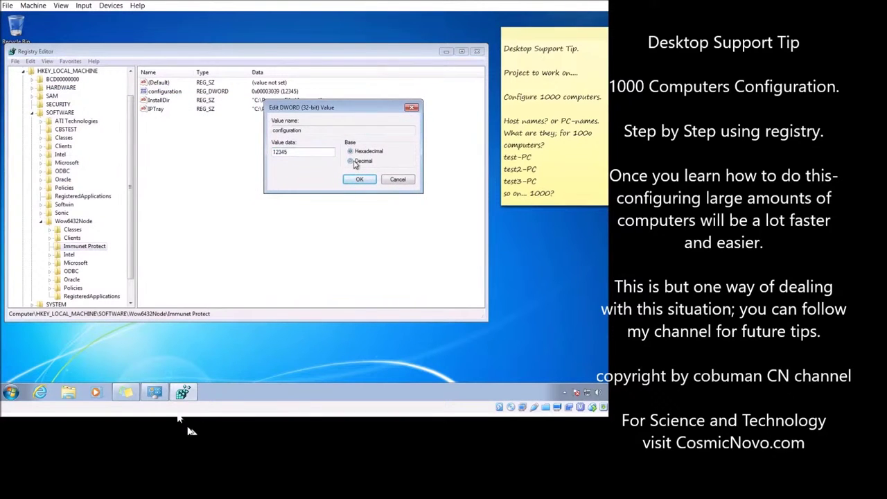
double_click(293, 151)
type("55555")
left_click(358, 180)
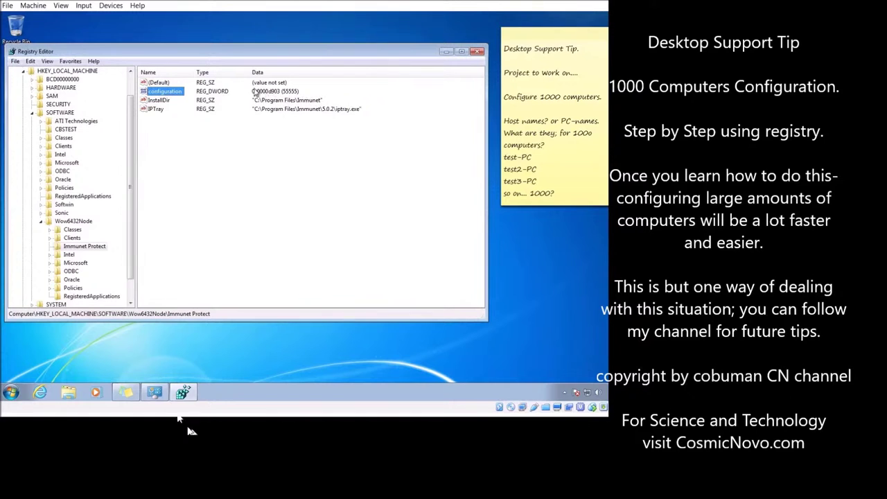
left_click(40, 222)
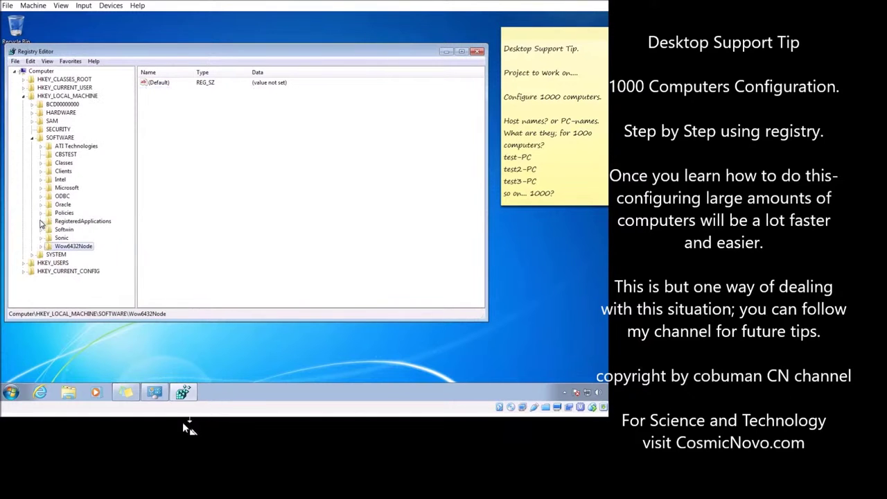
Collapse the tree, begin a network registry connection to test2-pc, then cancel it.
left_click(32, 137)
left_click(22, 96)
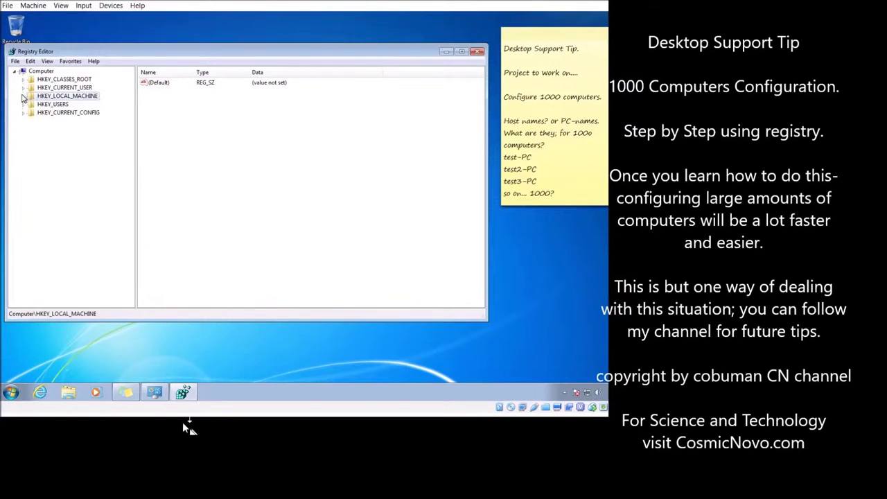
left_click(16, 61)
left_click(49, 120)
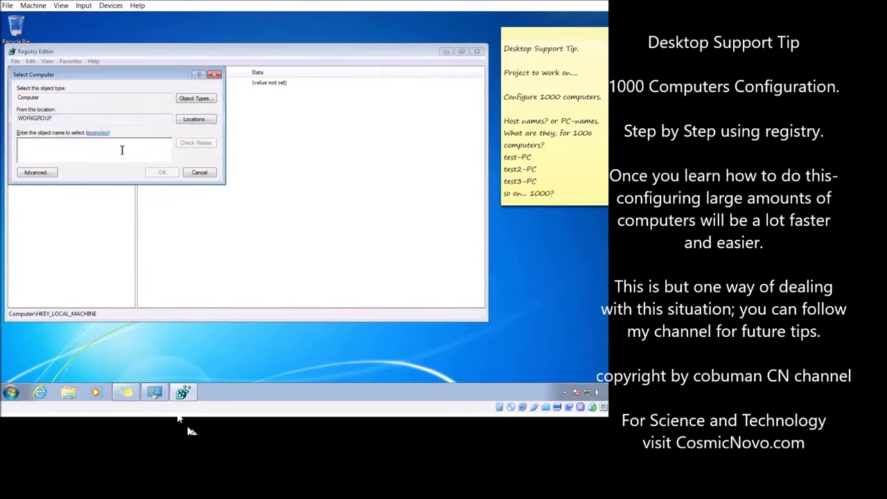
type("test2-pc")
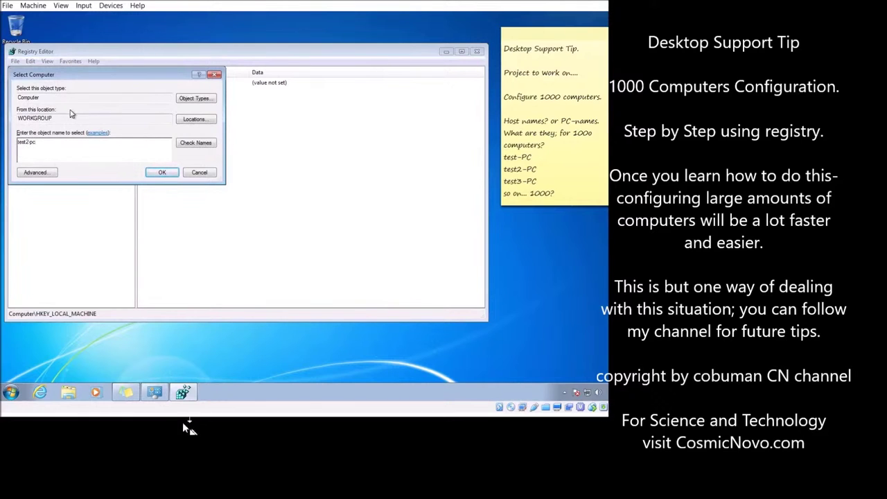
left_click_drag(114, 77, 252, 104)
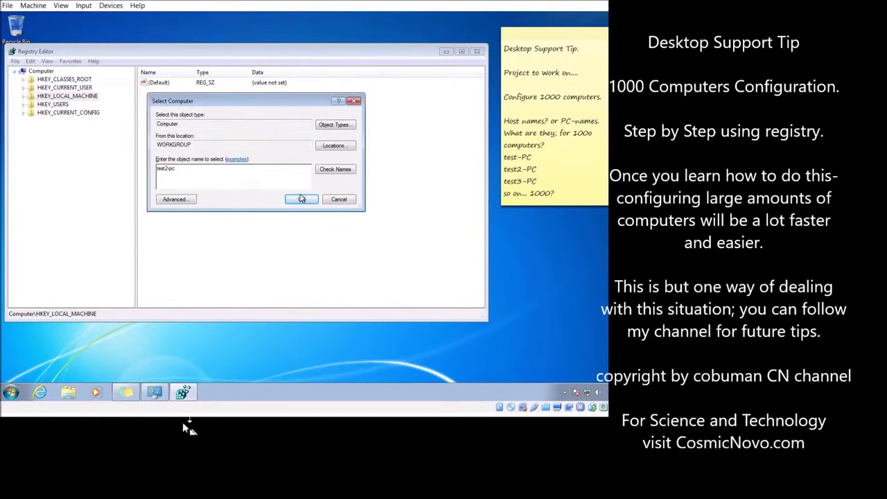
left_click(339, 200)
Expand HKLM\SOFTWARE\Wow6432Node and show the Immunet Protect key's values.
left_click(23, 97)
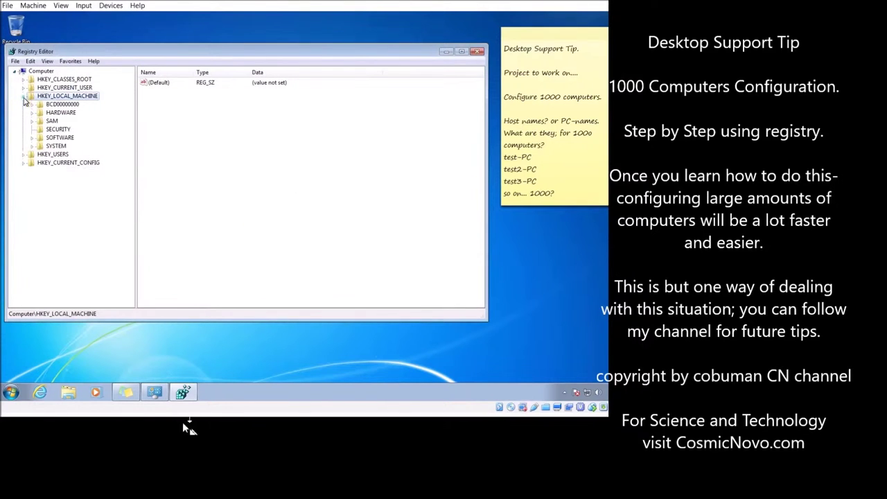
left_click(31, 138)
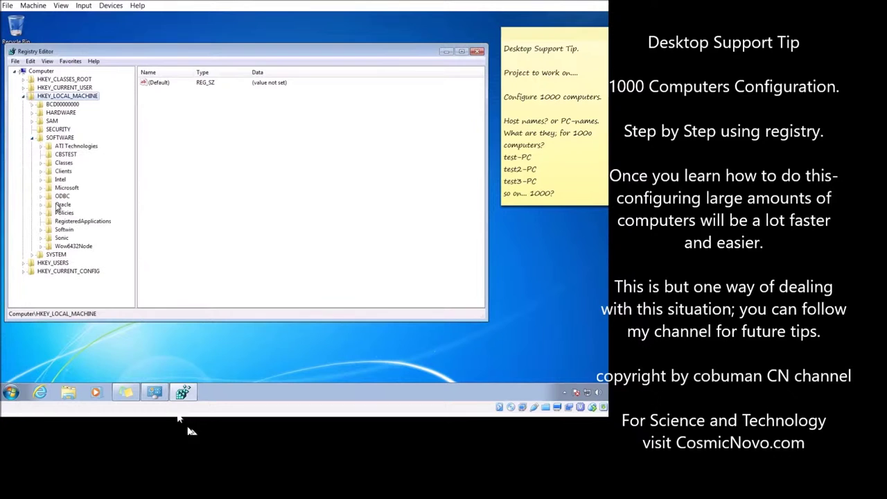
left_click(40, 245)
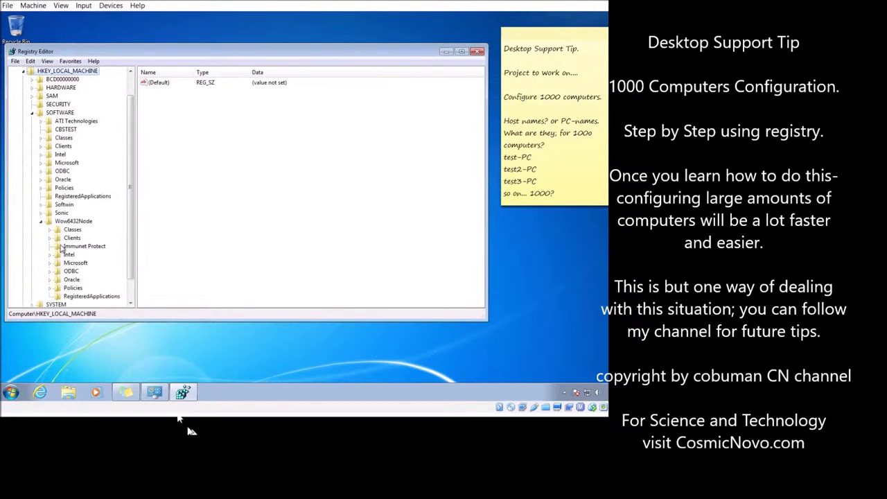
scroll(70, 271, "down", 1)
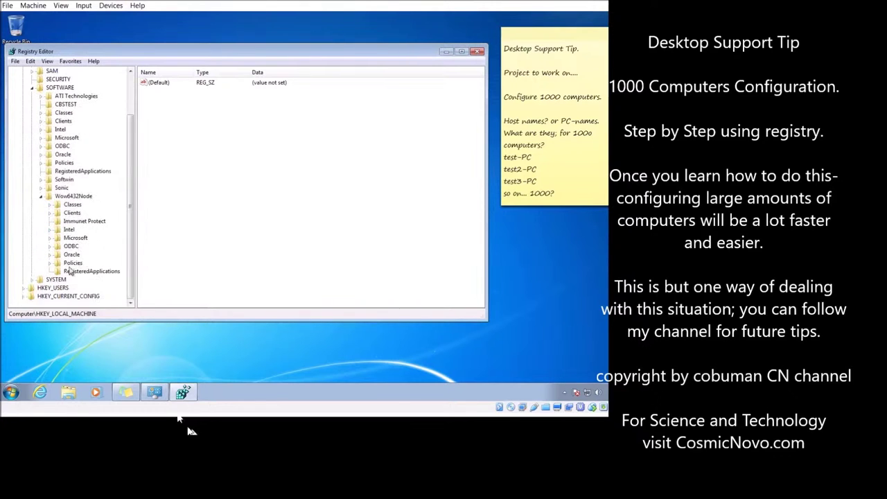
left_click(62, 221)
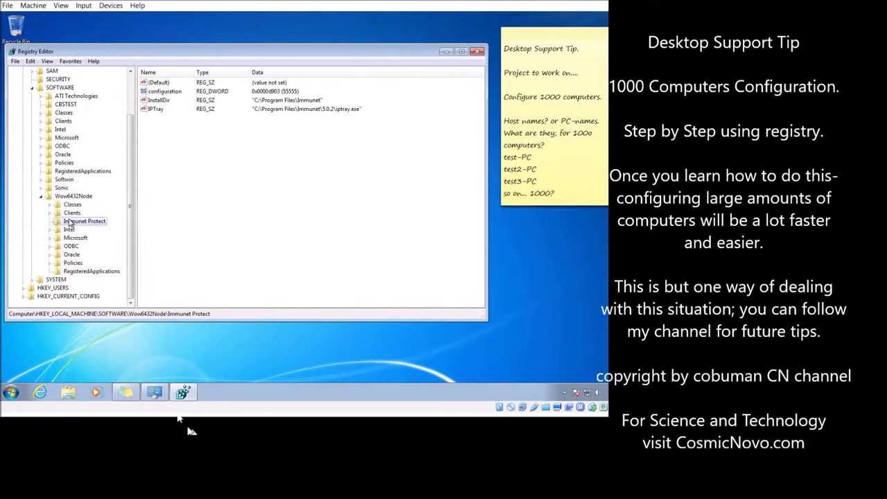
Set the configuration DWORD to decimal 66666 (0x0001046a), then collapse Wow6432Node.
double_click(165, 91)
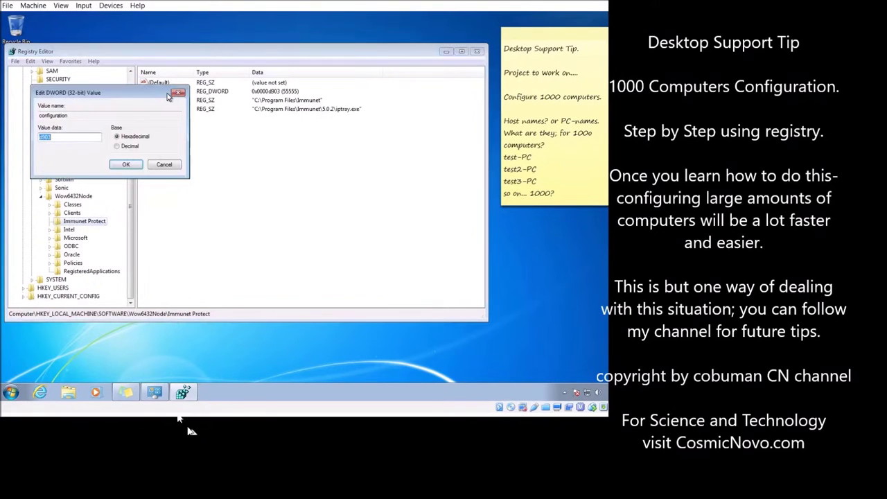
left_click_drag(138, 99, 353, 142)
left_click(329, 188)
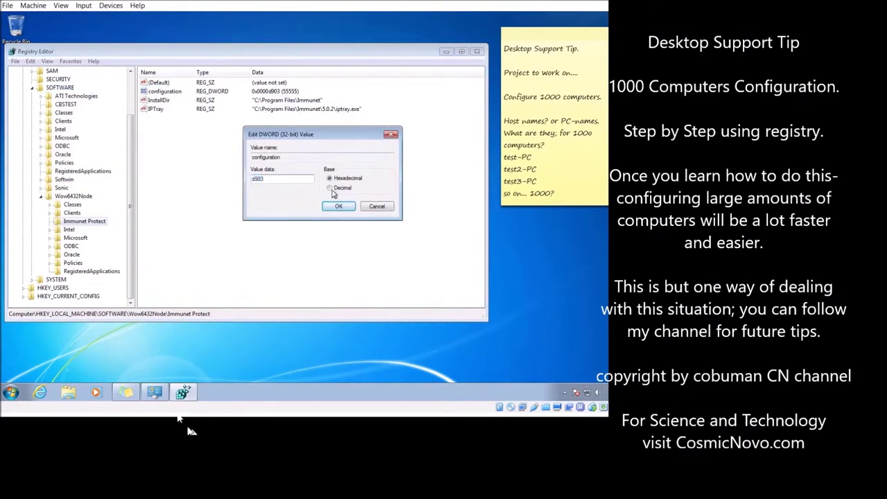
left_click_drag(298, 179, 198, 174)
type("66666")
left_click(330, 205)
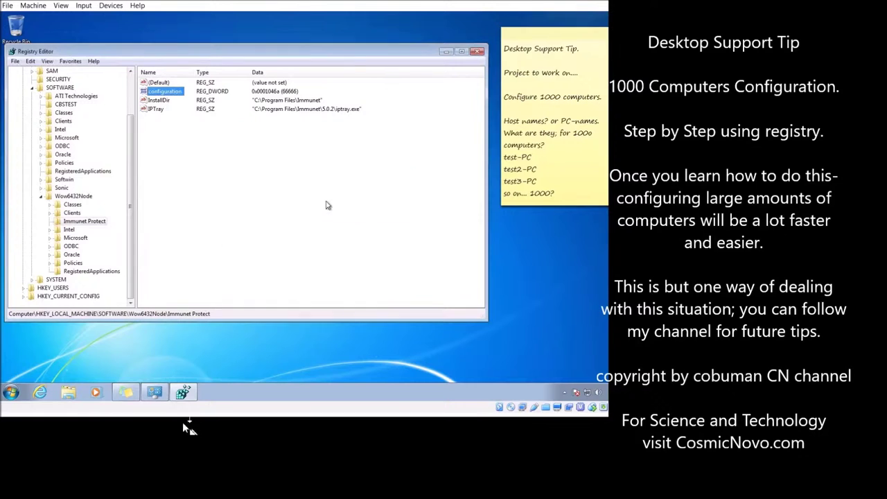
left_click(41, 197)
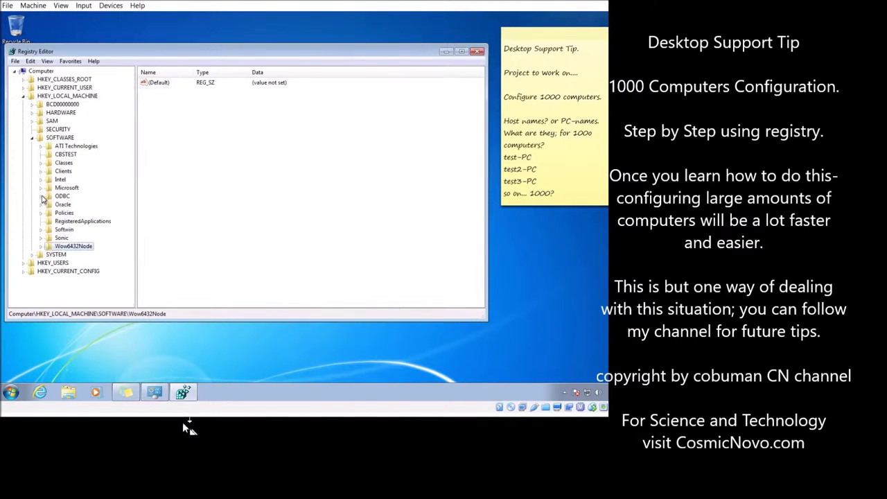
Collapse SOFTWARE and HKEY_LOCAL_MACHINE, select HKEY_USERS, and minimize Registry Editor.
left_click(32, 138)
left_click(23, 97)
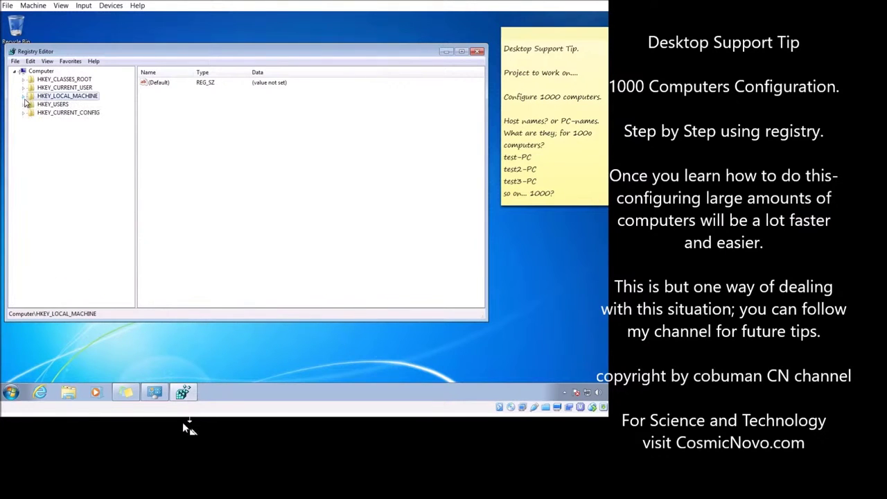
left_click(58, 104)
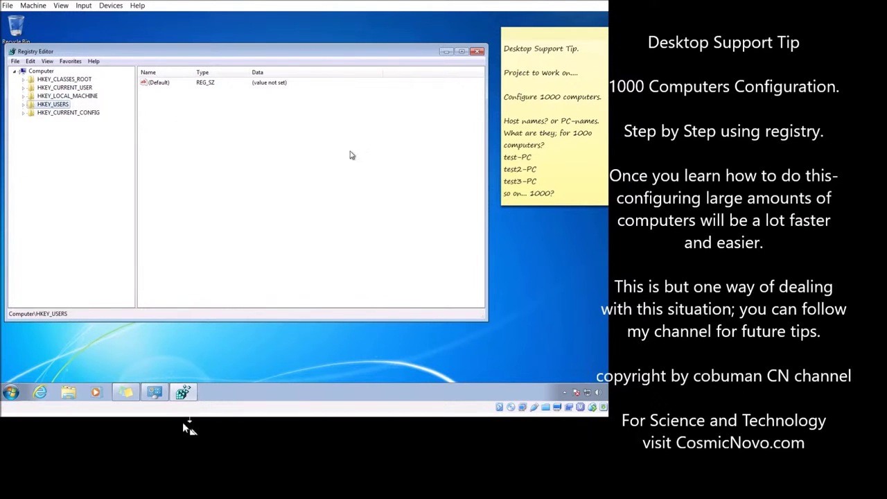
left_click(561, 189)
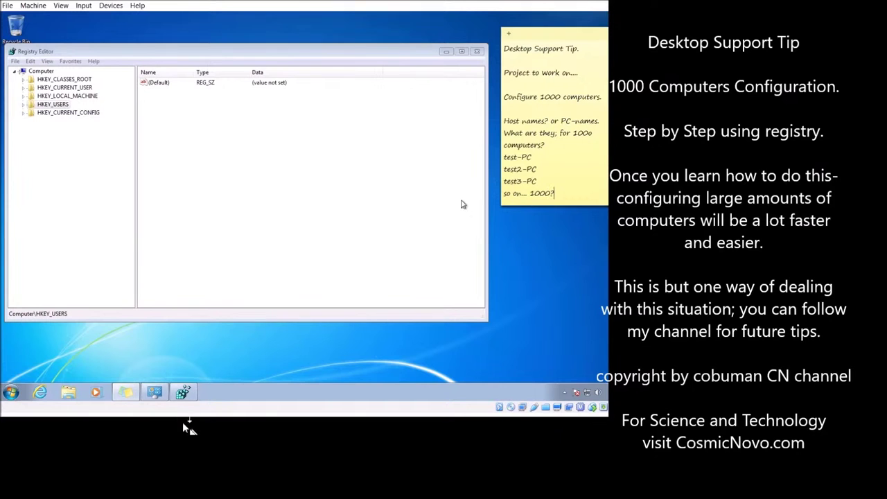
left_click(446, 51)
Launch Immunet from the desktop, review its settings, then close the settings and Immunet.
double_click(28, 82)
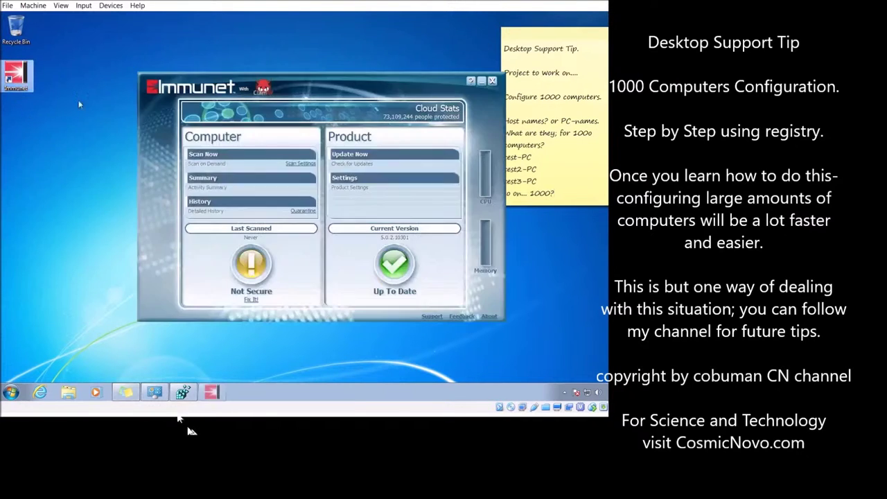
left_click(351, 182)
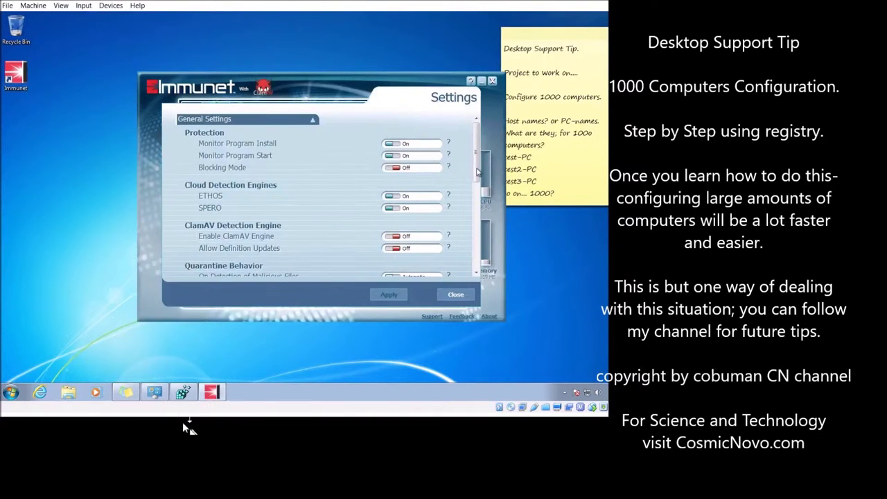
scroll(476, 172, "down", 10)
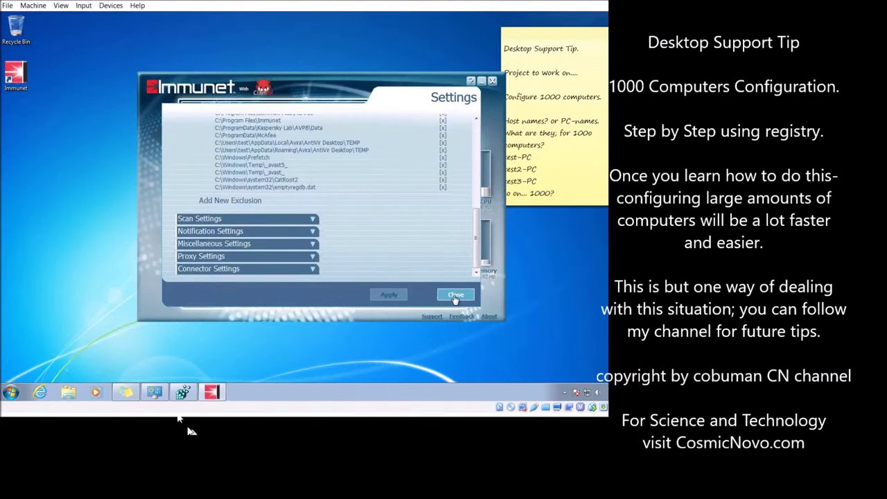
left_click(455, 297)
left_click(493, 81)
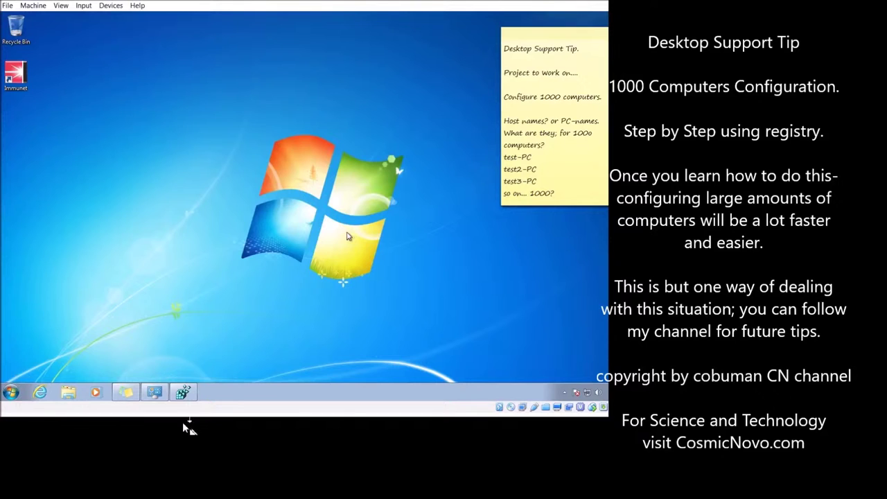
Check the sticky note's computer names, then restore Registry Editor and close it.
left_click(568, 190)
left_click_drag(566, 194, 501, 194)
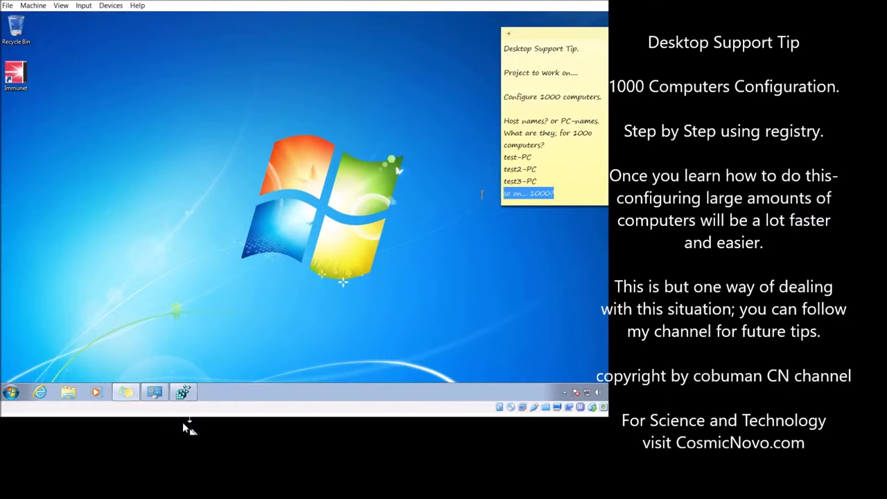
left_click(547, 171)
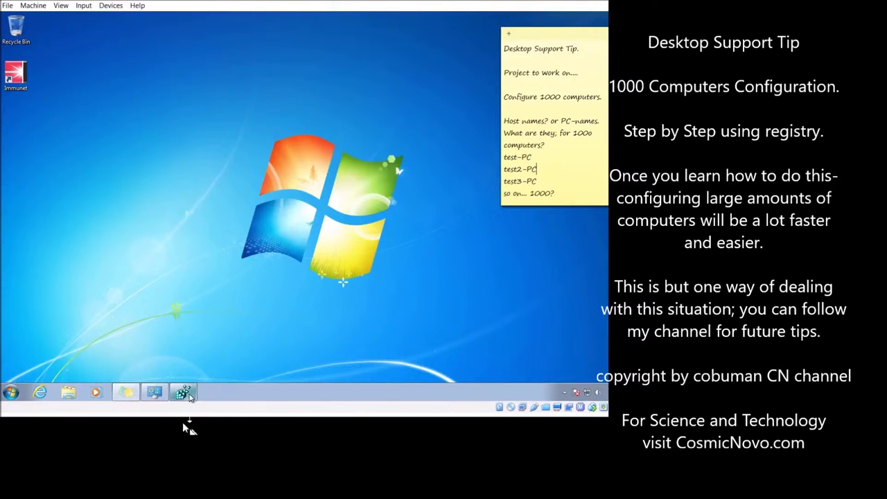
left_click(183, 392)
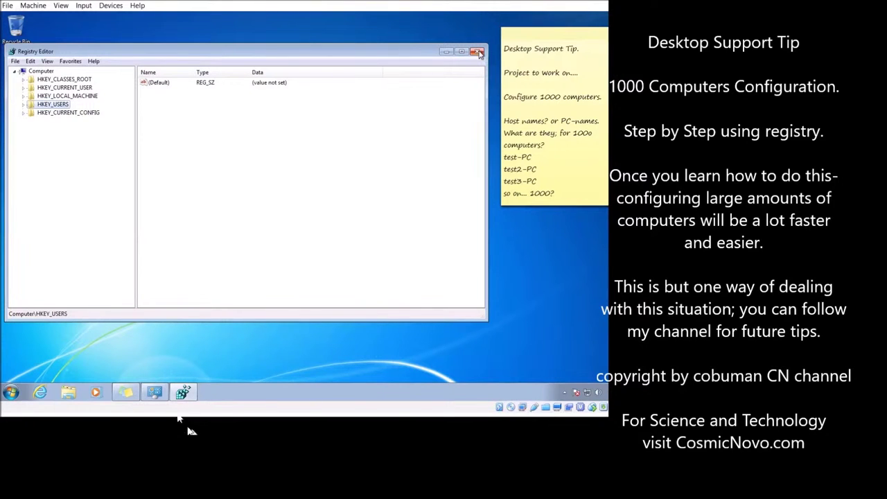
left_click(478, 54)
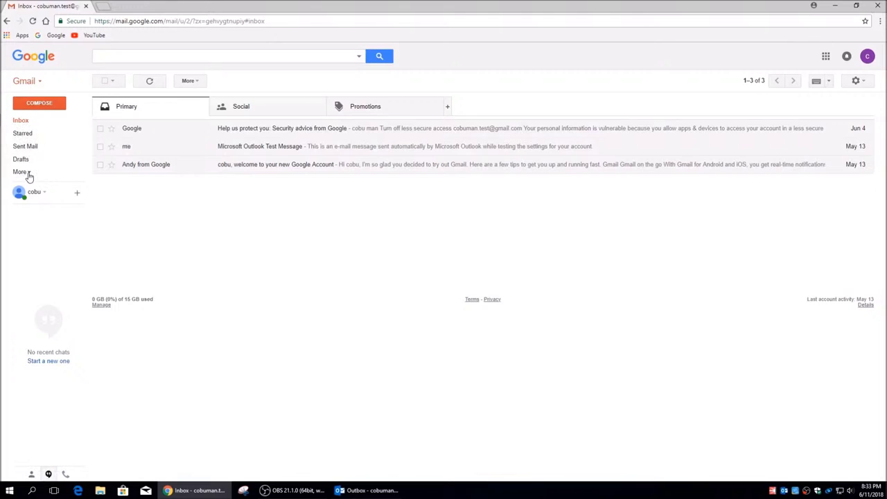
Expand the sidebar to list all mail labels and collapse the Categories group.
left_click(28, 176)
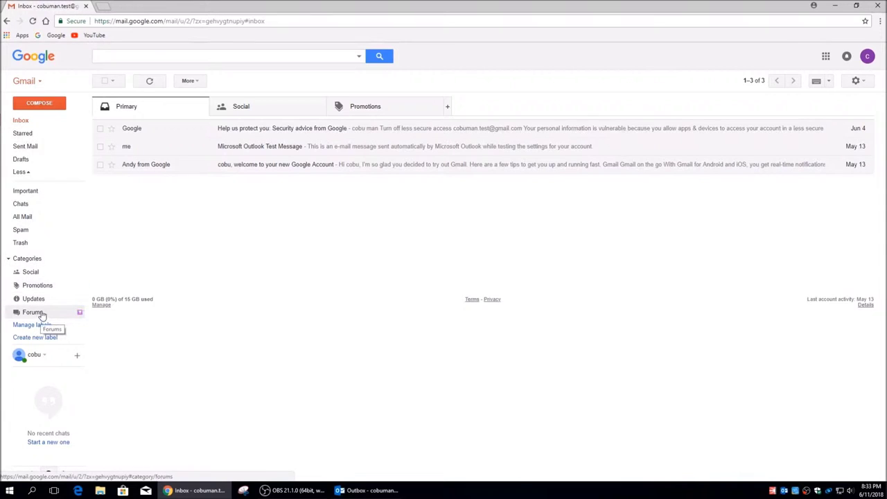
left_click(34, 259)
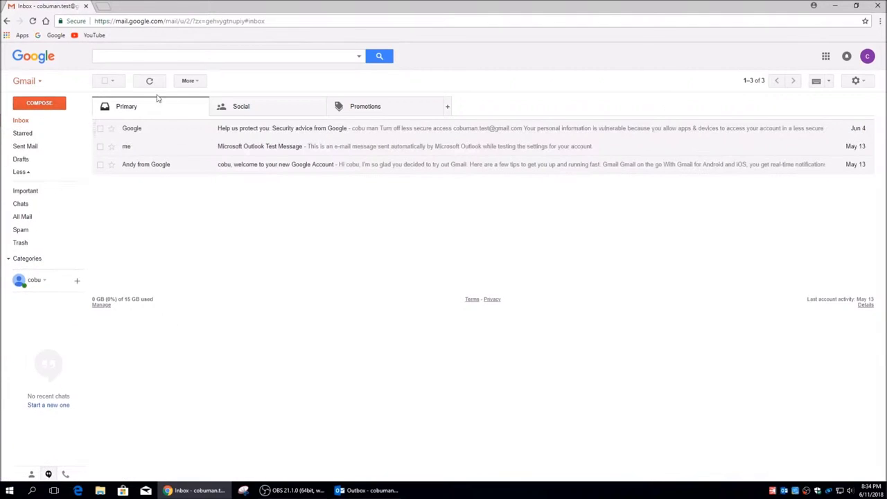
left_click(27, 258)
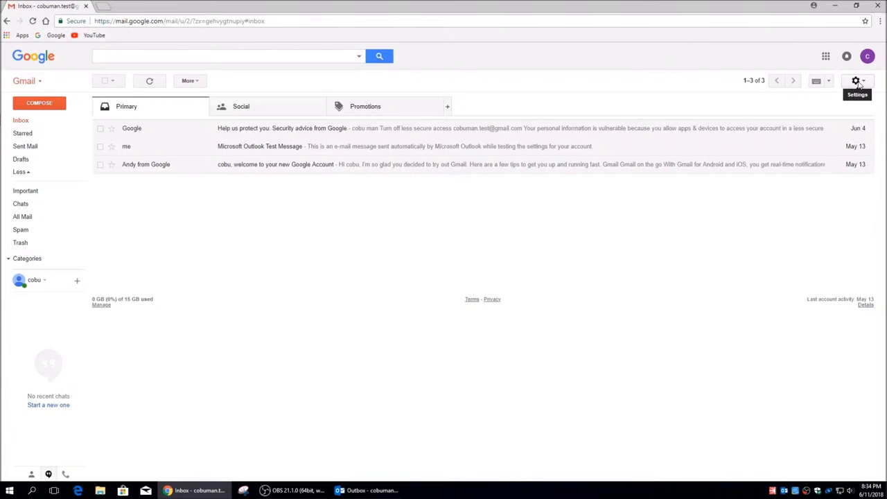
left_click(857, 82)
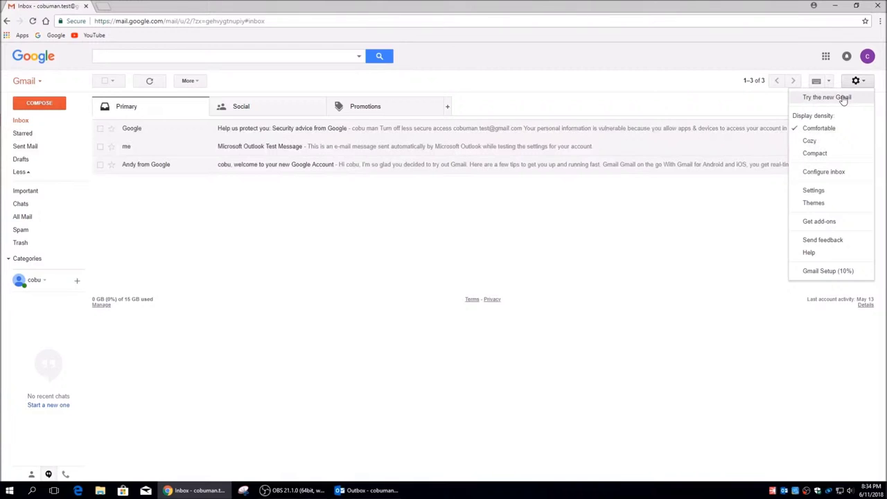
Choose 'Try the new Gmail' to reload the inbox in the new interface.
left_click(836, 98)
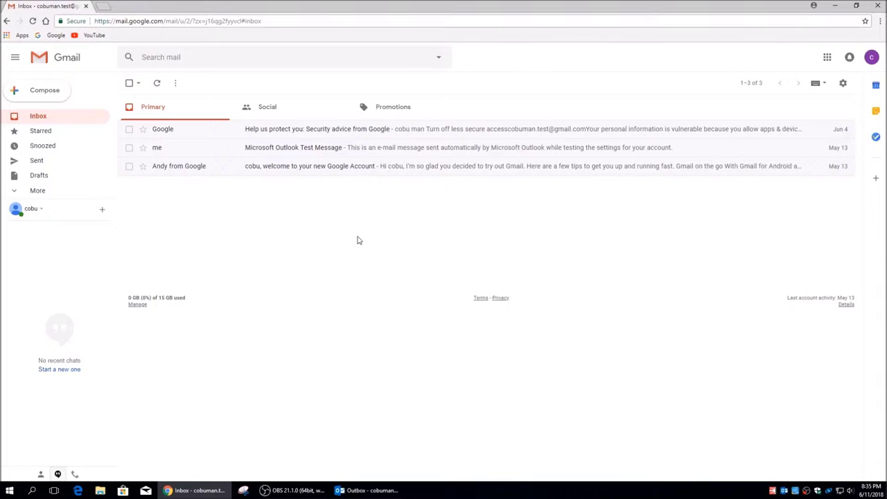
Open the Starred folder, which currently holds no messages.
left_click(842, 84)
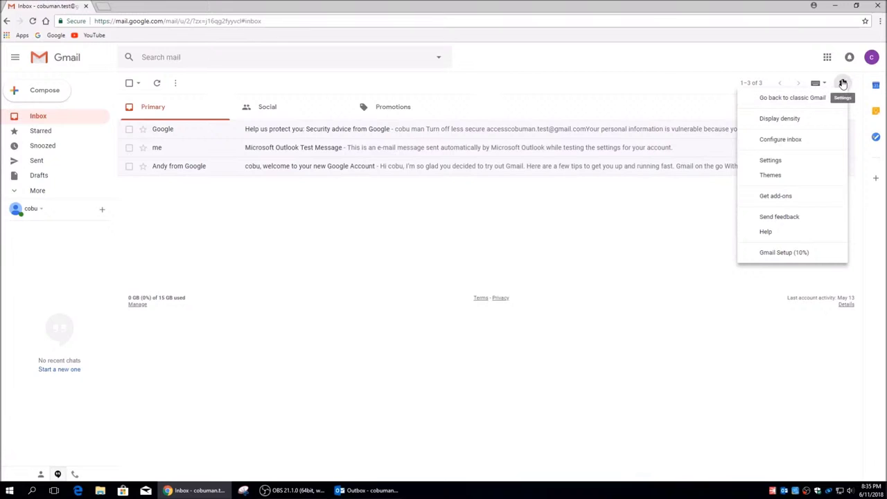
left_click(843, 83)
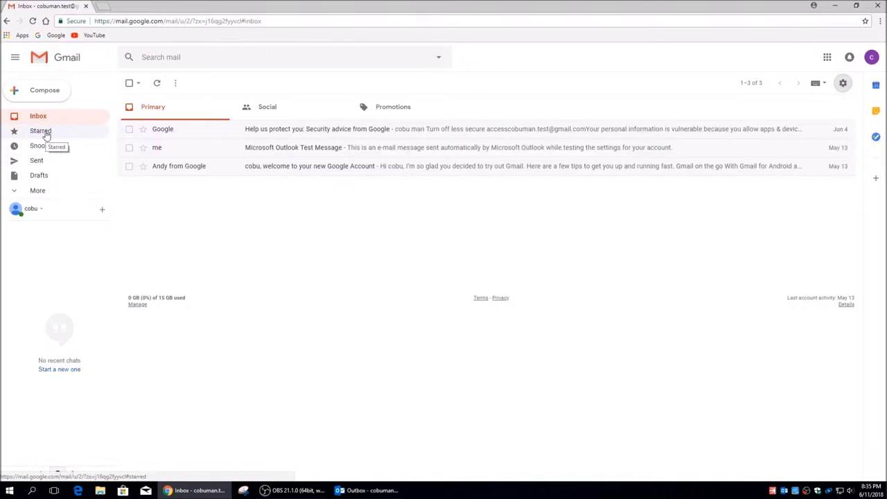
left_click(45, 134)
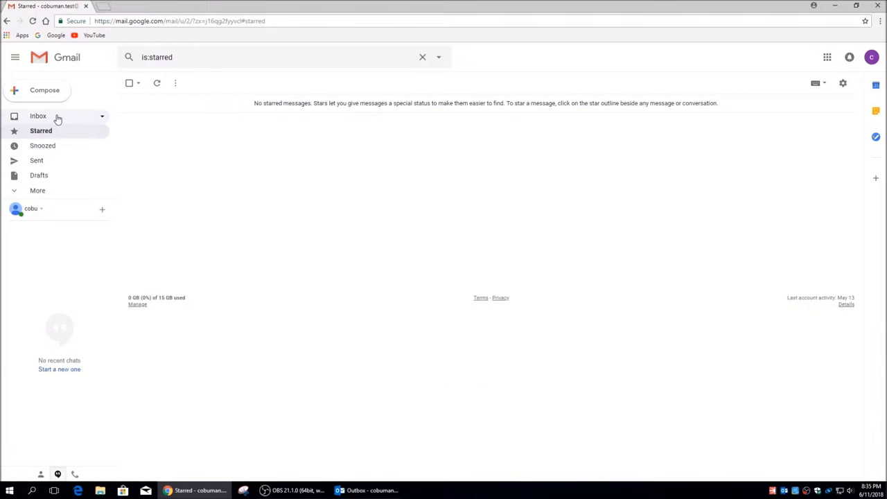
Star the Microsoft Outlook Test Message in the inbox and view the Starred folder.
left_click(58, 119)
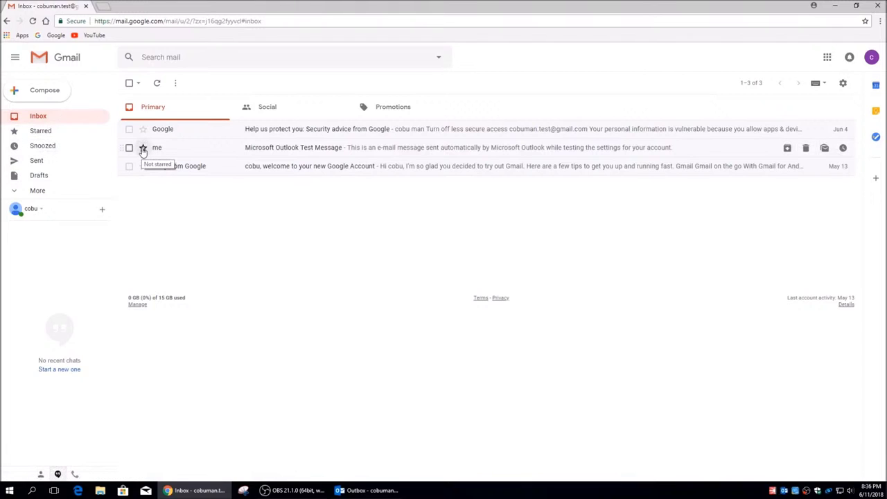
left_click(143, 148)
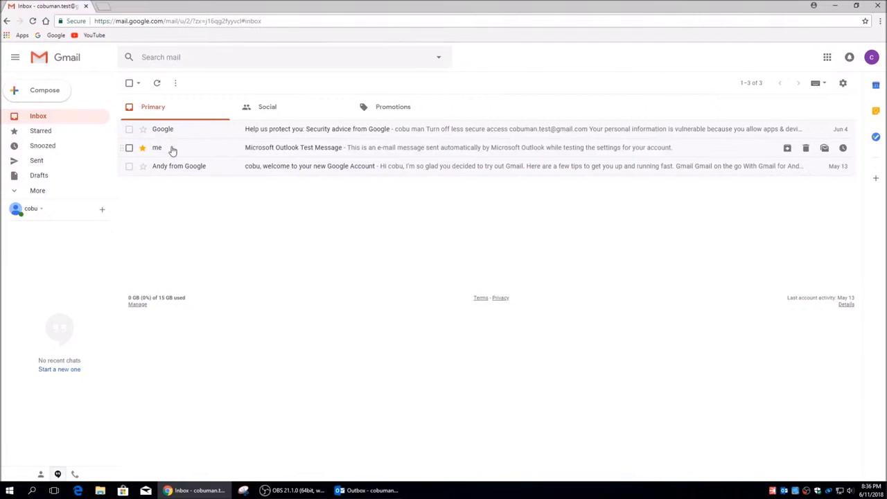
left_click(38, 130)
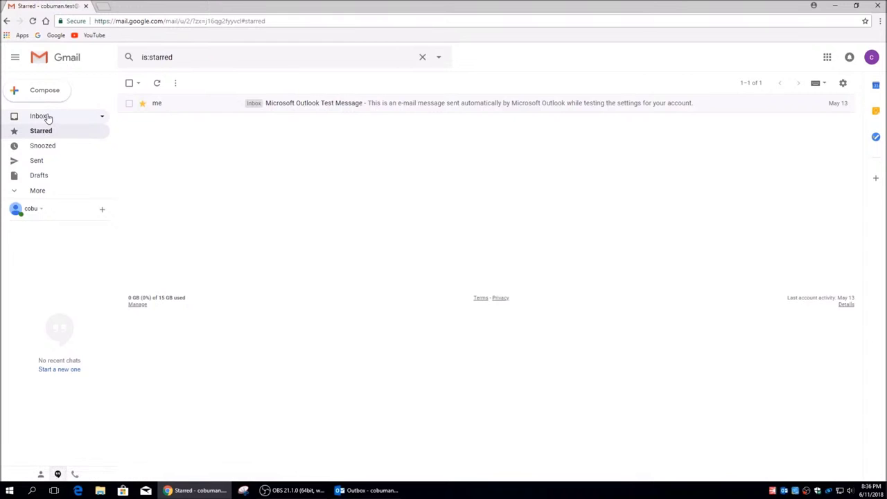
Unstar the Outlook test message, confirm Starred is empty, then show the empty Snoozed folder.
left_click(47, 118)
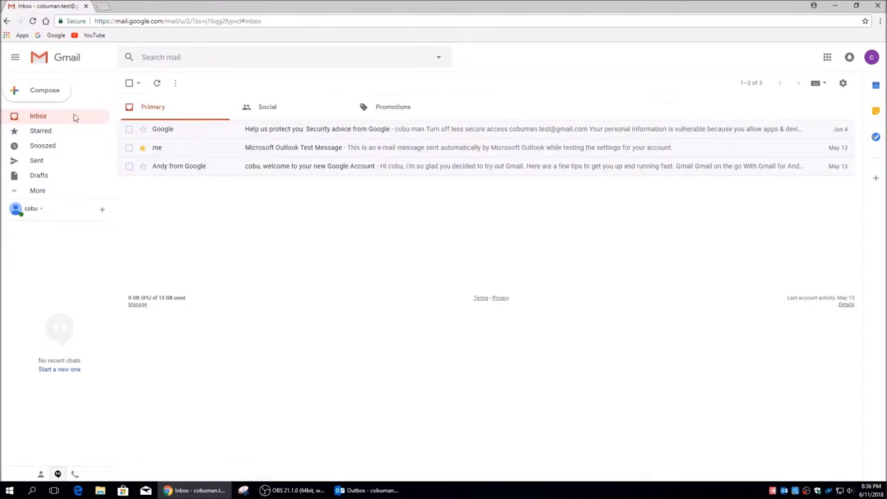
left_click(143, 147)
left_click(52, 131)
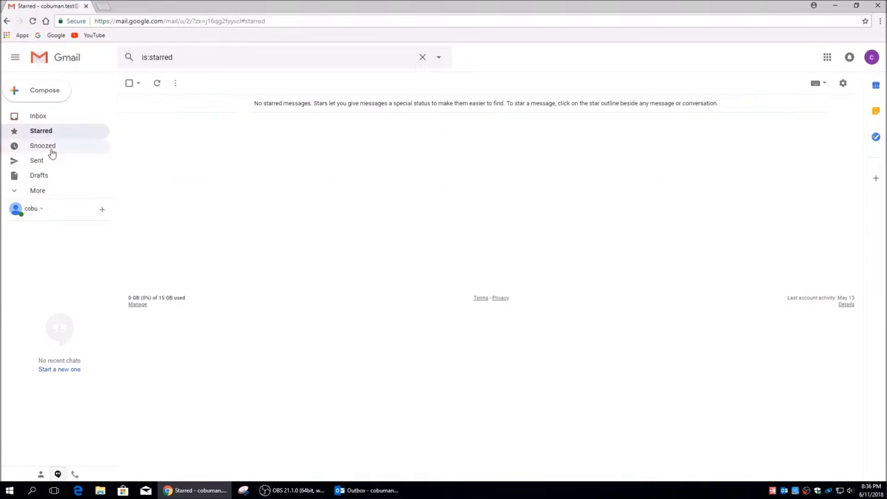
left_click(52, 149)
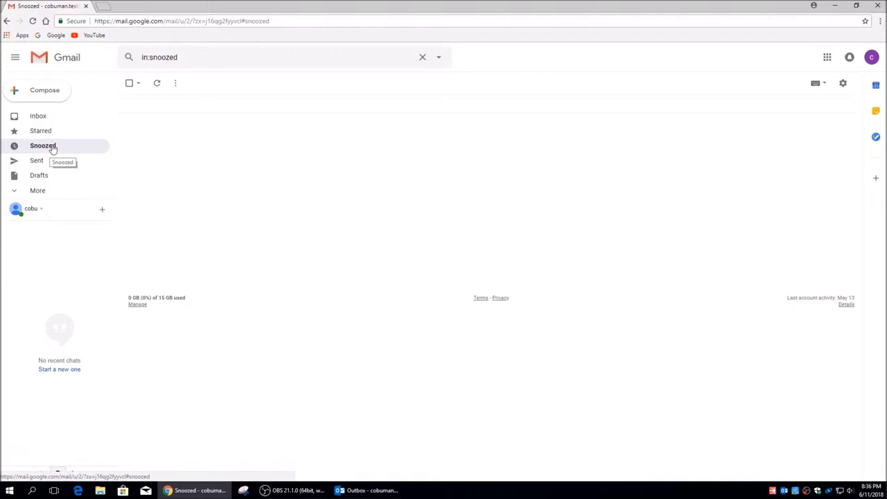
Browse the Sent, Drafts and Important folders from the expanded sidebar.
left_click(46, 118)
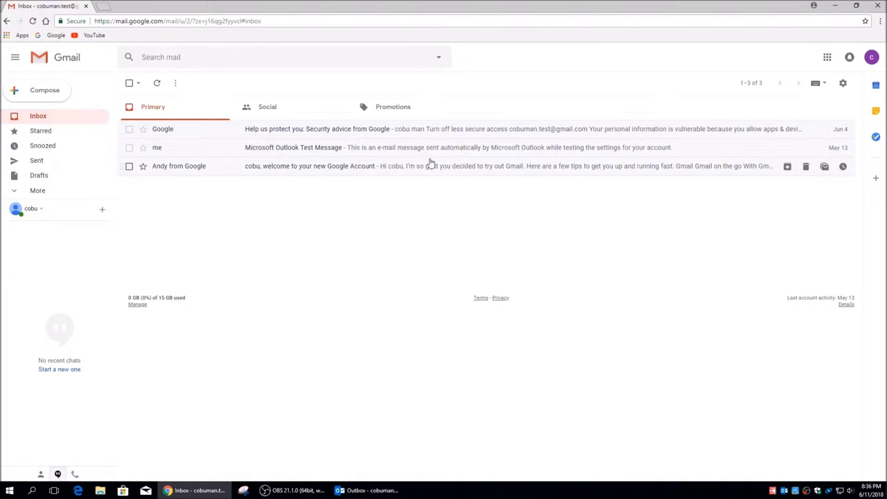
left_click(44, 191)
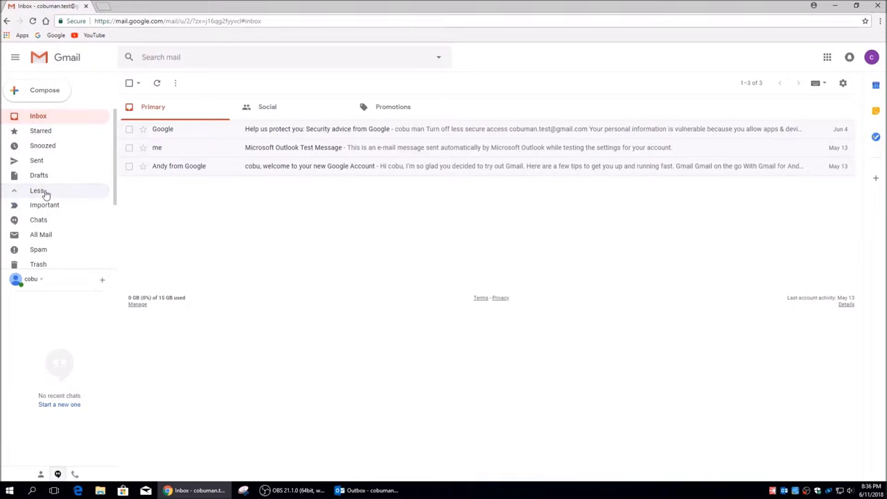
left_click(43, 163)
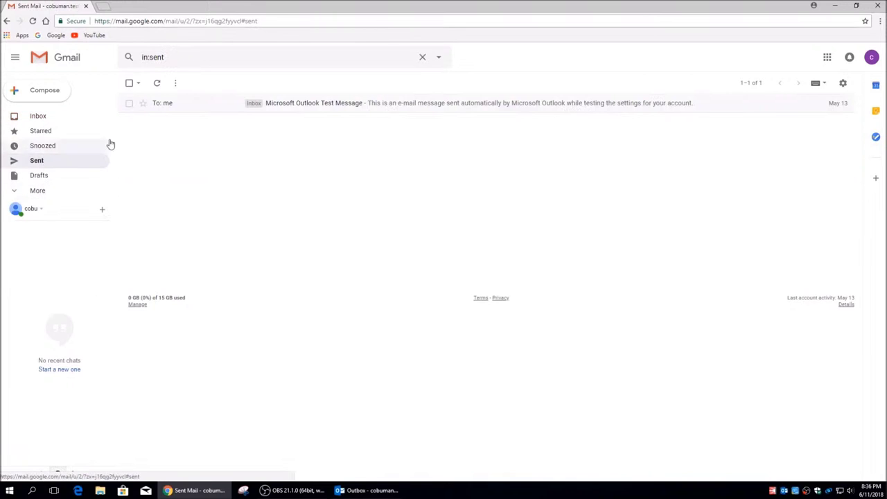
left_click(49, 176)
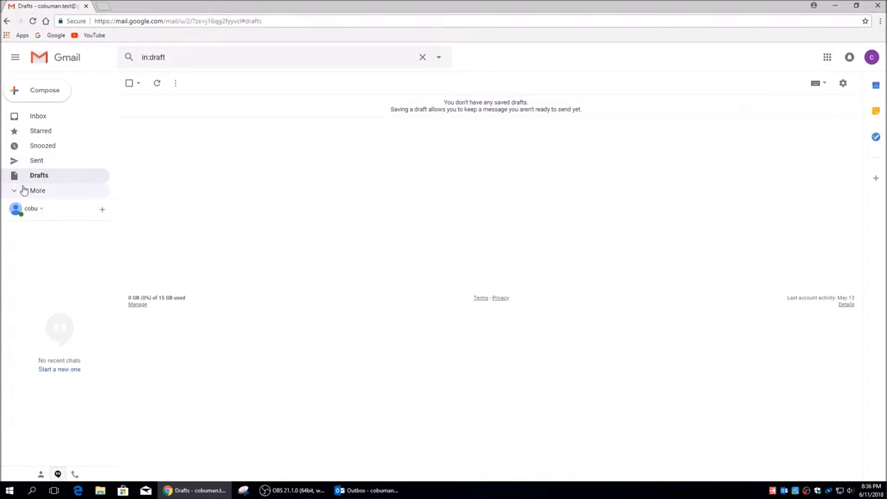
left_click(18, 192)
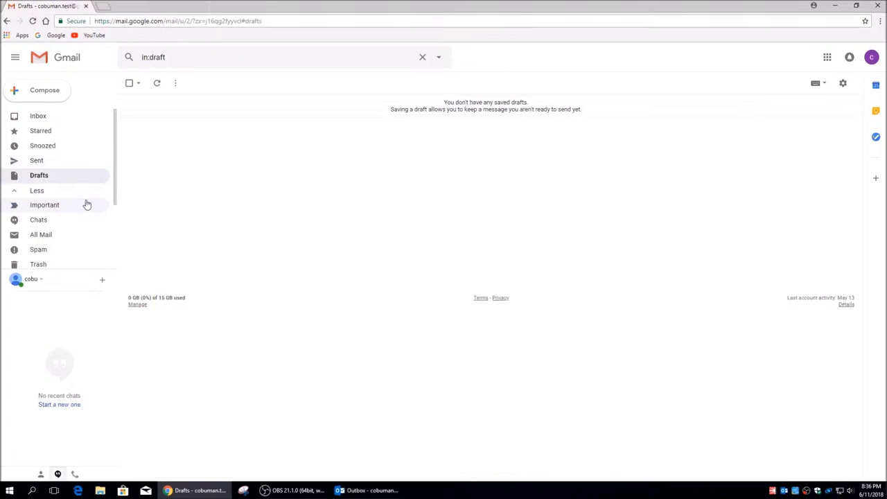
left_click(48, 208)
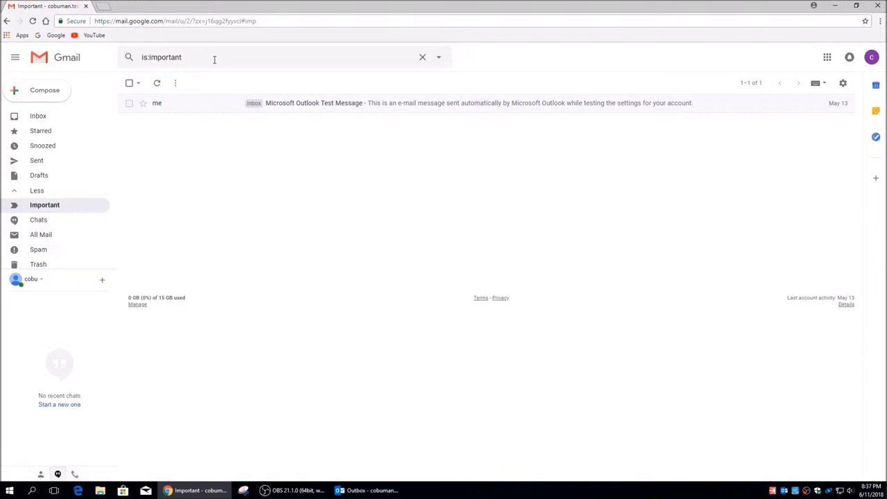
Replace the Gmail search query with 'test' and switch to the Outlook window.
left_click_drag(215, 59, 142, 58)
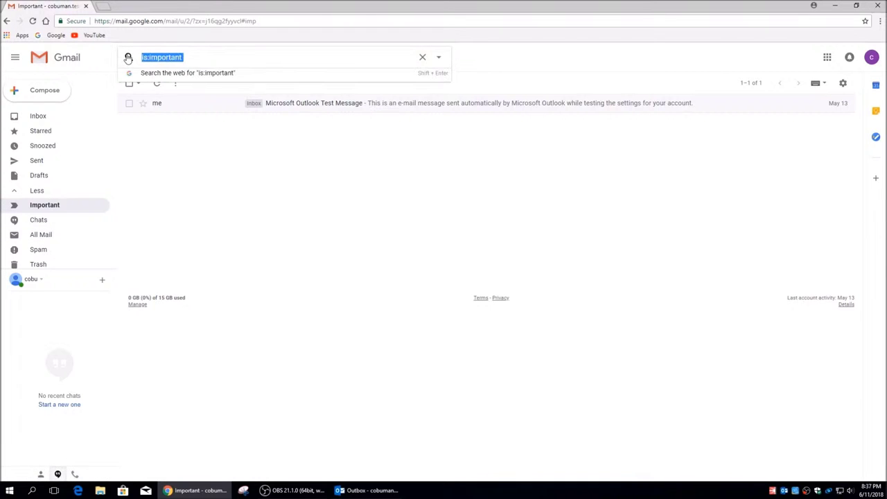
key("BackSpace")
type("test")
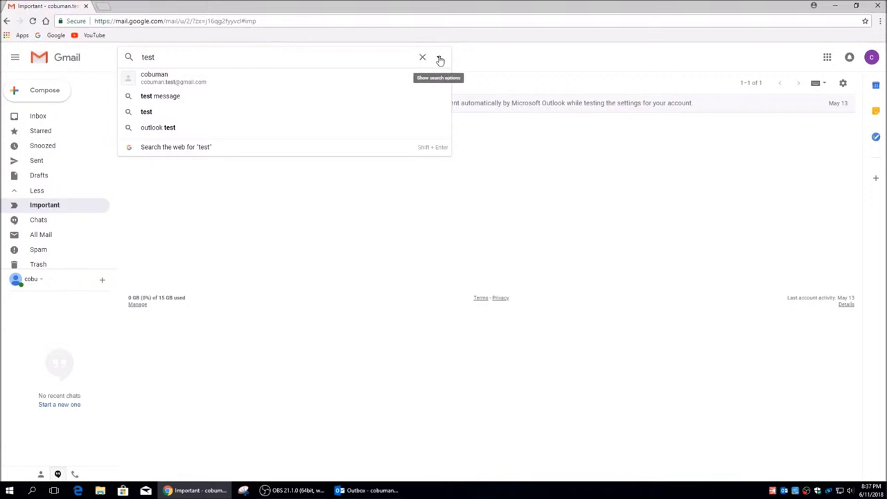
left_click(363, 490)
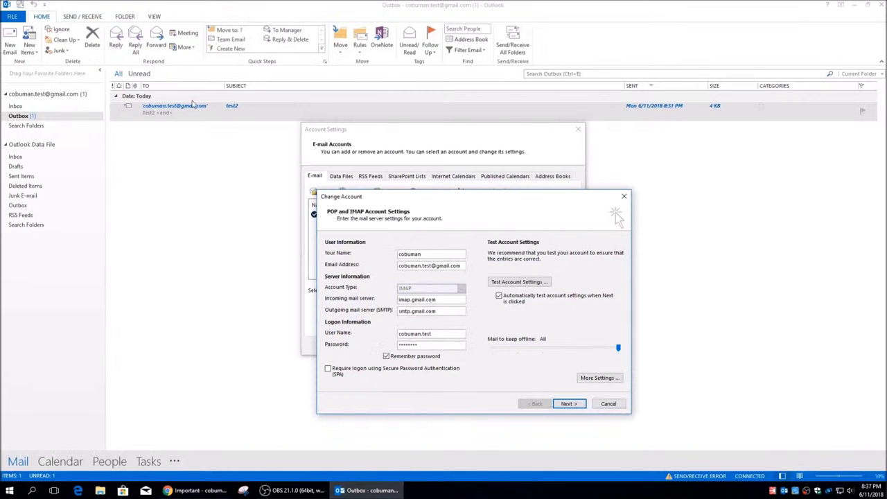
Close the Change Account and Account Settings windows and return to Outlook's Inbox.
left_click(623, 196)
left_click(578, 129)
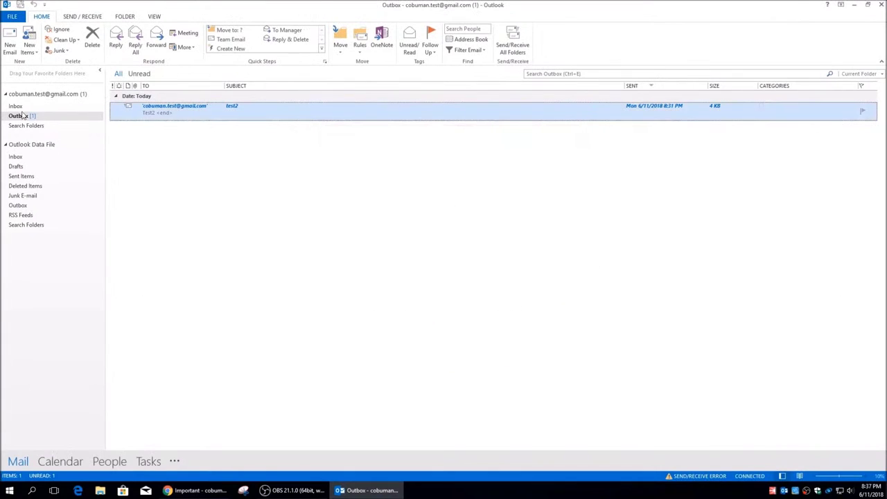
left_click(32, 108)
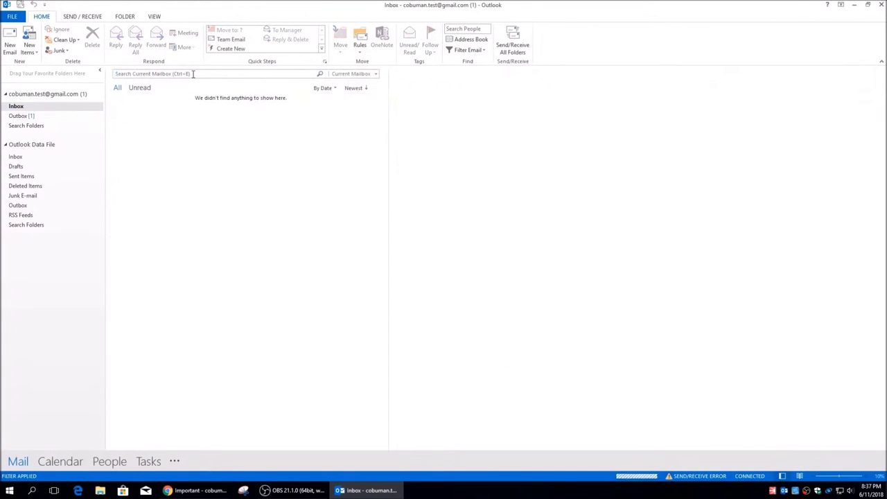
Search Outlook for 'test' across All Mailboxes, then minimize Outlook.
left_click(193, 74)
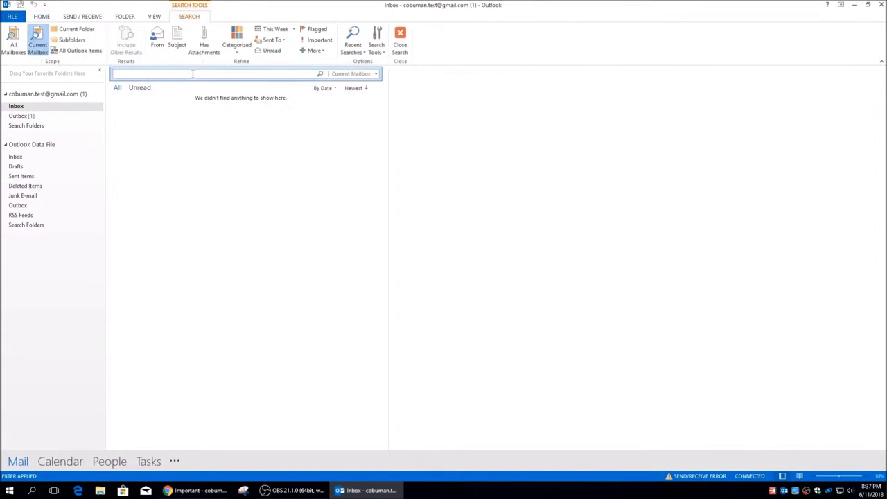
type("test")
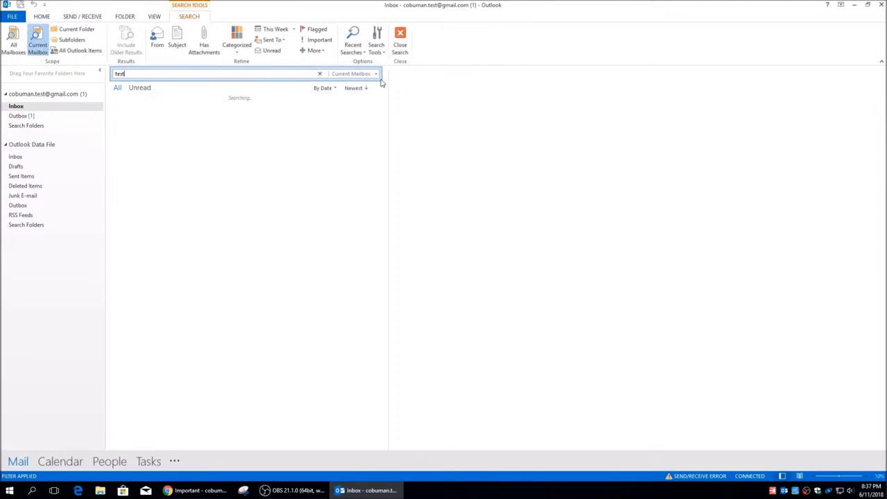
left_click(375, 74)
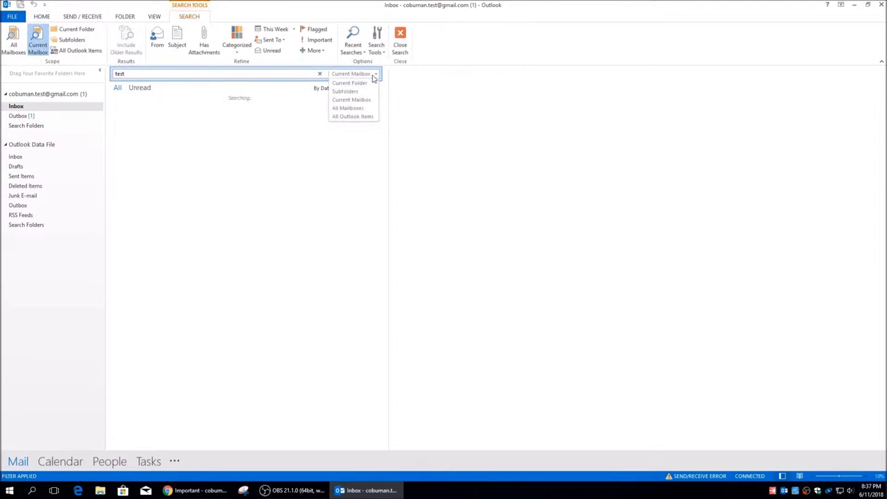
left_click(362, 113)
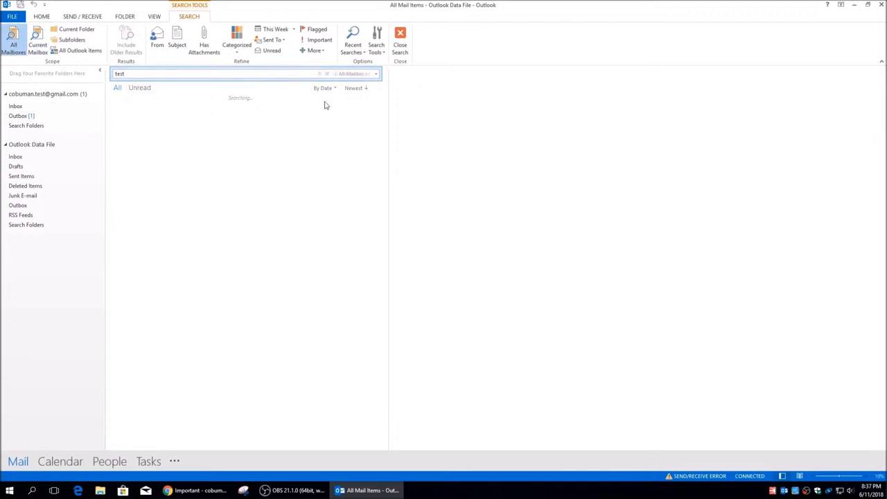
left_click(854, 5)
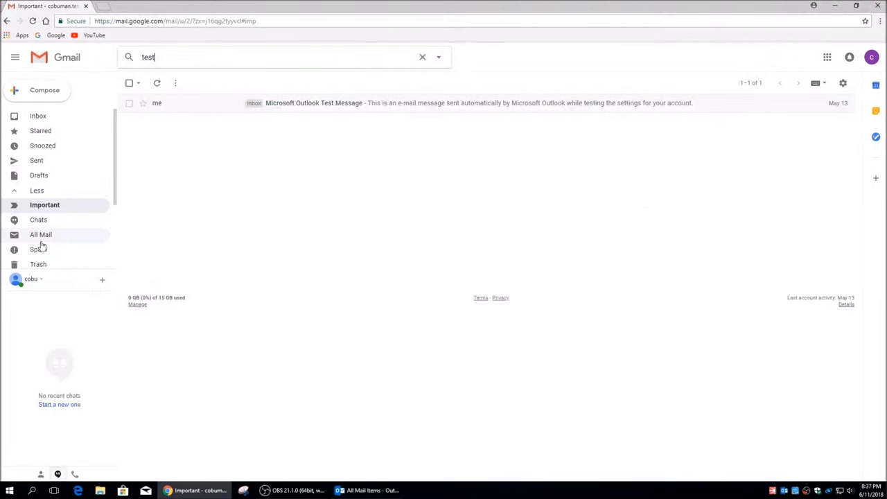
Open All Mail to list the account's three messages, dismissing the search suggestions.
left_click(40, 239)
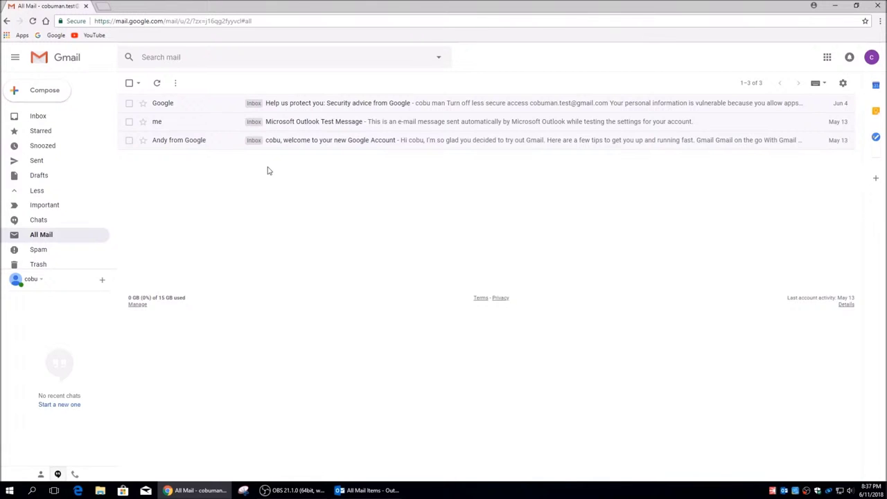
left_click(242, 58)
left_click(404, 272)
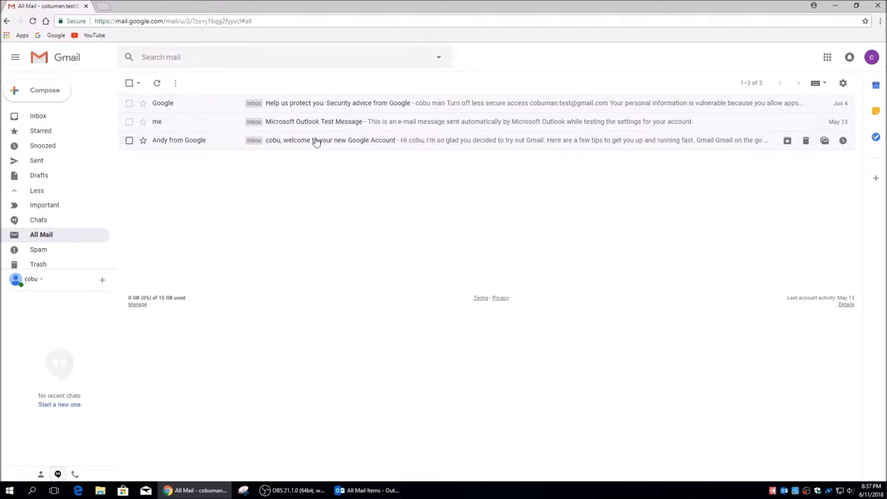
Open the Google account welcome email and scroll through it.
left_click(316, 141)
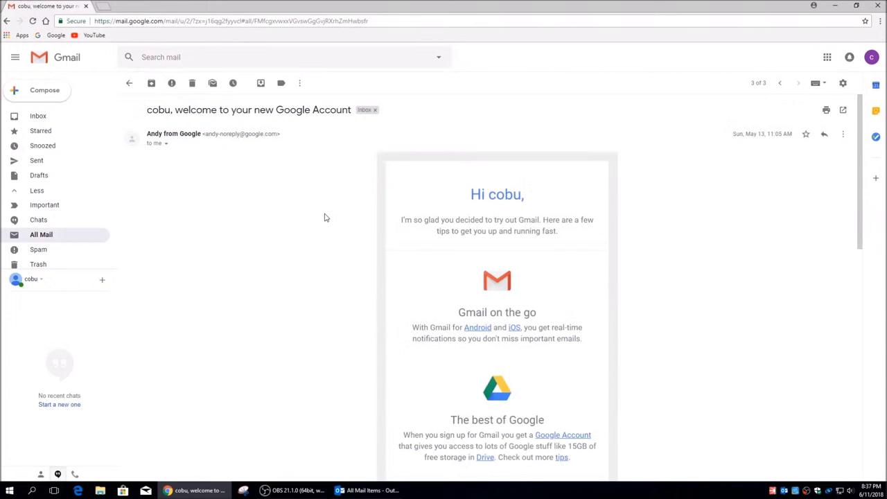
scroll(325, 219, "down", 8)
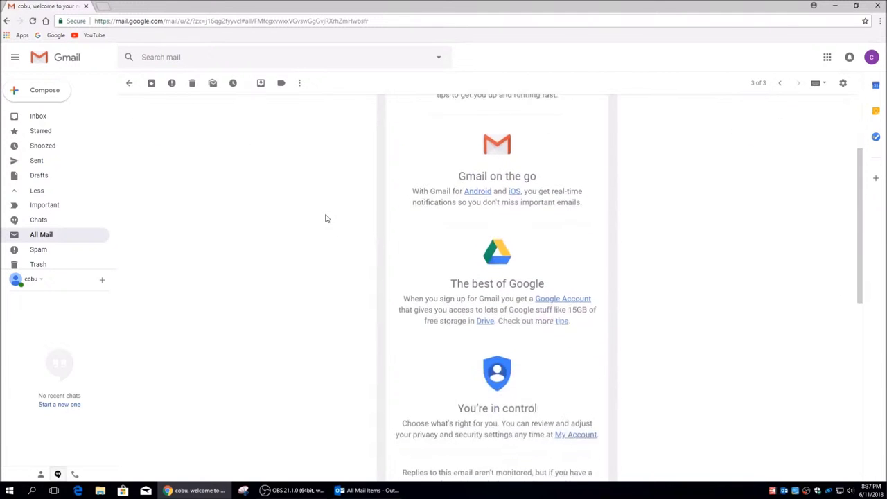
scroll(326, 219, "up", 10)
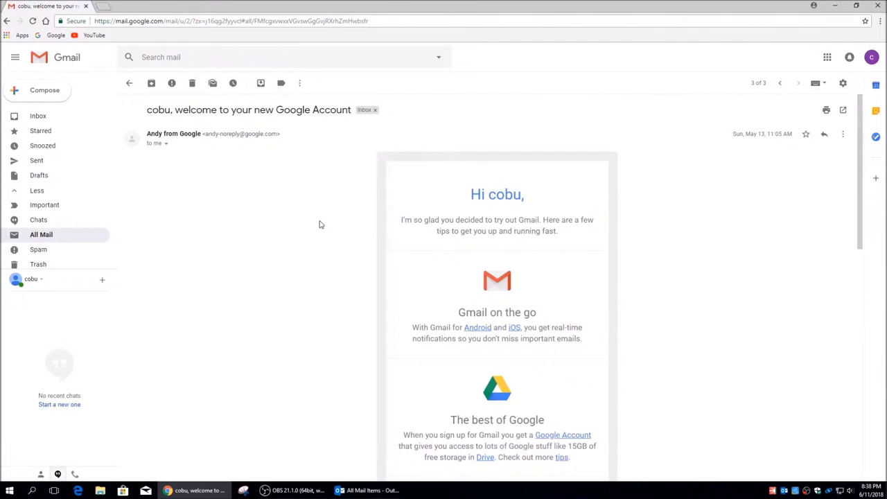
Start a reply to the welcome email, discard the draft, and go back to Inbox.
left_click(824, 135)
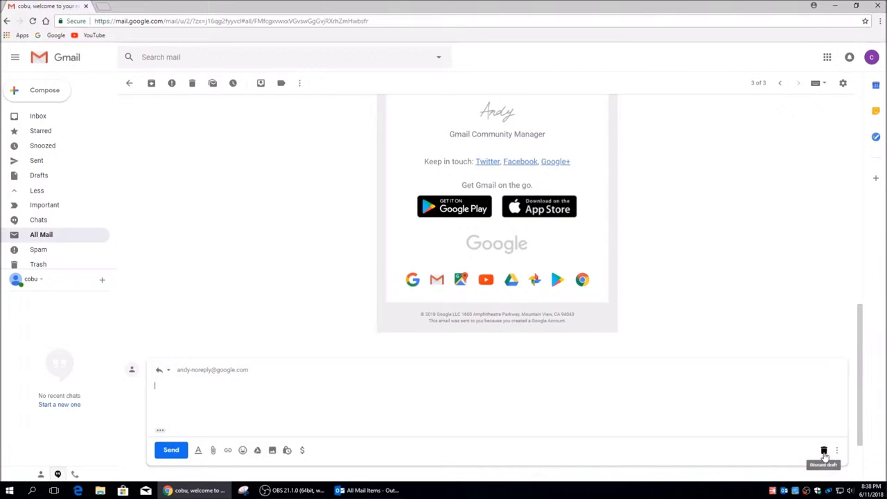
left_click(824, 451)
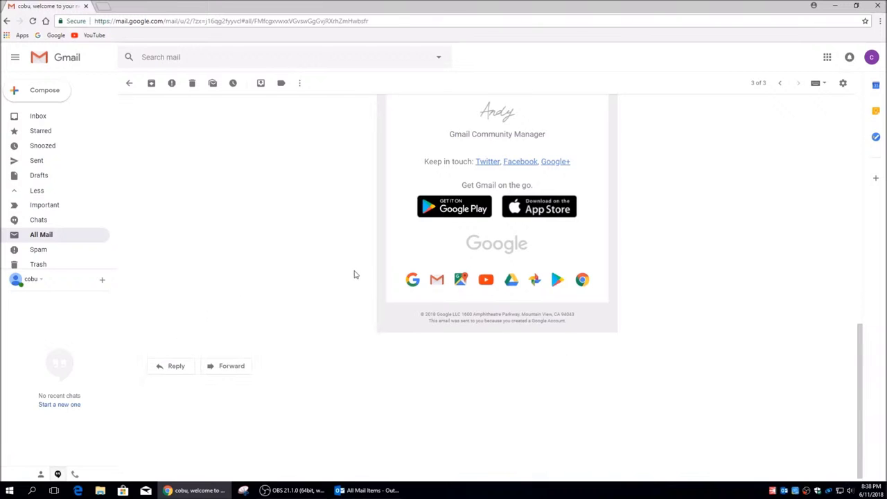
scroll(310, 265, "up", 10)
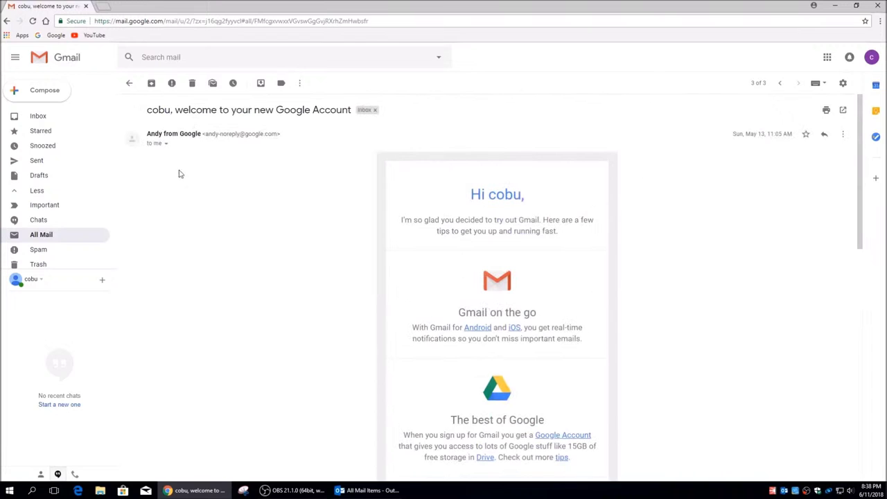
left_click(38, 118)
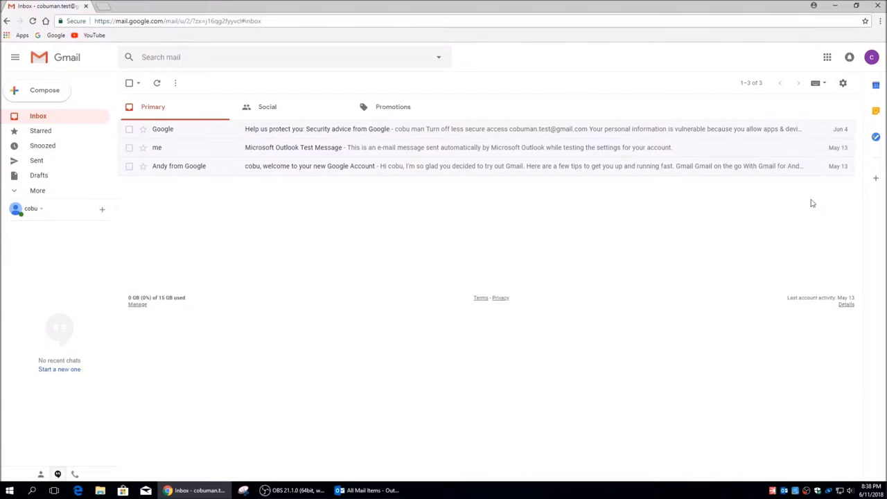
Enable Preview Pane on the Advanced settings tab and save the changes.
left_click(840, 83)
left_click(797, 163)
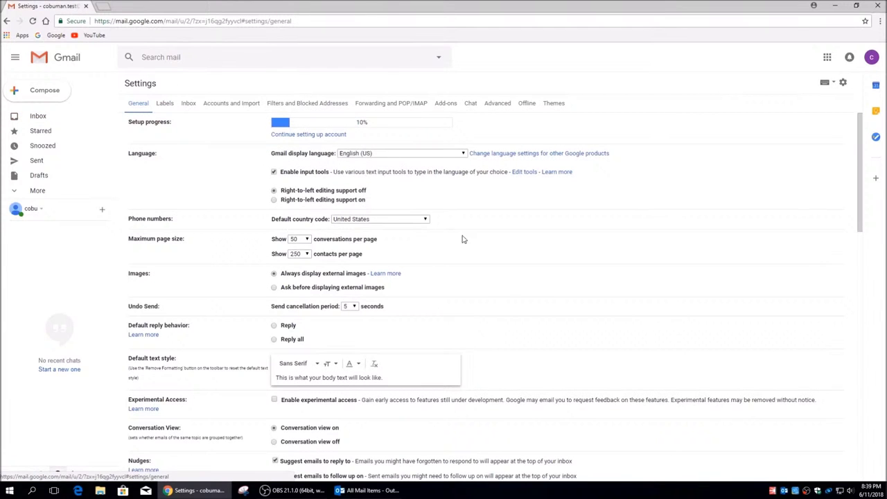
left_click(495, 104)
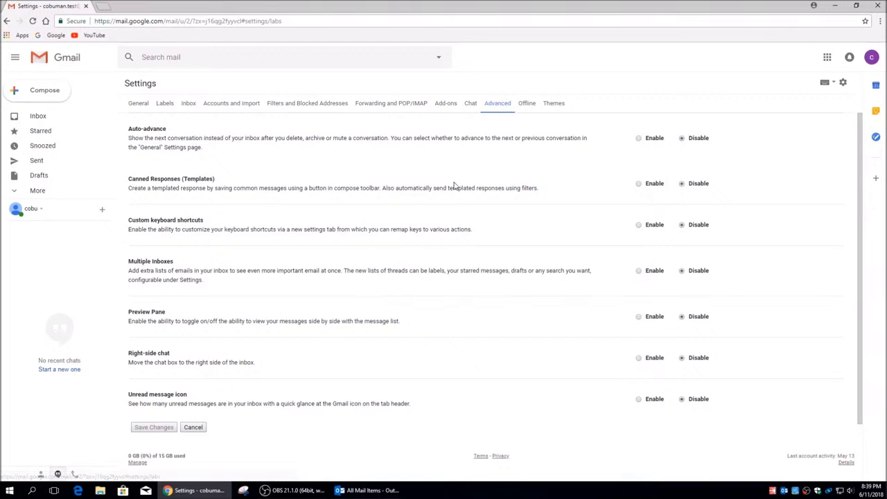
scroll(454, 185, "down", 1)
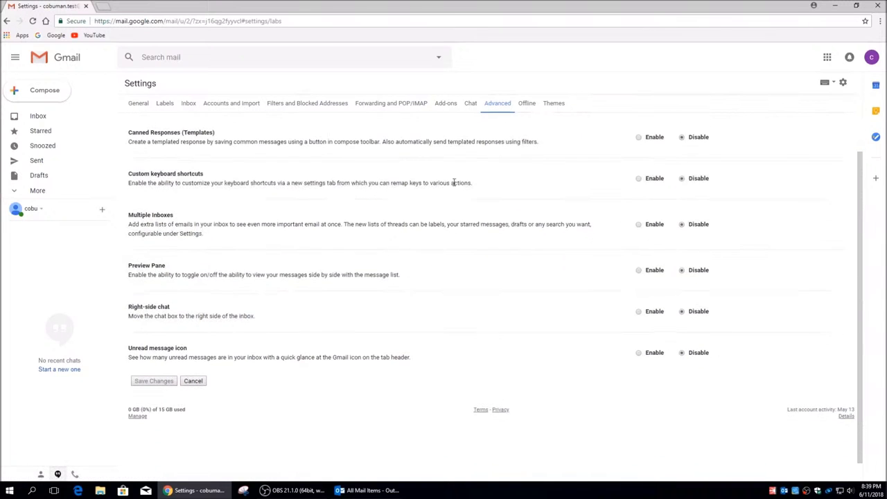
left_click(638, 270)
left_click(147, 383)
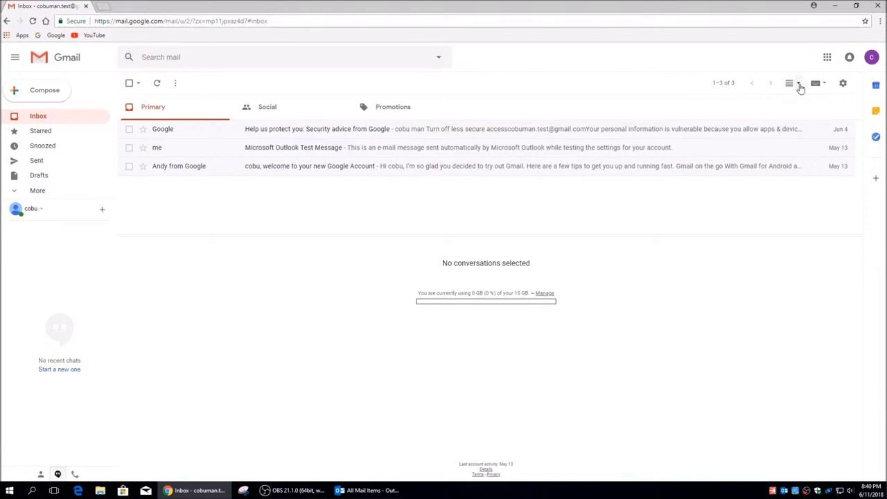
Try Vertical Split and then Horizontal Split, opening the welcome email in each.
left_click(798, 84)
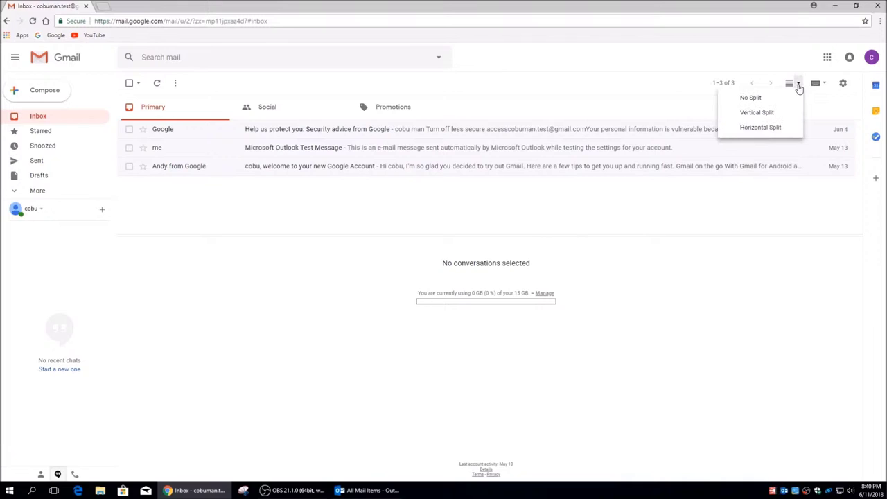
left_click(767, 116)
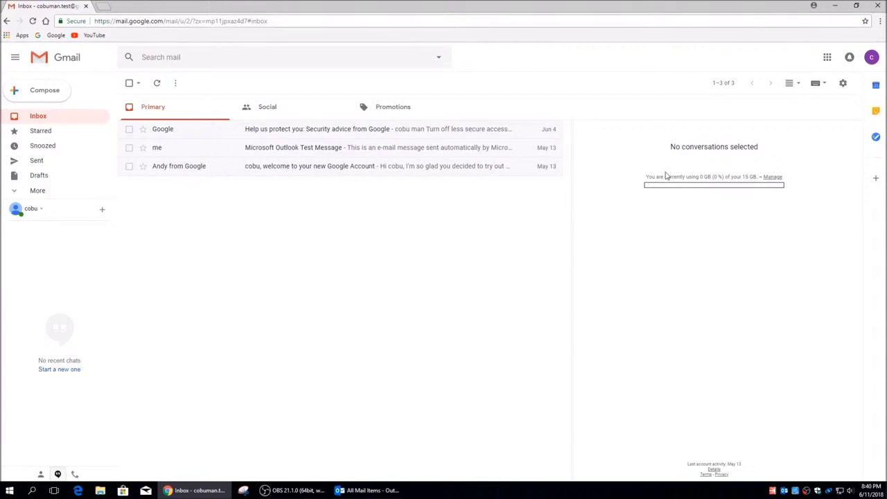
left_click(279, 171)
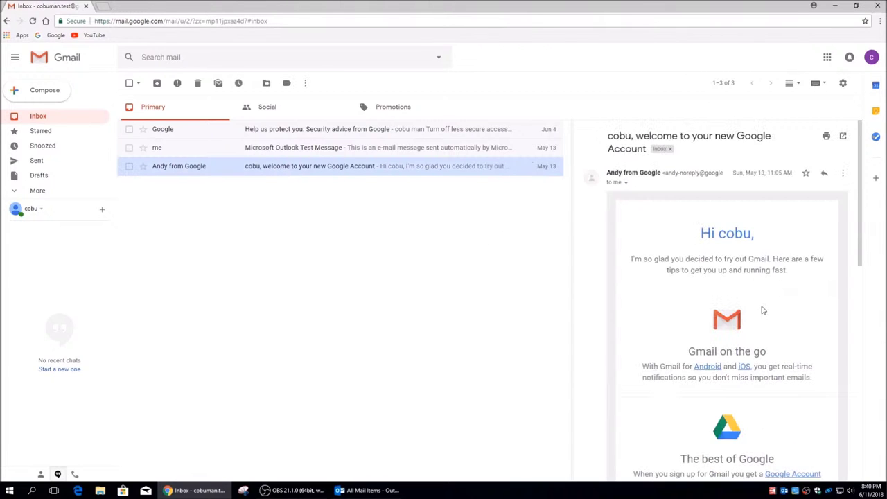
scroll(762, 308, "down", 2)
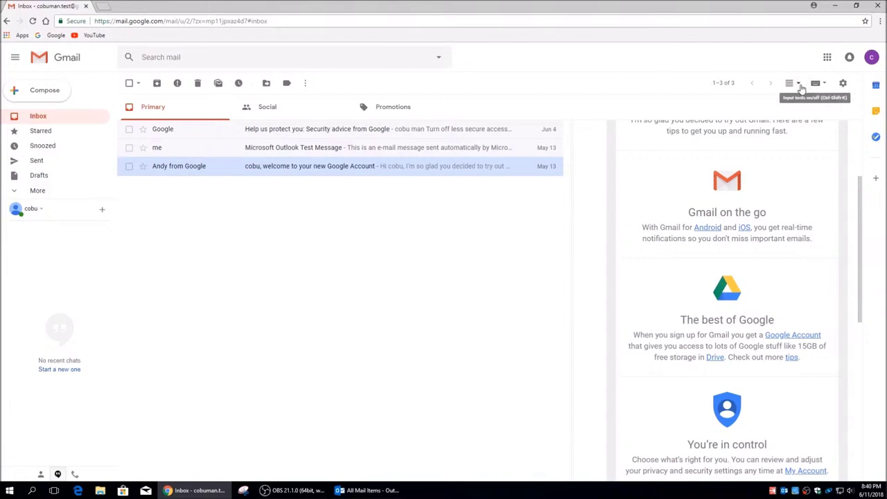
left_click(799, 86)
left_click(768, 129)
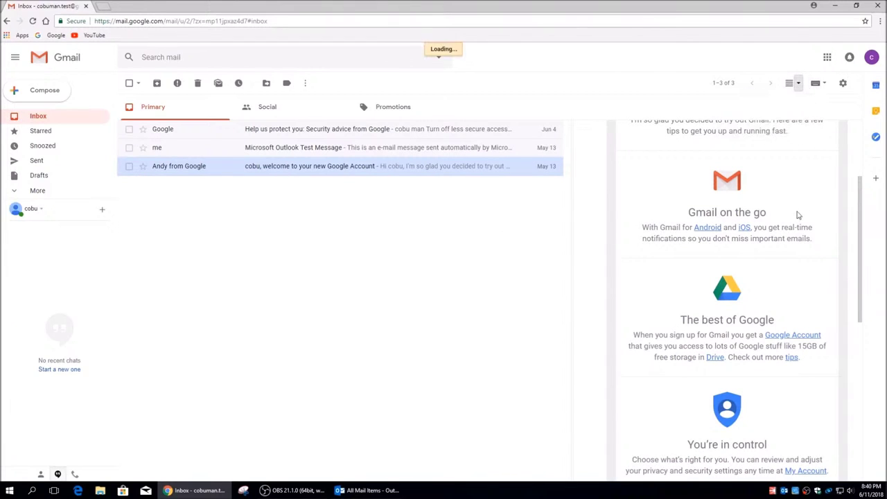
left_click(271, 166)
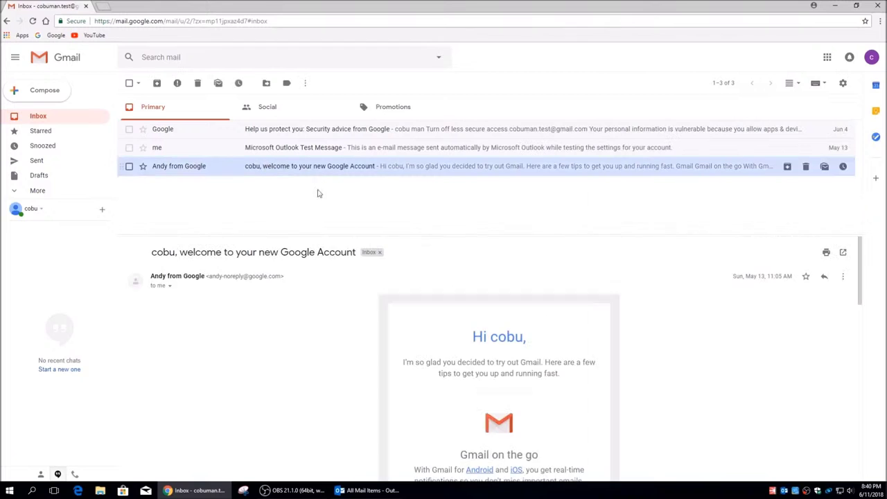
Return to Vertical Split and preview the Outlook test message, then the welcome email.
left_click(799, 84)
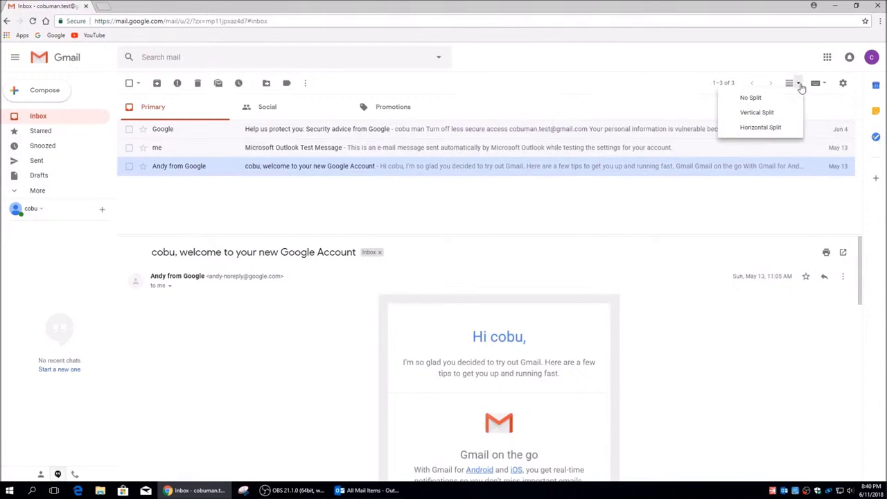
left_click(757, 113)
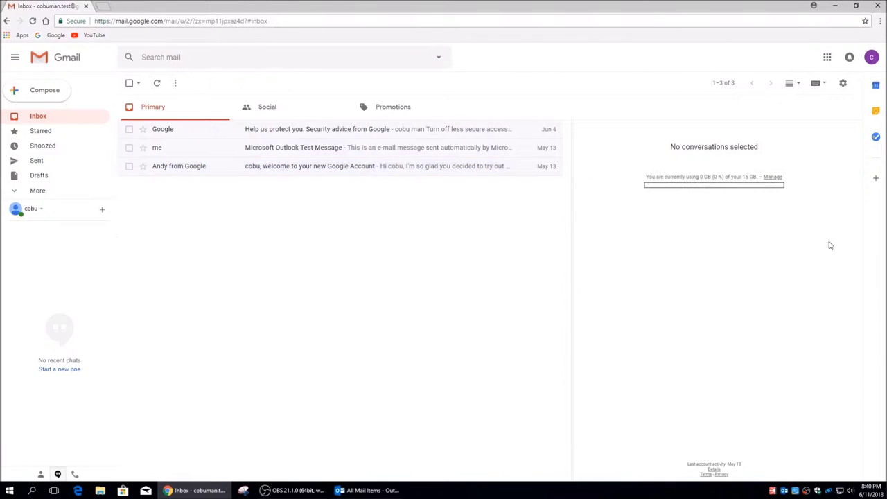
left_click(298, 151)
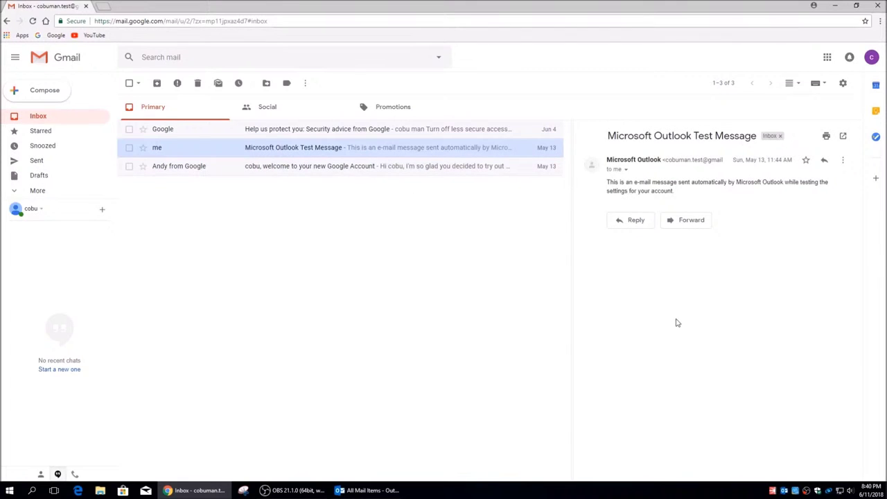
left_click(362, 167)
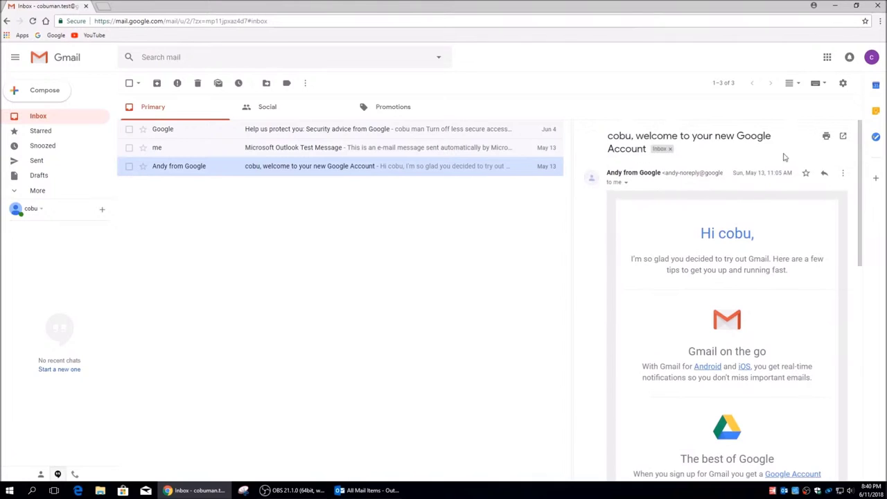
left_click(823, 173)
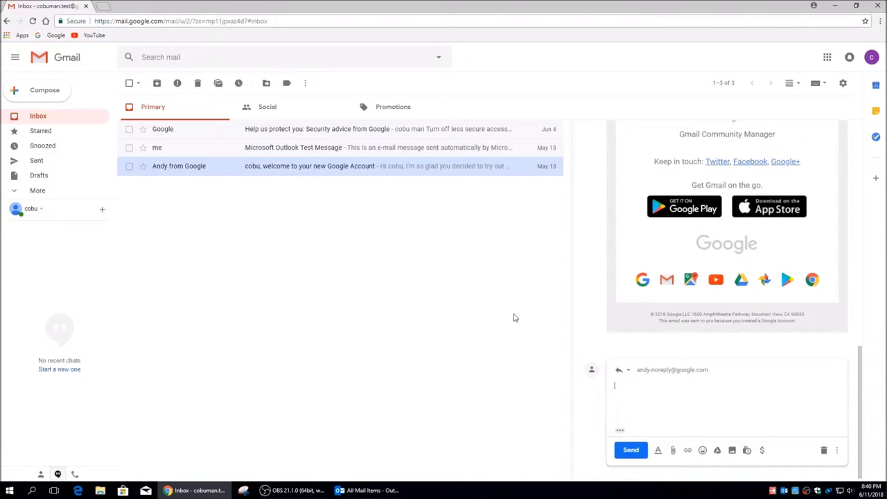
left_click(823, 449)
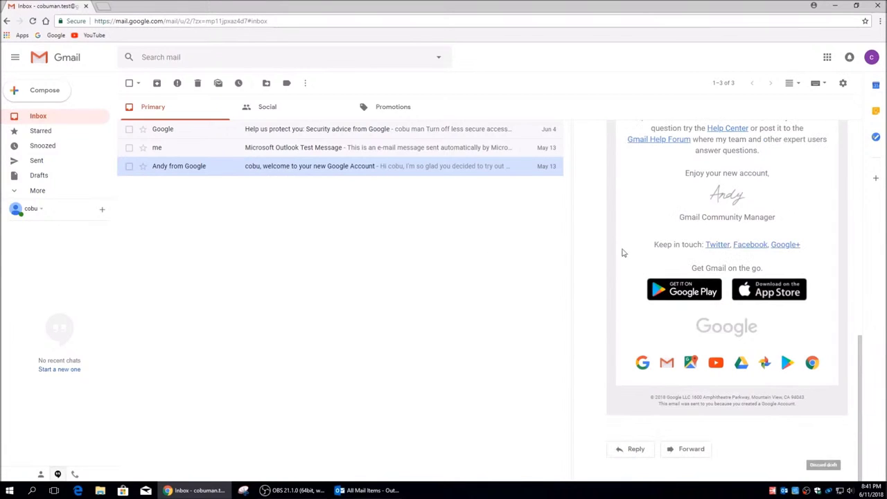
scroll(635, 240, "up", 10)
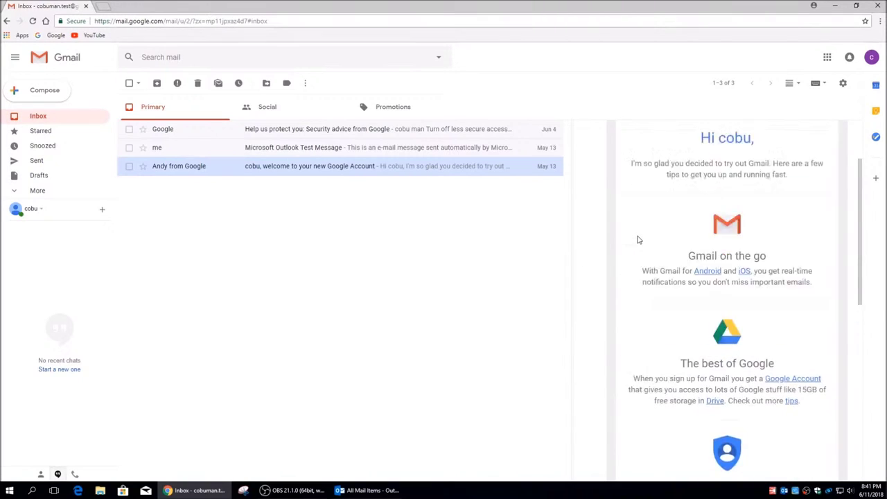
scroll(639, 239, "up", 2)
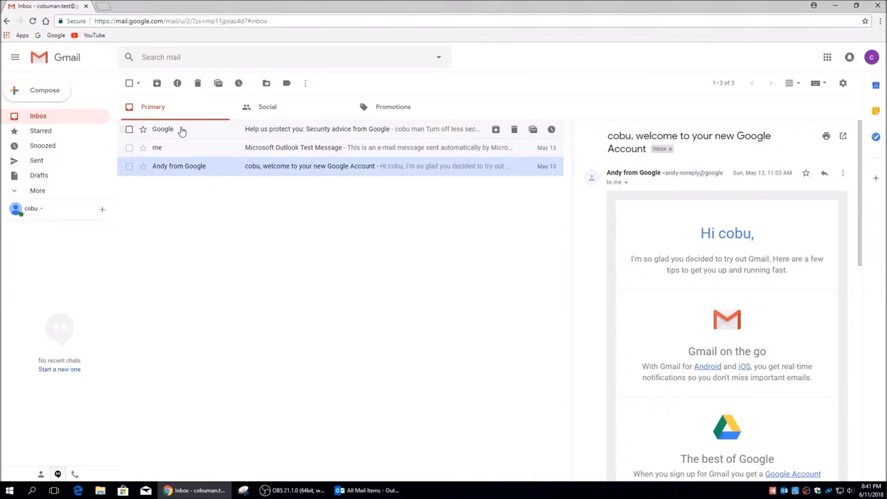
mouse_move(208, 170)
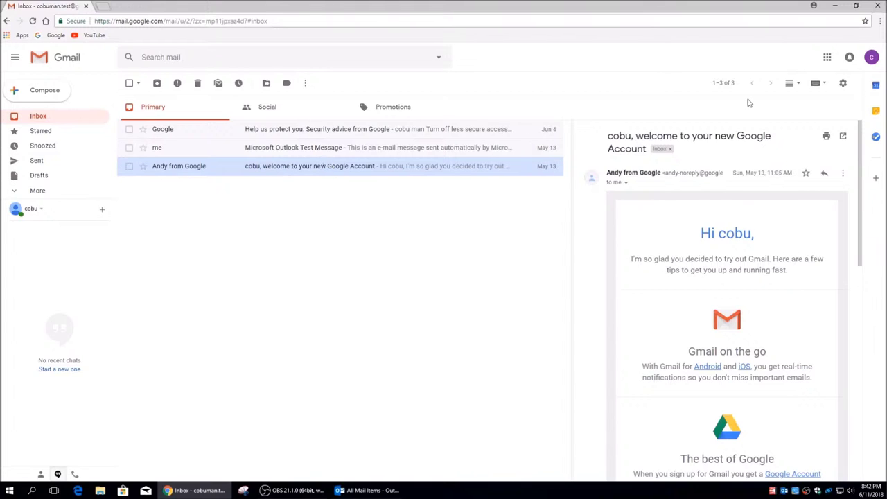
Bring up Gmail's full Settings page from the gear menu.
left_click(843, 83)
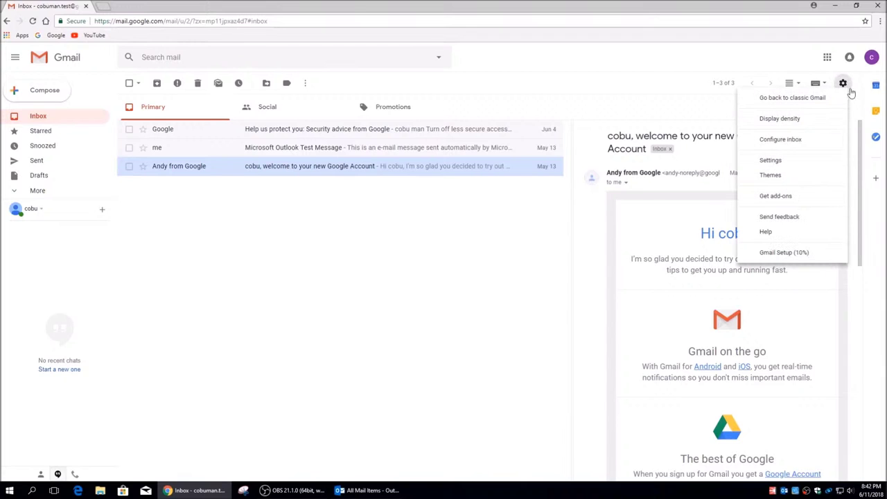
left_click(786, 165)
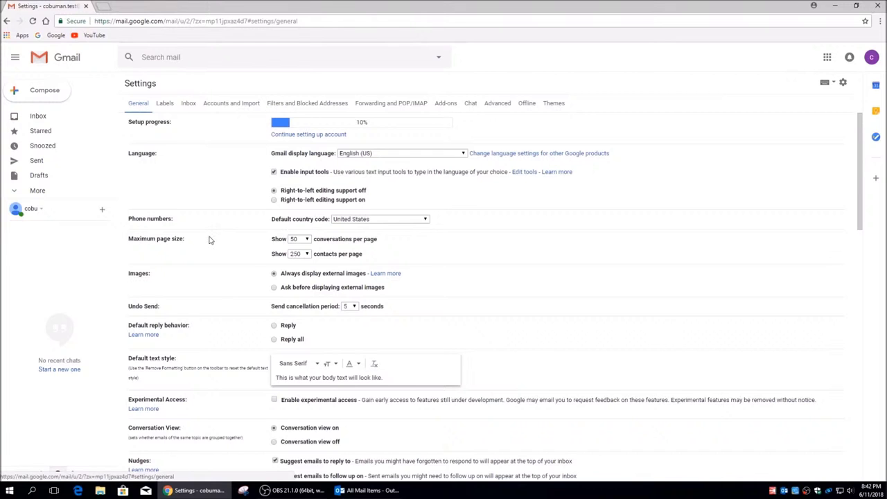
Set Conversation view to off on the General tab and save the changes.
scroll(210, 240, "down", 1)
scroll(210, 239, "down", 2)
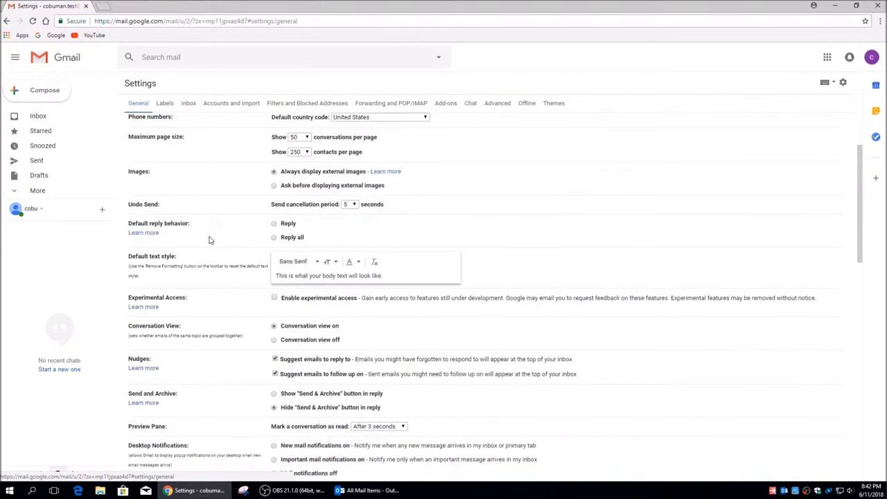
scroll(210, 238, "down", 1)
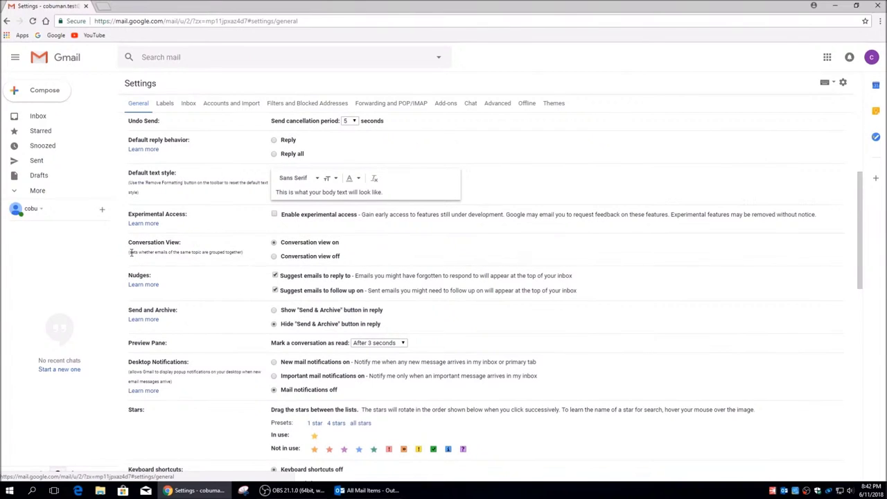
left_click_drag(131, 252, 241, 253)
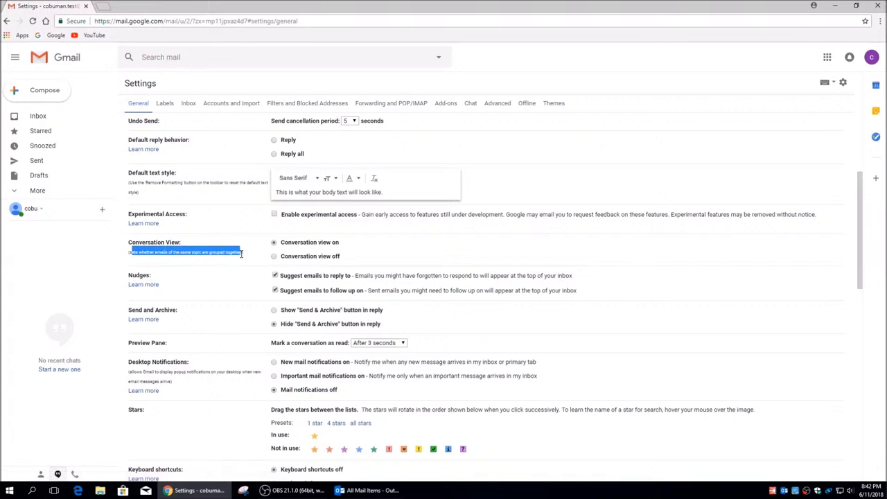
left_click(243, 253)
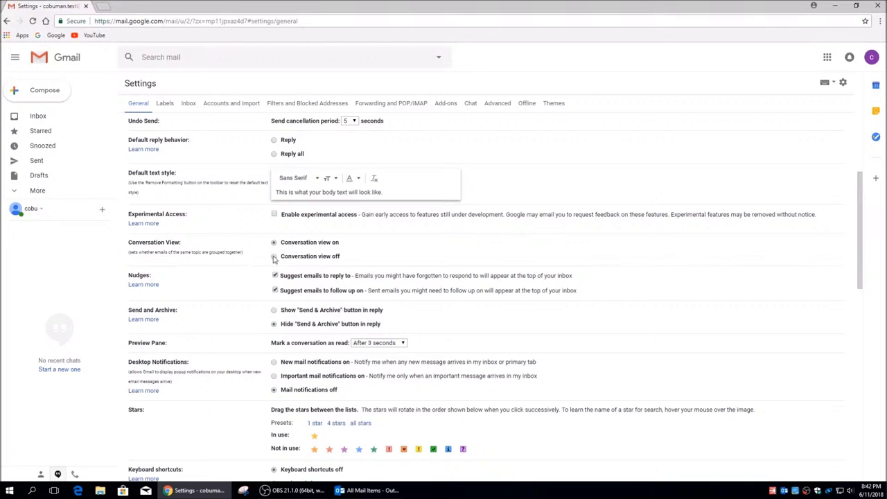
left_click(274, 257)
scroll(326, 259, "down", 8)
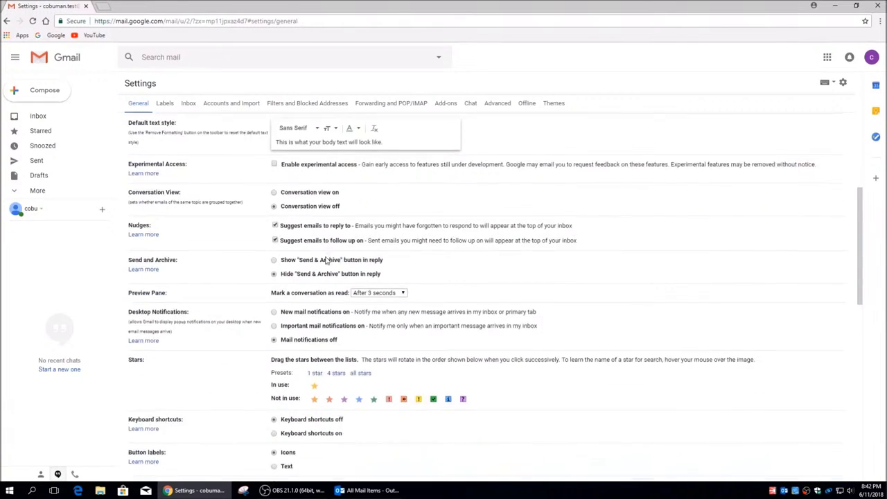
scroll(329, 261, "down", 3)
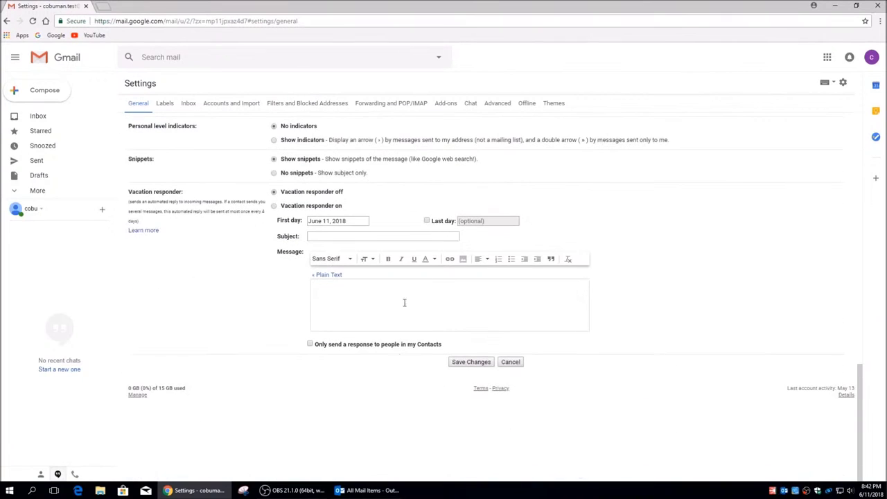
left_click(469, 362)
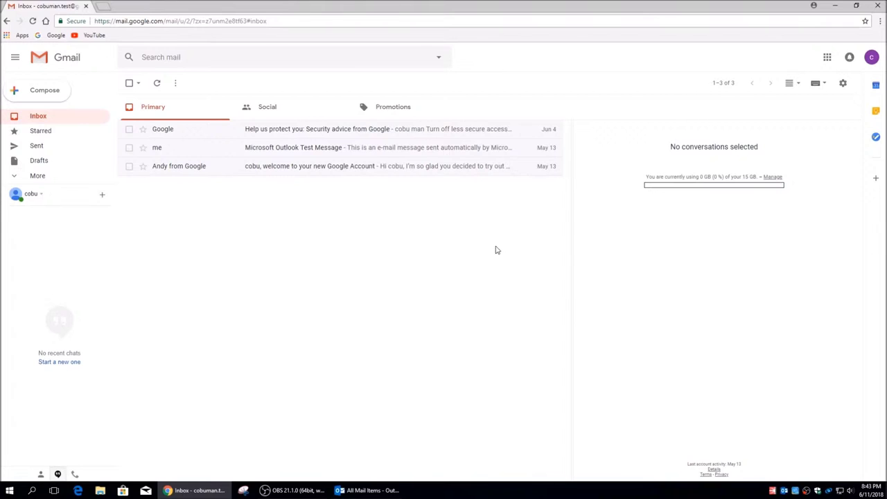
In General settings, switch Signature from No signature to a custom signature.
left_click_drag(572, 229, 582, 231)
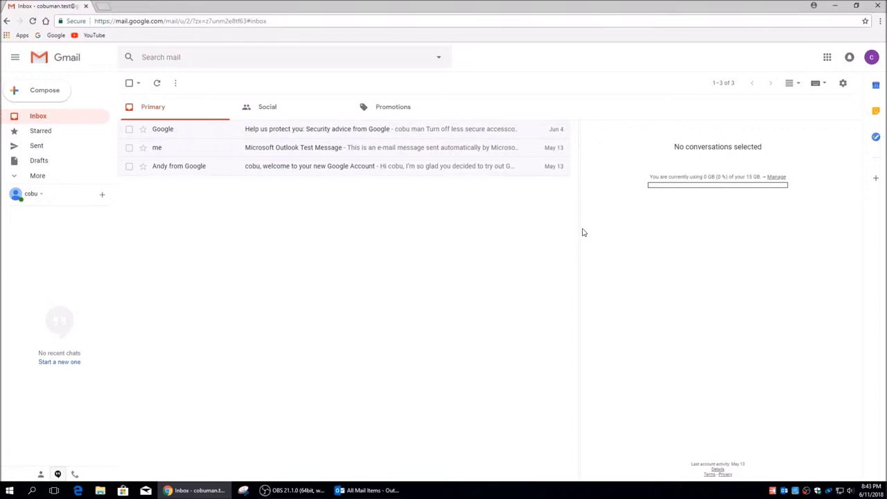
left_click(843, 84)
left_click(774, 161)
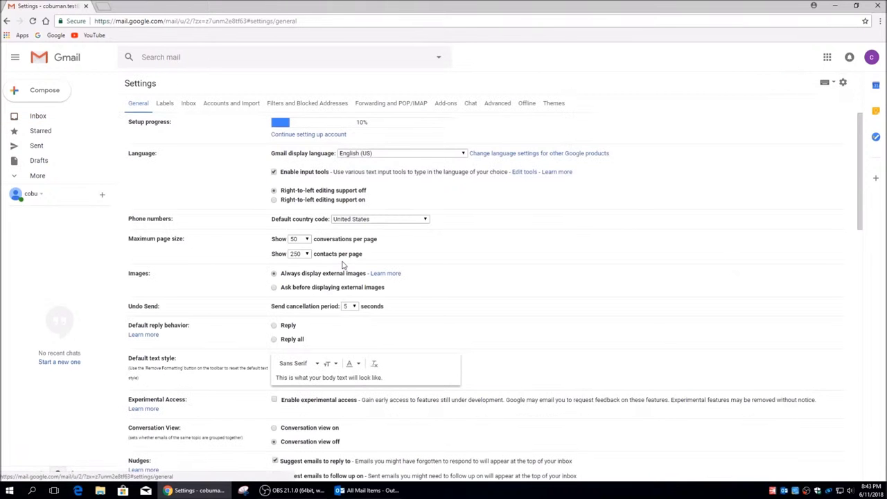
scroll(446, 287, "down", 3)
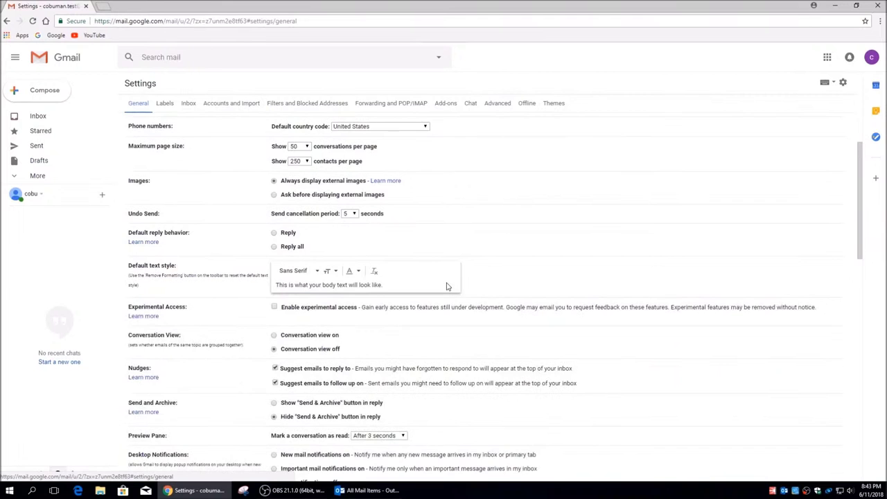
scroll(447, 286, "down", 3)
scroll(447, 284, "down", 6)
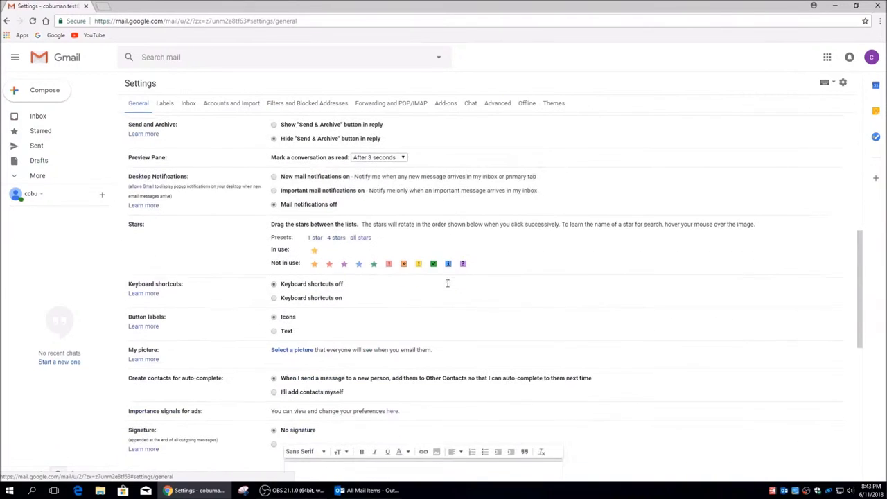
scroll(447, 284, "down", 6)
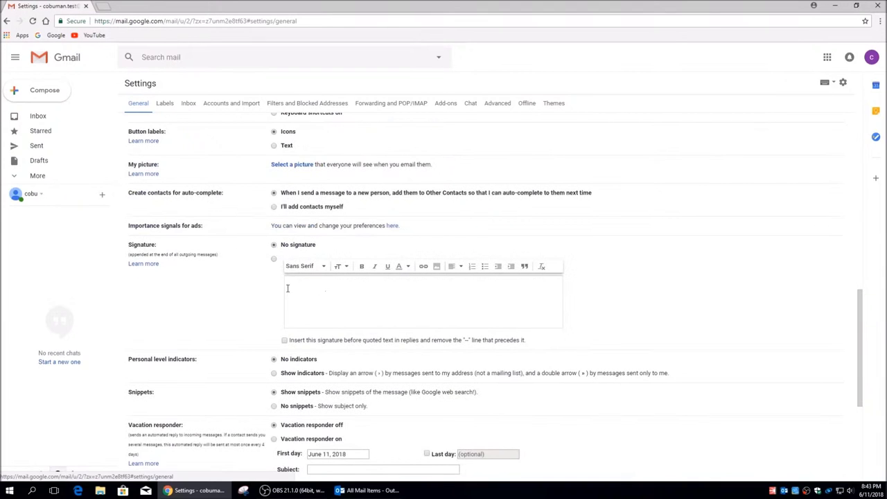
left_click(275, 259)
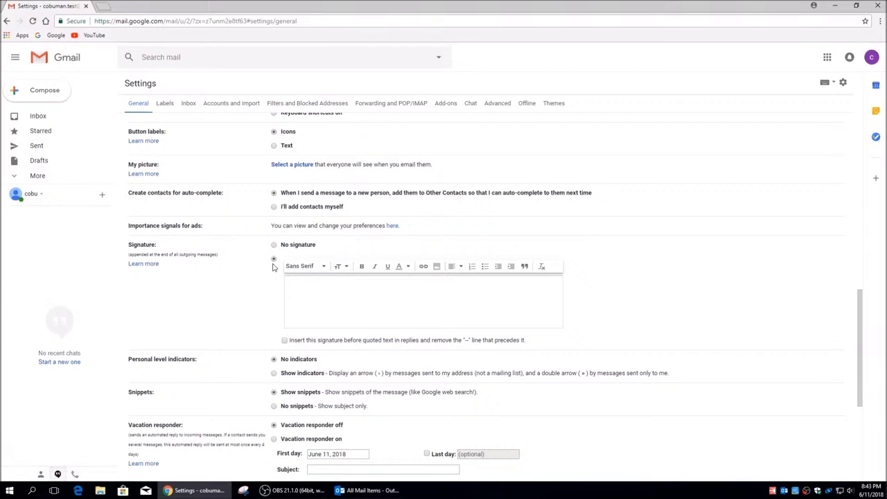
Enter a 'Thank you,' signature with the user's name, e-mail address and phone number, then save.
left_click(336, 291)
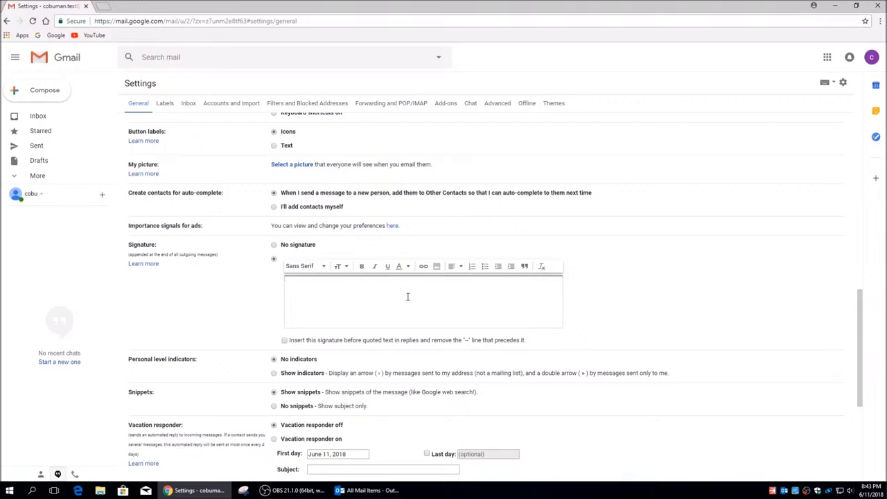
type("Thank you, ")
type("cobuman")
key("Return")
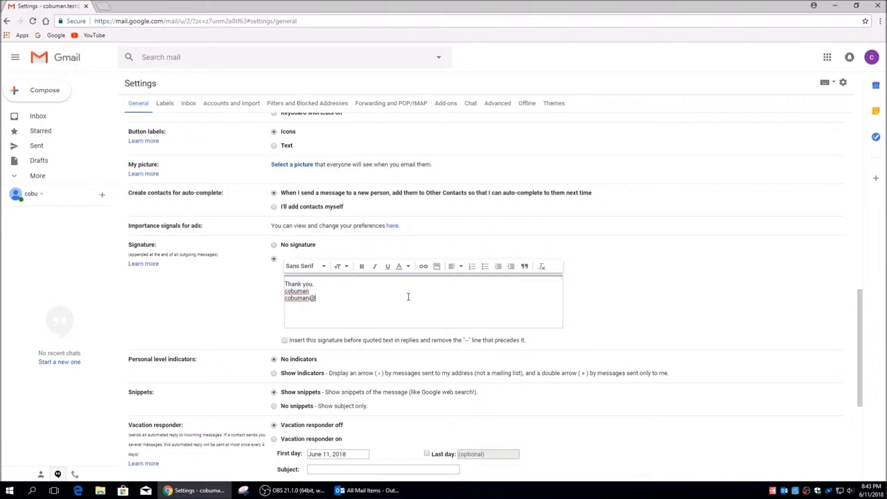
key("Return")
type("pho")
type("555-555-5555")
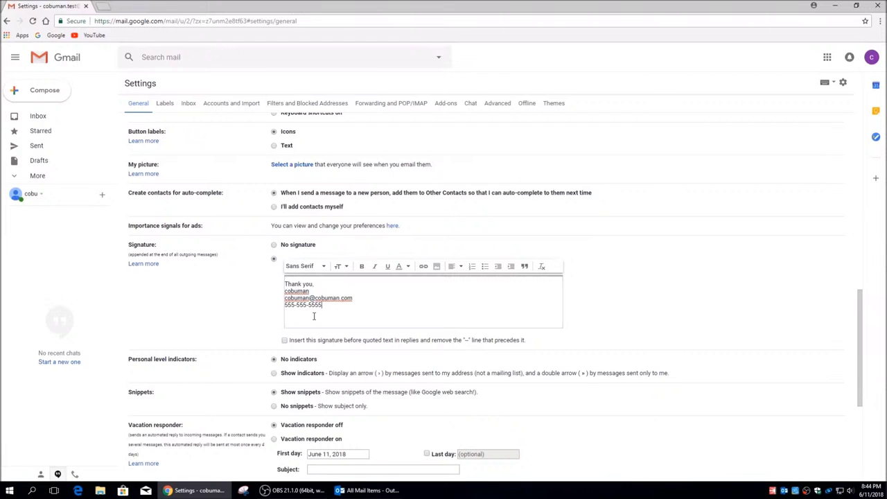
scroll(384, 311, "down", 3)
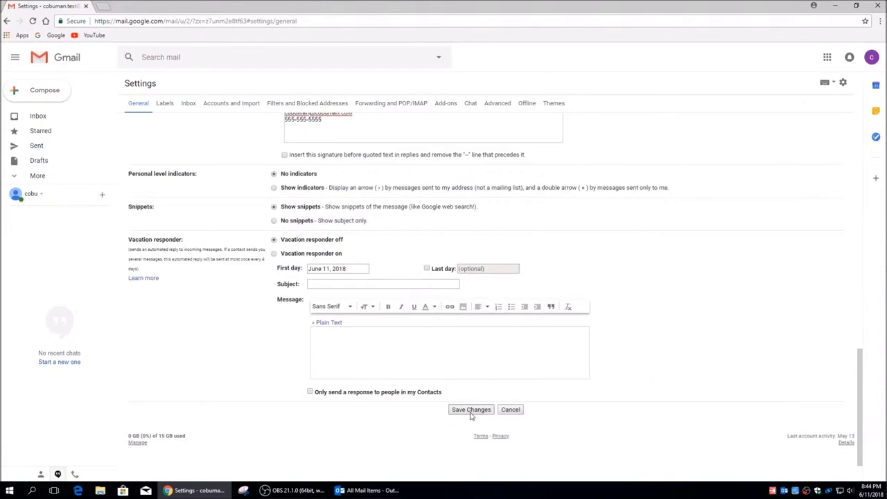
left_click(471, 411)
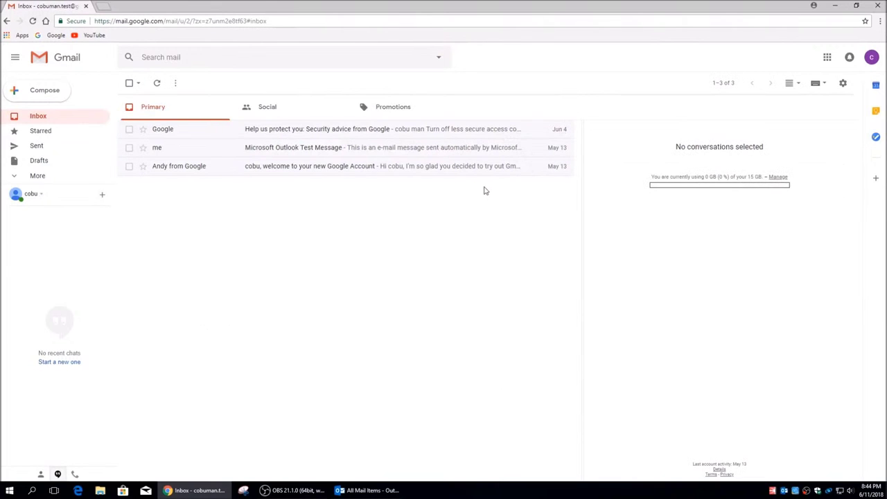
Reply to the Google welcome email with 'body of the email' and 'blah, blah.' lines.
left_click(263, 167)
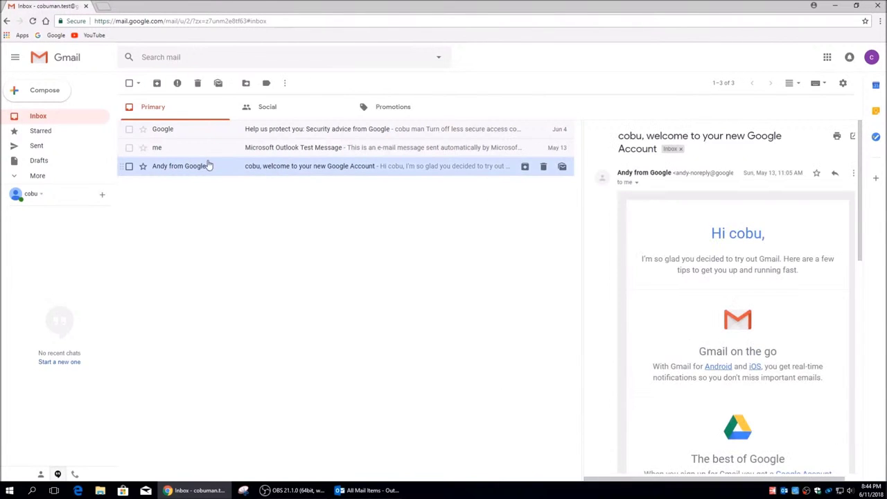
left_click(834, 178)
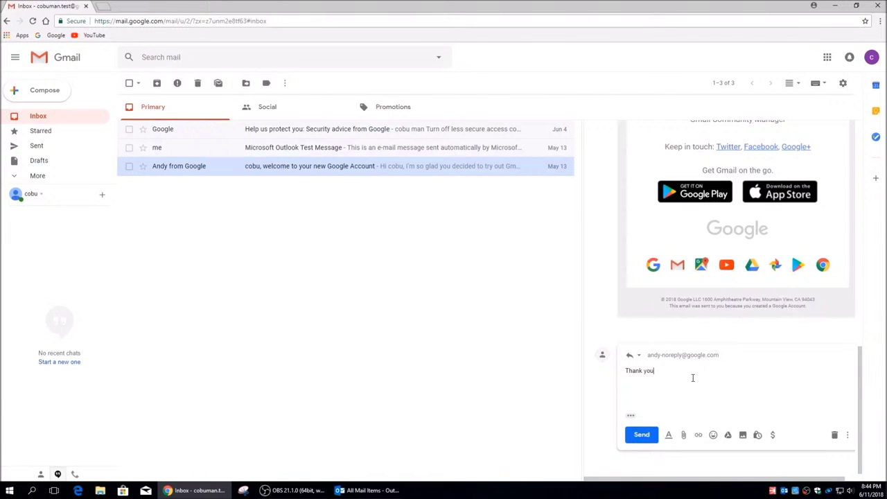
type("body of the email.")
key("Return")
type("blah")
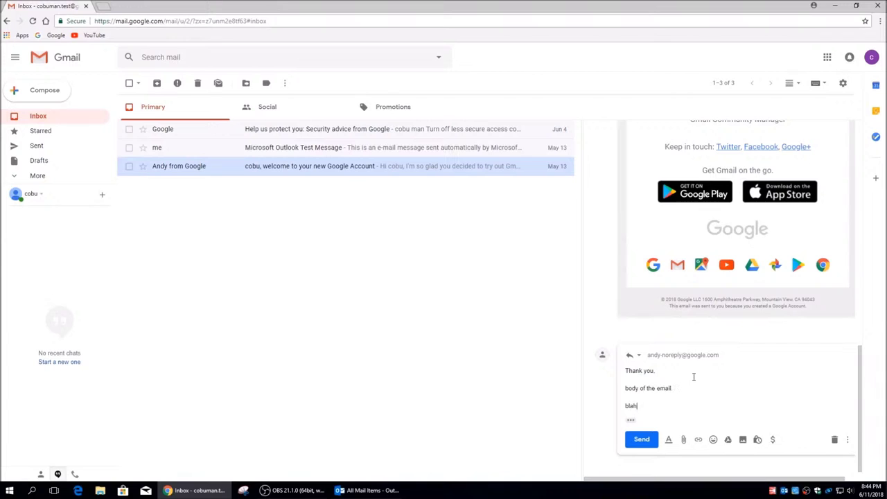
type(", blah.")
key("Return")
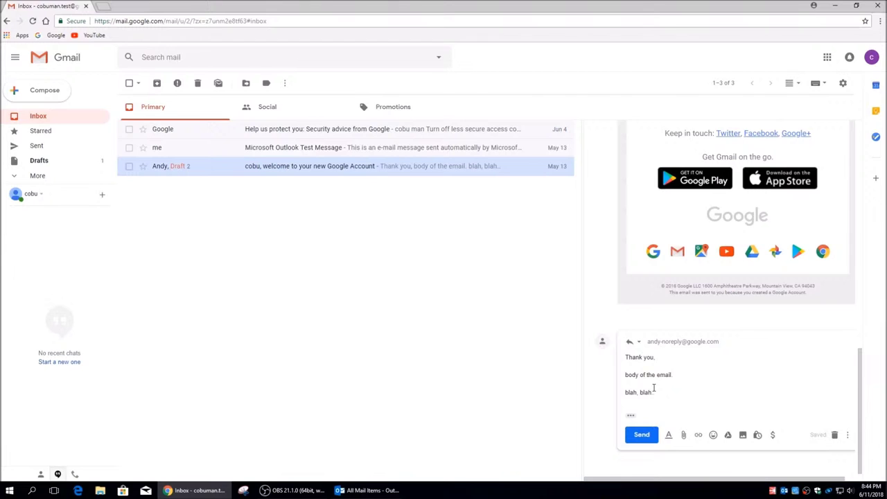
key("Return")
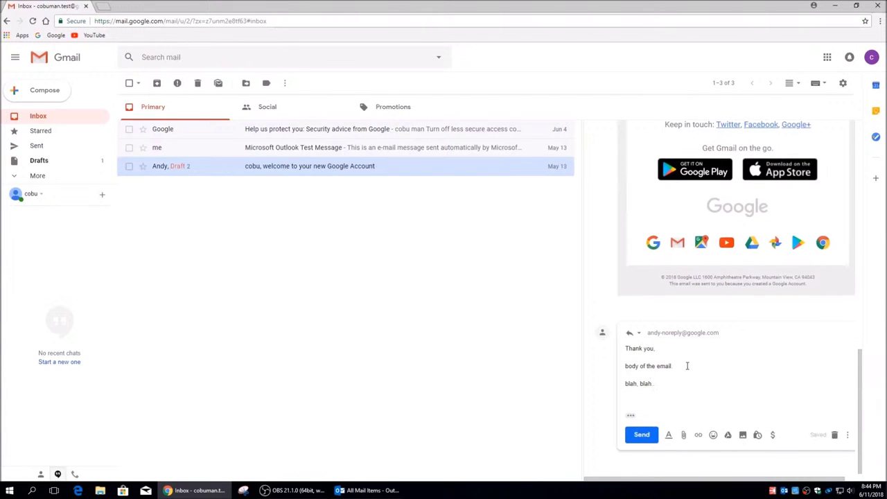
Show the trimmed quoted content and check that the signature sits below it.
left_click(630, 419)
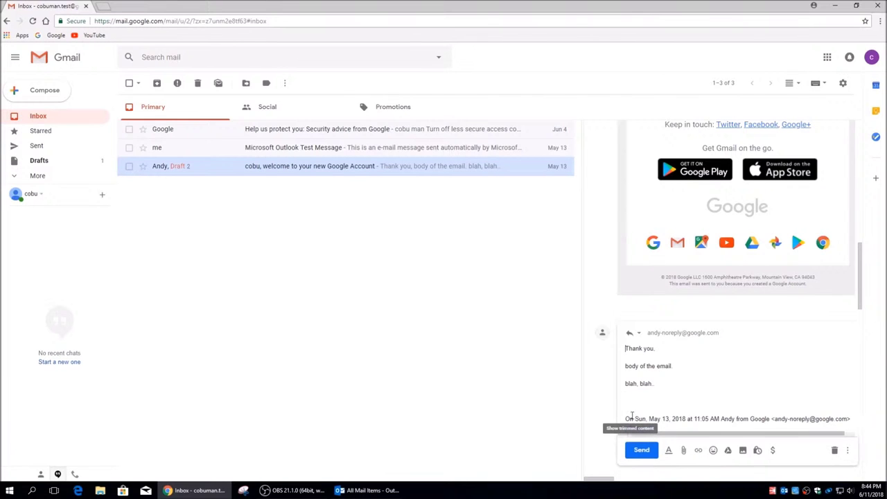
scroll(707, 377, "down", 3)
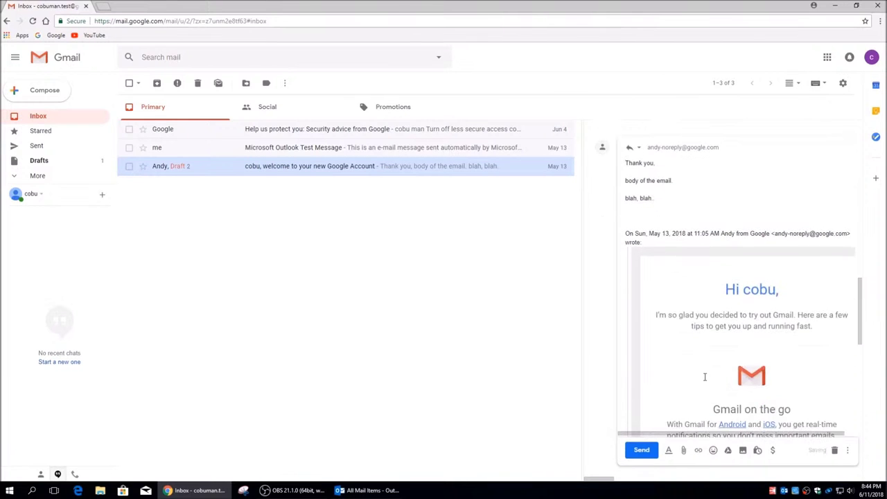
scroll(707, 376, "down", 4)
scroll(703, 377, "down", 5)
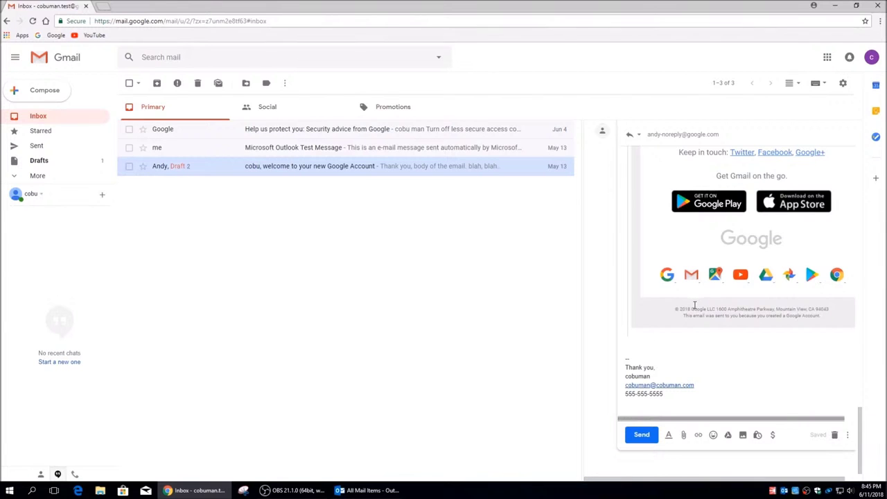
scroll(695, 305, "up", 3)
scroll(692, 307, "down", 3)
left_click_drag(677, 397, 628, 359)
left_click(761, 361)
scroll(757, 360, "up", 5)
scroll(757, 360, "up", 8)
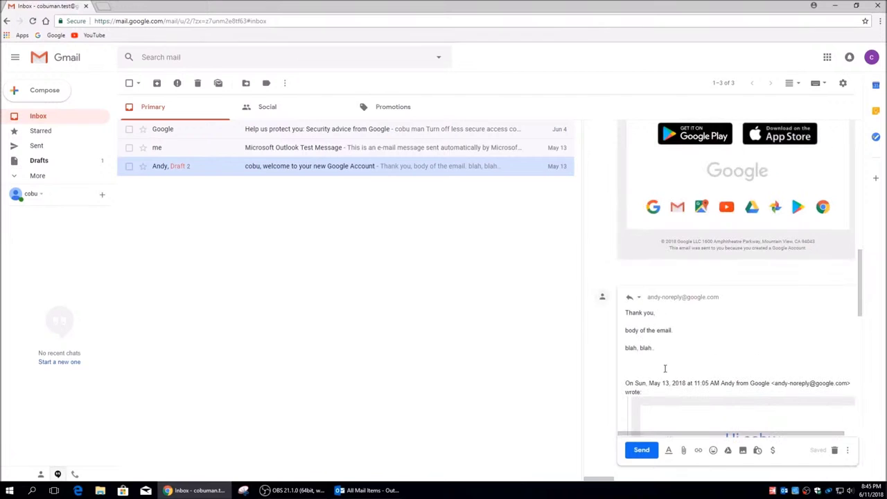
left_click(654, 365)
Discard the reply draft and go back to Gmail's General settings.
left_click(834, 450)
left_click(842, 83)
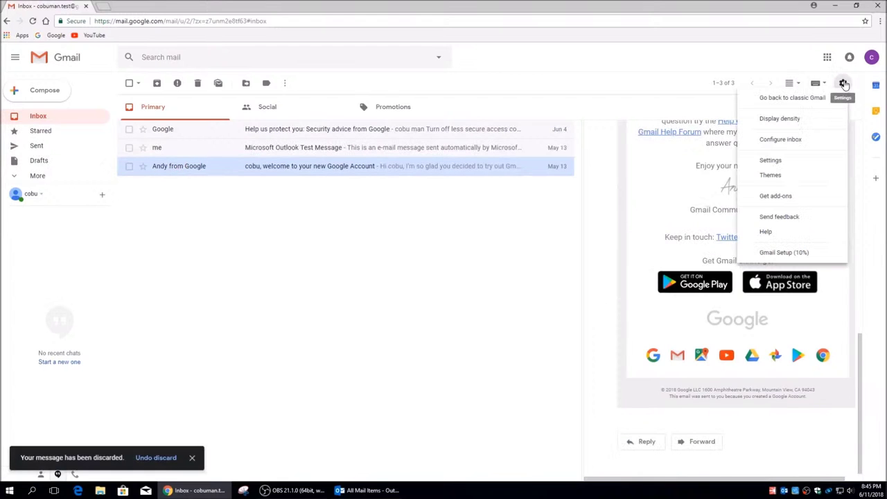
left_click(789, 161)
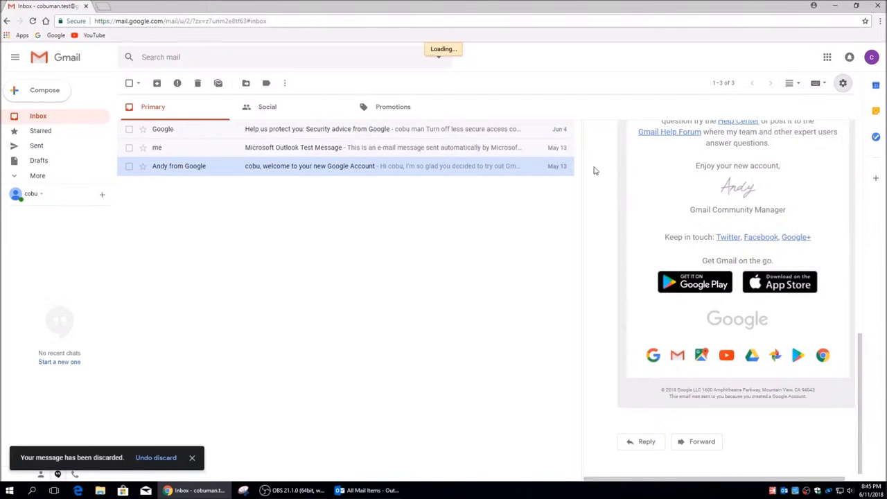
Enable inserting the signature before quoted text in replies and save the change.
scroll(368, 256, "down", 2)
scroll(368, 256, "down", 10)
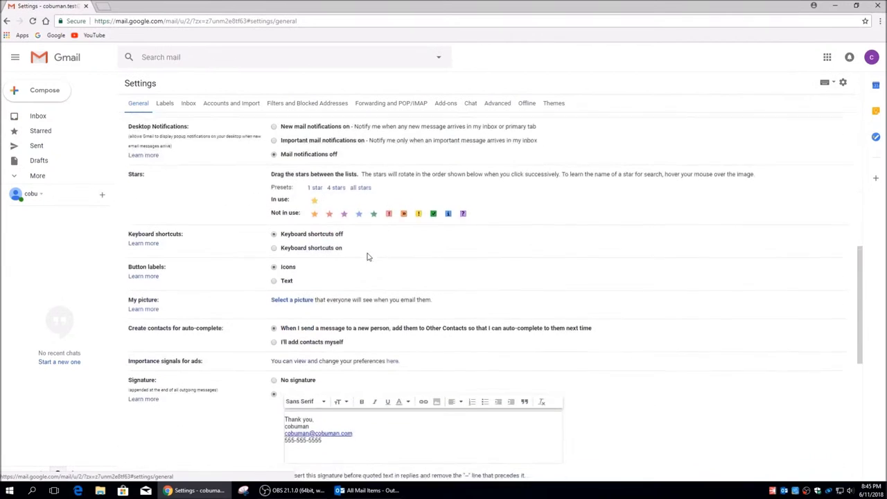
scroll(368, 253, "up", 1)
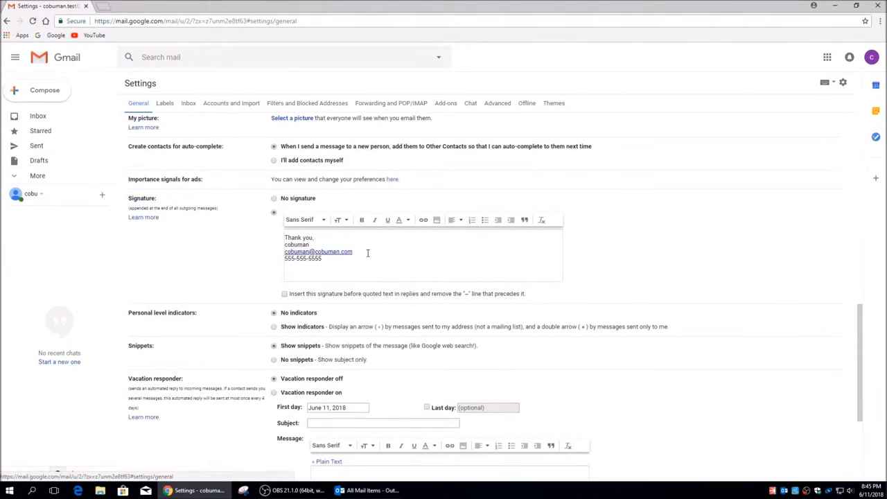
left_click(284, 294)
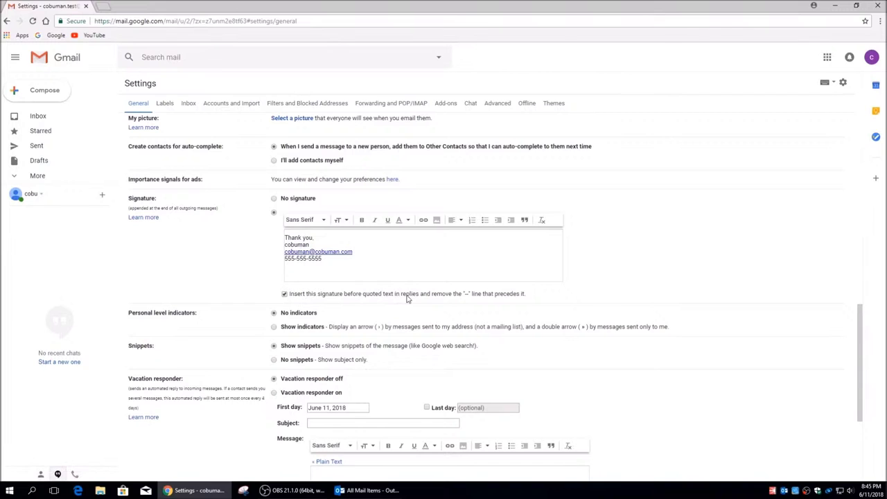
left_click(336, 271)
scroll(339, 275, "down", 5)
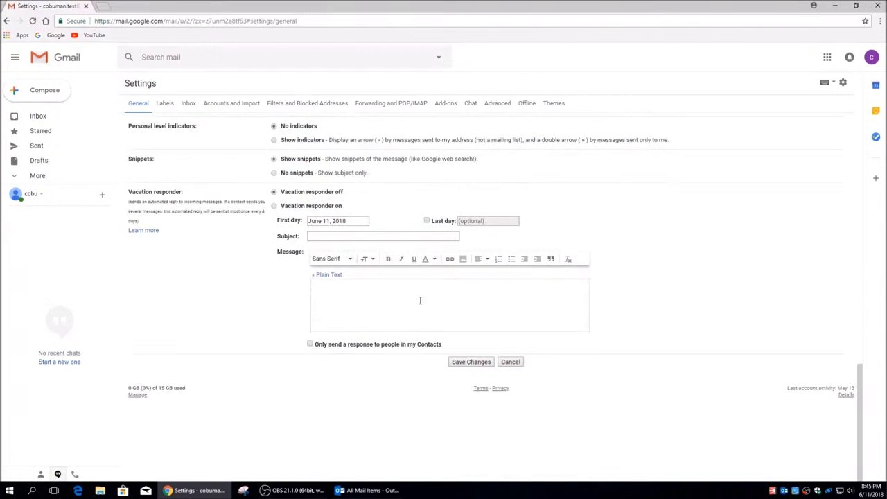
left_click(471, 361)
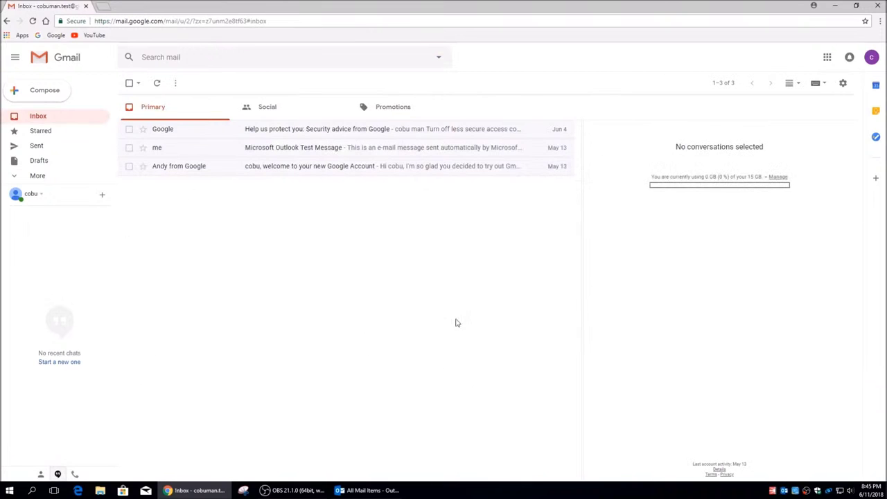
Reply to the Google welcome email, adding 'blah, blah.' after the body text above the signature.
left_click(277, 170)
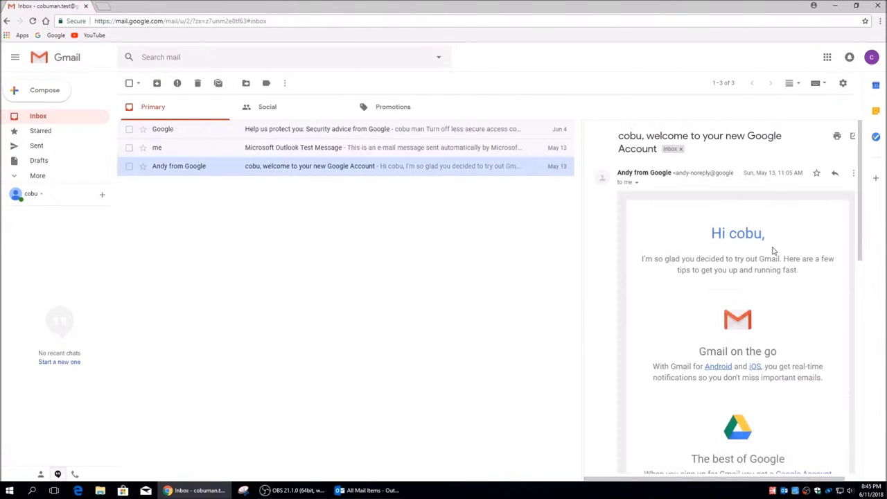
left_click(834, 173)
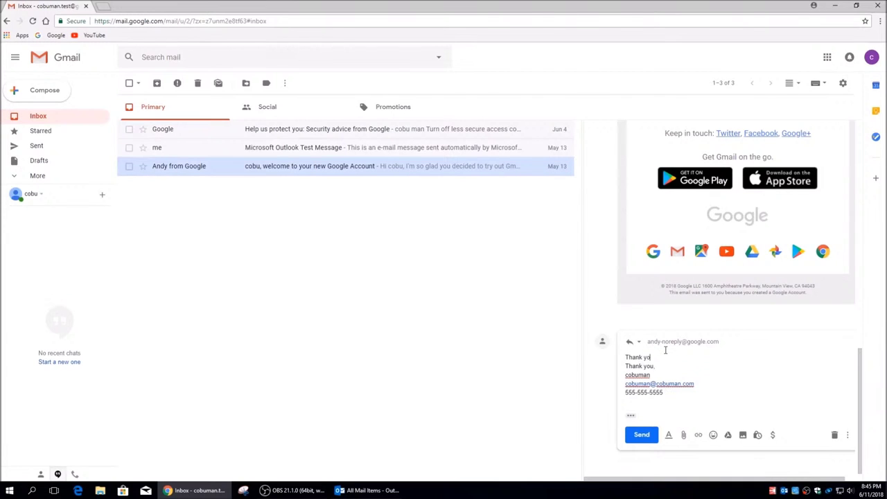
key("Return")
key("Return")
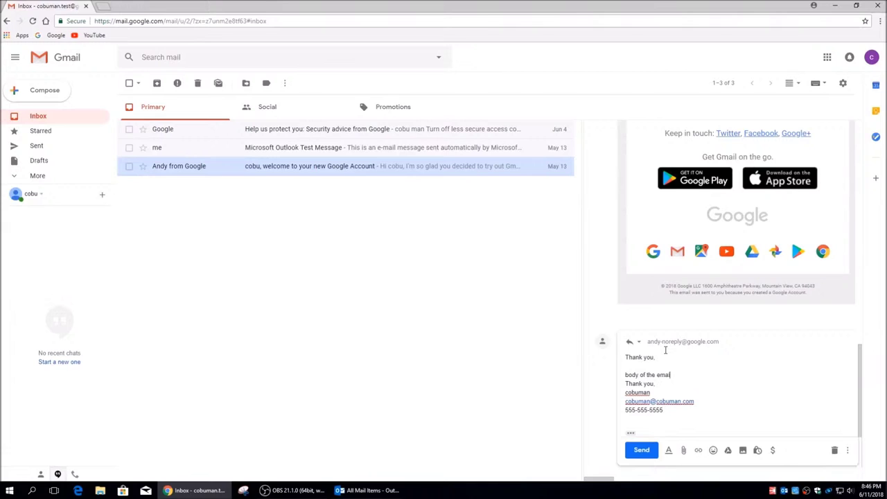
key("Return")
key("Return")
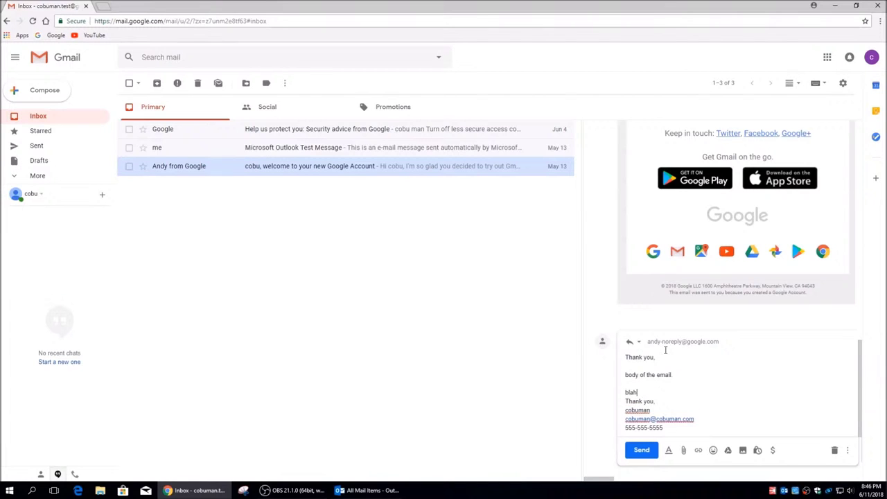
type("blah, blah.")
key("Return")
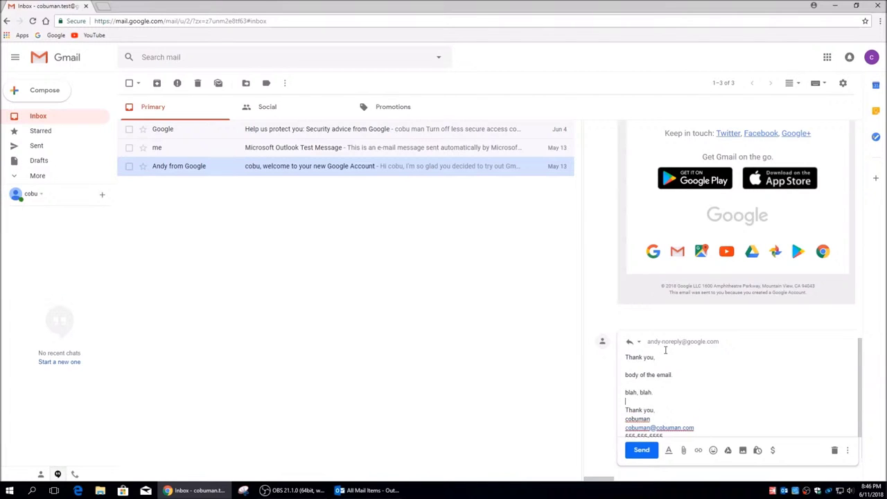
scroll(661, 354, "down", 1)
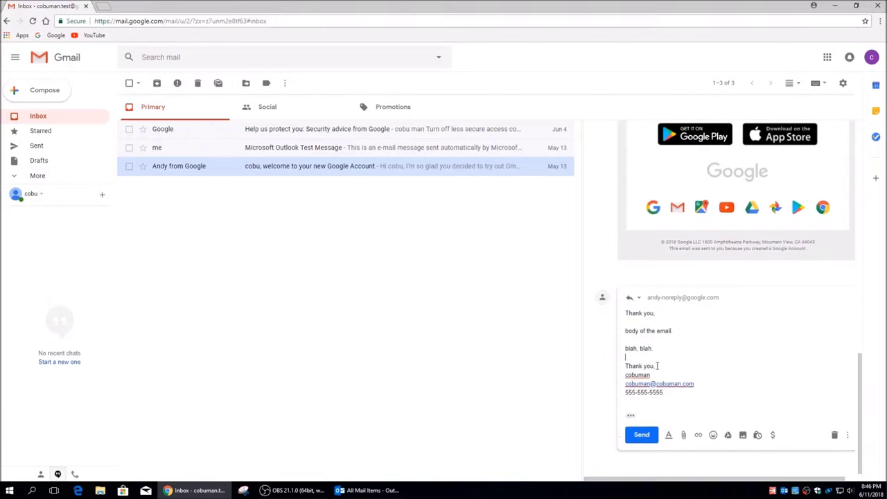
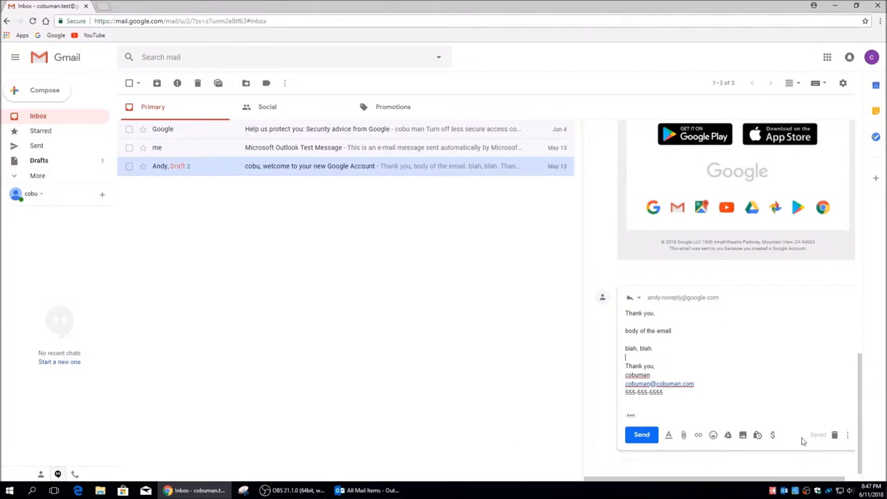
Discard the unfinished reply draft on the Google welcome email and dismiss the notice.
left_click(834, 436)
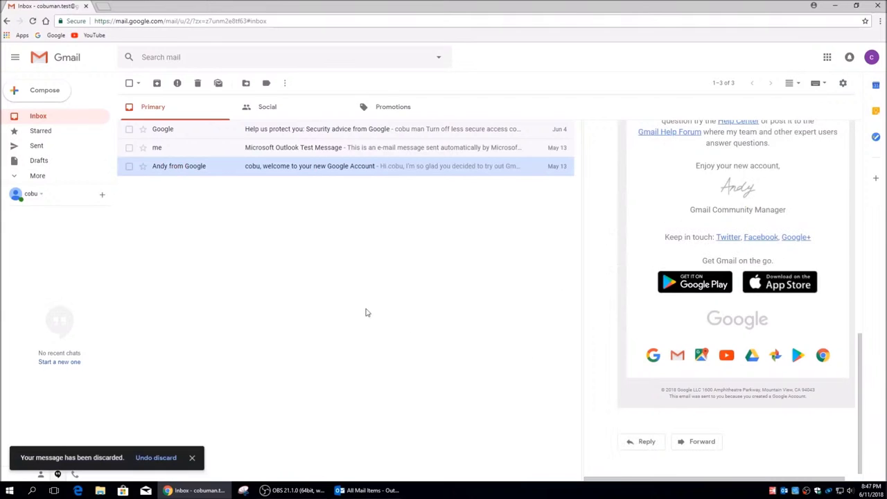
left_click(193, 458)
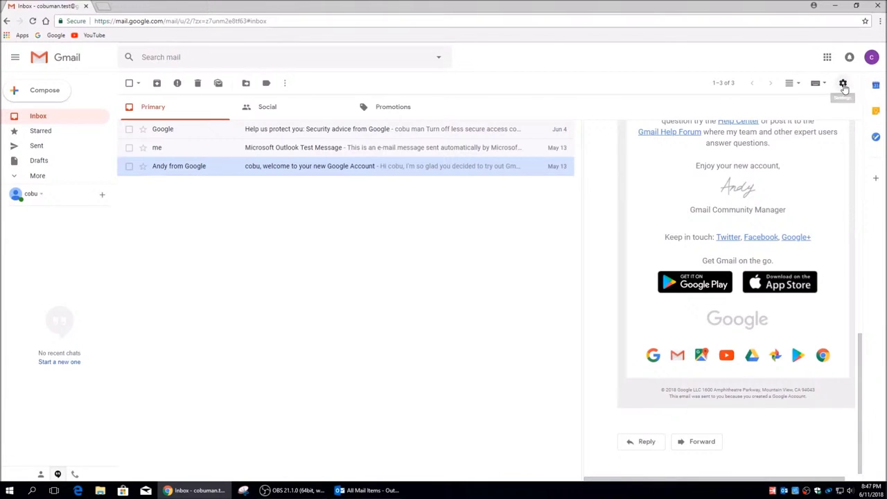
left_click(843, 83)
Switch Gmail to its classic layout.
left_click(791, 98)
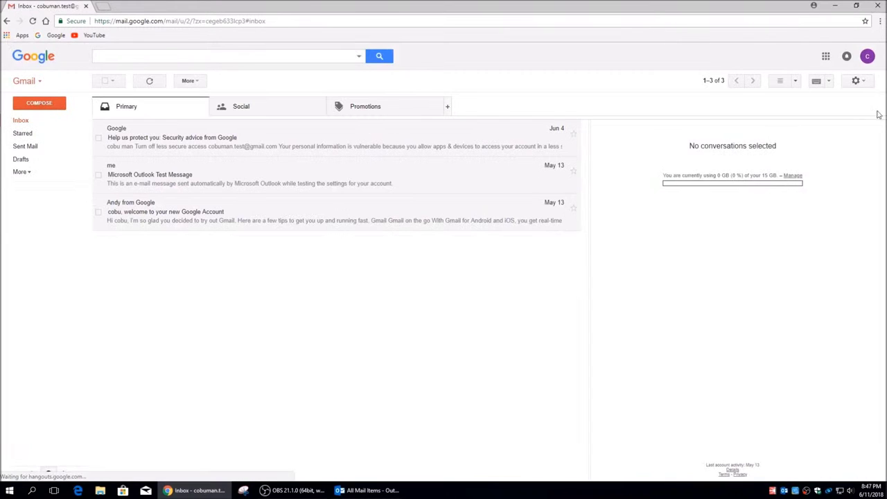
left_click(824, 59)
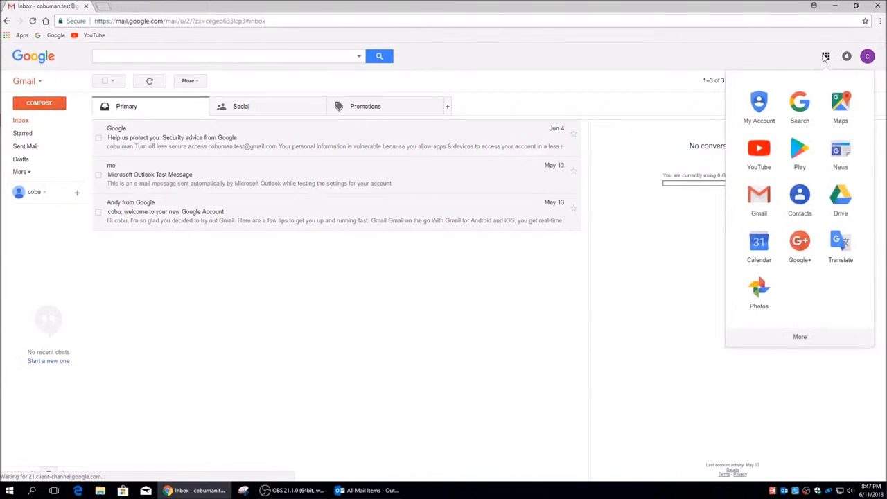
left_click(854, 81)
Return Gmail to the new layout, then bring Outlook to the front.
left_click(855, 81)
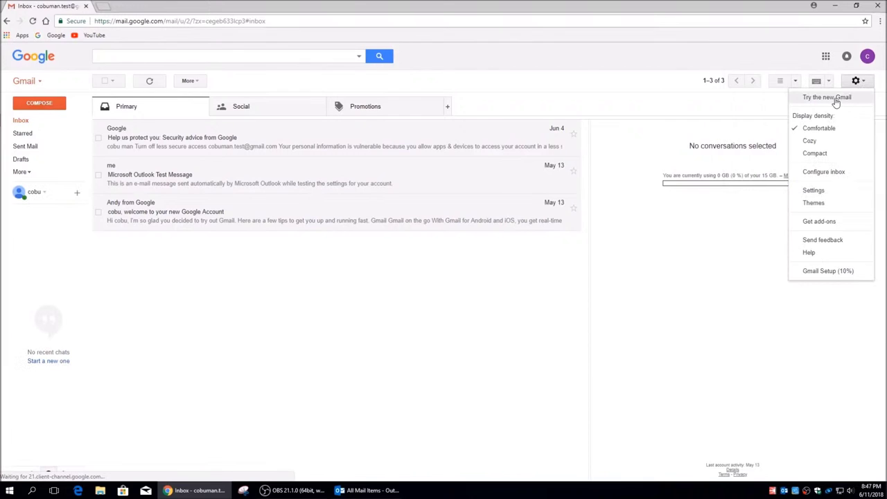
left_click(835, 97)
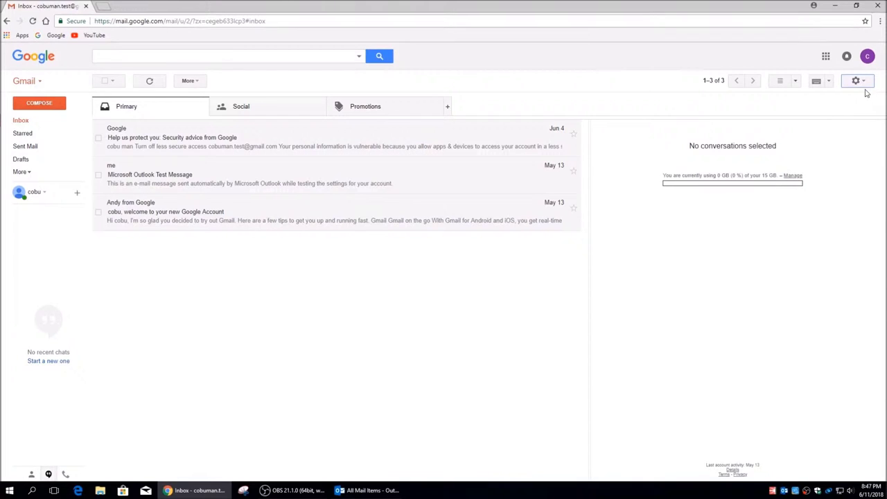
left_click(858, 82)
left_click(837, 95)
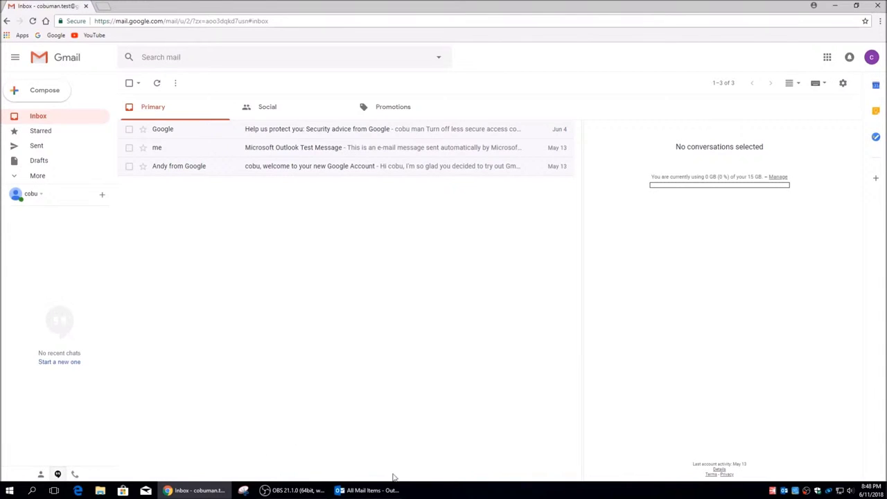
left_click(374, 490)
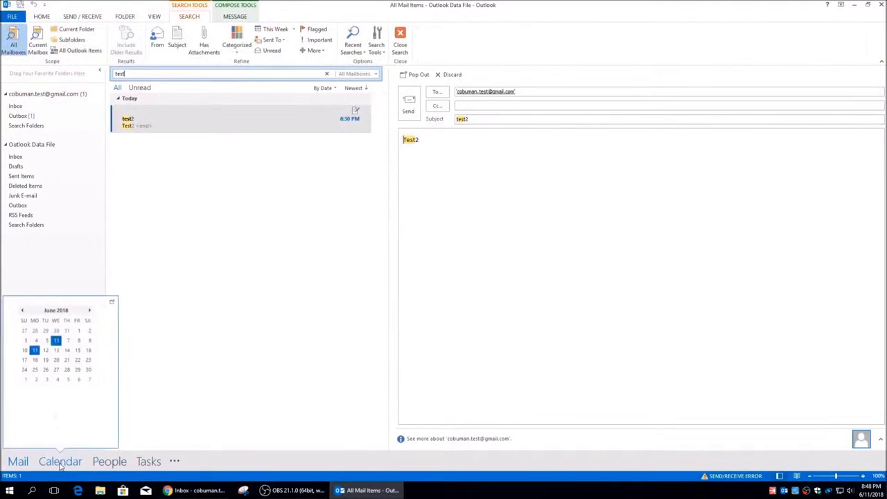
Show the June 2018 month in Outlook's Calendar, then minimize Outlook.
left_click(59, 463)
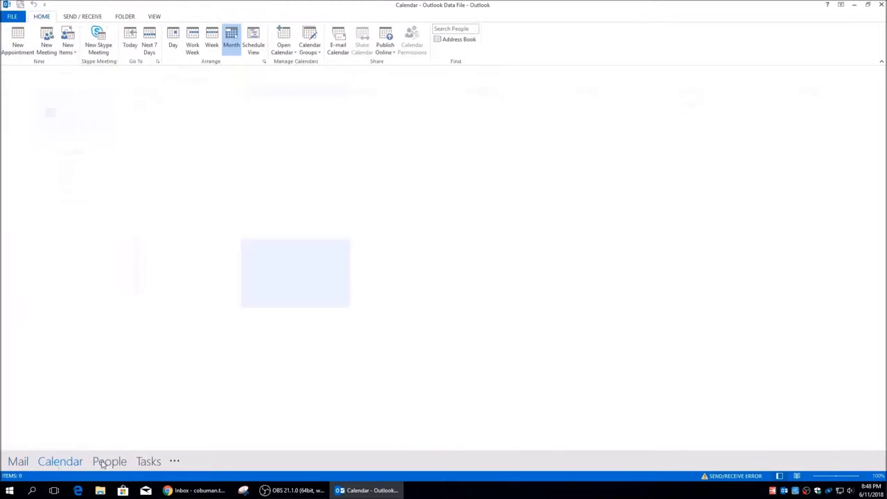
left_click(855, 6)
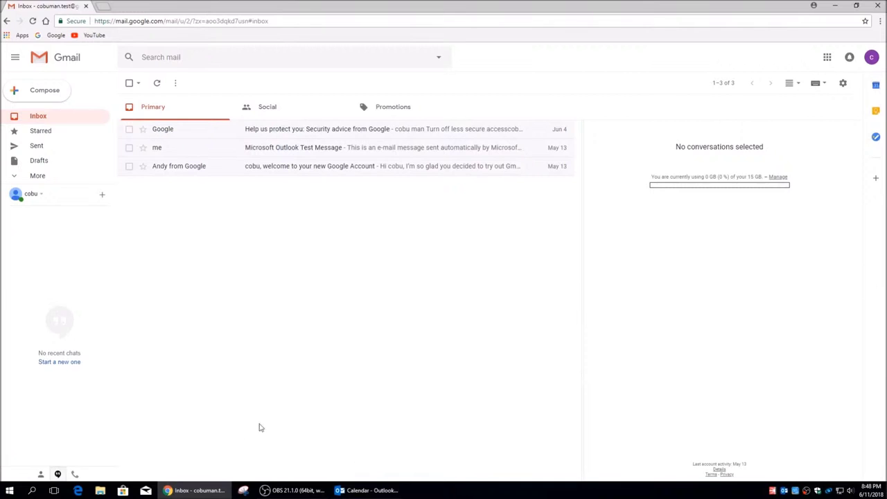
Open the Calendar side panel beside the inbox and dismiss its welcome screen.
left_click(876, 86)
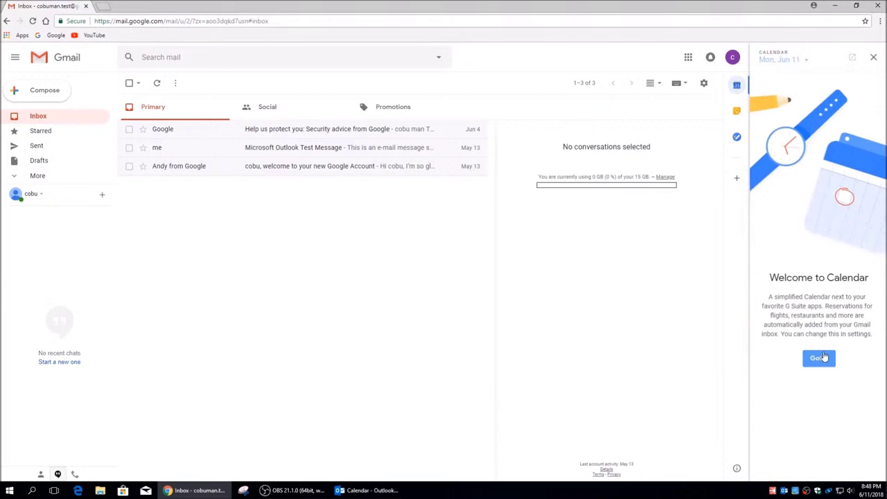
left_click(823, 358)
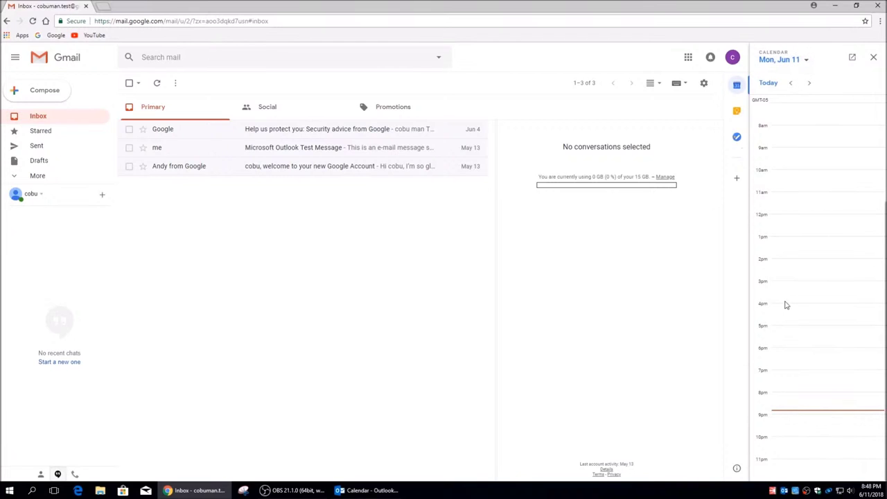
left_click(778, 62)
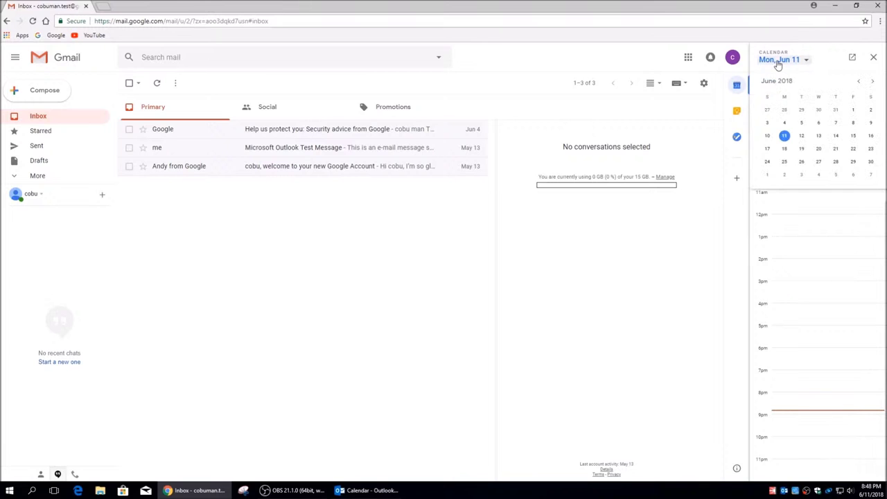
left_click(778, 61)
Step the side calendar's day view from Sun, Jun 10 through Fri, Jun 15.
left_click(790, 84)
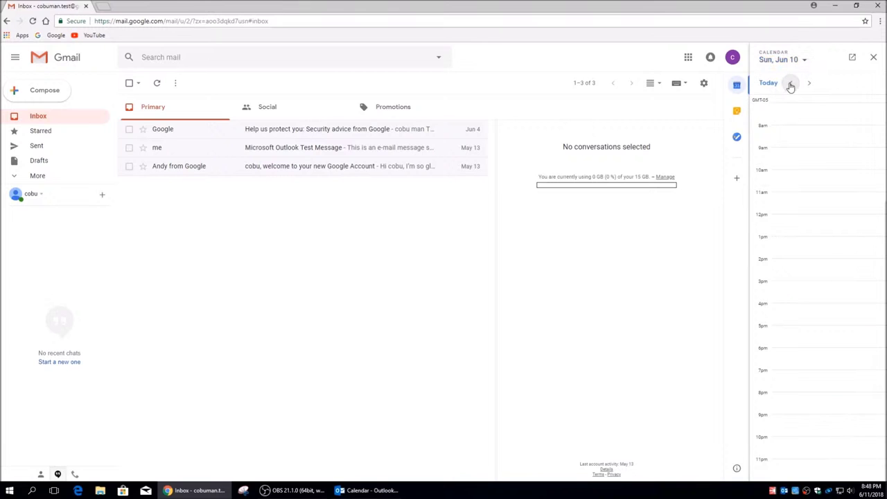
left_click(808, 84)
left_click(808, 84)
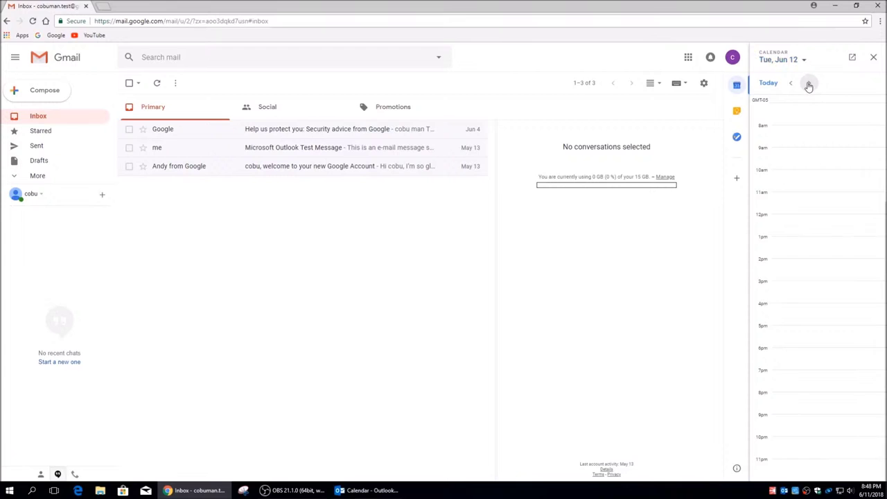
left_click(809, 84)
left_click(811, 85)
left_click(810, 84)
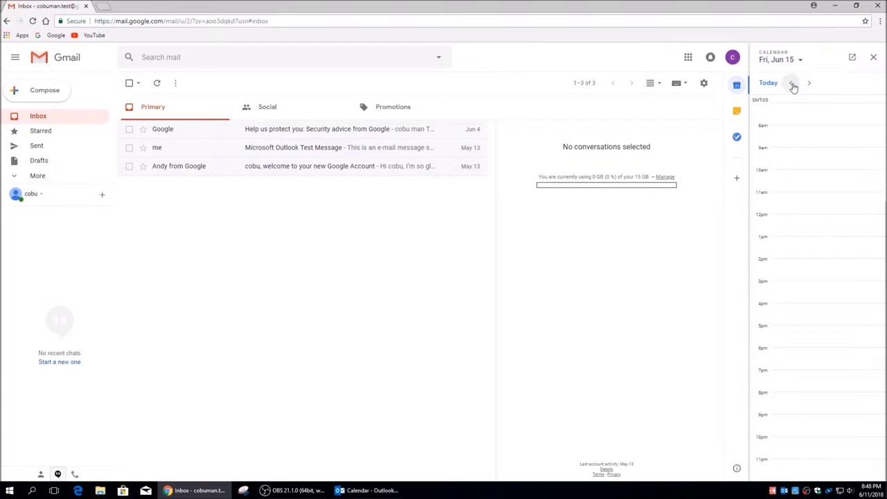
left_click(791, 83)
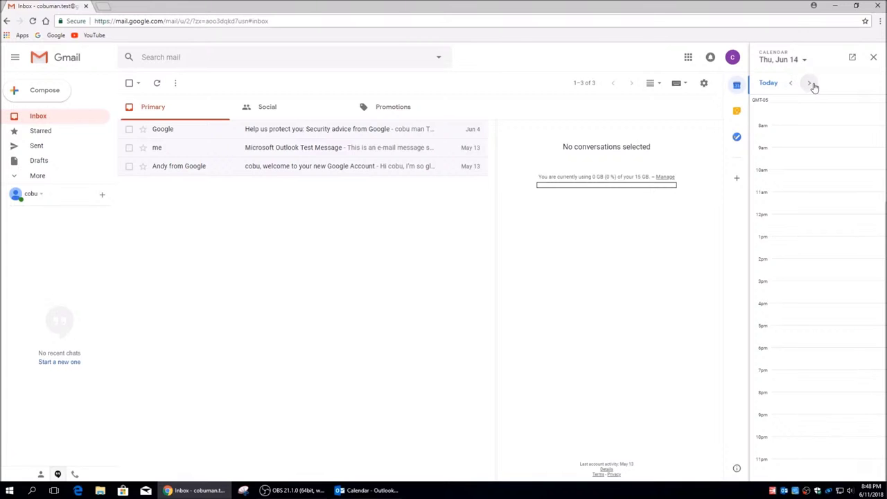
left_click(809, 84)
left_click(367, 489)
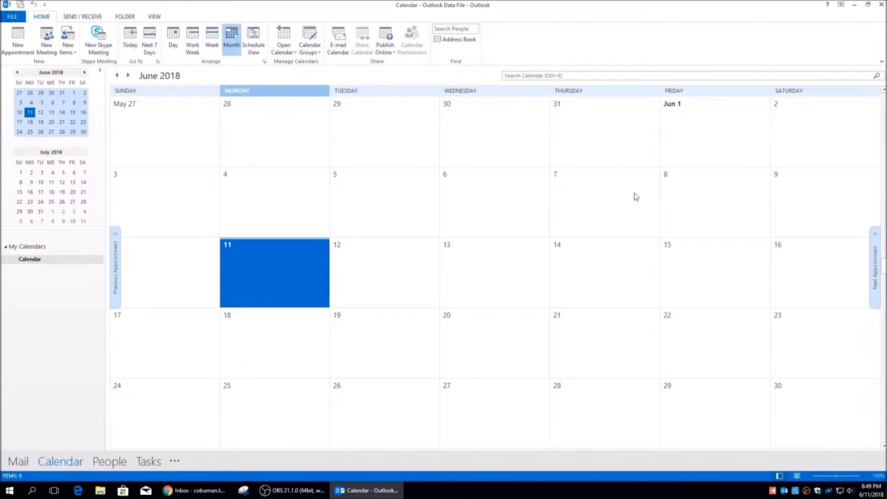
left_click(856, 6)
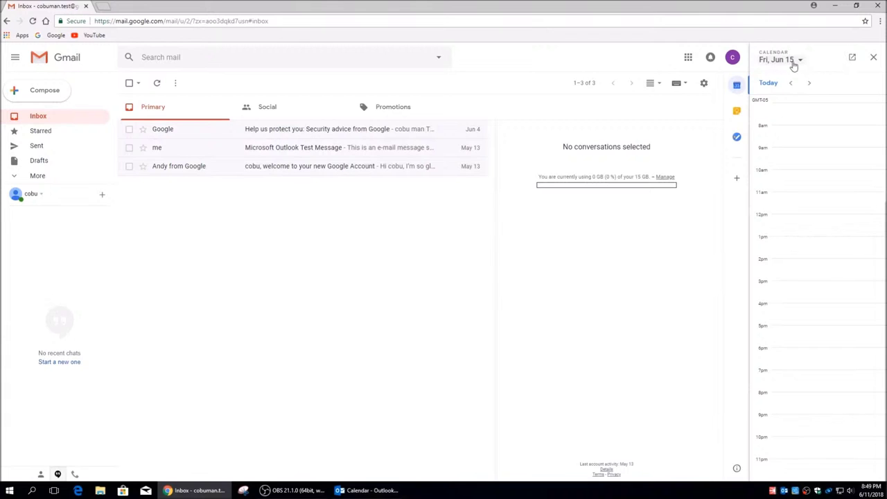
left_click(852, 59)
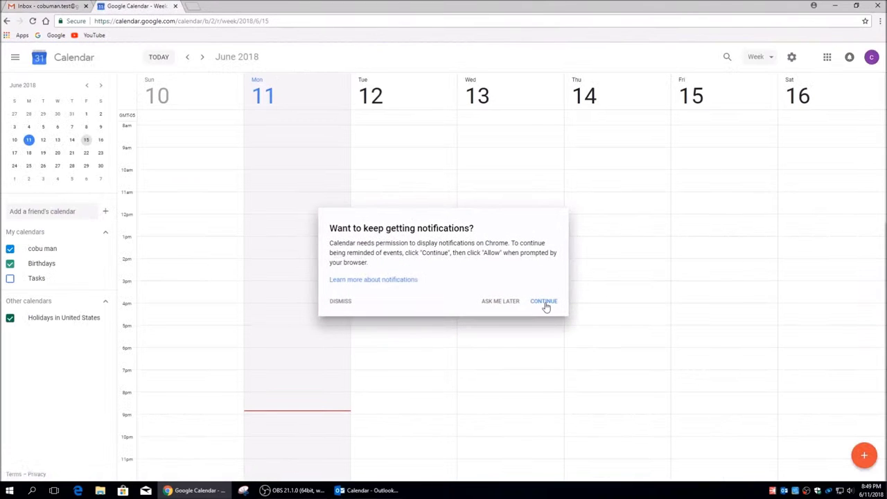
Postpone the notifications prompt and switch Google Calendar to Month view.
left_click(493, 304)
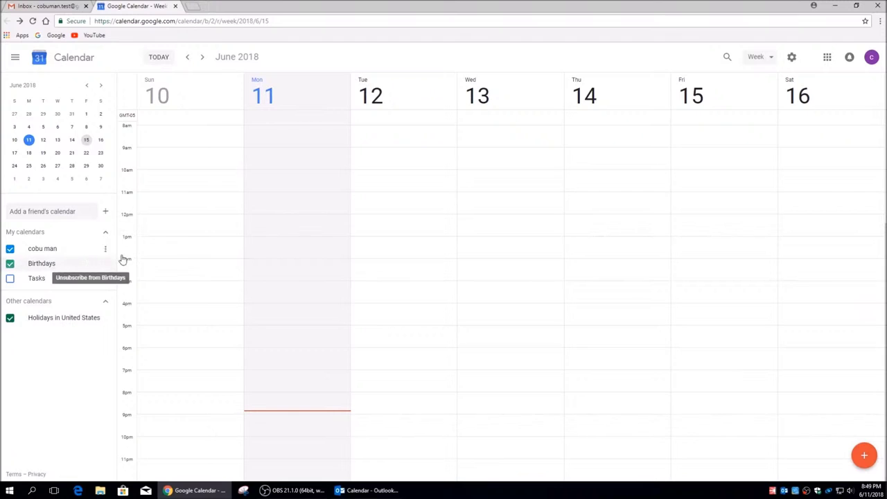
left_click(769, 60)
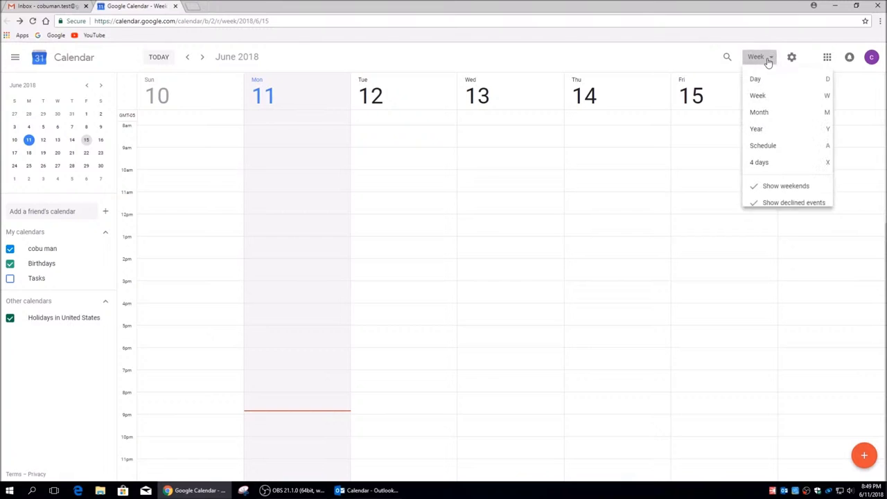
left_click(767, 115)
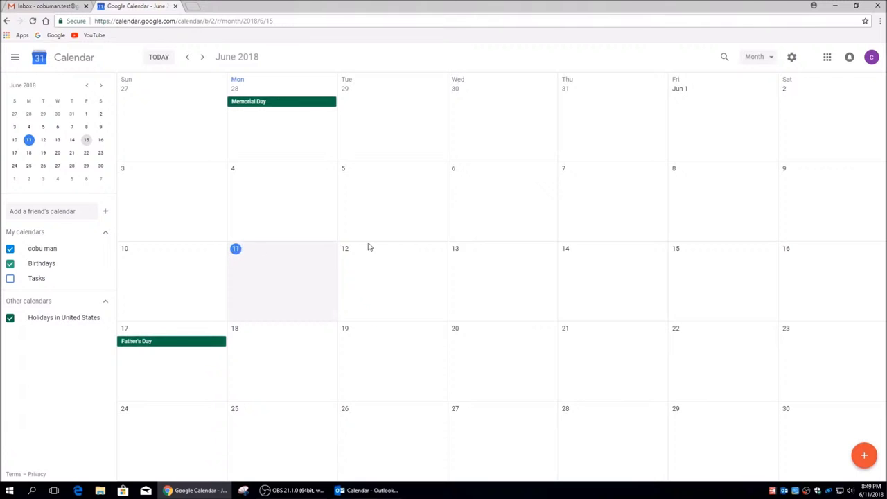
scroll(367, 248, "down", 1)
scroll(367, 248, "up", 1)
left_click(375, 491)
left_click(375, 492)
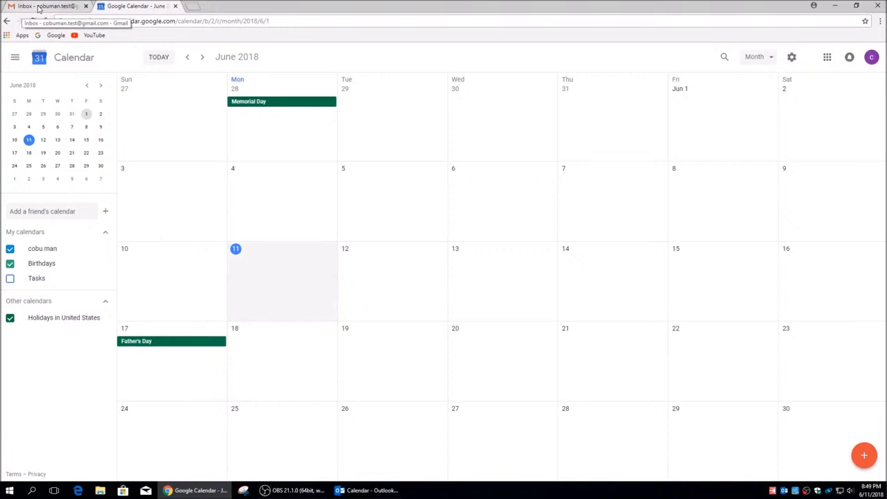
left_click(39, 9)
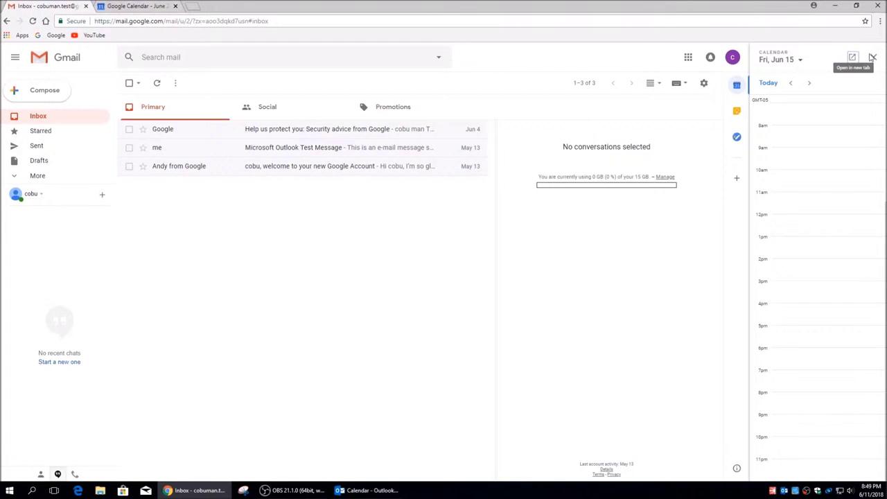
left_click(874, 61)
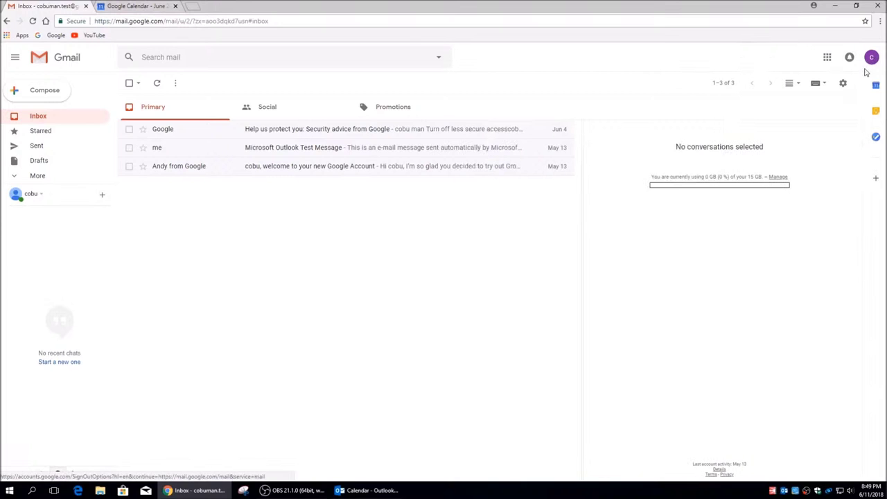
left_click(116, 7)
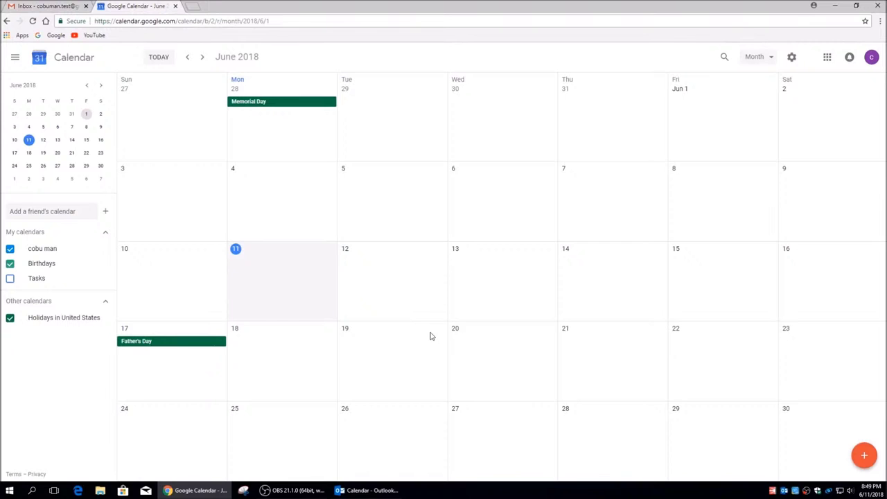
left_click(349, 494)
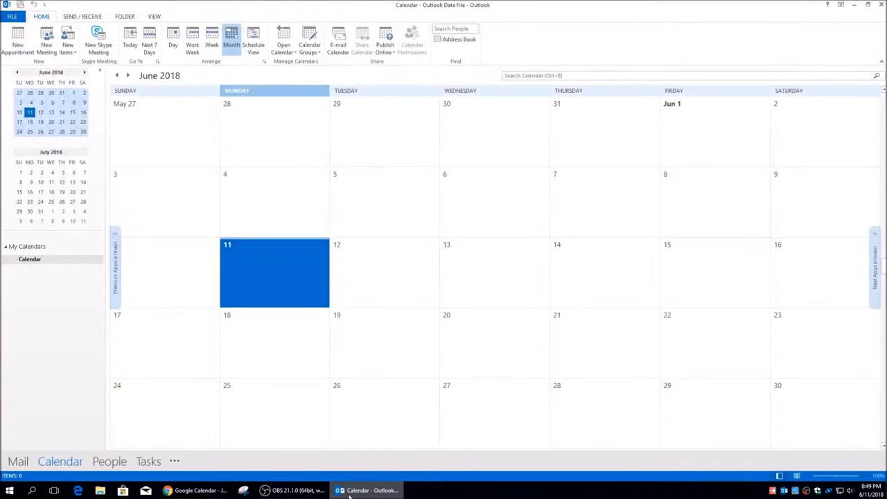
left_click(350, 493)
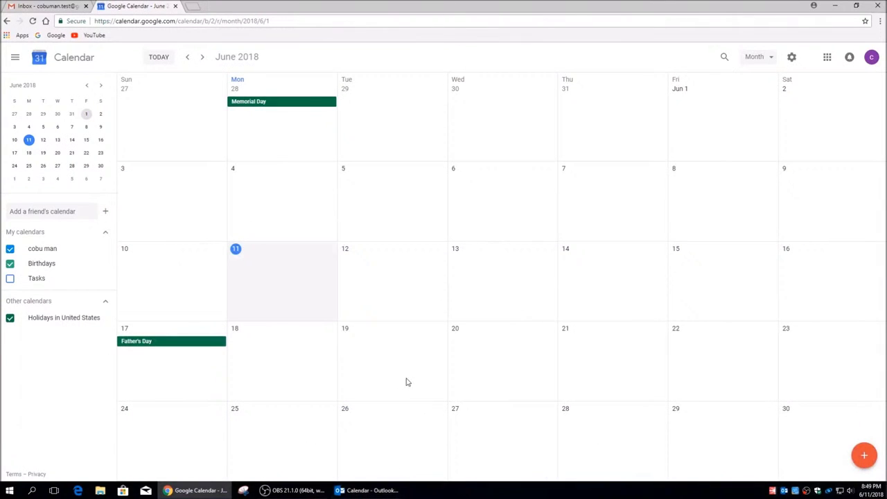
left_click(38, 6)
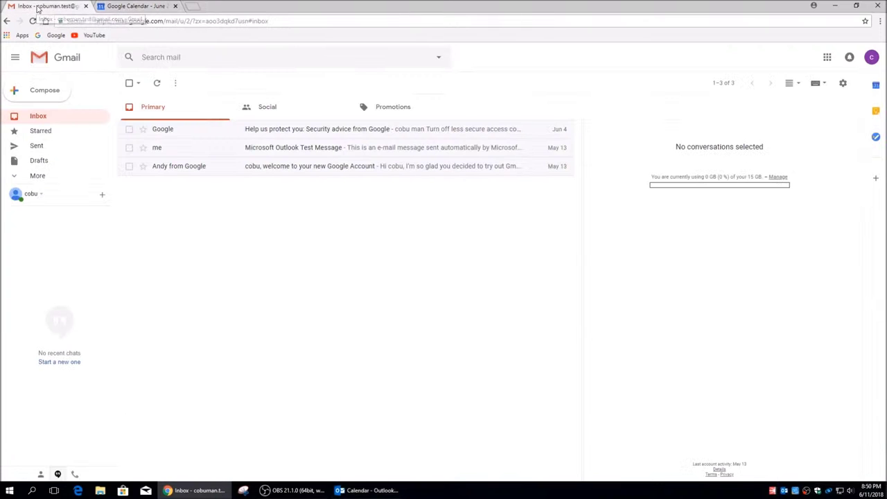
Pick the Dark tile in Gmail's theme picker and save it.
left_click(843, 83)
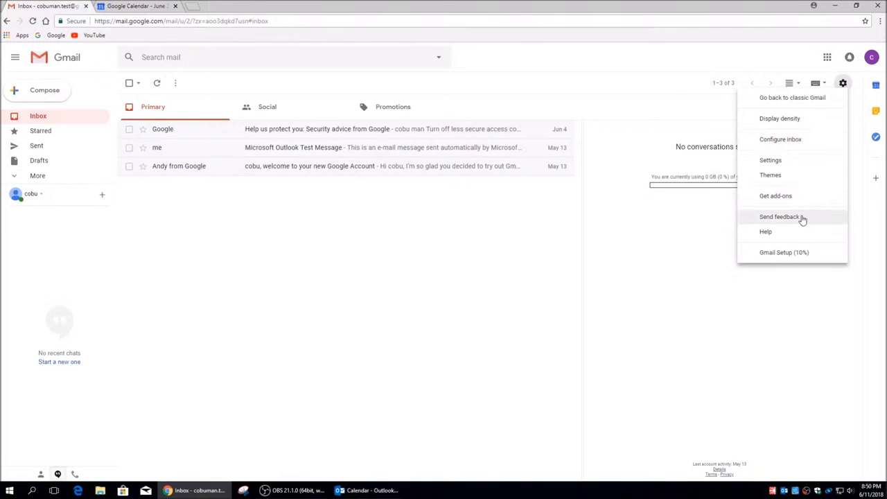
left_click(783, 177)
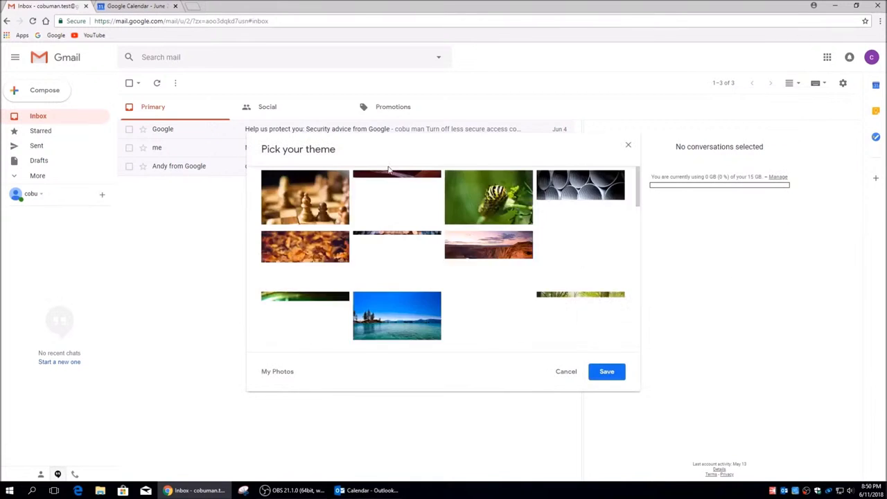
scroll(553, 297, "down", 3)
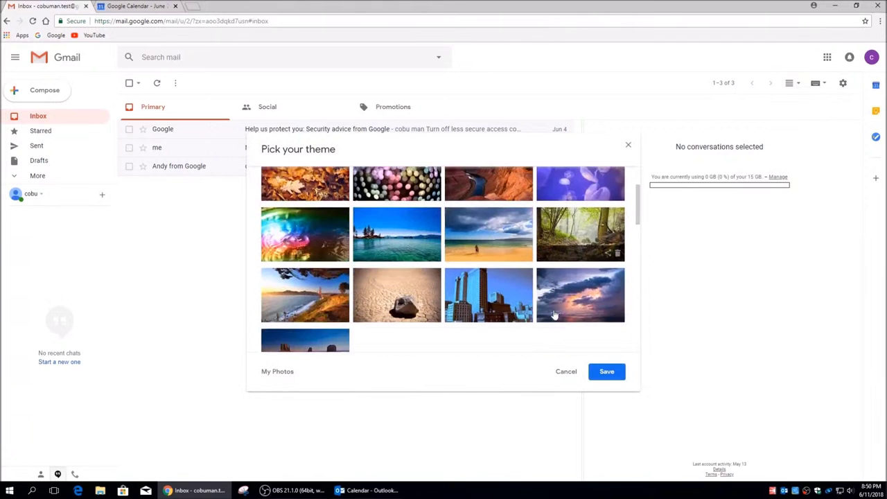
scroll(554, 314, "down", 1)
scroll(547, 310, "up", 2)
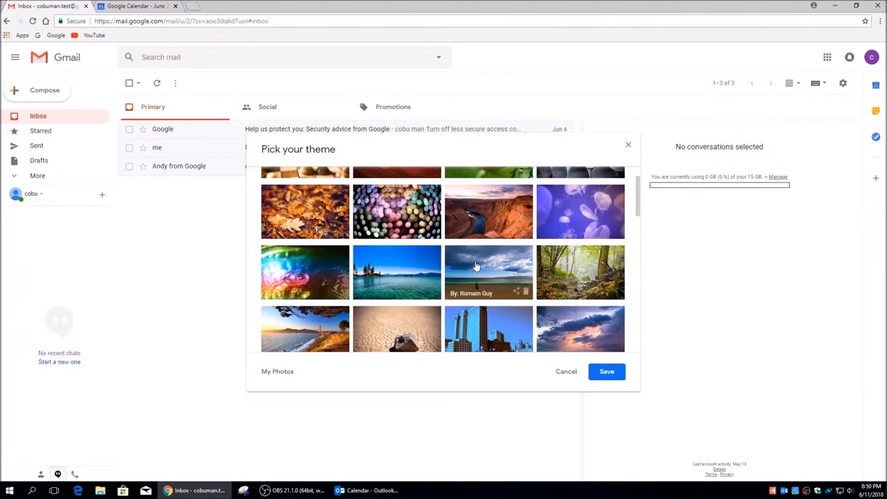
scroll(374, 255, "down", 1)
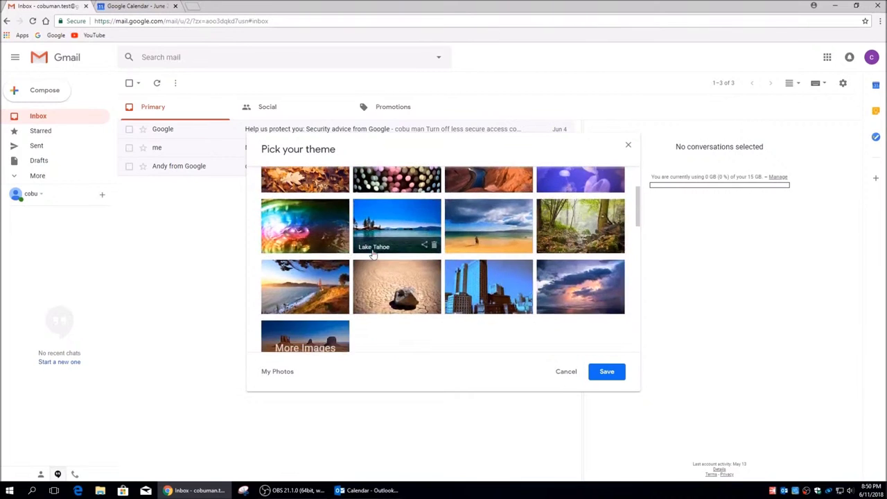
scroll(373, 255, "down", 3)
left_click(387, 203)
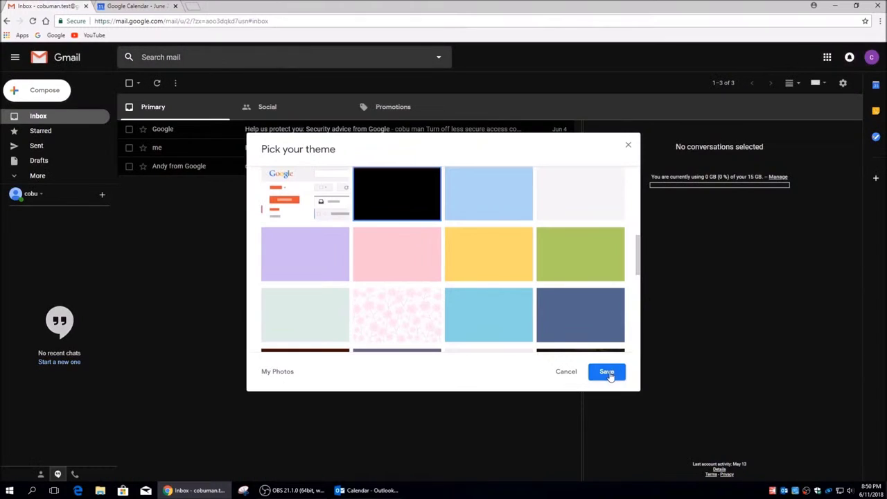
left_click(608, 372)
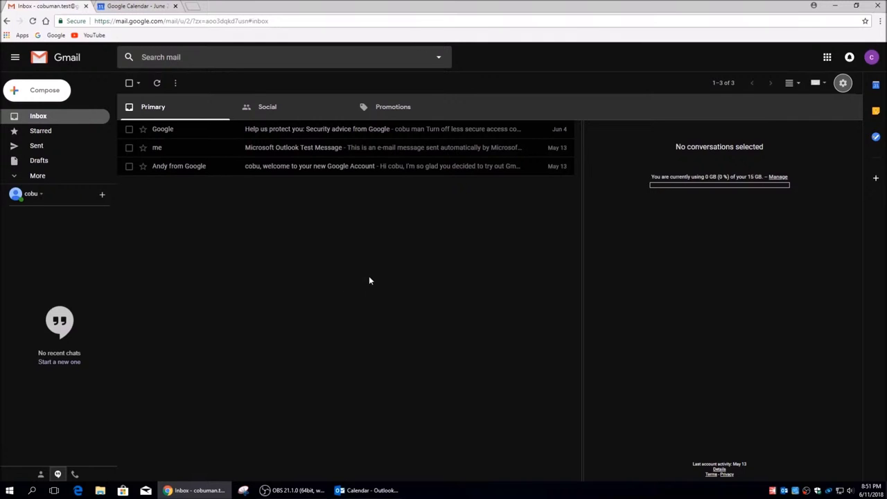
left_click(284, 490)
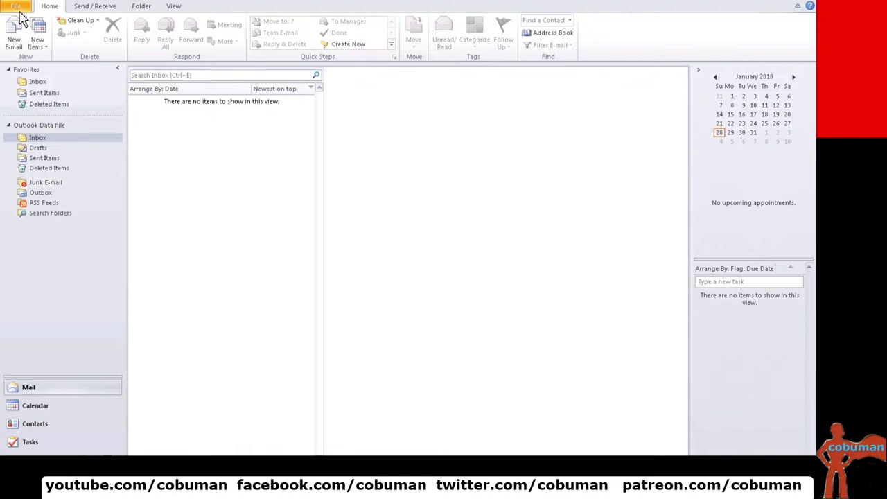
Add a New Archive data file via Account Settings' Data Files tab, then close the window.
left_click(18, 10)
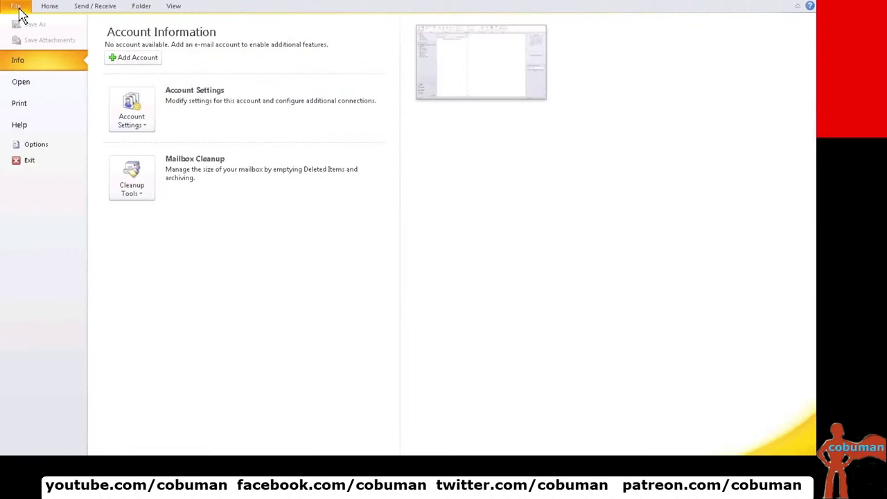
left_click(133, 117)
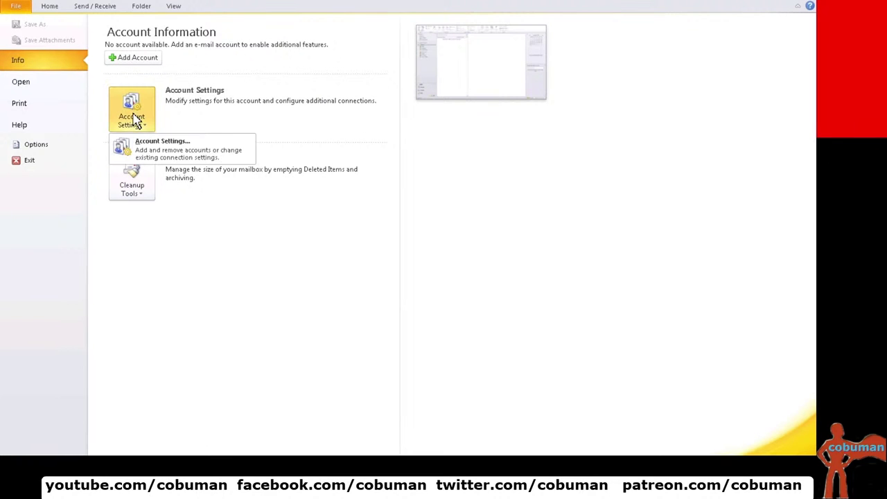
left_click(192, 158)
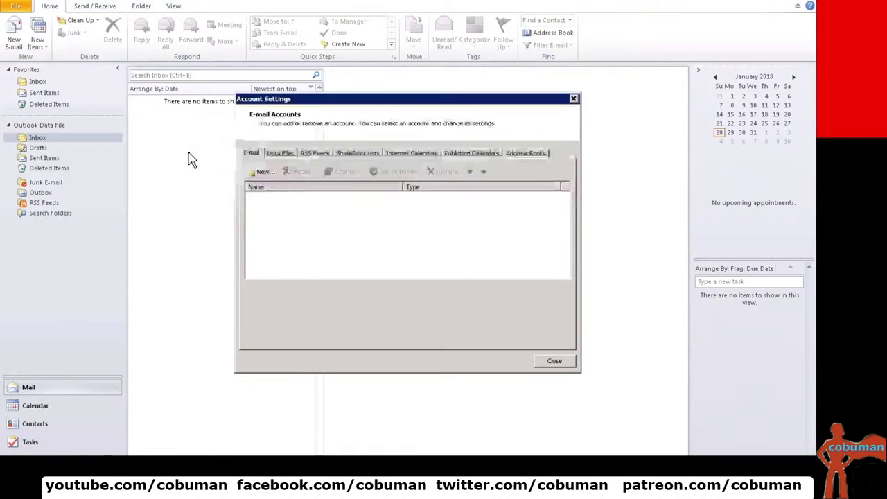
left_click(289, 159)
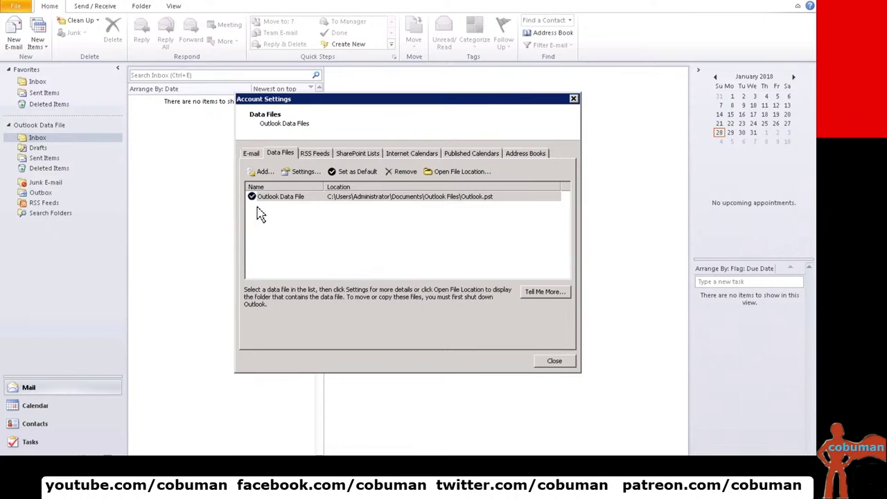
left_click(264, 172)
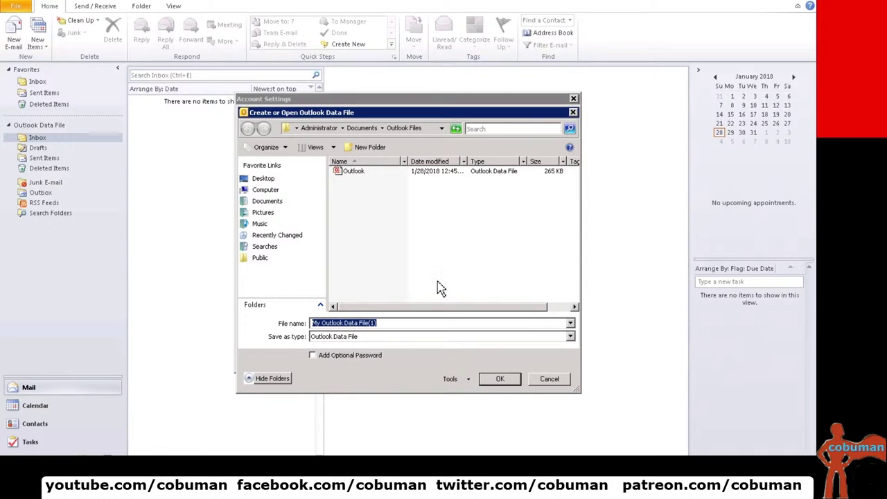
type("New Archive")
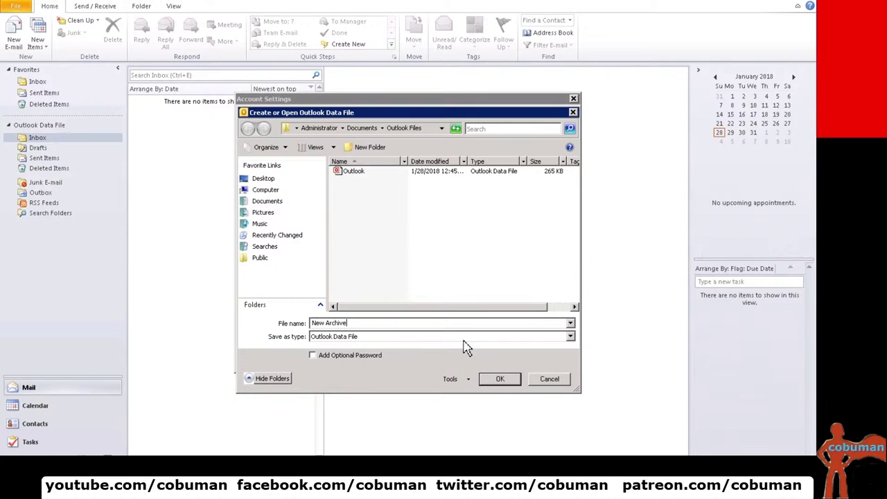
left_click(500, 379)
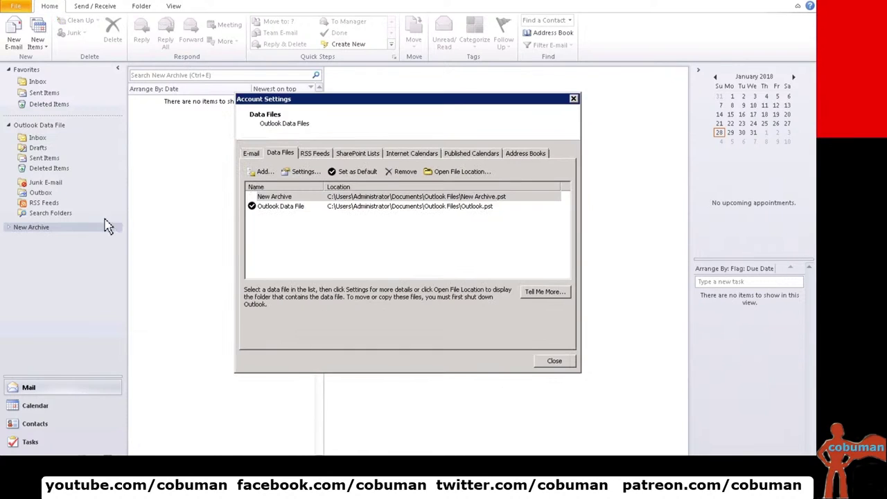
left_click(59, 226)
left_click(554, 362)
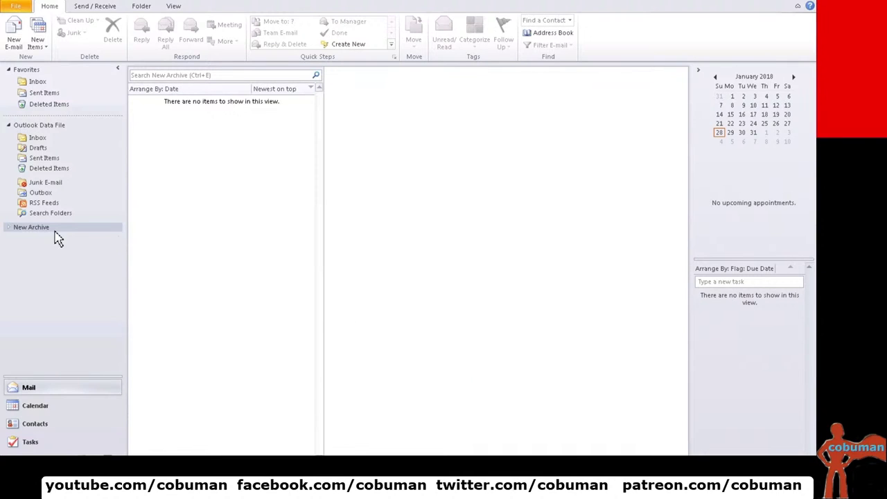
Create an Inbox folder under New Archive and open it.
left_click(9, 228)
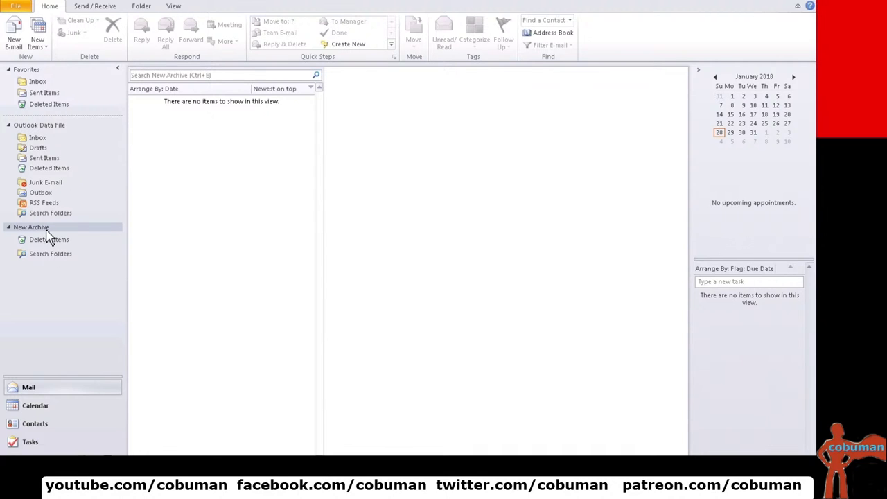
right_click(42, 230)
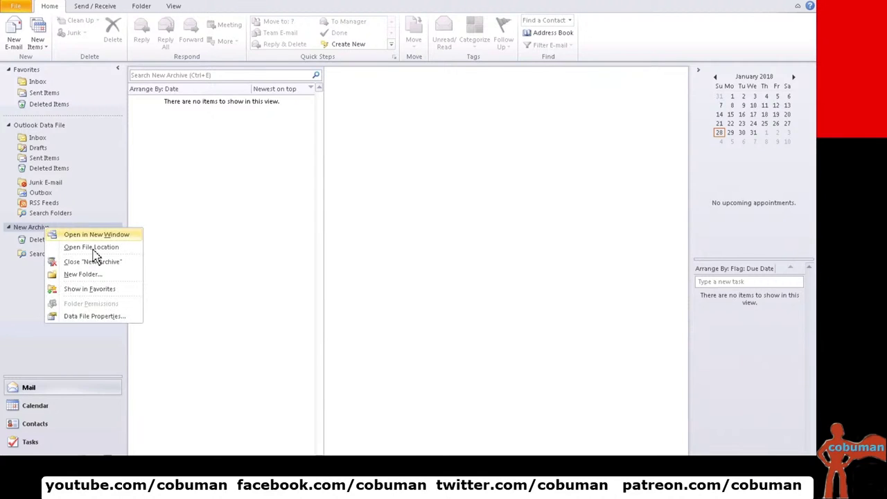
left_click(96, 274)
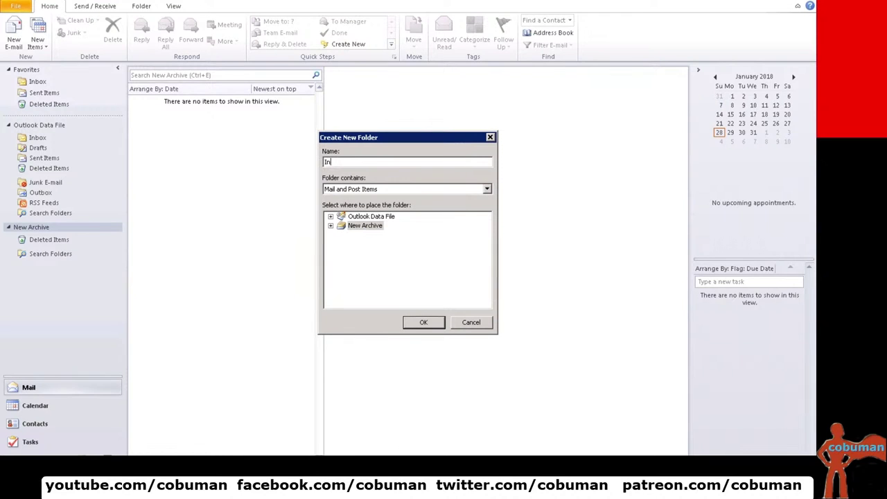
left_click(429, 322)
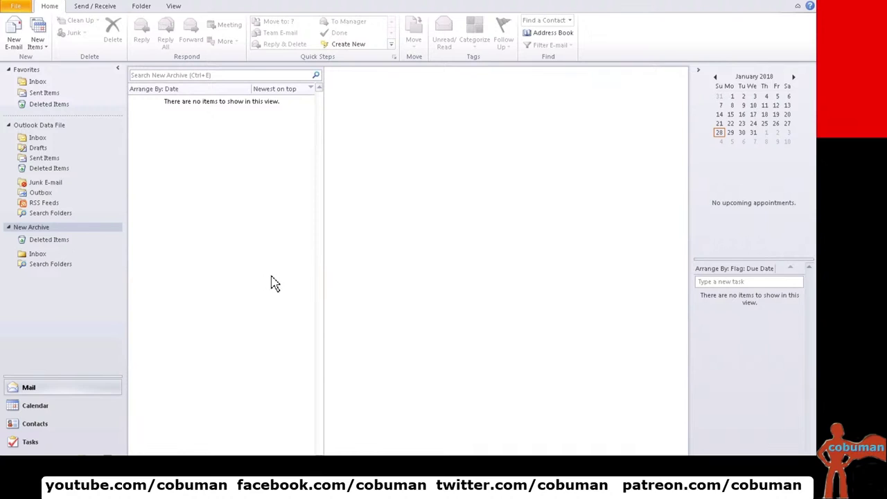
left_click(41, 254)
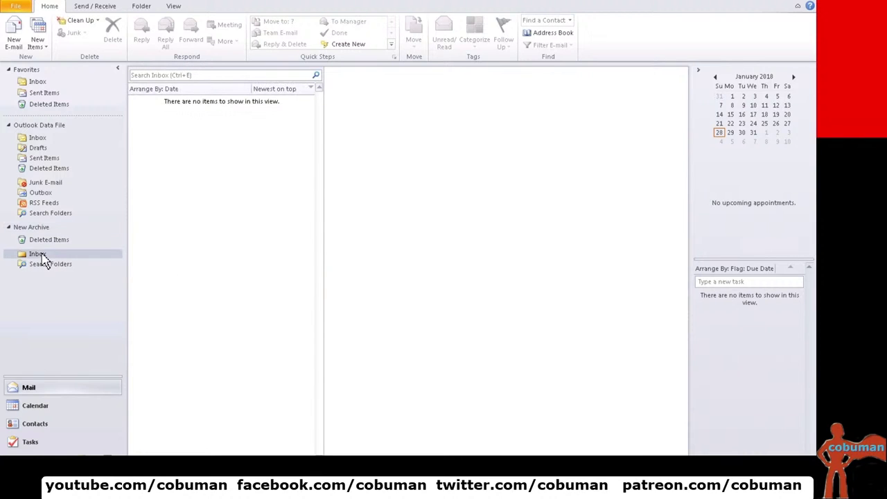
left_click(39, 138)
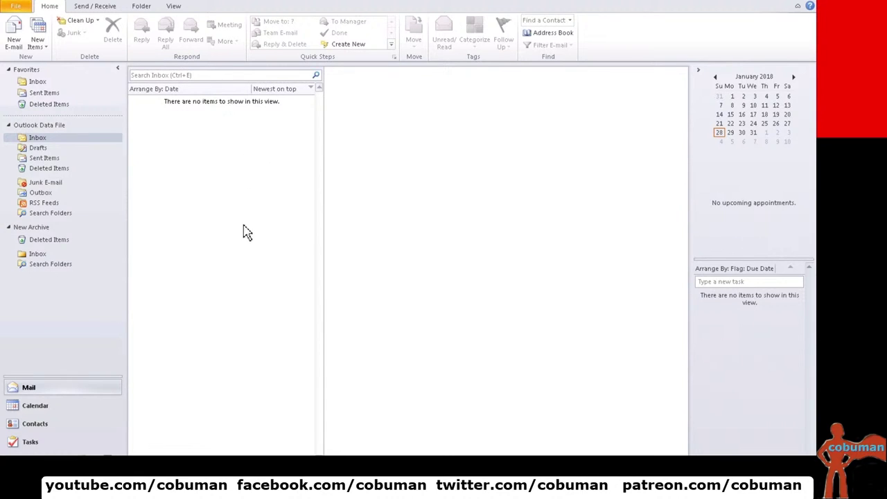
left_click(38, 140)
left_click(38, 256)
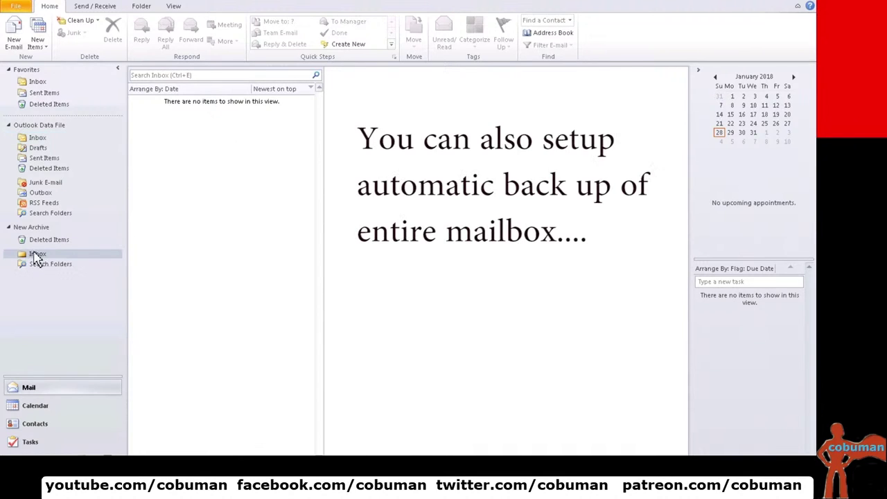
left_click(37, 137)
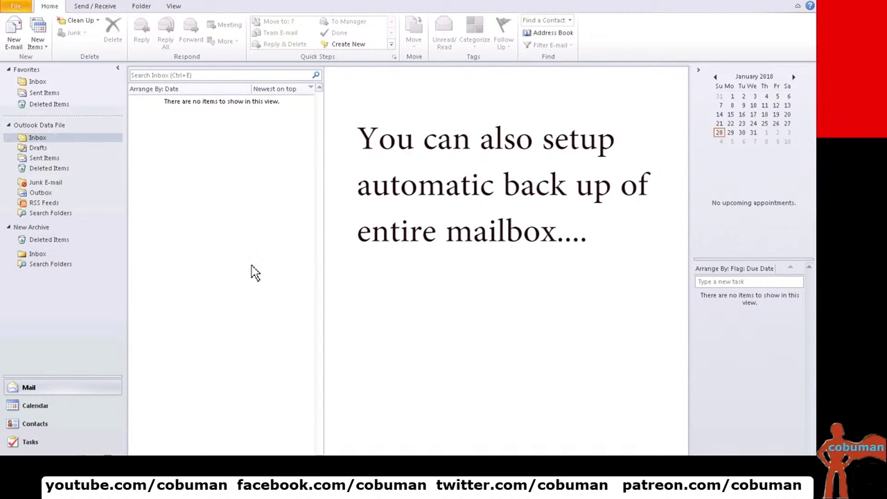
left_click(40, 255)
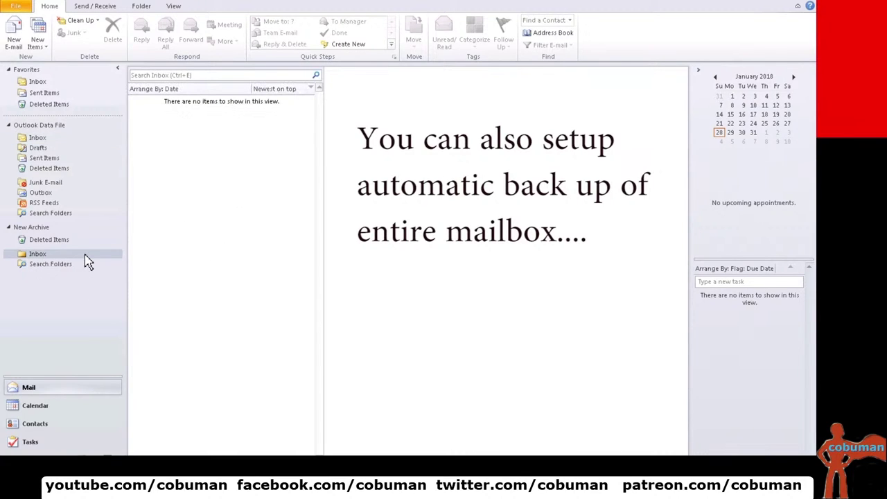
left_click(36, 138)
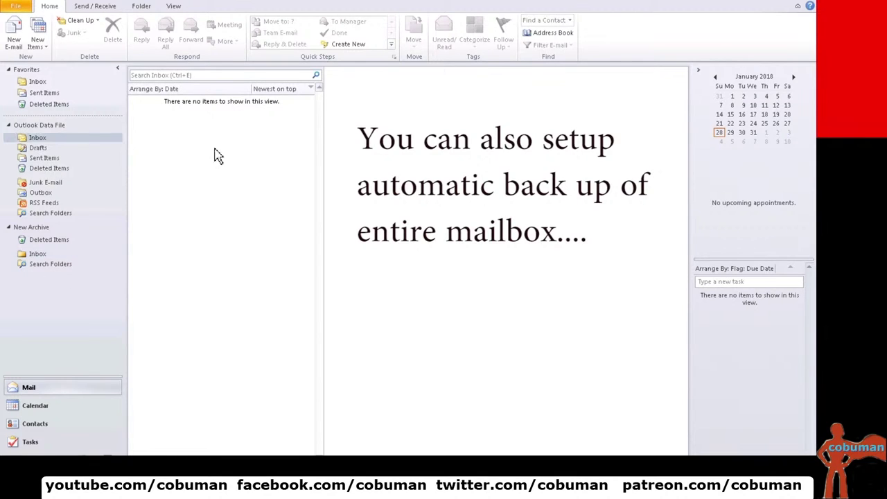
left_click(40, 254)
Create an 'Old emails' folder under New Archive, then view it and New Archive.
right_click(40, 227)
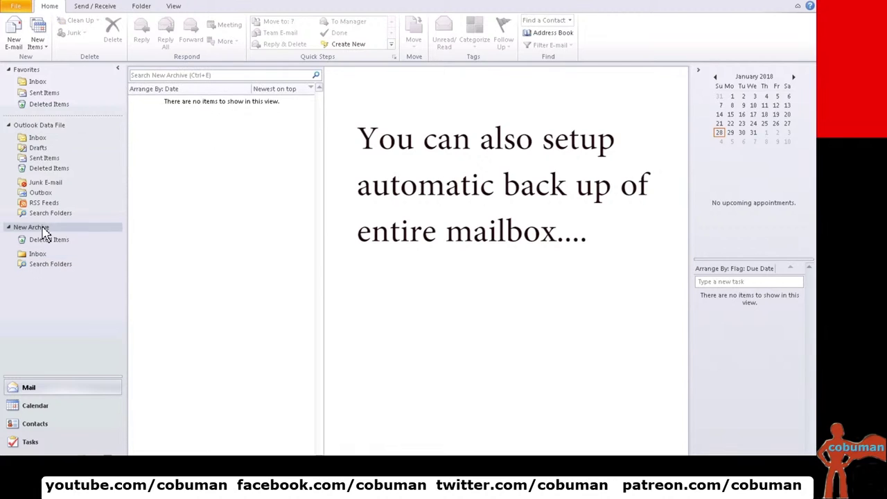
left_click(96, 271)
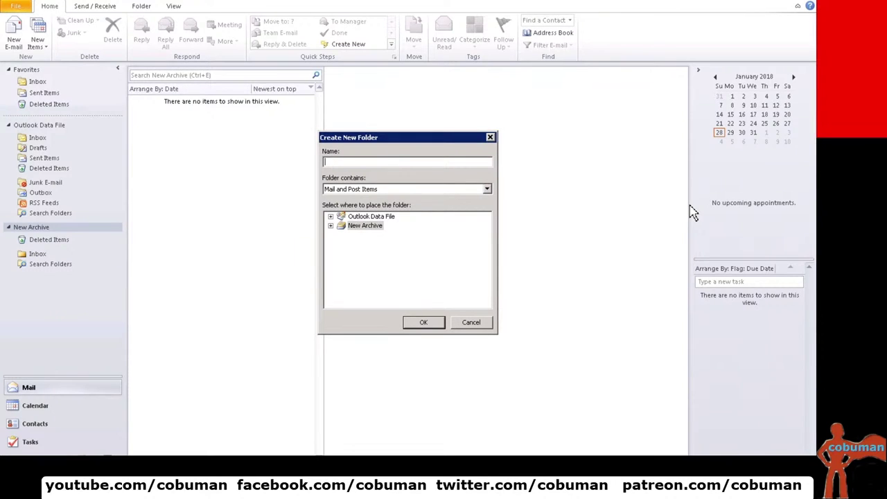
type("Old emails")
key("Return")
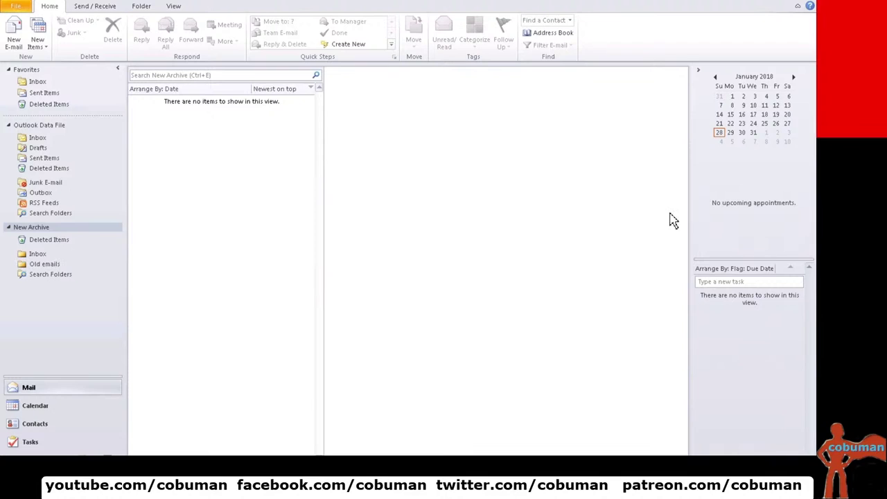
left_click(54, 266)
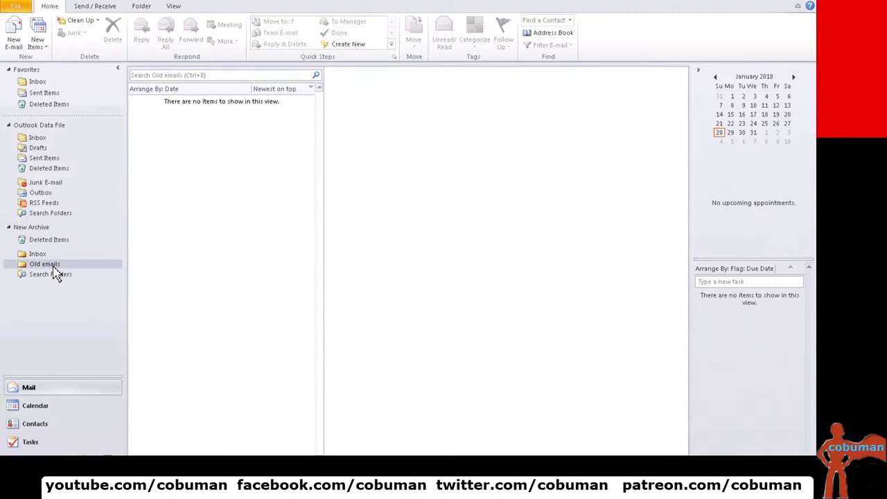
left_click(38, 229)
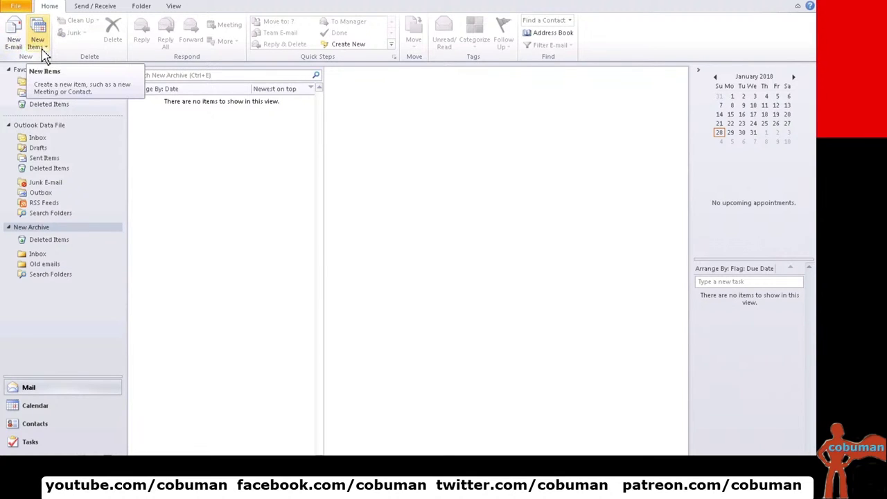
Create a new Outlook data file named 2nd Archive via New Items > More Items.
left_click(44, 56)
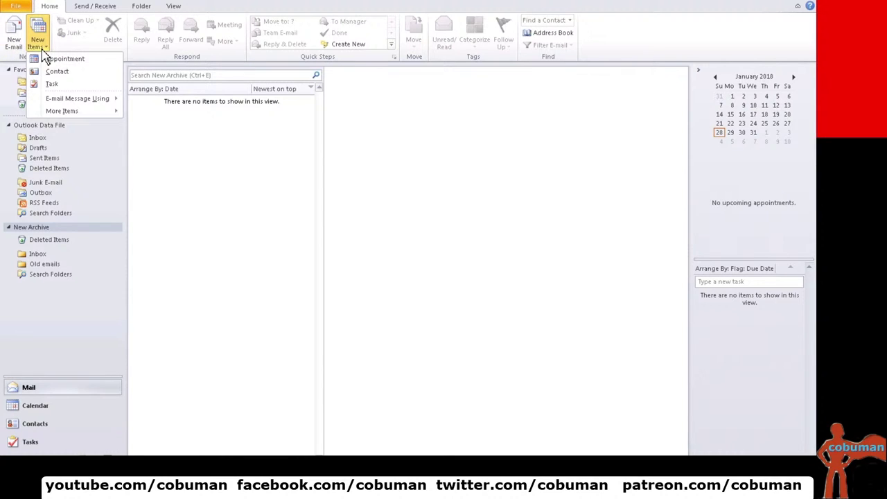
mouse_move(58, 115)
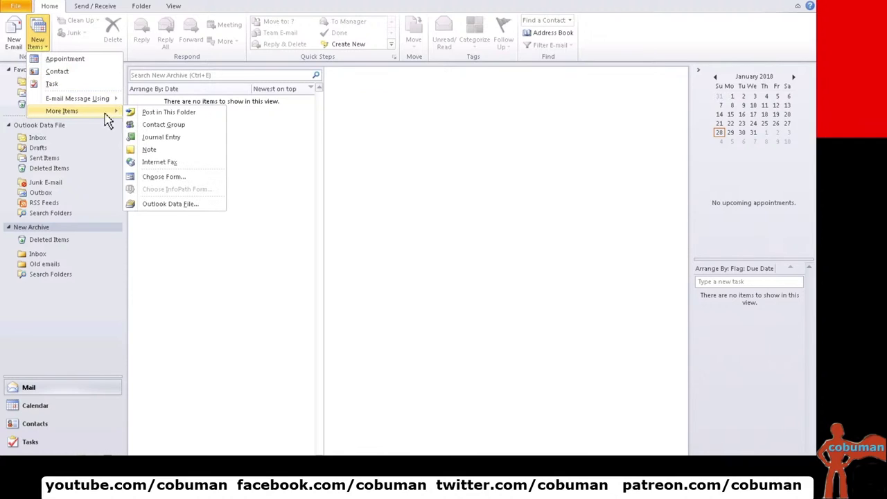
left_click(169, 208)
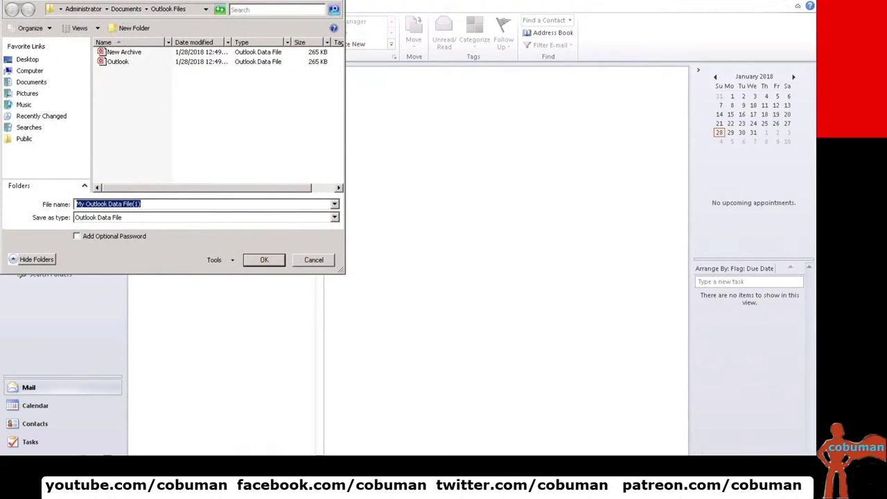
left_click_drag(201, 9, 339, 64)
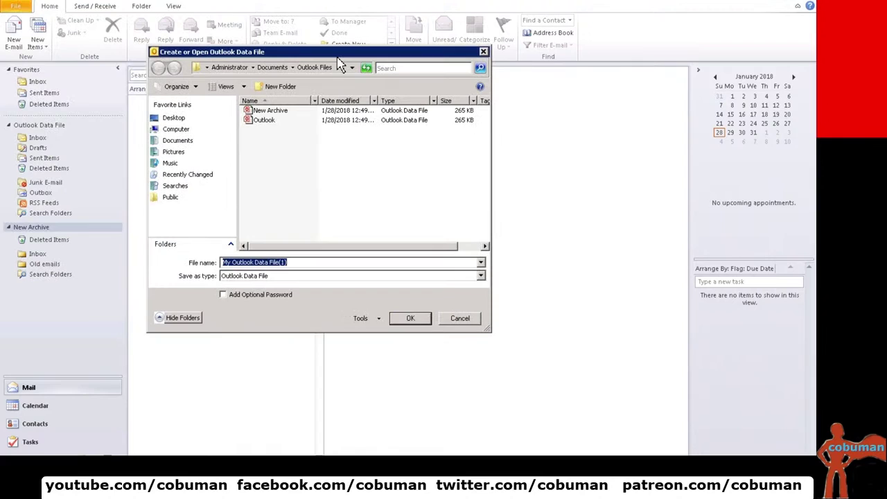
type("2nd Archive")
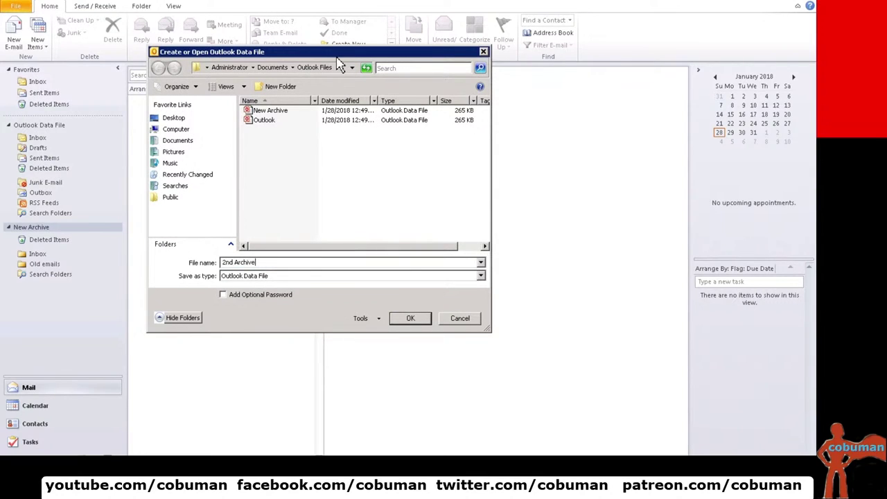
left_click(411, 319)
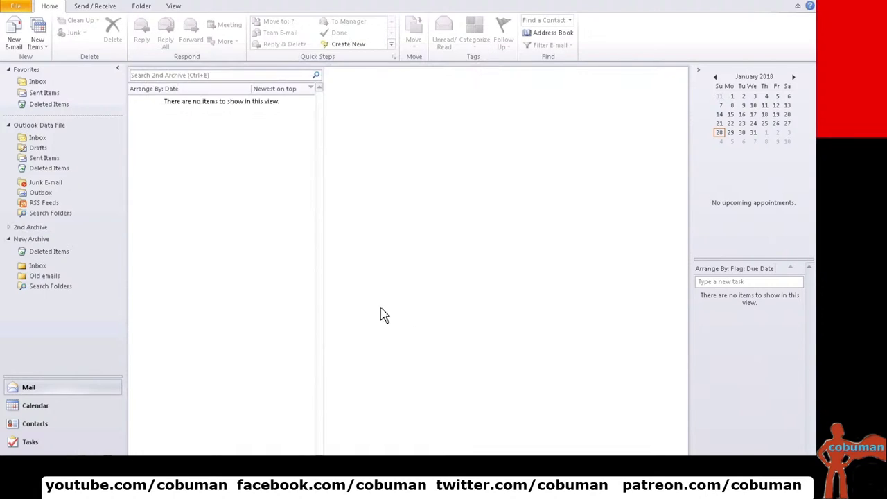
Browse the 2nd Archive and New Archive data files, then close Outlook.
left_click(9, 227)
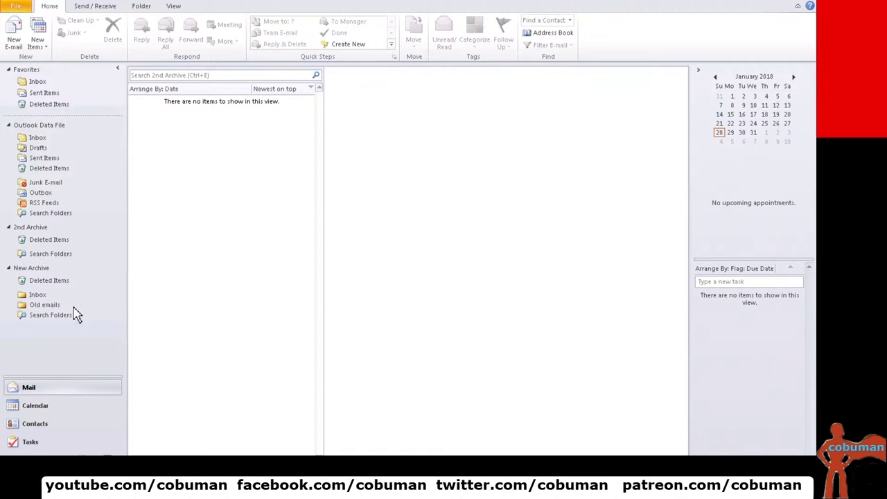
left_click(43, 268)
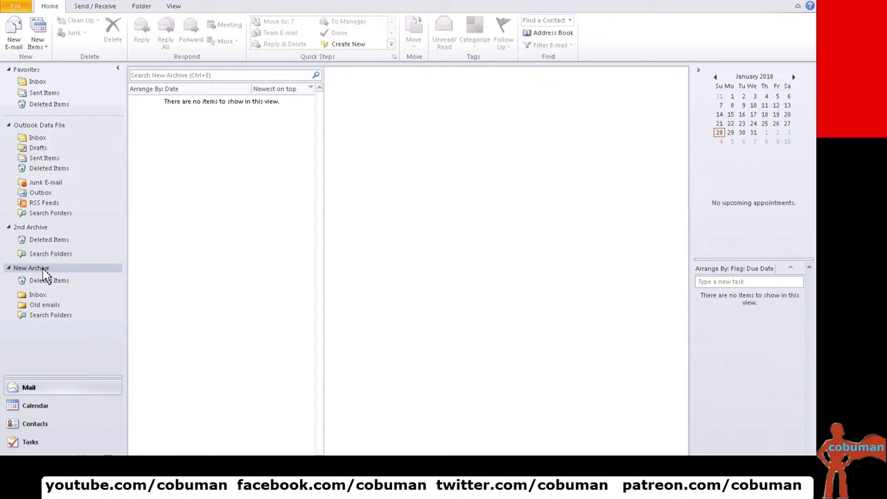
left_click(41, 228)
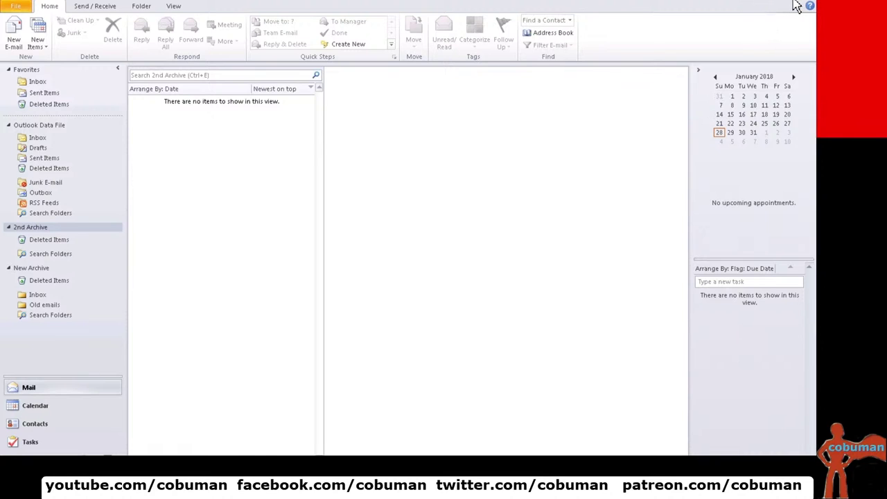
left_click(797, 4)
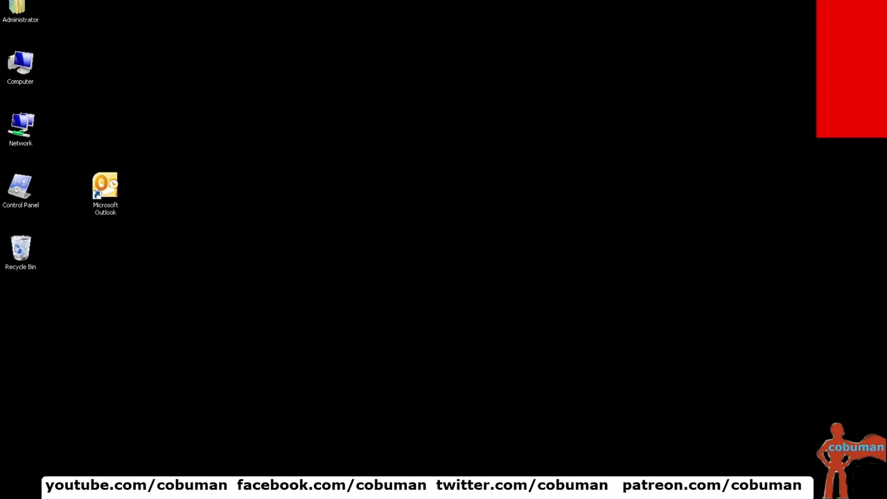
Browse from Computer through Local Disk (C:) and Users into the Administrator folder.
key("super")
left_click(196, 295)
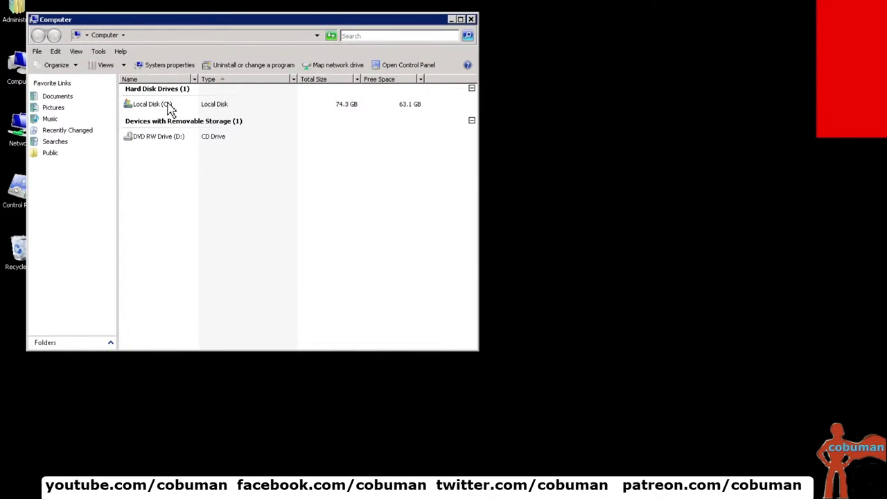
mouse_move(158, 111)
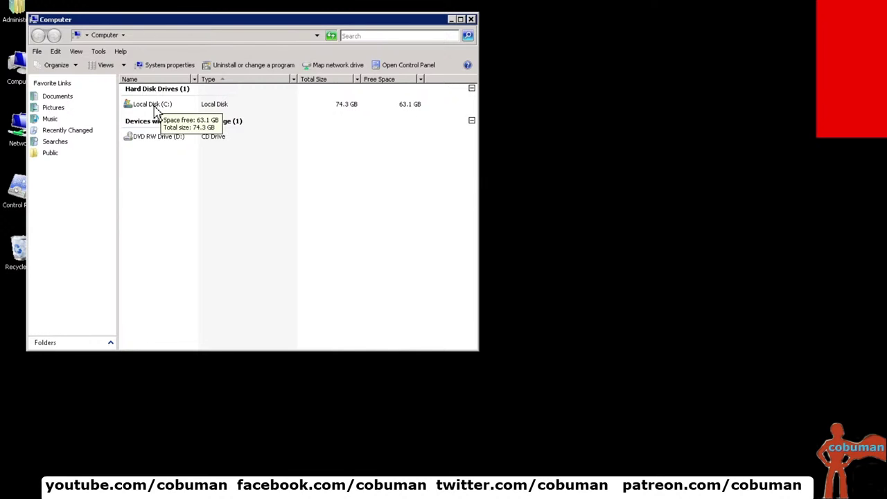
double_click(155, 110)
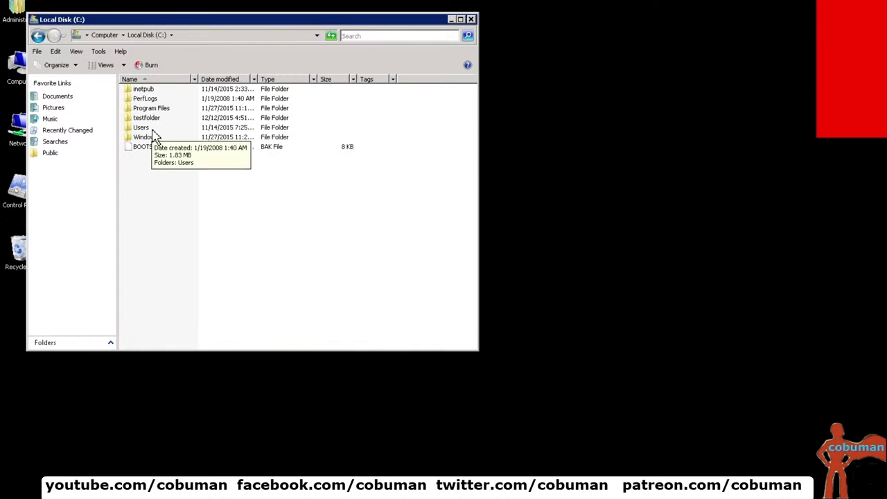
double_click(147, 130)
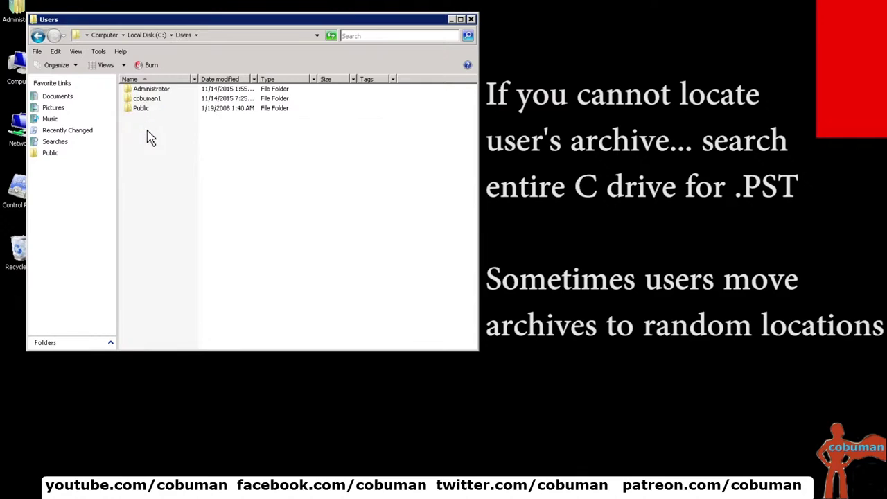
left_click(159, 93)
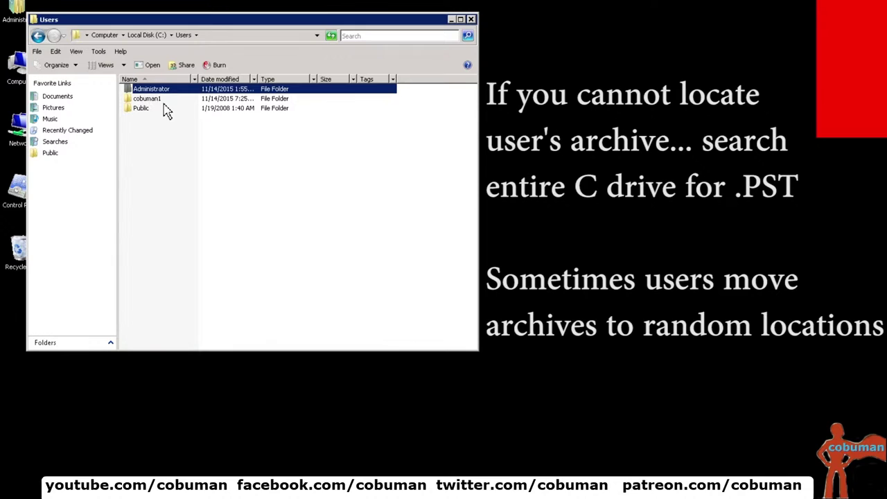
left_click(160, 101)
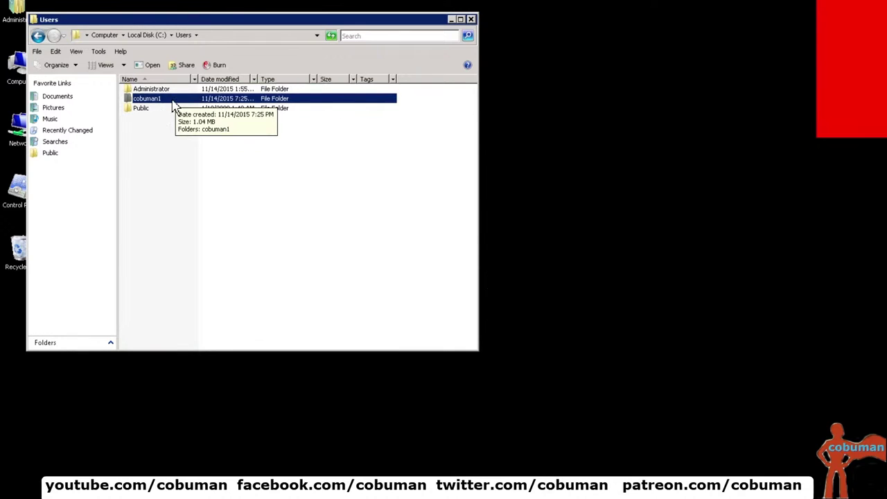
key("Up")
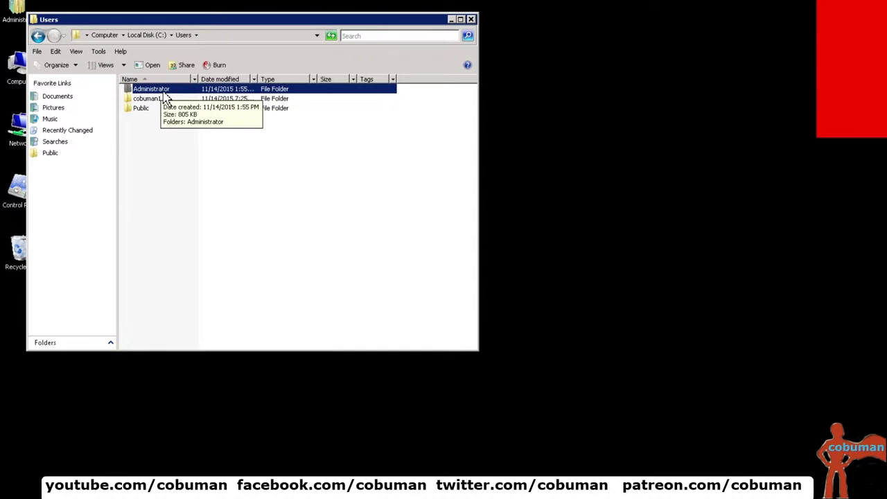
key("Return")
left_click(336, 81)
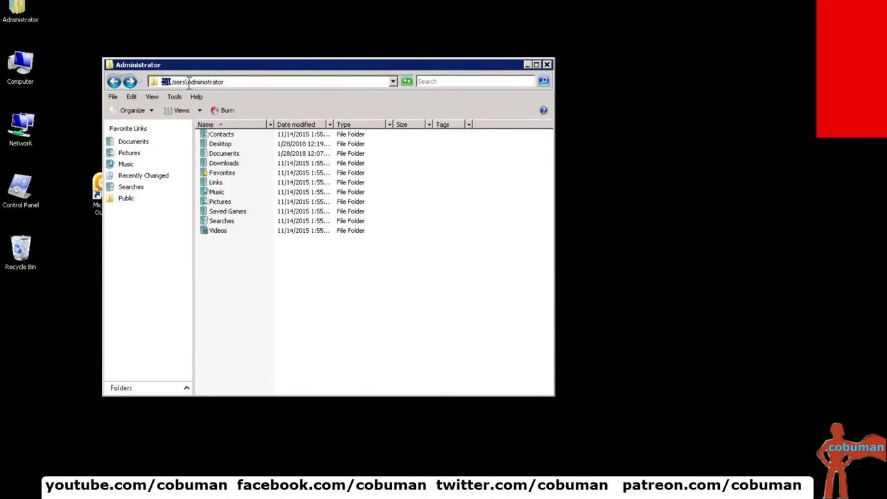
Point out part of the folder path, then open Documents and its Outlook Files folder.
left_click_drag(188, 83, 176, 82)
left_click(245, 82)
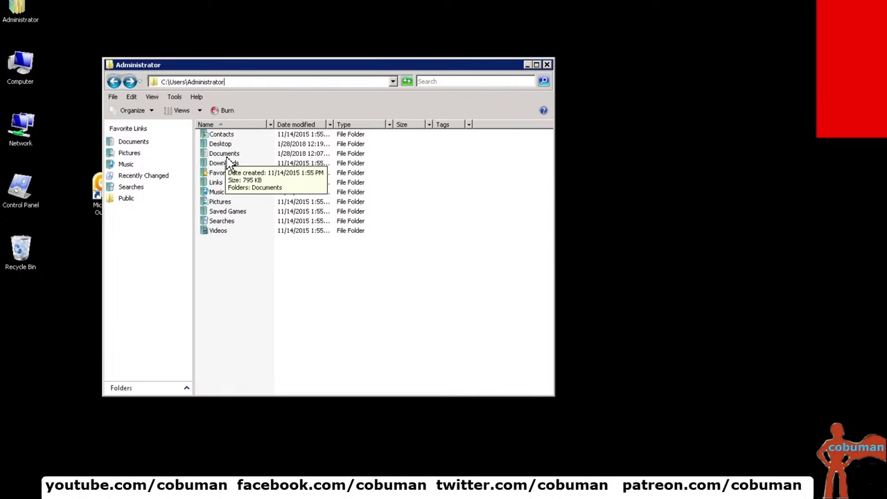
left_click(228, 156)
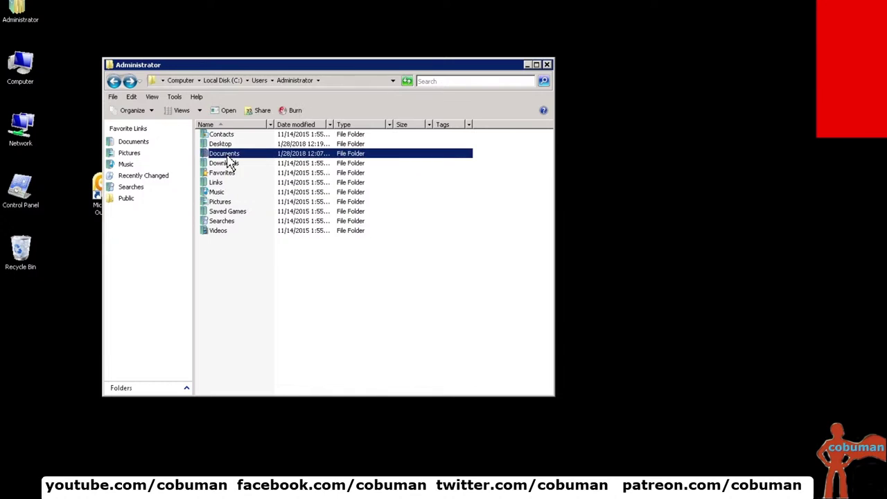
double_click(229, 156)
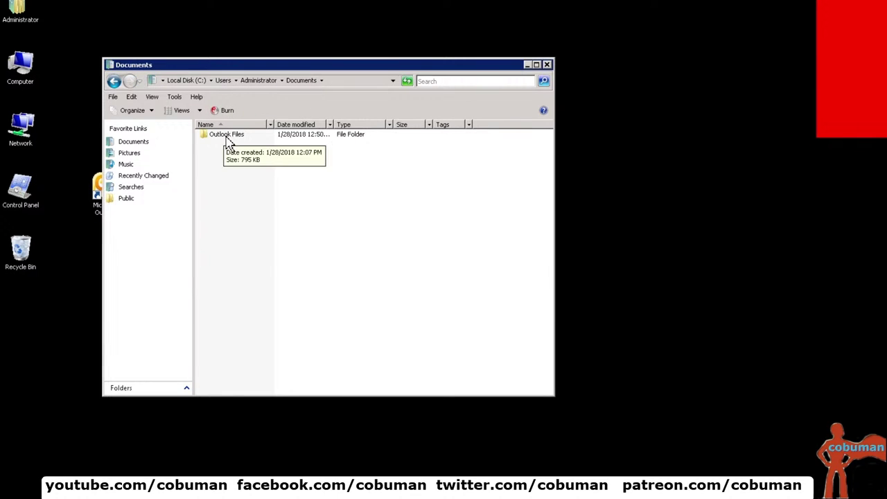
double_click(228, 136)
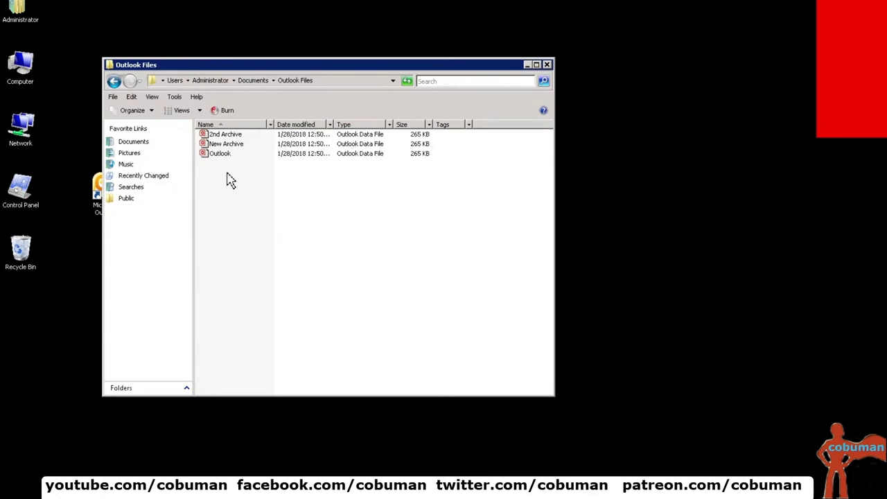
Highlight Users, Administrator and Outlook Files in the full address-bar path.
left_click(347, 85)
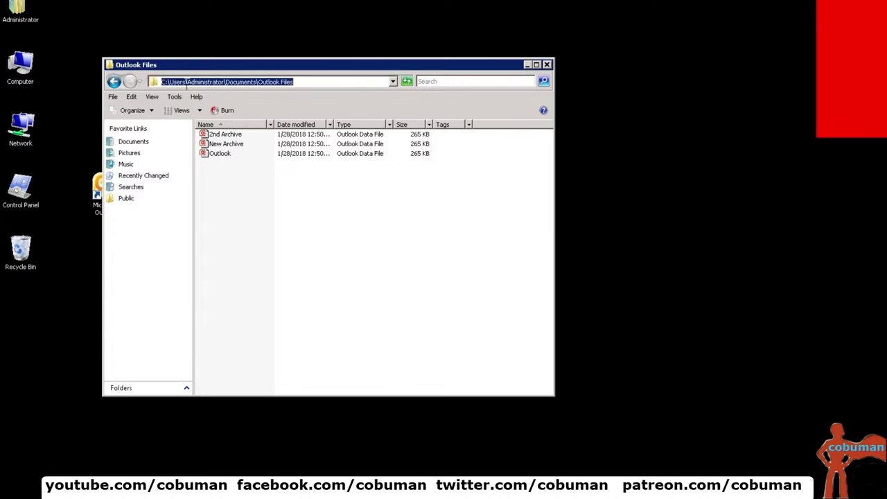
left_click(168, 82)
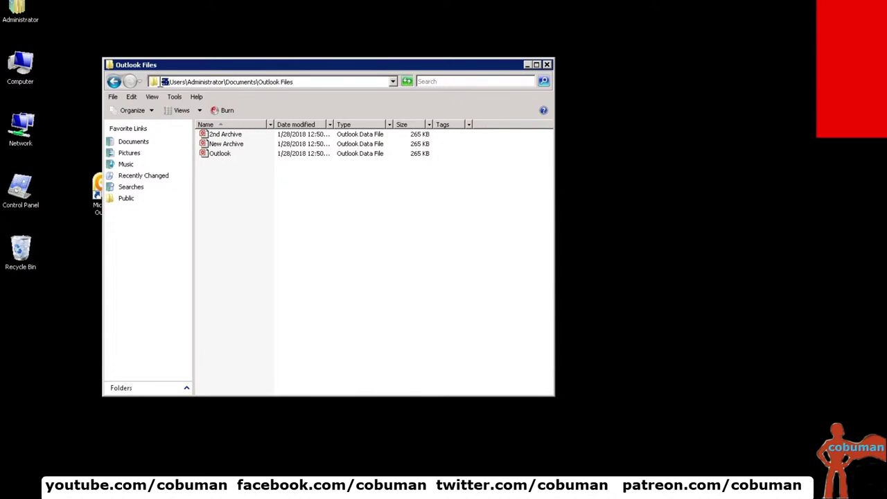
left_click_drag(168, 81, 183, 83)
left_click(193, 82)
left_click_drag(208, 82, 261, 82)
left_click_drag(315, 82, 281, 82)
View the New Archive file's properties, then close them.
right_click(219, 143)
left_click(277, 306)
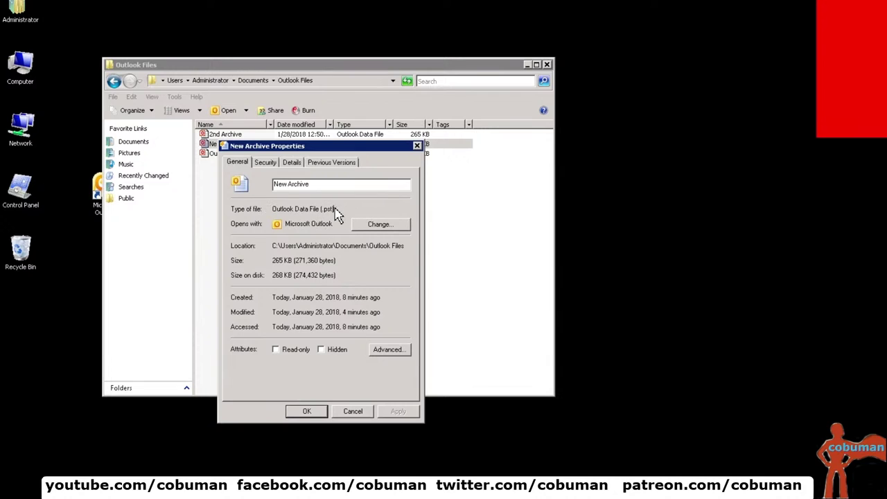
left_click(416, 147)
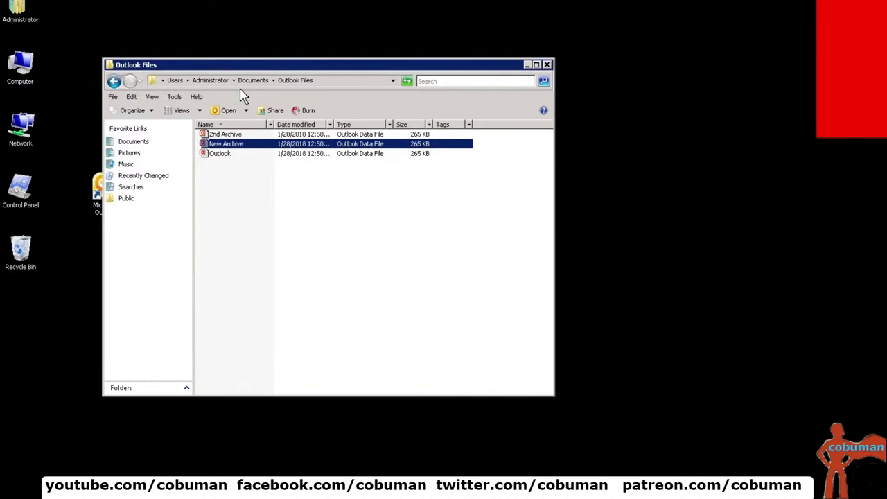
Go up to the Administrator folder via its breadcrumb and show the path as text.
left_click(216, 81)
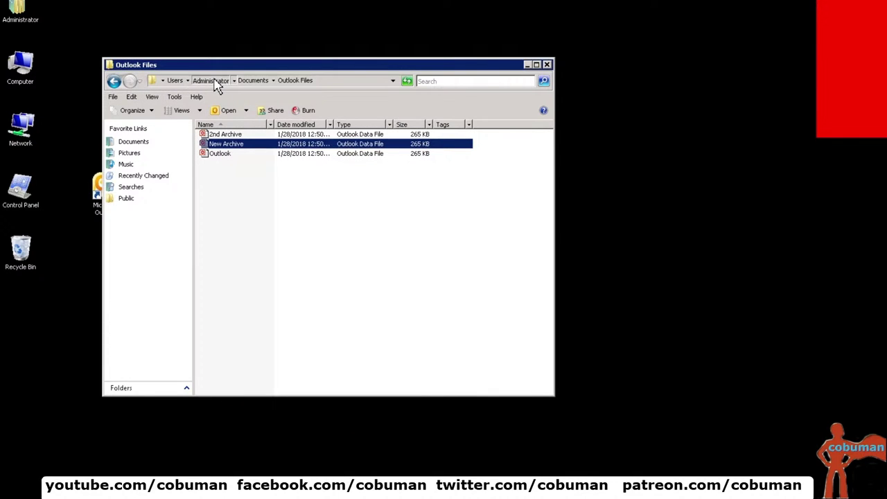
left_click(234, 300)
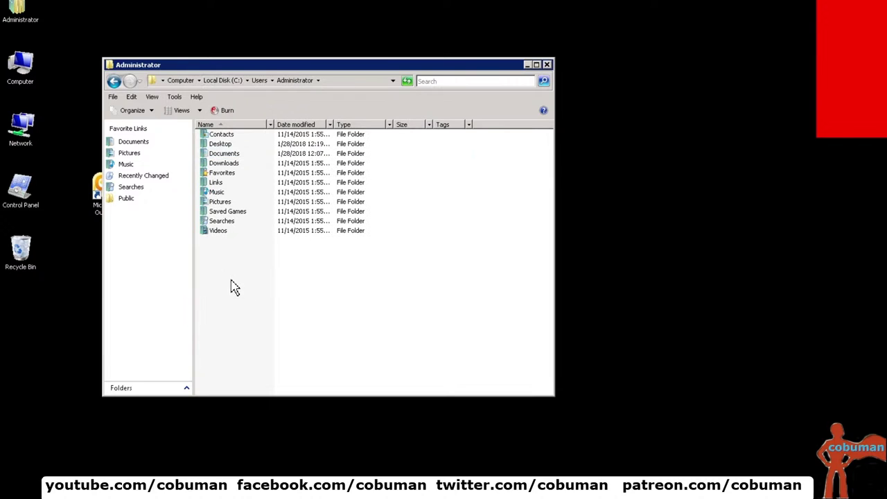
left_click(333, 81)
Append \appdata to the Administrator path to reach AppData, highlighting parts of the path.
left_click(329, 81)
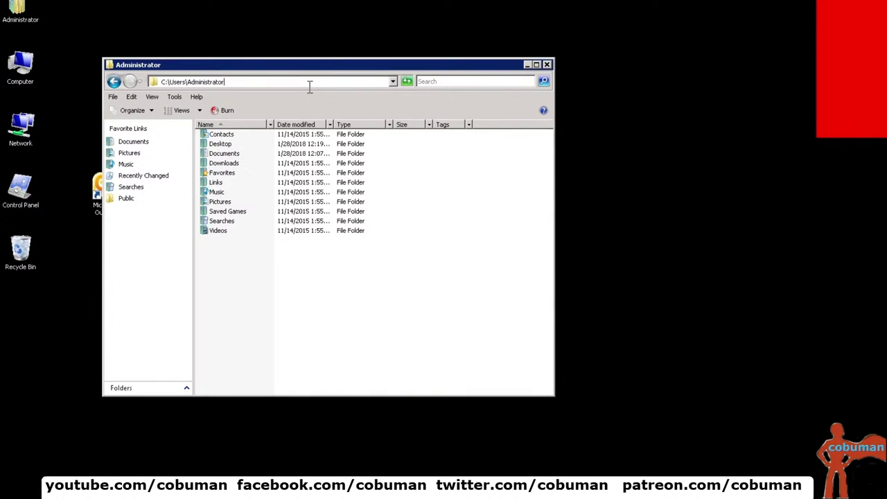
type("\\a")
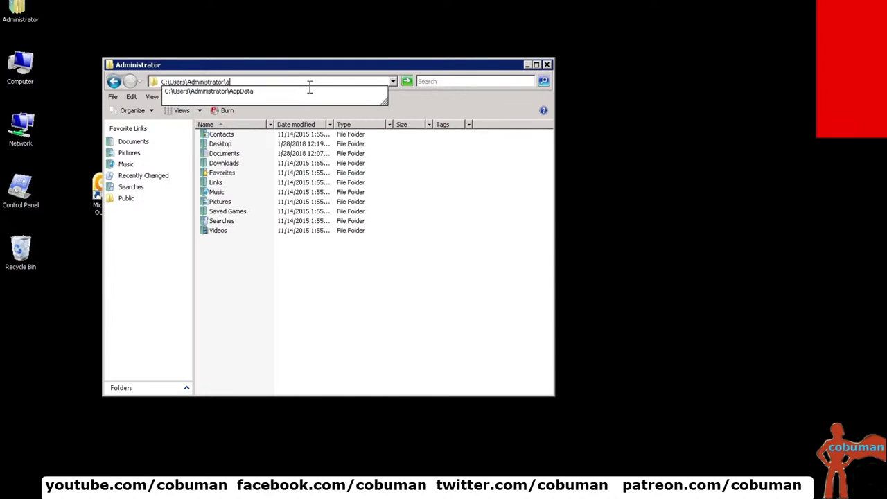
type("ppdata")
key("Return")
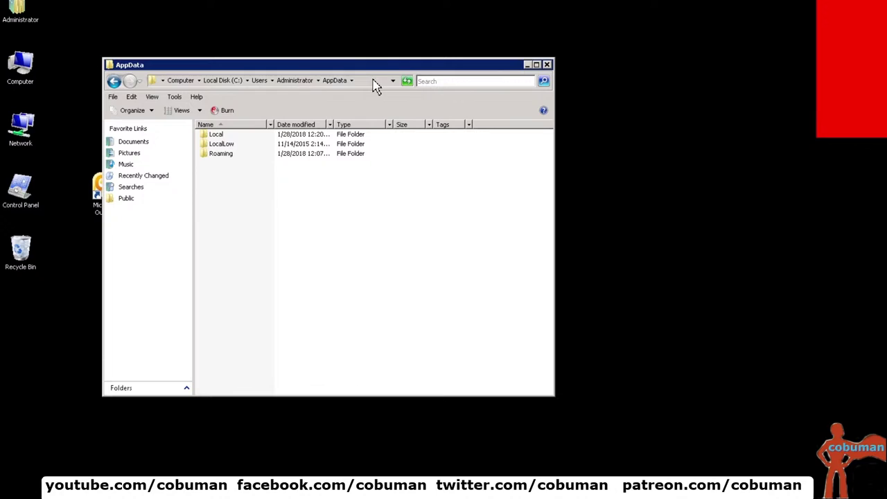
left_click(374, 84)
left_click(284, 83)
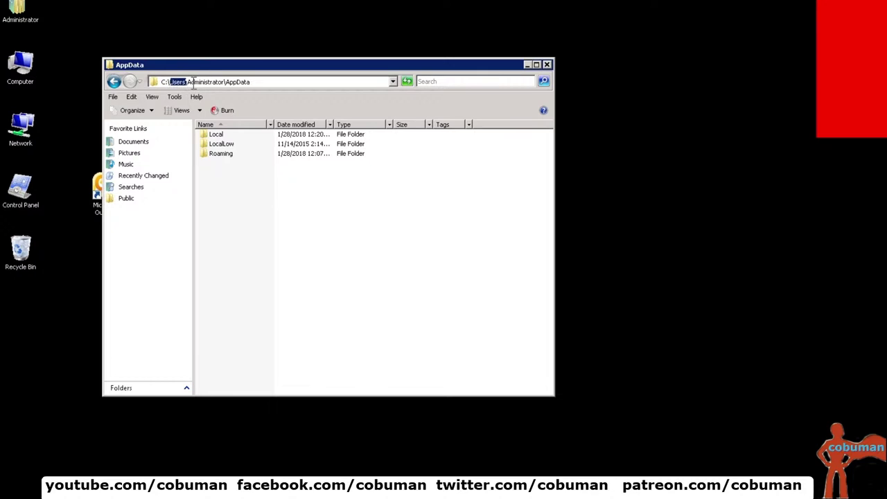
left_click_drag(191, 81, 218, 82)
left_click(261, 82)
left_click(252, 206)
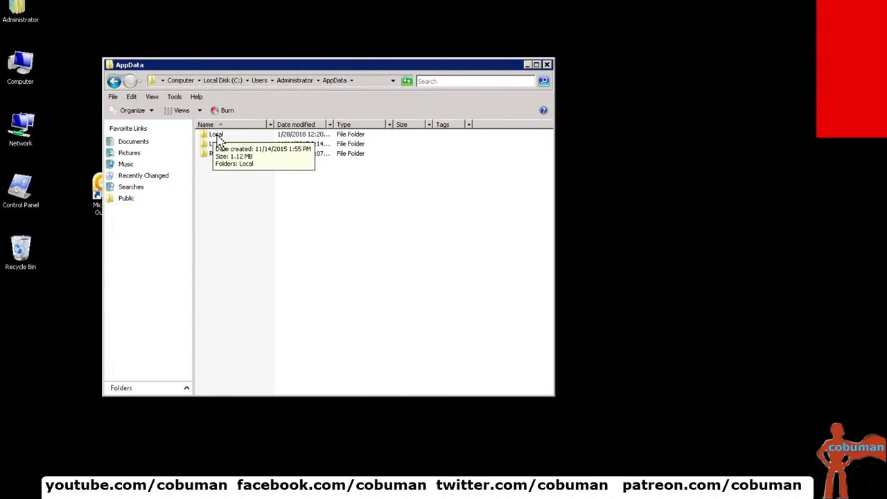
Open Local, Microsoft and then Outlook, highlighting the AppData\Local\Microsoft path along the way.
double_click(219, 136)
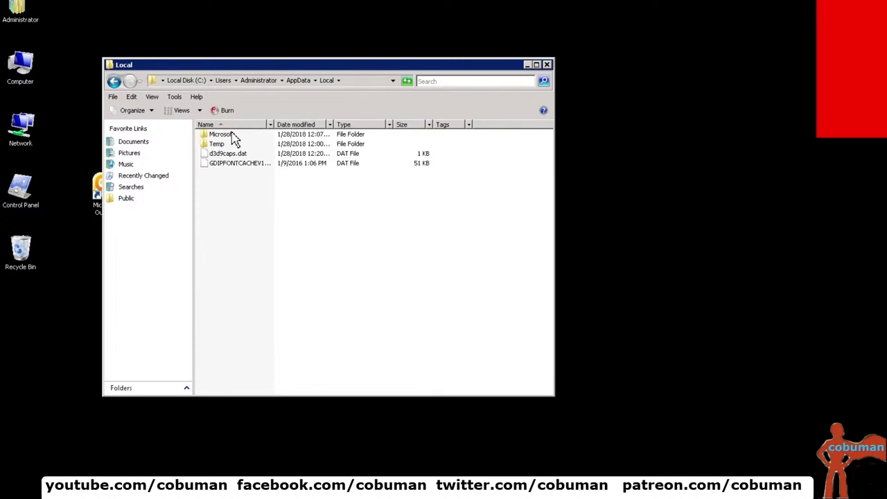
double_click(228, 136)
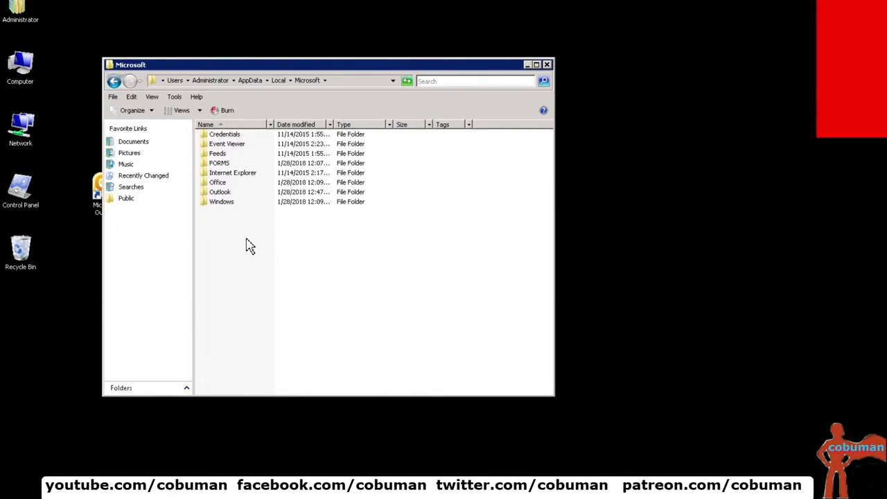
left_click(364, 81)
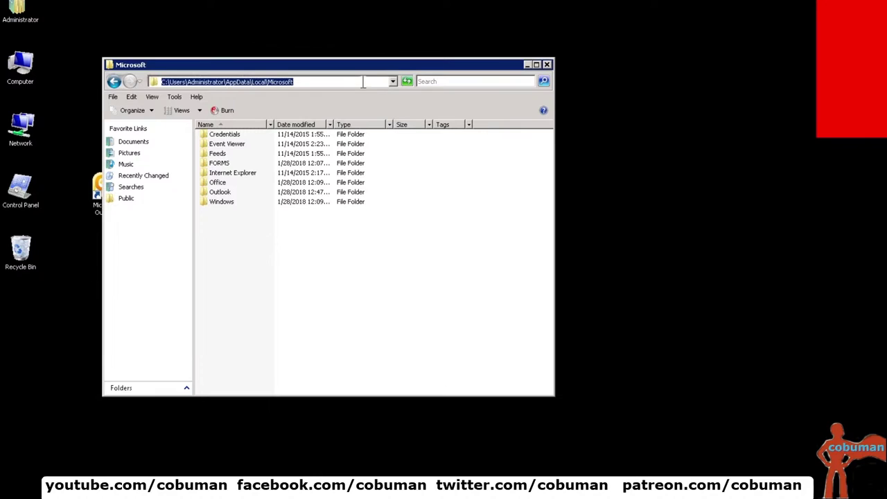
left_click(305, 82)
left_click_drag(278, 82, 228, 82)
left_click(311, 82)
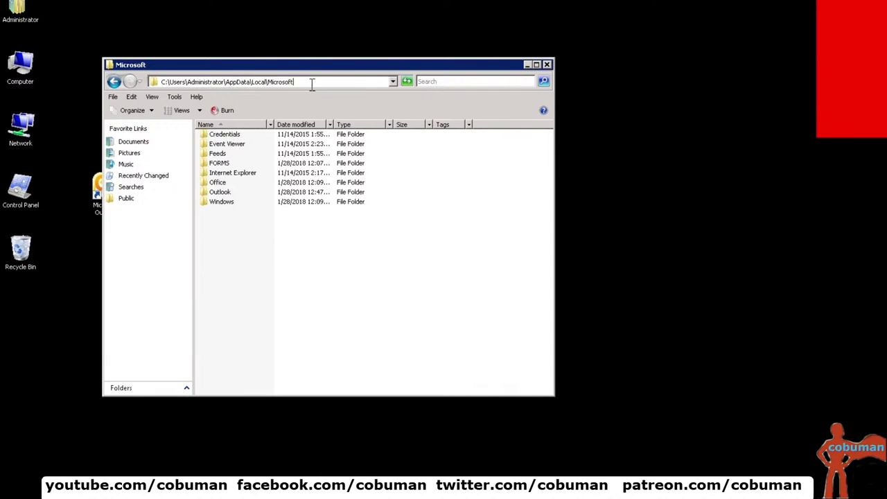
left_click(223, 195)
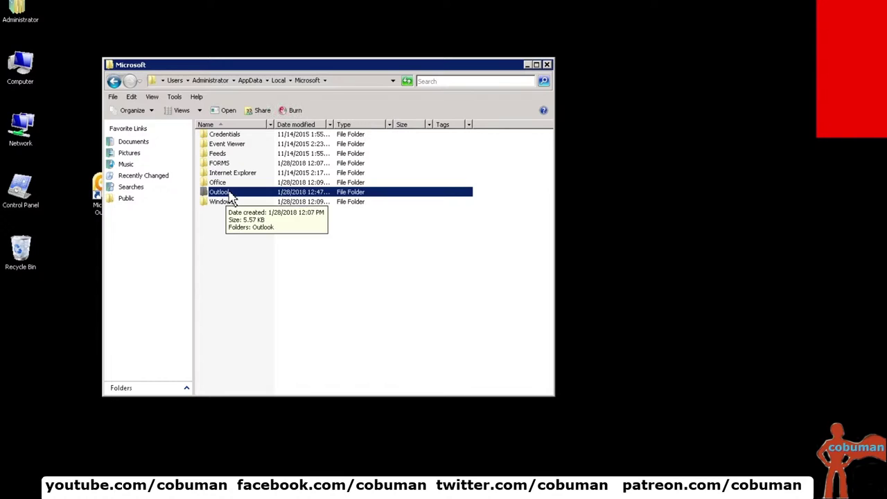
double_click(225, 193)
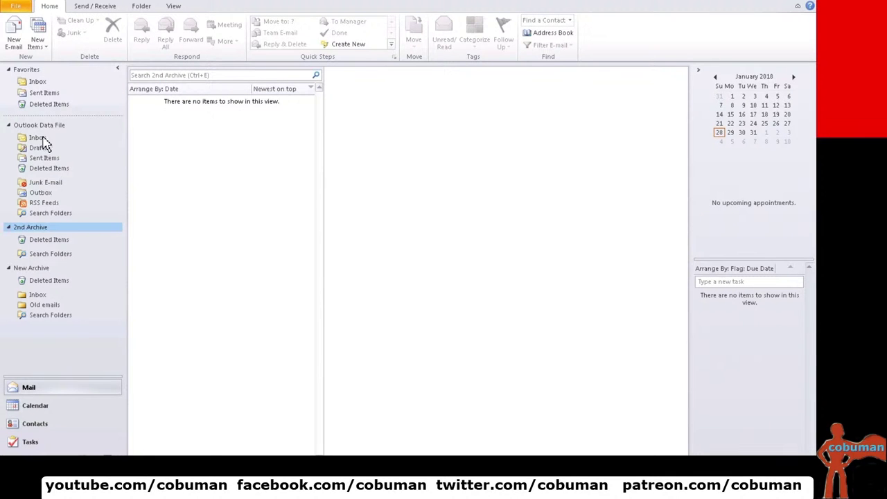
View the Outlook Data File Inbox in Outlook, then minimize Outlook.
left_click(50, 139)
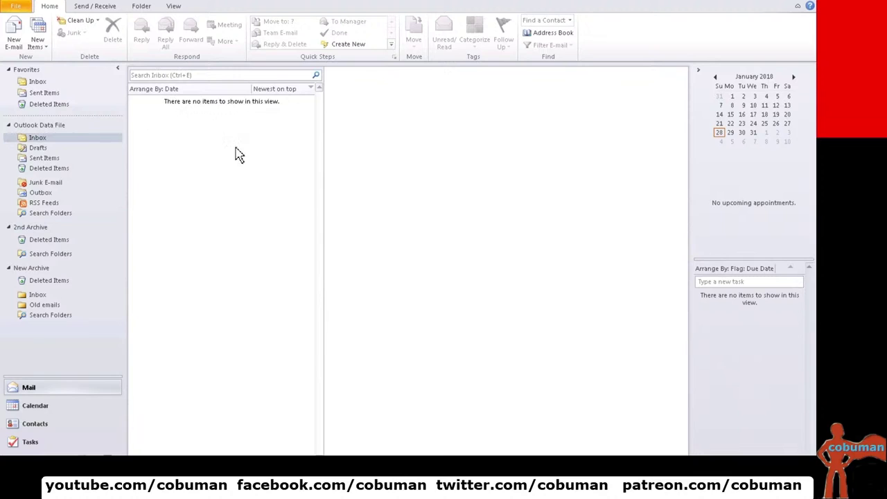
left_click(797, 5)
left_click(43, 140)
left_click(794, 6)
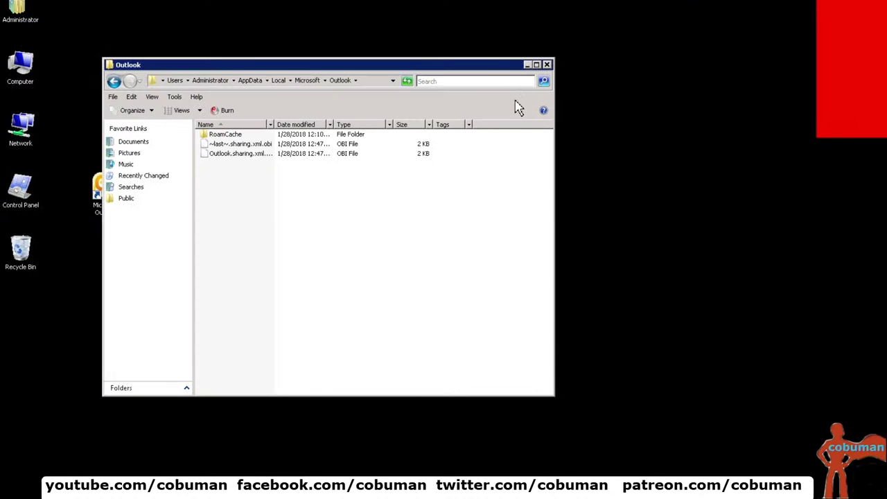
Create a new bitmap image named OfflineEmail OST in the Outlook folder.
right_click(215, 188)
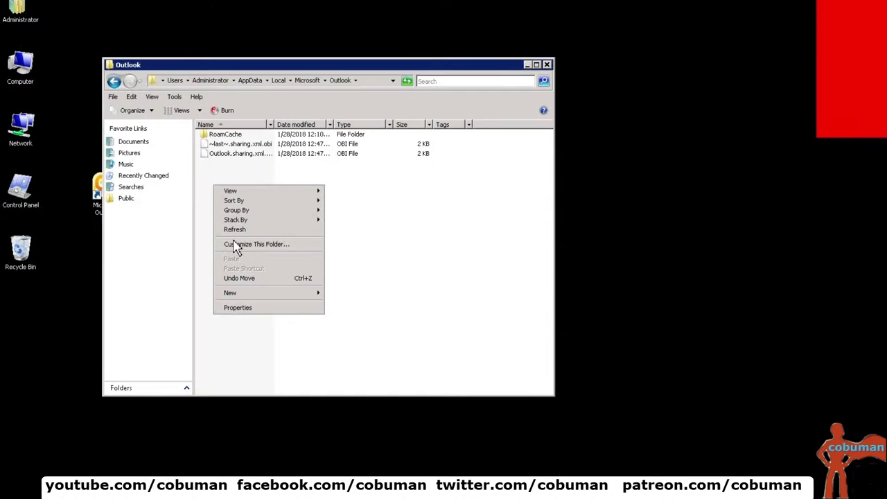
mouse_move(284, 296)
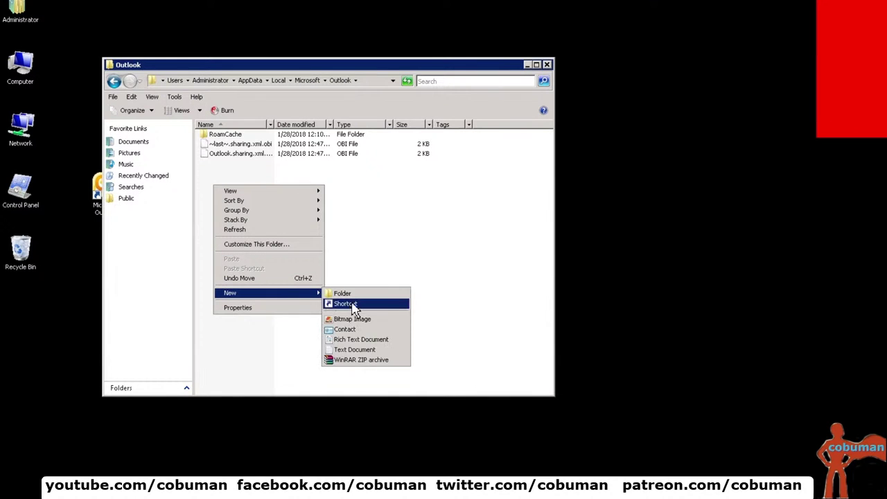
left_click(380, 321)
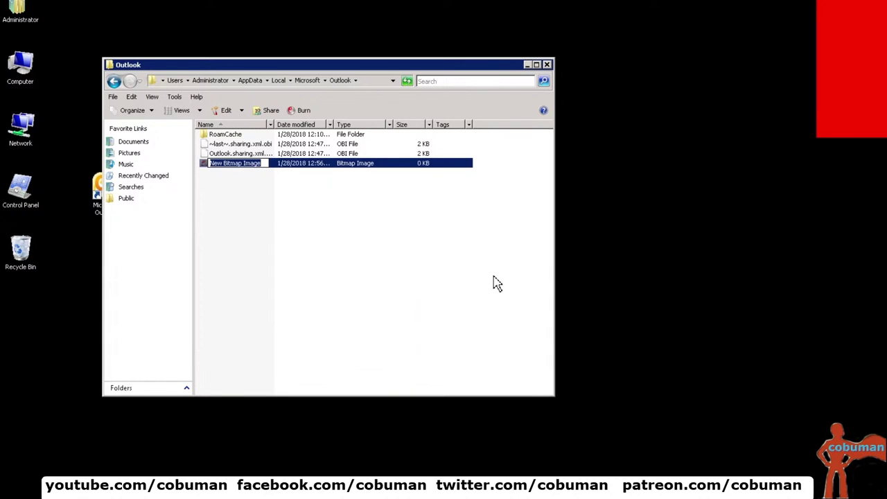
type("Offlin")
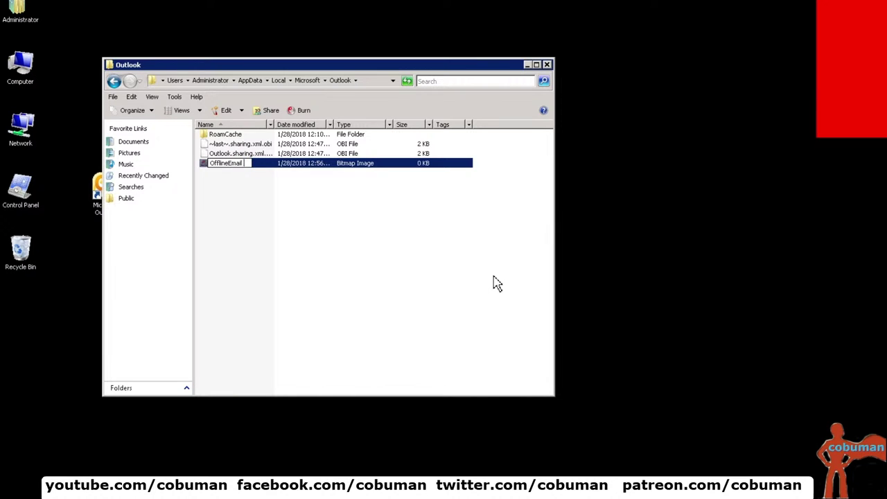
type("eEmail")
key("Return")
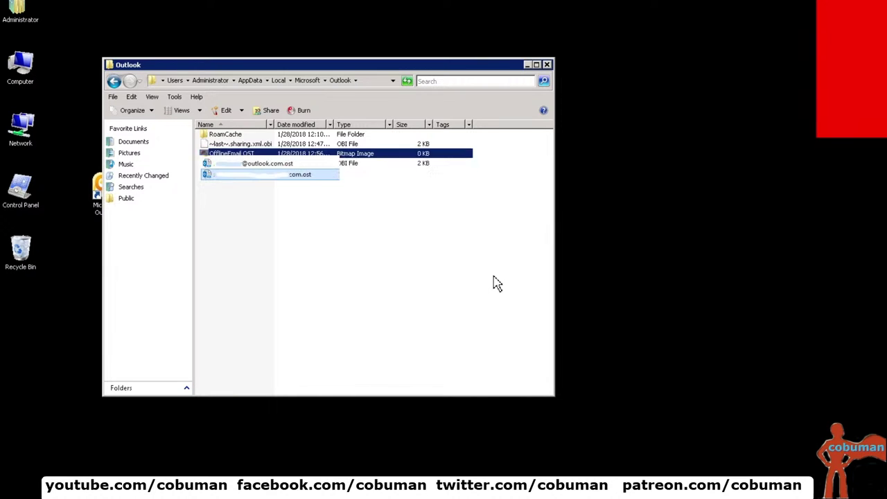
left_click(265, 253)
left_click(231, 153)
left_click(221, 192)
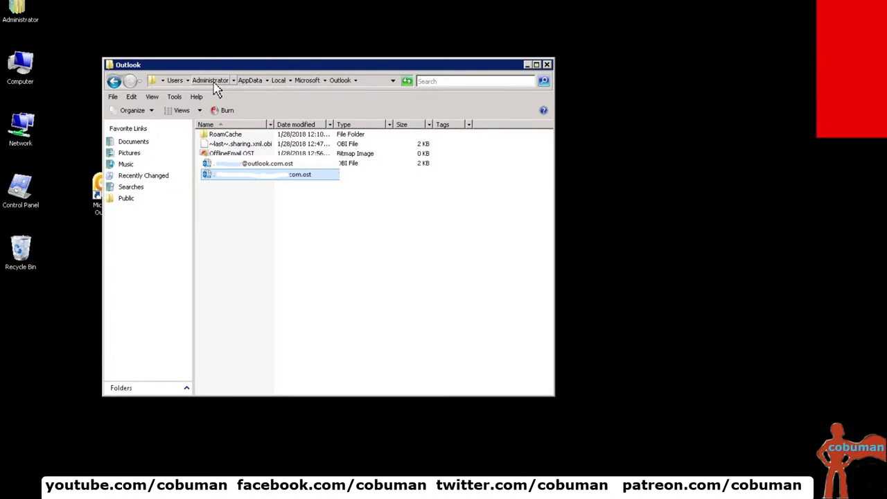
left_click(230, 153)
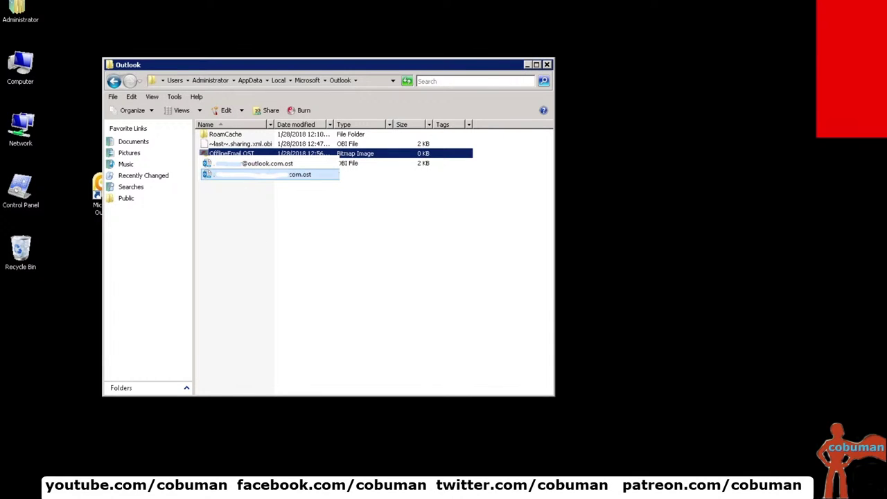
left_click(236, 219)
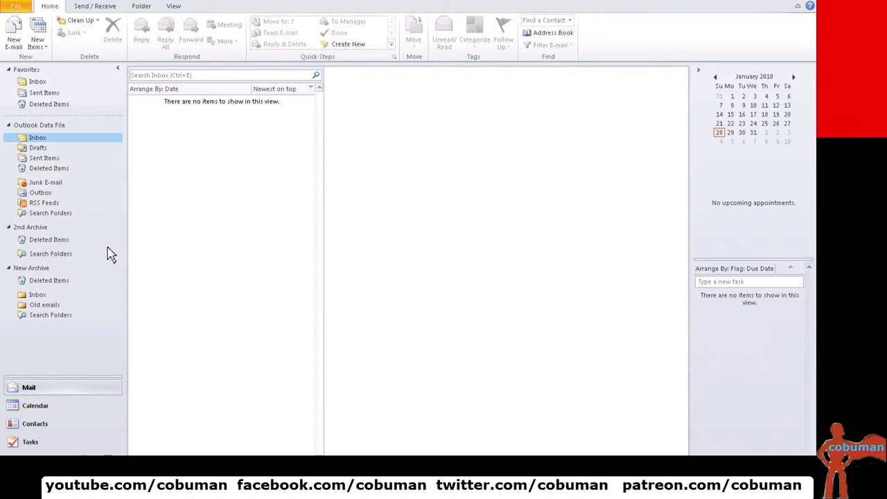
Switch back to Explorer and delete OfflineEmail OST to the Recycle Bin.
left_click(794, 3)
left_click(236, 154)
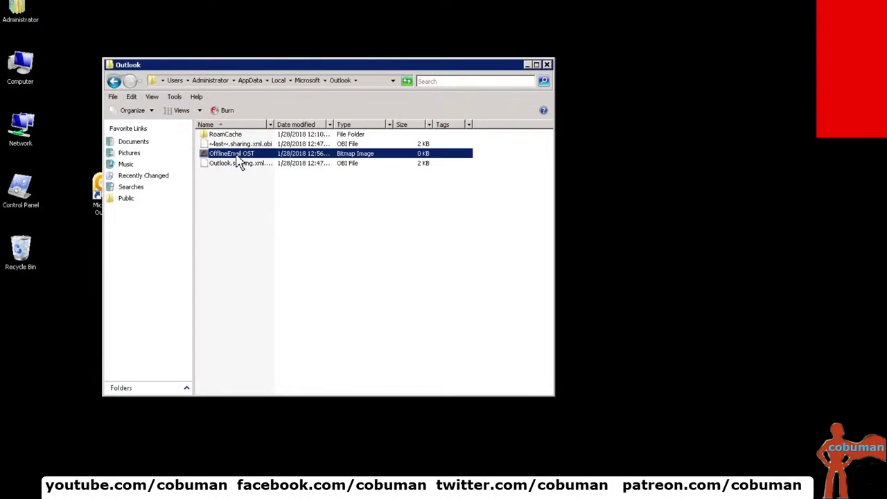
right_click(237, 153)
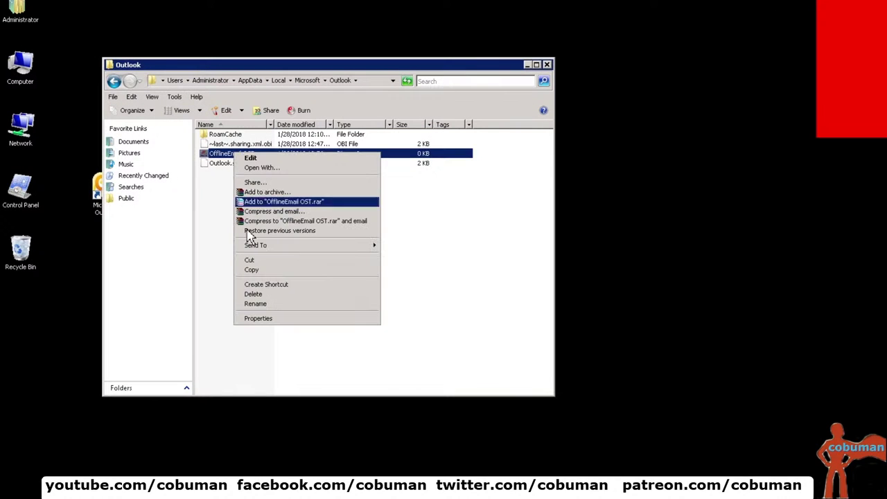
left_click(258, 296)
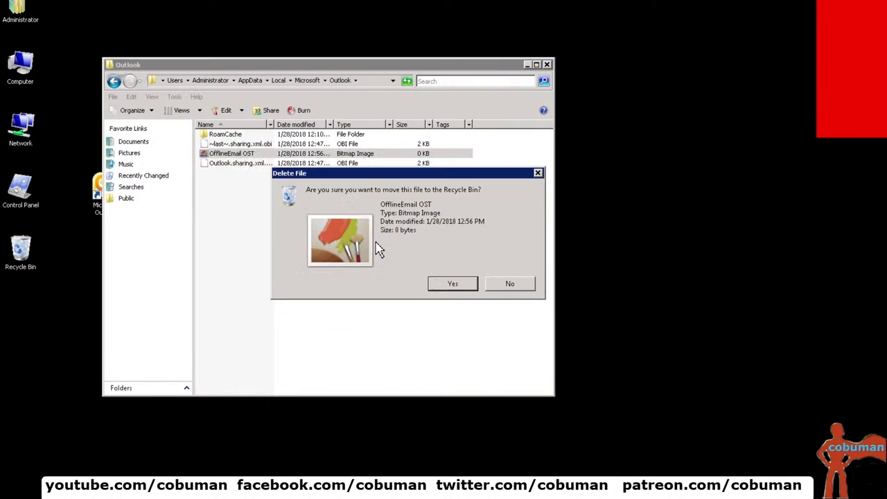
left_click(449, 286)
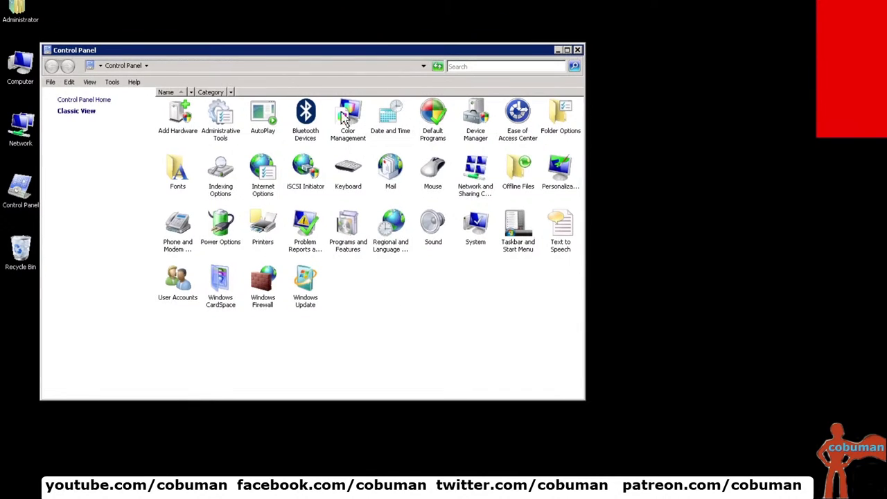
Dismiss the Start menu over Control Panel and select the Mail item.
left_click(244, 70)
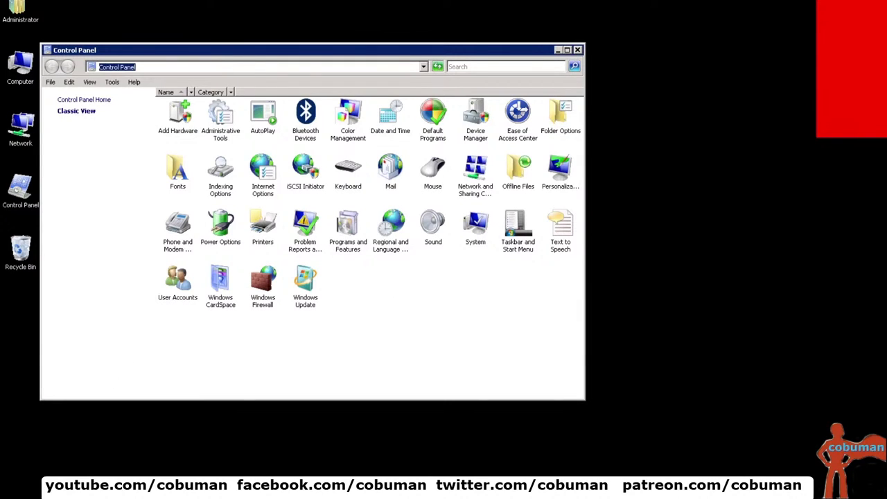
key("super")
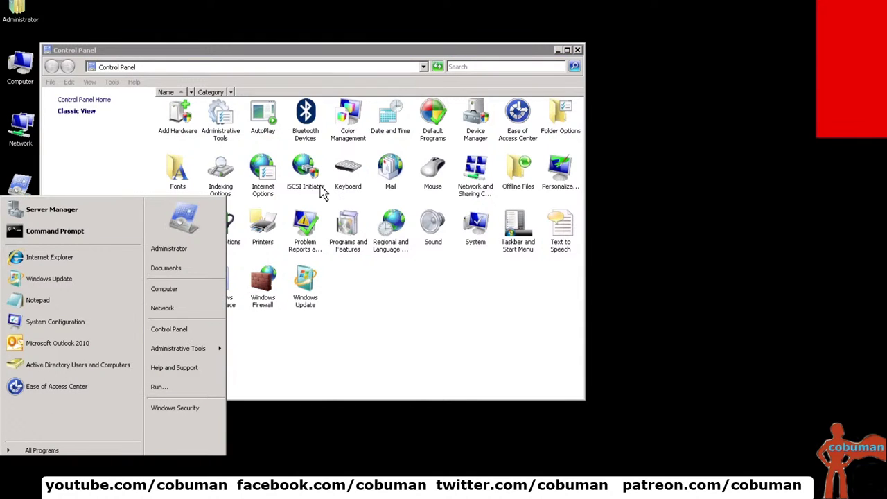
left_click(320, 65)
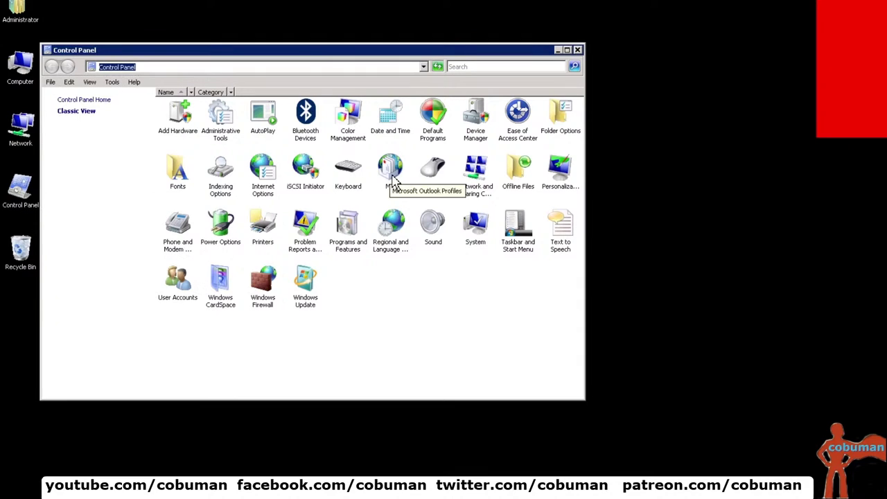
left_click(390, 178)
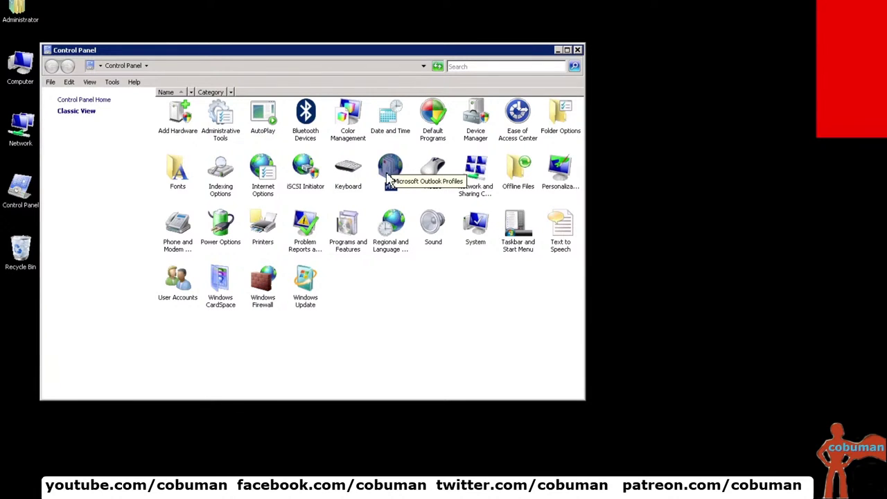
Open Mail Setup from Control Panel and bring up E-mail Account Settings, repositioning both dialogs.
double_click(392, 172)
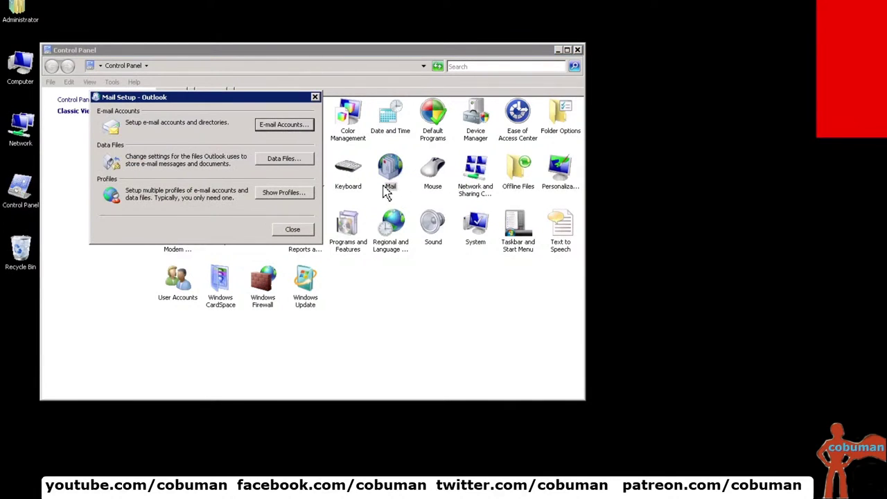
left_click_drag(289, 107, 328, 121)
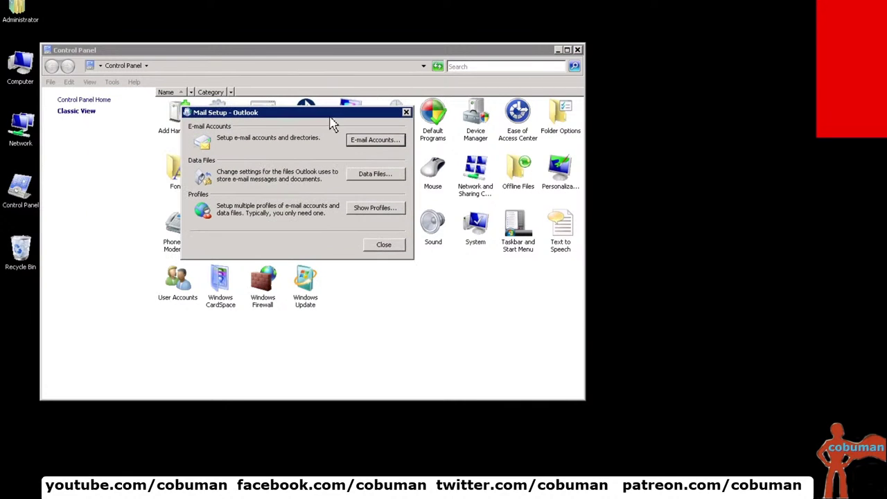
left_click(375, 140)
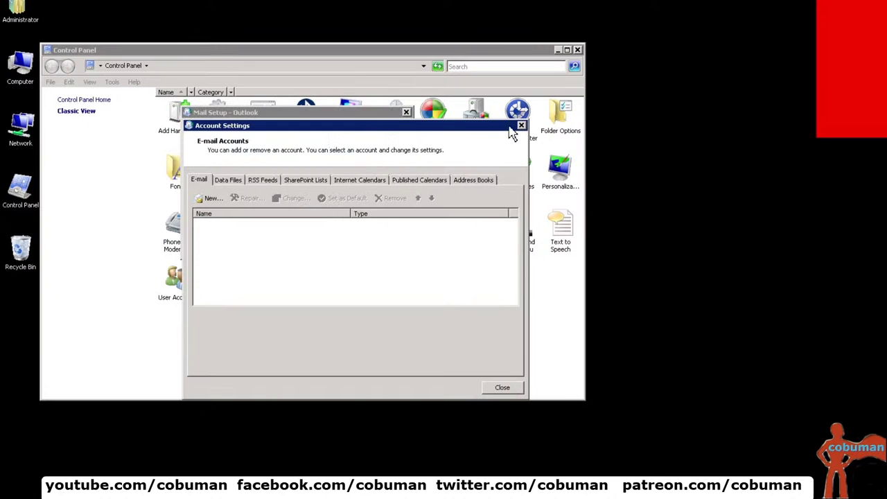
left_click(521, 126)
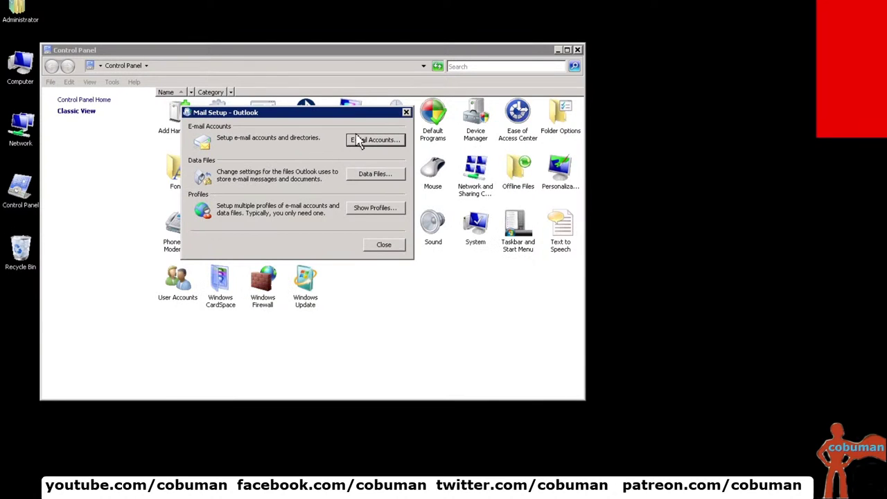
left_click(389, 145)
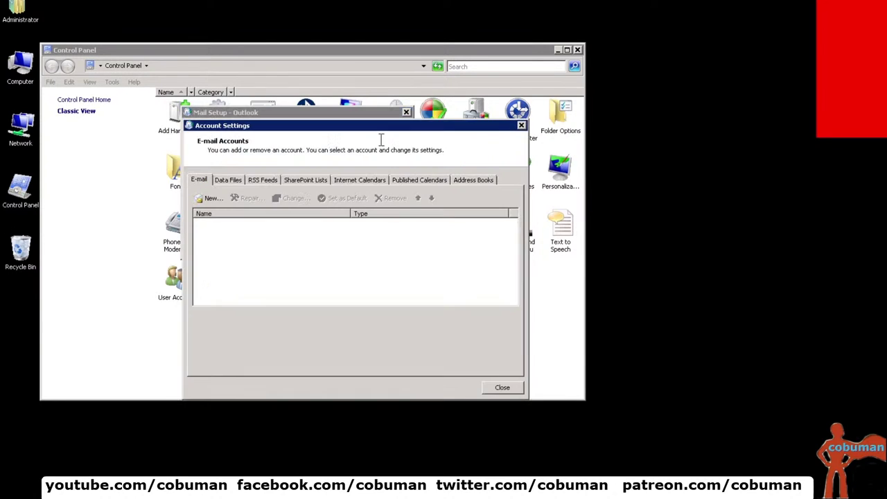
left_click_drag(347, 126, 318, 65)
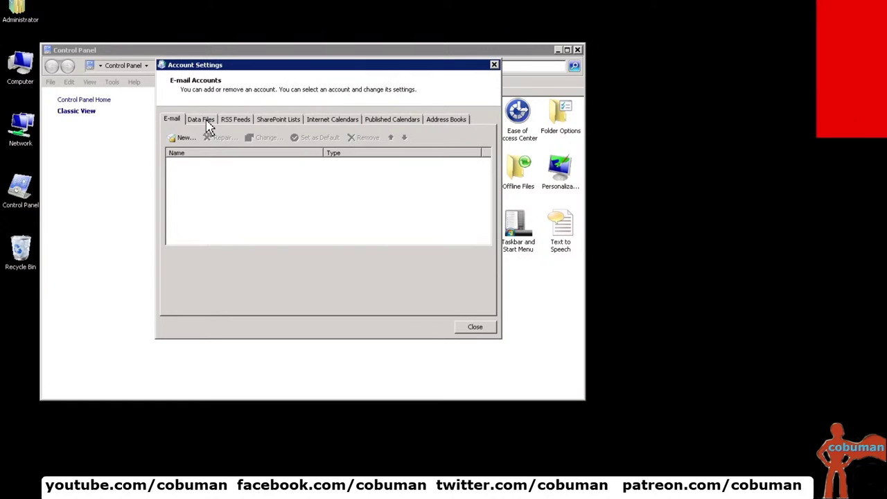
On the Data Files tab, select the 2nd Archive and New Archive files, then cancel adding one.
left_click(208, 122)
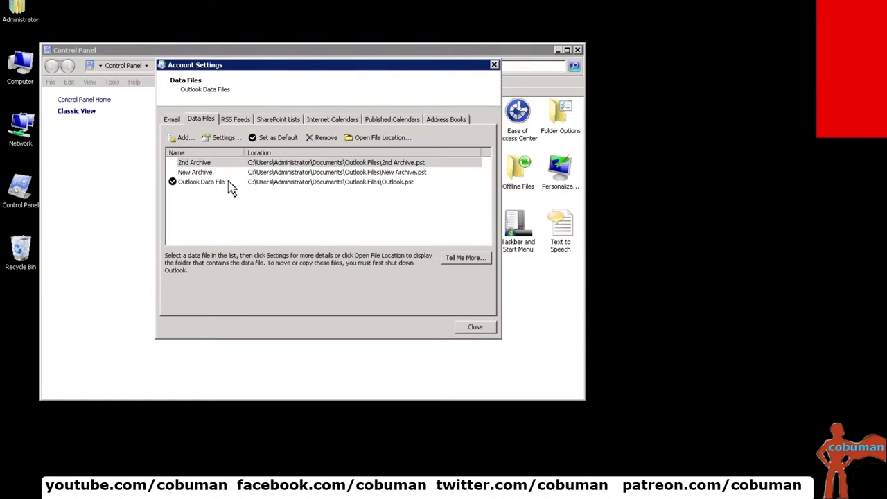
left_click(266, 173)
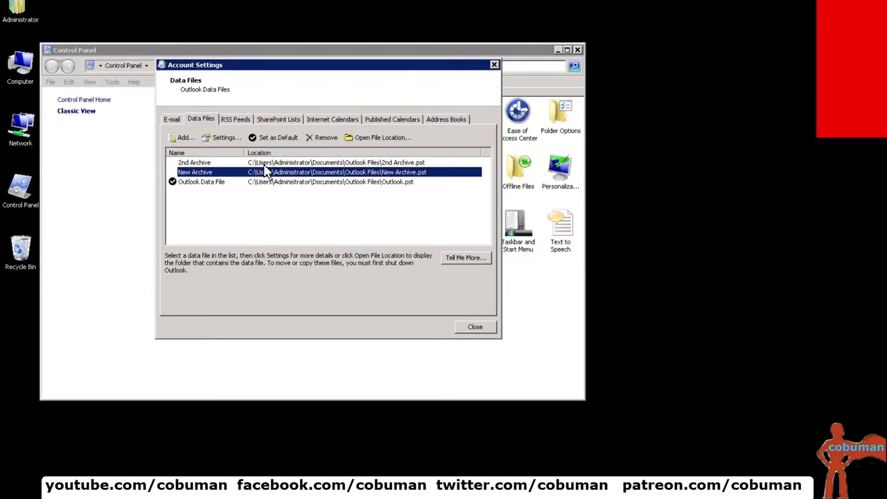
left_click(265, 163)
left_click(266, 173)
left_click(183, 137)
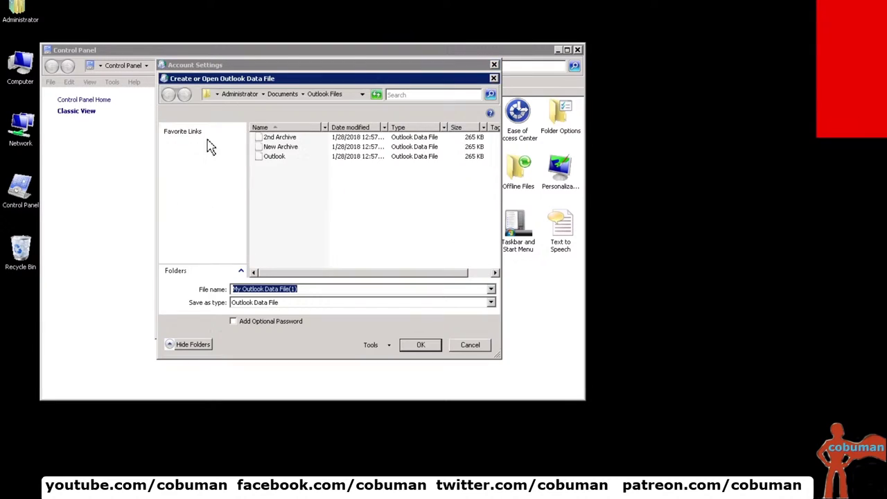
left_click(280, 149)
left_click(284, 158)
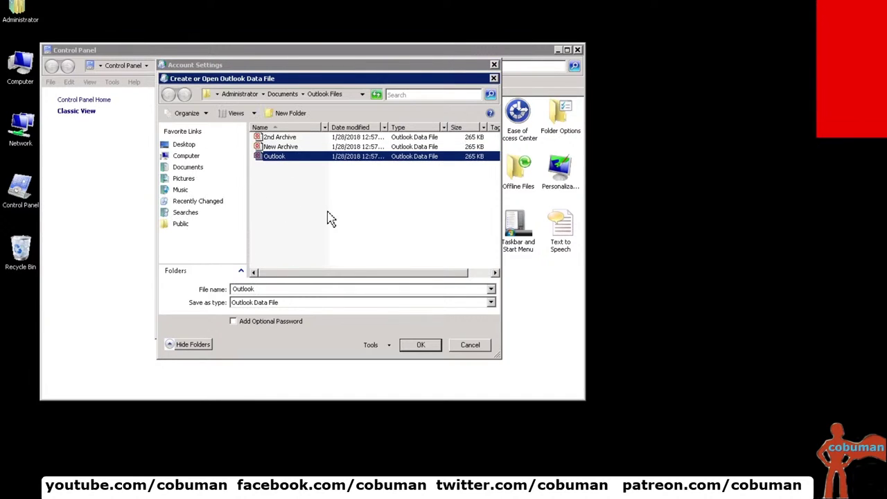
left_click(466, 351)
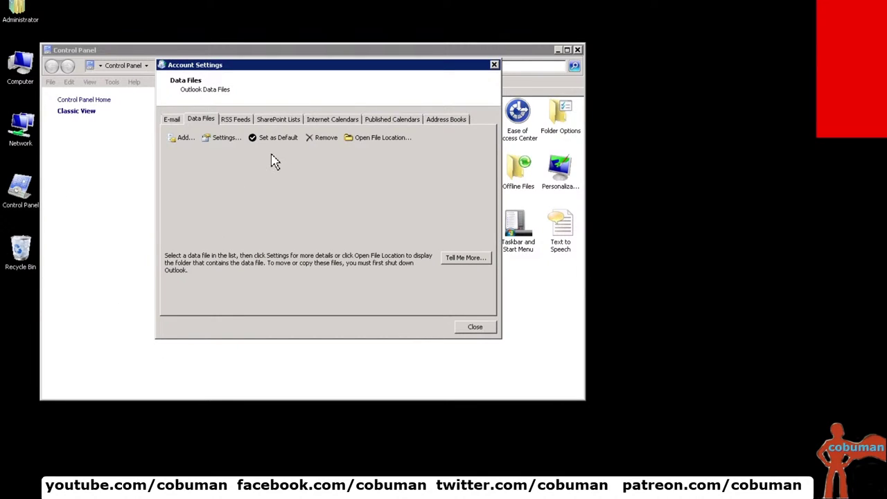
Start a new e-mail account from the E-mail tab, cancel it, and close Account Settings.
left_click(173, 121)
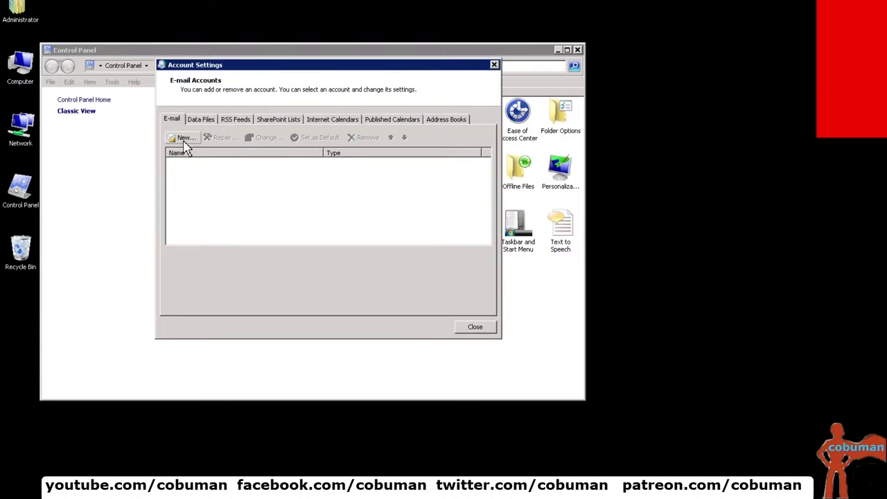
left_click(186, 138)
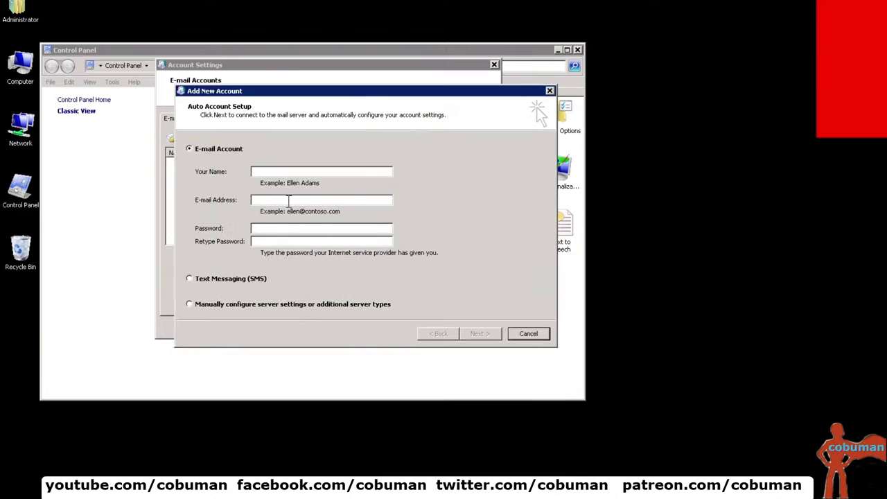
left_click(527, 334)
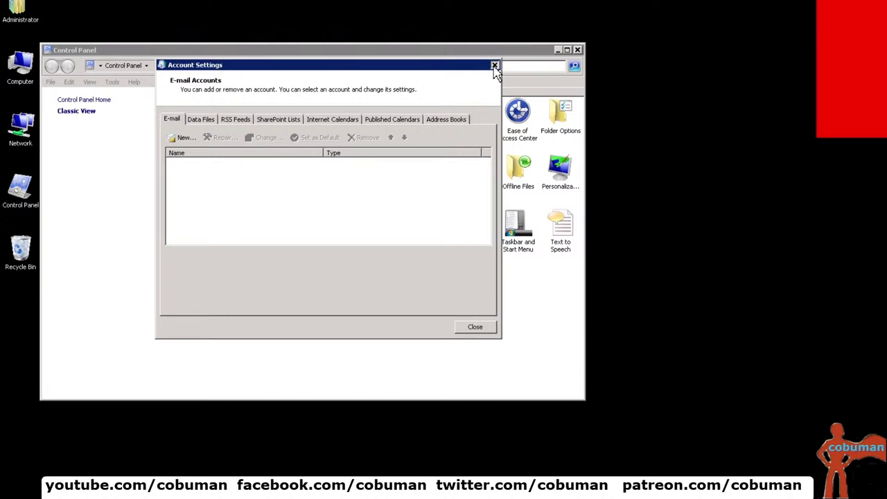
left_click(495, 67)
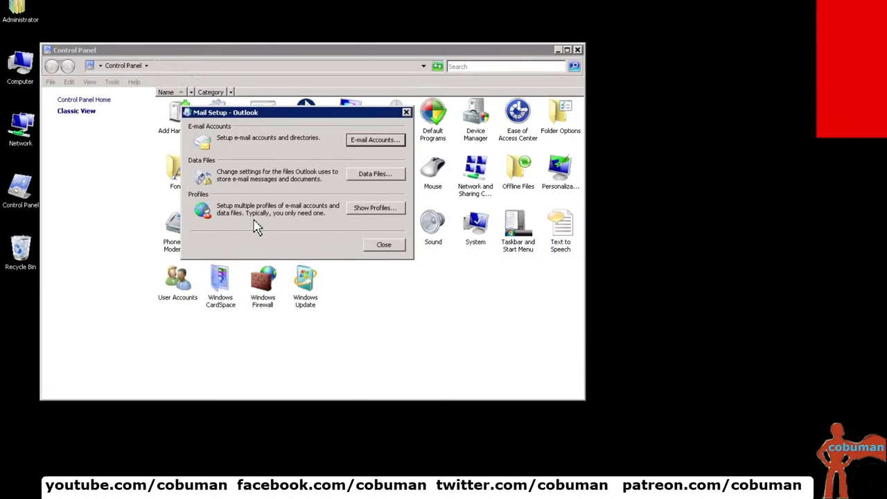
left_click(376, 211)
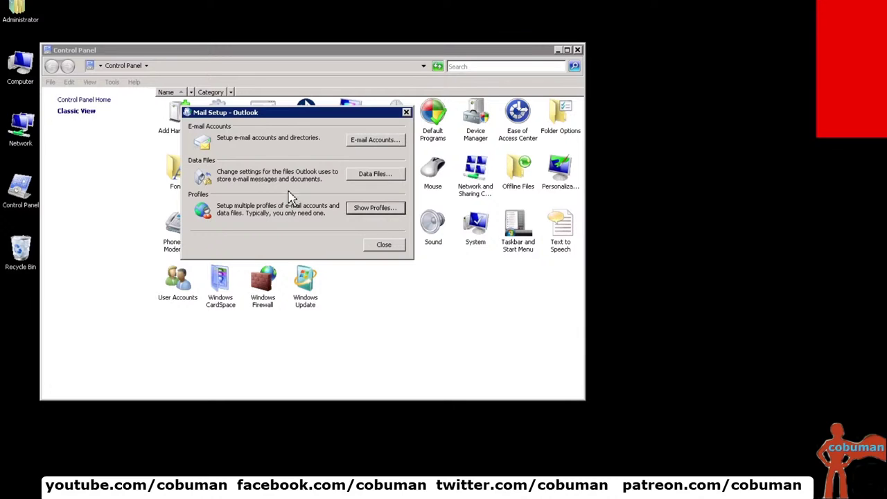
left_click(376, 174)
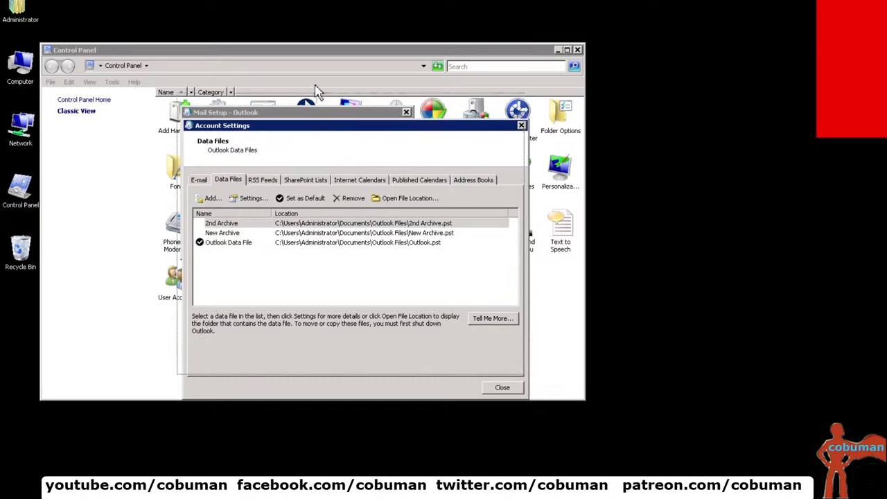
left_click(511, 82)
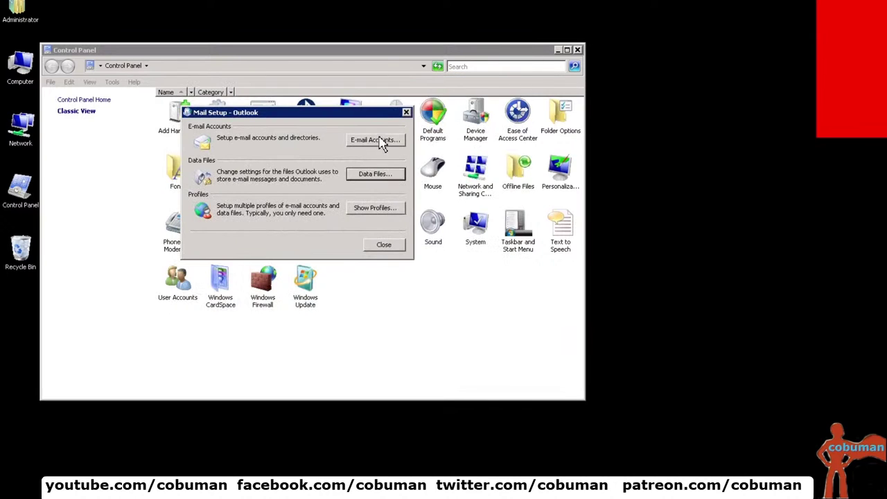
left_click(375, 214)
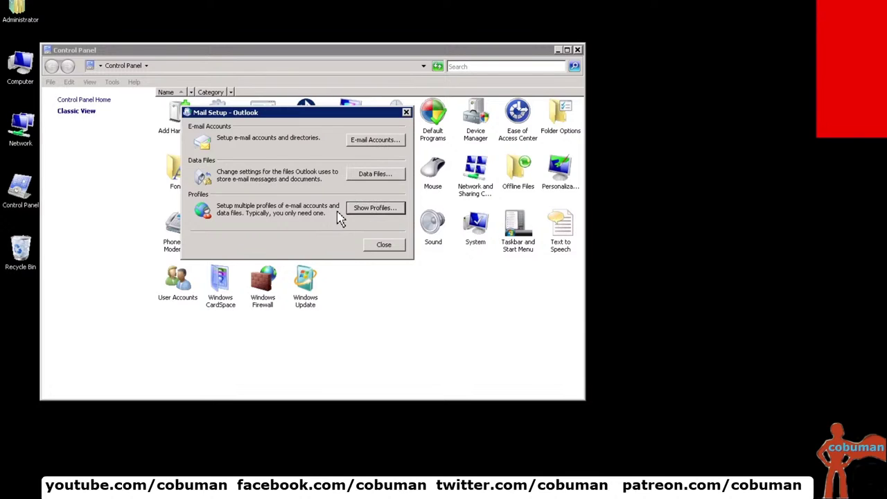
left_click(372, 215)
Add a mail profile named NewProfile, cancel its account wizard, and close the profiles dialog.
left_click(367, 217)
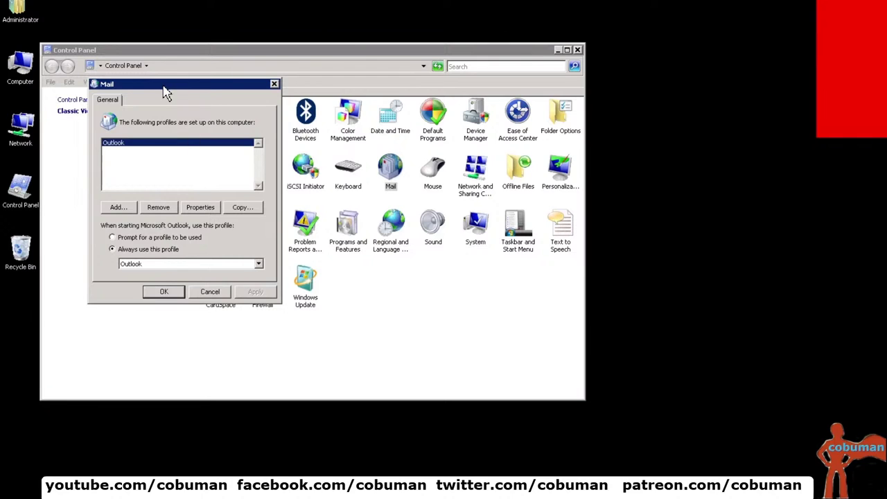
left_click_drag(167, 85, 204, 86)
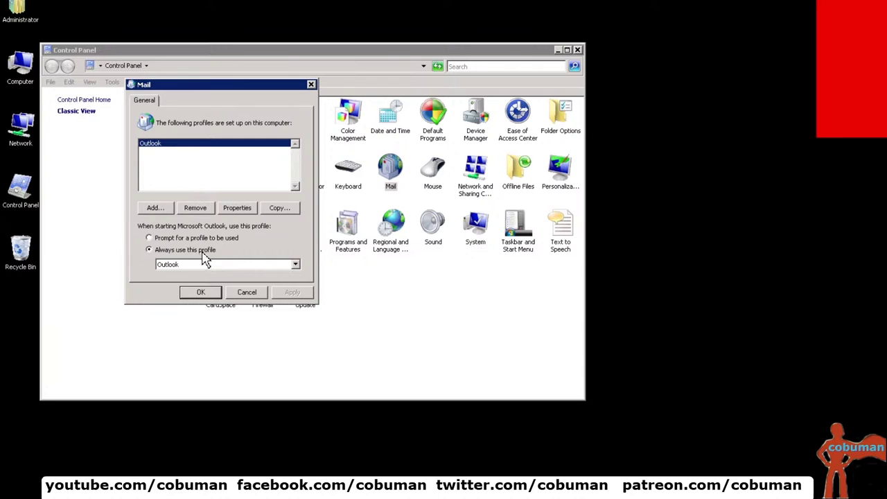
left_click(158, 209)
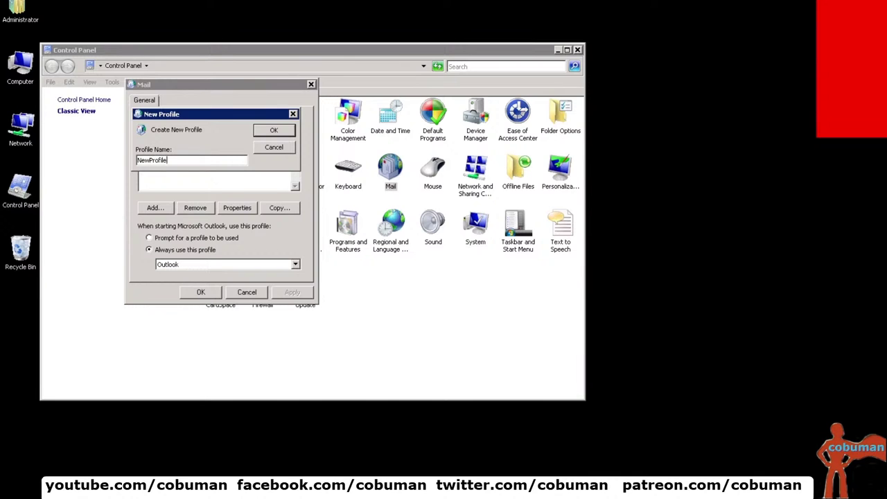
key("Return")
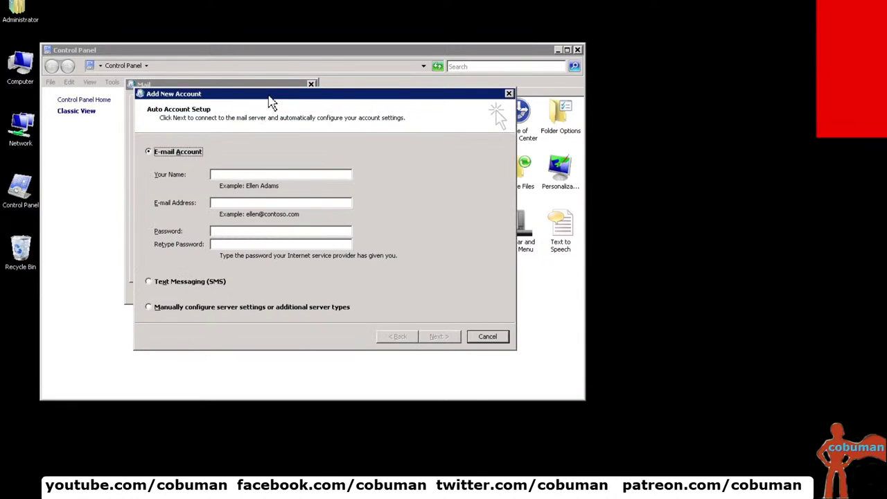
left_click_drag(270, 97, 369, 77)
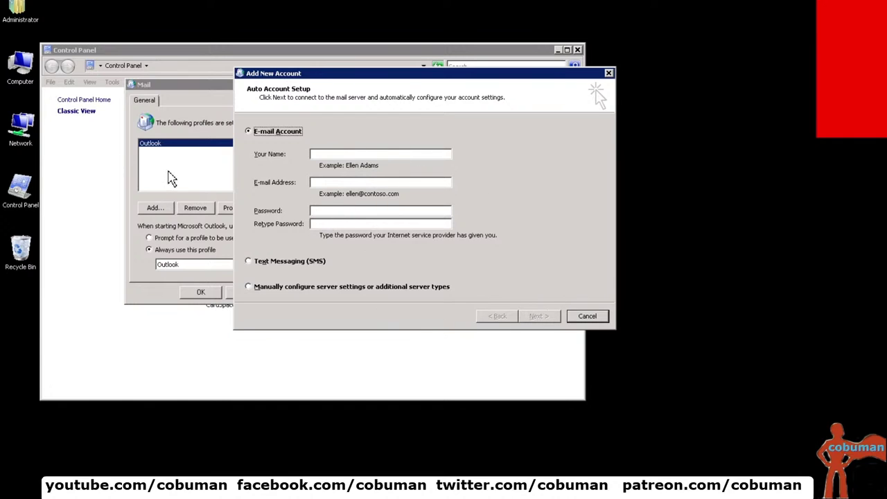
left_click(586, 316)
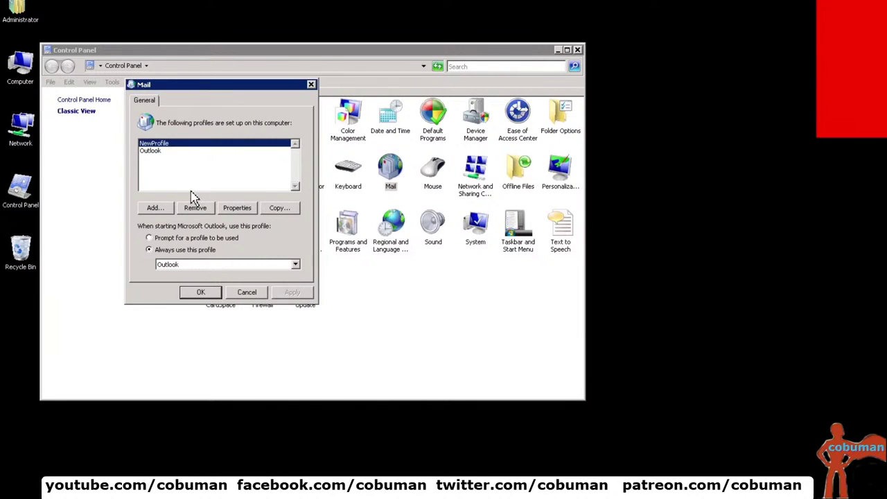
left_click(199, 293)
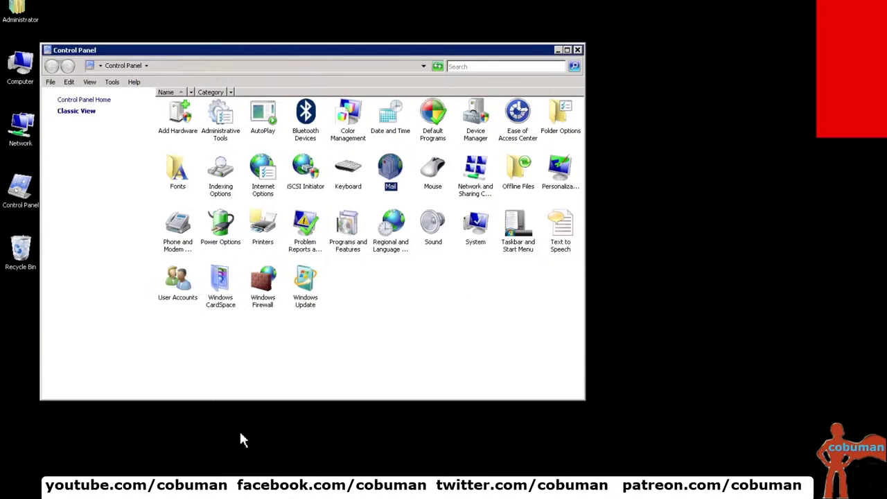
Set 'Always use this profile' to NewProfile in Mail Setup, apply it, and close.
double_click(392, 170)
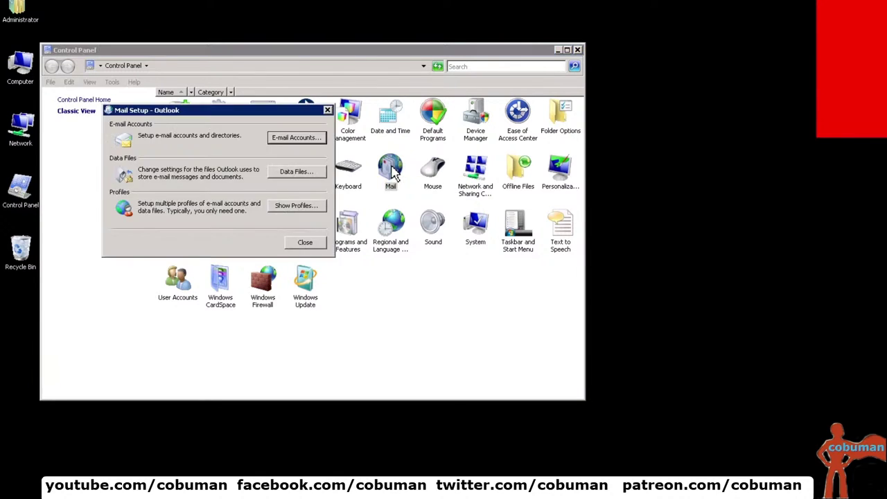
left_click(294, 208)
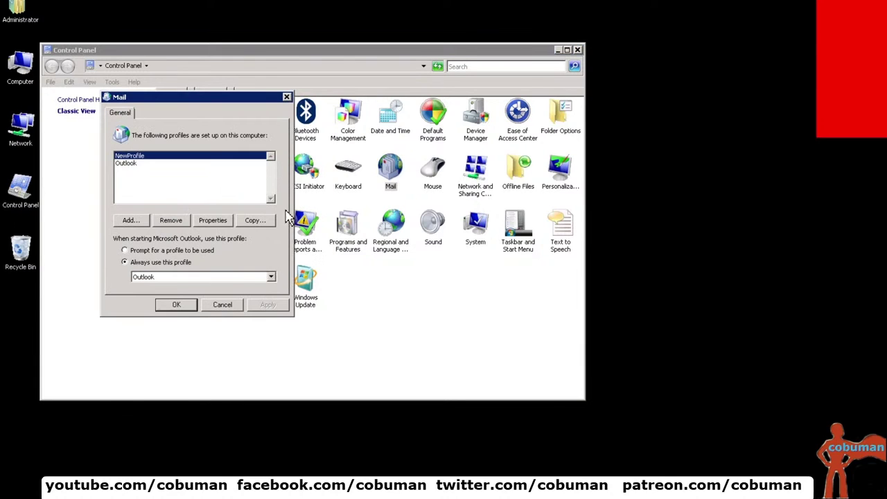
left_click(127, 164)
key("Up")
left_click(165, 277)
left_click(160, 292)
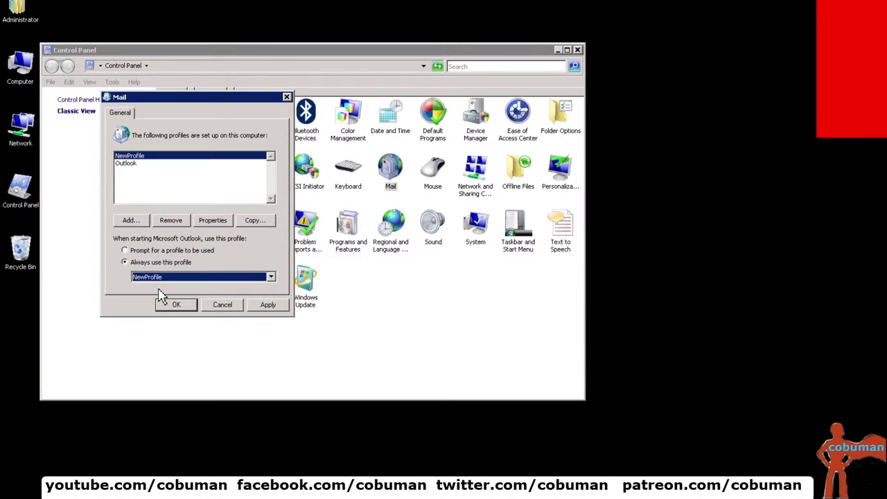
left_click(271, 307)
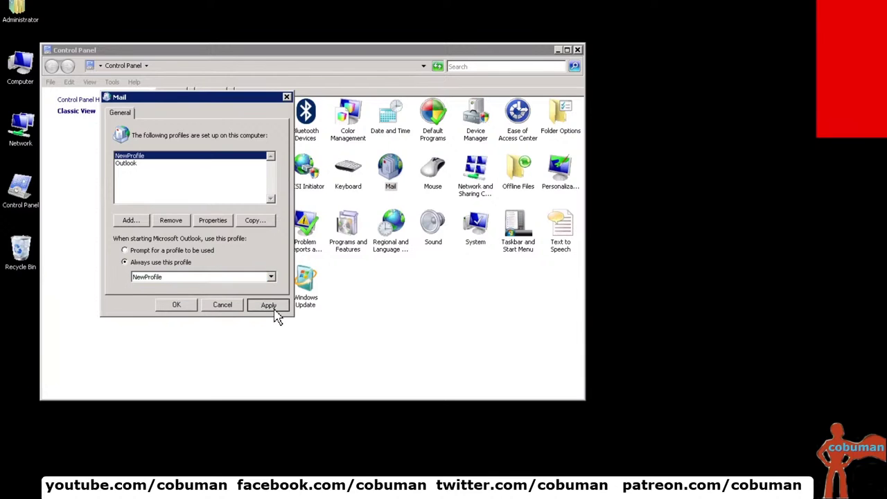
left_click(180, 309)
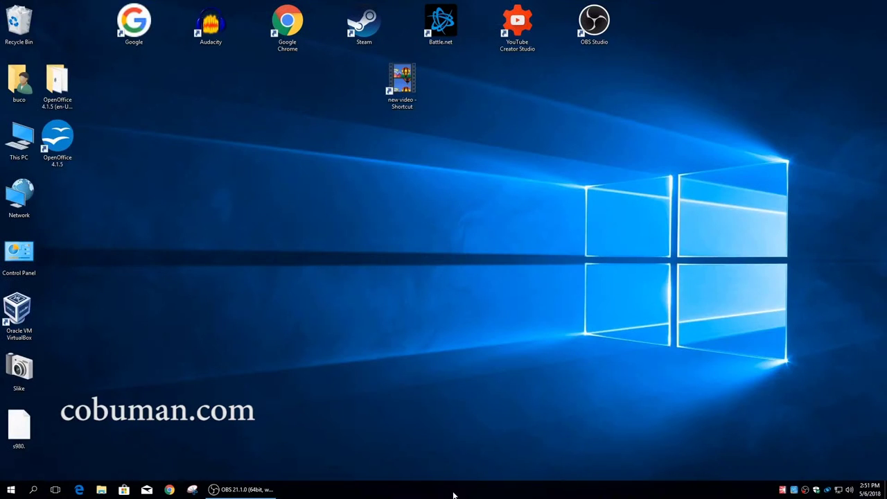
Open Task Manager from the taskbar's shortcut menu and position its window.
right_click(454, 494)
left_click(504, 446)
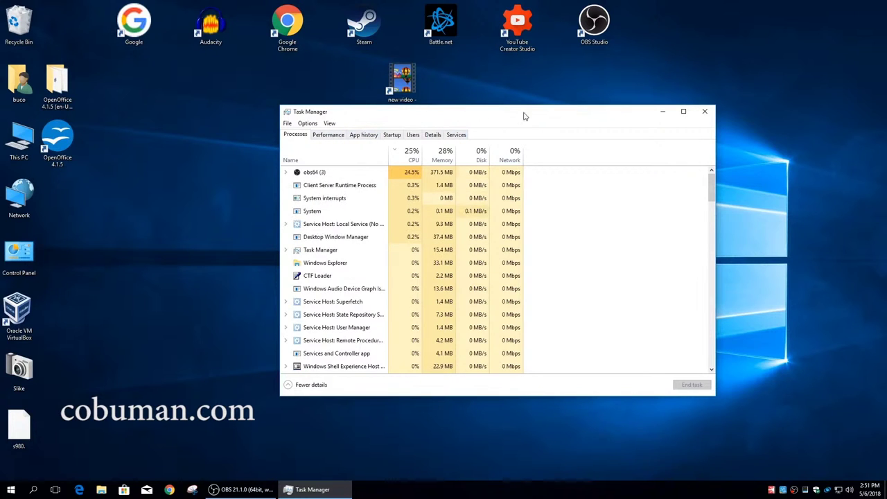
left_click_drag(507, 115, 487, 125)
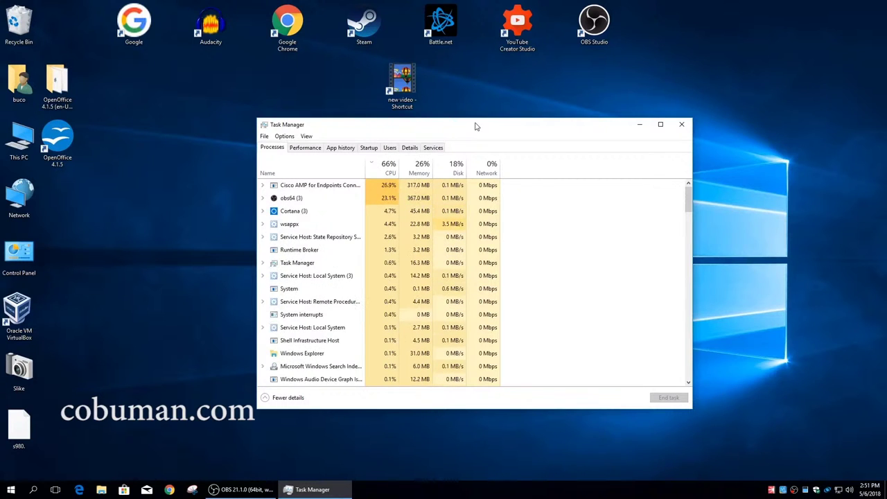
left_click_drag(475, 126, 451, 133)
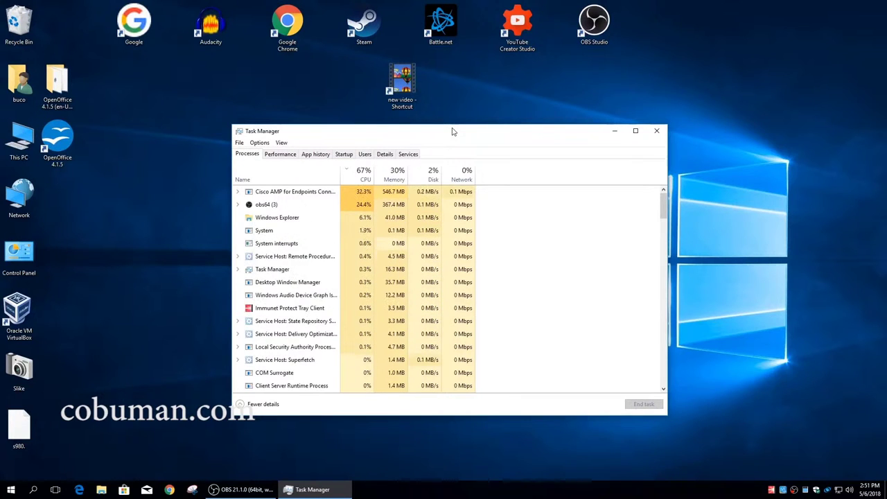
left_click_drag(479, 131, 499, 117)
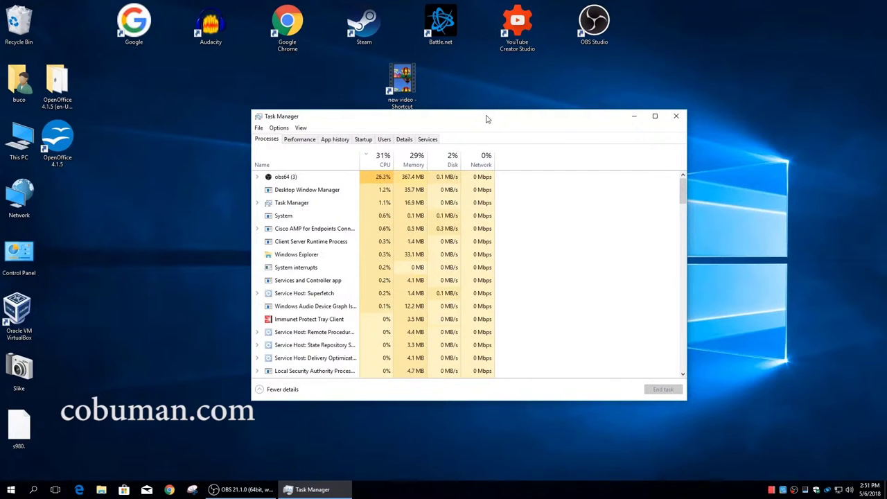
left_click_drag(485, 121, 485, 106)
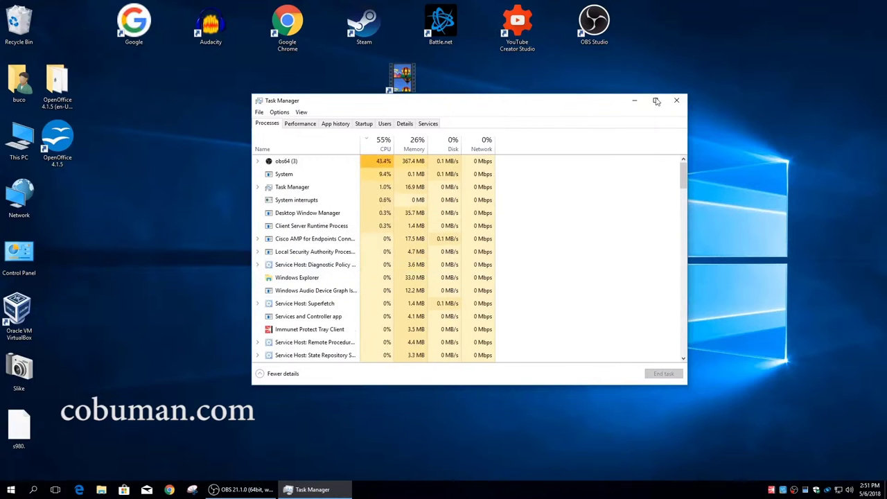
left_click(676, 101)
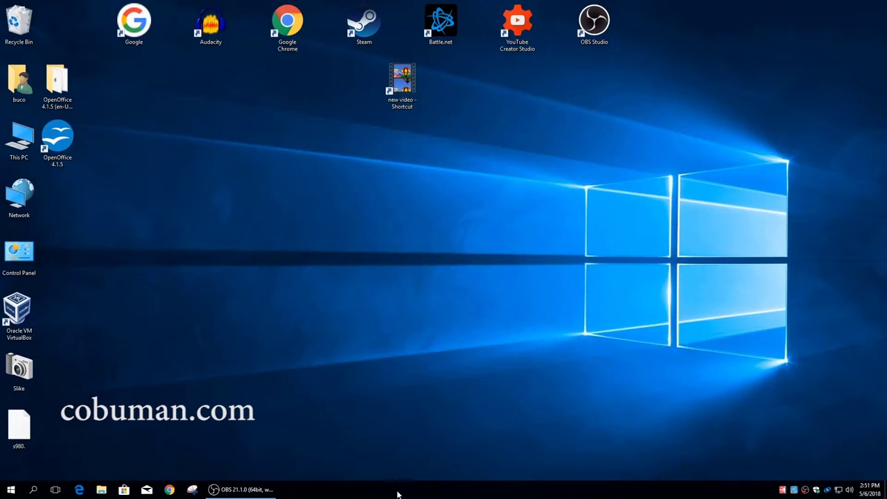
right_click(397, 494)
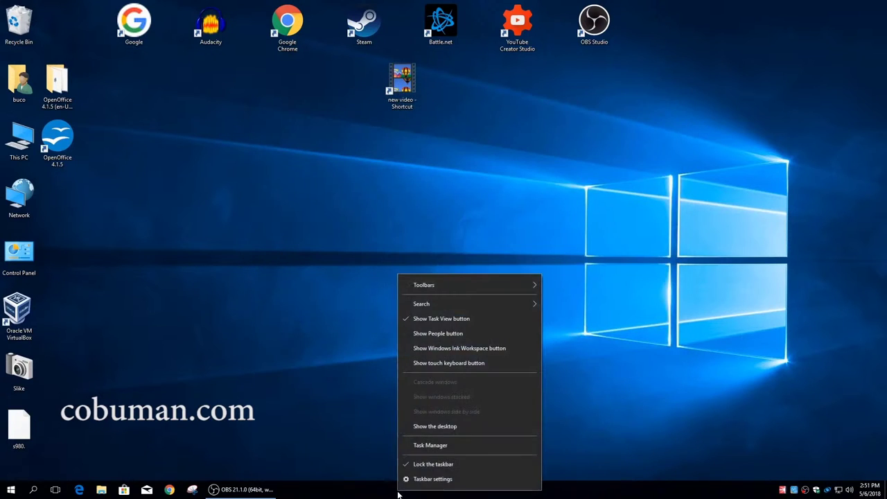
left_click(447, 444)
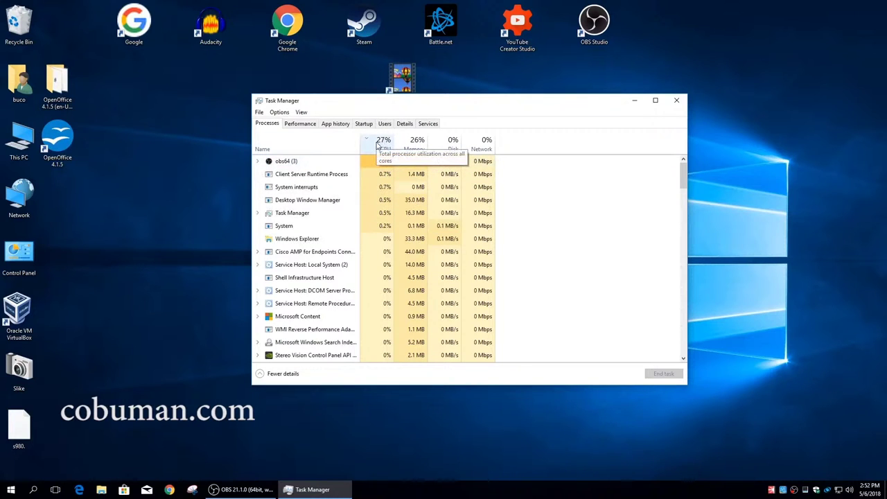
Sort the Processes list by CPU with the highest usage first.
left_click(380, 143)
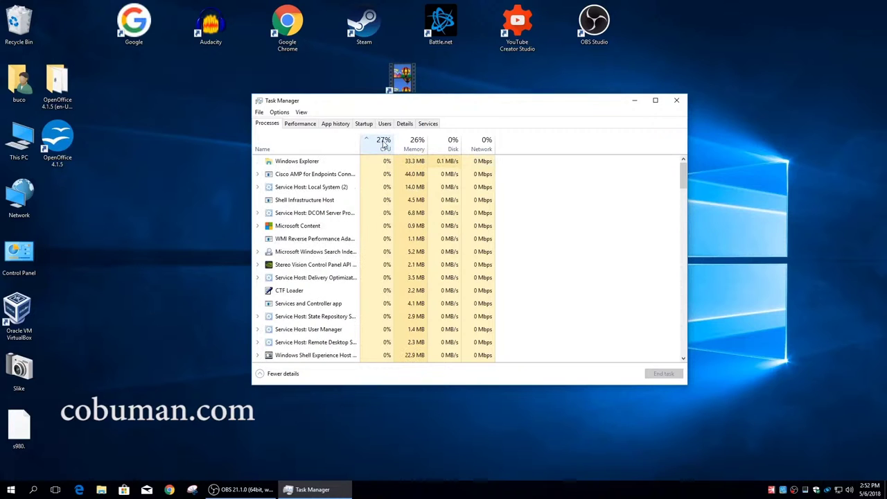
left_click(383, 143)
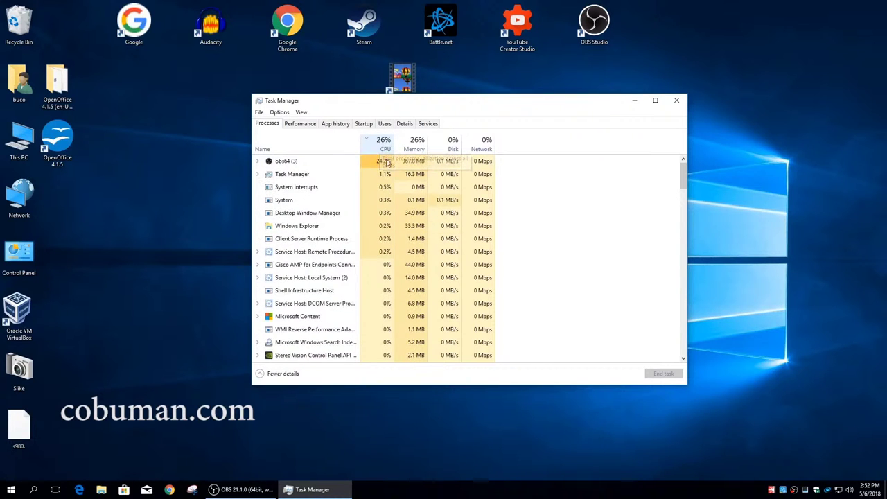
left_click(382, 148)
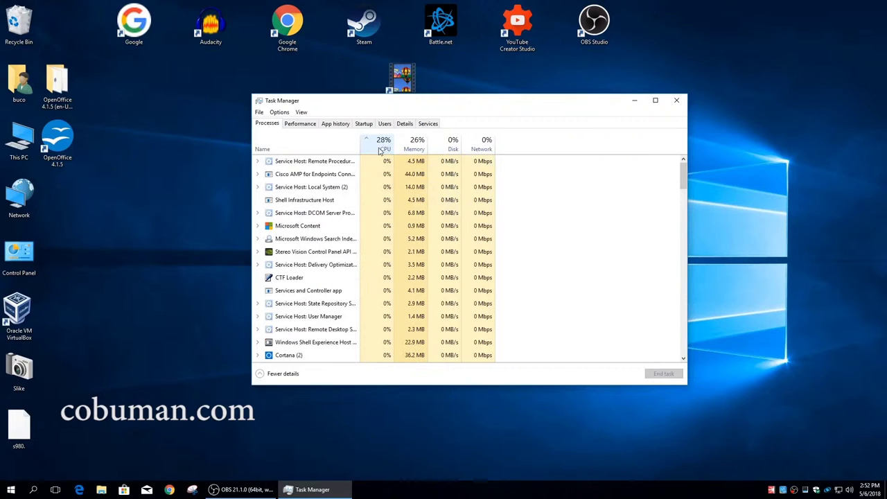
left_click(381, 148)
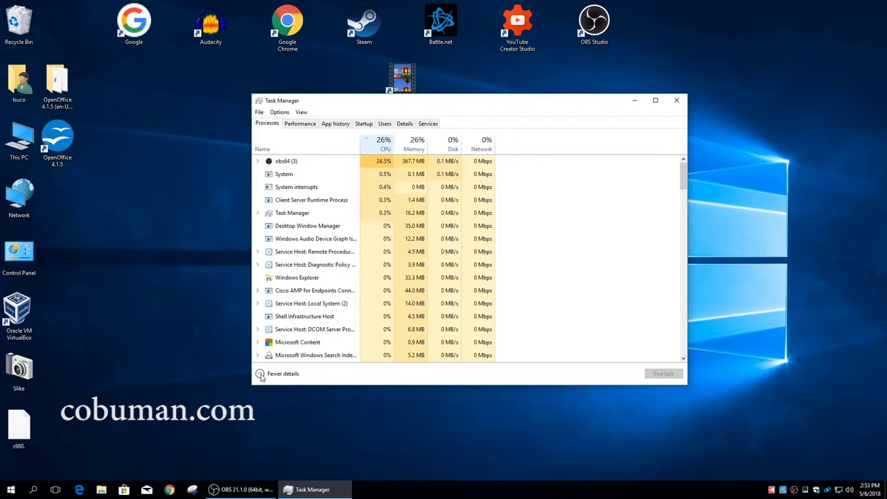
left_click(262, 374)
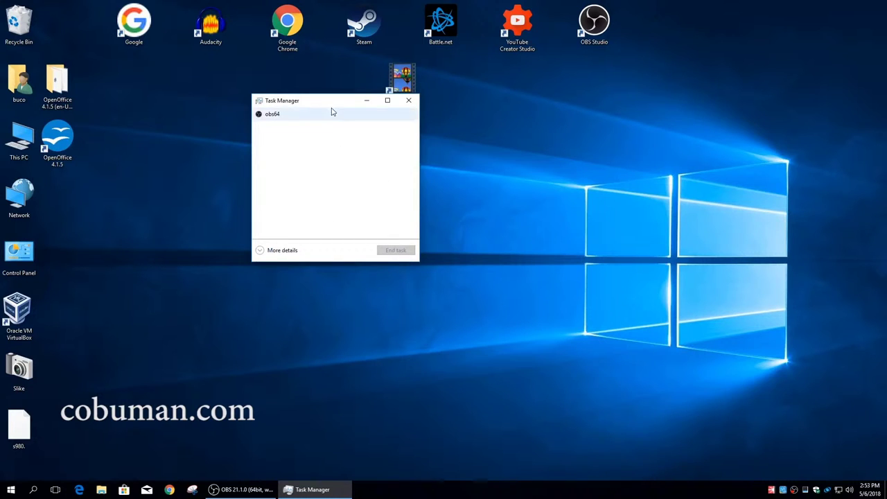
left_click_drag(340, 100, 478, 136)
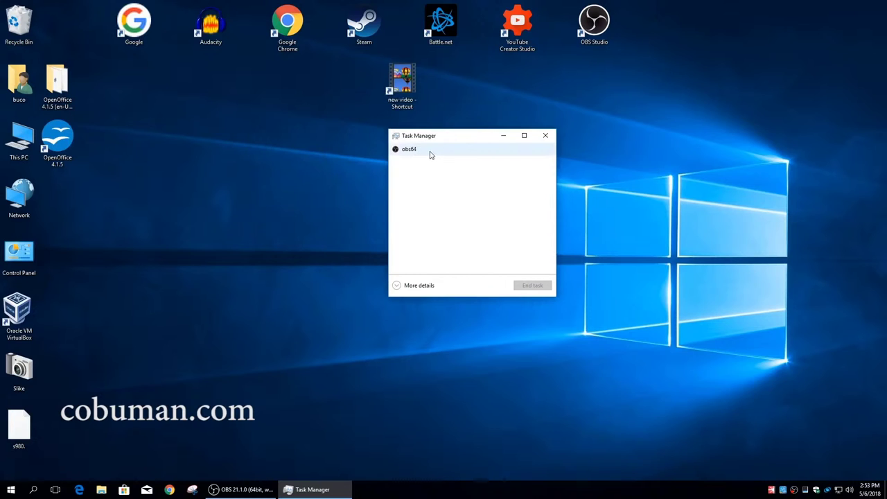
left_click(430, 154)
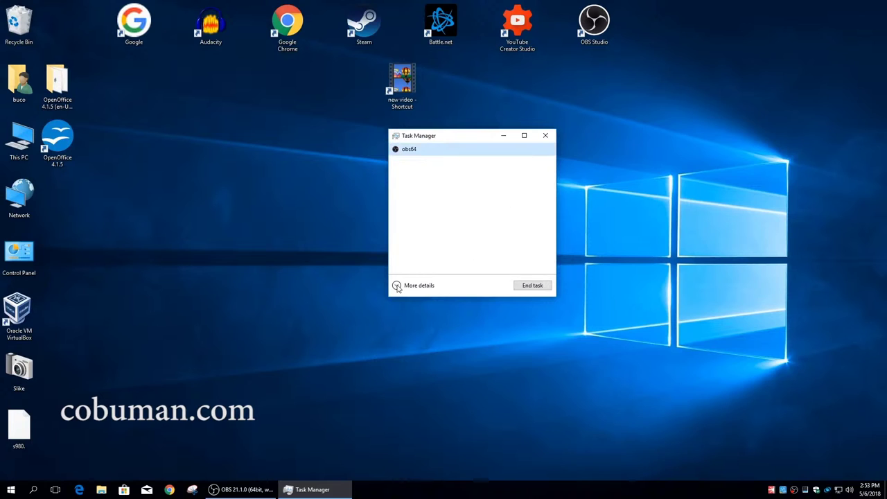
left_click(397, 286)
left_click(397, 286)
left_click_drag(597, 138, 426, 145)
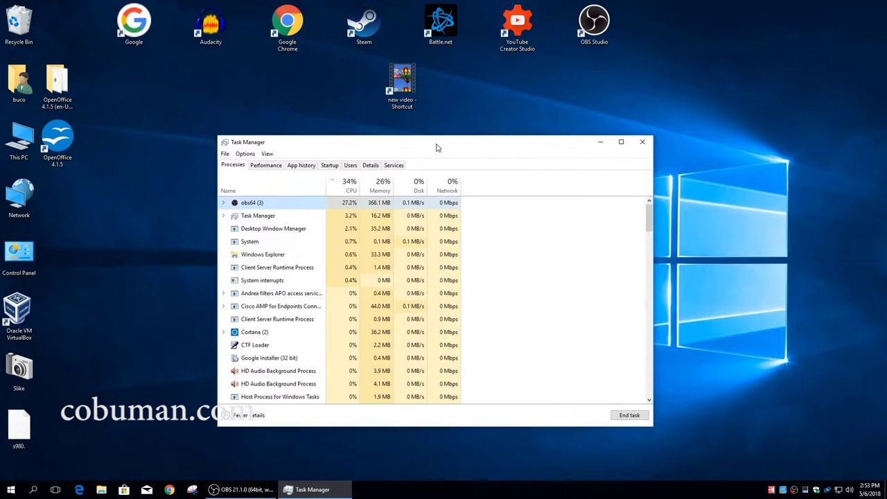
left_click_drag(451, 145, 459, 116)
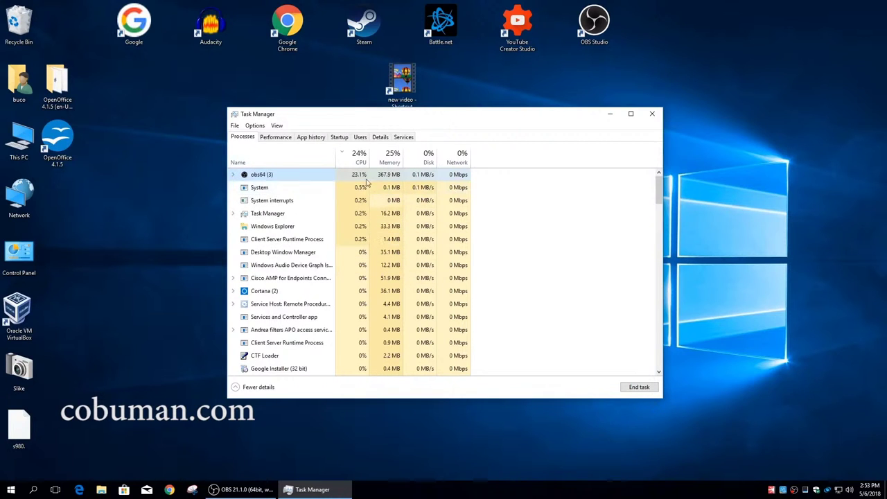
Expand obs64 (3) to show obs64, ffmpeg-mux64 and Console Window Host.
left_click(233, 176)
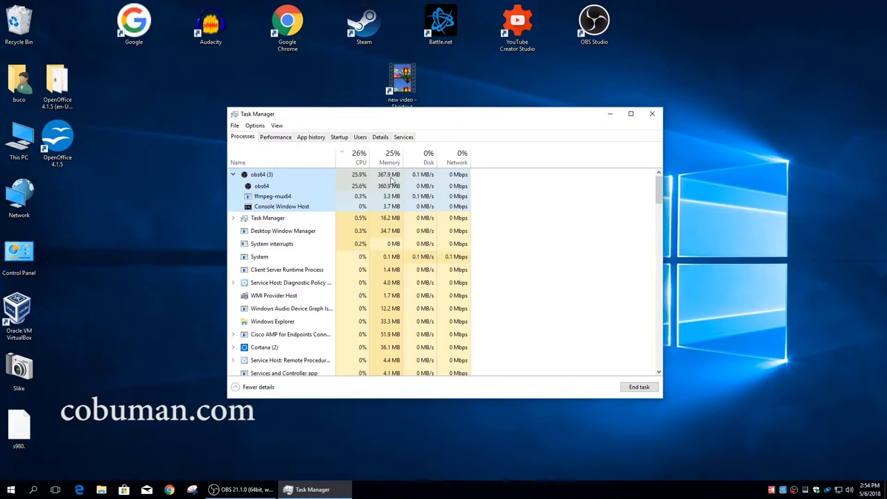
left_click(233, 175)
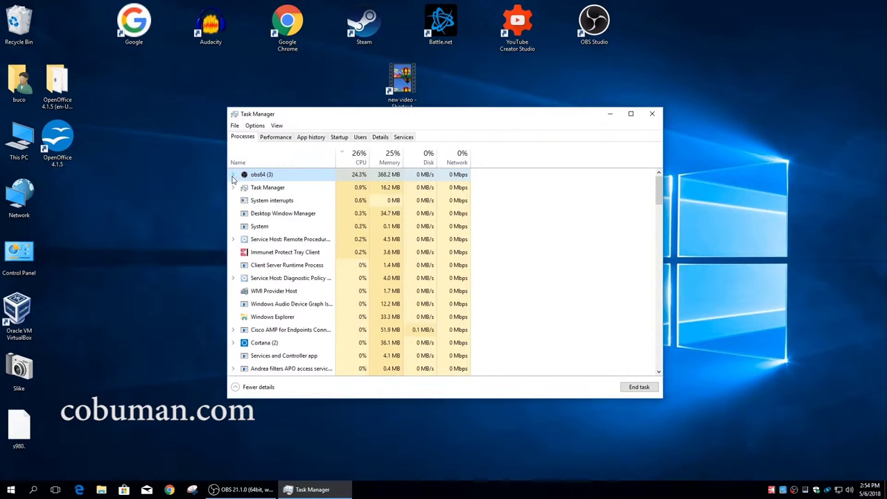
left_click(234, 175)
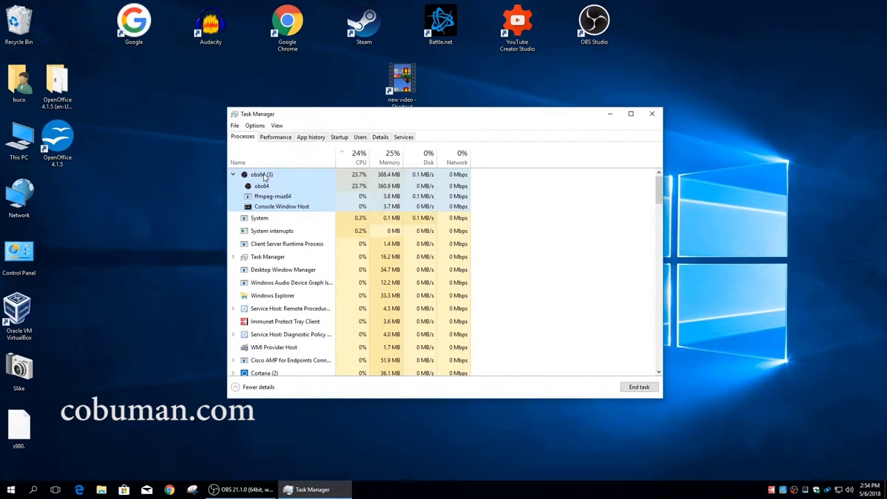
right_click(263, 178)
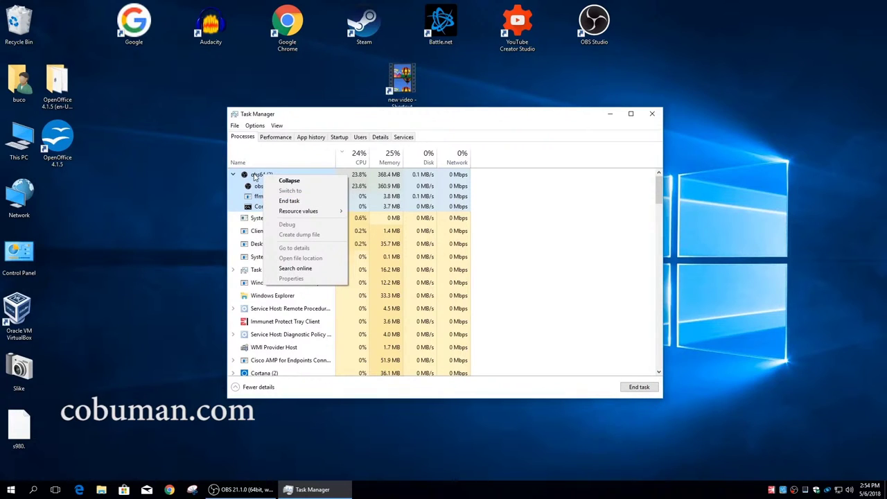
left_click(254, 176)
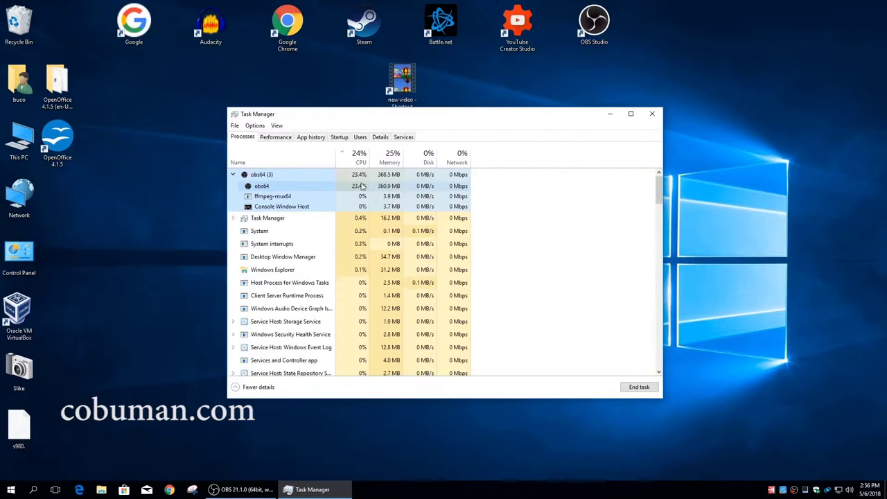
left_click(233, 175)
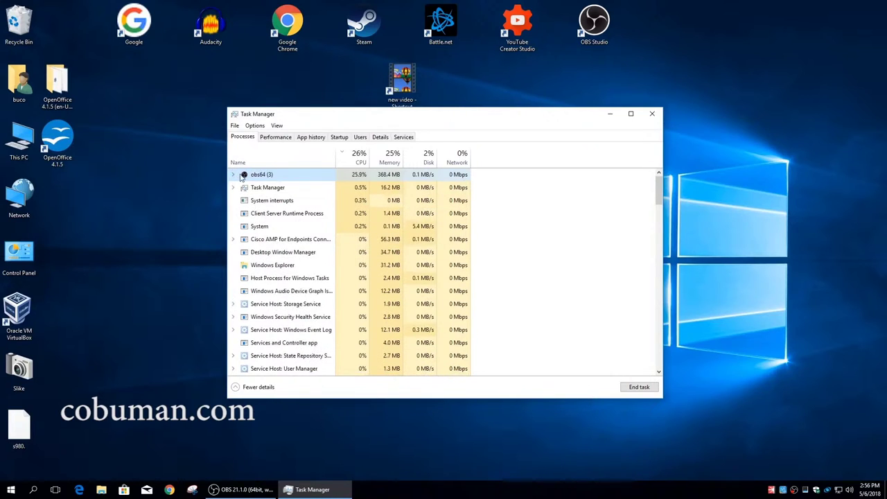
left_click(234, 175)
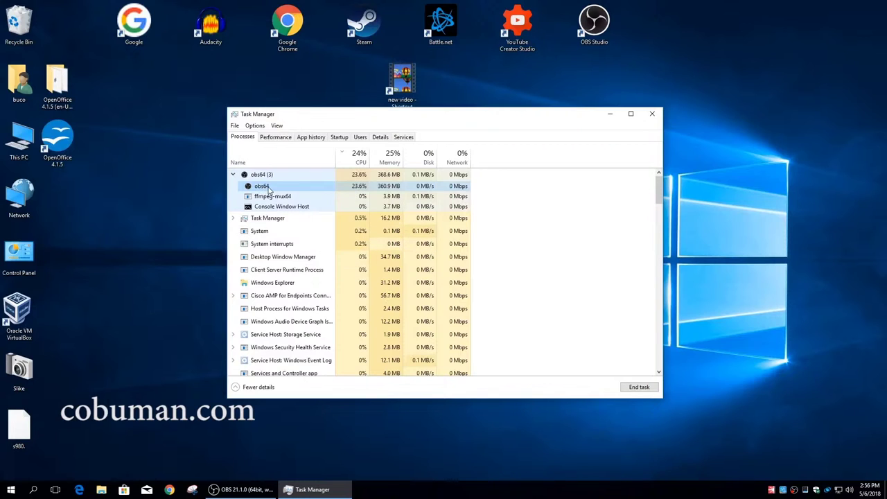
Open obs64's file properties and highlight the obs-studio, bin and 64bit folders in its Location.
right_click(267, 188)
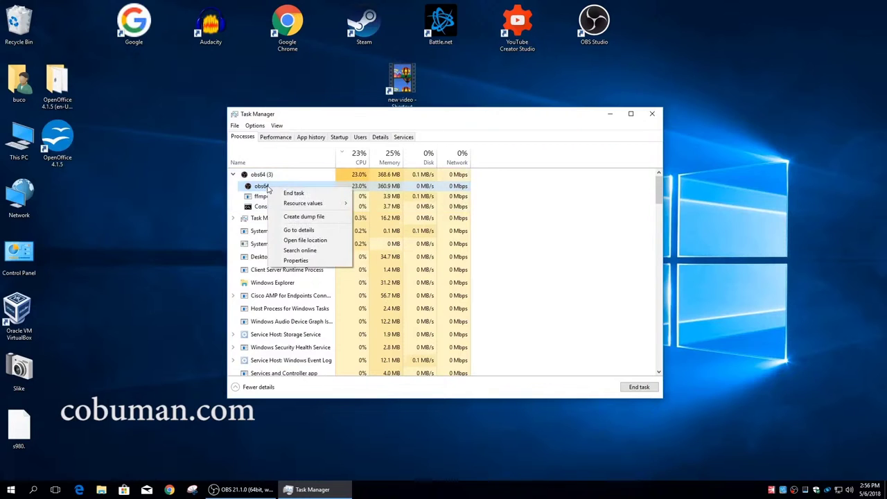
left_click(298, 260)
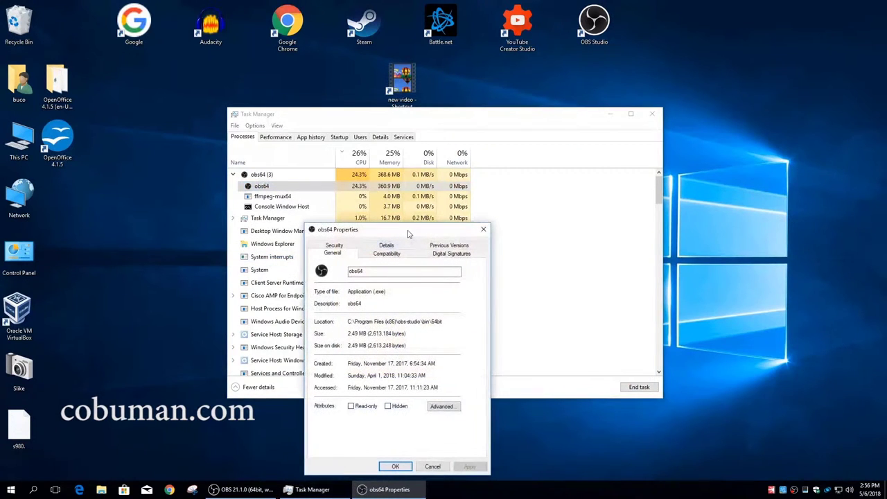
left_click_drag(409, 234, 416, 141)
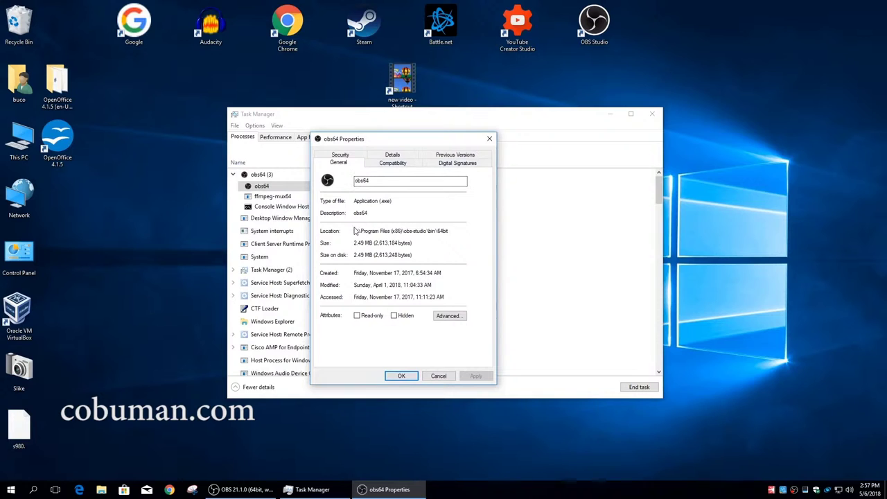
left_click_drag(354, 231, 453, 232)
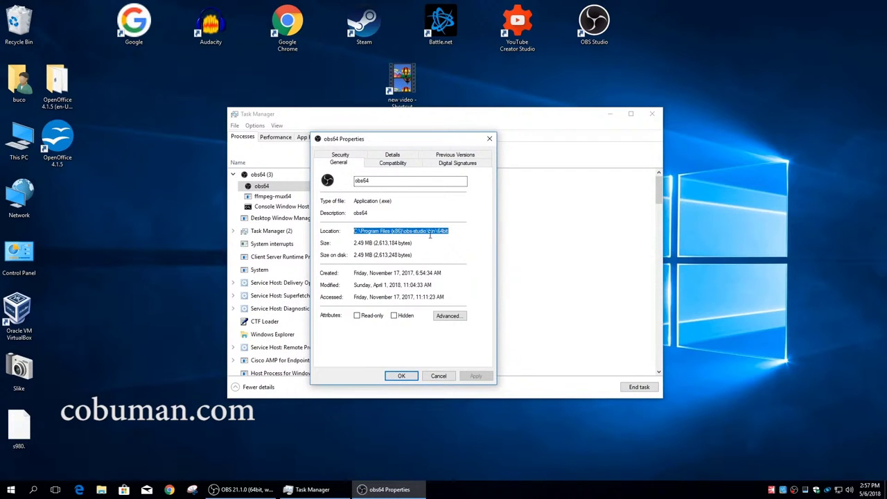
left_click(403, 232)
left_click_drag(402, 232, 426, 234)
left_click(425, 233)
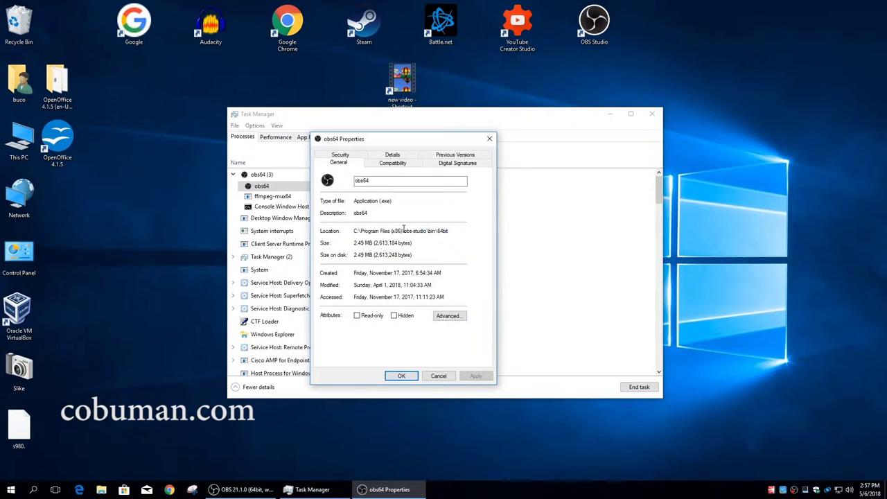
left_click_drag(403, 230, 433, 233)
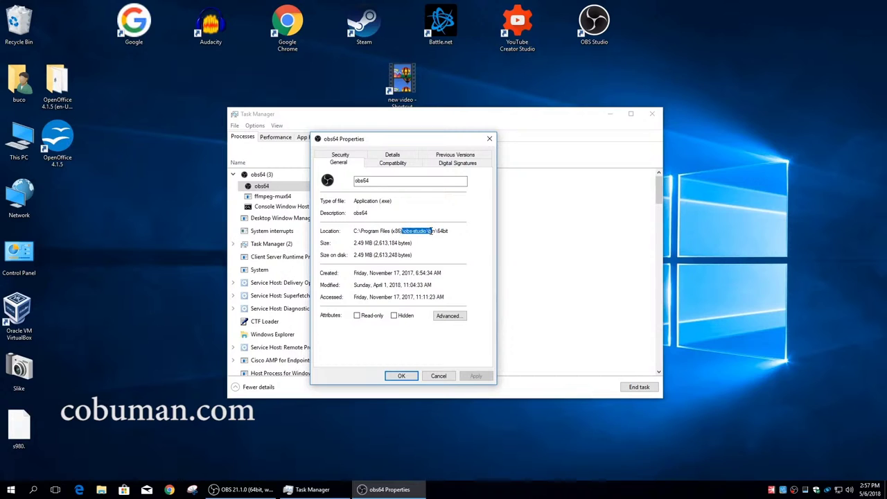
left_click(426, 233)
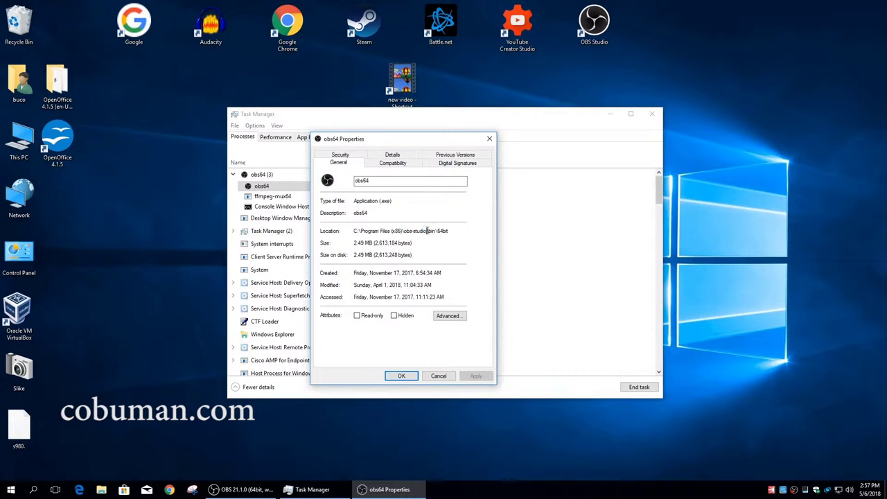
mouse_move(427, 232)
left_mouse_down()
mouse_move(403, 232)
mouse_move(427, 231)
left_mouse_up()
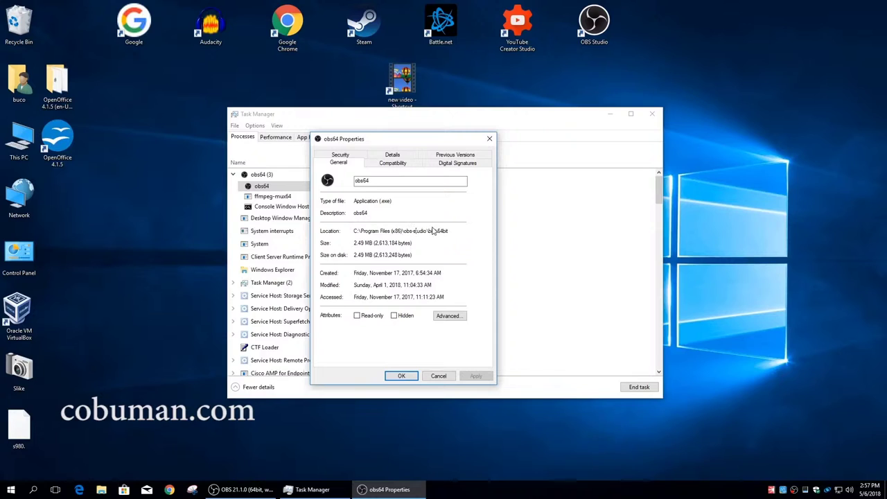
double_click(431, 230)
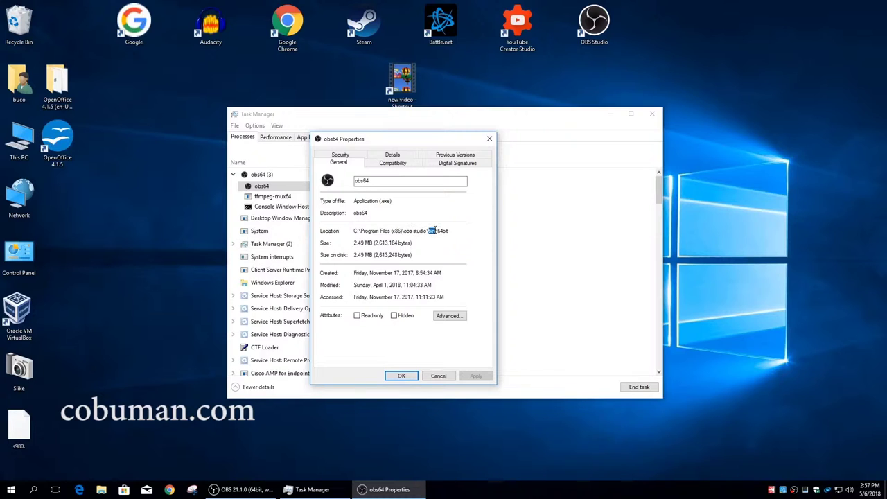
left_click_drag(451, 231, 435, 231)
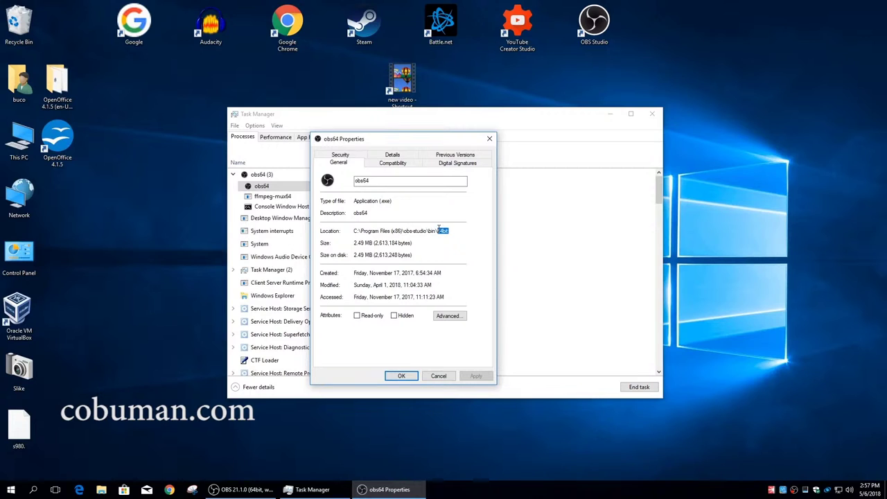
left_click(438, 231)
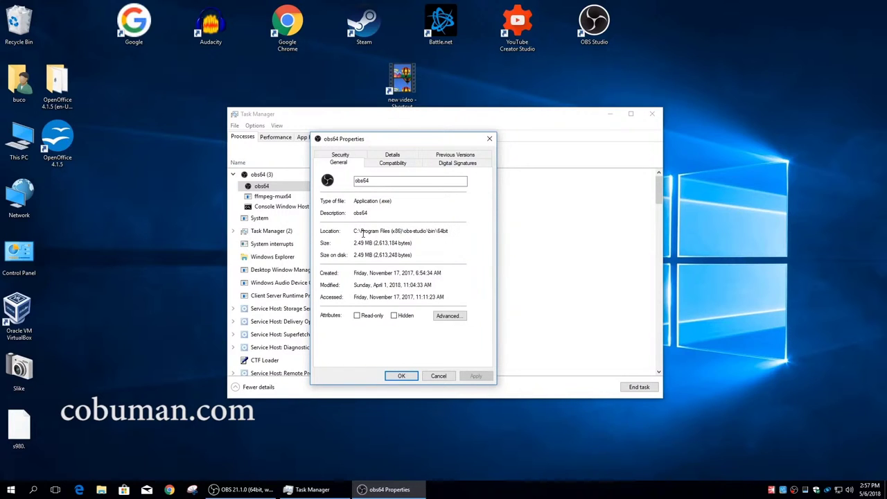
Review obs64's Details and Security tabs, then close the properties window.
left_click(396, 155)
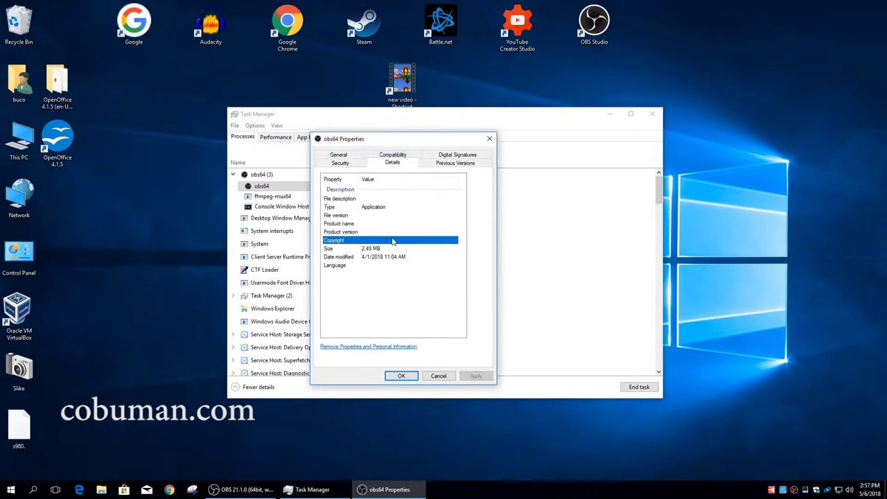
left_click(350, 199)
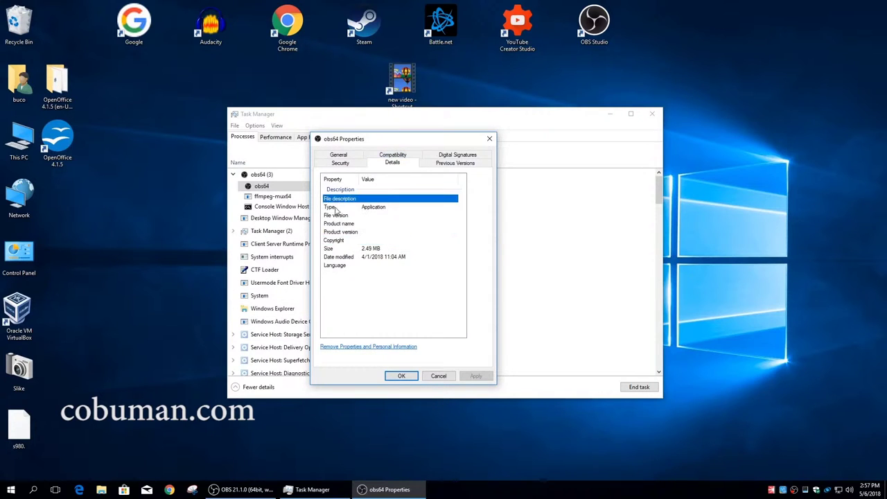
left_click(337, 207)
left_click(346, 257)
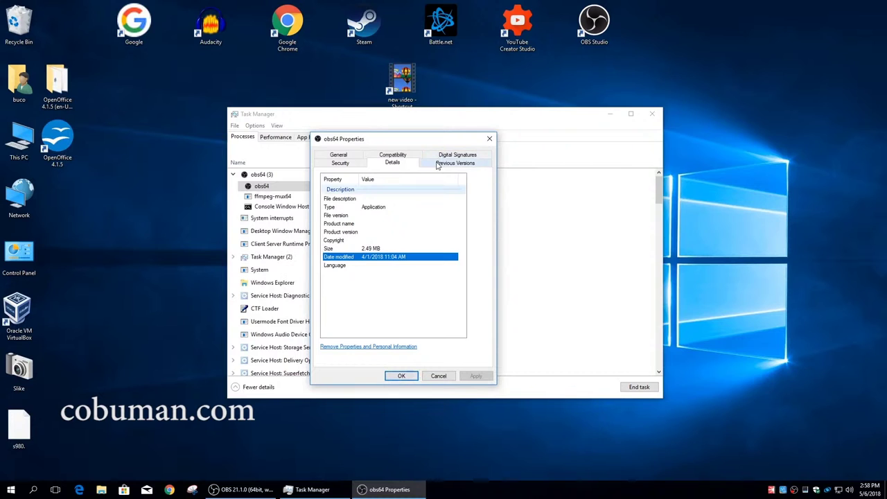
left_click(341, 162)
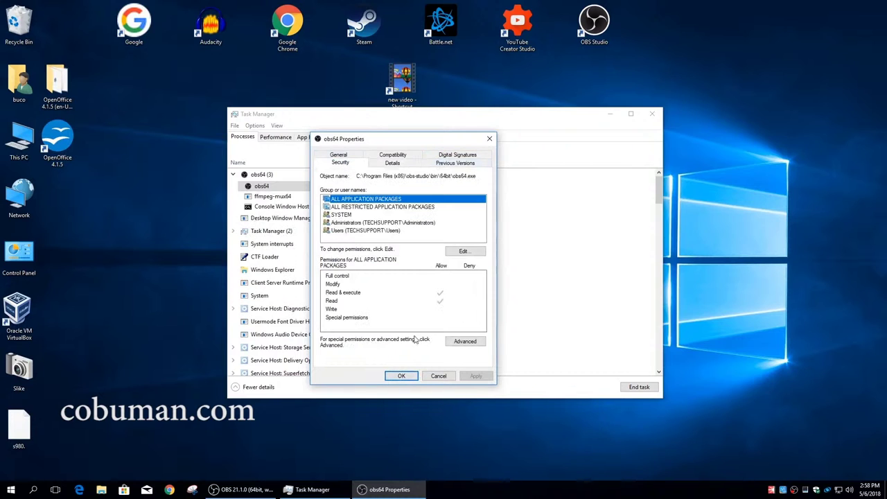
left_click(405, 376)
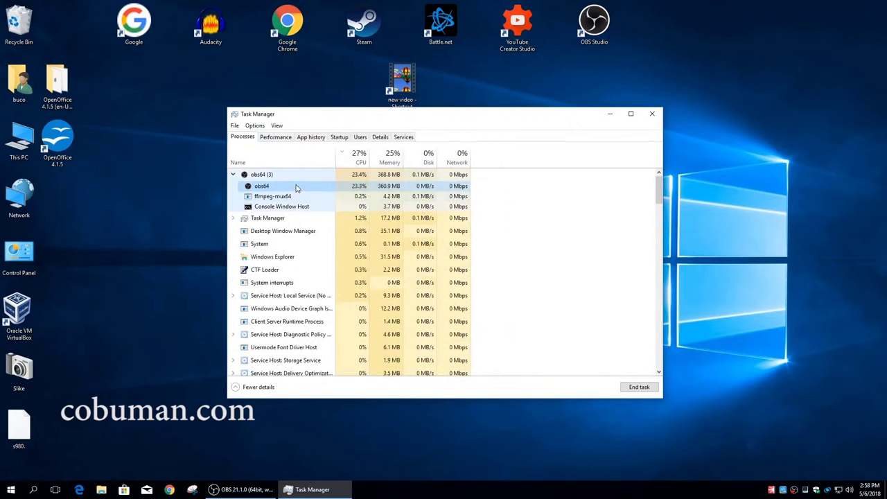
Open obs64's file location, the obs-studio\bin\64bit folder, in File Explorer.
right_click(294, 188)
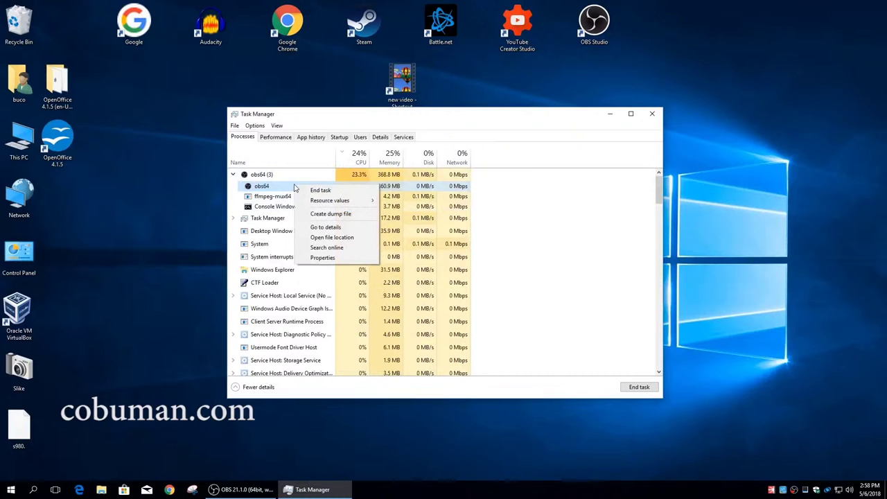
left_click(333, 237)
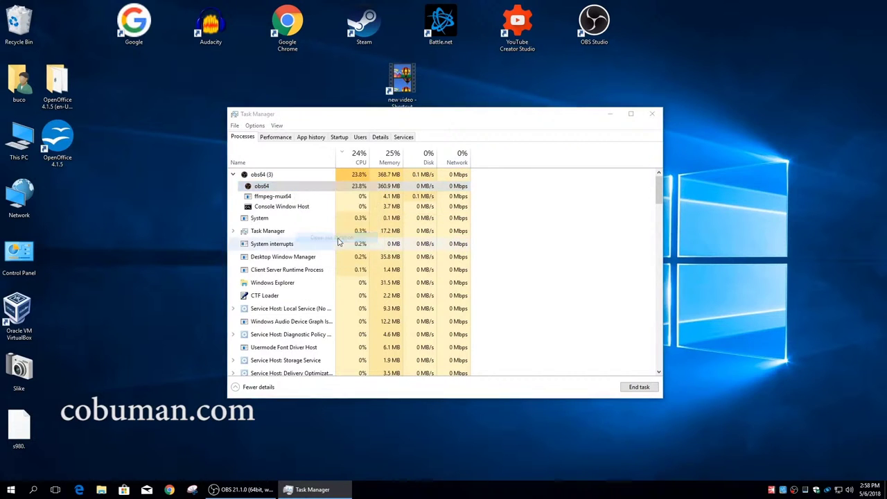
left_click_drag(457, 91, 545, 128)
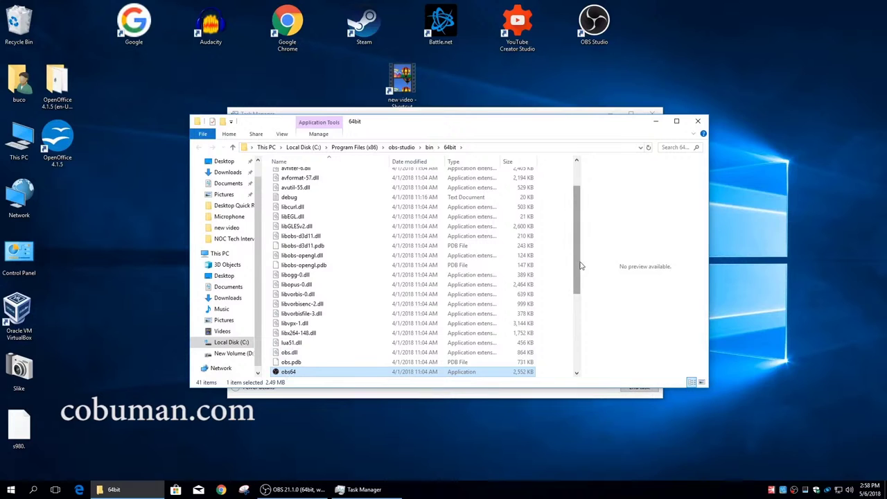
left_click_drag(580, 265, 574, 303)
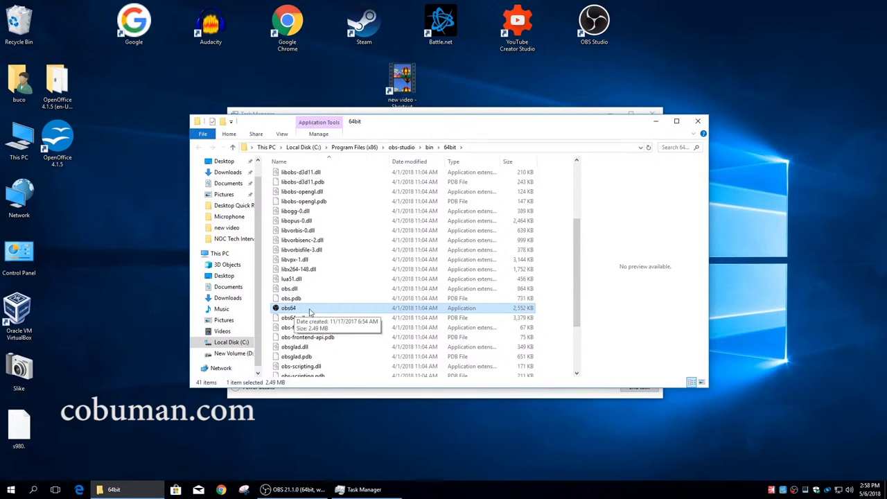
left_click_drag(578, 273, 582, 226)
left_click_drag(582, 237, 580, 196)
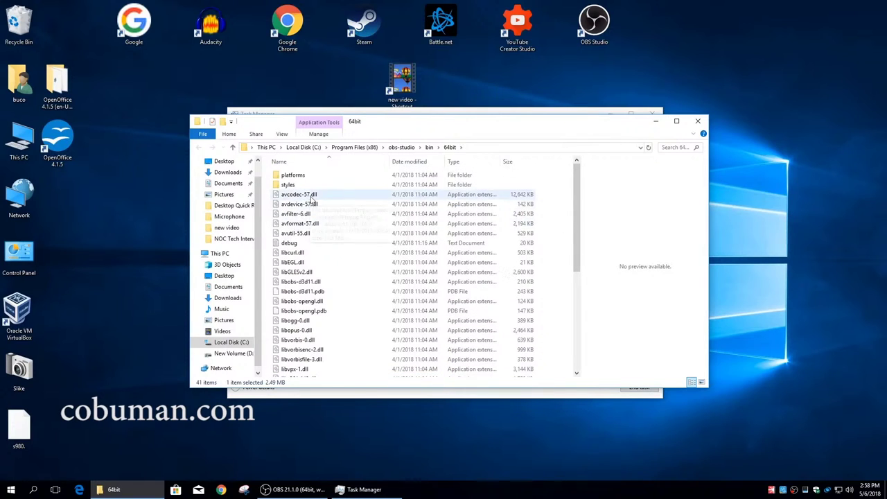
Select avcodec-57, avfilter-6, avformat-57, libobs-d3d11, lua51 and obs64 files, then minimize Explorer.
mouse_move(313, 199)
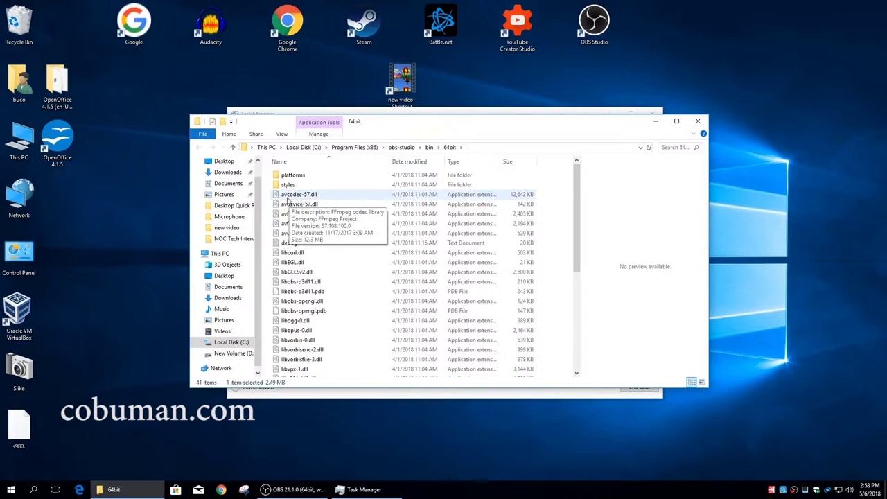
left_click(298, 198)
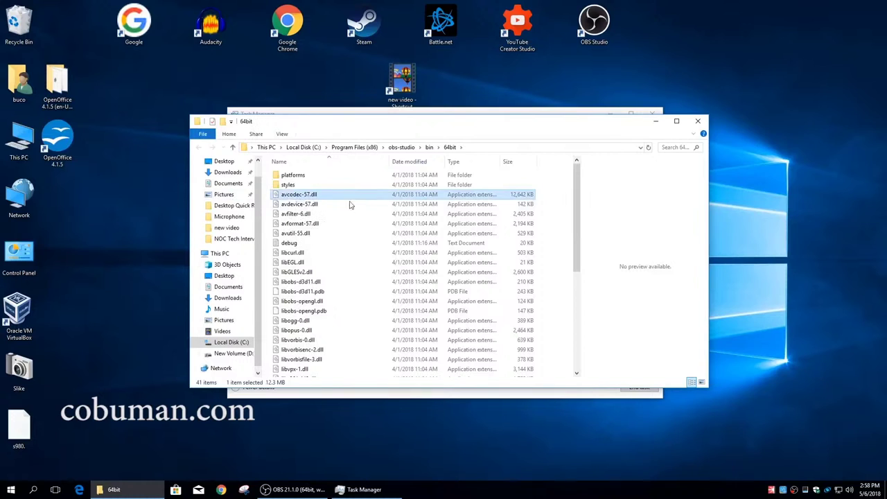
left_click(293, 214)
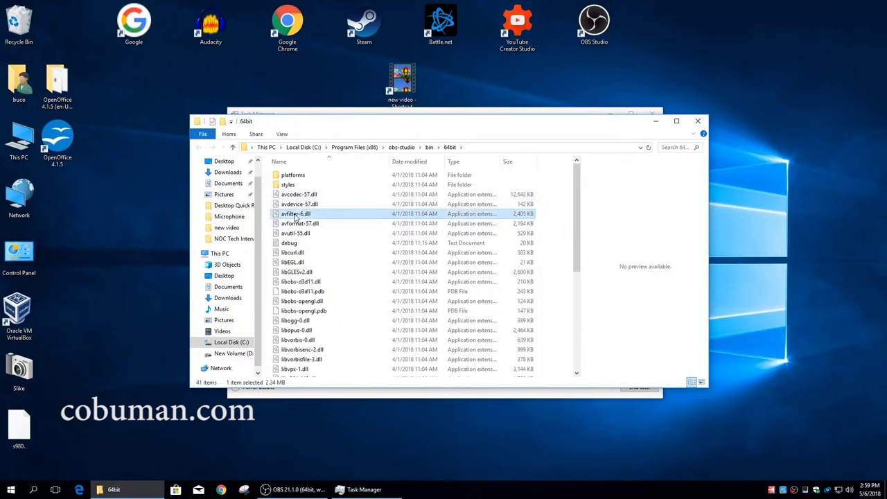
left_click(304, 226)
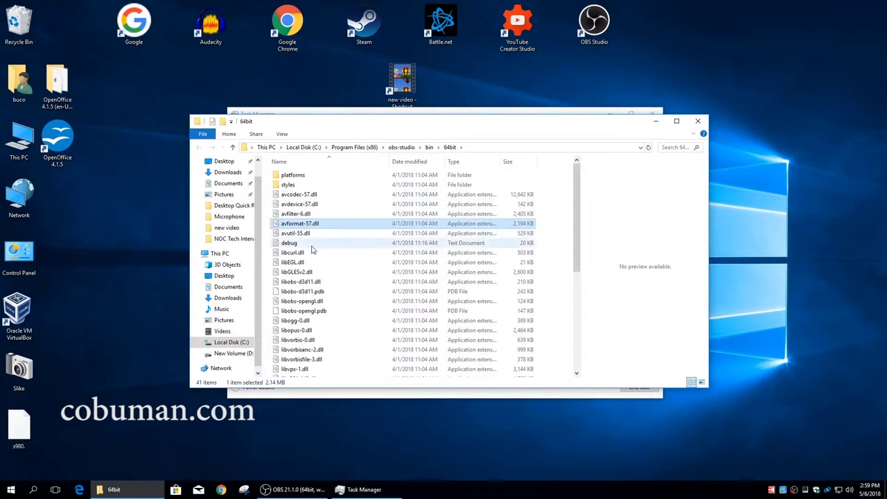
left_click(332, 294)
scroll(333, 297, "down", 2)
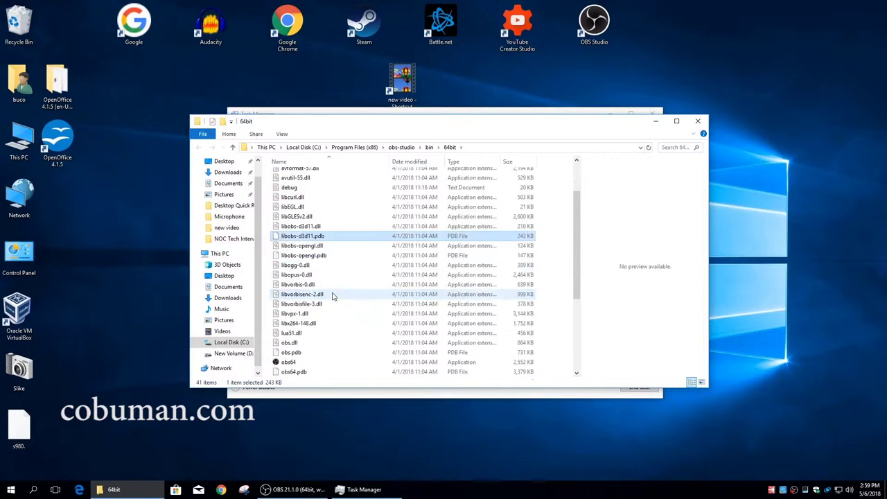
scroll(332, 296, "up", 2)
scroll(332, 296, "down", 4)
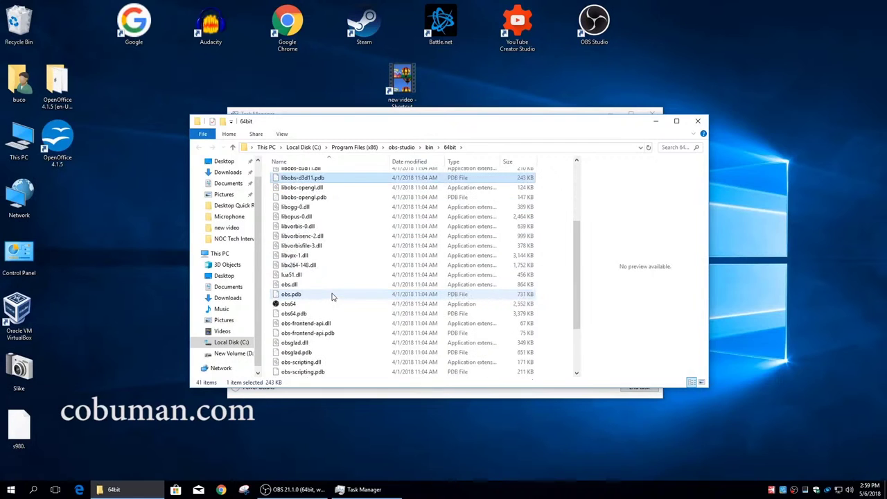
left_click(318, 277)
left_click(290, 304)
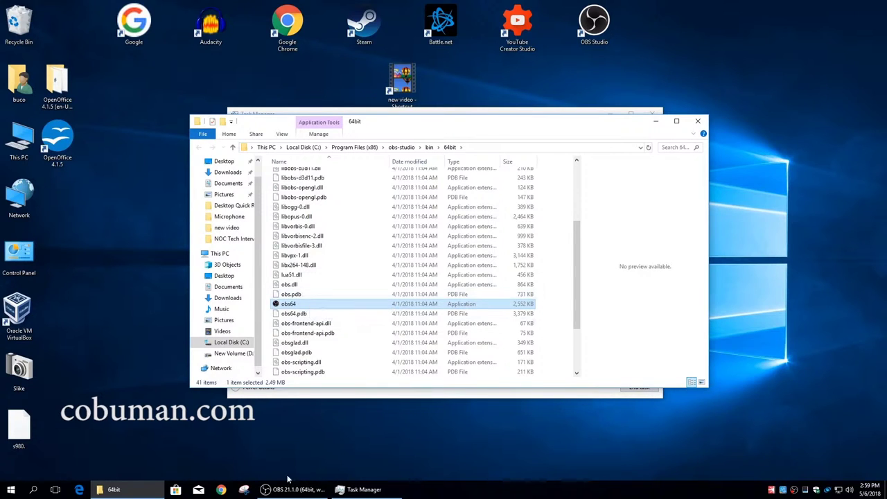
left_click(655, 121)
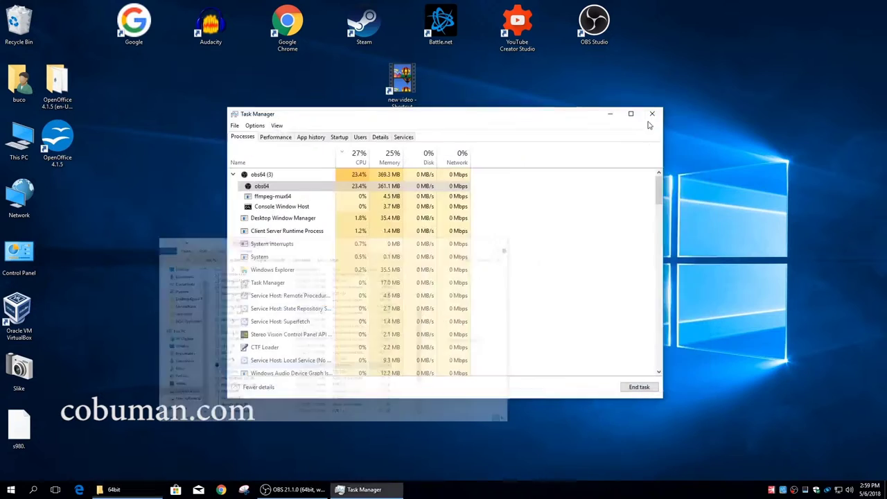
Bring Task Manager back in front and collapse the obs64 (3) process group.
left_click(613, 118)
left_click(307, 487)
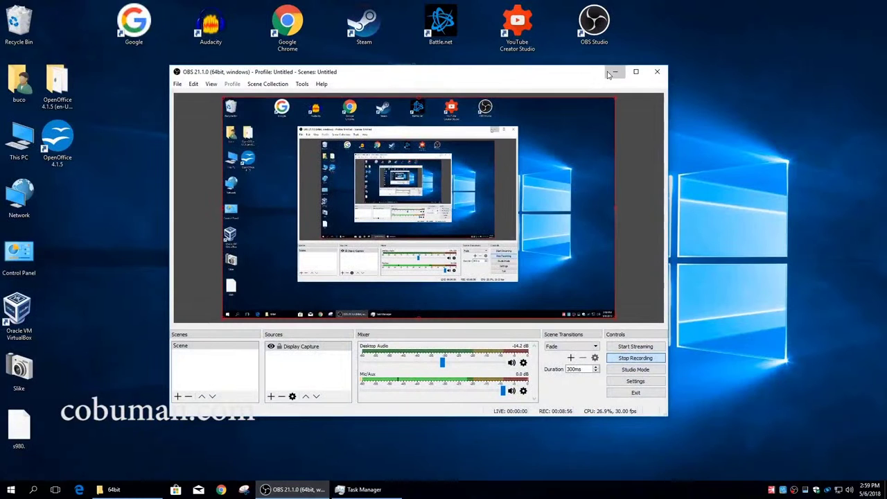
left_click(608, 74)
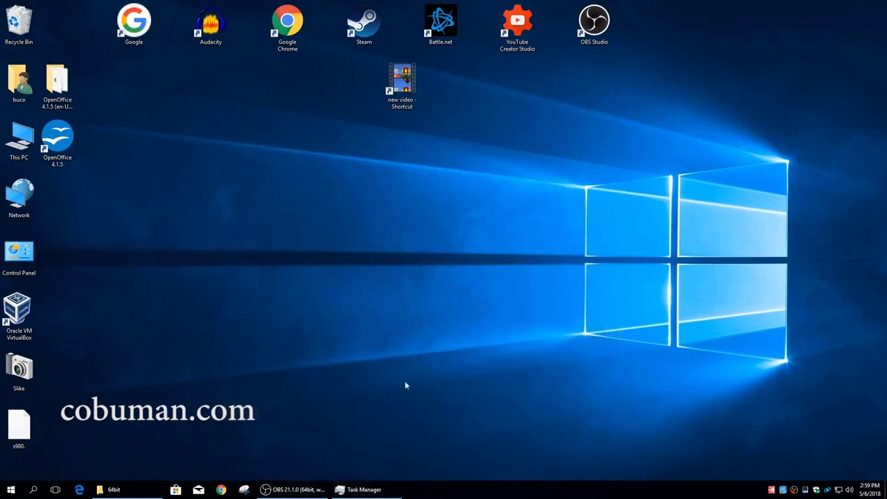
left_click(364, 489)
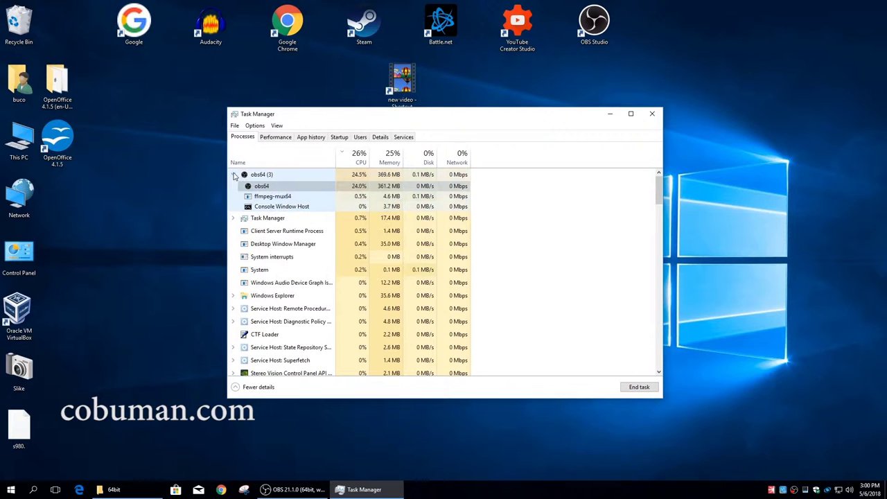
left_click(235, 174)
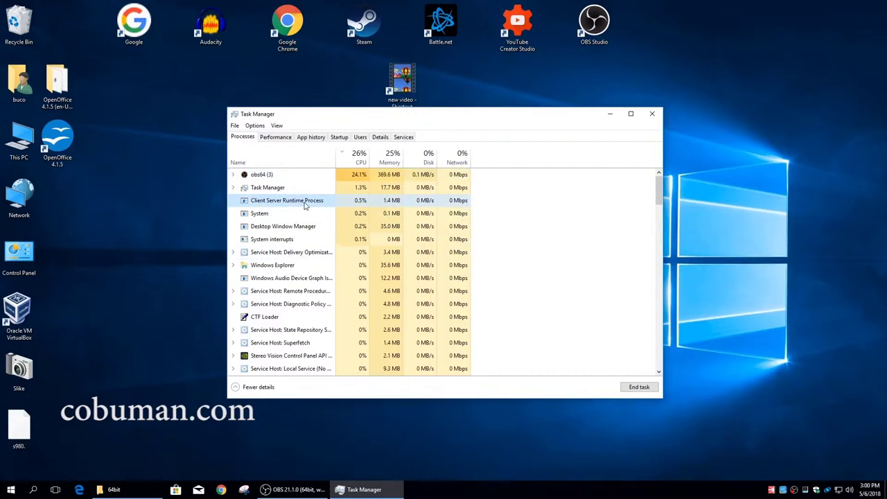
right_click(305, 202)
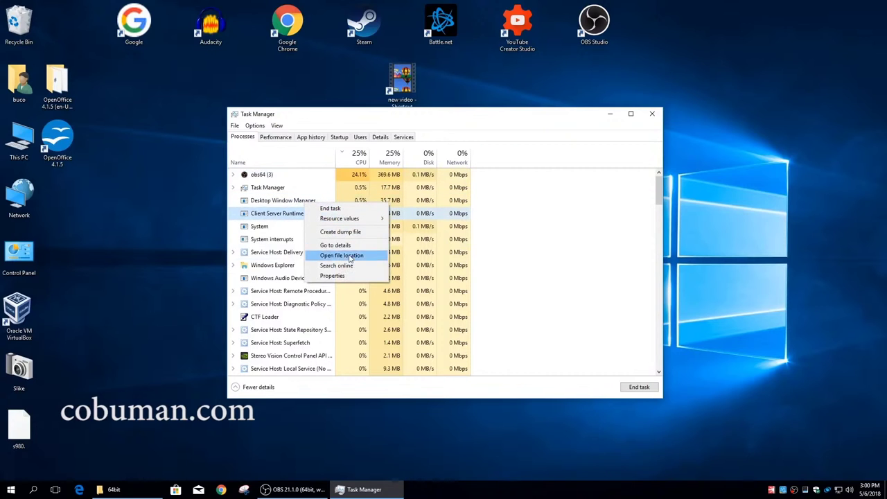
left_click(341, 278)
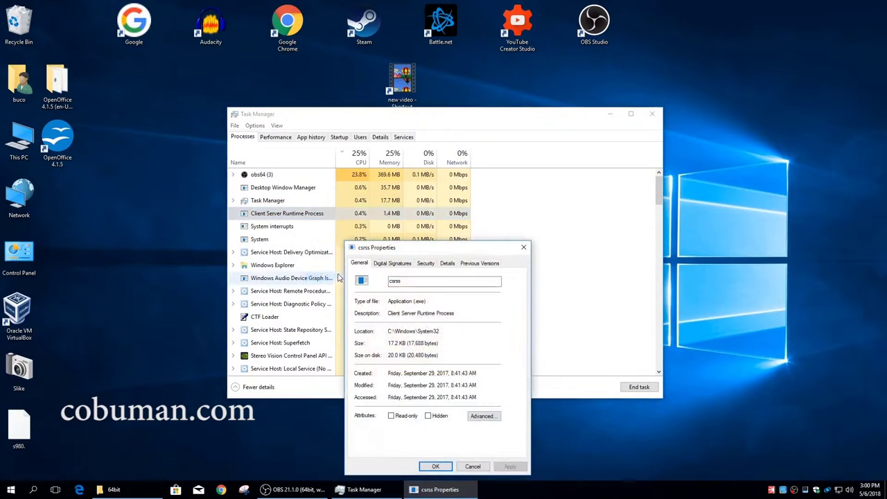
left_click_drag(459, 251, 394, 166)
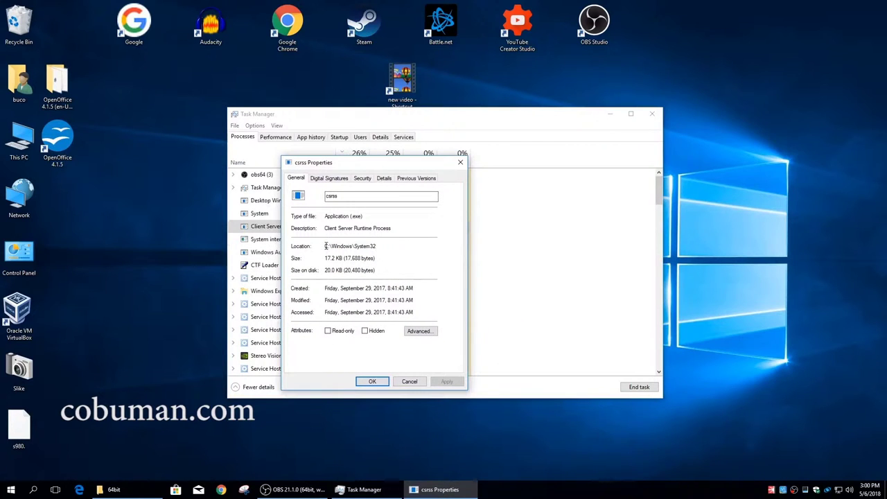
left_click_drag(326, 246, 377, 246)
left_click(380, 245)
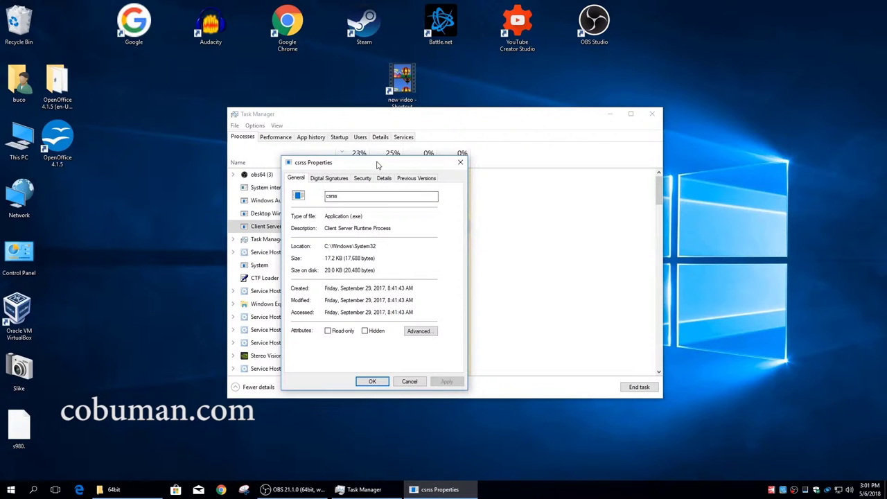
left_click_drag(377, 165, 370, 172)
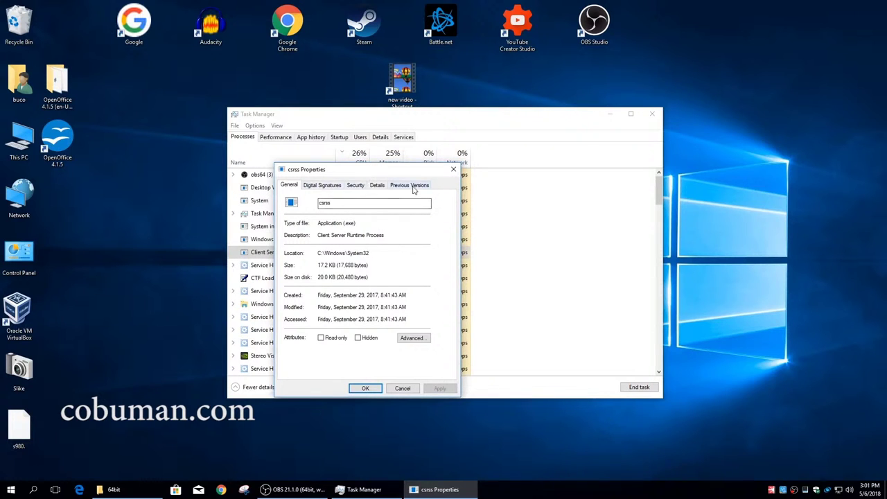
left_click_drag(408, 174, 519, 145)
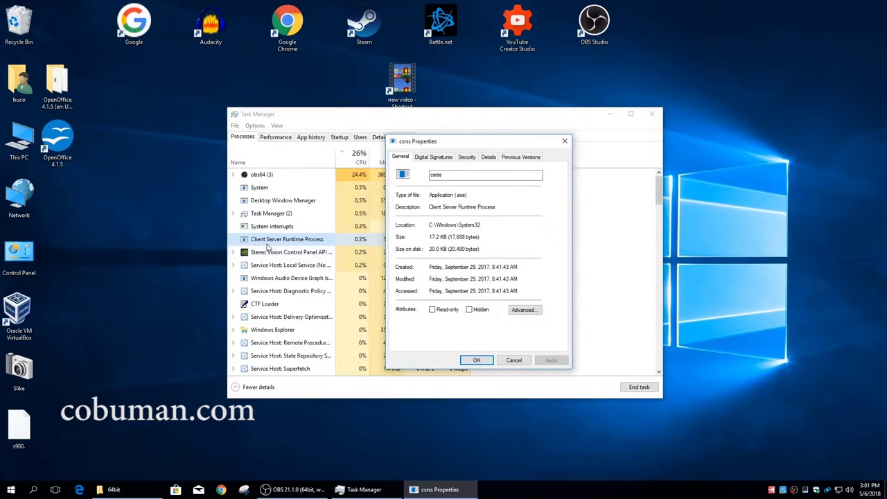
left_click(512, 361)
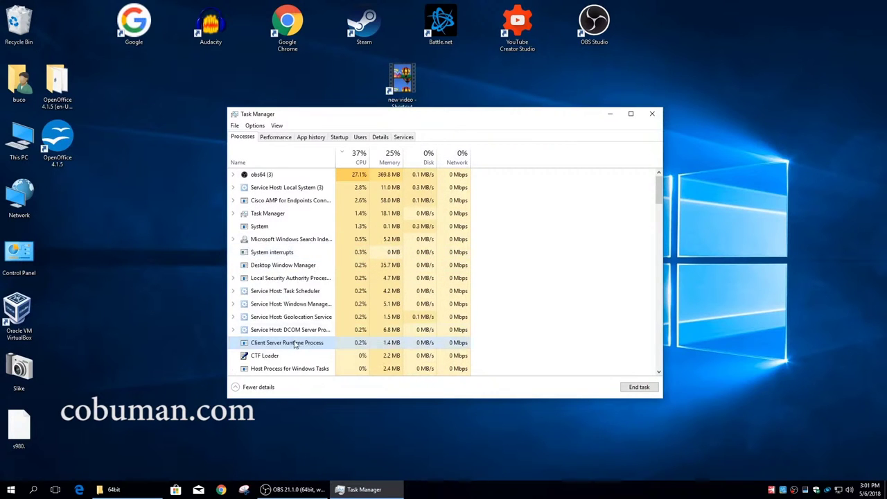
right_click(295, 343)
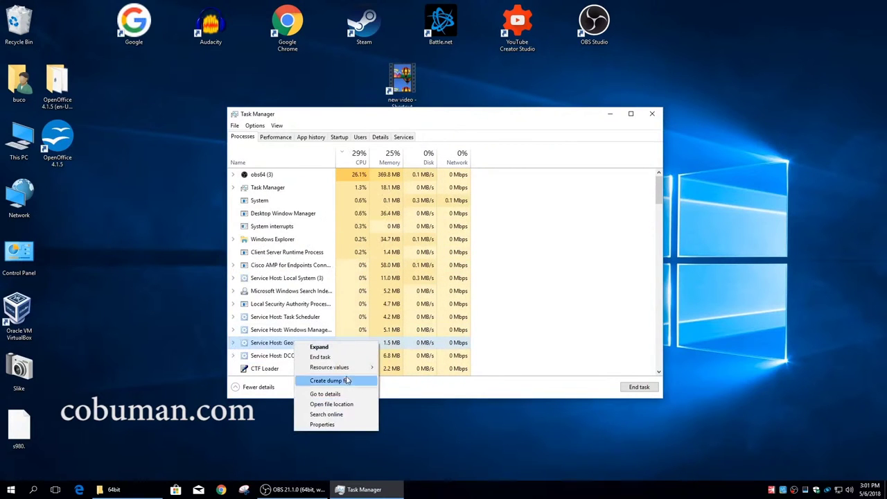
left_click(281, 252)
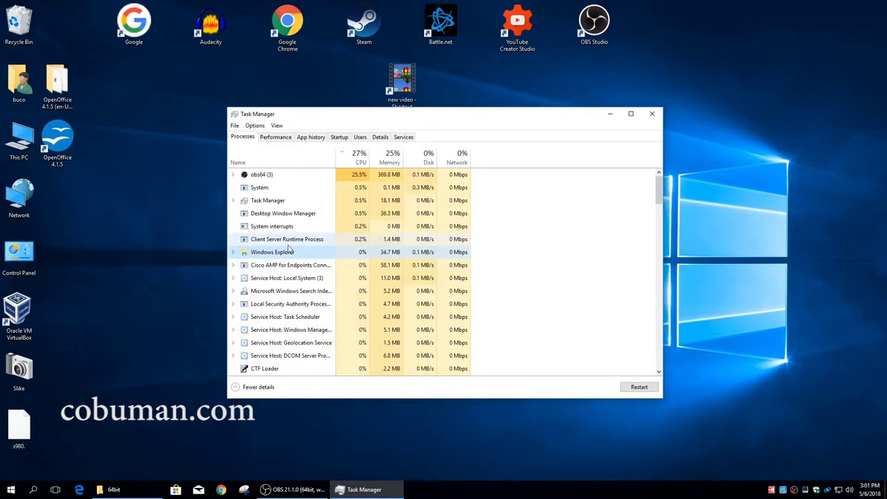
left_click(291, 239)
right_click(291, 230)
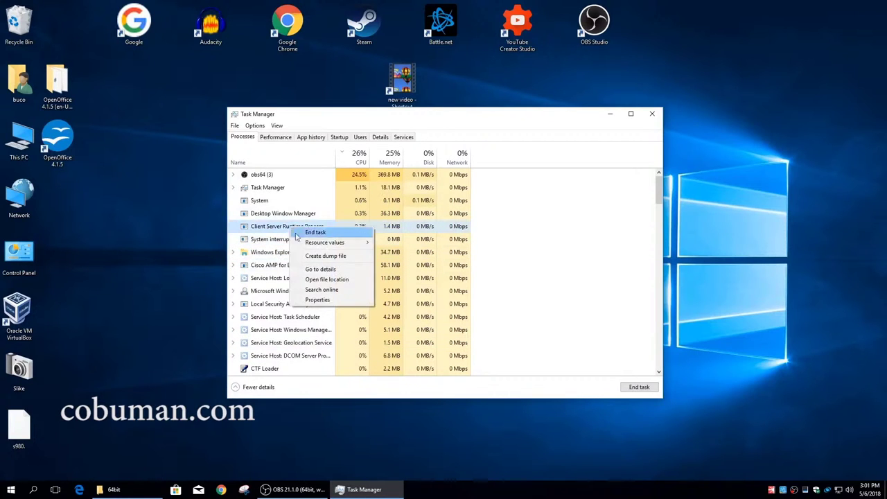
Open csrss's file location, C:\Windows\System32, in an enlarged Explorer window, then return to Task Manager.
left_click(340, 282)
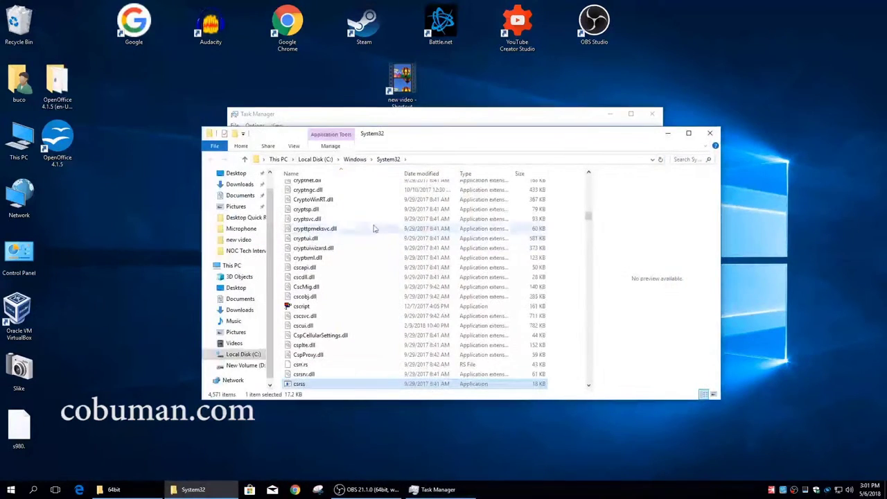
left_click_drag(427, 135, 401, 47)
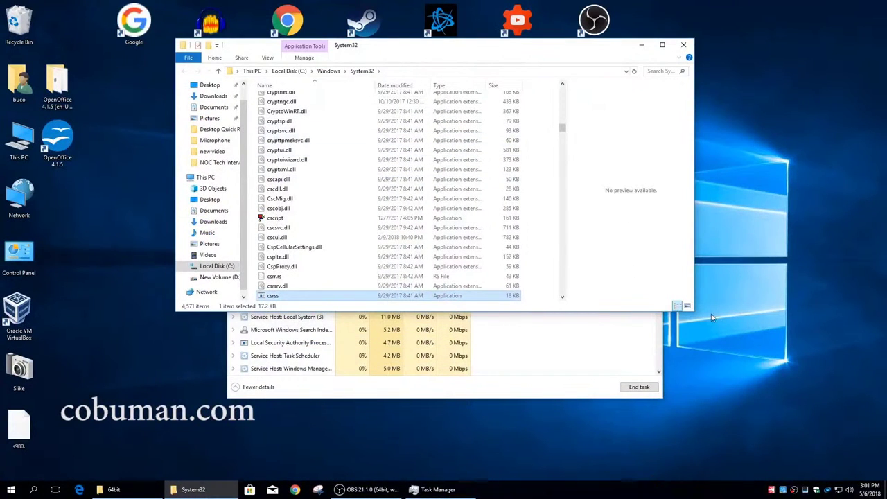
left_click_drag(695, 311, 757, 380)
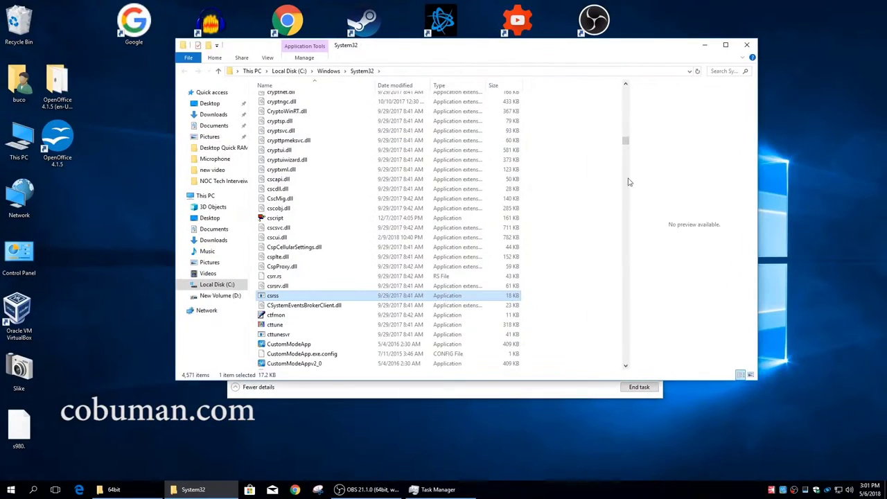
left_click_drag(625, 142, 633, 144)
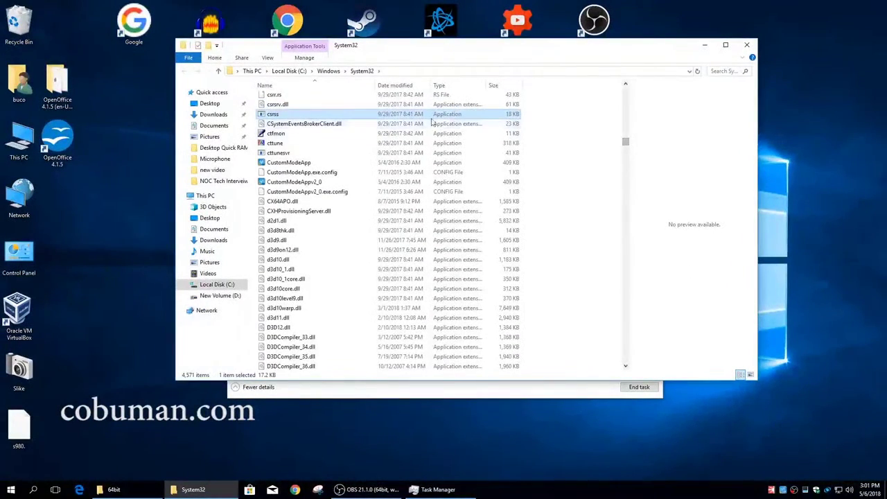
mouse_move(370, 117)
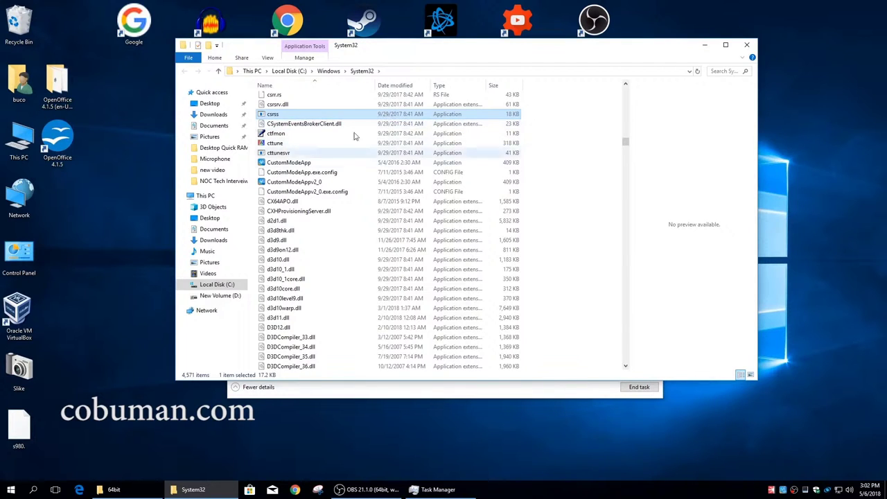
mouse_move(350, 114)
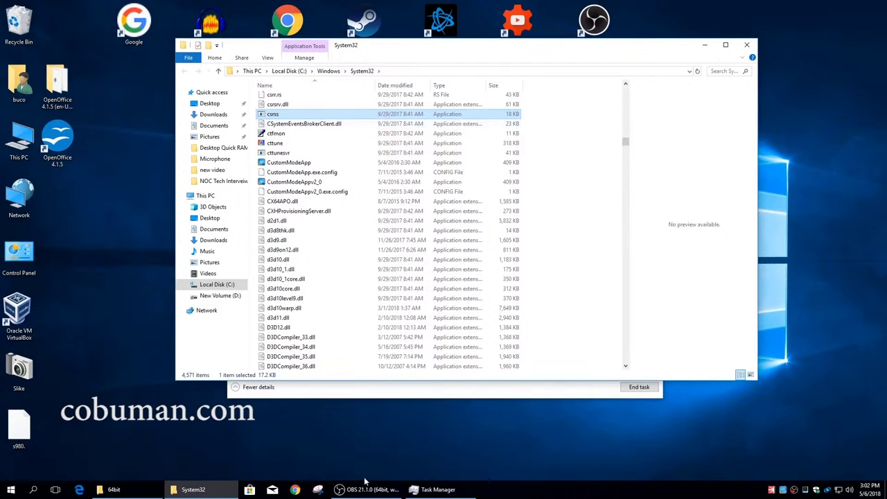
left_click(446, 491)
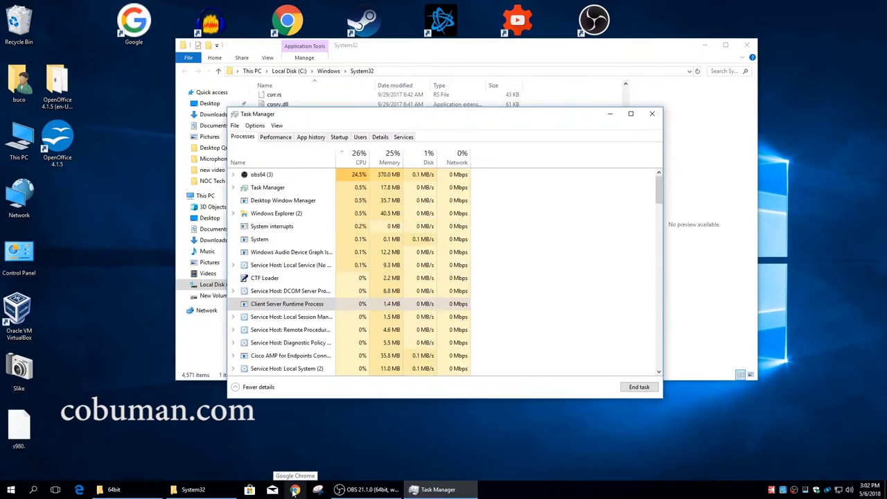
Search Chrome for 'client server runtime process', read the csrss.exe result, and close the browser.
left_click(294, 491)
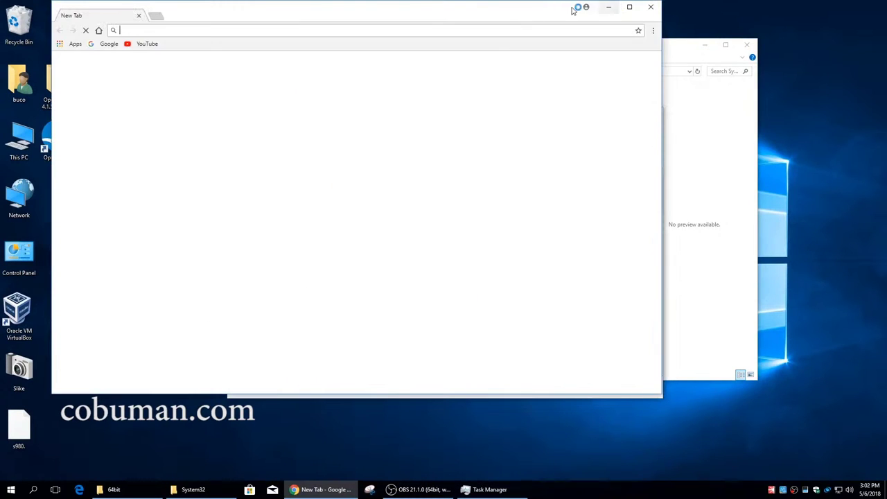
left_click_drag(530, 7, 610, 35)
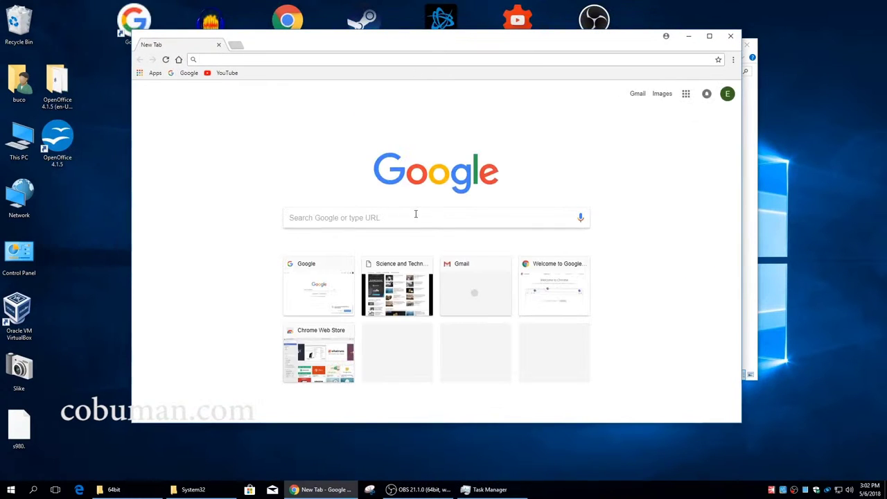
type("clien")
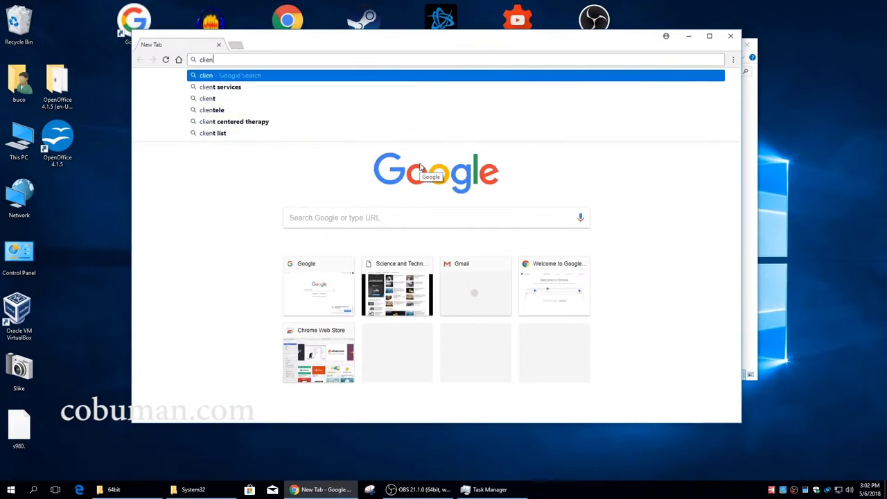
type("t server")
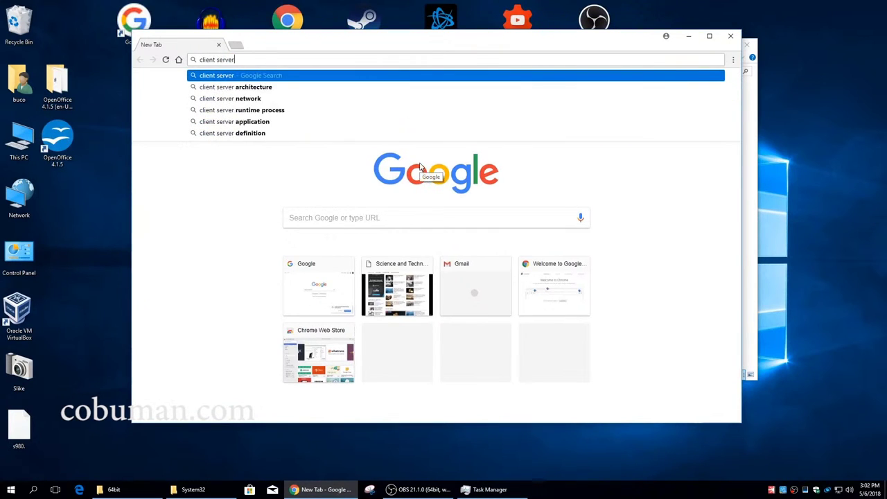
type(" runt")
key("Return")
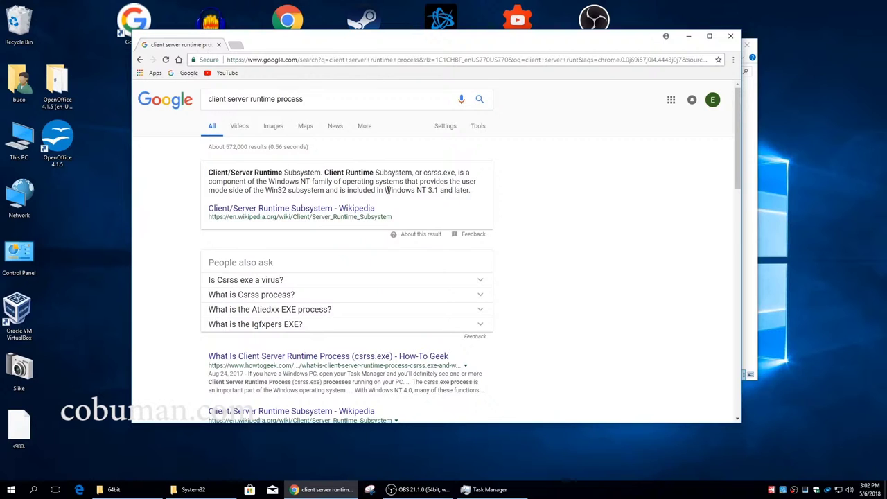
left_click_drag(384, 189, 439, 190)
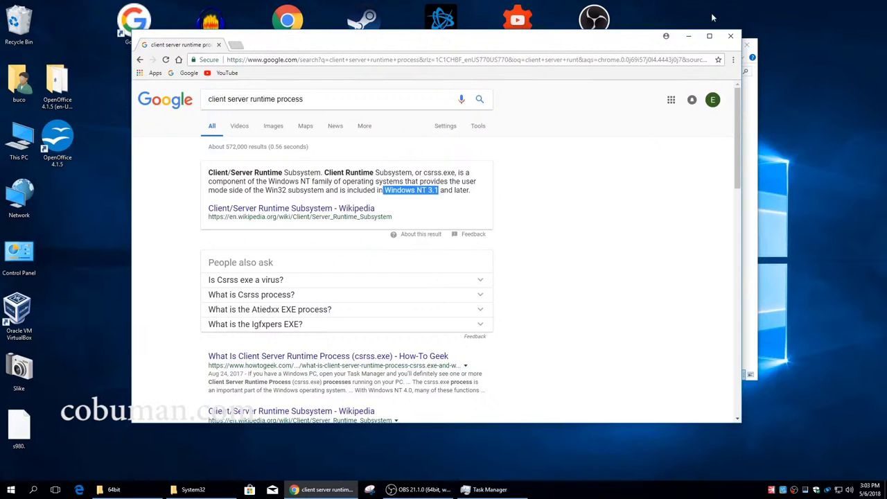
left_click(730, 38)
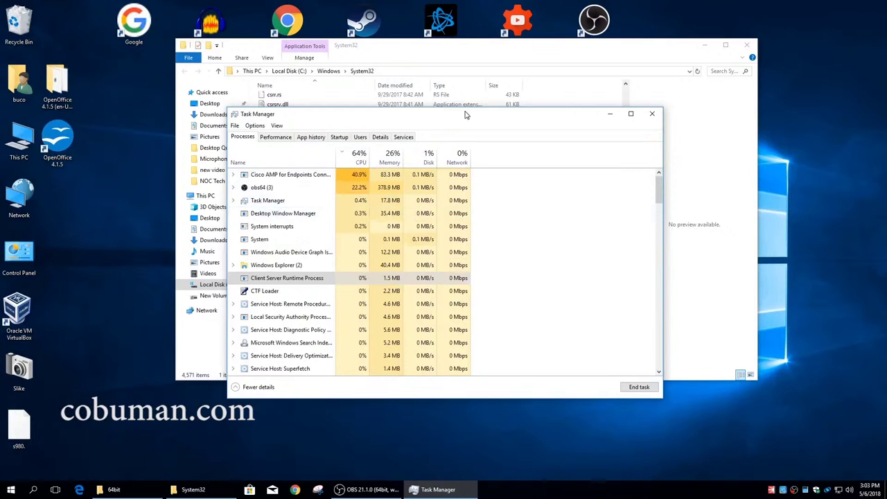
Switch Task Manager to its Services tab showing each service's Running or Stopped status.
left_click_drag(466, 115, 470, 103)
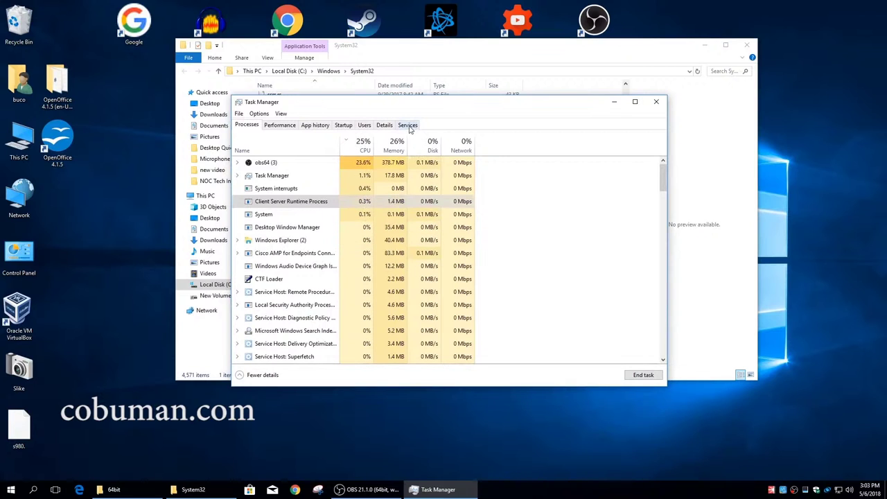
left_click(408, 126)
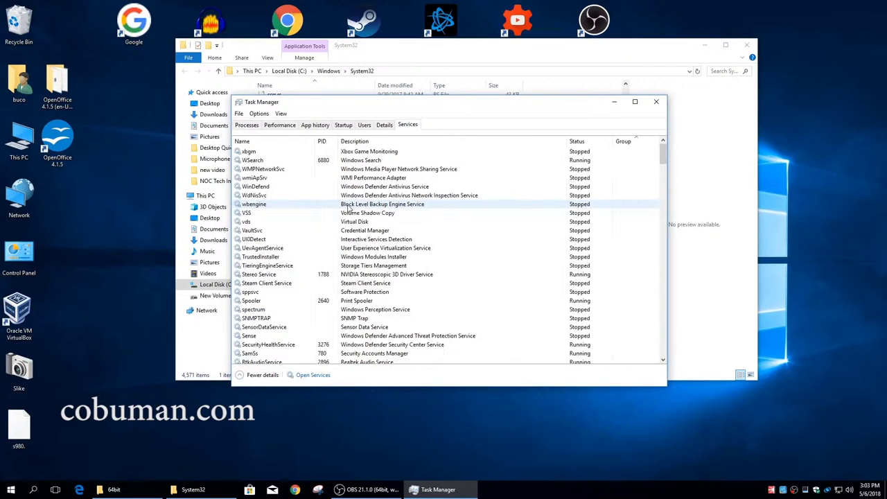
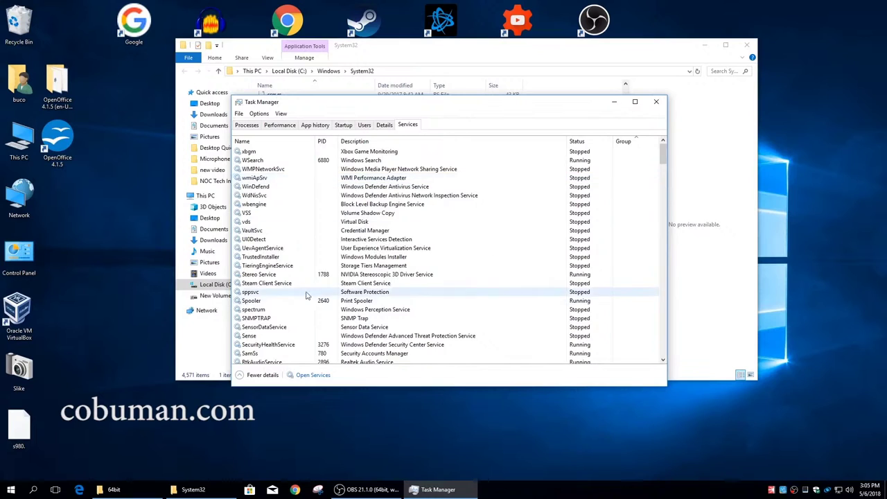
Search Windows for 'services' and open the Services desktop app.
left_click(369, 301)
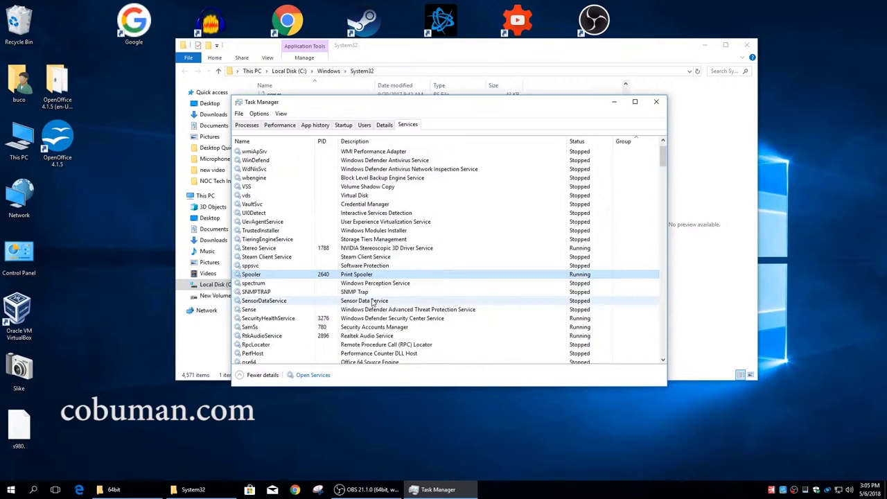
scroll(367, 305, "down", 2)
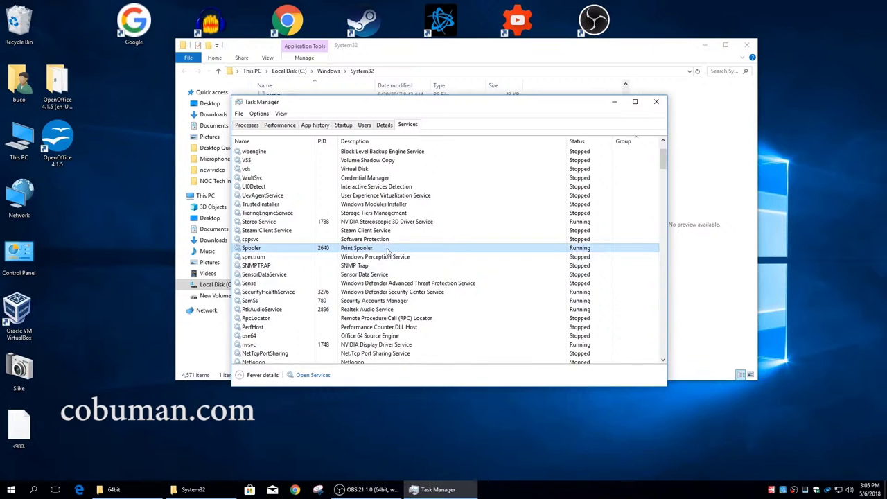
left_click(34, 490)
type("serv")
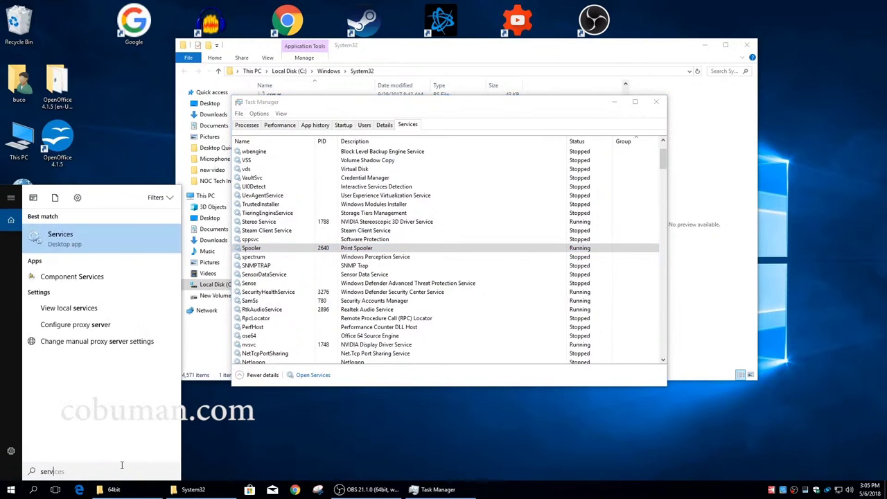
type("ices")
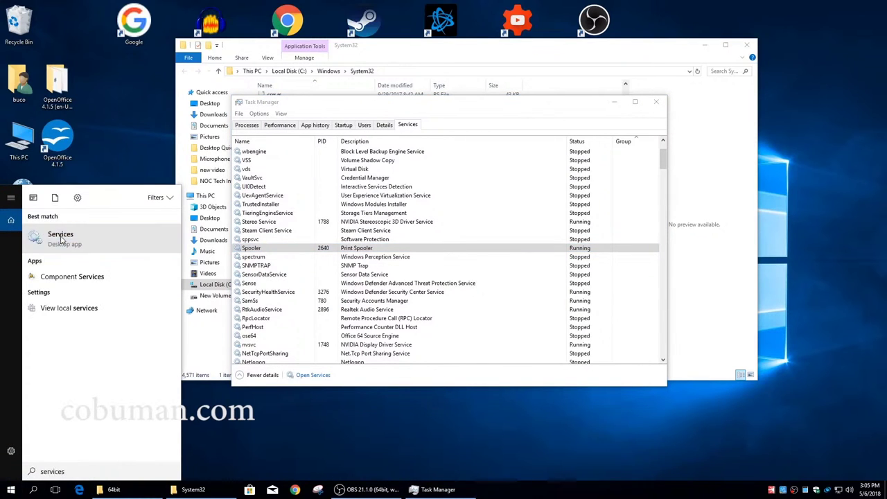
left_click(61, 238)
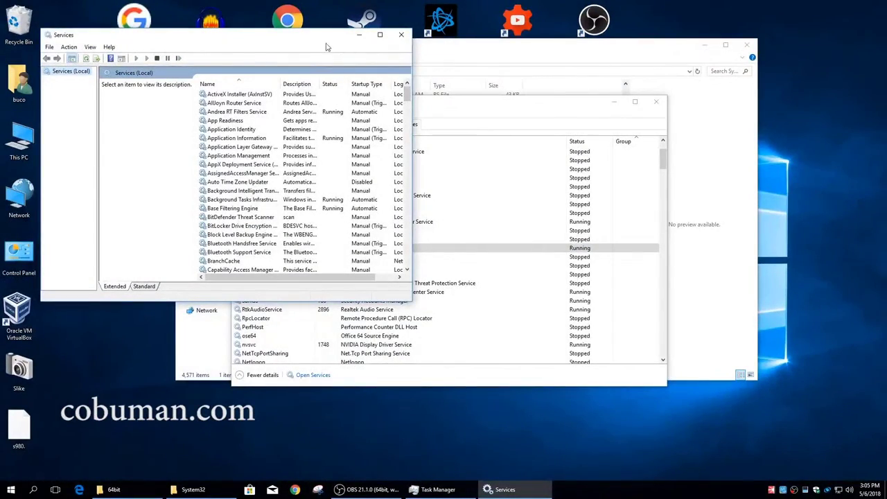
Center the Services window and select Print Spooler, jumping to the P entries.
left_click_drag(327, 46, 739, 73)
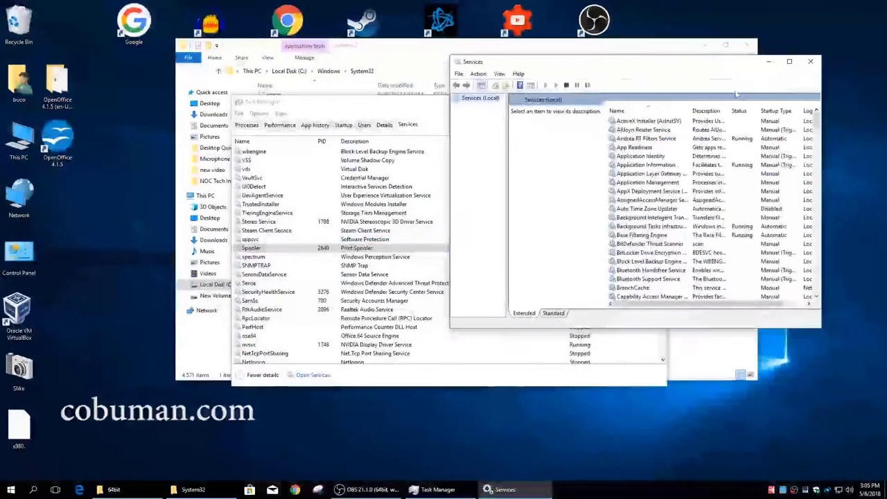
left_click(667, 200)
scroll(667, 205, "down", 3)
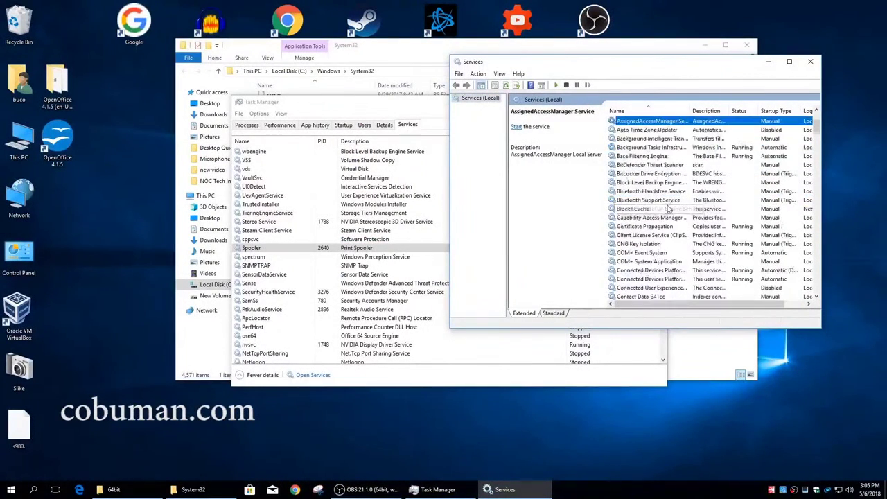
left_click(667, 209)
key("p")
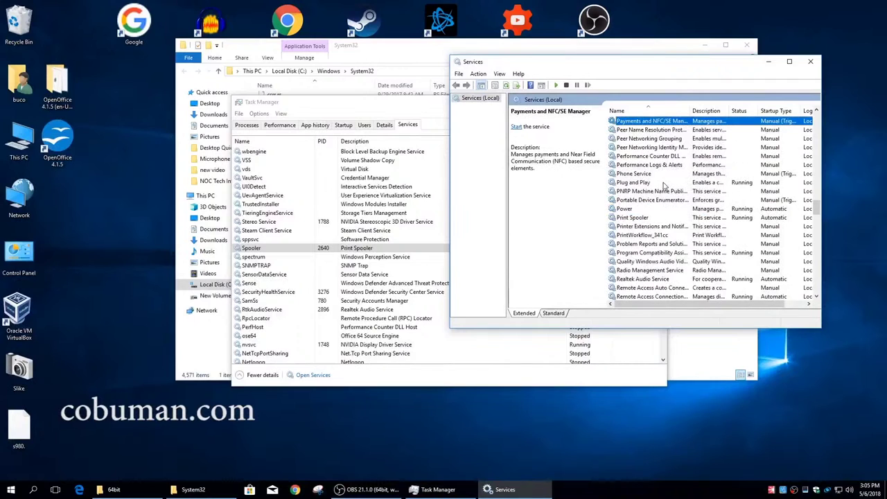
left_click(643, 217)
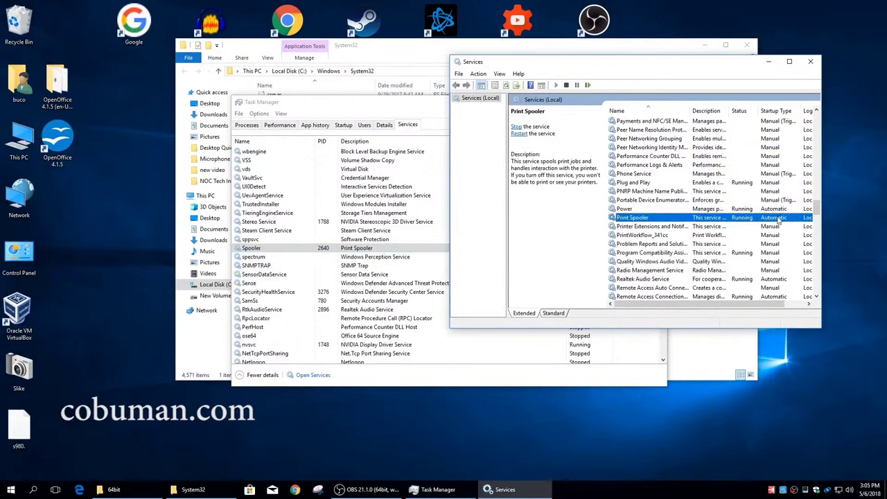
left_click_drag(723, 305, 648, 293)
Stop the Print Spooler service and apply a Disabled startup type.
double_click(643, 220)
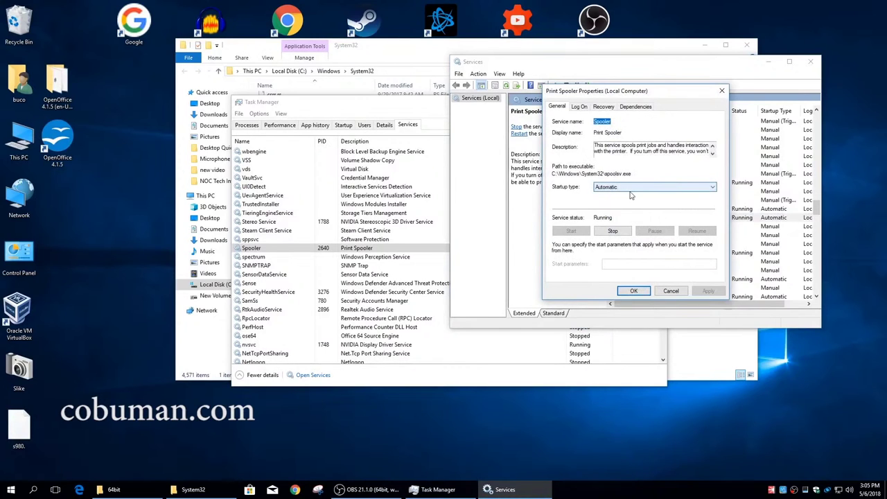
left_click(613, 232)
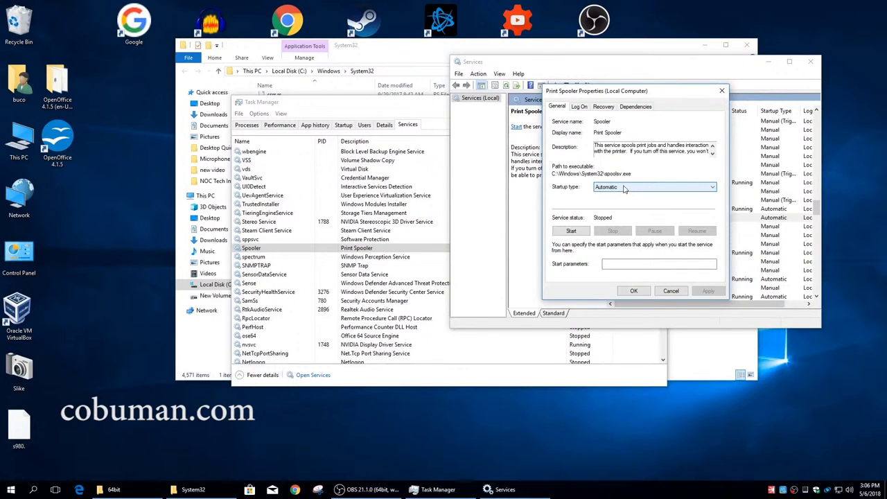
left_click(625, 188)
left_click(611, 216)
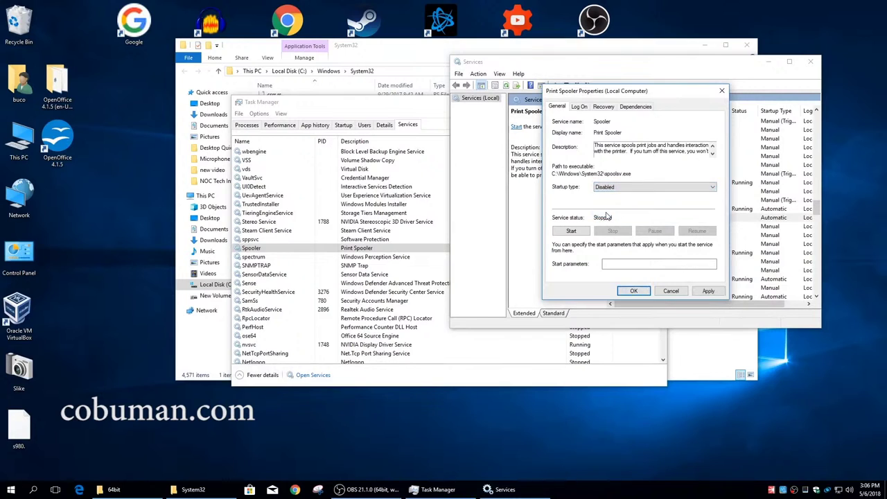
left_click(708, 292)
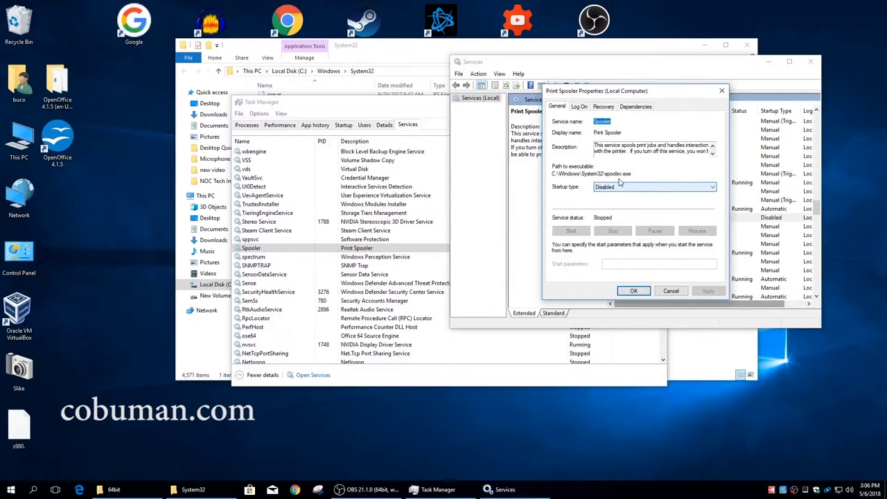
Restore Print Spooler's startup type to Automatic, close its properties, and start it again.
left_click(616, 186)
left_click(617, 188)
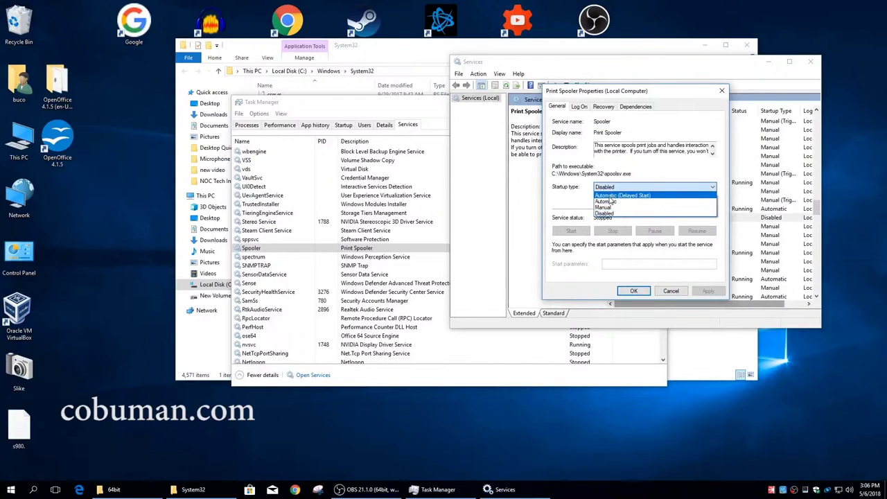
left_click(609, 200)
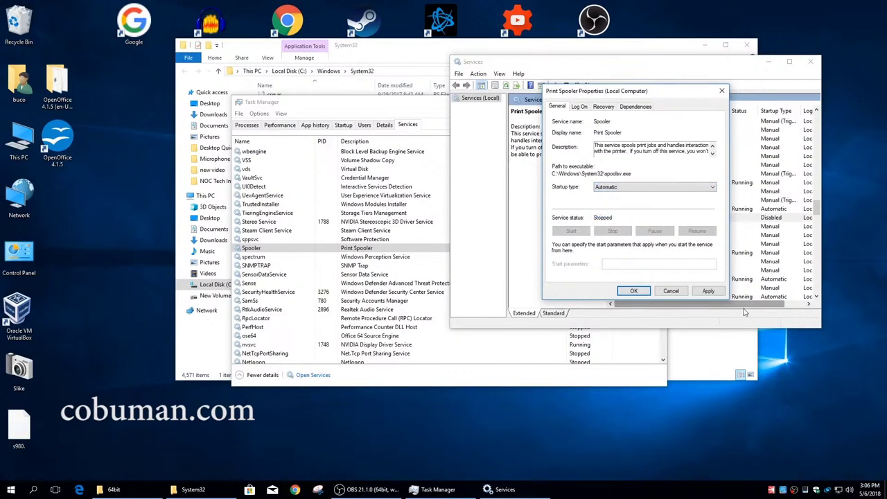
left_click(708, 290)
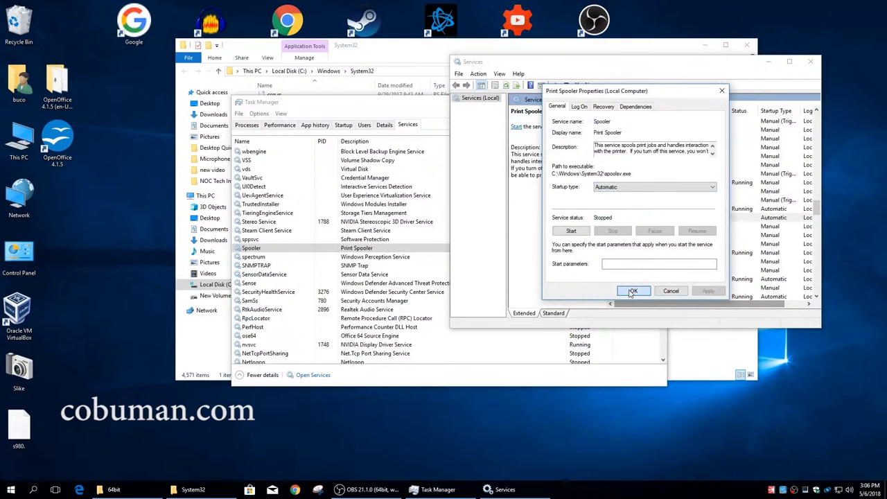
left_click(632, 291)
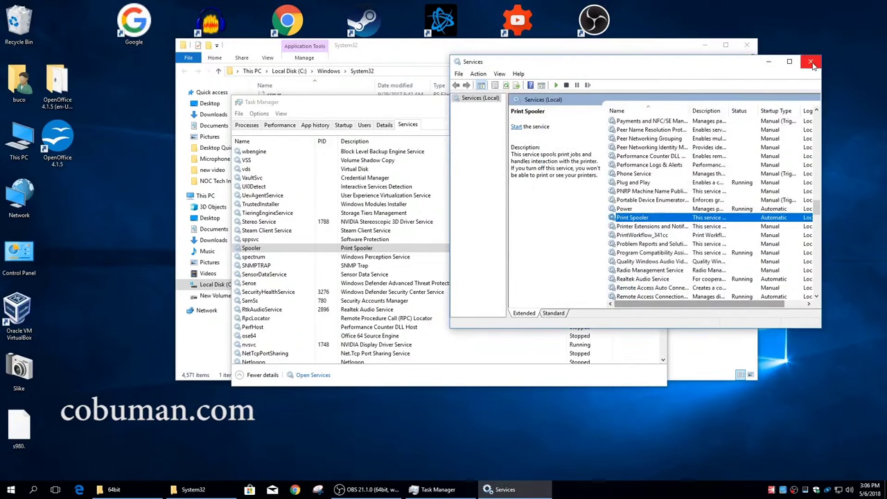
left_click(516, 126)
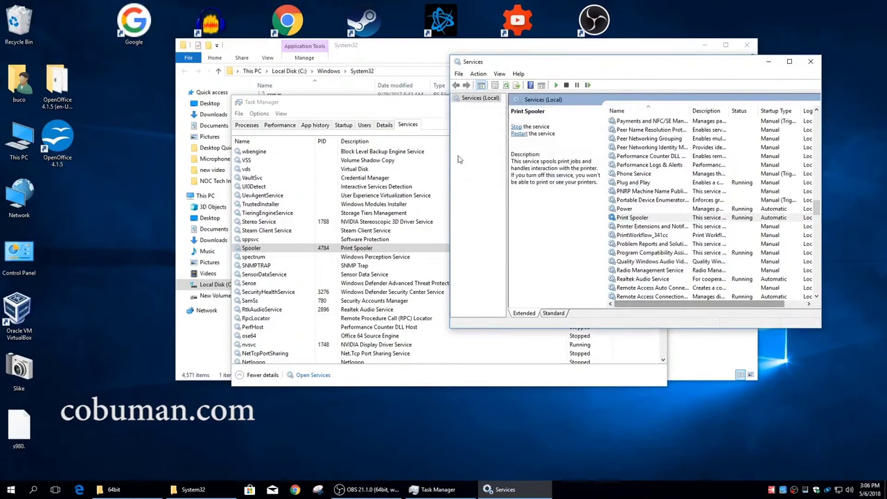
Close Services and confirm in Task Manager that Spooler is Running under PID 4784.
left_click(812, 61)
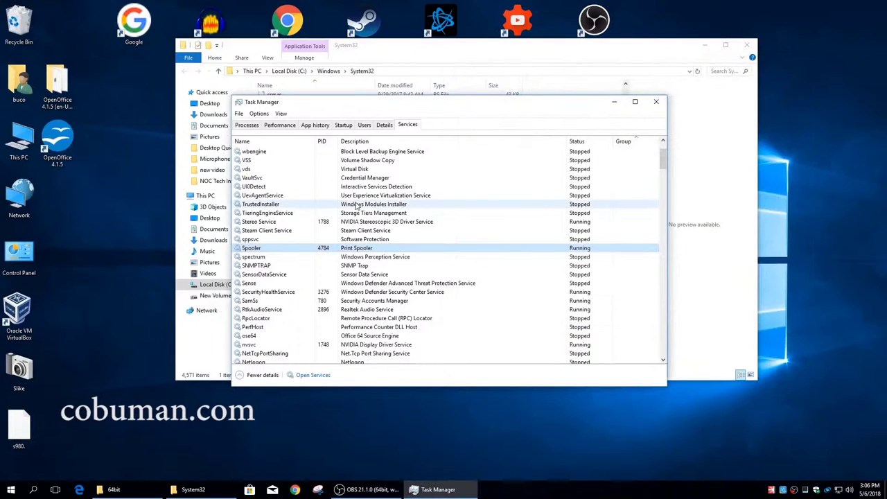
left_click(391, 206)
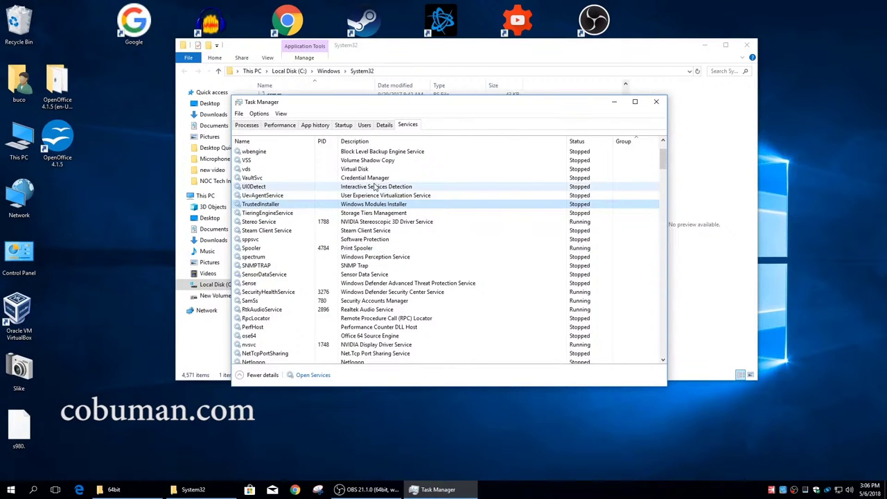
left_click(375, 188)
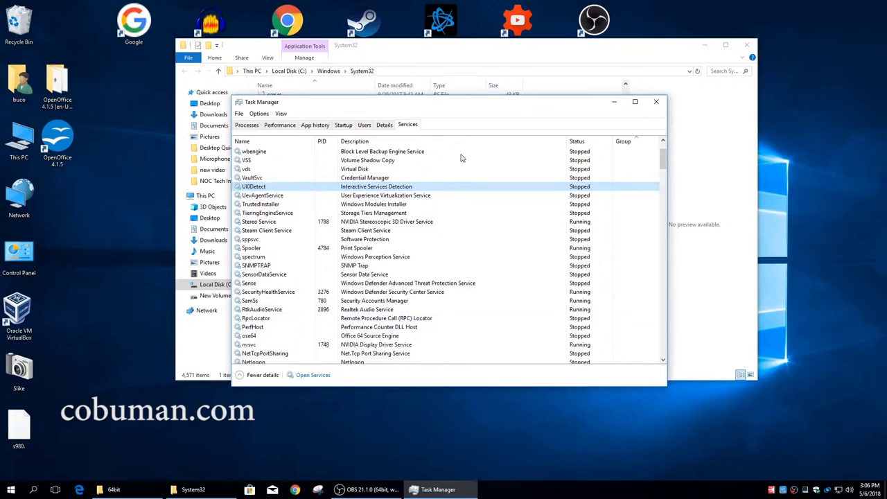
left_click_drag(537, 104, 620, 157)
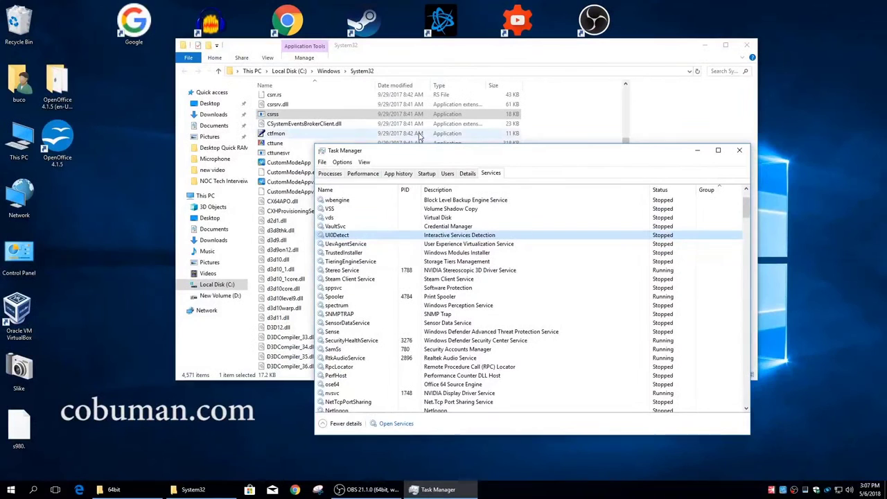
left_click_drag(525, 149, 501, 153)
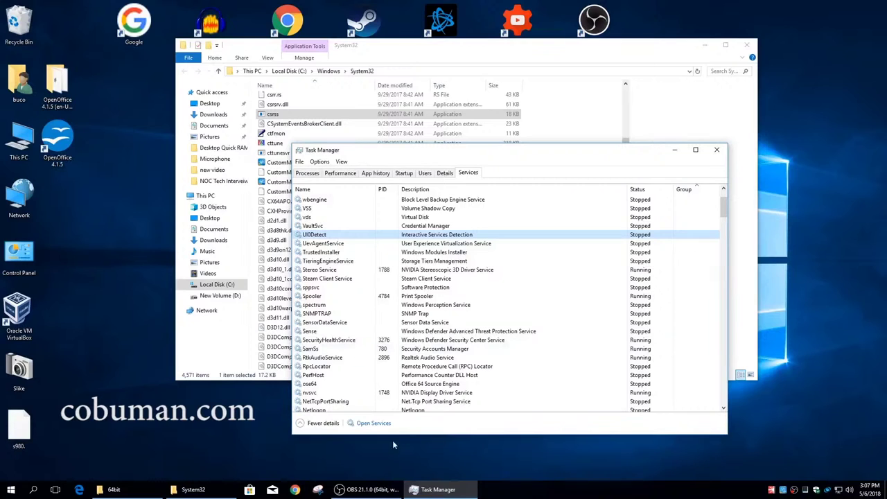
Switch away from Task Manager so Internet Explorer's Google home page is in front.
left_click(372, 490)
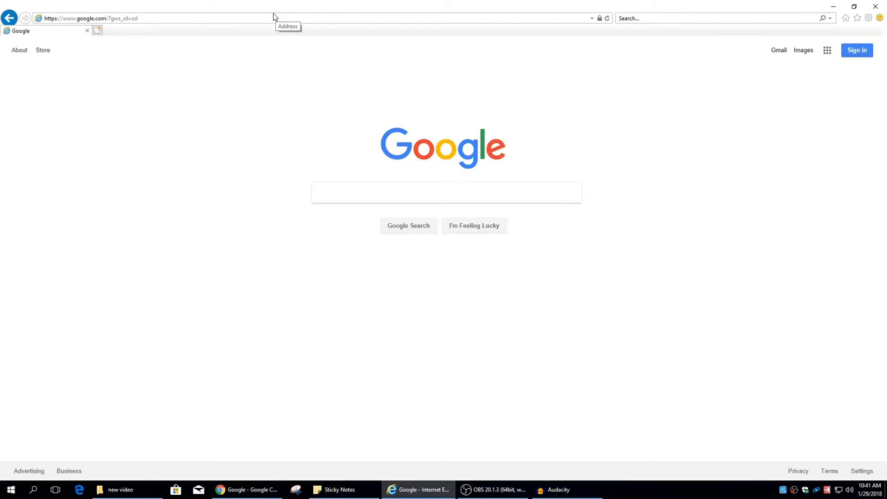
left_click(867, 18)
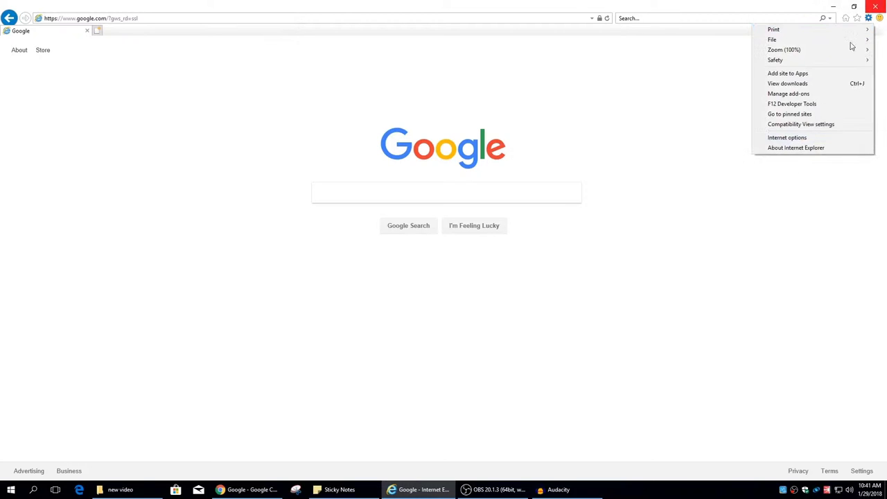
left_click(787, 138)
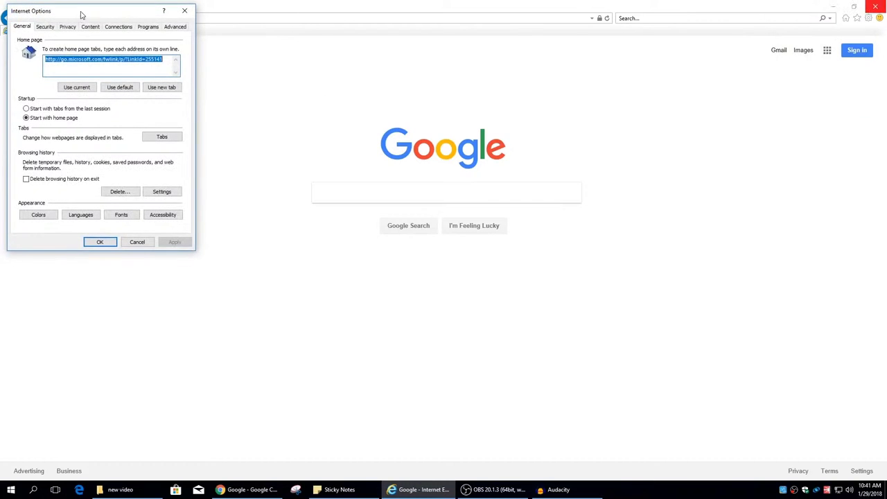
left_click_drag(81, 14, 291, 58)
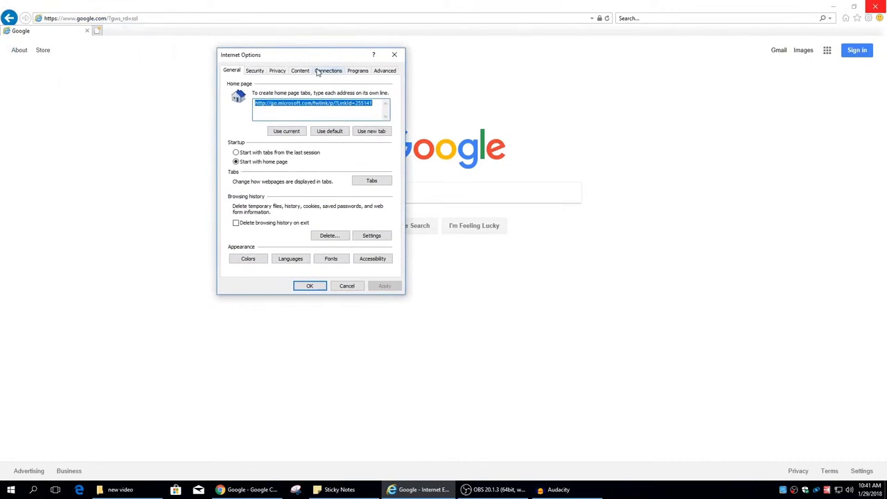
left_click(385, 70)
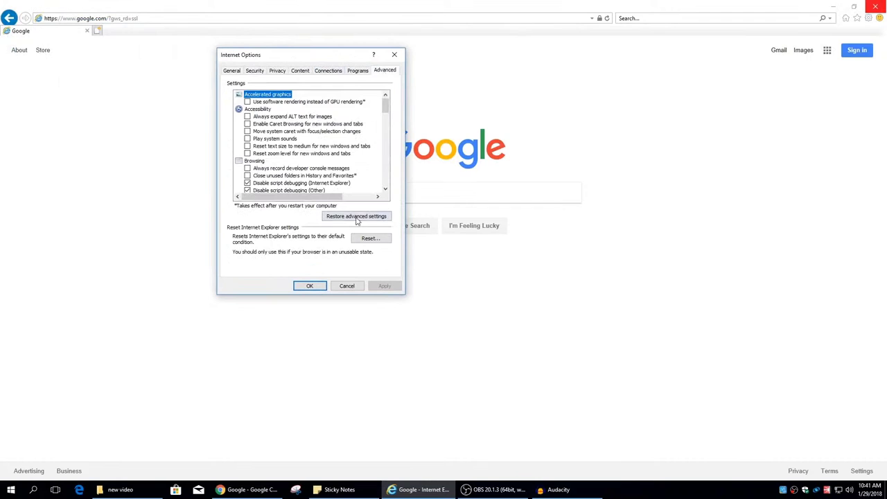
left_click(353, 219)
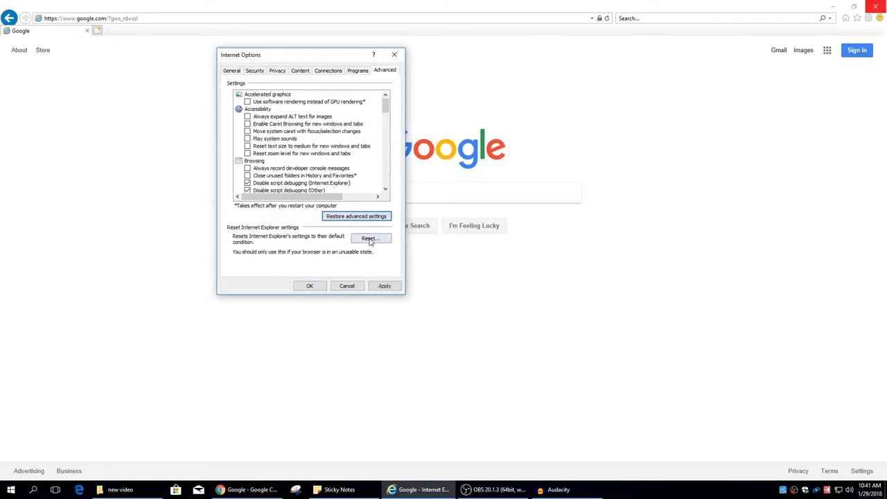
left_click(362, 239)
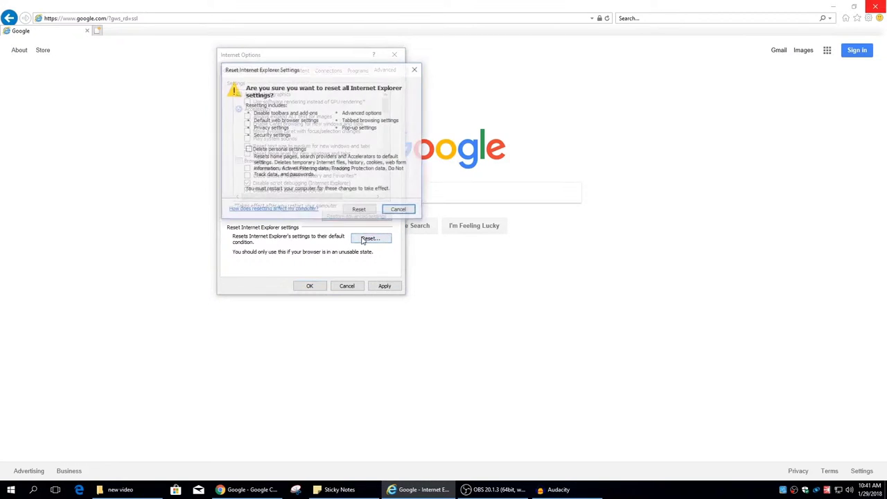
left_click(248, 149)
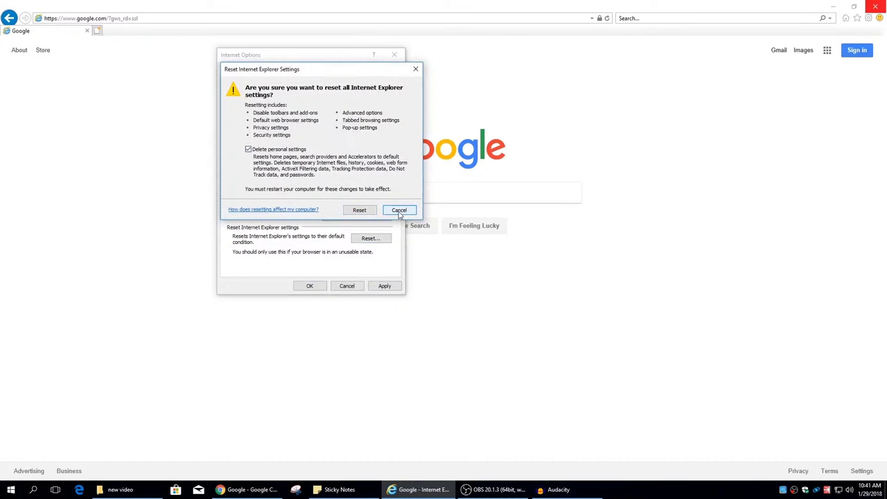
left_click(399, 210)
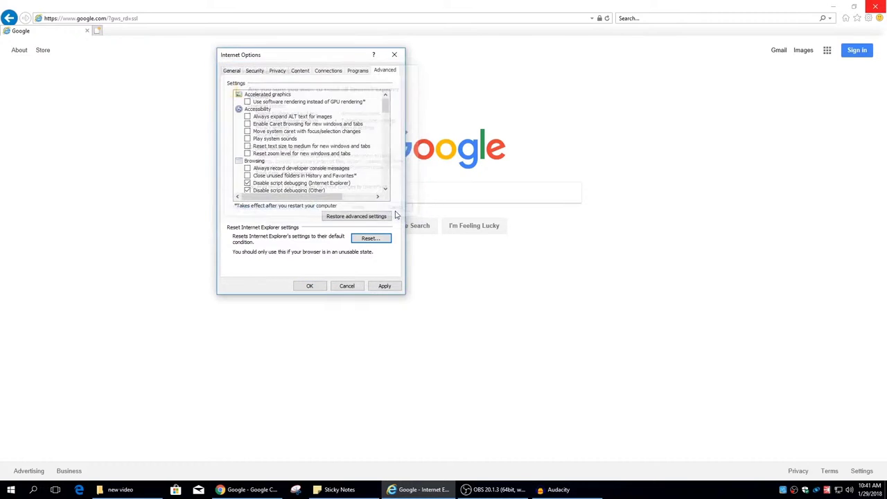
left_click(348, 287)
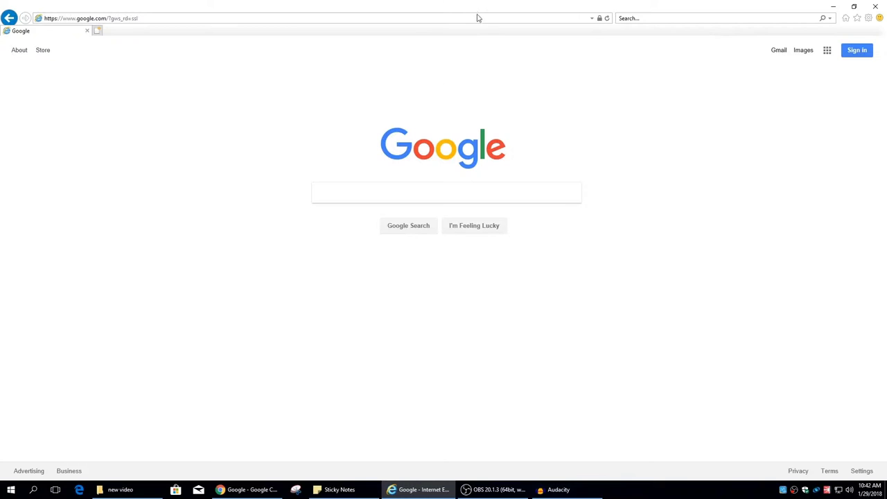
Enable the Favorites bar from Internet Explorer's title-bar context menu.
right_click(463, 9)
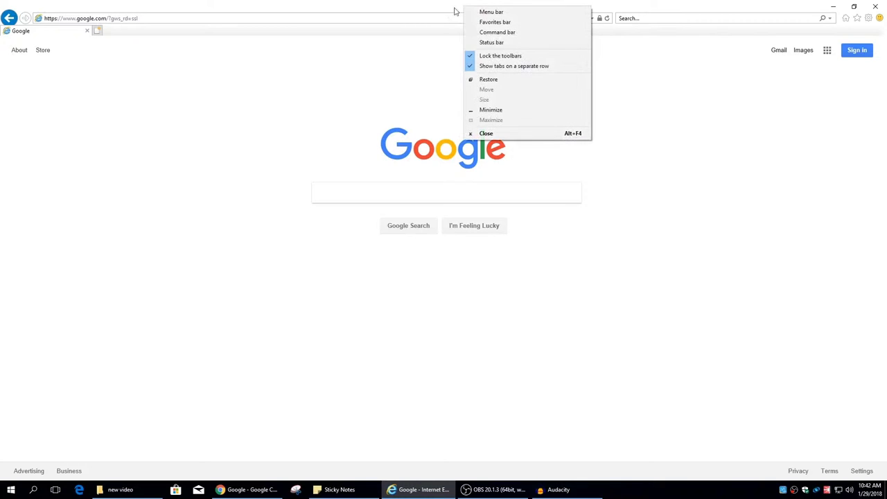
left_click(513, 23)
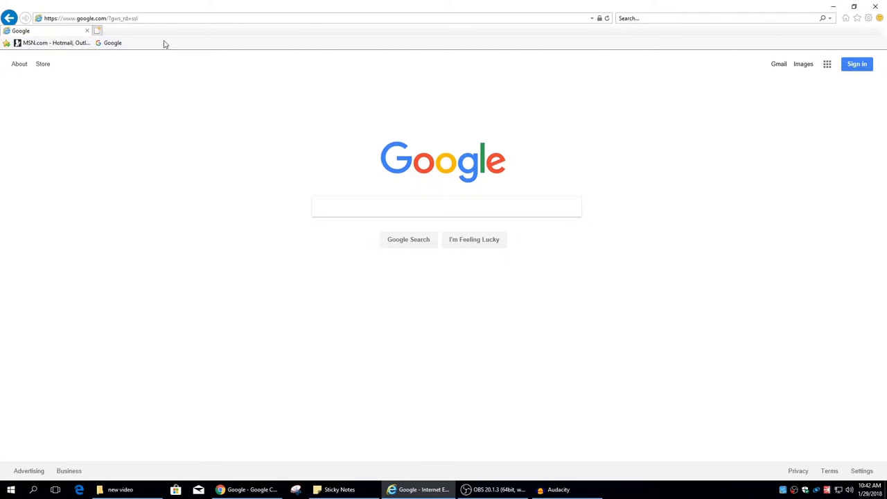
Minimize Internet Explorer, bring Chrome forward, and open its Customize and control menu.
left_click(831, 6)
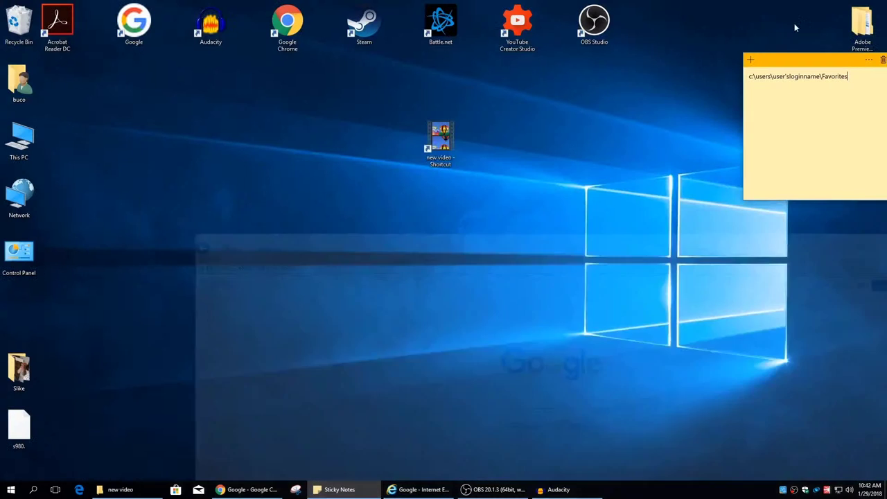
left_click(257, 489)
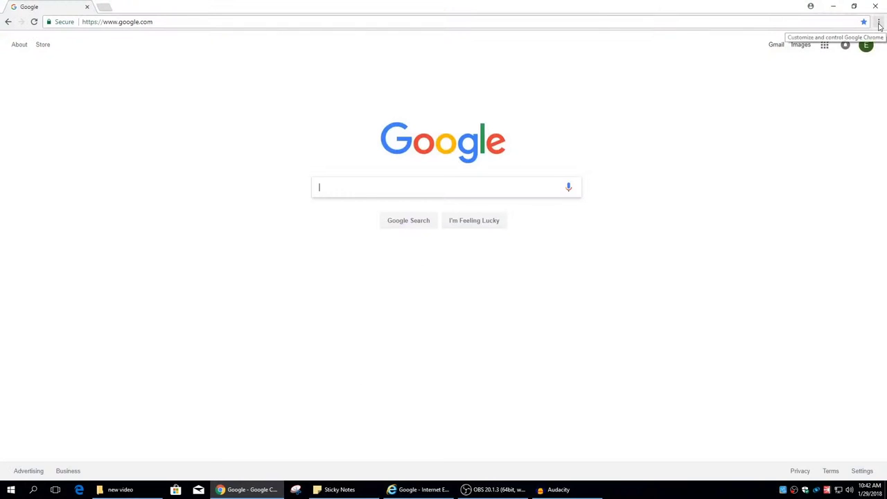
right_click(579, 8)
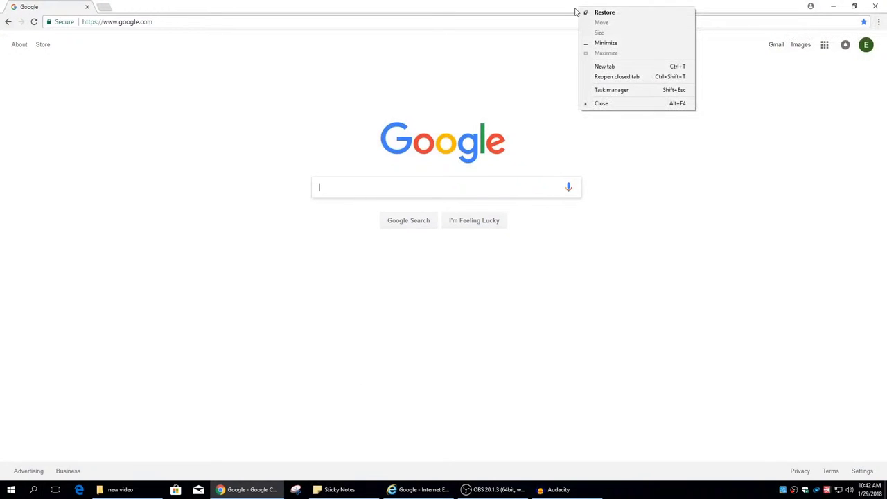
left_click(474, 5)
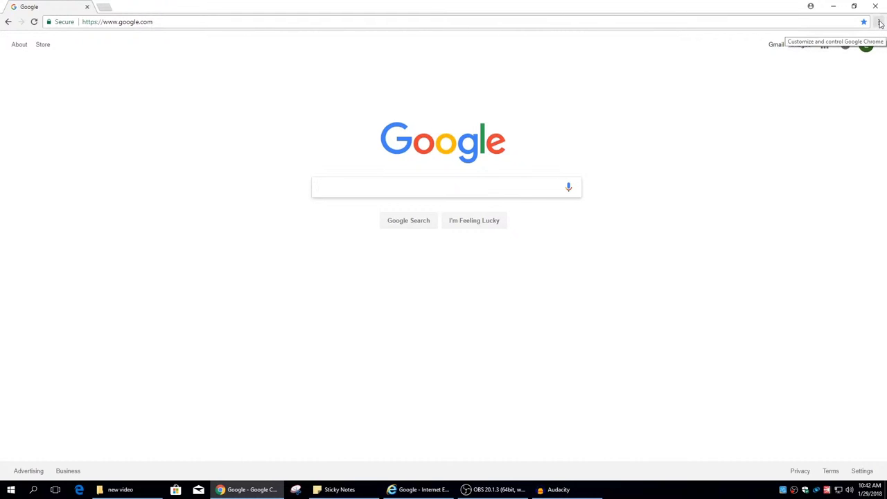
left_click(878, 23)
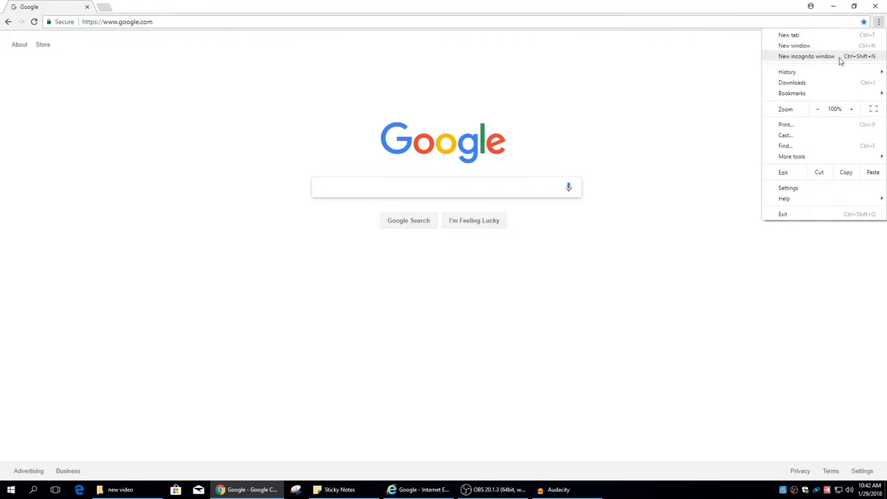
Show Chrome's bookmarks bar with Google and YouTube, then minimize Chrome.
mouse_move(798, 97)
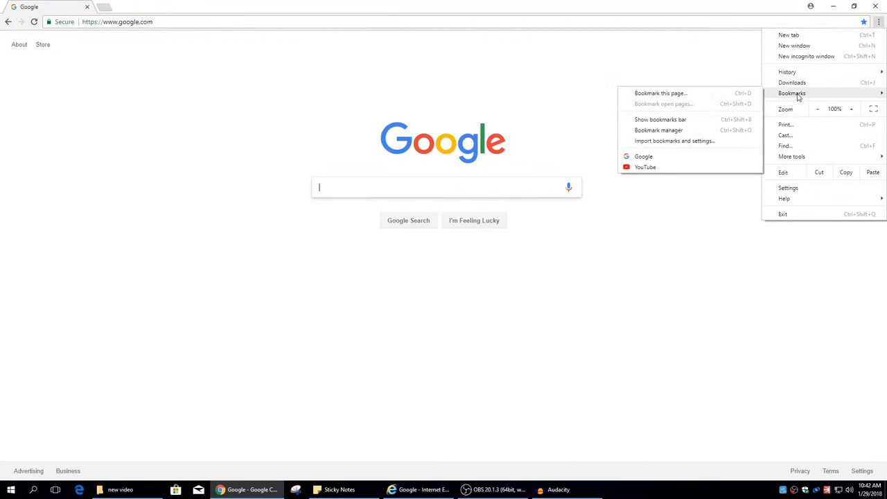
left_click(661, 119)
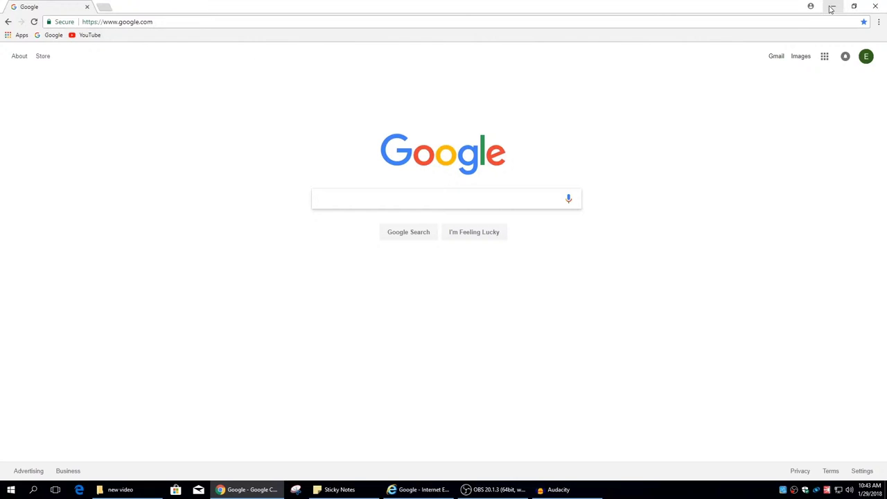
left_click(831, 8)
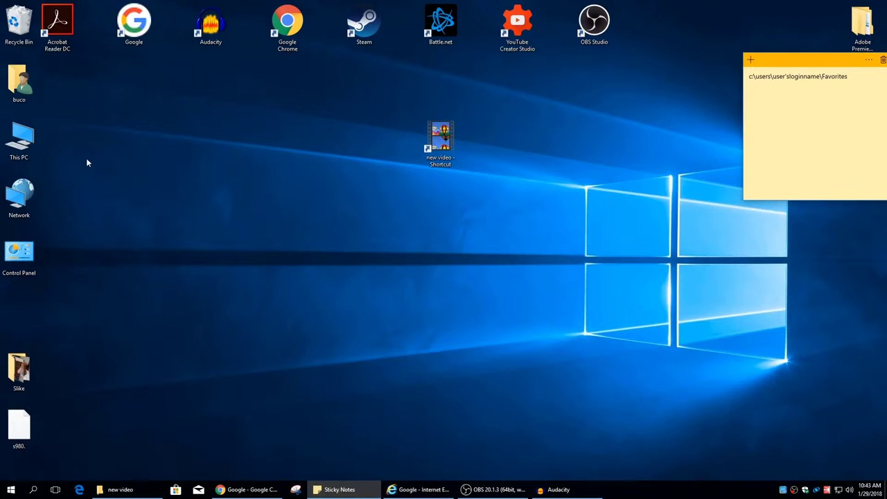
Center the Favorites-path sticky note, highlight its login-name part, and open This PC.
left_click_drag(291, 122, 278, 121)
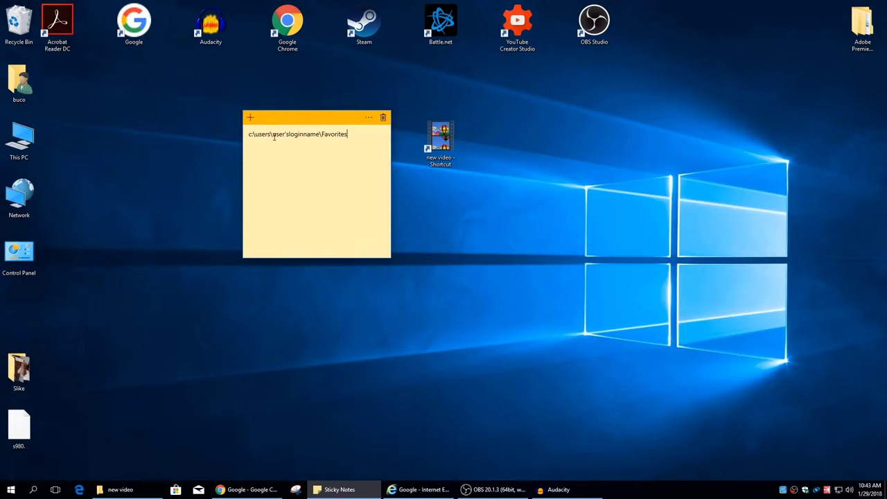
left_click_drag(272, 135, 318, 134)
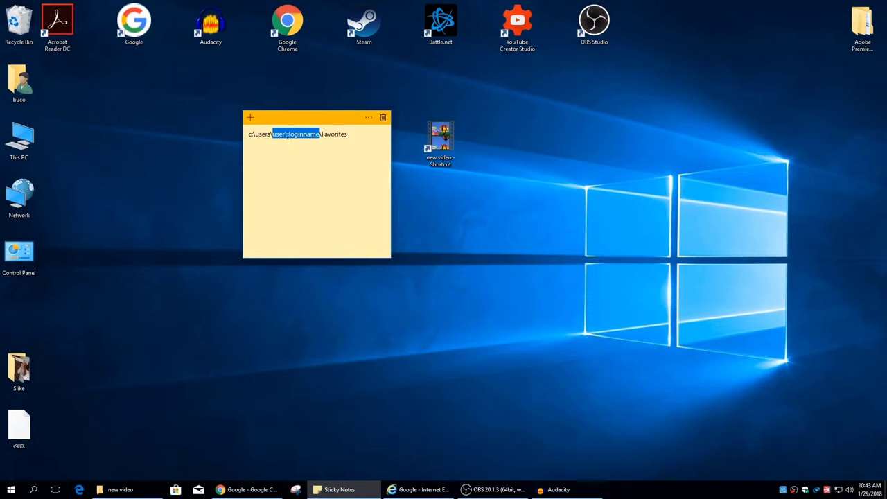
left_click(271, 133)
left_click_drag(271, 134, 321, 133)
left_click(363, 133)
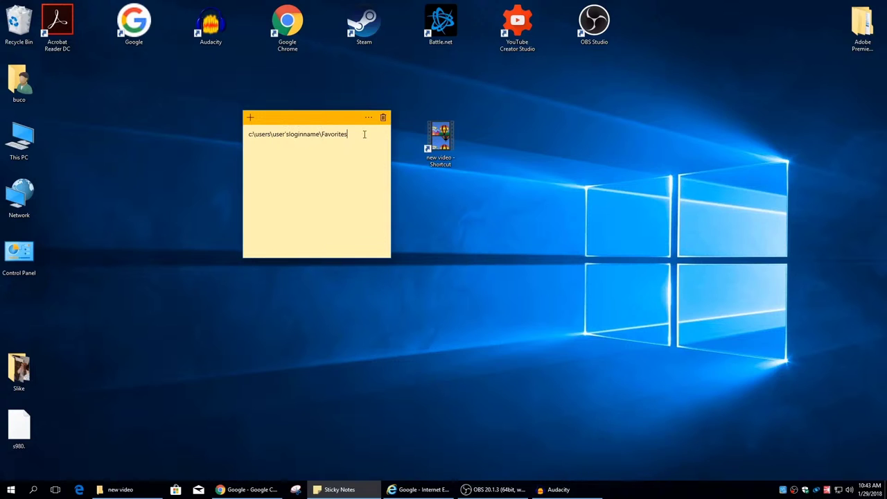
left_click(11, 489)
double_click(19, 138)
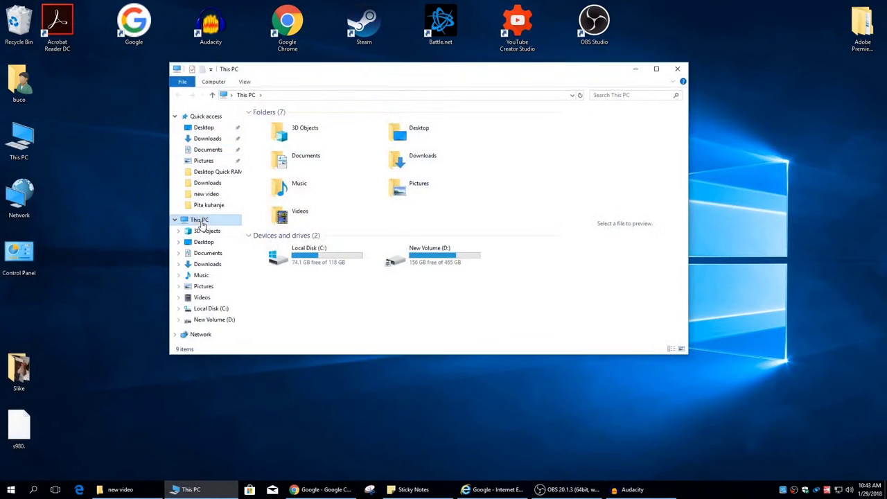
Browse to C:\Users\<profile>\Favorites\Favorites Bar, then return to Internet Explorer.
double_click(299, 250)
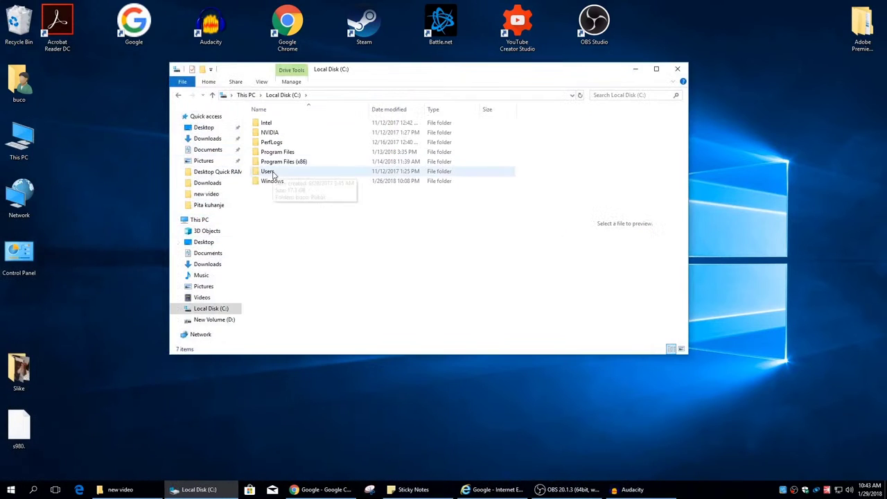
double_click(272, 174)
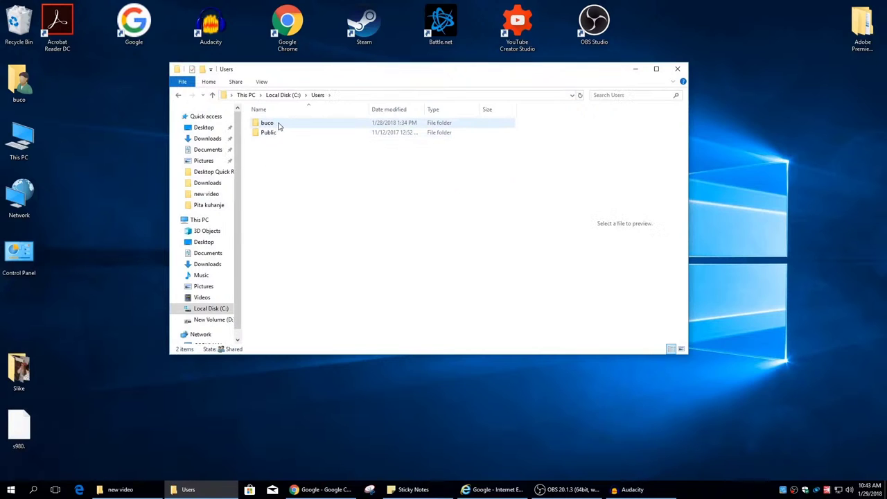
double_click(279, 125)
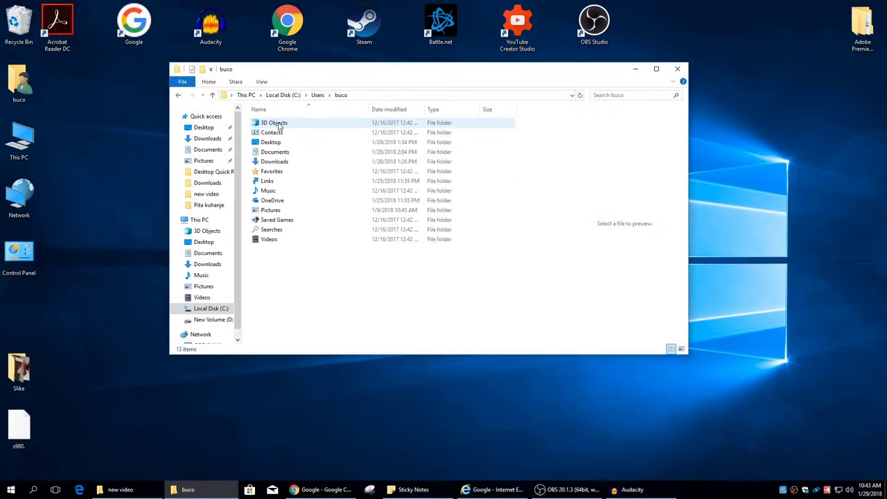
double_click(272, 171)
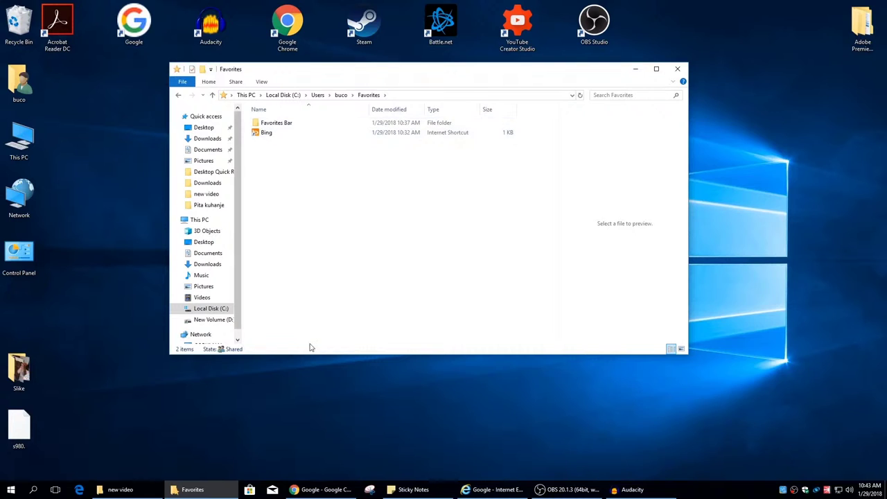
double_click(281, 124)
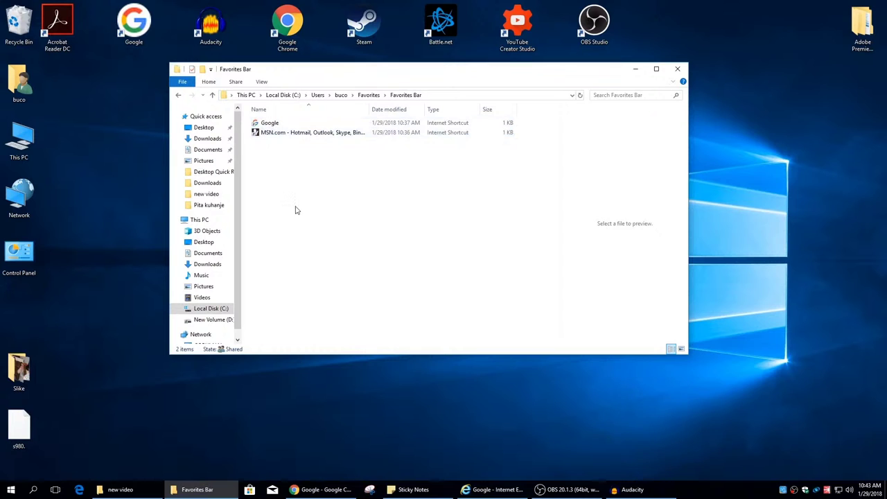
left_click(479, 489)
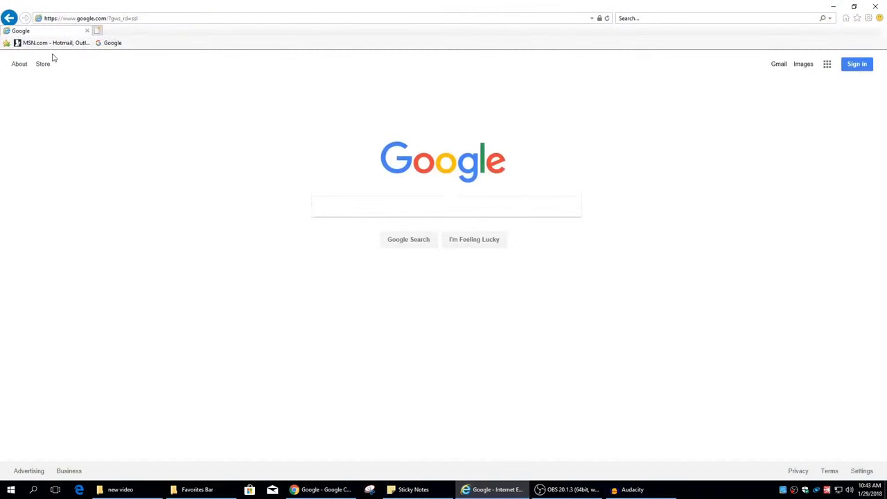
Compare Internet Explorer's saved favorites list with the Favorites folder in File Explorer.
left_click(834, 7)
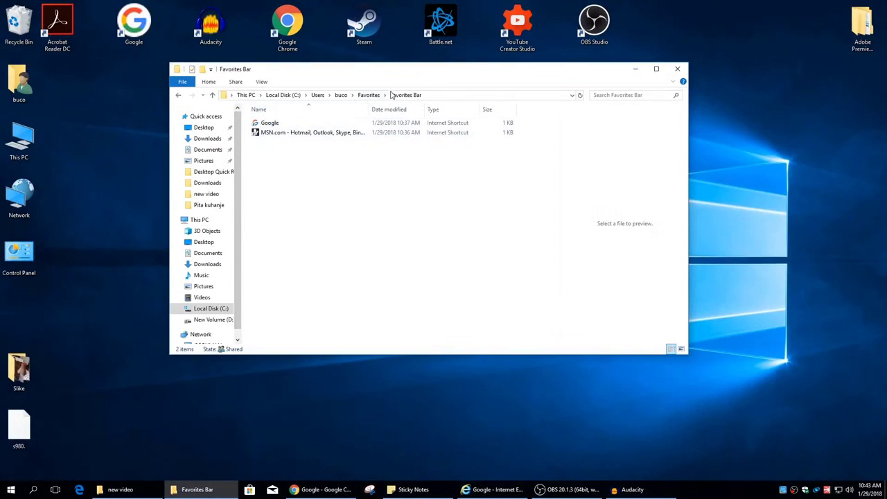
left_click(368, 95)
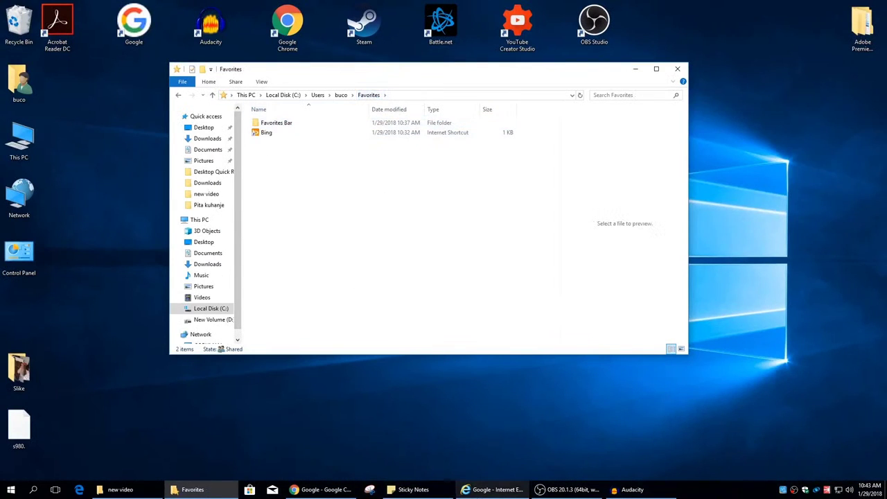
left_click(487, 491)
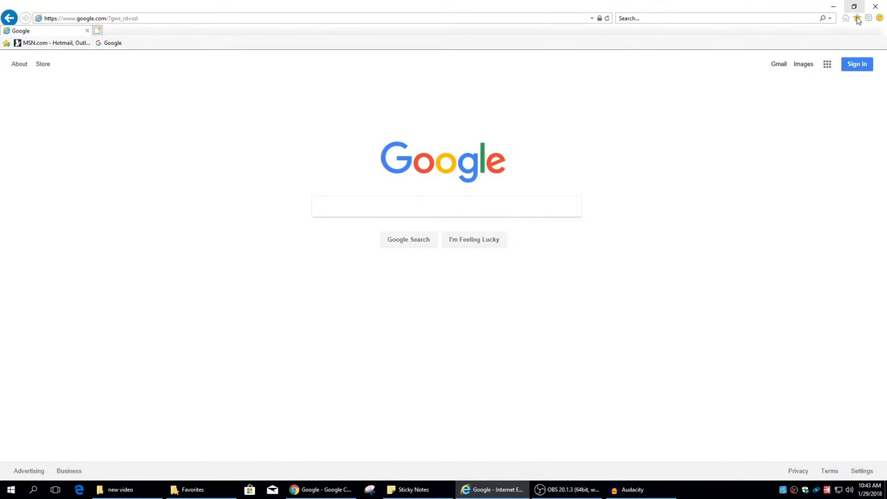
left_click(857, 19)
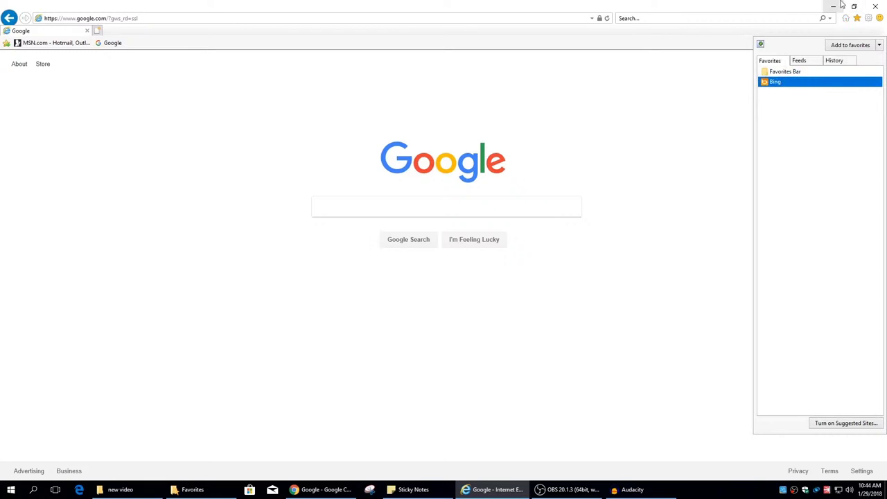
left_click(834, 6)
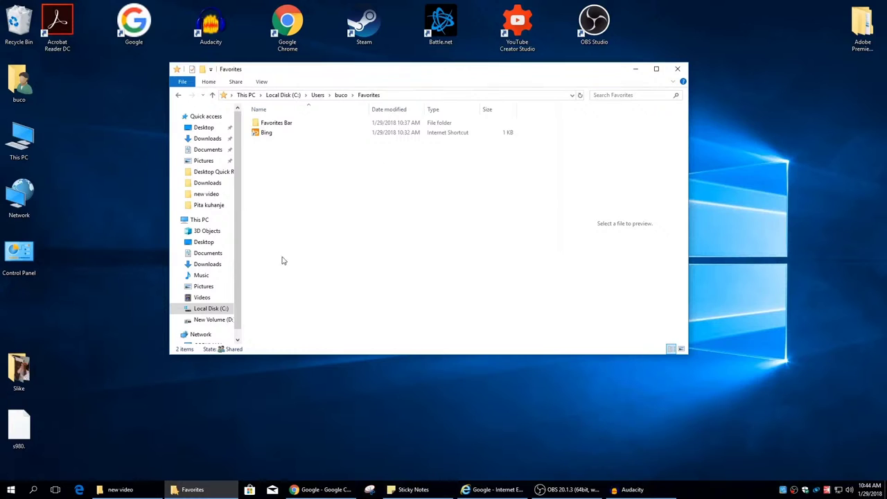
Open the Favorites Bar folder in File Explorer, then go back up to Favorites.
double_click(284, 126)
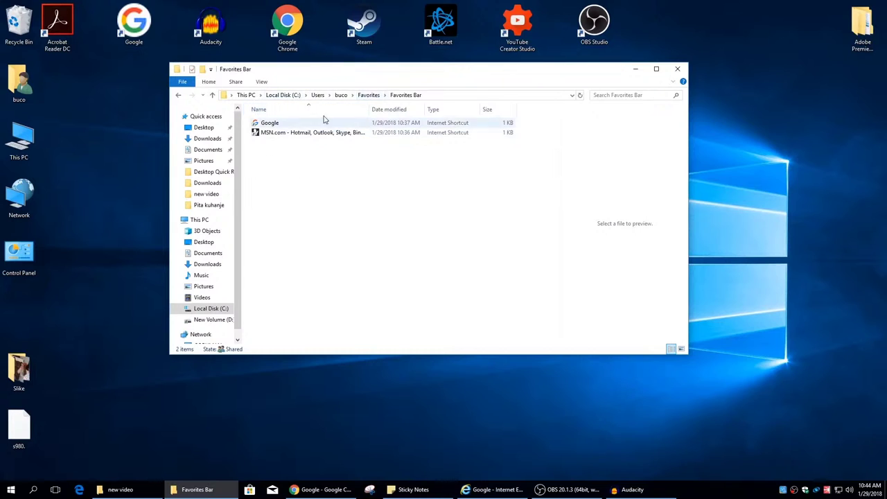
left_click(367, 96)
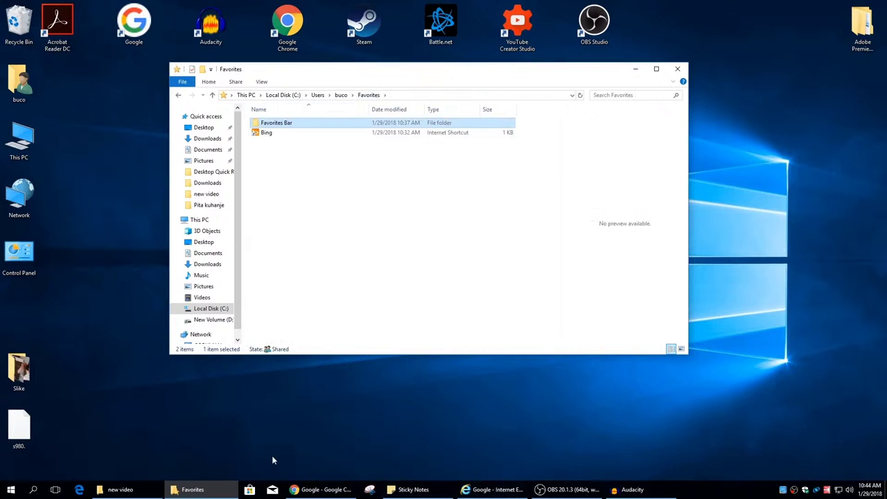
mouse_move(315, 491)
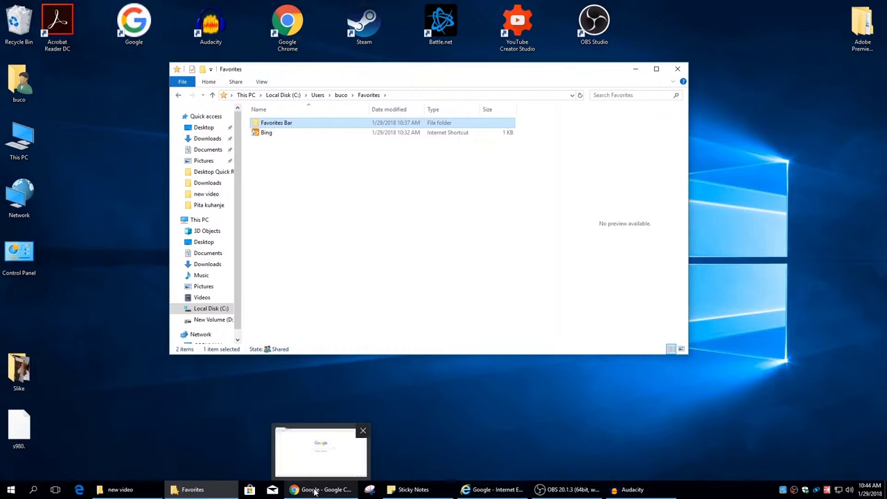
Bring Google Chrome forward and open its Settings page from the three-dot menu.
left_click(315, 490)
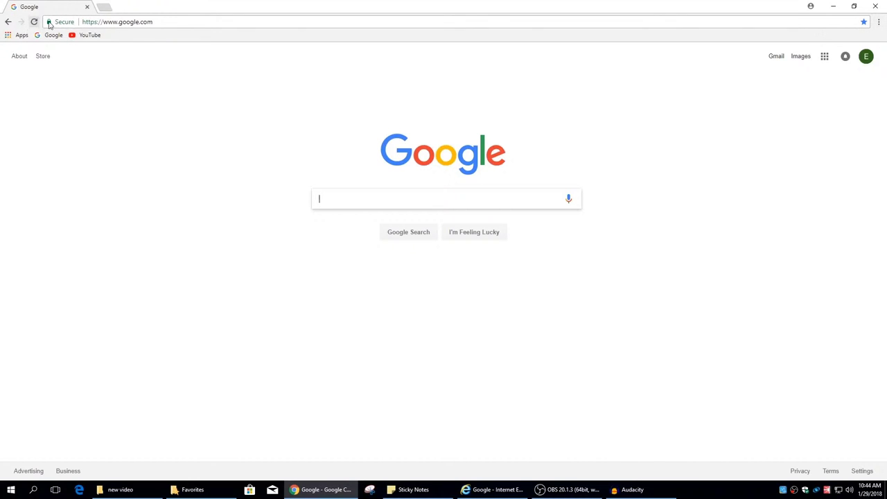
left_click(878, 22)
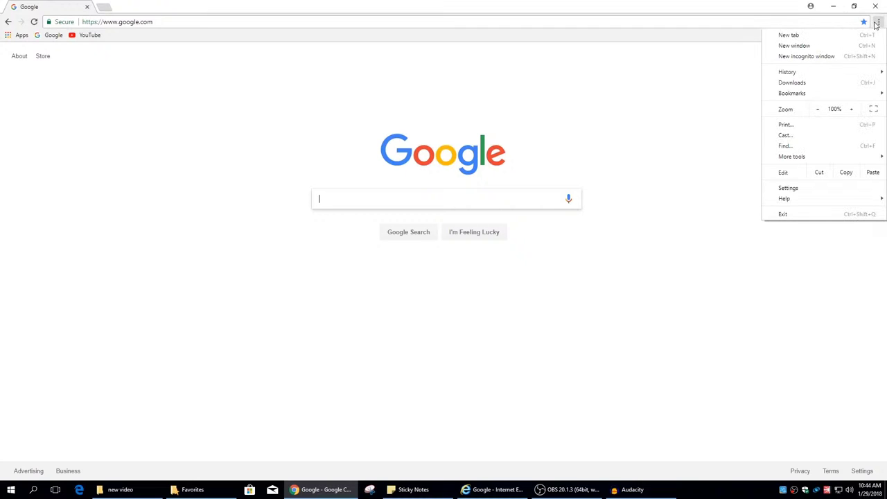
left_click(795, 191)
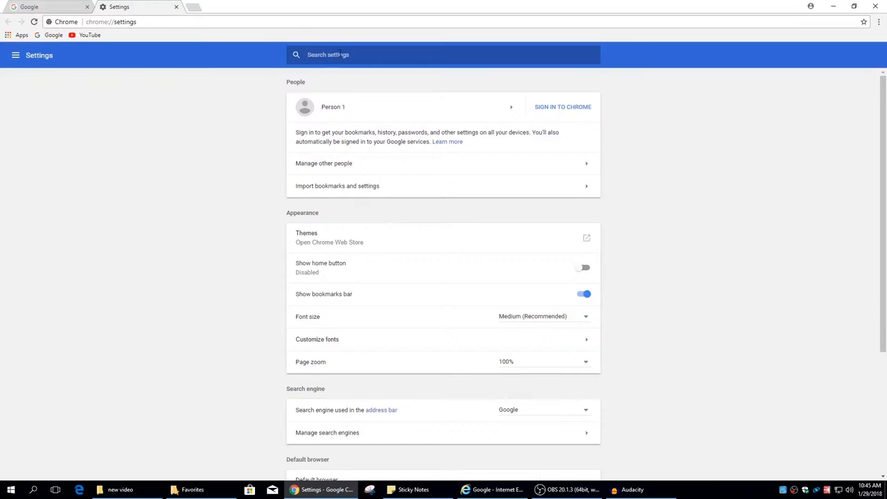
type("home")
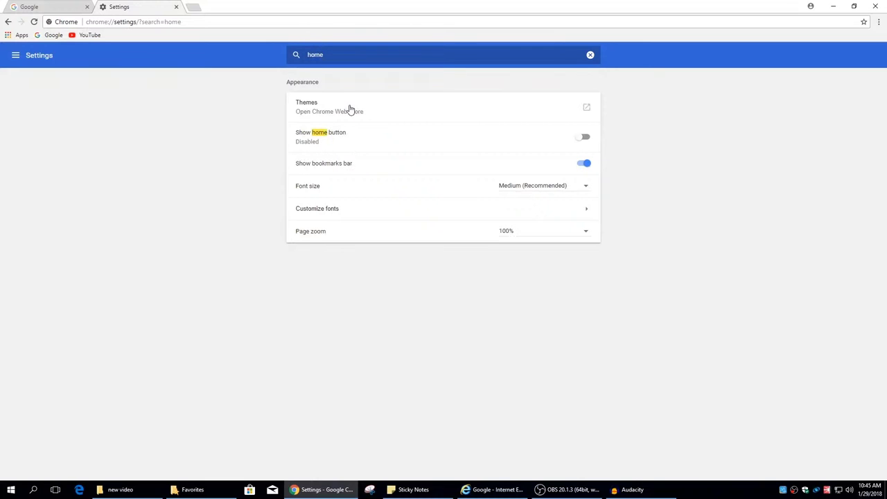
key("BackSpace")
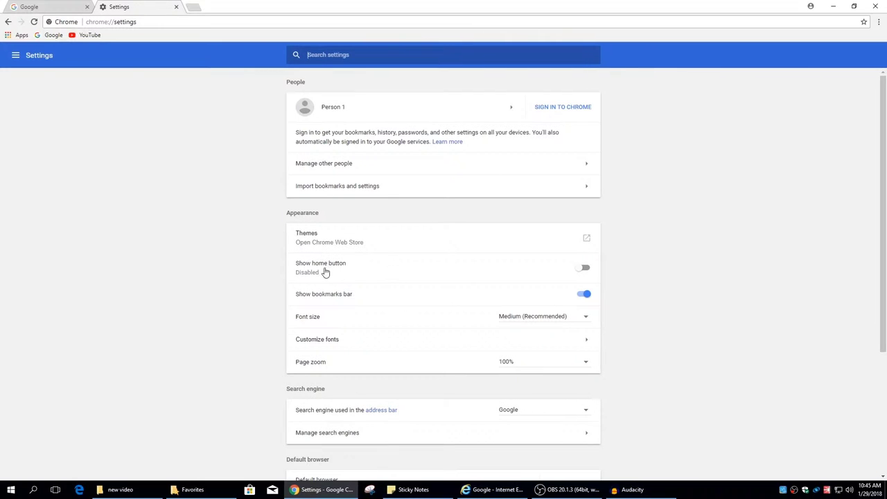
left_click(585, 270)
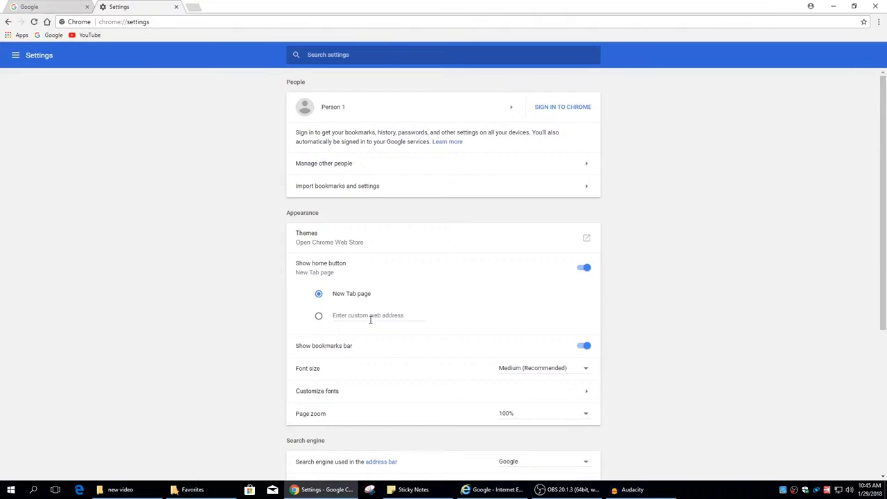
left_click(320, 317)
left_click(374, 316)
type("g")
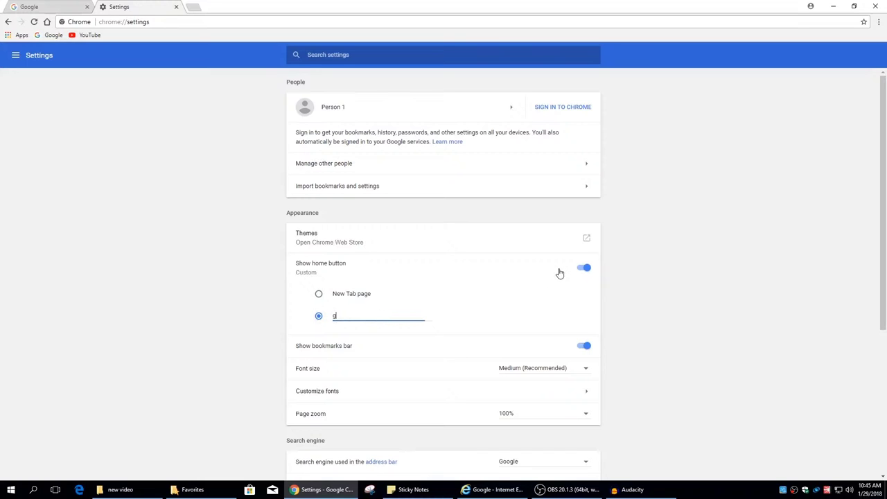
type("oogle.com")
left_click(648, 246)
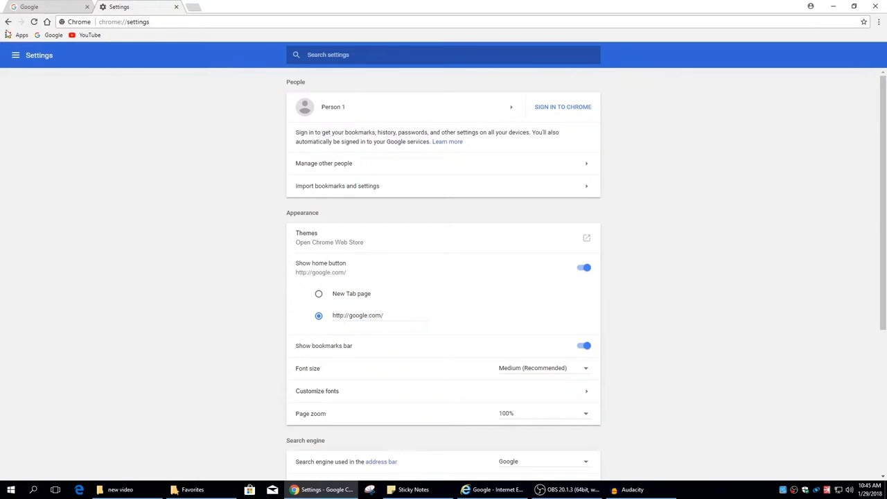
left_click(47, 22)
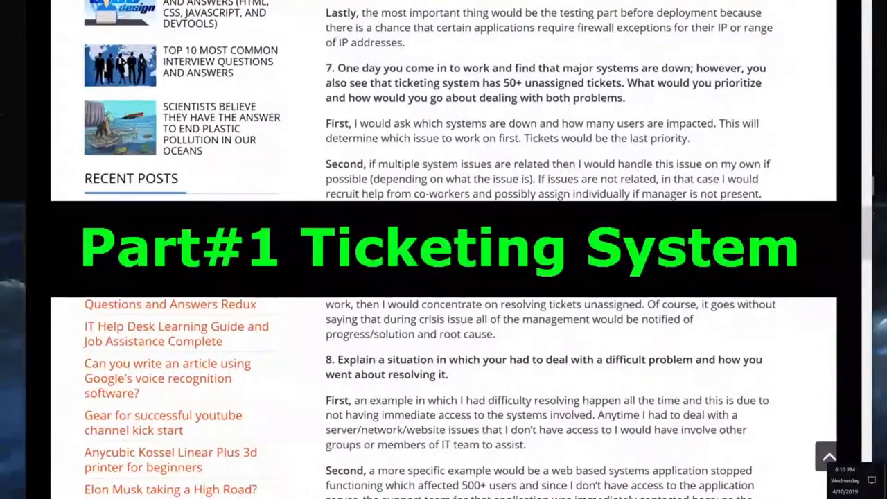
Highlight question 7's heading through '50+ unassigned tickets', then clear the selection.
left_click_drag(326, 68, 556, 82)
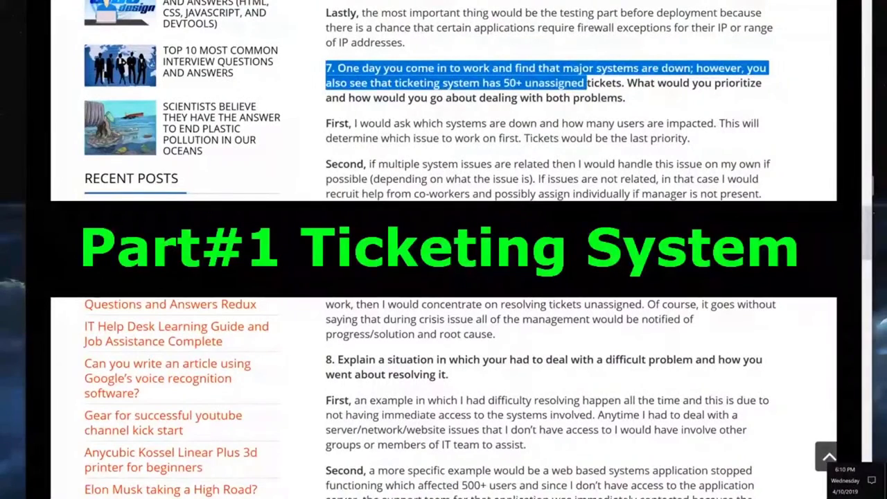
left_click_drag(586, 82, 651, 99)
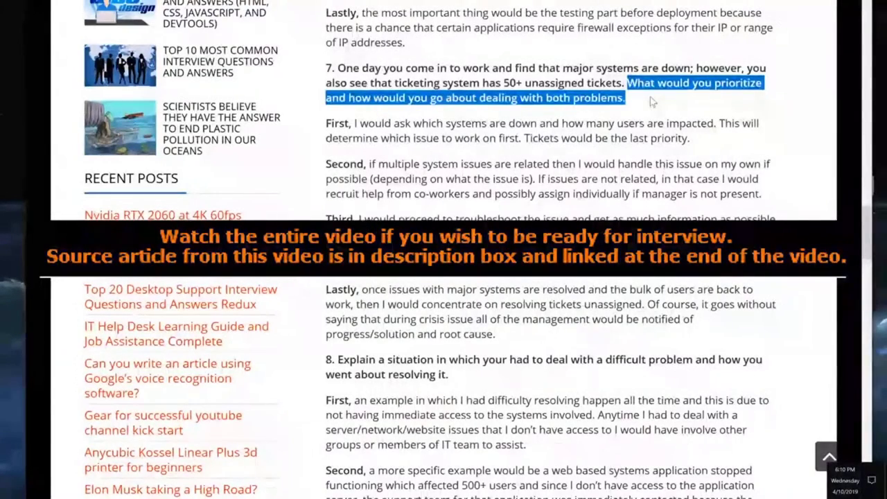
left_click(643, 109)
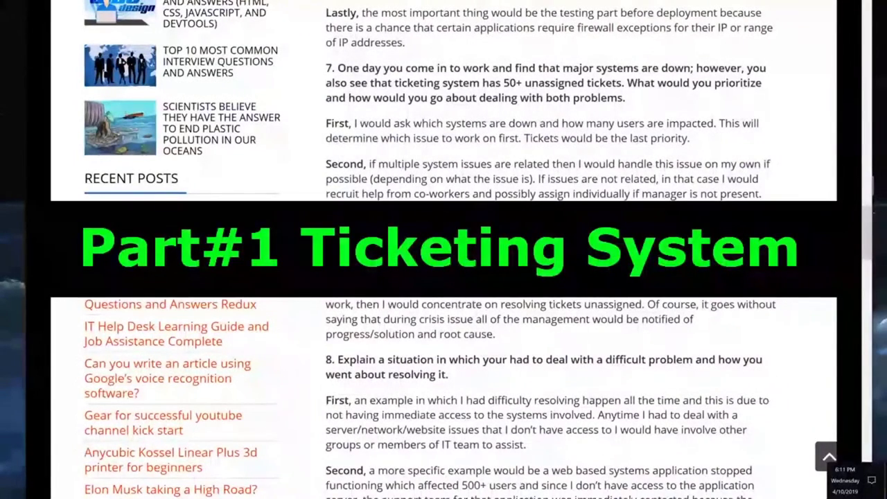
Highlight the answer openings First, Second, Third and Lastly in question 7.
left_click_drag(354, 123, 324, 124)
left_click_drag(366, 164, 320, 172)
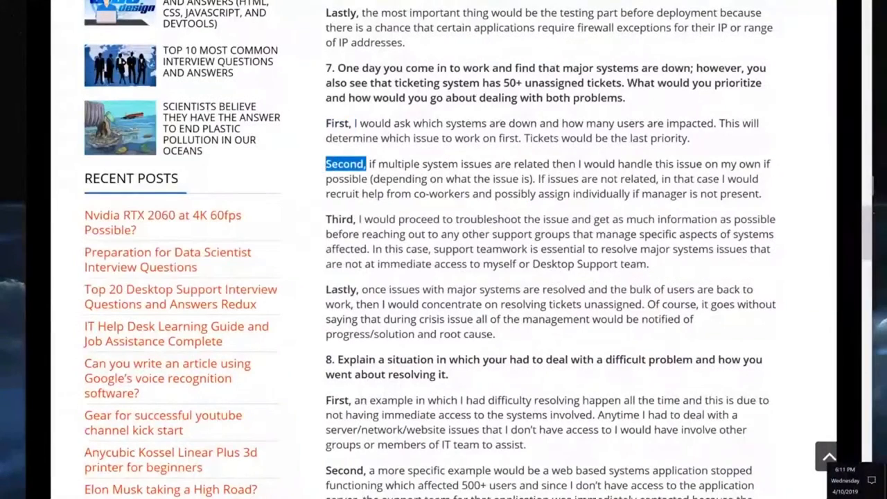
left_click_drag(355, 219, 325, 12)
left_click(348, 279)
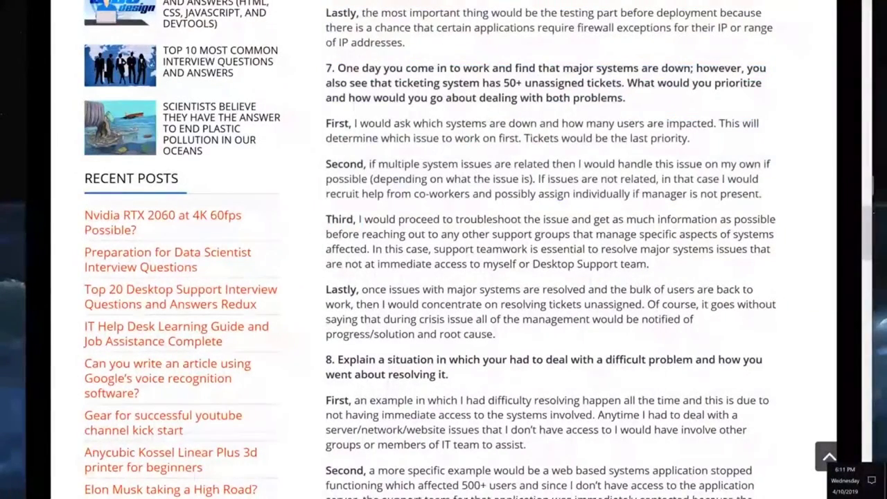
left_click_drag(358, 288, 322, 291)
left_click(325, 298)
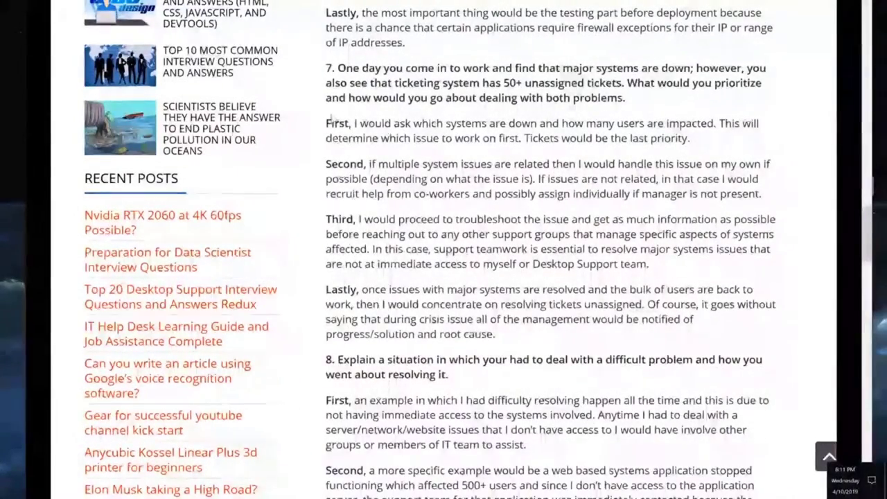
Highlight phrases in the First answer: systems are down, many users impacted, last priority.
left_click_drag(326, 124, 716, 142)
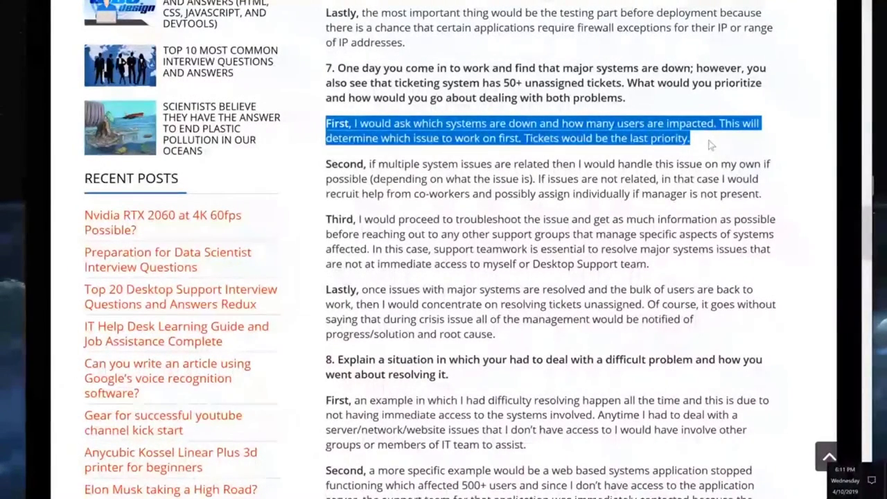
left_click(709, 144)
left_click_drag(697, 144, 521, 138)
left_click(521, 138)
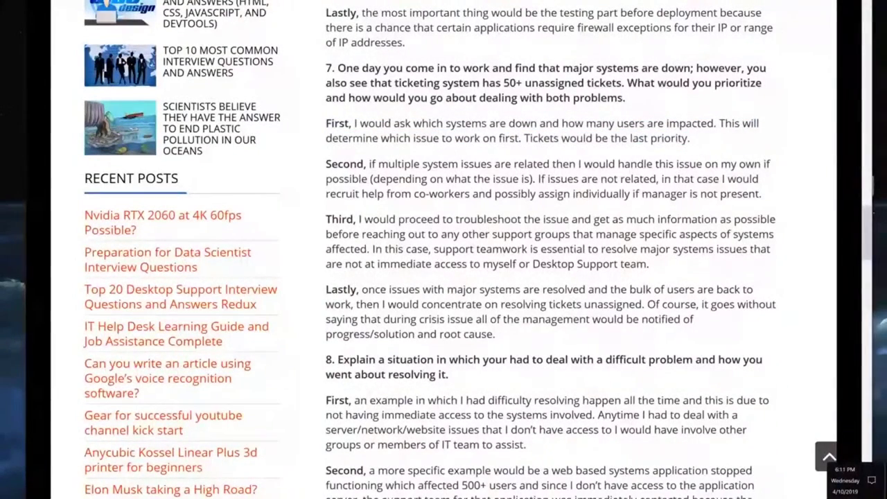
left_click_drag(353, 124, 713, 124)
left_click(713, 123)
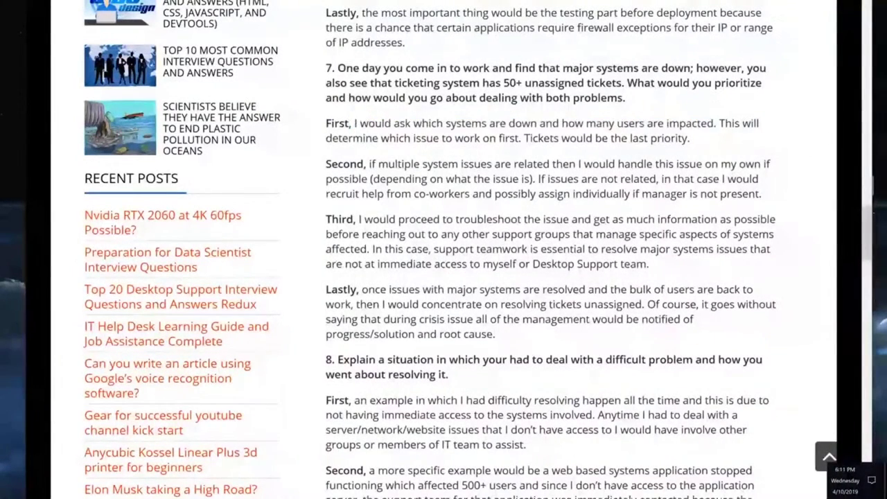
left_click_drag(586, 123, 713, 123)
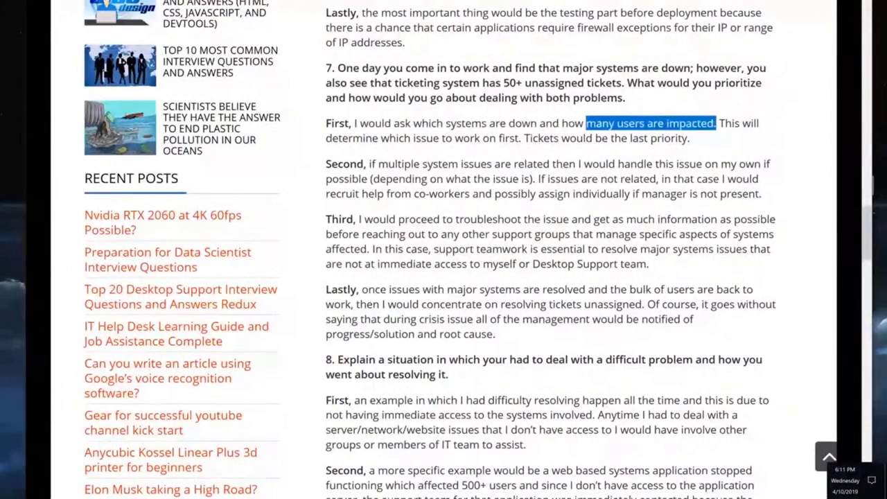
left_click_drag(445, 123, 537, 124)
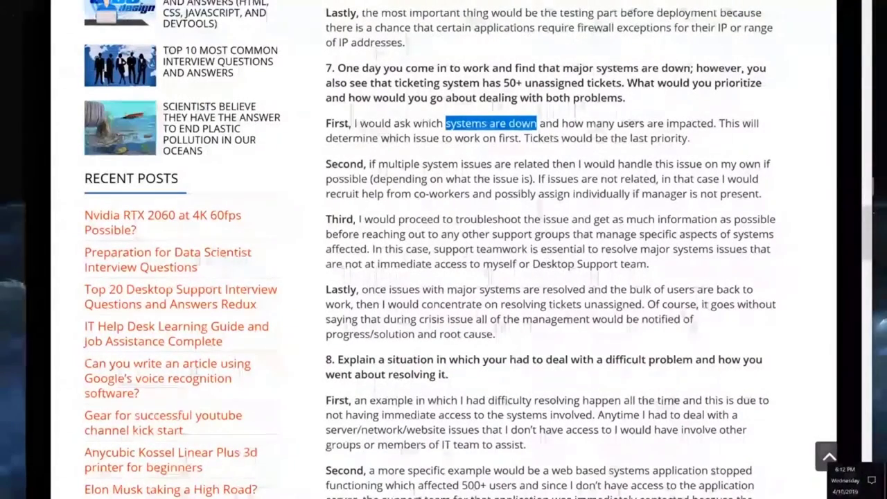
left_click(536, 123)
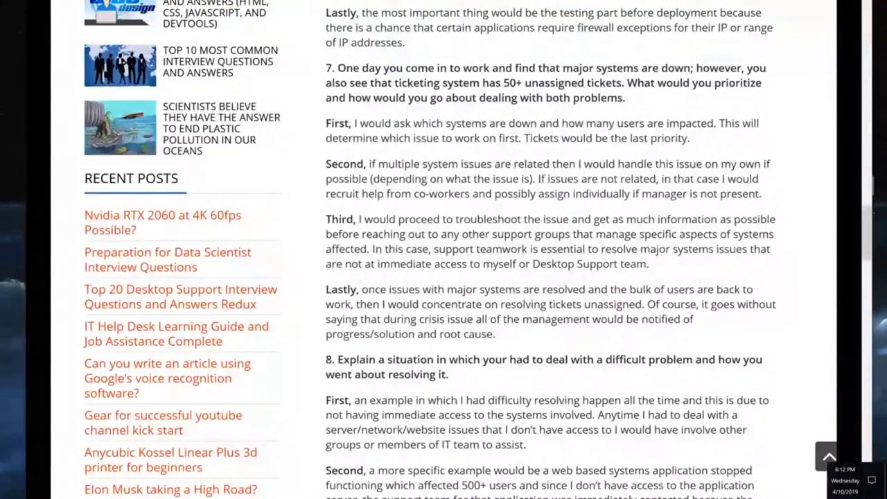
left_click_drag(537, 123, 519, 123)
left_click(519, 124)
Highlight 'systems are down and how many users are impacted' without the trailing period.
left_click_drag(446, 123, 716, 124)
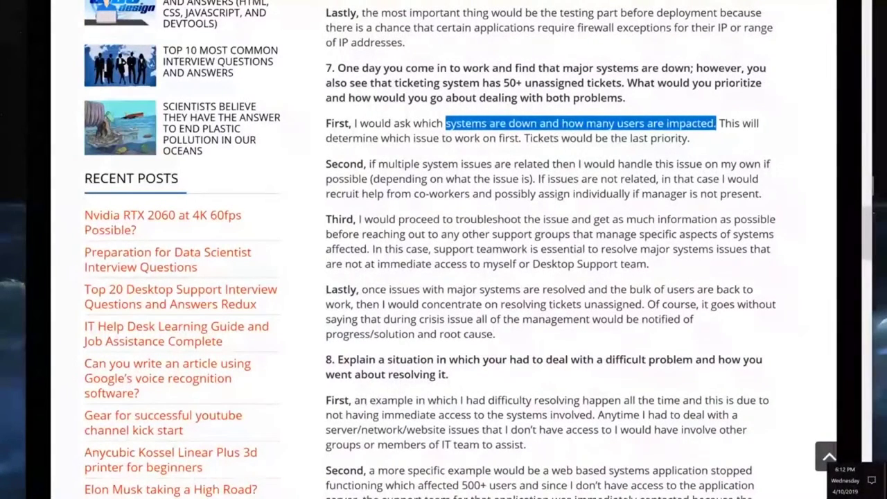
left_click_drag(716, 123, 714, 123)
key("shift+Left")
key("Right")
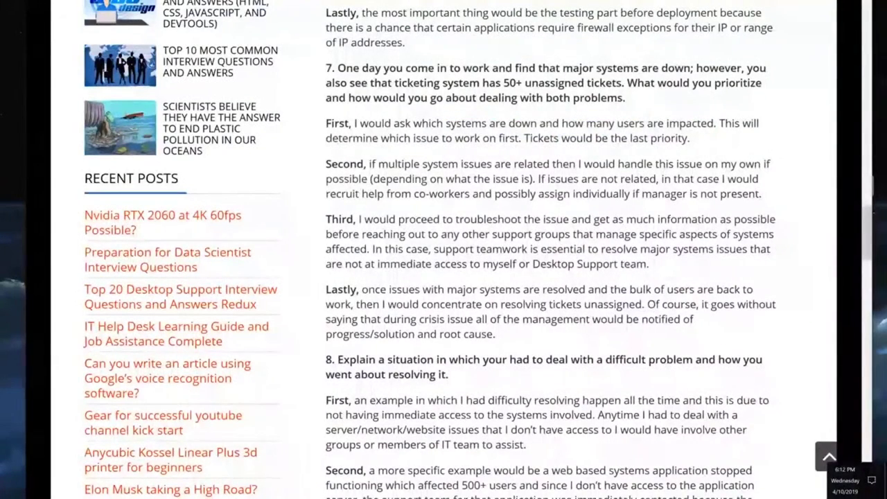
left_click_drag(718, 122, 510, 119)
left_click(511, 109)
Highlight '50+' in the question and 'Tickets would be the last priority', then the Second answer's start.
left_click_drag(502, 82, 524, 82)
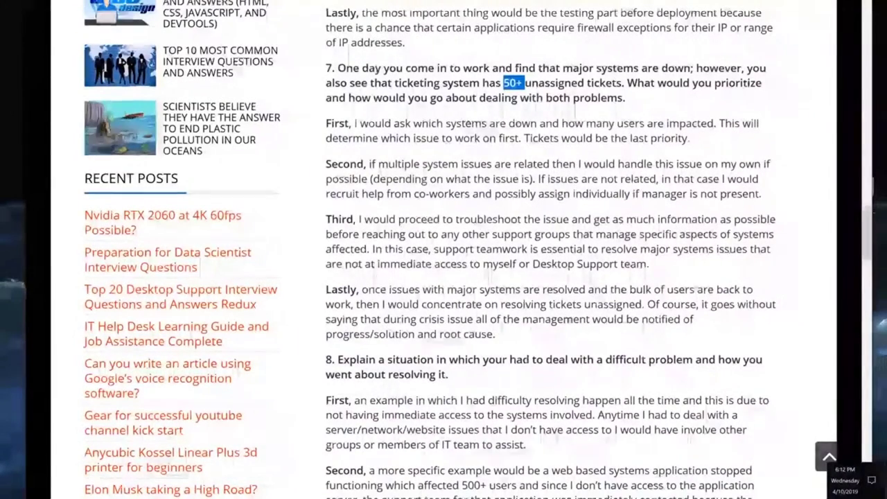
left_click_drag(518, 138, 688, 138)
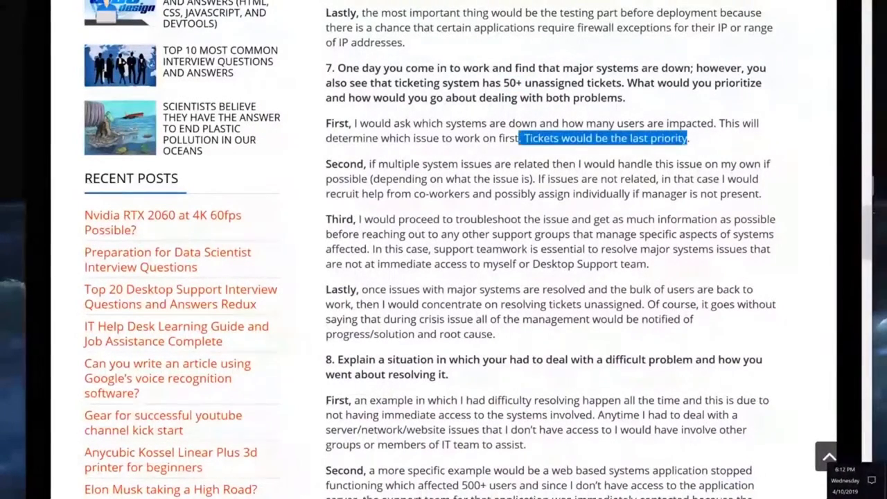
left_click(694, 144)
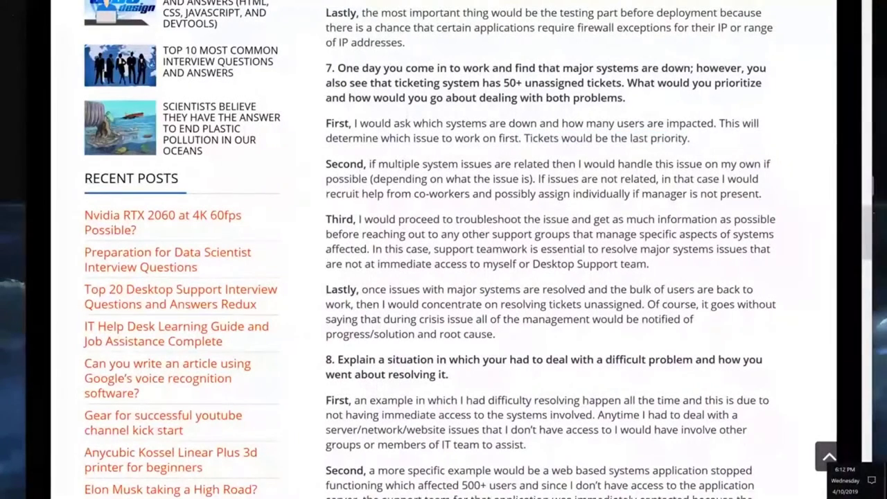
left_click_drag(325, 164, 535, 180)
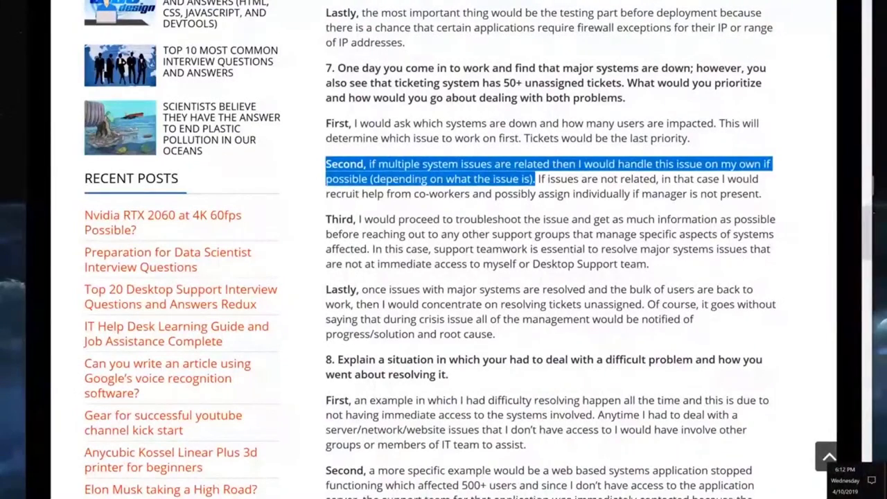
Highlight the Second answer's unrelated-issues sentence, then 'Second, if multiple system issues'.
left_click_drag(535, 180, 766, 205)
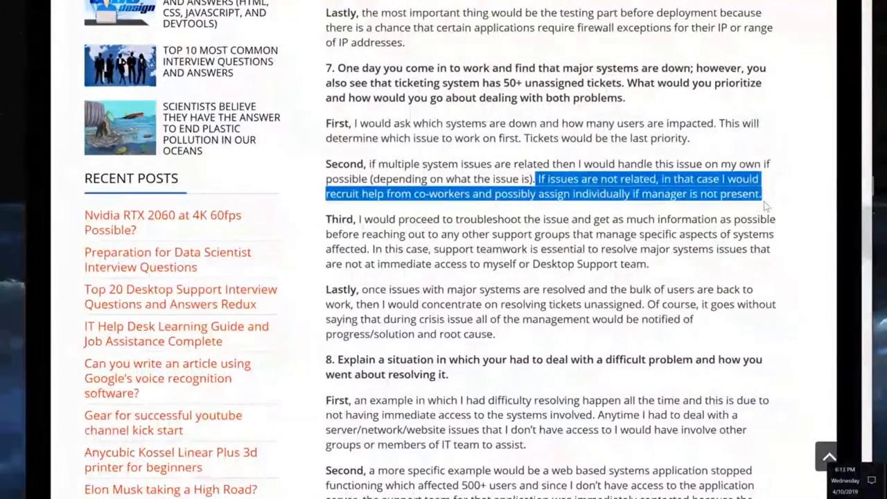
left_click(768, 202)
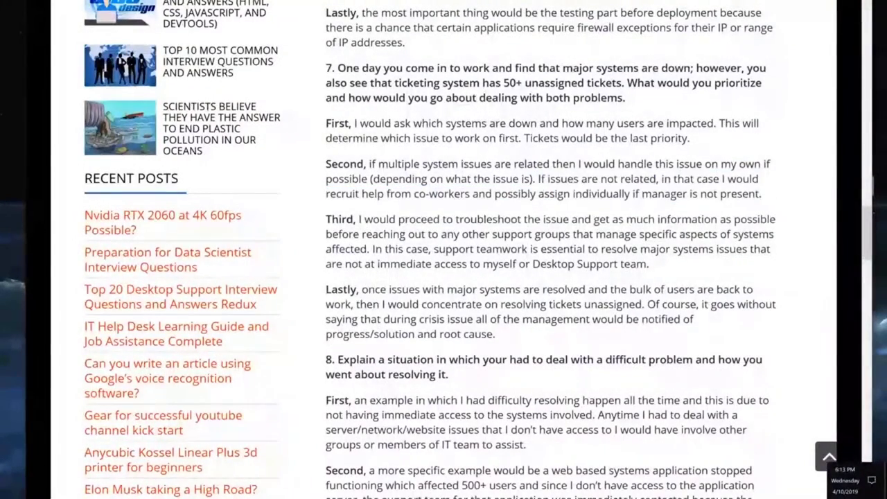
left_click_drag(326, 163, 491, 164)
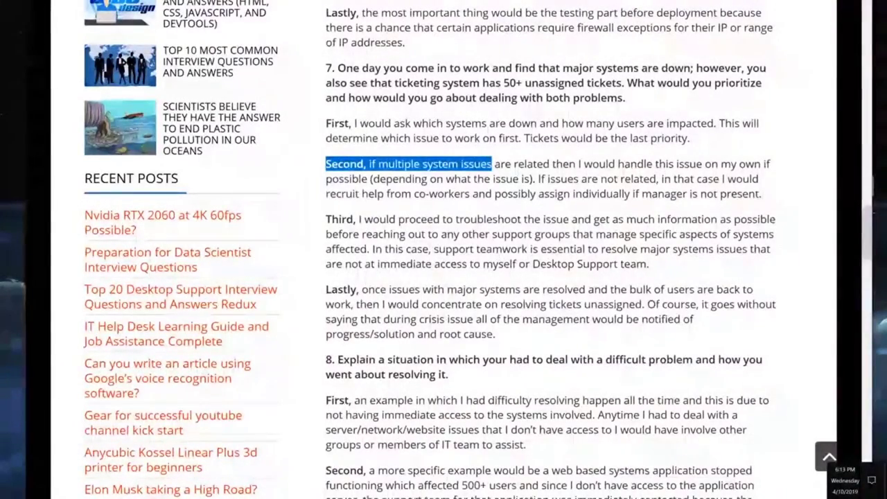
left_click(409, 163)
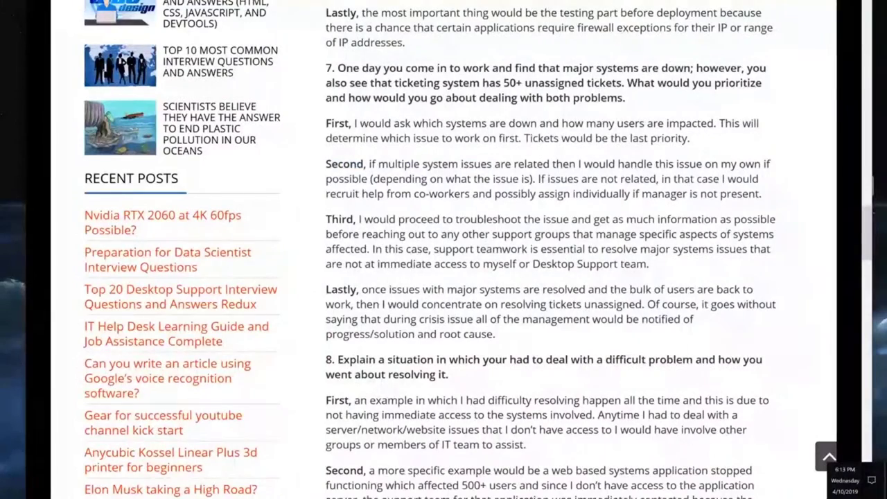
Highlight 'multiple system issues' and extend it toward 'handle this issue on my own'.
left_click_drag(378, 164, 457, 164)
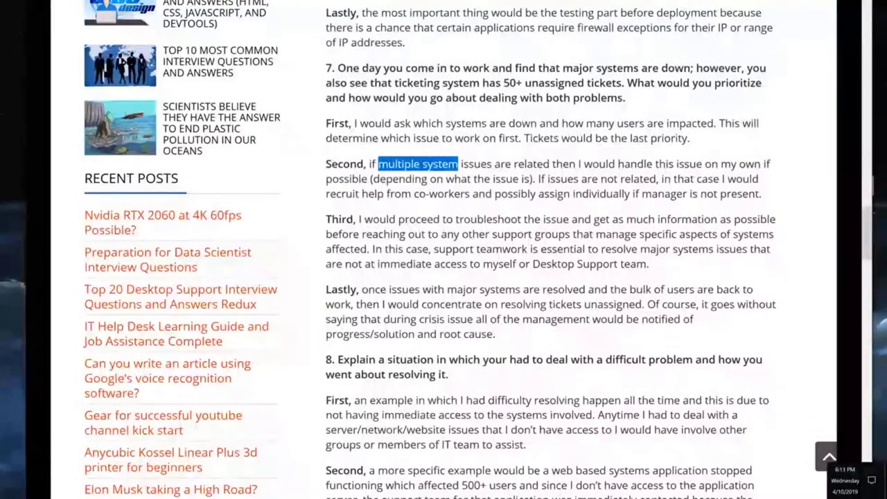
key("shift+Right")
key("shift+Right")
key("shift+Right")
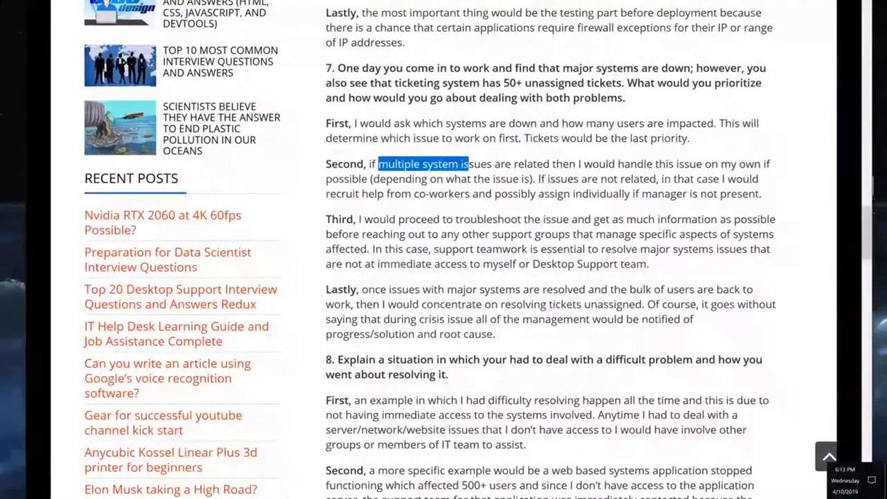
key("shift+Right")
key("shift+Right")
key("shift+Right")
key("shift+Right")
key("shift+Right")
key("shift+Right")
key("shift+Right")
key("shift+Right")
key("shift+Right")
key("shift+Right")
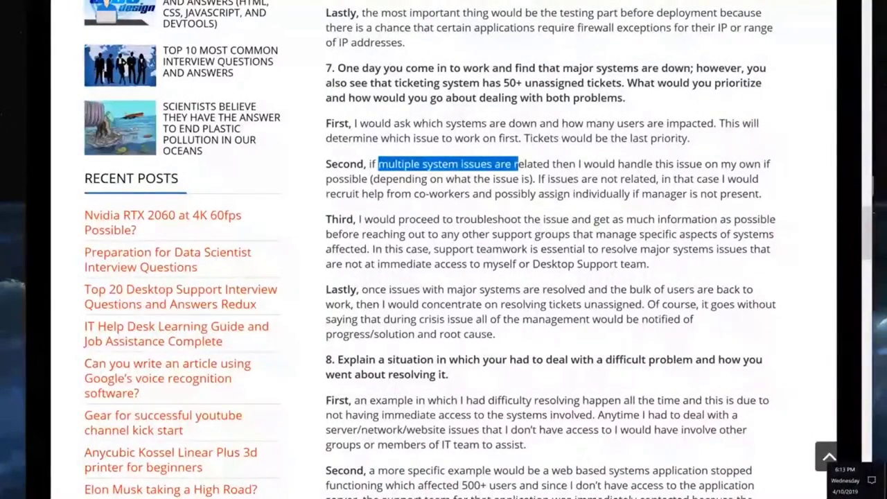
key("Right")
key("shift+Right")
key("shift+Right")
key("shift+Right")
key("shift+Right")
key("shift+Right")
key("shift+Right")
key("shift+Right")
key("shift+Right")
key("shift+Right")
key("shift+Right")
key("shift+Right")
key("shift+Right")
key("shift+Right")
key("shift+Right")
key("shift+Right")
key("shift+Right")
key("shift+Right")
key("shift+Right")
key("shift+Right")
key("shift+Right")
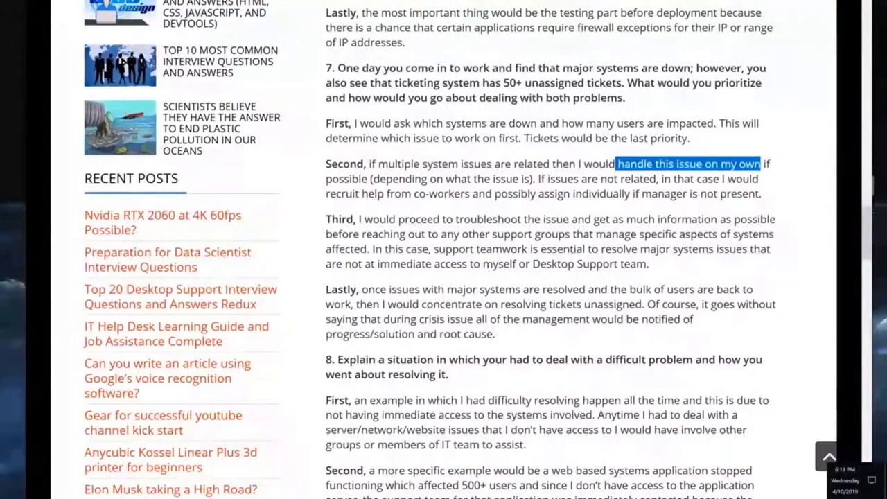
key("Right")
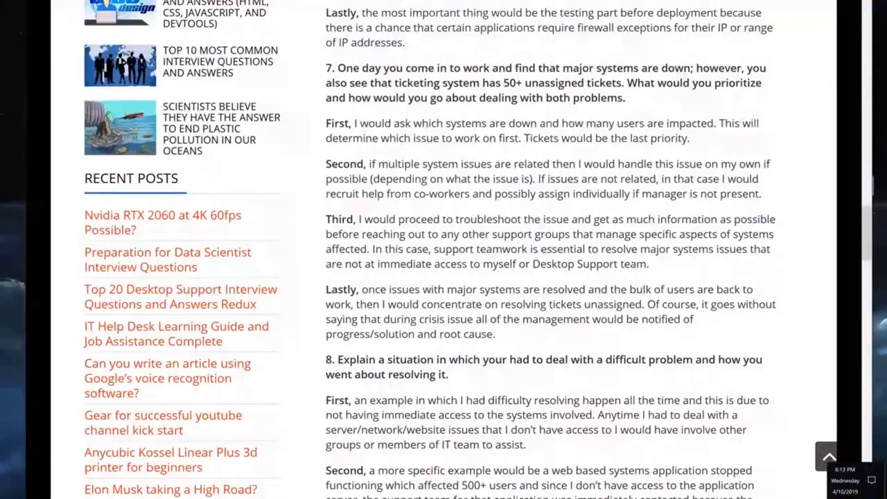
left_click_drag(378, 165, 492, 164)
Drag across 'multiple system issues' in the Second paragraph to highlight it.
left_click_drag(377, 163, 491, 164)
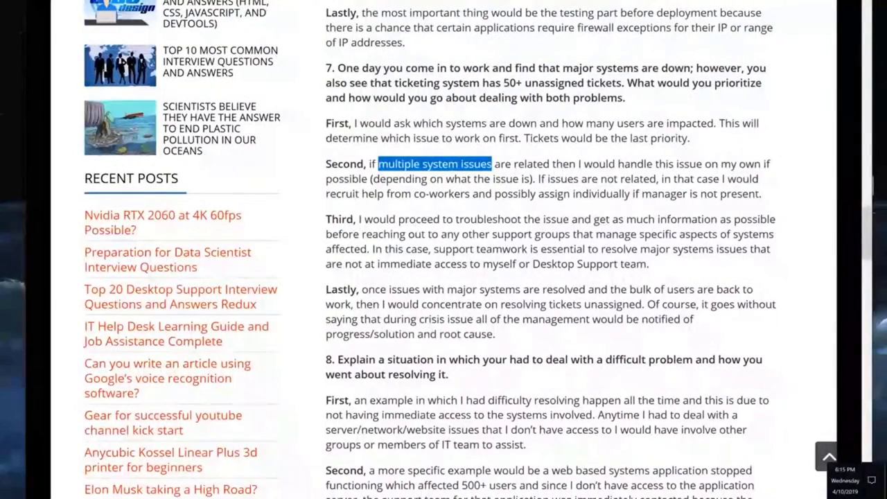
Extend the highlight to the clause end, then start a new one at 'If issues'.
key("shift+Right")
key("shift+Right")
key("shift+Right")
key("shift+Right")
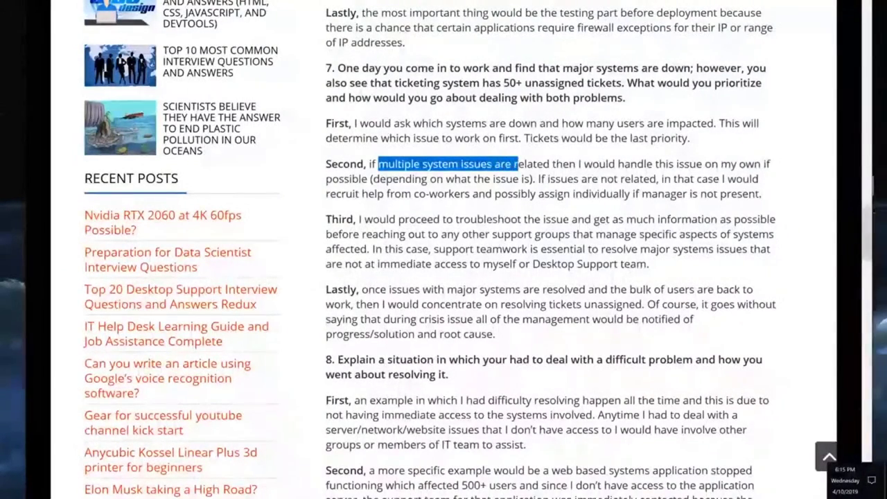
key("shift+Down")
key("shift+Right")
key("shift+Right")
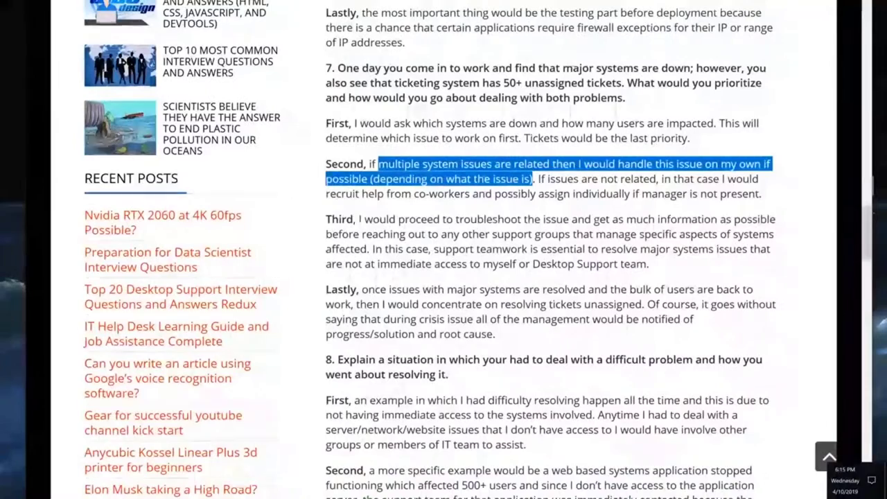
key("Right")
key("Right")
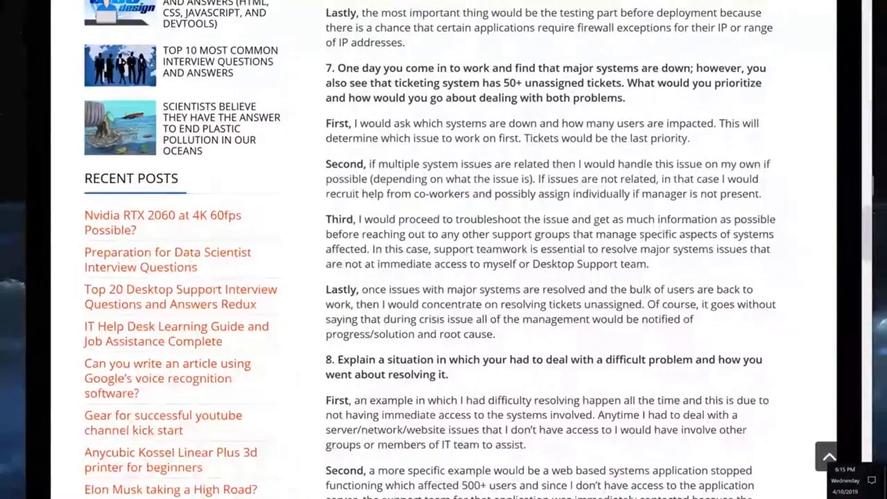
key("shift+Right")
key("shift+Right")
key("shift+Right")
key("shift+Right")
key("shift+Right")
key("shift+Right")
key("shift+Right")
key("shift+Right")
key("shift+Right")
key("shift+Right")
key("shift+Right")
key("shift+Right")
key("shift+Left")
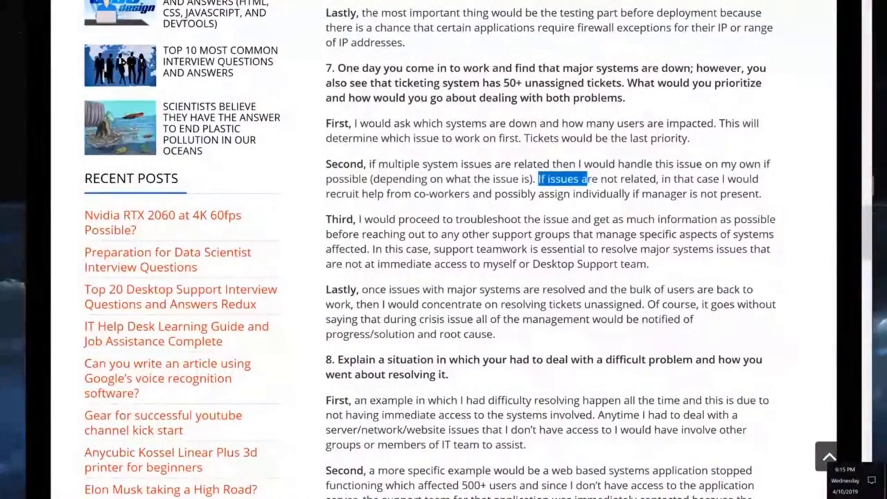
key("shift+Left")
key("shift+Left")
Highlight from 'If issues are not related' through 'recruit help from co-workers' using Shift+arrows.
key("shift+Right")
key("Left")
key("shift+Right")
key("shift+Right")
key("shift+Right")
key("shift+Right")
key("shift+Down")
key("shift+Right")
key("shift+Right")
key("shift+Right")
key("shift+Right")
key("shift+Right")
key("shift+Right")
key("shift+Right")
key("shift+Right")
key("shift+Right")
key("shift+Right")
key("shift+Right")
key("shift+Right")
key("shift+Up")
key("shift+Right")
key("shift+Right")
key("shift+Right")
key("shift+Right")
key("shift+Right")
key("shift+Right")
key("shift+Right")
key("shift+Right")
key("shift+Right")
key("shift+Right")
key("shift+Right")
key("shift+Right")
key("shift+Right")
key("shift+Right")
key("shift+Right")
key("shift+Right")
key("shift+Right")
key("shift+Right")
key("shift+Right")
key("shift+Right")
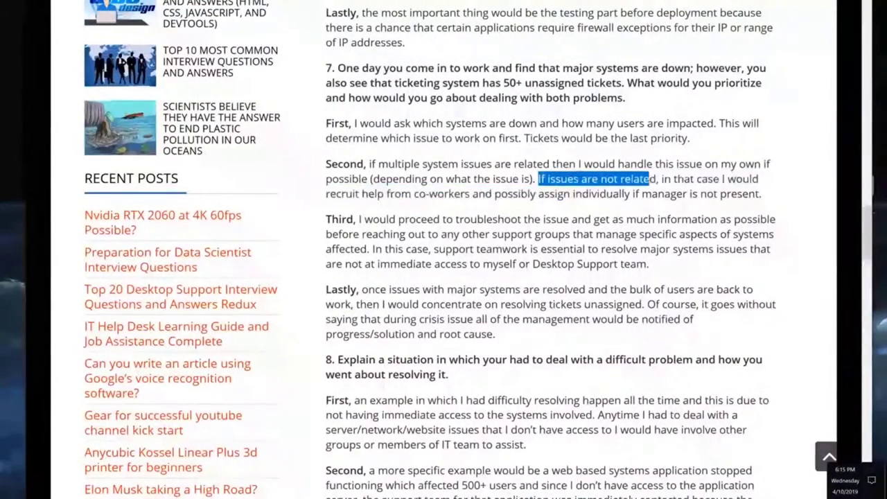
key("shift+Left")
key("shift+Left")
key("shift+Left")
key("shift+Left")
key("shift+Left")
key("shift+Left")
key("shift+Left")
key("shift+Left")
key("shift+Left")
key("shift+Left")
key("shift+Left")
key("shift+Left")
key("shift+Left")
key("shift+Left")
key("shift+Left")
key("shift+Left")
key("shift+Left")
key("shift+Left")
key("shift+Left")
key("shift+Left")
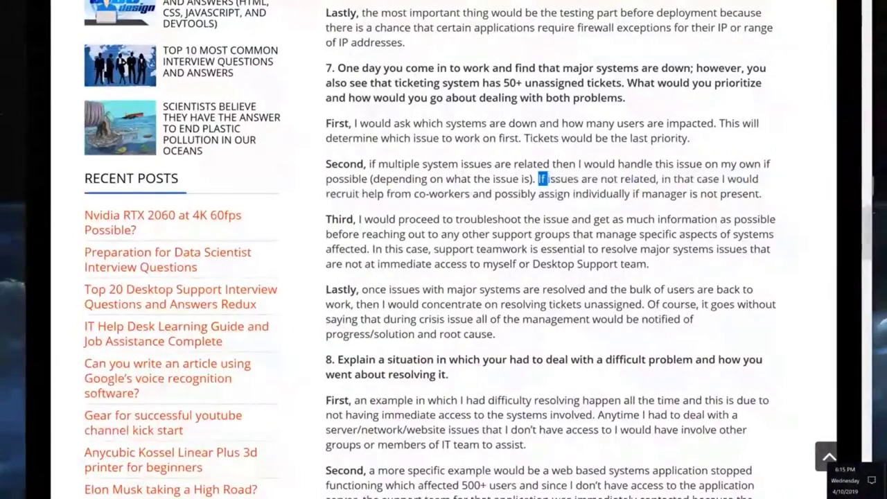
key("shift+Down")
key("shift+Left")
key("shift+Left")
key("shift+Left")
key("shift+Left")
key("shift+Left")
key("shift+Left")
key("shift+Left")
key("shift+Left")
key("shift+Left")
key("shift+Left")
key("shift+Left")
key("shift+Left")
key("shift+Left")
key("shift+Left")
key("shift+Left")
key("shift+Left")
key("shift+Left")
key("shift+Left")
key("shift+Left")
key("shift+Left")
key("shift+Right")
key("shift+Right")
key("shift+Right")
key("shift+Right")
key("shift+Right")
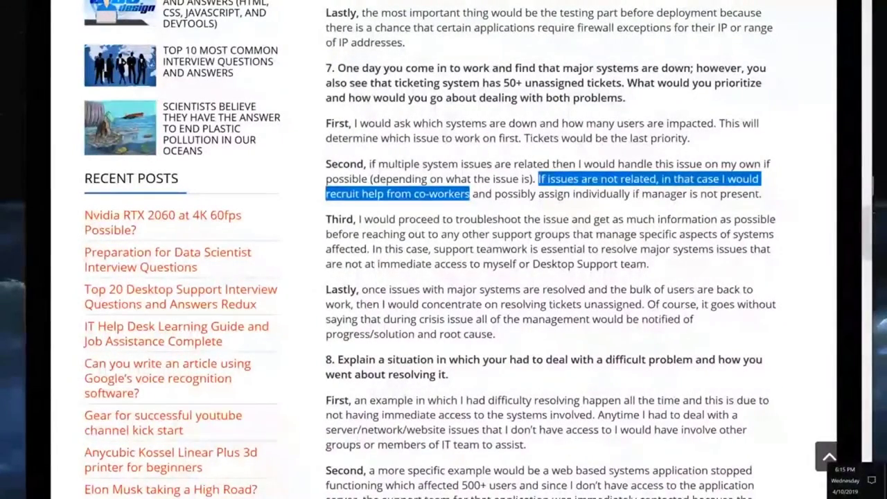
key("Left")
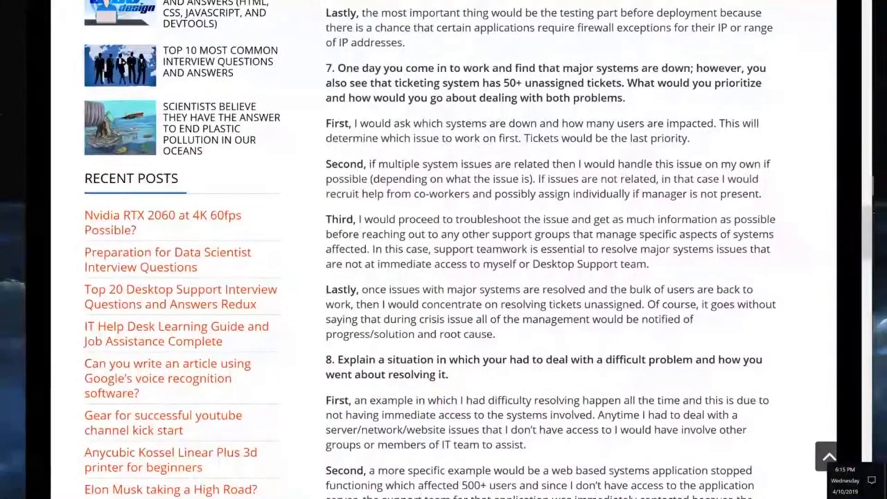
Highlight 'If issues are not related', 'possibly assign', 'individually' and the sentence end.
left_click_drag(538, 179, 469, 194)
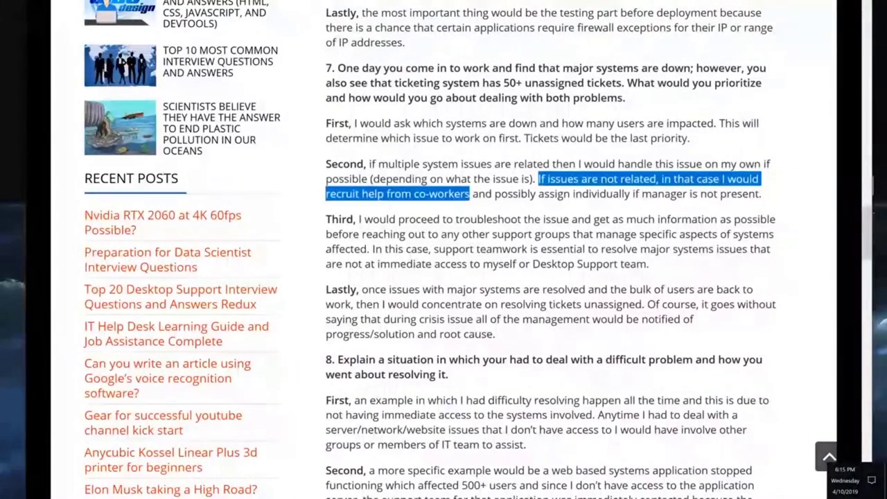
left_click(470, 194)
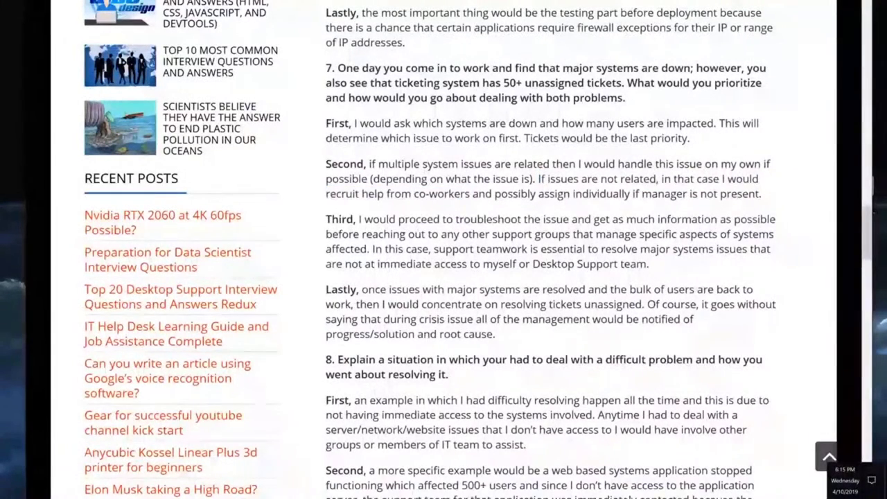
left_click_drag(493, 193, 569, 194)
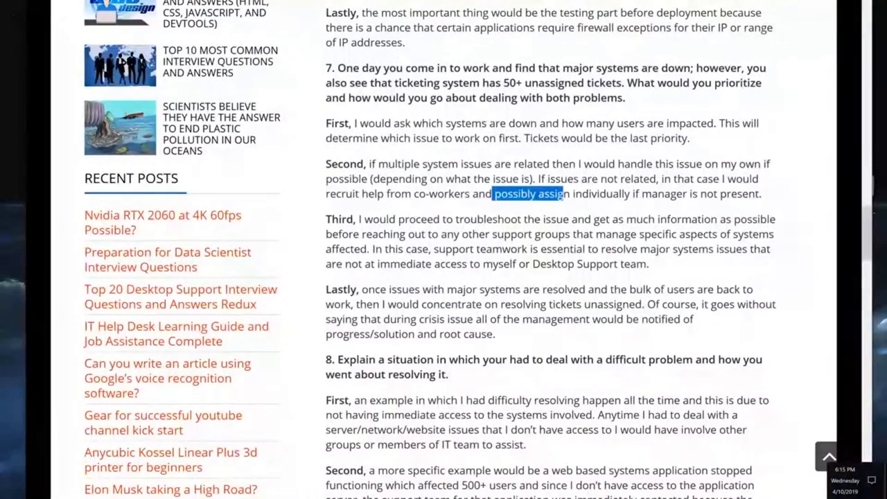
left_click(485, 194)
mouse_move(485, 194)
left_mouse_down()
mouse_move(767, 198)
mouse_move(521, 195)
mouse_move(493, 179)
mouse_move(453, 195)
mouse_move(326, 195)
mouse_move(494, 195)
left_mouse_up()
left_click(767, 197)
left_click(413, 195)
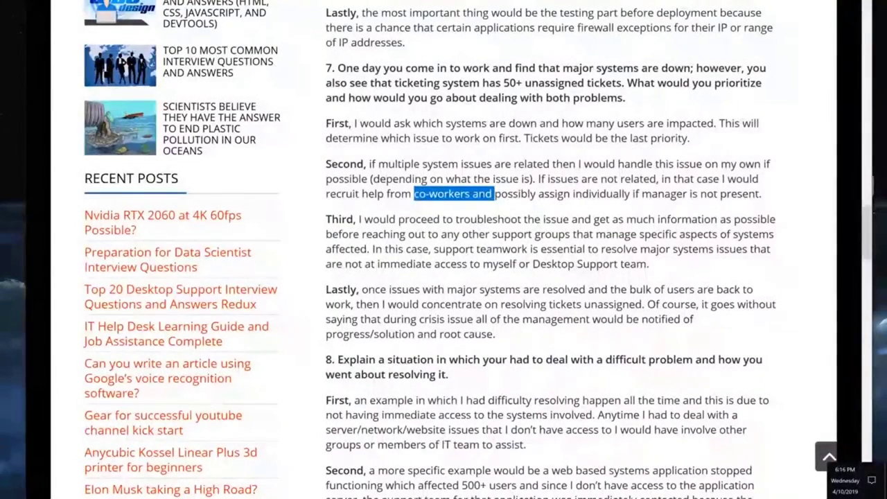
left_click_drag(494, 194, 766, 201)
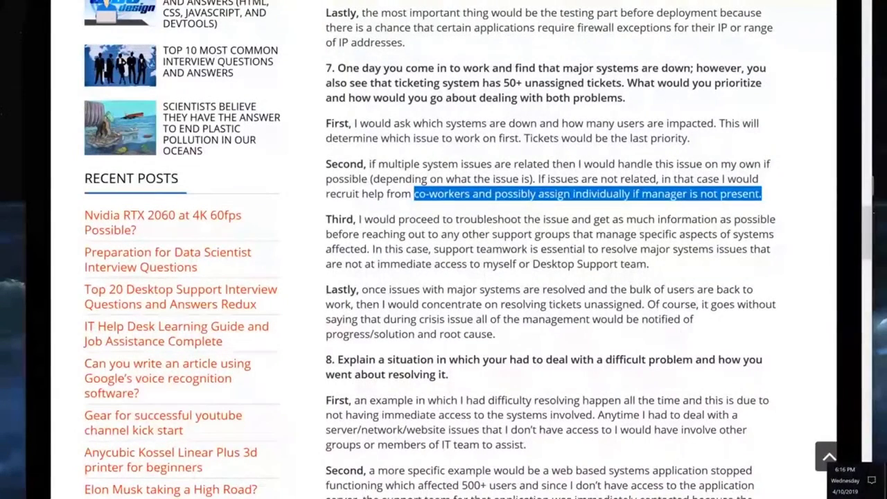
left_click_drag(539, 194, 630, 194)
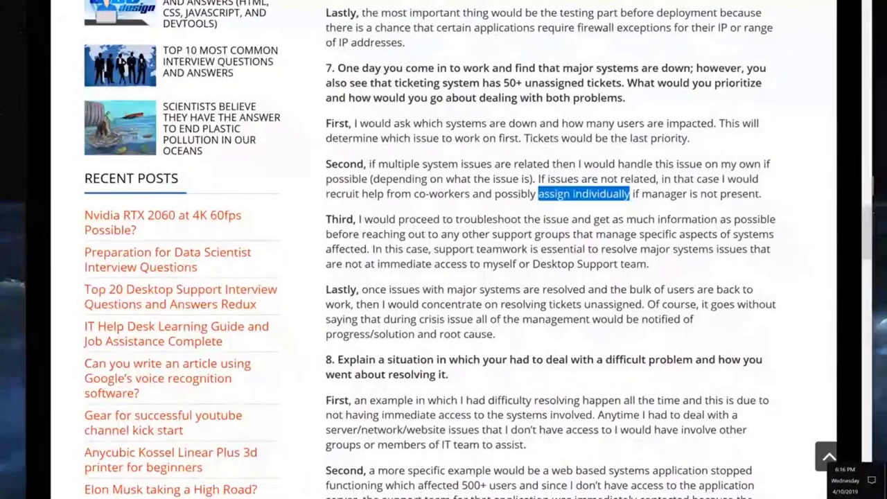
left_click_drag(325, 194, 383, 194)
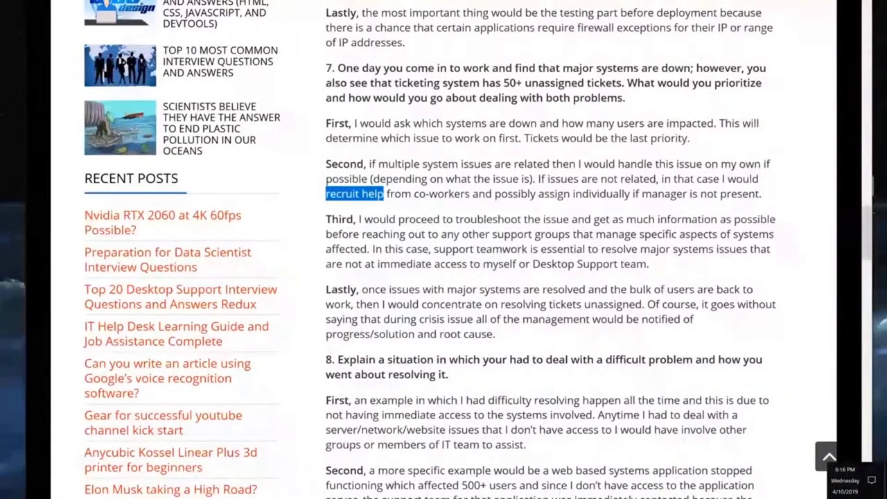
left_click(327, 208)
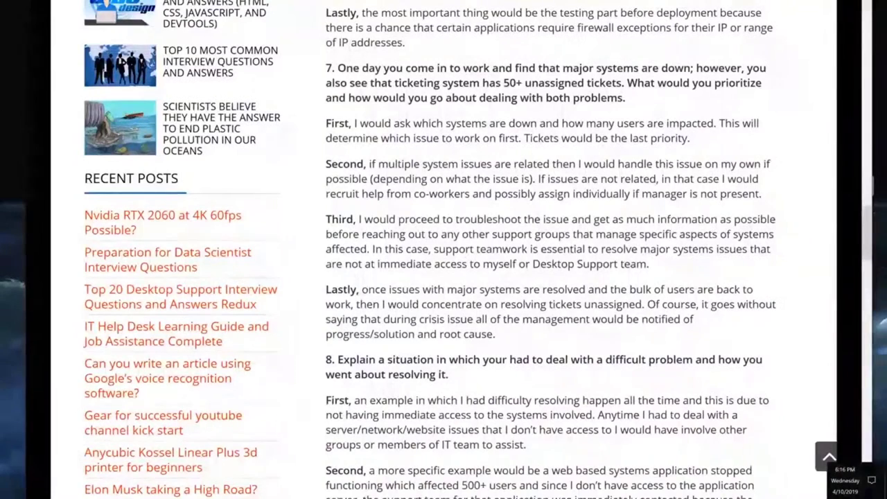
left_click_drag(378, 164, 457, 164)
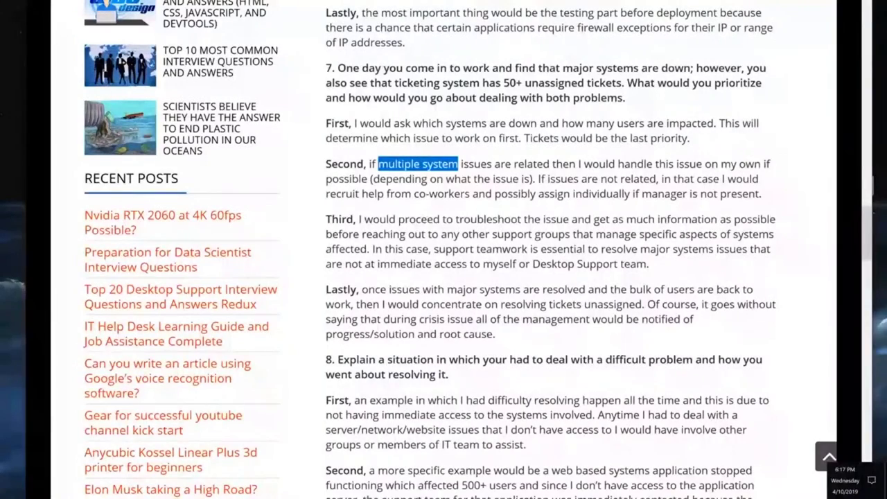
left_click_drag(457, 164, 469, 164)
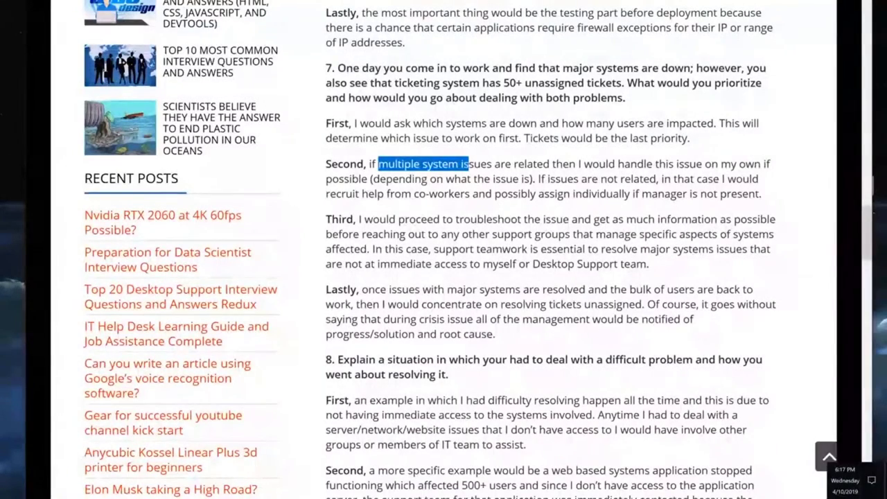
left_click(469, 164)
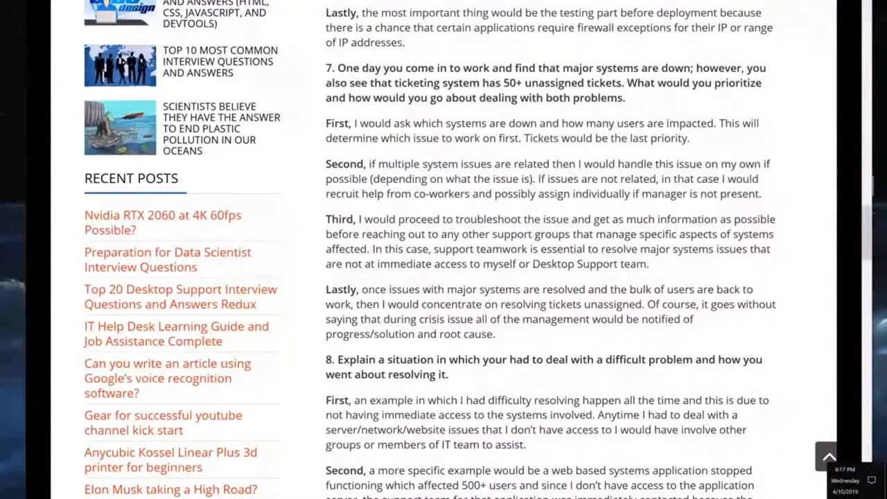
left_click_drag(378, 164, 458, 164)
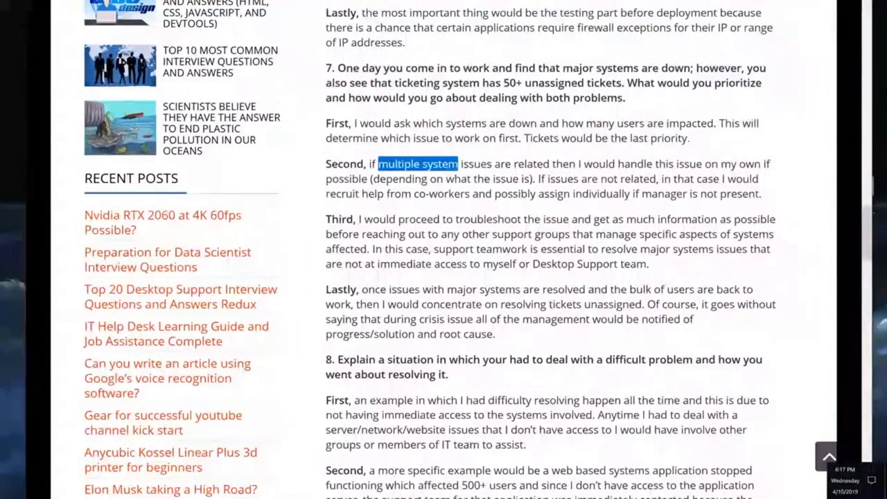
left_click(458, 164)
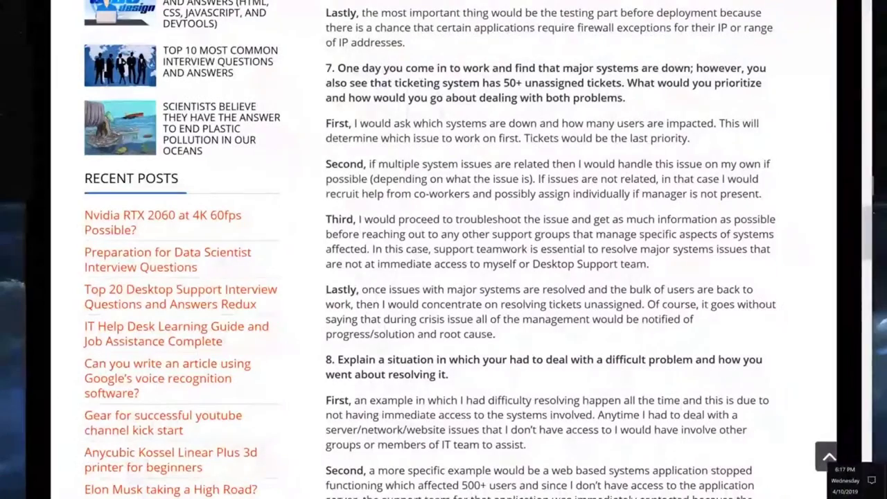
left_click_drag(617, 123, 644, 124)
left_click_drag(538, 178, 656, 179)
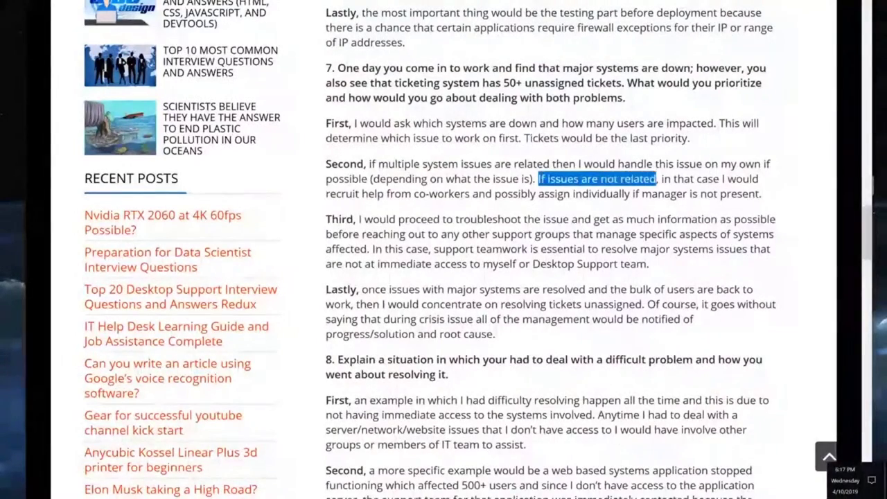
left_click(656, 178)
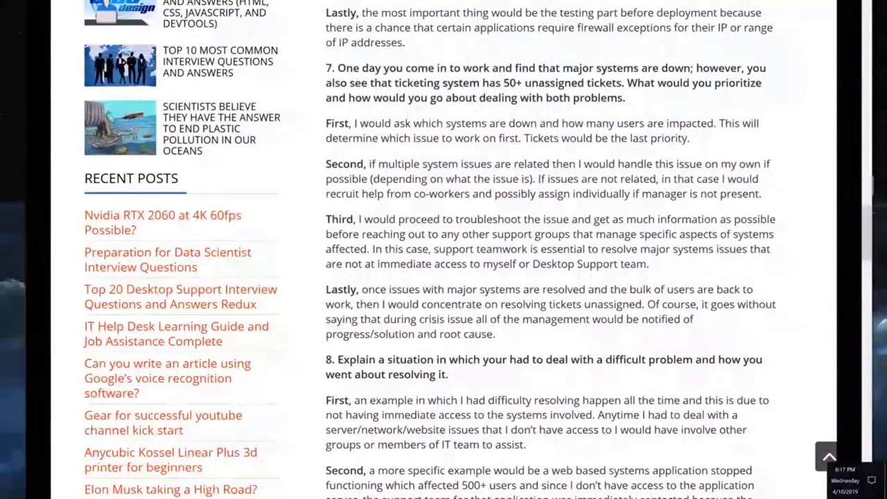
left_click_drag(326, 219, 493, 219)
left_click_drag(497, 221, 370, 248)
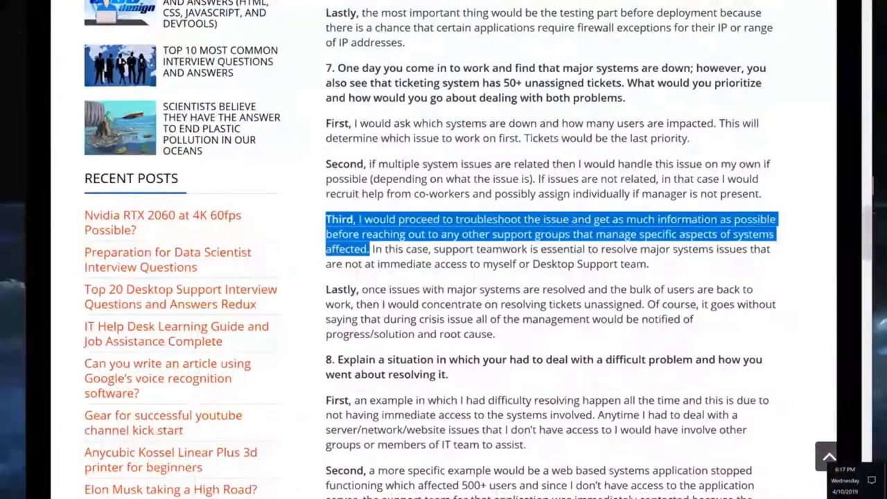
left_click(369, 249)
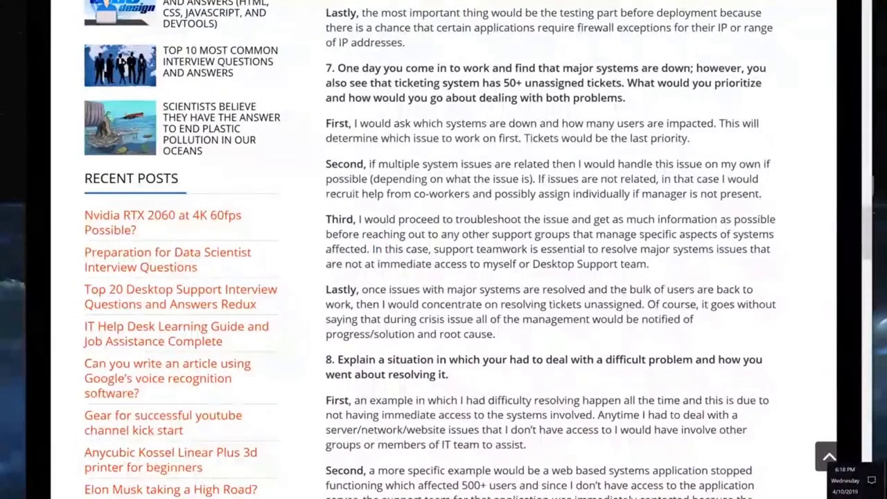
Highlight the Third answer's support-teamwork sentence, then the Lastly answer's first sentence.
left_click_drag(372, 249, 713, 251)
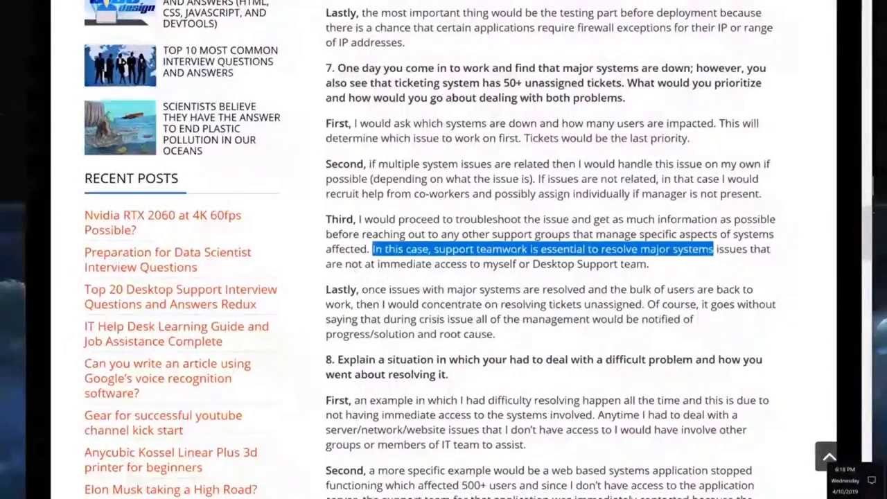
left_click_drag(714, 251, 680, 263)
left_click(662, 263)
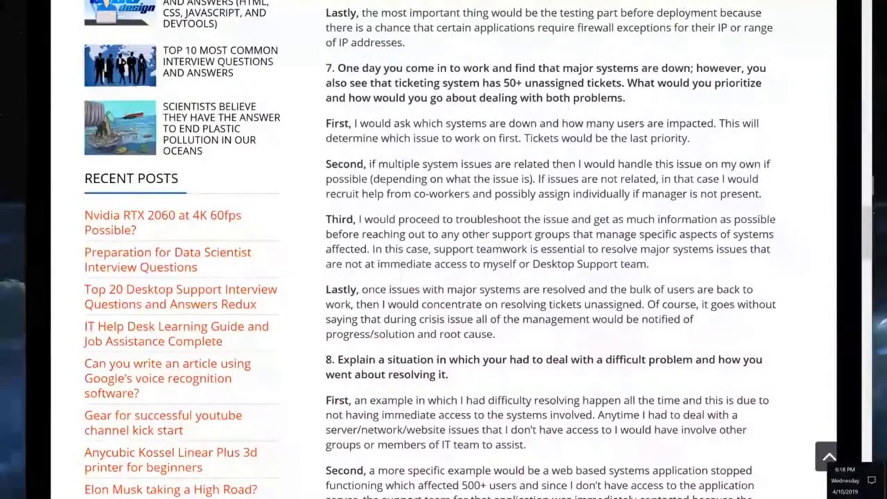
left_click_drag(369, 248, 765, 261)
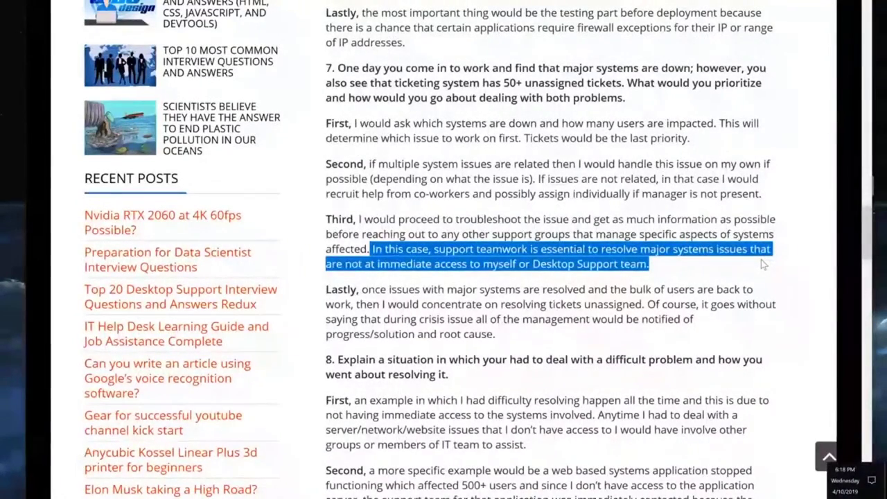
left_click(674, 272)
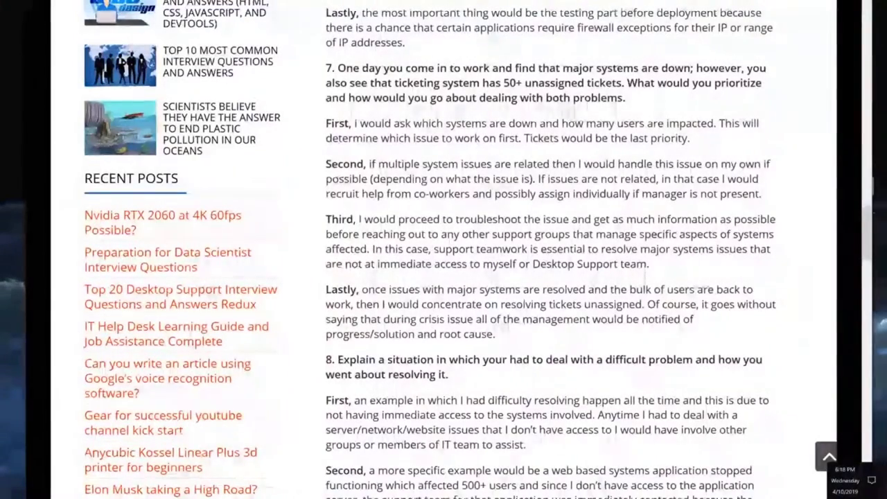
left_click_drag(433, 248, 652, 270)
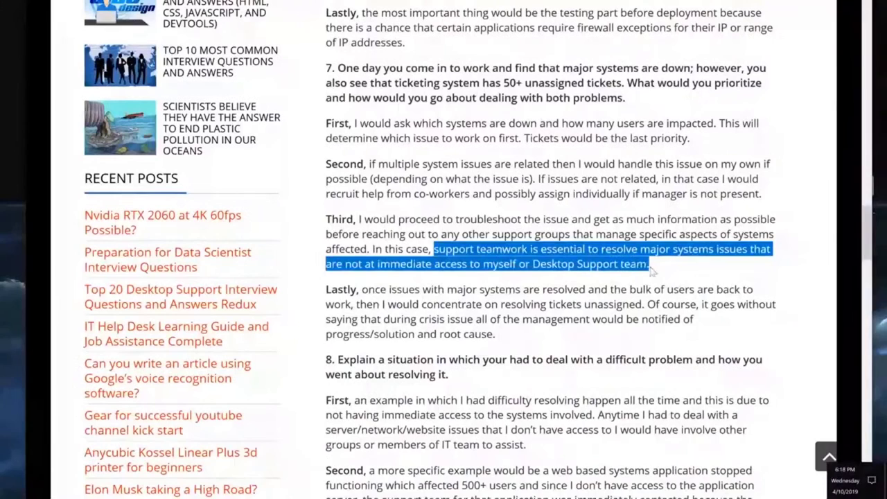
left_click(659, 270)
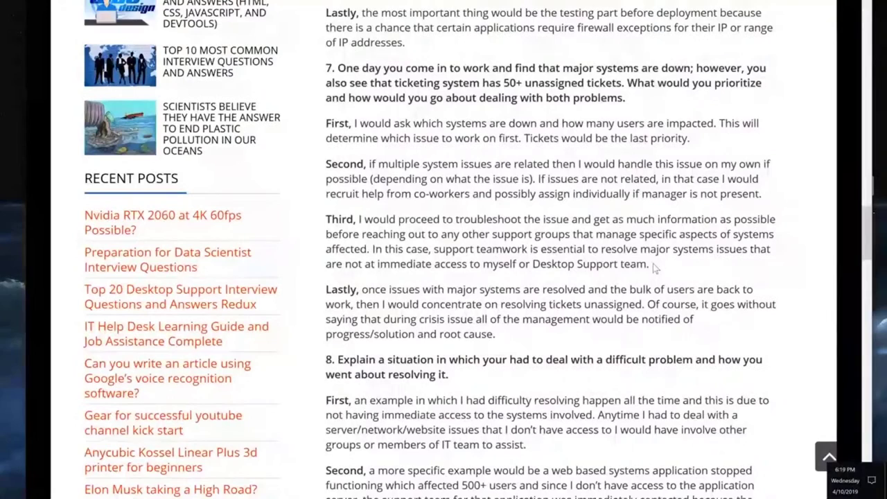
left_click_drag(326, 289, 645, 305)
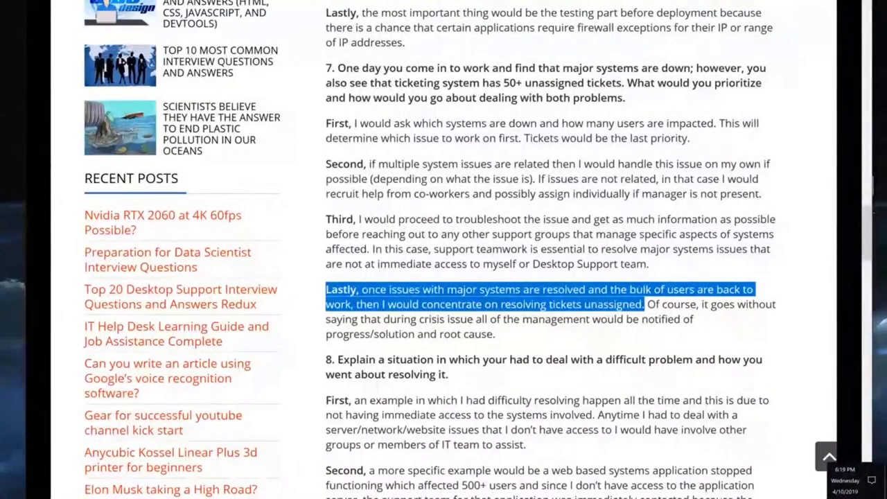
left_click(645, 305)
left_click_drag(645, 305, 731, 318)
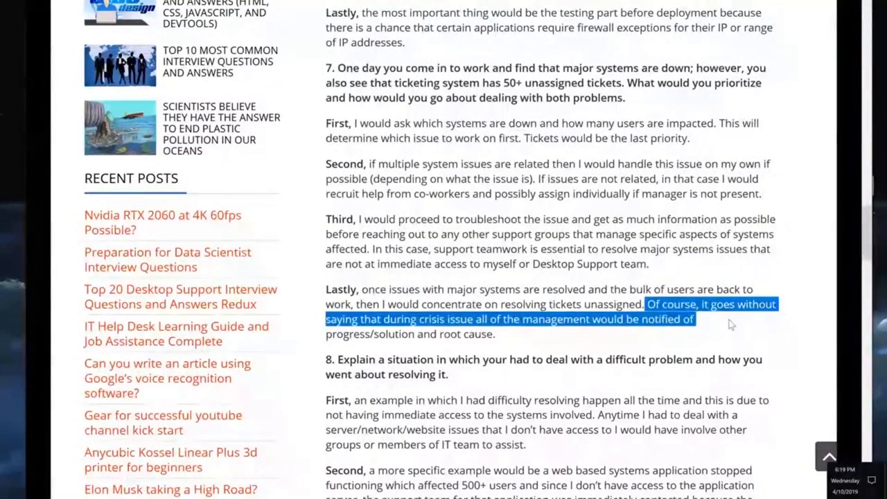
left_click_drag(727, 326, 707, 336)
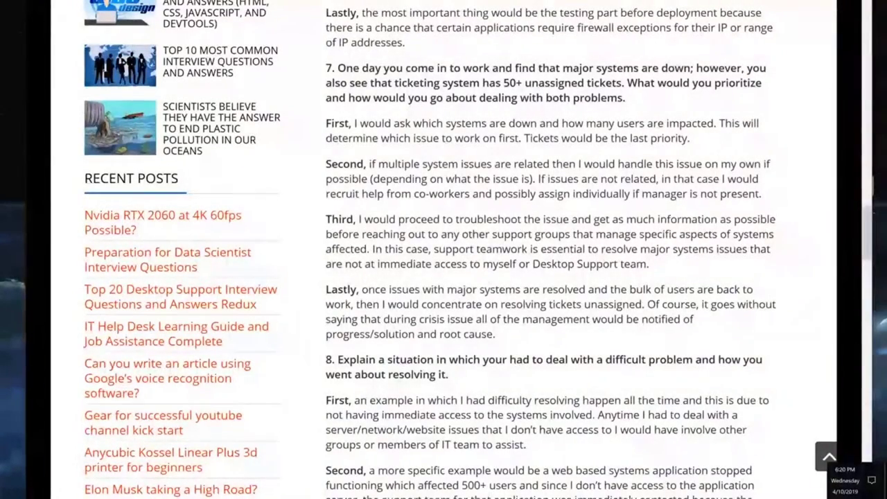
Highlight the clauses about notifying all management, progress/solution, and 'root cause'.
left_click_drag(475, 319, 560, 333)
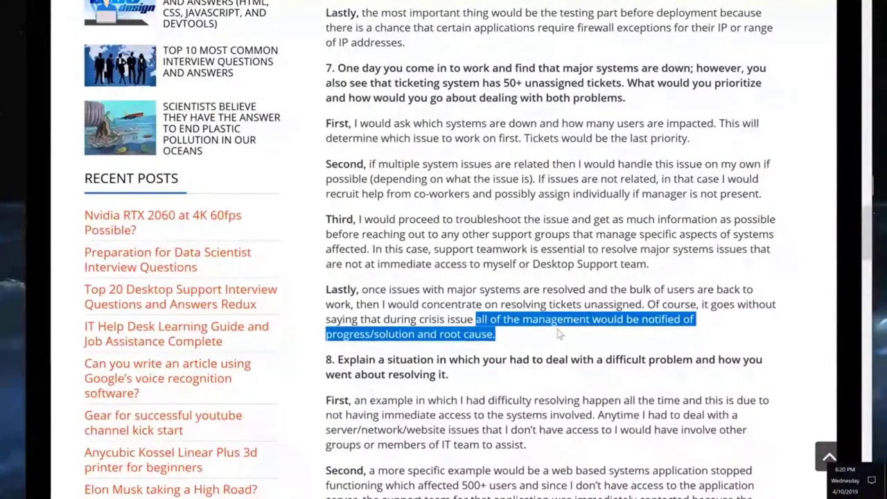
left_click(548, 337)
left_click_drag(548, 337, 326, 336)
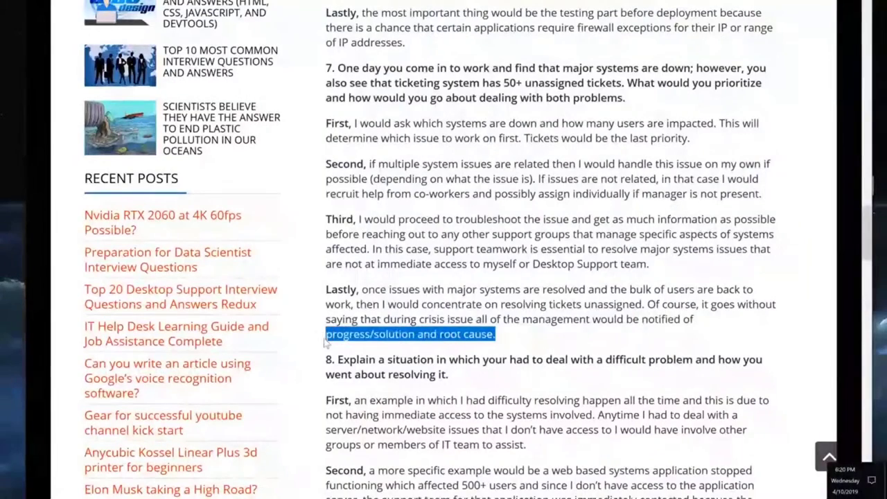
left_click(325, 336)
left_click_drag(439, 335, 502, 341)
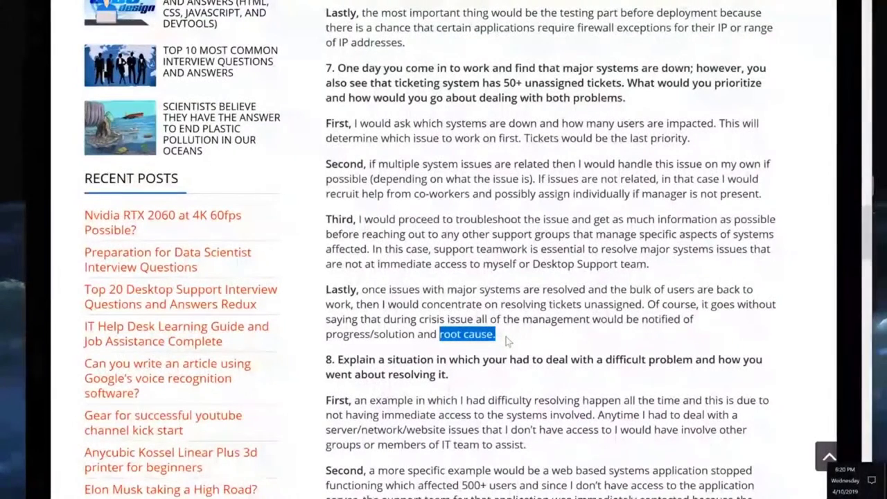
left_click(510, 335)
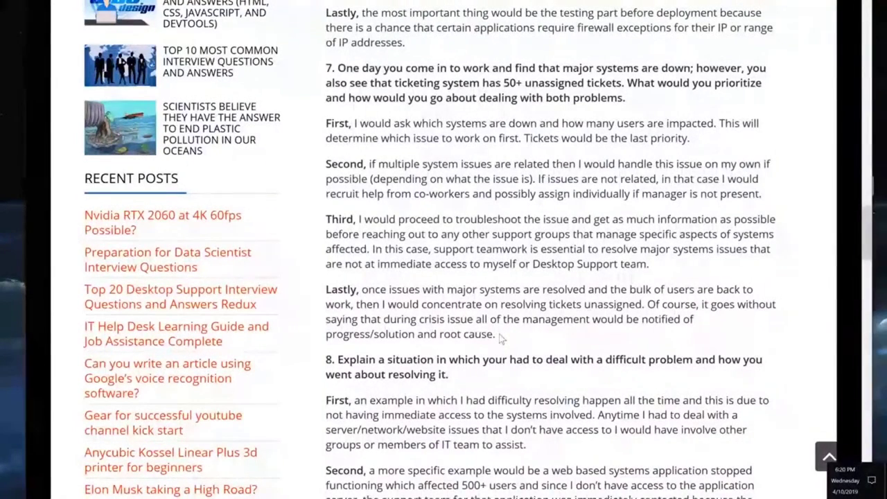
Highlight 'resolving tickets unassigned' and '50+ unassigned tickets' in question 7.
left_click_drag(501, 304, 629, 304)
left_click_drag(647, 304, 500, 305)
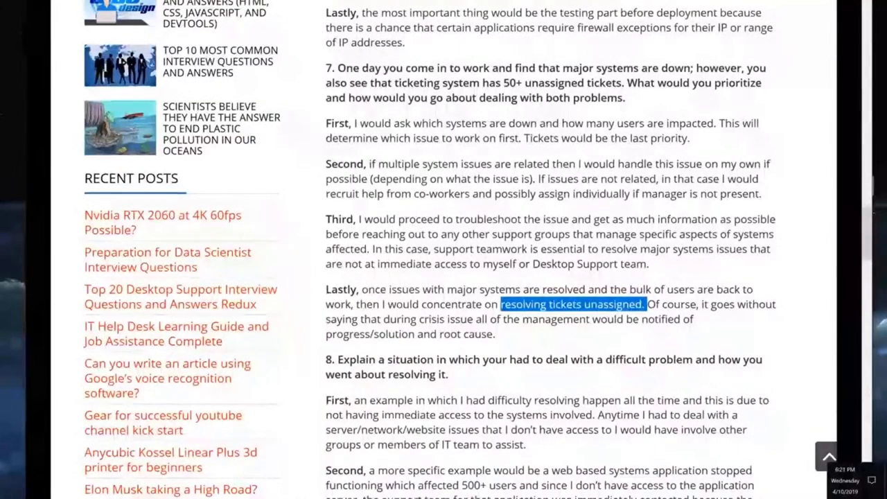
left_click_drag(503, 82, 624, 82)
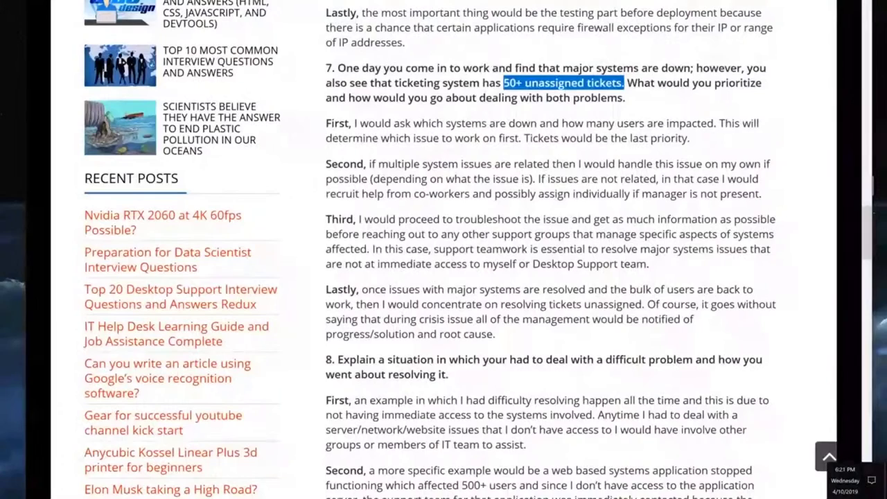
left_click(624, 82)
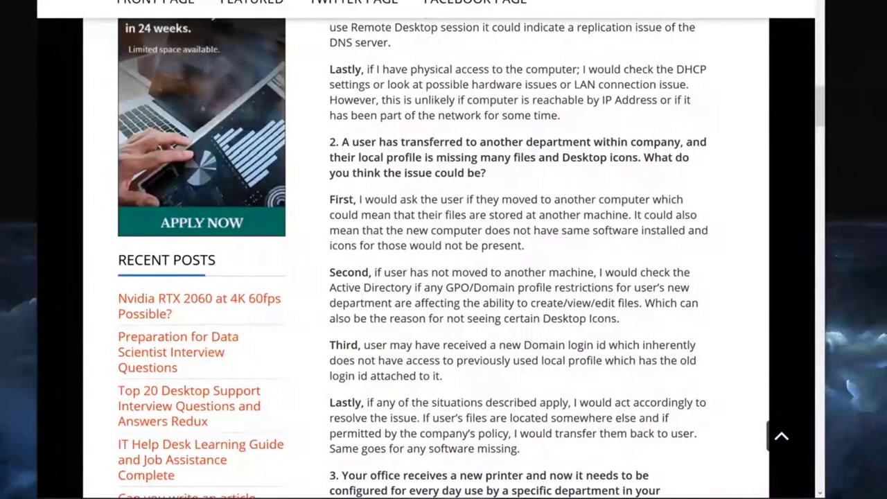
left_click_drag(342, 142, 670, 177)
left_click(643, 158)
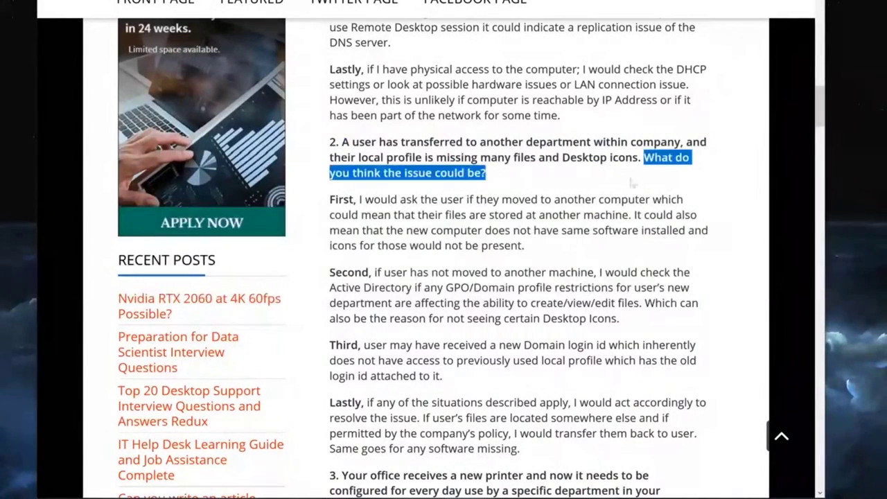
left_click(519, 174)
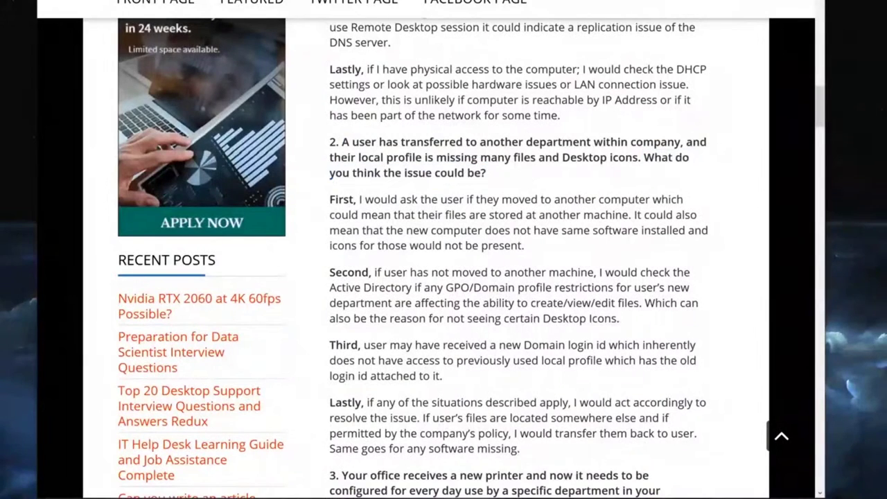
left_click_drag(359, 199, 633, 214)
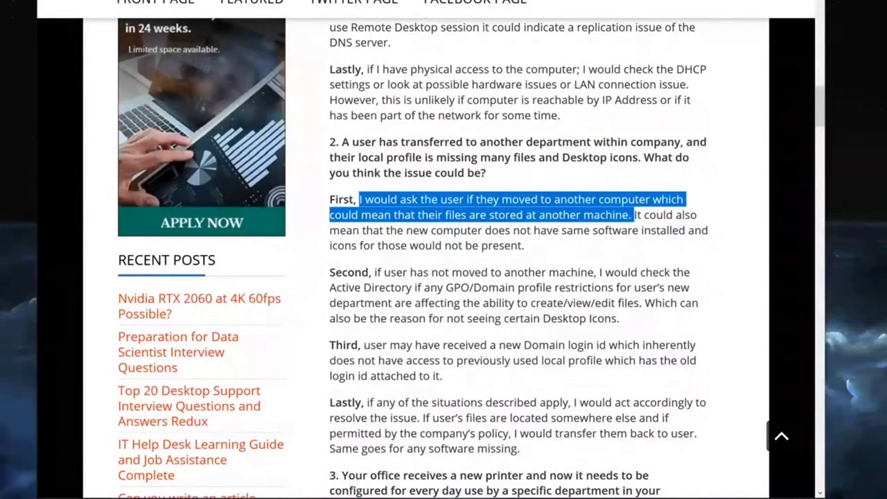
left_click(633, 215)
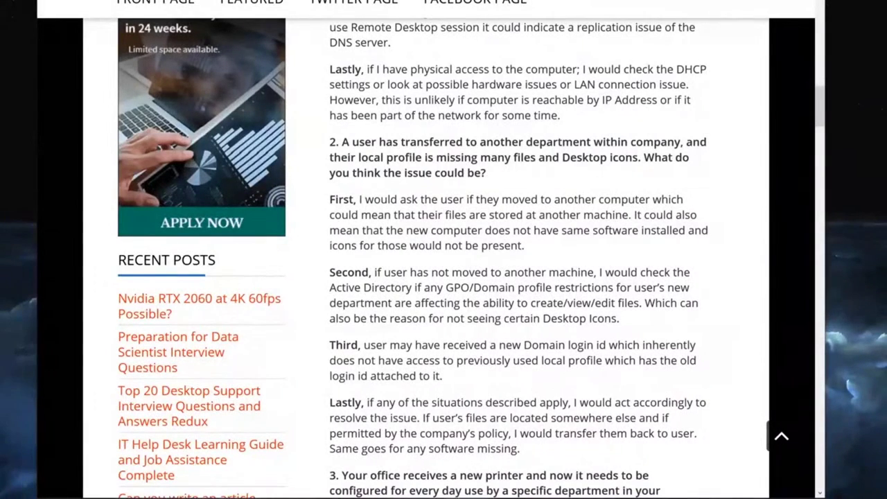
left_click_drag(630, 214, 570, 243)
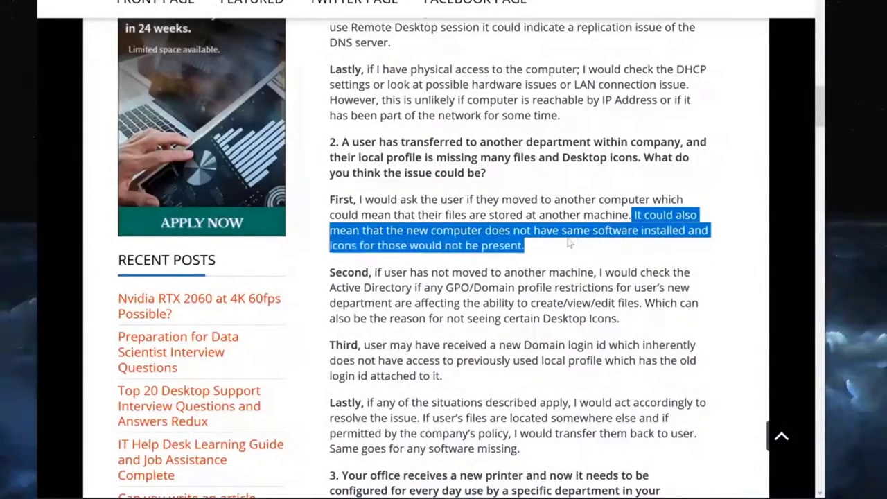
left_click(548, 246)
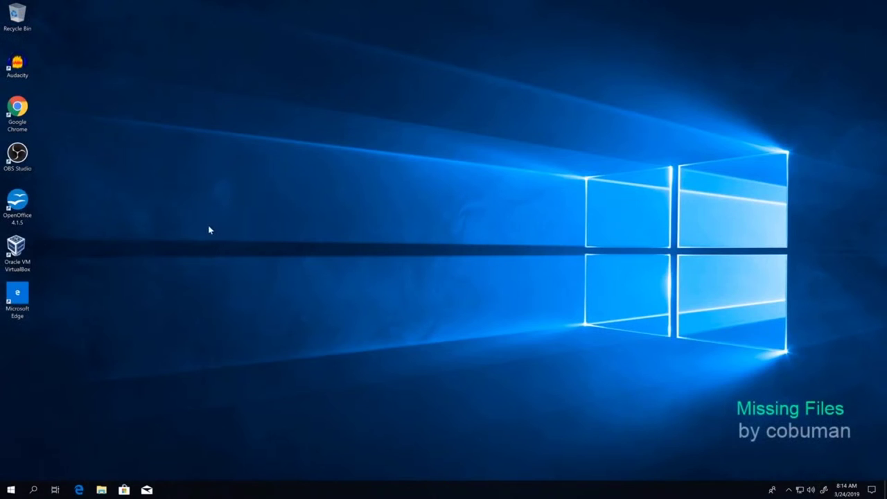
Check the Downloads and Documents folders in File Explorer and find both empty.
left_click(104, 490)
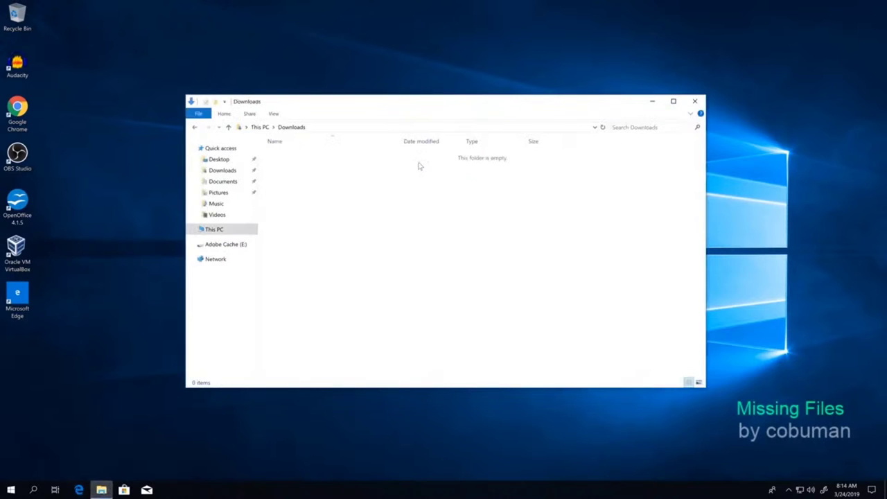
left_click(195, 128)
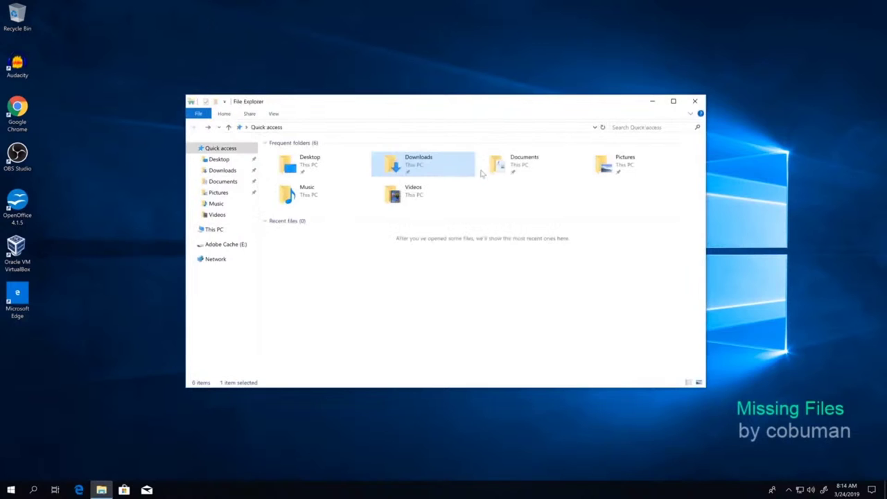
double_click(528, 167)
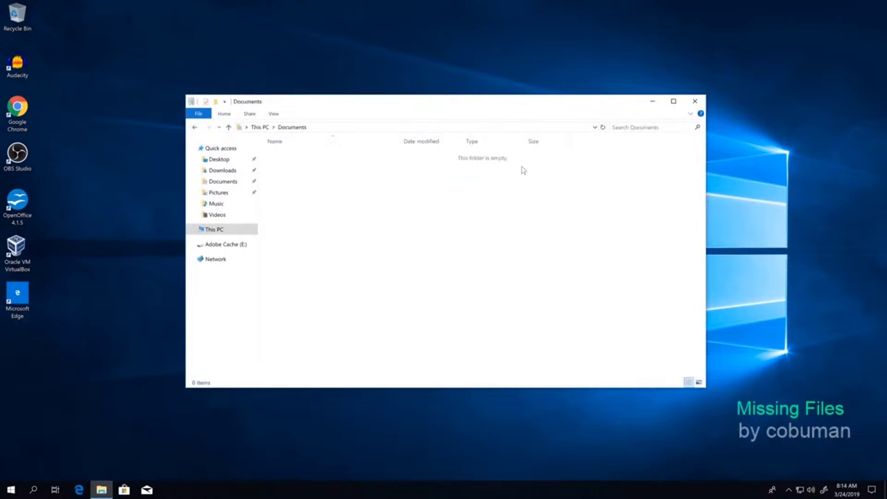
left_click(196, 130)
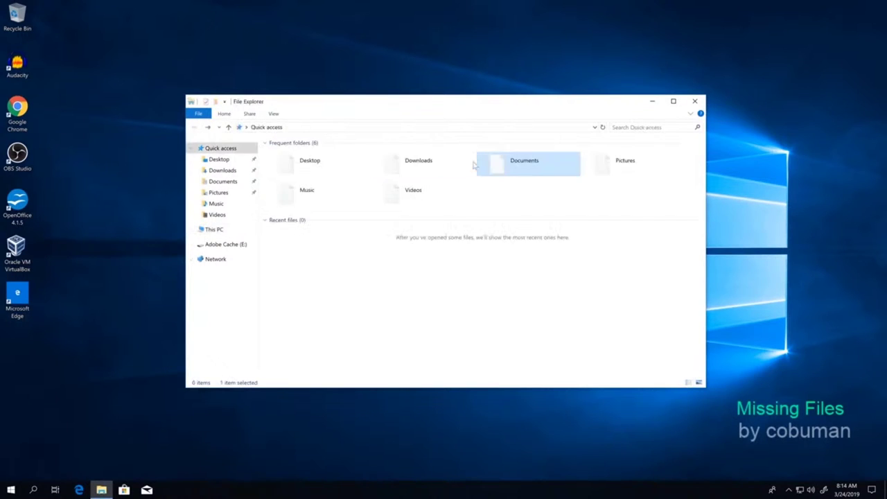
Open the Desktop folder and briefly select its lone Microsoft Edge shortcut.
double_click(305, 163)
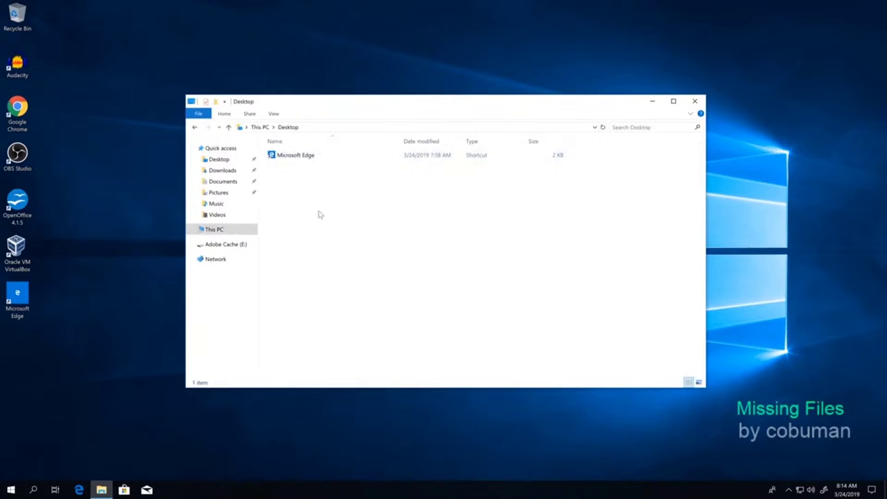
left_click(309, 158)
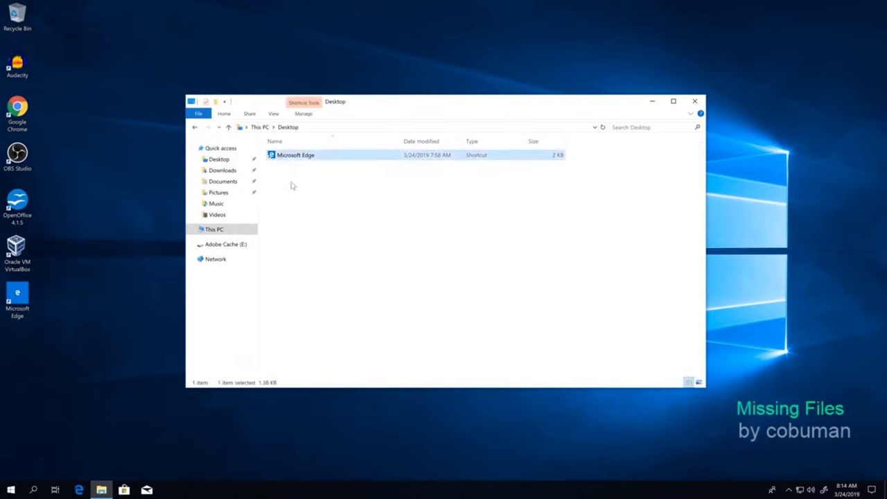
left_click(316, 250)
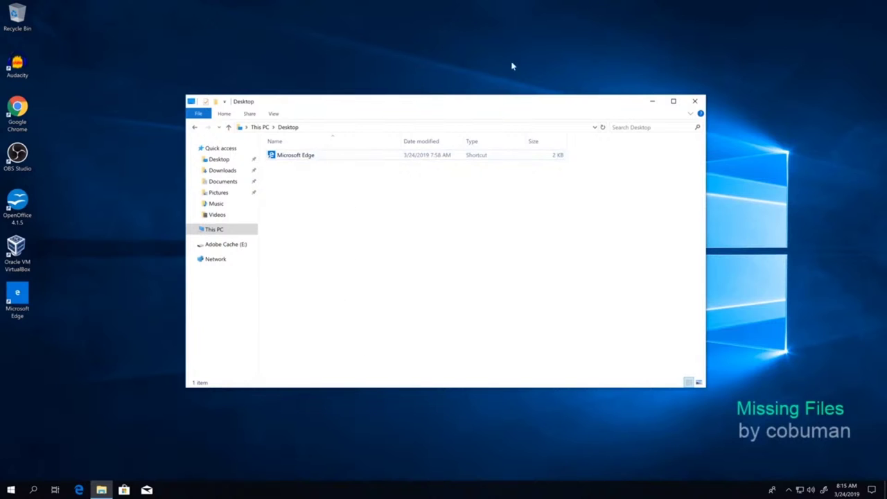
Add a 0 KB 'New Bitmap Image' to the desktop, spot it in Explorer, then go back.
right_click(431, 49)
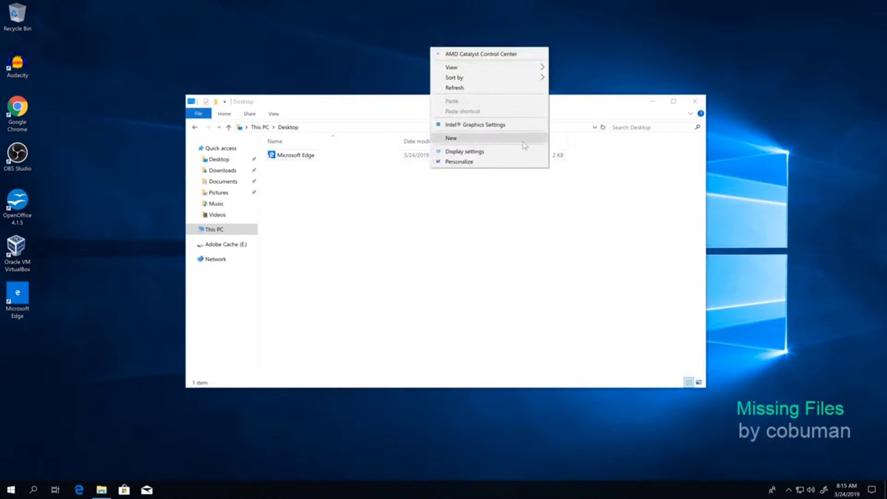
mouse_move(526, 139)
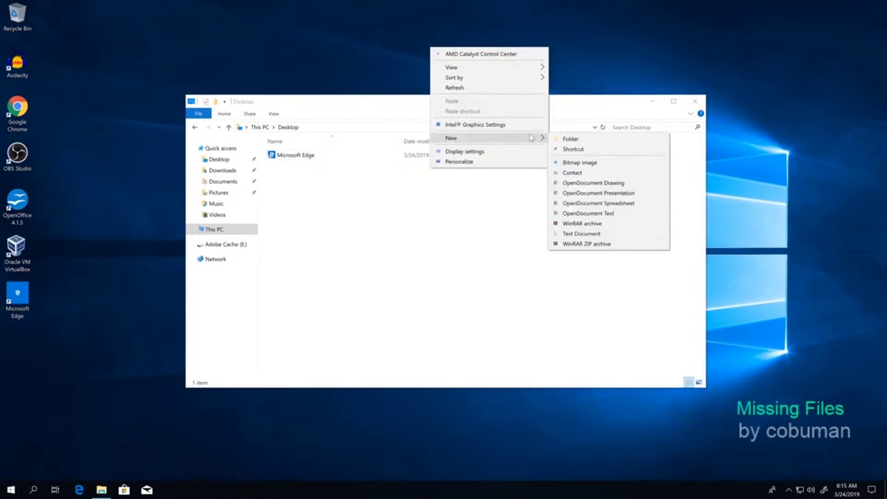
left_click(596, 162)
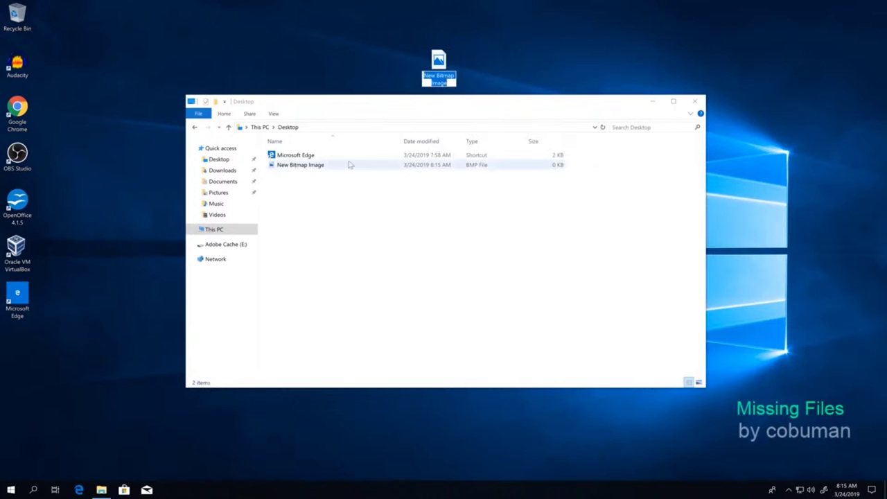
left_click(315, 170)
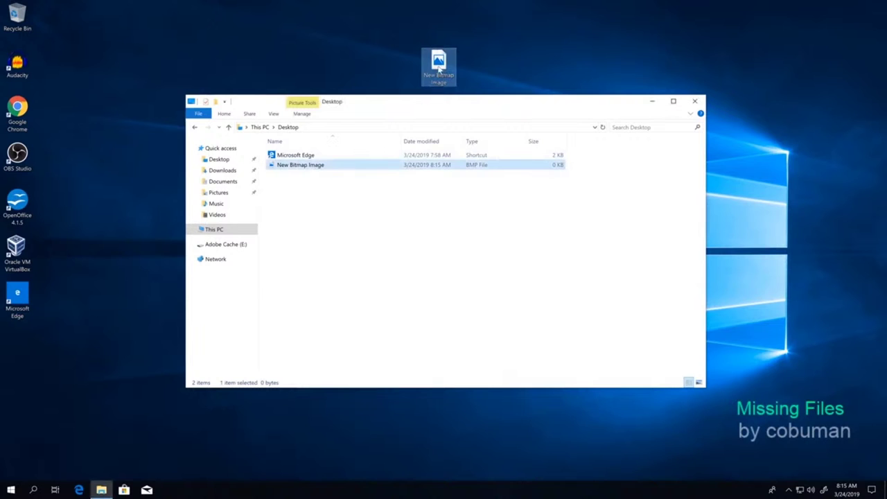
left_click(432, 154)
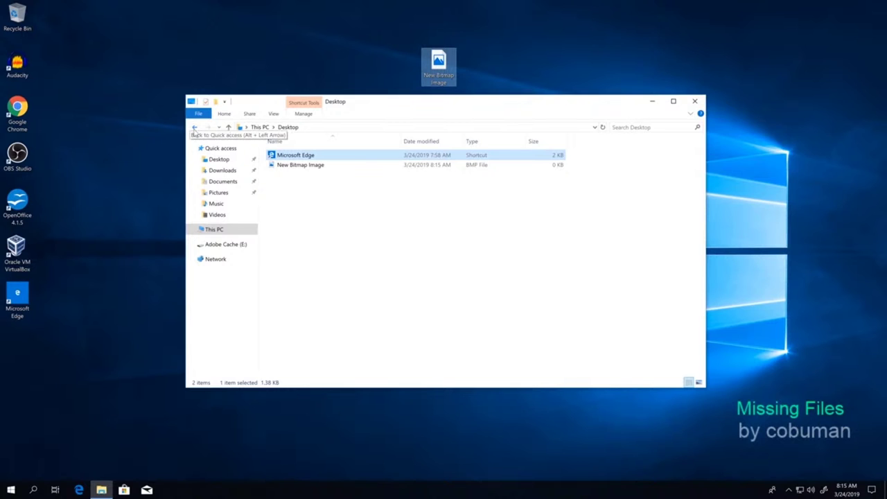
left_click(195, 130)
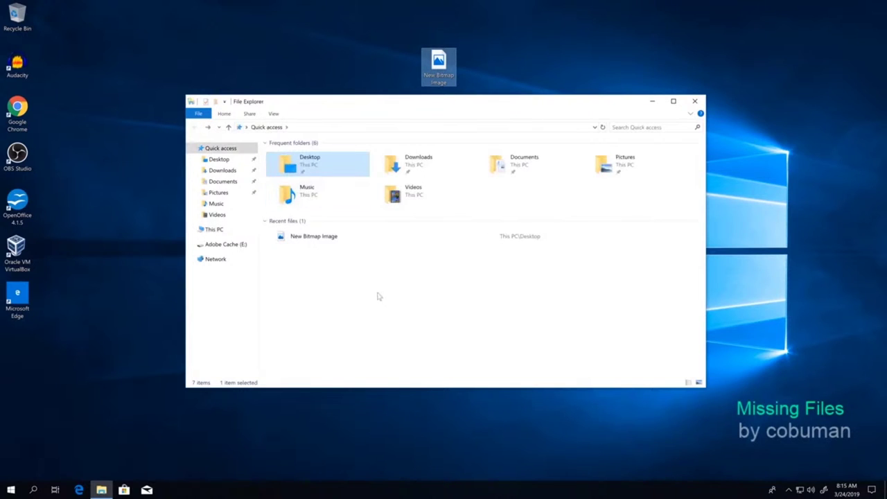
left_click(340, 292)
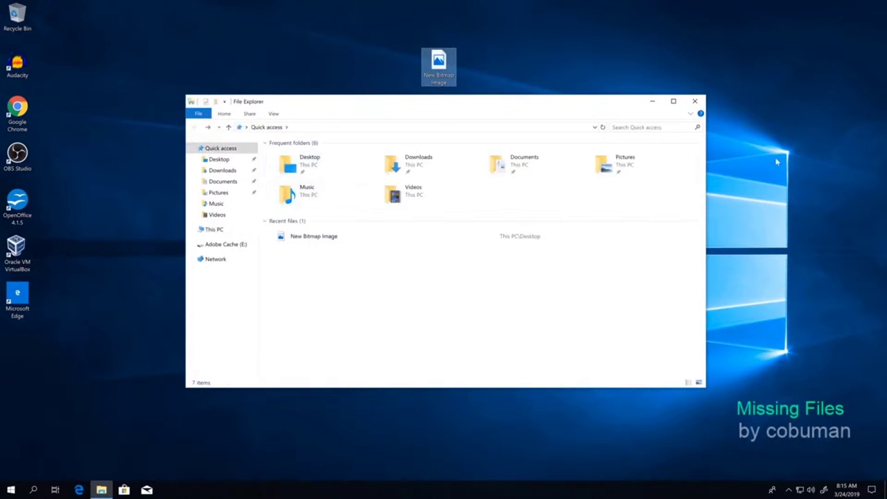
left_click(695, 101)
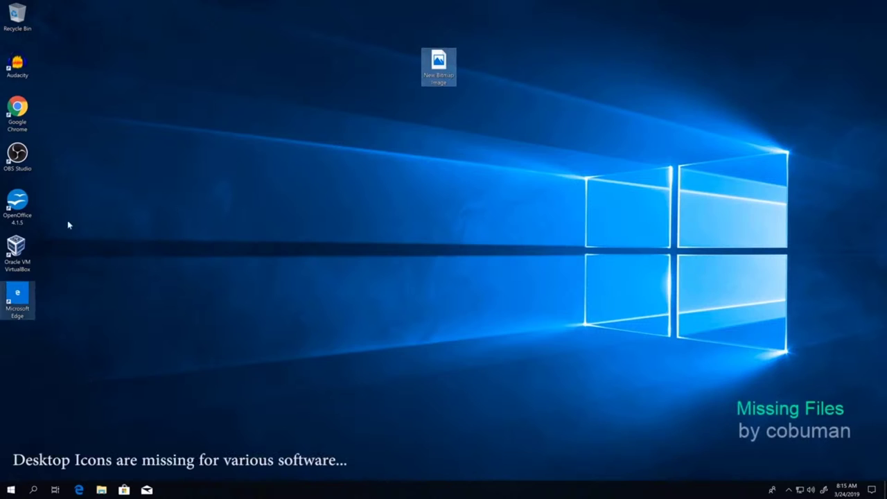
left_click_drag(69, 69, 7, 224)
left_click(61, 120)
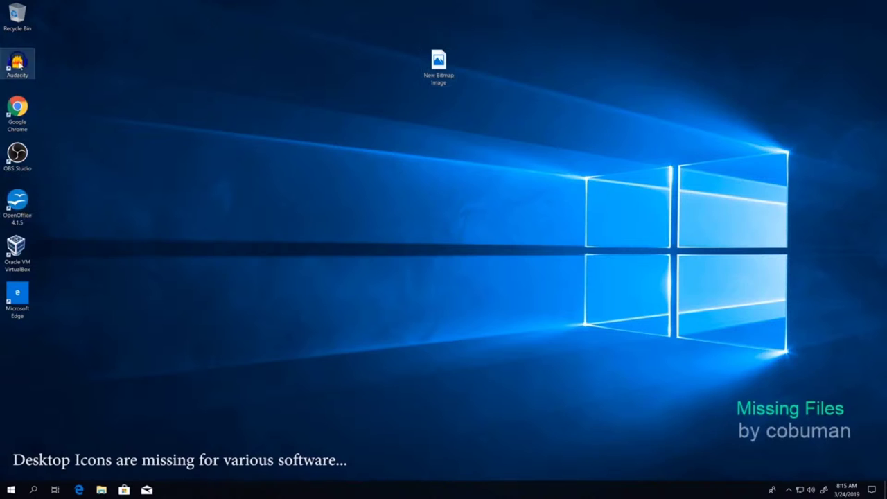
left_click(21, 217)
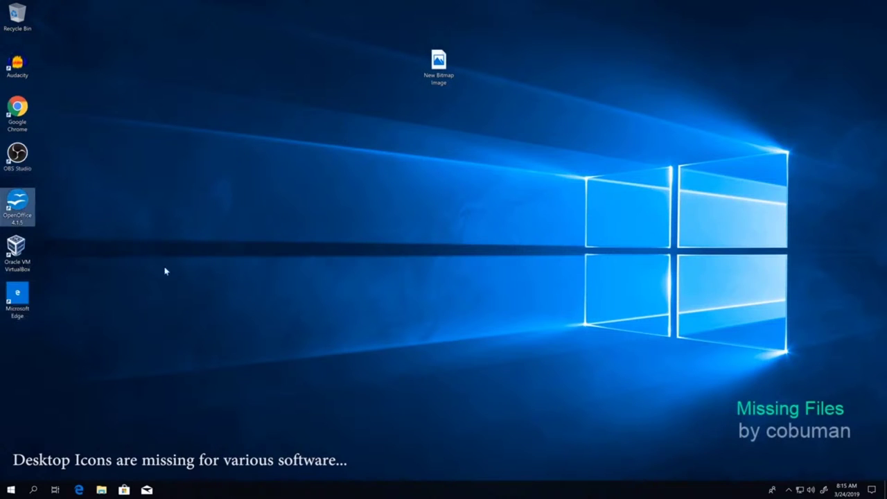
left_click(184, 255)
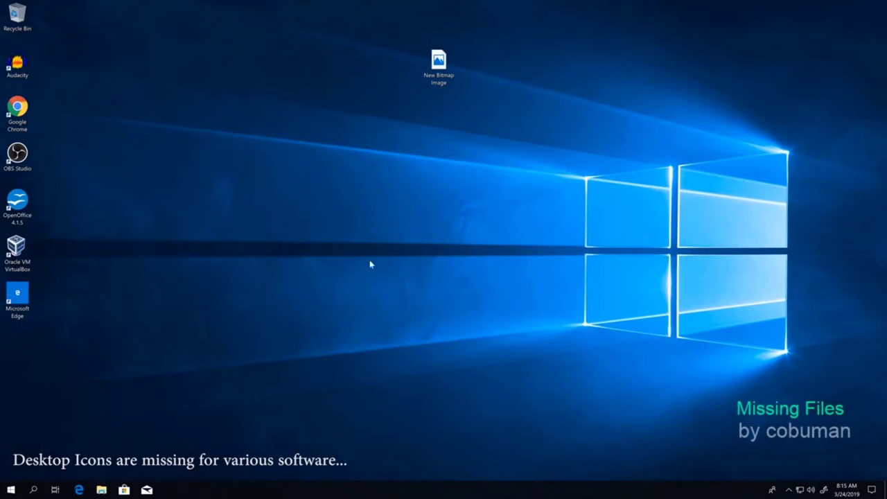
left_click_drag(298, 232, 273, 271)
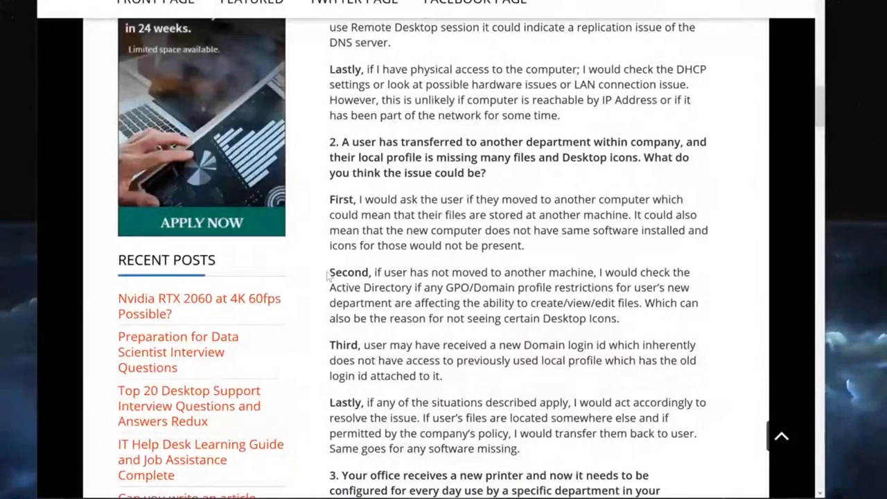
Highlight the 'Second,' paragraph, then reselect just its Active Directory GPO/Domain sentence.
left_click_drag(328, 272, 638, 303)
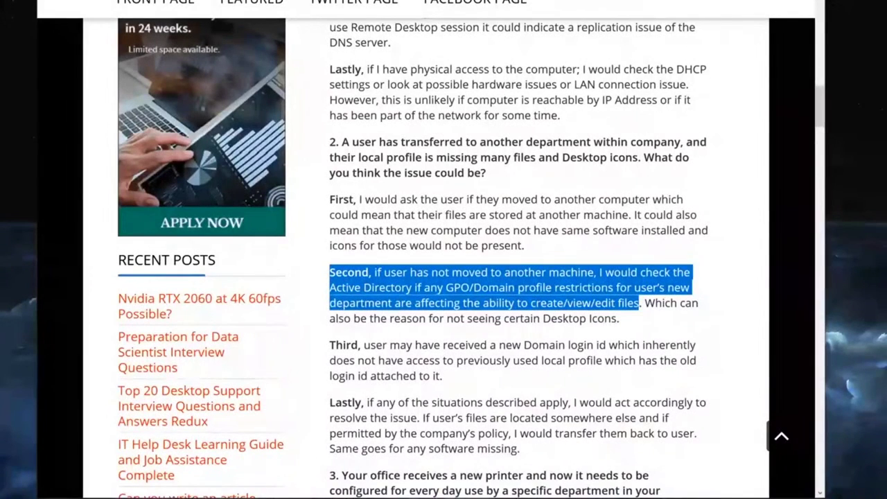
left_click(639, 302)
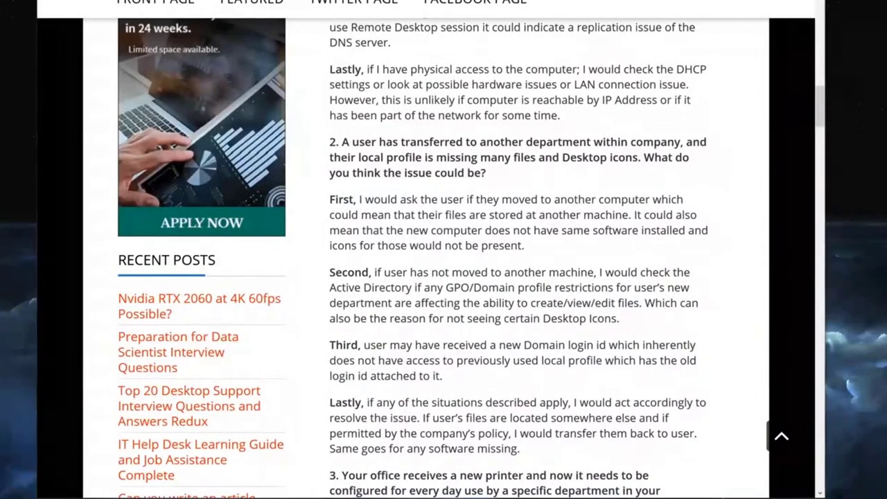
left_click_drag(330, 287, 515, 287)
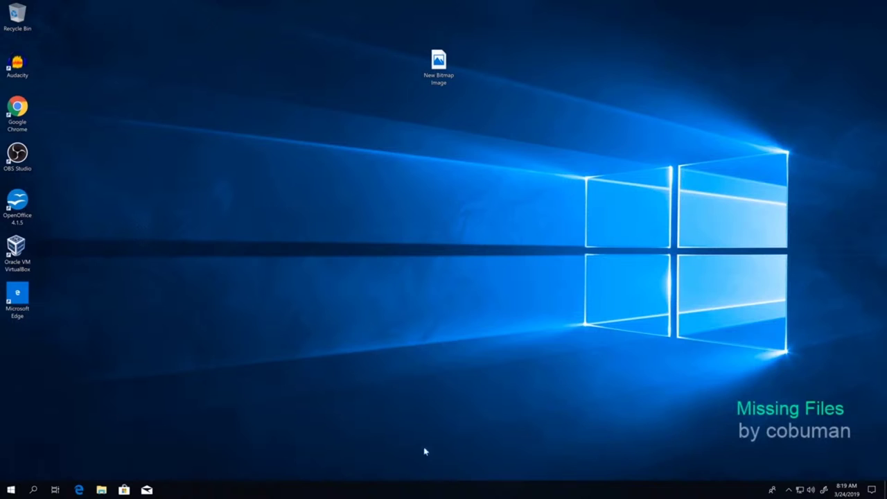
Open Local Disk (C:) from This PC in File Explorer, then return to This PC.
left_click(101, 490)
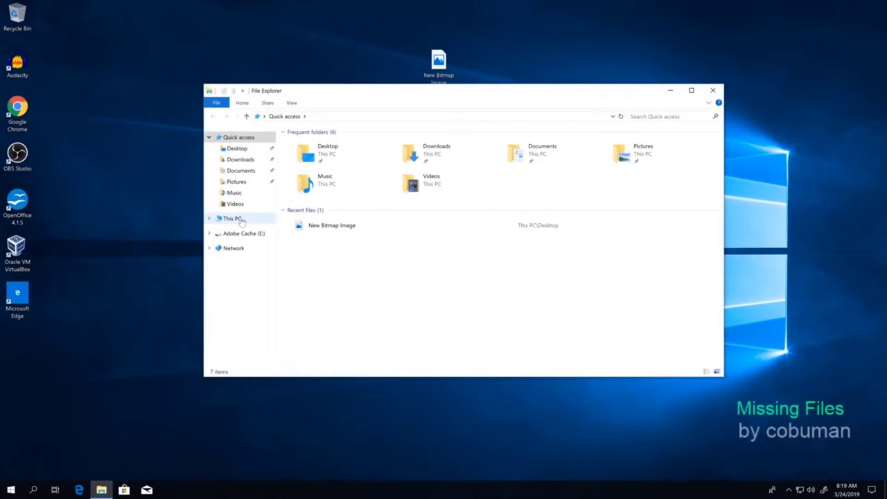
left_click(236, 218)
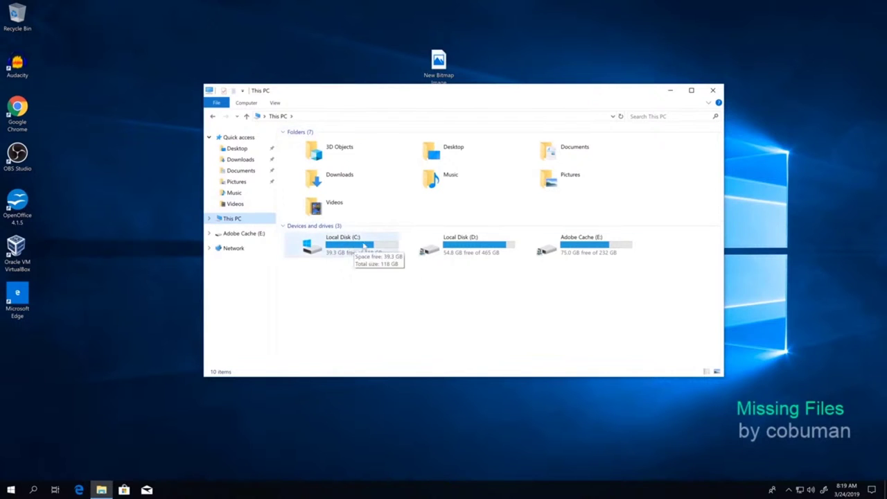
left_click(363, 245)
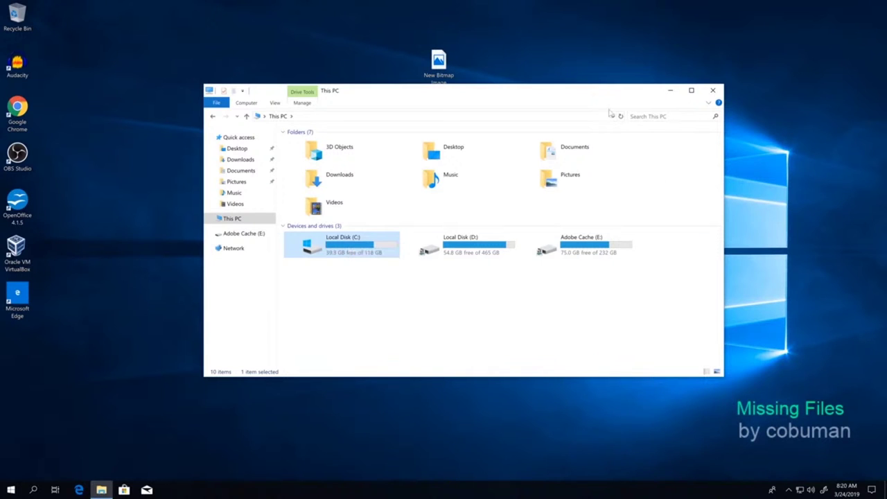
left_click_drag(555, 98, 538, 123)
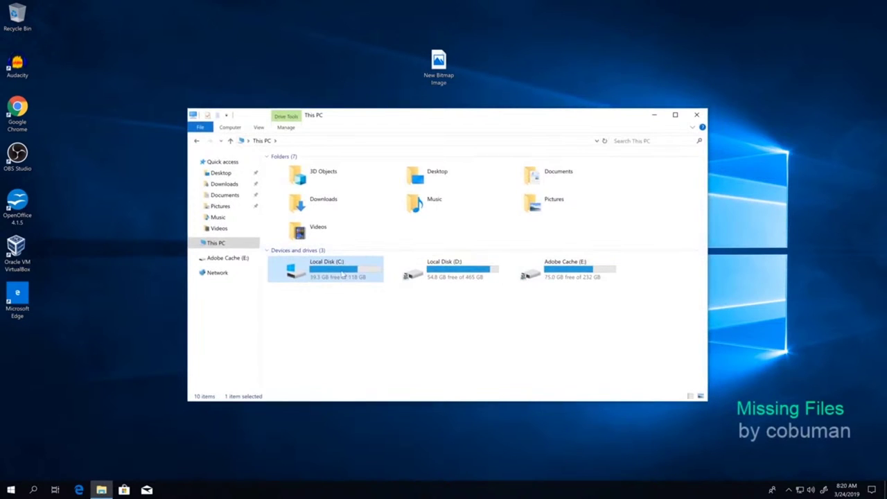
mouse_move(343, 276)
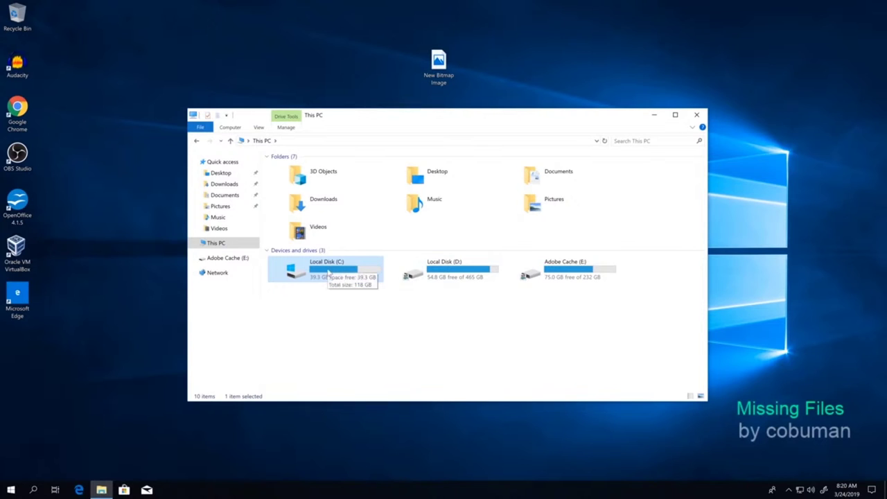
double_click(329, 272)
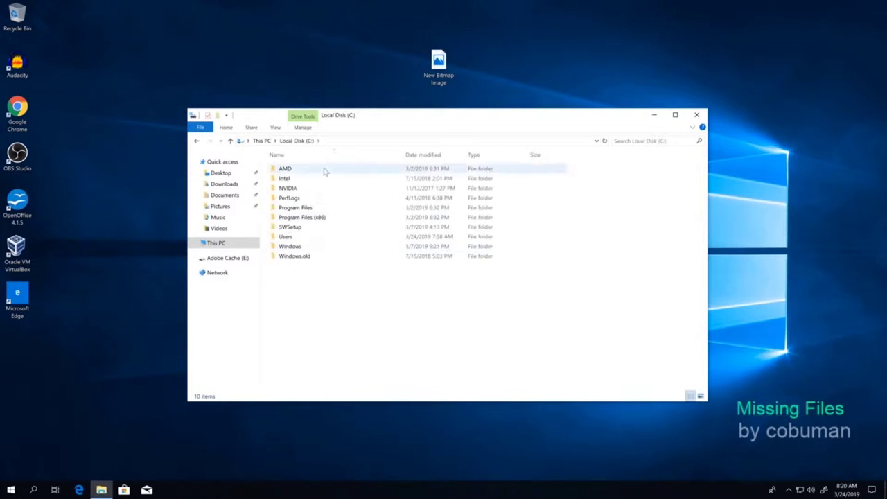
left_click(267, 142)
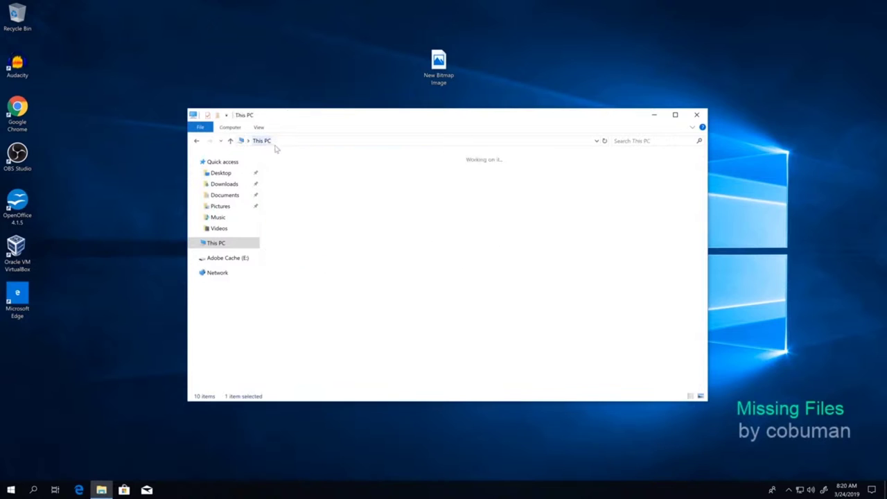
Go to drive C: by entering 'c:' in the address bar.
left_click(340, 140)
left_click(335, 309)
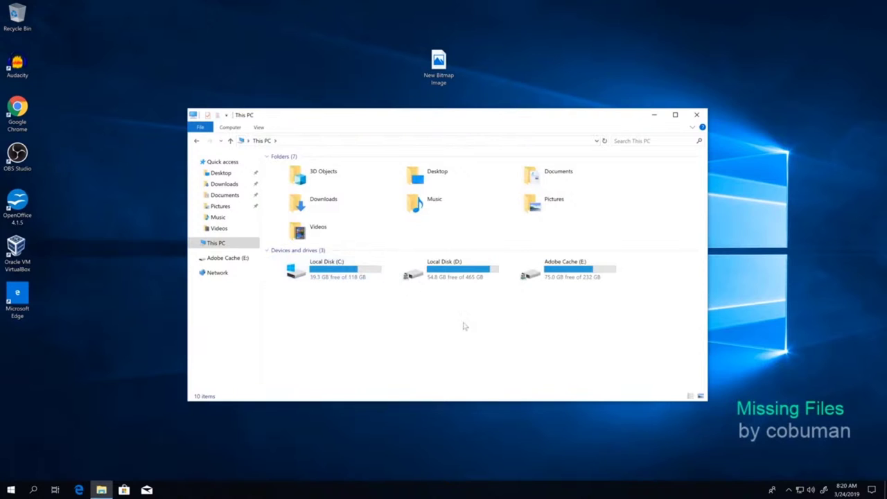
left_click(405, 140)
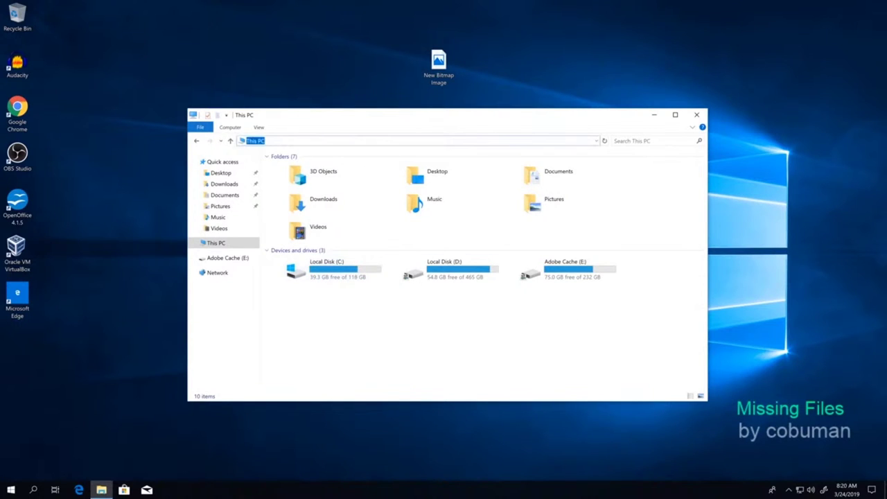
type("c:")
key("Return")
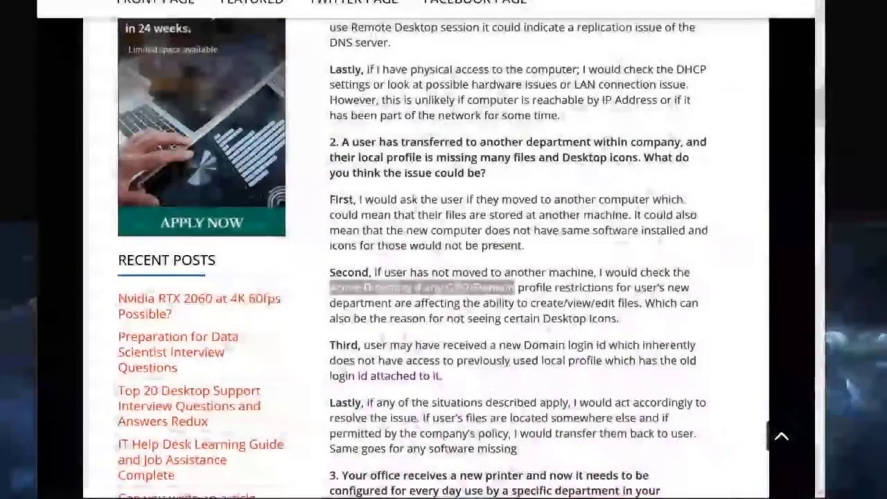
Select the whole 'Third,' paragraph about the new Domain login id, then clear it.
scroll(443, 256, "down", 1)
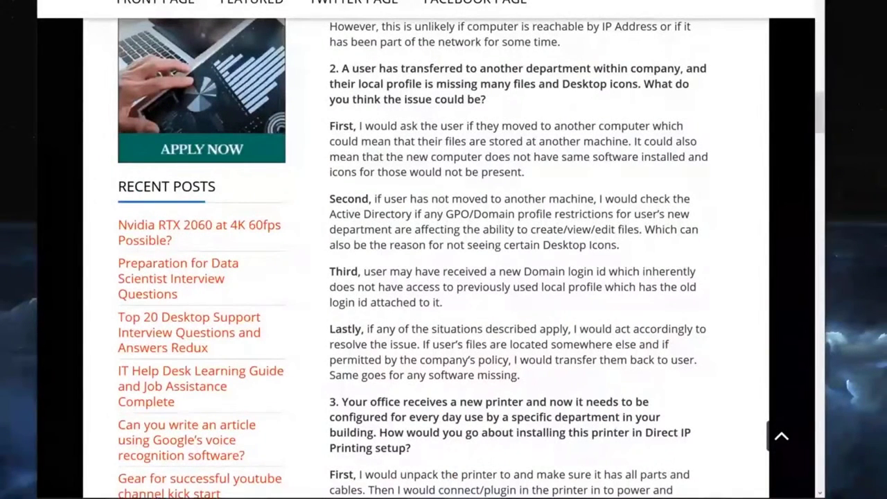
left_click_drag(363, 272, 670, 287)
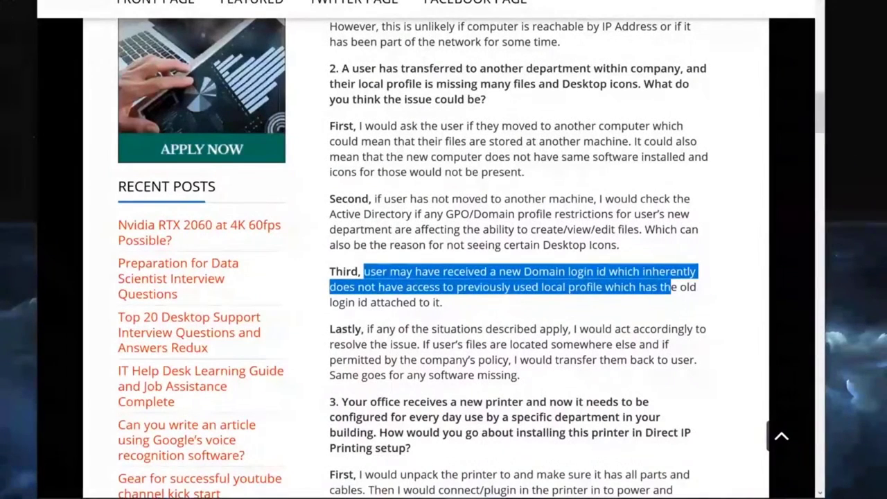
left_click_drag(671, 286, 658, 286)
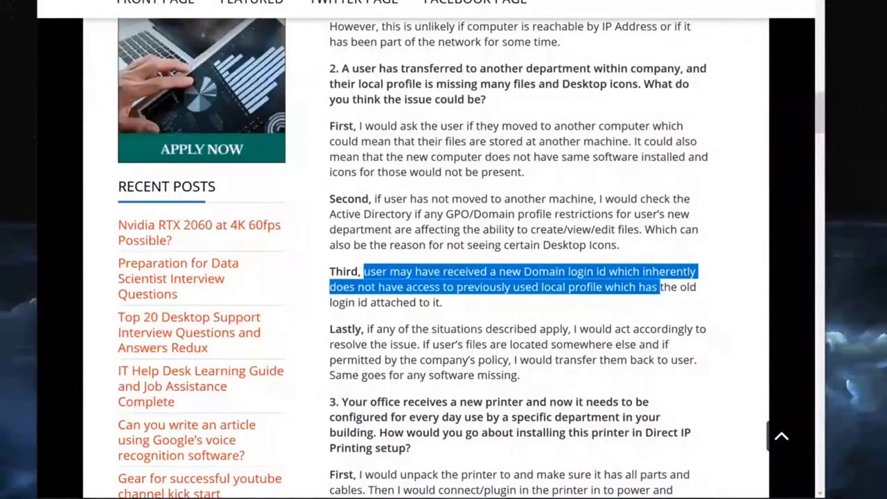
left_click_drag(659, 287, 643, 307)
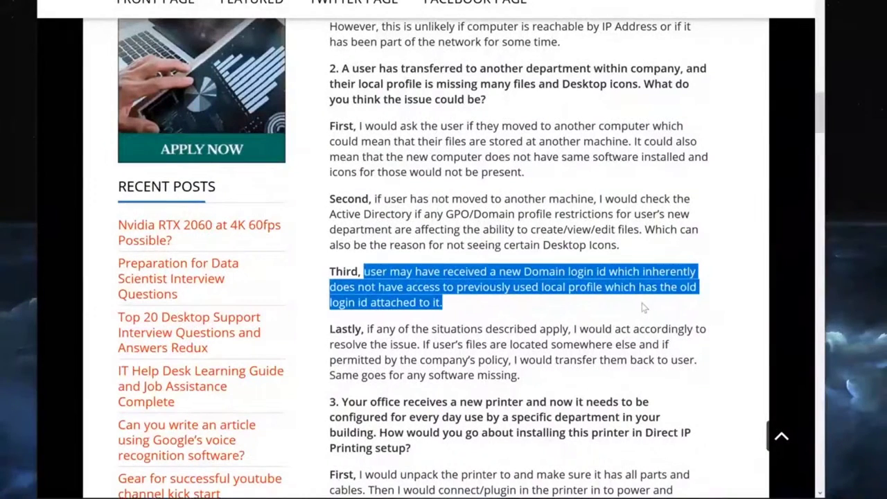
left_click(451, 303)
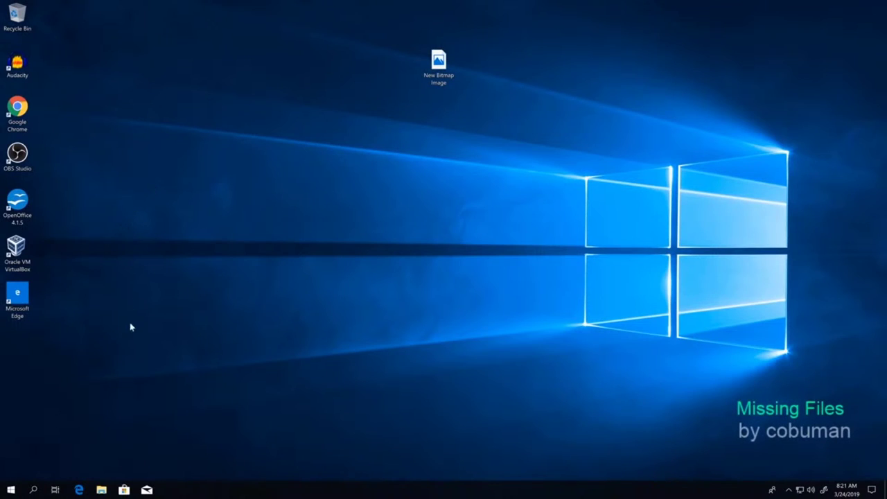
Browse to C:\Users in File Explorer and compare the user profile folders there.
left_click(102, 490)
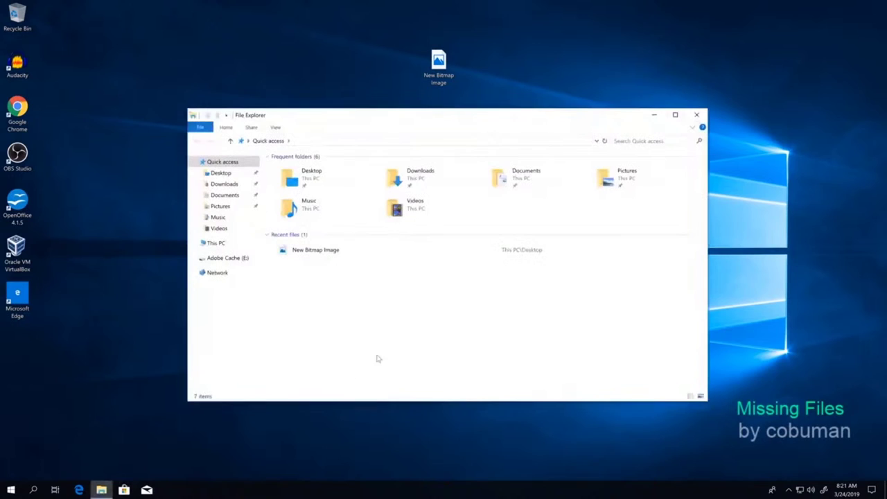
left_click(216, 243)
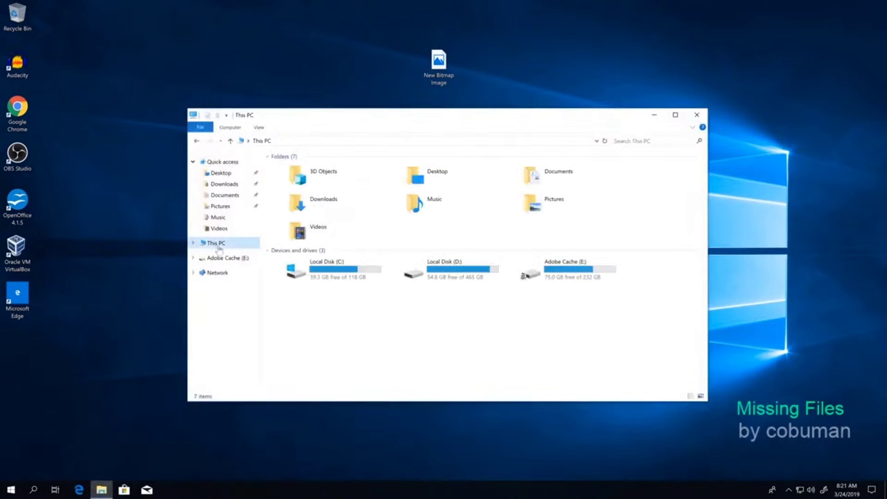
double_click(347, 275)
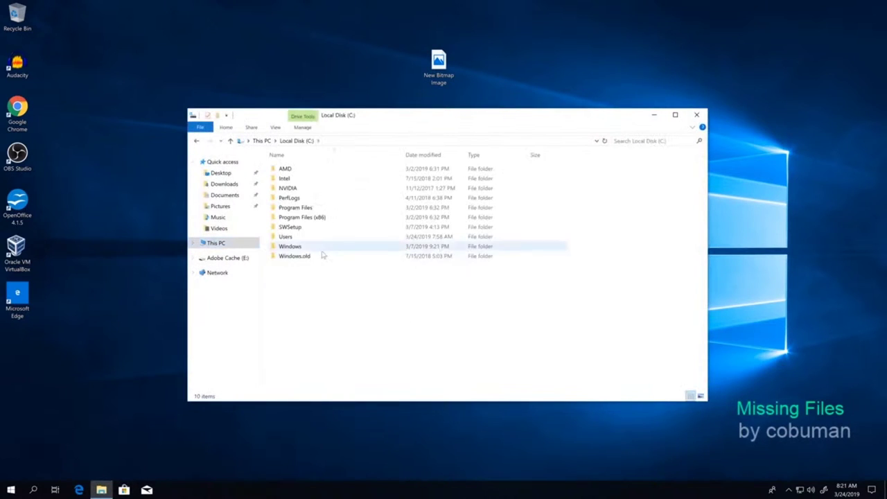
double_click(302, 236)
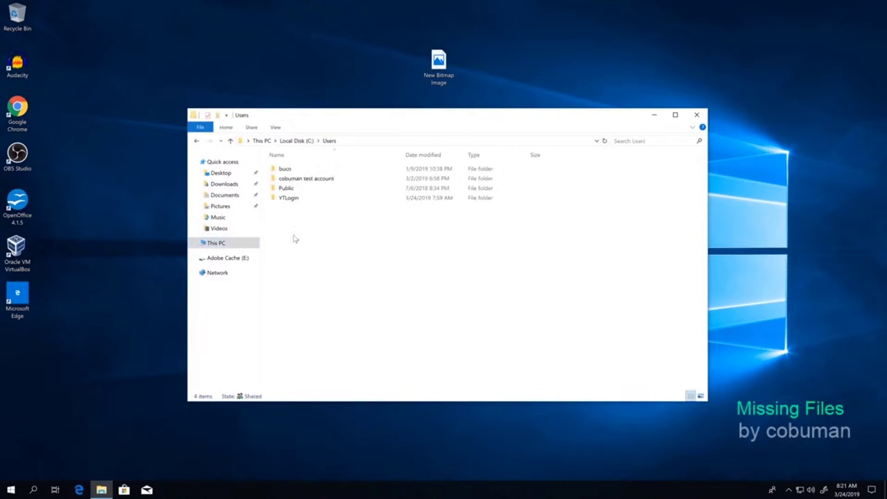
left_click(320, 201)
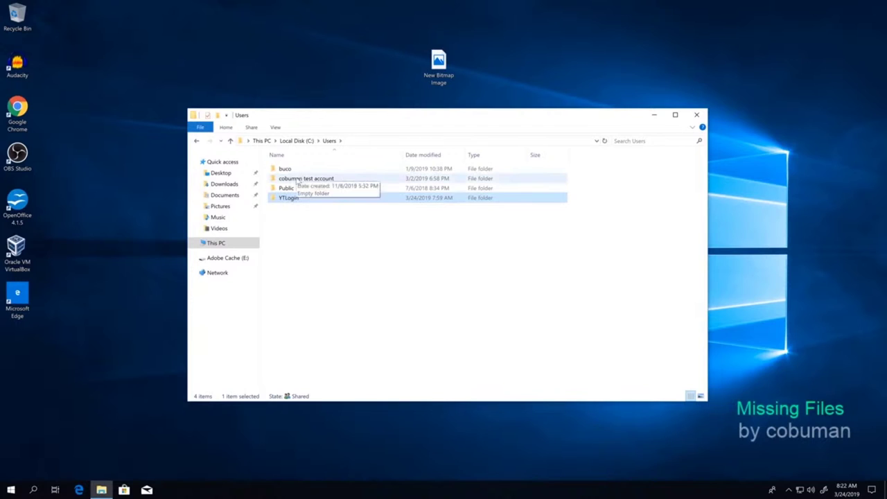
left_click(297, 181)
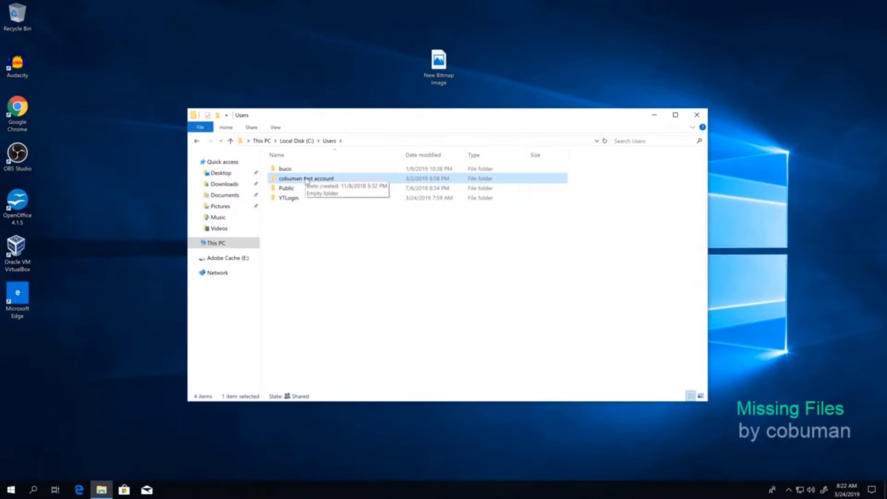
left_click(300, 199)
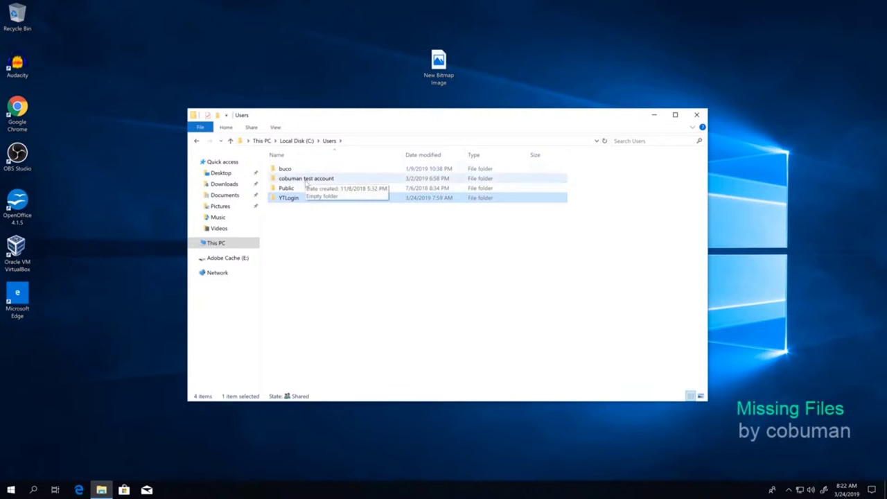
left_click(306, 182)
Try another user's profile folder, cancel the access prompt, and open your own profile.
double_click(305, 182)
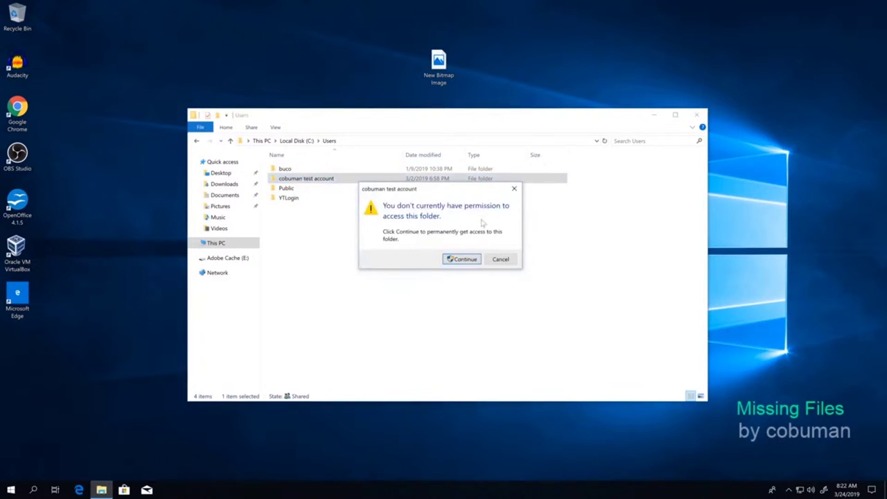
left_click(463, 260)
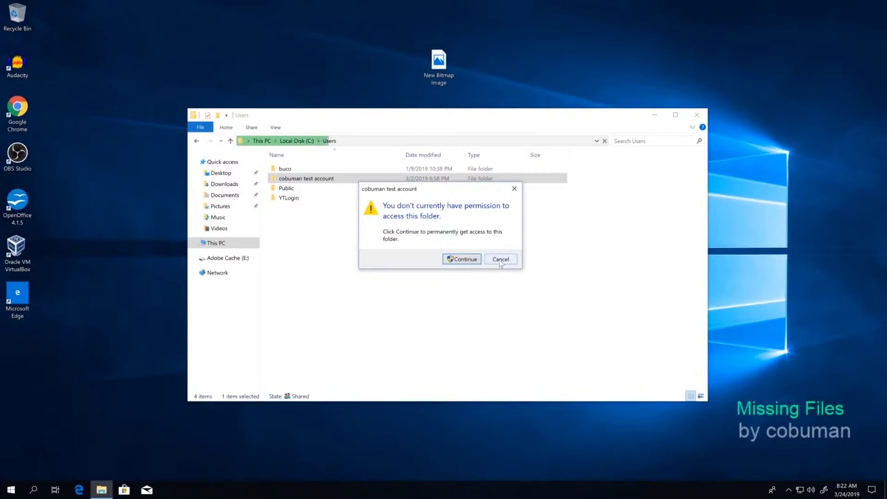
left_click(500, 260)
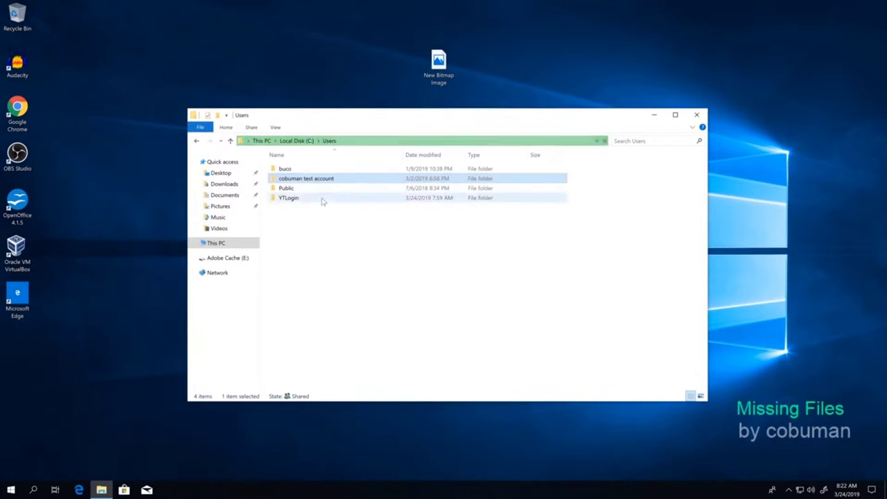
double_click(322, 199)
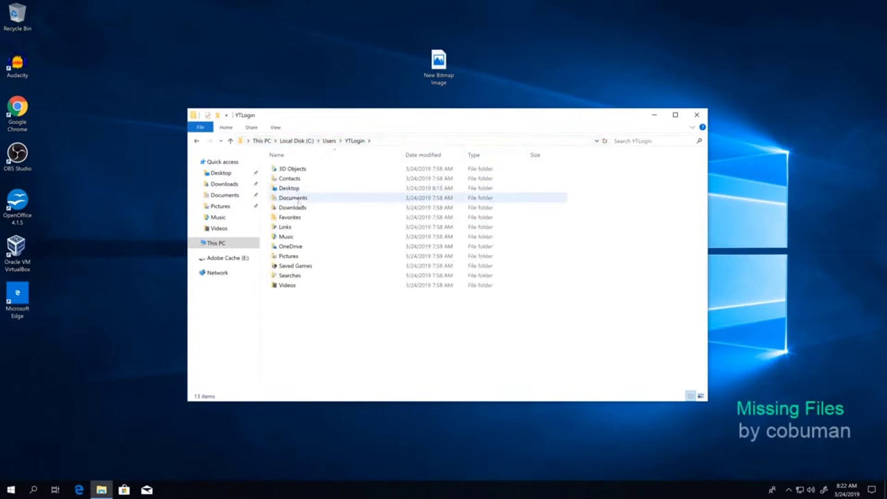
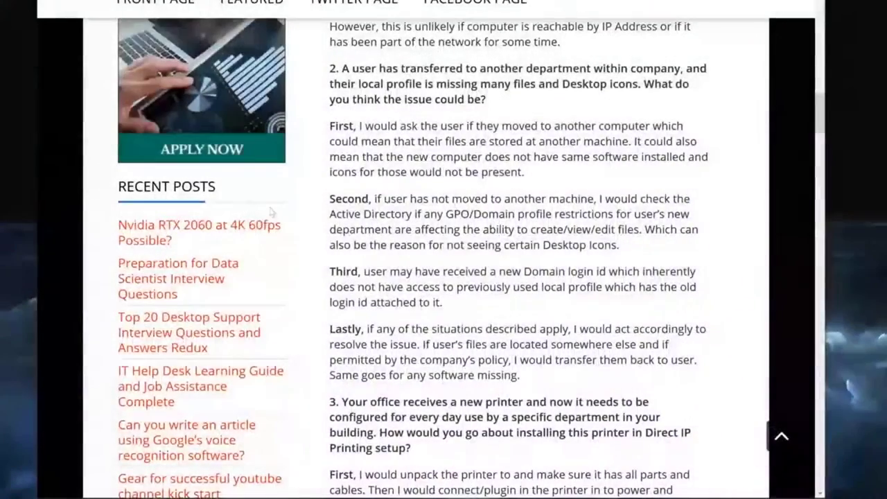
Highlight 'I would transfer them back to user. Same goes for any software missing.' in the Lastly paragraph.
scroll(409, 174, "down", 2)
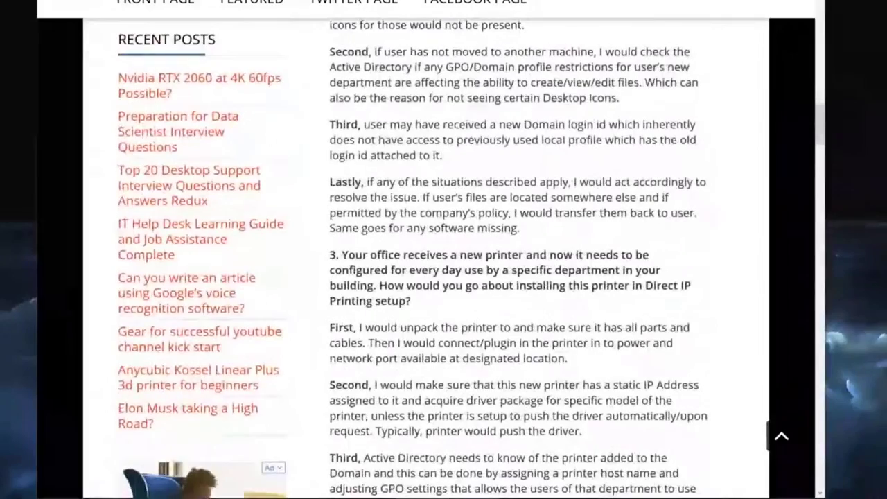
scroll(411, 173, "up", 1)
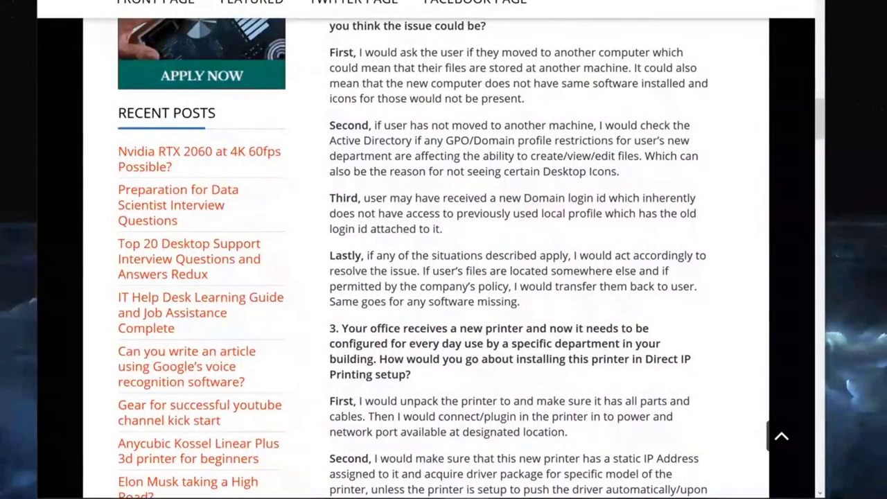
left_click_drag(364, 255, 663, 311)
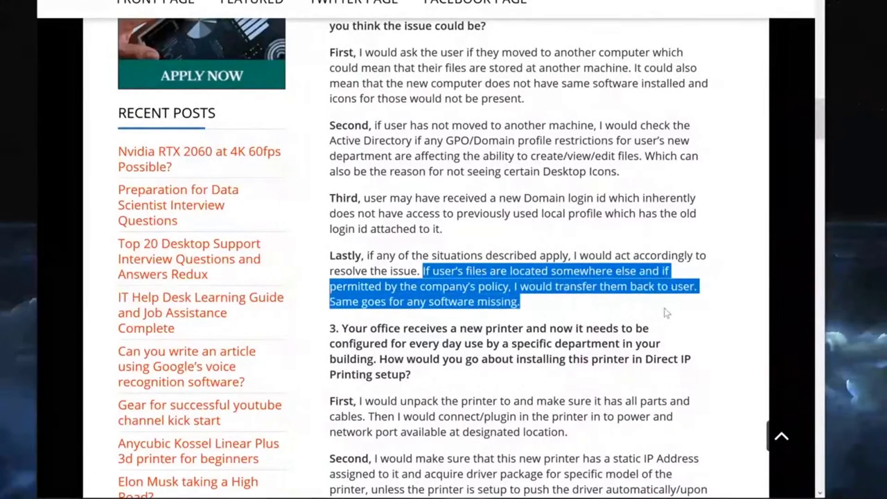
left_click(596, 315)
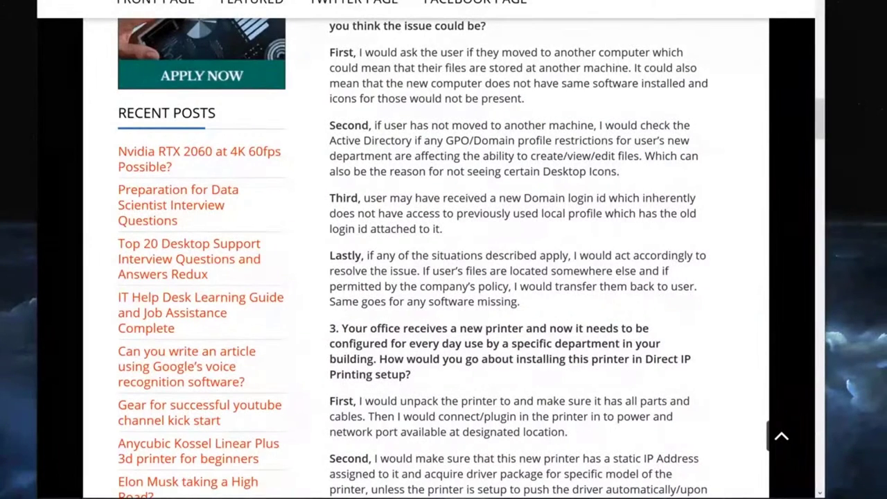
double_click(573, 255)
left_click_drag(556, 271, 563, 271)
left_click_drag(516, 286, 525, 302)
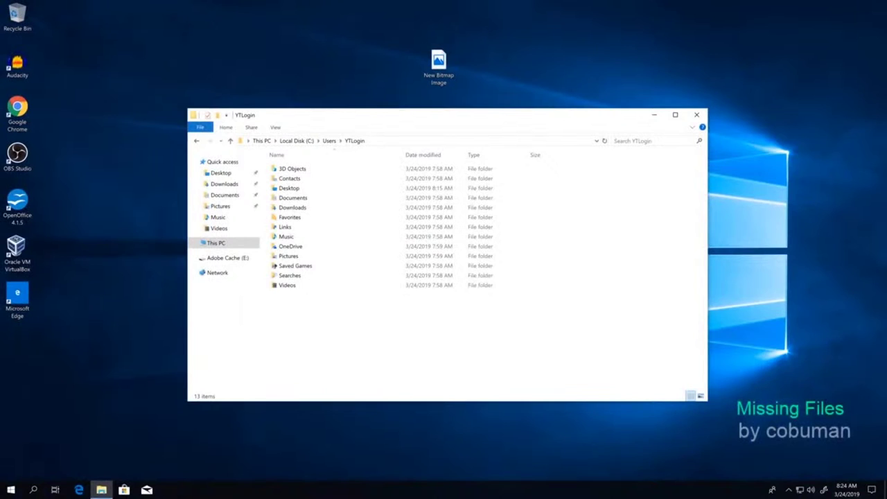
Close File Explorer and reopen it from the taskbar on This PC.
left_click(697, 116)
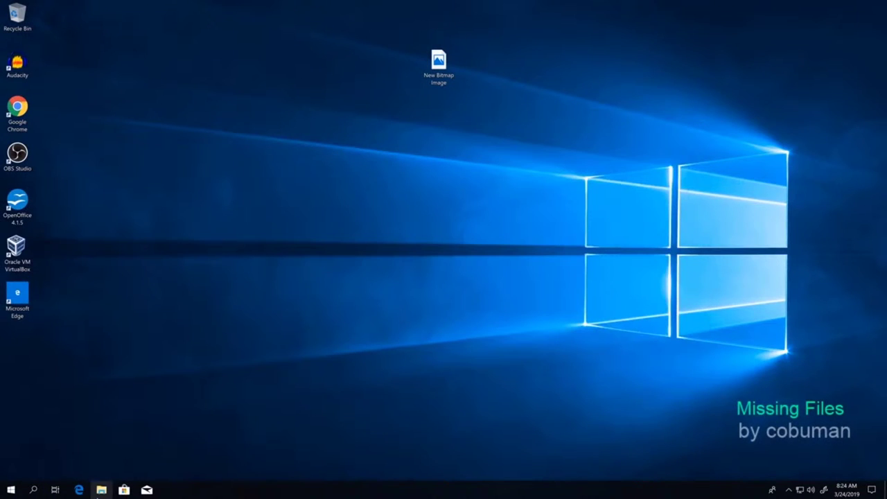
left_click(100, 490)
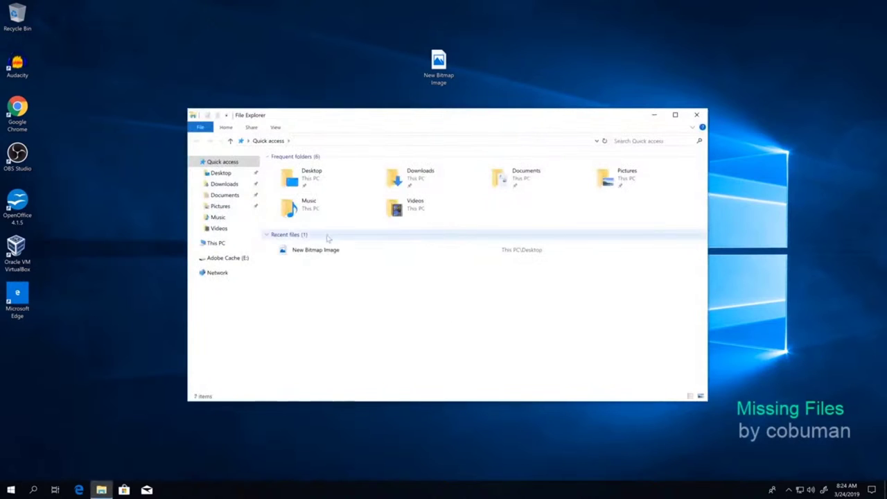
left_click(217, 242)
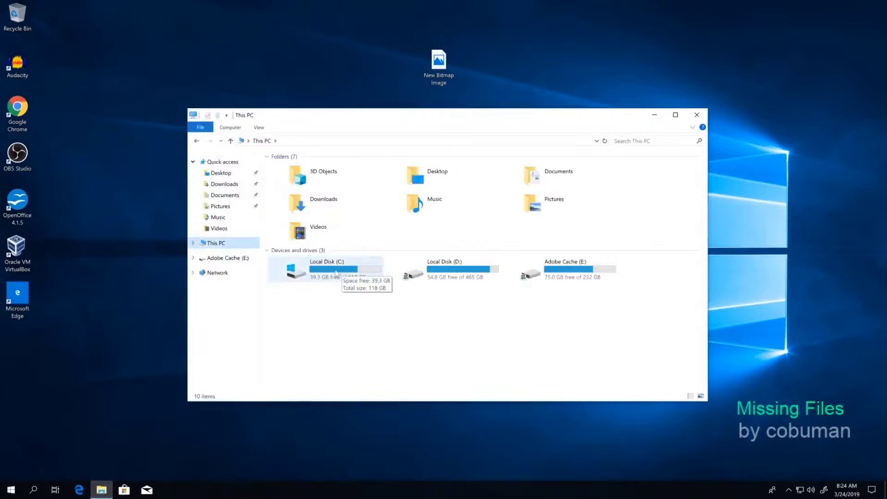
Look inside the local Desktop and the empty Documents folder, returning to This PC each time.
double_click(419, 177)
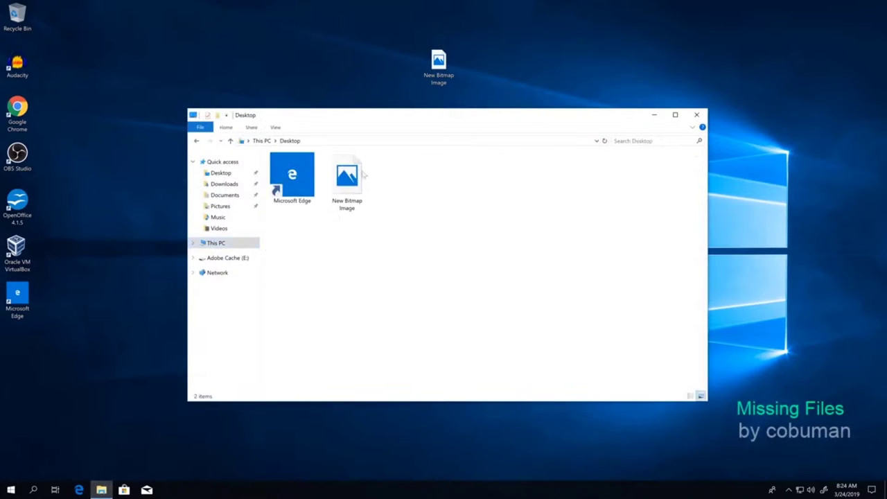
left_click(196, 141)
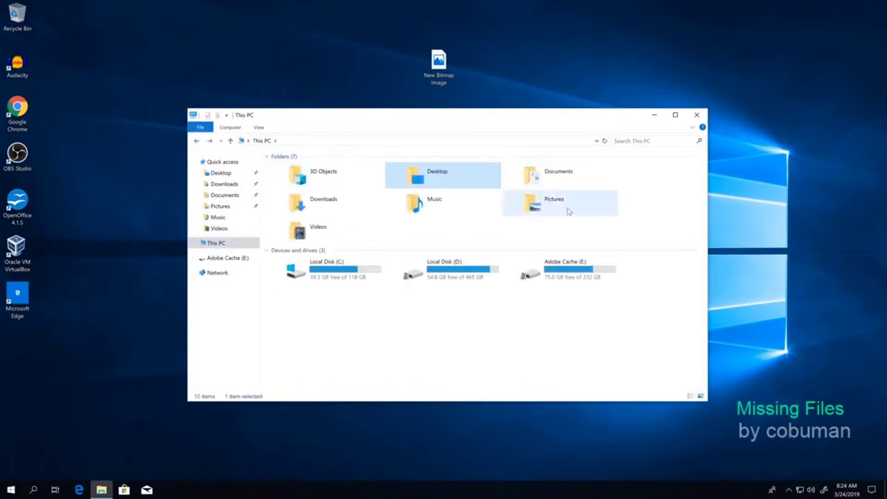
left_click(547, 179)
double_click(547, 178)
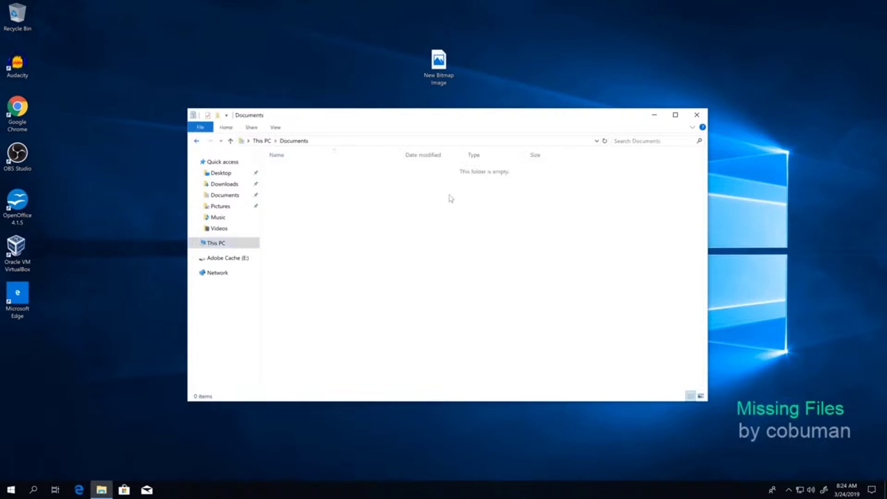
left_click(196, 141)
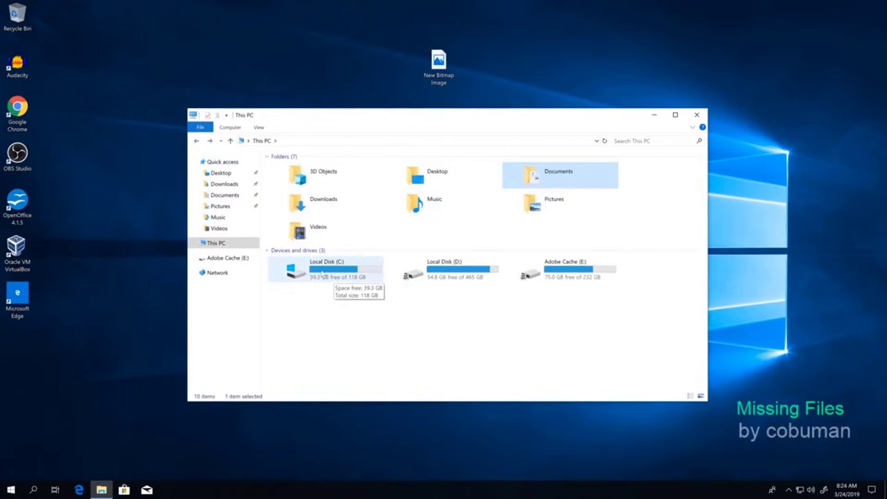
left_click(332, 303)
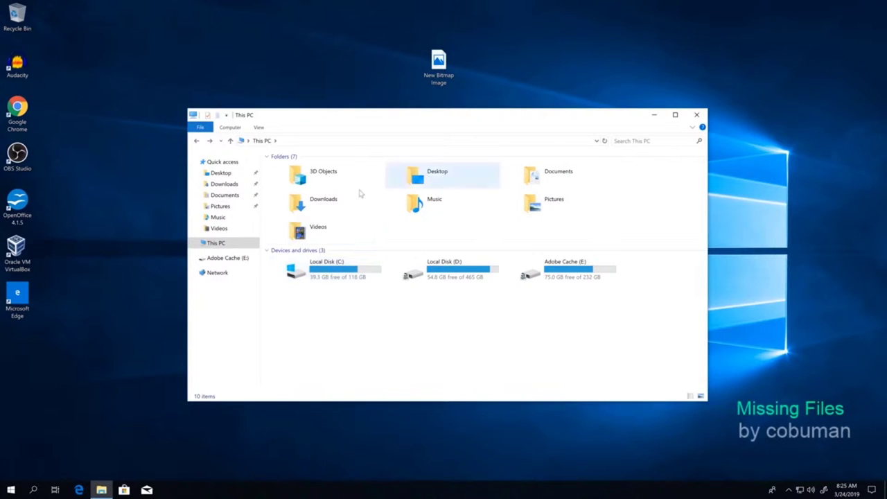
Enter the example path \\nameofthecomputer\u$ in the address bar, then open Local Disk (C:).
left_click(349, 142)
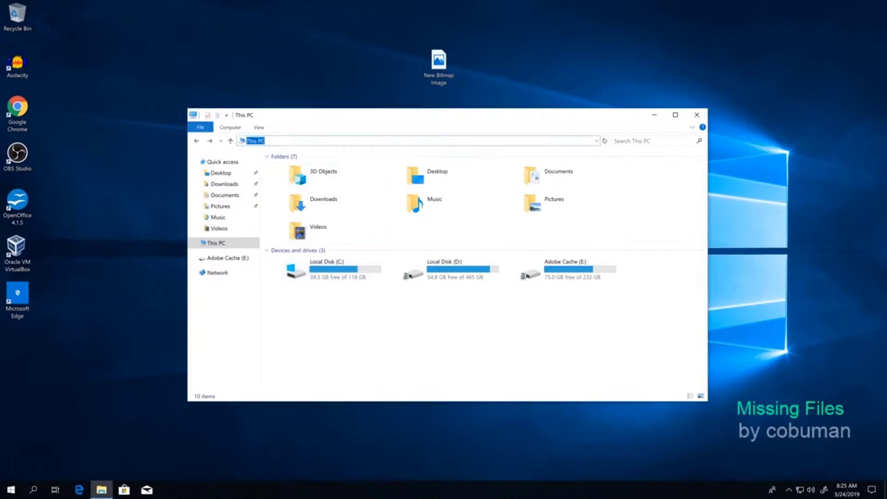
type("\\\\")
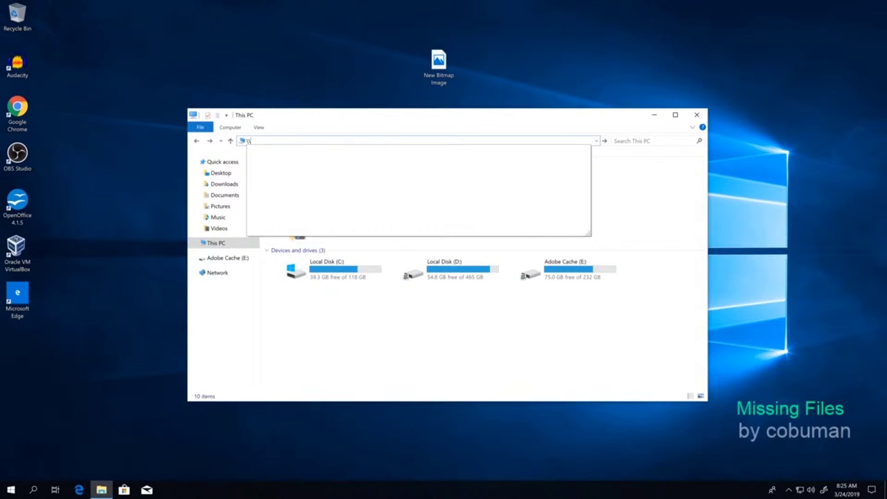
type("name")
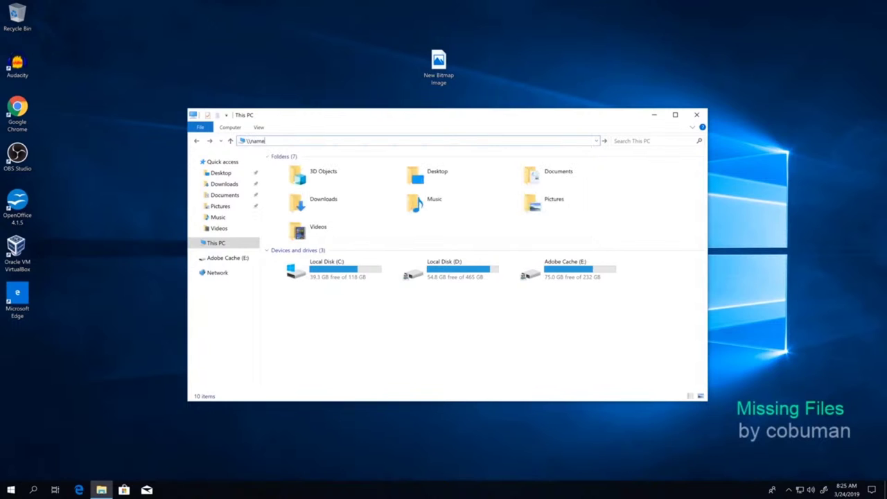
type("ofthecomputer")
type("\\u")
type("$")
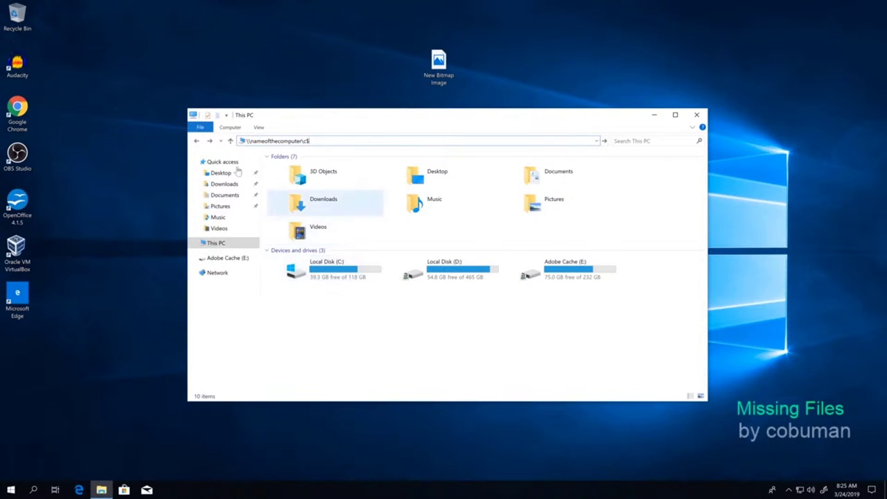
double_click(351, 271)
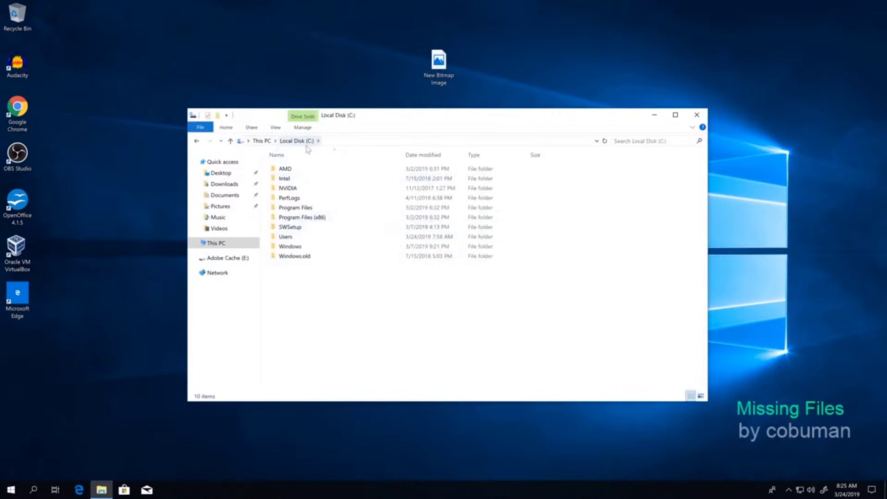
Open the Users folder on Local Disk (C:), then the newest user's profile folder.
left_click(333, 141)
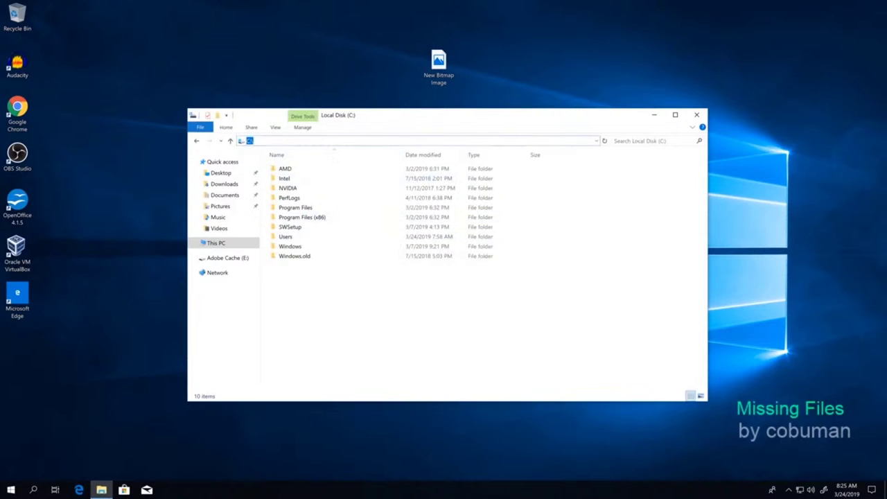
left_click(326, 322)
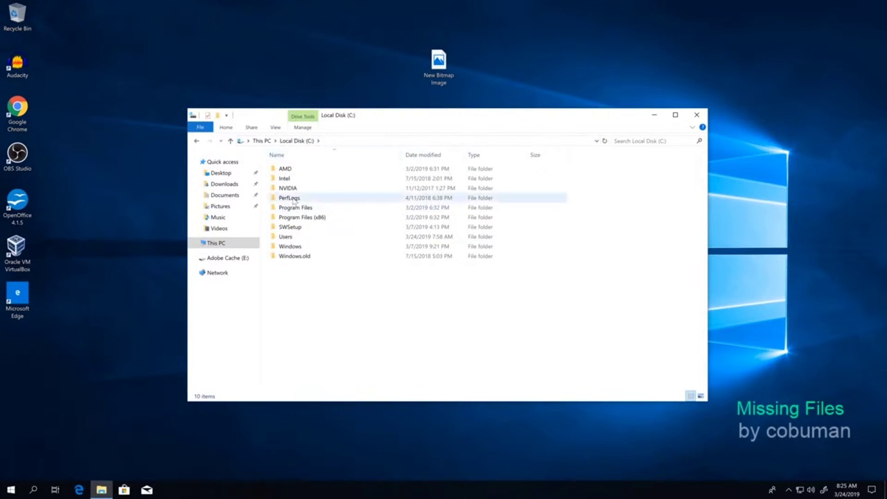
double_click(299, 238)
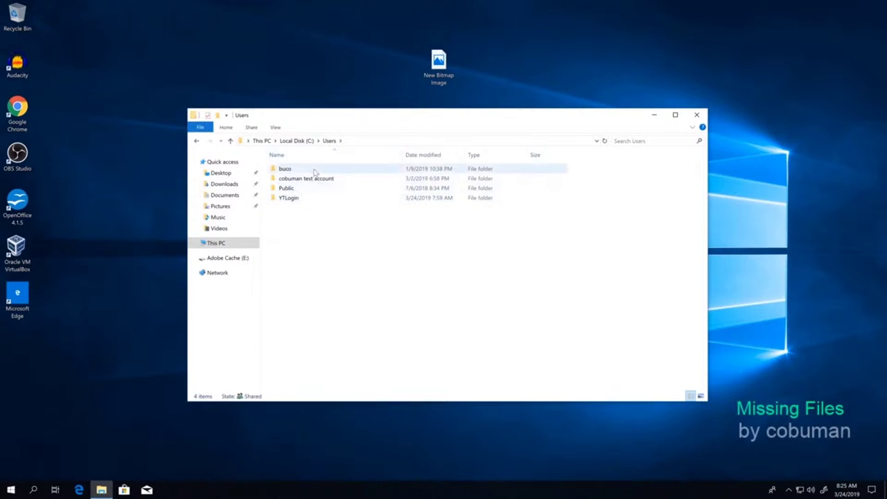
double_click(294, 198)
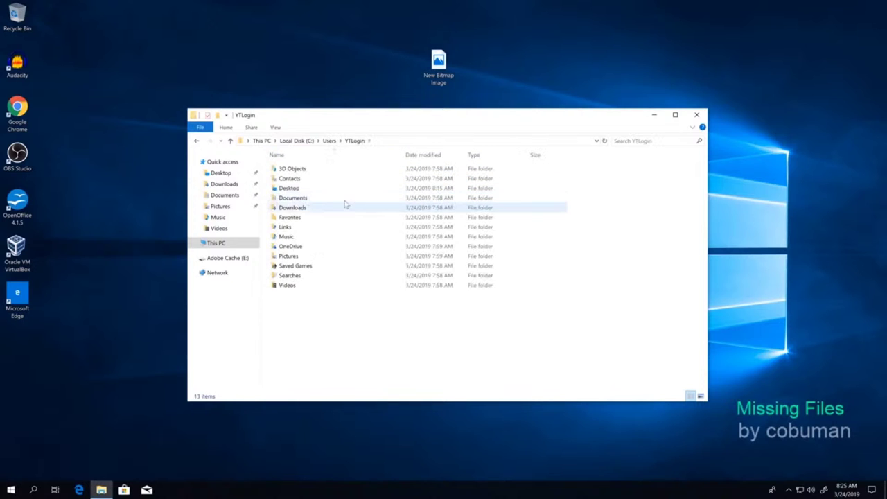
Copy the Desktop, Documents and Favorites folders from the user's profile.
left_click(310, 189)
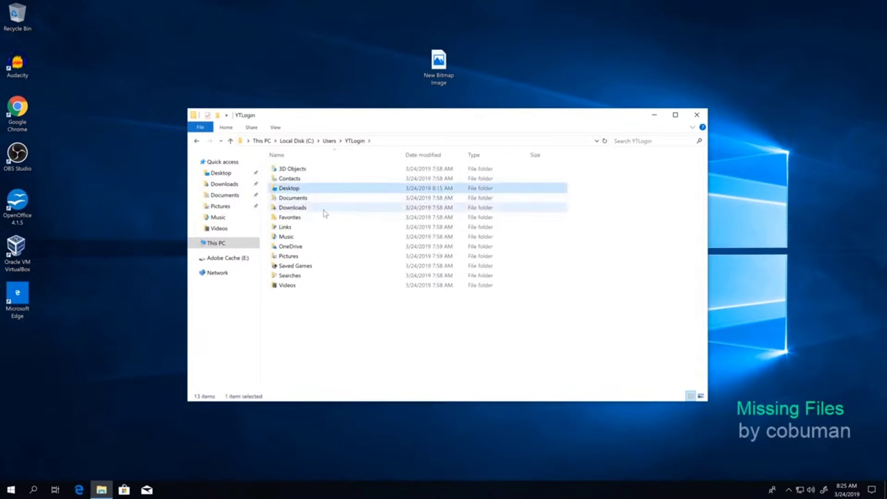
left_click(308, 200, "ctrl")
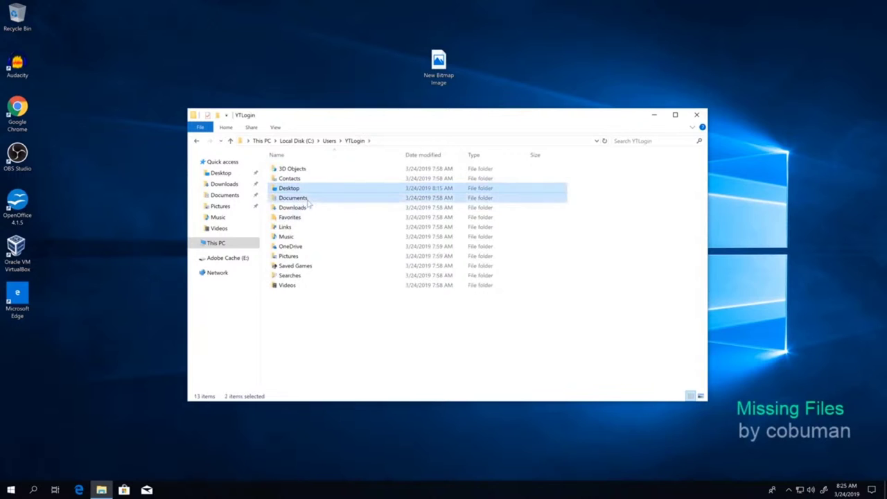
left_click(307, 218, "ctrl")
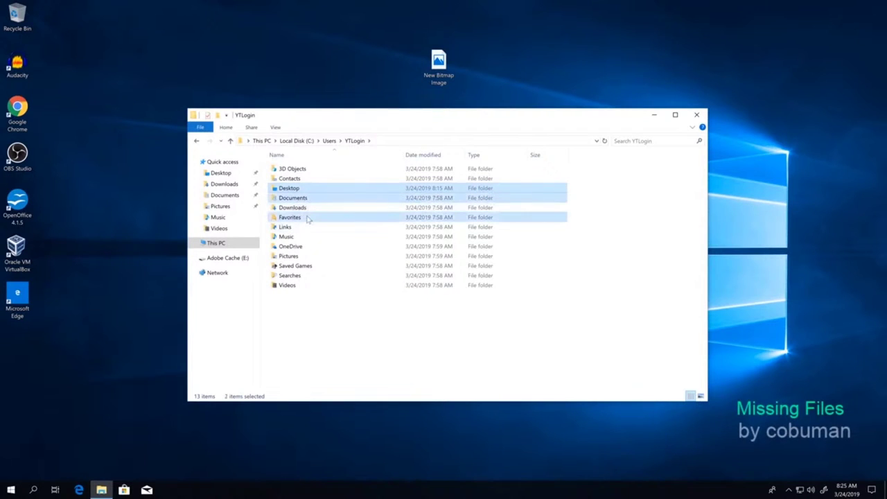
right_click(309, 218)
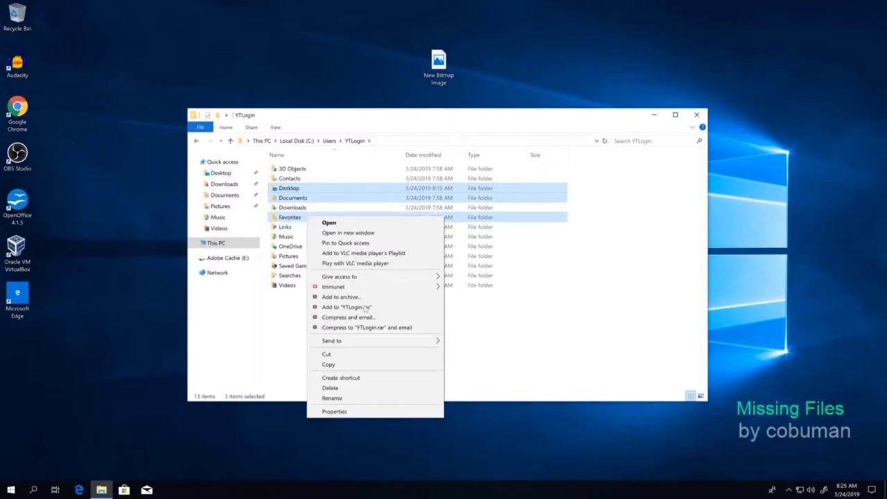
left_click(366, 364)
left_click(319, 350)
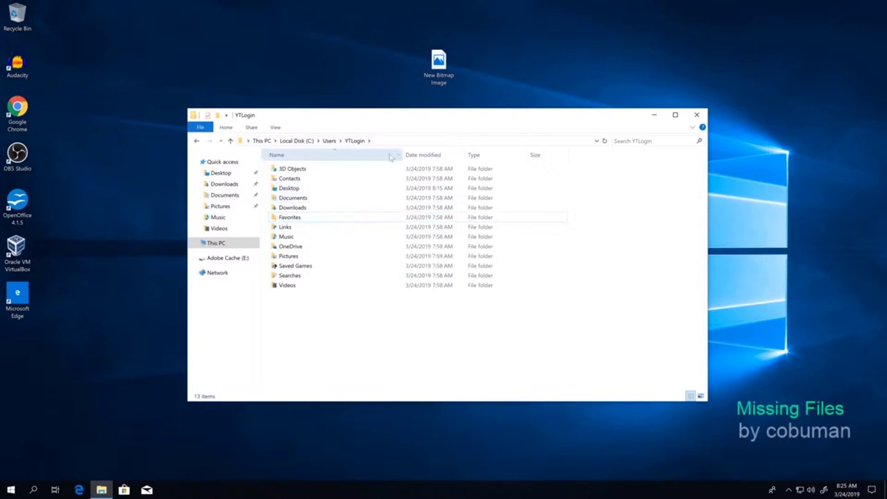
Paste the copied Desktop, Documents and Favorites folders into the reopened profile folder.
left_click(197, 141)
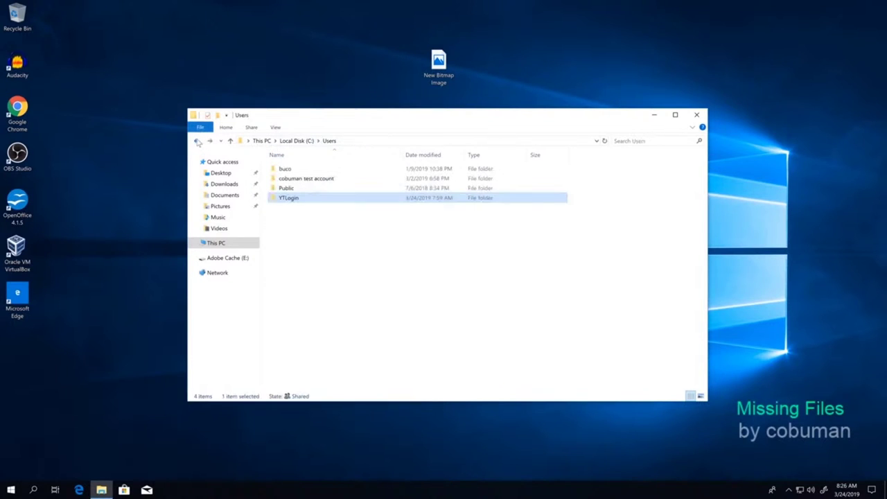
double_click(297, 198)
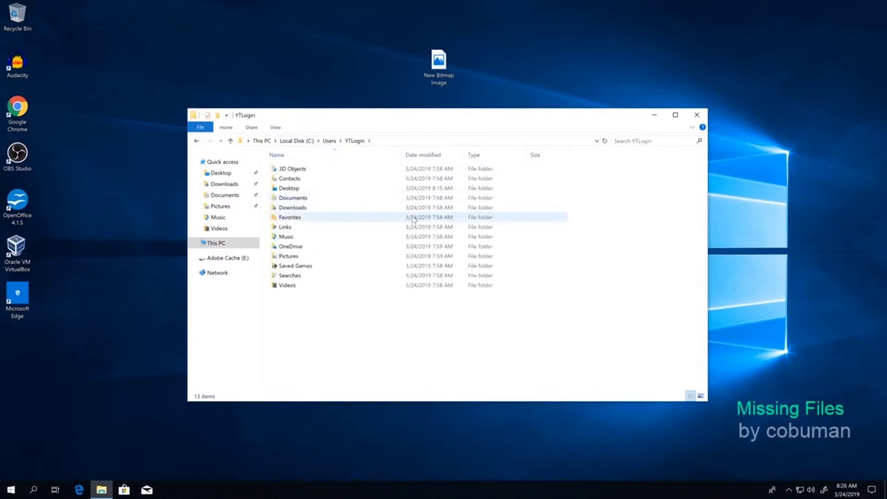
right_click(315, 323)
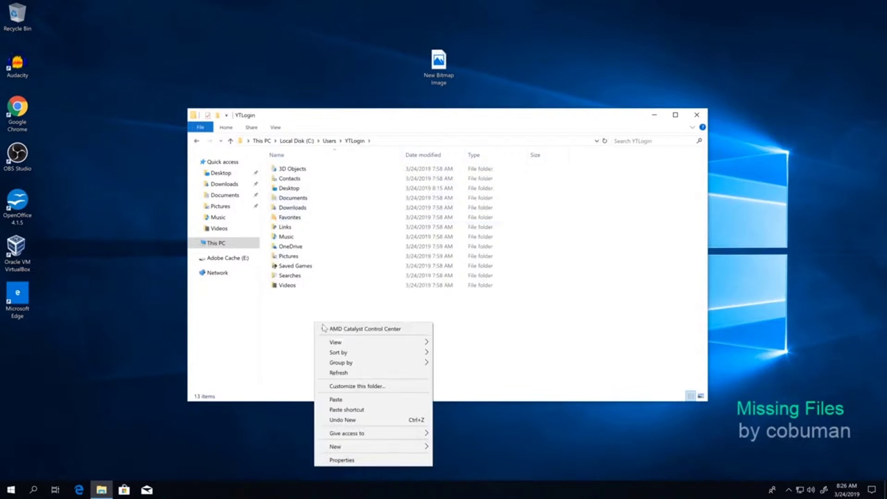
left_click(337, 400)
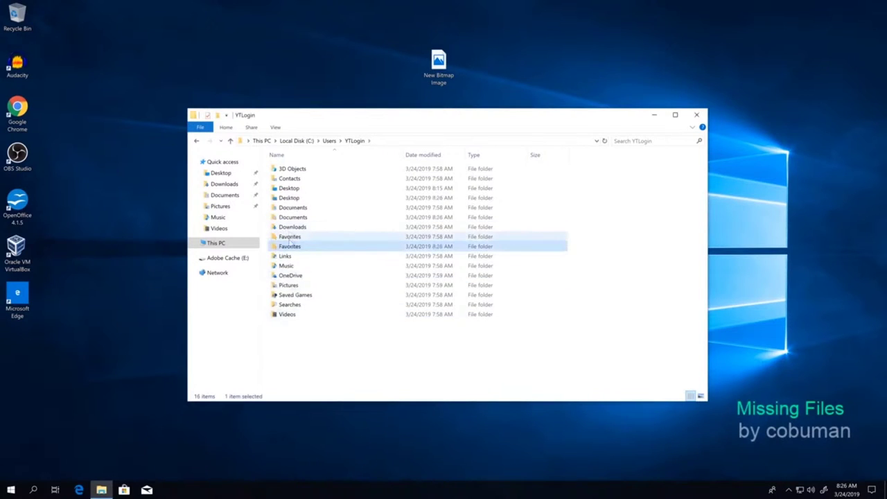
left_click(301, 240)
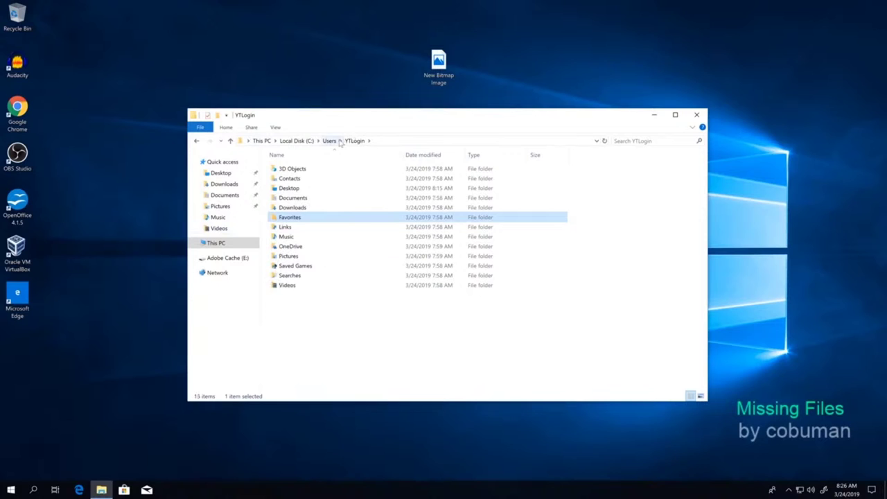
left_click(286, 349)
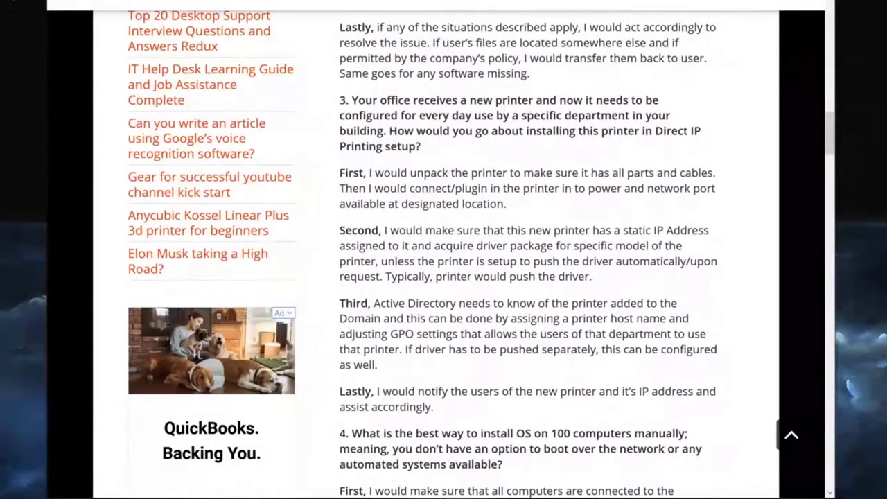
left_click_drag(338, 100, 386, 130)
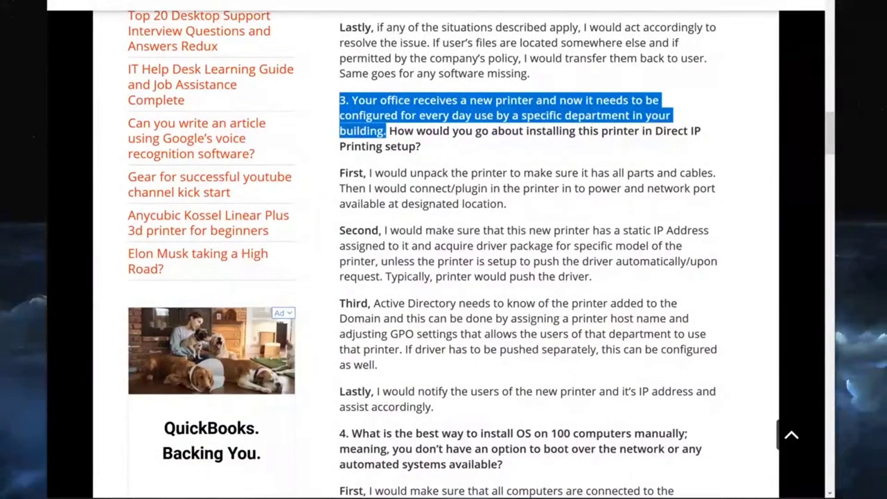
left_click(387, 131)
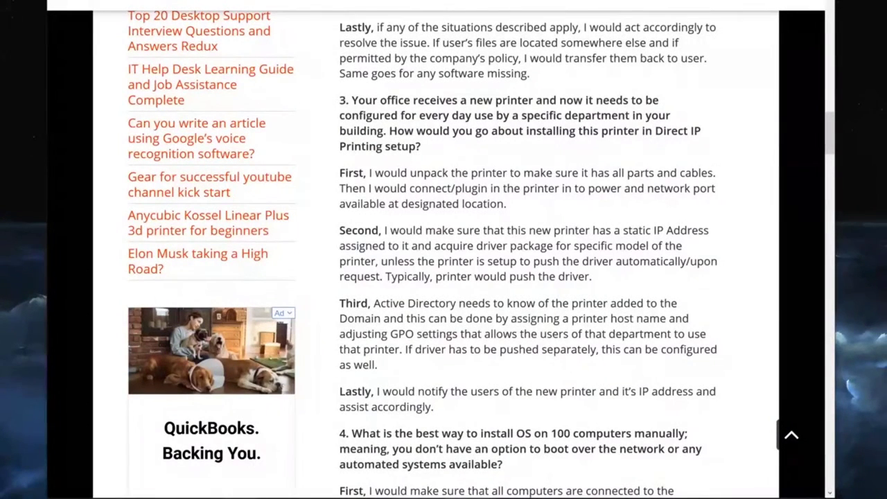
left_click_drag(388, 130, 681, 151)
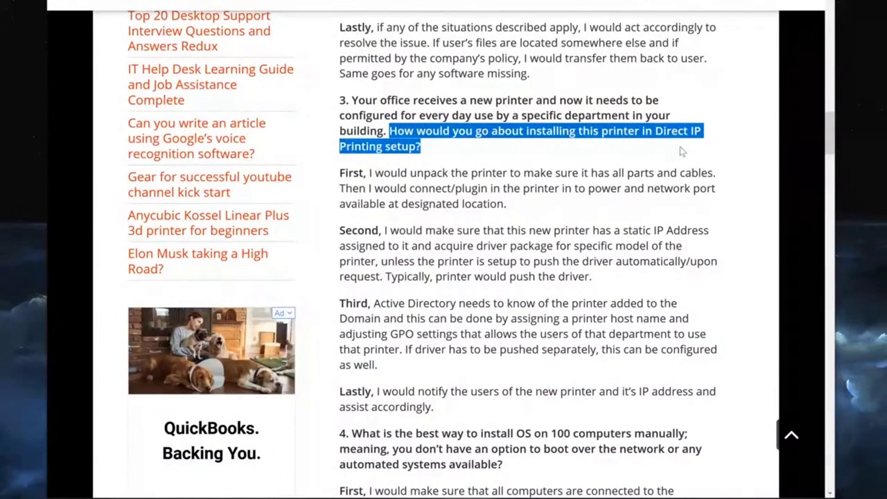
left_click(649, 150)
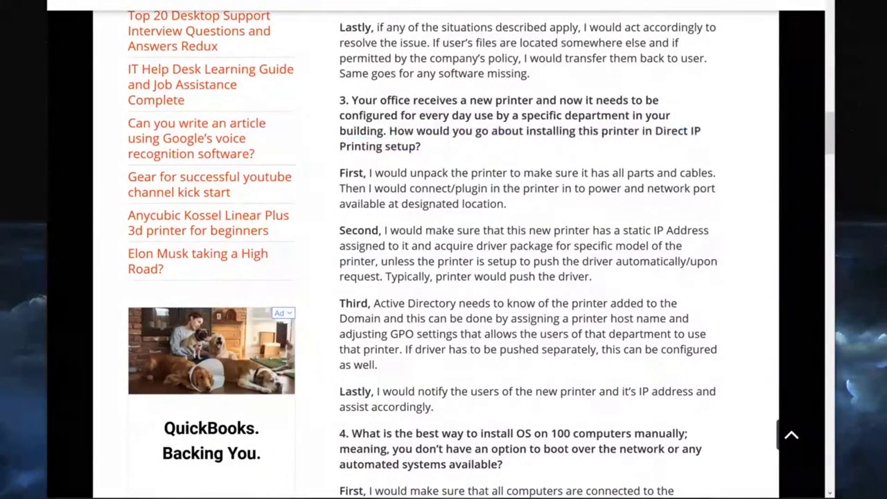
left_click_drag(654, 130, 542, 158)
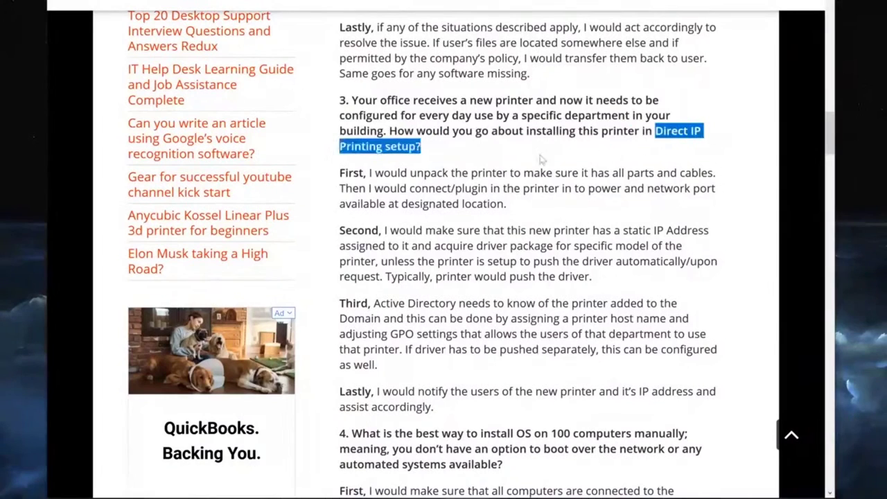
left_click(473, 152)
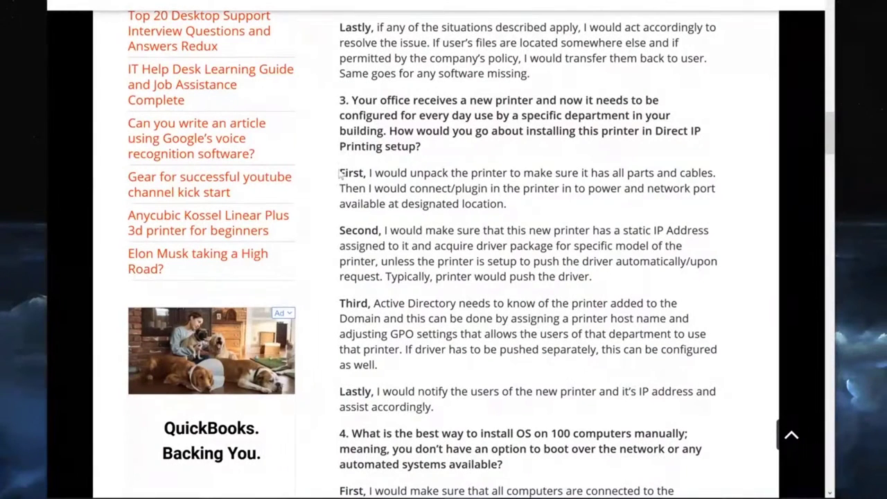
left_click_drag(339, 172, 554, 208)
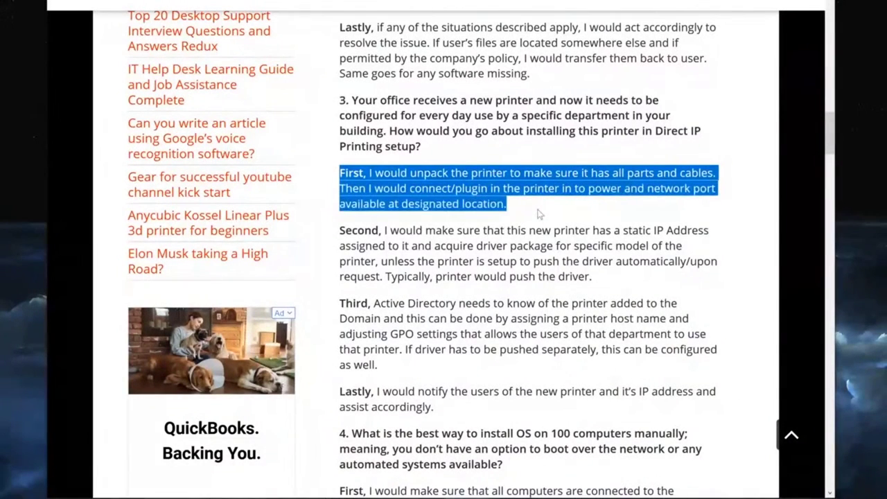
left_click(521, 208)
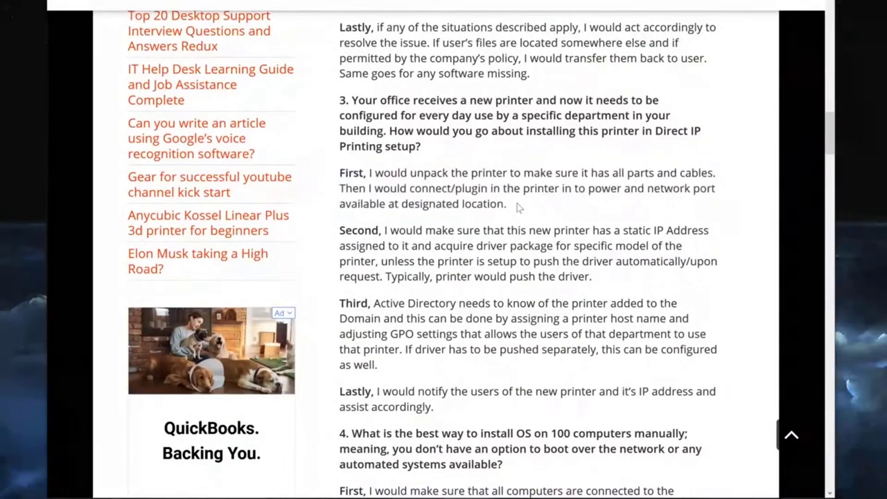
left_click_drag(401, 203, 510, 205)
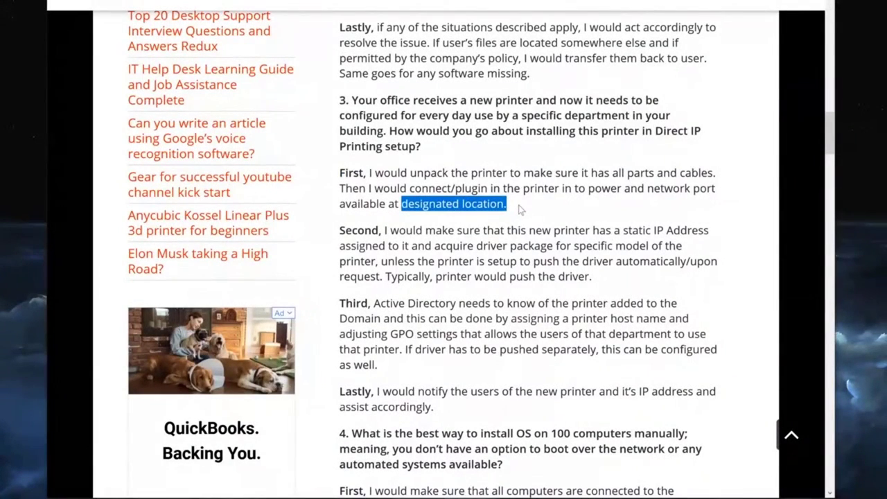
left_click(508, 203)
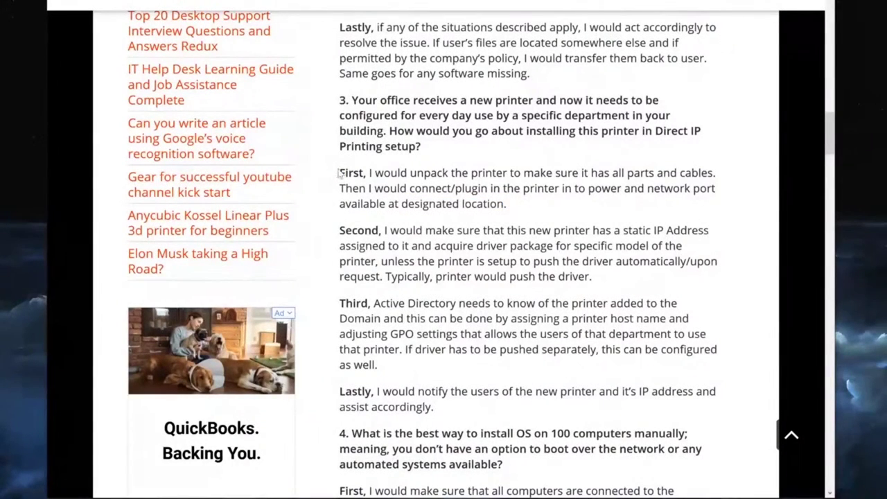
left_click_drag(345, 173, 726, 180)
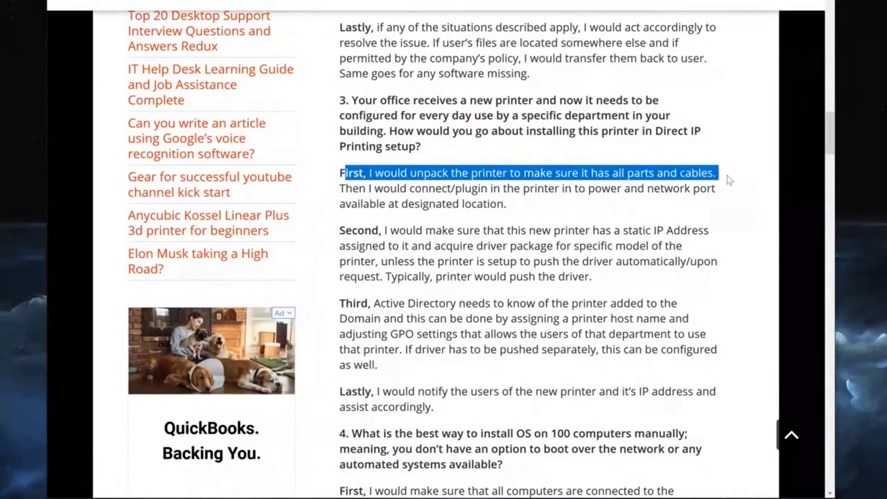
left_click(725, 181)
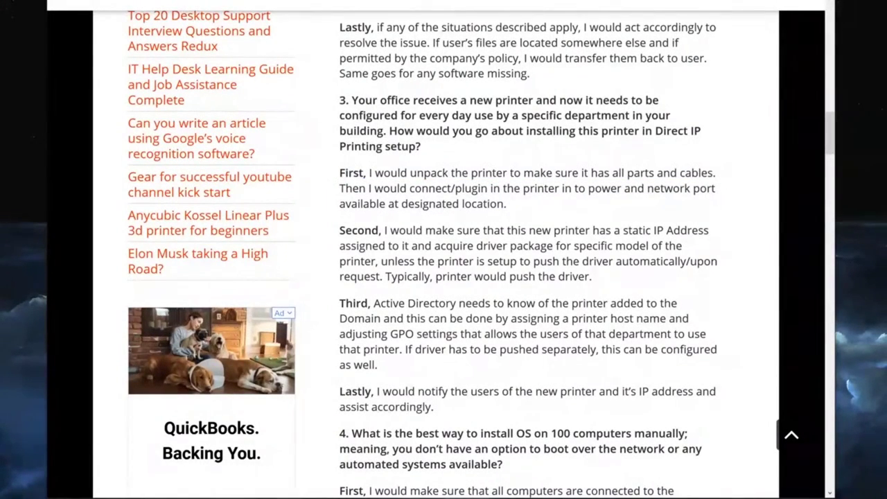
left_click_drag(372, 174, 719, 179)
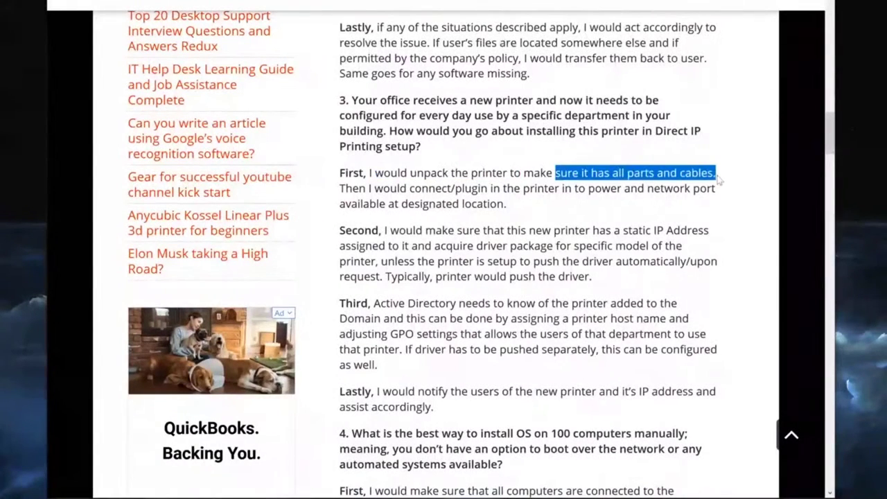
left_click(719, 179)
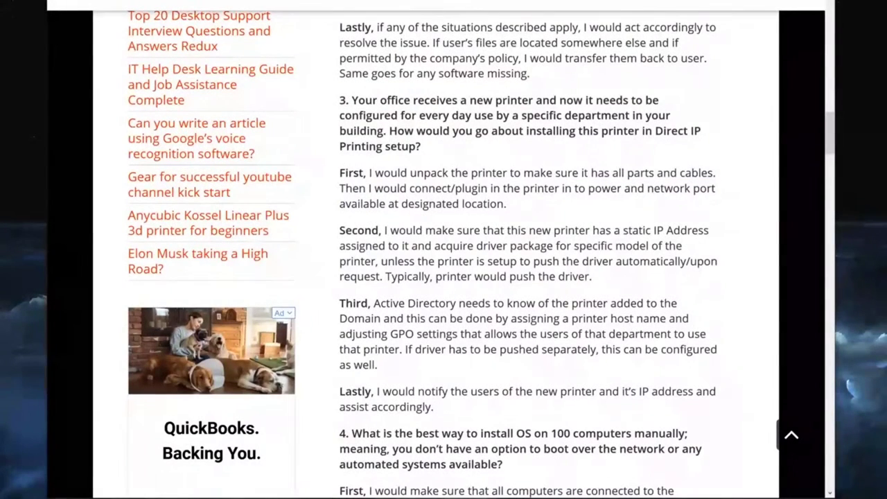
left_click_drag(340, 187, 526, 215)
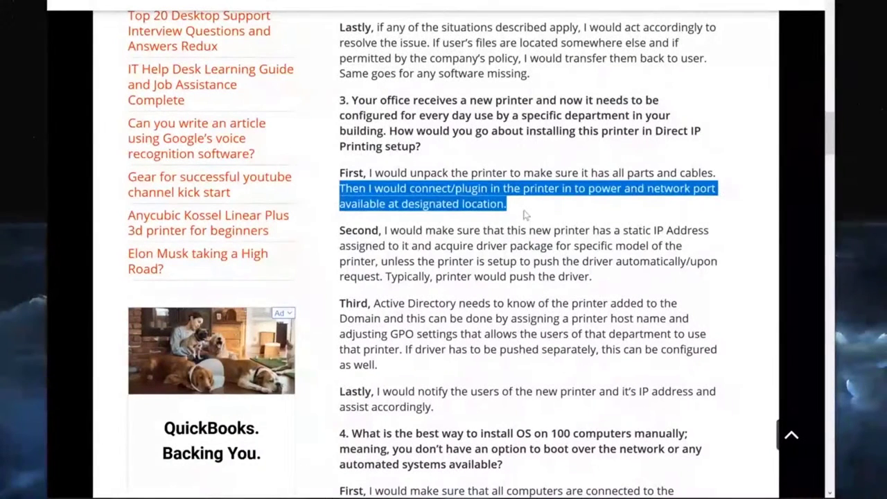
left_click(525, 215)
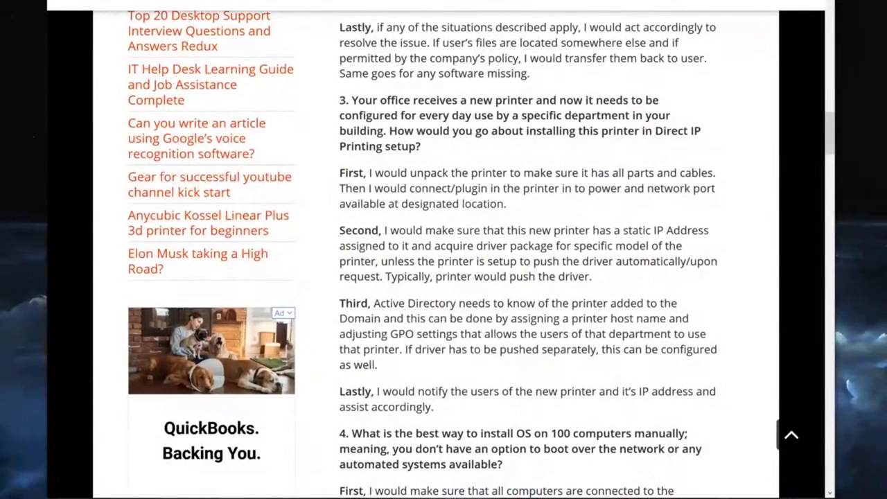
left_click_drag(339, 230, 410, 246)
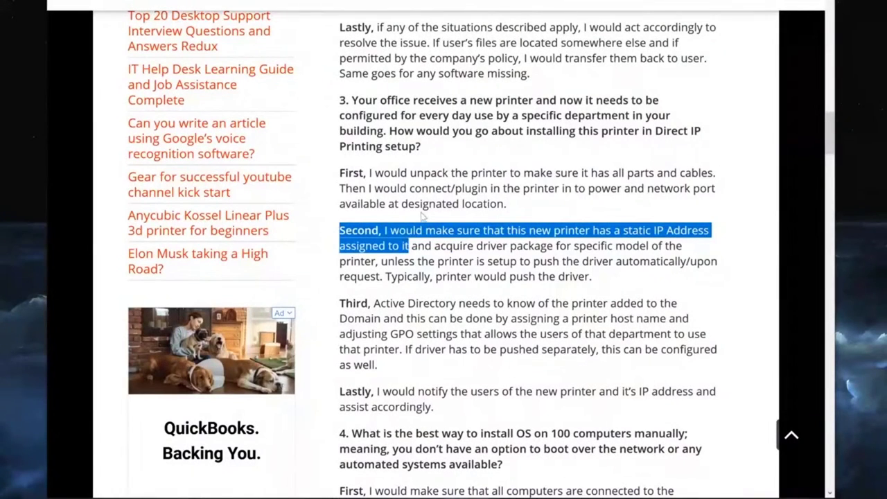
left_click_drag(399, 203, 506, 204)
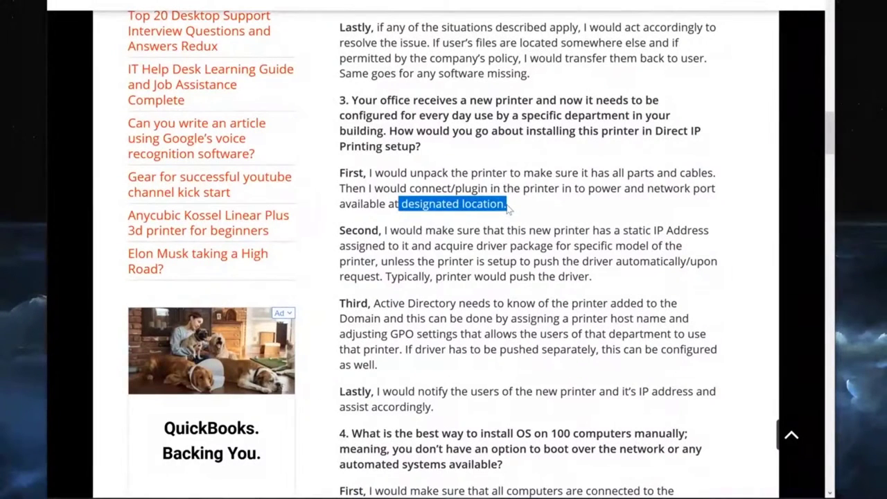
left_click(511, 206)
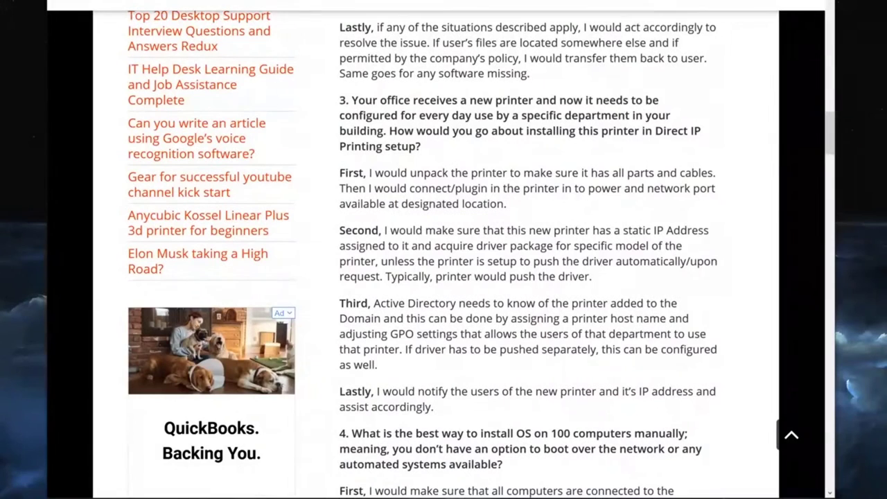
left_click_drag(513, 207, 400, 204)
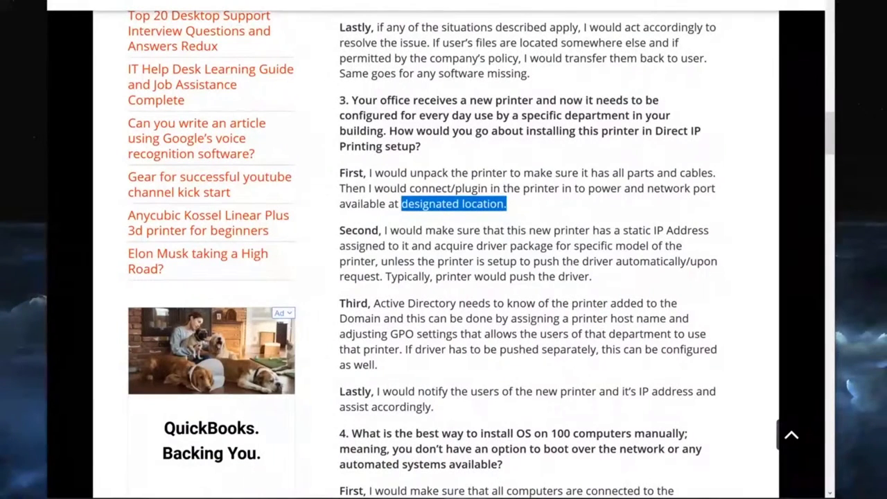
left_click(408, 221)
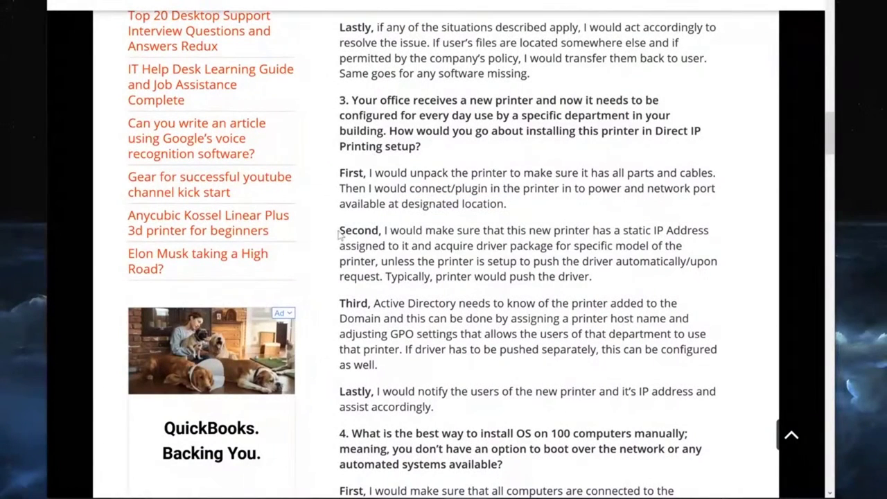
left_click_drag(338, 230, 411, 245)
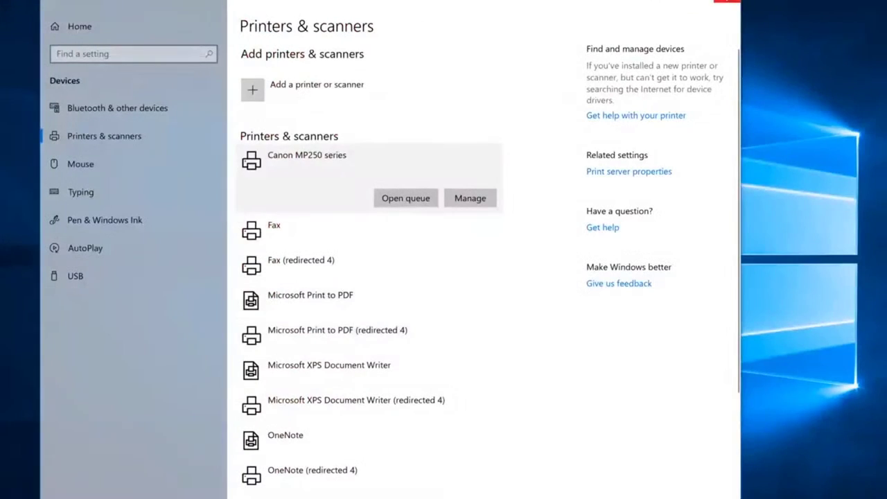
Close Printers & scanners and open the Ethernet 2 adapter's properties from Change adapter options.
left_click(726, 2)
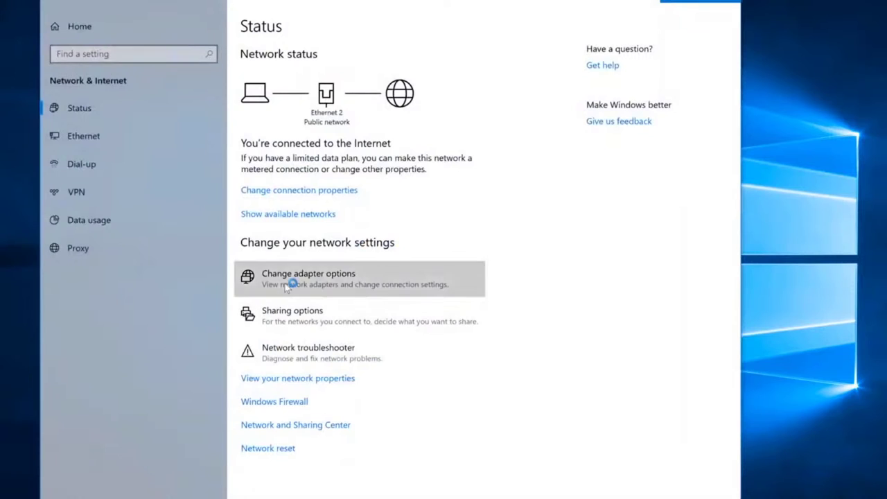
left_click(276, 291)
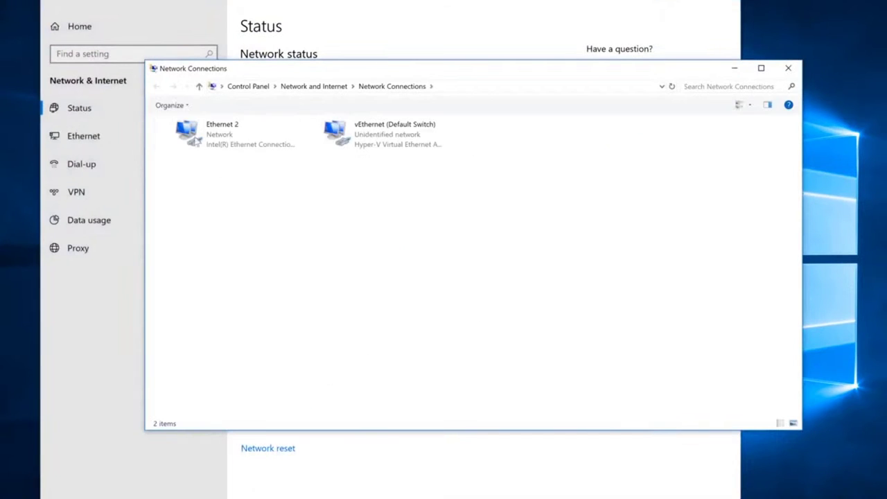
left_click(209, 130)
right_click(209, 131)
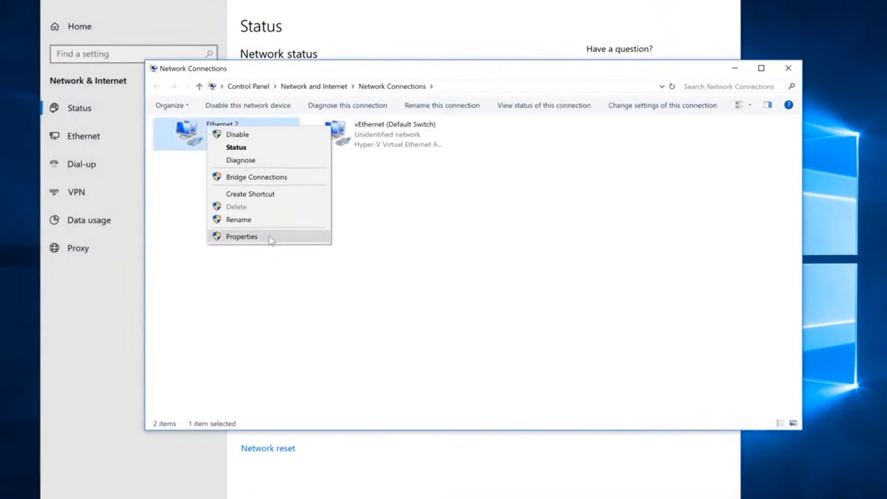
left_click(271, 239)
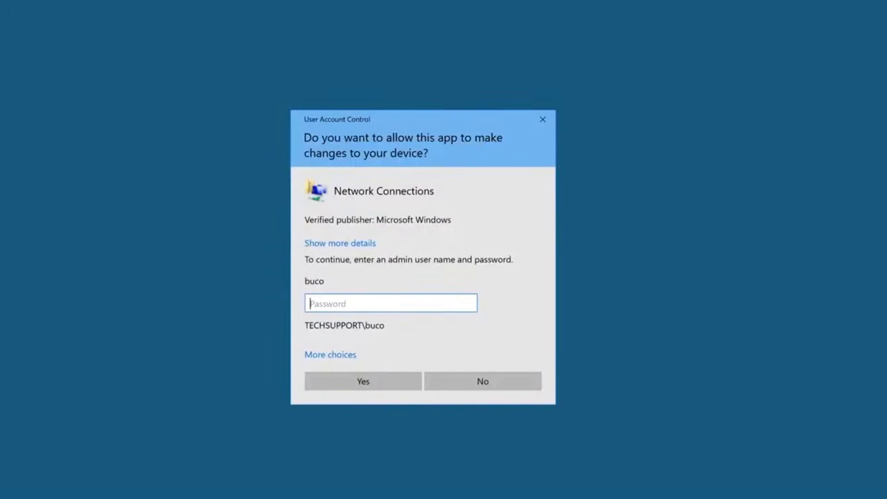
Approve the elevation with the second administrator account and its password.
left_click(329, 354)
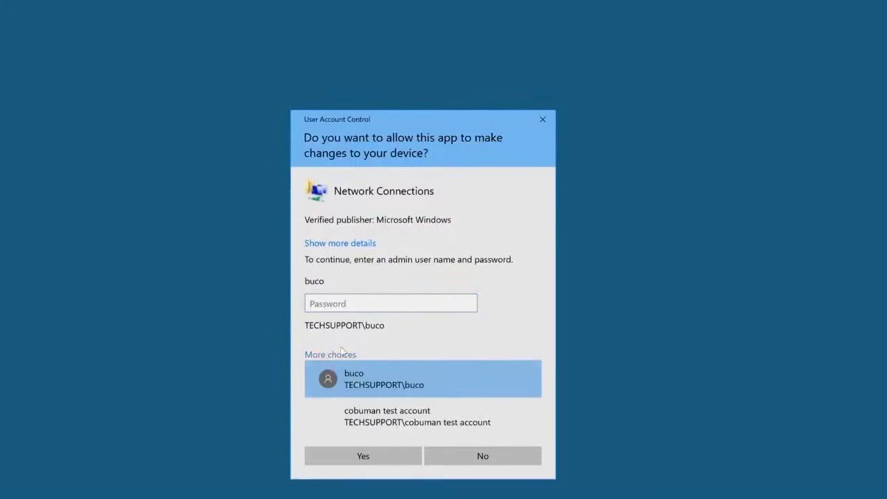
left_click(391, 410)
type("a")
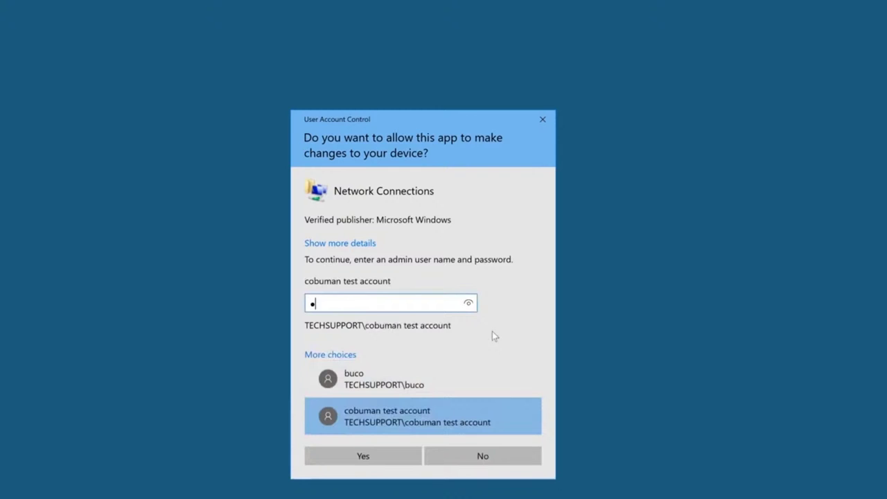
type("*******")
key("Return")
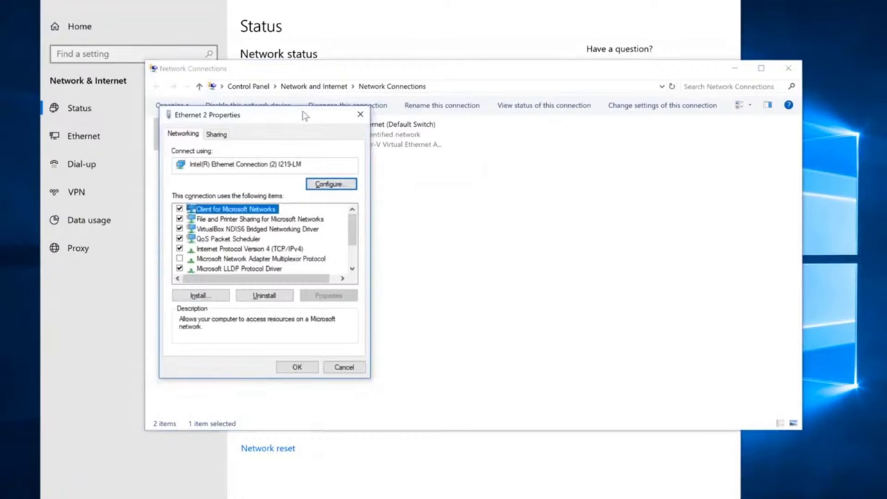
Open the Internet Protocol Version 4 (TCP/IPv4) properties for Ethernet 2.
left_click_drag(303, 116, 454, 144)
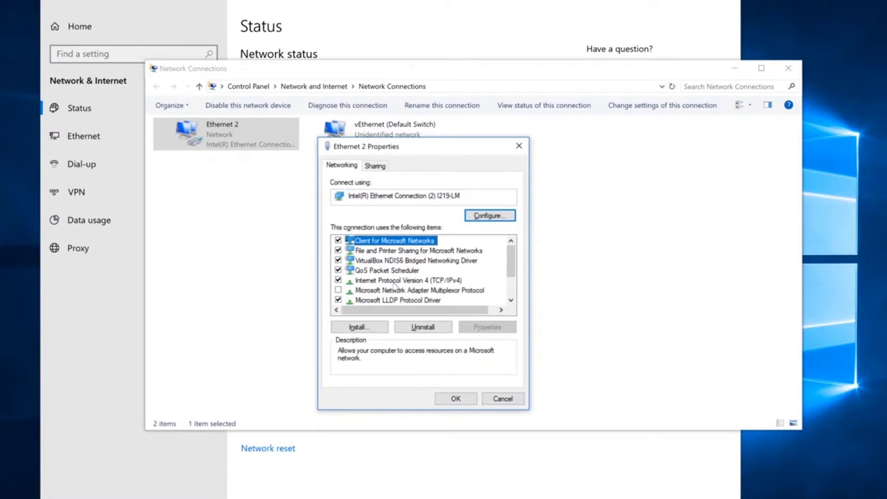
left_click(394, 280)
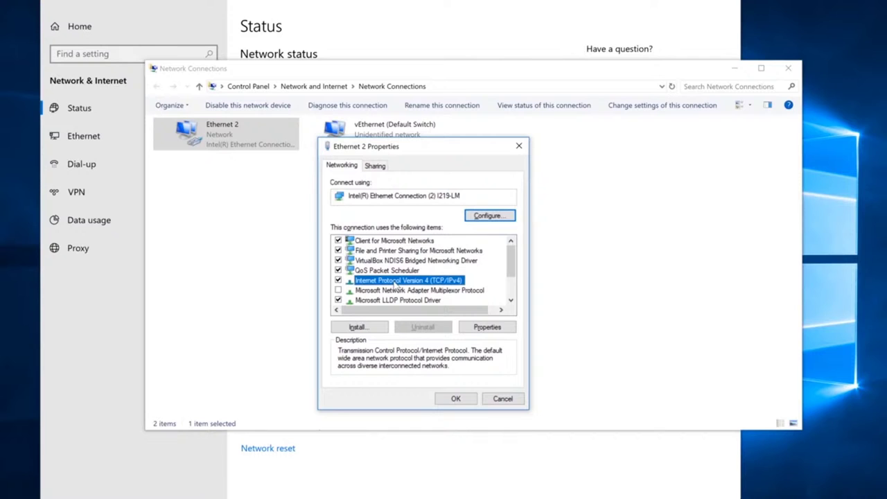
double_click(397, 281)
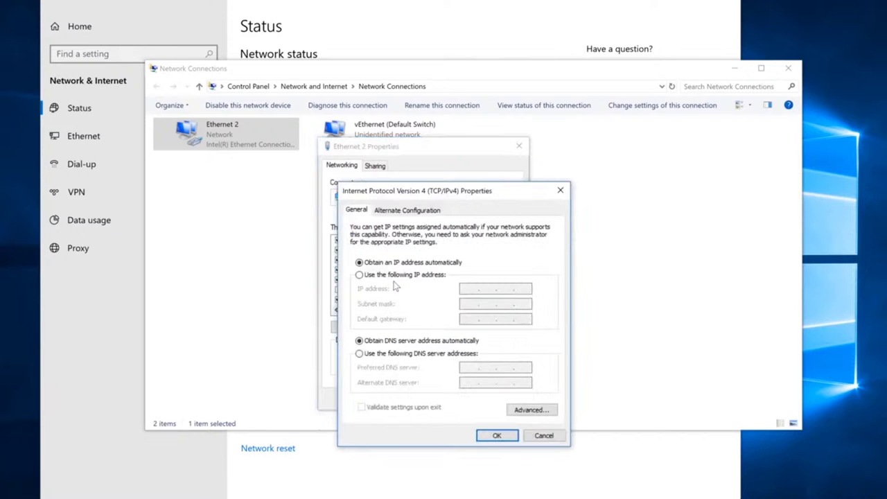
left_click_drag(427, 197, 548, 169)
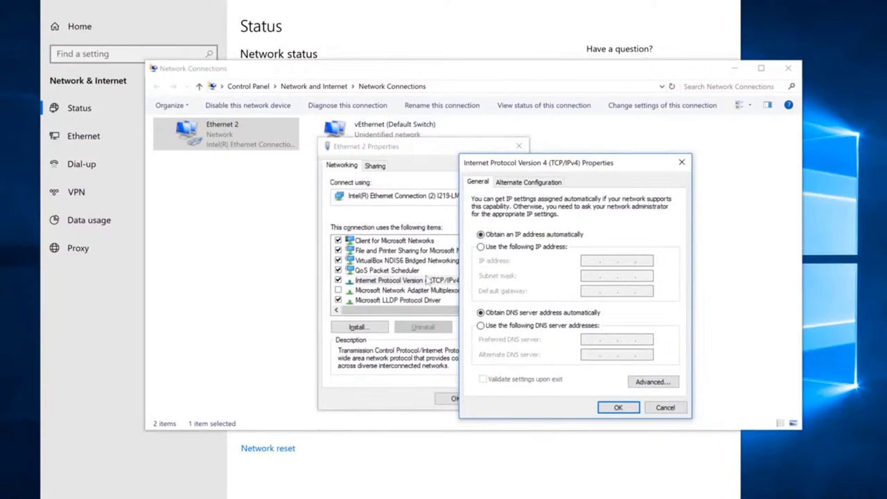
left_click_drag(546, 167, 565, 157)
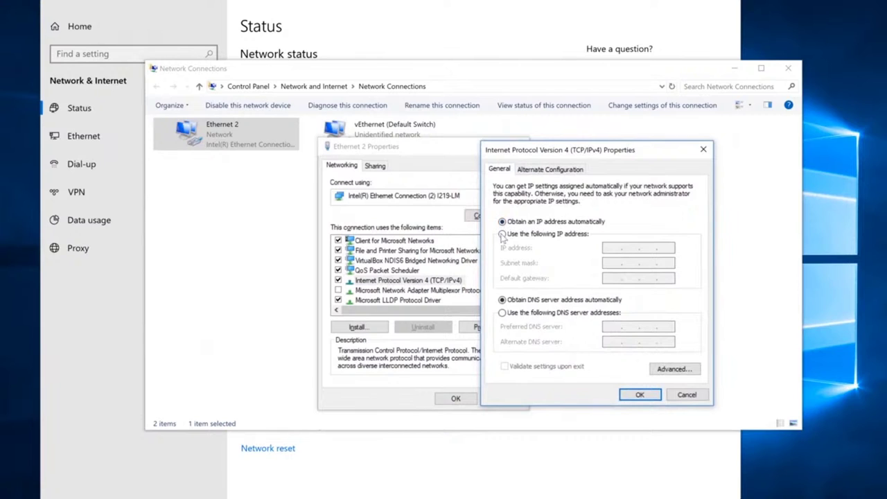
Preview 'Use the following IP address', then cancel and close Ethernet 2 Properties.
left_click(503, 234)
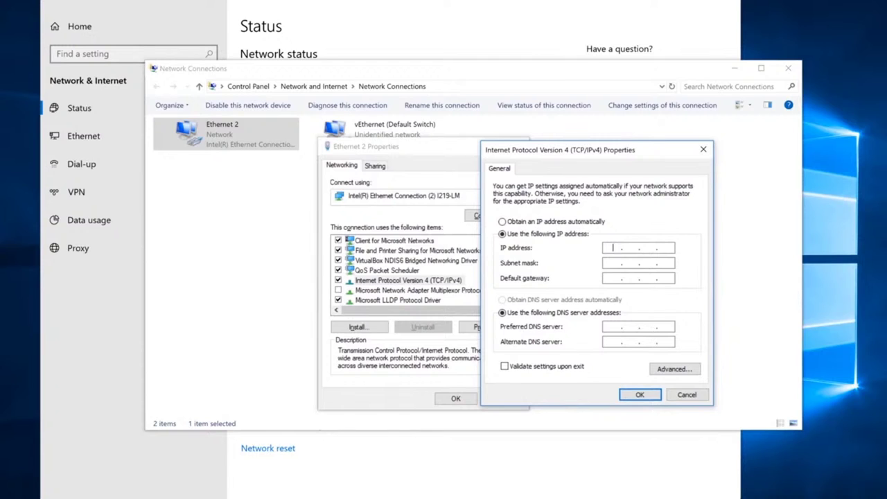
left_click(684, 395)
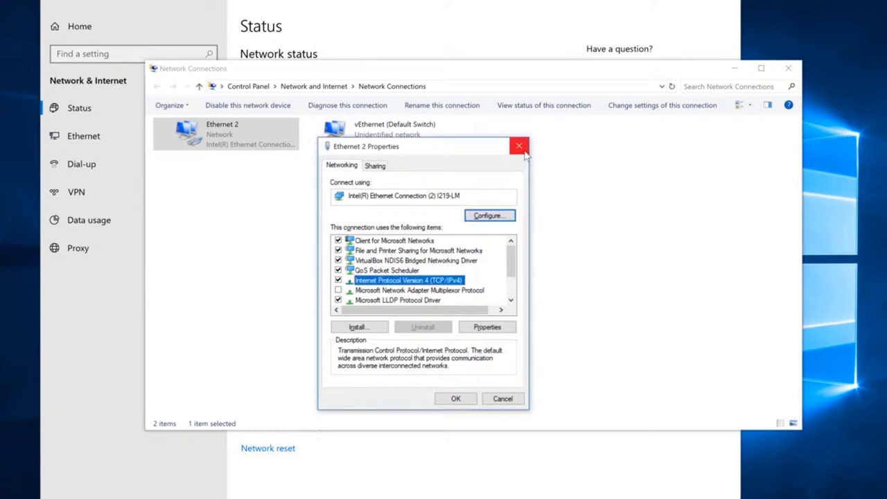
left_click(525, 153)
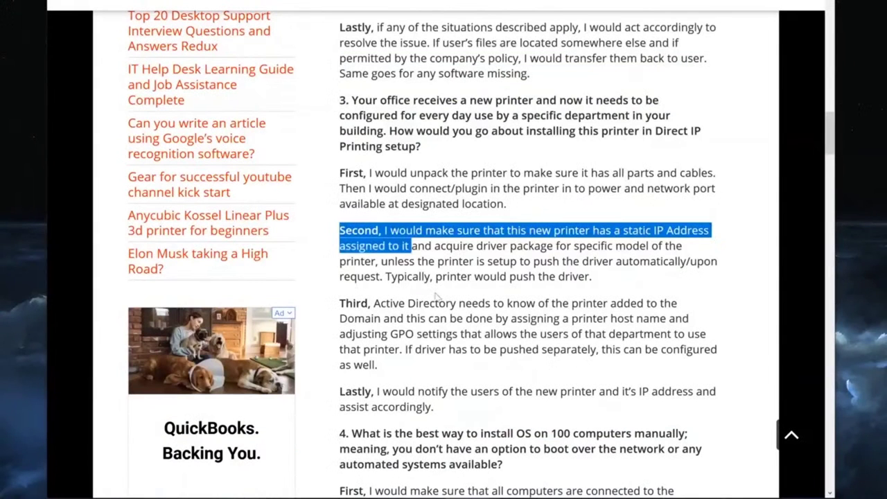
Highlight 'acquire driver package for specific model' and 'Typically, printer would push the driver' in question 3's Second paragraph.
left_click(439, 295)
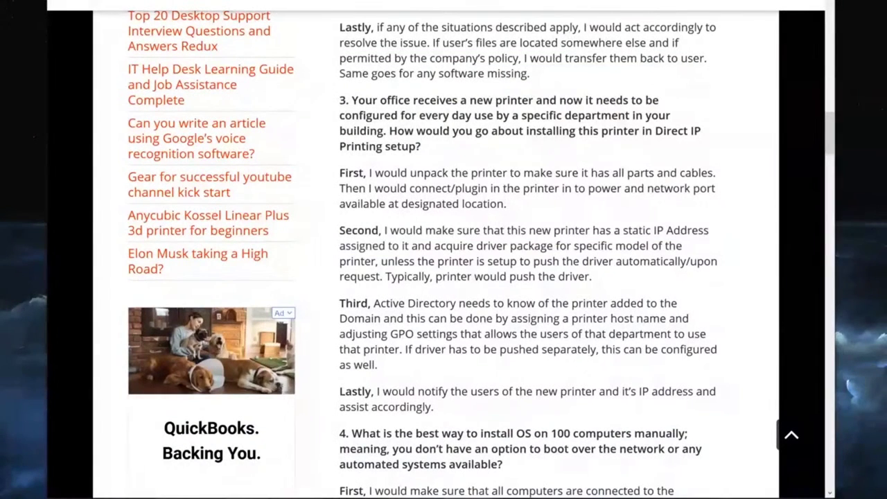
left_click_drag(411, 245, 382, 277)
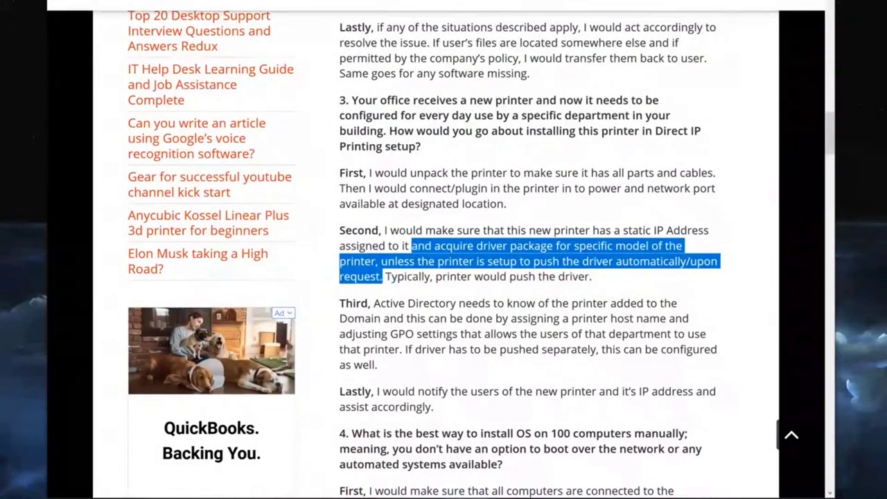
left_click(383, 277)
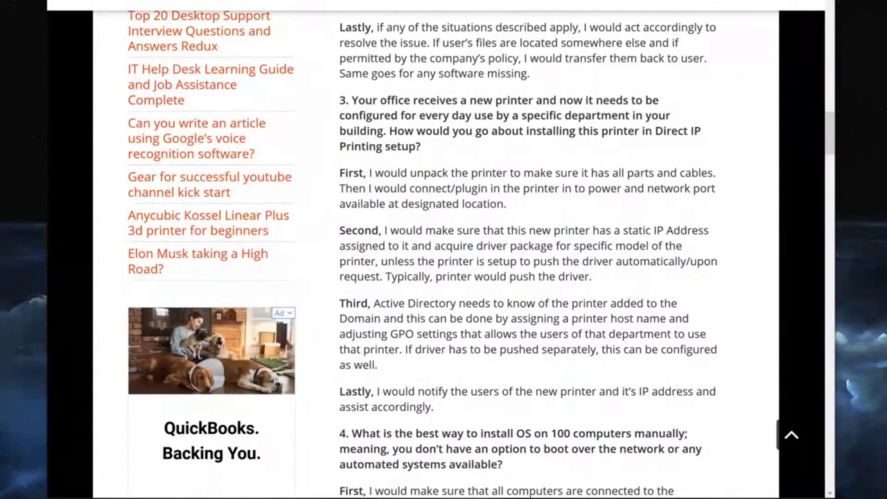
left_click_drag(434, 245, 664, 245)
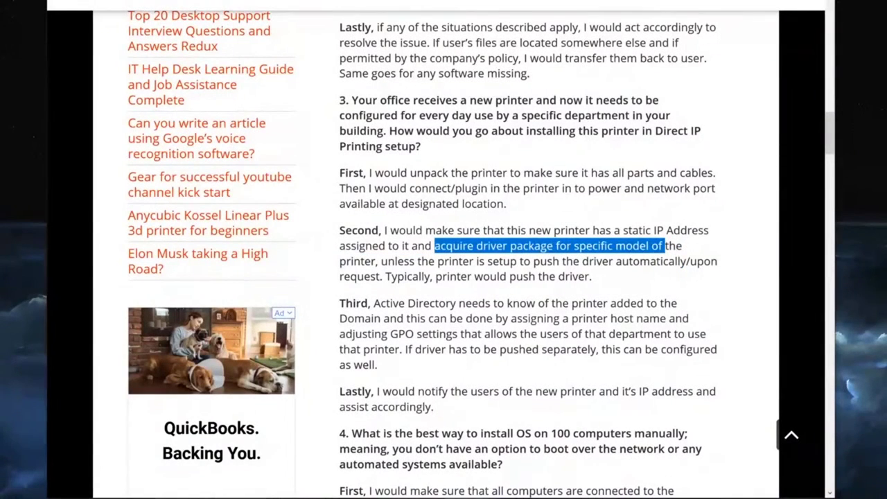
left_click_drag(663, 245, 661, 246)
left_click(434, 245)
left_click_drag(434, 245, 662, 245)
left_click(662, 245)
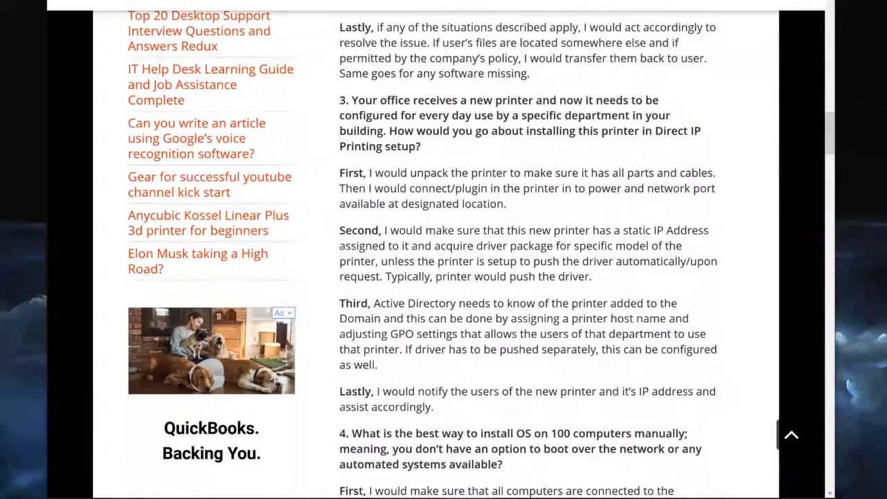
left_click_drag(382, 275, 617, 277)
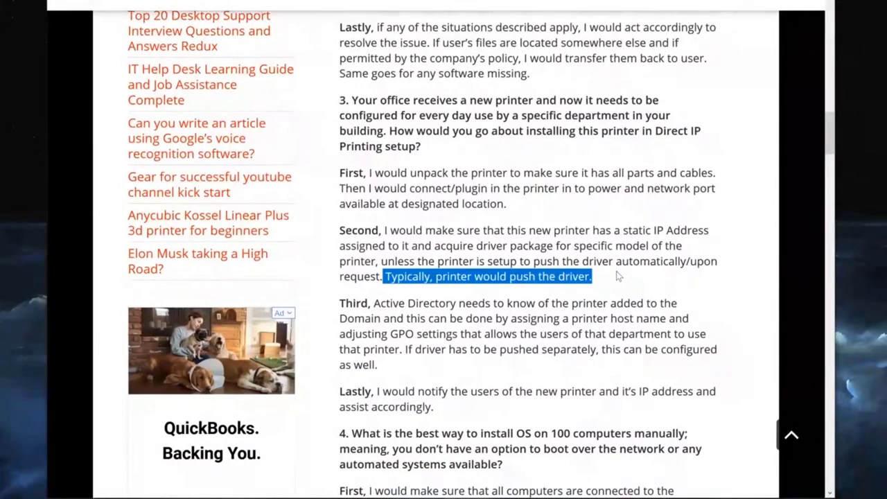
left_click(614, 270)
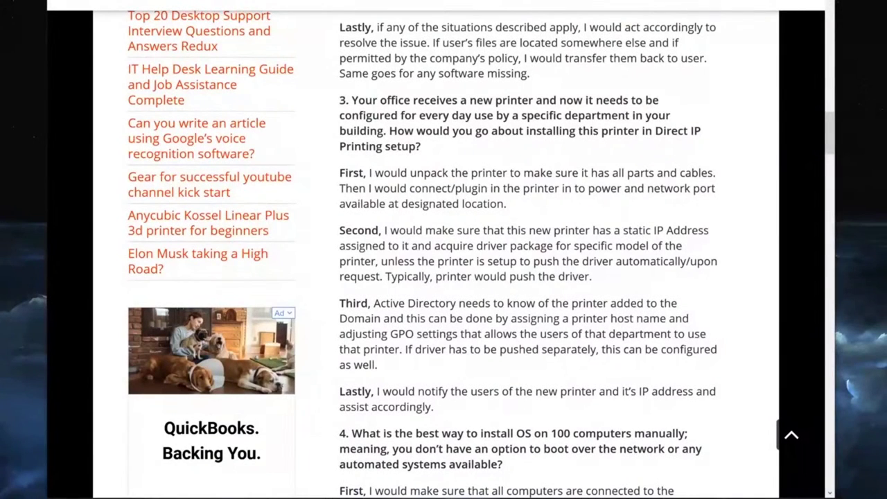
scroll(440, 289, "down", 1)
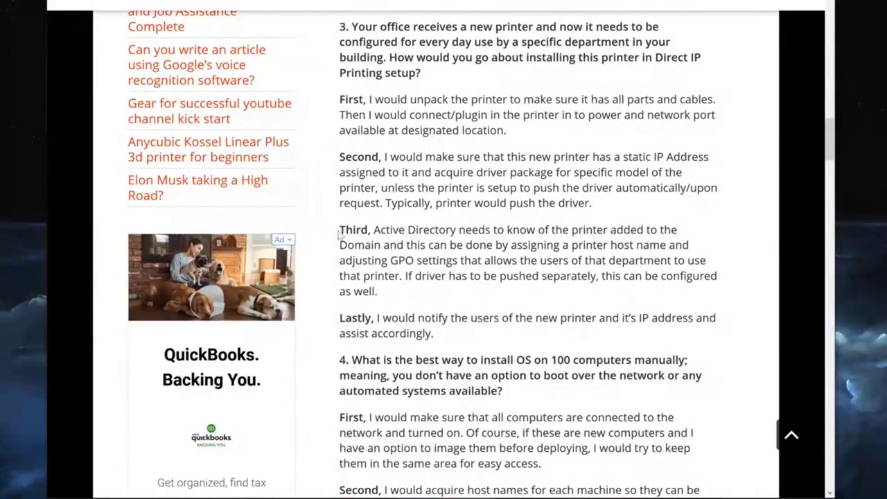
left_click_drag(339, 230, 382, 245)
left_click_drag(373, 229, 456, 229)
left_click_drag(390, 260, 413, 260)
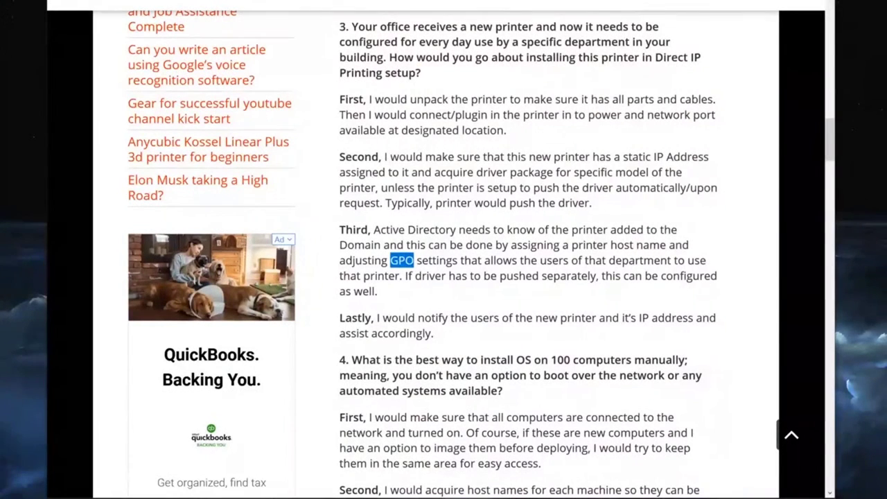
left_click(414, 260)
left_click_drag(390, 260, 402, 275)
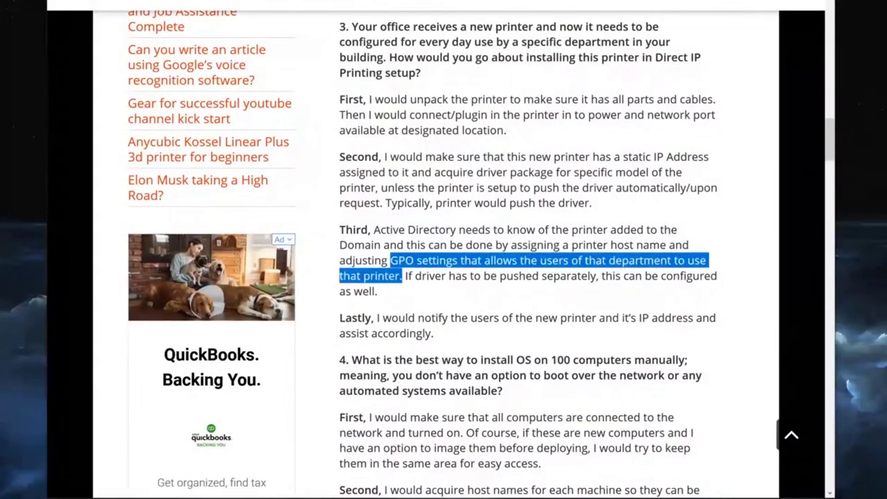
left_click(402, 275)
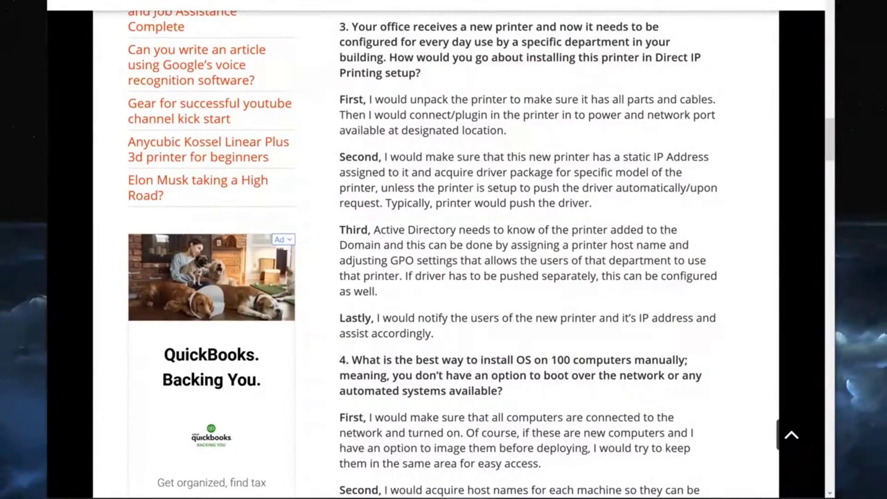
left_click_drag(374, 229, 436, 260)
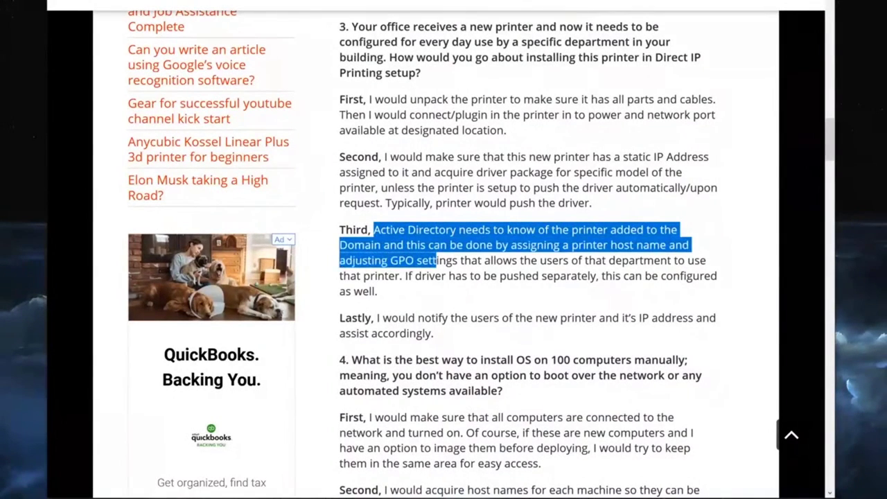
left_click(437, 259)
scroll(457, 278, "up", 3)
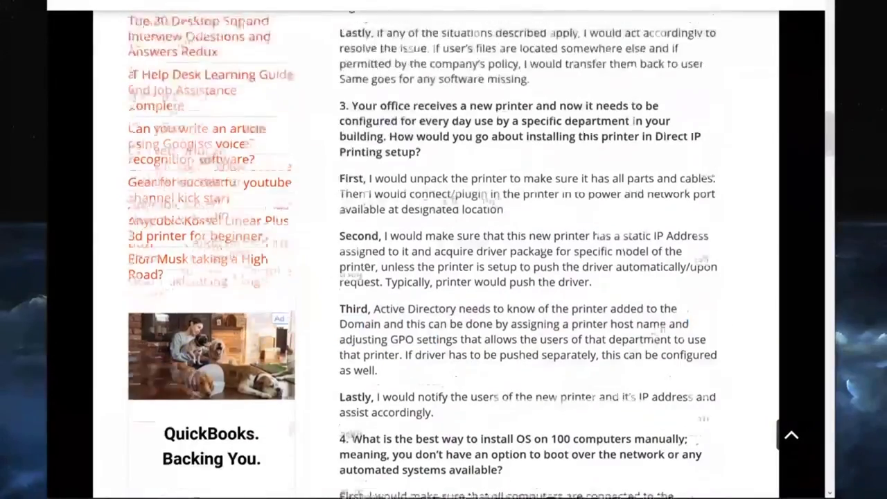
scroll(458, 277, "down", 2)
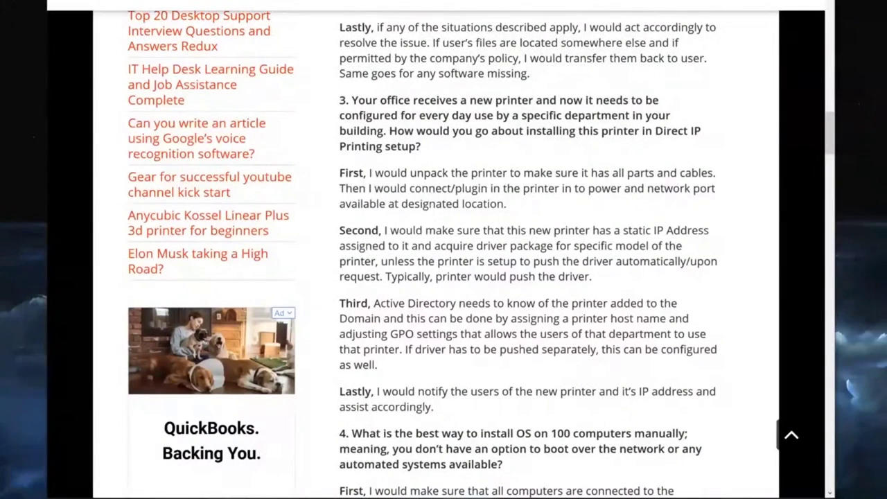
left_click_drag(433, 245, 650, 245)
left_click(650, 246)
left_click_drag(374, 303, 456, 302)
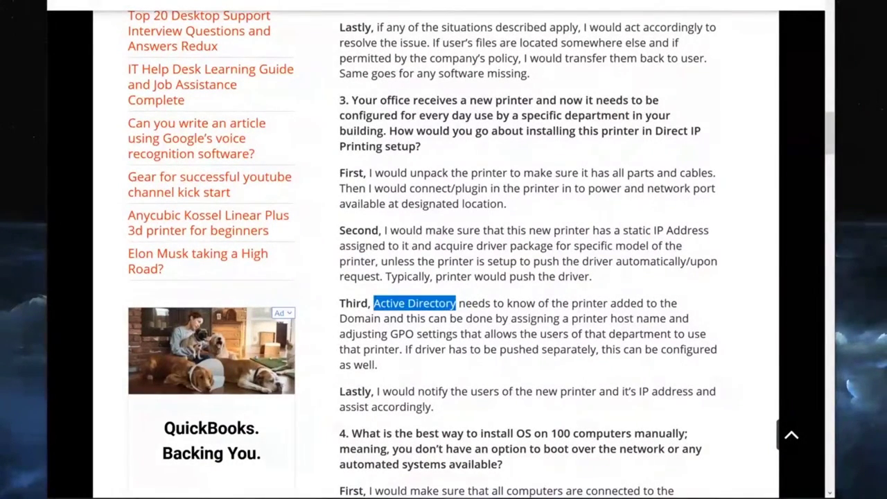
left_click(410, 291)
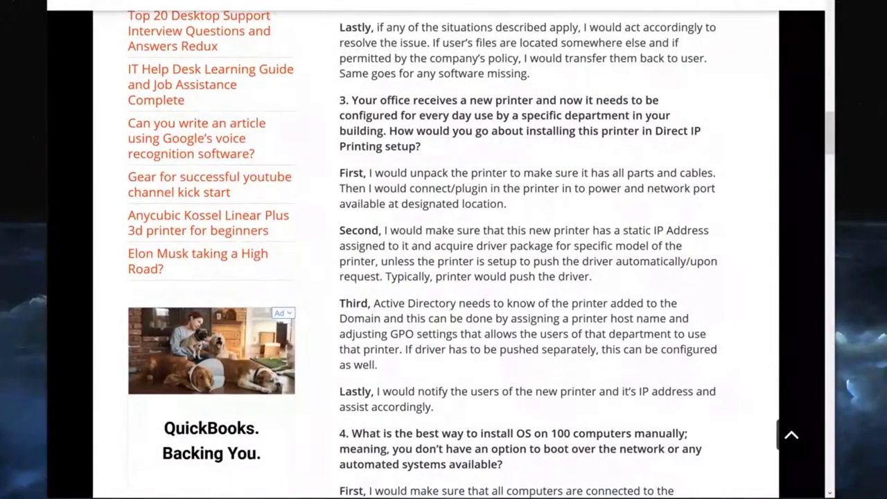
left_click_drag(385, 277, 597, 281)
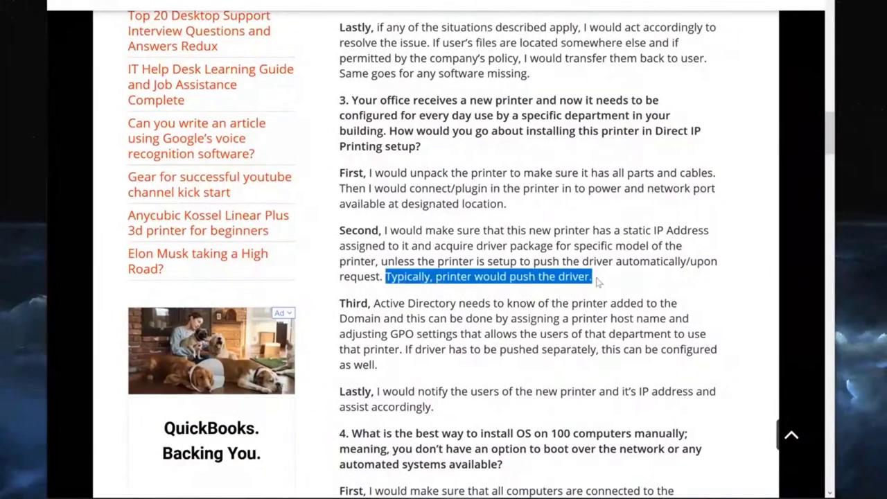
left_click(595, 281)
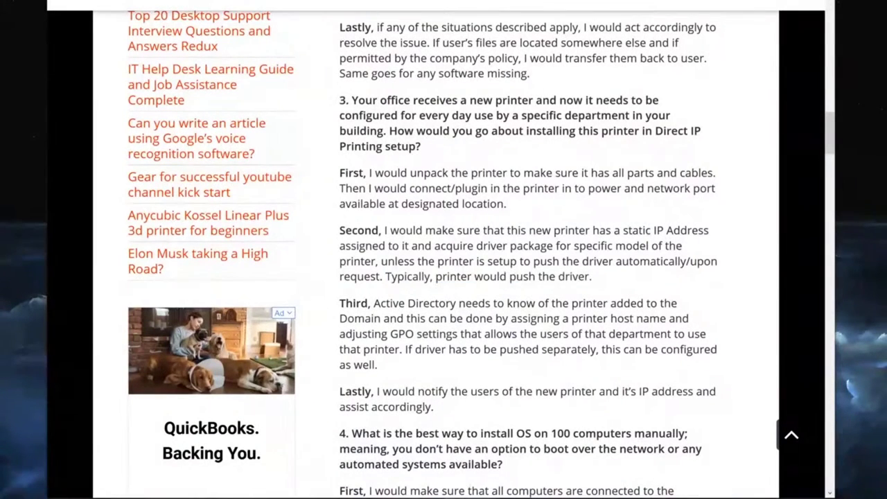
Highlight the sentence about pushing the driver separately and the Lastly step about notifying users.
scroll(545, 308, "down", 1)
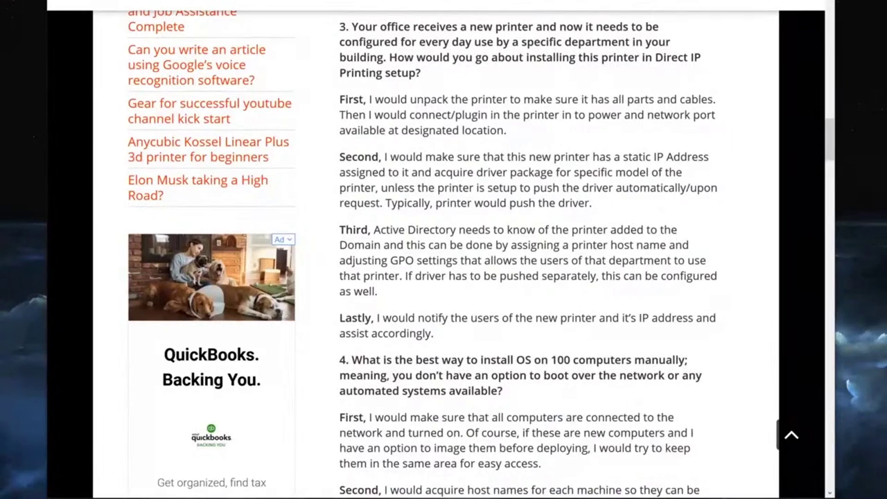
left_click_drag(404, 276, 554, 298)
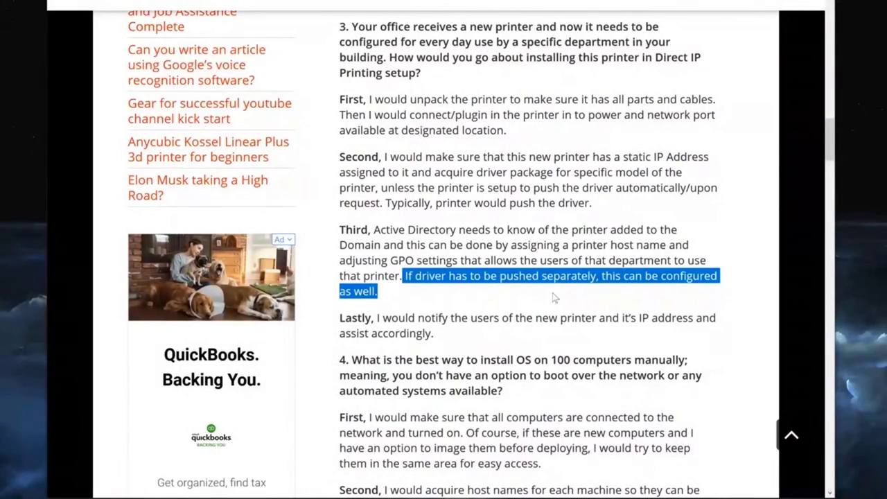
left_click_drag(339, 317, 447, 333)
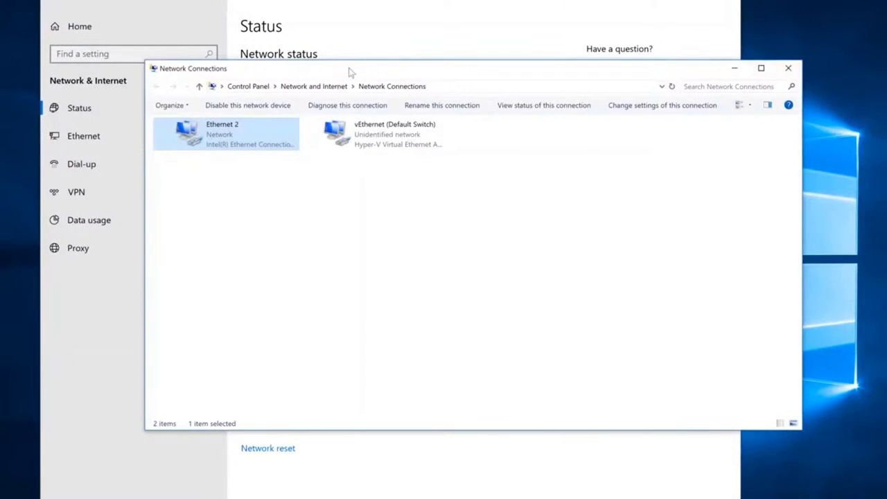
Close the Network Connections and network status Settings windows.
left_click_drag(351, 71, 570, 84)
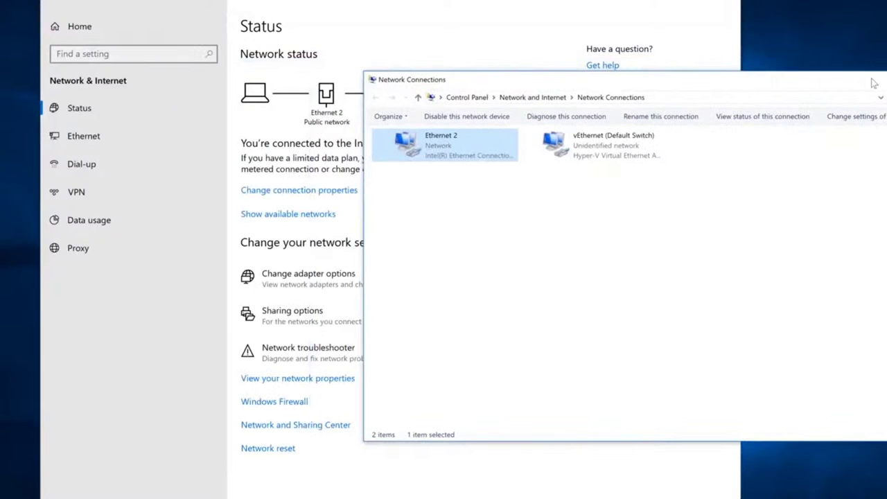
left_click_drag(873, 83, 864, 83)
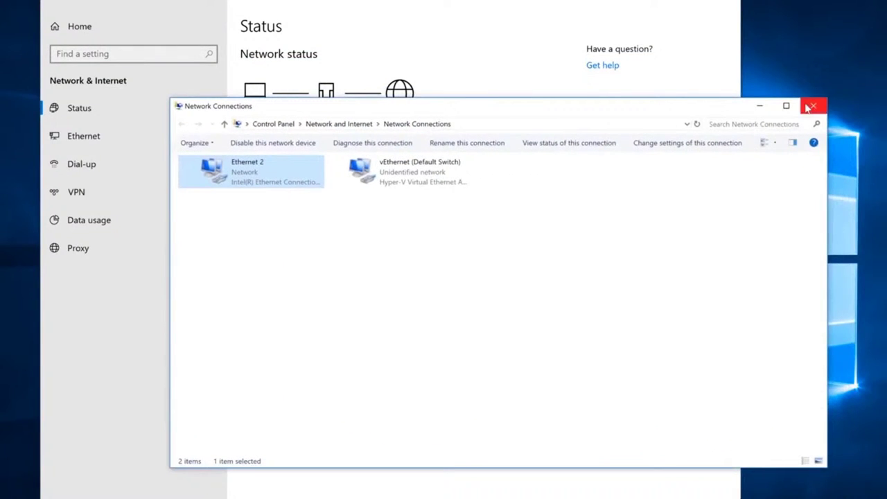
left_click(815, 105)
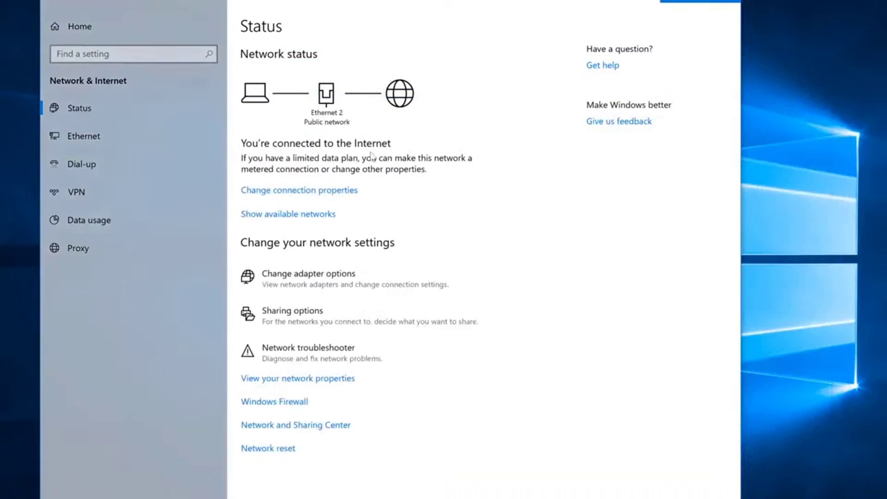
left_click(723, 2)
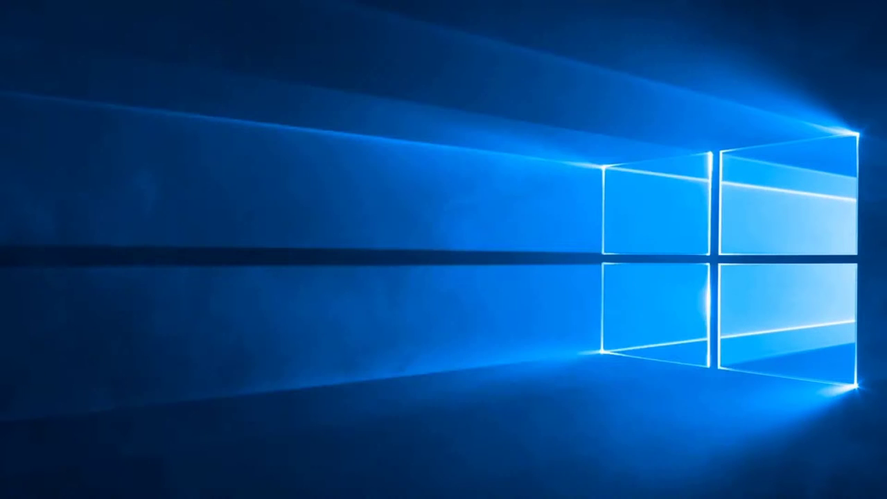
Open the Printers & scanners settings page through Windows search.
key("super+s")
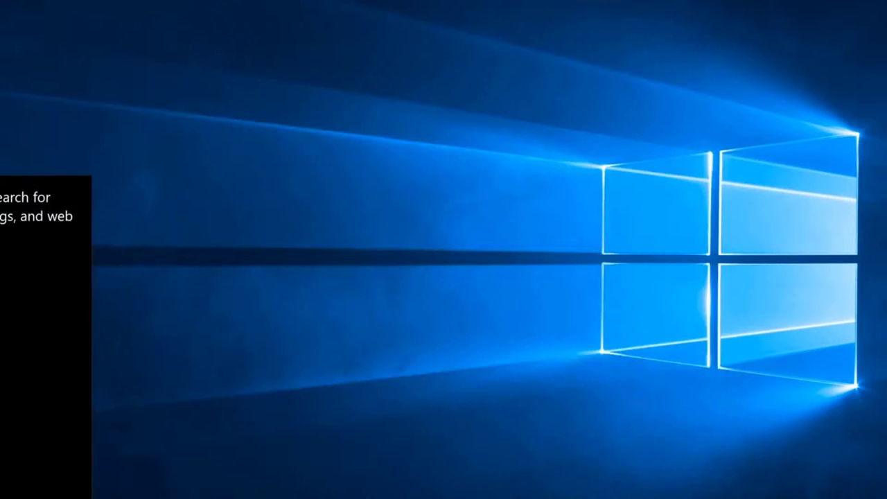
type("remote")
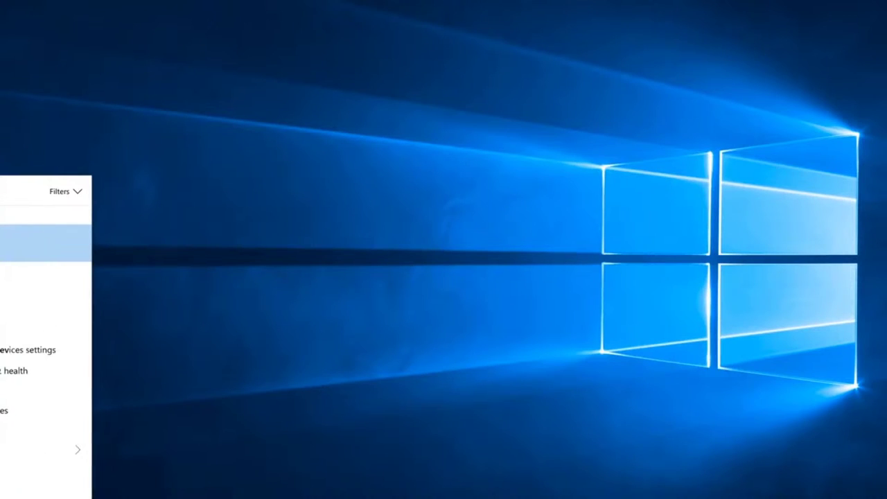
key("Return")
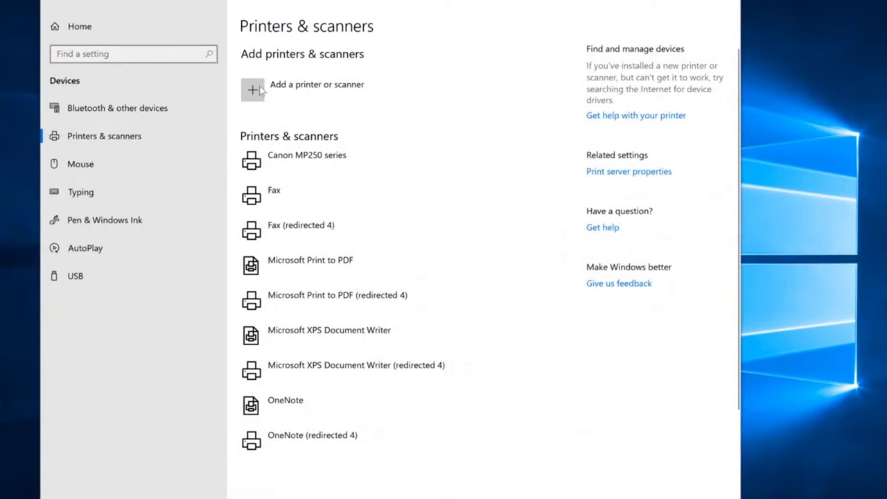
Start Add a printer or scanner and choose 'The printer that I want isn't listed'.
left_click(406, 5)
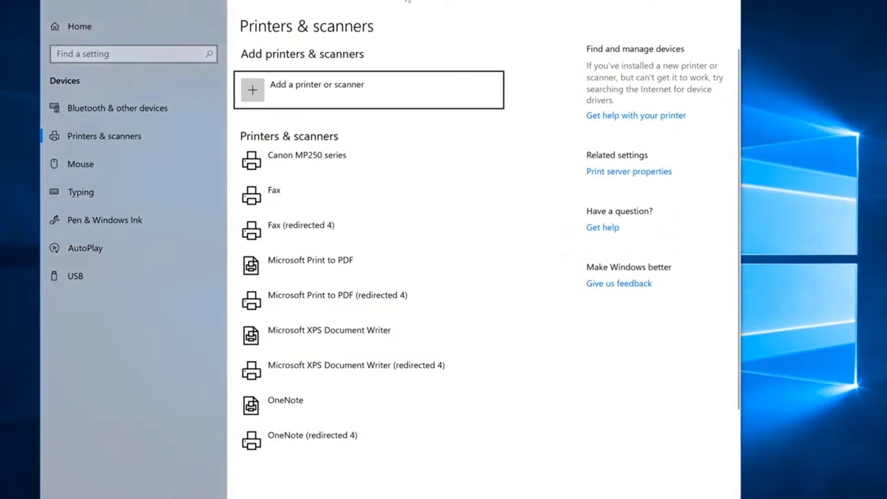
left_click_drag(406, 6, 452, 0)
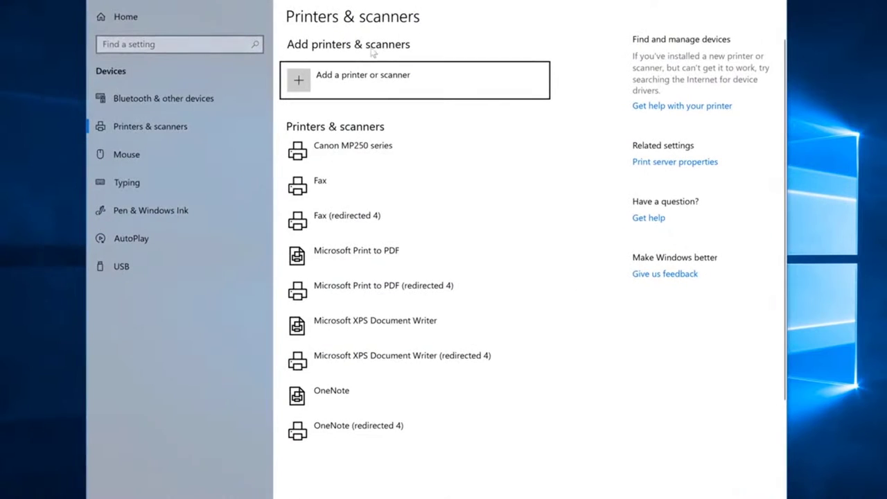
left_click(307, 81)
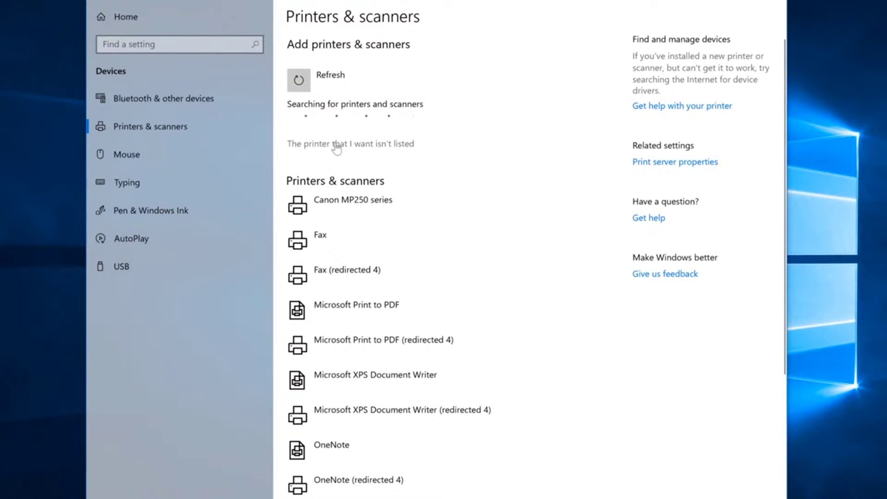
left_click(336, 147)
Choose adding a printer by TCP/IP address and continue to the hostname or IP address field.
left_click_drag(376, 120, 426, 213)
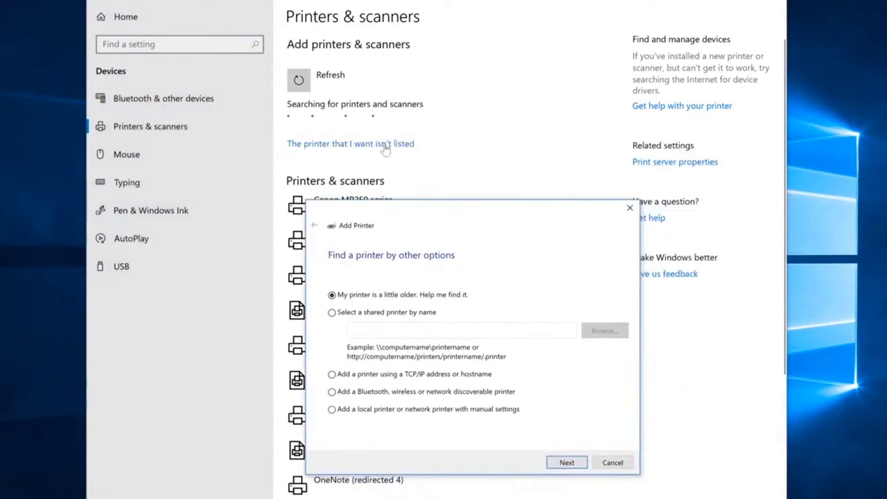
left_click_drag(461, 212, 419, 75)
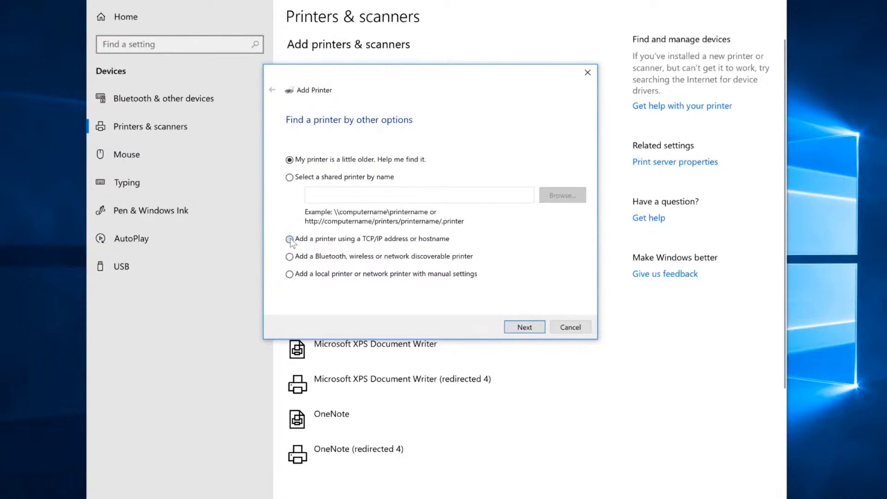
left_click(289, 239)
left_click(524, 327)
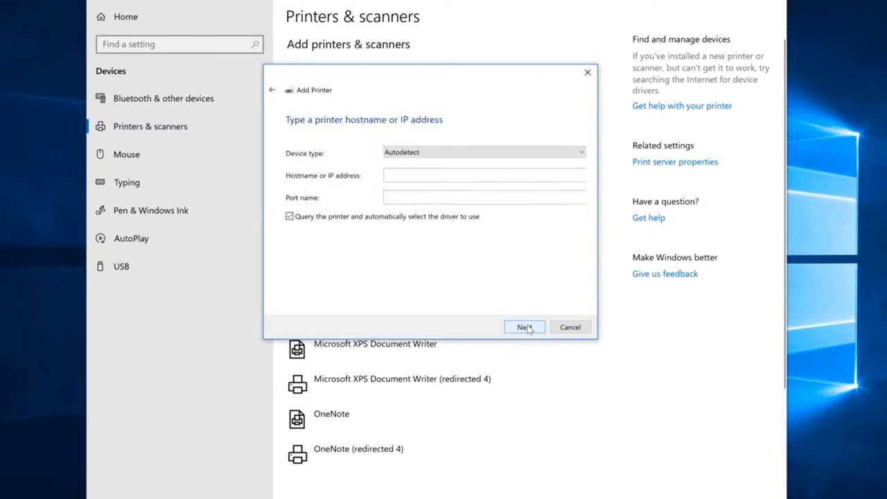
left_click(430, 174)
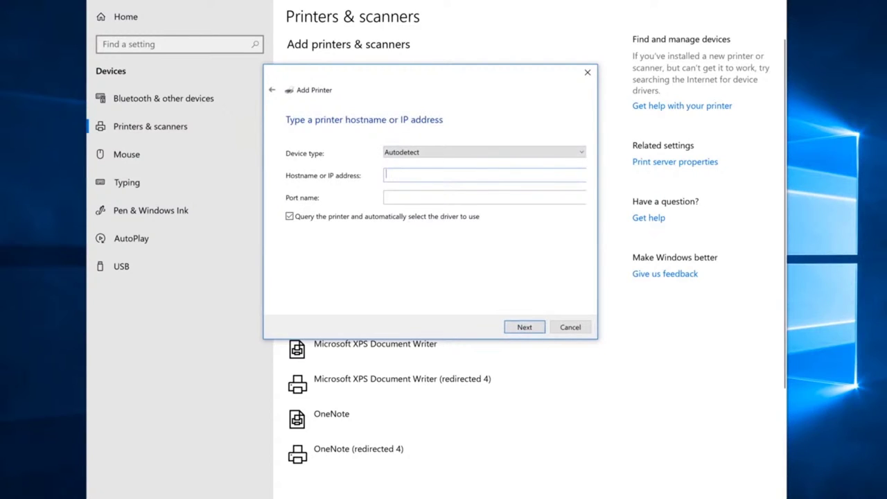
Enter 192.168.100.1 as the printer address with driver query left on, then cancel the wizard.
type("192.168.100.1")
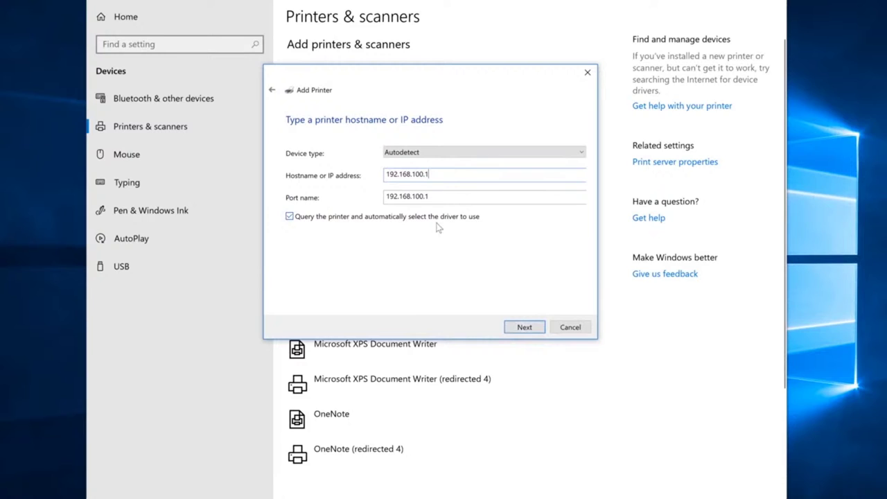
left_click(289, 217)
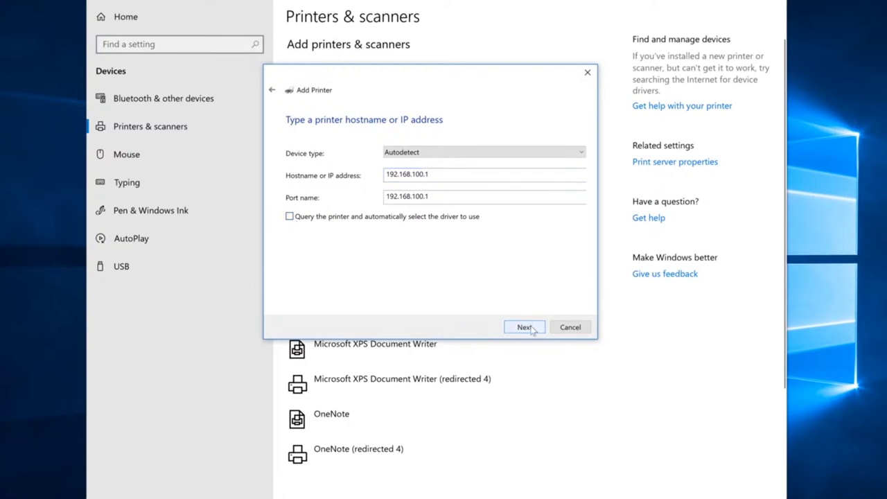
left_click(289, 217)
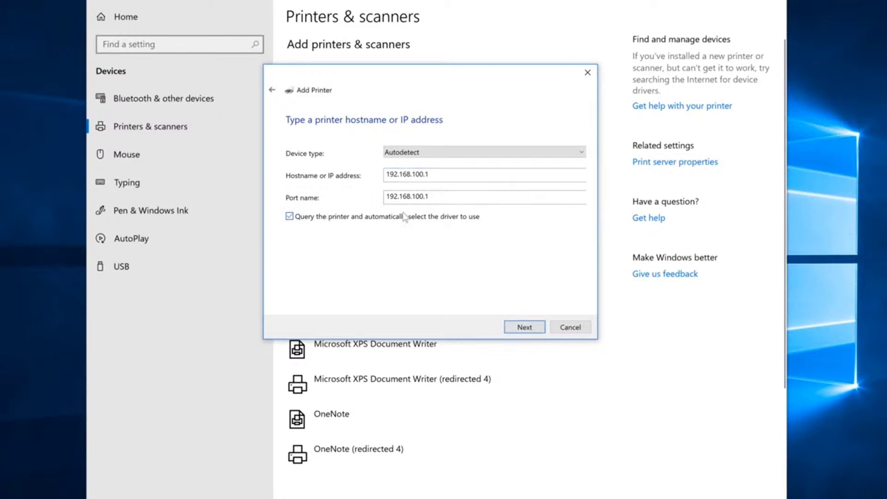
left_click(524, 327)
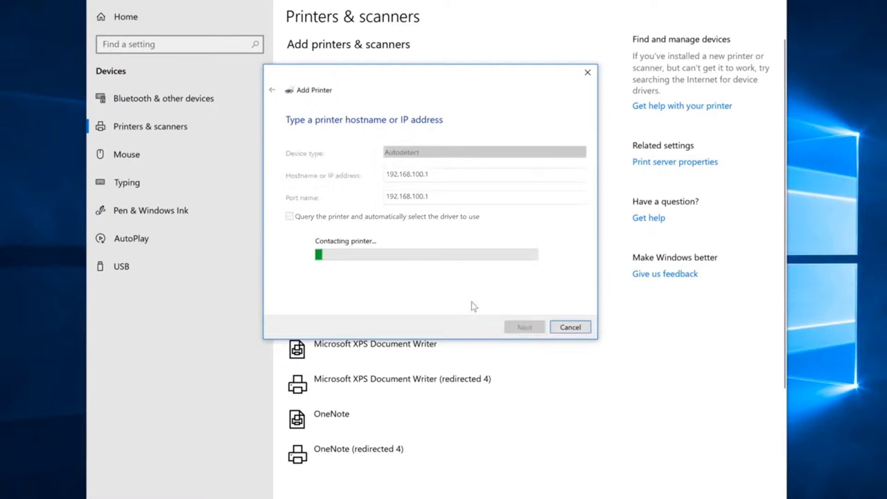
left_click(566, 327)
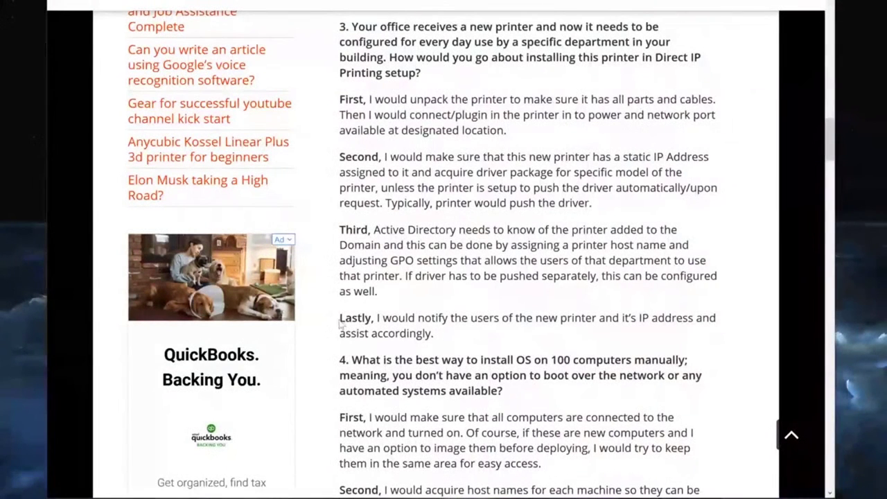
left_click_drag(341, 323, 433, 334)
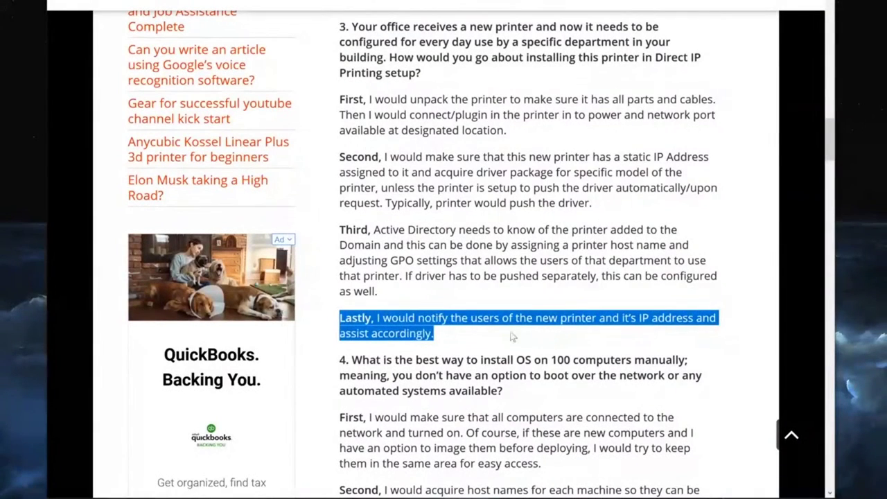
left_click_drag(507, 330, 338, 324)
left_click(340, 325)
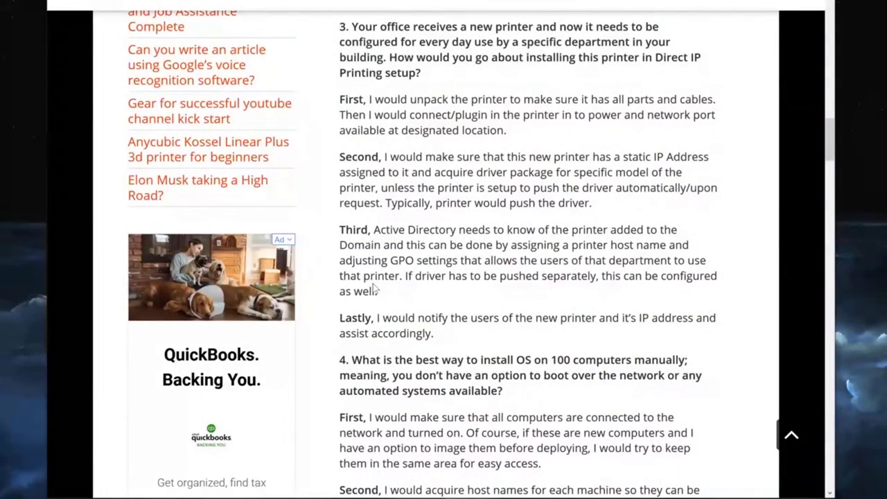
scroll(374, 291, "down", 3)
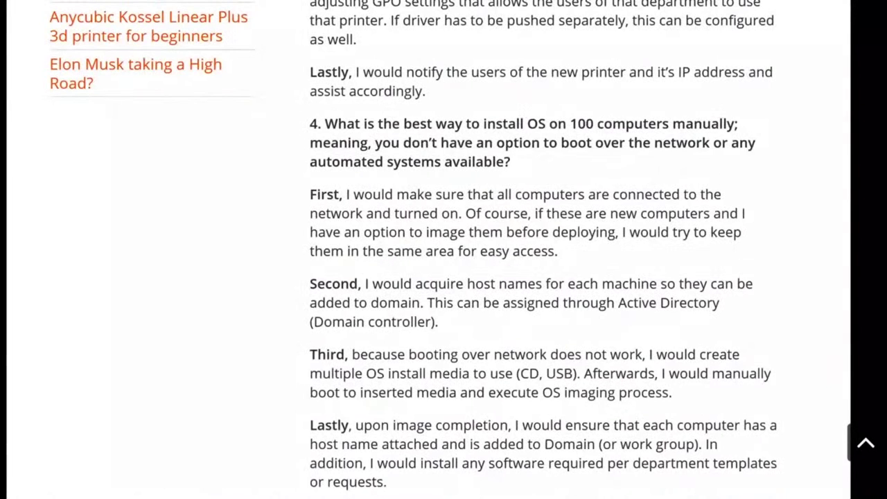
left_click_drag(310, 123, 520, 166)
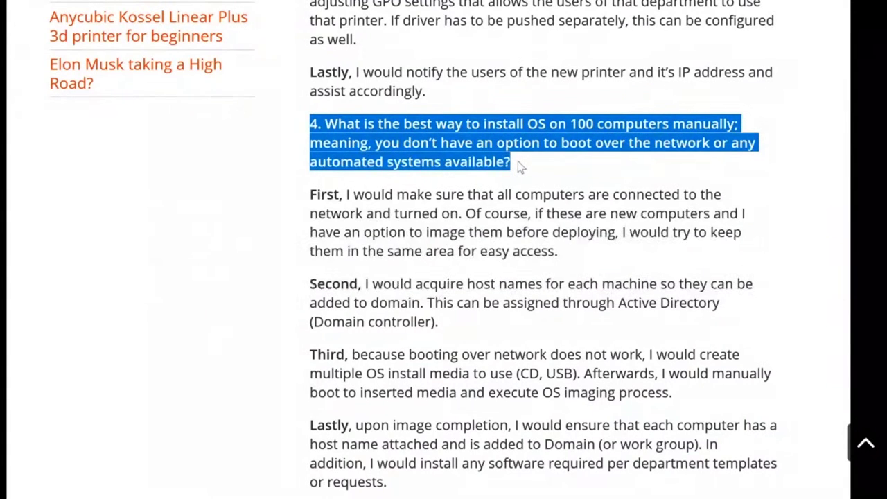
left_click(521, 166)
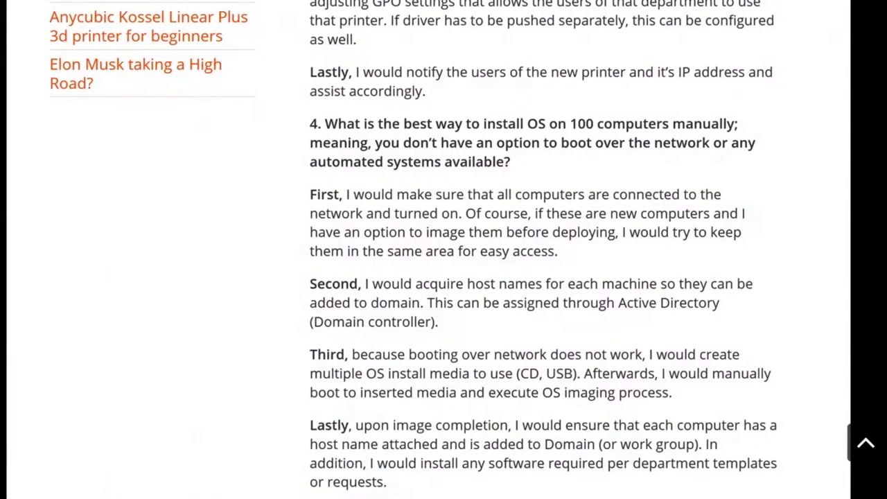
left_click_drag(310, 194, 462, 214)
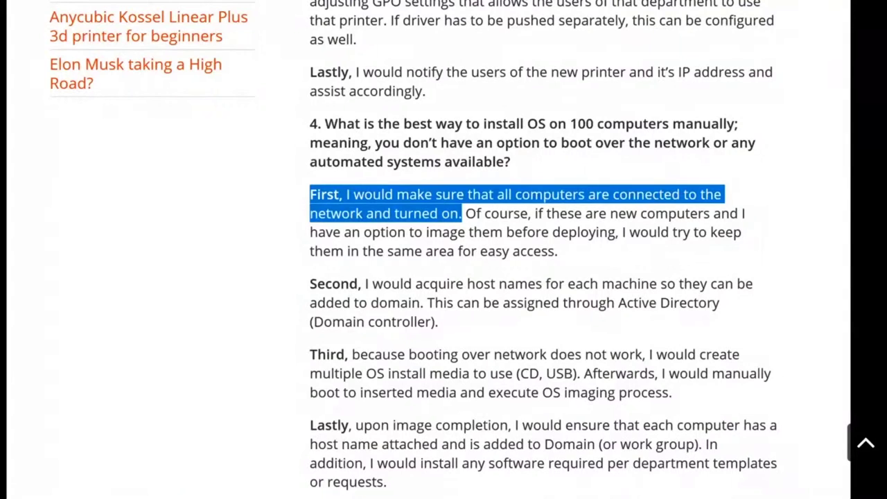
left_click_drag(465, 213, 594, 259)
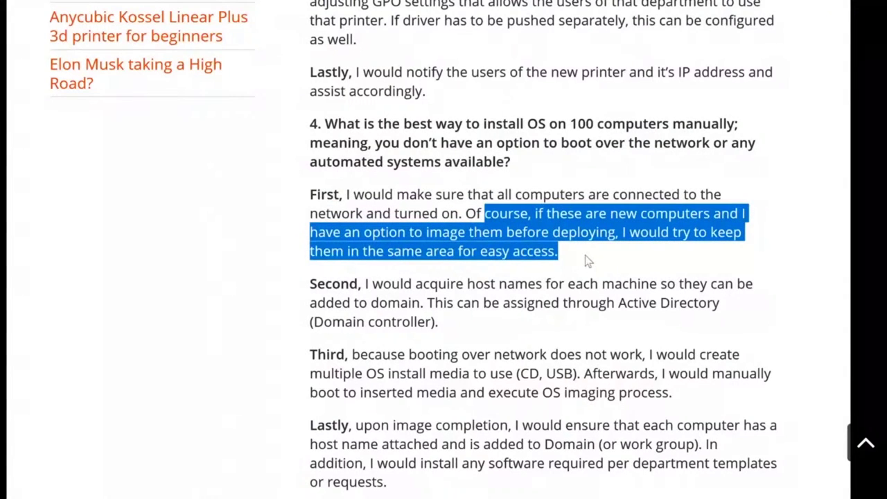
left_click(586, 260)
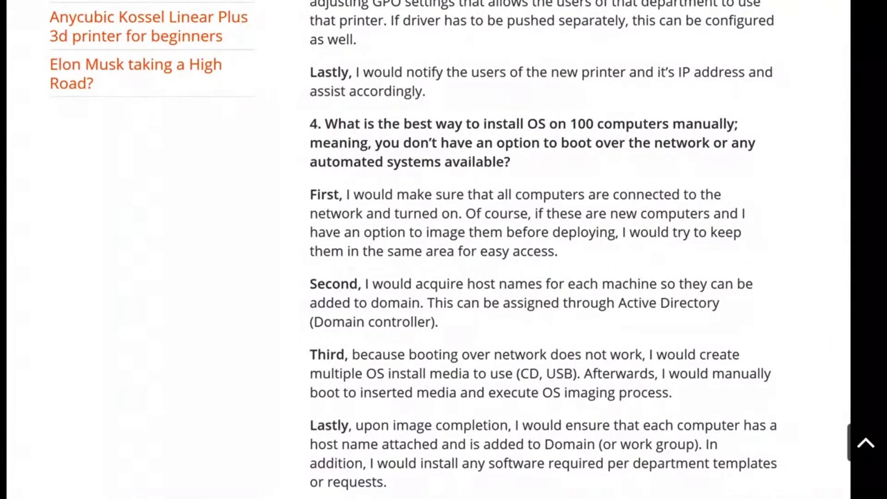
left_click_drag(480, 250, 566, 262)
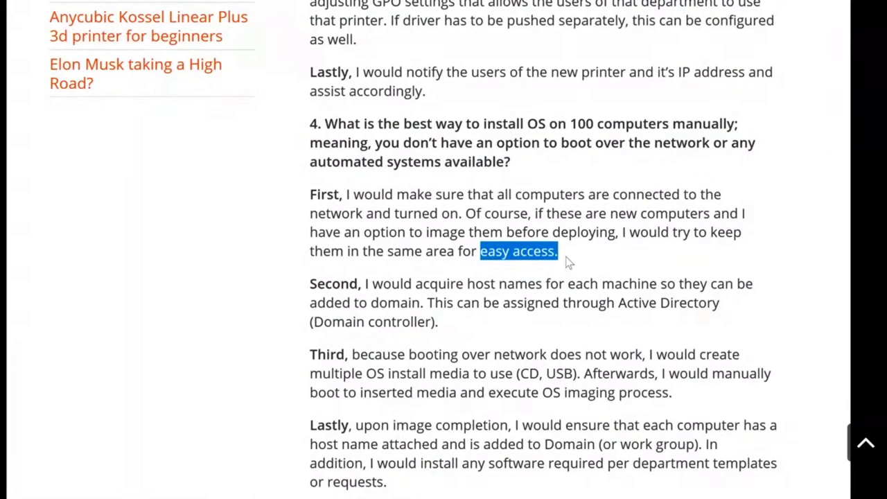
left_click(568, 262)
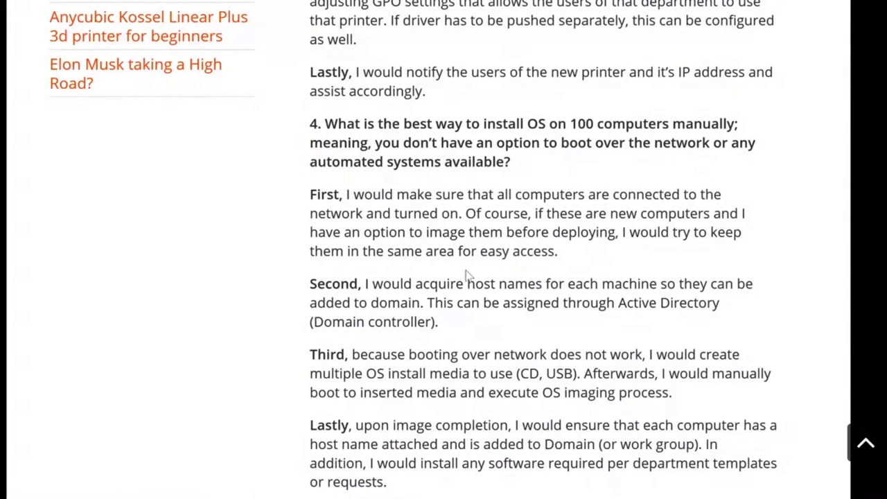
left_click_drag(310, 284, 425, 303)
left_click_drag(310, 195, 462, 213)
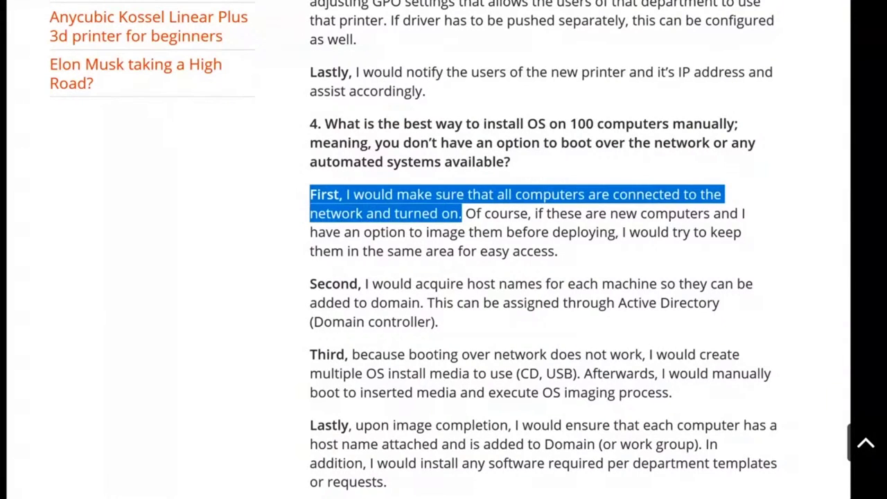
left_click_drag(365, 283, 424, 303)
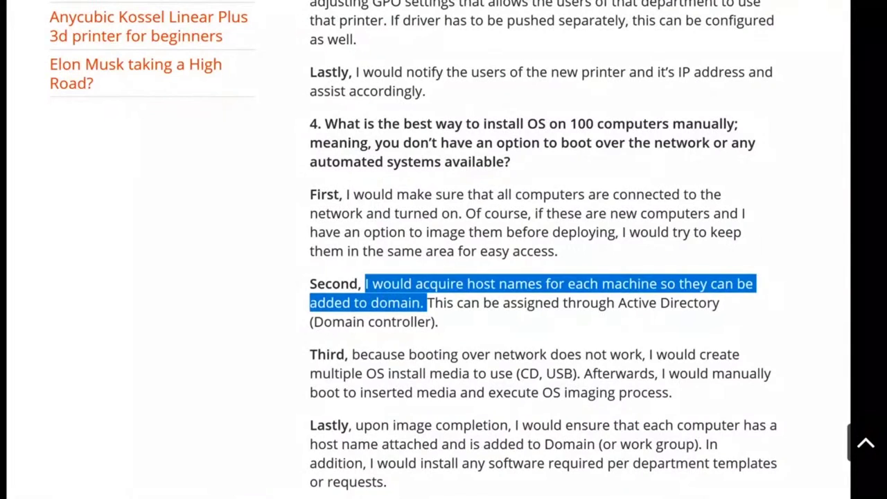
left_click_drag(462, 213, 301, 217)
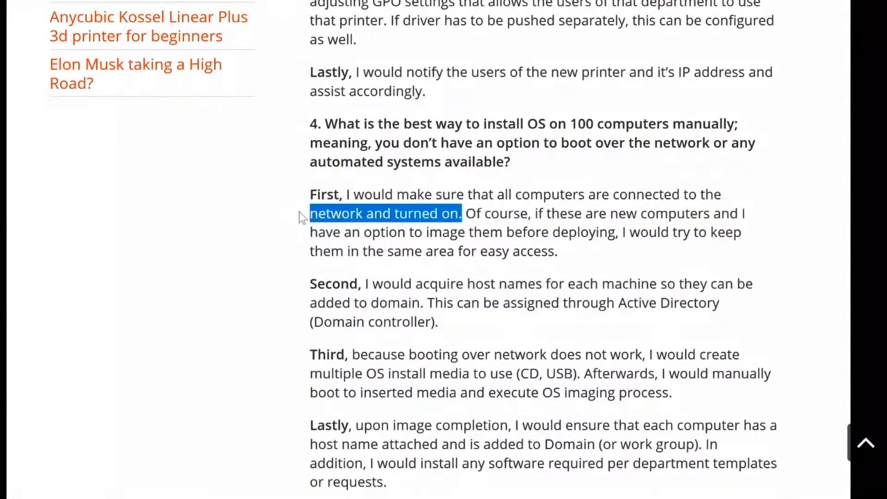
left_click(519, 271)
left_click_drag(424, 303, 727, 314)
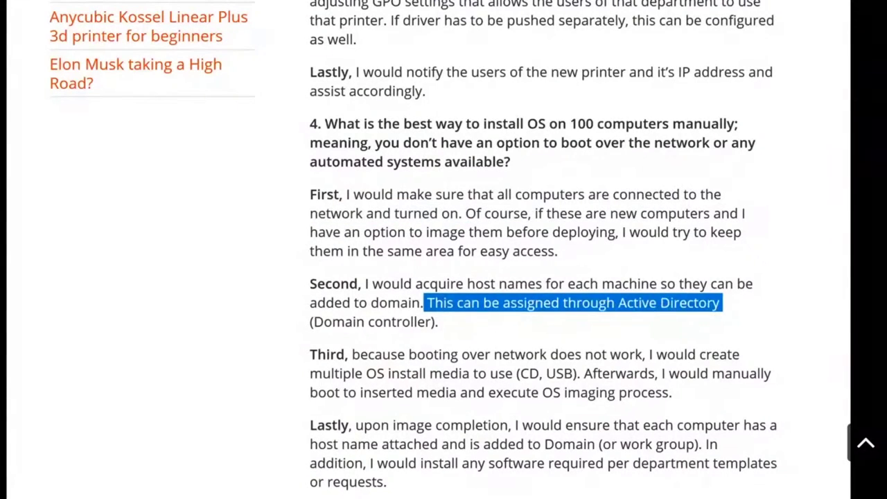
left_click_drag(433, 322, 310, 322)
left_click(469, 321)
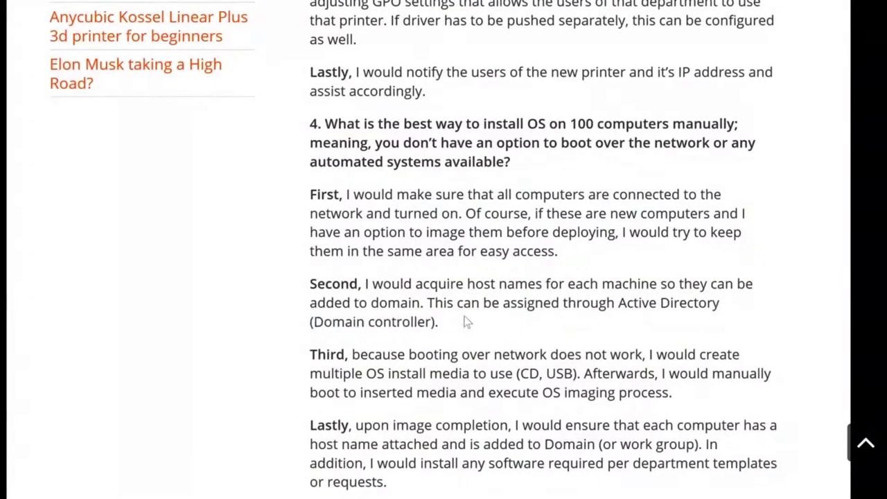
left_click_drag(618, 303, 735, 305)
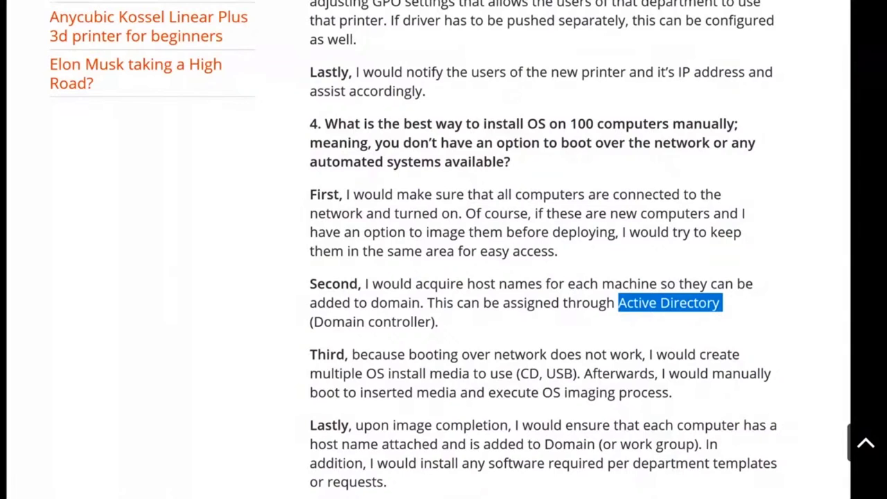
left_click_drag(613, 194, 364, 213)
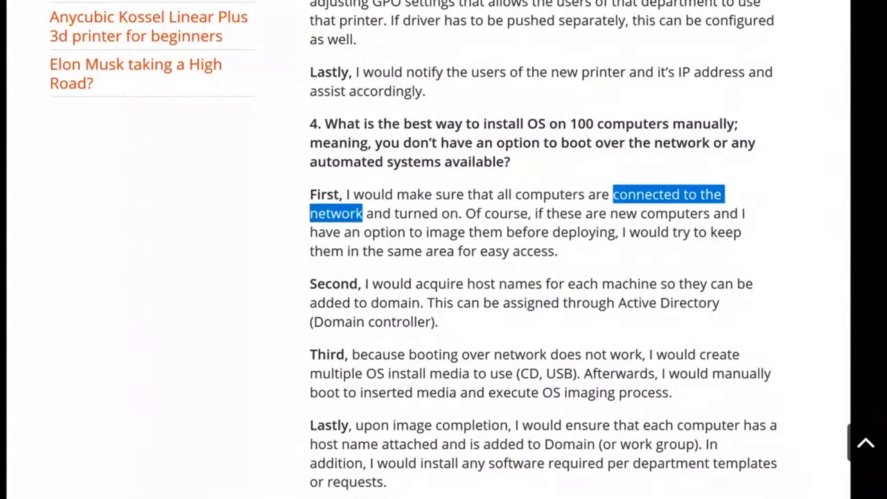
left_click(364, 213)
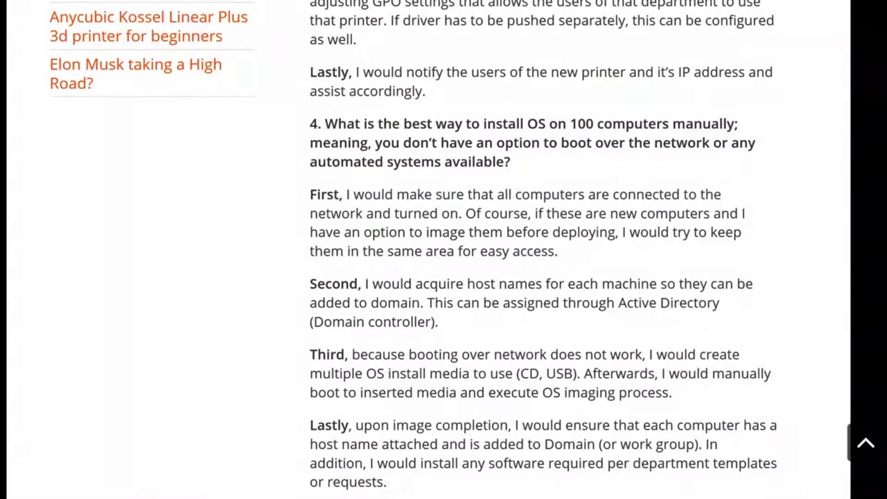
scroll(443, 249, "down", 2)
left_click_drag(310, 264, 581, 283)
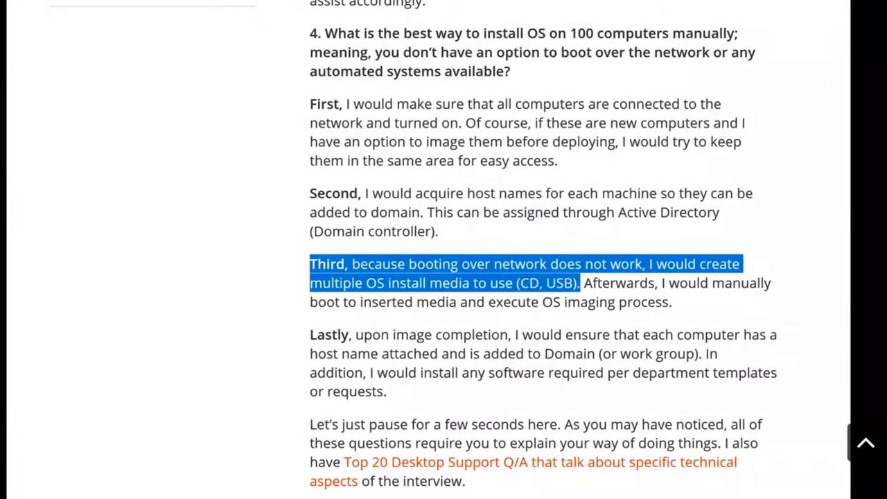
left_click(581, 283)
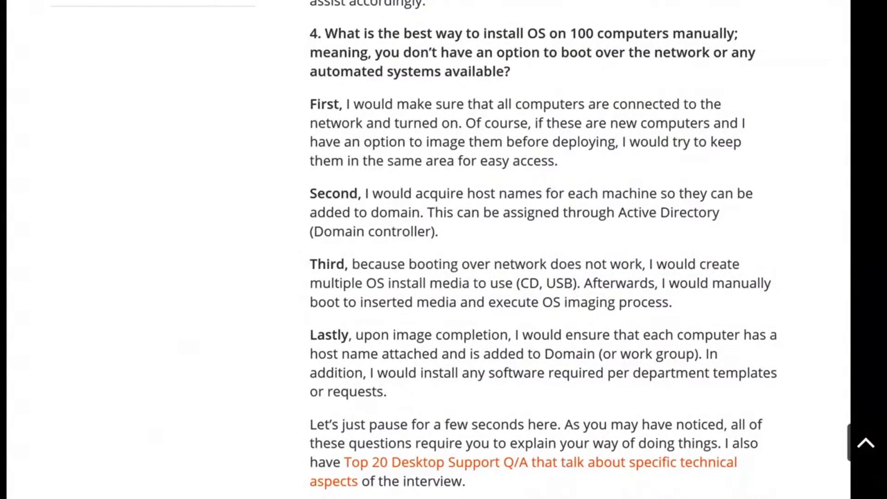
left_click_drag(622, 142, 707, 158)
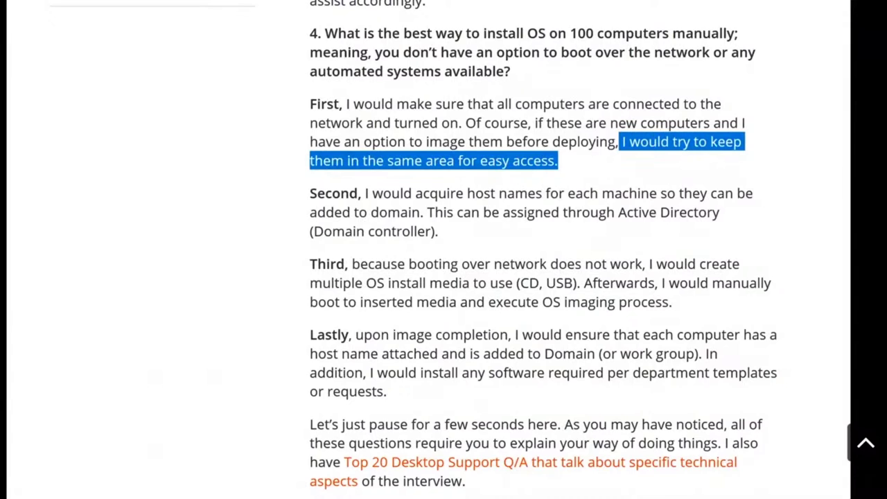
left_click_drag(391, 283, 735, 305)
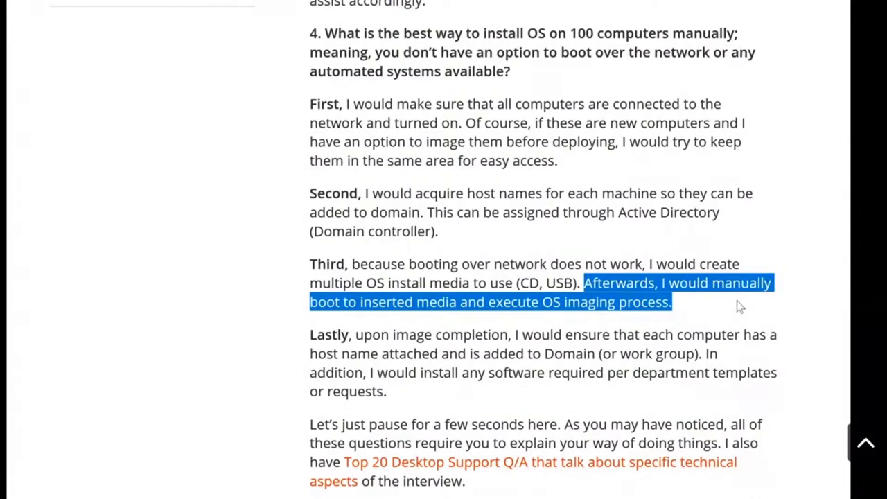
left_click(678, 301)
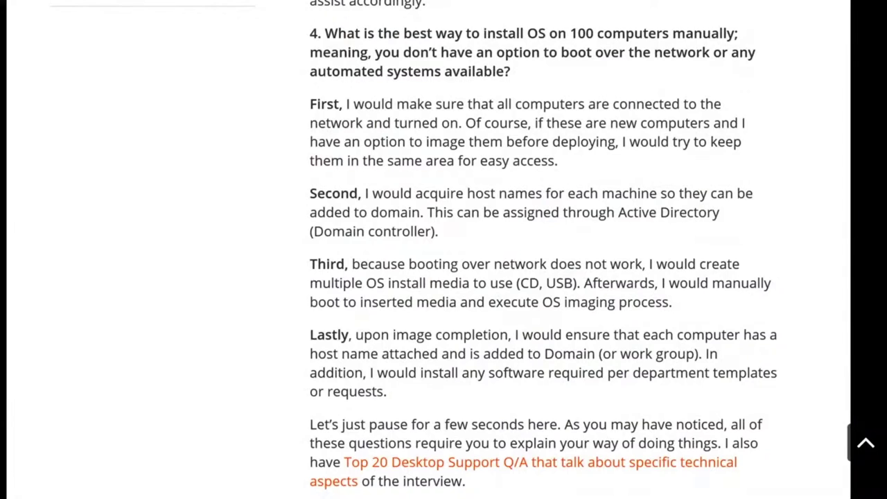
left_click_drag(309, 334, 515, 335)
left_click_drag(609, 354, 701, 353)
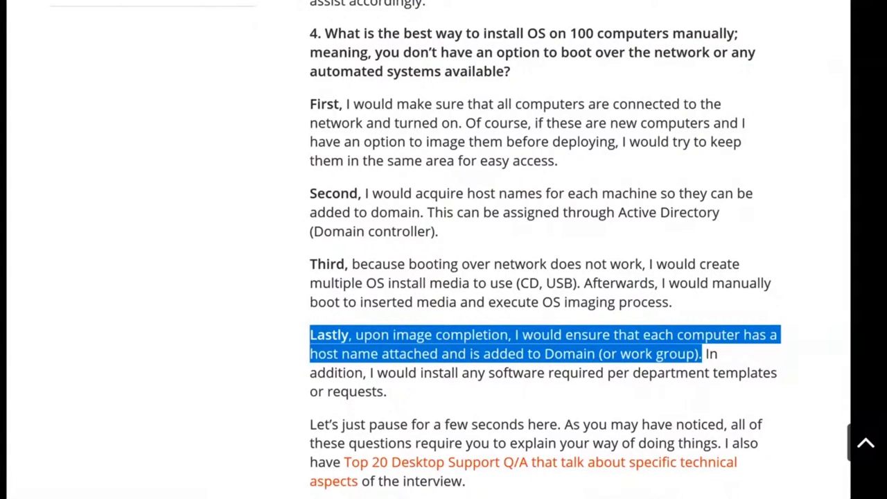
left_click_drag(695, 353, 620, 353)
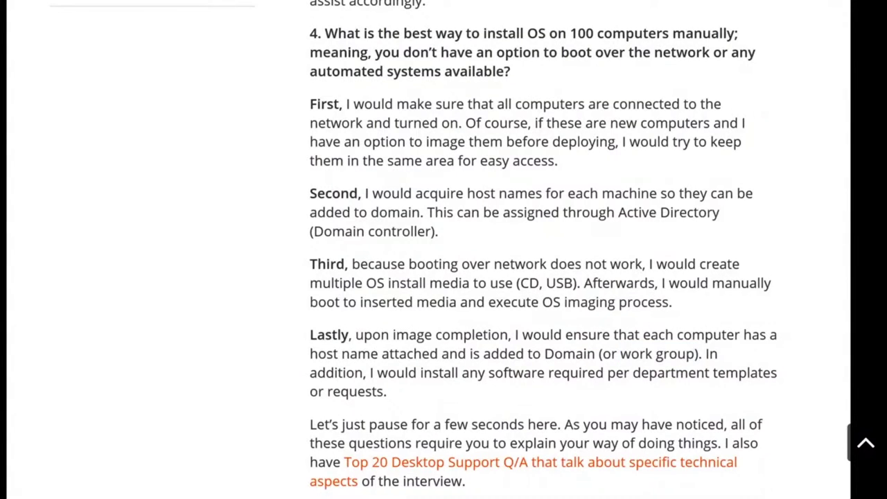
left_click_drag(483, 353, 595, 353)
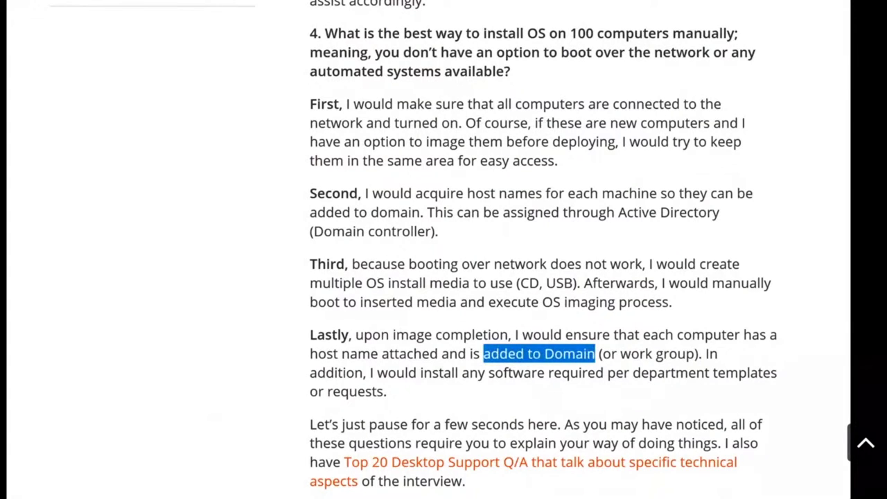
left_click_drag(310, 354, 438, 354)
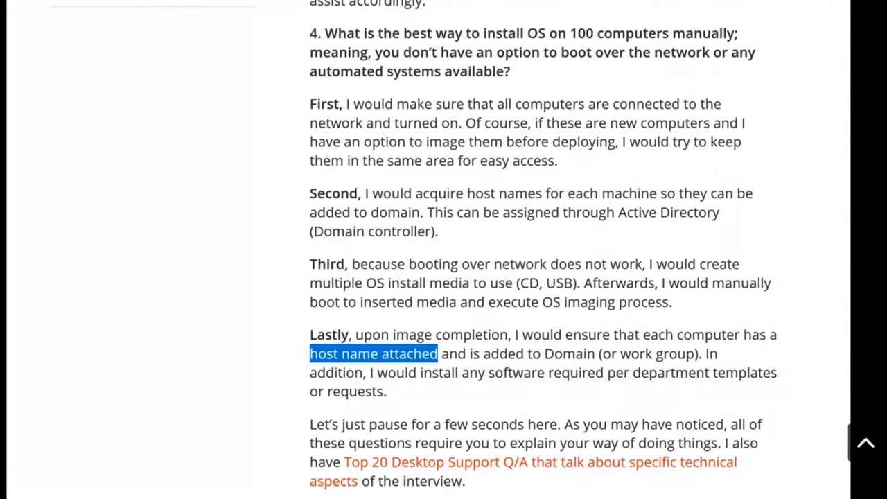
left_click_drag(701, 353, 509, 392)
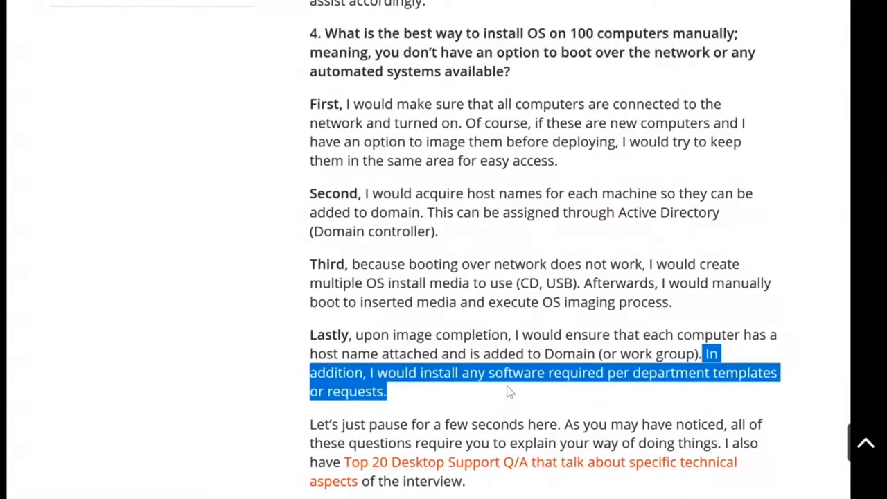
left_click(509, 392)
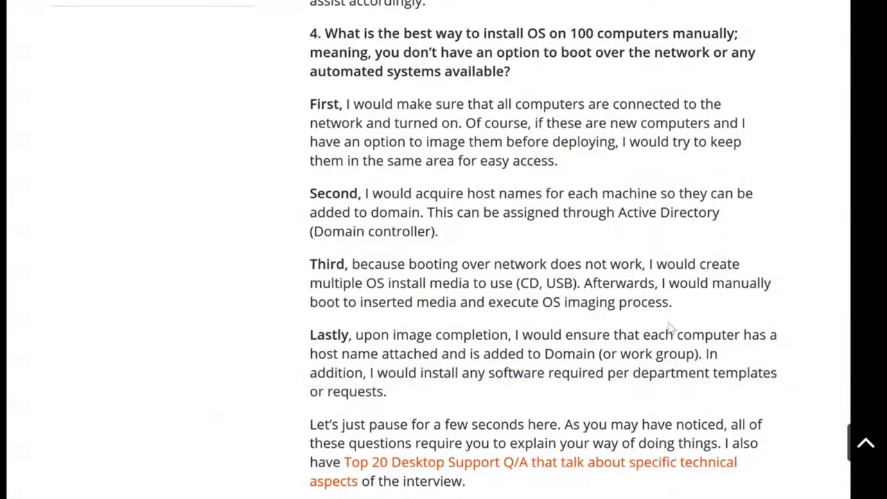
scroll(645, 320, "up", 1)
scroll(444, 250, "up", 1)
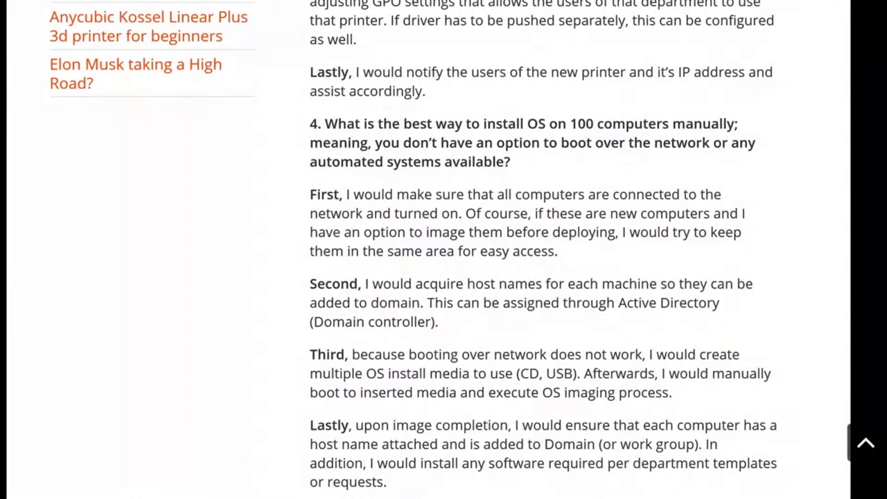
left_click_drag(370, 462, 594, 482)
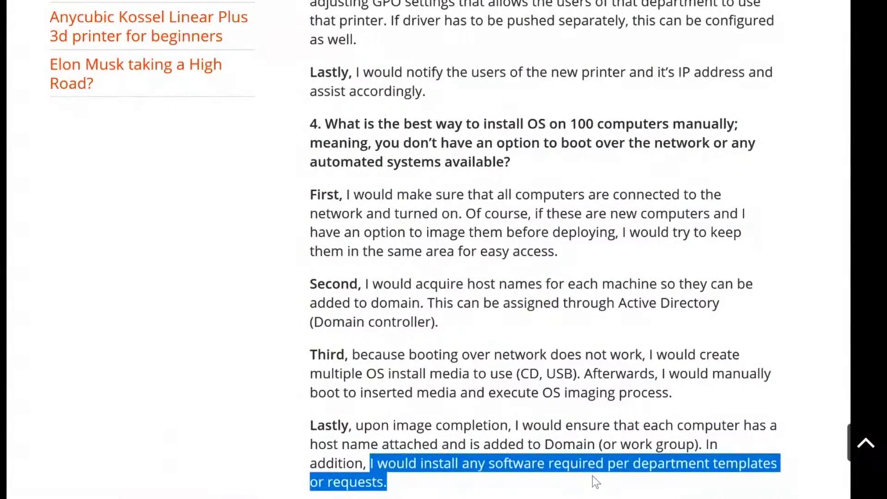
left_click(594, 481)
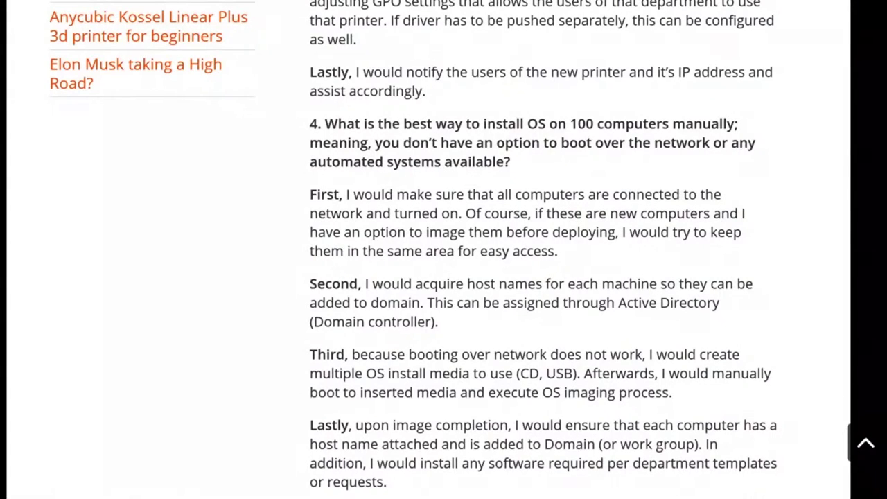
scroll(443, 249, "up", 1)
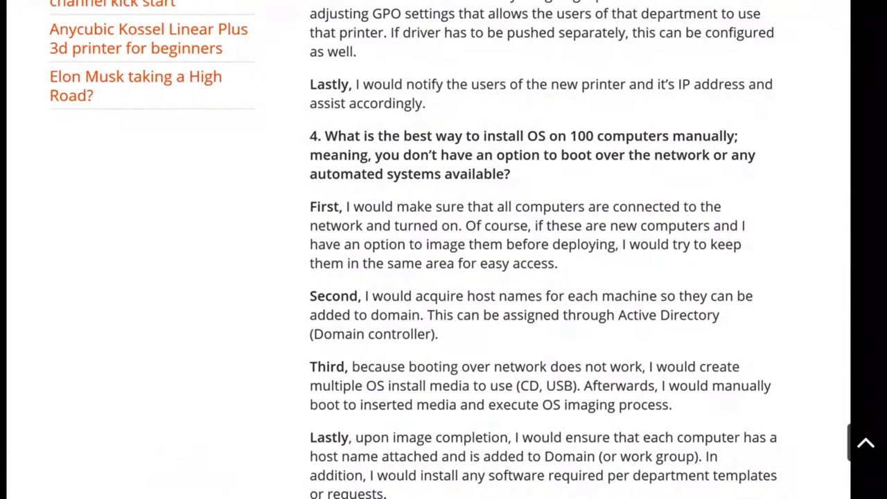
left_click_drag(570, 136, 754, 149)
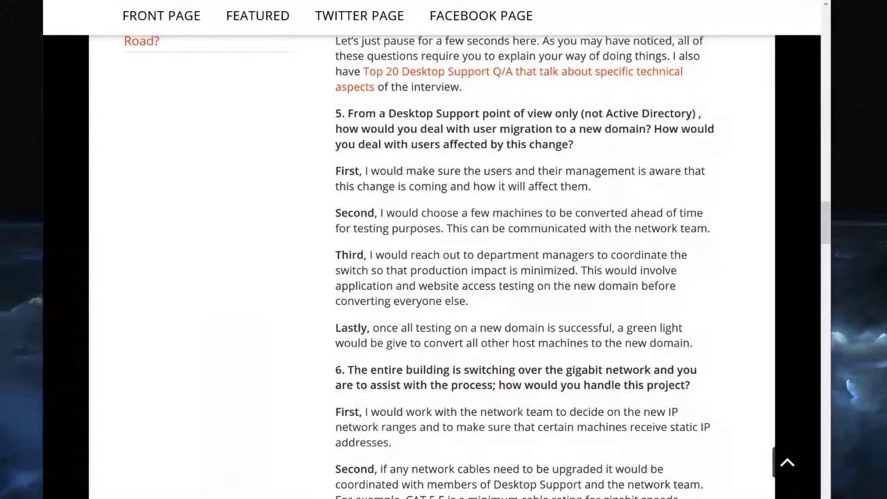
Highlight and clear the question 5 heading's opening and its new-domain phrase.
left_click_drag(335, 112, 703, 123)
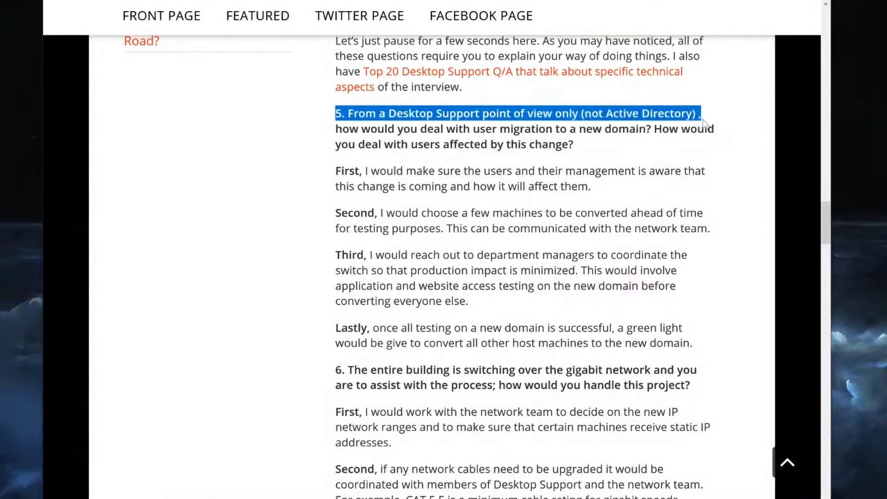
left_click(704, 123)
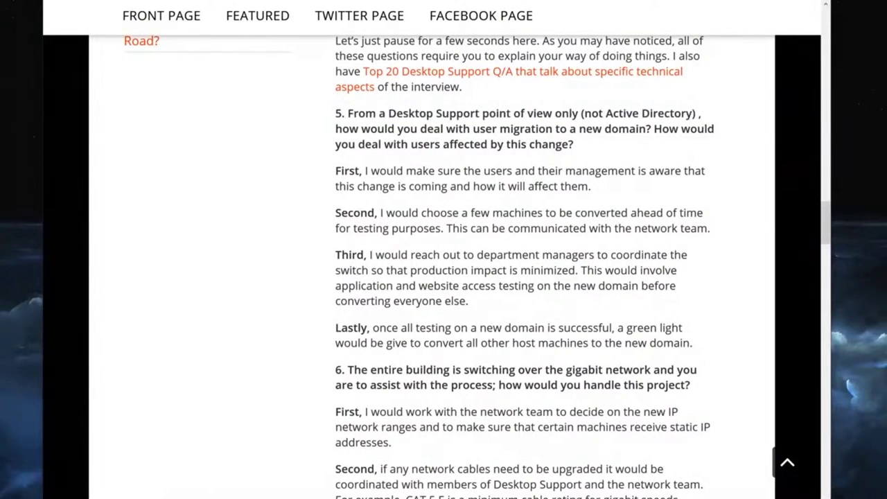
left_click_drag(336, 129, 661, 150)
left_click(651, 129)
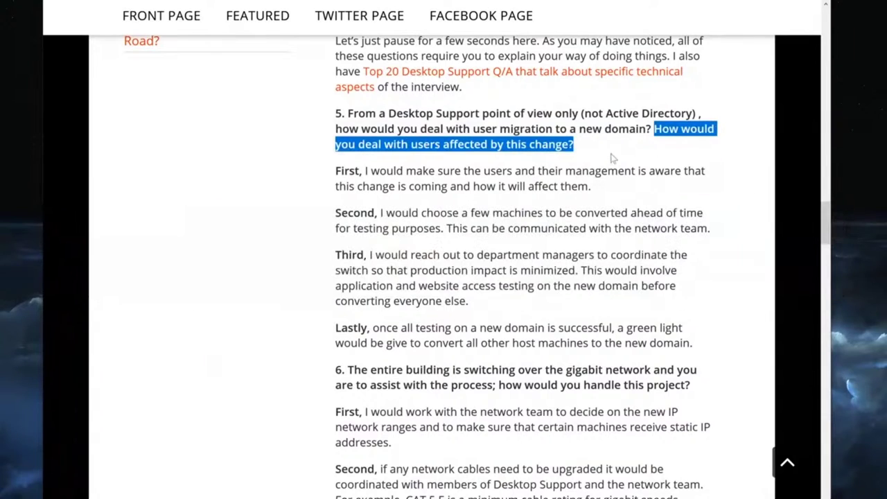
left_click(599, 153)
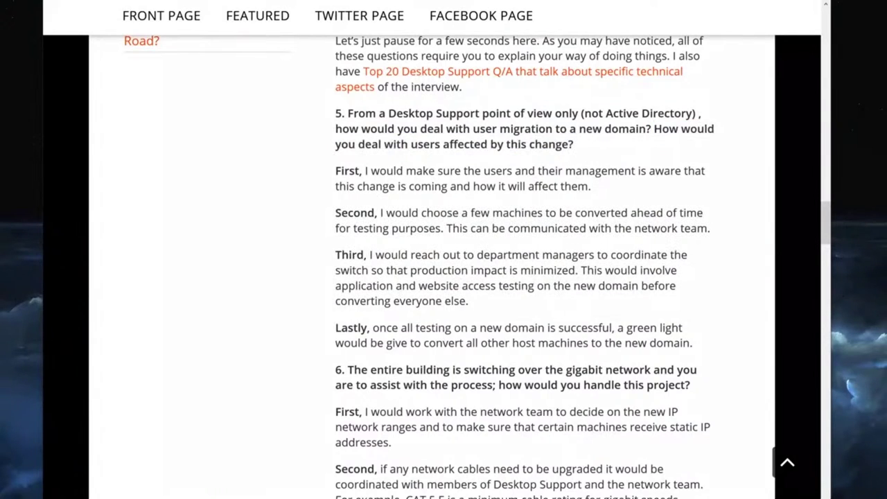
Highlight 'From a Desktop Support point of view', '(not Active Directory)', the affected-users question and 'First'.
left_click_drag(347, 113, 511, 114)
left_click_drag(582, 113, 692, 113)
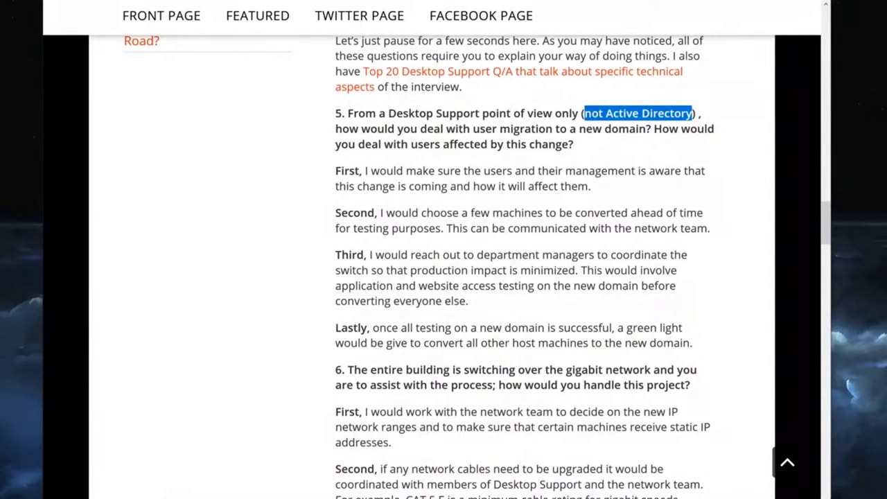
left_click_drag(386, 113, 482, 113)
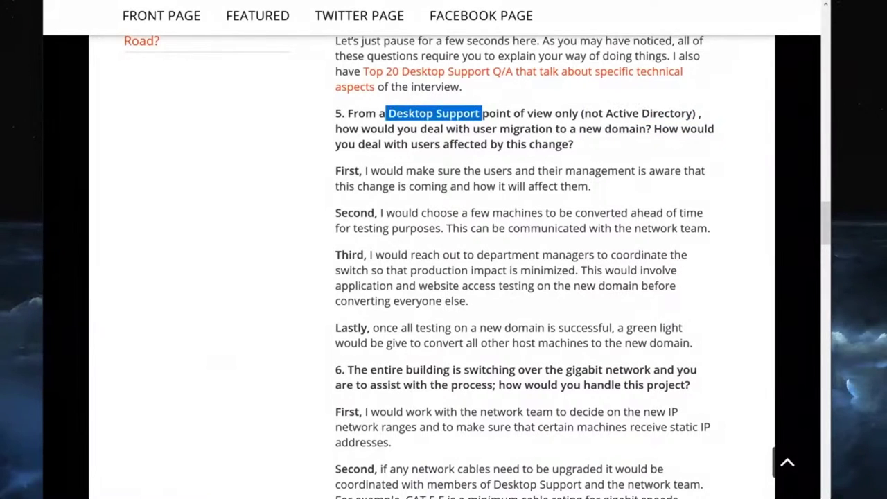
left_click(600, 152)
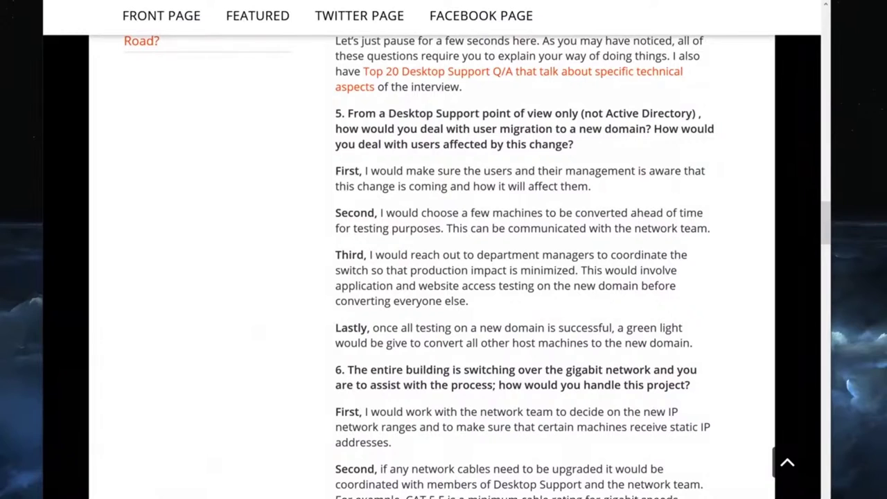
left_click_drag(653, 128, 667, 142)
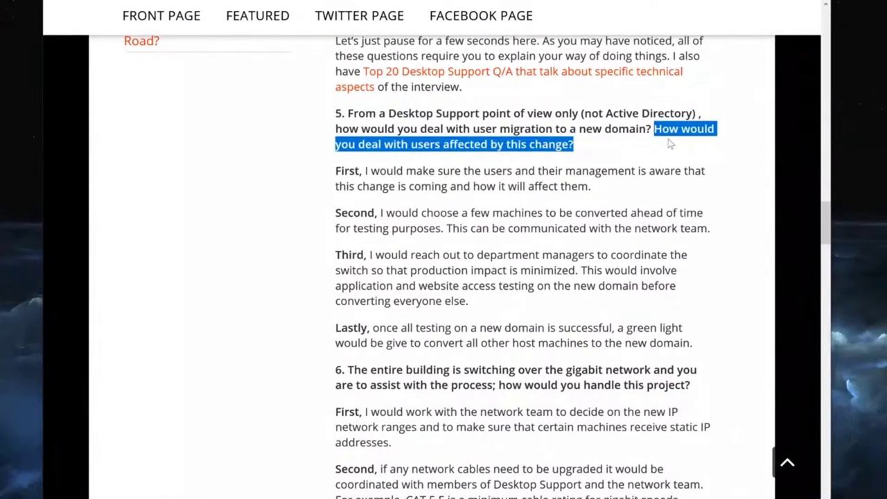
left_click(584, 141)
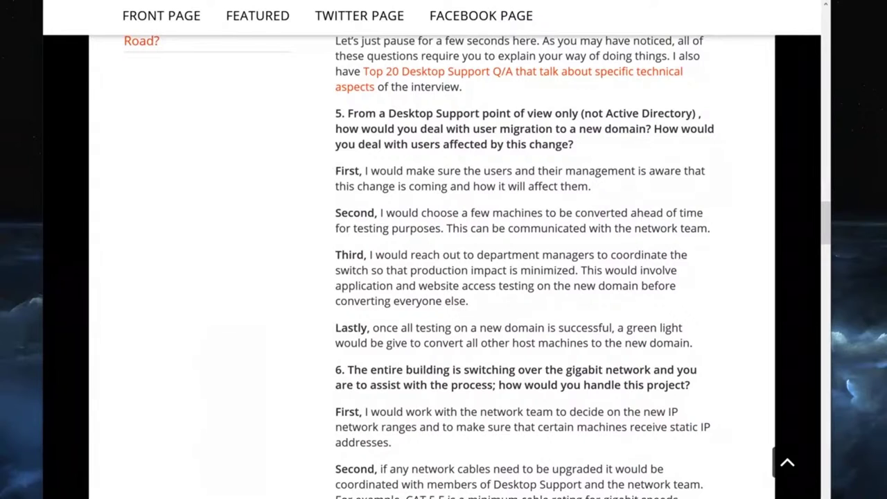
left_click_drag(335, 170, 359, 170)
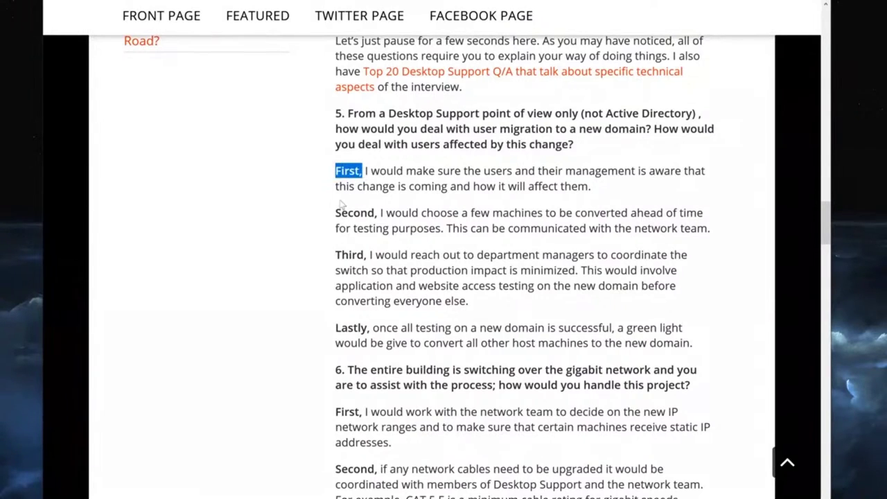
left_click_drag(336, 213, 386, 212)
left_click_drag(335, 255, 374, 254)
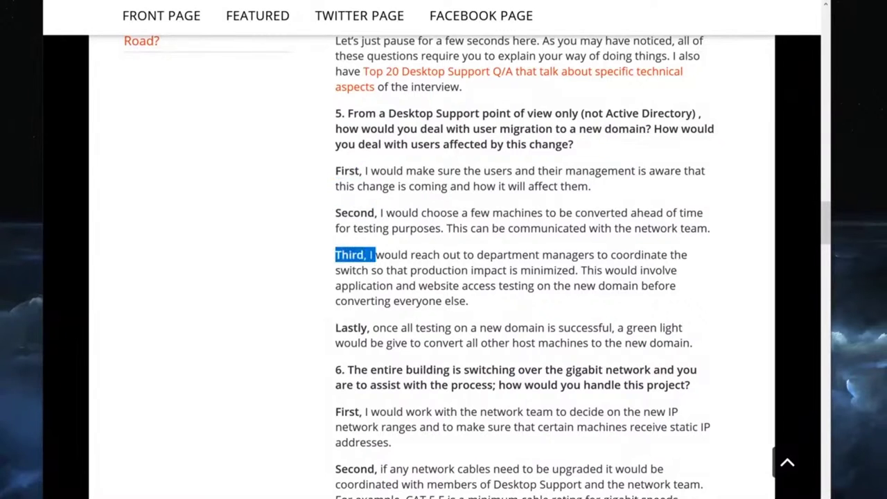
left_click_drag(335, 327, 372, 328)
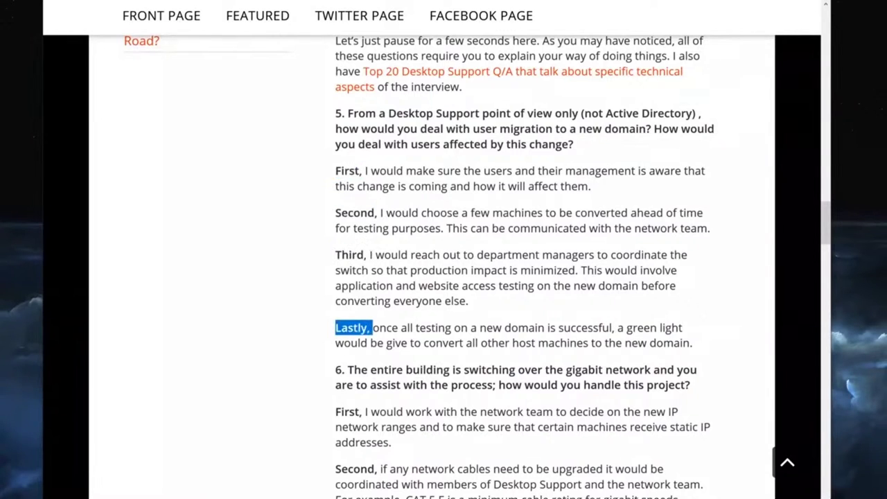
left_click(372, 328)
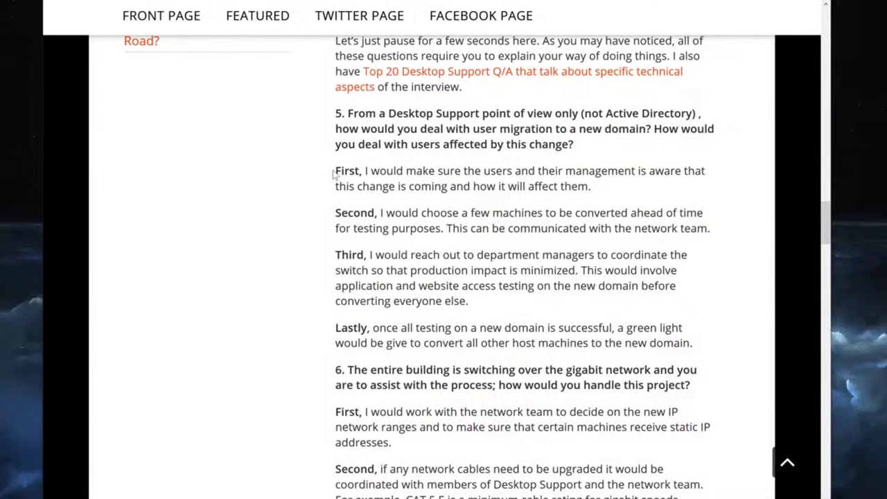
left_click_drag(336, 172, 603, 189)
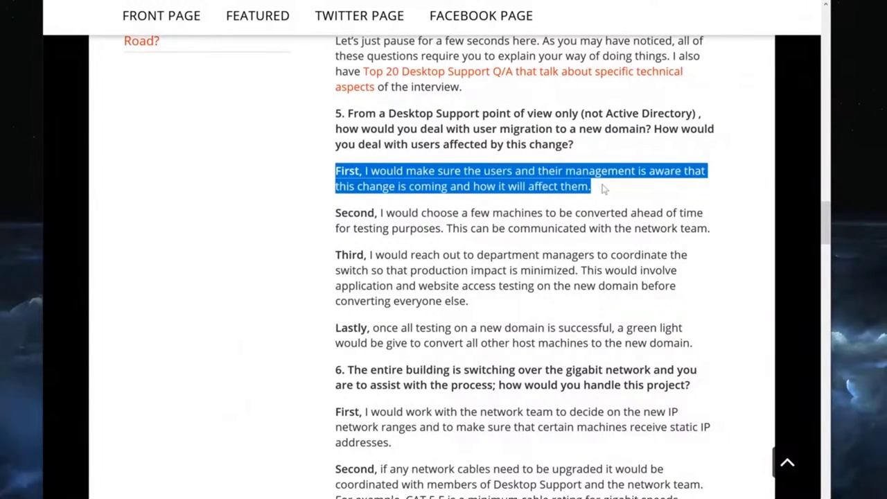
left_click(603, 189)
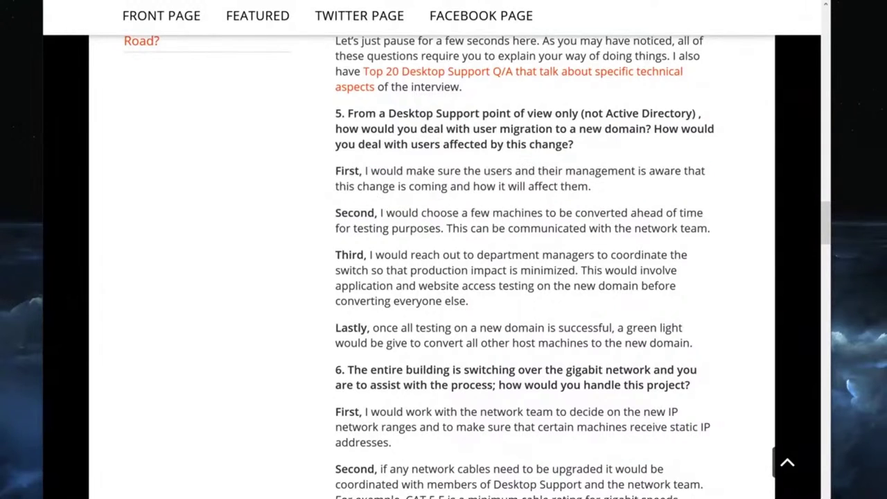
left_click_drag(335, 171, 630, 187)
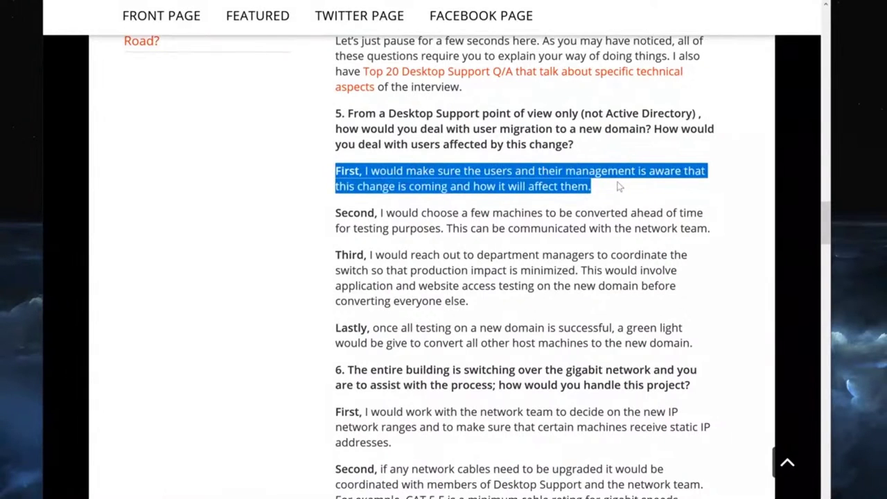
left_click(618, 187)
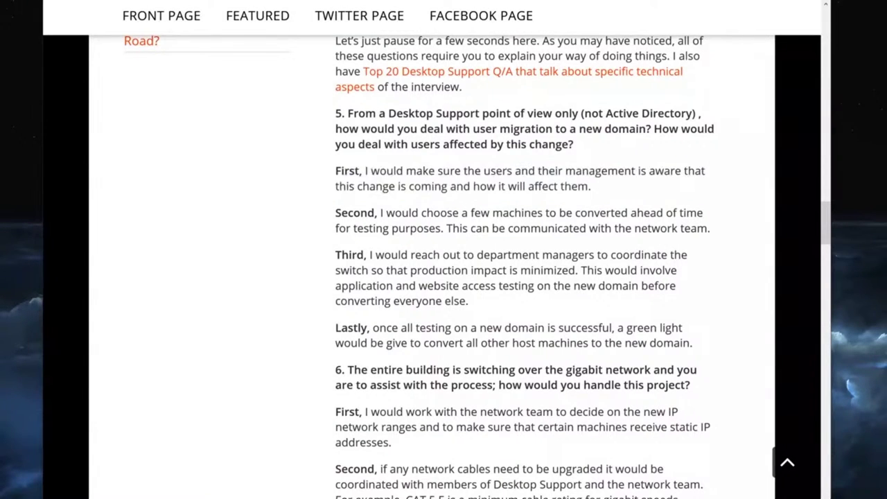
left_click_drag(613, 187, 450, 187)
left_click(450, 186)
left_click_drag(565, 170, 637, 171)
left_click_drag(335, 171, 422, 170)
left_click_drag(579, 129, 651, 129)
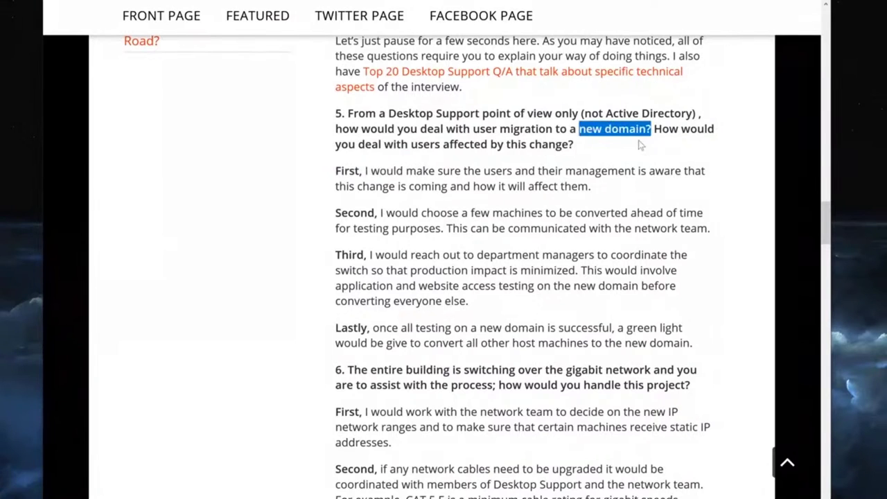
left_click(620, 150)
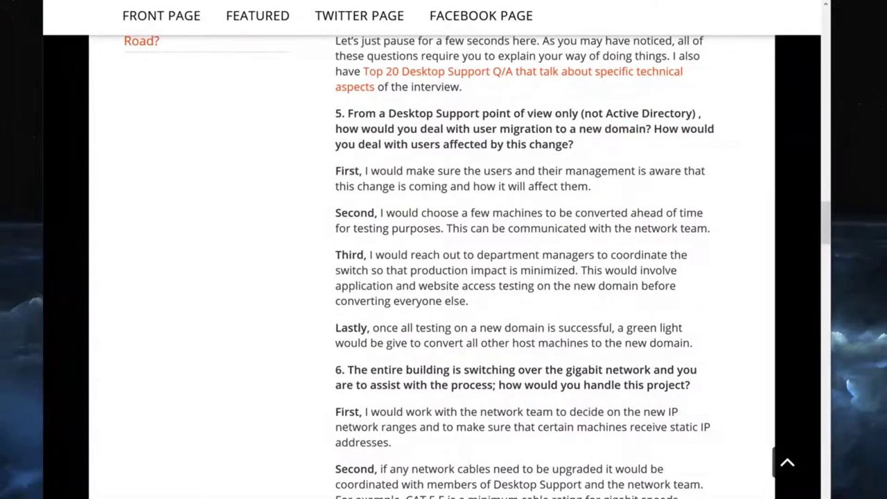
Connect to techsupport, retrying past two can't-find-computer errors, then sign in with the account password.
left_click(468, 176)
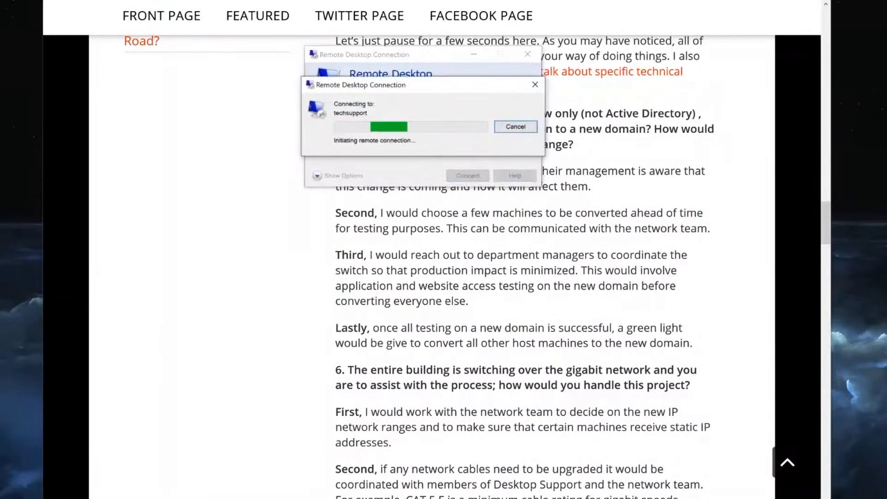
left_click(511, 234)
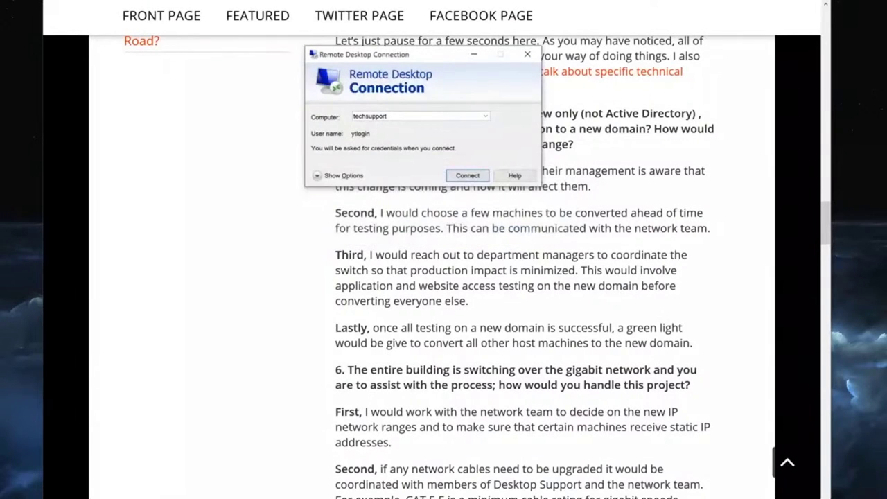
left_click(464, 176)
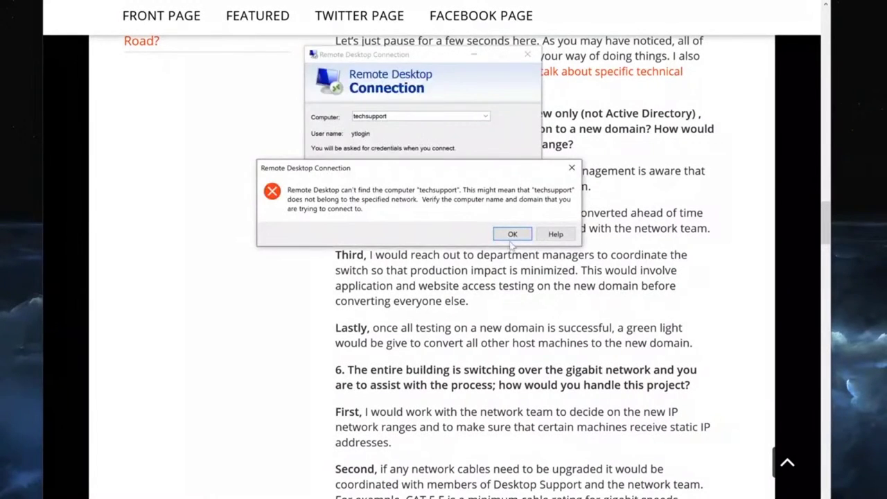
left_click(510, 233)
left_click(467, 175)
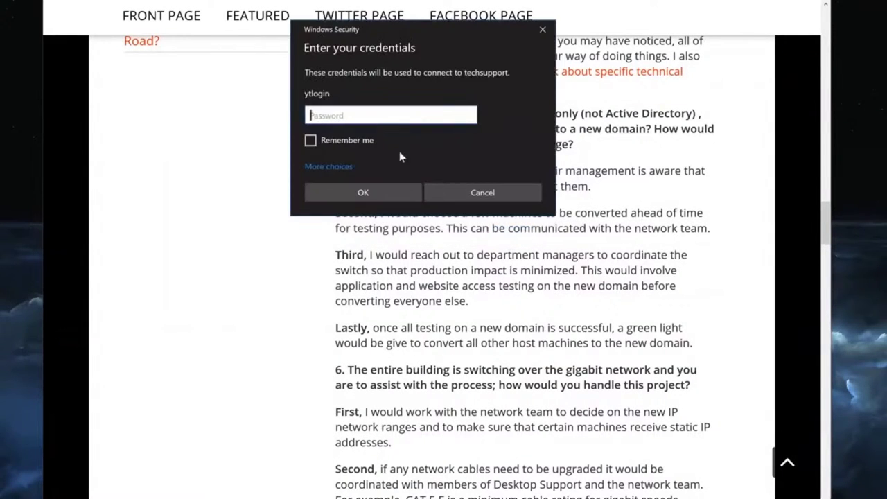
type("****")
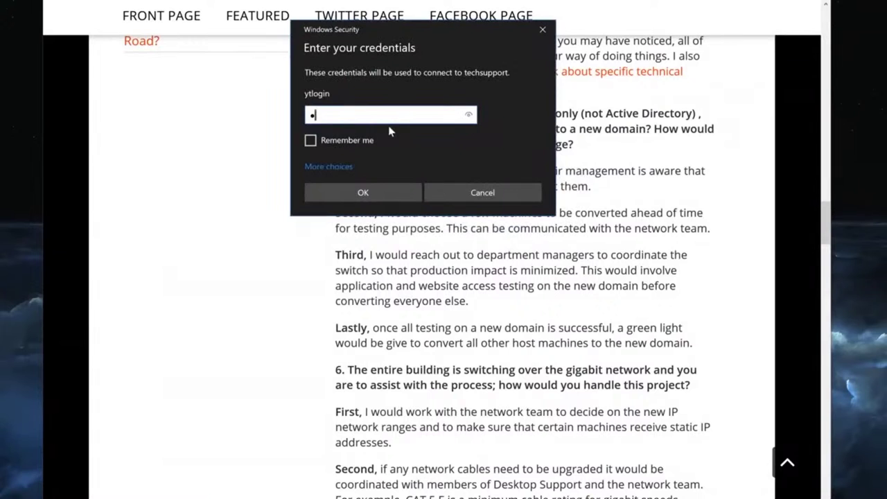
type("*****")
key("Return")
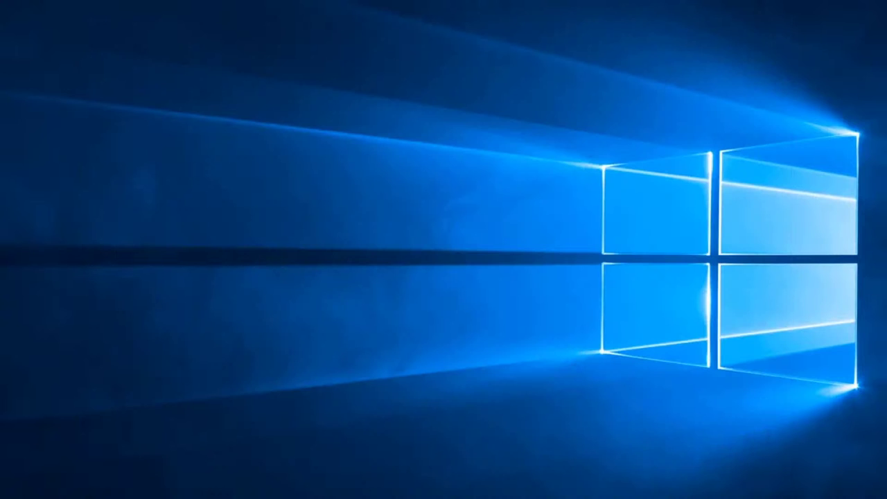
Open File Explorer and navigate to This PC > Local Disk (C:) > Users.
key("super+e")
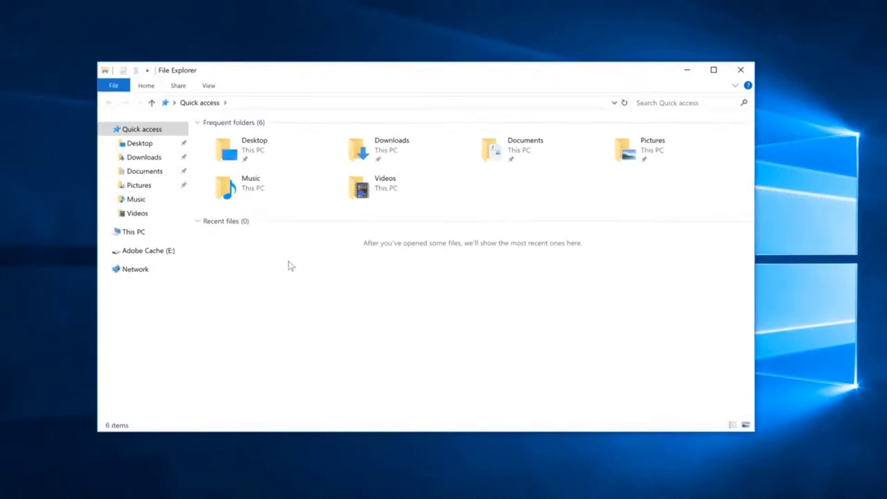
left_click(142, 232)
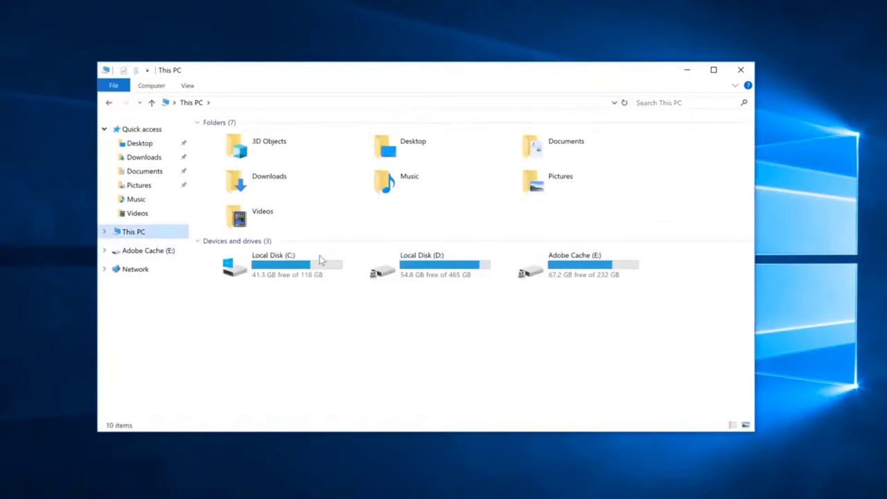
double_click(319, 259)
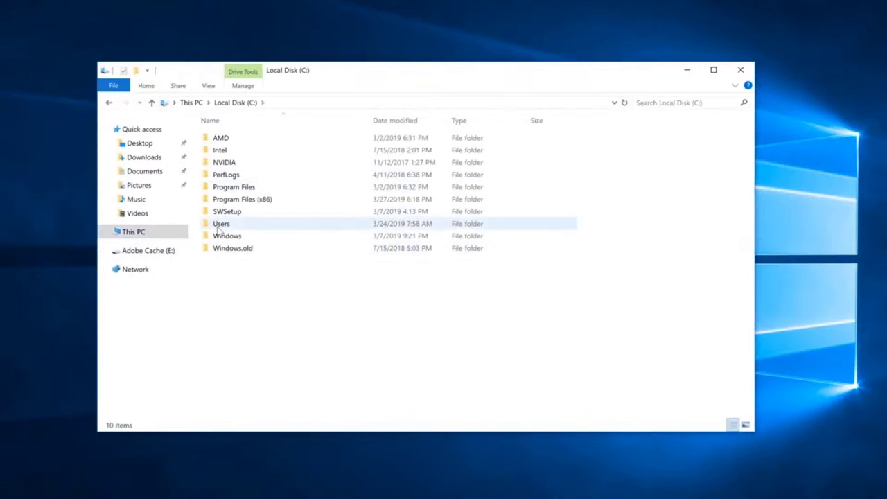
double_click(223, 223)
left_click_drag(348, 81, 407, 81)
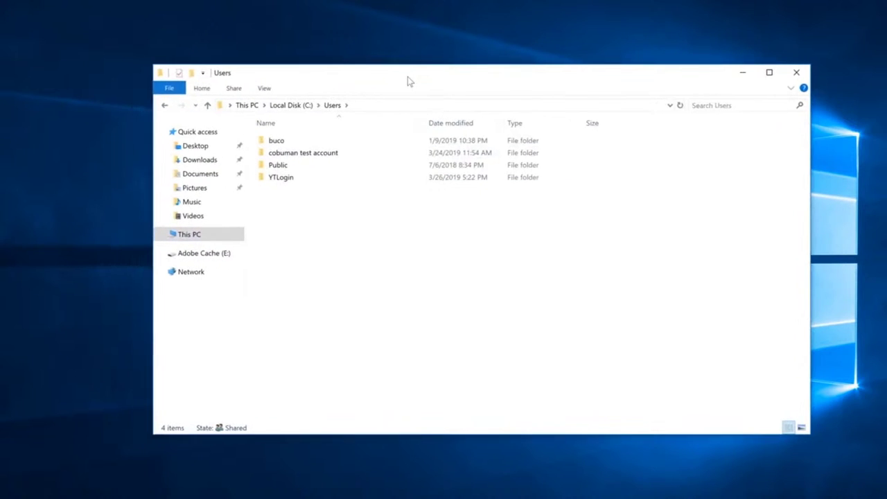
Look inside the user's profile folder, go back to Users, and create a new folder there.
left_click(291, 178)
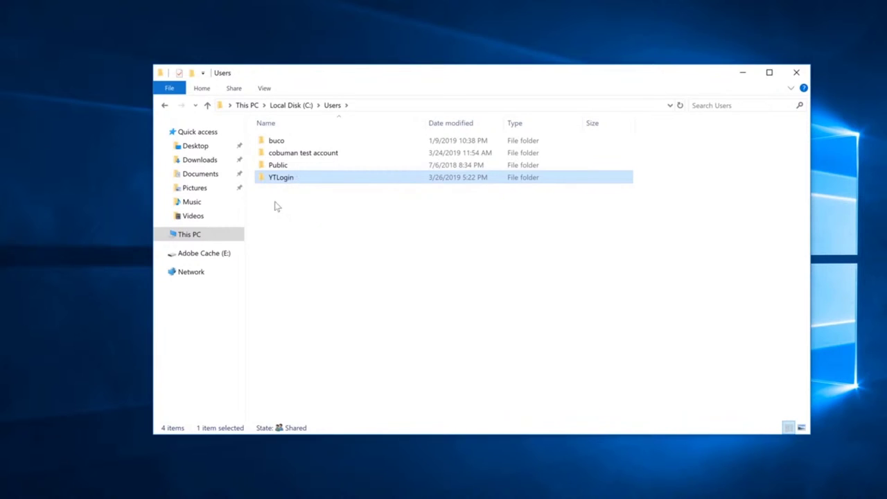
left_click(277, 202)
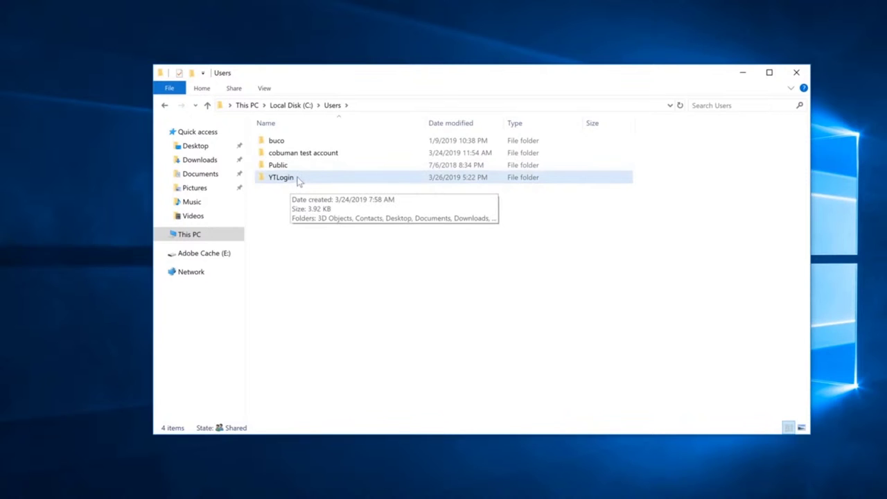
left_click(299, 180)
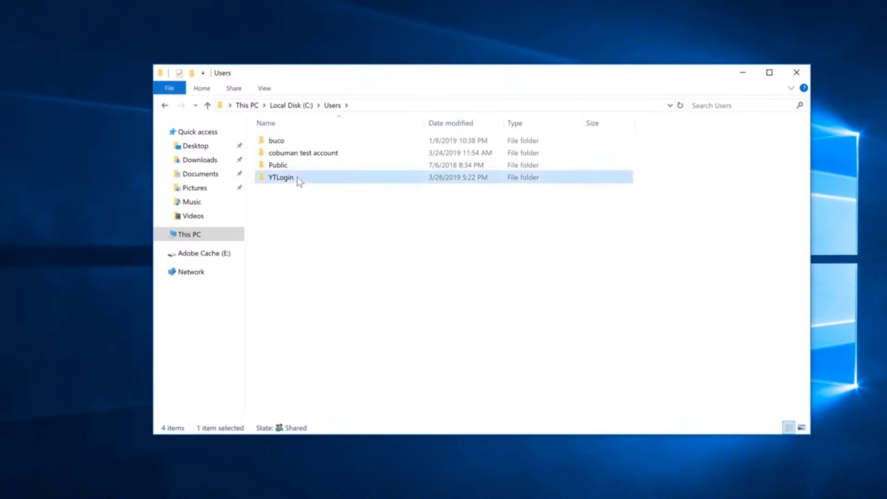
double_click(299, 179)
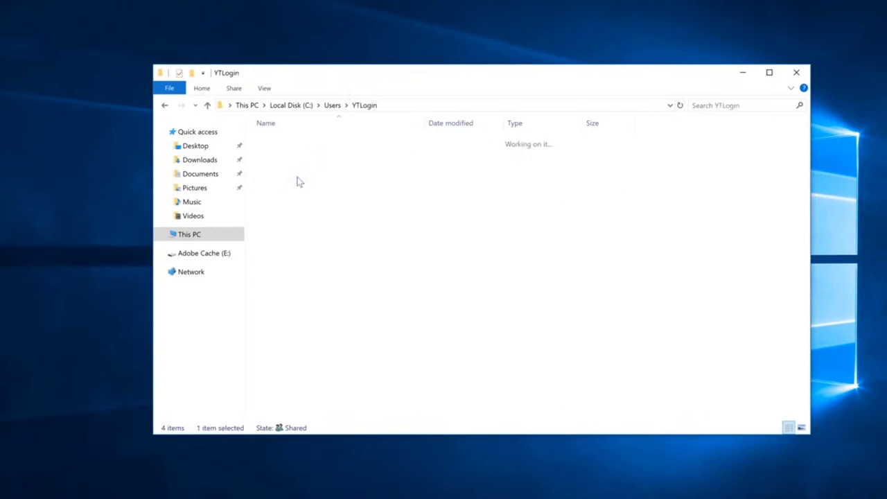
left_click(165, 106)
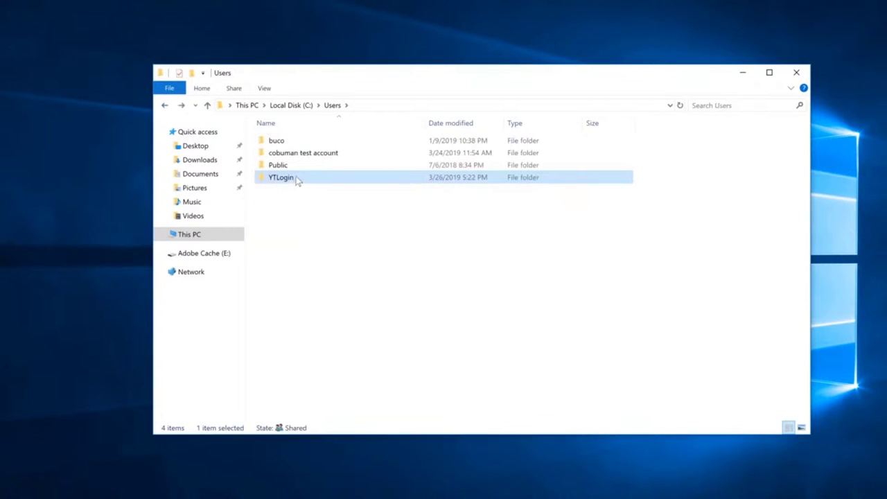
right_click(273, 206)
mouse_move(416, 355)
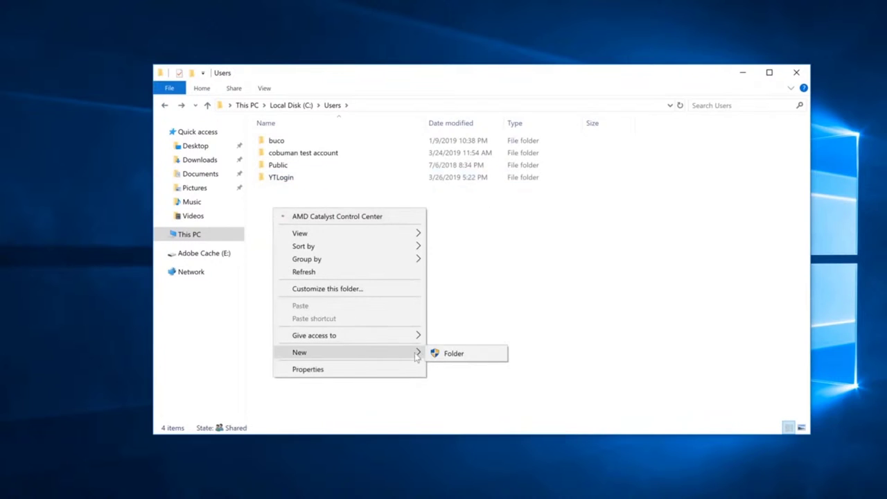
left_click(444, 353)
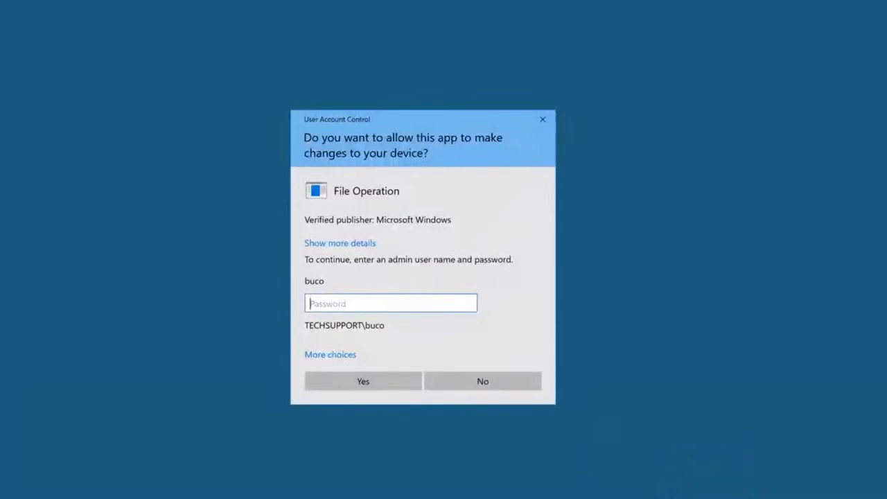
Approve with the other administrator account's password and name the folder after the profile plus .newdomain.
left_click(313, 357)
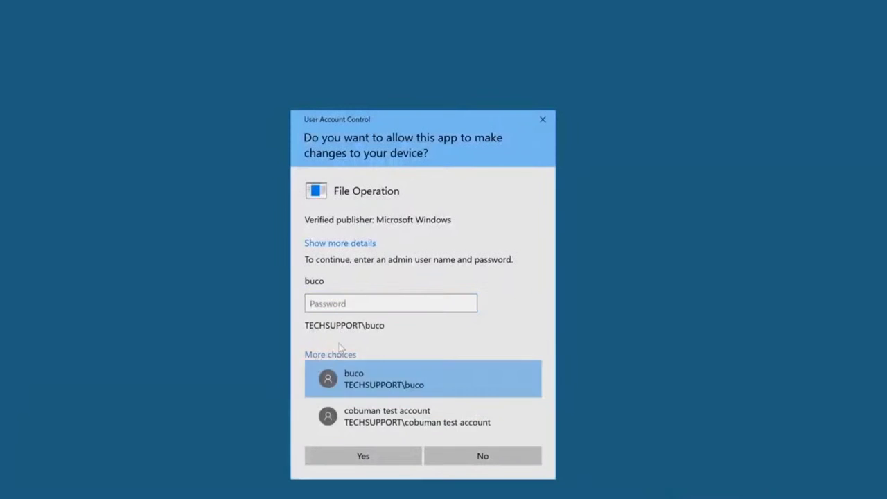
left_click(395, 428)
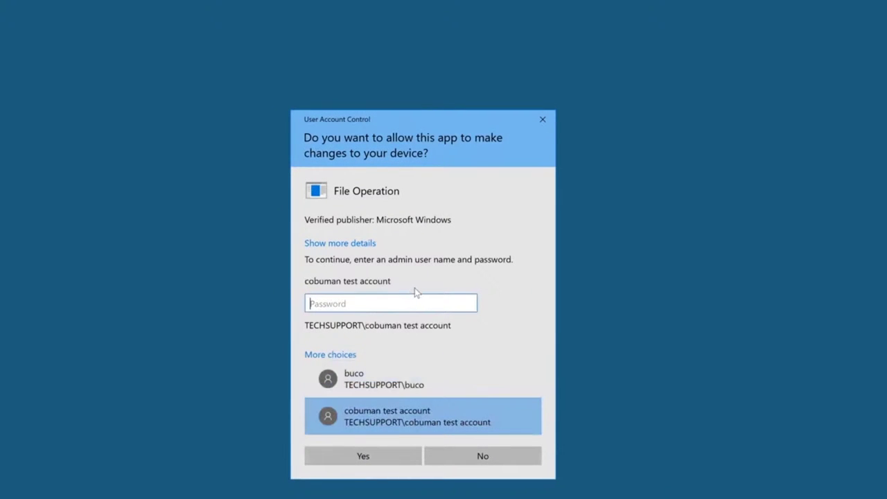
type("*******")
key("Return")
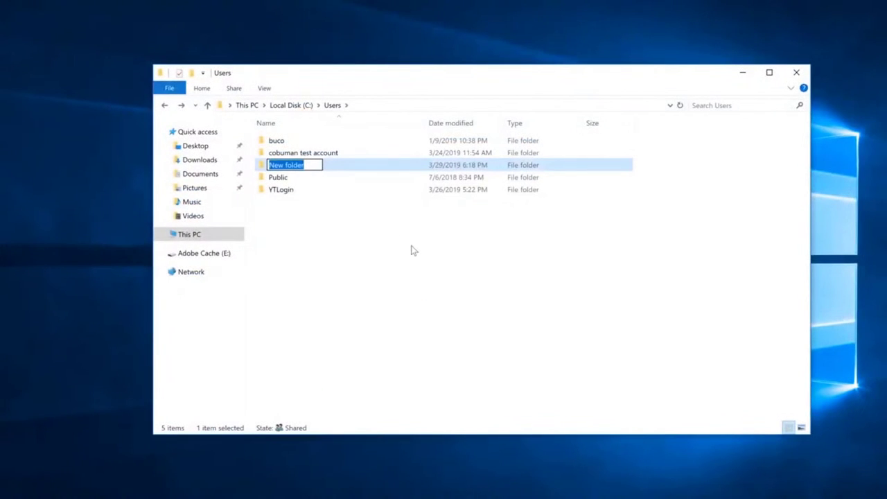
type("Y")
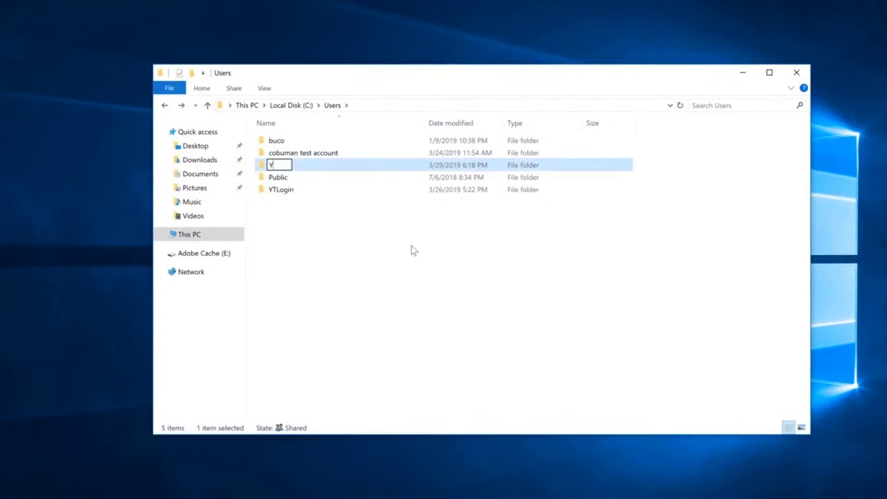
type("TLogin.newdom")
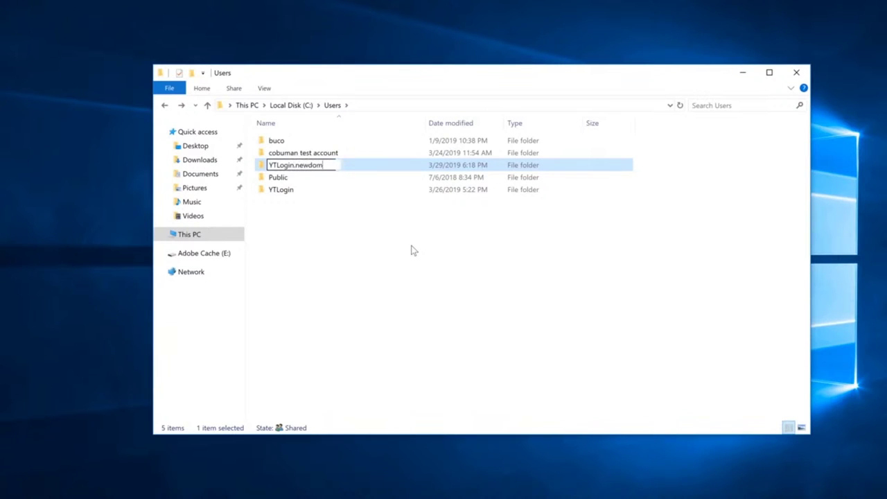
type("ain")
key("Return")
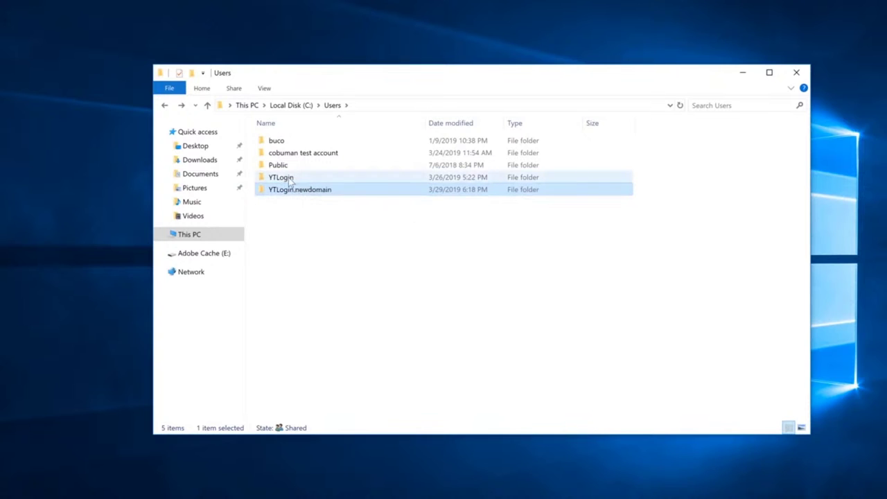
Check that the new .newdomain folder is empty, then return to Users and right-click it.
left_click(290, 180)
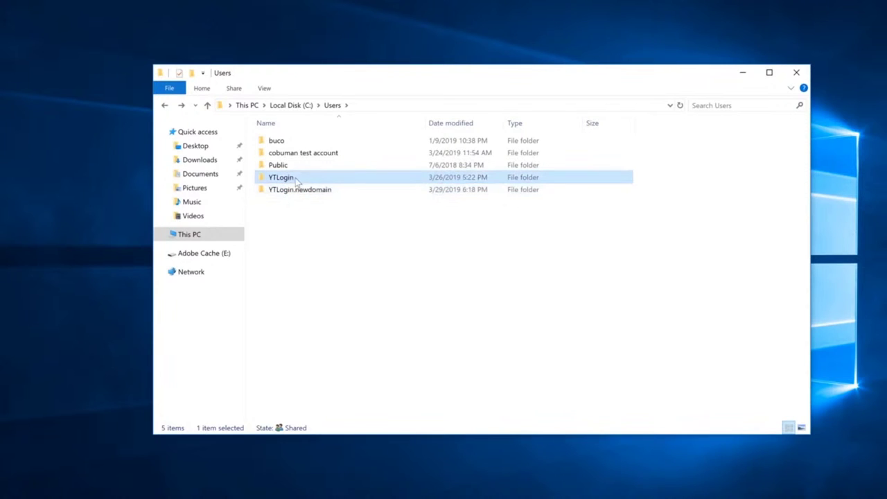
double_click(289, 190)
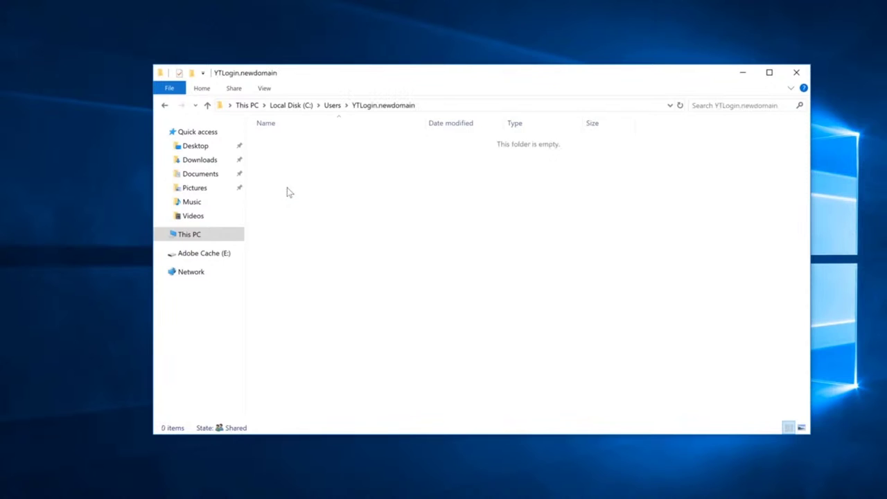
left_click(165, 106)
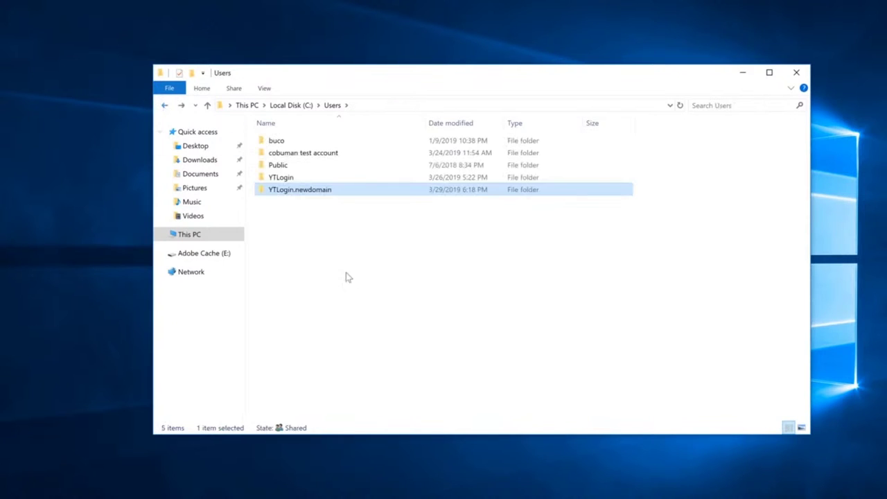
right_click(297, 193)
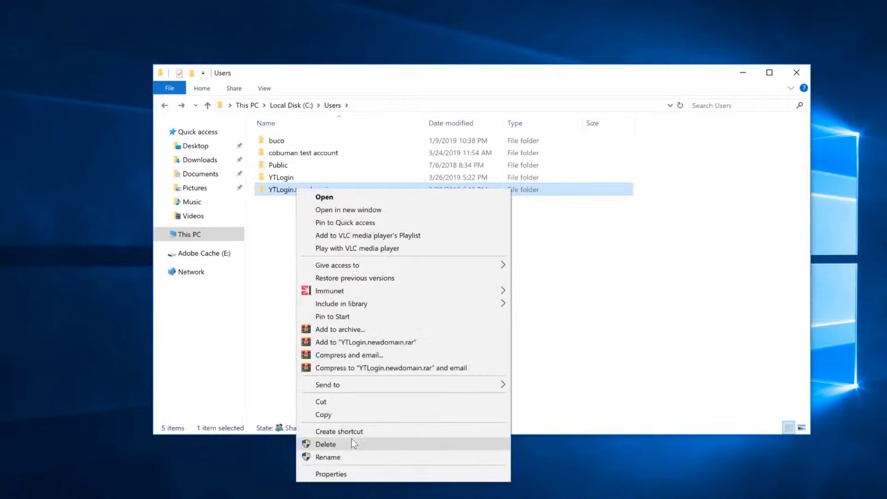
Delete the .newdomain folder, approving with the other administrator account's password.
left_click(355, 444)
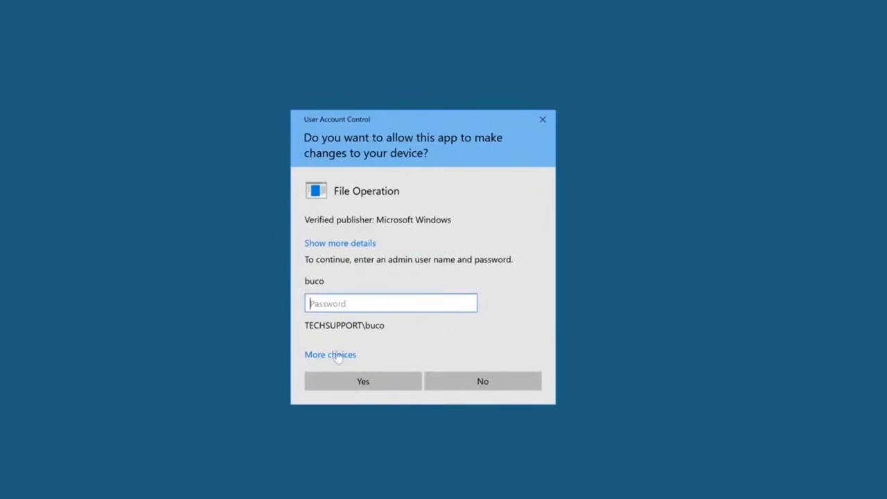
left_click(335, 355)
left_click(376, 414)
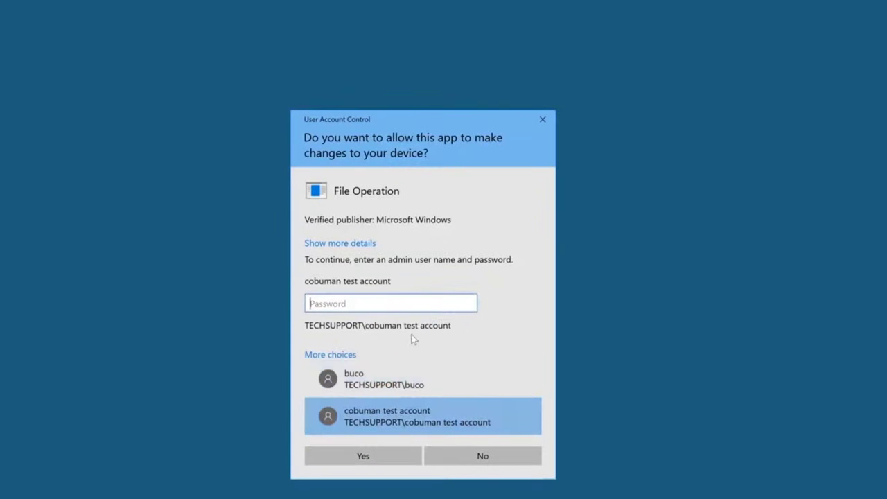
type("••••••")
key("Return")
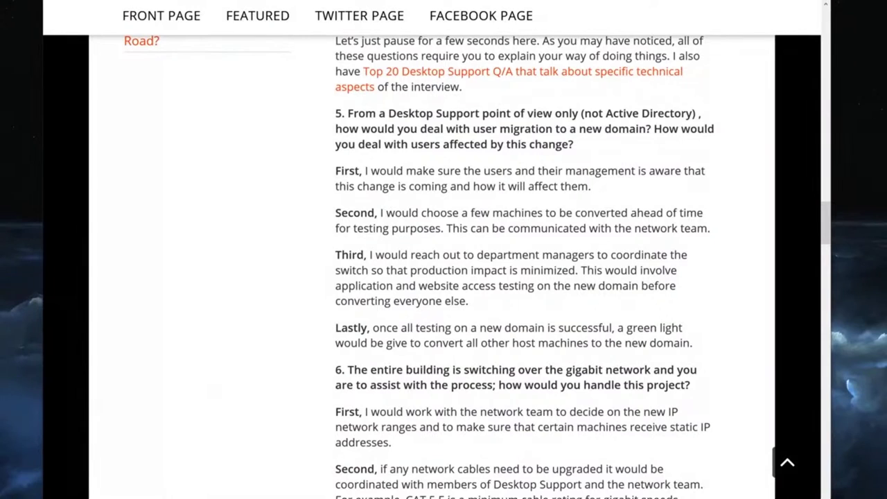
left_click_drag(336, 213, 444, 228)
left_click_drag(335, 212, 443, 228)
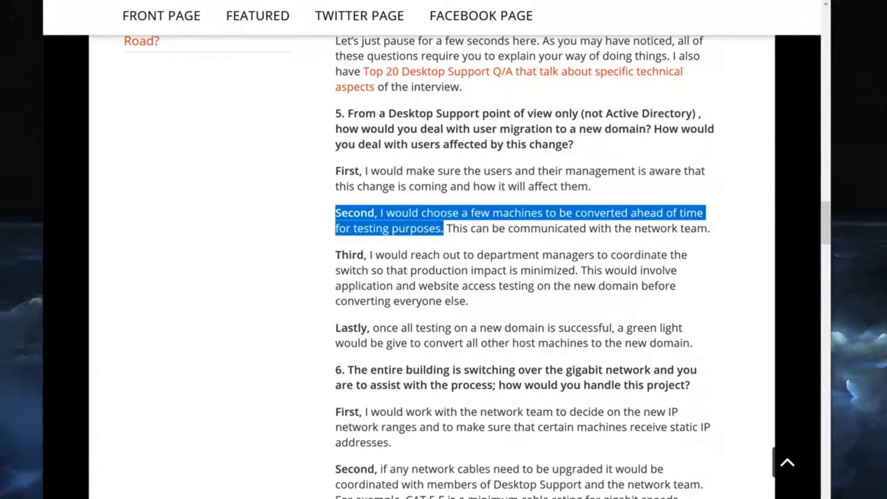
left_click(444, 228)
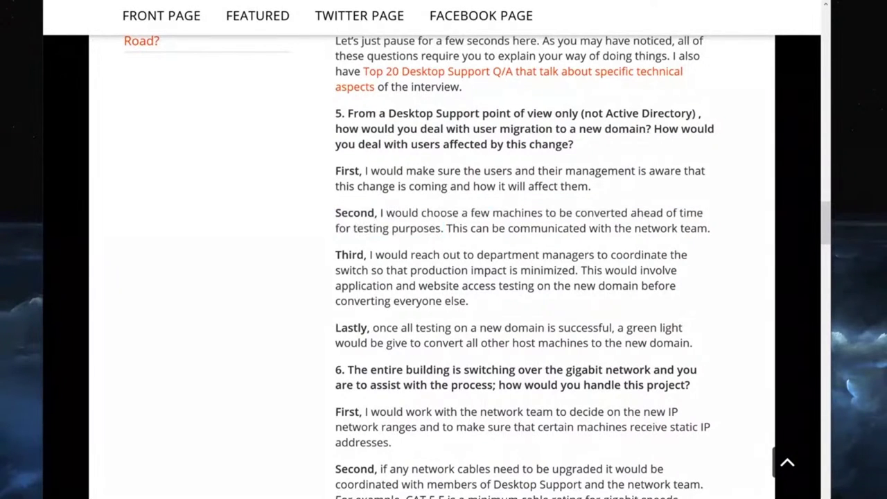
left_click_drag(469, 213, 443, 227)
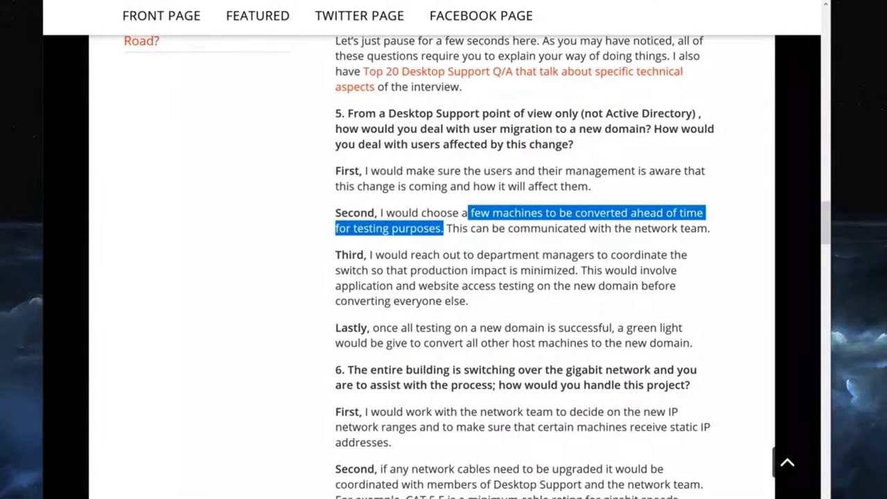
left_click(443, 228)
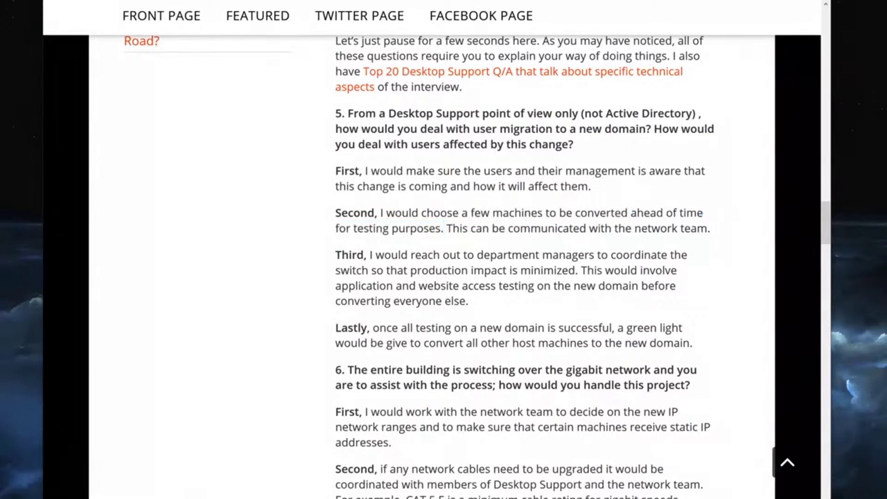
left_click_drag(341, 213, 418, 212)
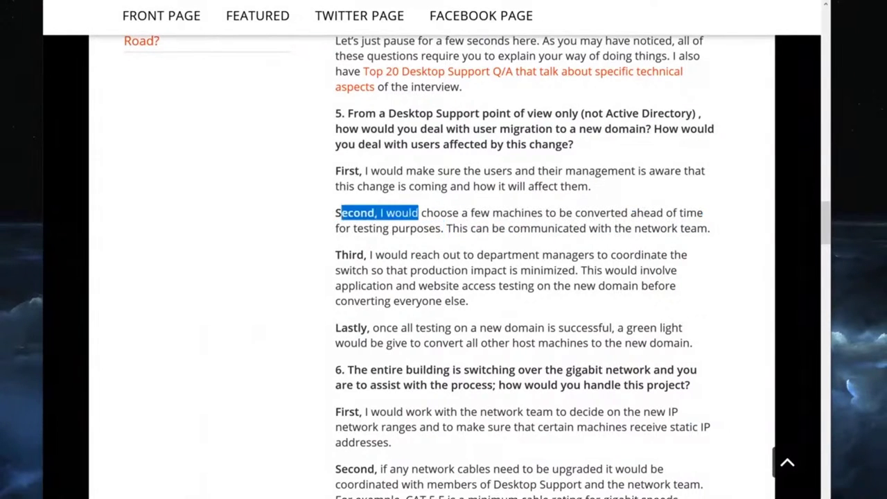
left_click(419, 212)
left_click_drag(336, 213, 445, 228)
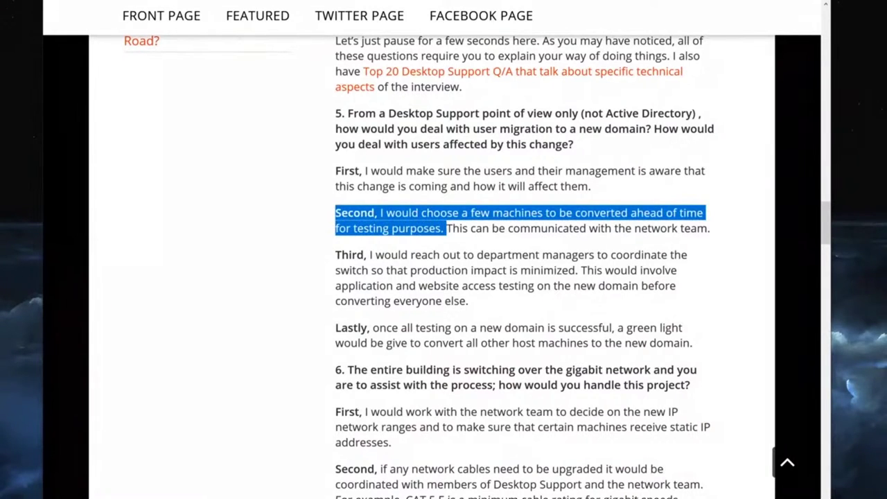
left_click(445, 228)
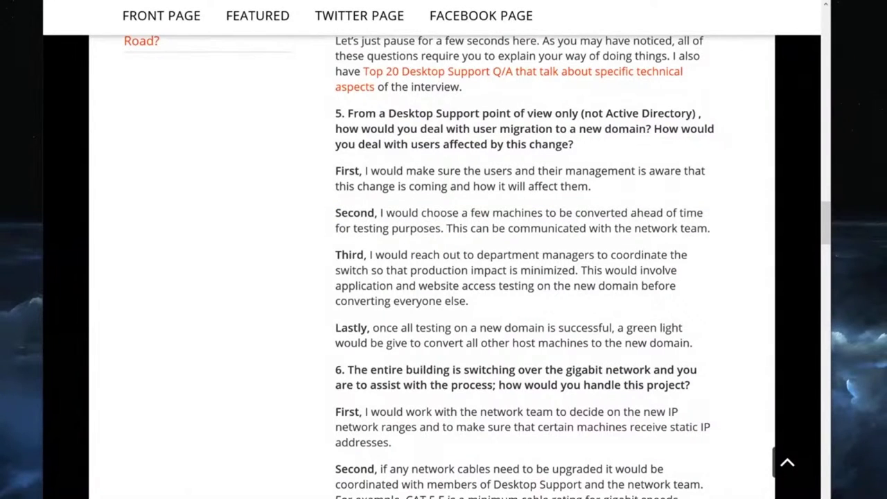
left_click_drag(443, 228, 330, 211)
left_click_drag(444, 228, 335, 213)
left_click_drag(446, 228, 717, 237)
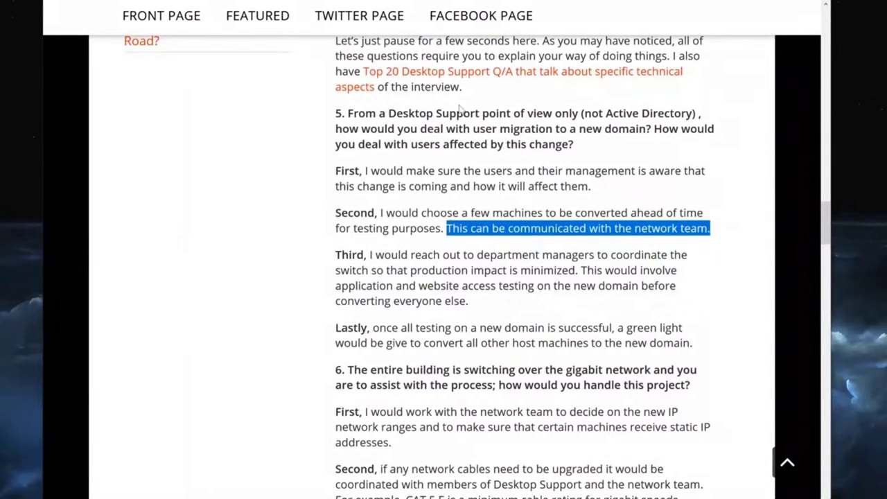
left_click_drag(347, 113, 703, 121)
left_click(702, 121)
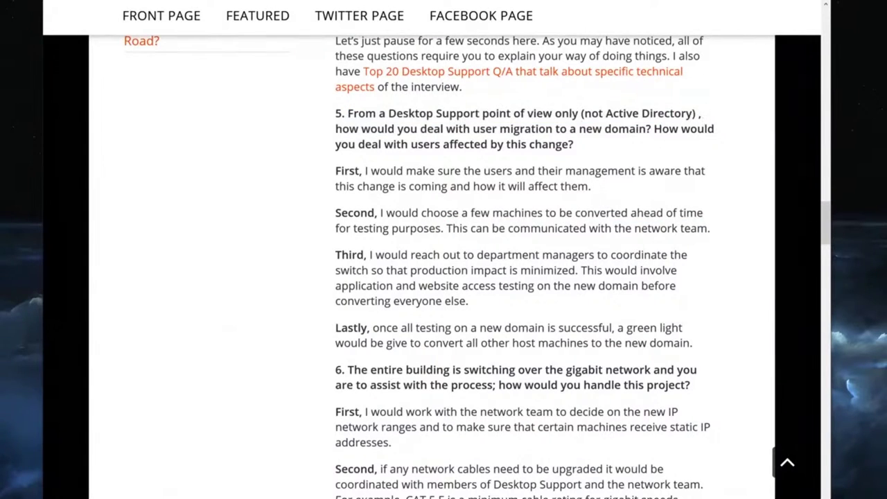
left_click_drag(445, 228, 697, 227)
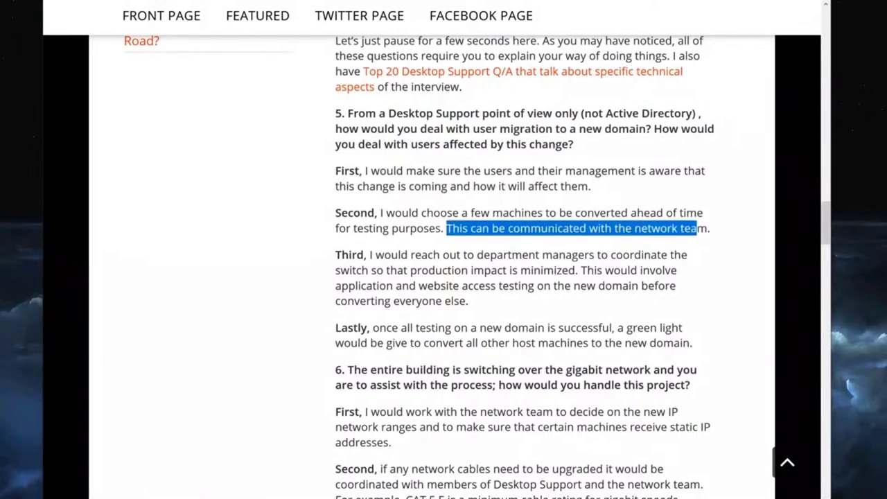
left_click_drag(634, 228, 711, 228)
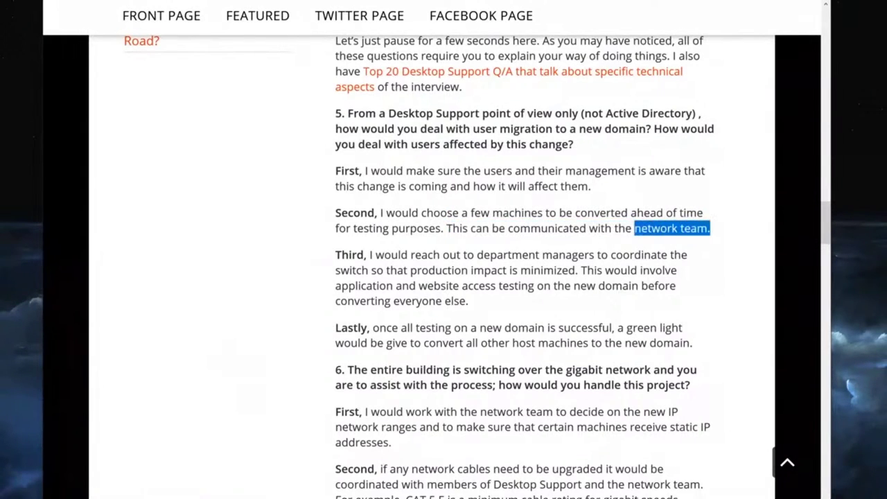
left_click_drag(605, 112, 699, 113)
left_click(698, 113)
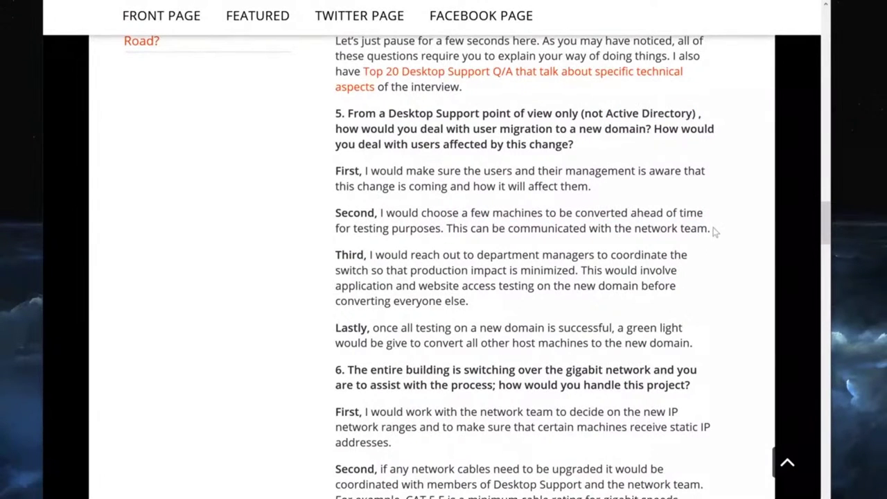
left_click_drag(711, 228, 446, 228)
left_click_drag(335, 254, 577, 270)
mouse_move(482, 255)
left_mouse_down()
mouse_move(580, 254)
mouse_move(477, 254)
left_mouse_up()
left_click(578, 268)
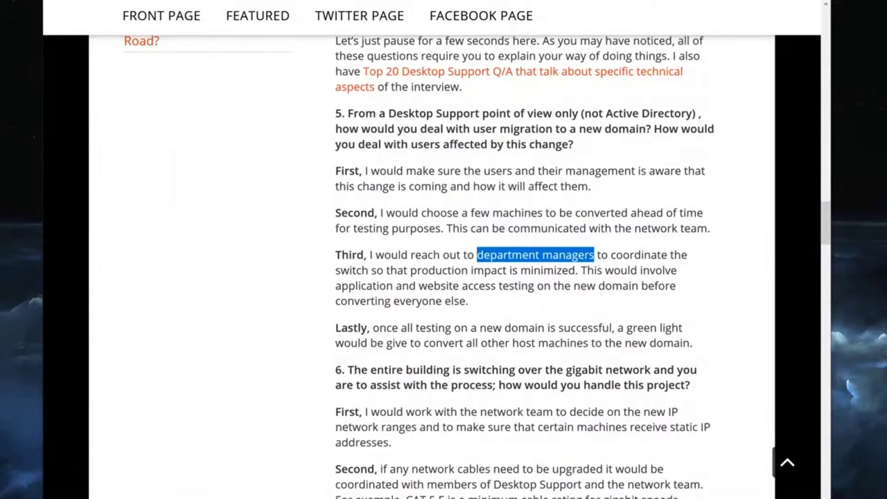
left_click(480, 263)
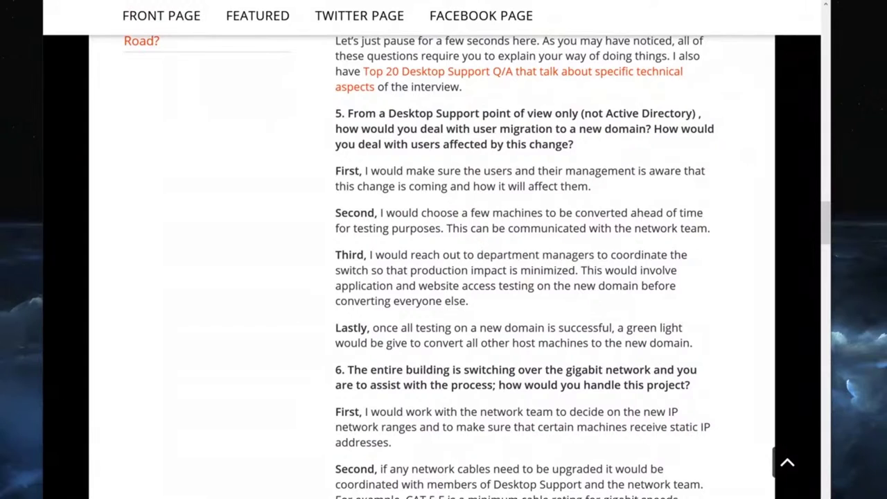
left_click_drag(469, 270, 578, 270)
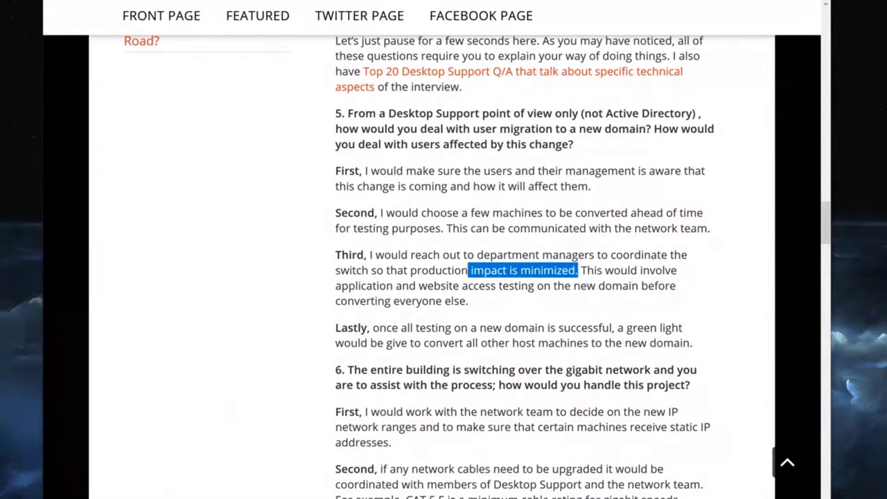
left_click(563, 282)
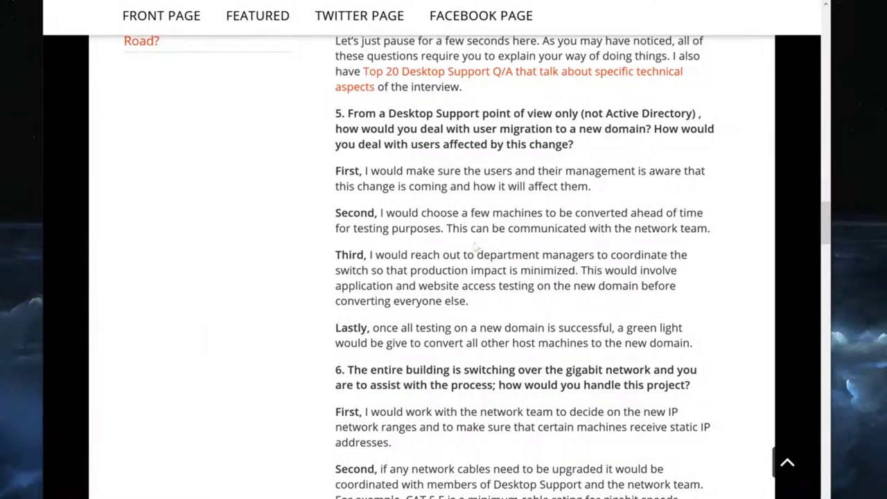
left_click_drag(471, 213, 542, 213)
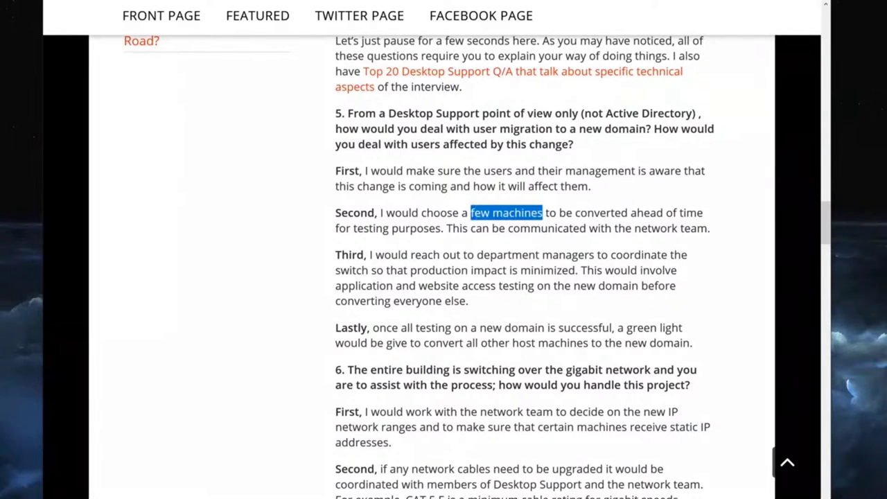
left_click(542, 212)
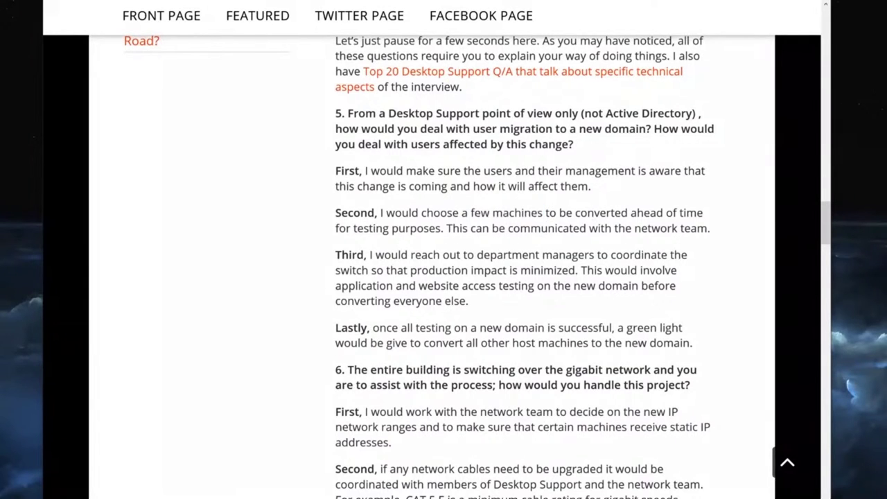
left_click_drag(470, 213, 538, 213)
left_click(537, 213)
left_click_drag(543, 254, 594, 254)
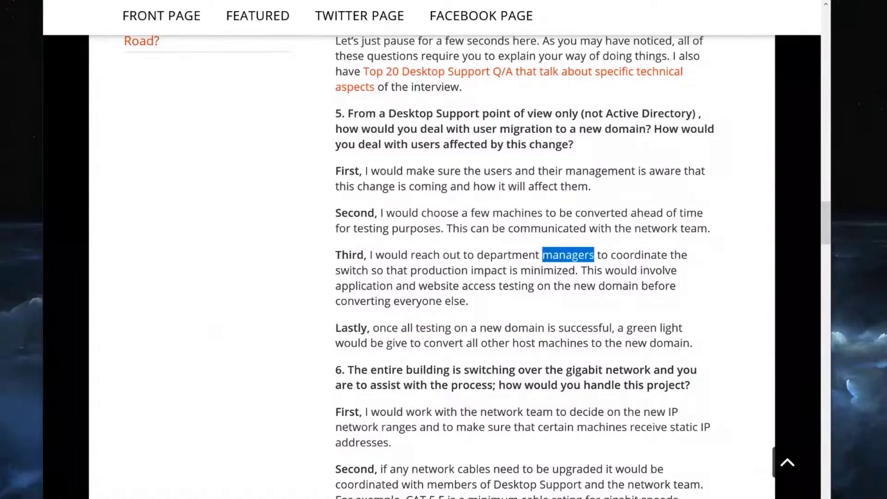
left_click_drag(581, 270, 559, 303)
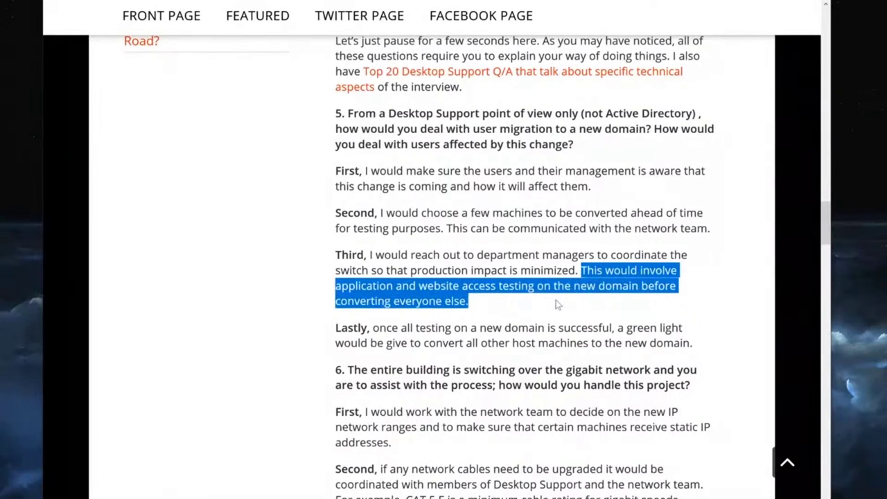
left_click(557, 305)
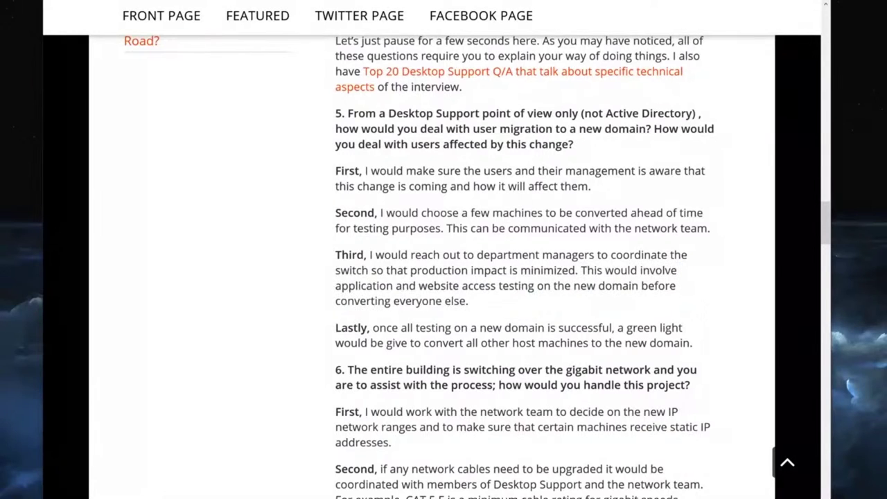
left_click_drag(638, 270, 496, 285)
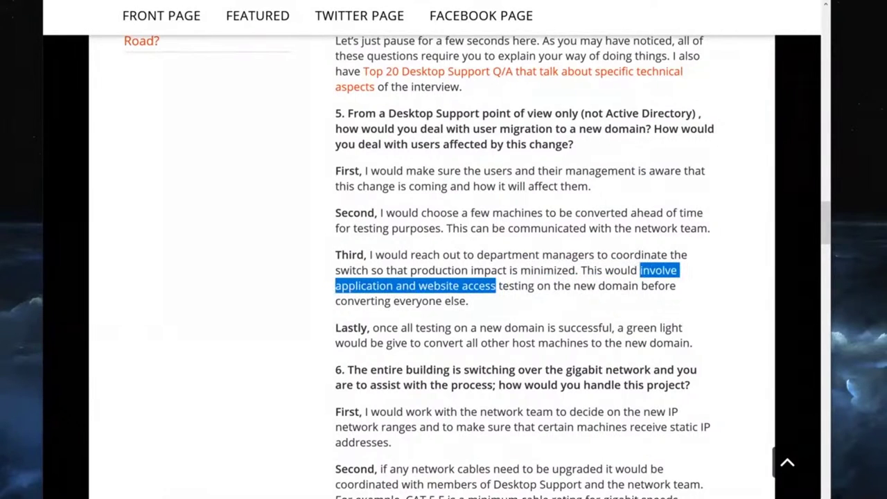
left_click(496, 285)
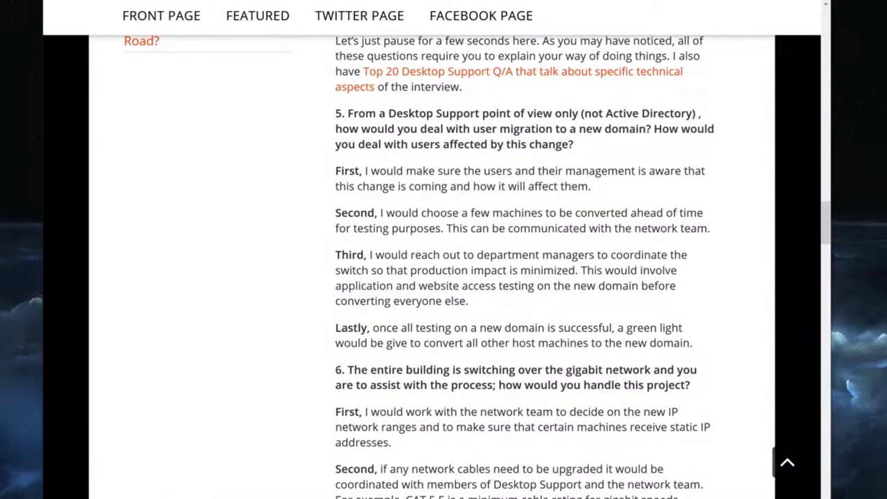
left_click_drag(581, 270, 496, 285)
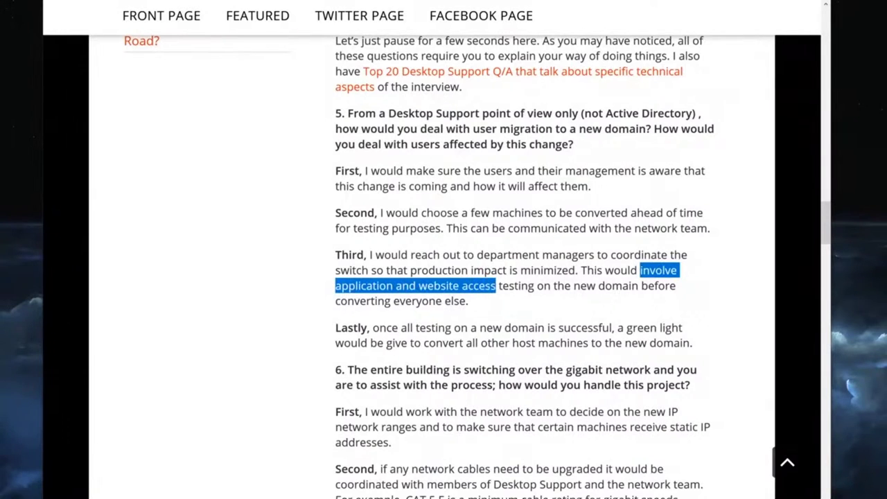
left_click(496, 286)
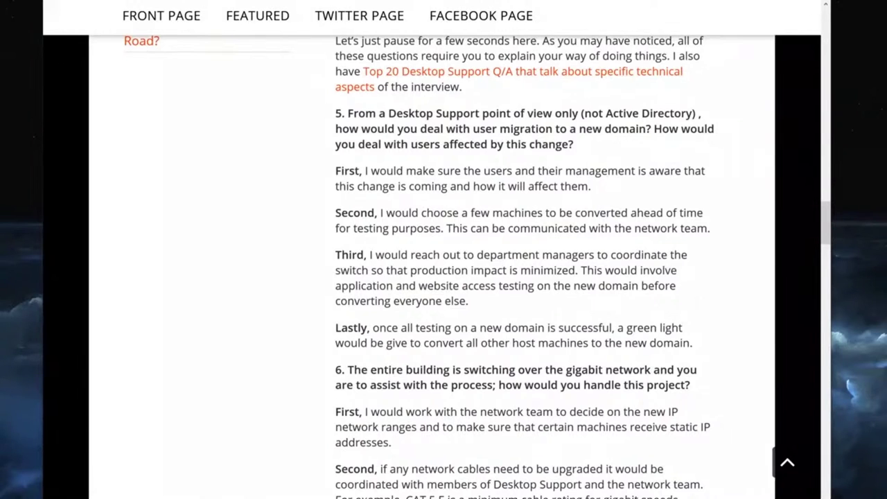
left_click_drag(638, 270, 496, 285)
left_click_drag(335, 286, 510, 286)
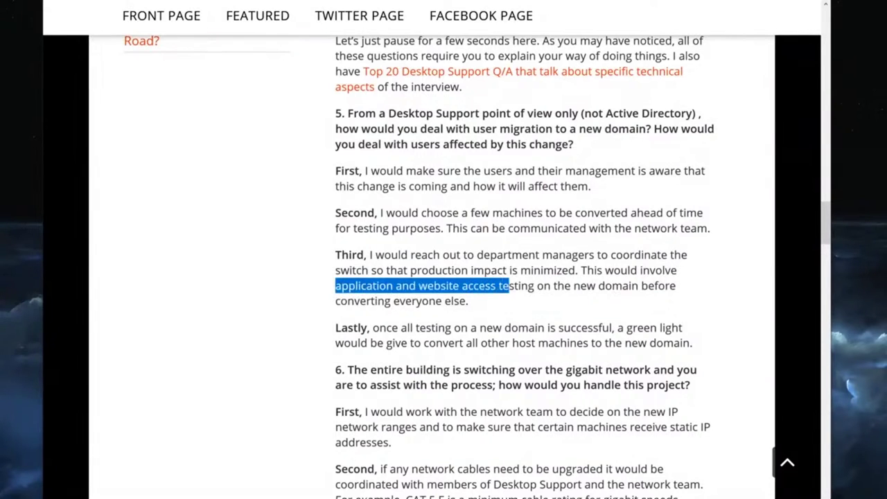
left_click(510, 285)
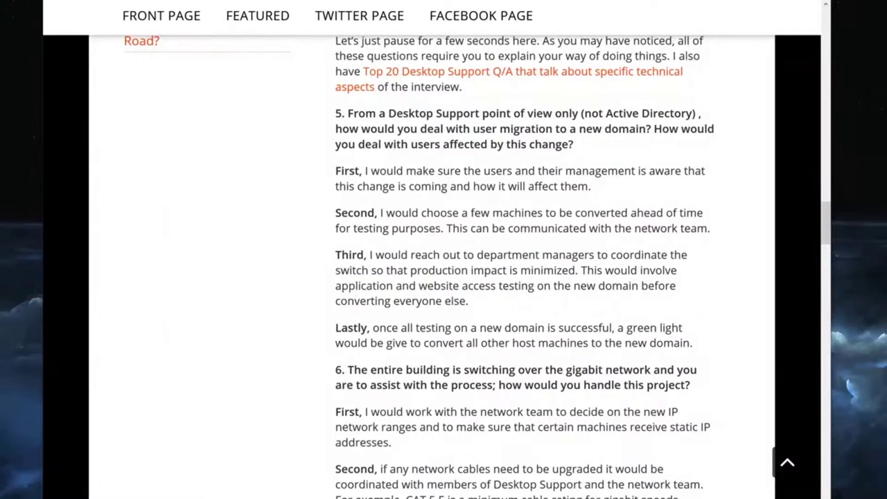
double_click(353, 328)
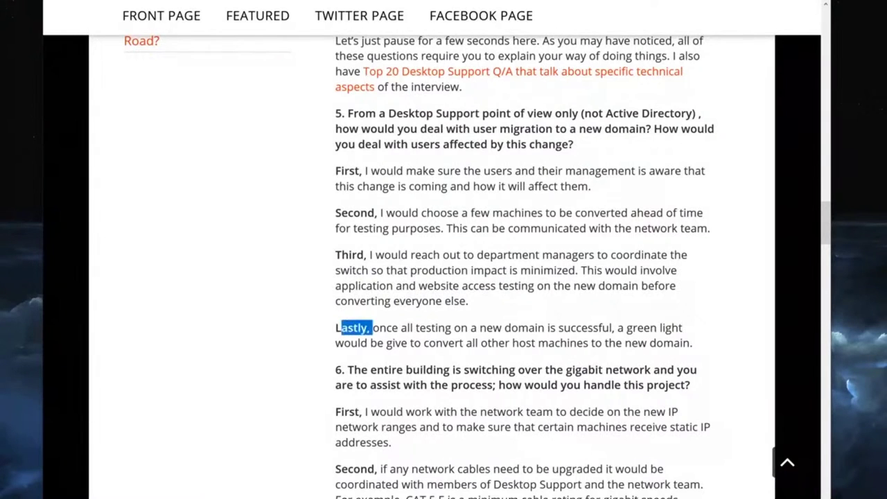
left_click(354, 327)
left_click_drag(373, 328, 701, 350)
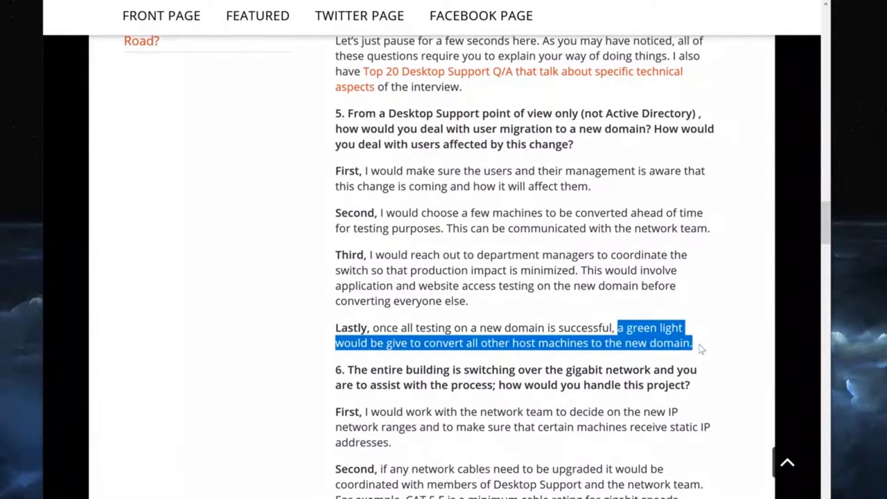
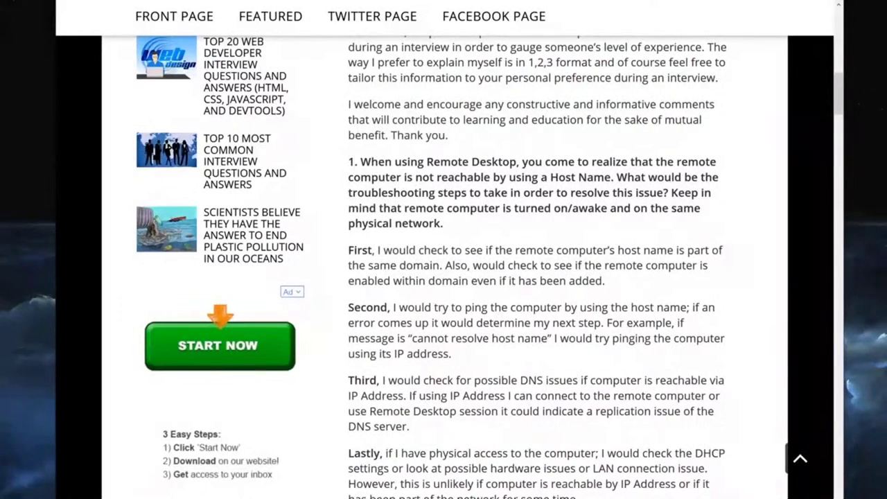
Highlight and clear question 1's opening sentence about host-name connection failures, twice.
left_click_drag(353, 161, 612, 177)
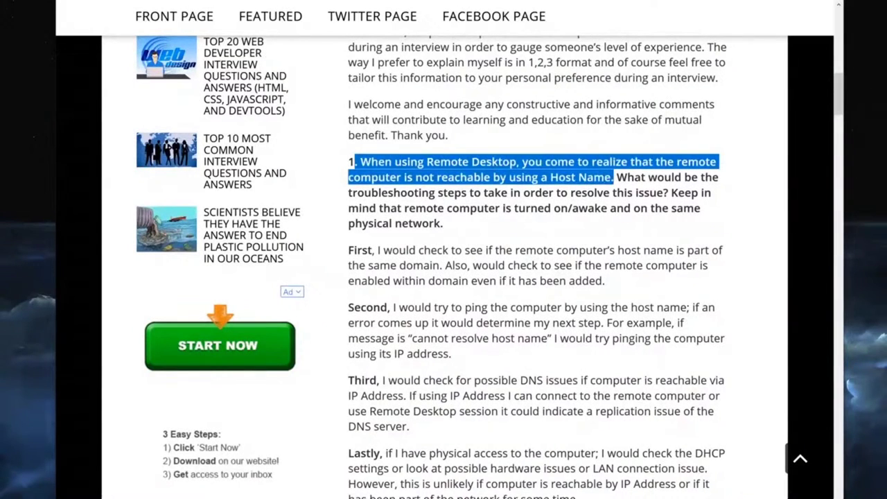
left_click(612, 176)
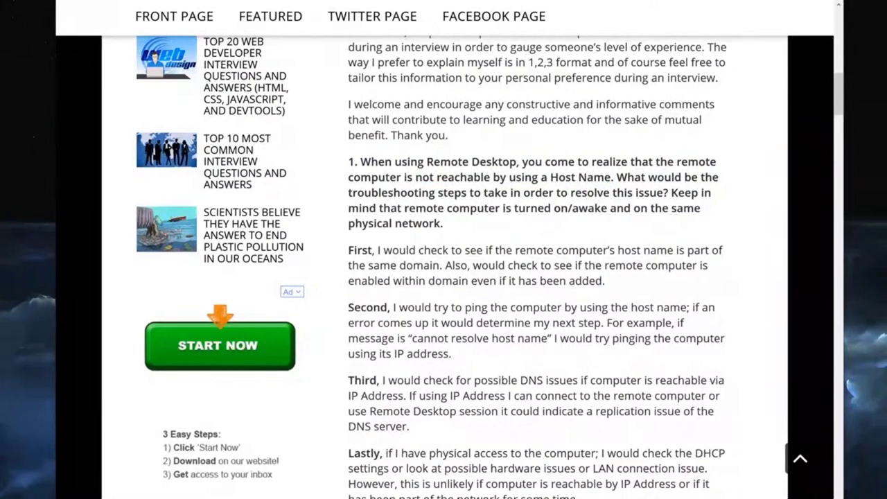
left_click_drag(353, 161, 611, 177)
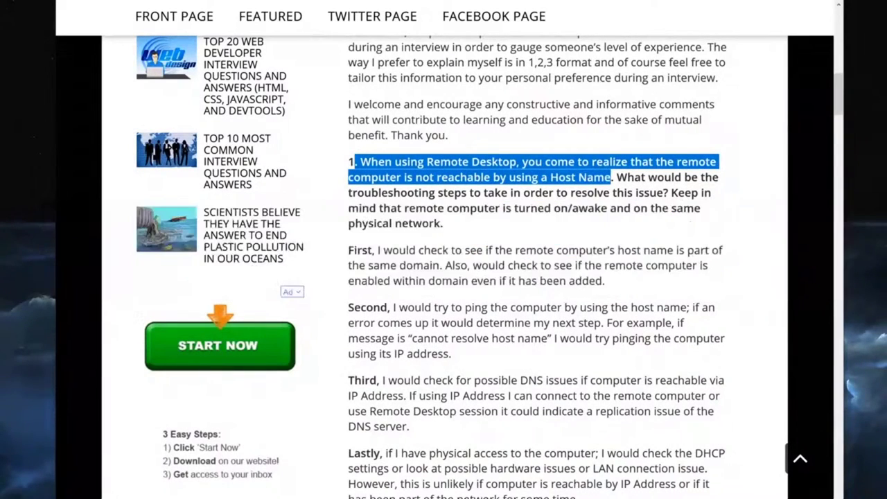
left_click(611, 177)
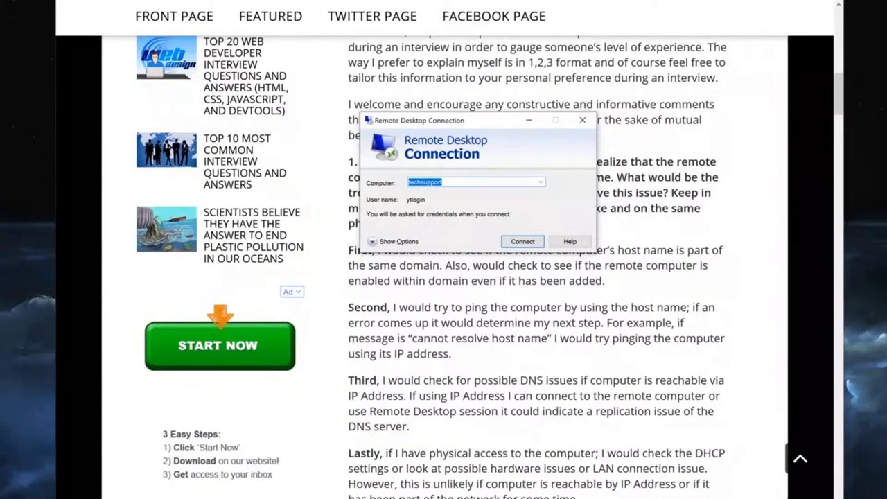
Launch Command Prompt via cmd and arrange it clear of the Remote Desktop dialog.
key("super")
type("cmd")
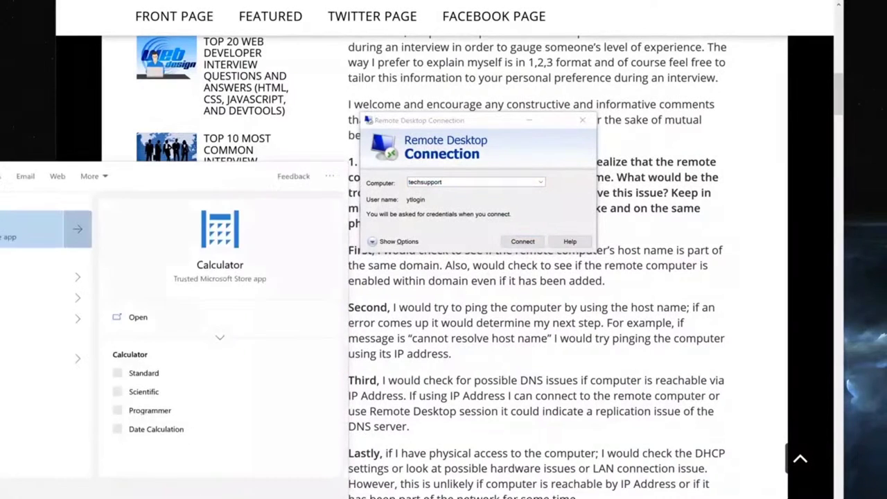
key("Return")
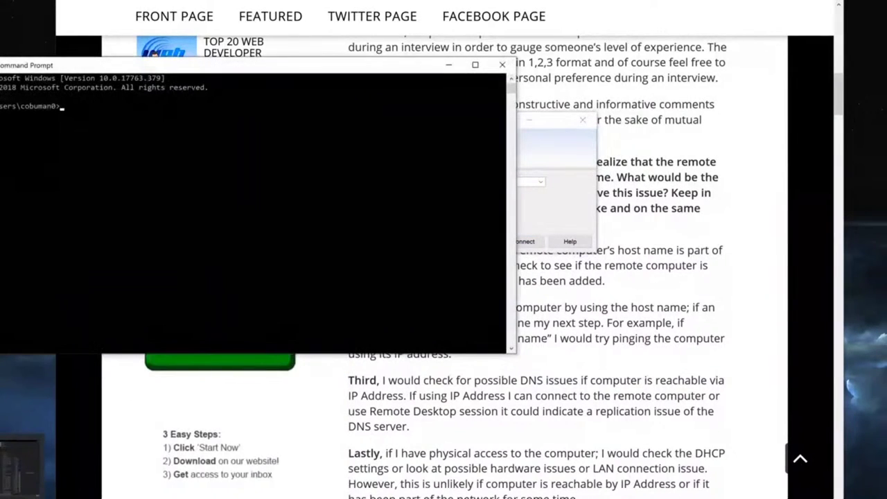
left_click_drag(239, 69, 496, 154)
left_click(462, 124)
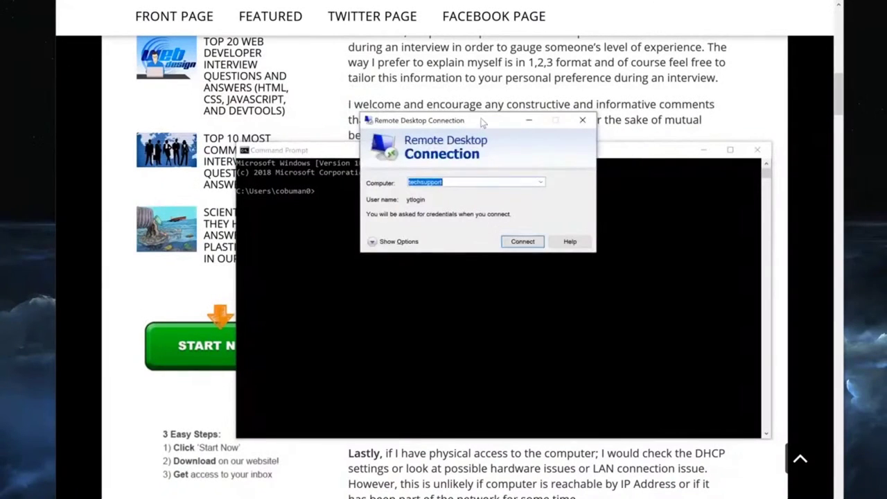
left_click_drag(482, 123, 356, 8)
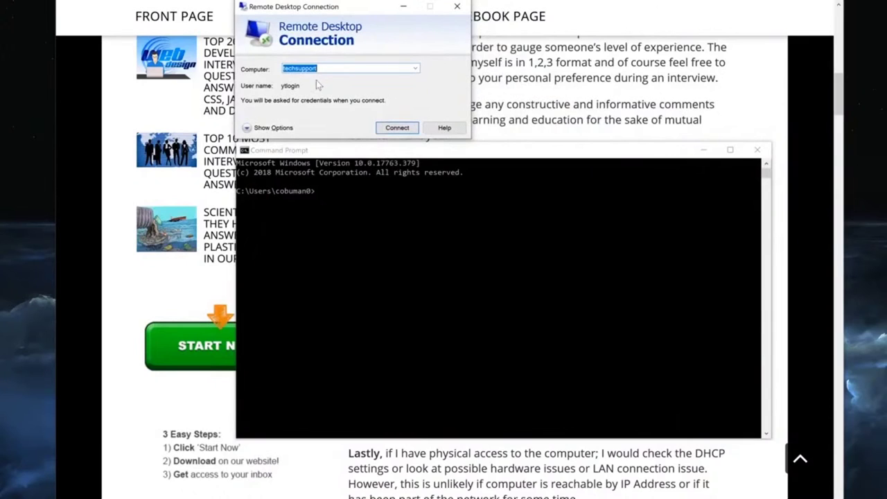
left_click(385, 212)
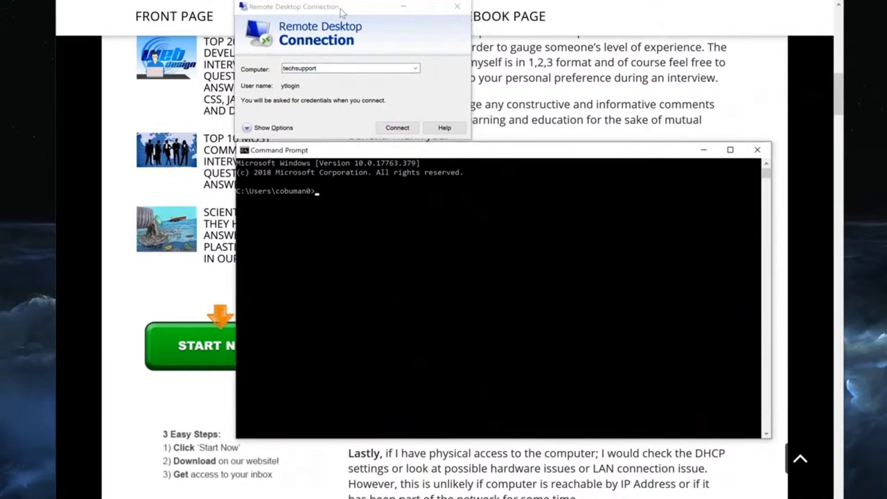
left_click_drag(343, 8, 347, 5)
left_click(324, 196)
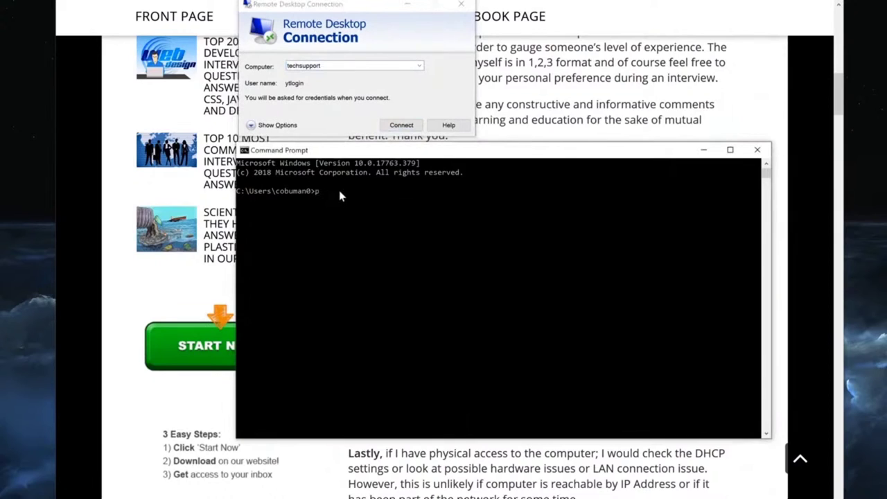
Run 'ping techsupport' and select the replying IPv6 address.
type("ping techsupport")
key("Return")
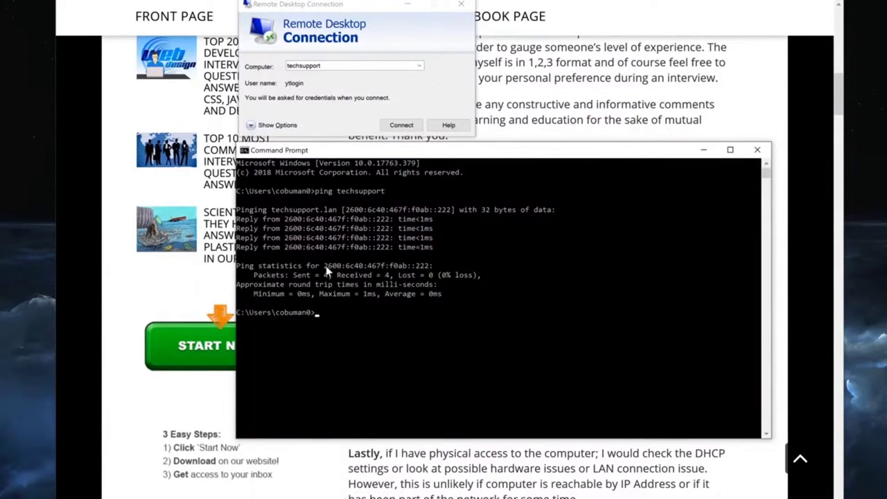
left_click_drag(324, 267, 428, 273)
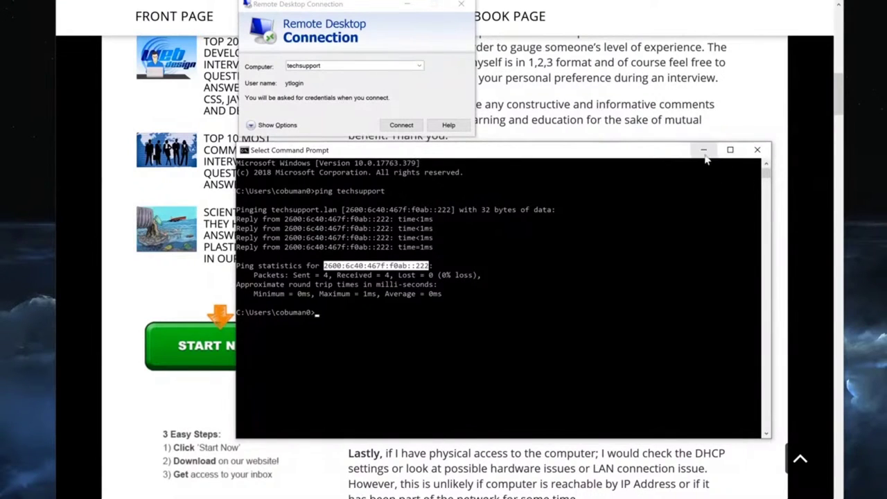
key("alt+Tab")
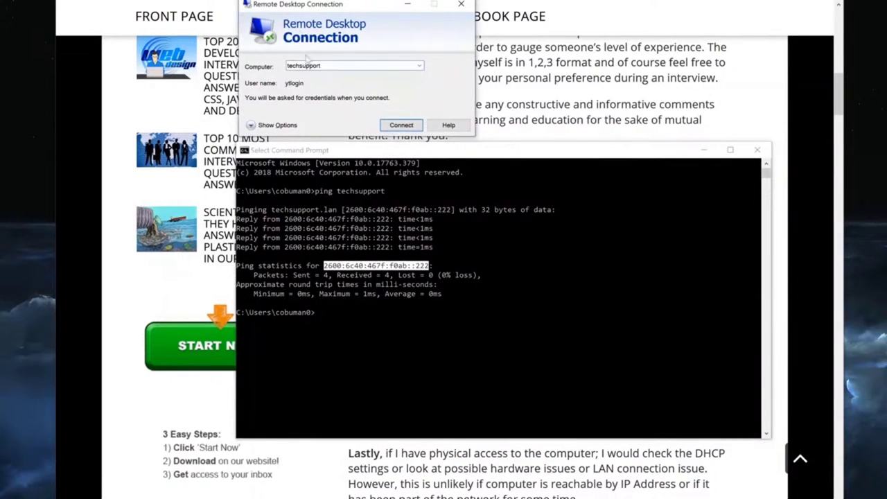
Connect to techsupport from the centred Remote Desktop window, entering the account password.
left_click(703, 150)
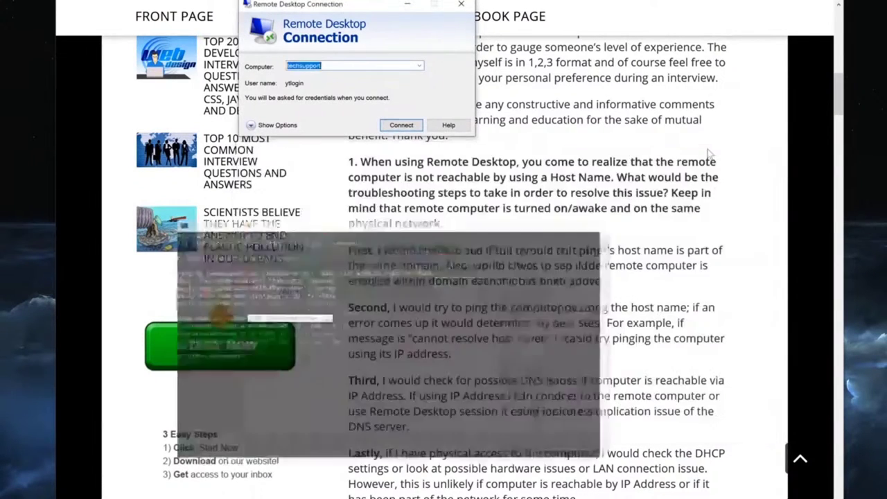
left_click_drag(358, 6, 481, 179)
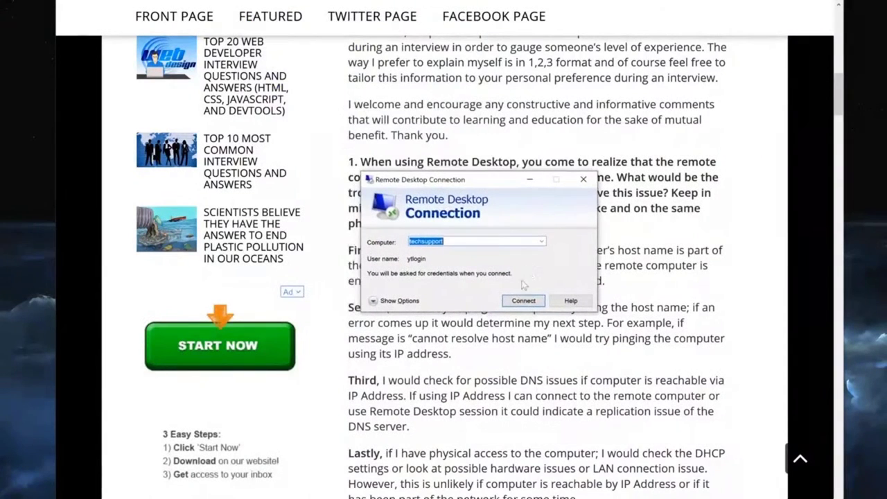
left_click(519, 301)
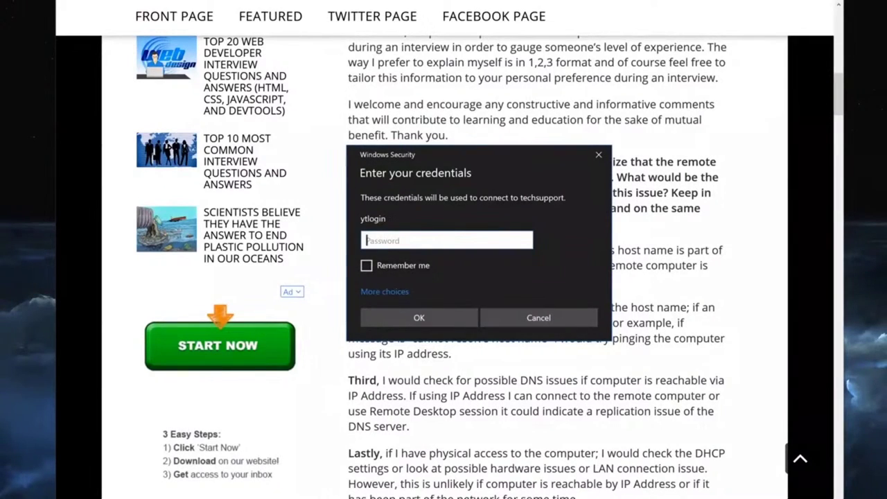
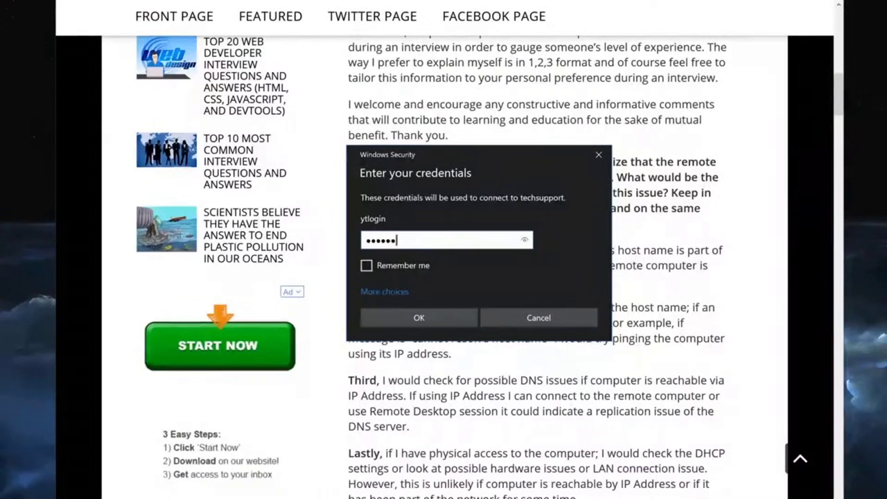
key("Return")
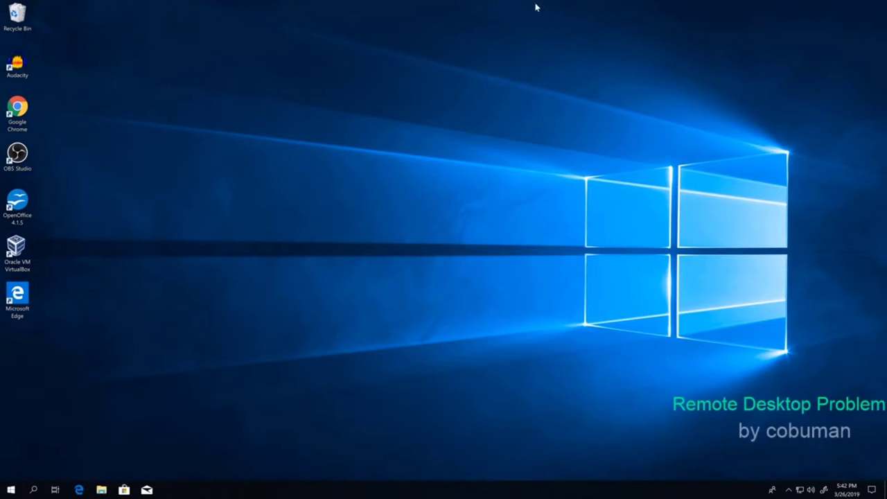
On the remote desktop, launch Remote Desktop Connection and try connecting to another computer by name.
left_click(33, 490)
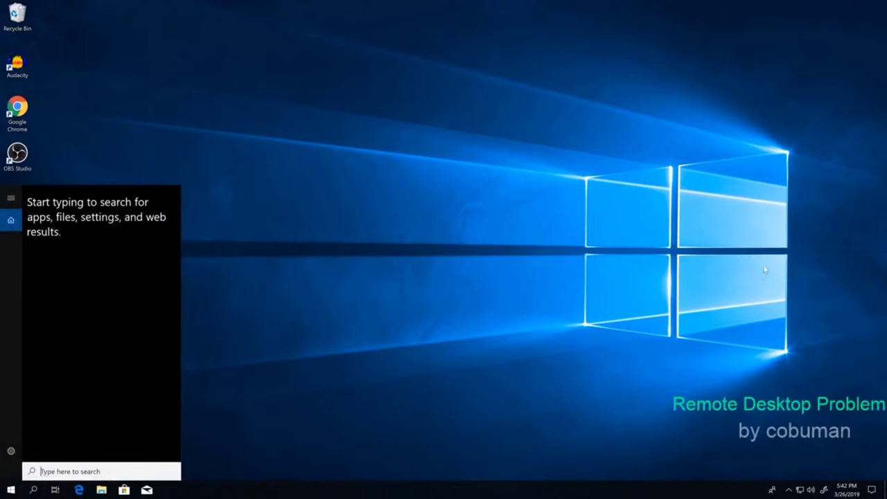
type("remote")
key("Return")
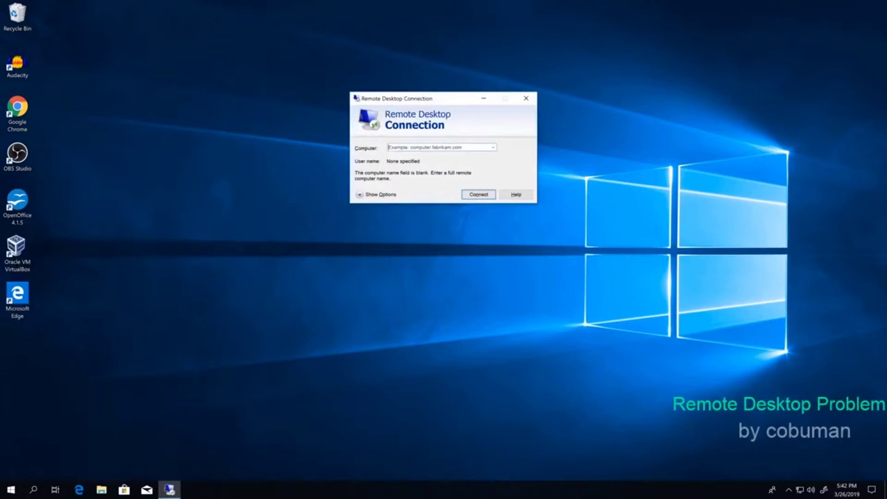
type("cobuman")
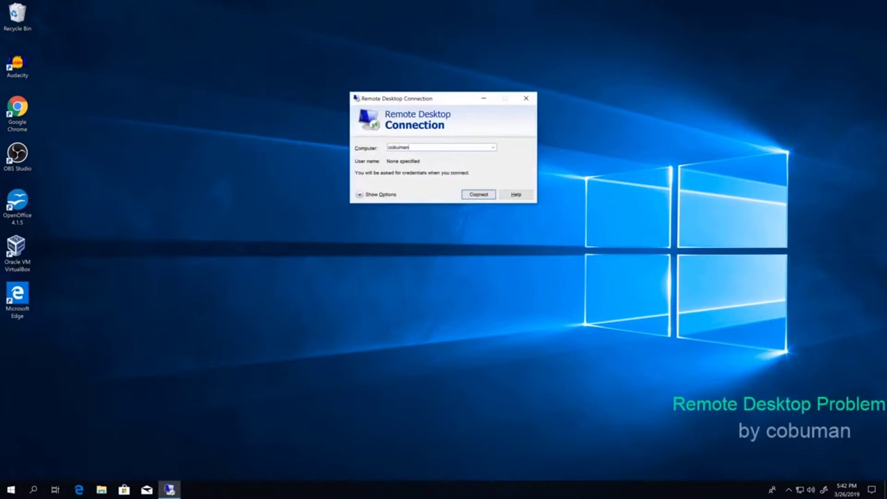
key("Return")
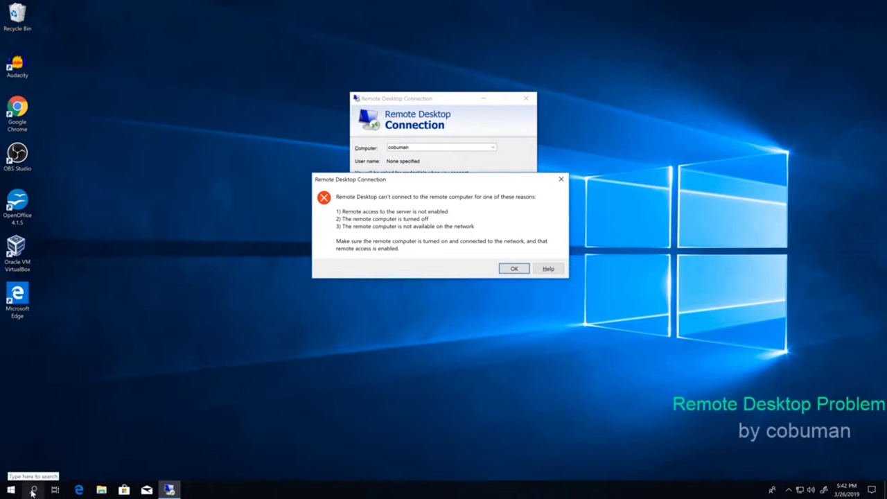
Open This PC's Properties System page and move the can't-connect error aside.
left_click(33, 490)
type("computer")
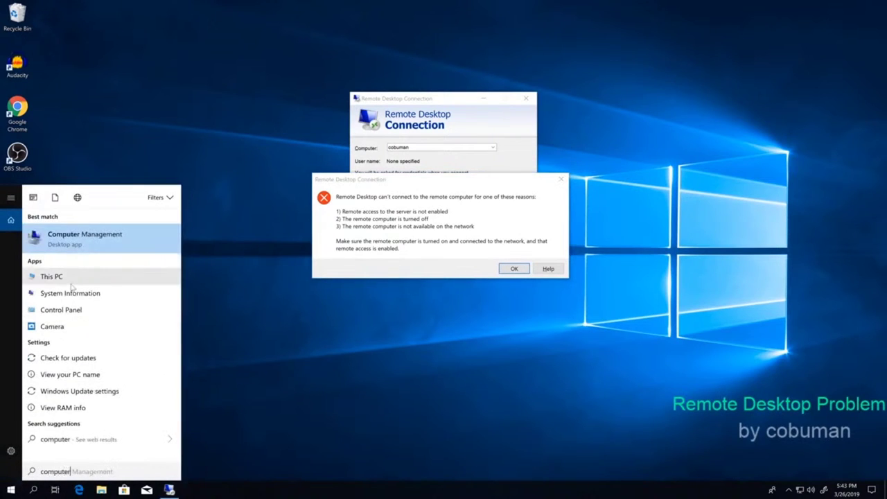
right_click(72, 280)
left_click(104, 353)
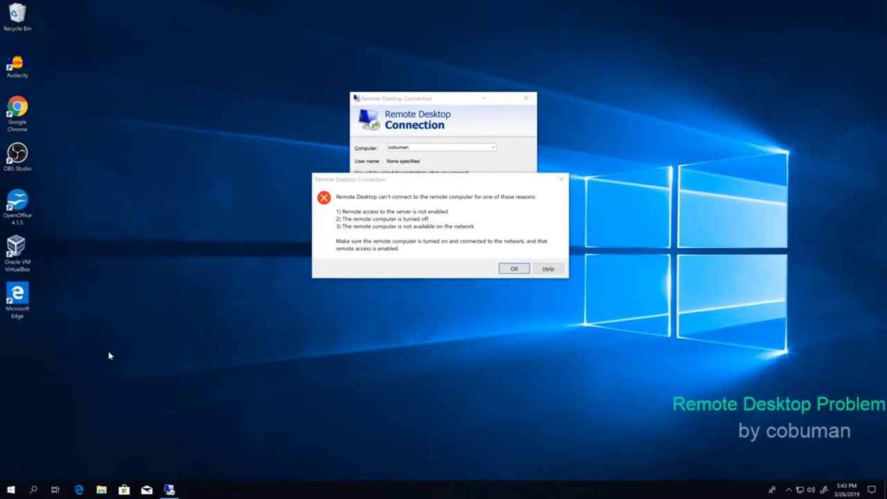
left_click_drag(440, 97, 316, 59)
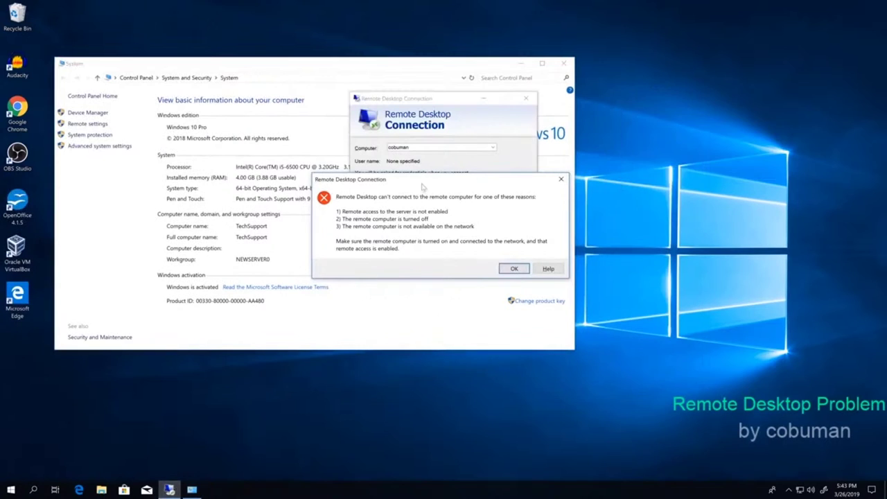
left_click_drag(431, 184, 706, 83)
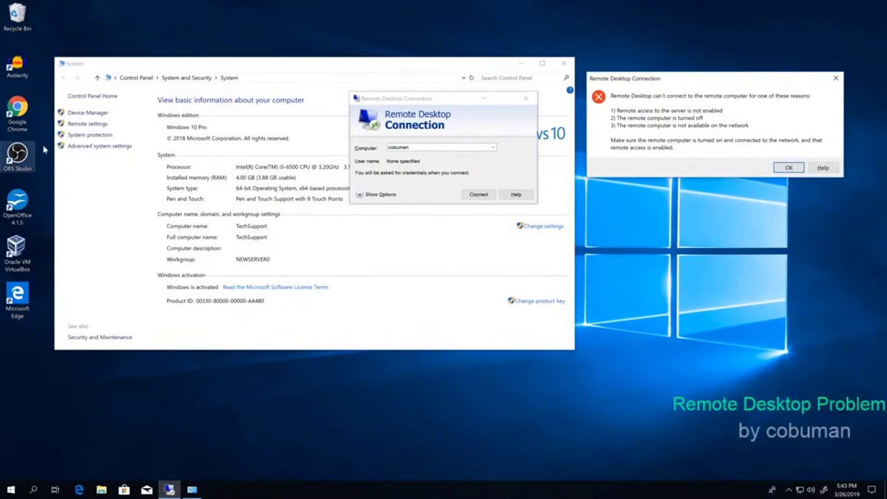
Open Advanced system settings, approving the admin prompt with another administrator account's password.
left_click(113, 152)
left_click(111, 147)
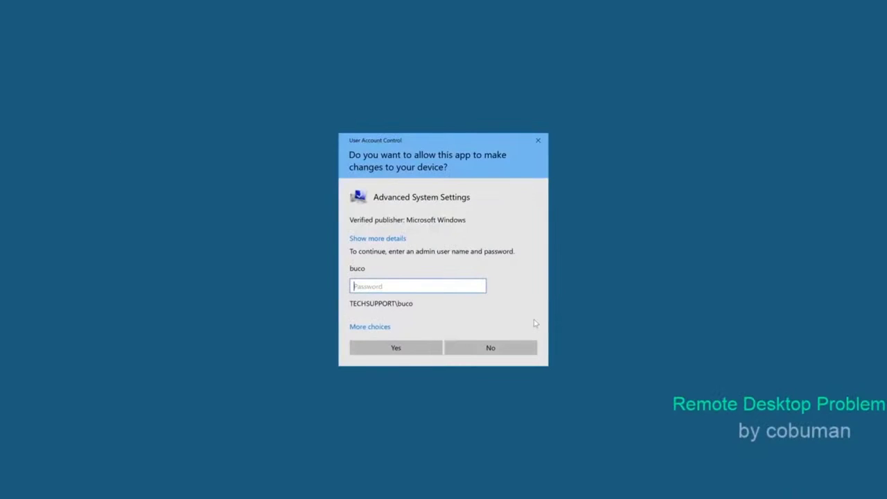
type("password")
key("Return")
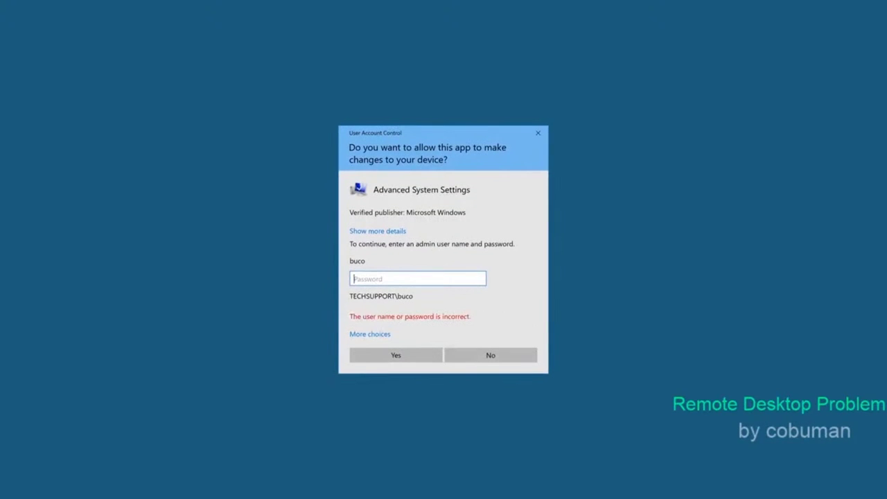
left_click(374, 335)
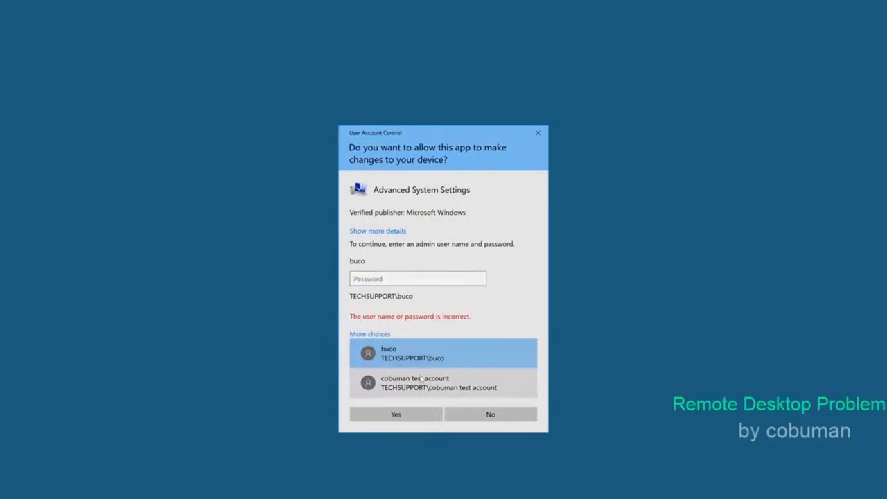
left_click(428, 388)
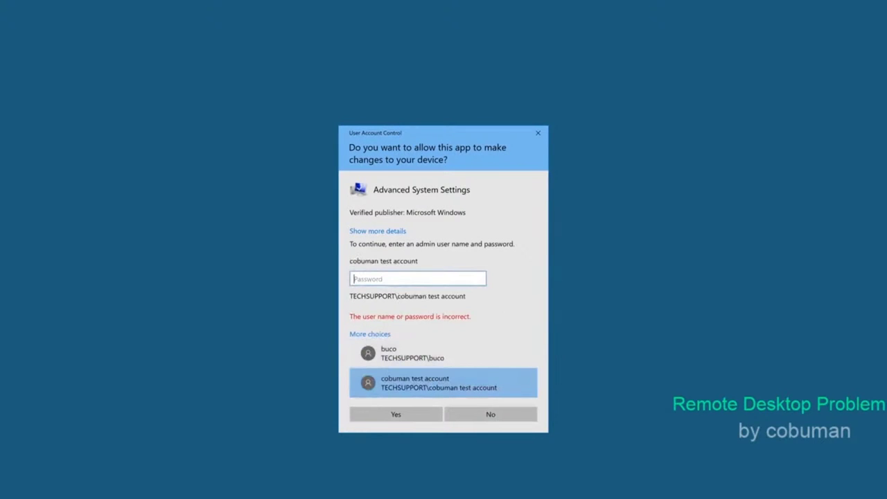
type("password")
key("Return")
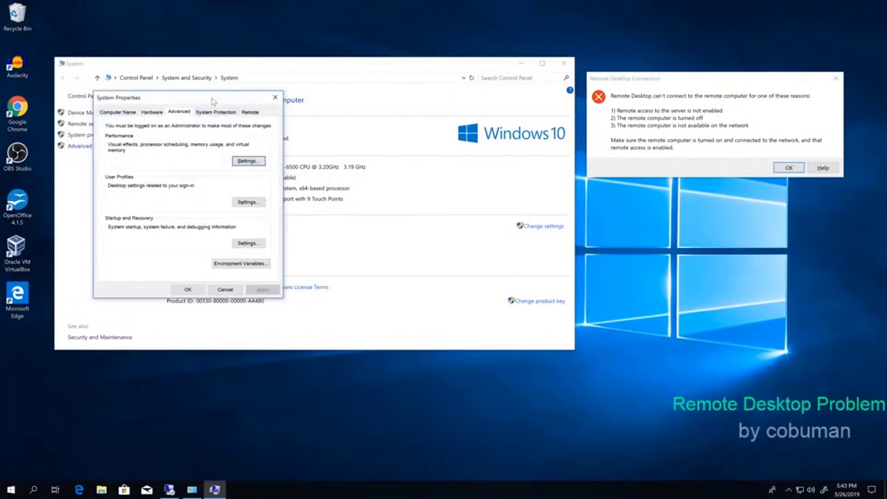
On the Remote tab, toggle remote connections off and on, dismiss the sleep warning, and cancel.
left_click_drag(214, 101, 201, 103)
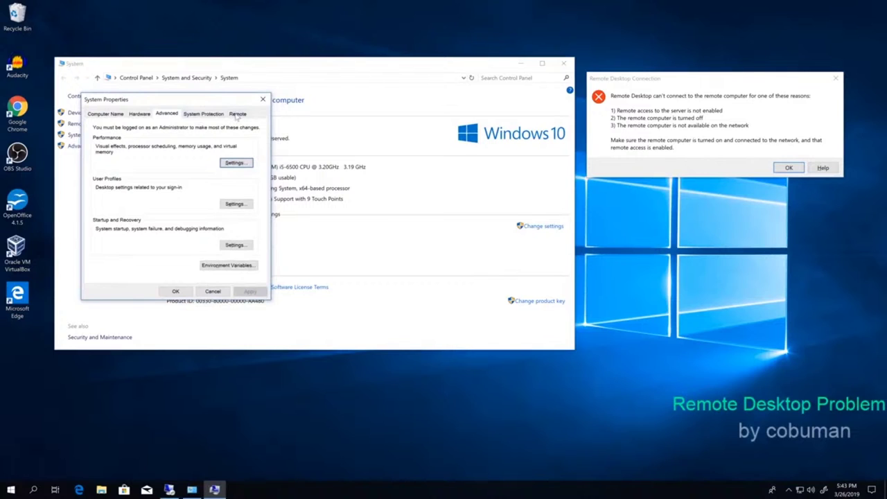
left_click(237, 114)
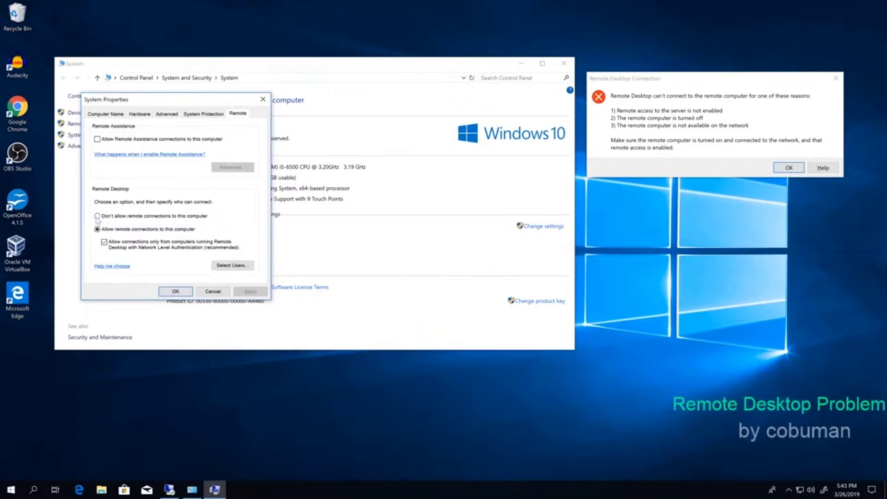
left_click(98, 216)
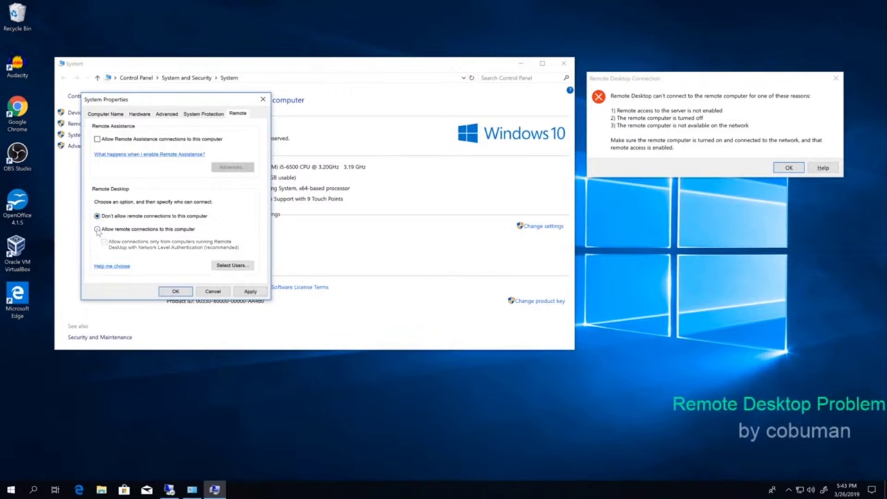
left_click(98, 230)
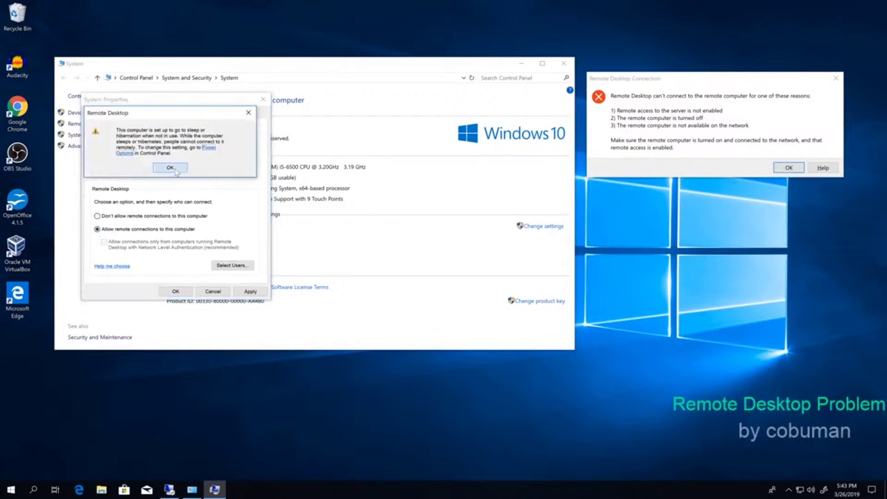
left_click(170, 168)
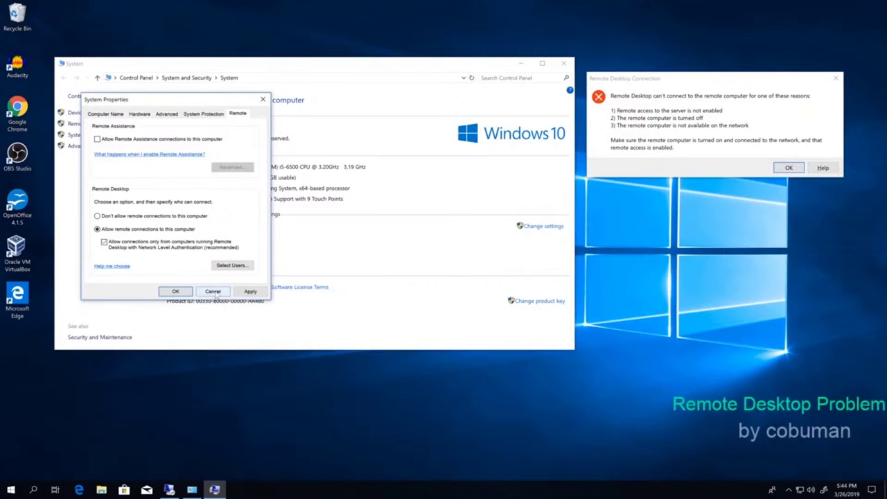
left_click(213, 292)
left_click_drag(720, 81, 690, 95)
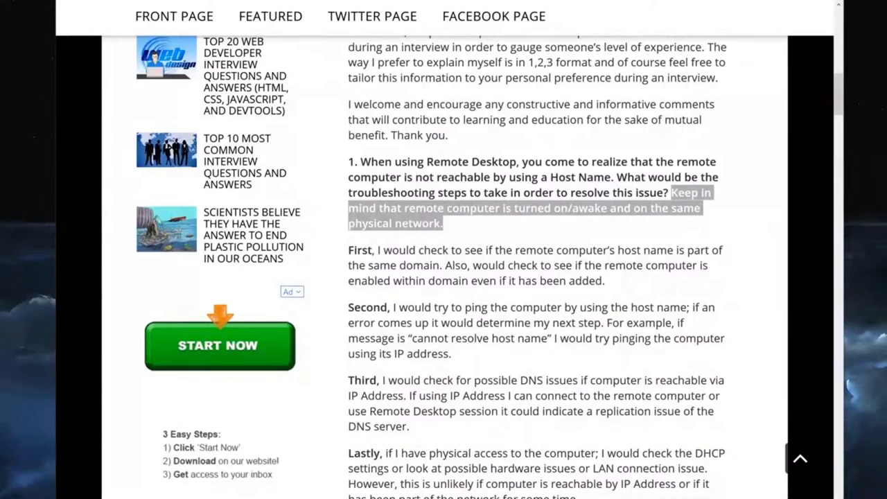
Scroll to question 1's answer and repeatedly highlight its opening word 'First,'.
scroll(471, 263, "down", 2)
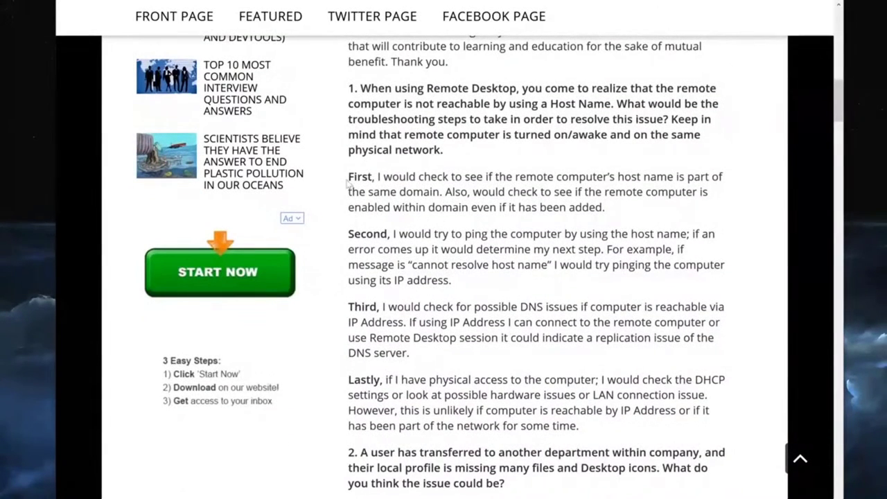
left_click_drag(347, 177, 375, 176)
left_click(382, 223)
left_click_drag(348, 176, 375, 176)
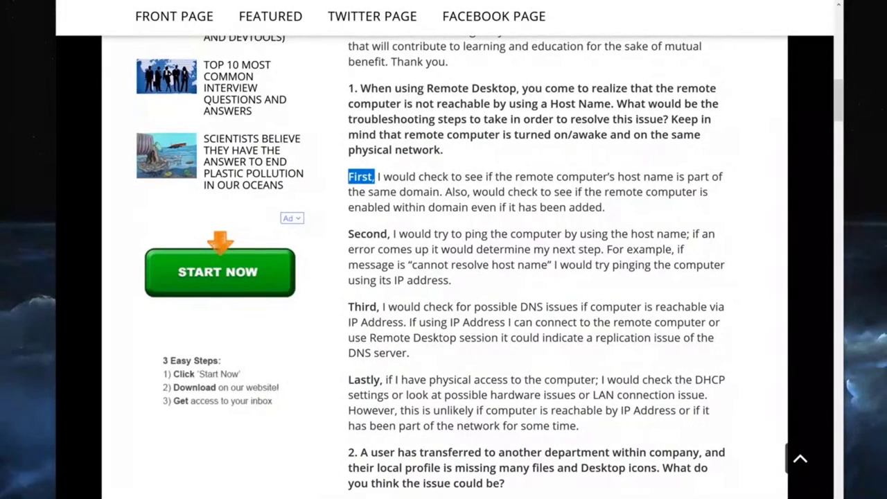
key("shift+Right")
key("Right")
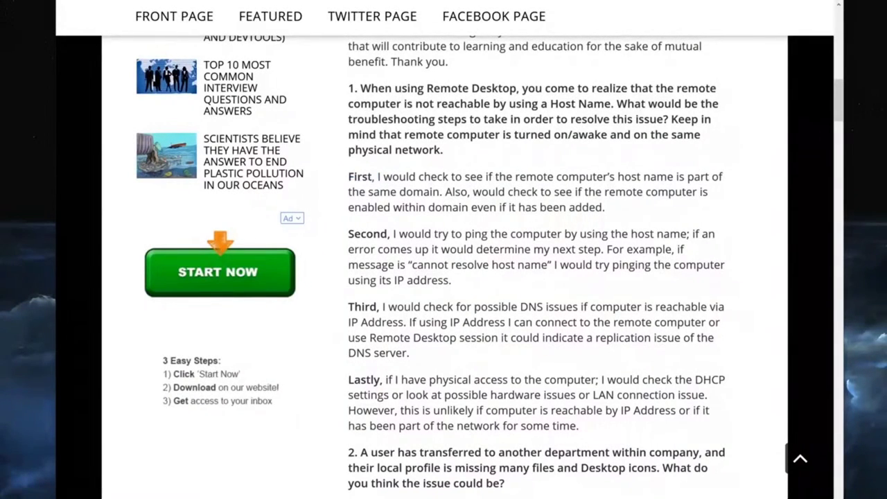
key("shift+Left")
key("shift+Left")
key("shift+Left")
key("shift+Left")
key("shift+Left")
key("shift+Left")
key("shift+Left")
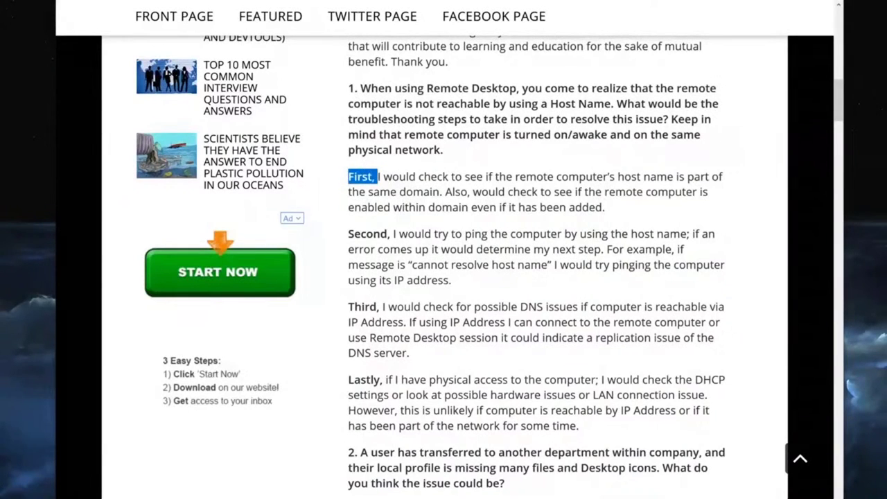
key("Right")
key("shift+Left")
key("shift+Left")
key("shift+Left")
key("shift+Left")
key("shift+Left")
key("shift+Left")
key("shift+Left")
Highlight the 'Second,', 'Third,' and 'Lastly,' steps, then the answer's opening sentence.
key("Down")
key("shift+Left")
key("shift+Left")
key("shift+Left")
key("shift+Left")
key("shift+Left")
key("shift+Left")
left_click_drag(361, 235, 346, 236)
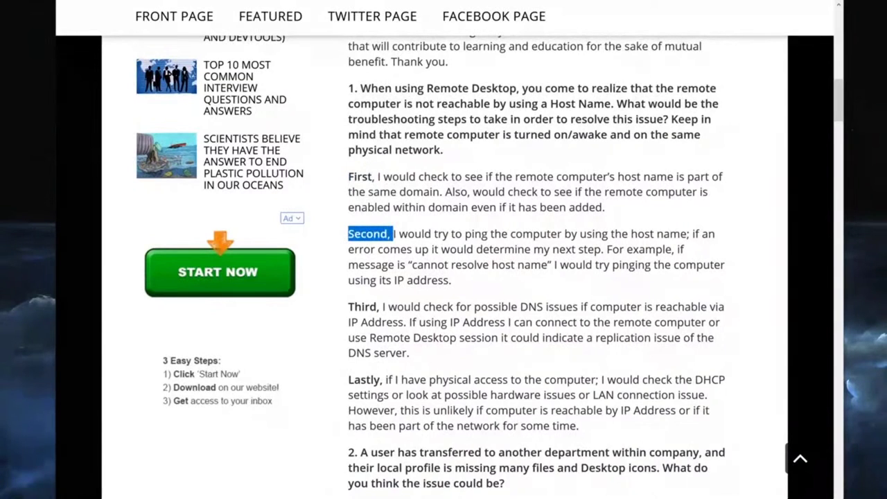
left_click_drag(383, 306, 331, 317)
left_click_drag(385, 379, 348, 380)
left_click(459, 292)
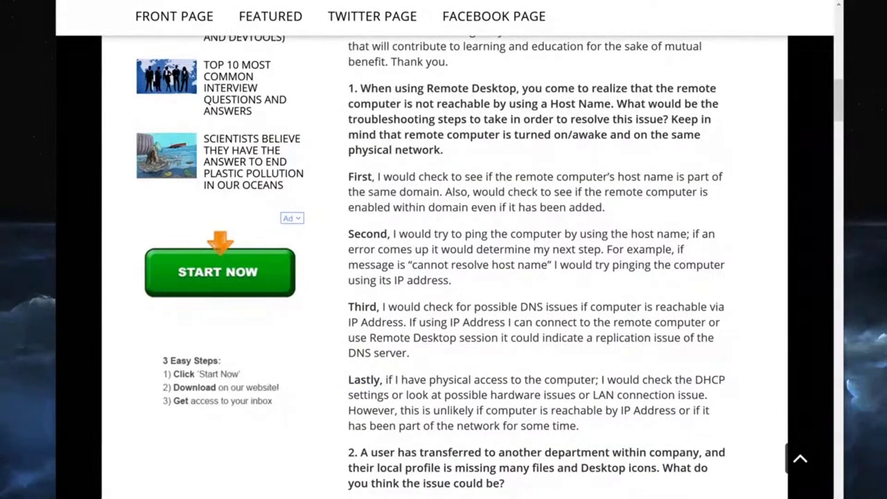
left_click_drag(378, 176, 444, 192)
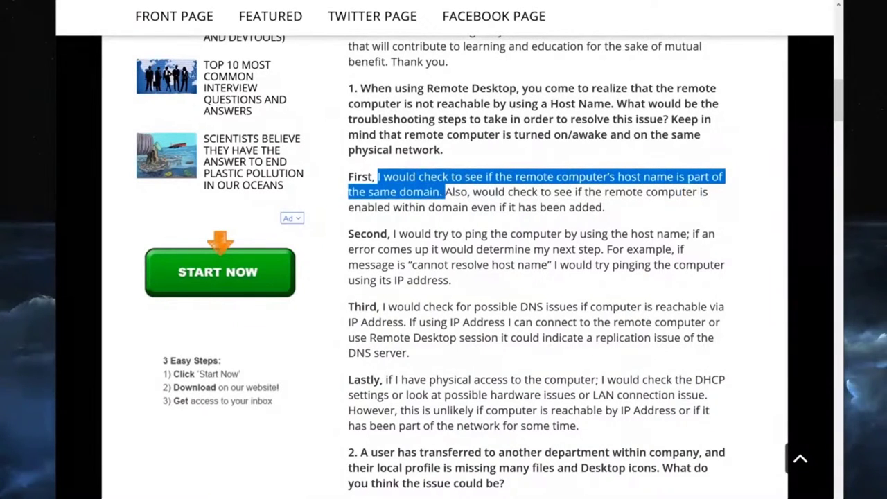
left_click(444, 192)
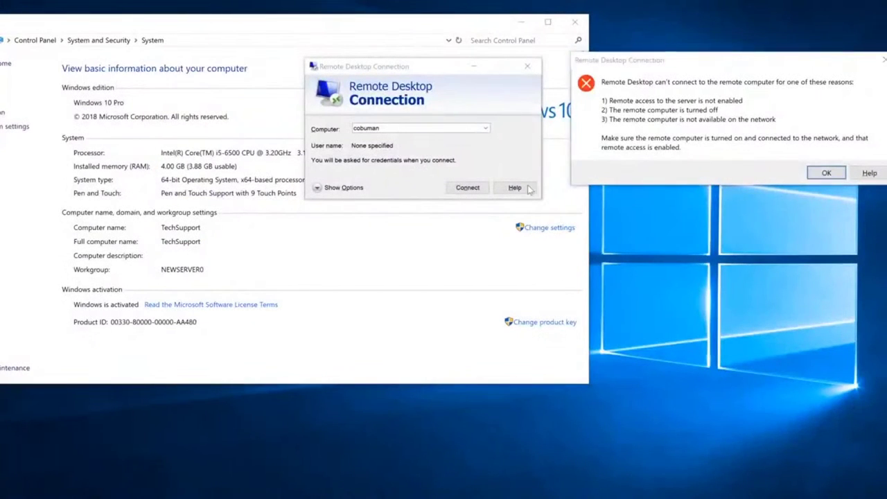
Click OK on the Remote Desktop can't-connect error.
left_click(826, 172)
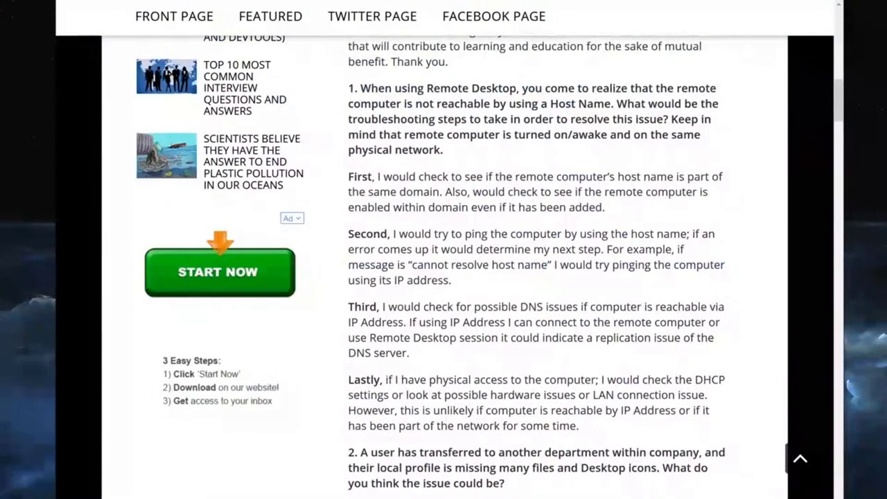
Highlight and clear the domain-enablement sentence in the answer three times.
left_click_drag(444, 192, 627, 215)
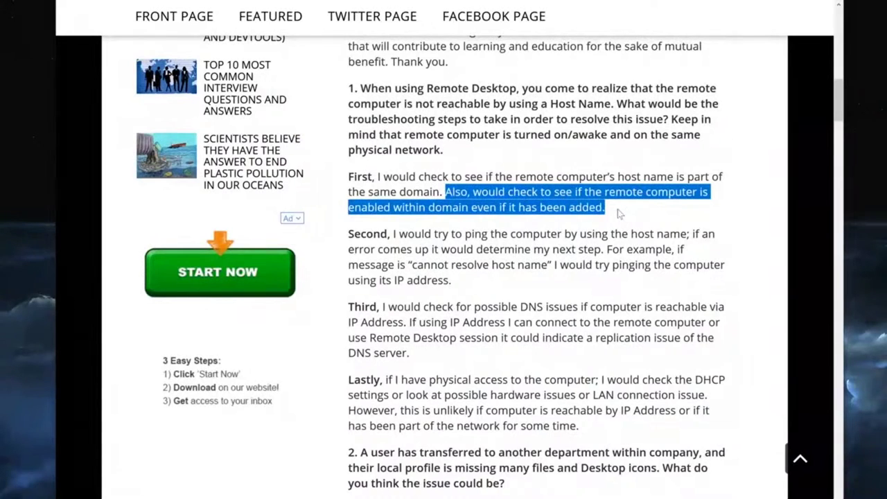
left_click(617, 209)
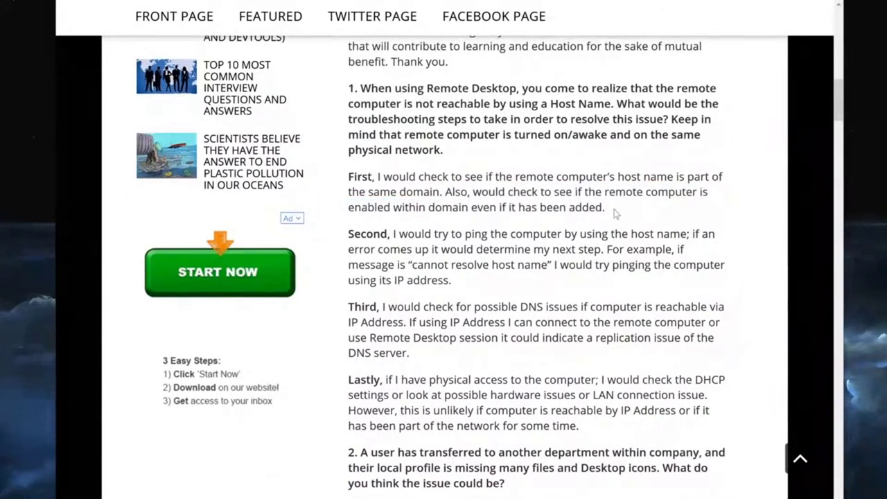
left_click_drag(445, 192, 610, 205)
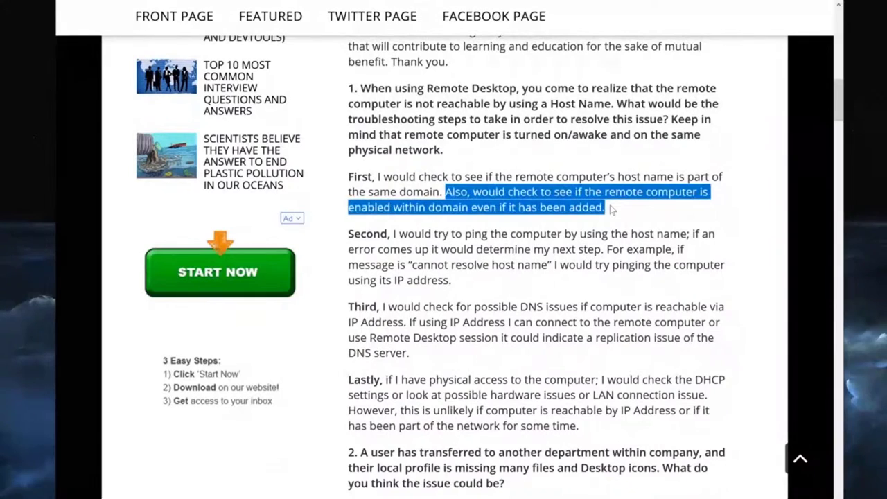
left_click(611, 210)
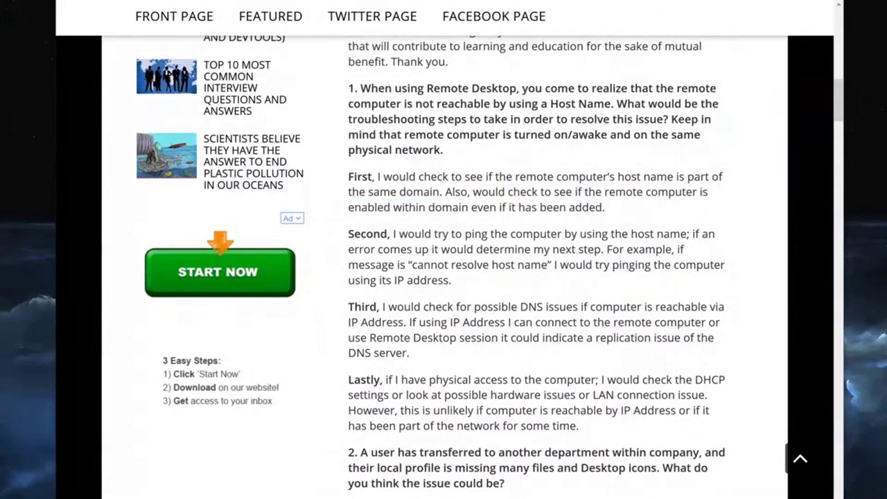
left_click_drag(445, 192, 621, 212)
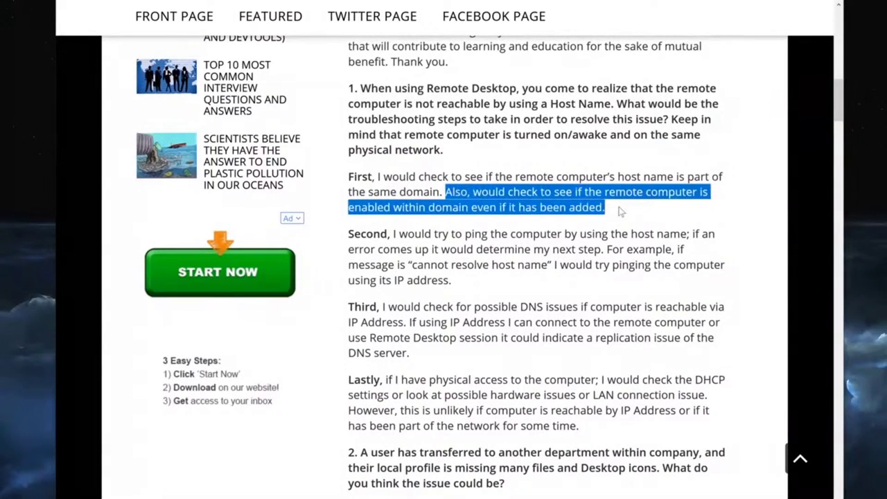
left_click(613, 210)
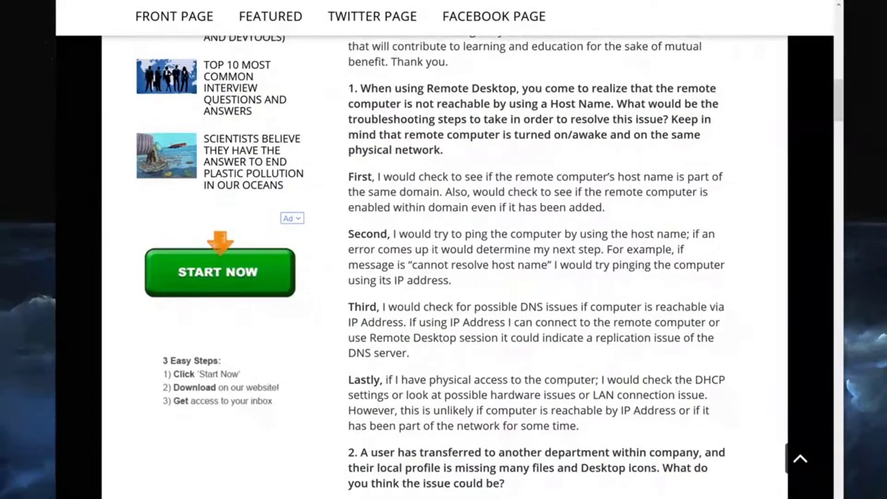
Highlight the 'Second,' sentence about pinging by host name.
left_click_drag(354, 233, 611, 234)
left_click_drag(668, 235, 601, 250)
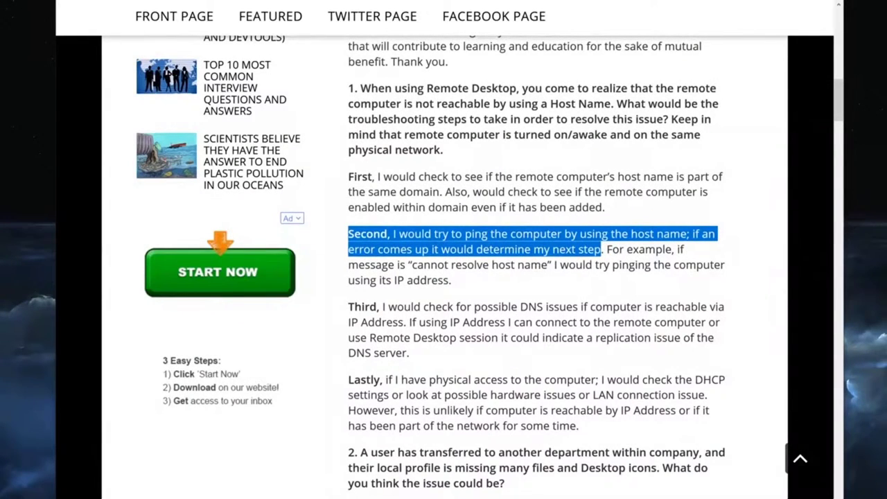
key("alt+Tab")
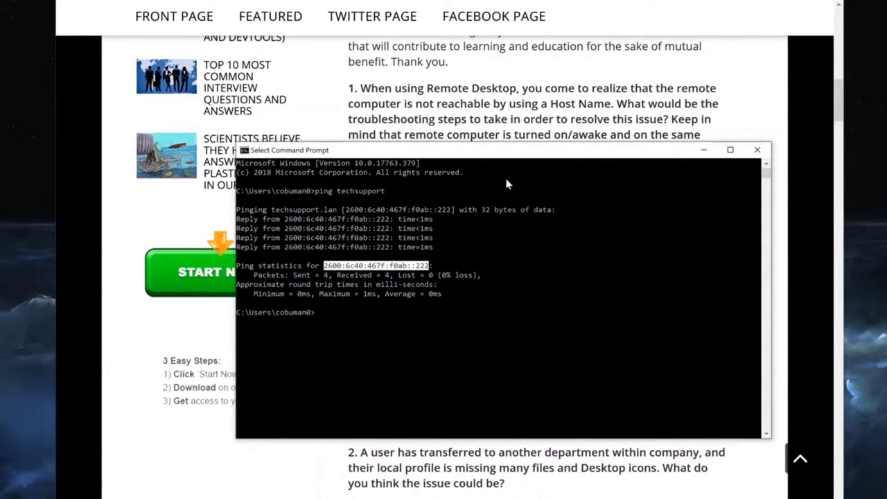
Launch a new Command Prompt, ping the remote host name, and highlight the 0% loss result.
left_click(703, 150)
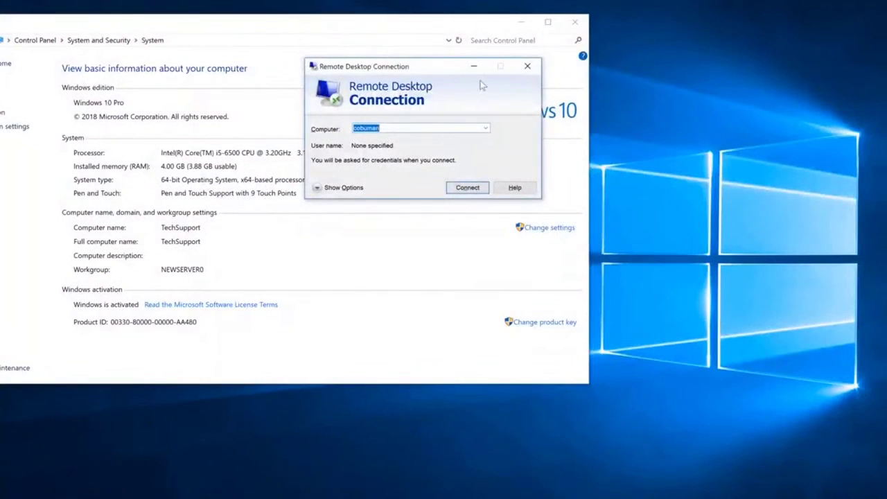
left_click(12, 493)
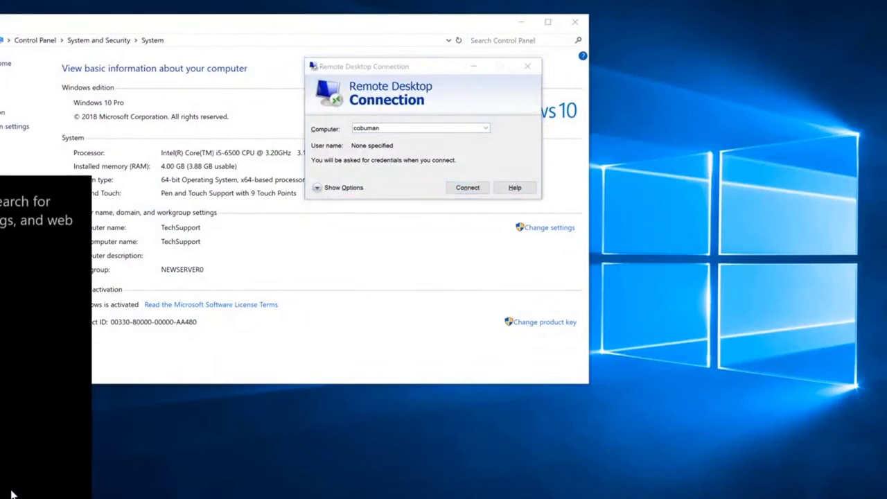
key("Return")
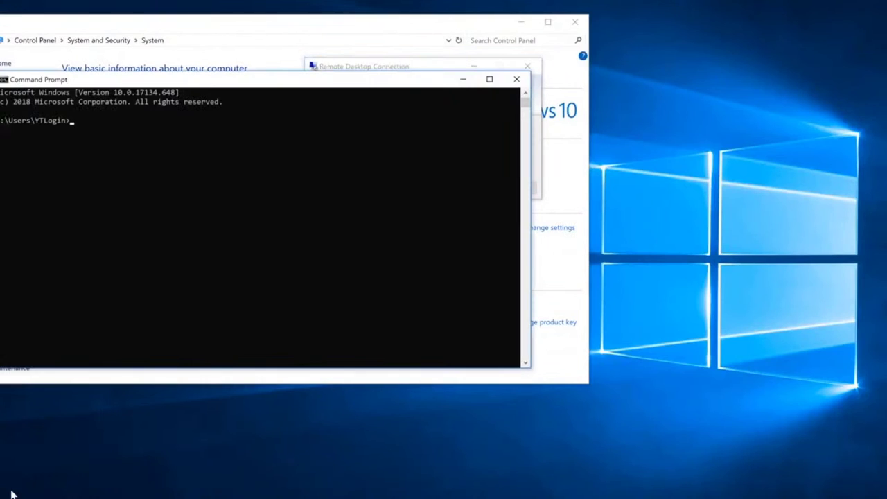
type("ping cobuman")
key("Return")
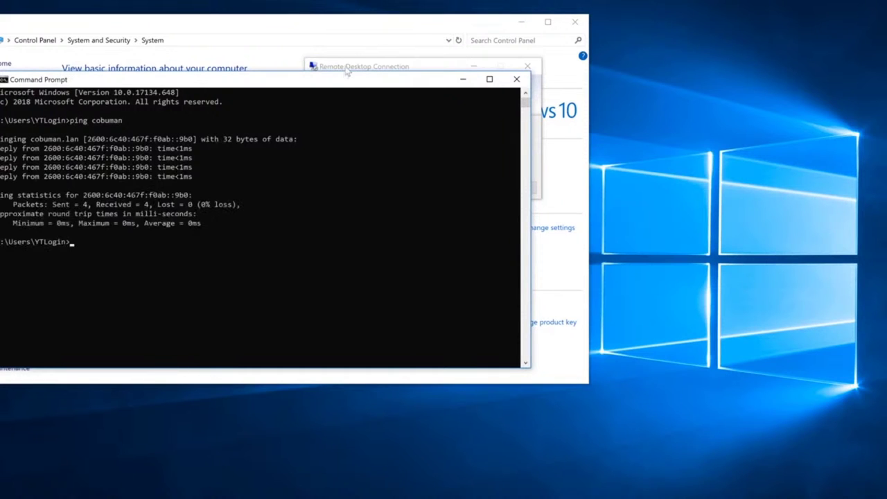
left_click_drag(344, 81, 669, 216)
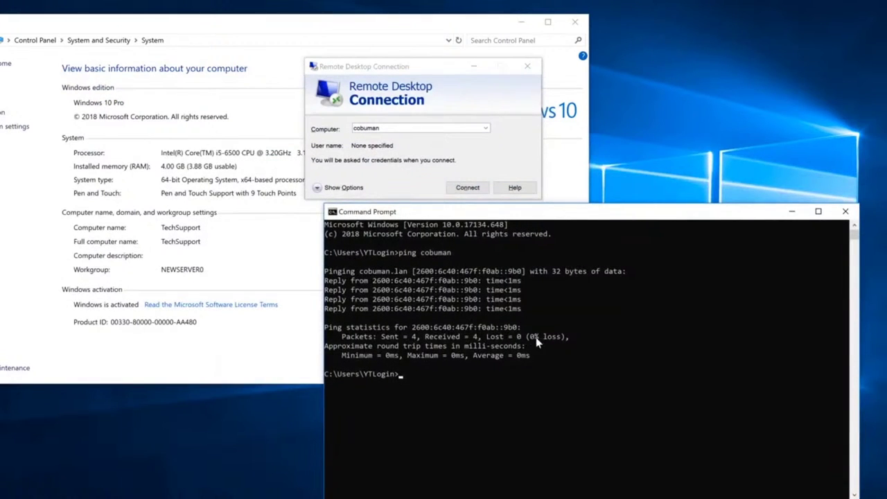
left_click_drag(531, 338, 558, 341)
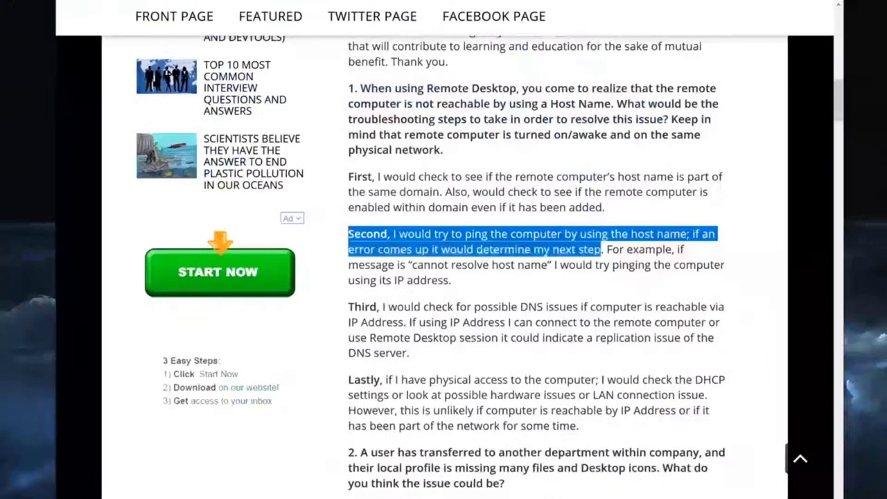
left_click(594, 281)
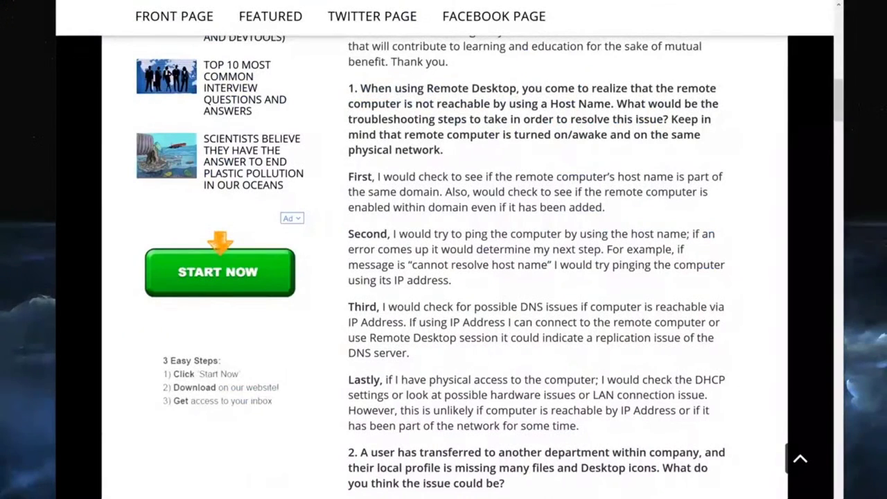
left_click_drag(607, 249, 459, 286)
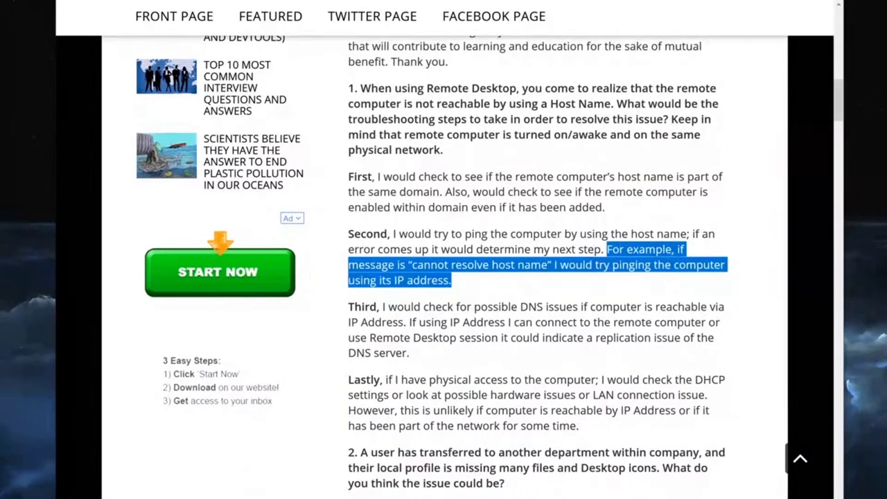
left_click(457, 282)
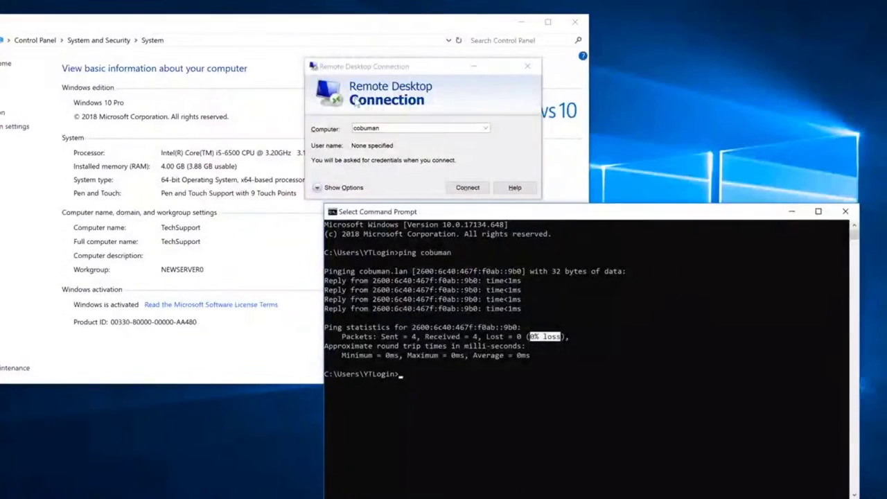
left_click(586, 317)
left_click_drag(603, 214, 560, 222)
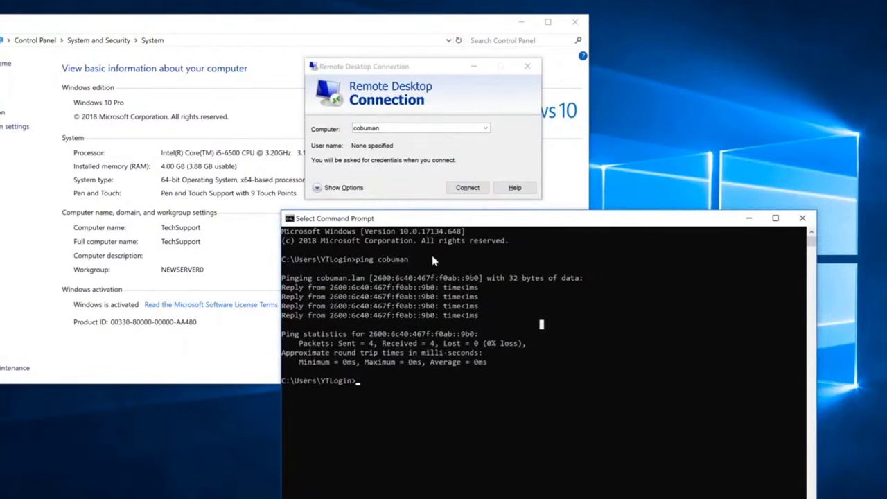
left_click_drag(464, 223, 485, 212)
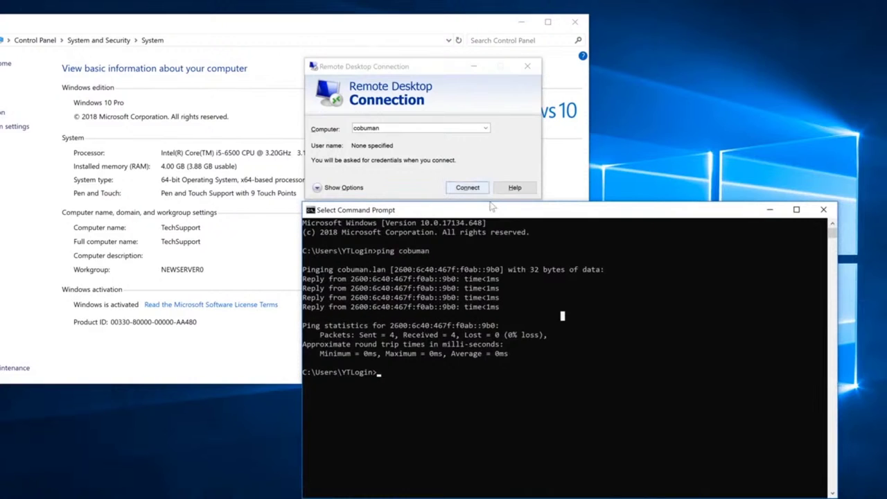
left_click_drag(489, 214, 378, 210)
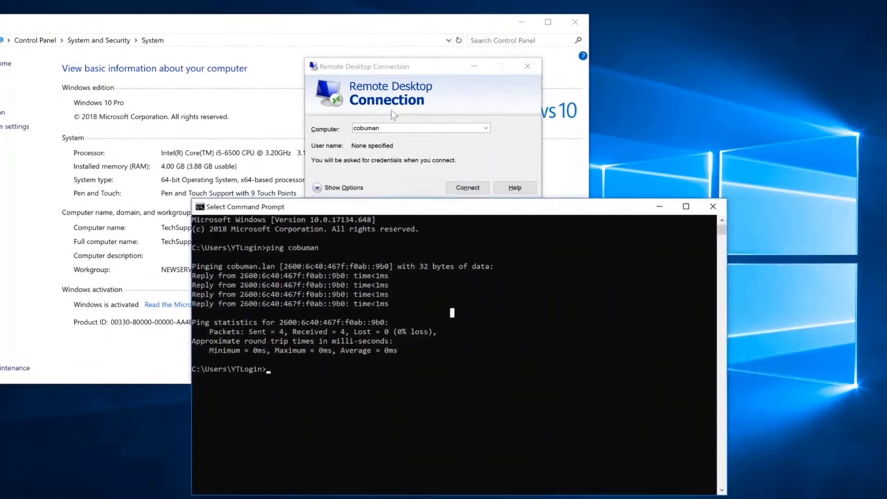
left_click(402, 128)
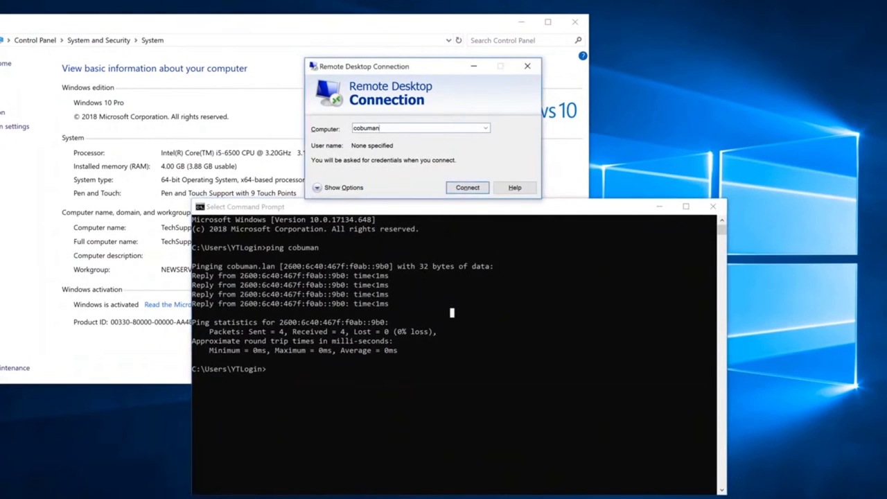
key("ctrl+a")
left_click(474, 211)
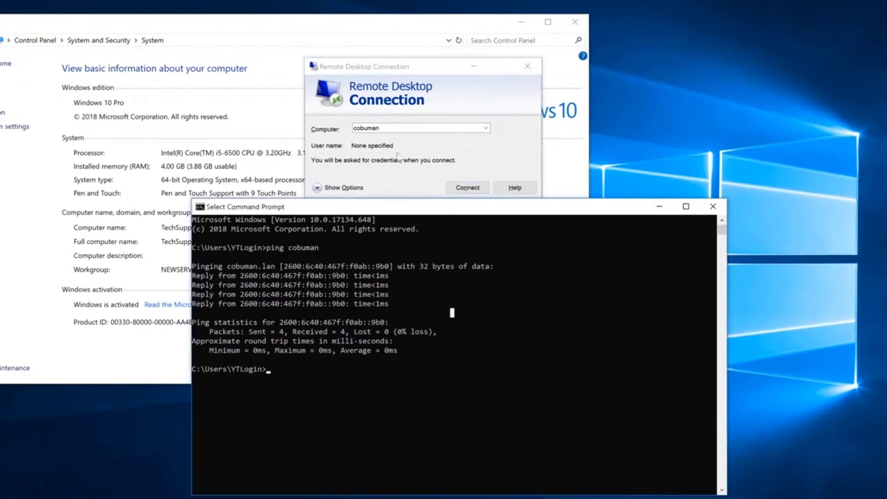
left_click(413, 127)
left_click_drag(381, 128, 351, 128)
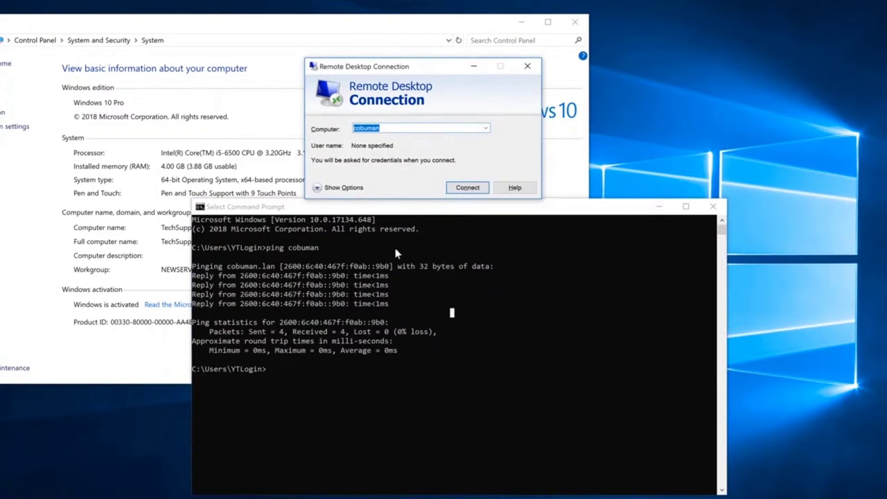
left_click(390, 271)
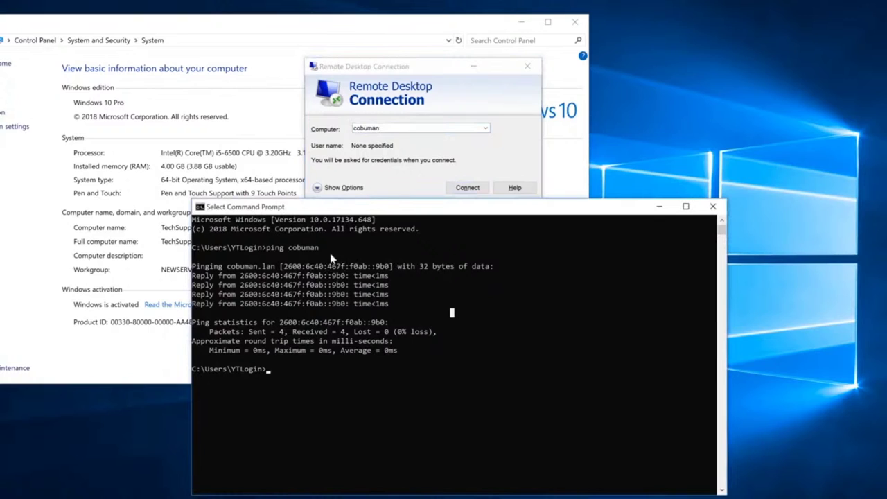
left_click(397, 143)
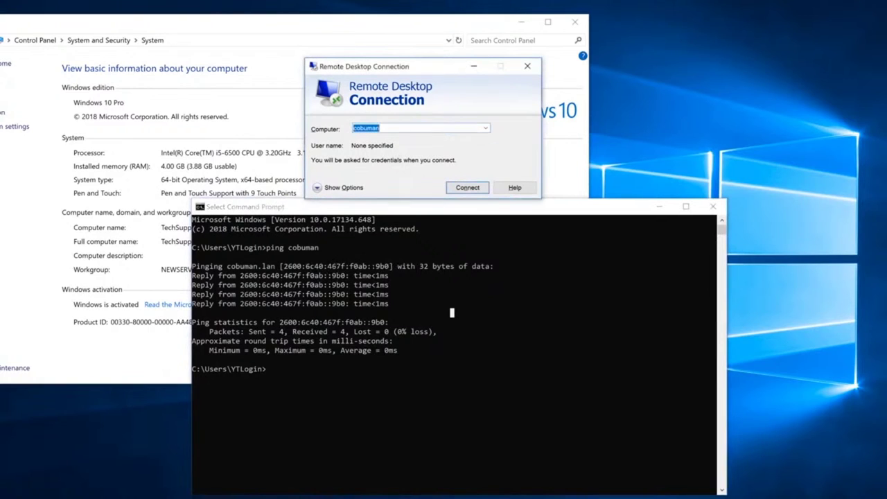
left_click(468, 188)
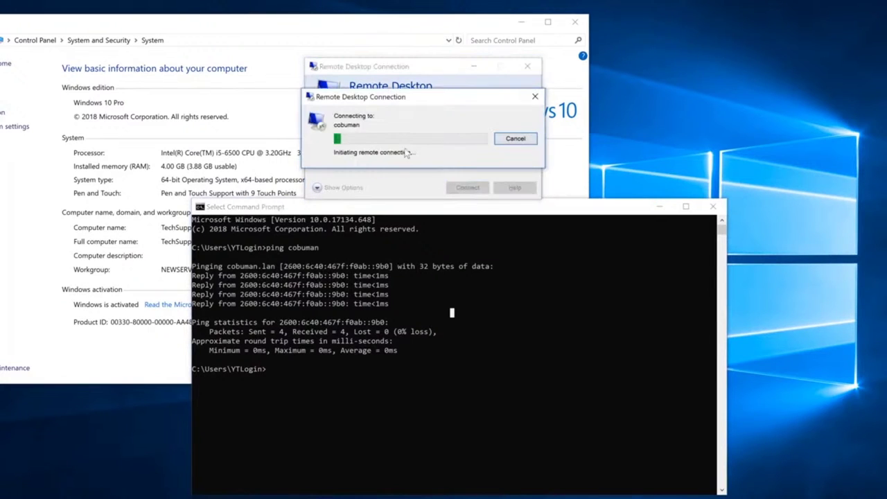
left_click(514, 140)
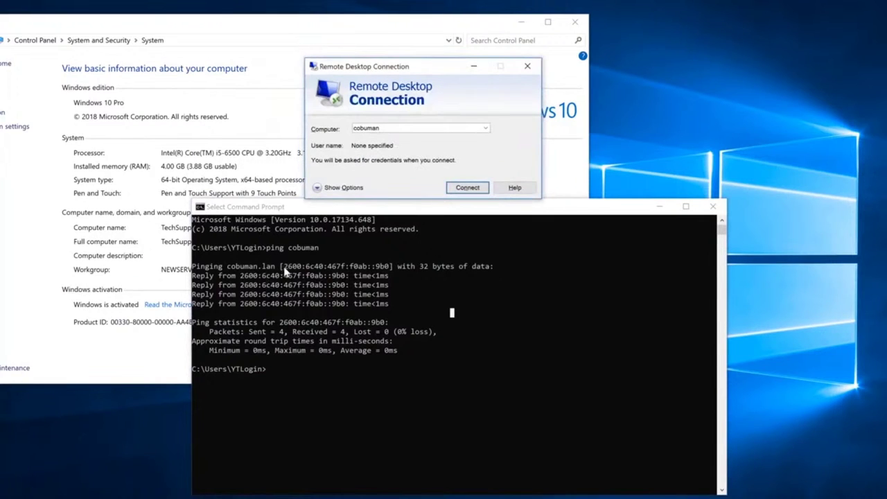
left_click(284, 266)
left_click_drag(392, 269, 284, 272)
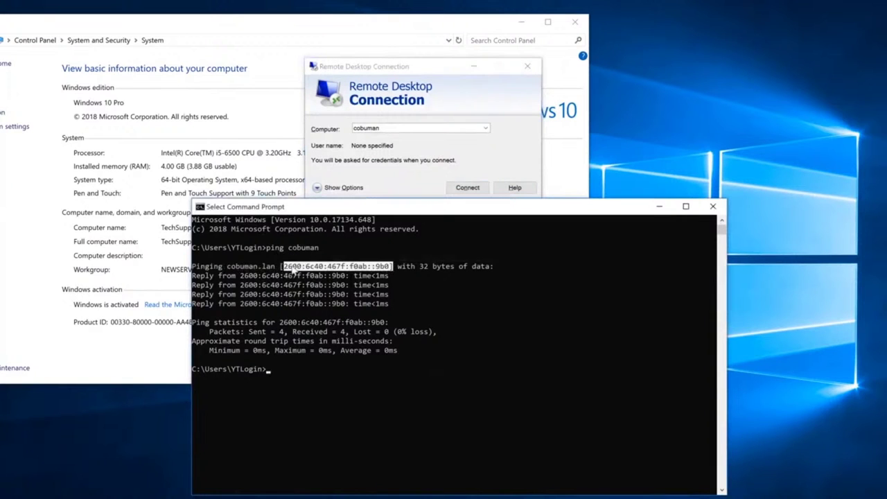
right_click(332, 277)
left_click(378, 269)
left_click_drag(386, 269, 282, 270)
right_click(312, 268)
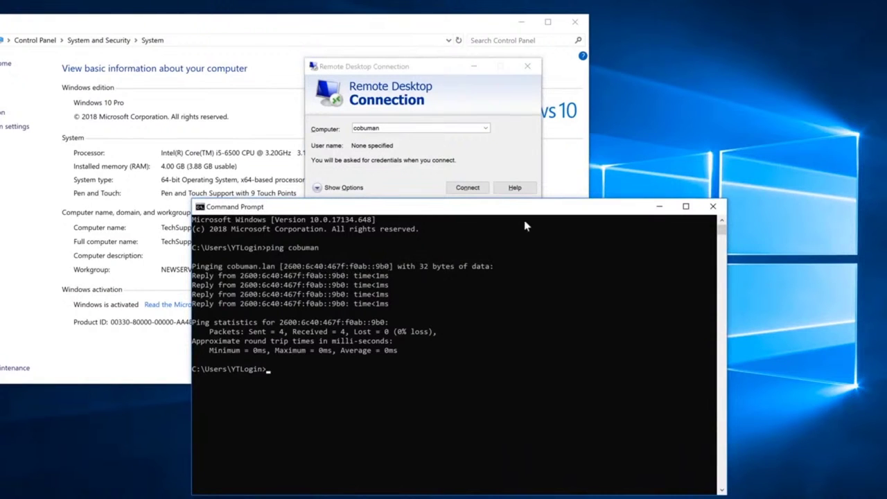
left_click(443, 136)
key("ctrl+v")
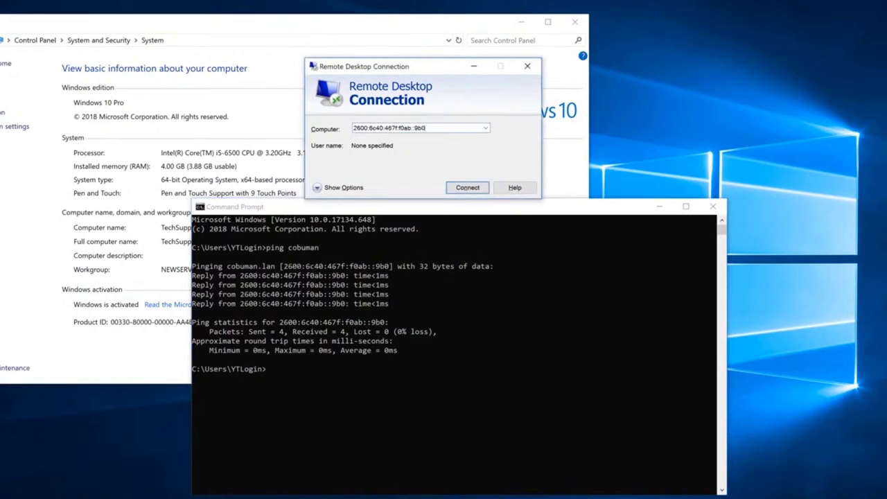
left_click(459, 190)
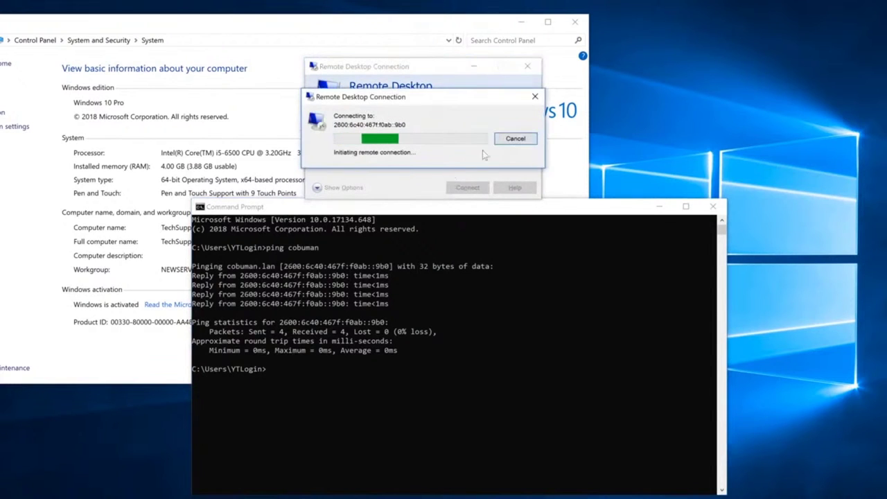
left_click(525, 140)
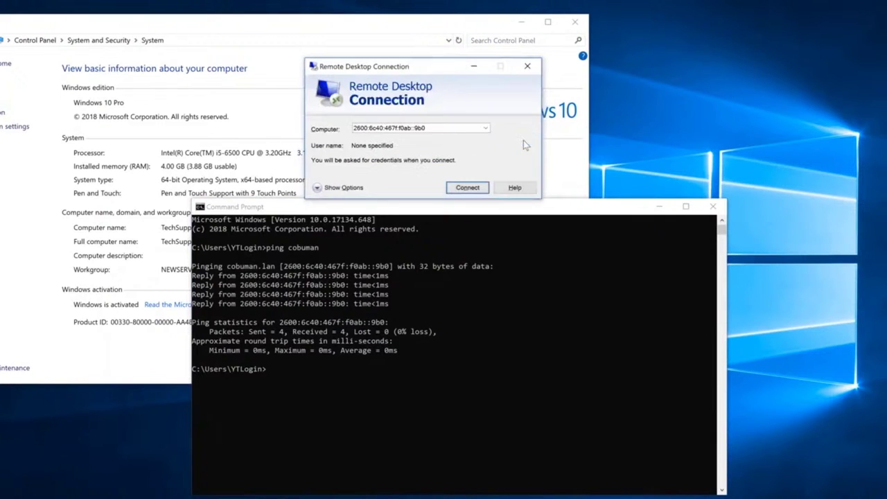
left_click(398, 210)
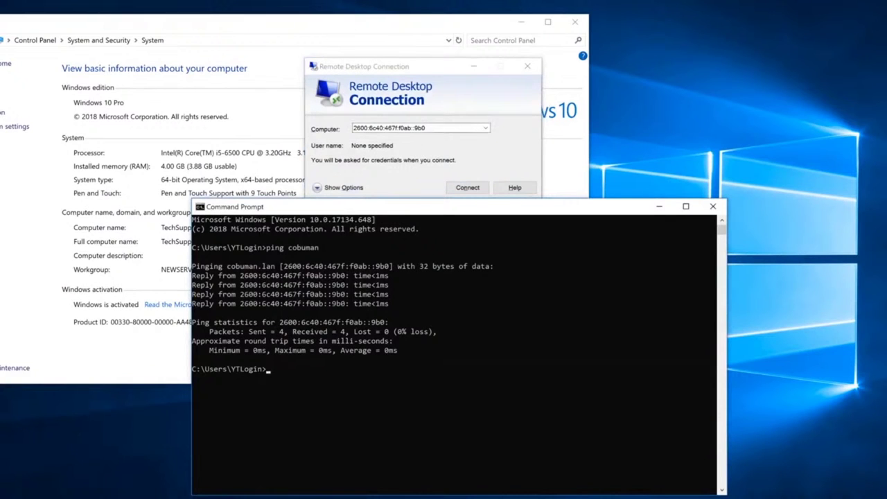
left_click(320, 119)
type("c")
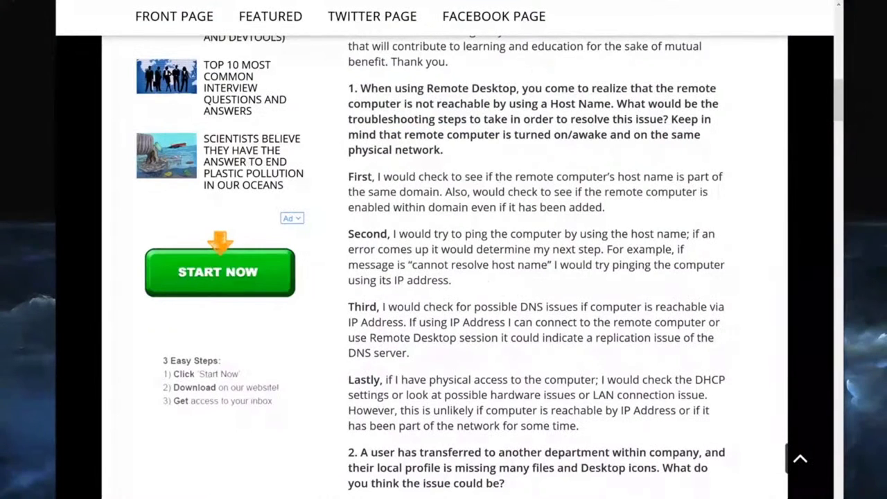
scroll(443, 263, "down", 2)
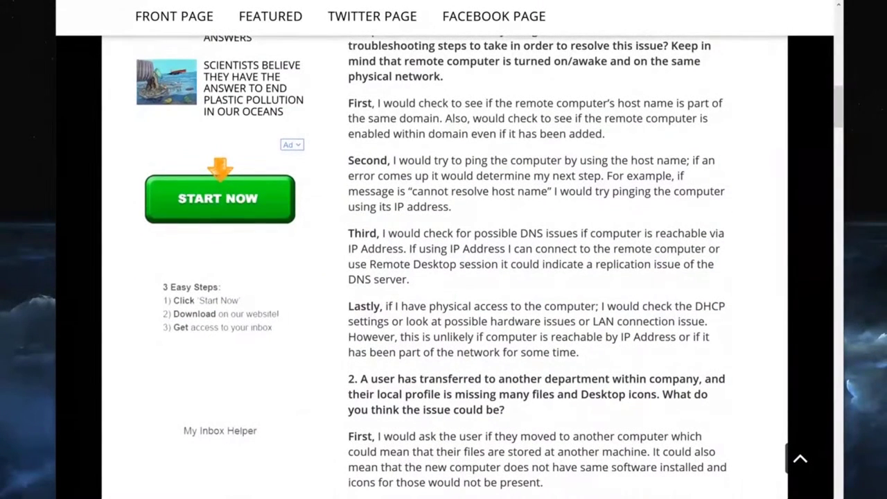
left_click_drag(376, 234, 409, 249)
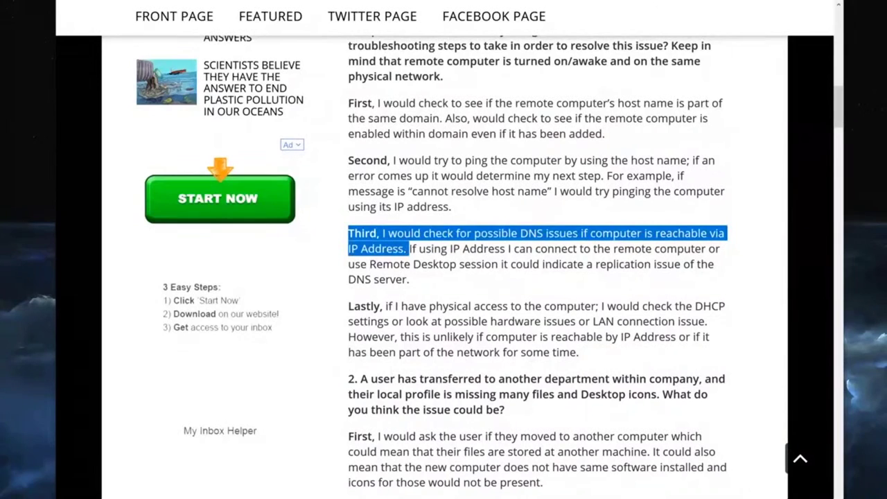
left_click_drag(408, 249, 579, 277)
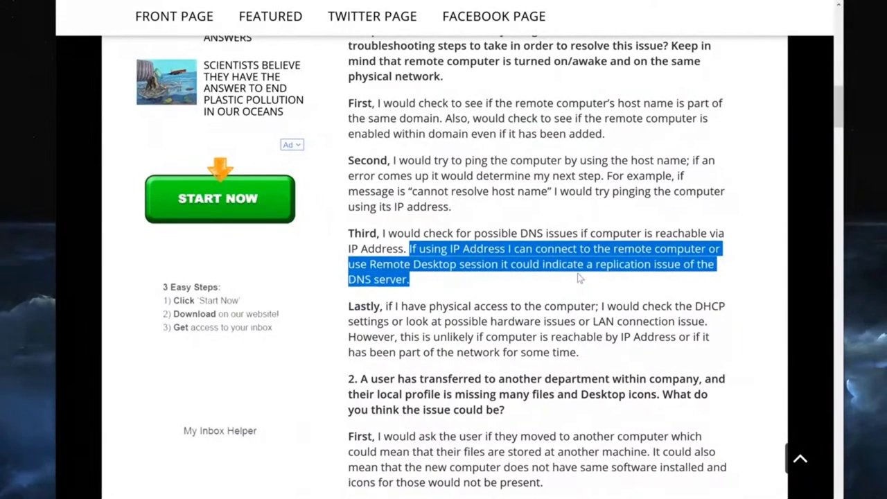
left_click(426, 279)
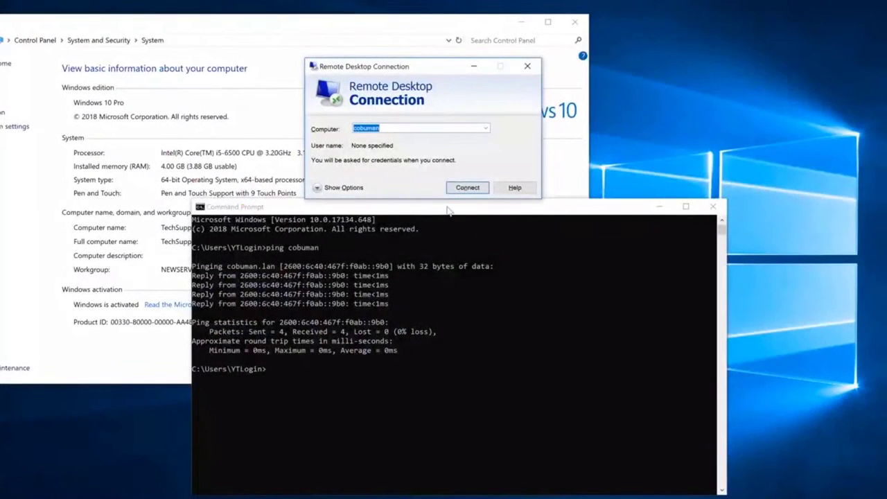
left_click(448, 210)
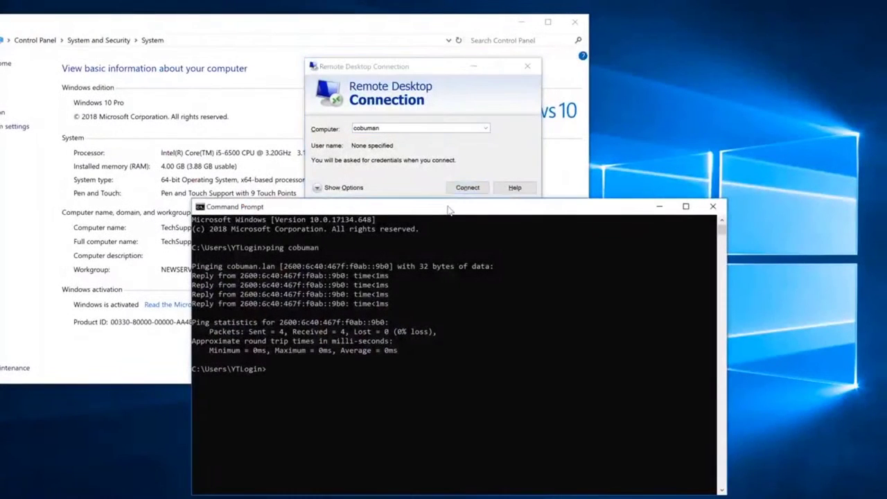
mouse_move(449, 209)
left_mouse_down()
mouse_move(475, 204)
mouse_move(438, 215)
mouse_move(470, 212)
mouse_move(458, 214)
left_mouse_up()
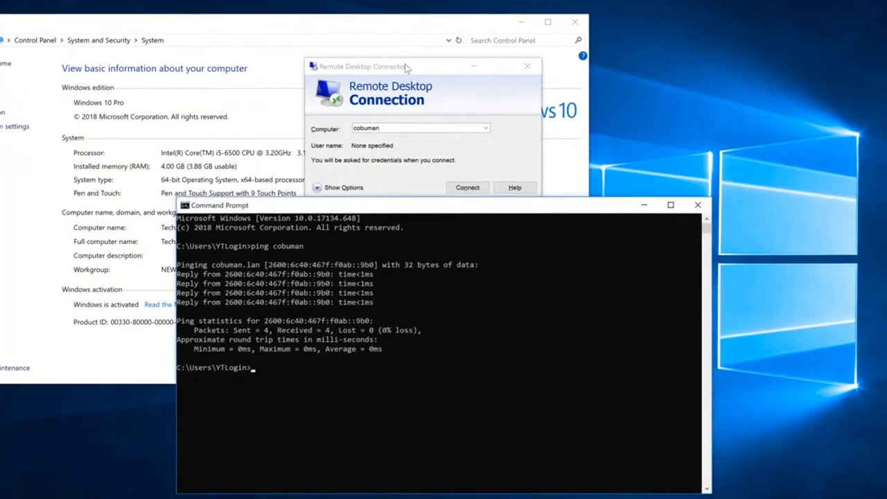
left_click_drag(405, 64, 427, 39)
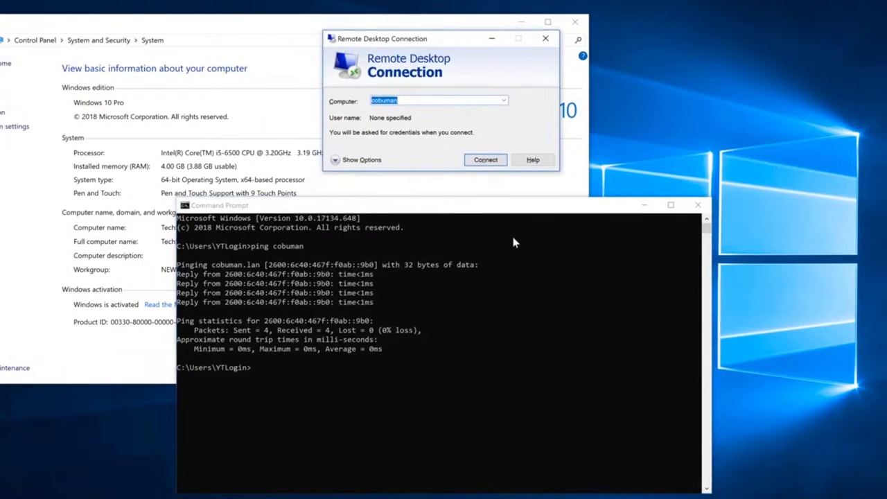
left_click_drag(522, 188, 517, 187)
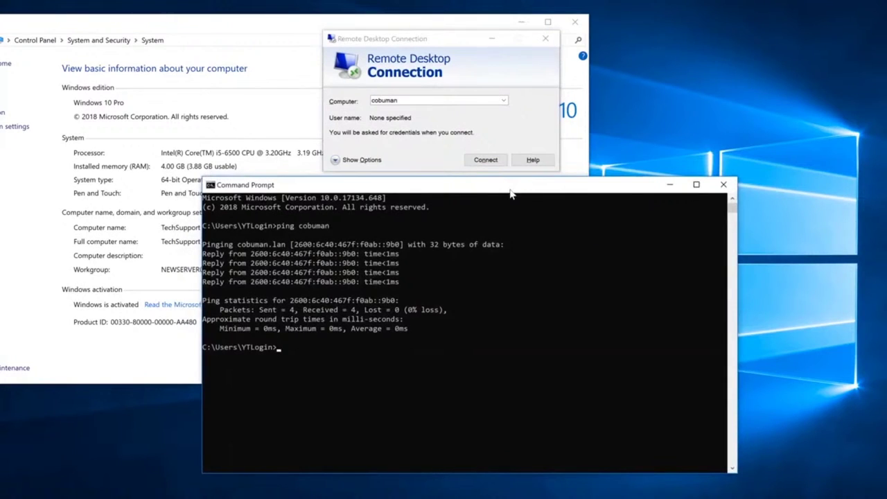
mouse_move(514, 194)
left_mouse_down()
mouse_move(515, 186)
mouse_move(503, 188)
left_mouse_up()
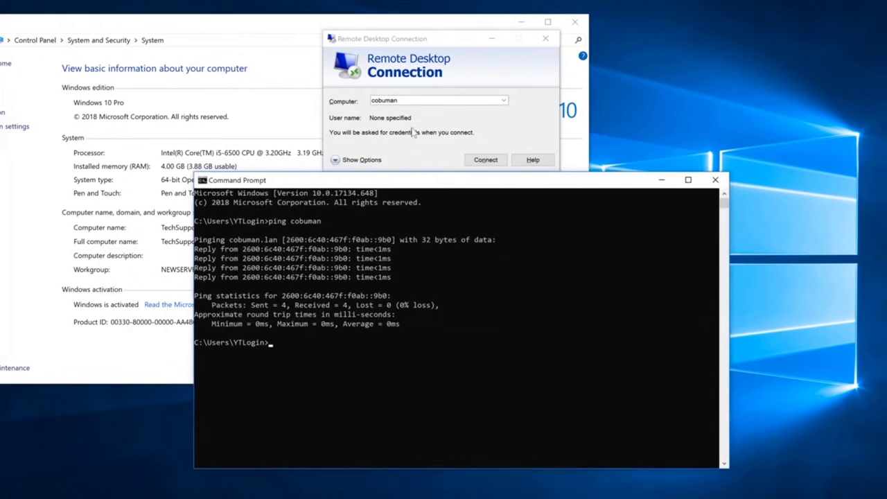
left_click_drag(400, 184, 397, 192)
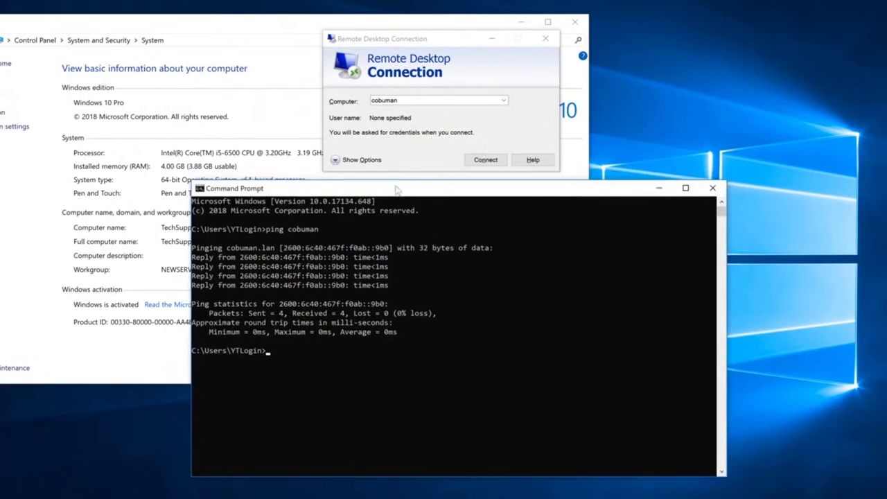
left_click(433, 101)
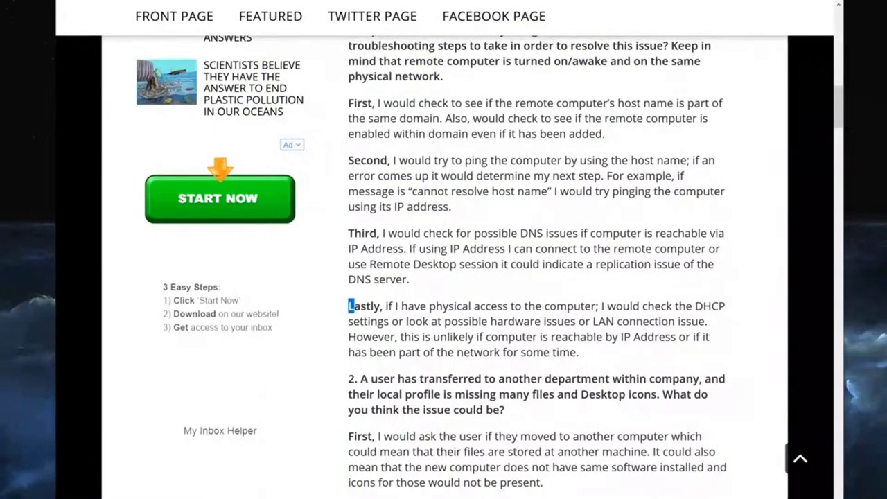
Highlight the DHCP and LAN-connection check sentence in question 1's Lastly paragraph.
left_click_drag(349, 306, 708, 324)
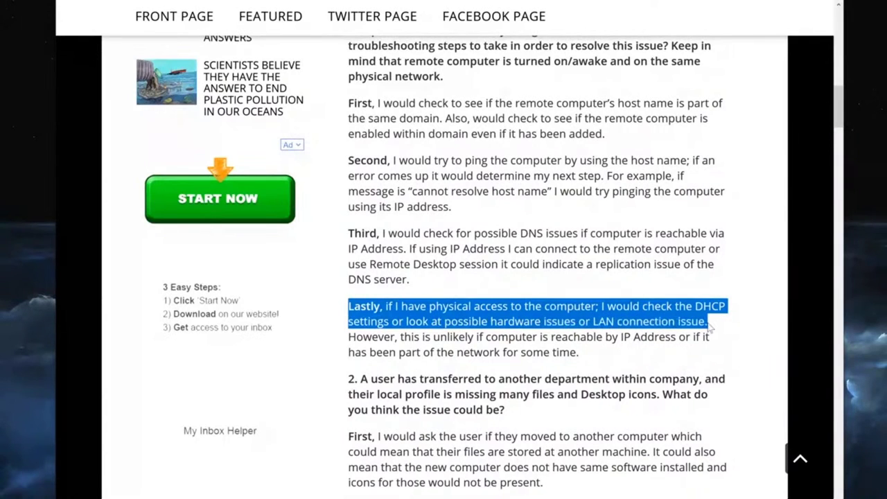
left_click(709, 328)
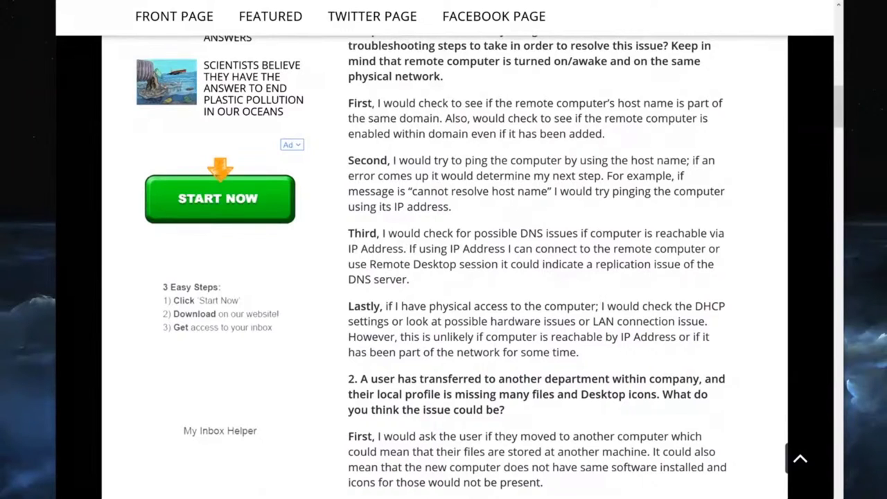
left_click_drag(602, 306, 720, 324)
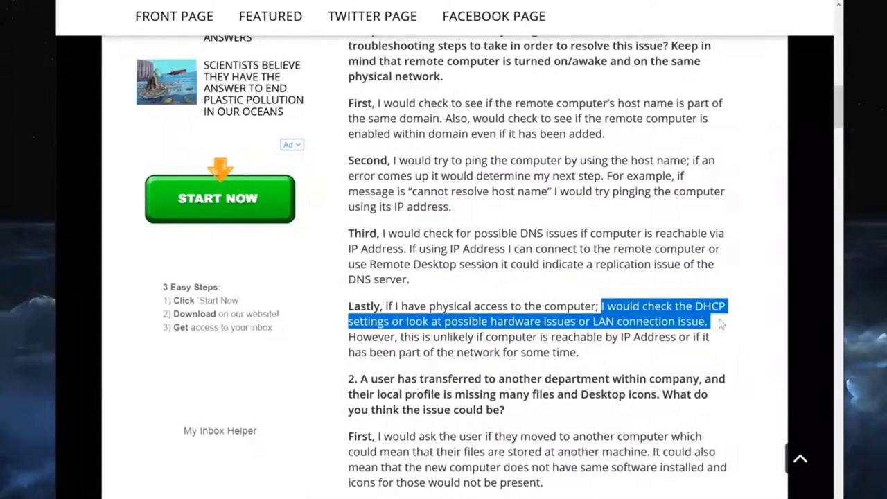
left_click_drag(713, 323, 392, 321)
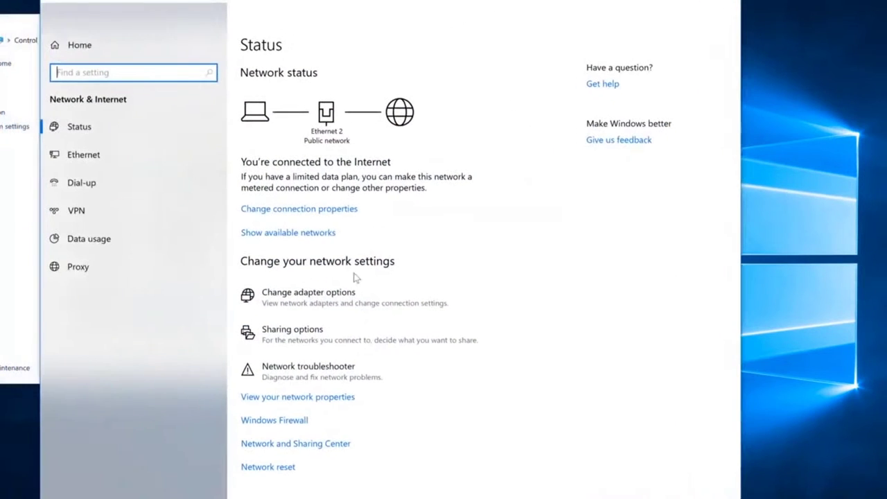
From the network adapter list, request Properties for the Ethernet 2 adapter.
left_click(308, 296)
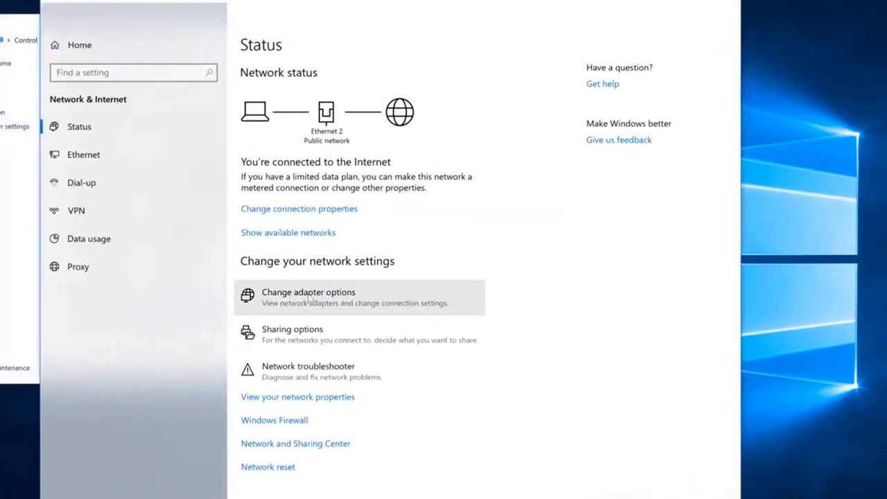
left_click(309, 296)
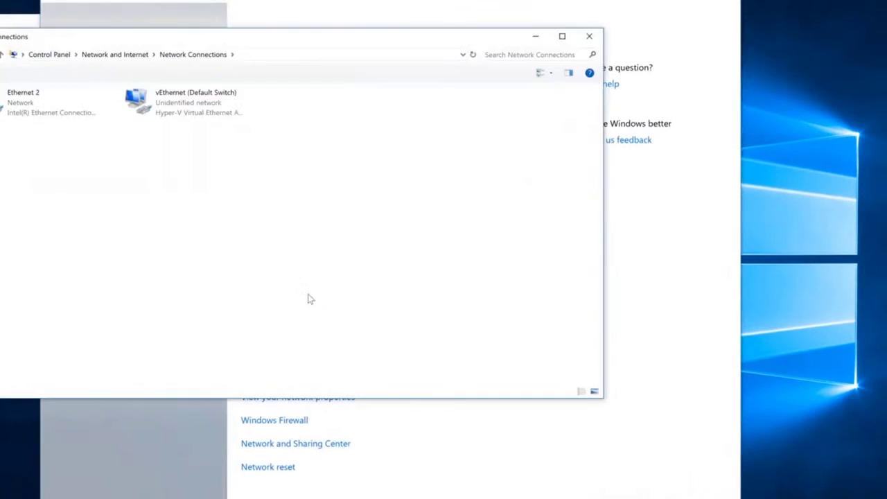
left_click(61, 106)
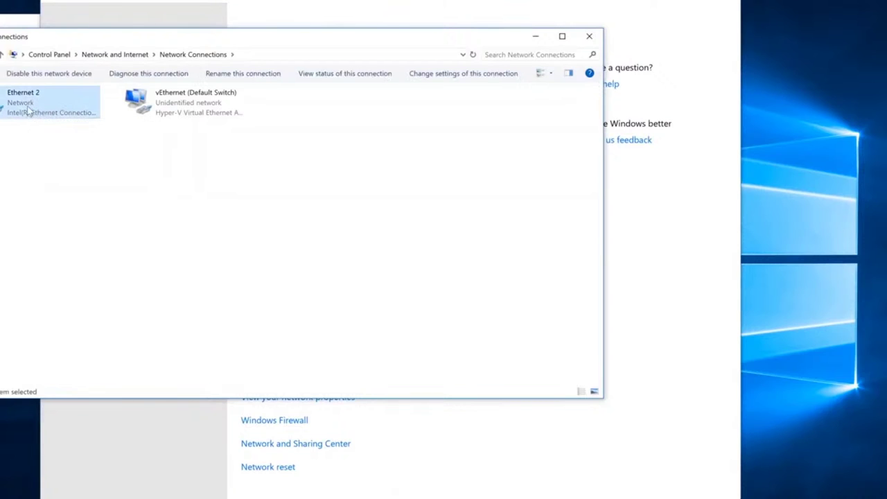
right_click(28, 106)
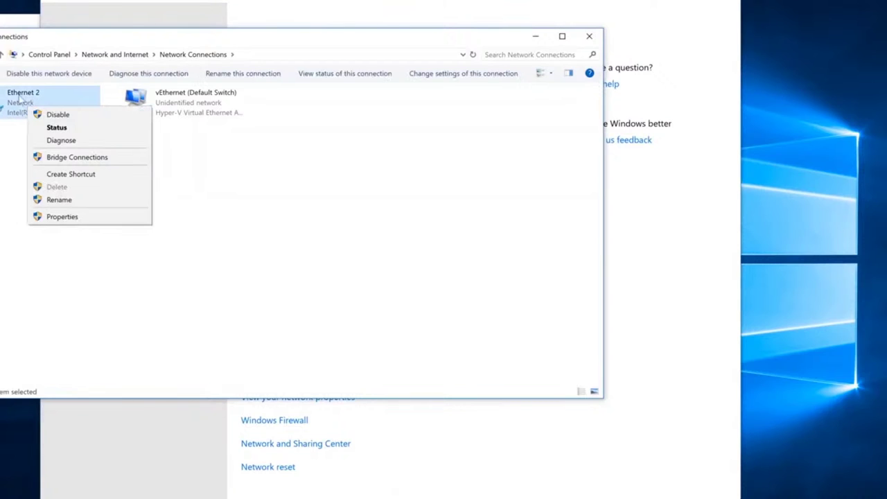
left_click(106, 219)
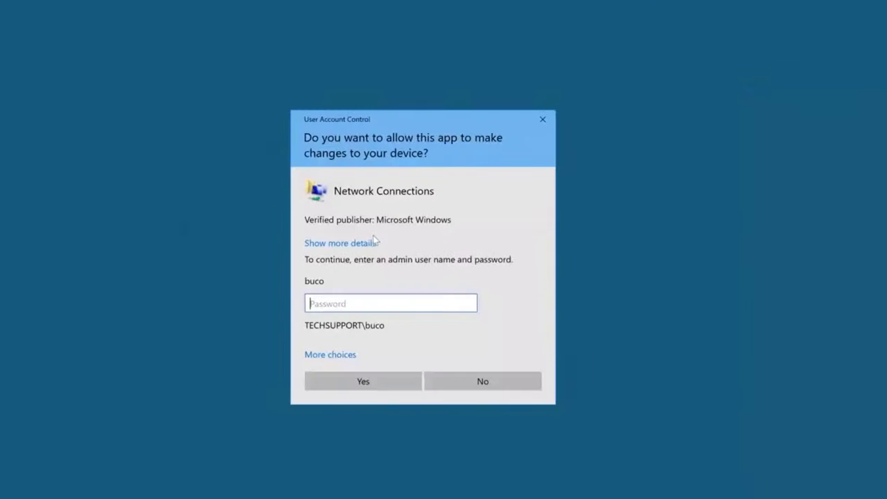
Approve the permission prompt with the second administrator account's password.
left_click(350, 355)
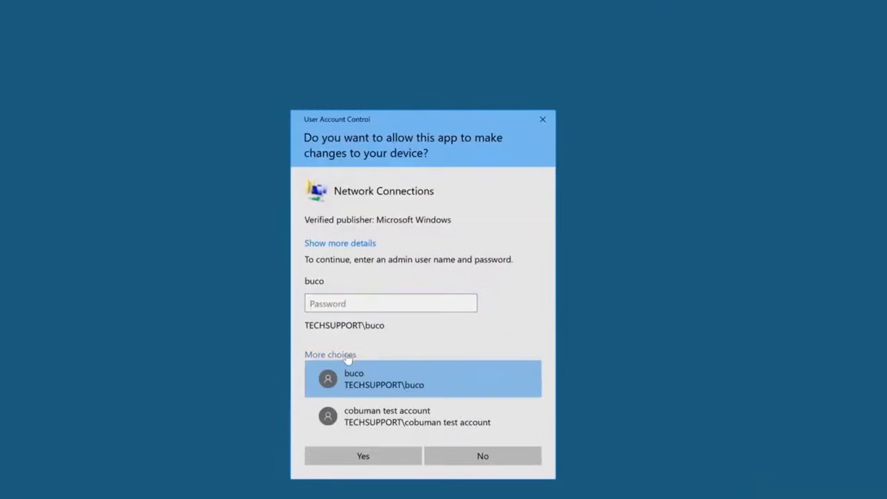
left_click(415, 428)
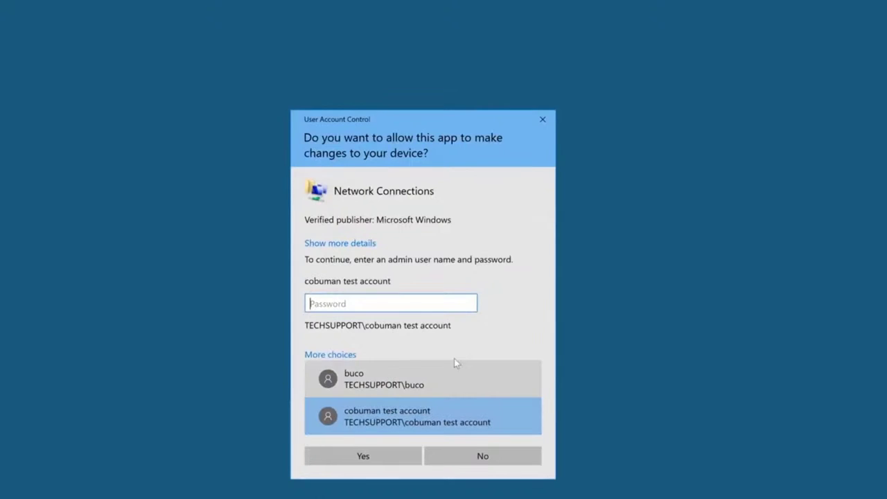
type("*")
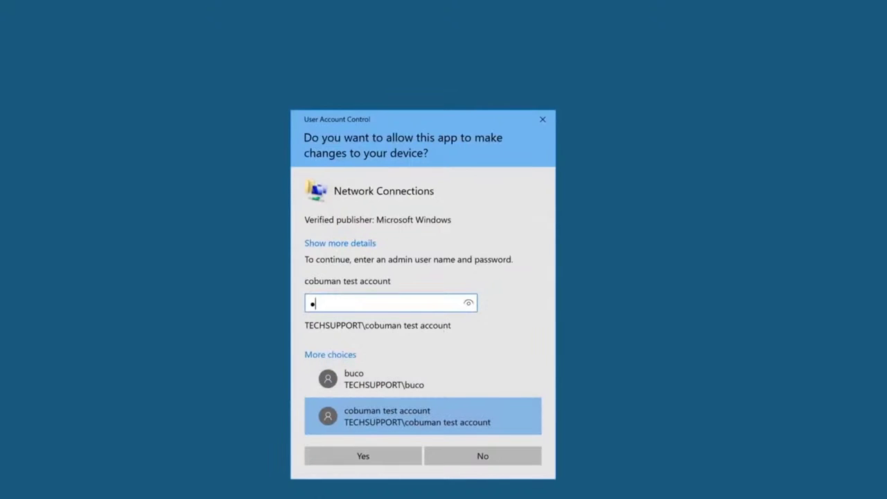
type("**")
key("BackSpace")
key("BackSpace")
key("BackSpace")
type("********")
key("Return")
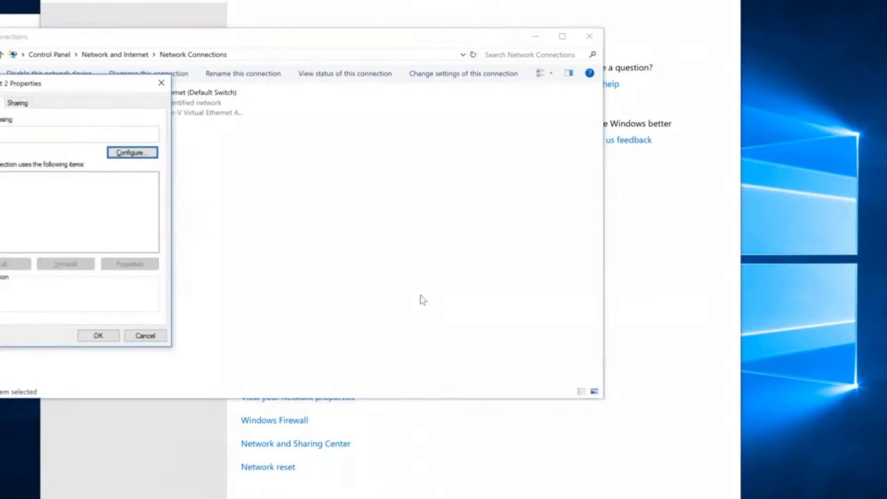
Review Ethernet 2's TCP/IPv6 properties and cancel without changes.
left_click_drag(59, 84, 297, 110)
left_click_drag(382, 226, 378, 256)
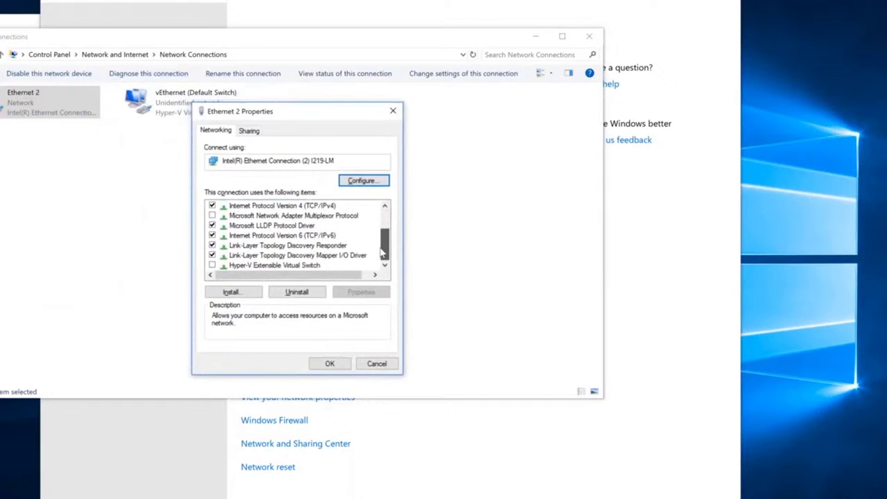
left_click(269, 238)
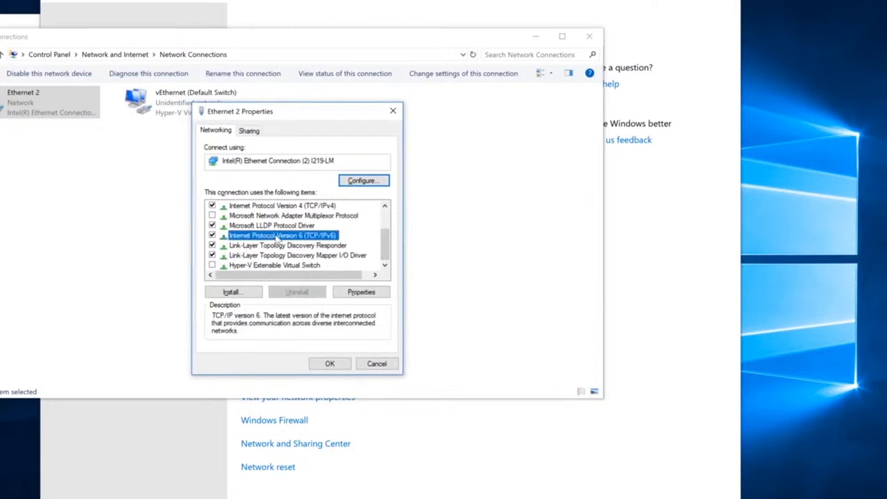
double_click(278, 238)
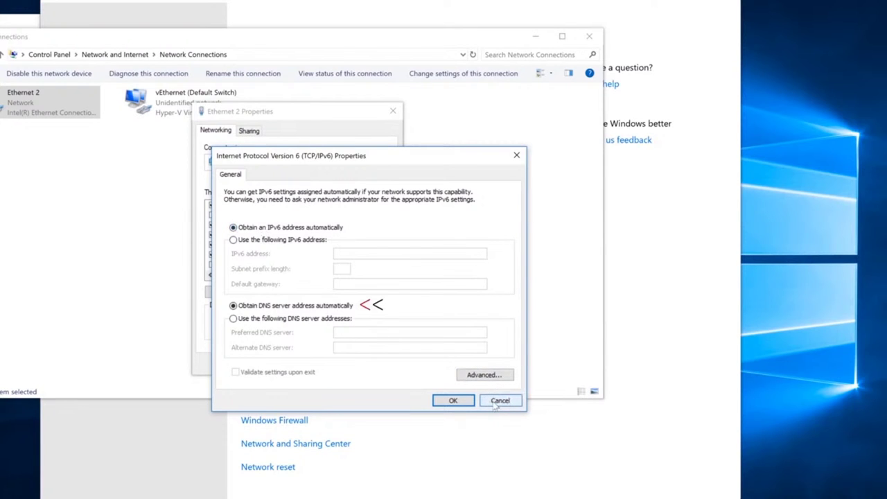
left_click(499, 401)
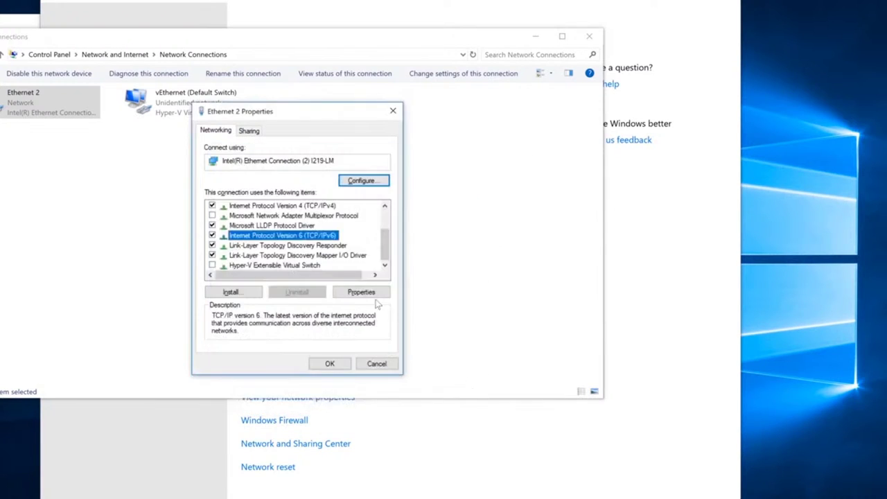
Check the adapter's Sharing settings, then close Ethernet 2 Properties and Network Connections.
left_click(256, 135)
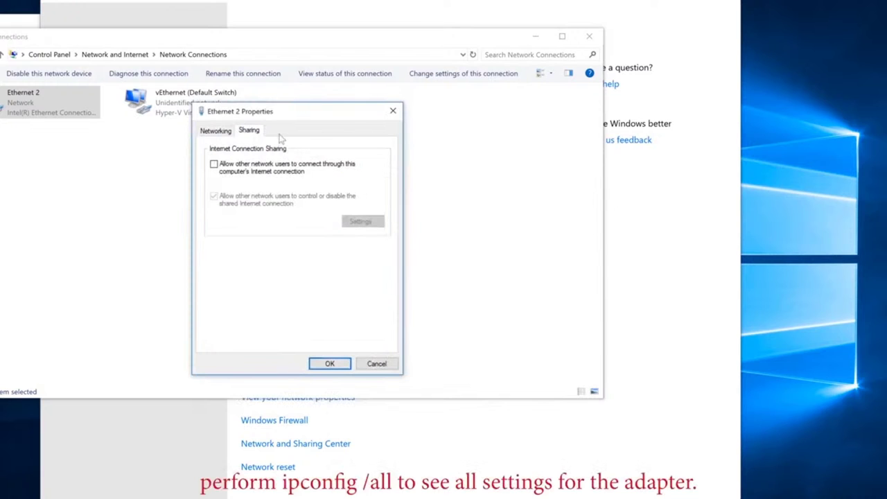
left_click(393, 111)
left_click(588, 38)
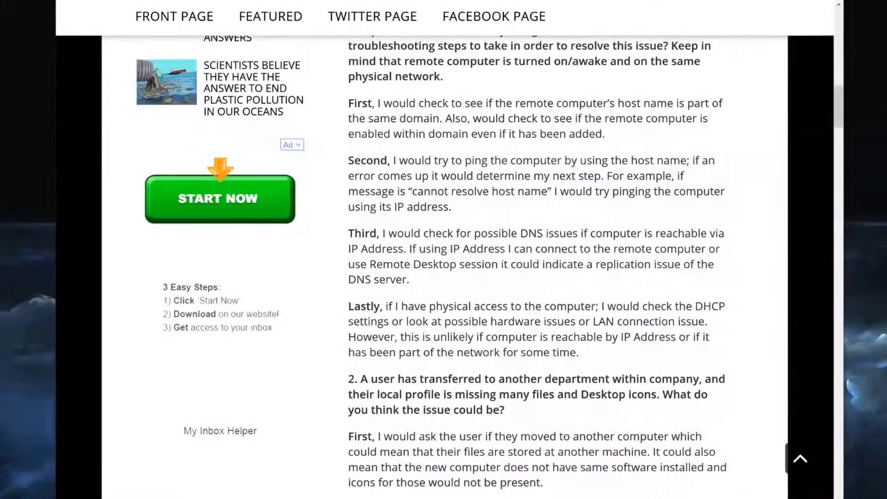
Highlight the LAN check, IP reachability, 'DNS issues' and 'Host Name' phrases in question 1.
left_click_drag(414, 320, 716, 325)
left_click(708, 330)
left_click_drag(348, 336, 639, 351)
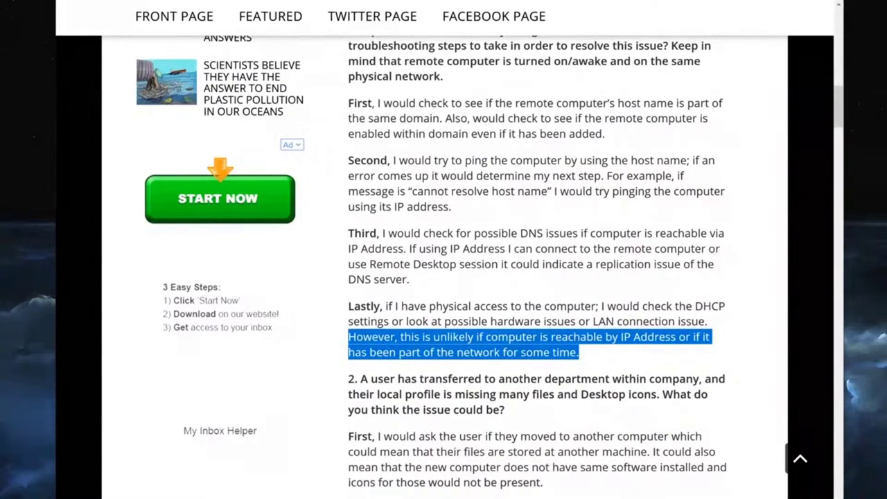
scroll(471, 267, "up", 1)
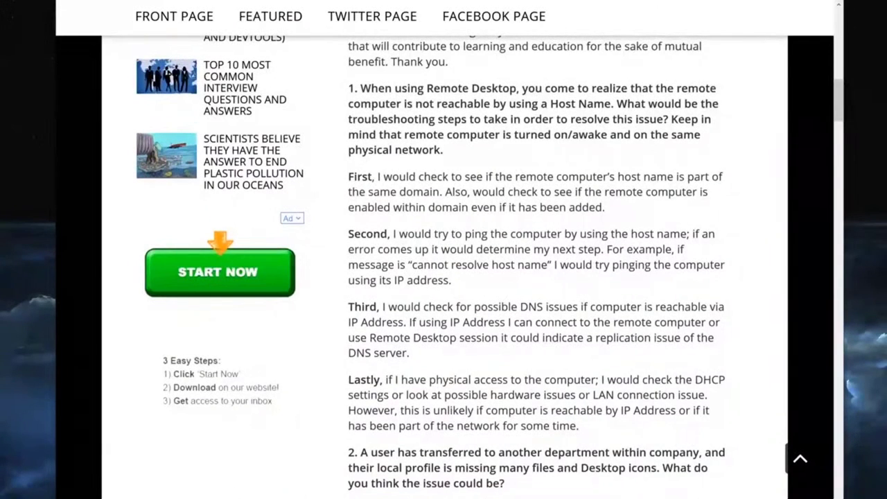
left_click_drag(520, 306, 577, 306)
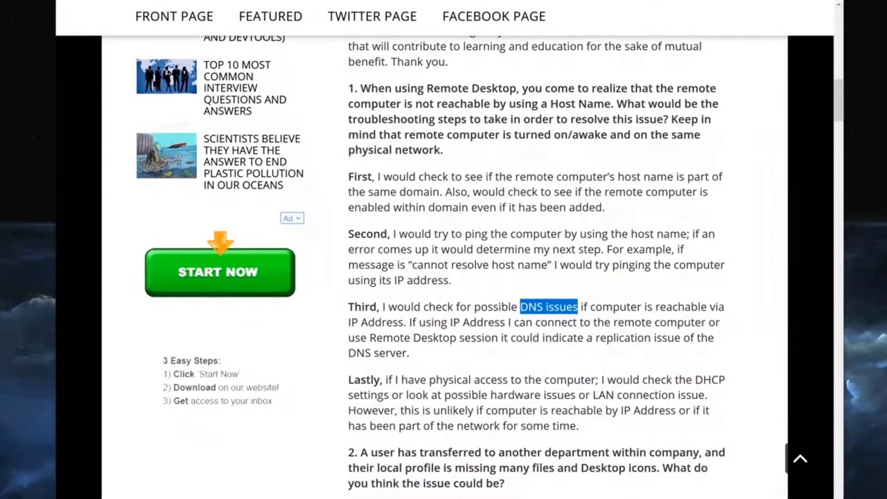
left_click_drag(549, 104, 616, 103)
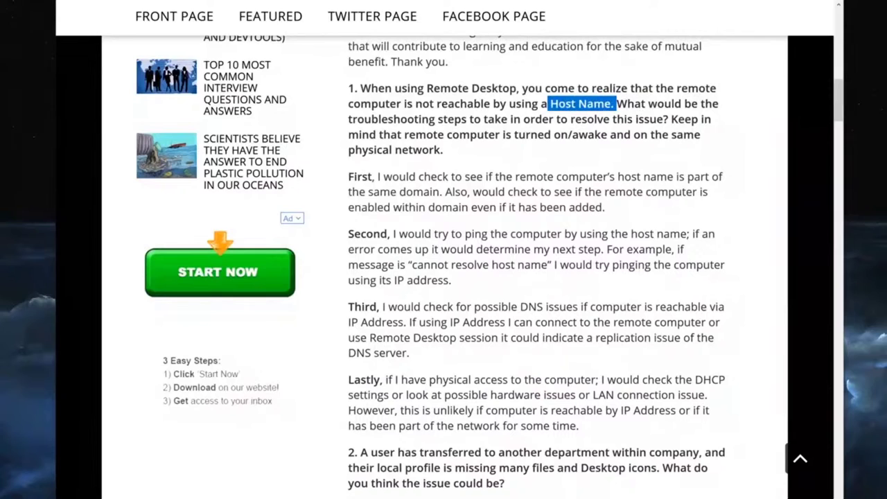
left_click(616, 103)
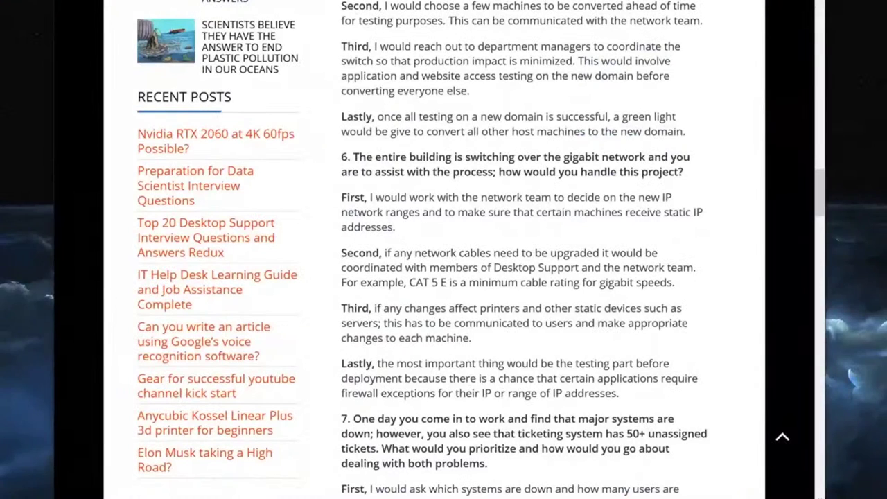
Highlight 'how would you handle this project?' in question 6's gigabit switchover heading.
left_click_drag(341, 158, 683, 175)
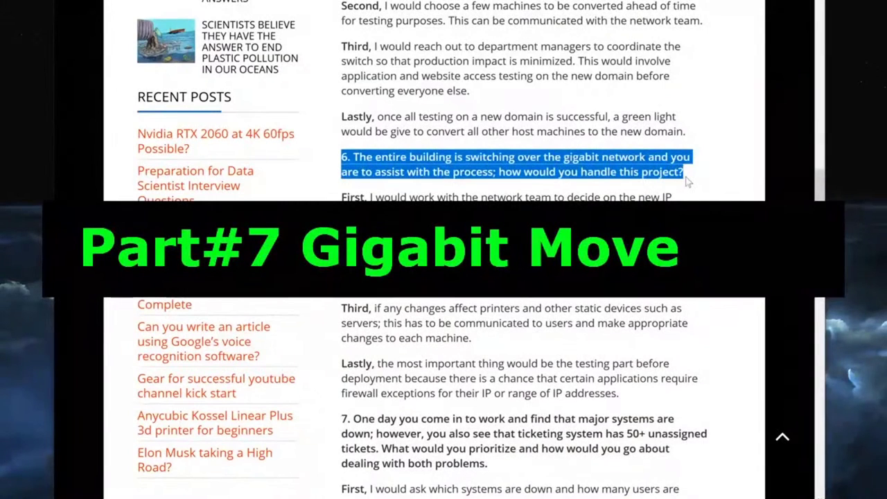
left_click(686, 178)
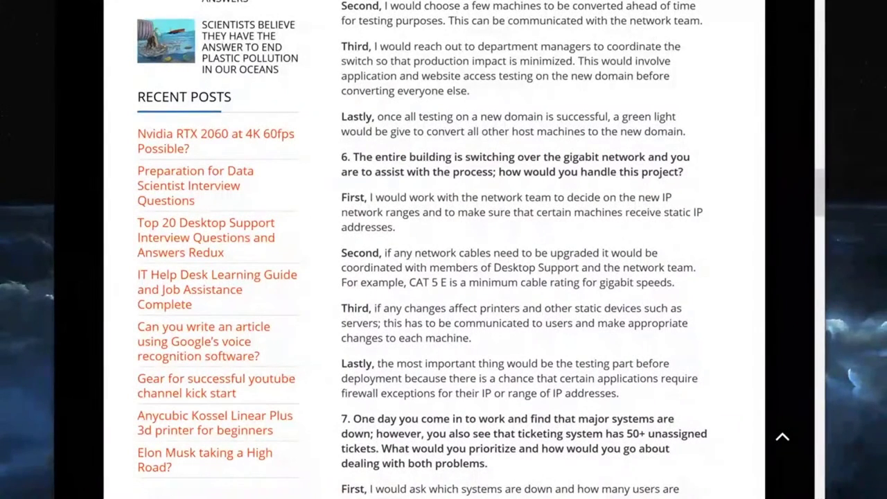
left_click_drag(464, 158, 646, 158)
left_click_drag(651, 172, 686, 174)
left_click_drag(499, 171, 693, 179)
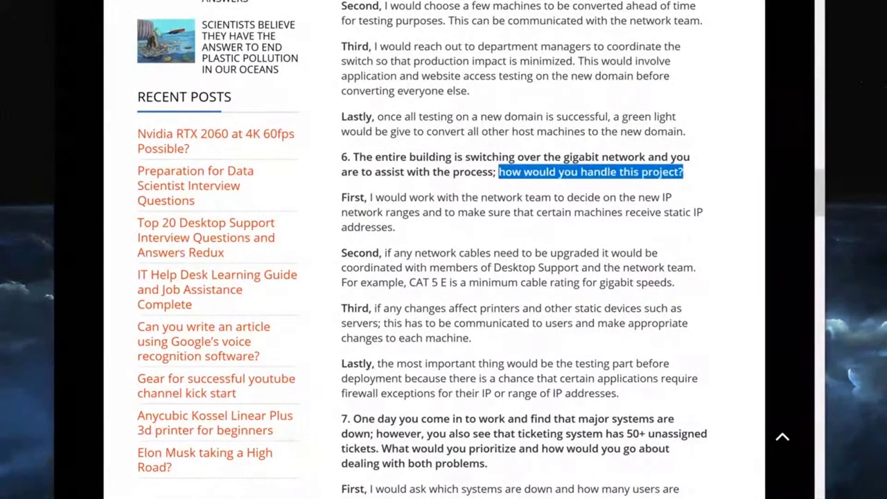
left_click(686, 172)
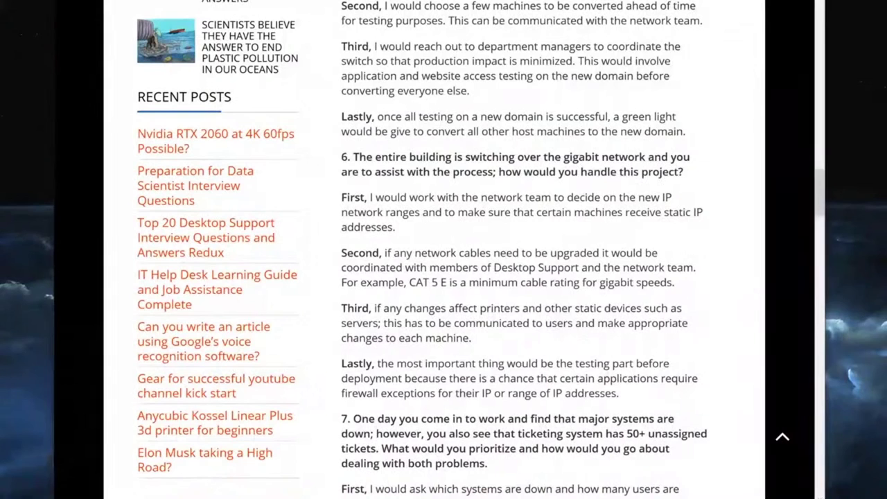
left_click_drag(340, 197, 420, 212)
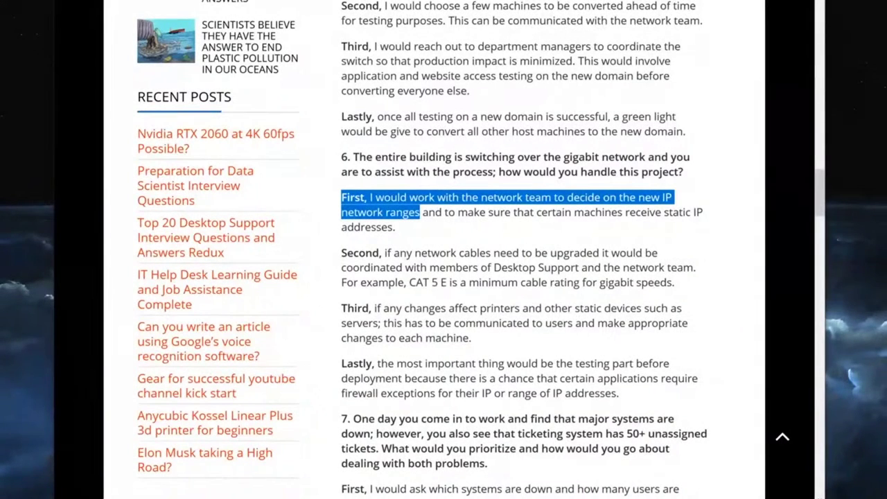
left_click_drag(637, 197, 420, 212)
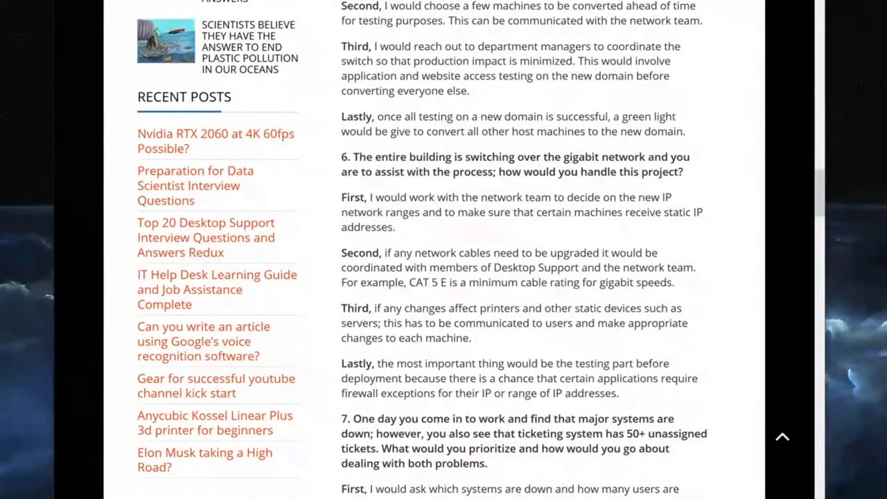
left_click_drag(421, 212, 637, 197)
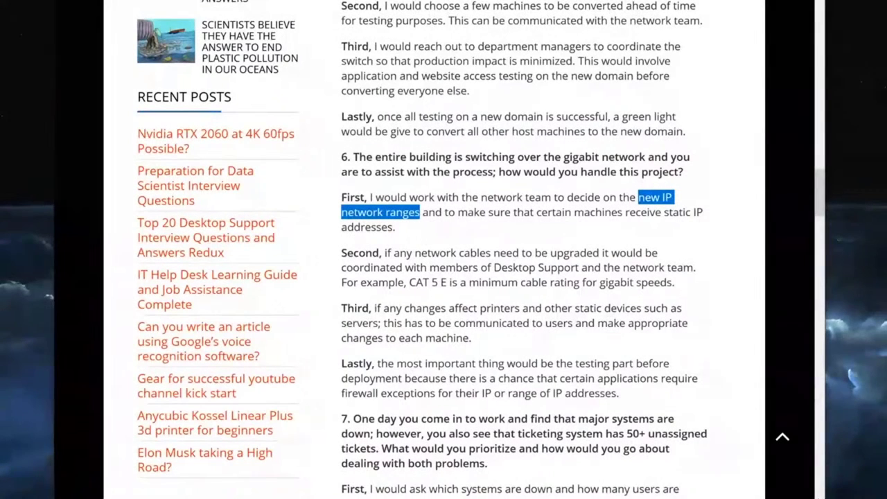
left_click_drag(422, 212, 549, 227)
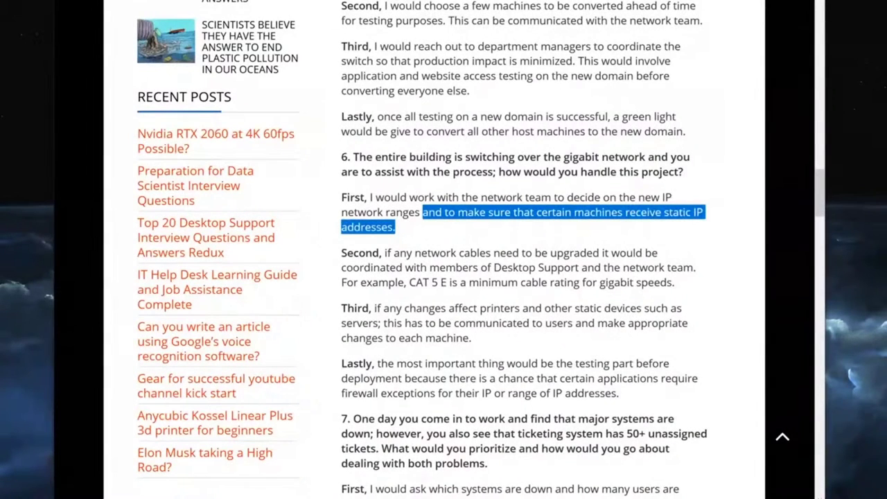
left_click(496, 227)
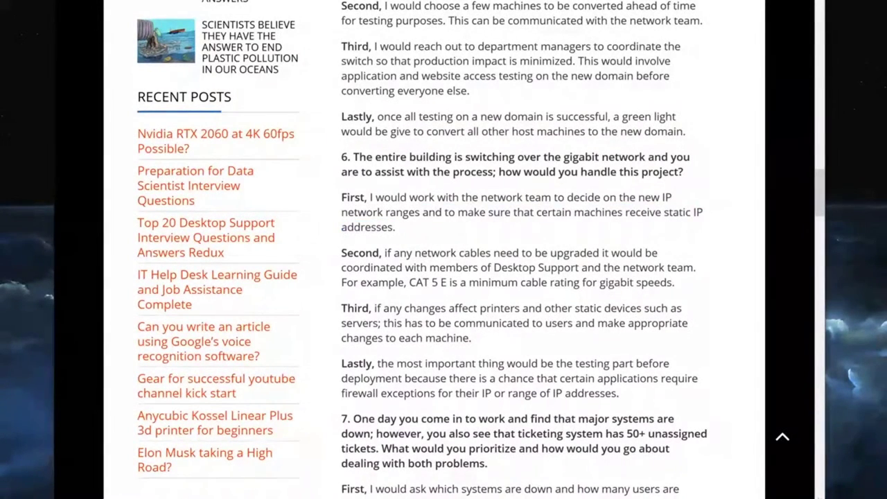
left_click_drag(665, 214, 488, 236)
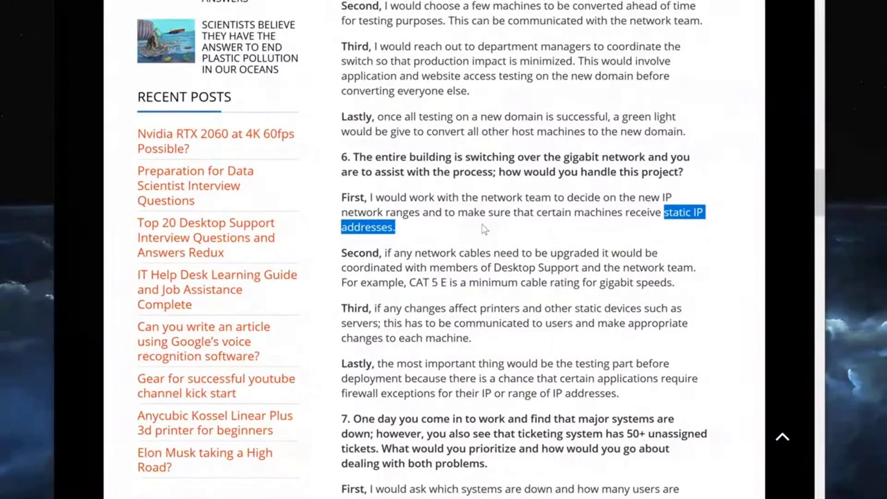
left_click(481, 229)
left_click_drag(340, 253, 699, 276)
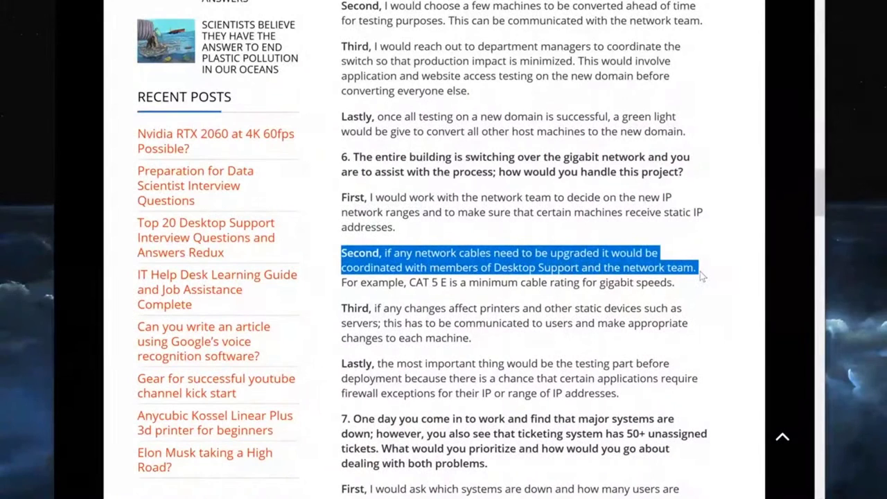
left_click(700, 270)
left_click_drag(345, 282, 684, 287)
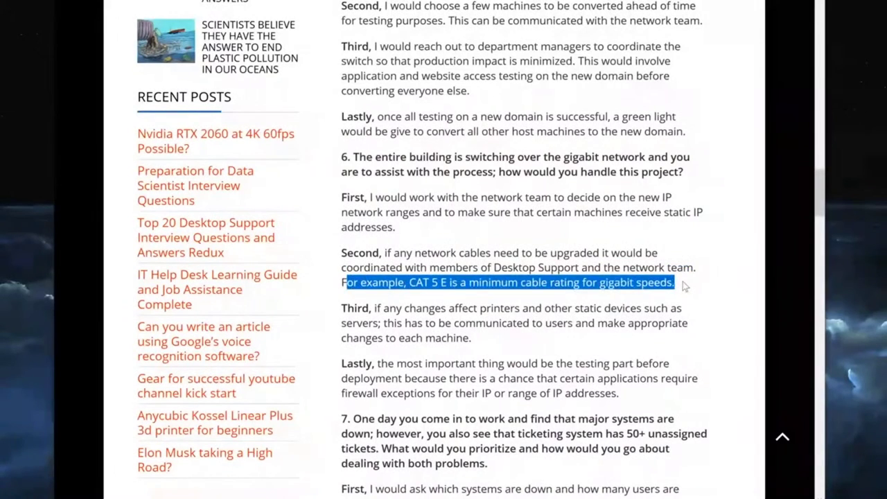
left_click(684, 284)
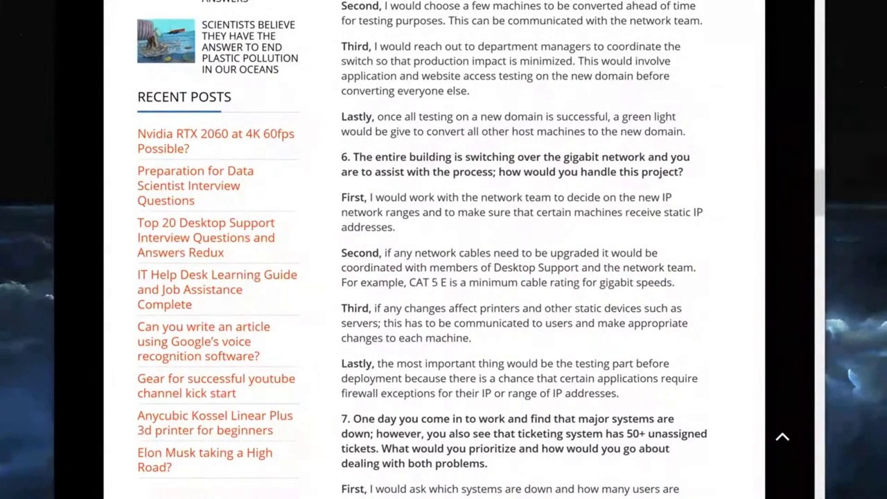
left_click_drag(409, 282, 446, 282)
left_click_drag(410, 282, 448, 281)
left_click_drag(341, 267, 578, 267)
left_click_drag(580, 267, 429, 267)
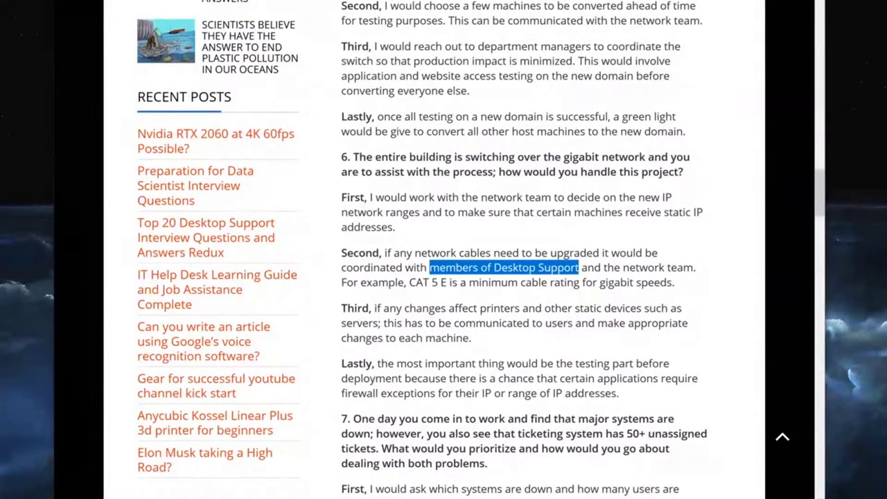
left_click_drag(602, 267, 702, 272)
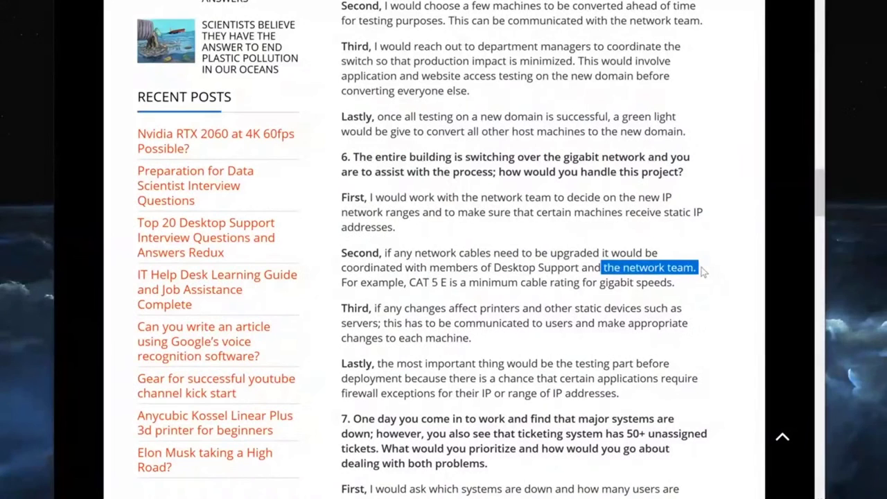
left_click(696, 268)
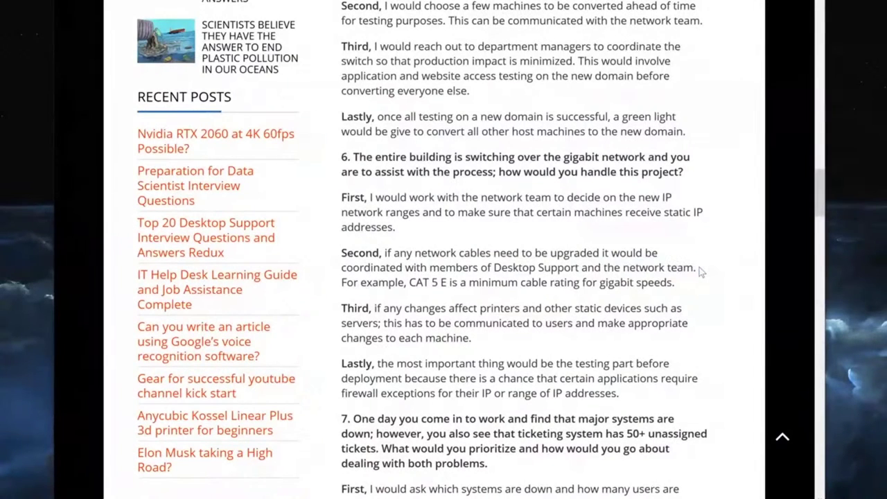
left_click_drag(696, 266, 493, 267)
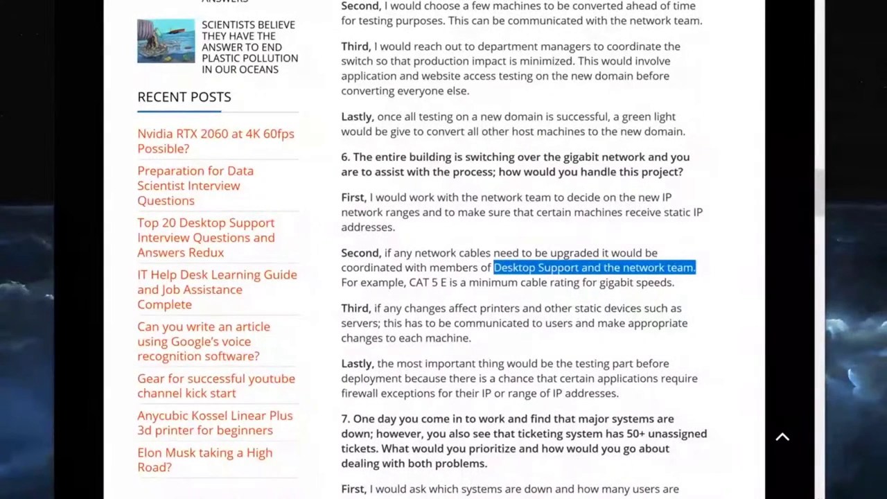
left_click(497, 267)
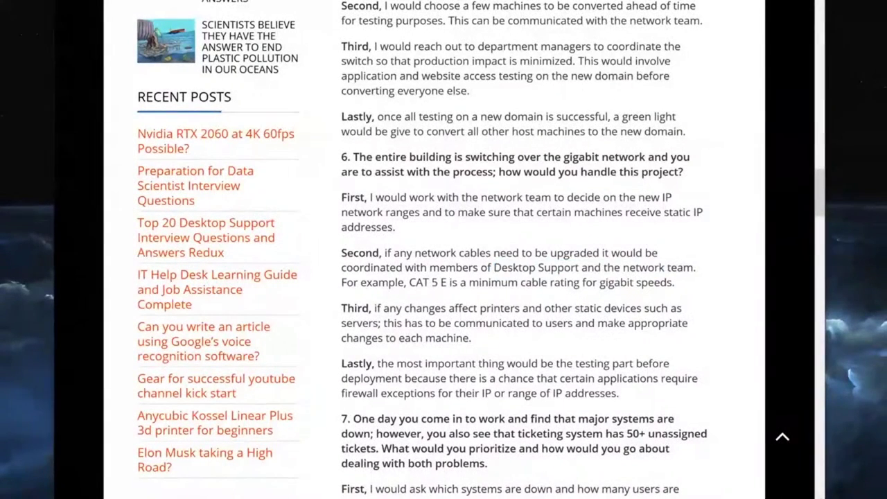
left_click_drag(341, 313, 549, 344)
left_click(550, 344)
left_click_drag(372, 308, 519, 307)
left_click_drag(575, 322, 537, 343)
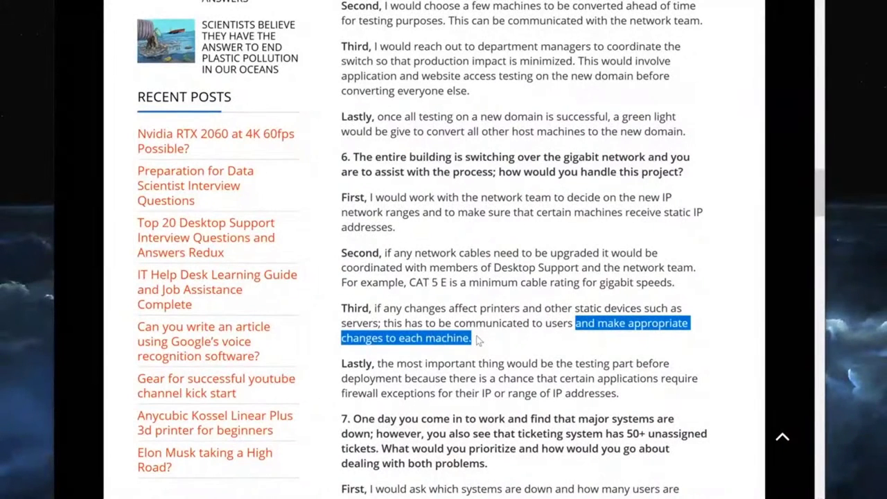
left_click(477, 340)
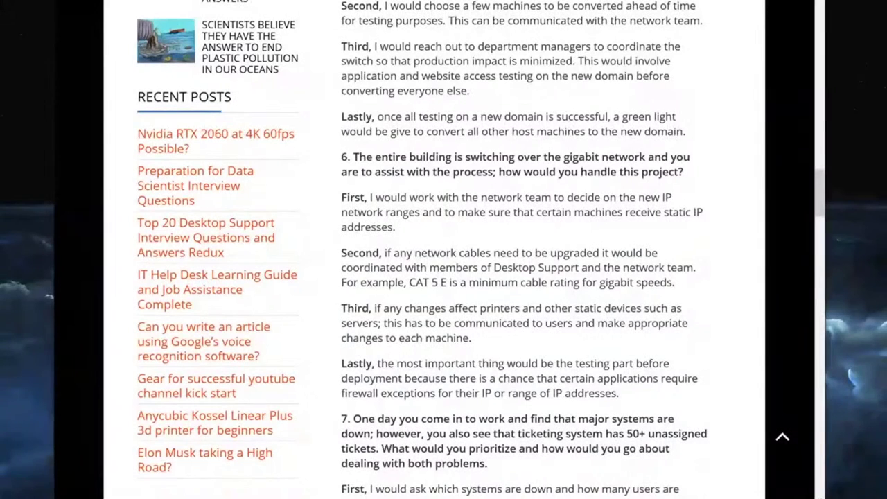
left_click_drag(341, 363, 638, 405)
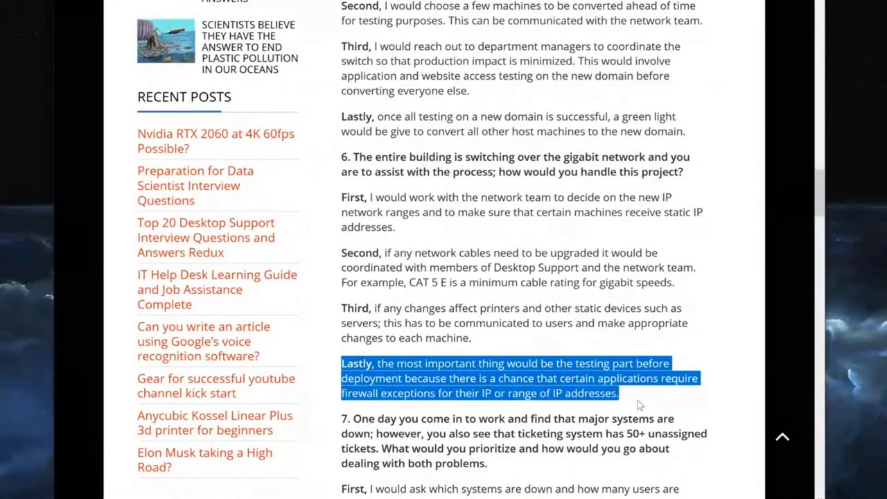
left_click(630, 400)
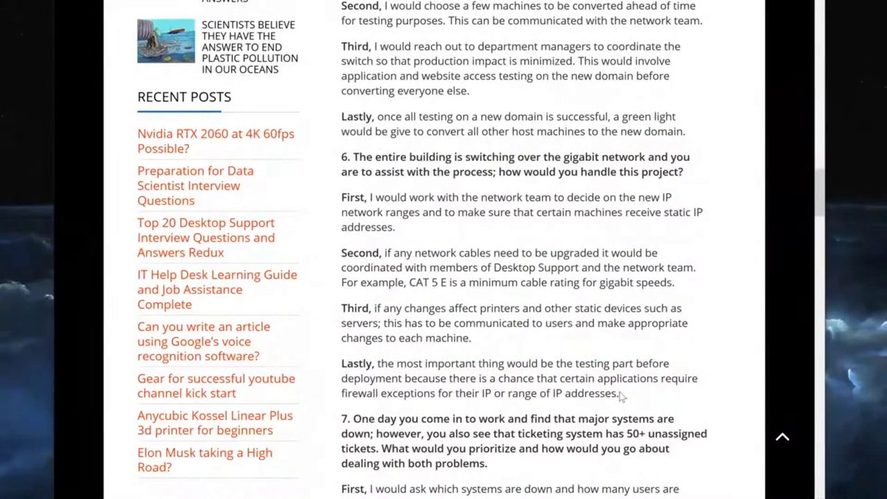
mouse_move(618, 395)
left_mouse_down()
mouse_move(586, 394)
mouse_move(562, 379)
mouse_move(336, 367)
mouse_move(530, 364)
mouse_move(622, 396)
left_mouse_up()
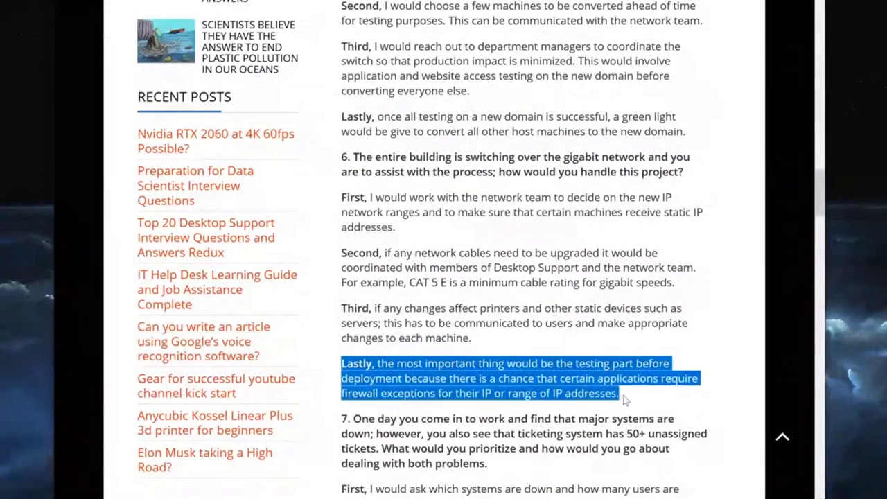
left_click(623, 399)
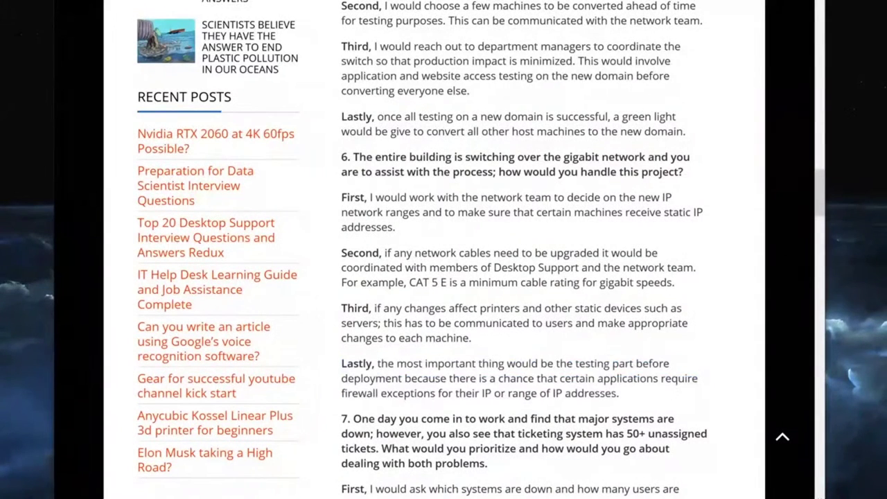
left_click_drag(552, 393, 631, 397)
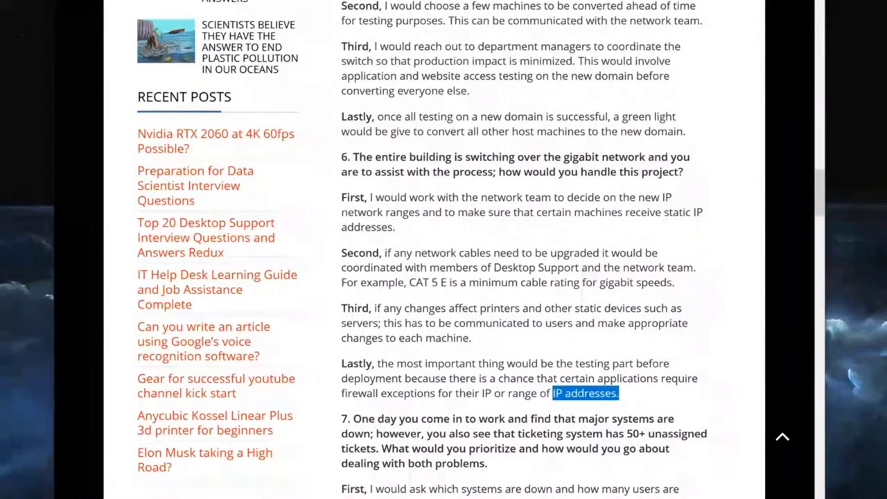
left_click(628, 391)
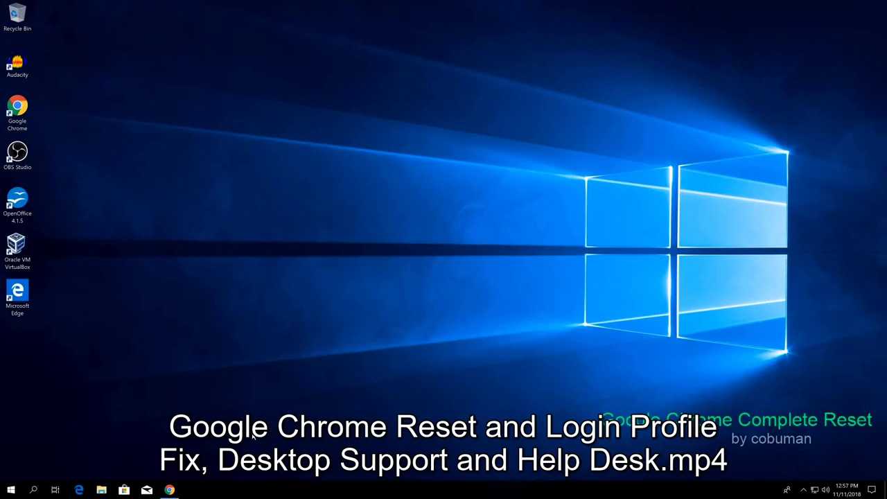
Launch Chrome from the taskbar on the Google homepage and show the profile menu.
left_click(168, 489)
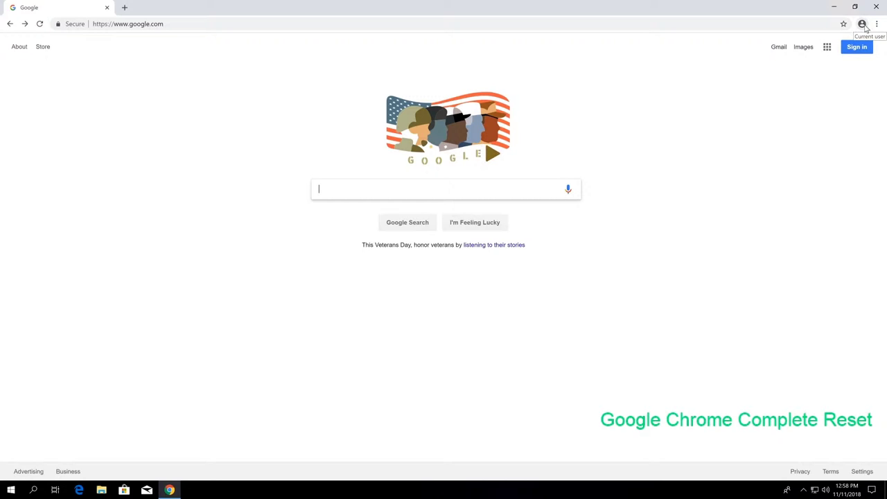
left_click(862, 25)
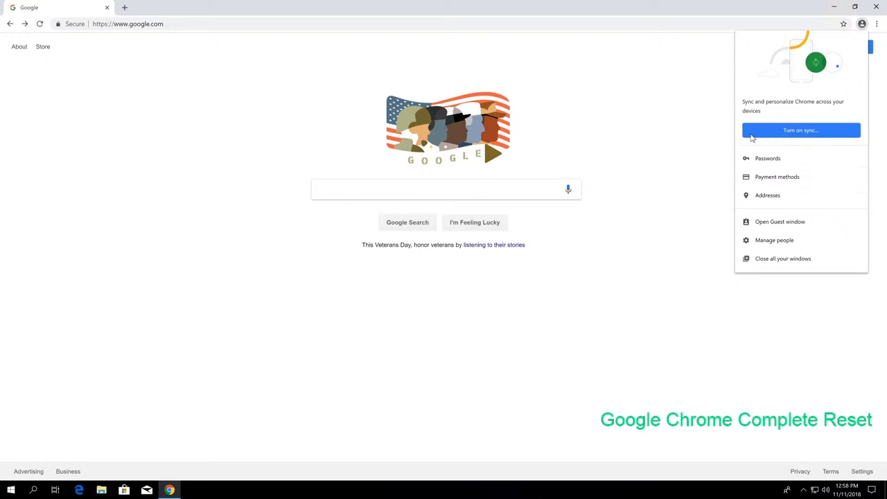
Review the profile's sync options, then follow the Gmail link to Gmail's about page.
left_click(485, 189)
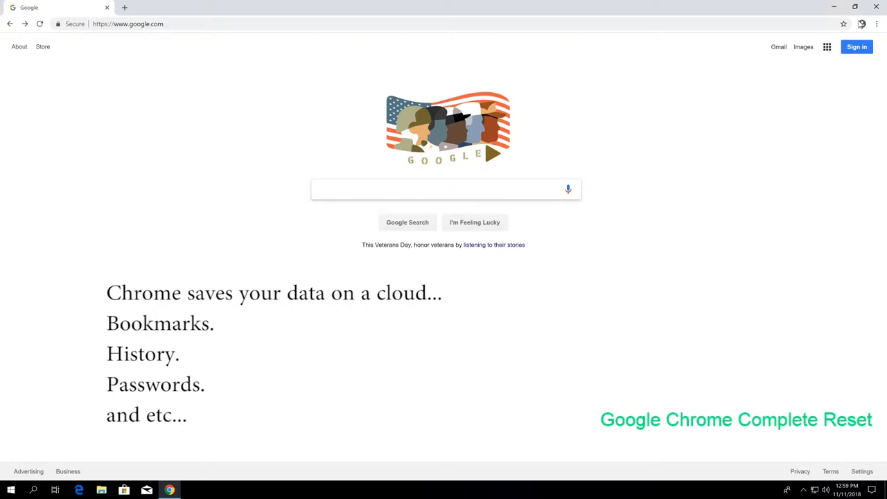
left_click(861, 24)
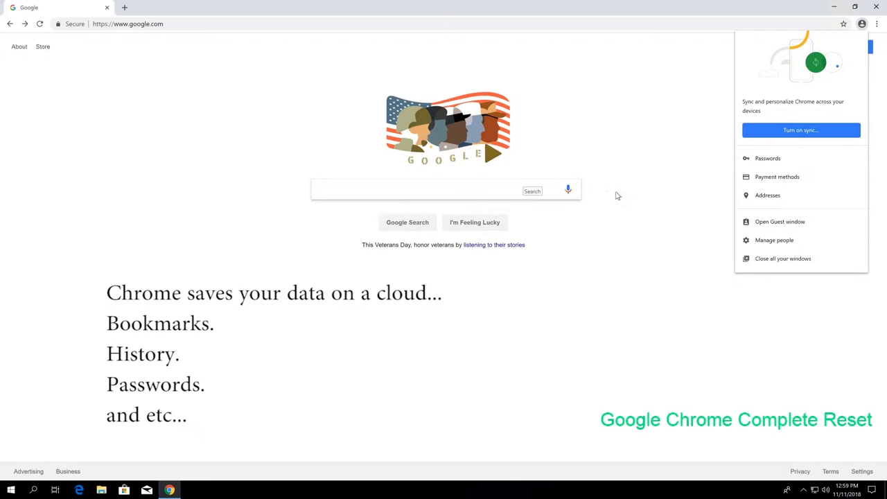
left_click(651, 161)
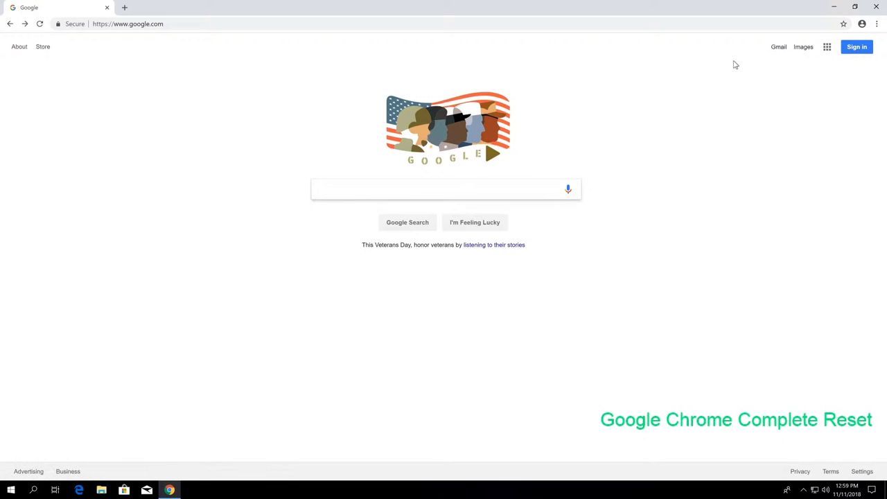
left_click(777, 49)
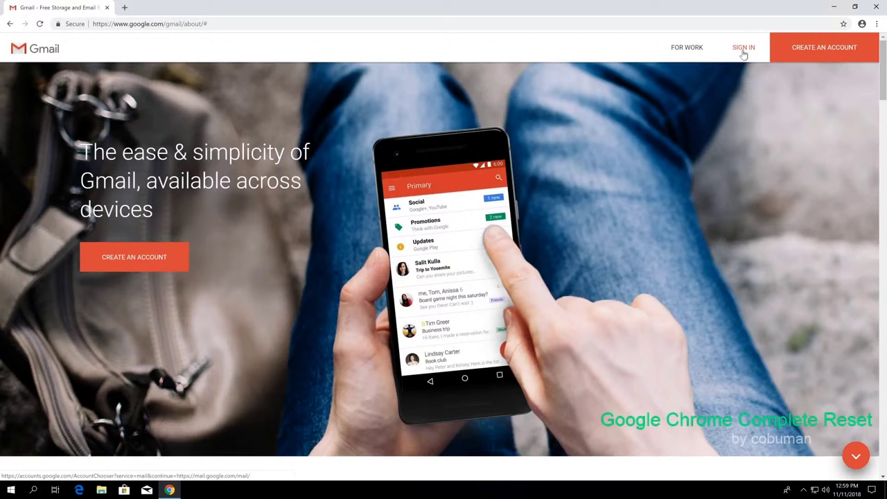
Reopen Gmail from the Google homepage, reach its sign-in page, and show the profile options.
left_click(167, 24)
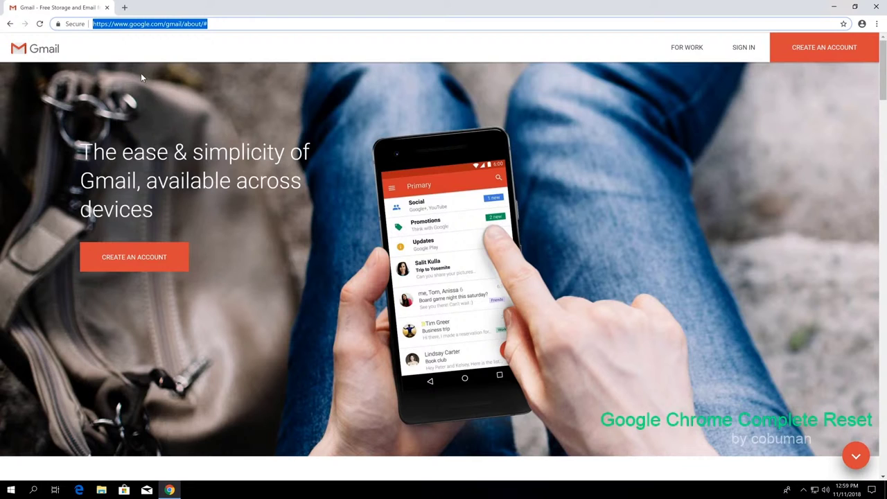
left_click(10, 24)
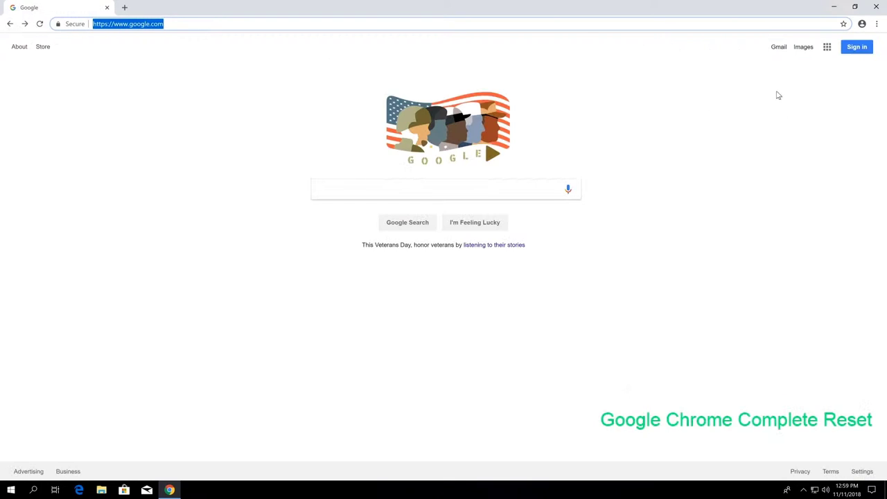
left_click(778, 47)
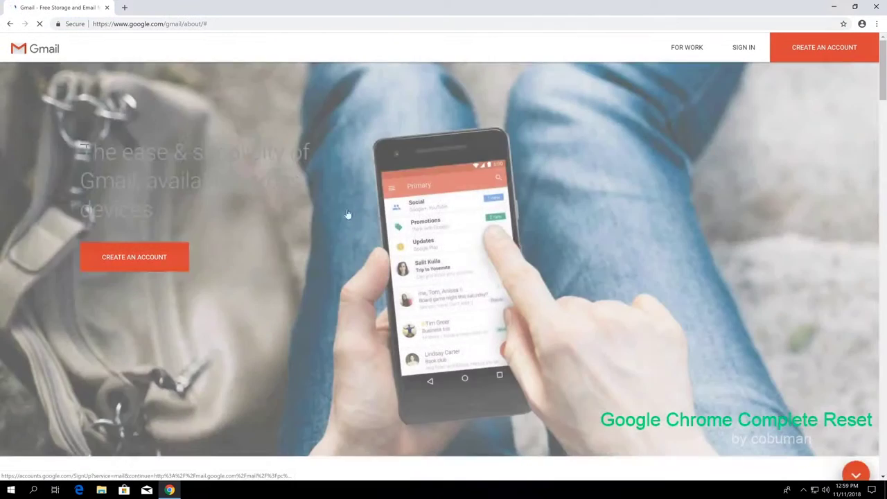
left_click(745, 47)
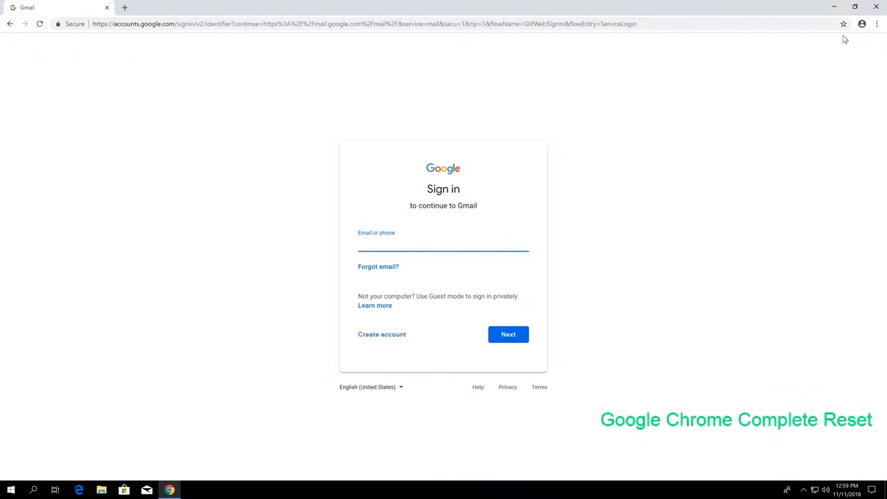
left_click(862, 23)
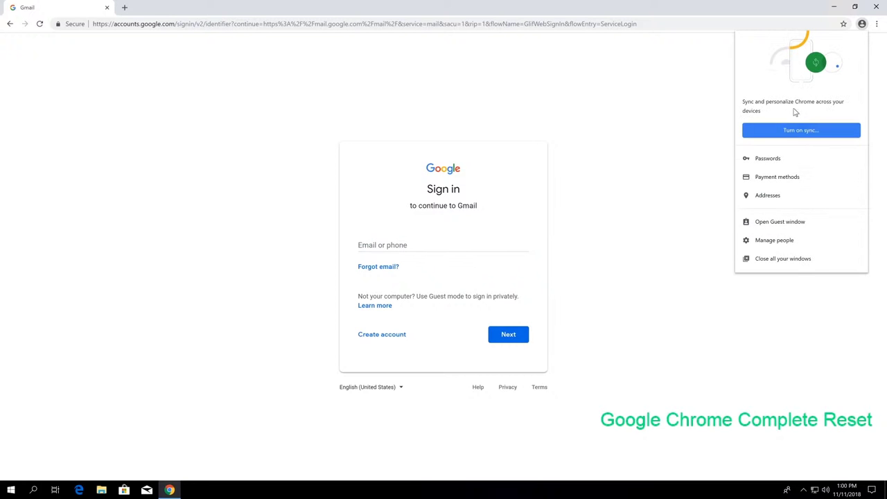
left_click(785, 240)
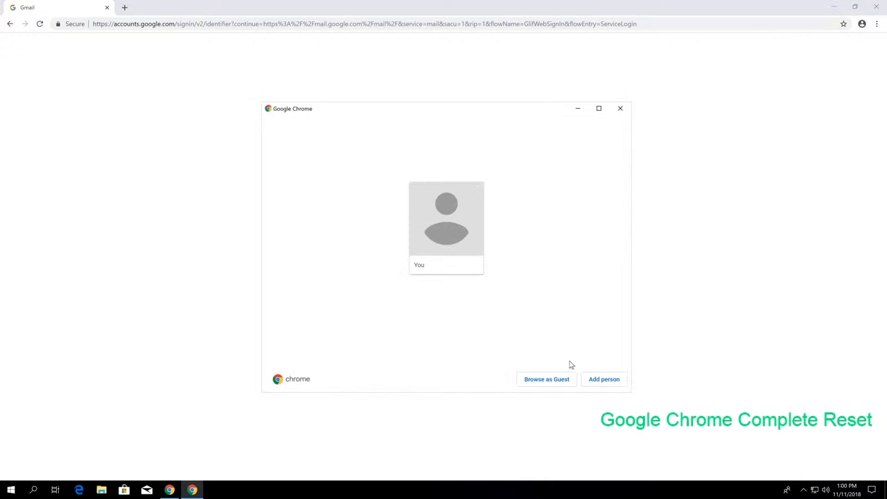
left_click(442, 264)
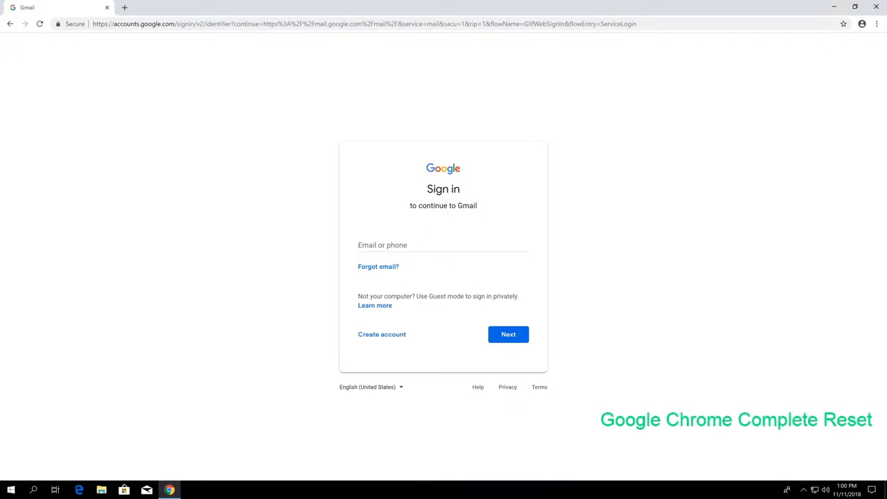
left_click(415, 243)
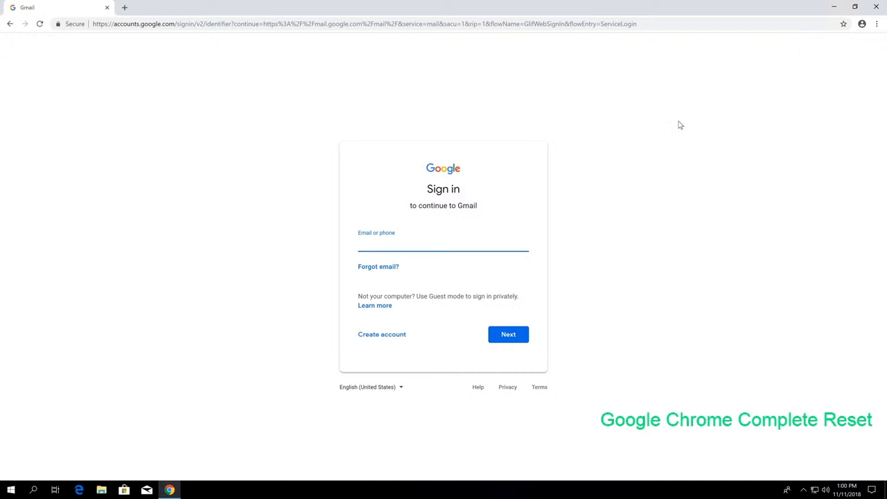
Load google.com from the address bar, glance at the Google apps grid, and refocus the search box.
left_click(454, 24)
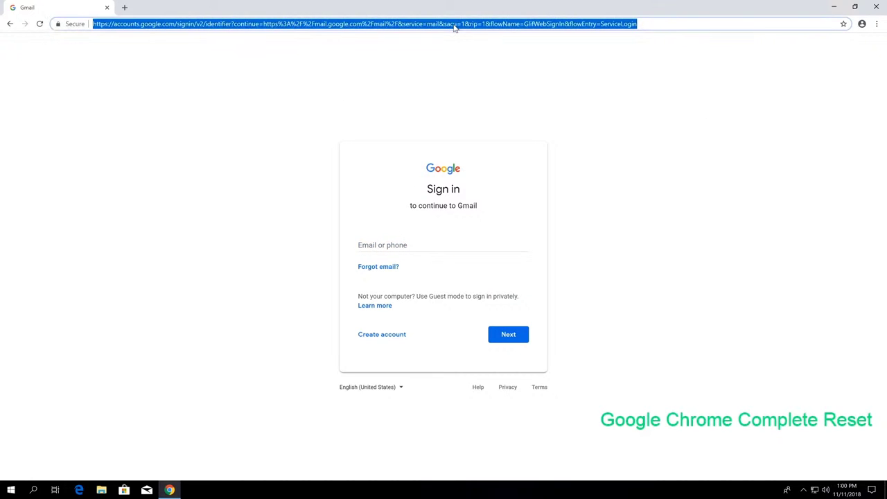
type("google.com")
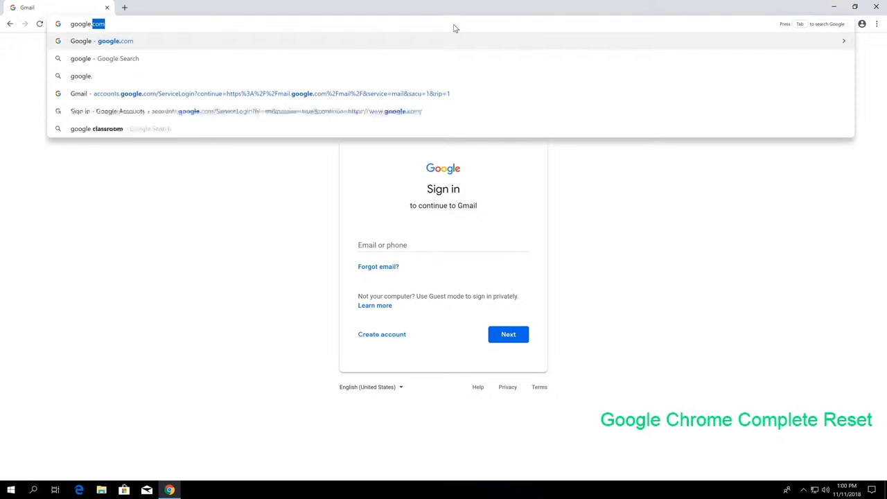
key("Return")
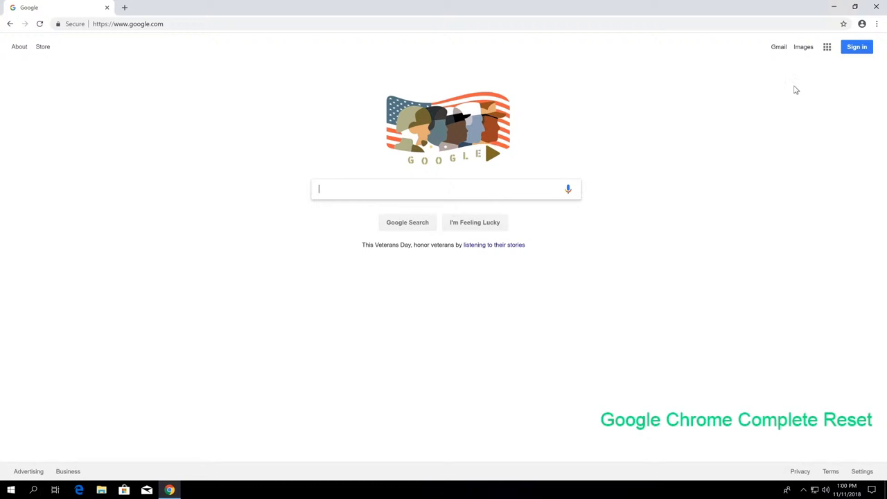
left_click(826, 49)
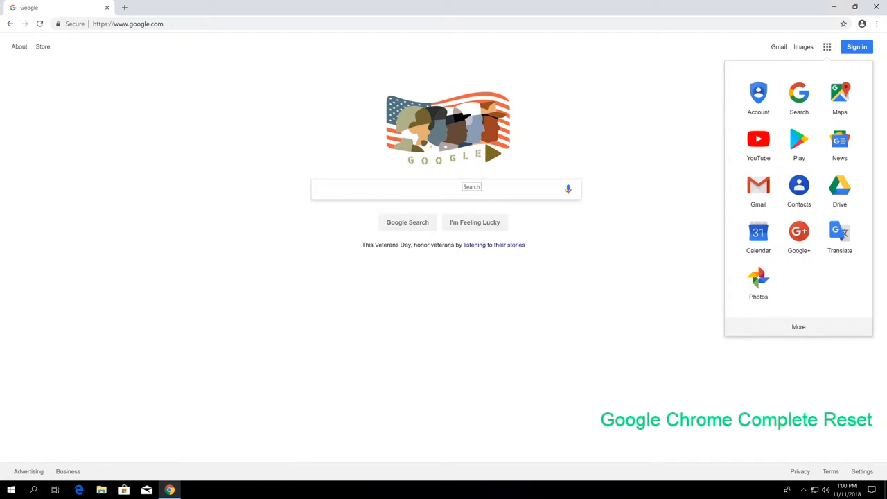
left_click(466, 182)
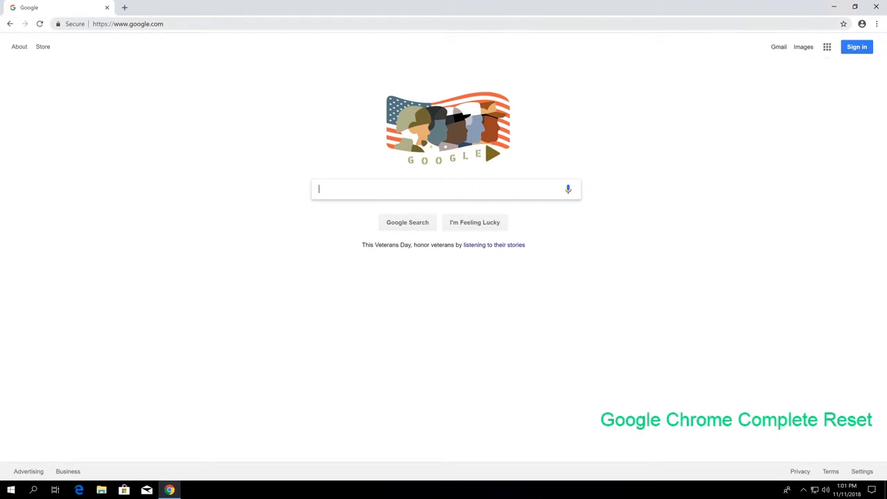
left_click(129, 23)
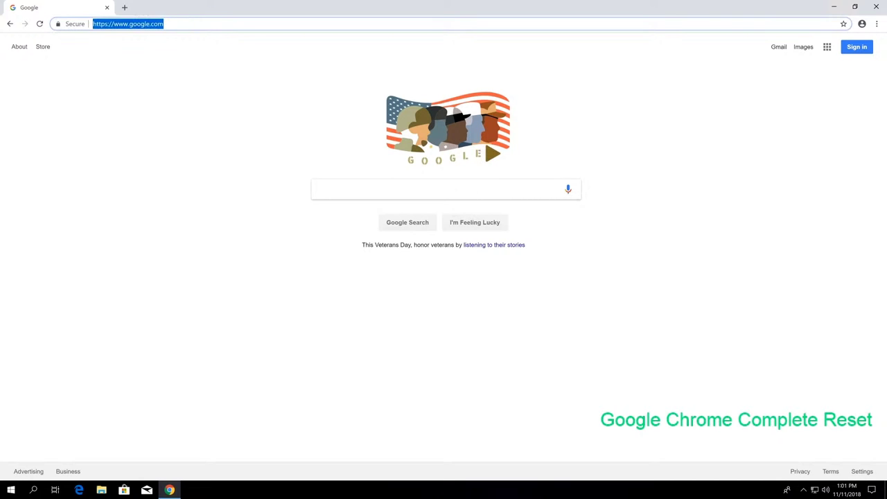
left_click(164, 23)
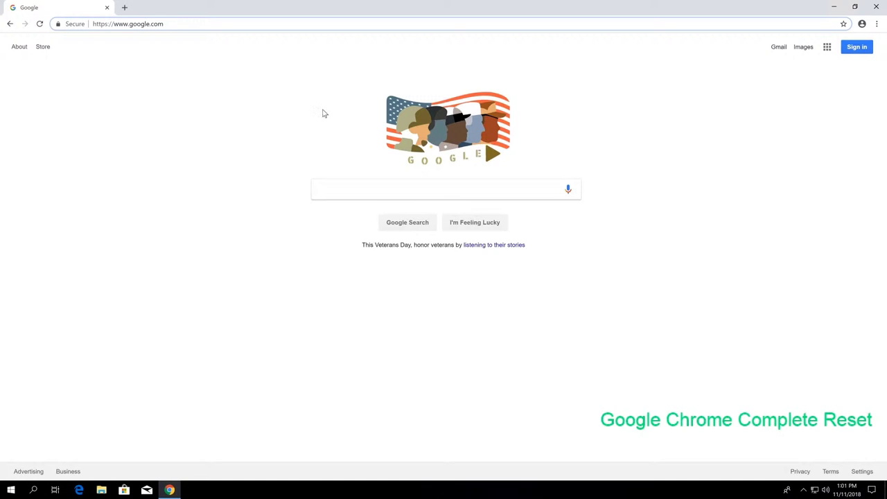
left_click(324, 189)
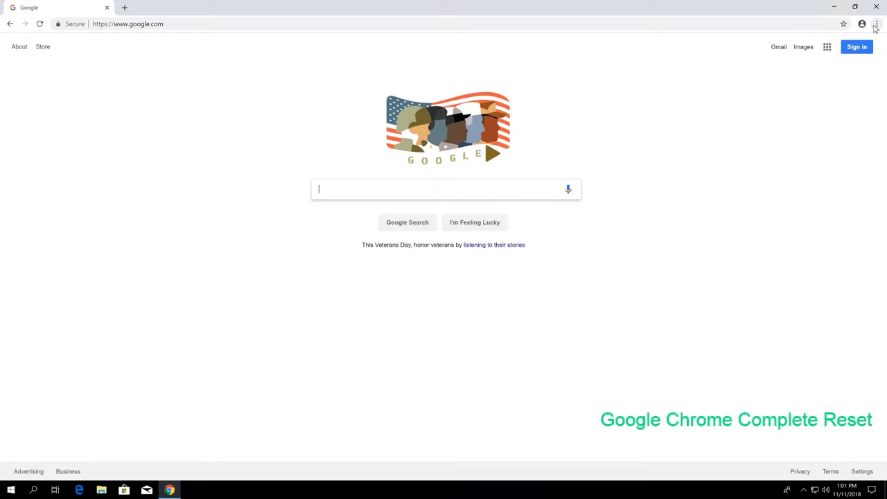
Minimise Chrome and open Internet Options through a Windows search for 'internet options'.
left_click(831, 8)
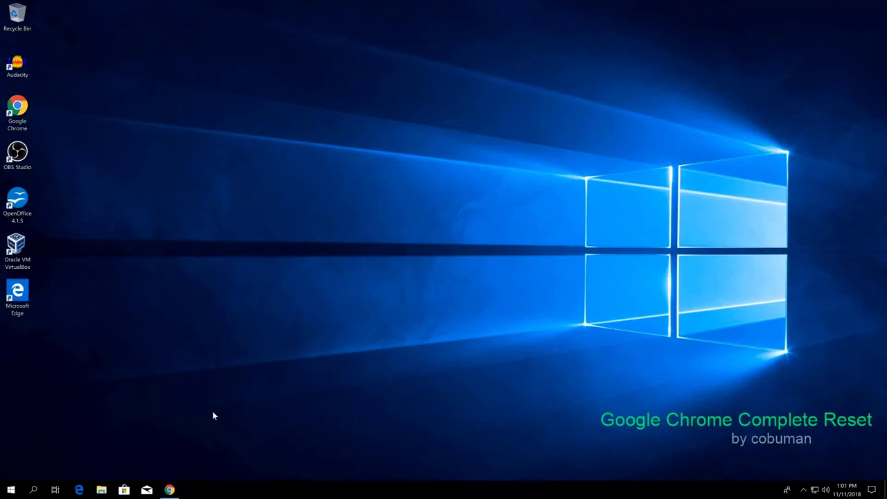
left_click(36, 490)
type("inter")
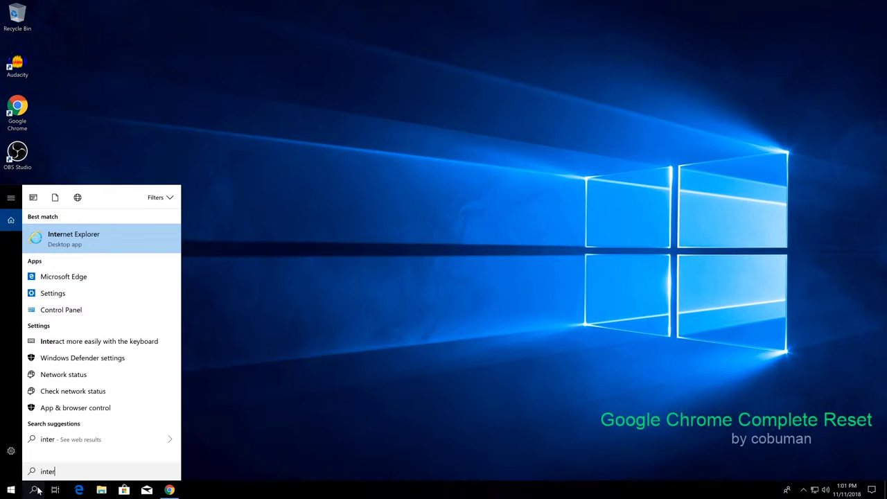
type("net options")
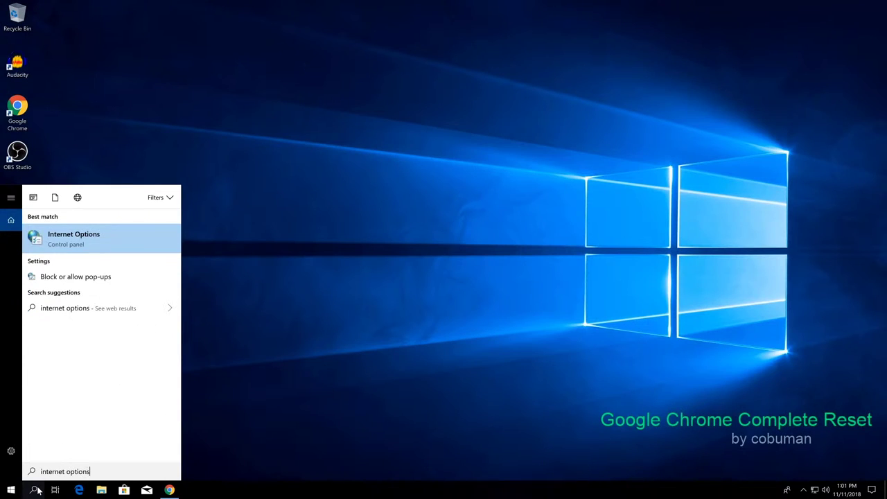
key("Return")
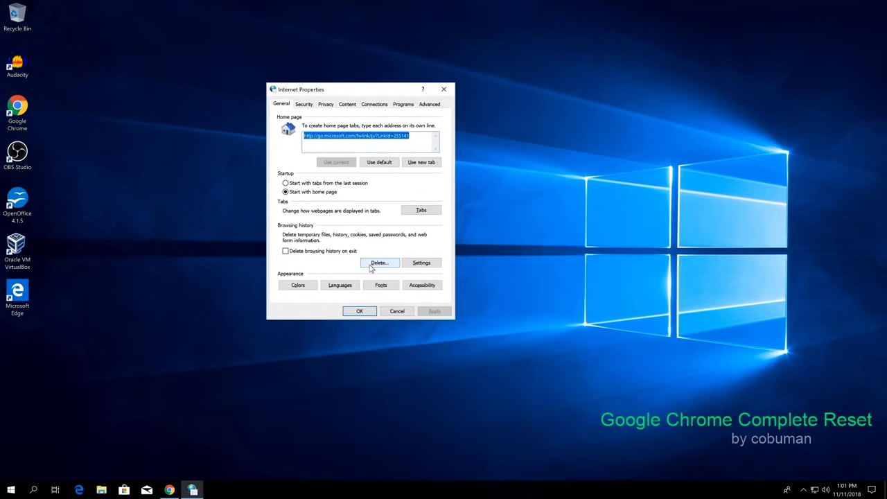
Reset all Internet Explorer settings from the Advanced tab and close Internet Properties.
left_click(429, 103)
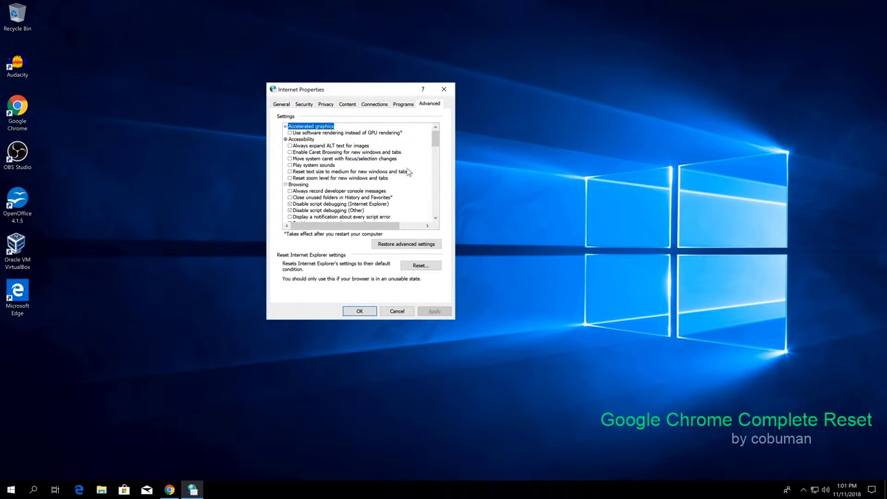
left_click(423, 264)
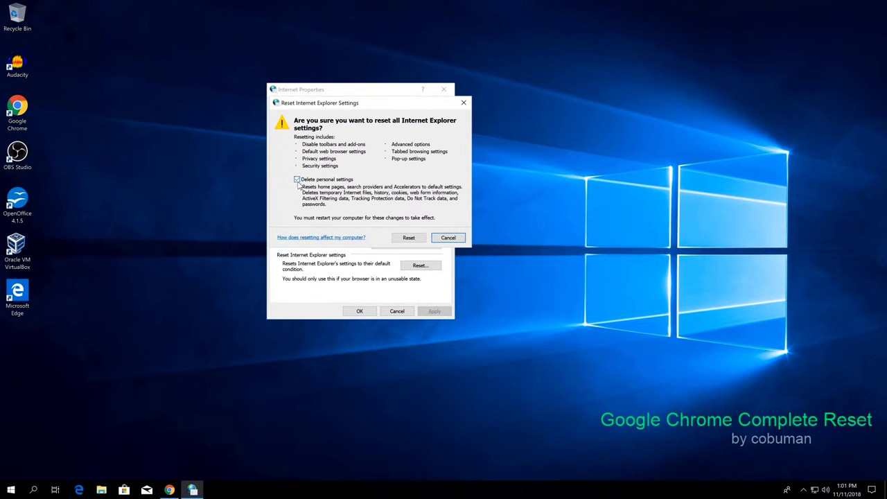
left_click(408, 237)
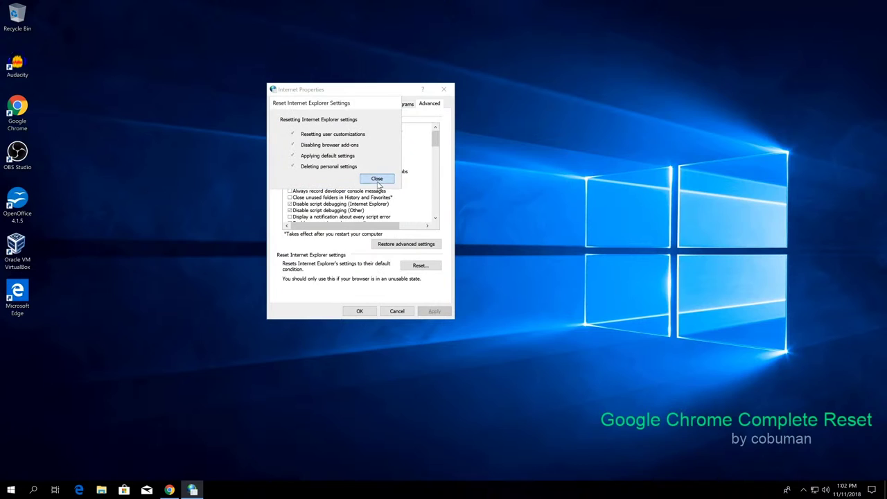
left_click(376, 179)
left_click(358, 310)
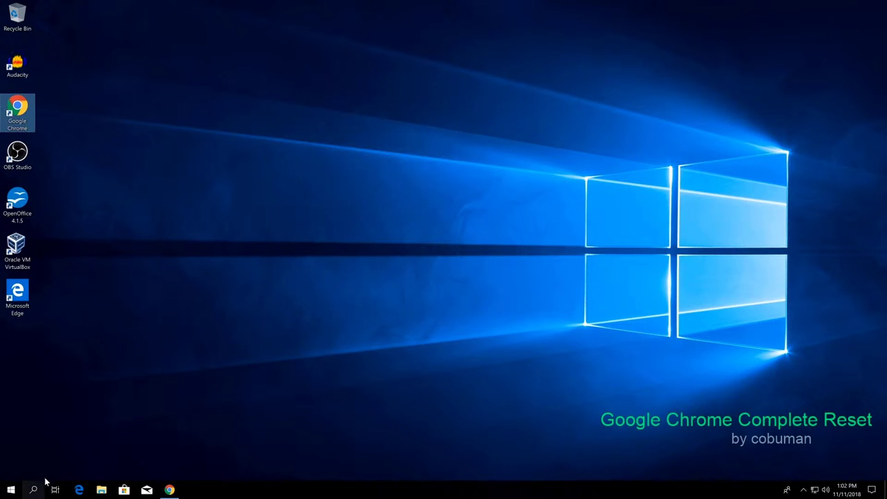
Restore the Chrome window showing google.com from the taskbar and open its three-dot menu.
mouse_move(170, 492)
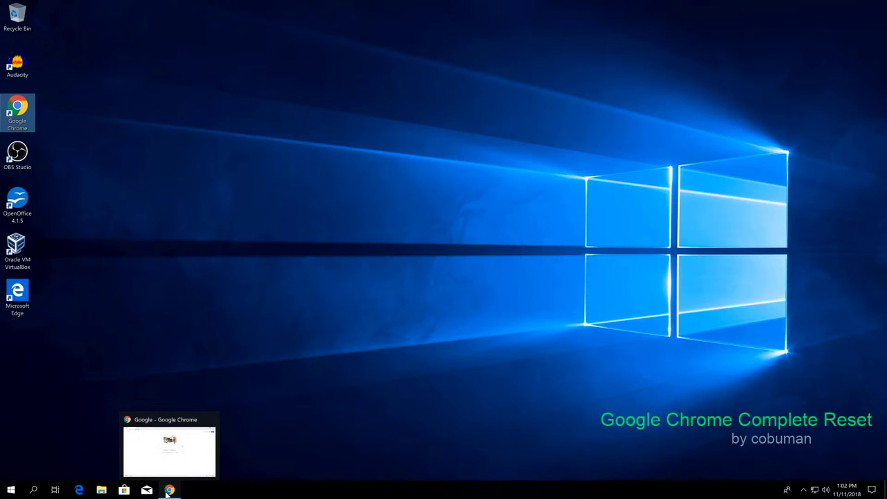
left_click(170, 491)
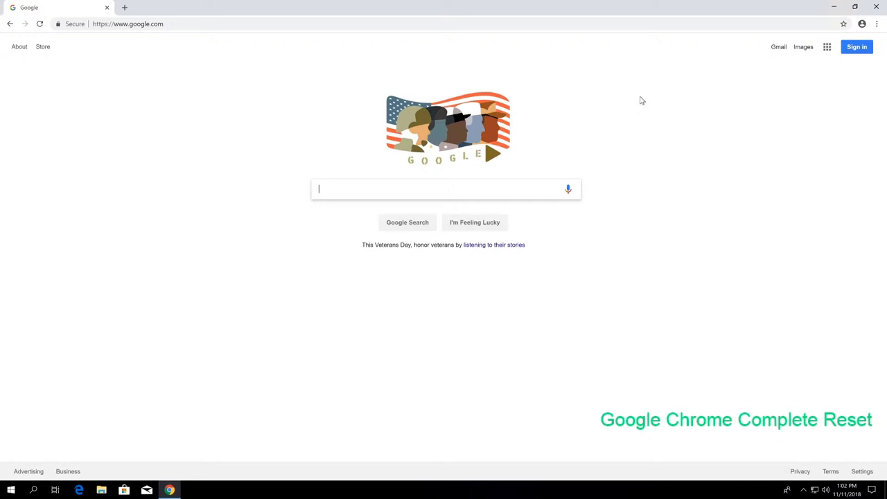
key("ctrl+l")
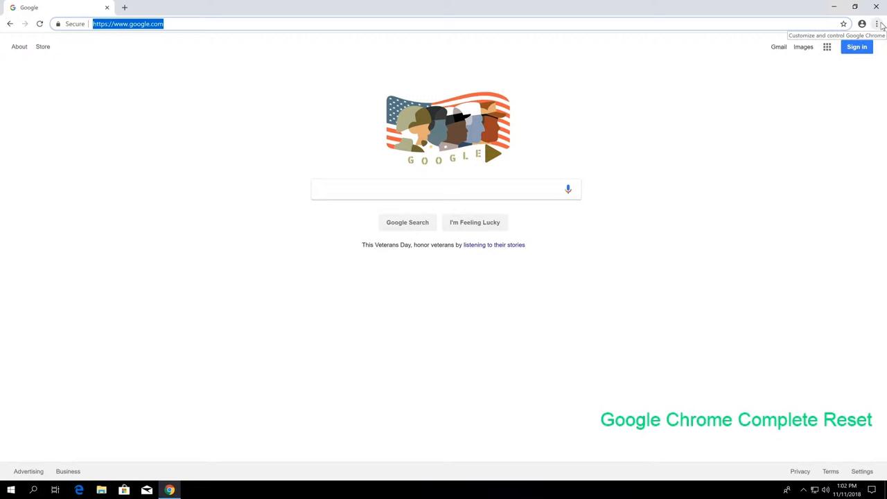
left_click(877, 24)
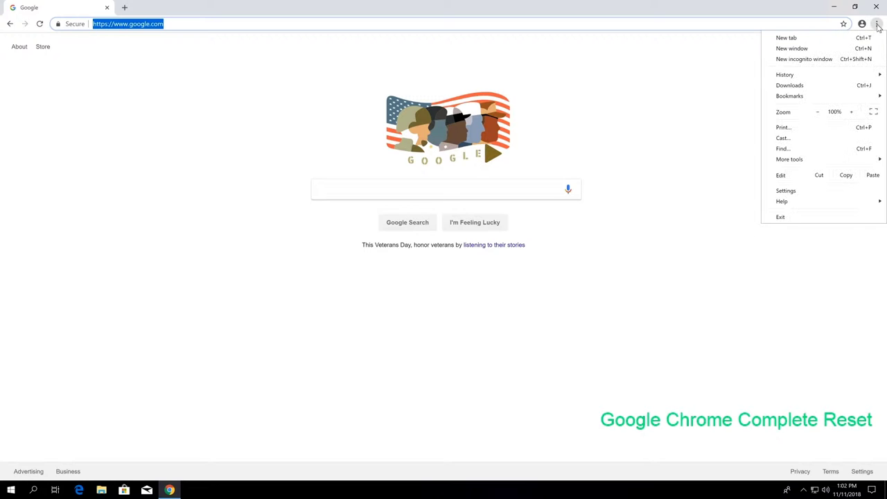
left_click(876, 25)
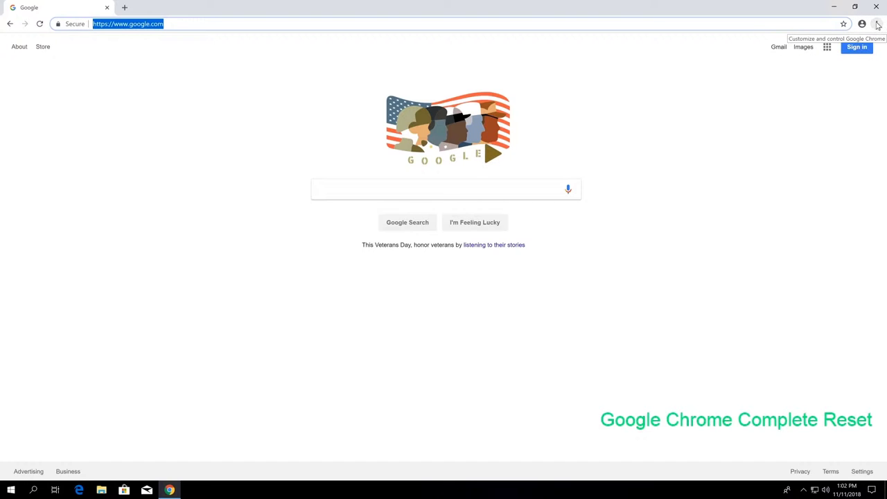
left_click(877, 24)
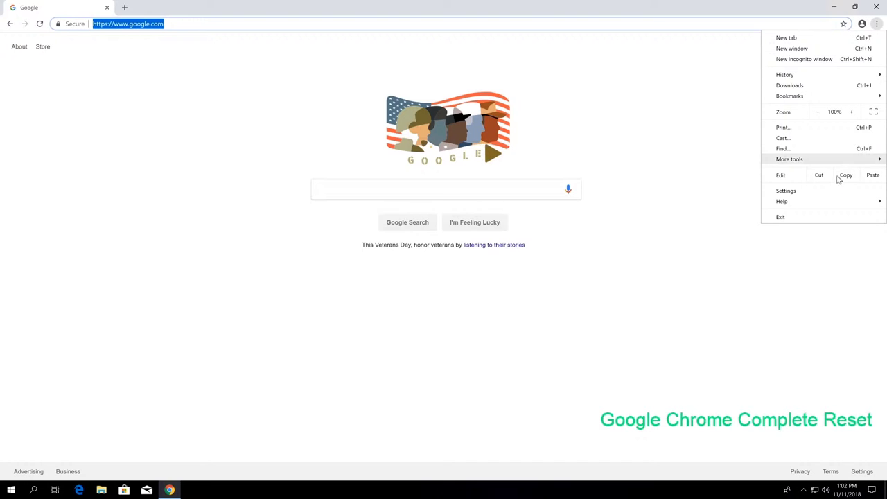
In Chrome Settings, search 'reset' and choose 'Restore settings to their original defaults'.
left_click(793, 192)
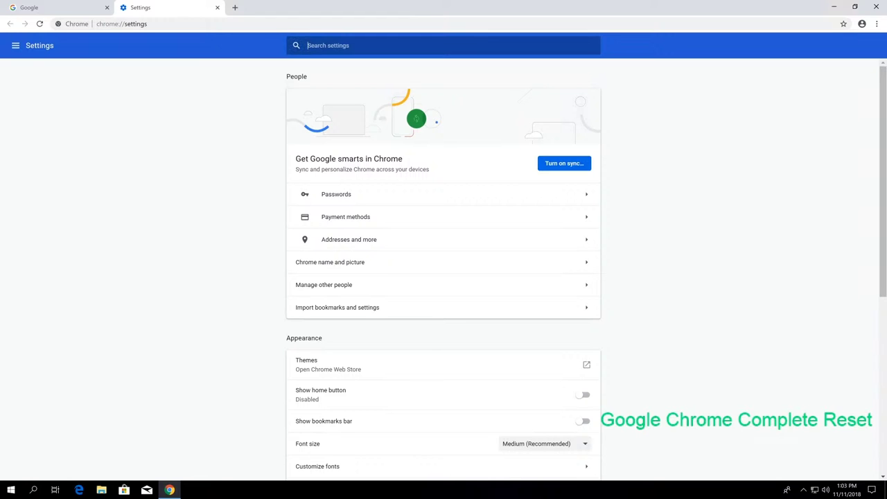
scroll(594, 220, "down", 1)
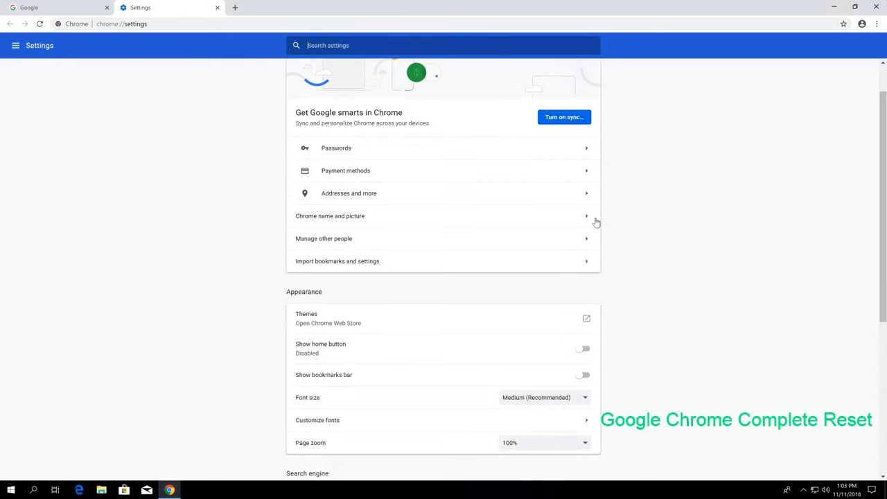
scroll(589, 221, "up", 1)
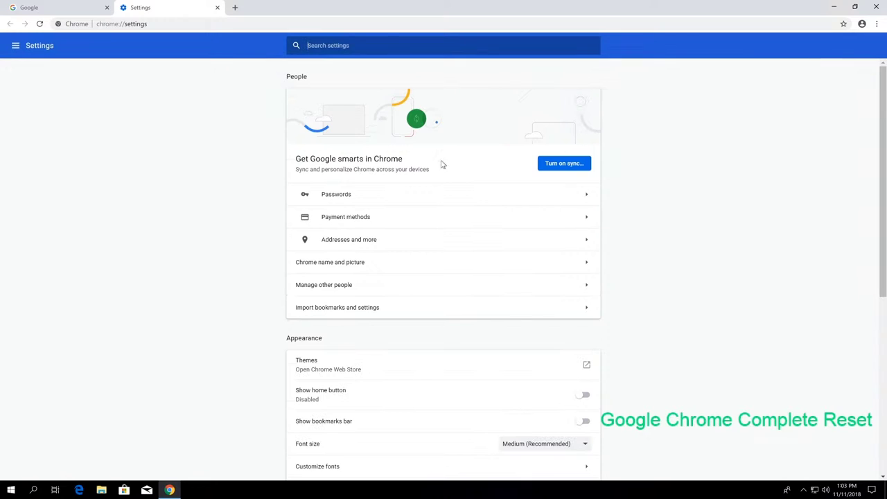
type("reset")
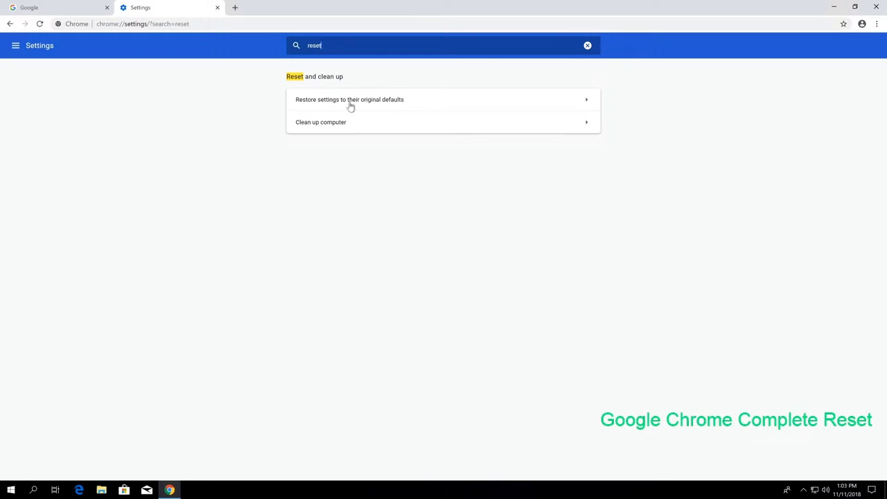
left_click(534, 108)
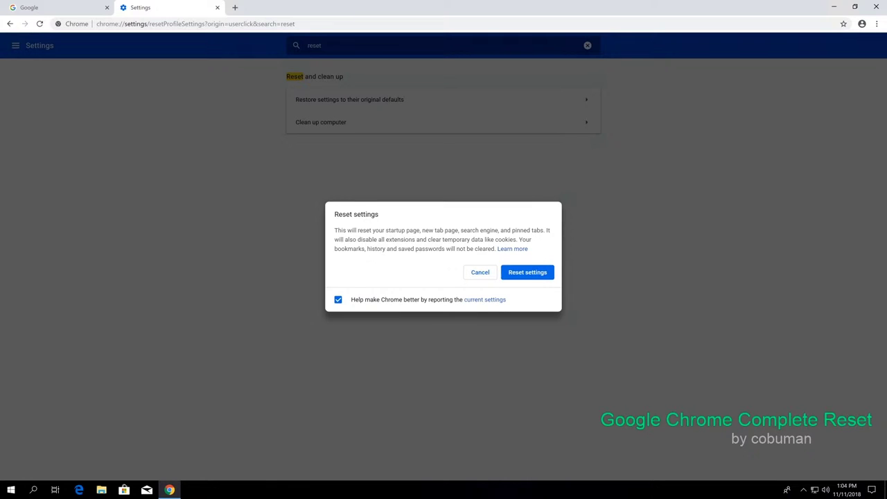
Reset Chrome's settings to defaults with 'report current settings to Google' unchecked.
left_click_drag(367, 248, 495, 248)
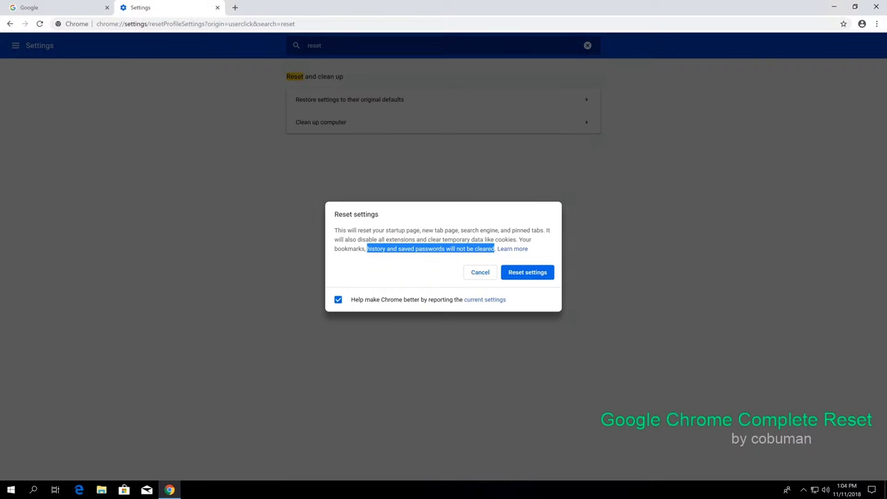
left_click_drag(518, 239, 372, 248)
left_click(366, 248)
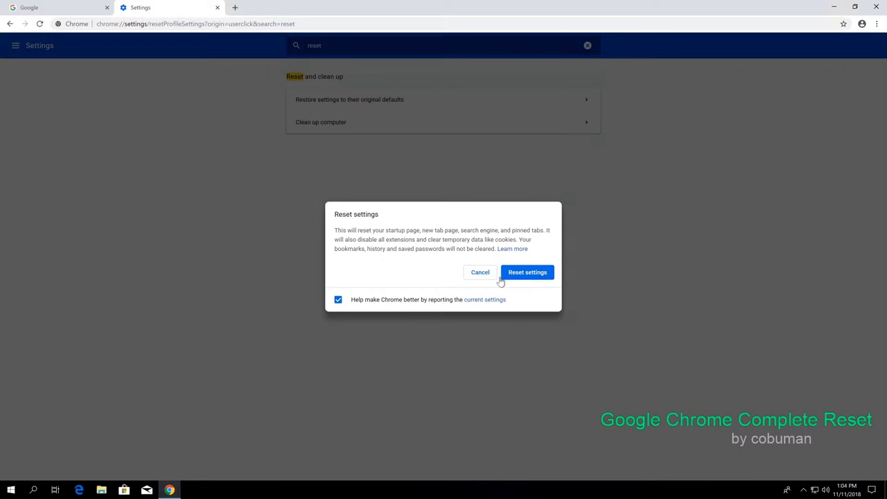
left_click(337, 301)
left_click(535, 275)
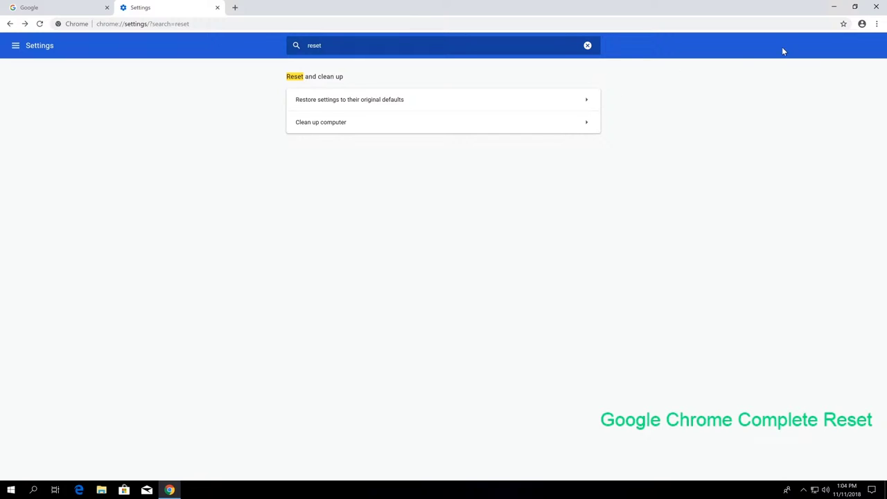
left_click(862, 25)
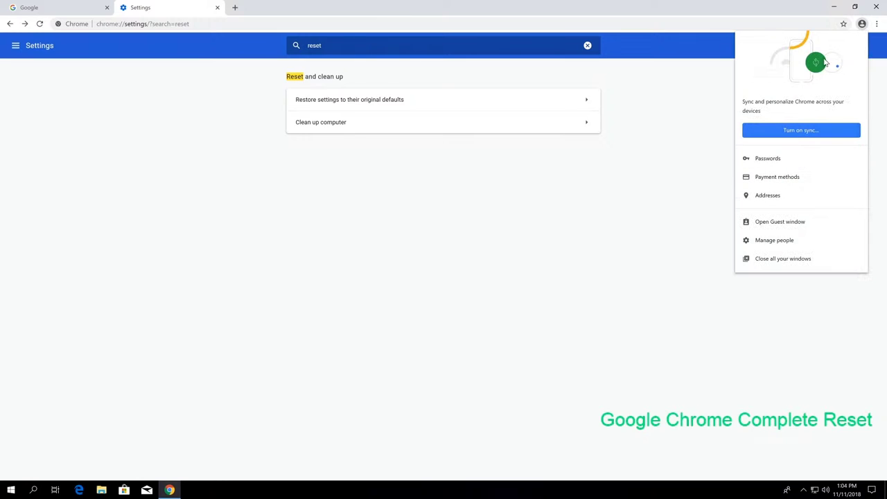
left_click(862, 25)
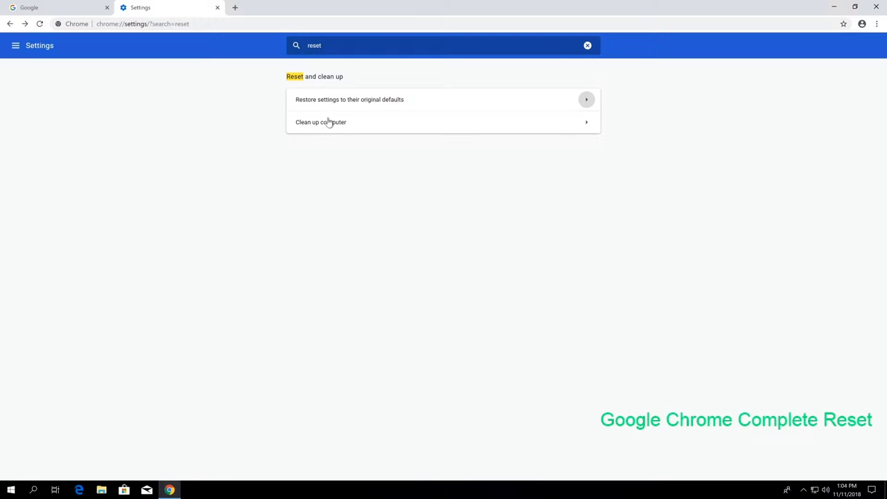
left_click(375, 124)
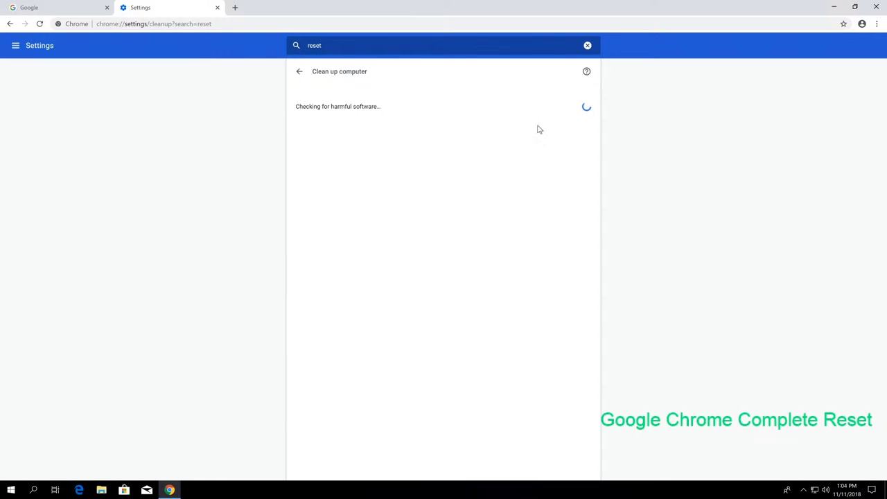
left_click(301, 72)
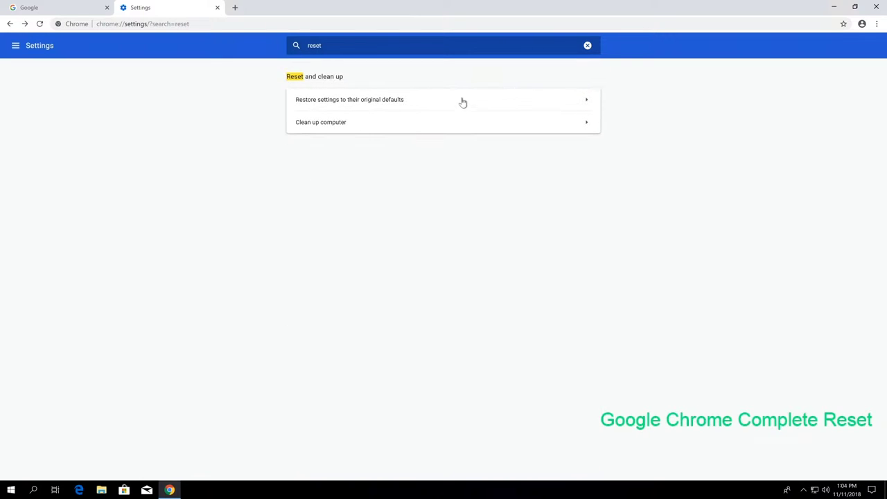
left_click(462, 102)
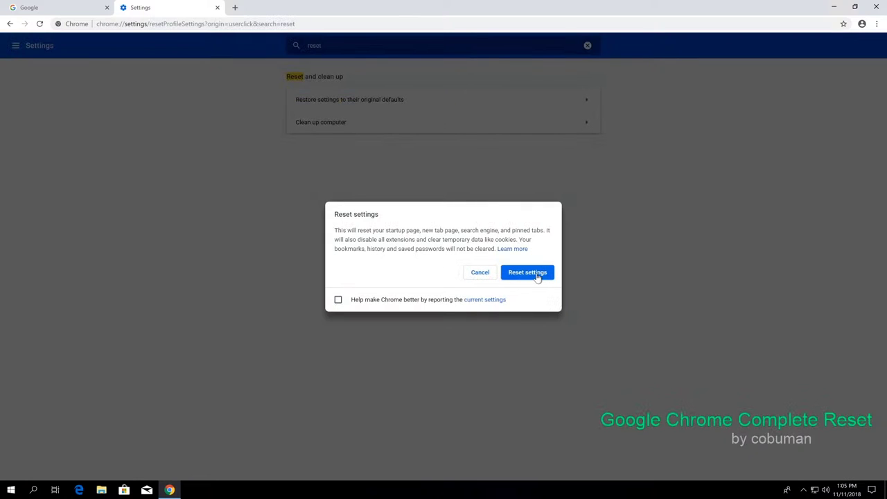
left_click(477, 275)
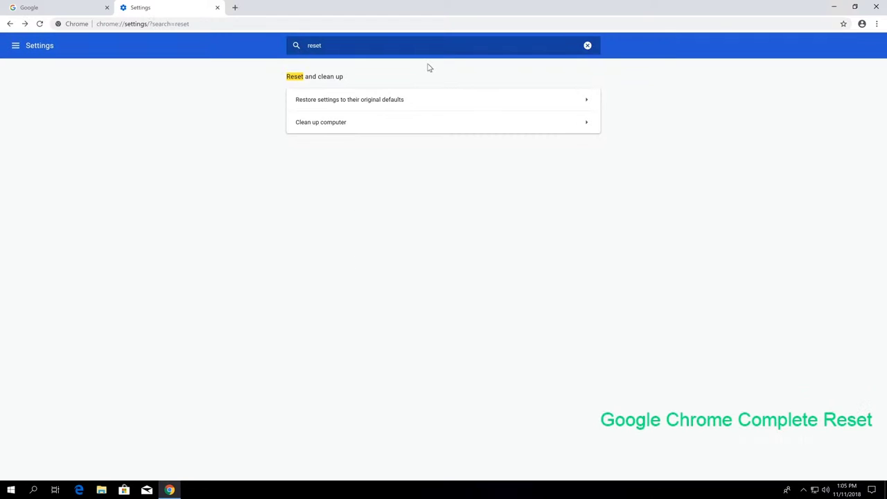
left_click(861, 23)
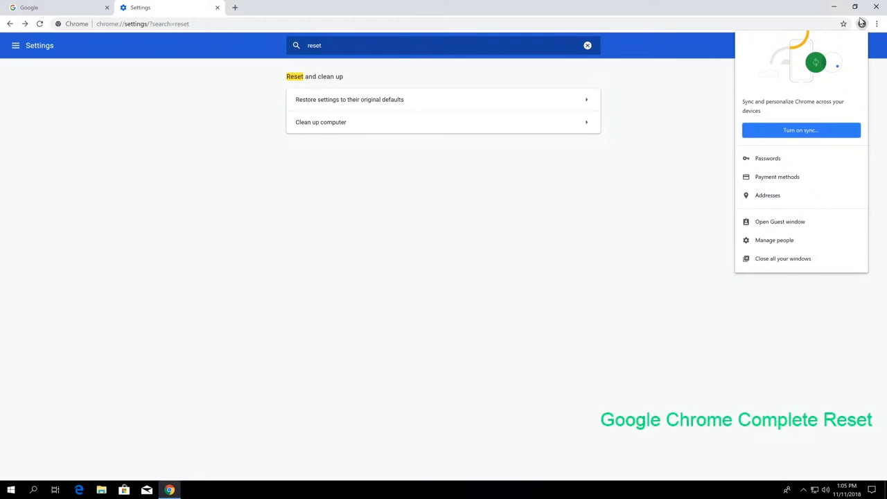
left_click(861, 23)
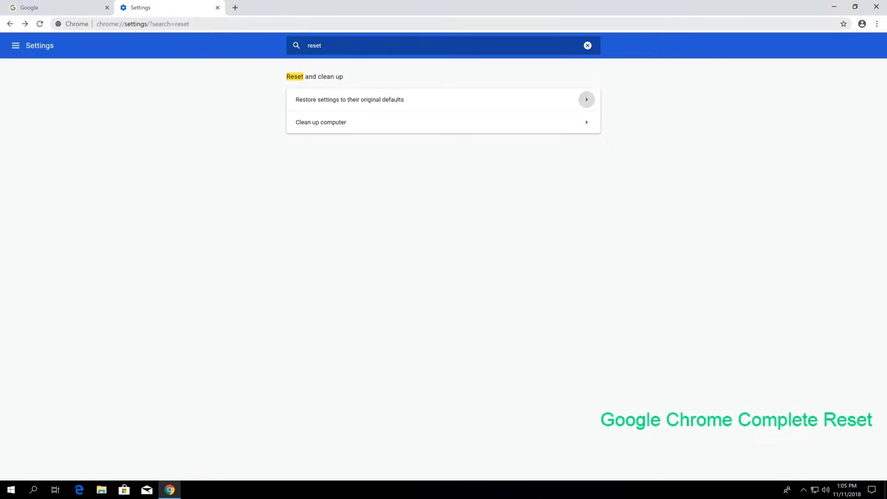
left_click(142, 23)
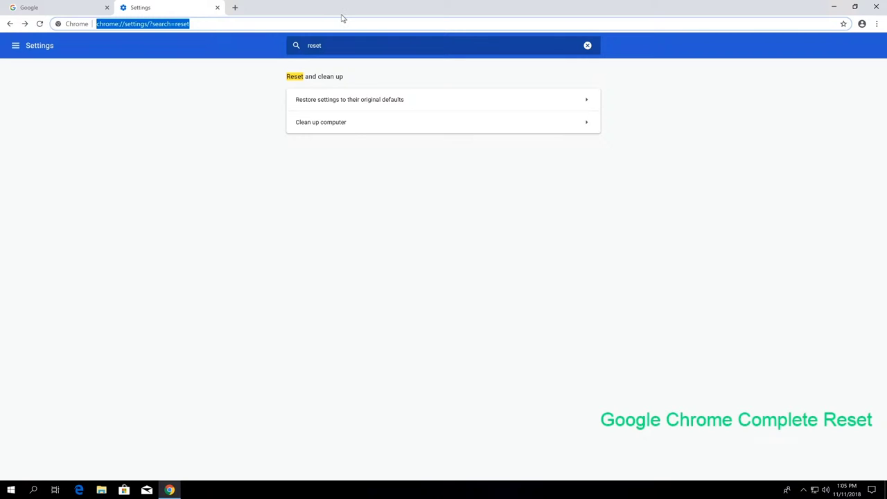
Close the Settings tab and open Manage people from the profile menu.
left_click(217, 7)
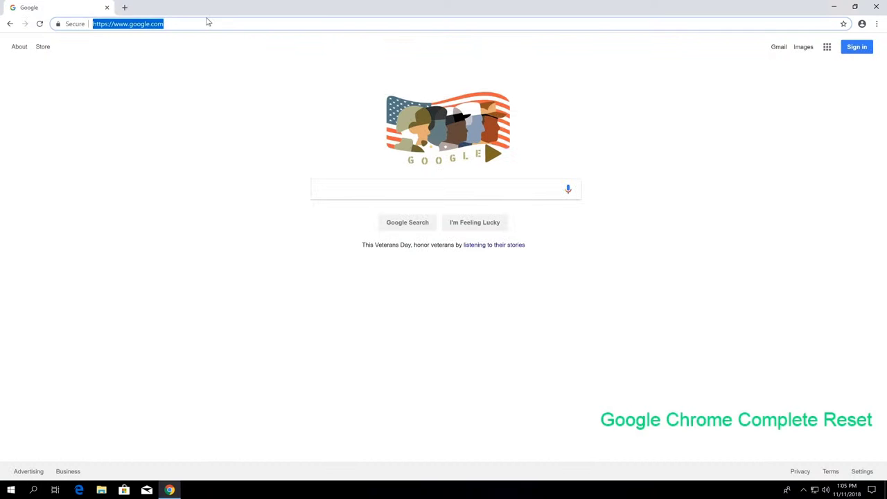
left_click(862, 25)
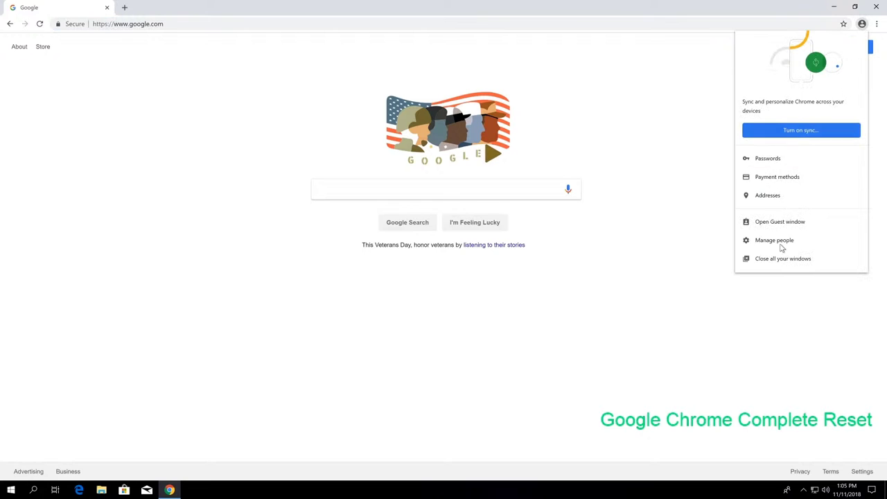
left_click(780, 242)
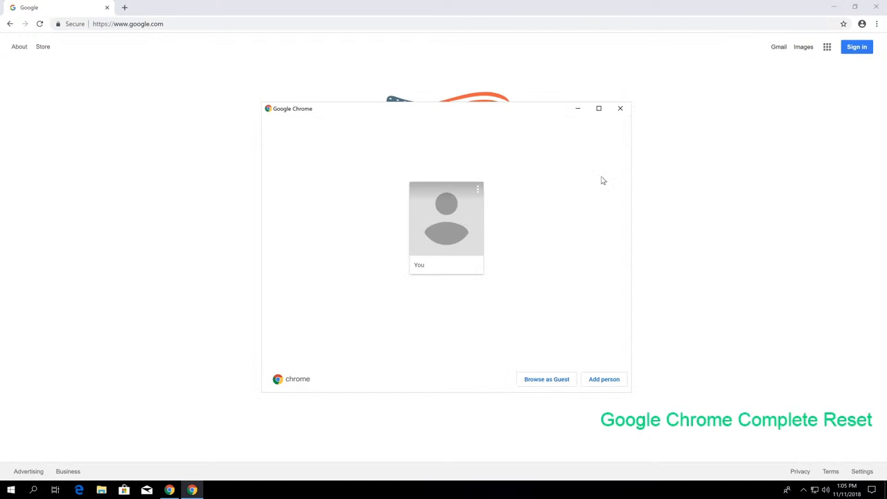
left_click(862, 25)
left_click(862, 25)
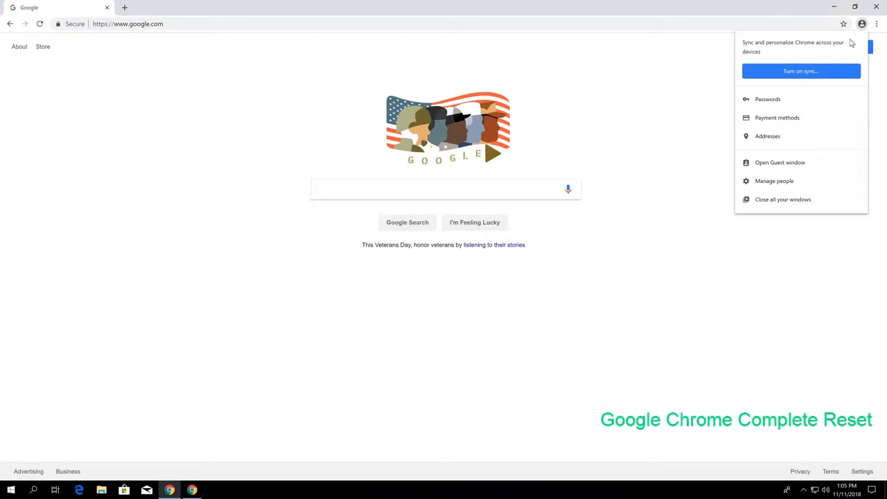
left_click(769, 182)
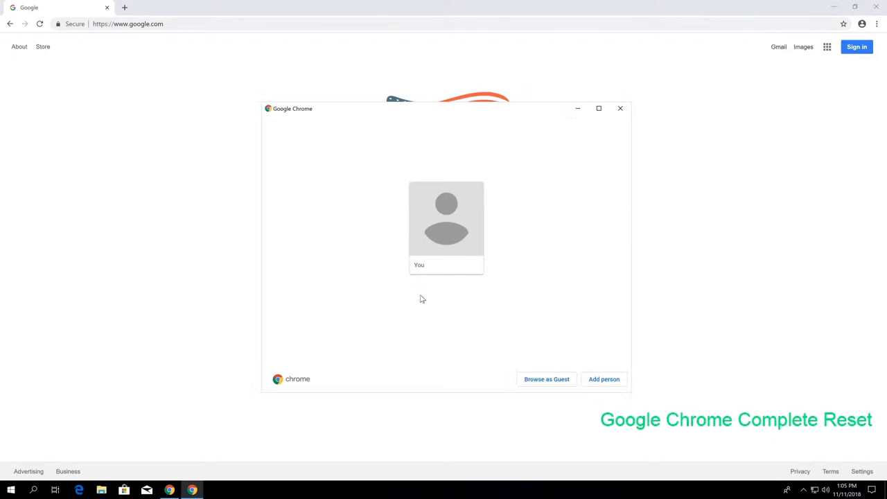
Start adding a person, cancel it, then close Manage people and the Chrome window.
left_click(605, 381)
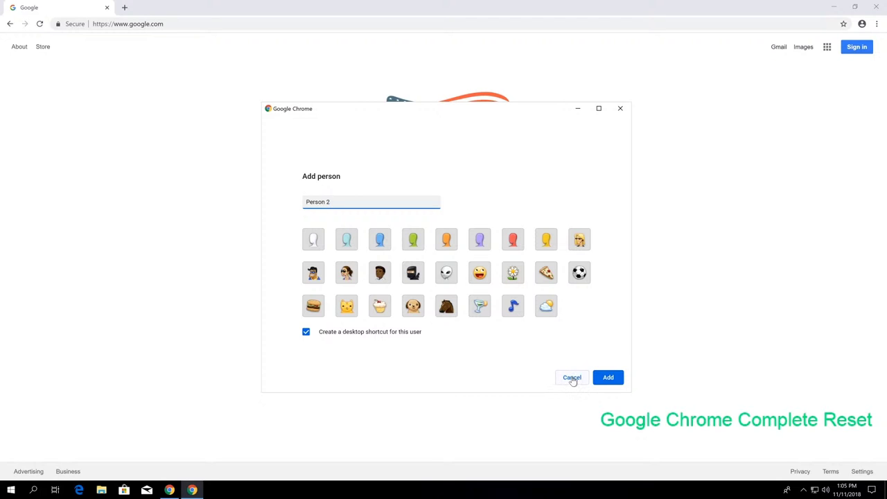
left_click(571, 378)
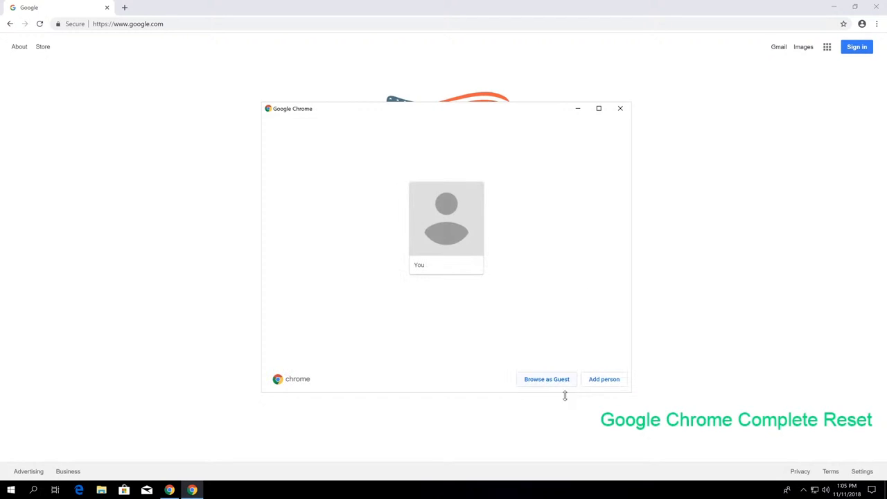
left_click(621, 109)
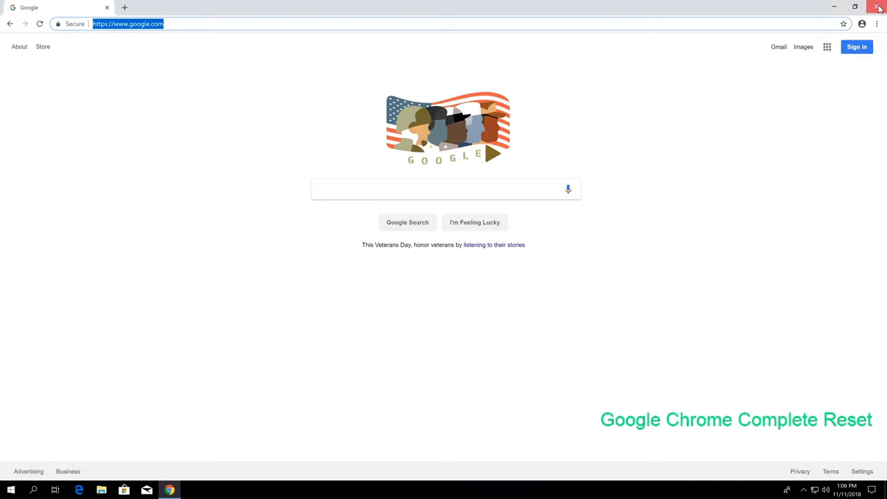
left_click(875, 7)
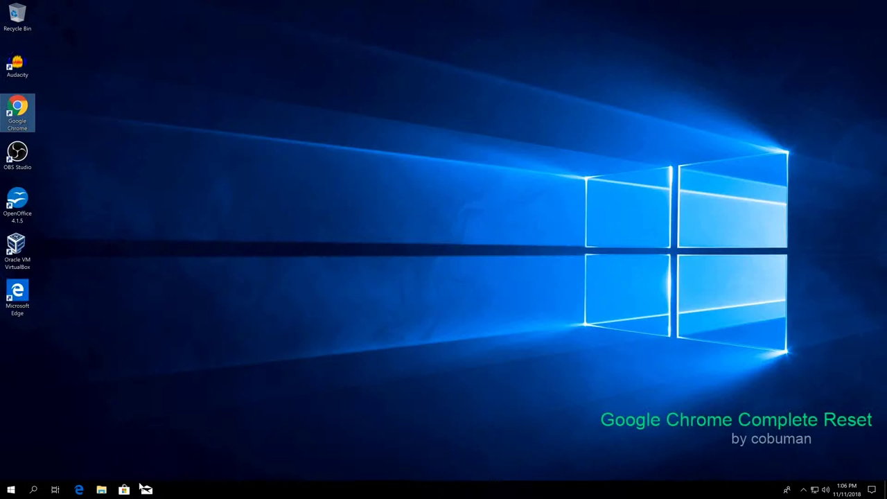
right_click(318, 489)
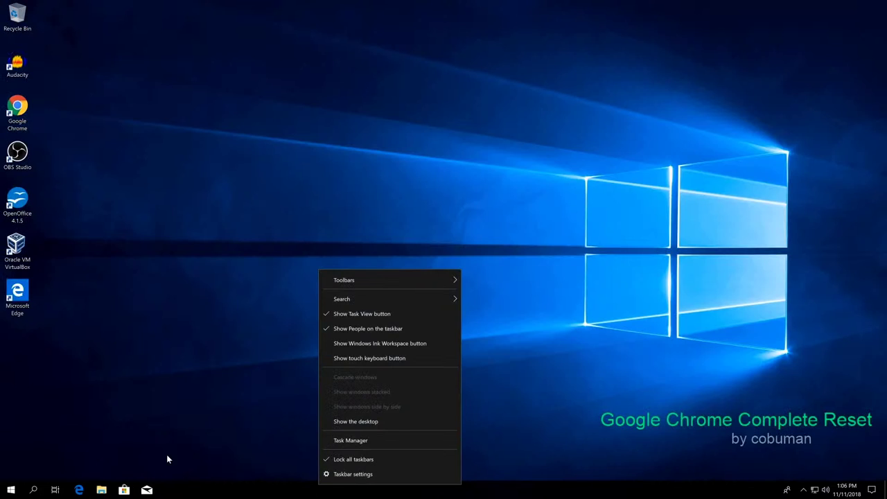
left_click(379, 440)
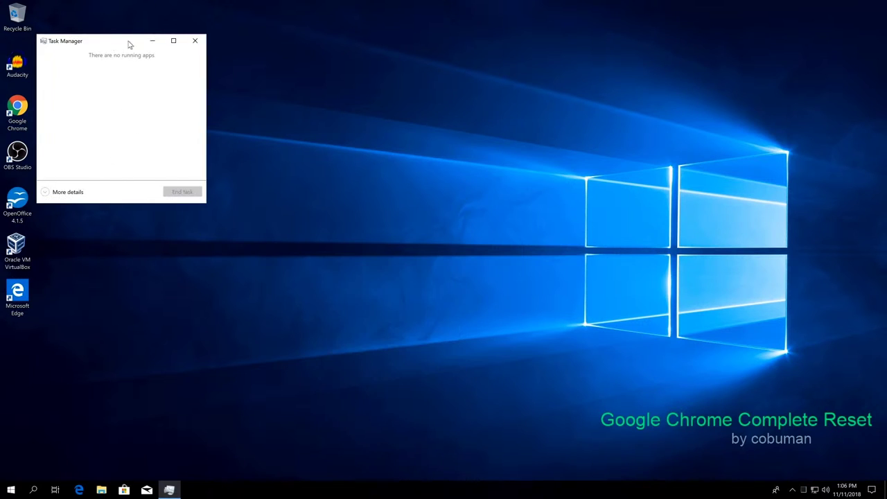
left_click(229, 225)
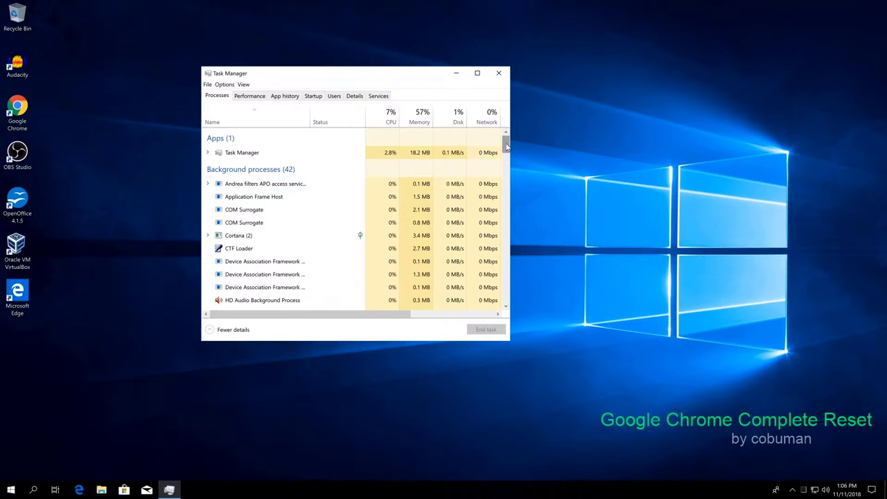
scroll(505, 181, "down", 5)
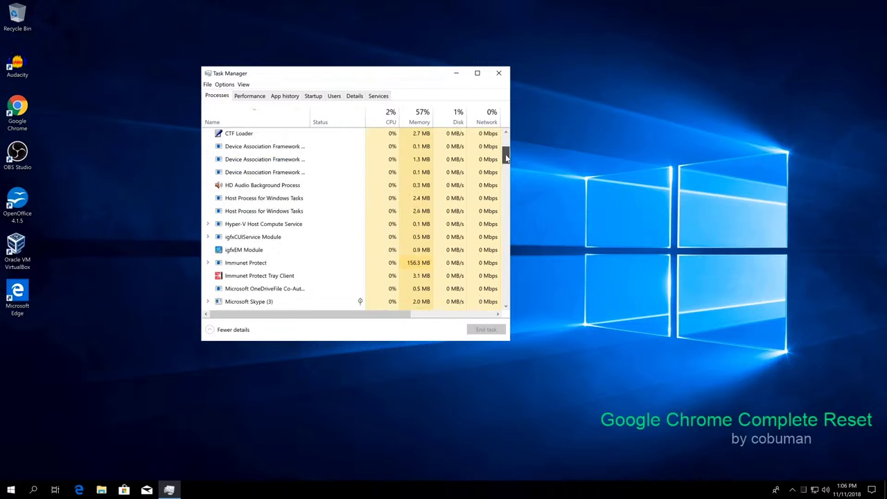
left_click_drag(505, 181, 504, 133)
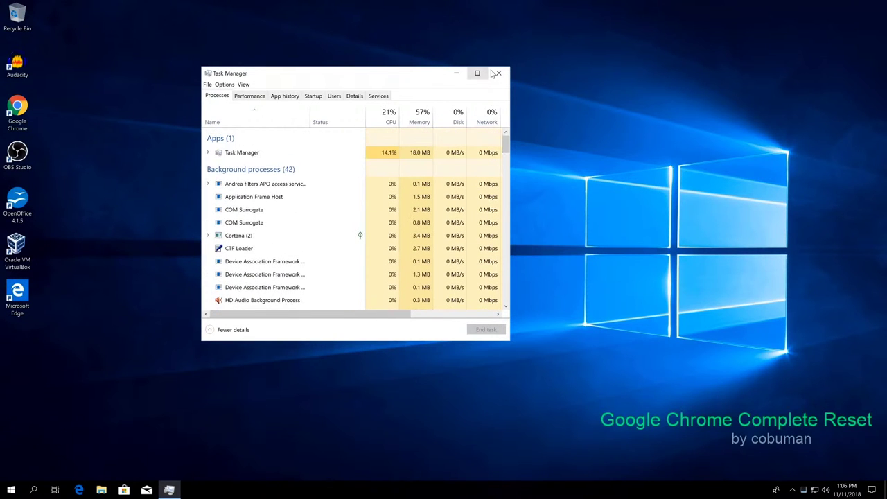
left_click(498, 75)
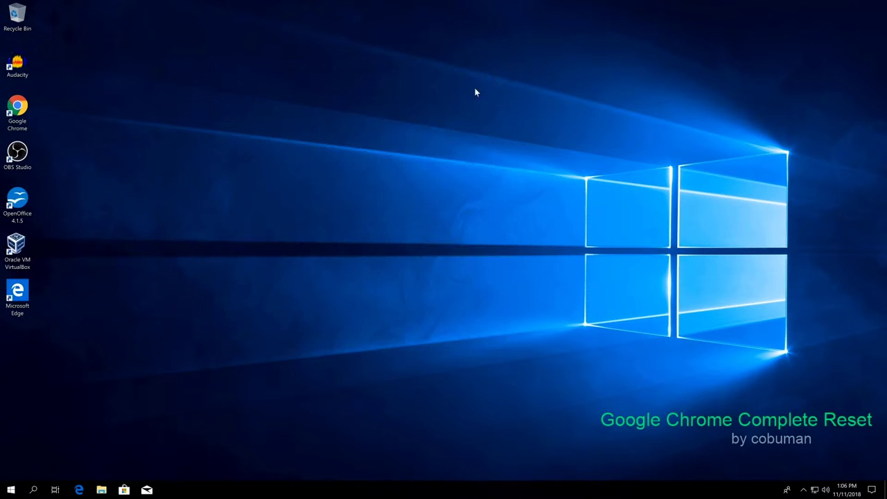
Browse This PC > Local Disk (C:) > Users and open the test account's folder.
left_click(101, 490)
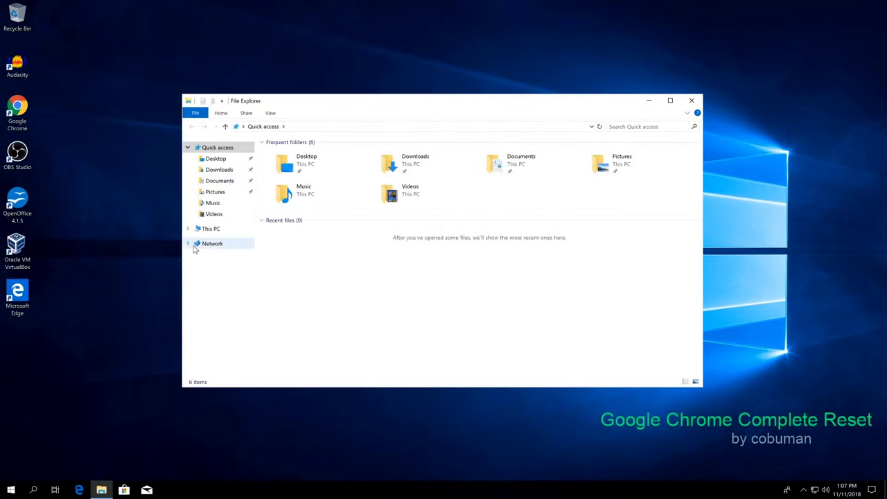
left_click(211, 231)
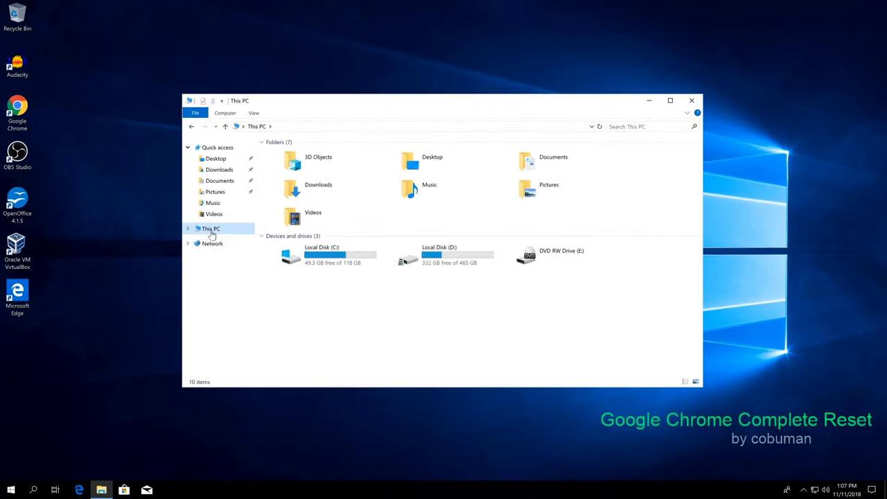
double_click(347, 256)
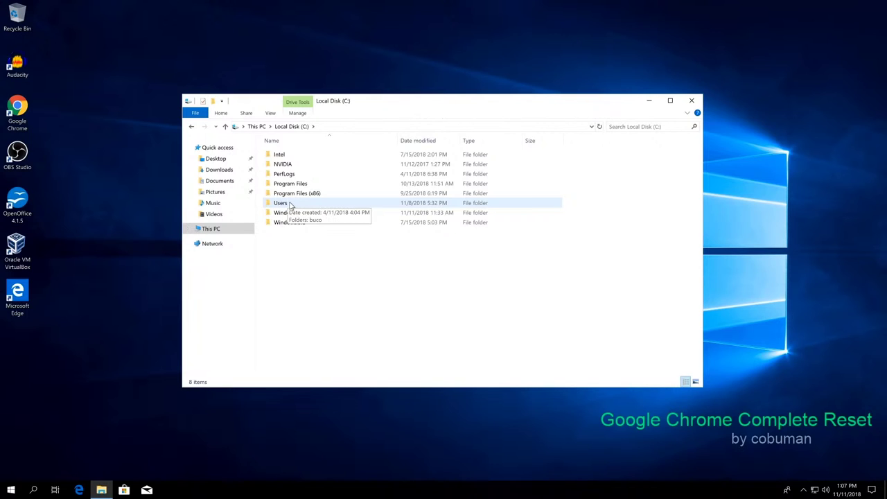
double_click(288, 203)
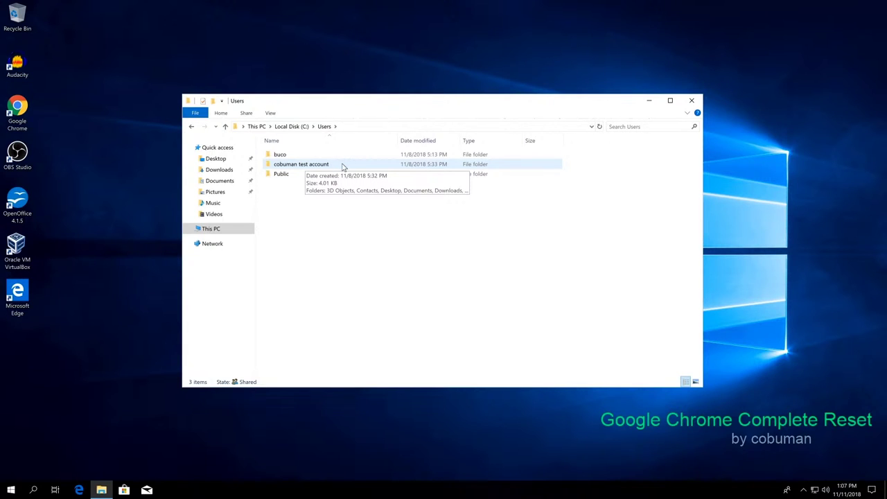
left_click(341, 167)
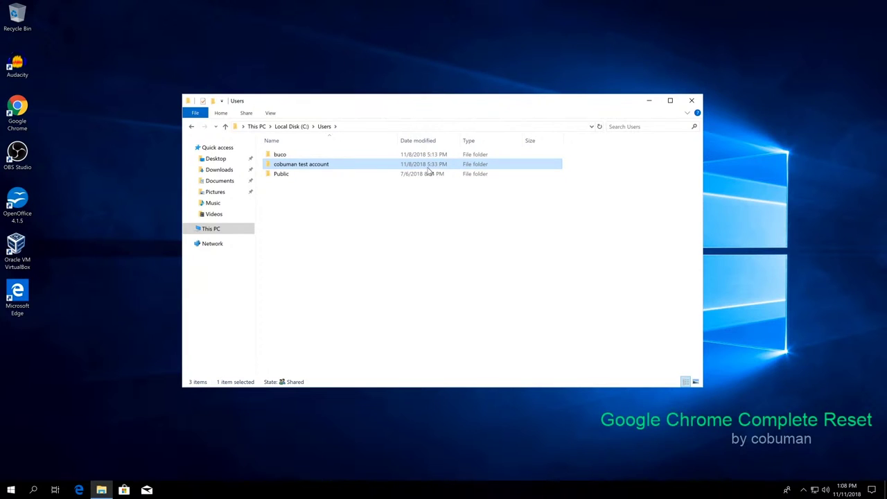
double_click(323, 166)
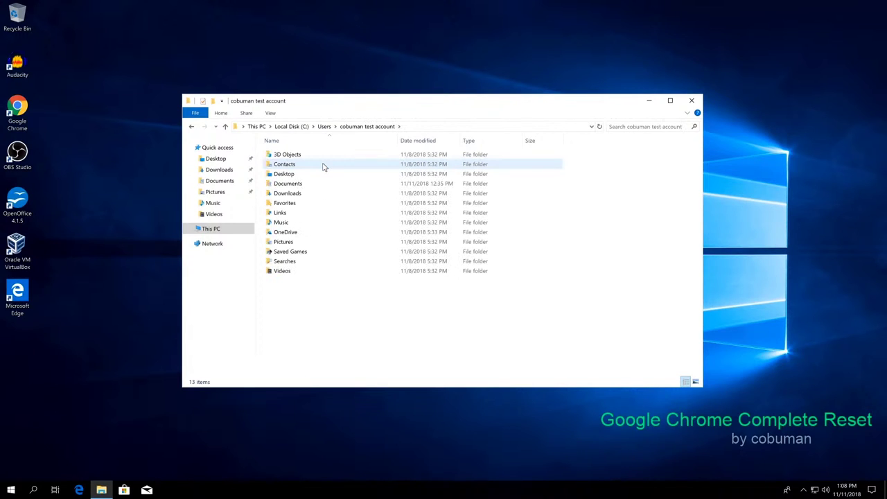
left_click(439, 127)
Append \appdata to the folder path and turn on Hidden items in the view options.
key("End")
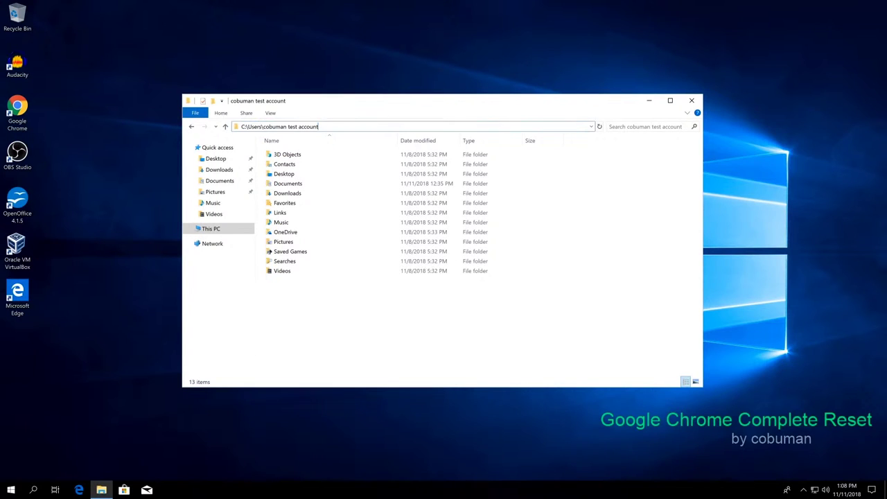
type("\\")
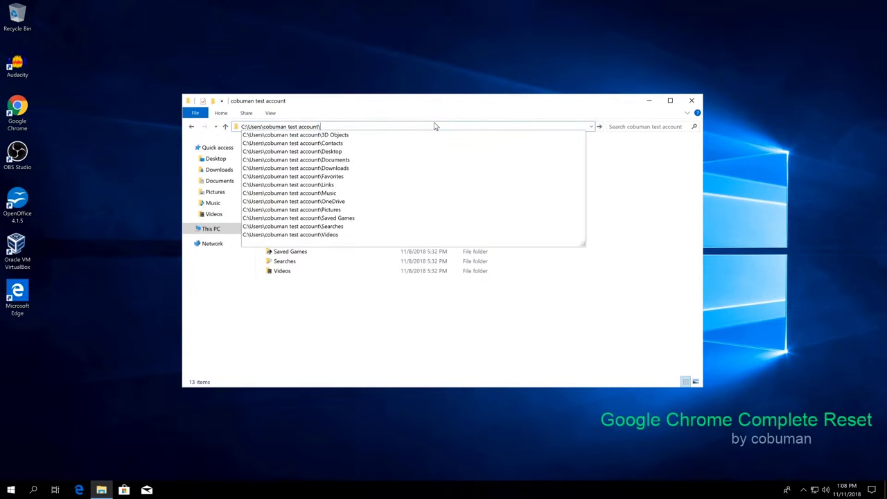
type("app")
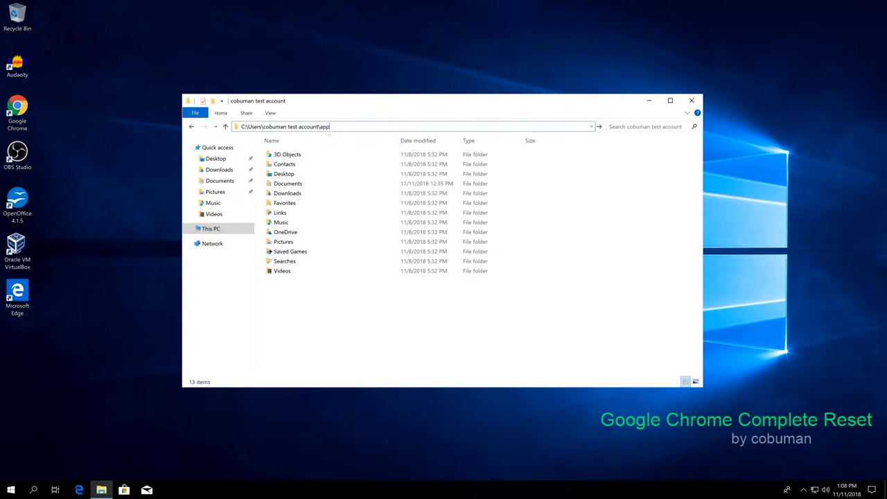
type("data")
key("Return")
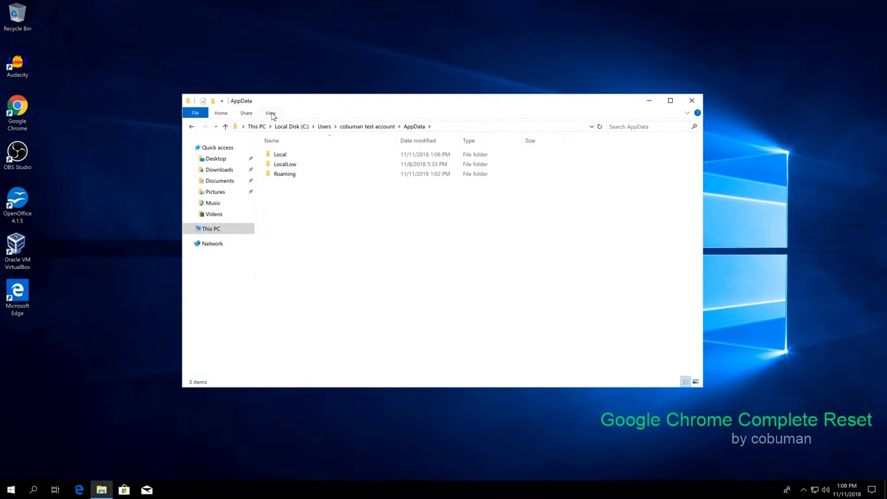
left_click(270, 113)
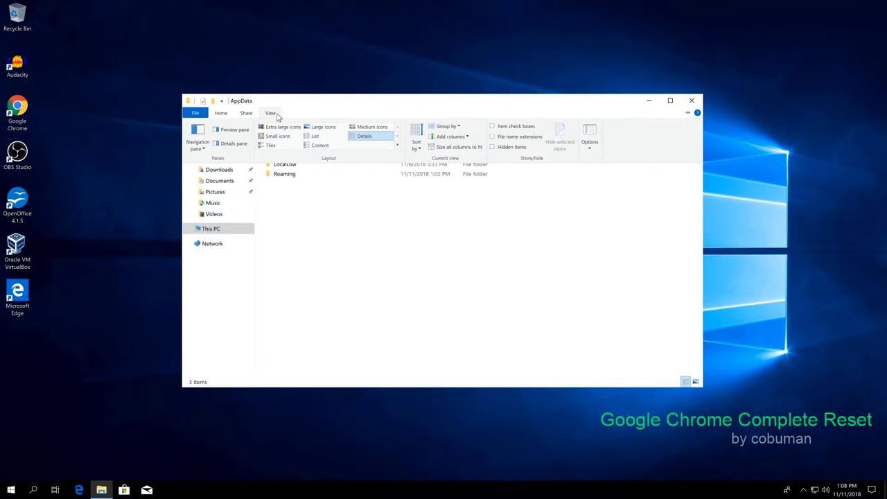
left_click(509, 149)
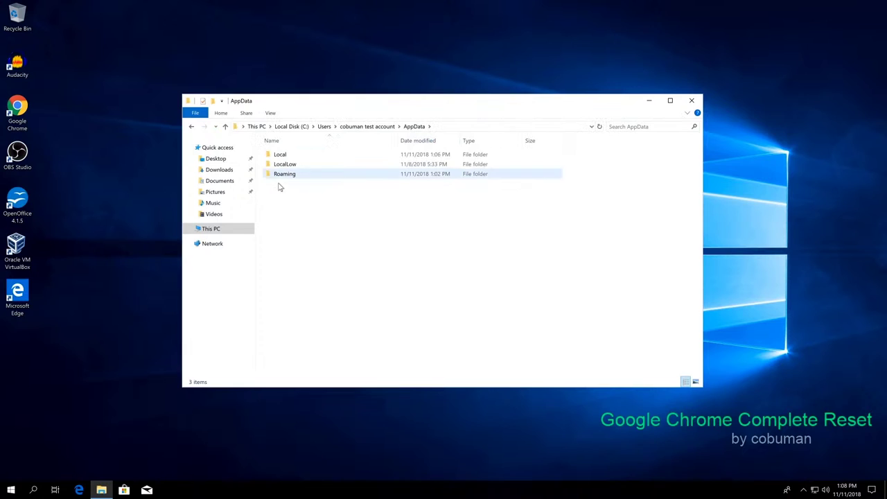
From the test account folder, open AppData > Local > Google.
left_click(368, 127)
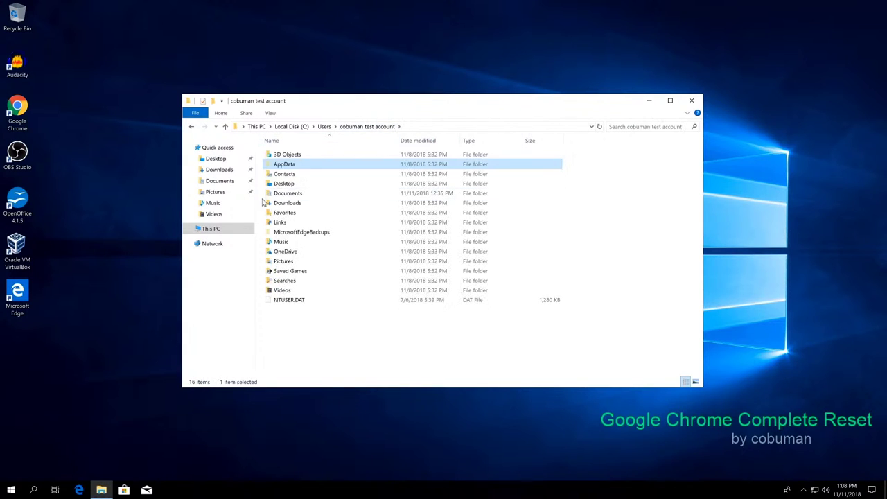
double_click(299, 165)
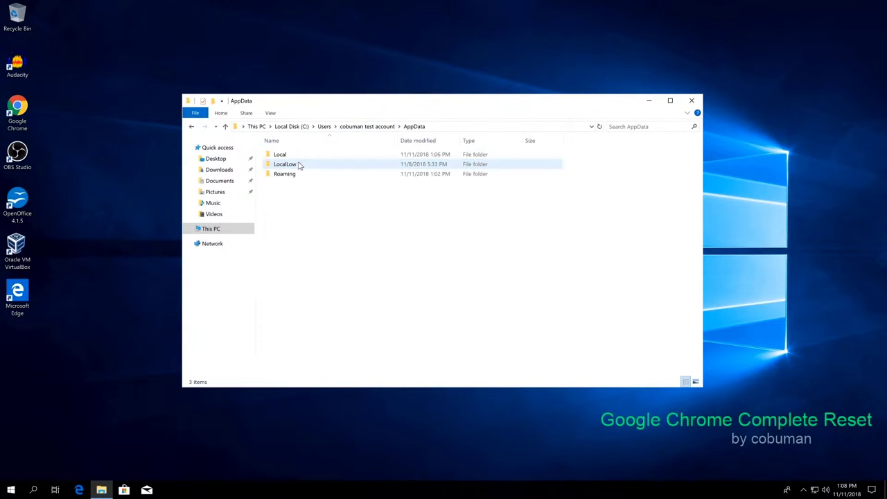
left_click(291, 173)
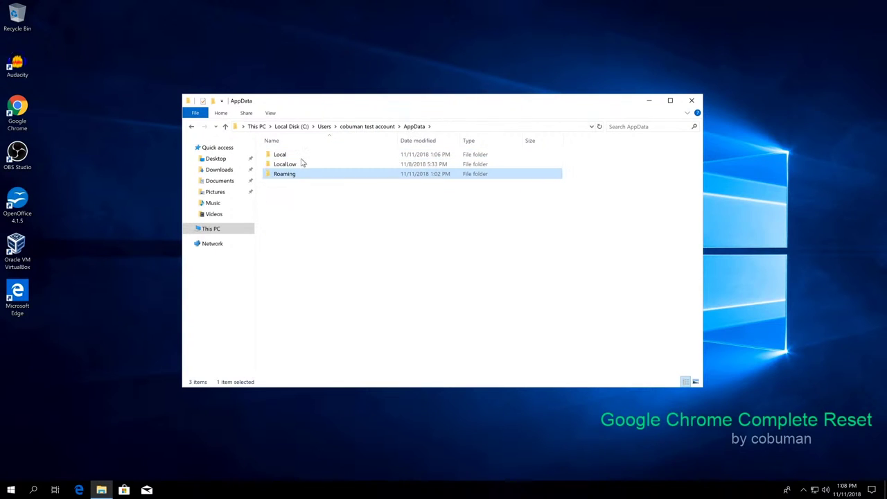
left_click(296, 156)
double_click(296, 156)
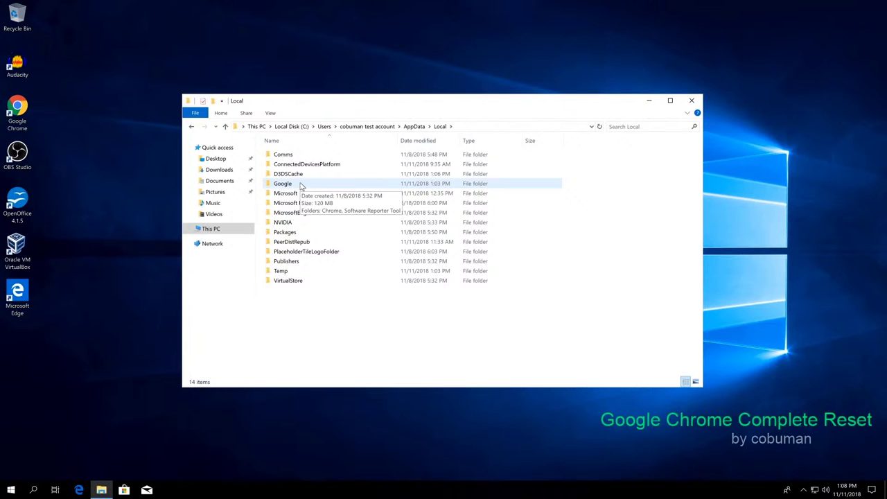
left_click(299, 184)
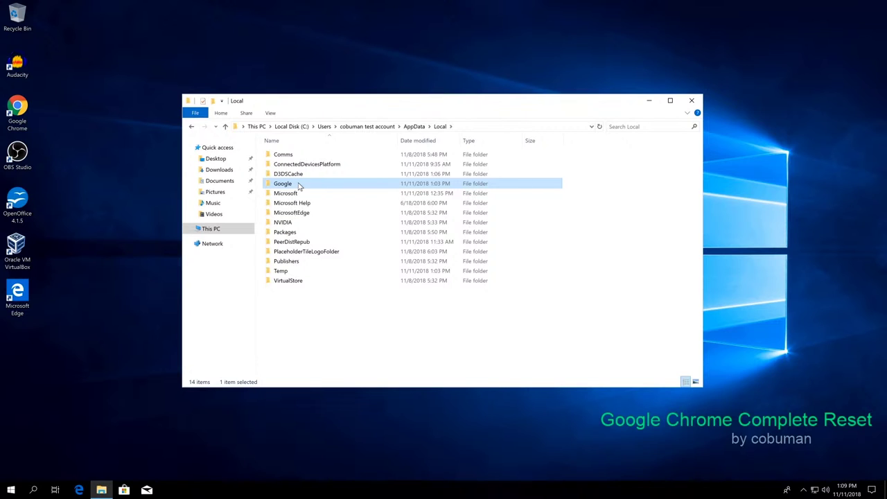
double_click(299, 184)
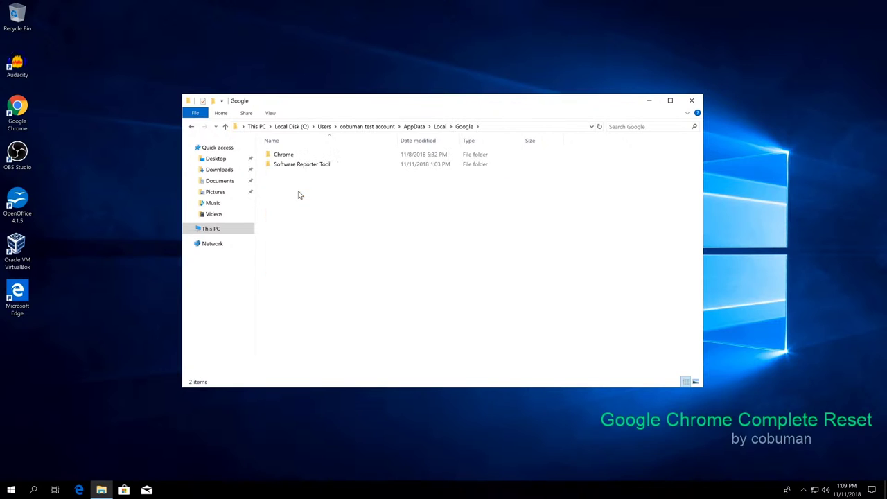
Open Chrome > User Data > Default and review its 63 items.
left_click(302, 156)
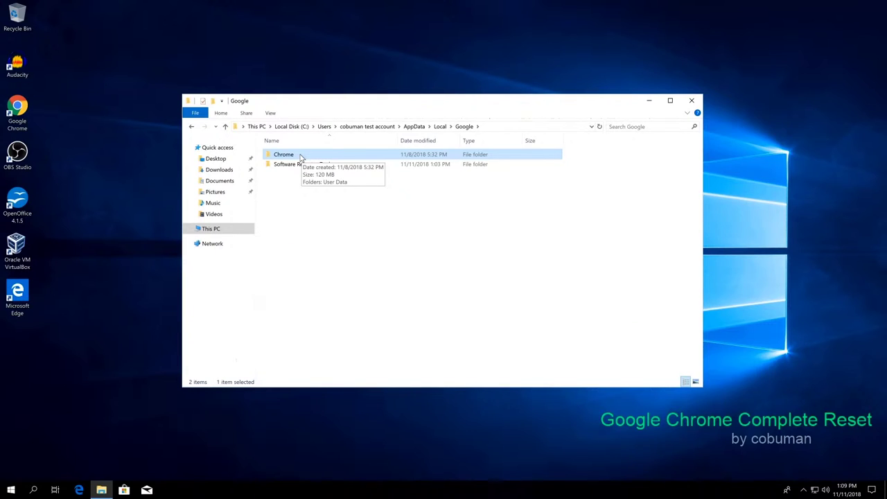
double_click(301, 155)
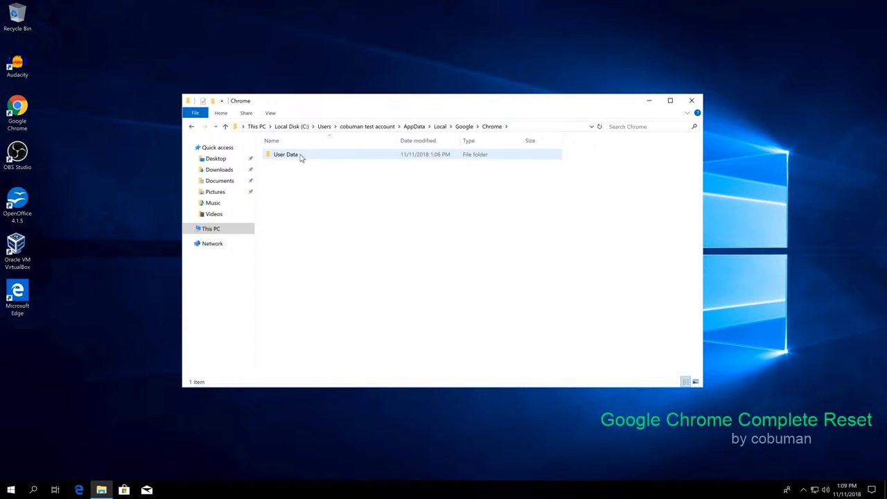
double_click(301, 156)
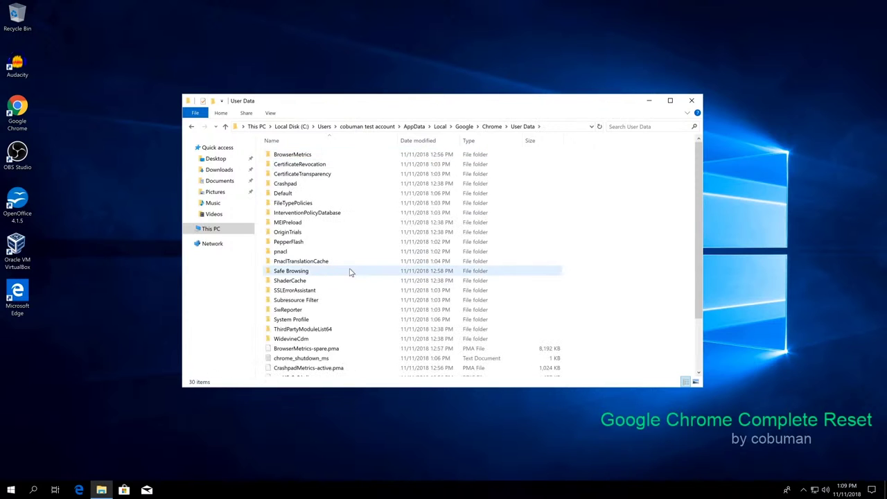
scroll(355, 280, "down", 2)
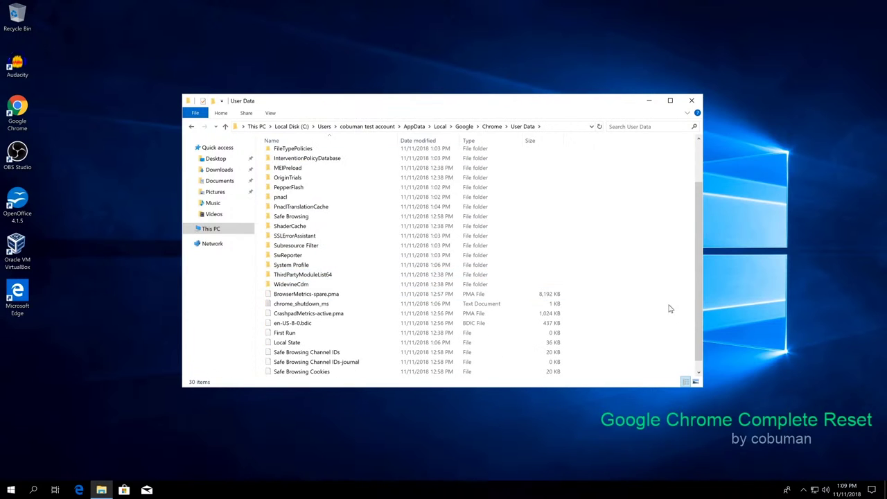
left_click_drag(701, 333, 695, 259)
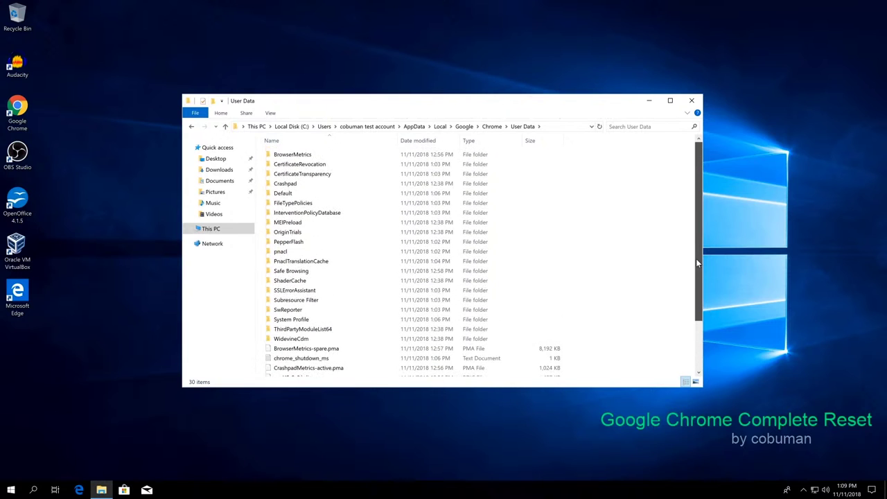
double_click(277, 193)
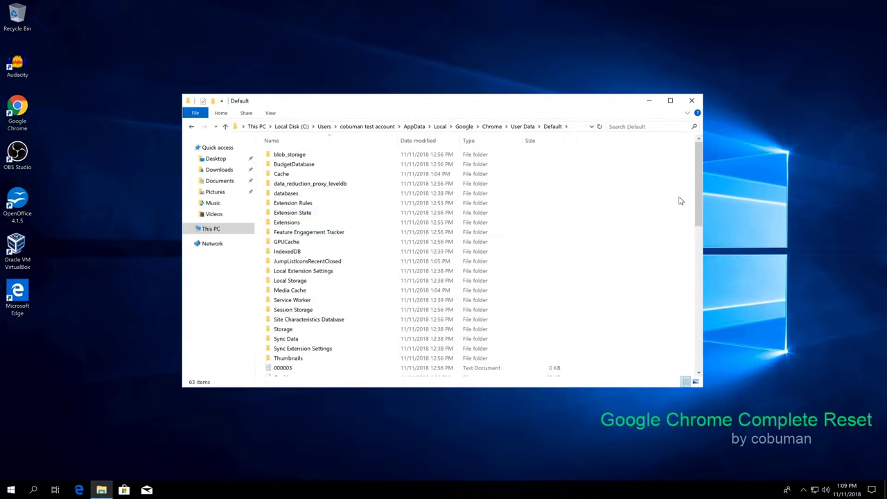
mouse_move(699, 180)
left_mouse_down()
mouse_move(706, 324)
mouse_move(694, 166)
left_mouse_up()
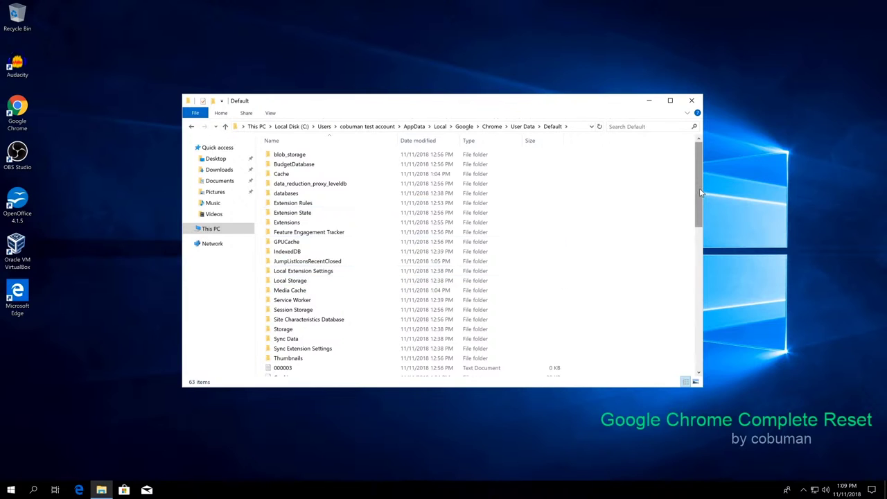
left_click_drag(700, 187, 699, 200)
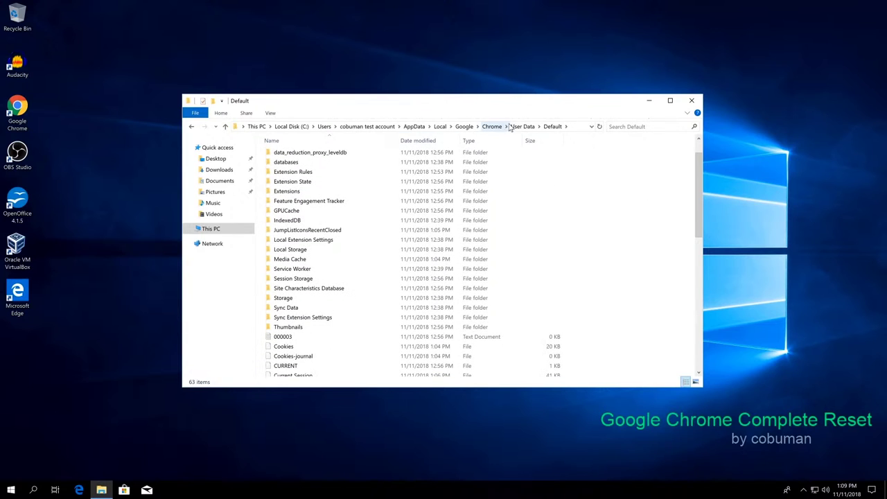
Return to the Google folder and select the Chrome folder, leaving its name unchanged.
left_click(464, 127)
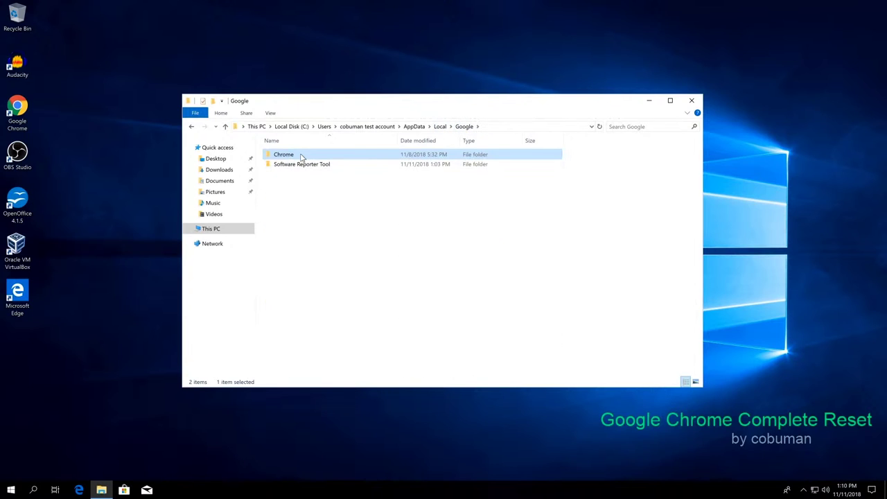
left_click(301, 157)
left_click(301, 156)
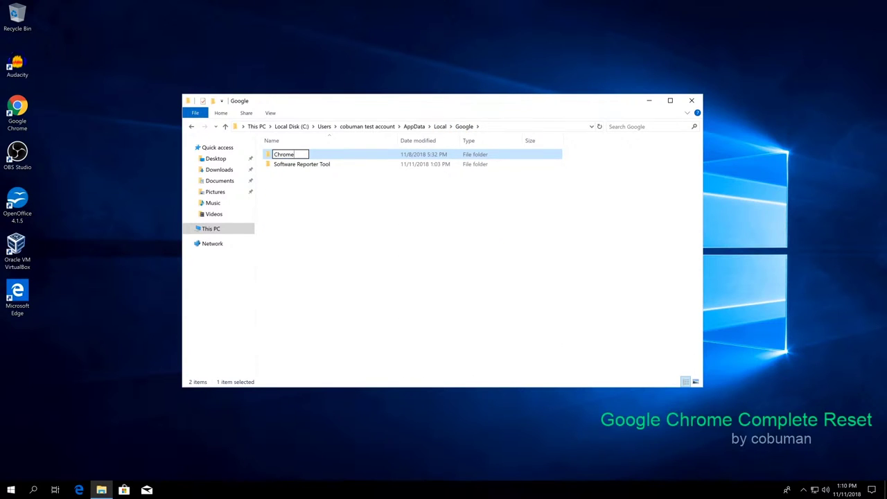
left_click(301, 164)
left_click(304, 154)
Launch Chrome, bookmark the New Tab page, and close the browser.
double_click(19, 118)
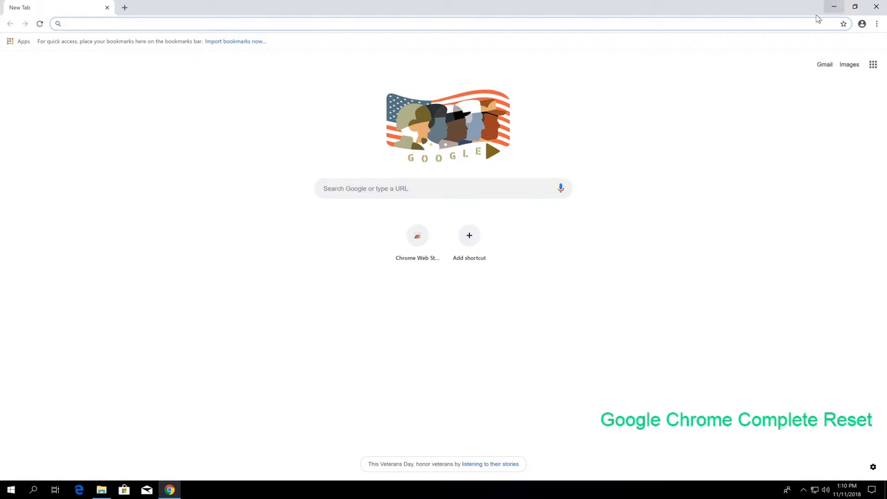
left_click(843, 24)
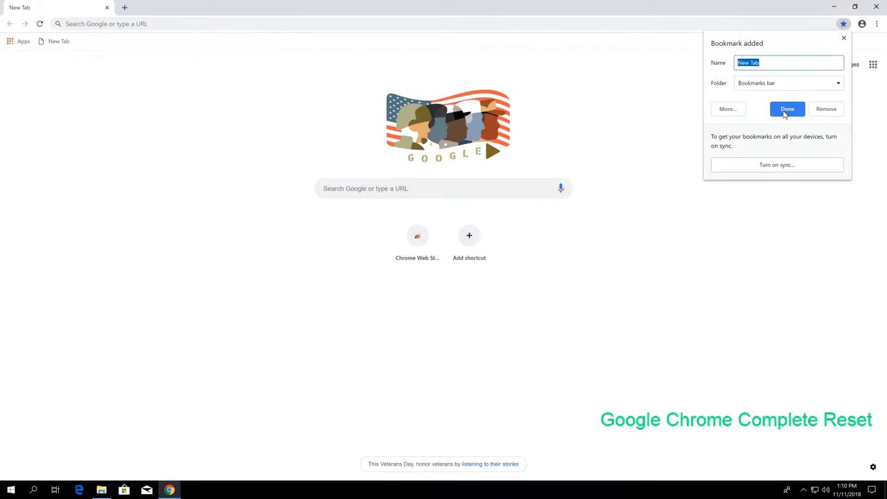
left_click(786, 112)
left_click(874, 8)
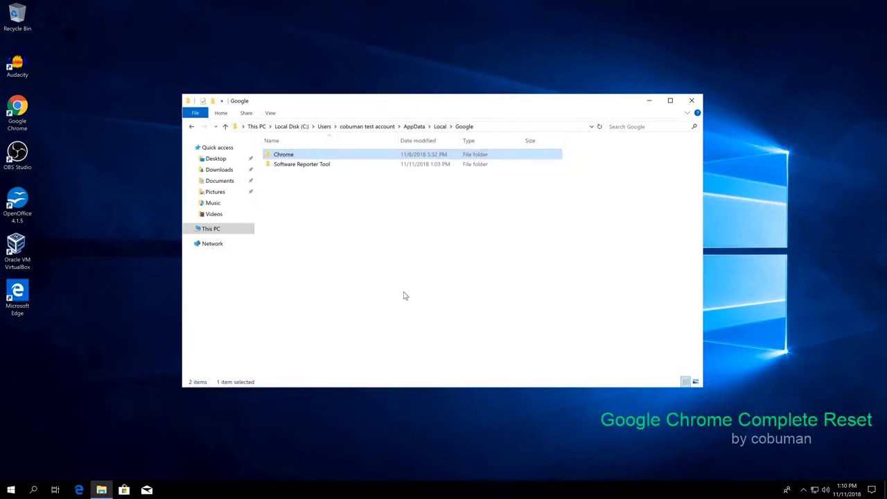
double_click(294, 157)
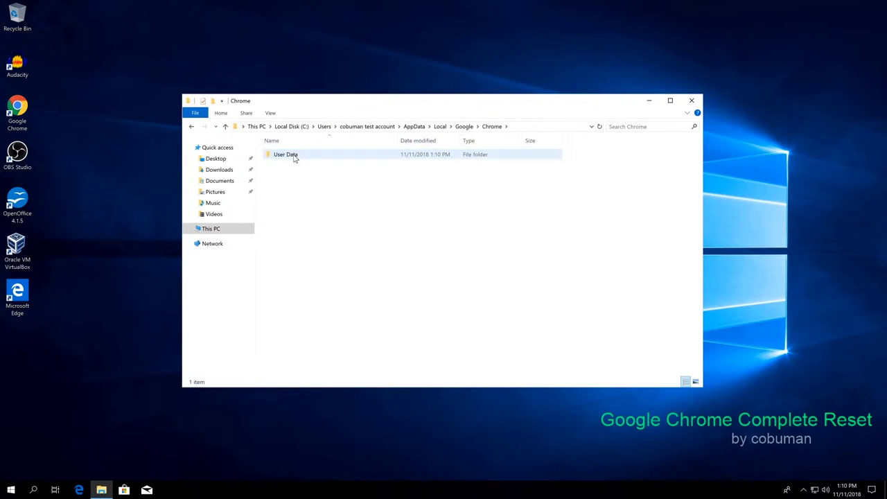
double_click(294, 155)
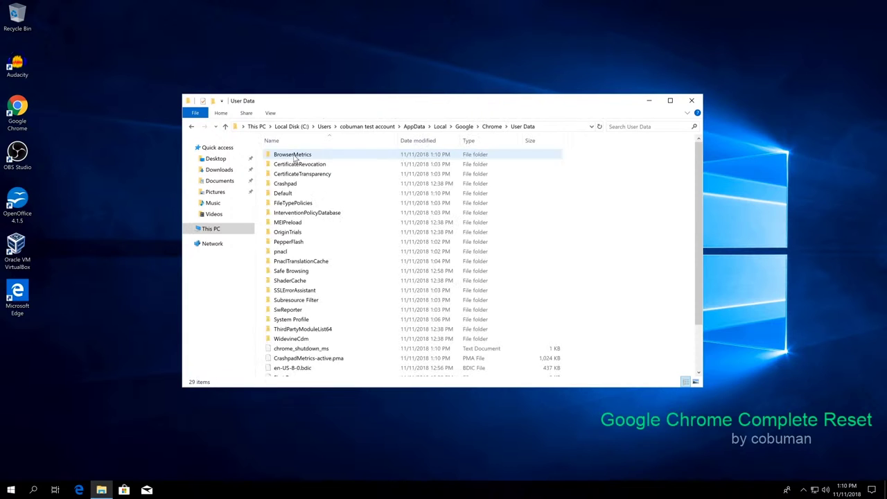
double_click(293, 193)
scroll(413, 304, "down", 1)
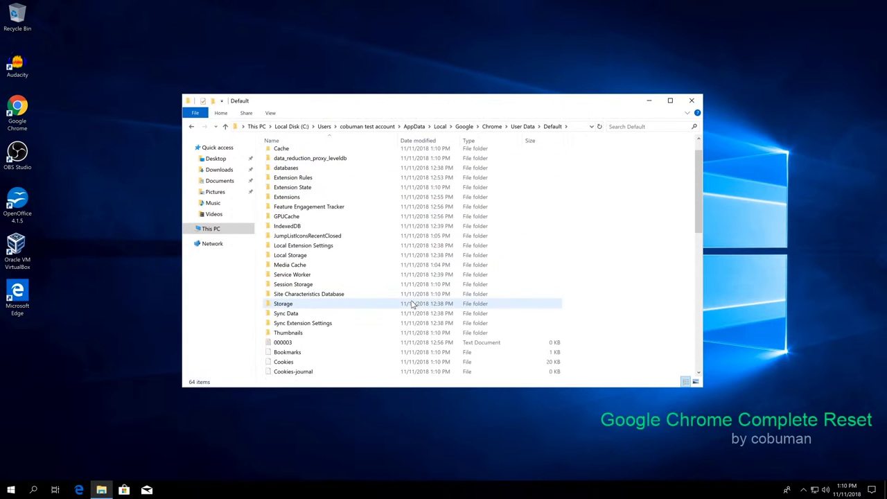
scroll(420, 309, "down", 1)
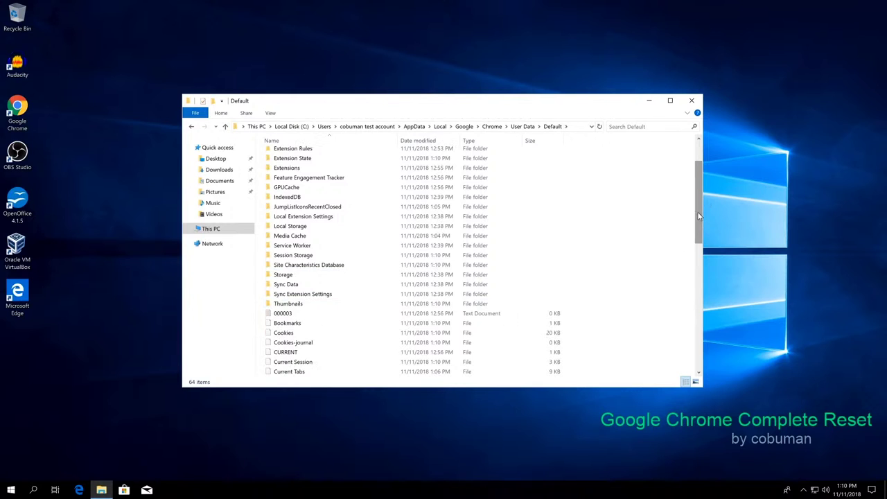
left_click(297, 325)
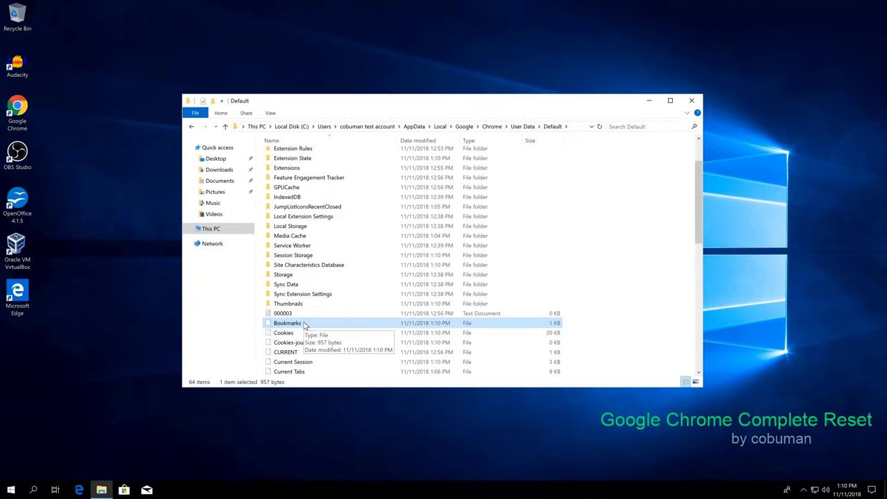
Rename the Chrome folder in AppData\Local\Google to Chromeold.
left_click(464, 126)
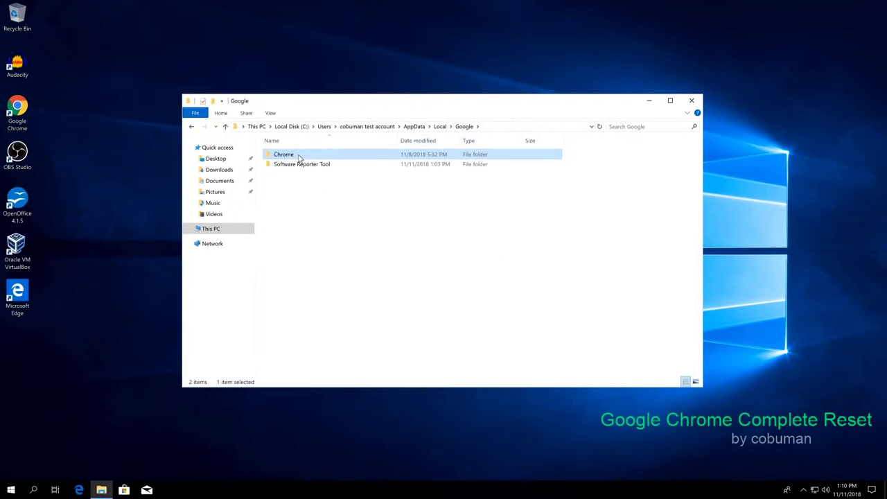
key("F2")
type("old")
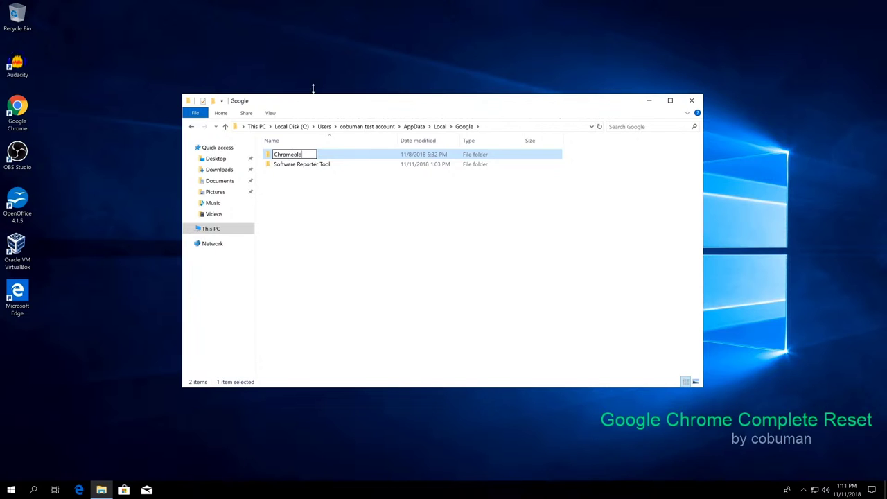
key("Return")
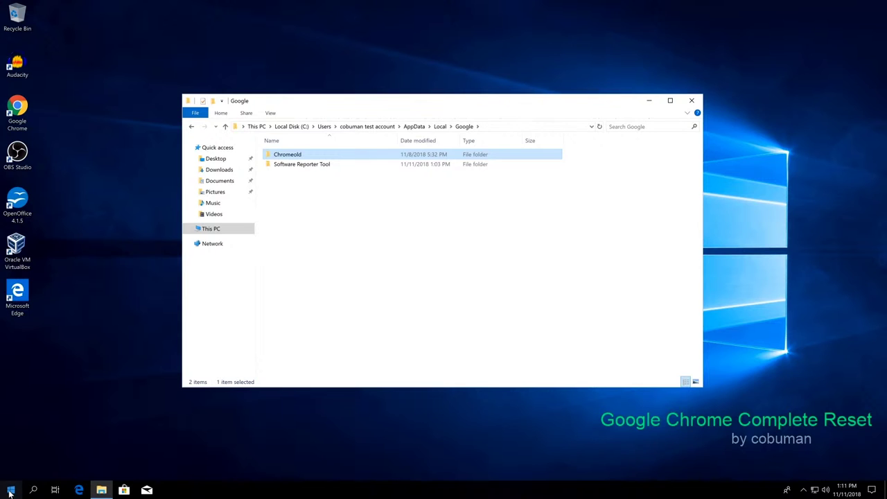
left_click(10, 492)
Reopen File Explorer and go to the \\techsupport\c$ network share.
left_click(70, 149)
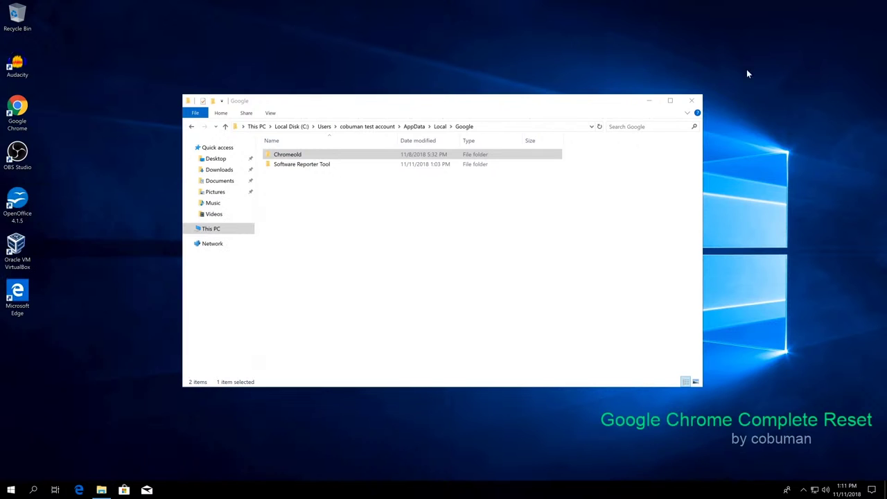
left_click(692, 101)
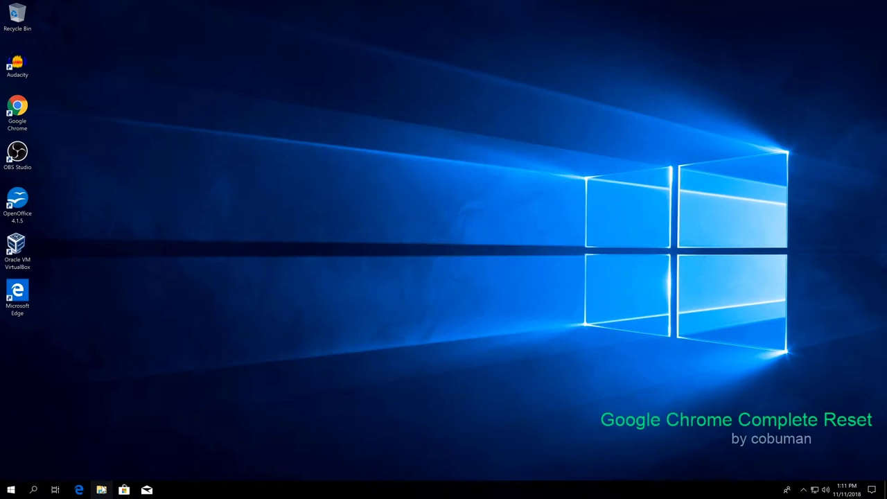
key("super+e")
left_click(346, 126)
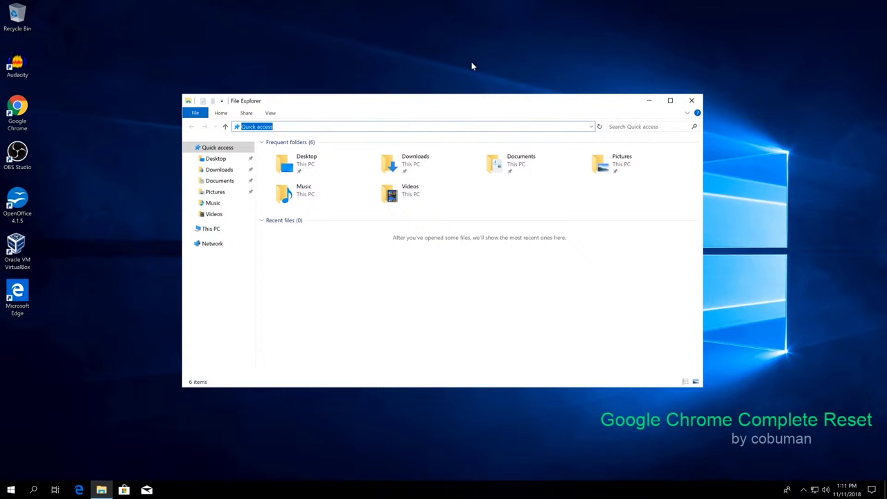
type("\\\\")
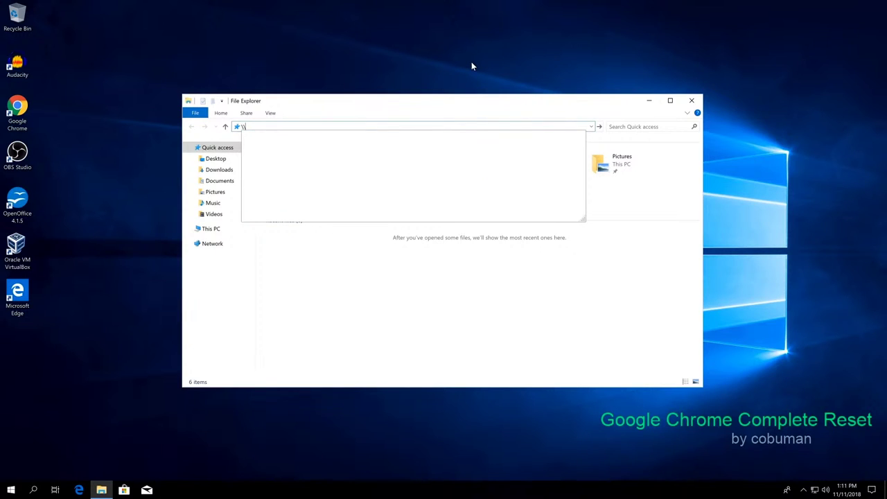
type("te")
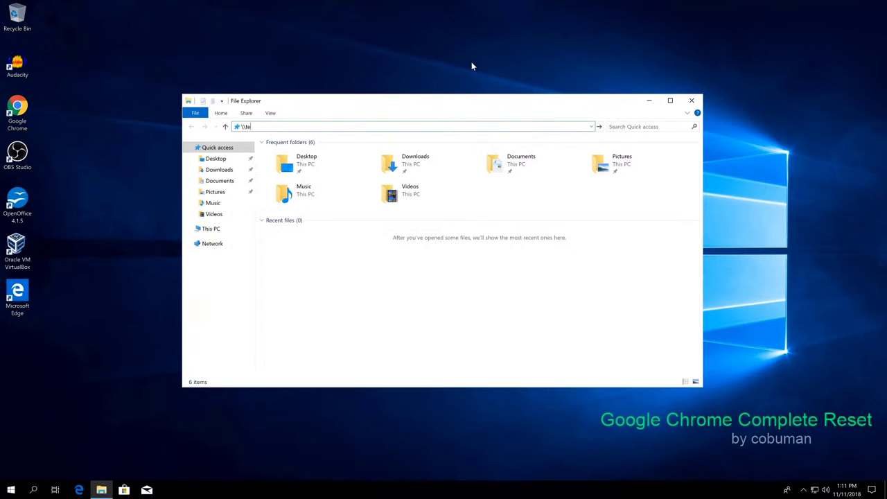
type("chsup")
key("shift+Left")
key("shift+Left")
key("shift+Left")
key("shift+Left")
key("shift+Left")
key("shift+Left")
key("shift+Left")
key("shift+Left")
key("shift+Left")
key("shift+Left")
key("shift+Left")
key("shift+Left")
key("End")
key("Return")
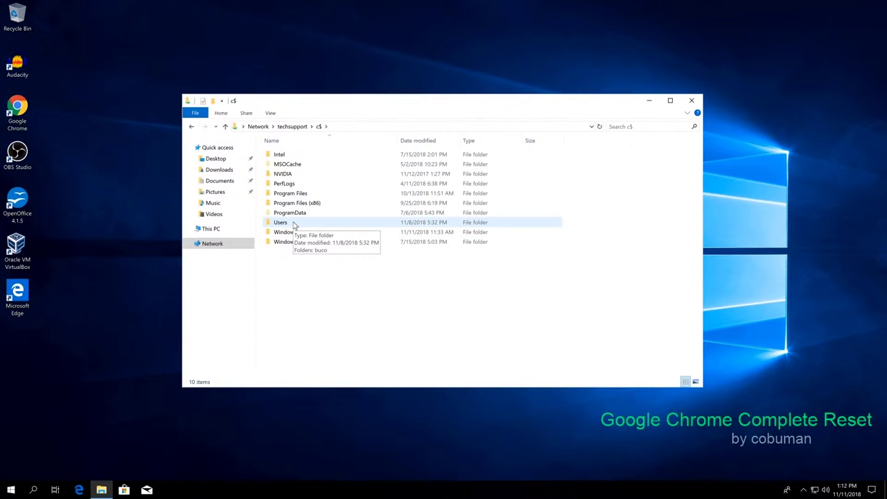
Open Users > test account > AppData > Local > Google and find Chromeold.
double_click(294, 224)
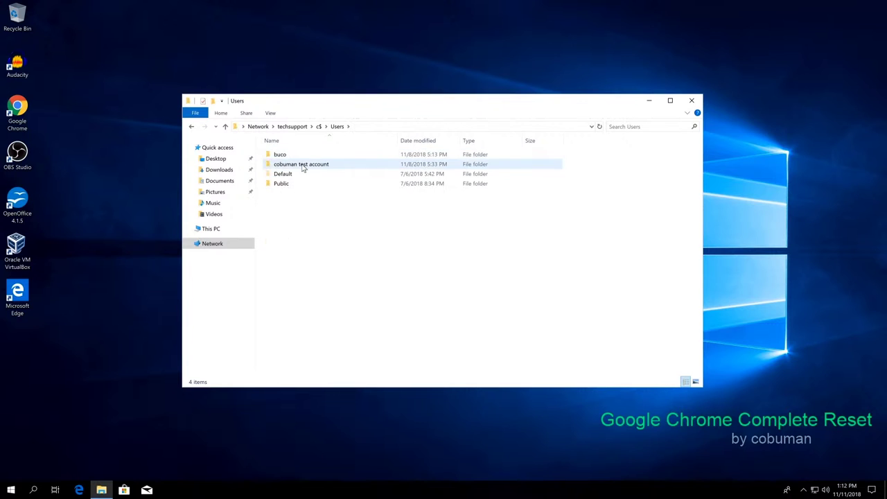
double_click(302, 166)
double_click(302, 170)
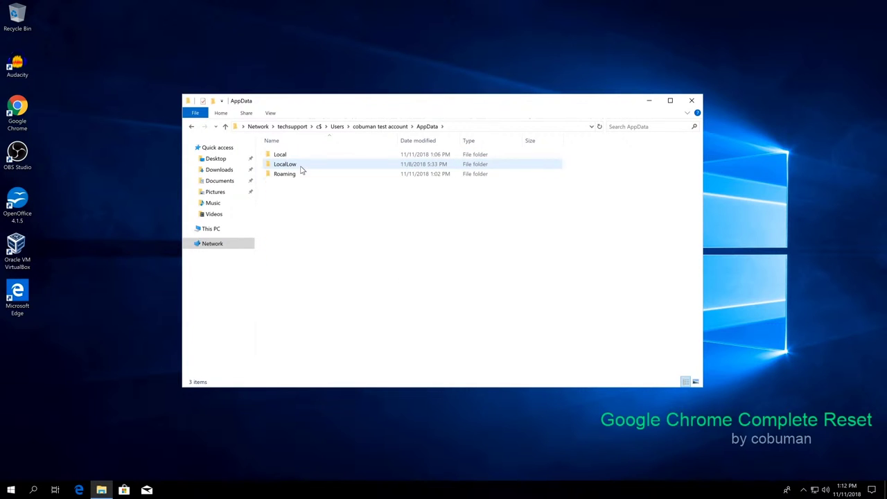
double_click(306, 156)
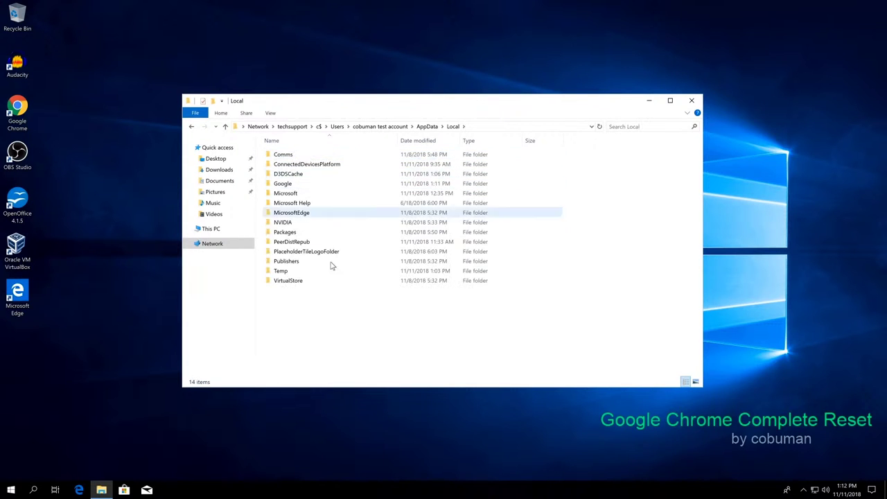
double_click(301, 183)
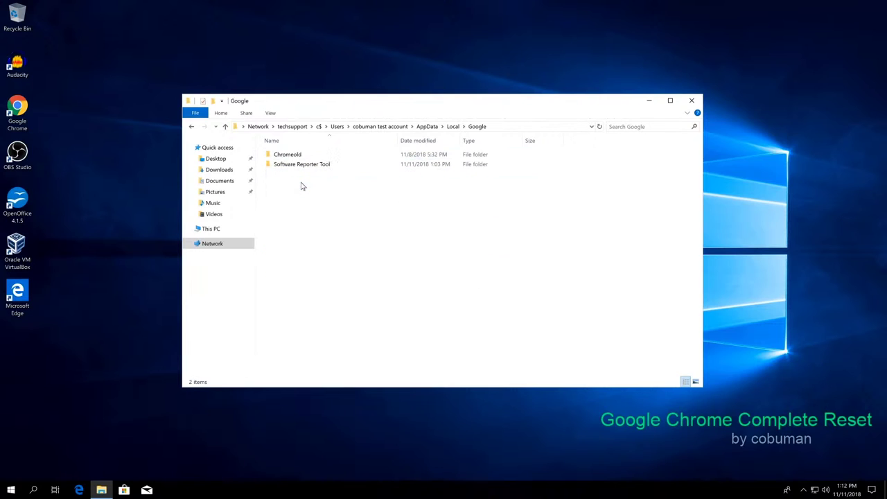
left_click(321, 157)
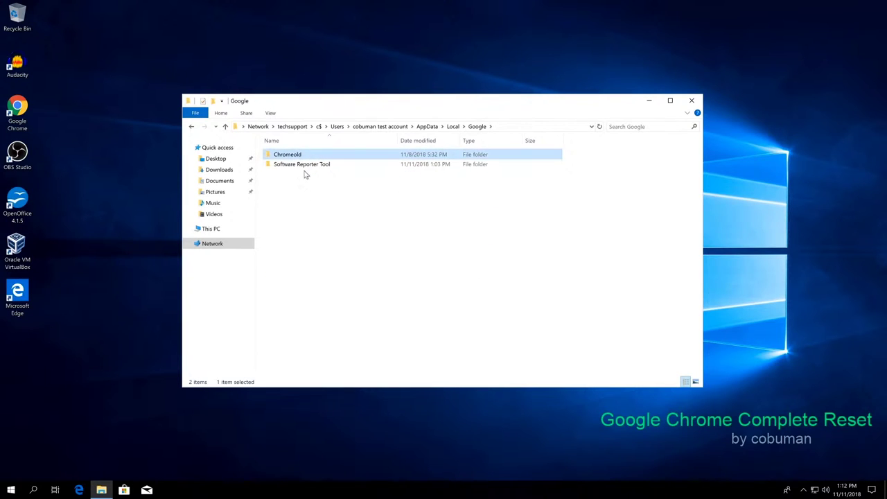
left_click(311, 203)
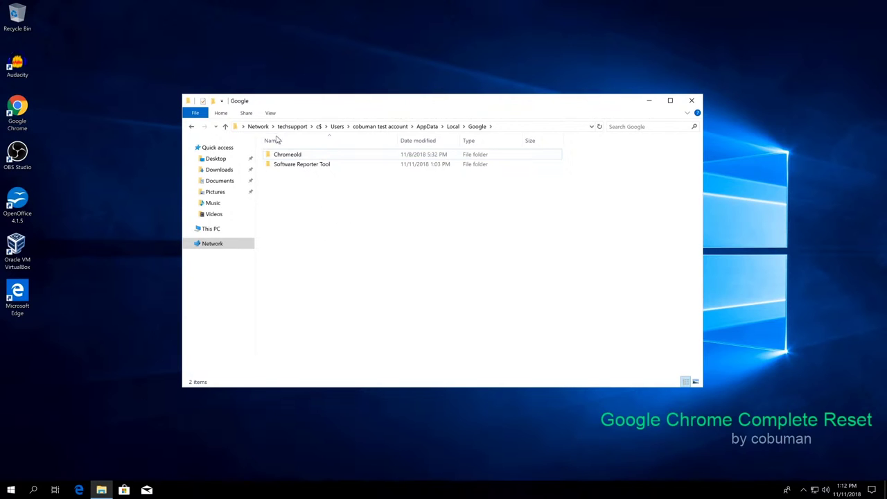
Launch Chrome beside the folder list to show the newly created Chrome folder, then maximize it.
double_click(18, 110)
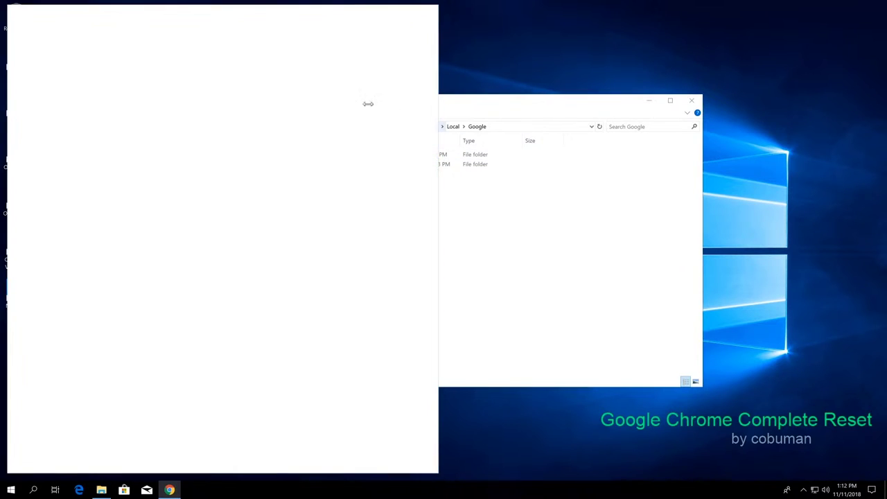
left_click_drag(249, 9, 655, 64)
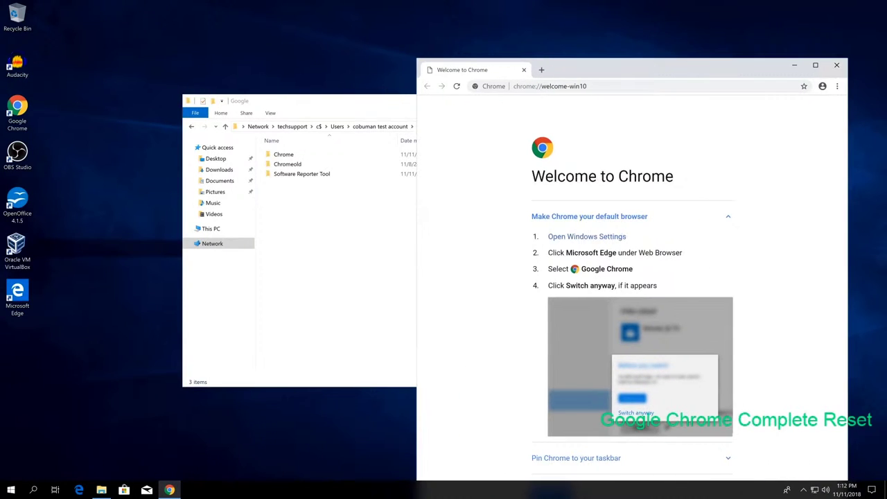
left_click(303, 154)
left_click(771, 68)
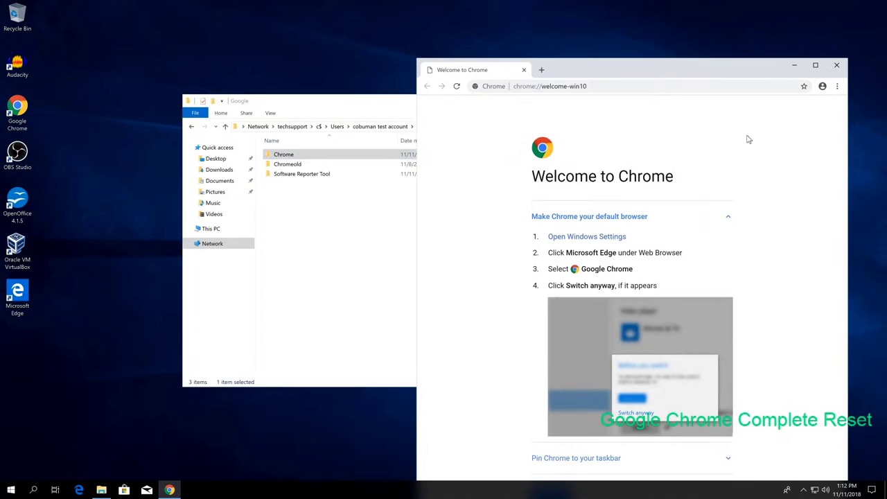
left_click(817, 65)
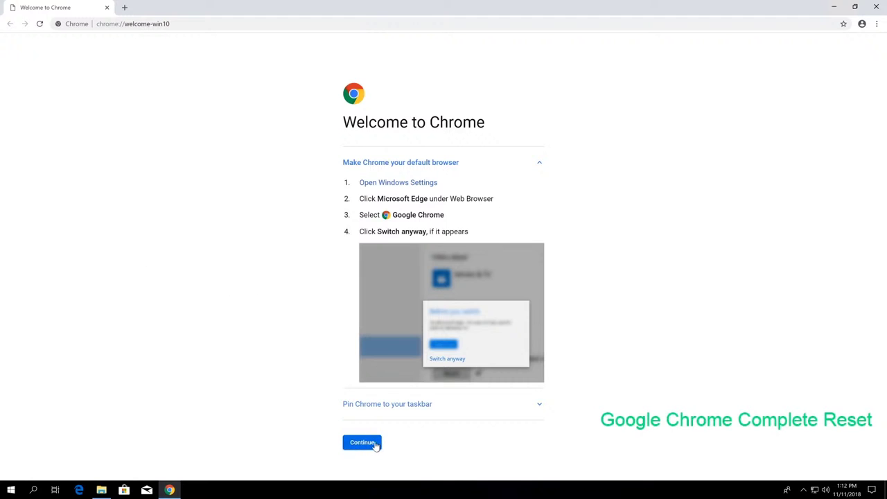
Dismiss the Welcome page, check the empty profile menu, close Chrome, and open Chromeold.
left_click(370, 444)
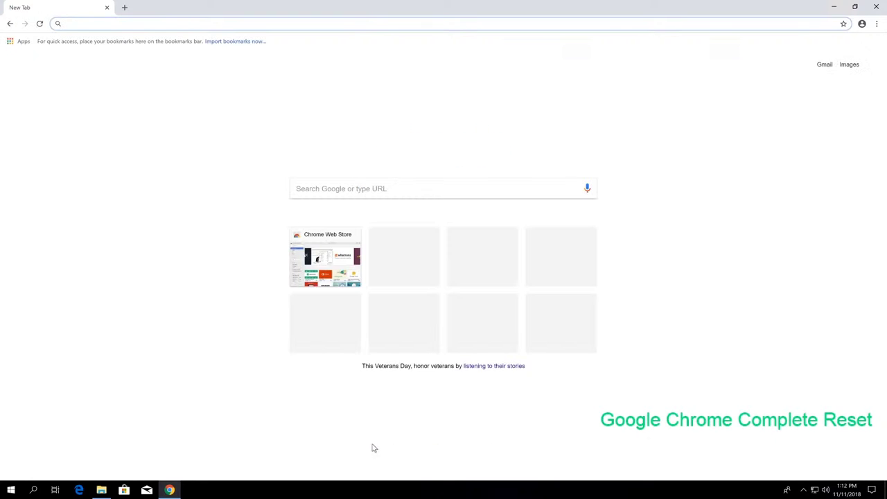
left_click(861, 25)
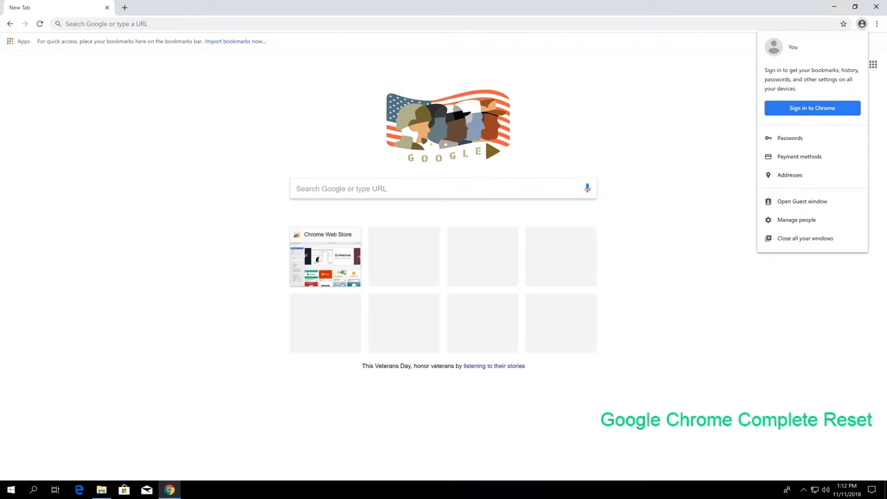
key("Escape")
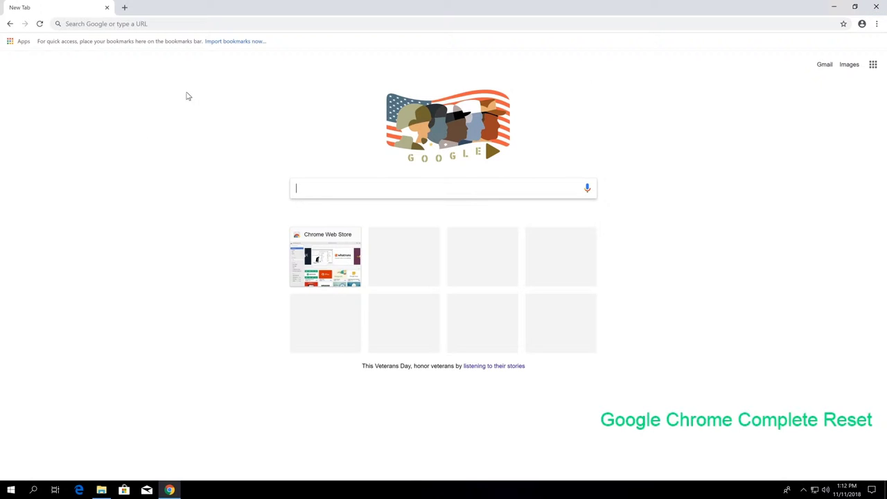
left_click(876, 9)
left_click(299, 165)
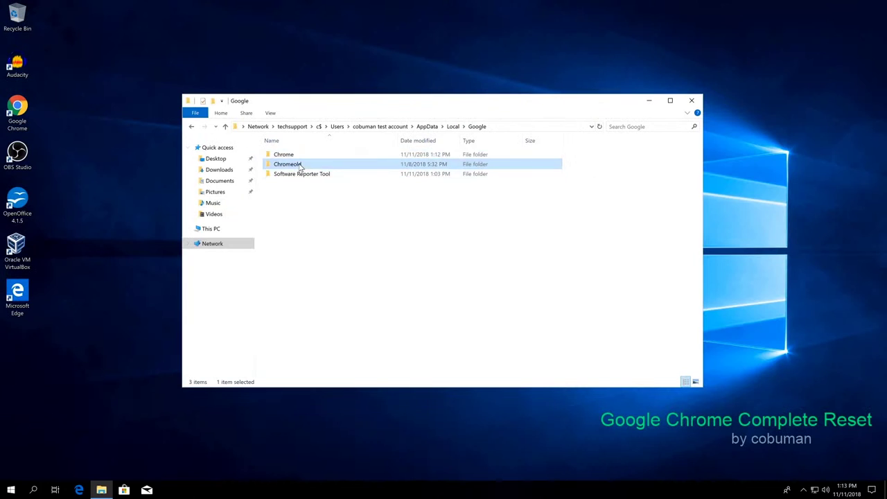
double_click(299, 166)
Copy the Bookmarks file from Chromeold\User Data\Default.
left_click(477, 126)
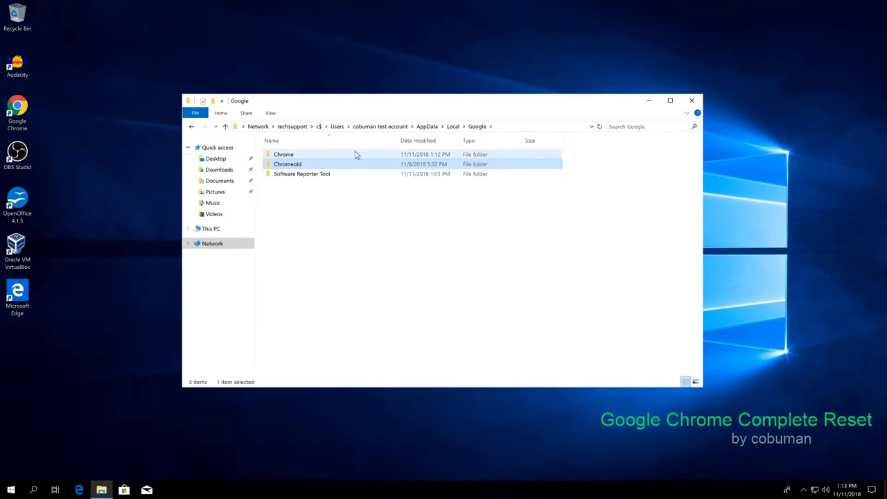
double_click(293, 165)
double_click(295, 157)
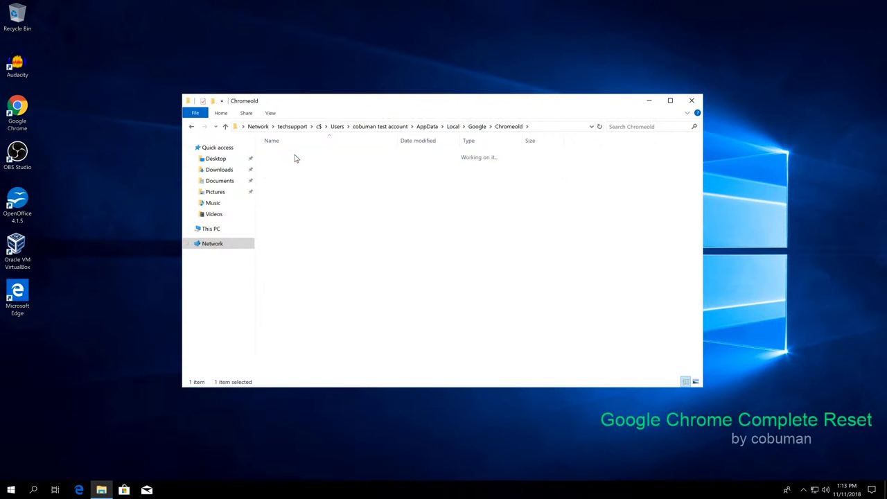
double_click(289, 192)
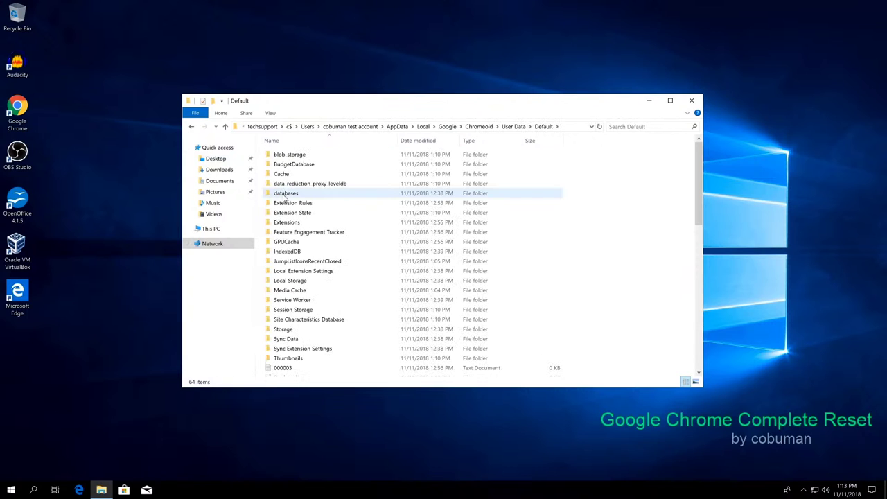
left_click(300, 349)
scroll(304, 355, "down", 2)
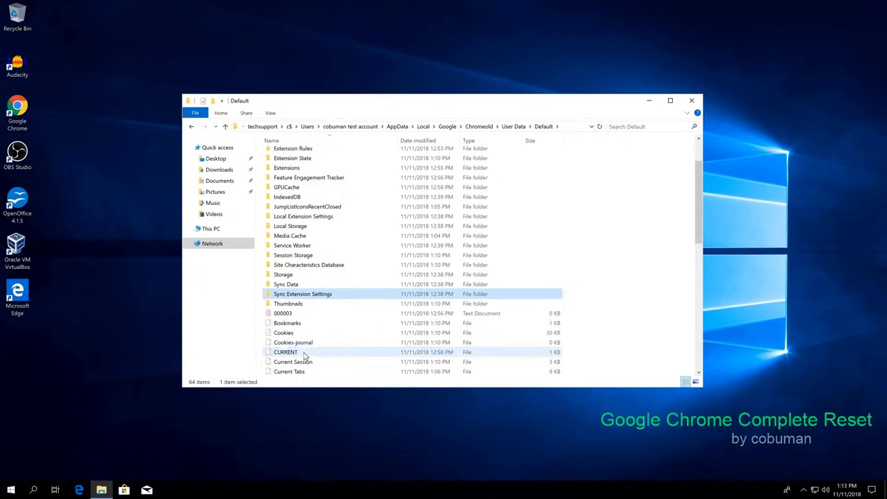
scroll(303, 355, "down", 1)
left_click(291, 294)
right_click(298, 293)
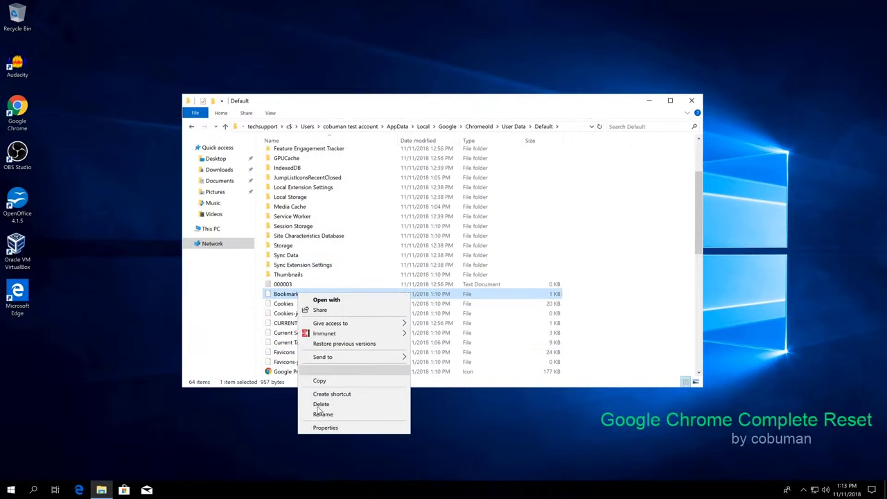
left_click(334, 381)
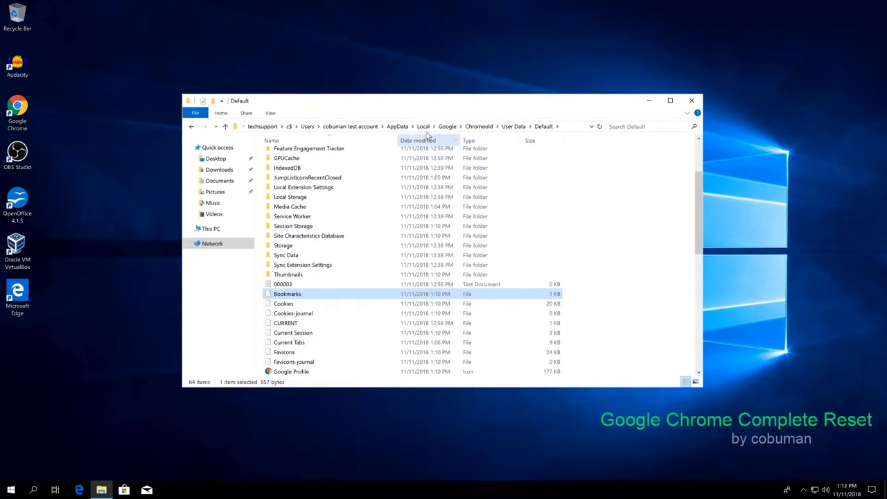
Paste it into the new Chrome\User Data\Default folder and close File Explorer.
left_click(446, 127)
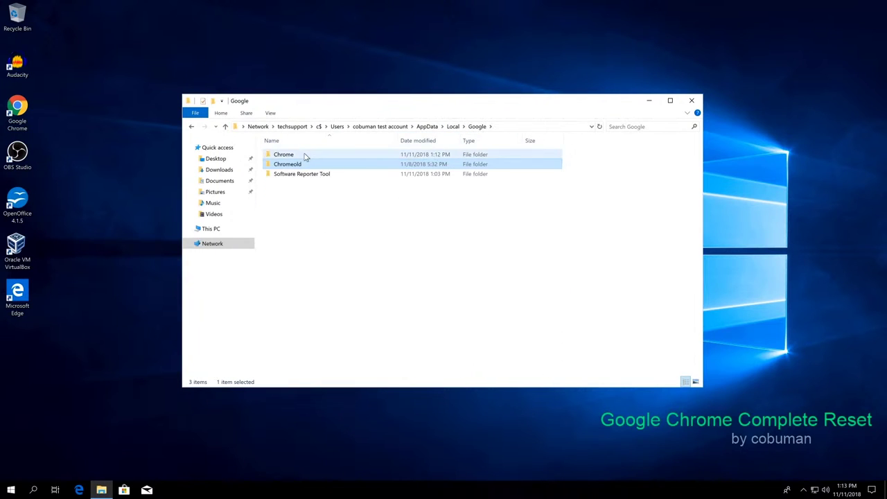
double_click(305, 155)
double_click(303, 155)
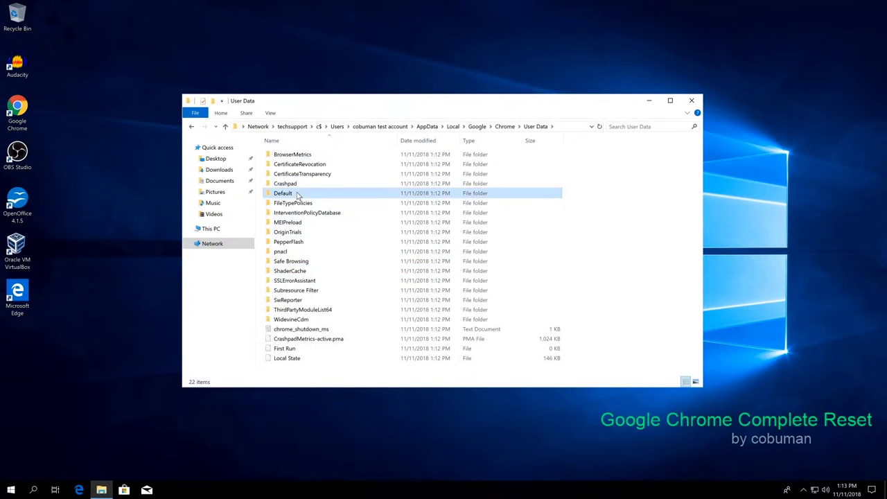
double_click(296, 194)
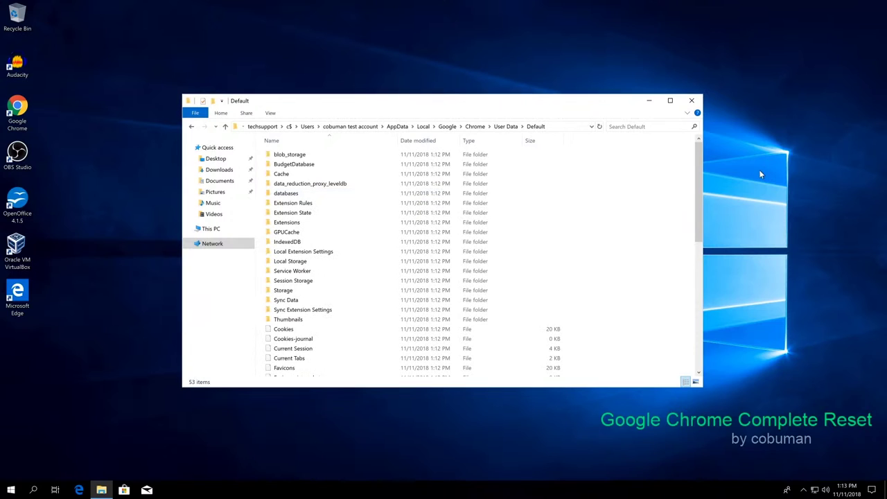
key("ctrl+v")
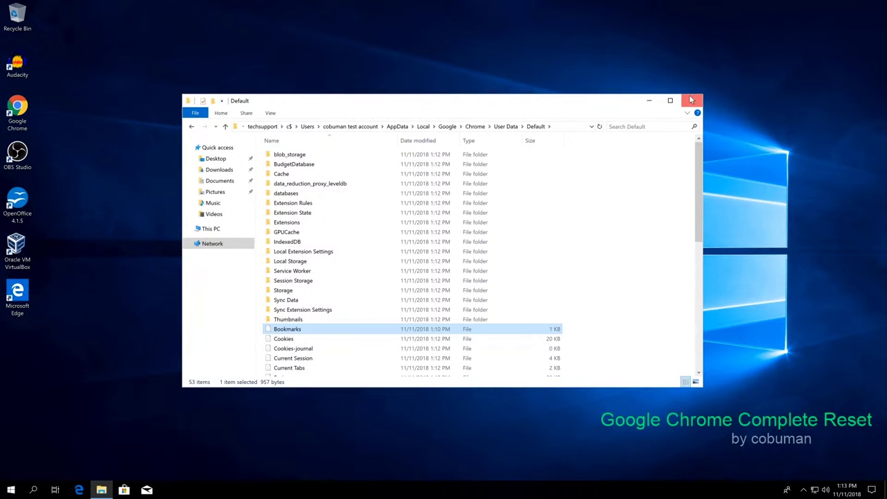
left_click(690, 101)
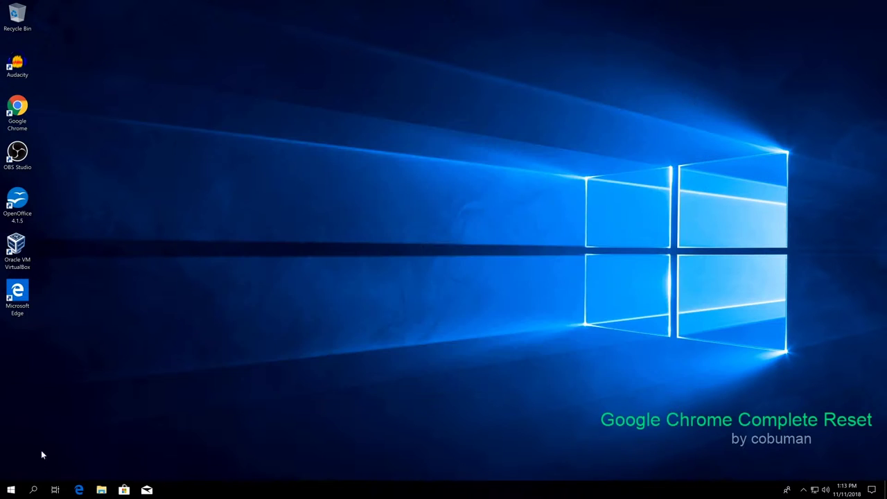
Launch Chrome, turn on the bookmarks bar, and open the New Tab bookmark.
double_click(15, 103)
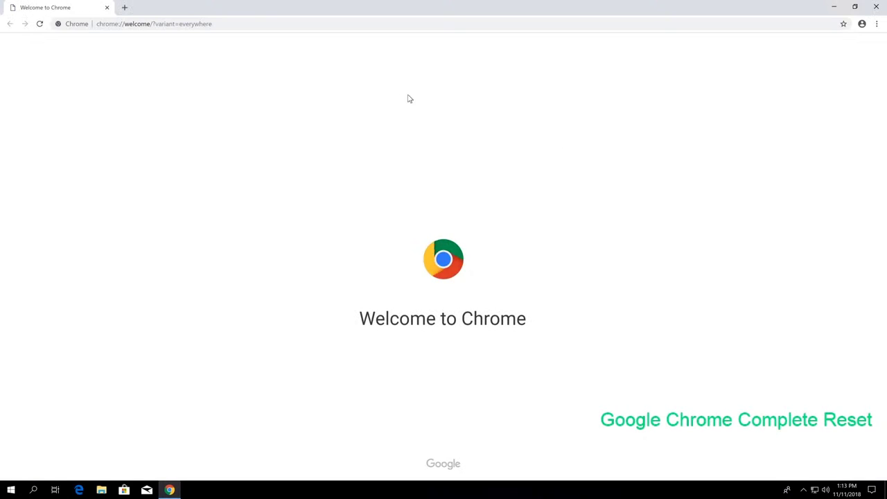
left_click(876, 25)
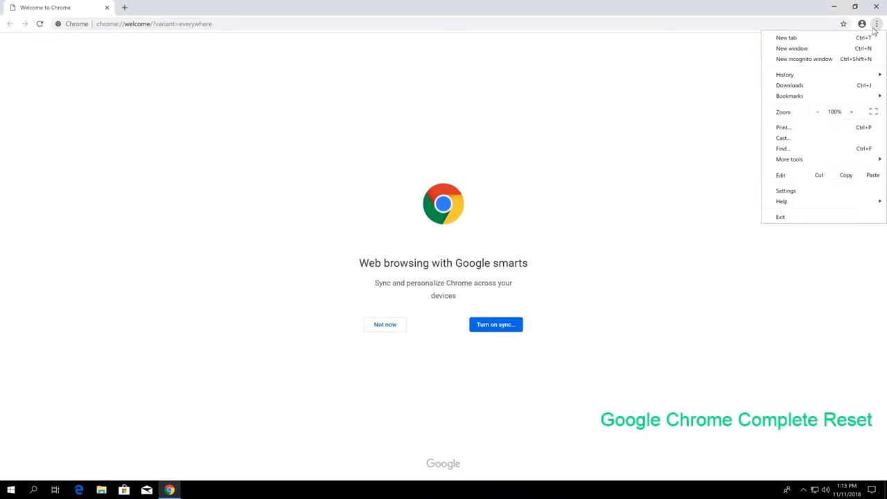
mouse_move(798, 97)
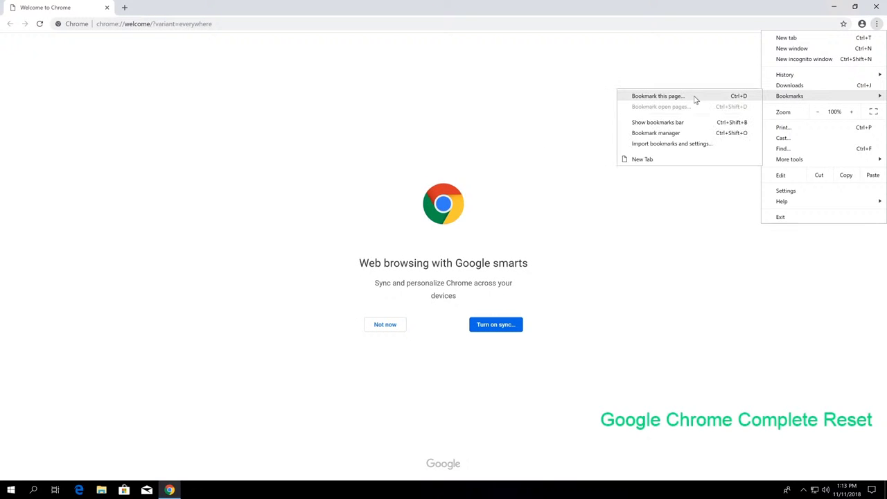
left_click(659, 122)
left_click(57, 39)
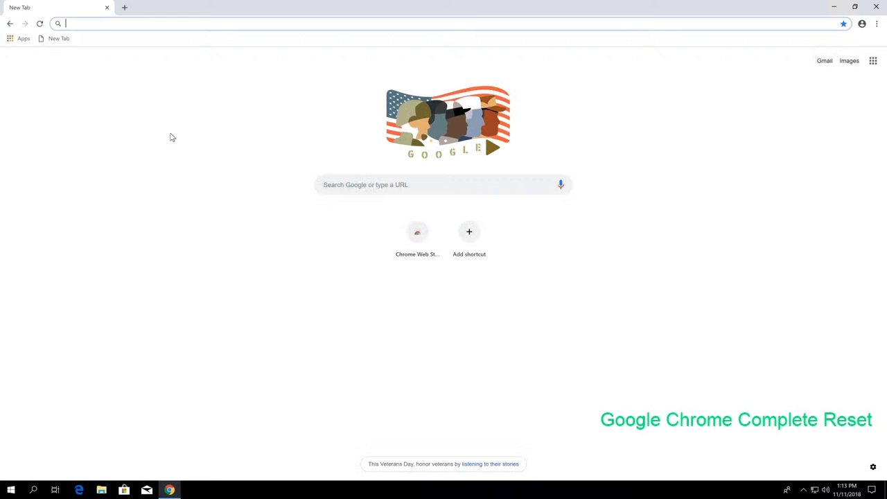
left_click(41, 39)
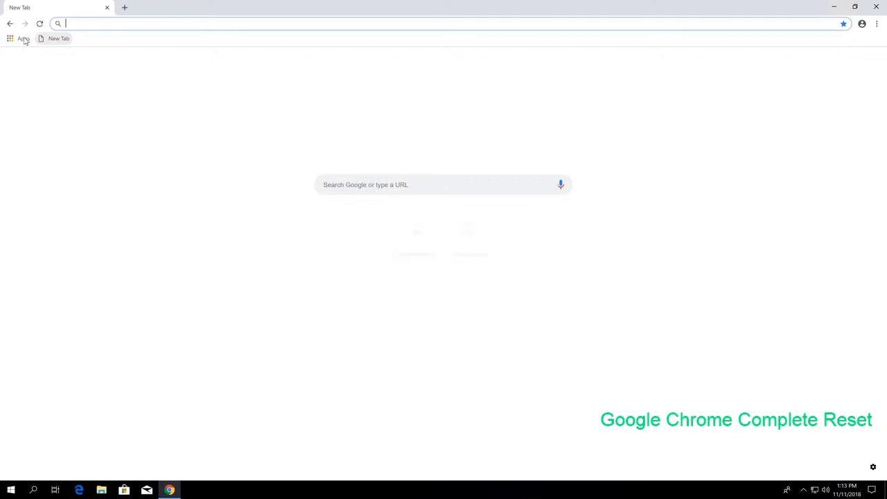
Inspect the New Tab entry in the Bookmark manager, then close the browser.
left_click(876, 23)
mouse_move(790, 96)
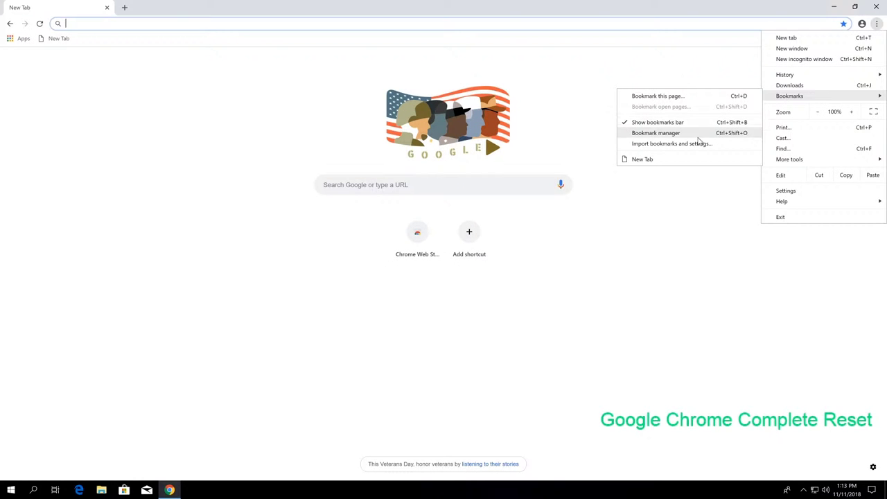
left_click(699, 133)
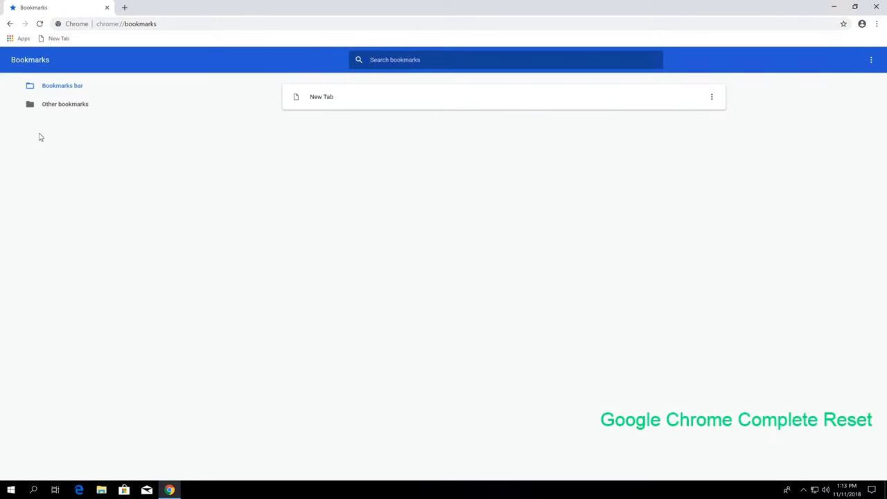
left_click(359, 99)
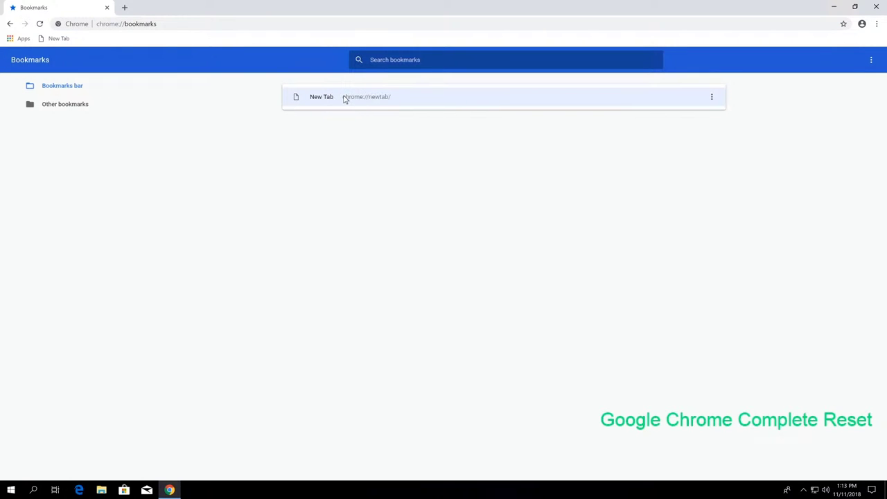
left_click(711, 97)
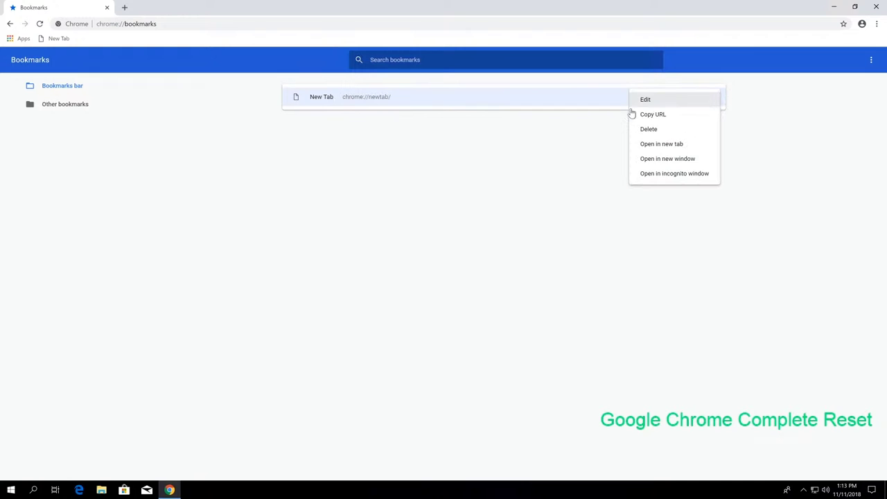
left_click(437, 182)
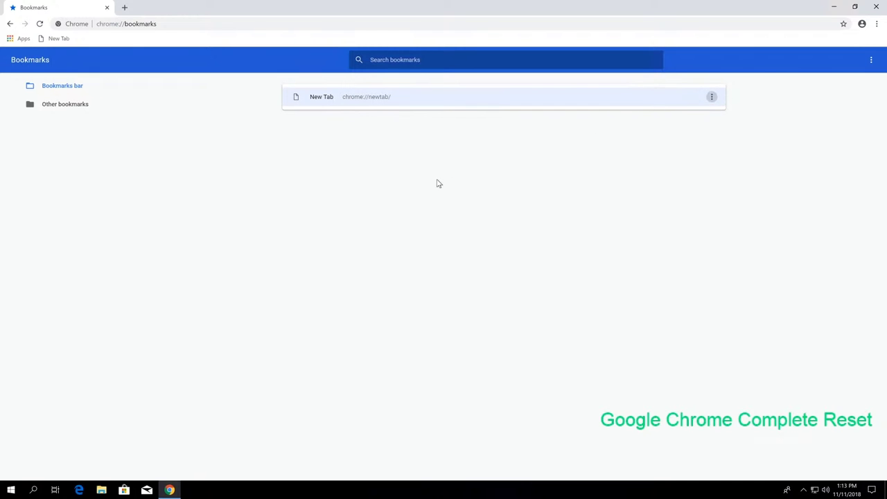
left_click(875, 8)
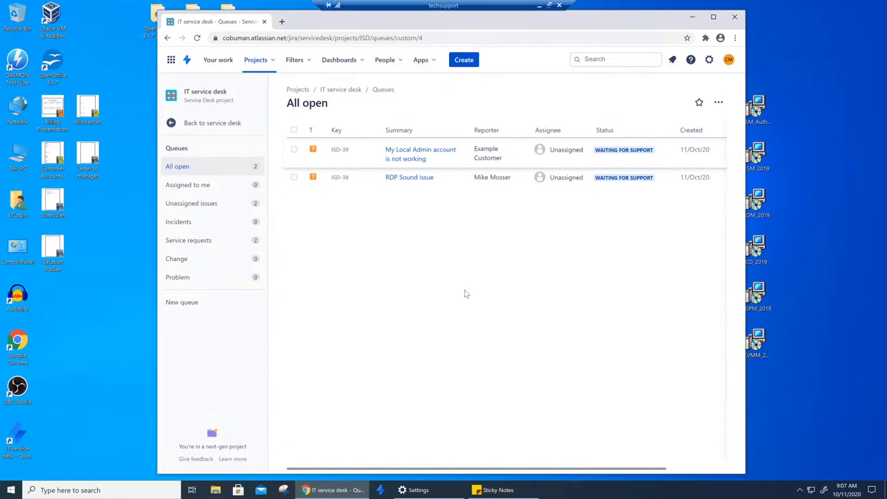
left_click(494, 490)
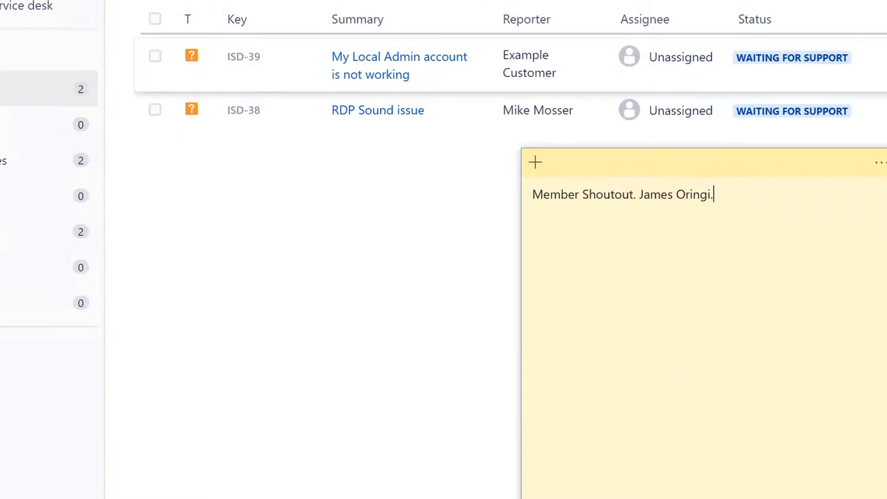
key("shift+Left")
key("shift+Left")
key("shift+Left")
key("shift+Left")
key("shift+Left")
key("shift+Left")
key("shift+Left")
key("shift+Left")
key("shift+Left")
key("shift+Left")
key("shift+Left")
key("shift+Left")
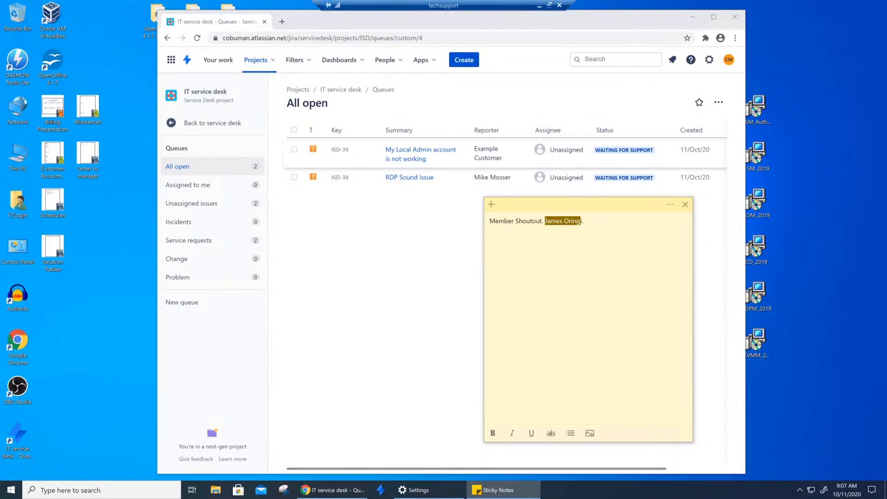
key("ctrl+a")
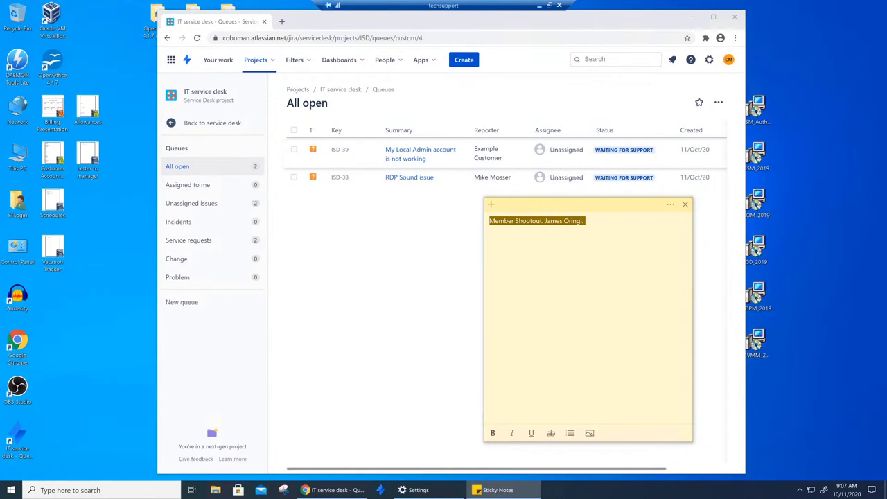
left_click(525, 220)
left_click_drag(540, 221, 489, 221)
left_click(503, 220)
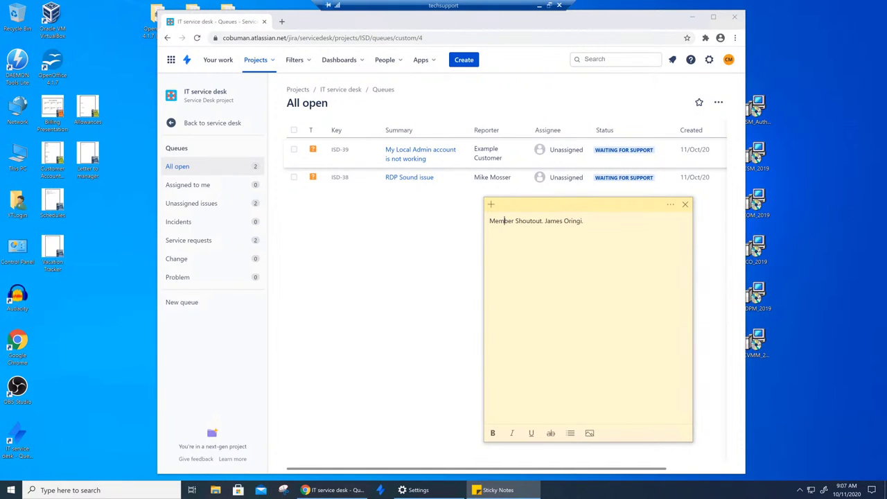
left_click_drag(489, 221, 583, 220)
left_click(583, 221)
left_click_drag(543, 220, 594, 222)
left_click(582, 220)
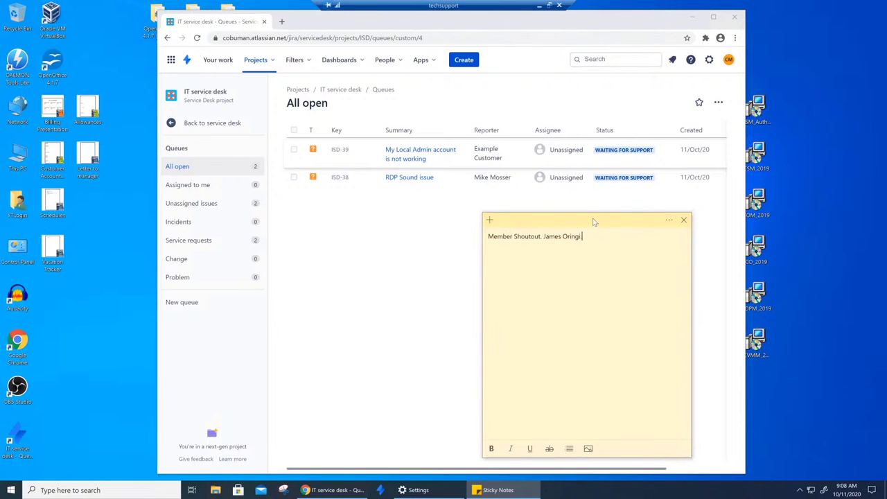
left_click(683, 220)
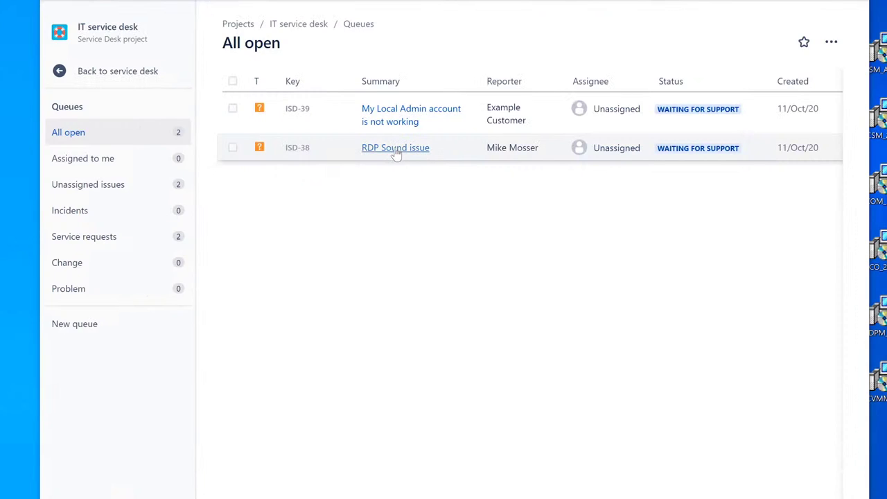
left_click(395, 149)
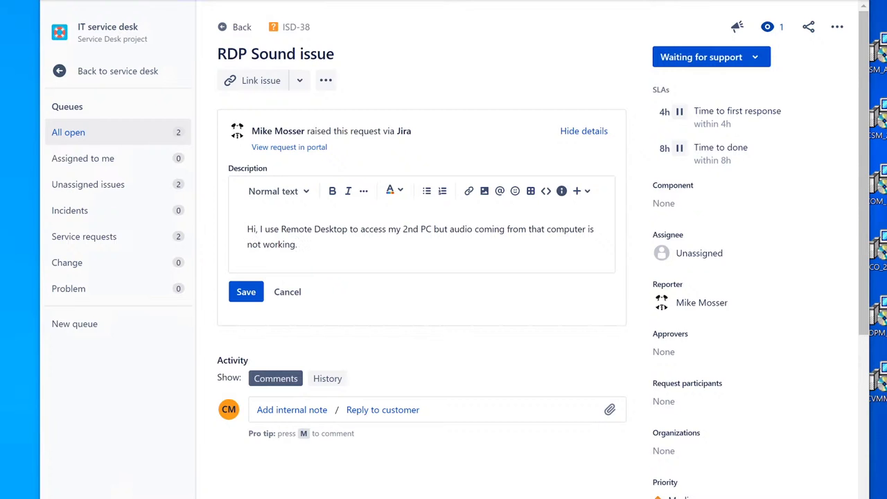
key("ctrl+a")
left_click(336, 229)
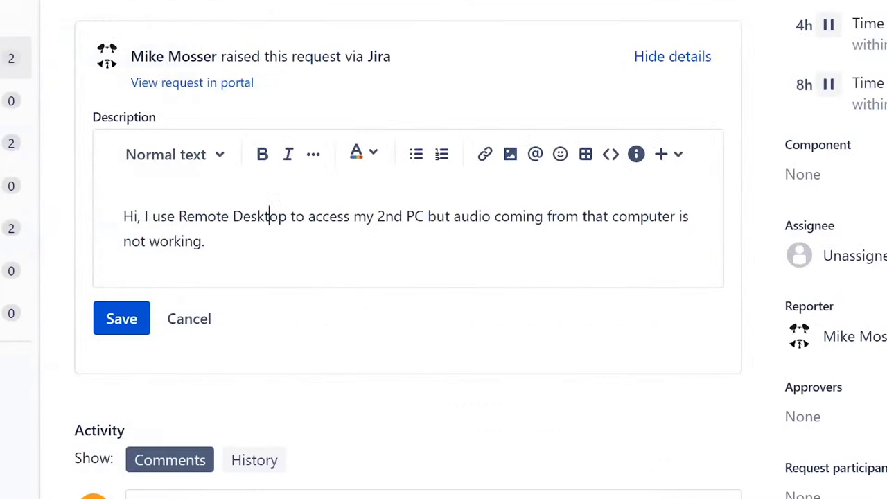
left_click_drag(233, 217, 426, 216)
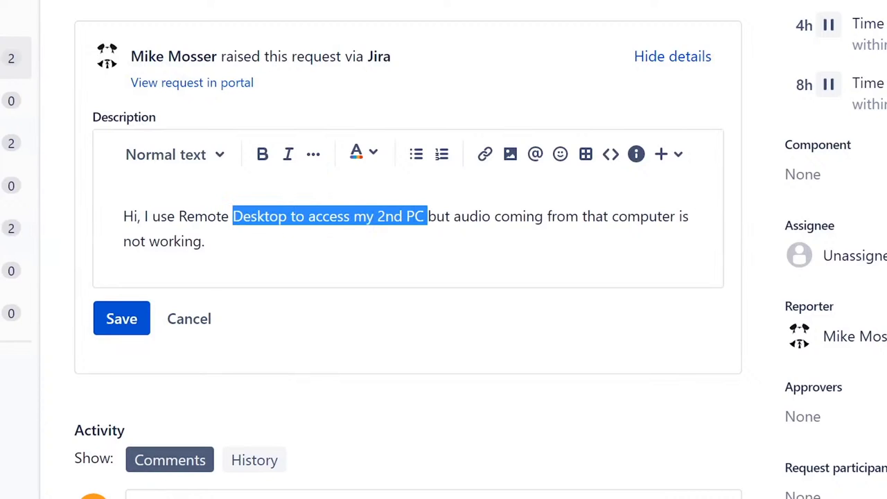
left_click(435, 216)
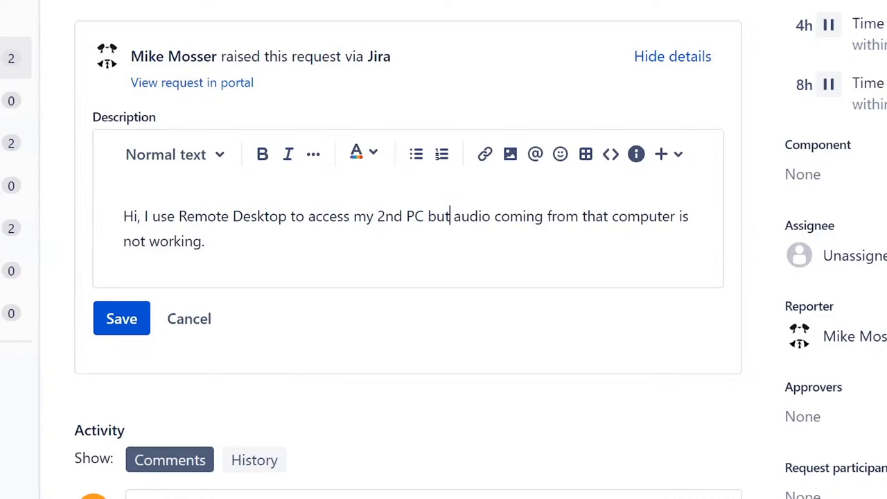
left_click_drag(451, 216, 208, 241)
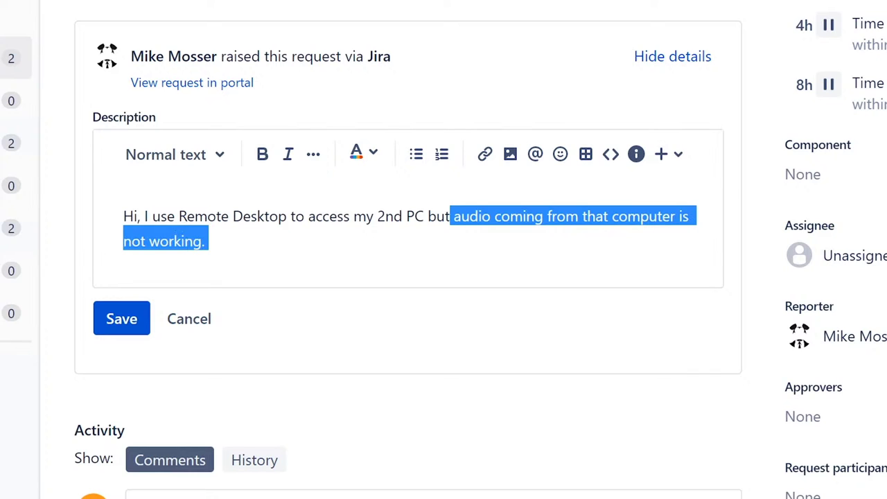
key("Right")
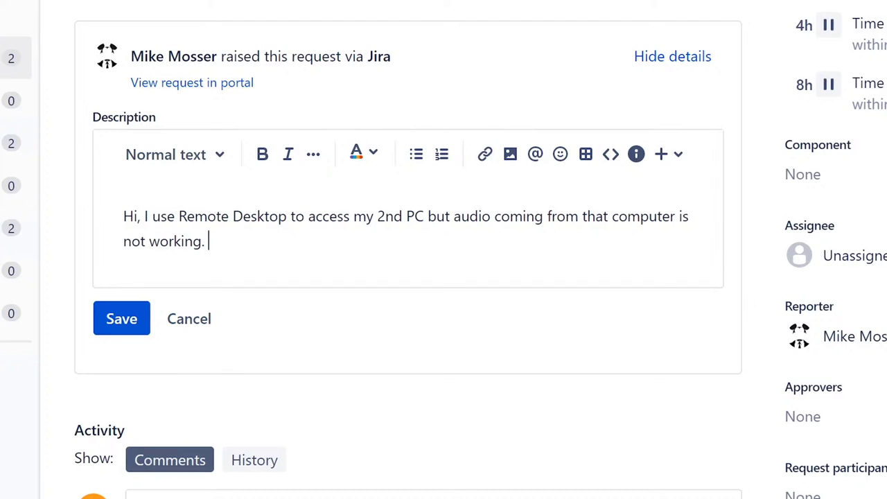
left_click_drag(178, 216, 287, 217)
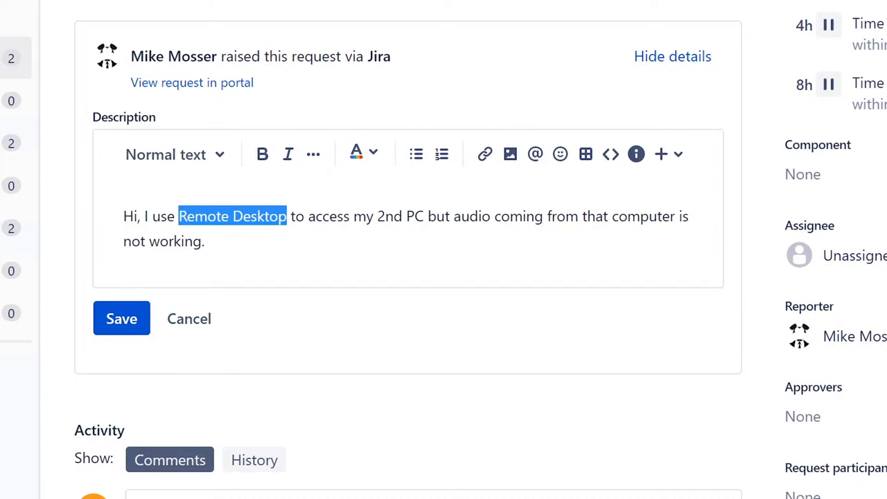
left_click(377, 216)
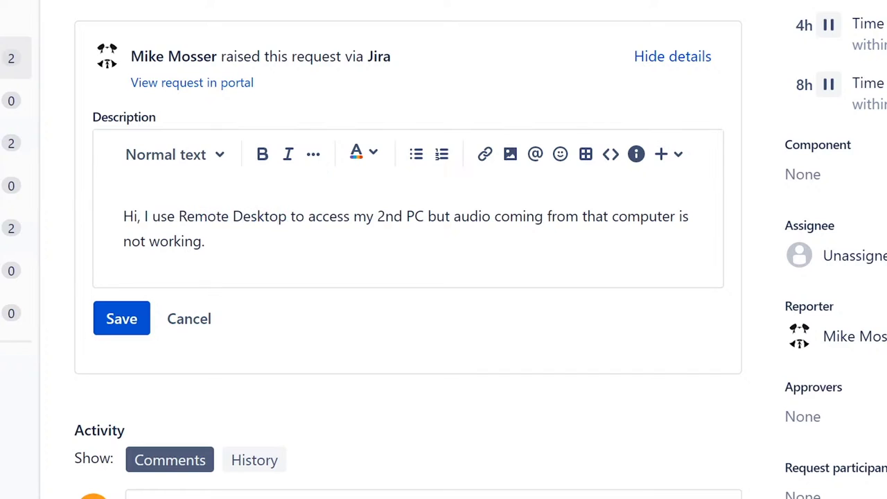
left_click_drag(377, 216, 424, 216)
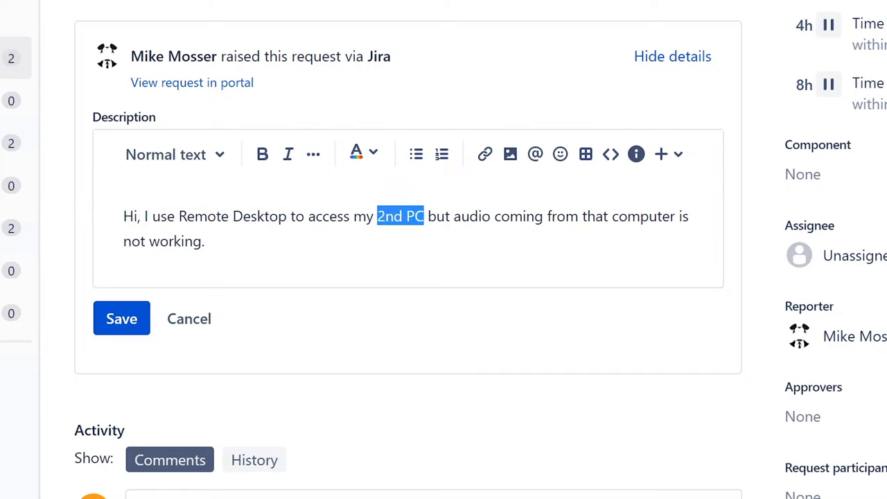
left_click(208, 241)
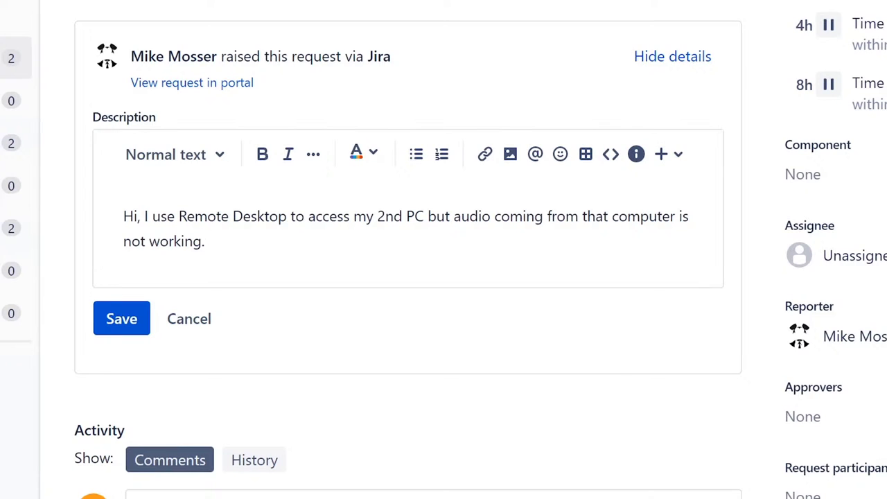
left_click_drag(178, 216, 286, 216)
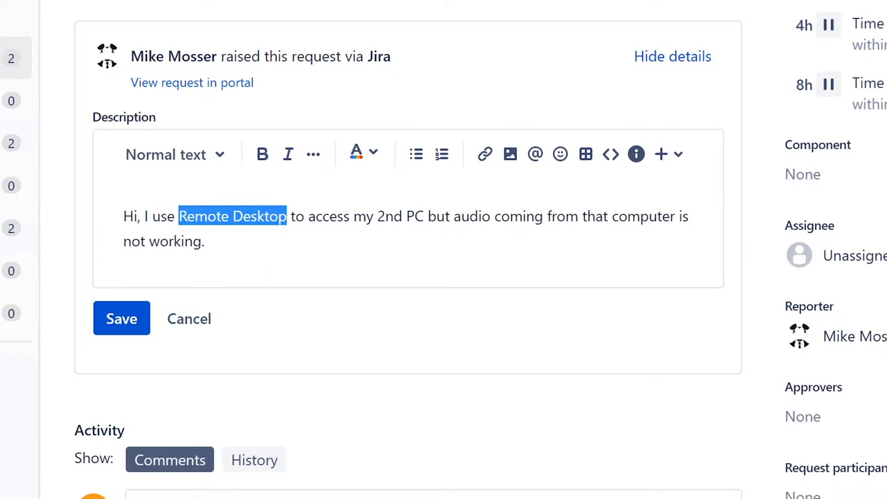
left_click(208, 241)
left_click_drag(424, 216, 377, 216)
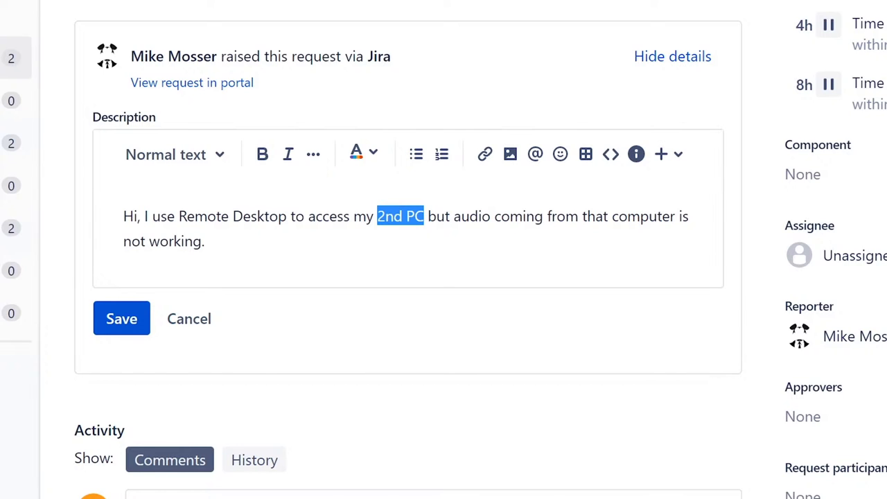
left_click(208, 241)
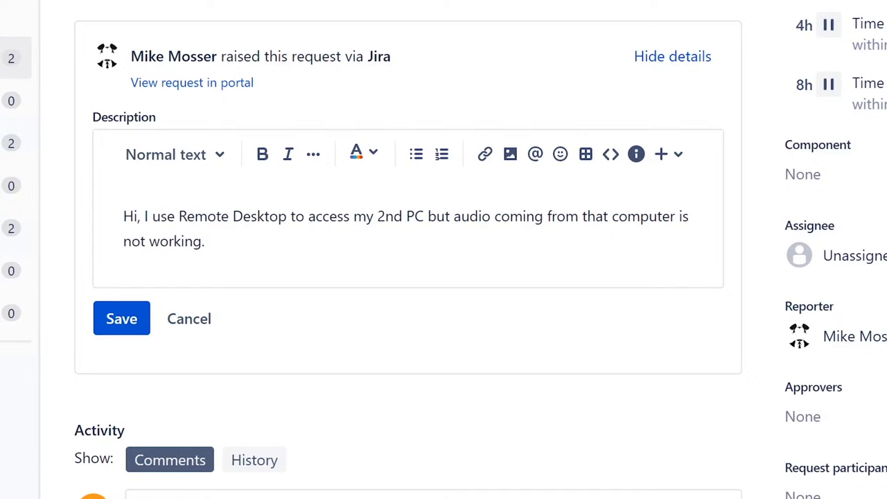
left_click_drag(179, 216, 286, 217)
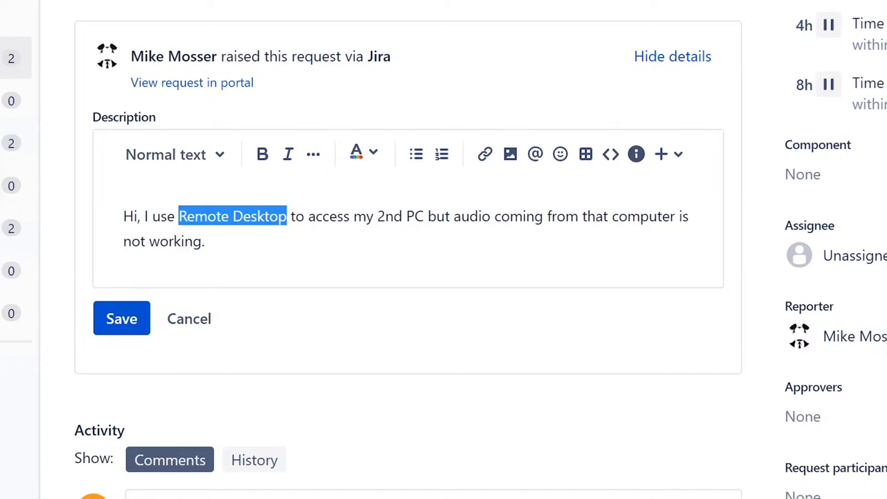
left_click_drag(376, 216, 675, 216)
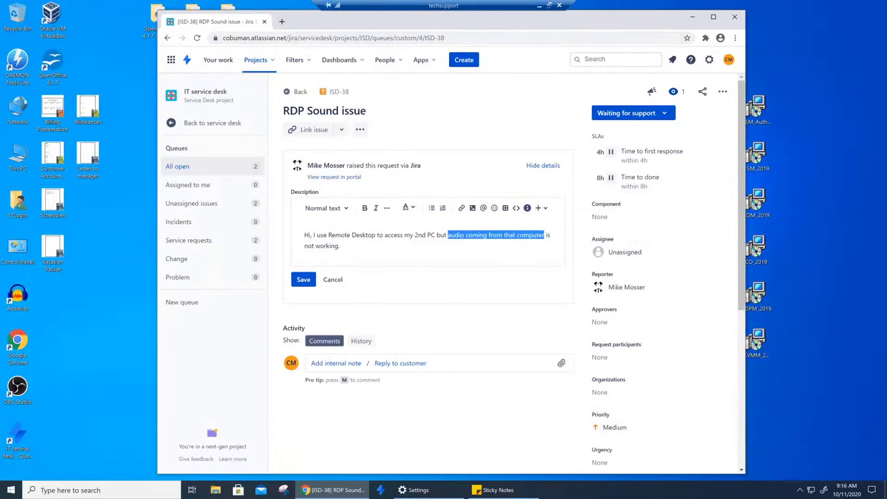
left_click(498, 235)
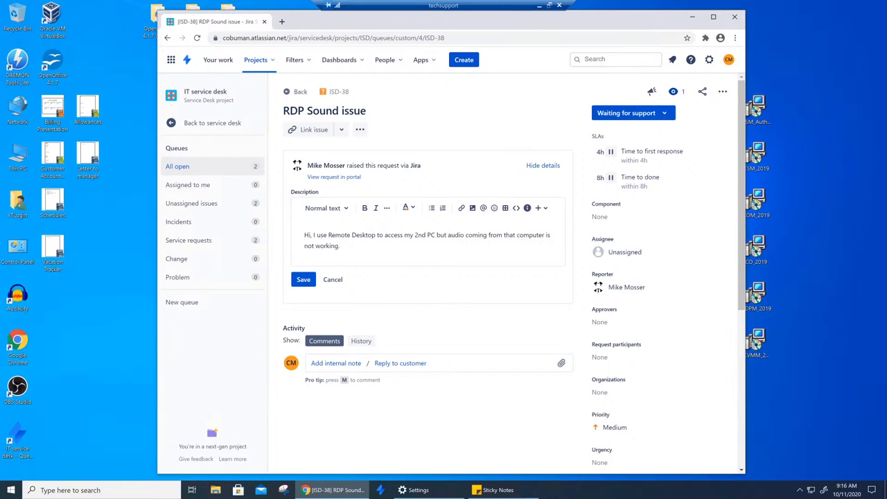
left_click_drag(447, 235, 341, 247)
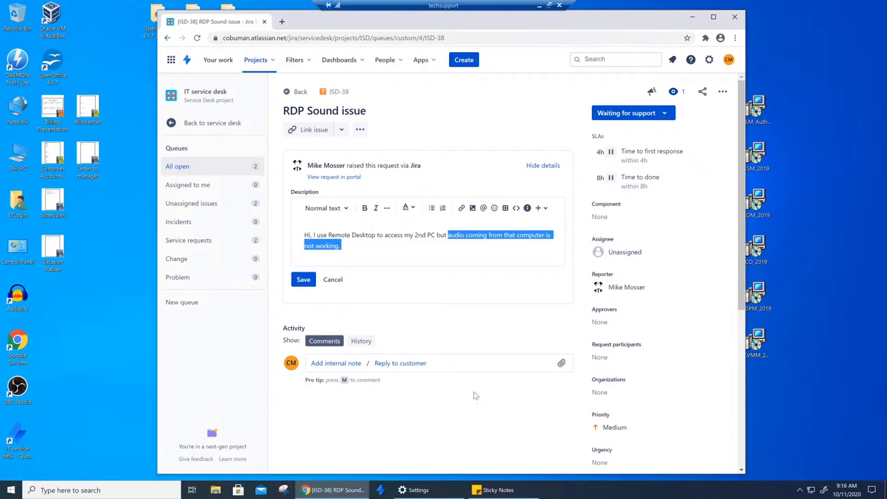
Launch Remote Desktop Connection by searching 'remote'.
left_click(143, 487)
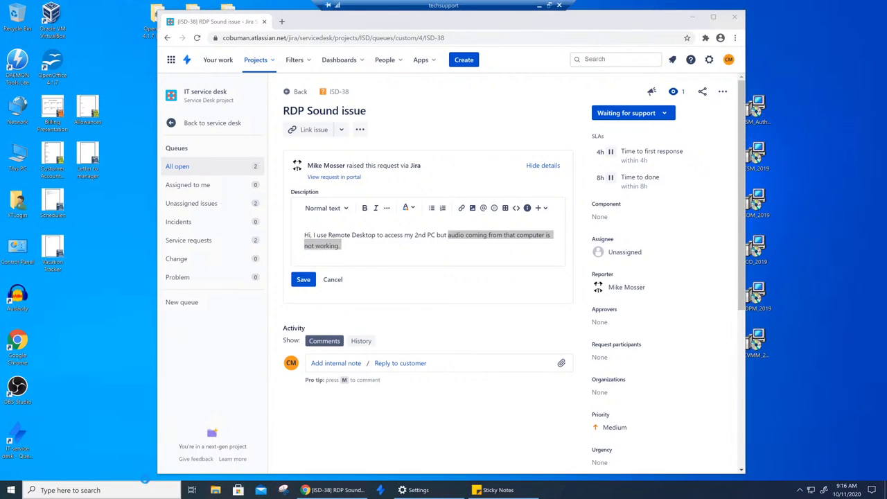
type("remote")
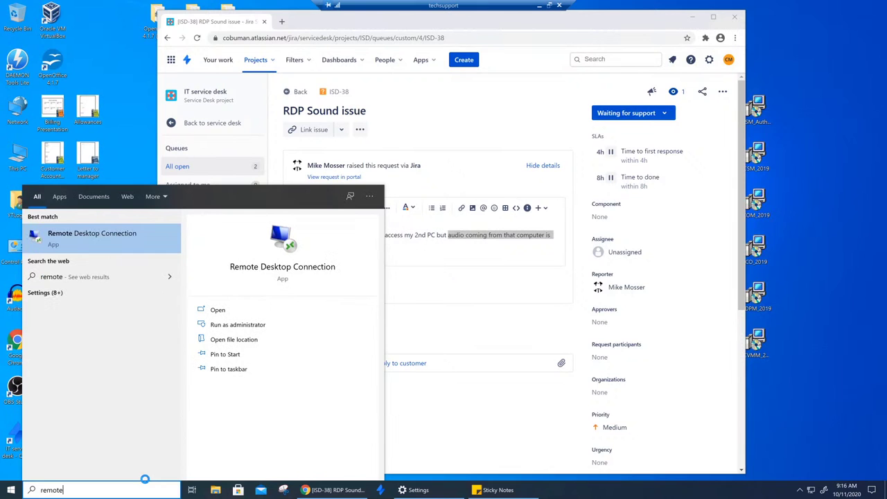
key("Return")
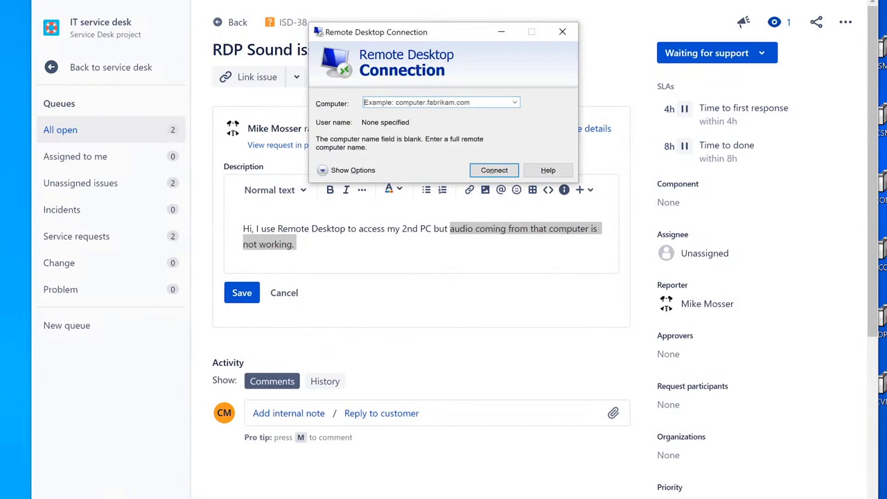
left_click_drag(462, 35, 457, 169)
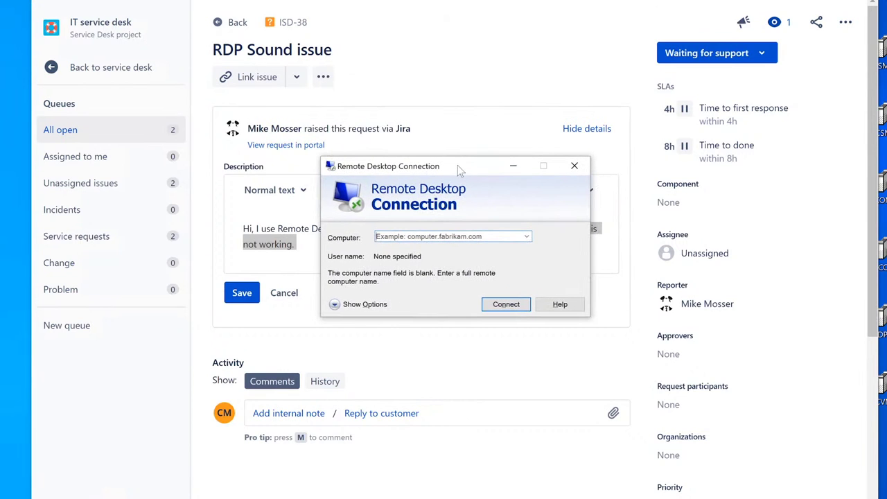
Confirm Local Resources remote audio is Play on this computer, cancel, and minimize the window.
left_click(356, 307)
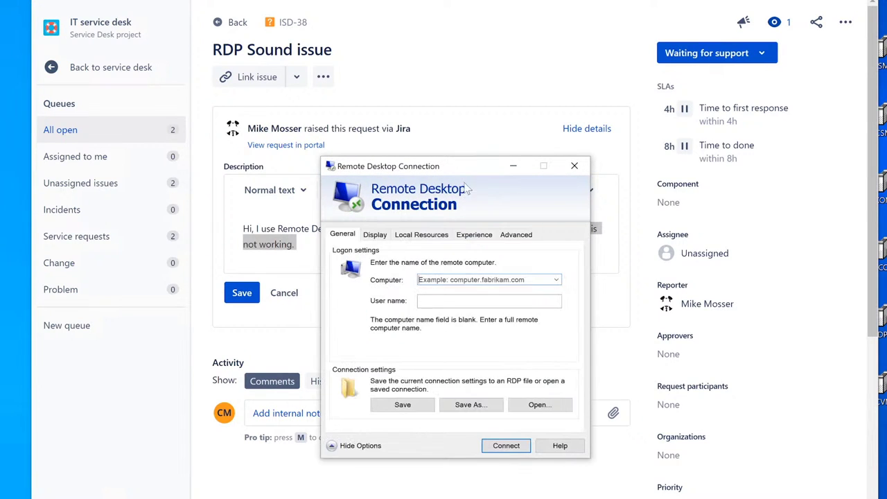
left_click_drag(465, 171, 455, 112)
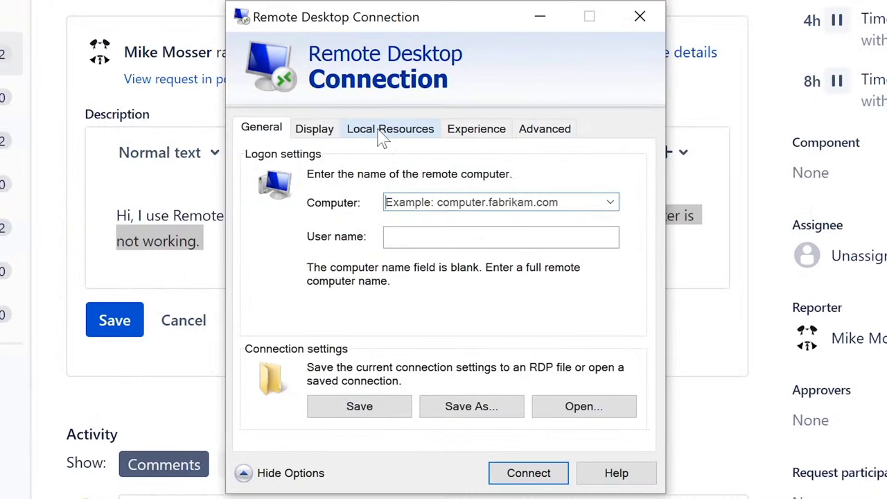
left_click(381, 132)
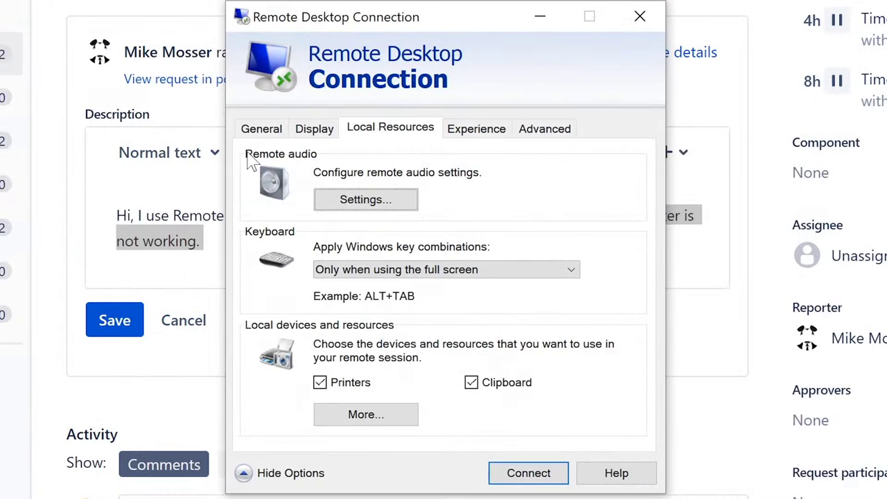
left_click(359, 207)
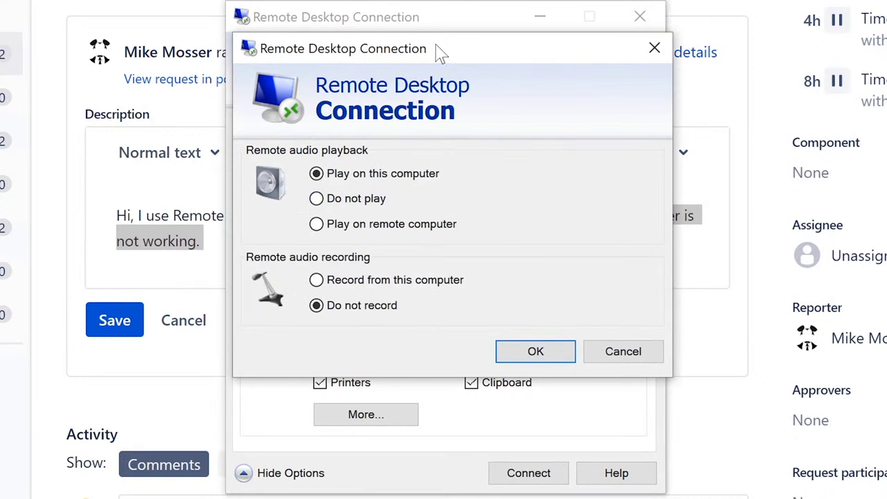
left_click_drag(436, 47, 423, 144)
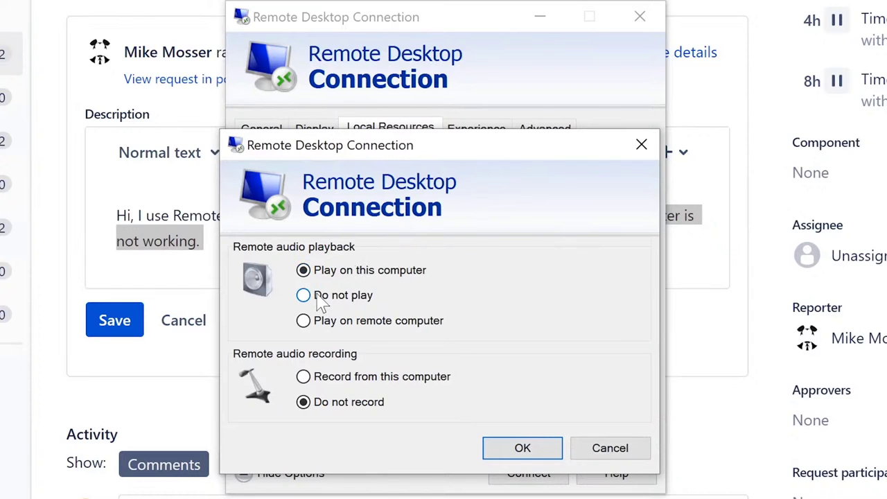
left_click(620, 454)
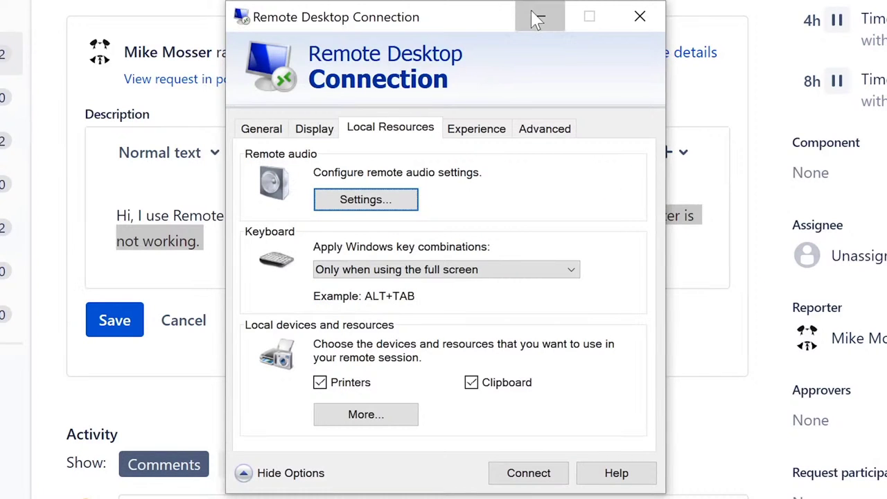
left_click(539, 16)
Load the suggested YouTube channel page from youtube.com in a new tab and dismiss the membership popup.
left_click(274, 18)
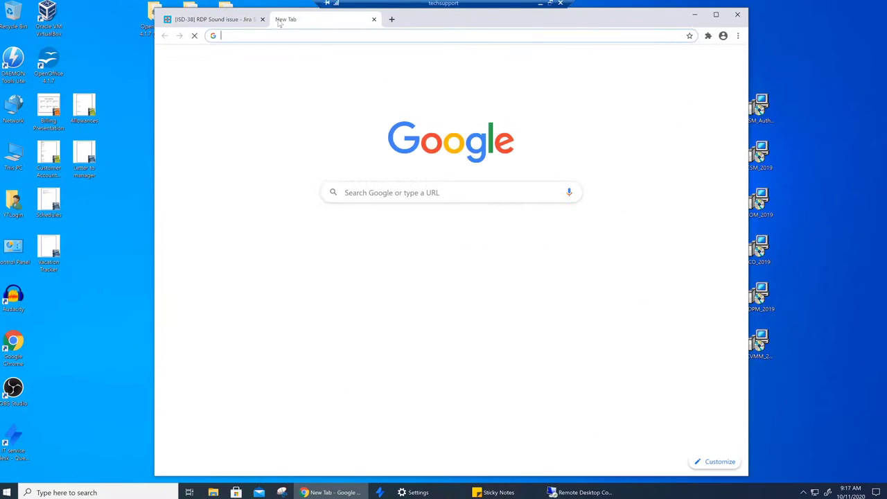
type("yo")
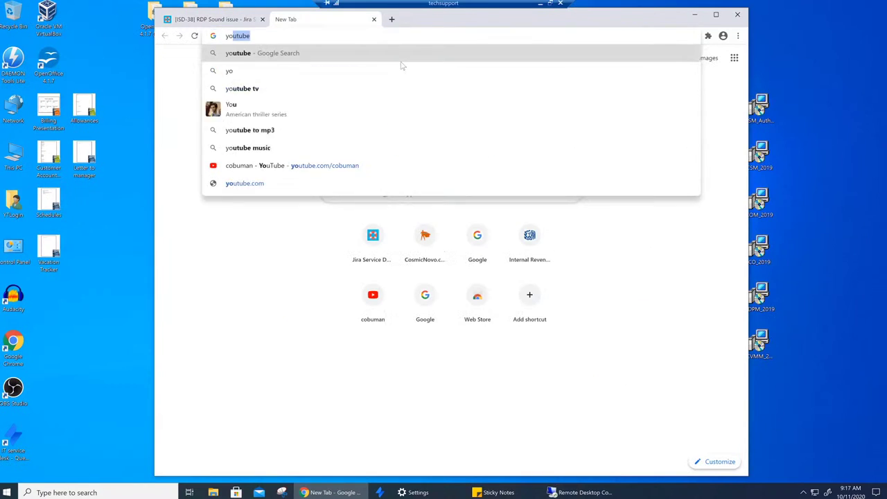
type("utube.com")
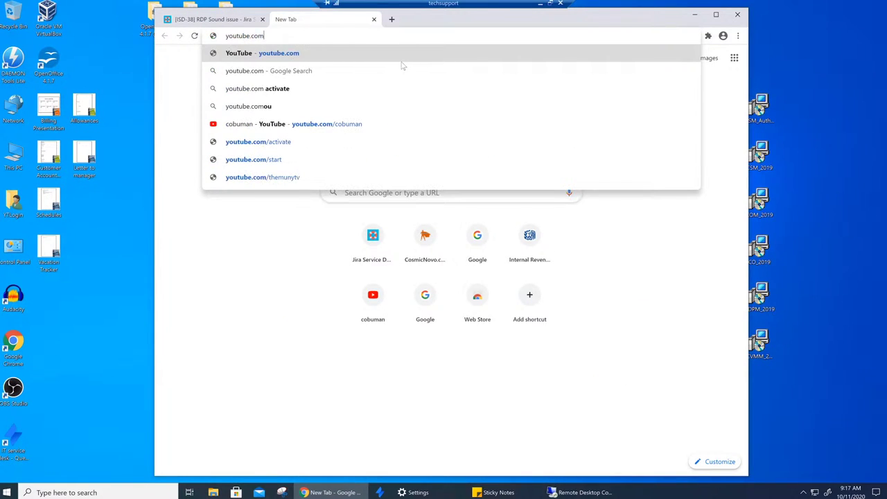
key("Down")
key("Down")
key("Down")
key("Down")
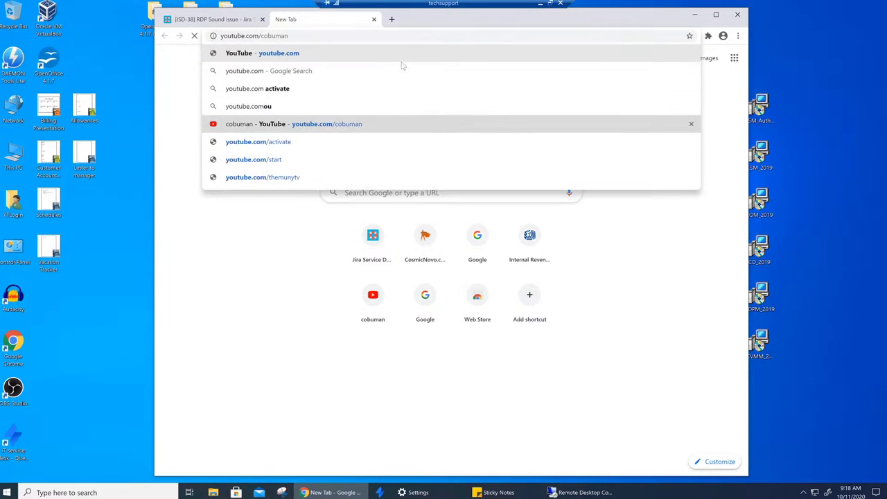
key("Return")
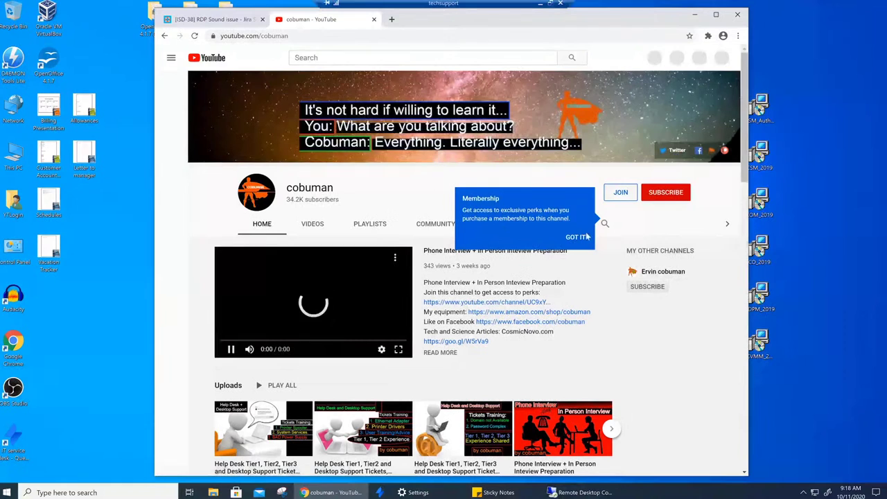
left_click(575, 238)
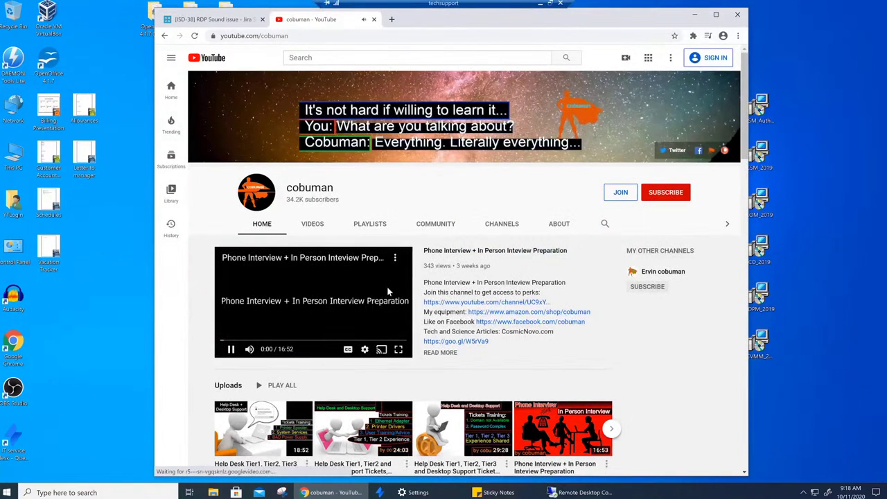
scroll(370, 280, "down", 2)
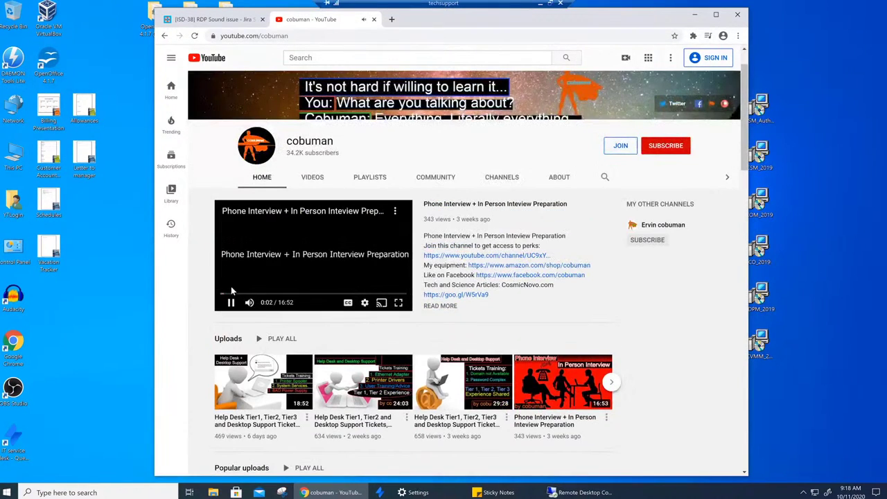
Skip the Phone Interview video ahead, raise the system volume, and pause it at 1:54.
left_click(240, 295)
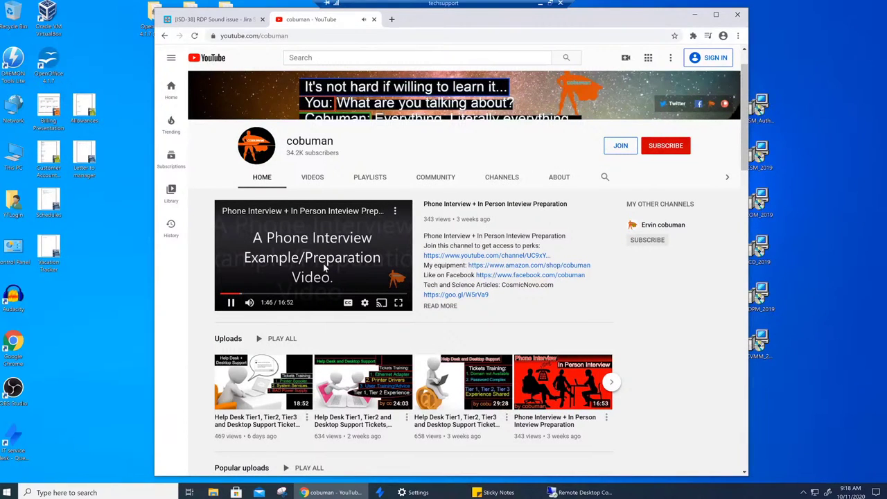
key("XF86AudioRaiseVolume")
key("XF86AudioRaiseVolume")
key("XF86AudioRaiseVolume")
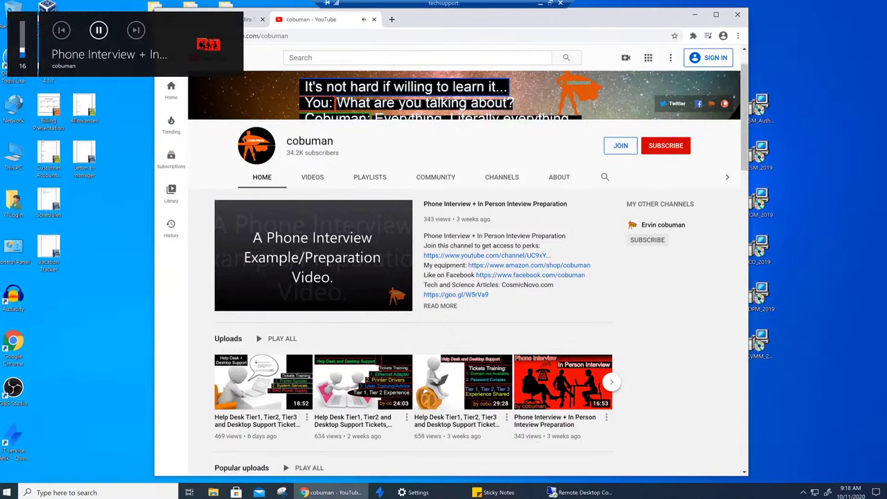
mouse_move(249, 276)
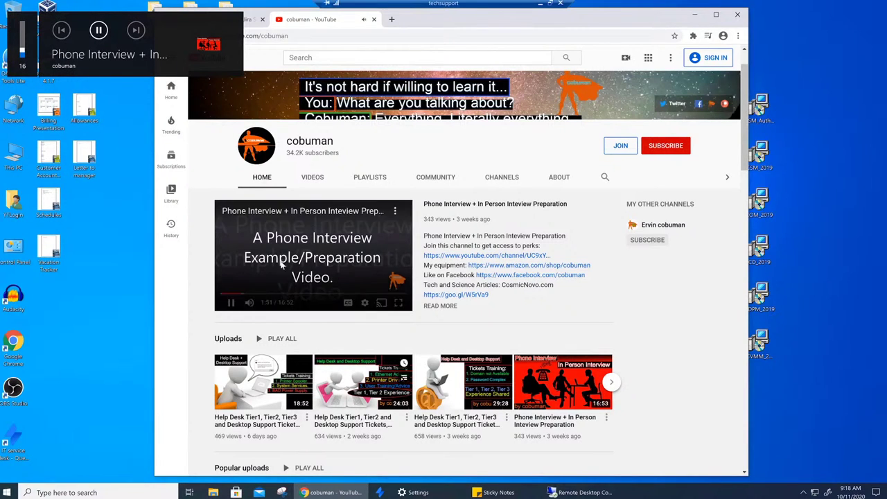
left_click(231, 305)
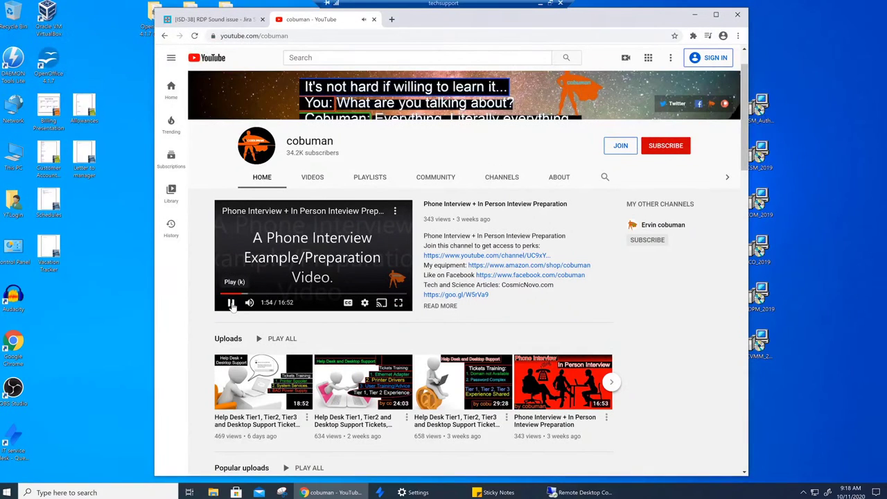
Restore the minimized connection window, recheck audio settings unchanged, and close it.
left_click(589, 493)
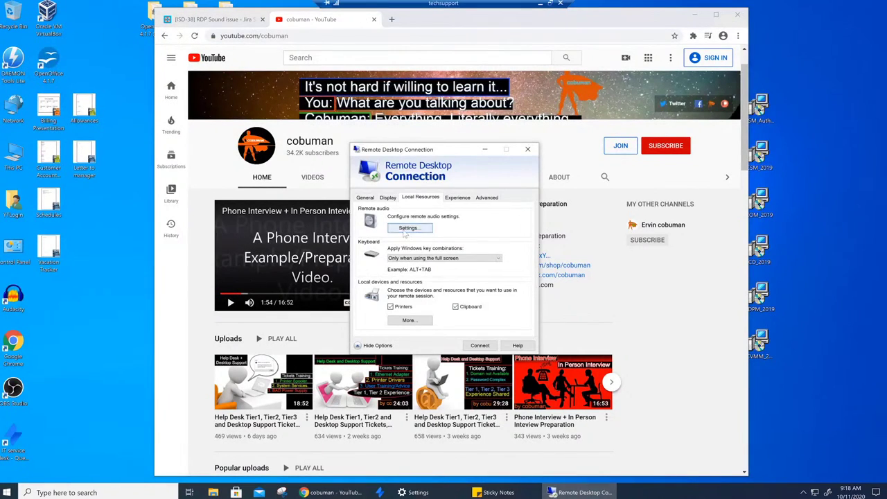
left_click(408, 228)
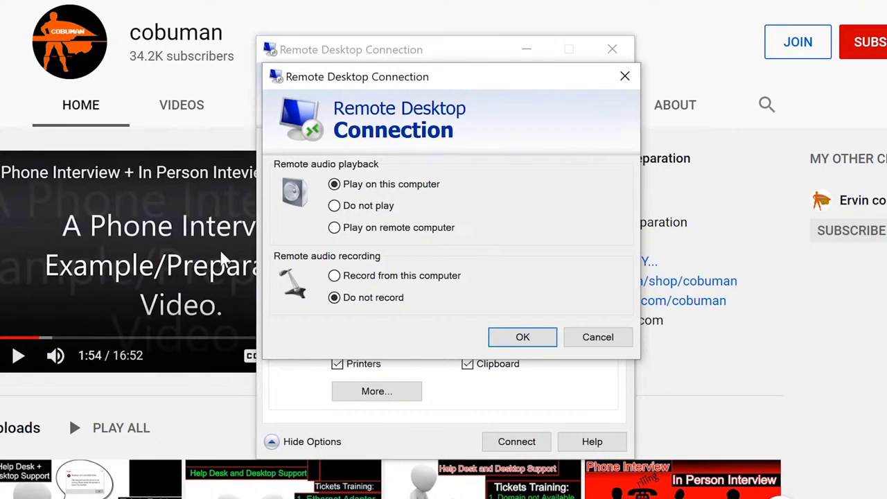
left_click(600, 339)
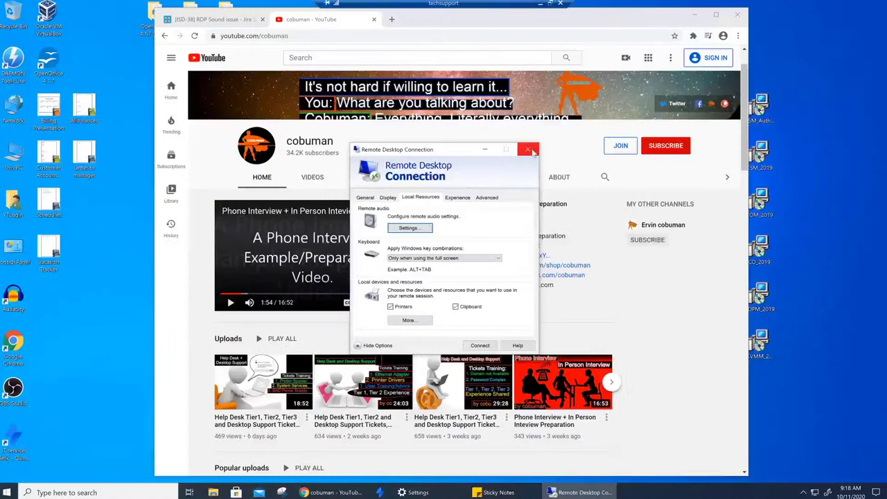
left_click(528, 149)
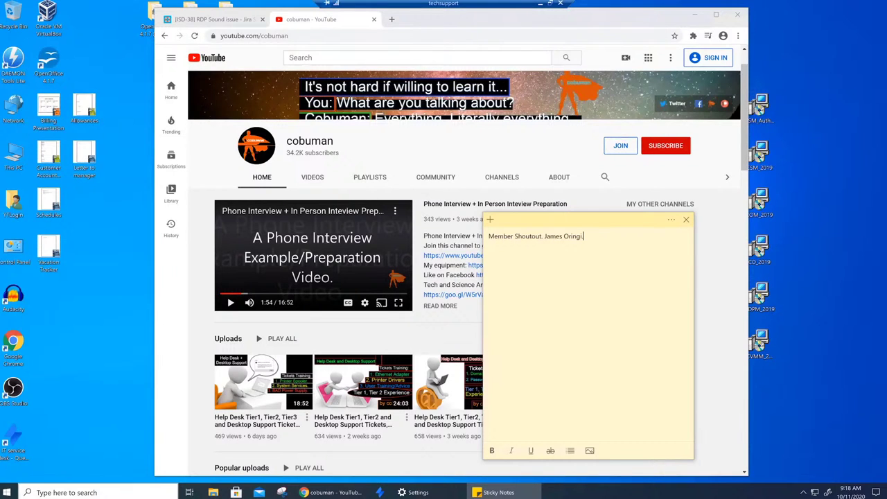
Relaunch Remote Desktop Connection and set remote audio to Play on this computer.
key("super+s")
type("emote")
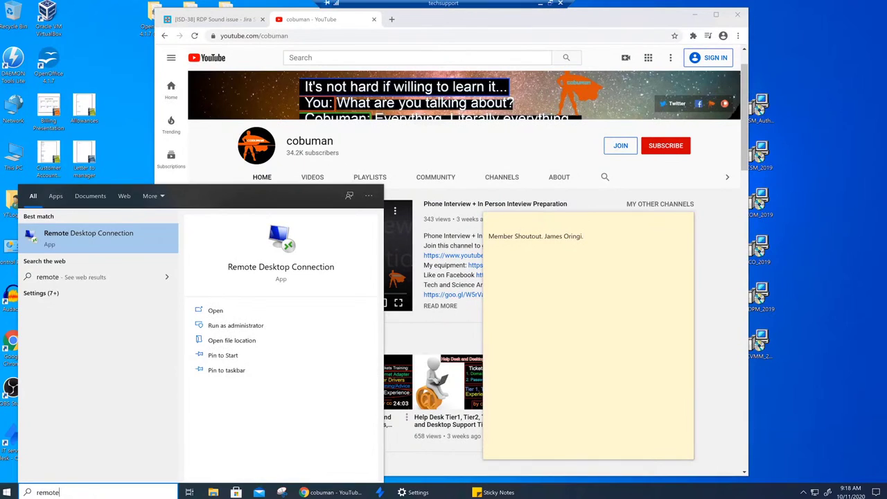
key("Return")
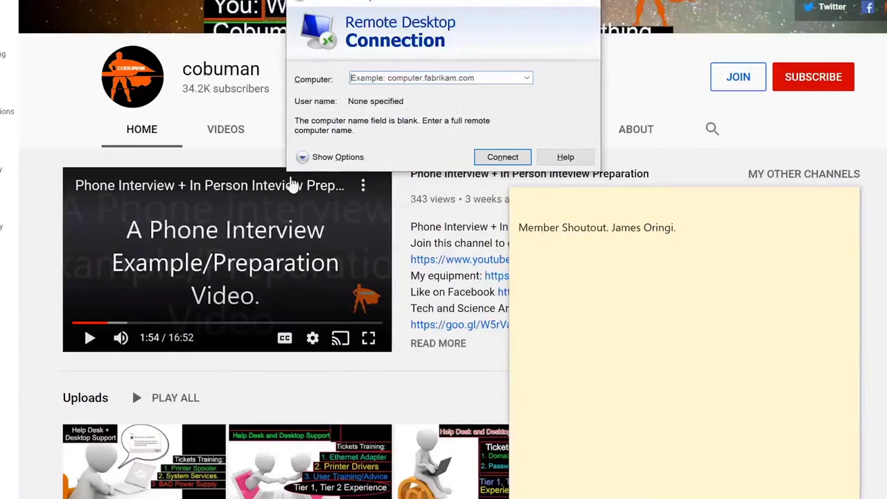
left_click(376, 193)
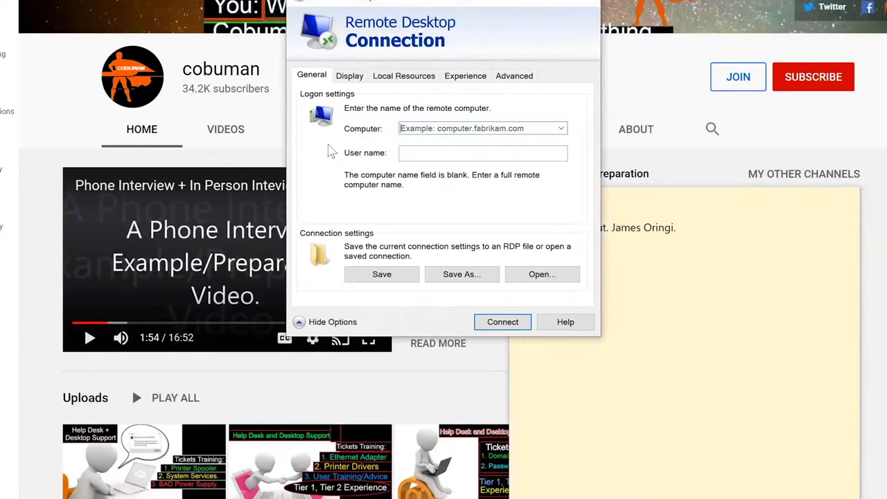
left_click(396, 76)
left_click(391, 129)
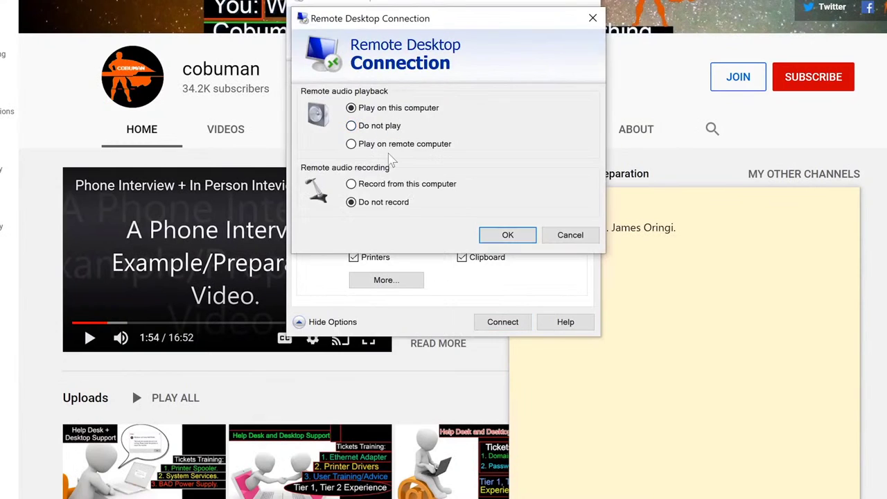
left_click(390, 145)
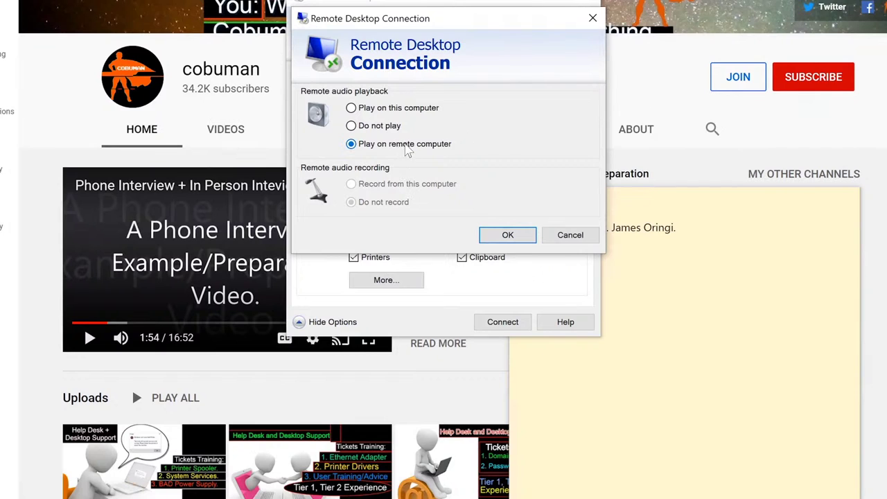
left_click(373, 110)
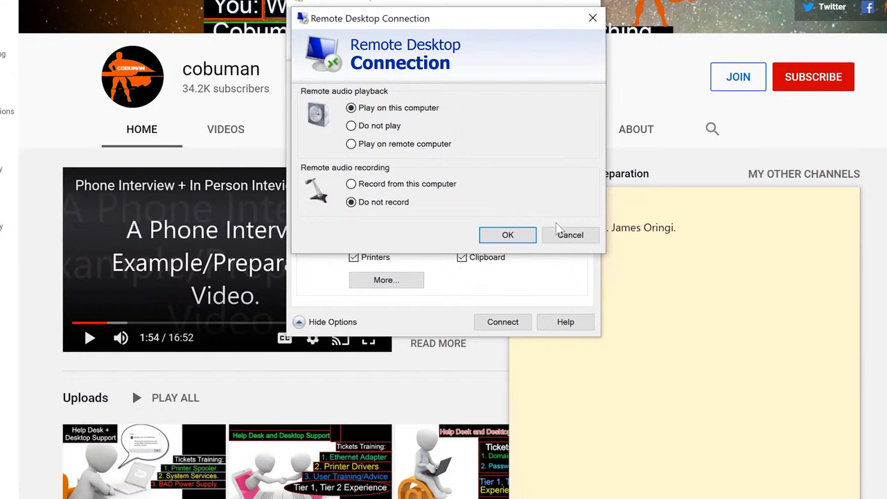
left_click(500, 235)
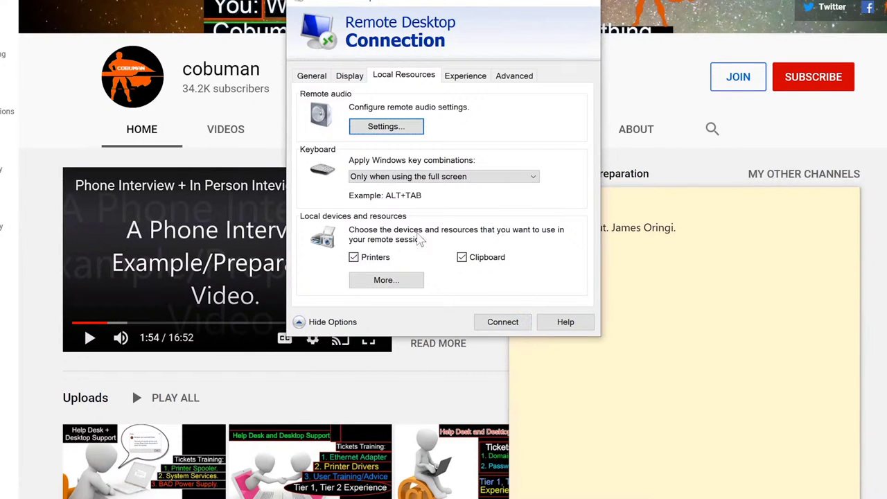
Try connecting, dismiss the blank computer name error, recheck audio settings, and close the window.
left_click(511, 324)
left_click(590, 253)
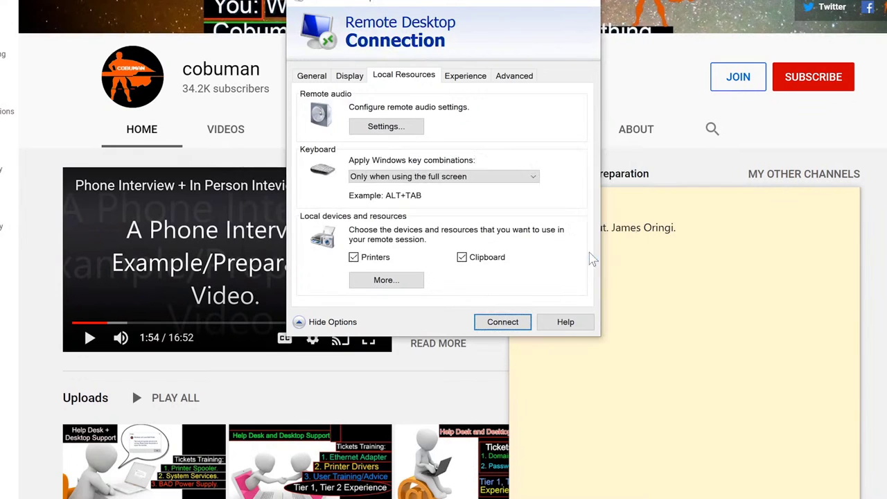
left_click(384, 127)
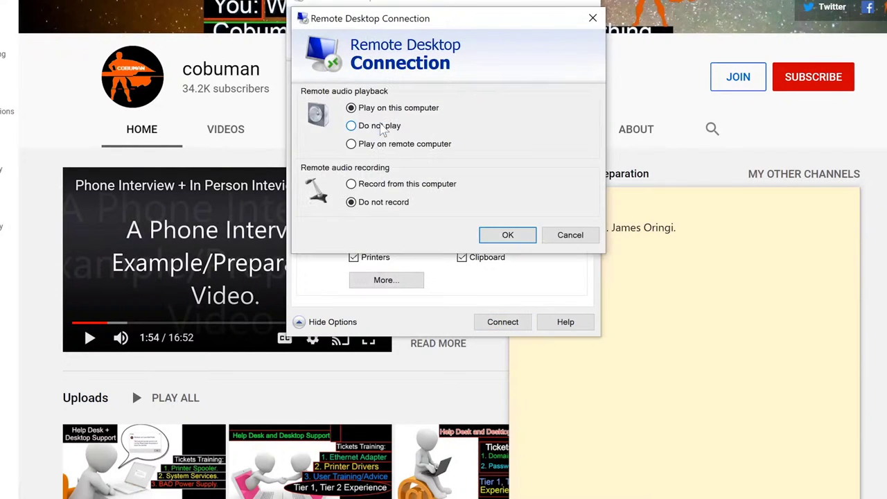
left_click(569, 235)
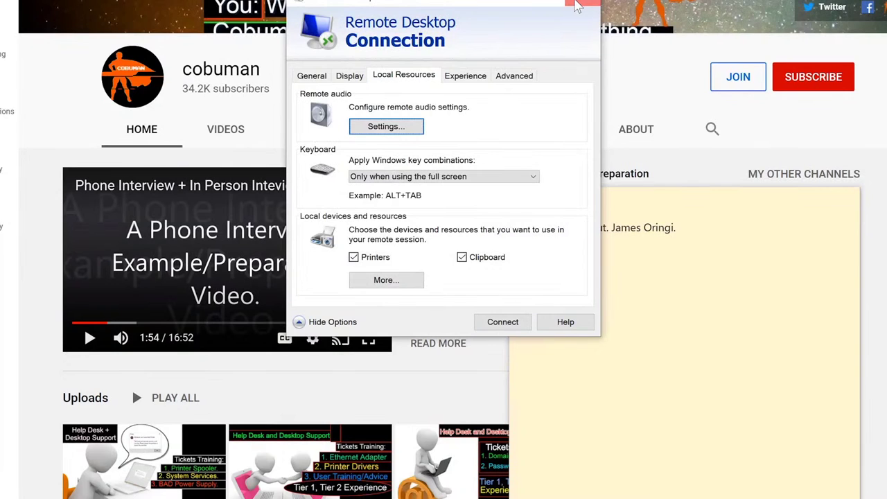
left_click(577, 6)
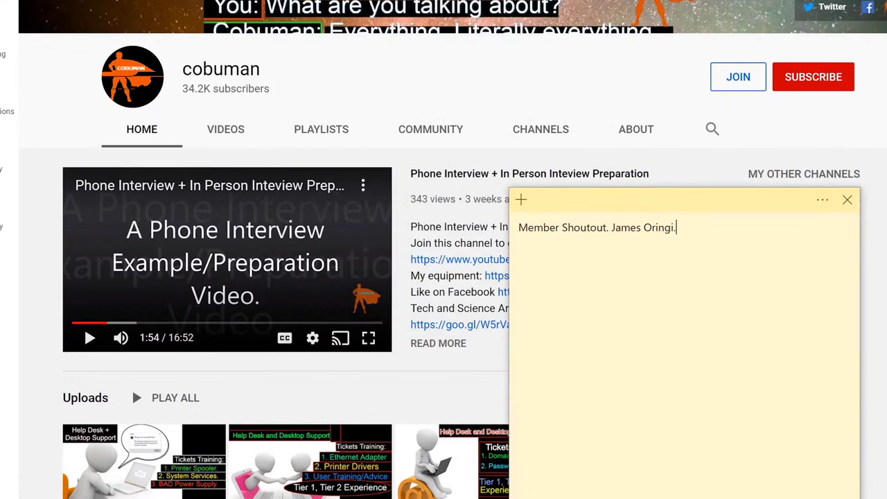
Close the sticky note and save the ticket description.
left_click(846, 200)
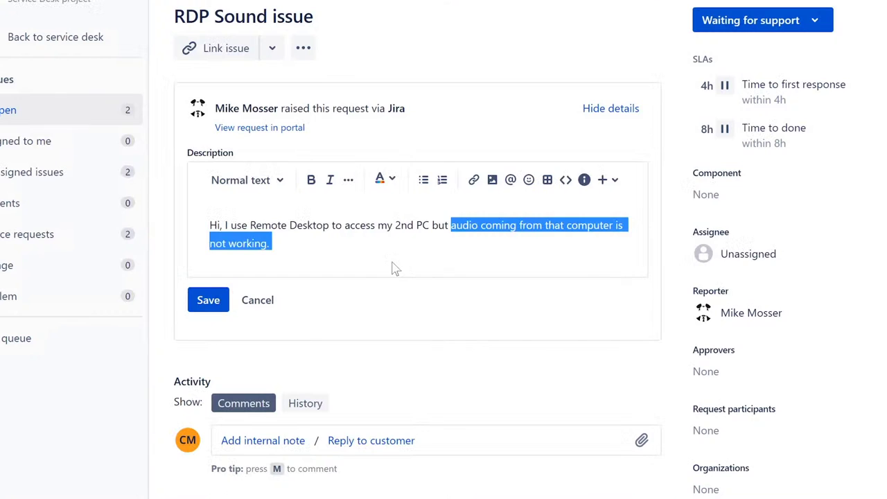
left_click(392, 267)
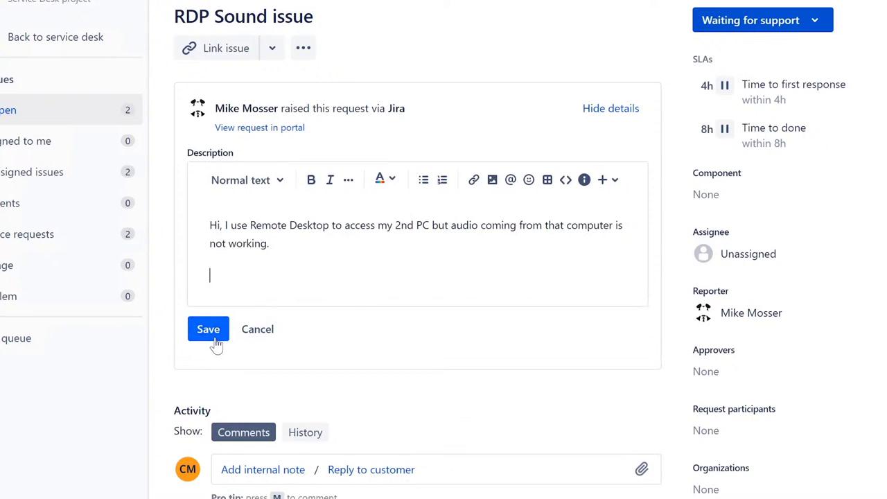
left_click(274, 331)
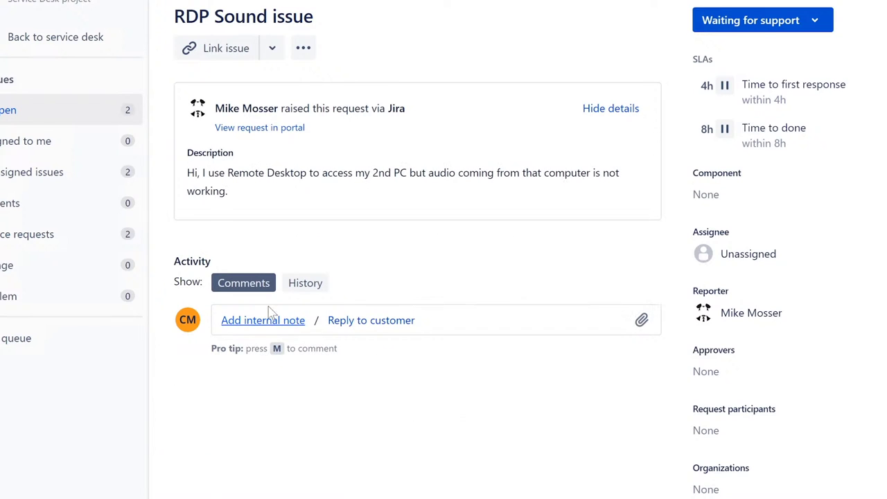
Save the internal note 'Changed Remote Desktop Settings to play audio on a local computer.'.
key("m")
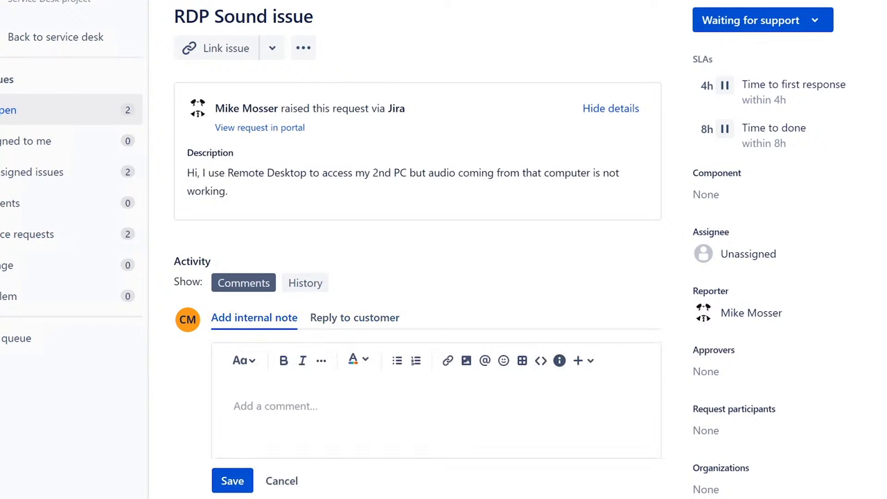
type("Changed se")
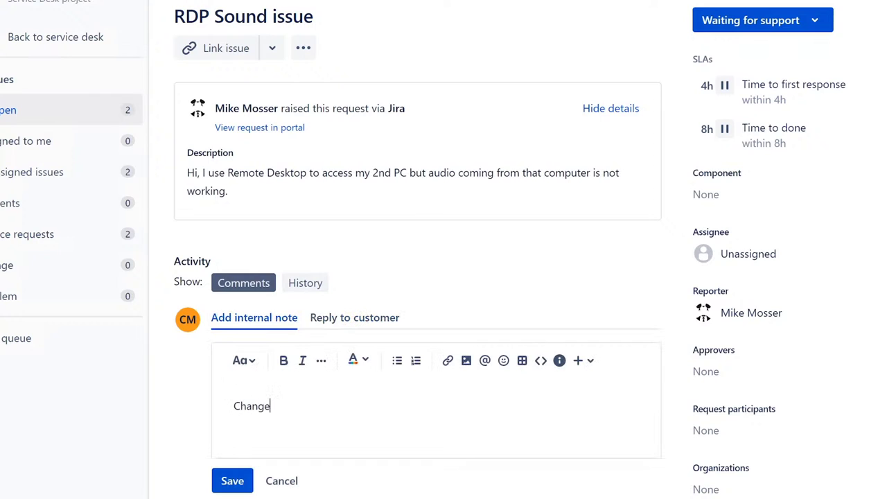
key("BackSpace")
type("Remote Desk")
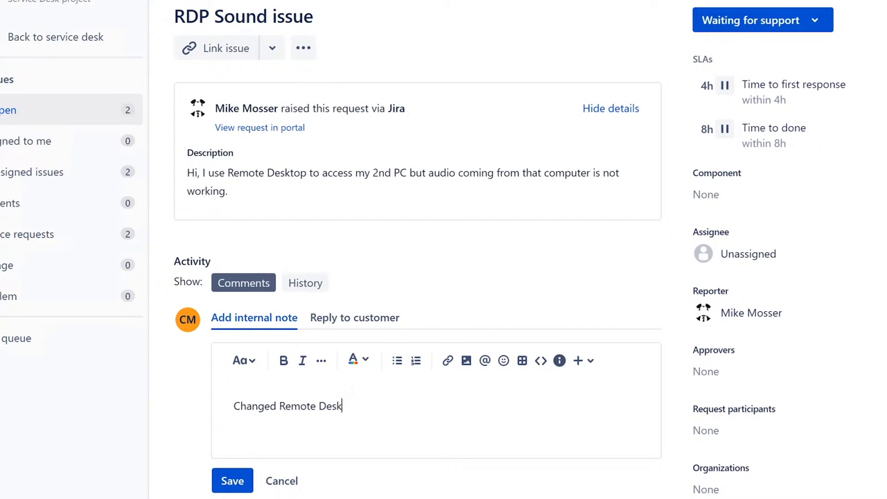
type("otpSettings to play")
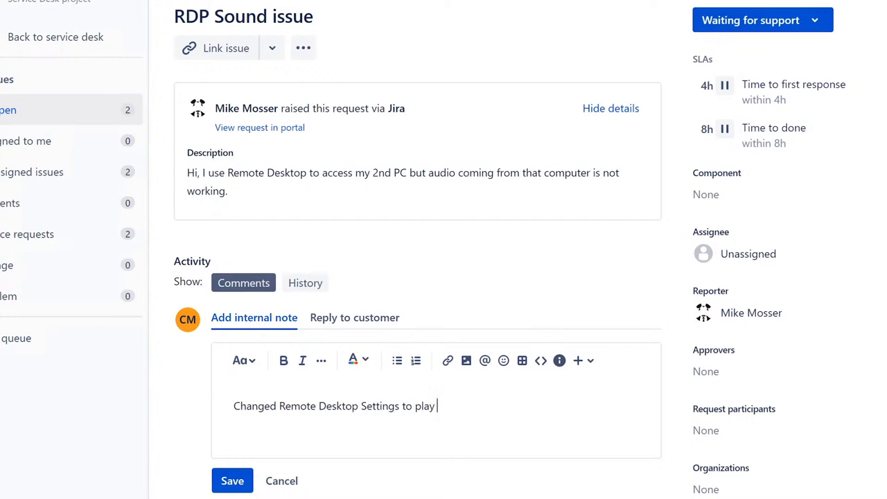
type(" adu")
key("BackSpace")
key("BackSpace")
type("udio on a local ")
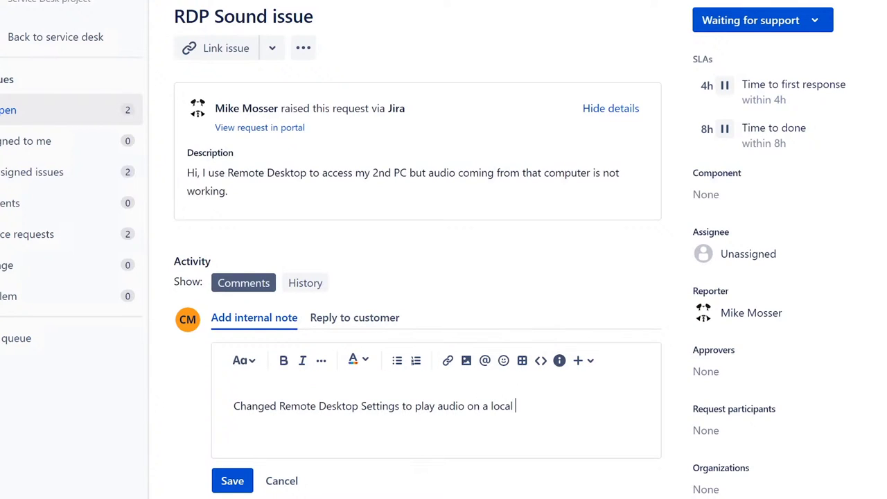
type("computer.")
left_click(232, 481)
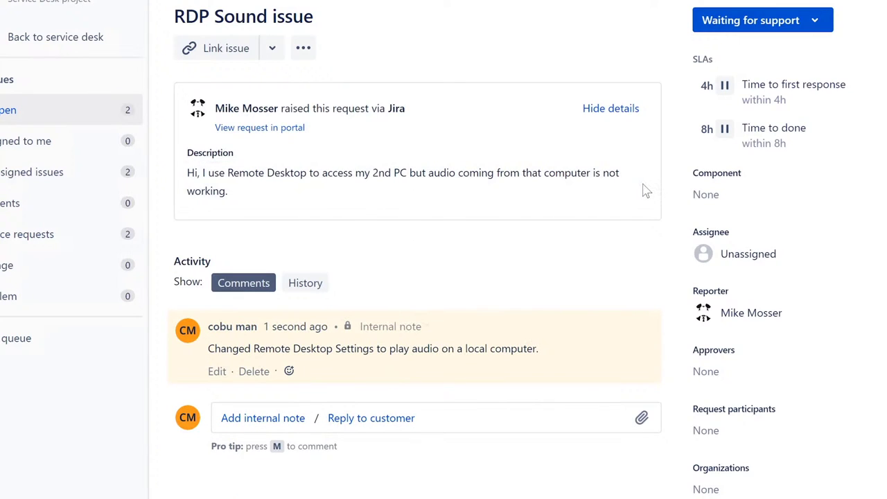
left_click(760, 248)
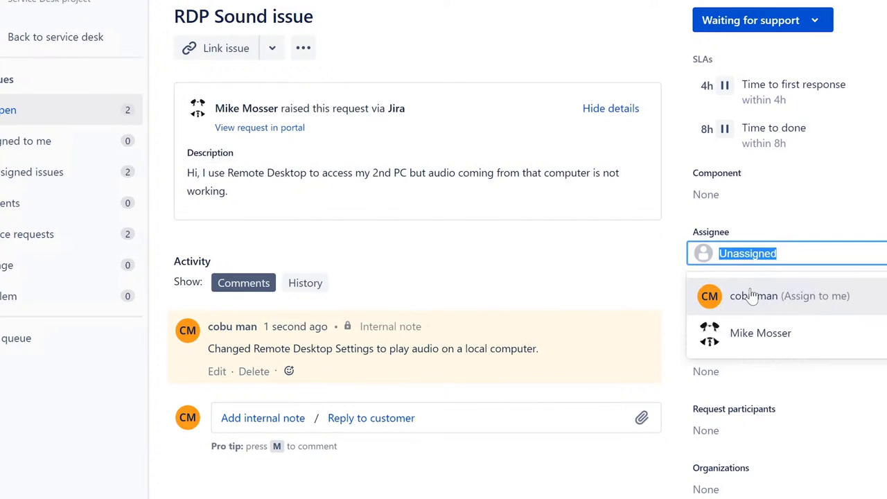
Assign the RDP Sound ticket to yourself and transition it to Complete.
left_click(752, 295)
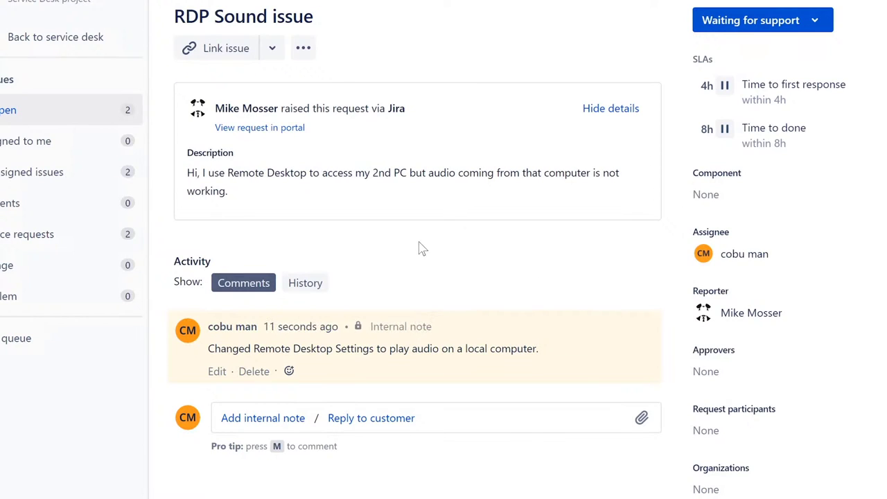
left_click(810, 29)
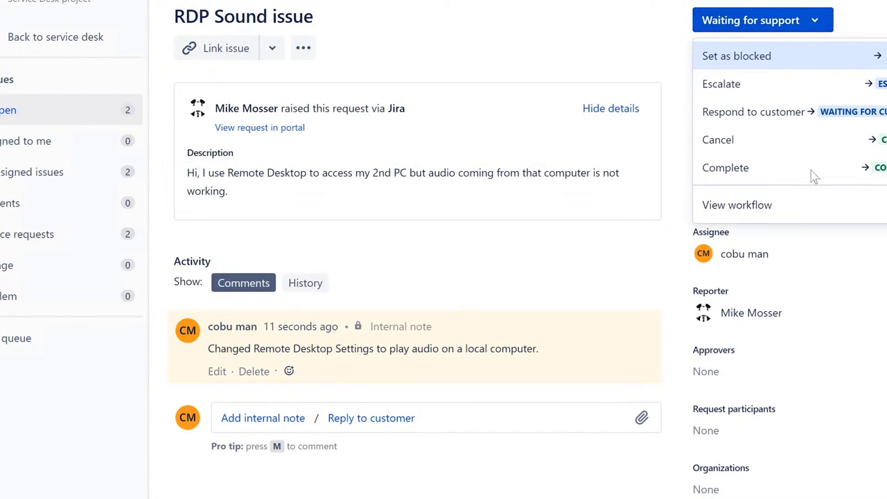
left_click(807, 173)
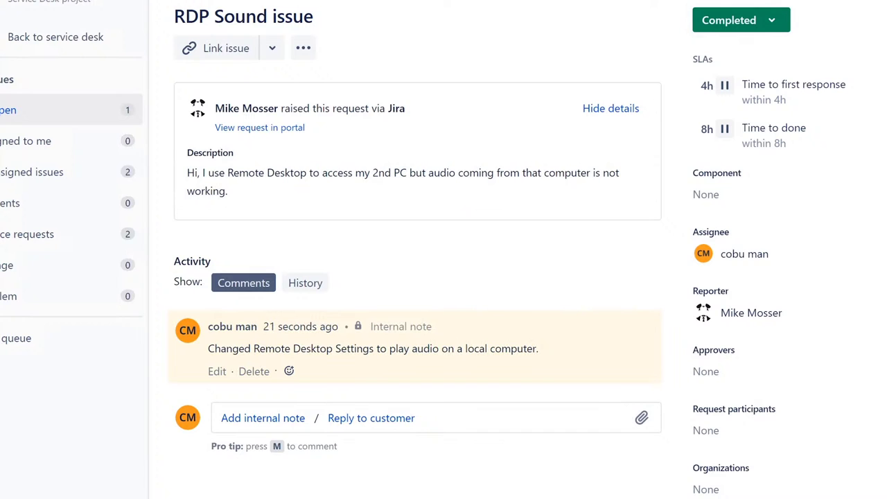
key("super")
type("remote")
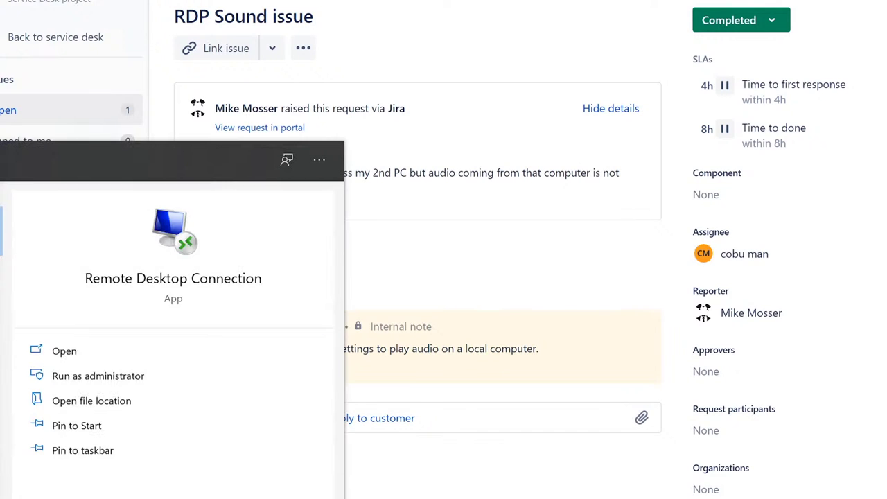
key("Return")
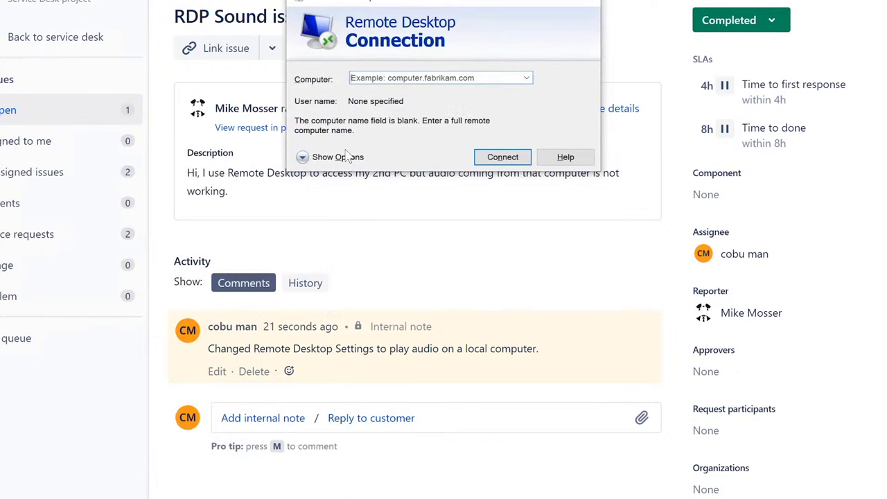
left_click(346, 157)
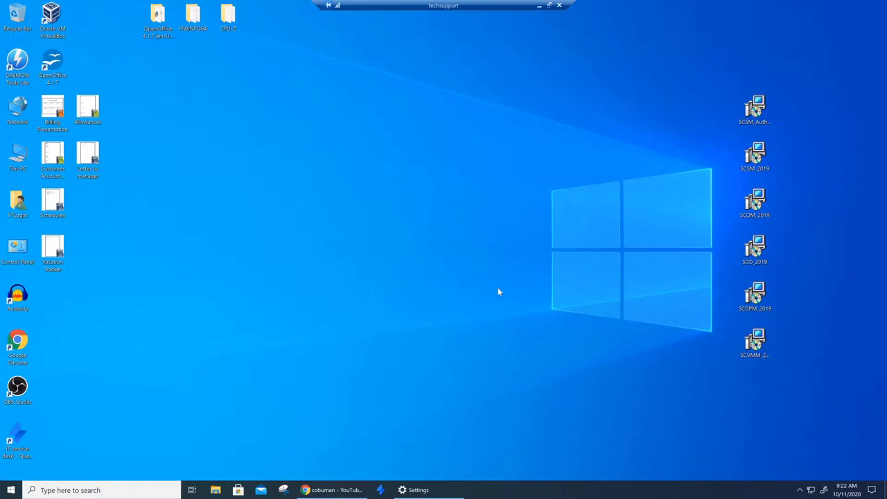
left_click(69, 489)
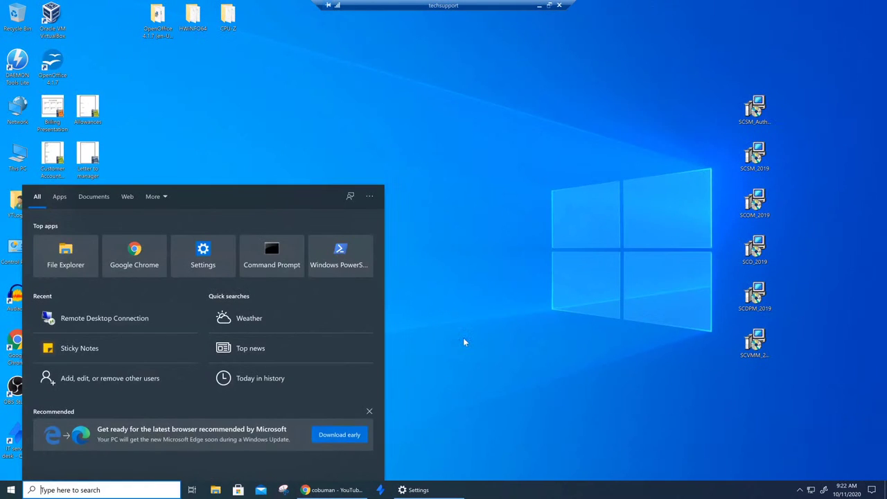
type("remote")
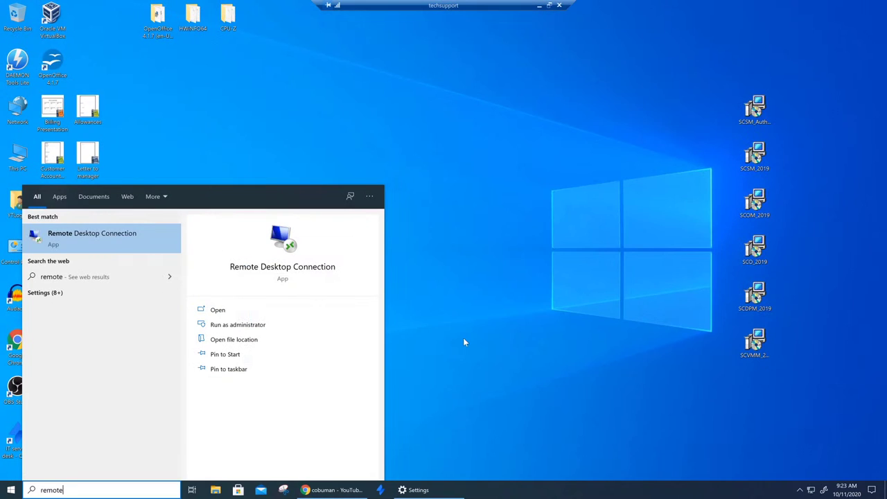
key("Return")
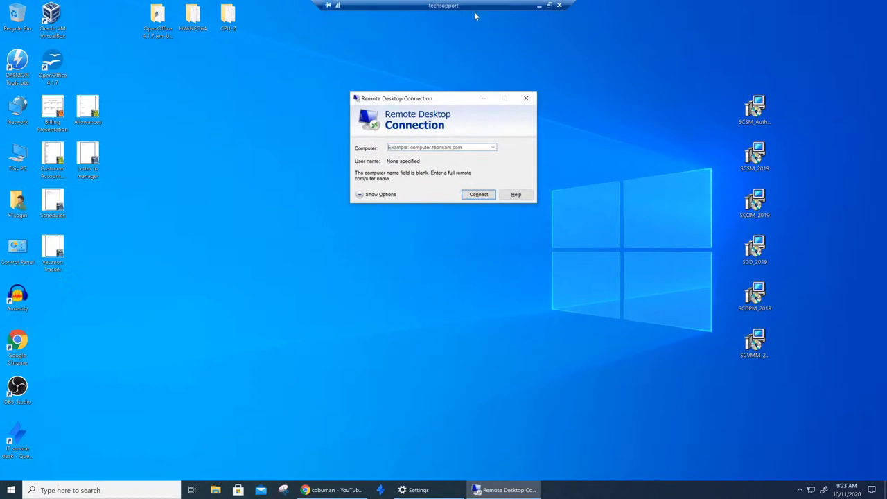
left_click_drag(438, 100, 445, 116)
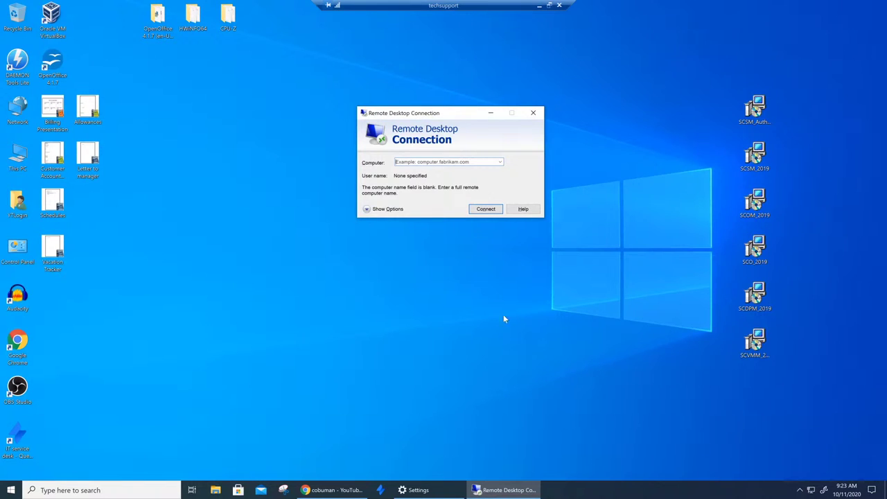
left_click_drag(440, 122, 439, 126)
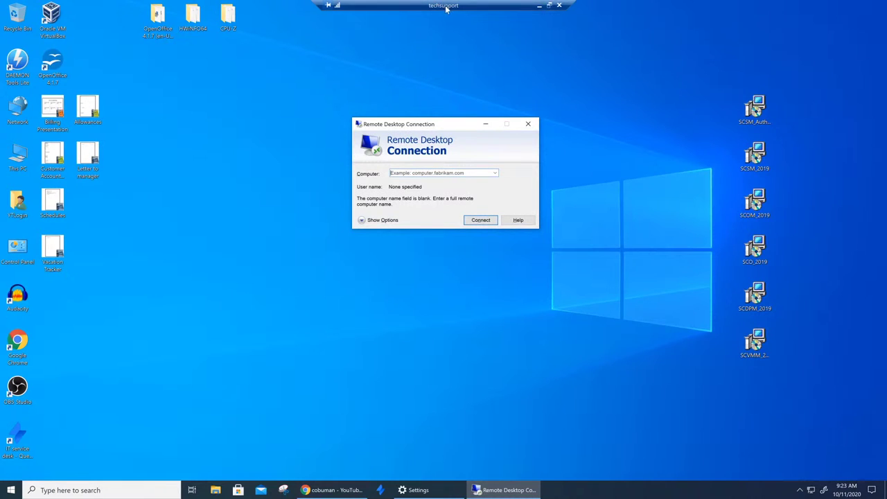
left_click(800, 490)
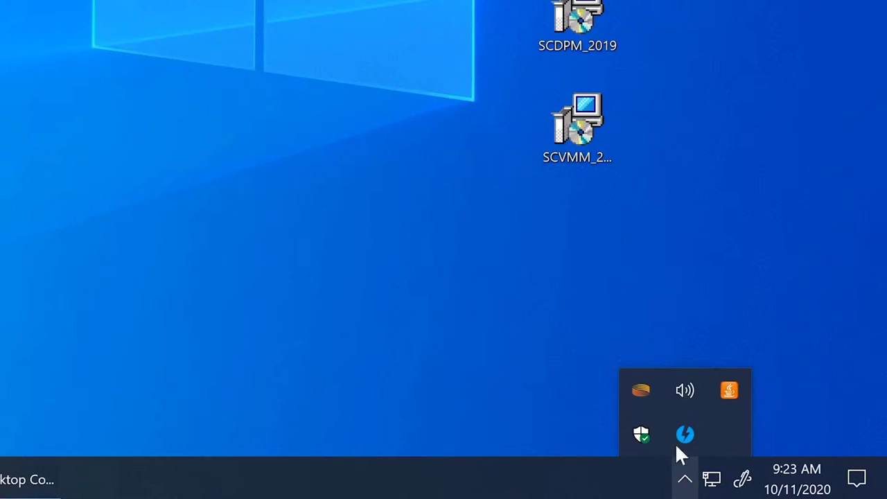
left_click(689, 390)
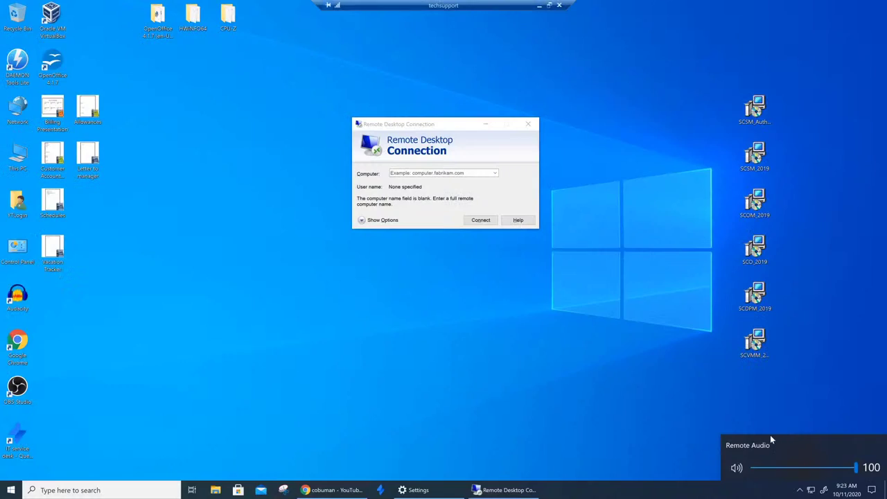
left_click(800, 489)
left_click(799, 489)
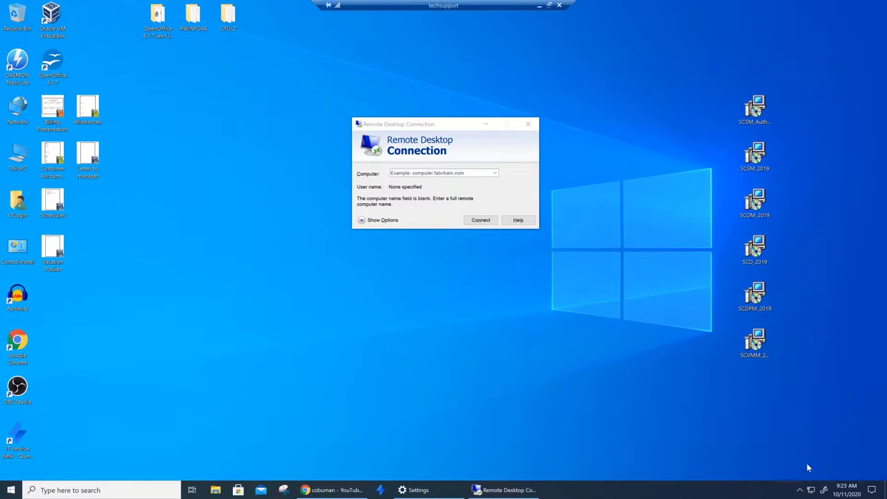
left_click(800, 489)
right_click(796, 453)
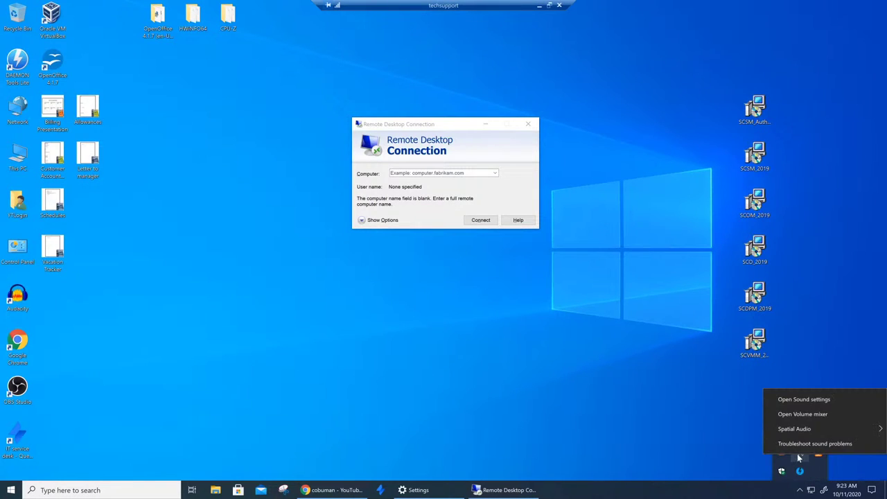
left_click(803, 400)
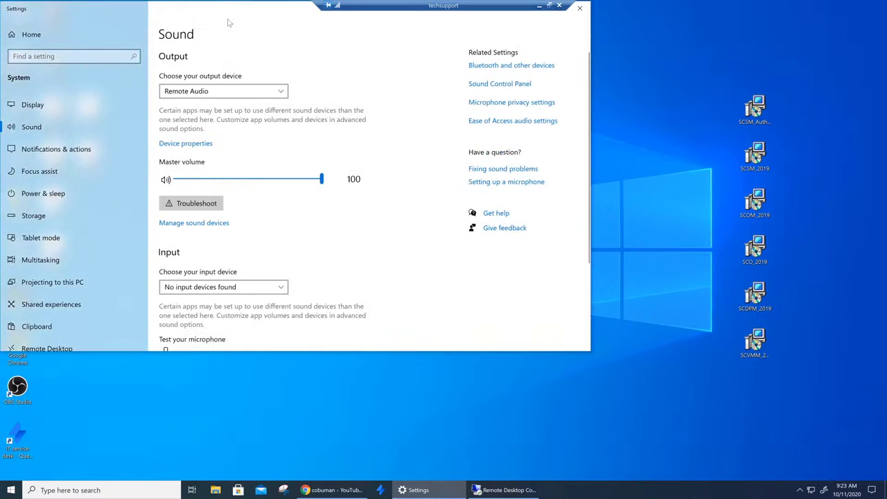
left_click_drag(229, 24, 327, 58)
left_click(347, 138)
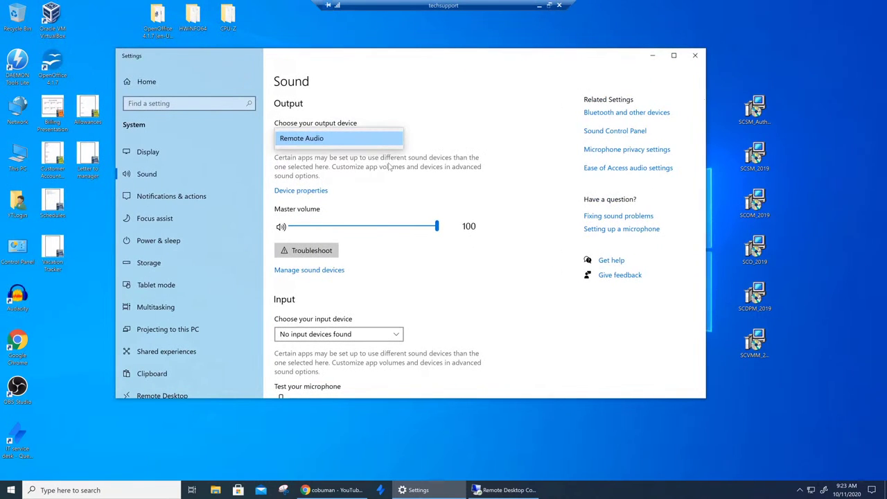
left_click(435, 170)
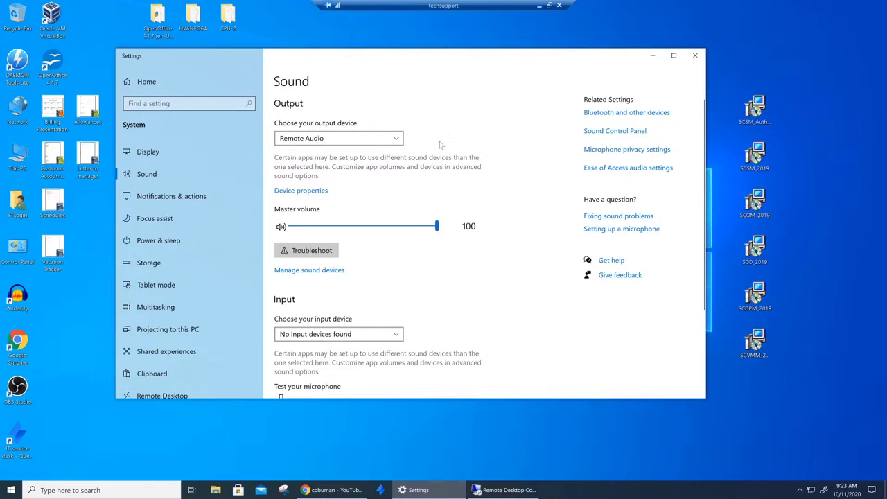
left_click_drag(482, 55, 513, 64)
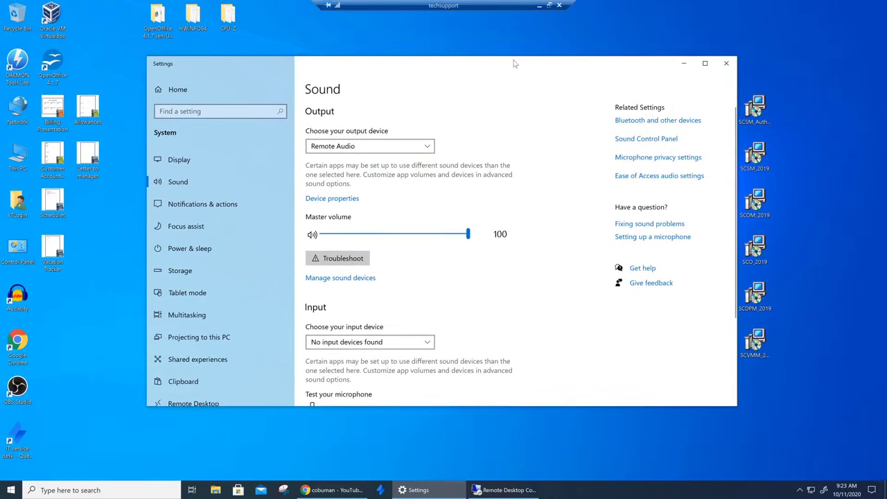
left_click(726, 65)
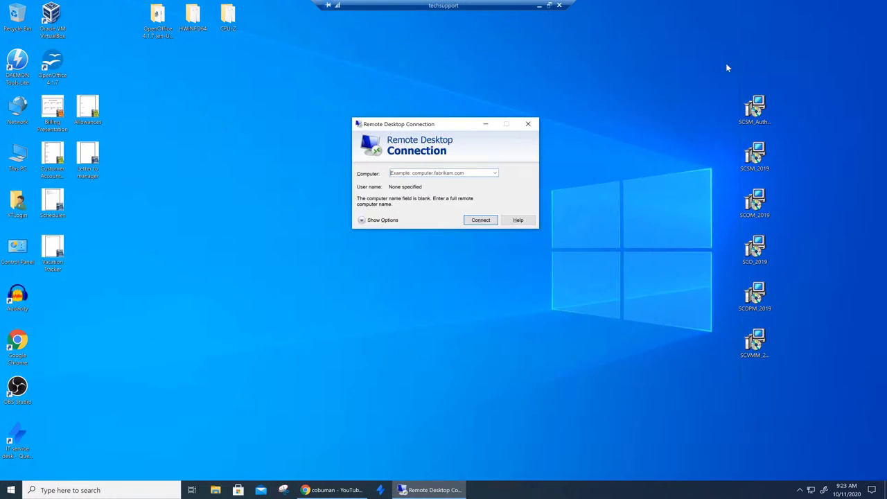
Set Local Resources remote audio to Play on remote computer.
left_click(365, 221)
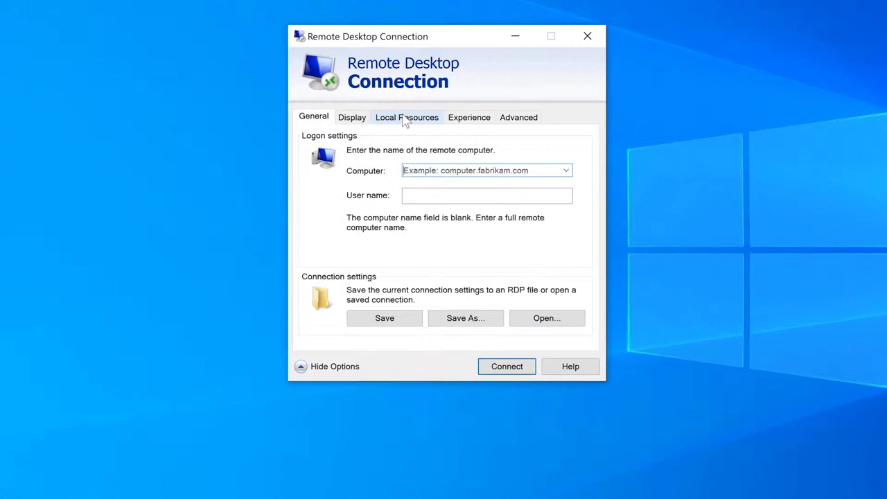
left_click(421, 173)
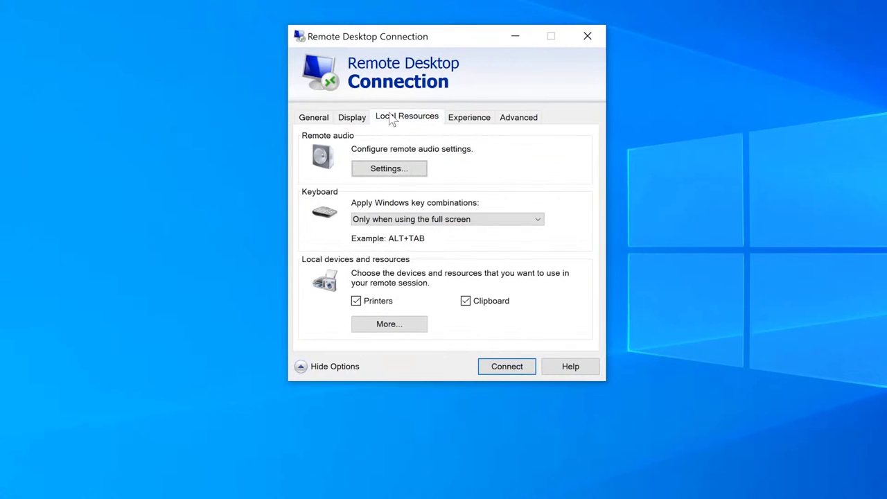
left_click(392, 172)
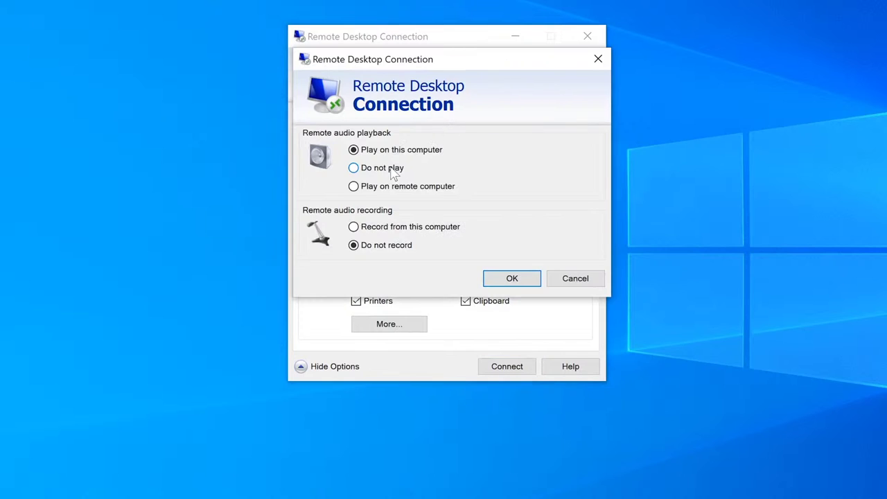
left_click(378, 187)
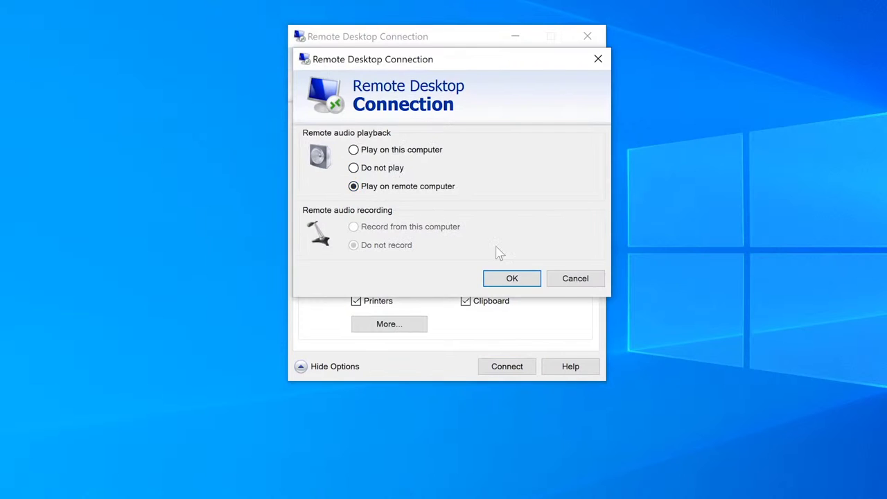
left_click(511, 278)
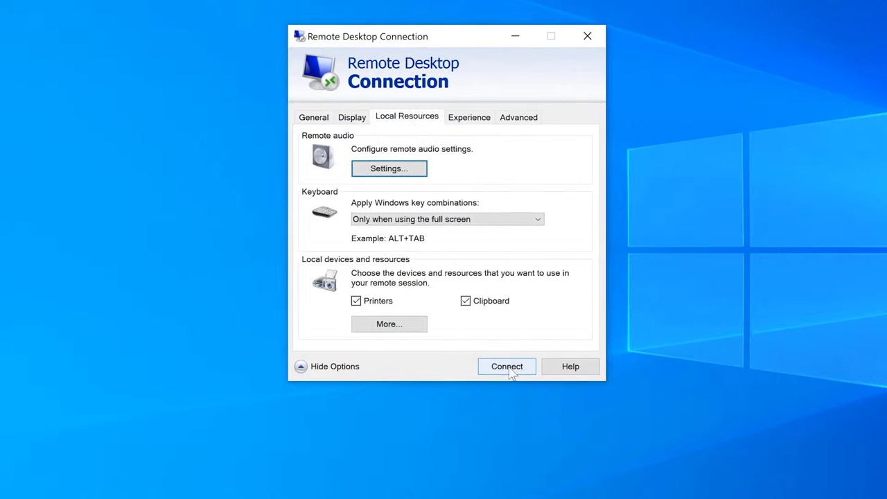
Enter 'userscomputername' as the computer name and connect.
left_click(313, 117)
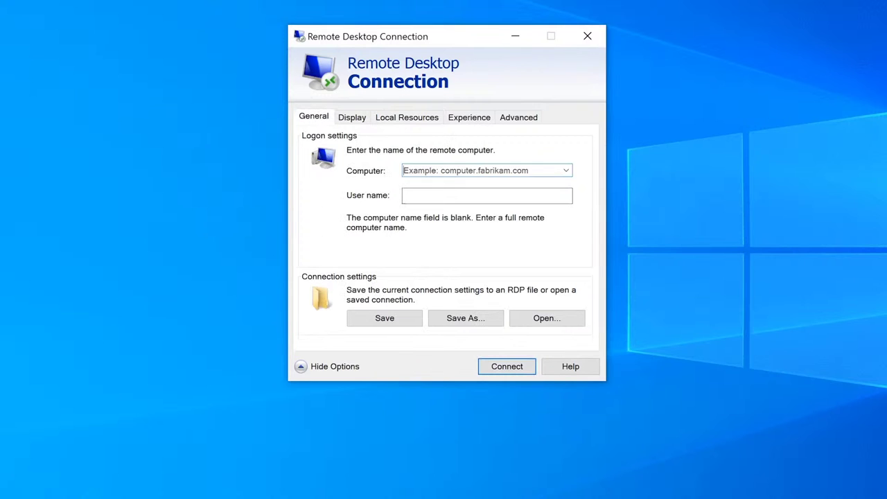
type("users")
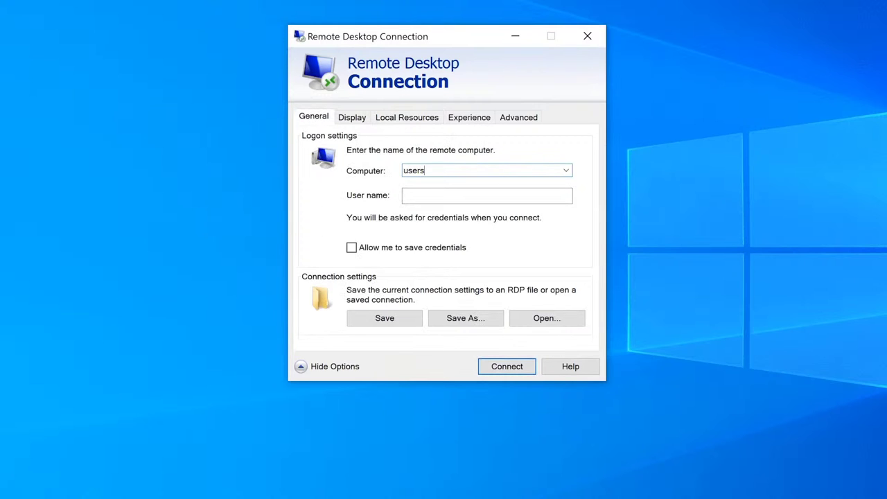
type("computername")
left_click(506, 366)
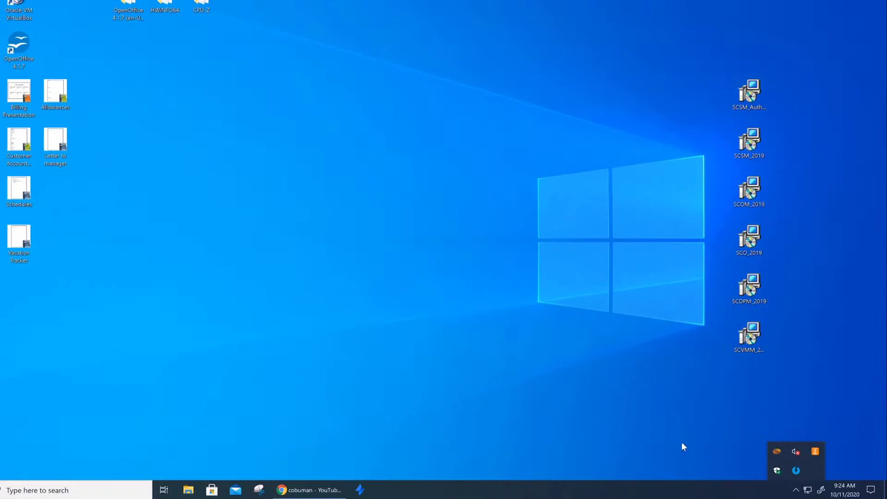
Run and close the Playing Audio troubleshooter, then check the speakers' volume level.
left_click(795, 452)
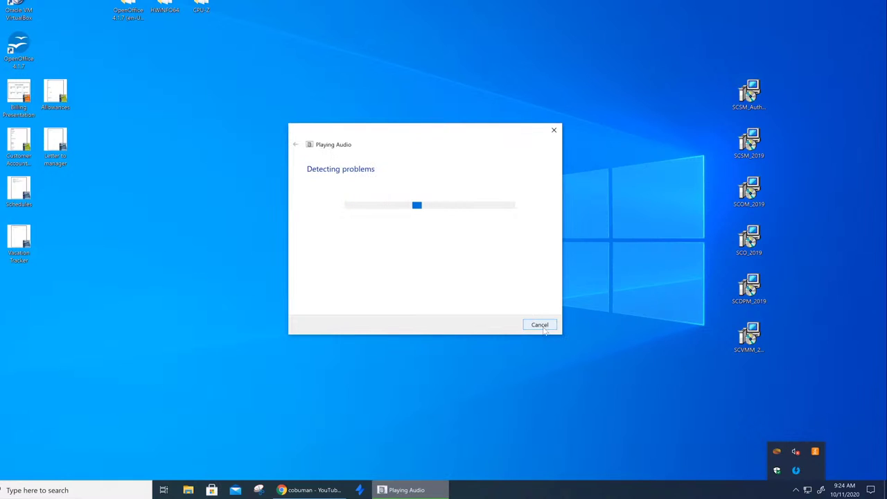
left_click(509, 330)
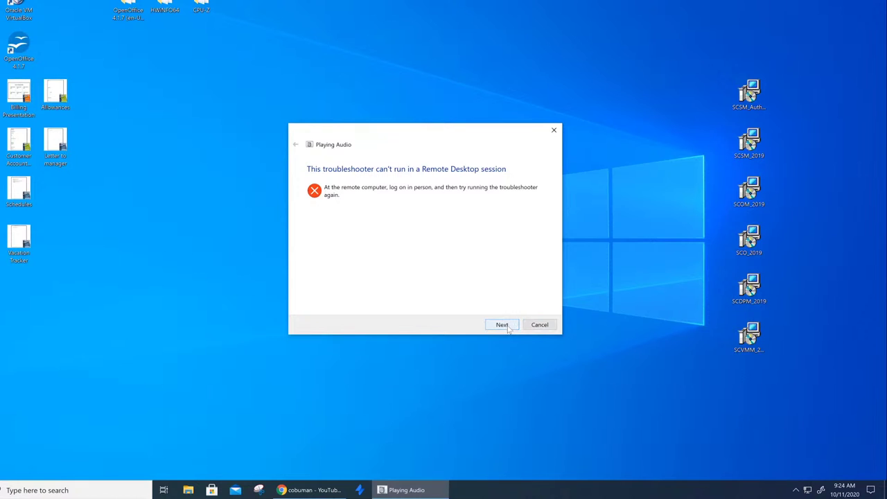
left_click(504, 326)
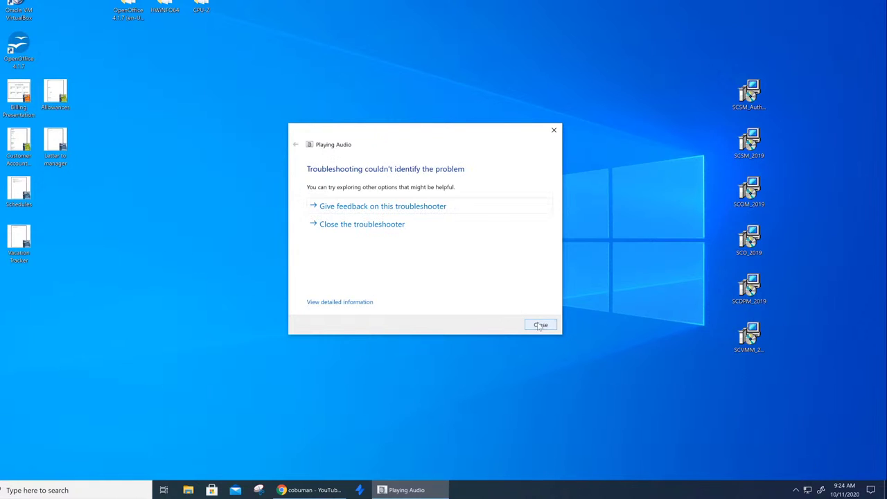
left_click(540, 326)
left_click(795, 490)
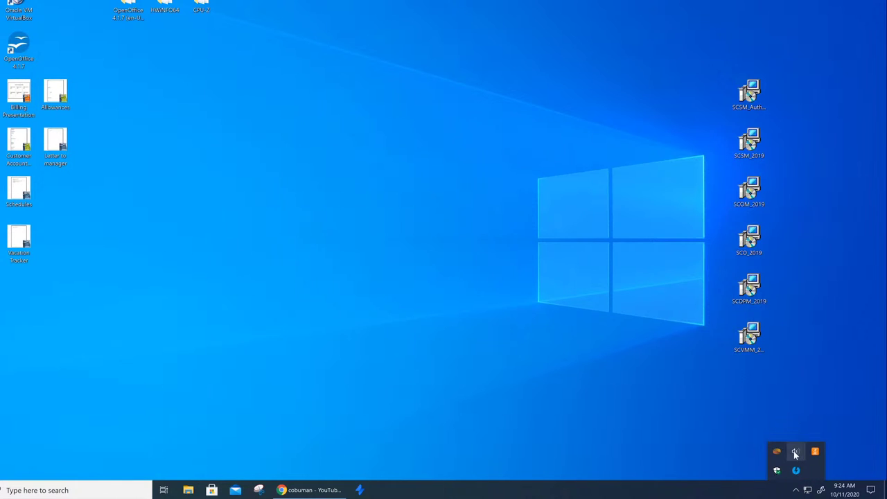
left_click(795, 451)
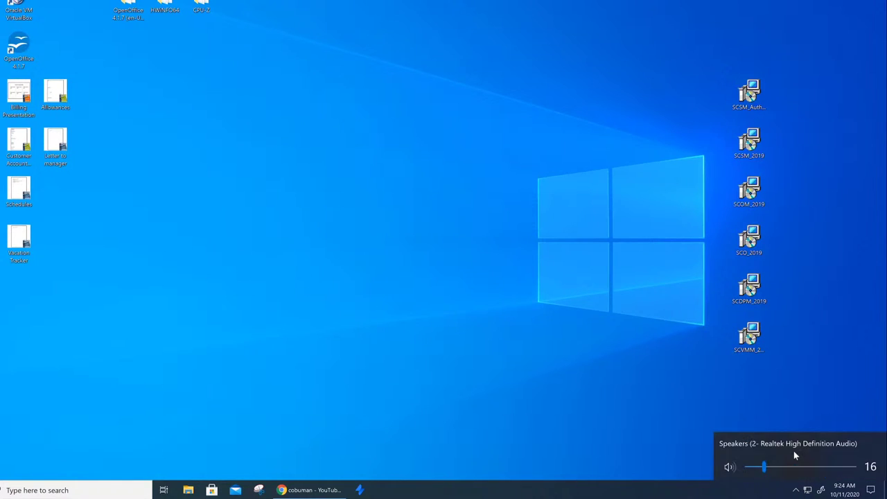
left_click(797, 490)
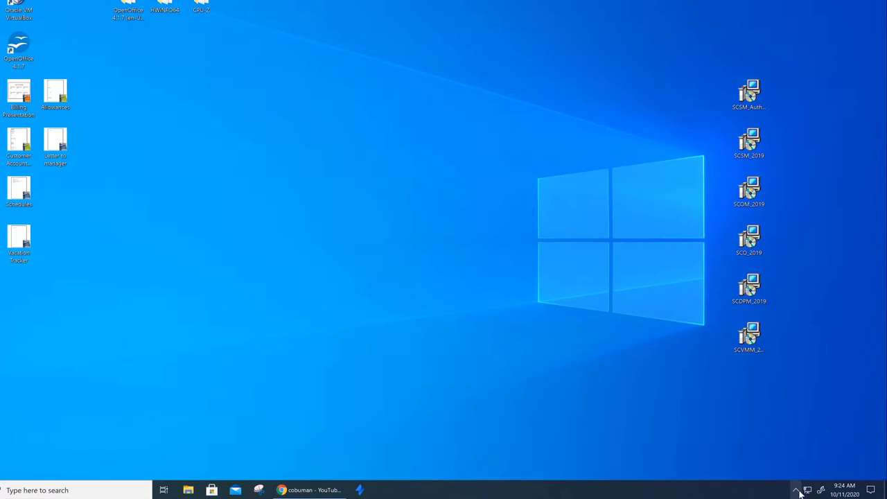
left_click(796, 490)
In Sound settings, keep Realtek High Definition Audio speakers as the output device.
right_click(794, 451)
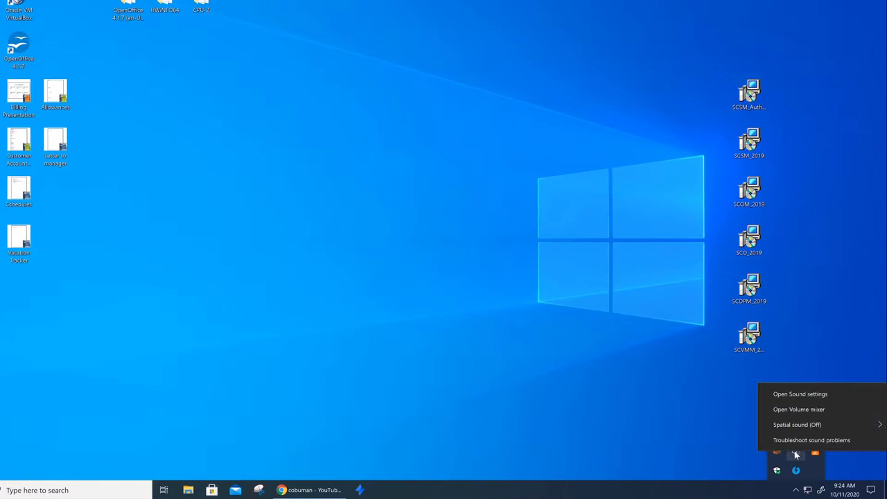
left_click(801, 394)
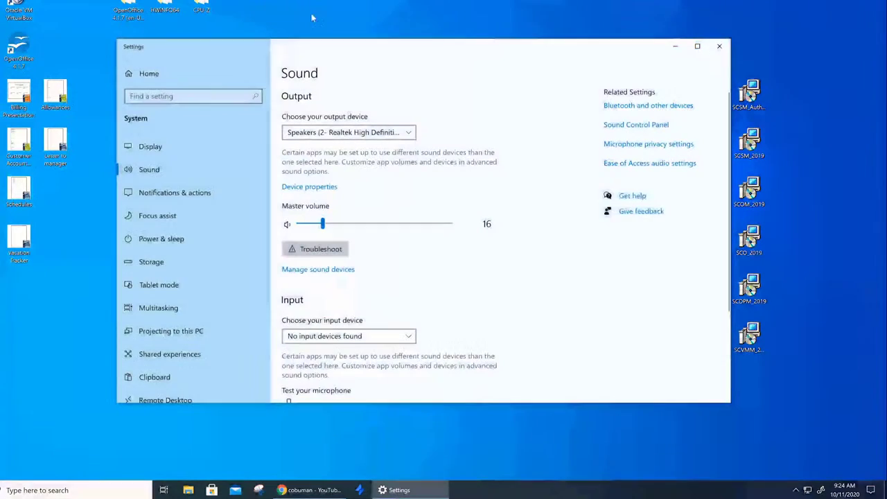
left_click(390, 132)
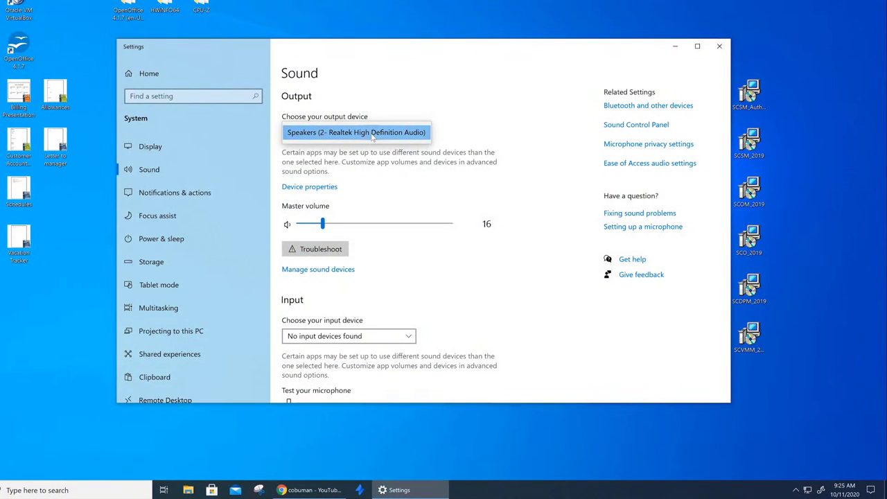
left_click(380, 160)
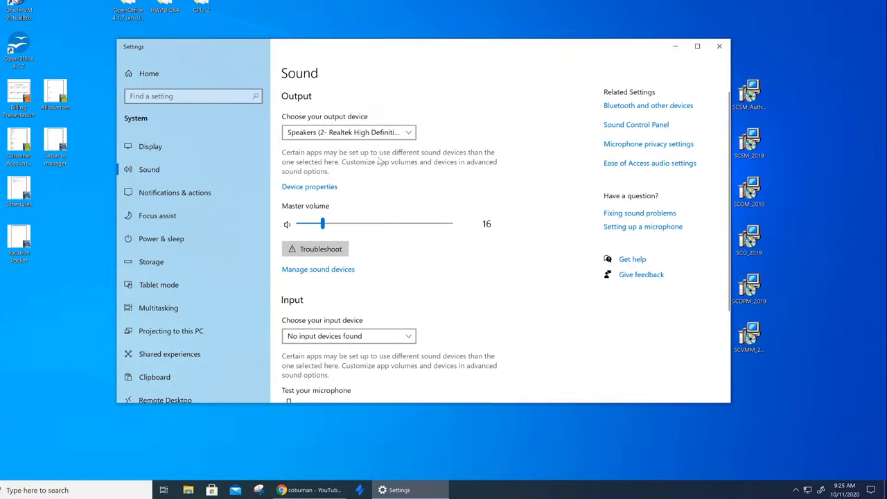
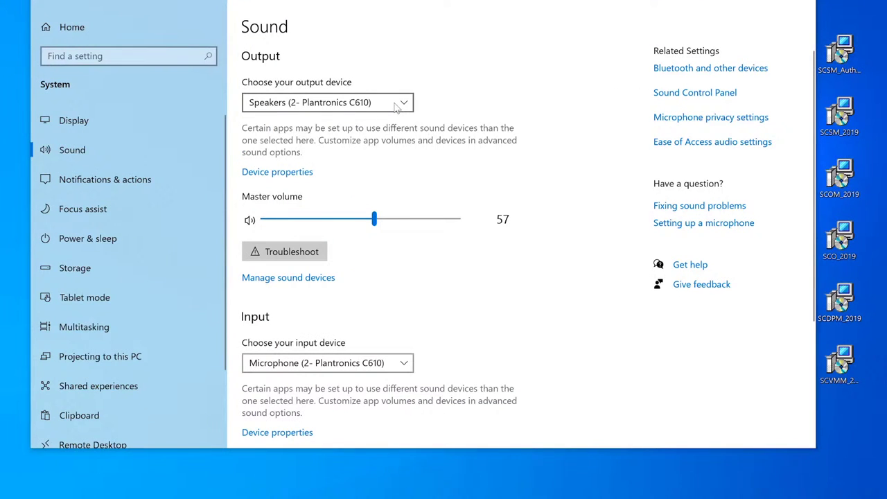
Keep Speakers (2- Plantronics C610) as the sound output device and bring up Windows search.
left_click(398, 104)
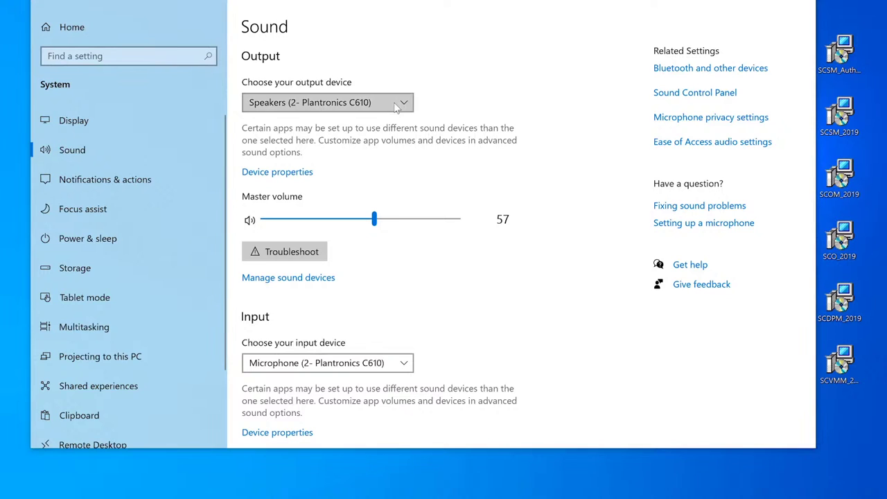
left_click(418, 162)
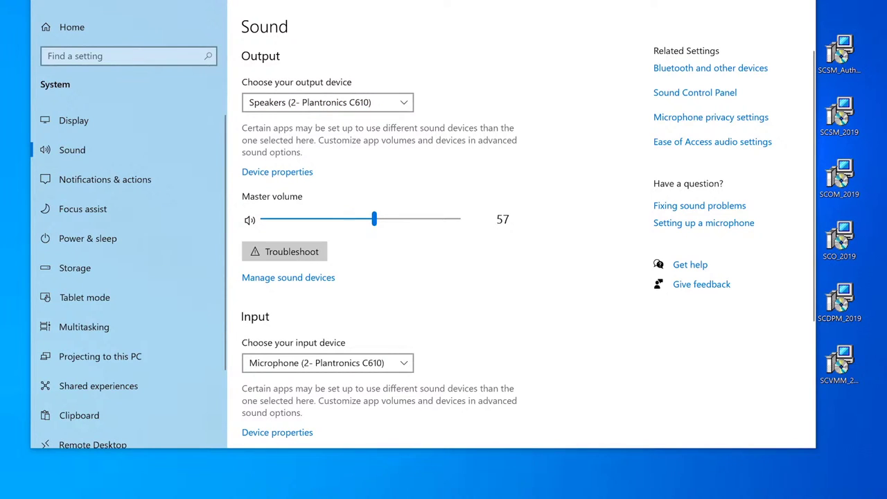
key("super+s")
Launch Remote Desktop Connection and set its remote audio to Play on remote computer.
type("remote")
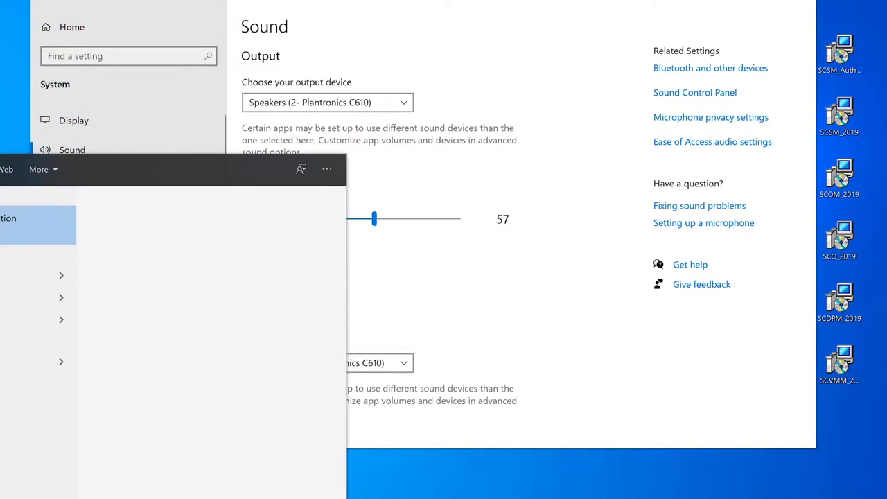
key("Return")
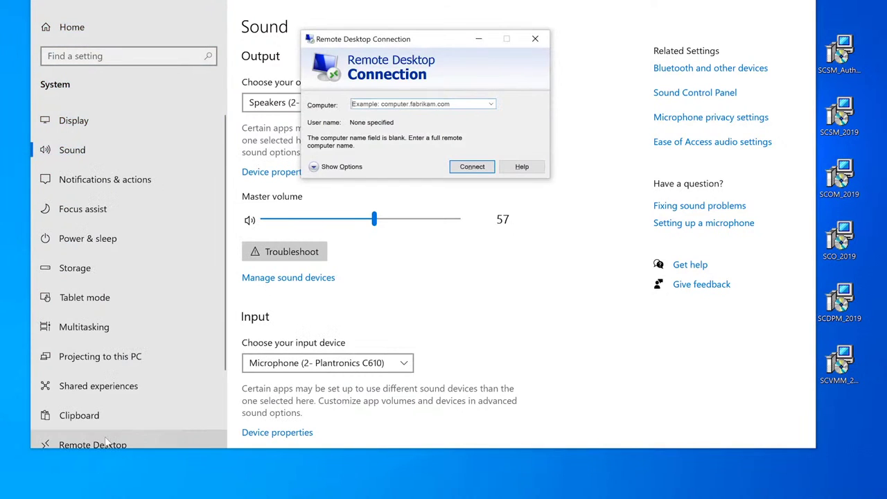
left_click(336, 169)
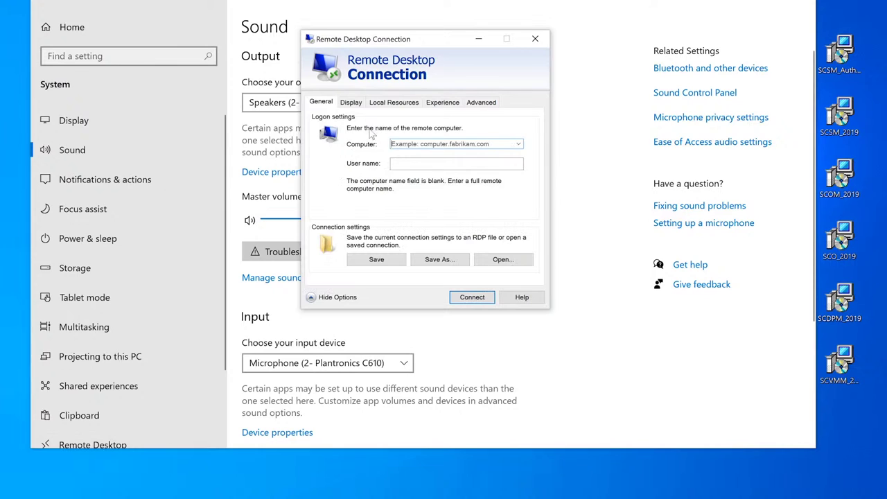
left_click(395, 102)
left_click(383, 142)
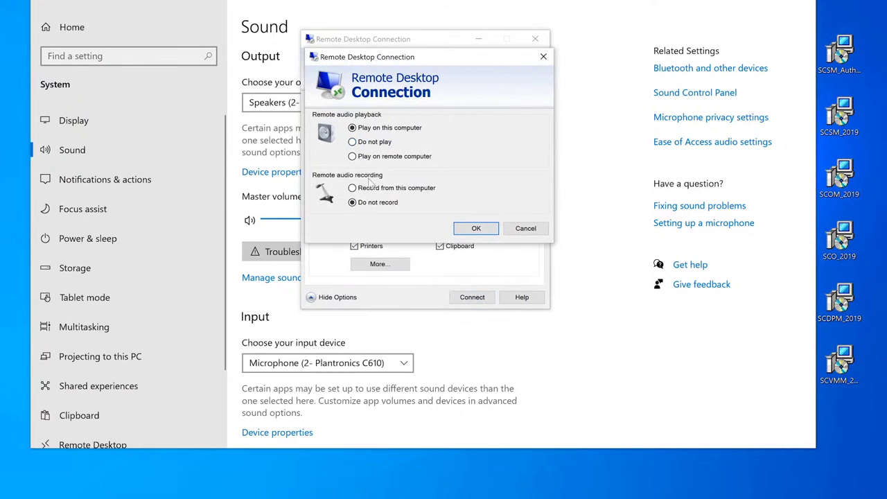
left_click(379, 158)
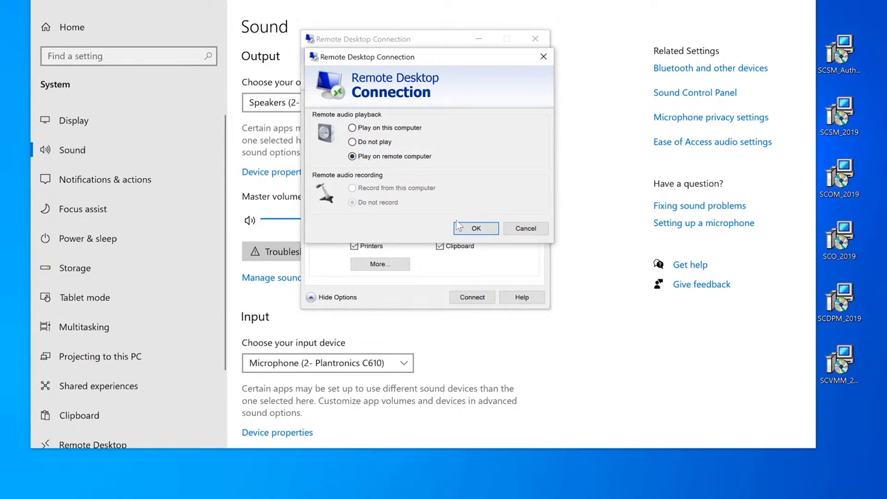
left_click(526, 233)
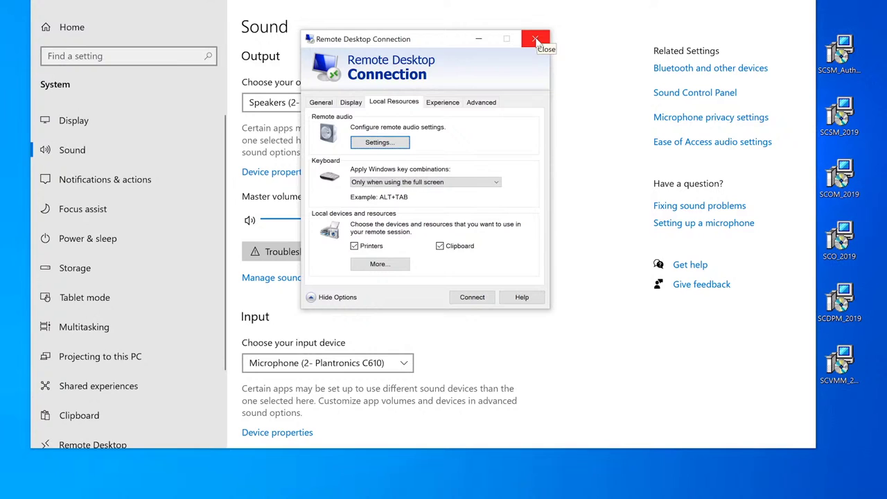
Close Remote Desktop Connection and the Sound settings window.
left_click_drag(435, 44, 431, 68)
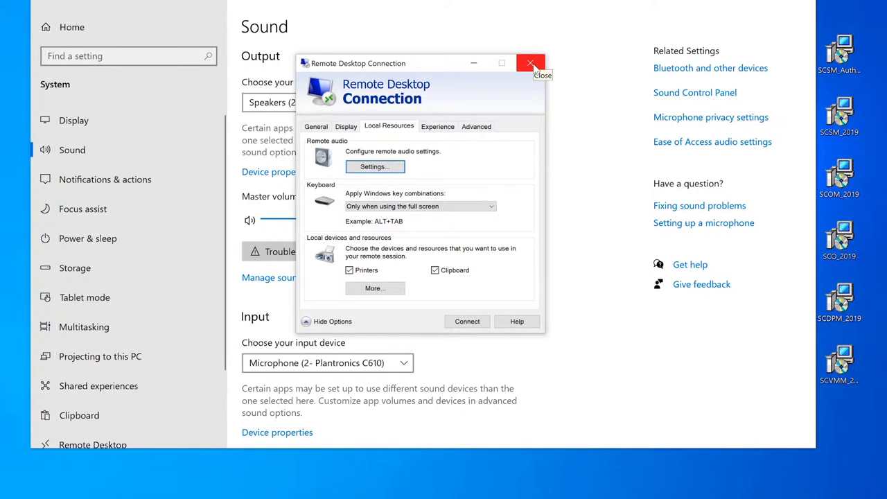
left_click(532, 65)
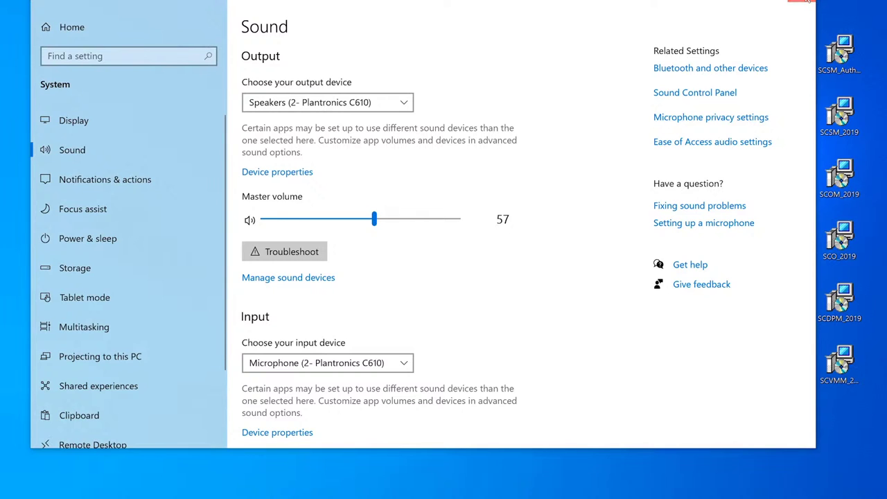
left_click(804, 2)
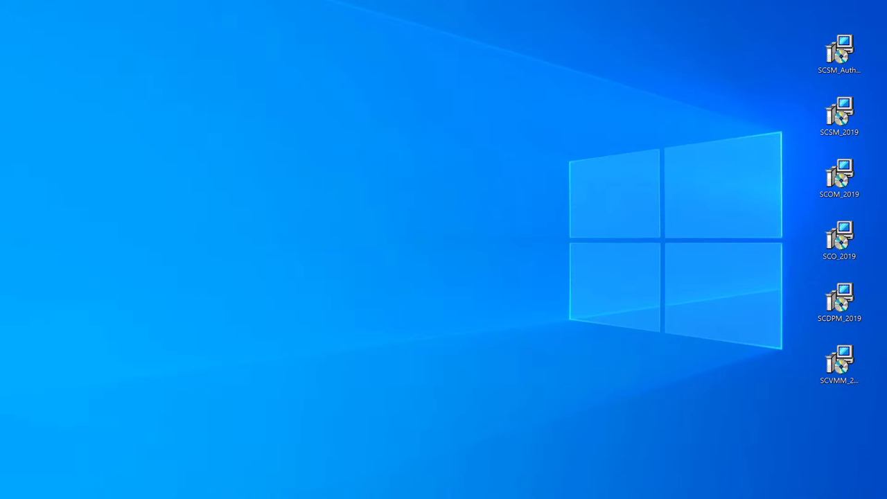
Restore the Chrome window and open ticket ISD-39 from the All open queue.
mouse_move(277, 497)
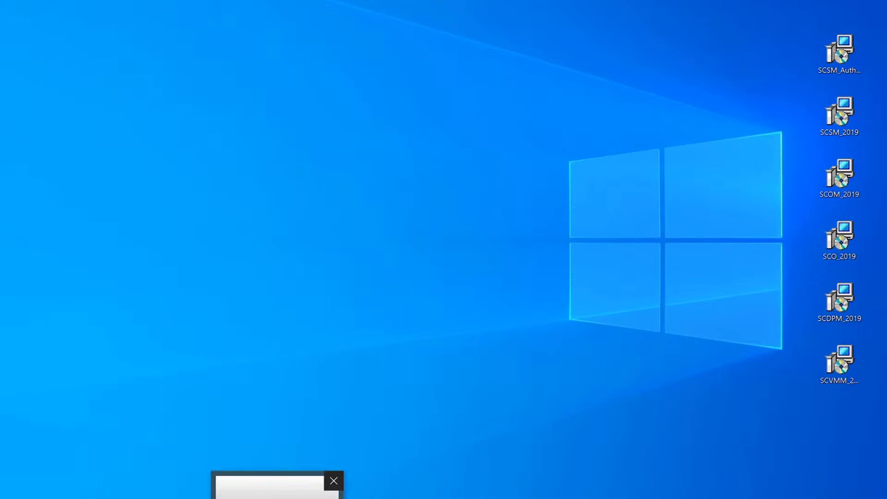
left_click(273, 486)
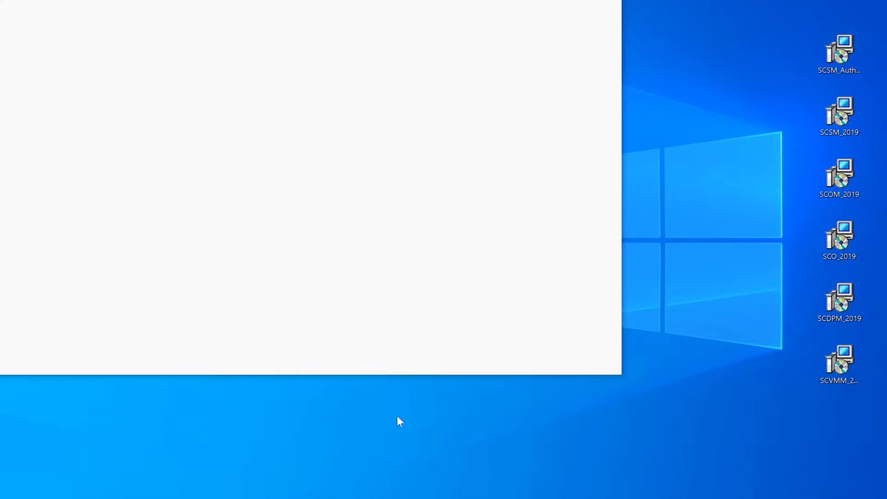
left_click_drag(228, 1, 434, 56)
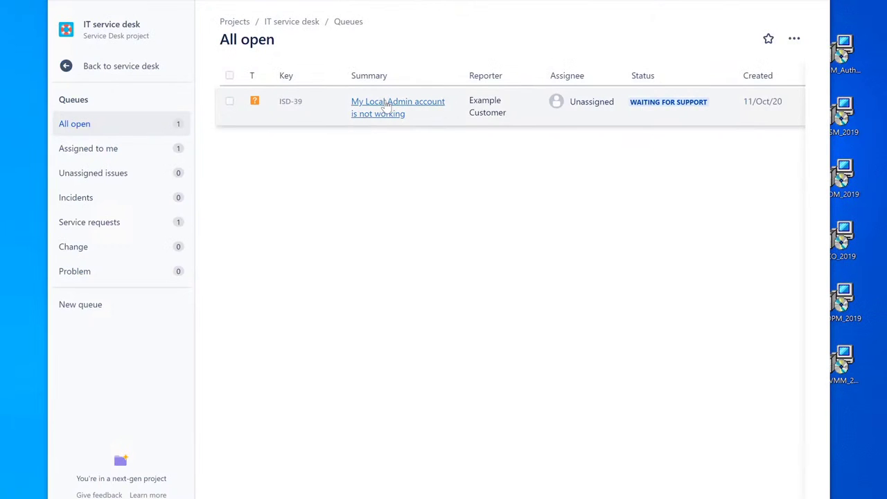
left_click(384, 104)
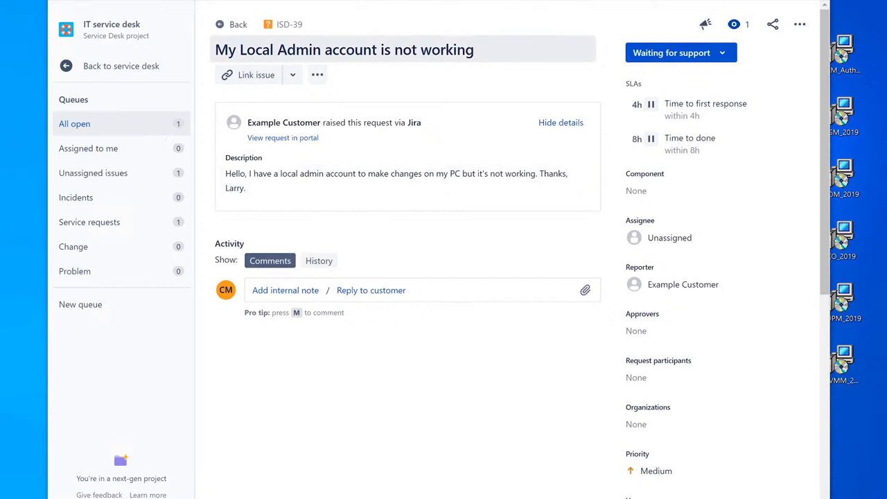
Read ISD-39's title and the customer's description, then open the description for editing.
left_click_drag(216, 50, 416, 60)
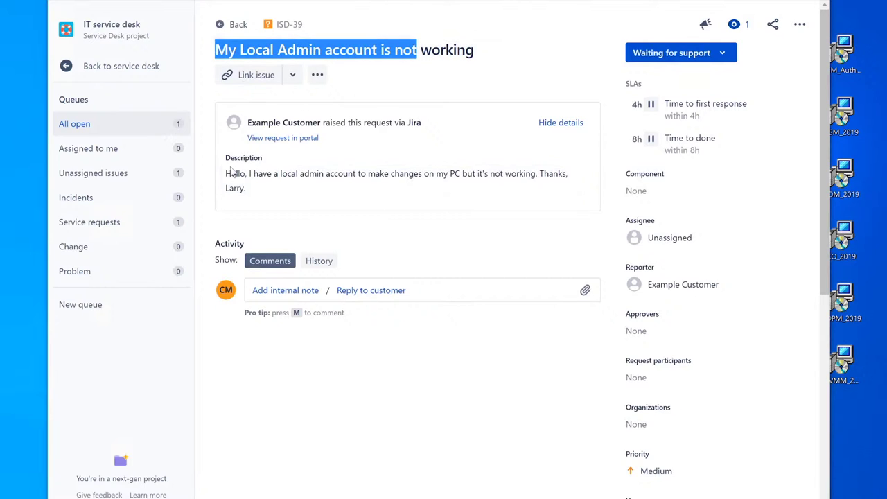
left_click_drag(226, 173, 588, 145)
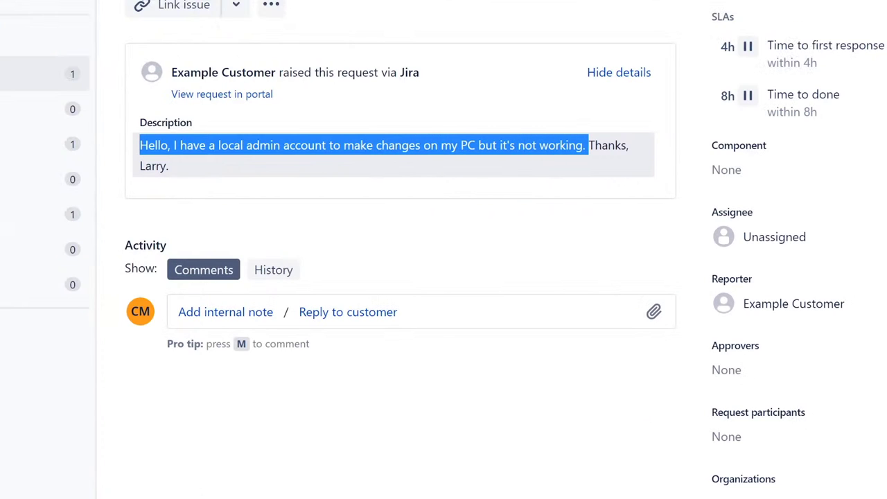
left_click(588, 145)
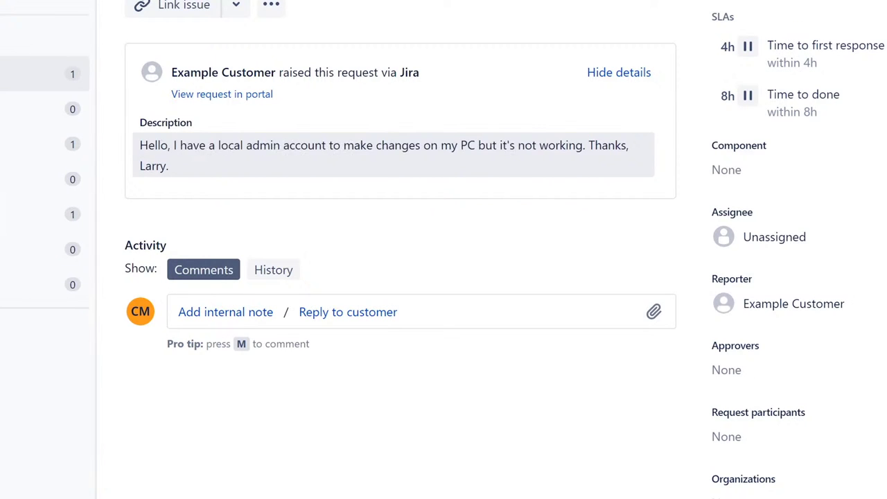
left_click_drag(586, 144, 173, 144)
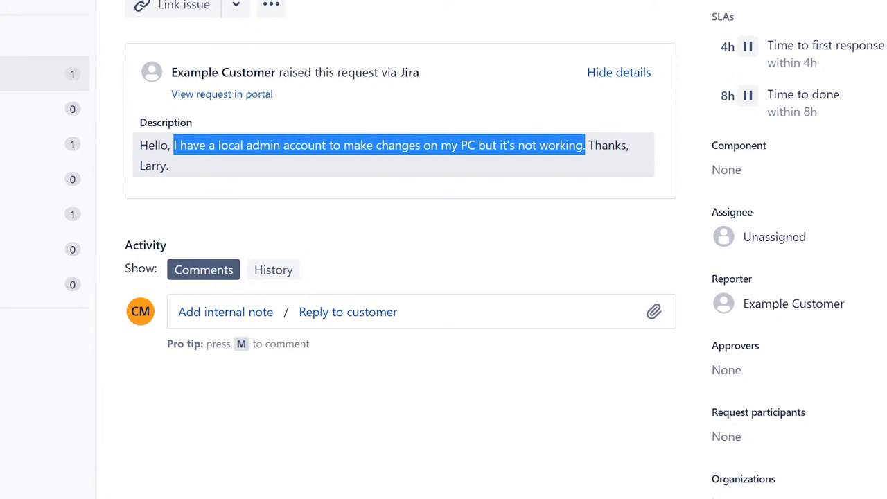
left_click(173, 144)
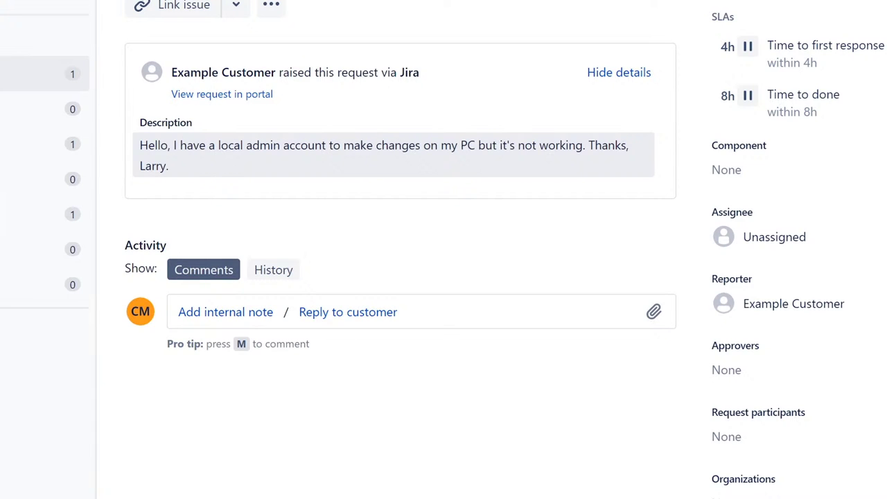
left_click(220, 147)
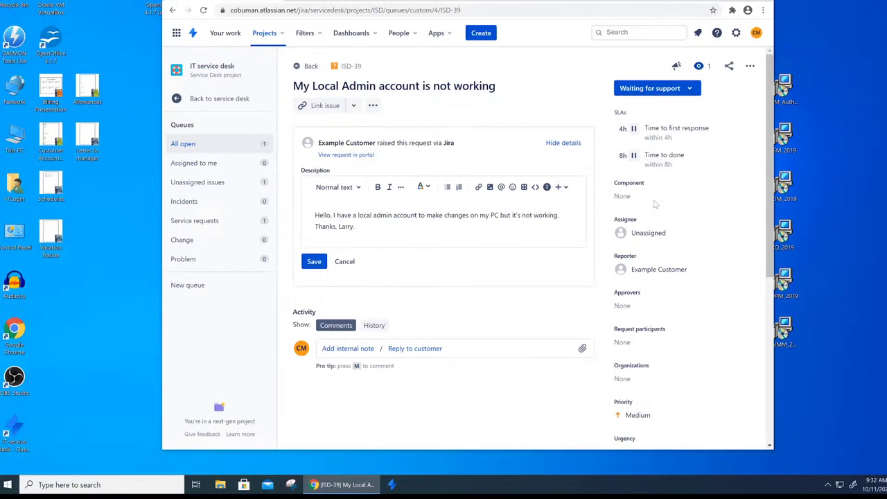
Set ISD-39's Assignee to your own signed-in agent account.
left_click(648, 232)
left_click(660, 260)
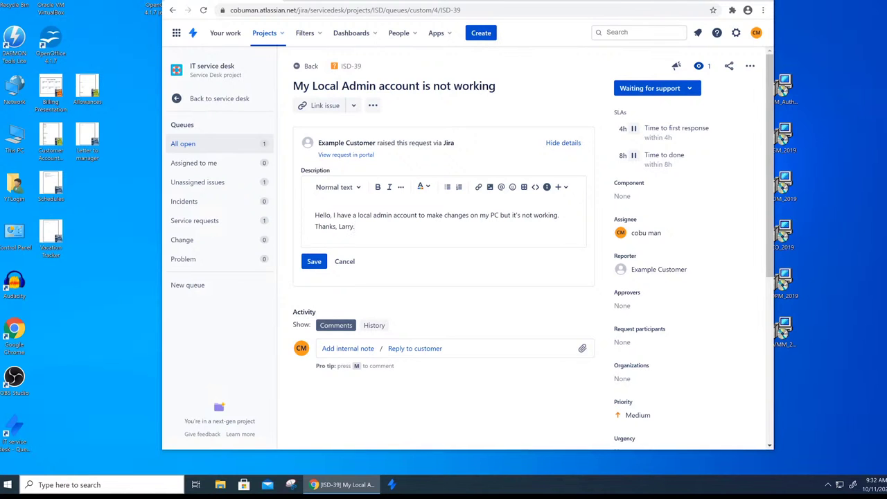
Search 'users' to open Family & other users and expand both local administrator accounts.
key("super+s")
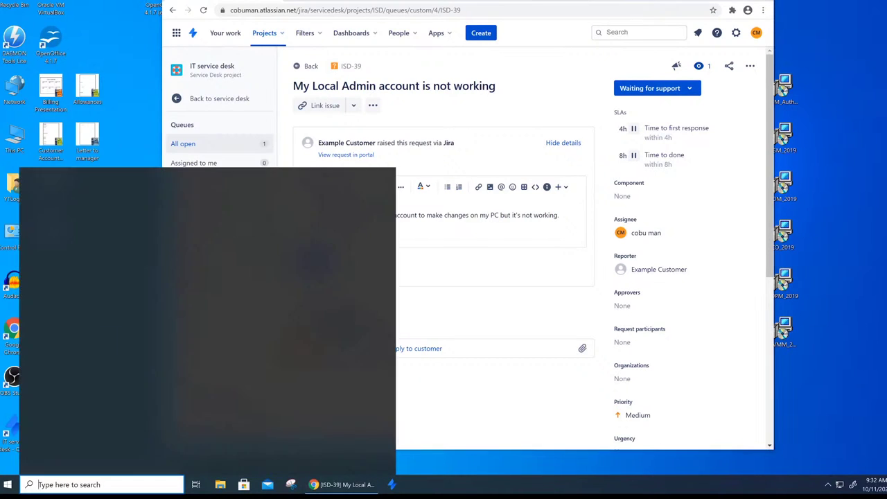
type("users")
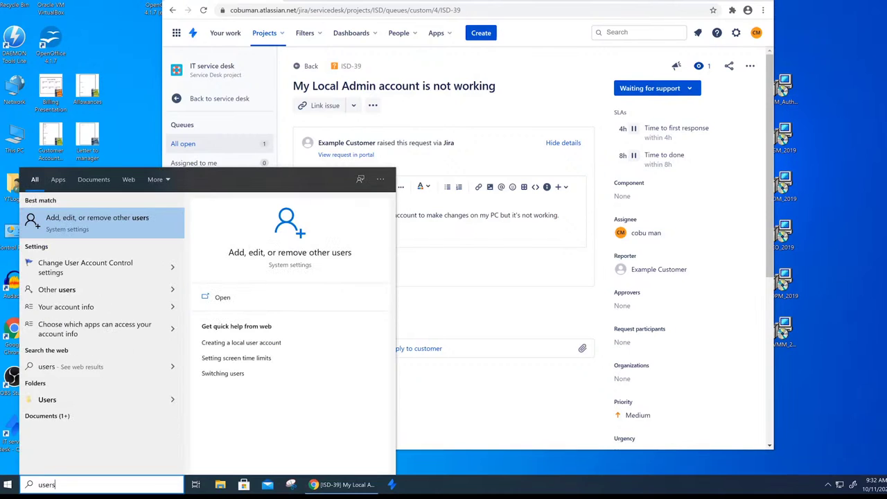
left_click(79, 223)
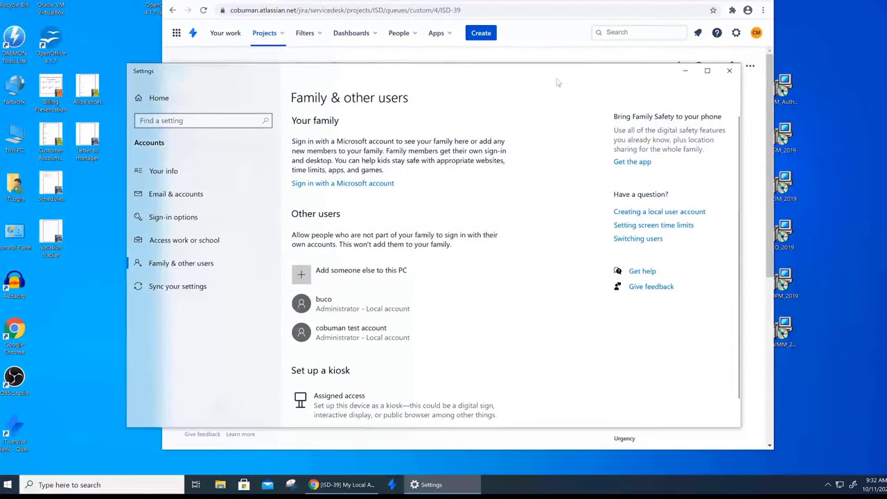
scroll(434, 241, "down", 1)
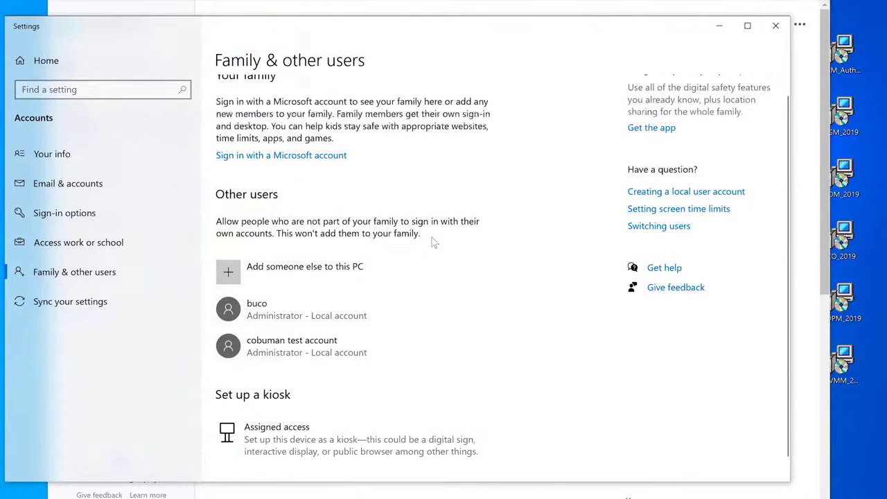
left_click(374, 303)
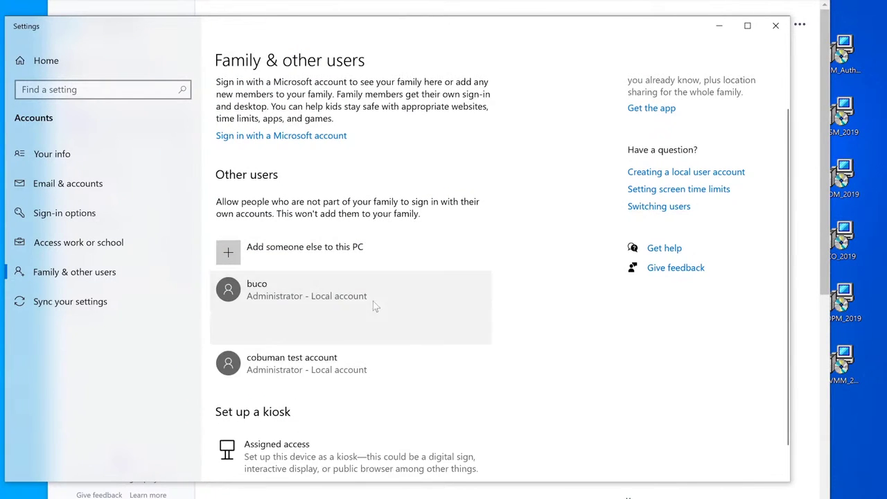
left_click(362, 366)
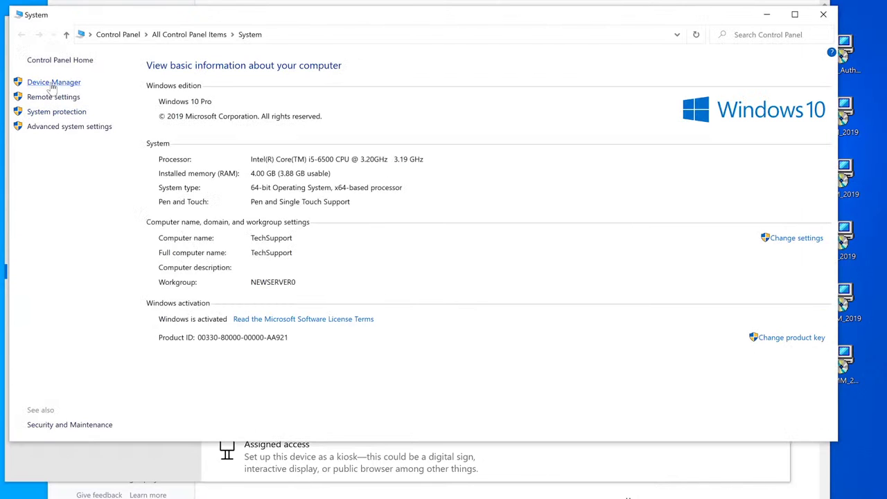
Open System Properties from Advanced system settings and bring up the User Profiles list.
left_click(57, 128)
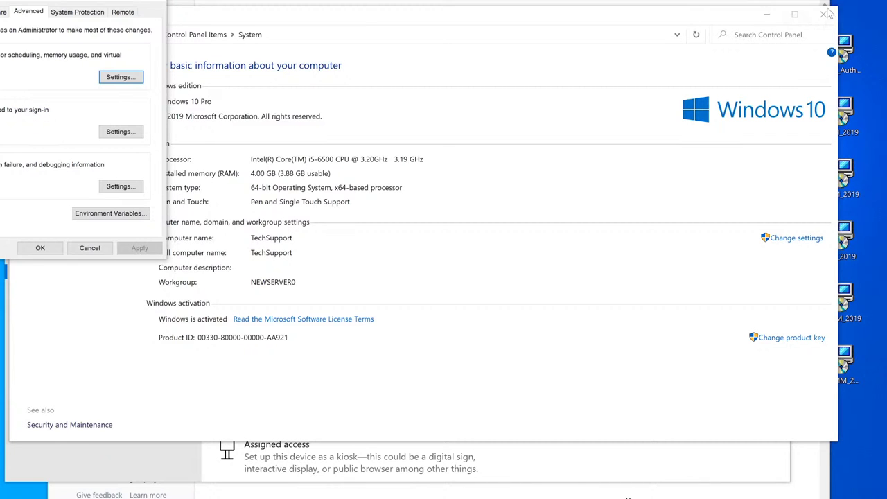
left_click(825, 14)
left_click_drag(79, 1, 205, 72)
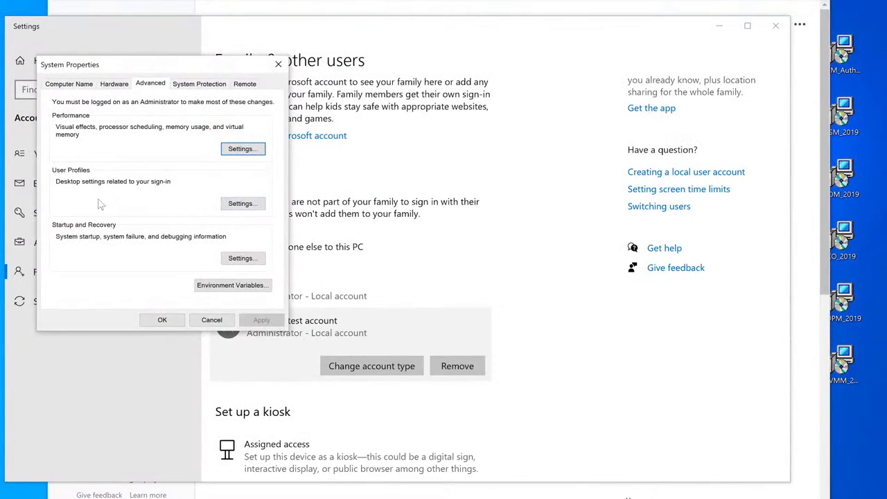
left_click(242, 203)
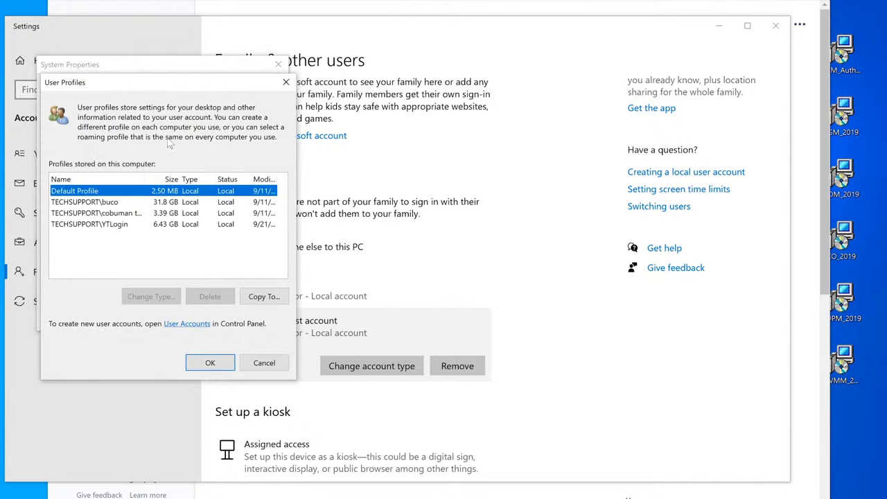
left_click_drag(190, 82, 153, 84)
left_click_drag(434, 27, 566, 19)
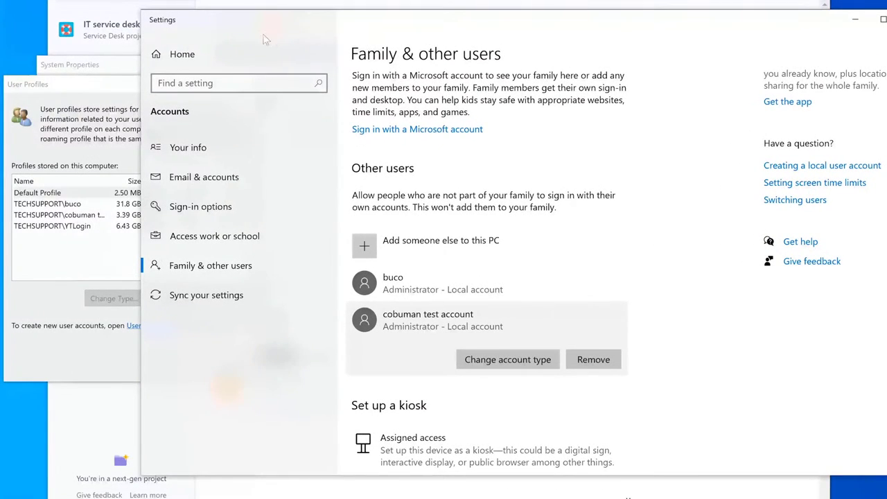
left_click_drag(106, 88, 186, 183)
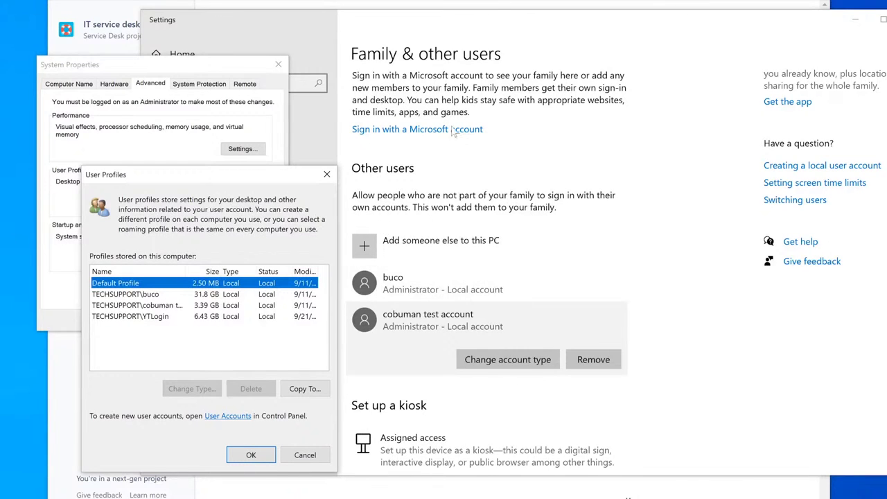
Expand the first local account and the test account in the accounts window.
left_click(398, 62)
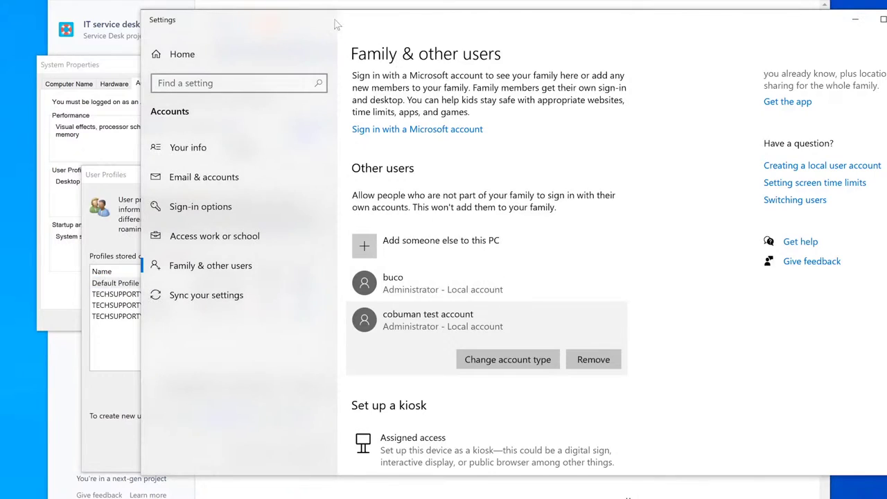
left_click_drag(343, 23, 283, 14)
left_click(367, 275)
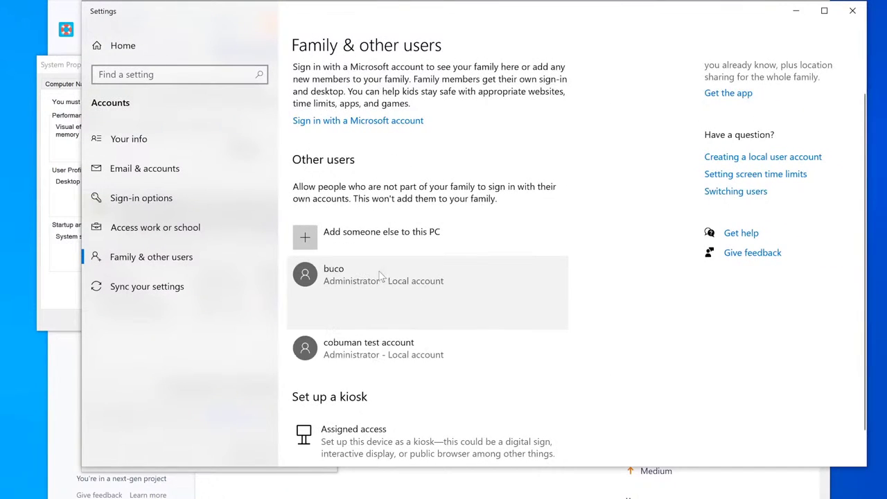
left_click(374, 348)
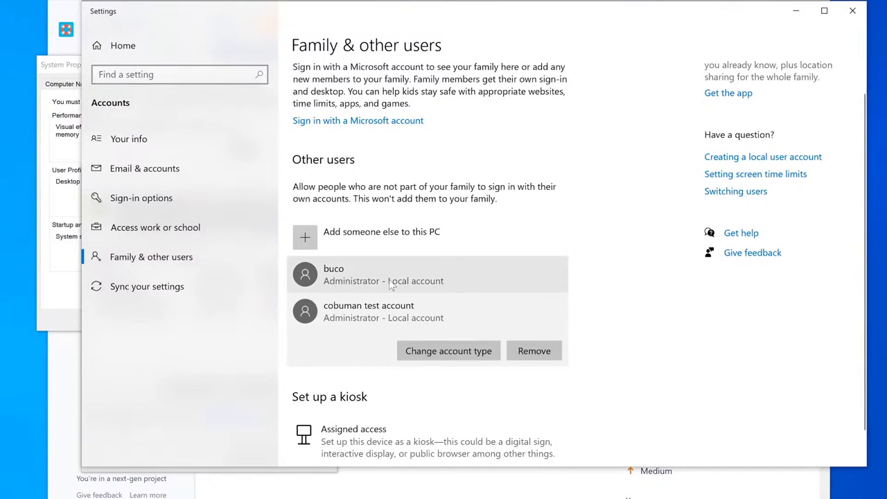
left_click(360, 274)
left_click(357, 347)
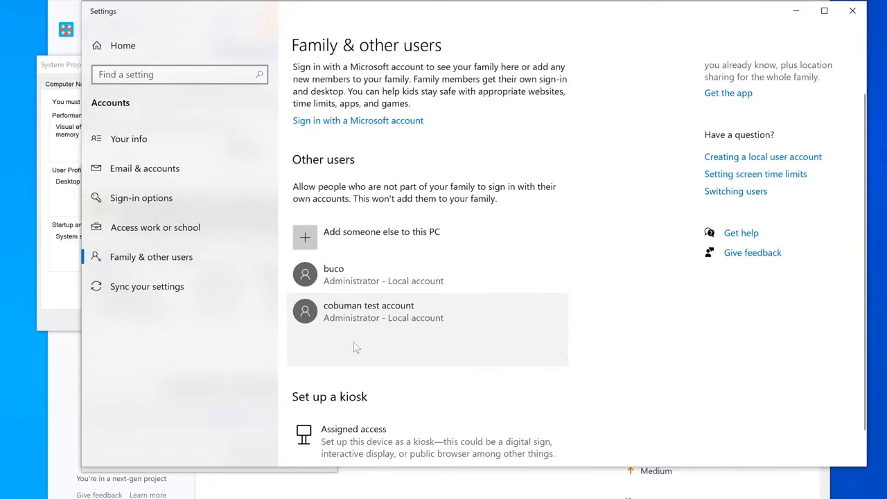
Compare the 31.8 GB, 6.43 GB and 3.39 GB stored profiles, then open File Explorer.
left_click(54, 63)
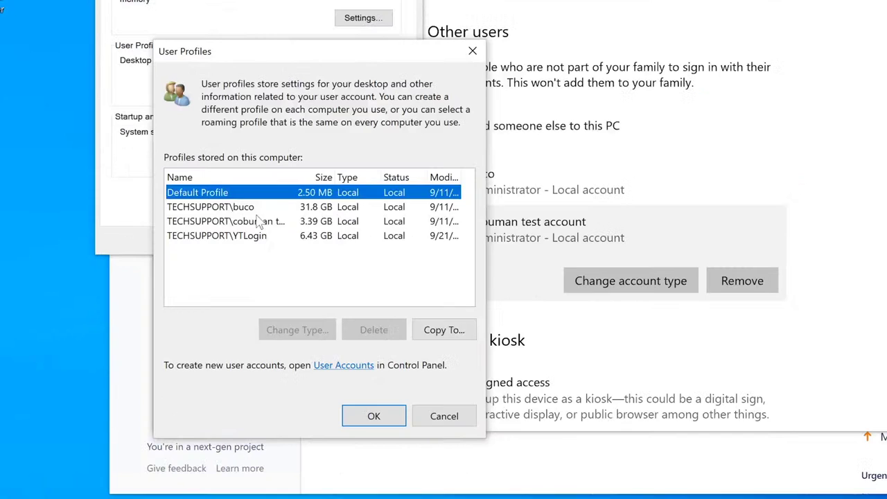
left_click(163, 304)
left_click(252, 237)
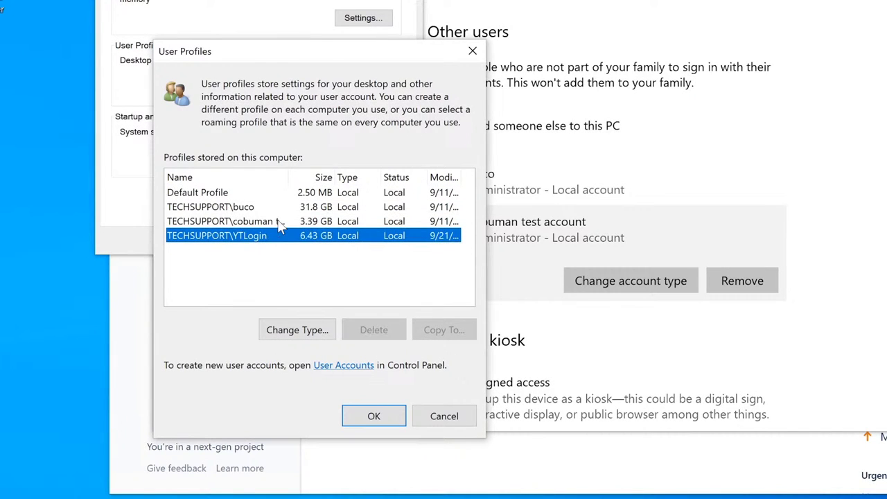
left_click(277, 221)
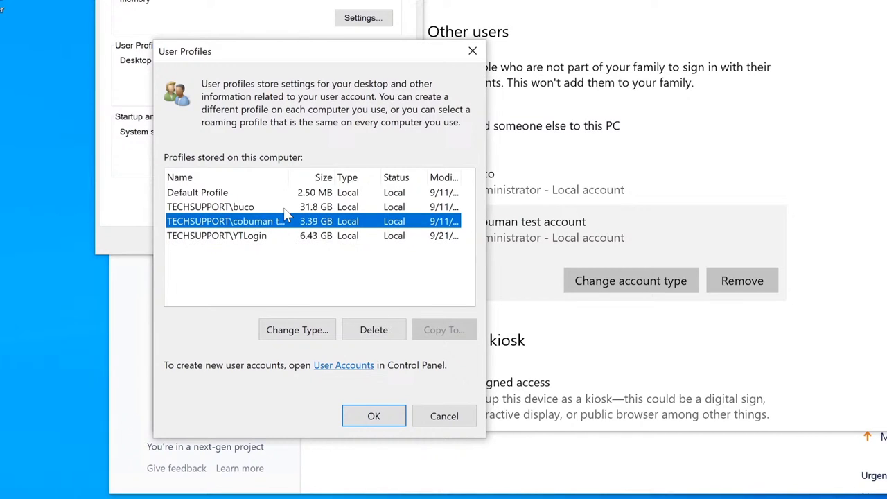
left_click(284, 207)
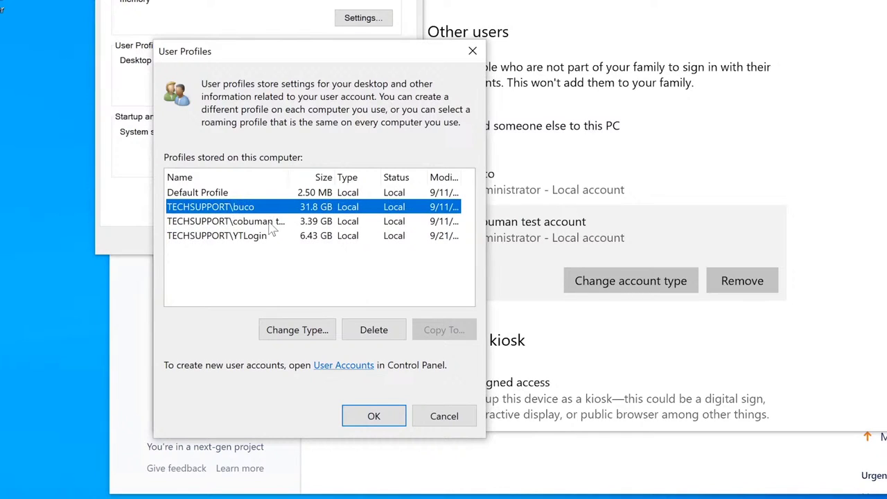
left_click(270, 222)
left_click(290, 209)
left_click(286, 222)
left_click(277, 236)
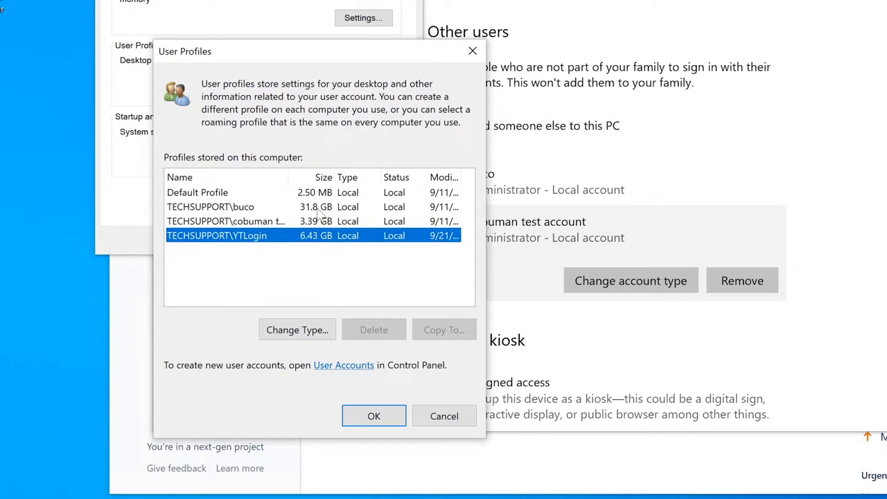
left_click(289, 212)
left_click(283, 223)
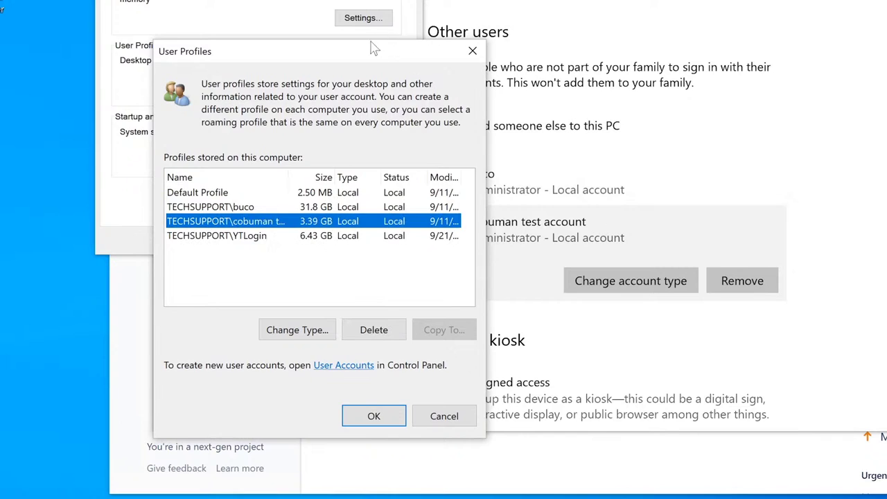
left_click_drag(372, 57, 290, 32)
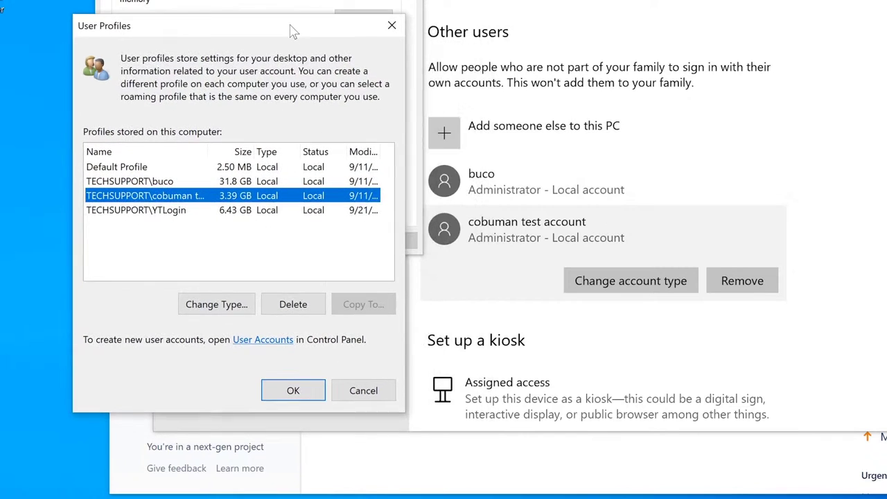
left_click(226, 181)
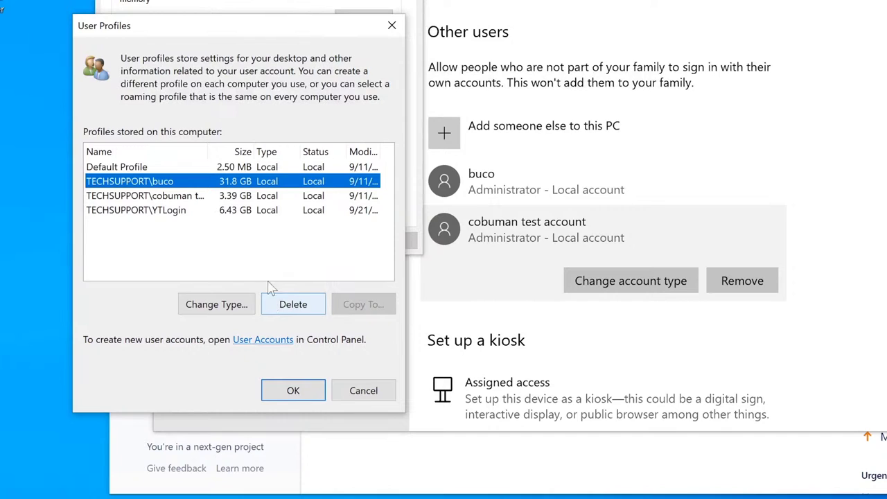
left_click(255, 199)
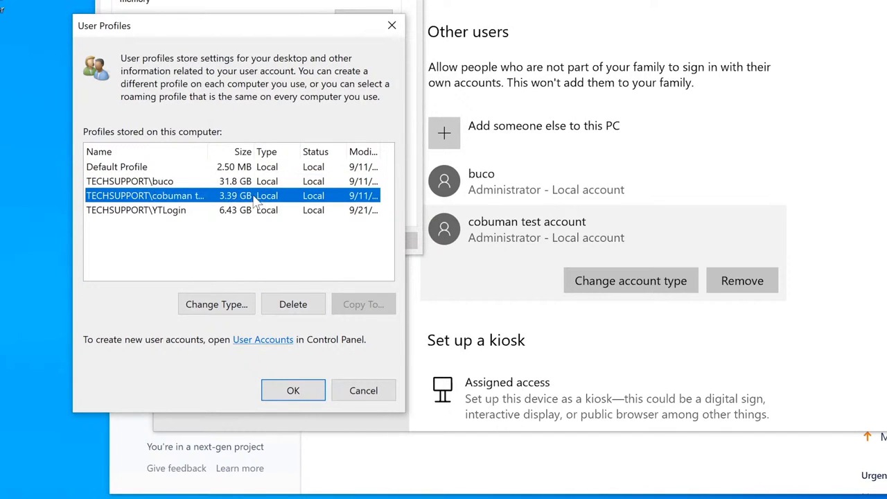
left_click(254, 183)
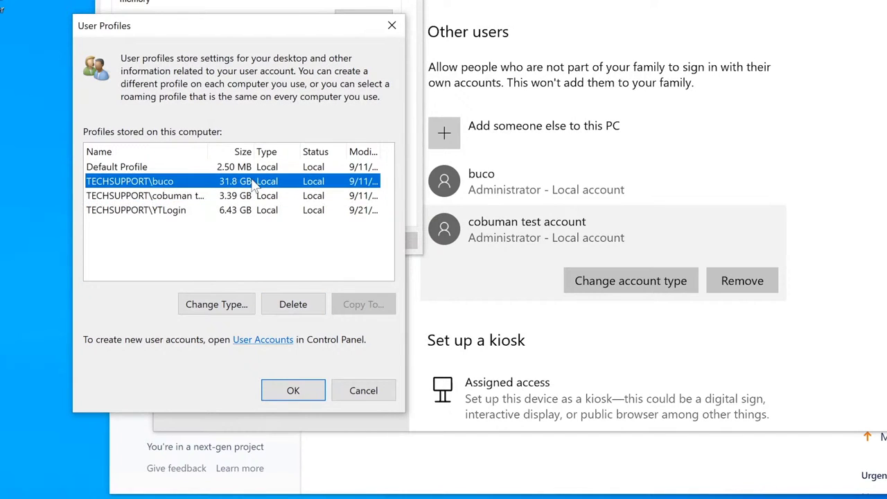
left_click(232, 493)
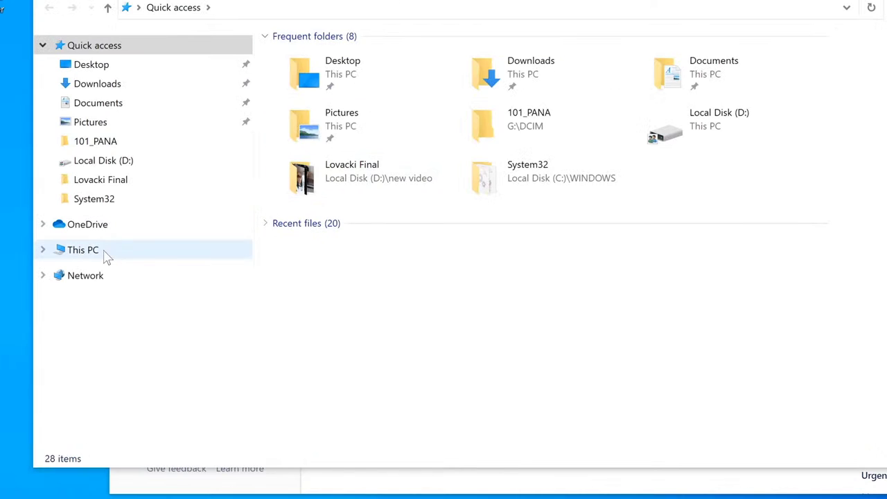
Browse to C:\Users and select the first local account and test account folders.
left_click(114, 254)
double_click(361, 253)
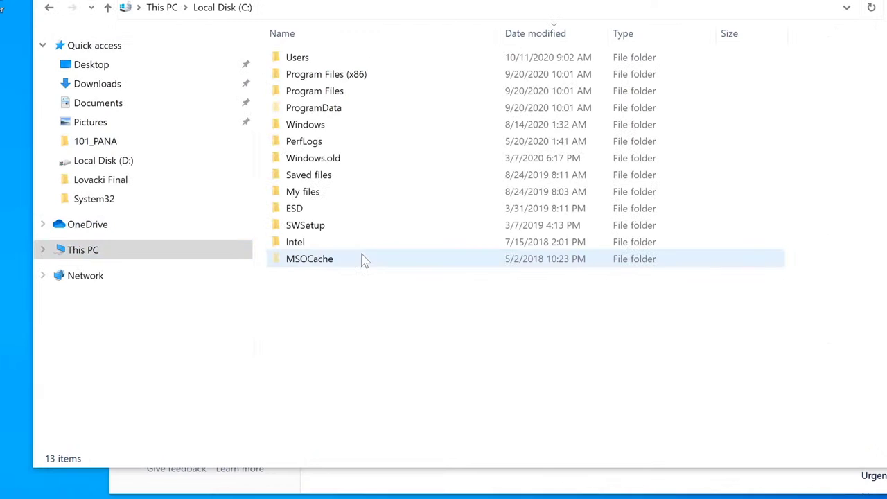
double_click(335, 61)
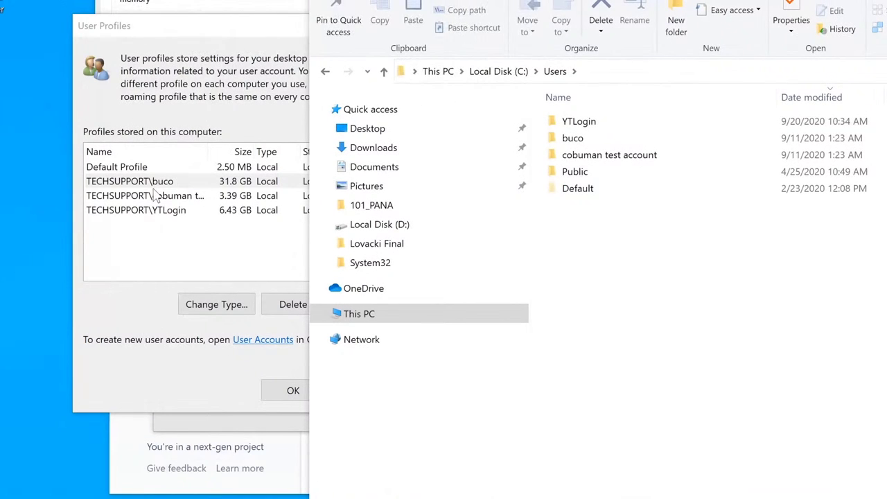
left_click(587, 140)
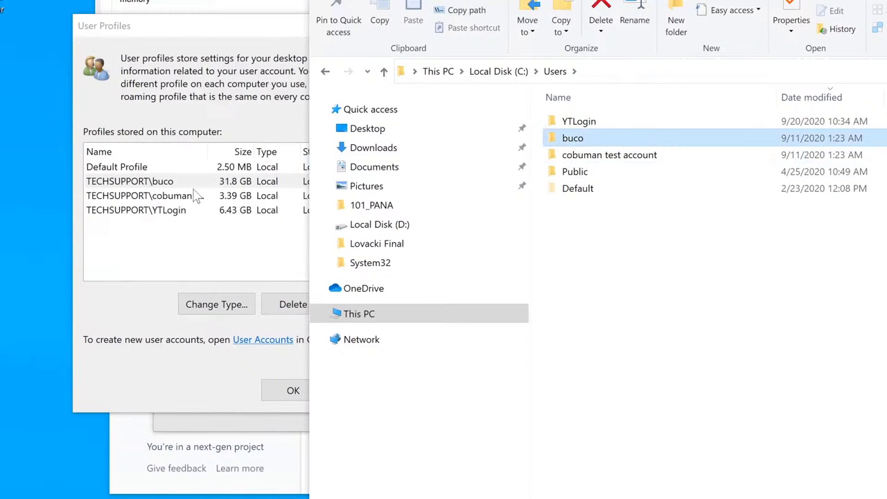
left_click(603, 159)
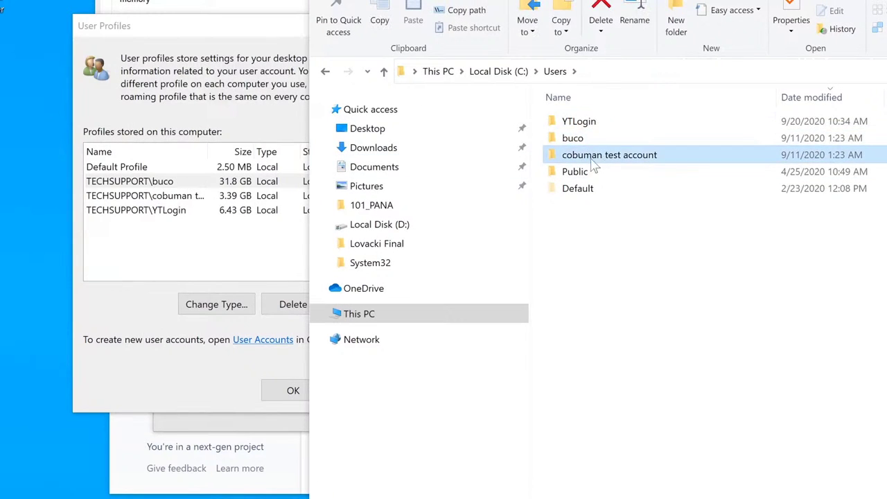
Compare the test account and YTLogin profiles in User Profiles against the C:\Users folders.
left_click(178, 198)
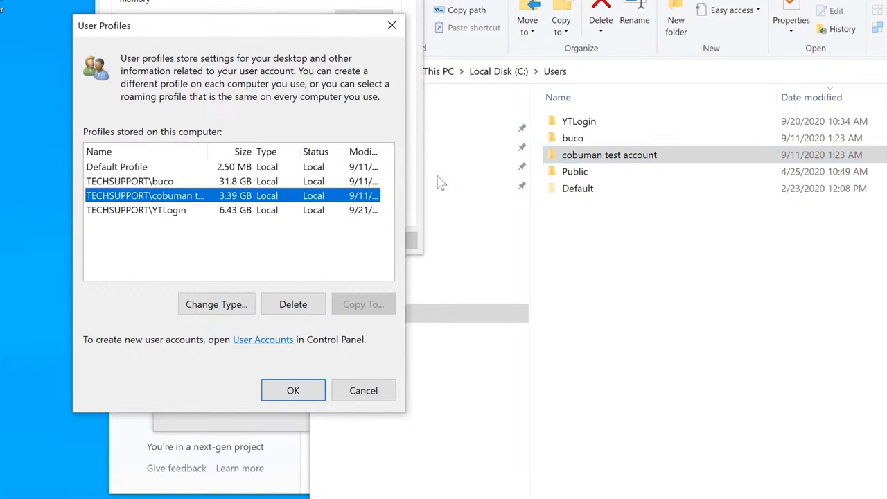
left_click(579, 121)
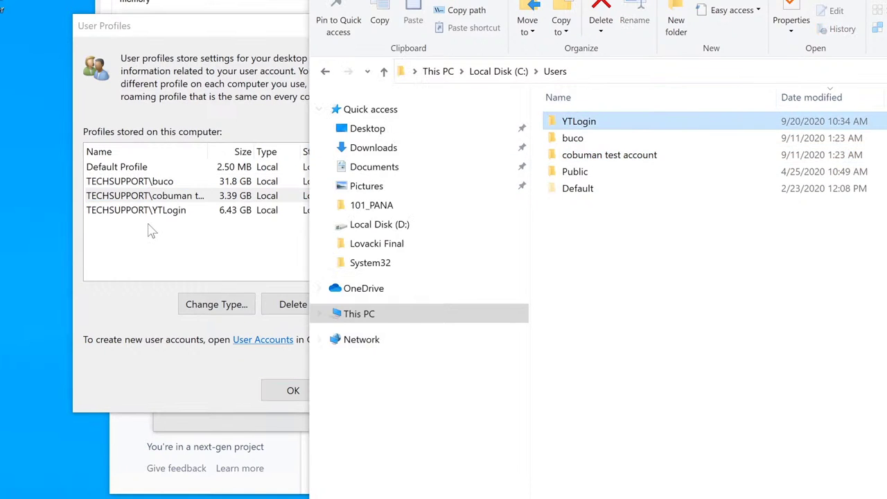
left_click(166, 211)
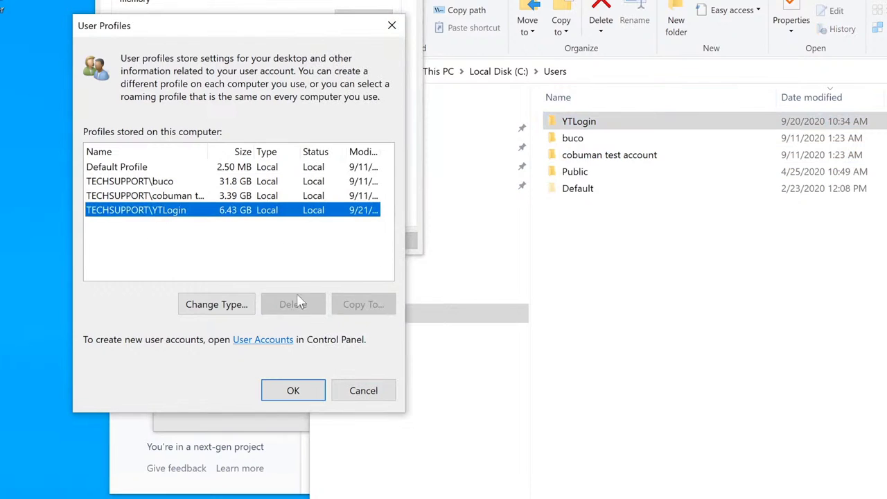
left_click(314, 197)
left_click(315, 211)
left_click(288, 197)
left_click(270, 214)
key("alt+Tab")
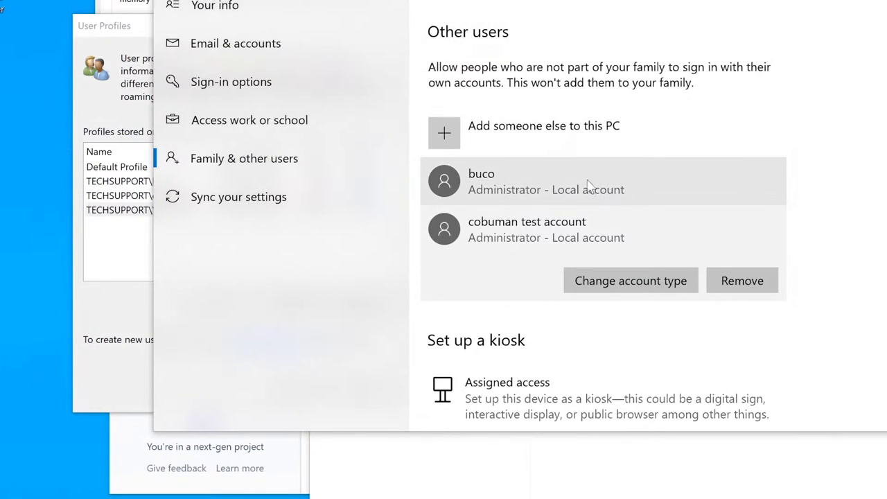
left_click_drag(136, 27, 112, 18)
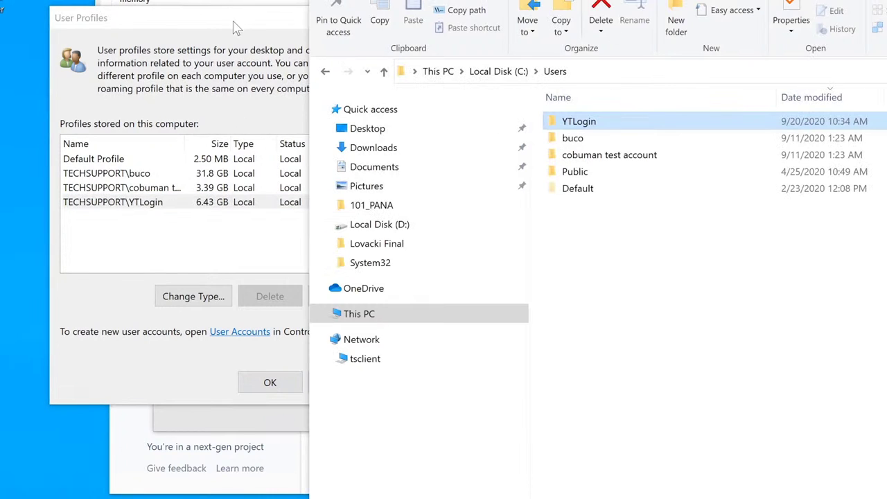
left_click_drag(234, 26, 366, 7)
Match the 31.8 GB profile to its C:\Users folder and open that folder.
left_click(372, 155)
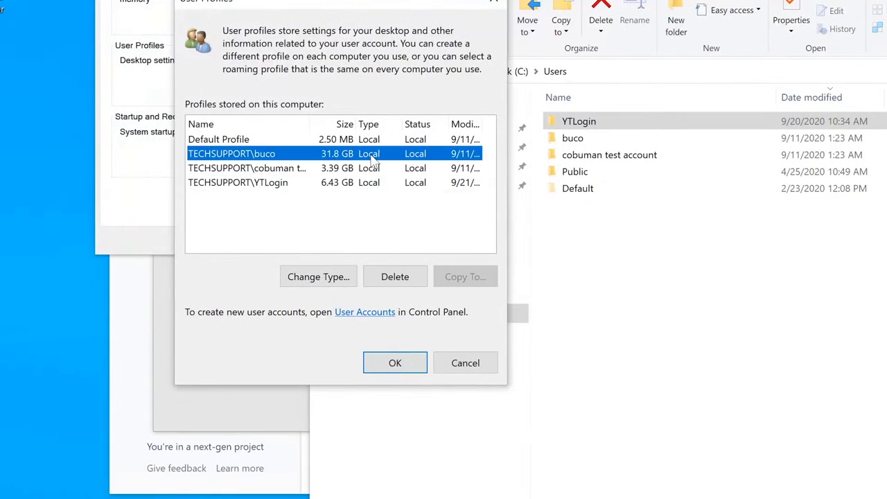
left_click(572, 138)
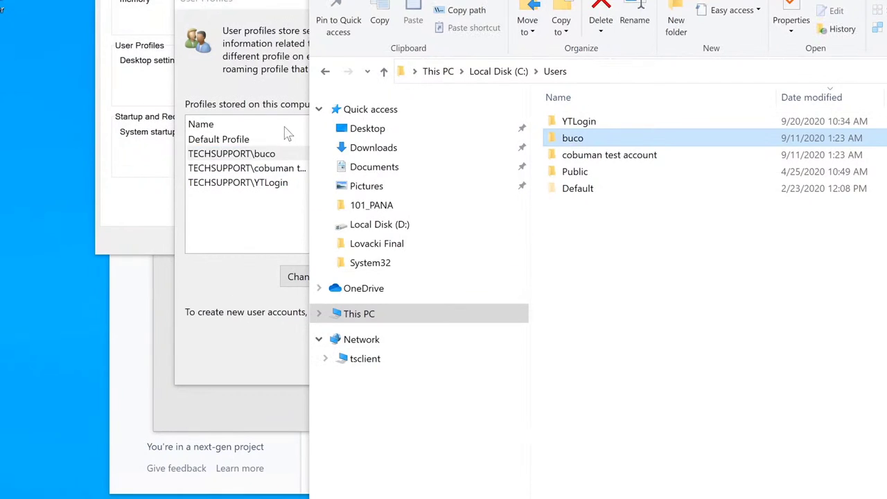
left_click(276, 154)
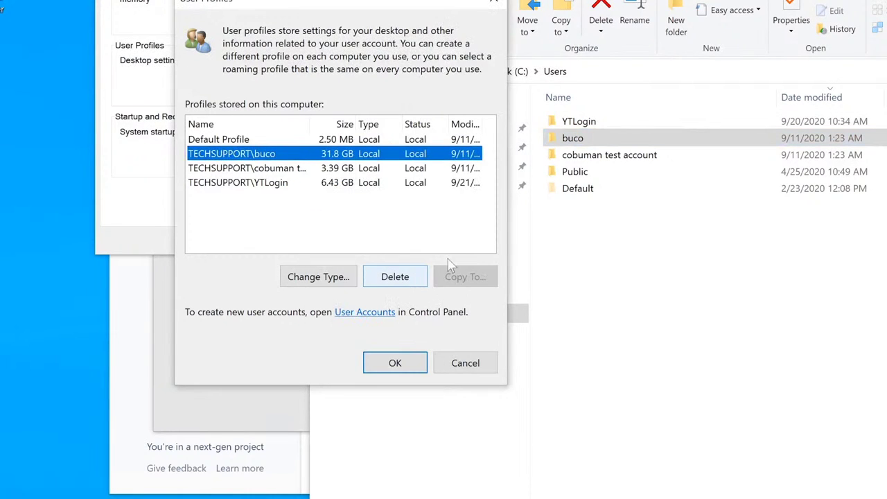
double_click(596, 141)
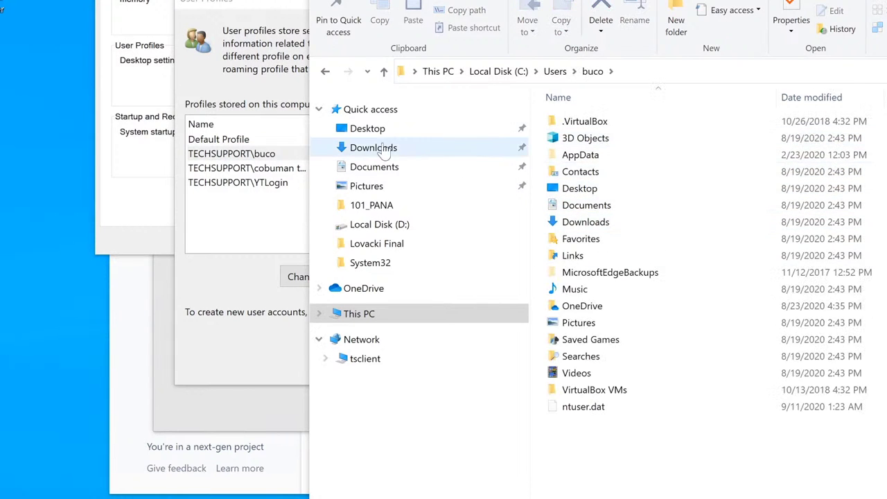
left_click_drag(282, 6, 179, 5)
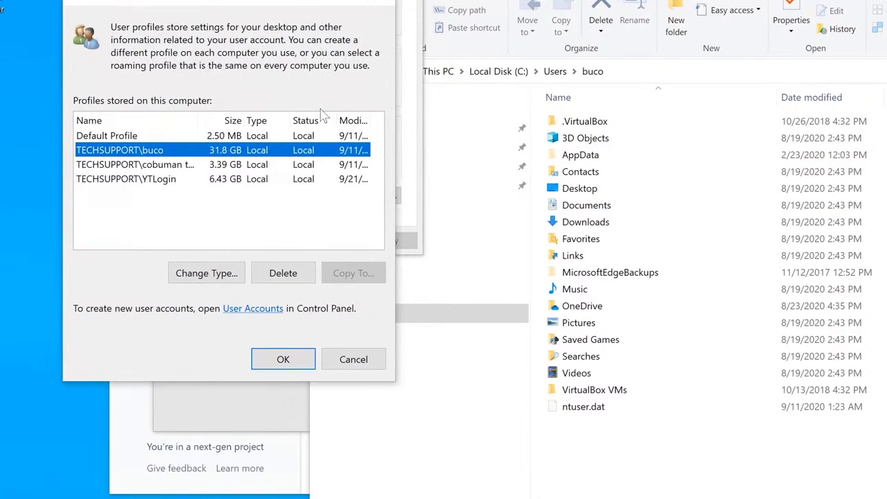
Cancel User Profiles and choose 'Add someone else to this PC' in Family & other users.
left_click(353, 362)
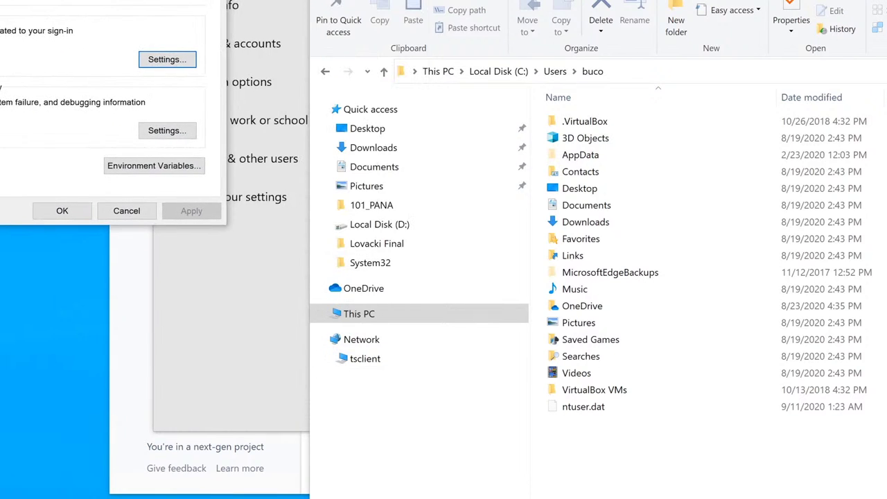
key("alt+Tab")
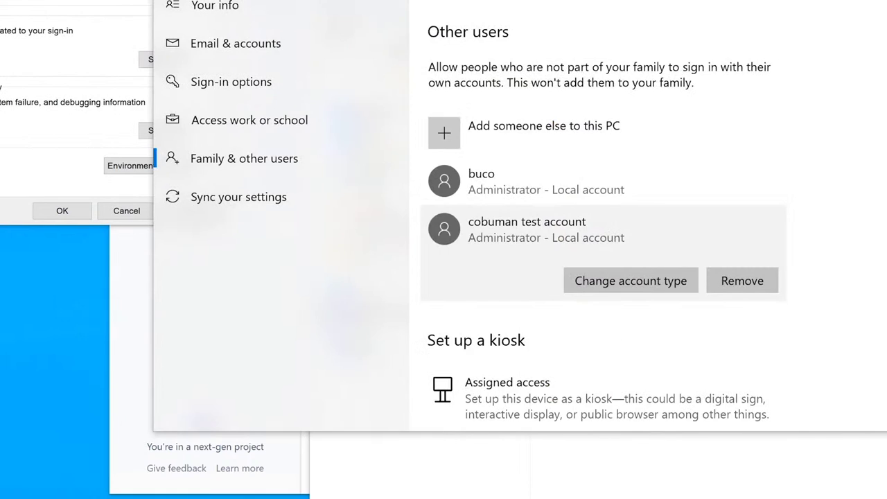
key("alt+Tab")
key("alt+Tab")
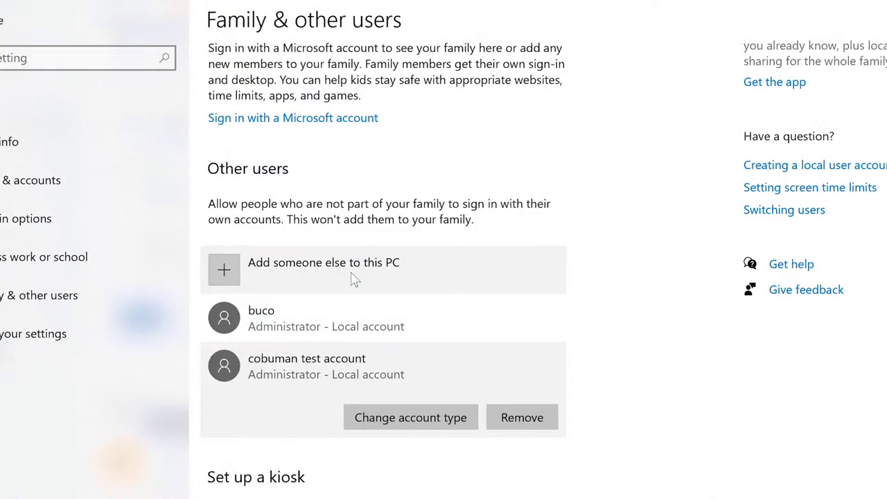
left_click(351, 277)
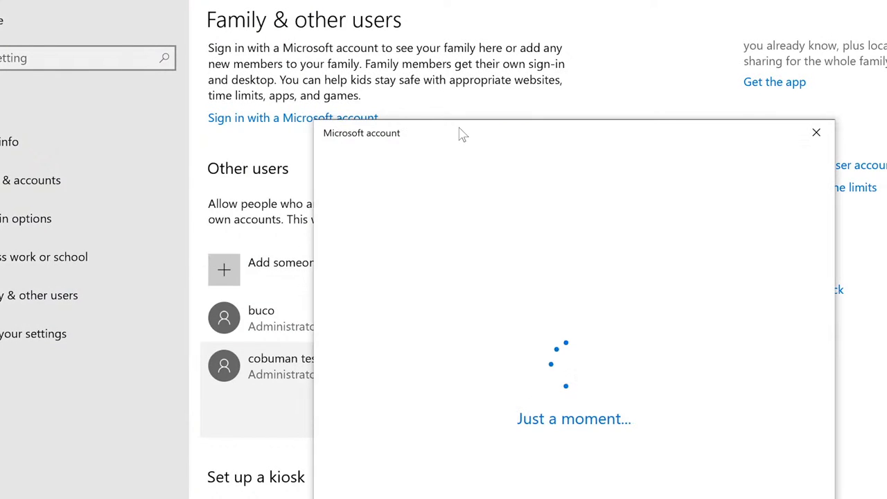
left_click_drag(459, 132, 250, 36)
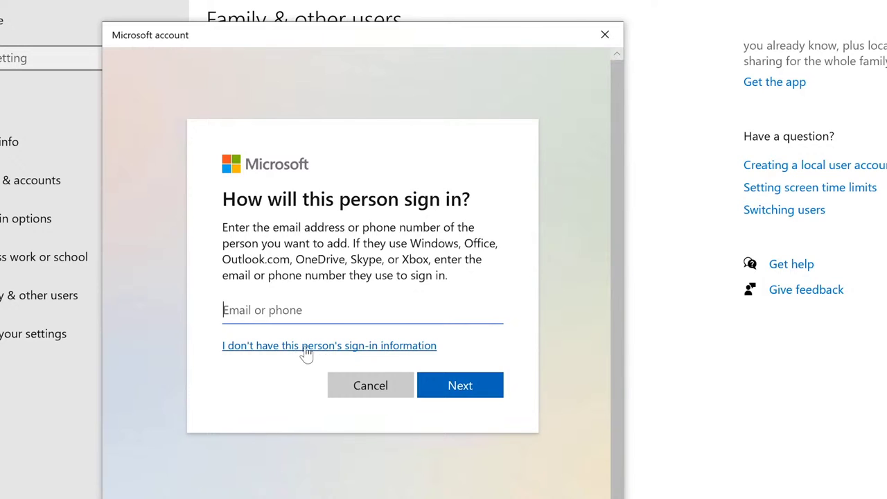
Create a local user named LocalAdmin without a Microsoft account and enter its password.
left_click(307, 350)
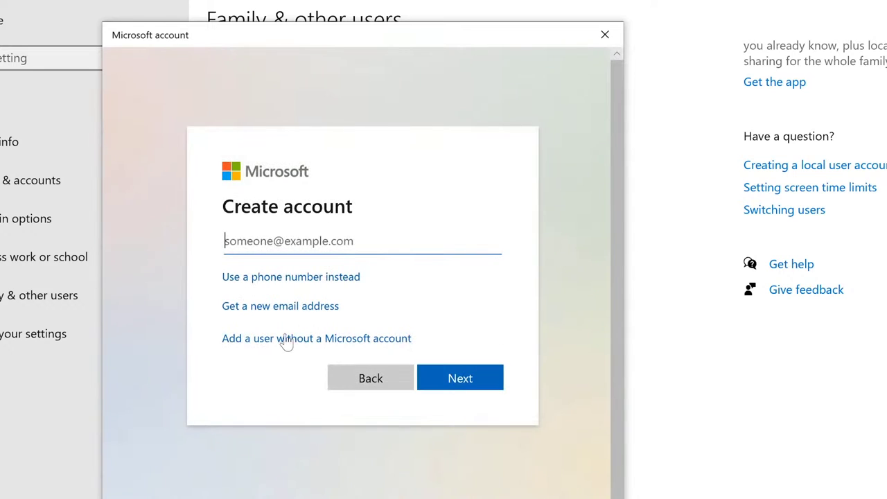
left_click(284, 338)
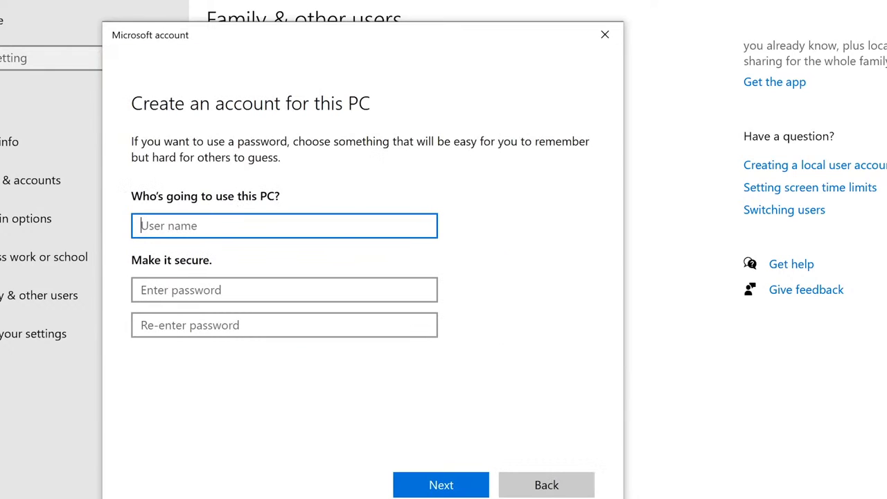
type("LocalAdmin")
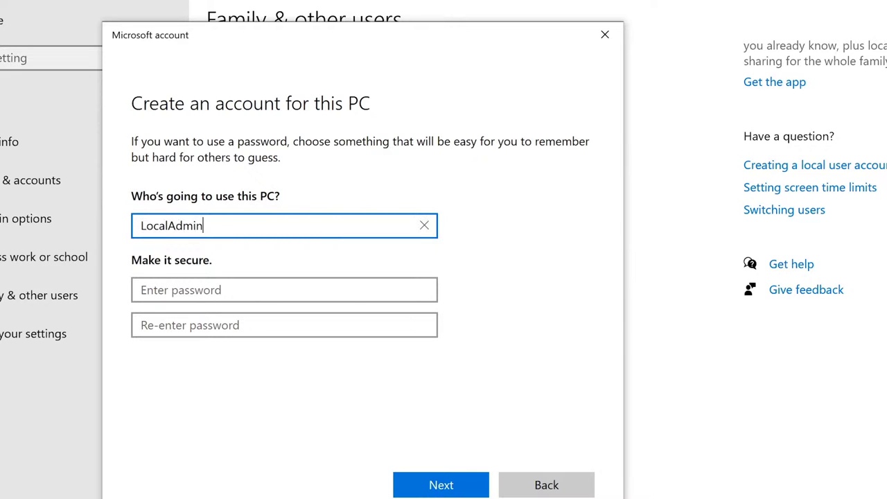
key("Tab")
type("***")
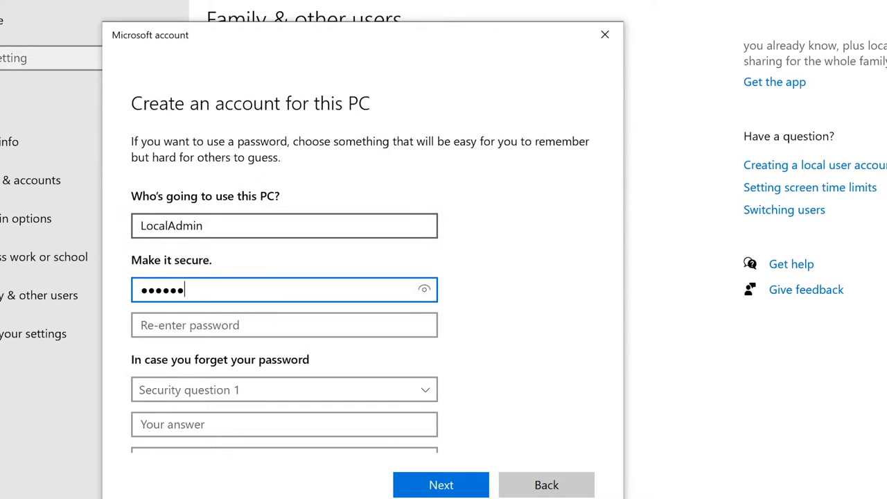
key("Tab")
type("*")
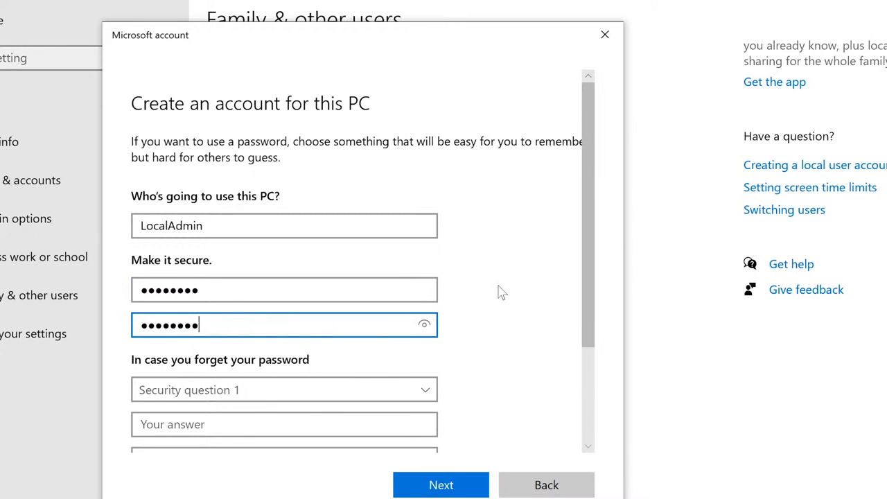
Choose the first pet's name and city of birth security questions and answer them.
scroll(502, 291, "down", 1)
scroll(447, 282, "down", 2)
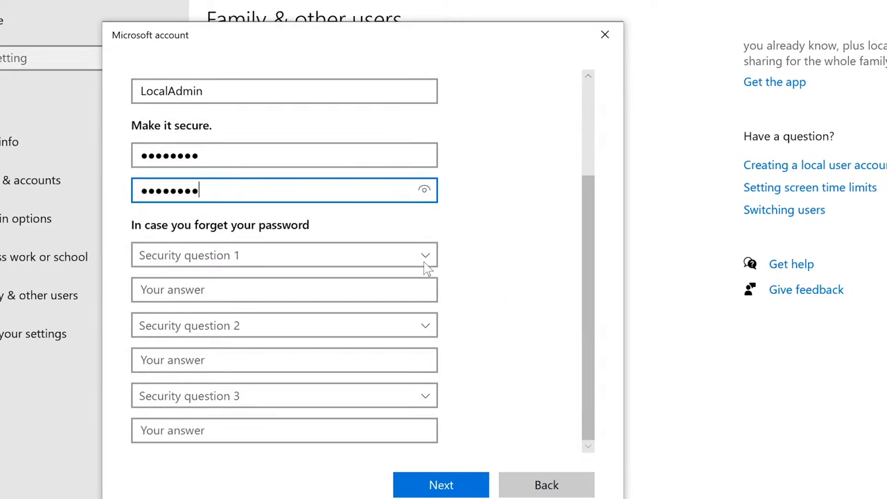
left_click(402, 250)
left_click(328, 273)
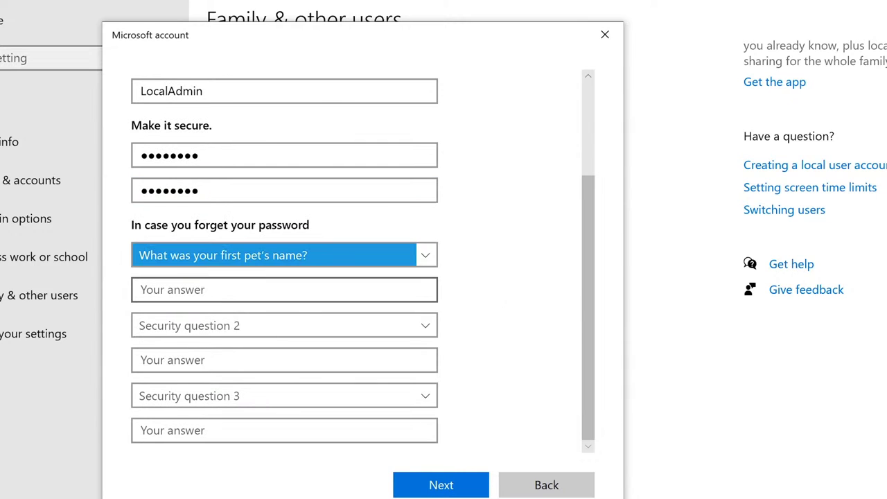
left_click(305, 290)
left_click(287, 328)
left_click(271, 359)
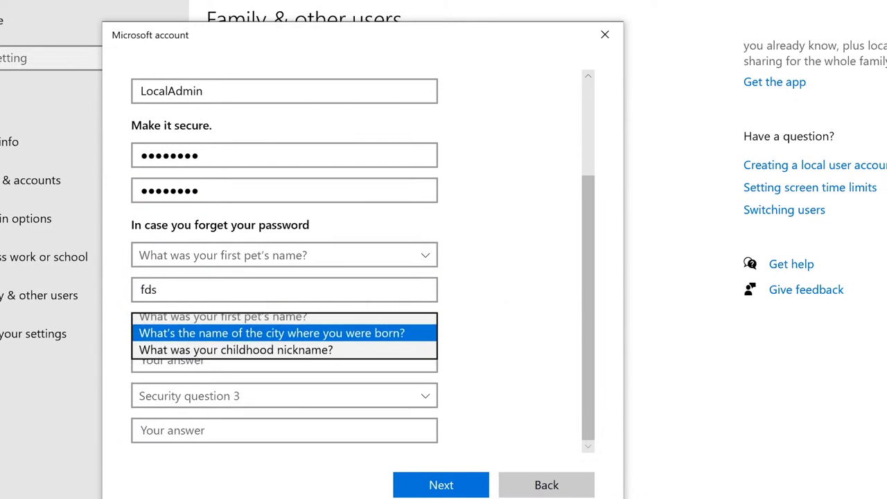
left_click(363, 404)
left_click(350, 360)
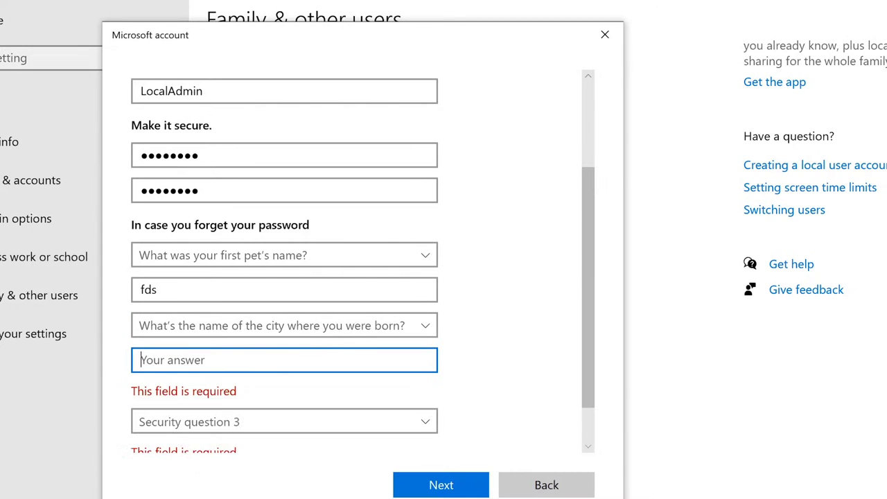
Add the childhood nickname question, finish creating LocalAdmin, and open Change account type.
left_click(387, 399)
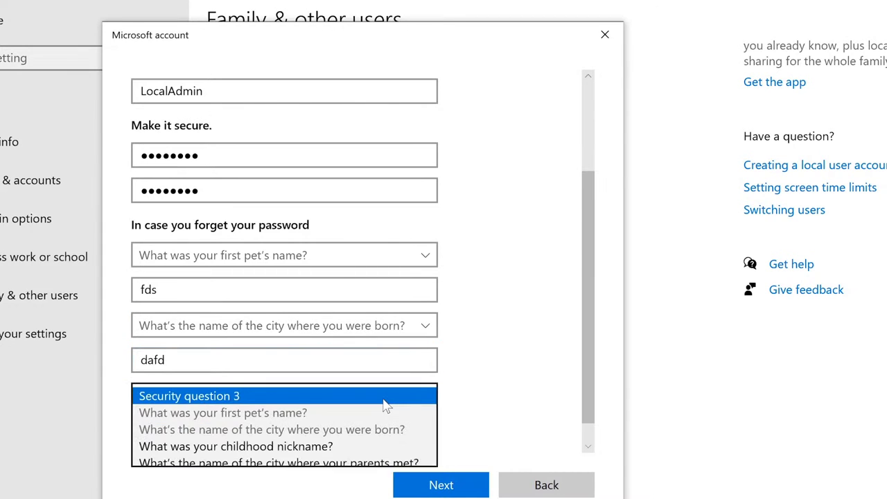
left_click(312, 447)
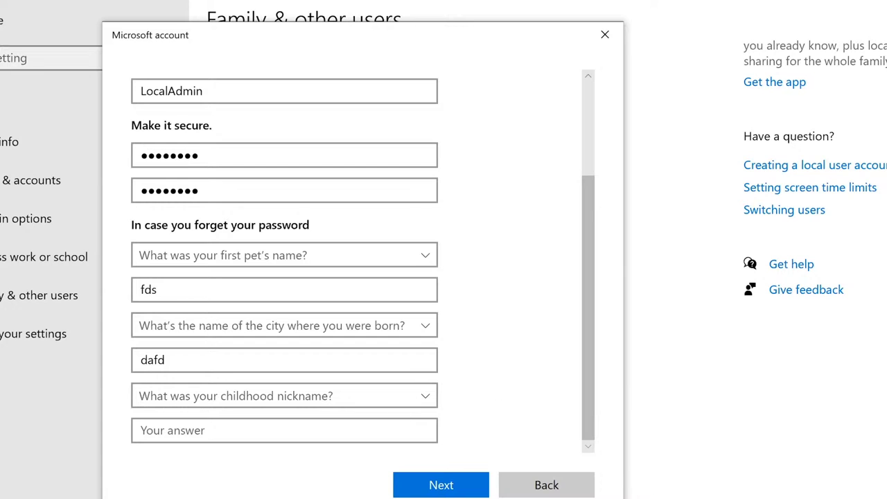
left_click(284, 430)
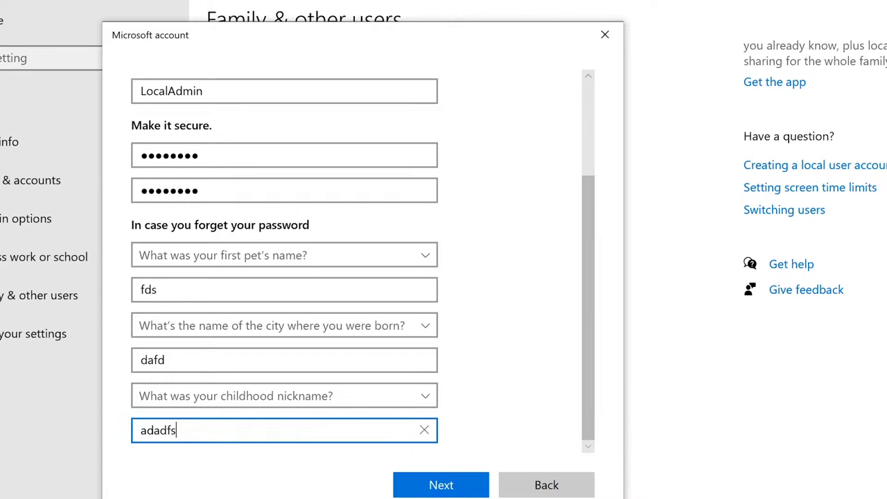
left_click(441, 485)
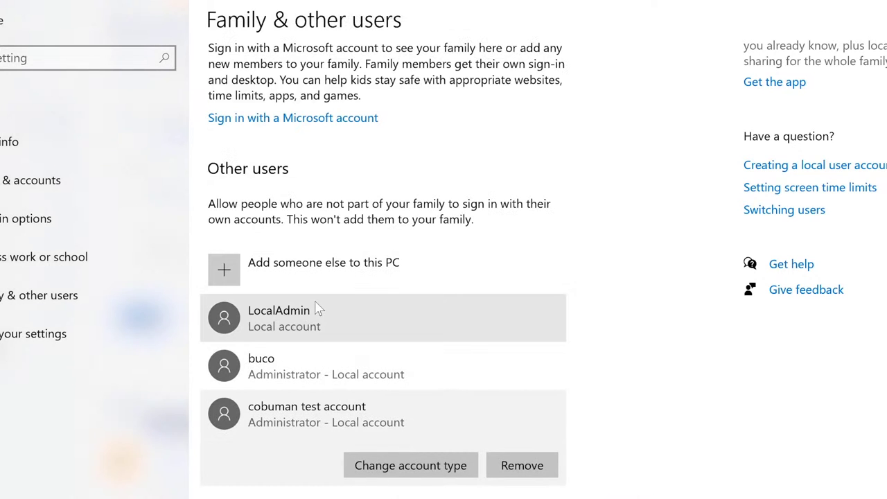
left_click(298, 325)
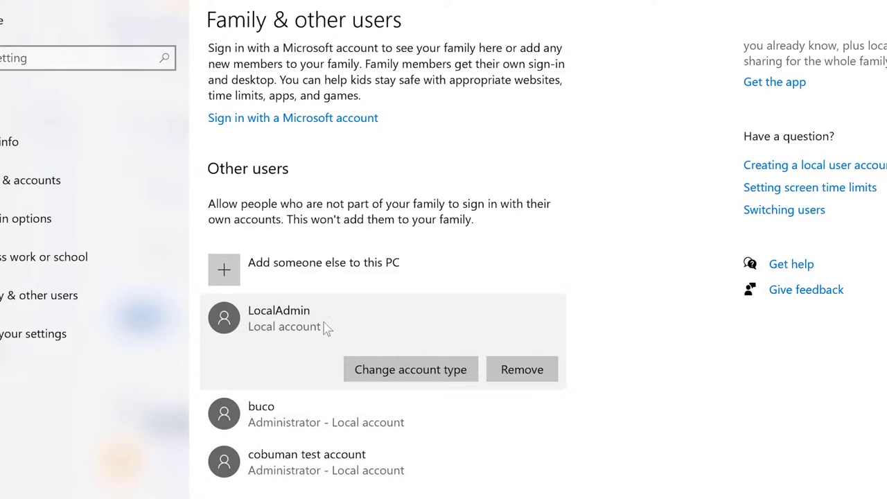
left_click(427, 372)
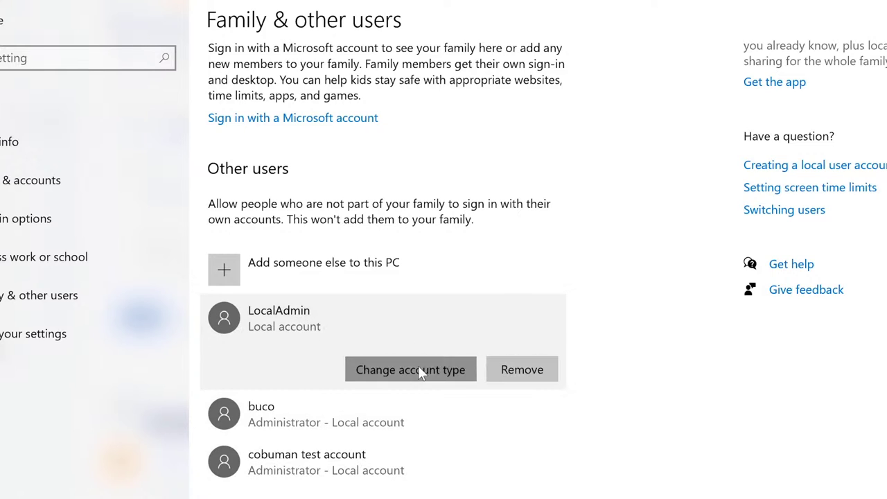
Change LocalAdmin's account type to Administrator.
left_click(330, 291)
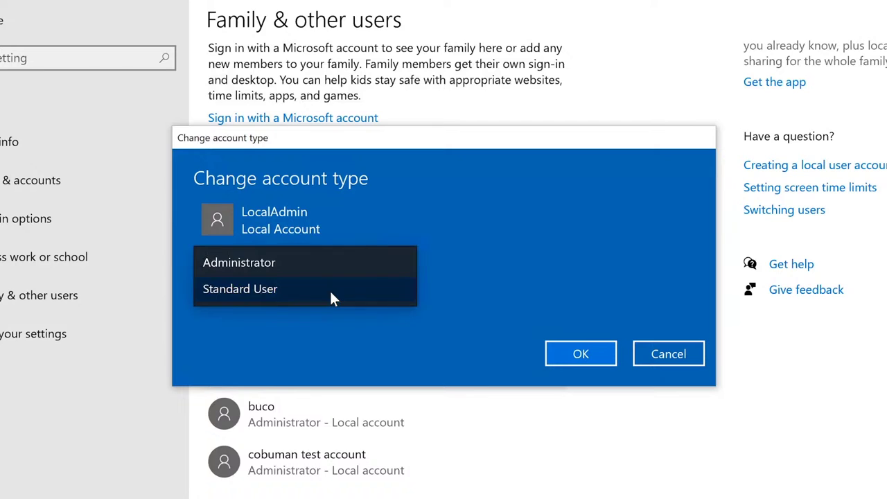
left_click(289, 262)
left_click(581, 355)
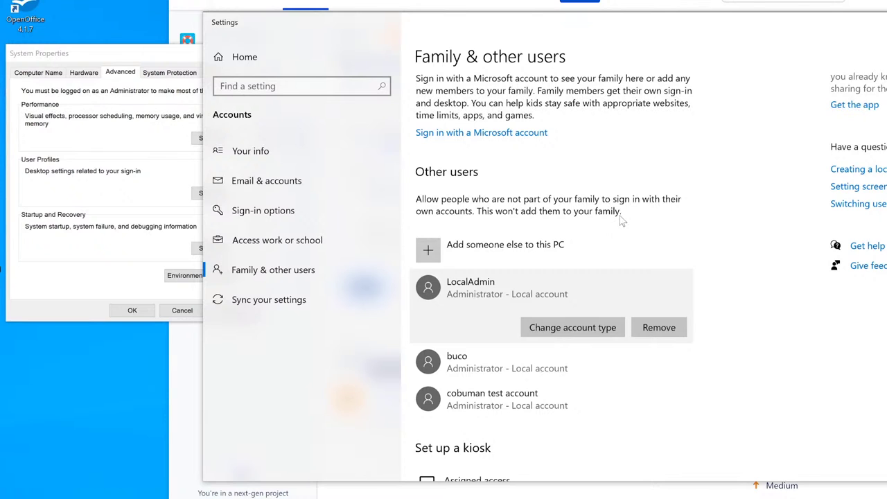
Check the buco and cobuman stored user profiles, then open File Explorer.
left_click(109, 142)
left_click(220, 199)
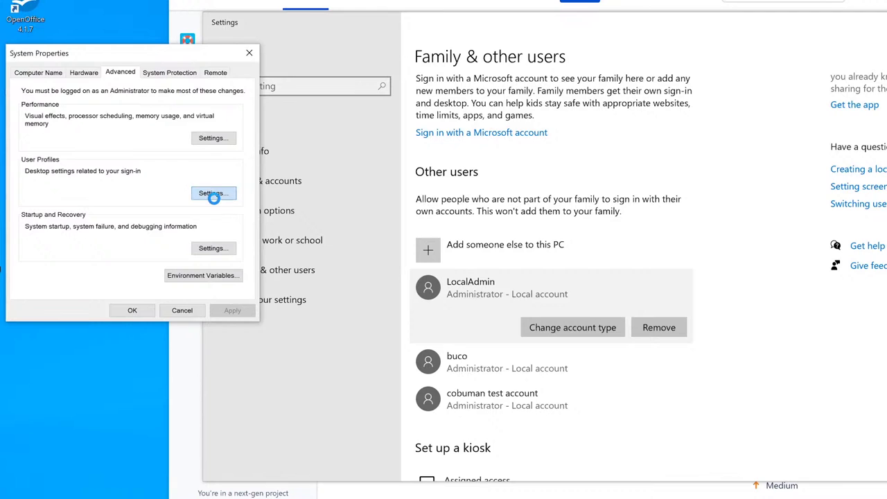
left_click(88, 194)
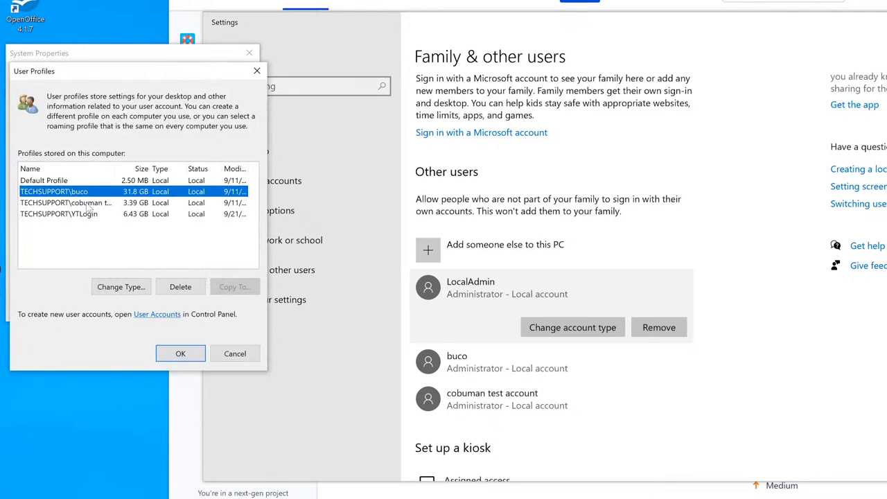
left_click(120, 205)
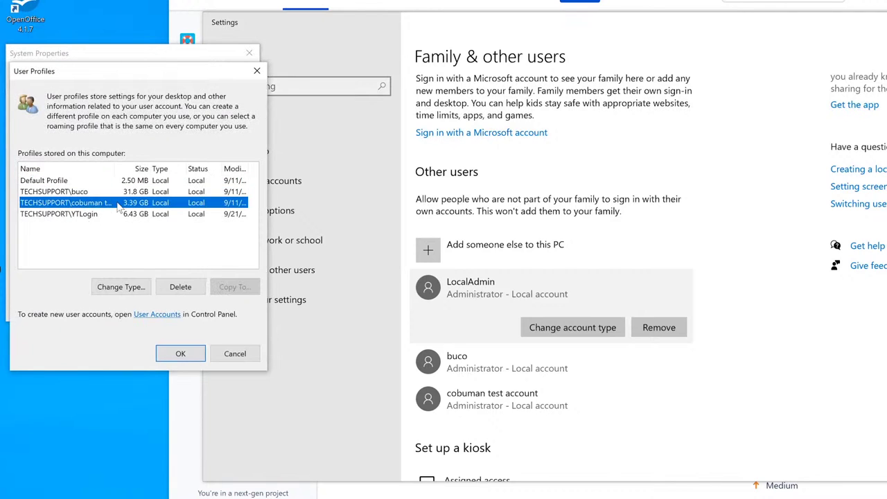
key("super+e")
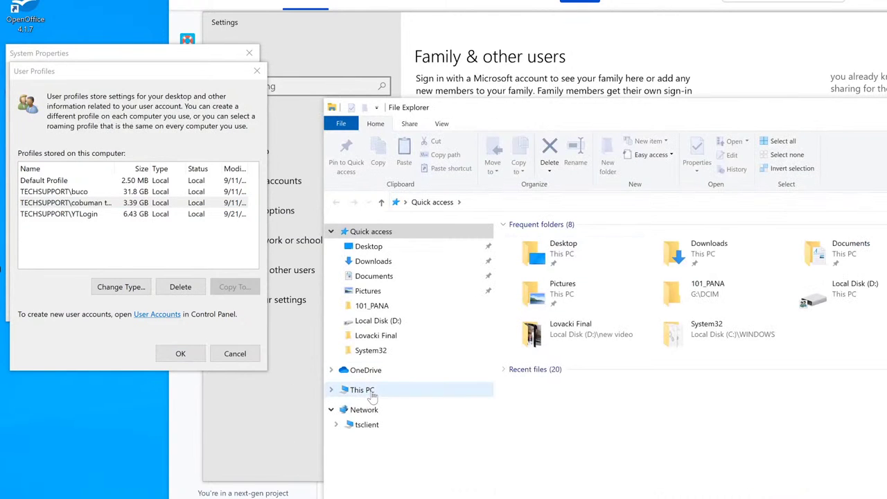
Browse from This PC into Local Disk (C:) and open its Users folder.
left_click(363, 392)
left_click(590, 409)
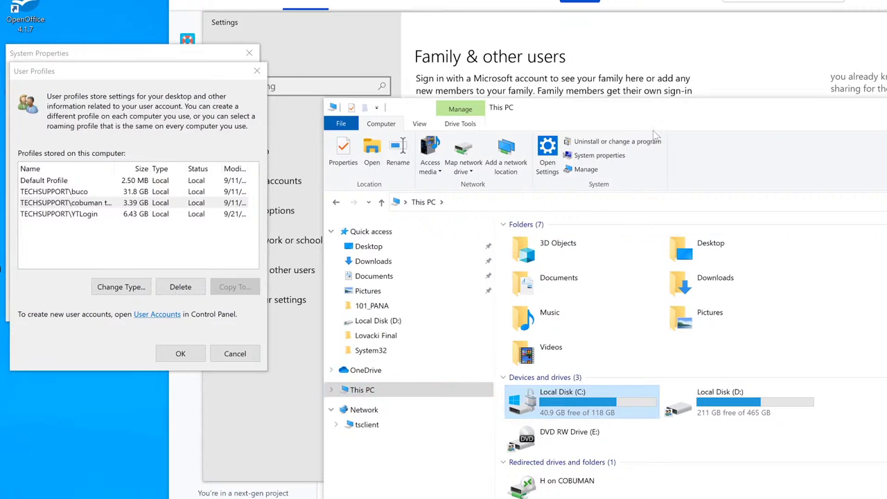
double_click(509, 309)
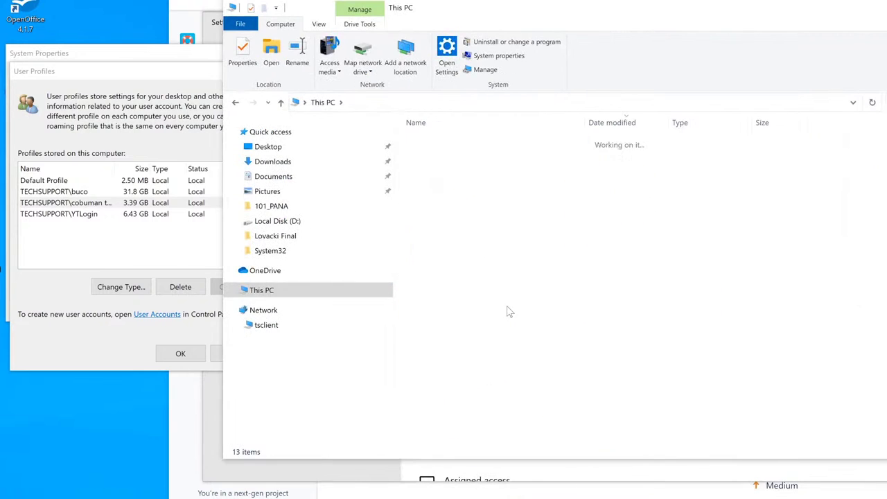
double_click(428, 141)
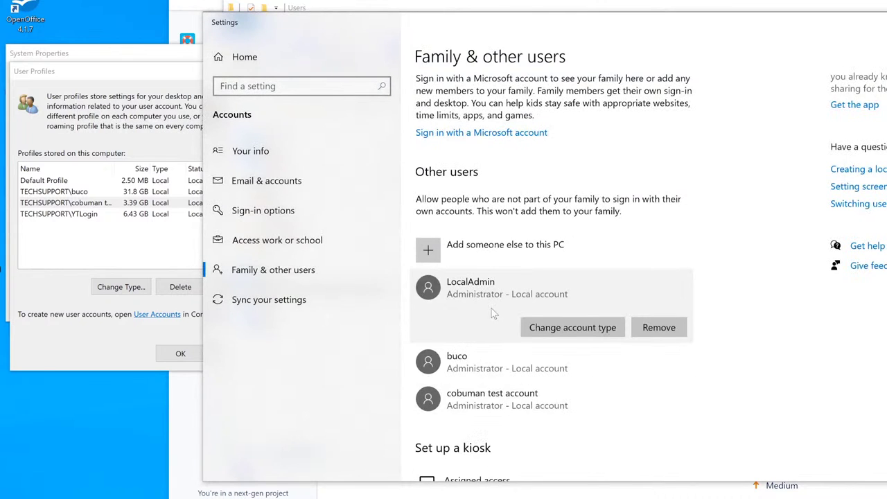
Close the User Profiles dialog with OK and move System Properties aside.
left_click(604, 10)
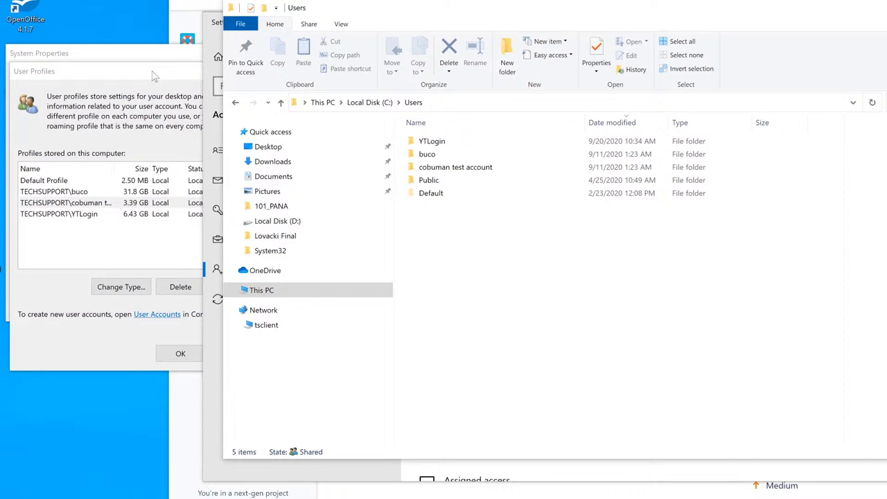
left_click(148, 85)
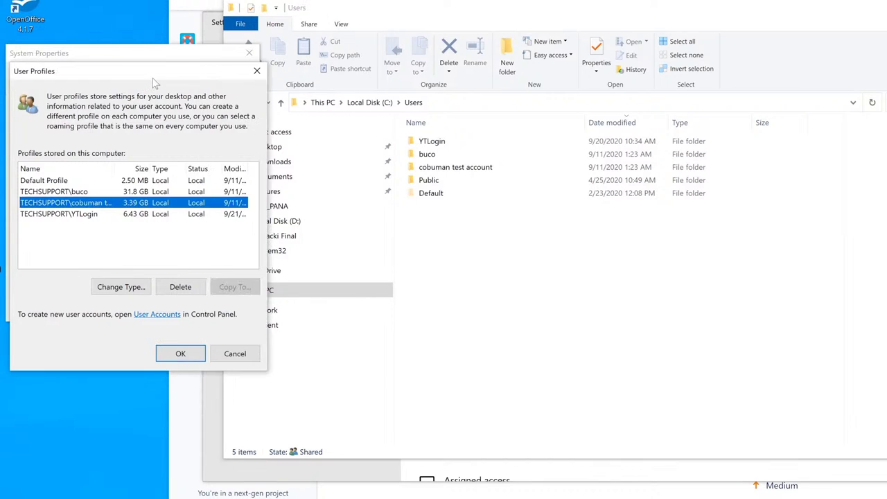
left_click_drag(251, 65, 293, 48)
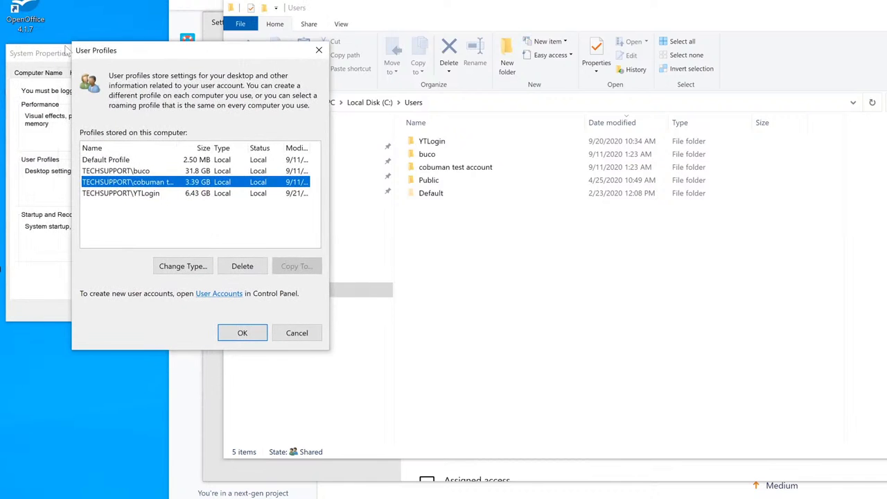
left_click(319, 50)
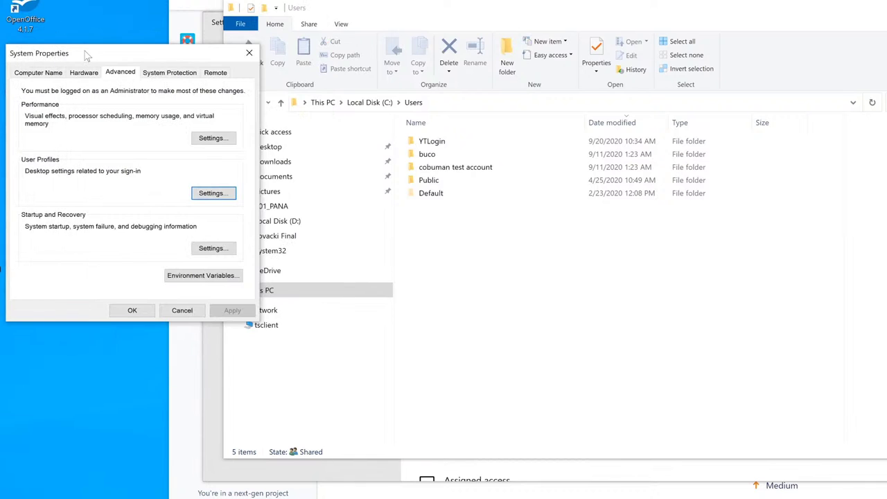
left_click_drag(88, 55, 172, 34)
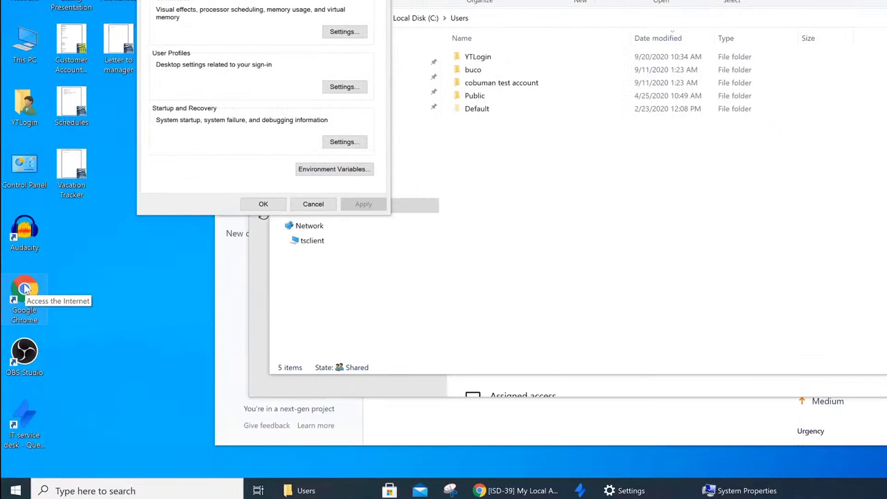
Launch Google Chrome with Run as different user from its desktop shortcut's extended menu.
right_click(23, 290)
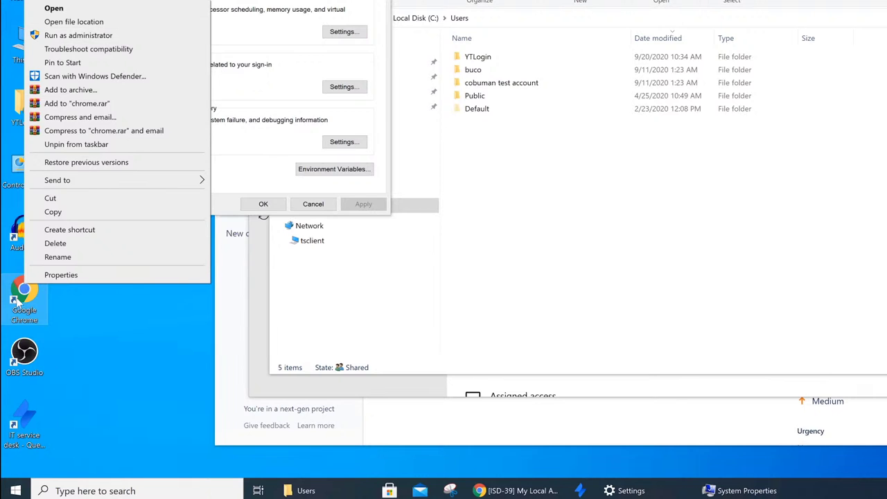
left_click(19, 303)
right_click(19, 303)
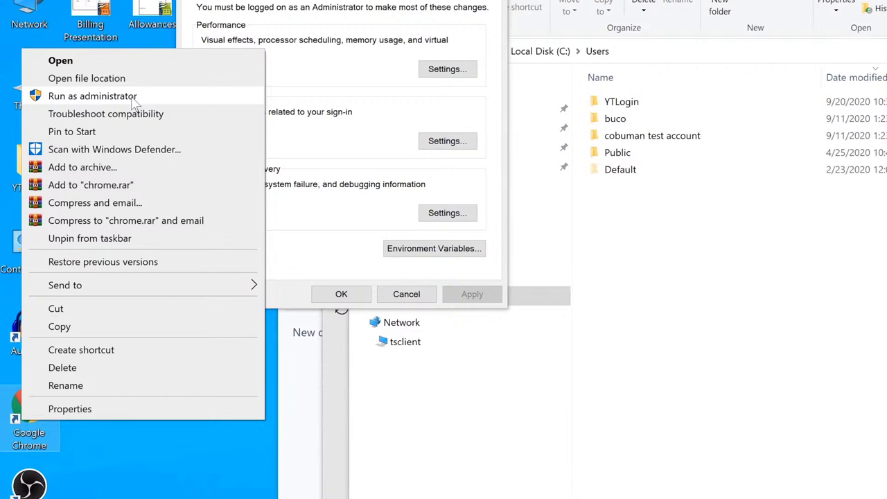
left_click(90, 453)
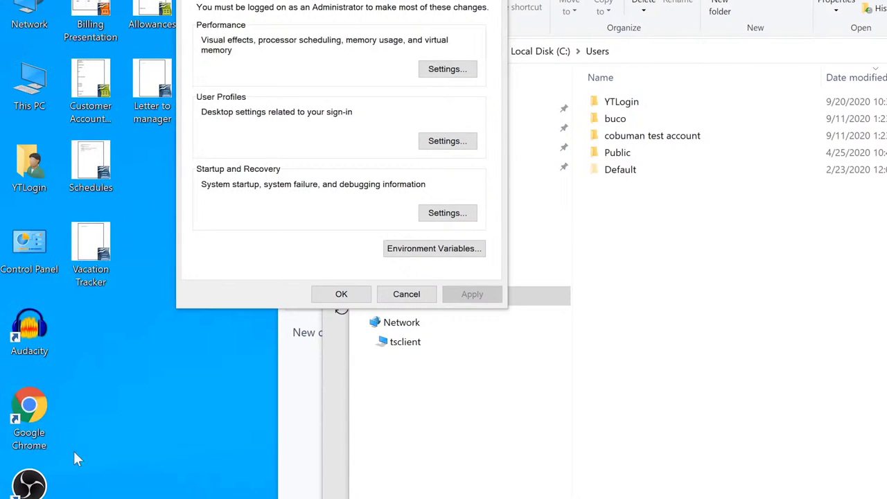
right_click(25, 418)
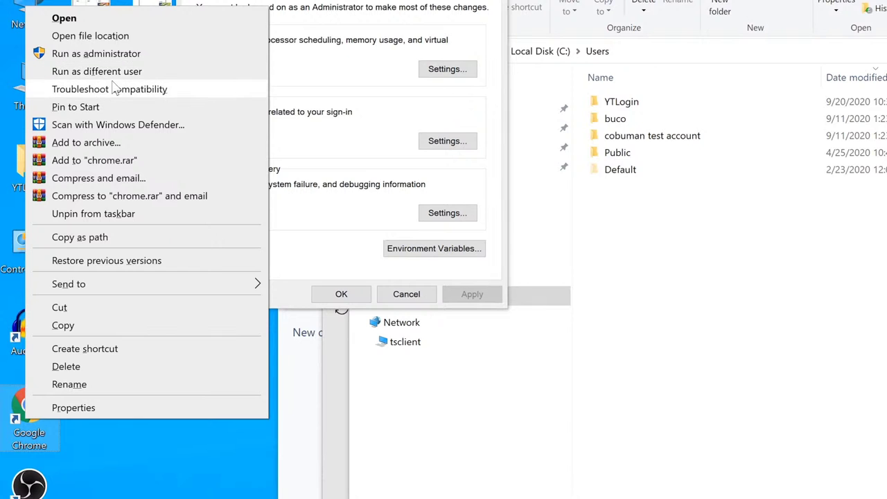
left_click(28, 426)
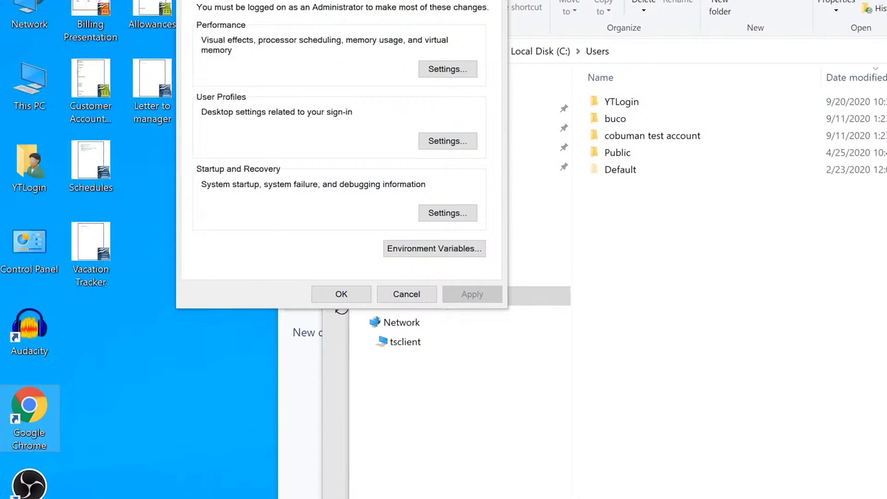
right_click(27, 415)
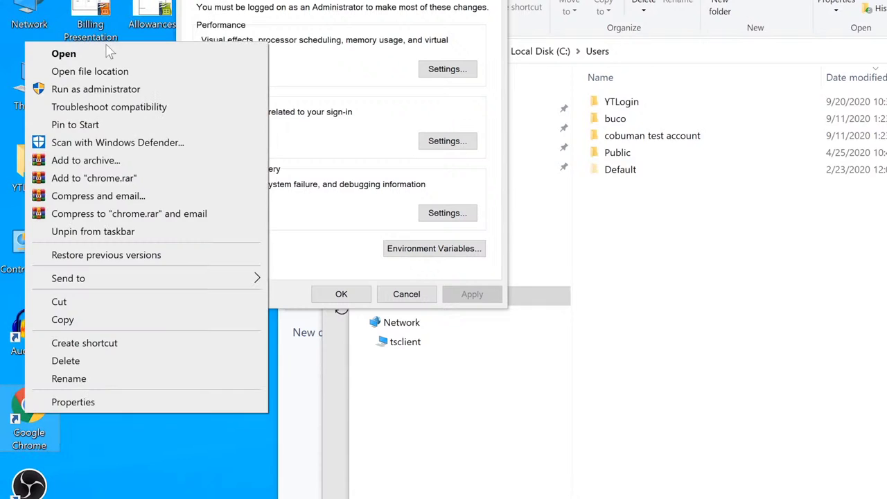
left_click(138, 496)
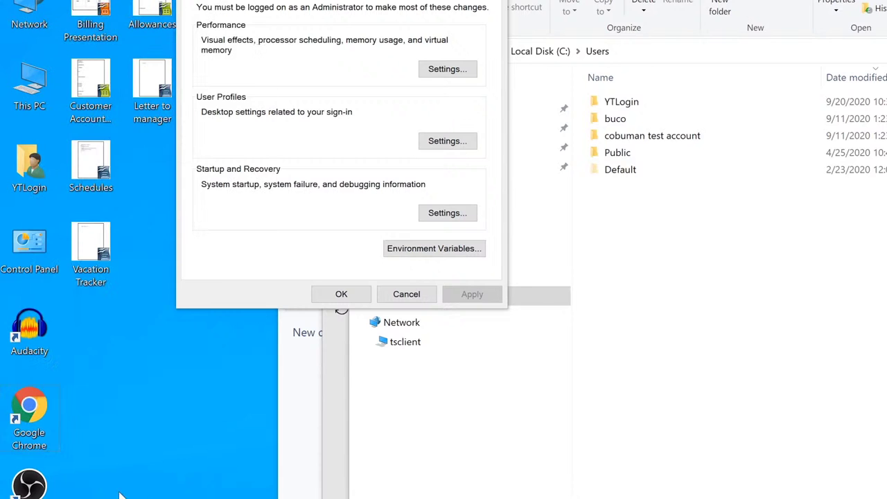
right_click(25, 418)
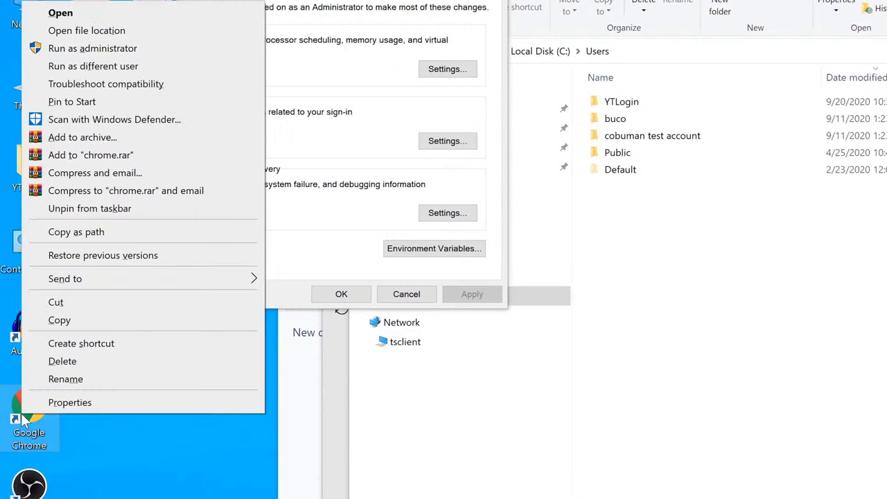
left_click(114, 66)
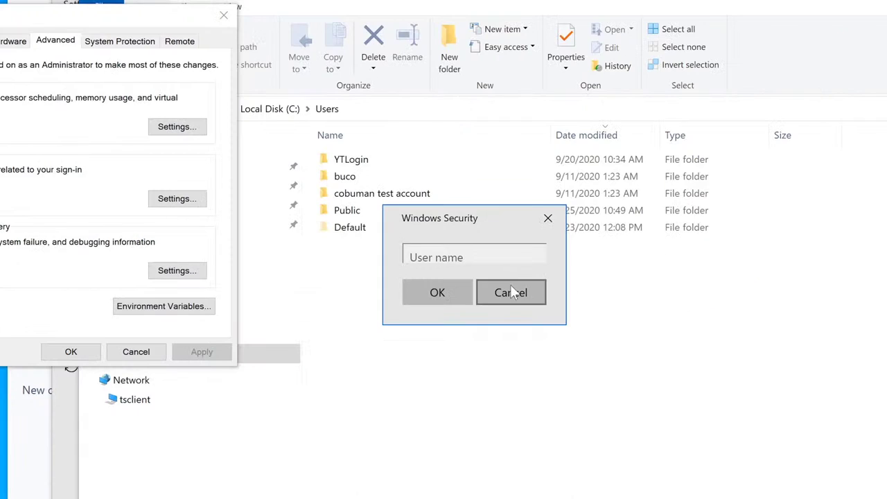
Enter the LocalAdmin user name in the Windows Security prompt and confirm with OK.
left_click(810, 275)
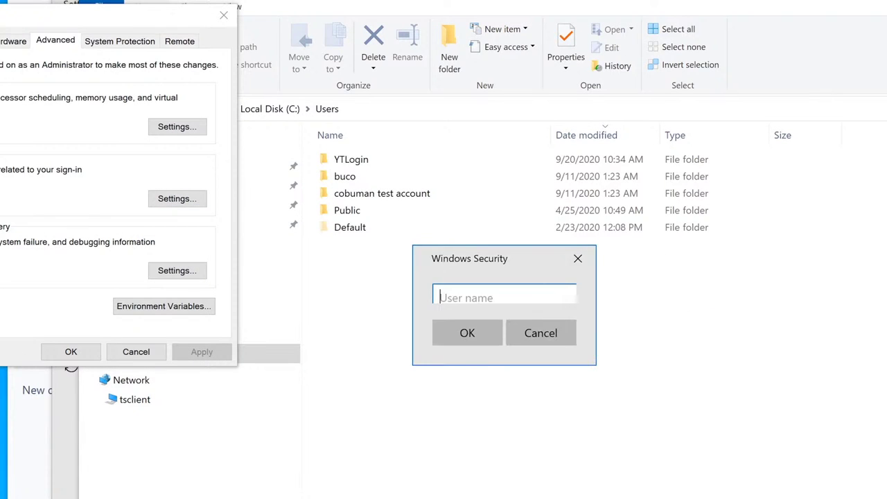
left_click_drag(511, 255, 469, 236)
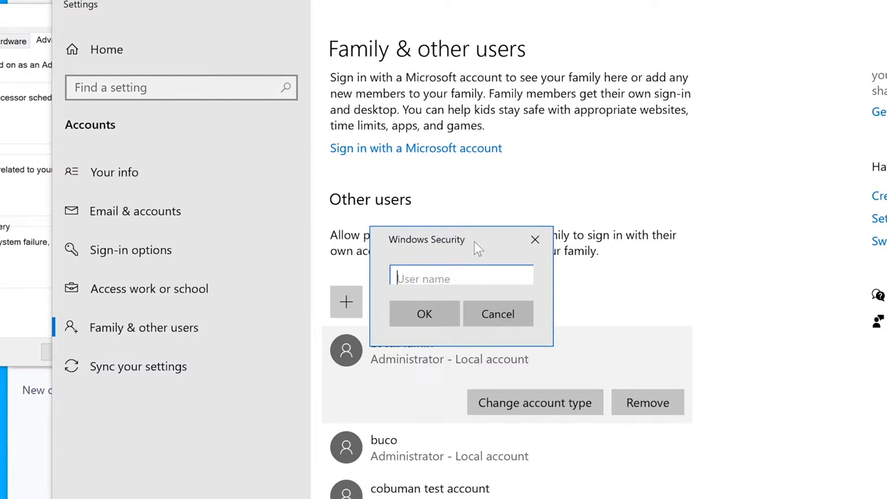
type("Loca")
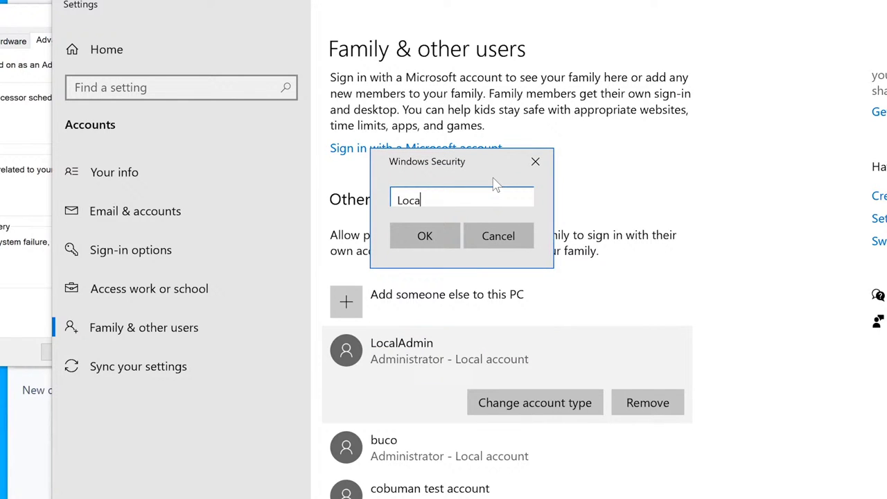
type("Admin")
key("Return")
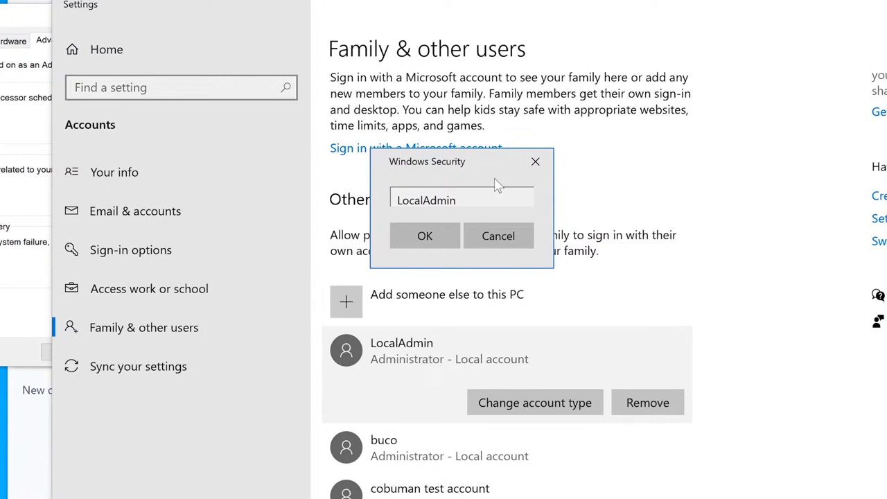
left_click(432, 239)
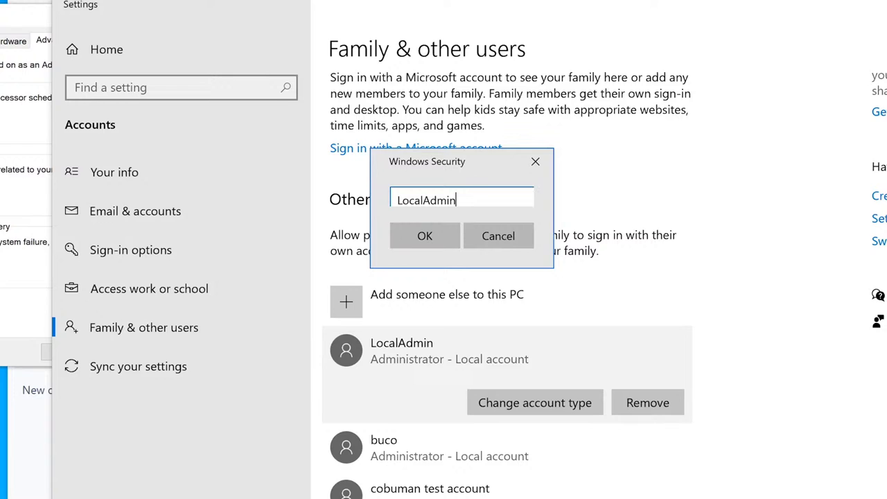
left_click(439, 232)
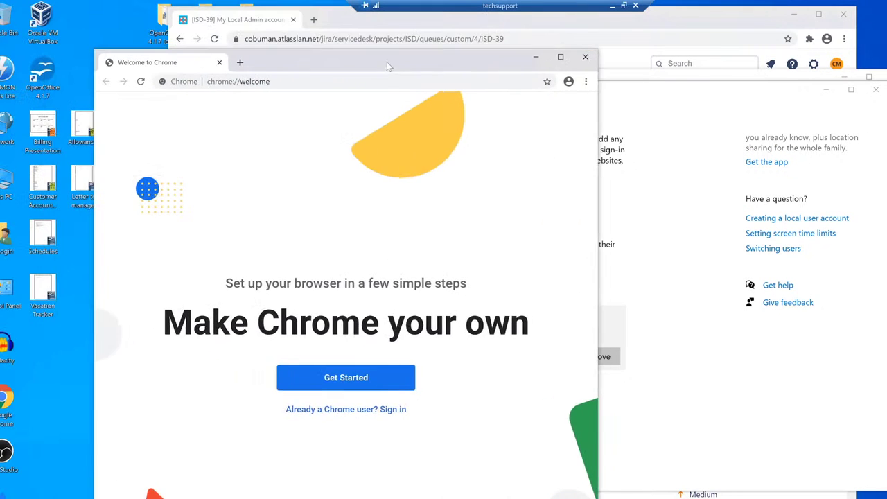
Shift the Chrome welcome window left, view the ISD-39 ticket, then raise the welcome window again.
left_click_drag(386, 63, 511, 30)
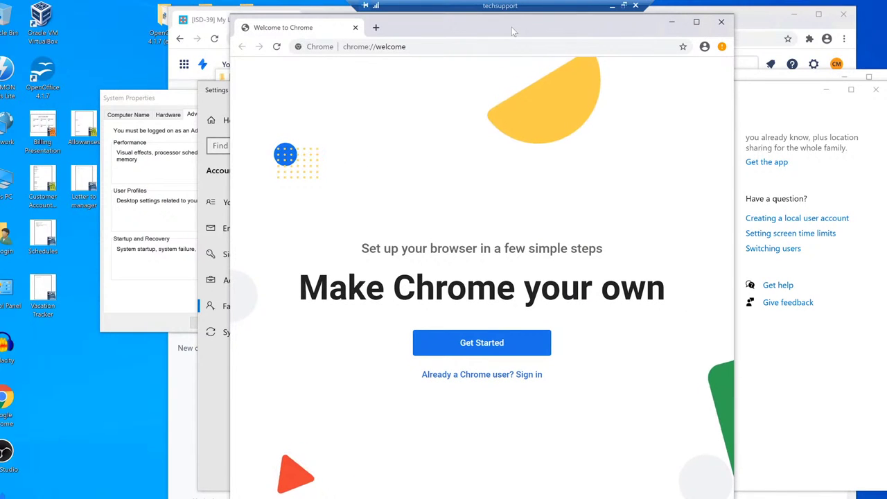
left_click_drag(510, 26, 372, 36)
left_click(671, 20)
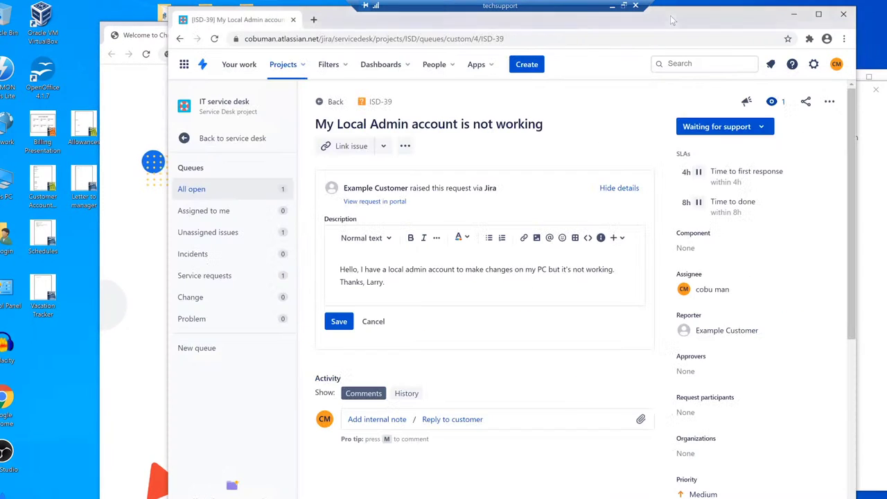
left_click(129, 35)
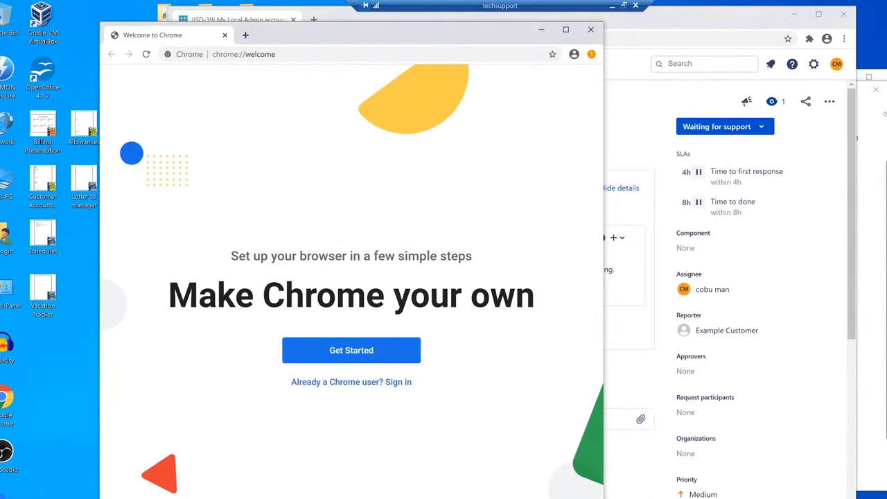
Open the LocalAdmin folder in C:\Users, granting permanent access with Continue.
key("alt+Tab")
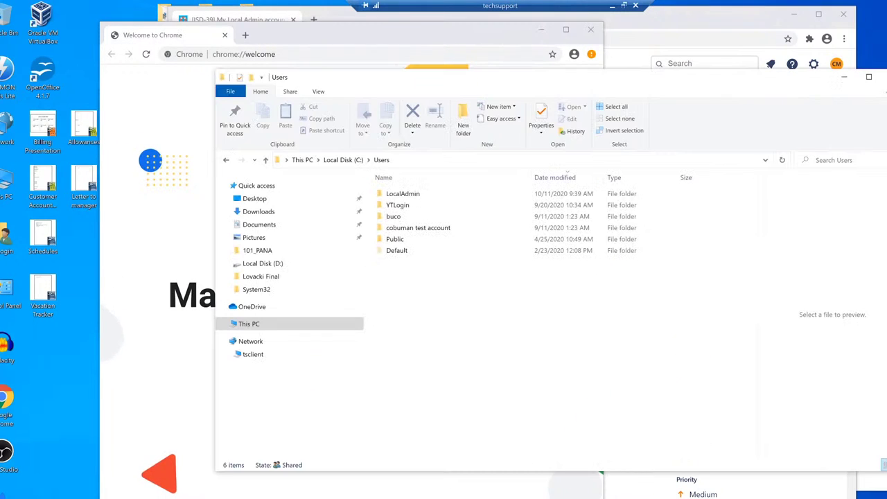
left_click_drag(554, 86, 579, 99)
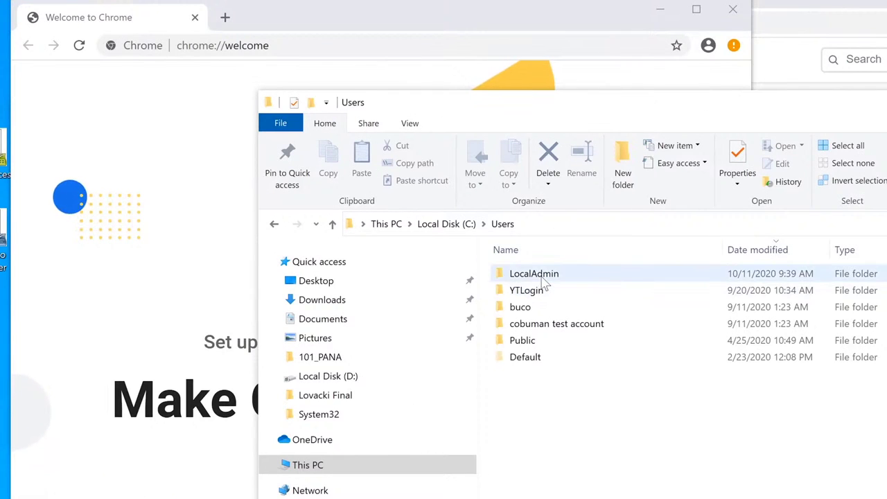
left_click(546, 282)
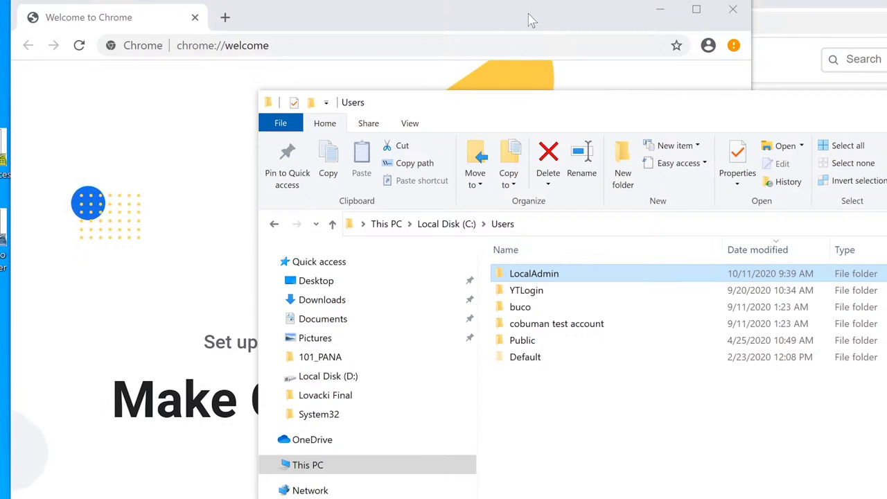
left_click_drag(528, 20, 482, 24)
left_click(797, 112)
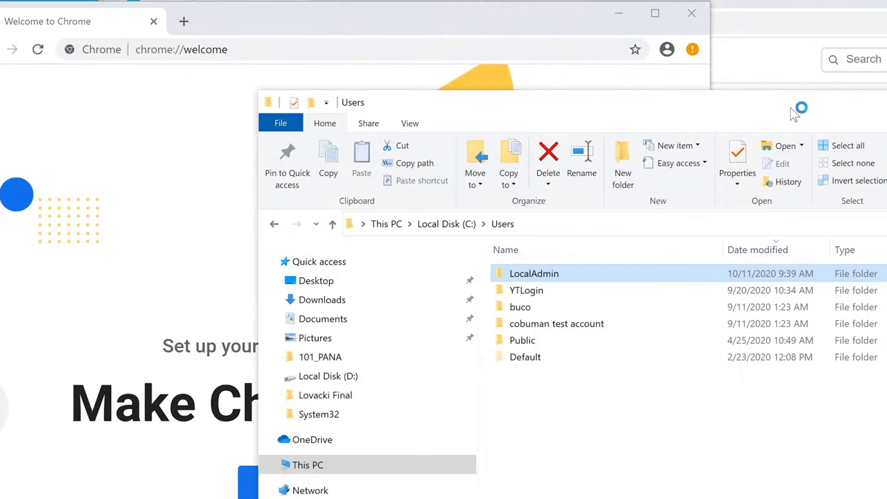
double_click(546, 274)
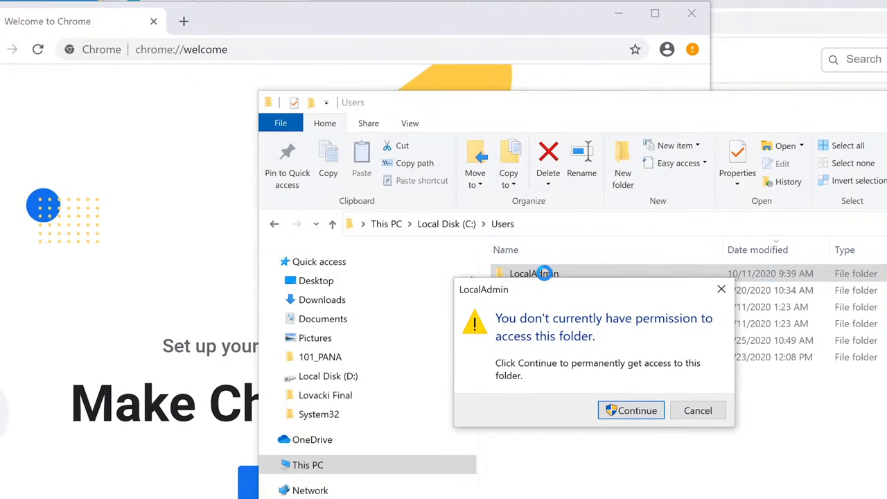
left_click(632, 412)
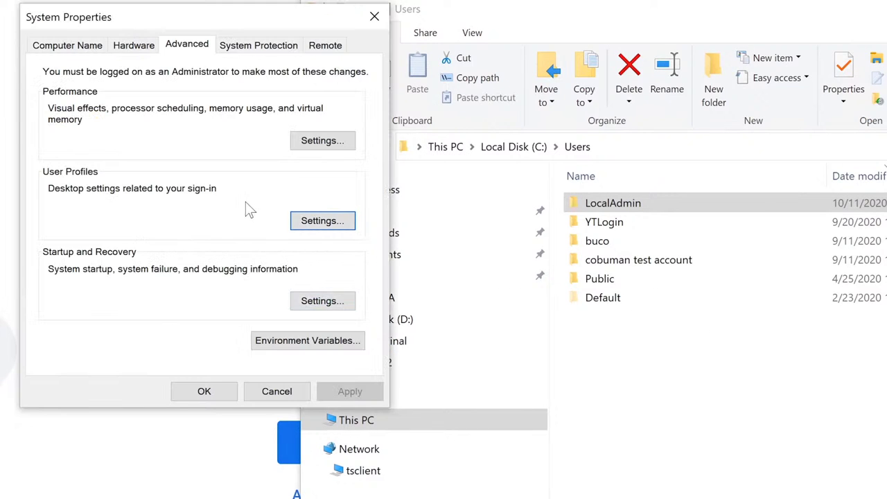
Open User Profiles, select the 78.1 MB TECHSUPPORT\LocalAdmin profile, and call up LocalAdmin's folder actions.
left_click(316, 220)
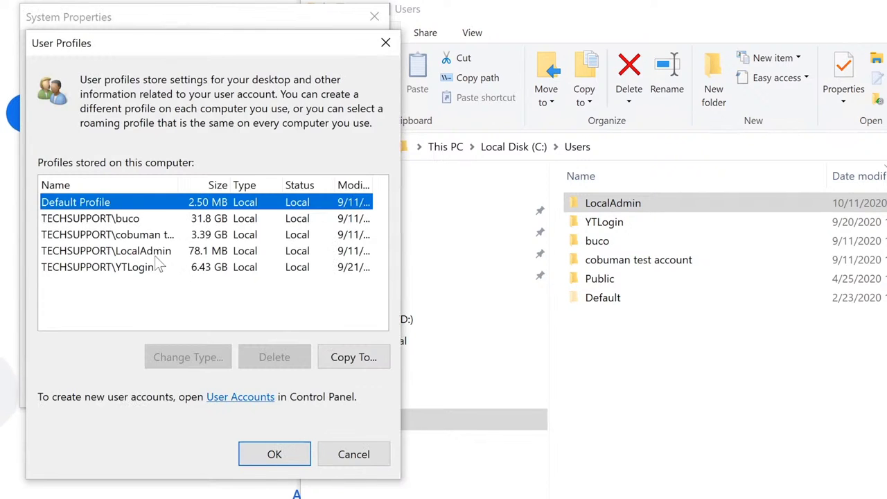
left_click(162, 254)
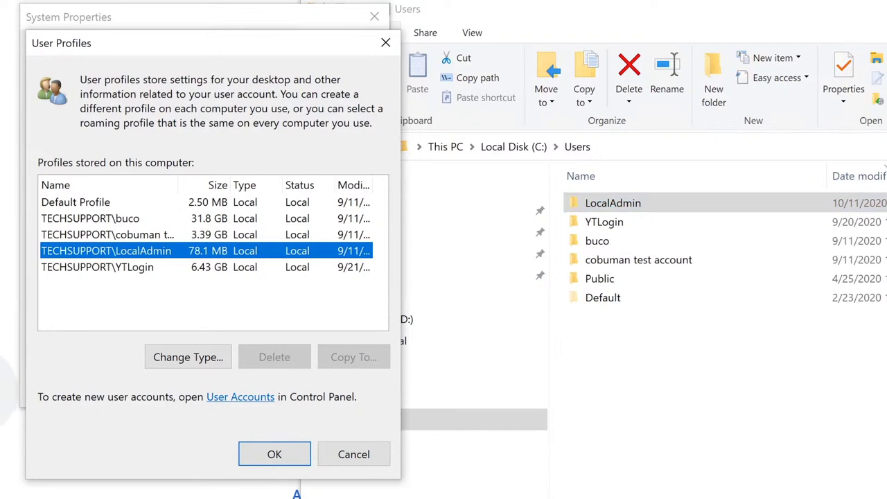
key("alt+Tab")
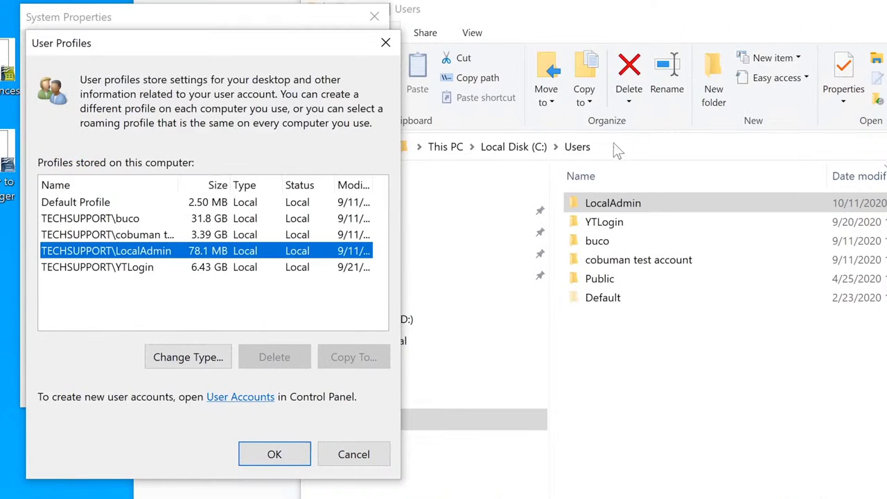
right_click(608, 199)
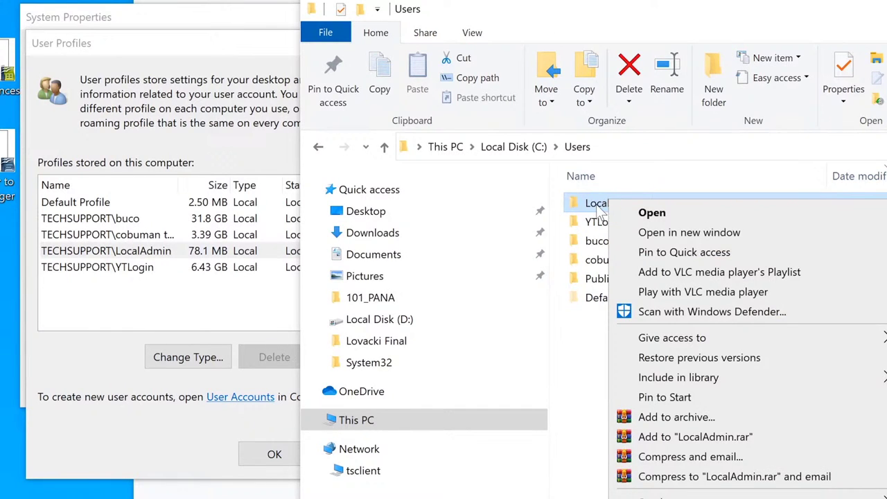
Open the LocalAdmin folder past the access warning and drill into AppData\Local.
left_click(613, 212)
left_click(748, 362)
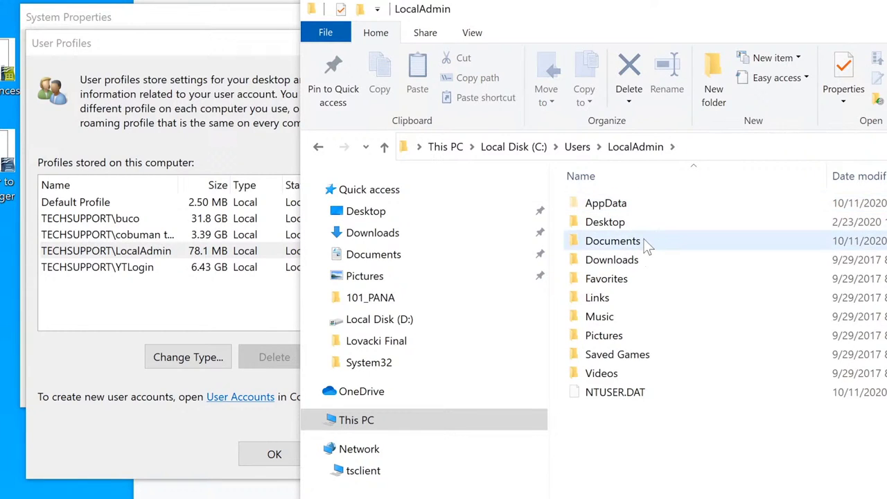
mouse_move(646, 247)
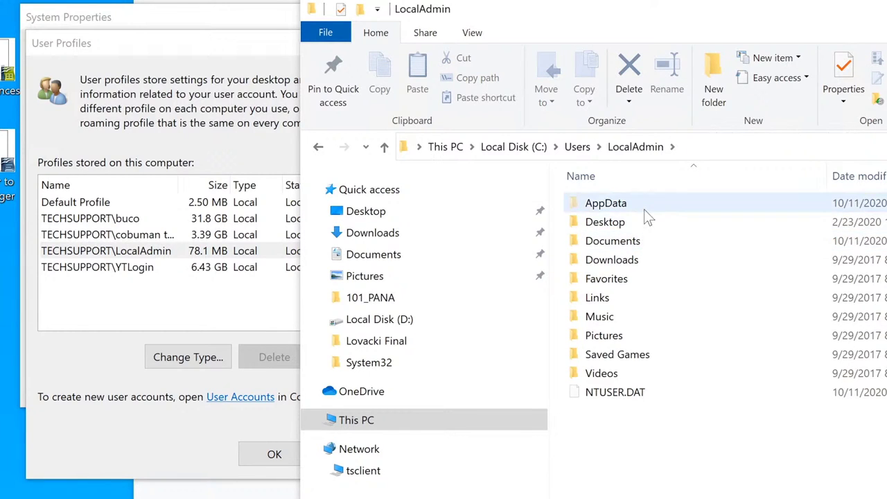
double_click(646, 212)
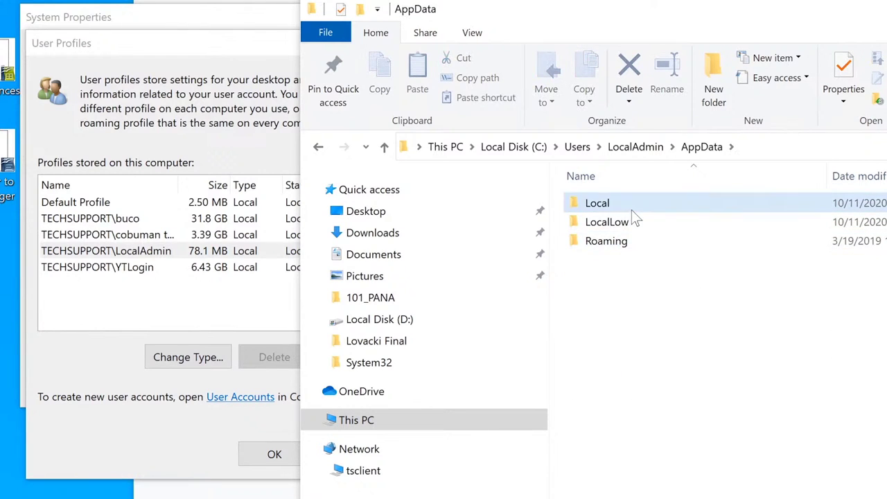
double_click(633, 203)
Check sizes of the Google, Microsoft, Microsoft Help, Temp and LocalLow folders, then return to LocalAdmin.
left_click(635, 201)
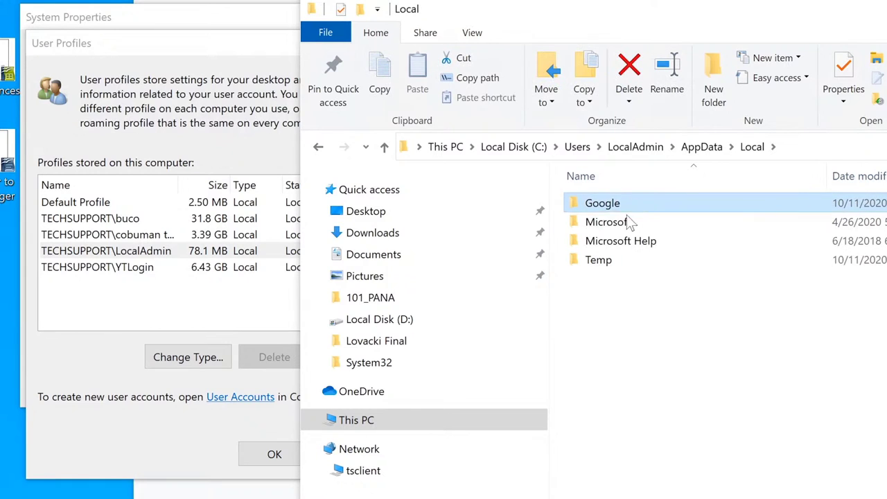
left_click(625, 225)
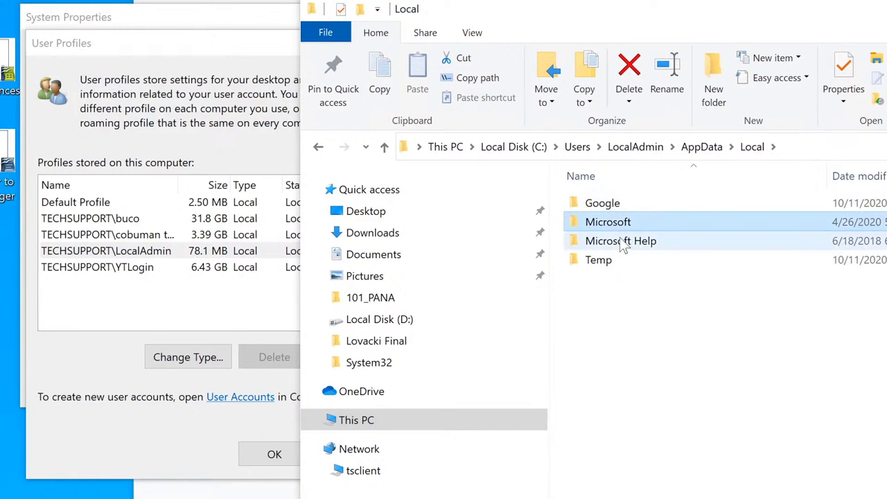
left_click(624, 241)
left_click(608, 265)
left_click(626, 223)
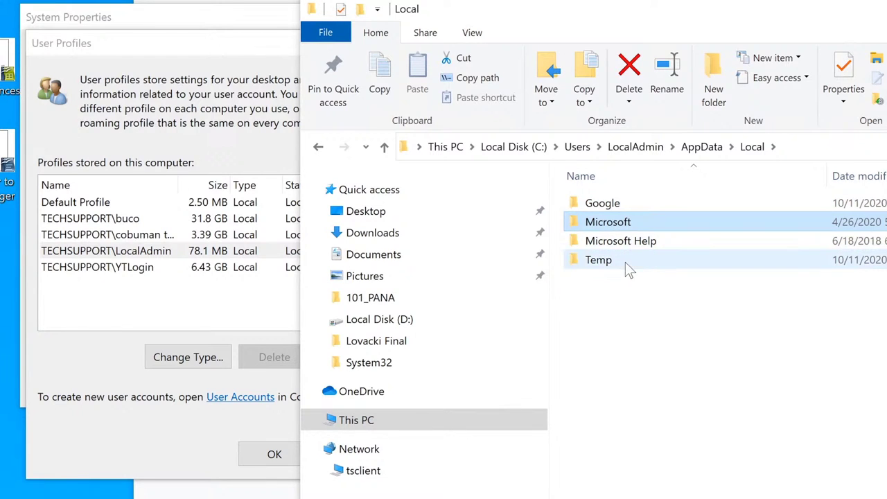
left_click(632, 206)
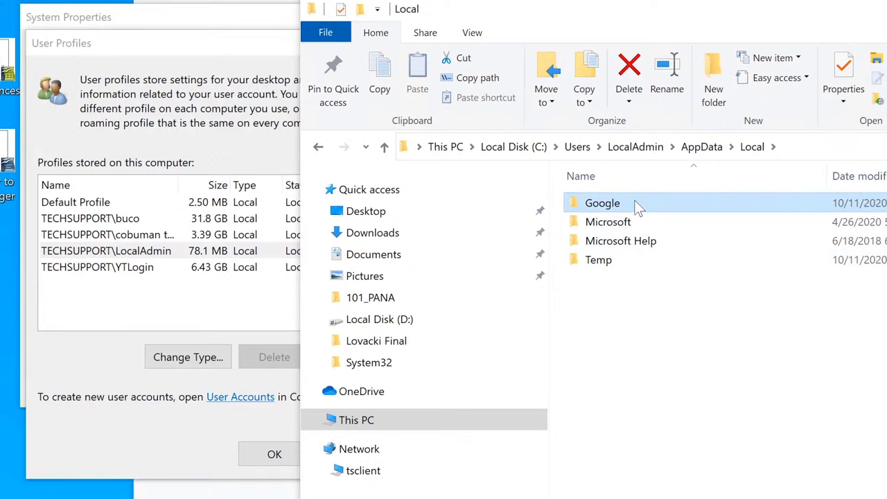
mouse_move(618, 205)
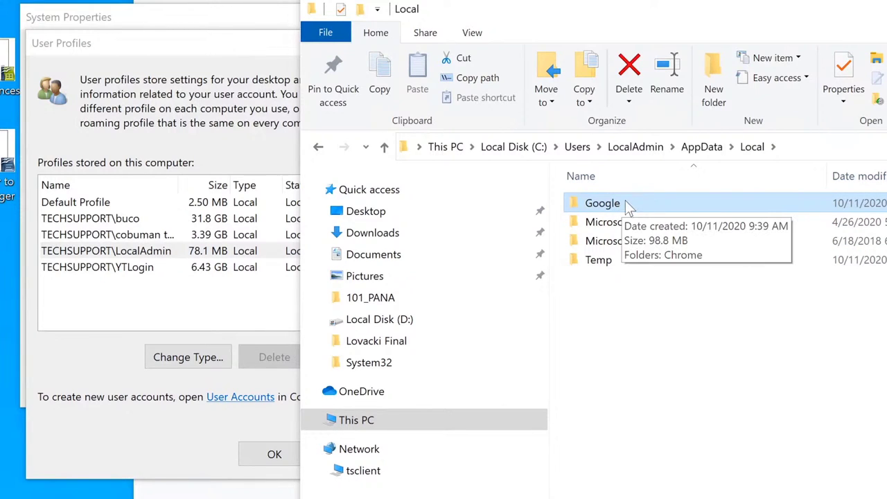
left_click(319, 145)
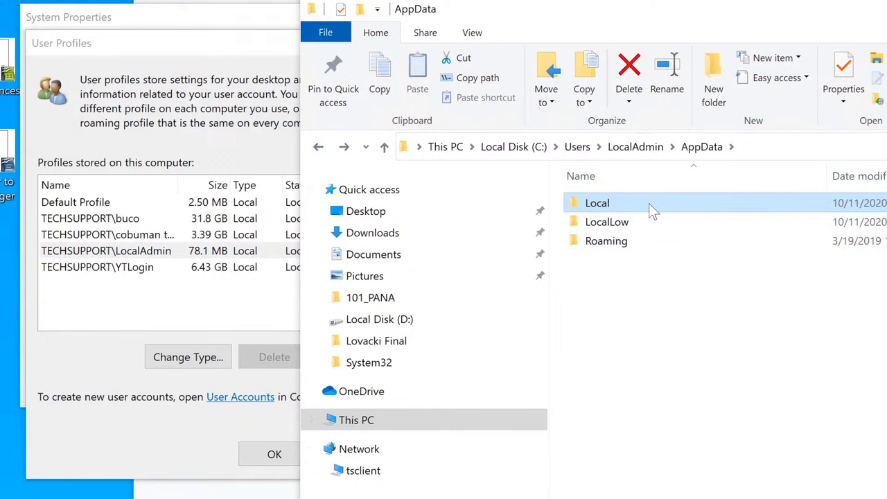
key("F2")
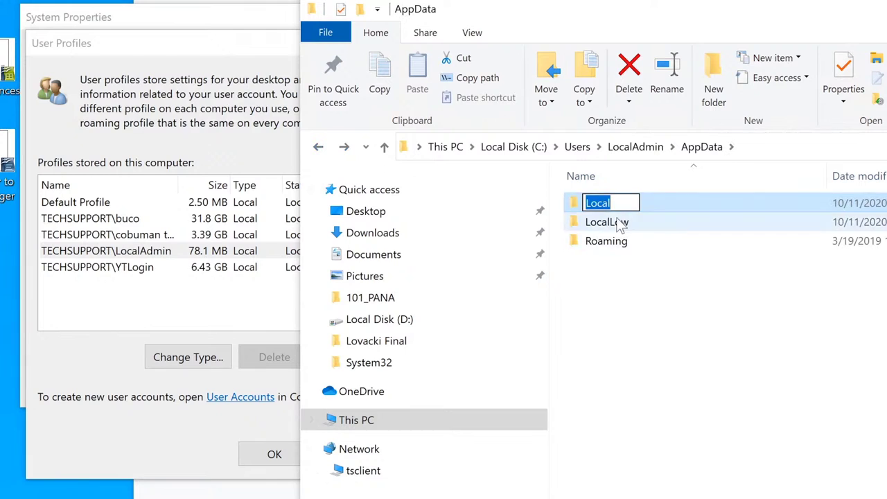
left_click(619, 220)
mouse_move(618, 200)
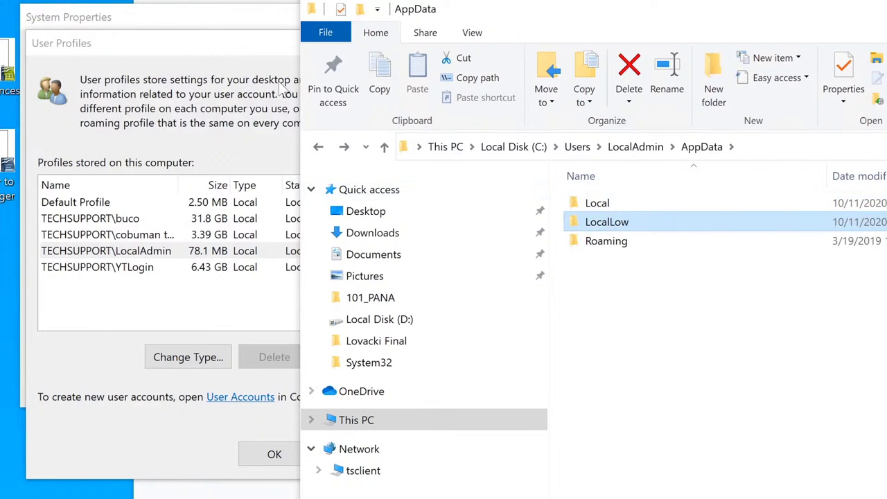
left_click(320, 146)
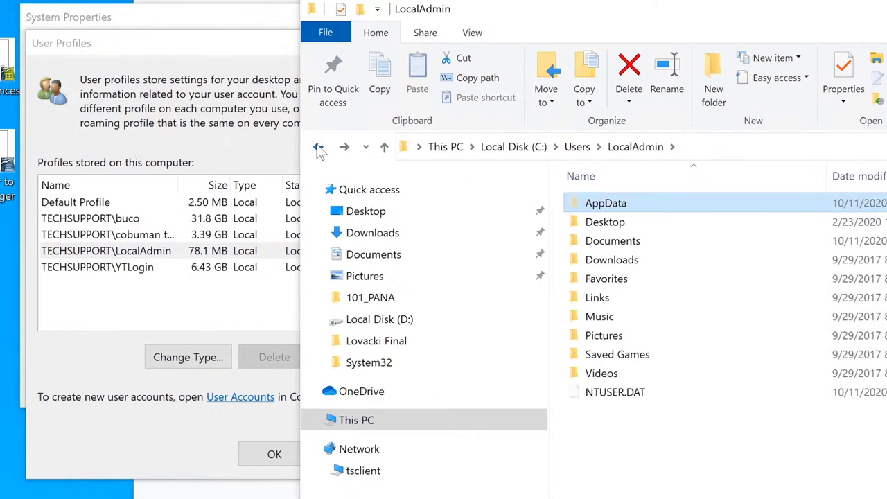
Return to Local Disk (C:), reopen Users, and select LocalAdmin to check its 10/11/2020 details.
left_click(318, 147)
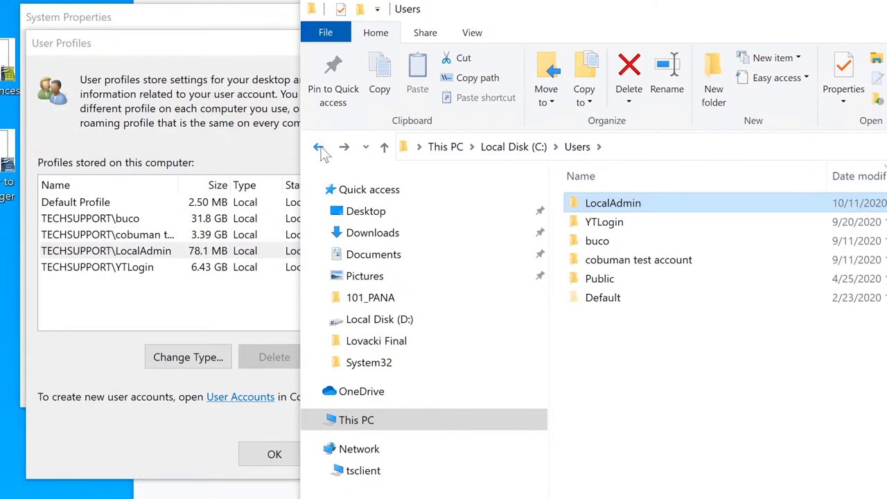
left_click(319, 147)
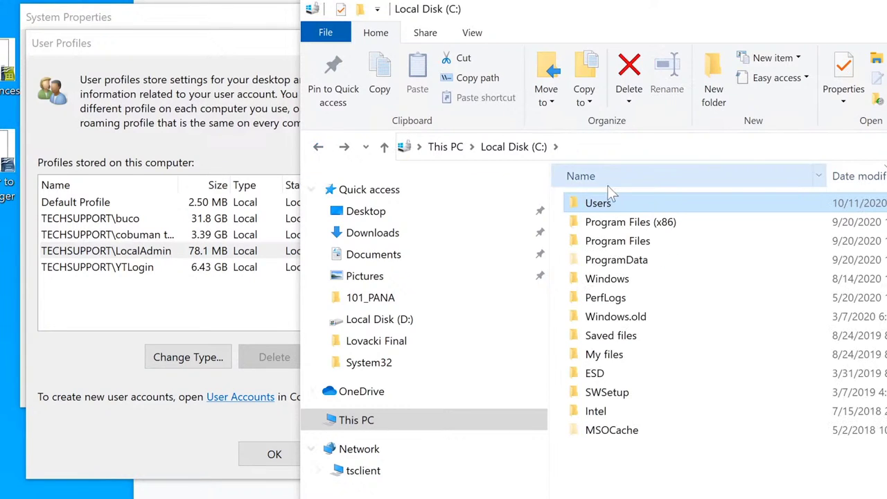
double_click(616, 206)
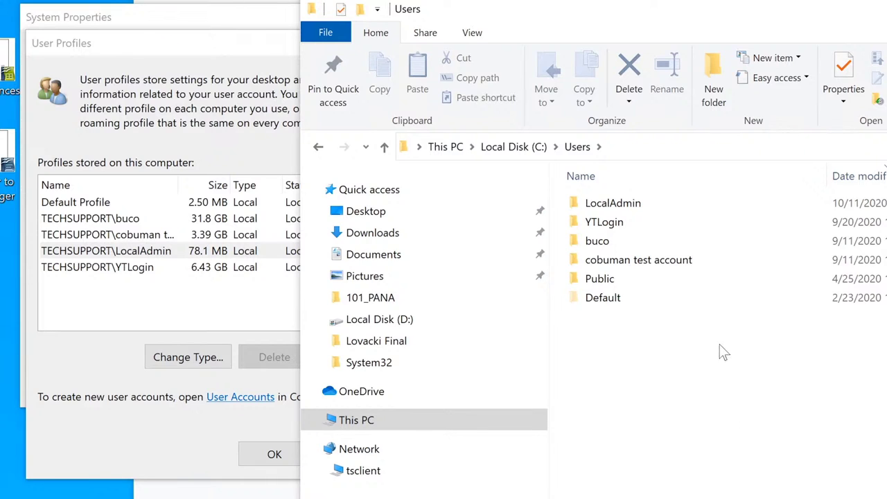
left_click(669, 201)
left_click(669, 199)
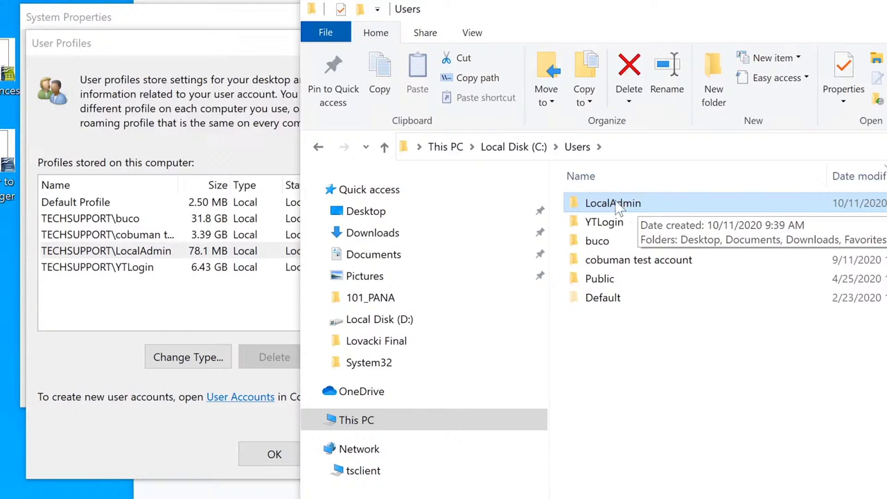
Compare the LocalAdmin profile entry with the LocalAdmin and YTLogin folders in Explorer.
left_click_drag(239, 41, 199, 43)
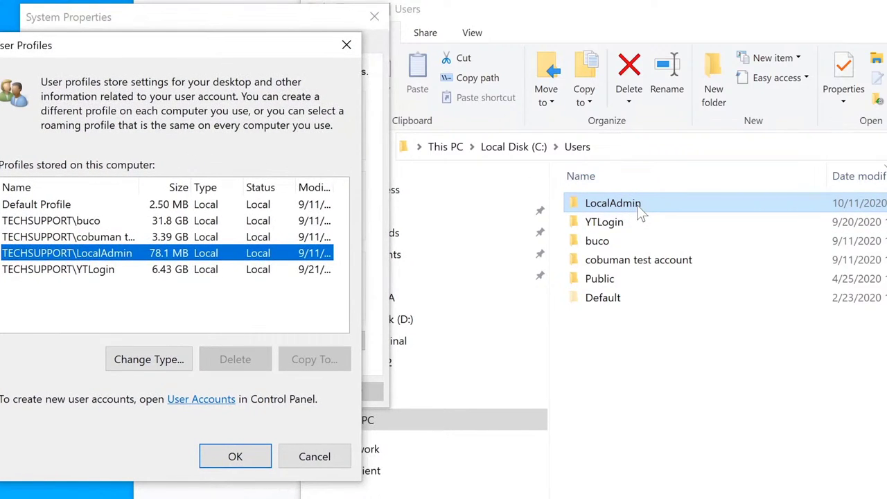
left_click(626, 226)
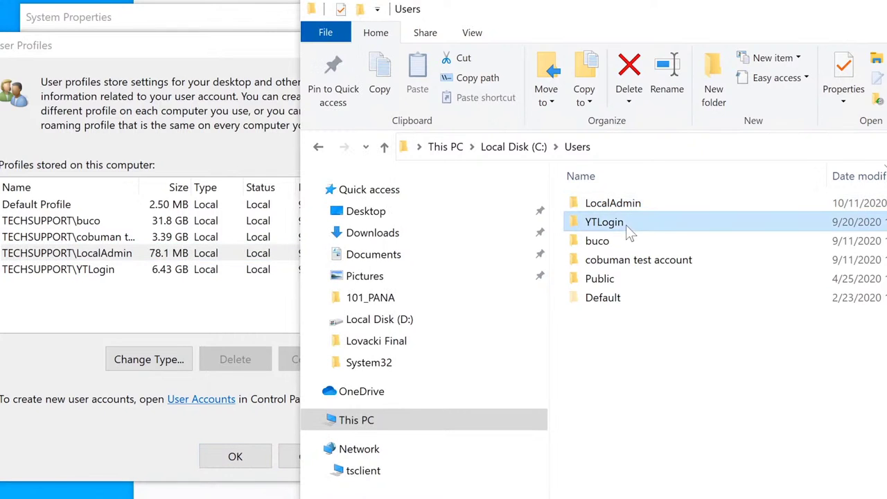
left_click(185, 259)
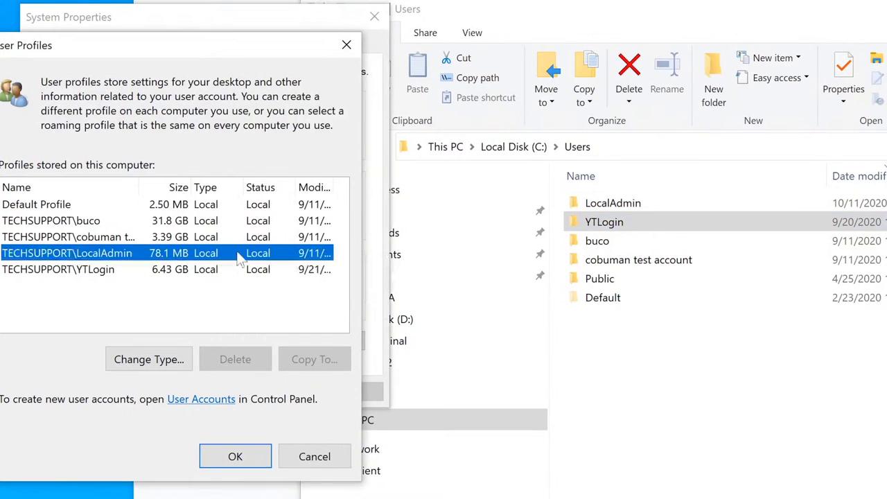
left_click(656, 201)
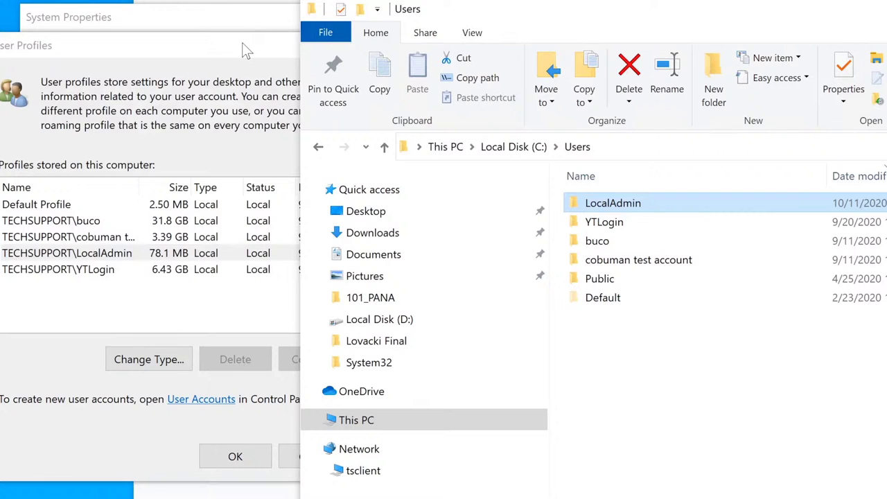
left_click_drag(242, 42, 236, 43)
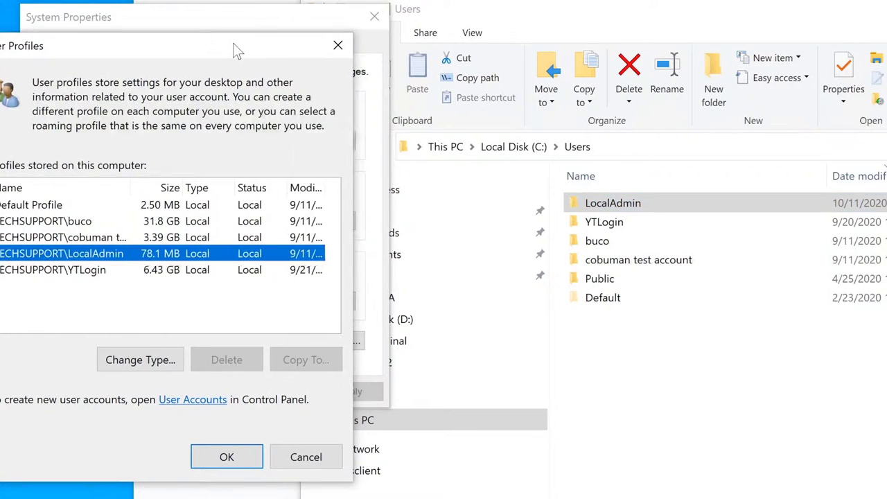
Close User Profiles and System Properties, returning to the ISD-39 ticket.
left_click(336, 47)
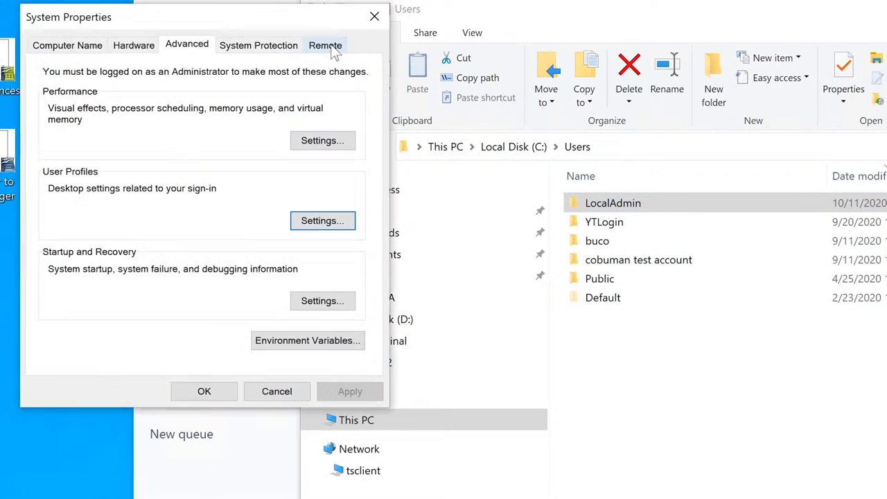
left_click(375, 19)
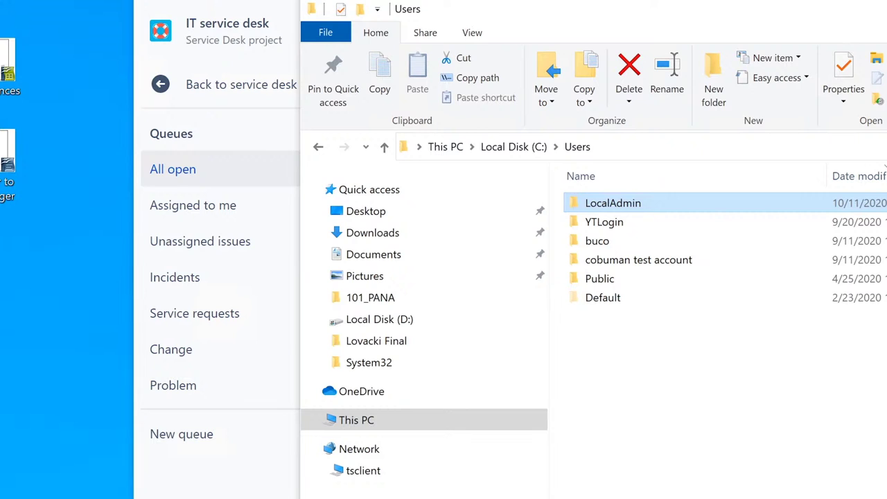
key("alt+Tab")
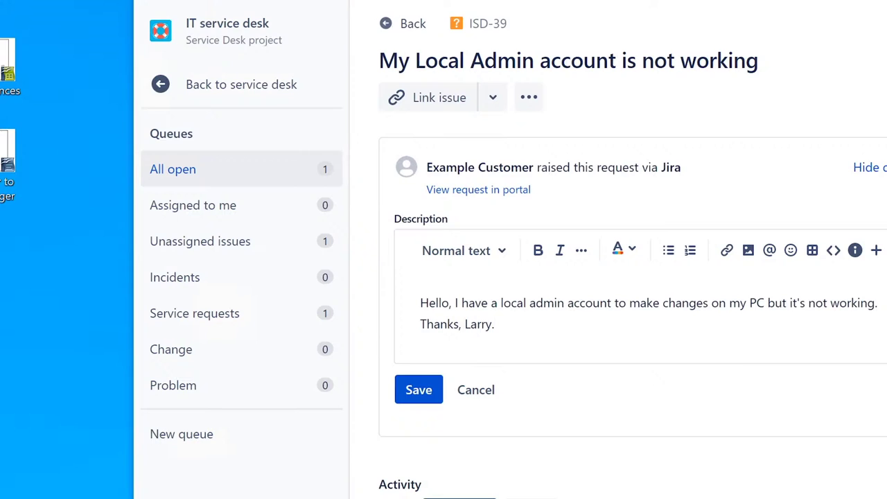
Reply to the customer on ISD-39 that local admin profile LocalAdmin exists, with its password, and save.
left_click(419, 389)
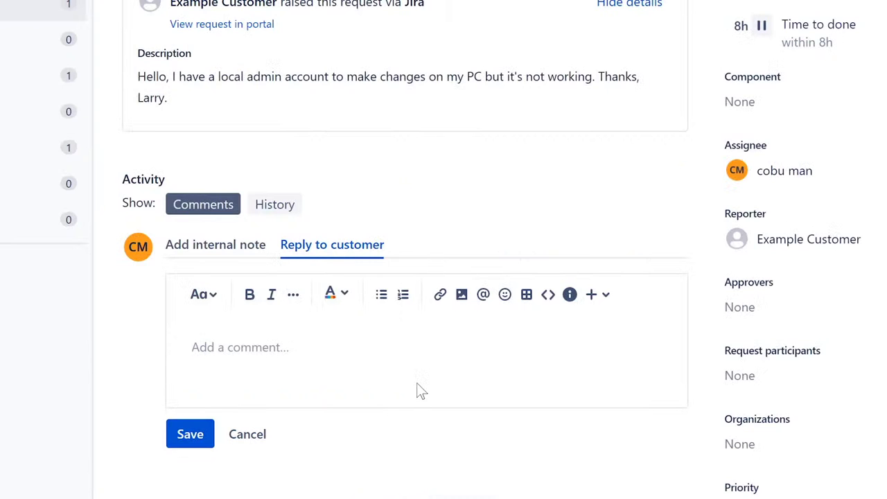
type("Hello Larry, ")
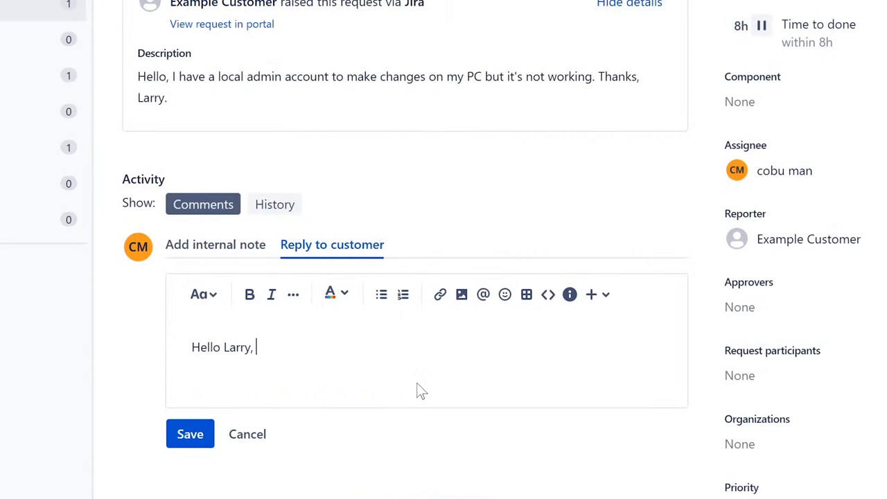
type("I've created aloc")
key("BackSpace")
key("BackSpace")
key("BackSpace")
type("local ")
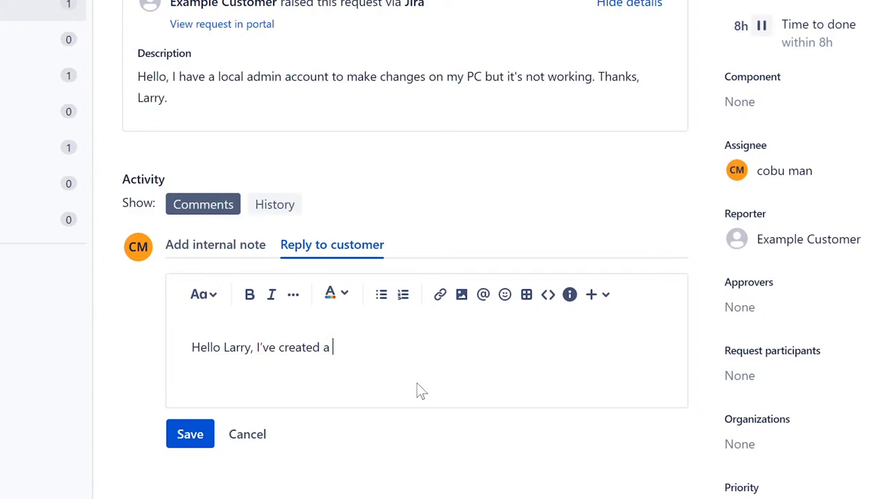
type("admin profile ")
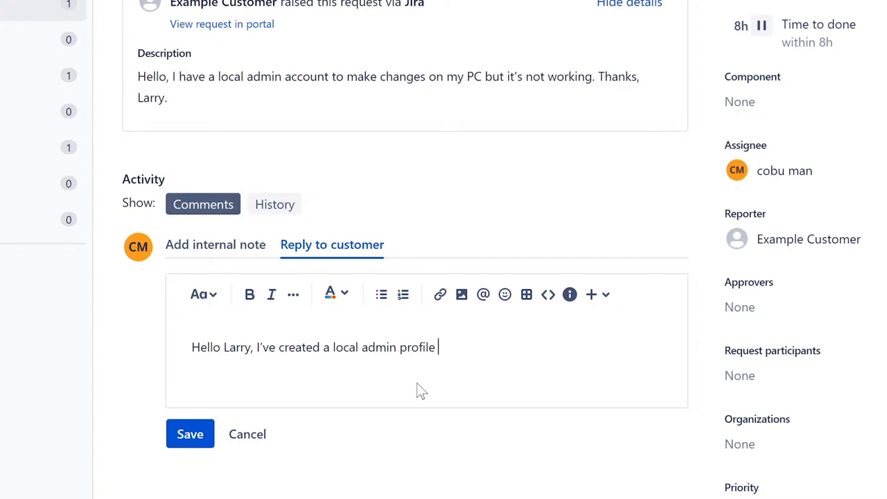
type("named Local A")
key("BackSpace")
key("BackSpace")
type("Admin")
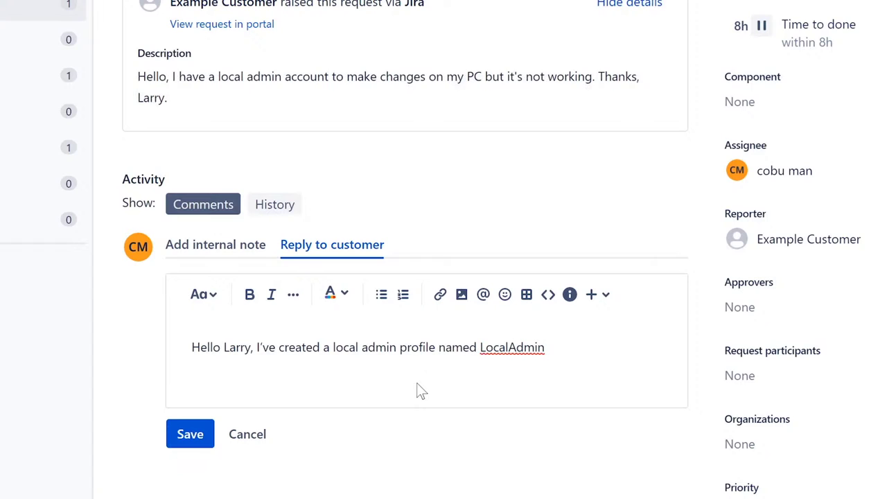
type(" and the password is")
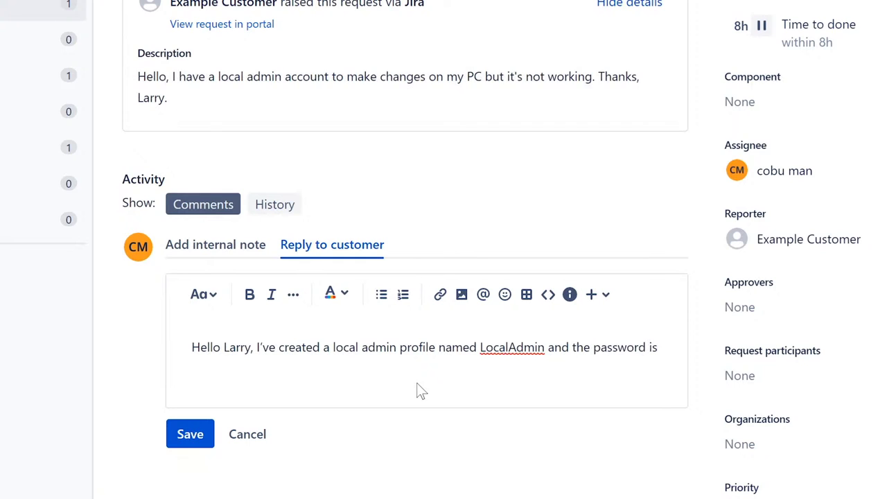
type(" XXXXXX. Ervin")
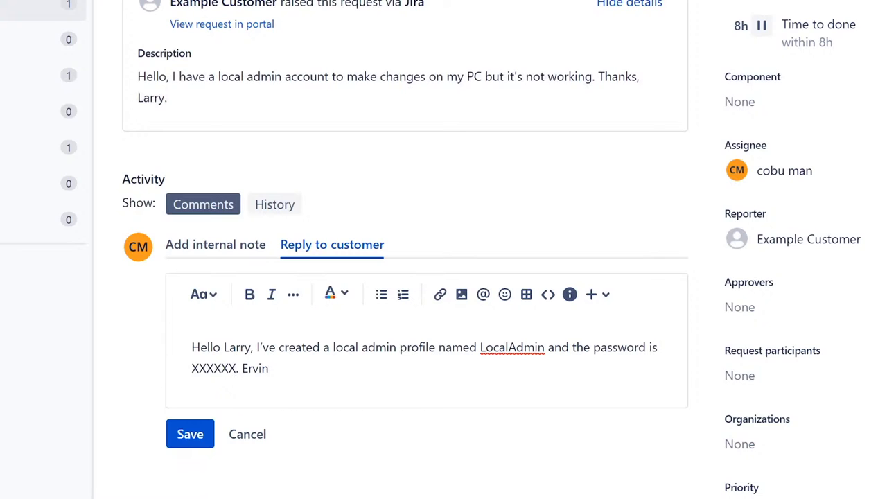
left_click_drag(480, 347, 544, 348)
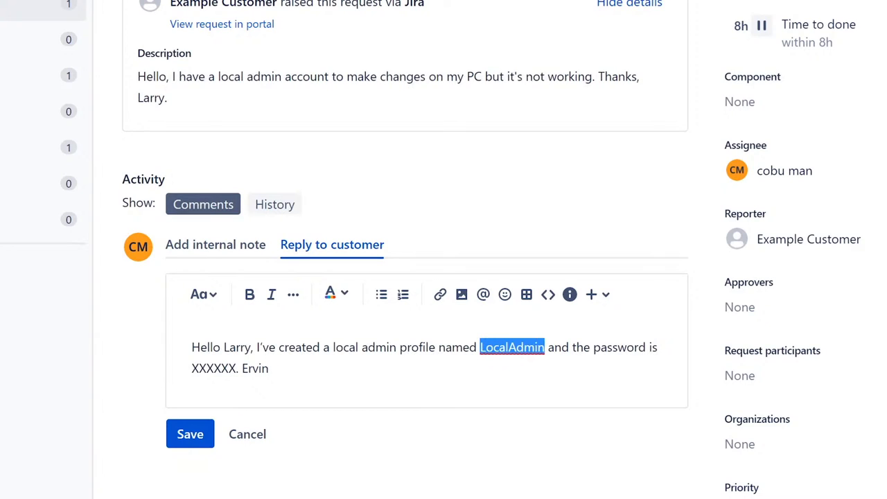
left_click(375, 347)
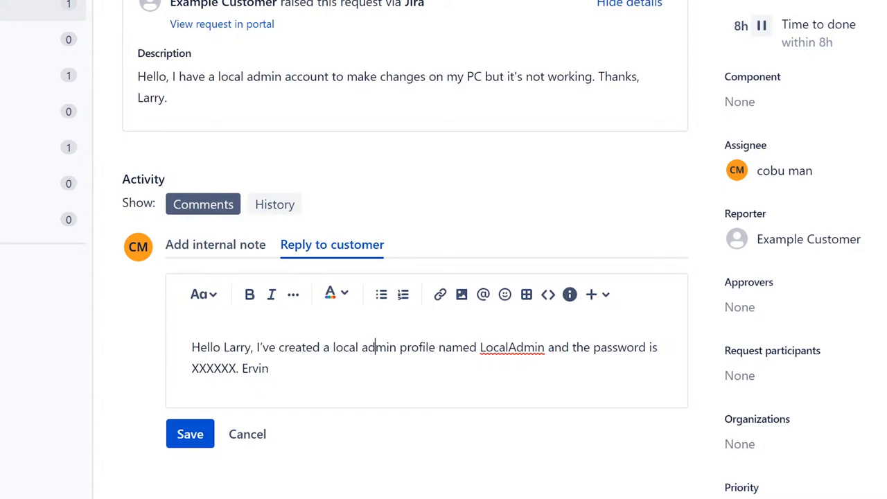
left_click(186, 438)
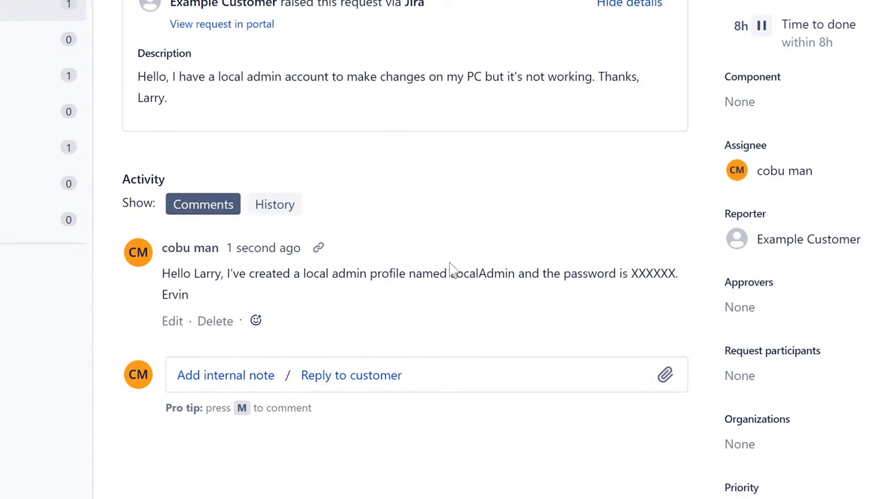
Check the posted LocalAdmin reply, then move ISD-39 from Waiting for support to Completed.
left_click_drag(449, 271, 516, 273)
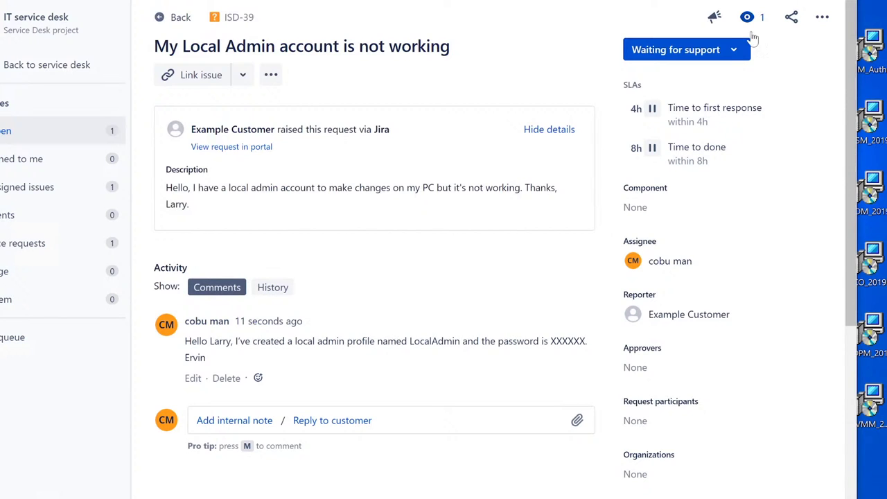
left_click(728, 50)
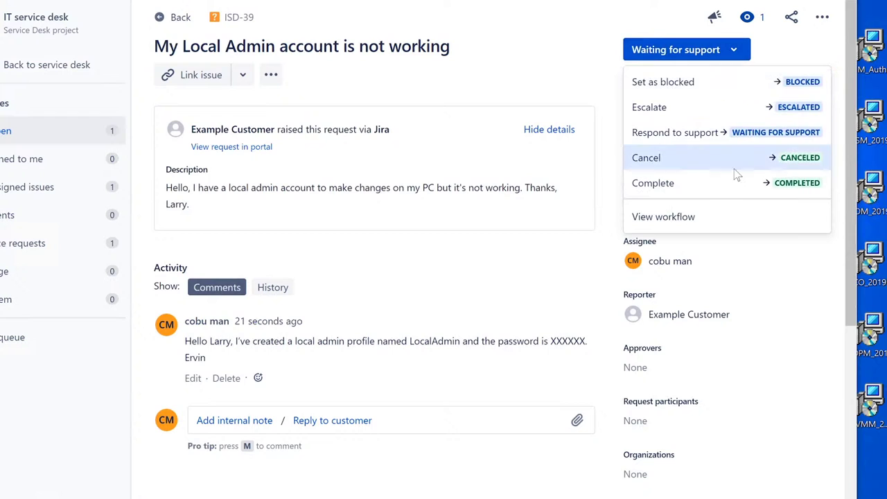
left_click(732, 185)
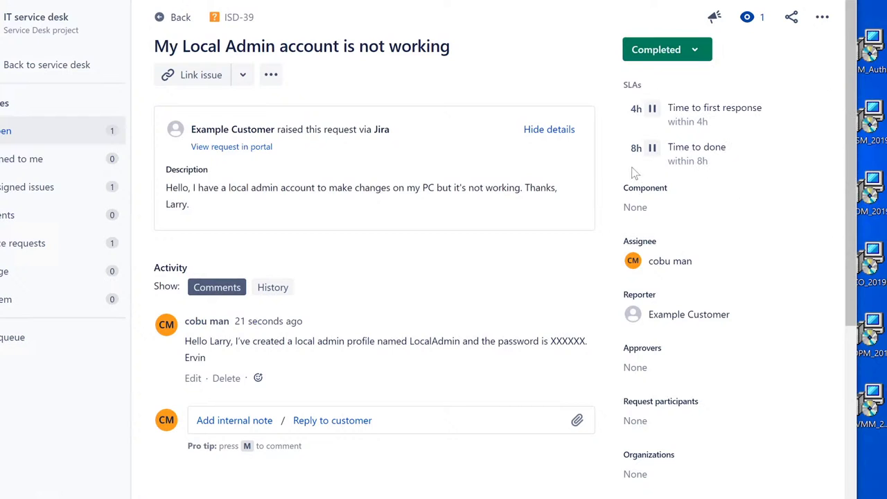
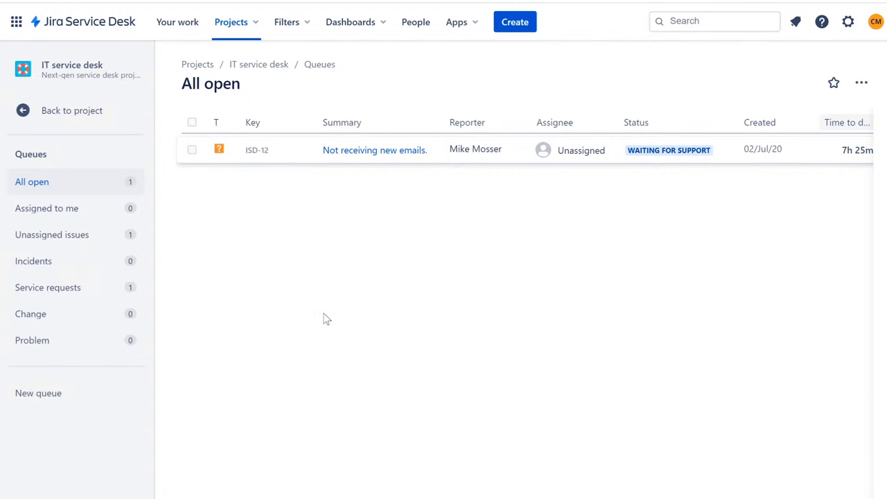
Open ticket ISD-12 'Not receiving new emails.' and review its requester and description.
left_click(385, 154)
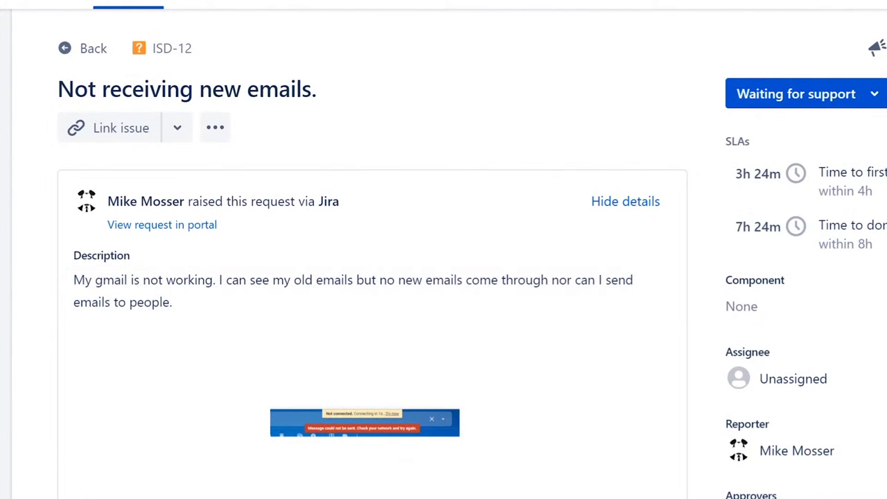
left_click_drag(107, 201, 180, 201)
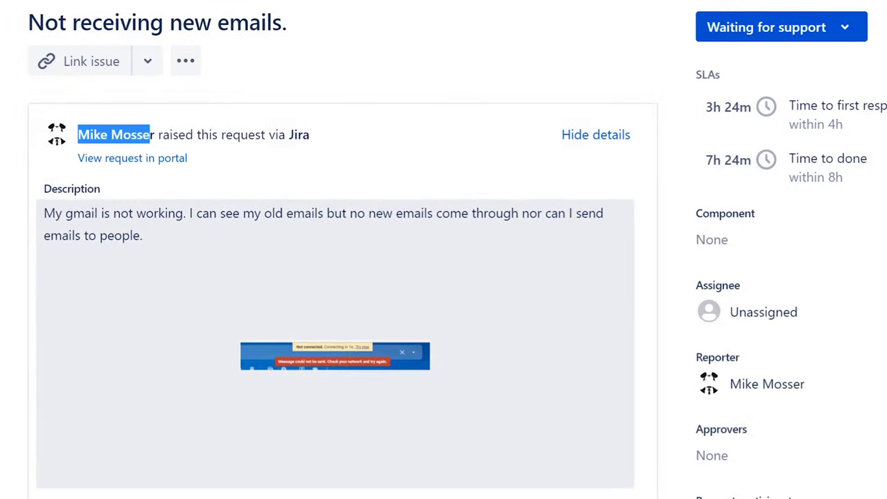
left_click_drag(45, 475, 341, 241)
left_click(137, 213)
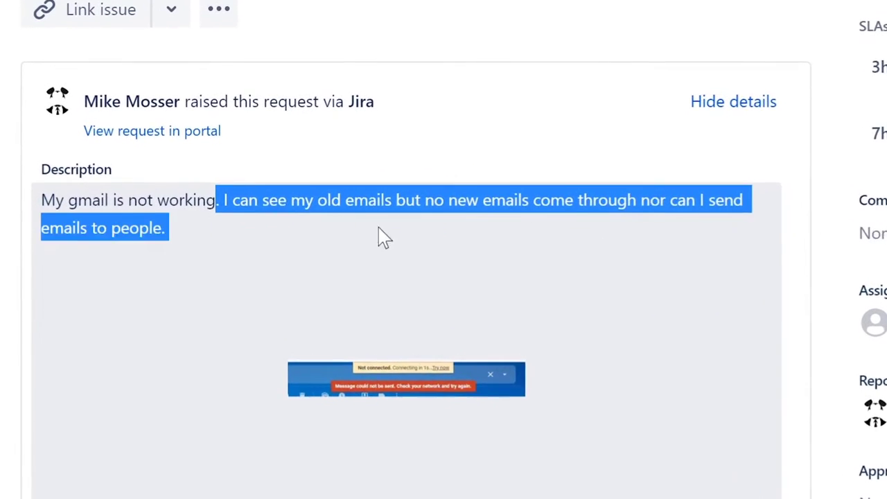
left_click(312, 241)
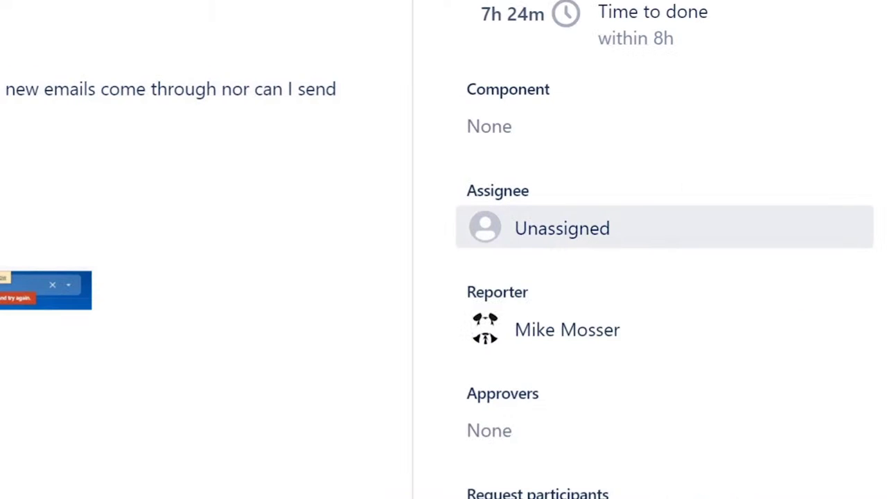
Assign ISD-12 to yourself, then close the description editor without changes.
left_click(836, 316)
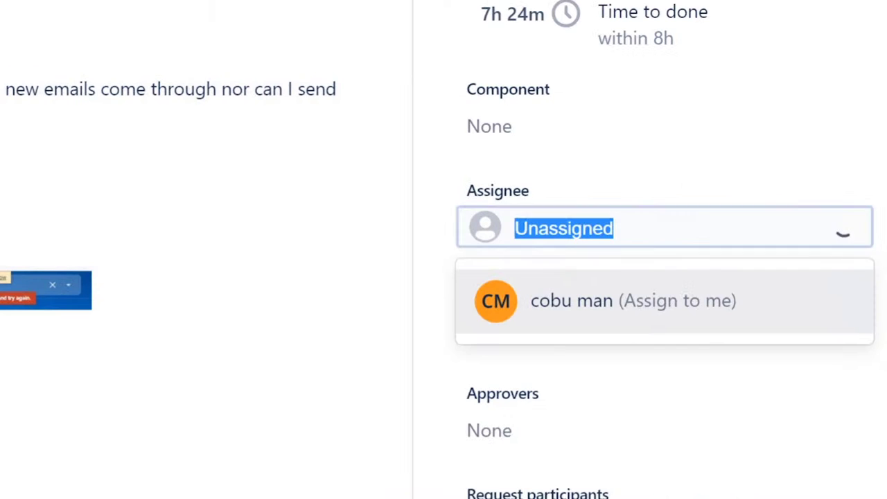
left_click(560, 303)
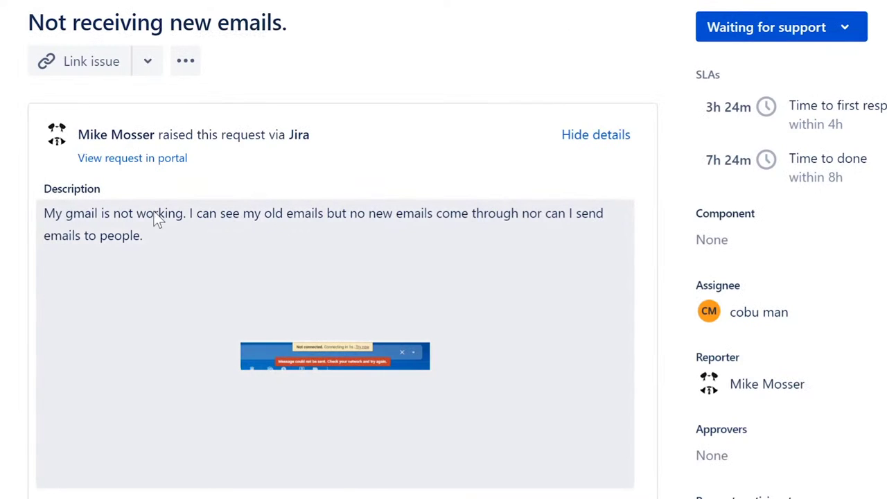
left_click(154, 219)
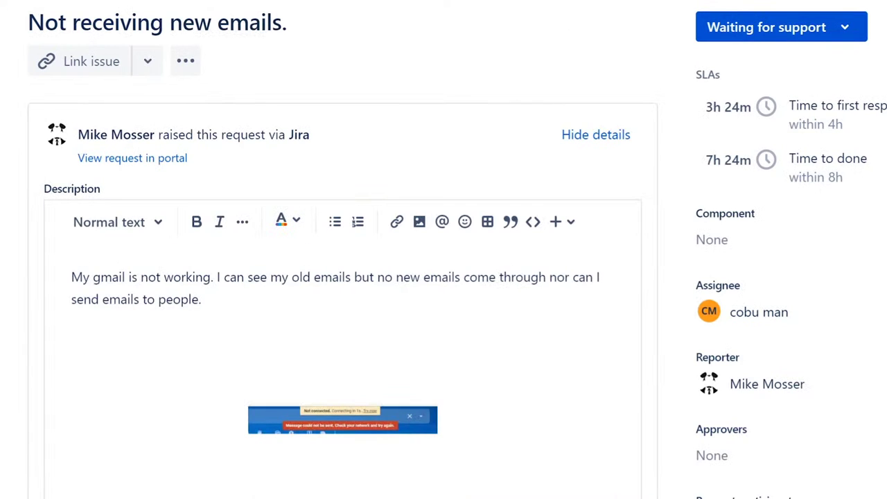
key("Escape")
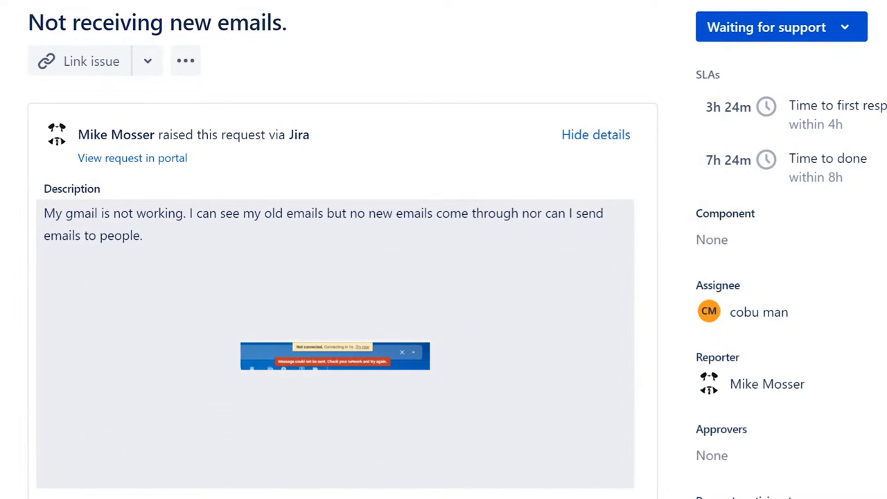
Highlight the 'I can see my' text and enlarge the attached error screenshot.
mouse_move(185, 213)
left_mouse_down()
mouse_move(343, 224)
mouse_move(358, 213)
mouse_move(551, 213)
mouse_move(233, 244)
left_mouse_up()
left_click(166, 256)
left_click(304, 360)
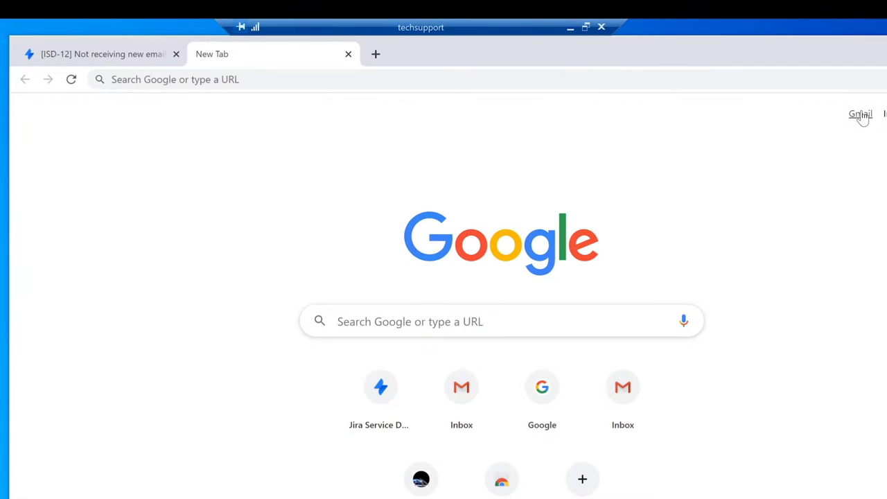
Open Gmail, read the Terms of Service email and return to the inbox.
left_click(859, 114)
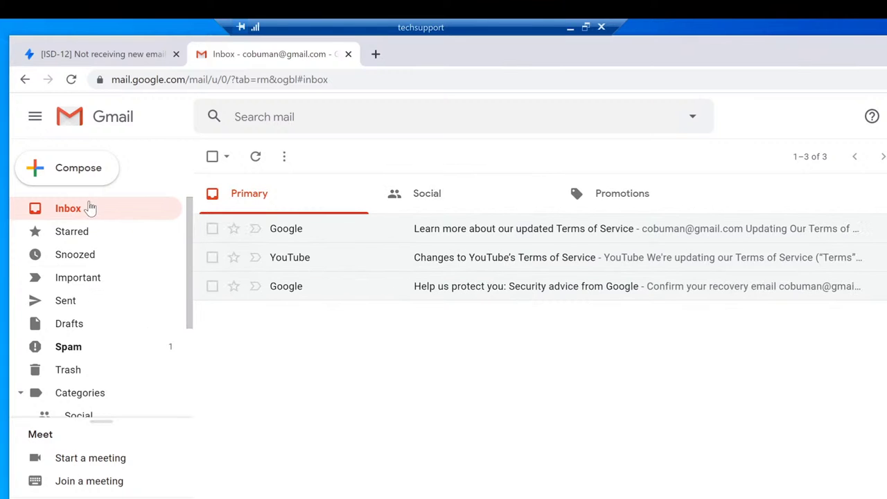
left_click(471, 234)
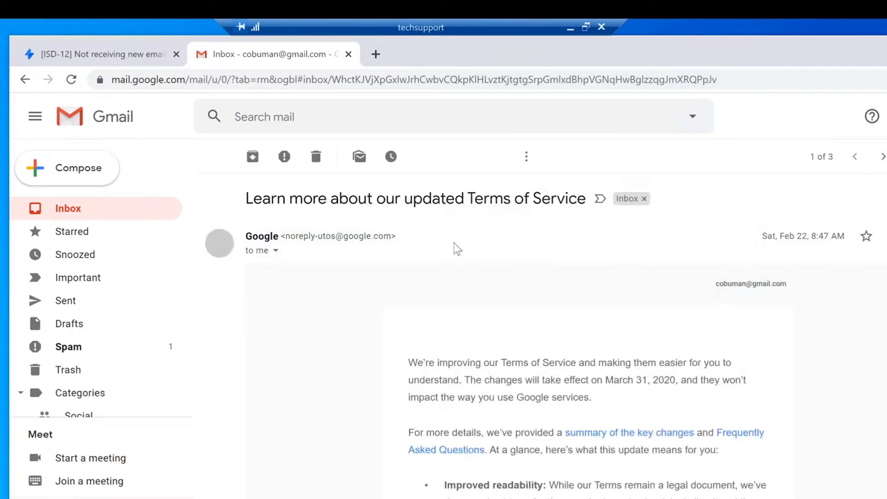
left_click(114, 219)
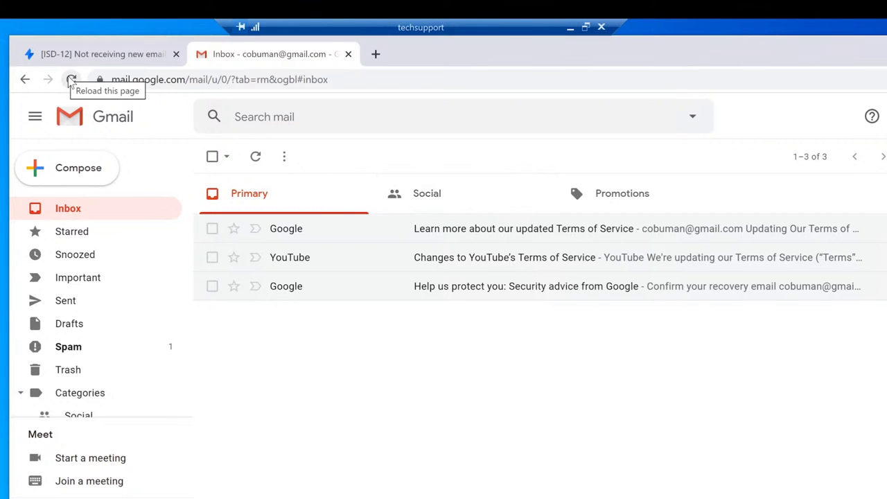
Go back through browser history to the blank New Tab page.
left_click(24, 79)
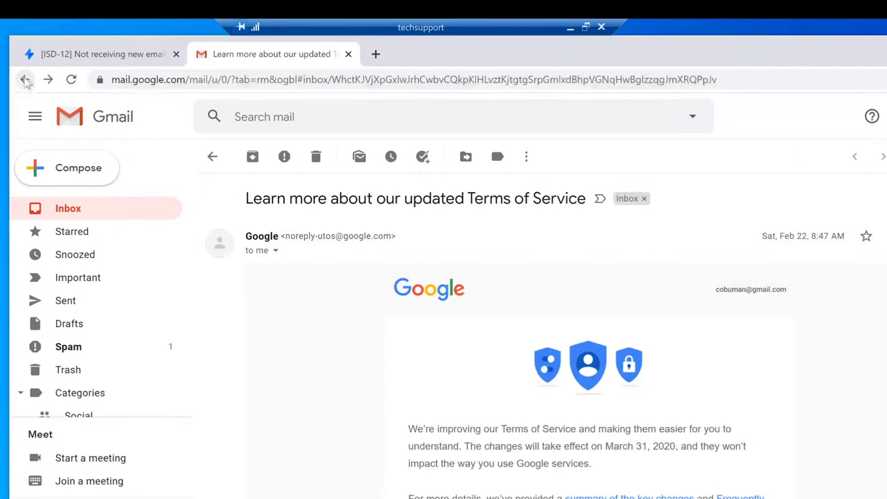
left_click(25, 80)
left_click(25, 80)
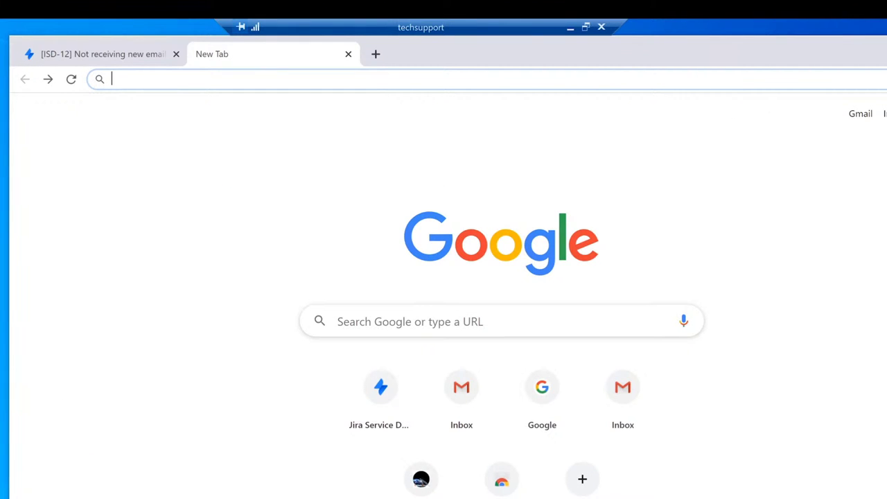
Load google.com, open Gmail, leave the page, then reopen Gmail from Google.
type("google.com")
key("Return")
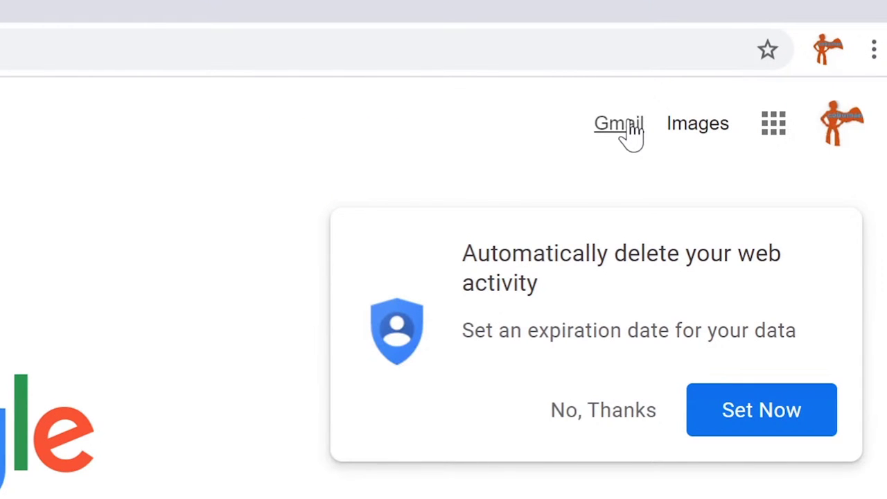
left_click(627, 130)
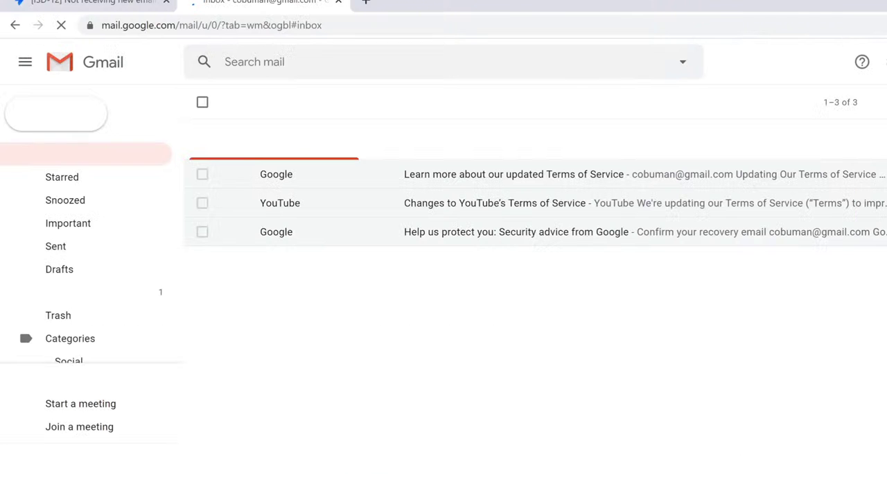
left_click(15, 25)
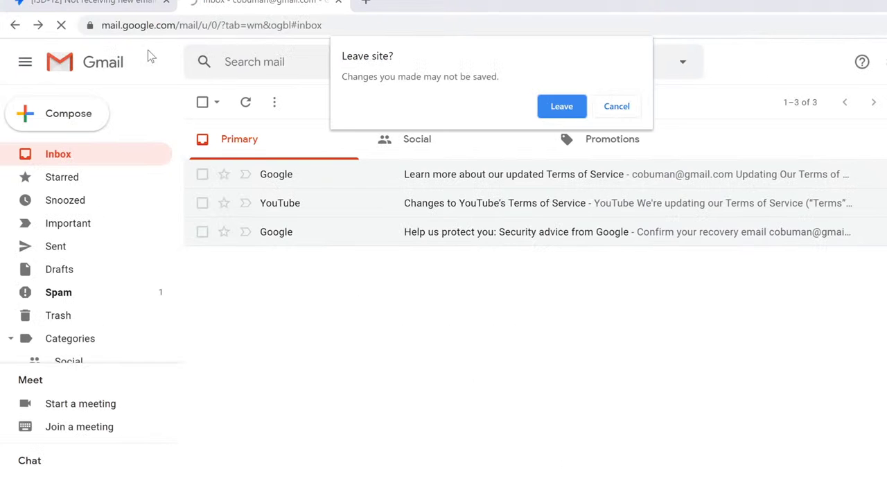
left_click(546, 108)
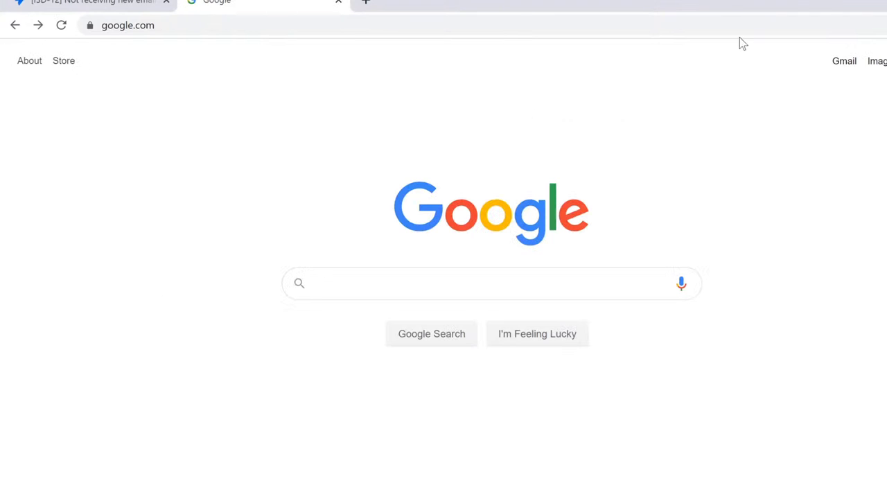
left_click(844, 62)
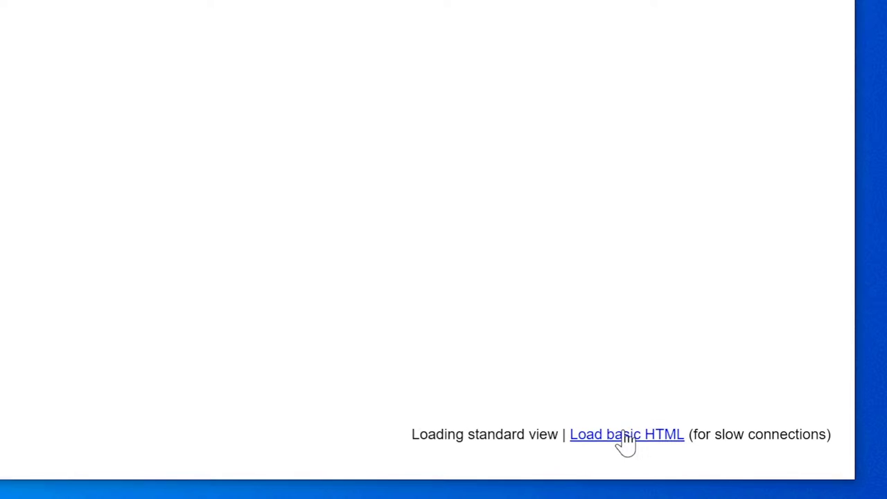
Load Gmail in basic HTML, then switch back to standard view.
left_click(624, 434)
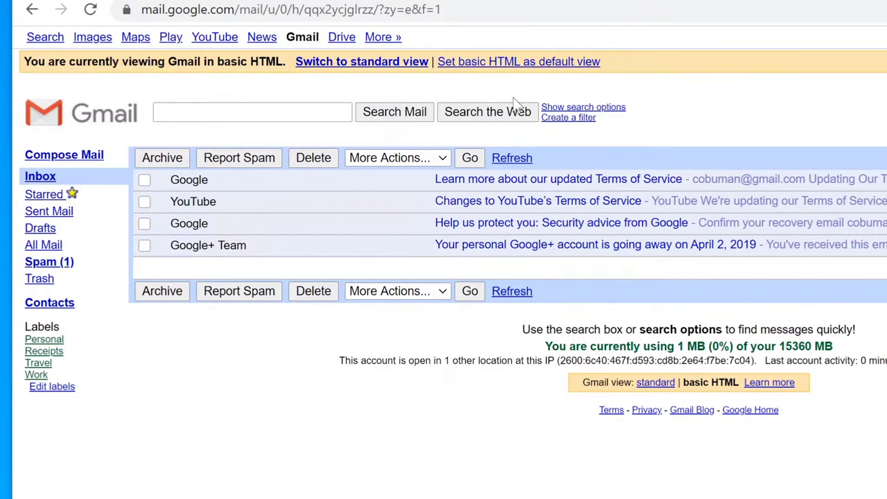
left_click(345, 69)
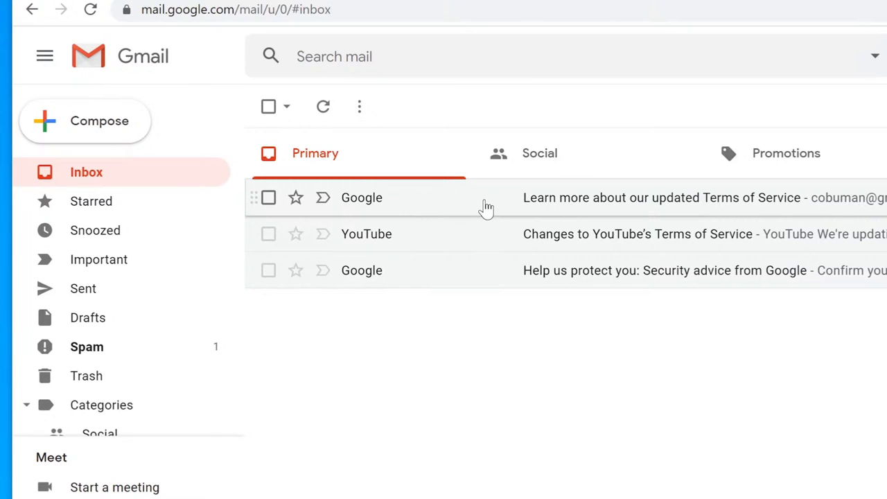
left_click(89, 14)
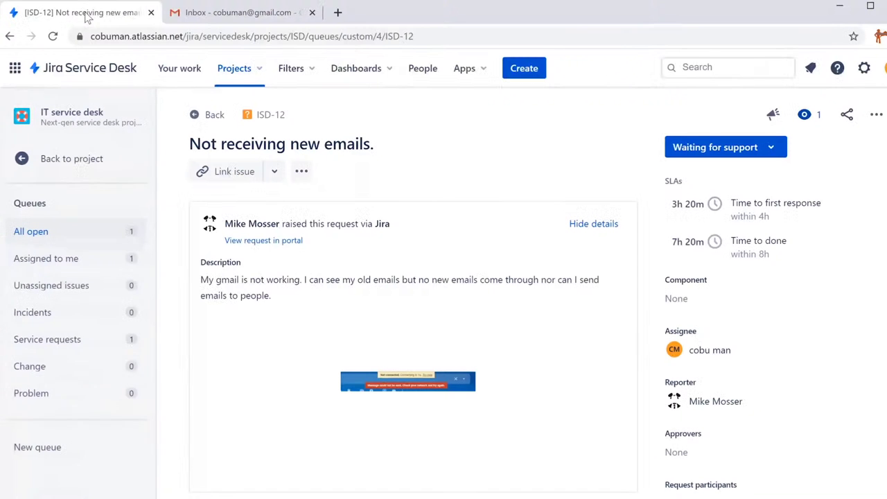
left_click(415, 385)
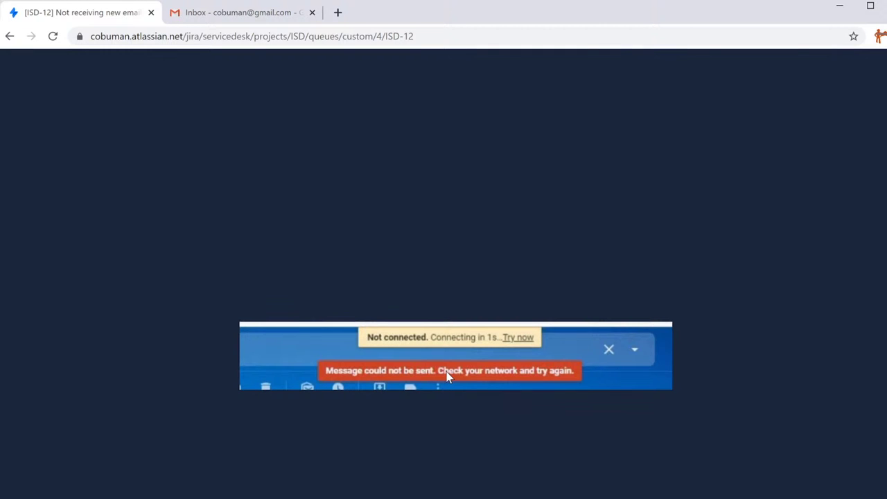
left_click(280, 17)
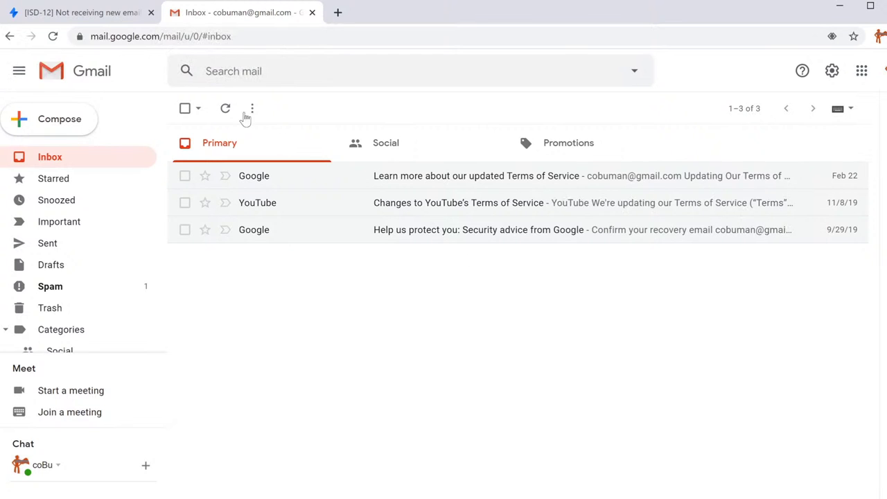
left_click(95, 11)
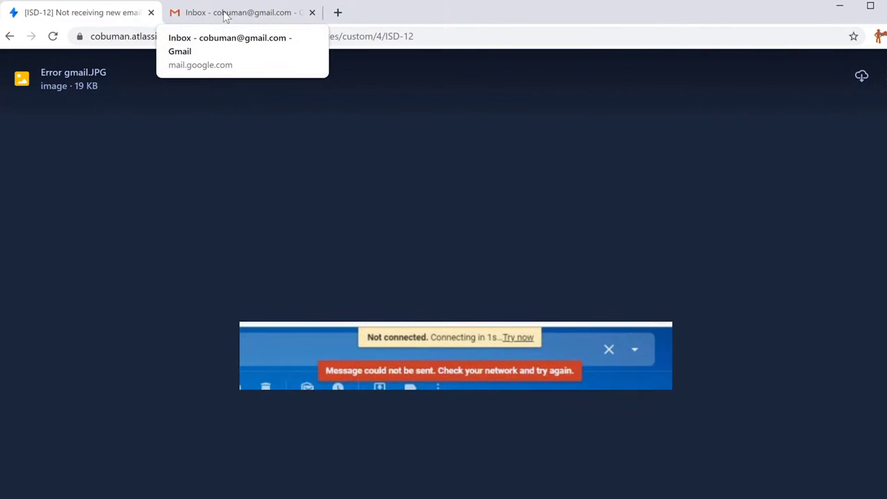
left_click(882, 76)
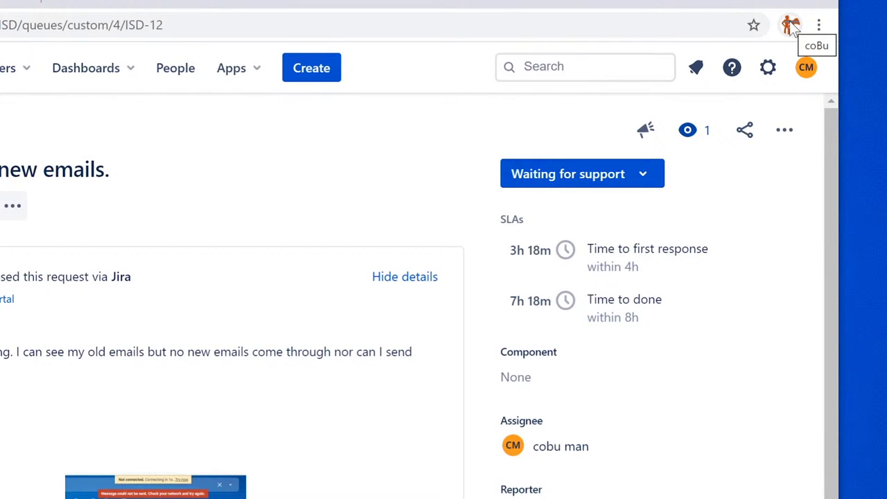
Open and close the Chrome profile menu, then open File Explorer with Win+E.
left_click(791, 26)
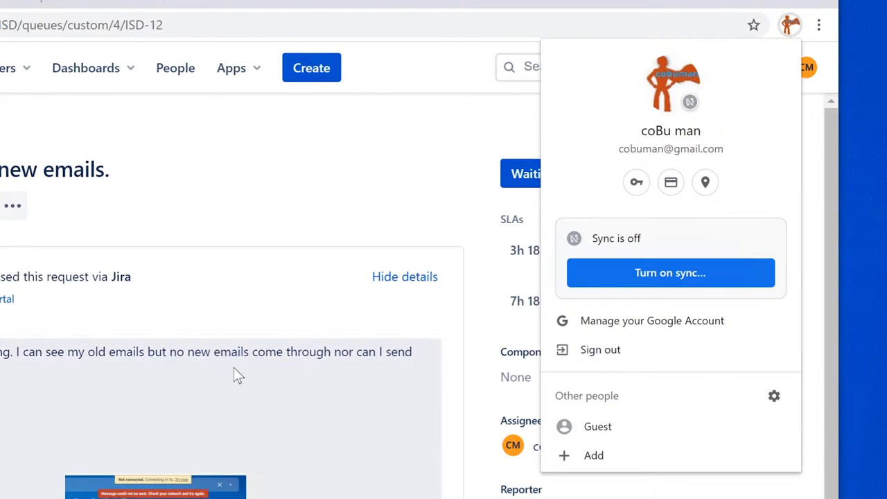
left_click(244, 355)
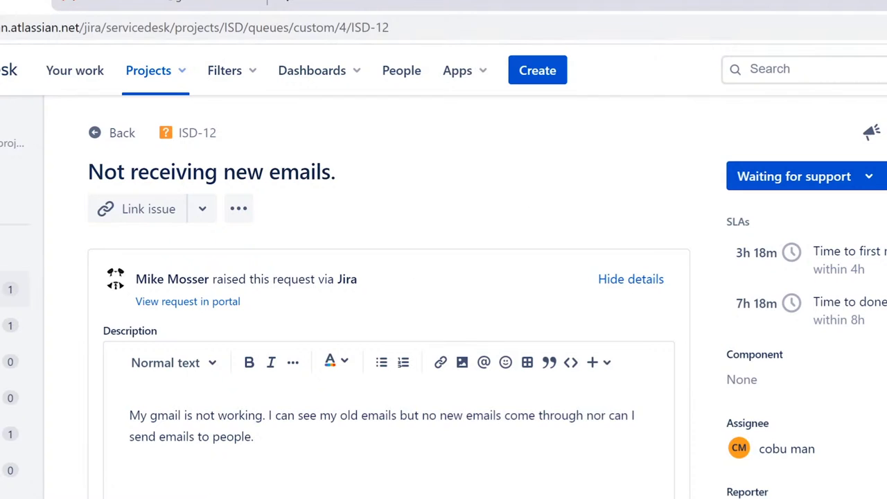
key("super+e")
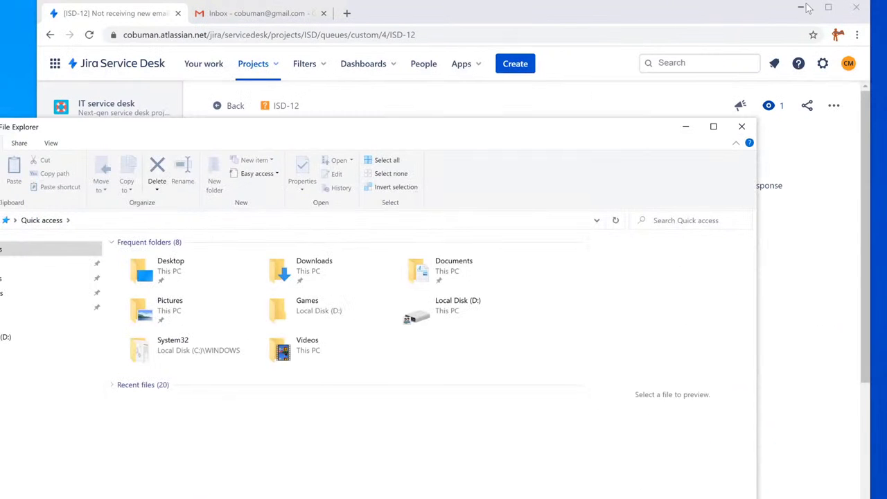
Move the browser aside and browse This PC > Local Disk (C:) > Users.
left_click(805, 9)
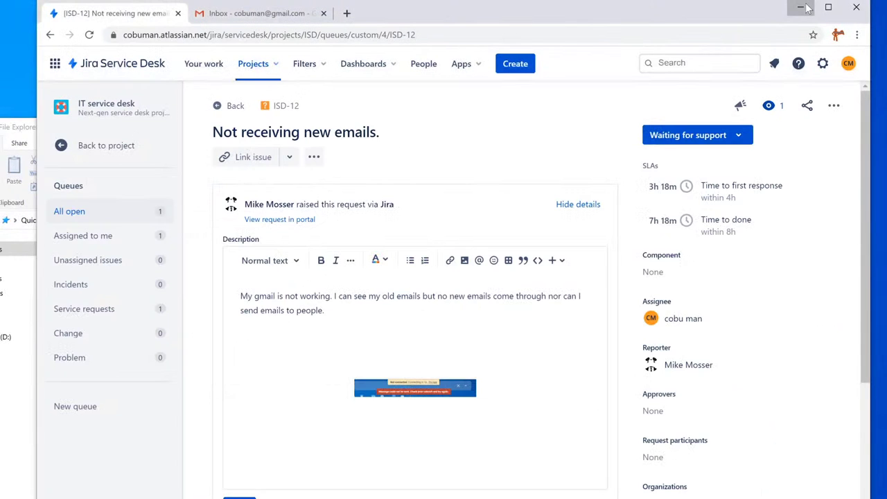
left_click(803, 8)
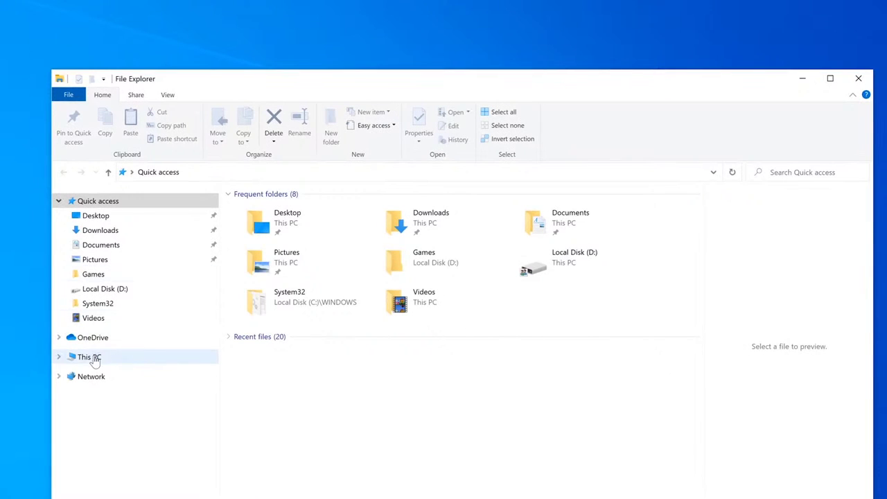
left_click(89, 356)
double_click(277, 276)
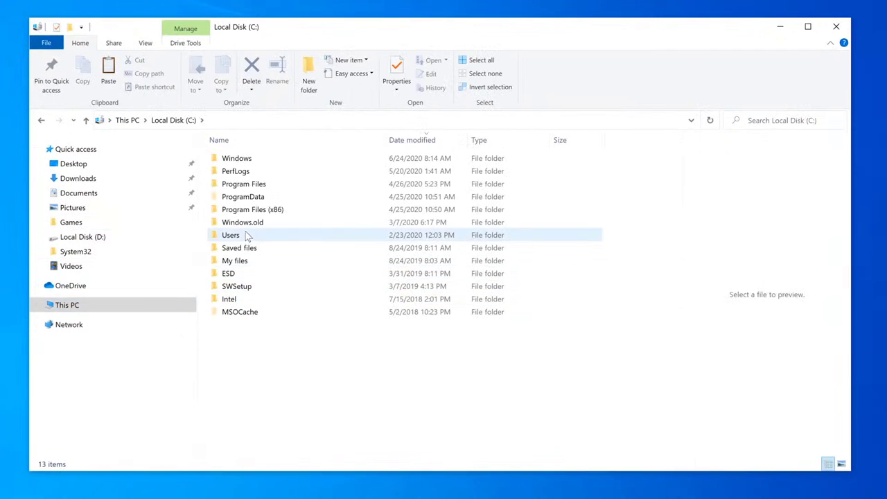
double_click(239, 234)
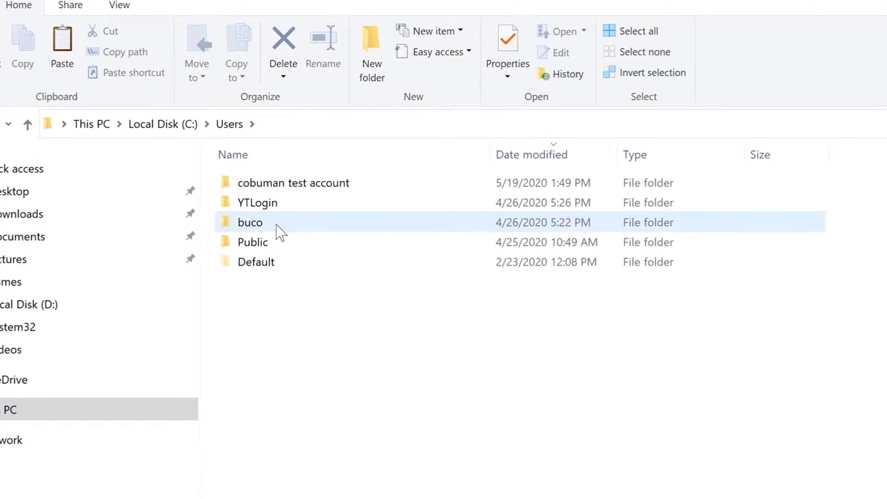
mouse_move(246, 185)
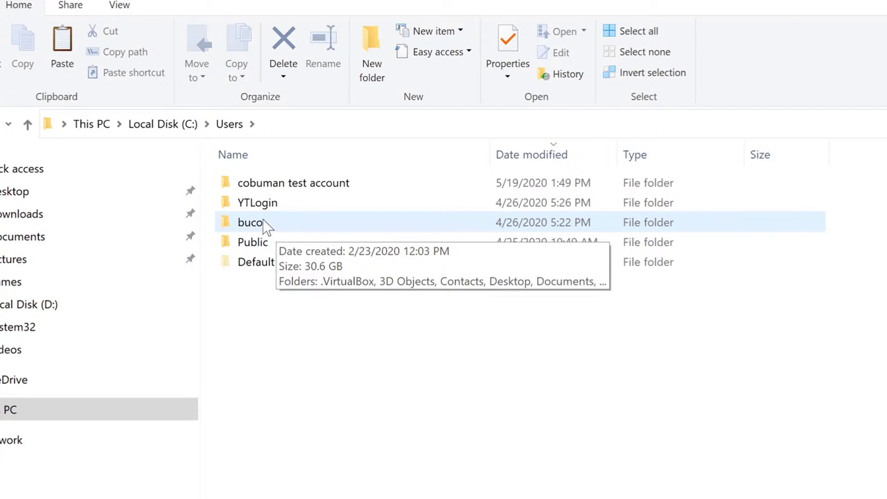
Open the user's profile folder and dismiss the AppData context menu.
double_click(265, 225)
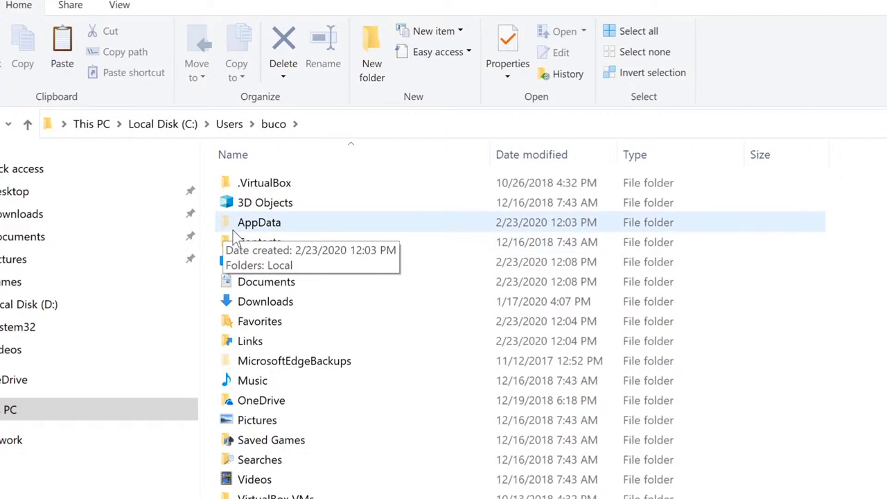
right_click(261, 222)
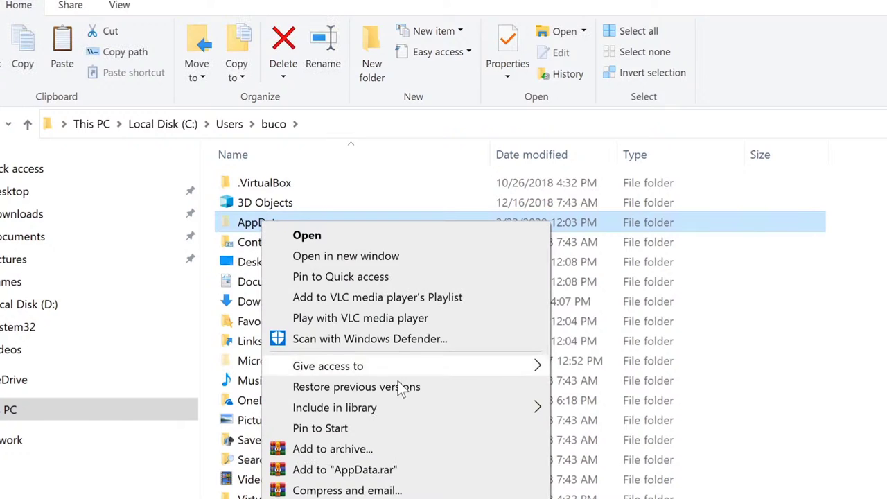
left_click(240, 248)
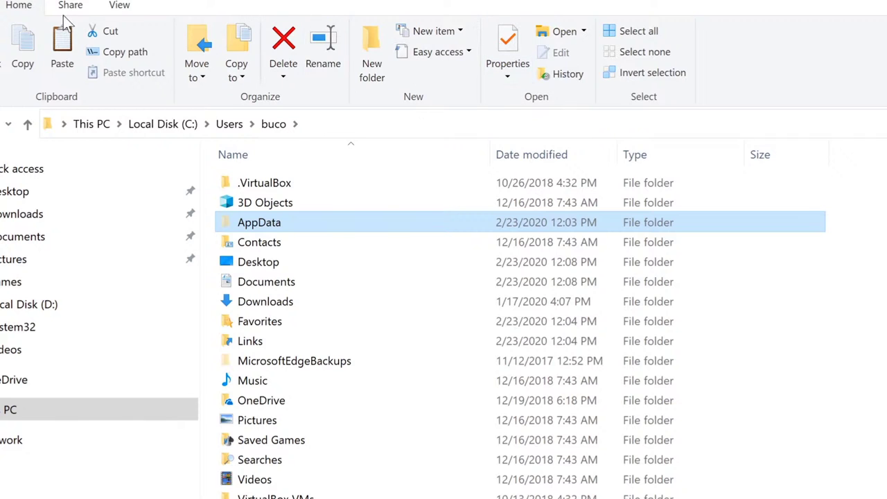
left_click(124, 8)
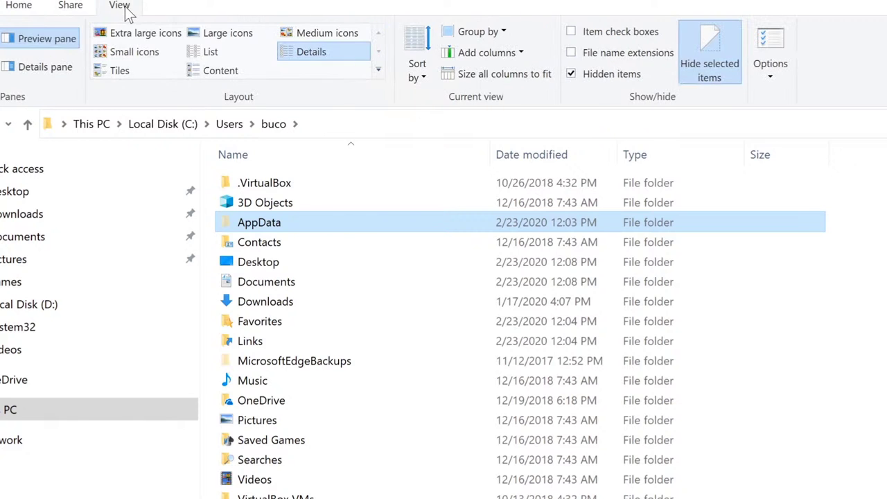
left_click(571, 73)
left_click(571, 74)
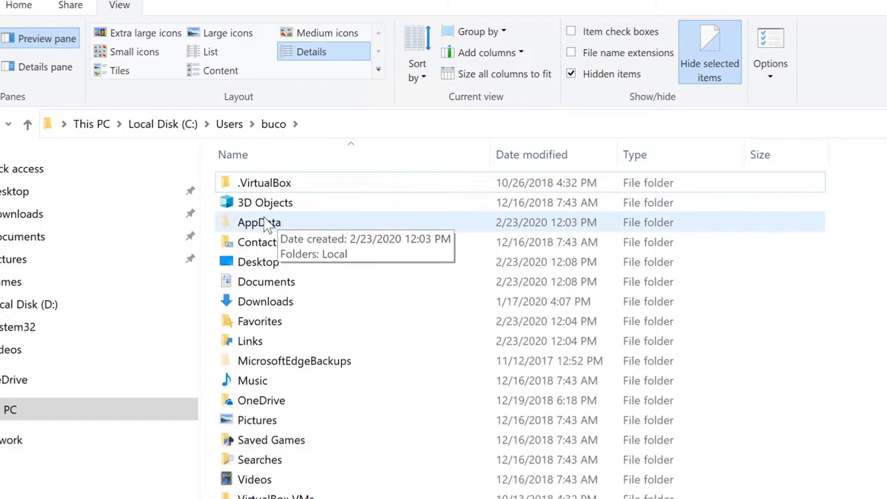
left_click(338, 123)
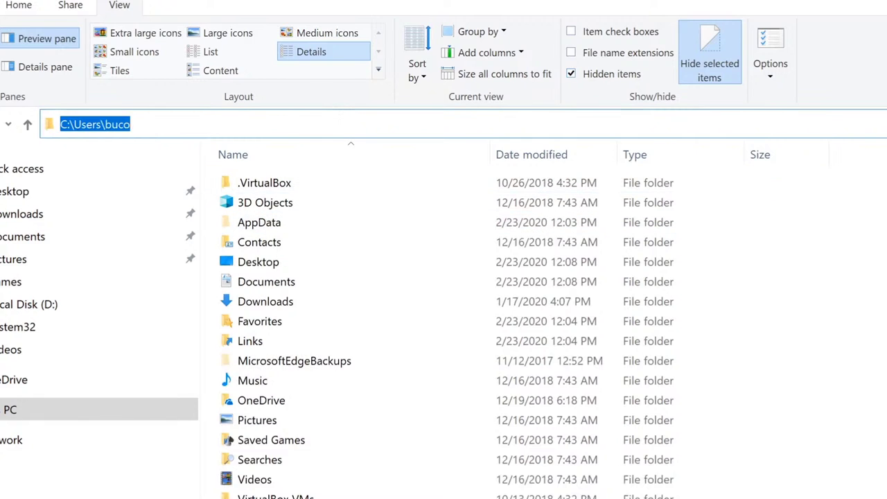
left_click(338, 122)
type("\\")
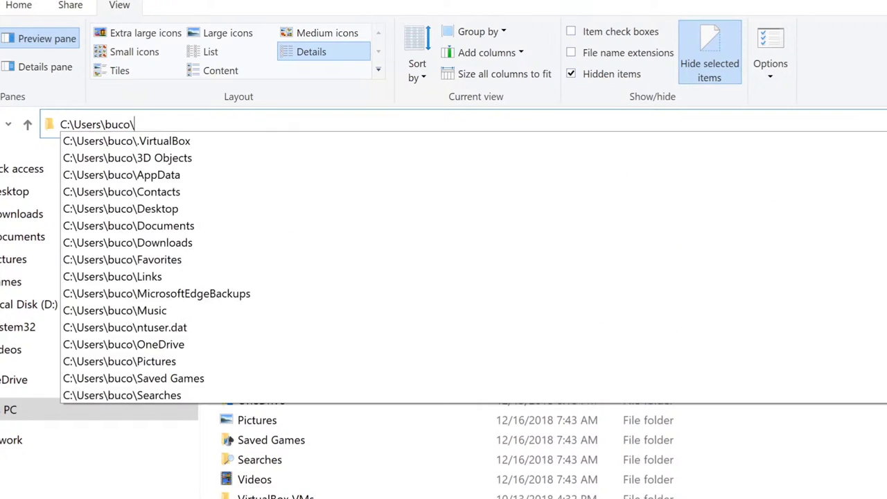
type("appdata")
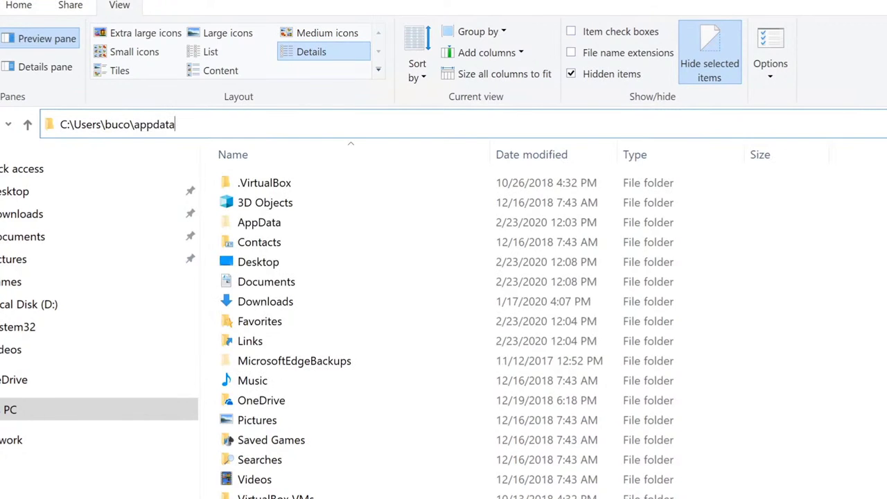
key("Return")
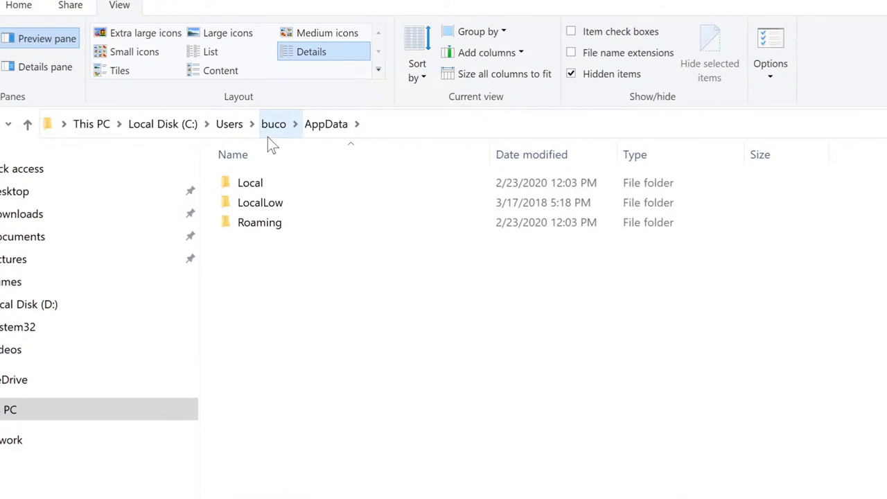
left_click(275, 125)
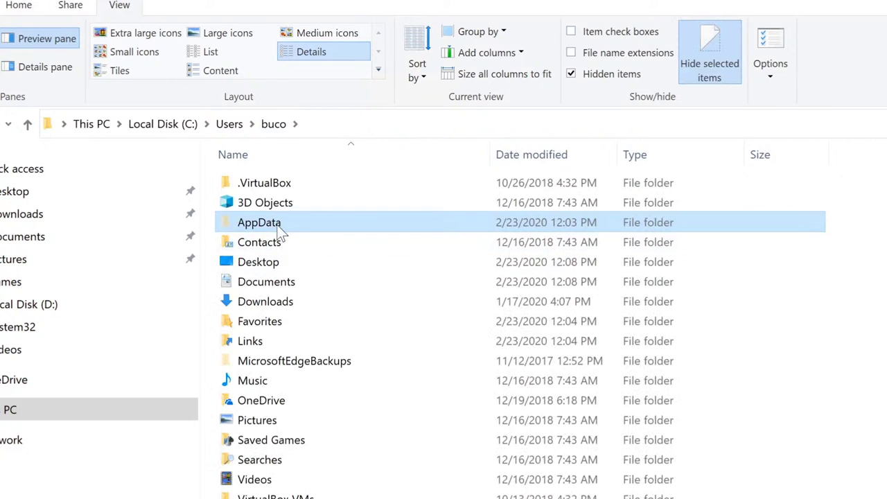
Open AppData, then Local, then the Google folder.
double_click(277, 225)
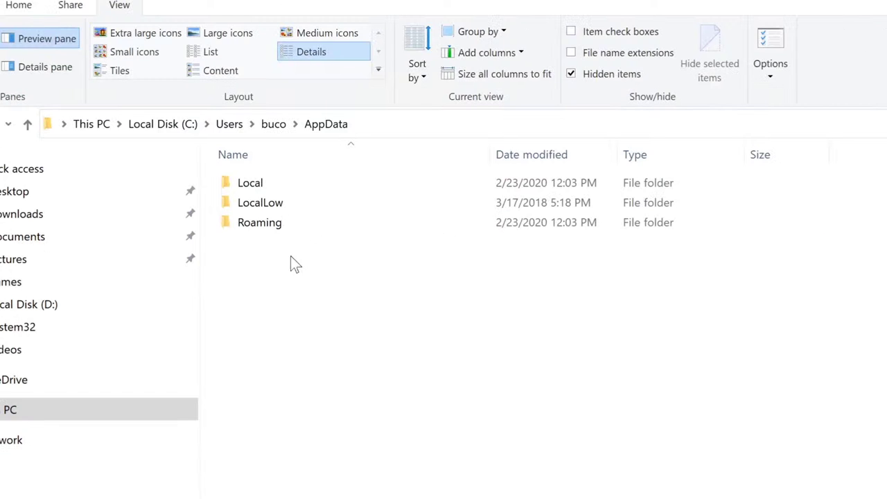
double_click(279, 181)
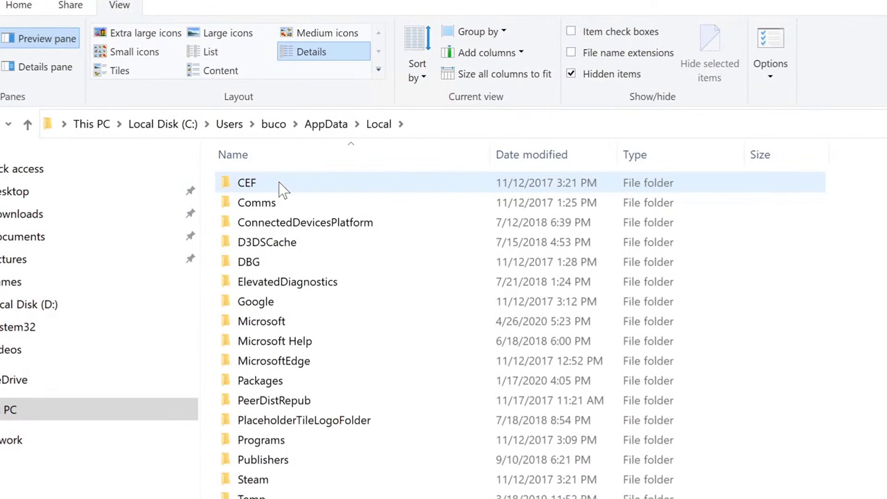
left_click(275, 299)
double_click(276, 303)
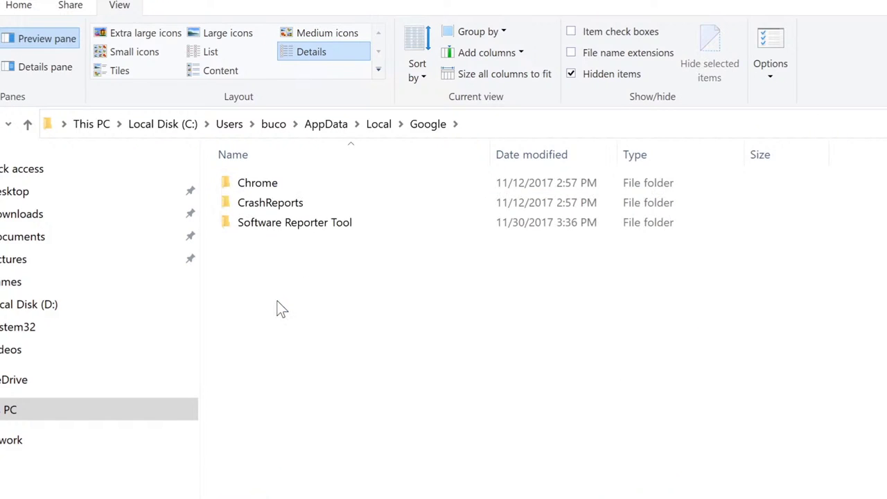
Open Chrome and User Data, check its contents, then return to Chrome.
left_click(284, 191)
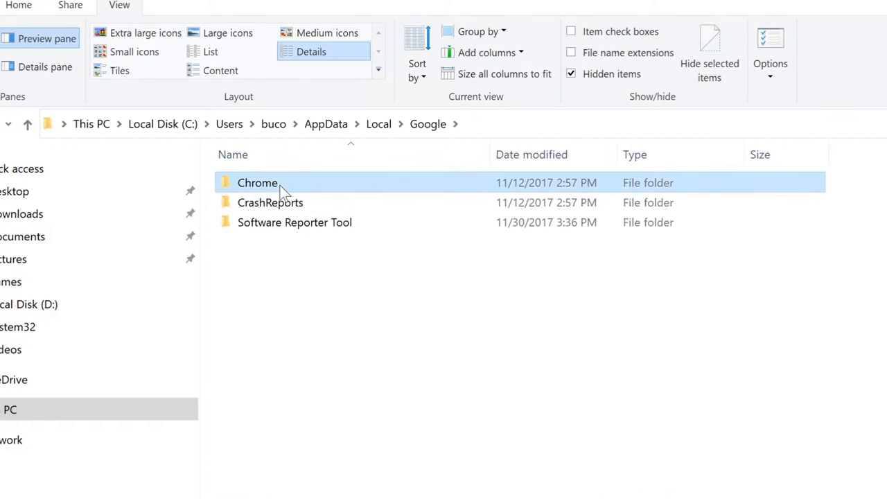
double_click(284, 191)
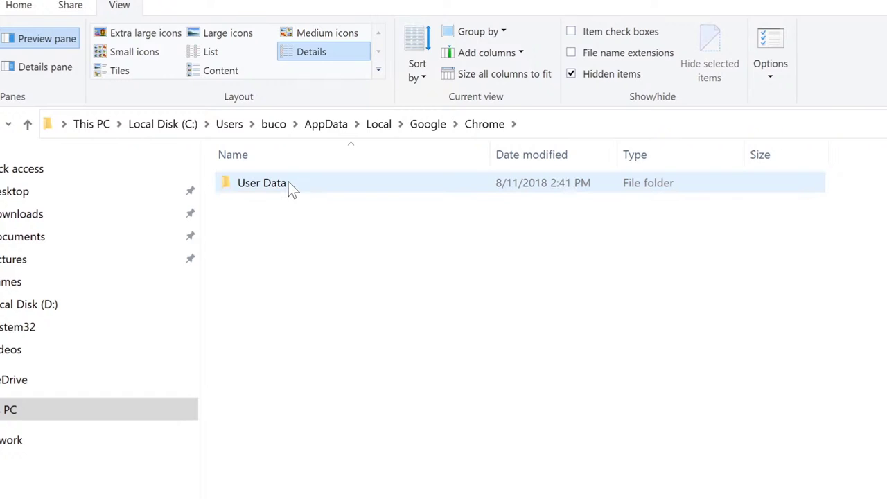
mouse_move(288, 181)
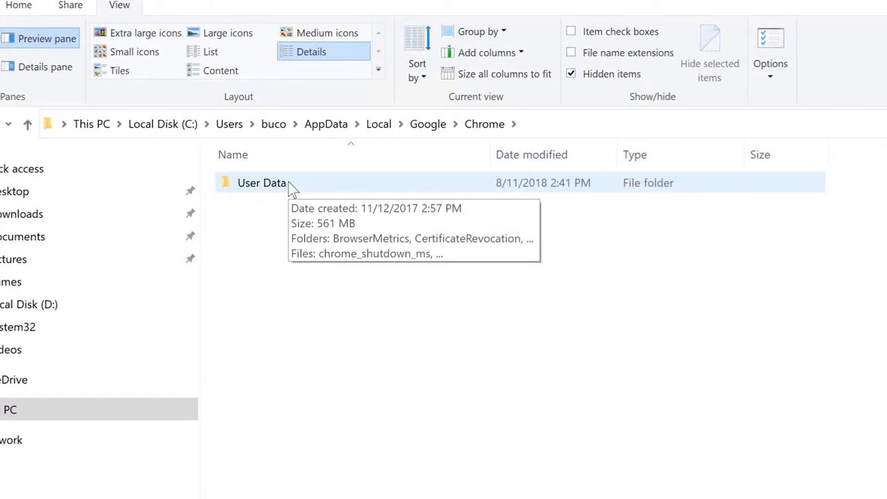
double_click(289, 182)
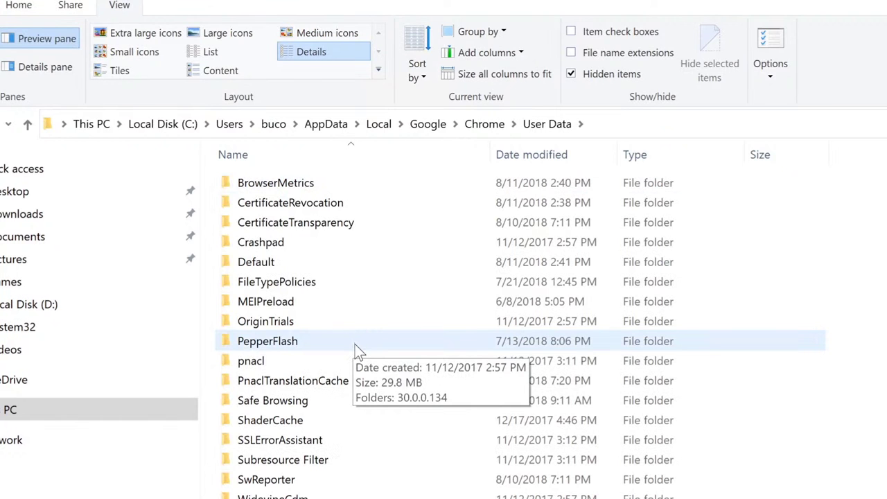
scroll(311, 418, "down", 2)
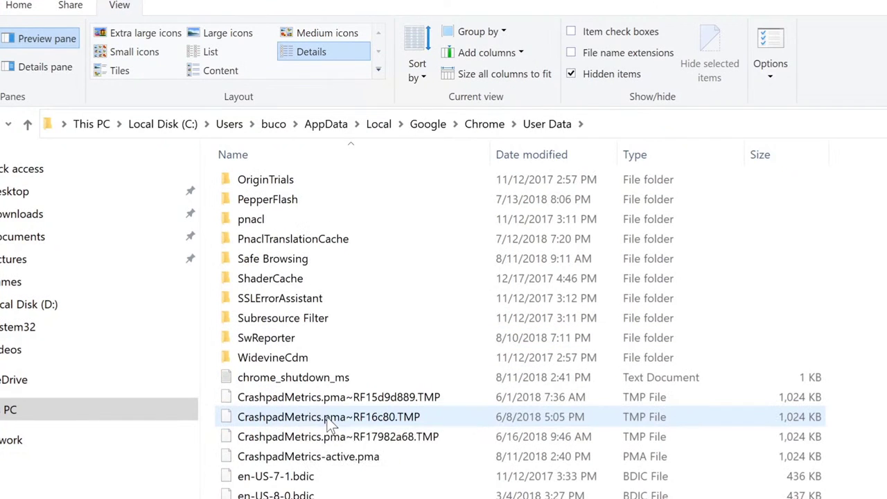
scroll(462, 462, "up", 2)
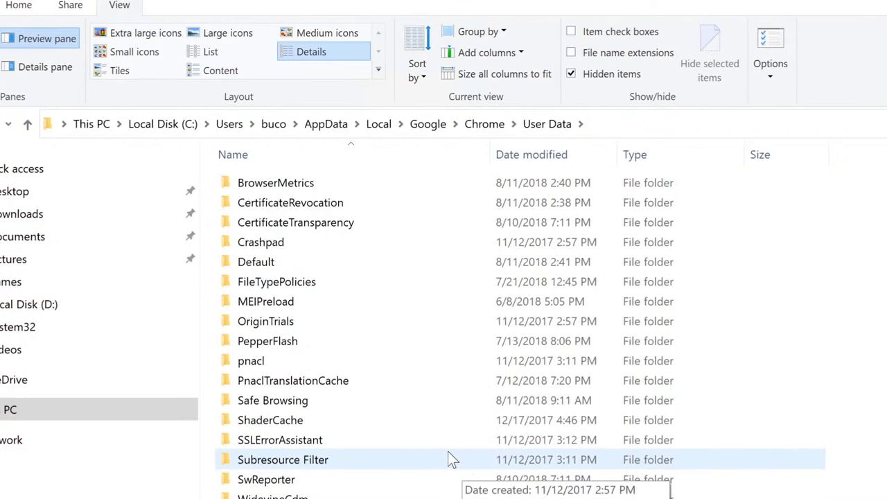
left_click(480, 129)
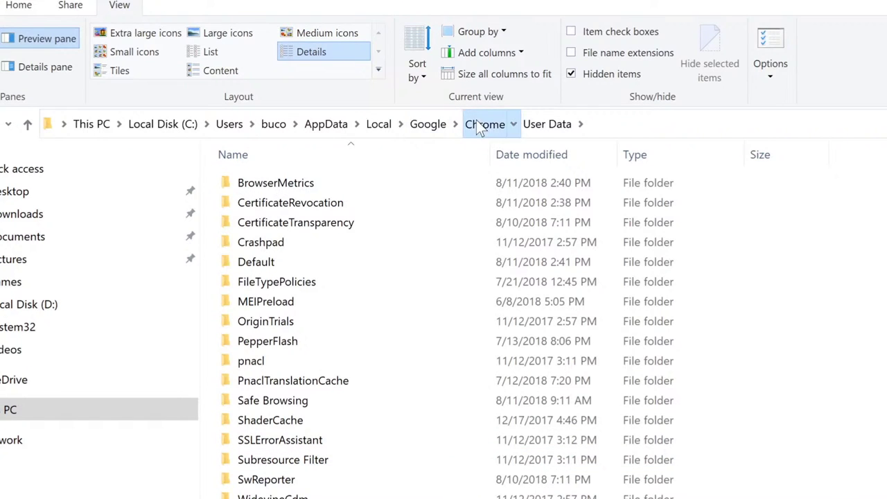
Return to the Google folder and rename Chrome to Chromeold.
left_click(431, 129)
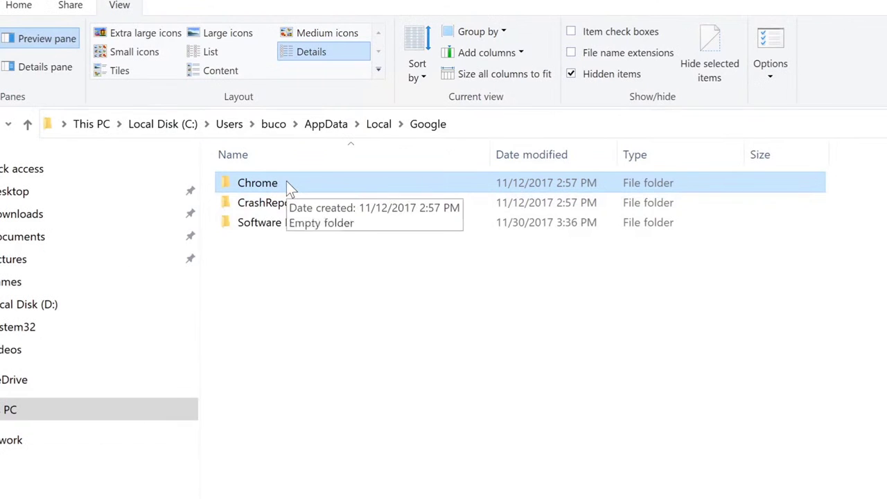
key("F2")
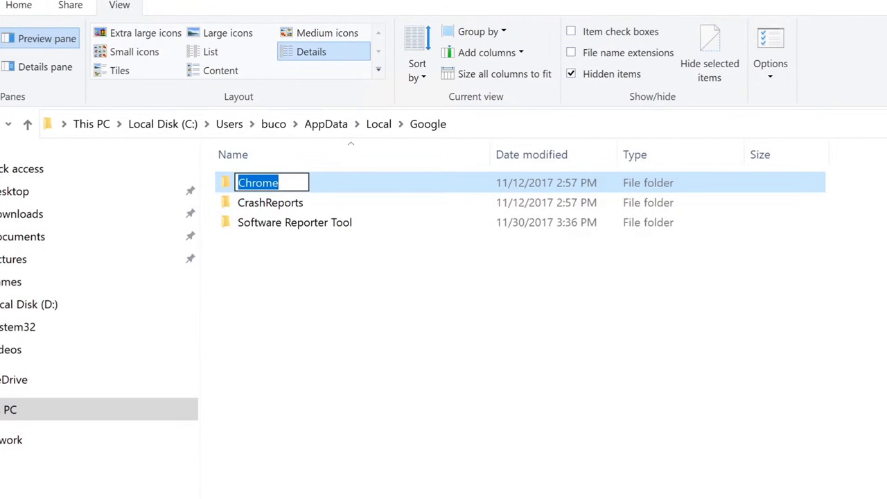
key("End")
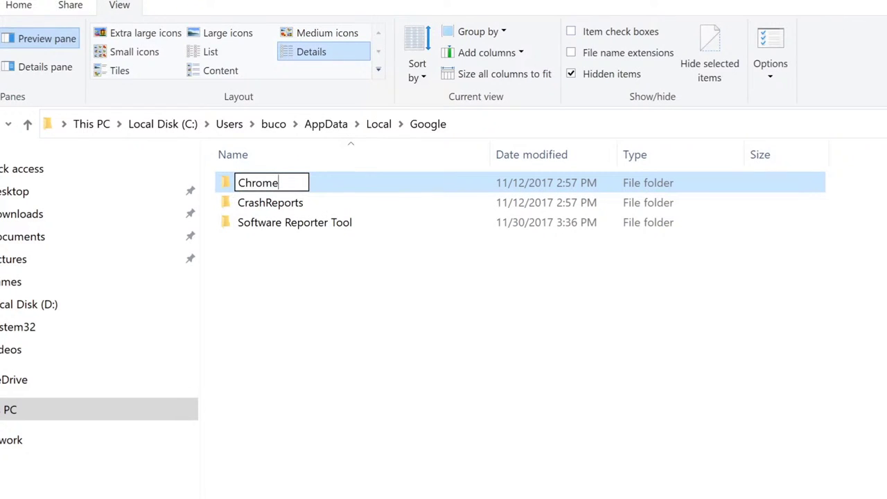
type("old")
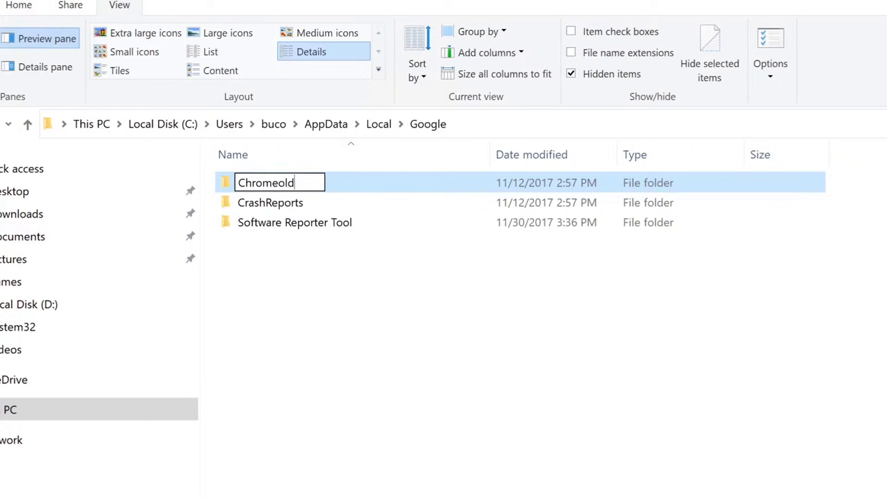
key("Return")
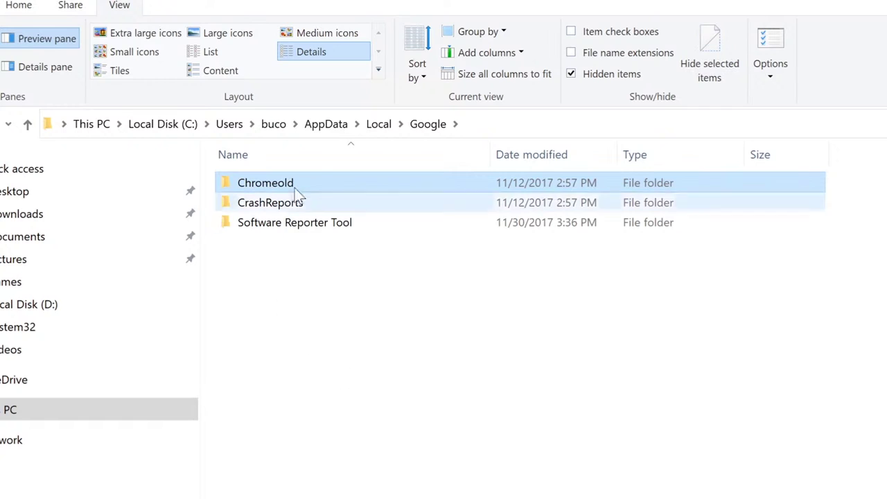
mouse_move(295, 181)
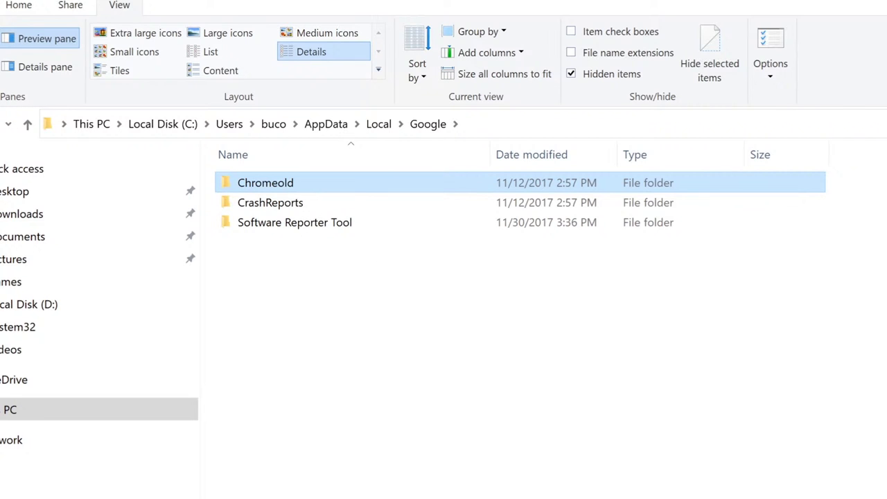
Launch Chrome from the taskbar as a different user, entering that account's user name and password.
right_click(337, 498)
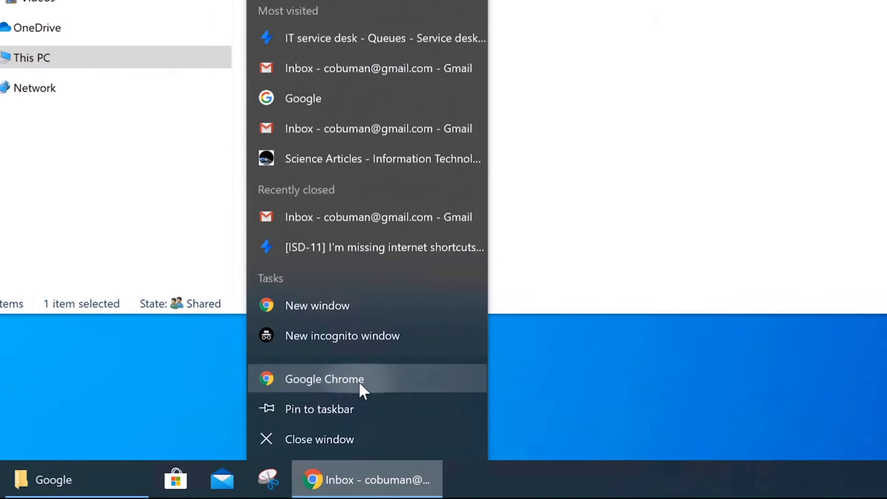
right_click(358, 380)
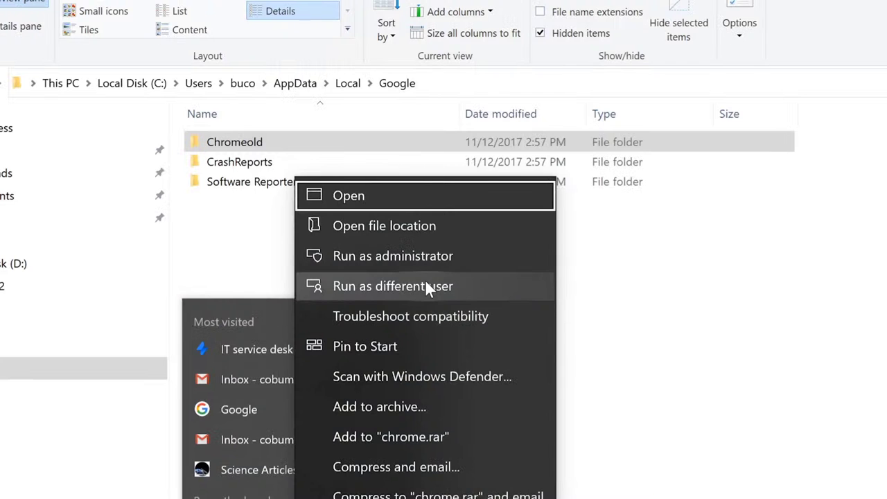
left_click(426, 284)
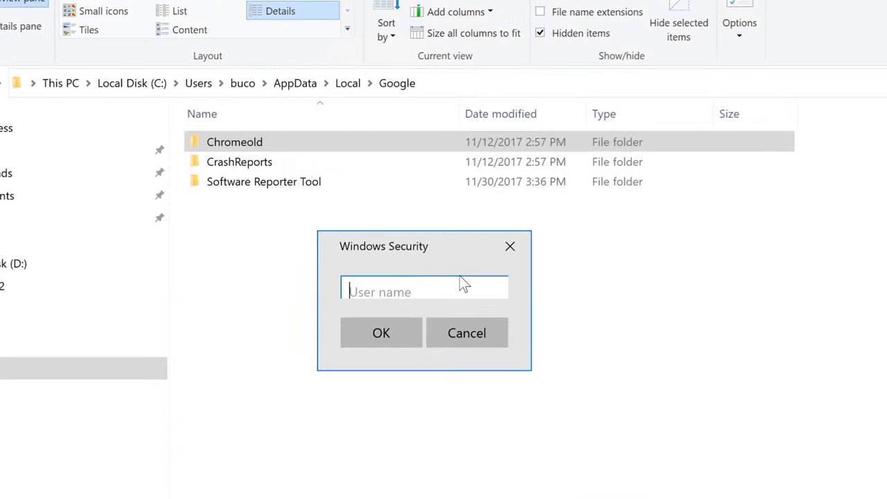
type("Buco")
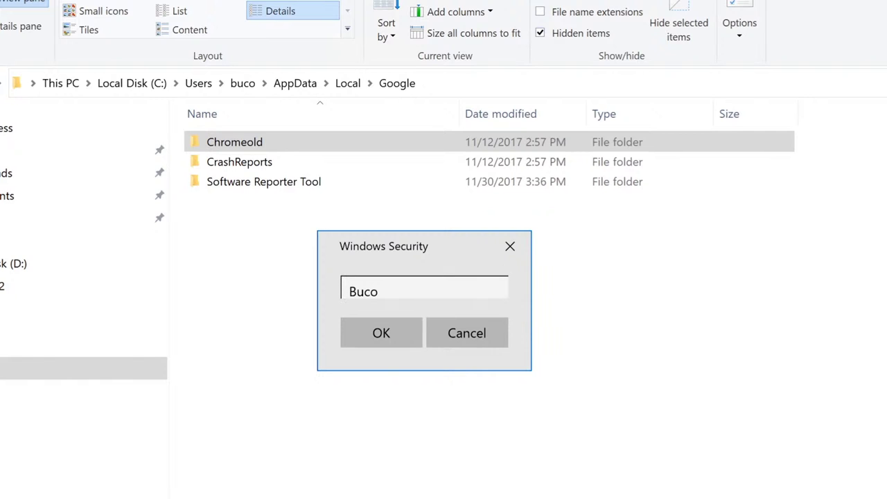
left_click(379, 291)
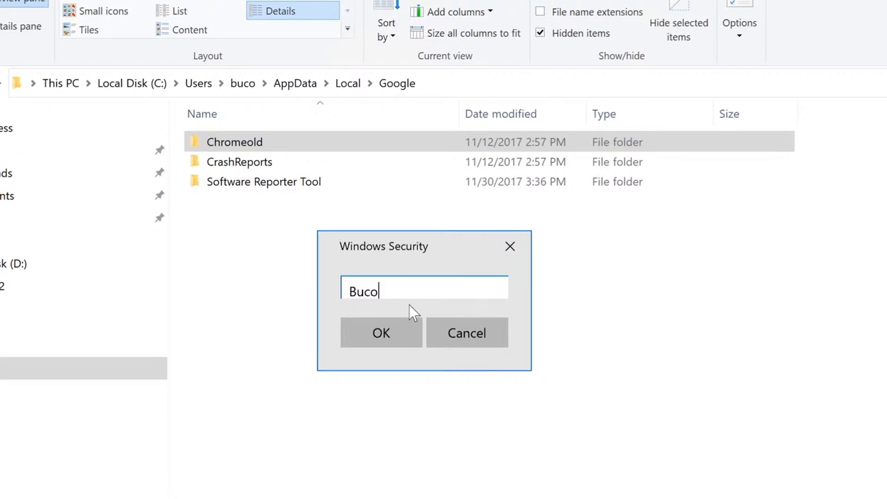
left_click(396, 329)
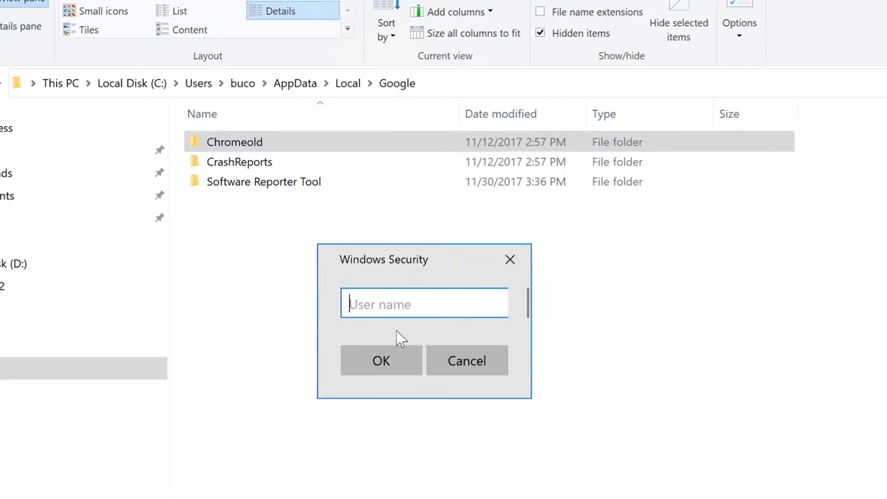
type("cob")
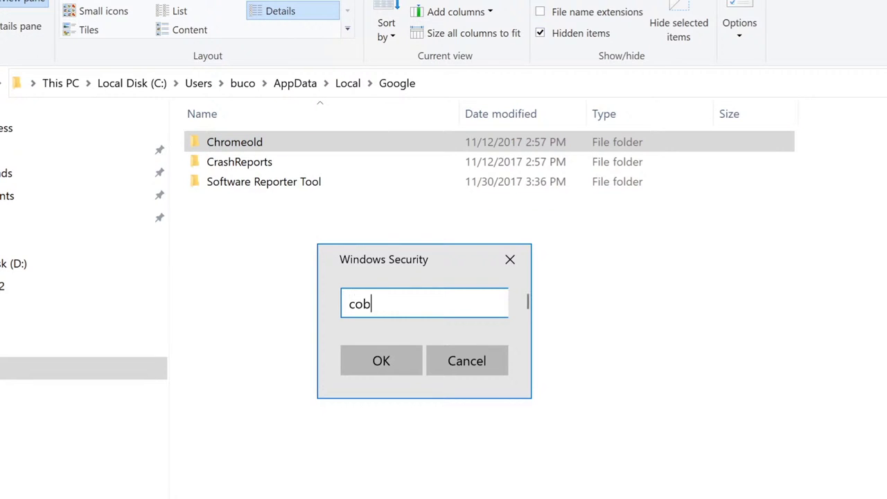
key("BackSpace")
key("BackSpace")
key("BackSpace")
type("Buco")
key("Tab")
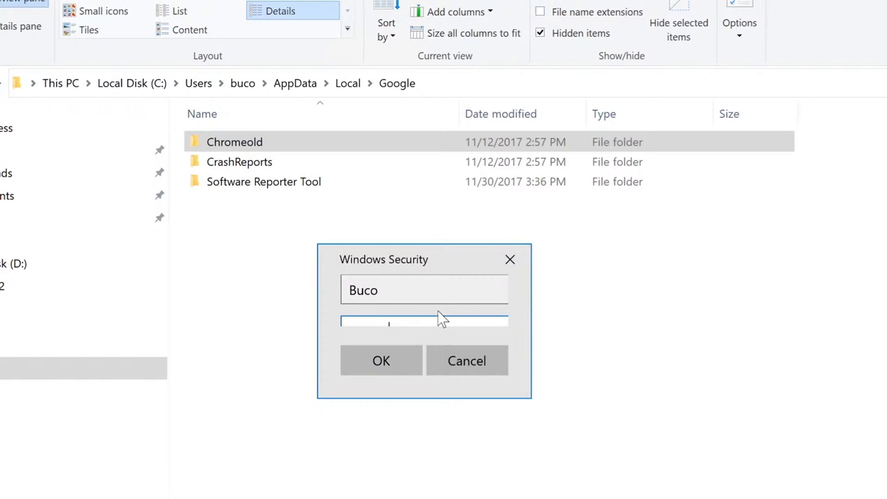
key("Return")
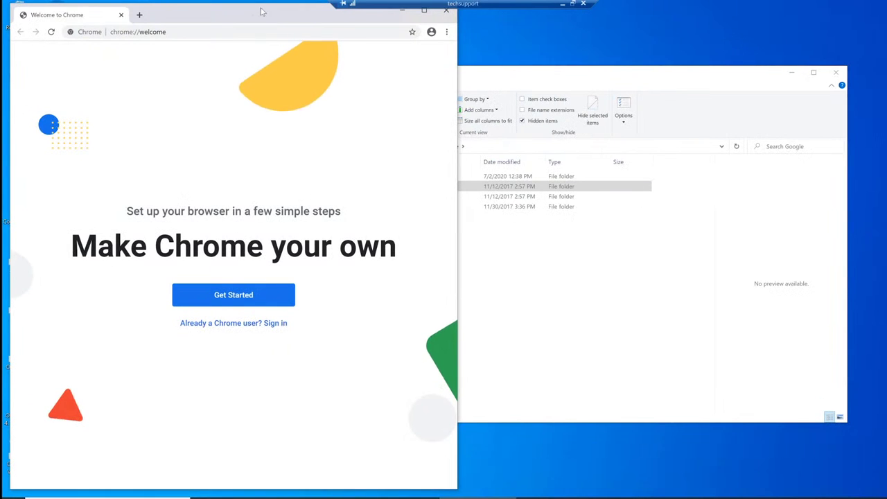
Move Chrome aside to see the new Chrome folder beside Chromeold in Explorer, then move Chrome back.
left_click_drag(266, 16, 571, 240)
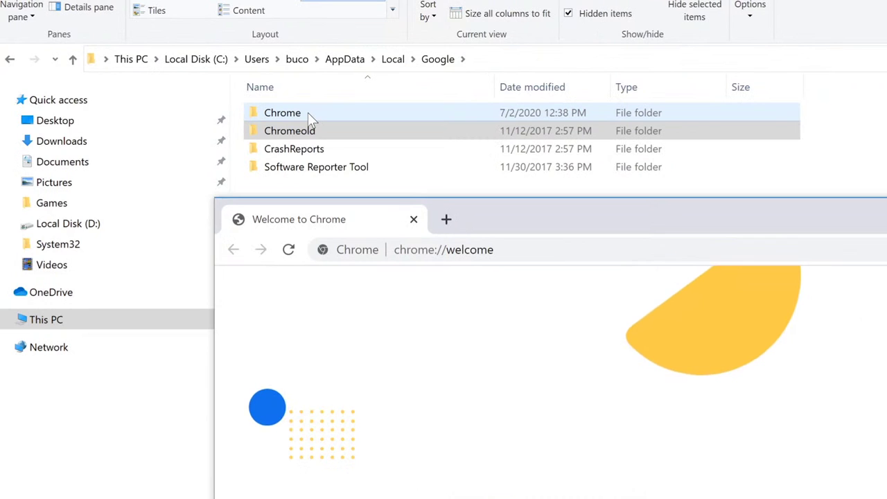
left_click(308, 130)
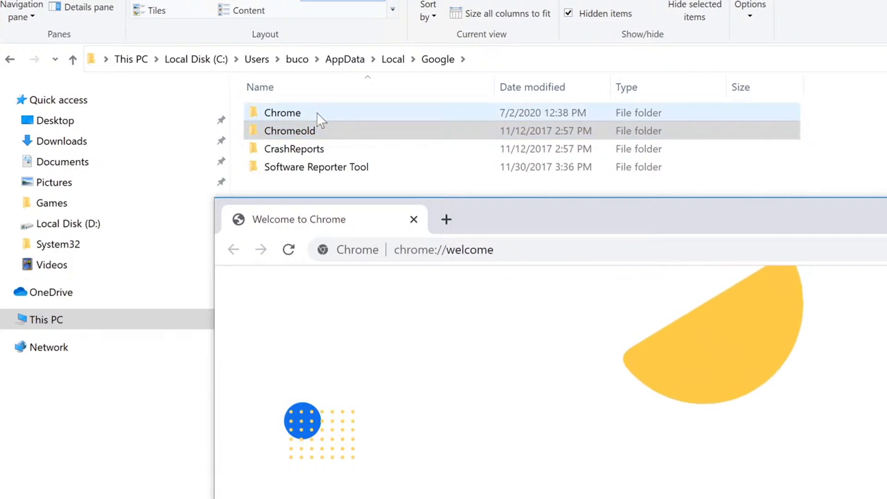
left_click_drag(642, 219, 587, 0)
left_click_drag(477, 38, 476, 37)
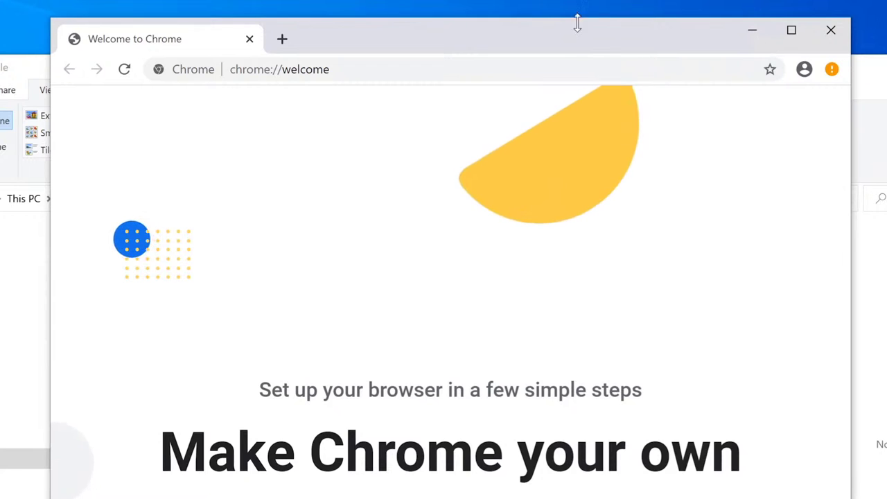
Raise the Chrome window and confirm no profile is signed in to the browser.
left_click_drag(579, 10, 578, 0)
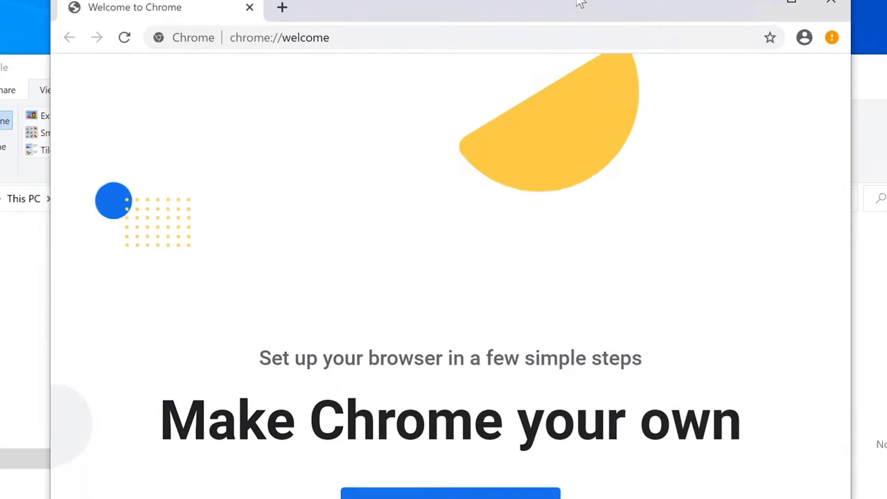
left_click(804, 38)
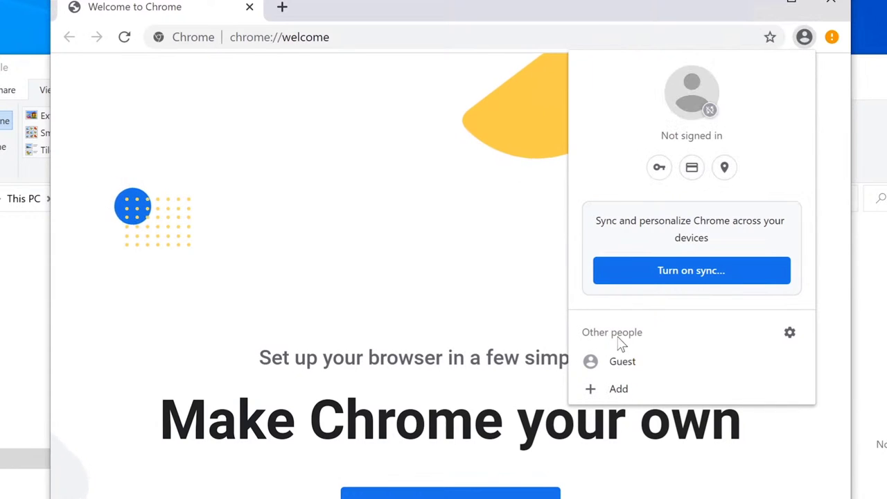
left_click(411, 178)
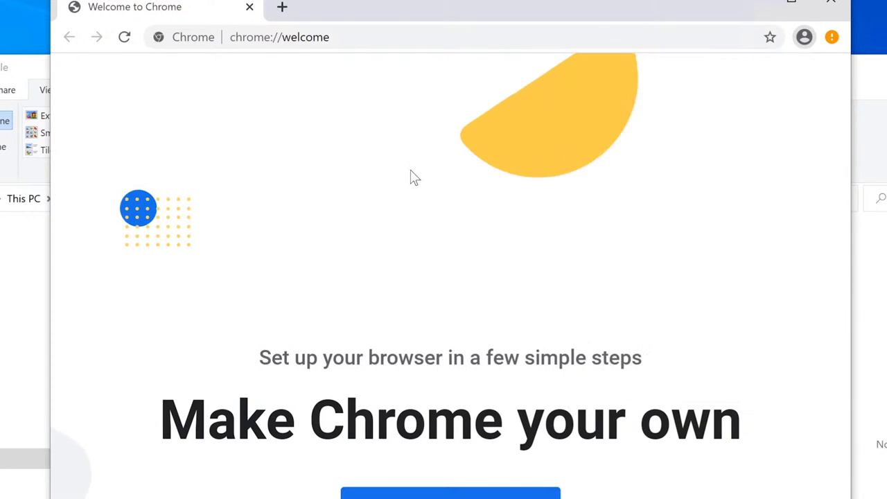
left_click(332, 37)
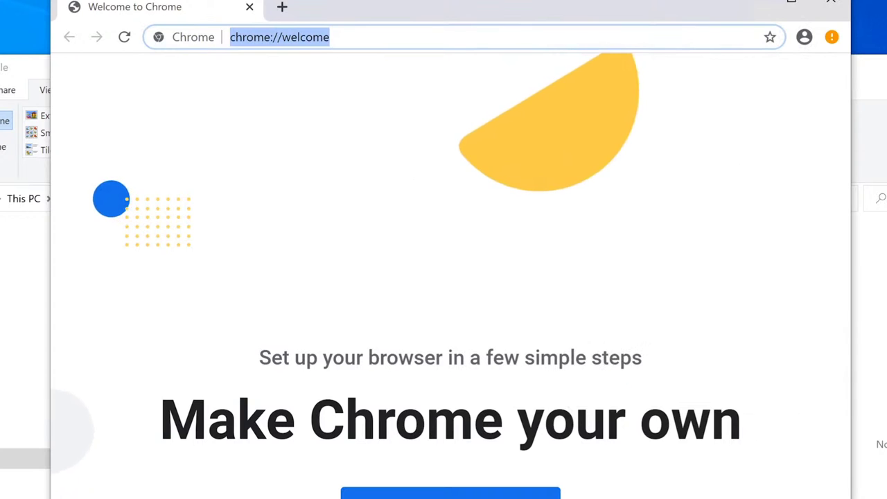
Go to google.com and the Gmail page, then close the extra sign-in tab.
type("google.com")
key("Return")
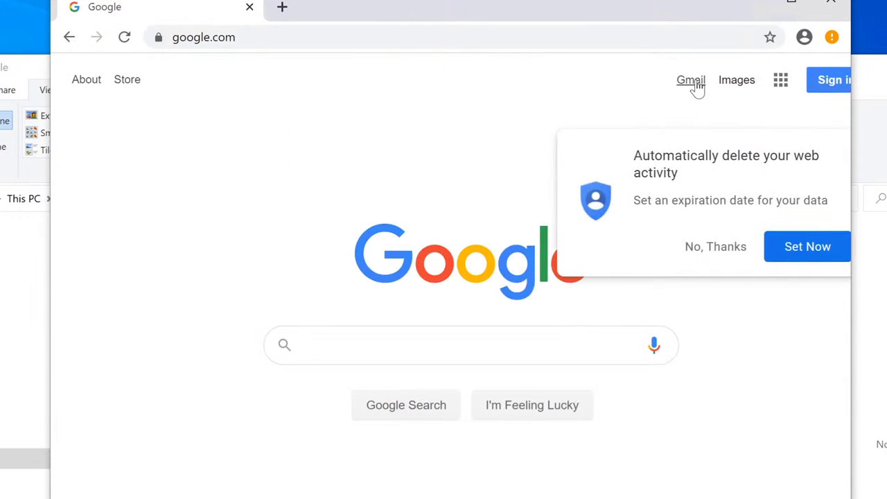
left_click(695, 88)
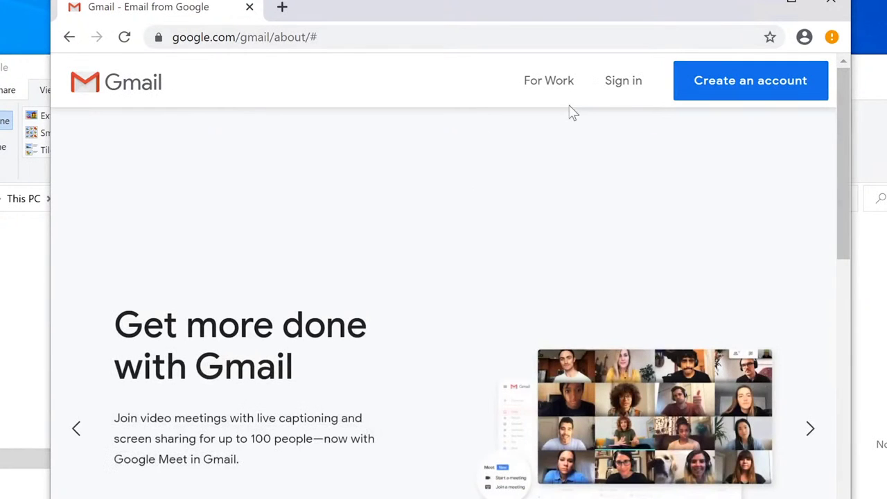
left_click(620, 87)
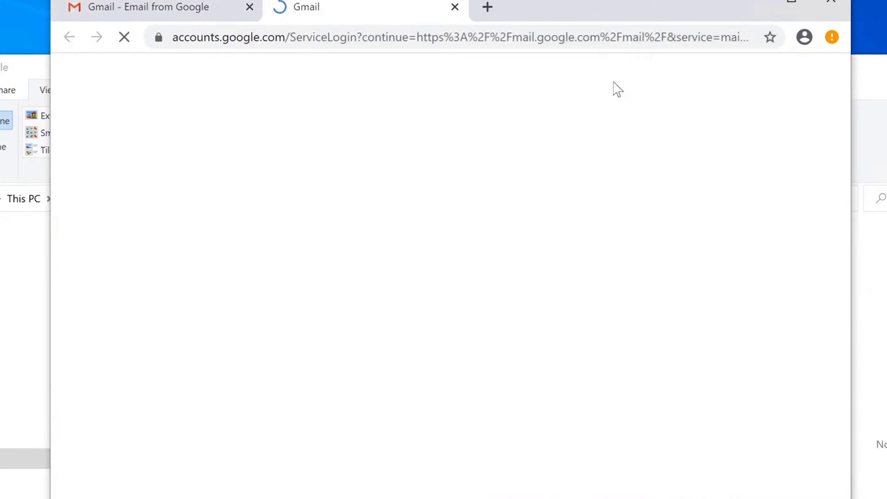
left_click(411, 421)
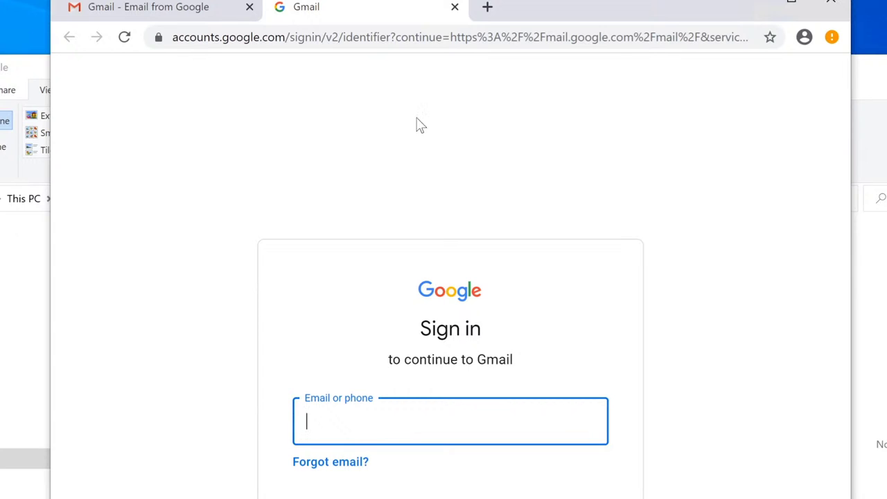
left_click(456, 8)
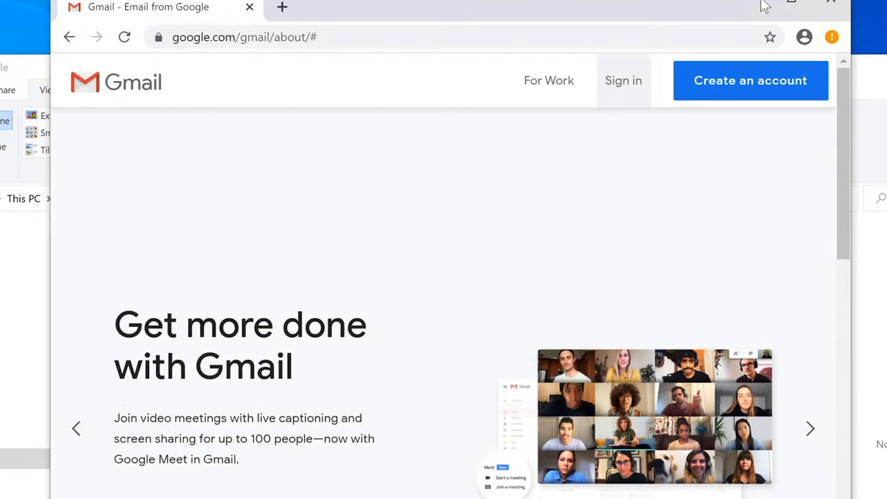
right_click(433, 9)
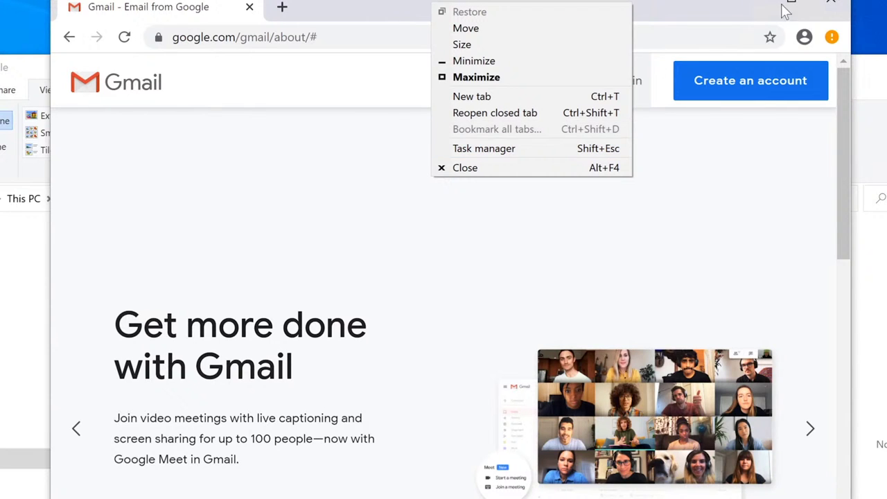
left_click(832, 6)
Close Chrome and inspect the Bookmarks files in Chromeold\User Data\Default.
left_click(832, 5)
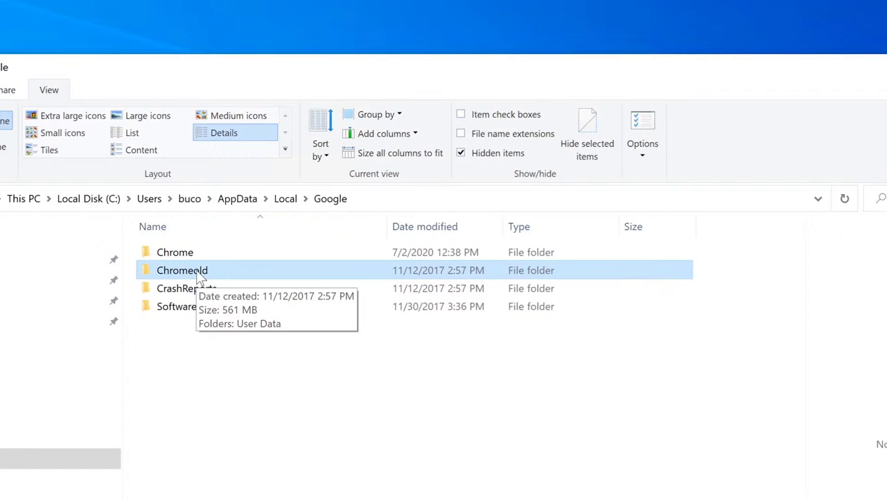
double_click(186, 276)
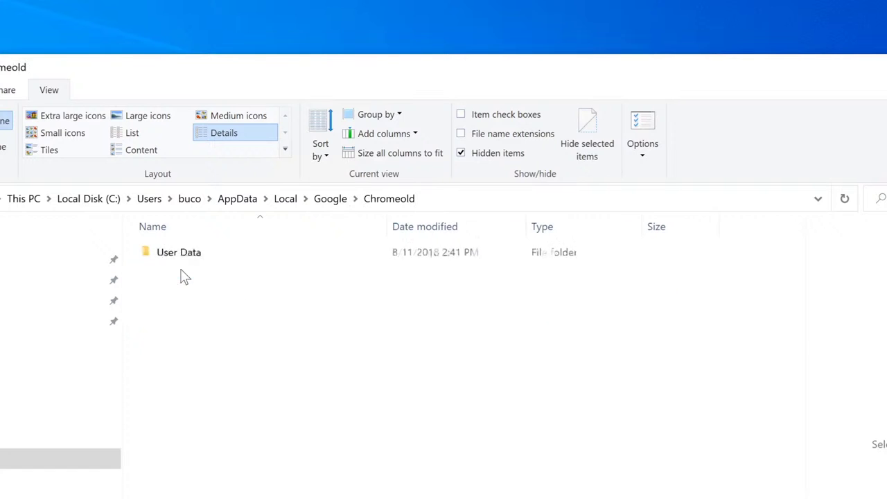
double_click(192, 258)
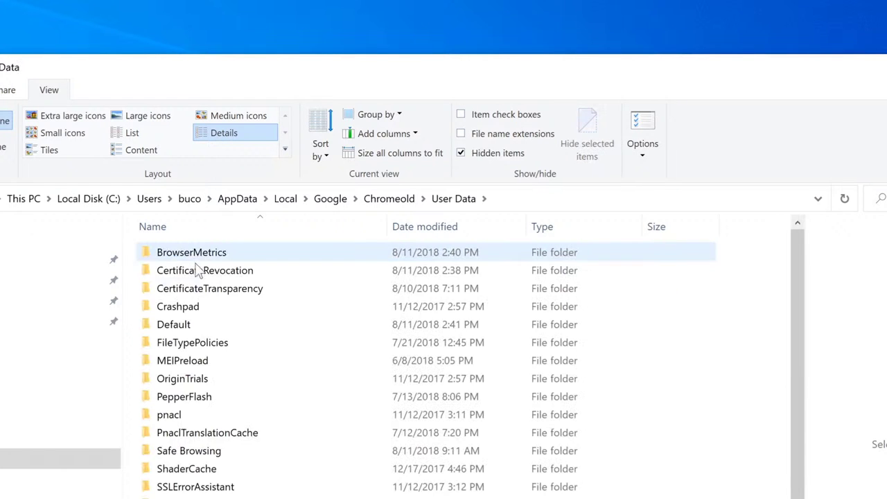
double_click(188, 323)
scroll(234, 320, "down", 10)
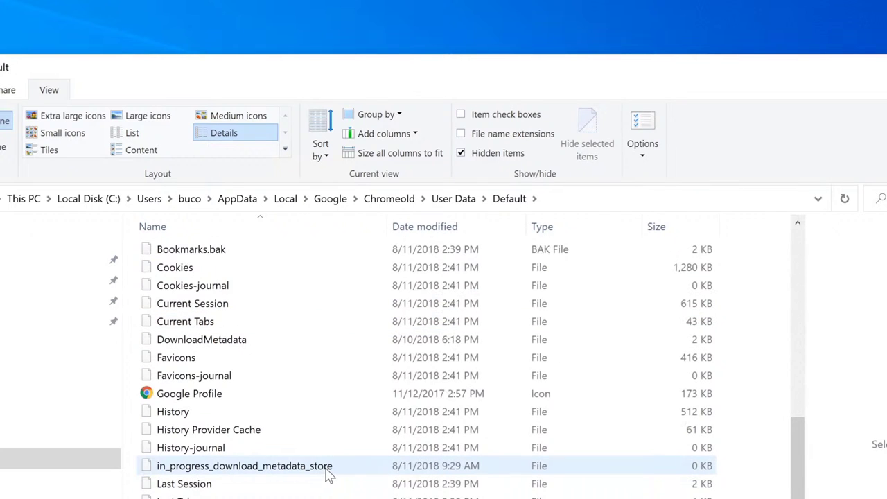
left_click(244, 253)
left_click(244, 254)
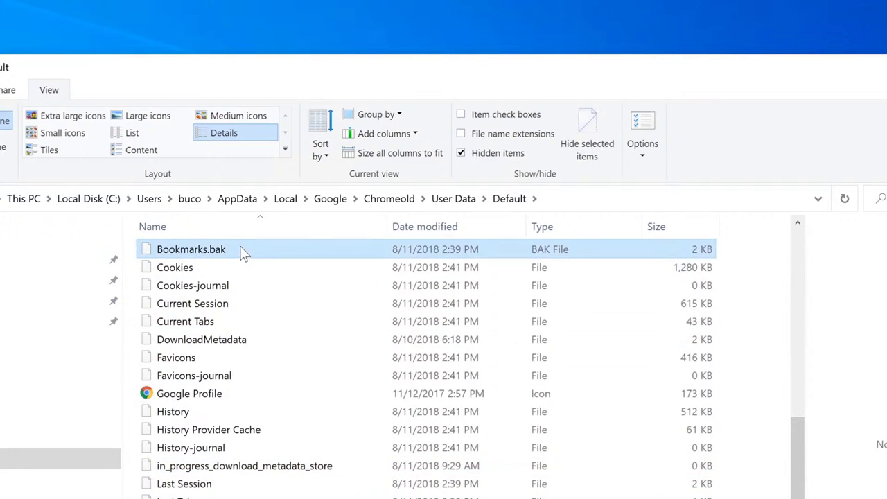
scroll(244, 253, "up", 1)
left_click(216, 287)
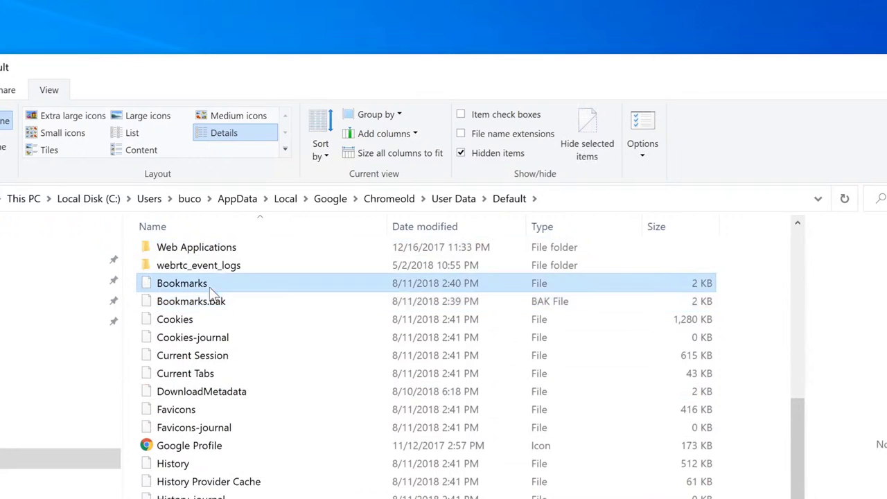
right_click(215, 288)
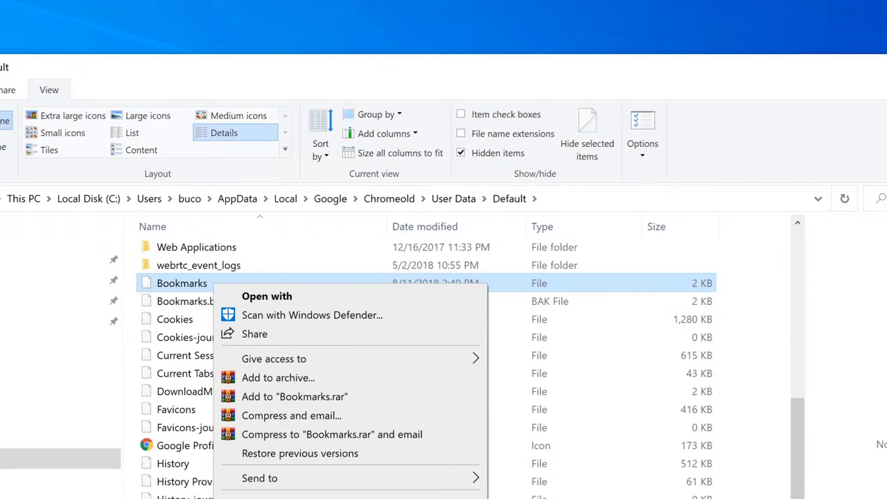
key("Escape")
Open the new Chrome\User Data\Default folder and review its files such as Bookmarks.
left_click(322, 200)
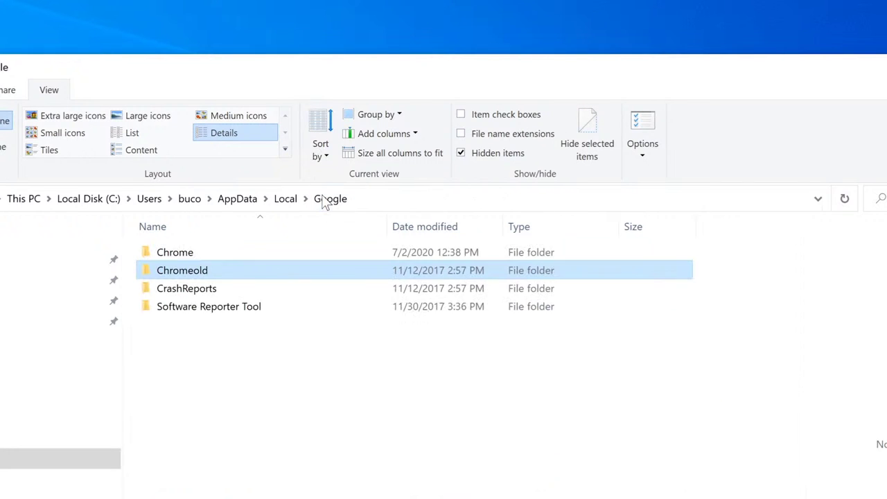
double_click(189, 255)
double_click(187, 254)
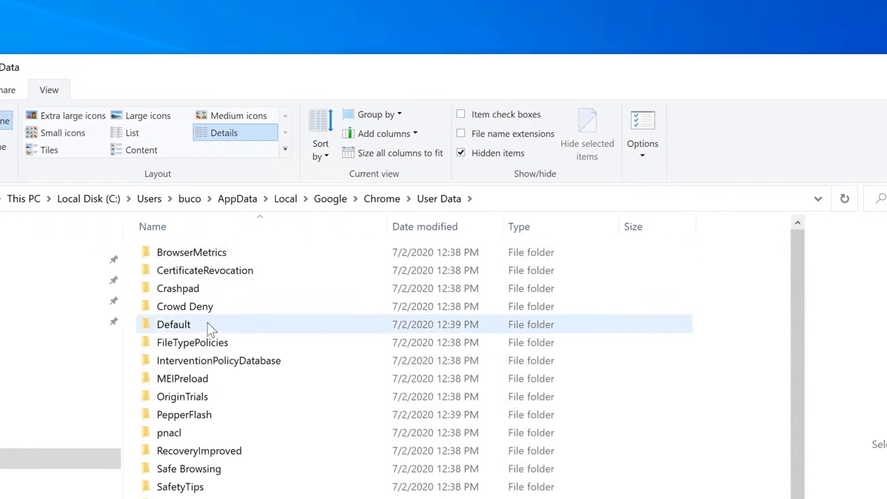
double_click(228, 326)
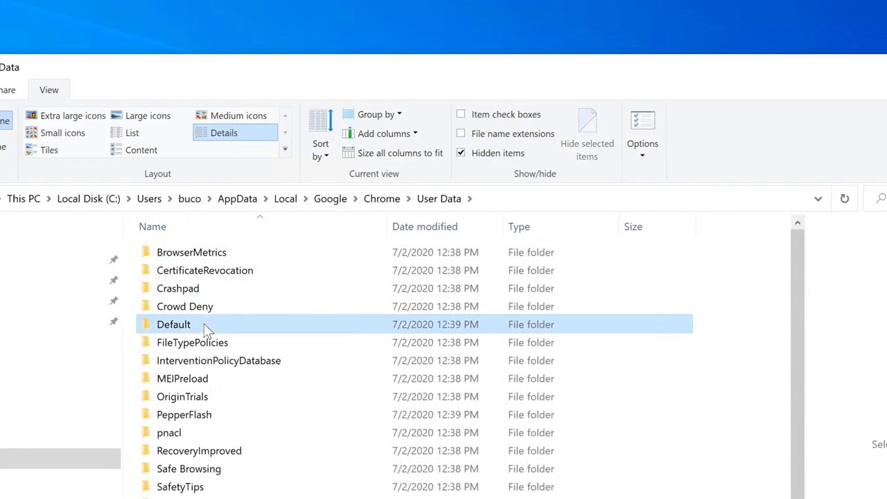
right_click(591, 443)
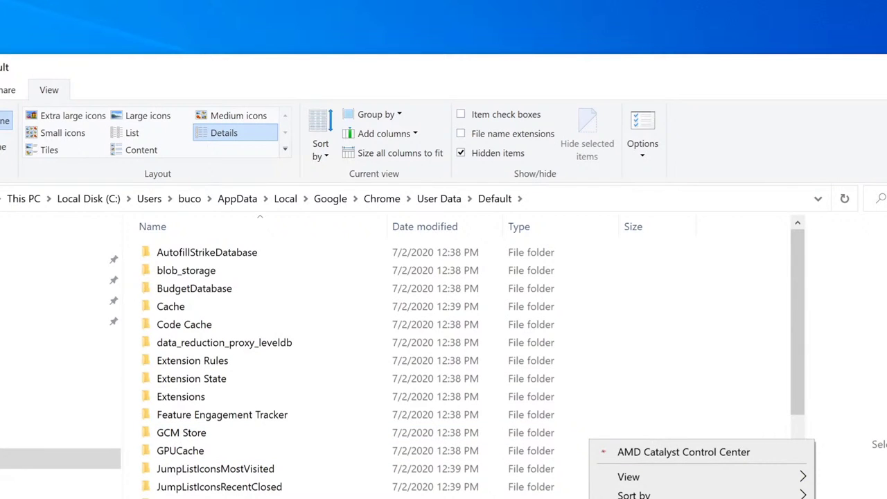
left_click(220, 471)
scroll(323, 303, "down", 3)
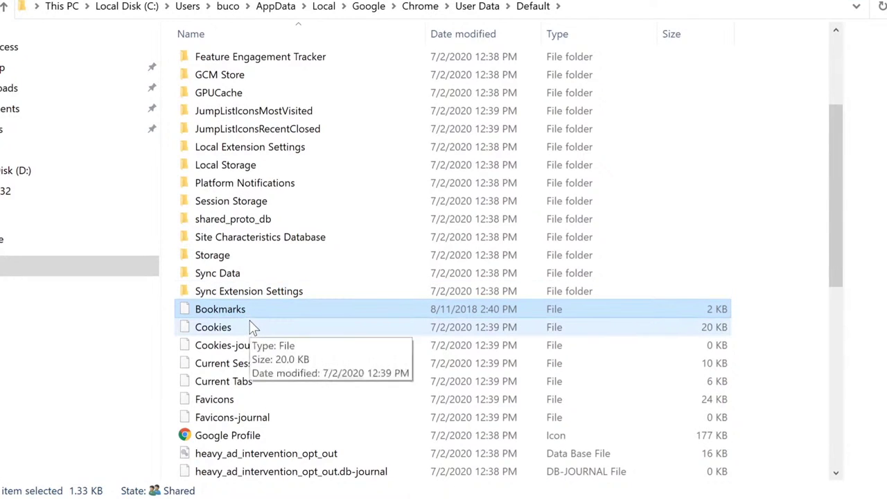
scroll(243, 194, "up", 3)
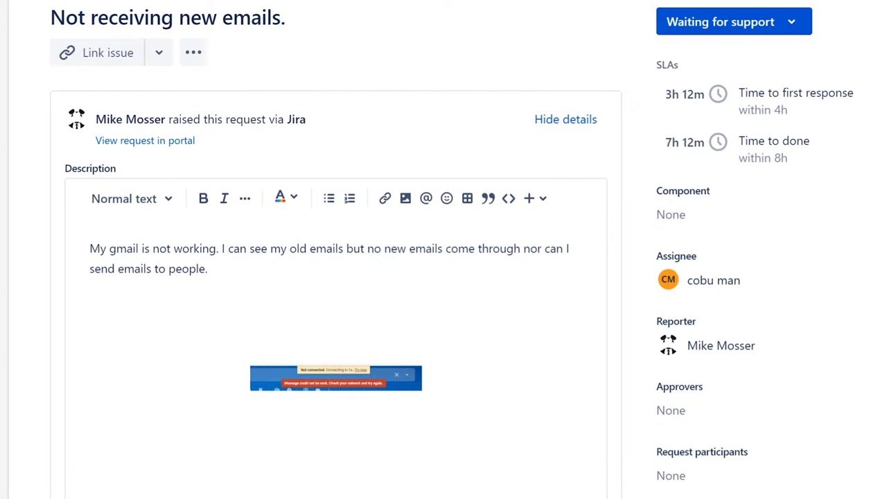
Exit the description editor and start an internal note in the Activity section.
key("Escape")
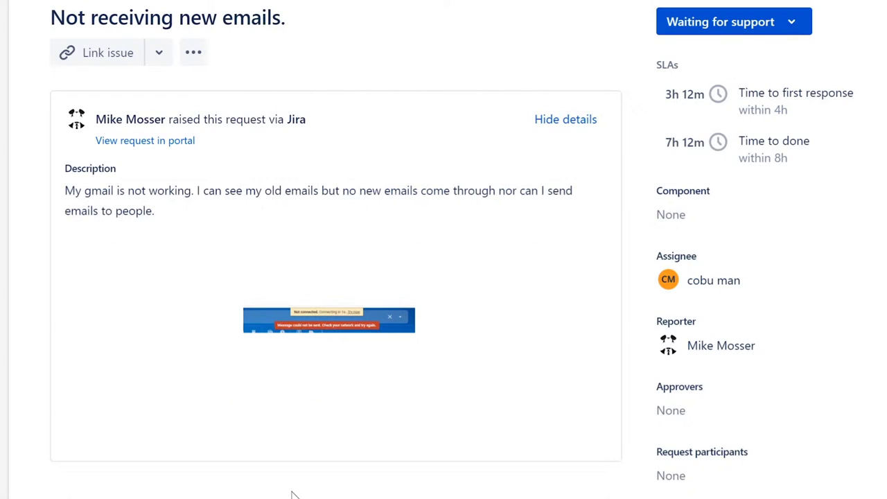
scroll(283, 496, "down", 3)
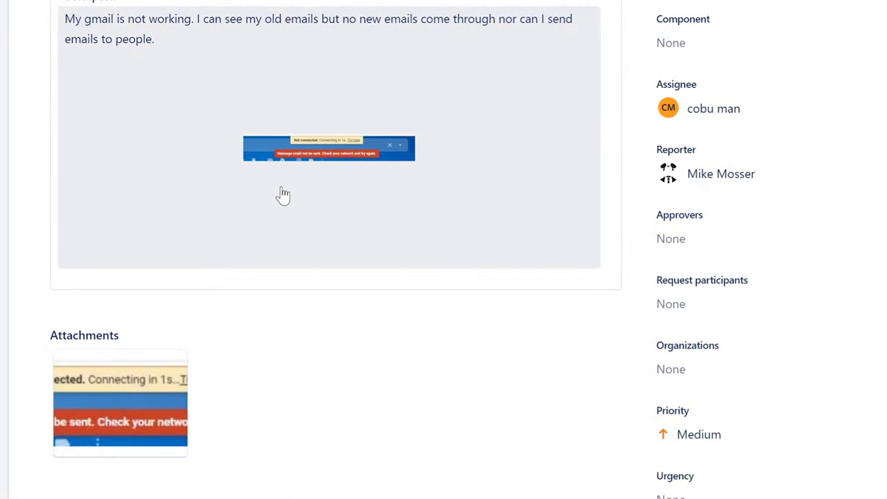
scroll(282, 194, "up", 3)
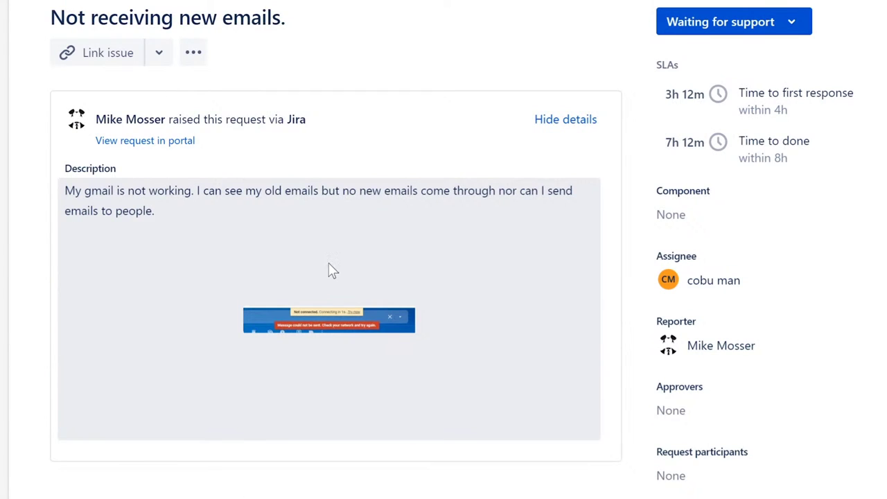
scroll(329, 269, "down", 4)
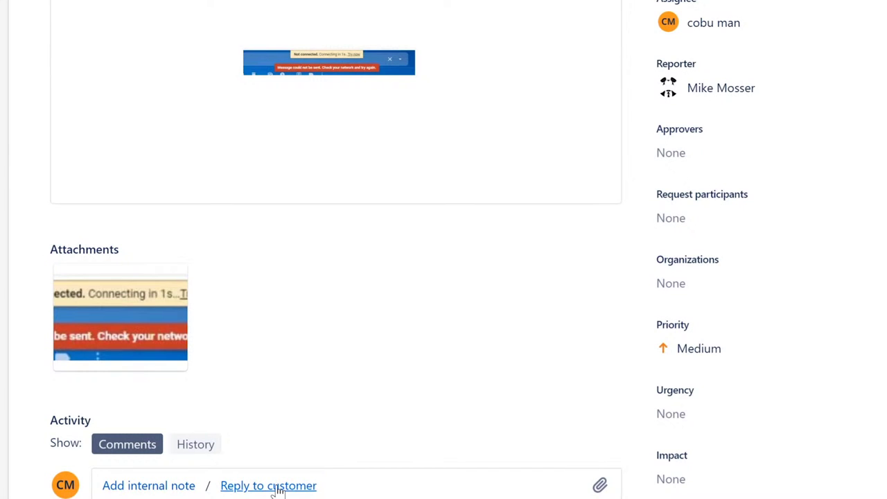
left_click(149, 487)
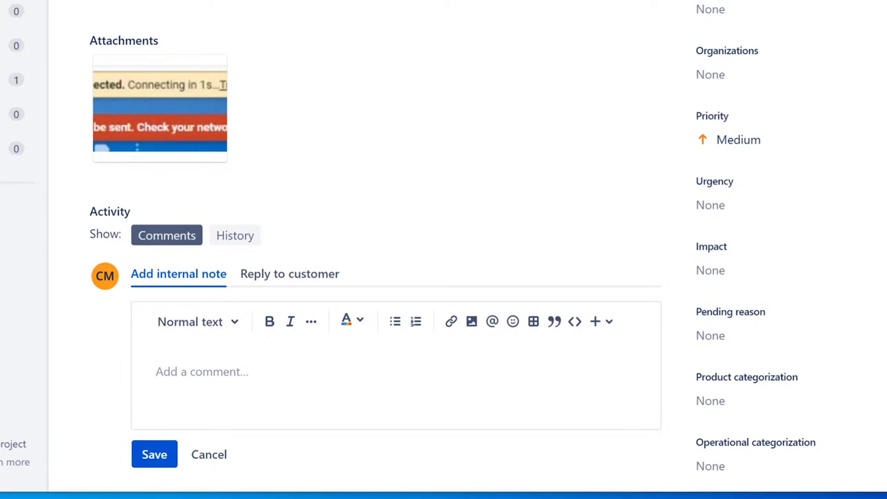
Save an internal note reading 'Resolved issue by Chrome reset.' followed by a signature.
type("Resolv")
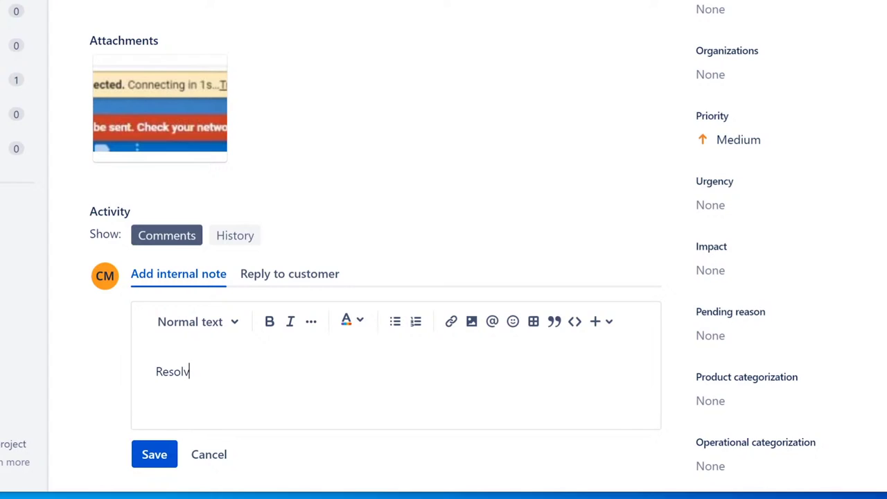
type("ed issue by Chrome reset.")
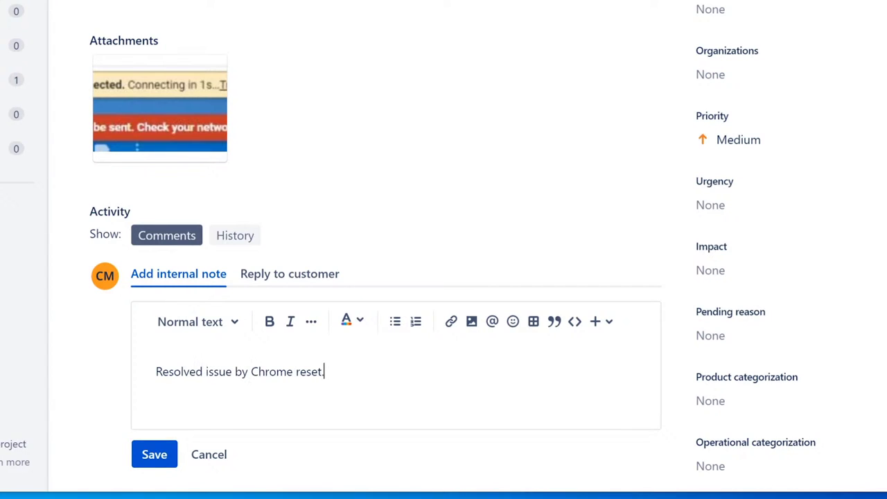
type(" Ervin")
left_click(170, 454)
scroll(556, 154, "up", 4)
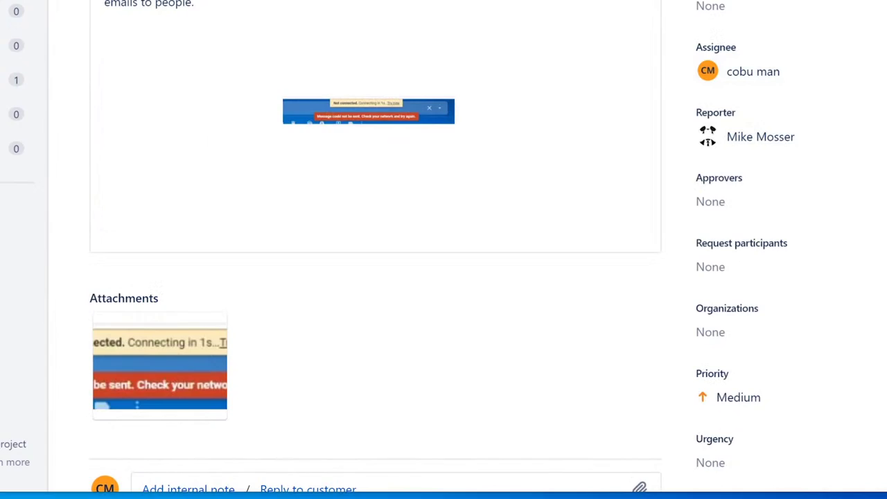
left_click(713, 103)
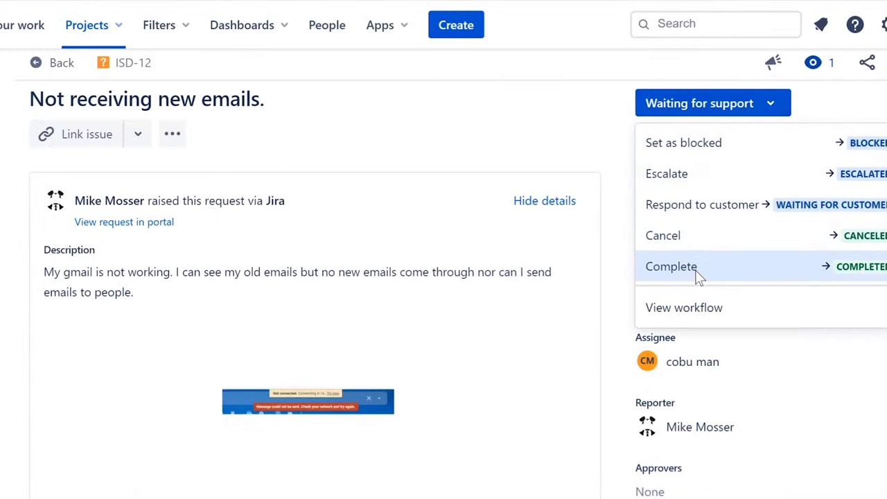
Change the request status from Waiting for support to Complete.
left_click(696, 272)
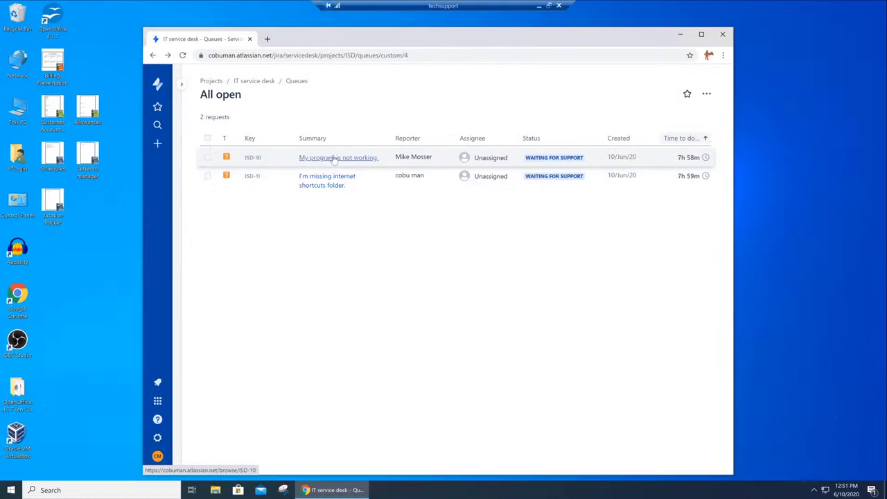
Open ISD-10 'My program is not working.' and read its title and description.
left_click(291, 147)
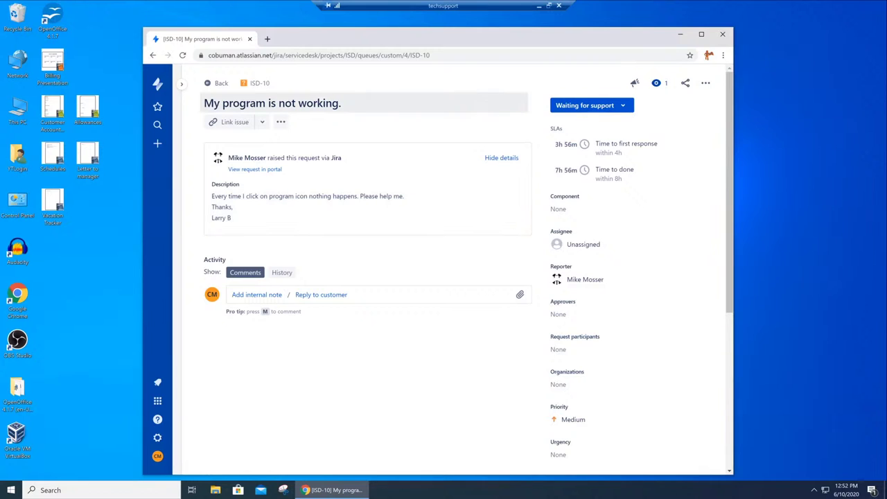
left_click_drag(205, 103, 353, 103)
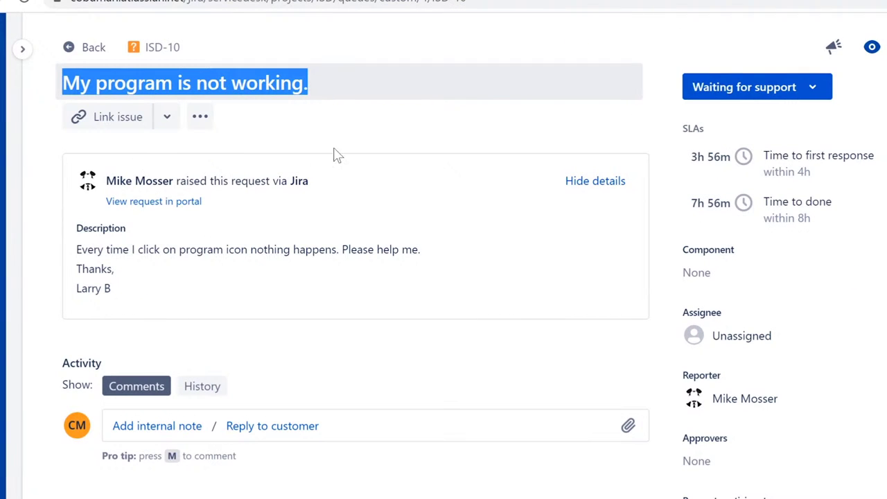
left_click(312, 270)
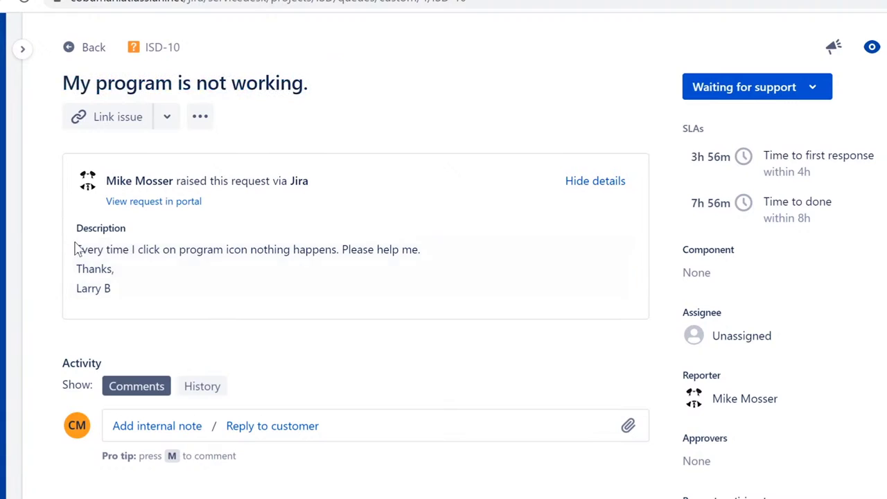
left_click_drag(76, 250, 420, 251)
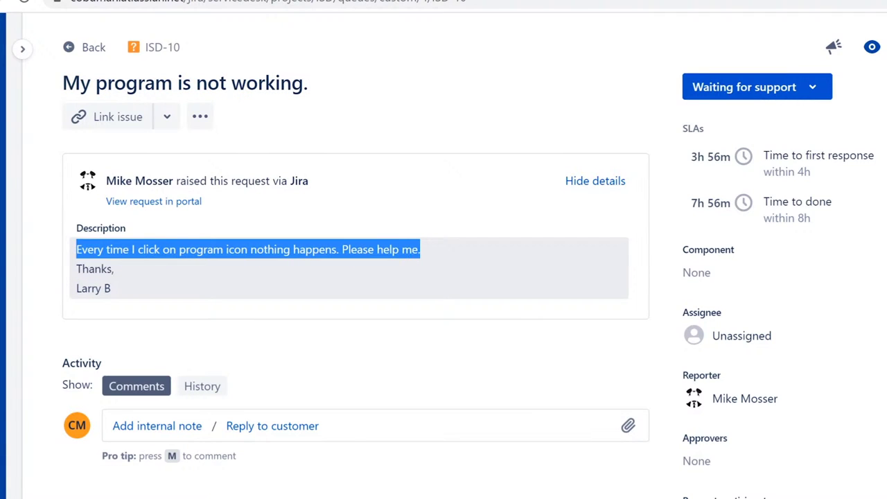
left_click(133, 270)
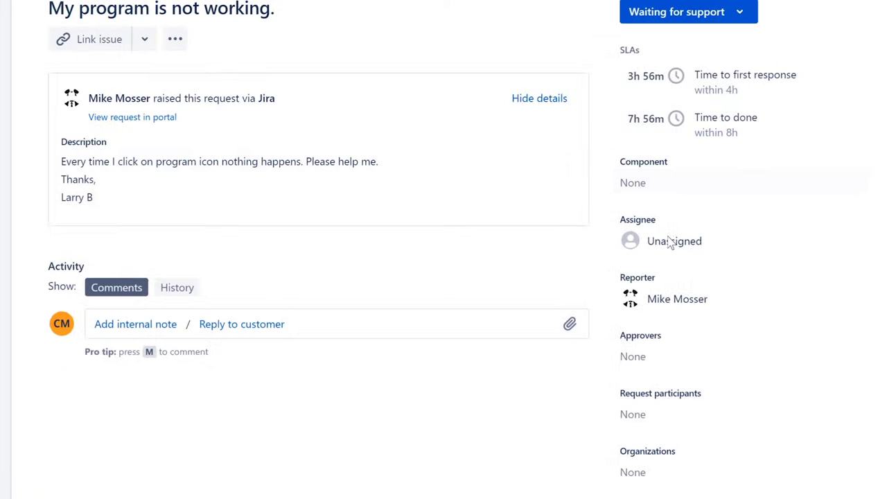
Assign ISD-10 to yourself and reply to the customer asking for their PC name.
left_click(693, 240)
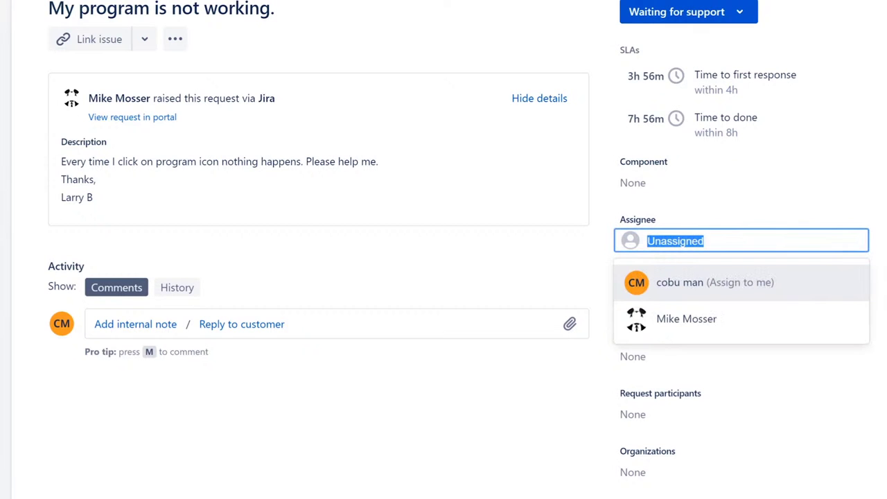
left_click(701, 288)
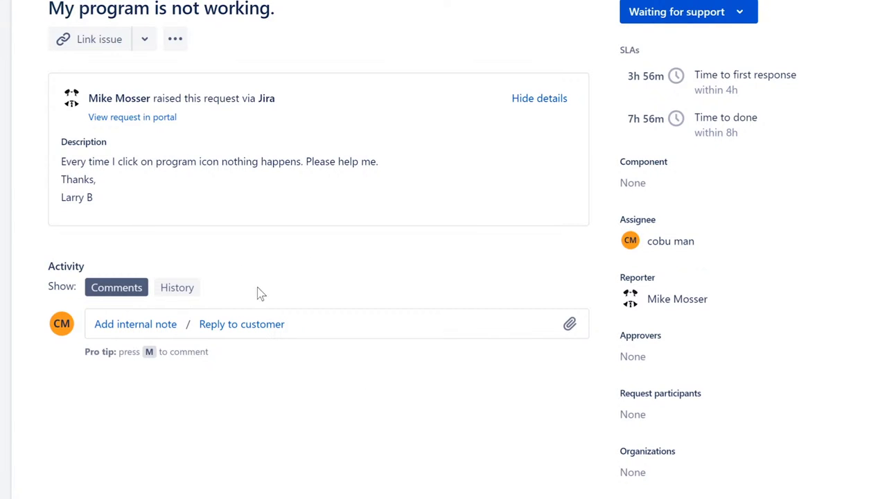
left_click(236, 325)
type("Hell")
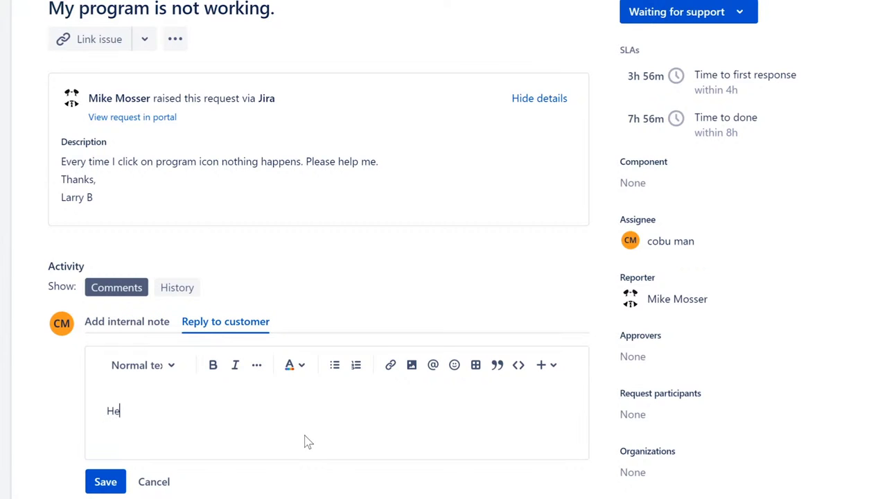
type("o,")
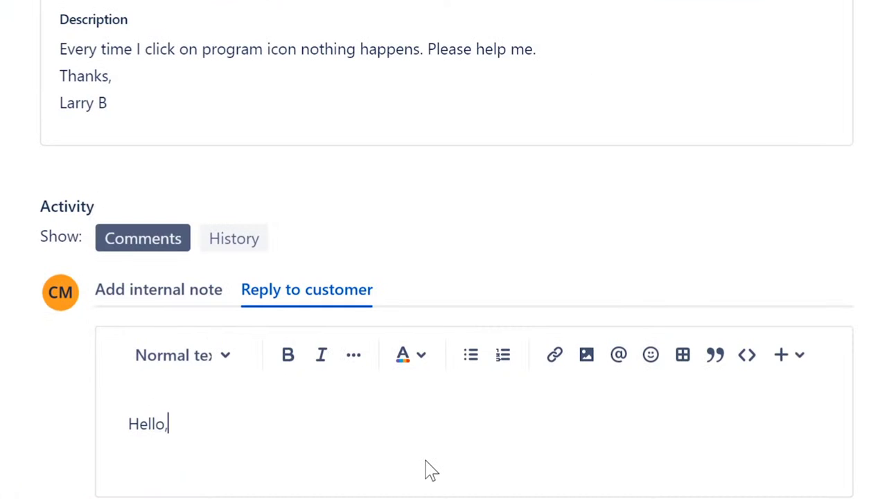
type(" this i sE")
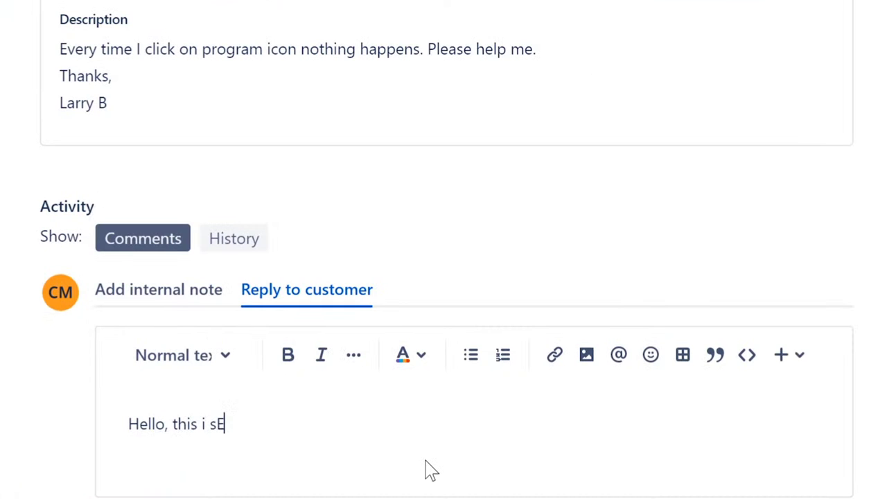
key("BackSpace")
key("BackSpace")
key("BackSpace")
type("s Ervin with EUS")
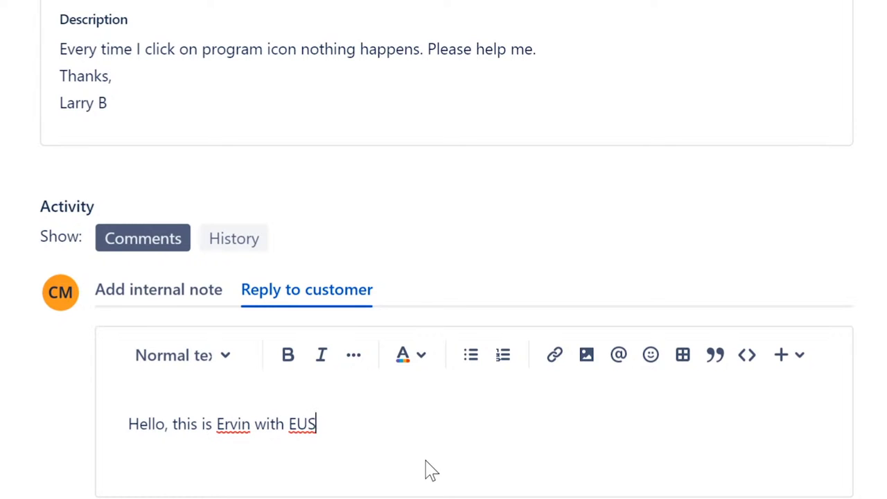
type(". Can yp")
key("BackSpace")
type("ou ")
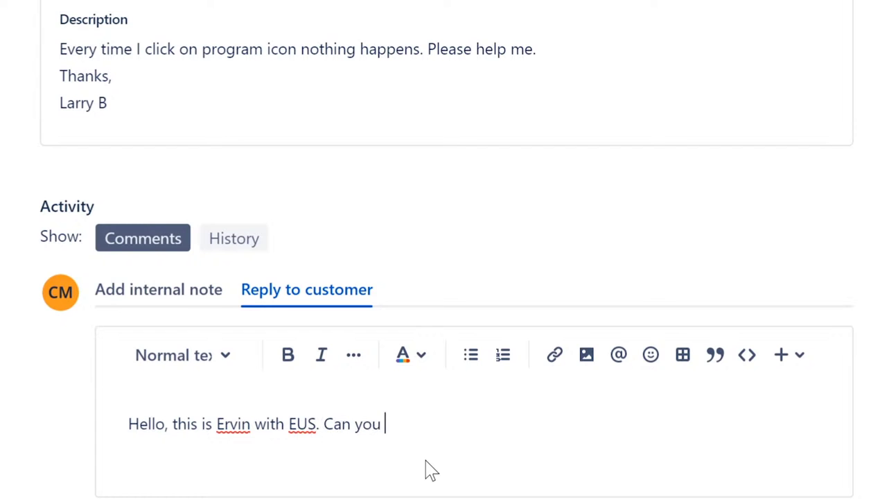
type("please tell m")
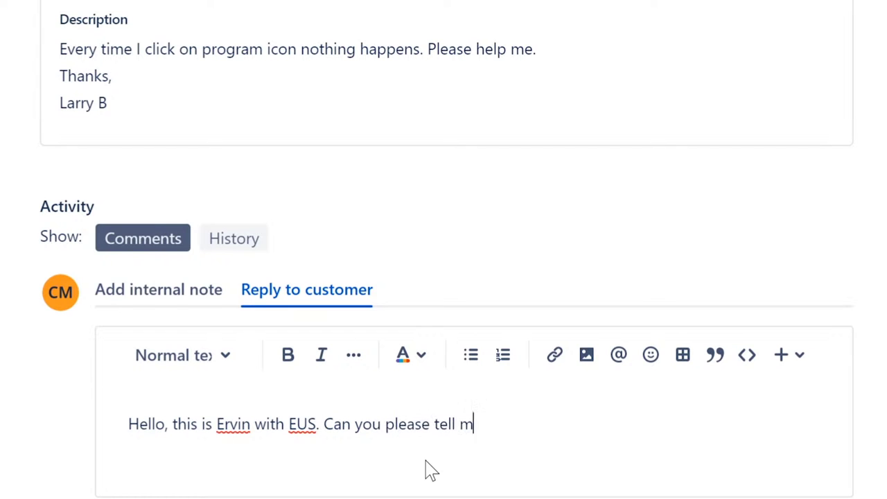
type("e what your pc name is")
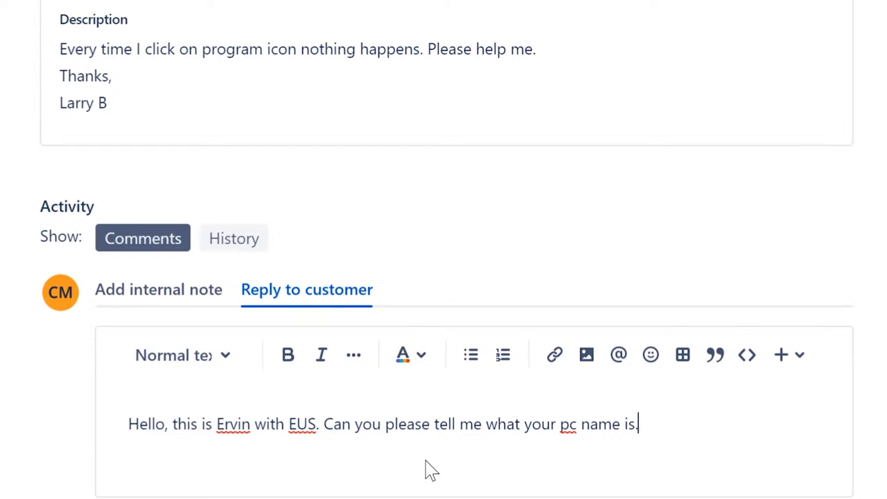
type("?")
key("ctrl+Return")
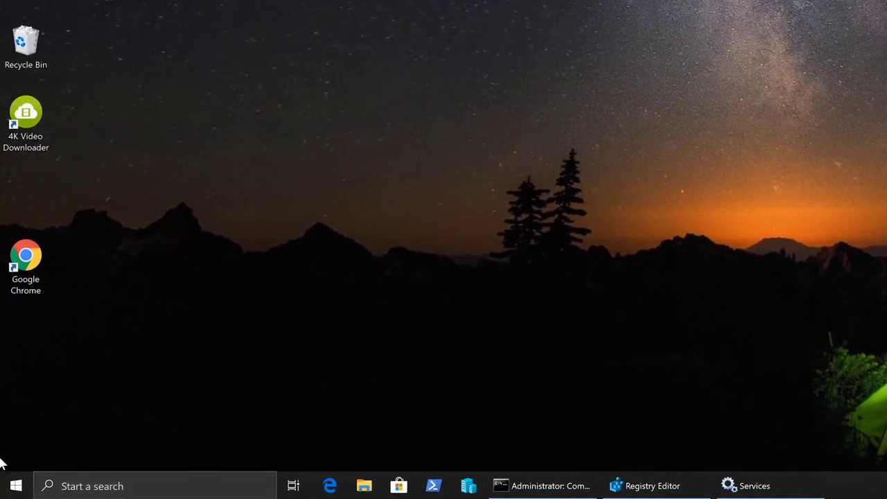
Search for 'system' to open System Information and read the System Name COBUMAN1.
left_click(116, 492)
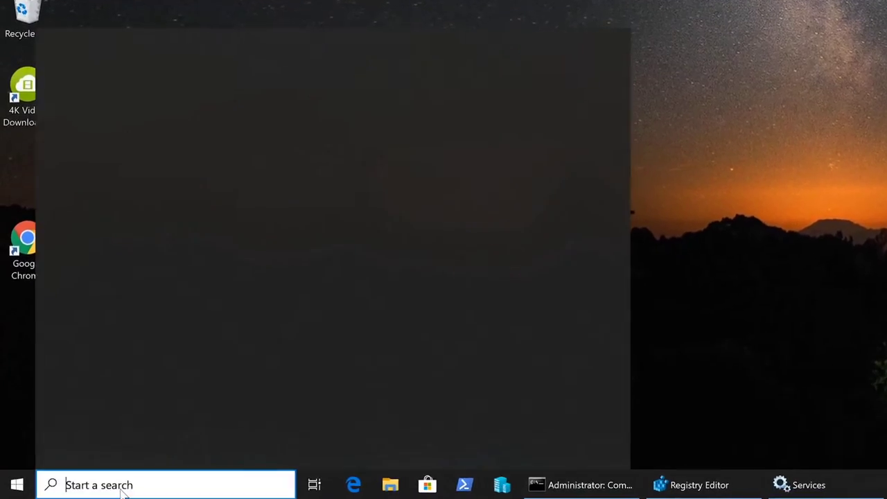
type("sys")
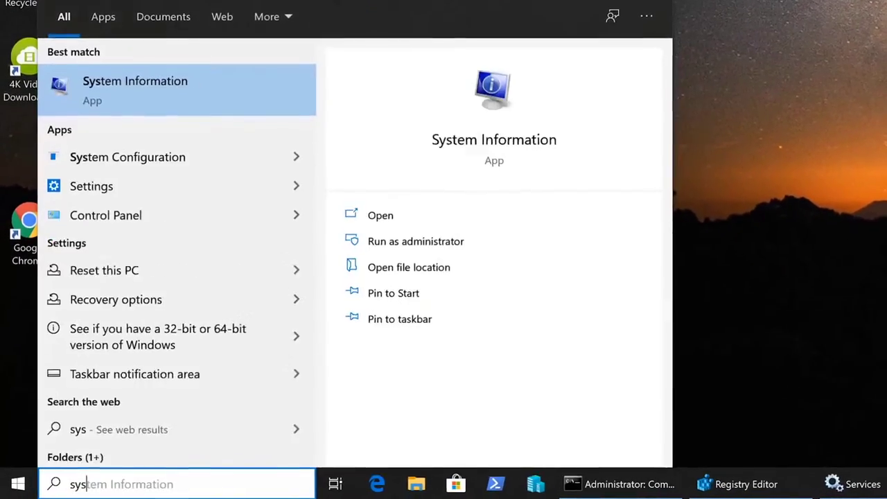
type("tem")
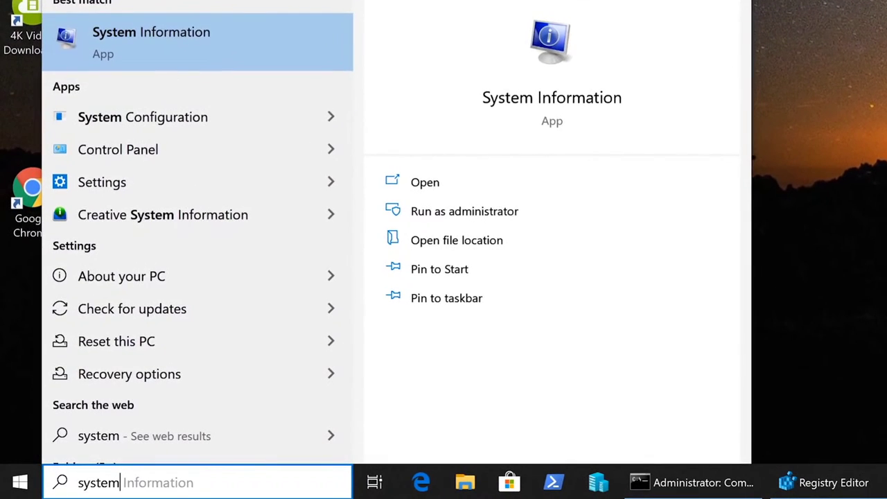
key("Return")
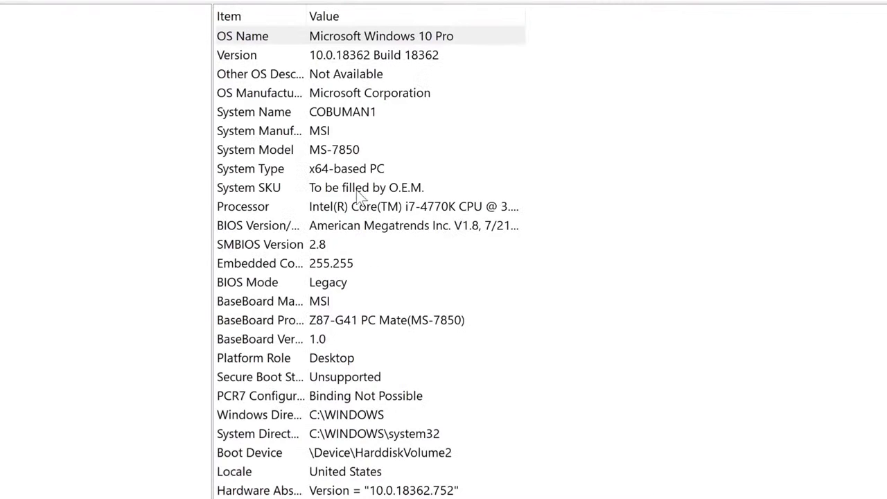
left_click(375, 112)
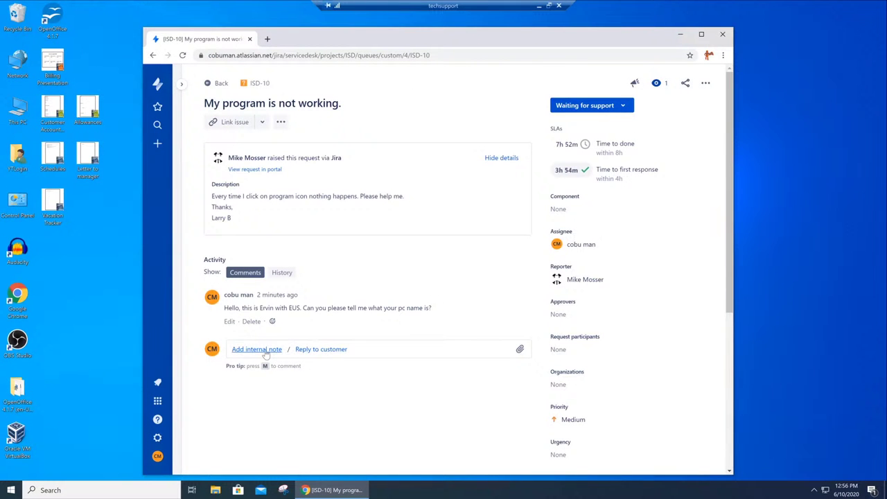
Post the internal note 'PC name is cobuman1' on ticket ISD-10, then bring up File Explorer.
left_click(265, 350)
type("Pc")
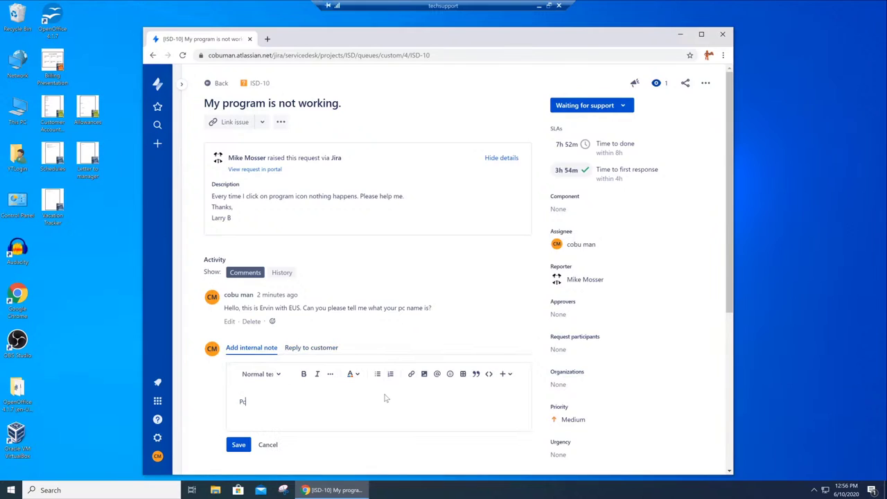
key("BackSpace")
type("C")
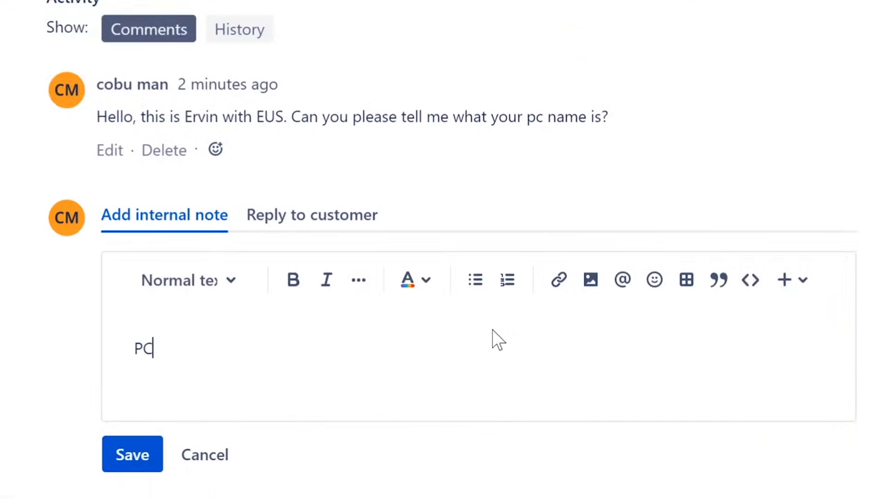
type(" name is ")
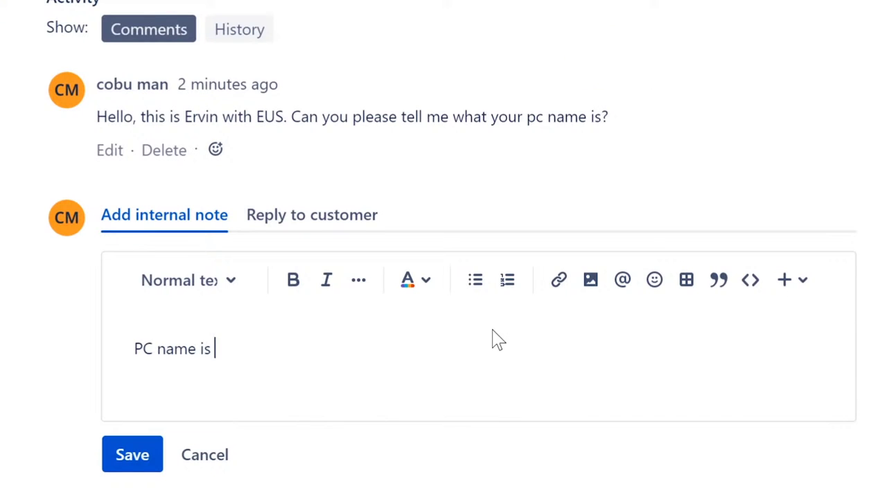
type("C")
key("BackSpace")
type("cobuman1")
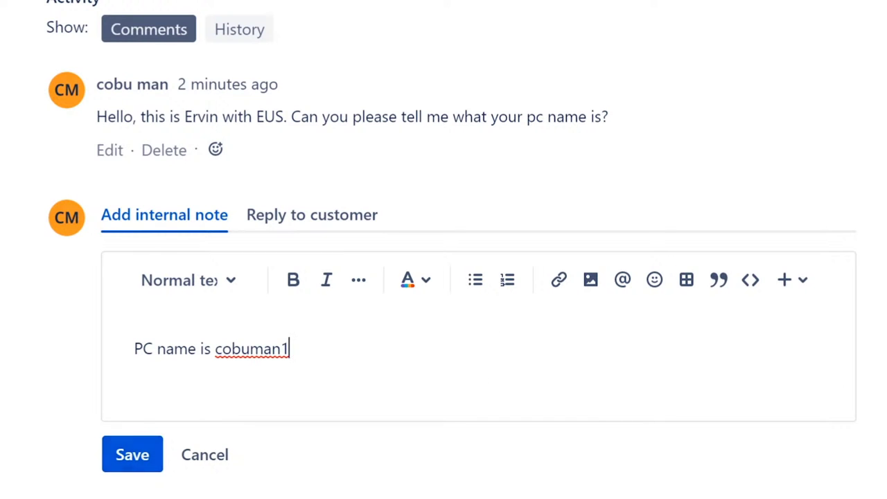
left_click(124, 468)
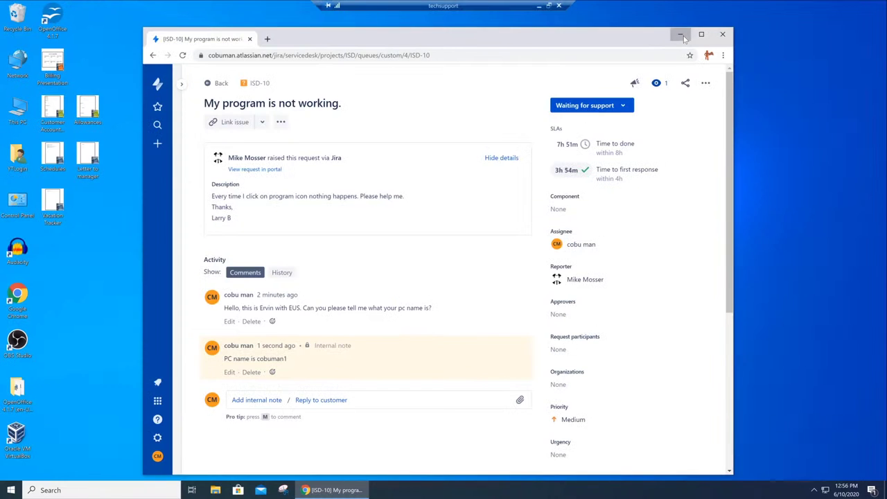
left_click(655, 28)
left_click(216, 490)
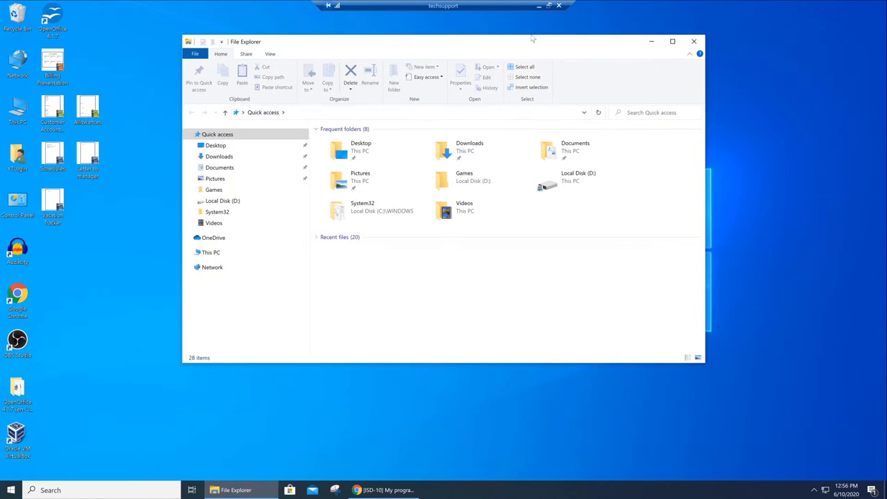
Move File Explorer lower and navigate to the remote share \\cobuman1\c$.
left_click_drag(524, 44, 530, 99)
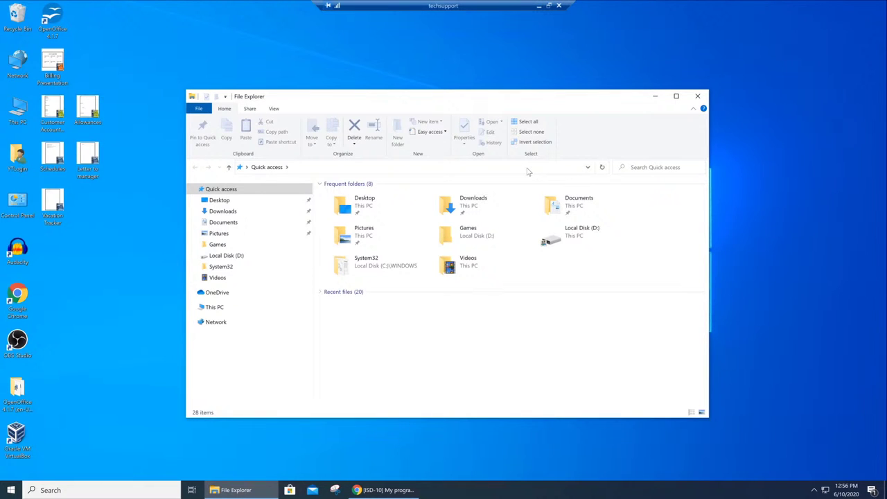
left_click(526, 169)
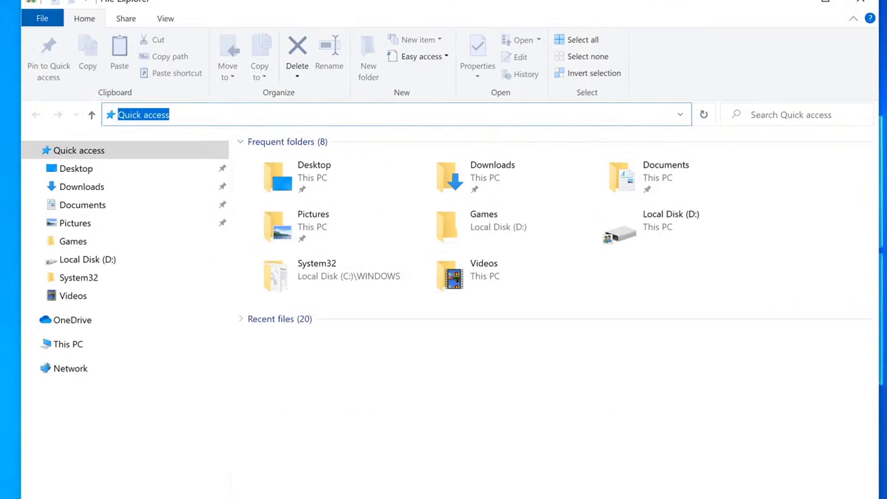
type("\\\\")
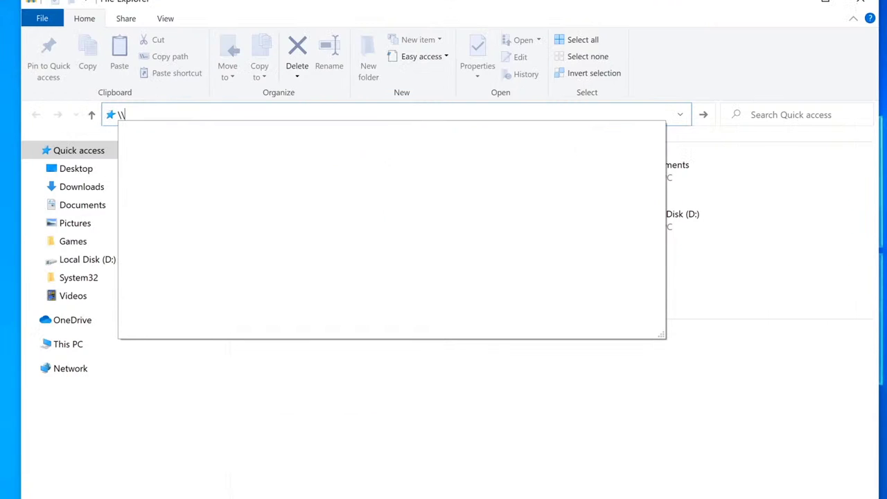
type("cobuman1")
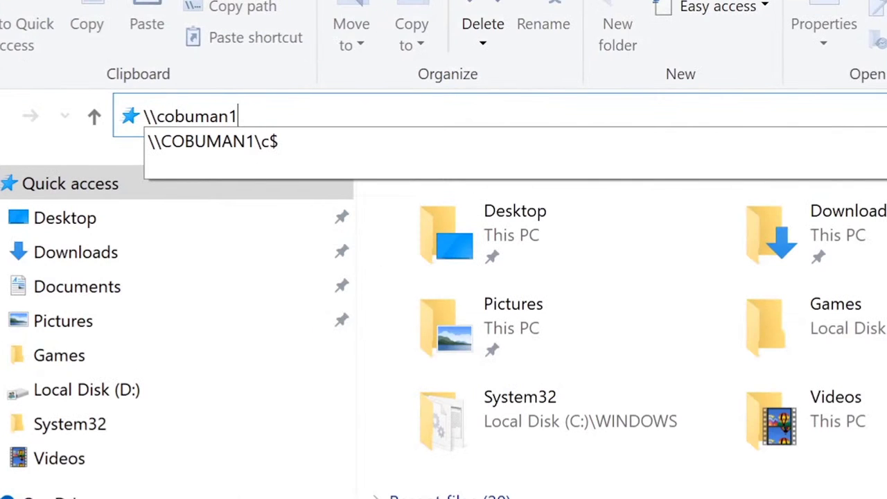
type("\\")
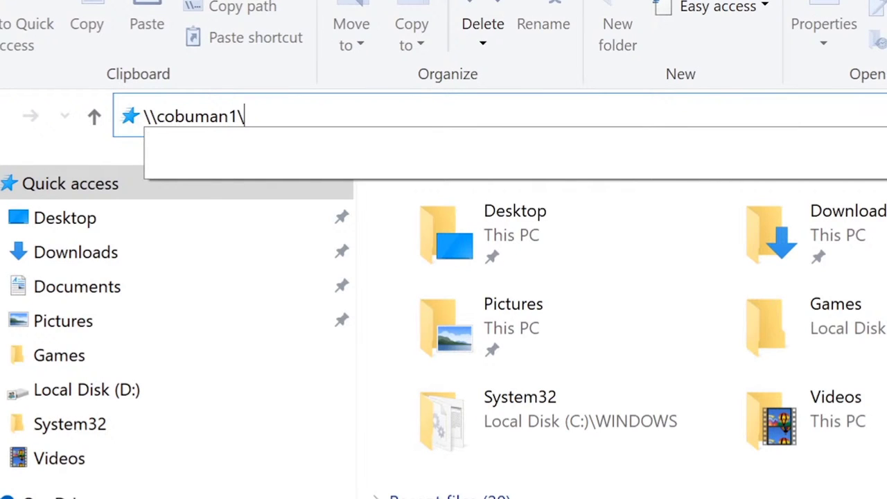
type("c")
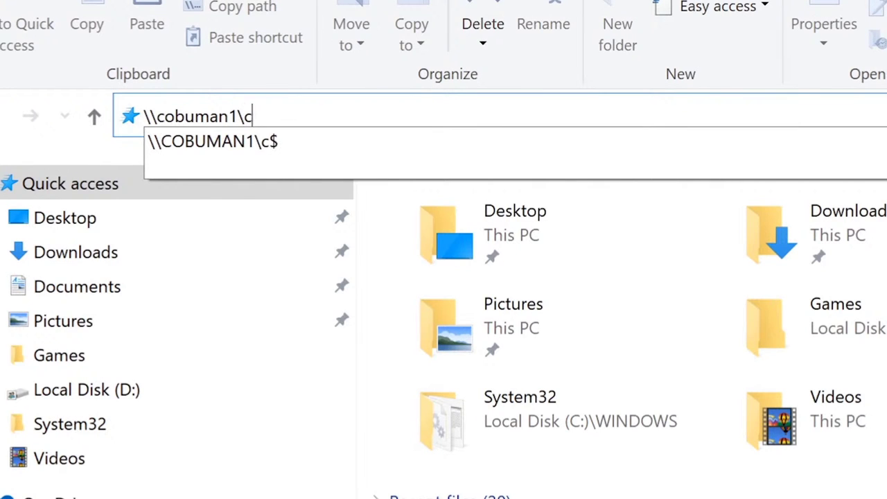
type("$")
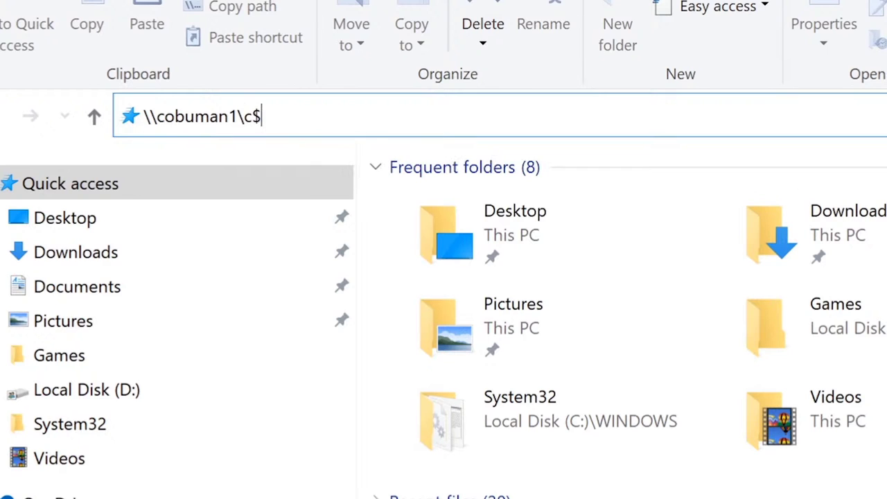
key("Return")
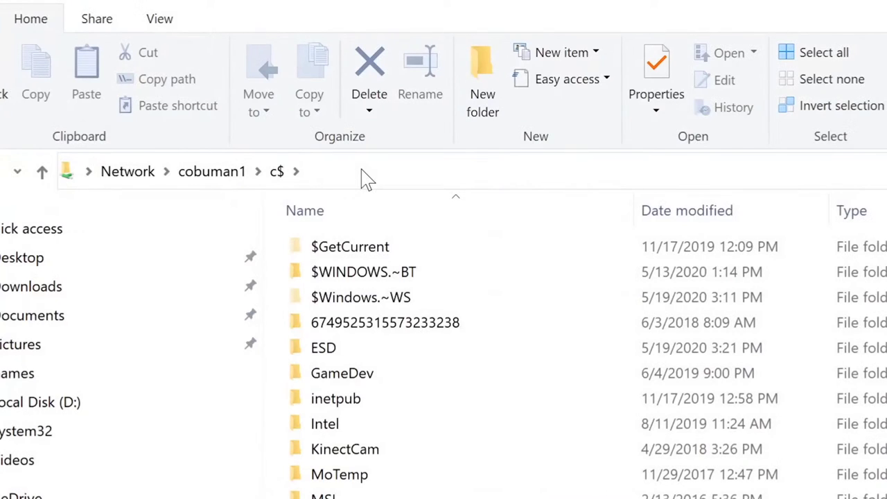
Highlight the computer name and c$ parts of the share path, then select the Users folder.
left_click(362, 178)
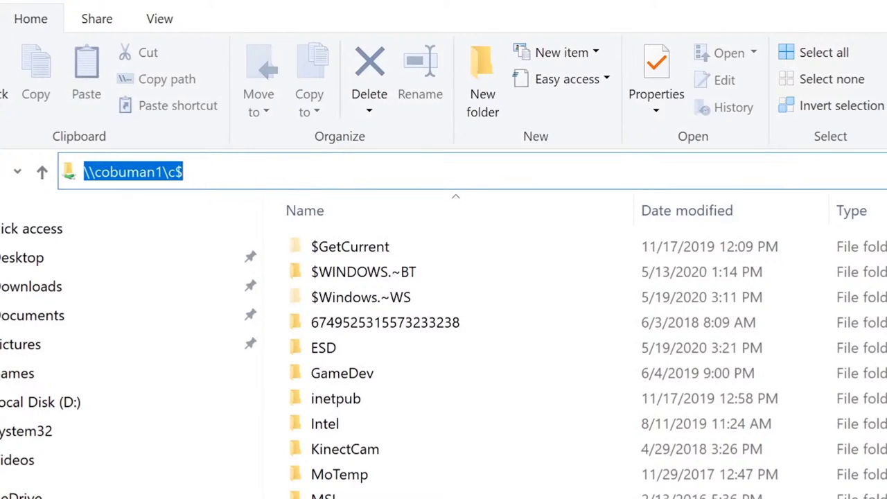
key("Home")
key("shift+Right")
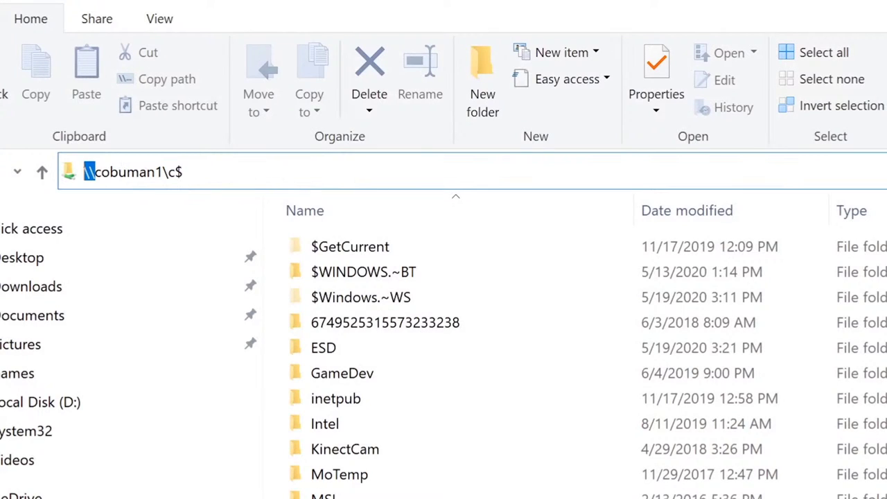
key("Right")
key("Right")
key("shift+Right")
key("shift+Right")
key("shift+Right")
key("shift+Right")
key("shift+Right")
key("shift+Right")
key("shift+Right")
key("shift+Right")
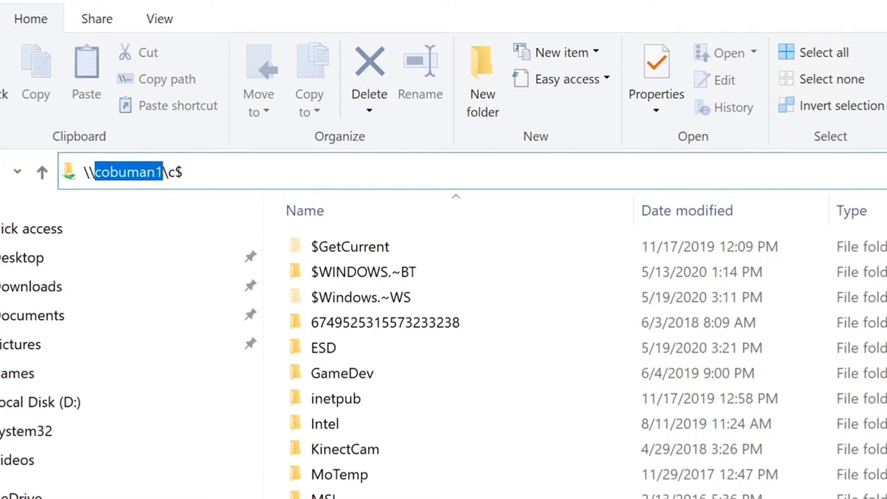
key("End")
key("shift+Left")
key("shift+Left")
key("End")
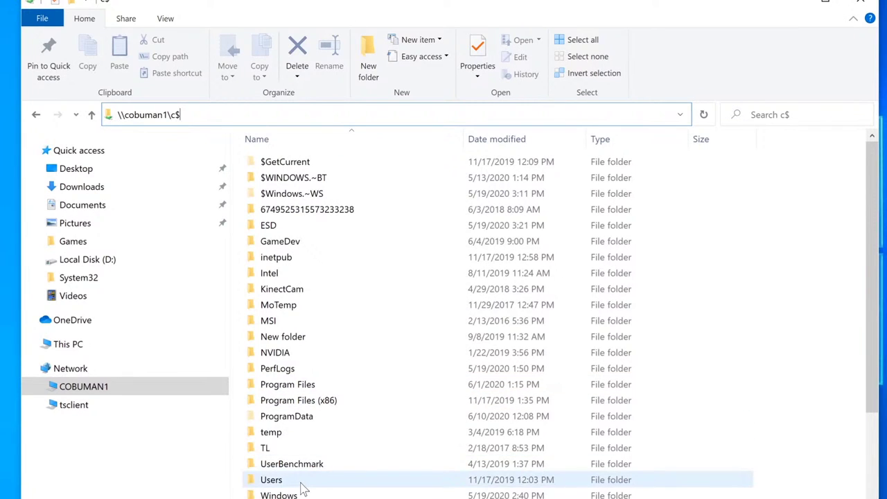
left_click(396, 337)
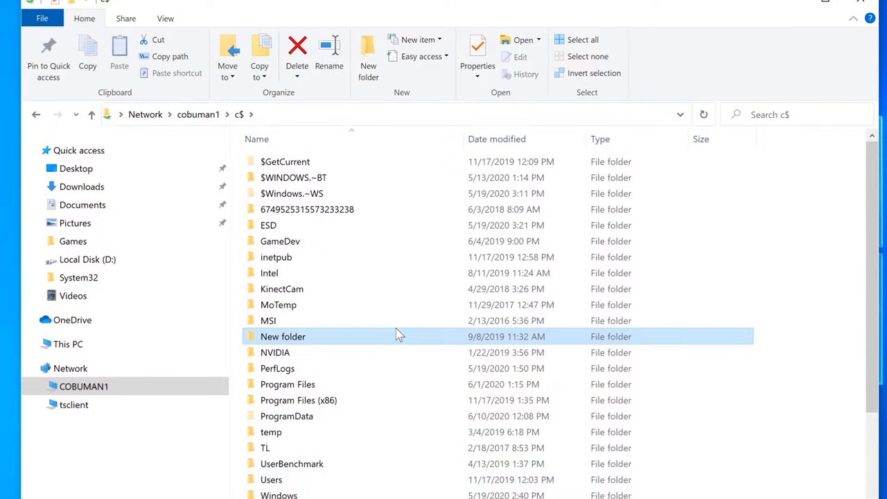
scroll(398, 336, "down", 1)
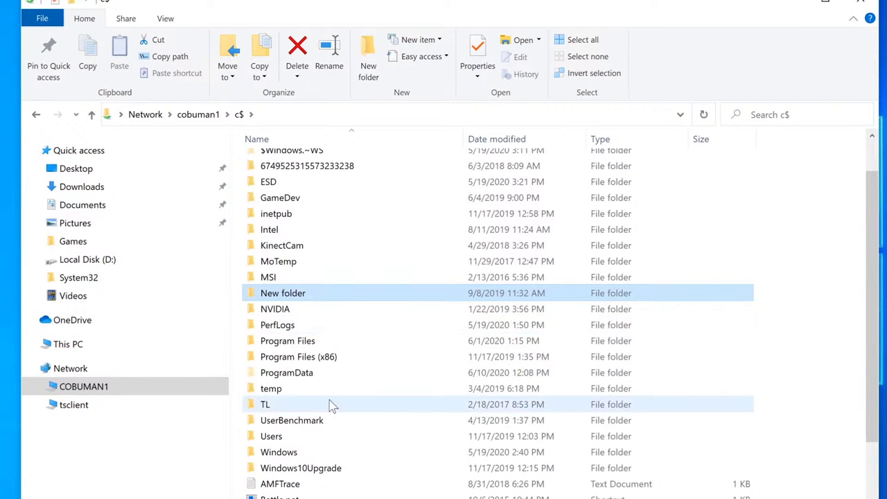
left_click(293, 437)
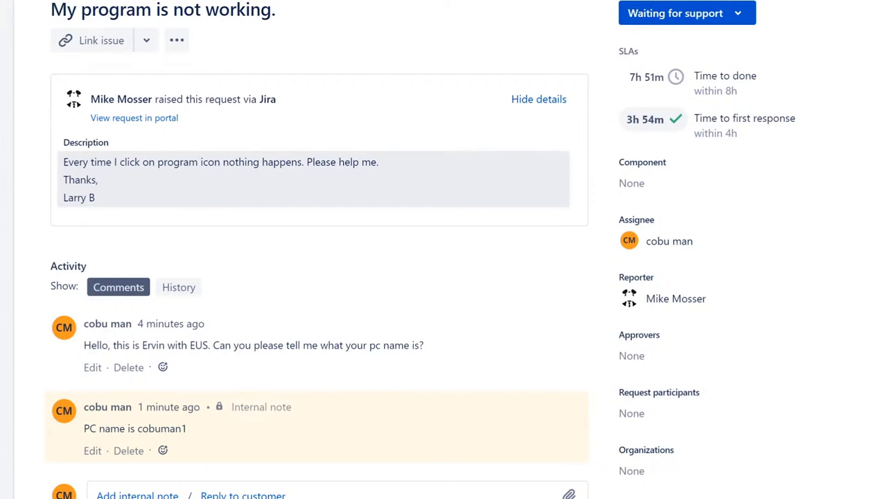
Select the ticket description sentence saying nothing happens when the program icon is clicked.
left_click_drag(304, 162, 148, 163)
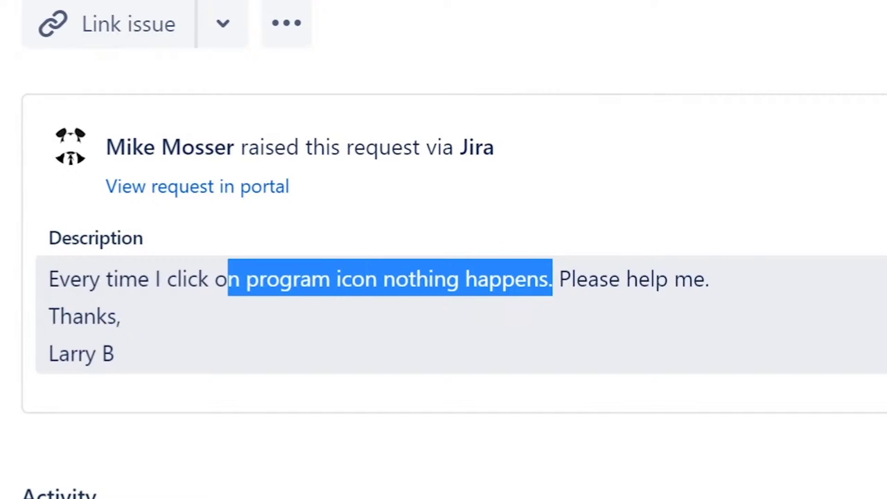
left_click_drag(228, 278, 199, 278)
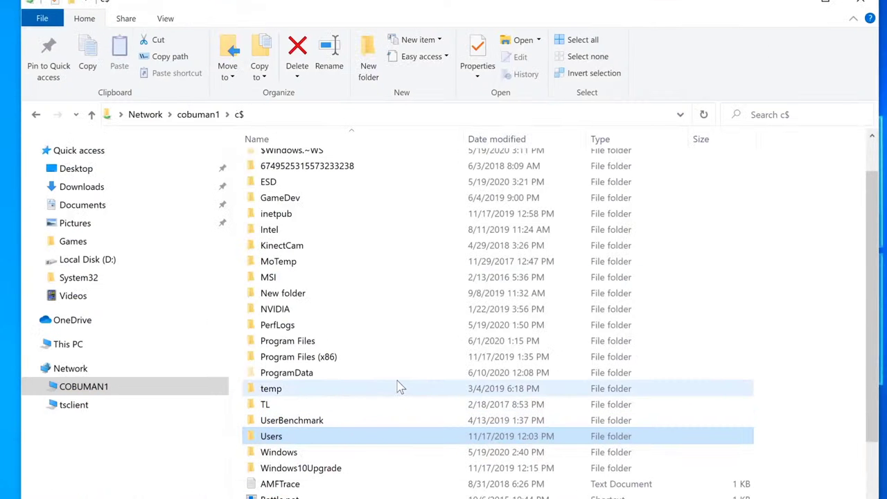
Drill from Users through the user's profile and AppData into Local, selecting the Adobe folder.
mouse_move(288, 442)
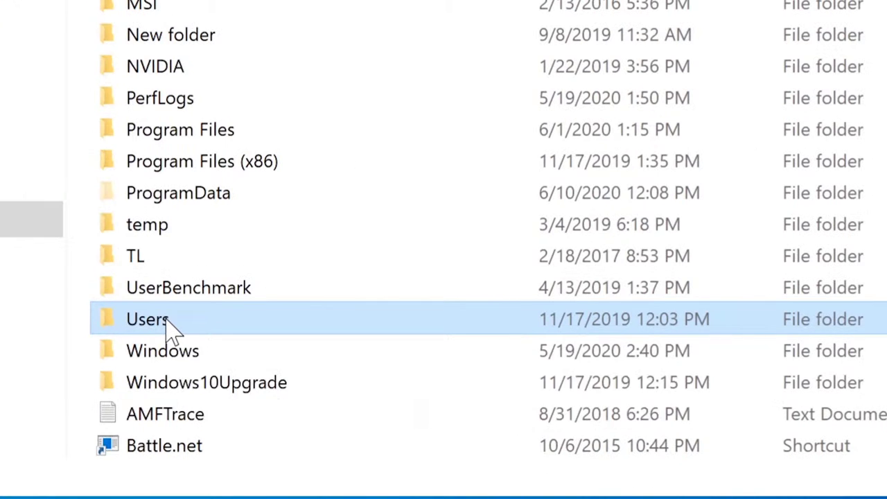
double_click(173, 330)
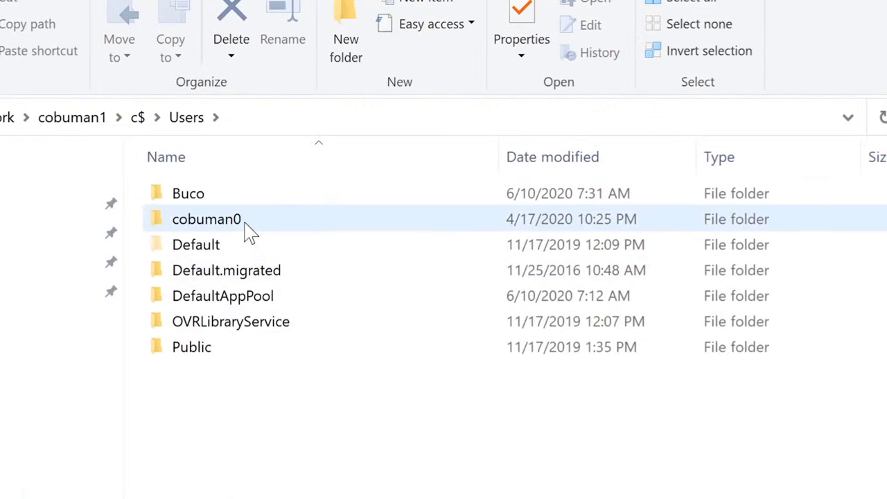
mouse_move(244, 227)
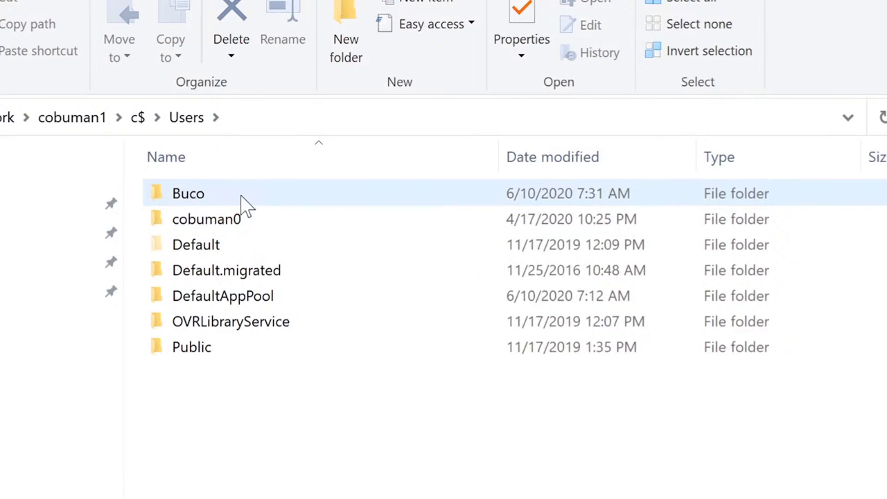
mouse_move(242, 198)
double_click(222, 198)
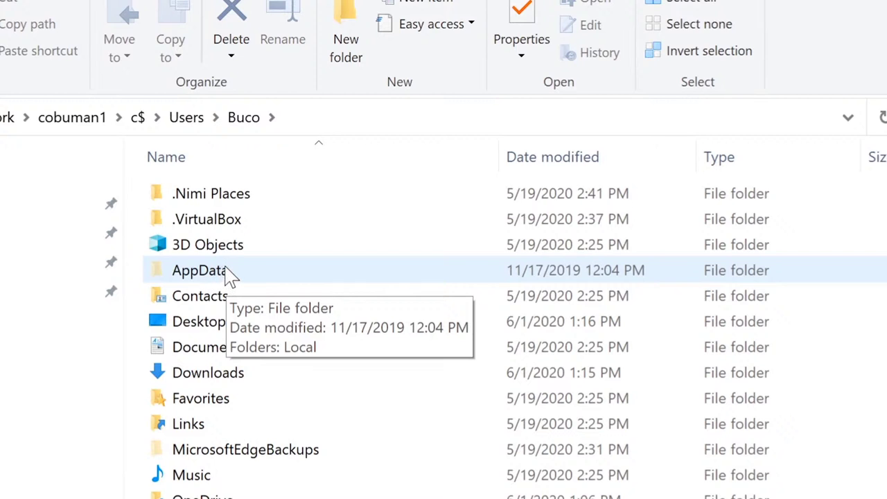
double_click(223, 274)
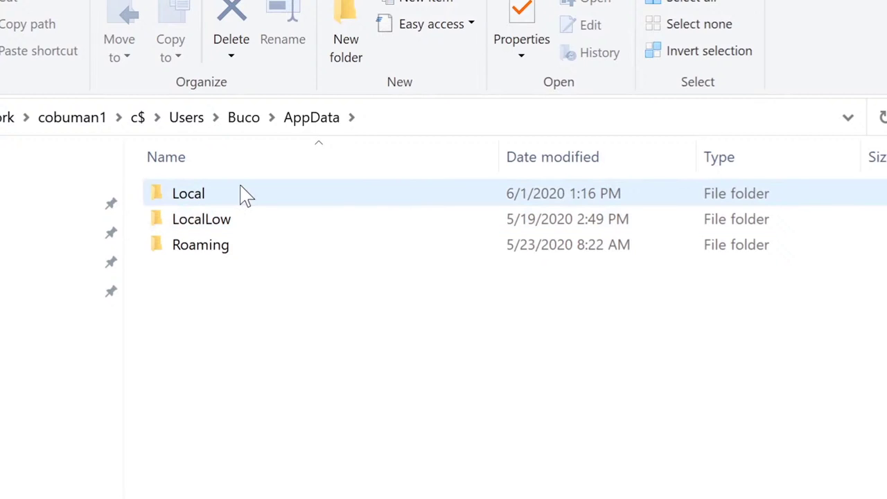
left_click(216, 194)
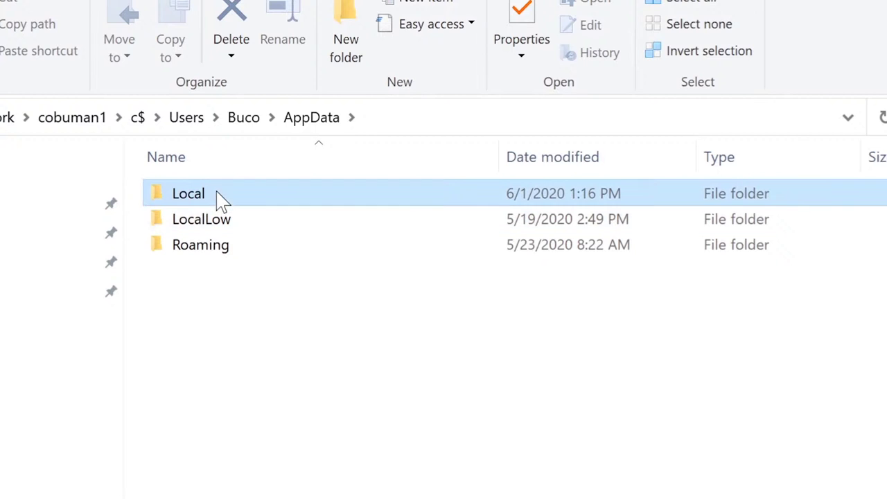
left_click(226, 250)
left_click(224, 197)
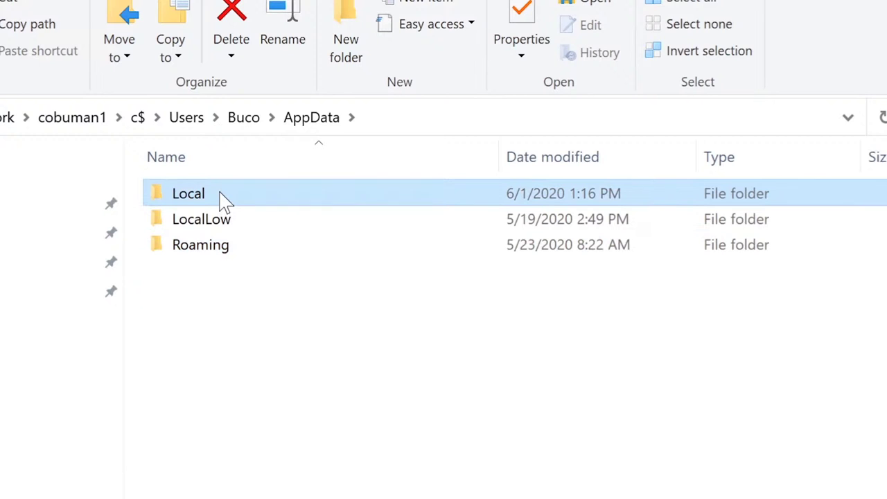
double_click(225, 199)
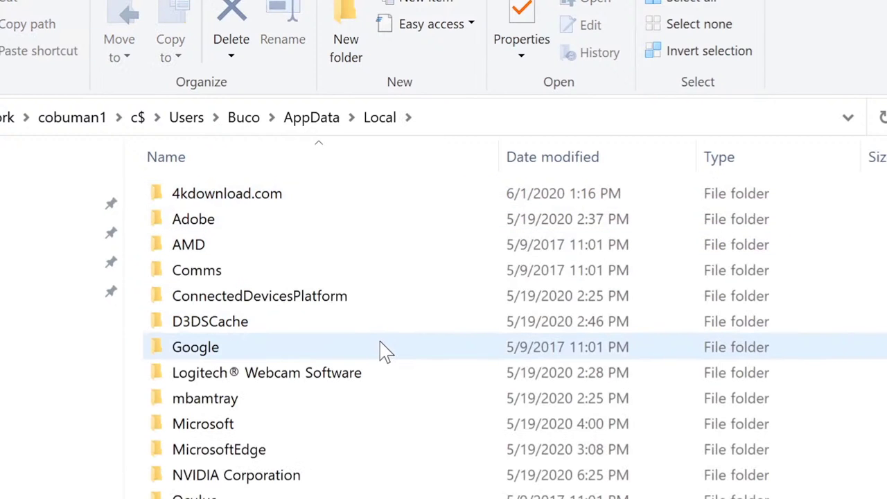
left_click(227, 226)
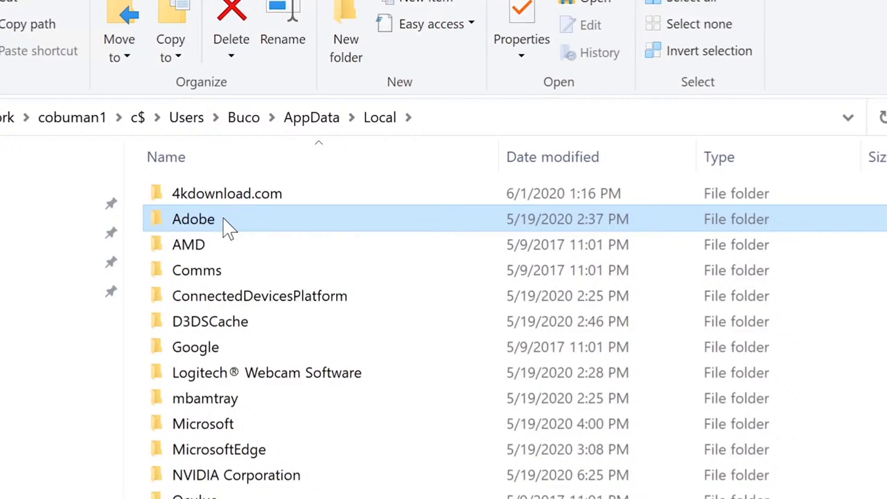
Rename the Adobe folder in AppData\Local to Adobeold.
key("F2")
key("End")
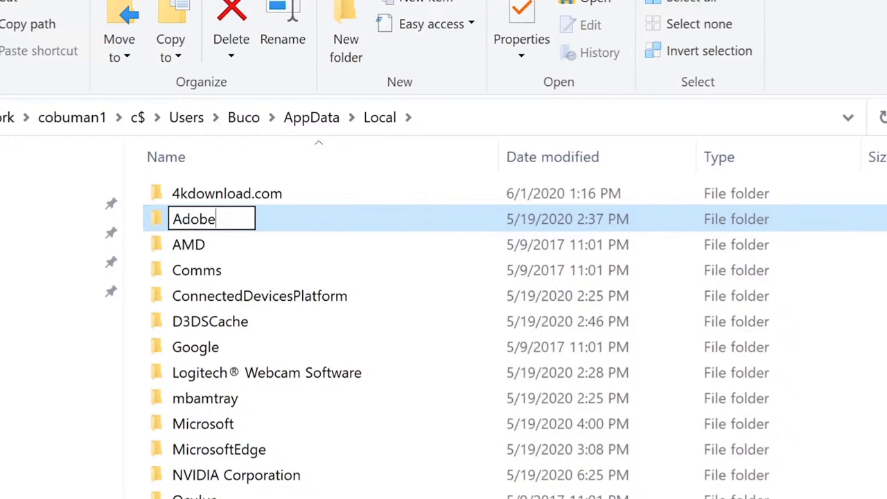
type("old")
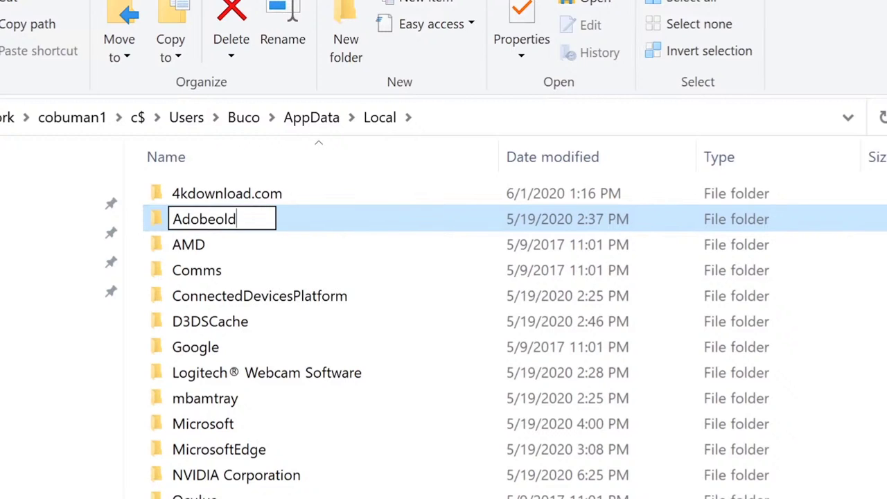
key("Return")
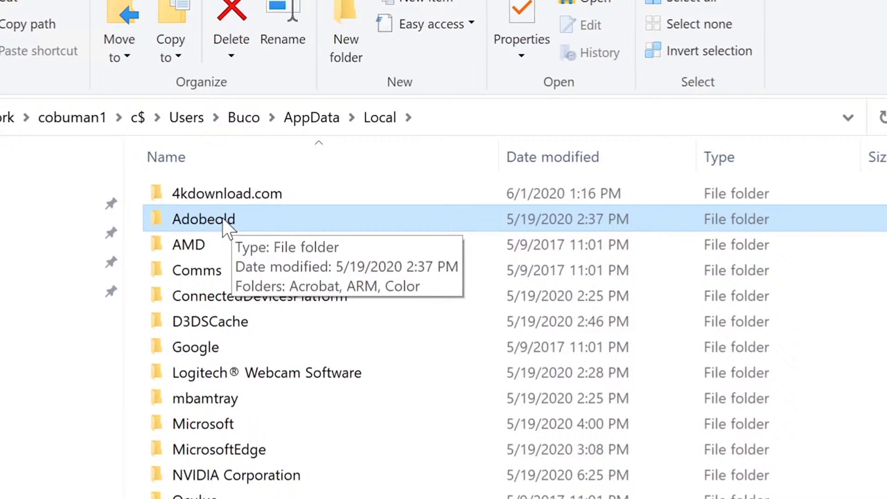
Inspect Adobeold's Acrobat\DC, ARM\Reader_20.009.20065 and Color subfolders, then return to Local.
double_click(224, 228)
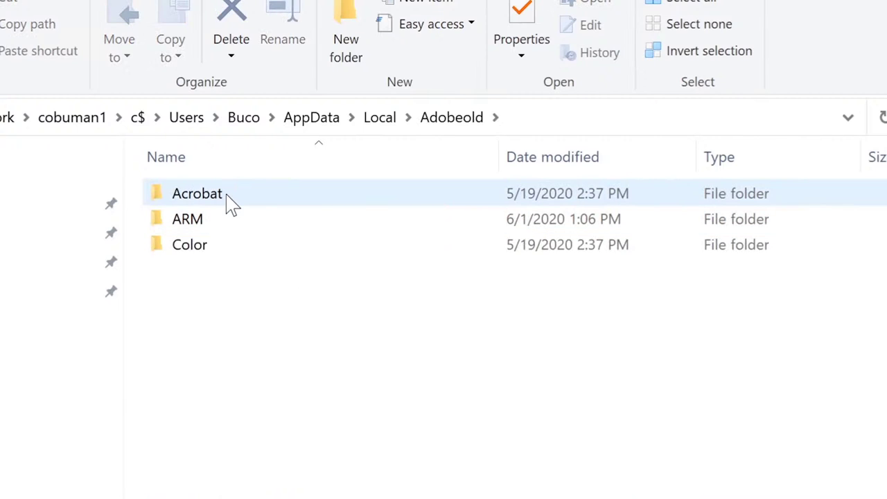
double_click(227, 195)
double_click(226, 195)
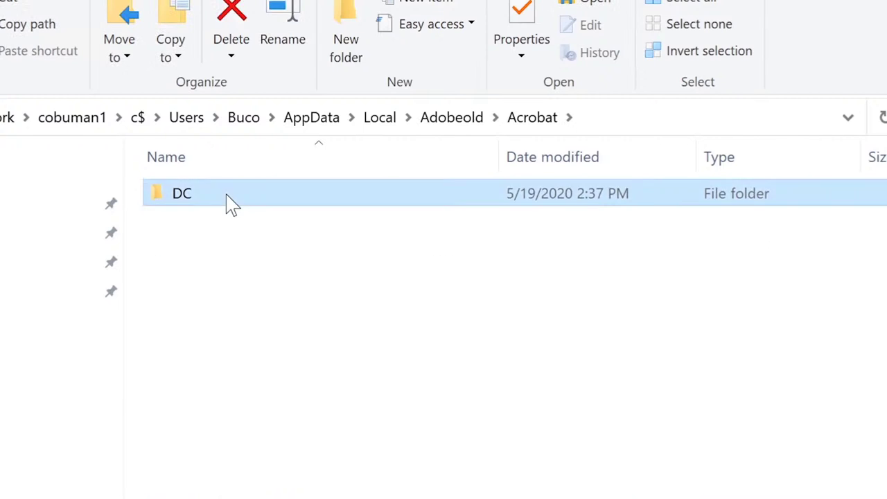
key("BackSpace")
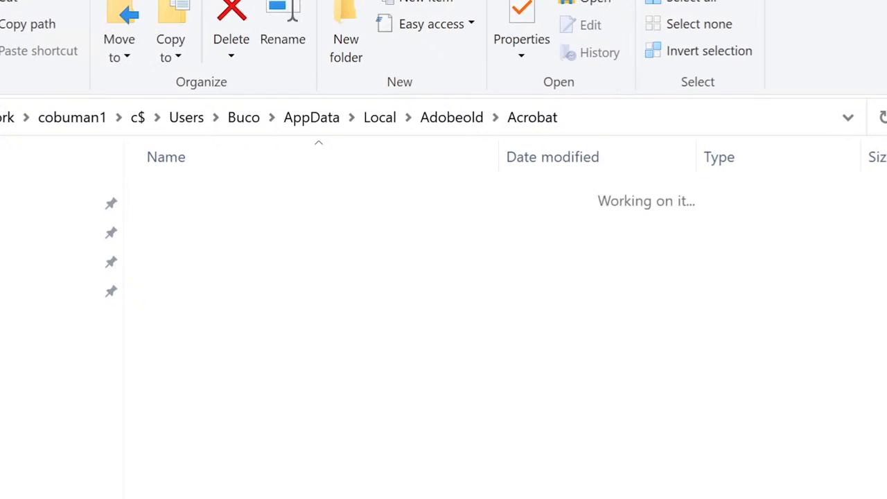
key("BackSpace")
double_click(212, 221)
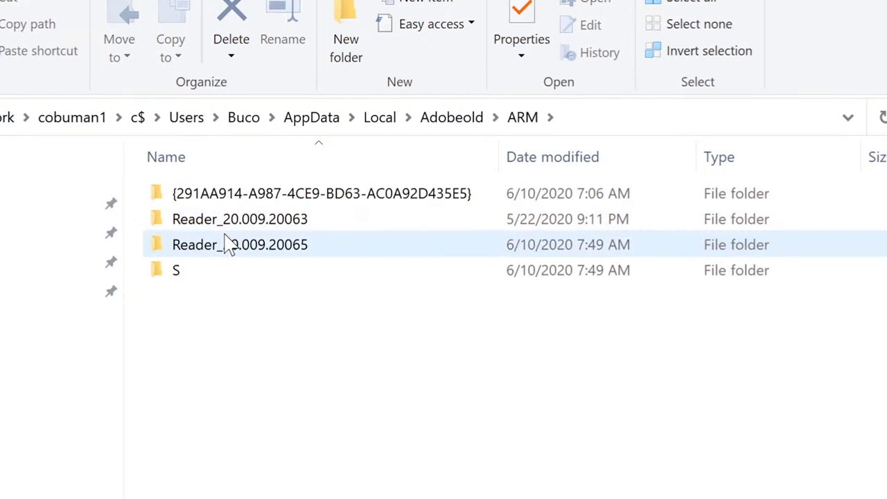
double_click(228, 243)
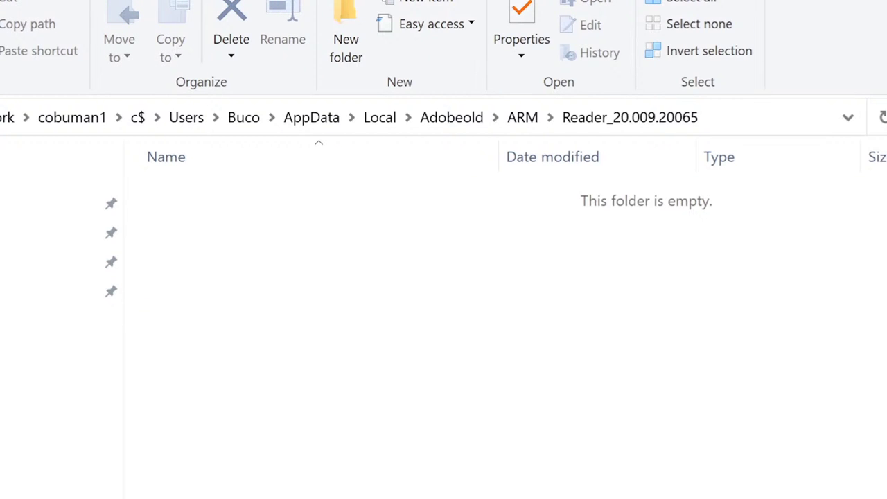
key("BackSpace")
key("BackSpace")
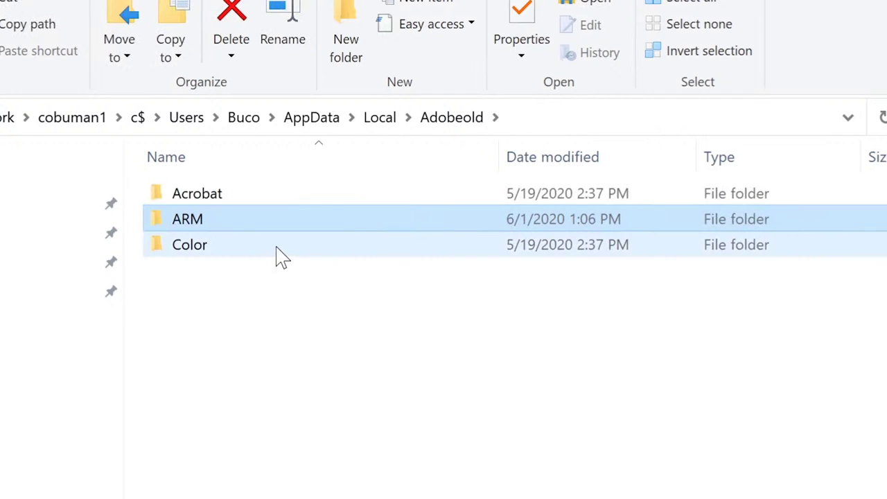
double_click(277, 252)
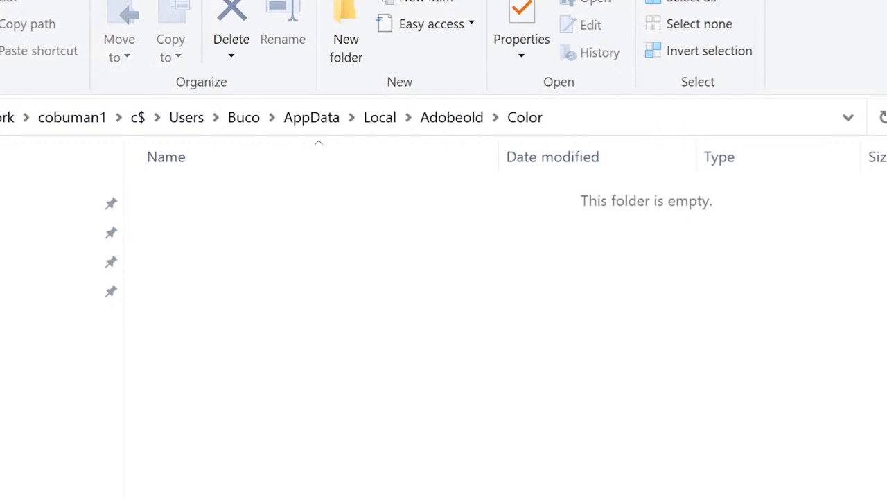
key("BackSpace")
key("BackSpace")
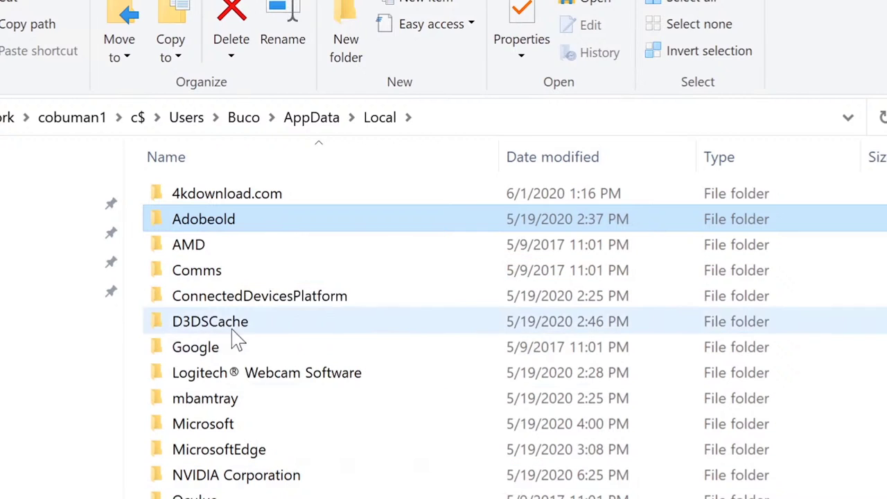
Open Google\Chrome\User Data\Default in Local and scroll through its profile files.
left_click(238, 353)
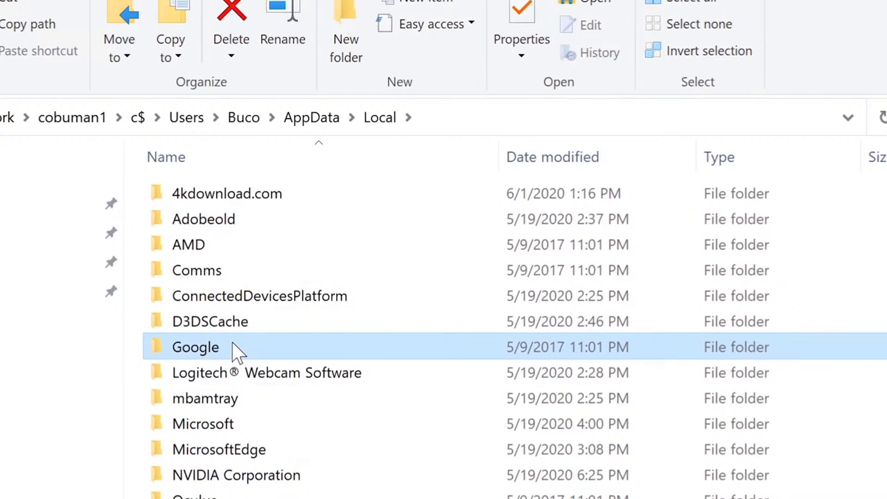
double_click(234, 352)
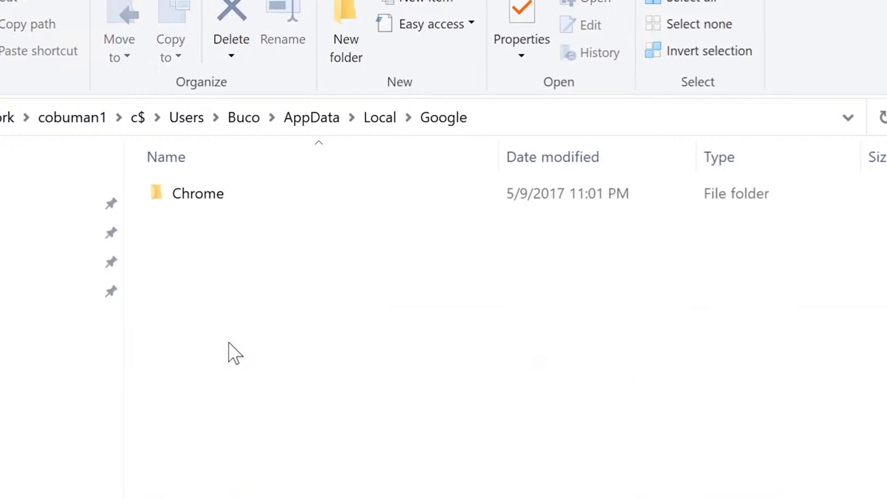
left_click(244, 200)
double_click(244, 199)
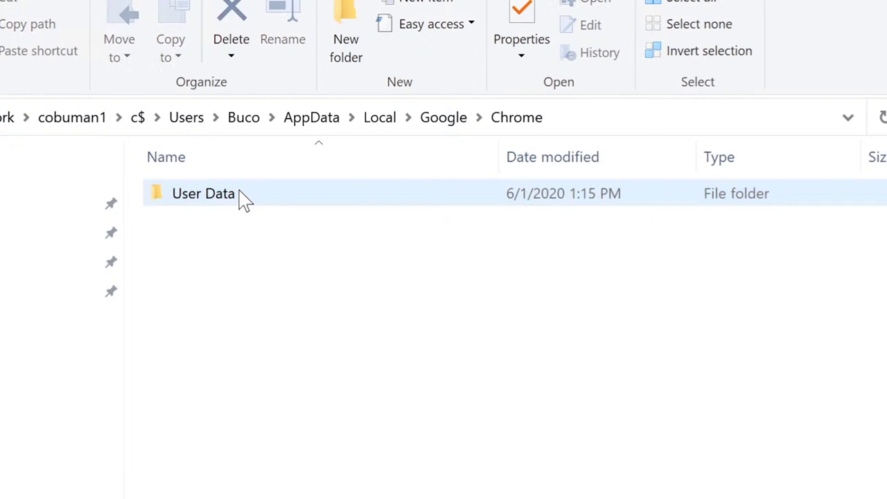
left_click(247, 200)
double_click(247, 199)
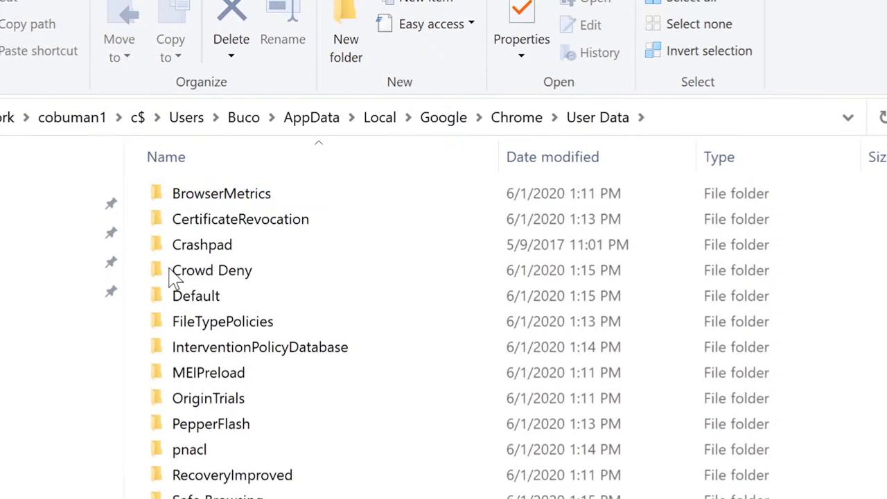
double_click(278, 307)
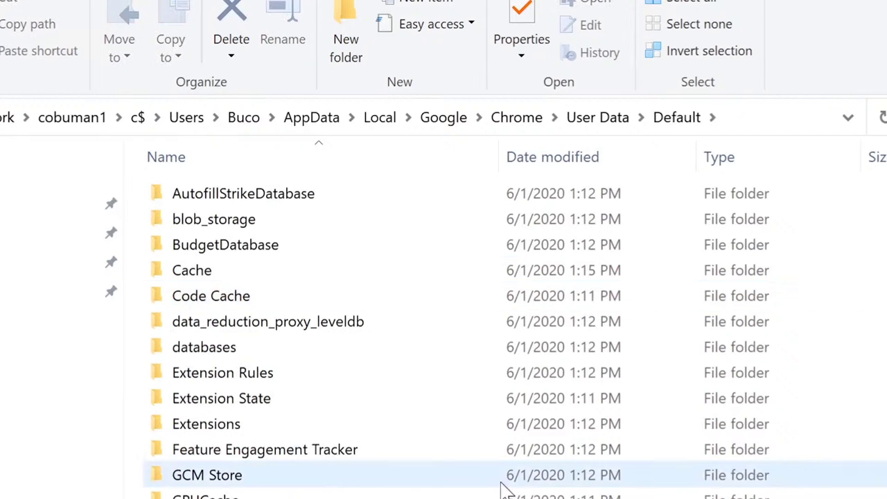
scroll(313, 433, "down", 6)
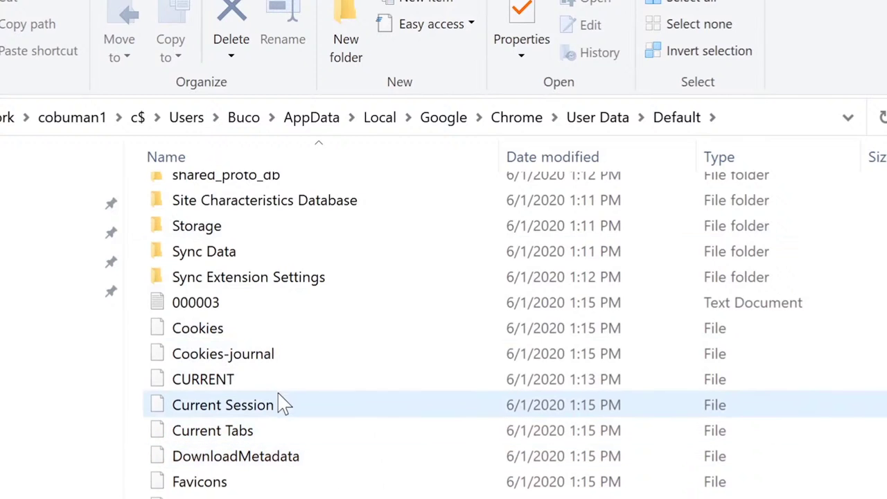
scroll(281, 401, "down", 2)
scroll(281, 401, "down", 3)
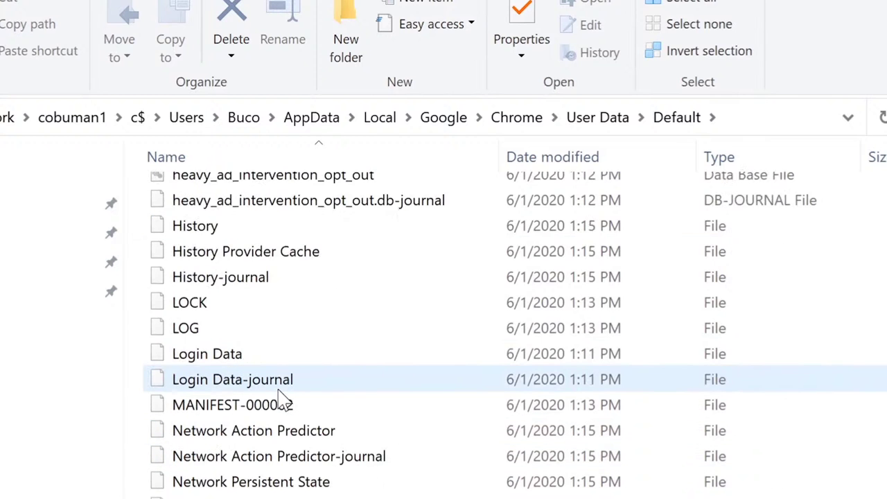
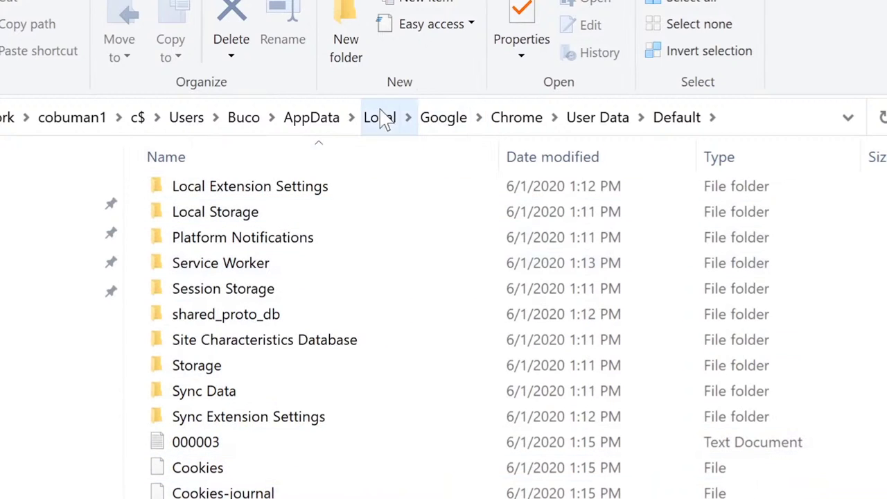
Go up to the remote AppData\Local folder and select the Adobeold folder.
left_click(376, 120)
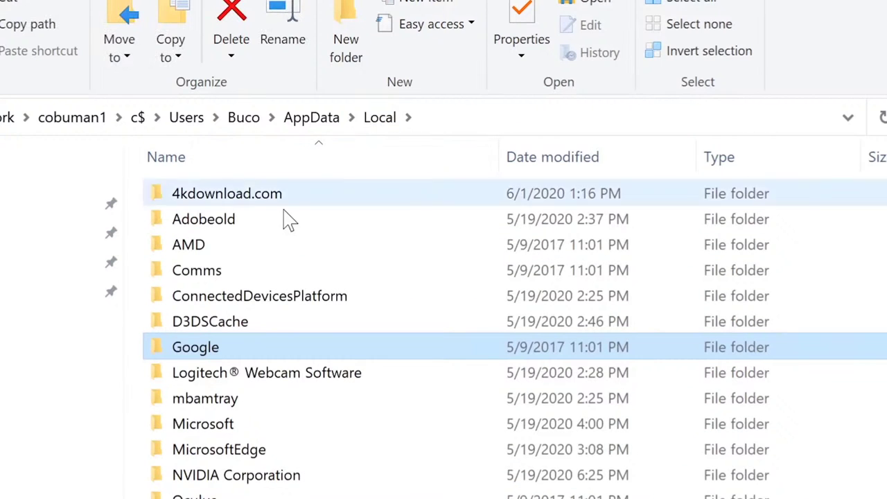
left_click(250, 231)
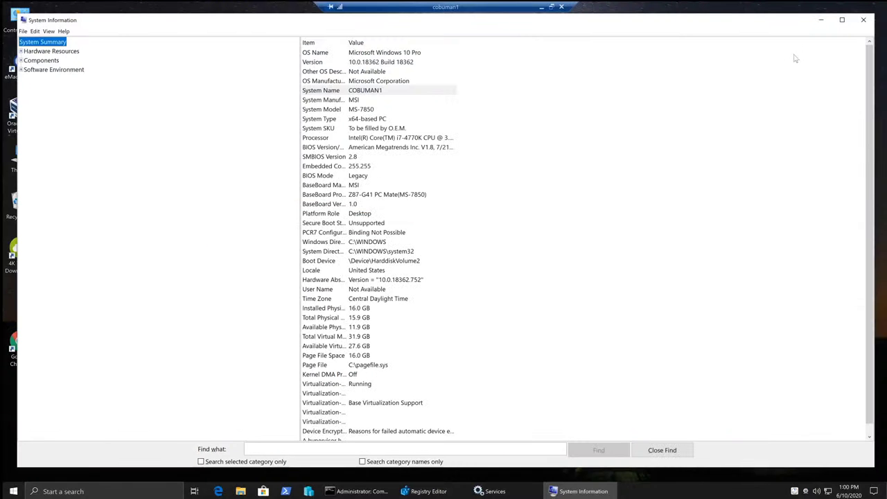
Close System Information on the remote PC and bring up Windows search.
left_click(864, 21)
scroll(751, 135, "down", 1)
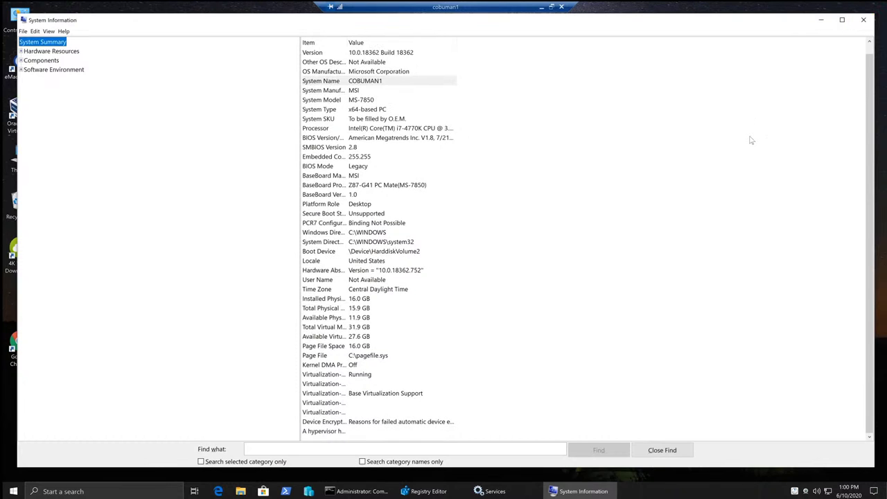
scroll(749, 139, "up", 1)
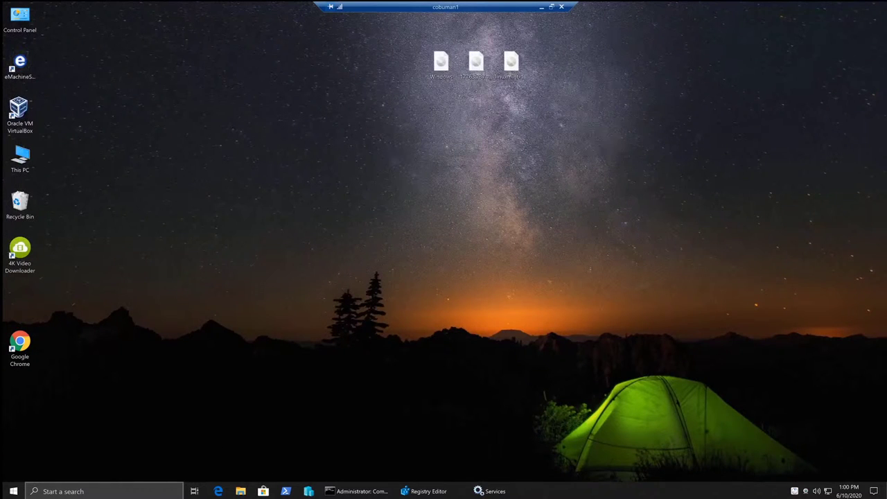
left_click(83, 491)
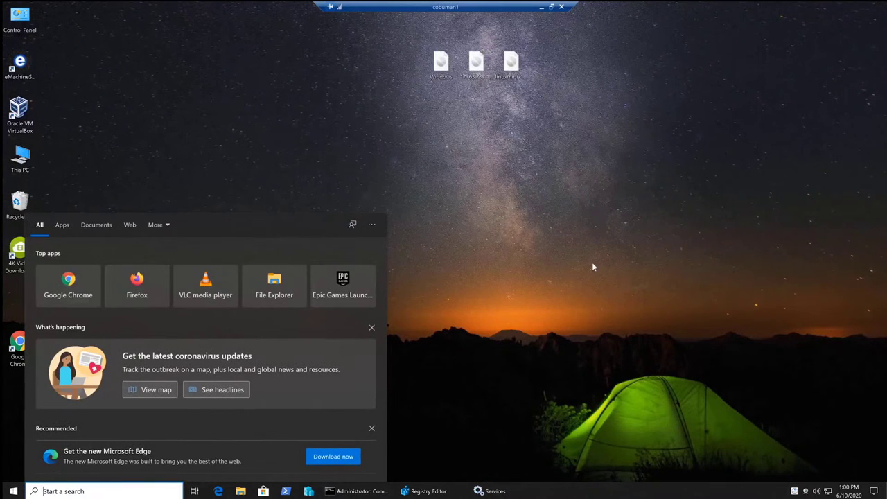
Launch Acrobat Reader DC from an 'adobe' search, accept it as default PDF app, minimize the session.
type("adobe")
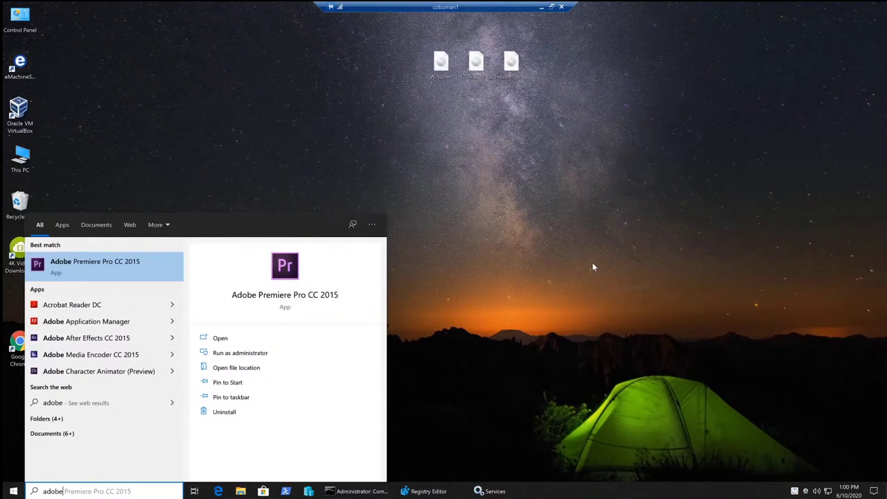
left_click(72, 304)
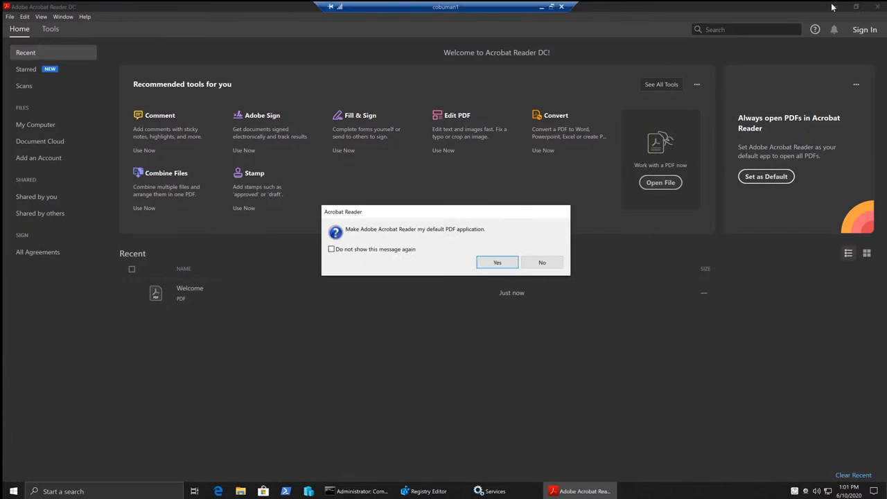
left_click(496, 262)
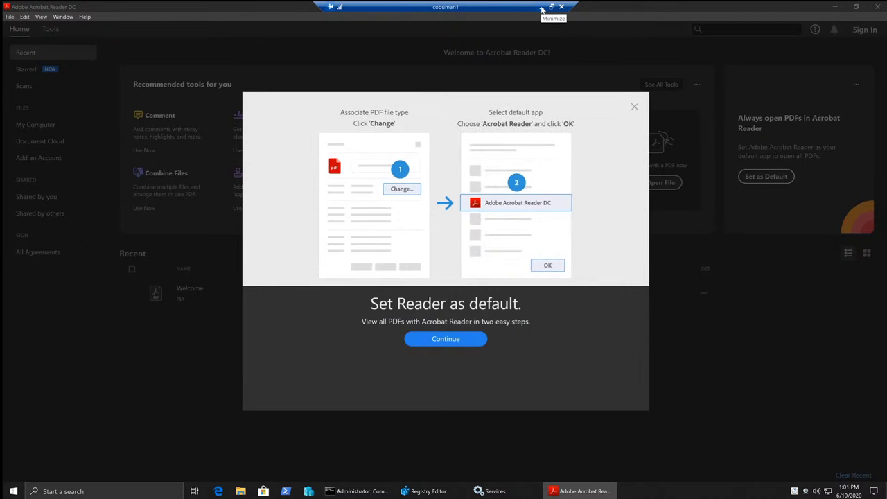
left_click(541, 7)
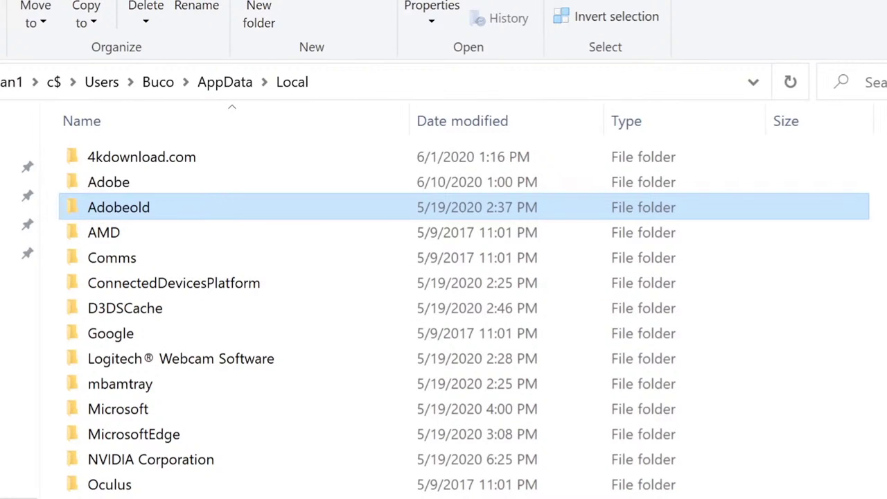
Select the new Adobe folder (6/10/2020) in the remote Local folder.
left_click(151, 192)
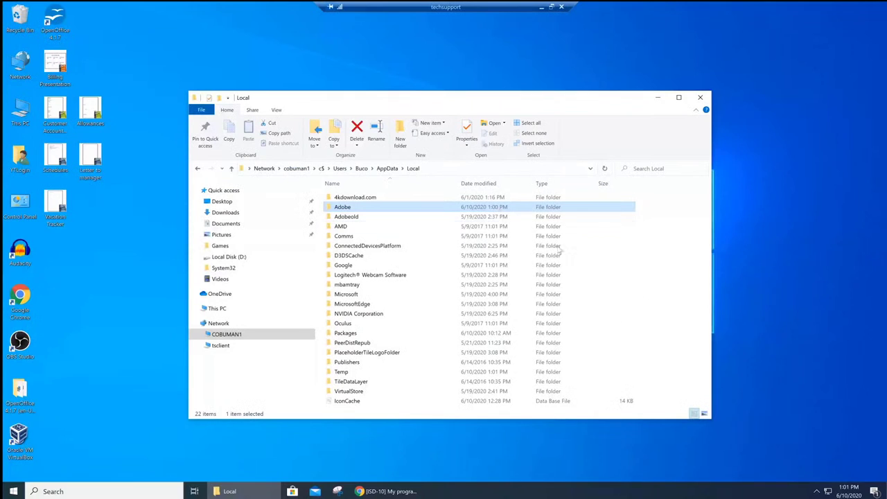
mouse_move(829, 483)
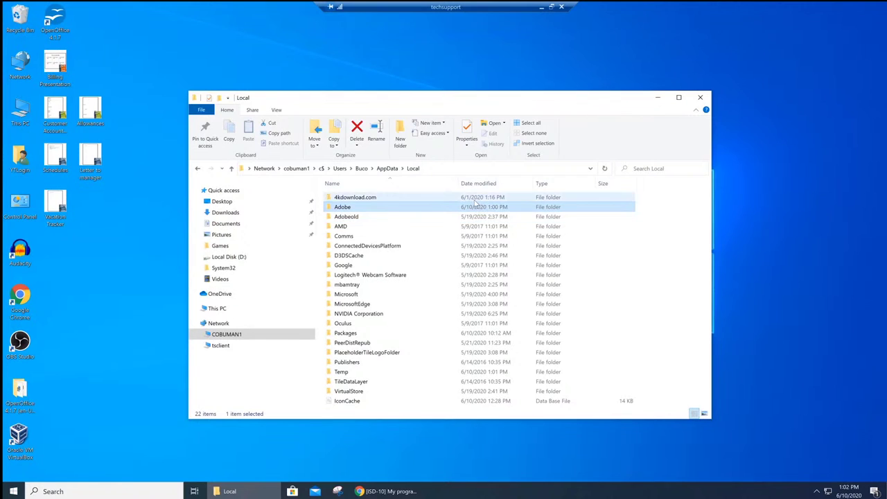
Launch Registry Editor via a 'reged' search, approve UAC, shrink it, then bring ISD-10 forward.
left_click(63, 490)
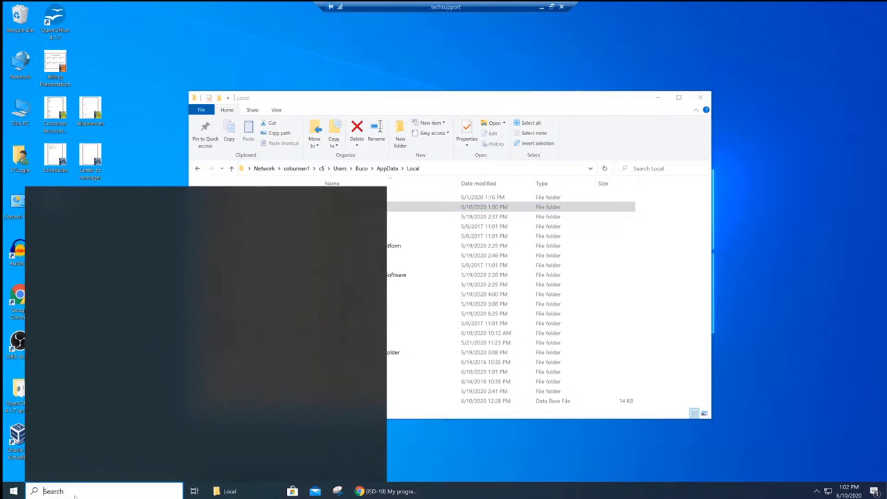
type("reged")
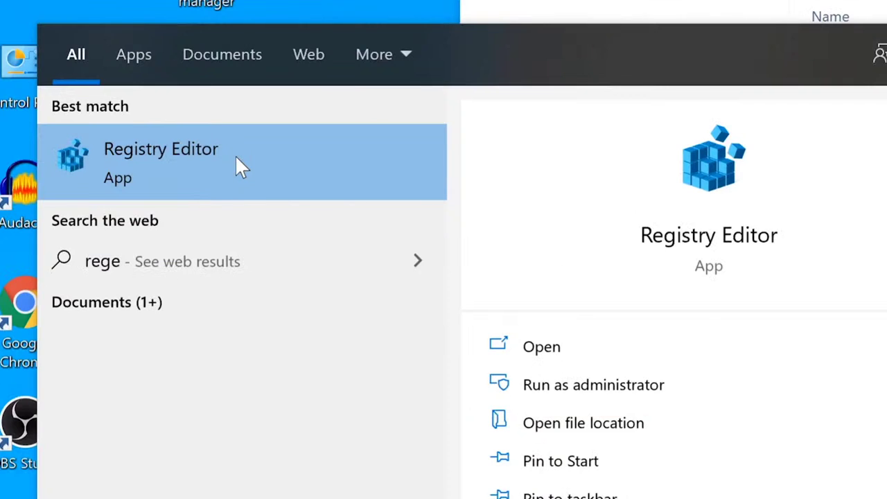
left_click(102, 237)
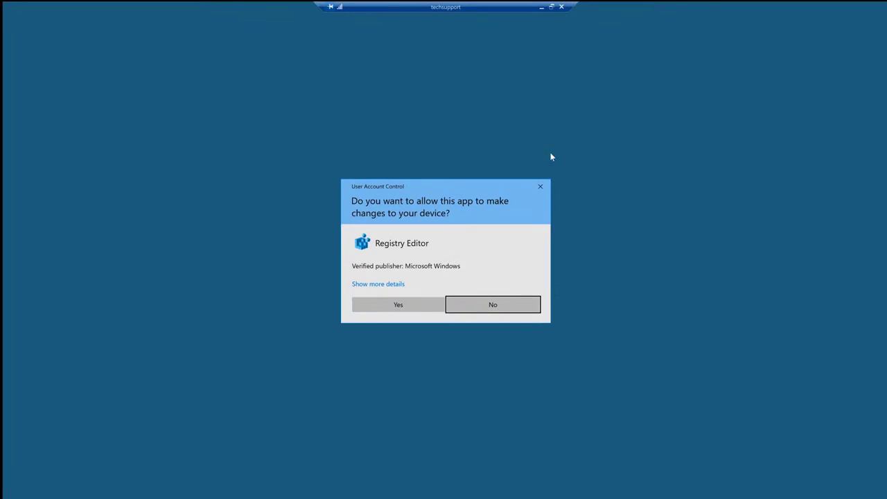
left_click(401, 300)
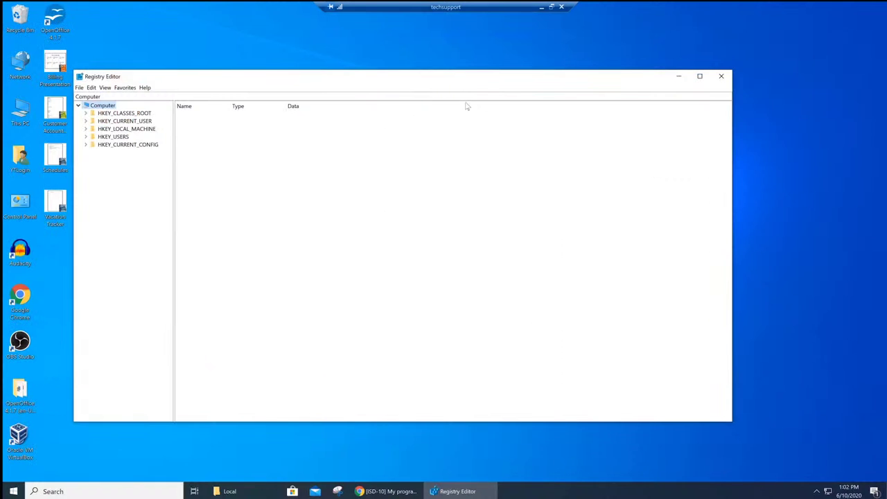
left_click_drag(729, 423, 449, 343)
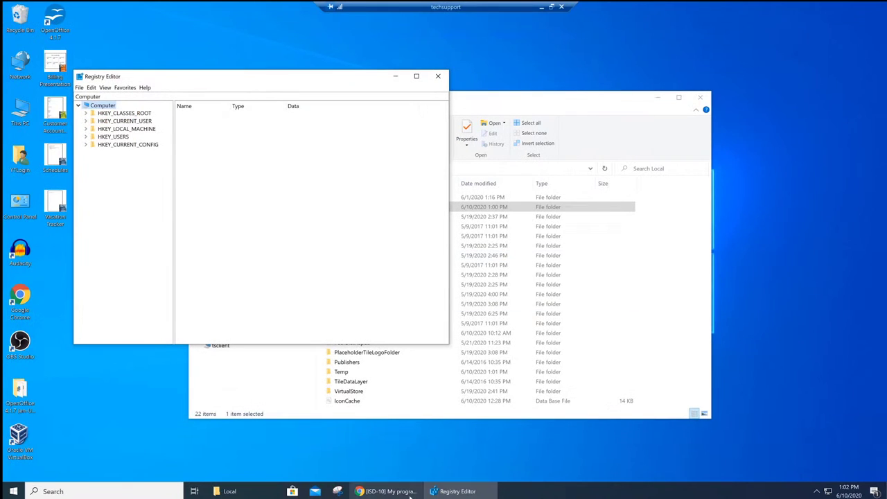
left_click(360, 431)
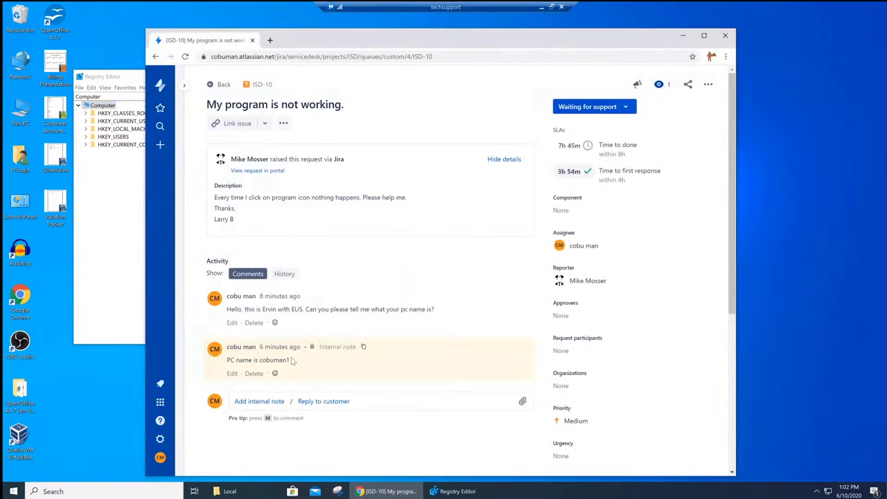
Copy the PC name cobuman1 from the ISD-10 internal note.
left_click_drag(292, 360, 267, 361)
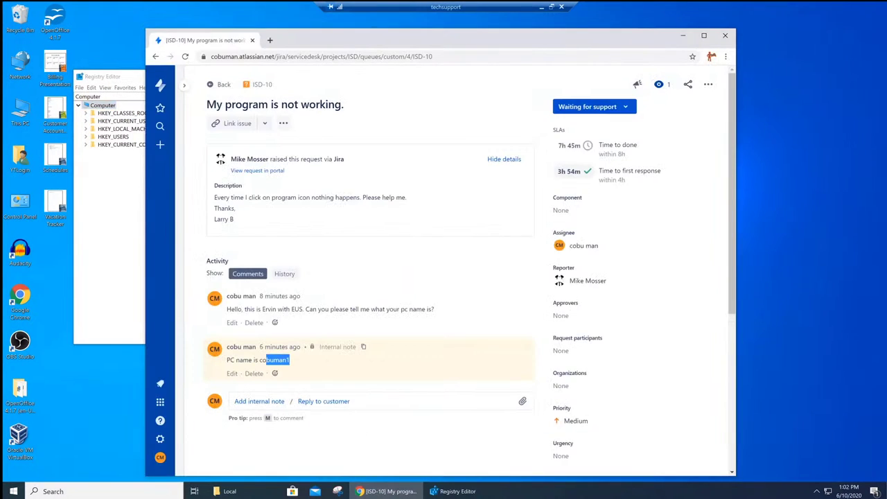
left_click(104, 80)
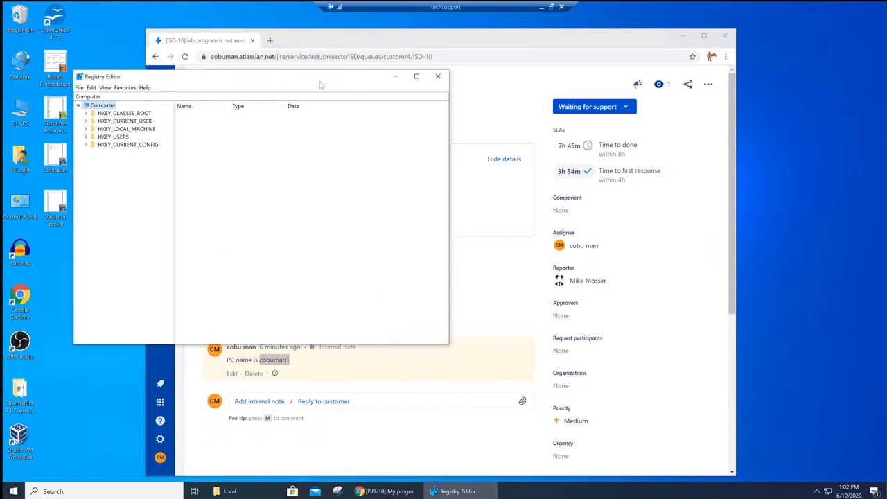
left_click_drag(324, 76, 348, 88)
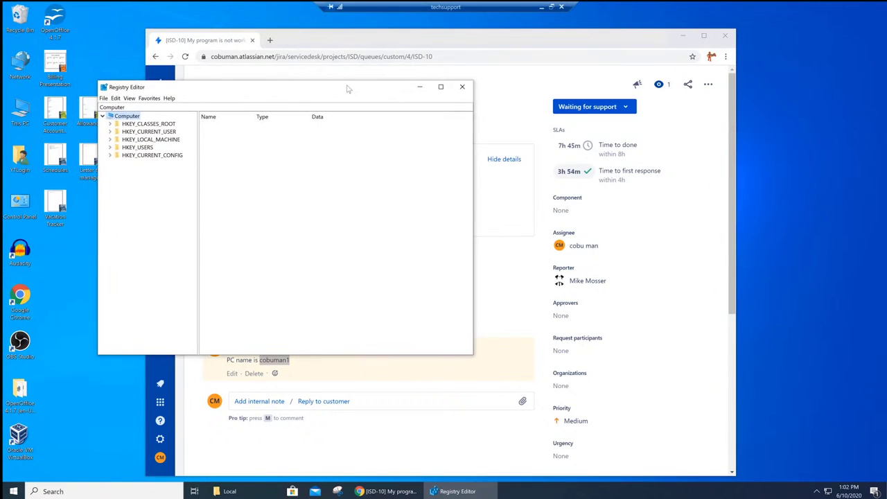
right_click(285, 361)
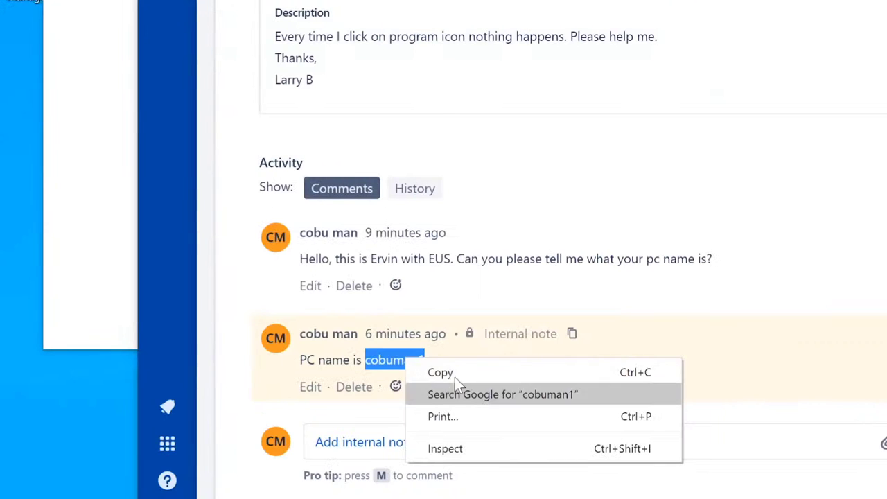
left_click(304, 367)
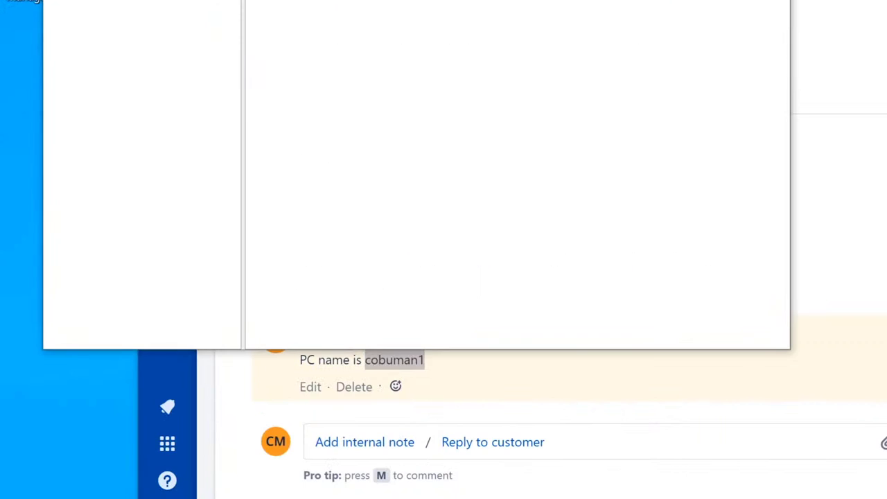
left_click(99, 39)
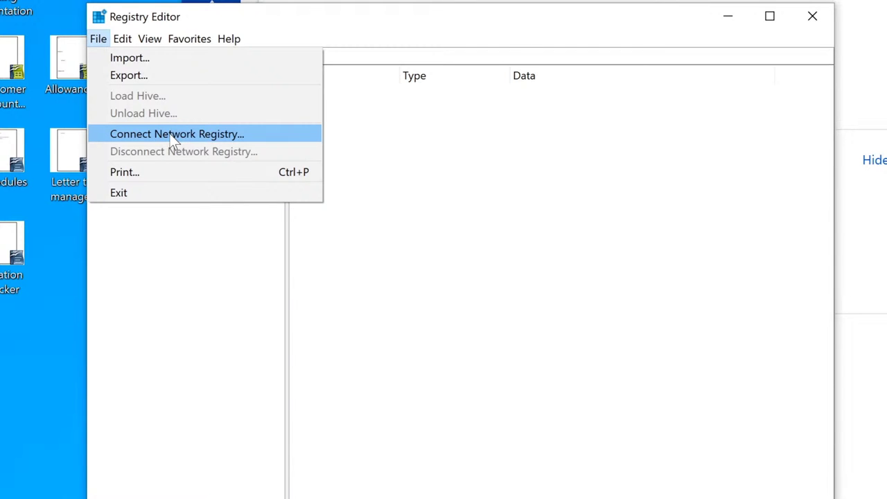
Enter cobuman1 in Connect Network Registry, resolving it to NEWSERVER0\COBUMAN1.
left_click(173, 135)
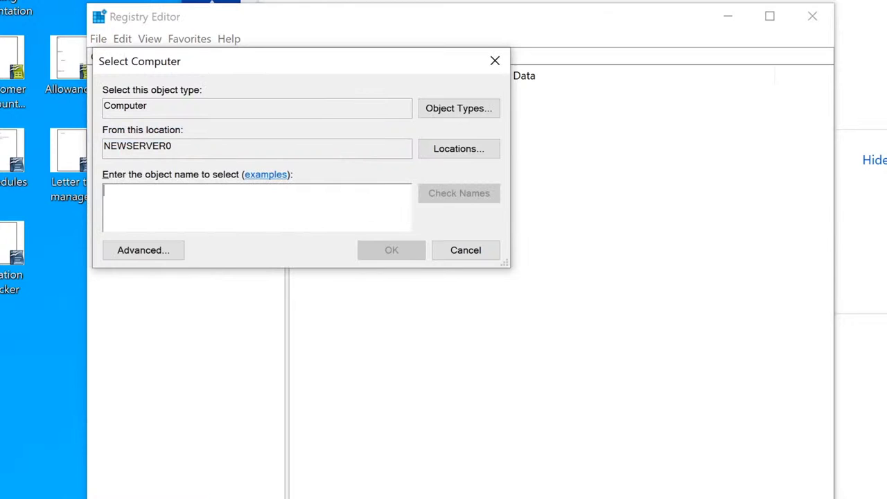
type("cobuman1")
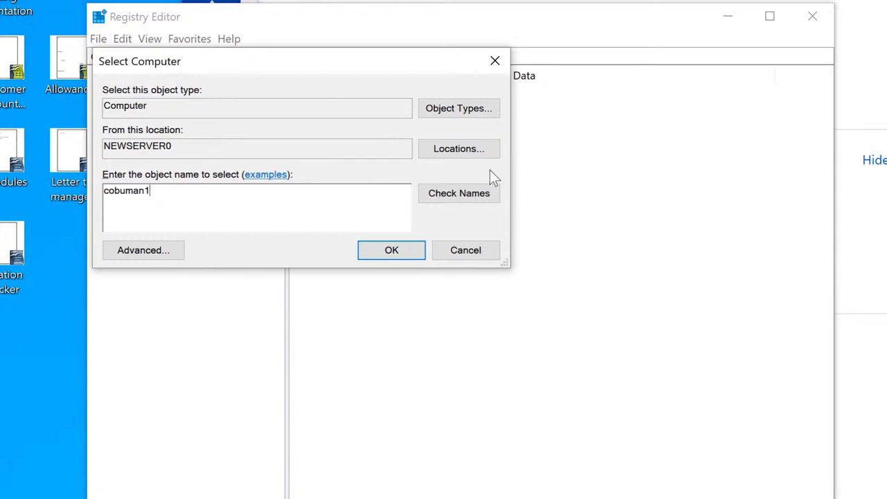
left_click(471, 191)
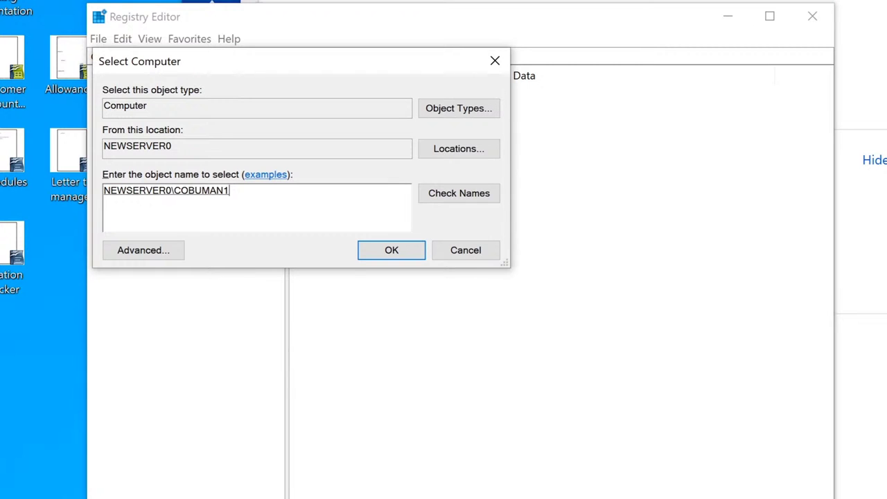
key("ctrl+a")
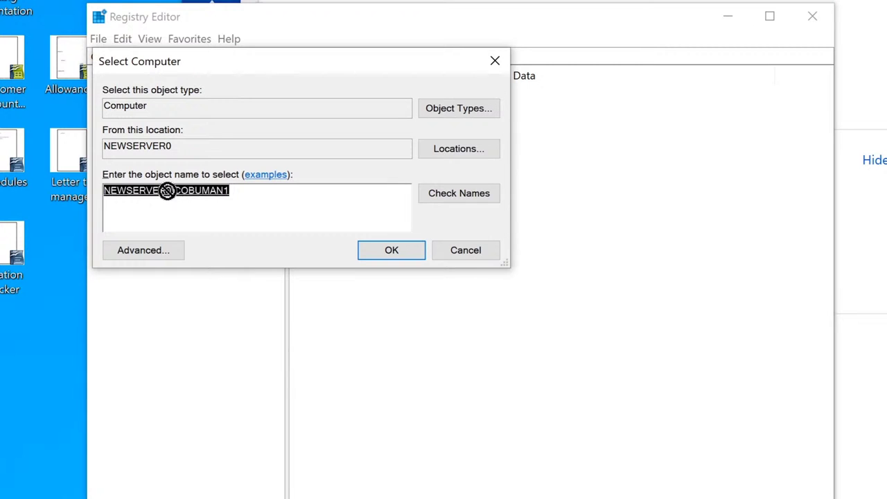
left_click(104, 191)
double_click(169, 192)
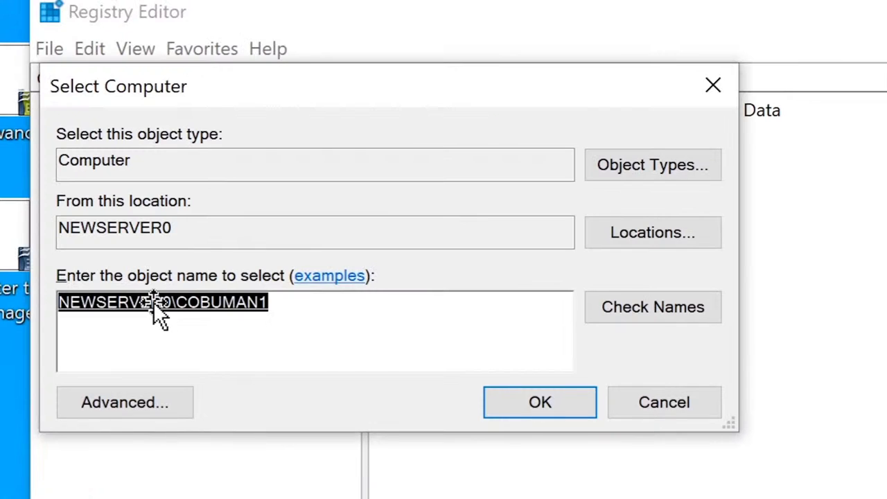
left_click(268, 303)
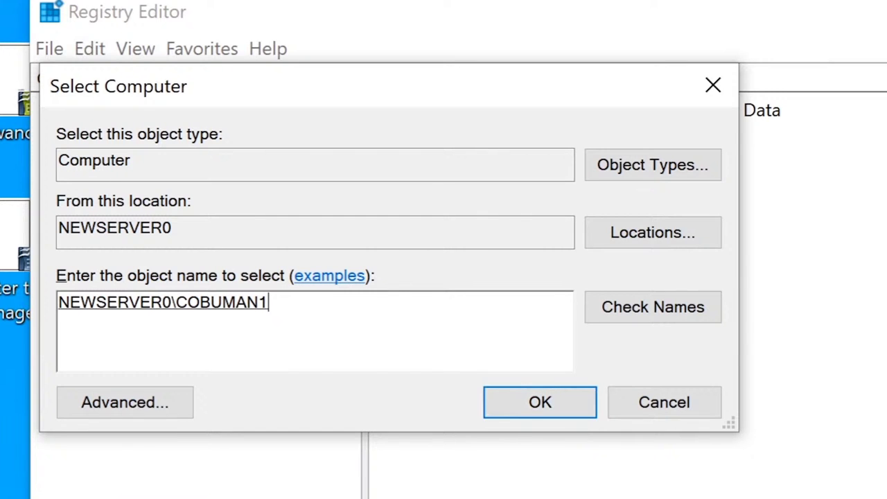
Connect to Cobuman1's registry and maximize the Registry Editor window.
left_click(534, 406)
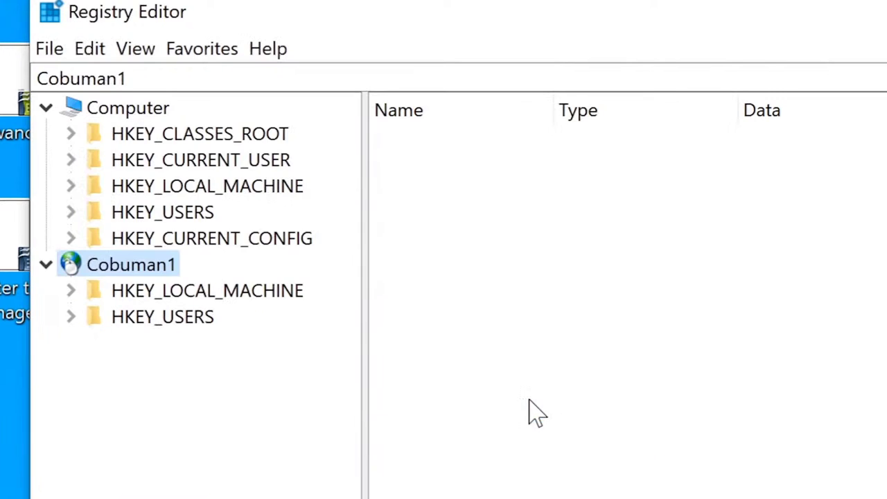
left_click_drag(540, 32, 886, 61)
key("super+Up")
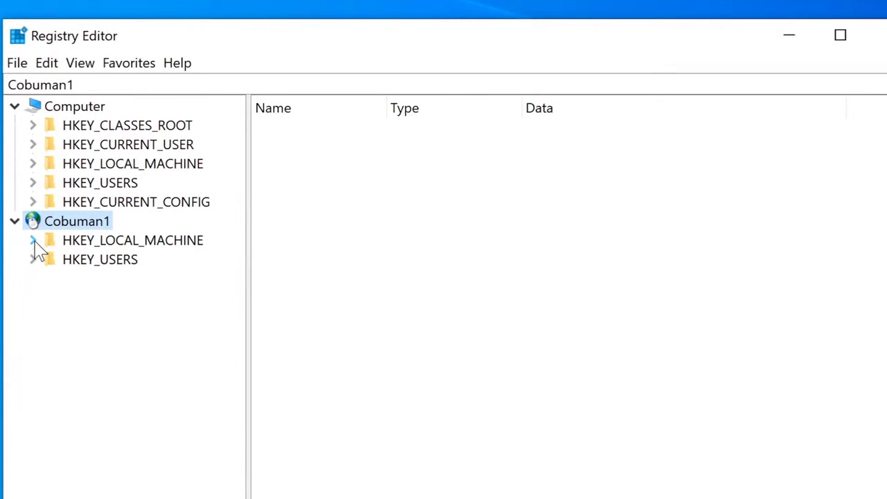
Expand Cobuman1's HKEY_LOCAL_MACHINE\SOFTWARE and inspect, expand and collapse its Adobe key.
left_click(33, 241)
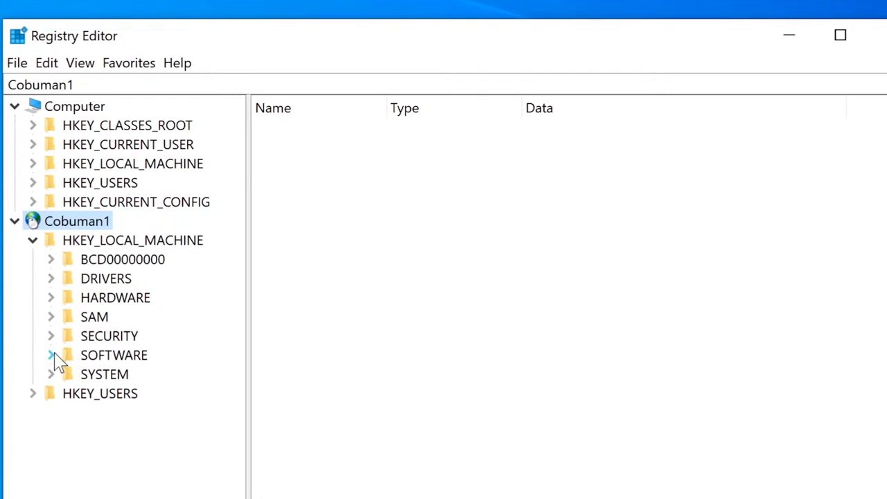
left_click(97, 357)
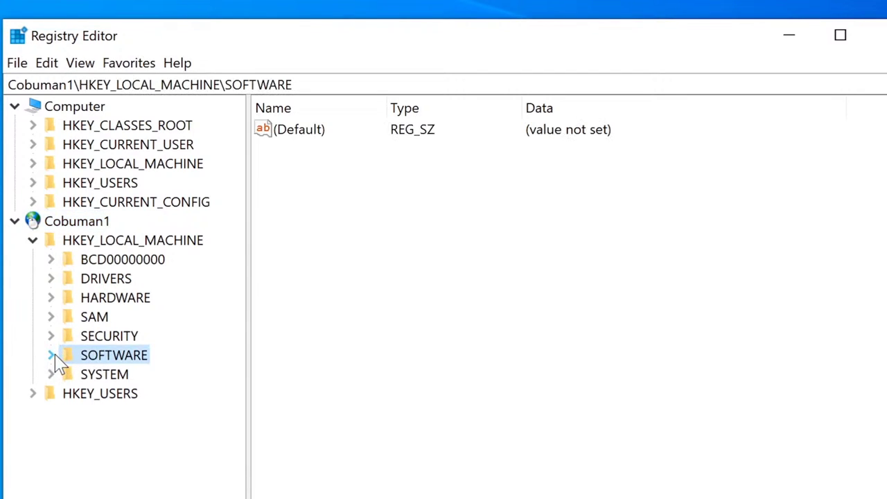
left_click(52, 356)
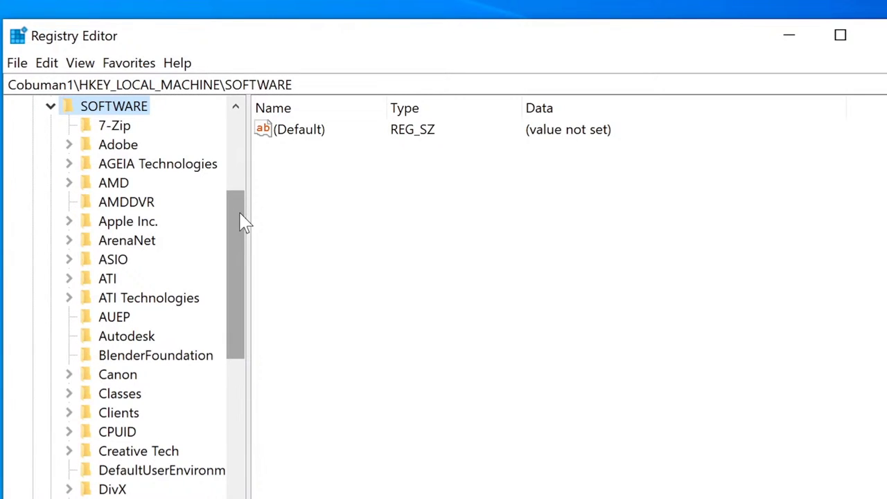
left_click_drag(244, 222, 245, 194)
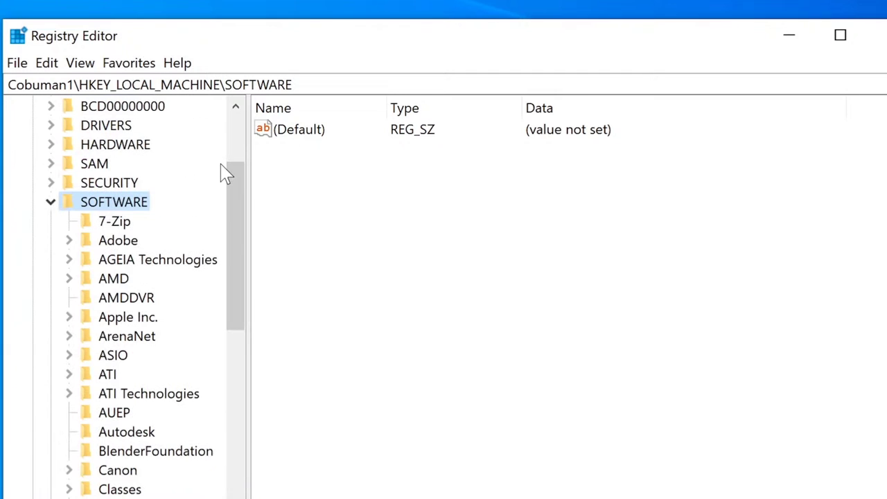
left_click(108, 245)
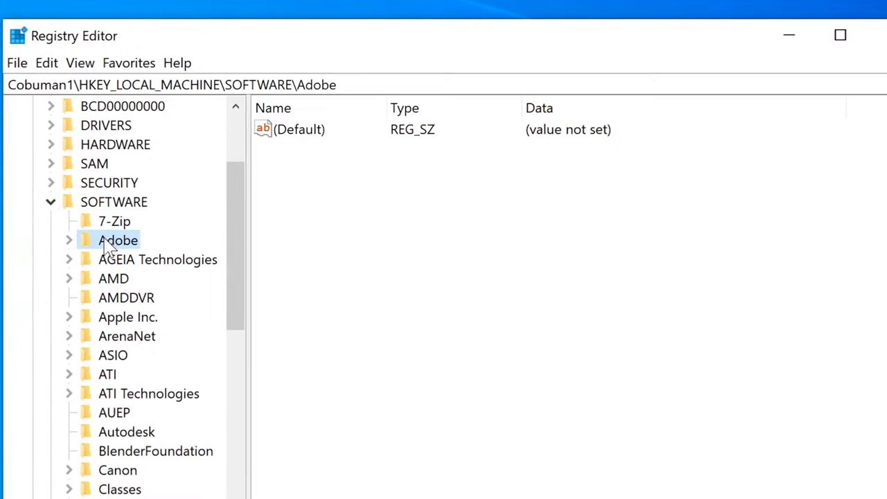
left_click(69, 241)
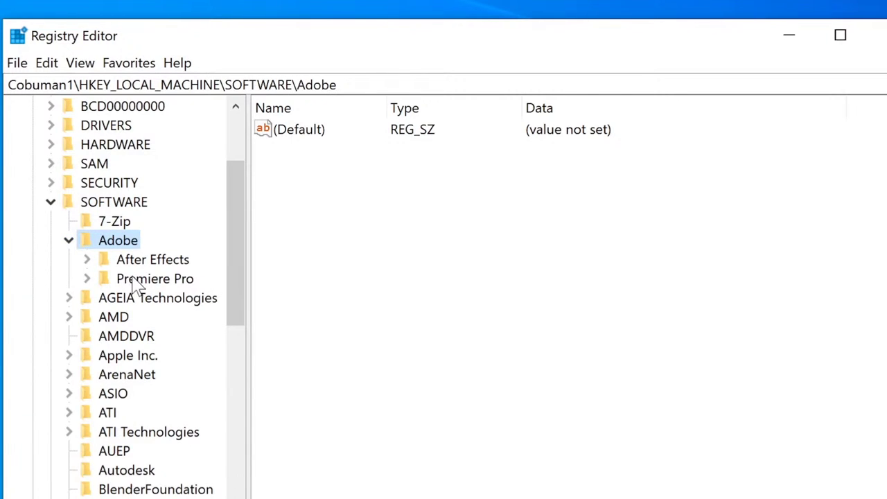
left_click(69, 241)
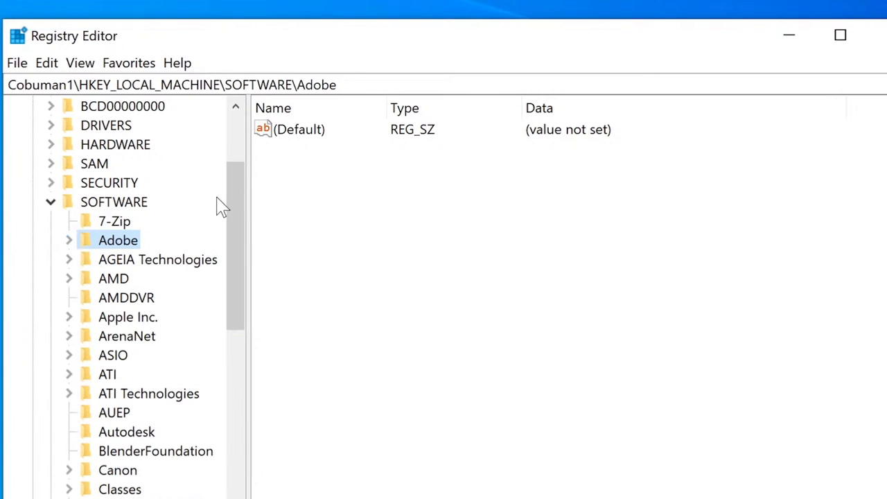
Drill down to SOFTWARE\WOW6432Node\Adobe\Acrobat Reader\DC and expand its subkeys.
left_click_drag(240, 203, 217, 498)
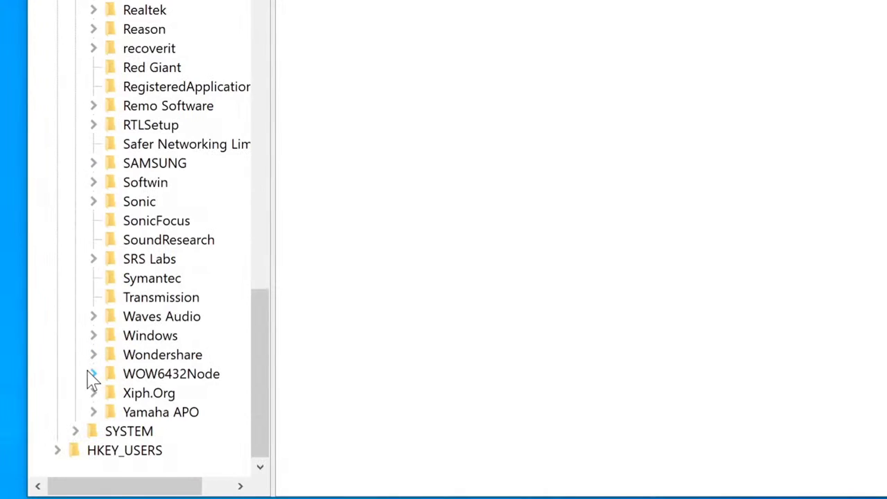
left_click(152, 378)
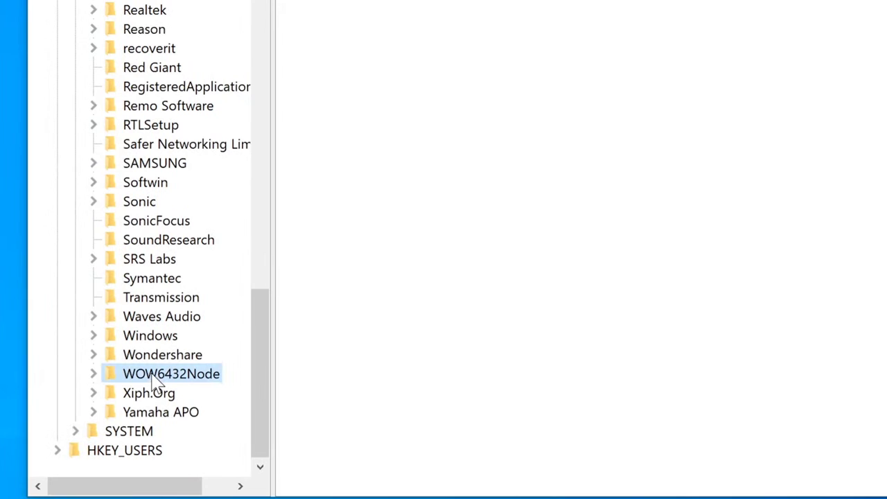
left_click(93, 373)
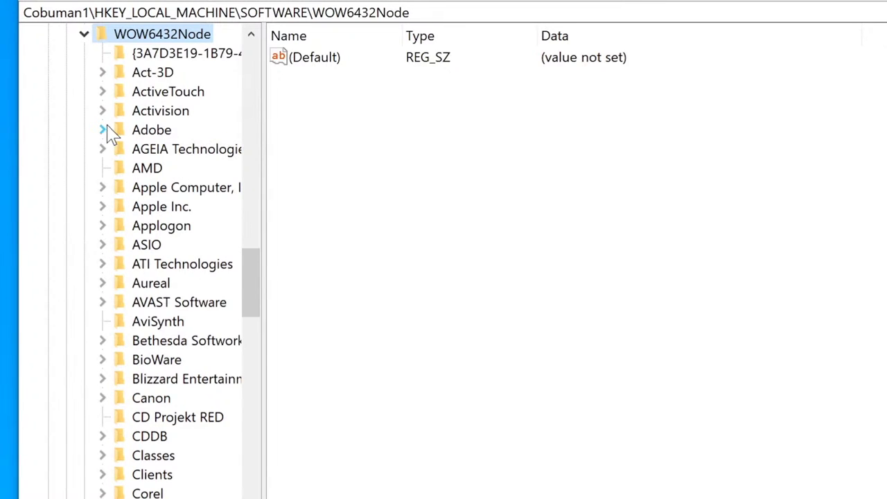
left_click(131, 16)
left_click(103, 131)
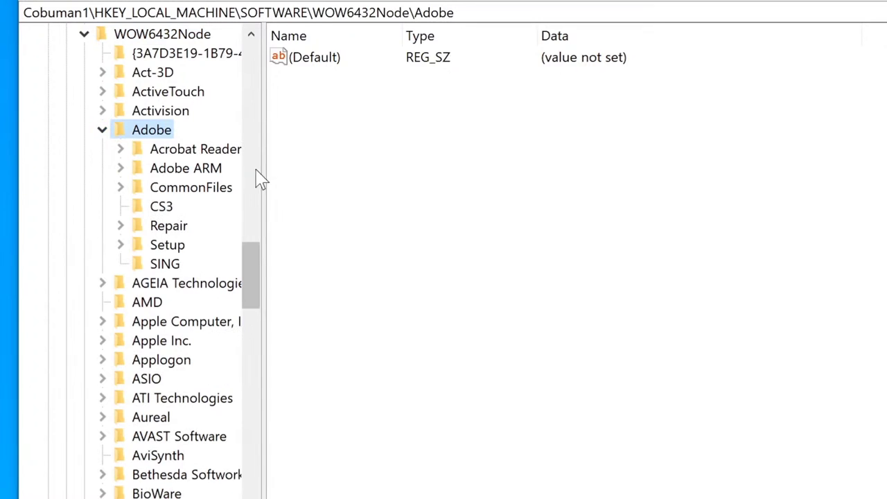
left_click_drag(264, 168, 320, 166)
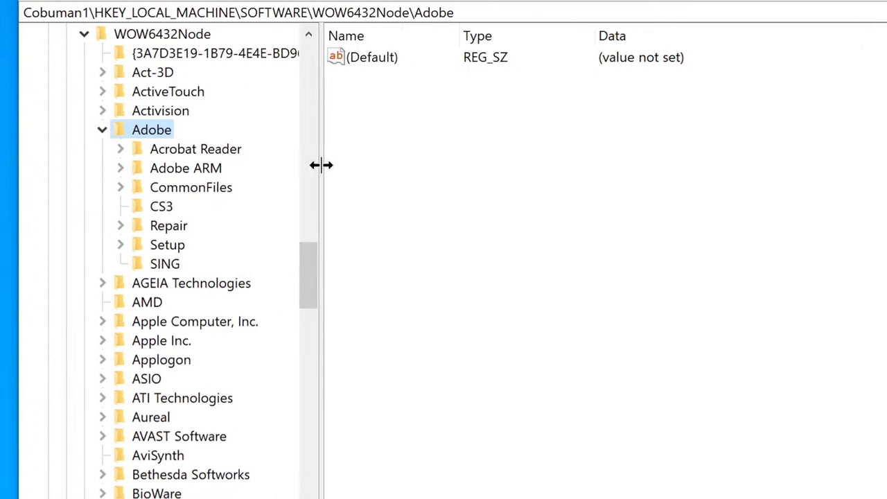
left_click(174, 153)
left_click(119, 149)
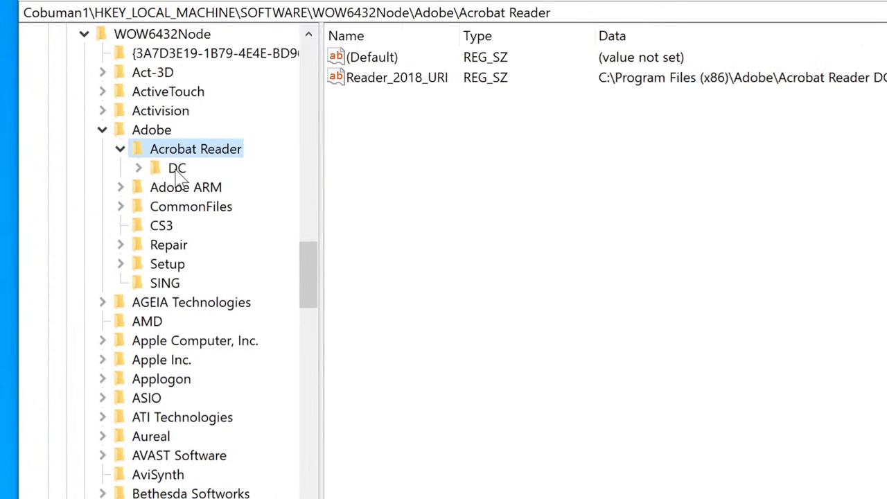
left_click(176, 169)
left_click(139, 168)
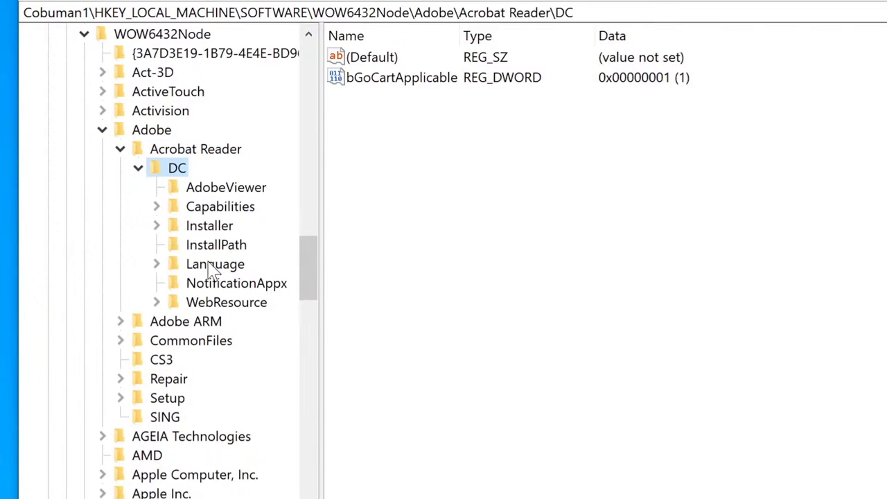
Review the DC subkeys from AdobeViewer to WebResource, then collapse the Adobe tree.
left_click(220, 195)
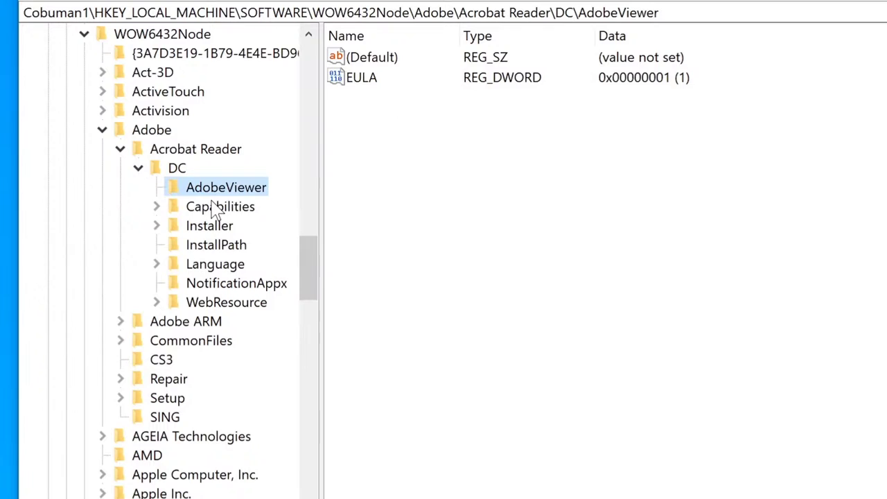
left_click(214, 211)
left_click(213, 228)
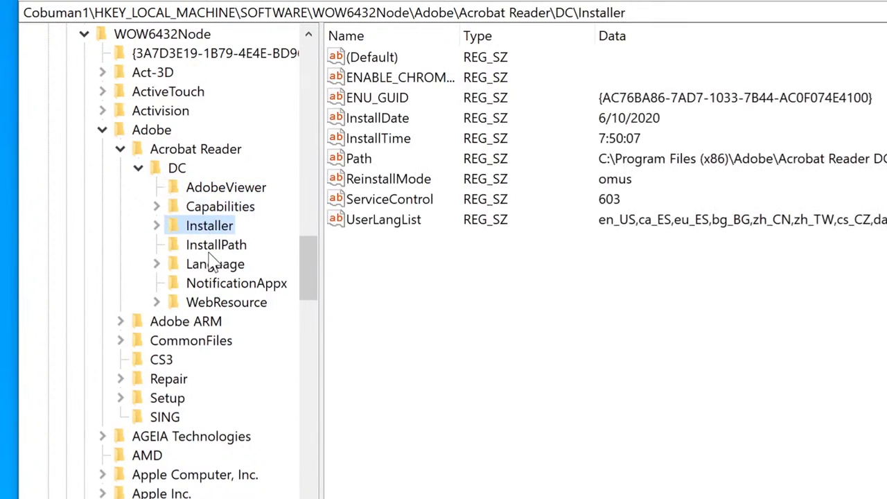
left_click(209, 252)
left_click(223, 263)
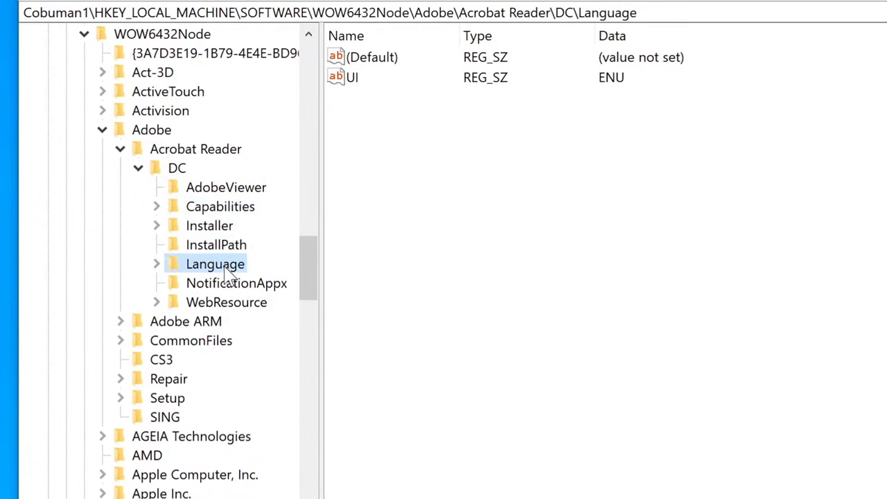
left_click(232, 286)
left_click(221, 305)
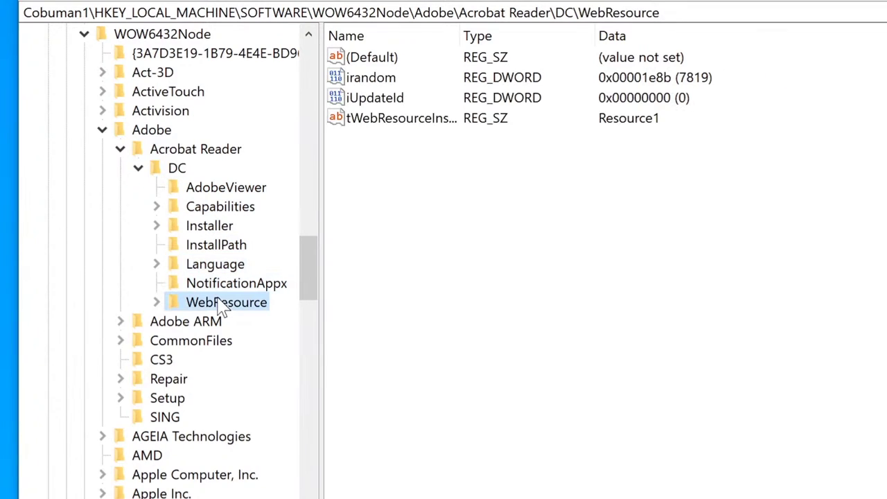
left_click(140, 170)
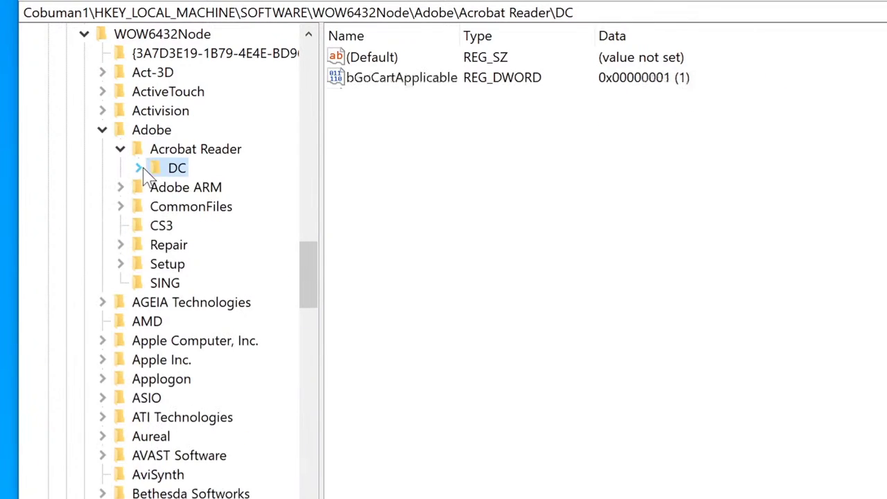
left_click(138, 169)
left_click(120, 149)
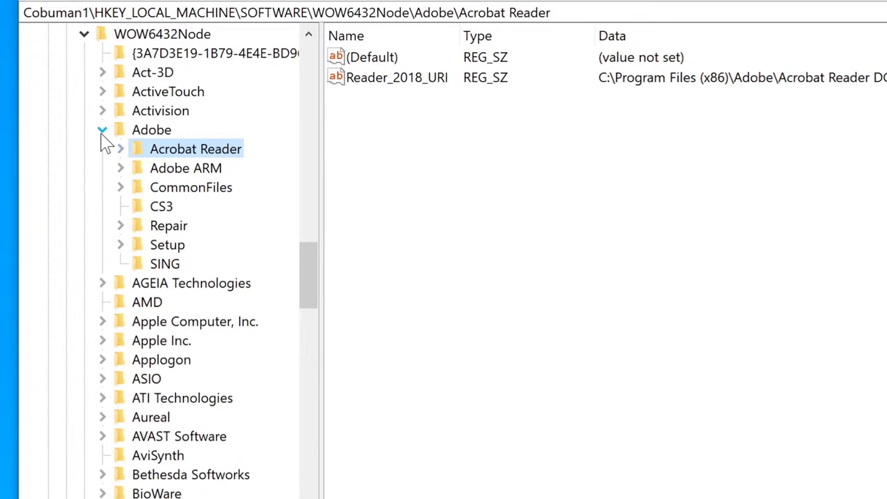
left_click(101, 132)
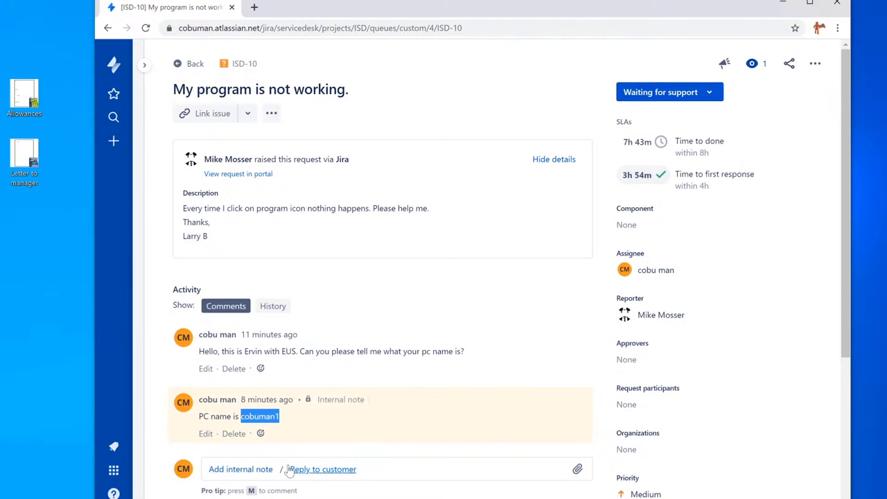
Type the ISD-10 internal note 'Issue resolved by configuration. Reset config folder data.' and begin a sign-off.
left_click(250, 469)
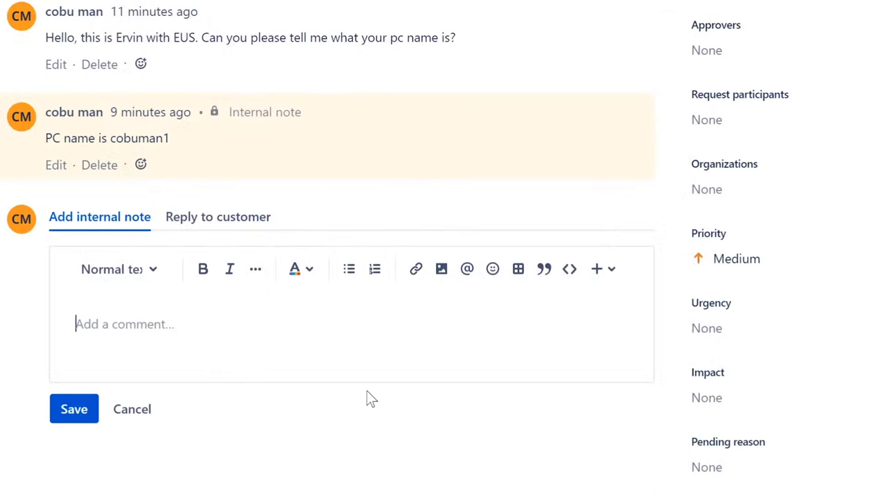
type("iss")
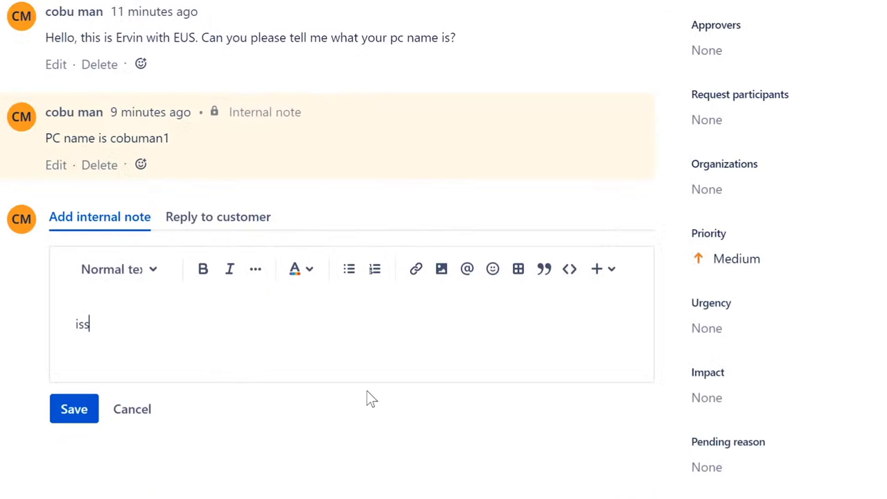
key("BackSpace")
key("BackSpace")
type("Issue resolved by ")
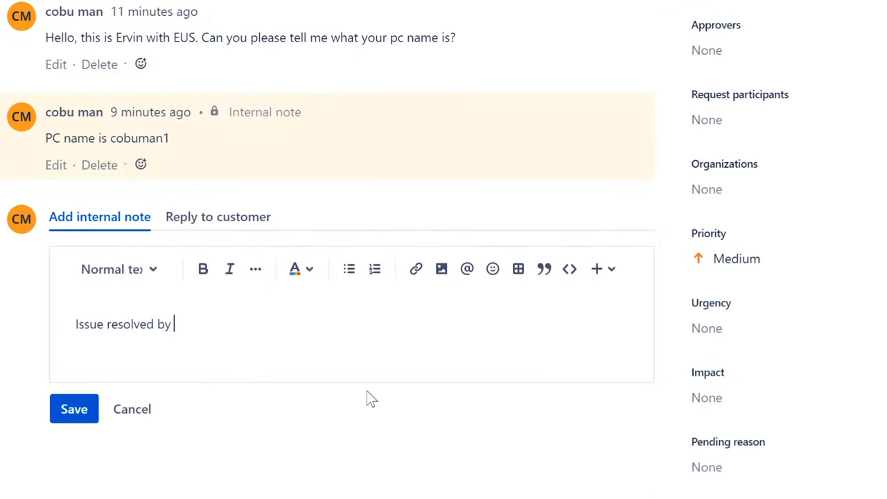
type("configuration.")
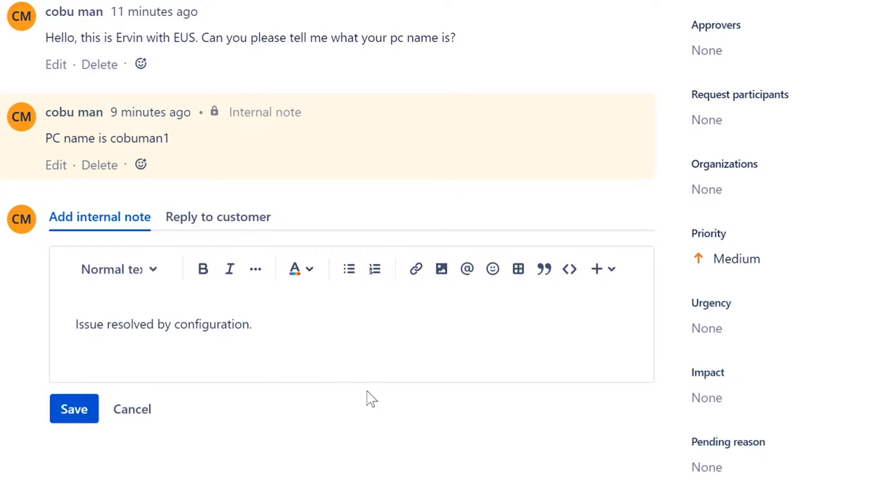
type("Reset config")
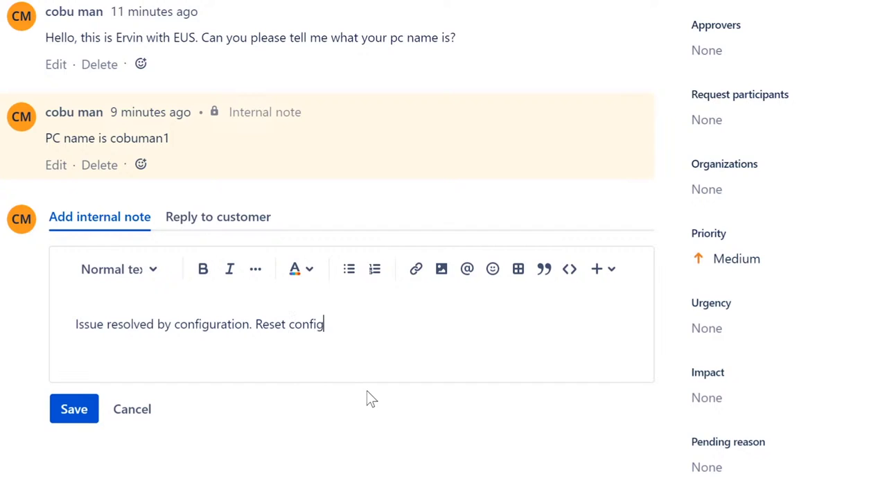
type(" folder data")
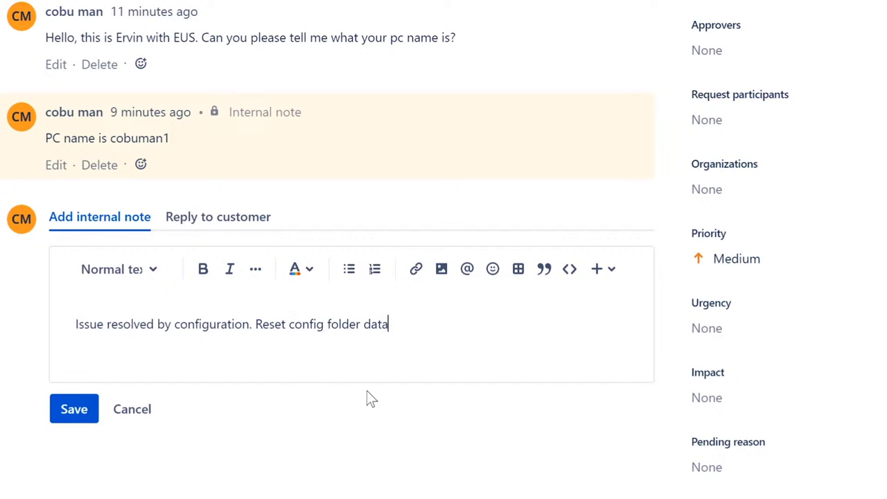
type(". Ervin")
Post the internal resolution note and transition ISD-10 to Complete.
left_click(72, 409)
scroll(503, 353, "up", 4)
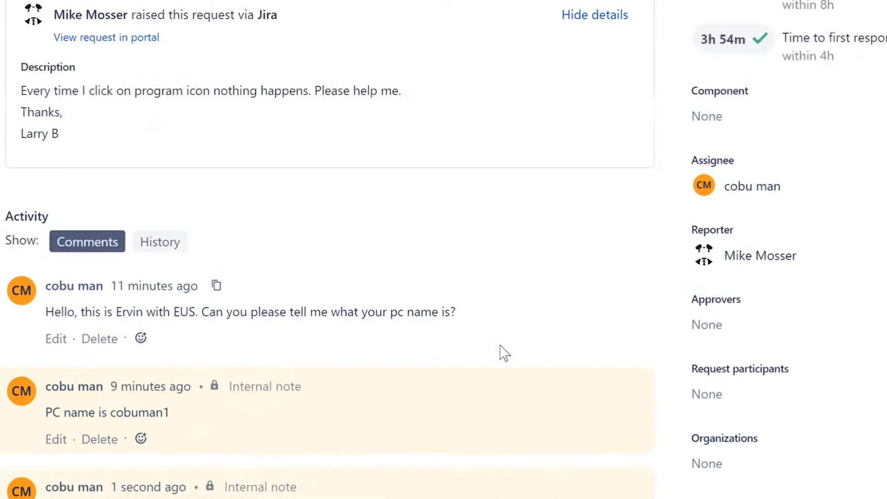
scroll(766, 111, "up", 1)
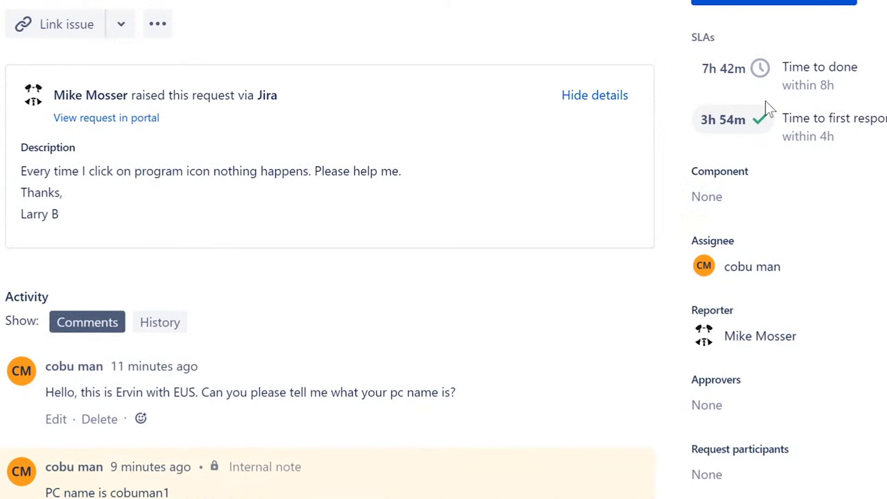
left_click(848, 3)
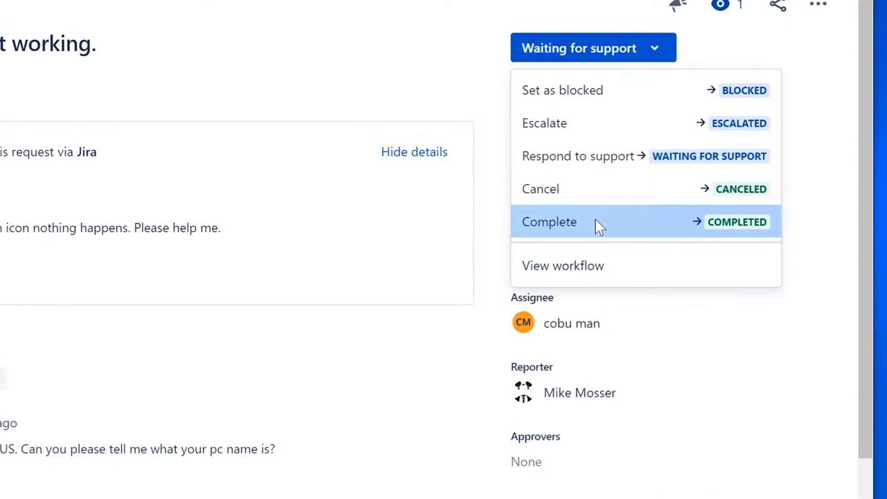
left_click(595, 220)
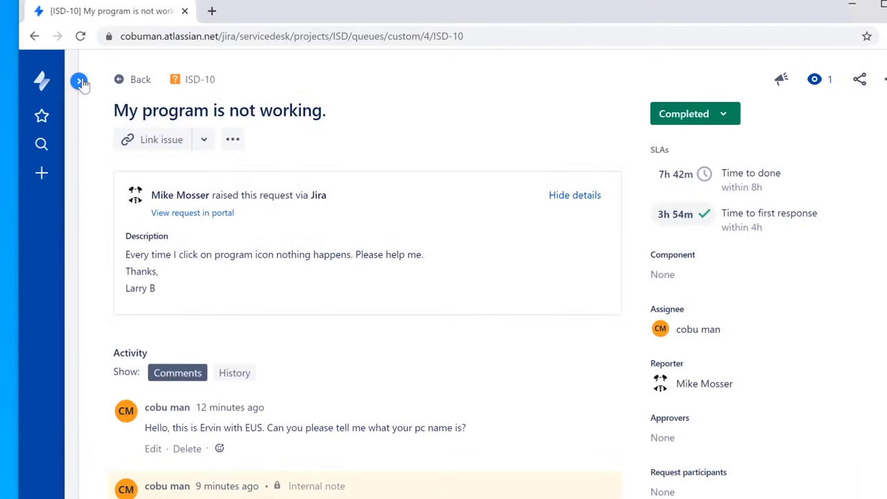
Go back to the All open queue, which now lists only ISD-11.
left_click(79, 80)
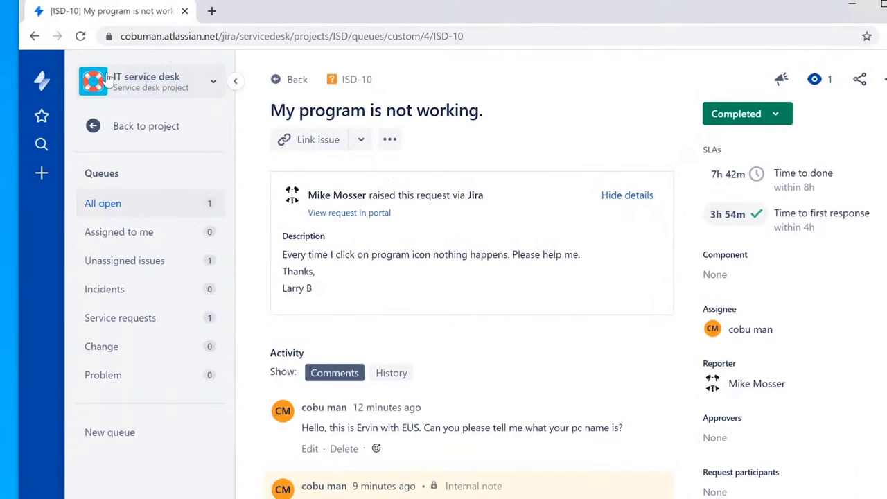
left_click(236, 82)
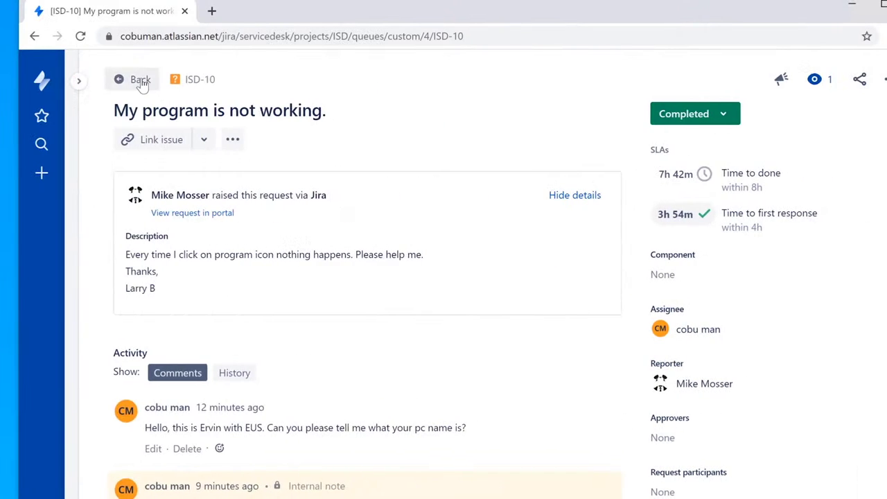
left_click(139, 80)
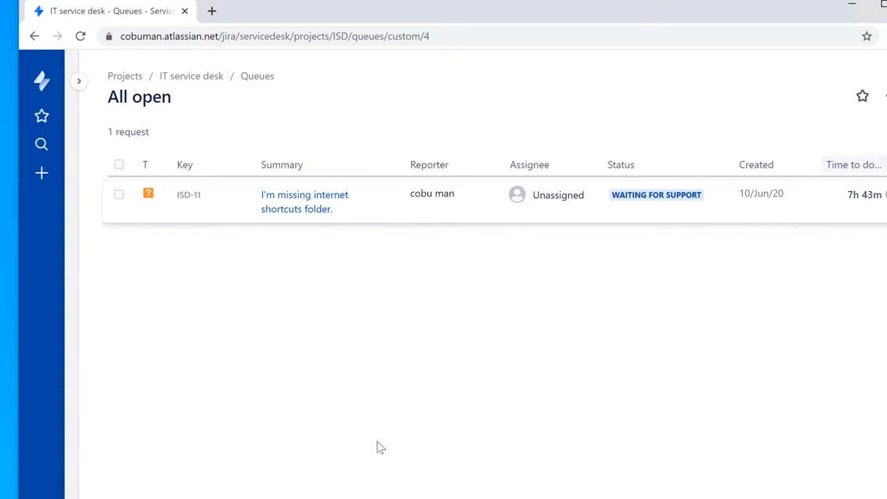
Open ISD-11, review its summary and description, and assign it to myself.
left_click(315, 200)
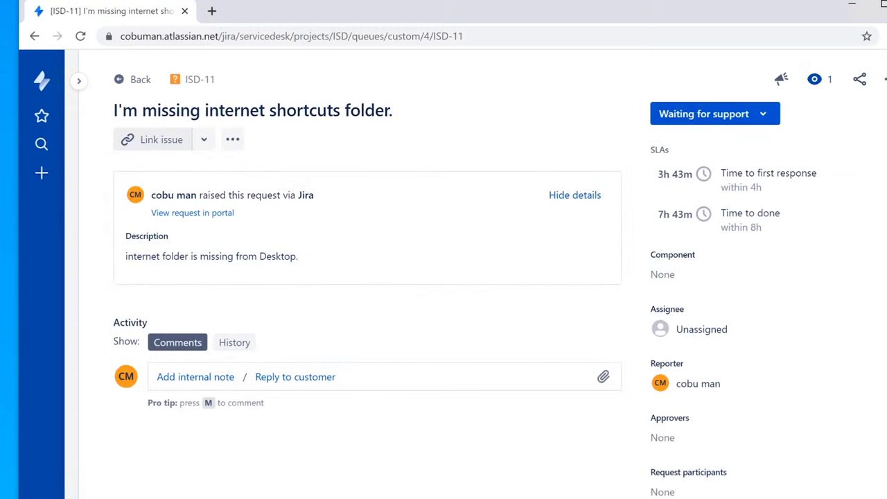
left_click_drag(114, 110, 364, 110)
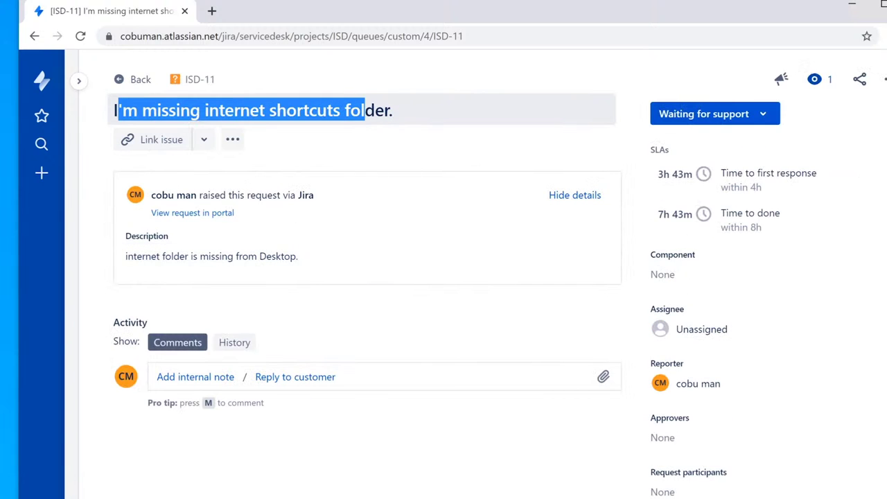
left_click(367, 111)
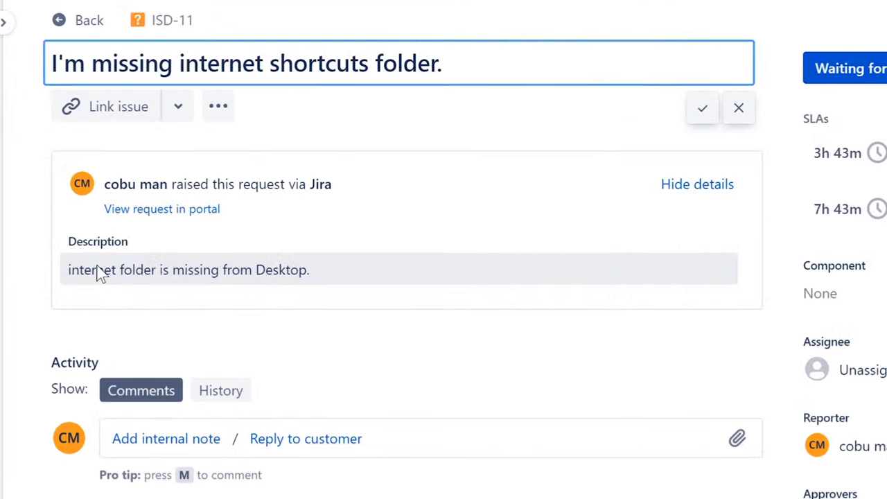
left_click_drag(149, 260, 299, 260)
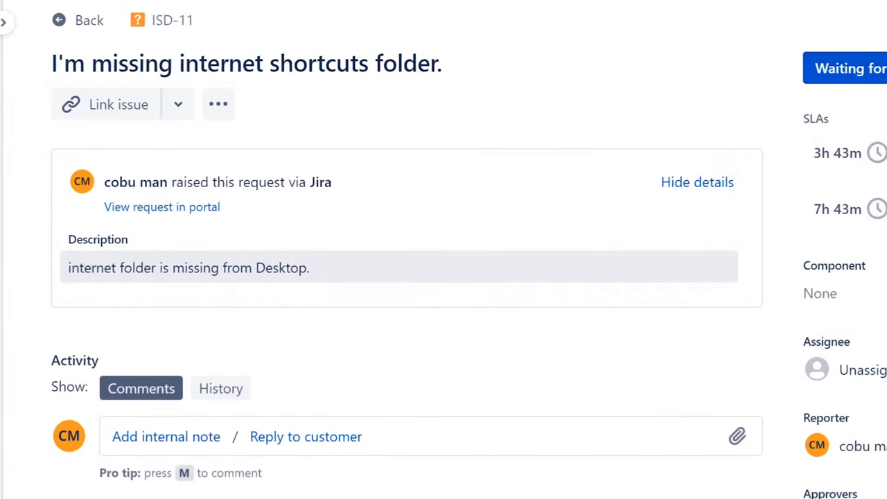
left_click(312, 270)
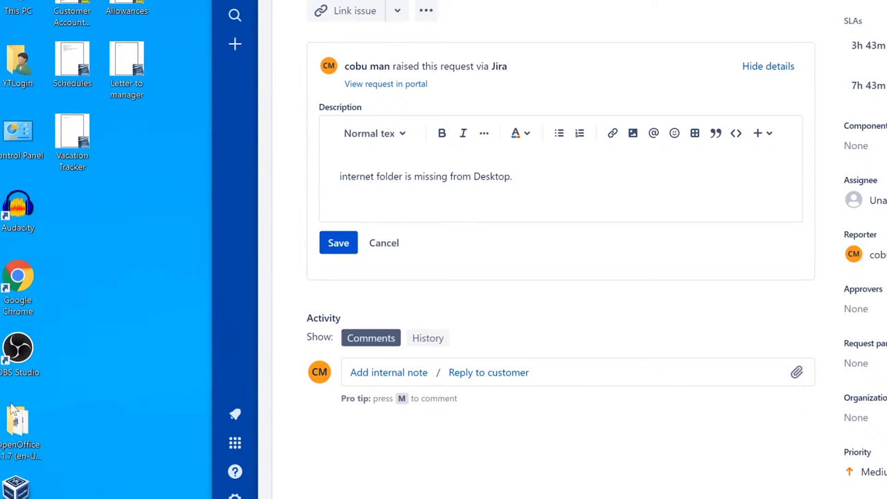
mouse_move(10, 409)
left_mouse_down()
mouse_move(13, 415)
mouse_move(115, 319)
mouse_move(99, 228)
mouse_move(107, 221)
mouse_move(70, 230)
mouse_move(173, 68)
mouse_move(112, 255)
mouse_move(14, 414)
left_mouse_up()
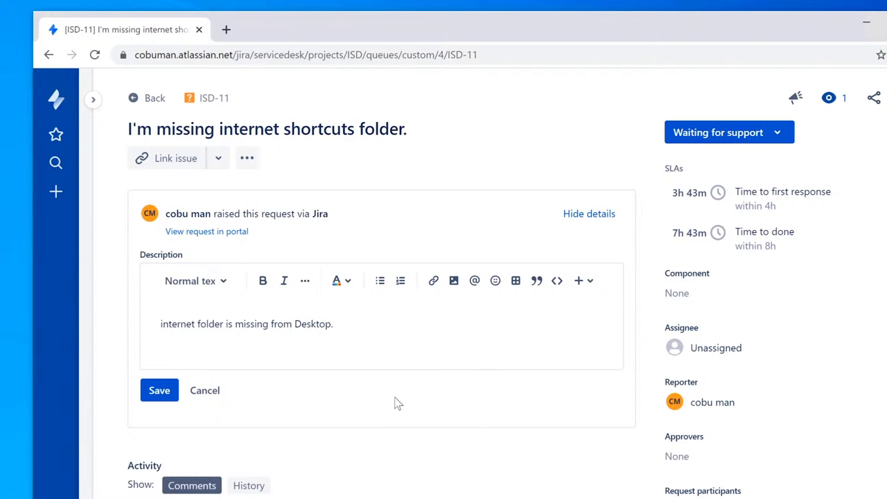
key("Return")
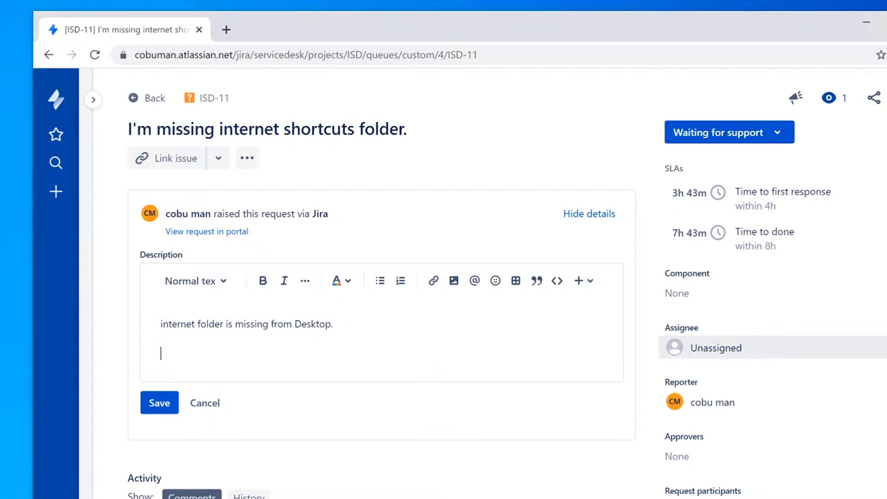
left_click(716, 347)
left_click(753, 387)
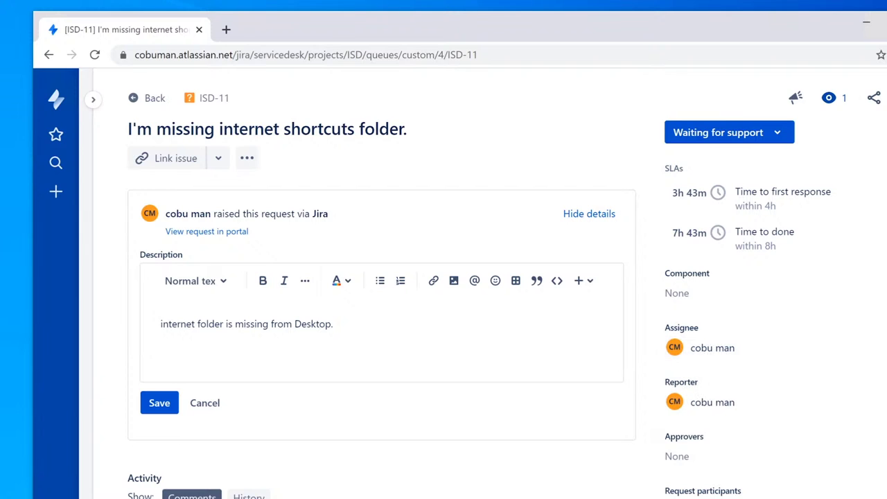
scroll(340, 381, "down", 2)
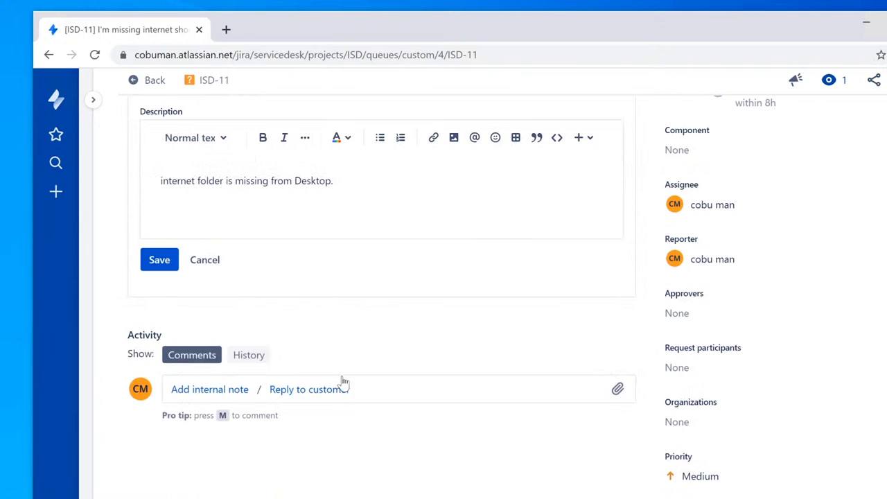
Reply to the customer from Help Desk asking for their PC name to restore the folder.
left_click(307, 388)
type("Hello, this ")
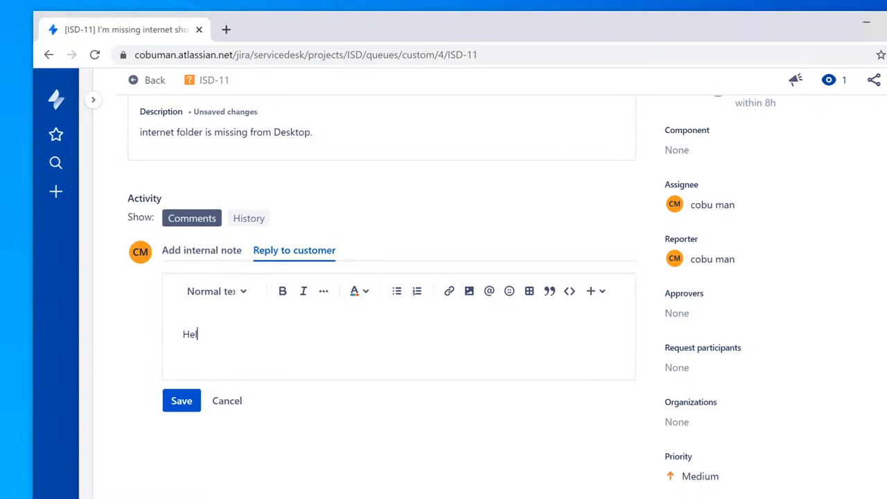
type("is ")
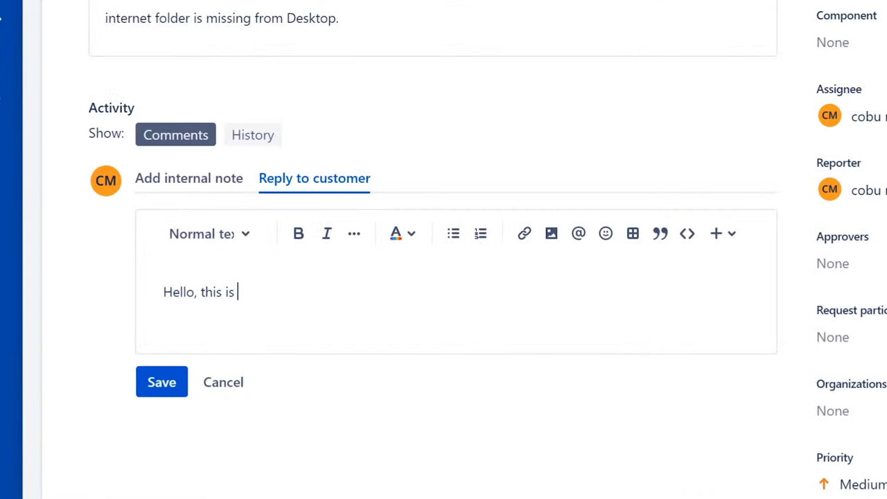
type("Ervin with EUS")
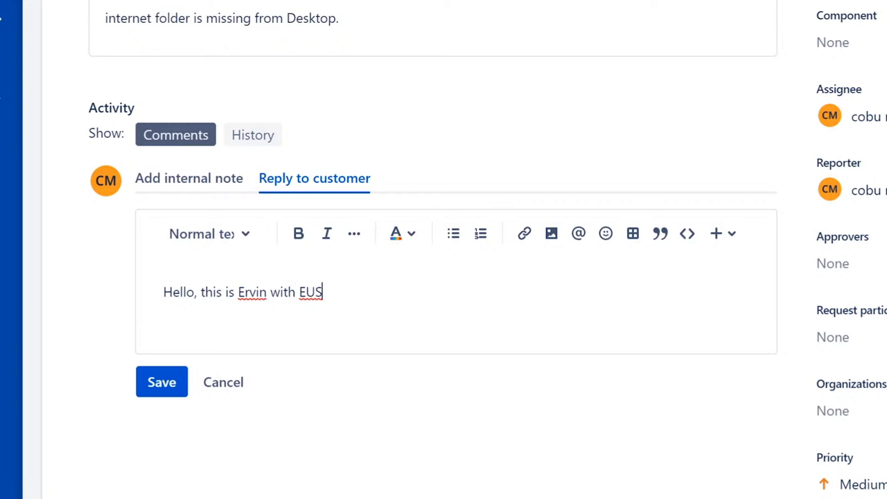
key("BackSpace")
key("BackSpace")
key("BackSpace")
type("tech supp")
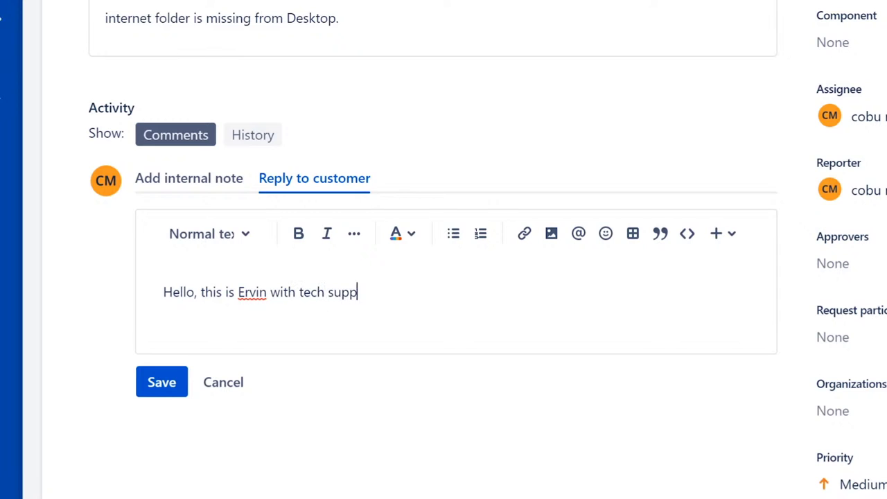
type("ort.")
key("BackSpace")
key("BackSpace")
key("BackSpace")
key("BackSpace")
key("BackSpace")
key("BackSpace")
key("BackSpace")
key("BackSpace")
key("BackSpace")
key("BackSpace")
key("BackSpace")
key("BackSpace")
key("BackSpace")
type("Help Des")
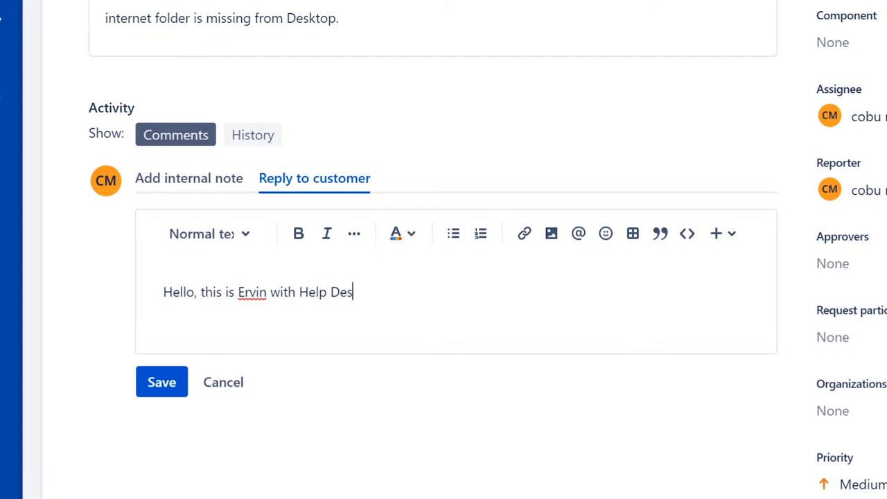
type("k. Can you plea")
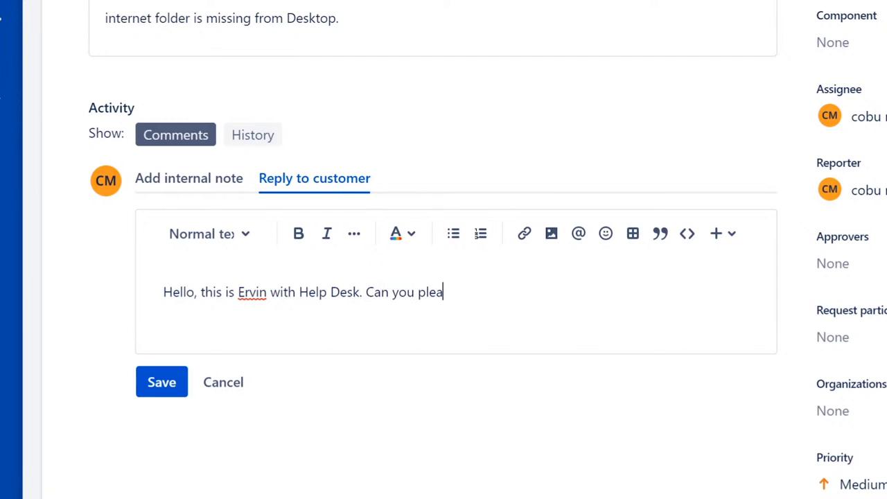
type("se provide yo")
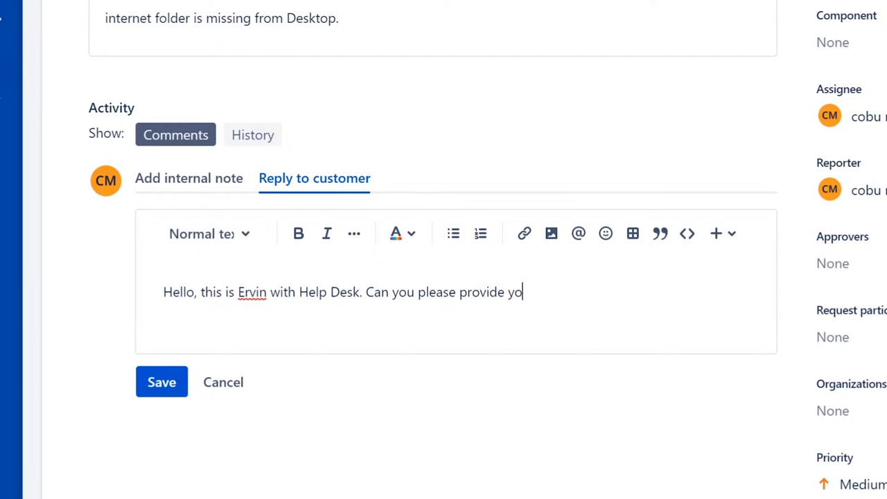
type("ur PC name so that I can ")
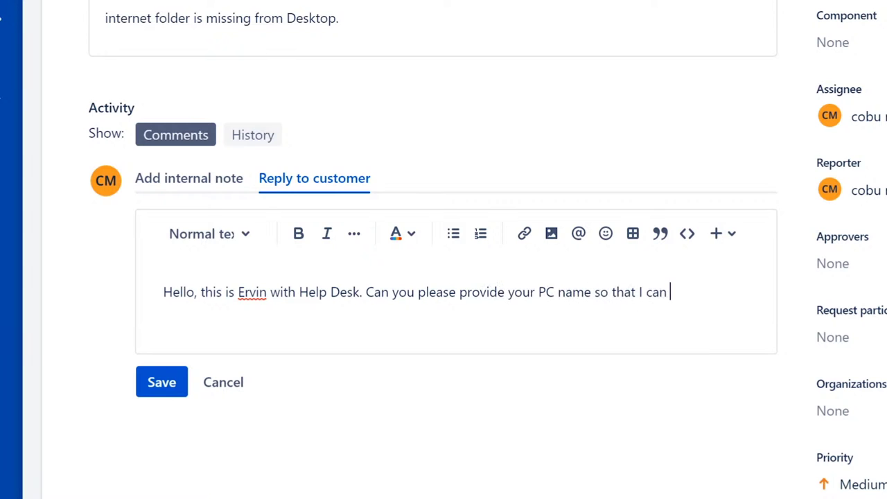
type("restore your f")
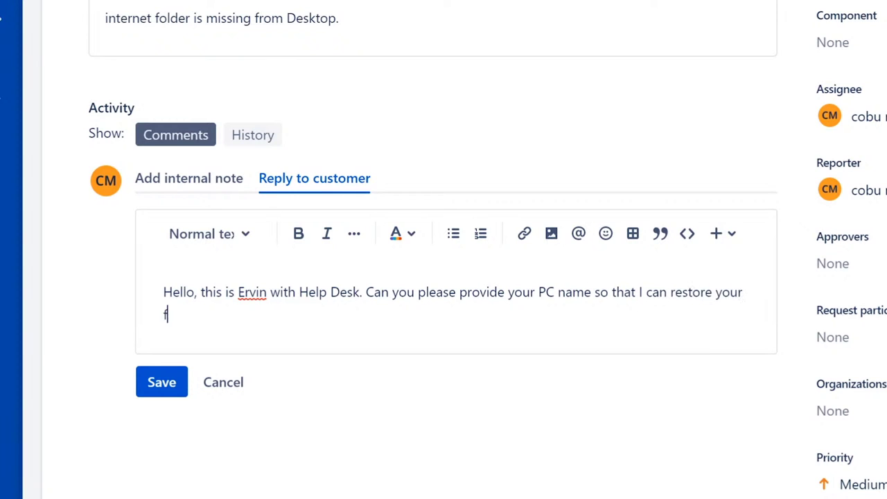
type("older? Thanks yo")
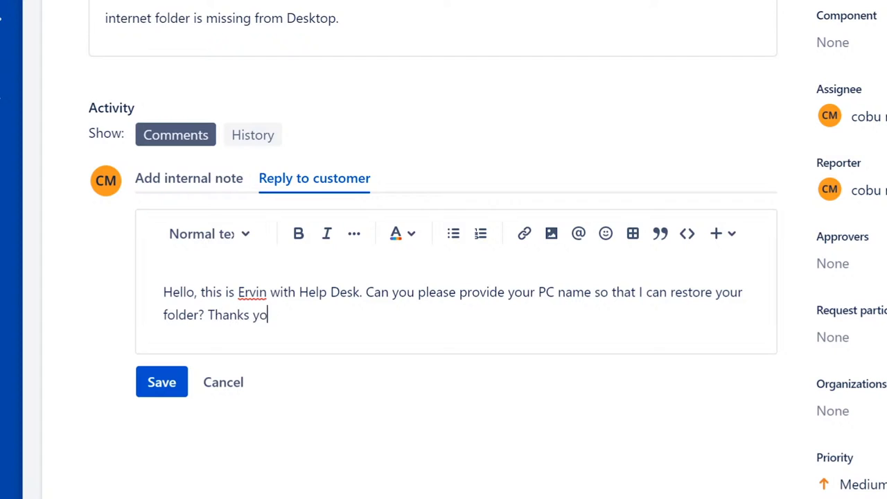
key("BackSpace")
type("Ervin.")
left_click(161, 382)
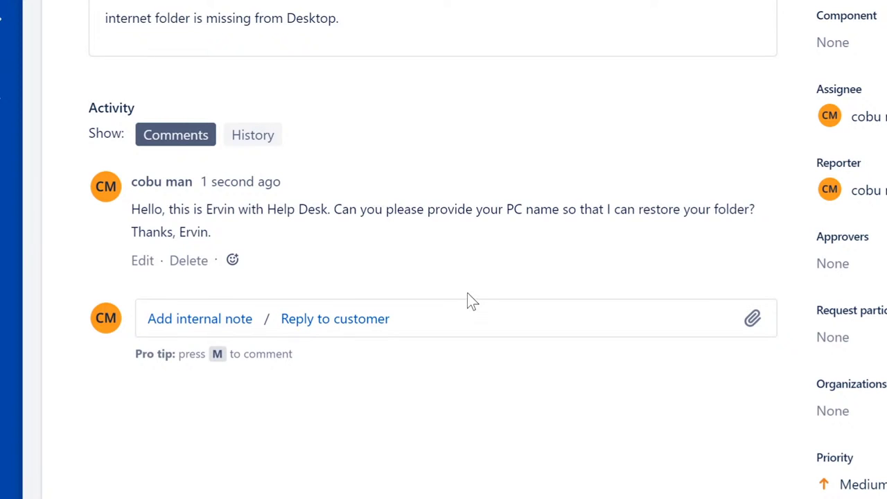
Post an internal note on ISD-11 saying the user's PC name is cobuman1.
scroll(467, 293, "up", 3)
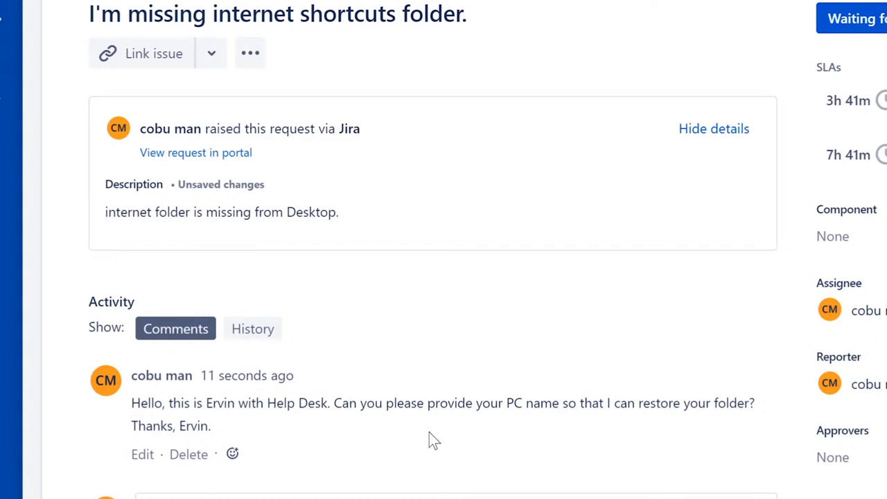
scroll(419, 359, "down", 4)
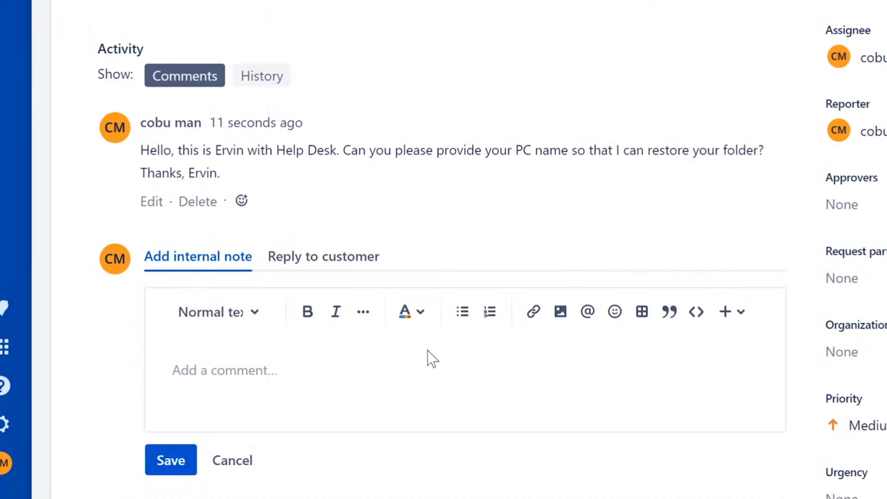
type("cobu")
key("BackSpace")
key("BackSpace")
key("BackSpace")
key("BackSpace")
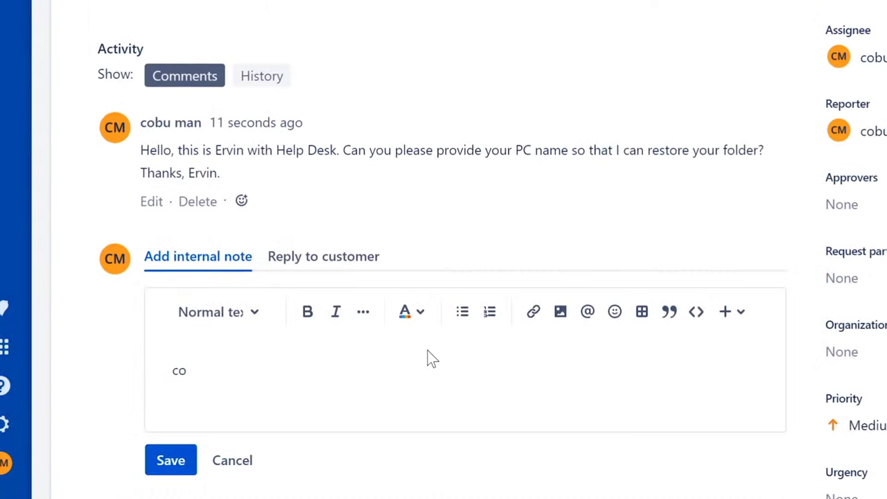
type("the pc")
key("BackSpace")
key("BackSpace")
key("BackSpace")
key("BackSpace")
key("BackSpace")
type("user's Pc name ")
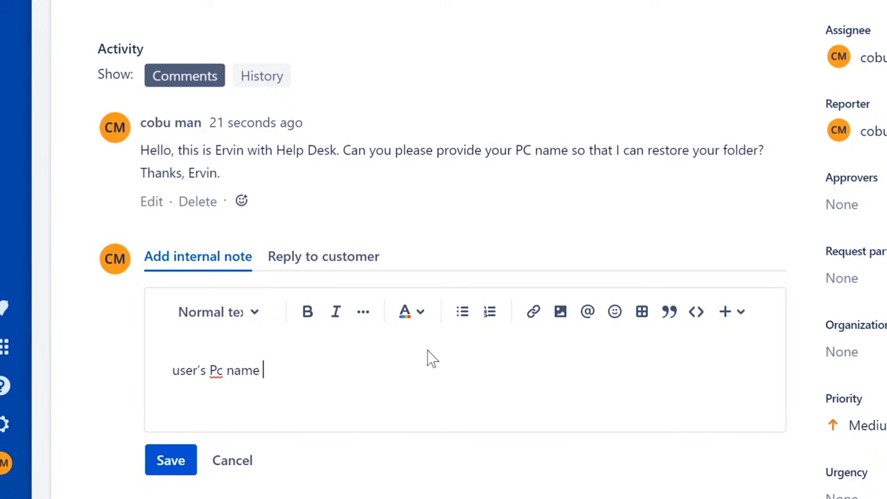
type("is cobuman1")
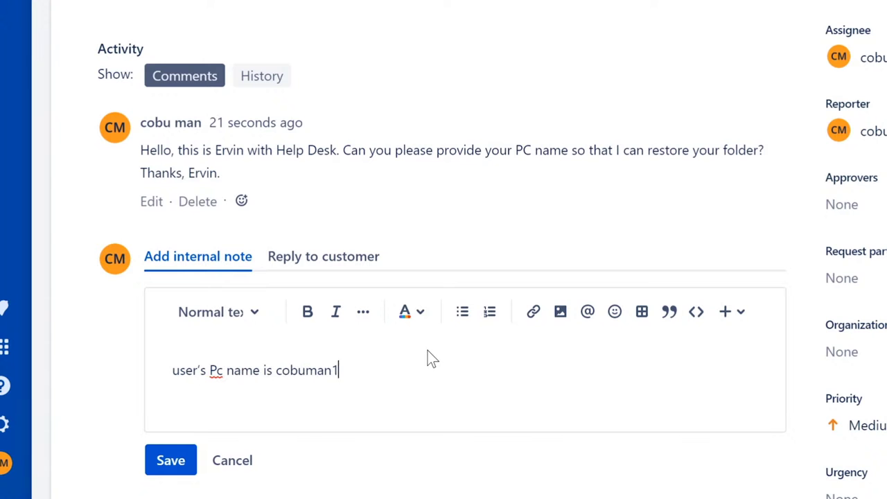
left_click(173, 460)
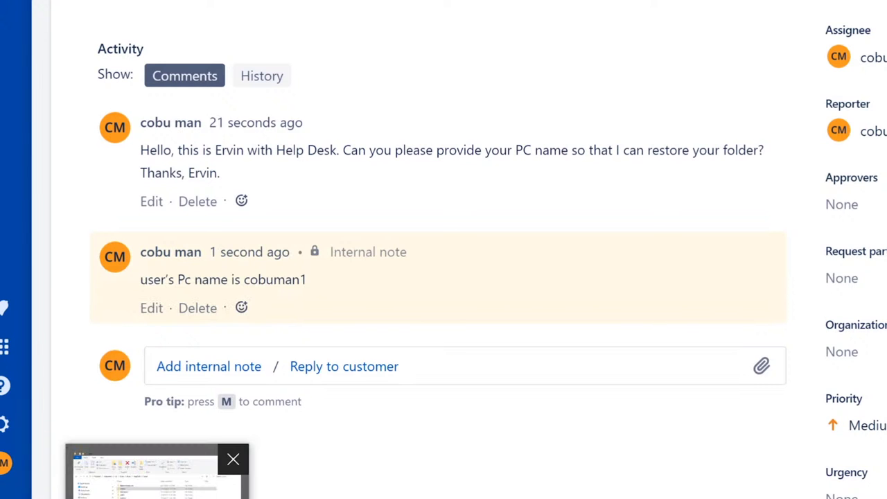
left_click(156, 474)
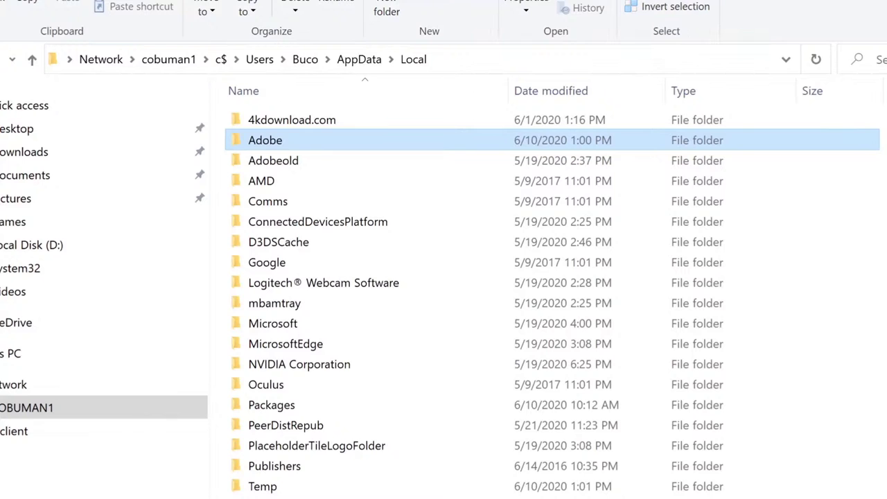
Create a new folder named 'Internet Shortcuts' in the user's Desktop folder.
left_click(308, 60)
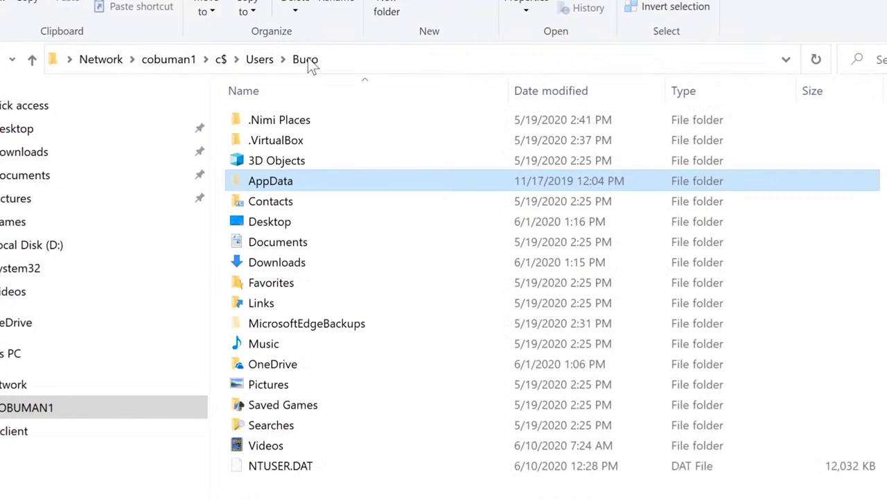
double_click(310, 223)
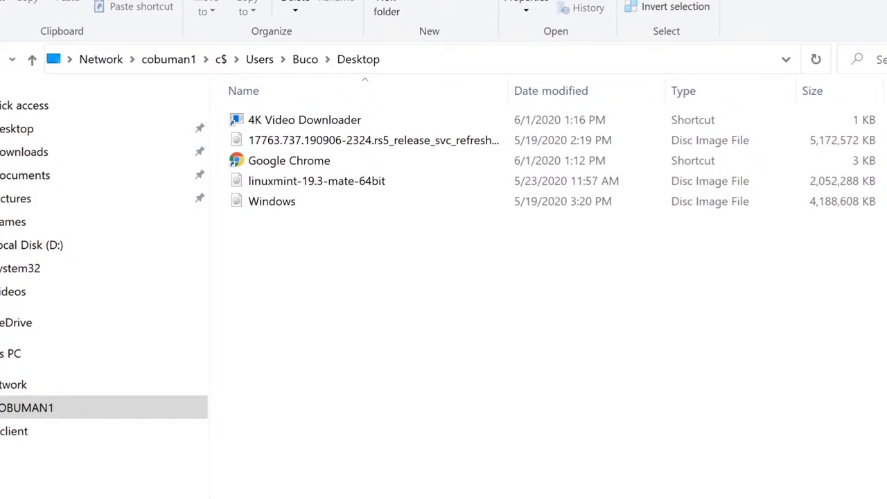
right_click(21, 272)
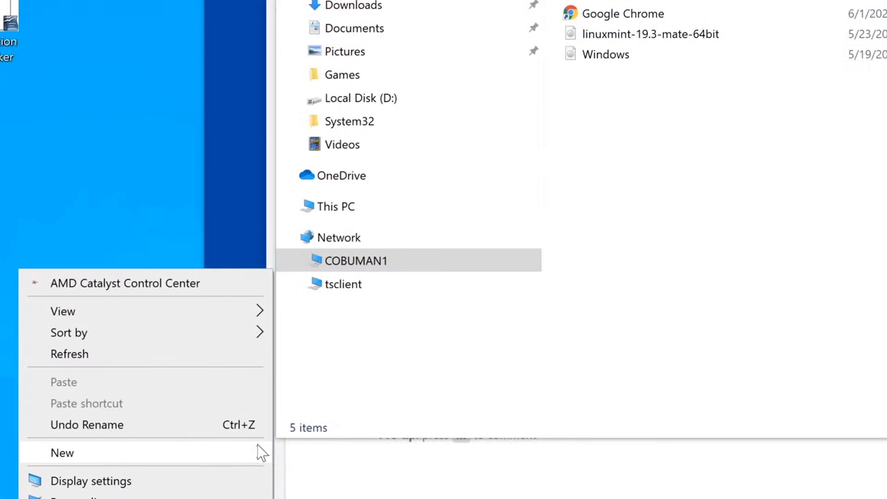
mouse_move(257, 451)
left_click(374, 233)
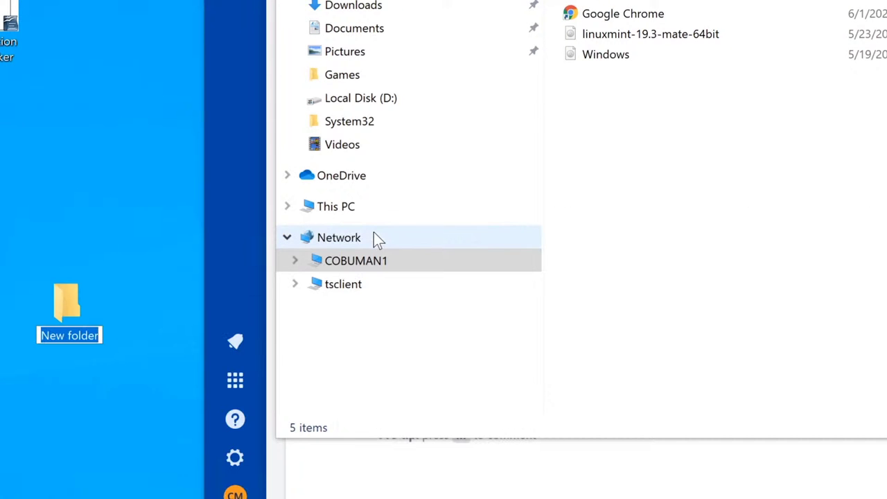
type("Internet Shor")
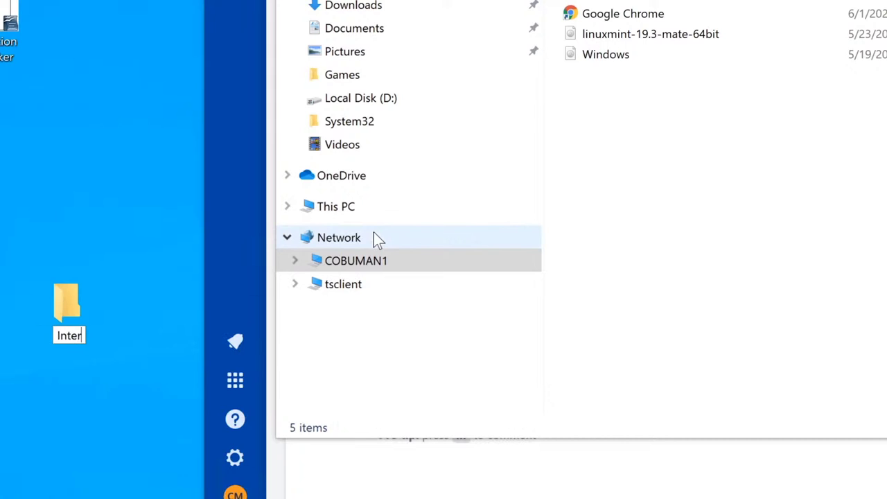
type("tcuts")
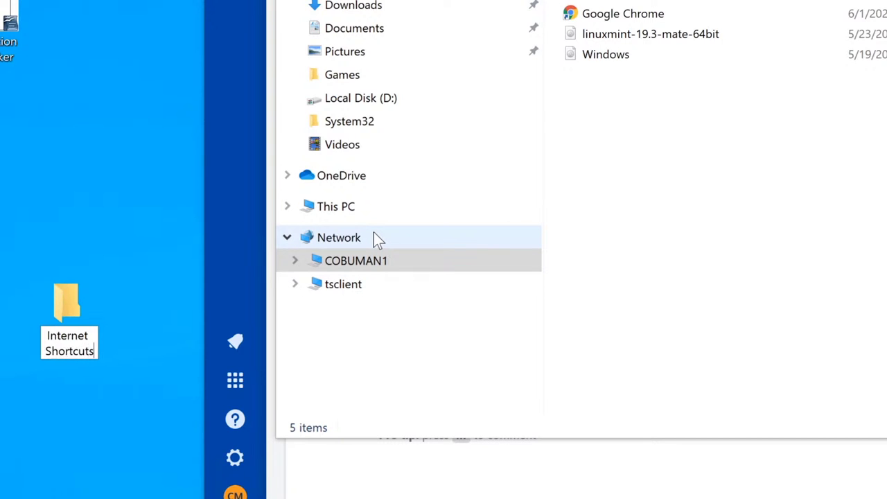
key("Return")
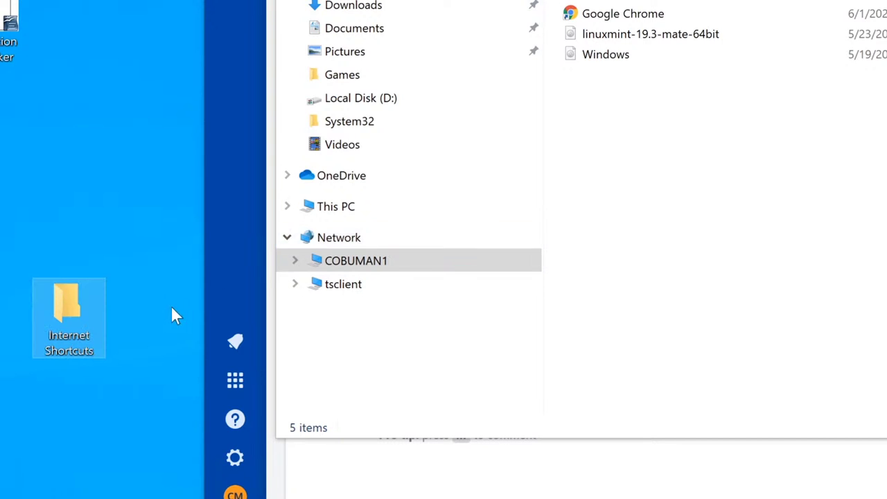
Copy the Internet Shortcuts folder and paste it into the remote Desktop folder.
right_click(61, 297)
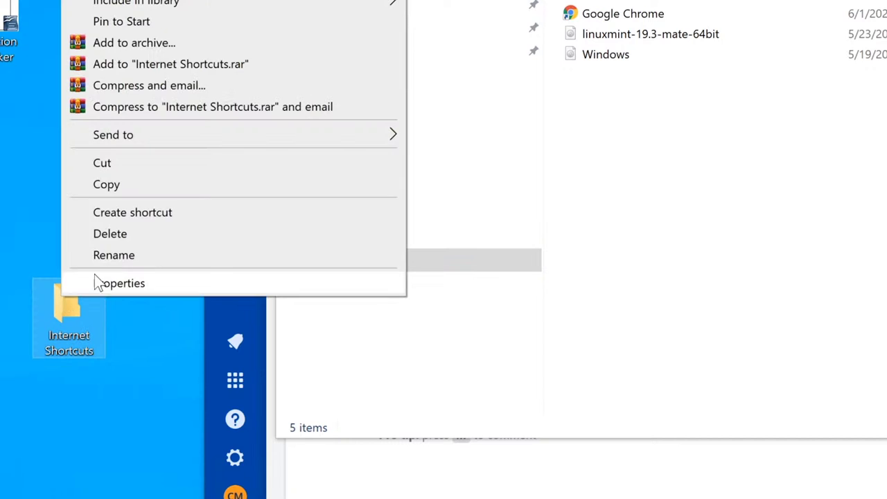
left_click(148, 189)
right_click(720, 189)
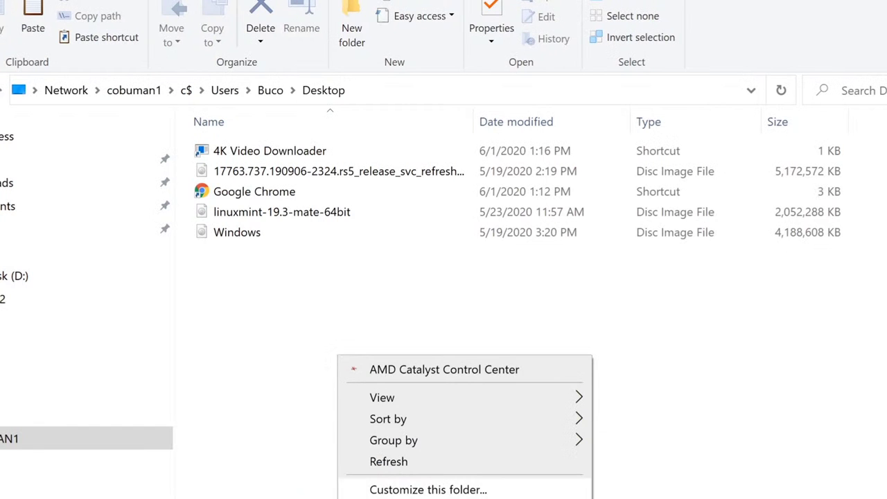
left_click(388, 498)
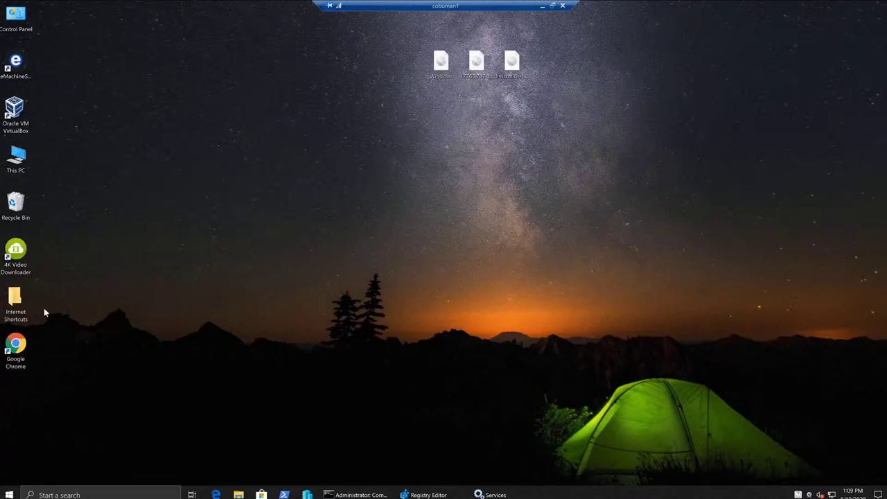
Place the Internet Shortcuts folder in the left icon column below 4K Video Downloader.
left_click_drag(21, 296, 342, 181)
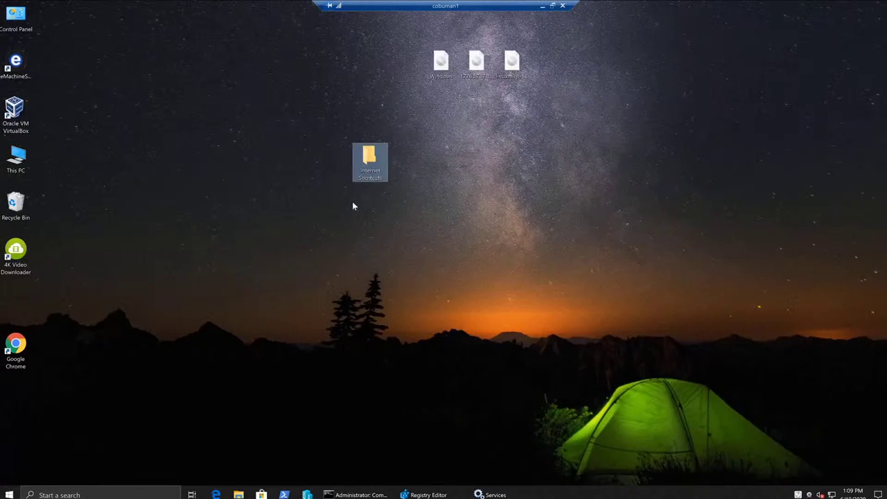
left_click(271, 217)
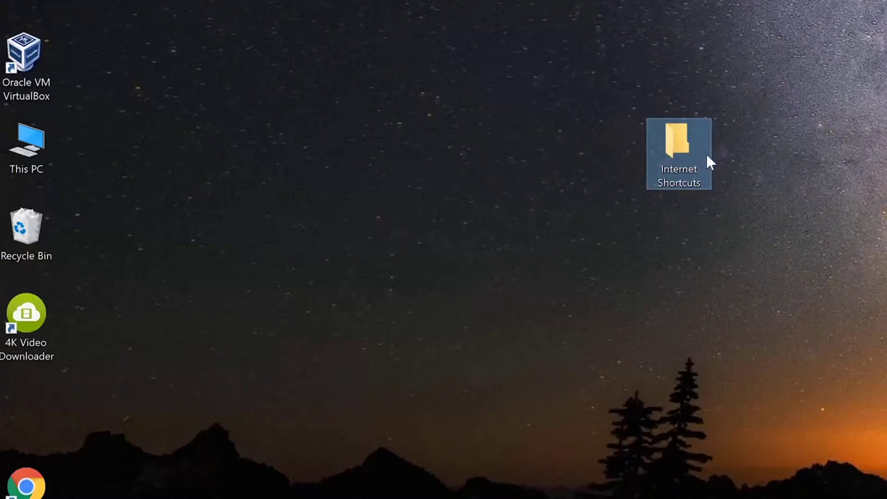
left_click(382, 164)
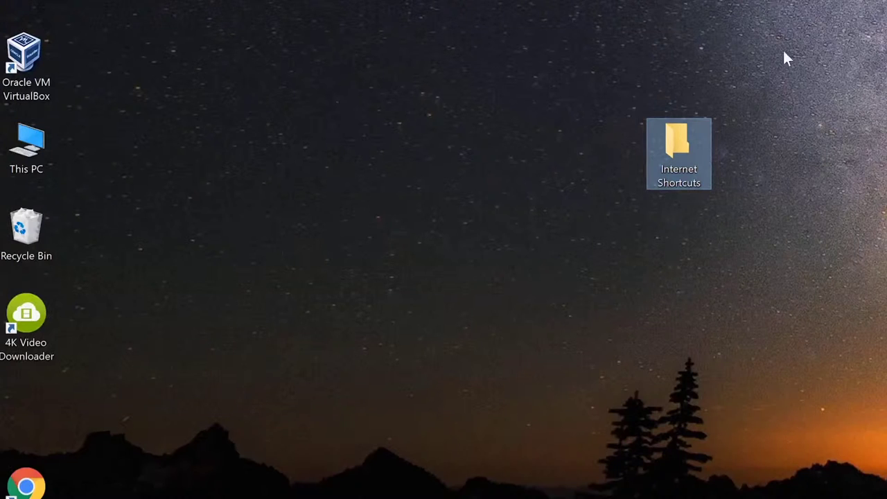
left_click_drag(674, 135, 39, 398)
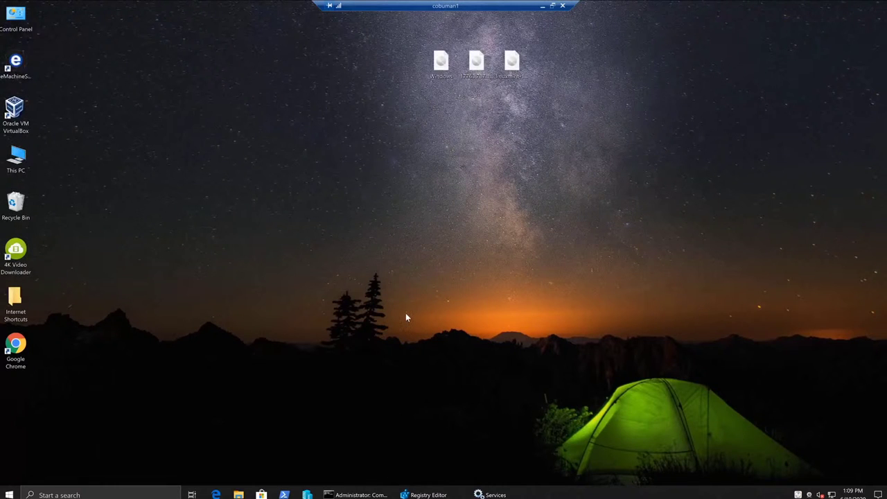
Permanently delete the Internet Shortcuts folder from the remote Desktop folder in File Explorer.
mouse_move(358, 496)
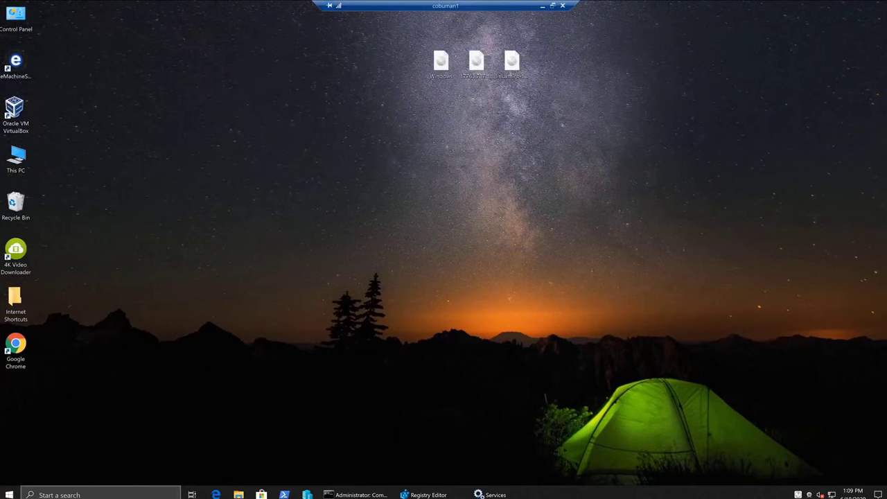
left_click(104, 494)
left_click(164, 107)
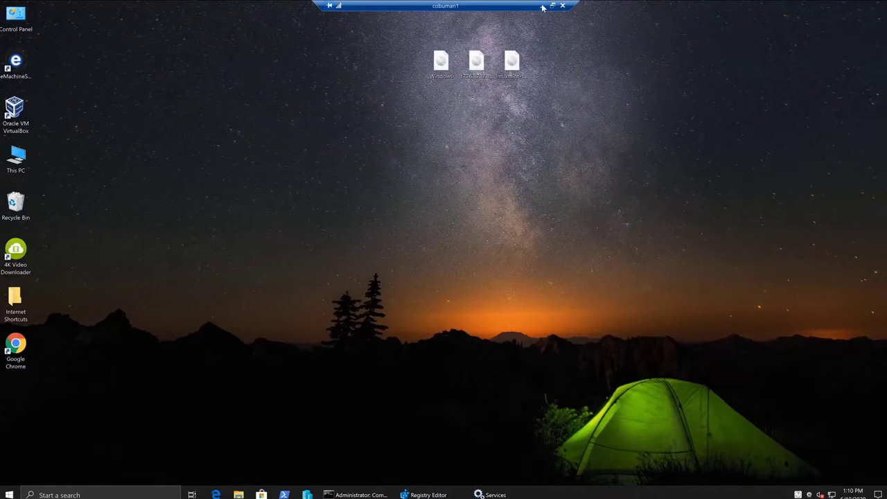
left_click(543, 7)
left_click(409, 380)
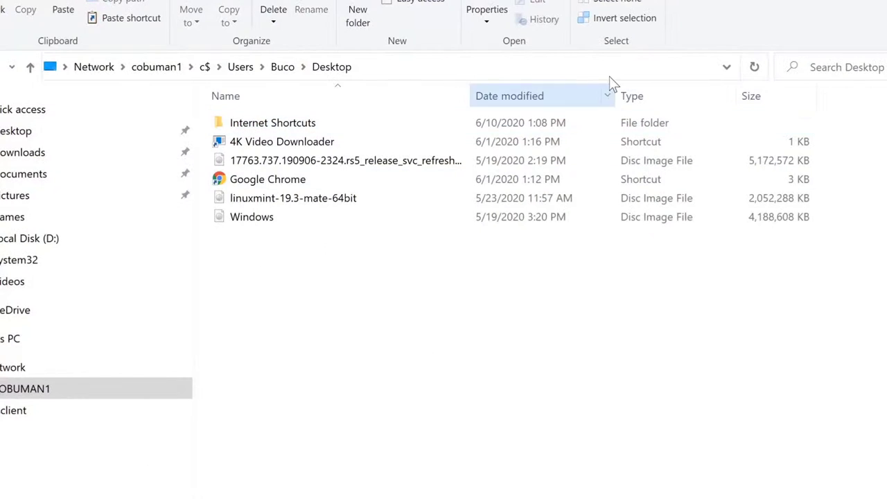
left_click(286, 121)
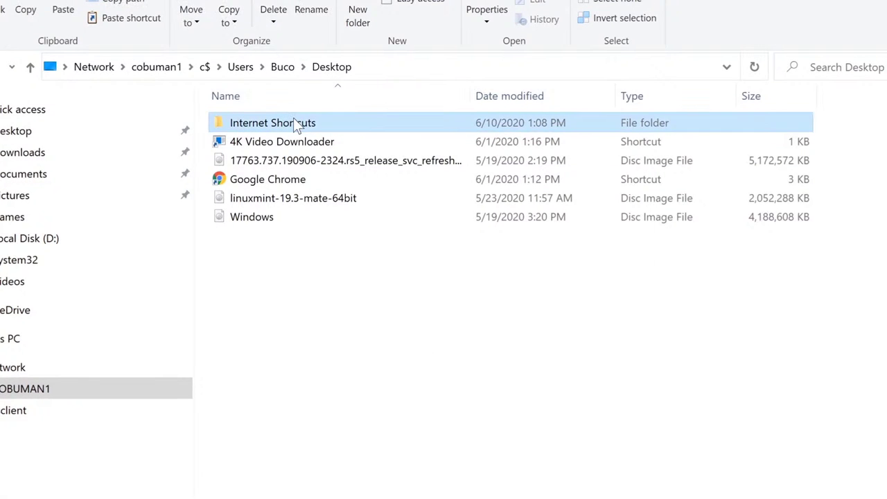
key("shift+Delete")
left_click(519, 291)
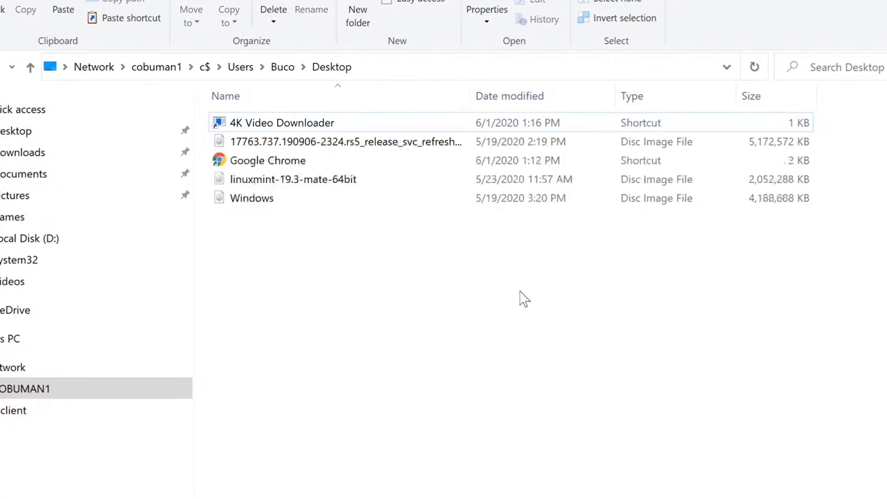
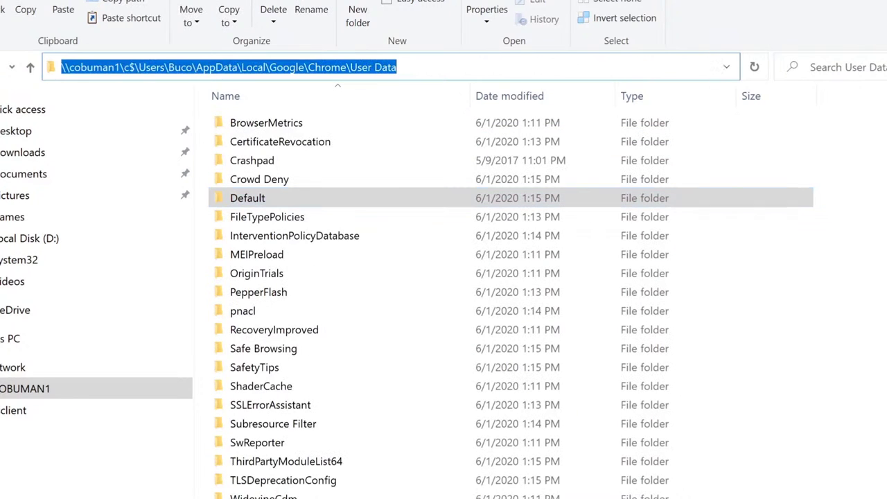
Enter the admin share path \\COBUMAN1\c$ in the File Explorer address bar.
type("\\\\cobuma")
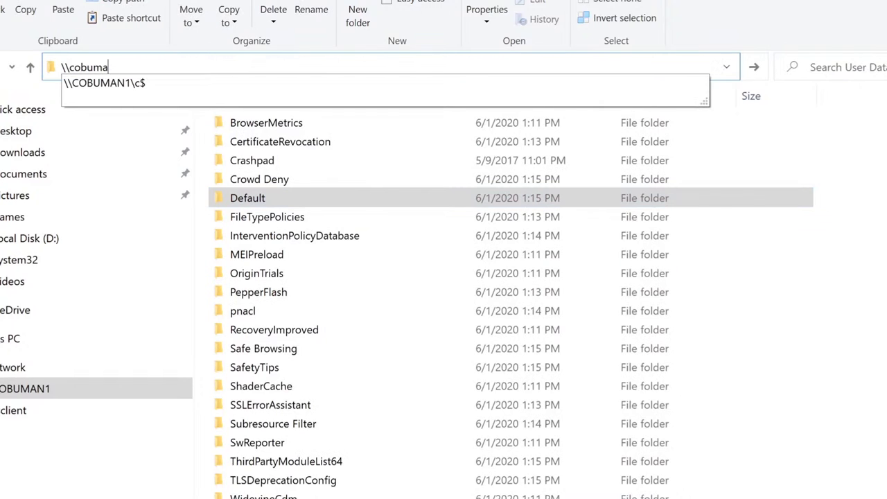
key("Down")
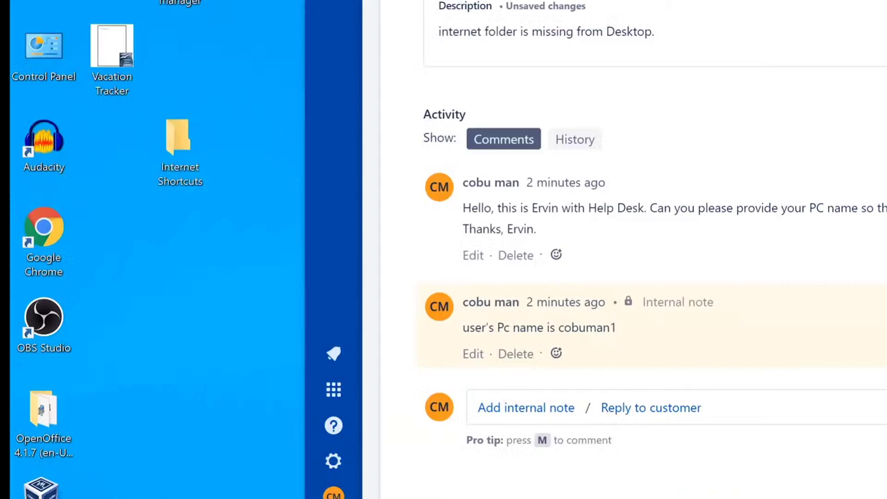
Launch Command Prompt and run 'ping cobuman1' to confirm the PC replies.
key("super+s")
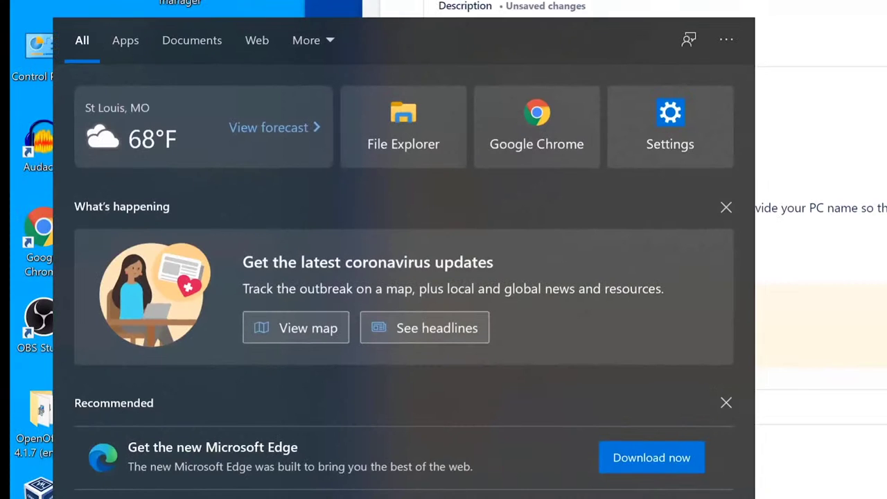
type("cmd")
key("Return")
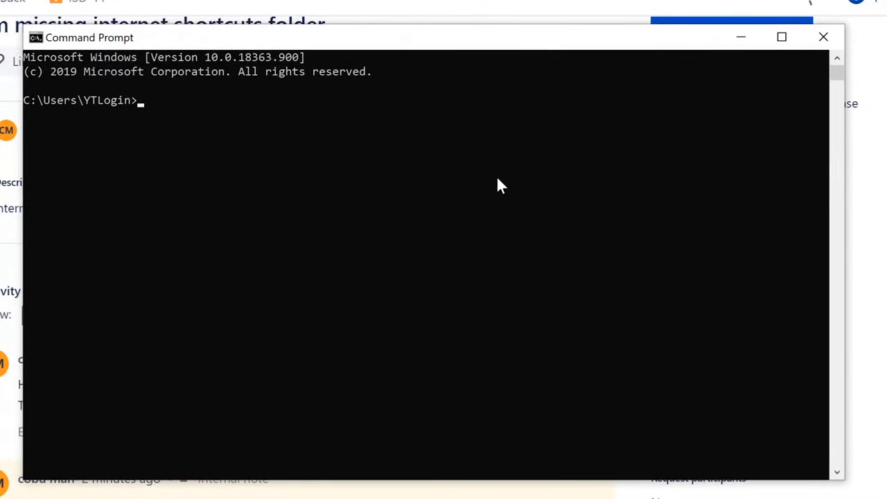
type("ping cobuma")
type("n1")
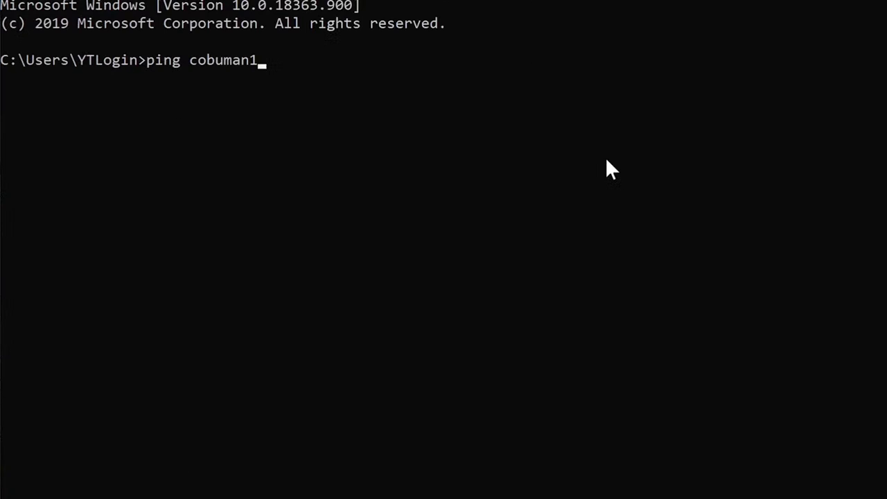
key("Return")
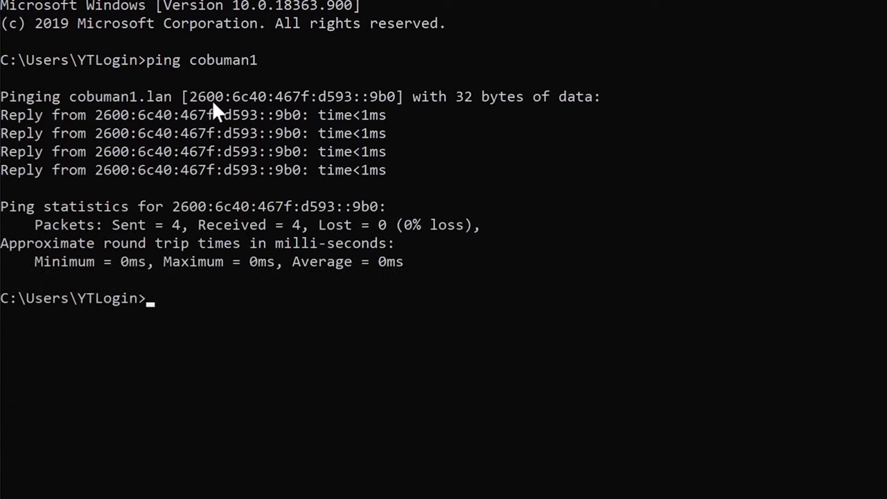
Copy cobuman1's IPv6 address from the ping output.
left_click(186, 97)
left_click(209, 96)
left_click_drag(392, 97, 194, 99)
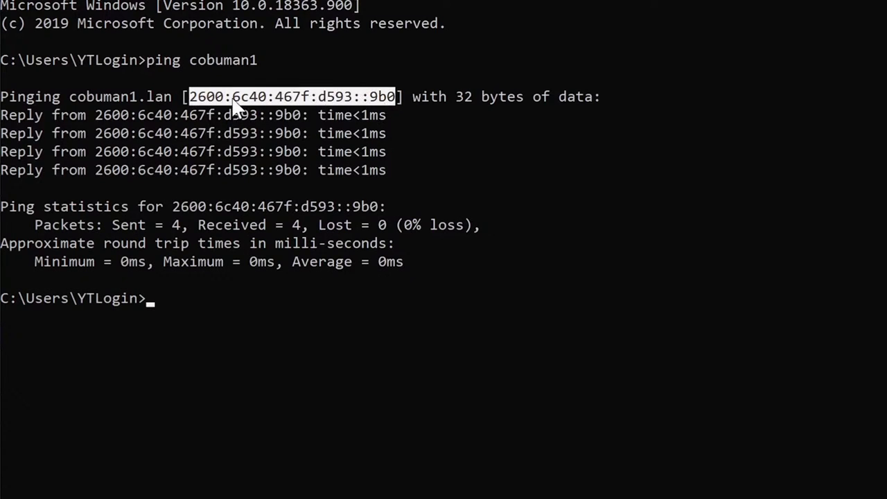
right_click(256, 99)
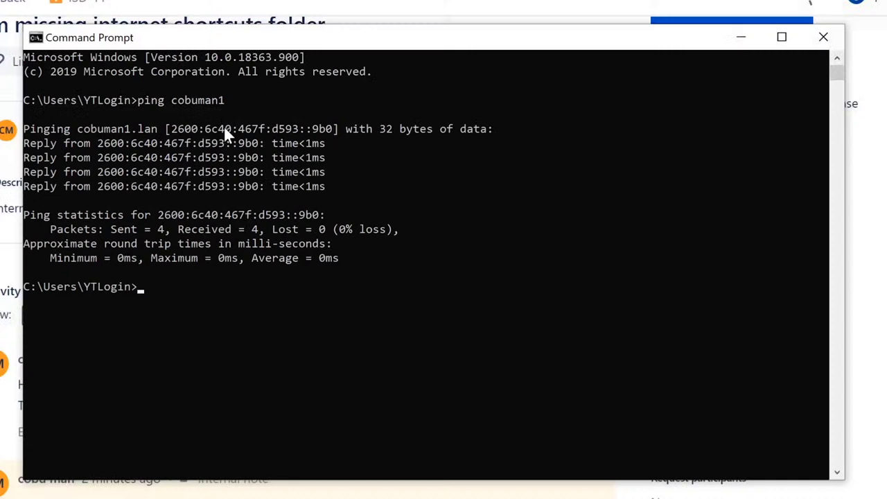
left_click_drag(192, 97, 207, 91)
left_click_drag(187, 126, 327, 131)
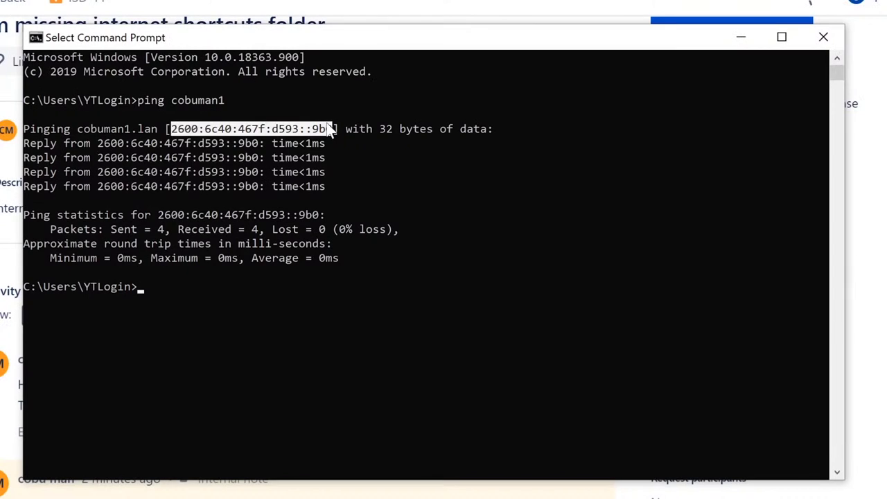
right_click(331, 130)
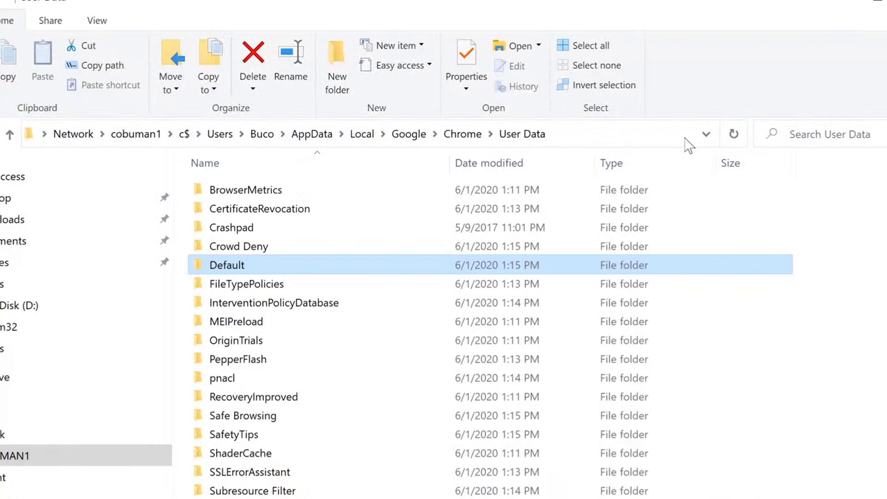
Select the remote User Data folder path in the Explorer address bar as editable text.
left_click(672, 136)
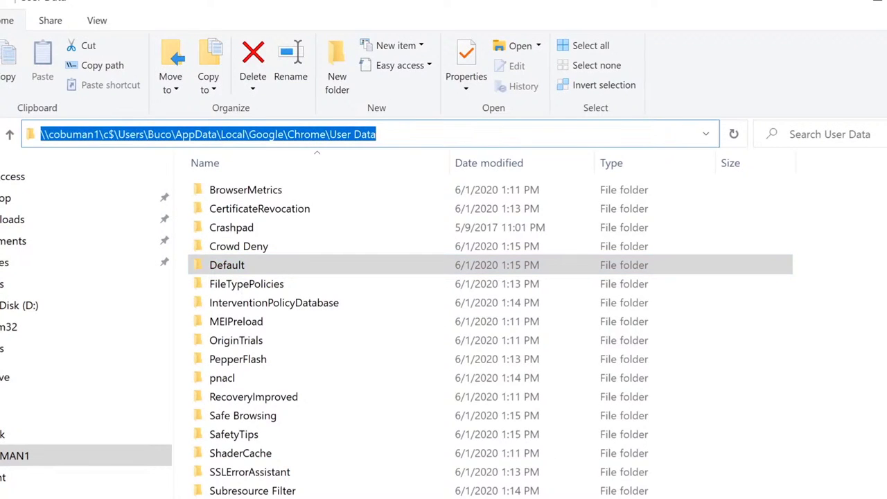
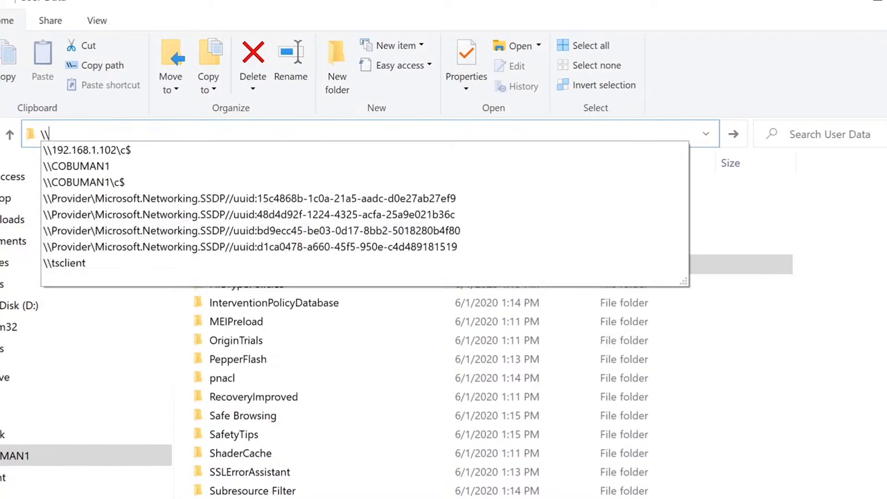
type("\\\\")
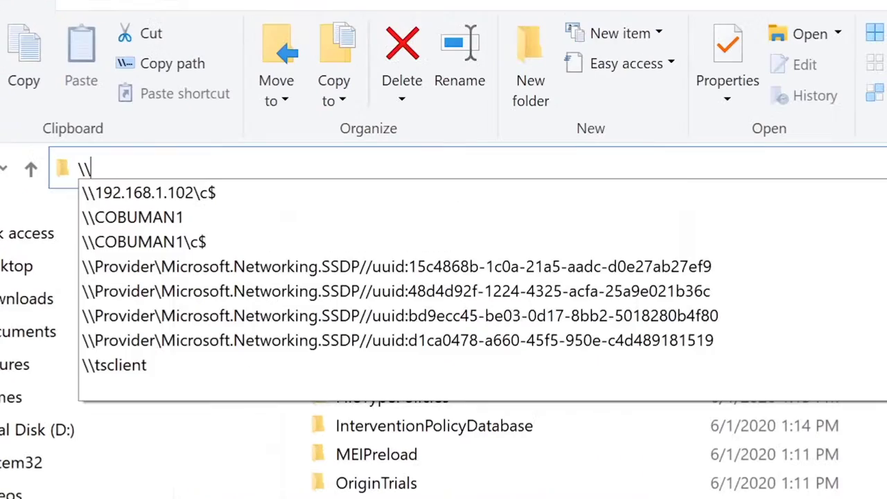
type("\\")
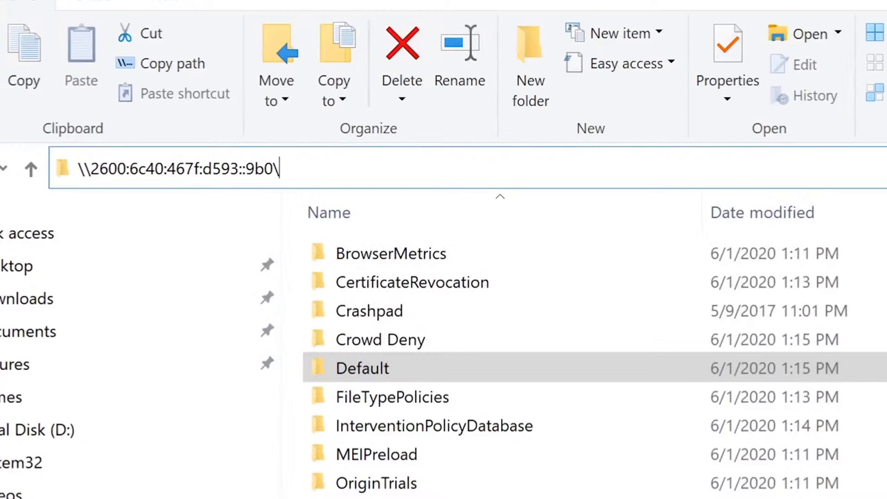
key("BackSpace")
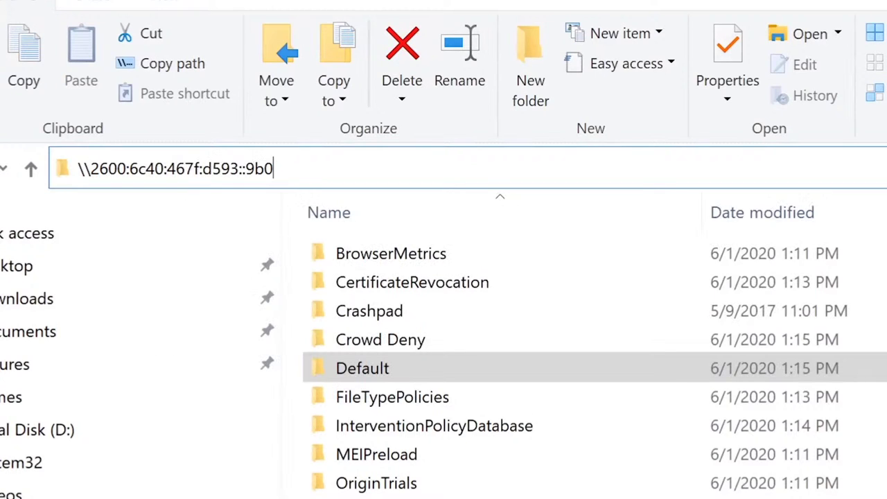
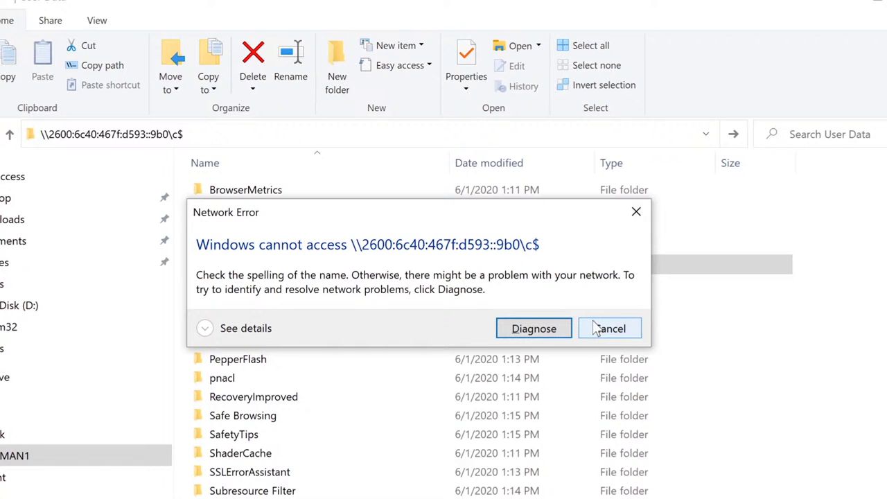
Dismiss the network error for the IPv6 C$ path and switch to the ping results.
left_click(597, 328)
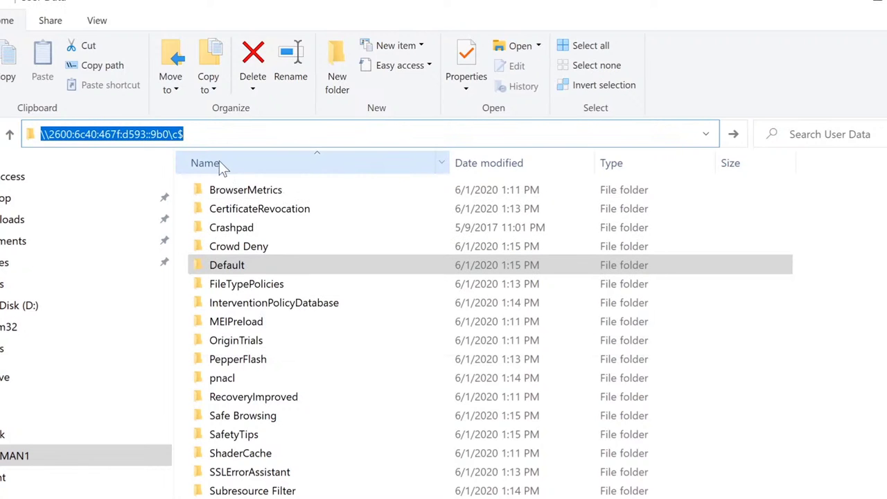
key("alt+Tab")
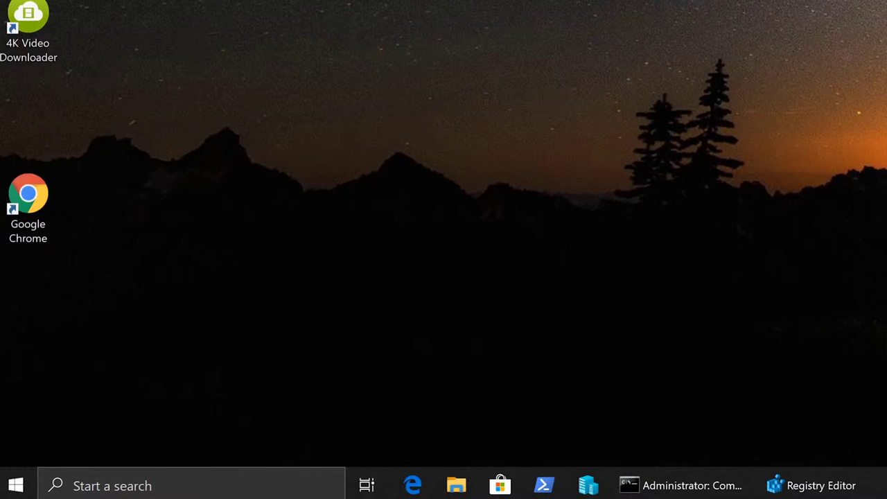
Search 'network' and open the connection's properties to find the IPv4 address 192.168.1.102.
left_click(122, 486)
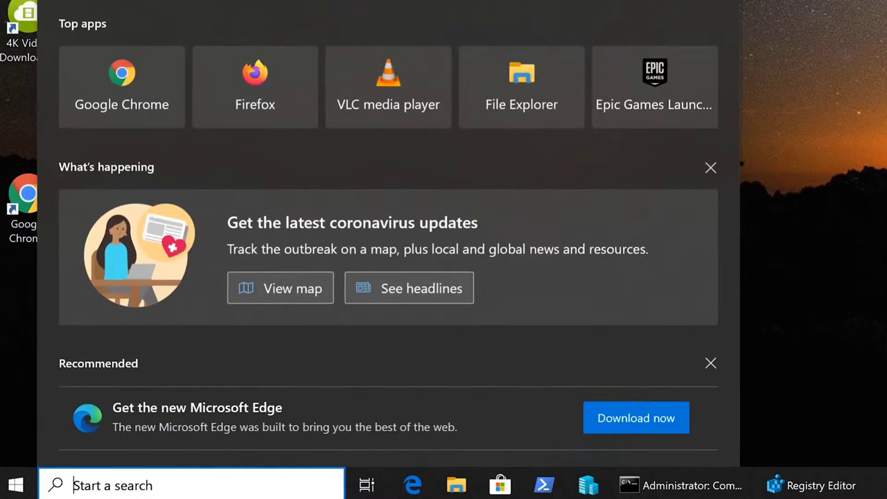
type("networ")
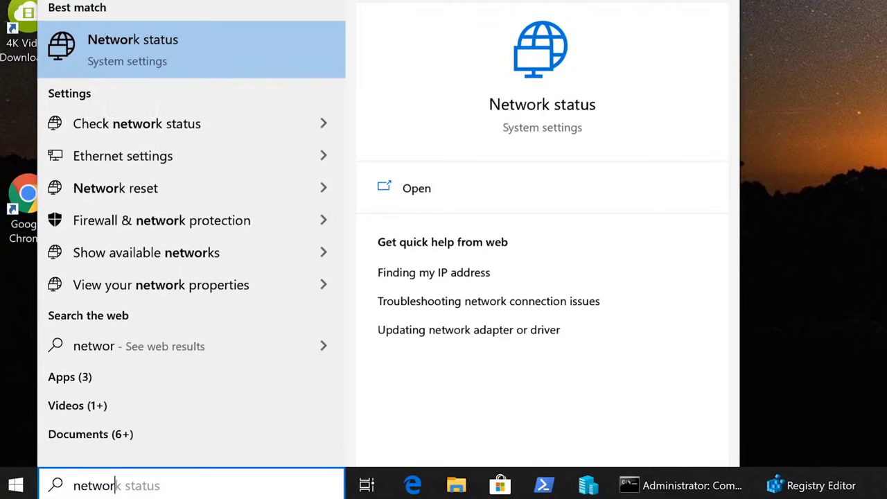
type("k")
key("Return")
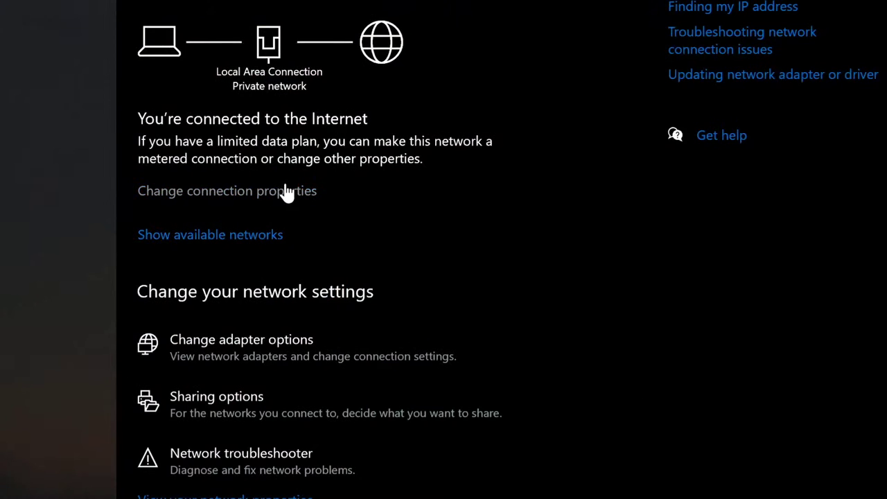
left_click(234, 191)
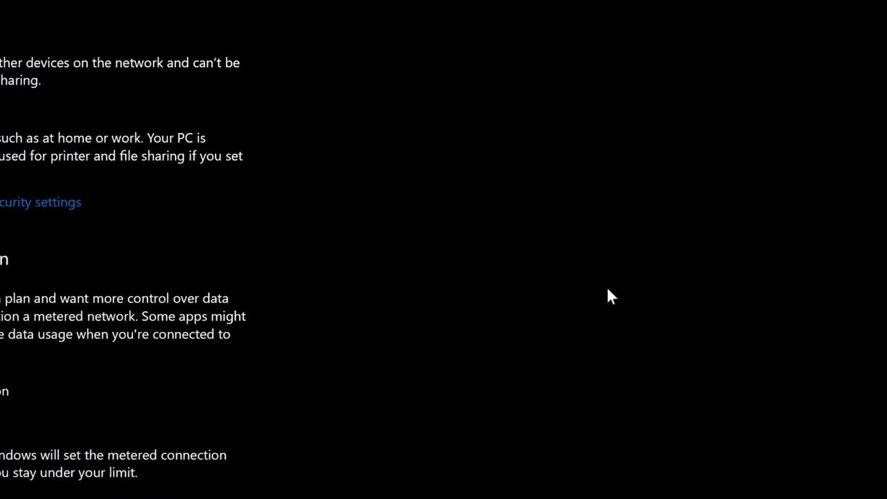
scroll(834, 67, "down", 5)
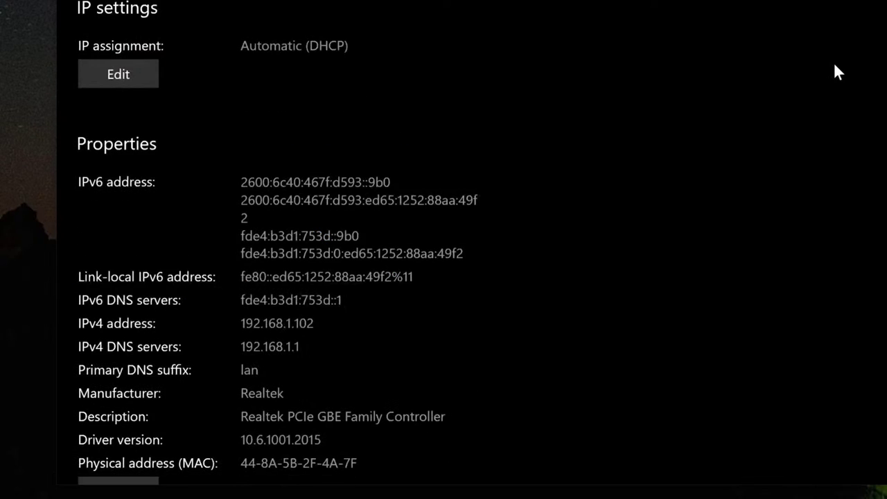
scroll(834, 66, "down", 2)
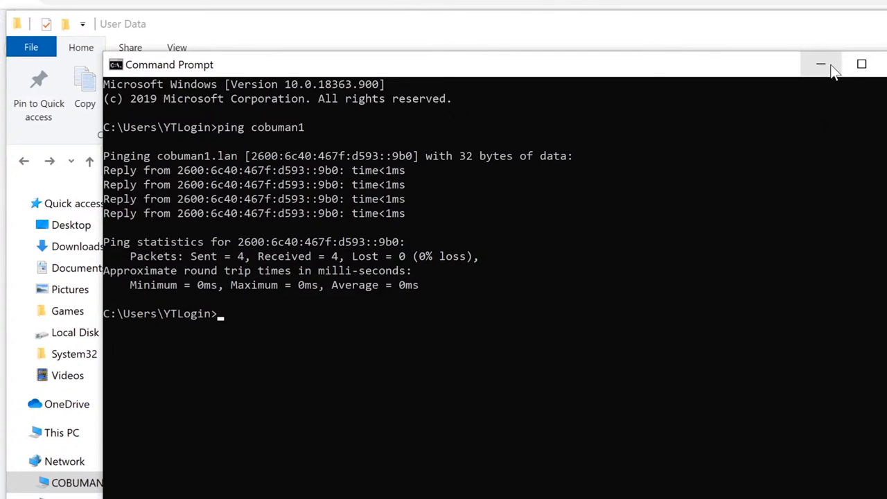
Minimize Command Prompt and start typing \\192.168.1.102\c$ into File Explorer's address bar.
left_click(834, 69)
left_click(676, 164)
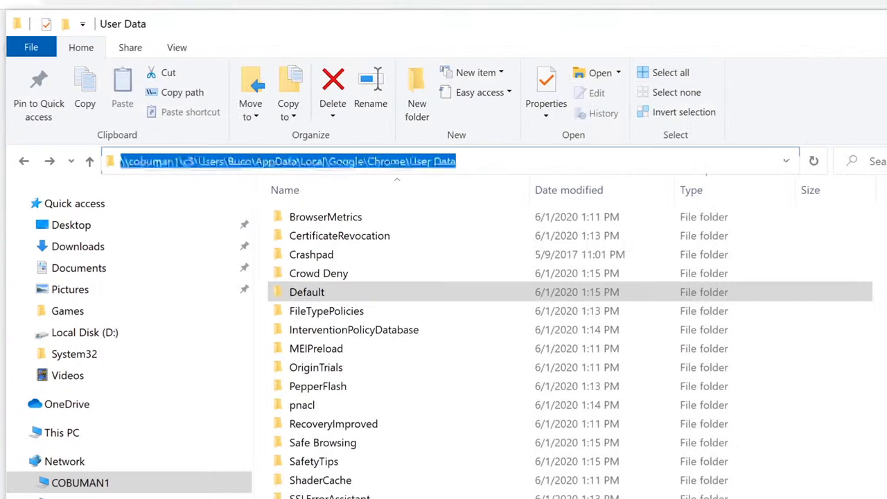
type("\\\\")
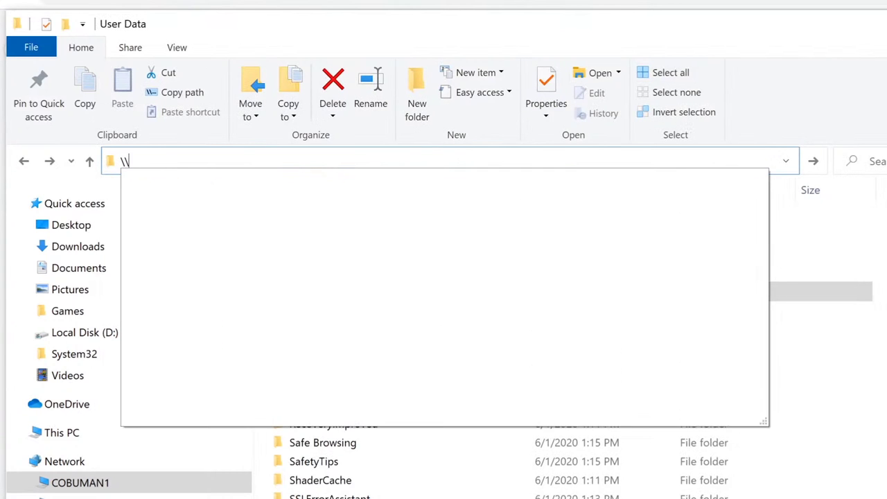
type("192.168.1.102\\c$")
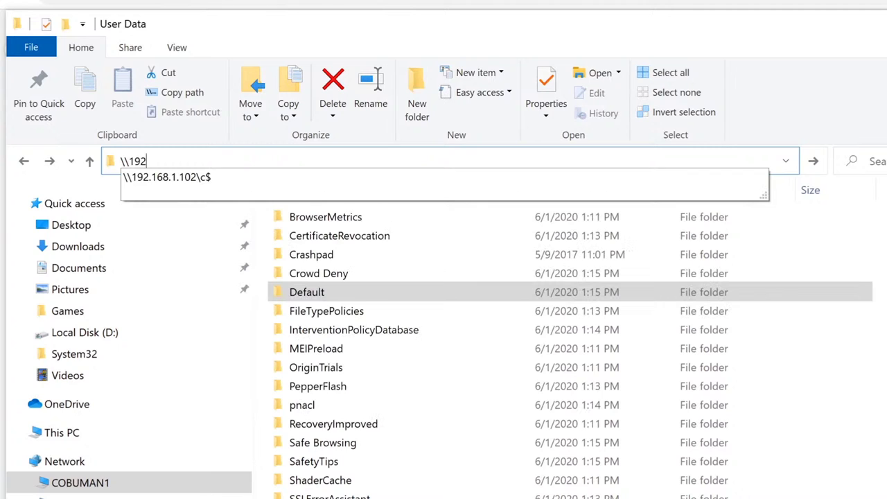
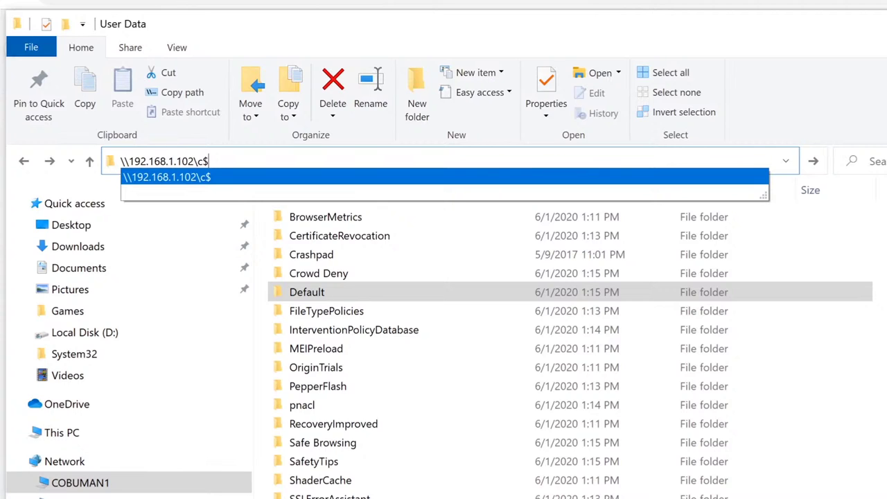
Browse \\192.168.1.102\c$ to the remote user's Desktop and copy the Internet Shortcuts folder there.
key("Return")
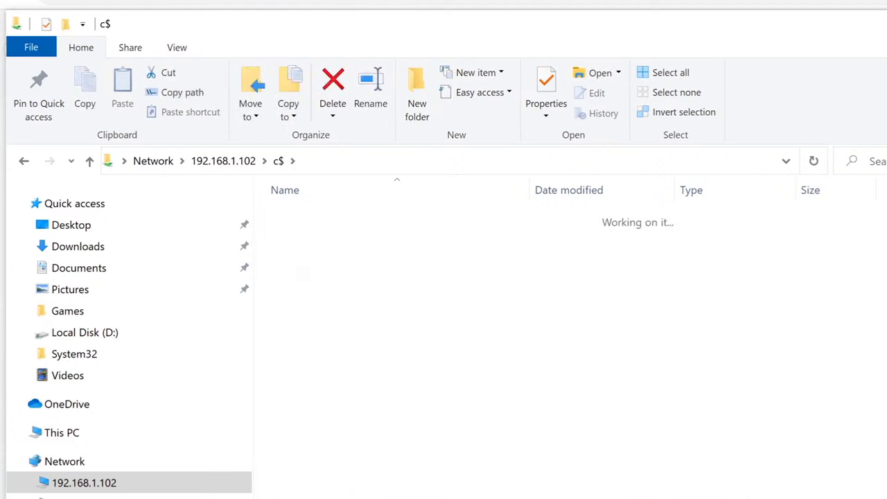
left_click(344, 217)
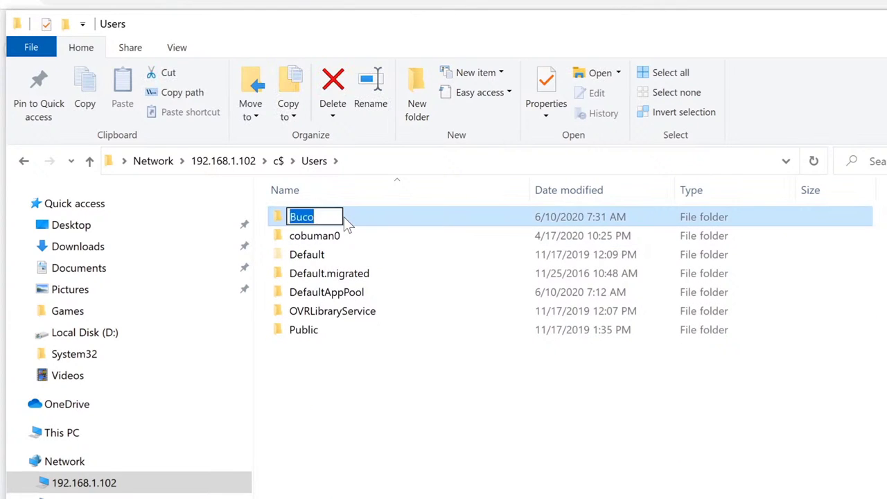
double_click(344, 216)
double_click(309, 311)
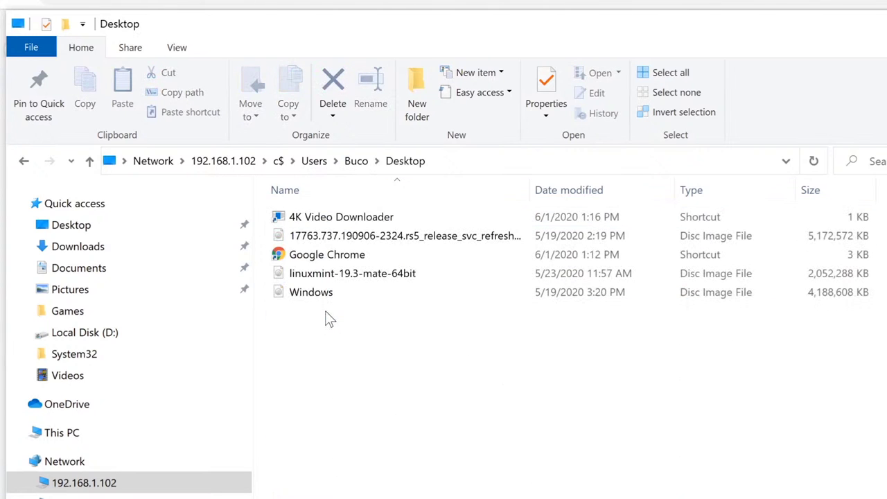
key("super+x")
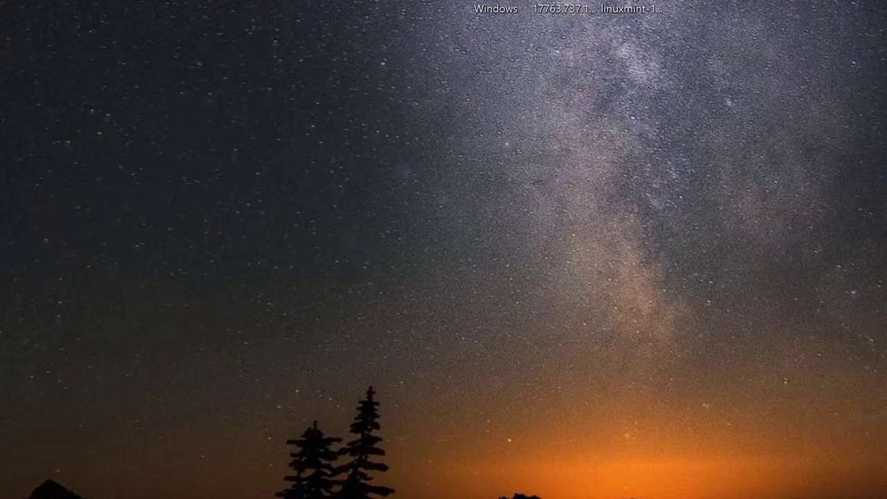
left_click_drag(421, 351, 474, 240)
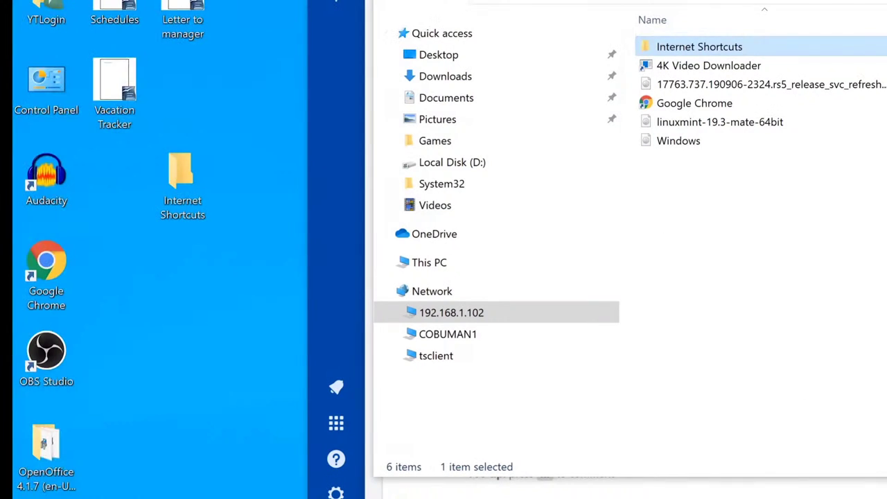
Launch Registry Editor from search and approve the UAC prompt.
key("super+s")
type("regedit")
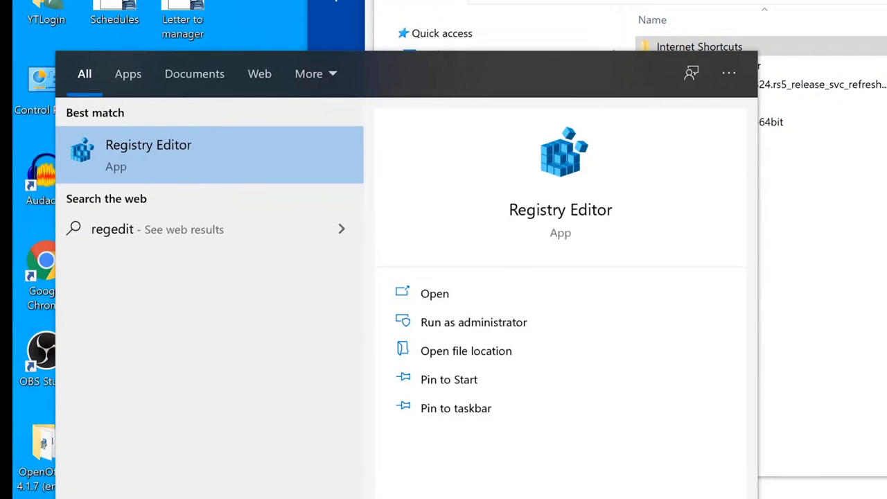
key("Return")
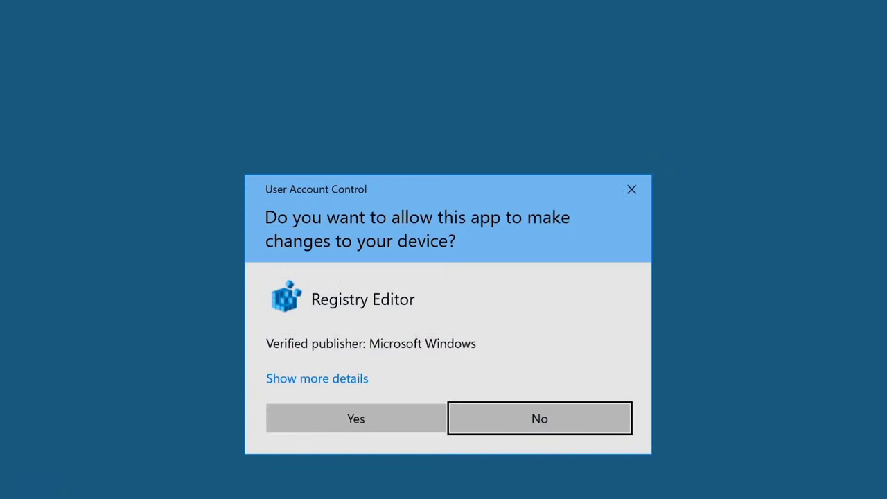
left_click(395, 414)
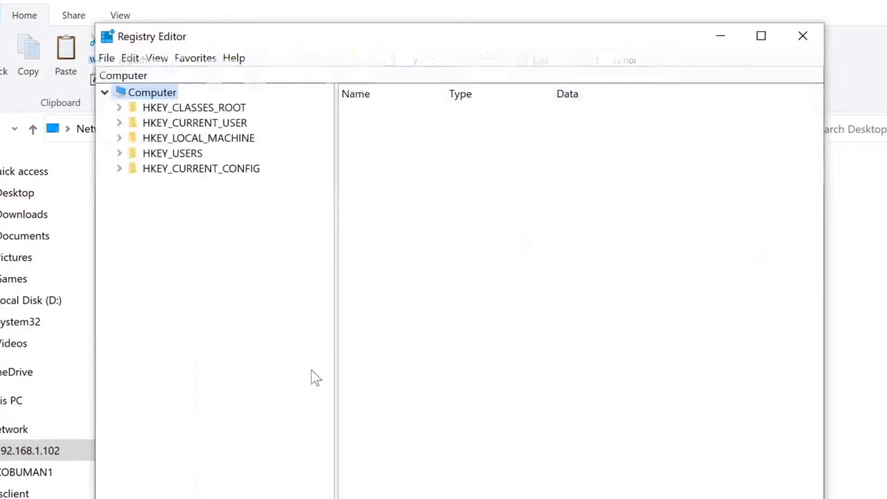
Connect Network Registry to the computer 192.168.1.102.
left_click(106, 59)
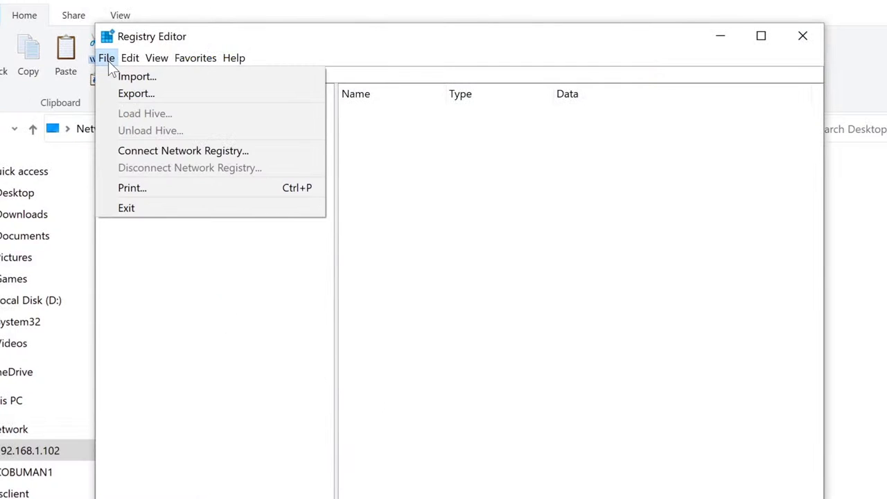
left_click(183, 151)
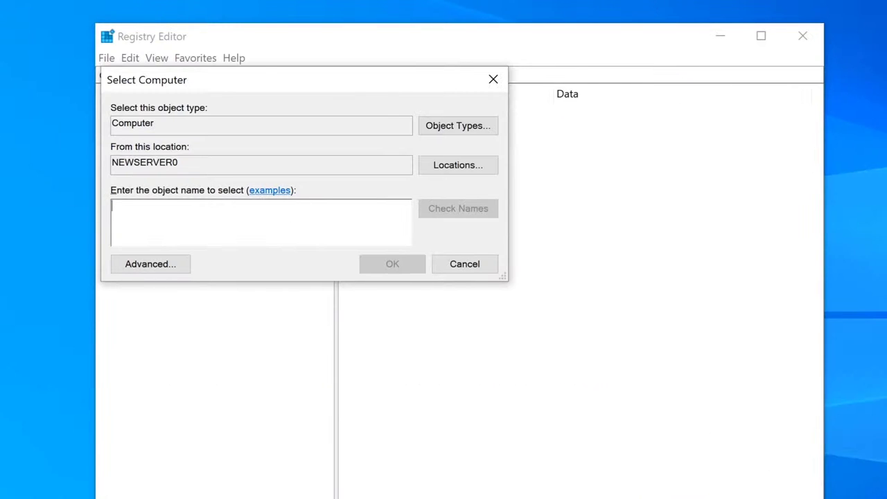
type("192.168.")
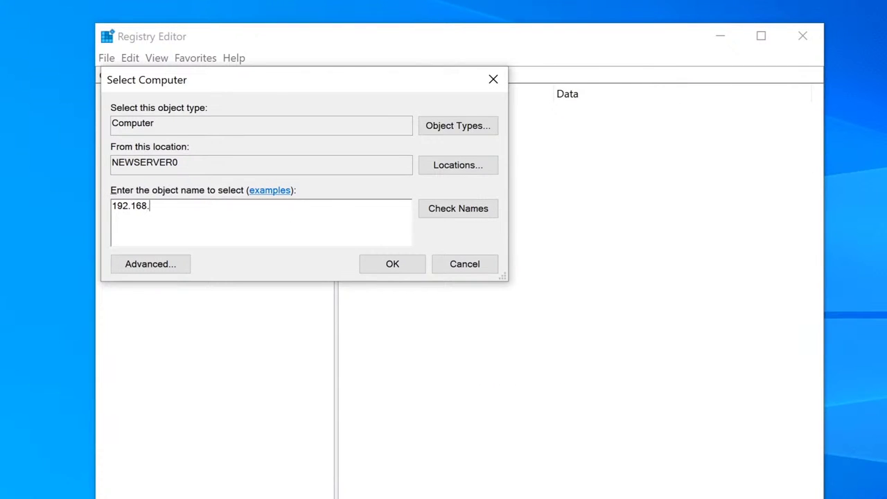
type("1.102")
key("Return")
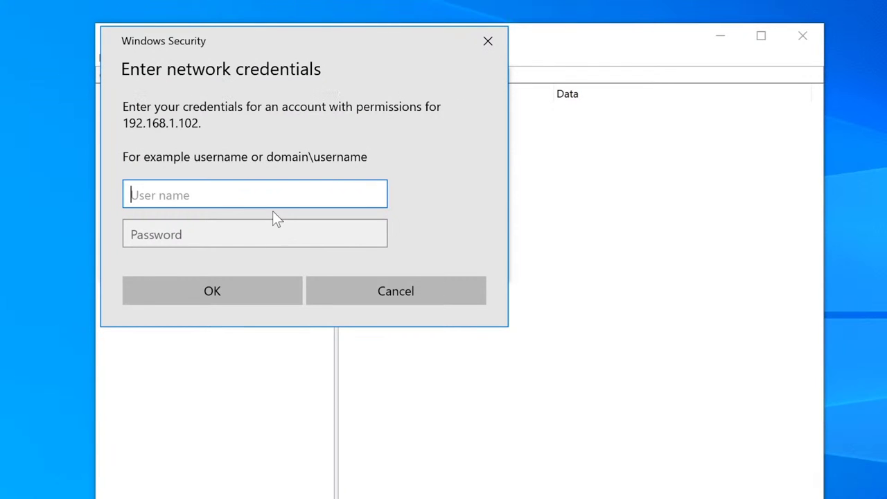
Enter the network username and password to authenticate the remote registry connection.
type("Buco")
key("Tab")
type("•")
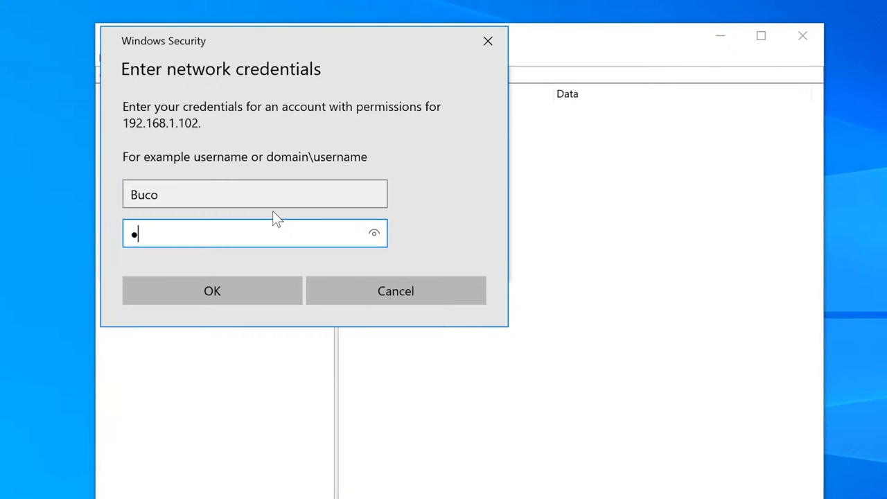
key("BackSpace")
type("••••••")
key("Return")
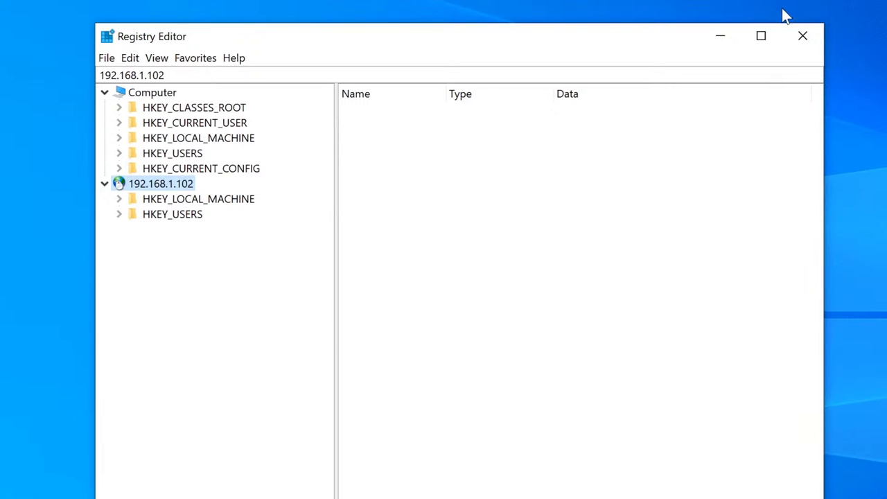
left_click_drag(616, 37, 622, 28)
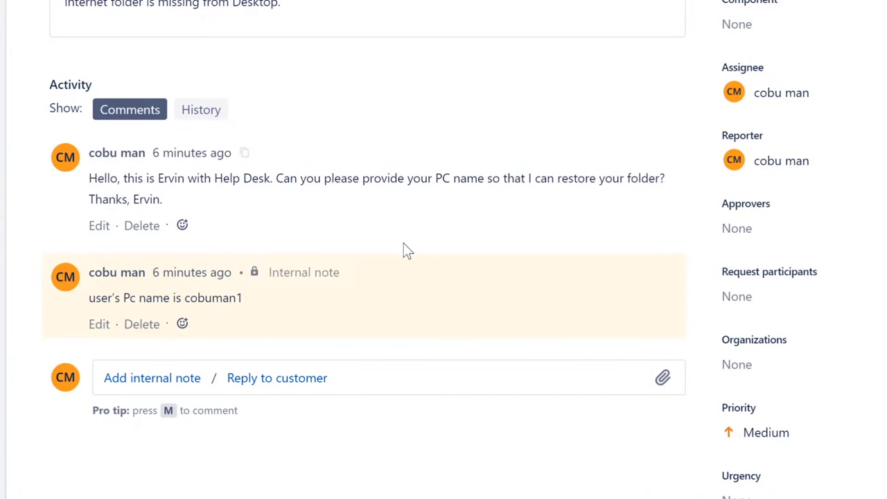
Post the reply 'made a copy of internet folder to desktop.', signed with the technician's name, and open the status choices.
scroll(405, 250, "down", 3)
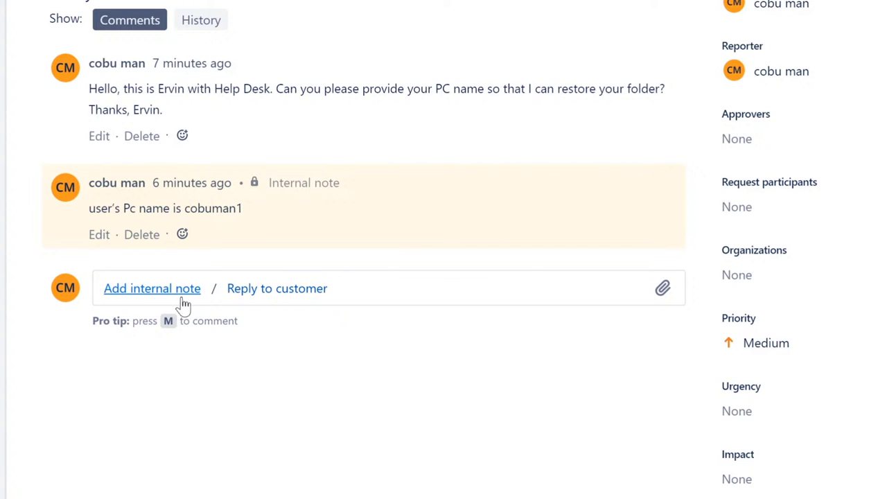
left_click(272, 296)
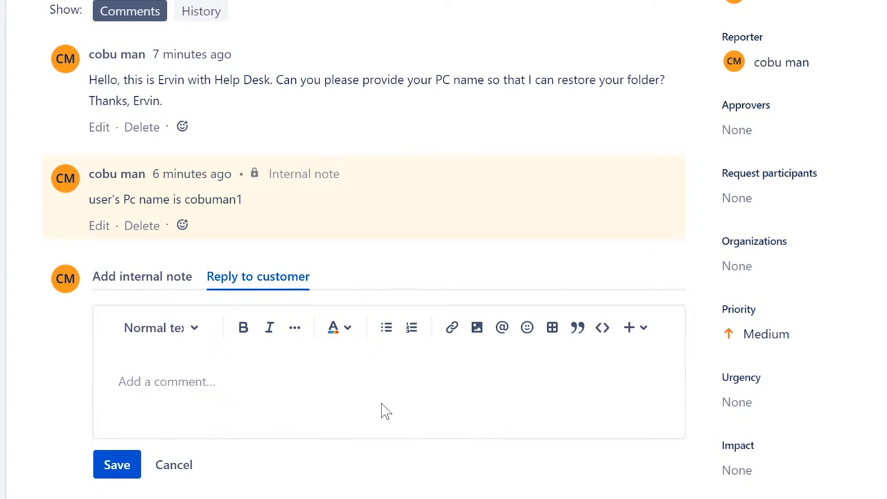
type("made a copy o")
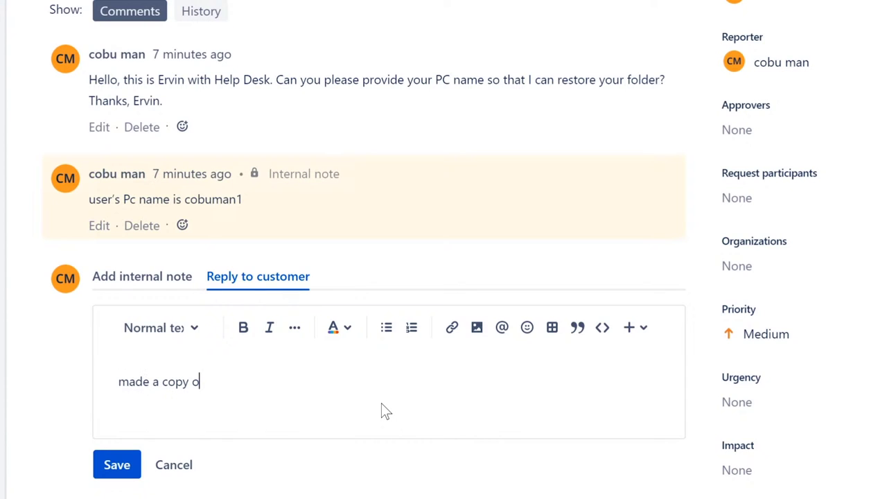
type("f internet folder")
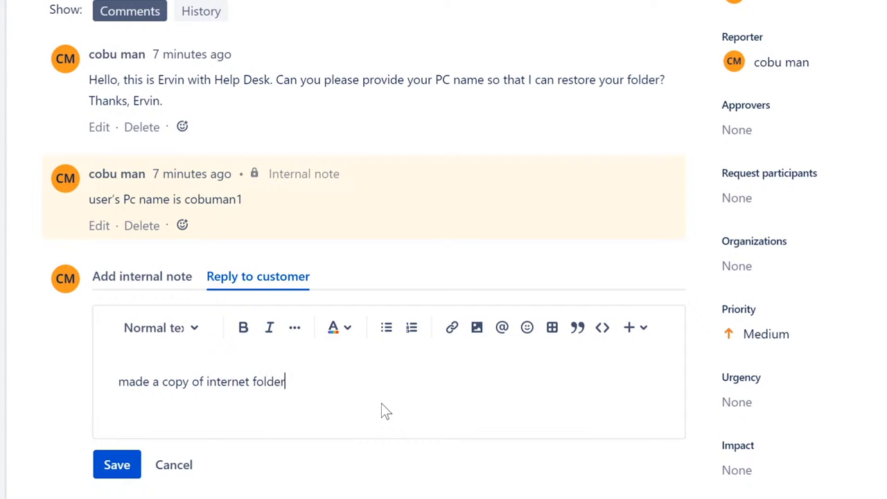
type(" to desktop. Ervin")
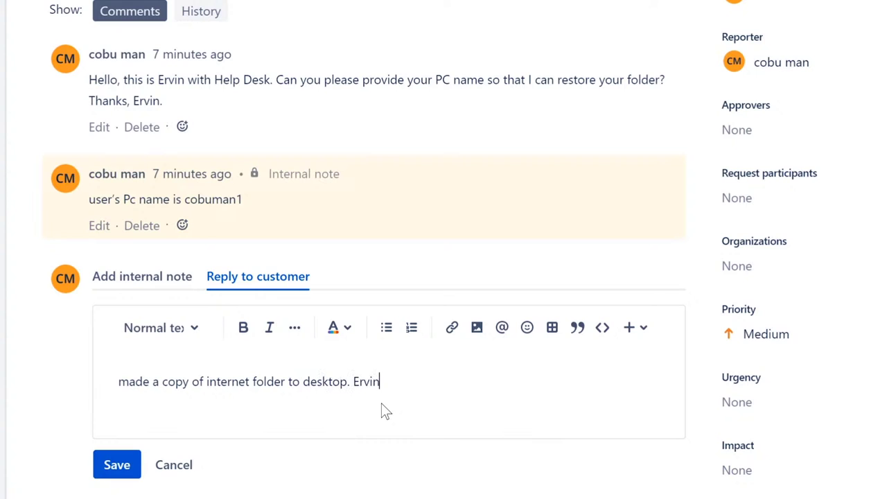
left_click(117, 466)
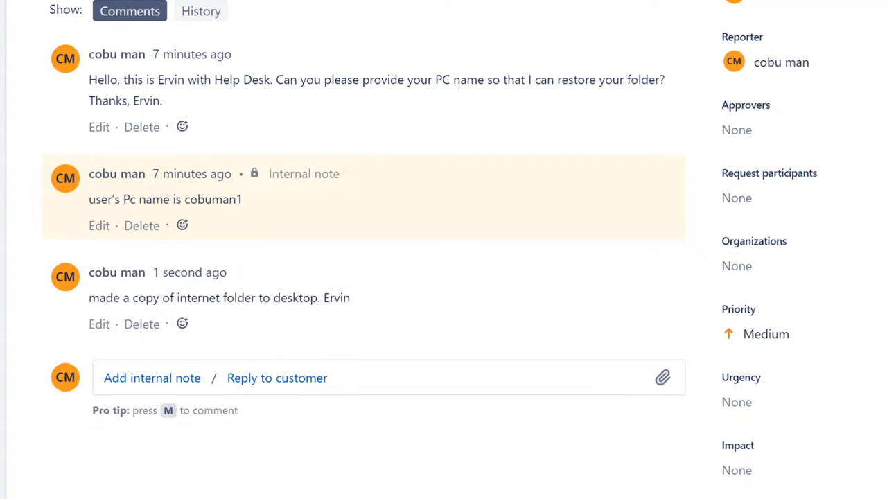
scroll(367, 250, "up", 2)
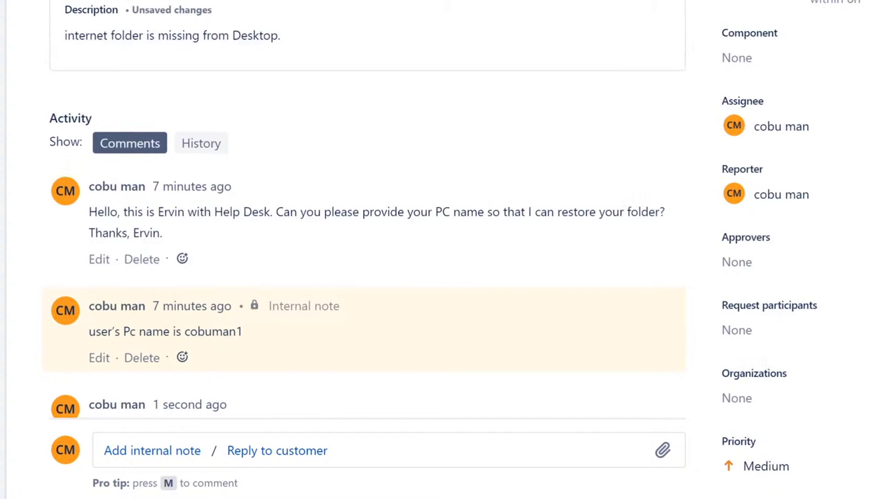
left_click(856, 28)
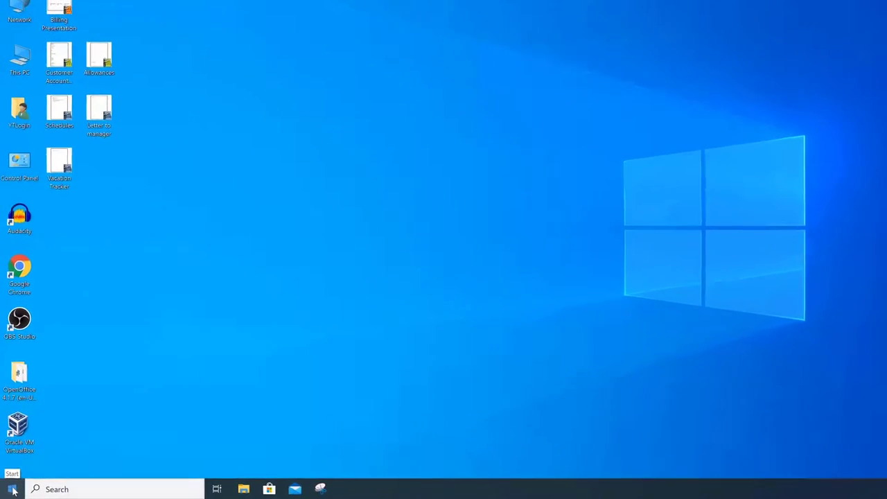
Open Update & Security in Windows Settings from the Start menu.
left_click(14, 489)
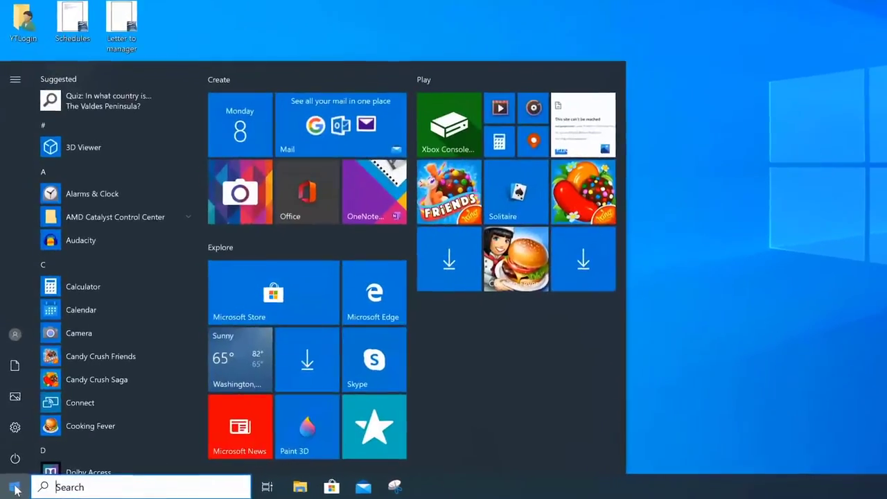
mouse_move(18, 423)
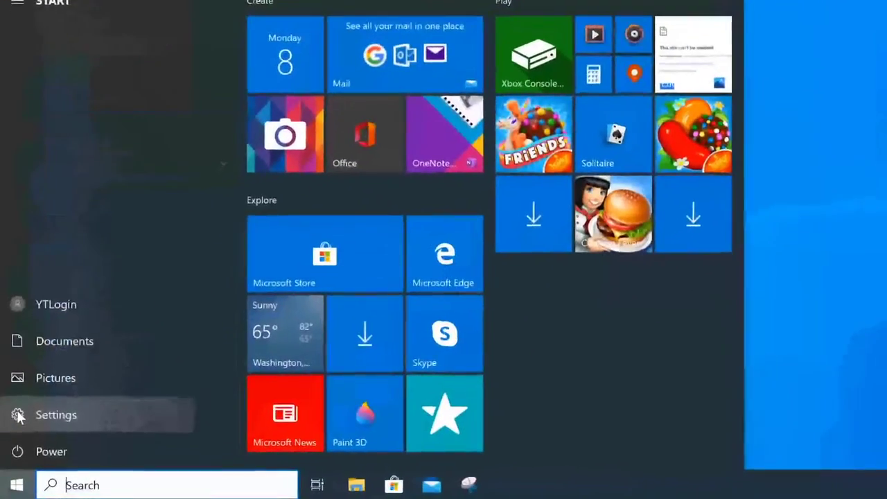
left_click(43, 411)
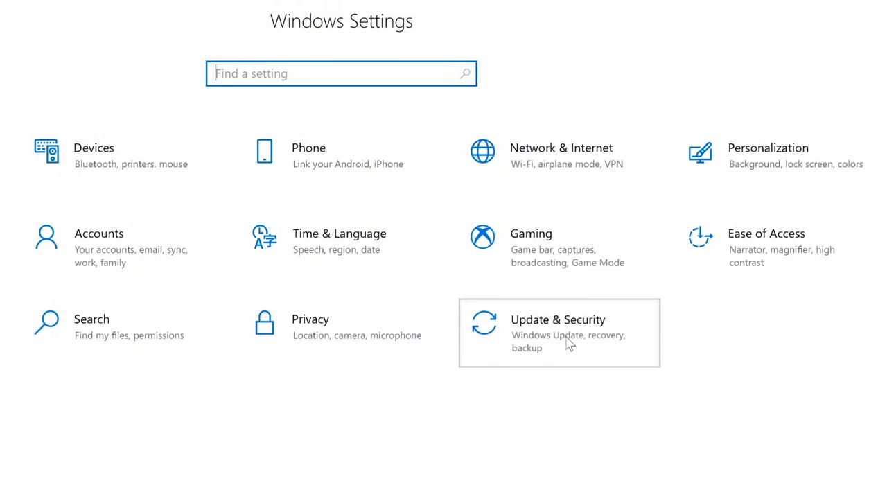
left_click(567, 340)
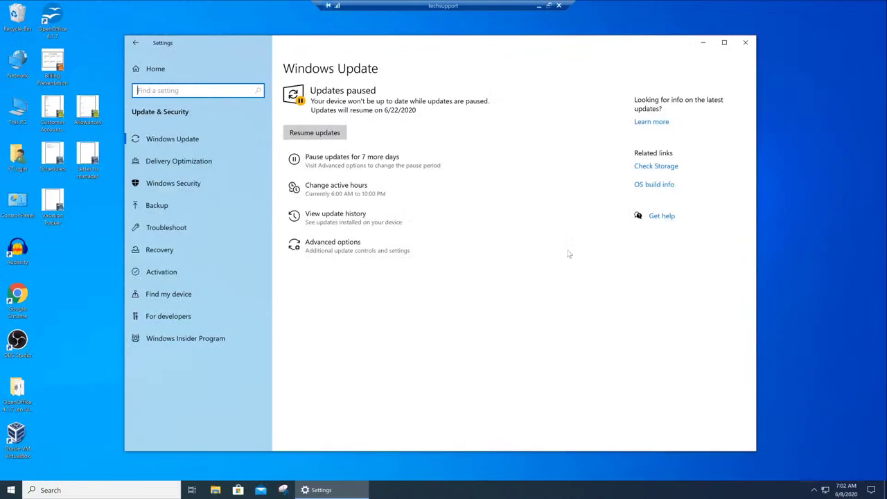
Resume the paused updates and select the KB4497165 number in the pending update's name.
left_click_drag(465, 49, 473, 46)
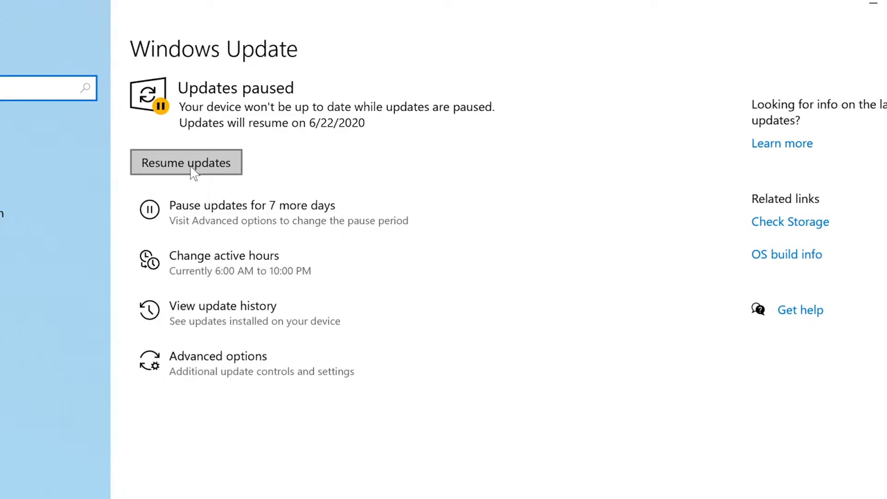
left_click(196, 172)
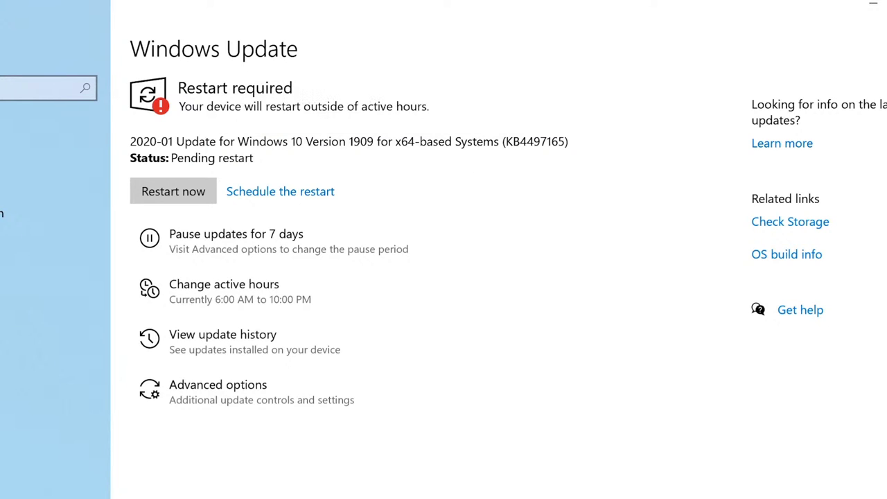
left_click_drag(504, 141, 606, 142)
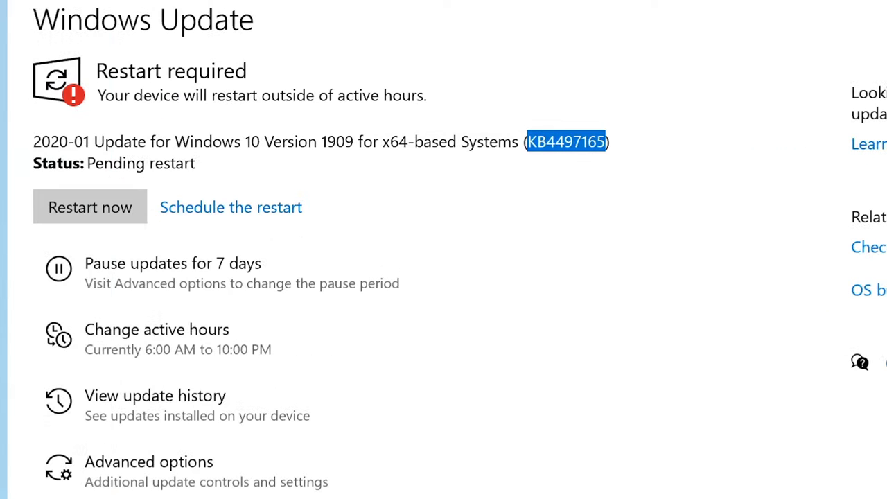
Copy the KB4497165 update number to the clipboard and open Windows search.
right_click(567, 141)
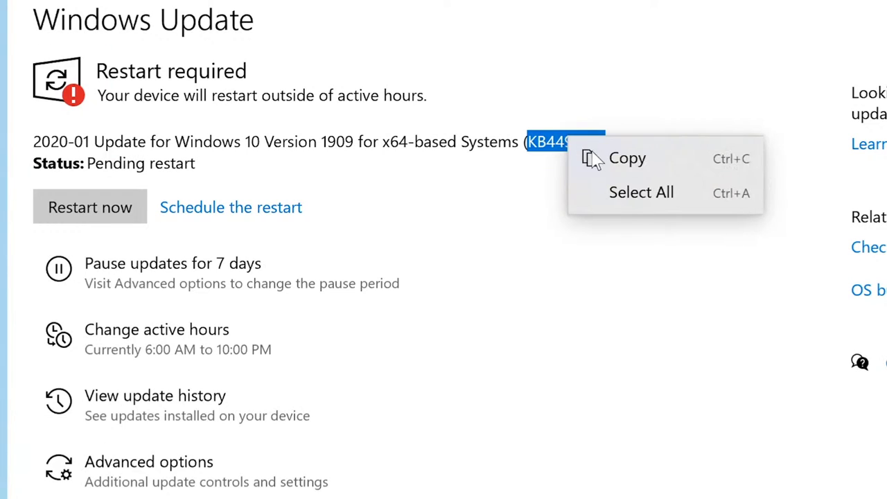
left_click(630, 173)
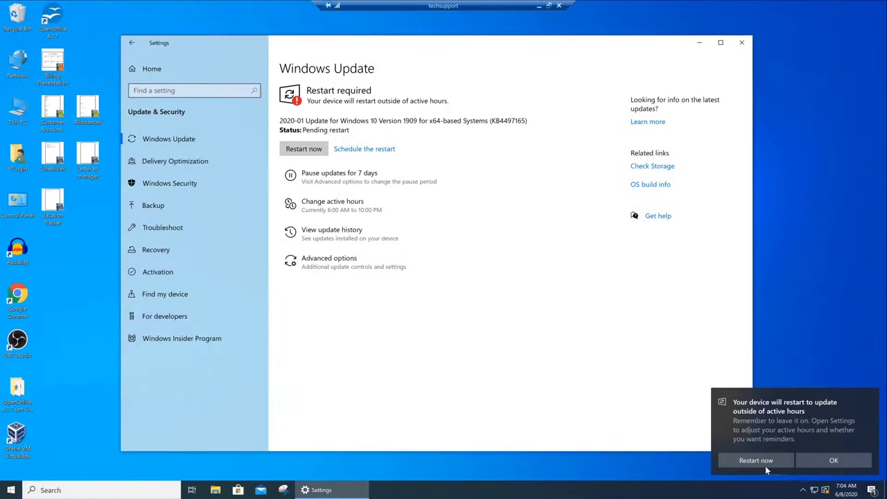
left_click(319, 148)
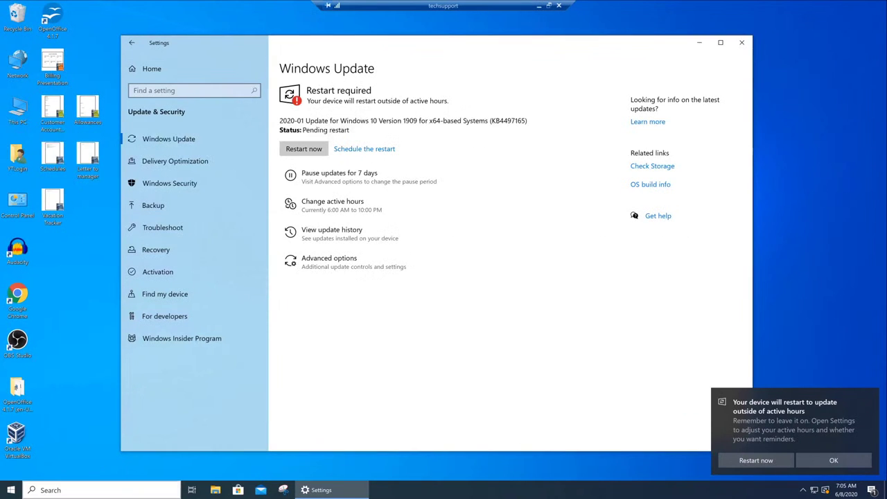
left_click(111, 489)
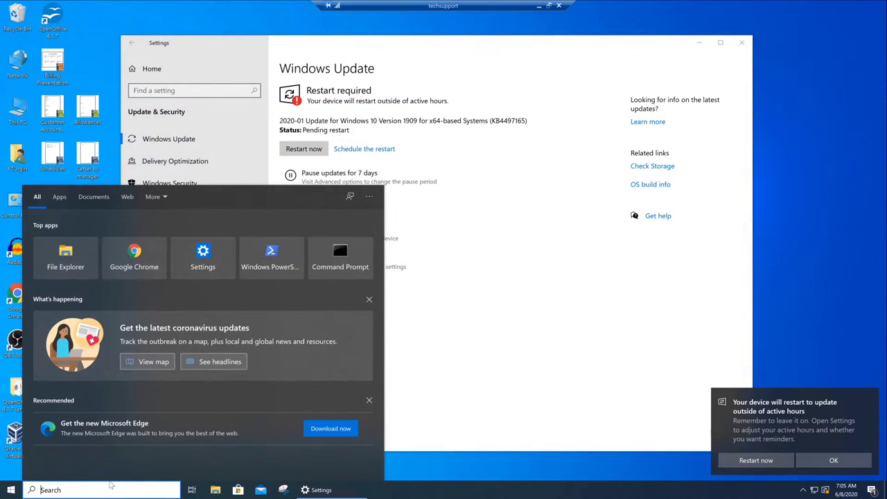
Check the Windows version (1909, OS Build 18363.836) with winver, then close the About box.
type("w")
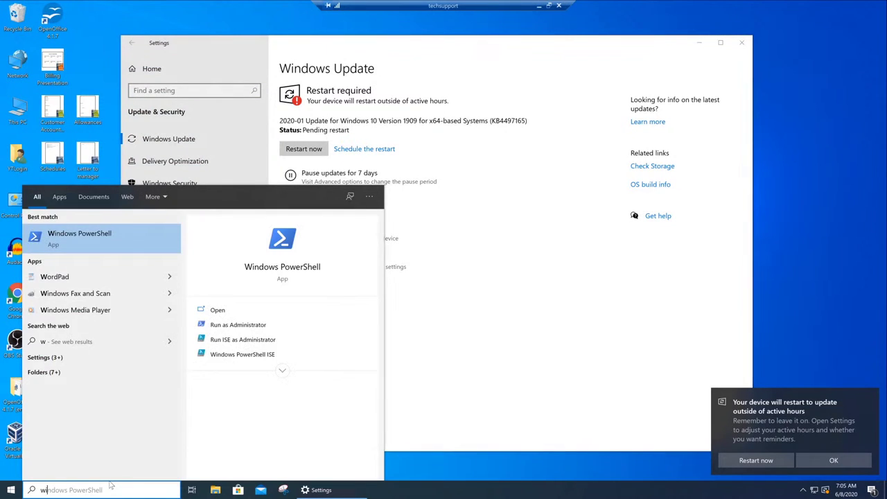
type("inver")
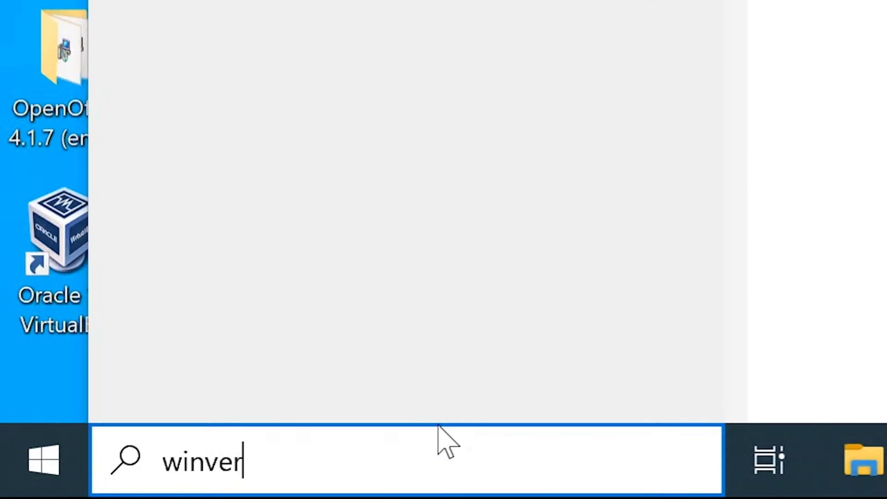
key("Return")
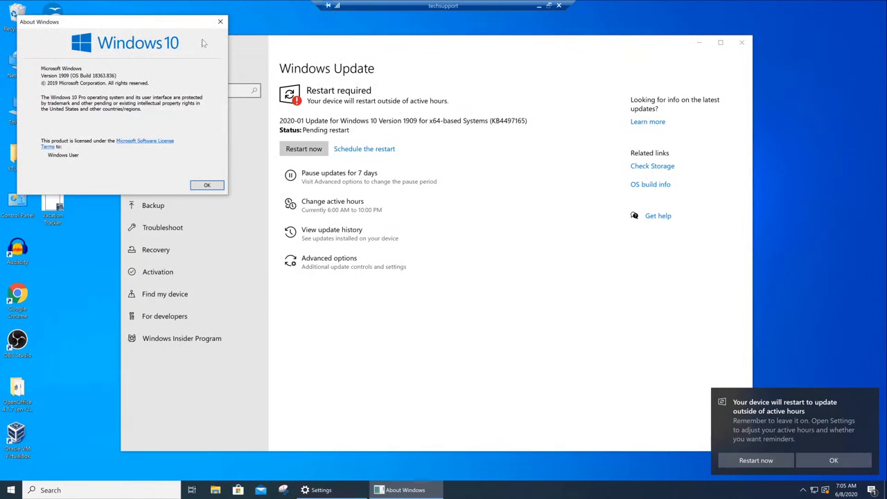
left_click_drag(107, 24, 459, 151)
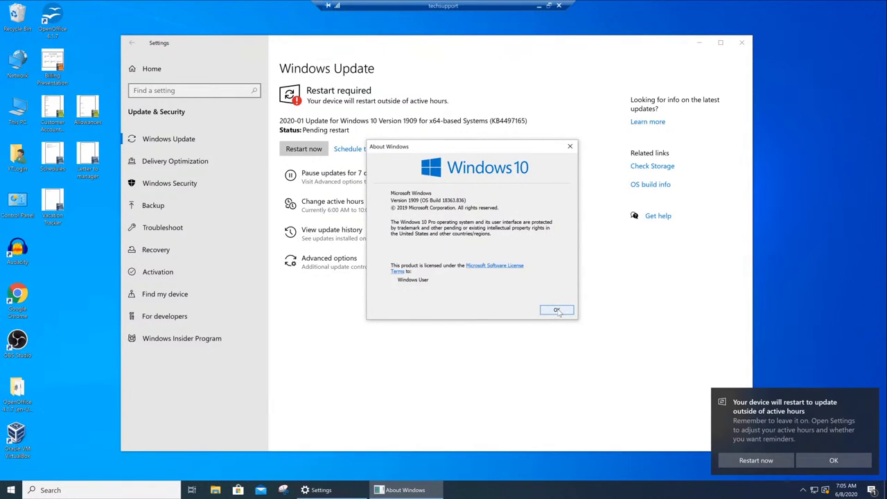
left_click(556, 310)
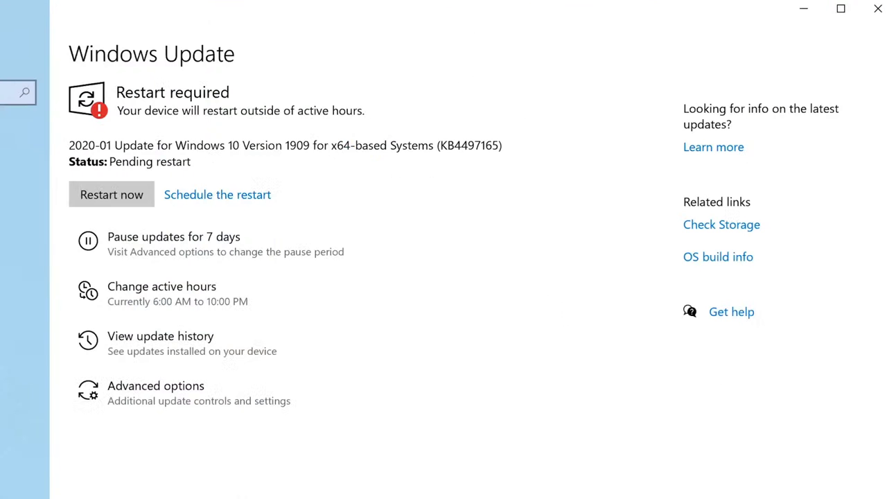
Highlight the KB4497165 number on the Windows Update page, then clear the selection.
left_click_drag(492, 121, 507, 120)
left_click_drag(468, 145, 500, 145)
left_click(332, 447)
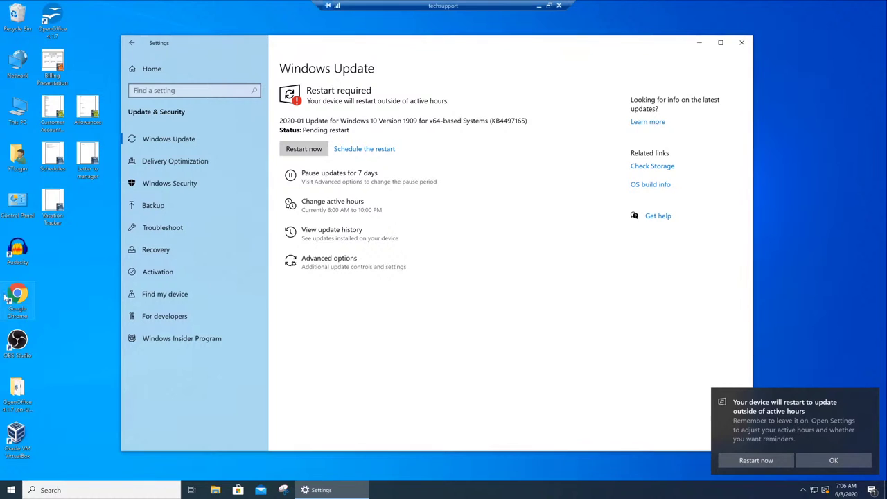
left_click(7, 298)
Launch Microsoft Edge by searching for 'edge'.
left_click(50, 490)
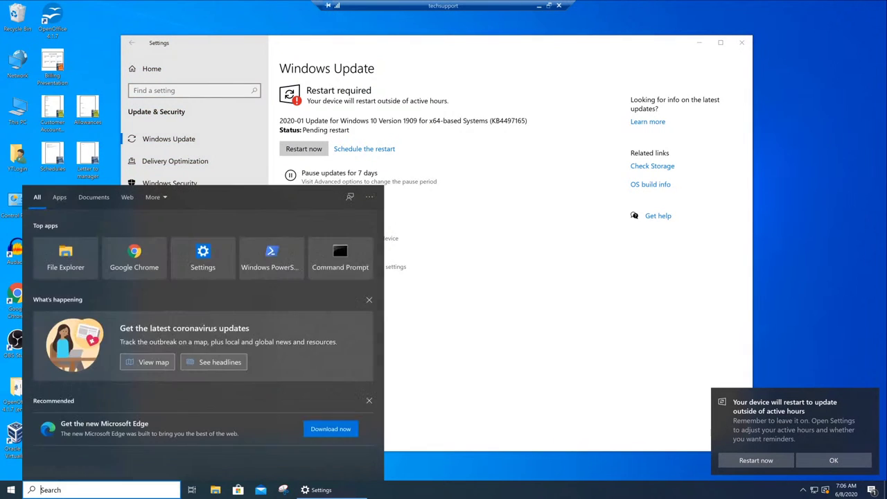
type("edge")
key("Return")
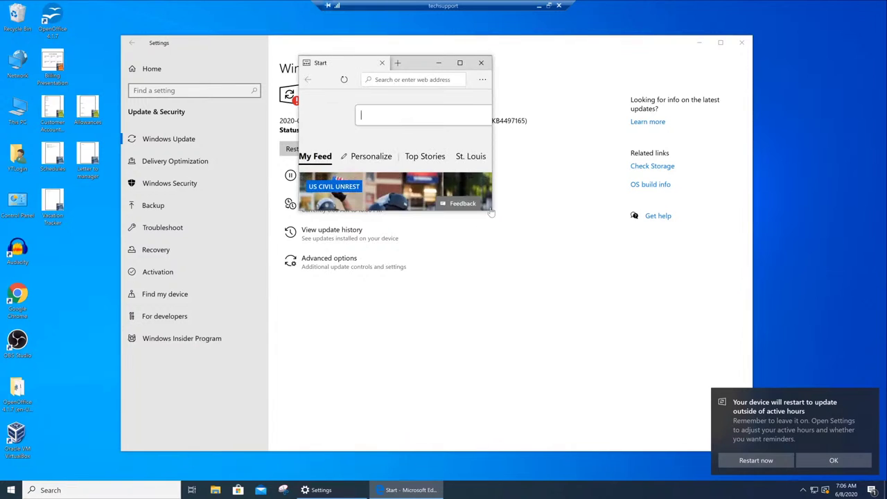
Enlarge the Edge window, load google.com, and dismiss the default-browser prompt.
left_click_drag(493, 215, 758, 388)
left_click_drag(507, 66, 434, 75)
left_click(347, 89)
type("google.com/")
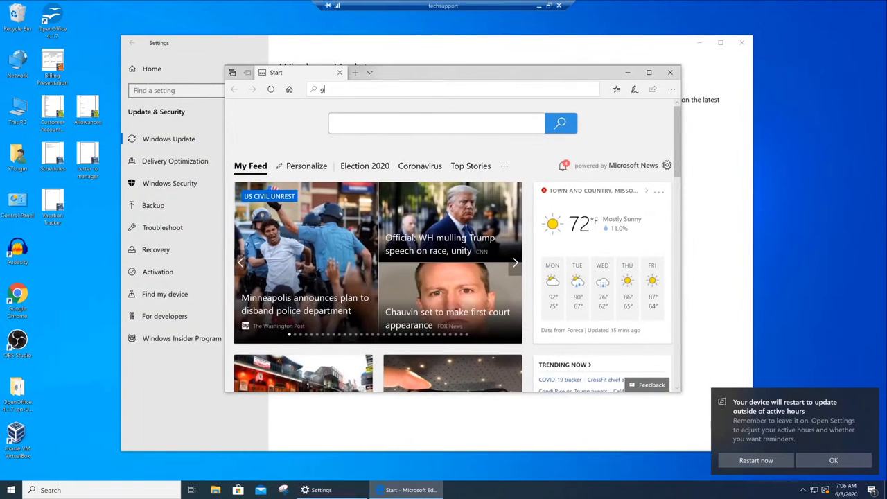
key("Return")
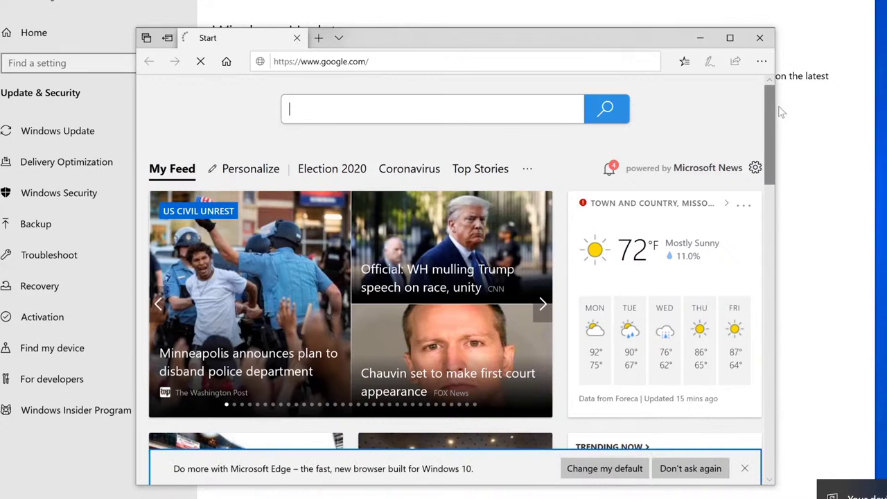
left_click_drag(766, 109, 780, 97)
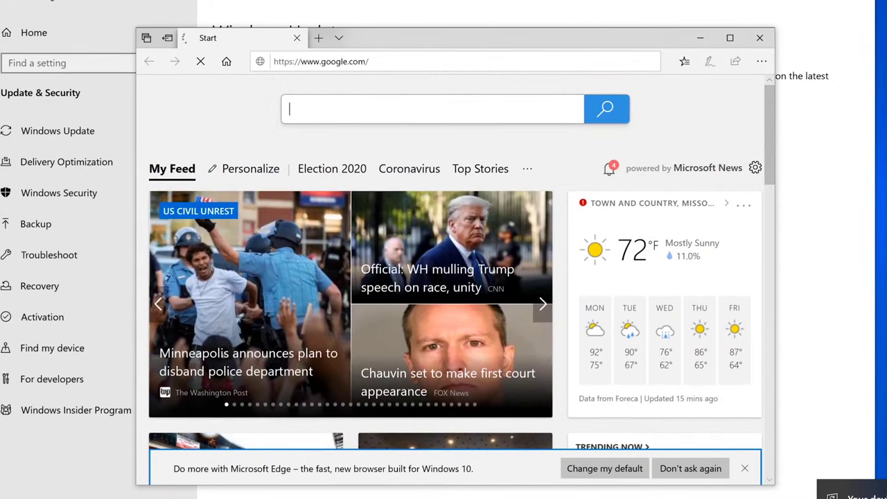
left_click(746, 470)
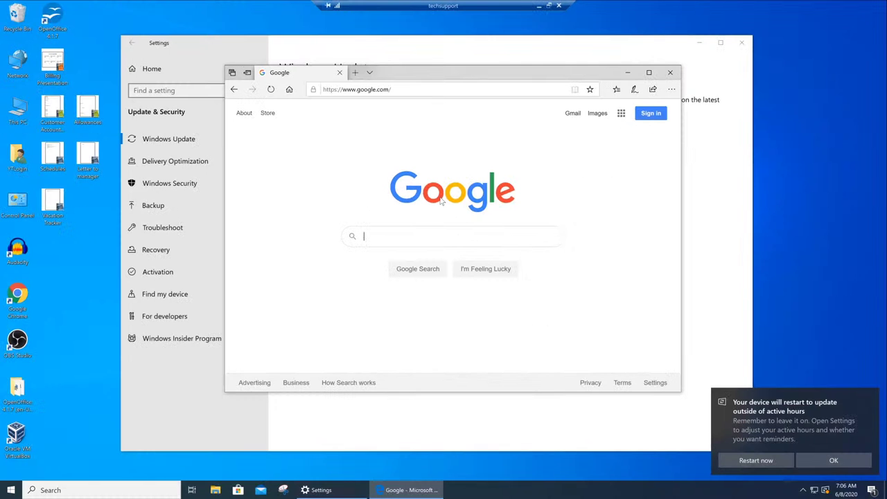
Search Google for the pasted update number KB4497165.
key("ctrl+v")
key("Return")
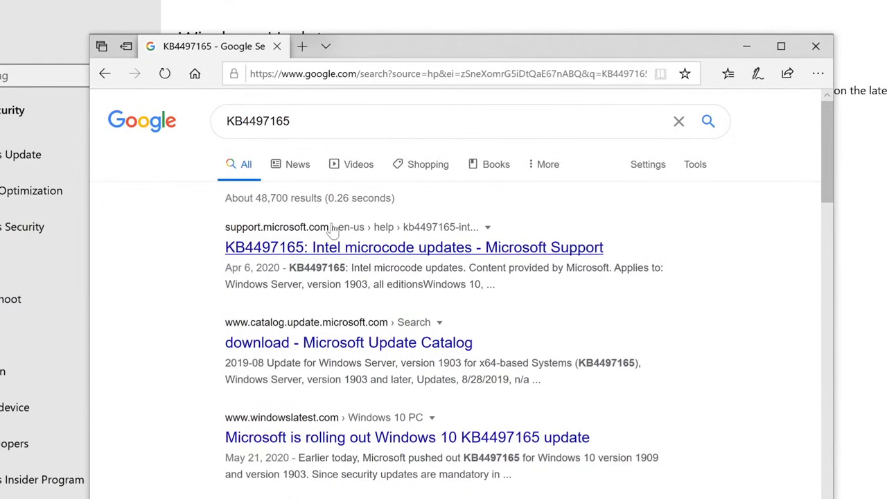
left_click_drag(505, 47, 480, 182)
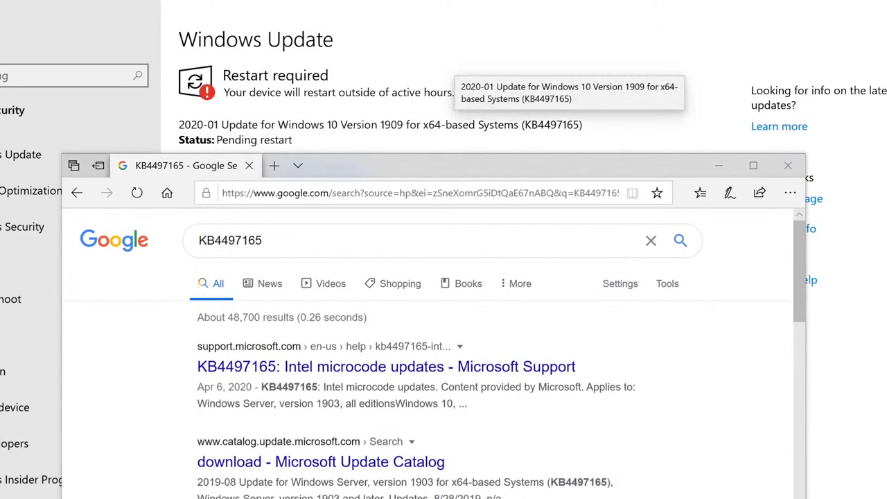
left_click_drag(545, 163, 552, 124)
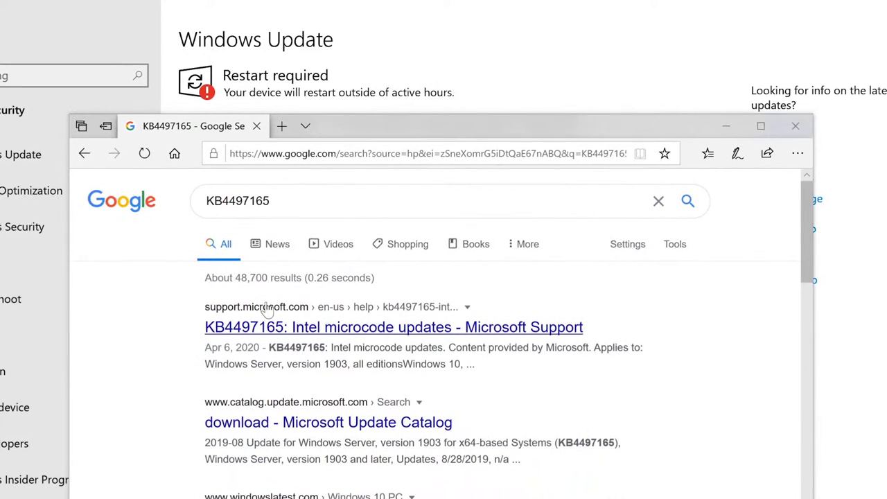
Open the Microsoft Support 'KB4497165: Intel microcode updates' result and widen the browser window.
left_click(389, 331)
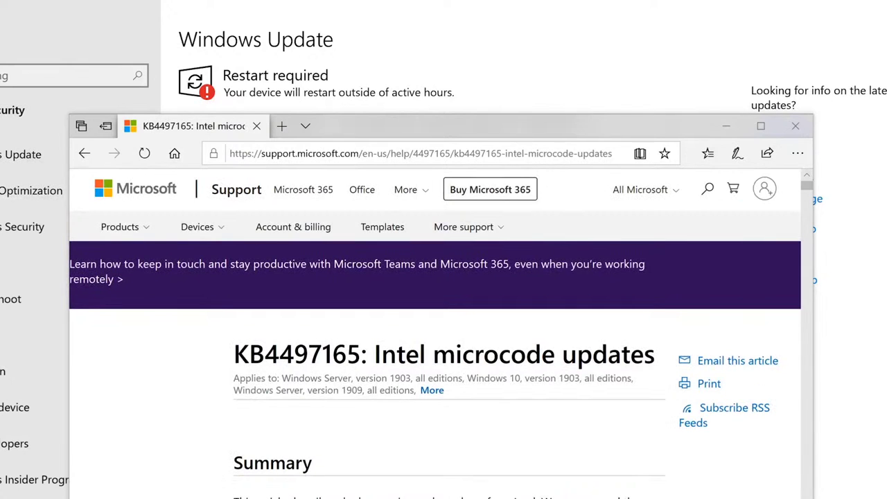
scroll(453, 392, "down", 1)
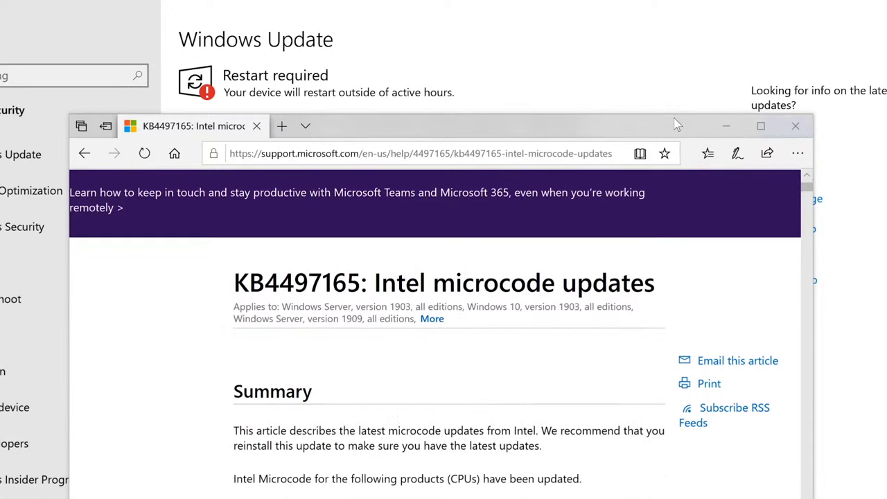
left_click_drag(676, 120, 677, 22)
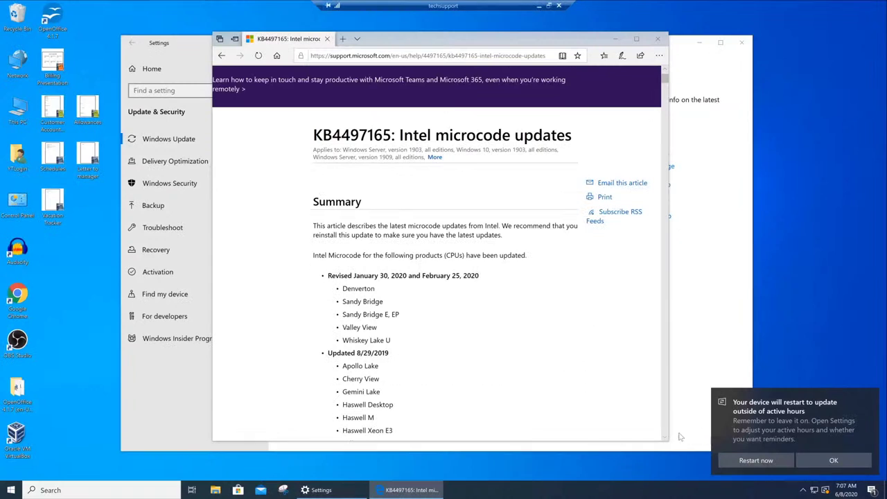
left_click_drag(670, 445, 709, 451)
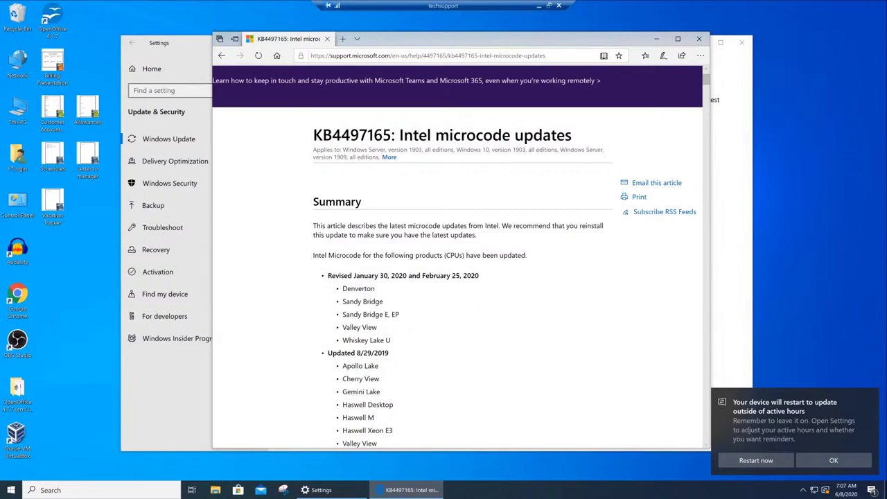
Highlight the article title and Applies to line, then expand the full list of applicable versions.
left_click_drag(313, 135, 572, 139)
left_click(572, 139)
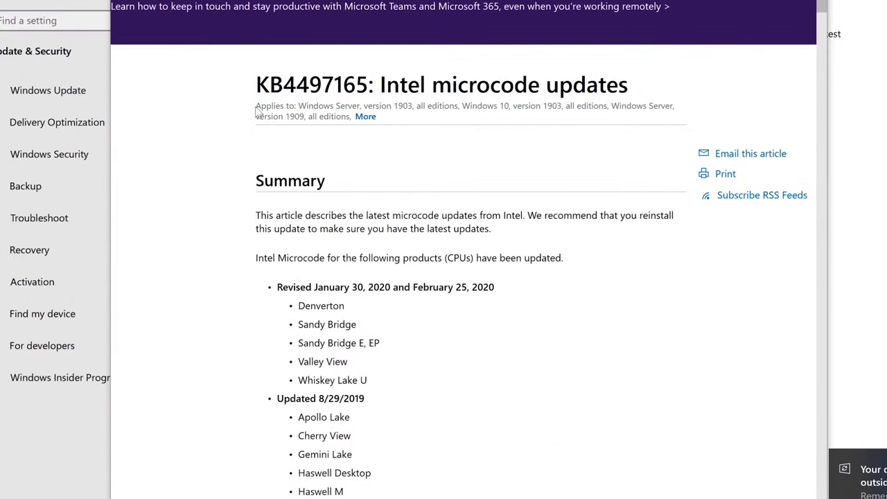
left_click_drag(260, 110, 356, 110)
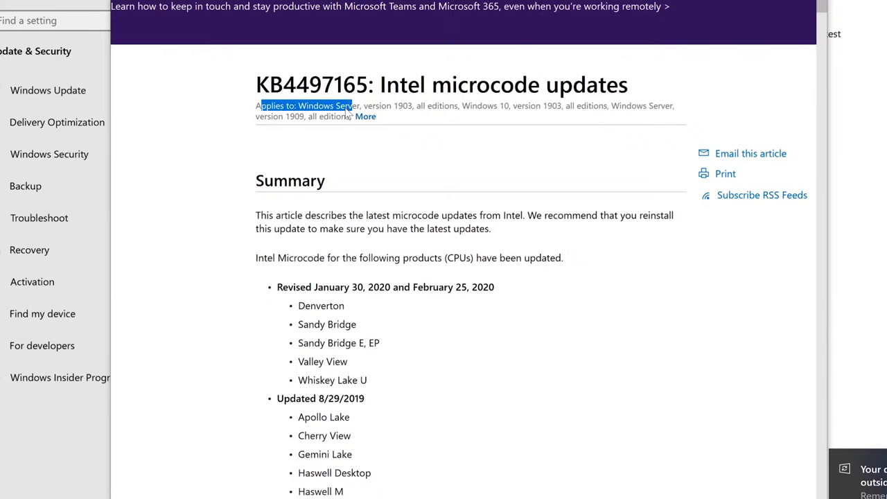
left_click(240, 103)
left_click_drag(175, 54, 564, 56)
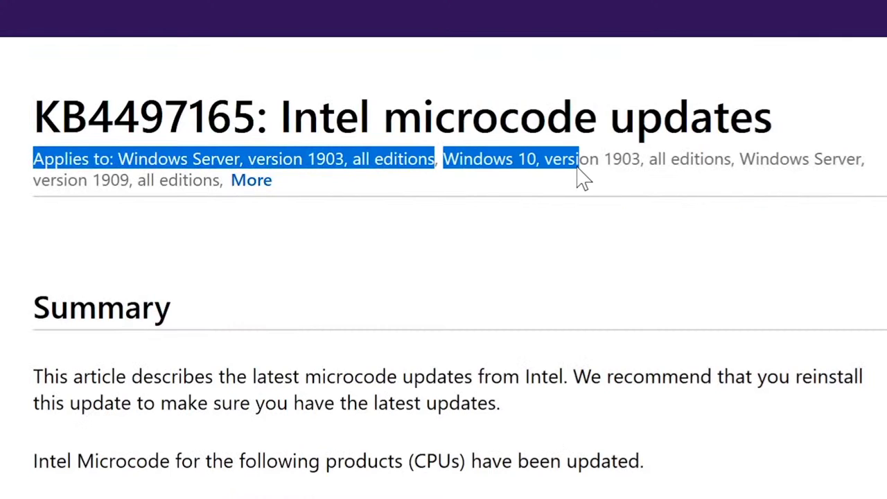
left_click_drag(581, 178, 129, 191)
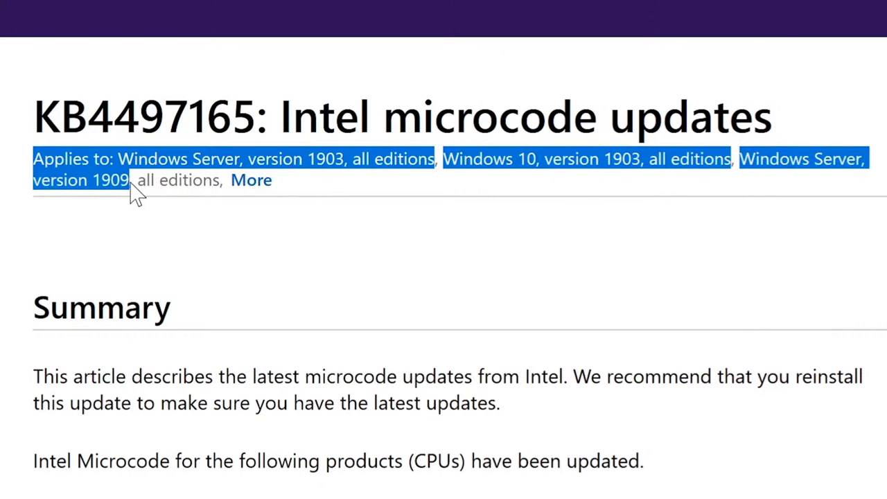
left_click(129, 192)
left_click(257, 182)
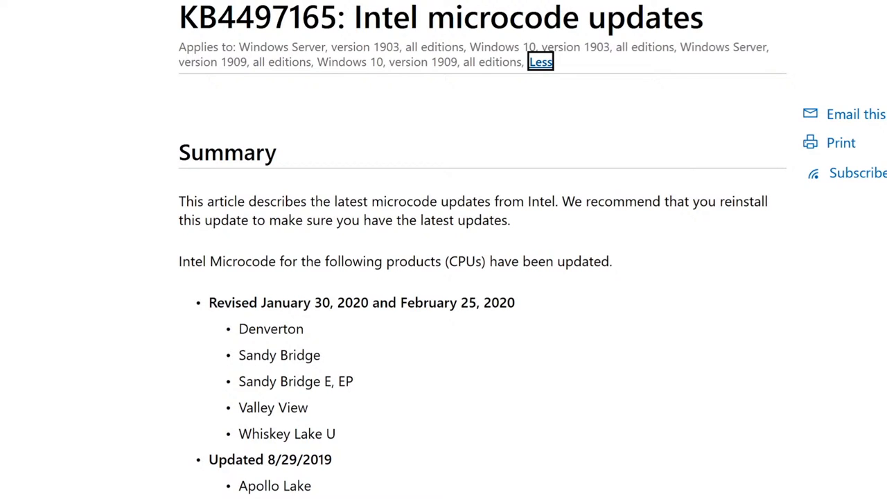
scroll(443, 249, "down", 3)
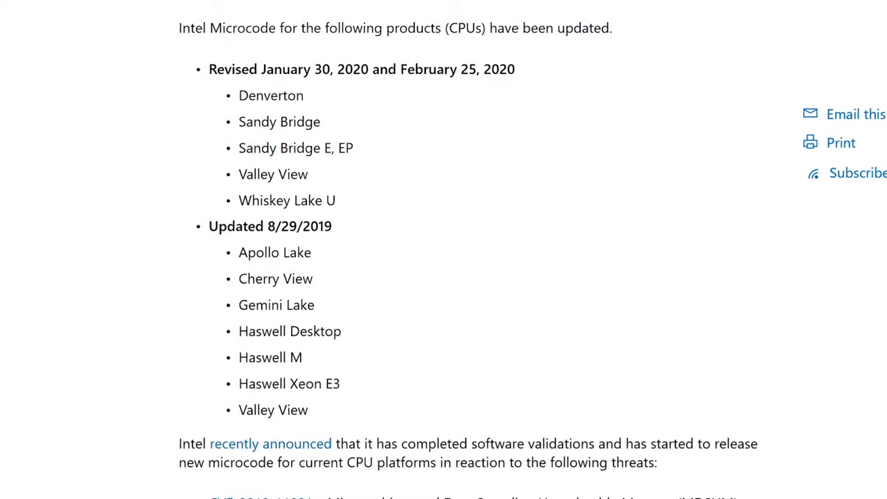
scroll(443, 249, "up", 2)
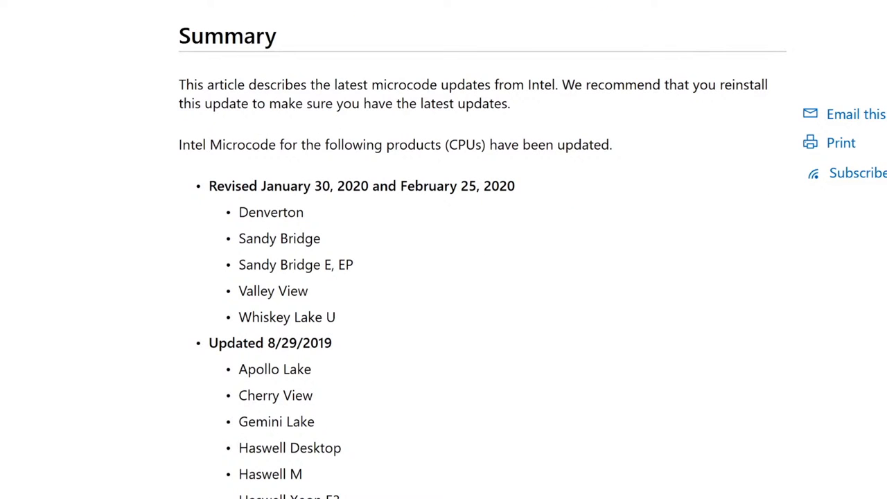
left_click_drag(178, 145, 610, 154)
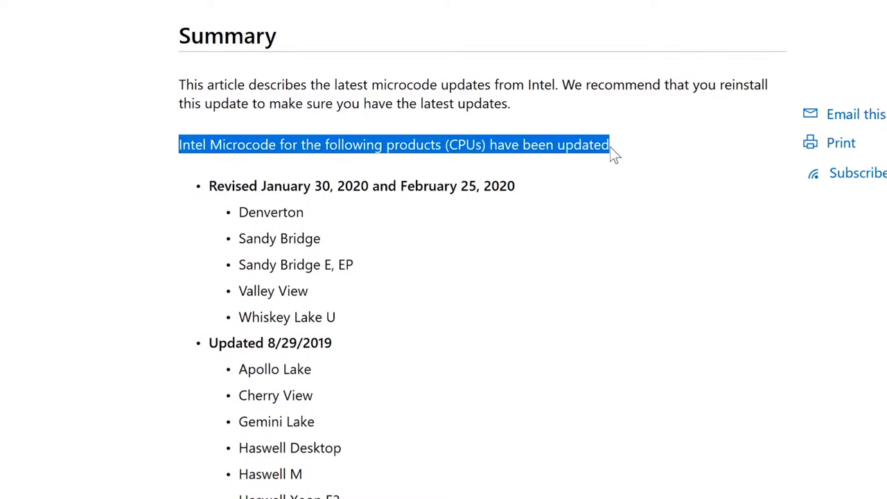
left_click(614, 149)
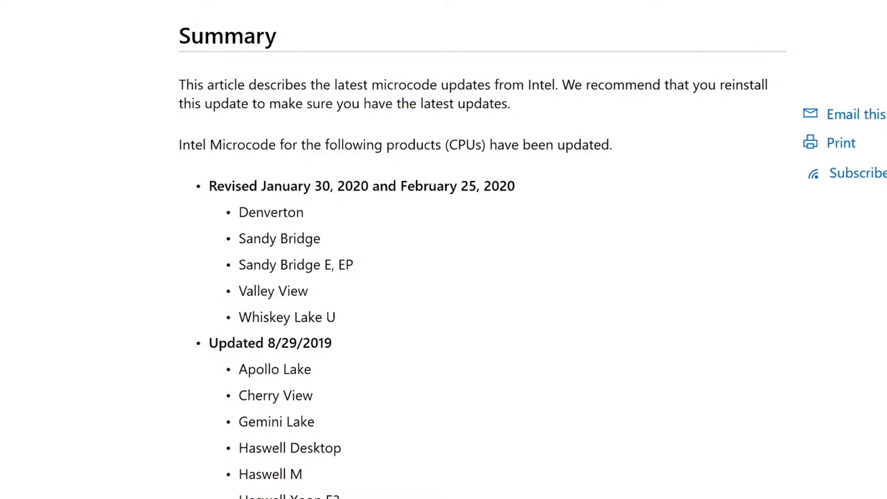
left_click_drag(239, 214, 341, 323)
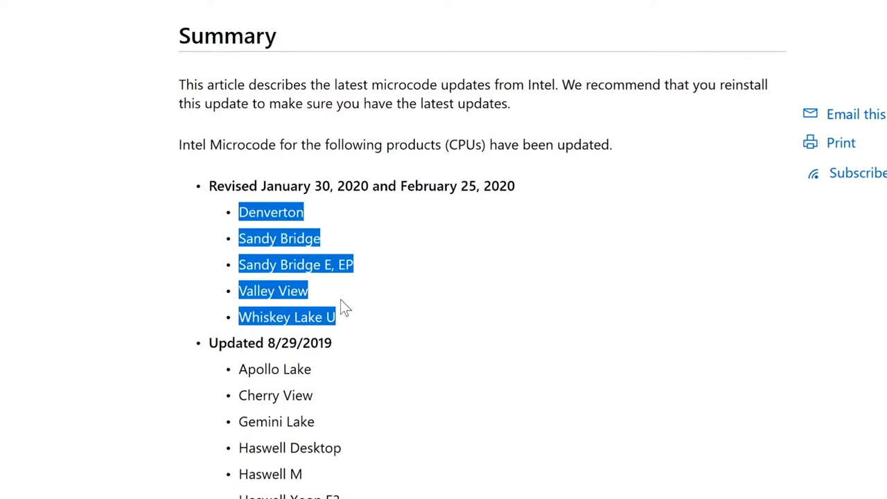
left_click(340, 299)
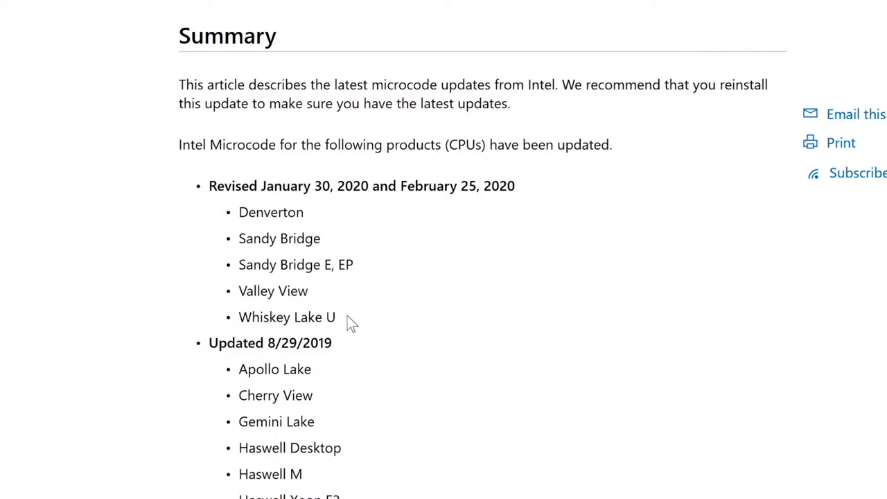
scroll(347, 316, "down", 2)
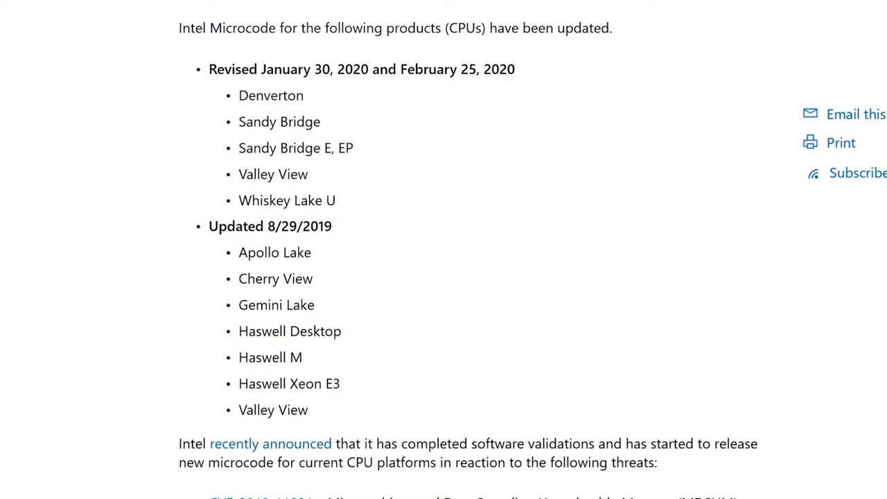
scroll(444, 277, "down", 2)
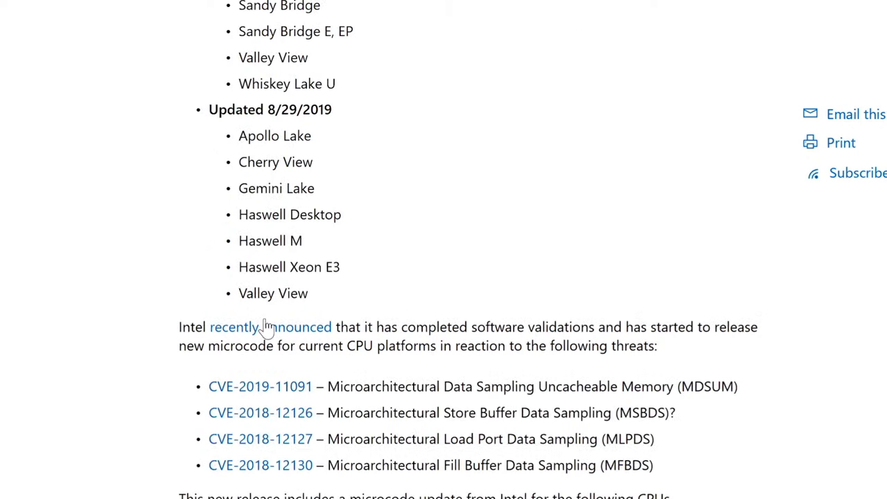
scroll(267, 324, "down", 7)
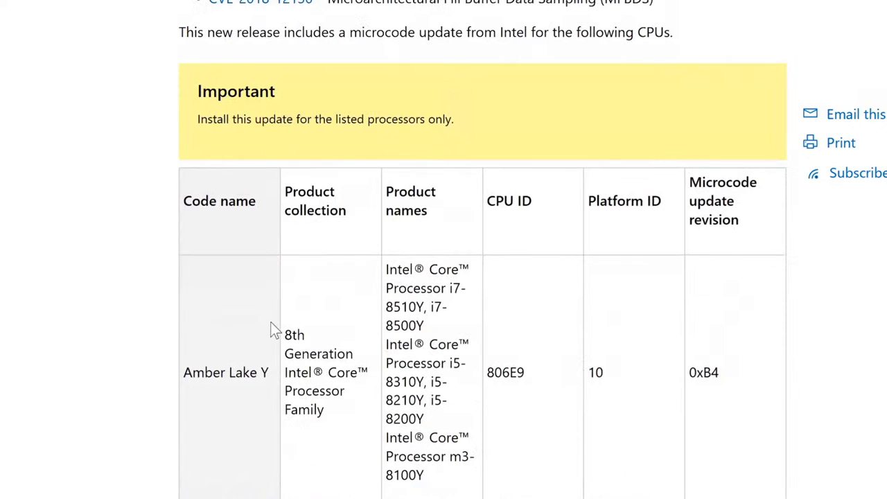
scroll(376, 271, "up", 4)
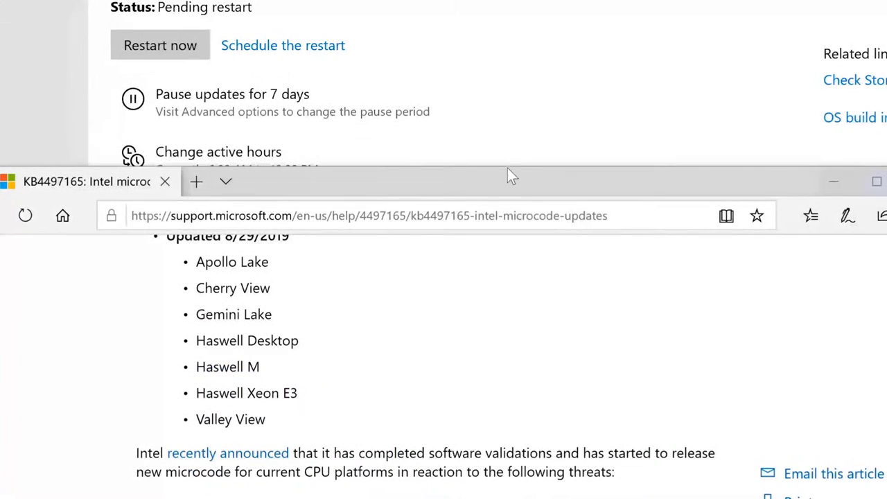
Scroll through the article's full CPU table down to the install section.
left_click_drag(503, 181, 494, 30)
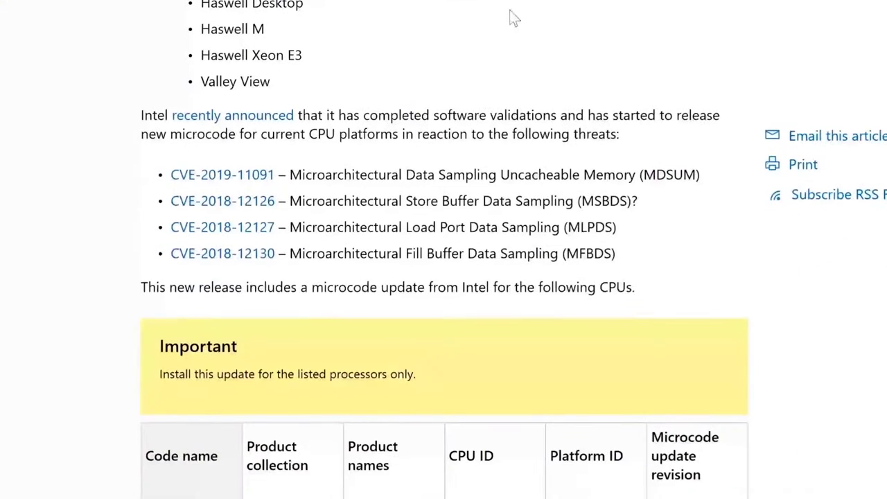
scroll(510, 168, "down", 3)
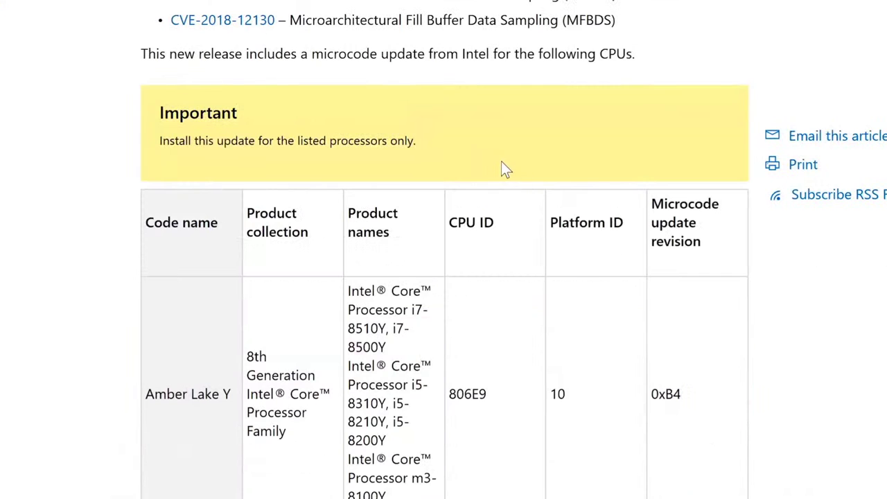
scroll(546, 271, "down", 2)
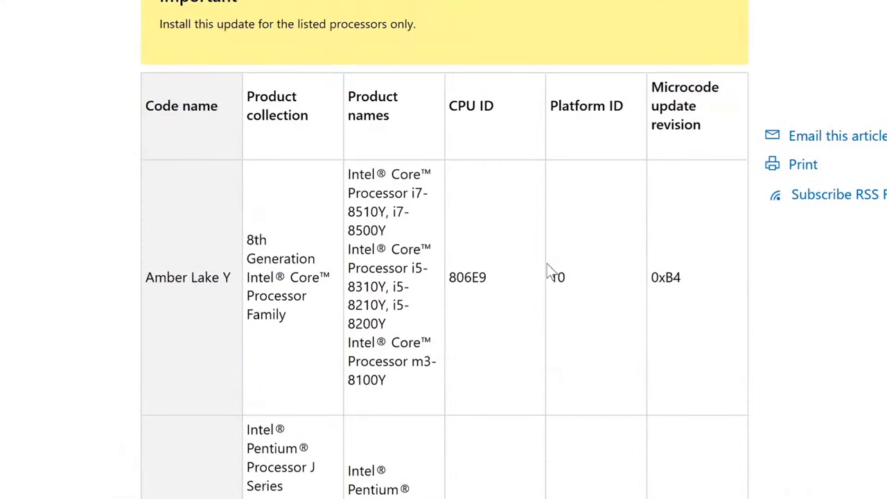
scroll(541, 265, "down", 10)
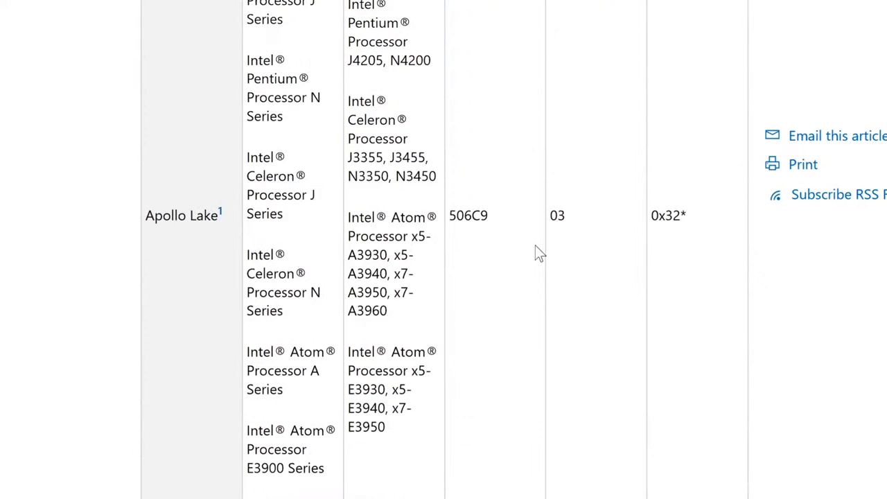
scroll(518, 228, "down", 15)
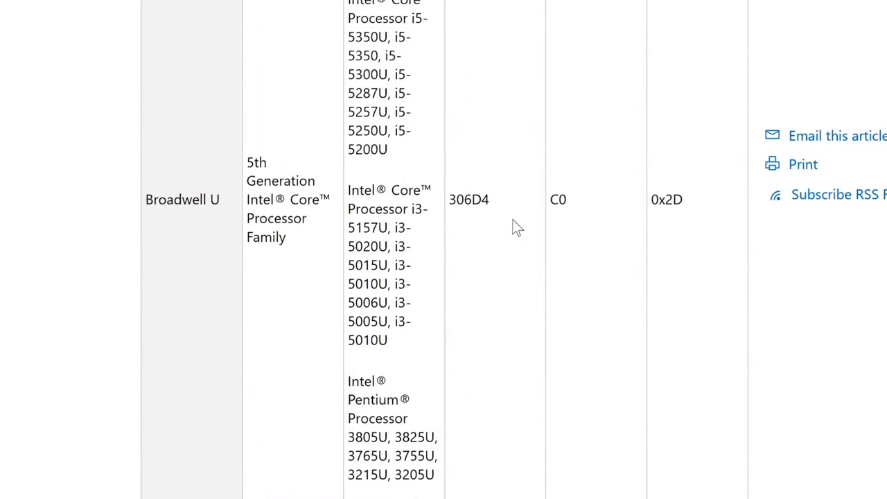
scroll(512, 227, "down", 6)
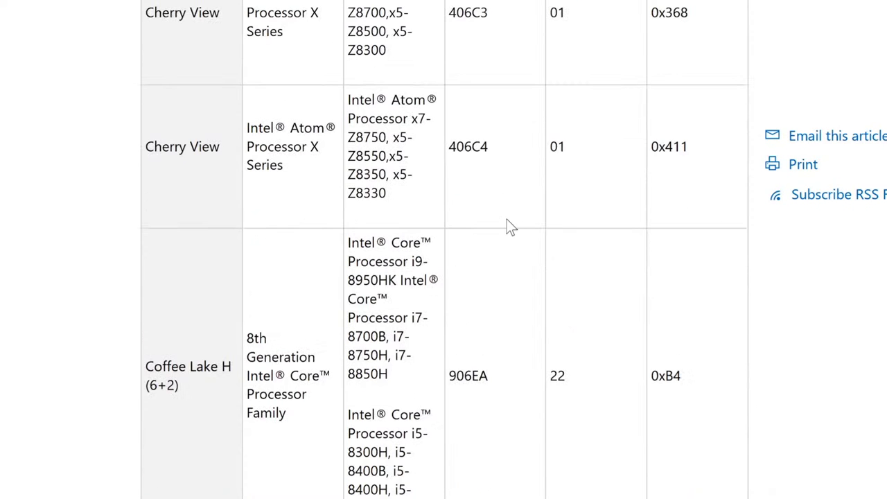
scroll(488, 212, "down", 20)
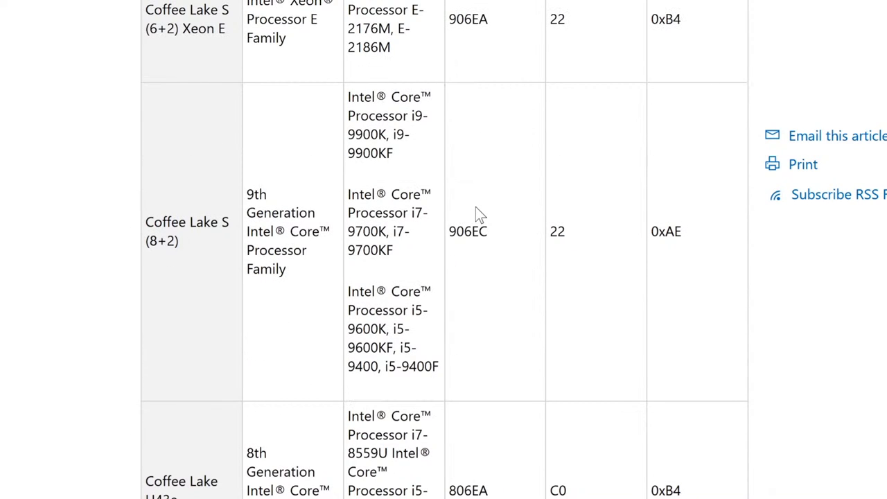
scroll(511, 208, "down", 15)
scroll(494, 212, "down", 15)
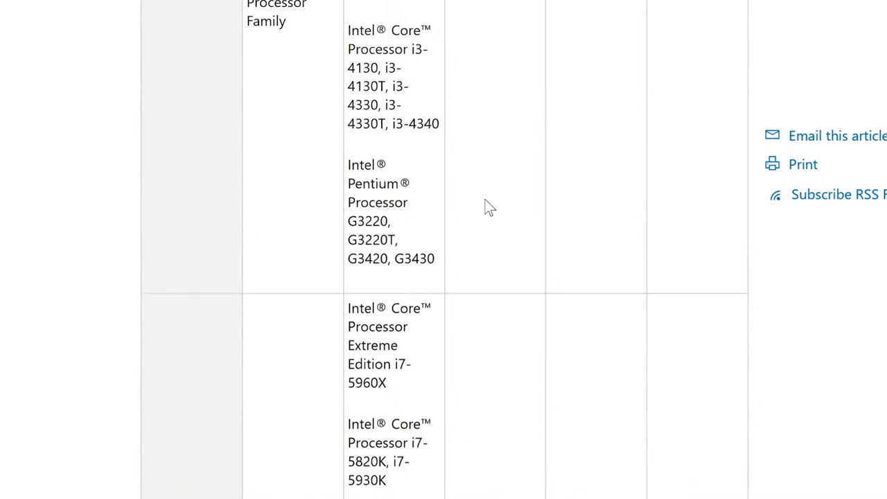
scroll(433, 152, "down", 15)
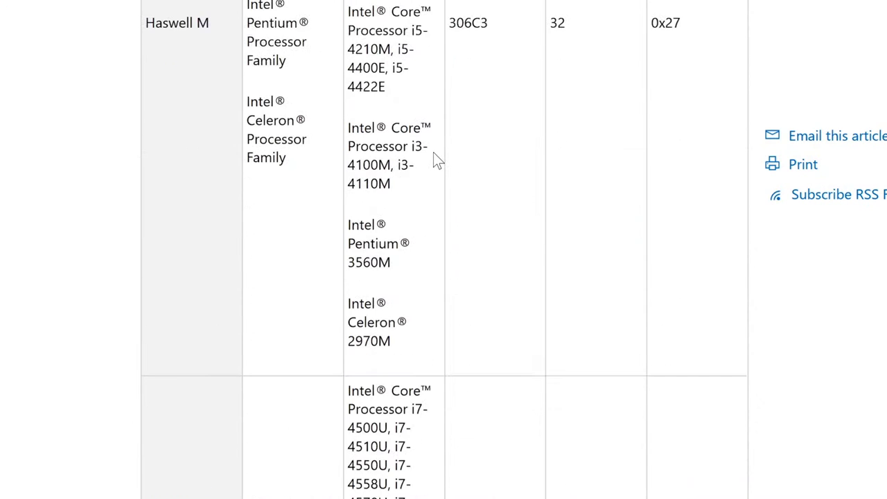
scroll(419, 158, "down", 10)
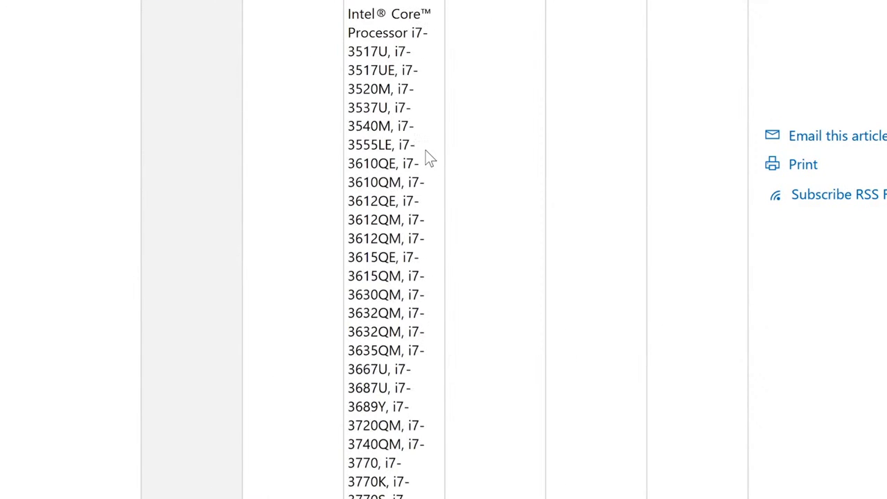
scroll(430, 158, "down", 20)
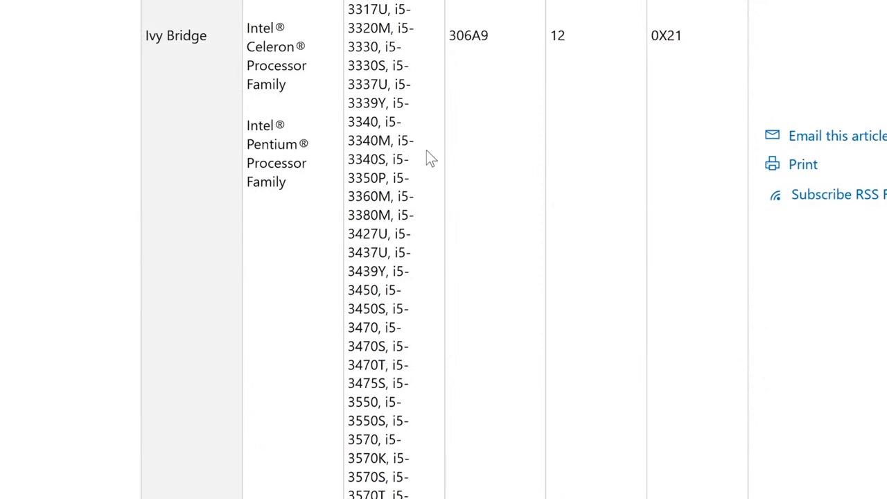
scroll(451, 151, "down", 3)
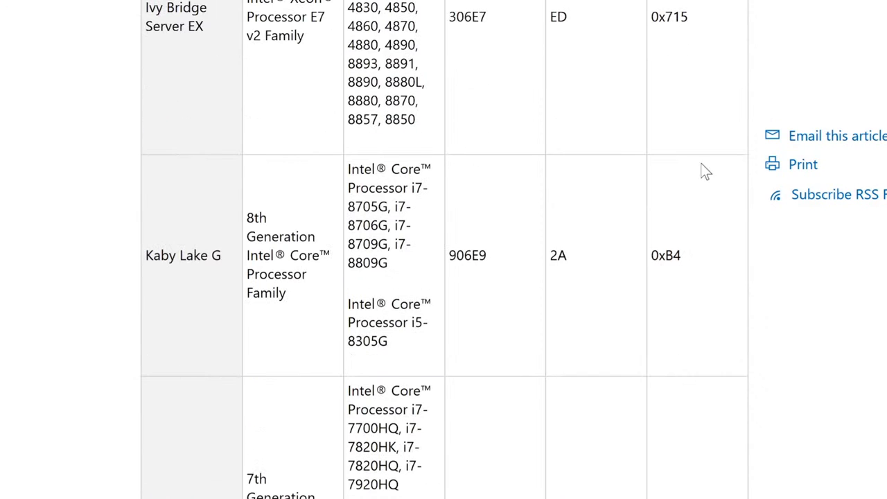
scroll(444, 249, "down", 20)
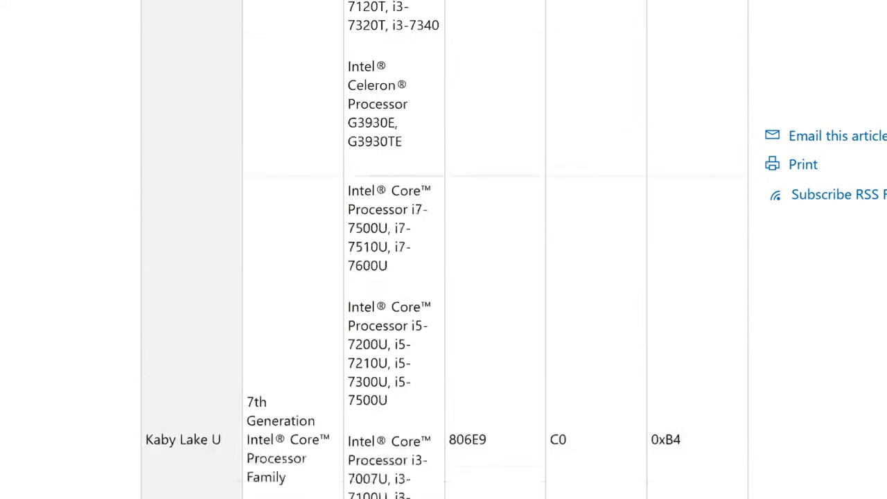
scroll(443, 249, "down", 20)
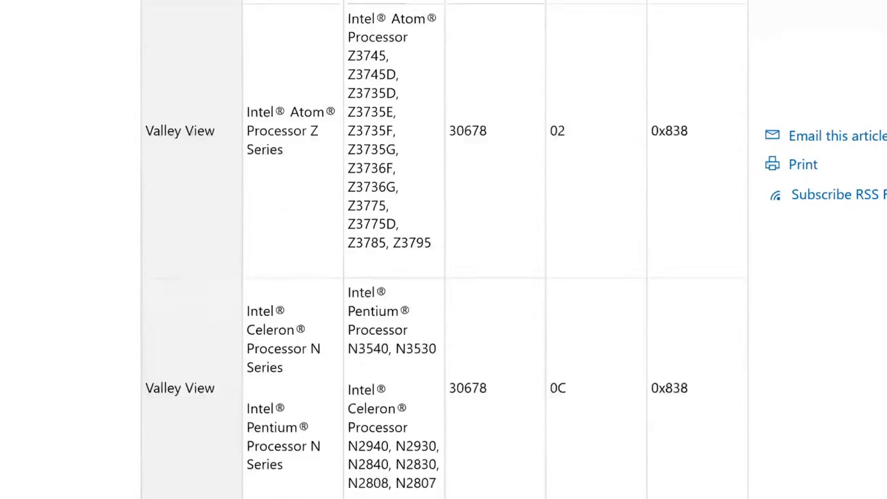
scroll(683, 330, "down", 6)
scroll(677, 328, "down", 15)
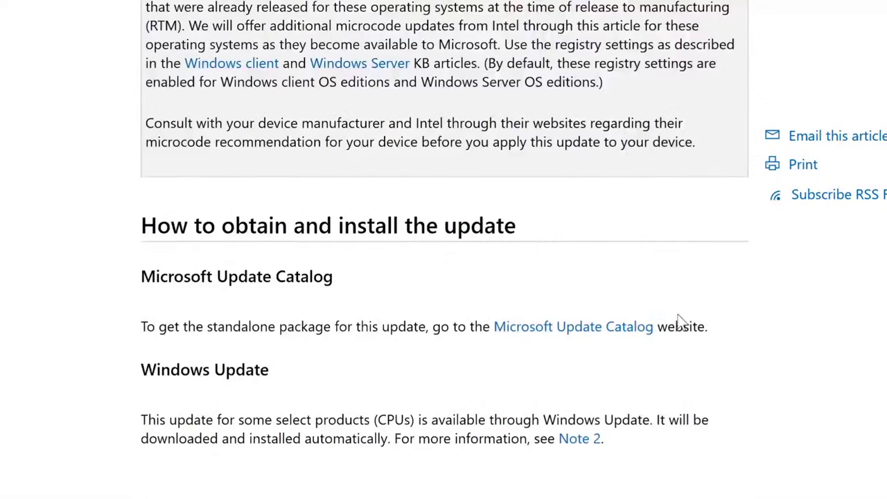
scroll(644, 277, "up", 6)
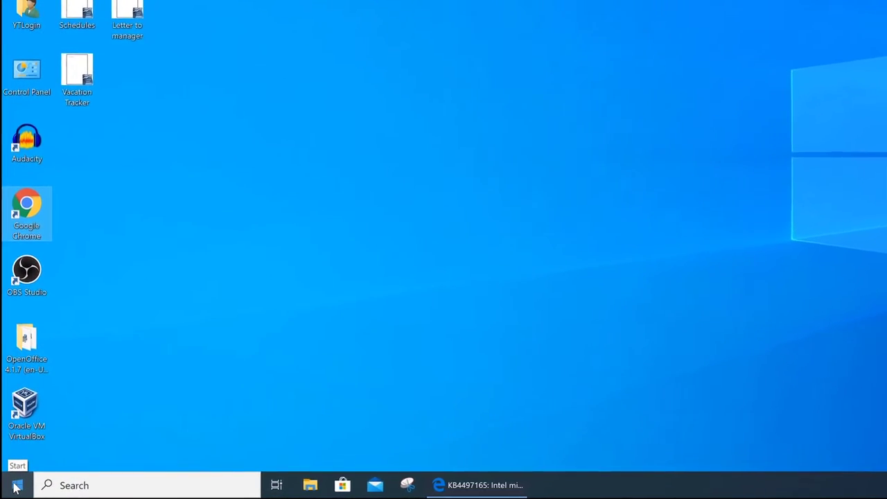
Open the classic Programs and Features list via Apps & features from the Start quick menu.
right_click(11, 484)
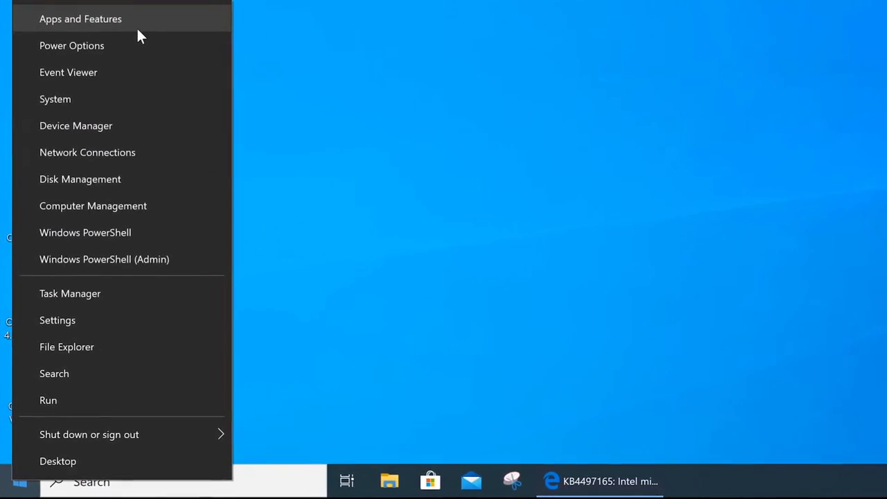
left_click(129, 49)
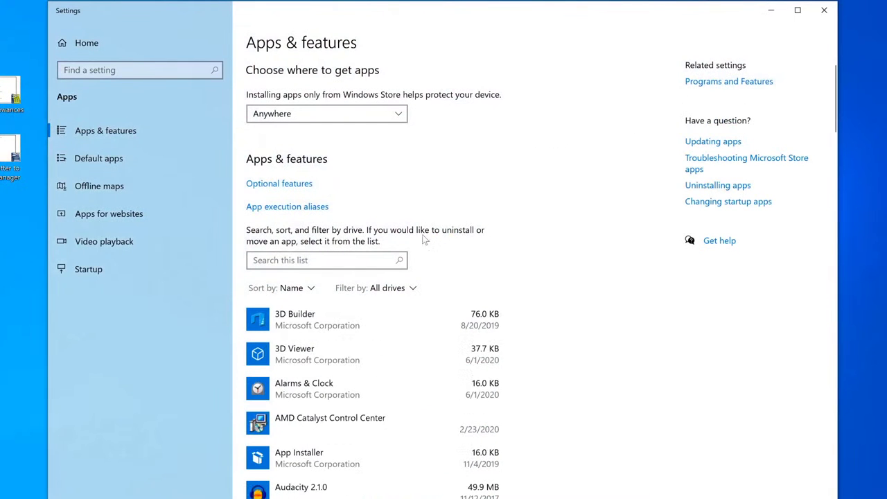
left_click(711, 83)
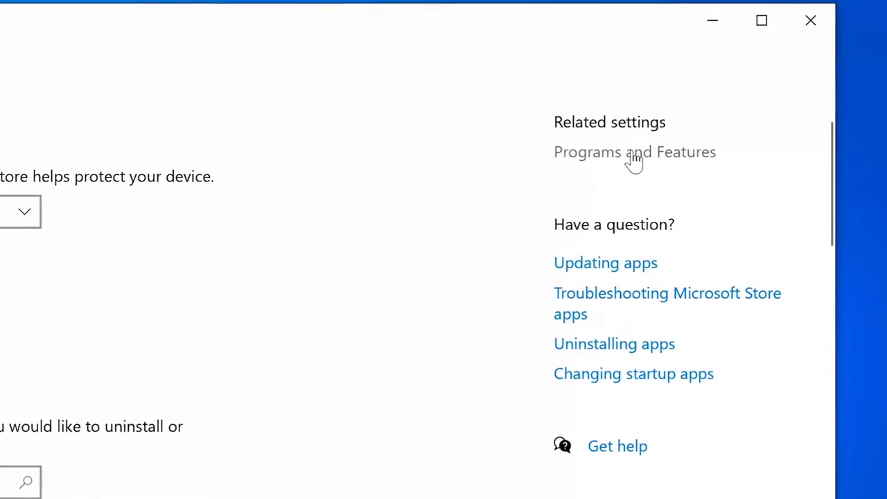
left_click(625, 168)
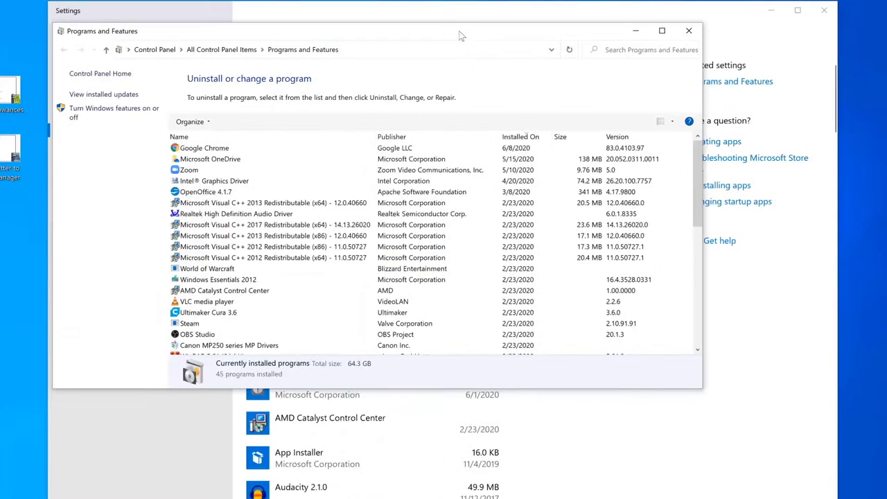
Browse the 45 installed programs, selecting Visual C++ 2017 Redistributable and Intel Graphics Driver.
left_click_drag(508, 44, 515, 45)
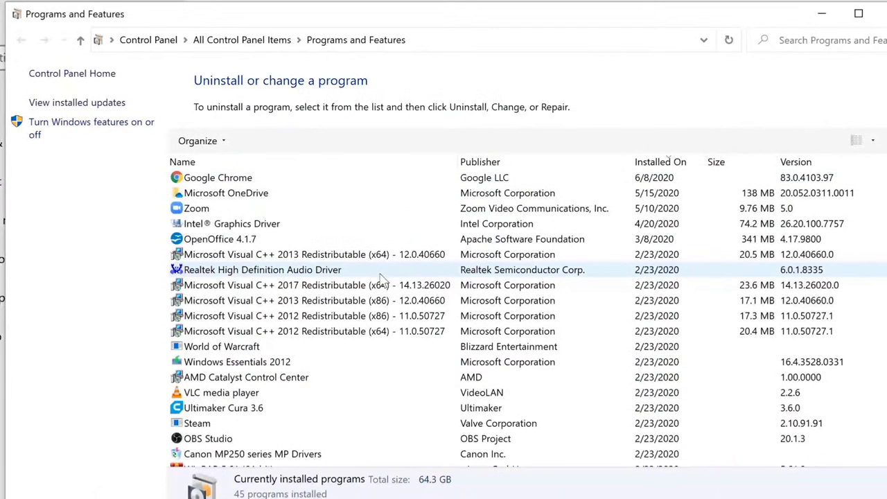
scroll(530, 241, "down", 4)
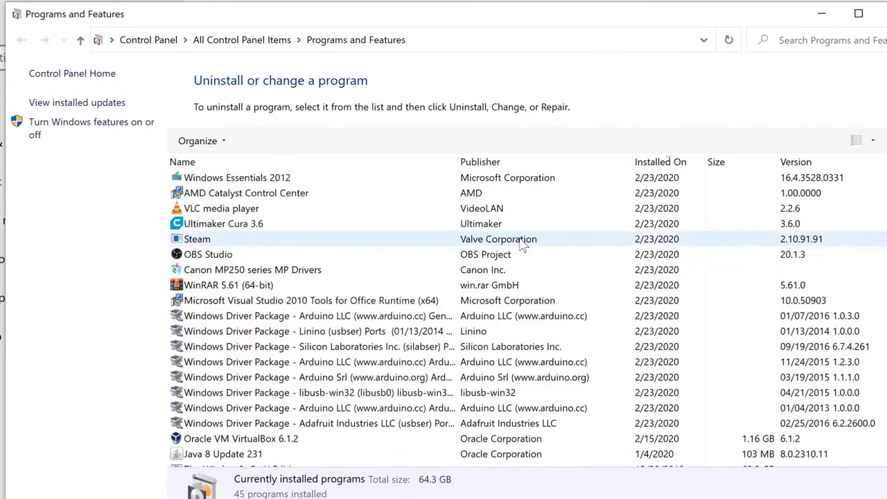
scroll(523, 246, "up", 4)
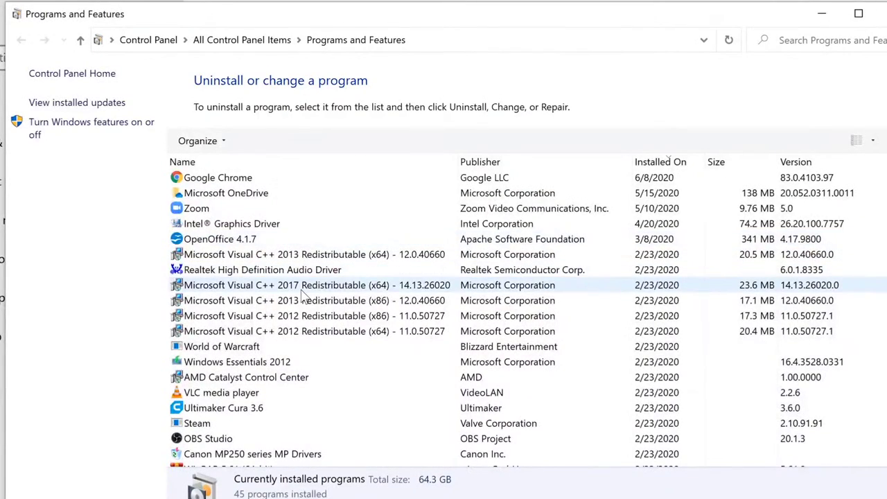
scroll(303, 294, "down", 5)
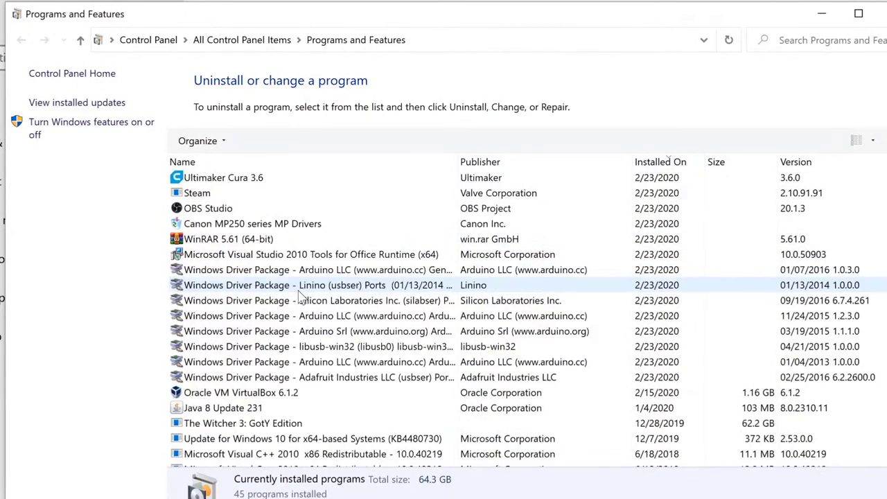
scroll(302, 295, "down", 5)
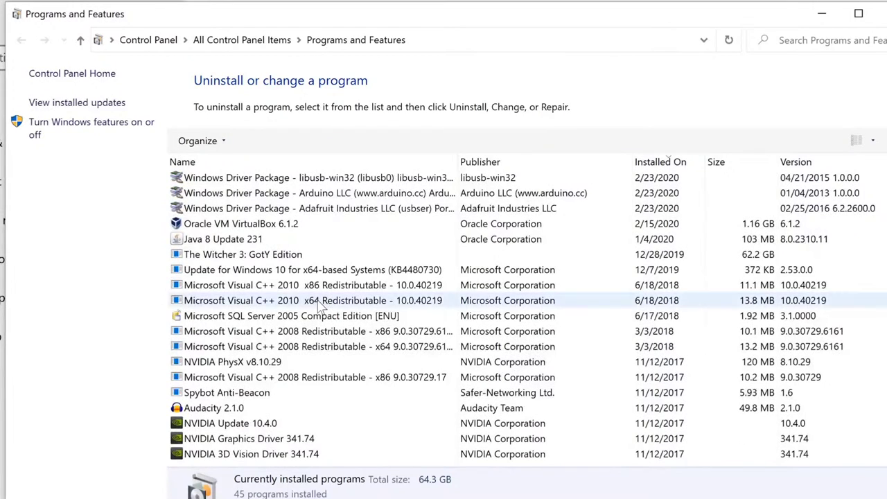
scroll(317, 307, "up", 10)
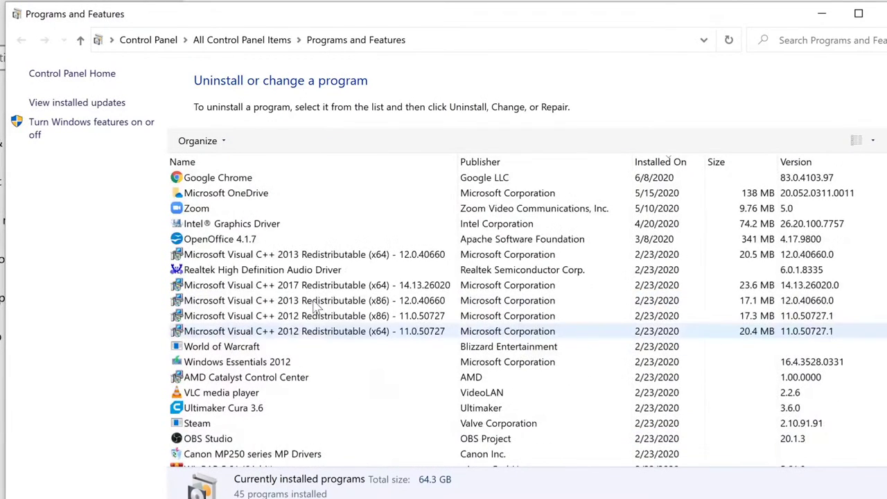
left_click(298, 285)
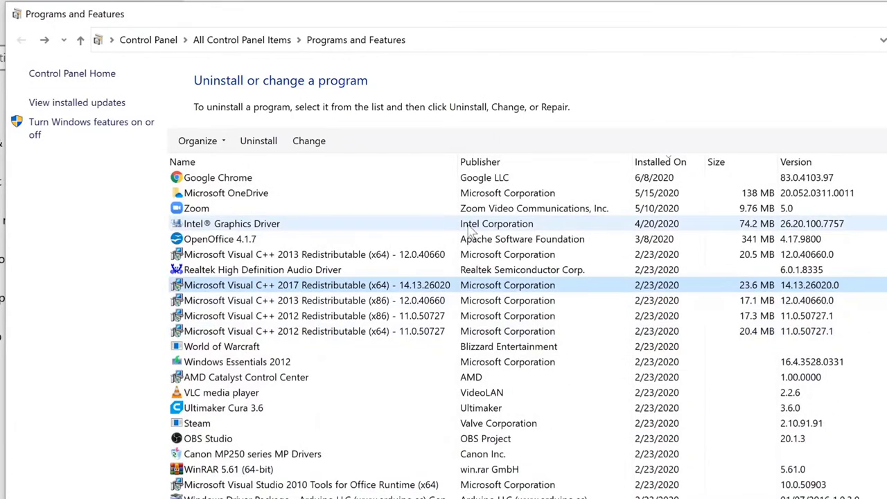
left_click(488, 226)
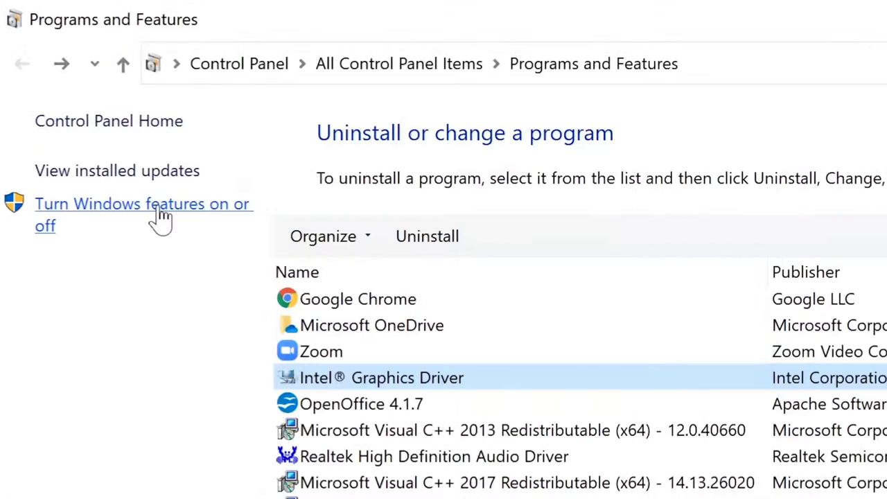
Show installed updates with the Installed On column, select KB4497165 and KB2565063, then return to Edge.
left_click(114, 177)
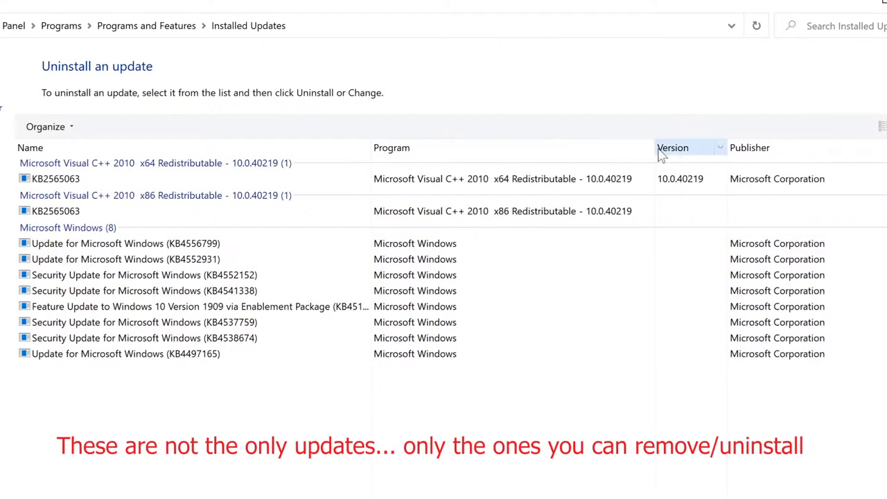
left_click_drag(655, 146, 560, 147)
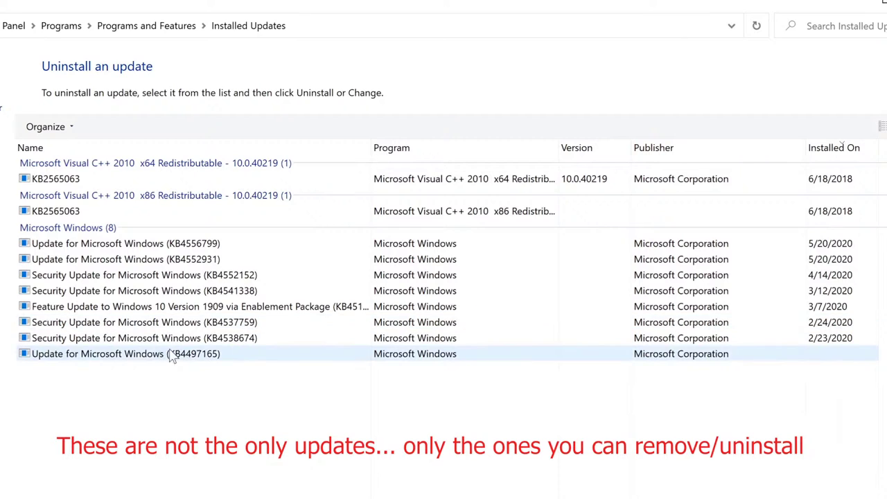
left_click(208, 357)
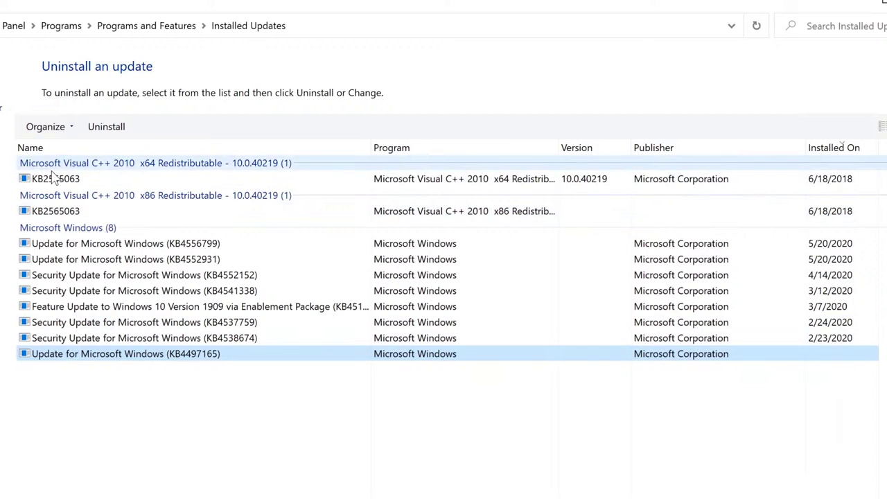
left_click(819, 188)
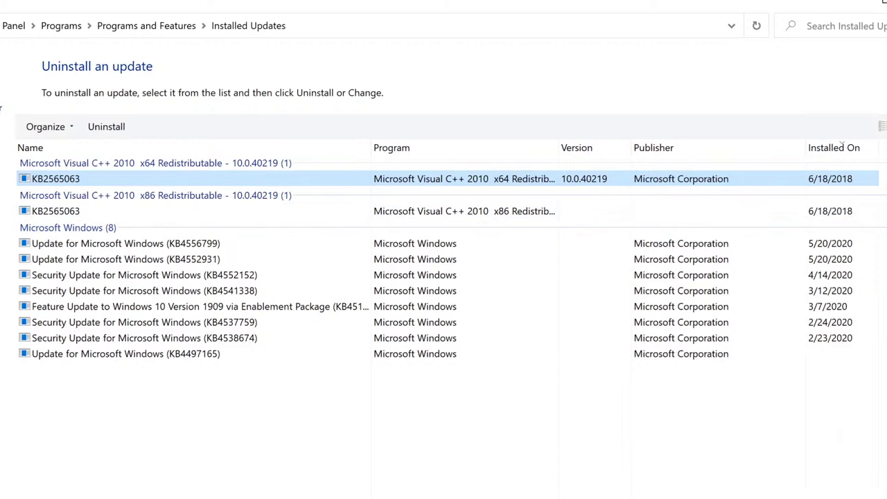
key("alt+Tab")
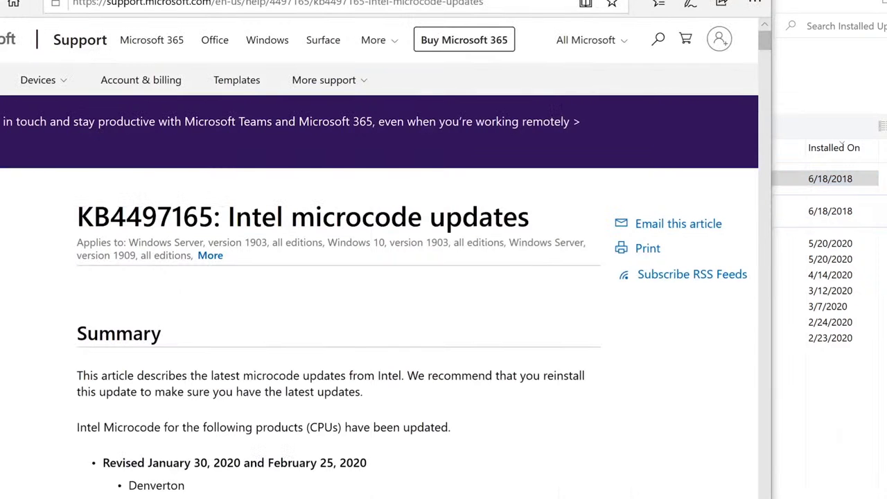
Search Google for KB2565063, fixing the mistyped number, then return to the Installed Updates list.
key("alt+Left")
left_click_drag(115, 52, 63, 53)
type("25")
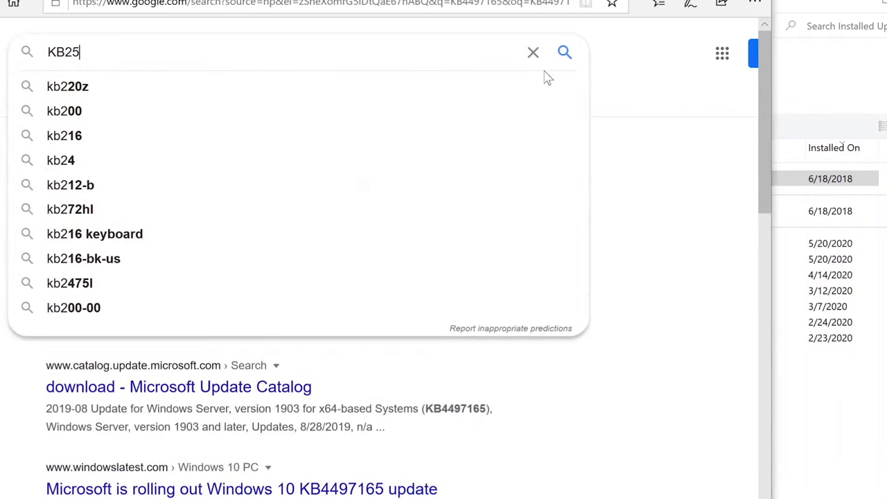
type("6")
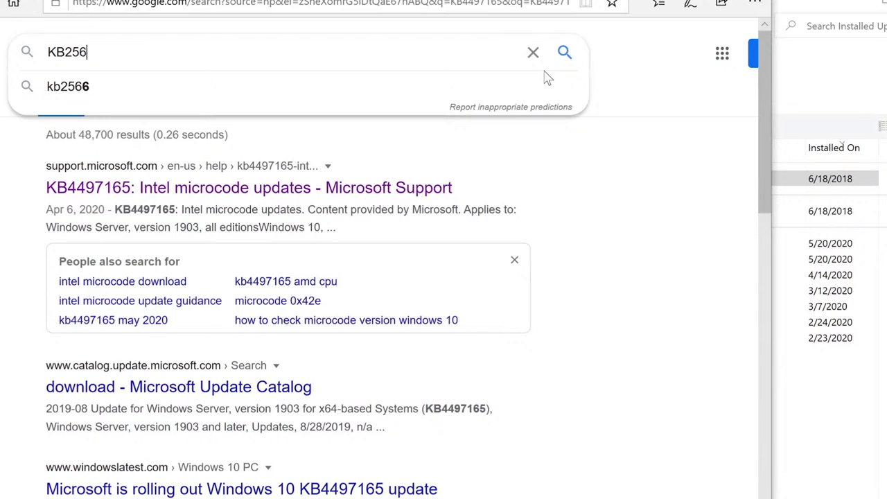
type("063")
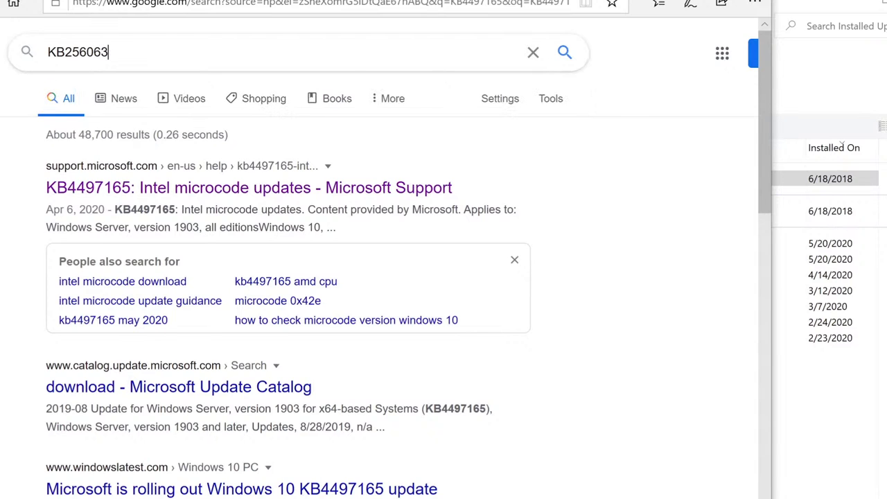
key("alt+Tab")
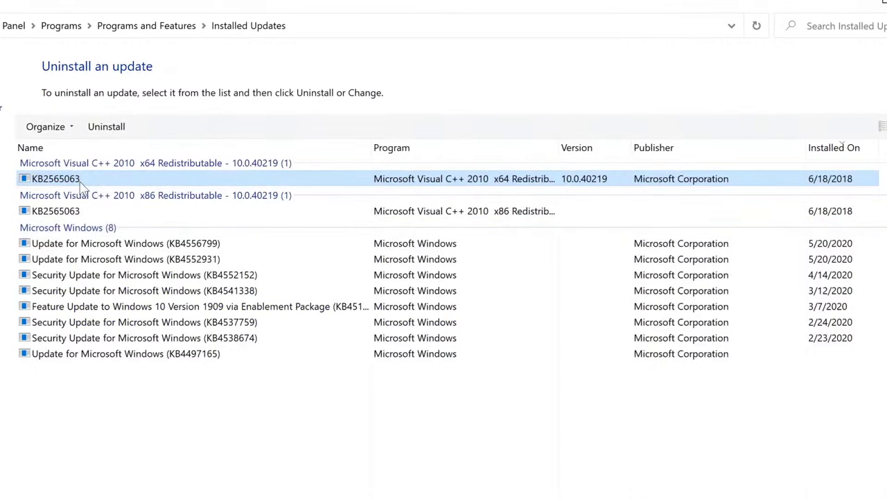
key("alt+Tab")
left_click(84, 52)
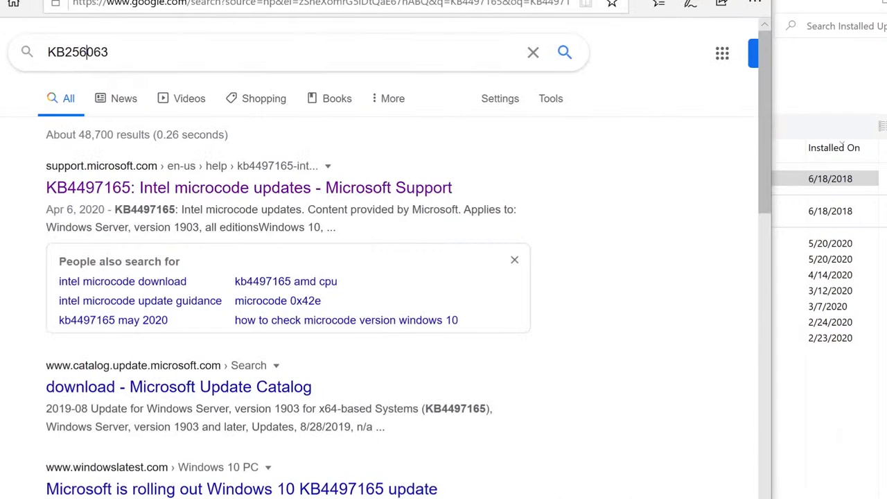
type("5")
key("Return")
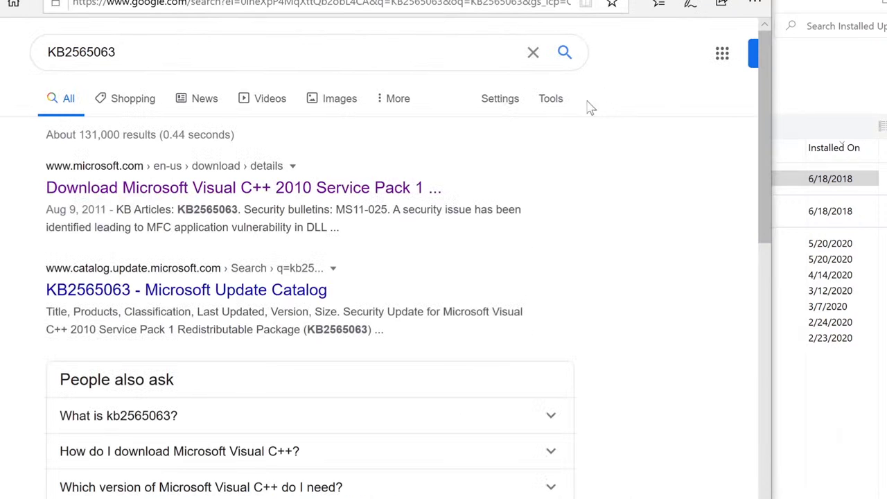
key("alt+Tab")
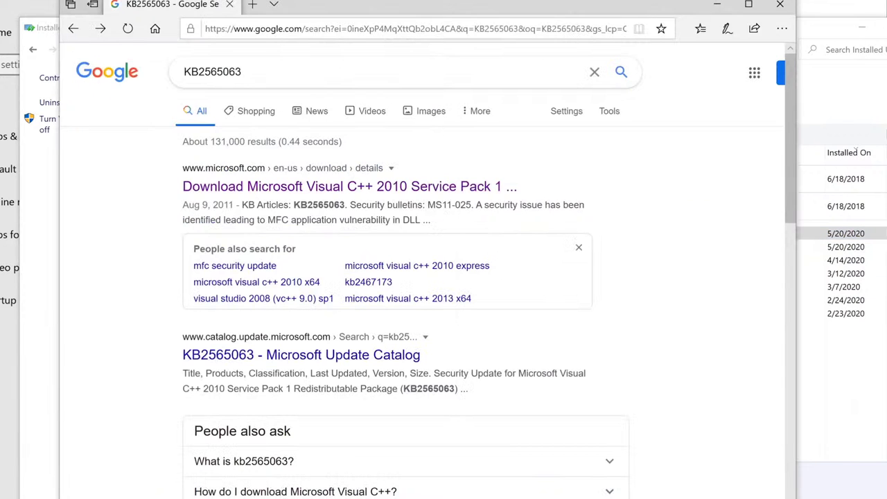
Search Google for KB4556799 and move the browser window back over the updates list.
left_click_drag(241, 71, 199, 71)
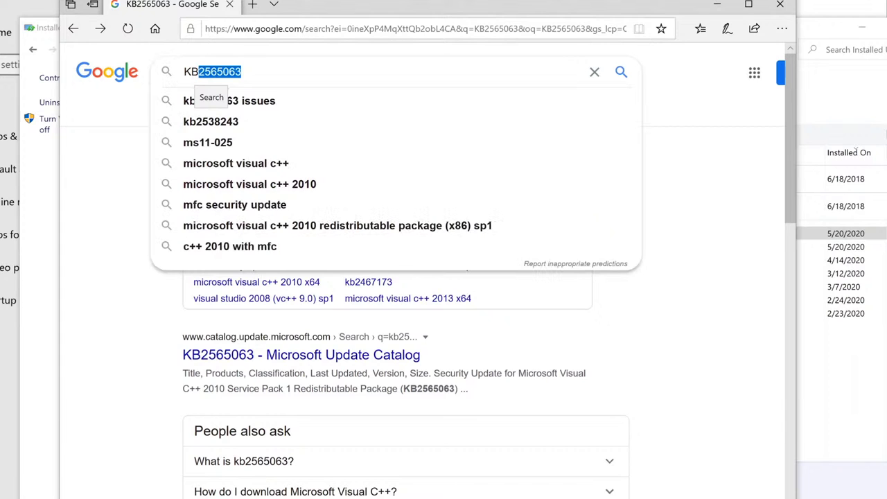
type("4555")
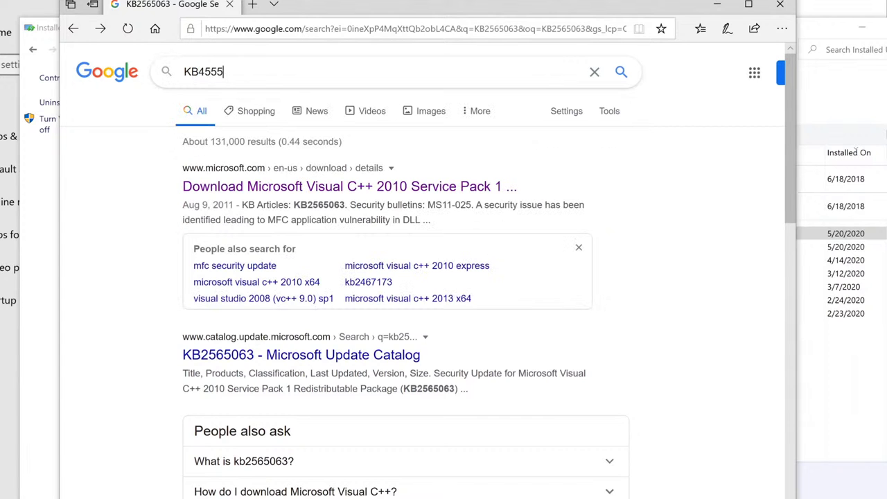
key("BackSpace")
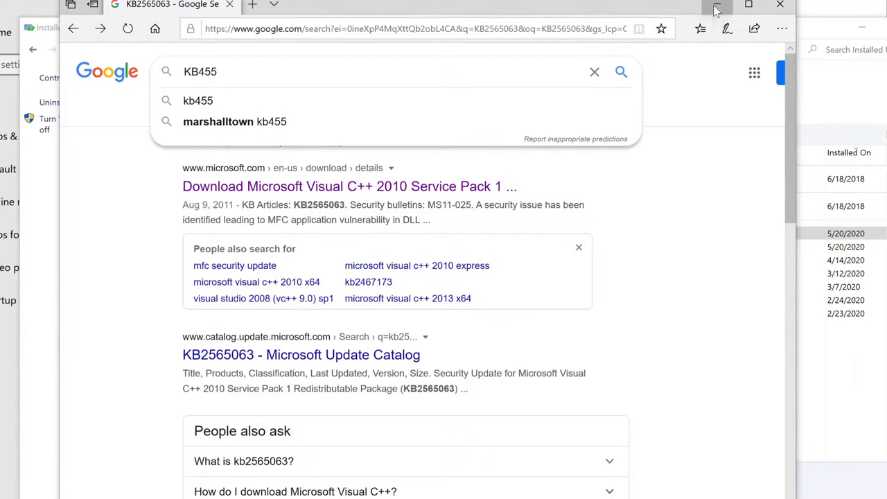
left_click(717, 4)
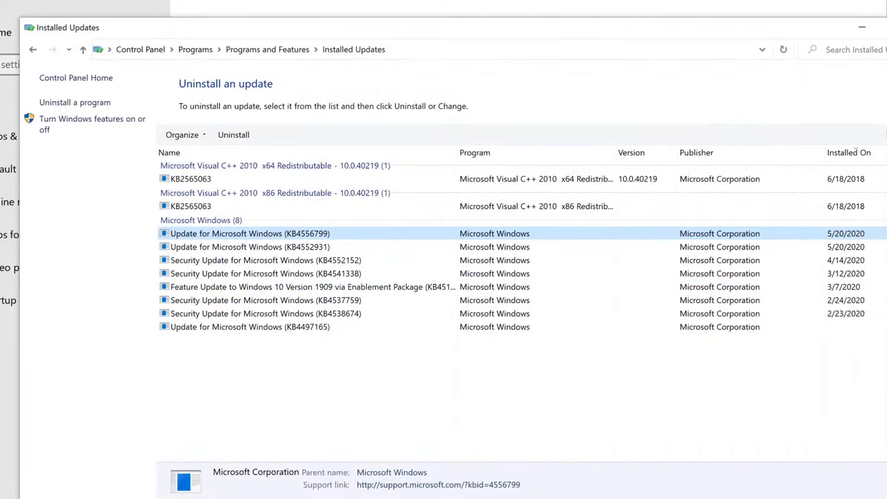
key("alt+Tab")
type("6")
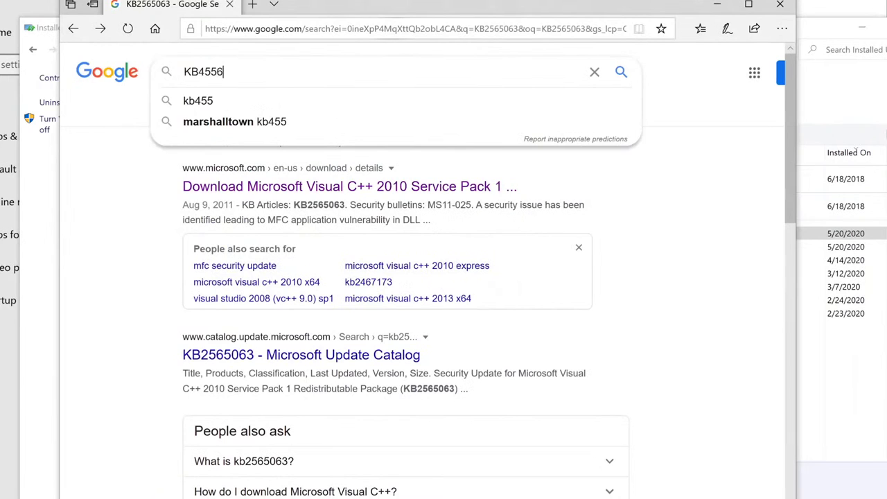
type("799")
key("Return")
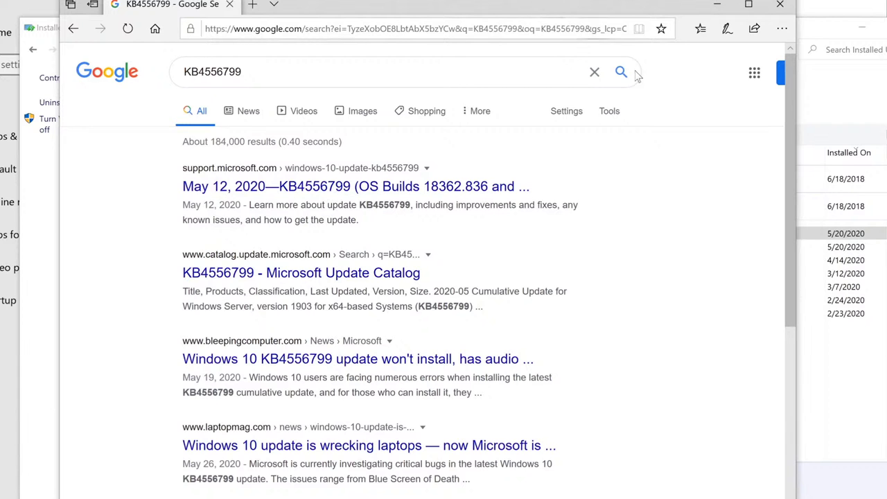
left_click_drag(570, 11, 671, 331)
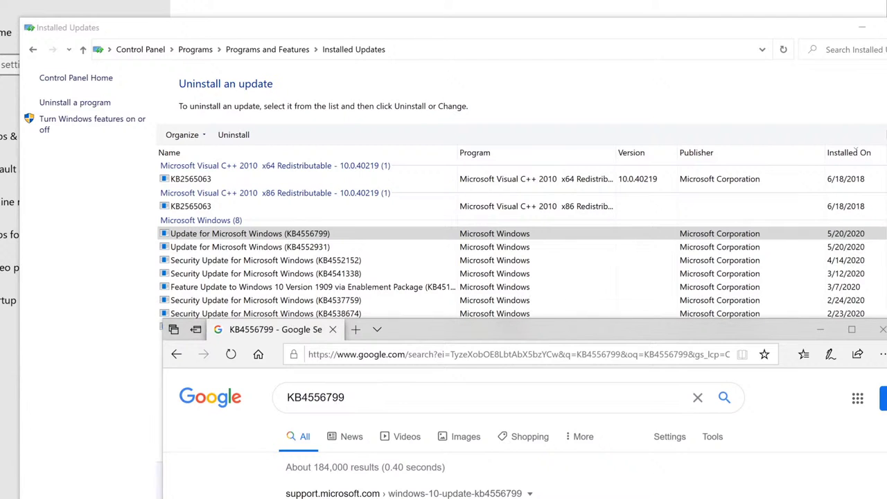
left_click_drag(599, 331, 528, 34)
Scroll the KB4556799 article, shift the browser window and bring the Highlights section into view.
scroll(589, 325, "down", 2)
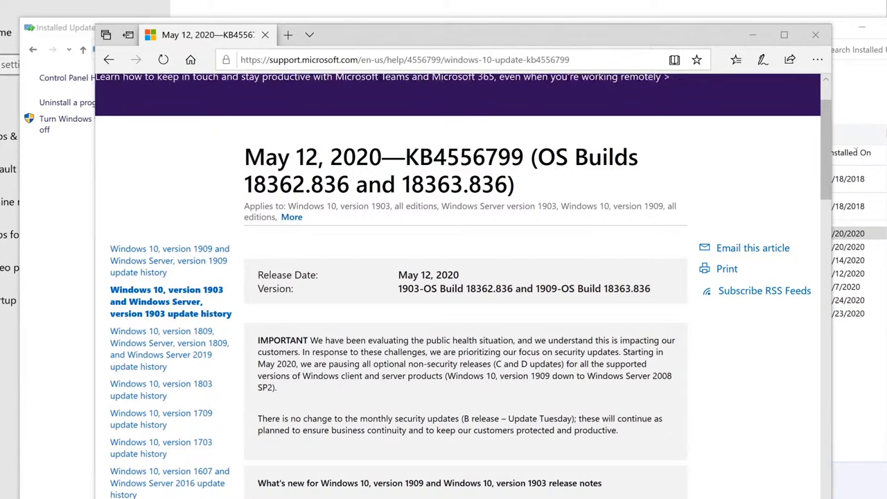
left_click_drag(244, 206, 348, 210)
left_click(373, 223)
scroll(457, 277, "down", 1)
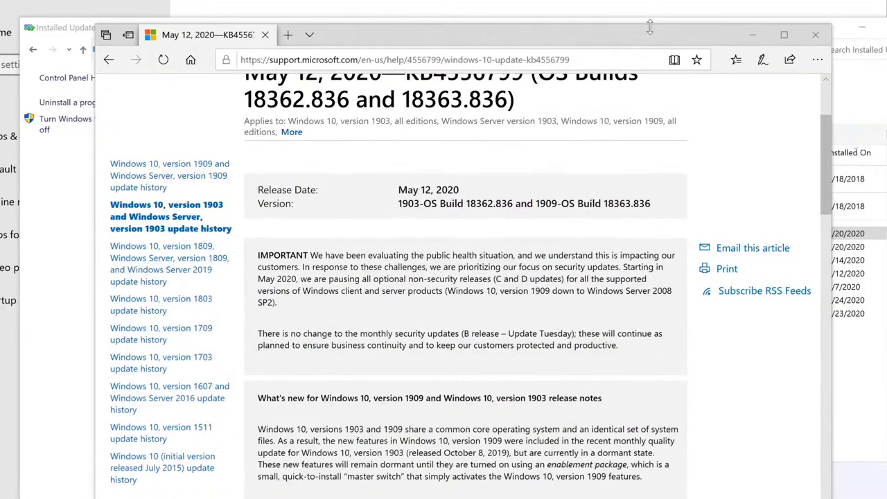
left_click_drag(648, 31, 566, 43)
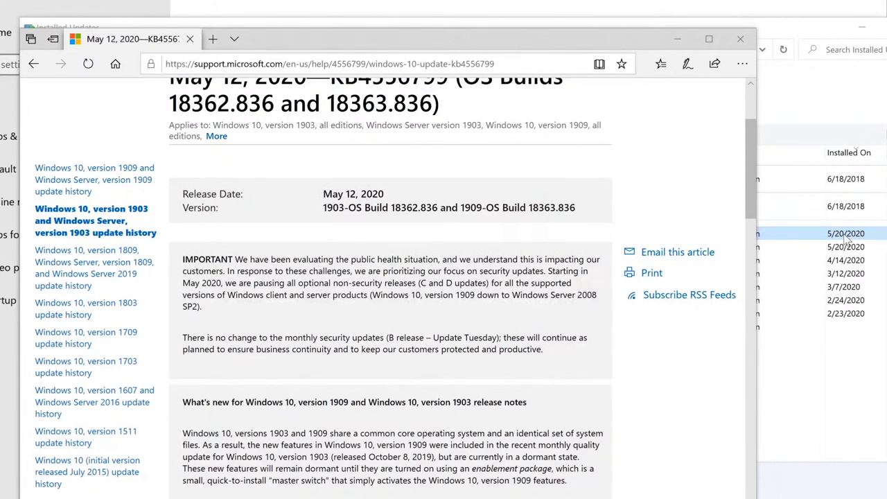
left_click_drag(469, 43, 499, 25)
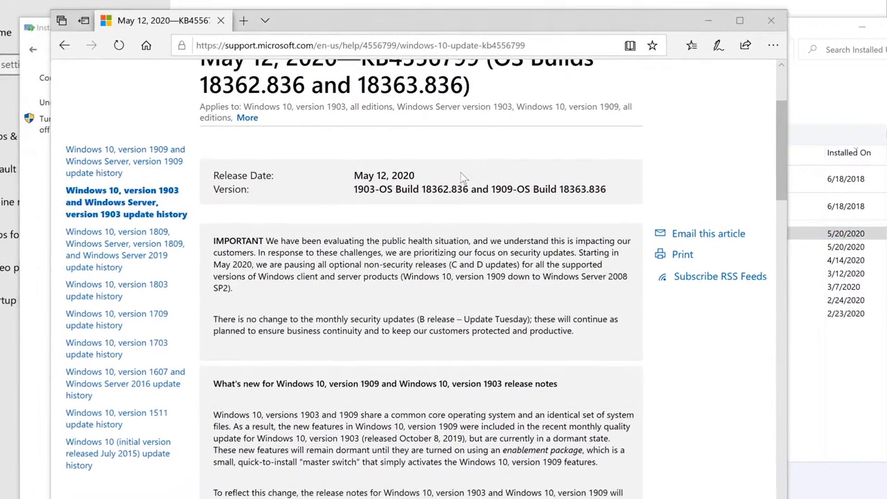
key("End")
key("Home")
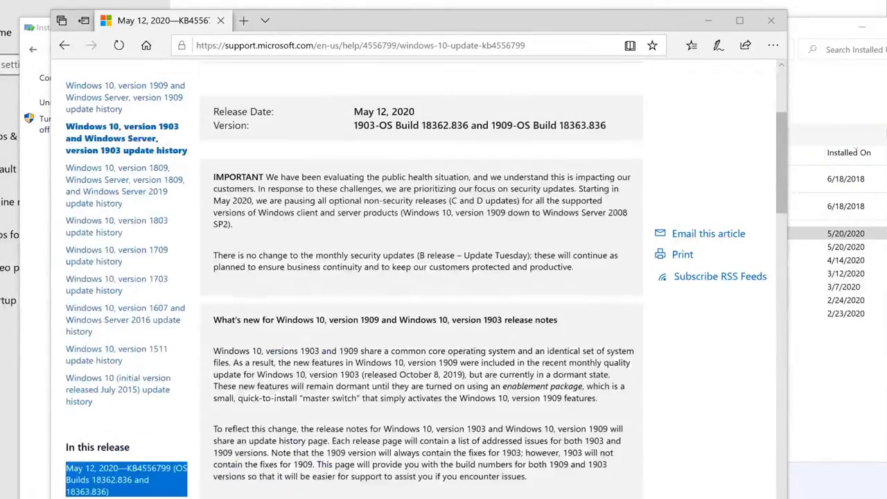
key("Home")
key("Down")
key("Down")
key("Down")
key("Down")
key("Down")
key("Down")
key("Down")
key("Down")
key("Down")
key("Down")
key("Down")
key("Down")
key("Down")
key("Down")
key("Down")
key("Down")
key("Down")
key("Down")
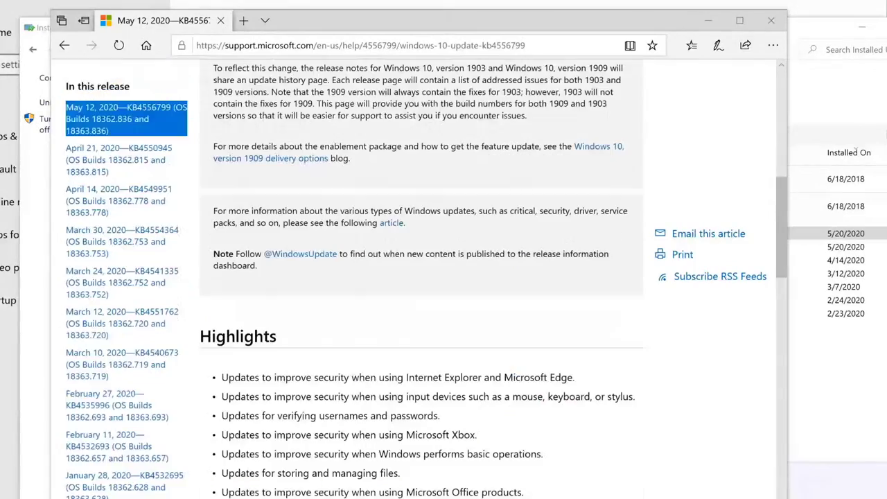
key("Down")
key("Down")
key("Down")
key("Down")
key("Down")
key("Down")
key("Down")
key("Down")
key("Down")
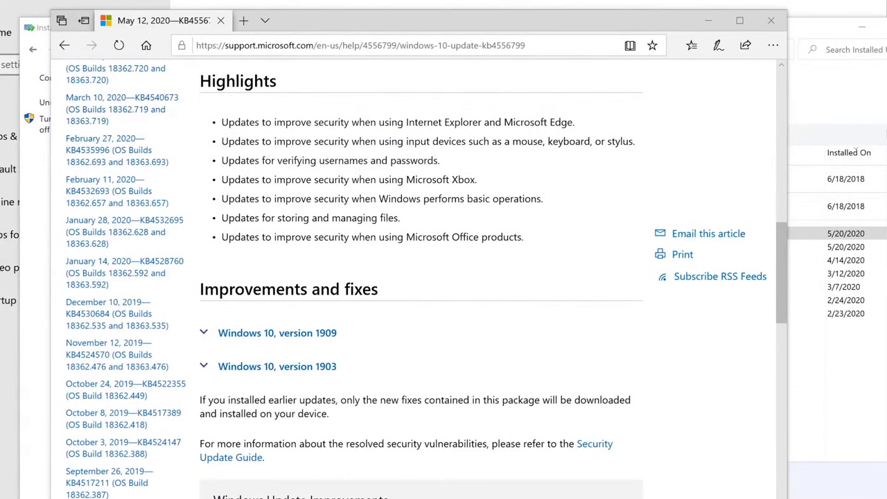
key("Up")
key("Up")
key("Up")
key("Up")
key("Up")
key("Up")
key("Up")
key("Up")
key("Up")
key("Up")
key("Up")
key("Up")
key("Down")
key("Down")
key("Down")
key("Down")
key("Down")
key("Down")
key("Down")
key("Down")
key("Down")
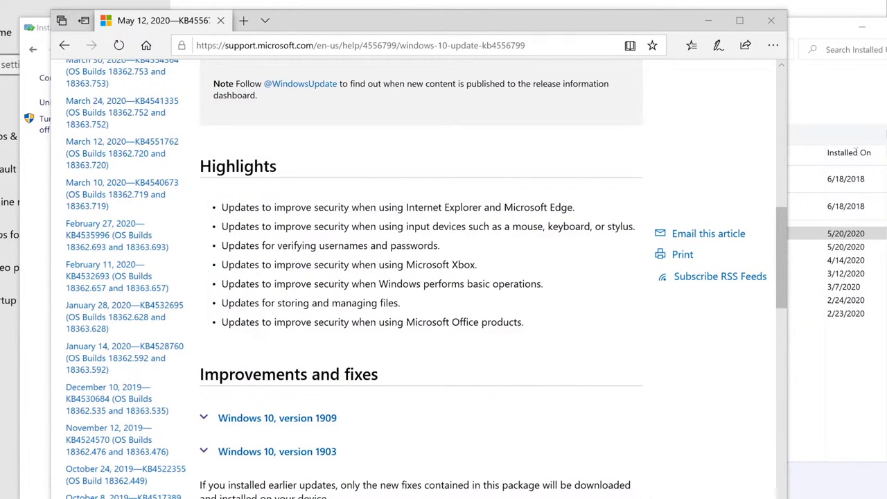
Read the Highlights, marking the first bullet, the Xbox and Windows basic operations security bullets.
left_click_drag(222, 207, 326, 211)
left_click(326, 211)
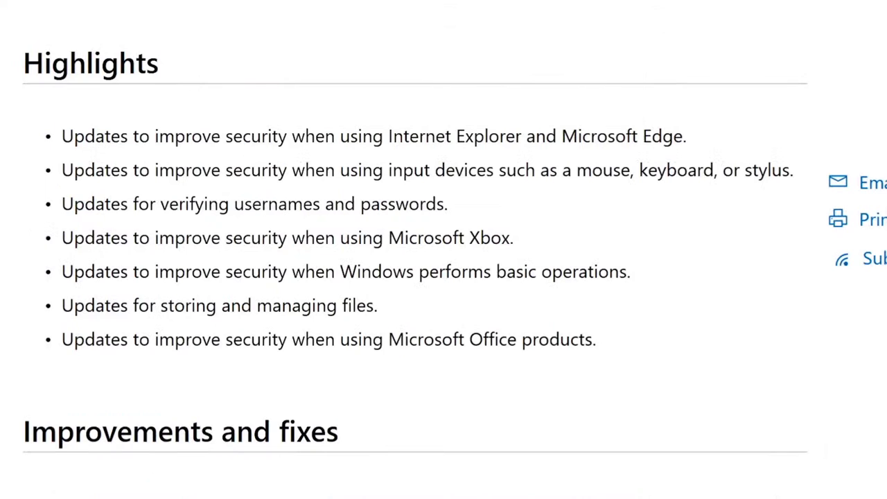
left_click_drag(61, 137, 704, 139)
left_click(704, 139)
left_click_drag(158, 238, 524, 243)
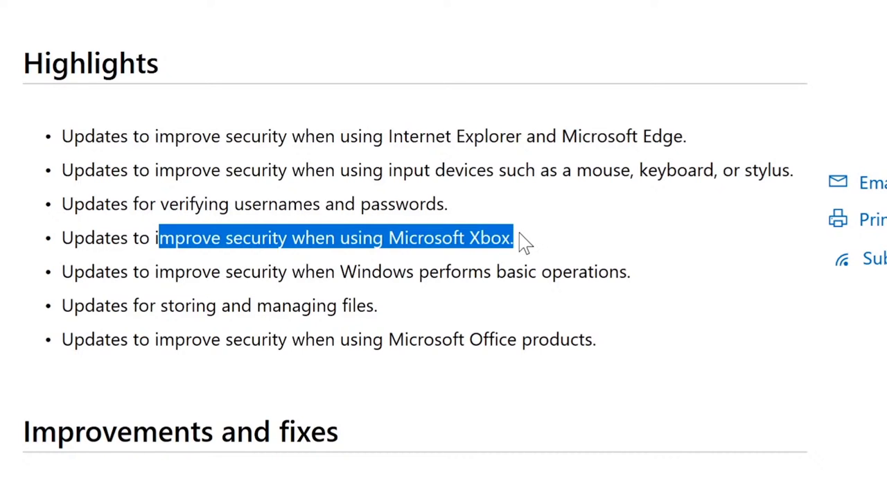
left_click(523, 248)
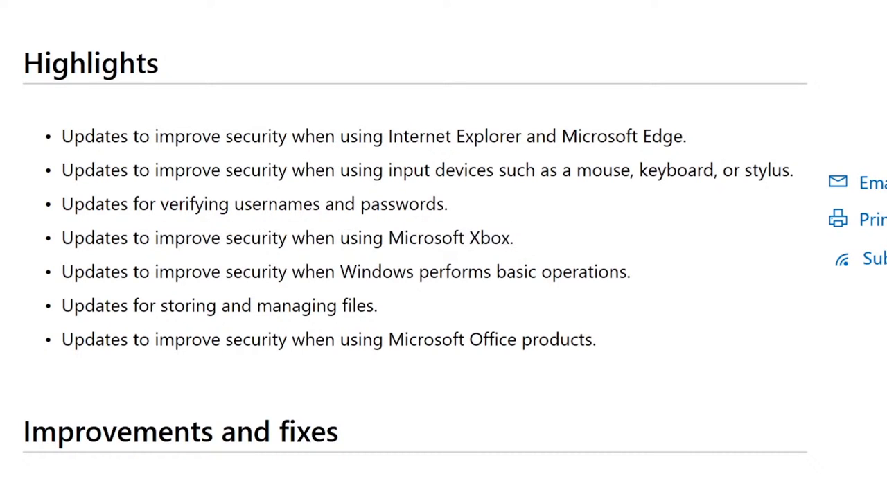
left_click_drag(267, 273, 609, 273)
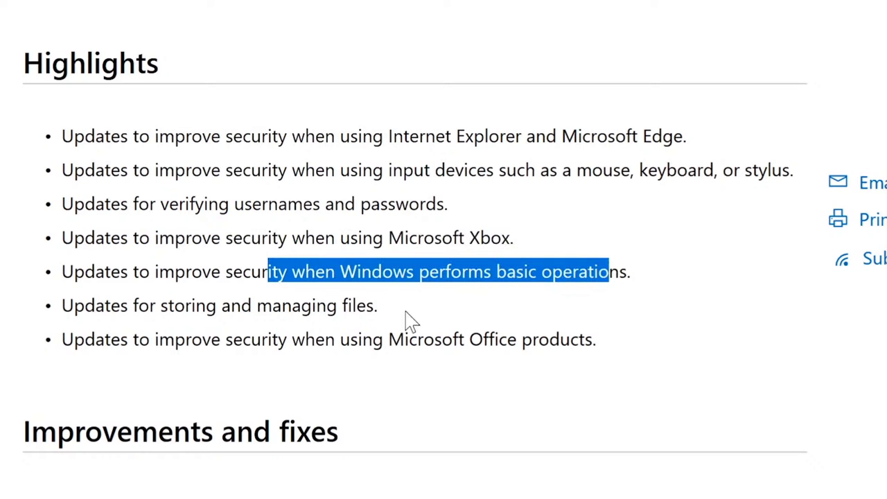
left_click(410, 320)
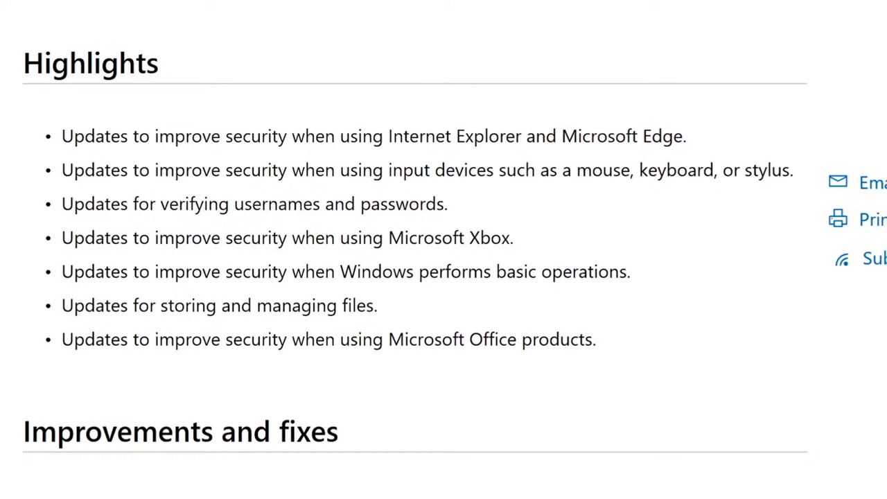
scroll(697, 24, "up", 10)
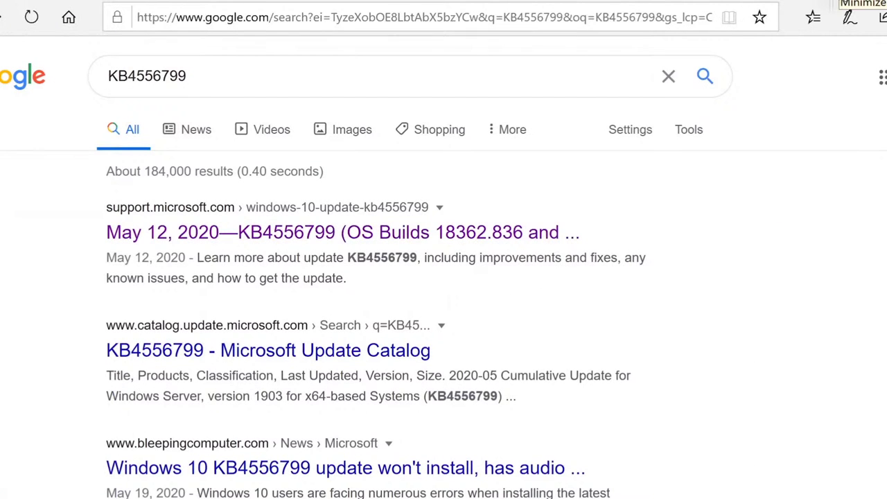
Select KB4552152 in Installed Updates and start a Google search for that update number.
left_click(860, 4)
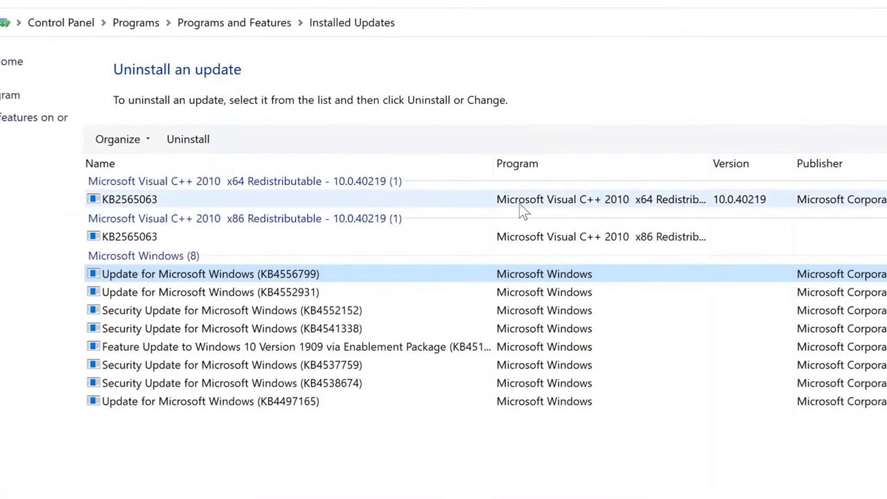
left_click(330, 312)
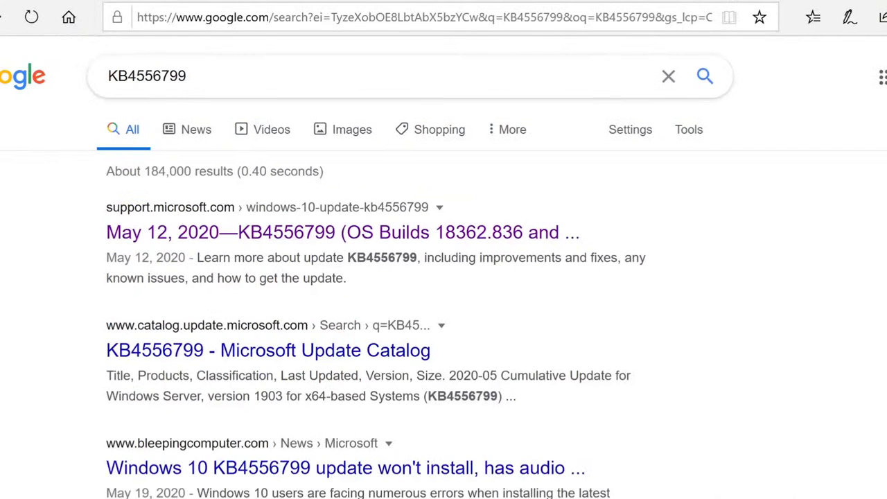
left_click_drag(186, 75, 153, 76)
type("21")
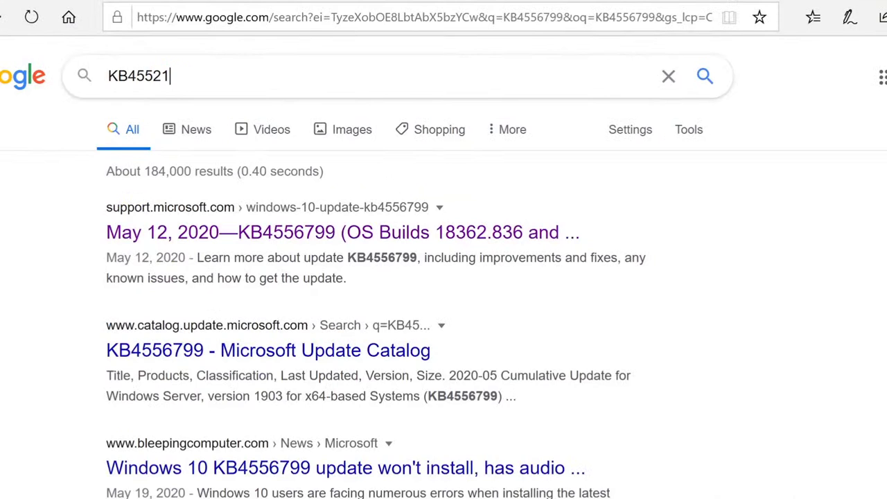
type("552")
key("Return")
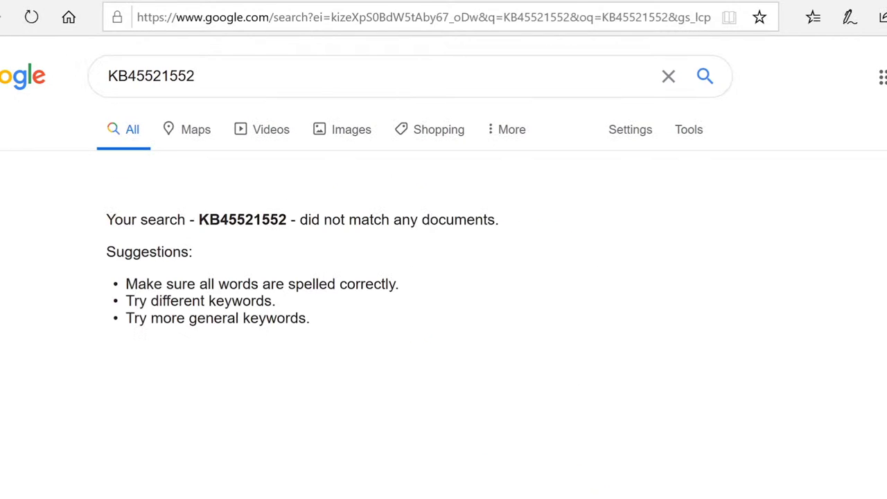
Shrink the browser, correct the search term to KB4552152, rerun it and restore the window.
key("super+Down")
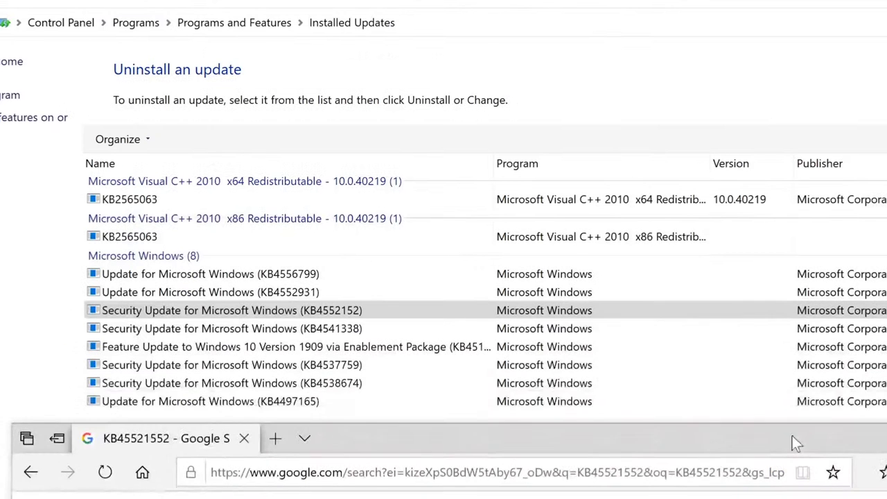
left_click_drag(791, 390, 793, 375)
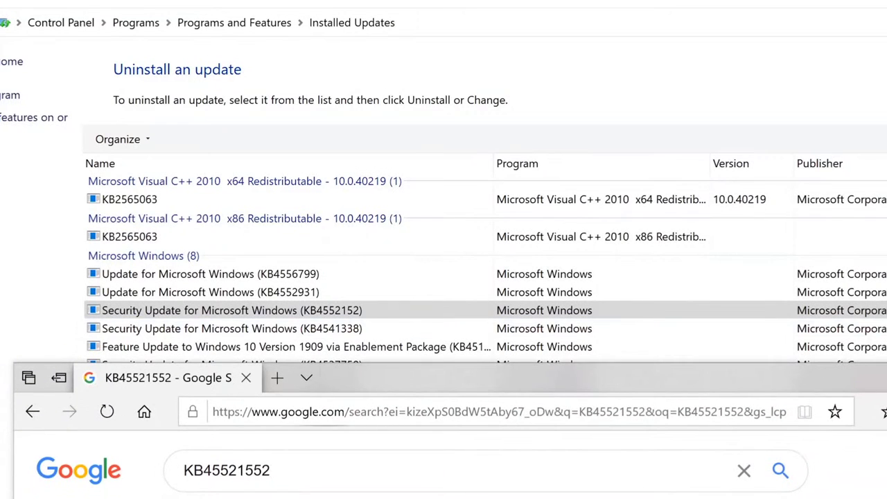
left_click_drag(270, 470, 244, 472)
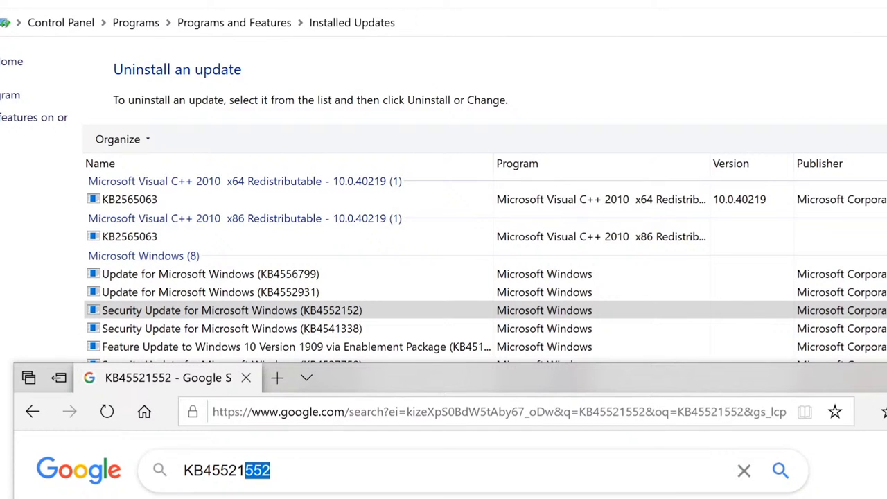
type("52")
key("Return")
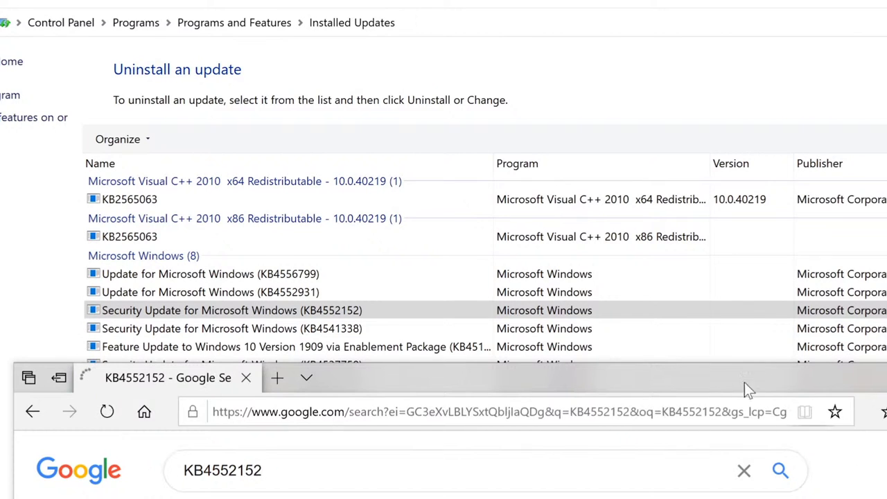
left_click_drag(744, 382, 638, 2)
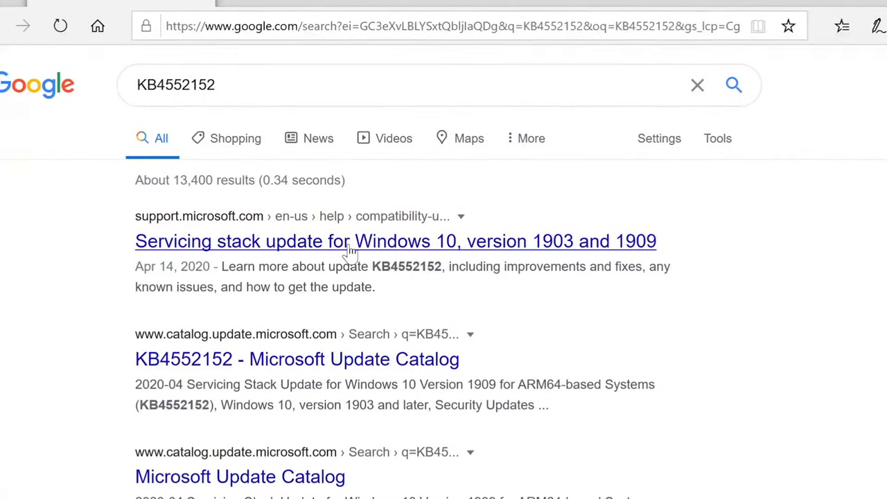
Open the KB4552152 servicing stack support article and read its Summary.
left_click(356, 244)
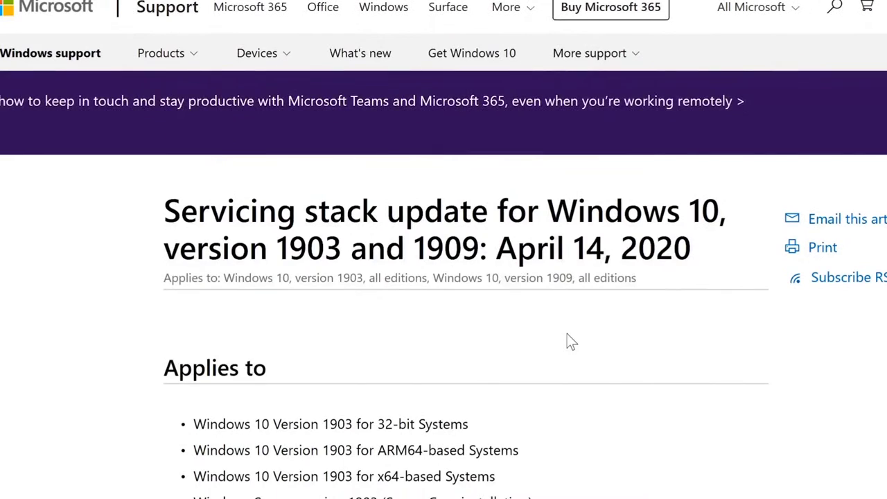
scroll(566, 340, "down", 5)
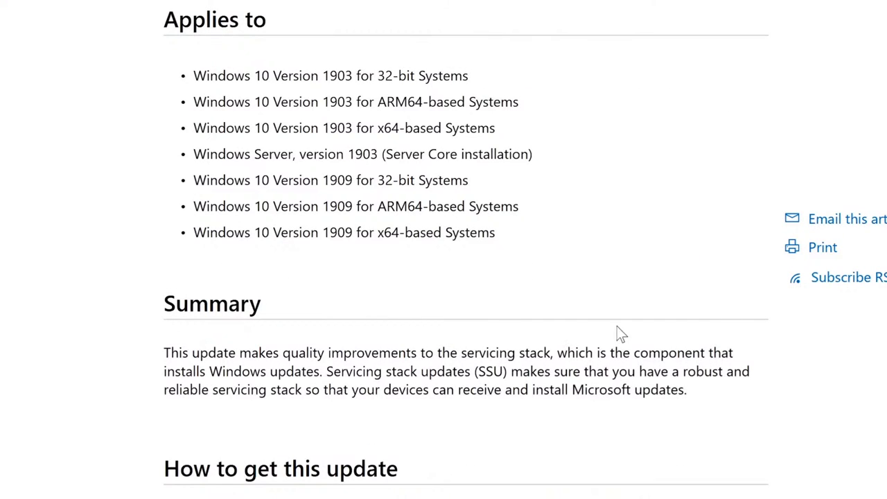
left_click_drag(170, 353, 320, 373)
left_click(543, 359)
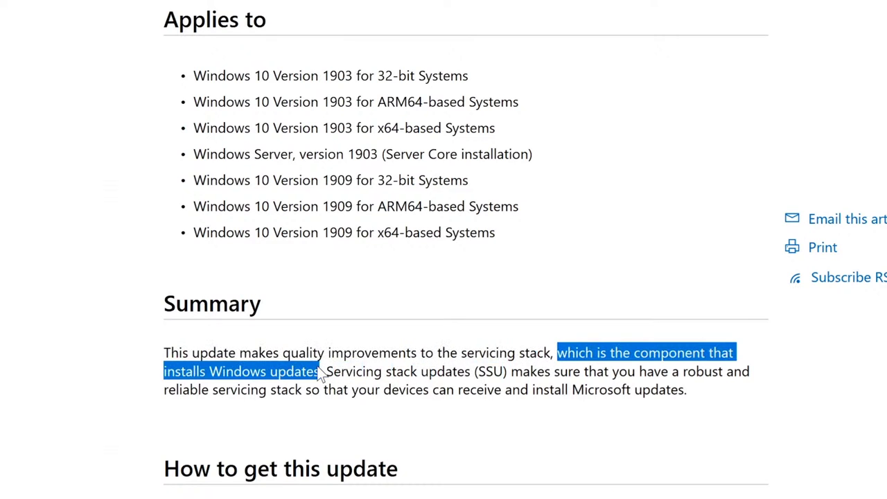
left_click(320, 373)
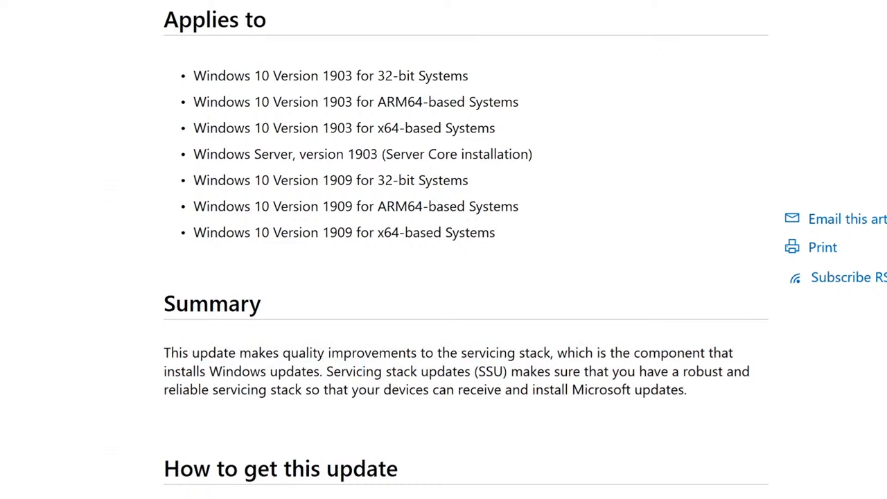
scroll(337, 228, "down", 5)
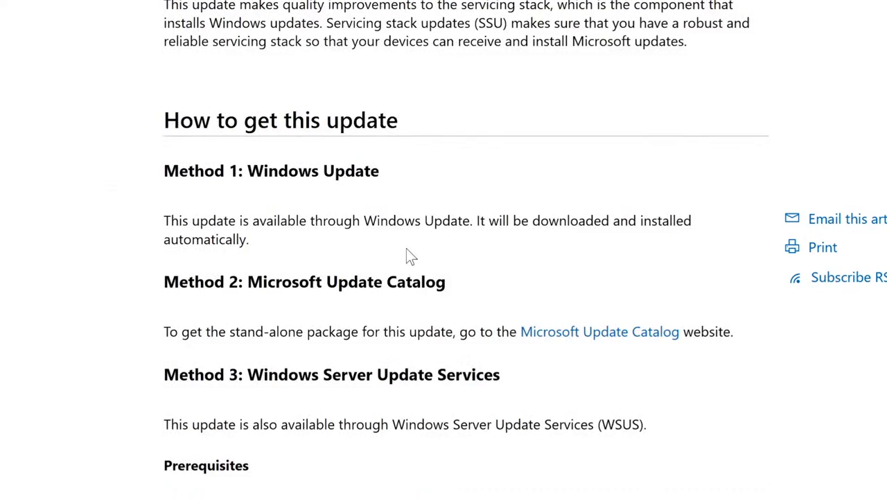
left_click_drag(635, 229, 547, 1)
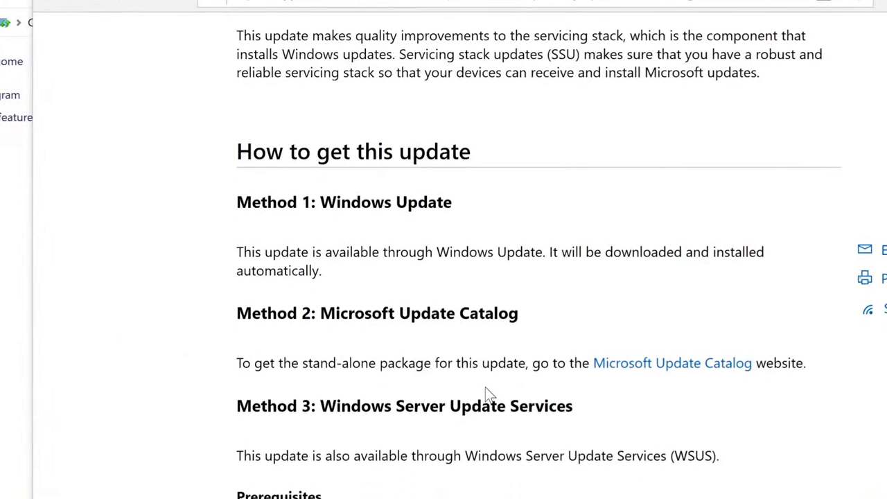
Scroll back and forth through the servicing stack article, then return to Installed Updates.
scroll(487, 399, "down", 7)
scroll(486, 392, "down", 8)
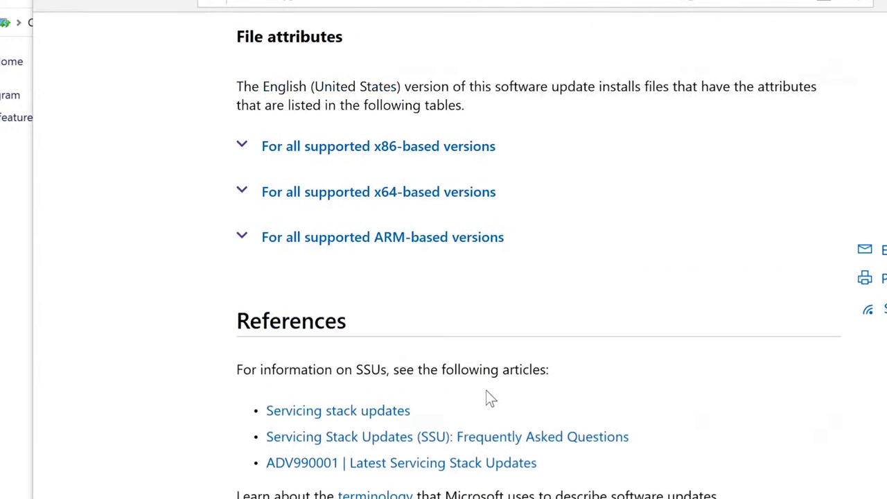
scroll(503, 392, "up", 5)
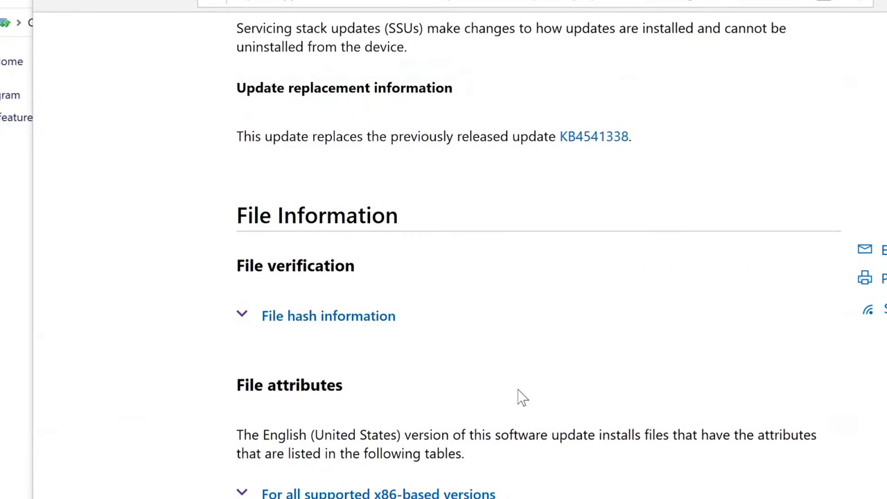
scroll(518, 392, "up", 5)
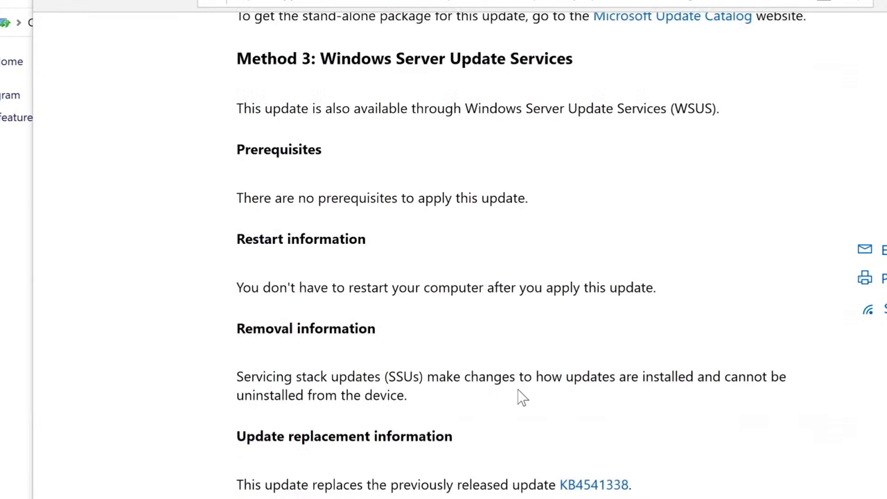
scroll(519, 392, "up", 1)
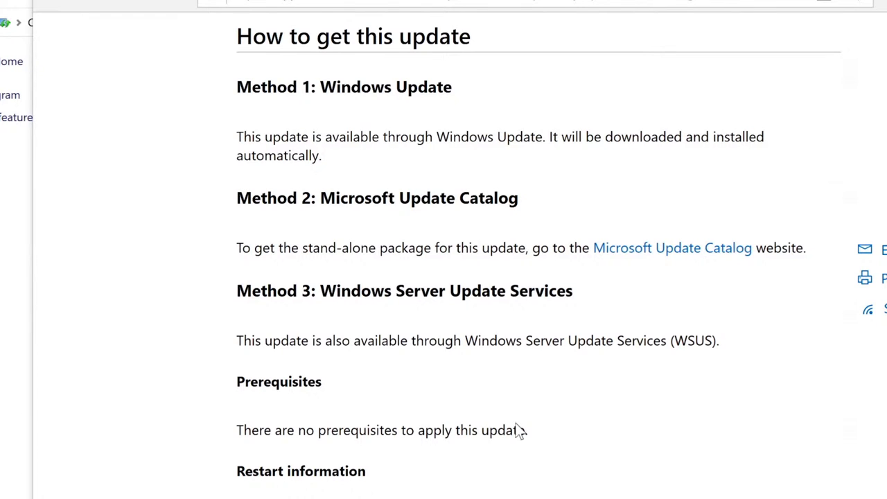
scroll(443, 250, "up", 2)
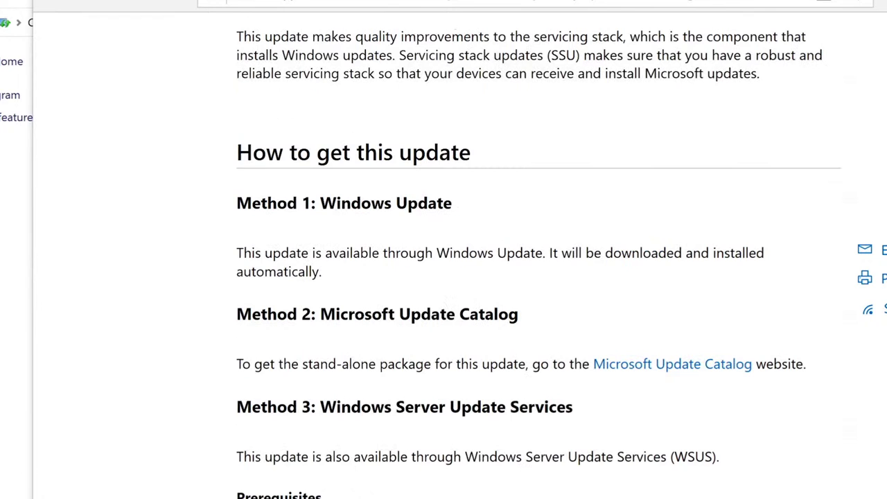
scroll(443, 249, "up", 2)
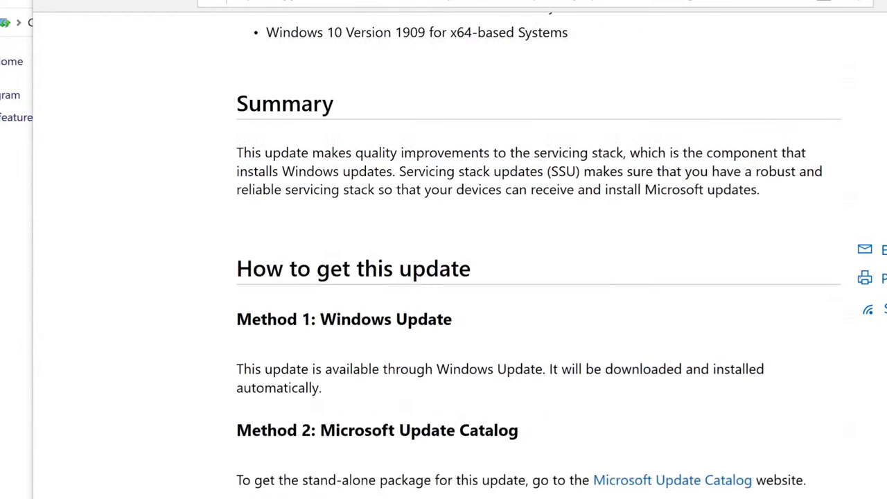
scroll(627, 492, "up", 6)
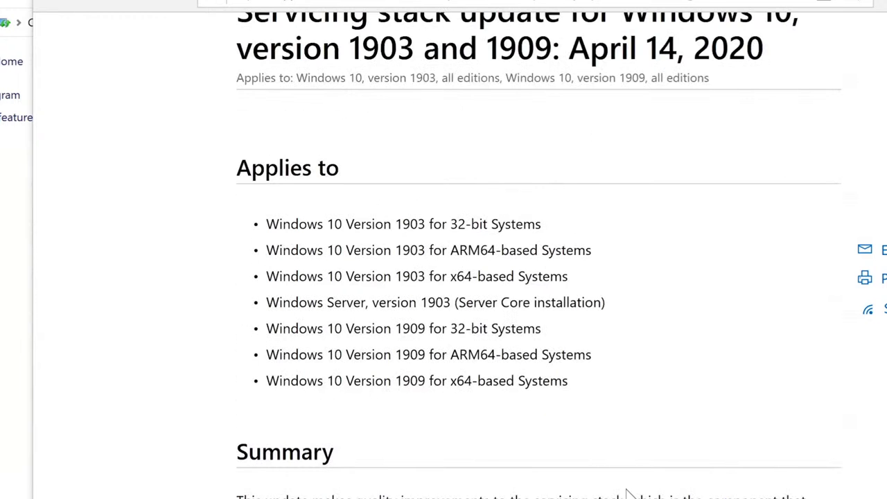
scroll(627, 492, "down", 4)
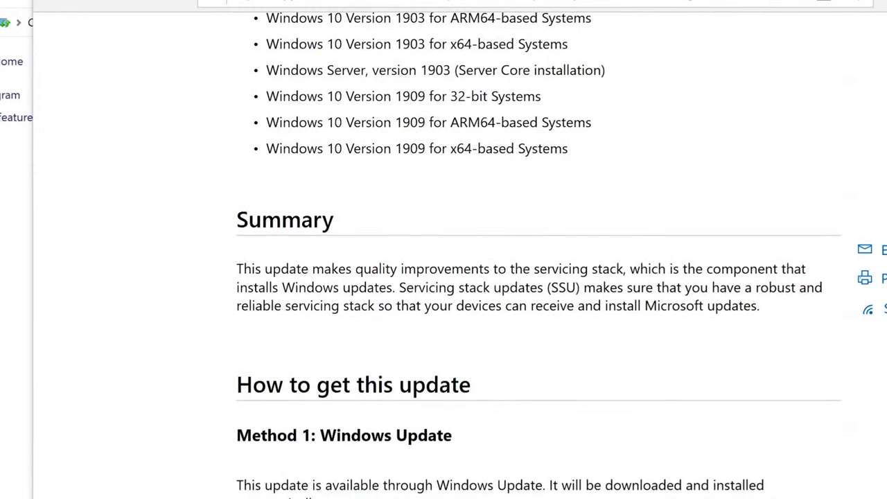
scroll(443, 249, "up", 8)
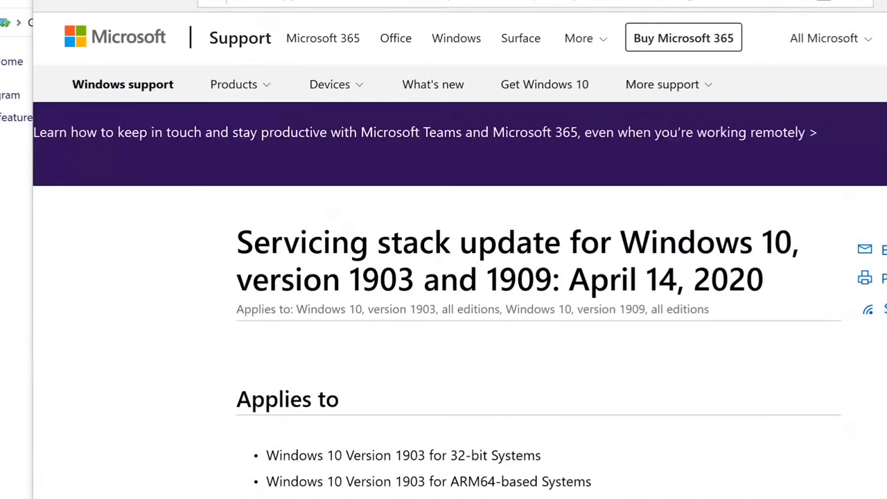
scroll(443, 249, "down", 6)
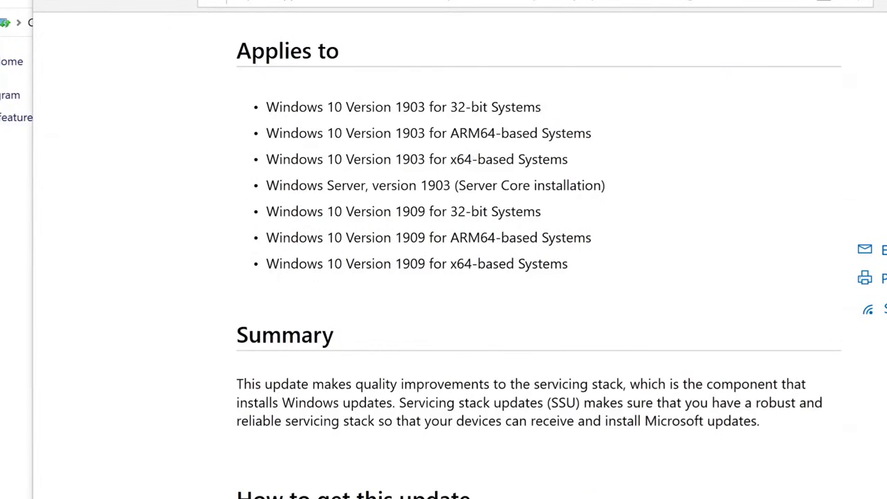
scroll(443, 250, "up", 4)
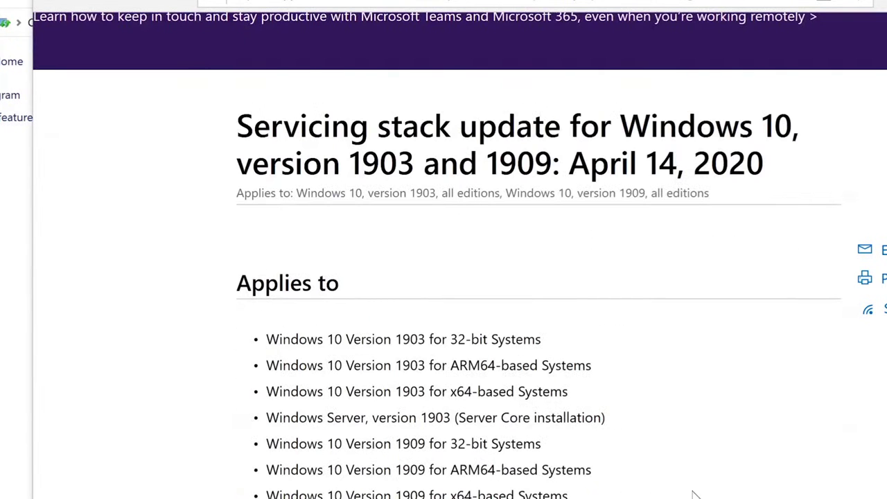
scroll(692, 491, "down", 8)
scroll(698, 491, "down", 6)
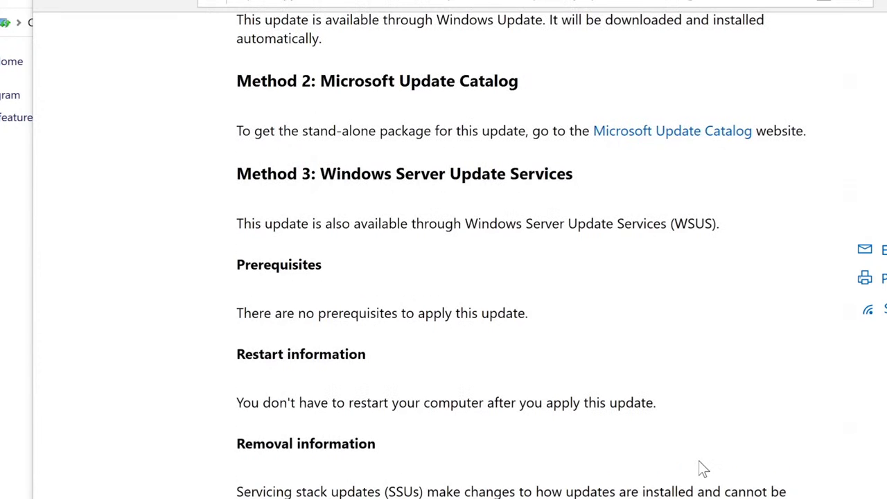
scroll(702, 469, "down", 14)
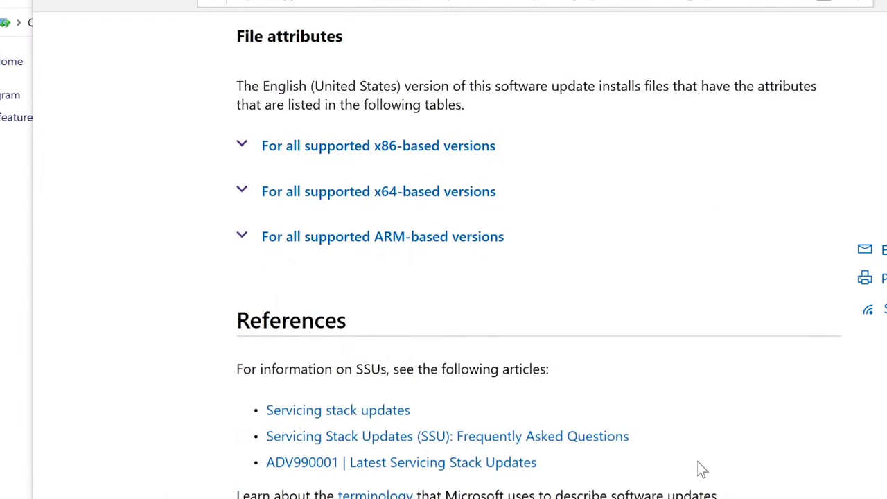
scroll(698, 464, "up", 20)
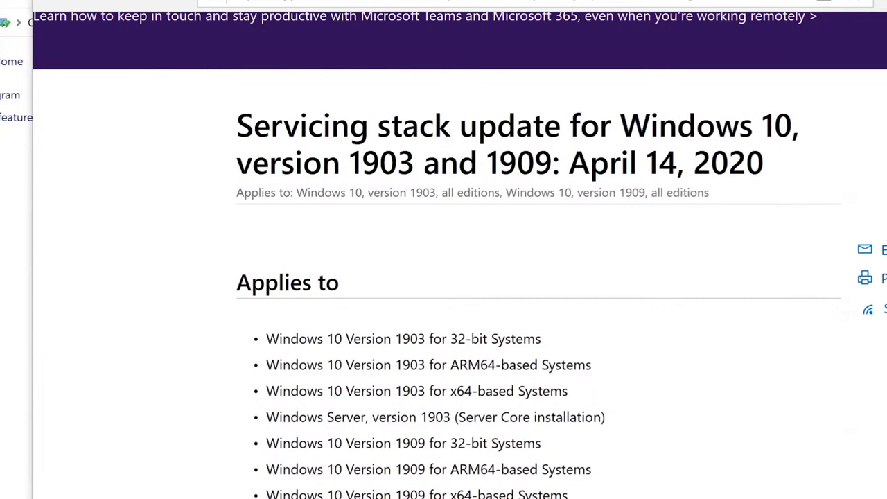
key("alt+Tab")
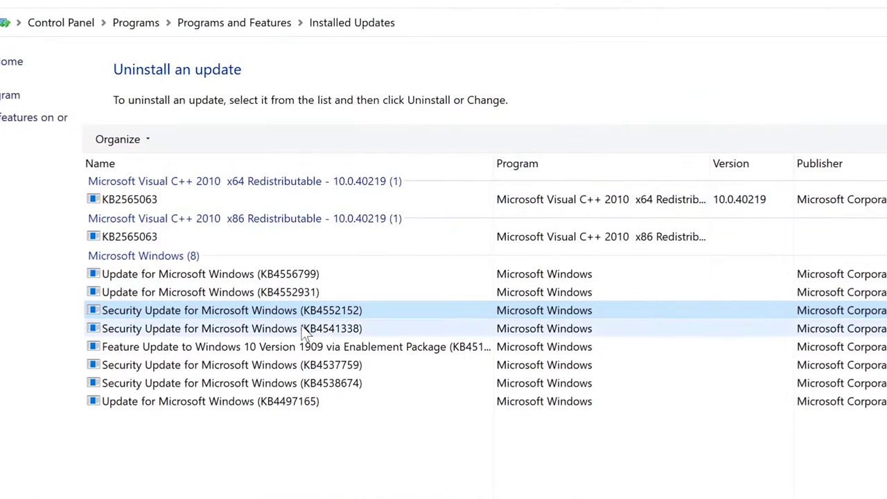
Check KB4541338, the 1909 feature update, KB4537759, KB4538674, KB4552931, KB4556799 and KB4552152 for Uninstall.
left_click(304, 330)
left_click(296, 347)
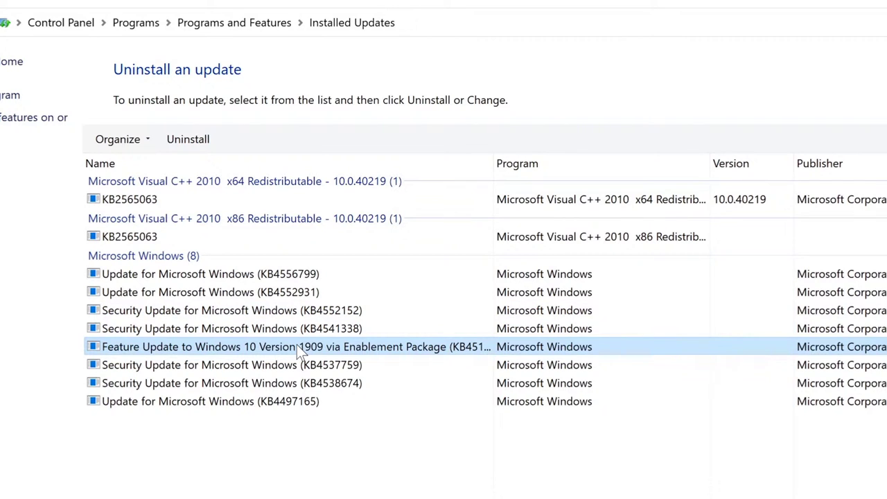
left_click(303, 365)
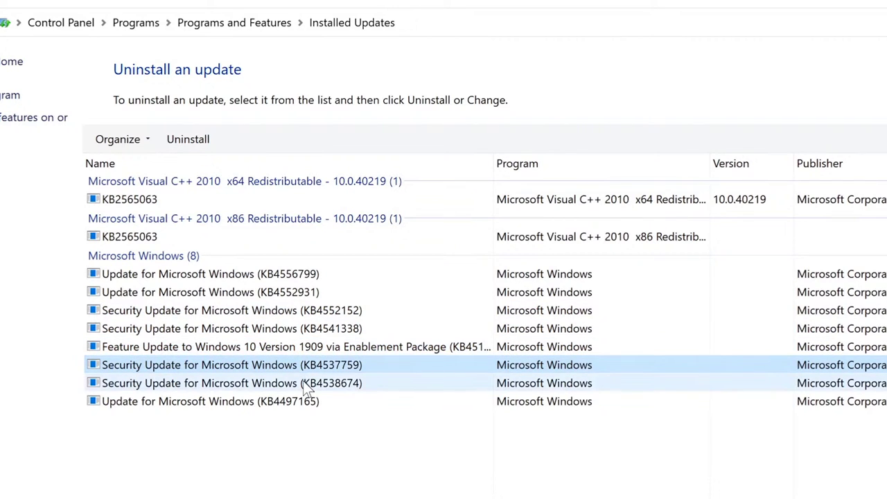
left_click(305, 384)
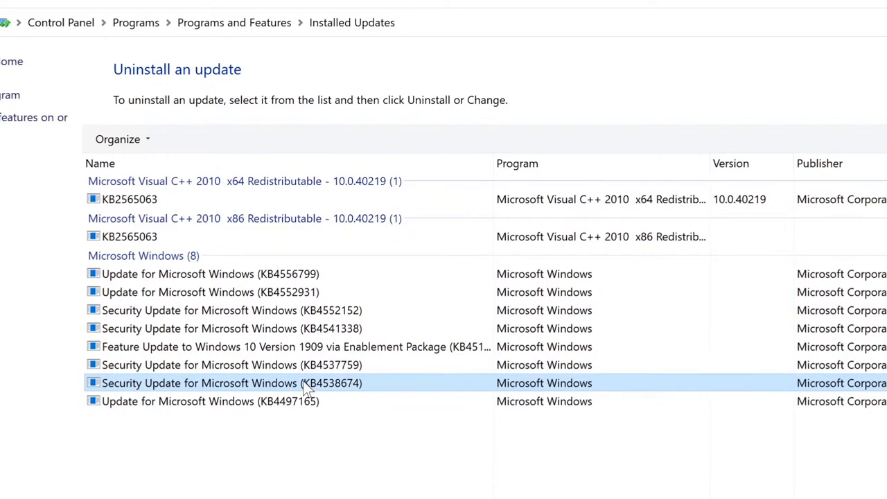
left_click(590, 367)
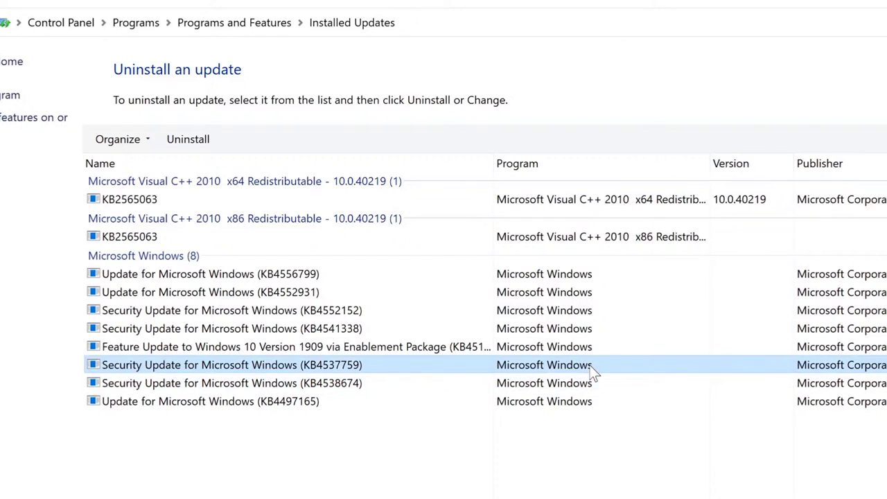
left_click(536, 384)
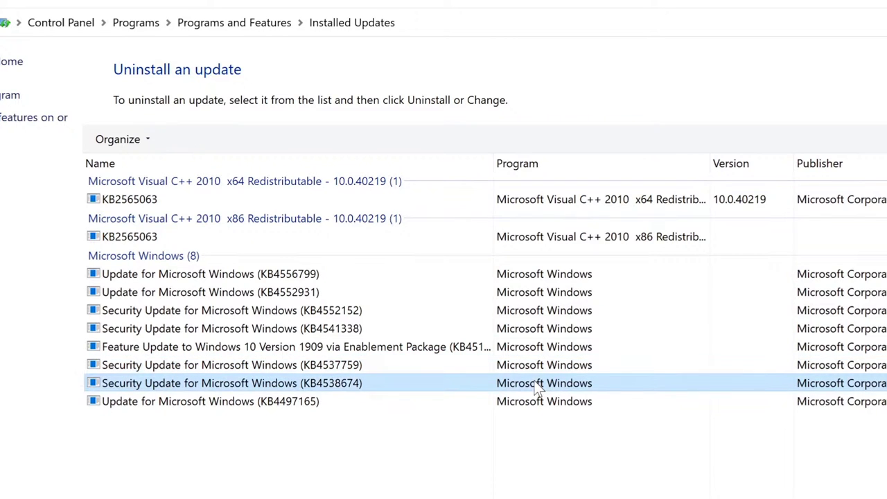
left_click(535, 365)
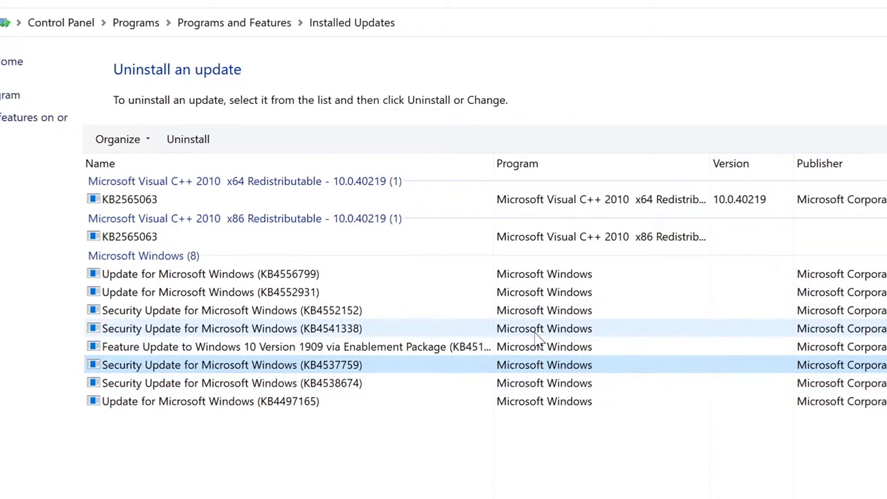
left_click(537, 331)
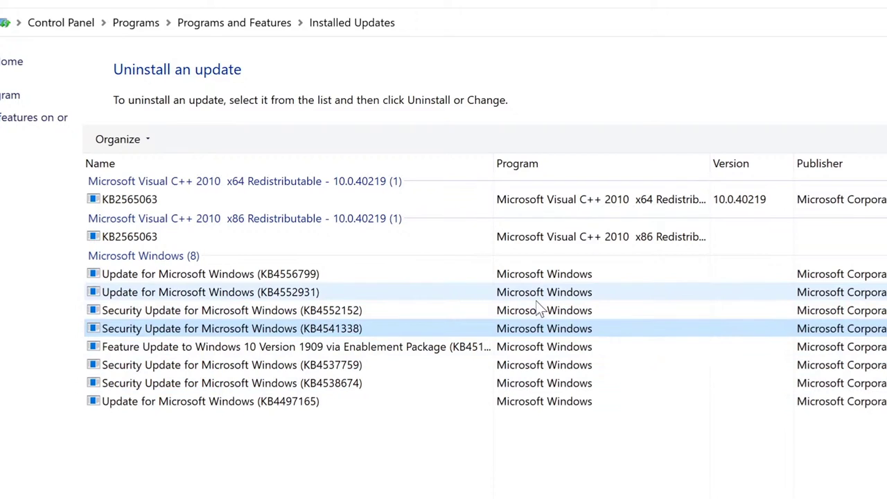
left_click(536, 300)
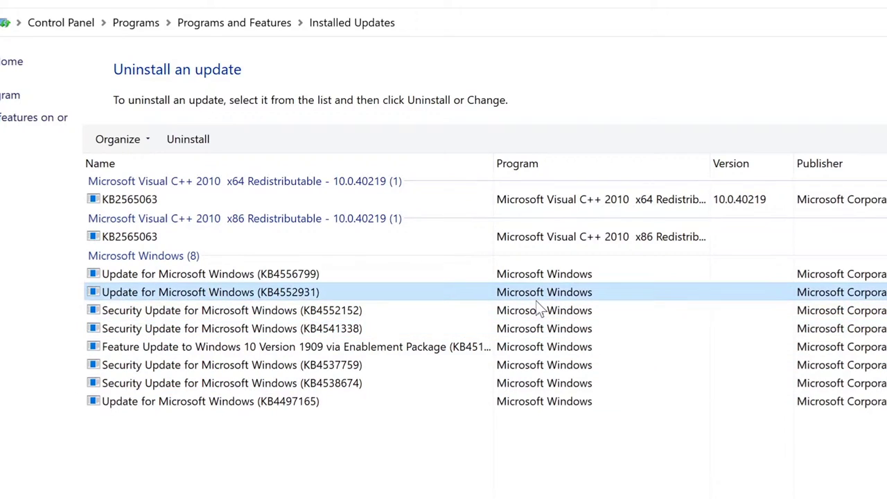
left_click(565, 275)
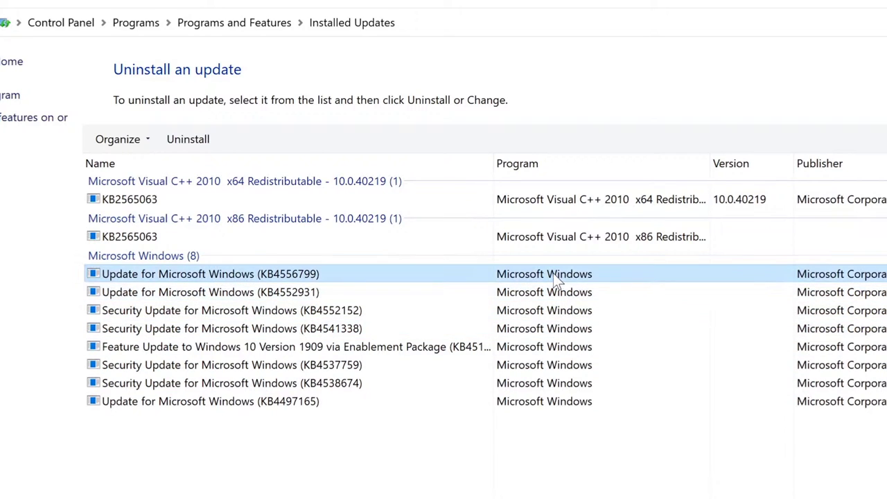
left_click(535, 313)
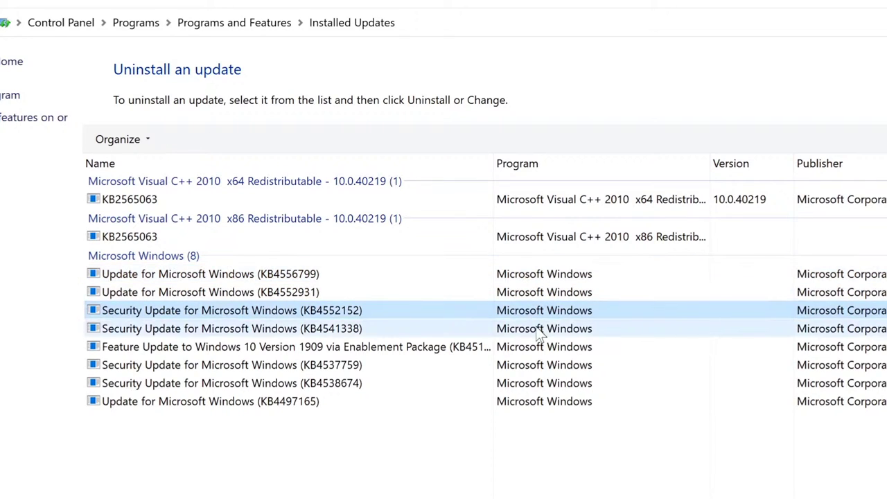
left_click(539, 331)
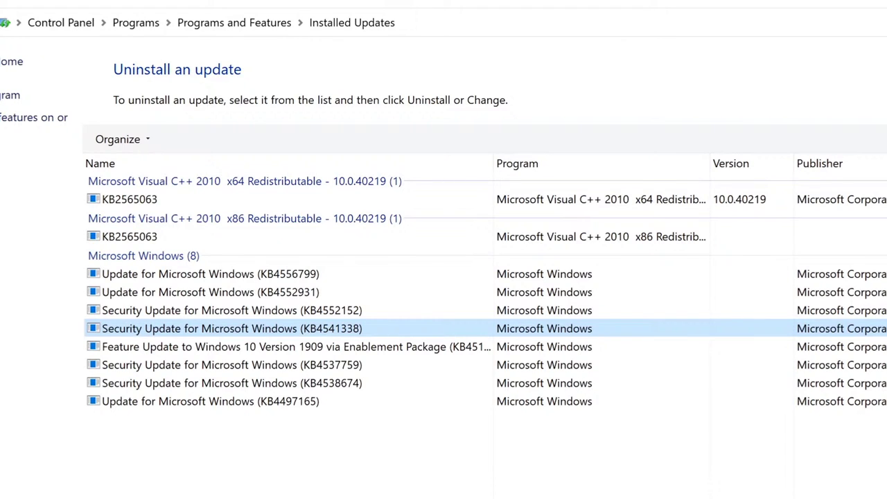
Recheck the 1909 feature update, KB4556799, KB4552931, KB4552152 and KB4541338 rows.
left_click(572, 349)
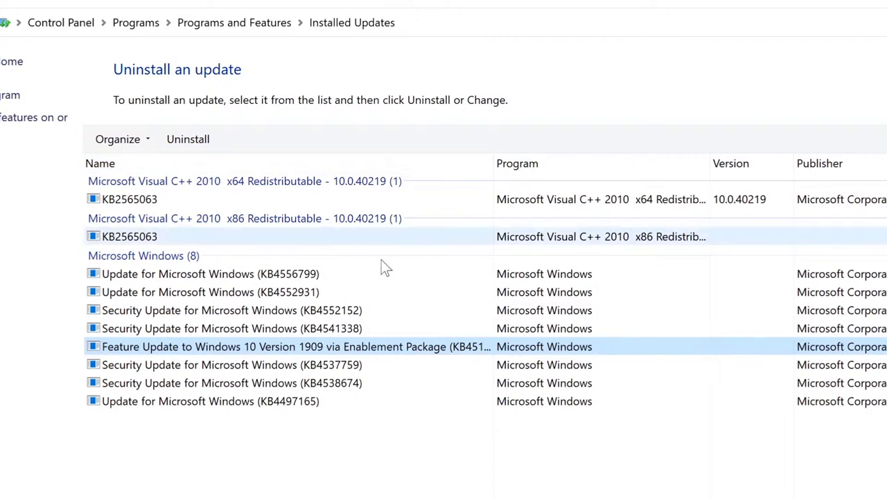
left_click(287, 275)
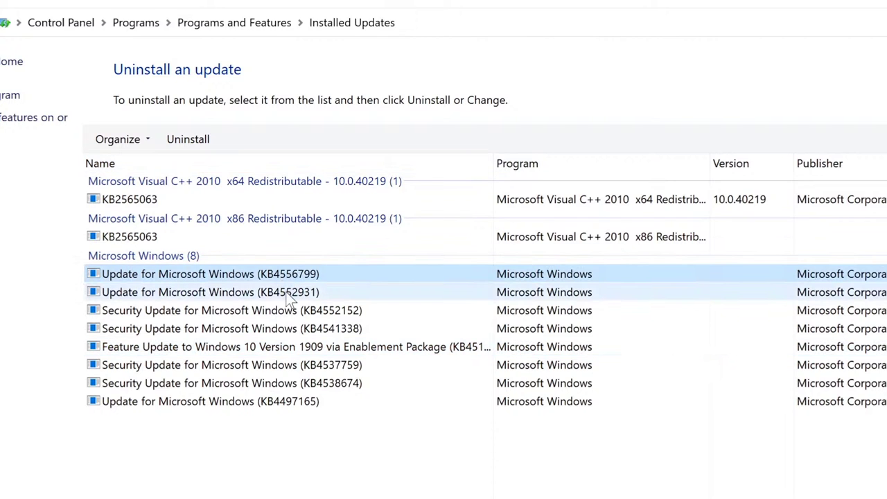
left_click(297, 294)
left_click(324, 310)
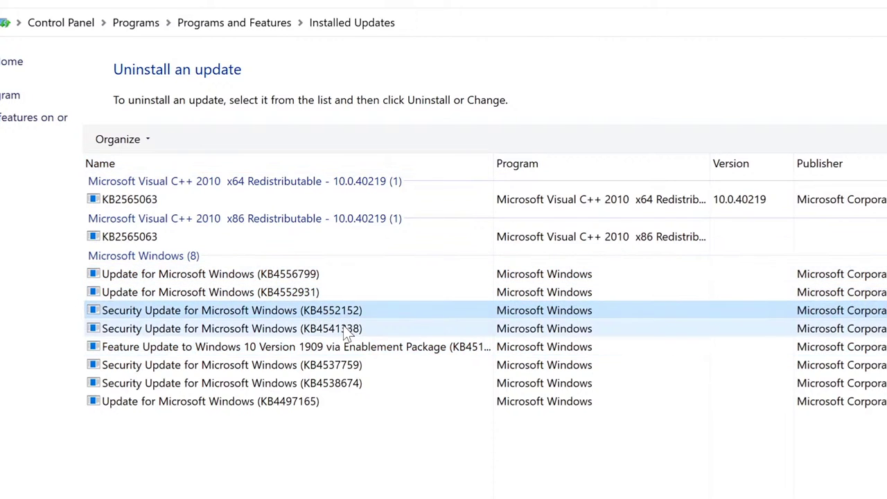
left_click(347, 326)
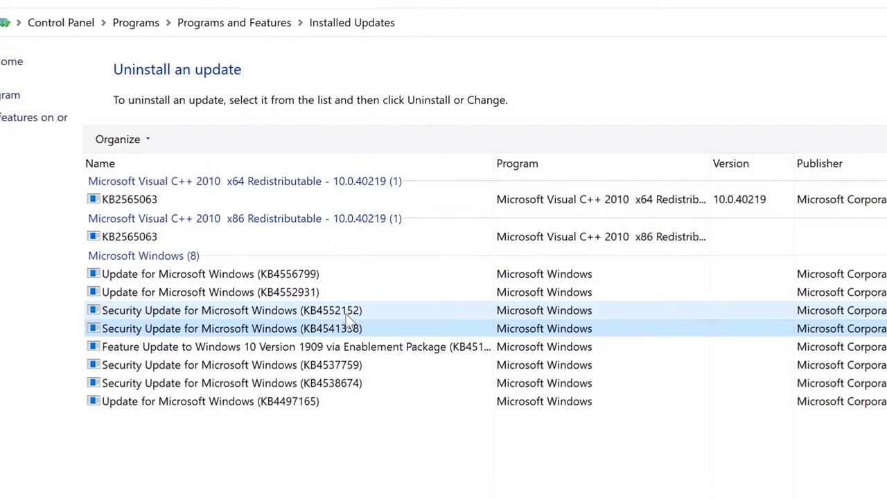
left_click(367, 345)
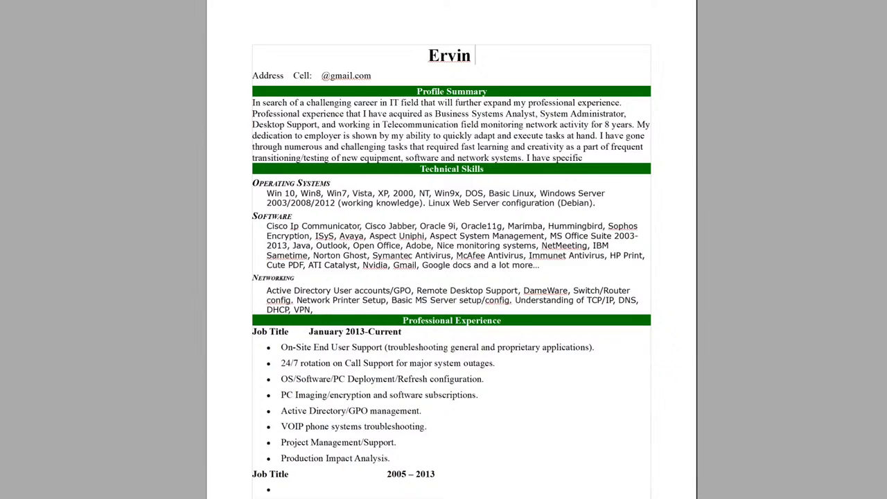
double_click(355, 331)
left_click_drag(354, 332, 309, 331)
left_click(294, 277)
scroll(450, 277, "down", 2)
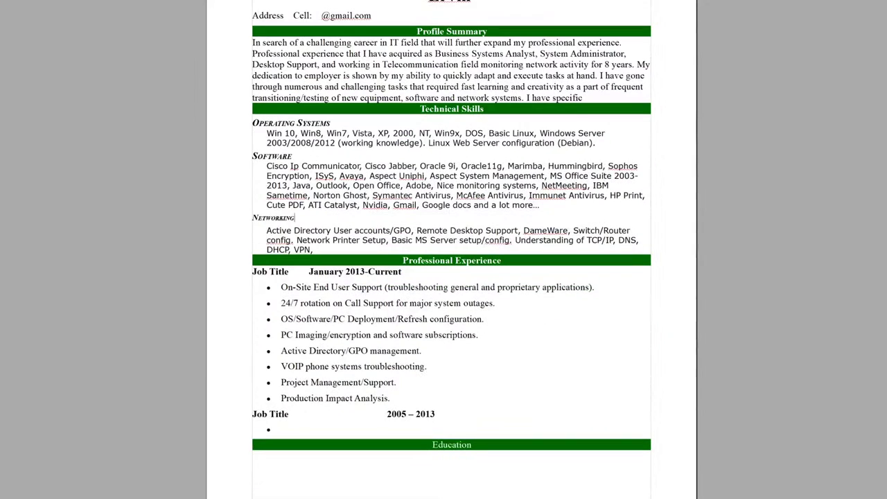
scroll(451, 249, "down", 1)
scroll(451, 249, "up", 3)
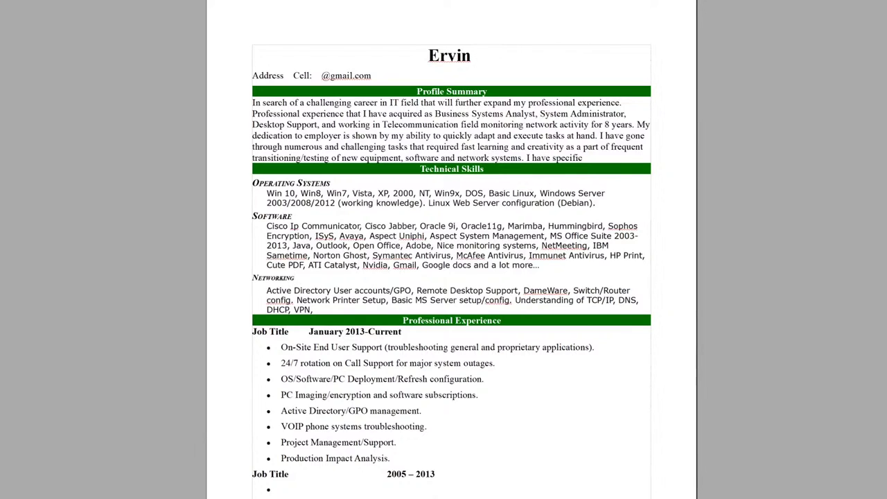
left_click_drag(252, 102, 584, 158)
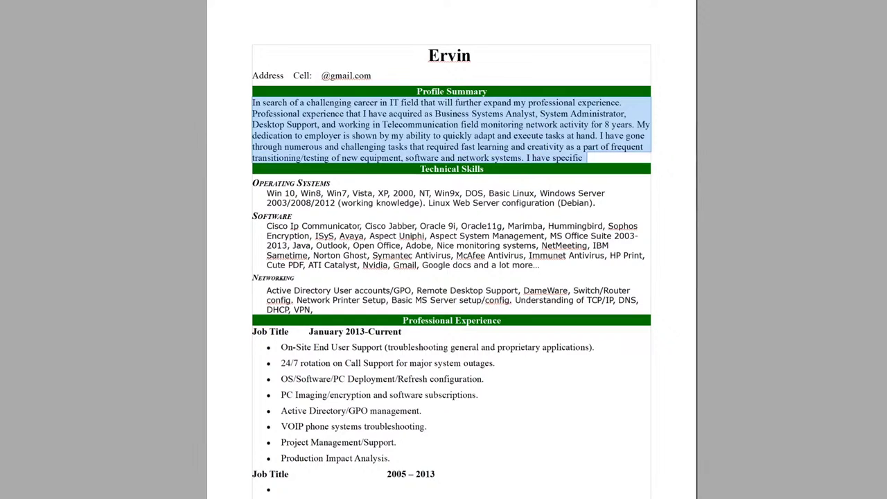
left_click(253, 182)
left_click_drag(252, 181, 313, 310)
left_click(500, 363)
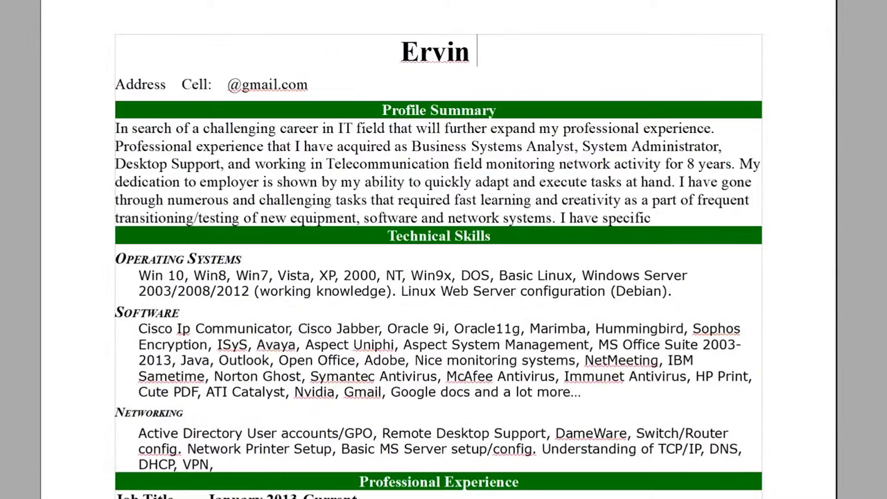
Select the résumé's name heading and shrink its font one size with Ctrl+Shift+<.
type("D")
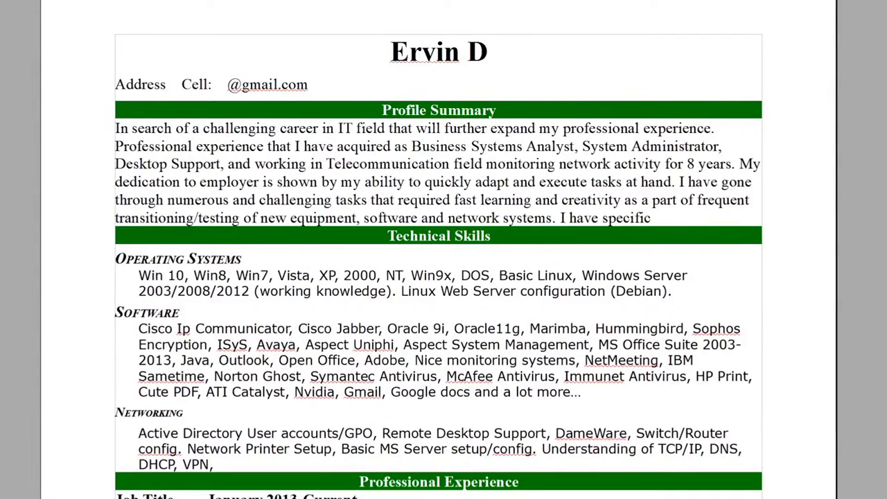
key("shift+Left")
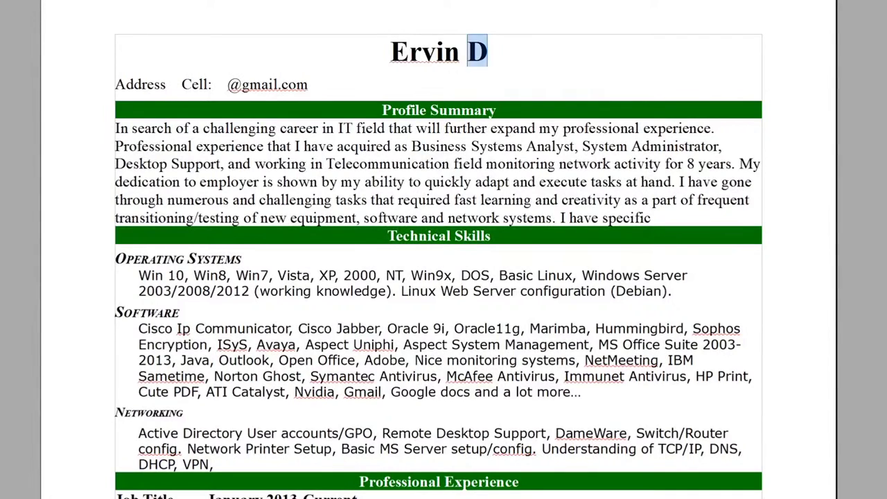
key("shift+Left")
key("shift+Left")
key("shift+Left")
key("shift+Left")
key("shift+Left")
key("shift+Left")
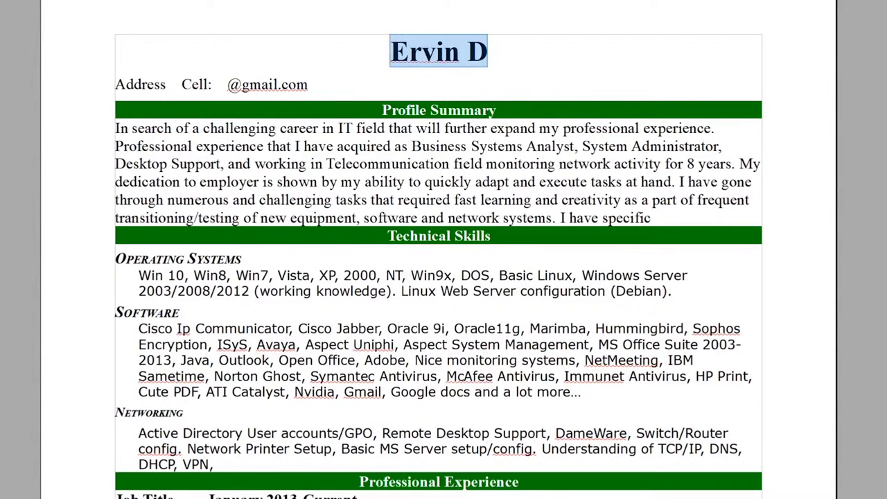
key("ctrl+shift+comma")
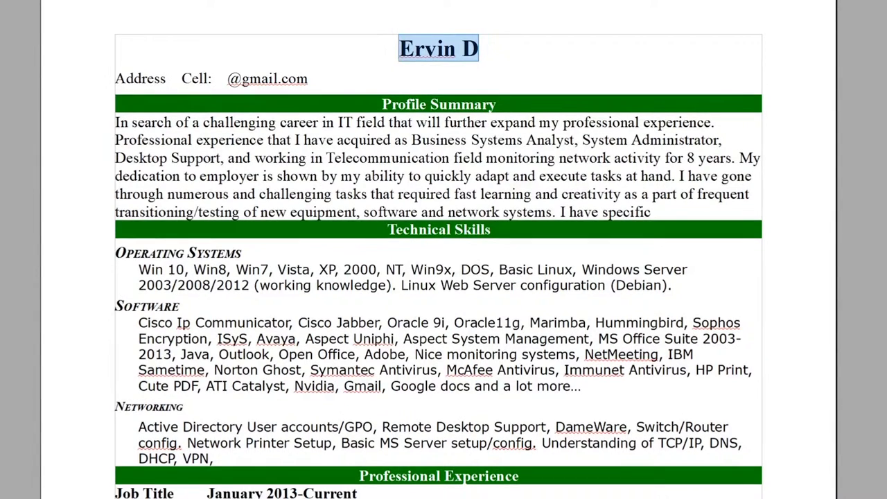
key("Down")
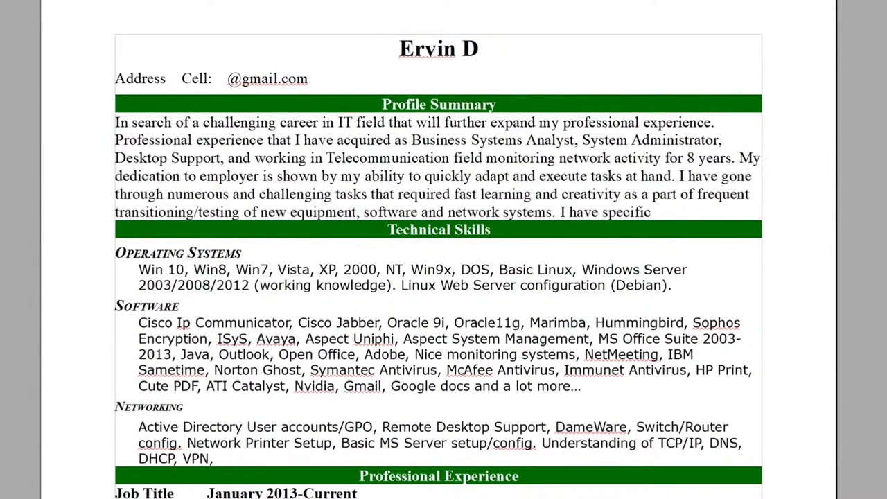
key("Up")
key("End")
Replace the 'Address' placeholder with the full street address, city, state and ZIP code.
double_click(140, 78)
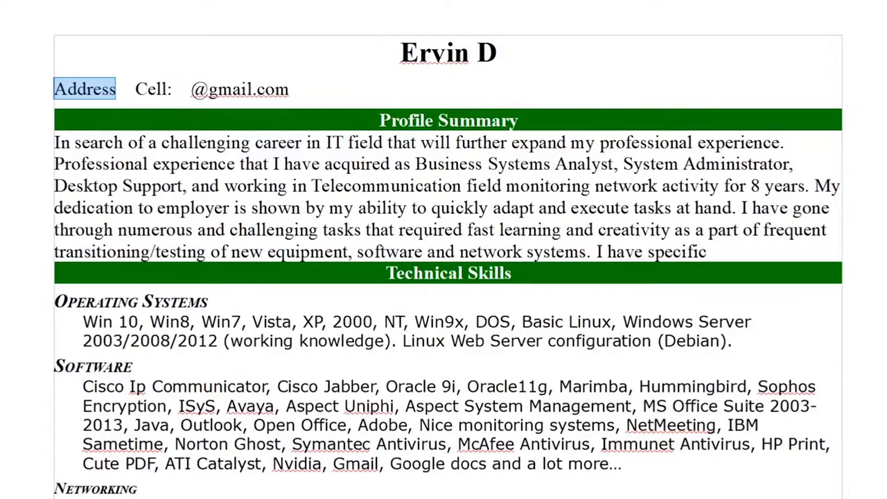
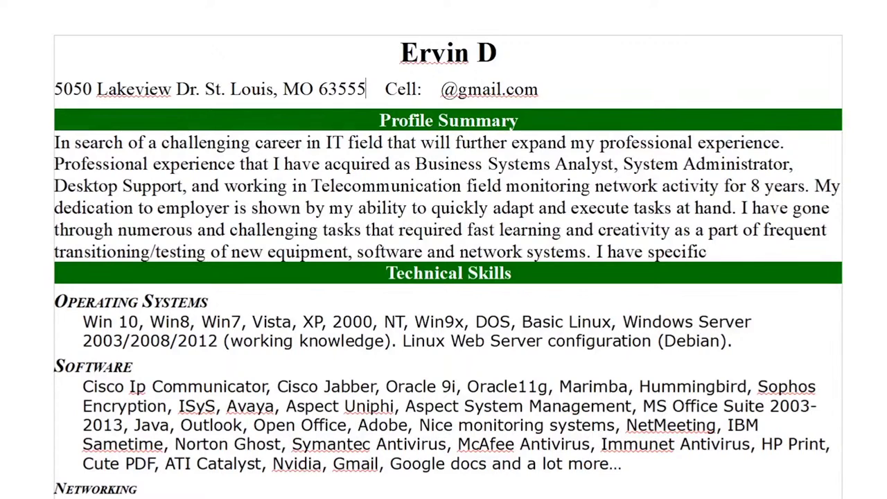
Enter the cell phone number after the 'Cell:' label.
key("shift+Left")
key("shift+Left")
key("shift+Left")
key("shift+Left")
key("shift+Left")
key("Right")
key("Left")
key("shift+Left")
key("shift+Left")
key("shift+Left")
key("shift+Left")
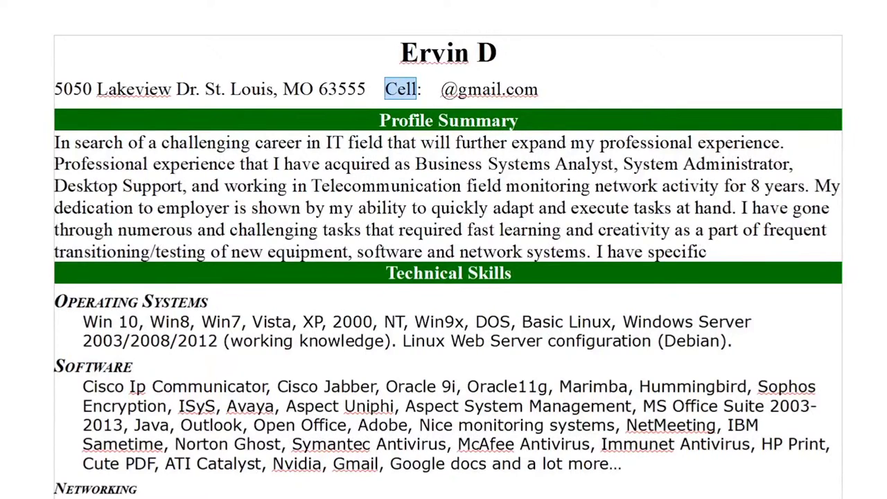
key("Right")
key("Right")
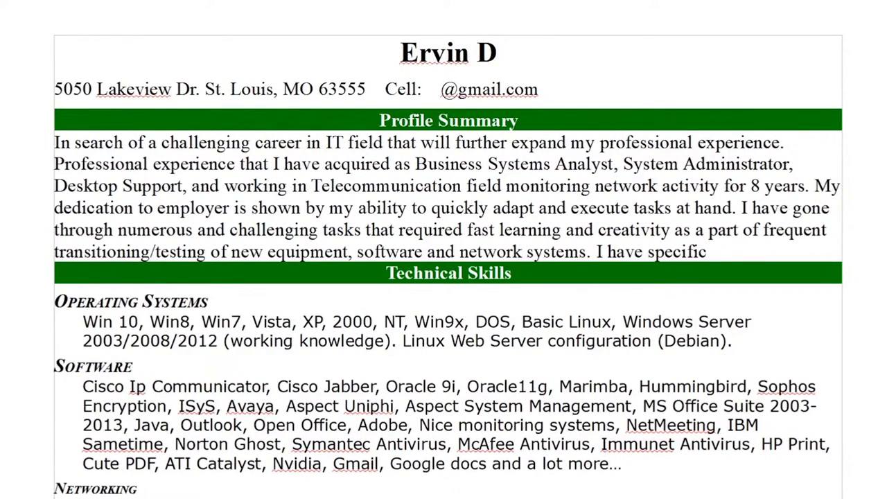
type("555-555")
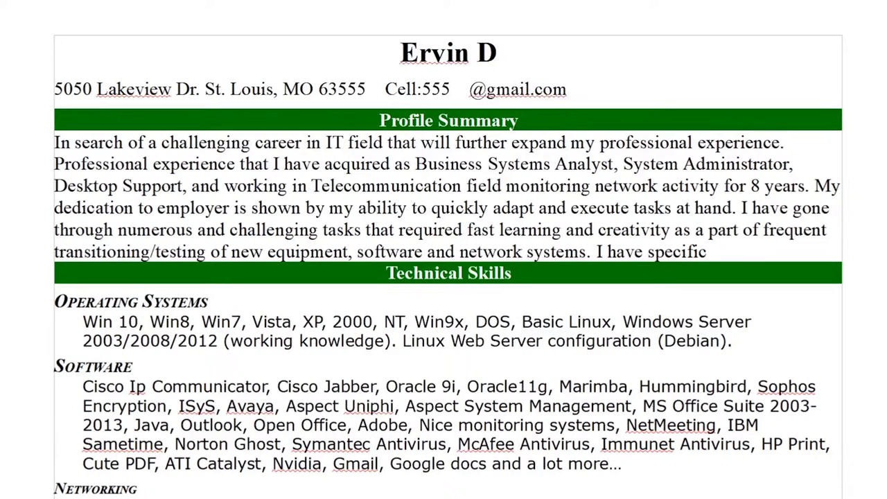
type("-5555")
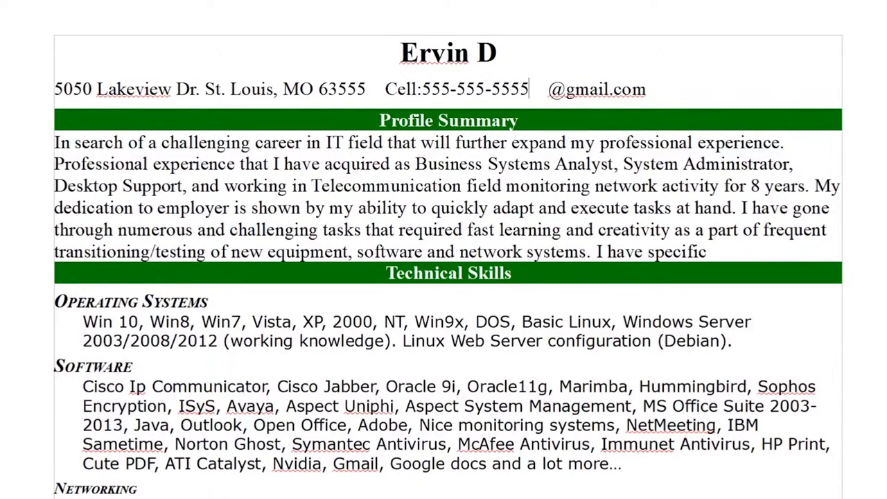
left_click(547, 88)
type("ervind")
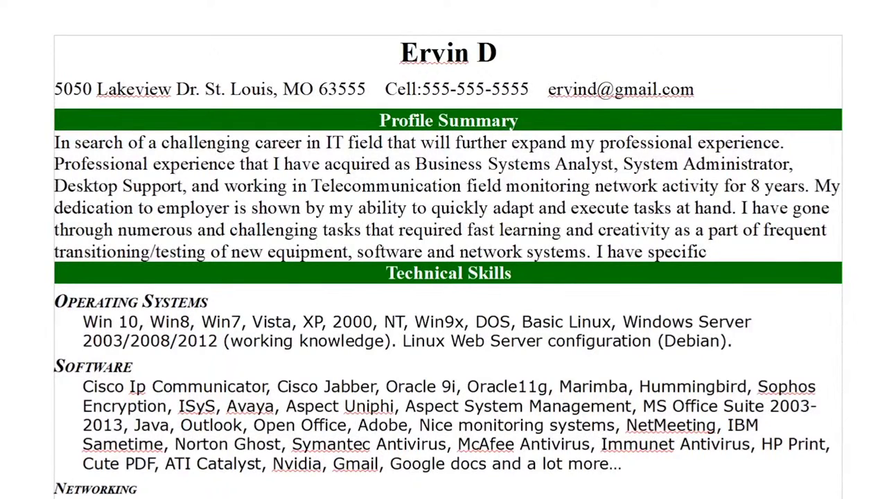
key("End")
key("ctrl+shift+Left")
key("ctrl+shift+Left")
key("ctrl+shift+Left")
key("ctrl+shift+Left")
key("ctrl+shift+Left")
key("ctrl+shift+Left")
key("ctrl+shift+Left")
key("ctrl+shift+Left")
key("ctrl+shift+Left")
key("ctrl+shift+Left")
key("ctrl+shift+Left")
key("ctrl+shift+Left")
key("ctrl+shift+Left")
key("ctrl+shift+Left")
key("ctrl+shift+Left")
key("ctrl+shift+Left")
key("ctrl+shift+Left")
key("ctrl+shift+Left")
key("ctrl+shift+Left")
key("ctrl+shift+Left")
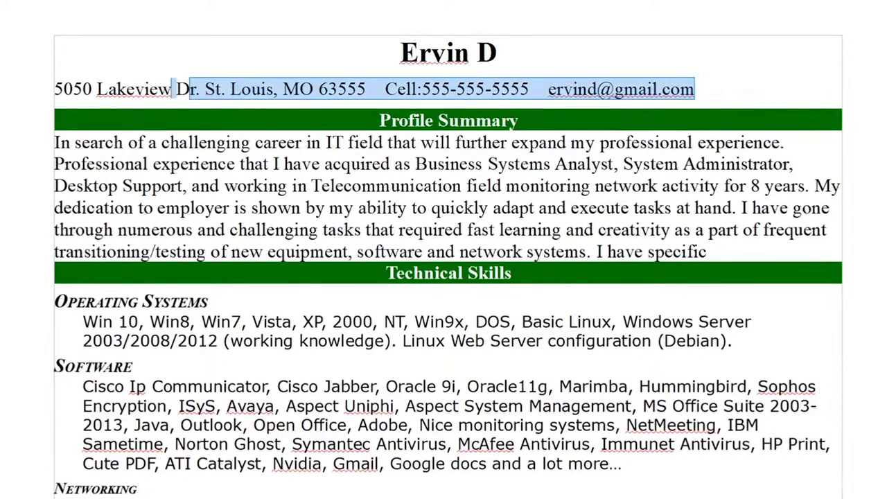
key("ctrl+shift+Left")
key("ctrl+shift+Left")
left_click(224, 142)
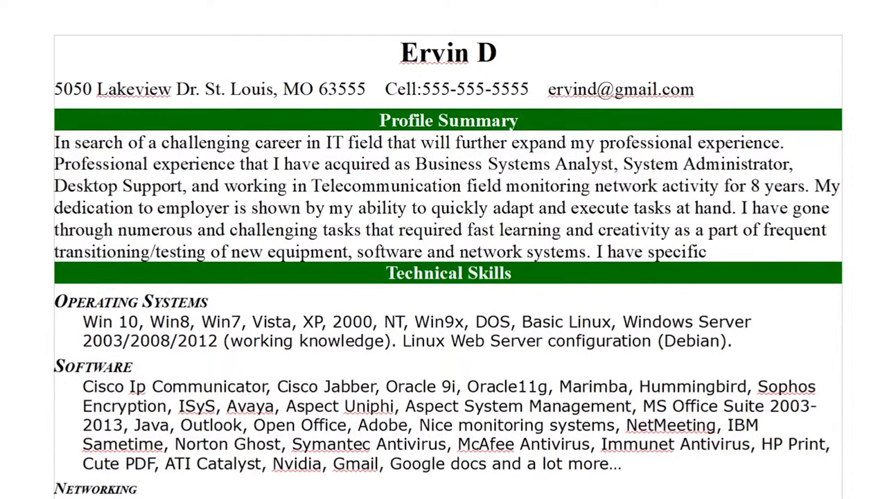
left_click_drag(469, 53, 400, 53)
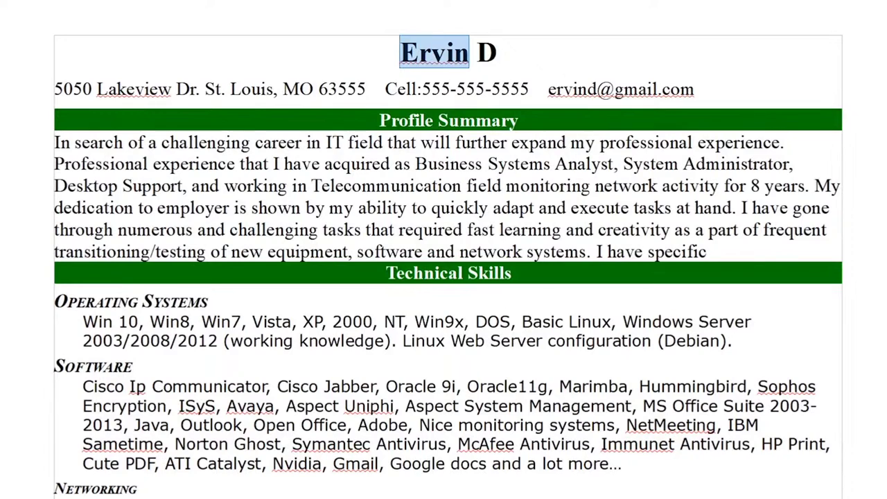
left_click(497, 52)
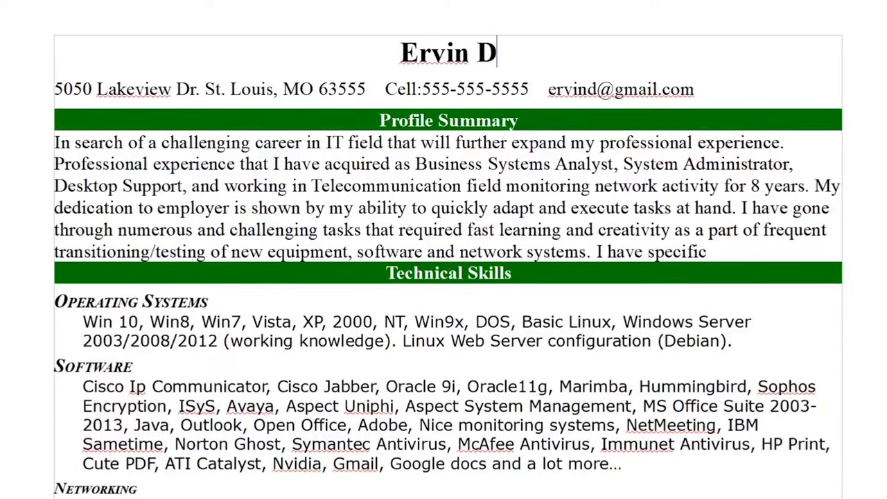
key("shift+Home")
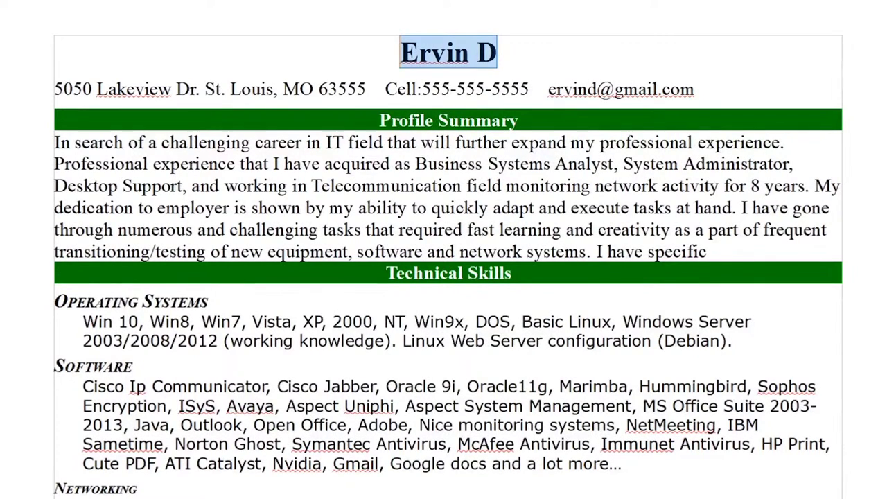
left_click(470, 52)
key("shift+Home")
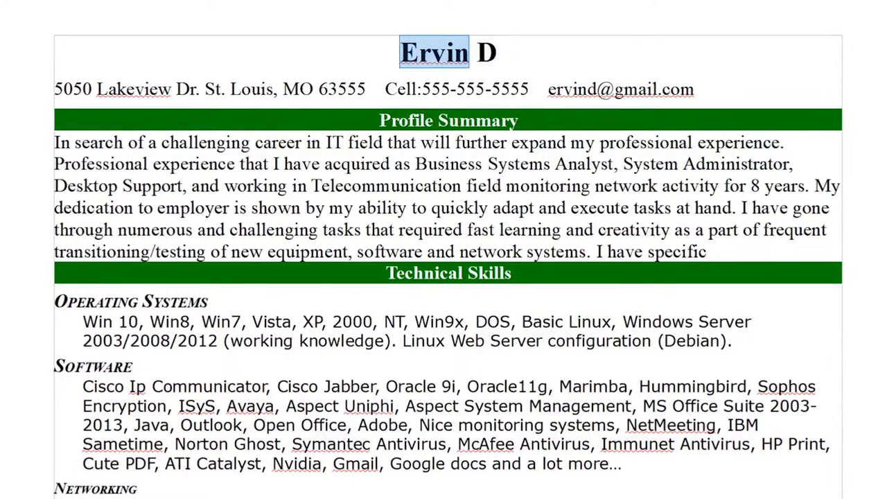
left_click(496, 53)
key("shift+Home")
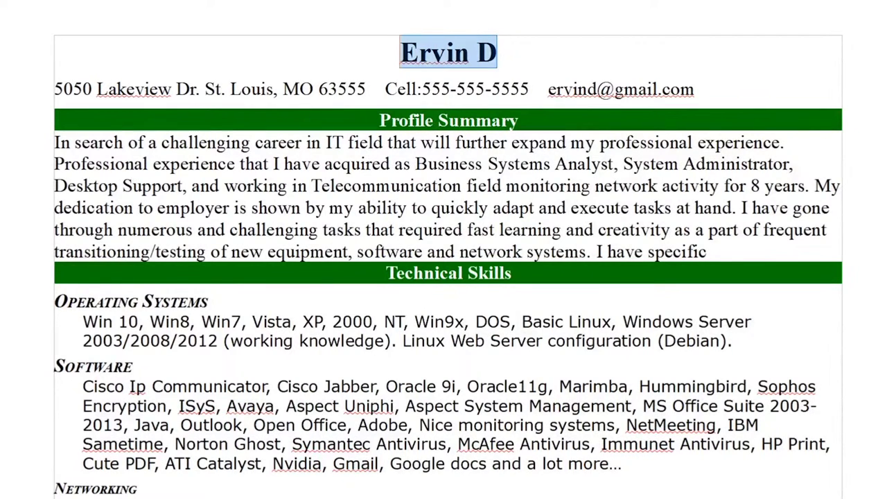
left_click_drag(385, 89, 518, 120)
left_click(694, 88)
left_click(496, 52)
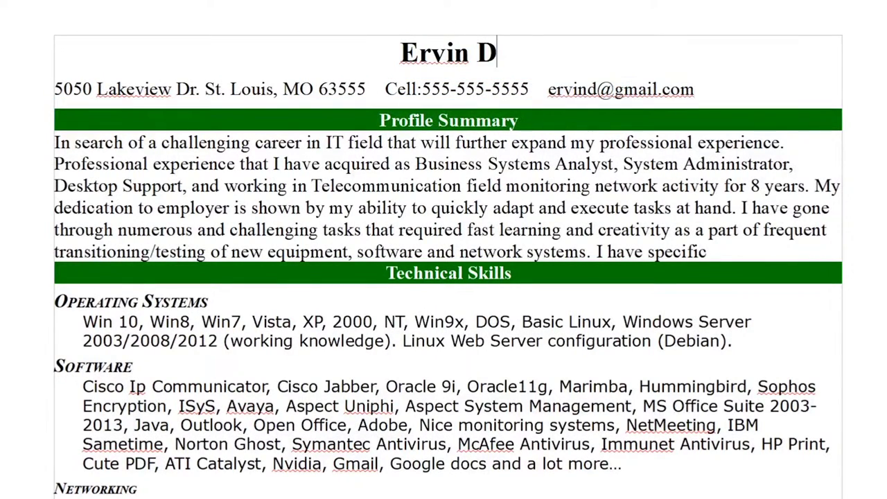
left_click(500, 120)
double_click(240, 349)
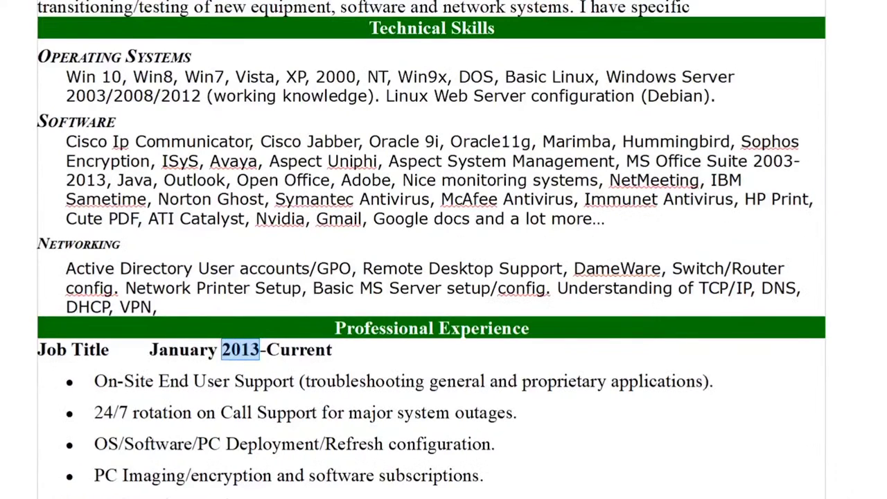
left_click(453, 198)
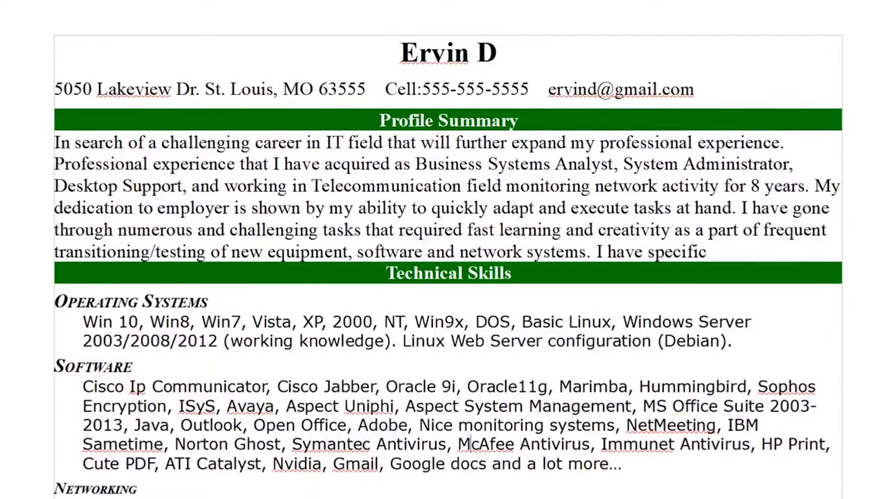
Select parts of the Profile Summary heading and its opening IT career sentence.
left_click_drag(518, 120, 379, 120)
left_click(379, 163)
left_click_drag(55, 142, 716, 252)
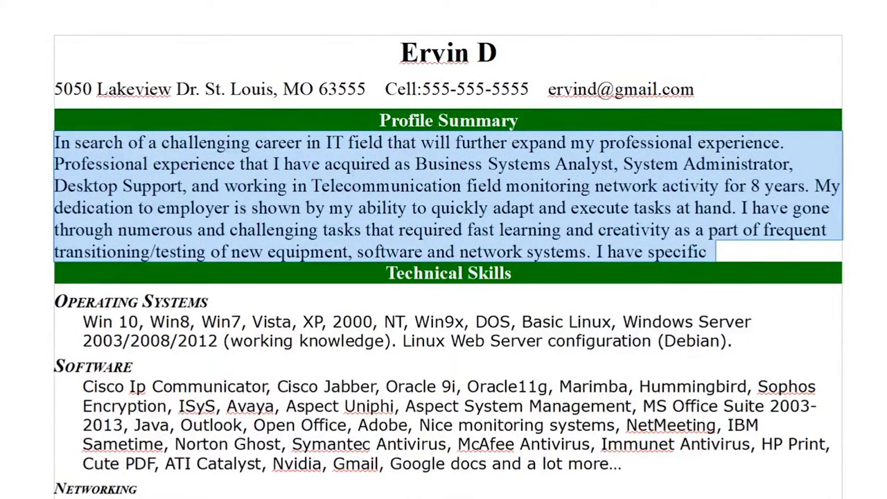
left_click(611, 340)
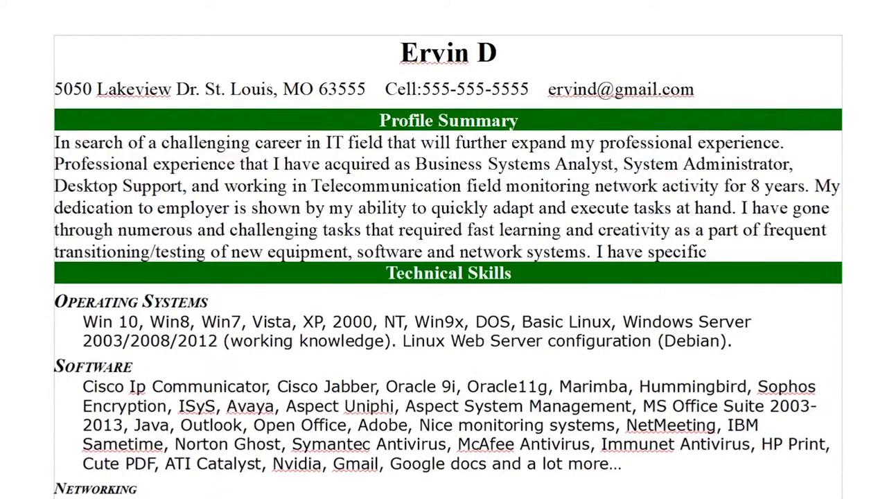
left_click_drag(54, 142, 320, 142)
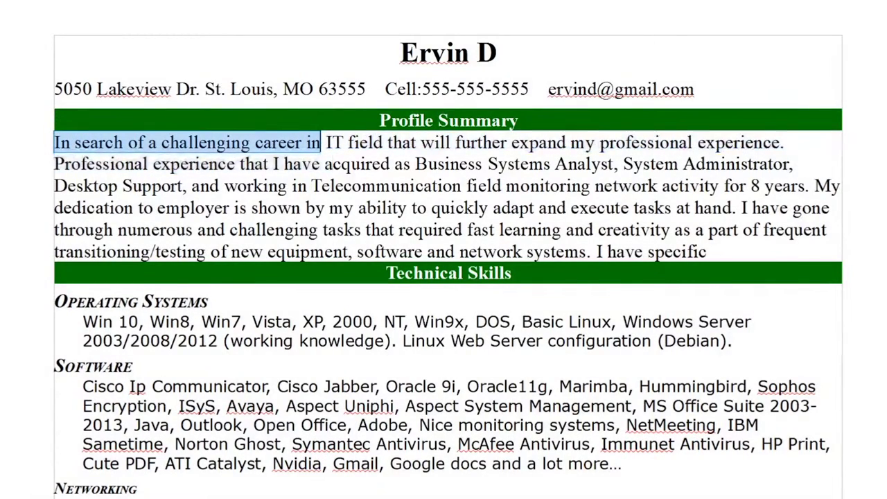
left_click_drag(303, 193, 816, 193)
left_click(816, 193)
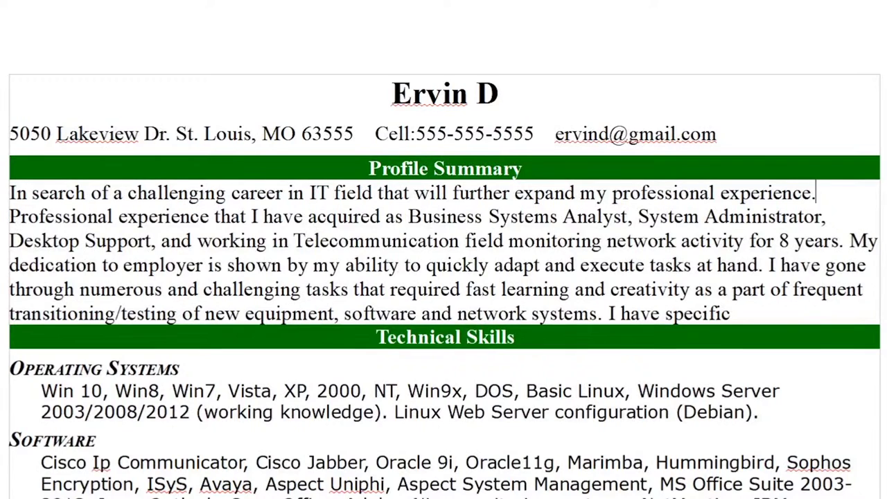
Select the roles list word by word, from Business Systems Analyst through Desktop Support to 8 years.
key("Right")
key("ctrl+shift+Right")
key("ctrl+shift+Right")
key("ctrl+shift+Right")
key("ctrl+shift+Right")
key("ctrl+shift+Right")
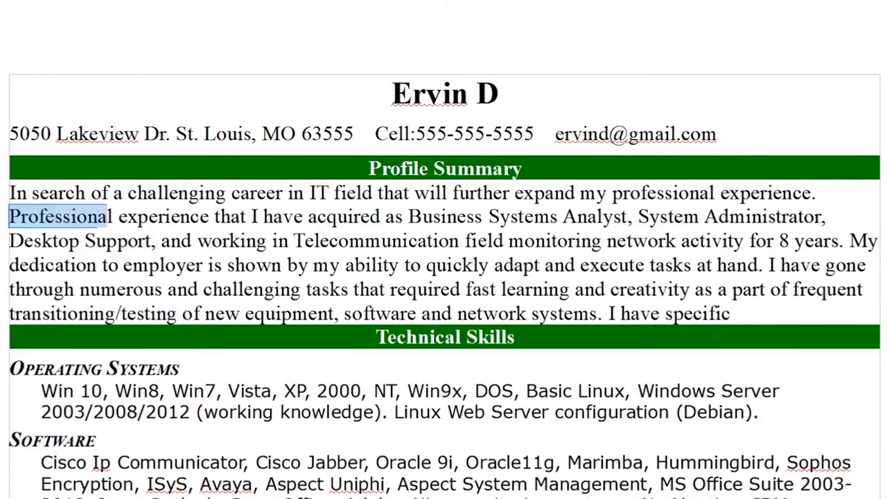
key("ctrl+shift+Right")
key("ctrl+shift+Right")
key("ctrl+shift+Right")
key("ctrl+shift+Right")
key("ctrl+shift+Right")
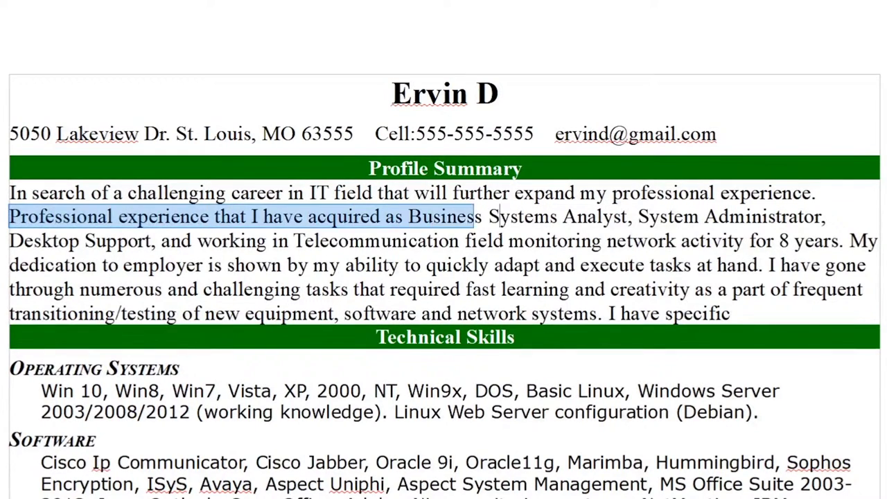
key("ctrl+shift+Right")
key("ctrl+shift+Right")
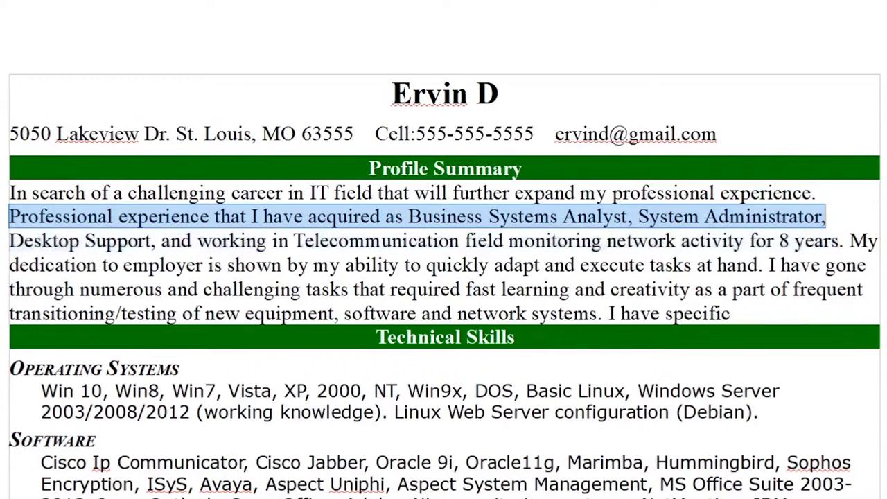
key("ctrl+shift+Right")
key("ctrl+shift+Right")
key("ctrl+shift+Right")
key("ctrl+shift+Right")
key("ctrl+shift+Right")
key("ctrl+shift+Right")
key("ctrl+shift+Right")
key("ctrl+shift+Right")
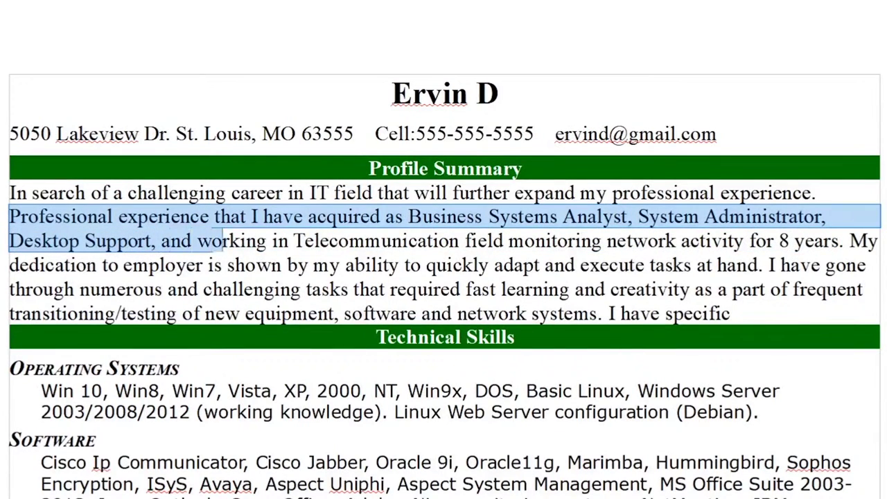
left_click_drag(568, 241, 840, 241)
left_click(838, 240)
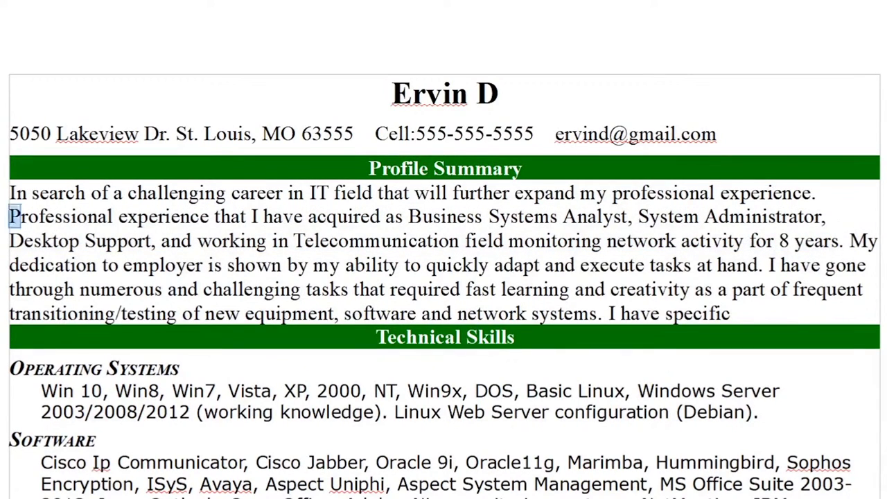
Select the System Administrator job title and the telecommunication experience phrase.
left_click_drag(9, 216, 560, 216)
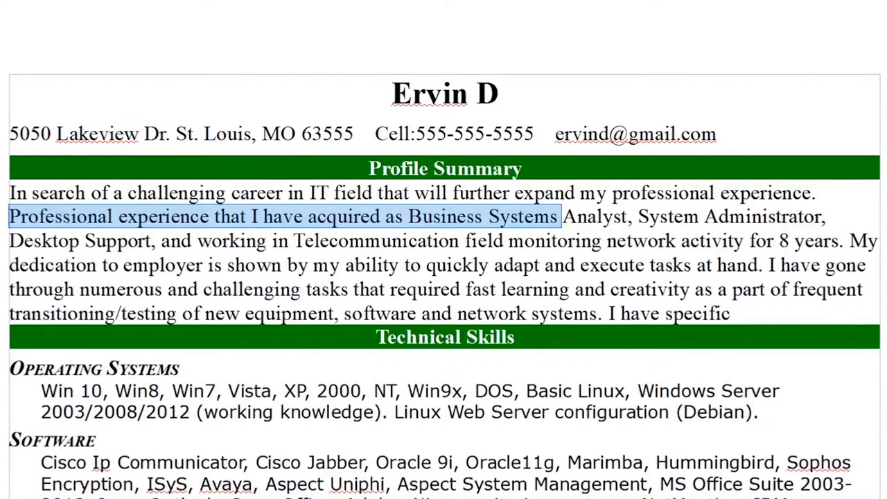
left_click_drag(637, 217, 826, 240)
left_click(838, 240)
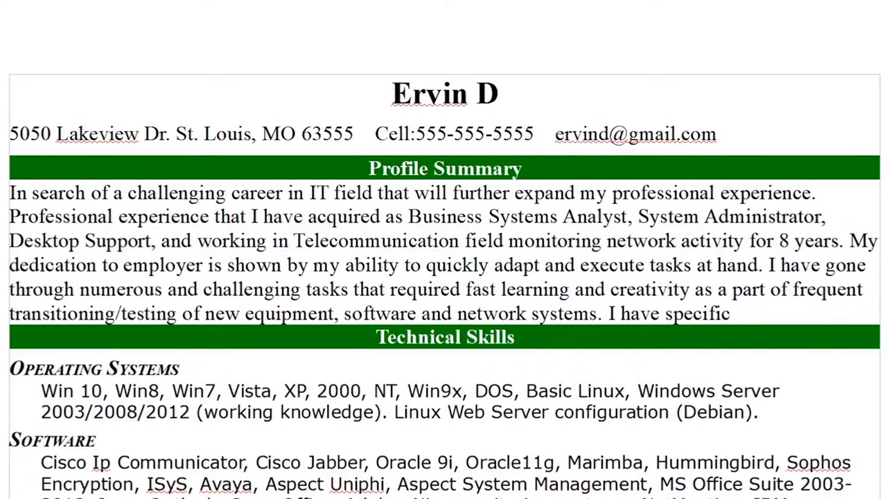
left_click_drag(180, 240, 844, 241)
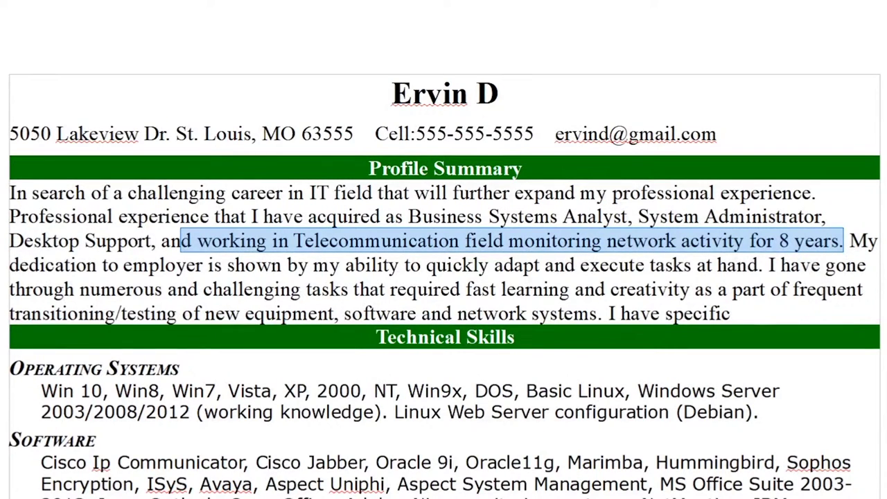
key("shift+Left")
left_click(844, 240)
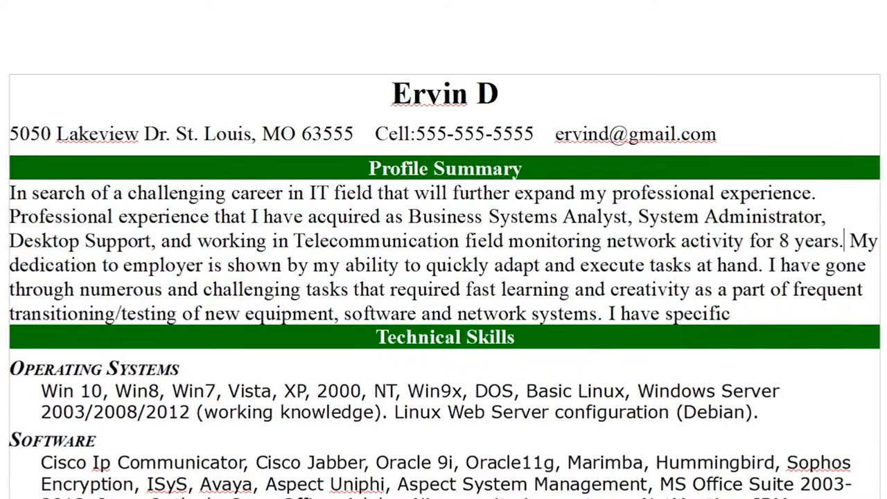
left_click_drag(293, 240, 839, 241)
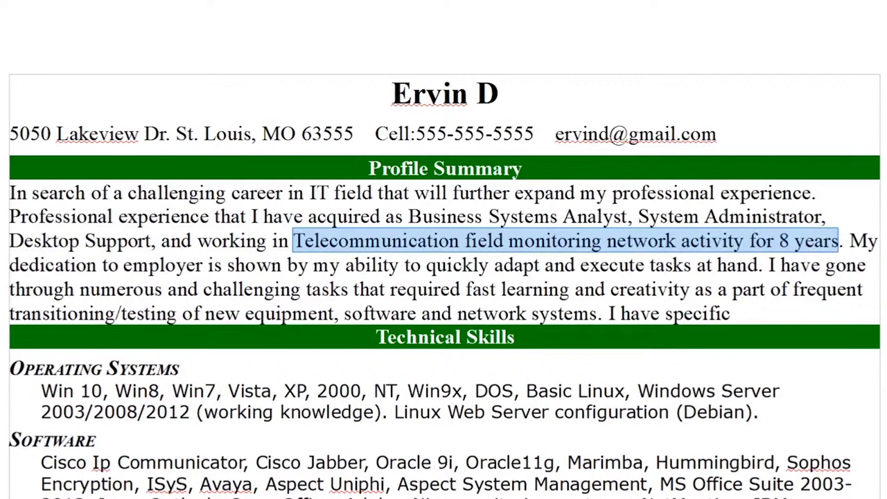
left_click(843, 240)
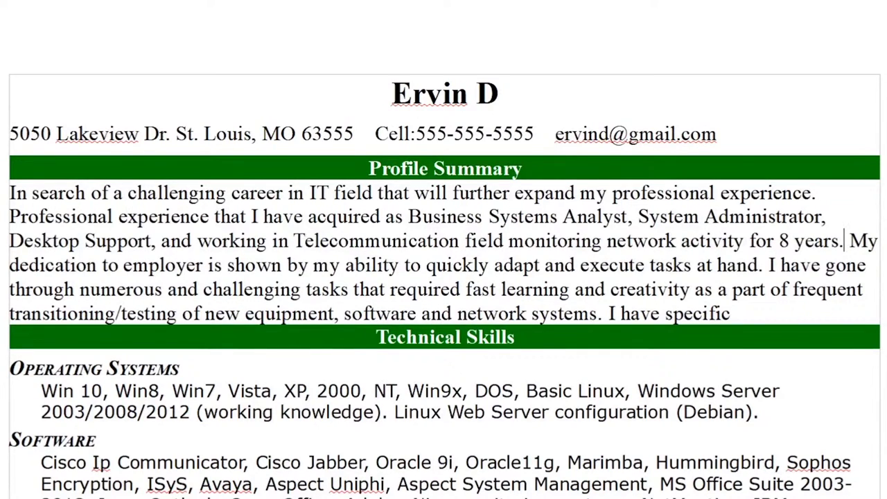
Select the sentences about dedication to the employer and quickly adapting to tasks at hand.
left_click(849, 240)
key("shift+End")
left_click_drag(850, 241, 758, 265)
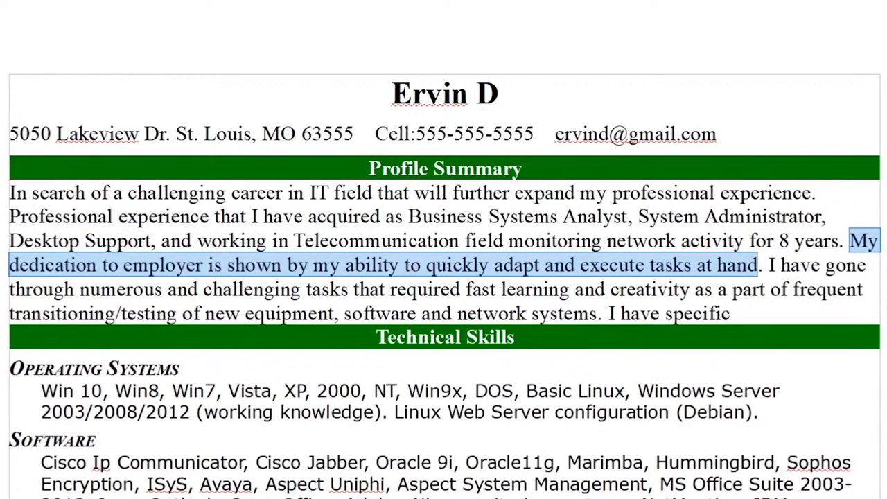
left_click(521, 265)
left_click_drag(388, 265, 758, 264)
left_click(599, 265)
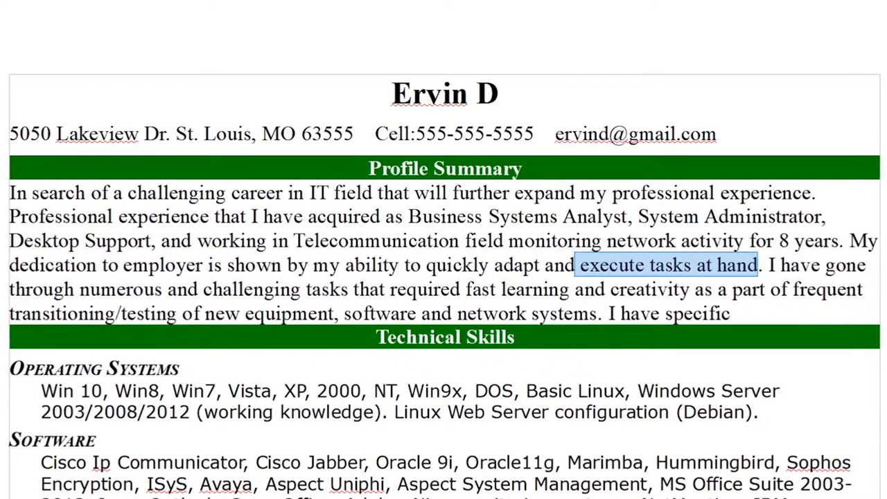
left_click(762, 265)
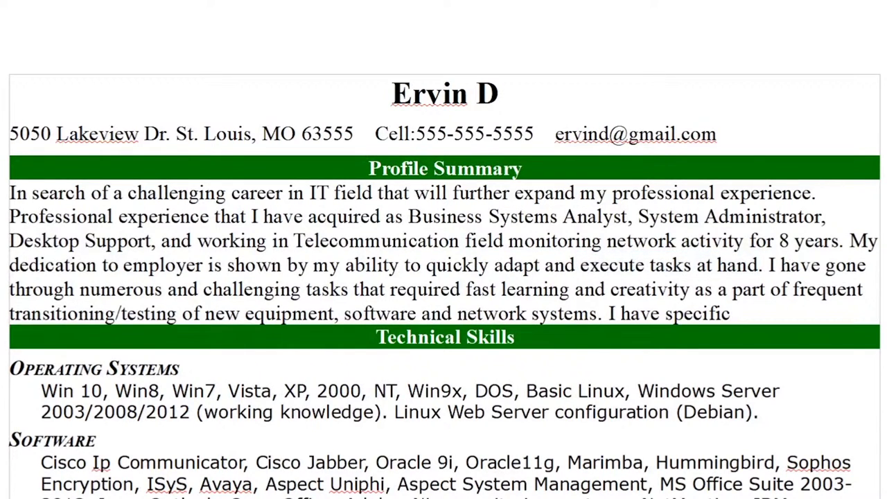
left_click_drag(762, 265, 850, 241)
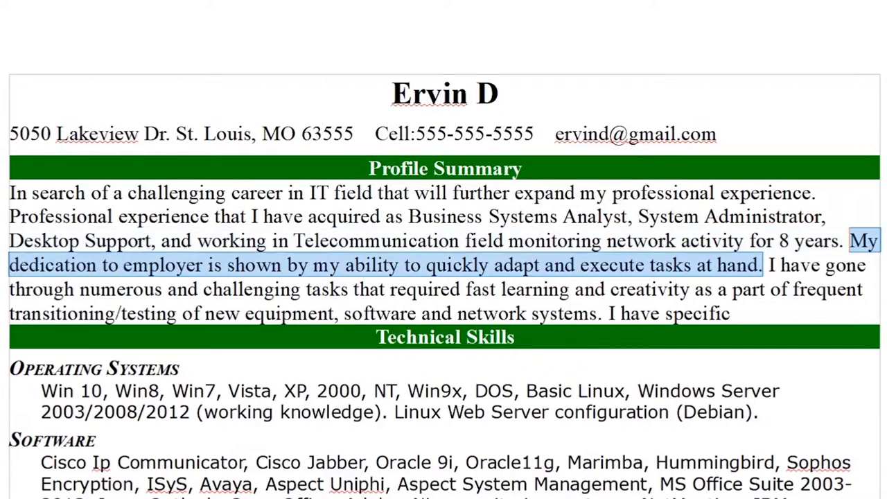
left_click(775, 265)
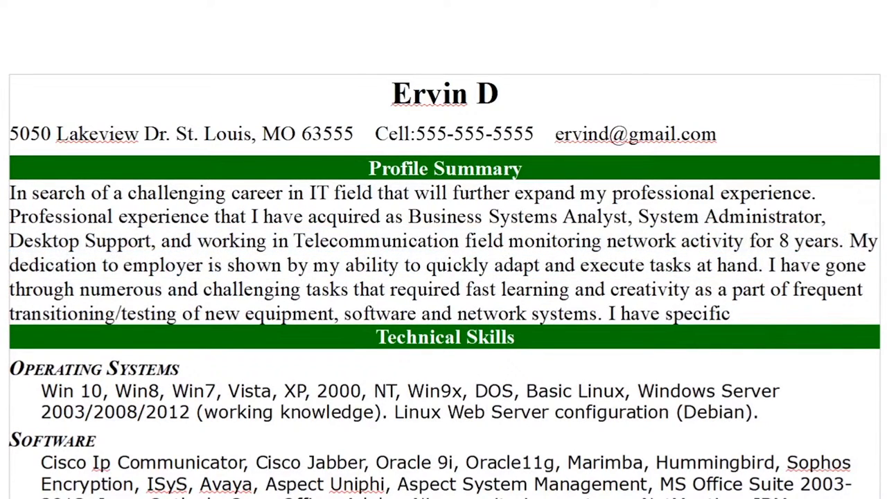
left_click_drag(762, 265, 849, 240)
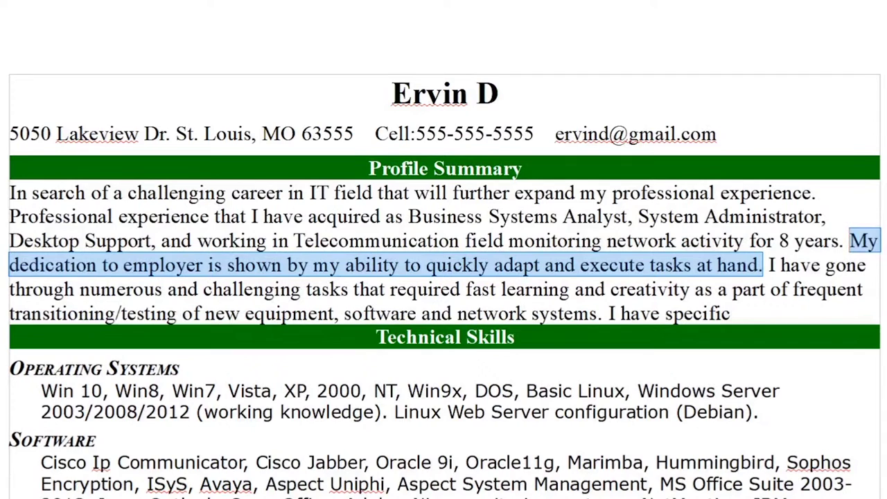
Select the sentences about challenging tasks and about fast learning and creativity.
left_click_drag(768, 264, 866, 265)
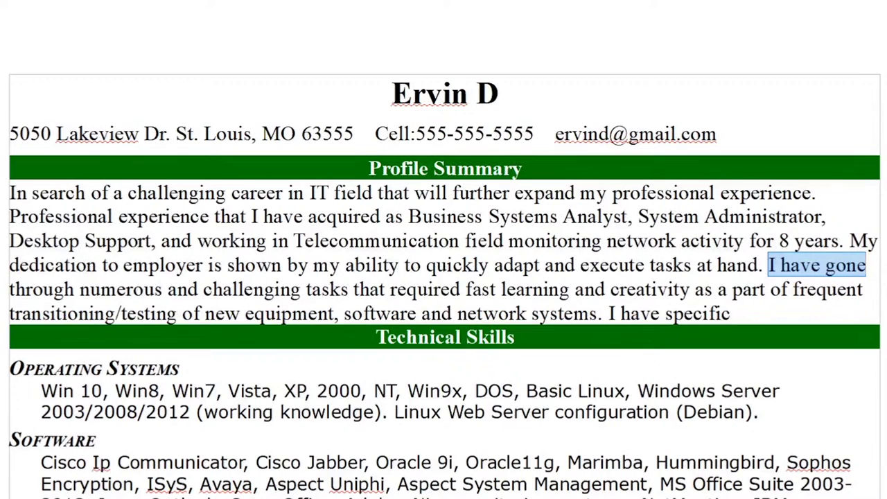
left_click_drag(866, 265, 758, 265)
left_click(604, 313)
left_click_drag(417, 289, 601, 313)
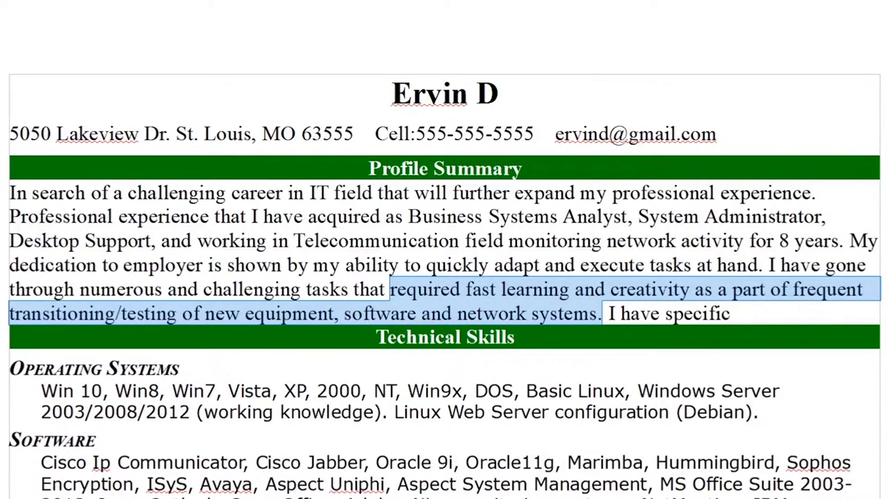
left_click(604, 289)
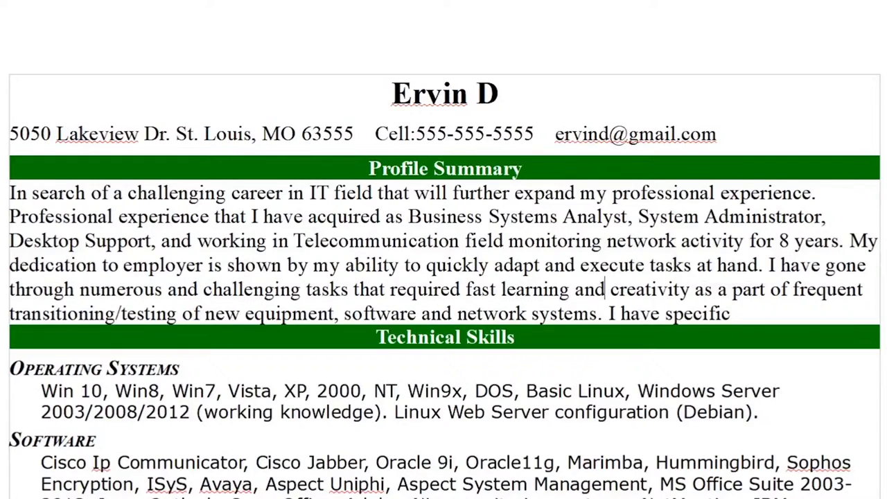
left_click_drag(842, 240, 846, 288)
left_click(775, 265)
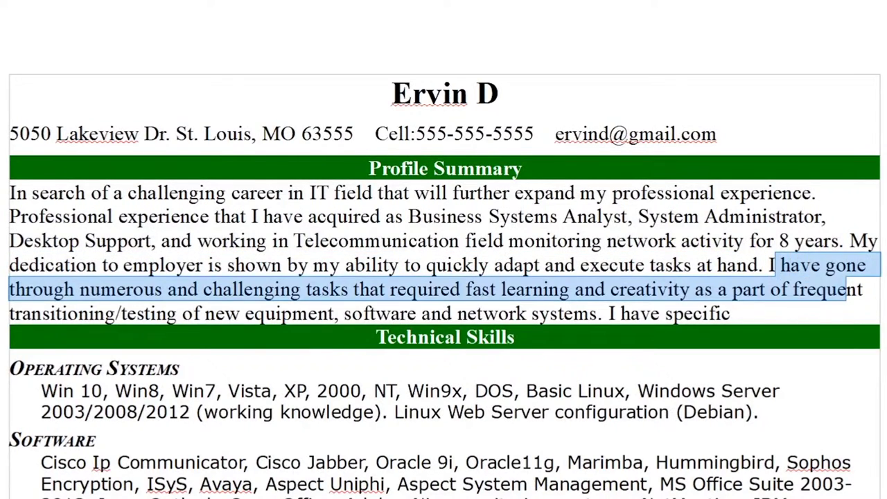
left_click_drag(767, 265, 602, 313)
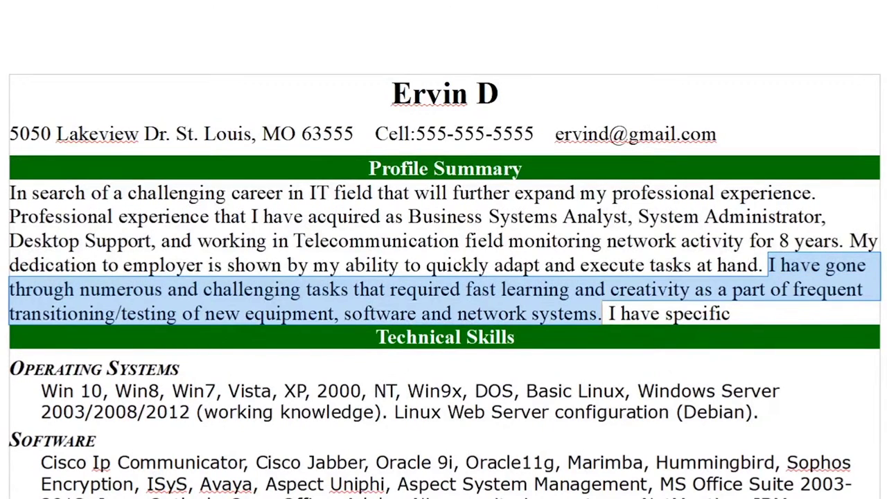
left_click(601, 313)
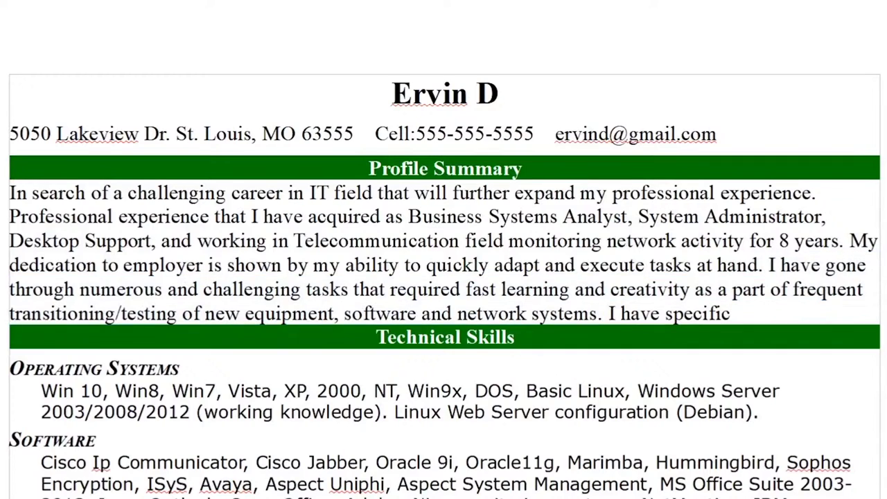
Place the insertion point right after the unfinished phrase 'I have specific'.
left_click_drag(606, 314, 740, 313)
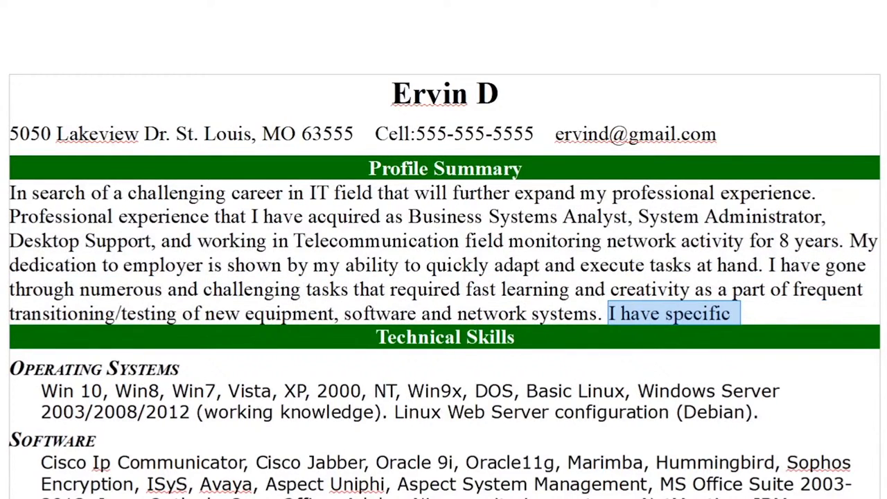
left_click(739, 313)
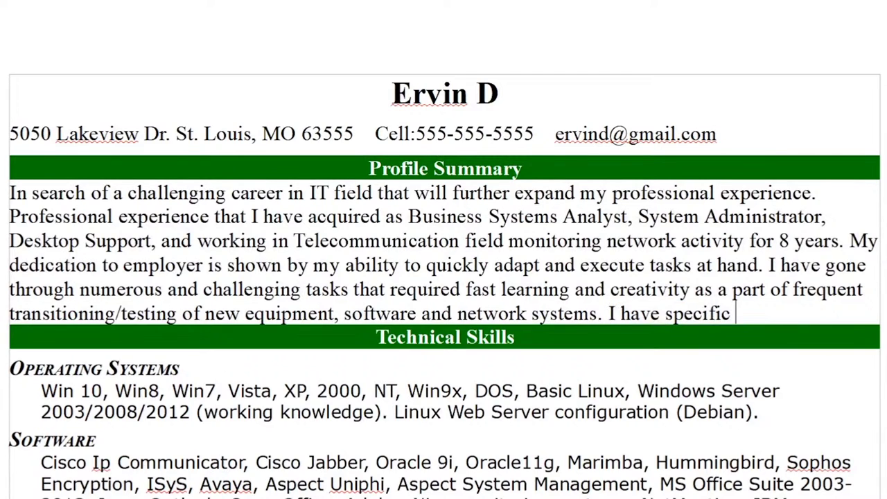
left_click_drag(607, 313, 732, 313)
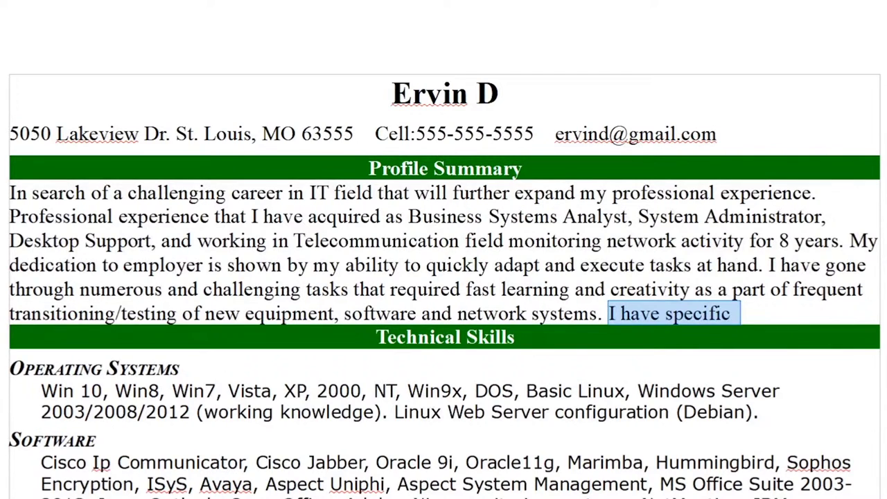
left_click(731, 313)
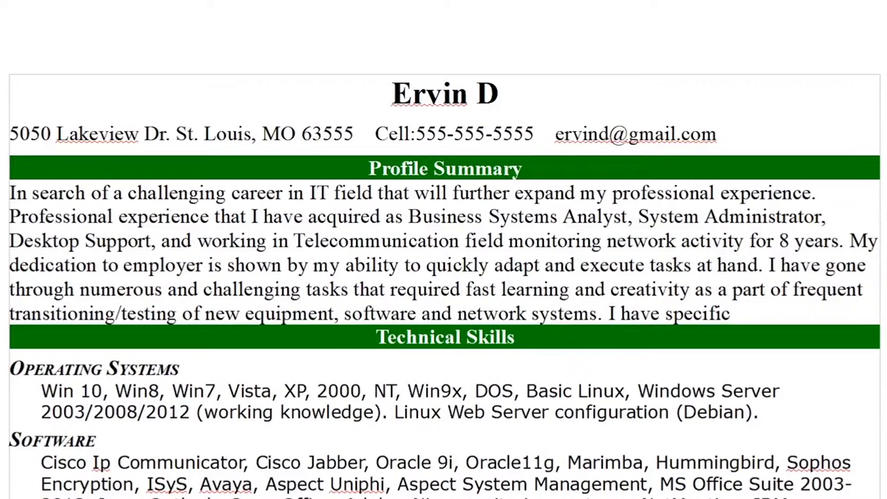
Continue the sentence with 'experience working this job...', using autocomplete and fixing a typo.
type("expe")
key("Tab")
type("working ")
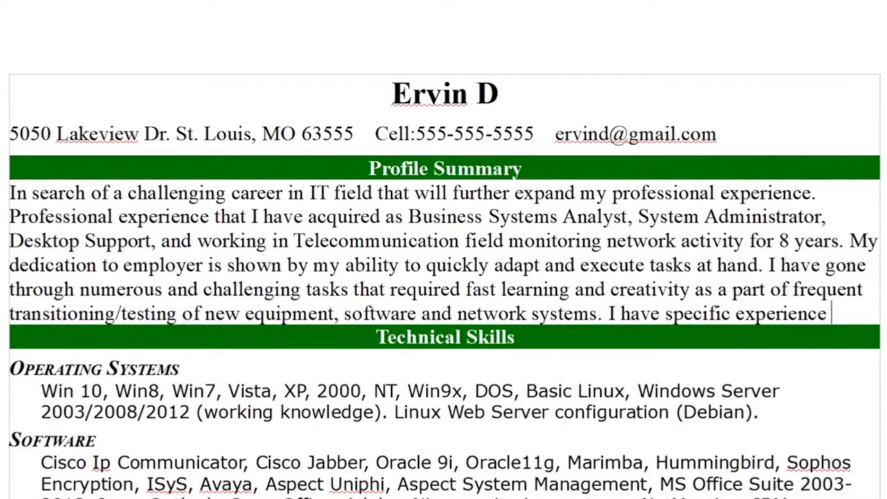
type("on this system")
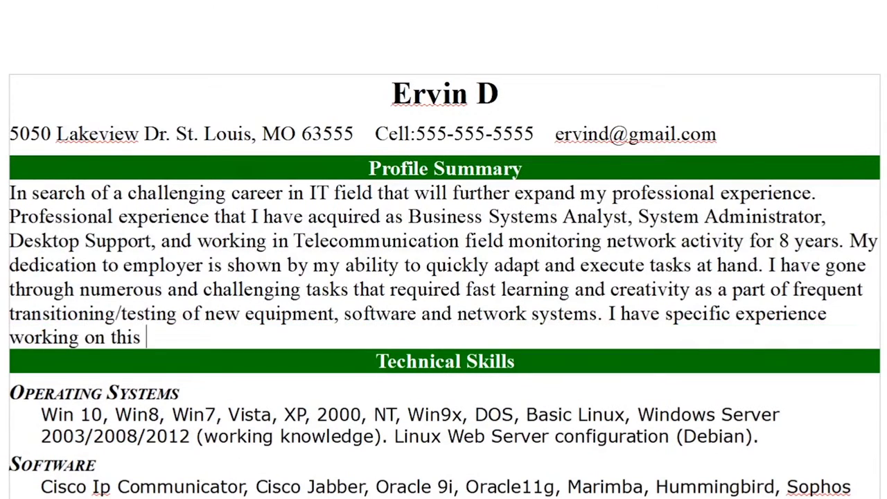
key("BackSpace")
key("BackSpace")
key("BackSpace")
key("BackSpace")
key("BackSpace")
key("BackSpace")
key("BackSpace")
key("BackSpace")
key("BackSpace")
key("BackSpace")
key("BackSpace")
key("BackSpace")
key("BackSpace")
key("BackSpace")
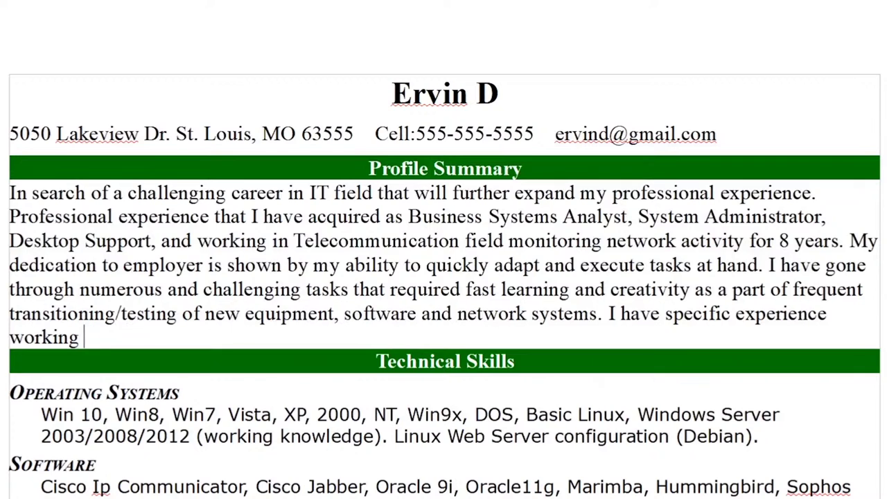
type("this job...")
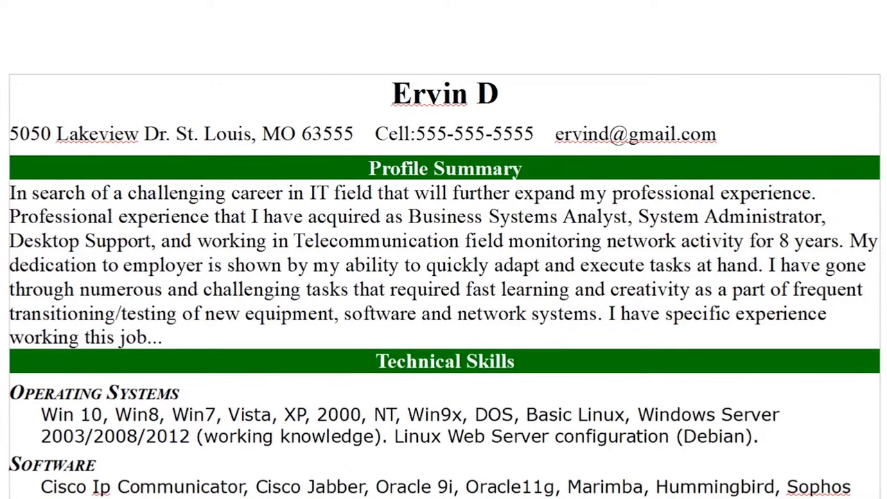
left_click_drag(172, 338, 607, 313)
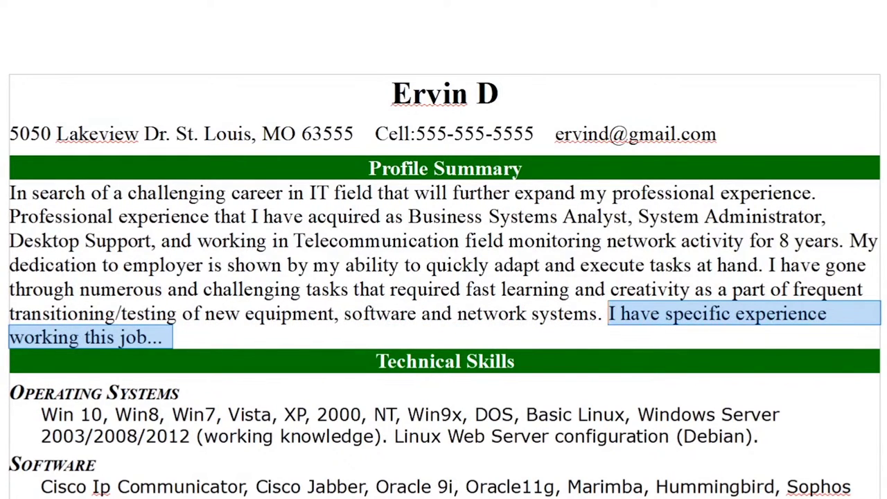
left_click(607, 240)
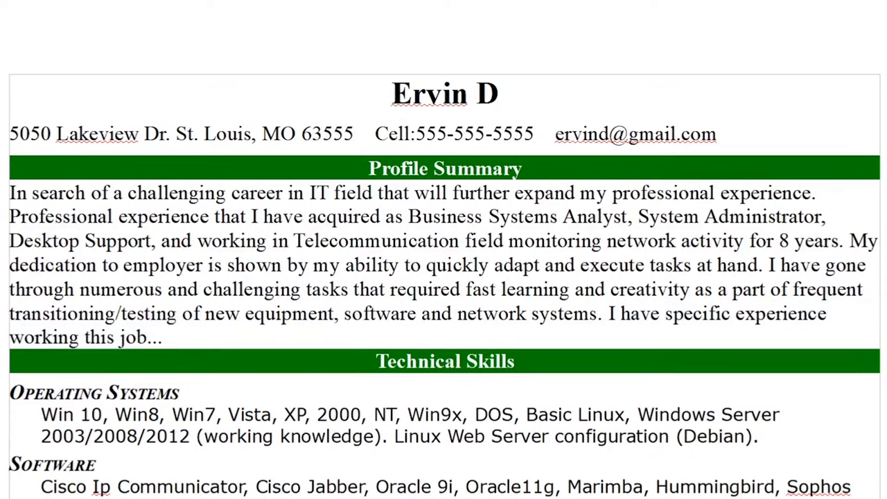
left_click(173, 337)
Delete the opening 'In search of...' sentence of the Profile Summary.
left_click_drag(19, 216, 562, 216)
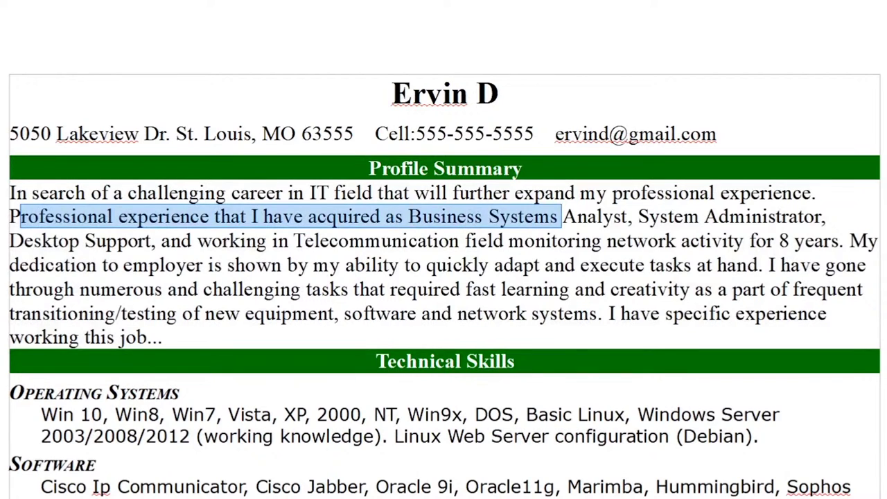
left_click(596, 216)
left_click_drag(816, 192, 8, 193)
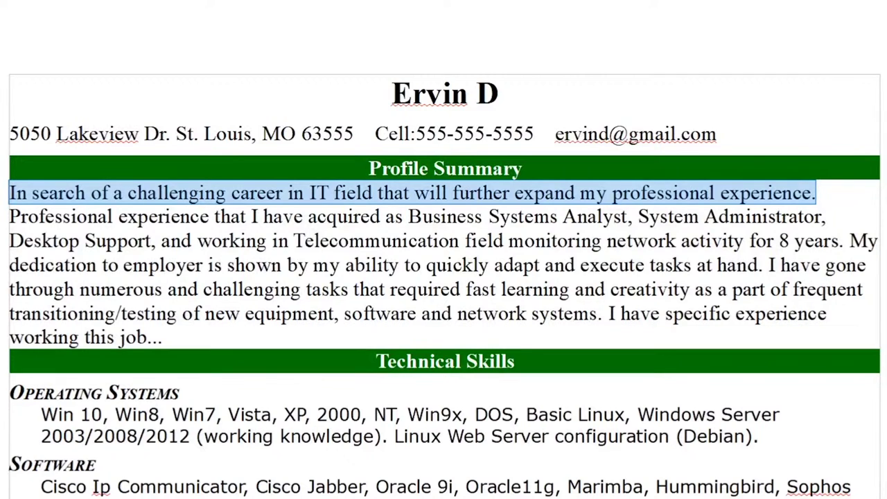
key("Delete")
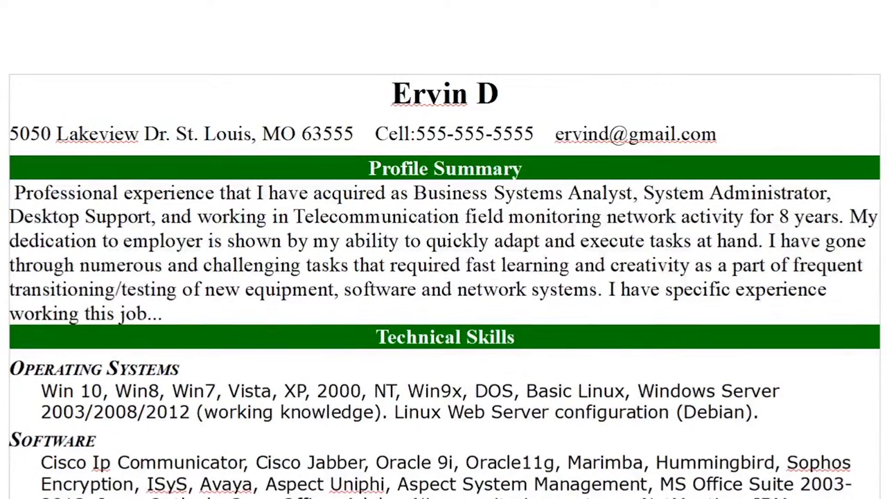
key("BackSpace")
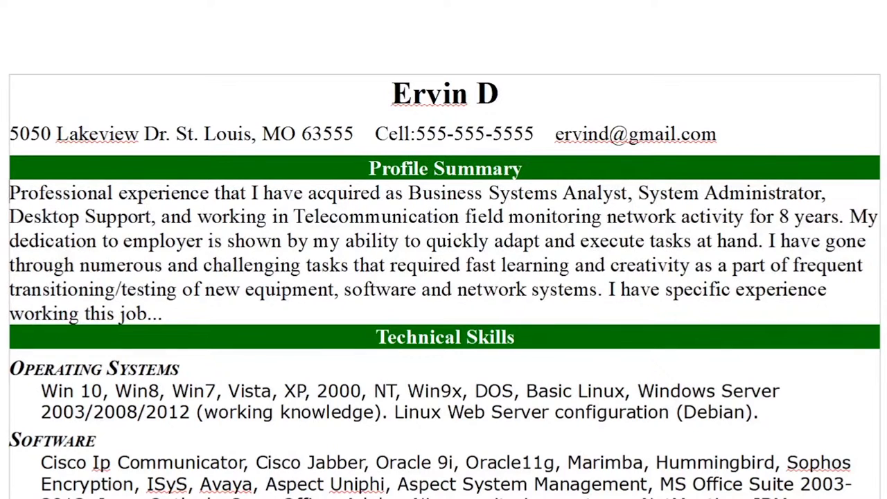
Move 'I have specific experience working this job...' onto a new line above the paragraph.
left_click_drag(607, 289, 172, 313)
key("ctrl+c")
right_click(658, 286)
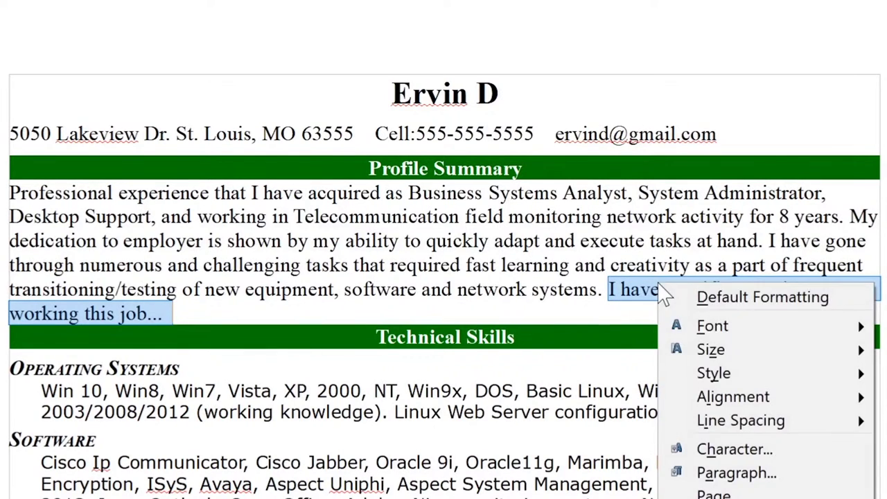
key("Delete")
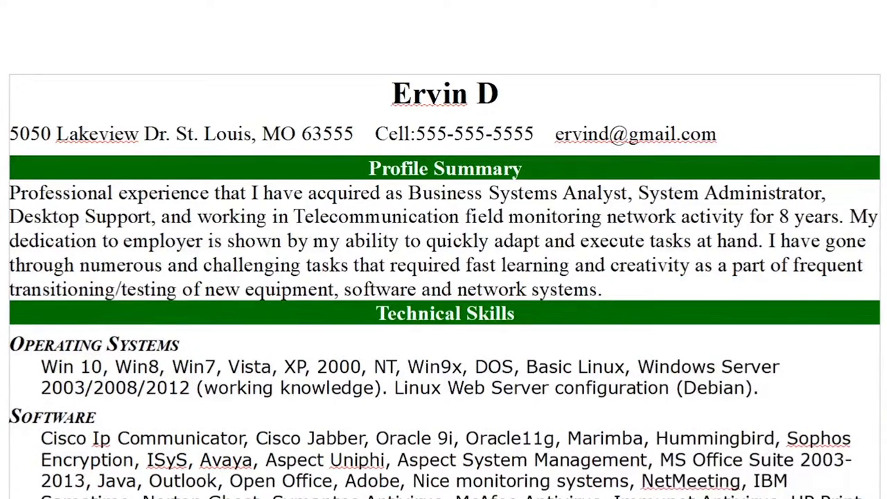
left_click(10, 192)
key("Return")
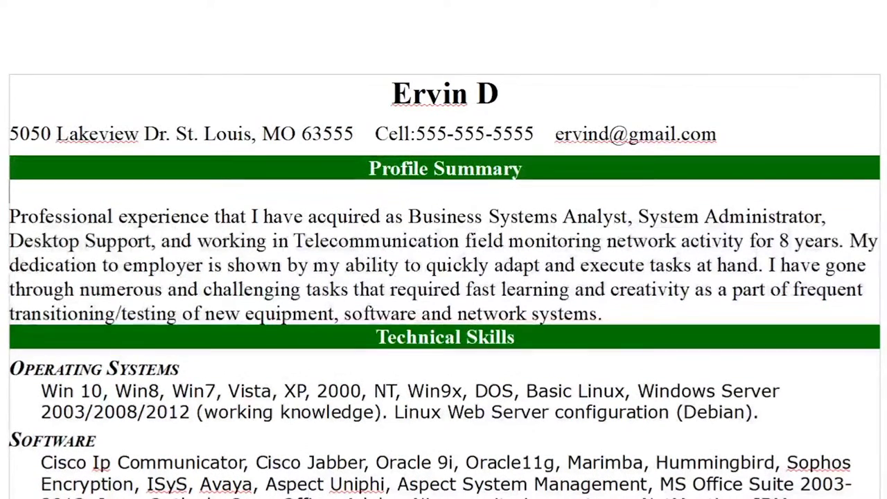
key("ctrl+v")
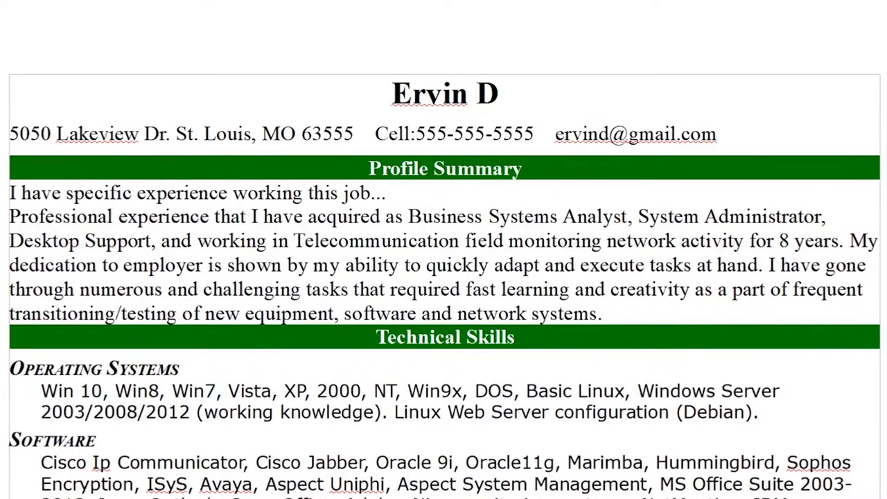
Select the past-roles list starting at 'Business Systems Analyst' and ending at 'for 8 years.'.
left_click_drag(9, 194, 397, 193)
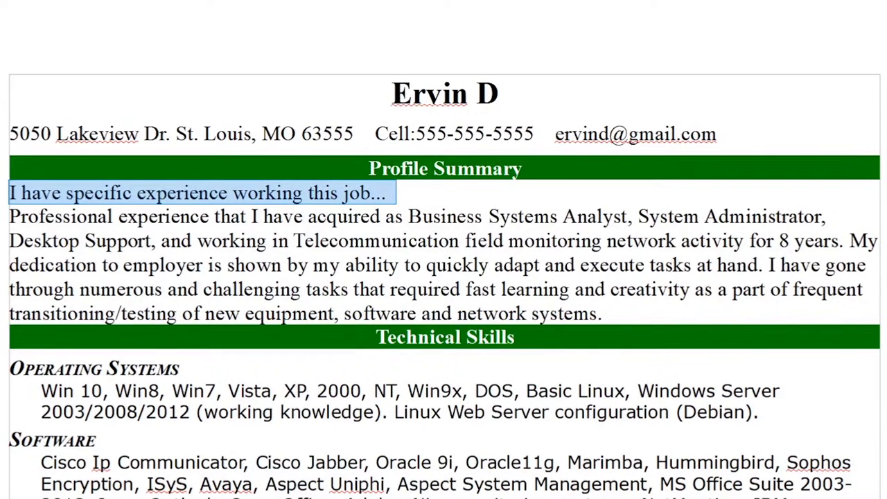
key("Right")
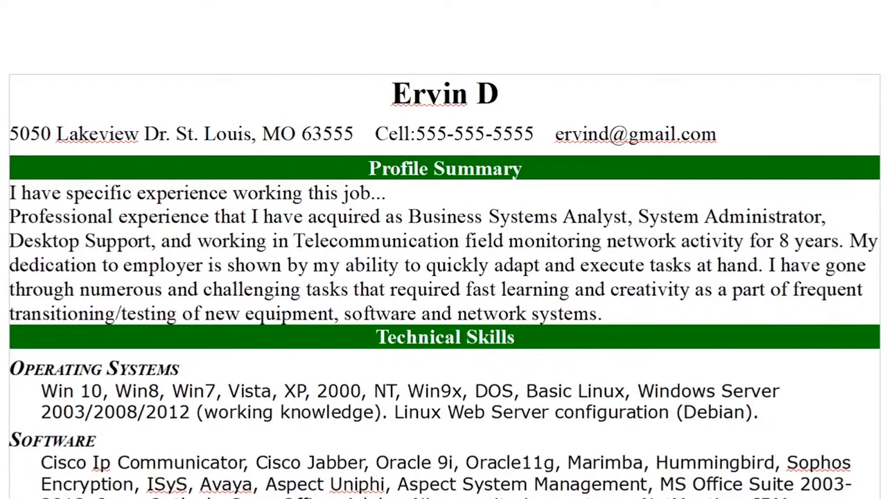
key("ctrl+shift+Right")
key("ctrl+shift+Right")
key("ctrl+shift+Right")
key("ctrl+shift+Right")
key("ctrl+shift+Right")
key("ctrl+shift+Right")
key("ctrl+shift+Right")
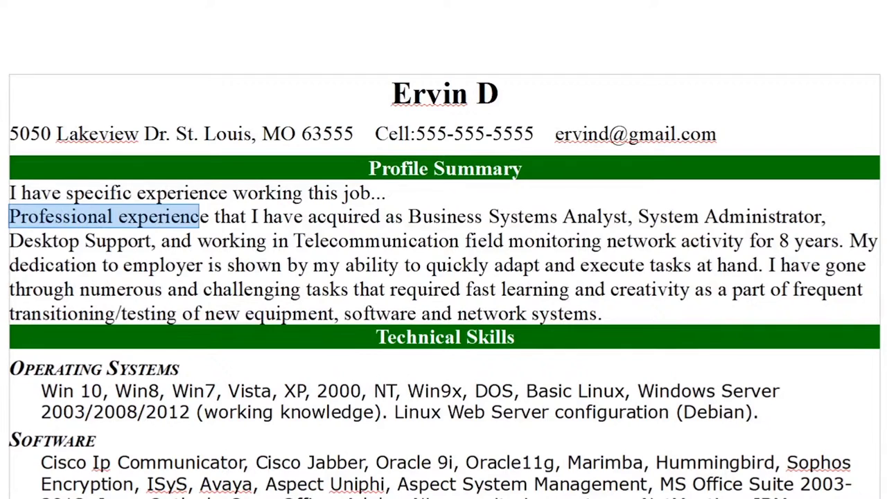
key("shift+Right")
key("shift+Right")
key("shift+Right")
key("shift+Right")
key("shift+Right")
key("shift+Right")
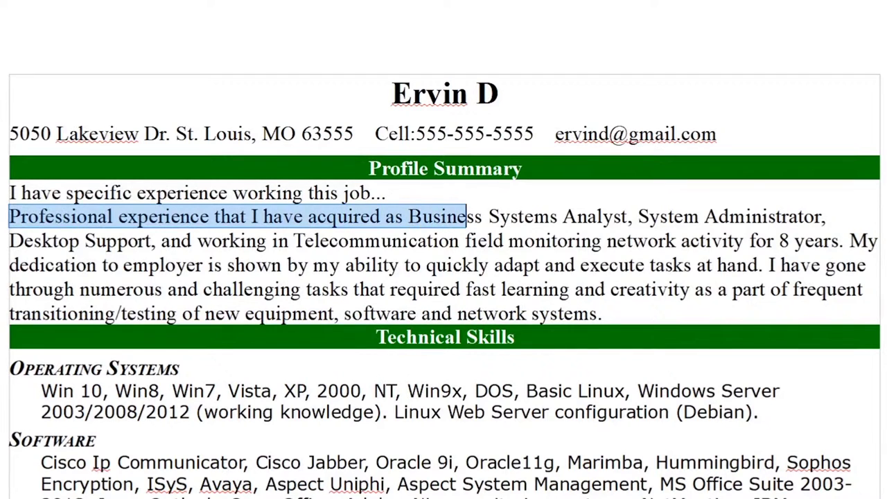
left_click(499, 216)
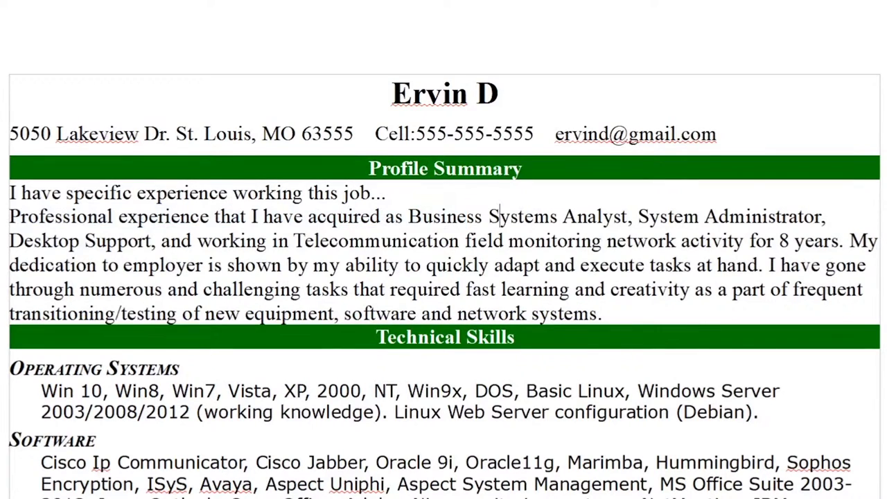
left_click(402, 216)
key("shift+Right")
key("shift+Right")
key("shift+Right")
key("shift+Right")
key("shift+Right")
key("shift+Right")
key("shift+Right")
key("shift+Right")
key("shift+Right")
key("shift+Right")
key("shift+Right")
key("shift+Right")
key("shift+Right")
key("shift+Right")
key("shift+Right")
key("shift+Right")
key("shift+Right")
key("shift+Right")
key("shift+Right")
key("shift+Right")
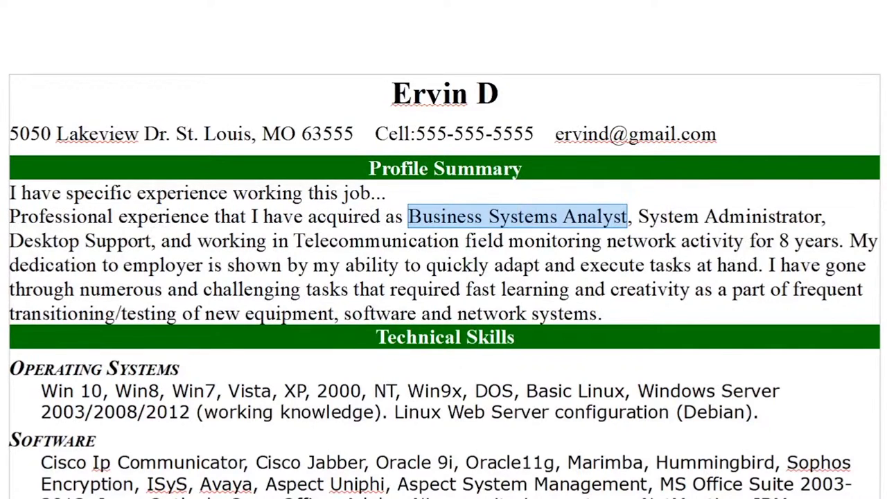
key("shift+Down")
key("ctrl+shift+Right")
key("ctrl+shift+Right")
key("ctrl+shift+Right")
key("ctrl+shift+Right")
key("ctrl+shift+Right")
key("ctrl+shift+Right")
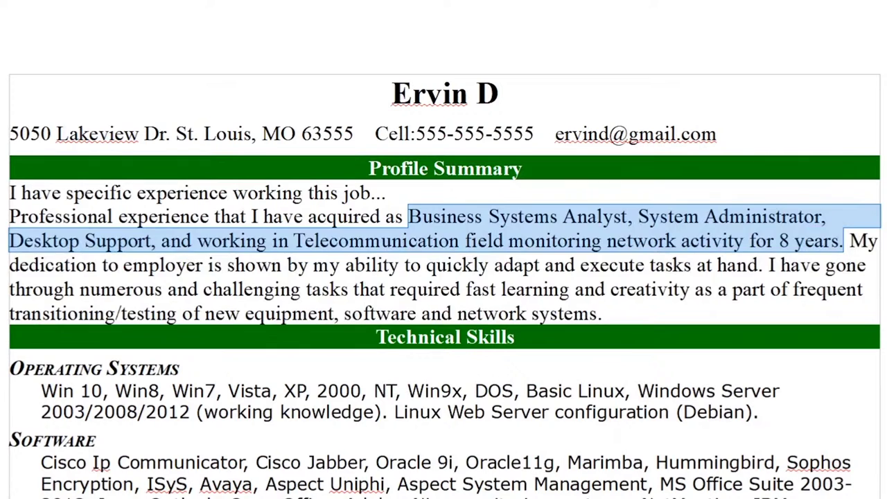
Replace the roles with 'Help Desk, Desktop Support, Call Center Rep, Customer Service Rep.'.
key("Delete")
type("Help Des")
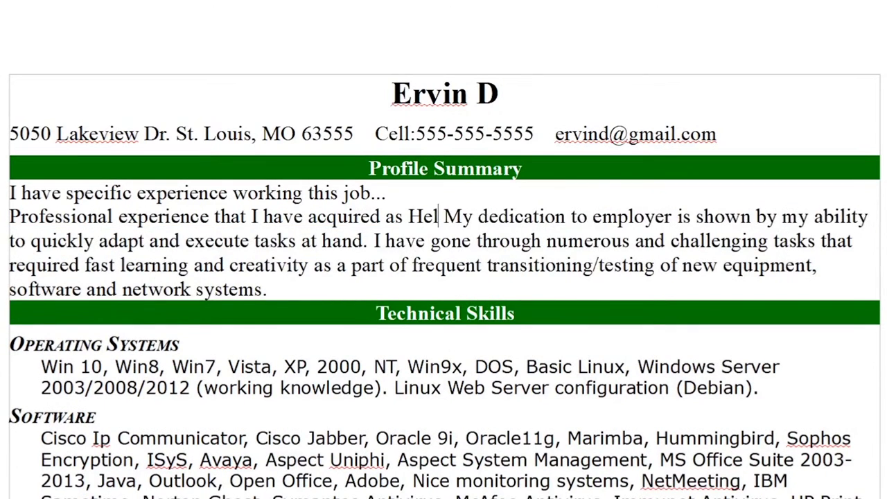
type("k, Deskto")
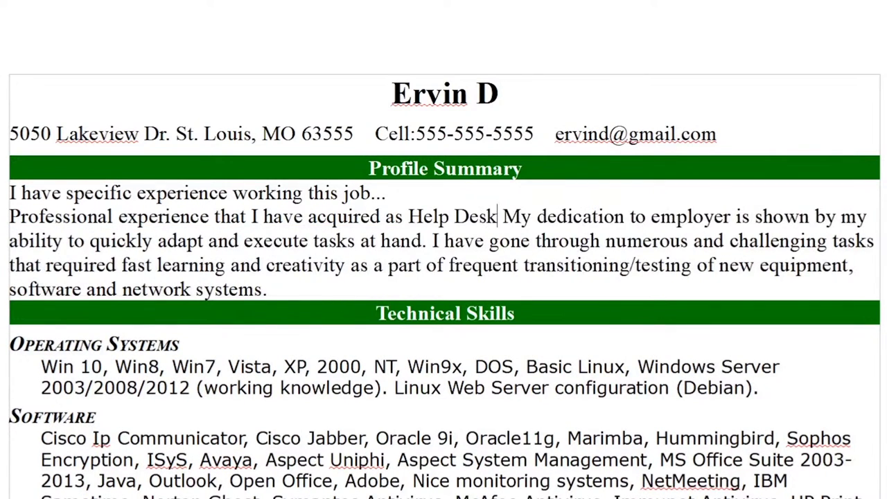
type("p Suppor")
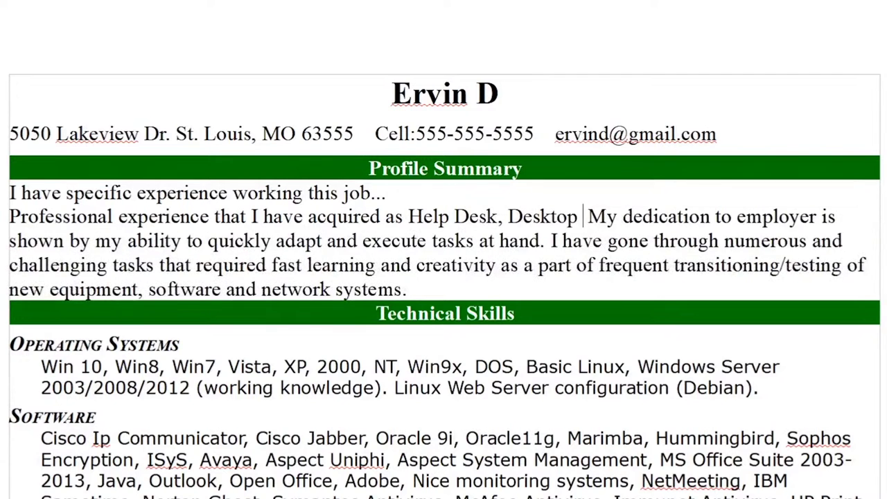
type(", Call Ce")
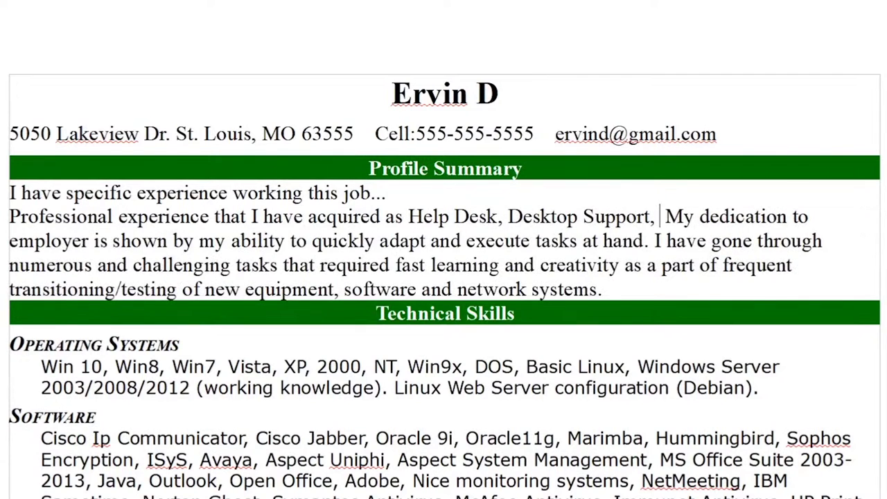
type("nter Rep,")
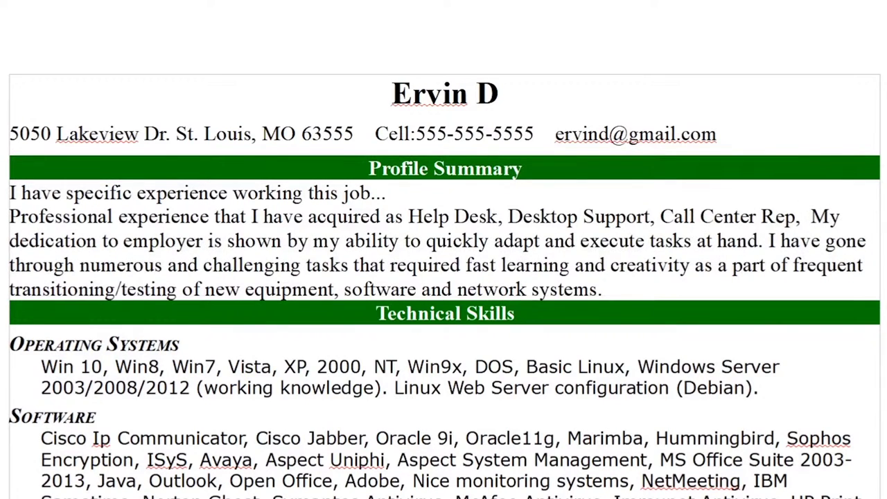
key("Left")
key("Left")
key("ctrl+shift+Left")
key("ctrl+shift+Left")
key("ctrl+shift+Left")
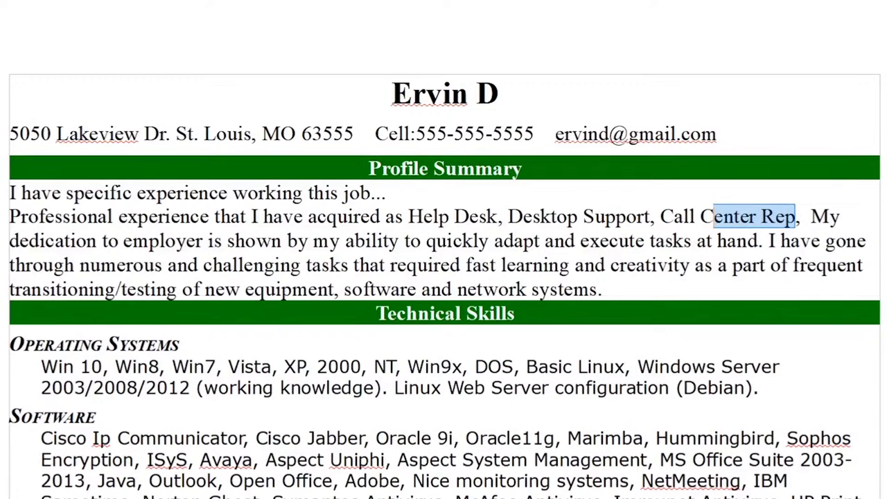
left_click(799, 216)
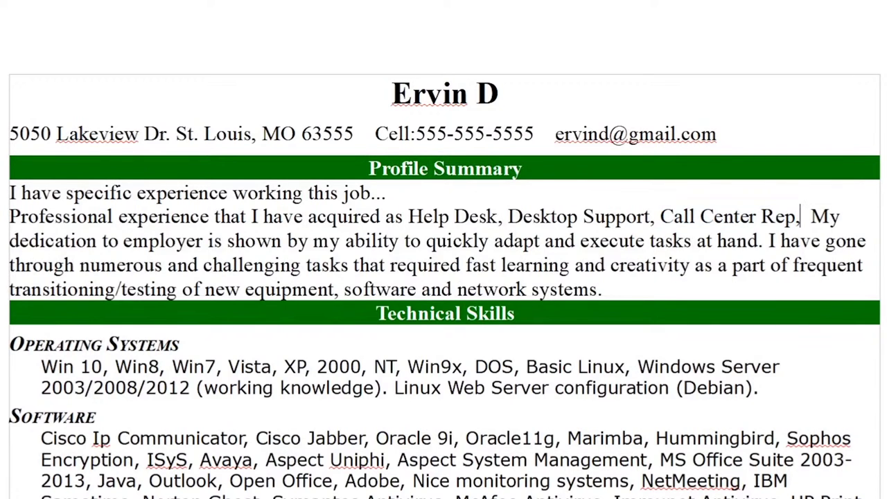
left_click(805, 216)
type("Customer ")
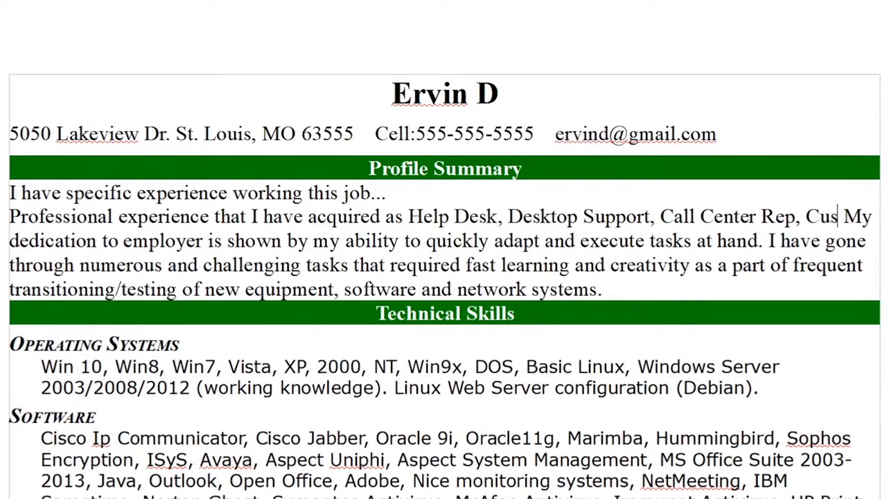
type("Service Rep")
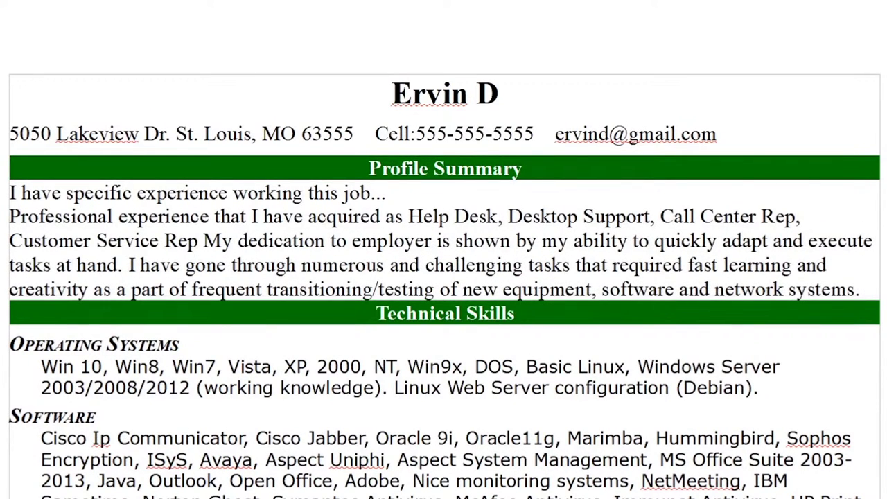
type(".")
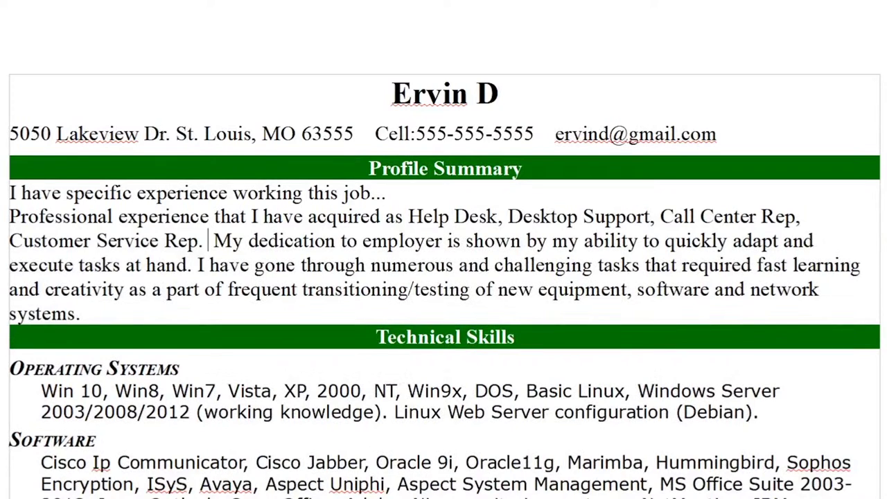
key("BackSpace")
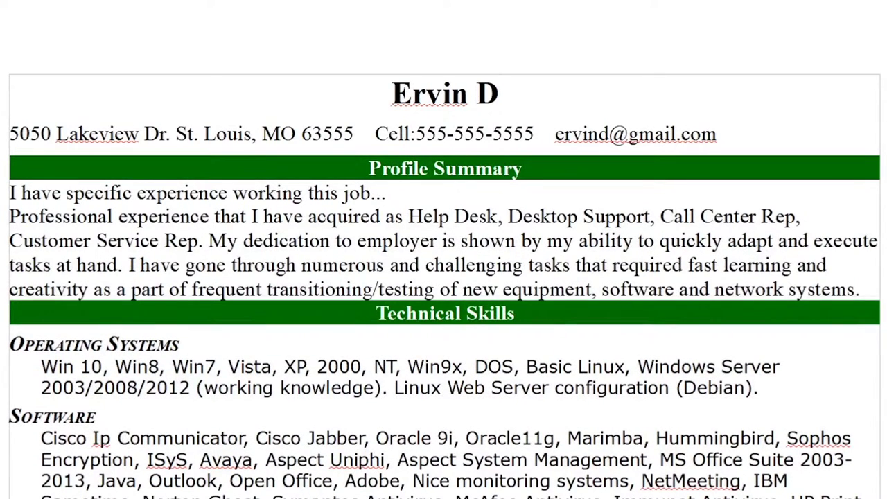
Change the opening line's wording to 'working experience for this job acquire from school training'.
left_click_drag(372, 193, 146, 193)
type("worki")
key("BackSpace")
key("BackSpace")
key("BackSpace")
key("BackSpace")
key("BackSpace")
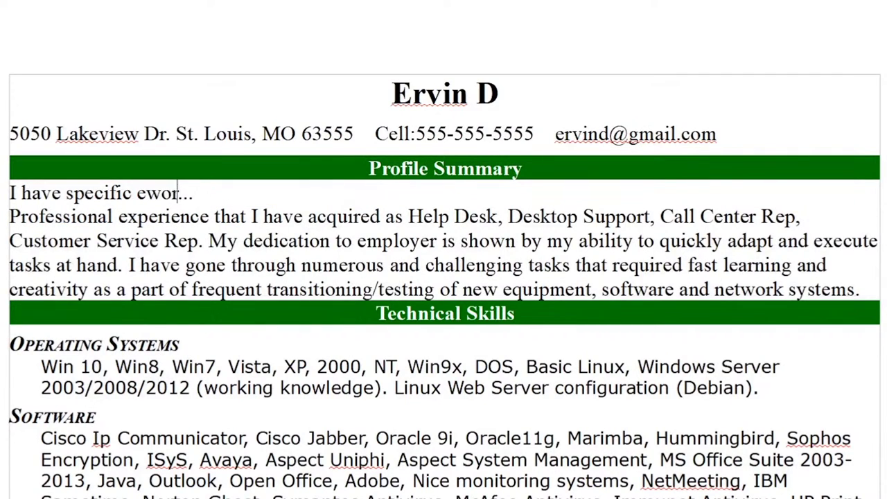
key("BackSpace")
type("working exper")
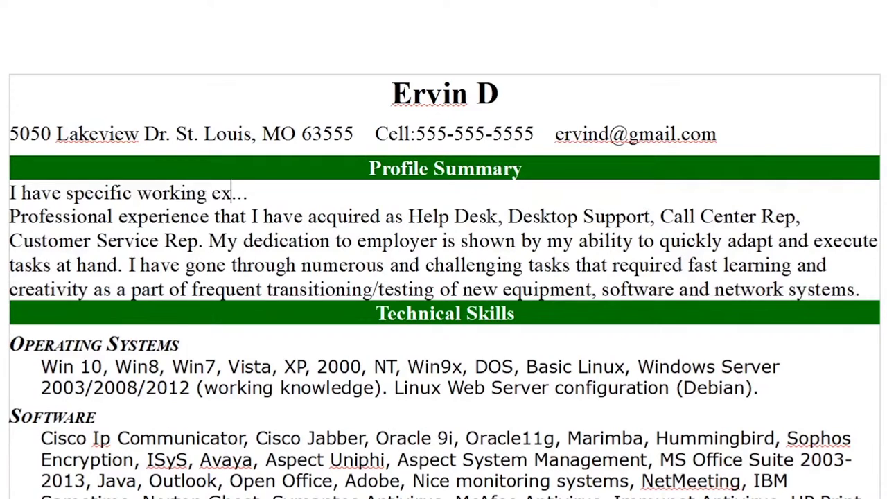
type("ience")
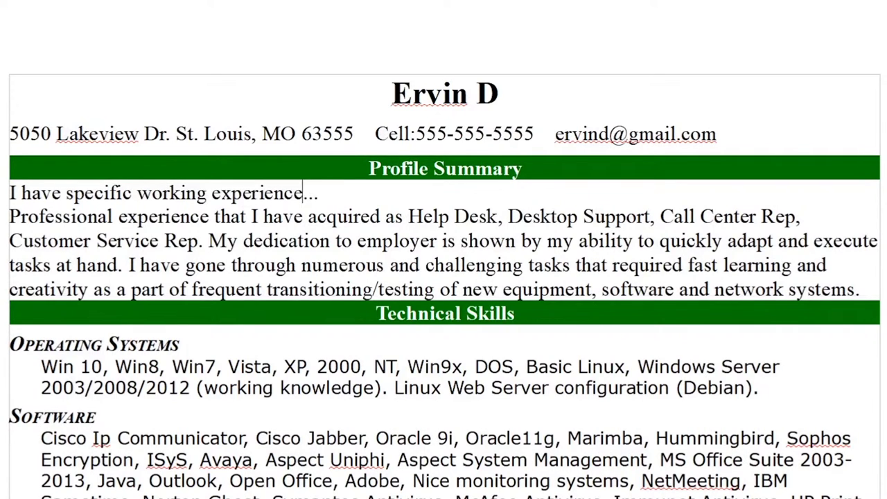
type(" for th")
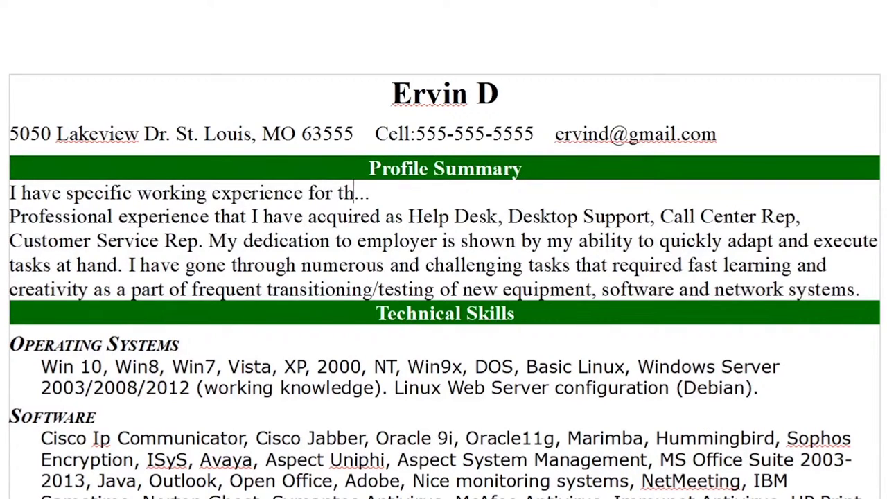
type("is job acq")
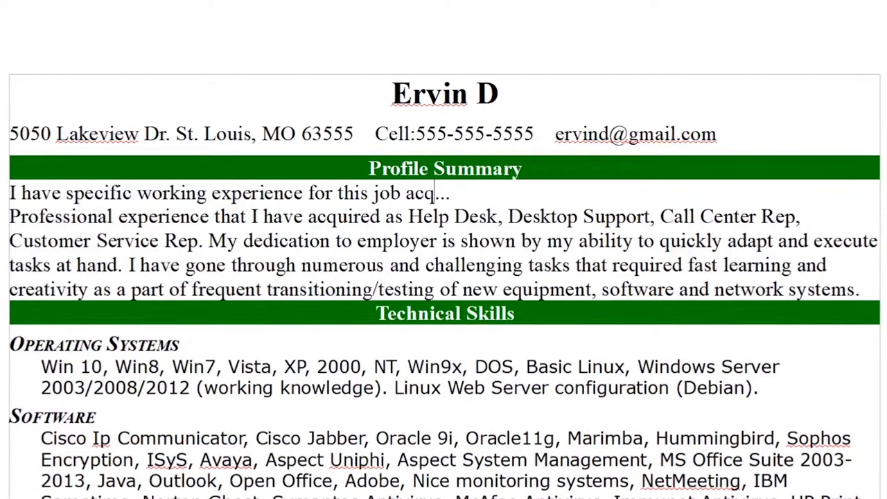
type("uire from scho")
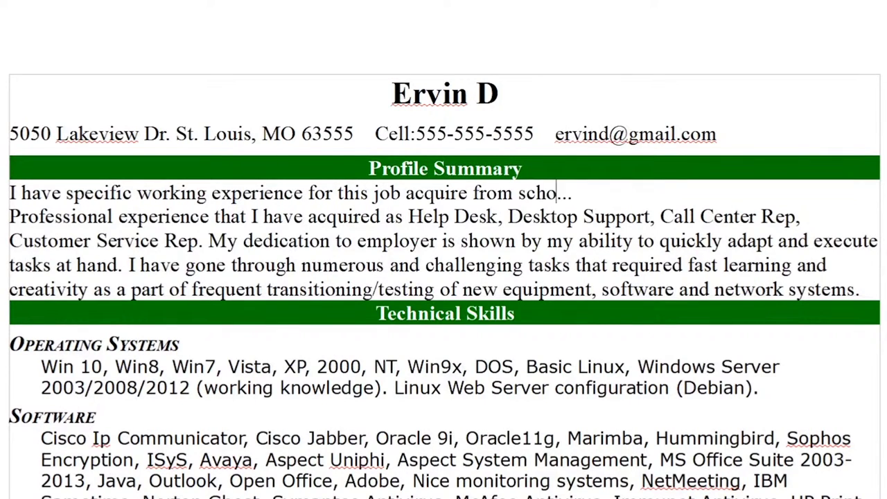
type("ol training")
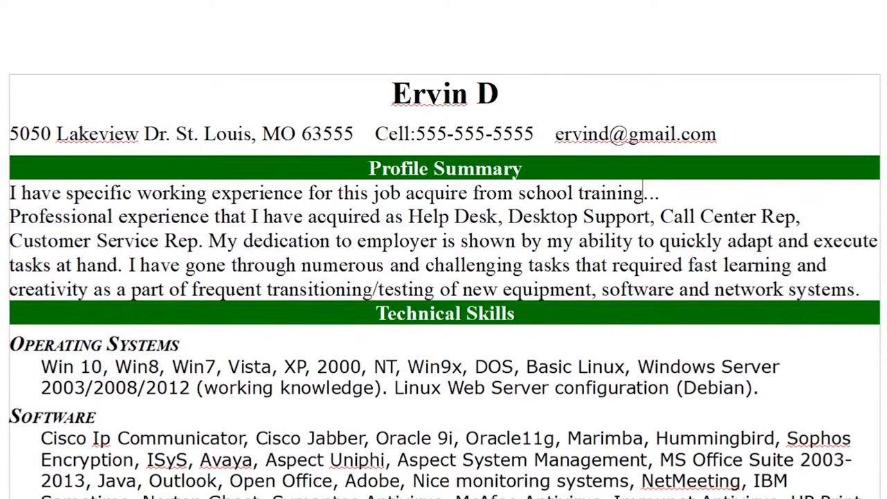
left_click_drag(664, 192, 9, 193)
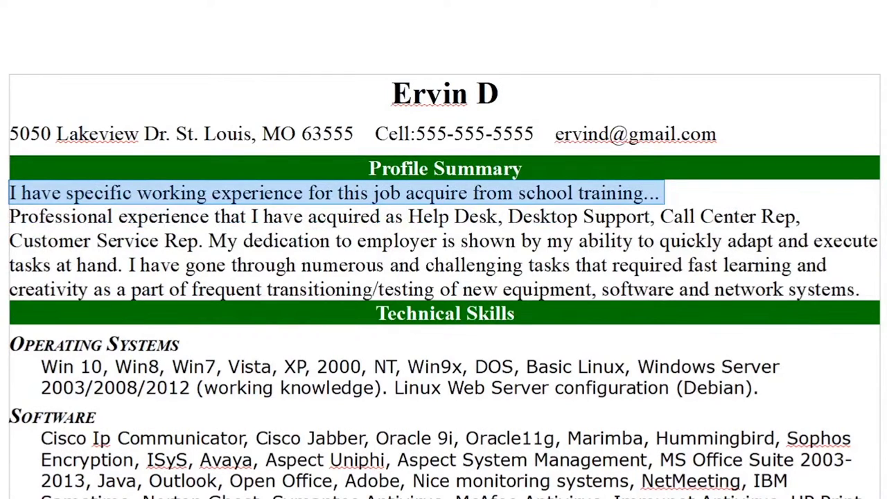
left_click(670, 193)
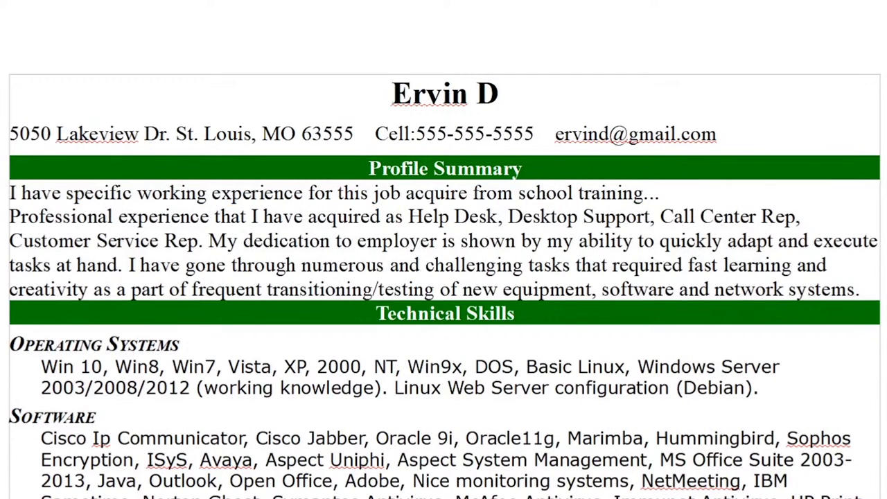
left_click_drag(670, 193, 8, 192)
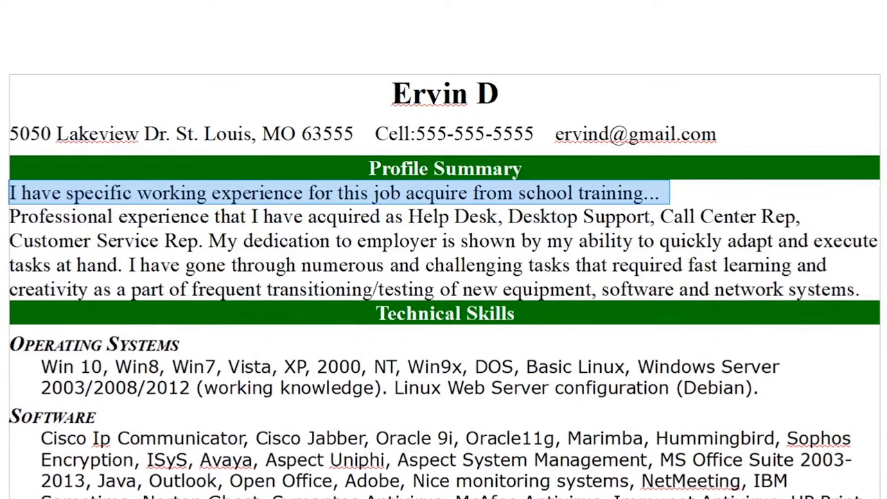
left_click(283, 193)
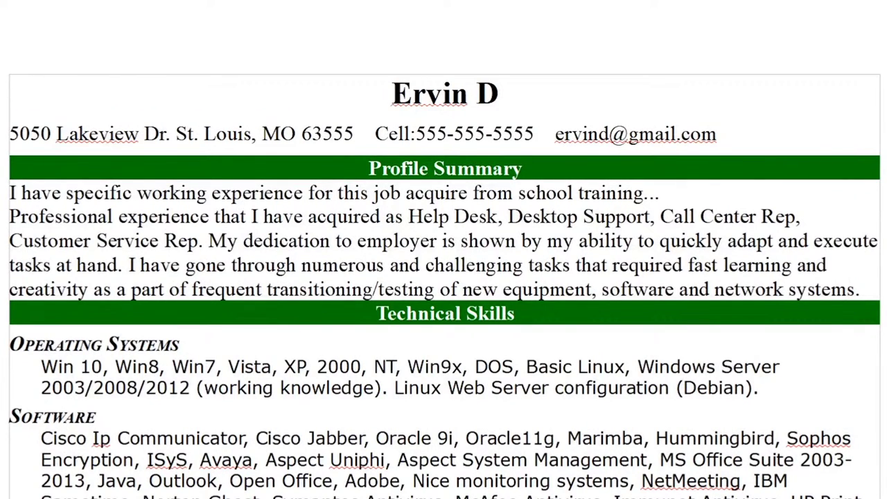
left_click_drag(208, 241, 9, 217)
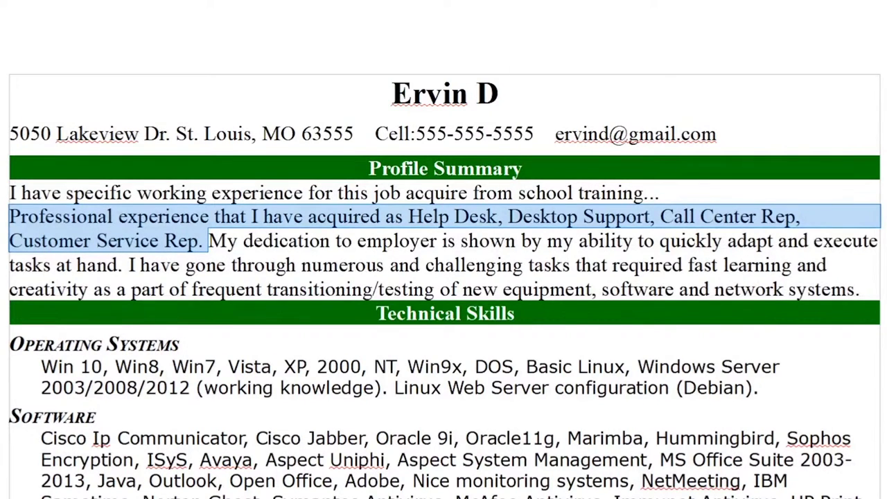
left_click(208, 240)
left_click_drag(207, 240, 9, 216)
left_click(208, 240)
left_click_drag(208, 241, 122, 264)
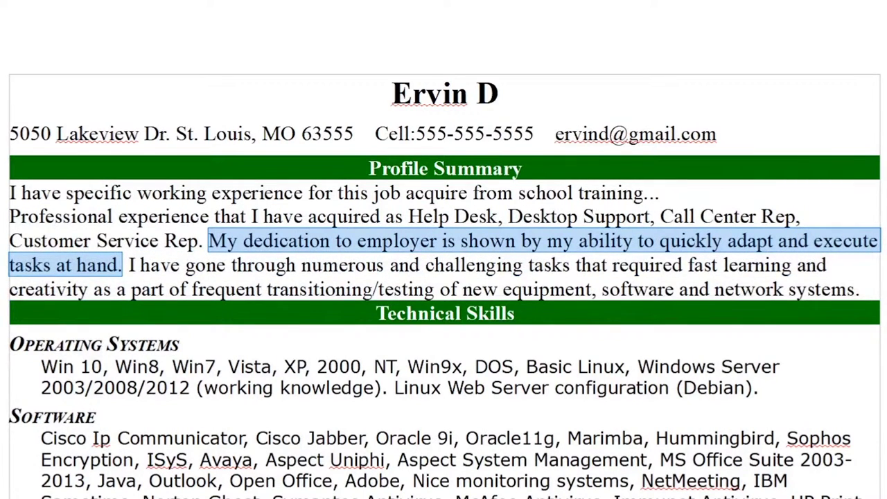
left_click(136, 265)
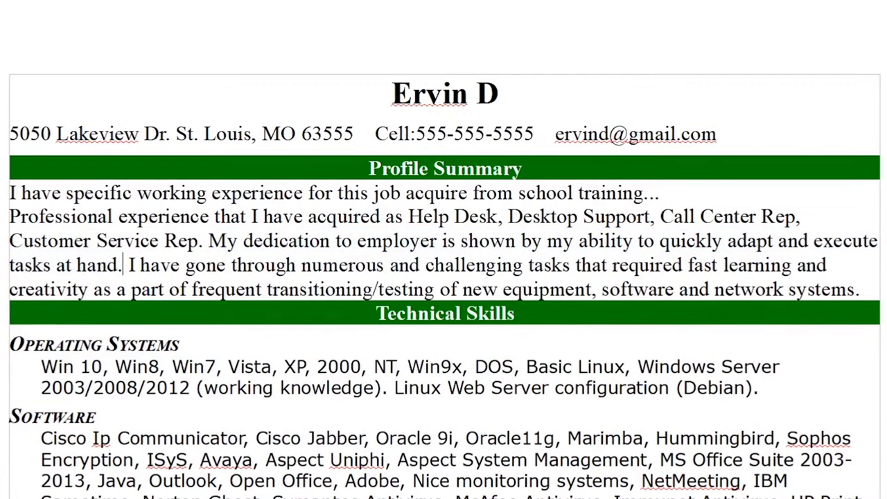
left_click_drag(122, 264, 859, 288)
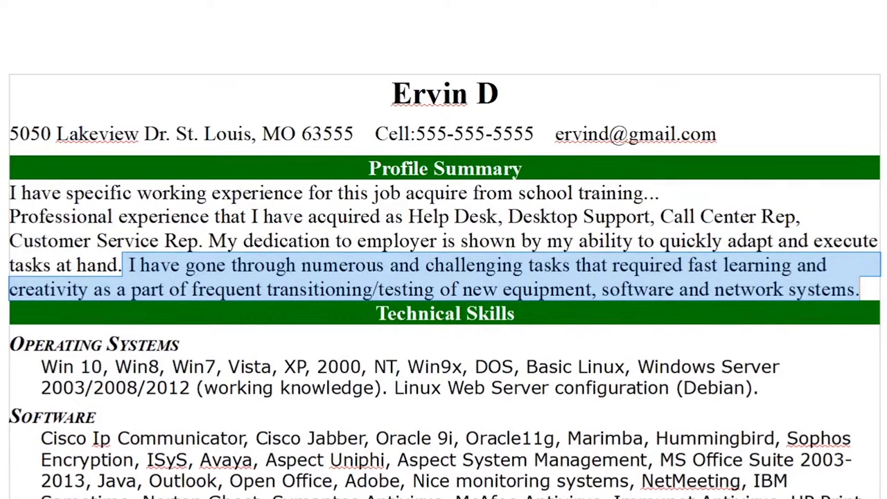
left_click(859, 289)
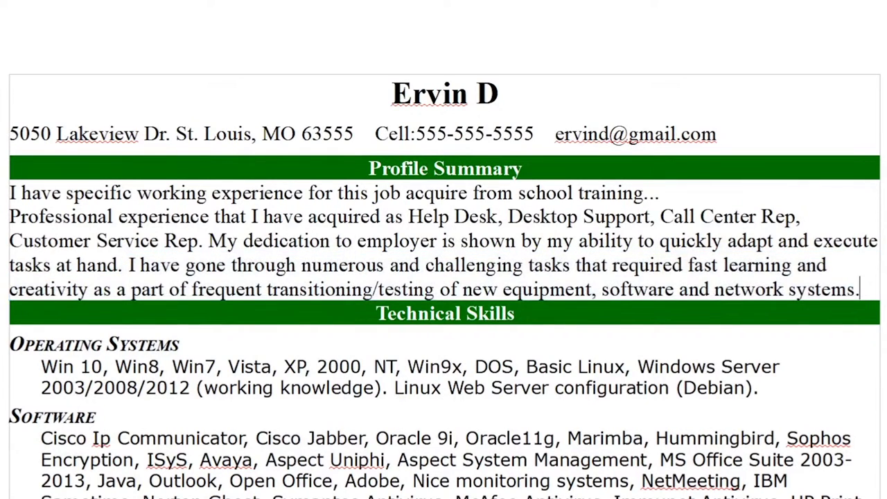
left_click_drag(859, 289, 721, 265)
Replace the closing sentence's ending with 'deployment of new OS builds, fast thinking and problem solving.'.
key("BackSpace")
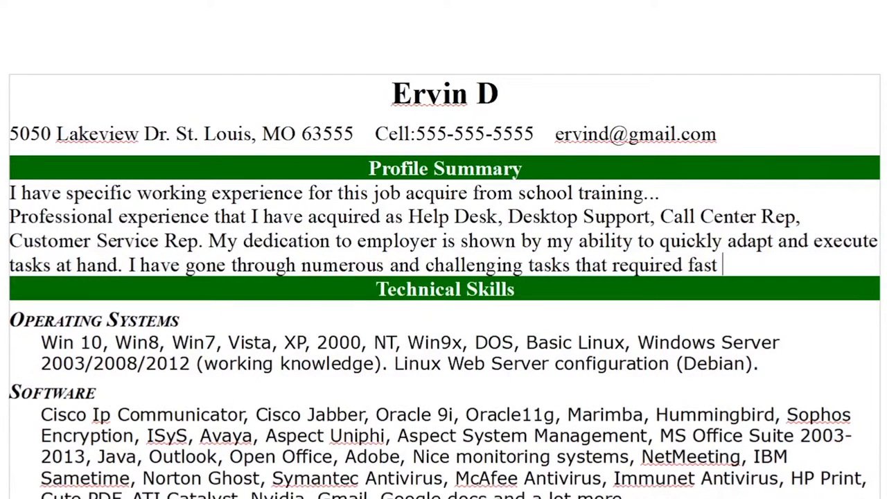
type("depl")
key("Return")
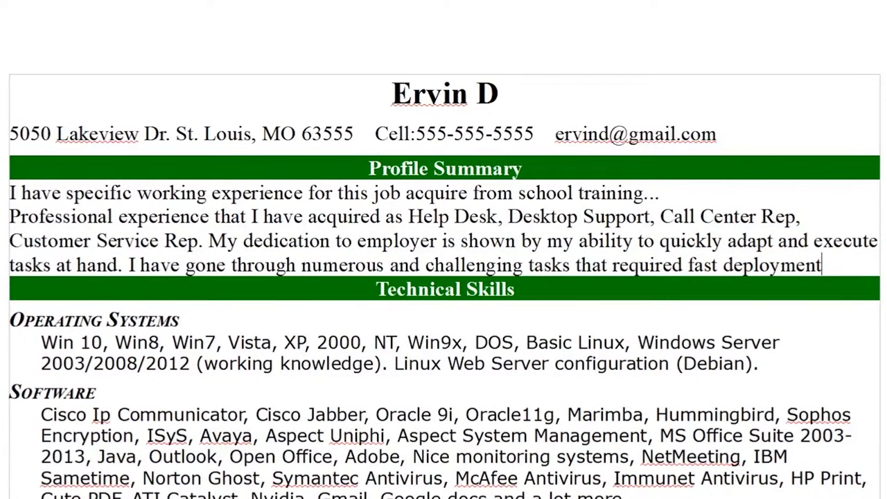
type("of new O")
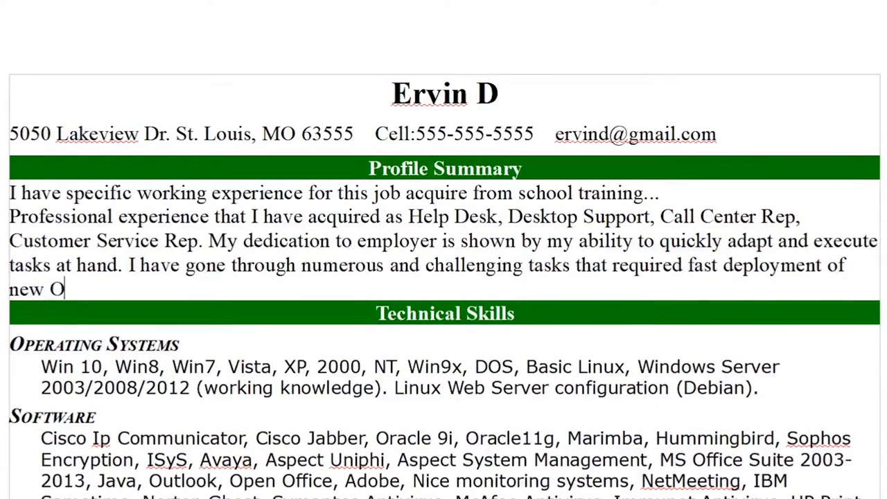
type("S builds,")
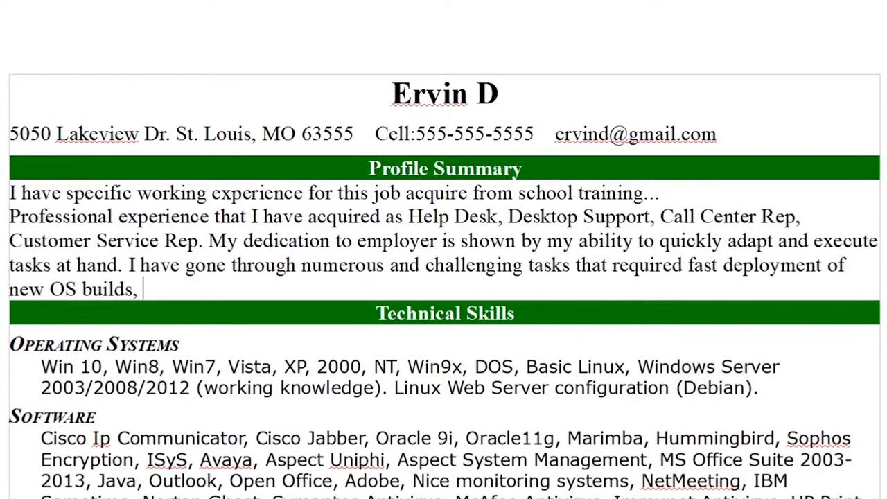
type("Fast thi")
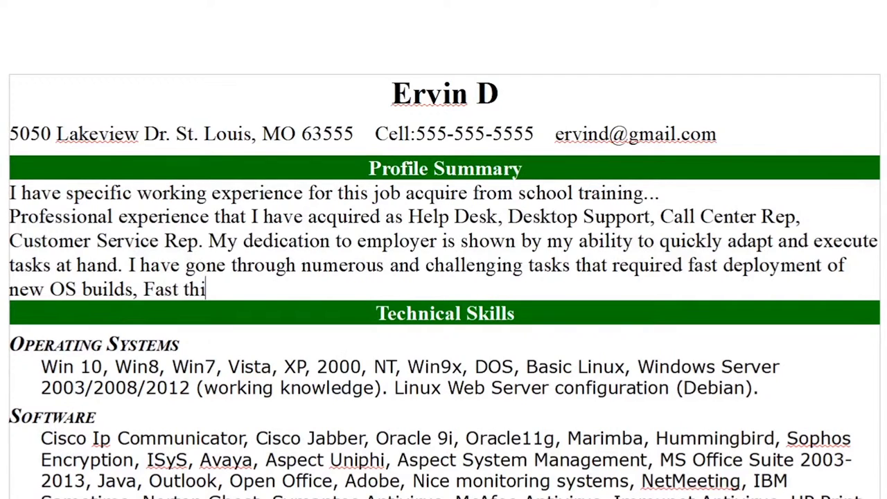
type("nking")
left_click(206, 289)
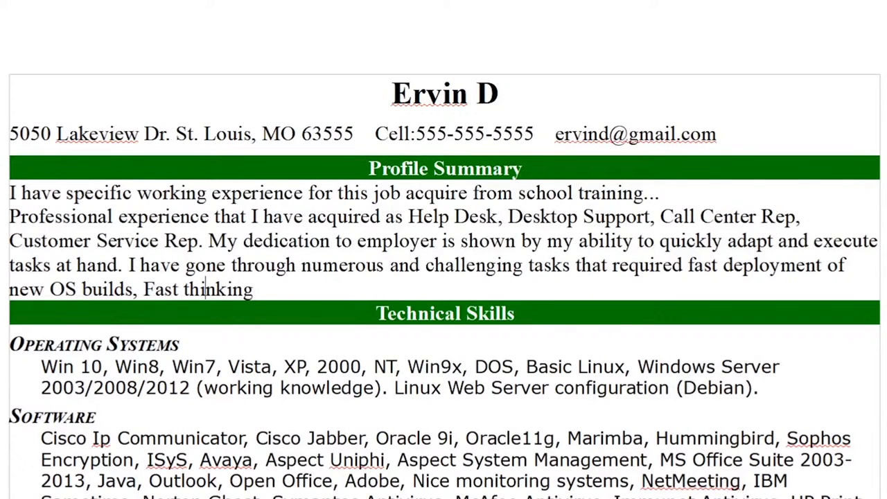
left_click(153, 289)
key("BackSpace")
type("f")
left_click(159, 288)
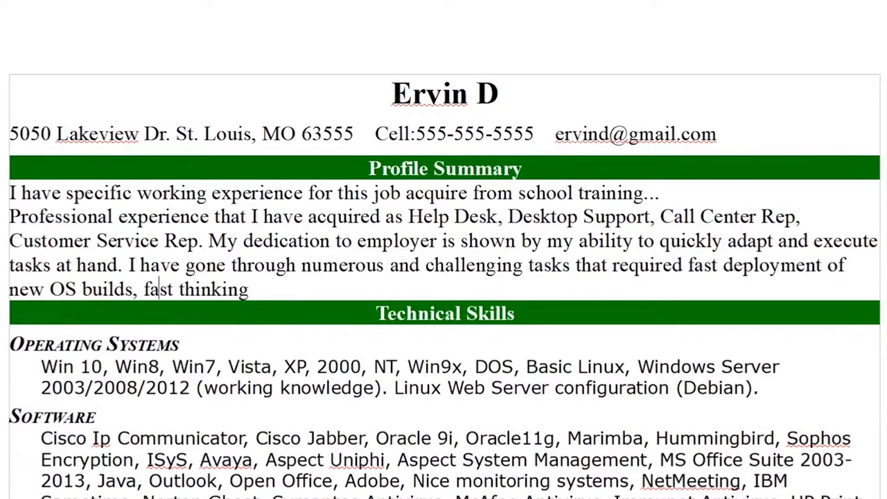
key("Right")
key("Right")
key("Right")
key("Right")
key("Right")
key("Right")
key("Right")
key("Right")
key("Right")
key("Right")
key("Right")
type("and problem sol")
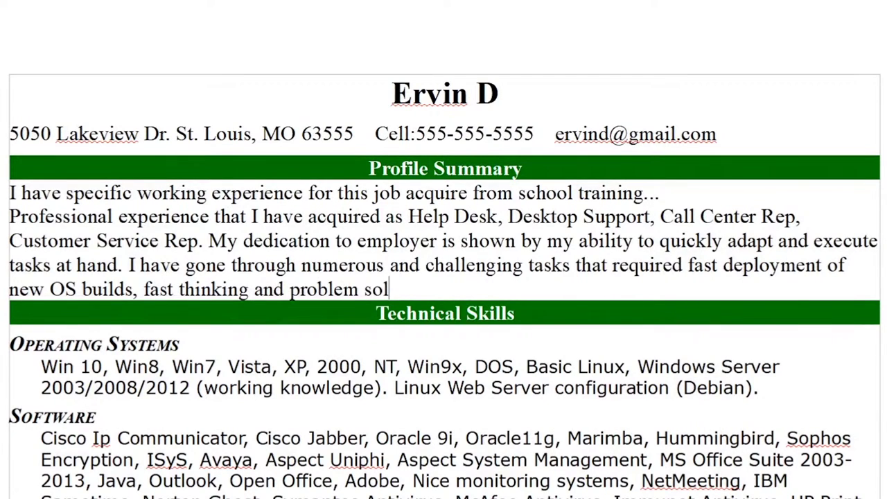
type("ving.")
left_click(516, 313)
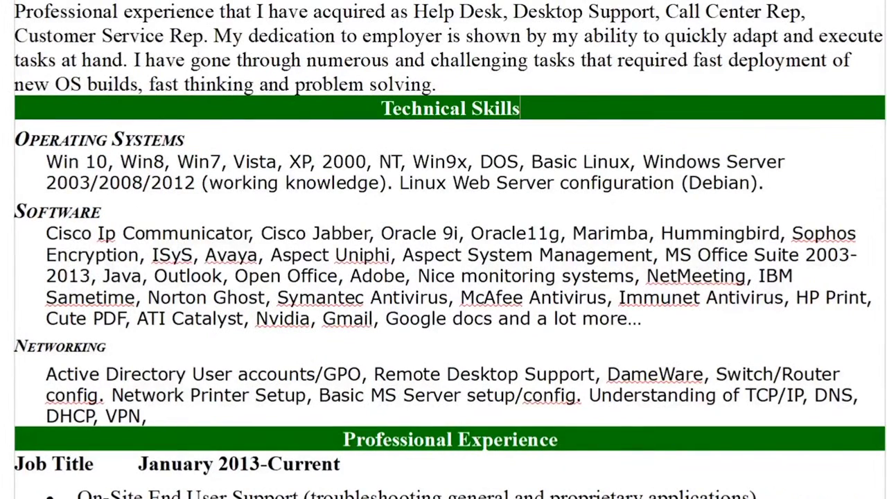
key("shift+Home")
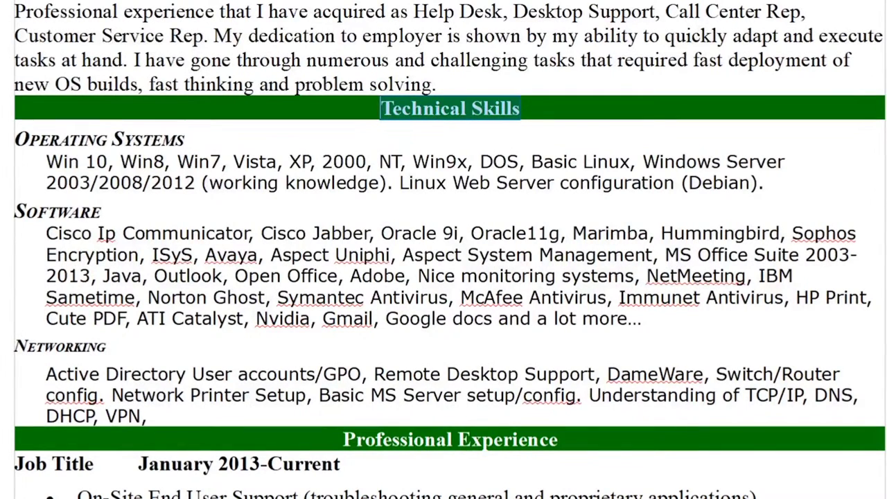
key("Down")
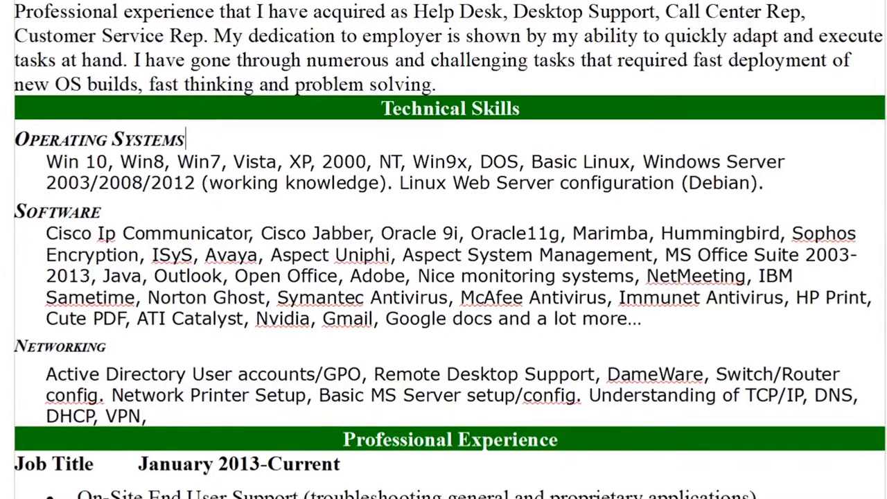
key("shift+Left")
key("shift+Left")
key("shift+Left")
key("shift+Left")
key("shift+Left")
key("shift+Left")
key("shift+Left")
key("shift+Left")
key("shift+Left")
key("shift+Left")
key("shift+Left")
key("shift+Left")
key("shift+Left")
key("shift+Left")
key("shift+Left")
key("shift+Left")
key("shift+Left")
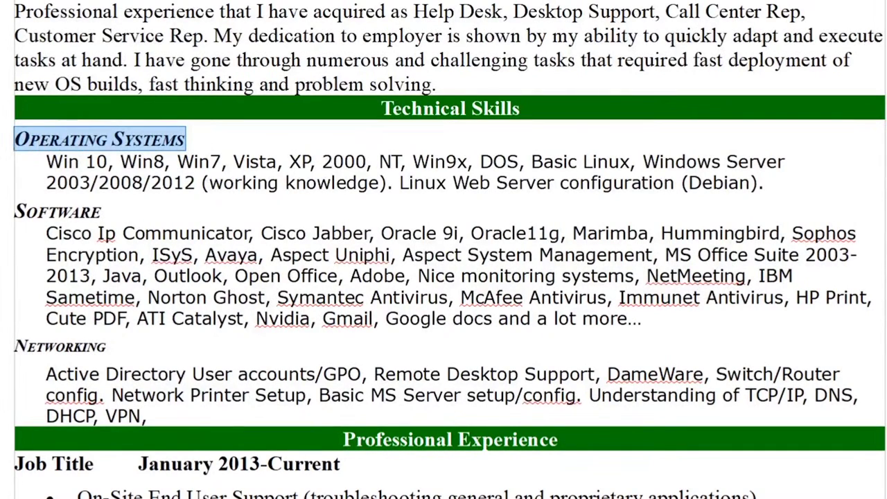
left_click(151, 139)
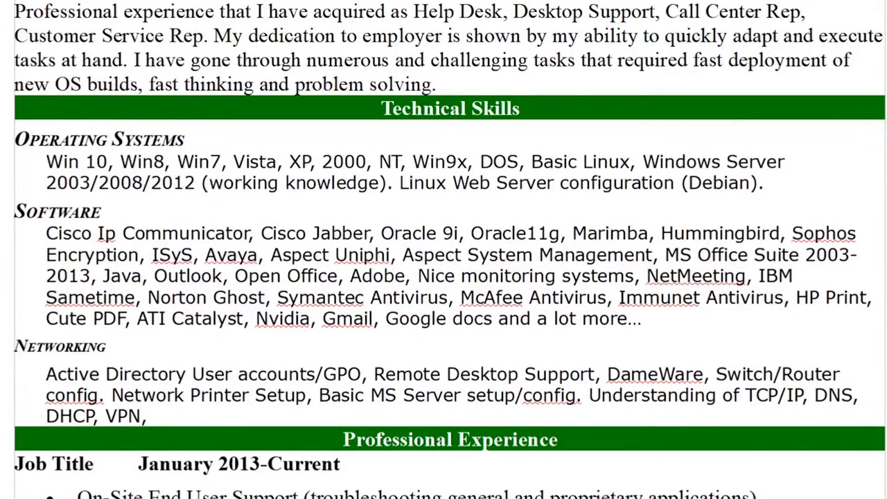
key("shift+Left")
key("shift+Left")
key("shift+Left")
key("shift+Left")
key("shift+Left")
key("shift+Left")
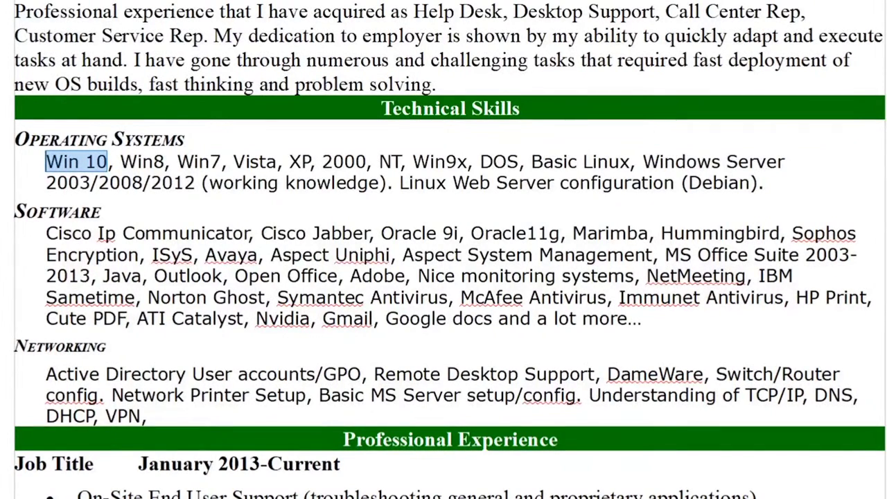
left_click(138, 161)
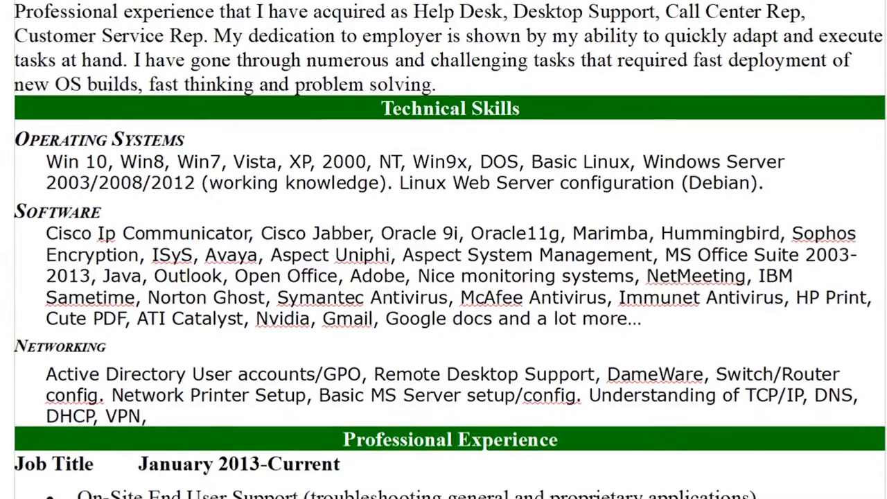
left_click_drag(232, 161, 621, 162)
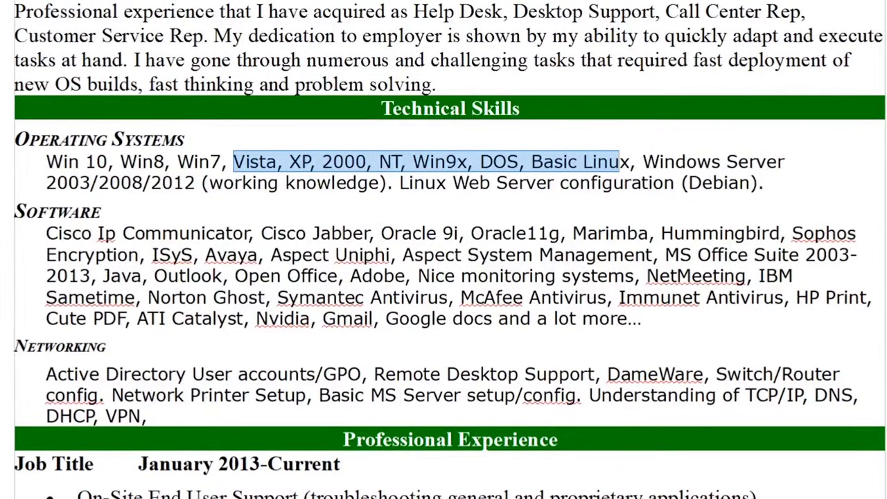
left_click(769, 182)
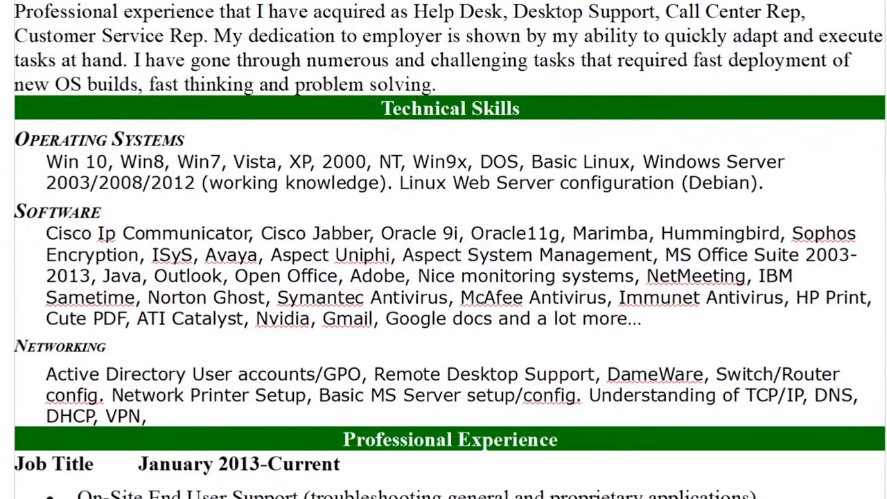
left_click_drag(763, 183, 46, 162)
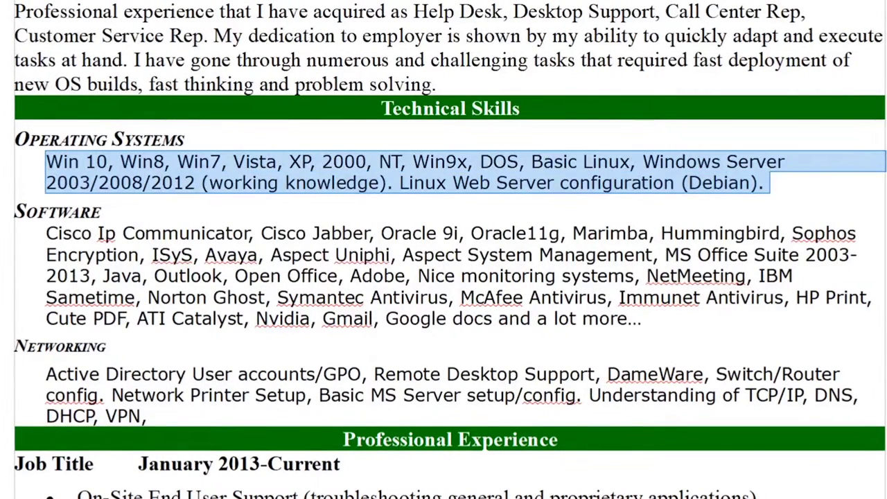
left_click(90, 182)
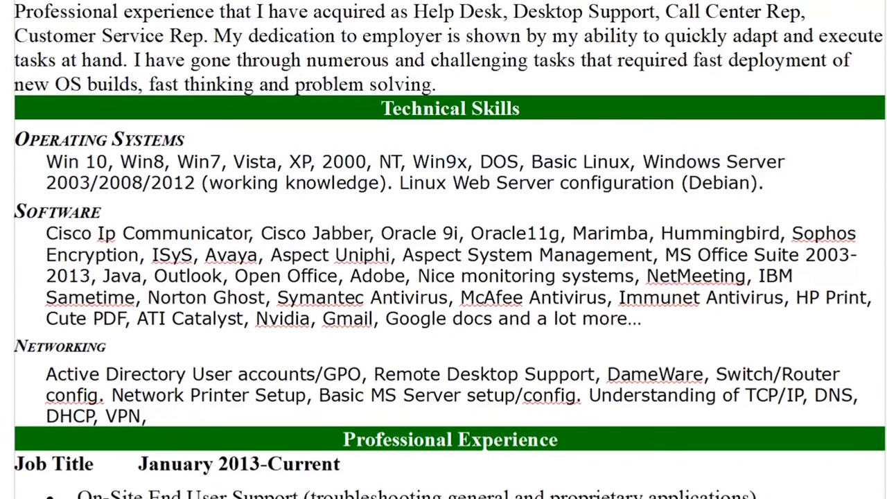
left_click_drag(642, 161, 385, 182)
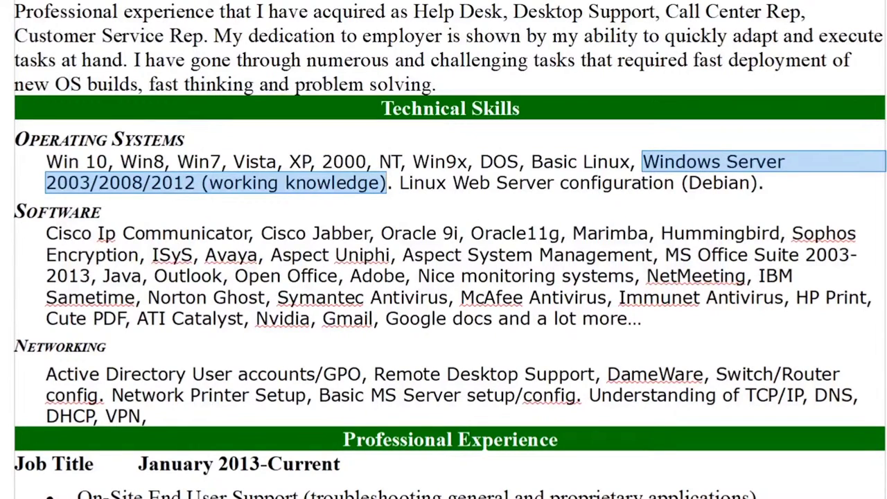
key("shift+Right")
left_click(195, 182)
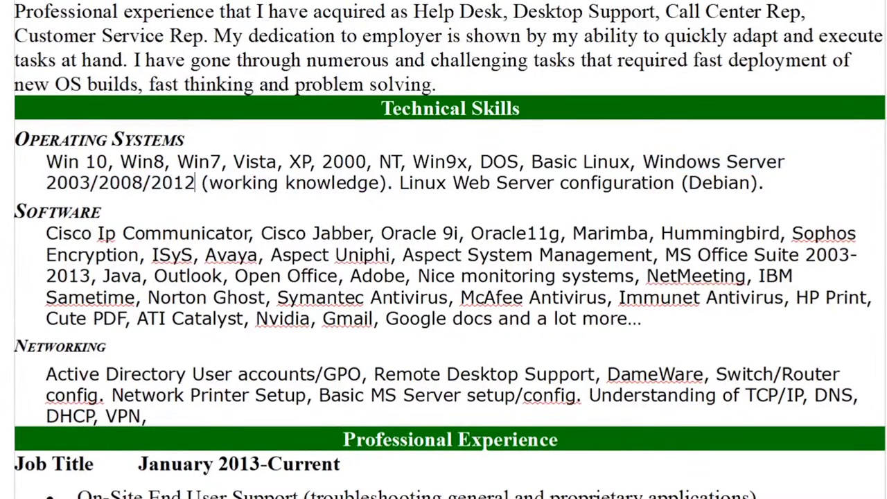
left_click_drag(250, 464, 212, 463)
left_click(226, 254)
left_click_drag(46, 161, 785, 160)
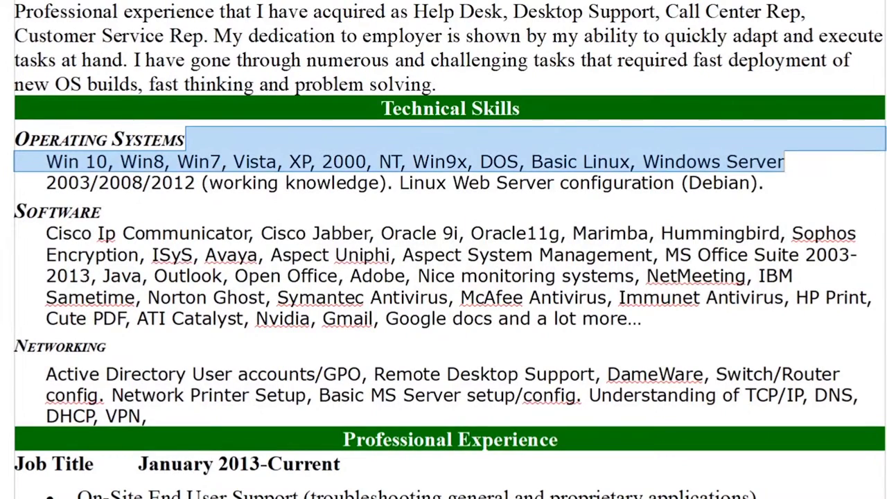
left_click(785, 161)
left_click_drag(641, 161, 393, 182)
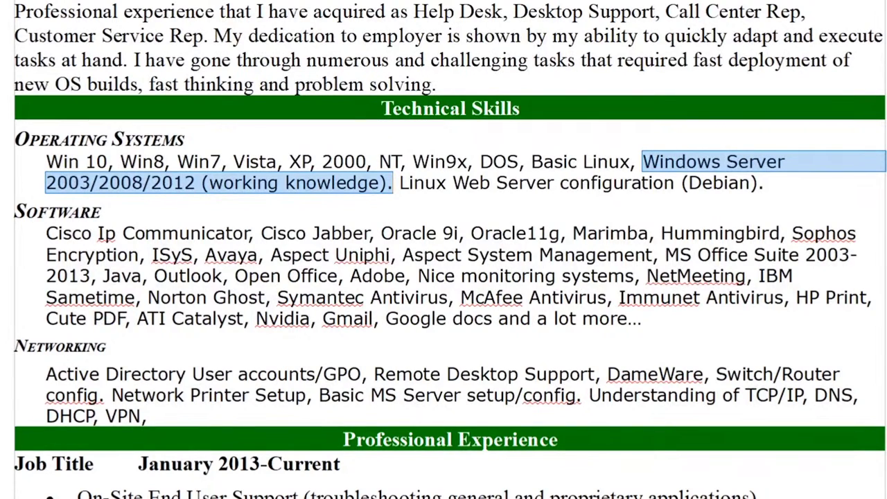
left_click(195, 182)
Add /2016/2019 after Windows Server 2012 and delete the (working knowledge) note.
type("/")
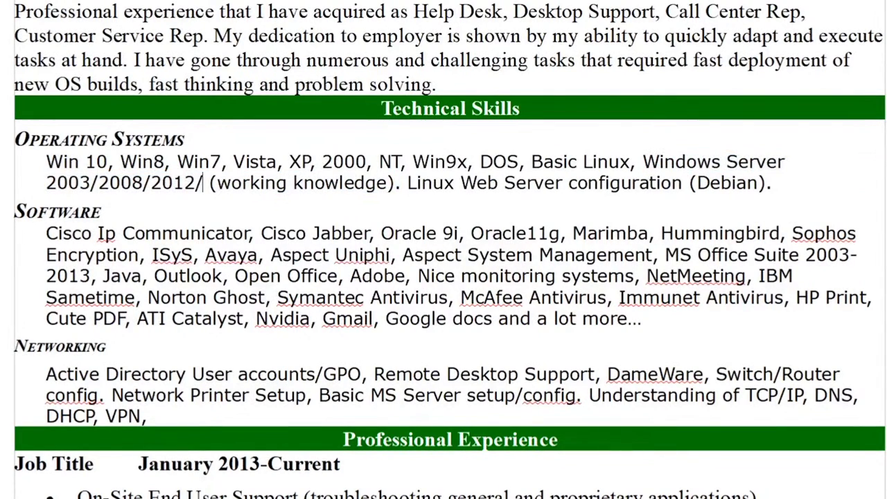
type("2016")
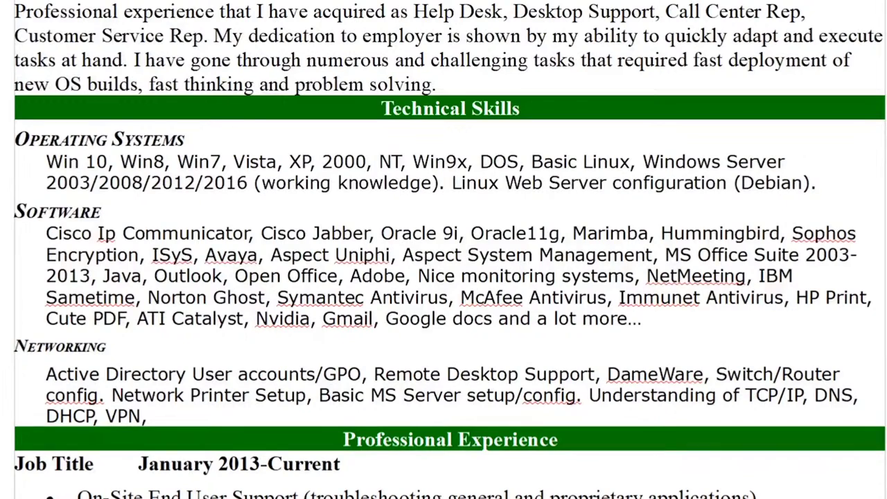
type("/201")
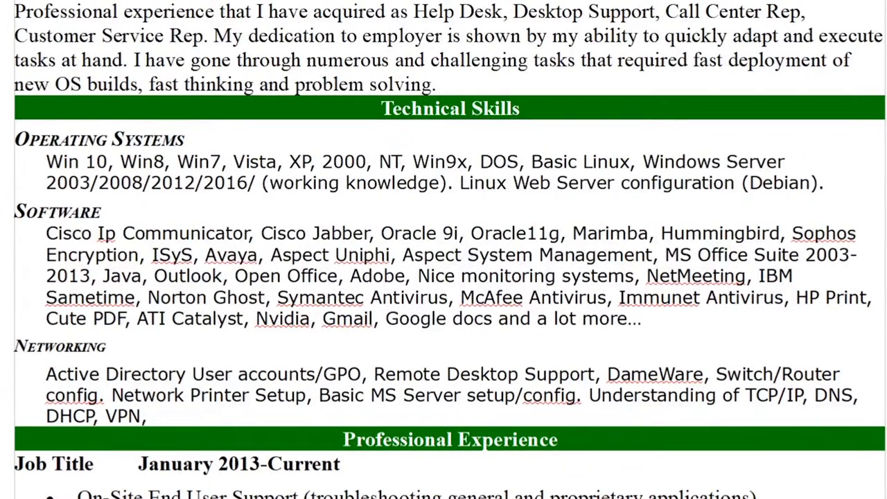
type("9")
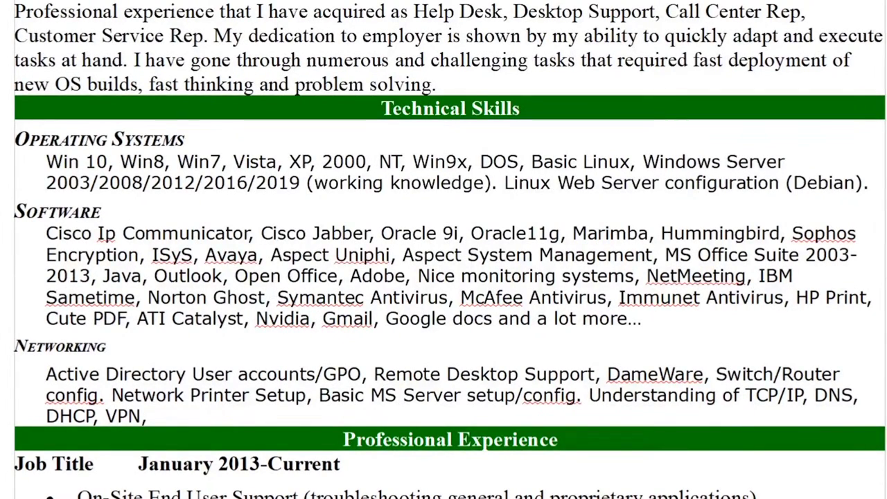
key("Right")
key("Right")
key("Right")
key("Right")
key("Right")
key("Right")
key("Right")
key("Right")
key("Right")
key("Right")
key("Right")
key("Right")
key("Right")
key("Right")
key("Right")
key("Right")
key("Right")
key("Right")
key("Right")
key("Right")
key("BackSpace")
key("BackSpace")
key("BackSpace")
key("BackSpace")
key("BackSpace")
key("BackSpace")
key("BackSpace")
key("BackSpace")
key("BackSpace")
key("BackSpace")
key("BackSpace")
key("BackSpace")
key("BackSpace")
key("BackSpace")
key("BackSpace")
key("BackSpace")
key("BackSpace")
key("BackSpace")
key("BackSpace")
key("BackSpace")
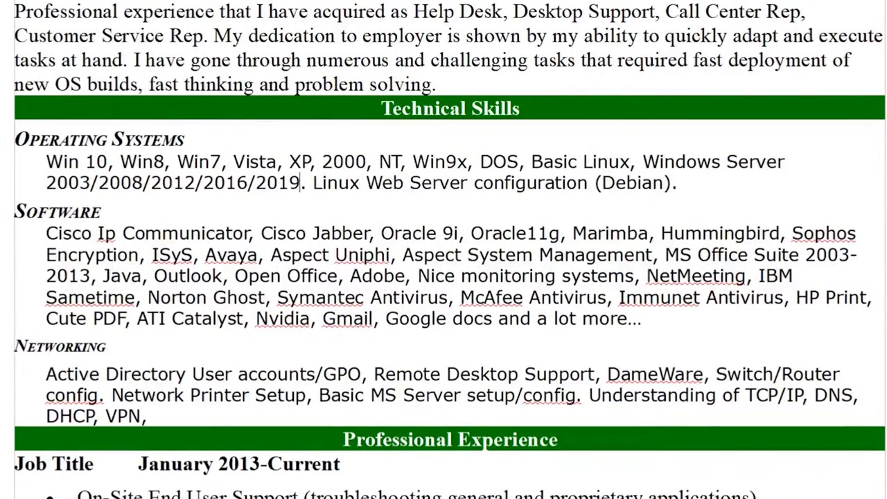
Replace 'Linux Web Server configuration (Debian).' with 'LAMP Server configuration.'.
left_click_drag(384, 183, 101, 182)
left_click_drag(312, 183, 104, 211)
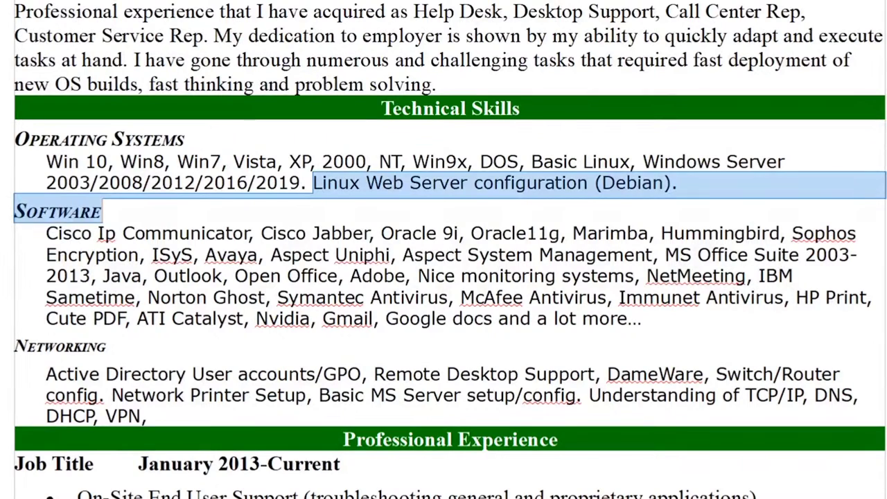
left_click(510, 186)
left_click_drag(683, 183, 468, 182)
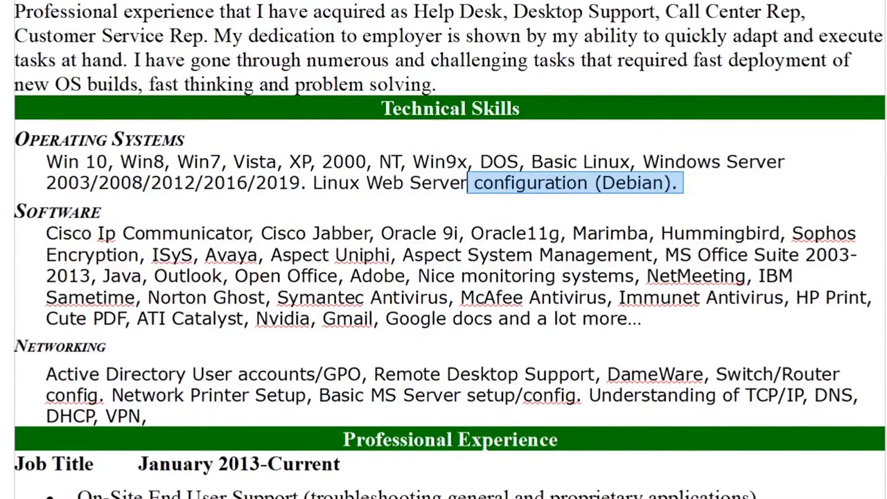
key("BackSpace")
key("BackSpace")
key("BackSpace")
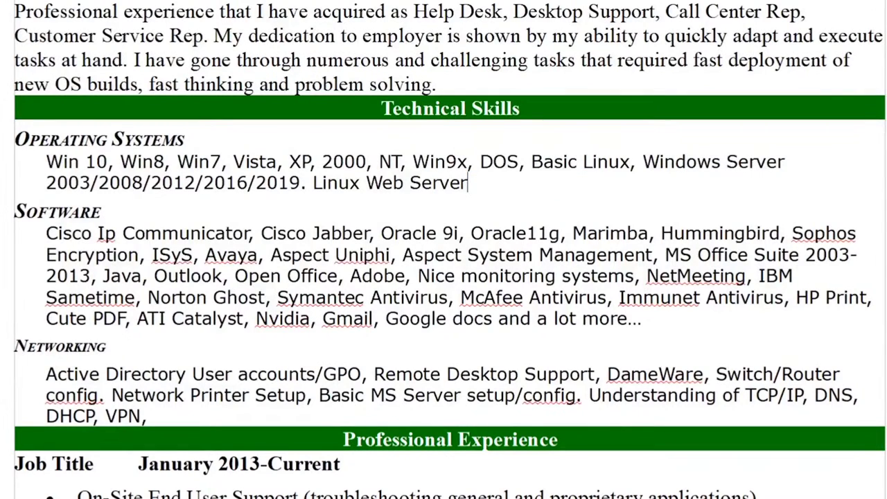
key("BackSpace")
key("BackSpace")
key("BackSpace")
key("BackSpace")
key("BackSpace")
key("BackSpace")
key("BackSpace")
key("BackSpace")
key("BackSpace")
key("BackSpace")
key("BackSpace")
key("BackSpace")
key("BackSpace")
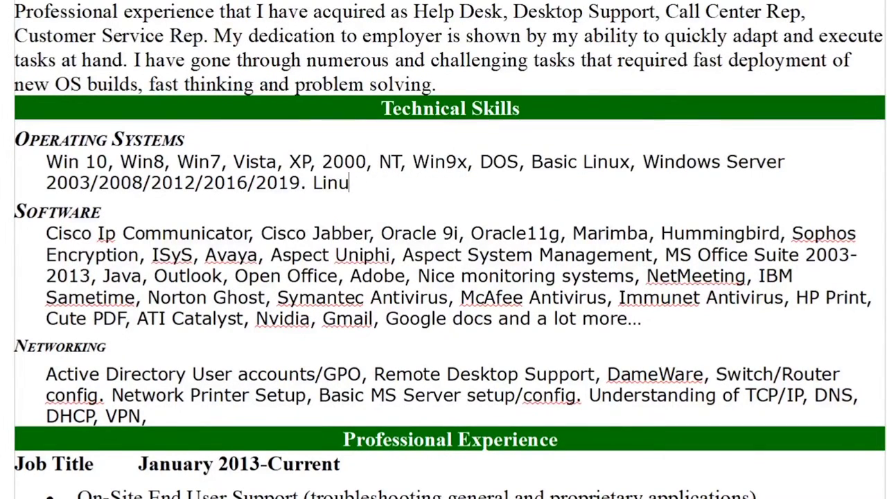
type("AMP Server ")
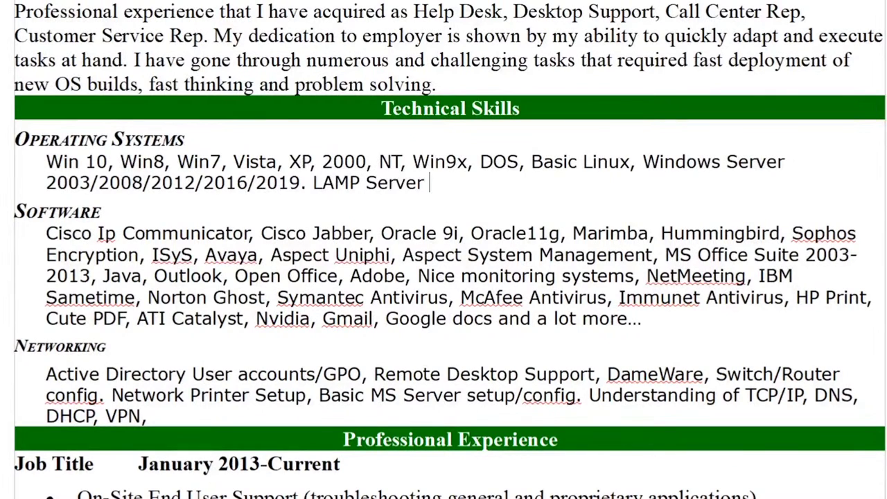
type("configuration")
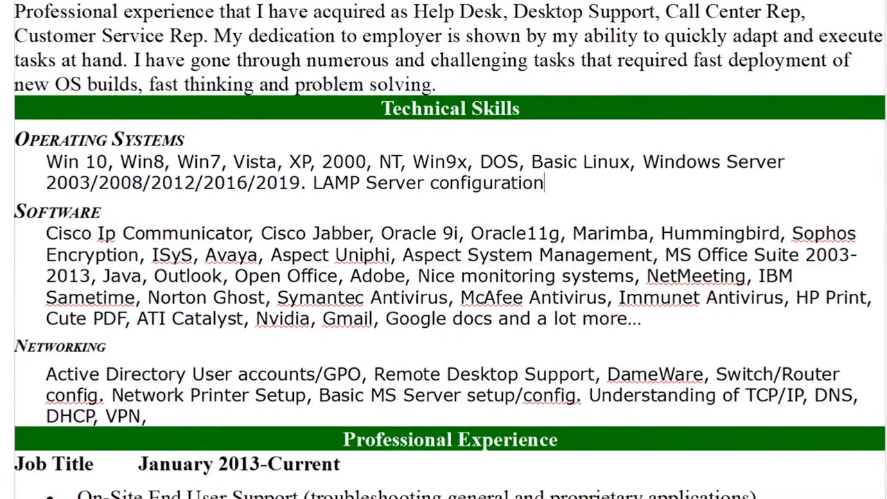
type(".")
key("ctrl+shift+Up")
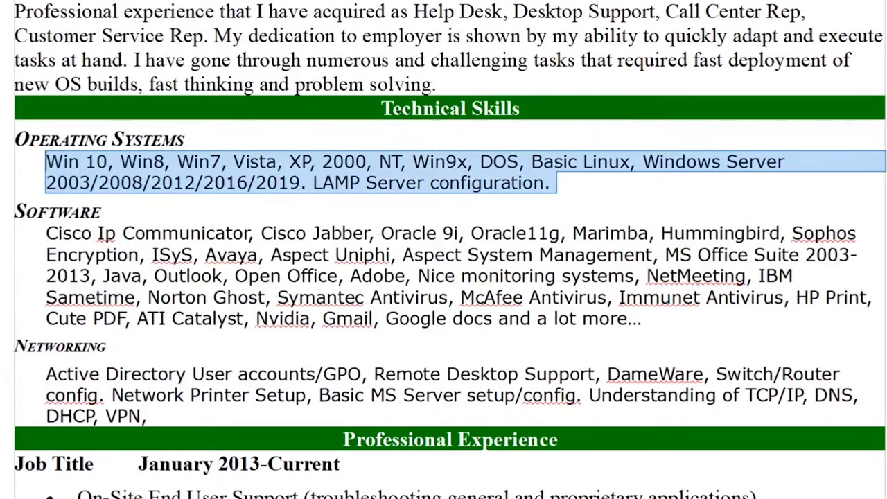
key("Right")
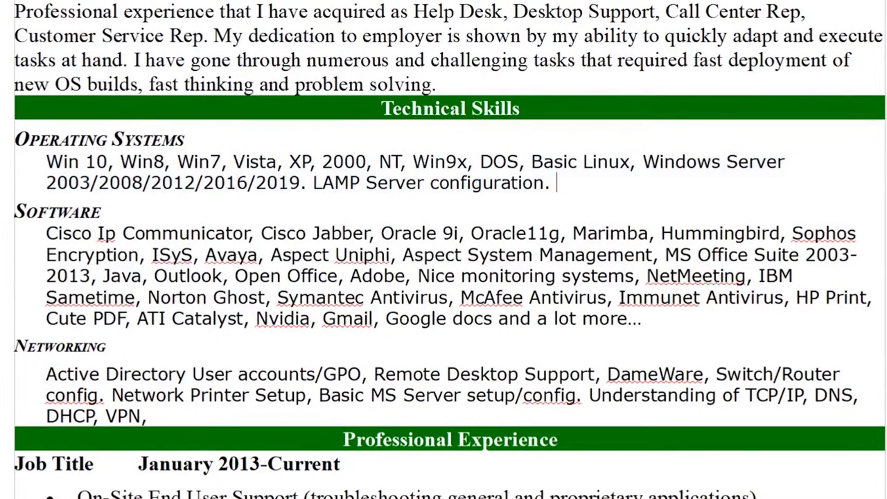
key("shift+Left")
key("shift+Left")
key("shift+Left")
key("shift+Left")
key("shift+Left")
key("shift+Left")
key("shift+Left")
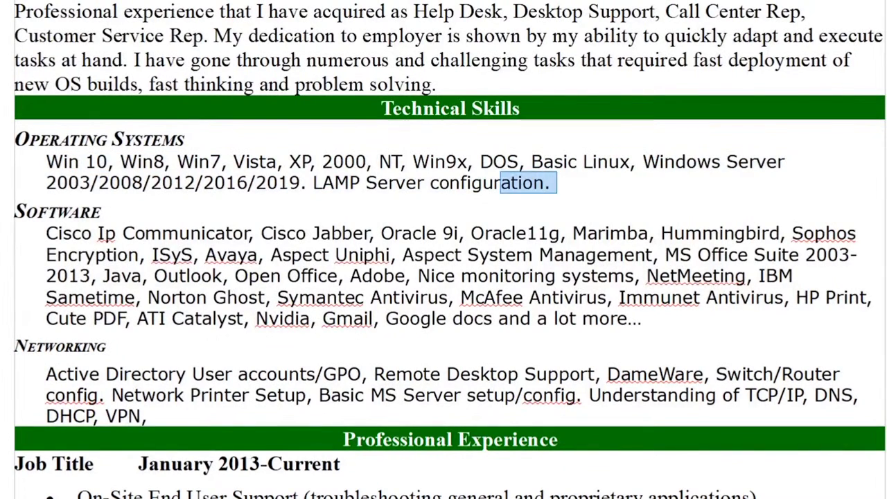
key("ctrl+shift+Up")
key("ctrl+shift+Up")
key("ctrl+shift+Down")
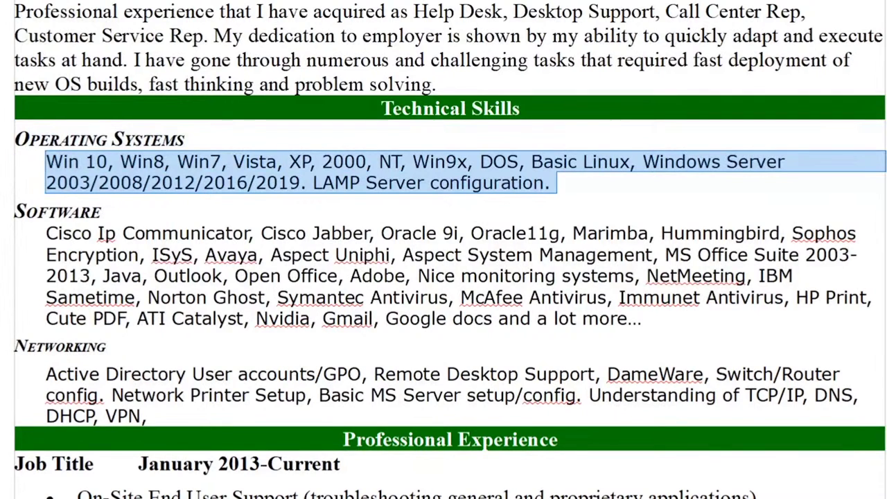
key("Right")
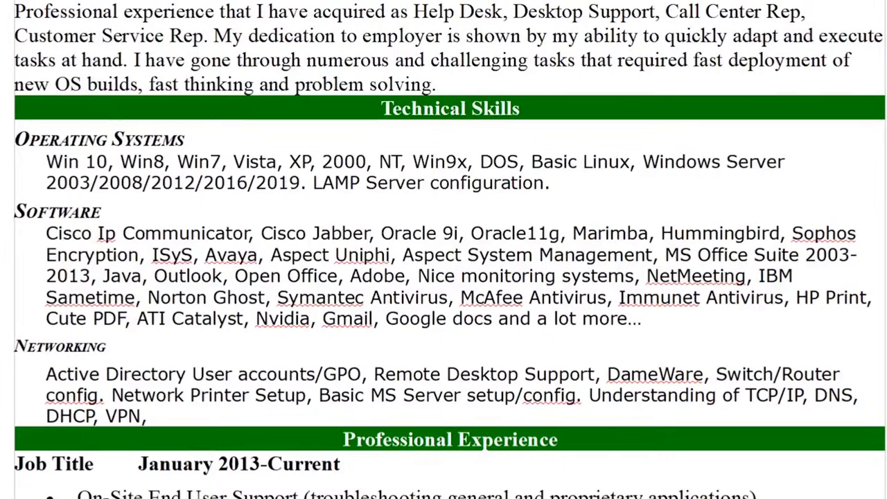
key("ctrl+shift+Up")
key("Right")
left_click_drag(13, 211, 103, 211)
left_click(103, 211)
left_click_drag(46, 234, 642, 318)
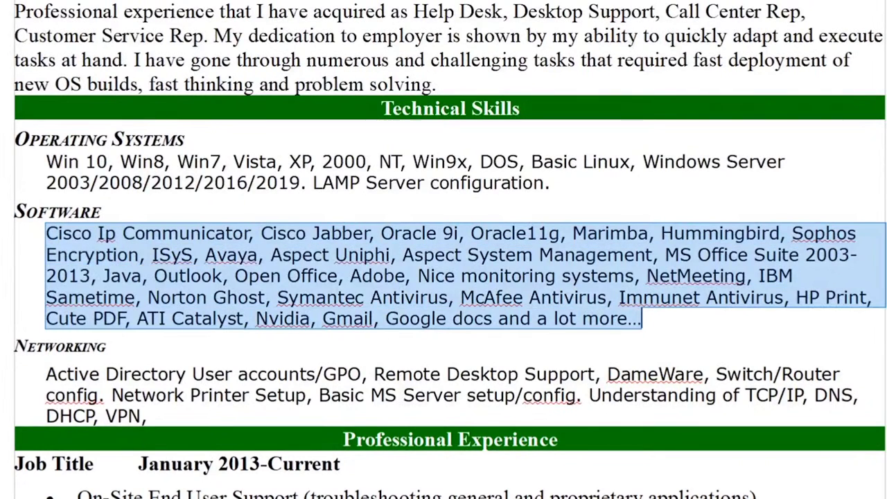
left_click(107, 345)
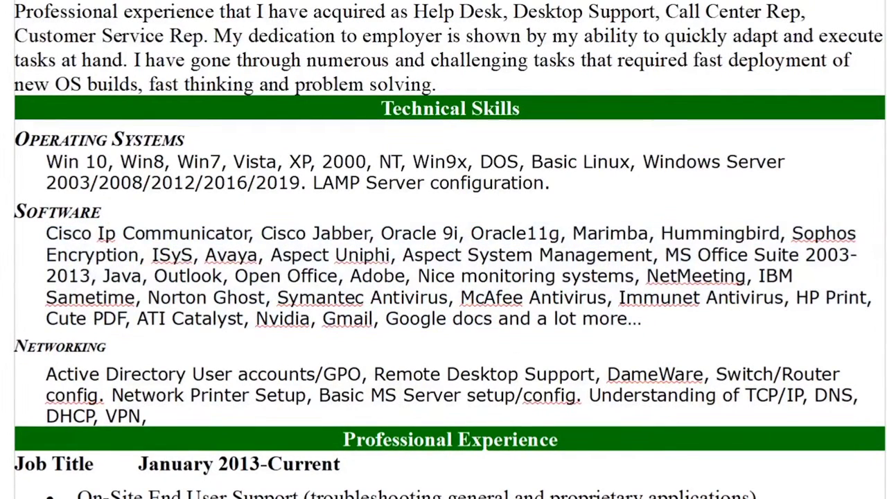
left_click(643, 317)
key("ctrl+shift+Left")
key("ctrl+shift+Left")
key("ctrl+shift+Left")
key("ctrl+shift+Left")
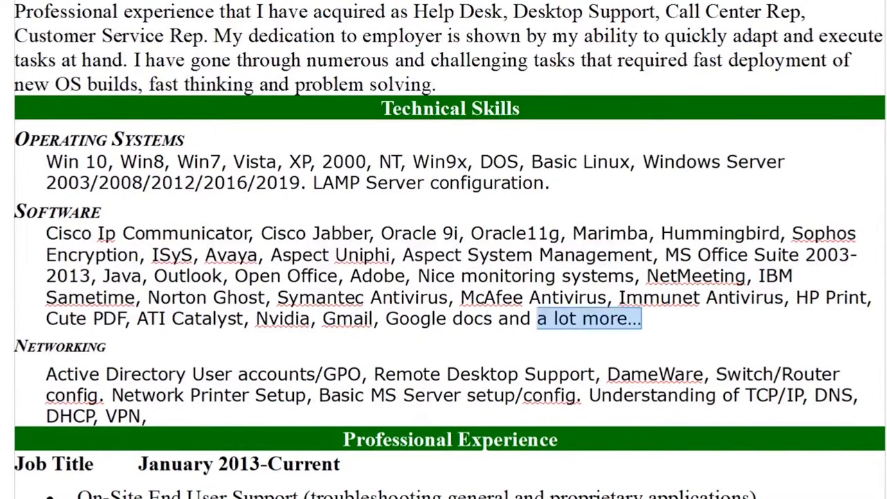
key("ctrl+shift+Up")
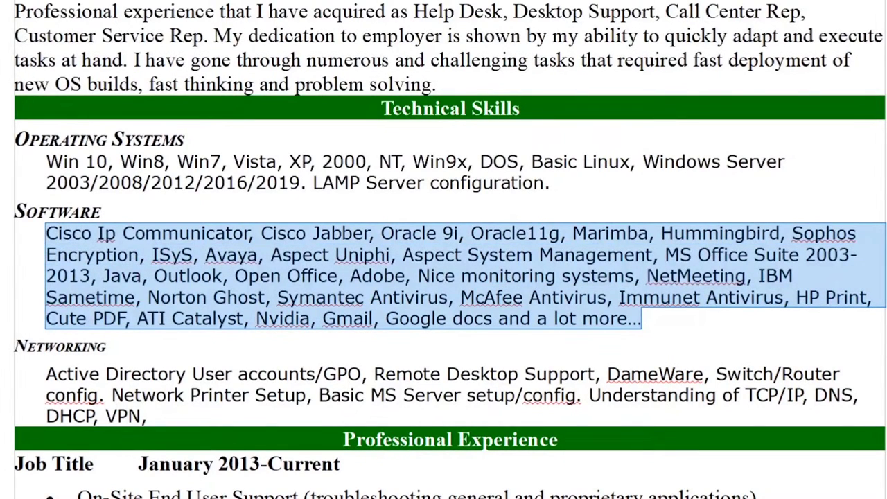
left_click(180, 254)
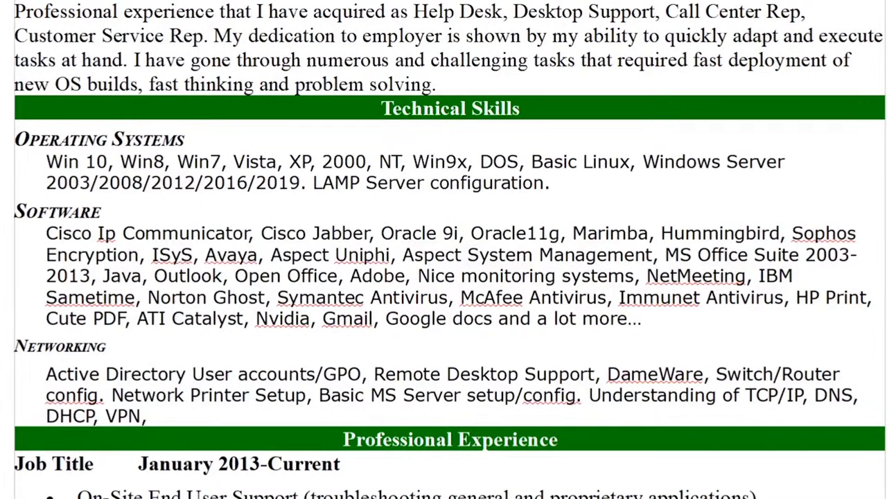
left_click(642, 318)
Append ', AWS, Google Cloud, Azure.' after LAMP Server configuration, correcting typos.
left_click(557, 183)
key("BackSpace")
key("BackSpace")
type(", AWS")
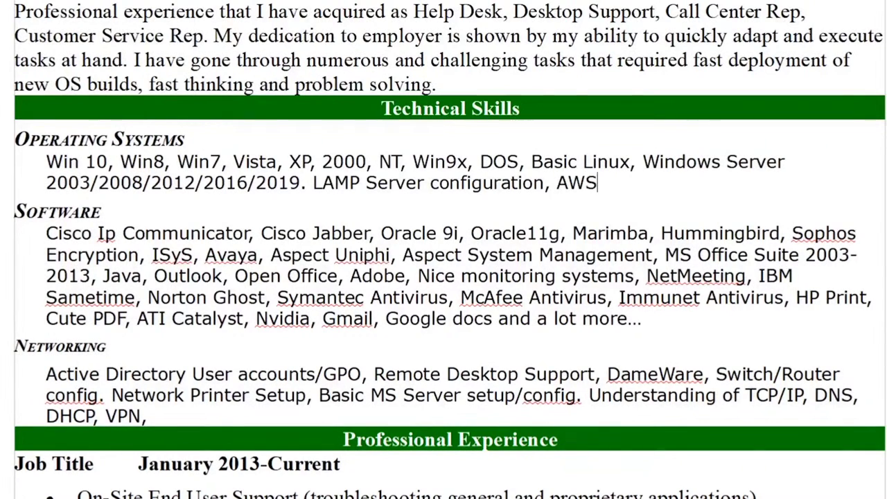
type(", GOOG")
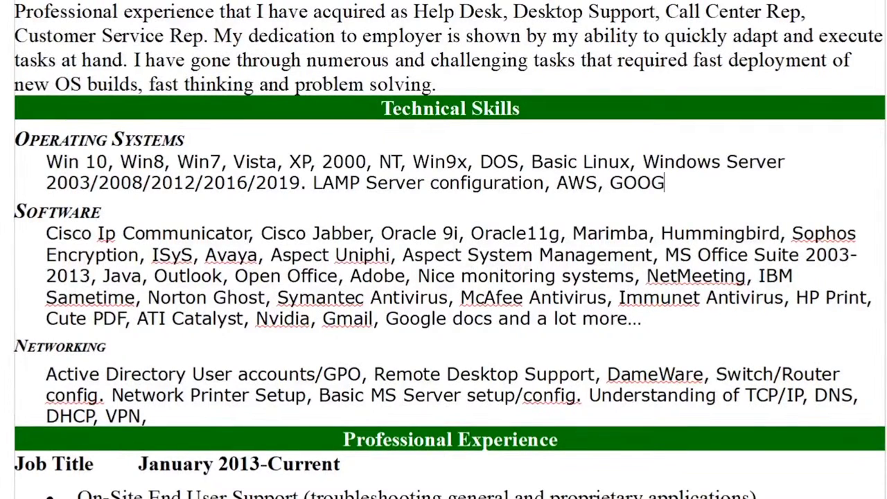
key("BackSpace")
key("BackSpace")
key("BackSpace")
type("ogle")
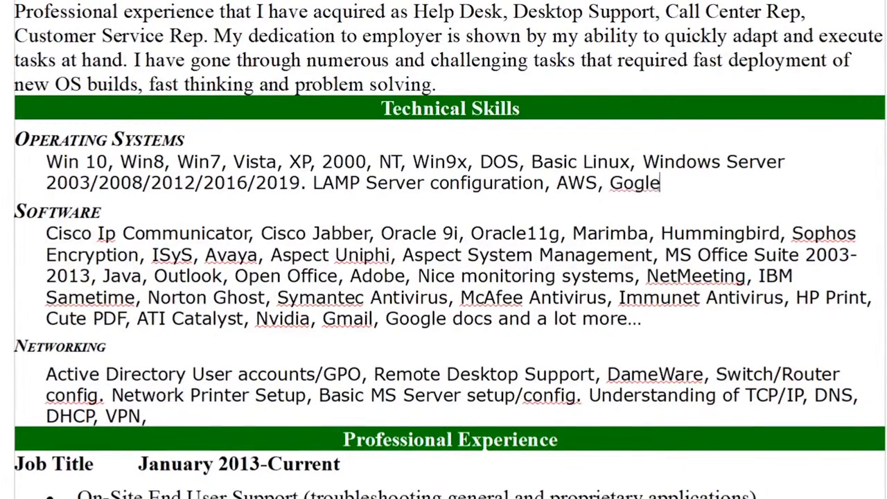
key("BackSpace")
key("BackSpace")
key("BackSpace")
type("ogle Clo")
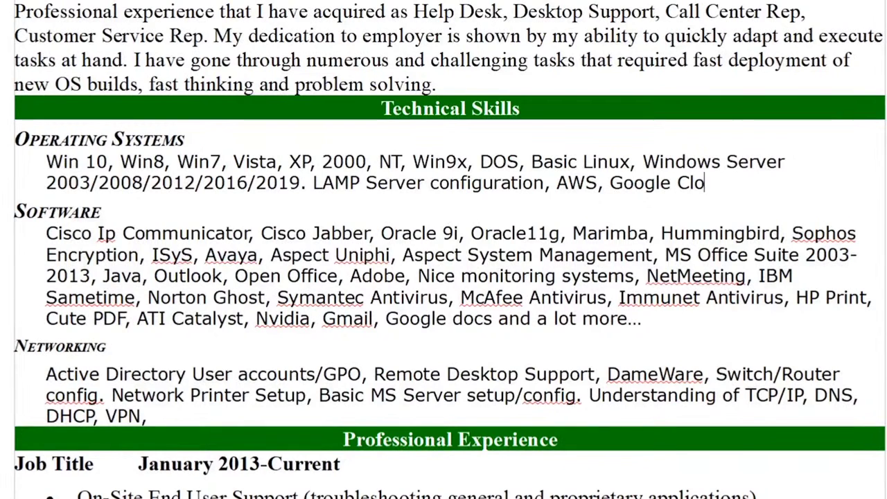
type("ud, Azure")
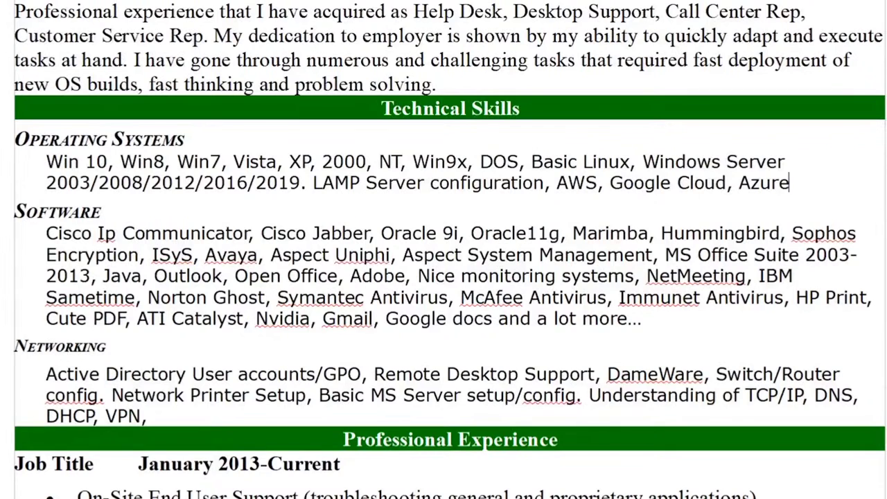
type(".")
left_click_drag(46, 234, 479, 255)
left_click(479, 255)
left_click_drag(647, 318, 298, 297)
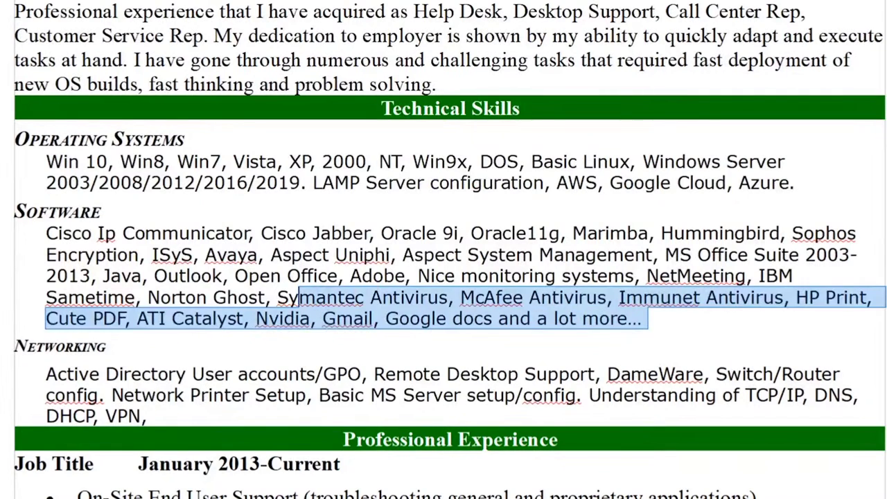
left_click(298, 297)
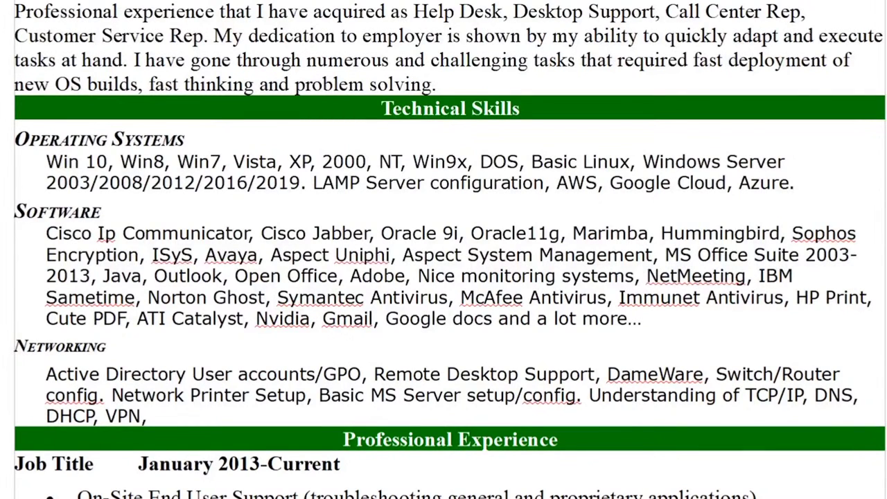
left_click_drag(665, 254, 849, 255)
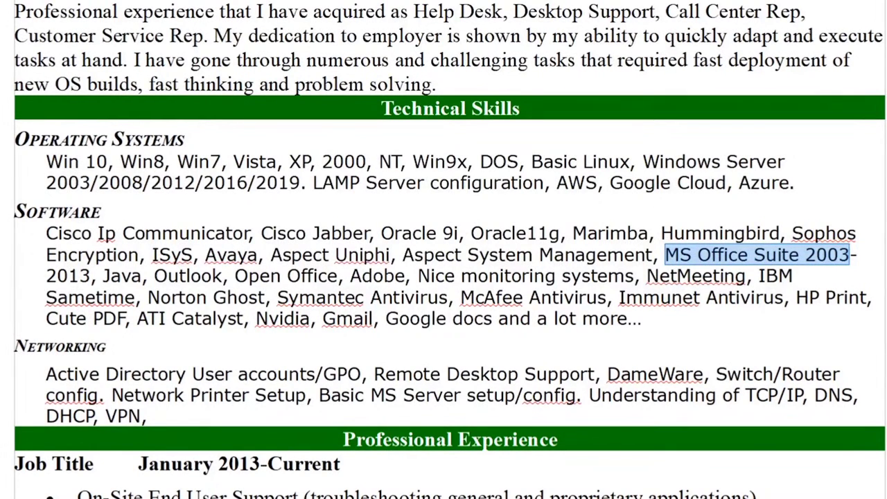
left_click(849, 254)
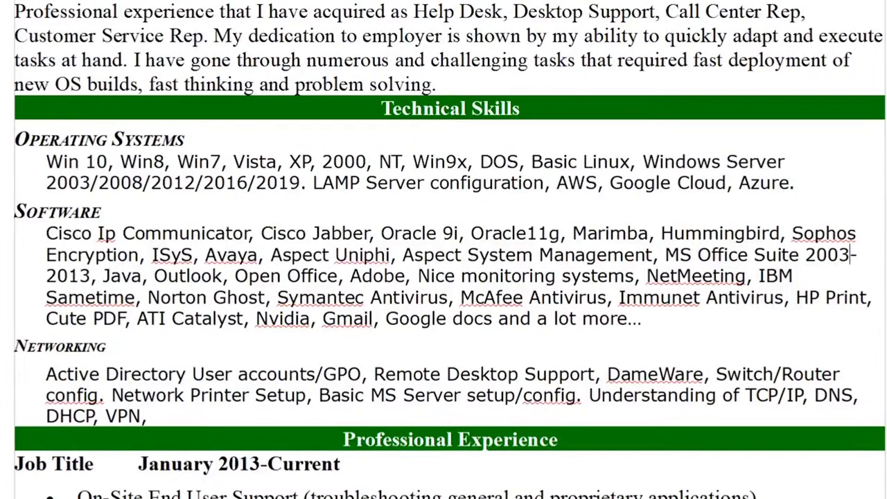
scroll(444, 277, "down", 3)
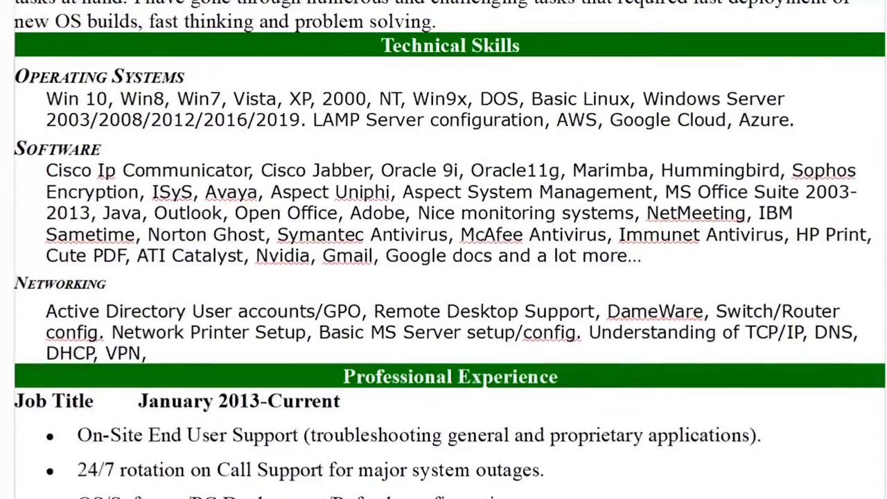
left_click_drag(14, 284, 108, 284)
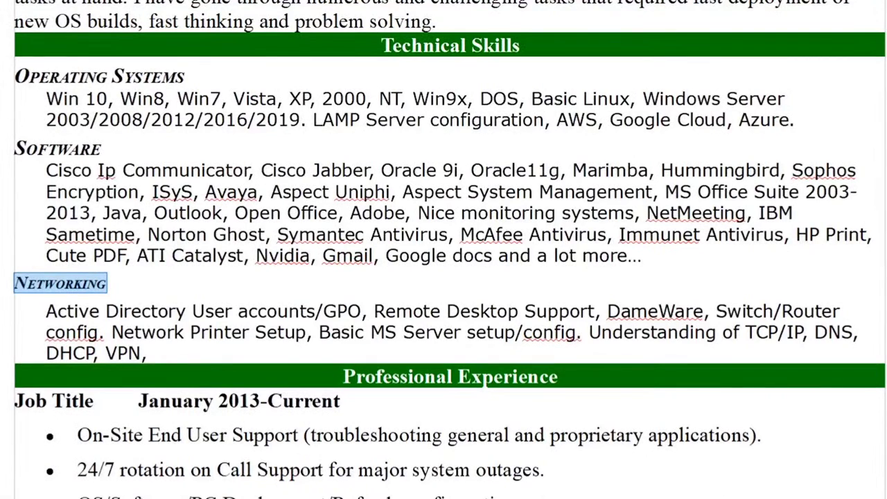
left_click(107, 284)
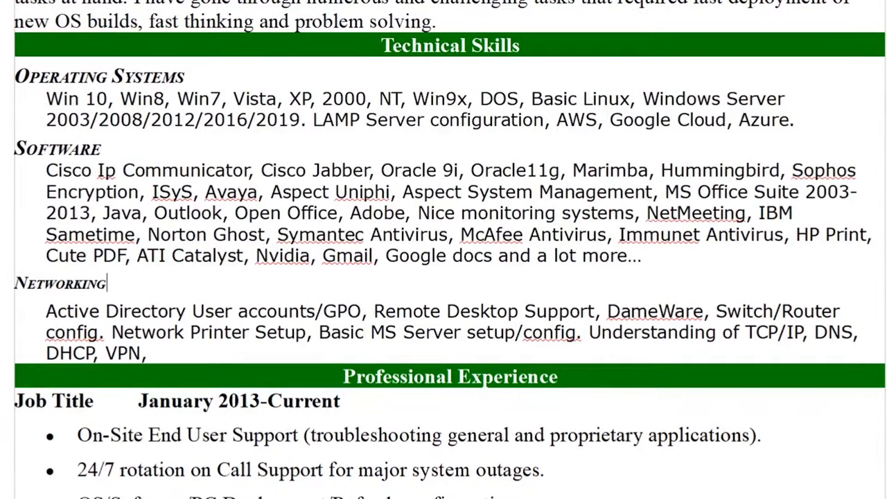
left_click_drag(108, 284, 14, 284)
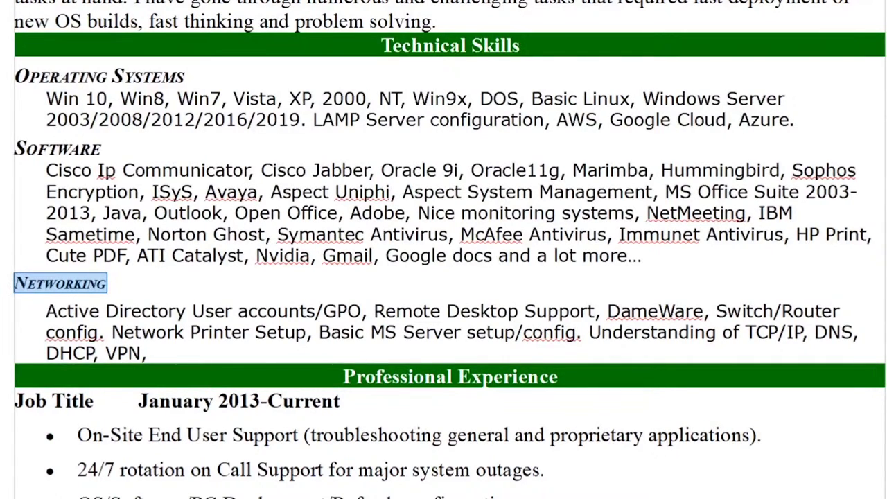
left_click(107, 284)
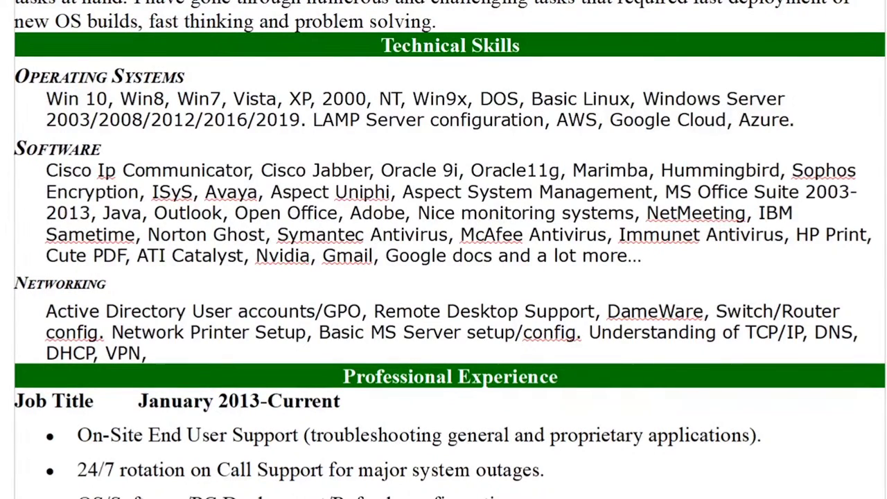
left_click(341, 331)
left_click_drag(14, 283, 106, 284)
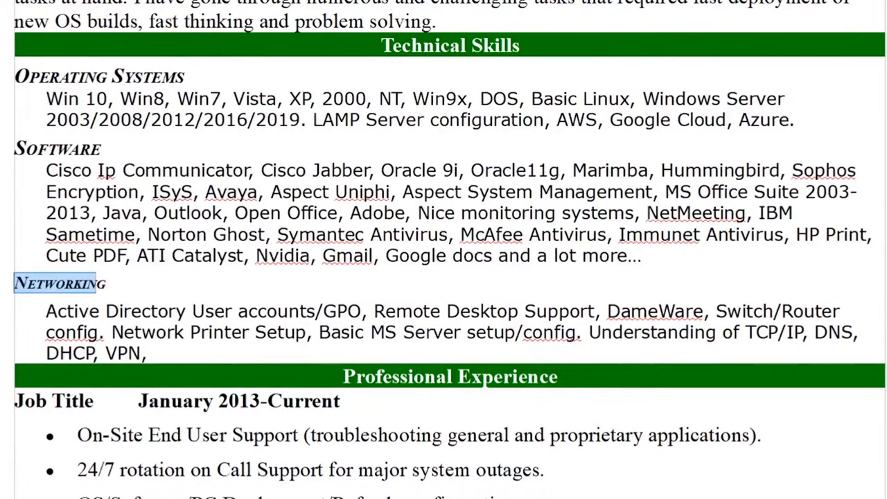
left_click(107, 284)
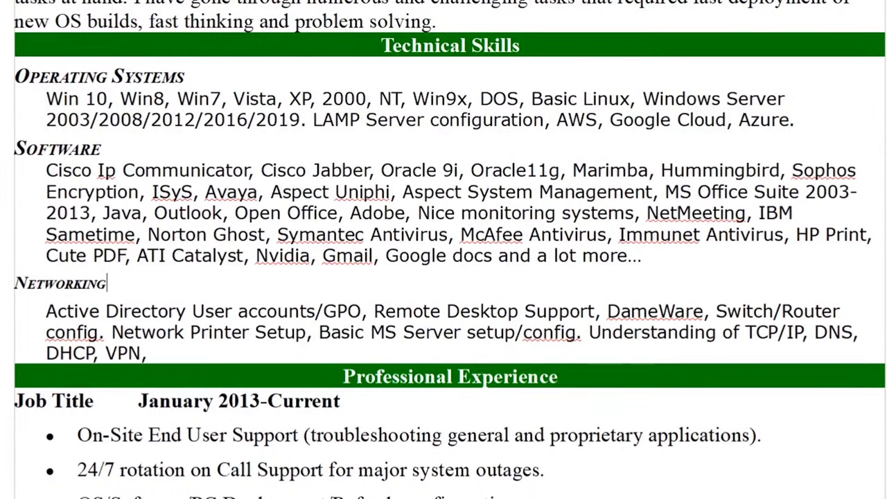
left_click_drag(13, 4, 440, 22)
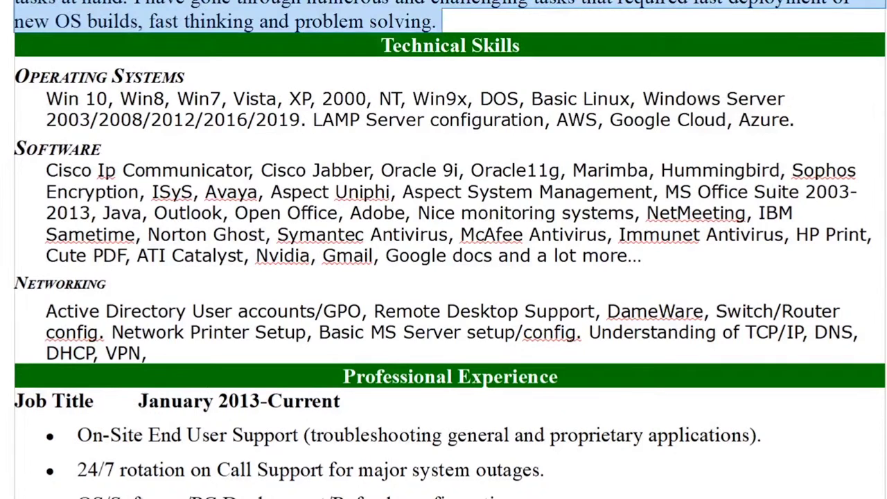
left_click(442, 21)
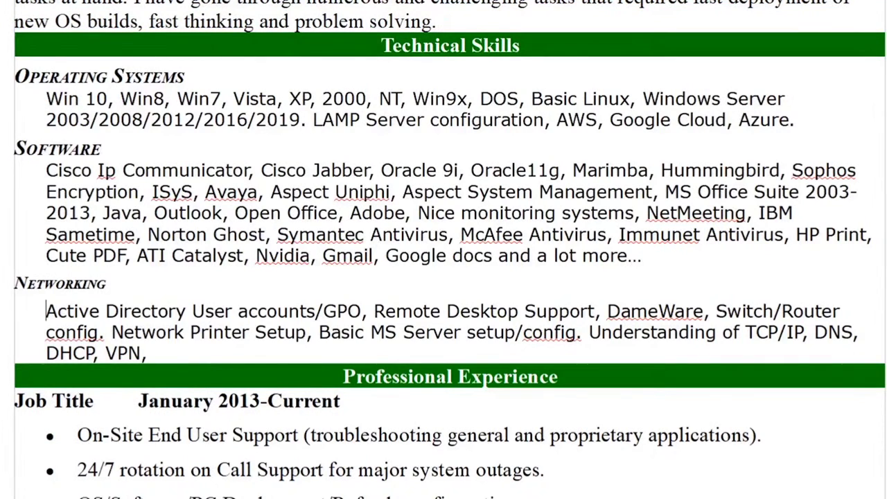
left_click_drag(46, 311, 147, 353)
left_click(224, 311)
left_click_drag(148, 353, 45, 311)
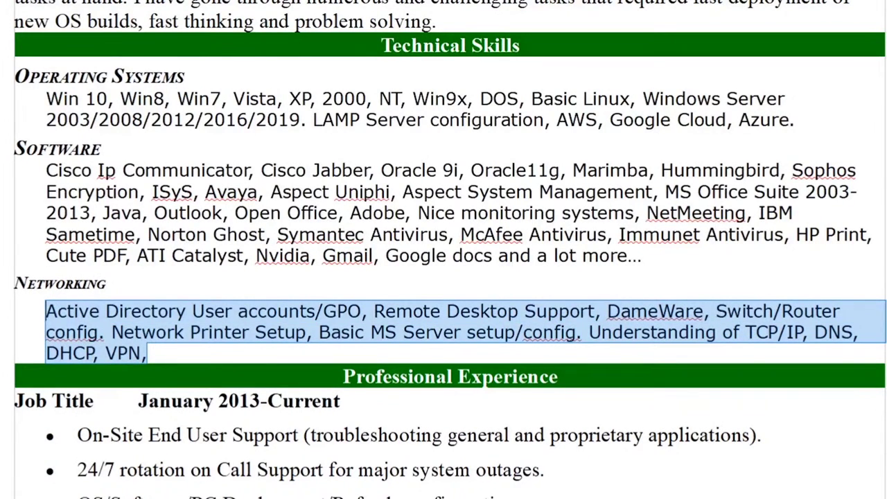
left_click_drag(108, 283, 14, 282)
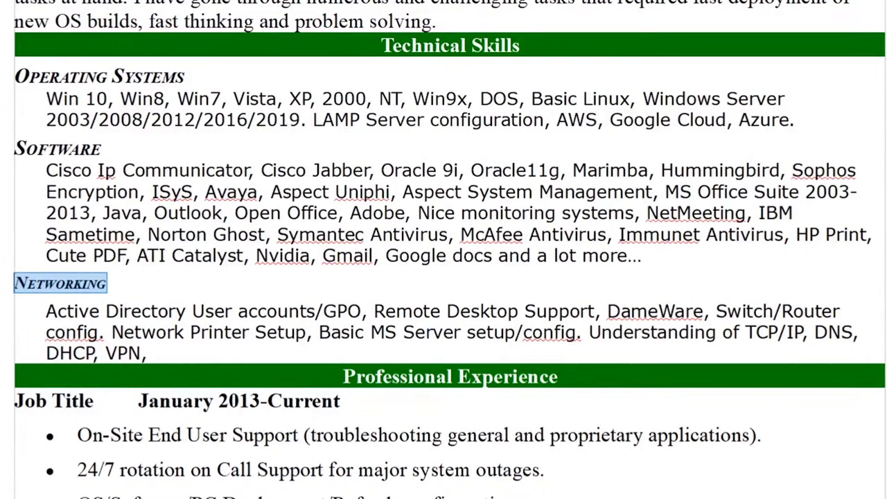
Rename the Networking heading to Help Desk and add 'Jira ticketing Sytem,' after VPN.
type("Help Desk")
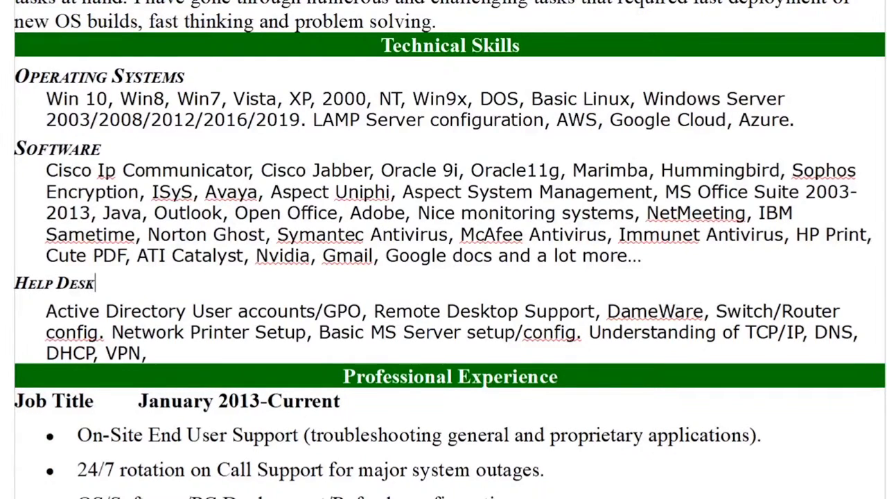
left_click(147, 353)
type("Jira ticke")
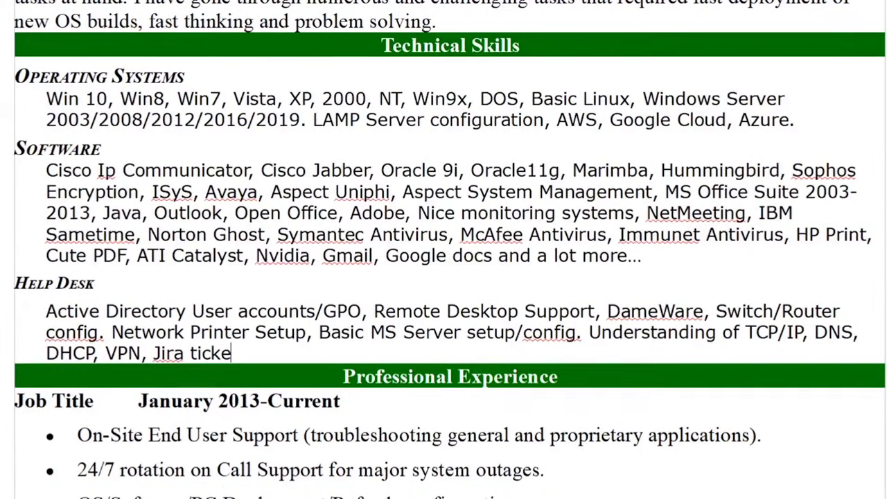
type("ting Sytem, ")
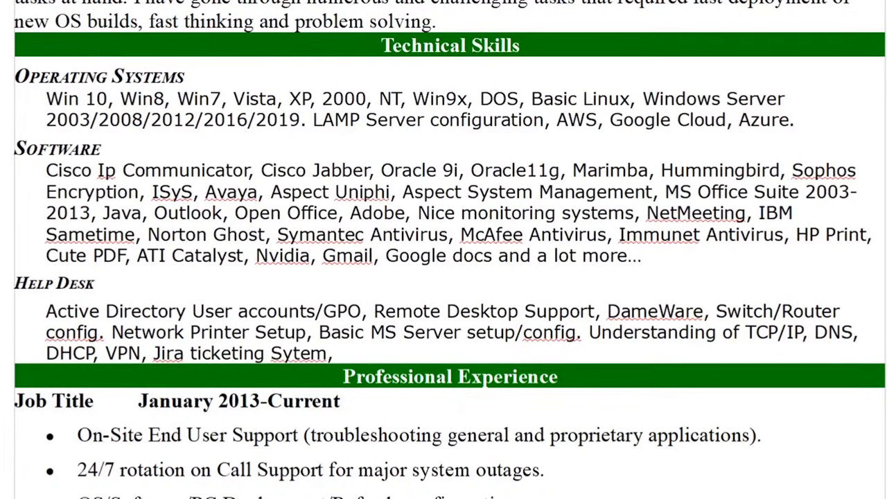
type("A")
key("BackSpace")
Delete the Network Printer Setup through DHCP, VPN items from the Help Desk skills line.
left_click_drag(361, 311, 46, 311)
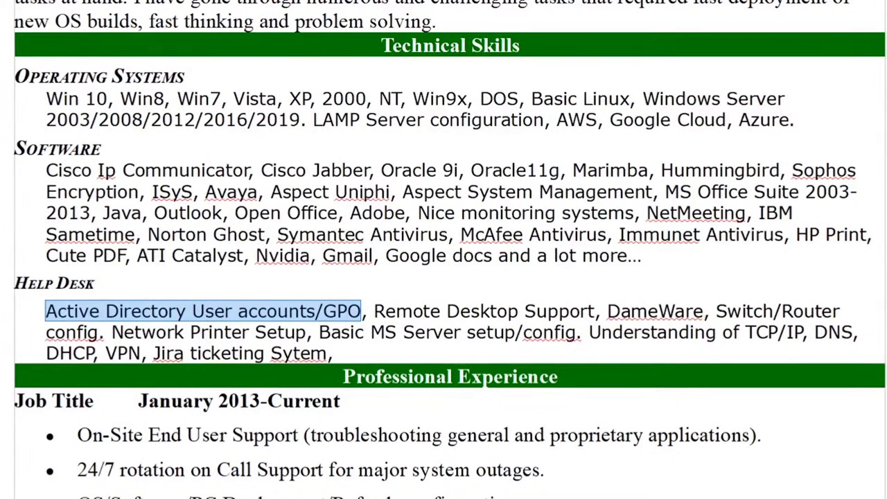
left_click(508, 311)
left_click(716, 311)
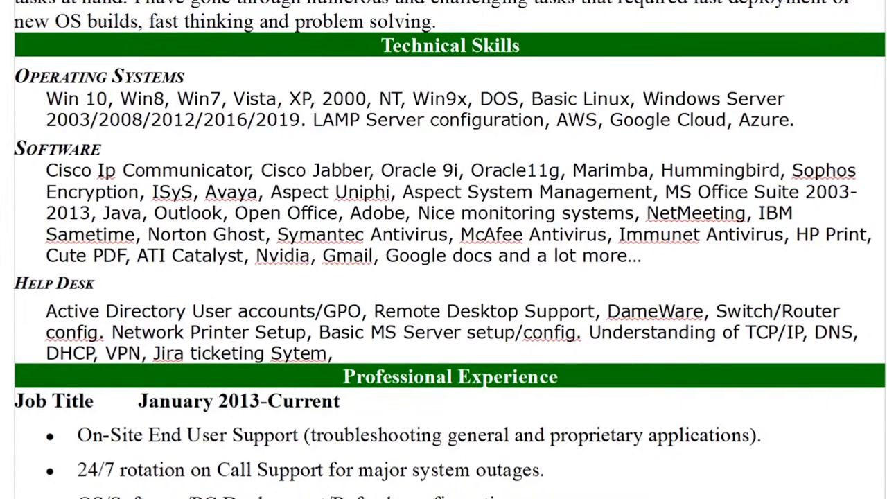
left_click_drag(111, 332, 340, 353)
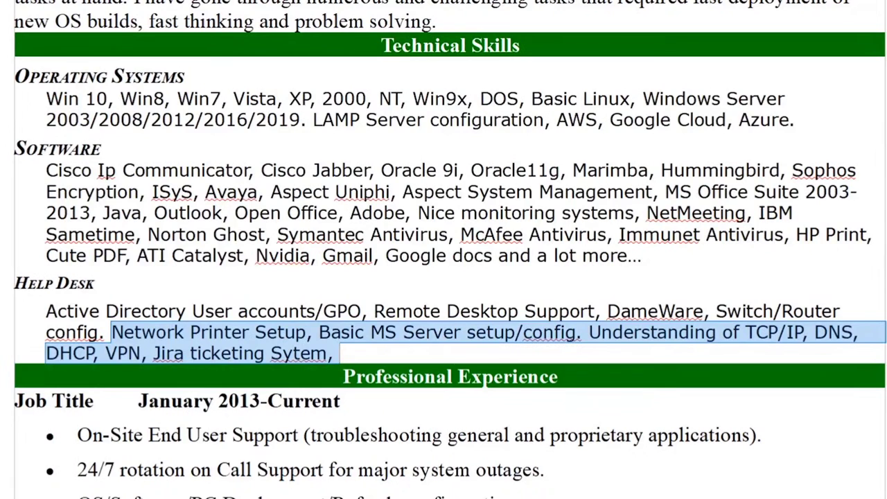
left_click_drag(339, 354, 146, 353)
key("BackSpace")
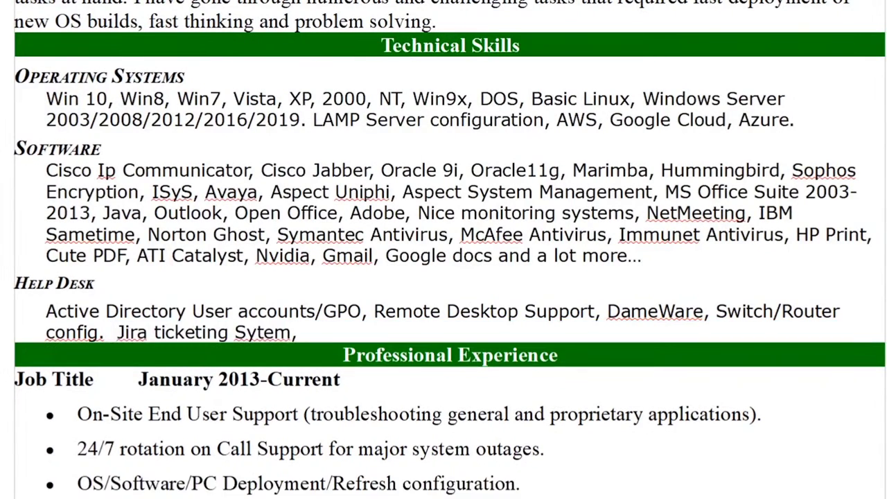
Turn 'config.' into 'configuration,' with autocomplete, so the line reads 'Switch/Router configuration,'.
key("Left")
key("BackSpace")
key("BackSpace")
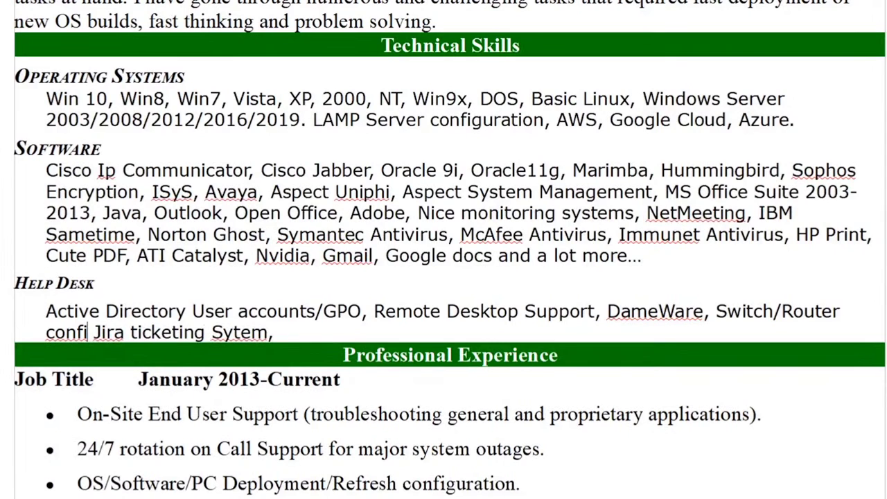
type("g")
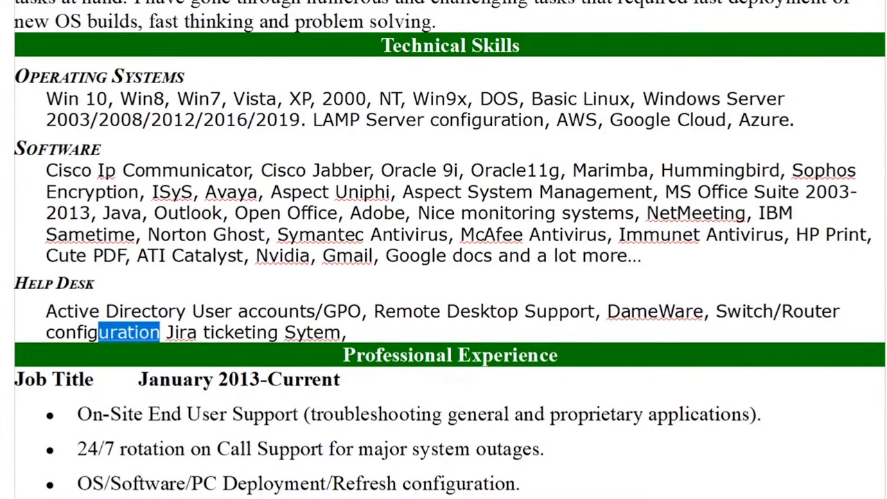
key("Return")
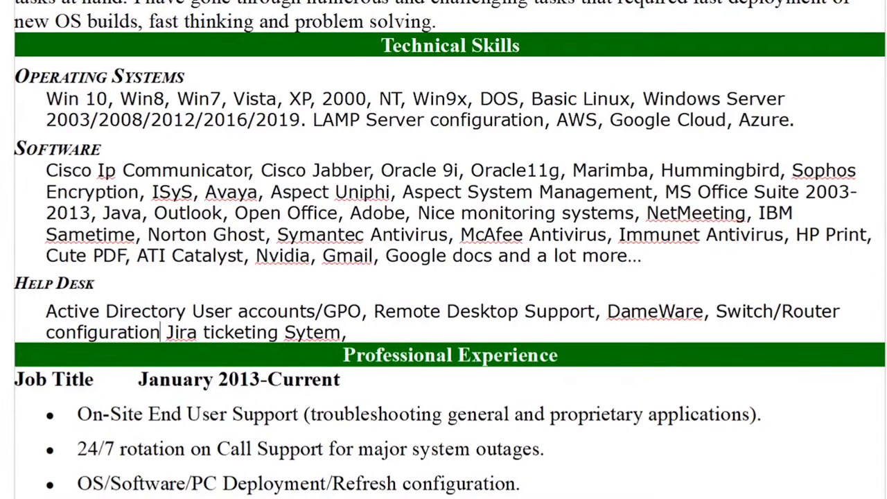
type(",")
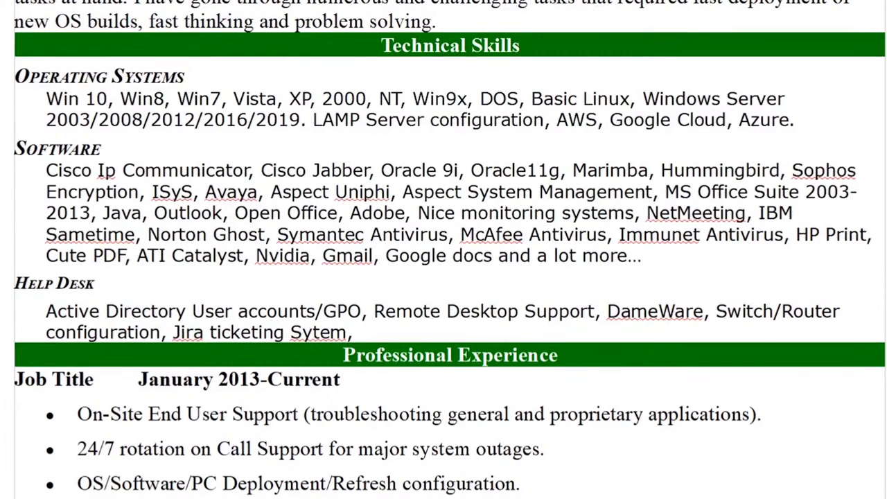
left_click_drag(46, 311, 367, 311)
left_click(367, 311)
left_click(374, 311)
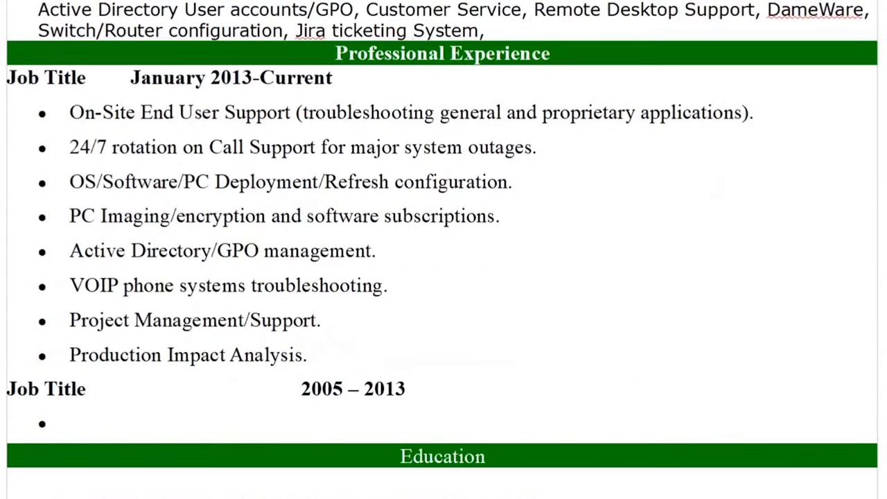
Select the January 2013-Current date on the first job heading.
key("shift+Left")
key("shift+Left")
key("shift+Left")
key("shift+Left")
key("shift+Left")
key("shift+Left")
key("shift+Left")
key("shift+Left")
key("shift+Left")
key("shift+Left")
key("shift+Left")
key("shift+Left")
key("shift+Left")
key("shift+Left")
key("shift+Left")
key("shift+Left")
key("shift+Left")
key("shift+Left")
key("shift+Left")
key("shift+Left")
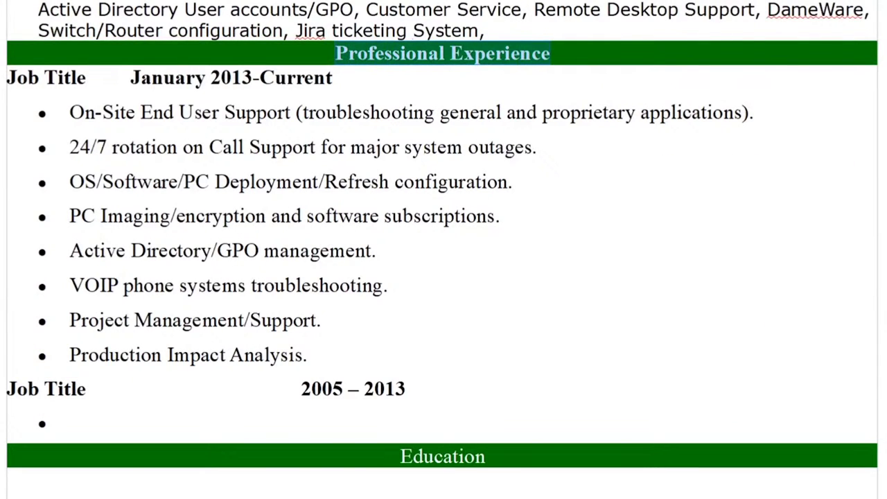
left_click(347, 77)
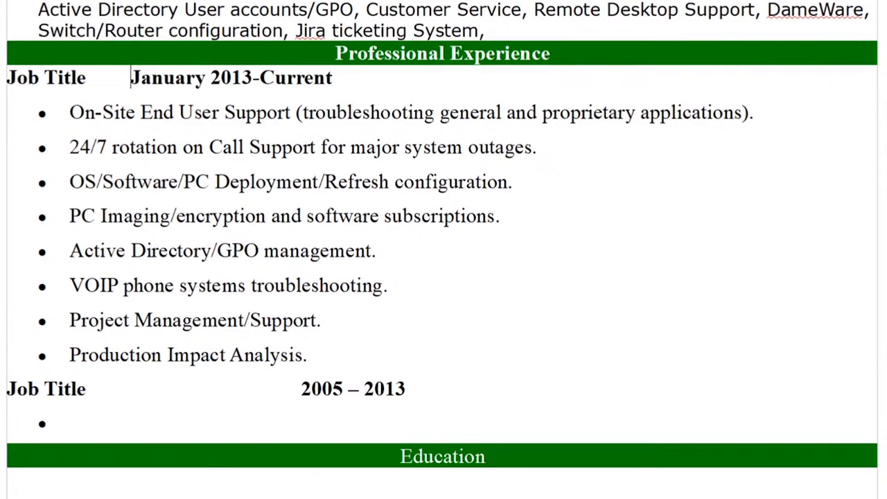
left_click_drag(130, 78, 337, 77)
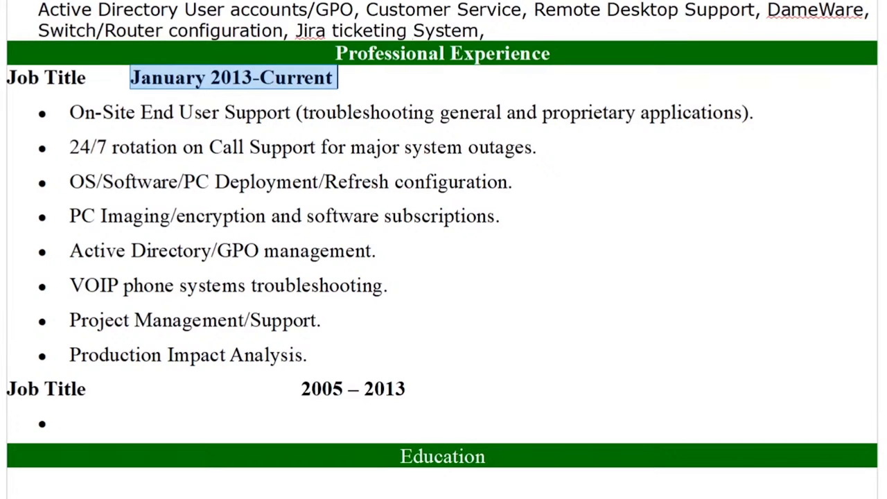
left_click(112, 147)
left_click_drag(130, 78, 334, 78)
left_click(333, 77)
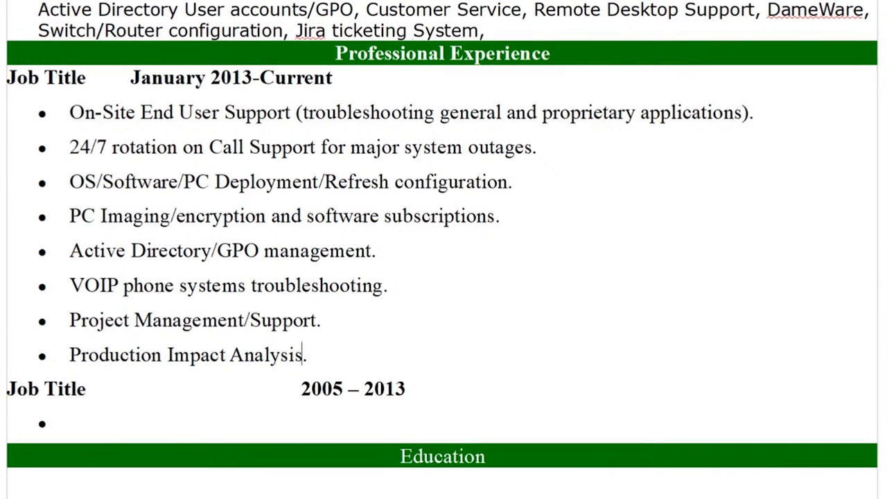
Review the first two duty bullets, including the 24/7 rotation bullet, by selecting them.
left_click_drag(302, 355, 74, 147)
left_click(73, 147)
left_click_drag(70, 113, 754, 112)
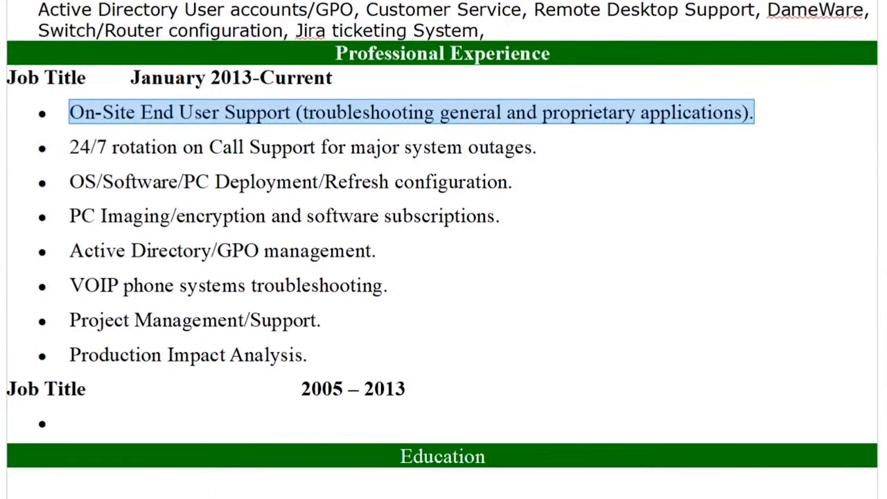
left_click(754, 113)
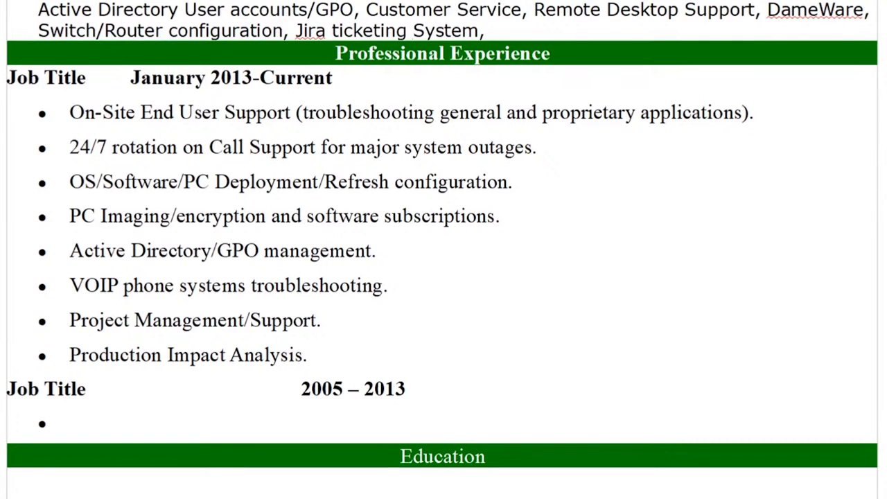
left_click_drag(69, 112, 754, 112)
left_click(754, 112)
left_click_drag(69, 147, 547, 146)
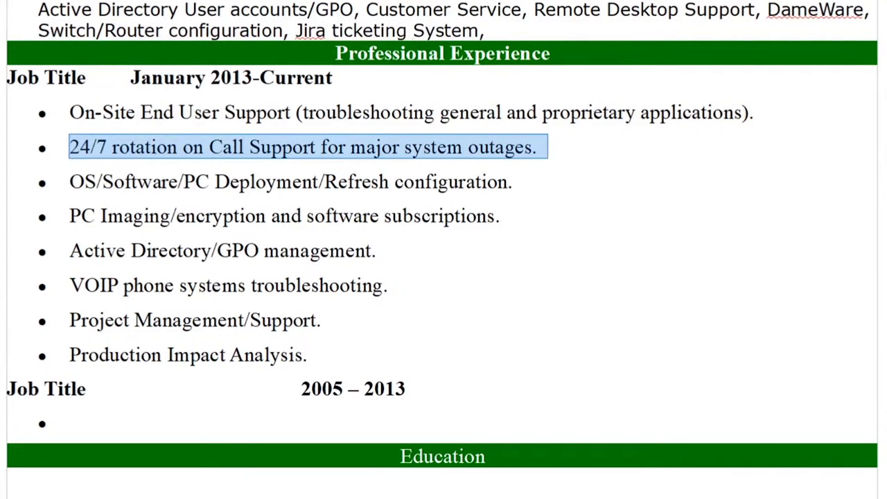
left_click(547, 147)
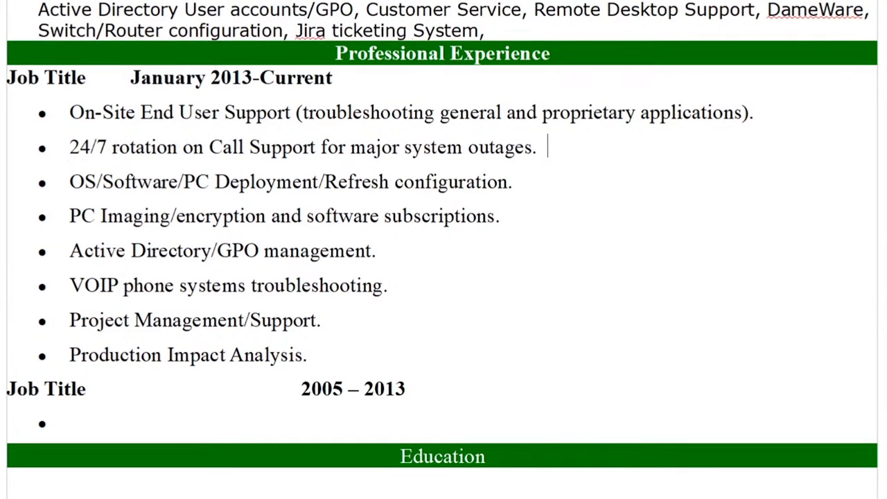
Review the remaining duty bullets, from PC Deployment to Production Impact Analysis, then all eight together.
left_click_drag(69, 181, 514, 182)
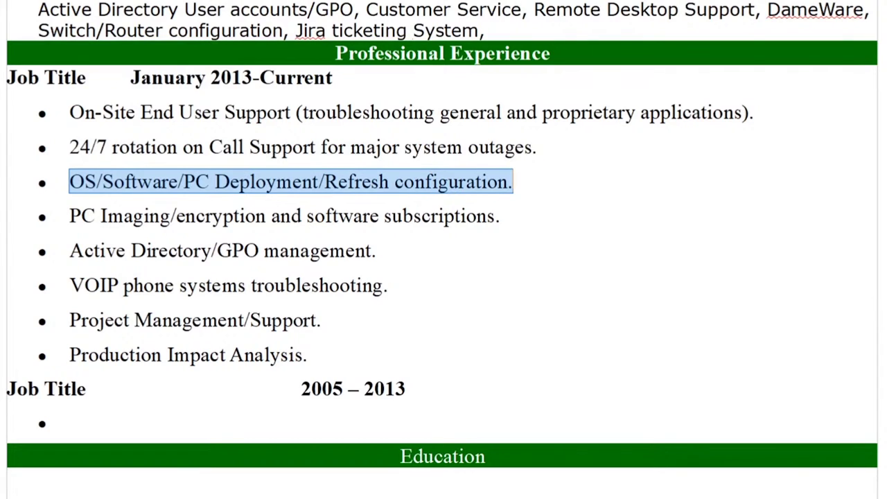
left_click_drag(70, 216, 500, 217)
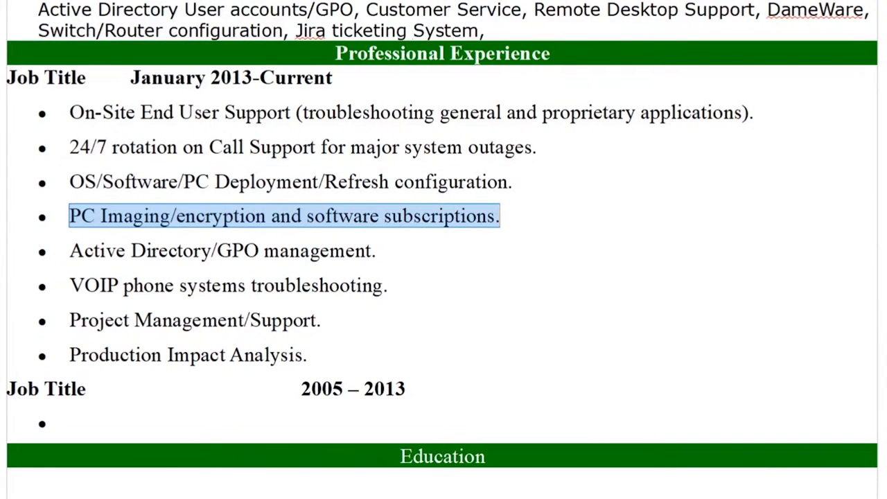
left_click_drag(69, 285, 386, 285)
left_click_drag(321, 320, 70, 320)
left_click_drag(313, 355, 70, 354)
left_click(320, 250)
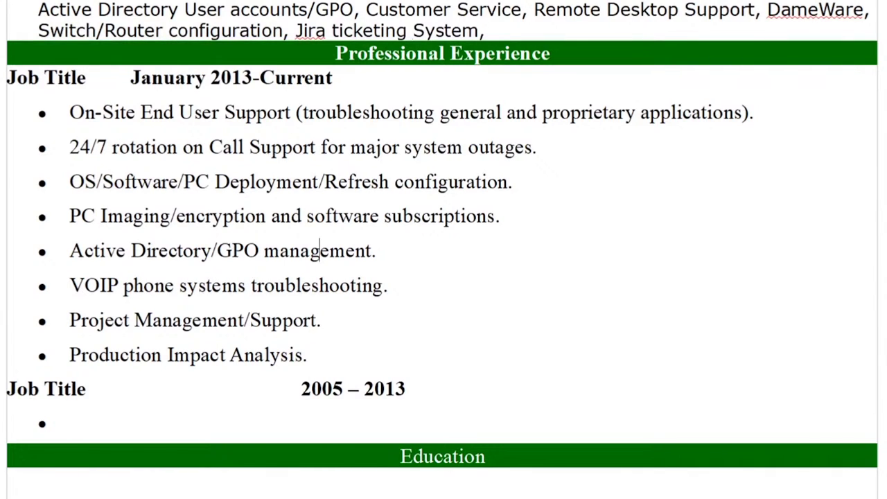
left_click(69, 112)
left_click_drag(69, 113, 311, 355)
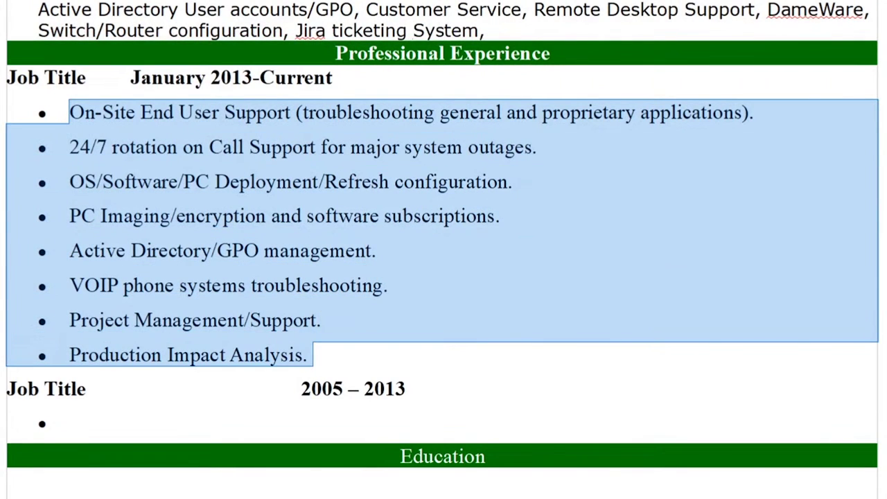
left_click(86, 78)
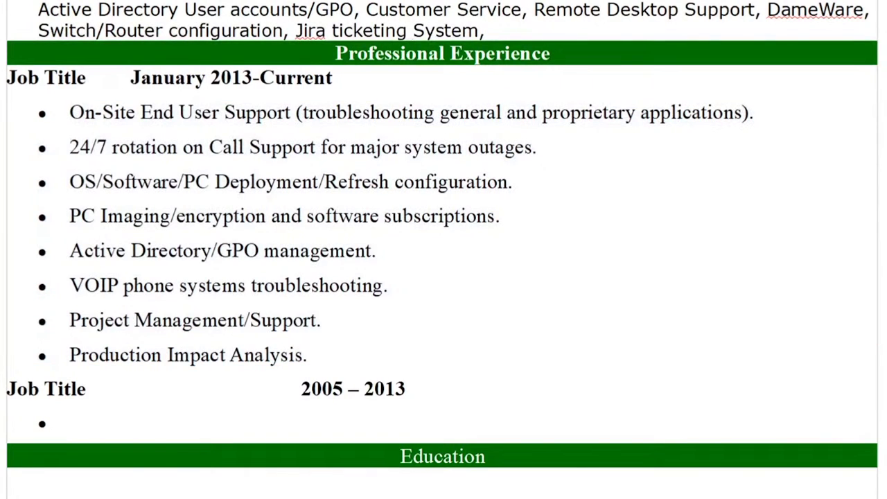
Replace the first 'Job Title' with 'Business Systems Analyst', tidy spacing before the date, and indent it.
type("Business S")
type("ystems ")
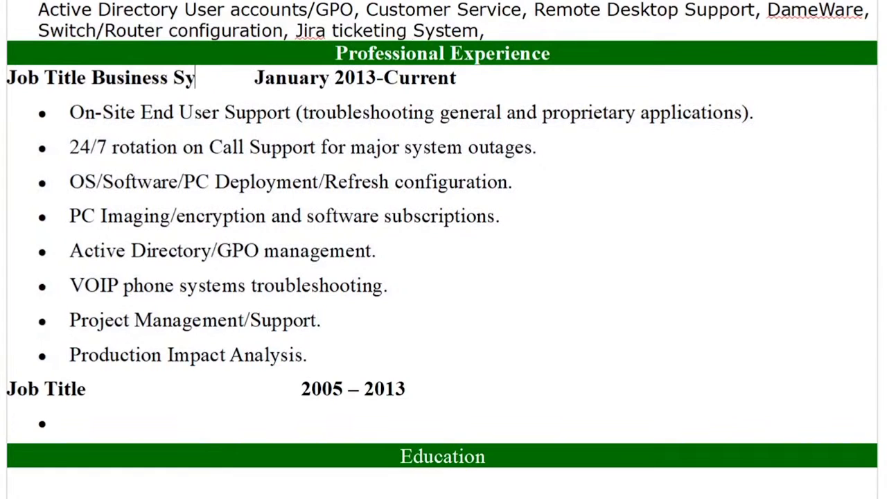
type("Analyst")
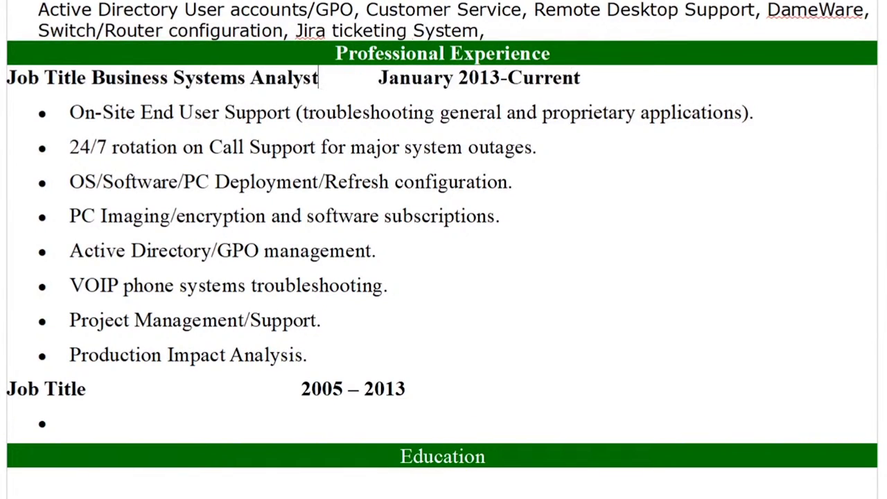
left_click(378, 77)
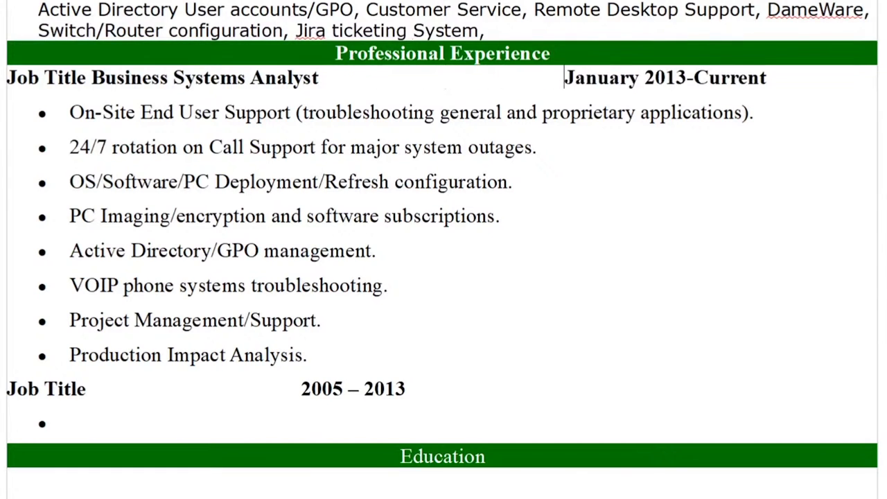
key("BackSpace")
key("BackSpace")
key("BackSpace")
key("BackSpace")
key("BackSpace")
key("BackSpace")
key("BackSpace")
key("BackSpace")
key("BackSpace")
key("BackSpace")
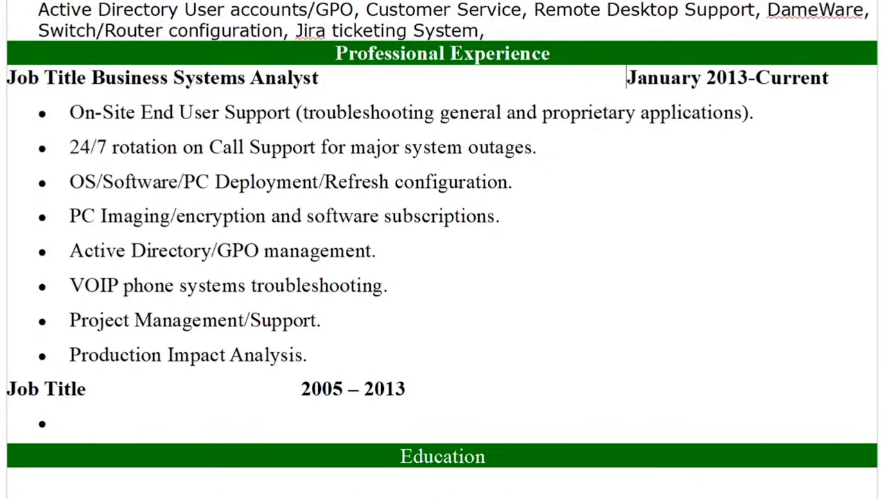
left_click_drag(92, 78, 5, 77)
key("Delete")
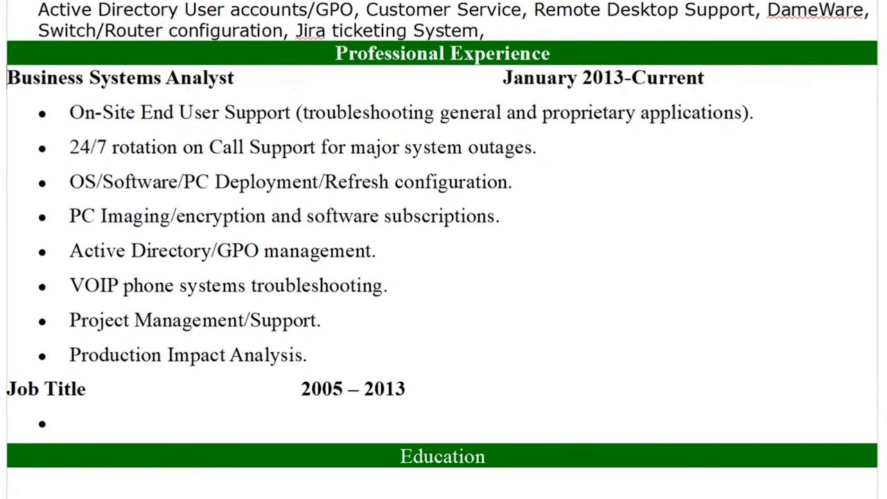
left_click(316, 78)
left_click(322, 77)
key("Tab")
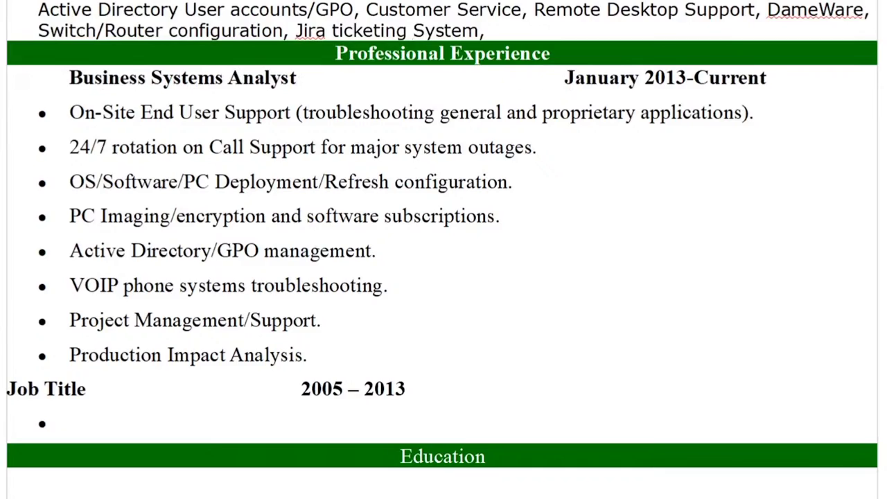
Replace the second 'Job Title' with 'Help Desk', indent it, and push 2005 – 2013 further right.
scroll(443, 250, "down", 3)
left_click(405, 257)
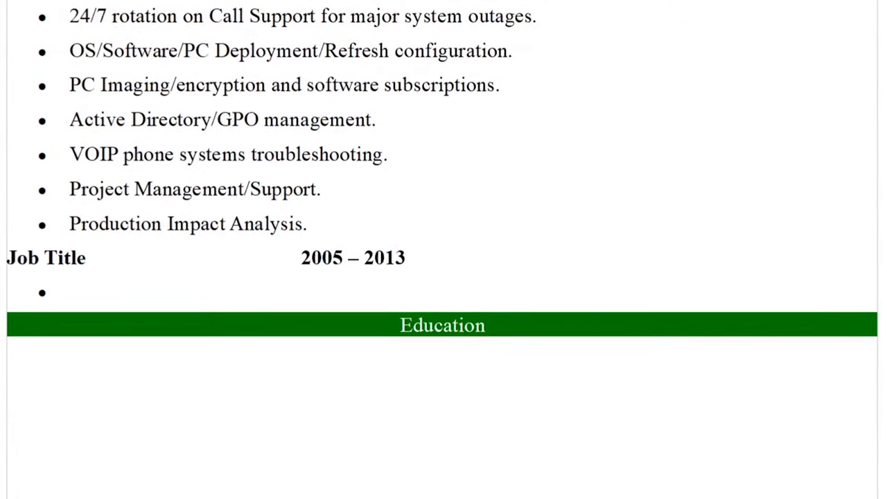
left_click(69, 291)
left_click(127, 257)
left_click_drag(86, 257, 7, 257)
type("Help")
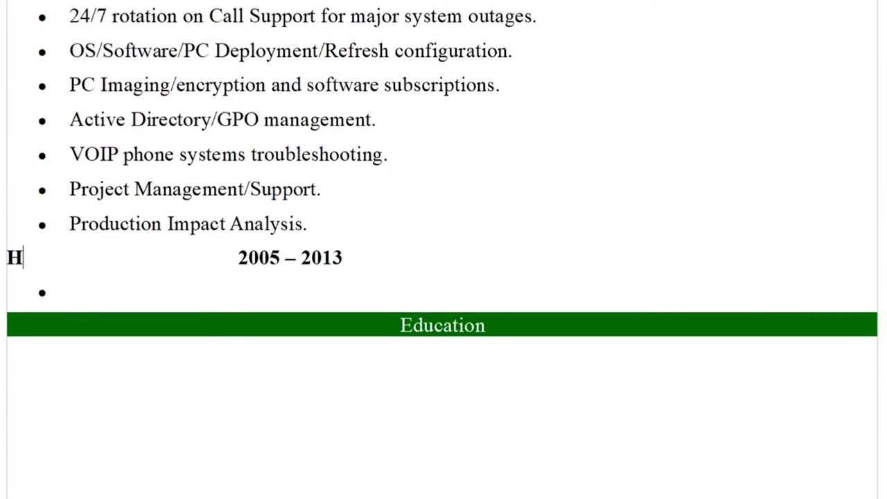
type(" Desk")
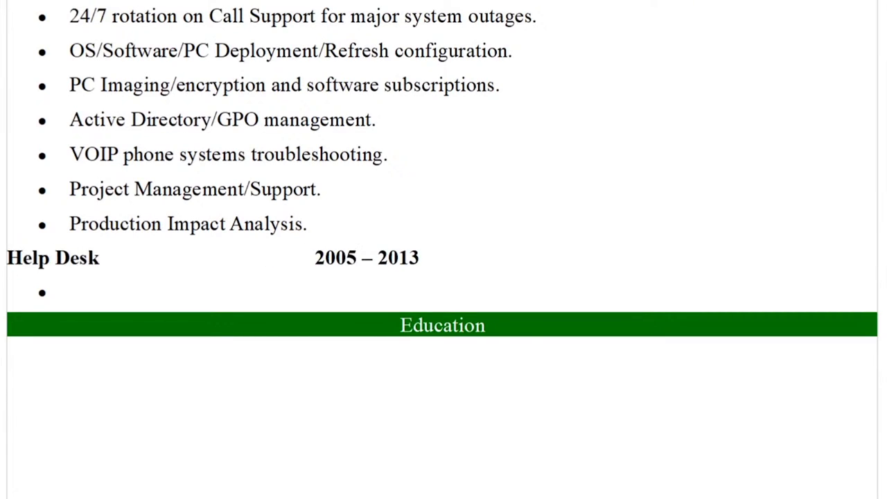
key("Left")
key("Left")
key("Left")
key("Left")
key("Left")
key("Left")
key("Left")
key("Left")
key("Left")
key("Tab")
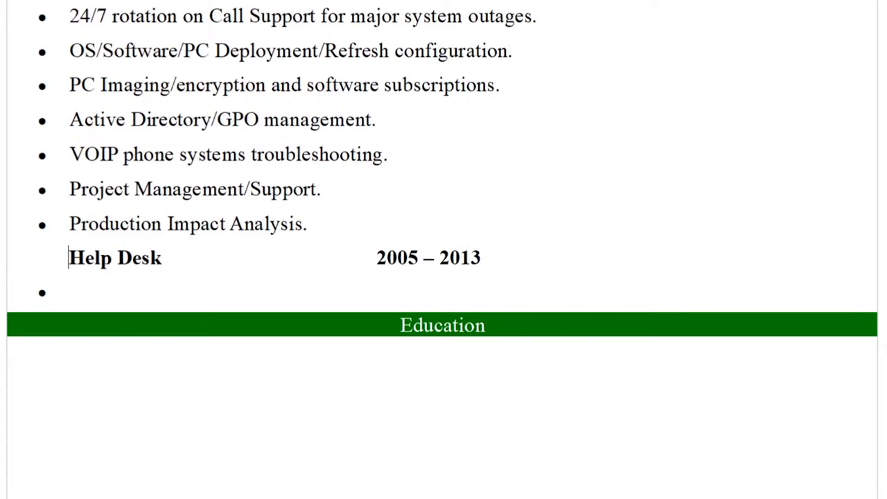
left_click(375, 257)
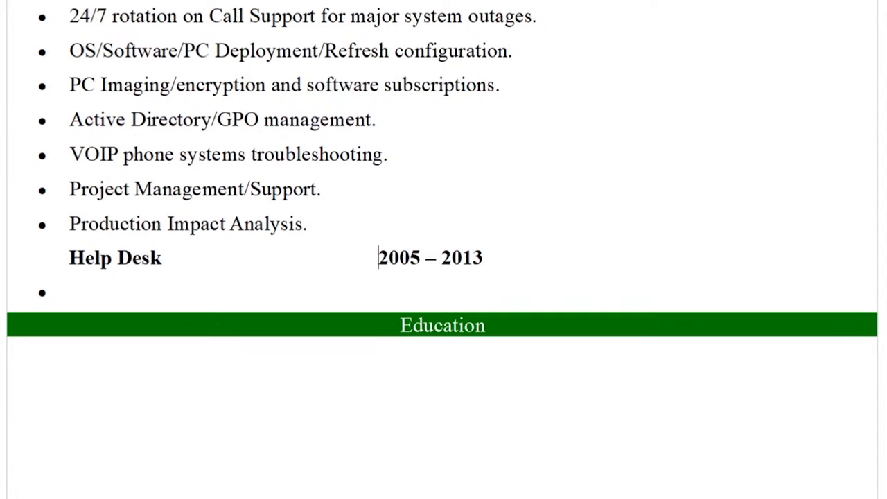
key("Tab")
key("Tab")
key("Tab")
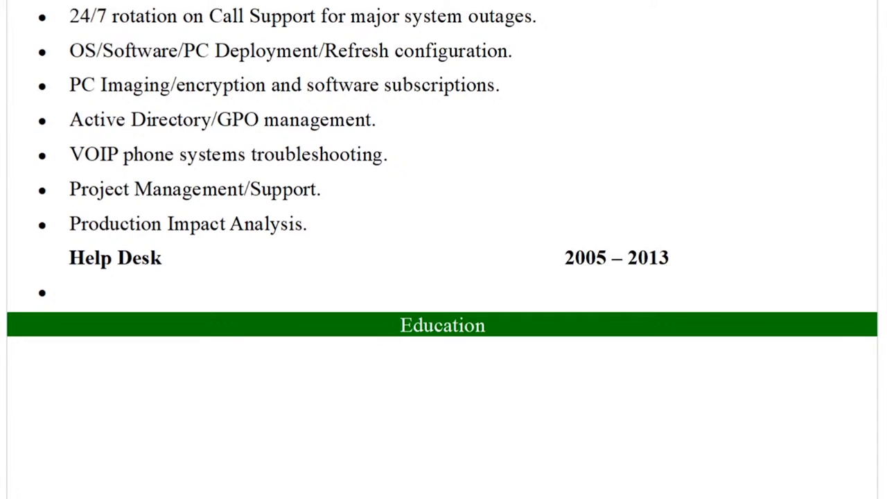
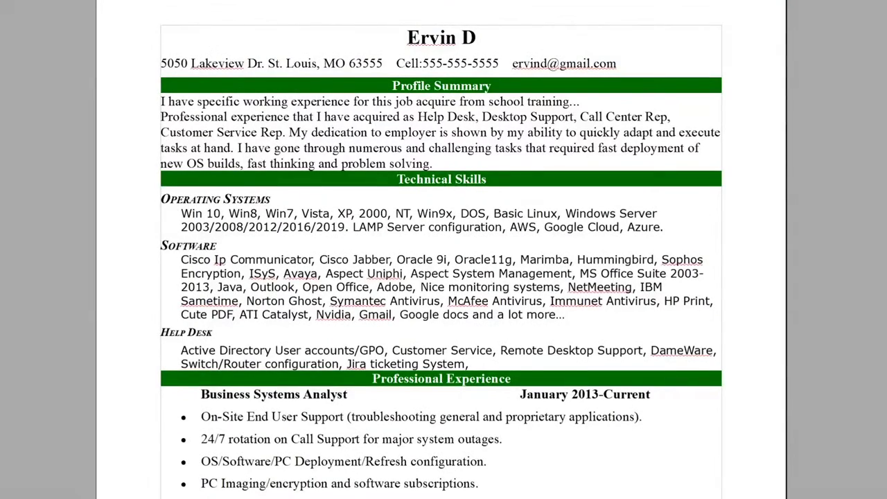
Review the resume's Business Systems Analyst job title and Profile Summary paragraph.
left_click_drag(360, 394, 201, 394)
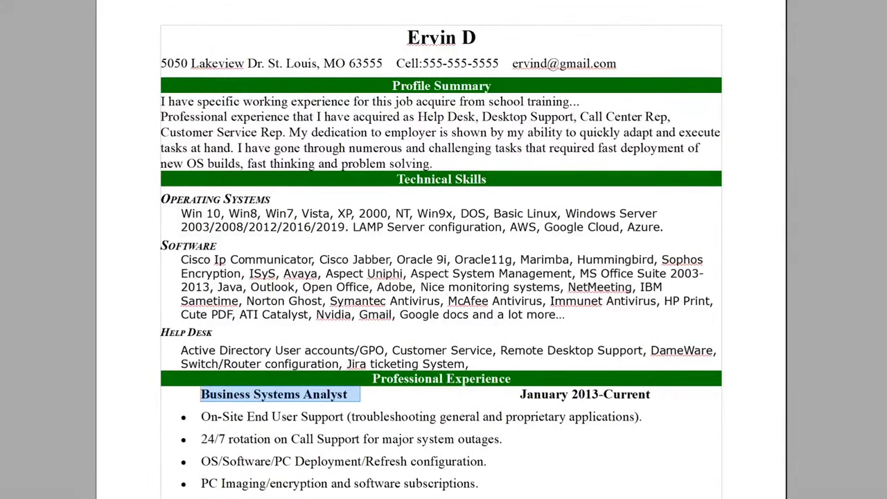
left_click(405, 300)
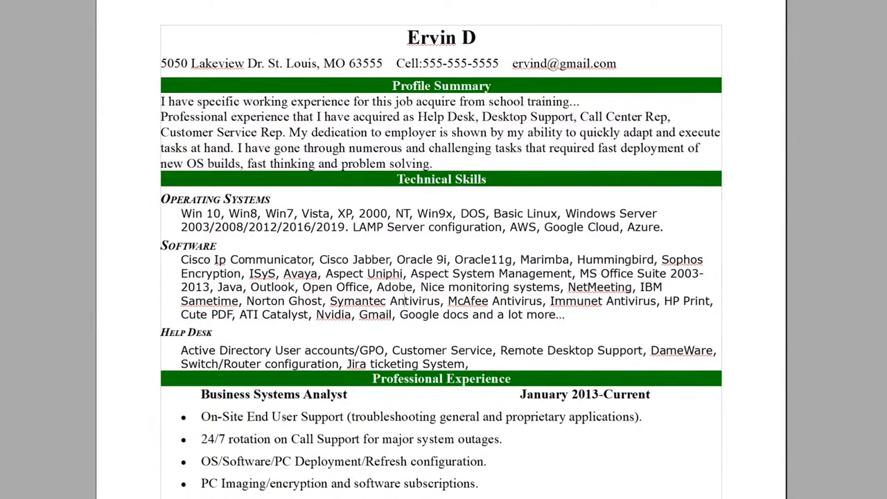
scroll(405, 300, "down", 3)
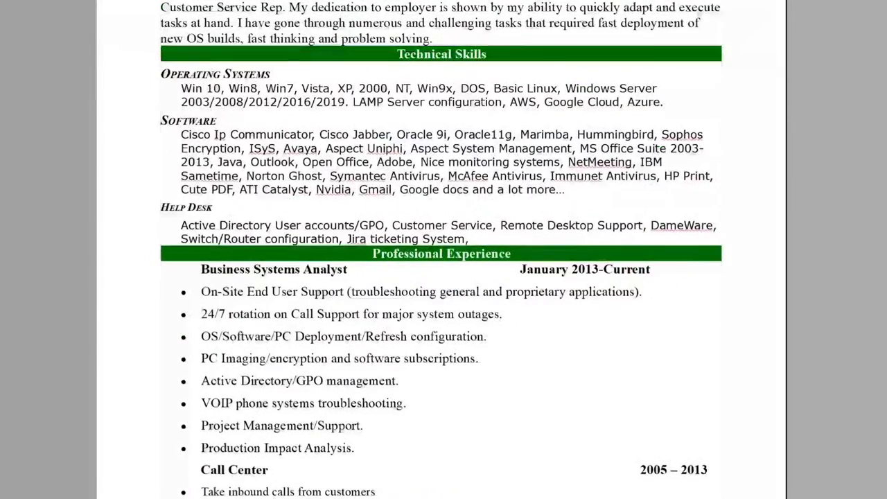
scroll(405, 300, "up", 3)
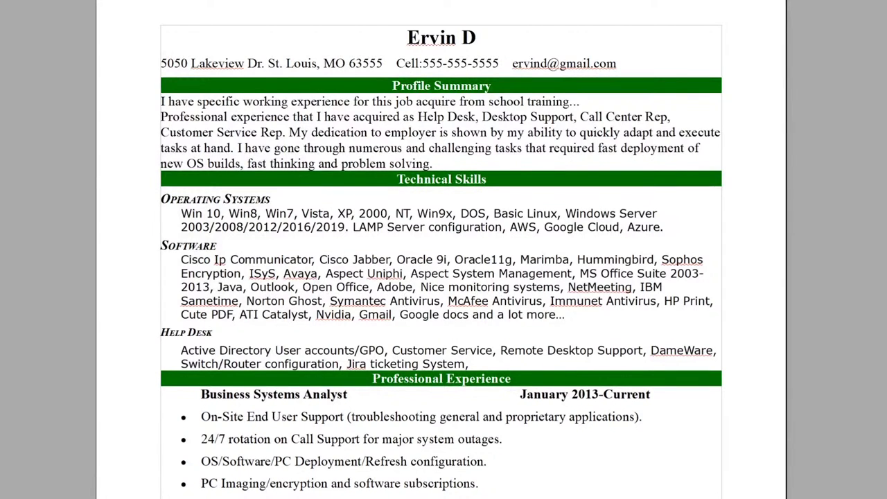
left_click_drag(161, 101, 433, 163)
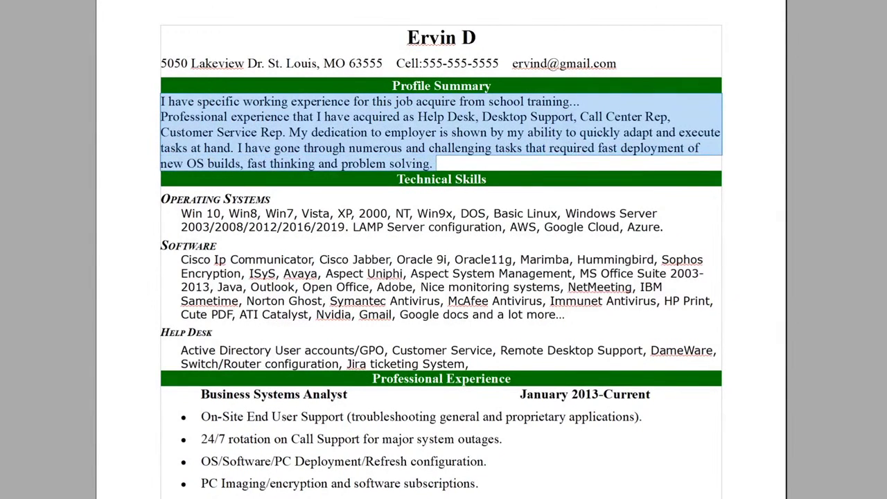
left_click(494, 226)
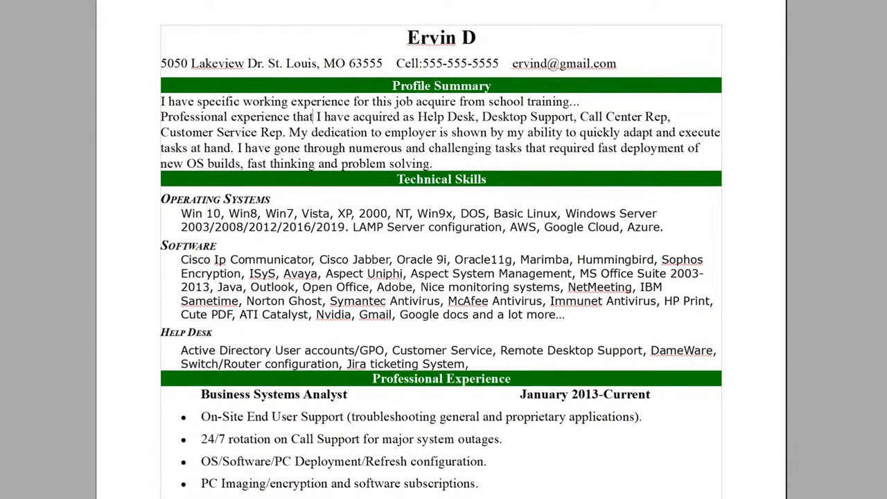
Review the previous help-desk roles phrase and Operating Systems list, placing the cursor after the Software list.
left_click_drag(314, 116, 669, 116)
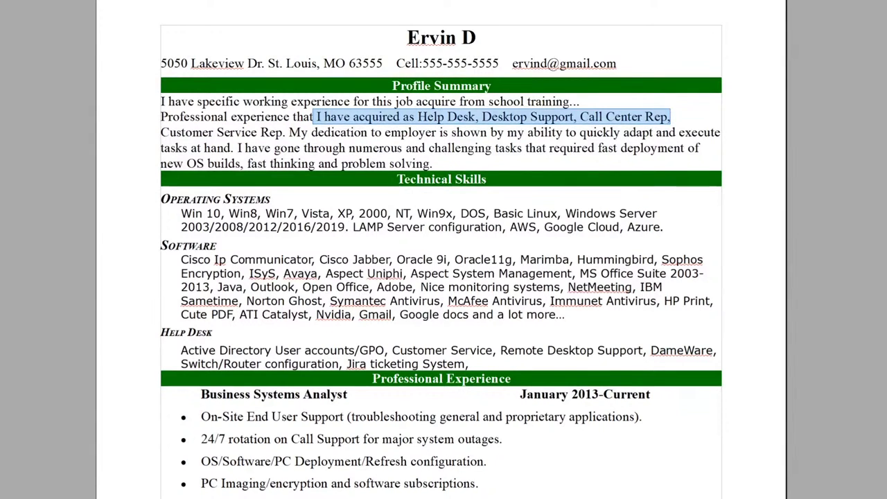
left_click(386, 301)
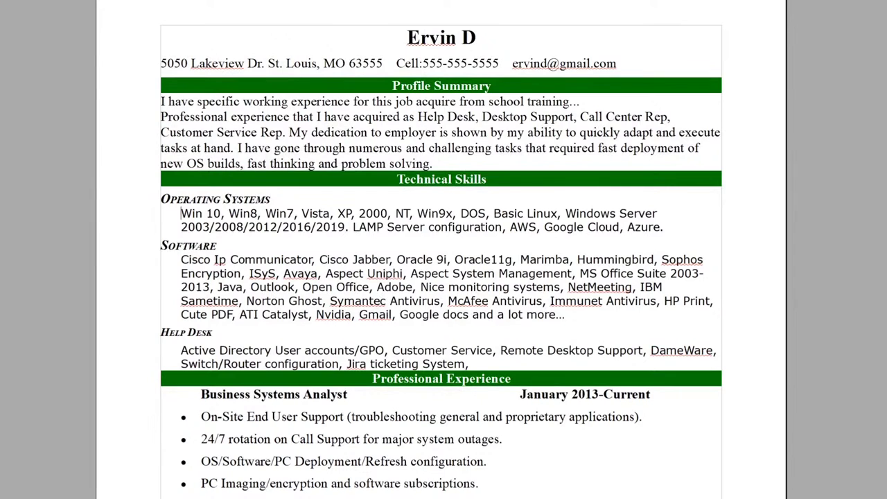
left_click_drag(181, 213, 448, 226)
left_click(281, 287)
scroll(441, 277, "down", 2)
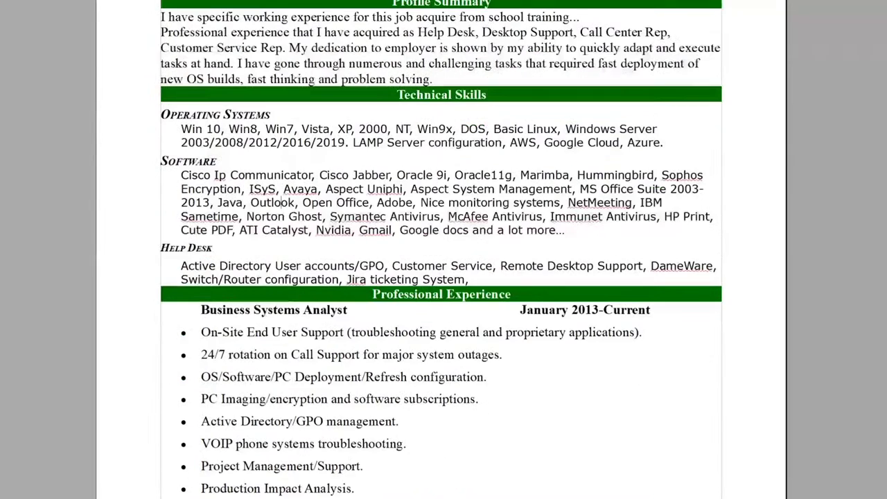
scroll(440, 277, "down", 2)
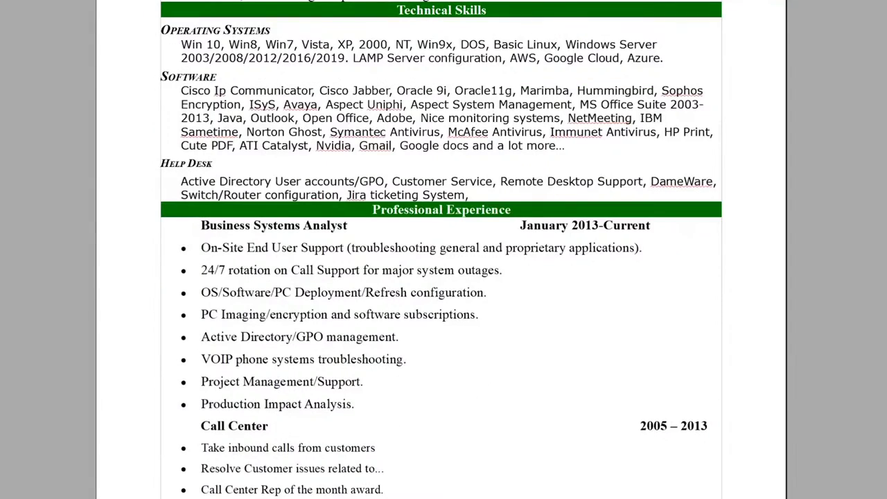
scroll(440, 277, "up", 4)
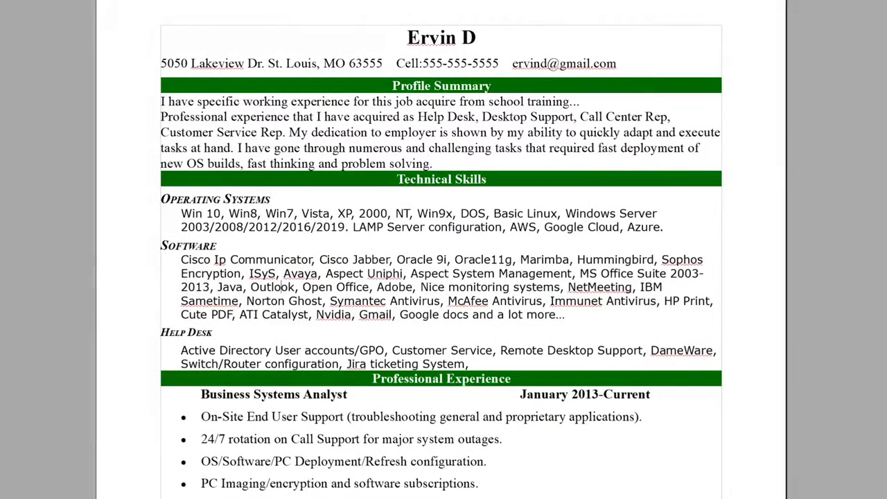
left_click(568, 314)
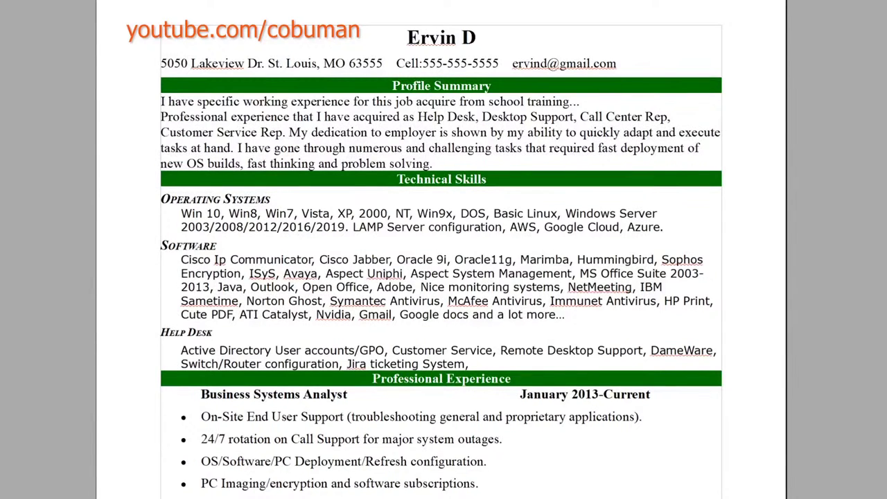
scroll(441, 249, "down", 4)
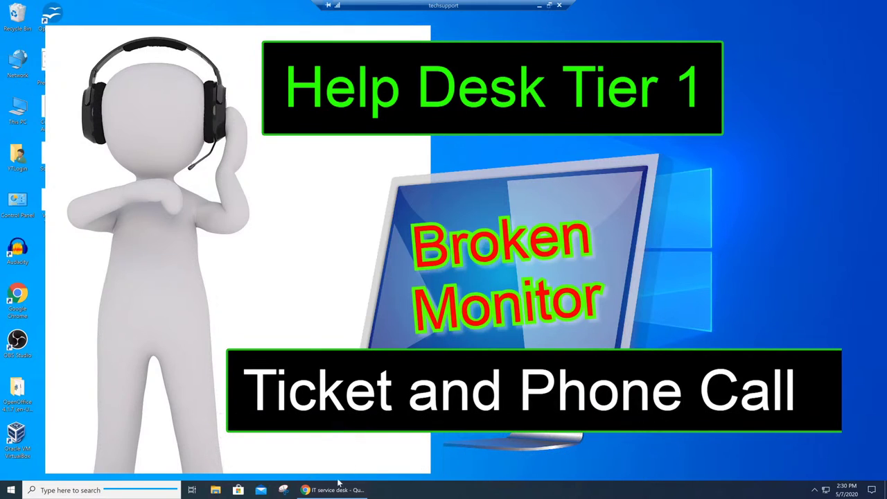
Bring the IT service desk Chrome window forward and slide it to the right.
mouse_move(333, 492)
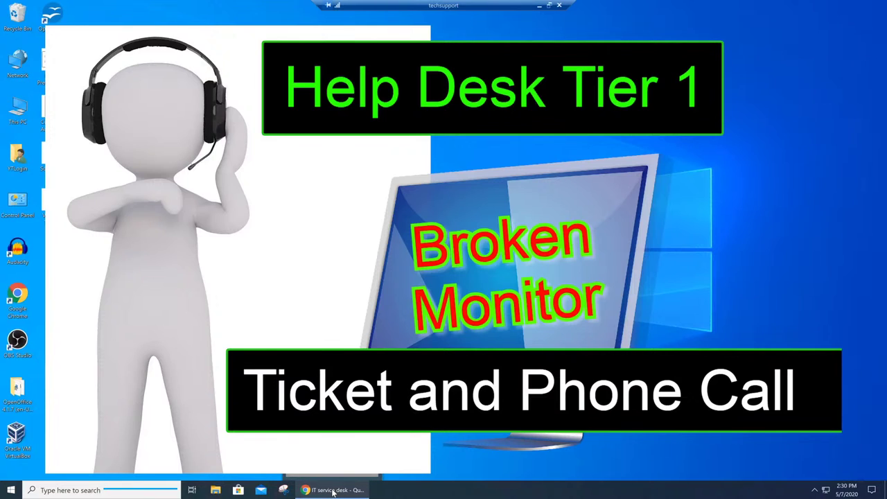
left_click(333, 490)
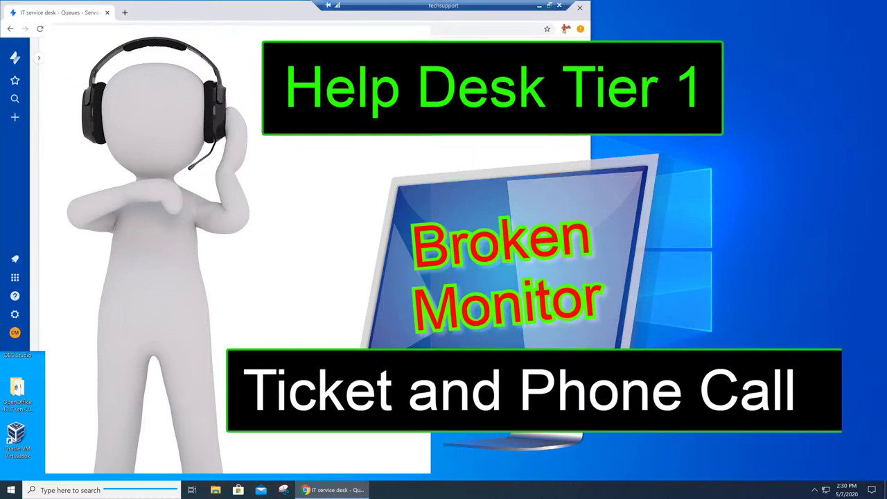
left_click_drag(221, 21, 311, 21)
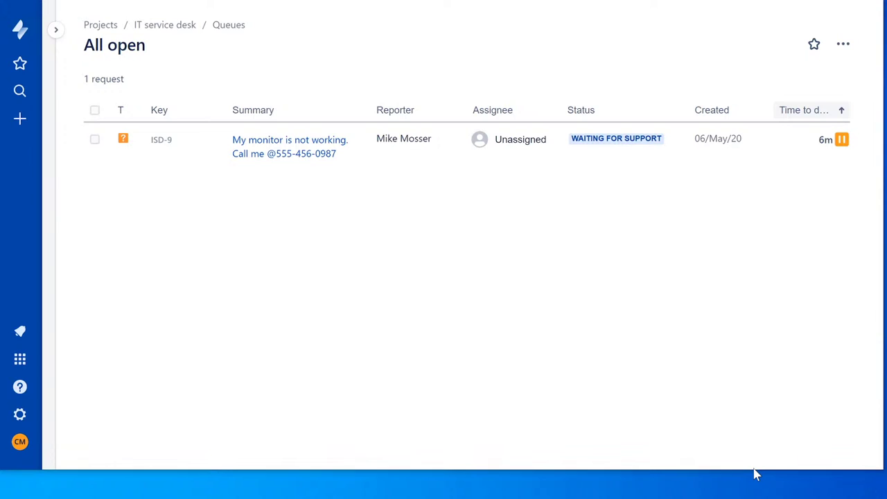
Show the All open queue in full screen with F11.
key("F11")
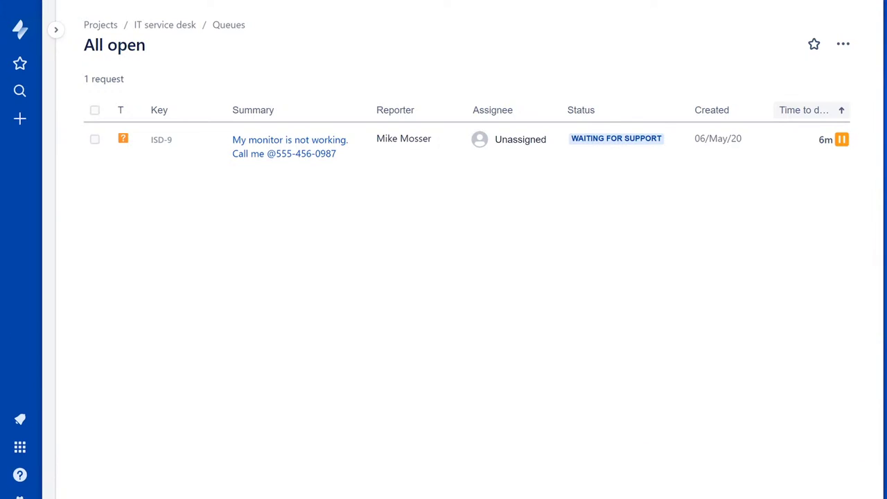
scroll(444, 256, "down", 1)
scroll(444, 257, "down", 1)
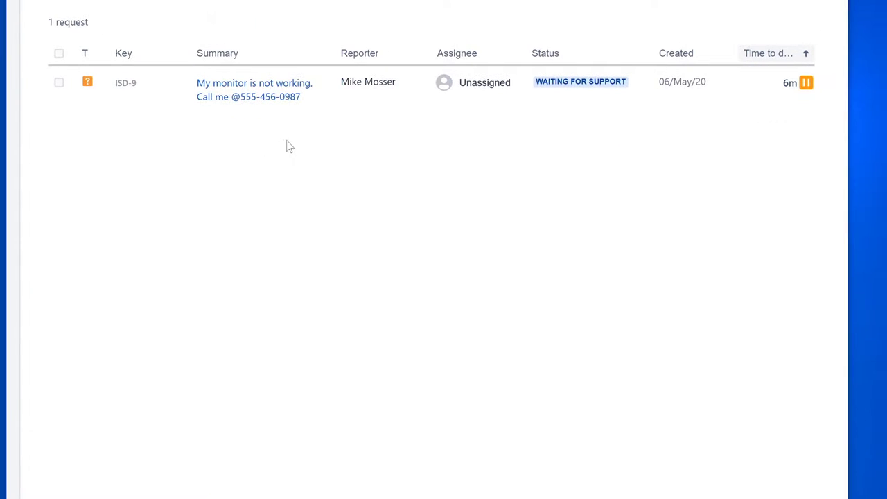
scroll(219, 180, "up", 2)
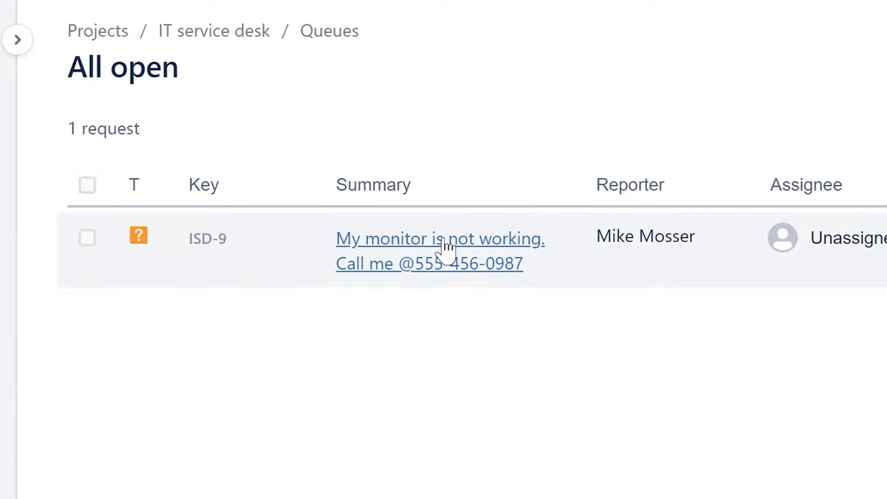
Open request ISD-9 and assign it to yourself.
left_click(400, 251)
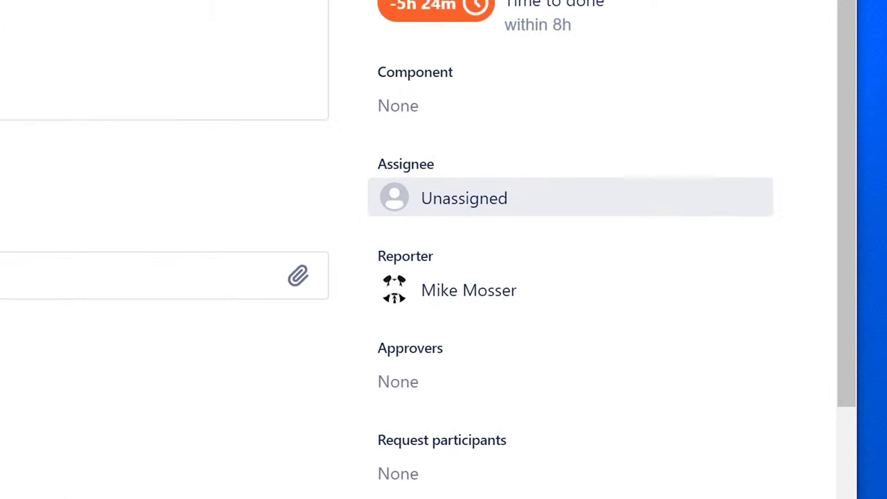
left_click(415, 201)
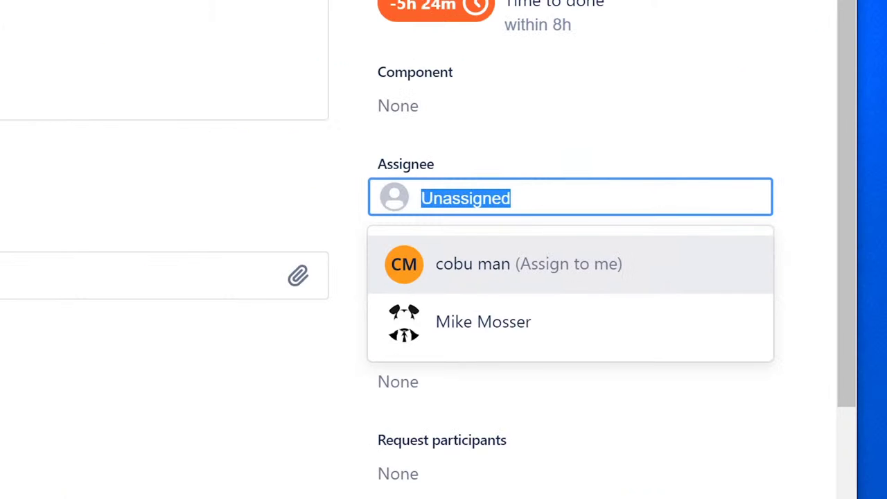
left_click(497, 276)
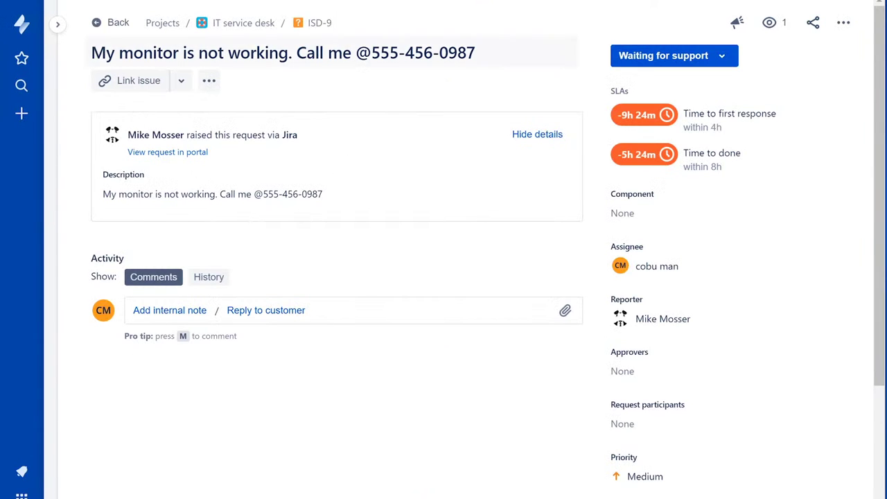
Read ISD-9's title, reporter and monitor complaint, then start editing its description.
left_click_drag(92, 52, 194, 53)
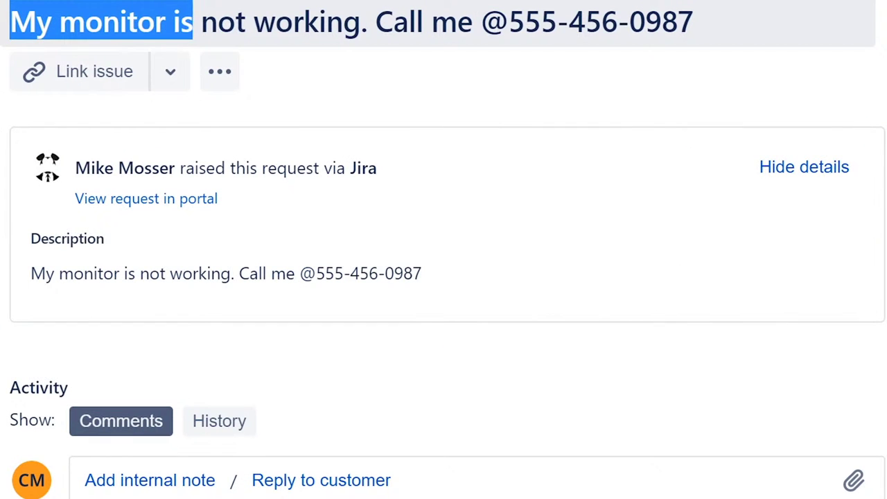
left_click_drag(192, 22, 677, 22)
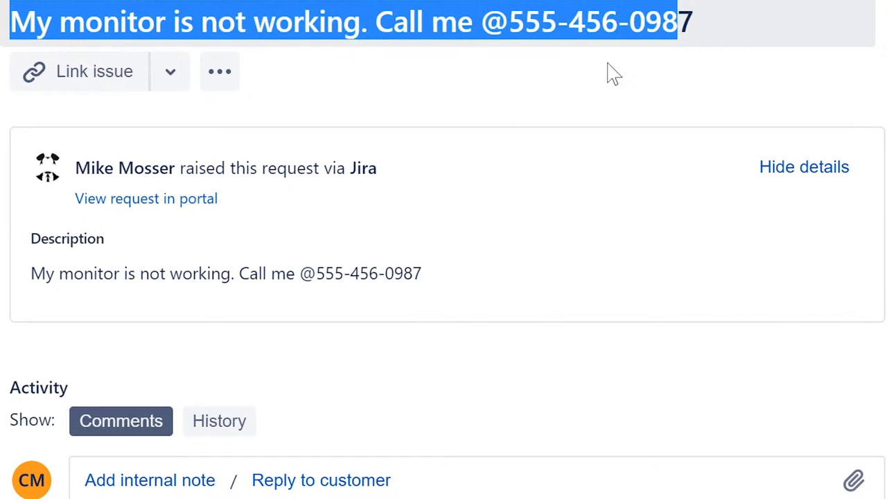
left_click_drag(175, 170, 82, 182)
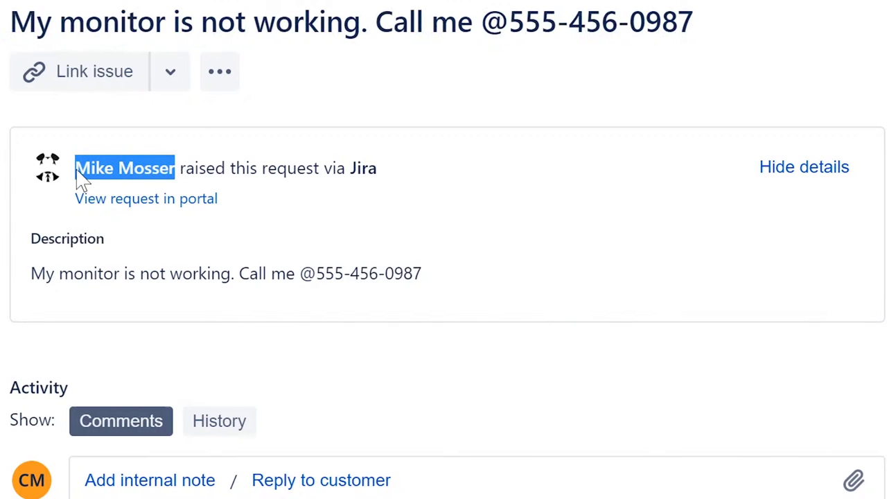
left_click(432, 277)
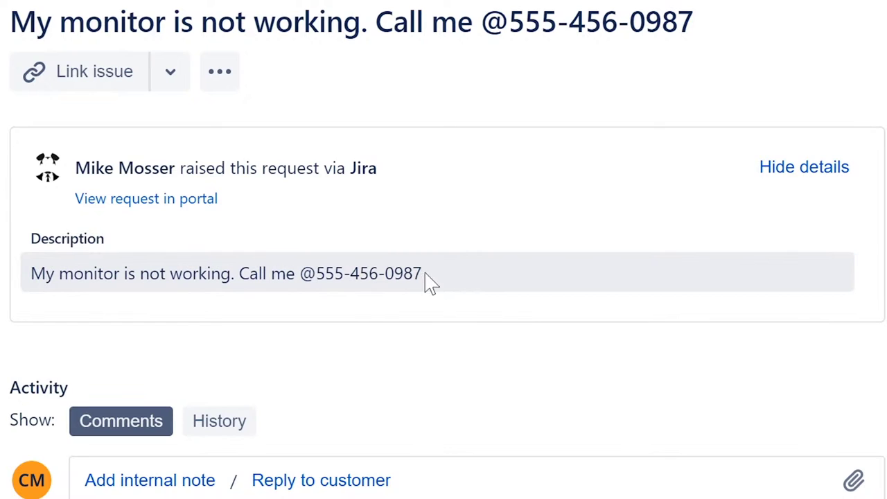
left_click_drag(444, 276, 27, 276)
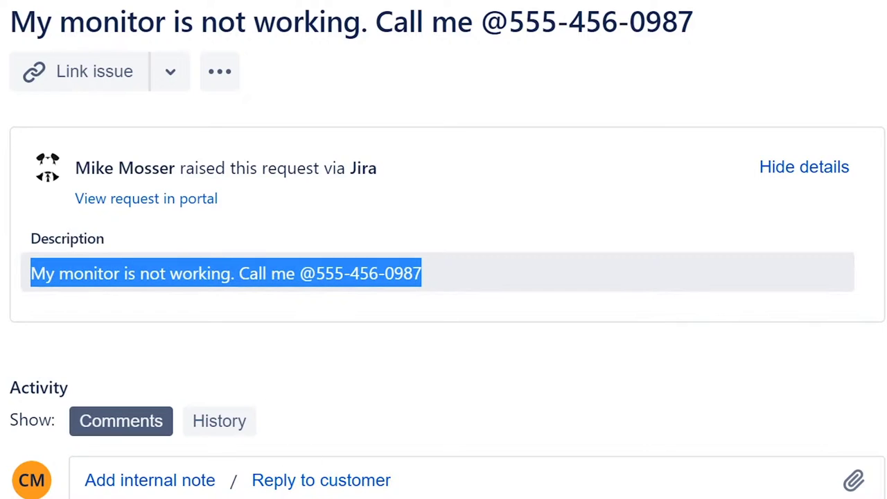
left_click(340, 275)
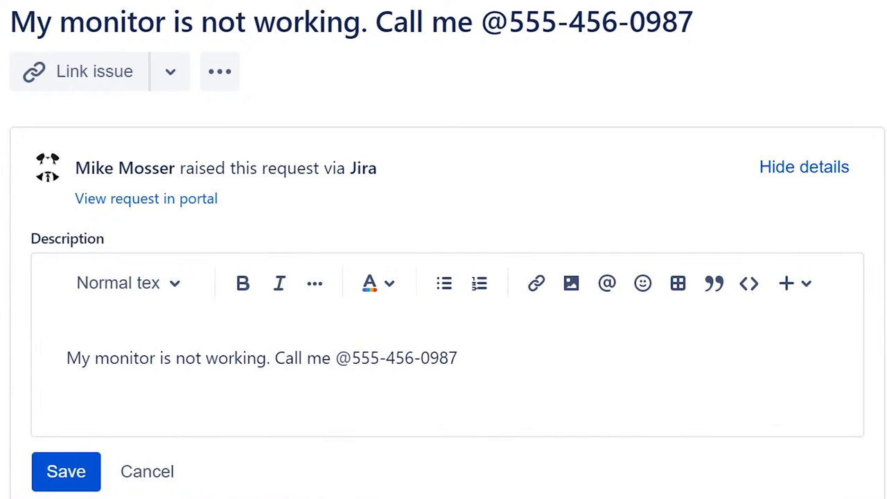
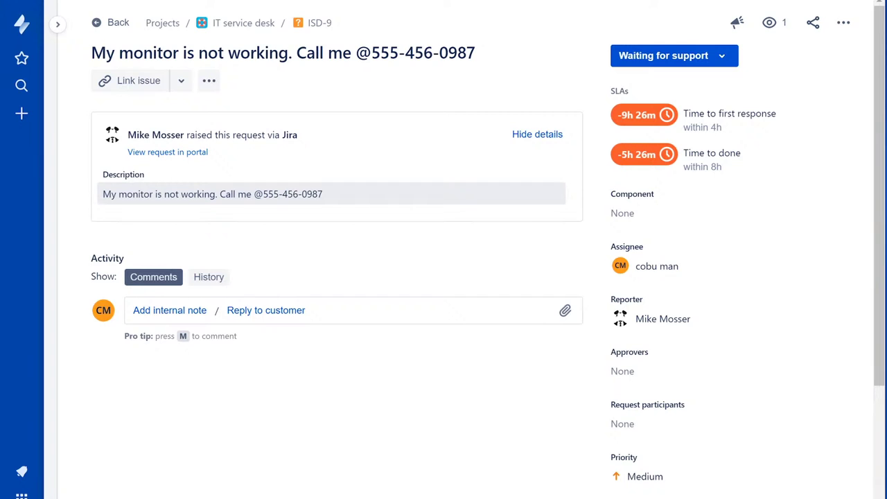
Start an internal note stating the customer's main monitor is not working and is confirmed broken after unplugging.
left_click(169, 310)
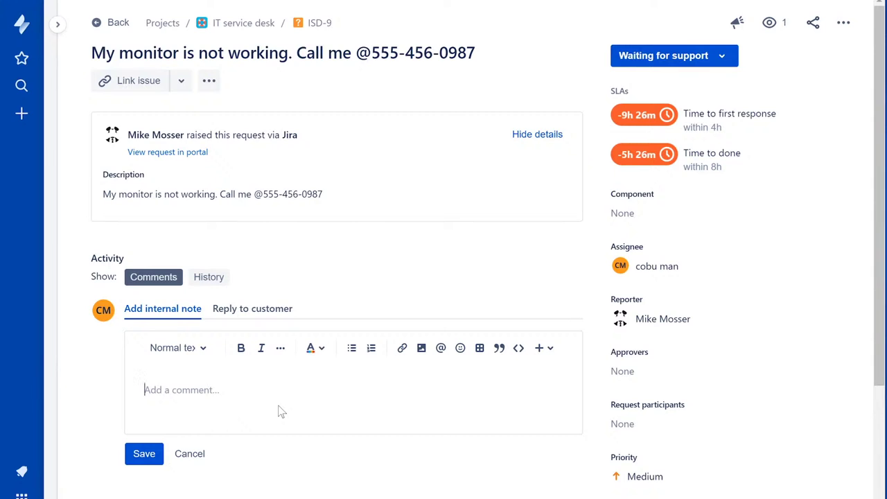
type("W")
key("BackSpace")
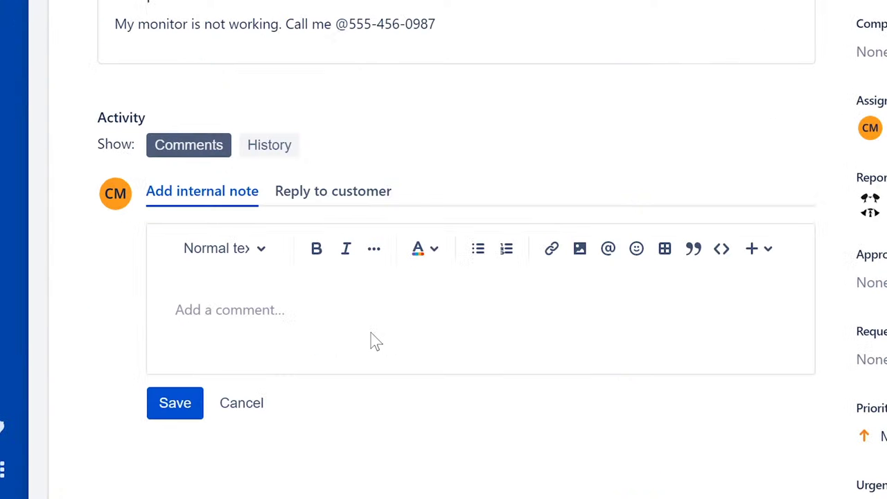
type("Customers")
key("BackSpace")
type("'s m")
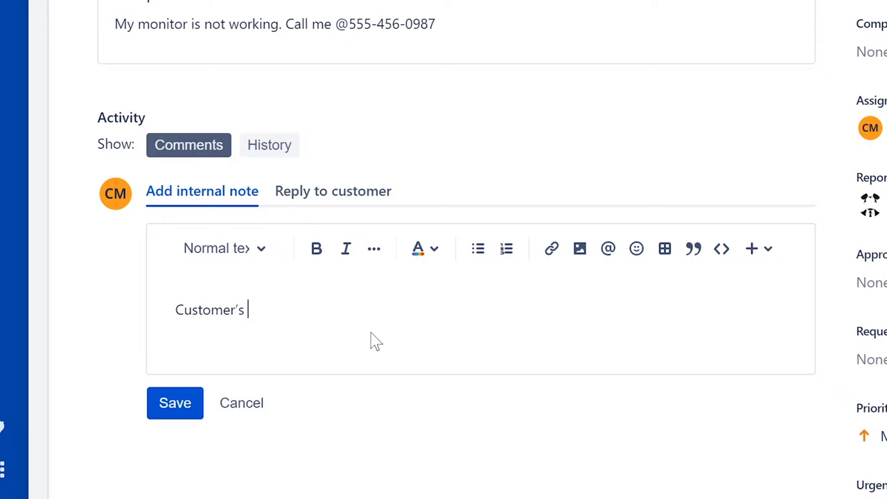
type("ain monitor")
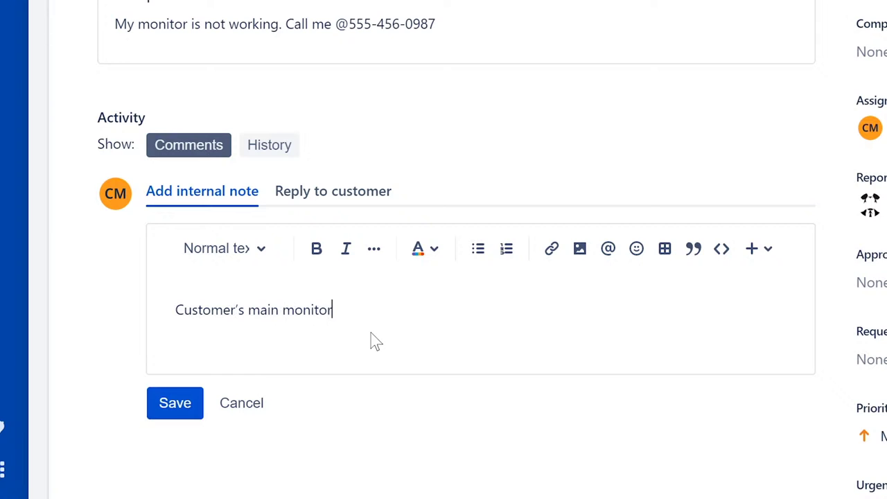
type(" is not workin")
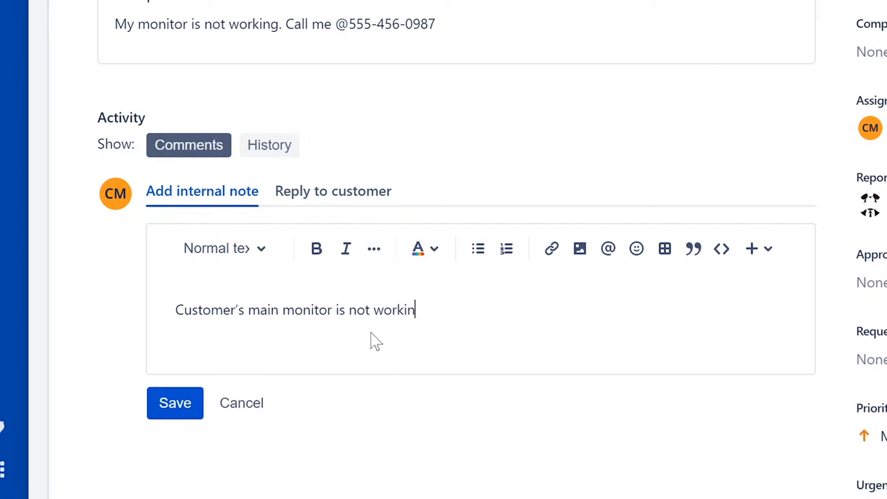
type("g.")
type("Instructed M")
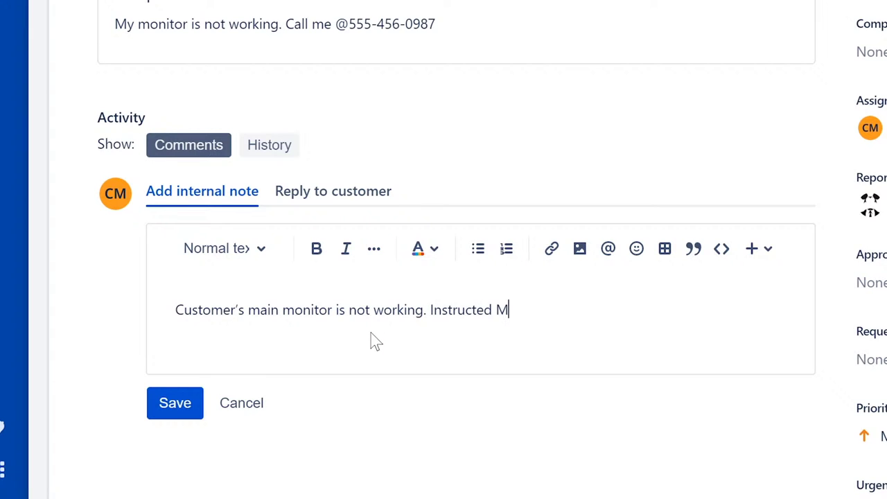
type("ike to unp")
key("BackSpace")
type("nplug the fi")
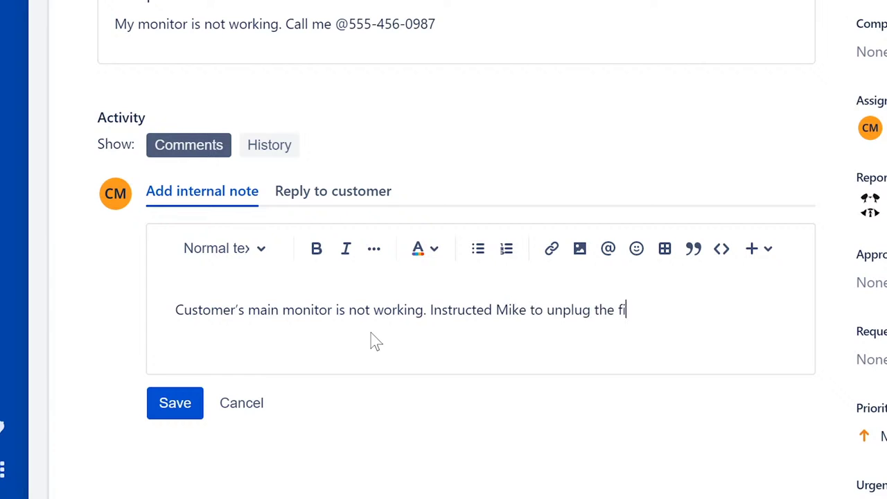
type("rst/broken m")
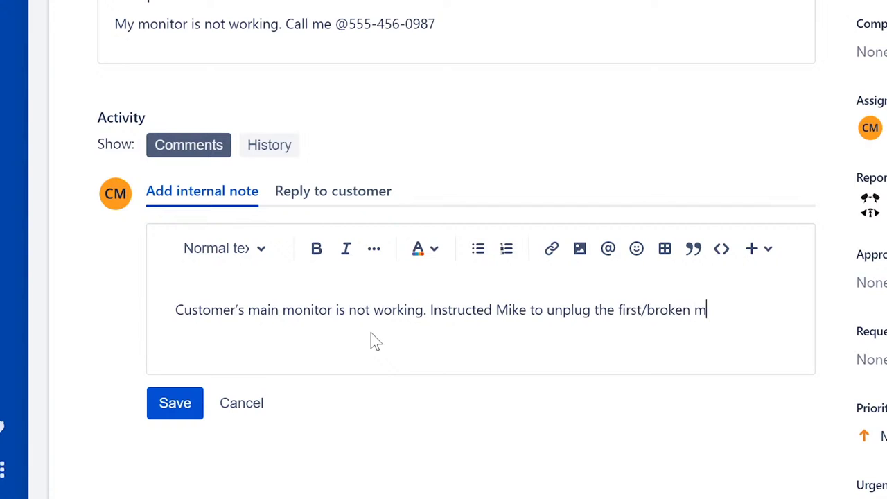
type("onitor. .. after doing so it a")
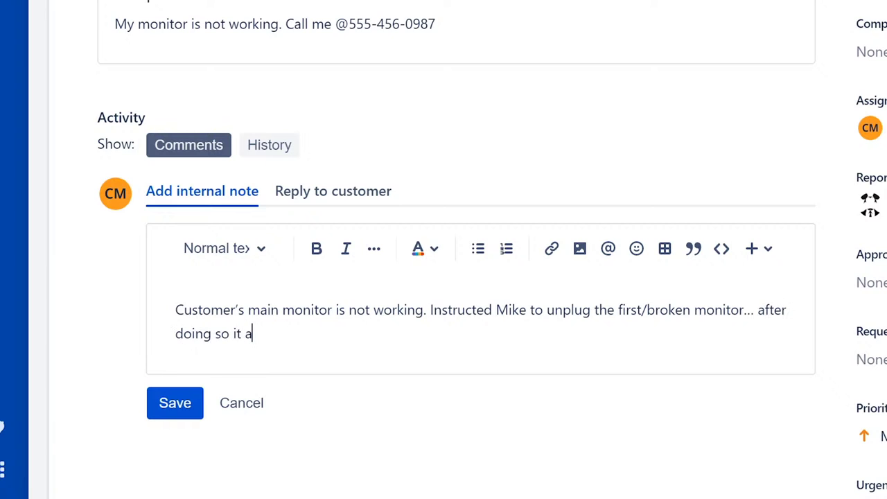
type("ppears that ")
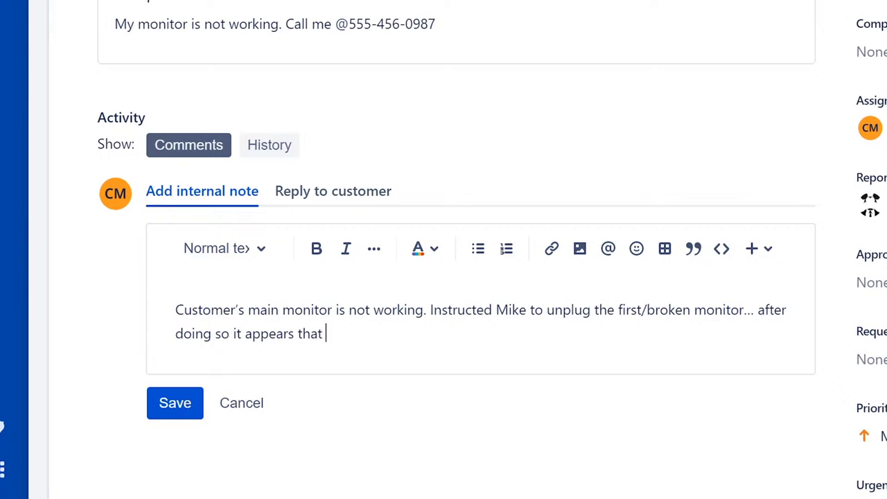
type("the monitor ")
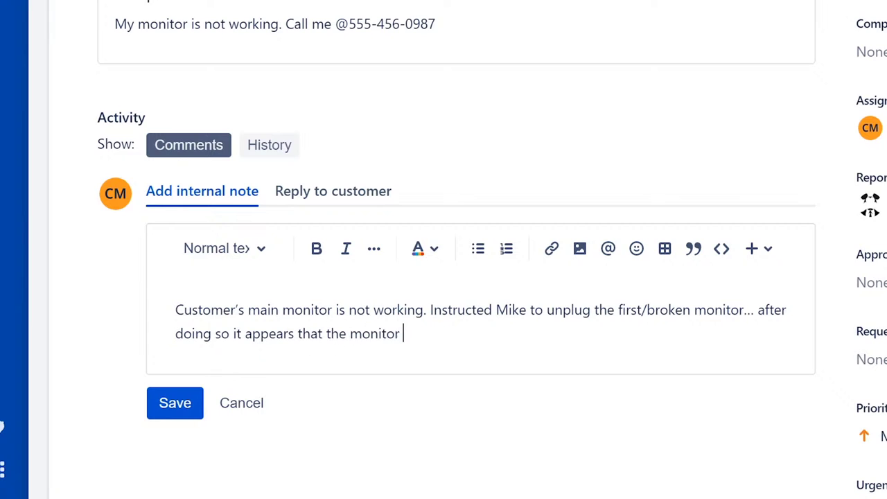
type("is indeed b")
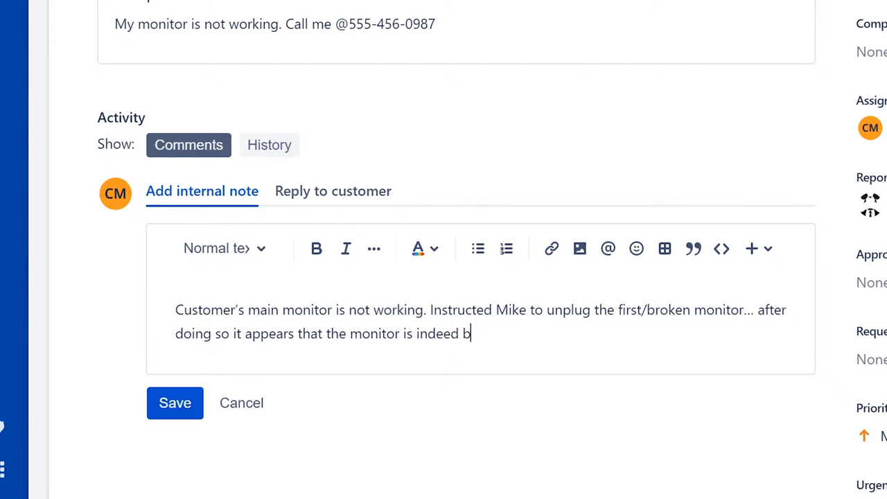
type("roken.")
Add a 'workaround:' paragraph: he uses his 2nd monitor until he acquires a new one.
key("Return")
type("work")
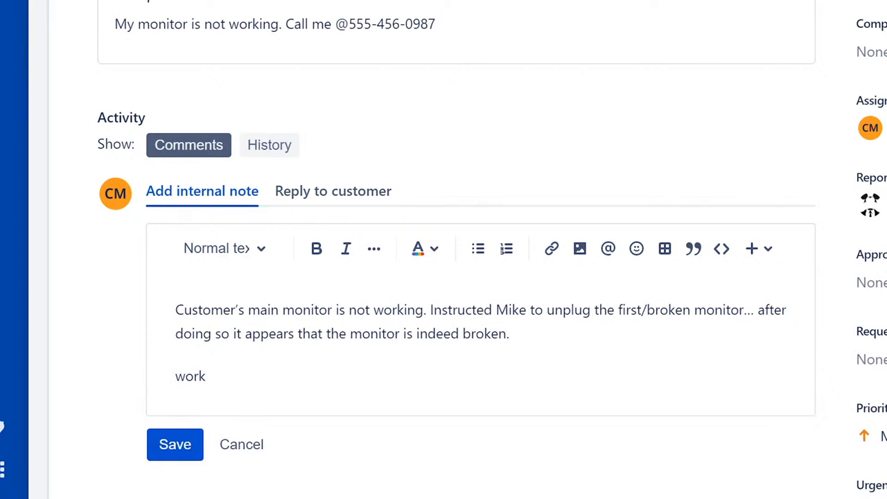
type("around:")
type("he will us")
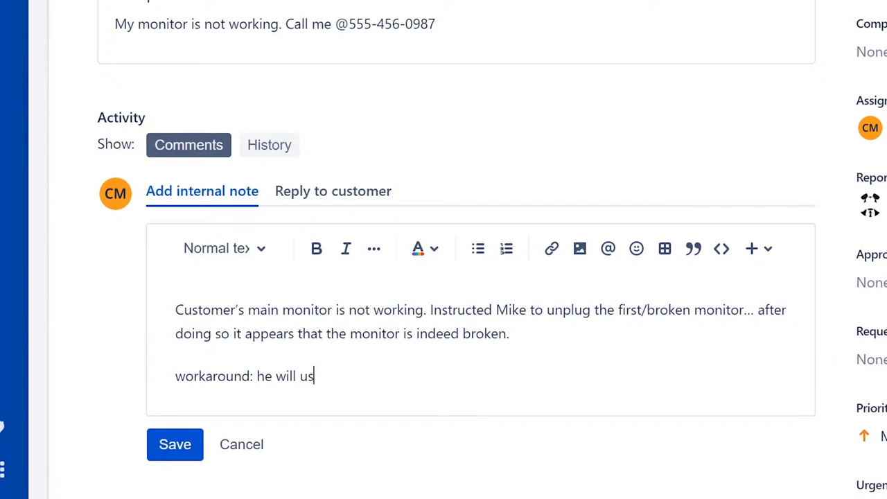
type("e his 2nd monito")
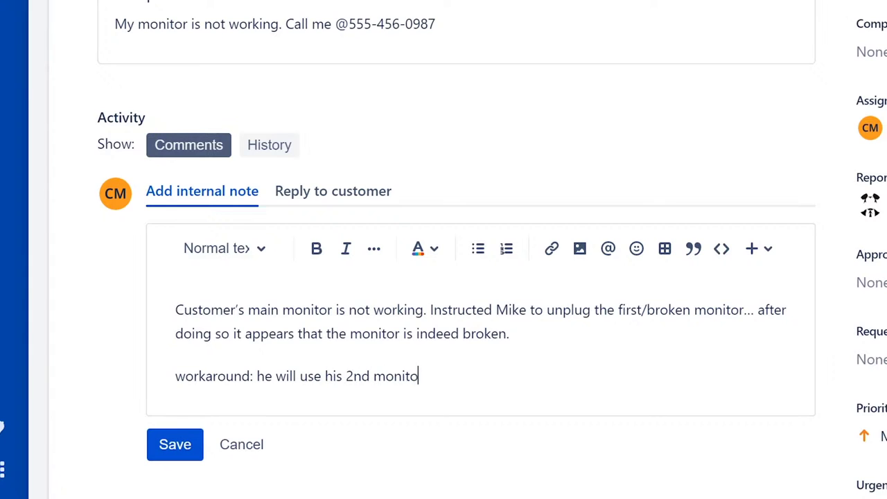
type("r for time being. ")
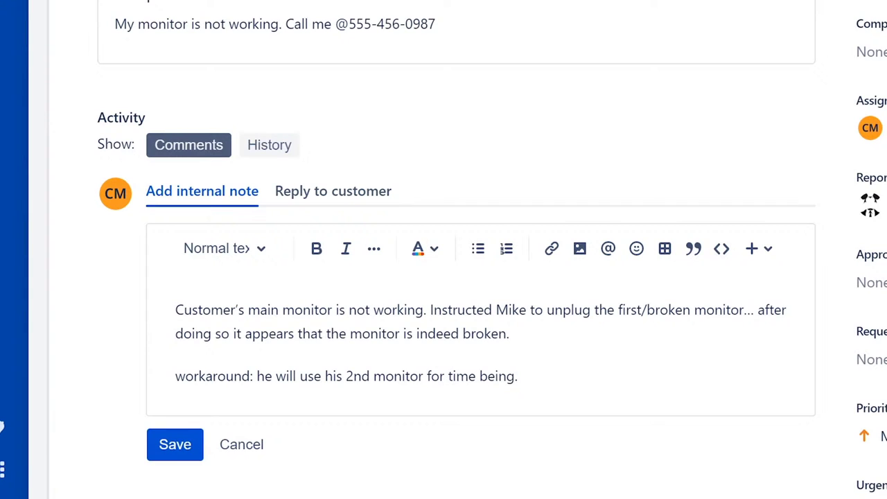
type("Later he will acu")
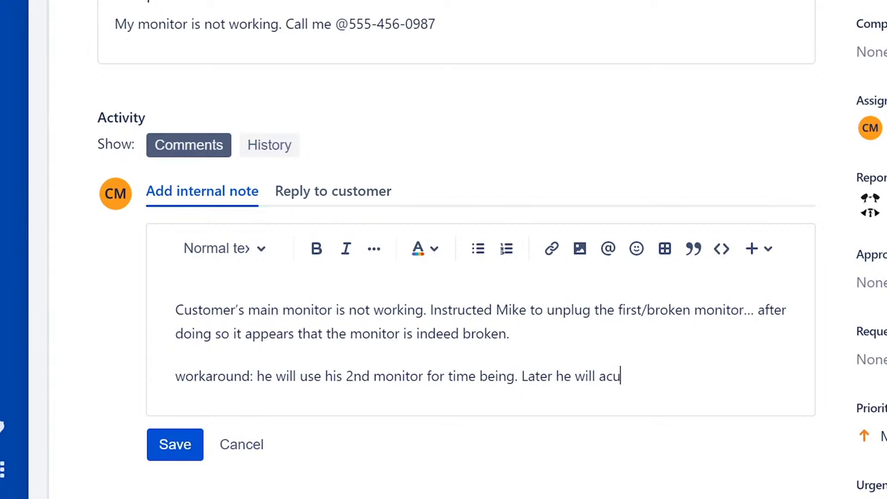
key("BackSpace")
type("quire a new monitor")
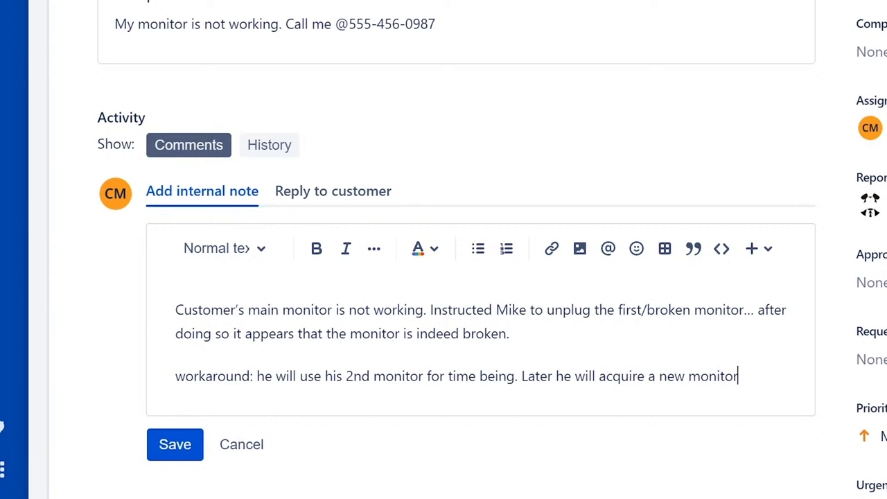
key("BackSpace")
type(".")
left_click_drag(424, 309, 191, 310)
Proofread the note's first paragraph on the unplugging instruction and broken-monitor finding.
left_click(444, 310)
left_click_drag(426, 310, 744, 310)
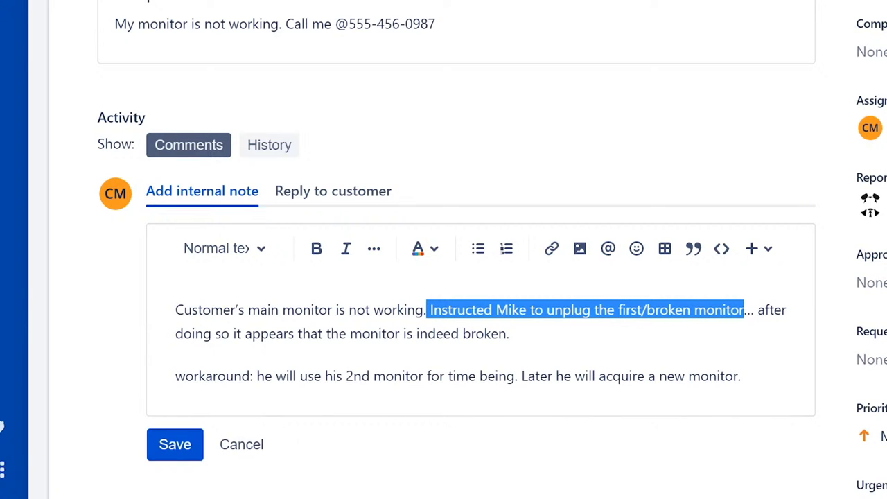
left_click(690, 310)
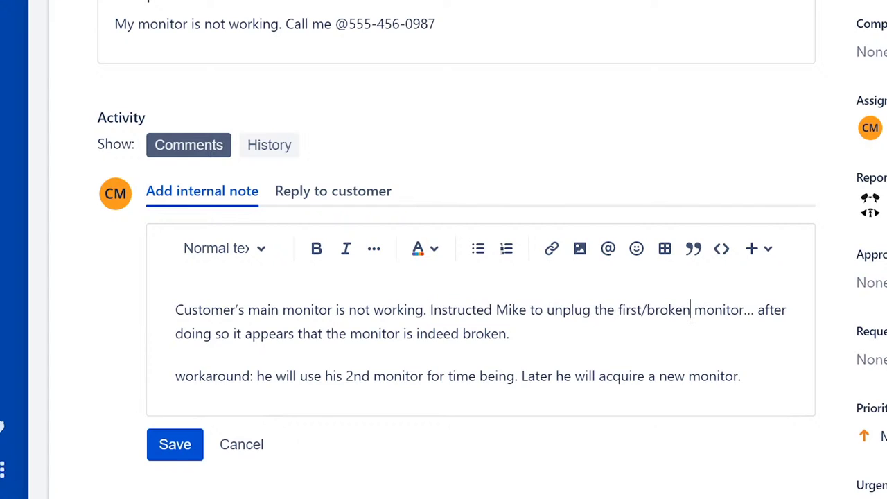
left_click(509, 333)
left_click_drag(430, 310, 744, 309)
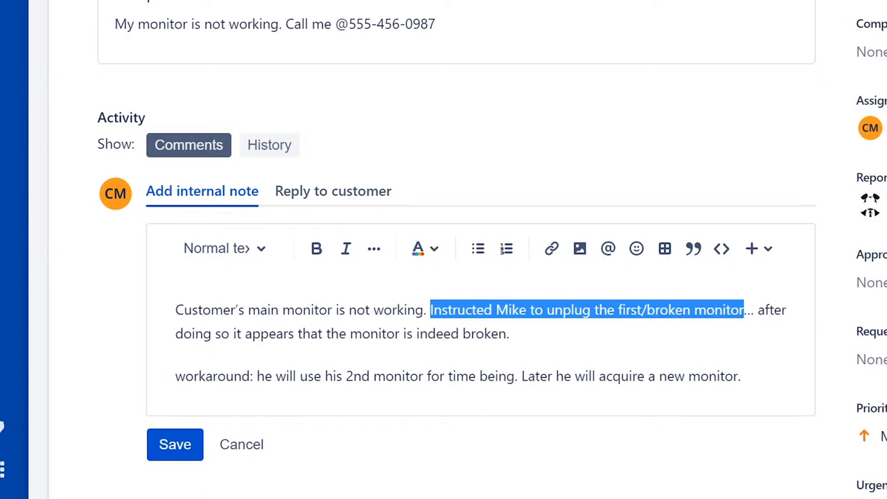
left_click(508, 334)
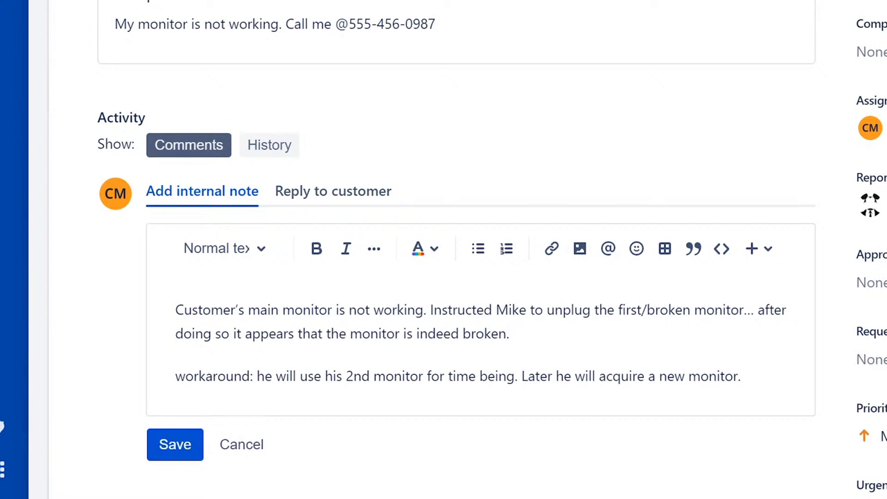
left_click_drag(433, 310, 744, 310)
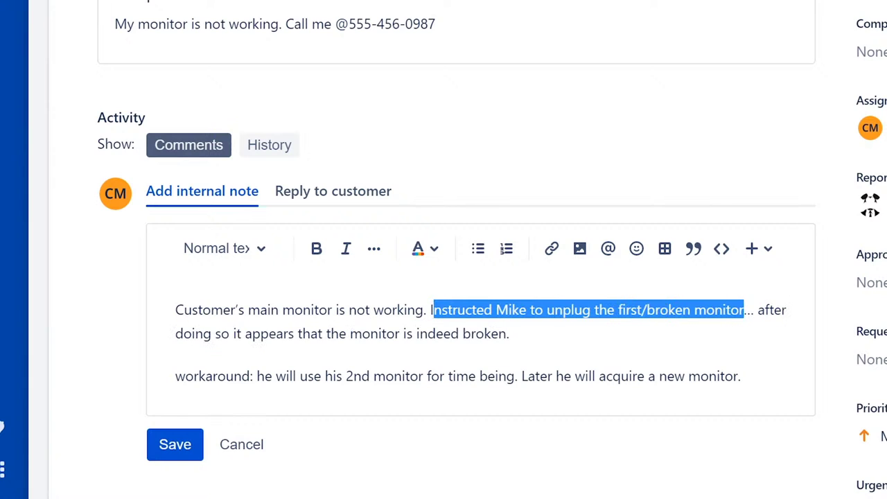
left_click(509, 334)
left_click_drag(175, 333, 510, 333)
left_click(510, 333)
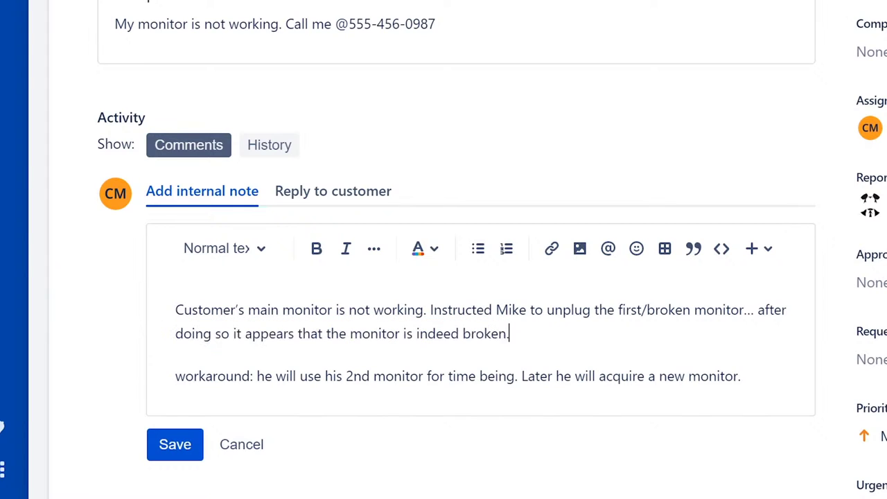
Review the workaround line and save the internal note on ISD-9.
left_click(176, 376)
left_click_drag(176, 375, 520, 375)
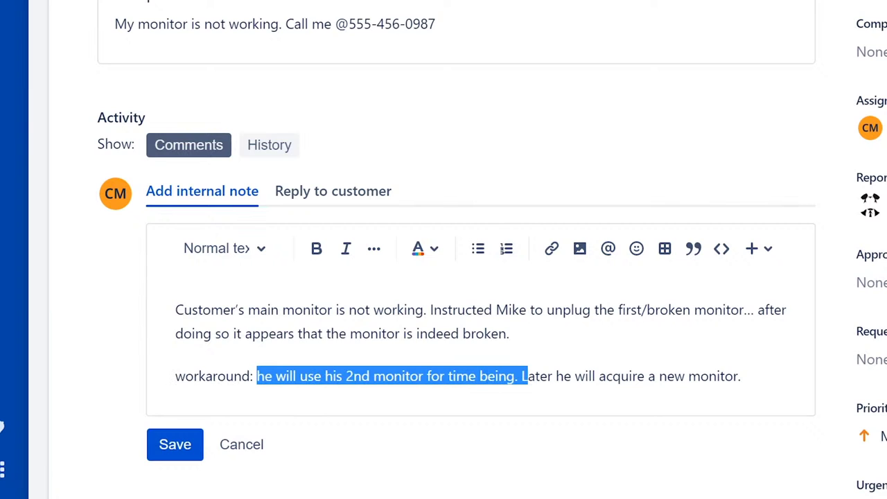
left_click(794, 384)
left_click(179, 446)
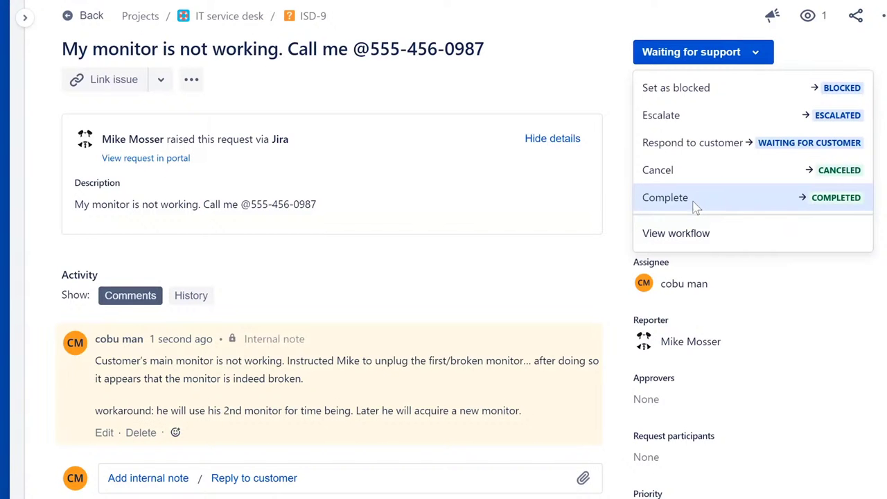
Change ISD-9's status from Waiting for support to Completed.
left_click(695, 202)
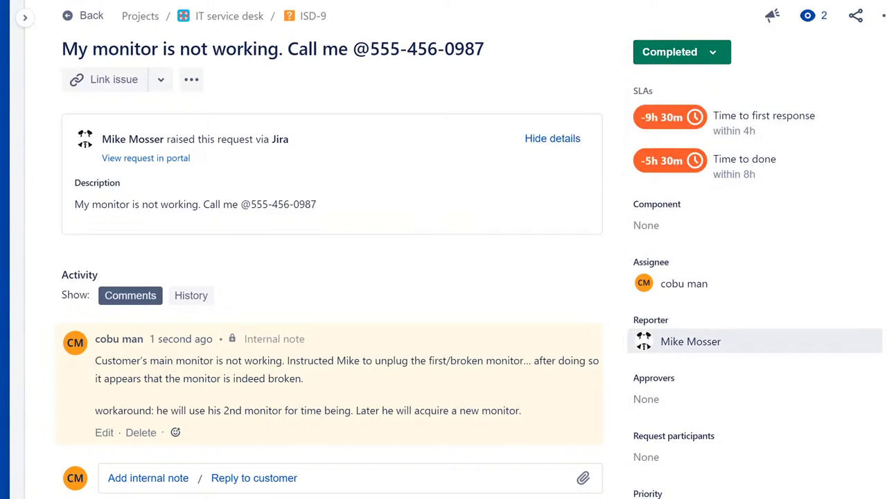
scroll(693, 348, "down", 3)
scroll(692, 350, "up", 3)
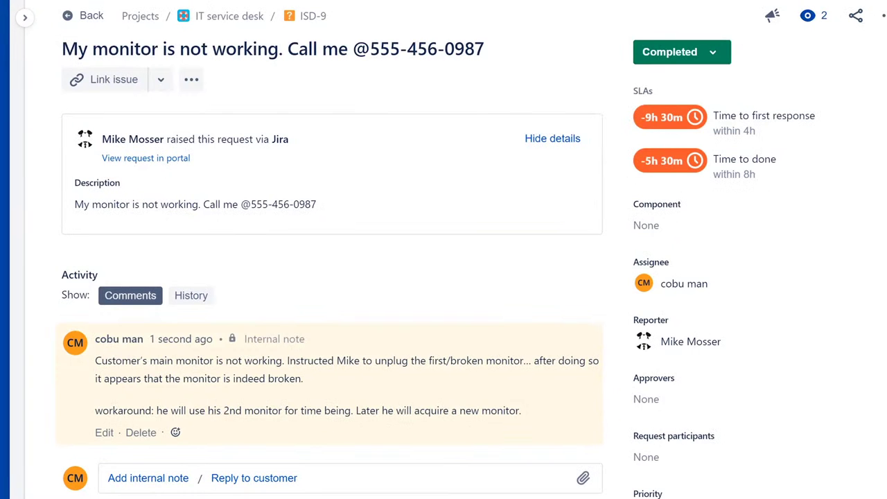
scroll(693, 349, "down", 5)
scroll(498, 287, "up", 5)
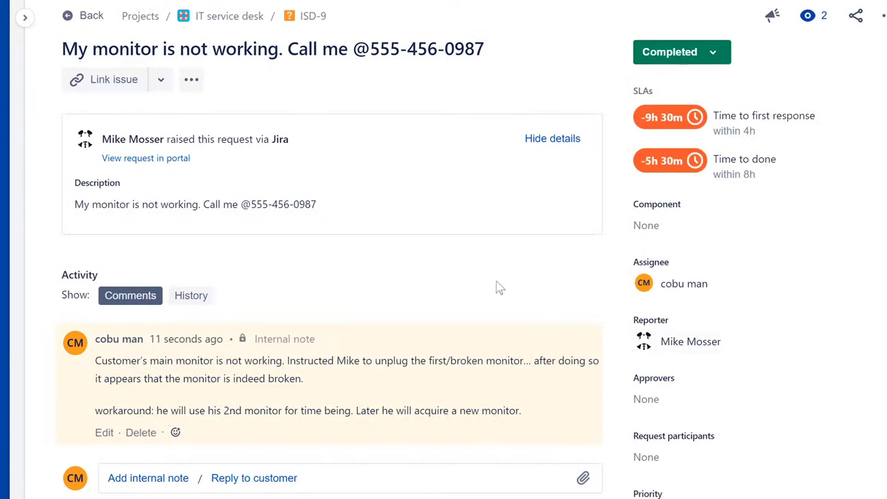
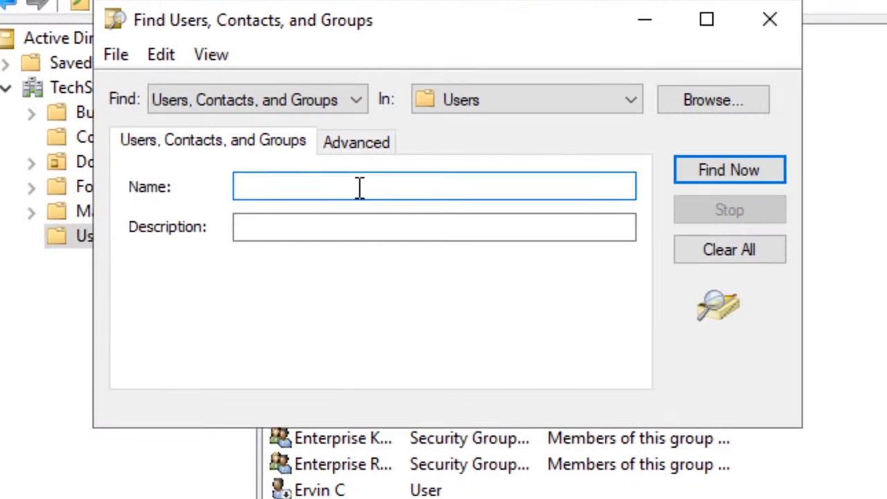
Find the locked user by logon name and tick Unlock account on their Account tab, applying it.
type("ervin_can")
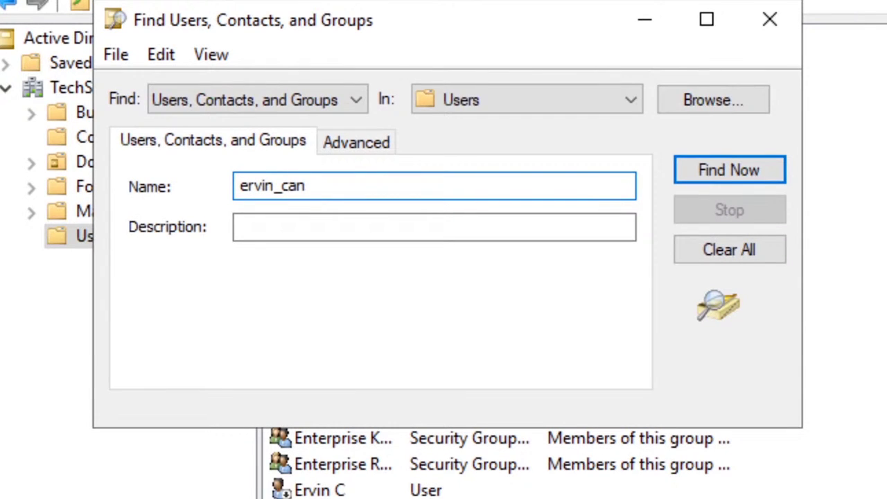
left_click(714, 173)
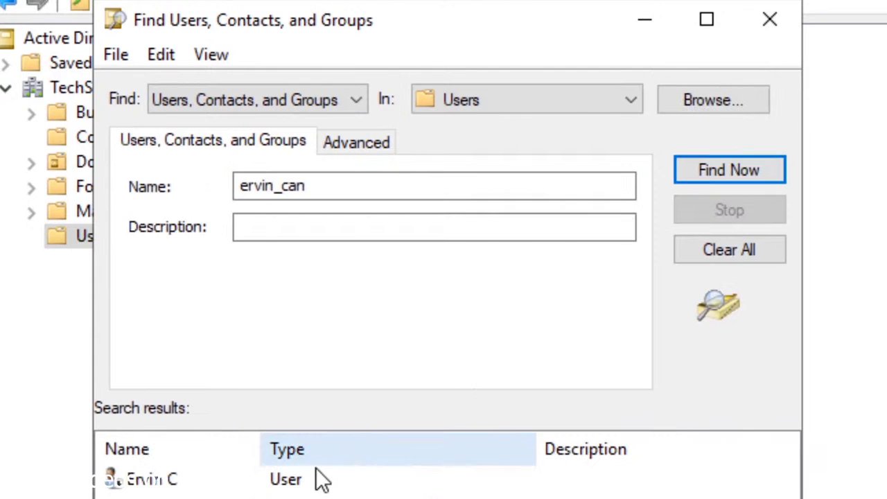
left_click(190, 481)
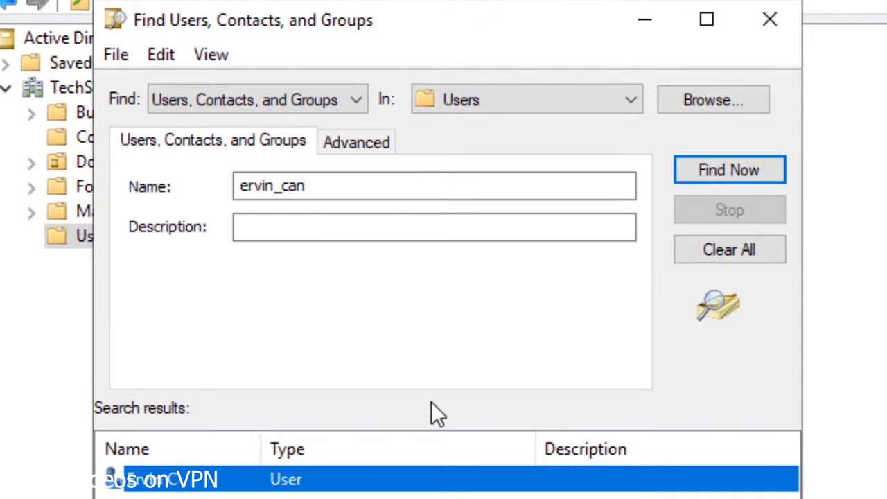
key("Return")
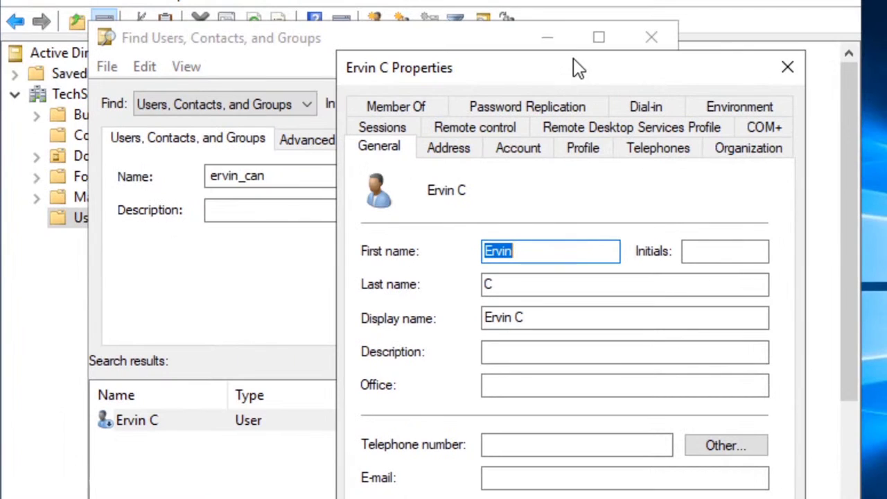
left_click_drag(578, 67, 496, 40)
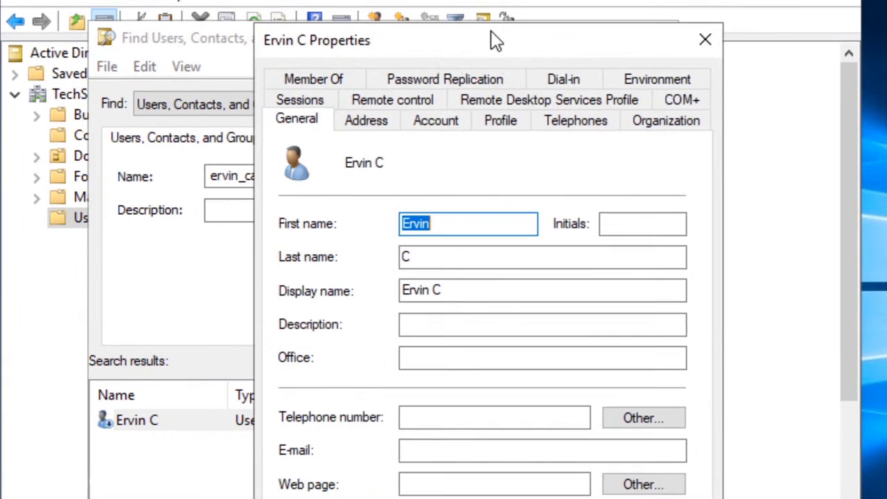
left_click(435, 121)
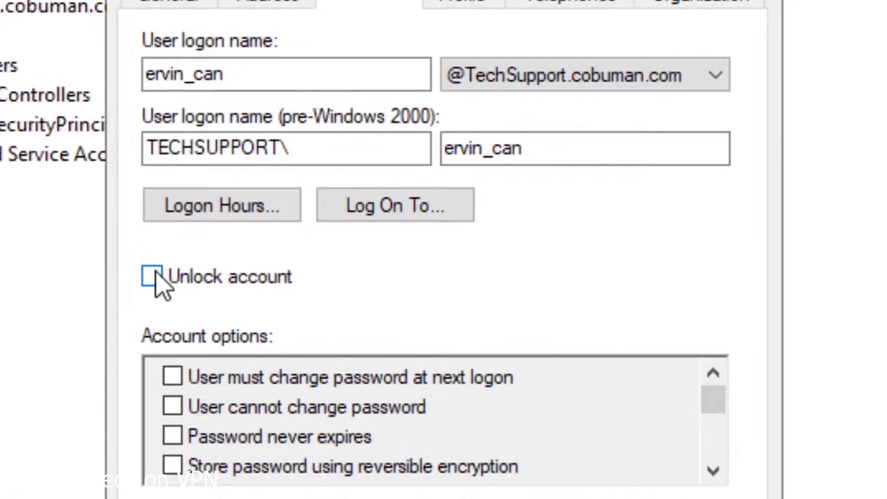
left_click(148, 277)
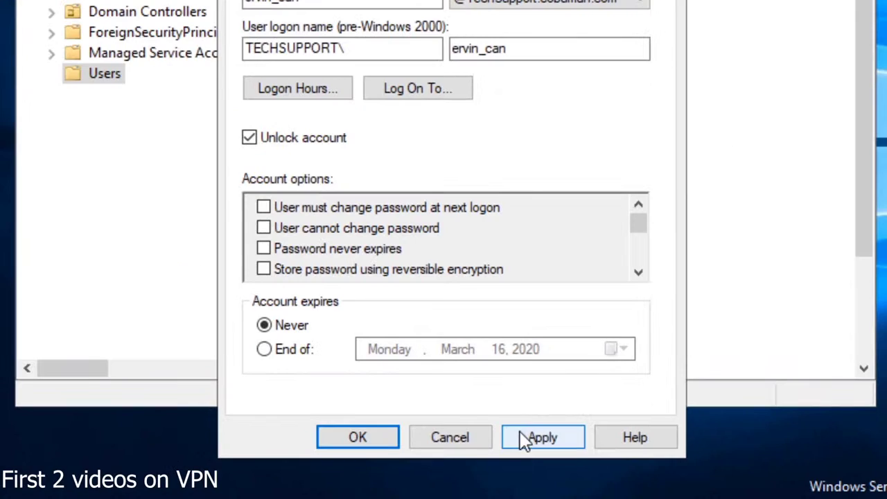
left_click(525, 436)
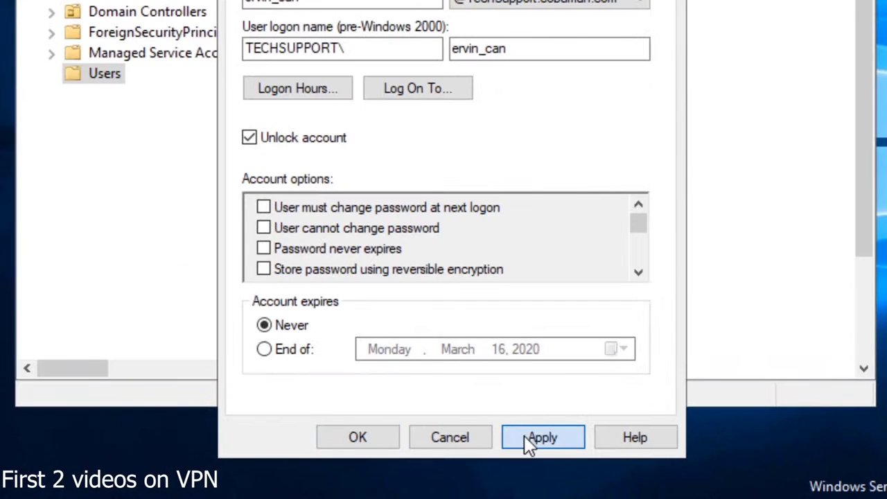
left_click(358, 437)
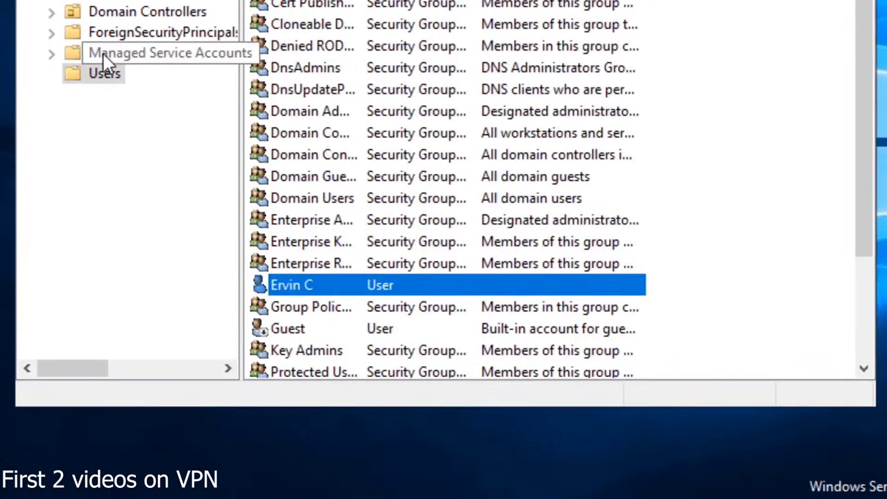
Tick 'User must change password at next logon' on the user's Account tab.
right_click(100, 74)
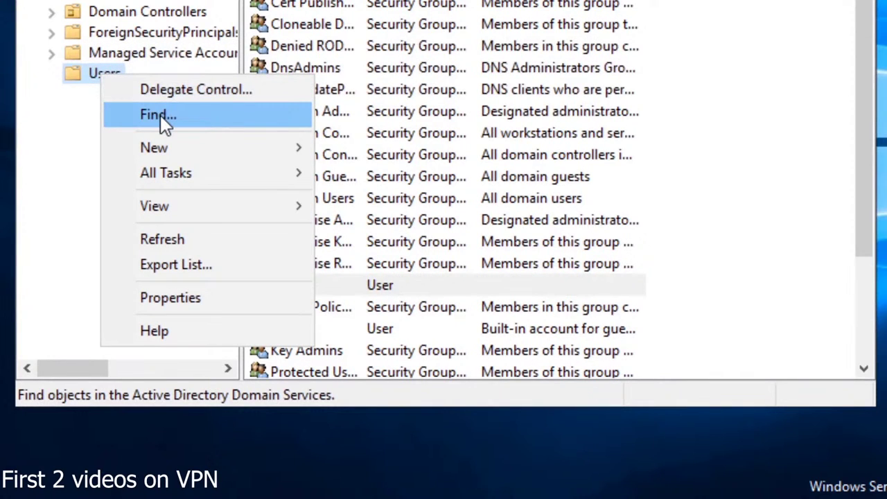
key("Escape")
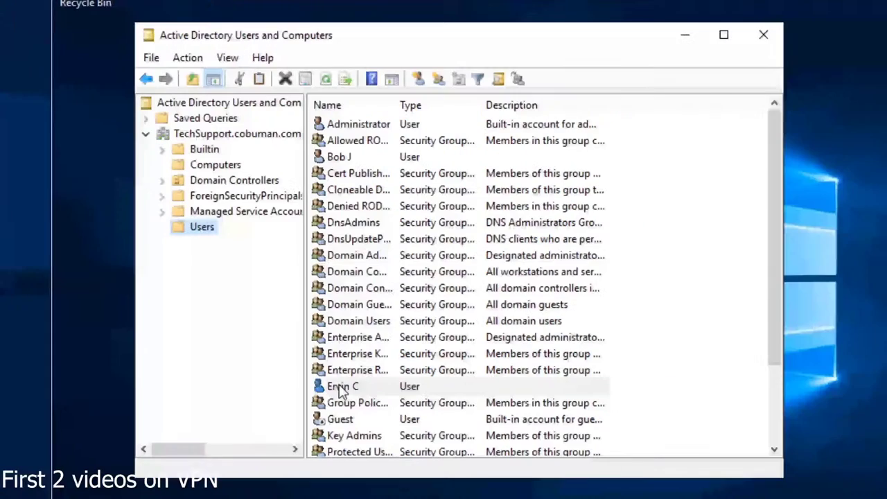
double_click(292, 284)
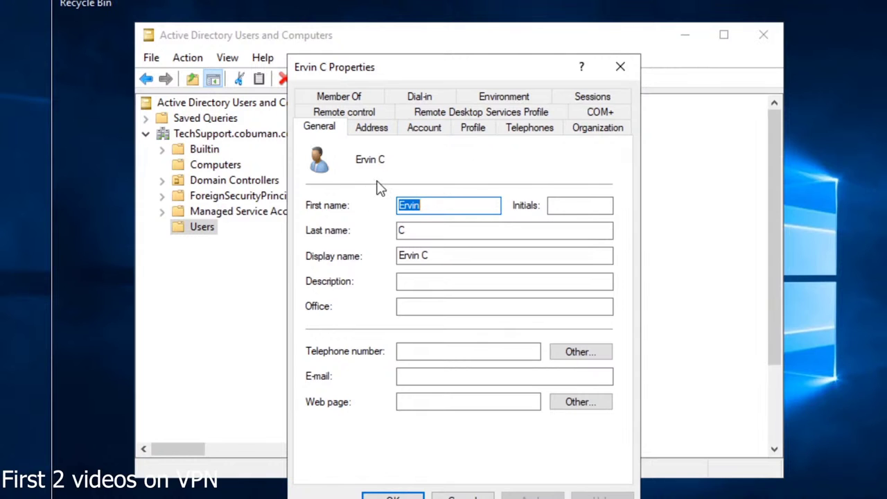
left_click(416, 133)
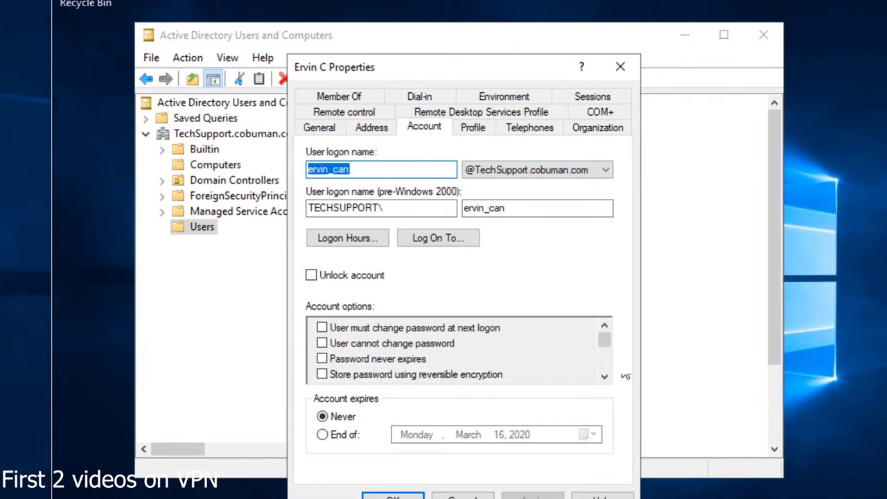
mouse_move(606, 345)
left_mouse_down()
mouse_move(608, 352)
mouse_move(606, 343)
left_mouse_up()
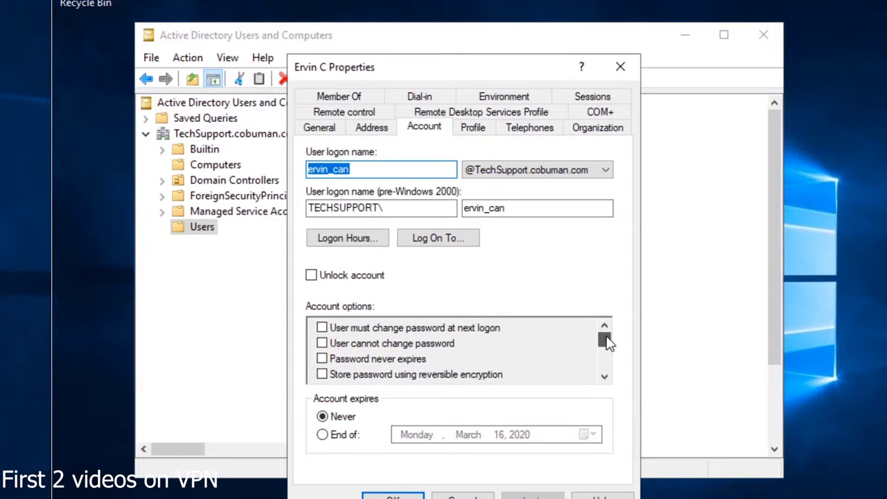
left_click(324, 329)
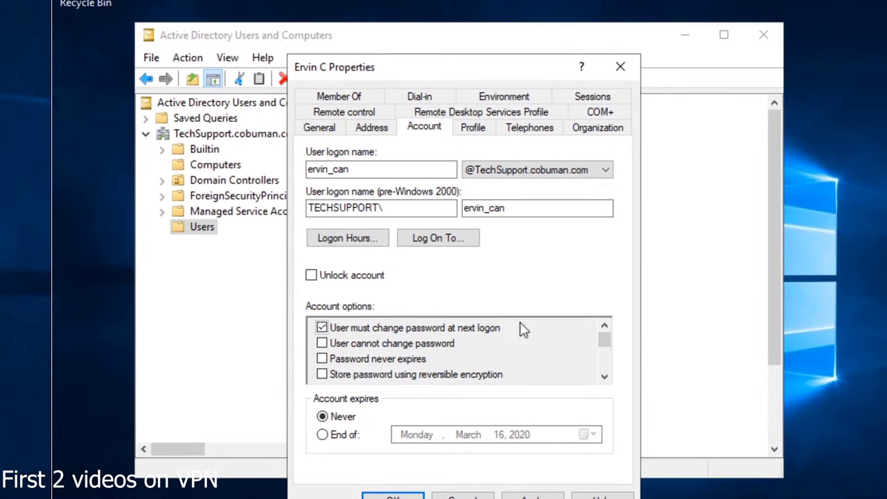
mouse_move(606, 342)
left_mouse_down()
mouse_move(601, 368)
mouse_move(605, 340)
left_mouse_up()
Close the user's properties, check the user's action menu, then show the Users container's actions.
left_click(620, 66)
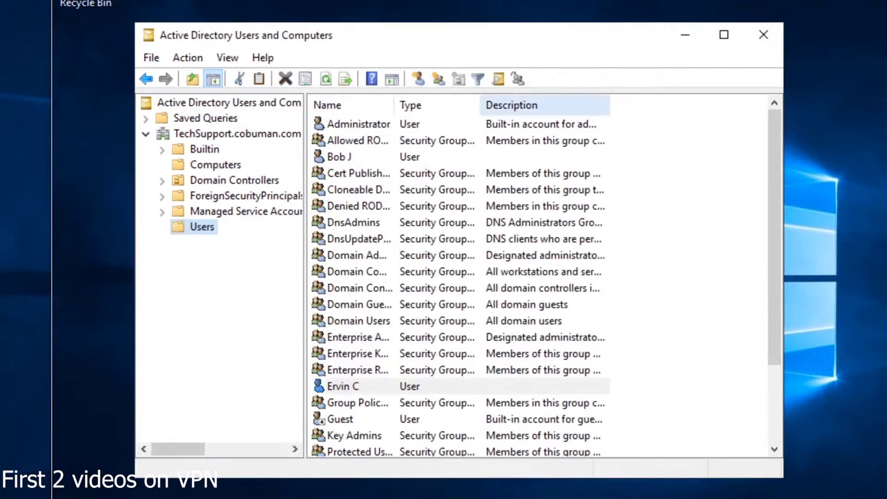
left_click_drag(512, 284, 388, 311)
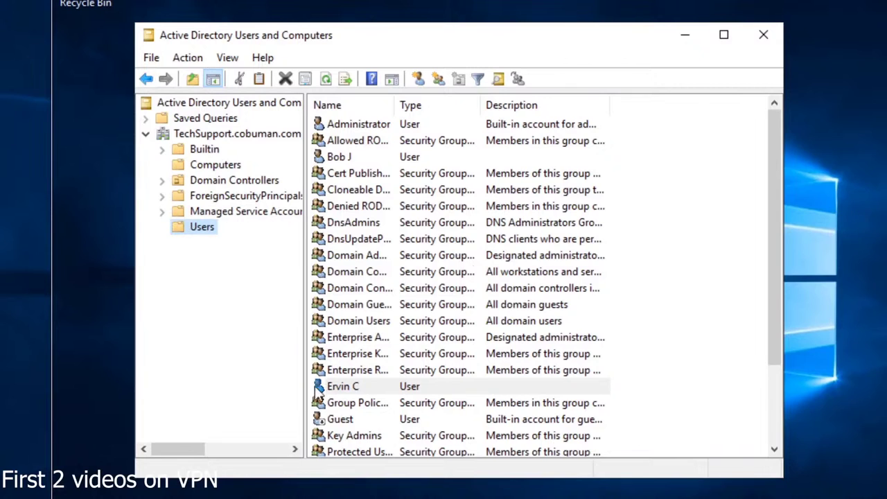
left_click(340, 391)
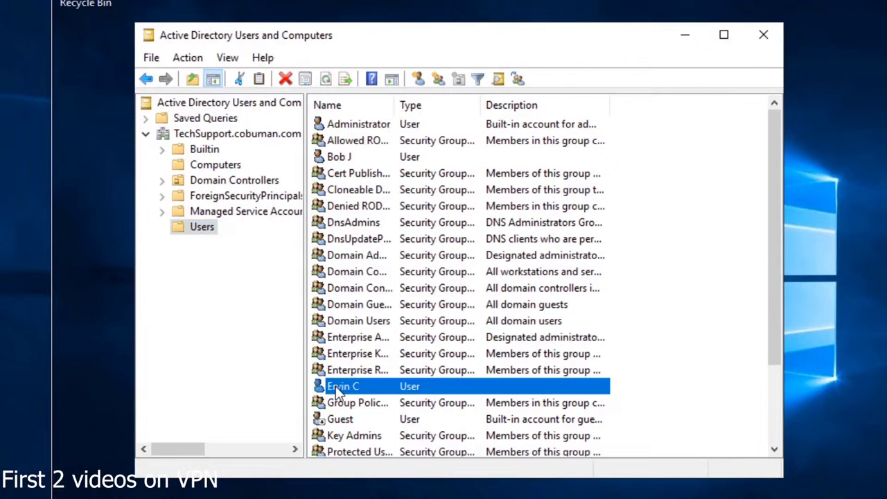
right_click(336, 386)
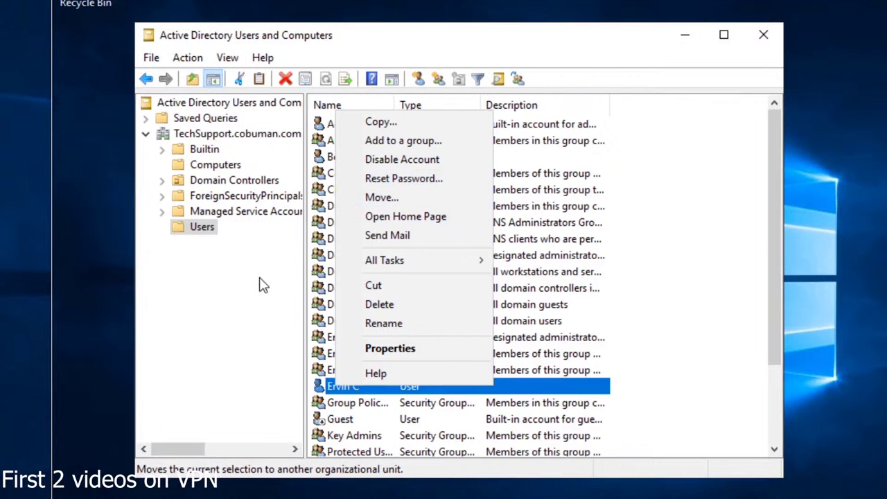
left_click(254, 322)
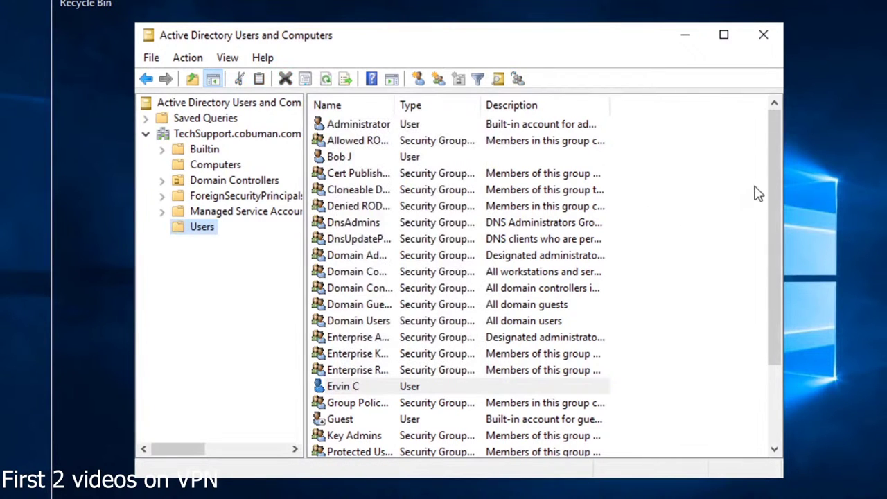
left_click_drag(769, 181, 766, 201)
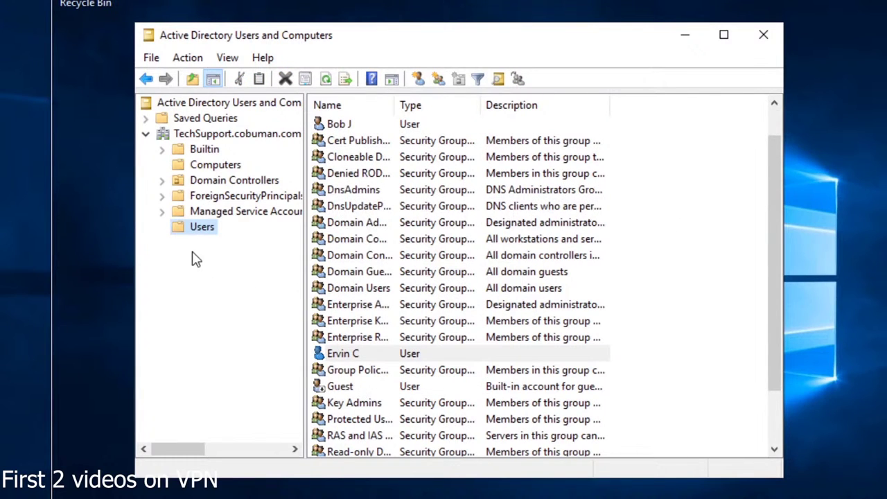
right_click(201, 231)
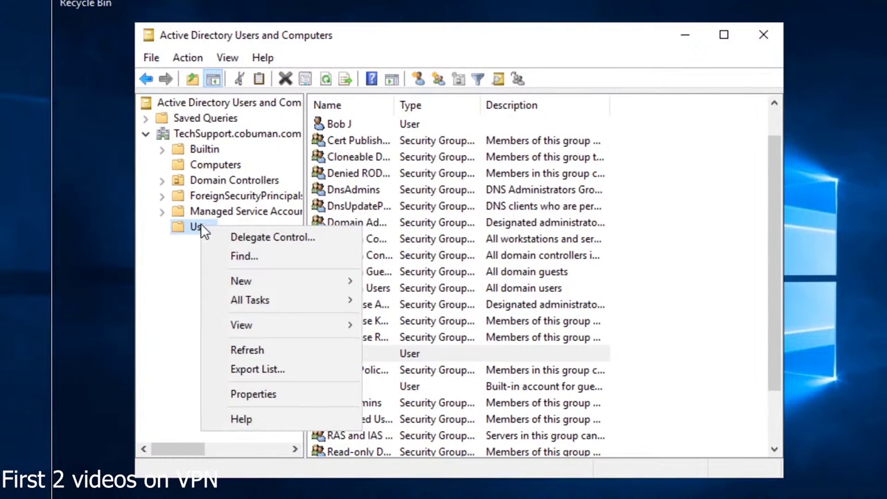
Search for the user and choose Reset Password from the found result's context menu.
left_click(247, 256)
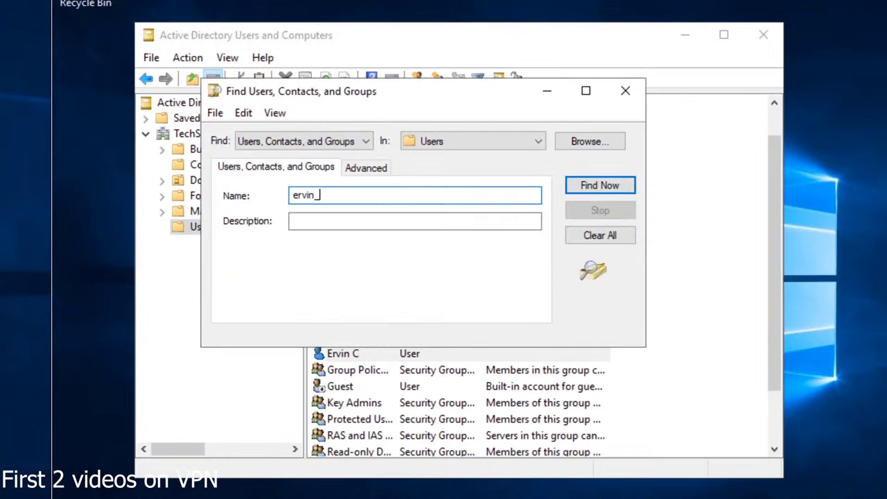
key("Return")
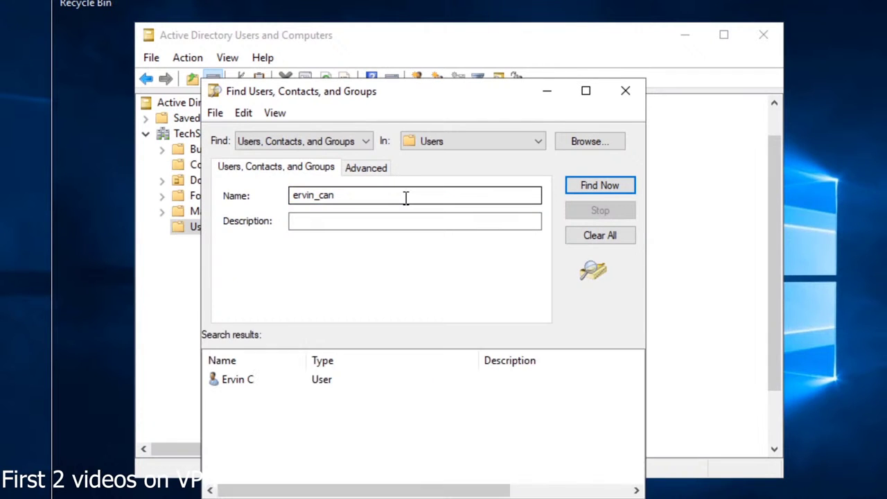
left_click(235, 387)
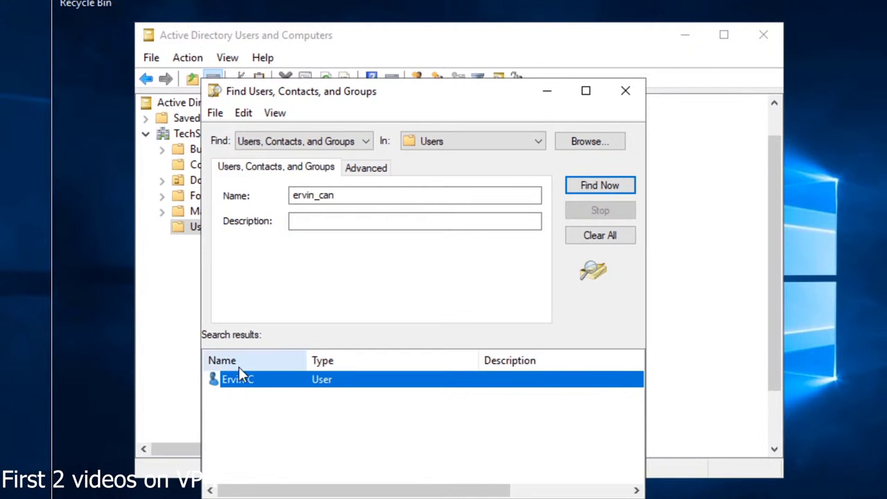
right_click(244, 385)
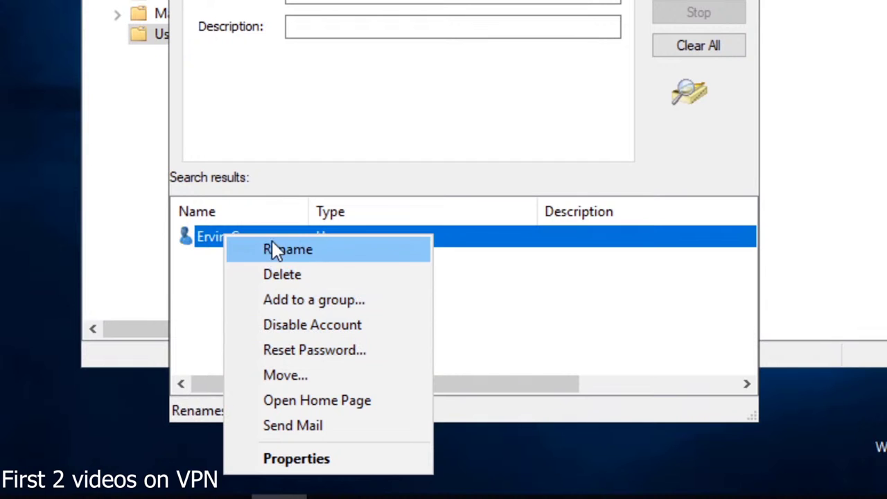
left_click(335, 356)
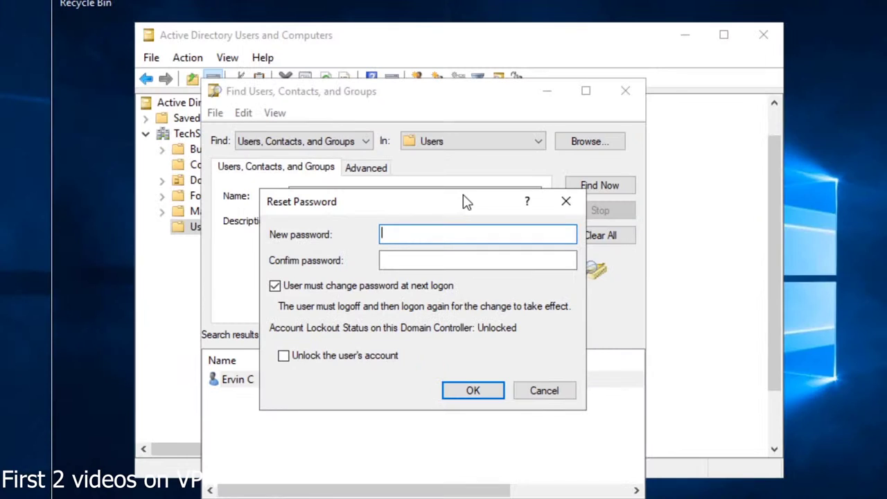
Enter and confirm the user's new password, tick 'Unlock the user's account', and confirm.
key("Tab")
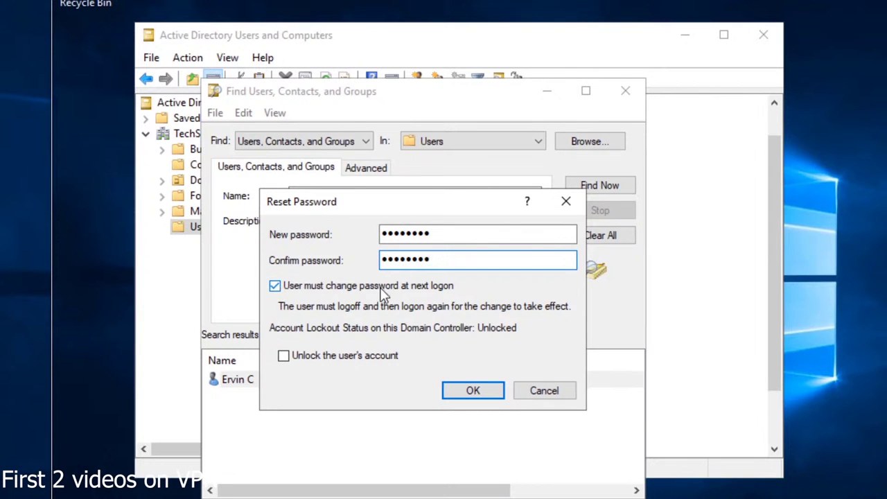
left_click(470, 386)
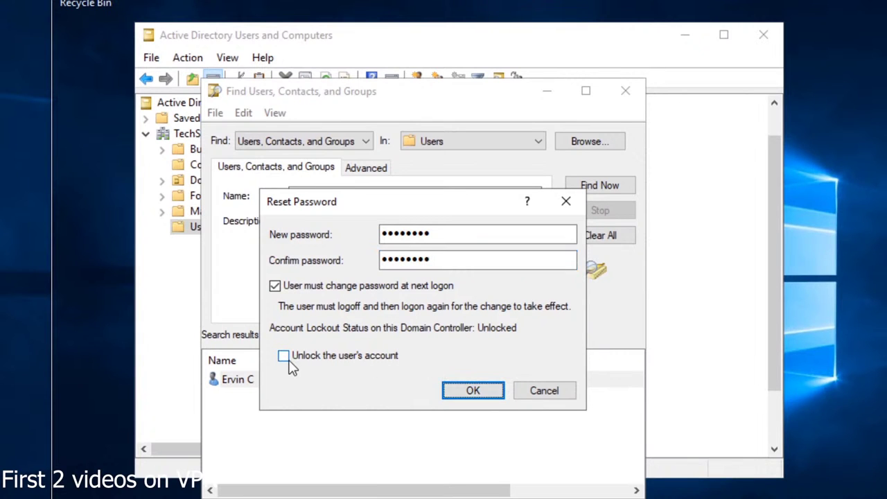
left_click(285, 358)
left_click(472, 392)
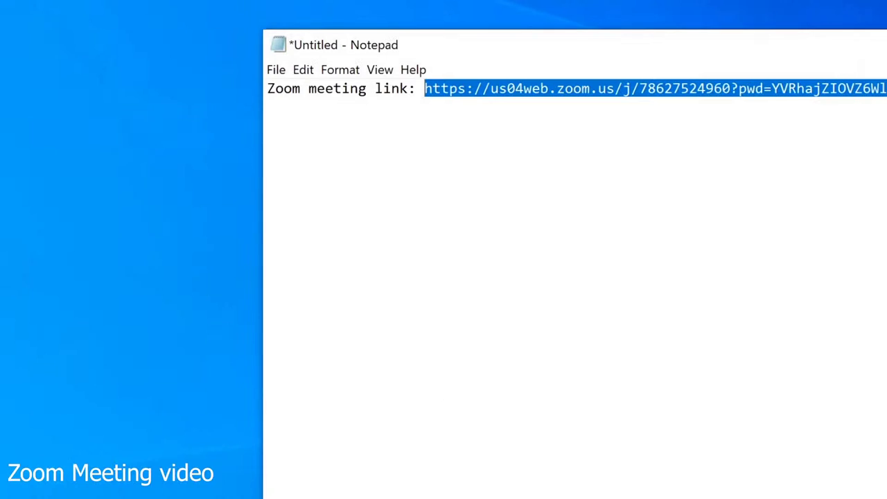
Copy the Zoom meeting link from Notepad.
right_click(534, 95)
left_click(554, 145)
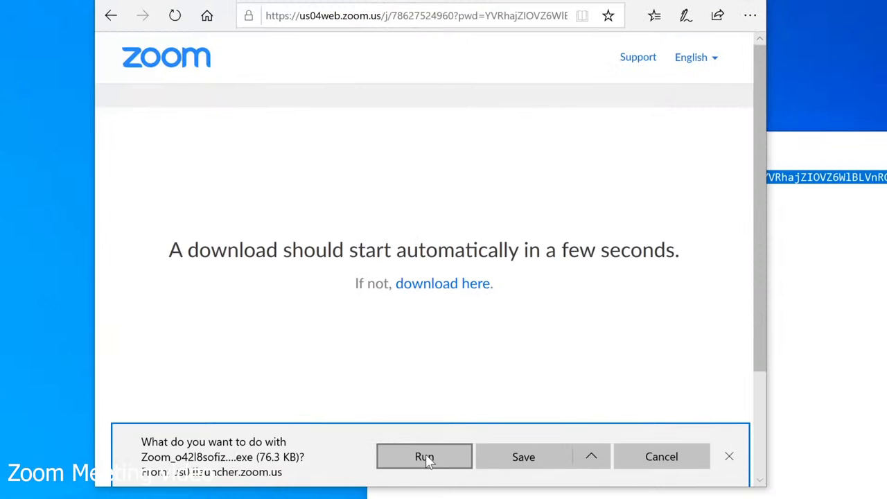
Allow the downloaded Zoom installer to run and move its window to the left.
left_click(305, 411)
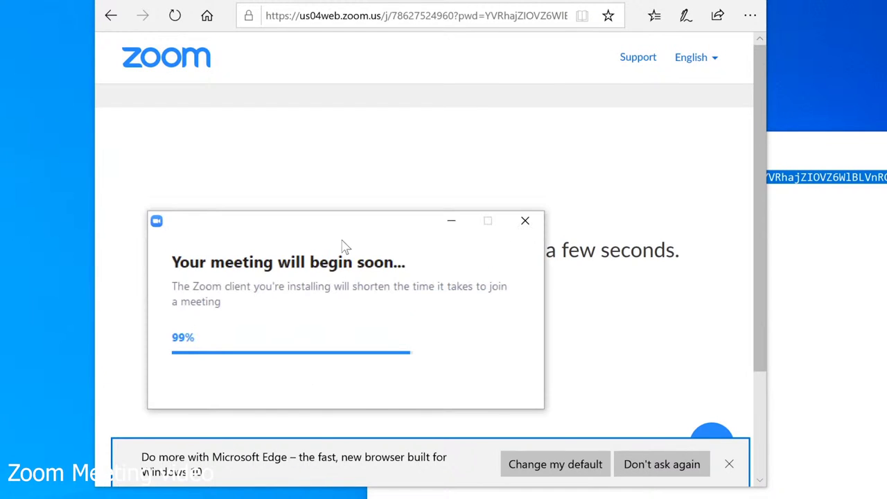
left_click_drag(348, 231, 234, 184)
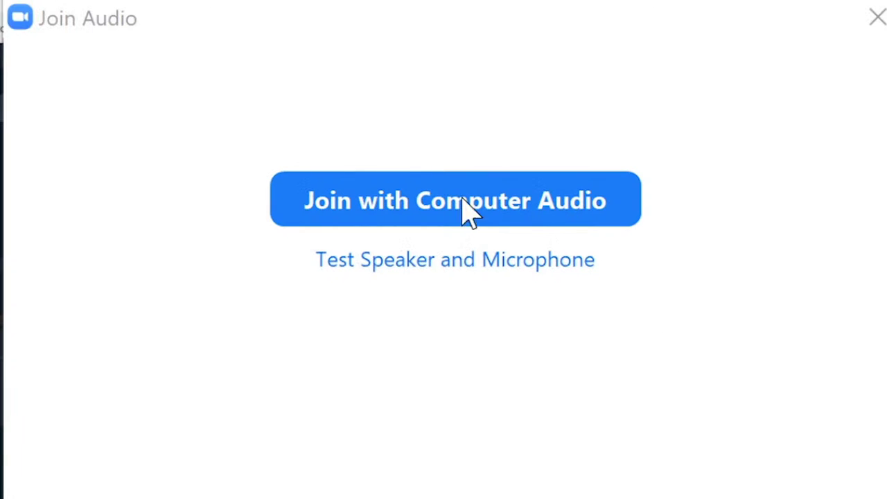
Join the meeting with computer audio.
left_click(546, 215)
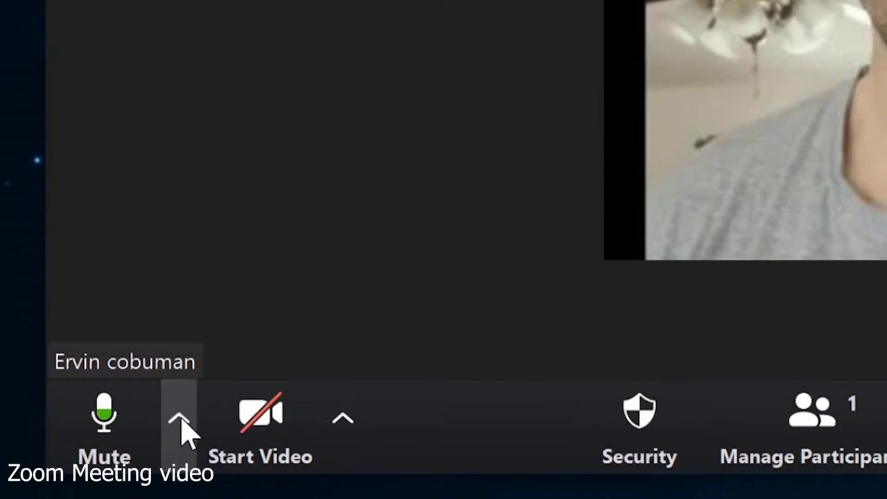
Show the meeting's microphone and speaker choices from the Mute caret.
left_click(141, 403)
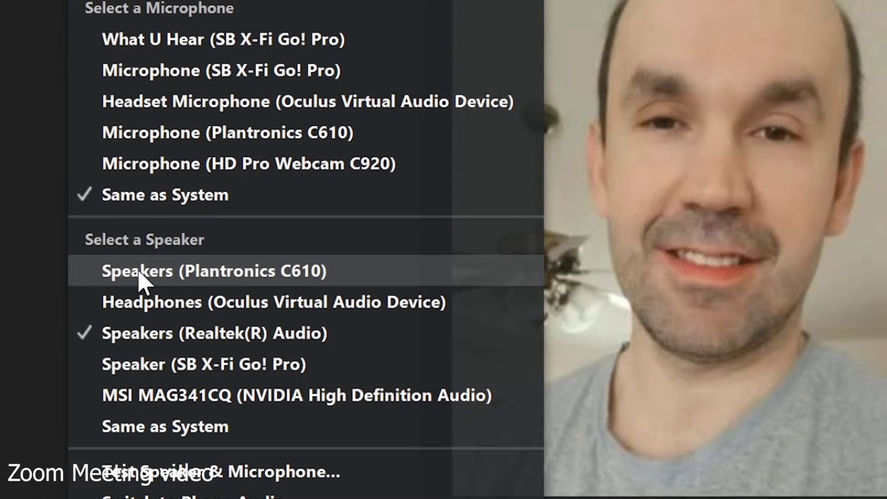
Select Plantronics C610 as both the meeting speaker and microphone.
left_click(141, 277)
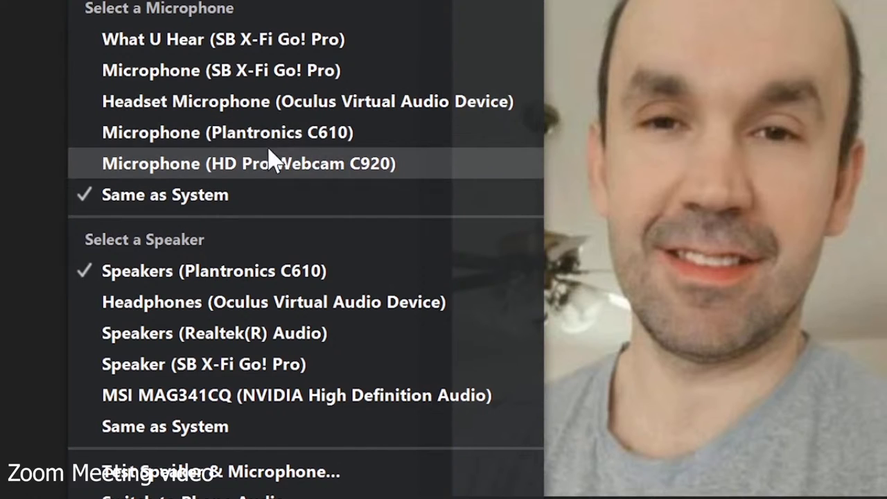
left_click(218, 133)
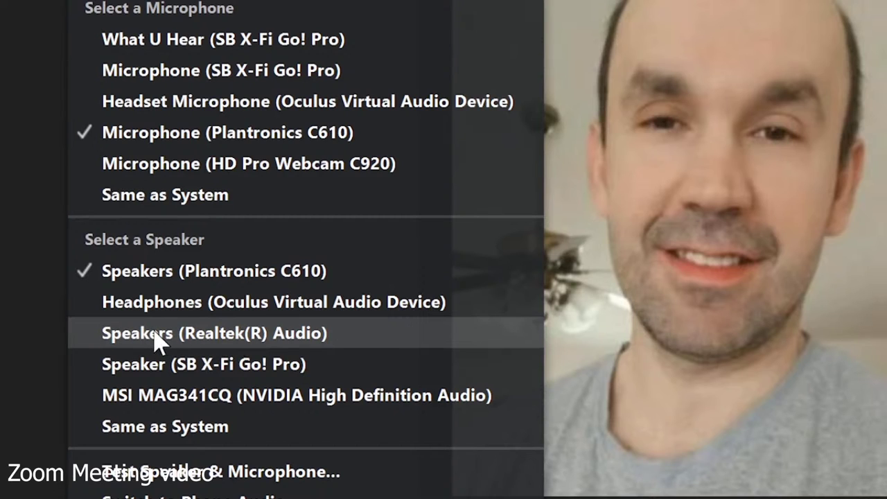
left_click(177, 337)
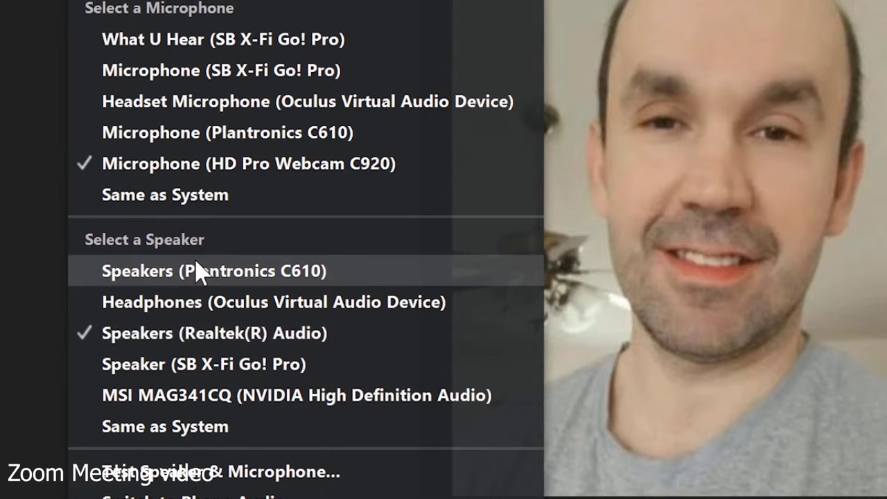
left_click(183, 281)
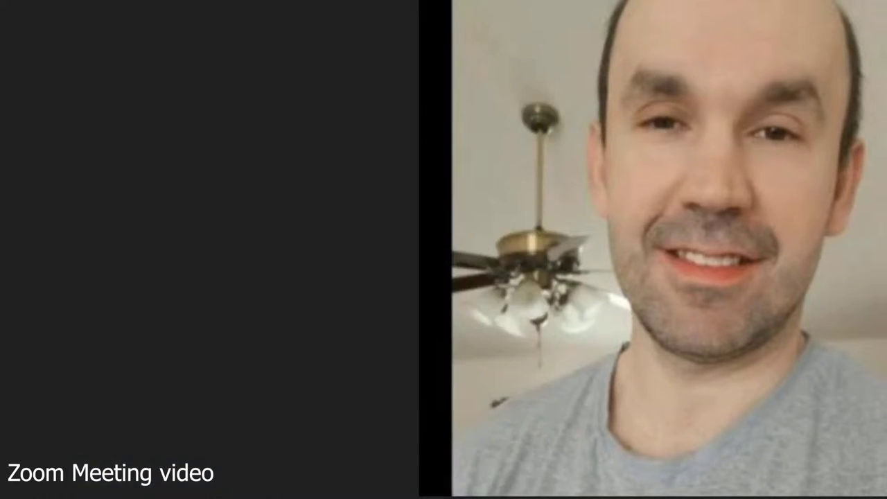
left_click(169, 495)
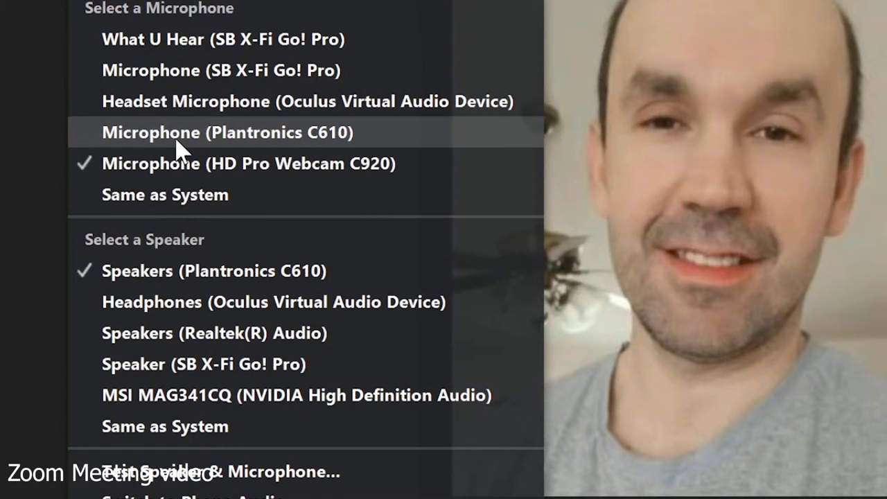
left_click(179, 133)
left_click(170, 495)
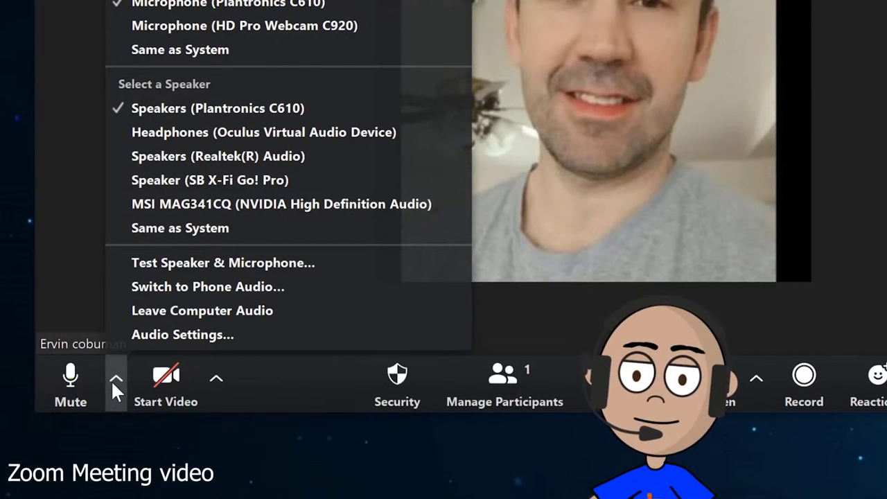
Bring up the audio device menu listing the available microphones and speakers.
left_click(116, 388)
left_click(115, 388)
left_click(117, 401)
left_click(115, 388)
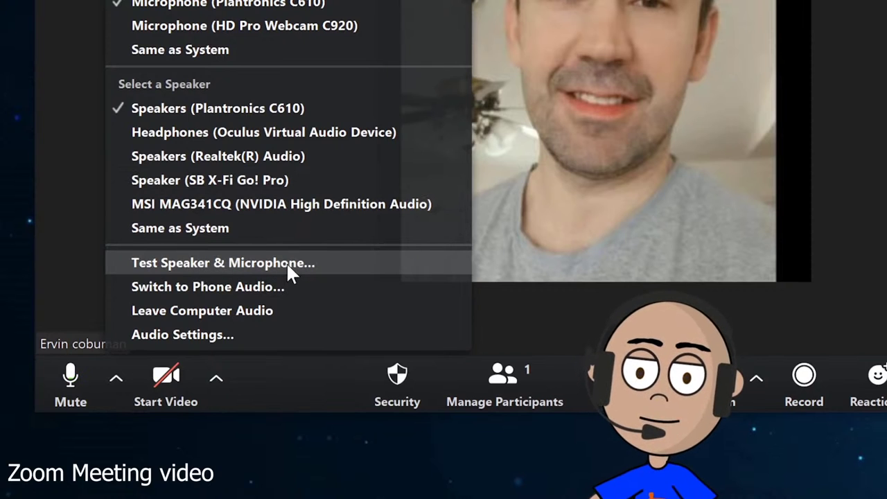
Run Zoom's speaker test through the Plantronics C610 headset, then close the test.
left_click(290, 269)
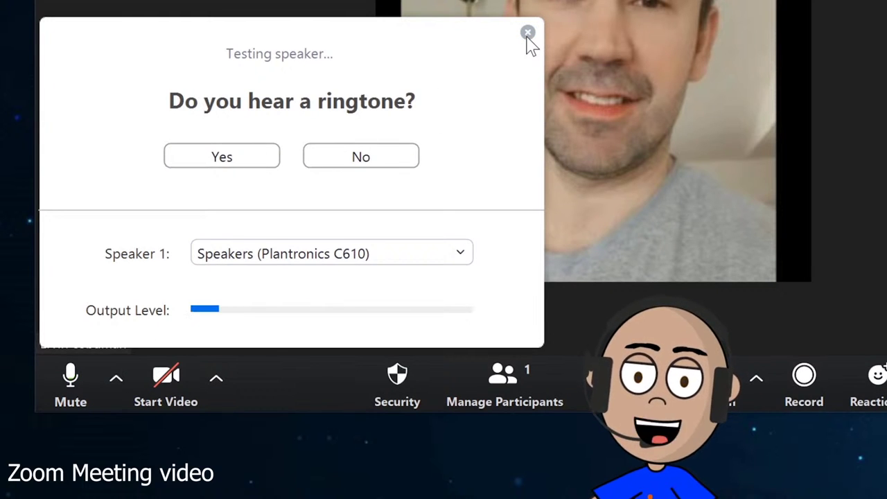
left_click(527, 35)
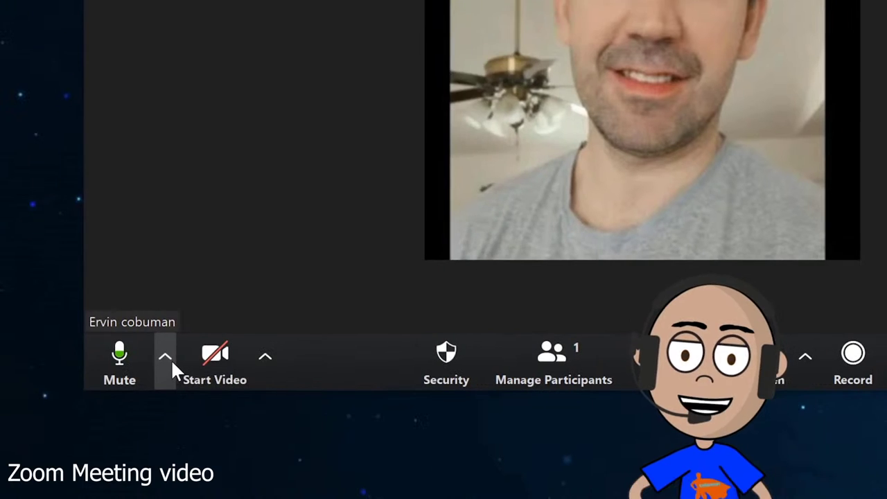
left_click(170, 360)
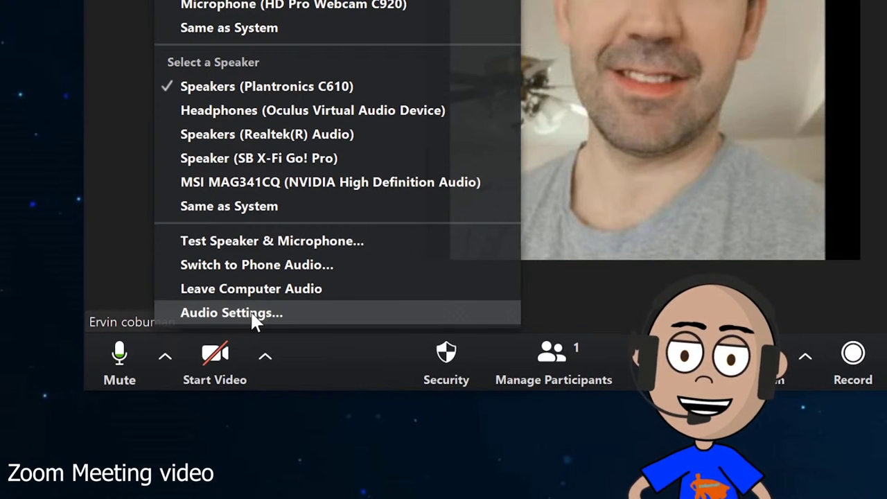
In Audio Settings, nudge speaker volume up; briefly route the ringtone to Realtek speakers, then disable it.
left_click(232, 313)
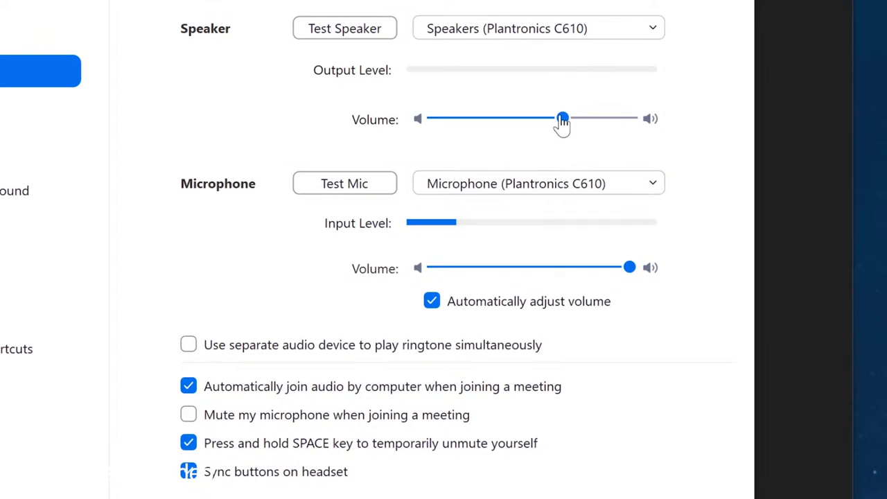
left_click_drag(563, 119, 575, 119)
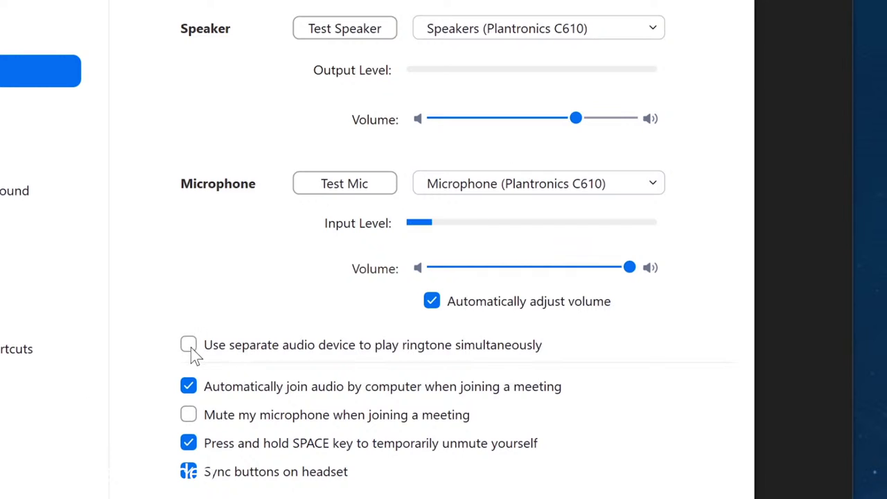
left_click(189, 345)
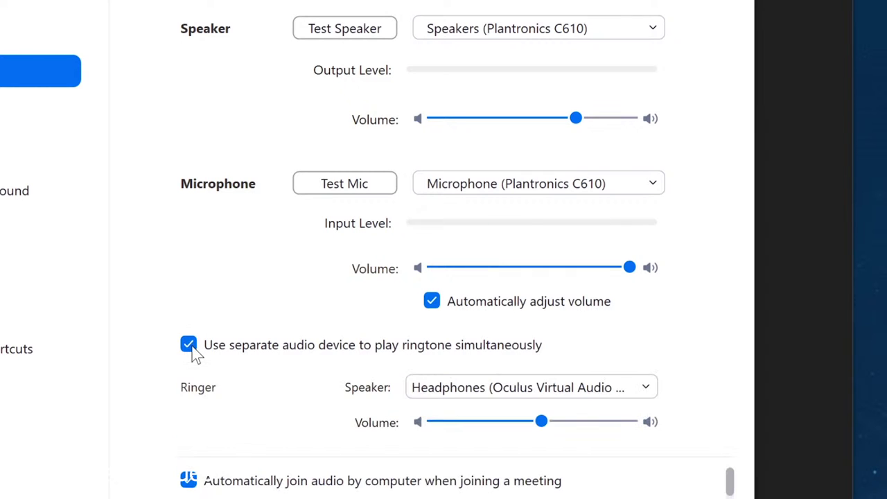
left_click(538, 388)
left_click(575, 447)
left_click_drag(469, 421, 479, 421)
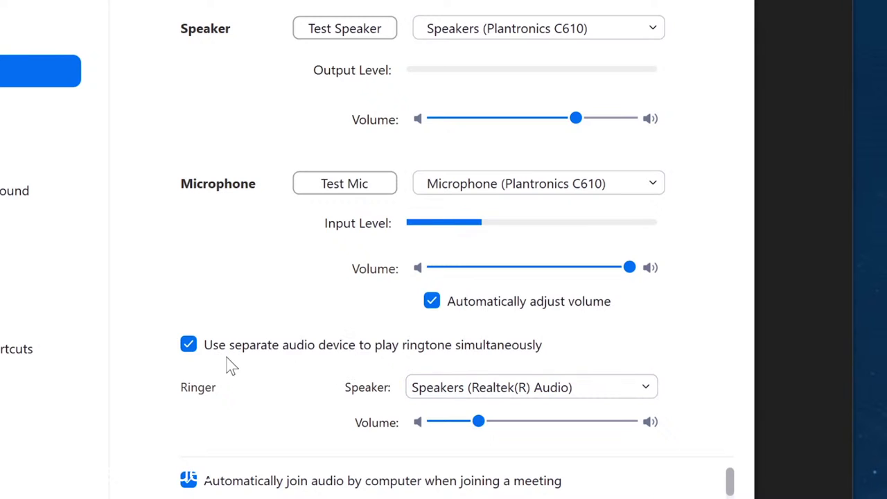
left_click(189, 344)
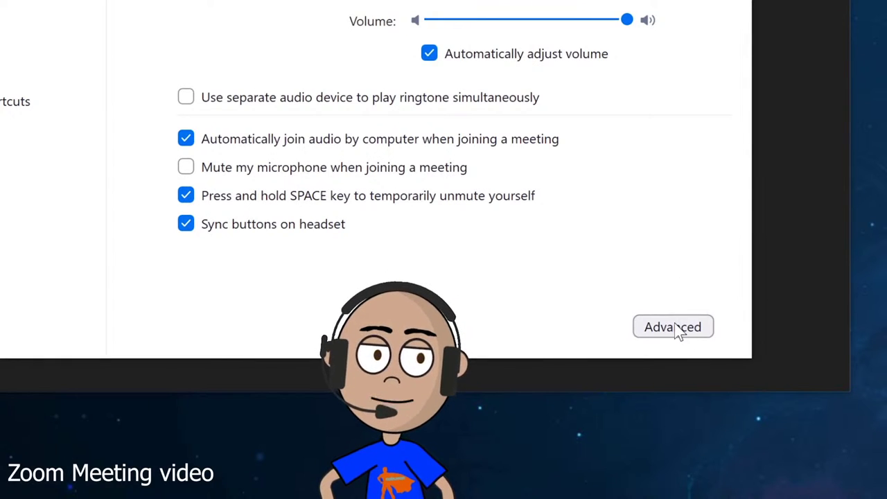
Look at the advanced audio processing options, then go back to the main audio settings.
left_click(676, 331)
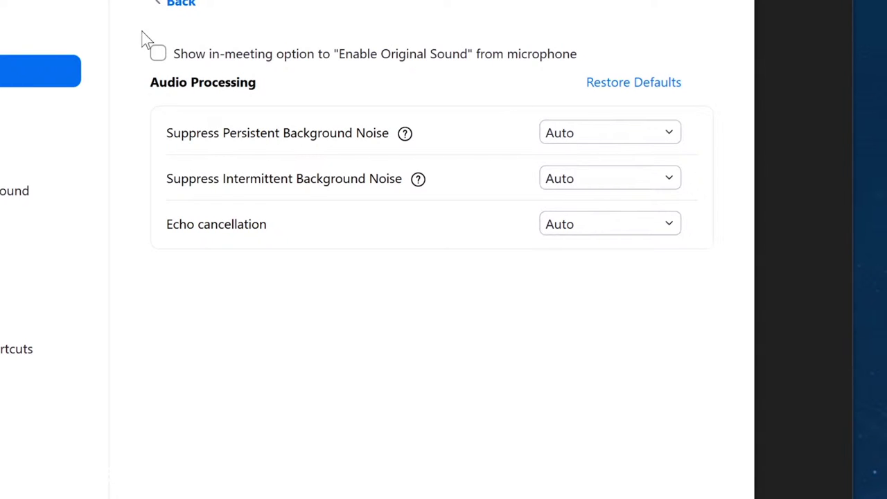
left_click(167, 4)
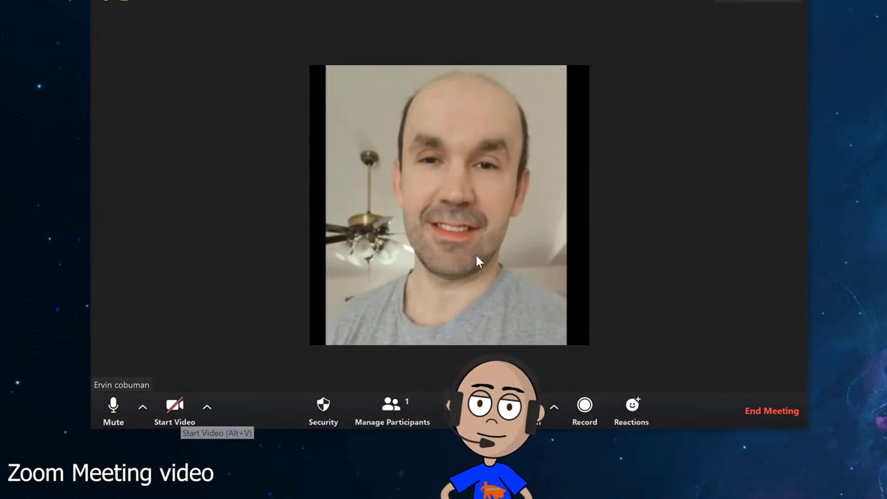
Turn the meeting video on briefly, then turn it off again.
left_click(176, 410)
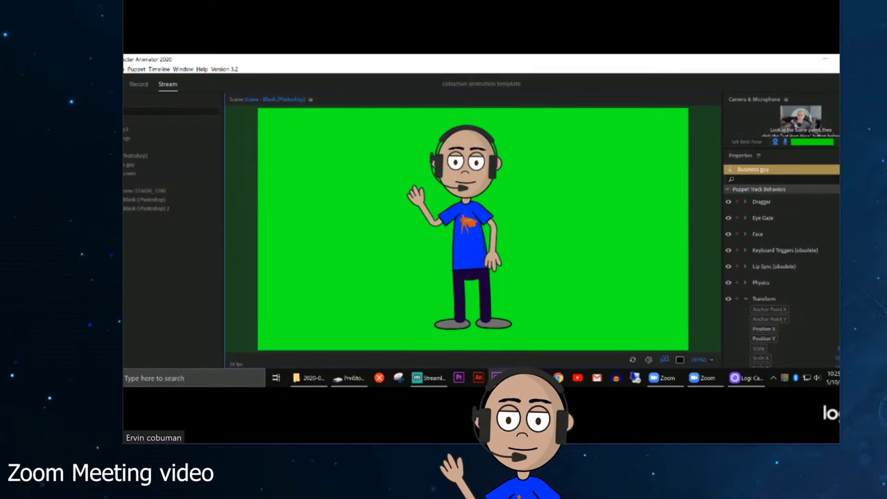
mouse_move(508, 216)
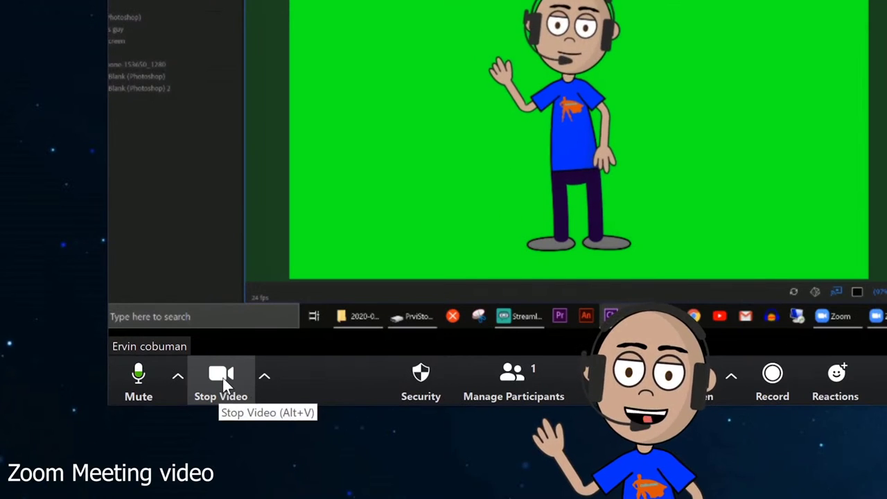
left_click(222, 387)
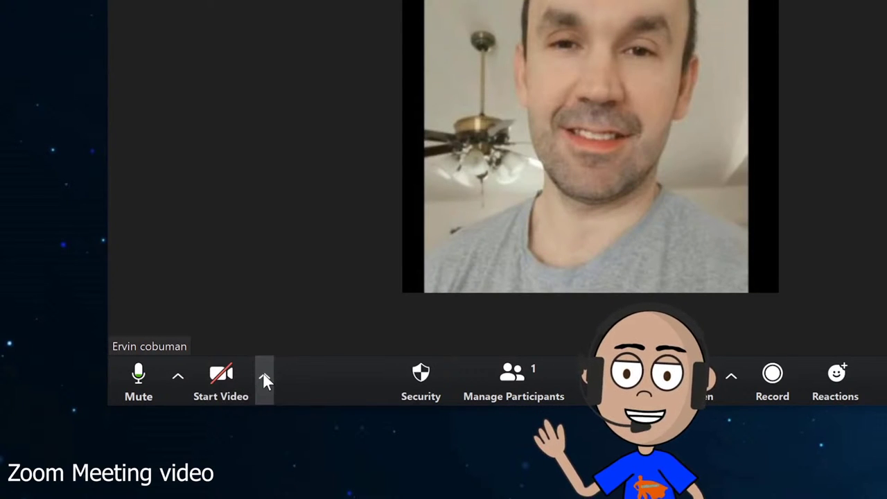
Switch the meeting camera to HD Pro Webcam C920, leaving video off.
left_click(265, 379)
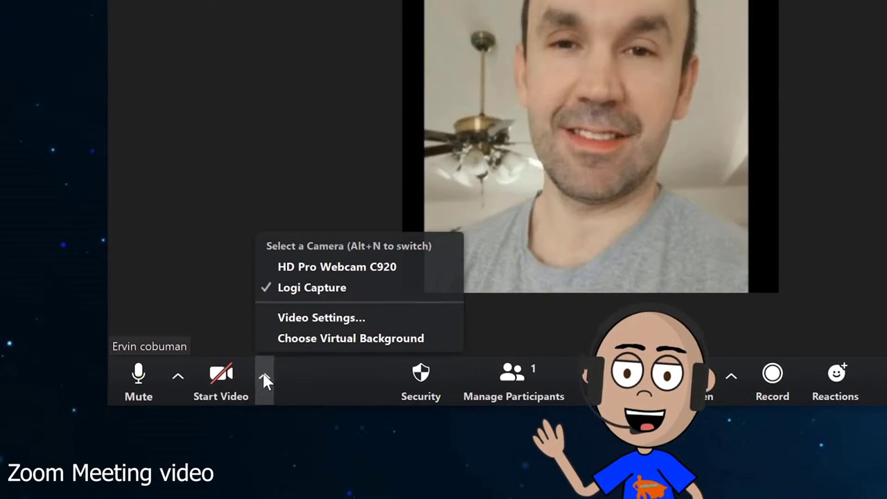
left_click(316, 267)
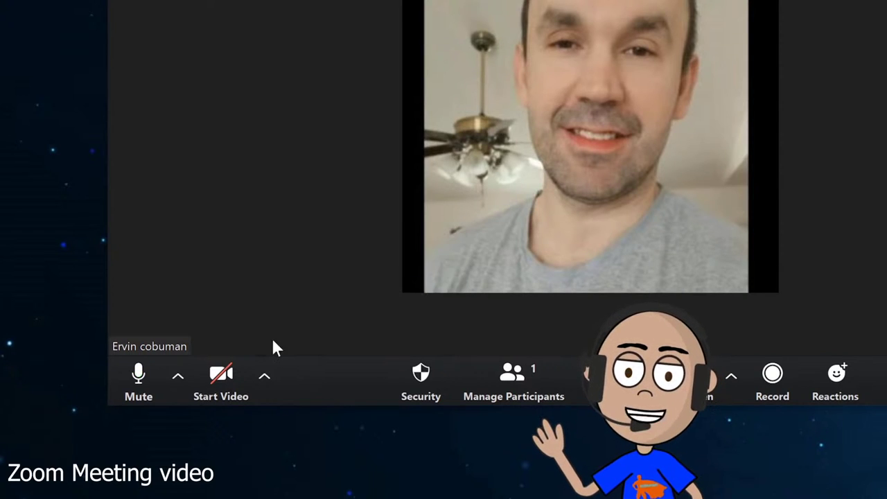
left_click(264, 378)
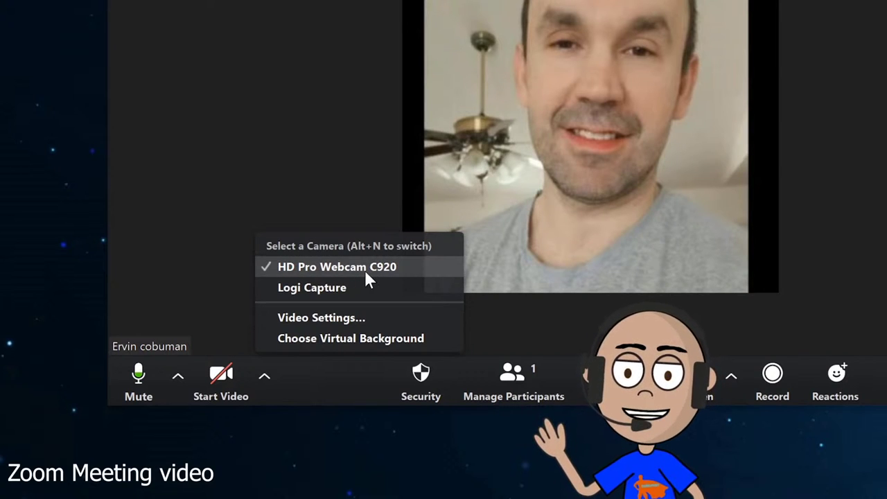
key("Escape")
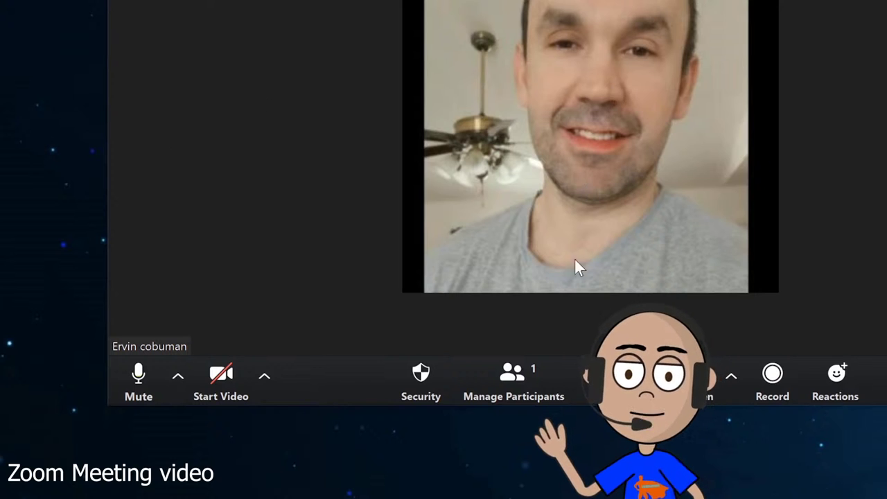
Select Logi Capture as the camera to show the cartoon avatar, then stop the video.
left_click(266, 396)
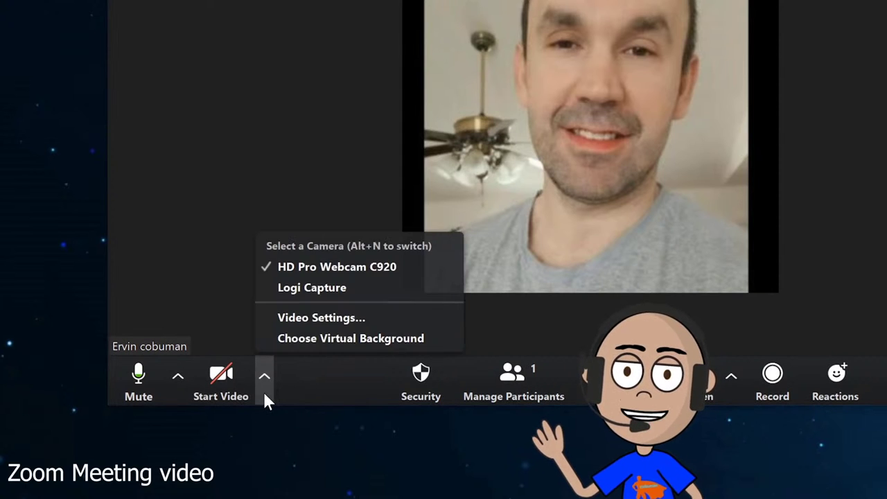
left_click(317, 288)
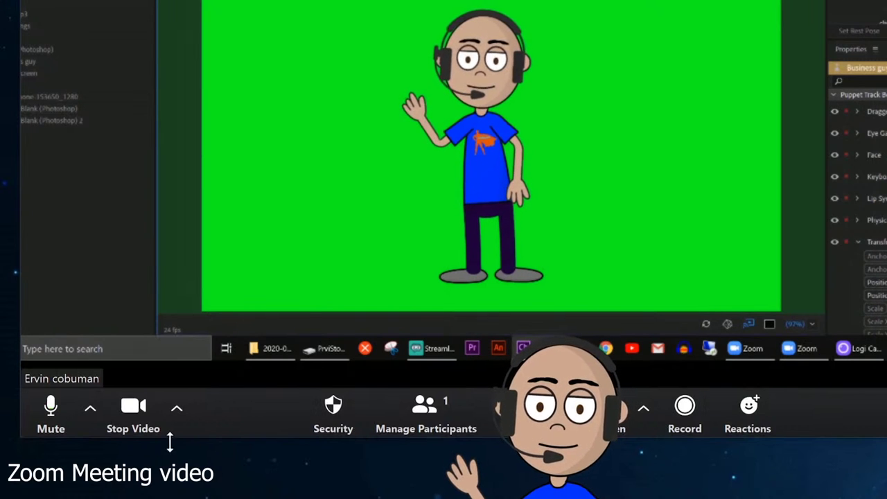
left_click(142, 415)
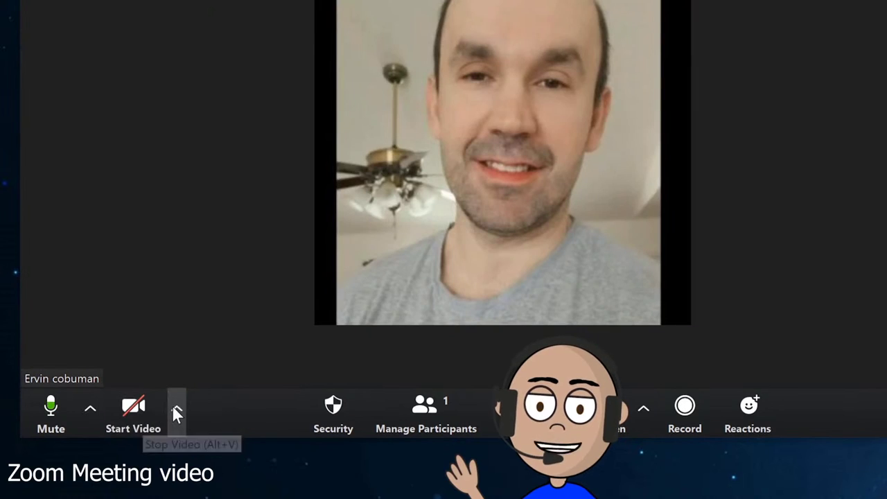
left_click(177, 408)
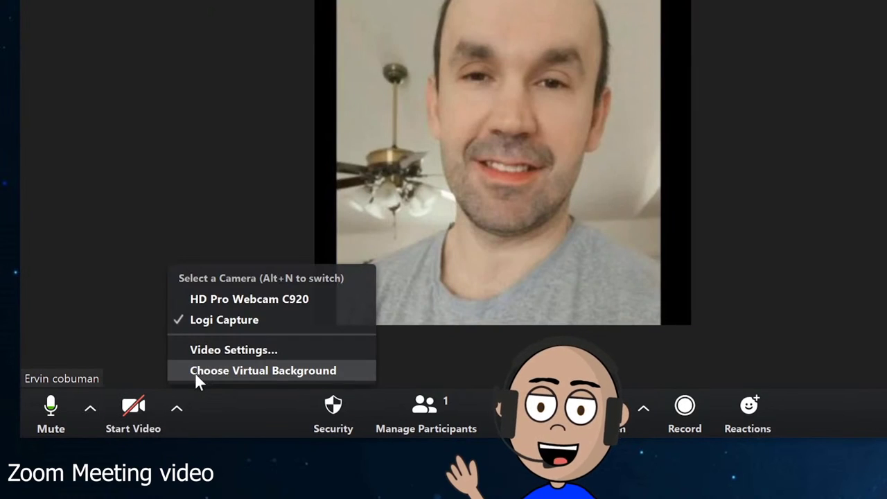
In Video Settings, keep Logi Capture as the camera and show the Virtual Background page.
left_click(235, 350)
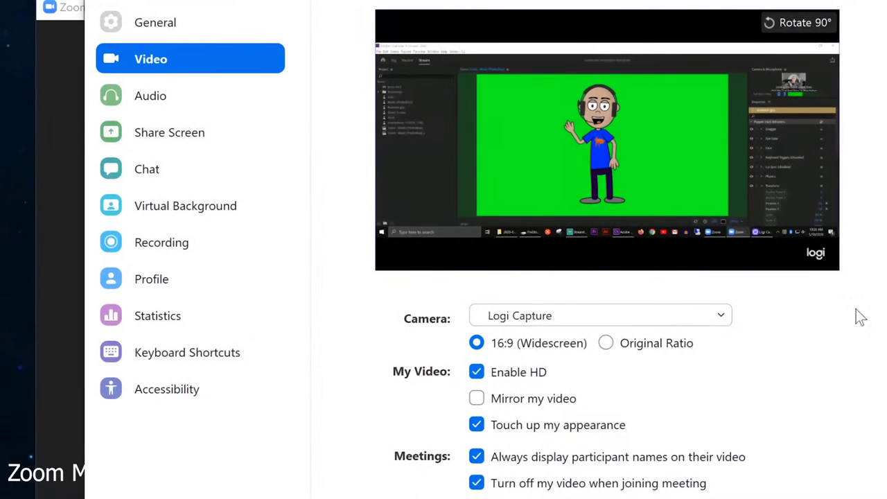
scroll(781, 324, "down", 1)
scroll(782, 324, "up", 1)
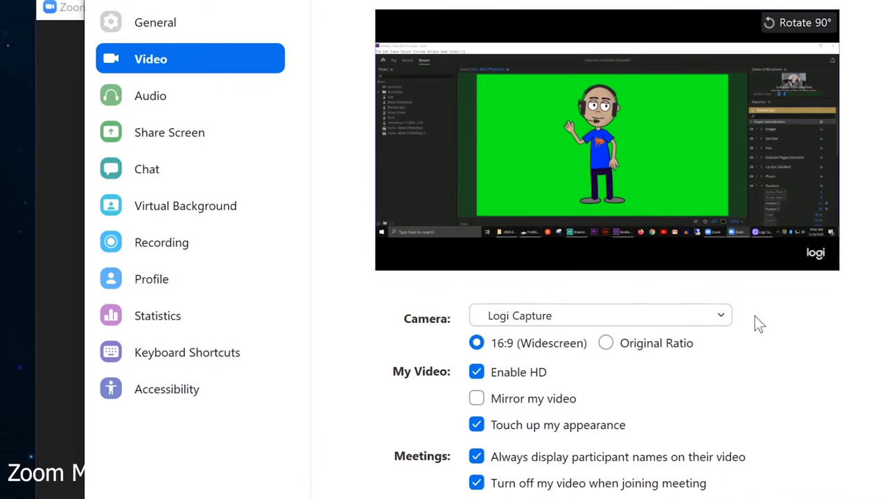
left_click(708, 313)
left_click(709, 313)
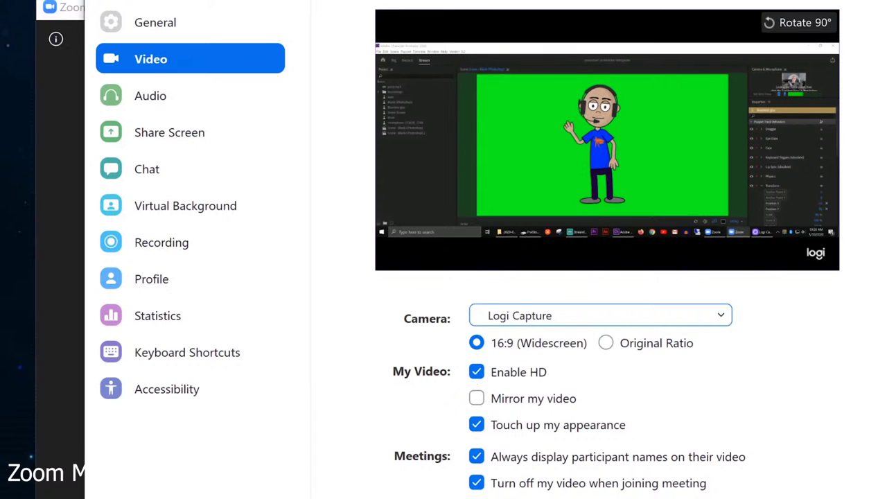
scroll(609, 388, "down", 2)
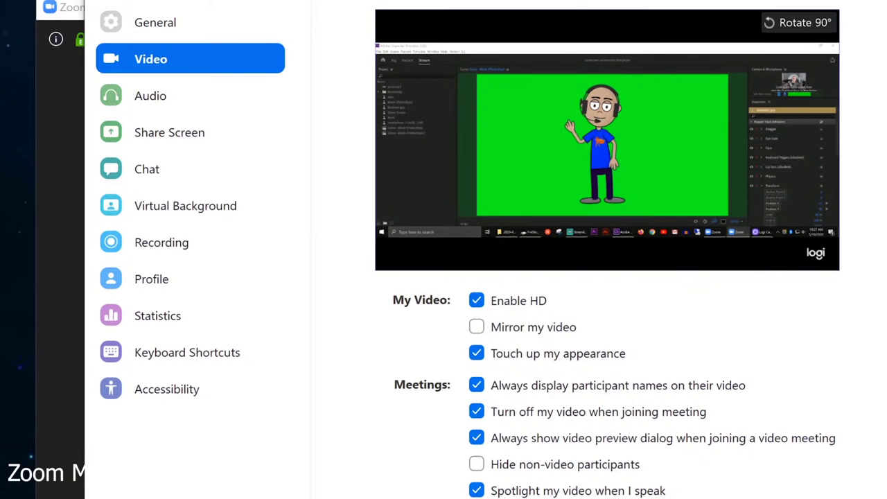
scroll(613, 391, "down", 1)
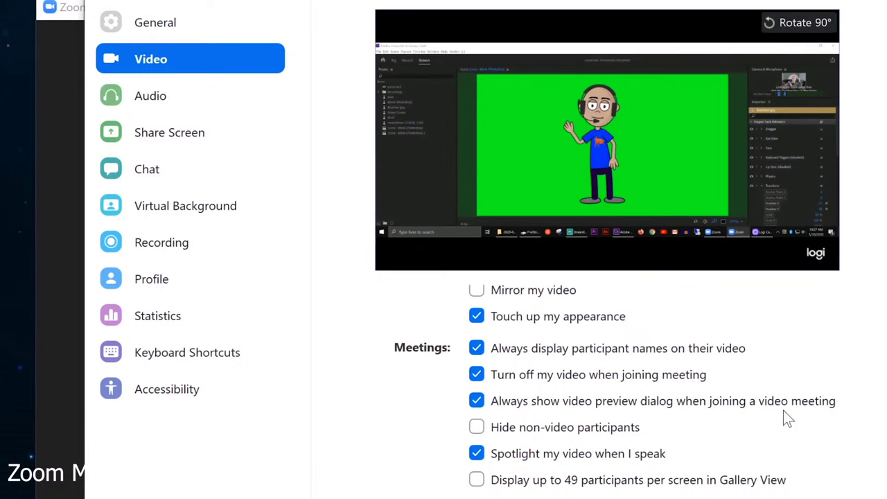
left_click(186, 205)
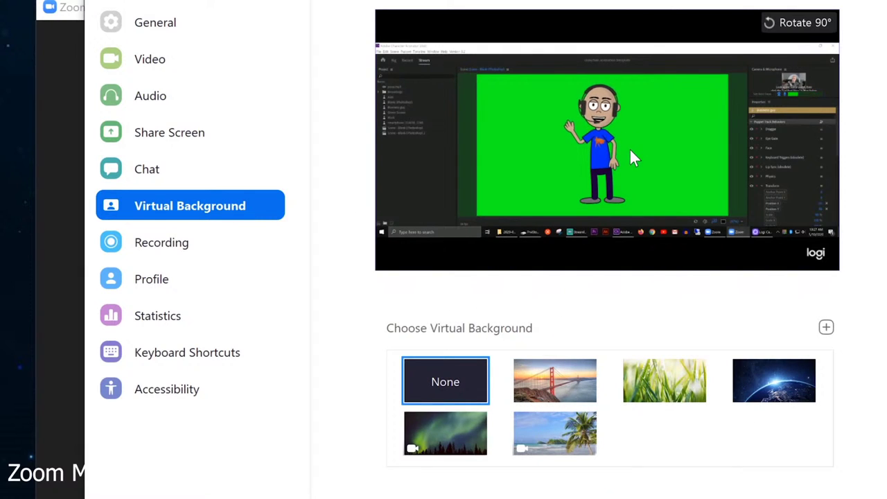
Choose the Earth virtual background and enable 'I have a green screen'.
left_click(756, 378)
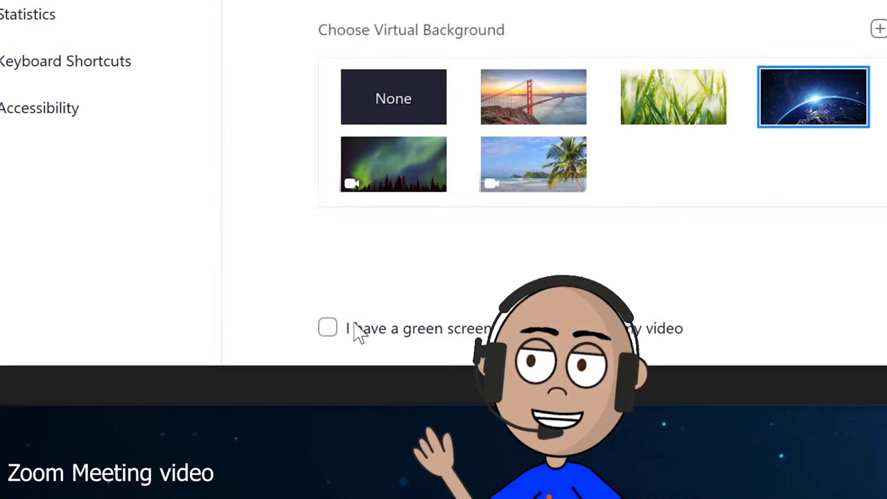
left_click(328, 328)
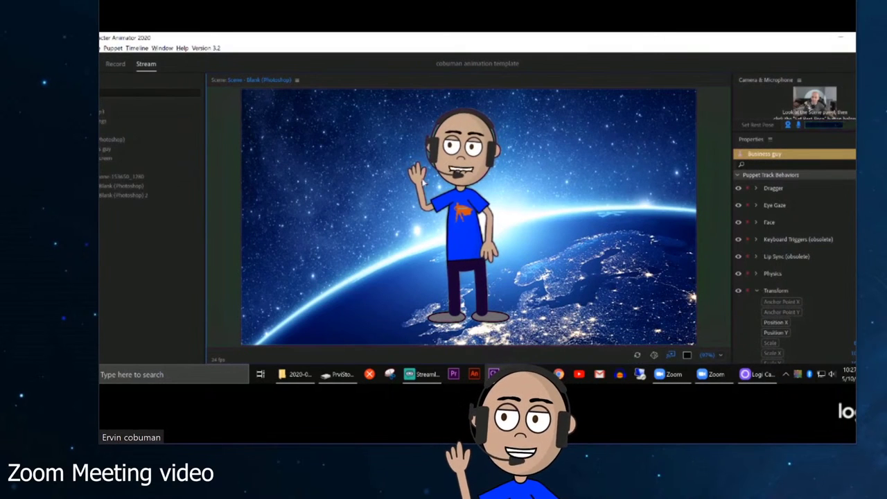
Try the beach scene as the virtual background.
mouse_move(707, 311)
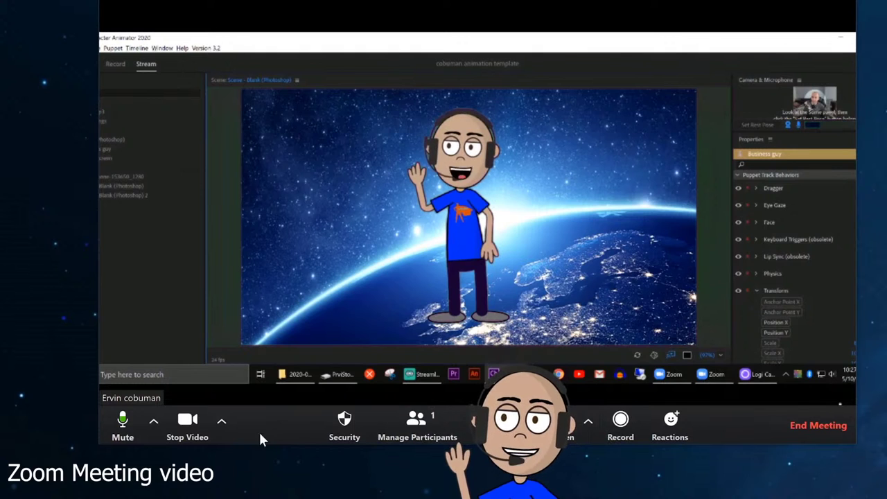
left_click(221, 422)
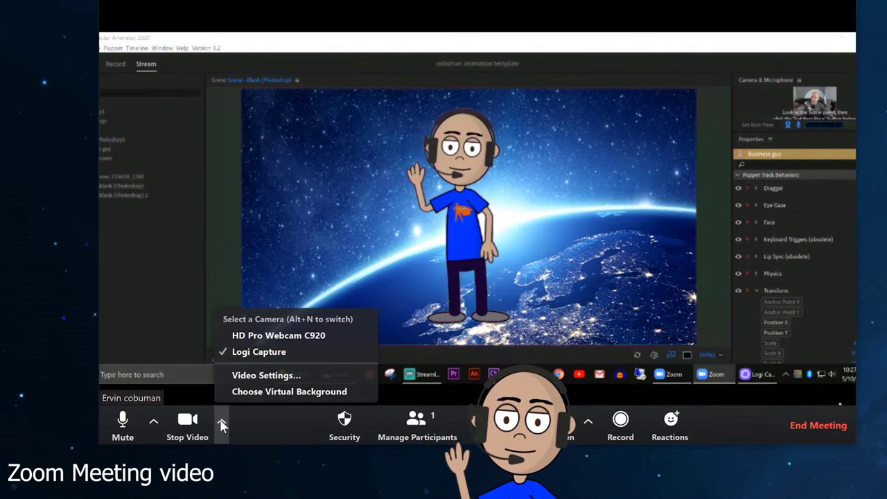
left_click(264, 392)
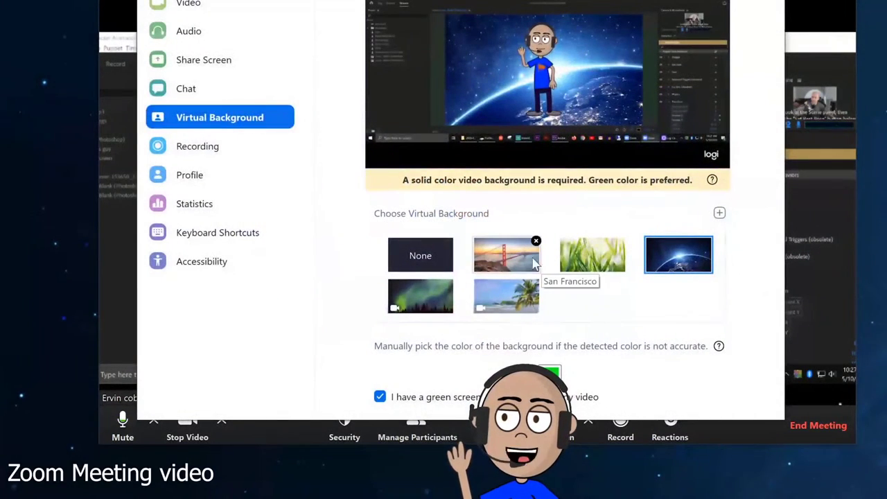
left_click(506, 298)
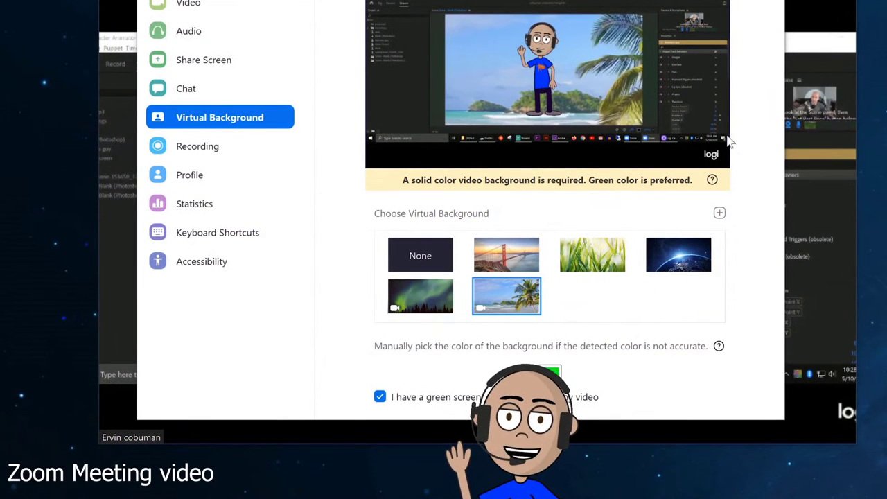
key("Escape")
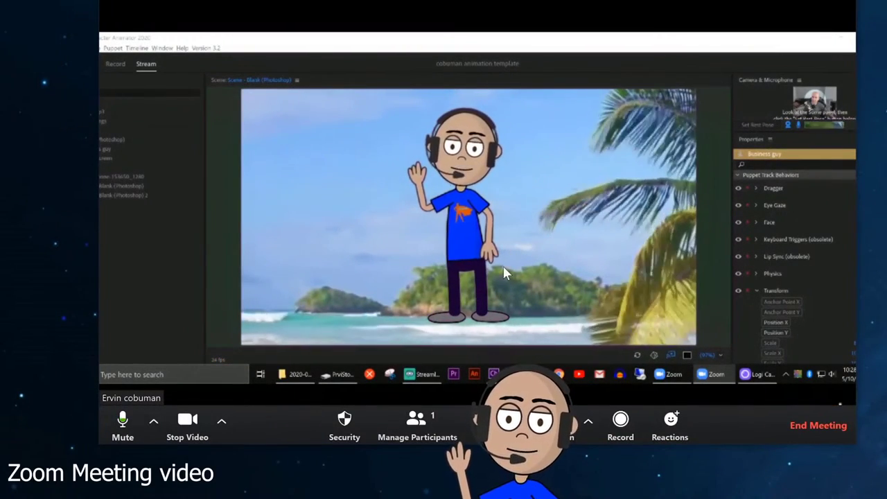
Try the Northern Lights video as the virtual background.
left_click(221, 420)
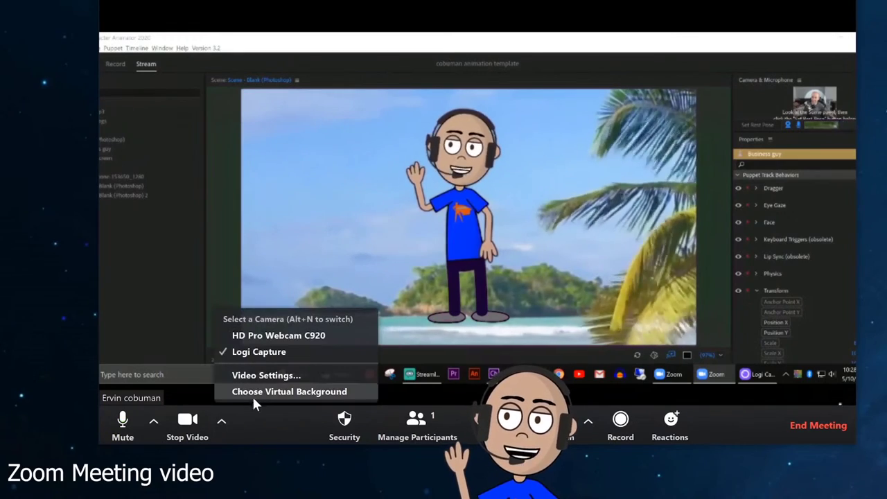
left_click(256, 392)
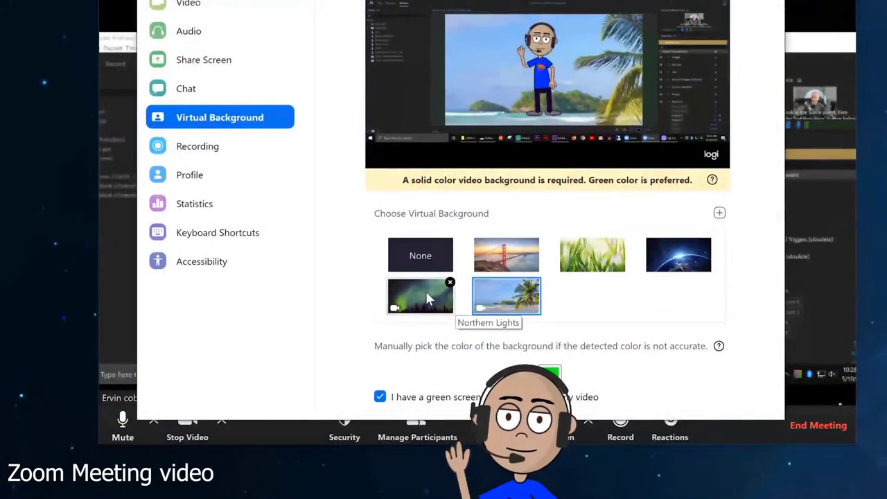
left_click(416, 295)
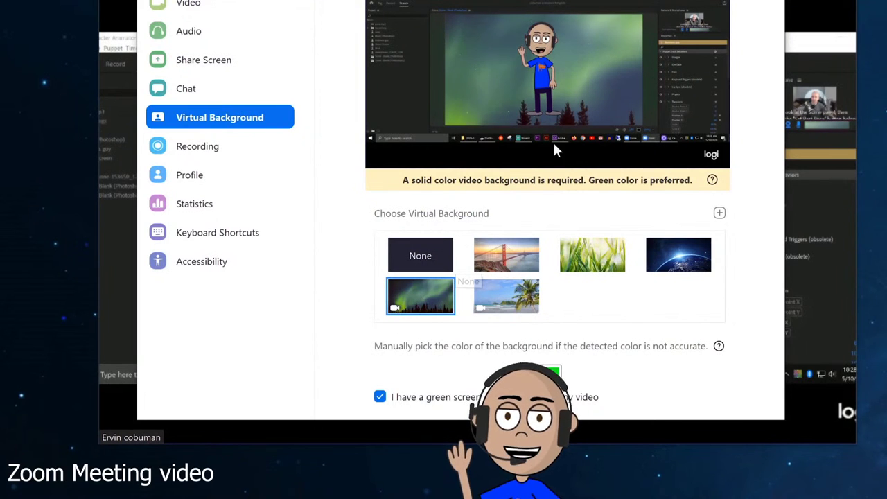
key("Escape")
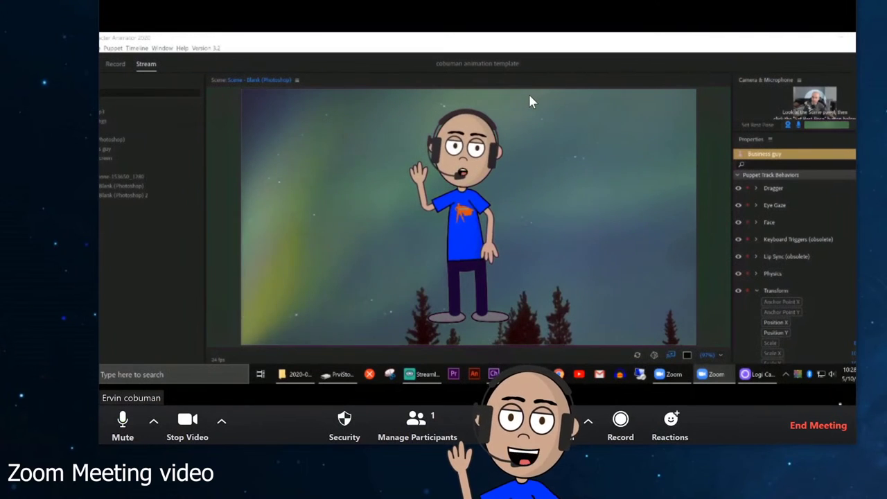
Try the grass and Earth backgrounds, then set the virtual background to None.
left_click(222, 419)
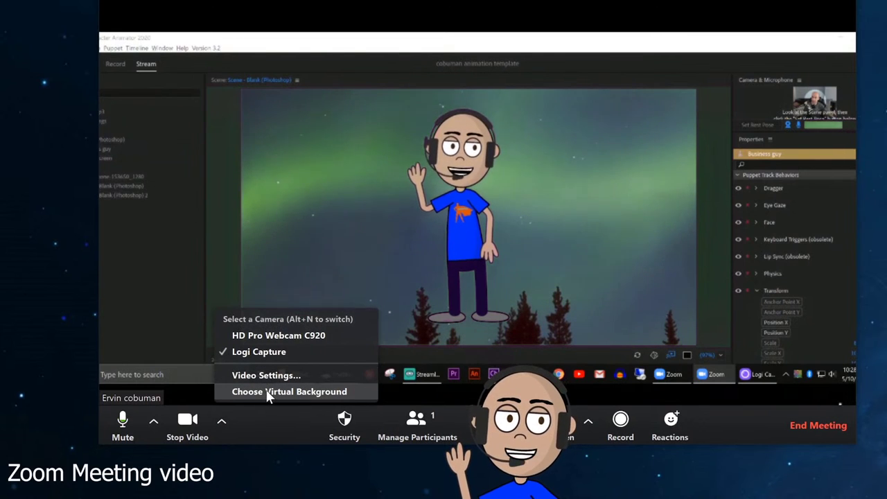
left_click(528, 160)
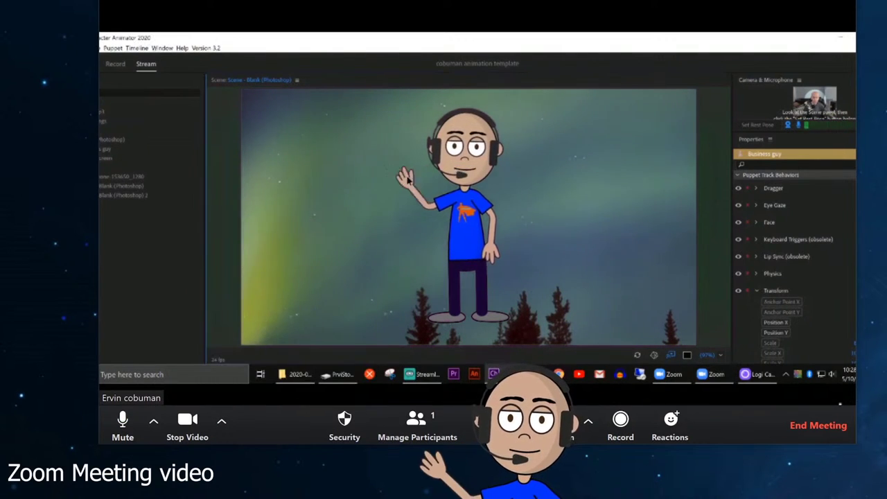
left_click(228, 432)
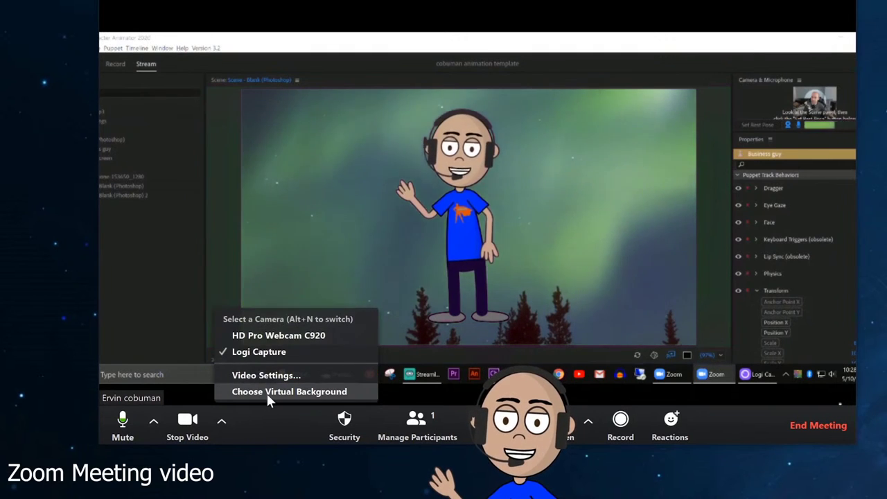
left_click(266, 392)
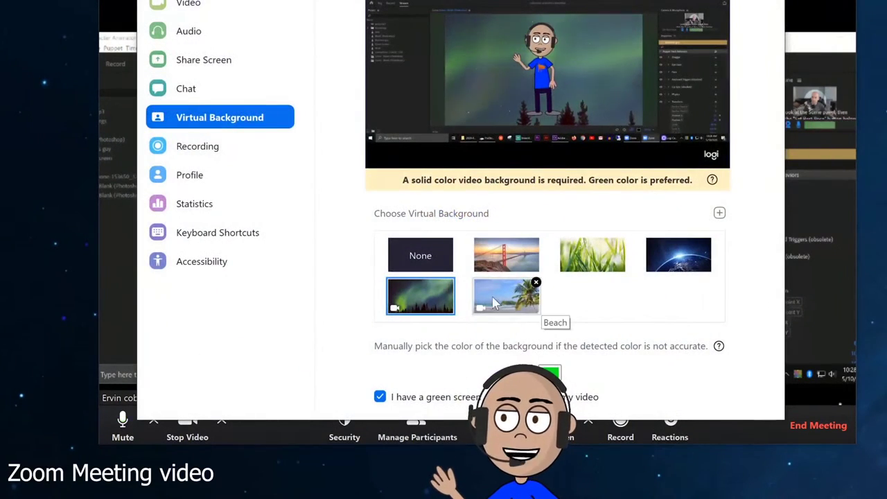
left_click(601, 254)
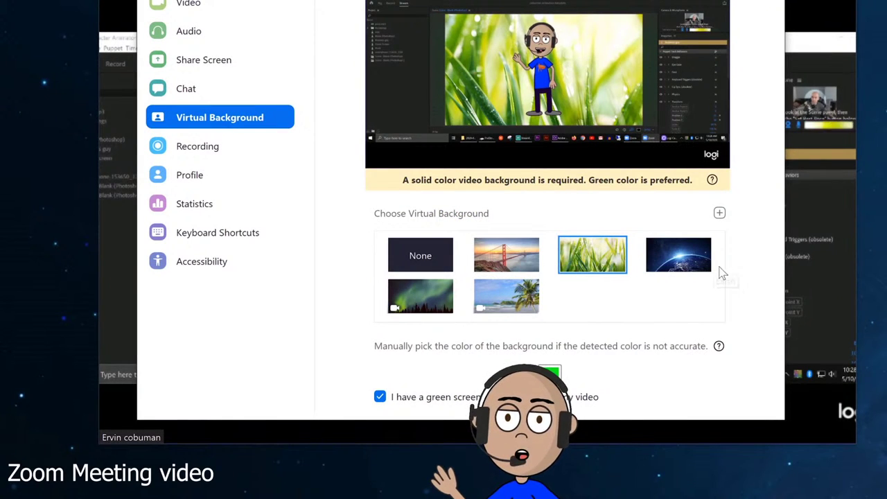
left_click(698, 251)
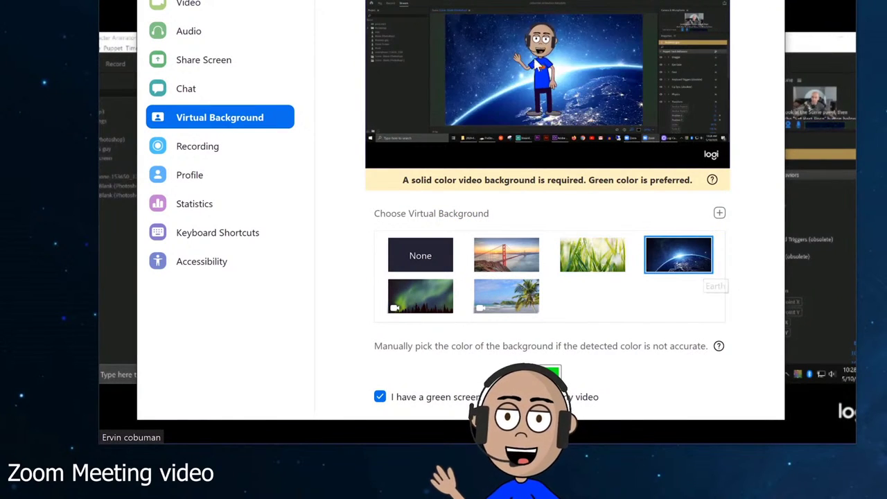
left_click(418, 256)
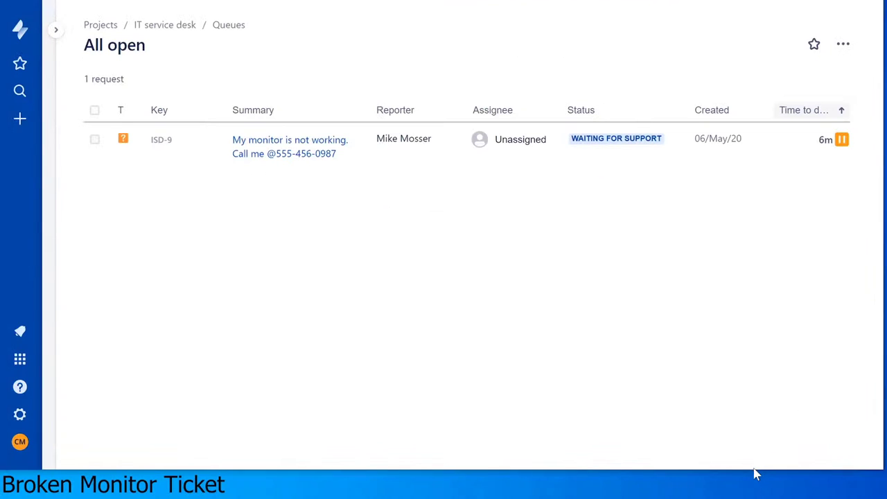
Enlarge the browser window, open request ISD-9 and assign it to yourself.
left_click_drag(751, 473, 751, 498)
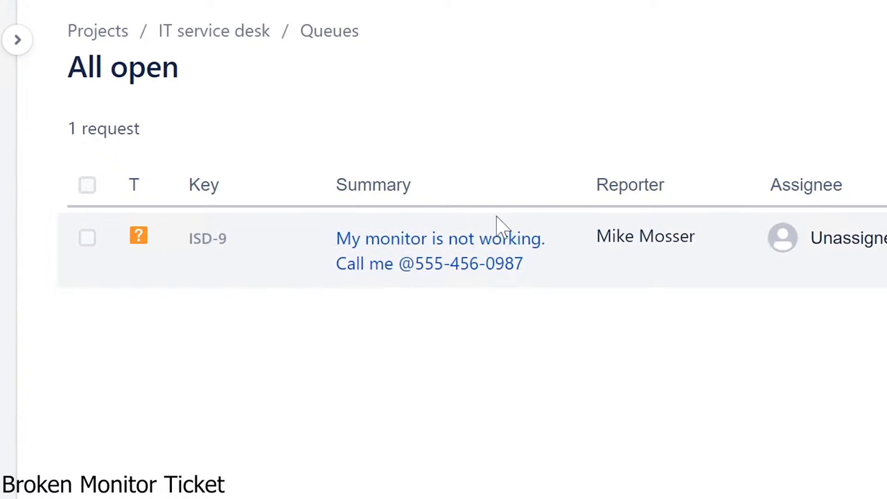
left_click(402, 251)
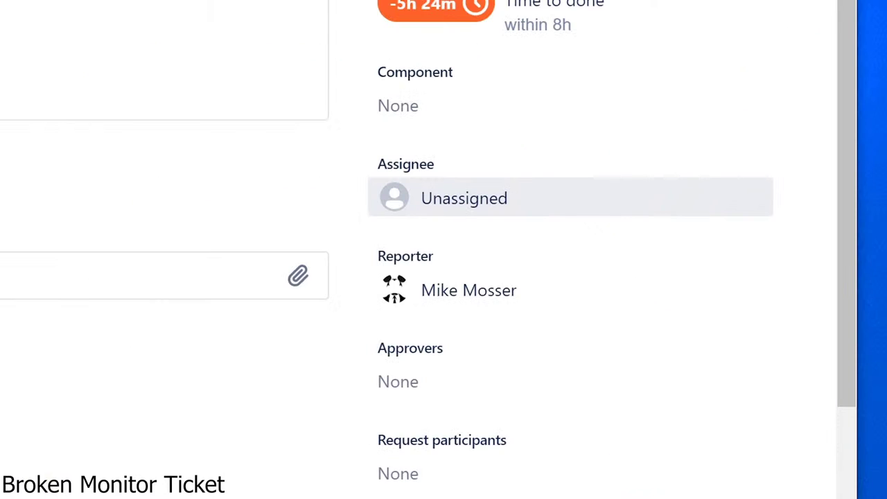
left_click(415, 201)
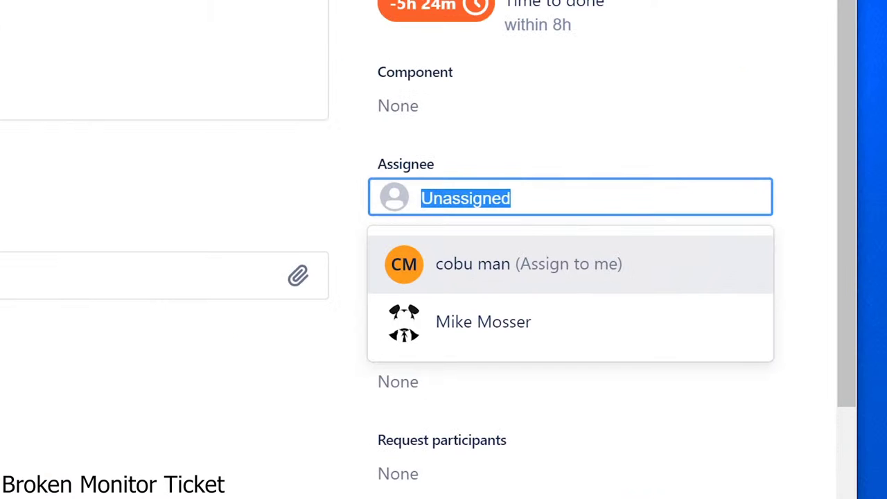
left_click(499, 266)
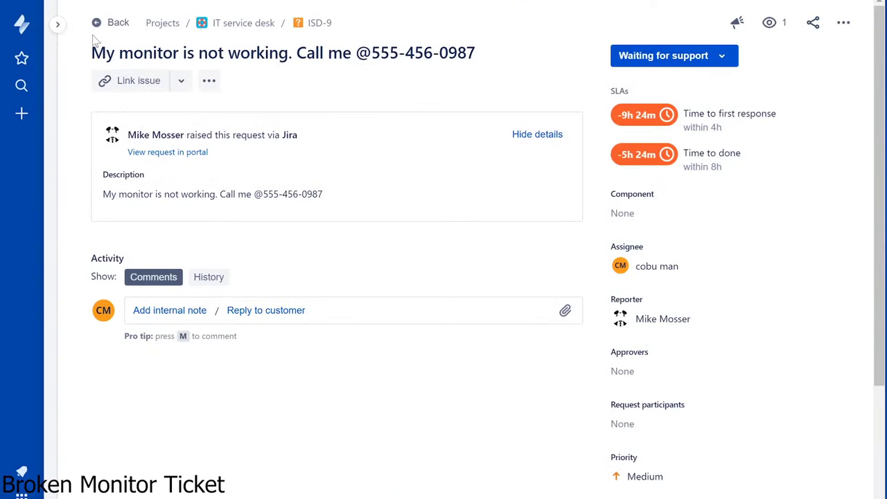
Select bits of ISD-9's title, reporter and description text, then put the description into edit mode.
left_click_drag(91, 53, 289, 52)
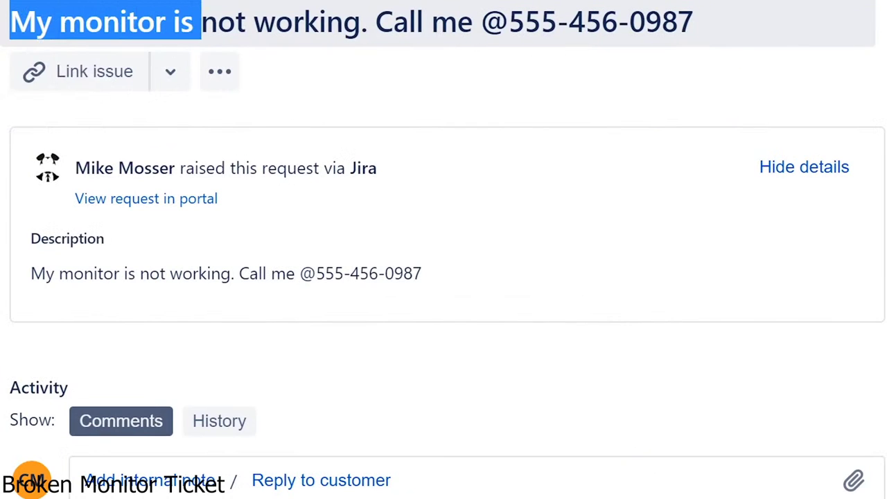
left_click_drag(360, 21, 677, 21)
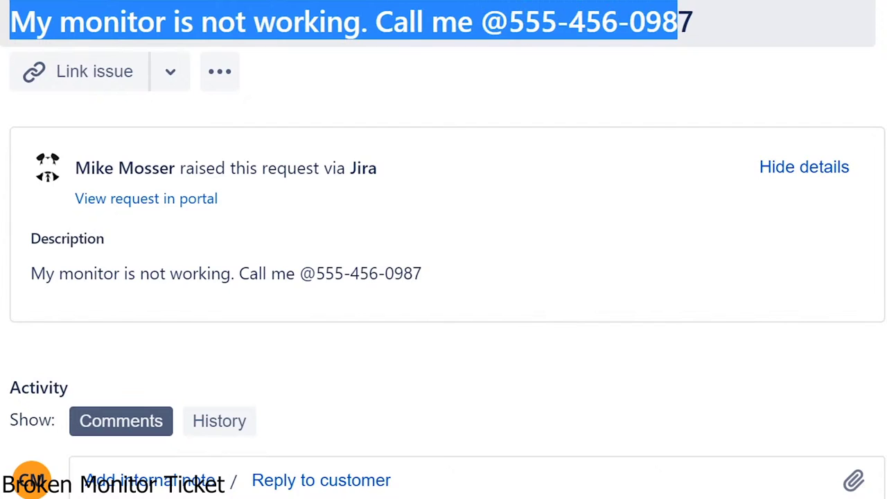
left_click_drag(177, 169, 76, 177)
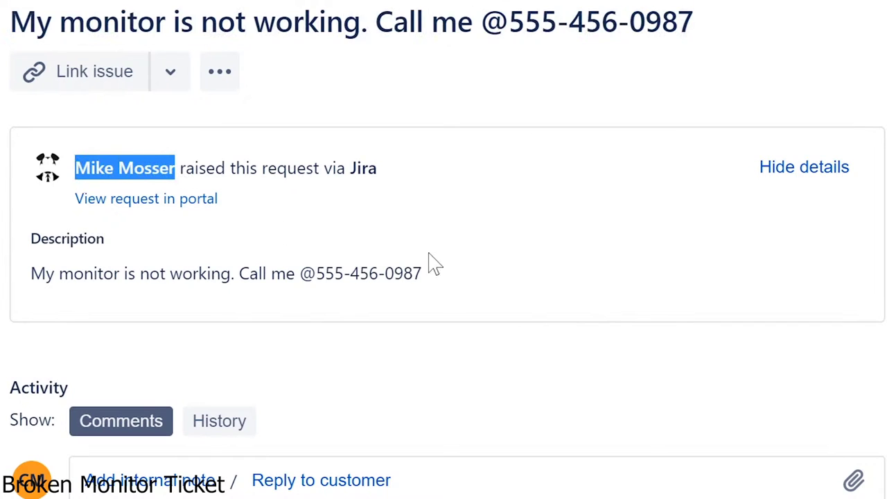
left_click(435, 278)
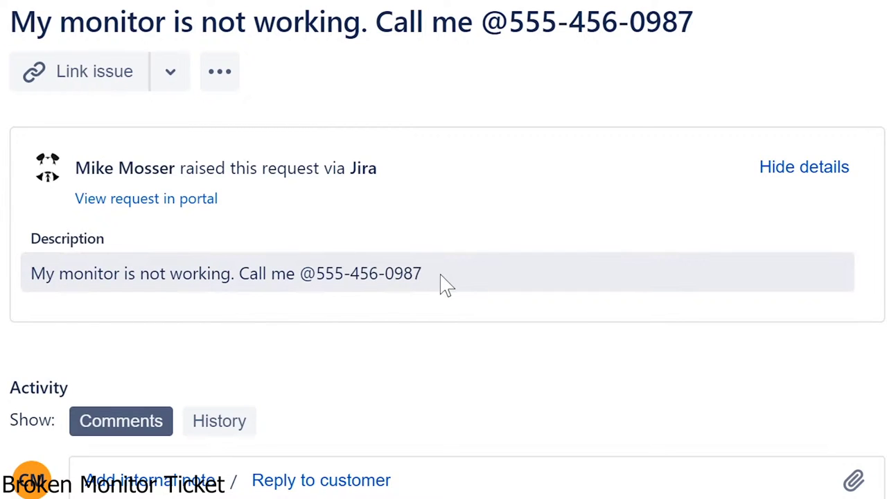
left_click_drag(438, 268, 46, 274)
left_click(46, 274)
triple_click(46, 274)
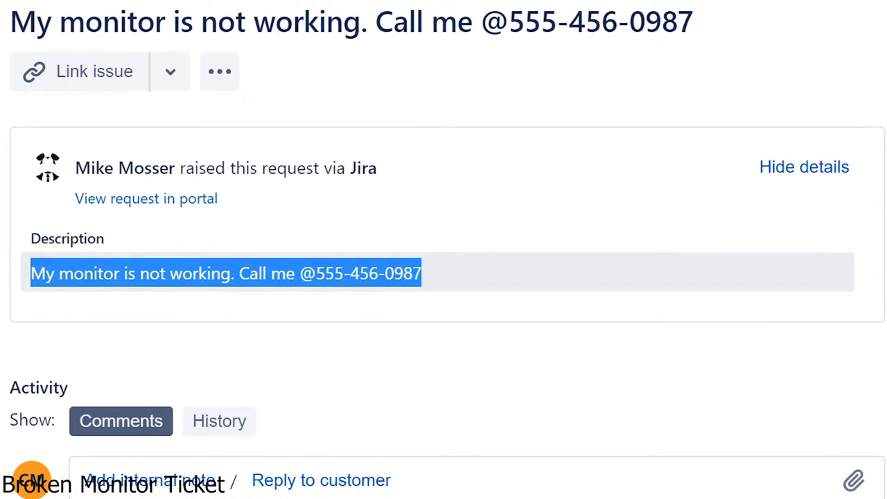
left_click(45, 274)
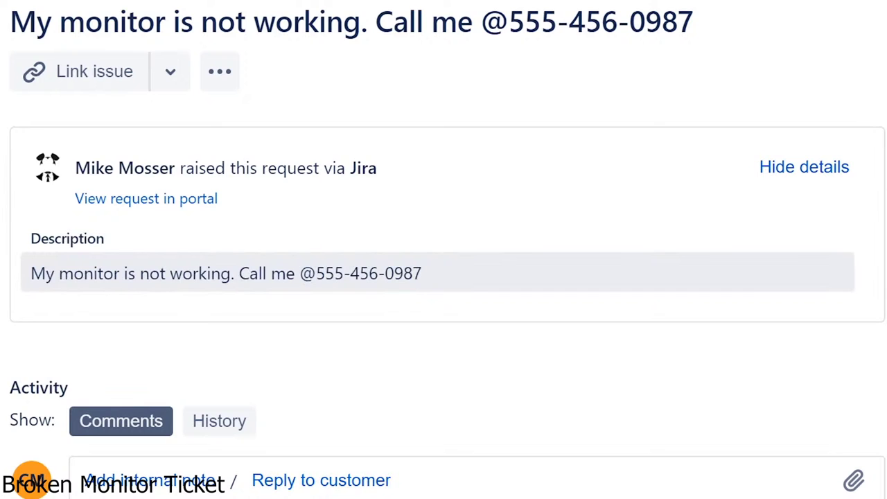
left_click(342, 283)
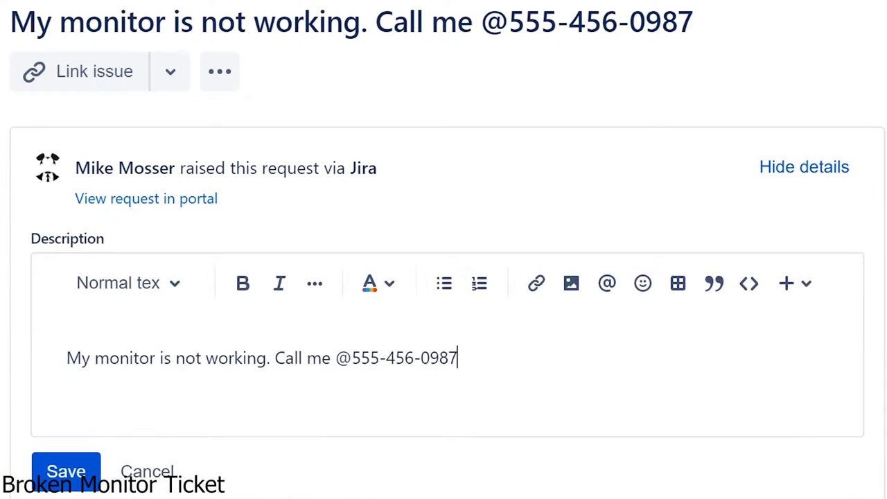
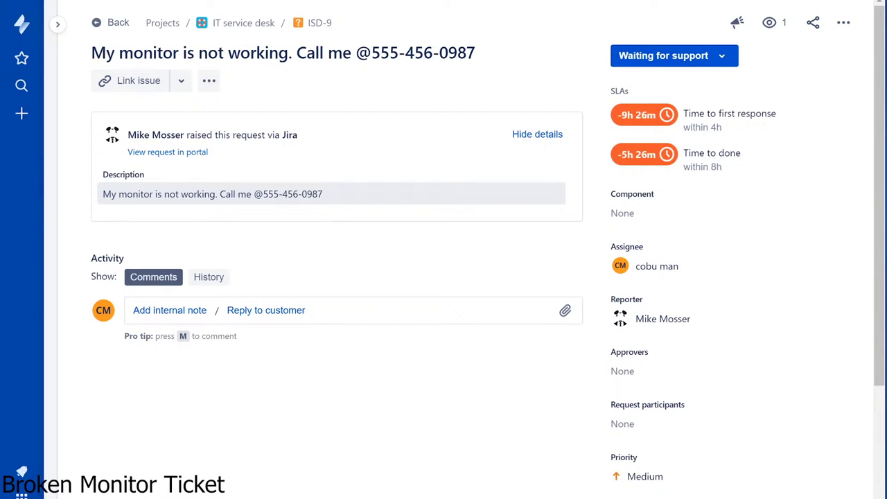
Start an internal note reading 'Customer's main monitor is not working'.
left_click(168, 311)
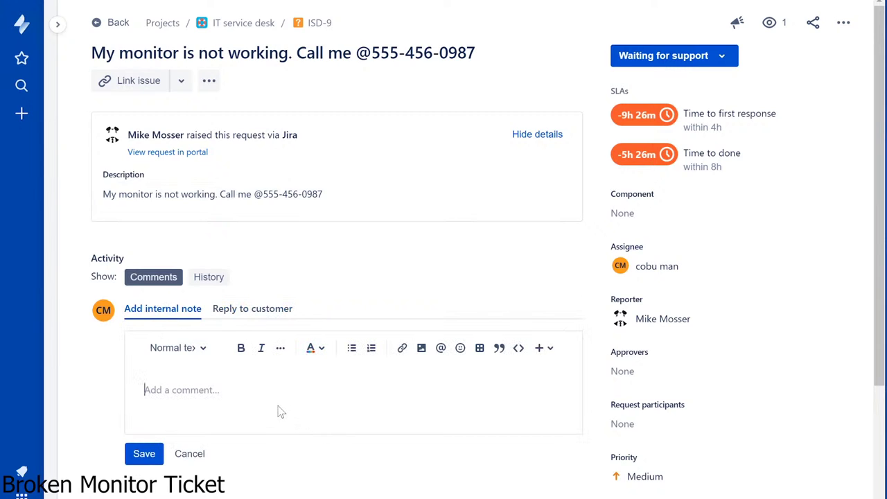
left_click(281, 411)
type("W")
key("BackSpace")
type("Customers")
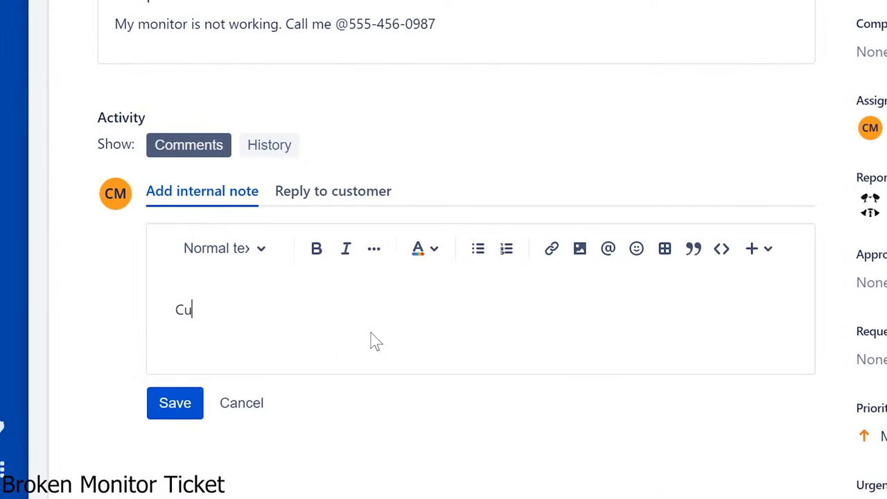
key("BackSpace")
type("'s main monit")
type("or ")
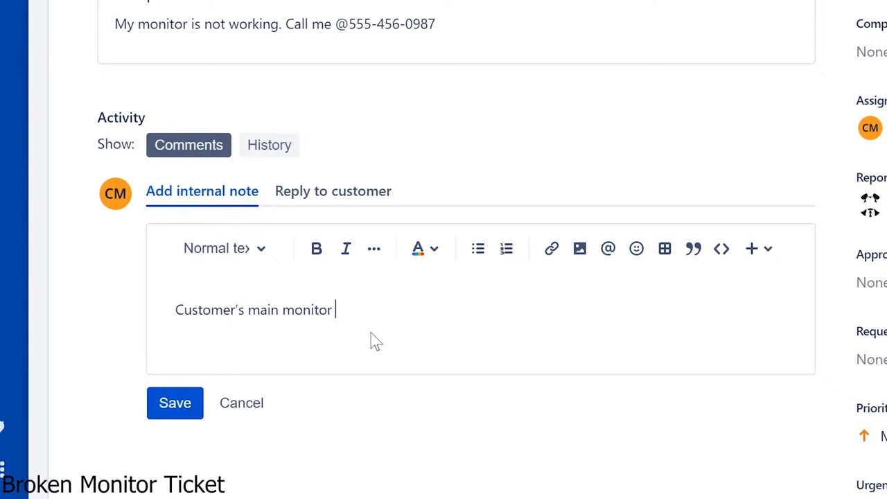
type("is not working.")
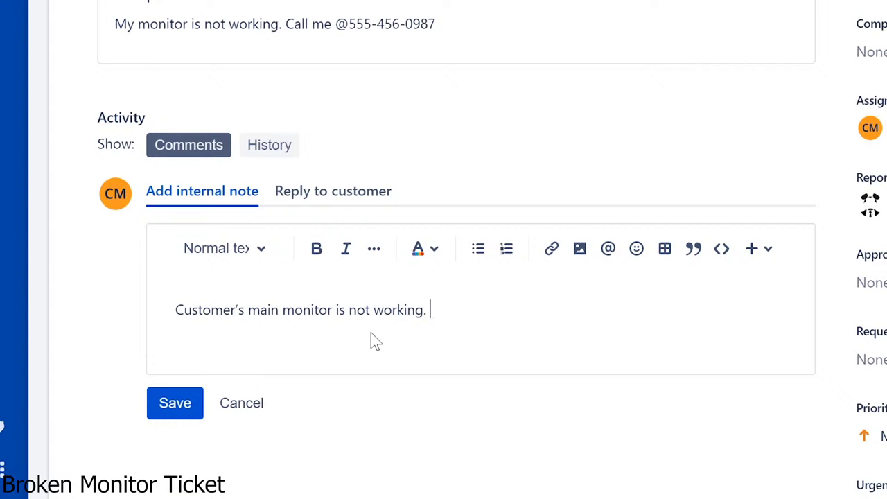
Record that unplugging the first/broken monitor confirmed it is broken, then add a 'workaround:' line.
type("Instructed Mi")
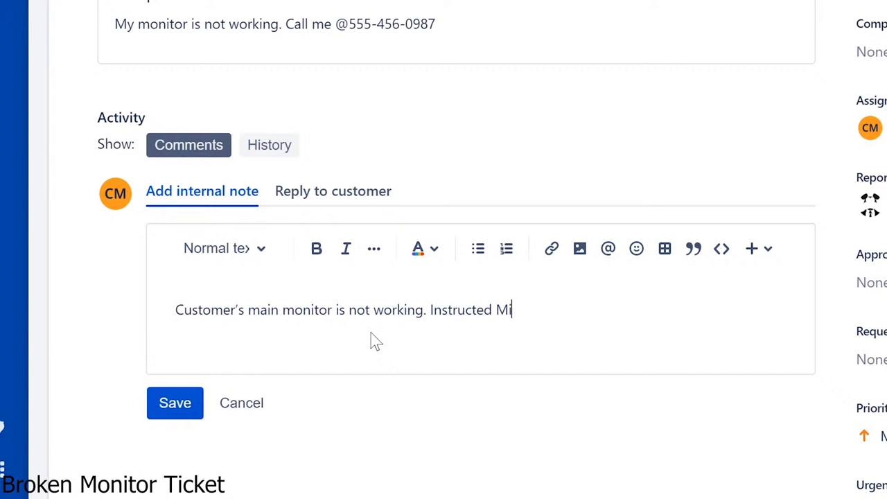
type("ke to unp")
key("BackSpace")
type("nplug the fir")
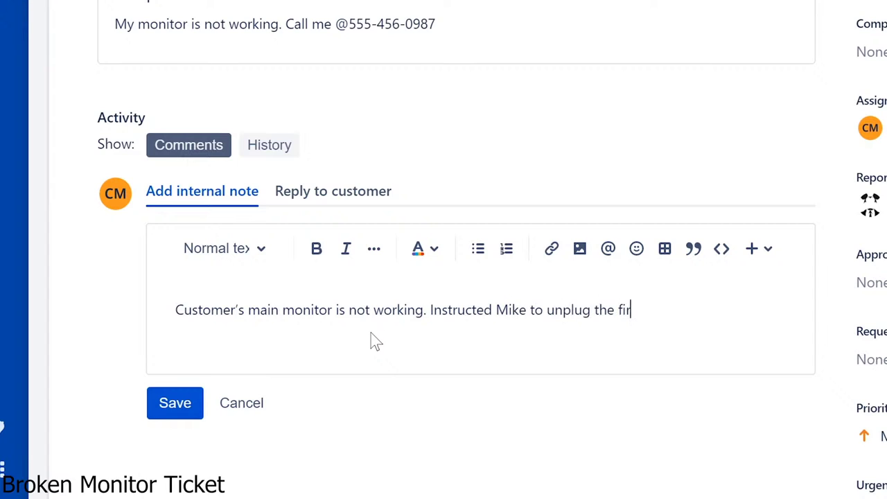
type("st/broken mon")
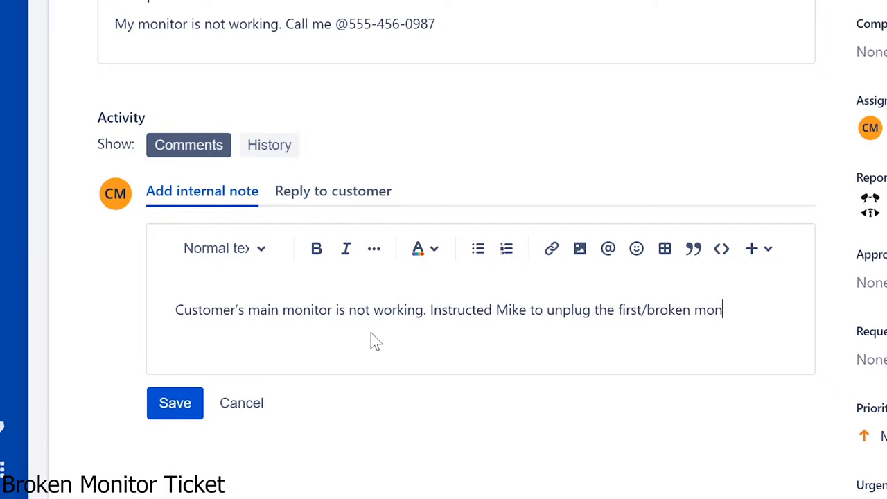
type("itor.  after doing so it appears that the monitor is indeed br")
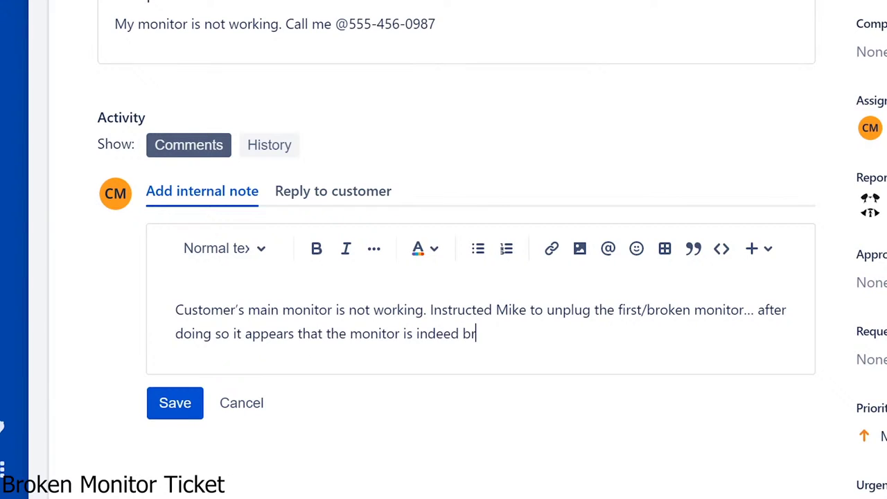
type("oken.")
key("Return")
type("workaround:")
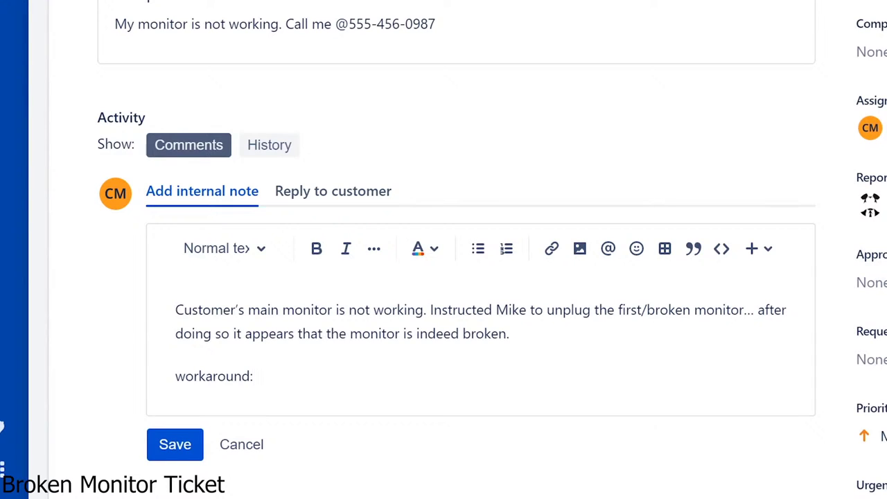
Write the workaround: he will use his 2nd monitor for the time being, later acquire a new one.
type("he will use his 2nd moni")
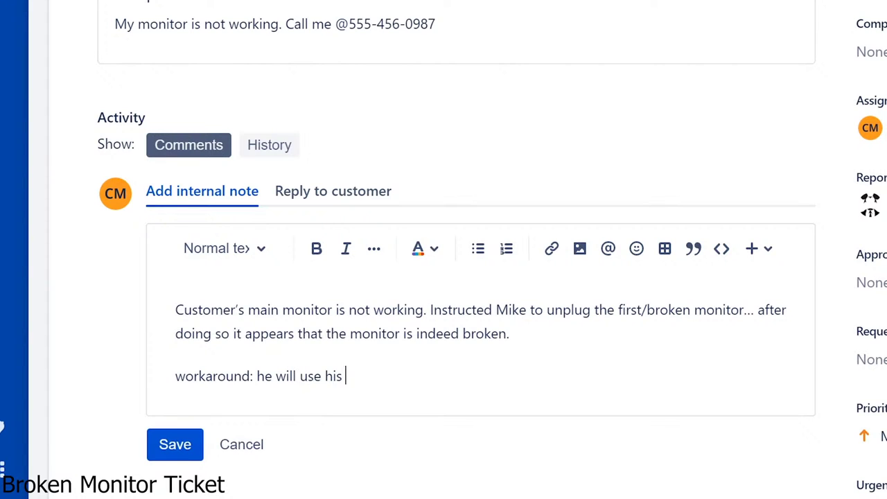
type("tor")
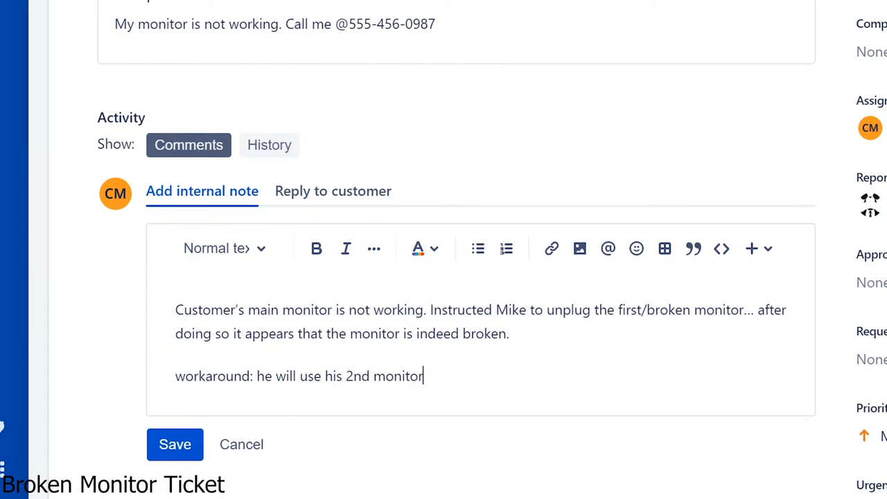
type(" for time be")
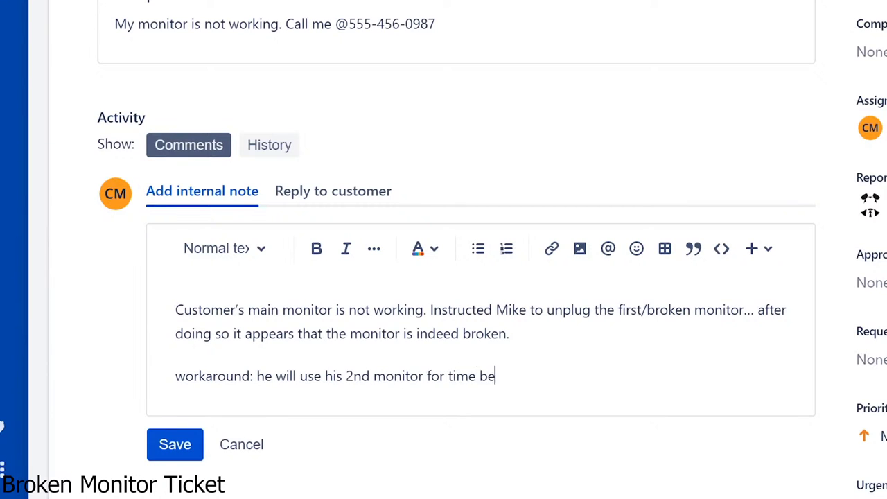
type("ing. Later he will ac")
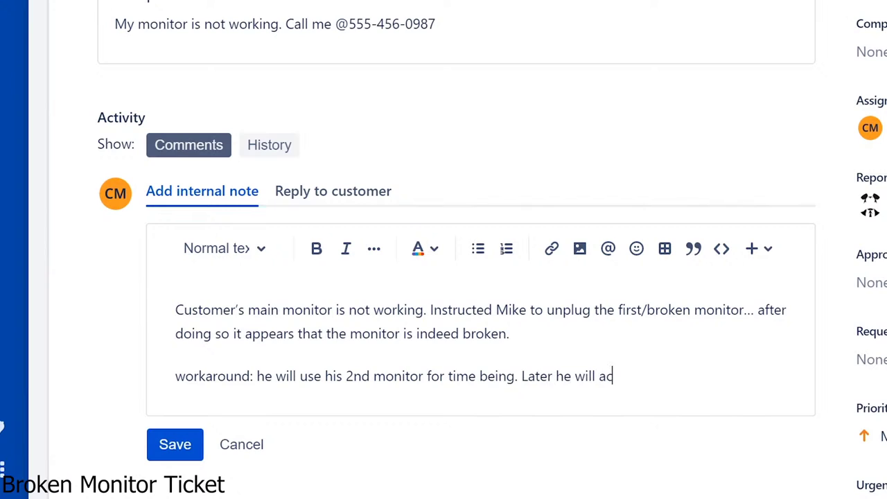
type("quire a new monitor")
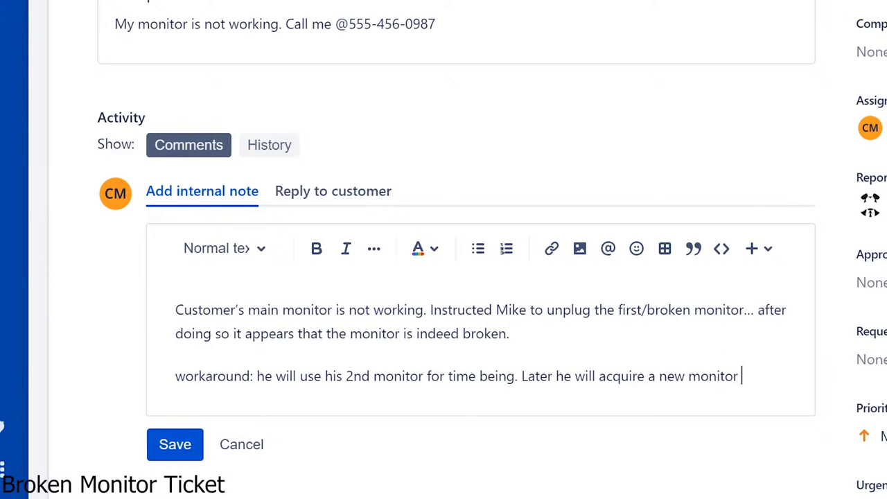
type(".")
Review the note's opening diagnosis and the unplug instruction by selecting their text.
left_click(509, 333)
left_click_drag(423, 310, 192, 309)
left_click_drag(441, 309, 744, 310)
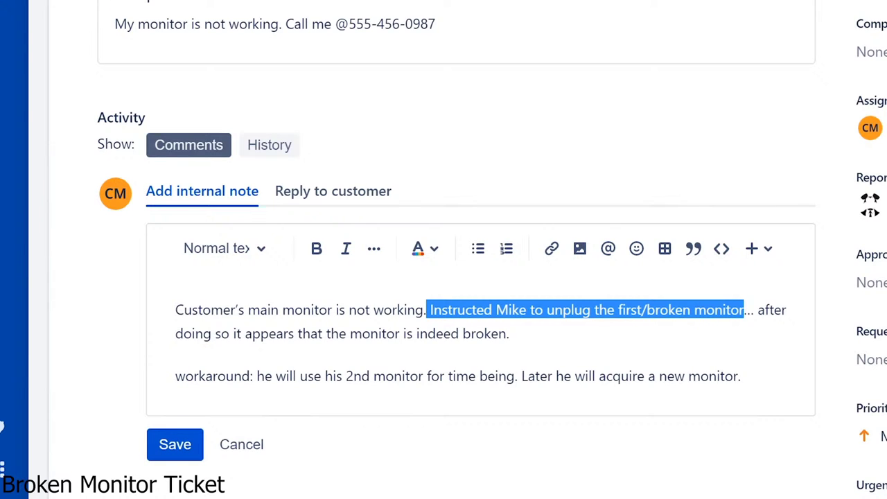
left_click(691, 310)
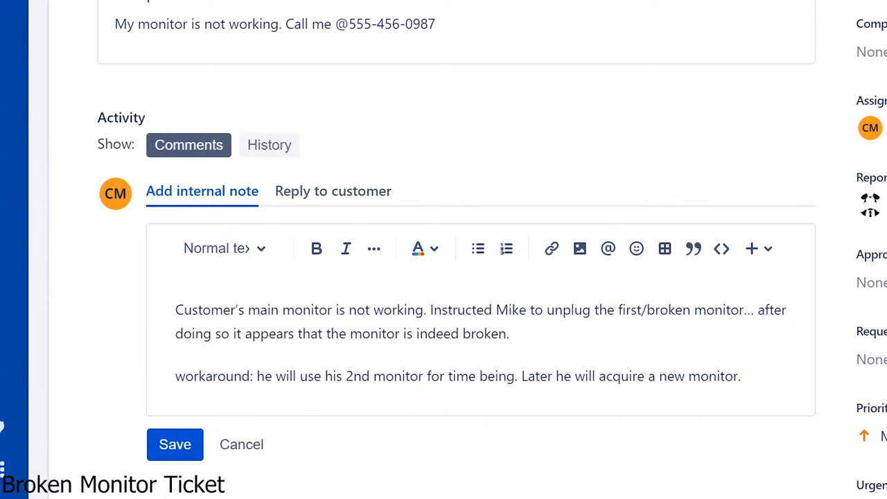
left_click(509, 333)
left_click_drag(430, 309, 744, 310)
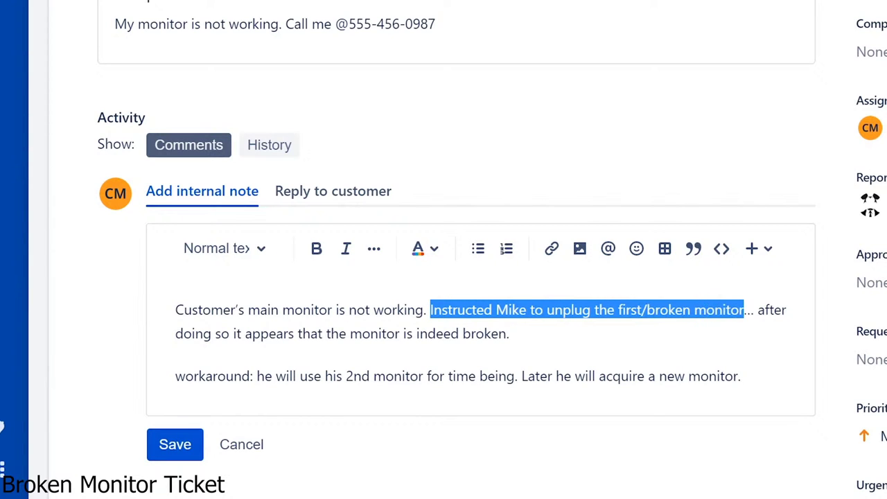
left_click(510, 333)
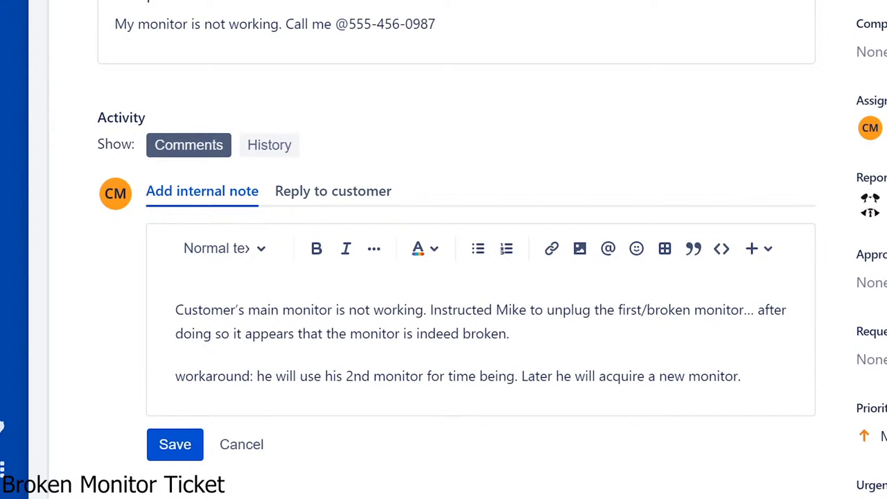
Check the broken-monitor finding and the 2nd-monitor workaround, then save the internal note.
left_click_drag(432, 310, 743, 310)
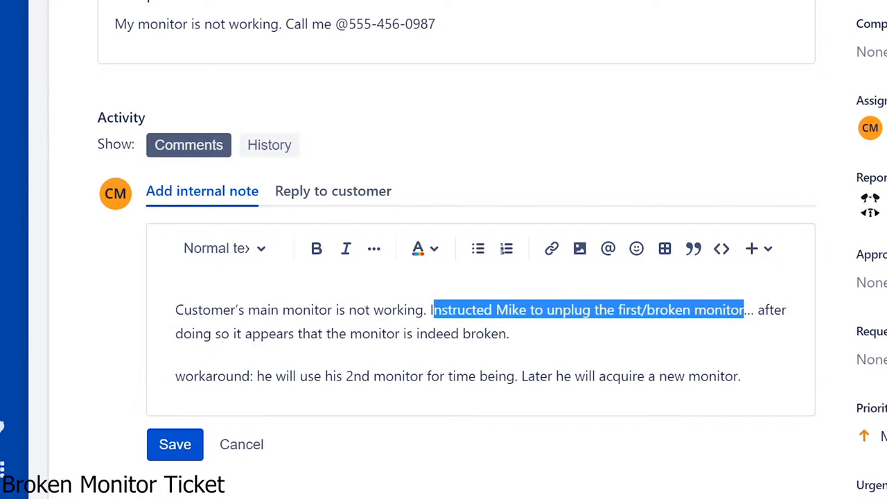
left_click(509, 333)
left_click_drag(176, 333, 509, 333)
left_click(509, 334)
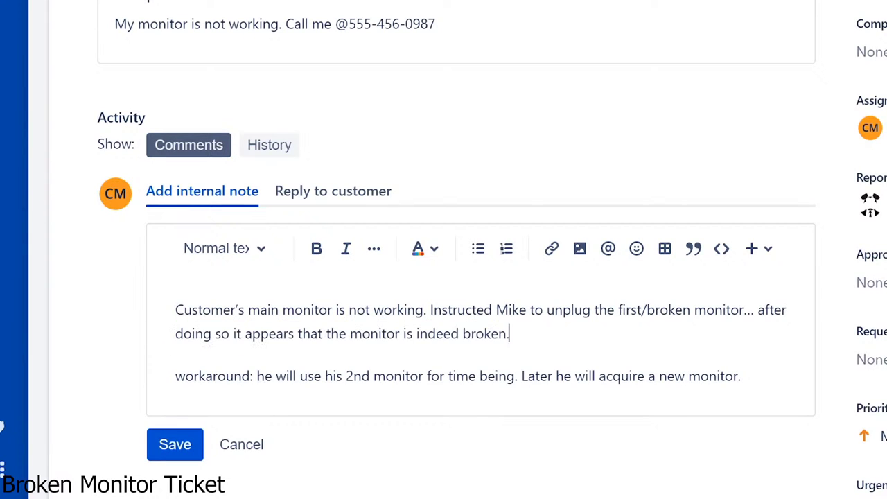
left_click_drag(175, 375, 527, 376)
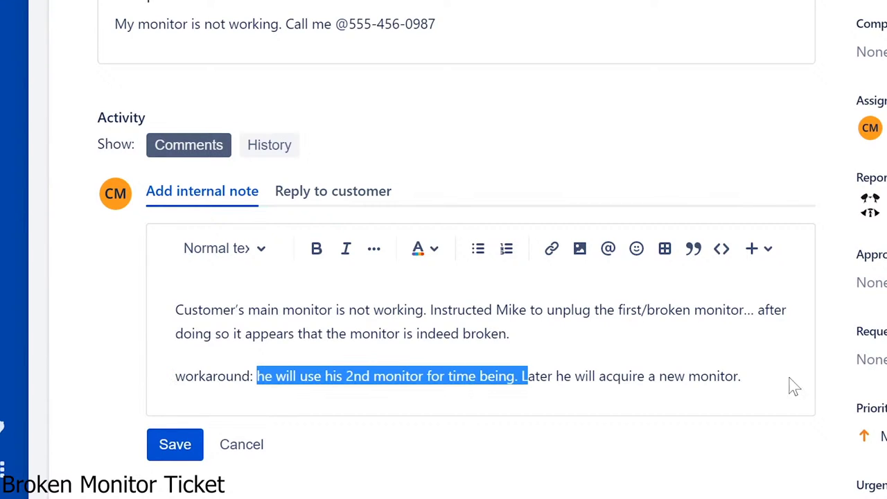
left_click(360, 402)
left_click(184, 445)
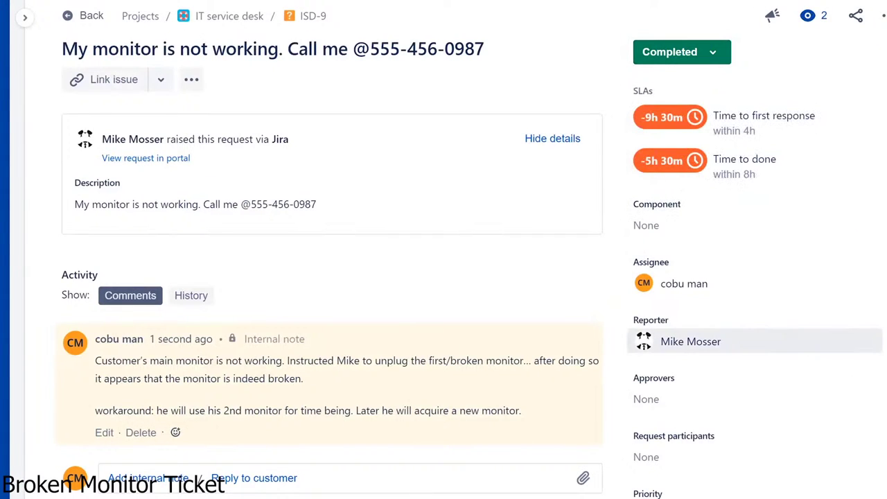
Scroll up and down through the ISD-9 request page.
scroll(692, 350, "down", 2)
scroll(693, 350, "up", 2)
scroll(692, 350, "down", 5)
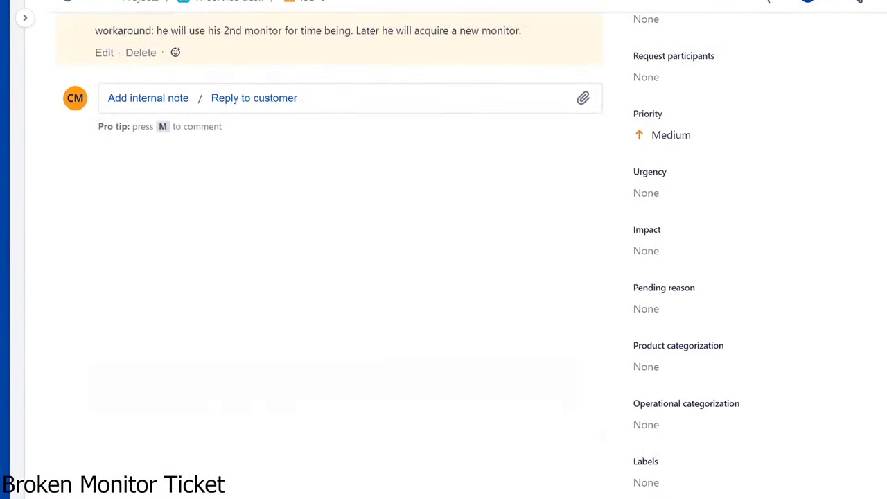
scroll(443, 277, "up", 5)
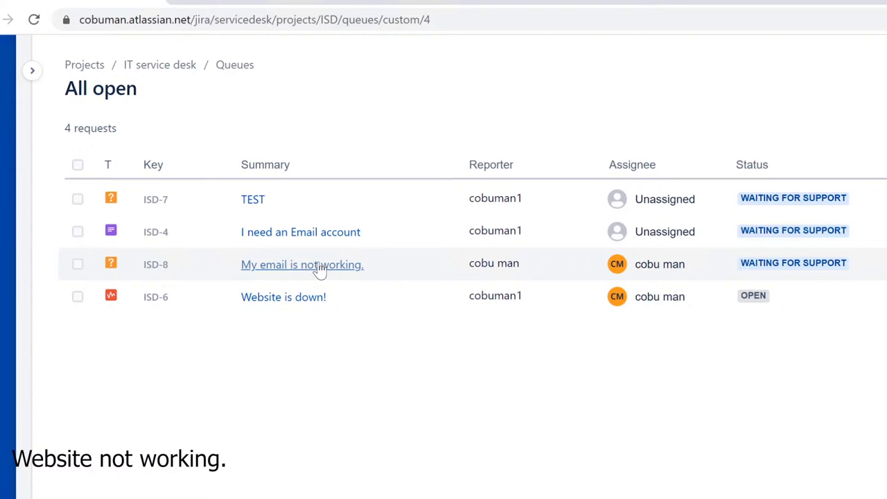
Open ISD-8, review its mai.google.com description, and view the error mail.PNG screenshot full size.
left_click(318, 268)
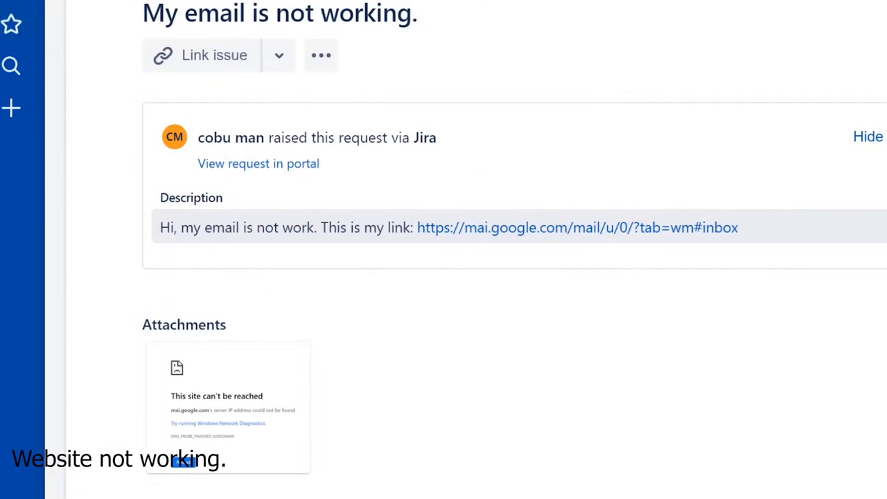
triple_click(277, 188)
left_click_drag(160, 227, 785, 247)
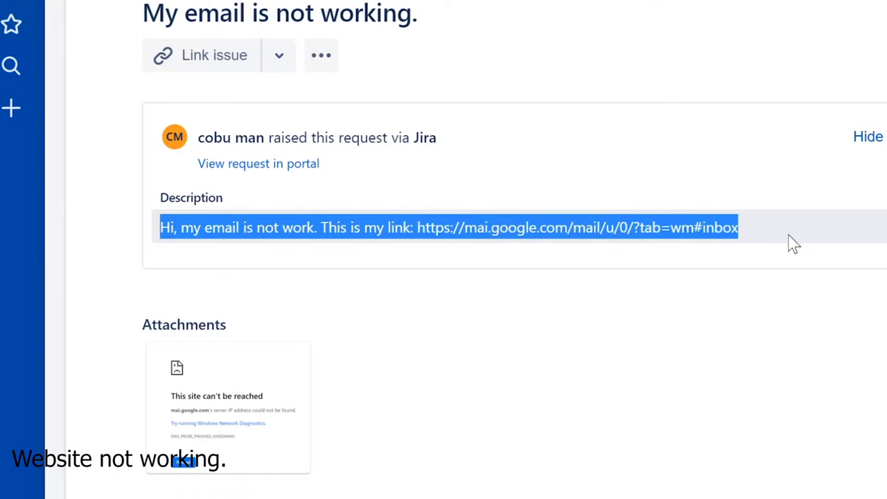
left_click(789, 200)
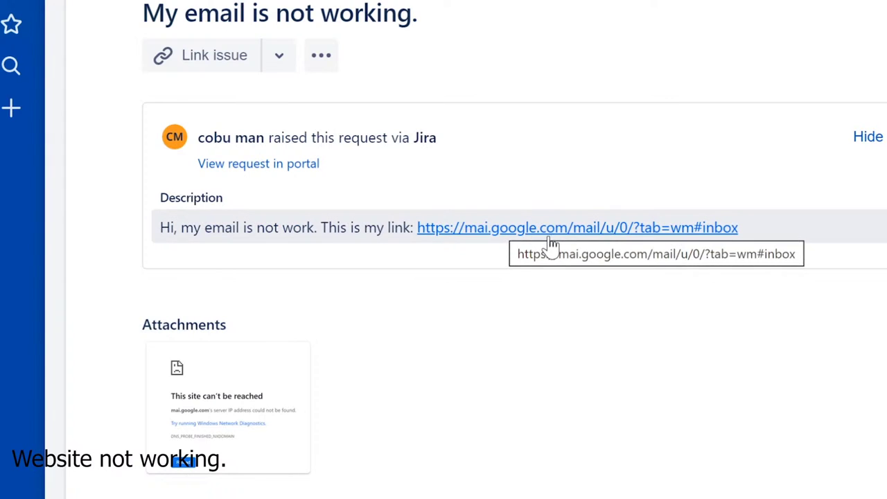
mouse_move(241, 400)
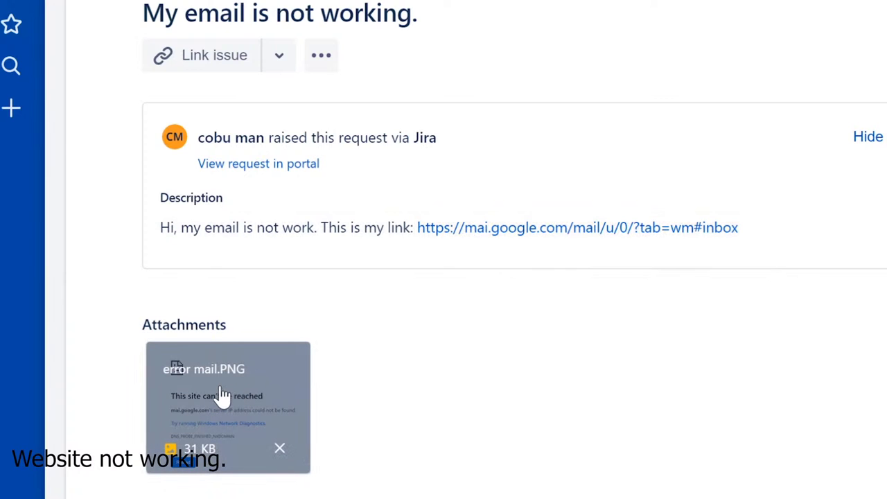
left_click(222, 395)
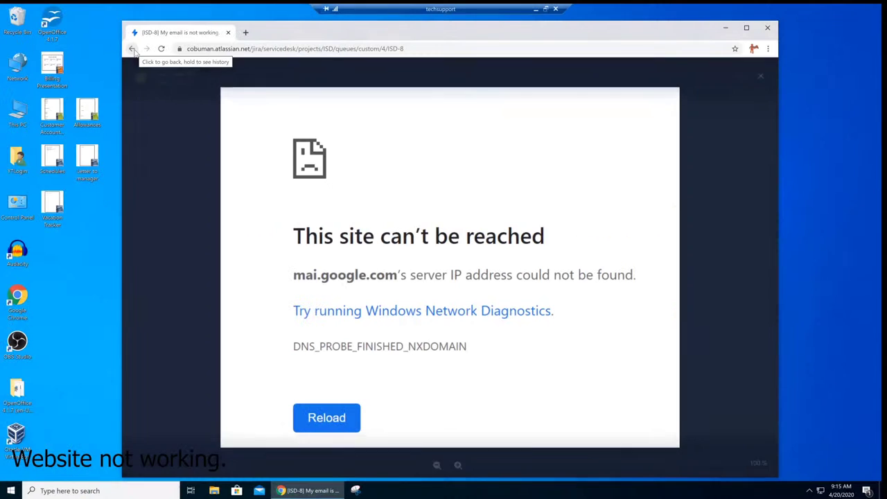
Go back and reopen the 'My email is not working.' request ISD-8.
key("alt+Left")
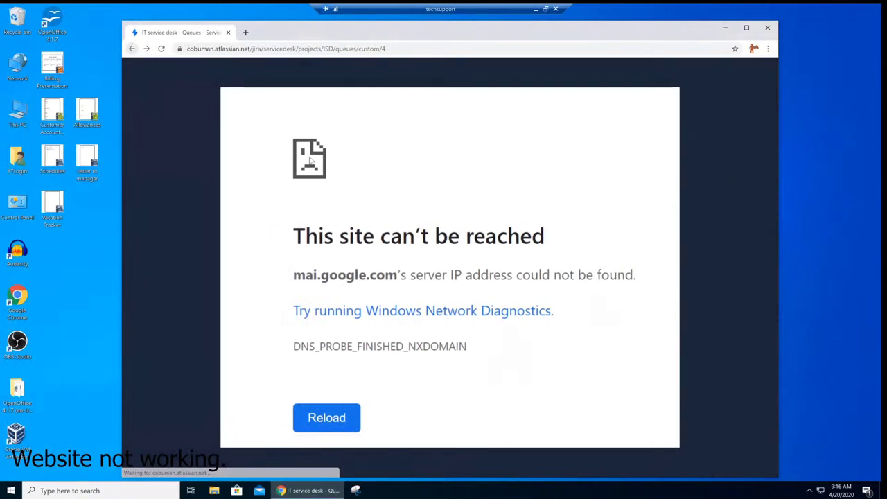
left_click(311, 188)
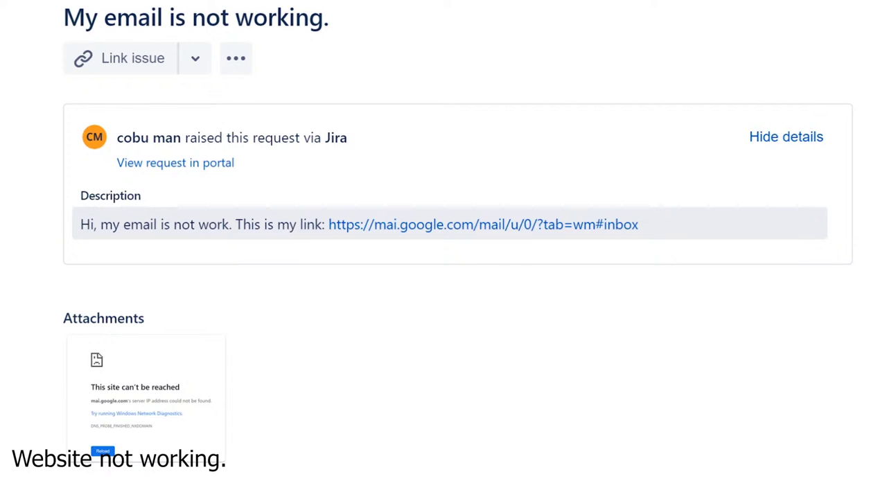
Test the mai.google.com link, correct it to mail.google.com to load Gmail, then return to ISD-8.
left_click(416, 228)
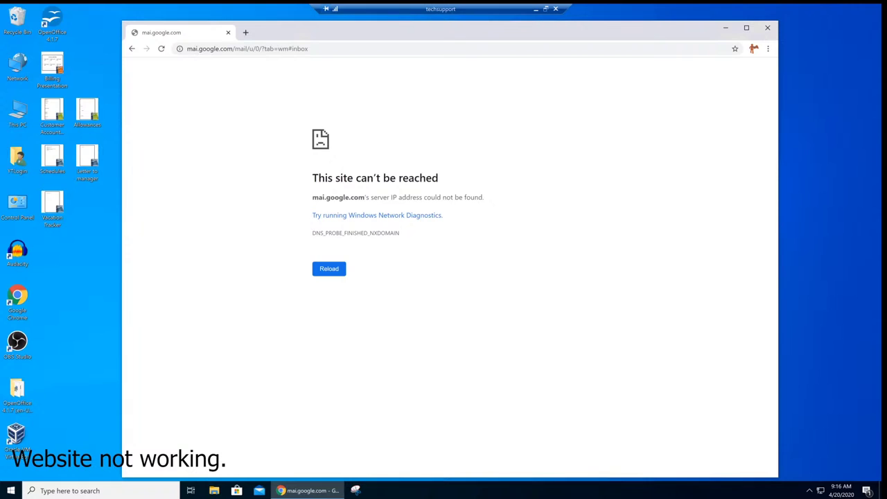
left_click(221, 50)
key("End")
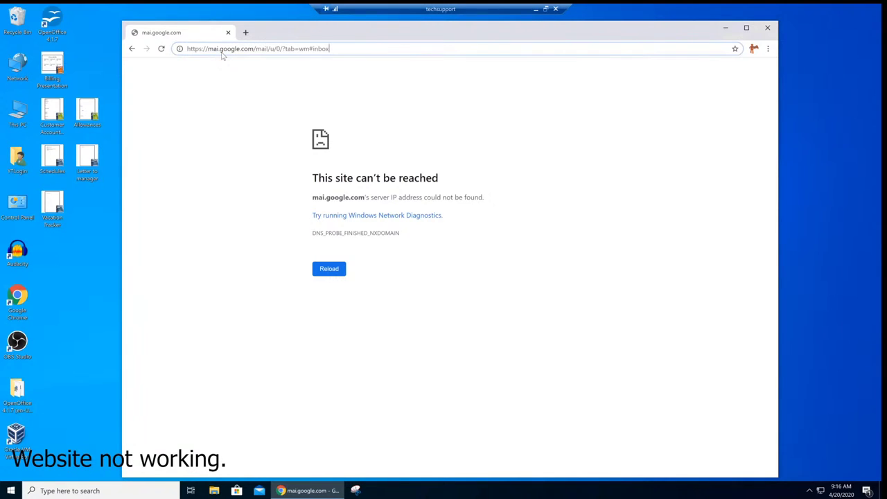
key("Left")
key("Left")
key("Left")
key("Left")
key("Left")
key("Left")
key("Left")
key("Left")
key("Left")
key("Left")
key("Left")
key("Left")
key("Left")
key("Left")
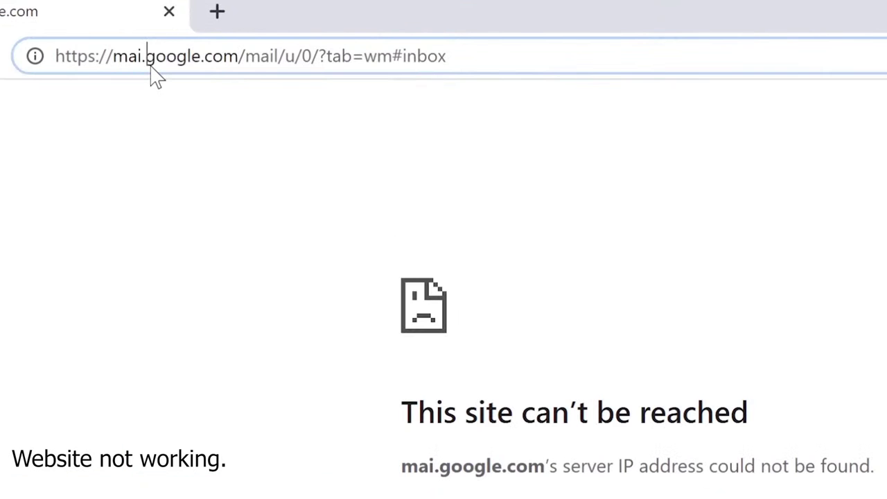
key("Right")
key("Delete")
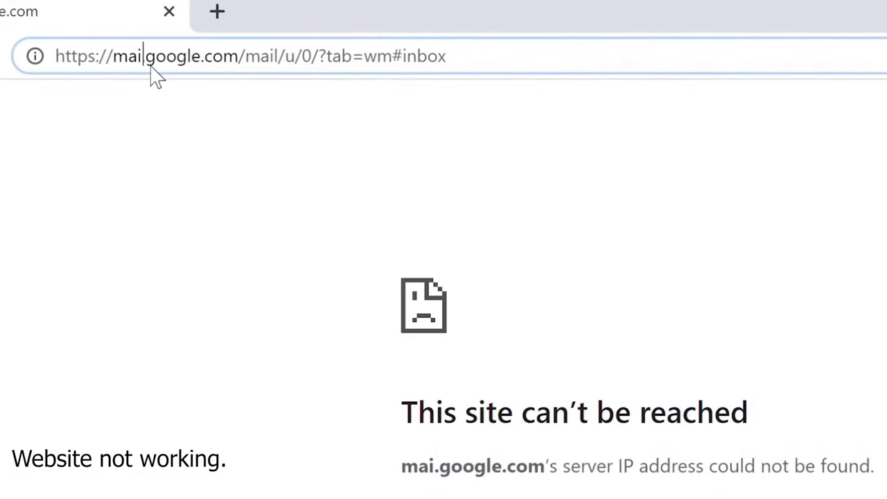
type("l")
key("Return")
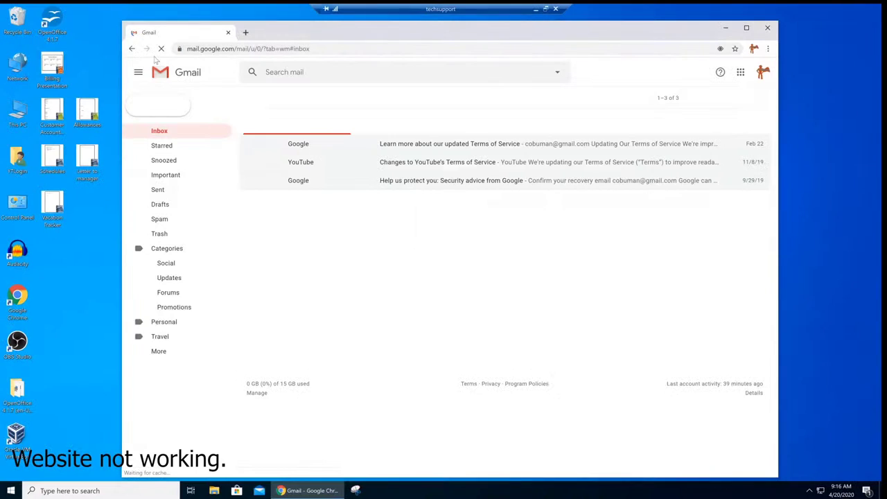
left_click(132, 49)
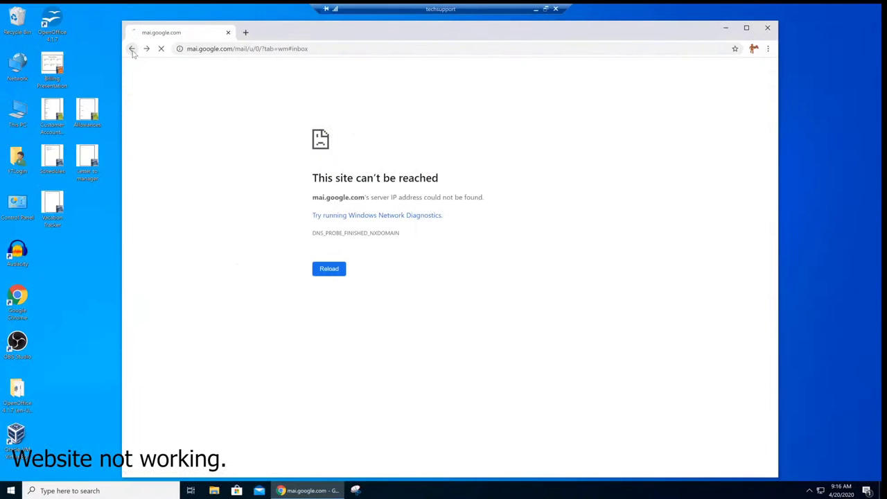
left_click(132, 49)
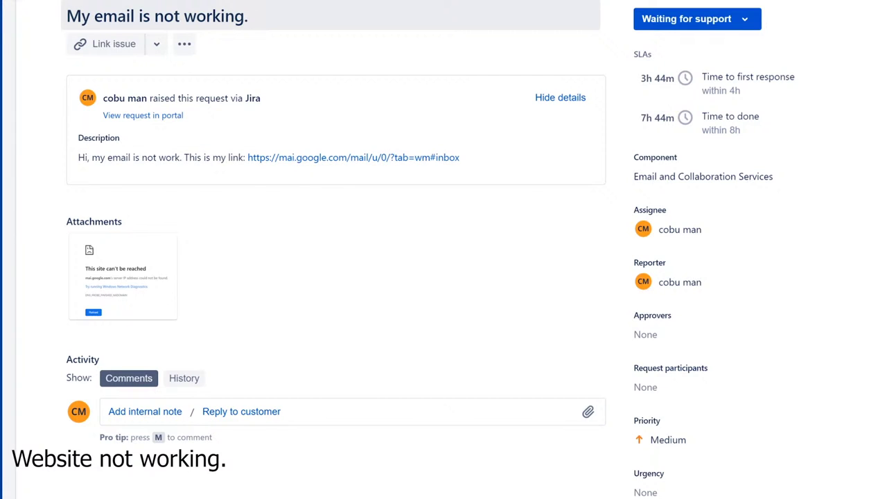
left_click(211, 58)
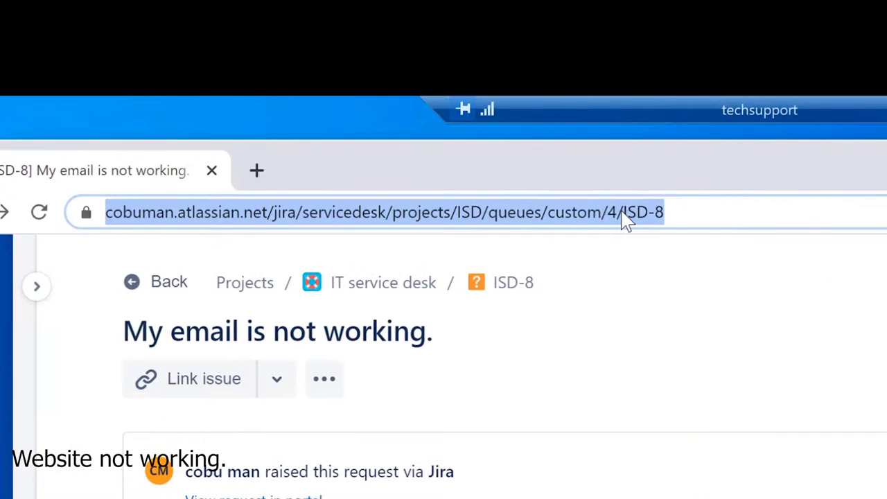
left_click(622, 214)
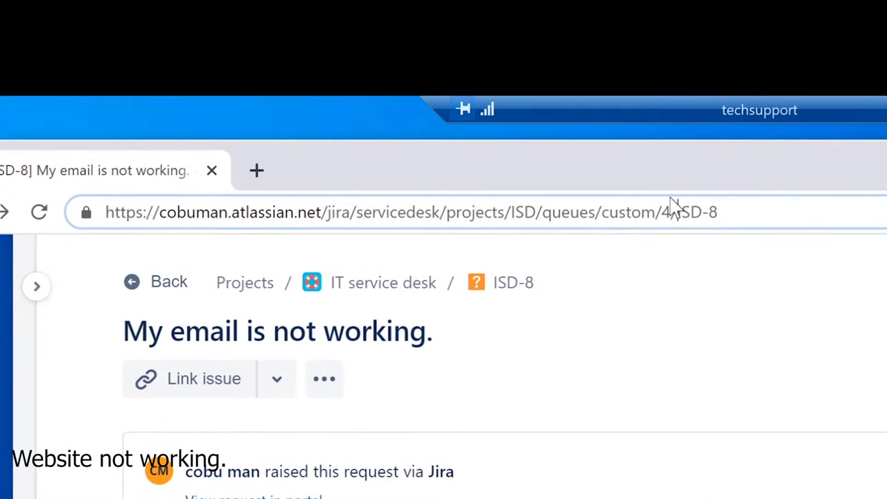
key("End")
key("BackSpace")
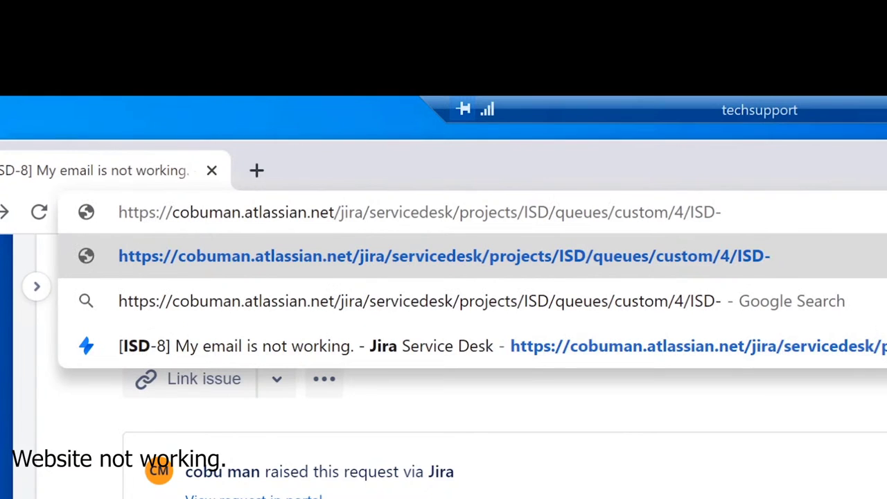
type("8")
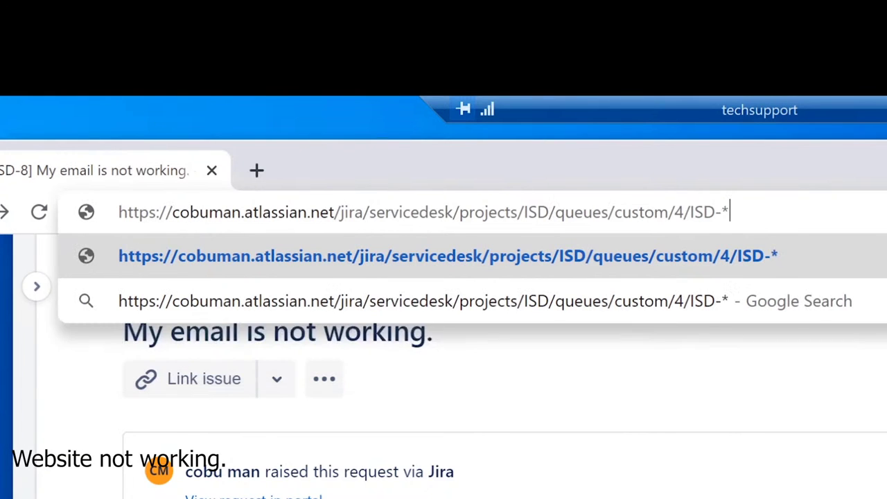
key("BackSpace")
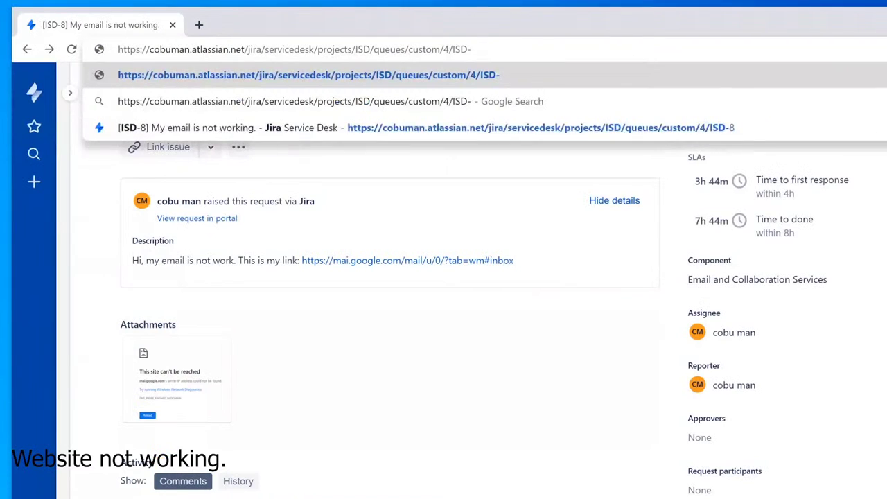
type("8")
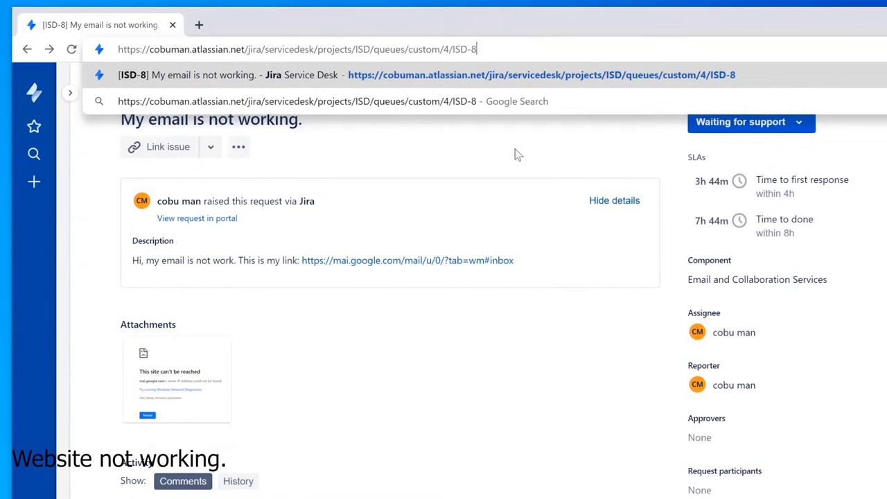
left_click(538, 339)
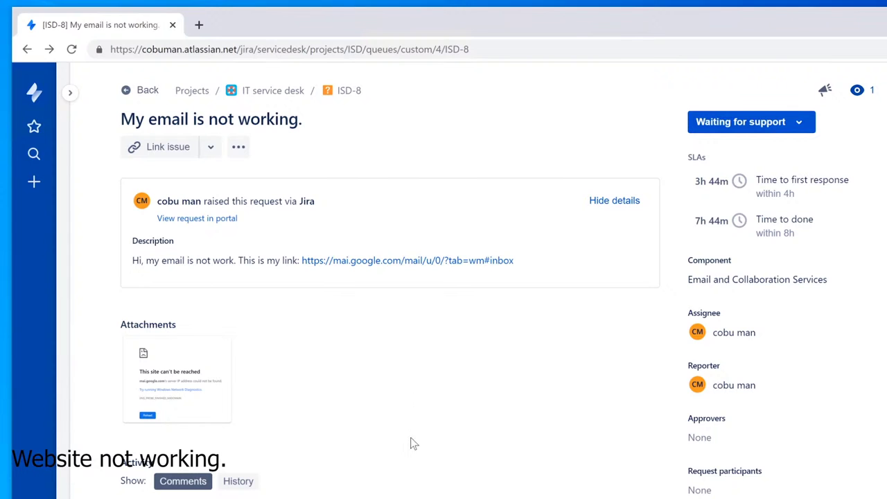
Post a customer reply introducing Help Desk about the broken link, asking if others can access the website.
scroll(415, 451, "down", 2)
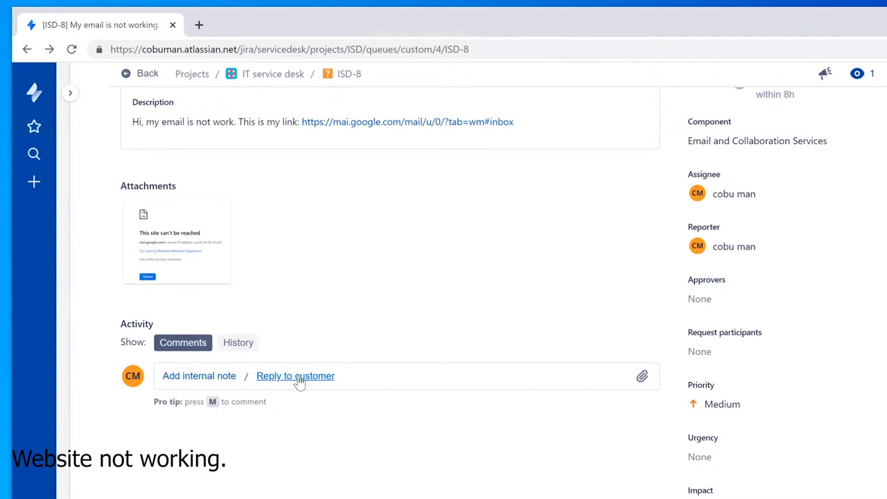
left_click(301, 380)
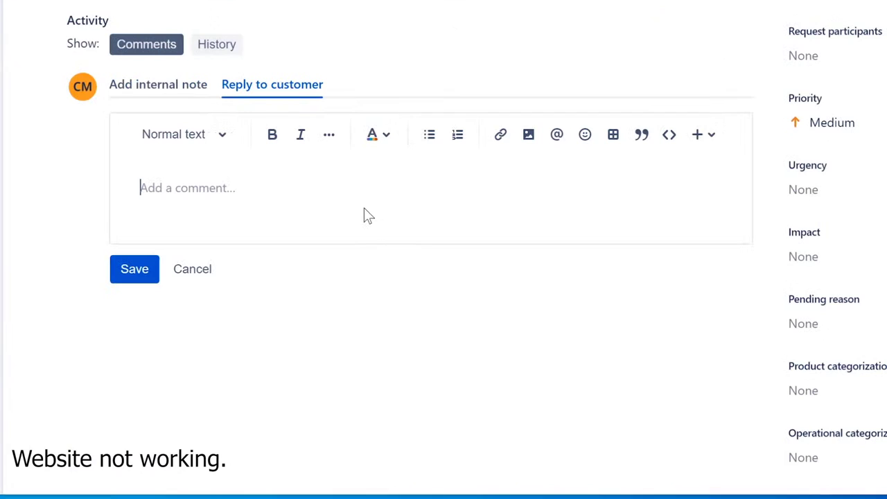
type("Hello, ")
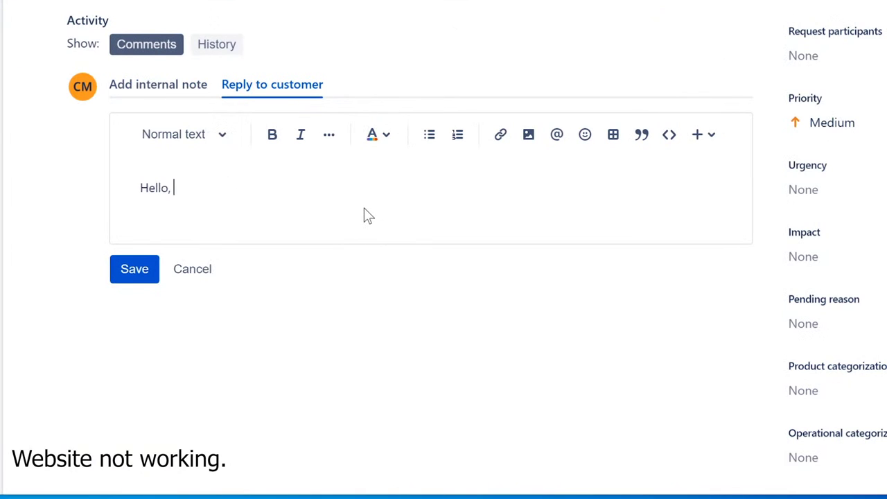
type("my name is Ervin with Help Desk. I have your ticket about broken link.")
key("Return")
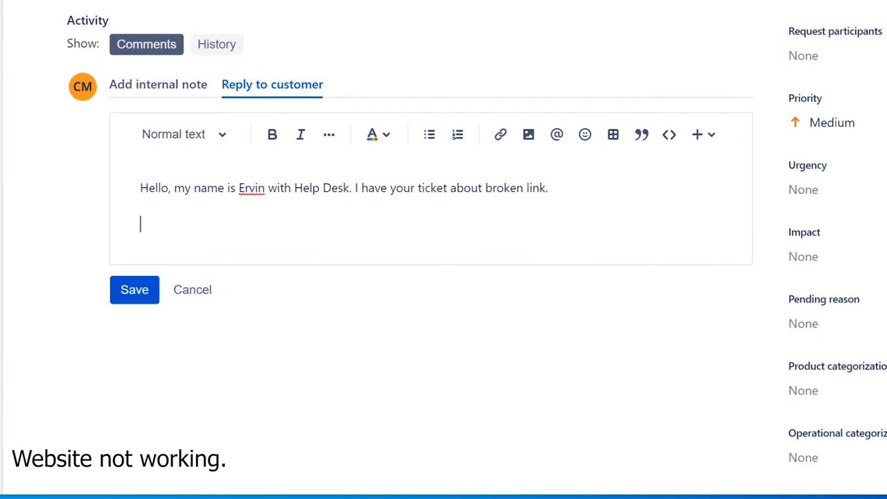
type("Is anybody else in your group having this issue")
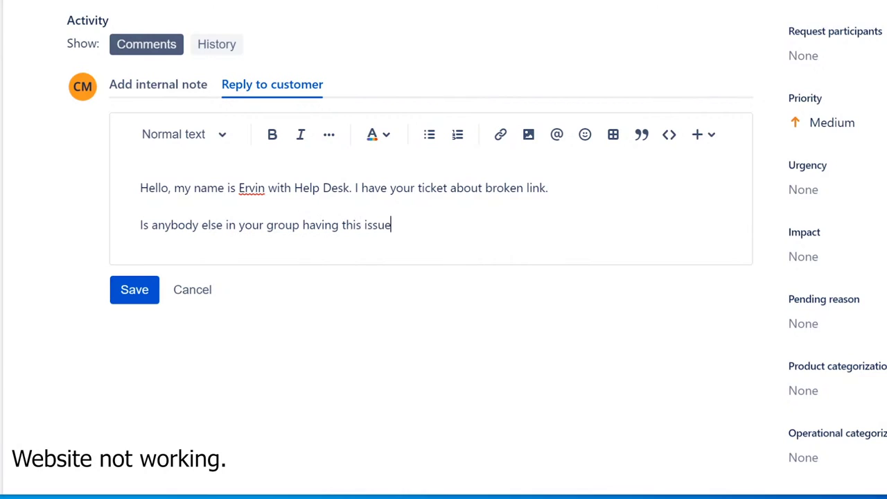
key("BackSpace")
key("BackSpace")
key("BackSpace")
key("BackSpace")
key("BackSpace")
key("BackSpace")
key("BackSpace")
key("BackSpace")
key("BackSpace")
key("BackSpace")
key("BackSpace")
key("BackSpace")
key("BackSpace")
key("BackSpace")
key("BackSpace")
key("BackSpace")
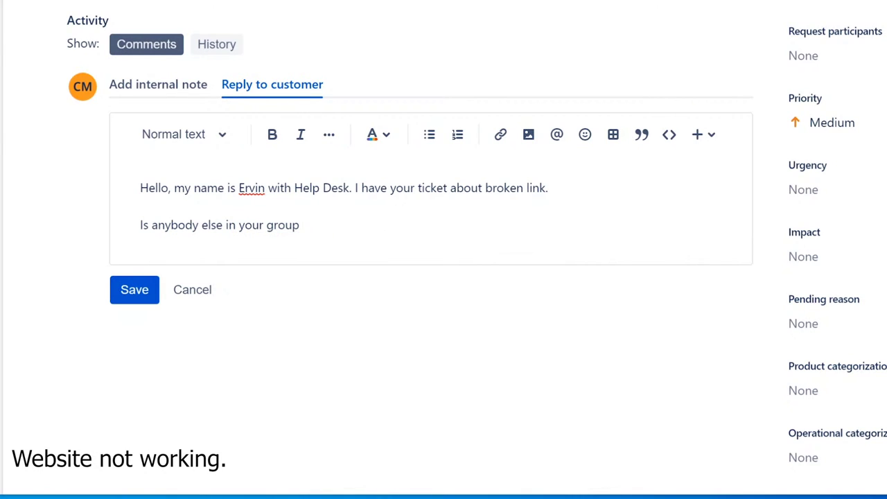
type("able to access this web")
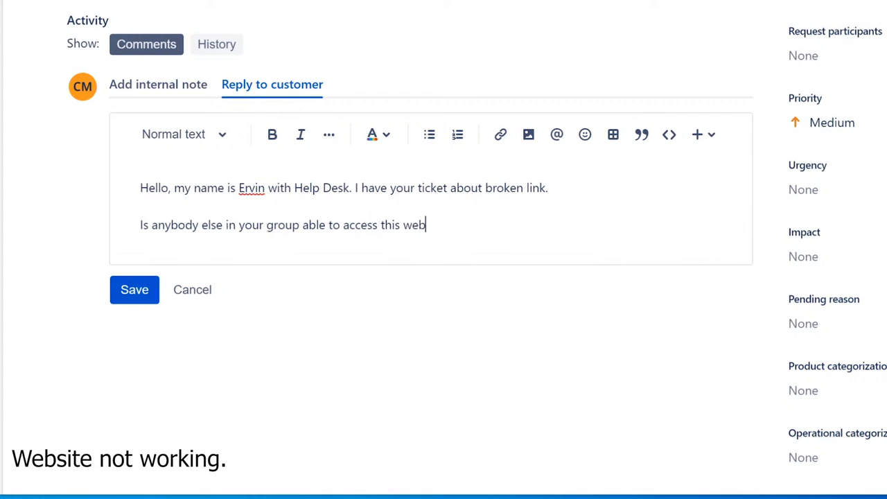
type("site?")
left_click(126, 290)
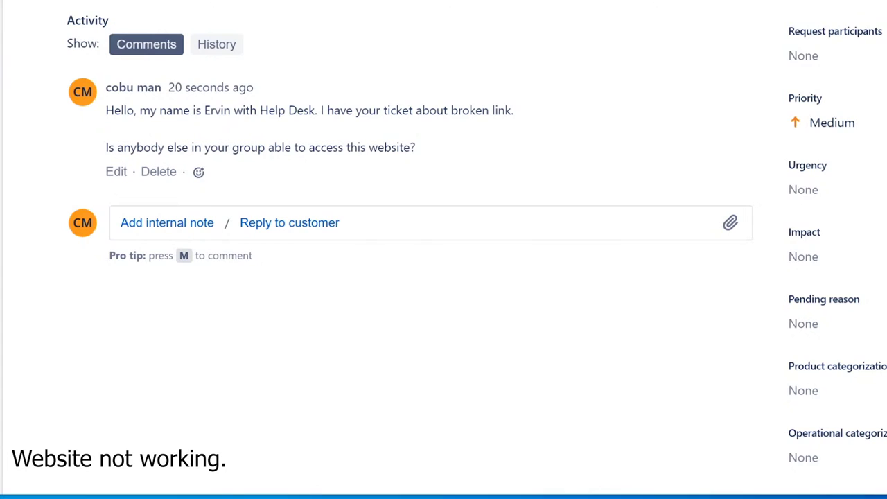
Start a new reply: customer confirms the correct link; agent asks them to check with another person.
left_click(287, 225)
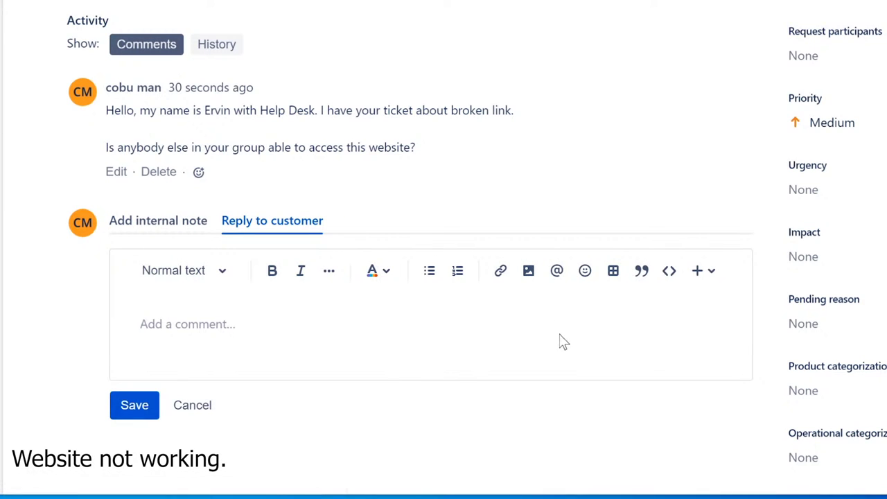
type("Customer")
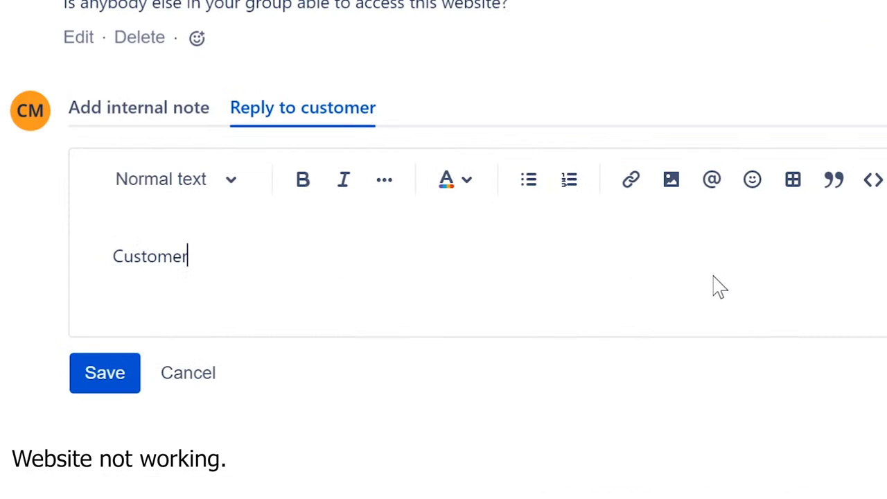
type(": Yes, that is the correct link...")
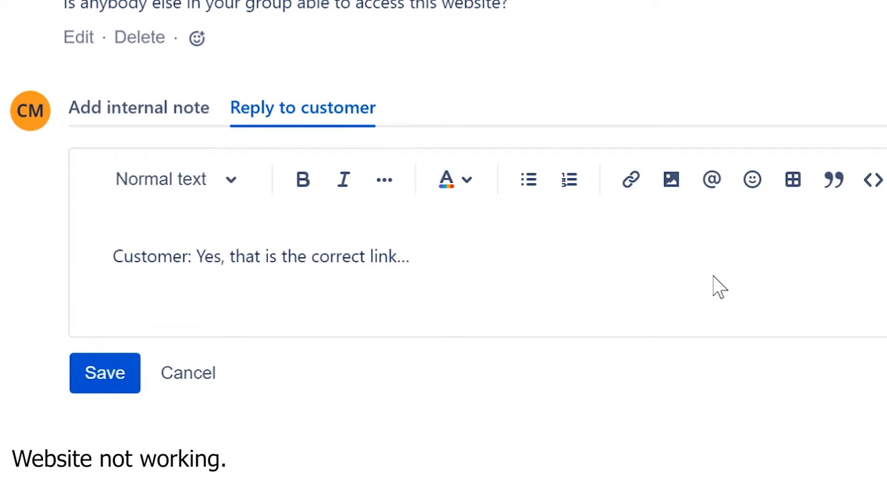
key("Return")
type("Ervi")
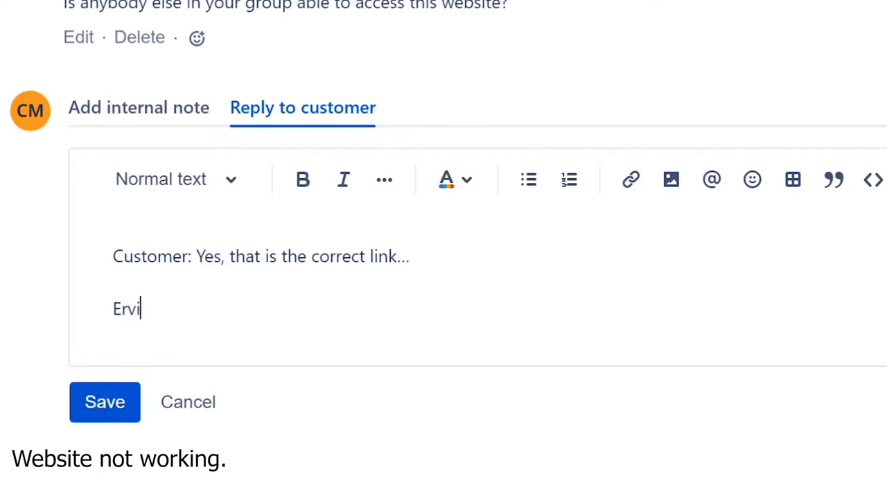
type("n: Can you pl")
type("ease check ")
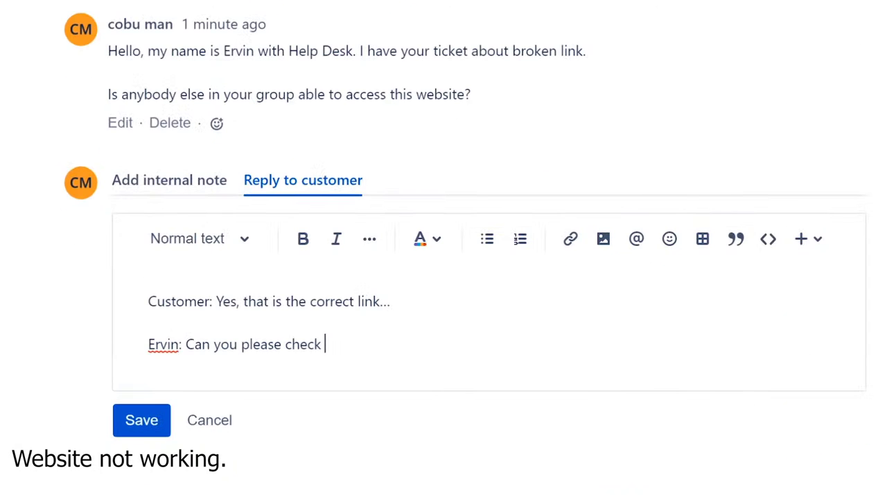
type("with one other person just to be sure?")
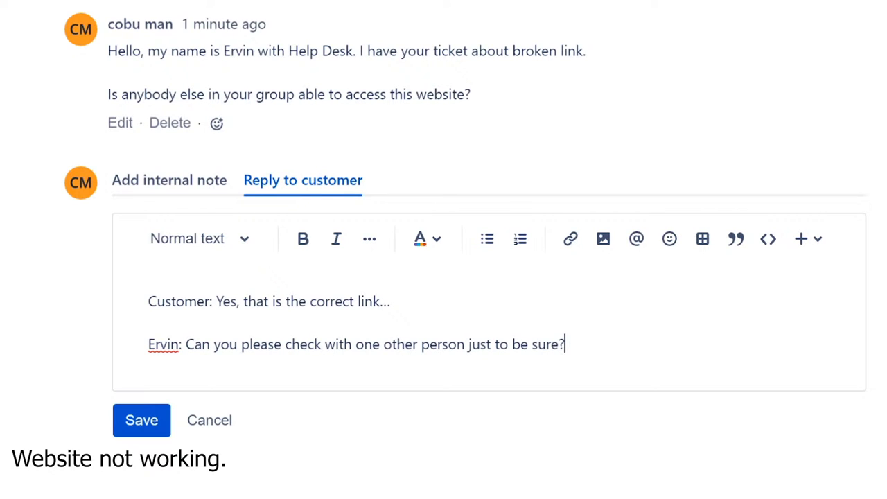
key("Return")
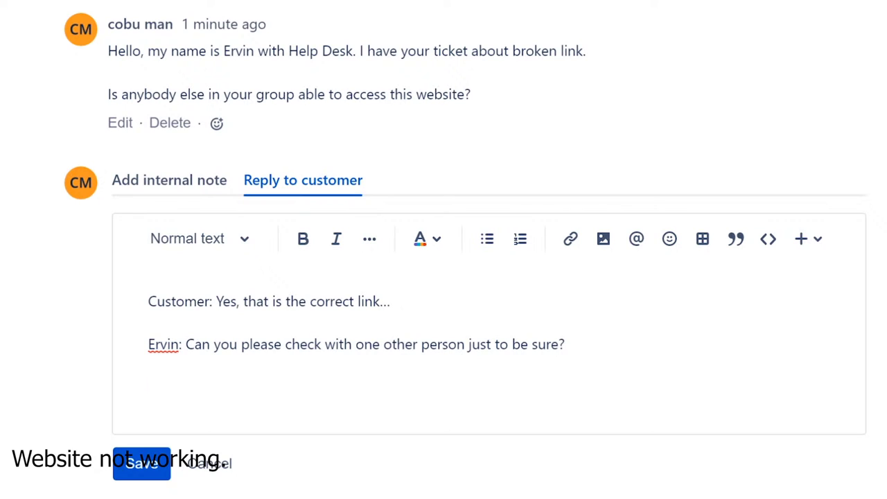
Add the line 'Customer: Yes, it's working for them...' and review the speaker labels.
type("Customer: Yes, itw")
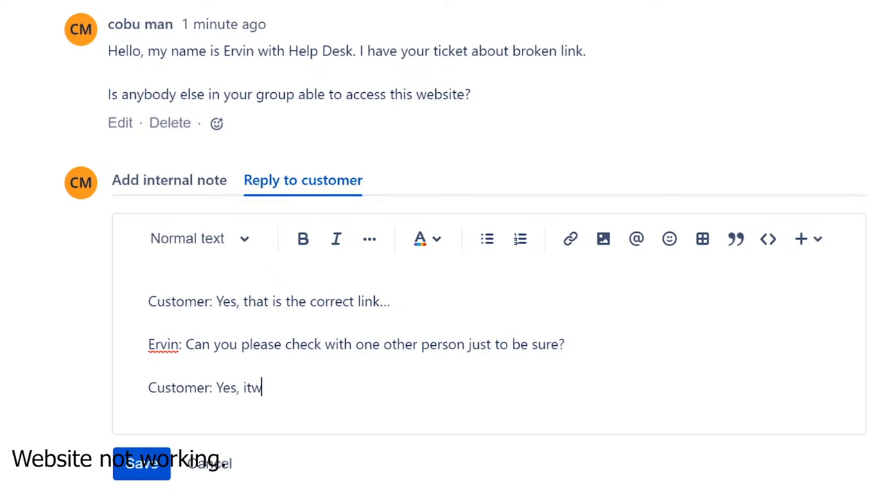
key("BackSpace")
type("'s working for them...")
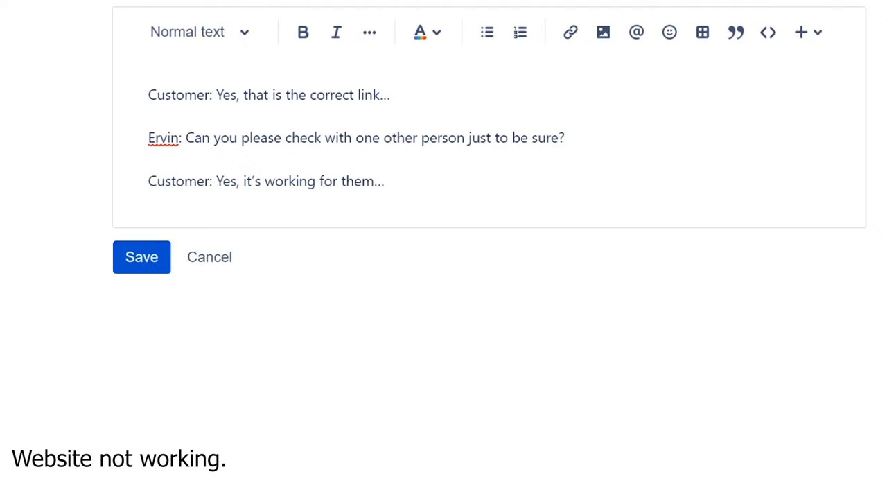
left_click_drag(178, 137, 149, 137)
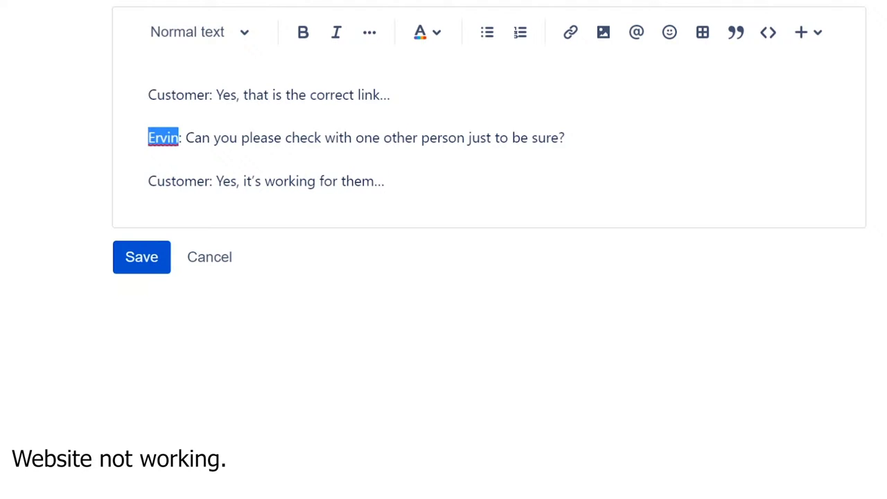
mouse_move(149, 95)
left_mouse_down()
mouse_move(211, 95)
mouse_move(148, 95)
left_mouse_up()
left_click(211, 95)
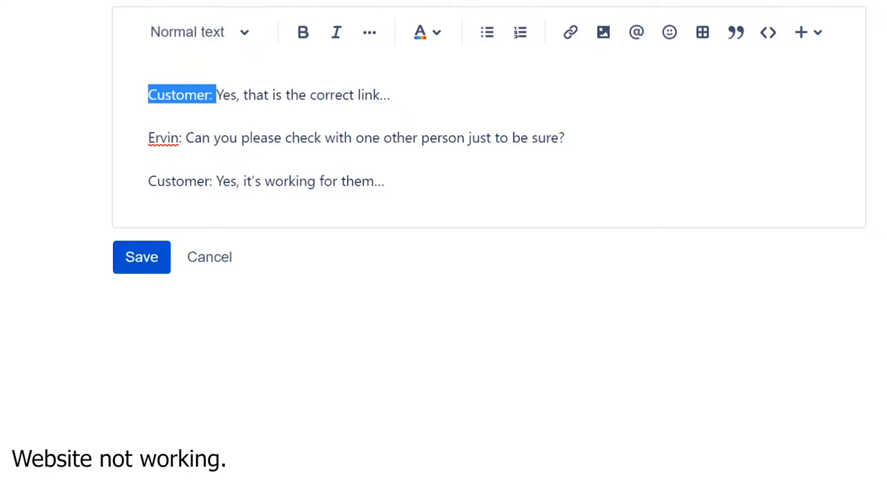
left_click(548, 208)
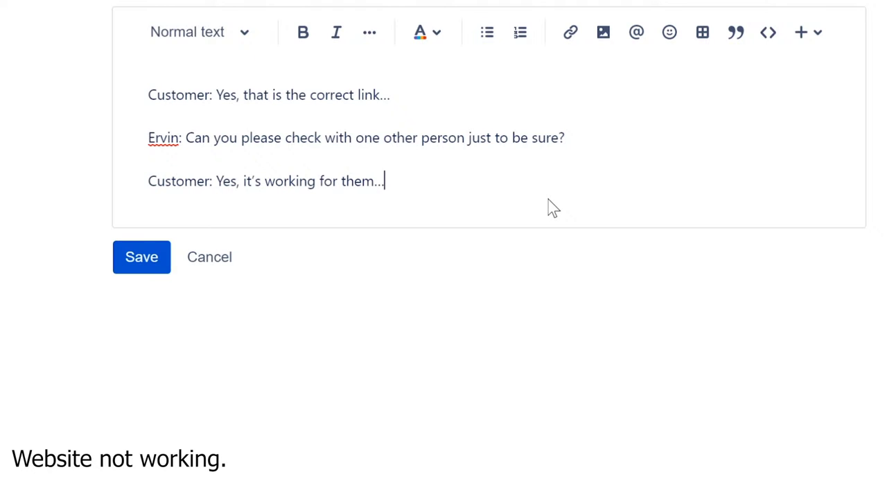
Add the line 'Customer: They are using the same link as me...'.
key("Return")
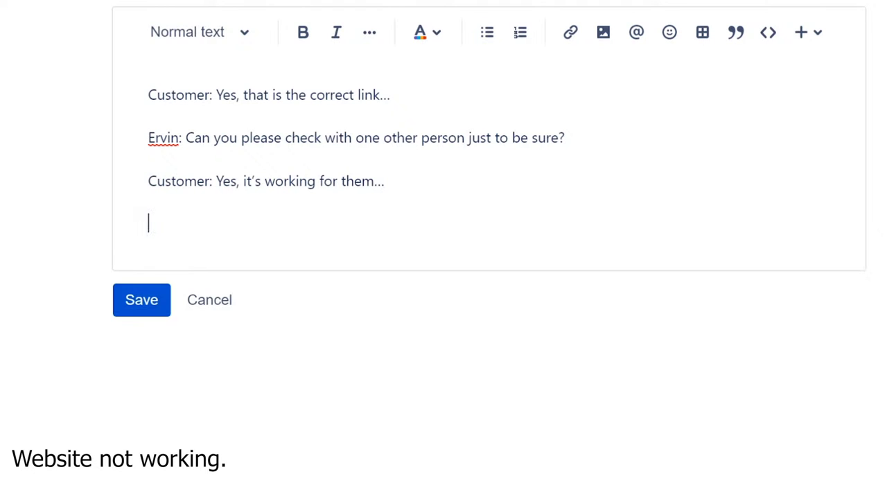
type("Customer")
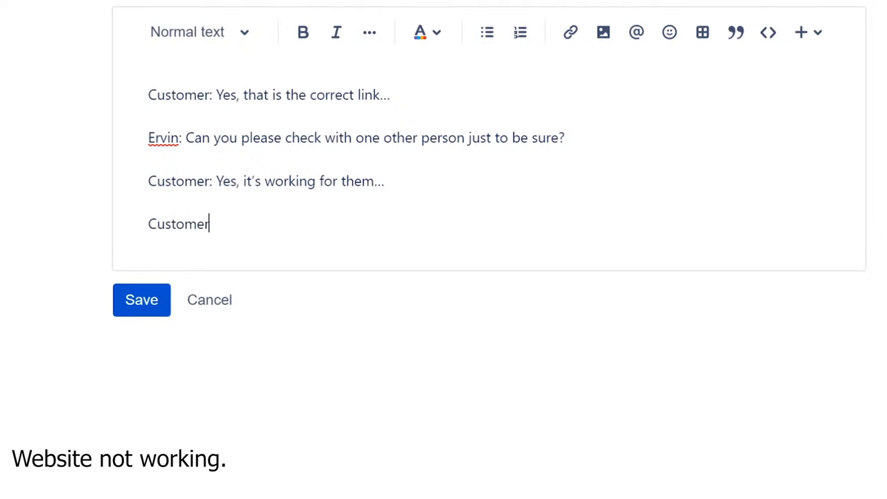
type(": They are using the smae")
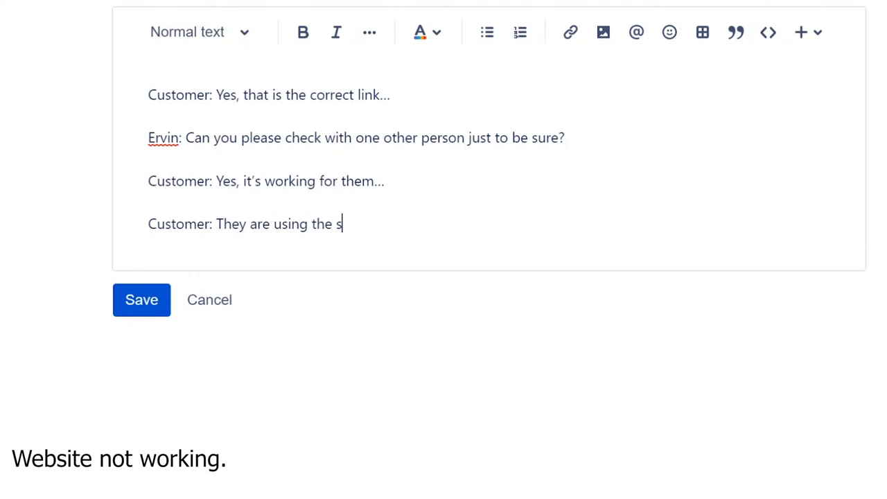
key("BackSpace")
key("BackSpace")
type("ame link as me...")
Add the agent's line asking 'Can you please show me the screenshot of working website?'.
key("Return")
type("Ervin: Can yop")
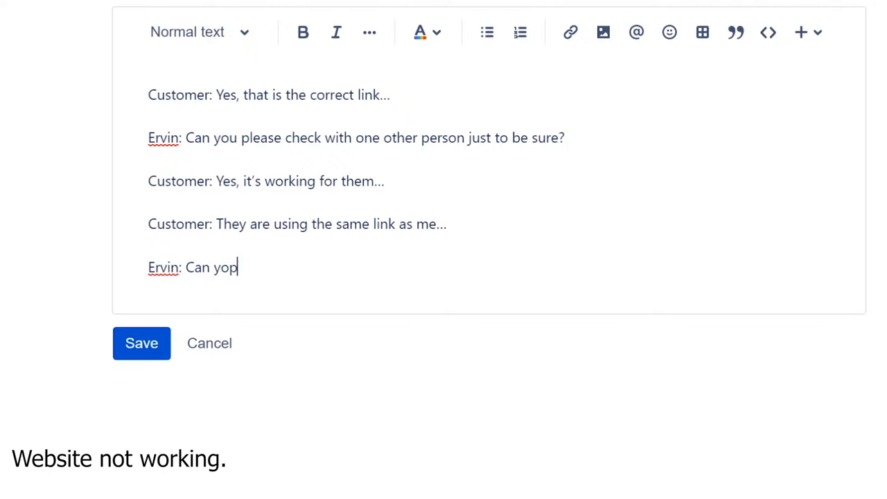
key("BackSpace")
type("u please show me ")
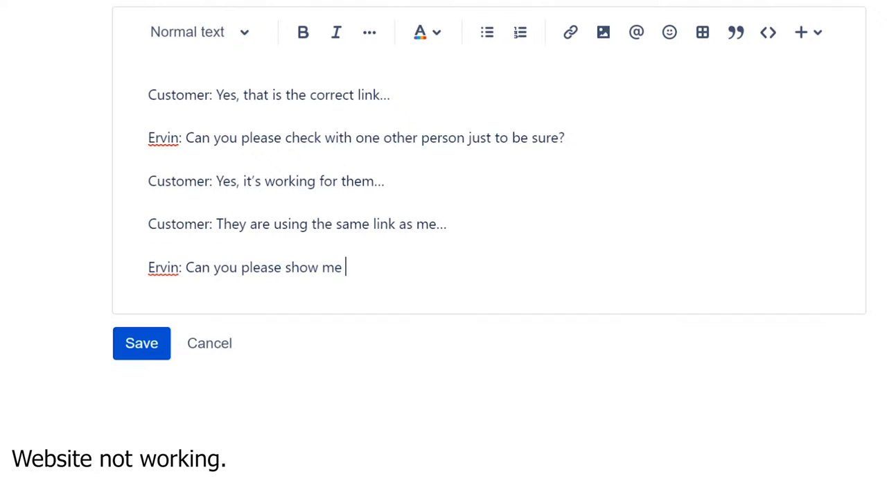
type("the screenshot of work")
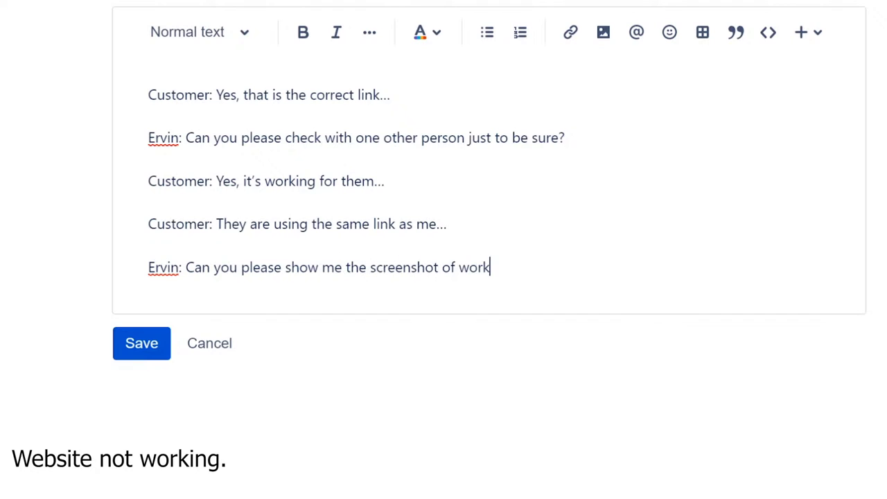
type("ing webstie")
key("BackSpace")
key("BackSpace")
key("BackSpace")
type("ite.")
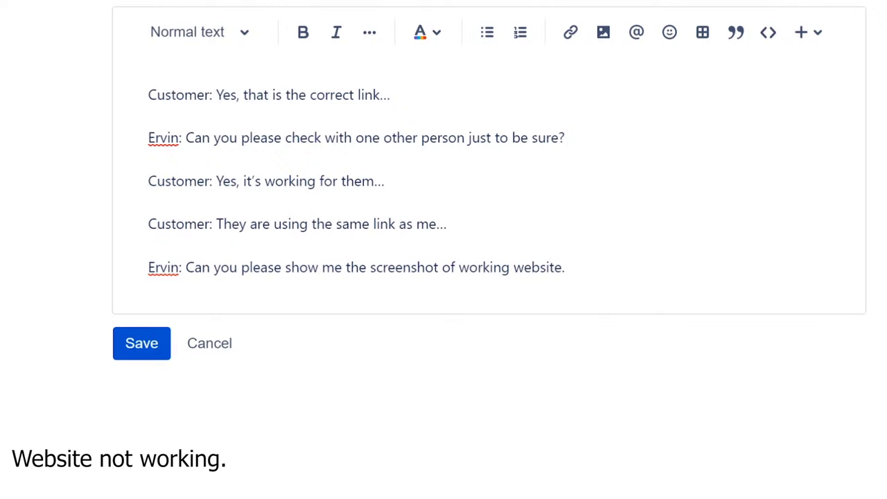
key("BackSpace")
key("BackSpace")
type("?")
Add the line 'Customer: with screenshot'.
key("Return")
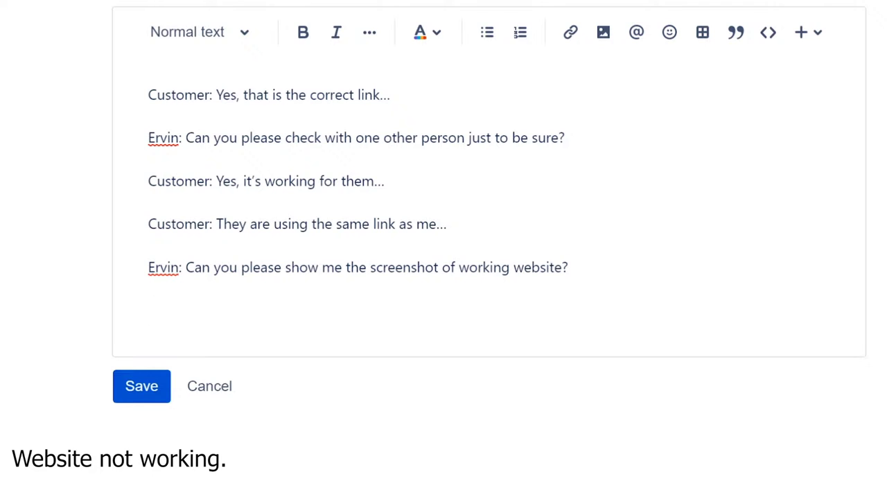
type("Cuso")
key("BackSpace")
type("tomer: ")
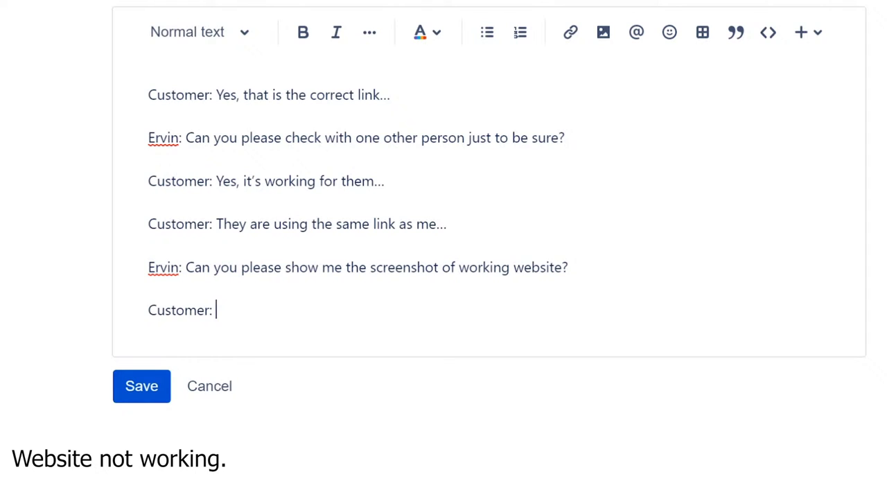
type("with screenshot")
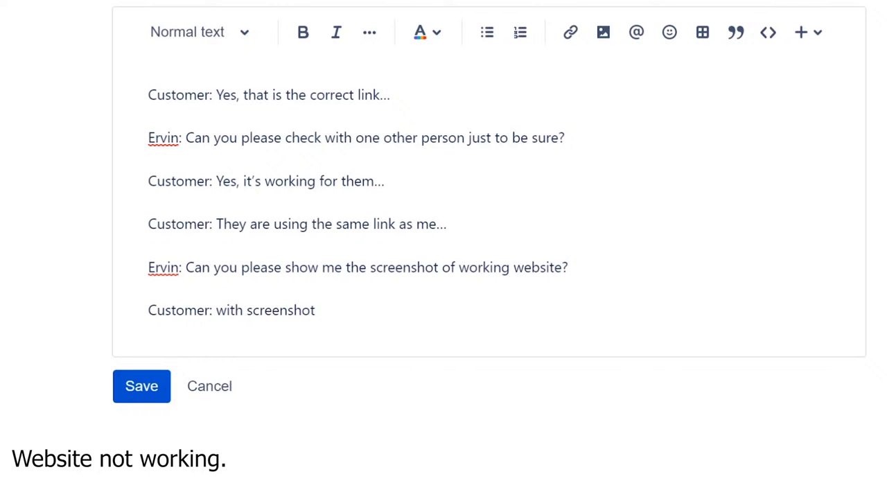
scroll(475, 159, "down", 1)
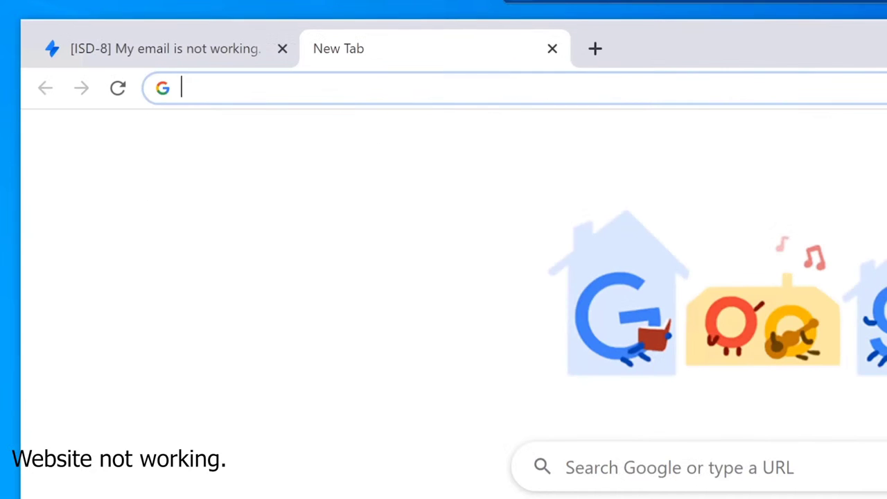
Test the misspelled mai.google.com address from the Gmail URL, then close the failed tab.
type("https://mail.google.com/mail/u/0/?tab=wm#inbox")
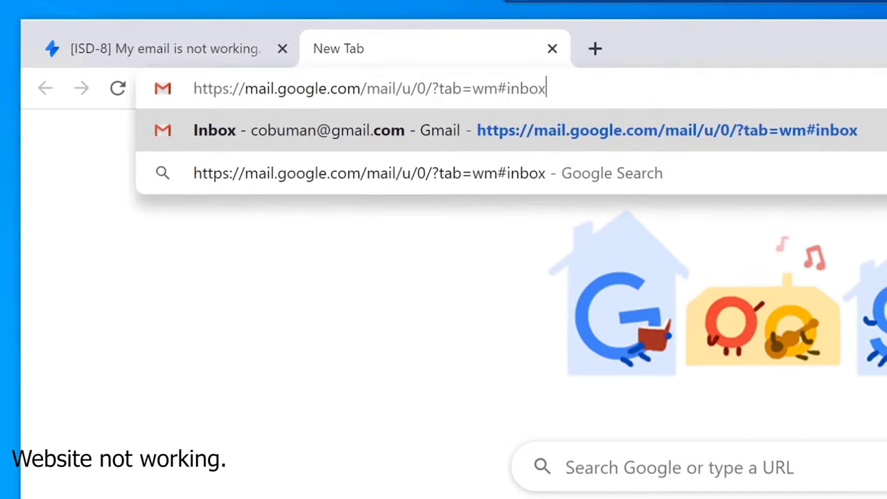
left_click(275, 88)
key("BackSpace")
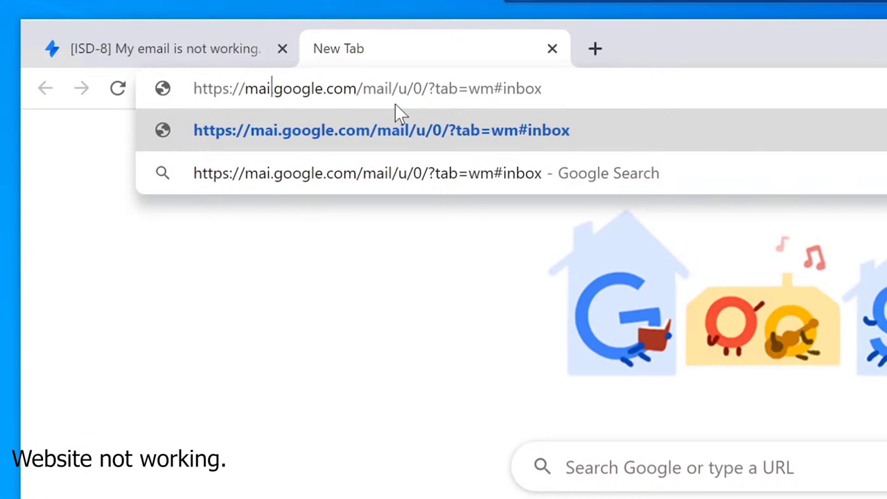
key("Return")
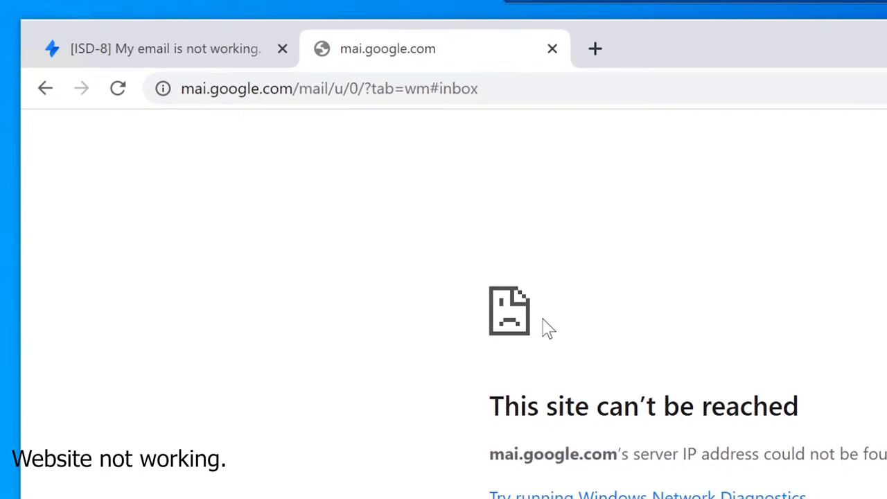
left_click(552, 49)
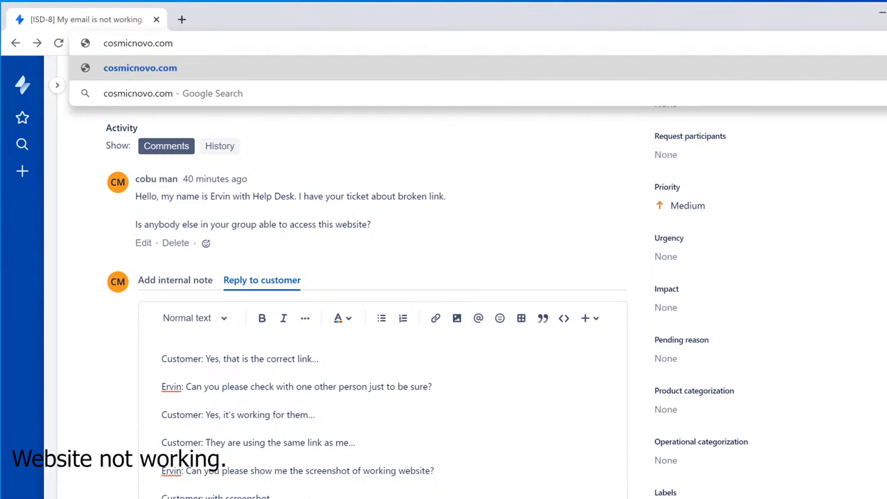
Load cosmicnovo.com and browse its popular posts and Information Technology articles.
key("Return")
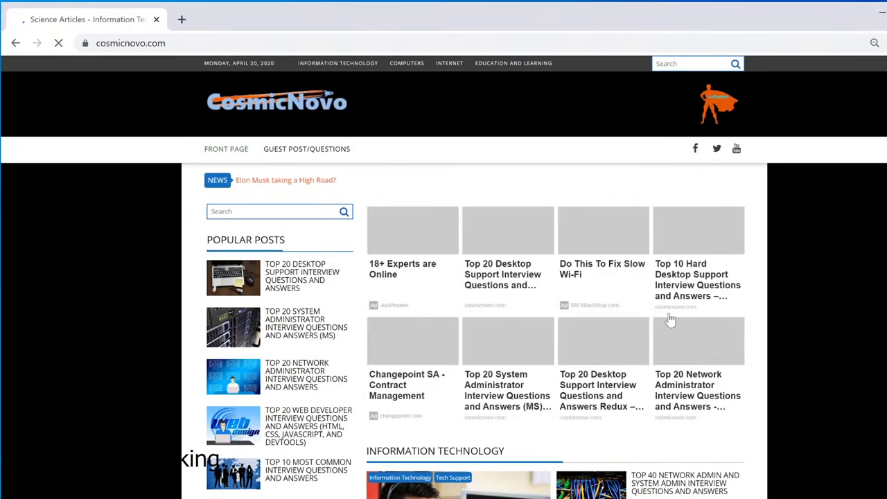
scroll(699, 330, "down", 3)
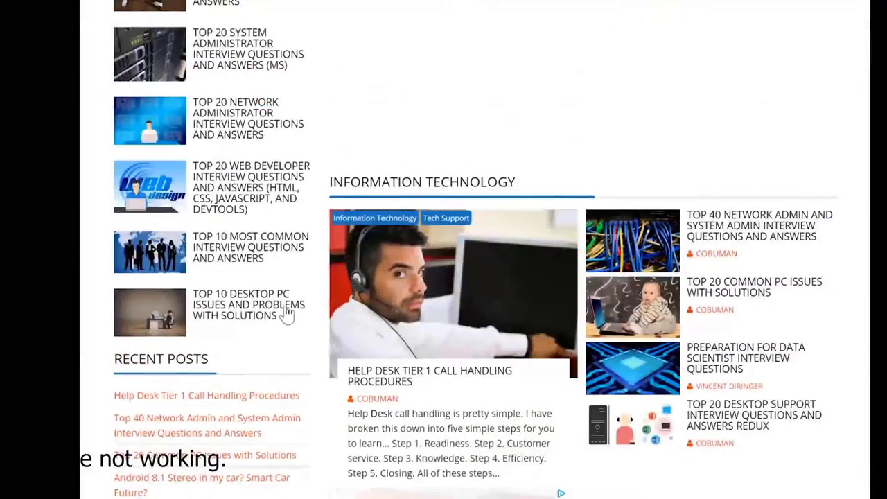
scroll(305, 308, "up", 5)
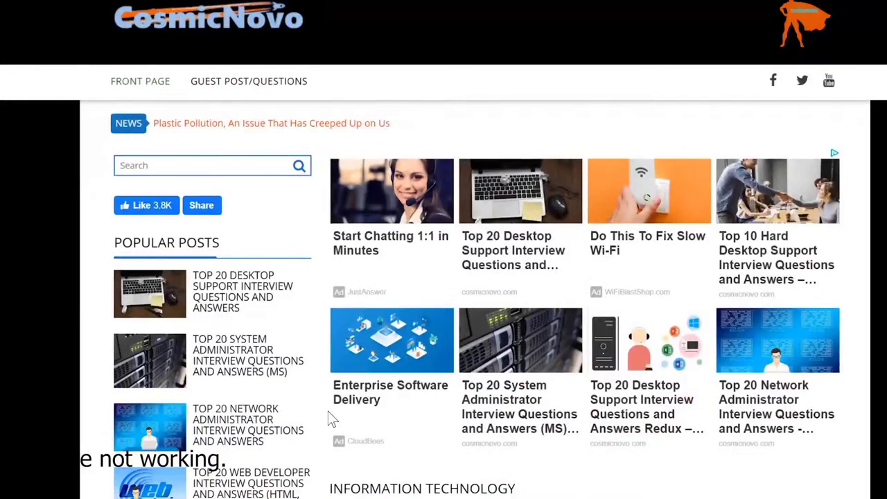
scroll(380, 376, "down", 5)
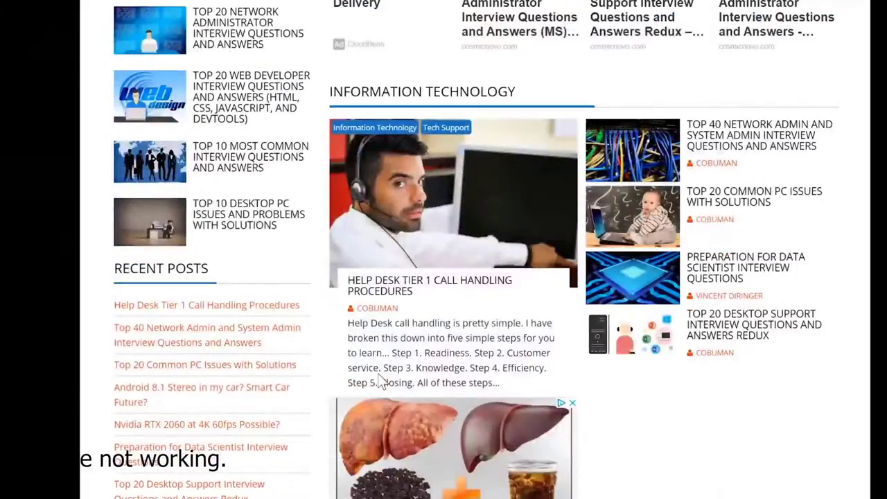
scroll(381, 377, "down", 5)
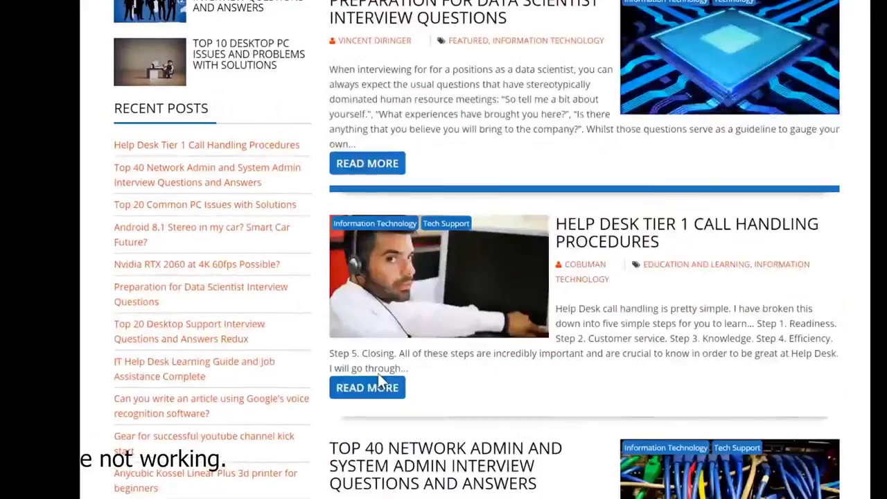
scroll(427, 372, "down", 2)
scroll(426, 372, "up", 8)
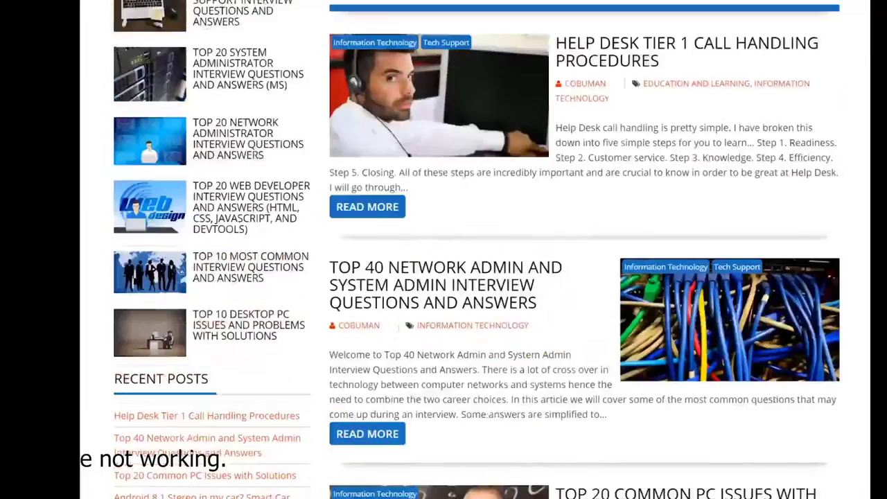
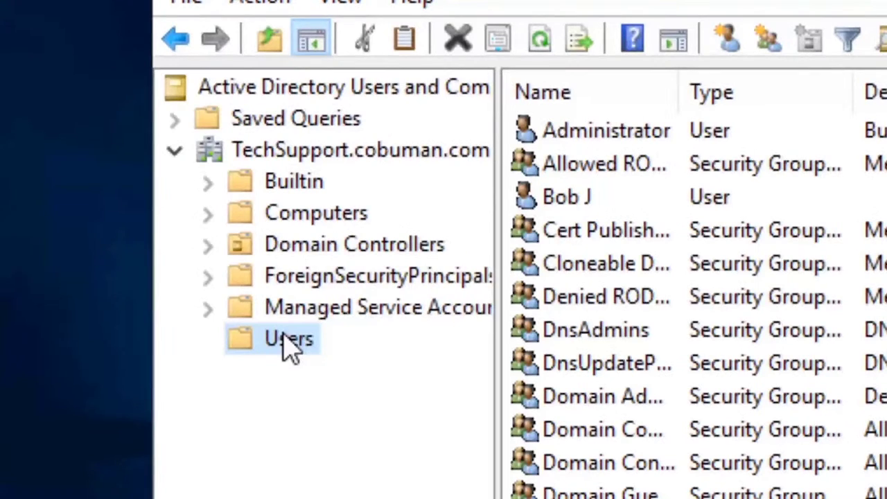
Browse the Computers container, then the Users container.
left_click(298, 223)
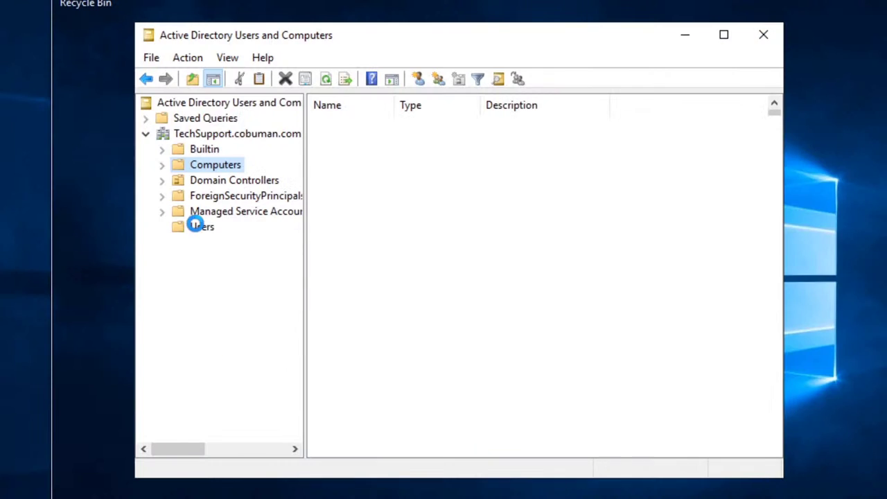
left_click(198, 226)
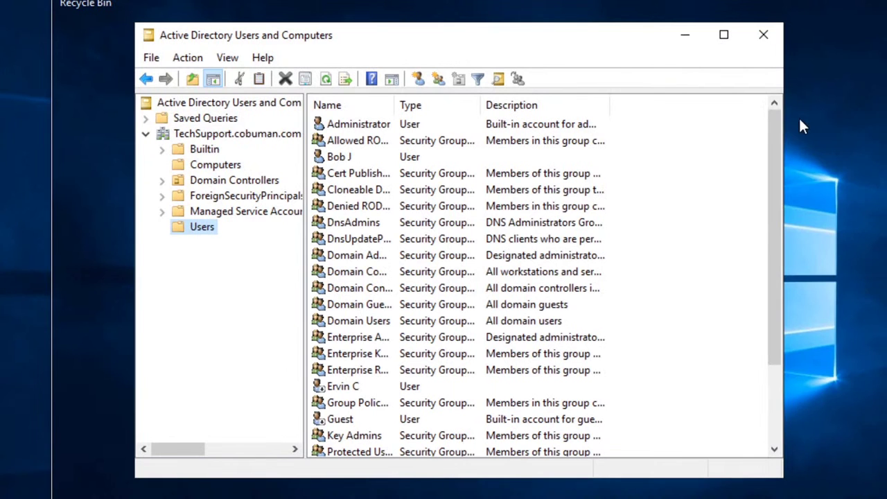
mouse_move(777, 132)
left_mouse_down()
mouse_move(760, 214)
mouse_move(765, 119)
left_mouse_up()
Find the user in the Users container by their logon name and select the single match.
right_click(198, 231)
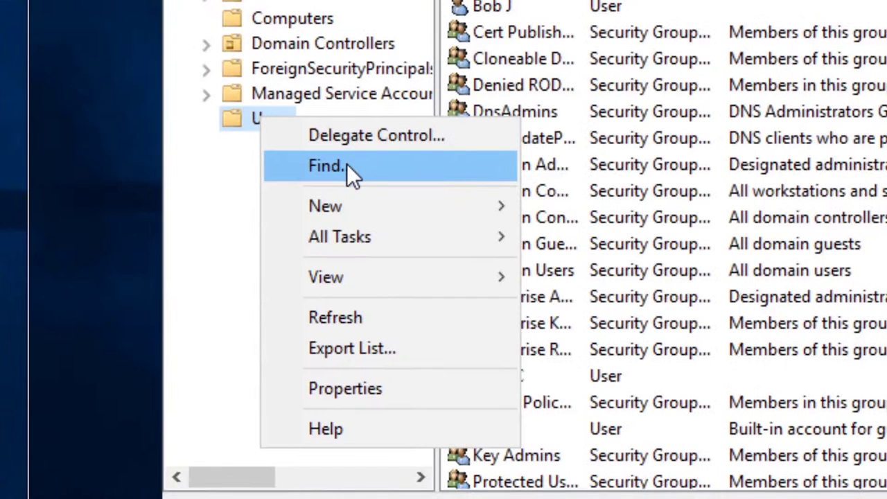
left_click(347, 166)
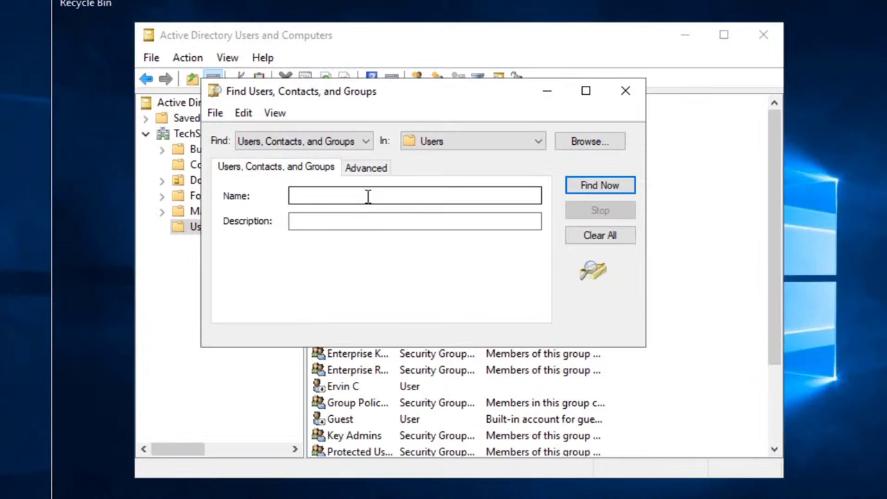
left_click(367, 197)
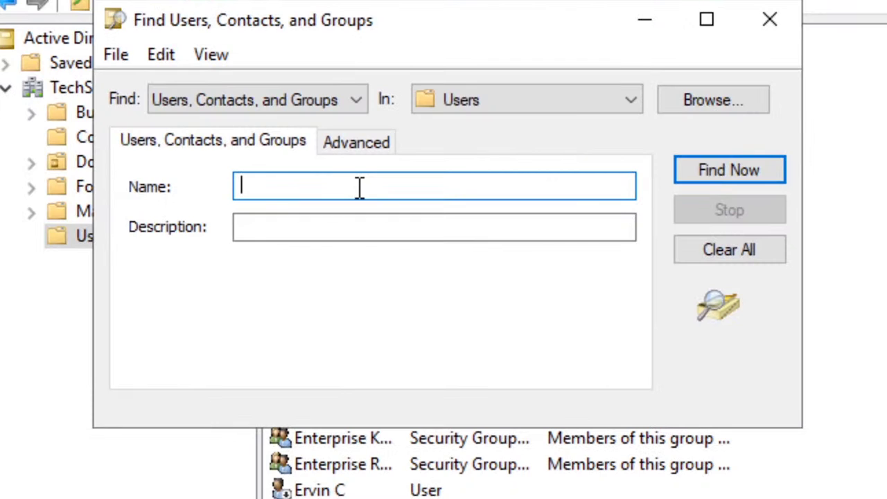
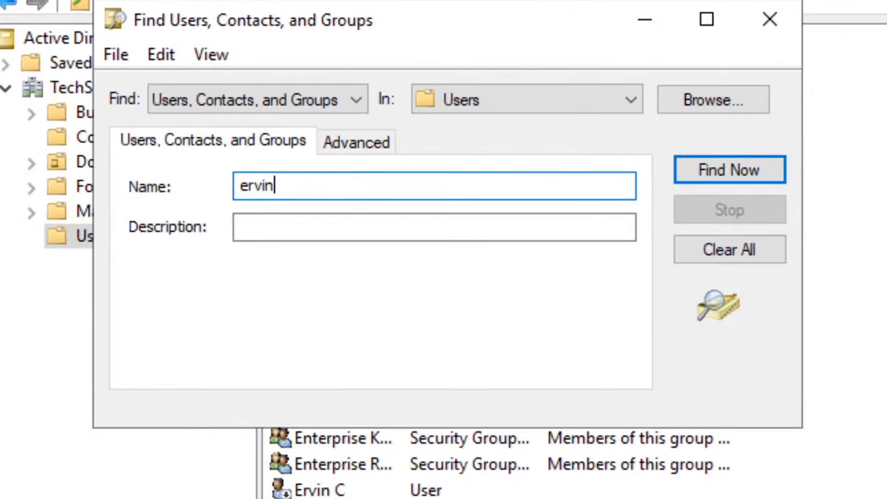
left_click(717, 173)
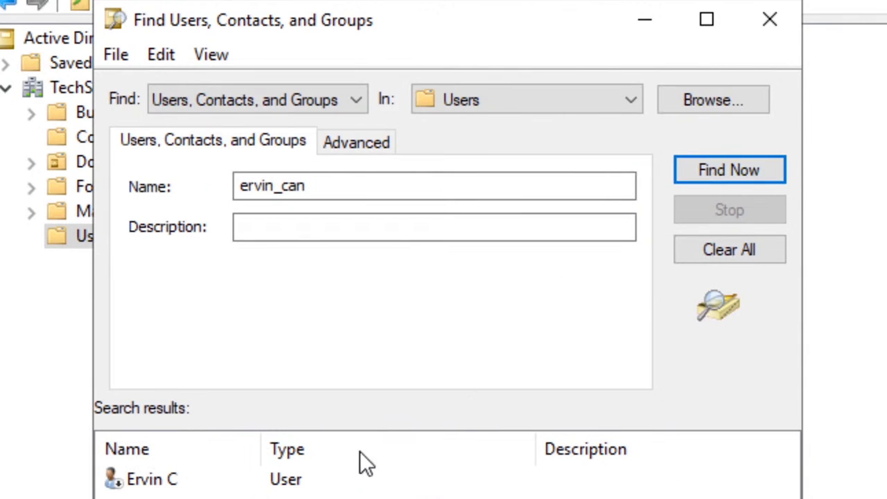
left_click(193, 487)
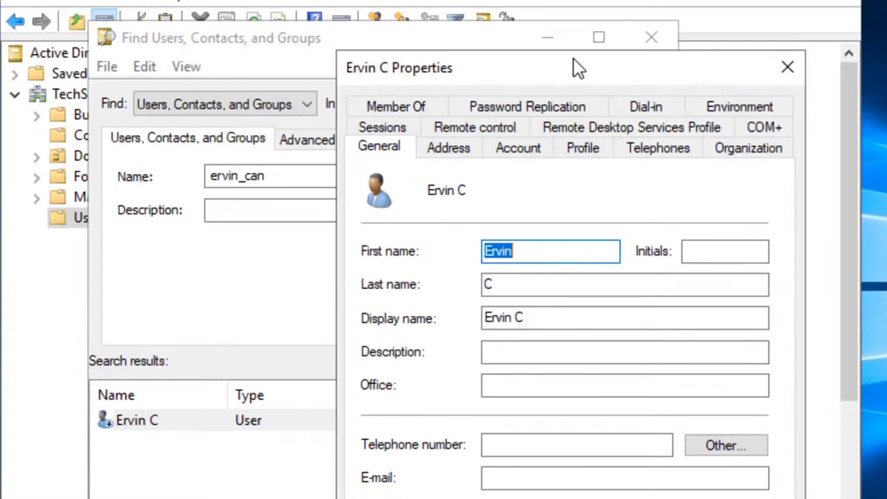
Tick Unlock account on the user's properties, apply it, and close the dialog with OK.
left_click_drag(578, 67, 496, 40)
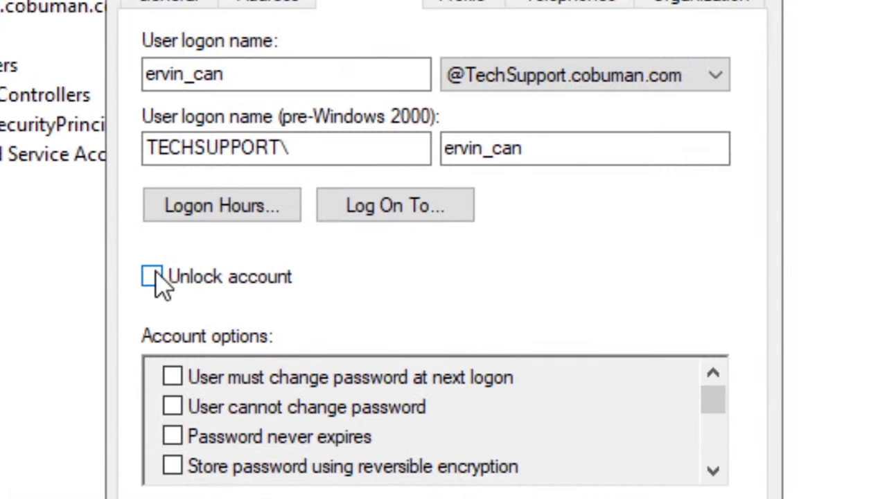
left_click(151, 277)
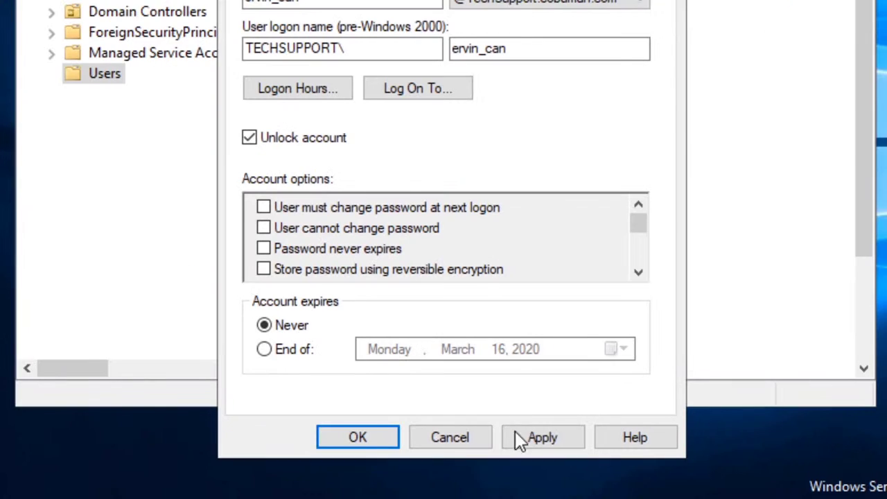
left_click(525, 438)
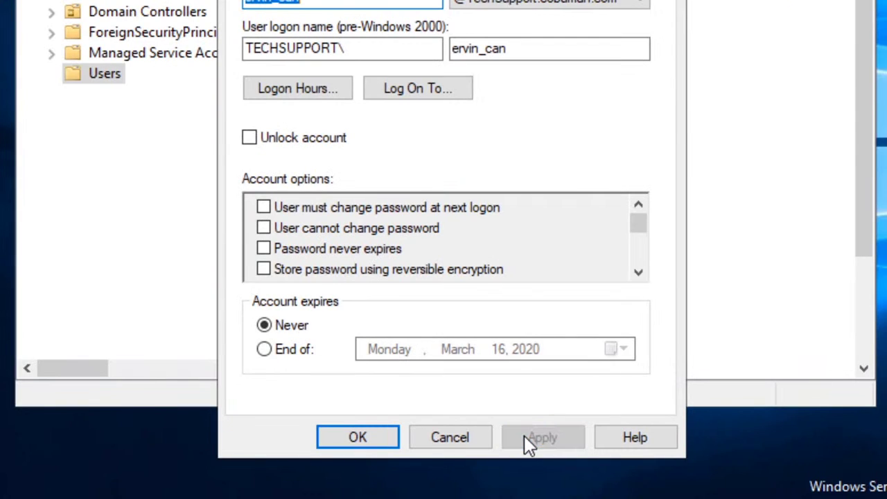
left_click(357, 437)
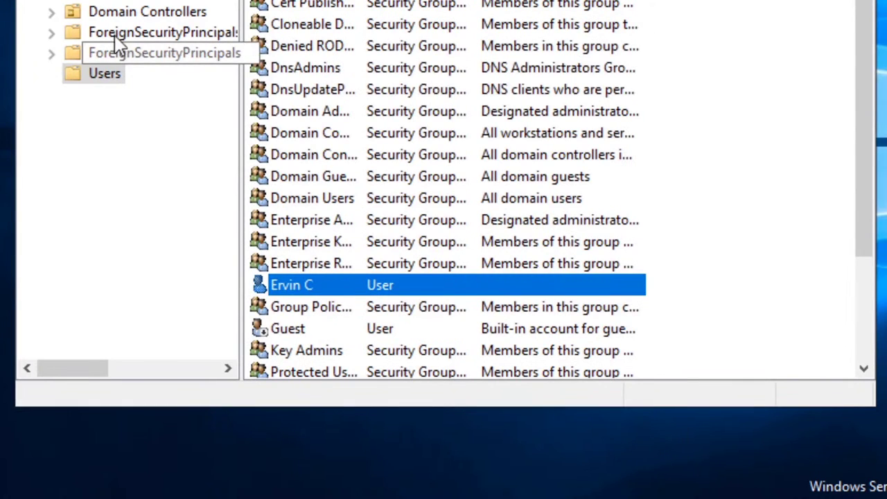
Reopen the user's properties and enable 'User must change password at next logon' on the Account tab.
right_click(103, 77)
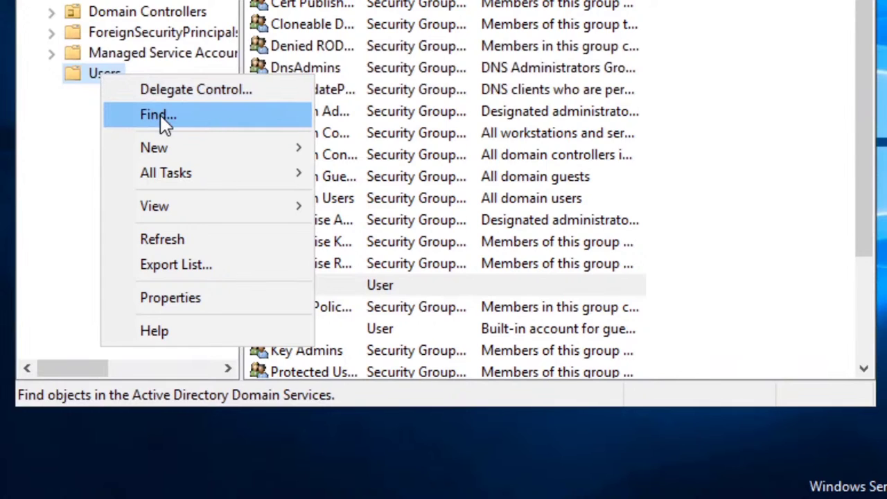
key("Escape")
double_click(302, 286)
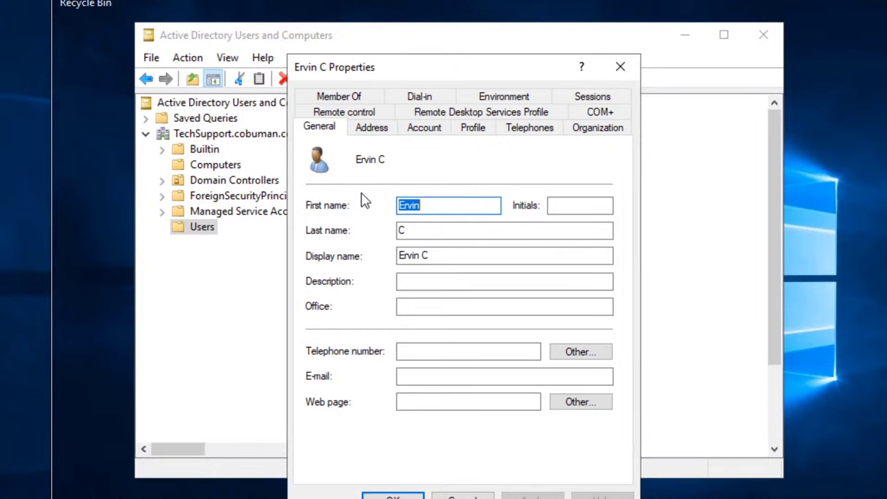
left_click(421, 131)
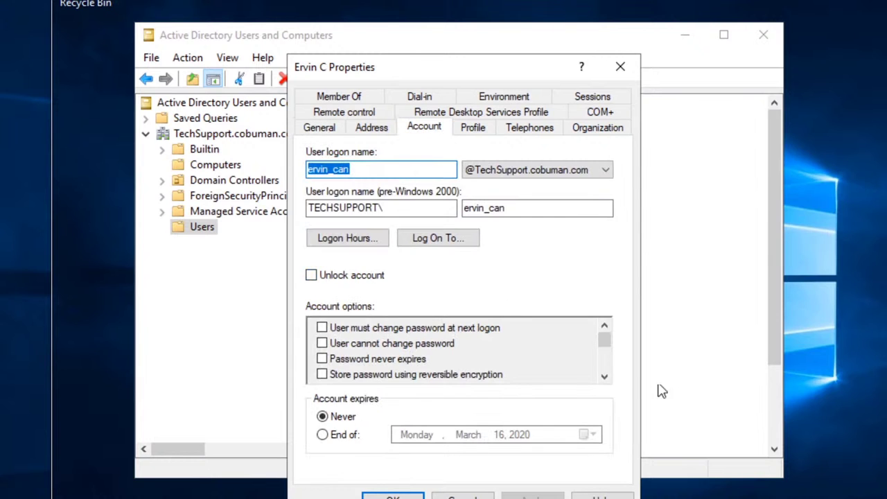
left_click_drag(607, 349, 608, 342)
left_click(324, 330)
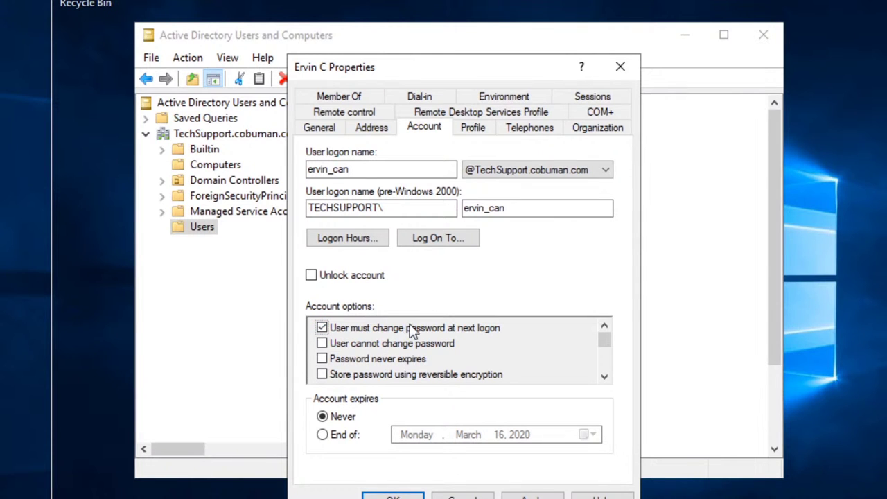
mouse_move(606, 342)
left_mouse_down()
mouse_move(598, 374)
mouse_move(604, 325)
left_mouse_up()
key("Return")
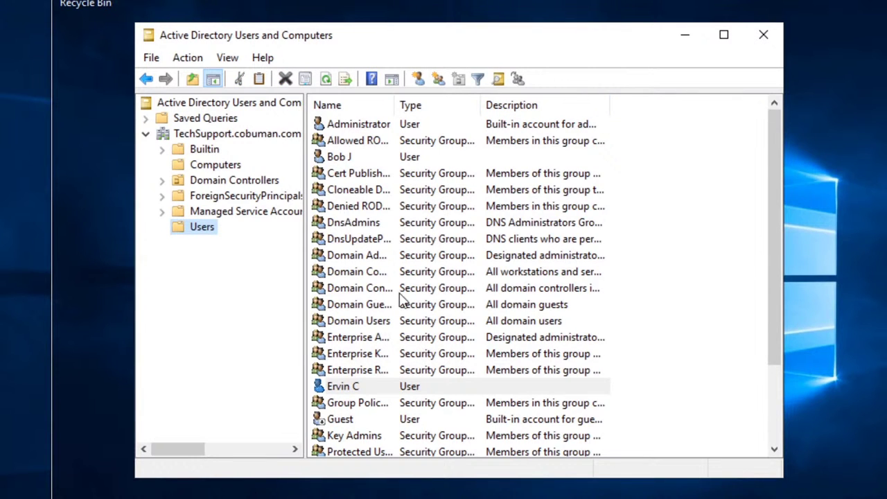
left_click(338, 390)
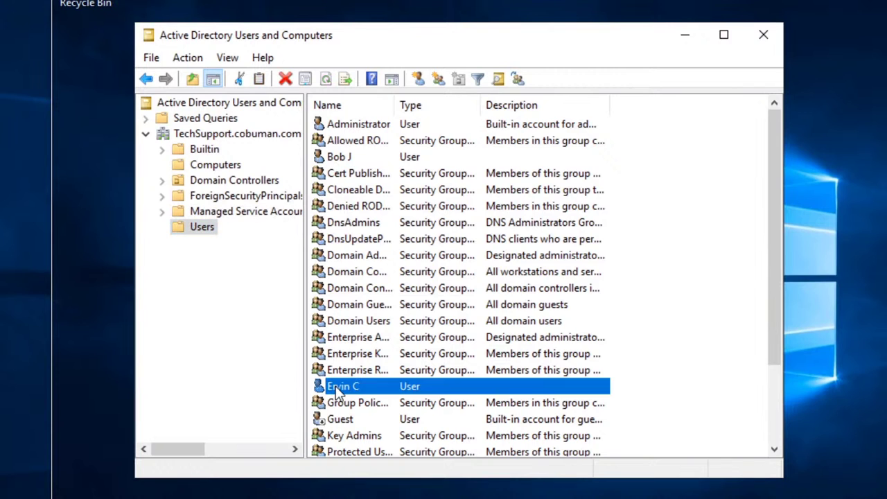
right_click(337, 390)
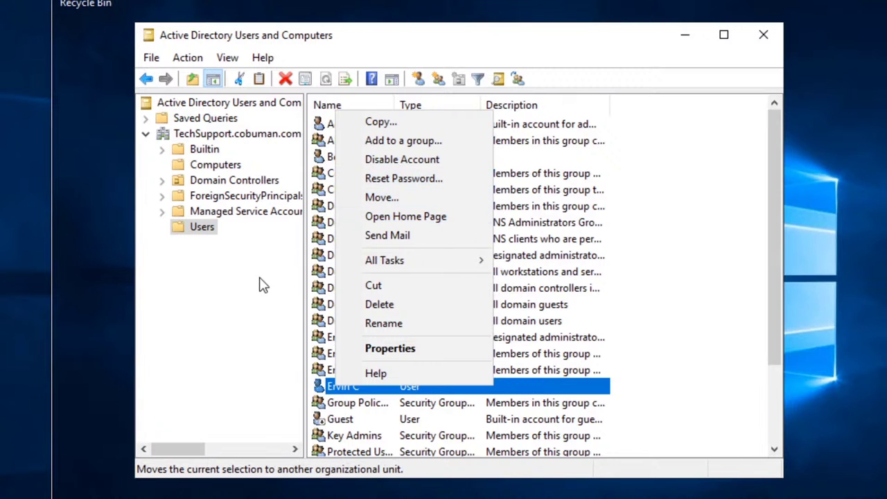
left_click(267, 321)
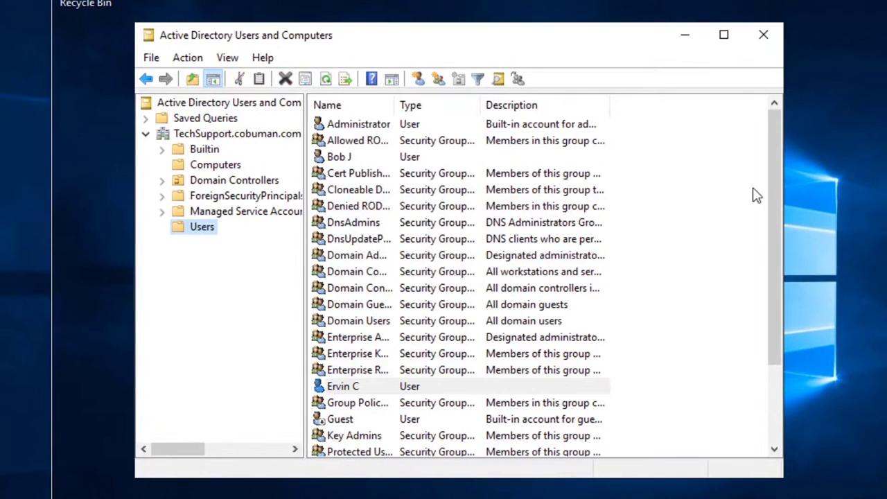
left_click_drag(771, 170, 766, 200)
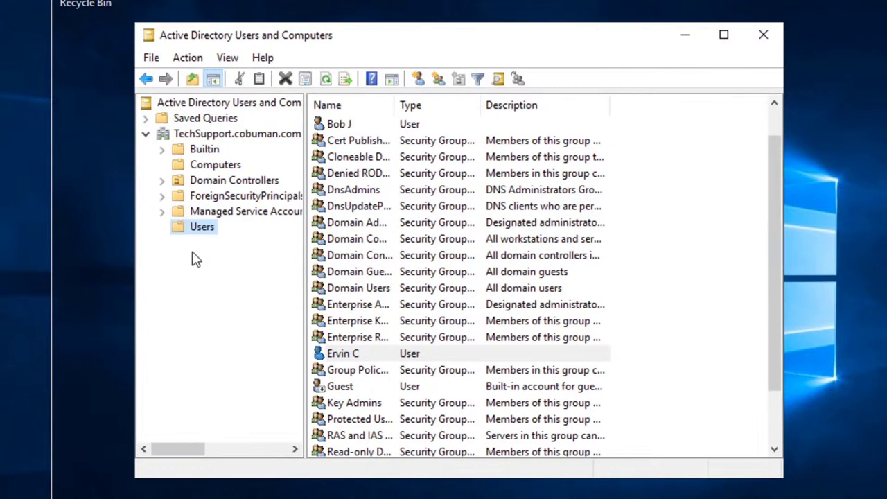
Search the Users container again by logon name and bring up the matching user's context menu.
right_click(202, 232)
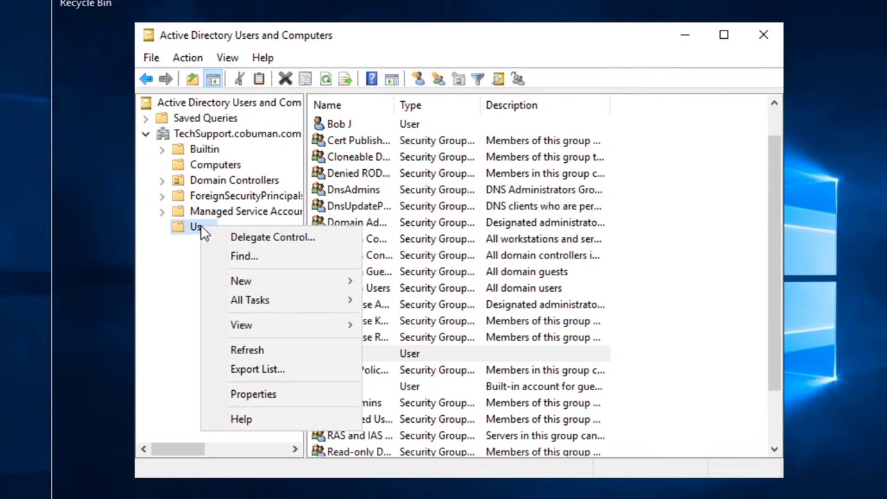
left_click(247, 256)
left_click(406, 198)
type("ervin")
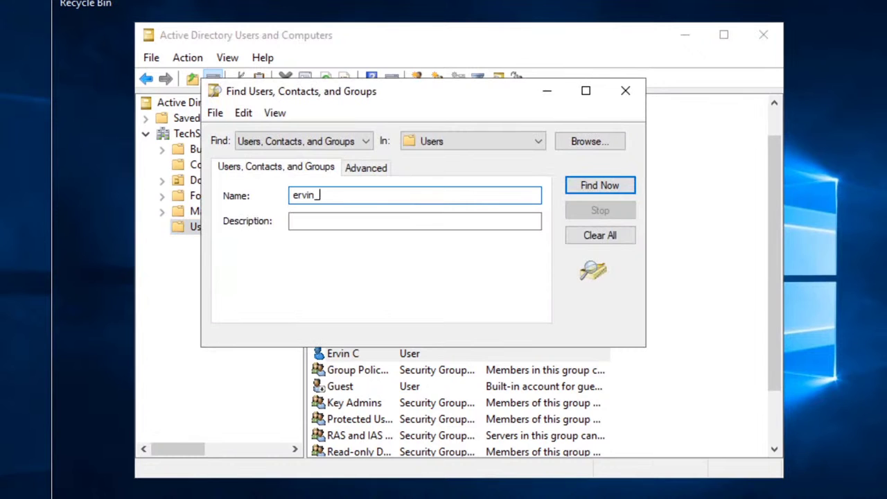
key("Return")
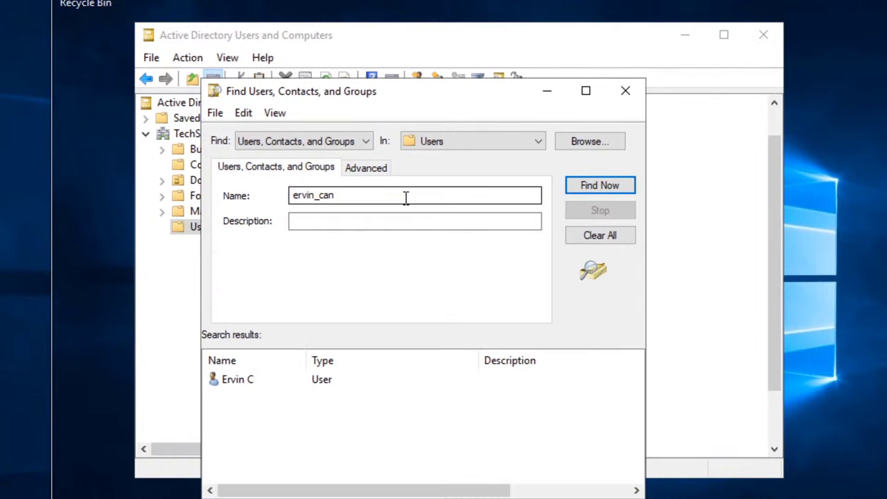
left_click(236, 388)
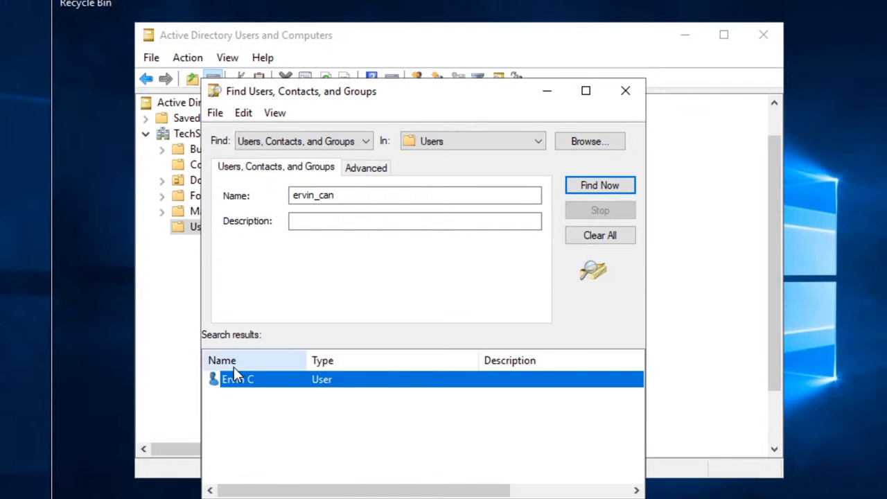
right_click(244, 385)
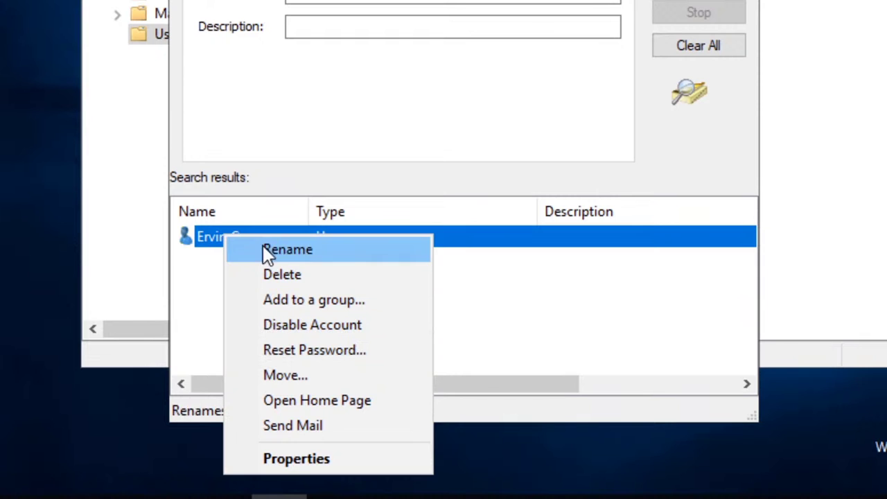
Reset the user's password, keeping change-at-next-logon, also unlock the account, and acknowledge the confirmation.
left_click(336, 360)
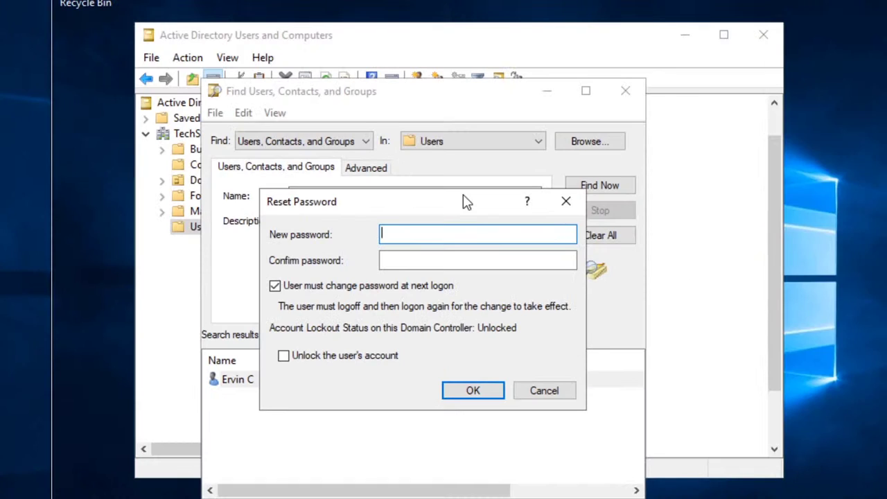
type("********")
key("Tab")
type("*******")
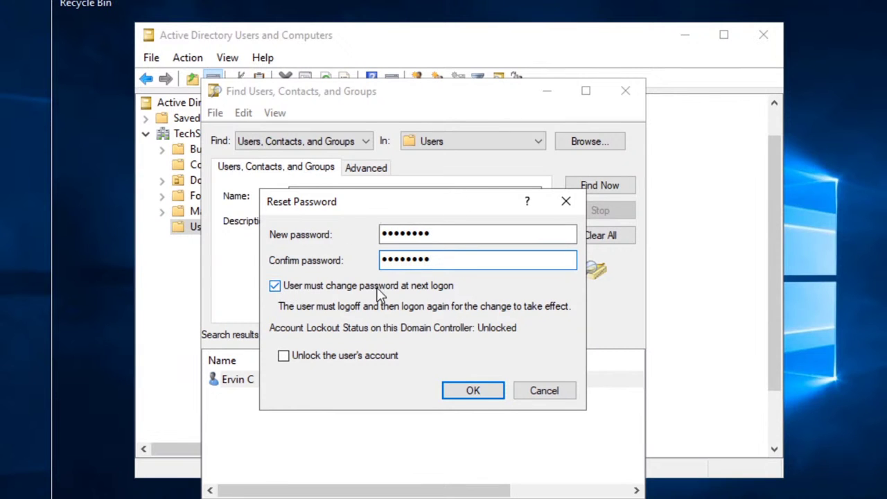
left_click(471, 389)
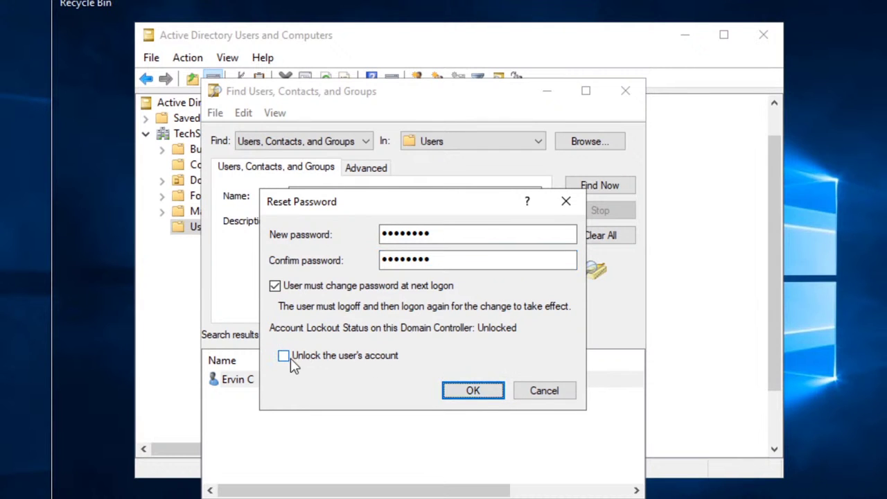
left_click(289, 358)
left_click(472, 392)
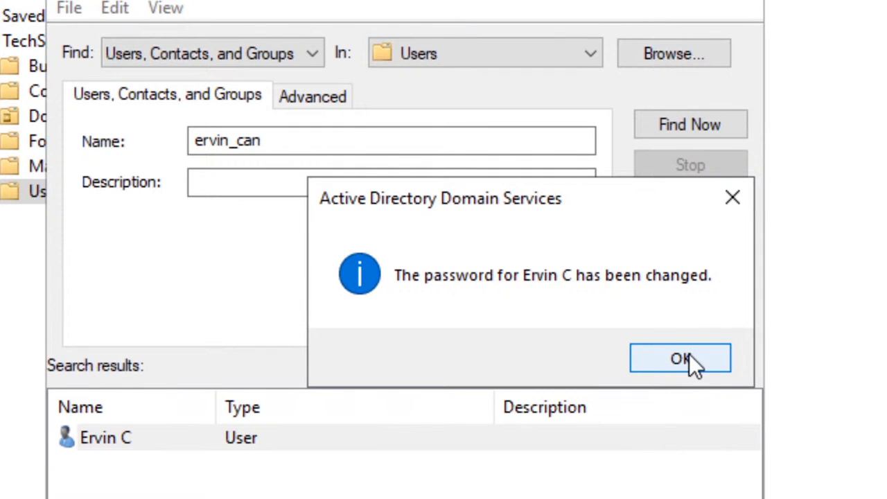
left_click(690, 356)
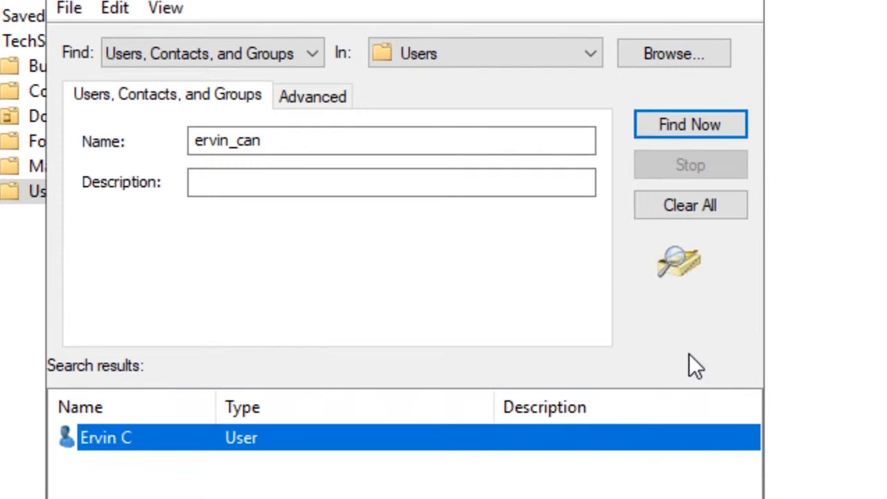
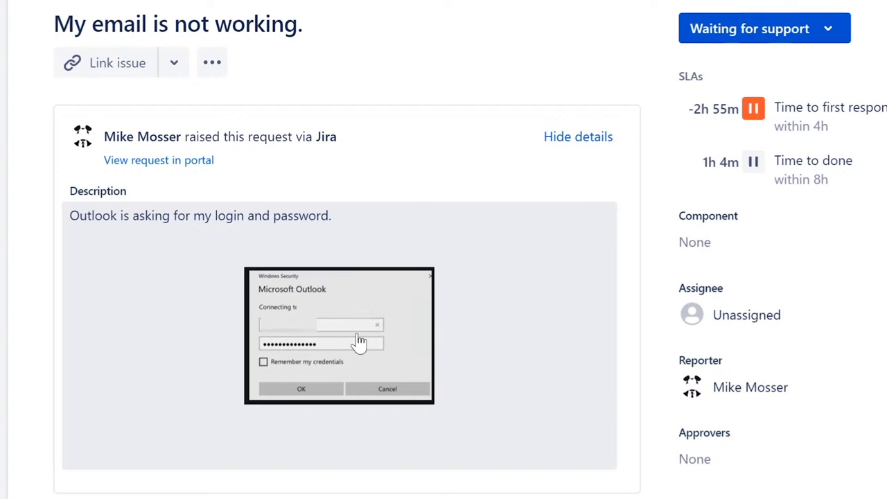
View the attached Outlook screenshot, reopen the 'My email is not working.' ticket and assign it to yourself.
left_click(350, 338)
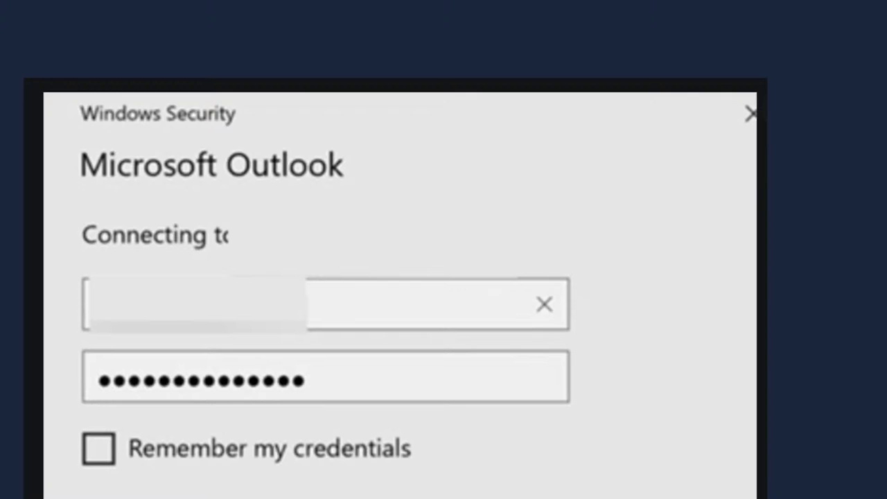
left_click(855, 246)
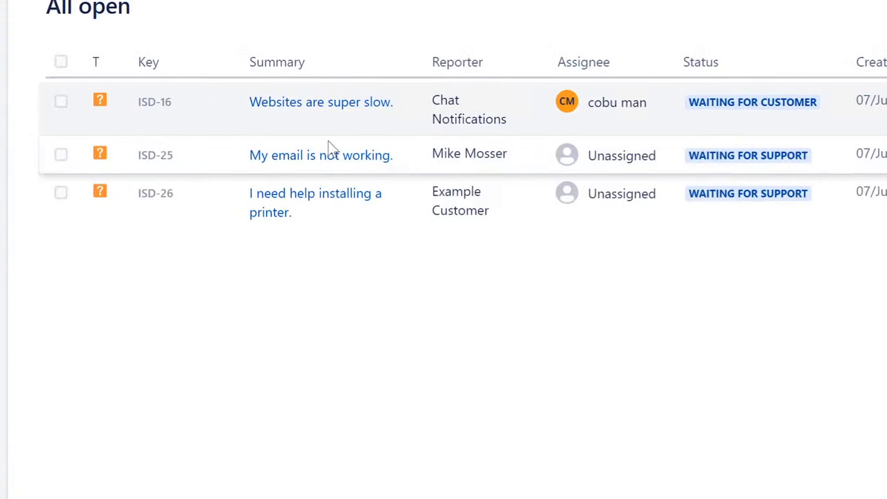
left_click(320, 156)
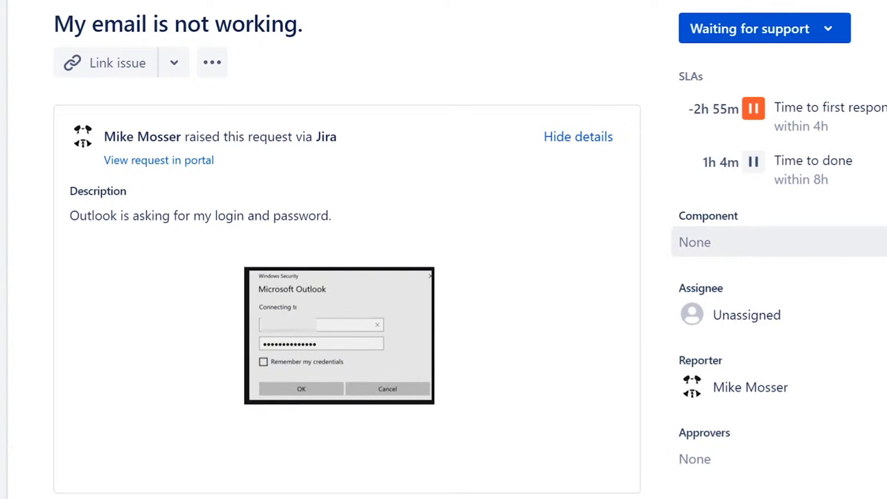
left_click(741, 314)
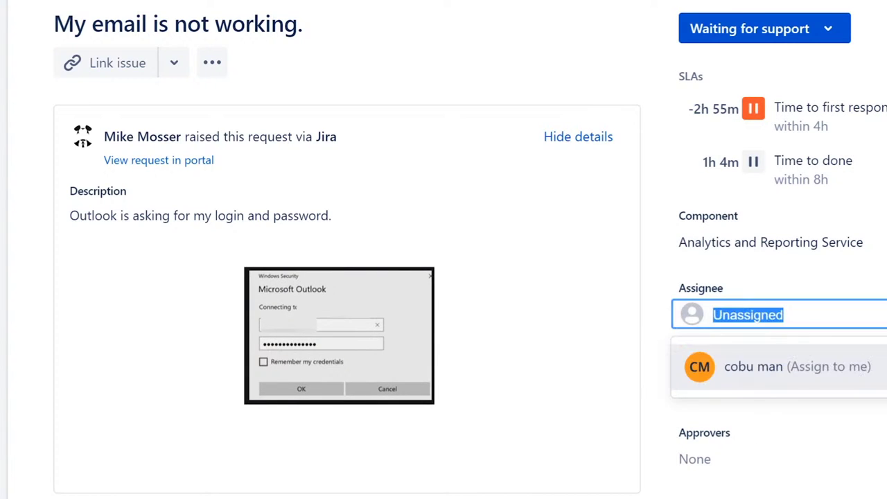
left_click(740, 365)
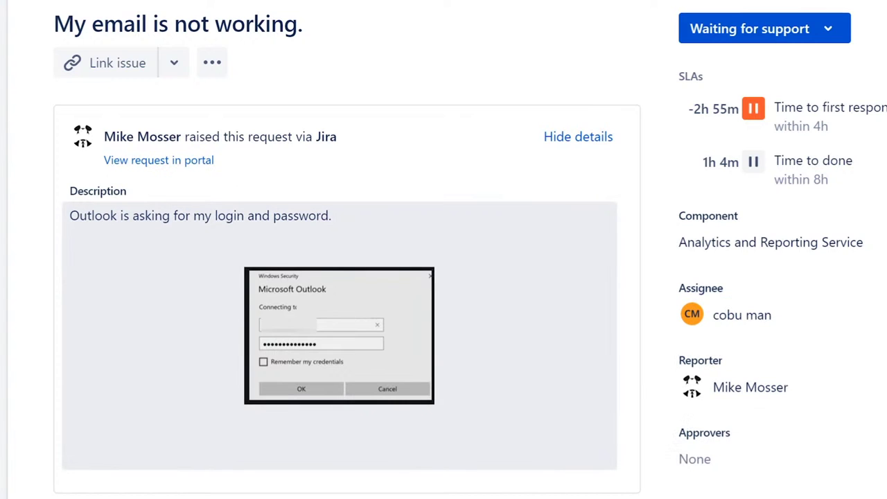
Open the ticket description for editing and select its sentence.
left_click(311, 228)
left_click_drag(307, 26, 54, 24)
left_click_drag(97, 279, 362, 279)
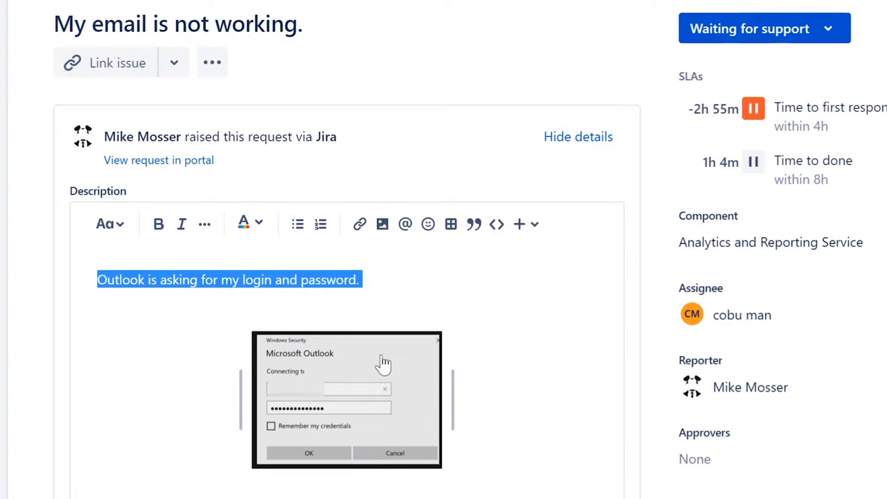
Scroll through the ticket and select the embedded Outlook screenshot in the description.
scroll(383, 361, "down", 3)
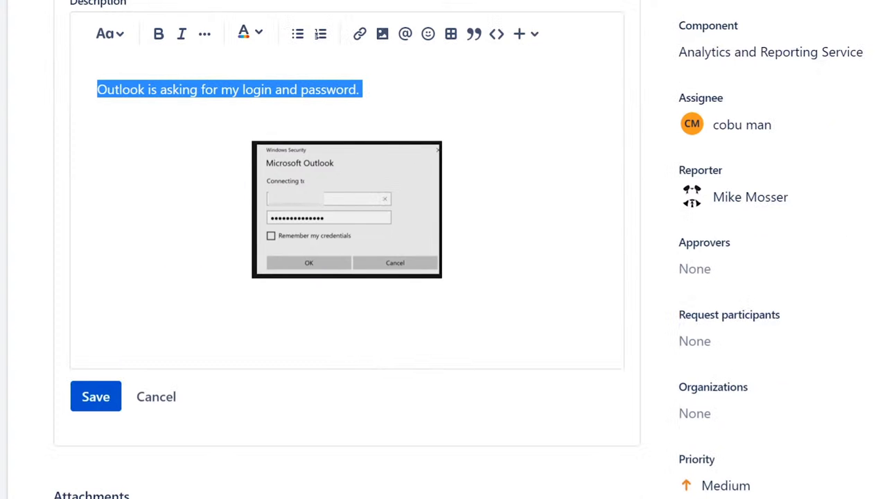
scroll(347, 250, "down", 3)
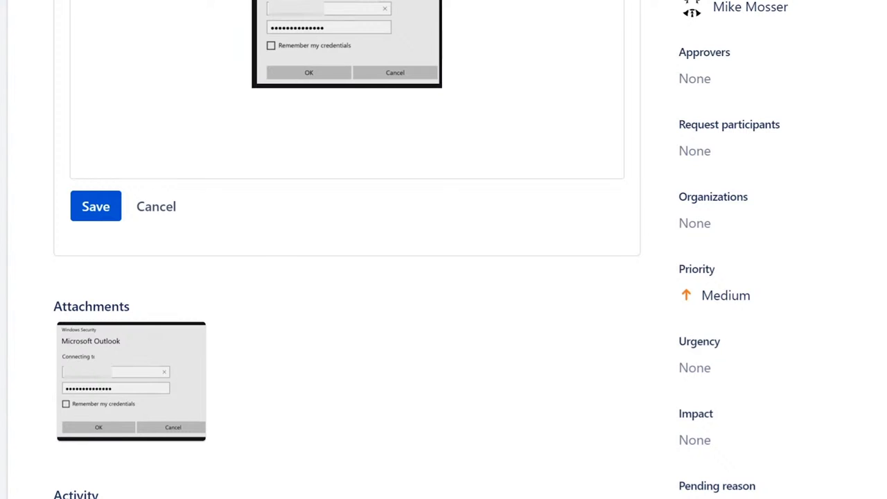
scroll(337, 402, "up", 6)
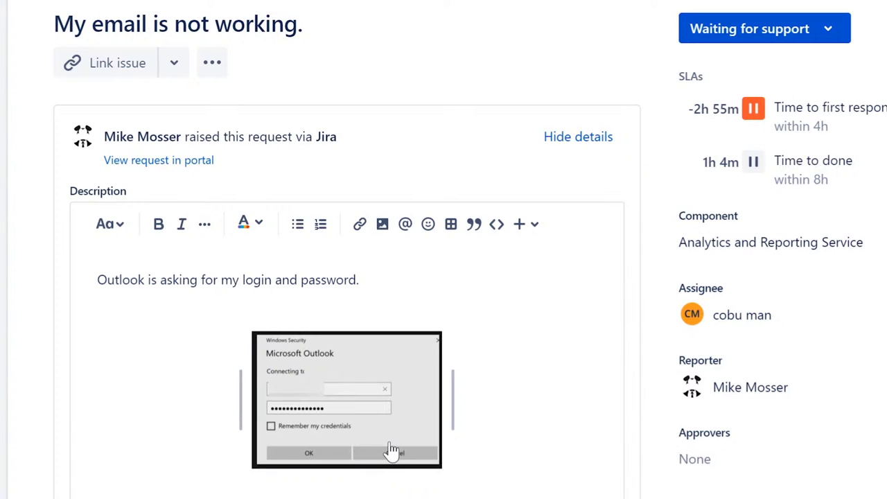
left_click(340, 377)
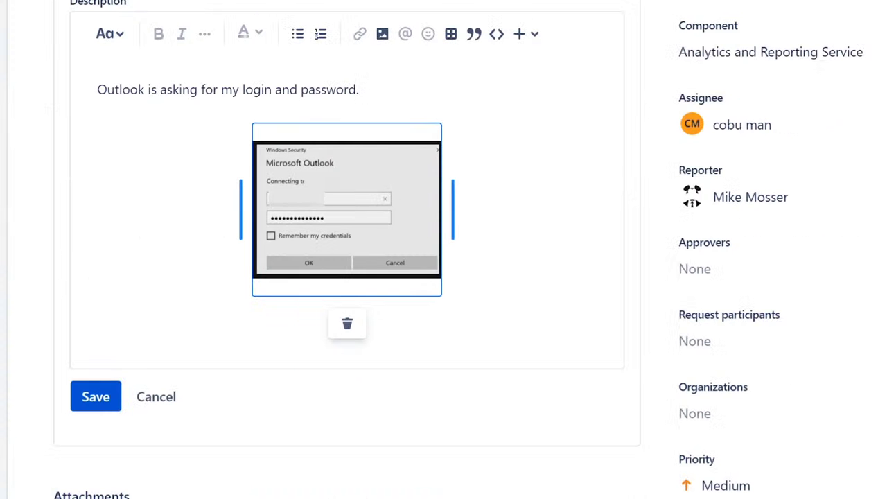
scroll(466, 464, "down", 3)
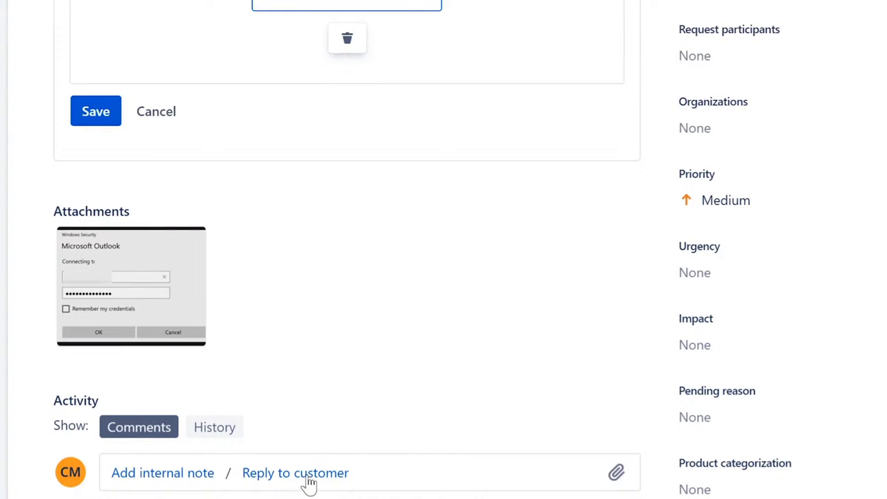
Begin a customer reply greeting them from PC support and acknowledging their email-not-working ticket.
left_click(295, 472)
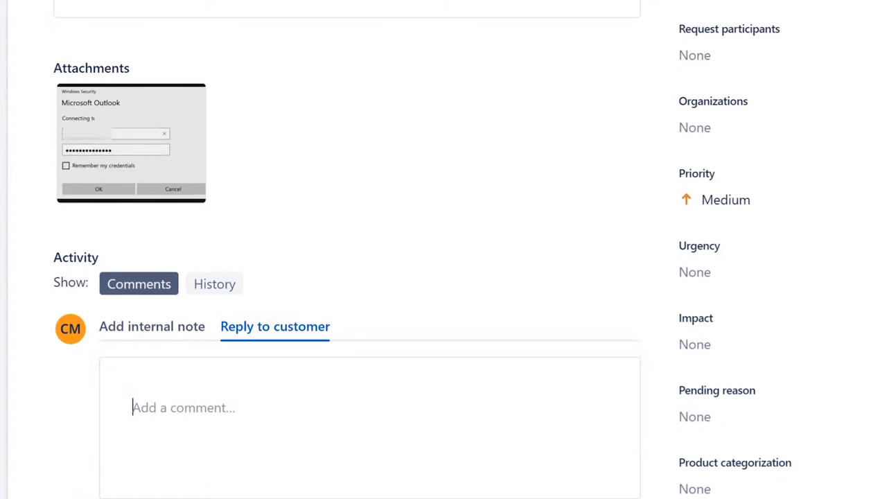
type("Hello, my ")
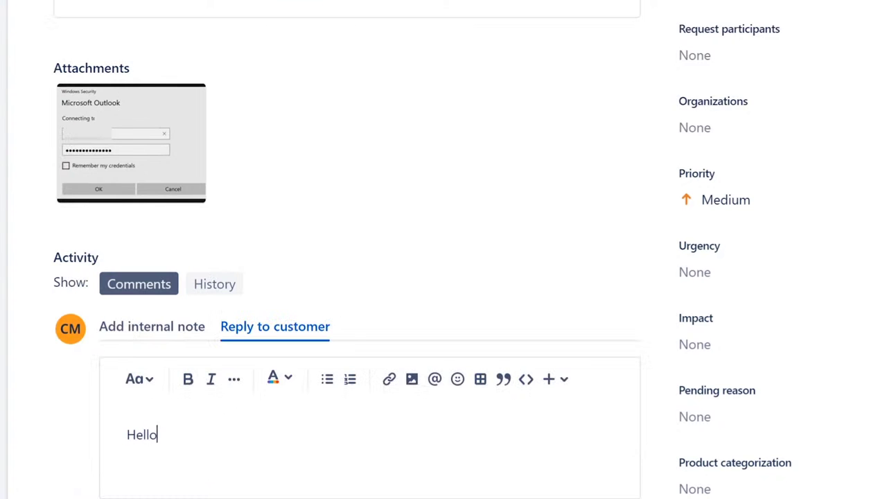
type("name is Ervin with Po")
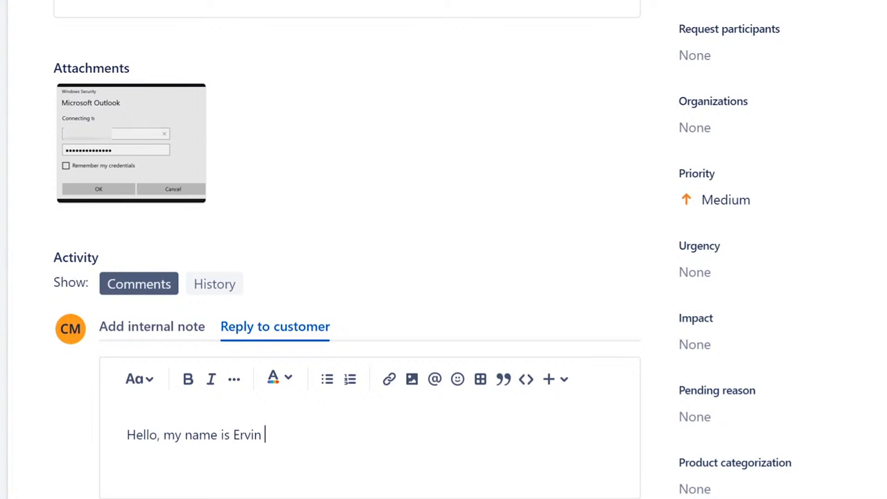
type(" support.")
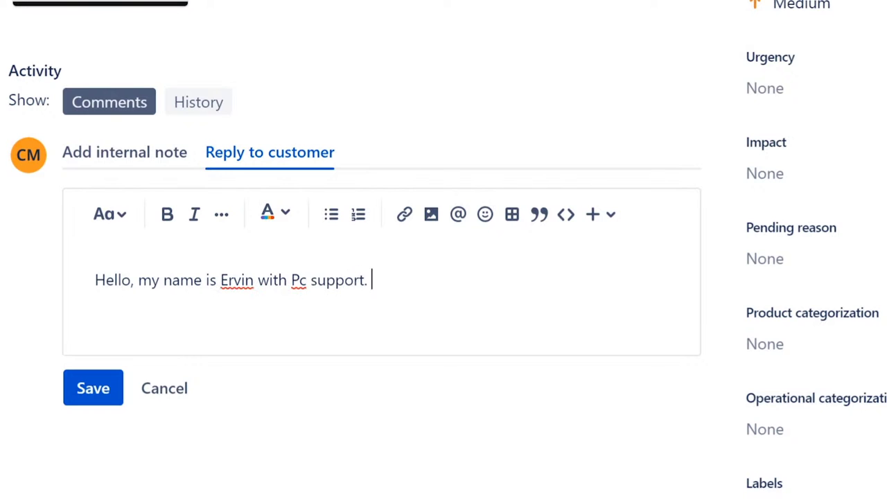
scroll(571, 360, "up", 5)
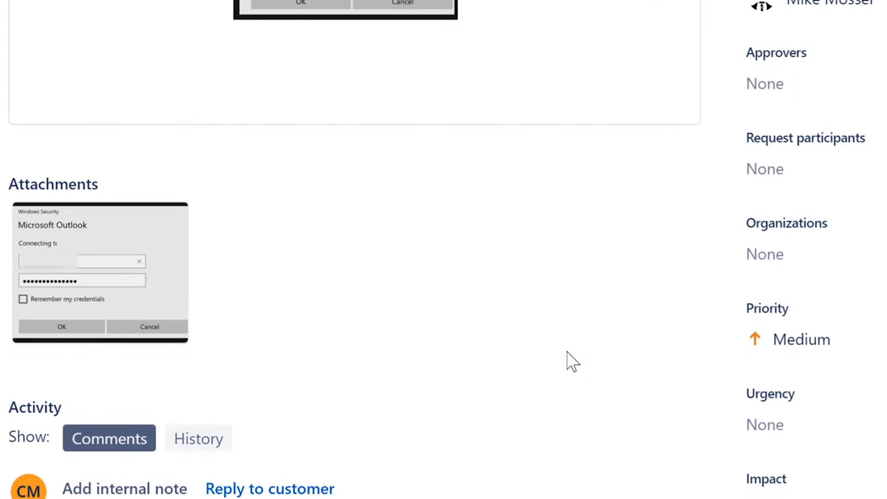
scroll(572, 360, "up", 3)
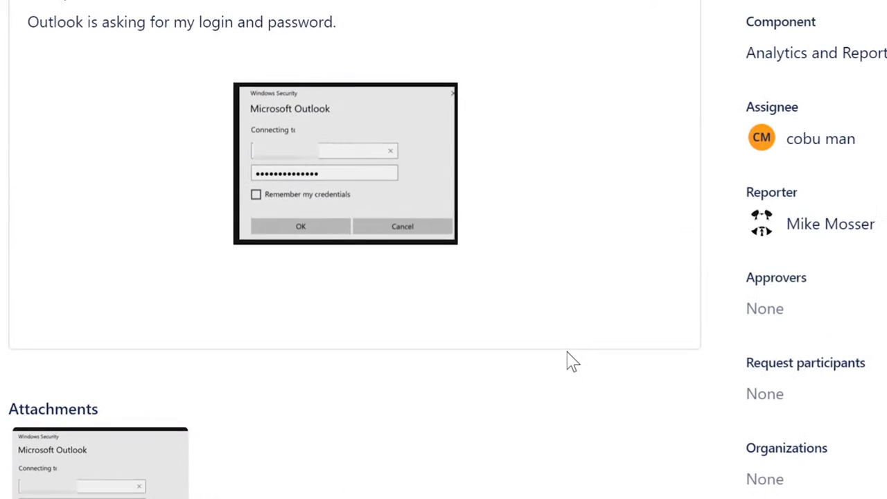
scroll(571, 360, "down", 8)
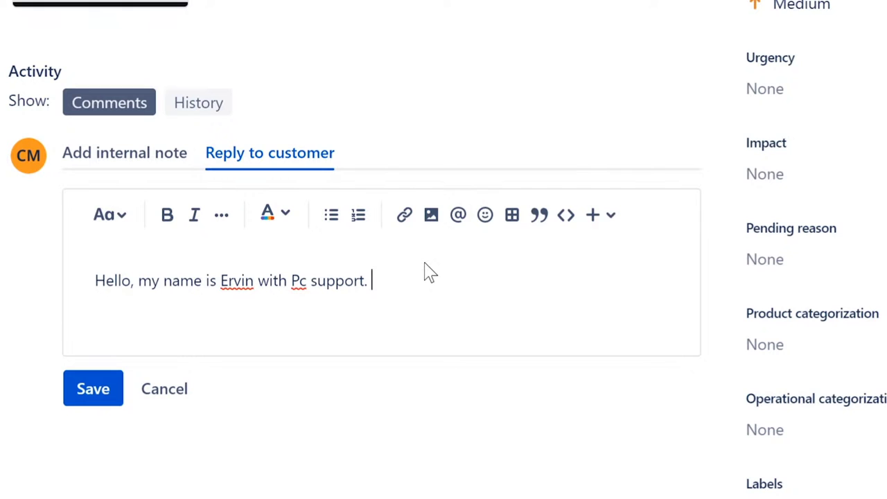
type("I have your jtic")
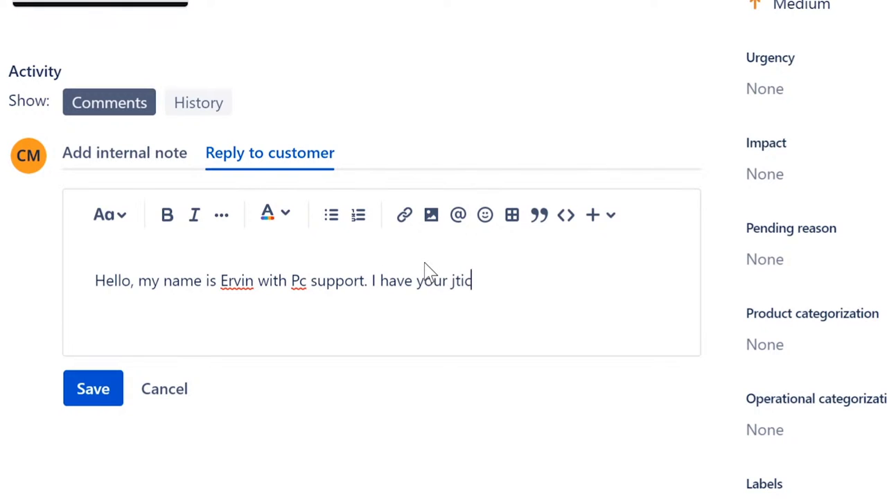
key("BackSpace")
key("BackSpace")
key("BackSpace")
key("BackSpace")
type("ticket ")
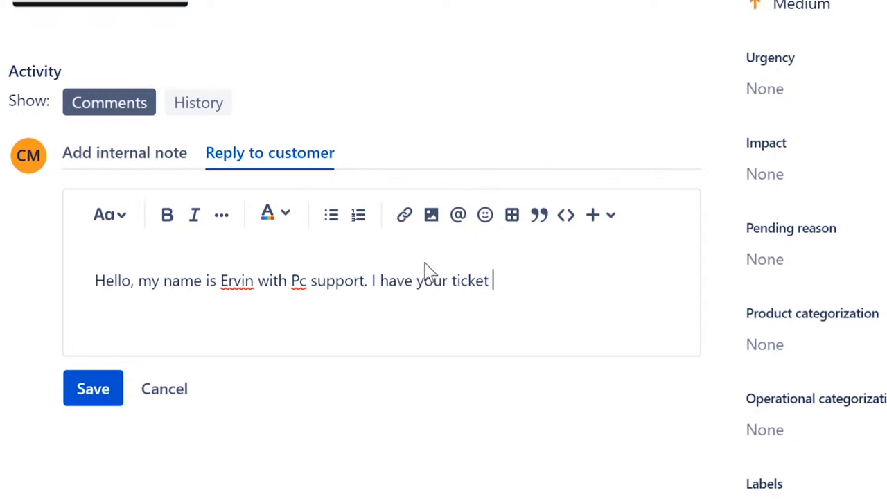
type("about email ")
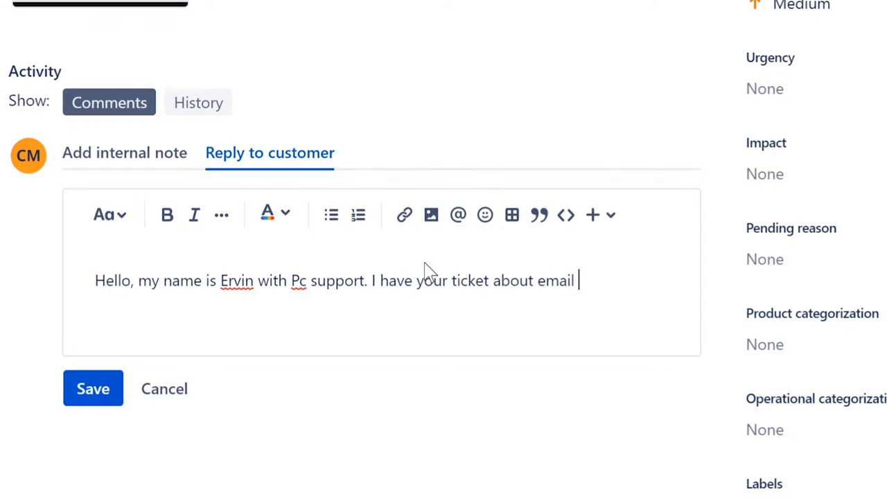
type("not working.")
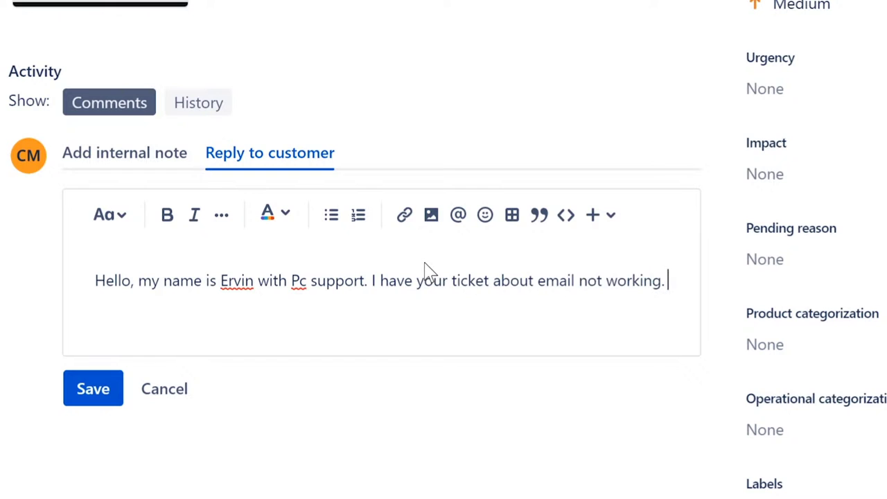
Ask whether they recently changed their password and post the reply.
key("Return")
type("Did you by ch")
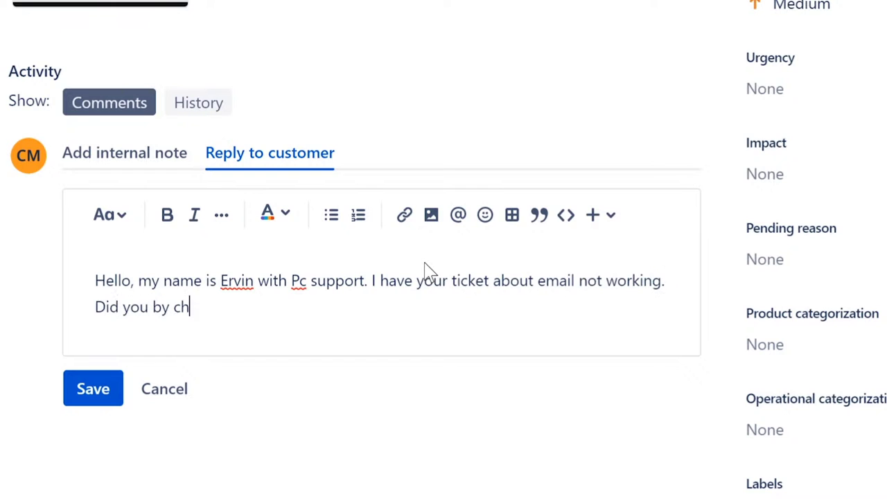
type("ance change ")
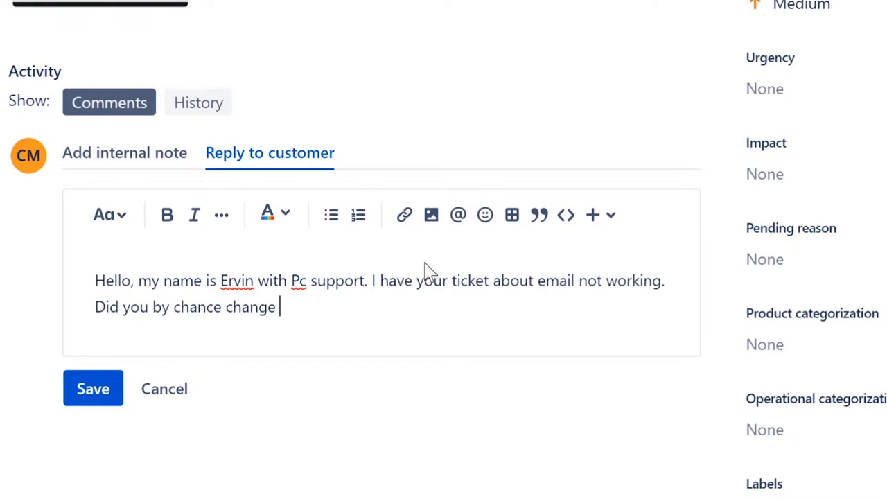
type("you pas")
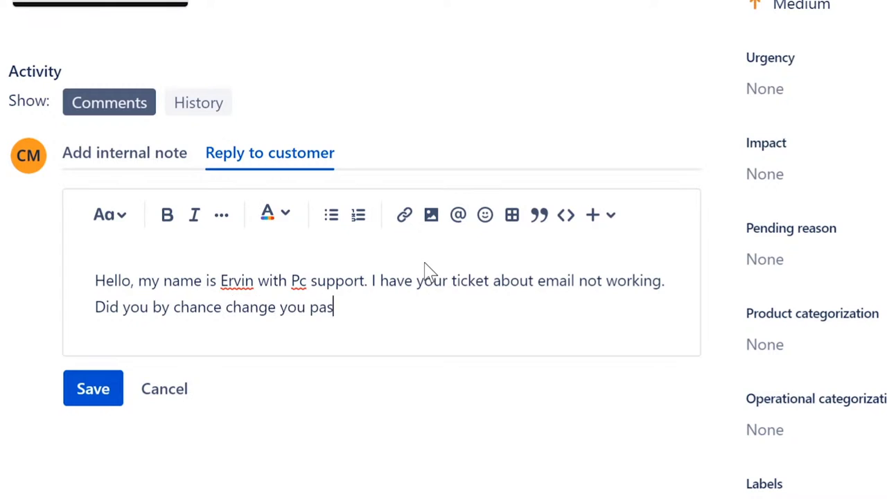
type("sword rece")
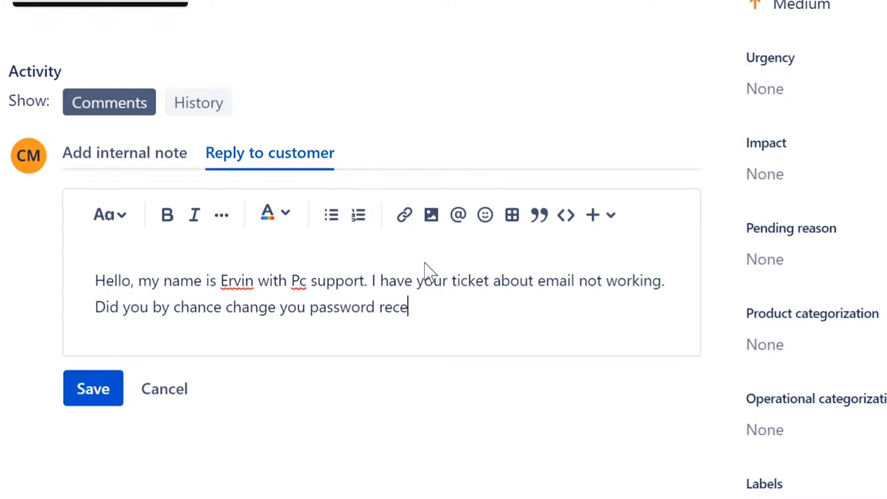
type("ne")
key("BackSpace")
type("tly?")
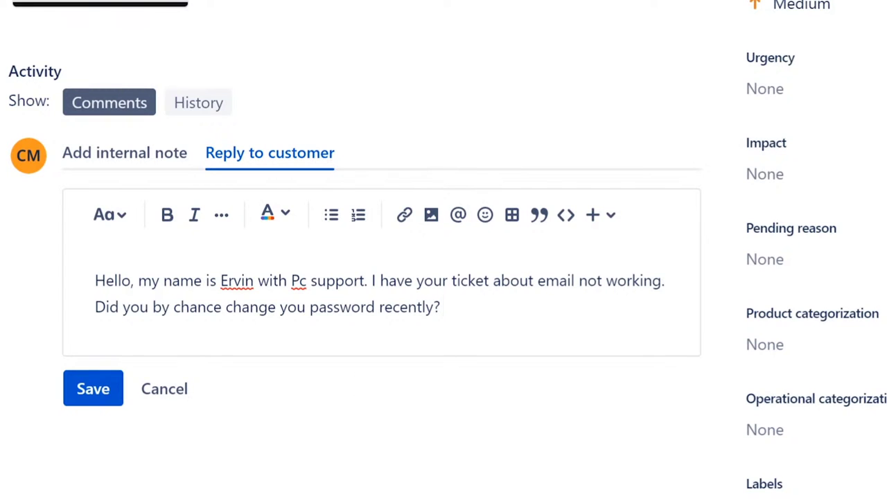
left_click(90, 400)
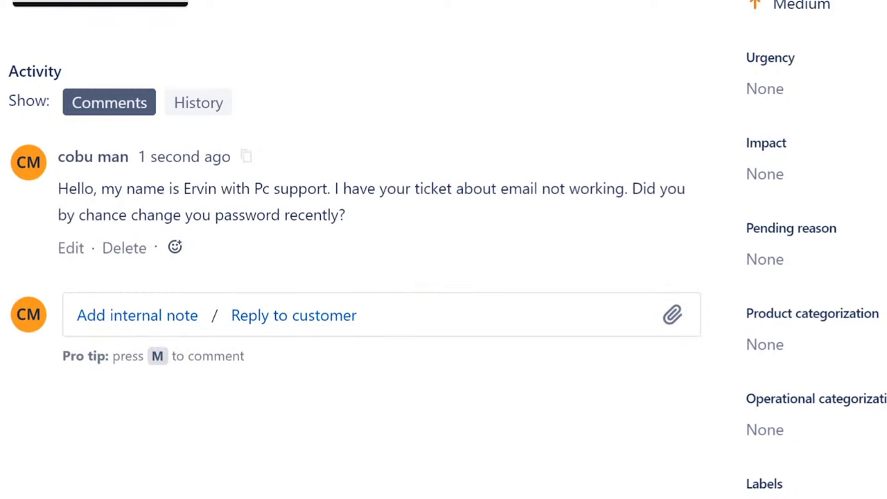
scroll(322, 218, "up", 10)
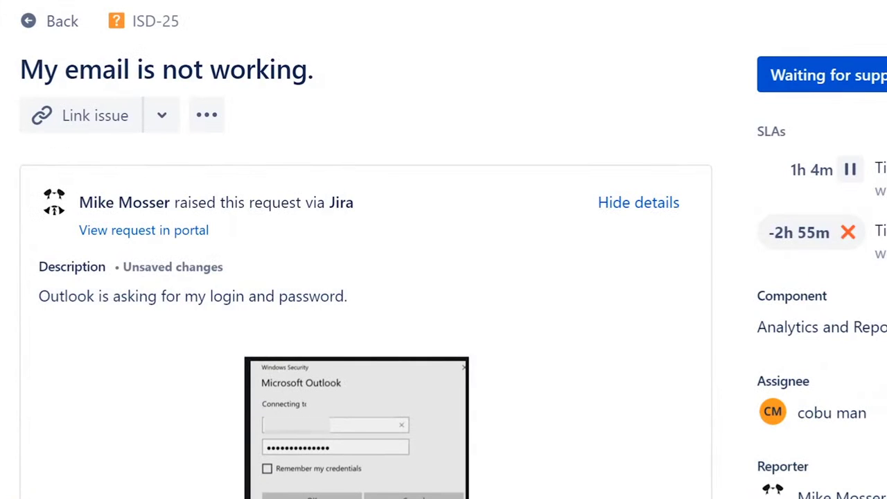
Select the requester's name, then review the ticket's attachments and activity.
left_click_drag(78, 202, 170, 203)
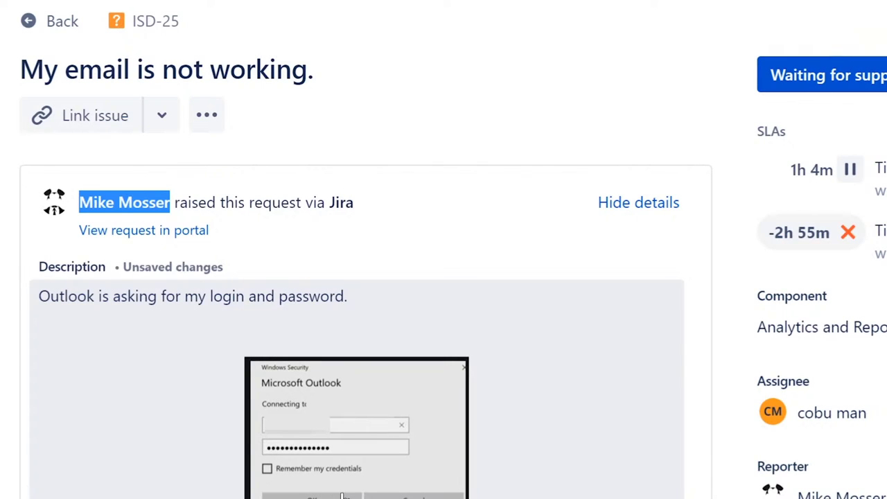
scroll(342, 494, "down", 5)
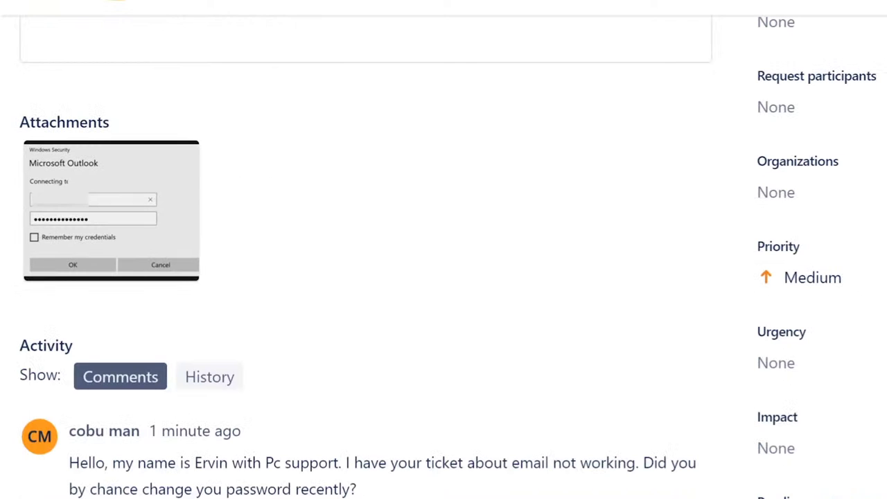
scroll(443, 277, "down", 5)
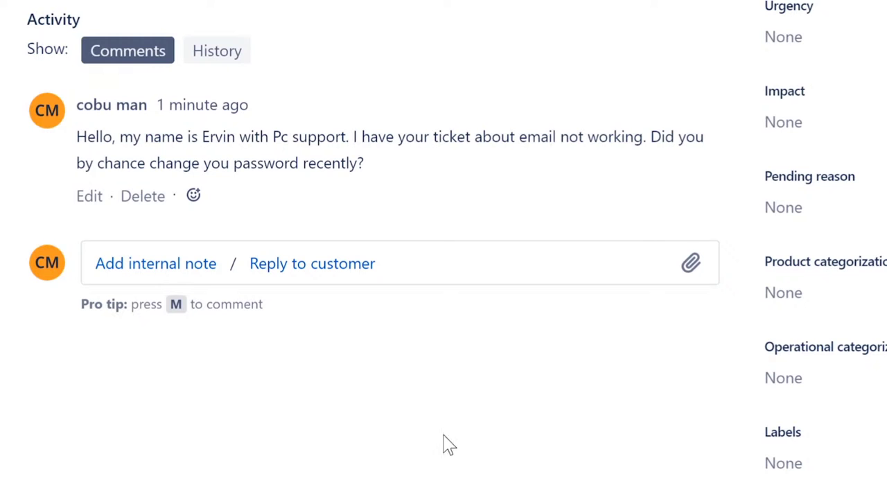
scroll(465, 406, "up", 5)
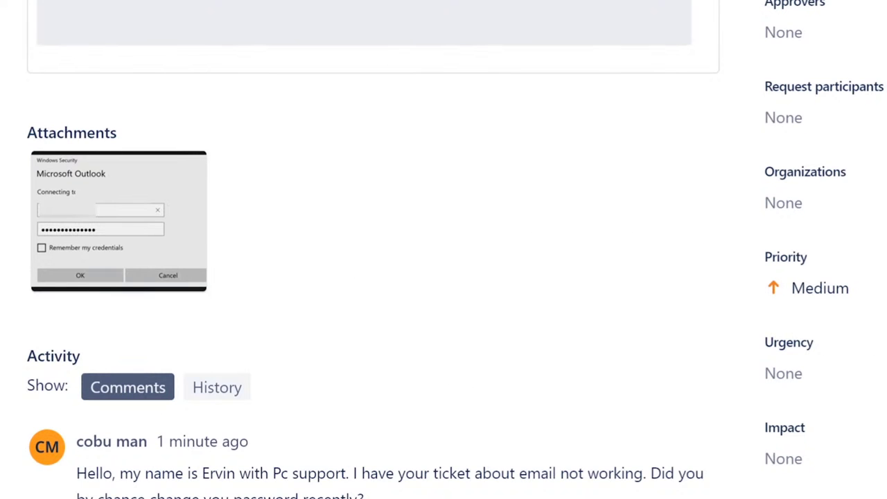
scroll(420, 16, "up", 3)
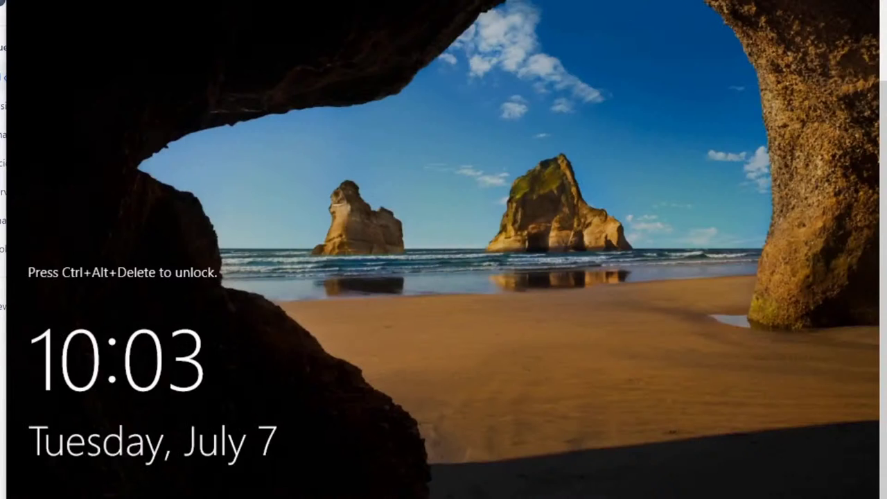
Unlock the server as Administrator with the admin password and expand Windows Administrative Tools in Start.
left_click(245, 4)
left_click(246, 2)
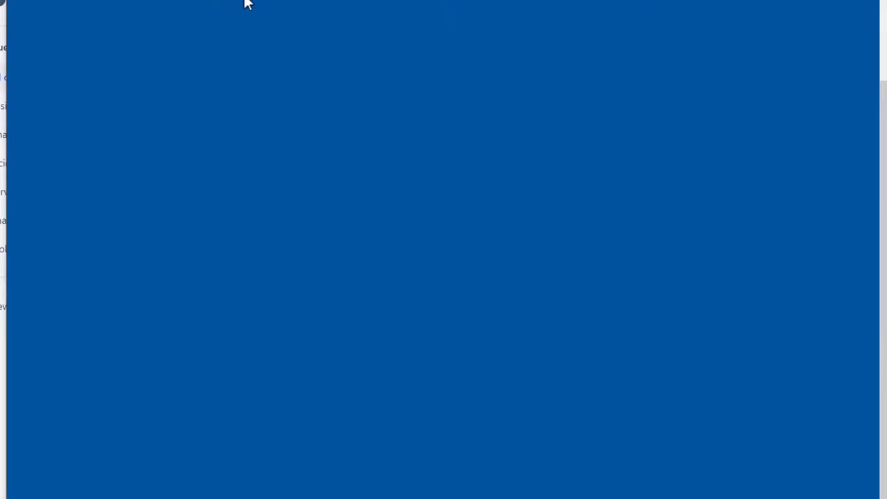
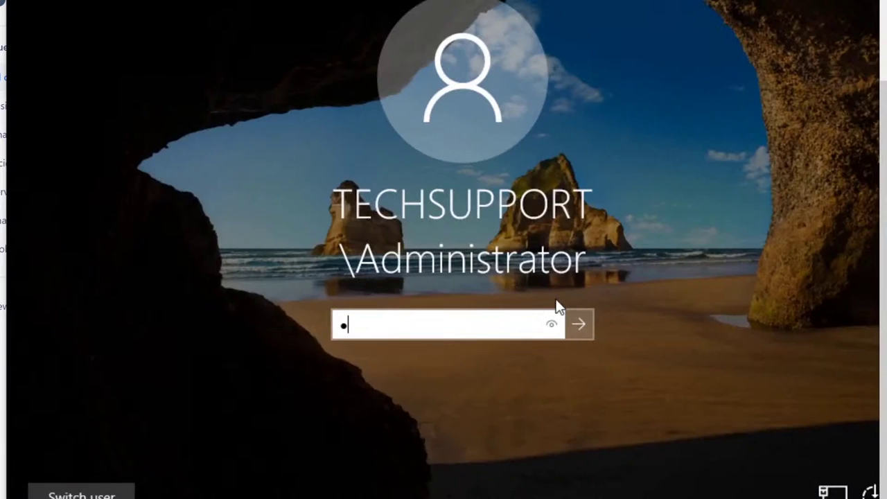
key("Return")
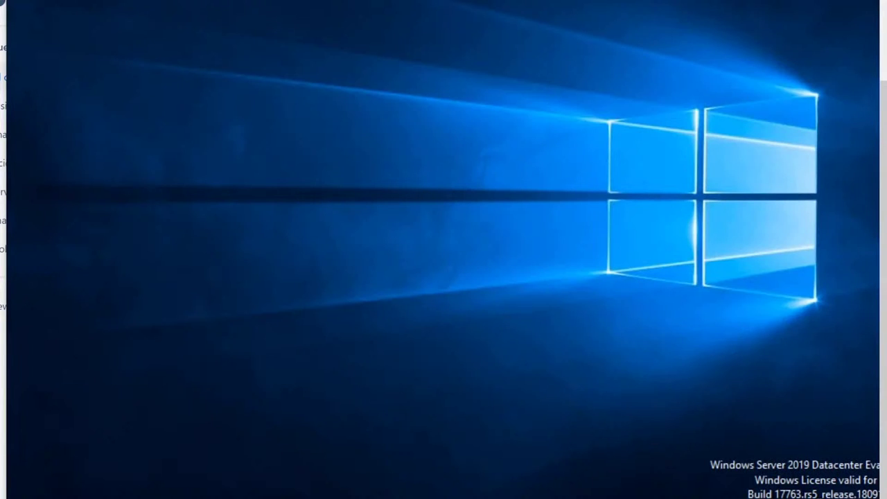
left_click(17, 495)
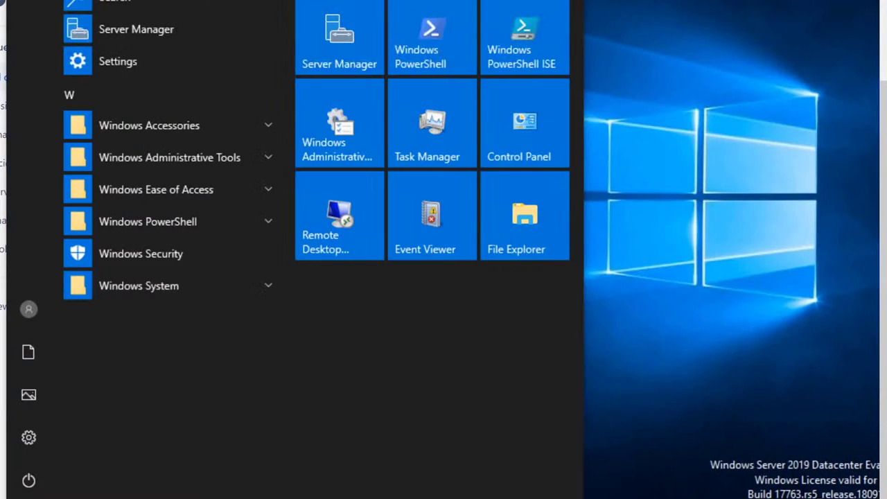
left_click(201, 161)
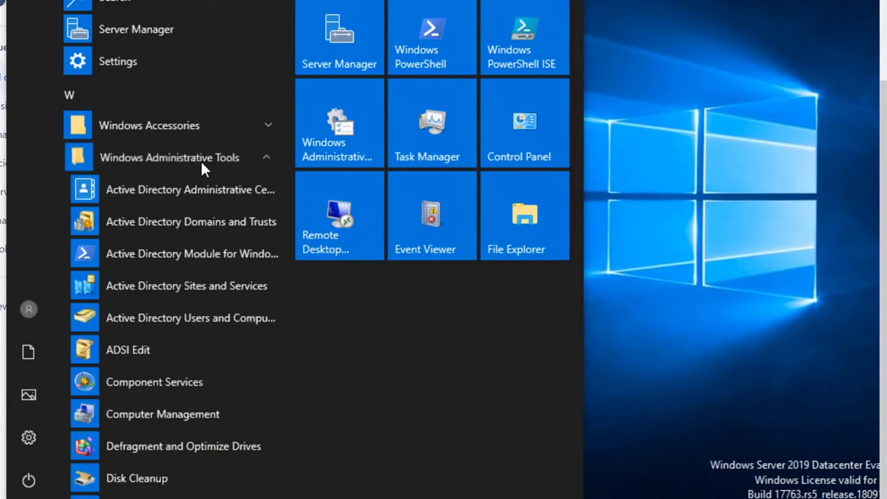
Launch ADUC, search the Users container for the requester's name, and bring up actions on the found account.
left_click(157, 316)
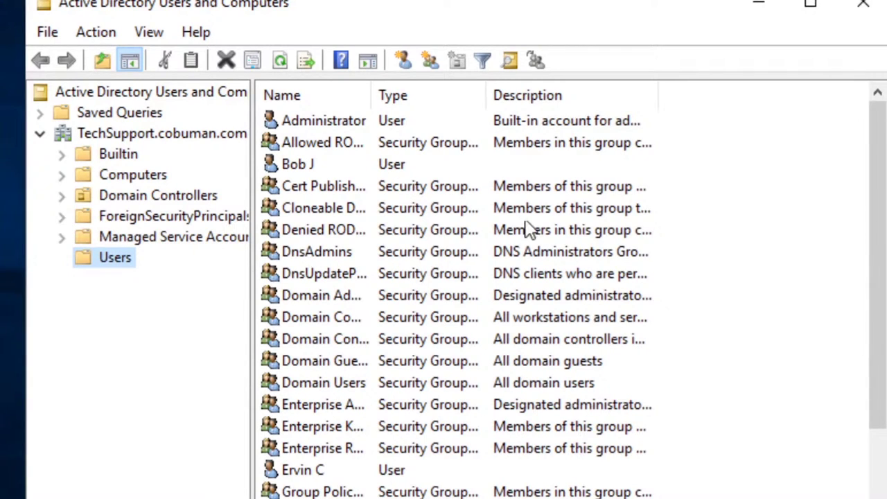
right_click(121, 271)
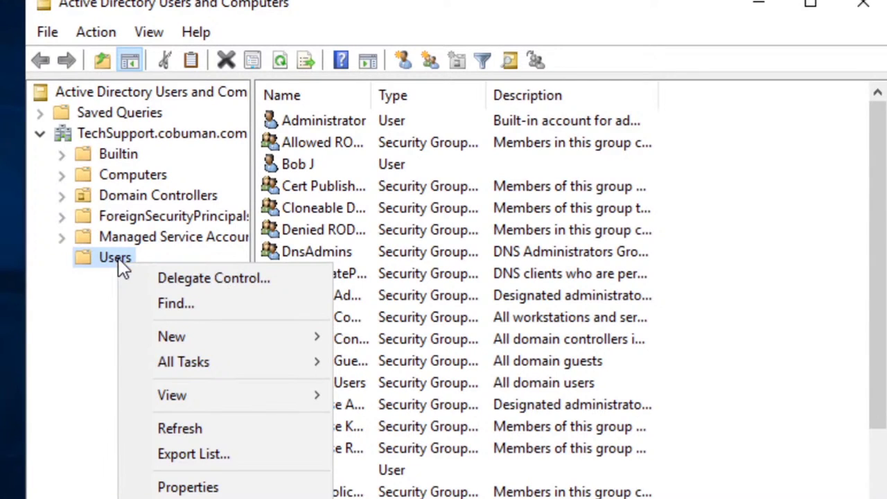
left_click(165, 303)
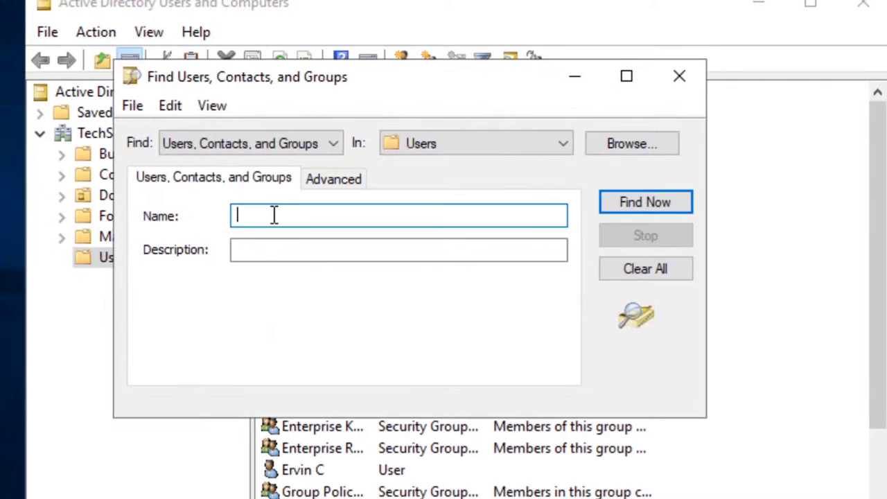
left_click(630, 201)
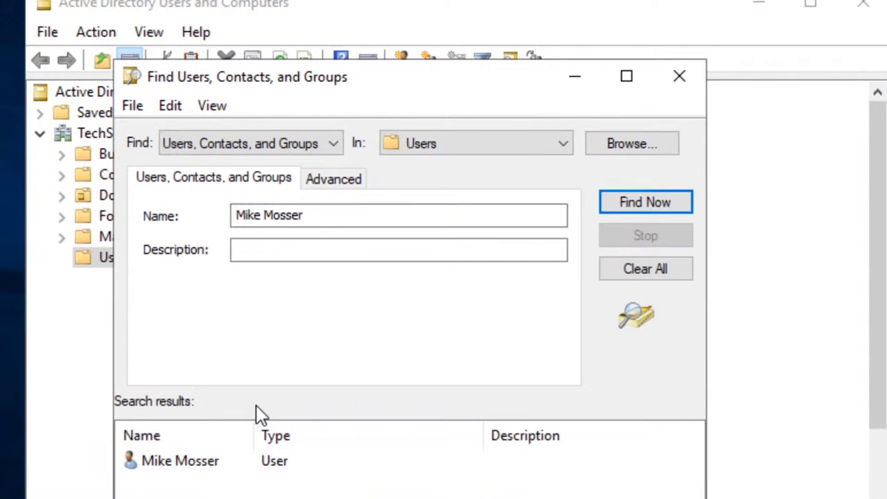
left_click(200, 467)
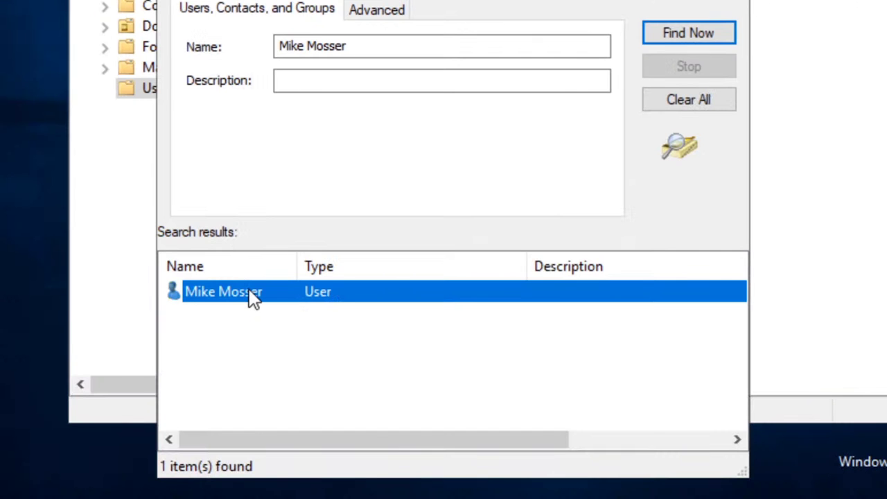
right_click(252, 296)
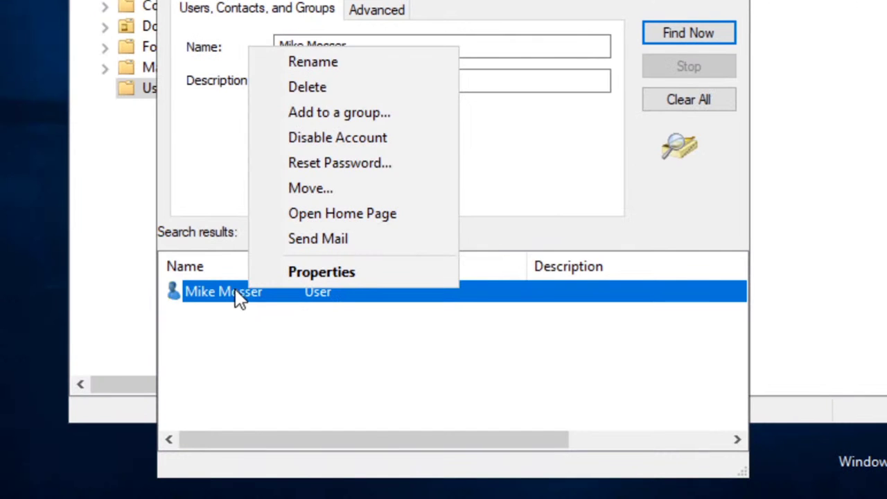
Start Reset Password for the account and enter the new password in both New and Confirm fields.
left_click(339, 164)
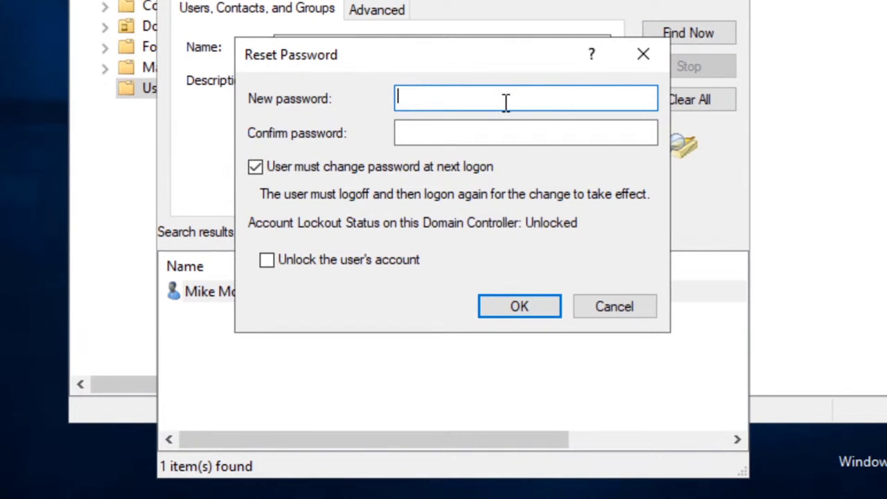
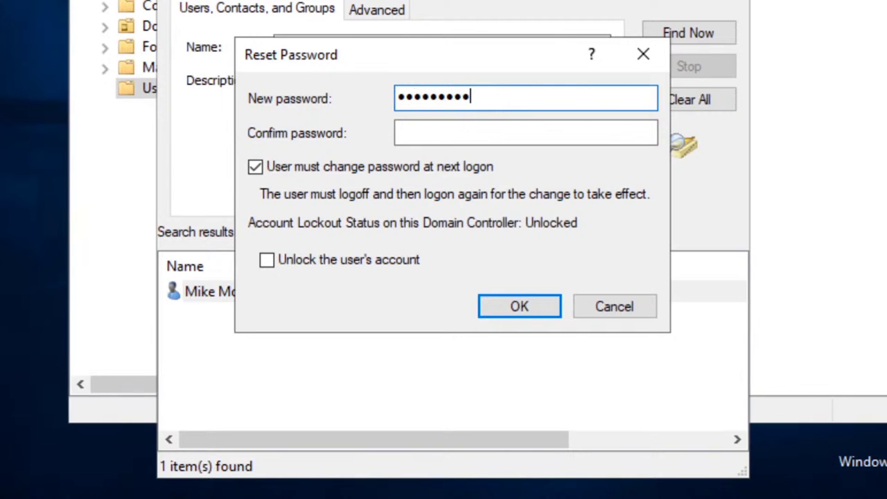
key("Tab")
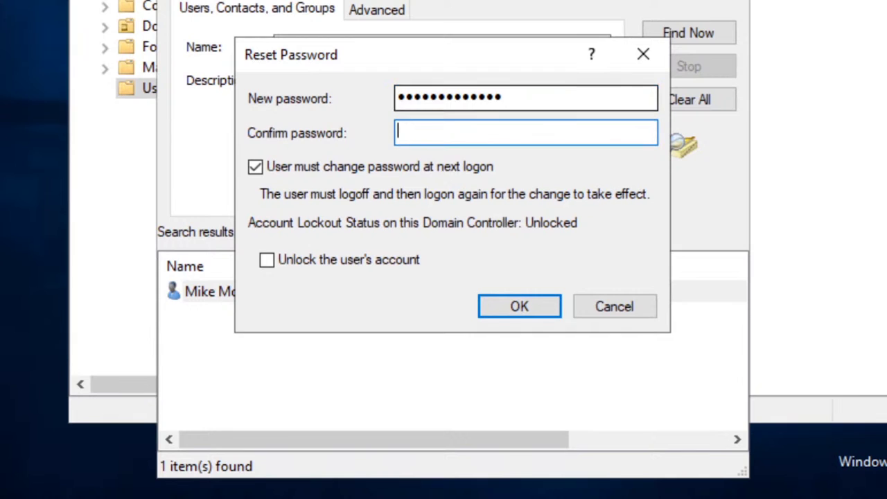
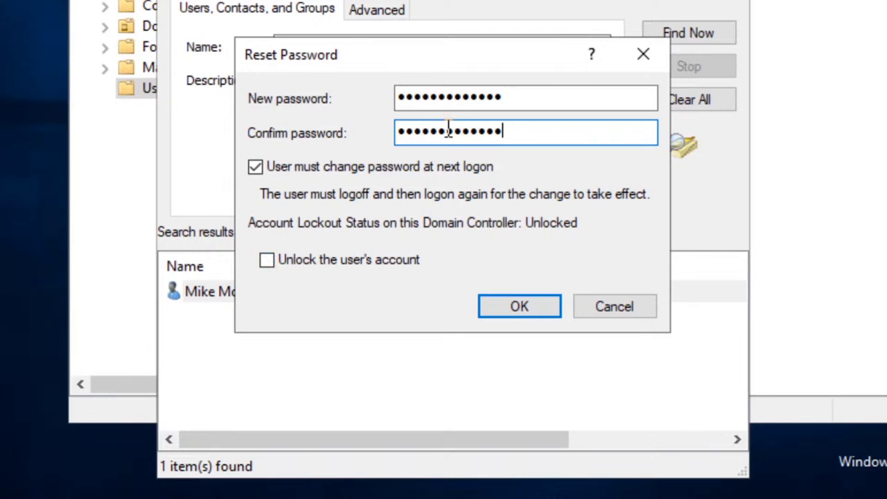
left_click(517, 99)
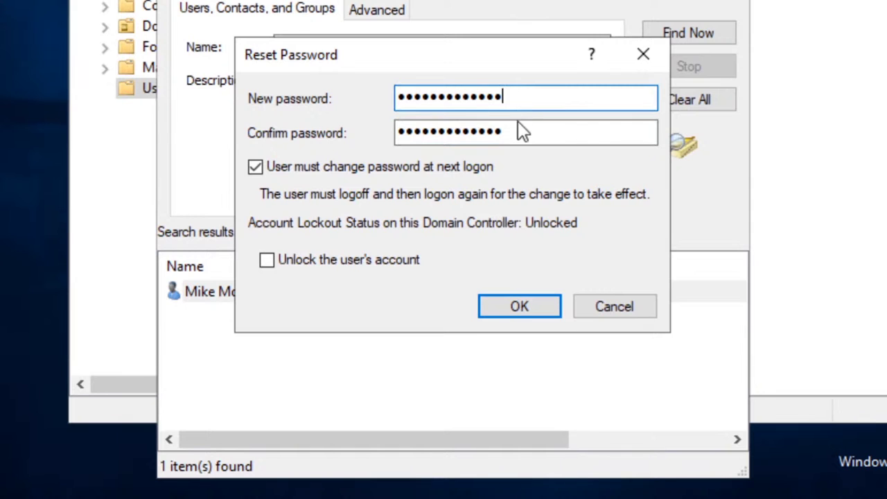
left_click(520, 131)
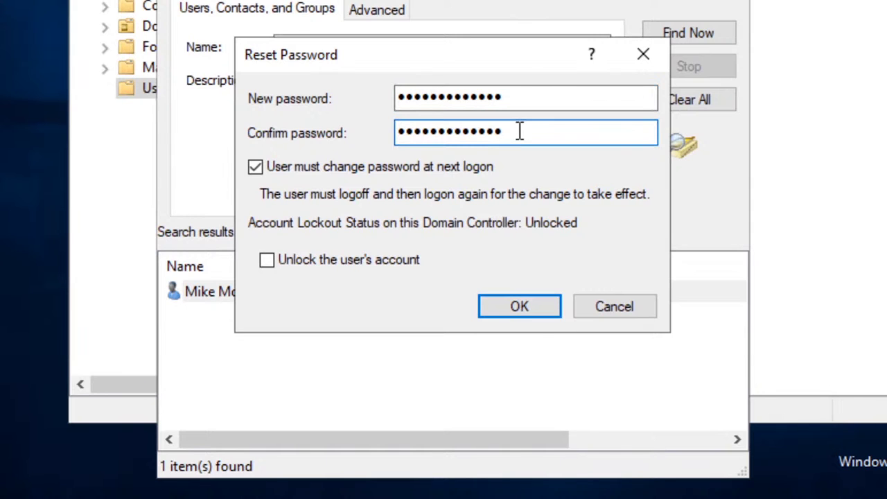
left_click(525, 99)
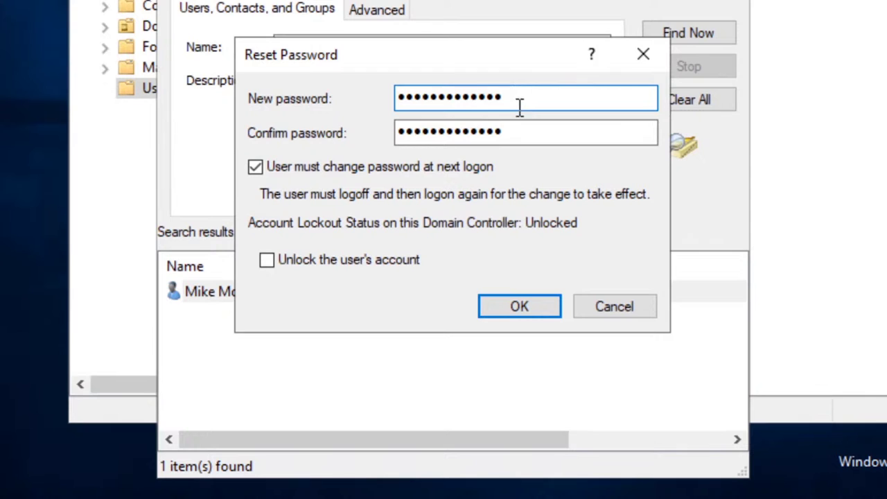
left_click(513, 129)
left_click(520, 96)
left_click(506, 131)
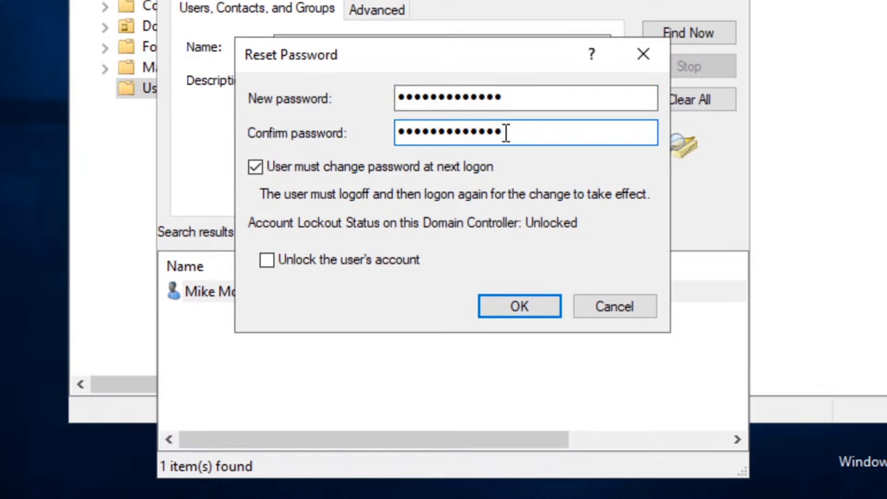
left_click(526, 102)
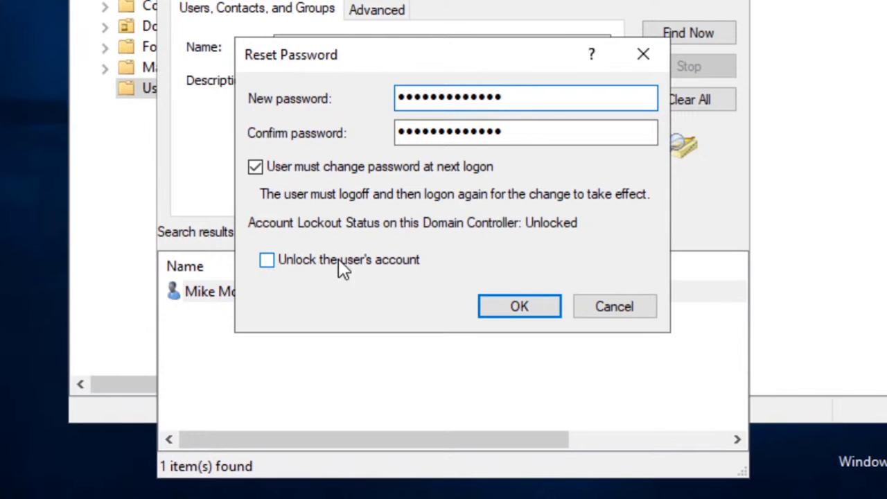
Also unlock the account, apply the password reset, and dismiss the confirmation.
left_click(268, 261)
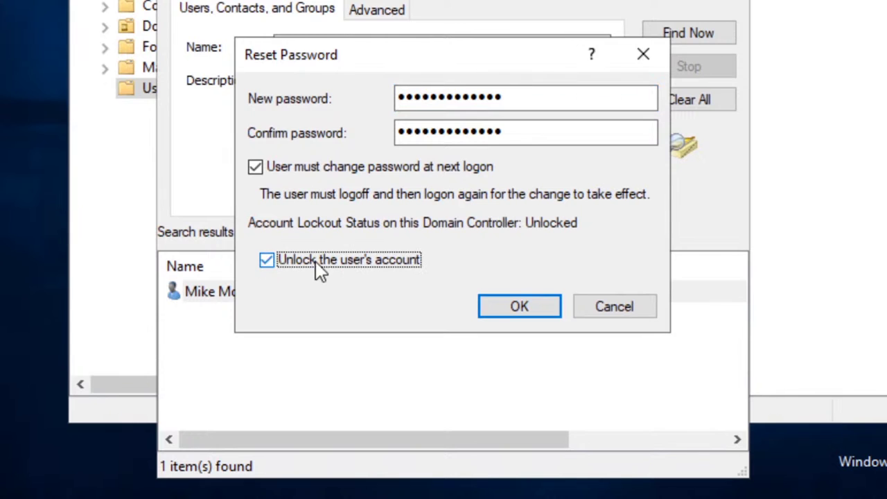
left_click(502, 307)
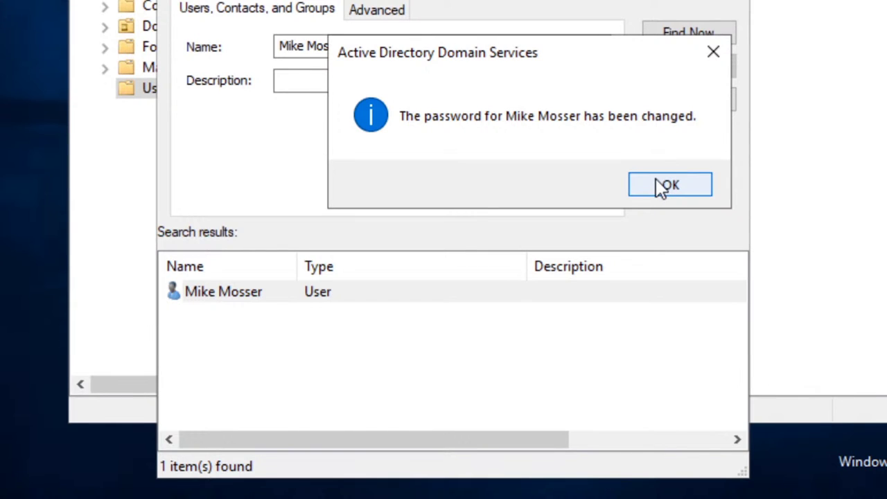
left_click(661, 186)
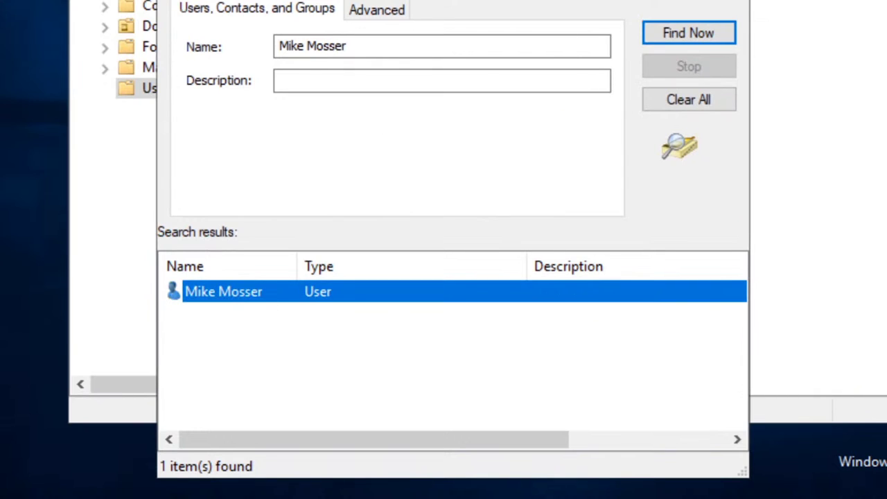
key("super")
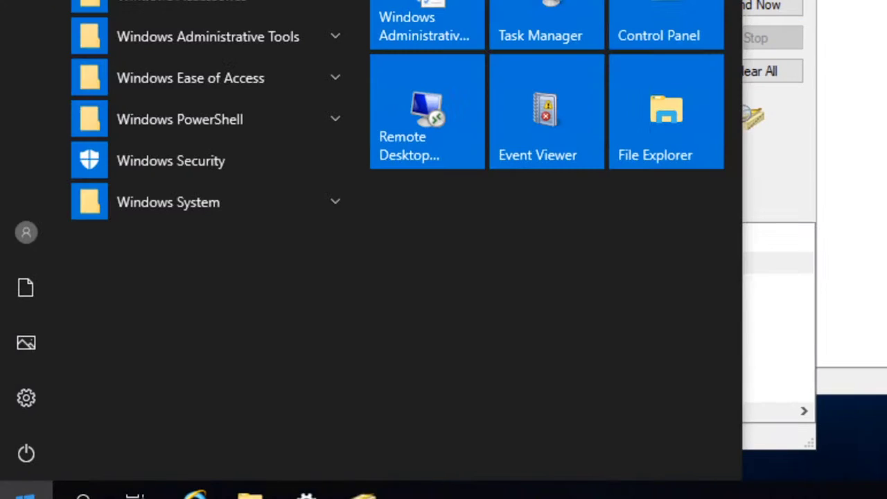
Lock the server session and bring up the Administrator password prompt with Ctrl+Alt+Delete.
left_click(27, 231)
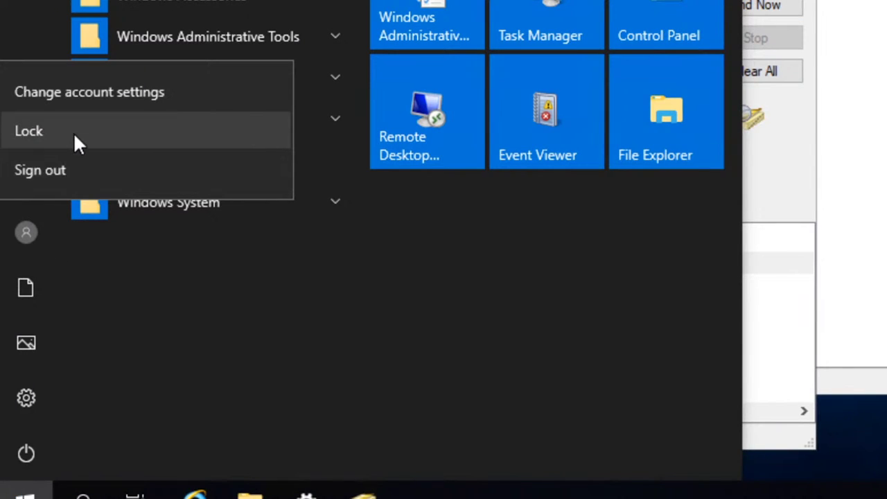
left_click(73, 132)
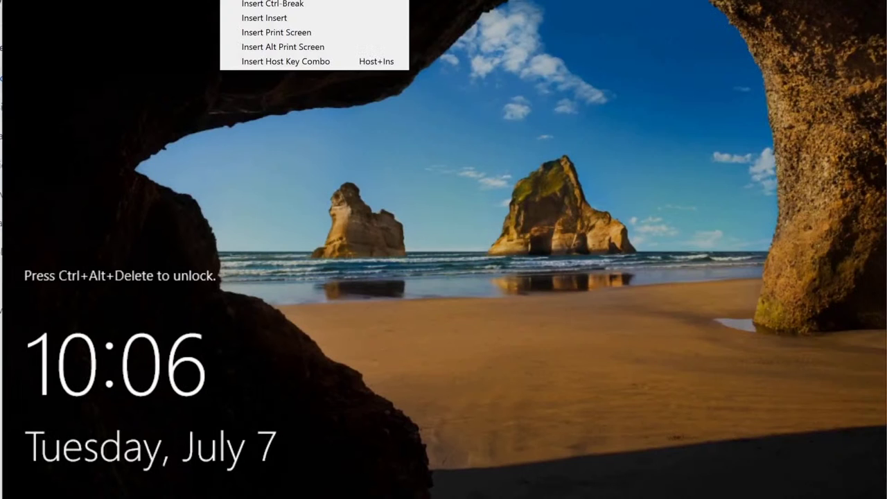
key("ctrl+alt+Delete")
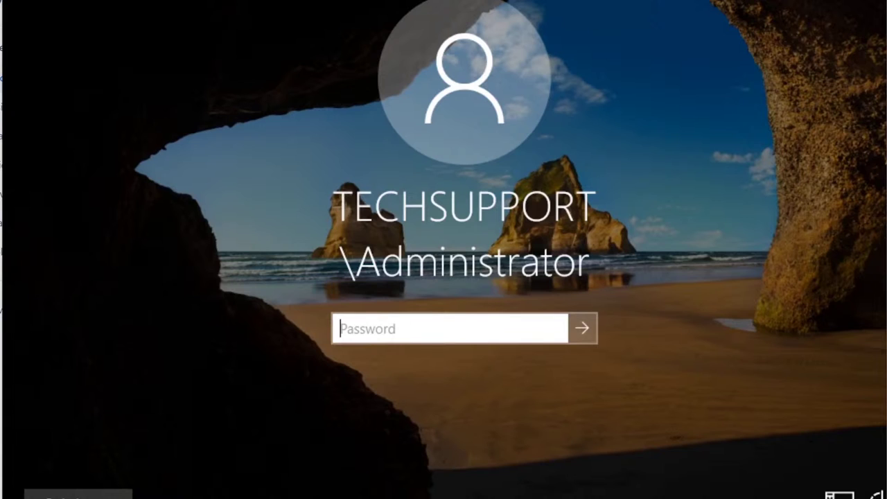
left_click(83, 1)
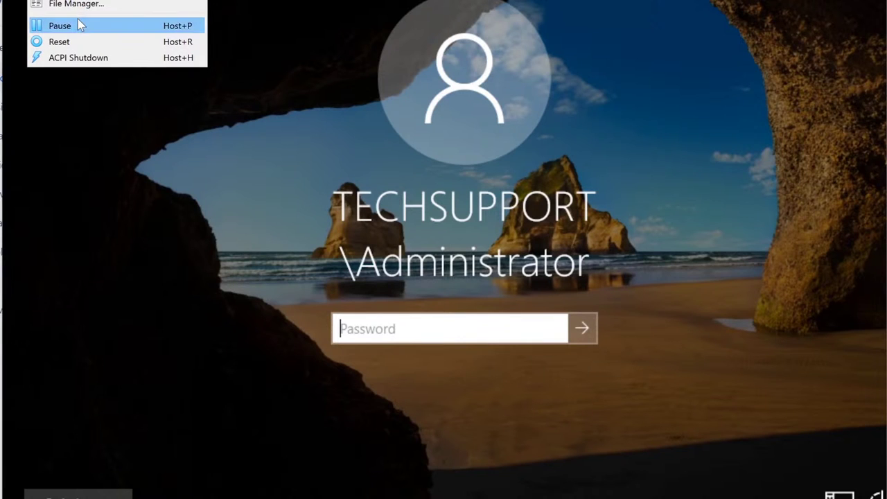
left_click(560, 4)
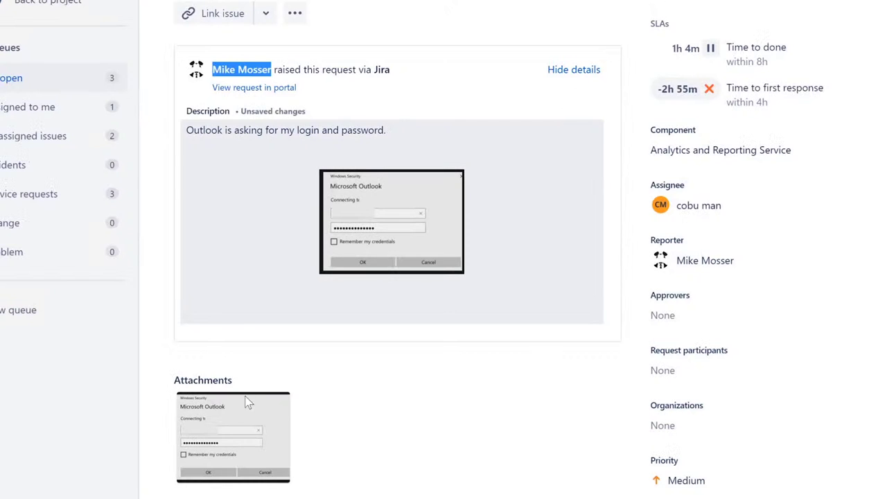
left_click(303, 370)
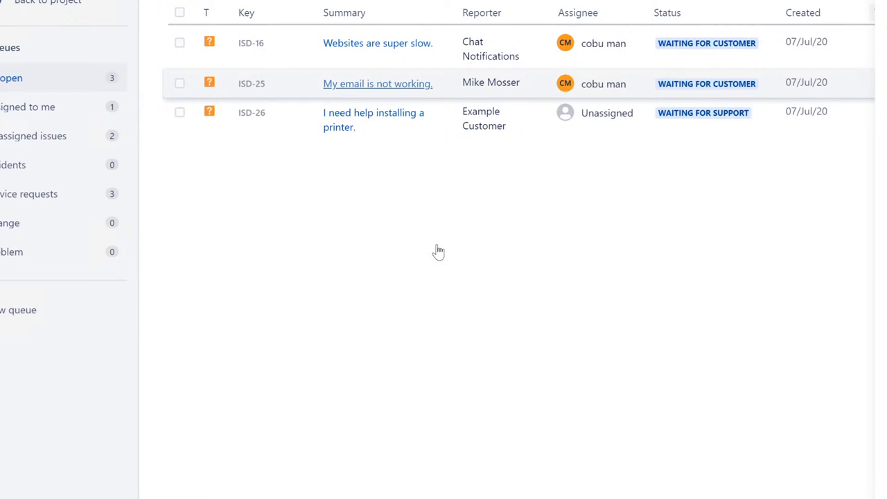
key("o")
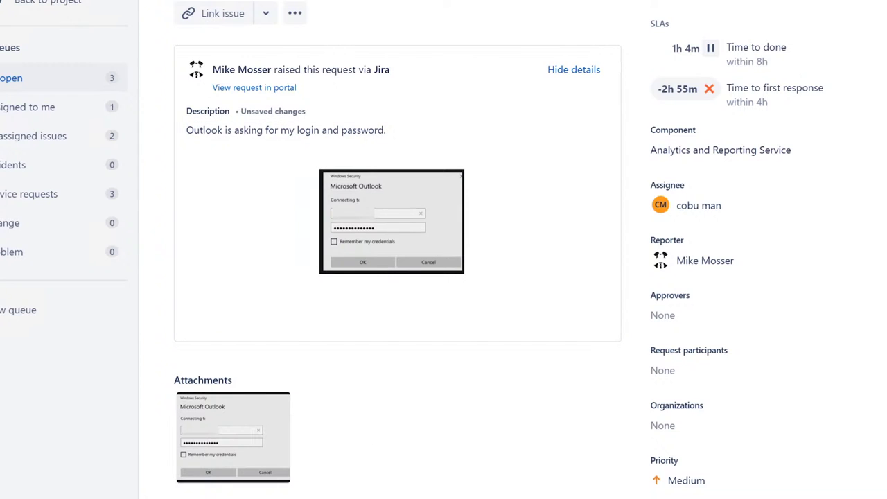
Post the internal note 'Resolved issue by password reset.', signed with the agent's name.
scroll(424, 376, "down", 3)
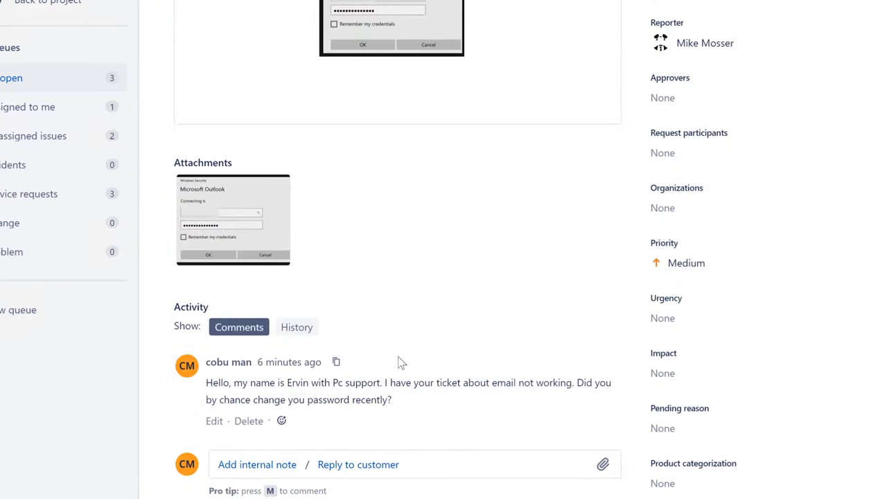
left_click(354, 468)
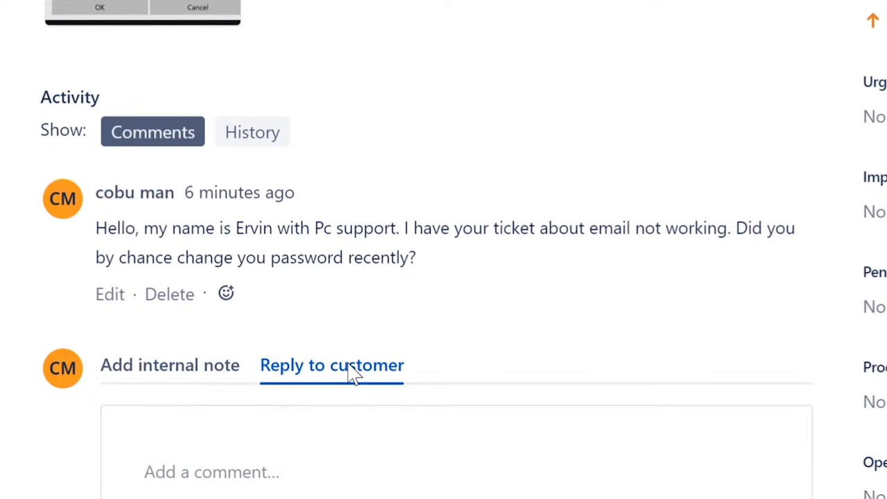
left_click(203, 256)
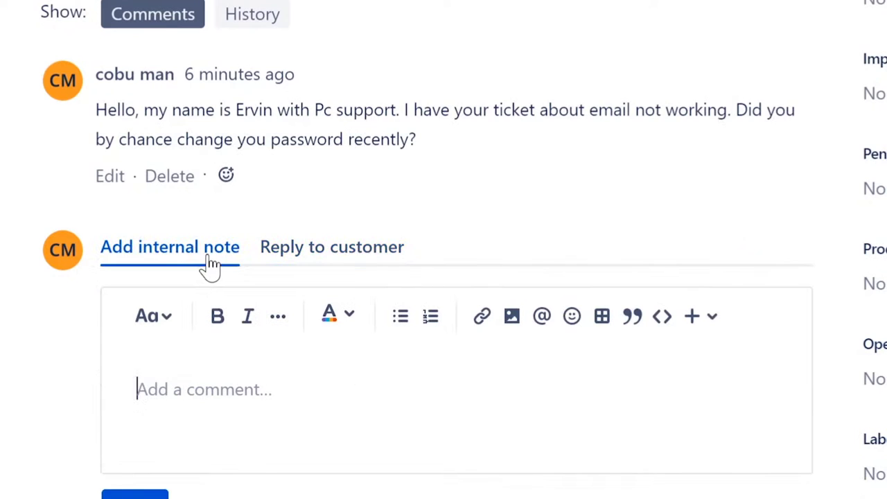
left_click(374, 424)
type("REs")
key("BackSpace")
key("BackSpace")
type("e")
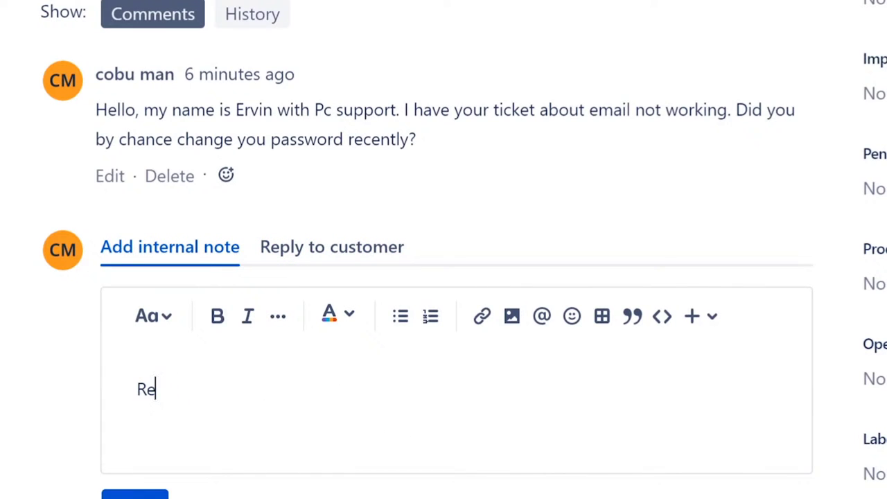
type("solved issue ")
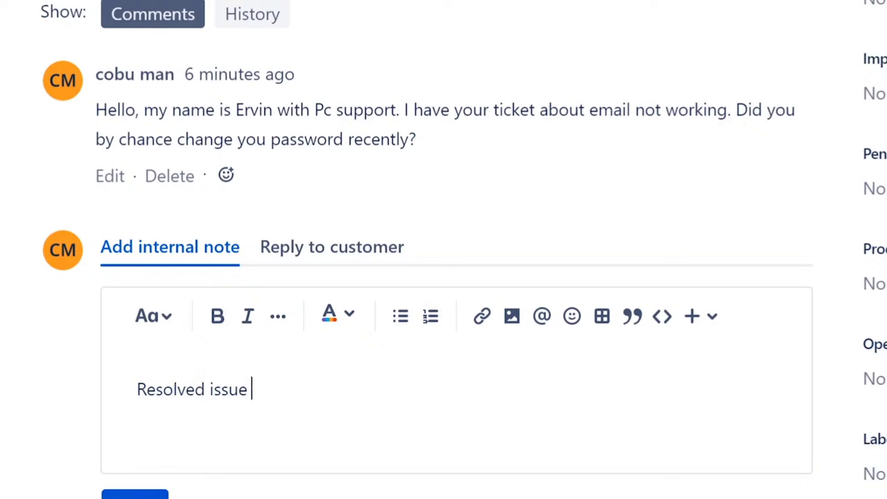
type("by passwor")
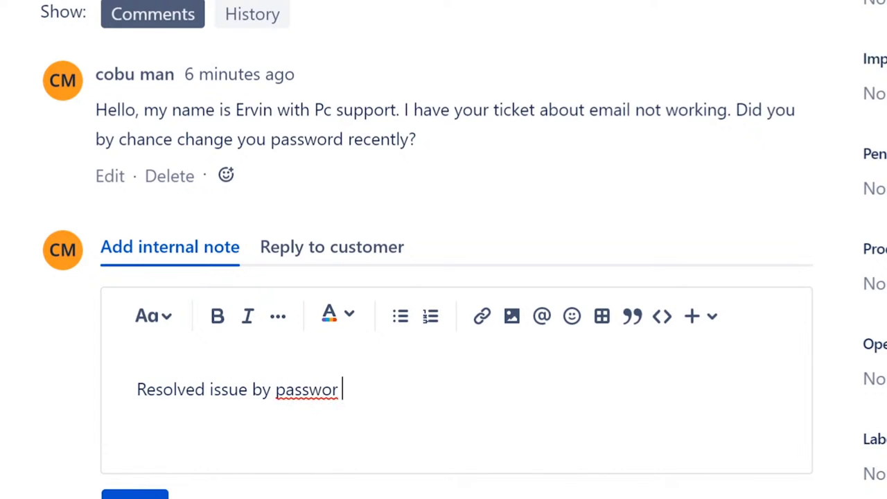
type("d reset")
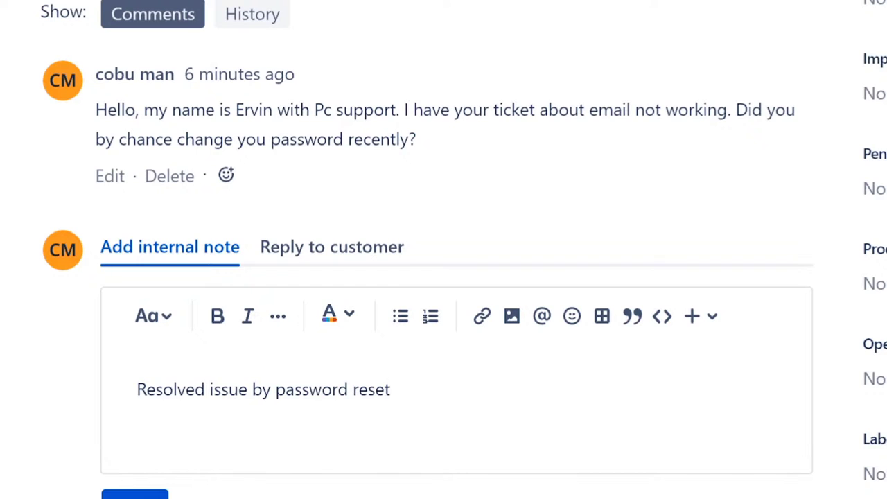
type(". Ervin")
key("ctrl+Return")
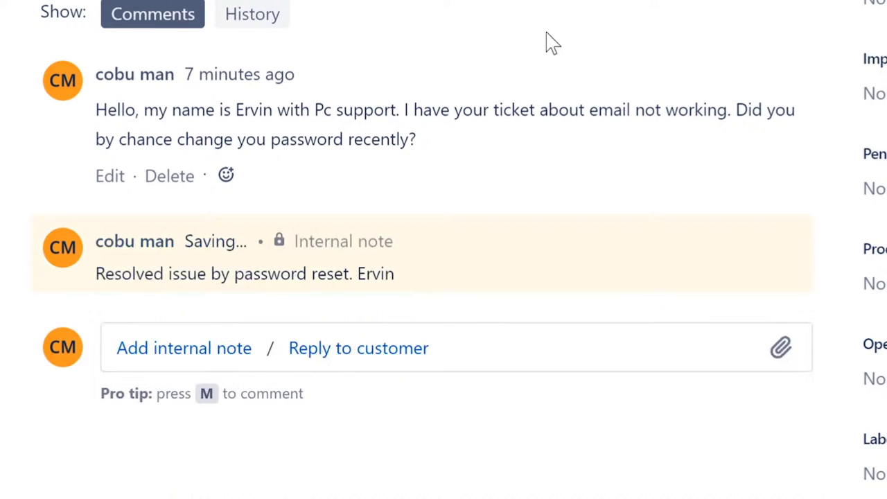
scroll(578, 35, "up", 10)
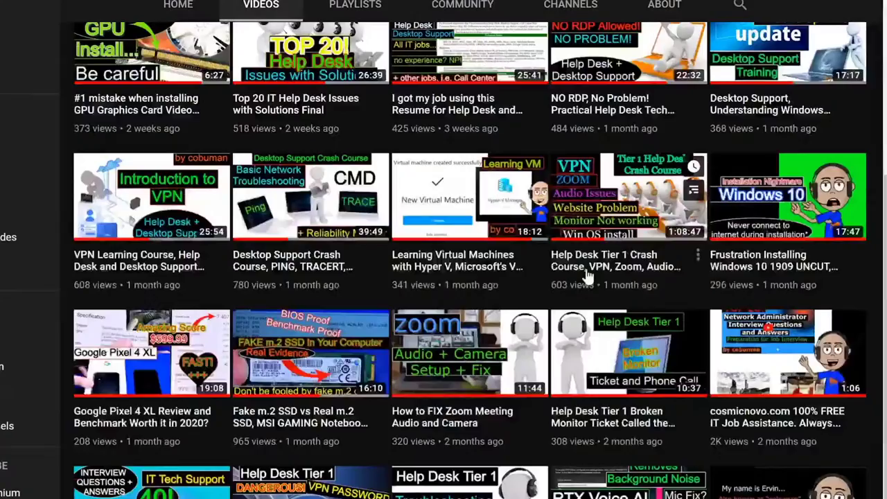
Search the cobuman channel's videos for 'Networking' and review the network admin and NOC interview results.
scroll(588, 278, "down", 3)
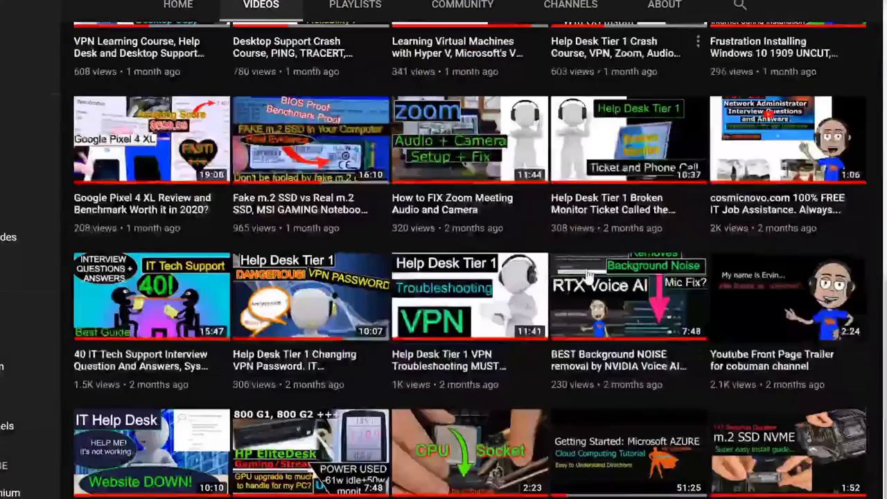
scroll(588, 274, "up", 8)
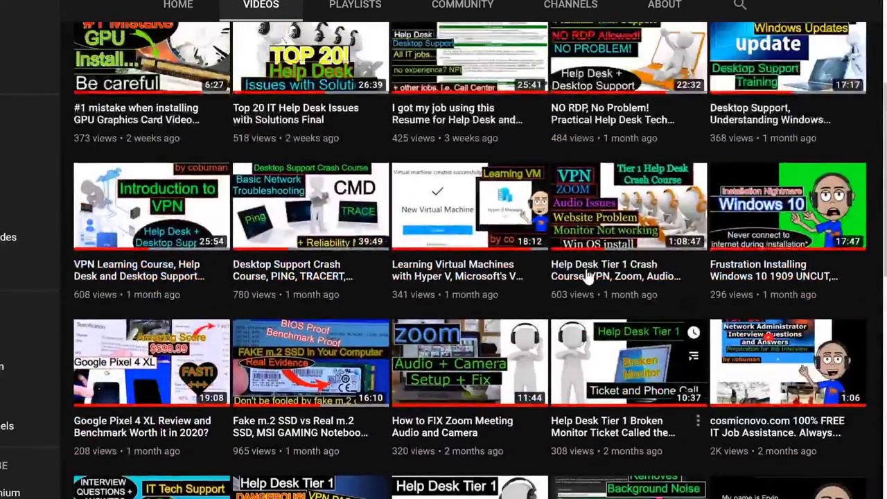
scroll(586, 276, "down", 3)
scroll(587, 276, "up", 5)
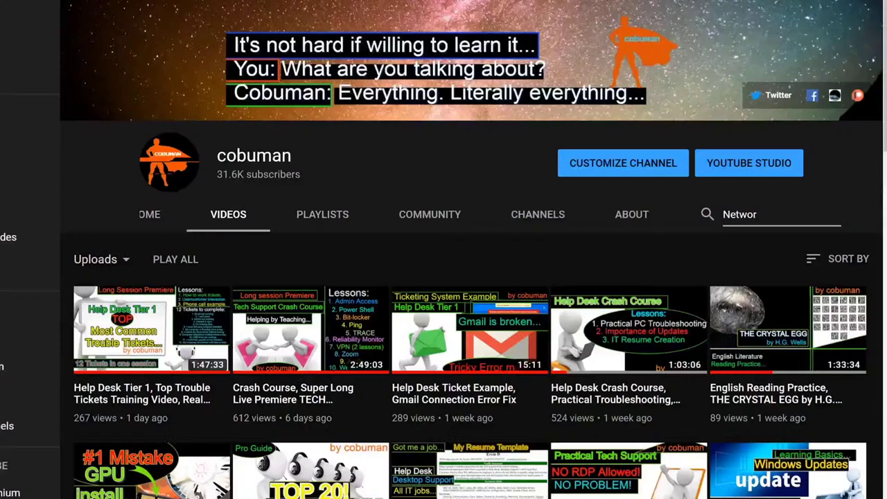
type("king")
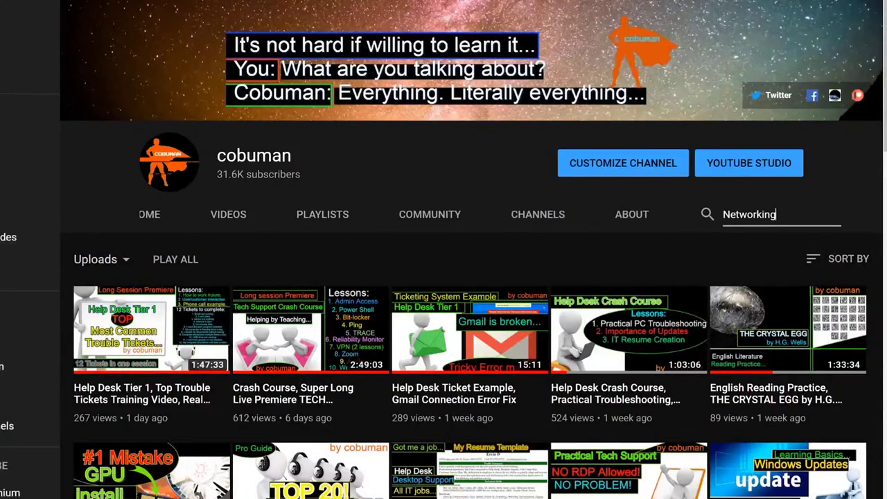
key("Return")
scroll(460, 436, "down", 1)
scroll(457, 436, "down", 5)
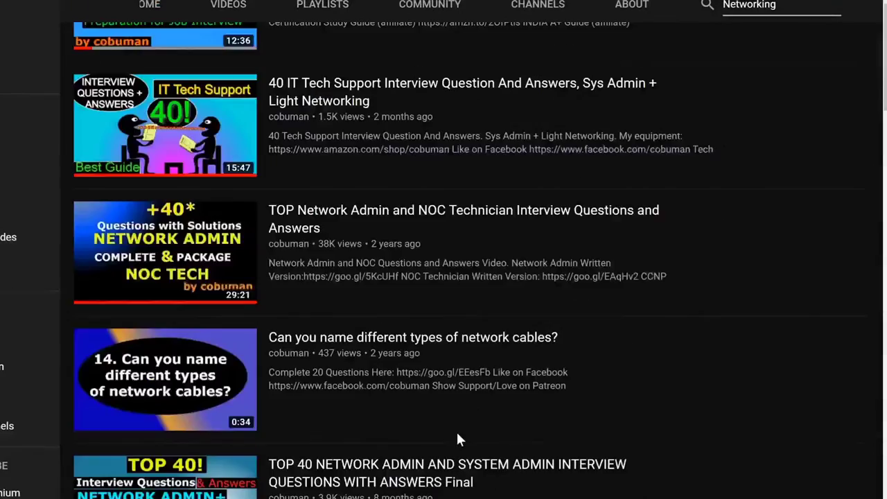
scroll(454, 346, "up", 5)
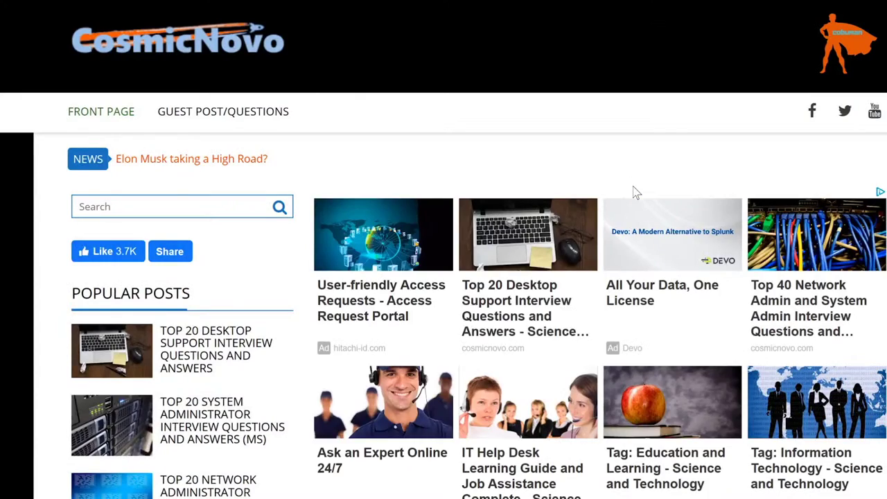
scroll(636, 193, "down", 5)
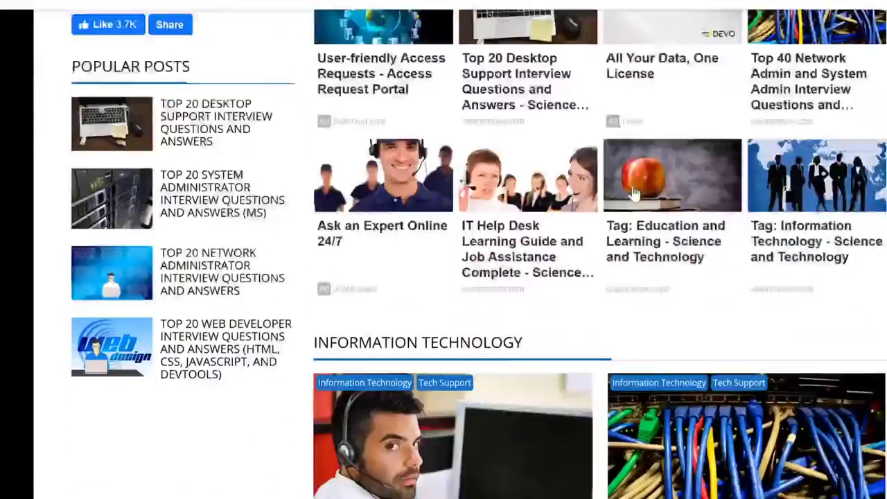
scroll(632, 193, "down", 15)
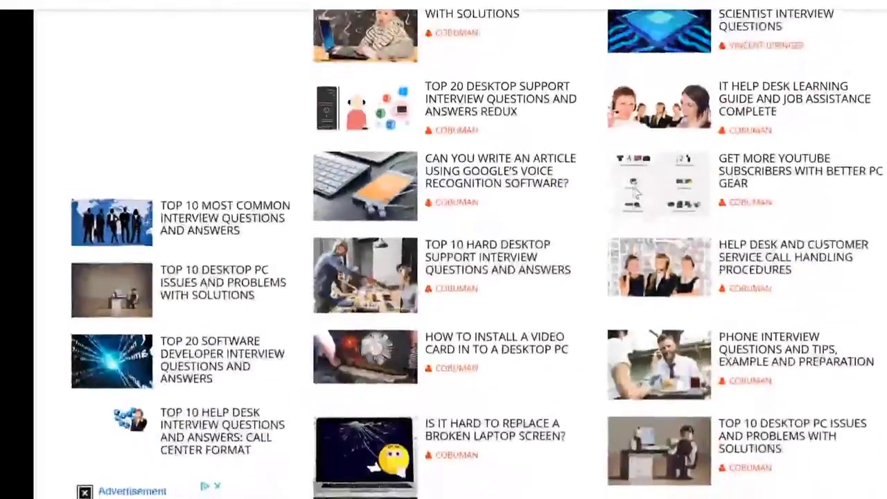
scroll(633, 193, "down", 10)
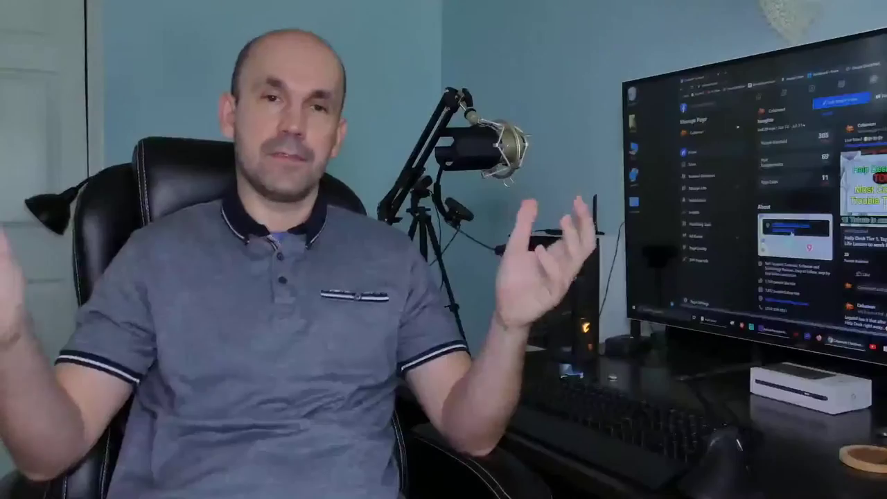
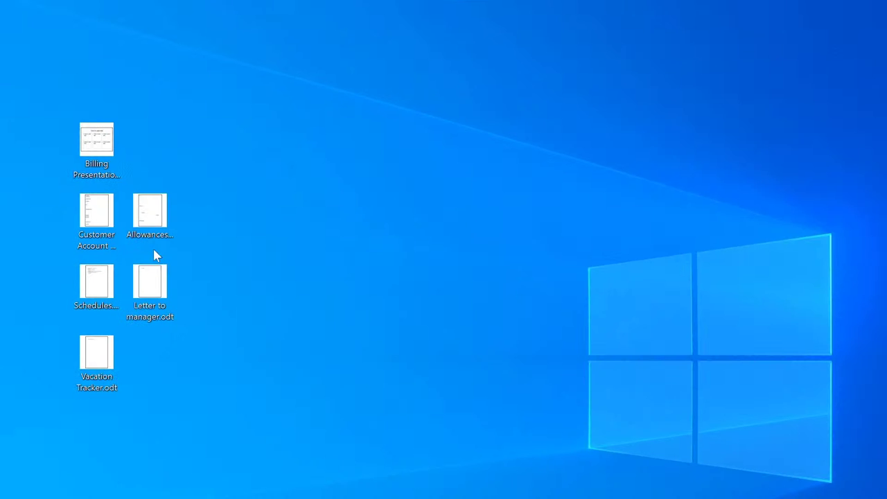
Try opening Letter to manager.odt, Allowances.ods and Customer Account Details.ods, dismissing each open-with prompt.
double_click(144, 290)
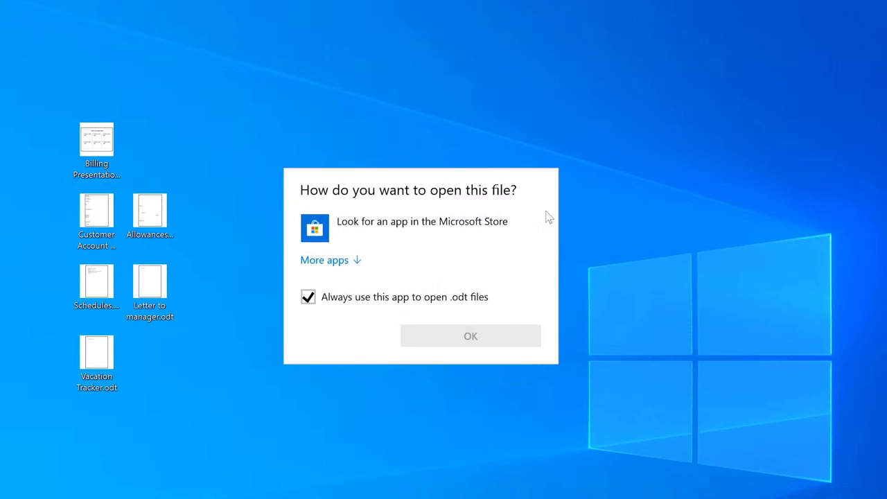
key("Escape")
double_click(150, 211)
key("Escape")
double_click(97, 211)
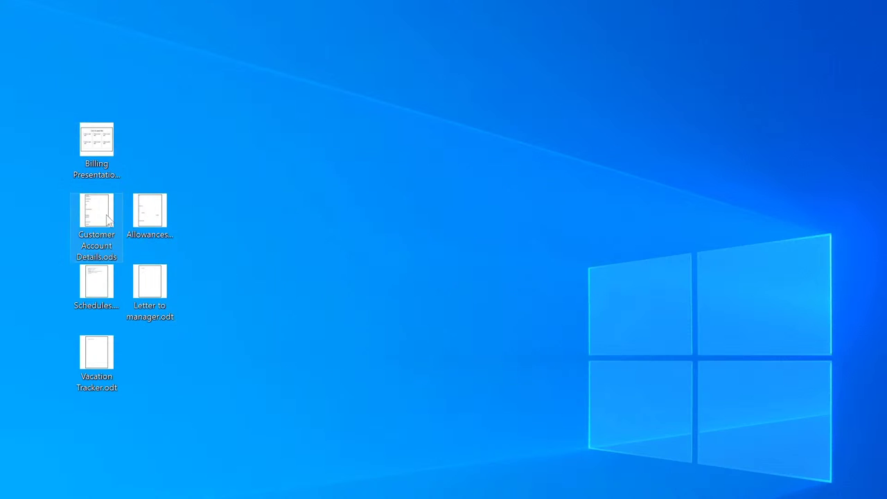
key("Escape")
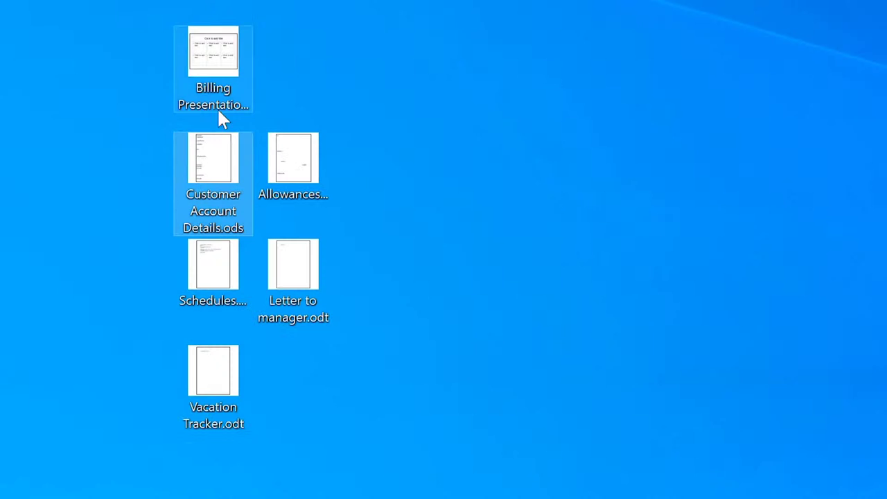
Select Schedules.odt, Customer Account Details.ods and Billing Presentation.odp to read their full names.
left_click(212, 244)
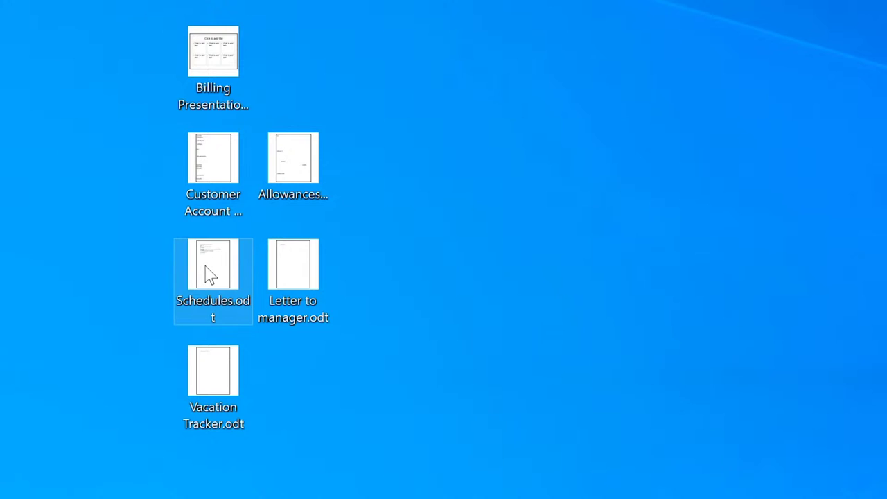
left_click(229, 194)
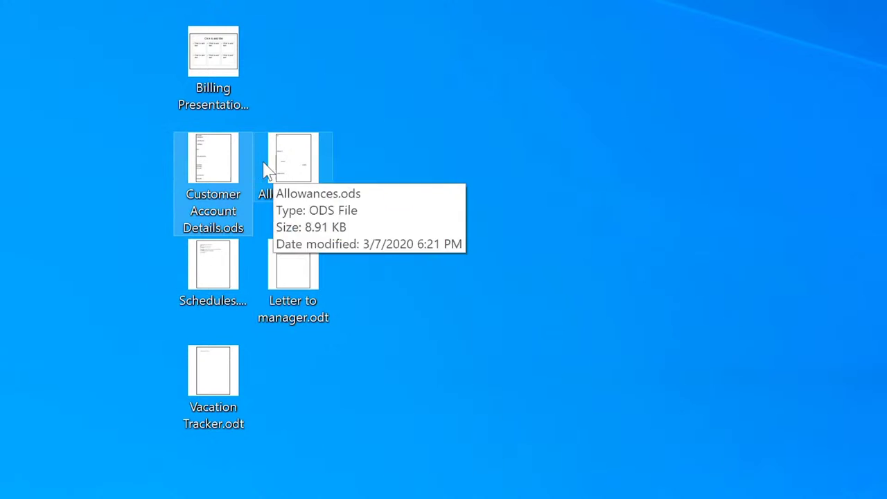
left_click(231, 75)
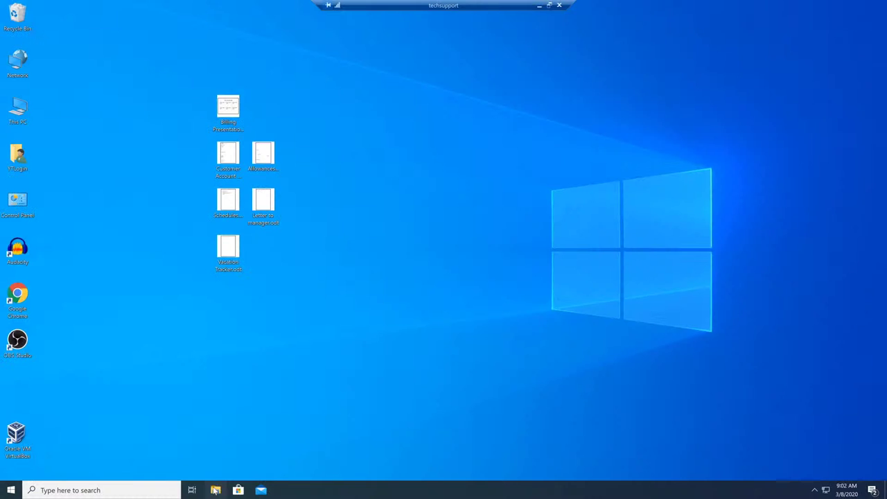
Launch the Apache_OpenOffice_4.1.7 installer from the Downloads folder in File Explorer.
key("super+e")
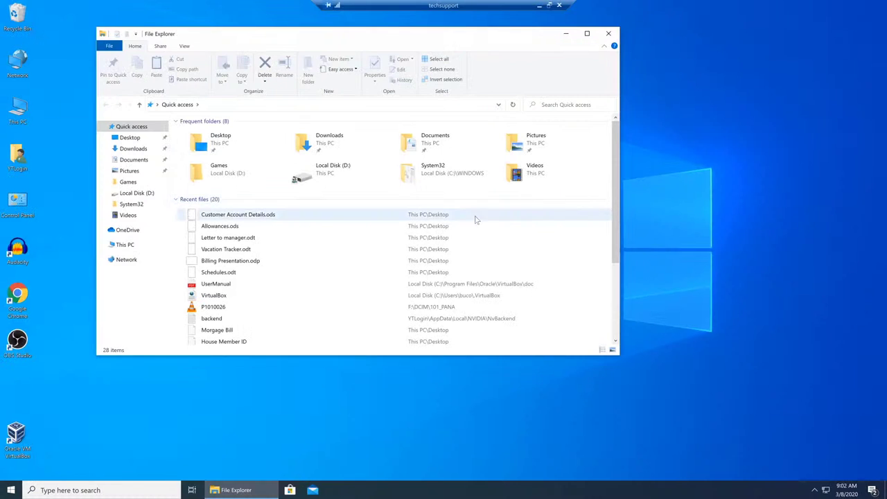
left_click(132, 148)
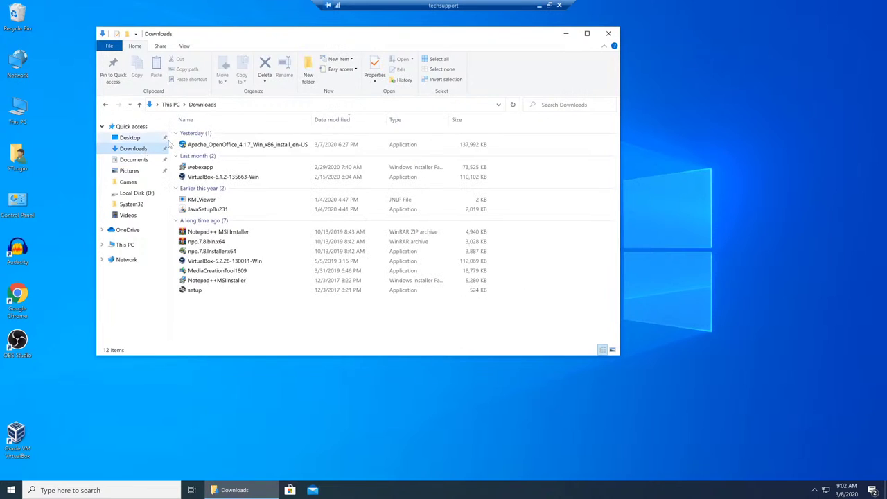
left_click(248, 144)
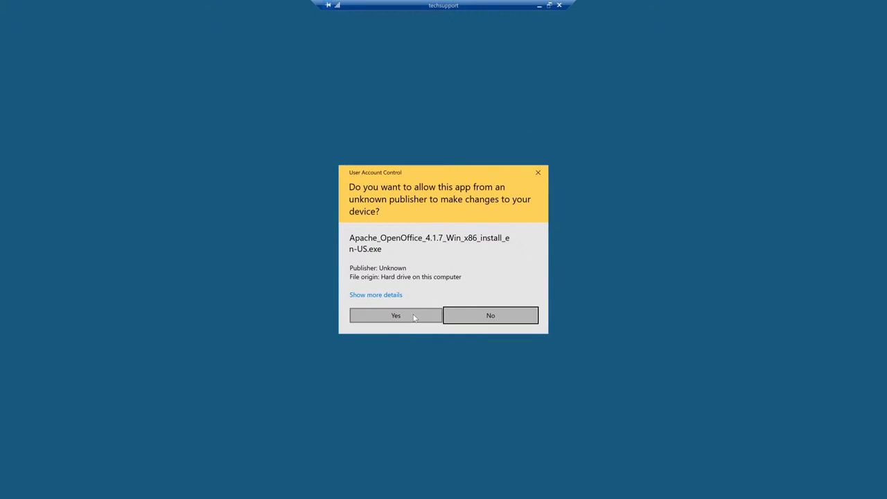
Allow the User Account Control prompt and unpack setup files to the default folder, passing the wizard welcome.
left_click(414, 317)
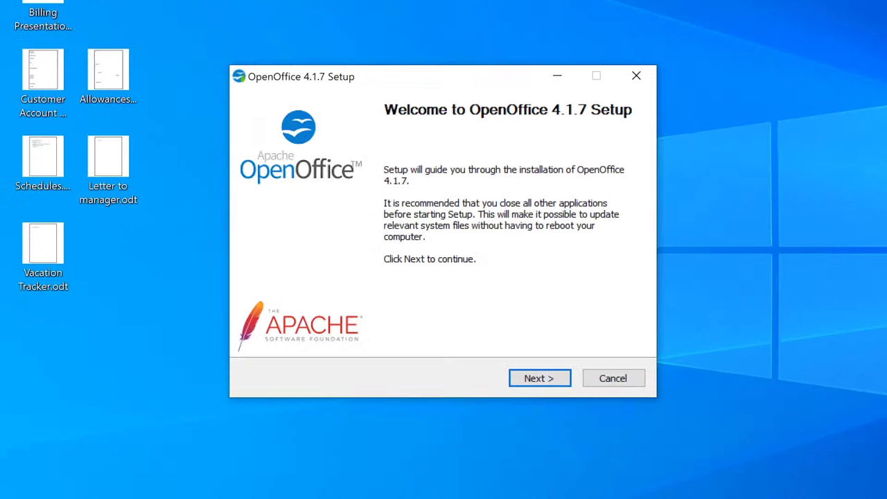
left_click(545, 381)
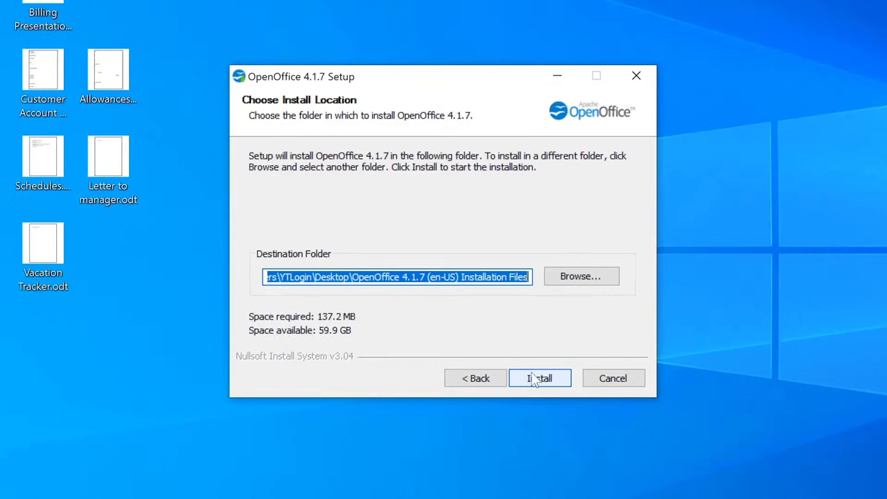
left_click(545, 380)
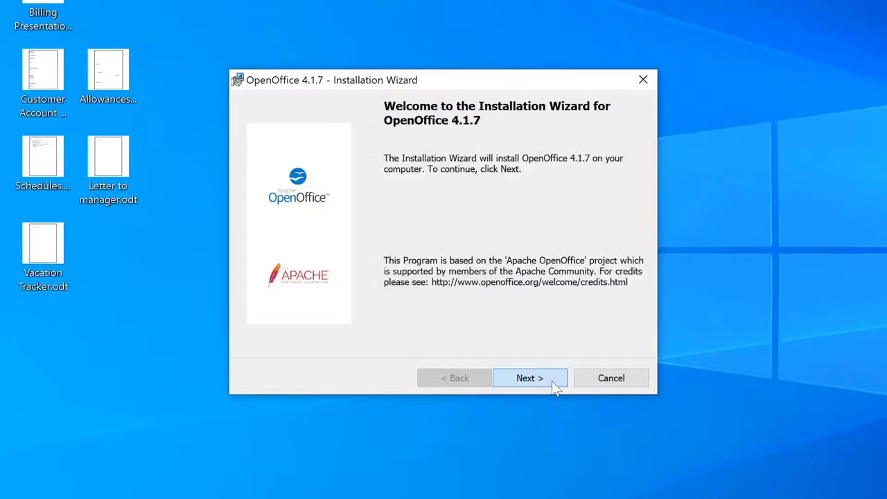
left_click(538, 385)
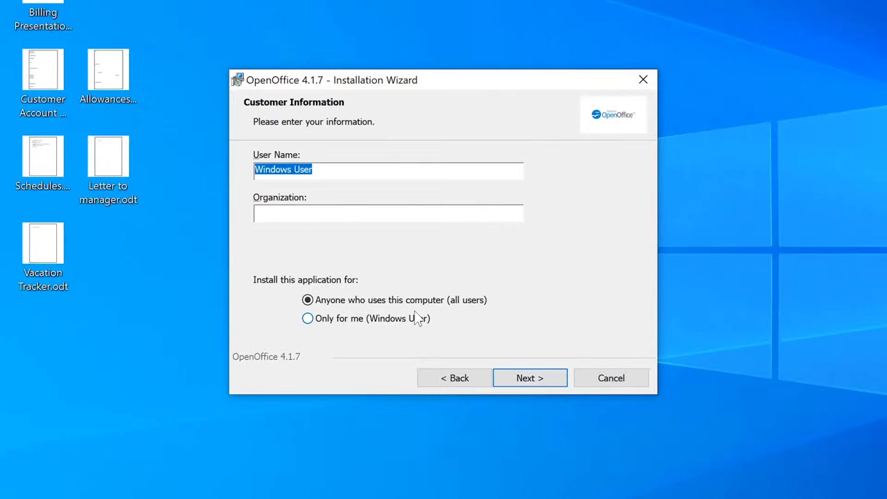
Keep default customer information and Typical setup, install OpenOffice 4.1.7, then finish the wizard.
left_click(558, 389)
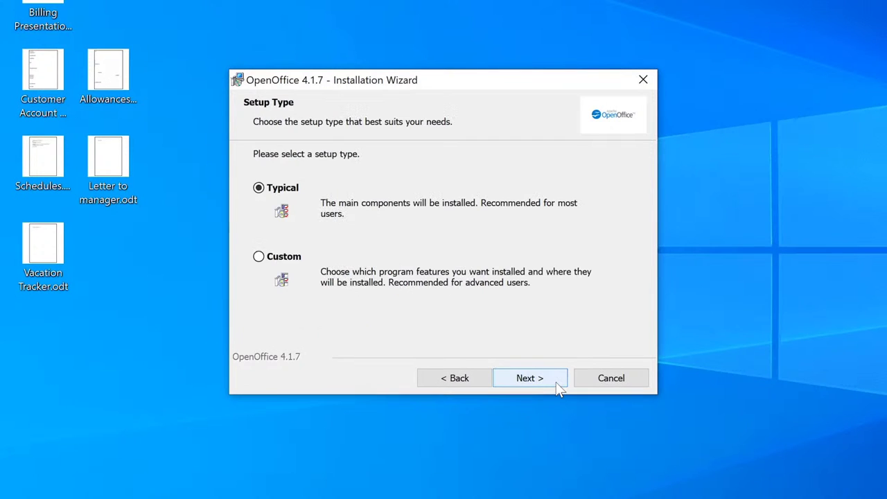
left_click(550, 389)
left_click(550, 388)
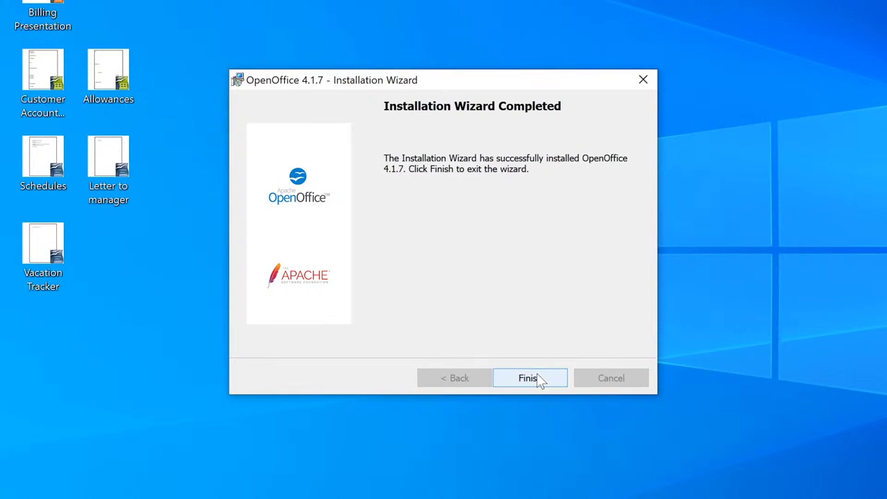
left_click(540, 380)
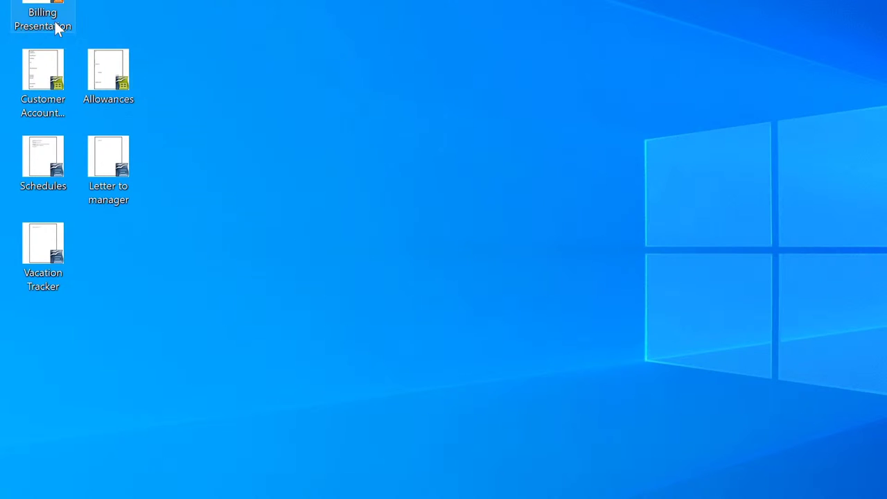
Open the Customer Account Details spreadsheet from the desktop in OpenOffice.
double_click(32, 80)
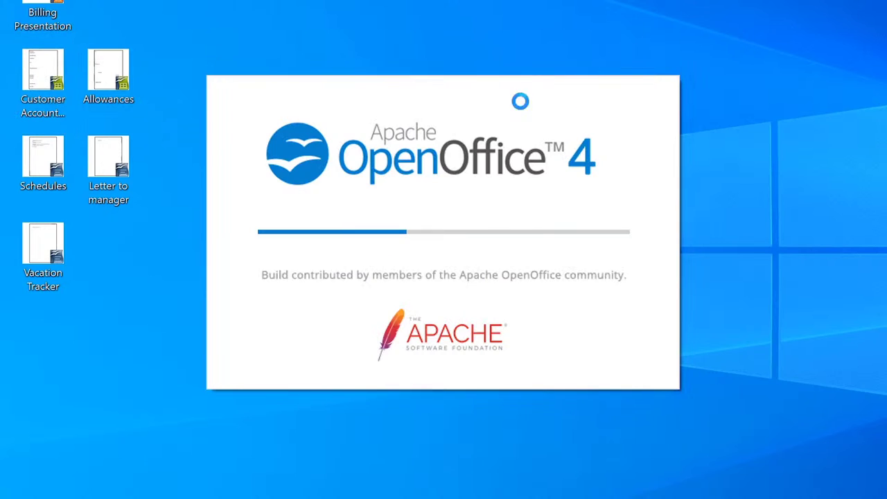
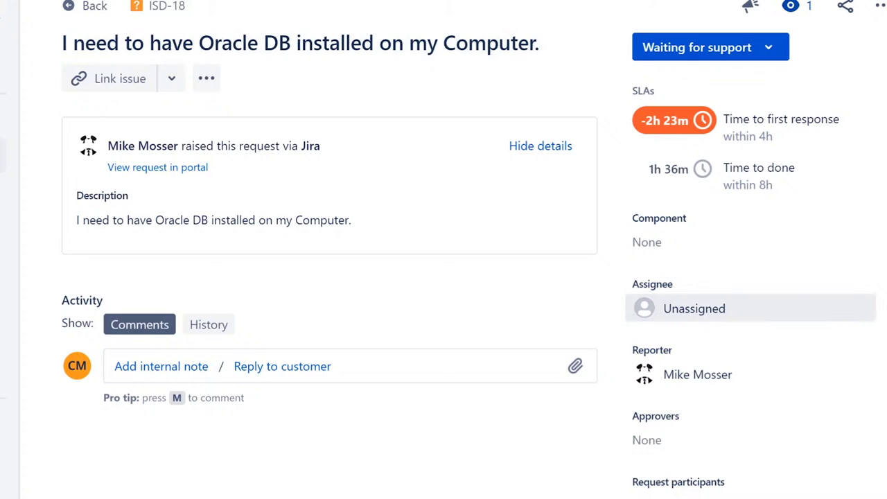
Assign ISD-18 to yourself, then review the request title and the requester's name.
left_click(729, 319)
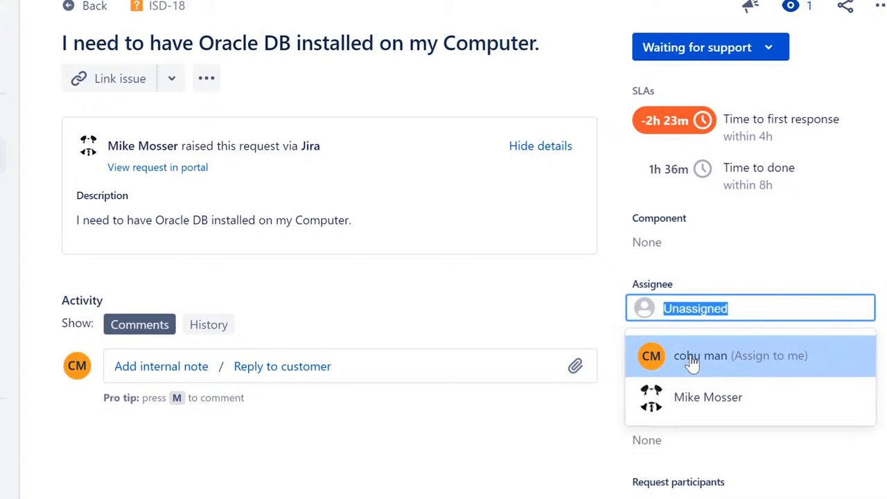
left_click(693, 357)
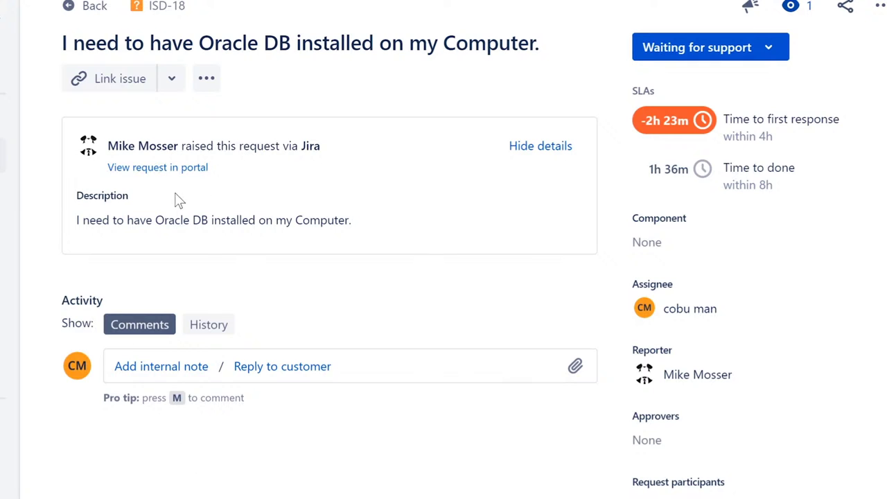
left_click_drag(62, 43, 551, 50)
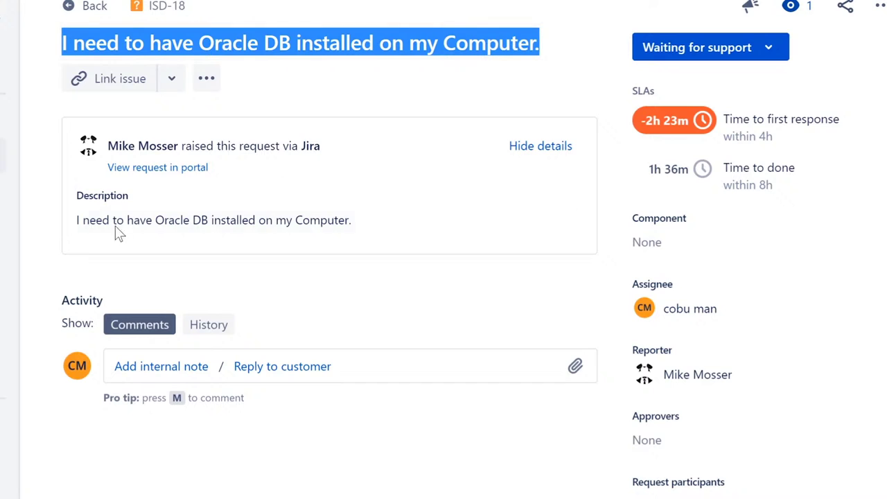
left_click(390, 240)
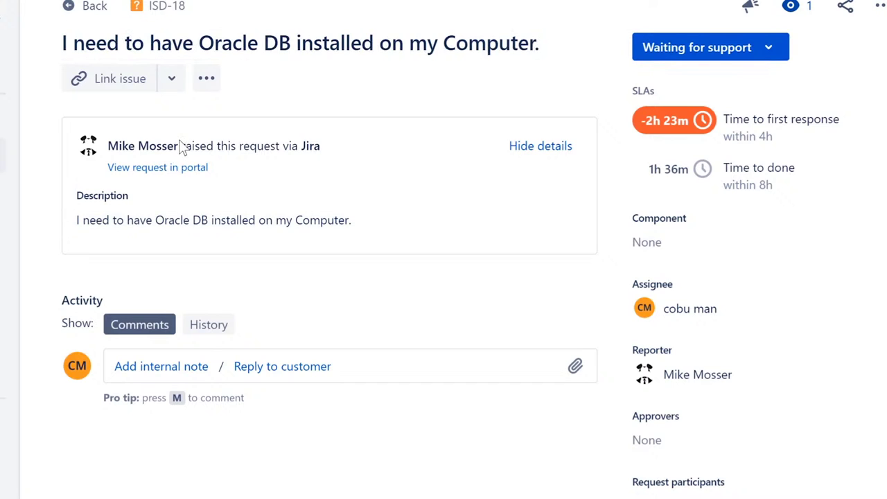
left_click_drag(179, 145, 108, 148)
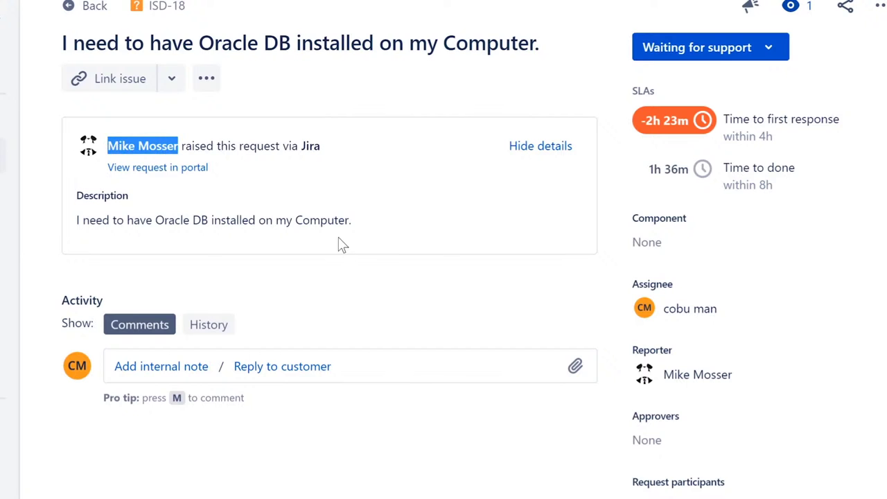
left_click(343, 365)
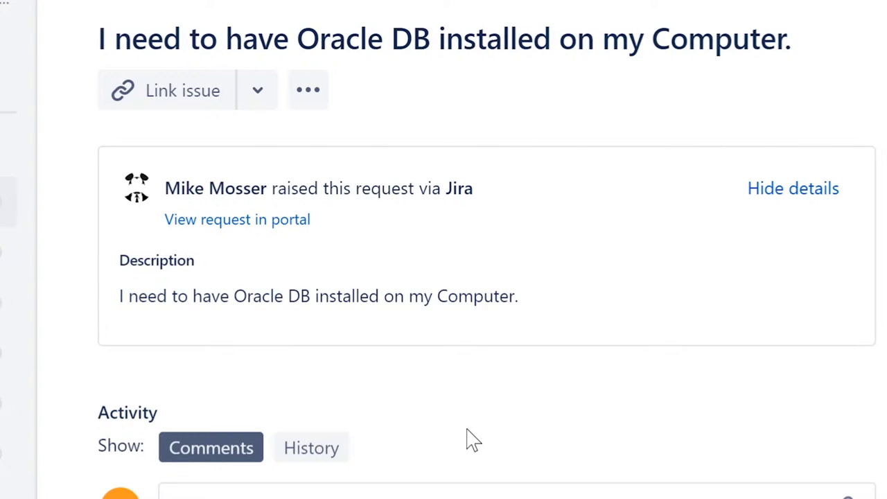
left_click_drag(164, 188, 269, 187)
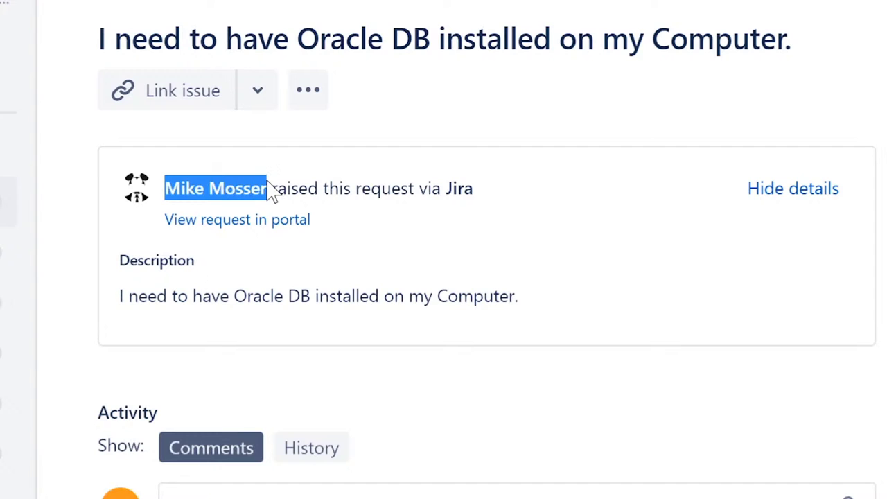
left_click(251, 165)
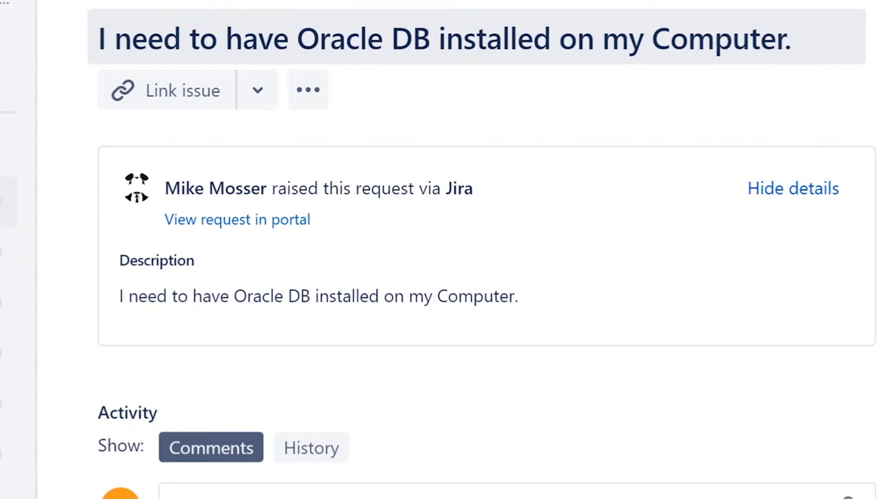
left_click(443, 38)
left_click(419, 38)
key("Right")
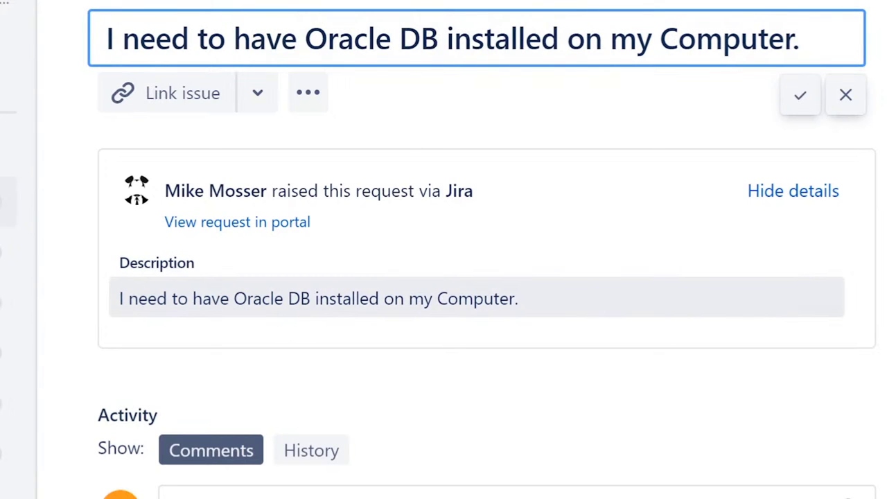
left_click(312, 298)
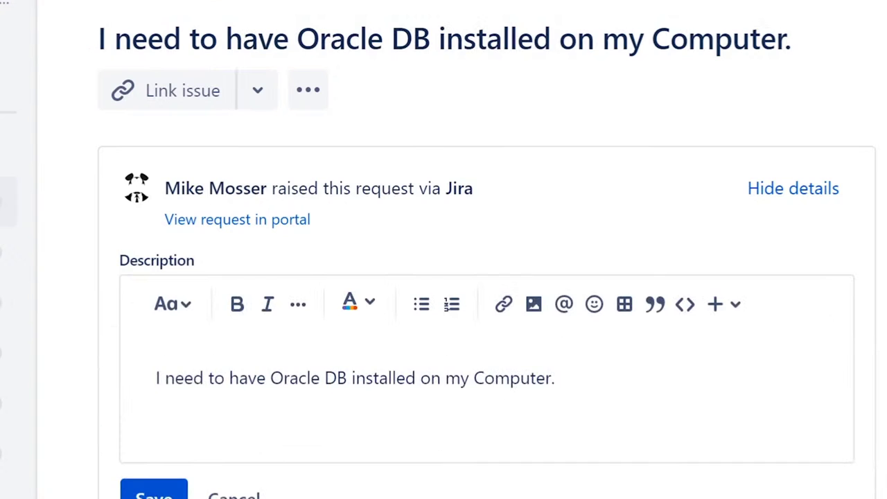
key("Escape")
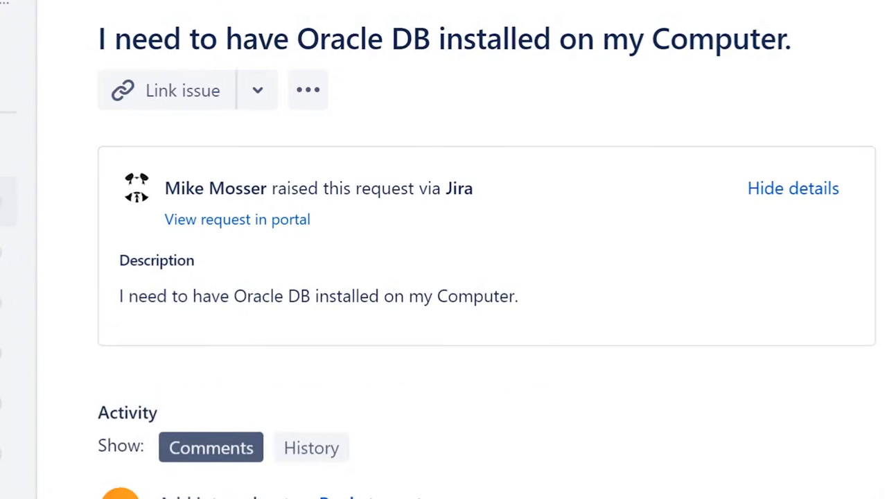
Draft a reply introducing yourself from PC support and asking whether a licence for Oracle DB was requested.
type("mHello, my names is Ervin.")
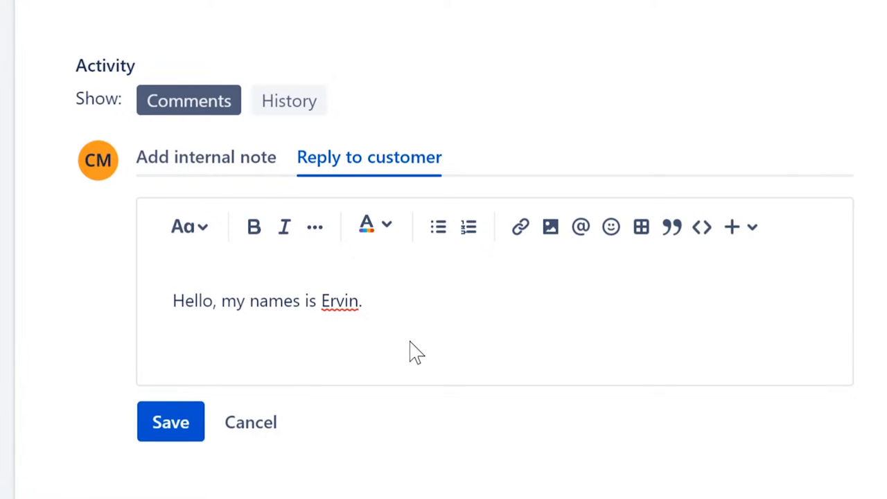
key("BackSpace")
type("with Pc")
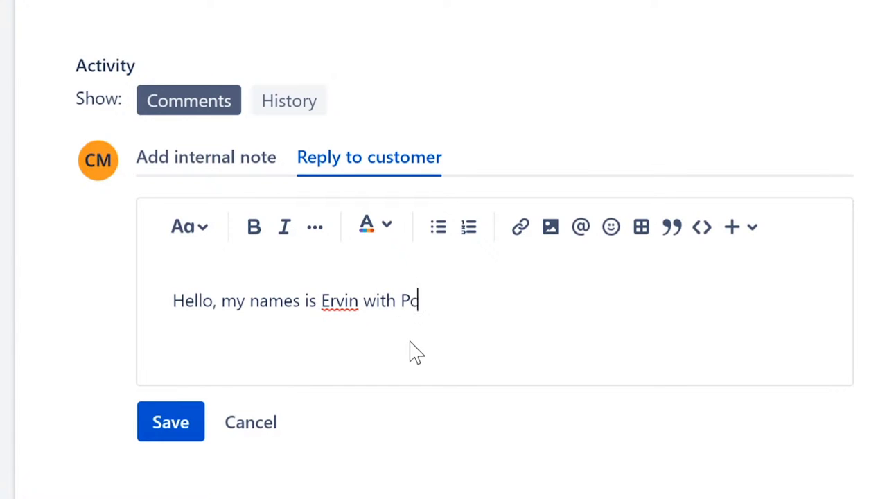
type(" support. ")
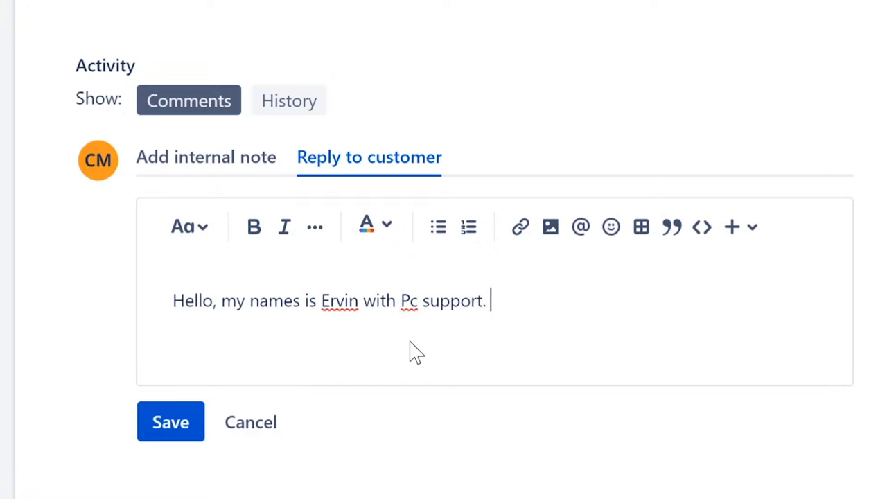
type("I have your ")
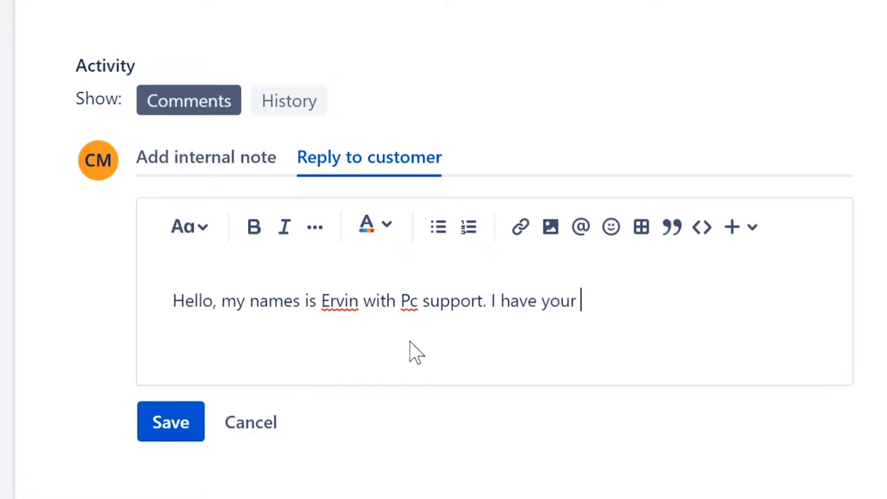
type("ticket about installing Oracle DB")
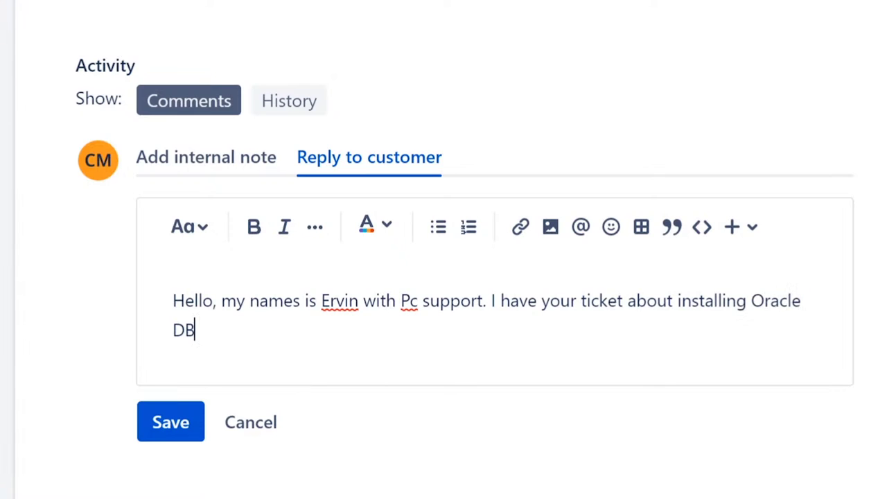
type("; d")
type("o you hav")
type("e")
key("BackSpace")
key("BackSpace")
key("BackSpace")
key("BackSpace")
key("BackSpace")
key("BackSpace")
key("BackSpace")
key("BackSpace")
key("BackSpace")
key("BackSpace")
type("id you request a licen")
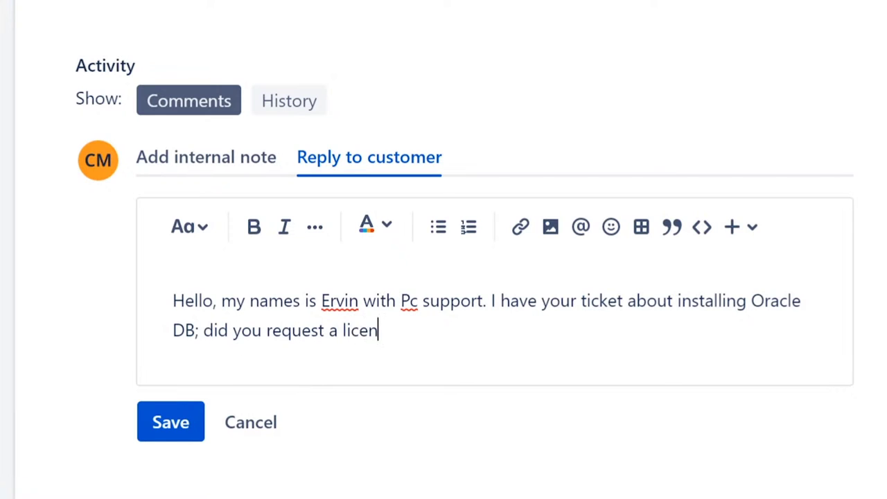
type("se for this foft")
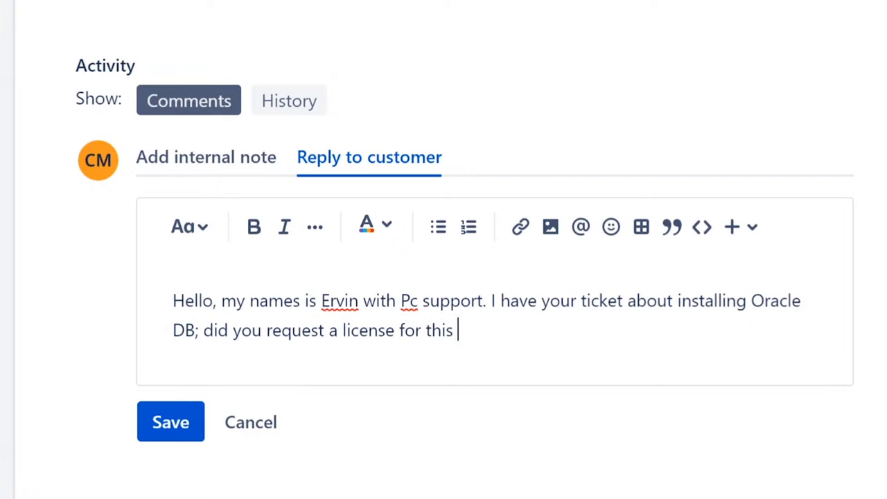
key("BackSpace")
type("ftwar")
key("BackSpace")
key("BackSpace")
key("BackSpace")
key("BackSpace")
key("BackSpace")
key("BackSpace")
key("BackSpace")
type("software.")
key("BackSpace")
type("?")
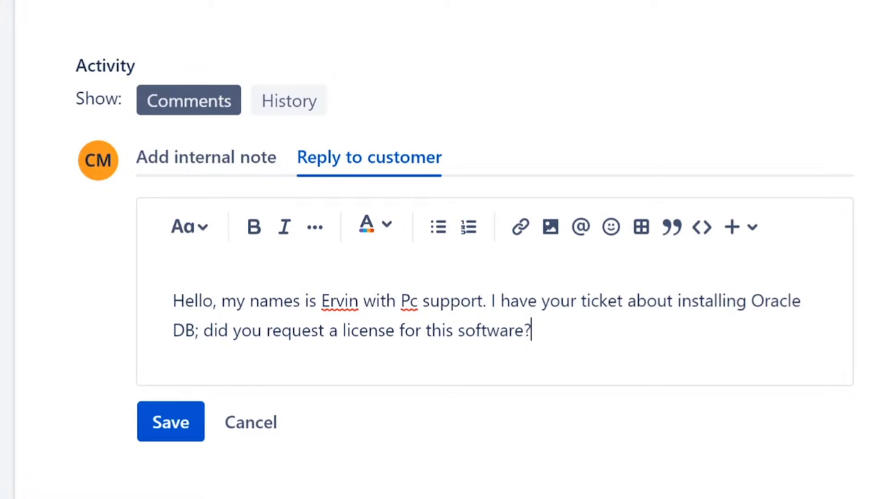
Replace the licence question with a note about checking the approved software list before installing, and post the reply.
key("BackSpace")
key("BackSpace")
key("BackSpace")
key("BackSpace")
key("BackSpace")
key("BackSpace")
key("BackSpace")
key("BackSpace")
key("BackSpace")
key("BackSpace")
key("BackSpace")
key("BackSpace")
key("BackSpace")
key("BackSpace")
key("BackSpace")
key("BackSpace")
key("BackSpace")
key("BackSpace")
key("BackSpace")
key("BackSpace")
key("BackSpace")
key("BackSpace")
key("BackSpace")
key("BackSpace")
key("BackSpace")
key("BackSpace")
key("BackSpace")
key("BackSpace")
key("BackSpace")
key("BackSpace")
key("BackSpace")
key("BackSpace")
key("BackSpace")
key("BackSpace")
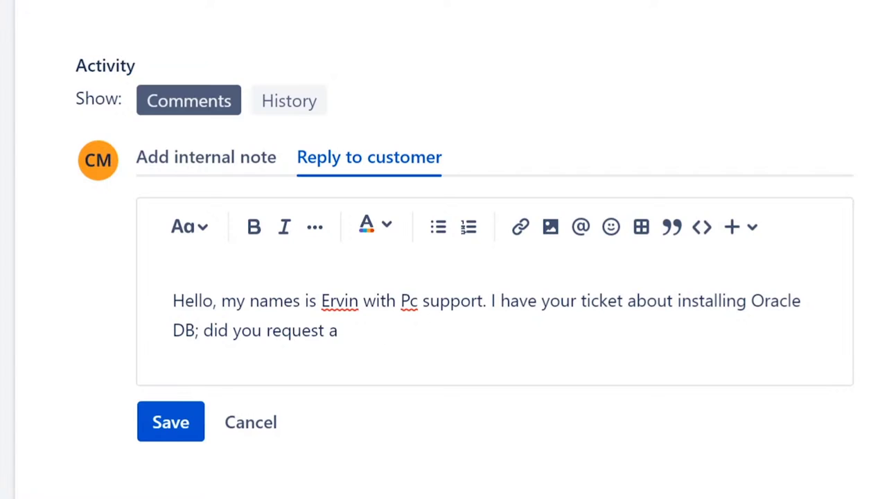
key("BackSpace")
key("BackSpace")
key("BackSpace")
key("BackSpace")
key("BackSpace")
key("BackSpace")
key("BackSpace")
key("BackSpace")
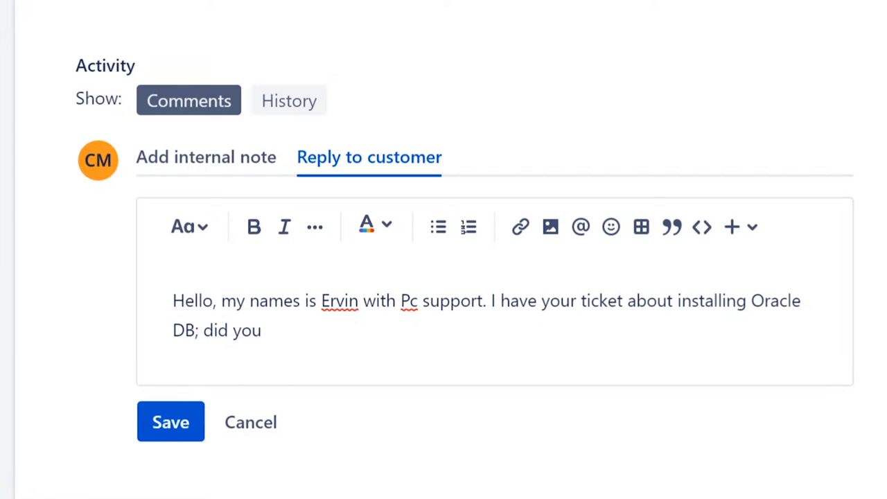
key("BackSpace")
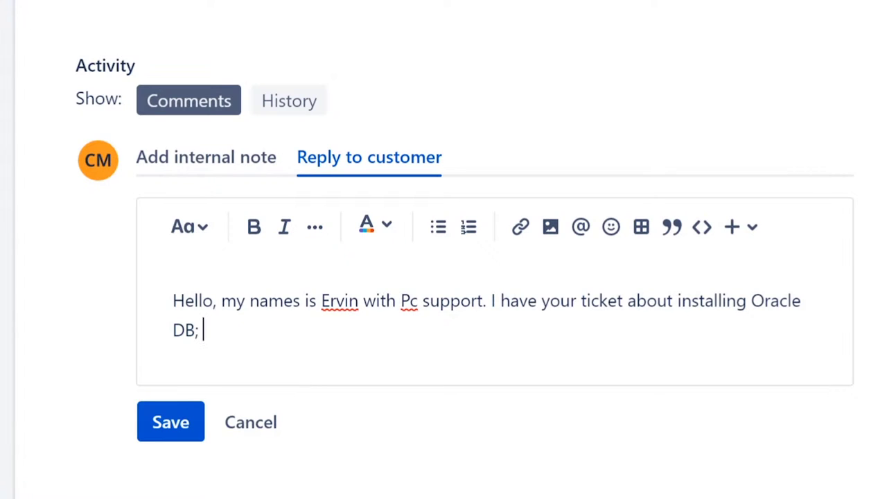
type("before I install this software I ha")
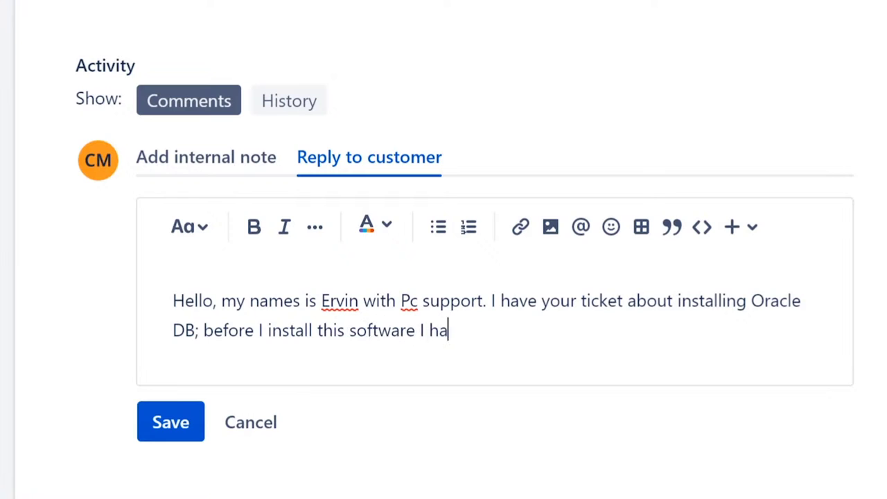
type("ve che")
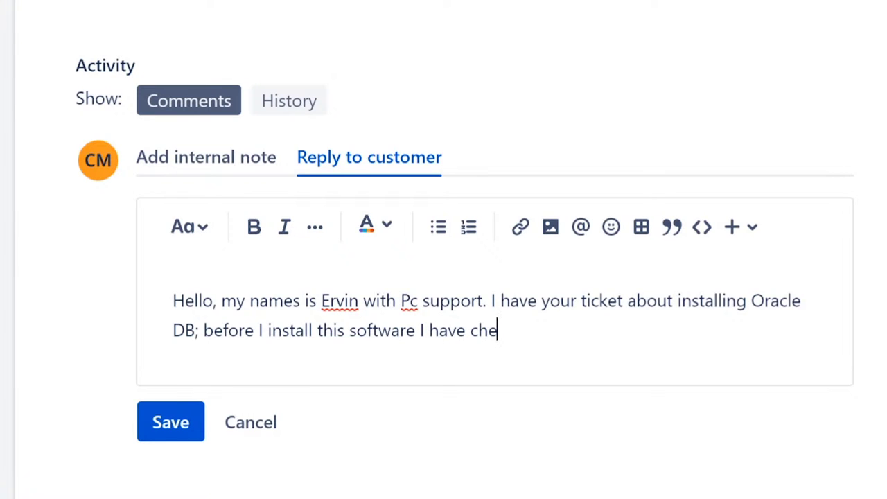
type("ck to see i")
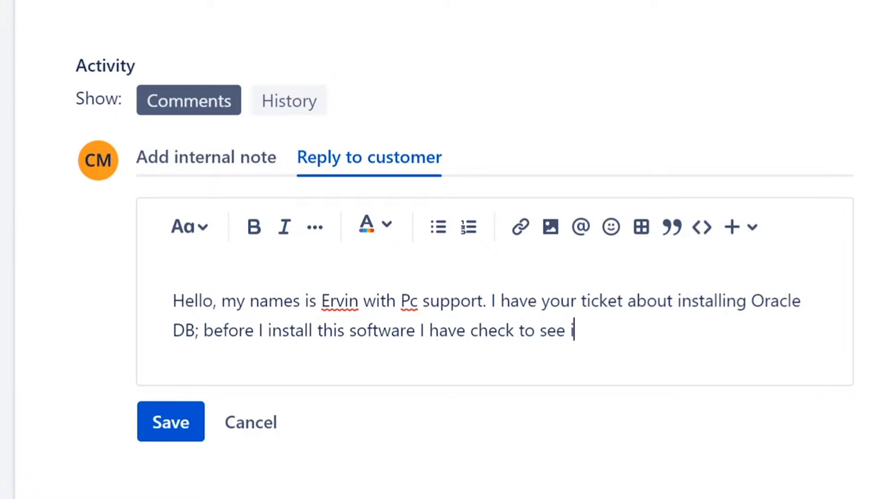
type("f it's on approved software list...")
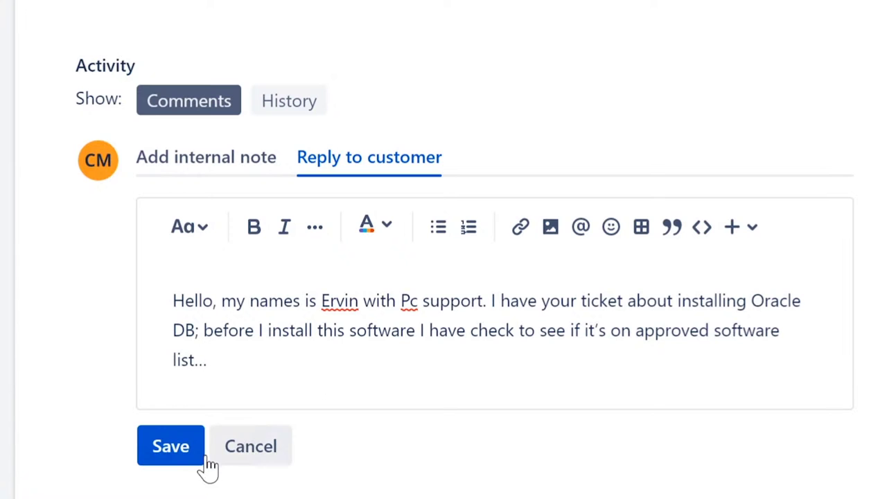
left_click(178, 459)
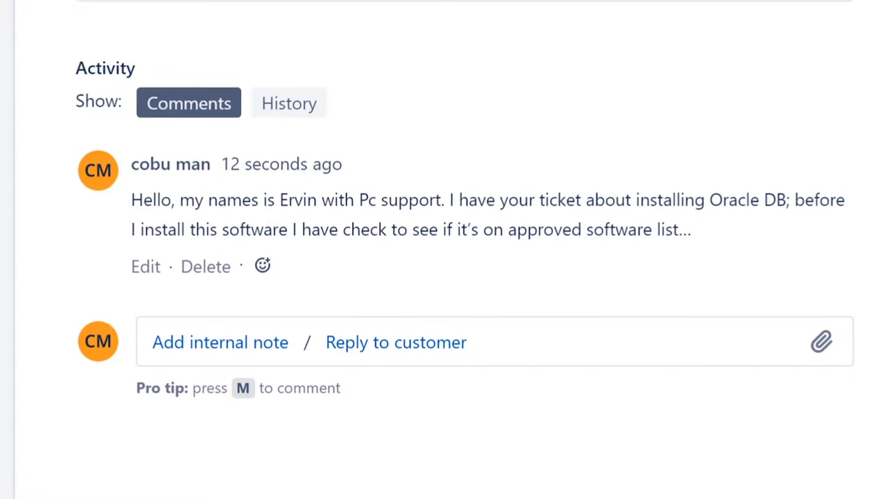
Open ISD-18's description and review the requester's Oracle DB install request.
left_click(208, 229)
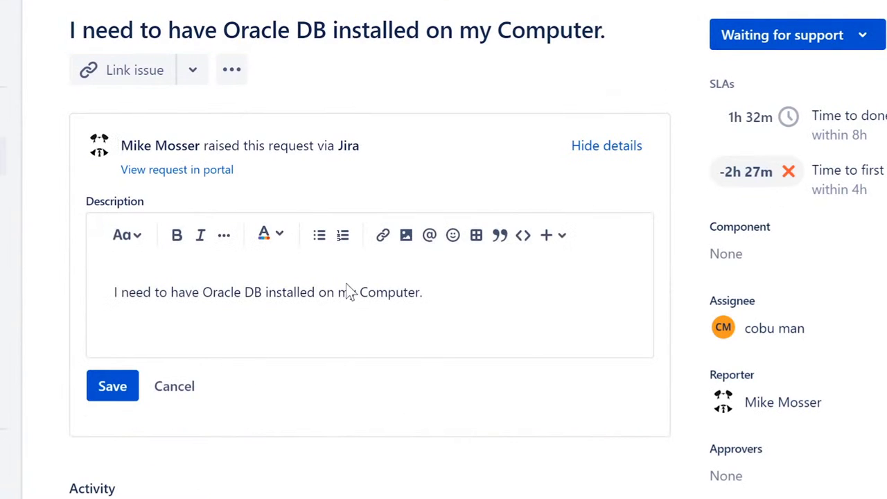
left_click_drag(121, 146, 202, 142)
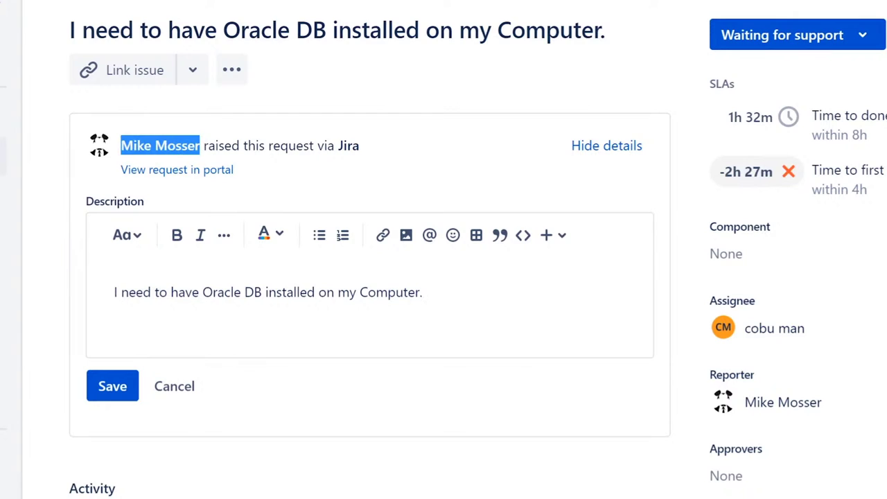
left_click(422, 292)
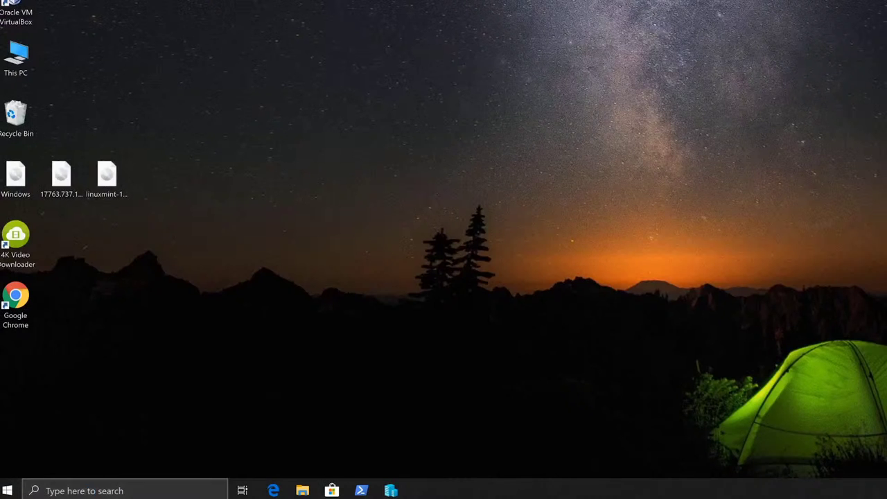
Search for and open Control Panel, go to Administrative Tools, and launch ODBC Data Sources (64-bit).
key("super+s")
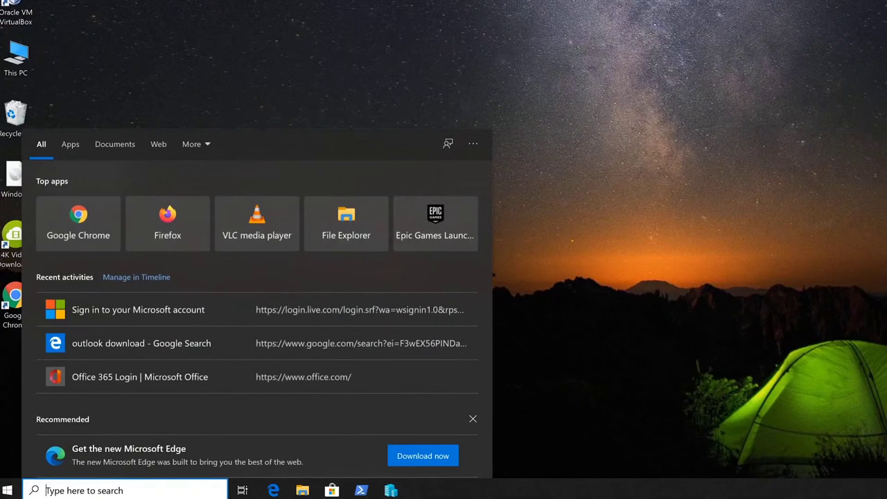
type("co")
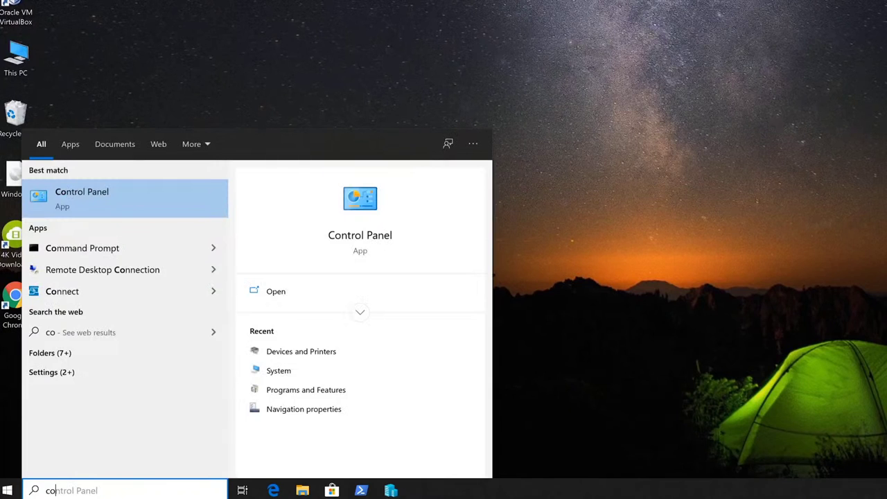
key("Return")
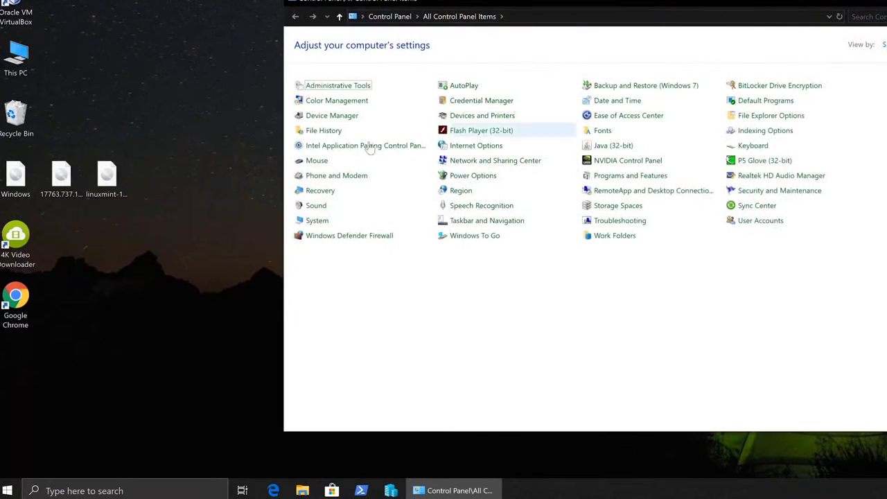
left_click_drag(624, 11, 590, 0)
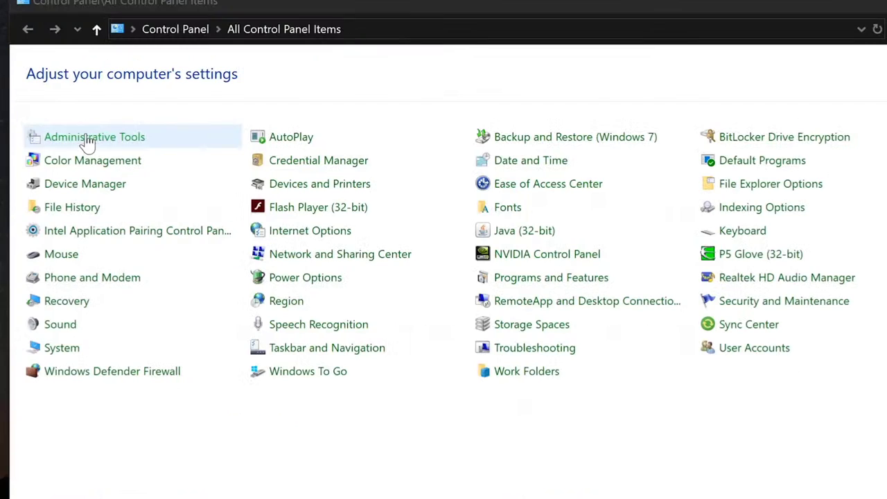
left_click(198, 166)
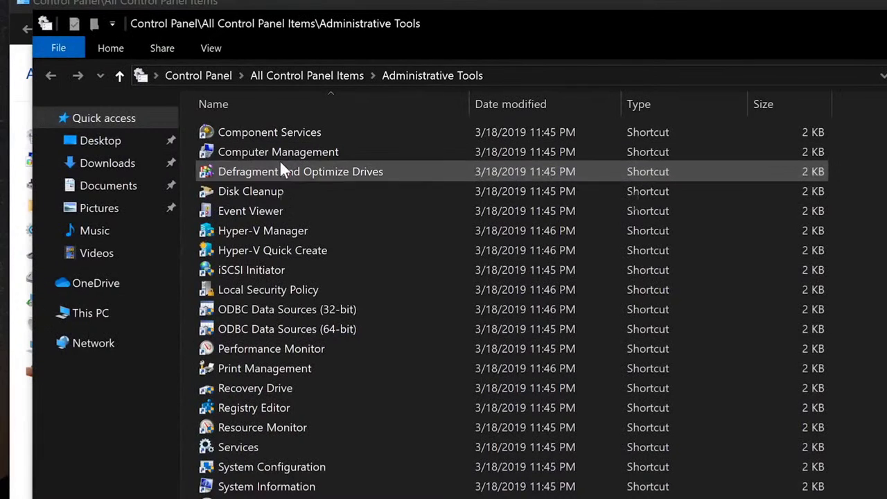
double_click(281, 327)
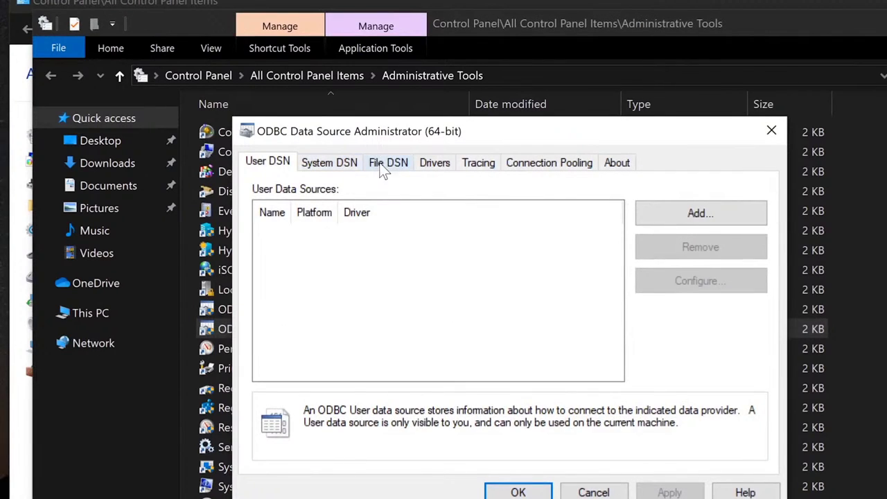
Review the User, System and File DSN tabs and confirm SQL Server is the only installed driver.
left_click(385, 165)
left_click(341, 165)
left_click(265, 164)
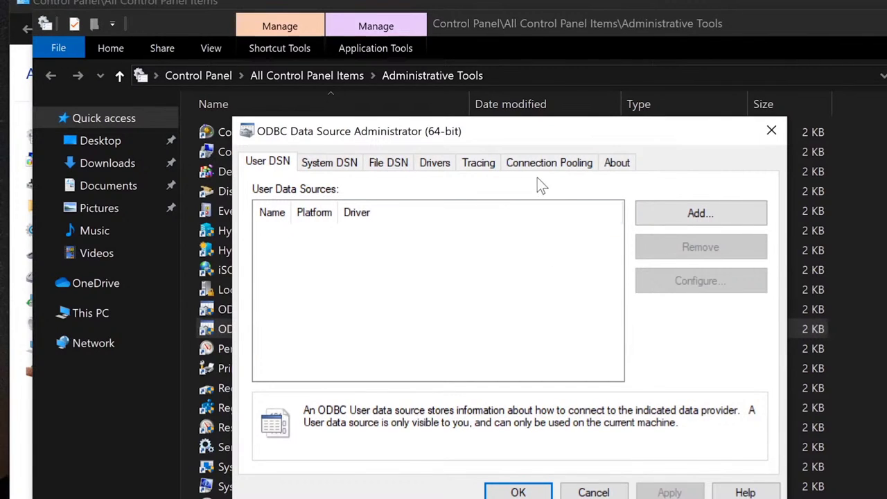
left_click(436, 167)
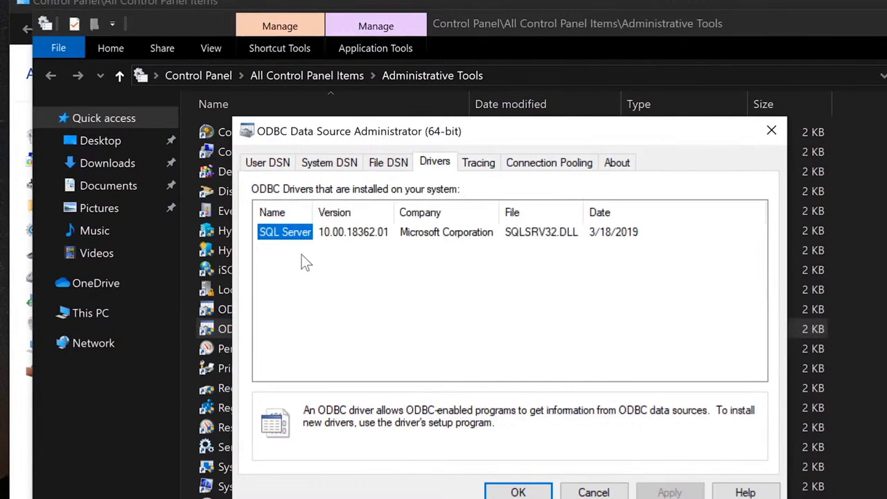
left_click(317, 285)
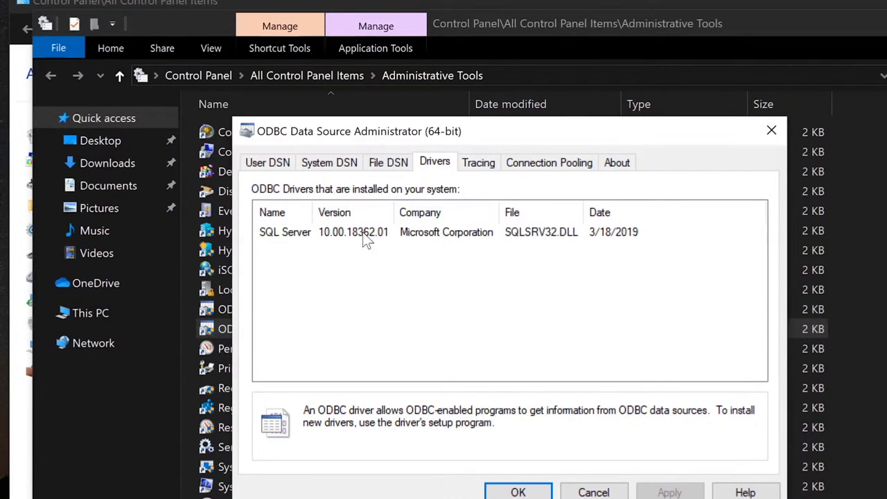
left_click(283, 234)
left_click(266, 164)
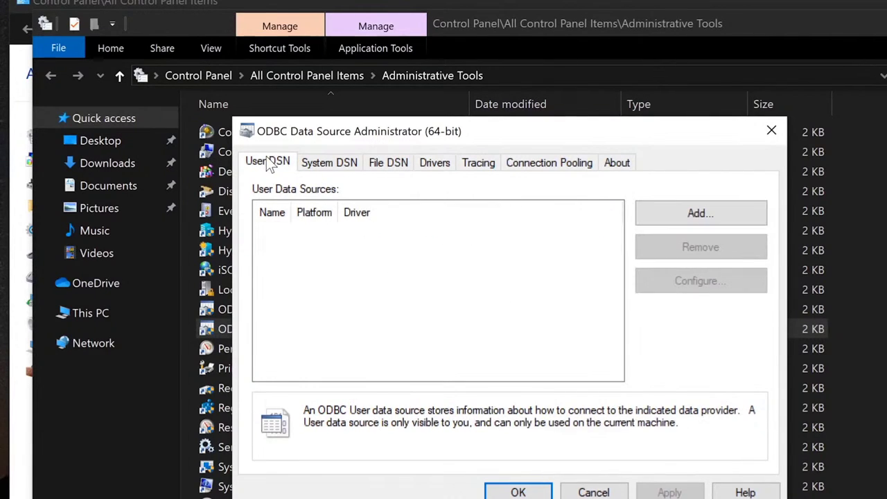
left_click(330, 164)
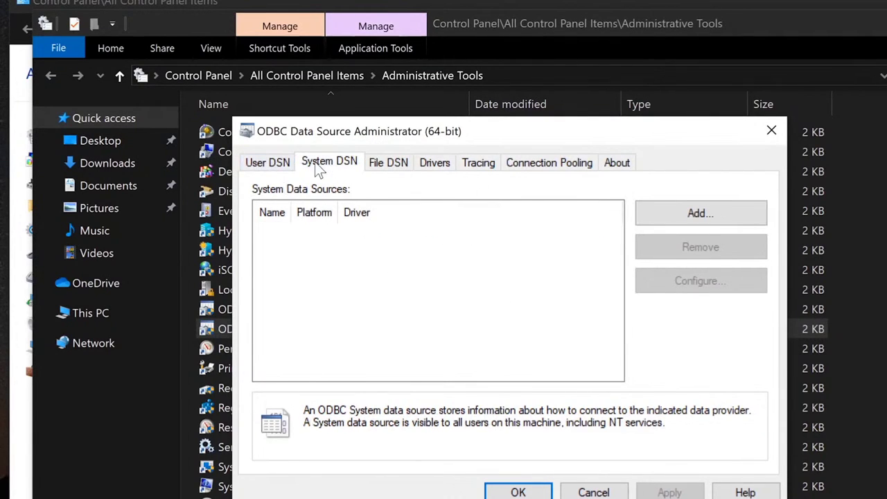
Begin a new system data source, cancel it, close the administrator, and browse the Administrative Tools shortcuts.
left_click(699, 213)
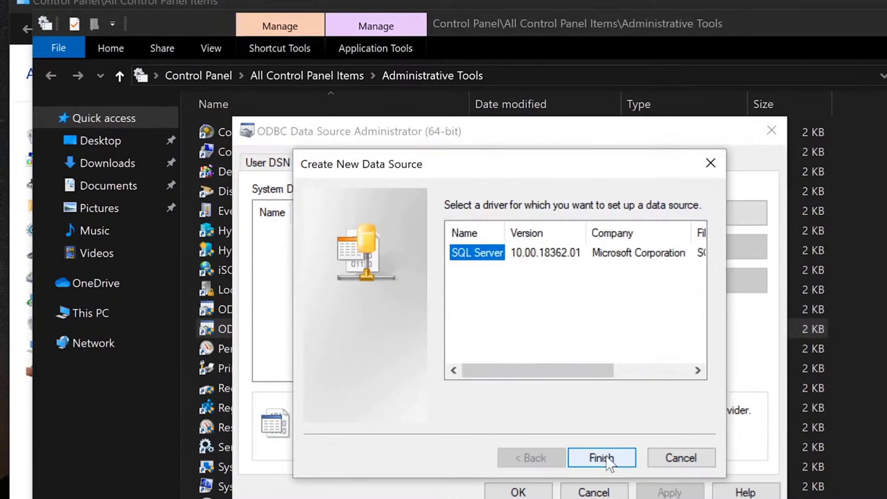
left_click(602, 275)
left_click(679, 457)
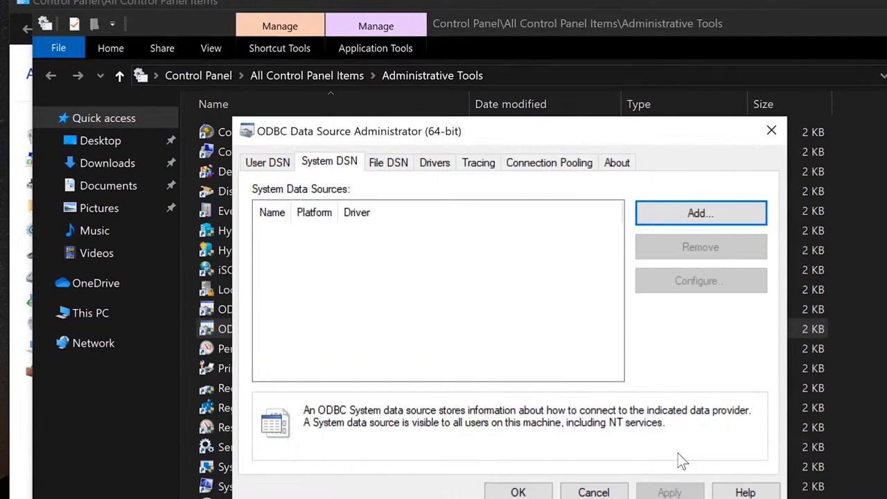
left_click(613, 490)
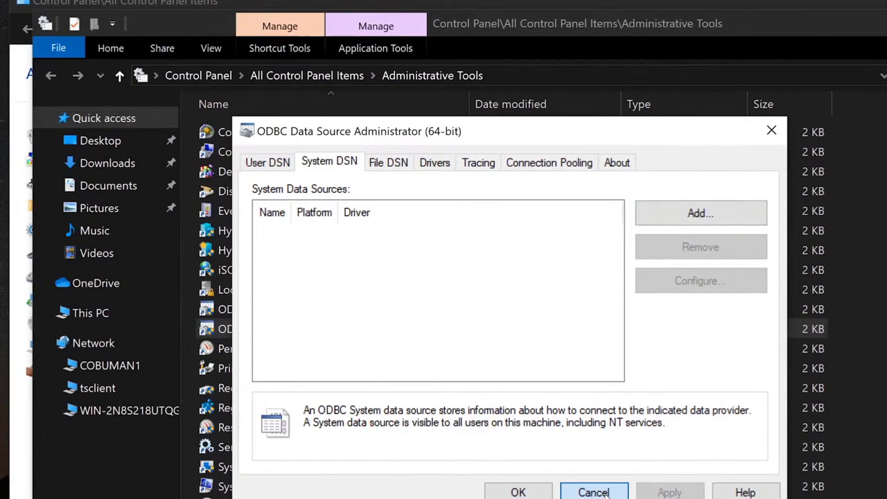
left_click(606, 493)
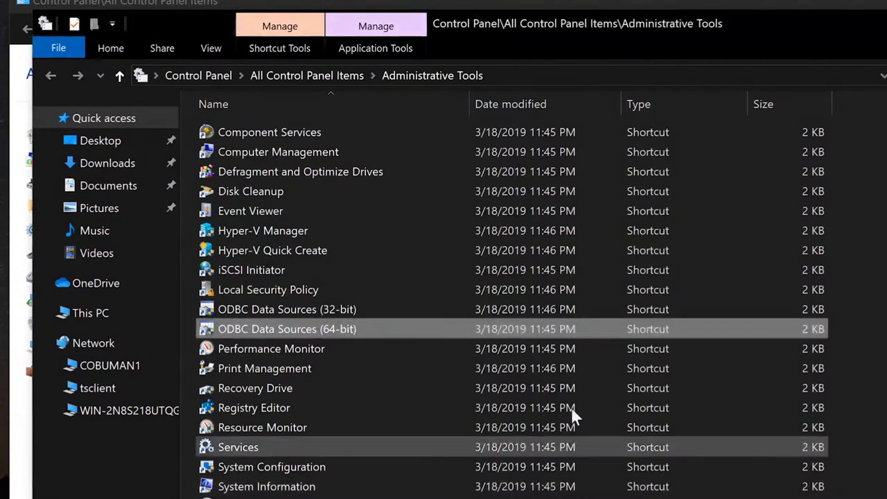
left_click(523, 304)
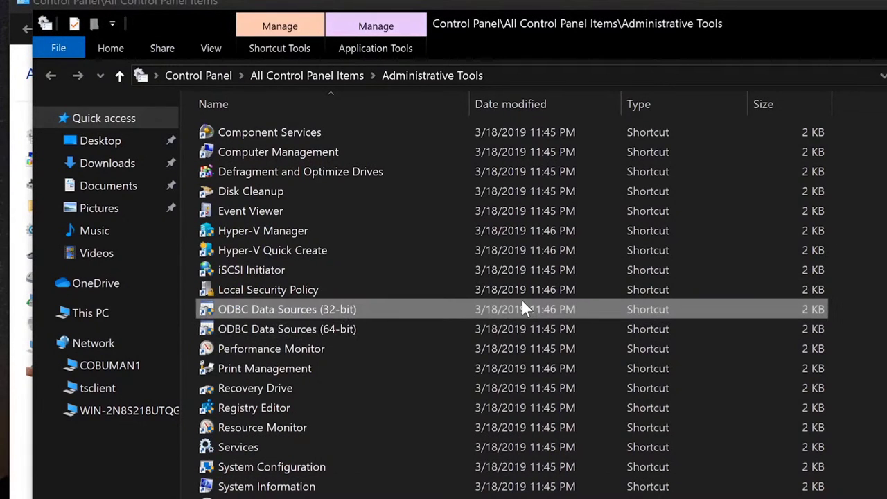
left_click(534, 268)
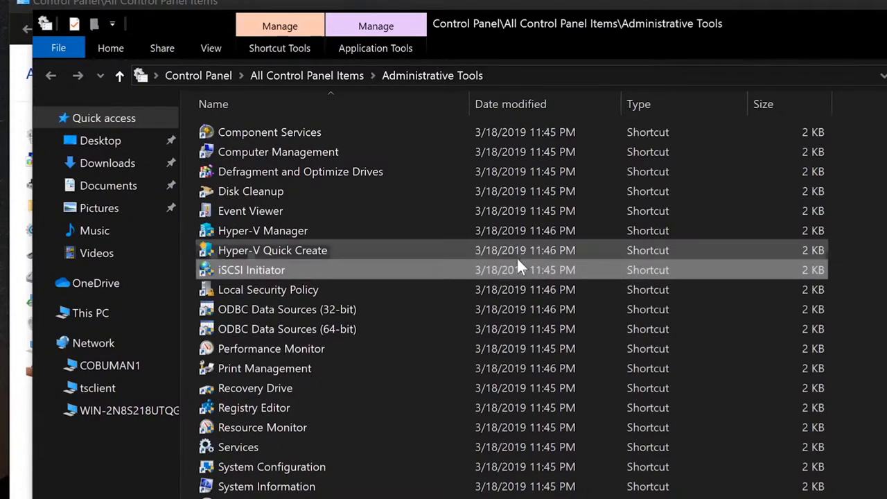
left_click(521, 250)
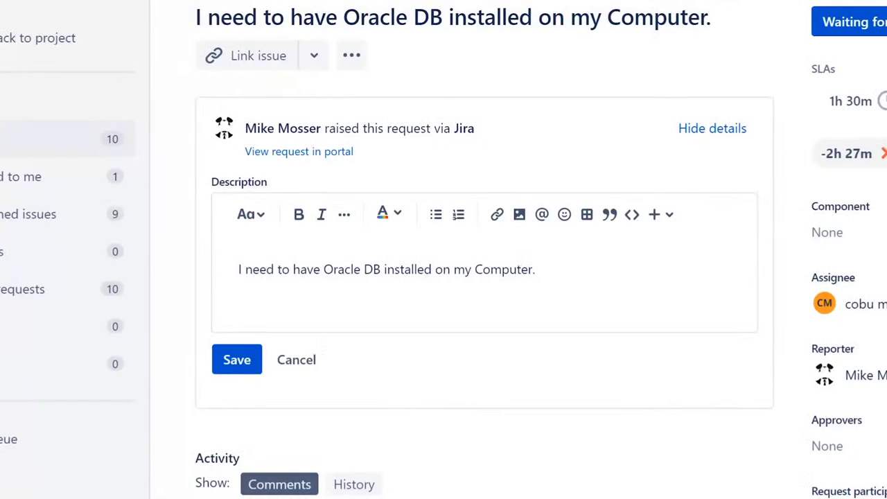
Write the internal note 'Subscribed PC to Oracle DB/installed software as requested.', signed with your name.
scroll(402, 342, "down", 3)
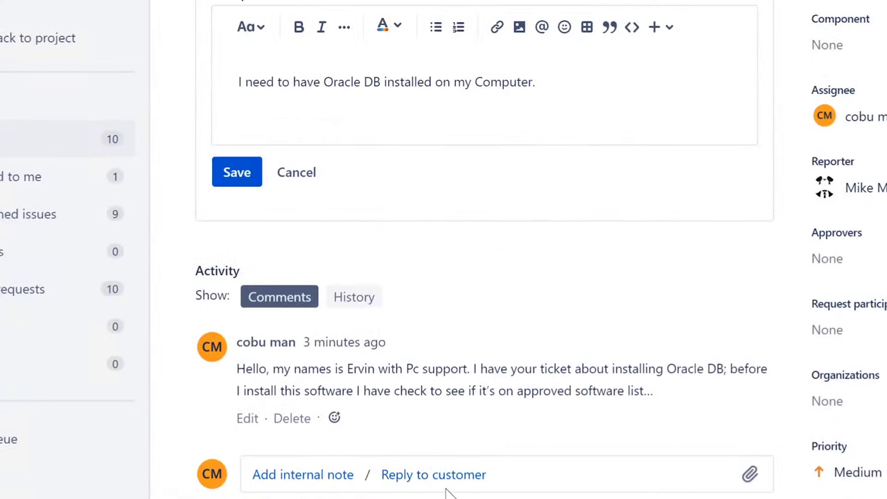
left_click(320, 475)
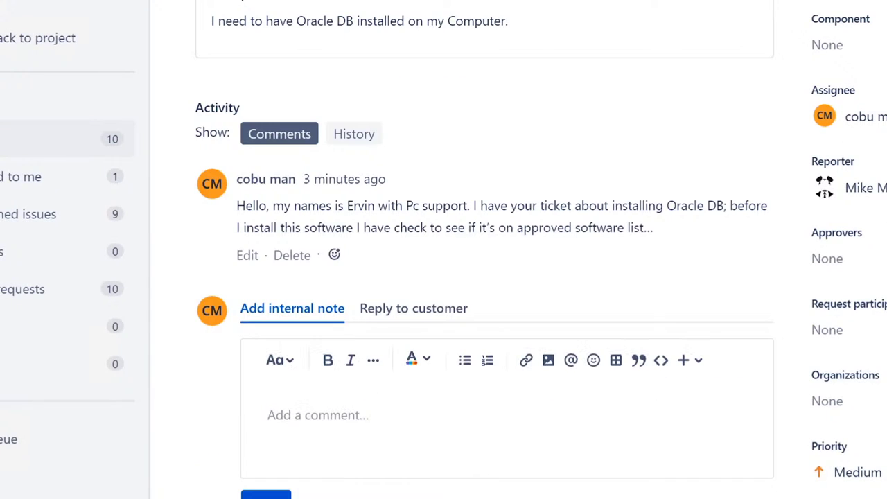
type("IN")
key("BackSpace")
type("nstalle")
key("BackSpace")
key("BackSpace")
key("BackSpace")
key("BackSpace")
key("BackSpace")
key("BackSpace")
key("BackSpace")
key("BackSpace")
type("Subscri")
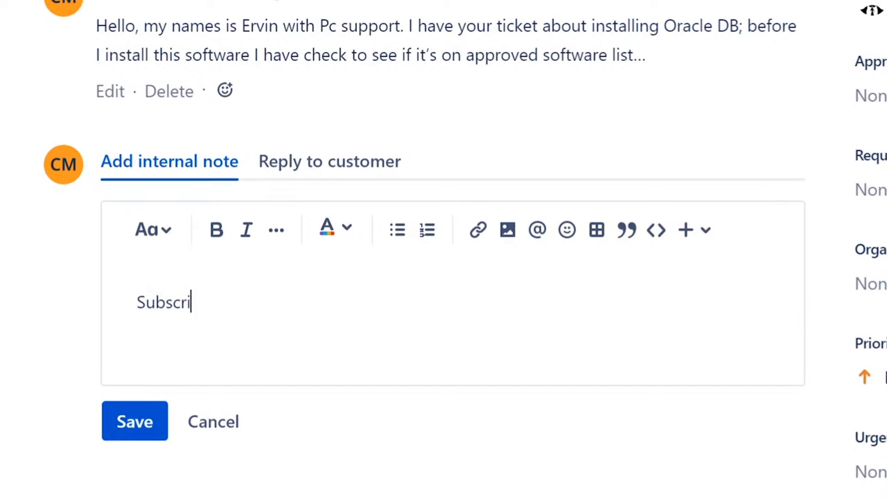
type("bed Pc")
key("BackSpace")
key("BackSpace")
type("C to ")
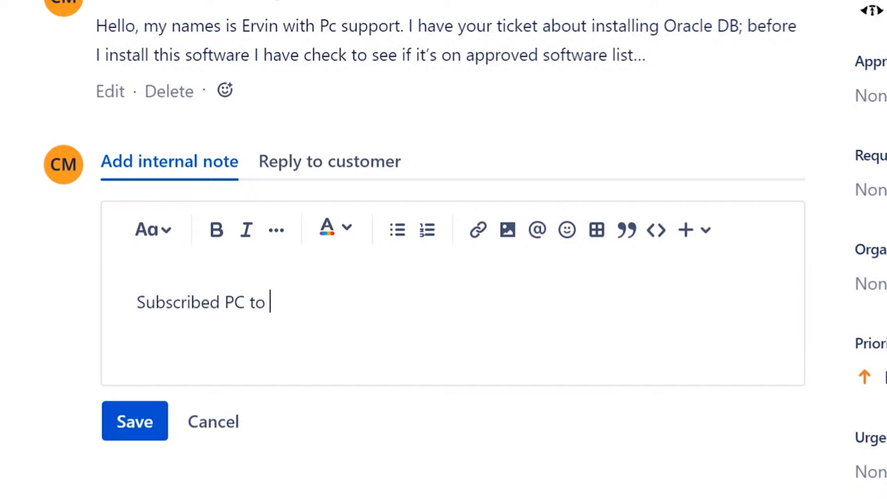
type("Oracle D")
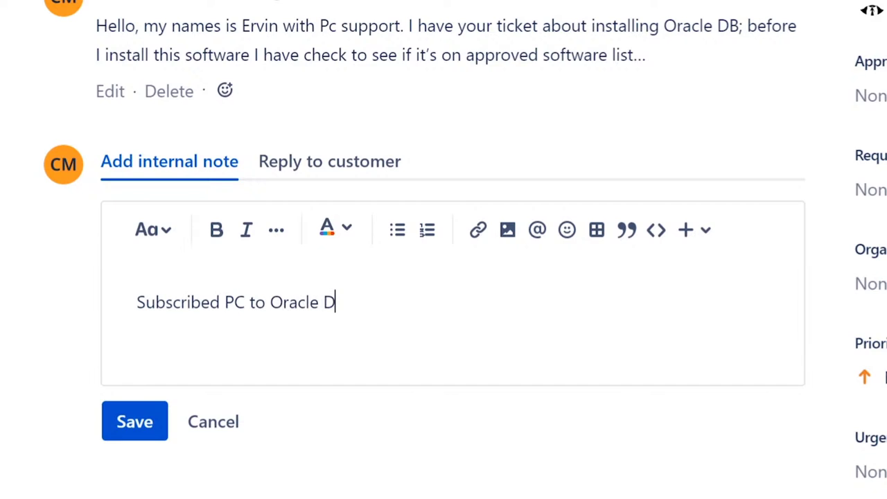
type("B,")
type("/installed")
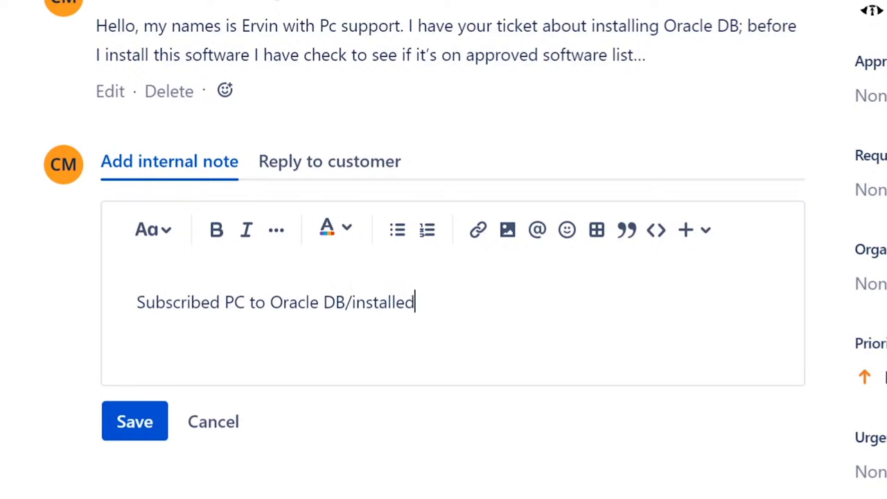
type(" softwar")
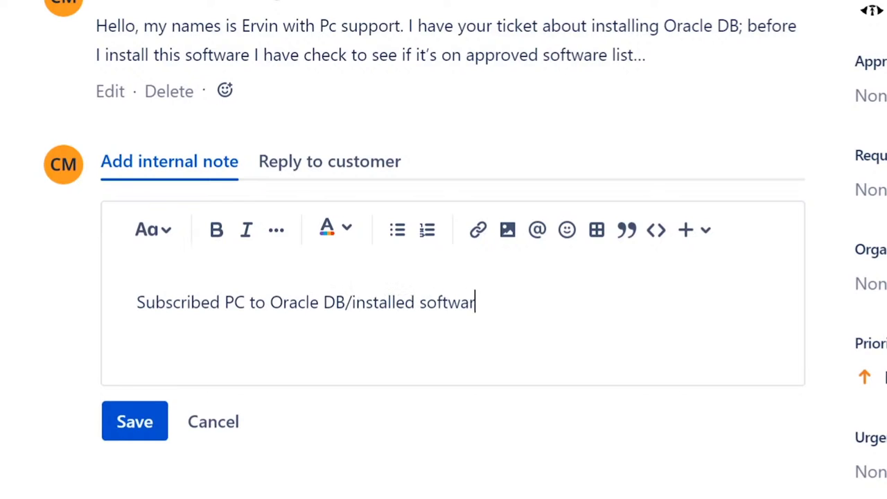
type("e as reques")
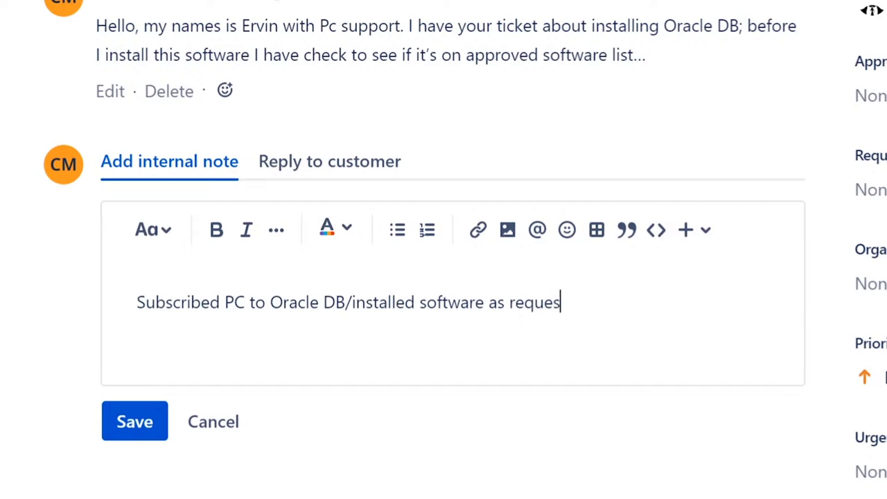
type("ted. Ervin")
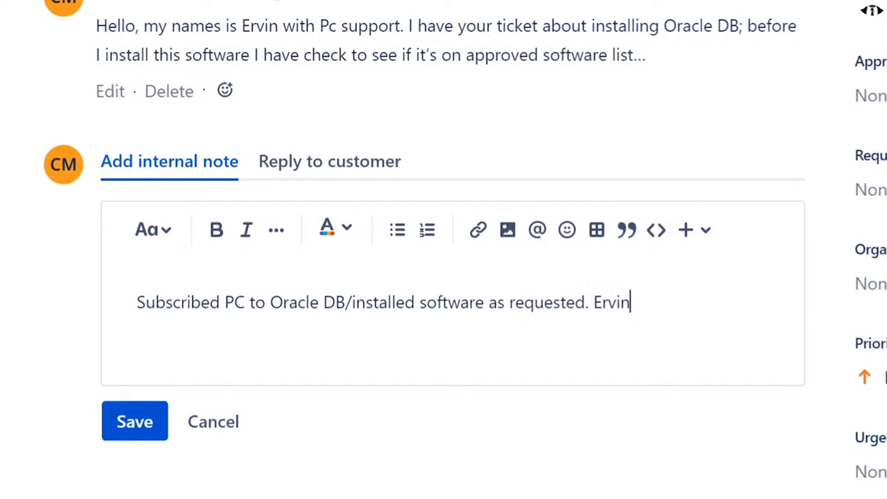
Save the internal note and change ISD-18's status to Completed.
left_click(142, 433)
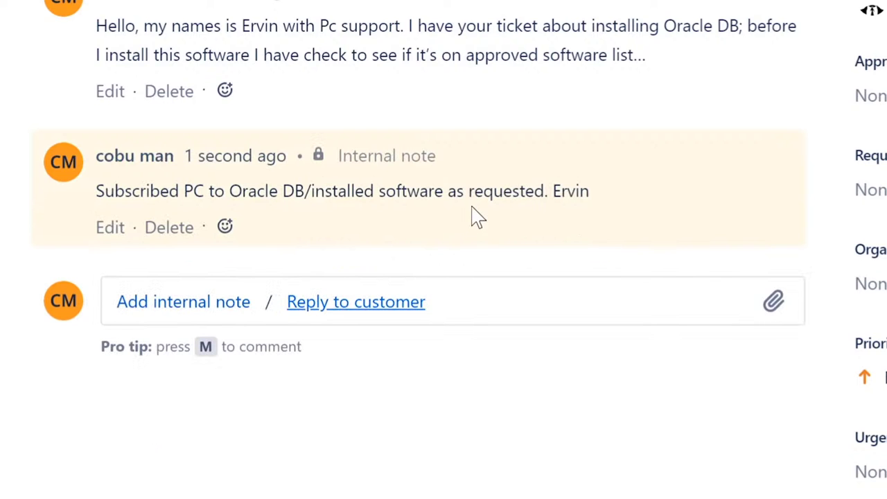
left_click(741, 62)
left_click(717, 208)
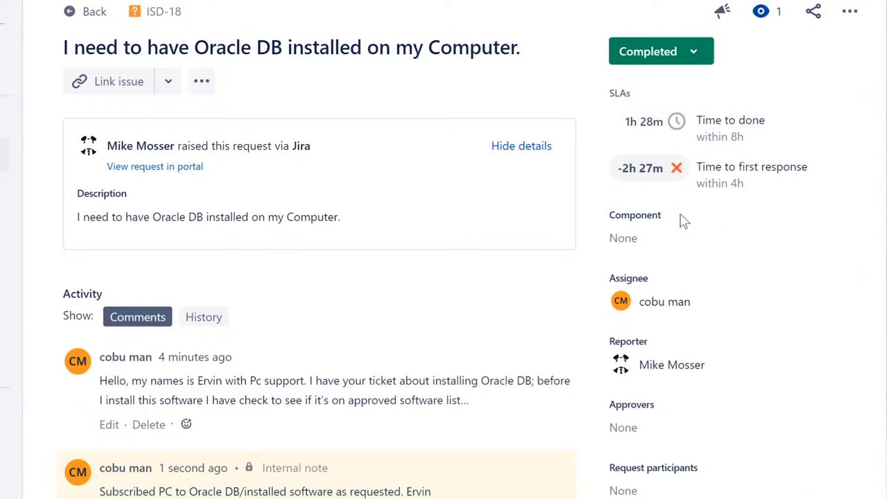
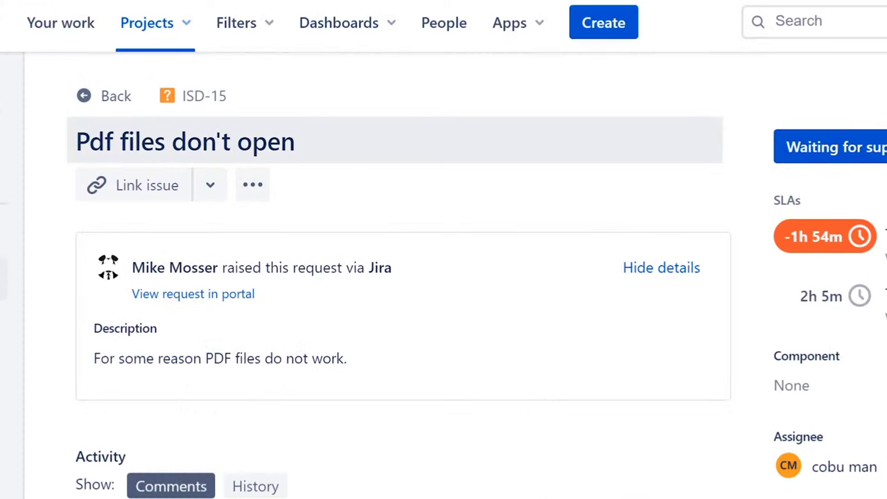
mouse_move(302, 142)
left_mouse_down()
mouse_move(128, 142)
mouse_move(90, 97)
mouse_move(302, 142)
left_mouse_up()
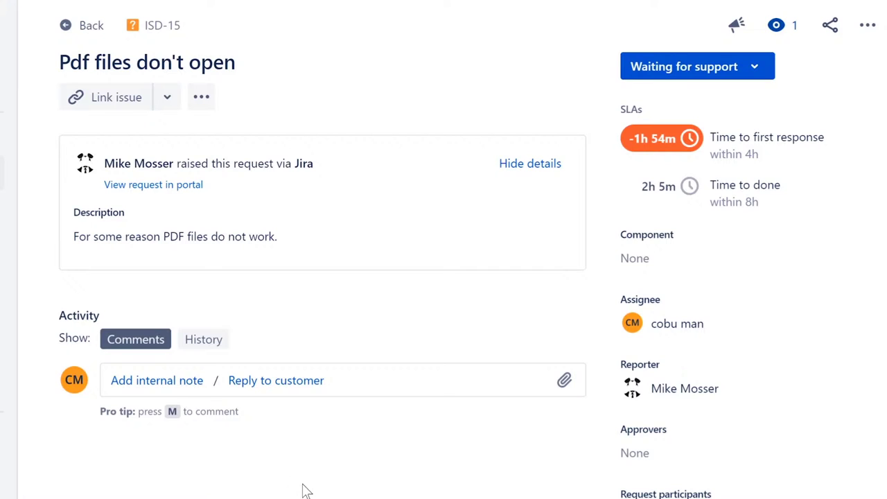
Draft a customer reply introducing the agent from Help Desk support and asking for their computer name or IP address.
left_click(291, 388)
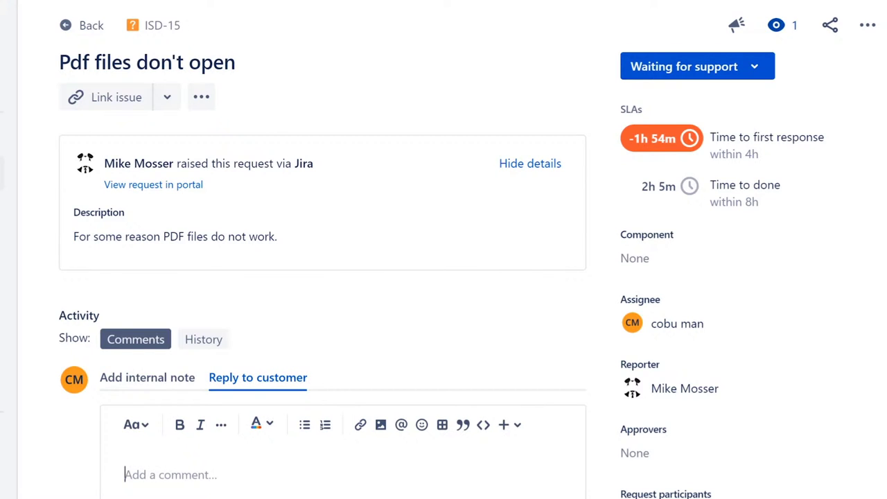
scroll(333, 277, "down", 3)
type("Hello, ")
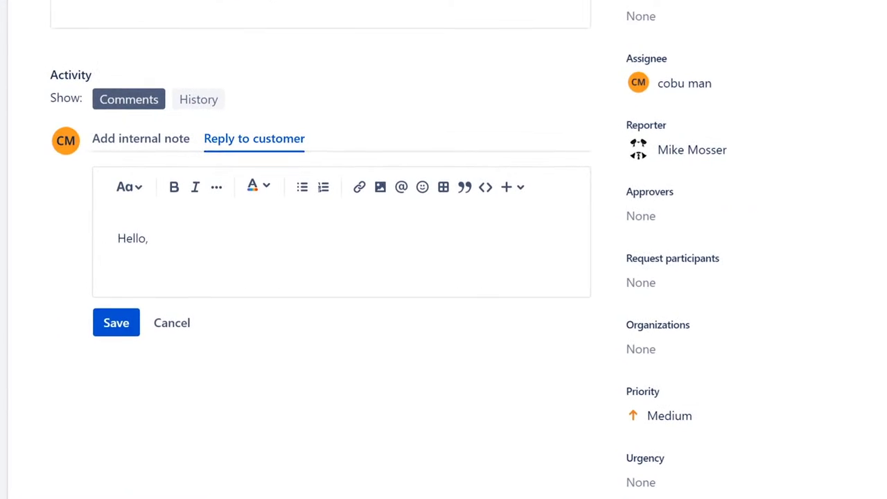
type("My nam eis")
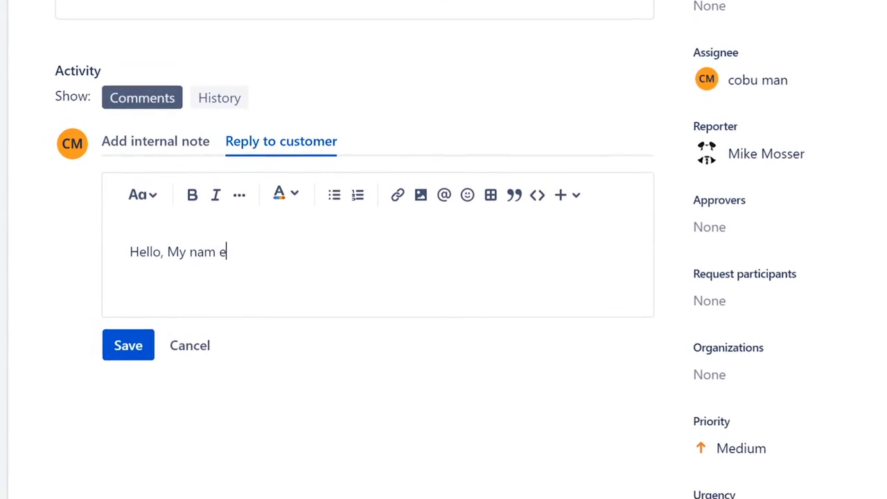
key("BackSpace")
key("BackSpace")
key("BackSpace")
key("BackSpace")
type("e is Ervin ")
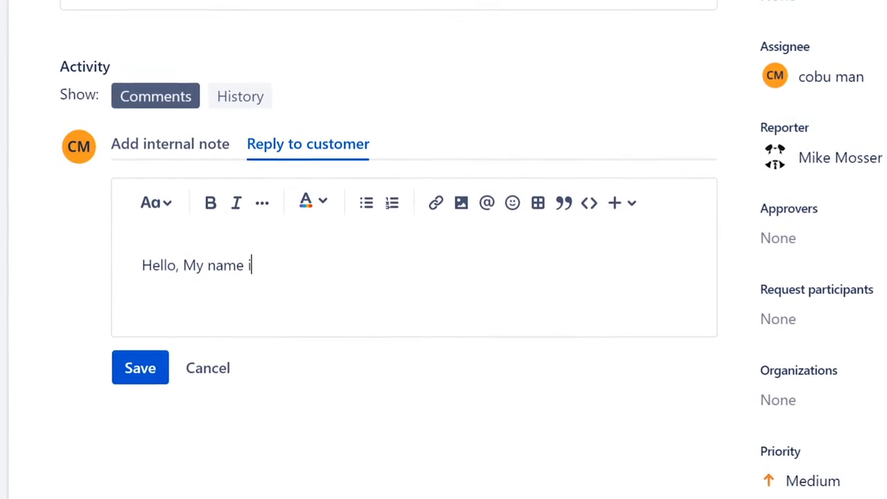
type("wtih")
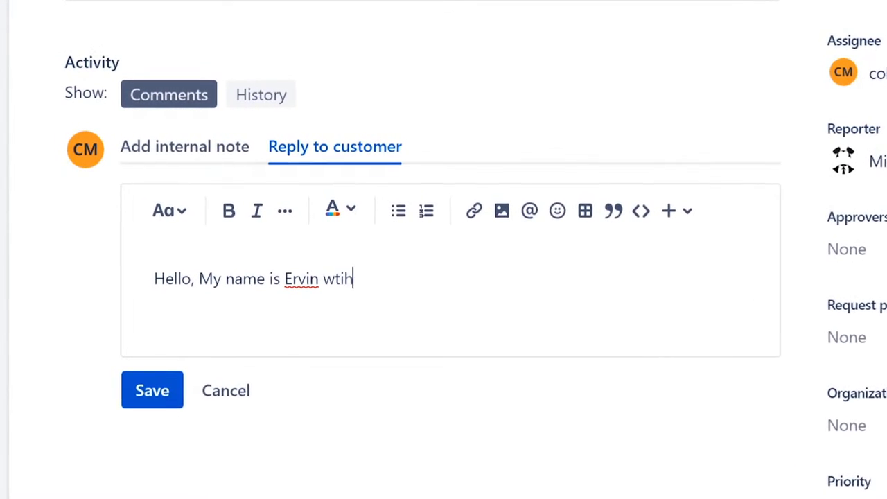
key("BackSpace")
key("BackSpace")
type("ith")
key("BackSpace")
key("BackSpace")
key("BackSpace")
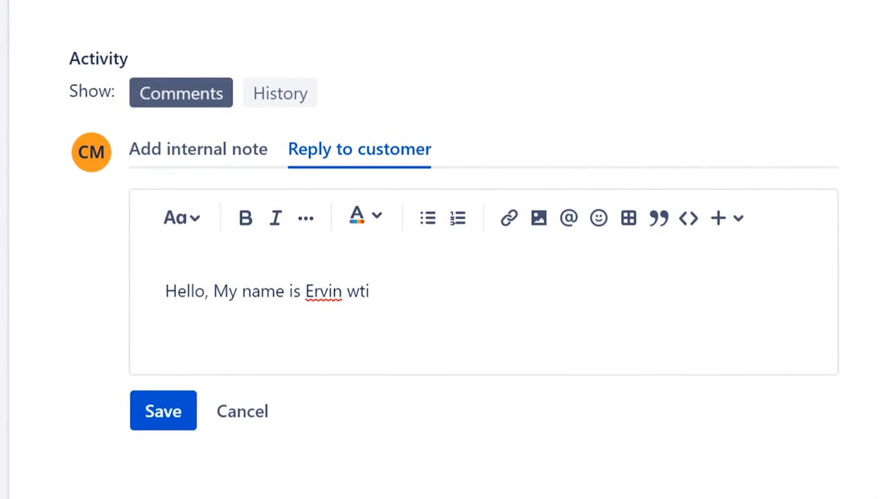
type("ith Help Desk ")
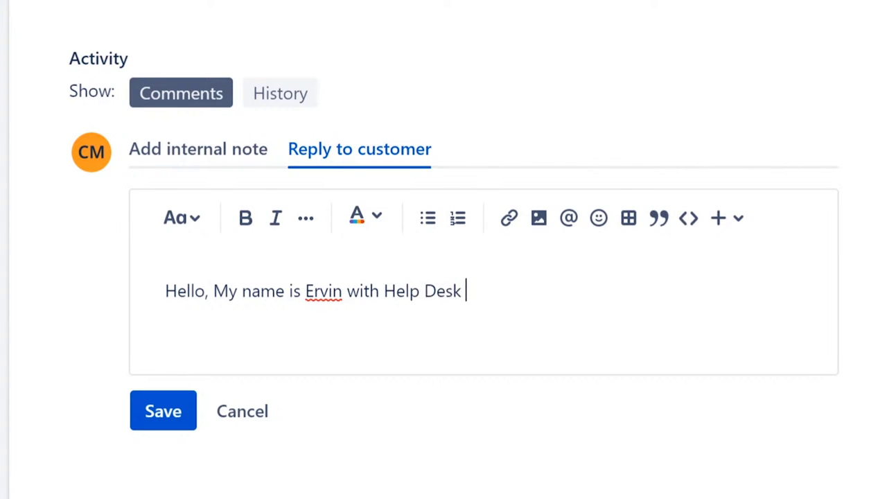
type("support. I ha")
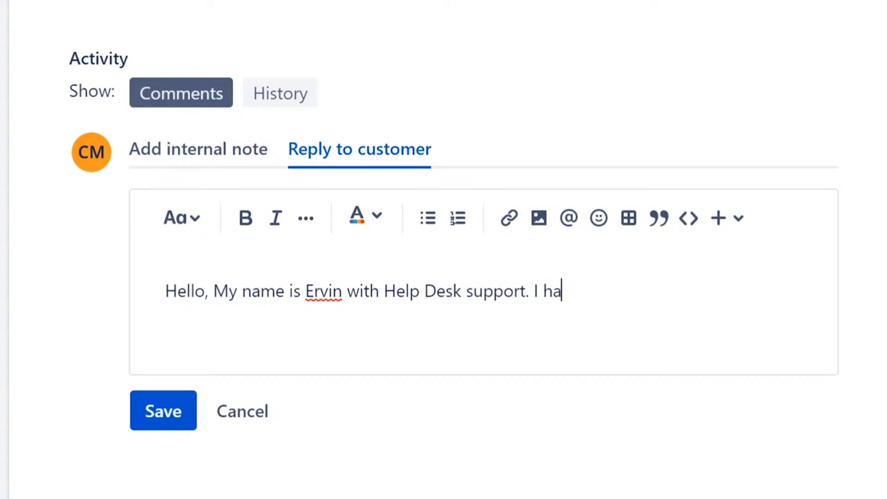
type("ve your ticket ")
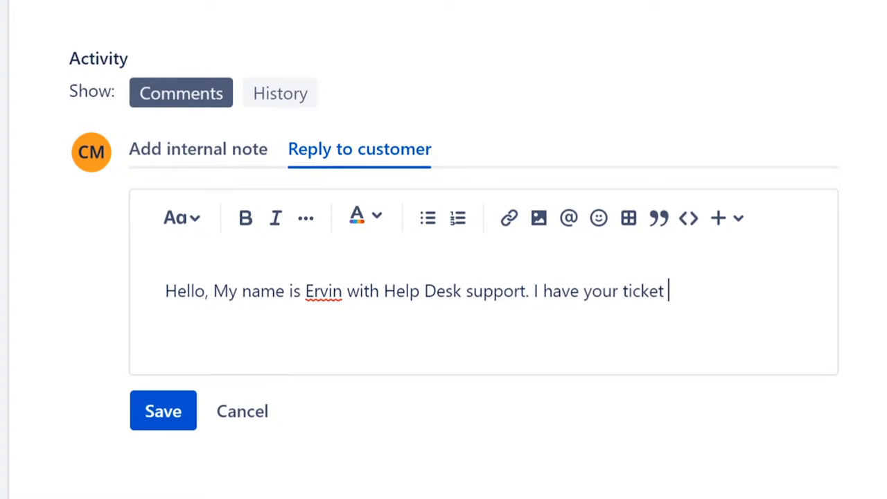
type("about pd")
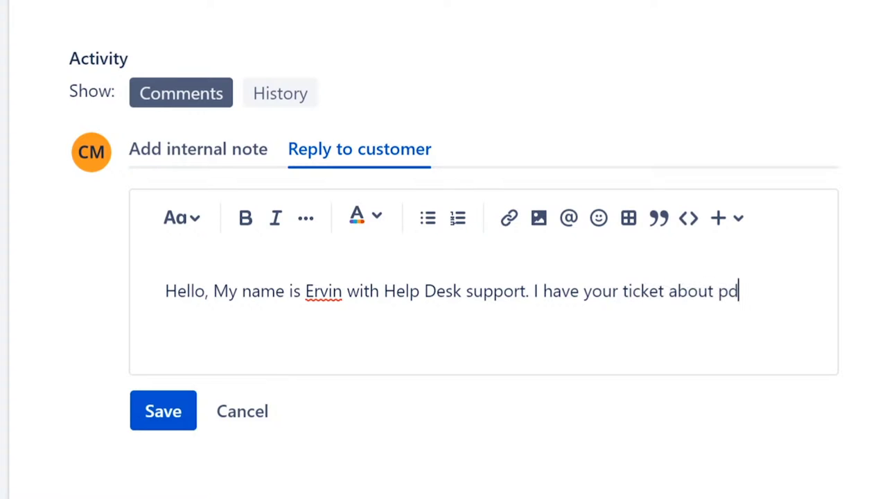
type("f files not wo")
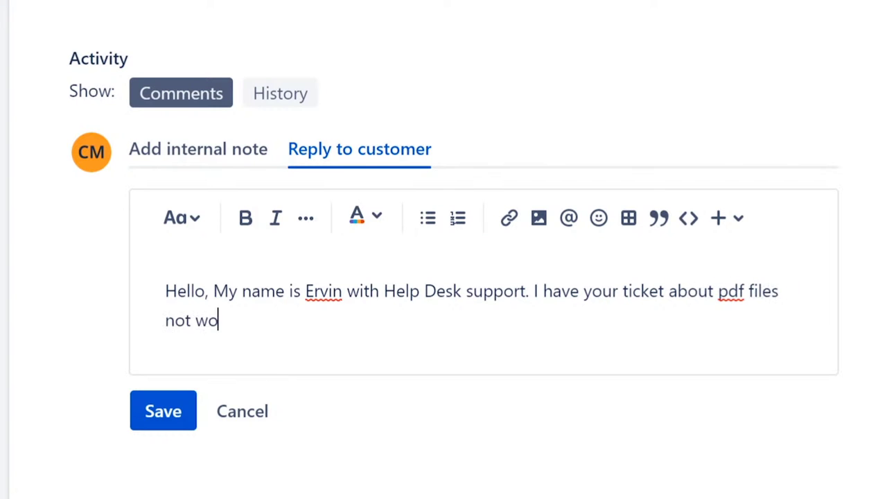
type("rking. Can y")
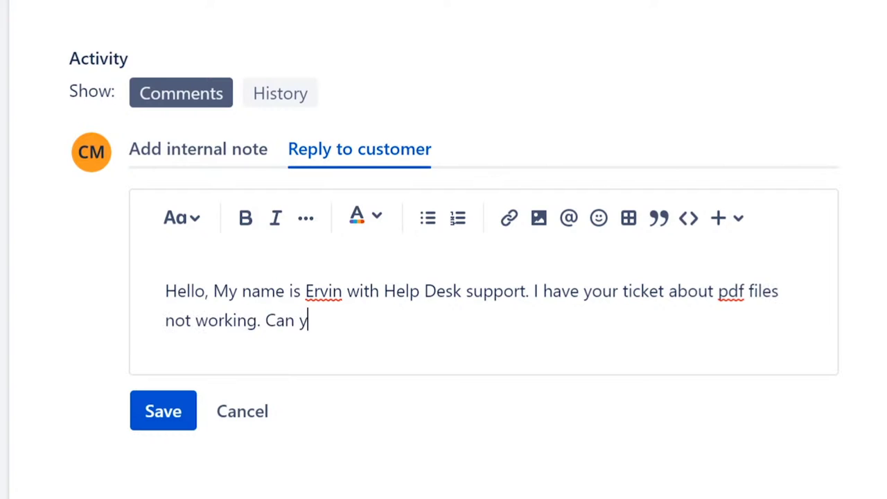
type("ou please se")
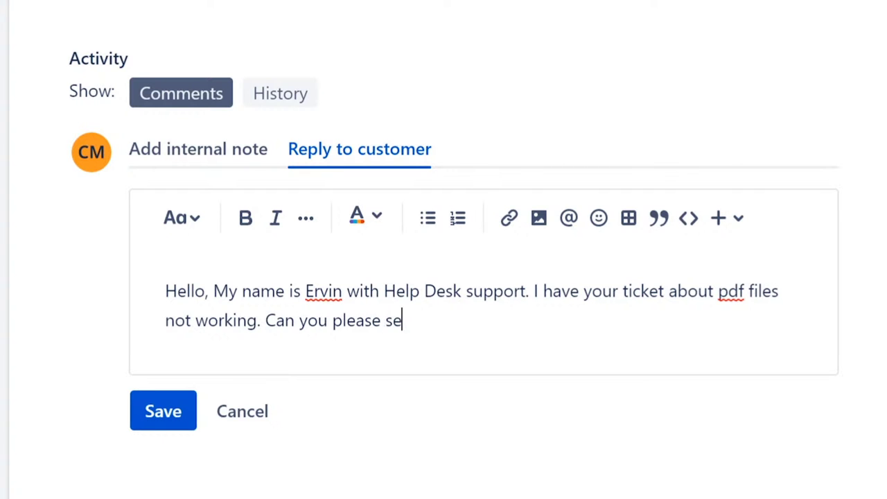
type("nd me your ")
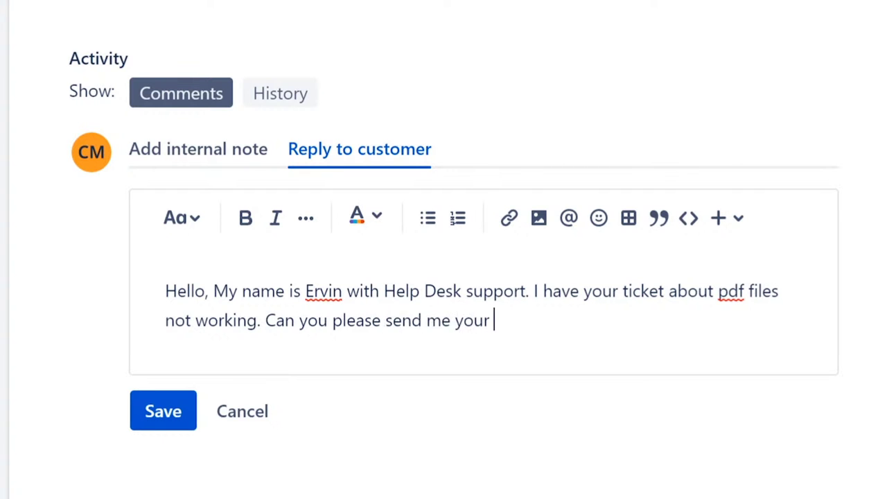
type("computer name ")
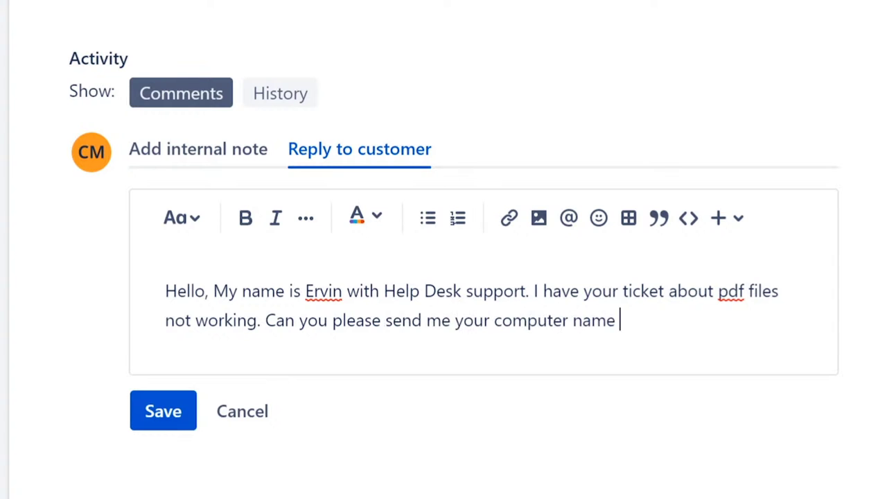
type("or ip addre")
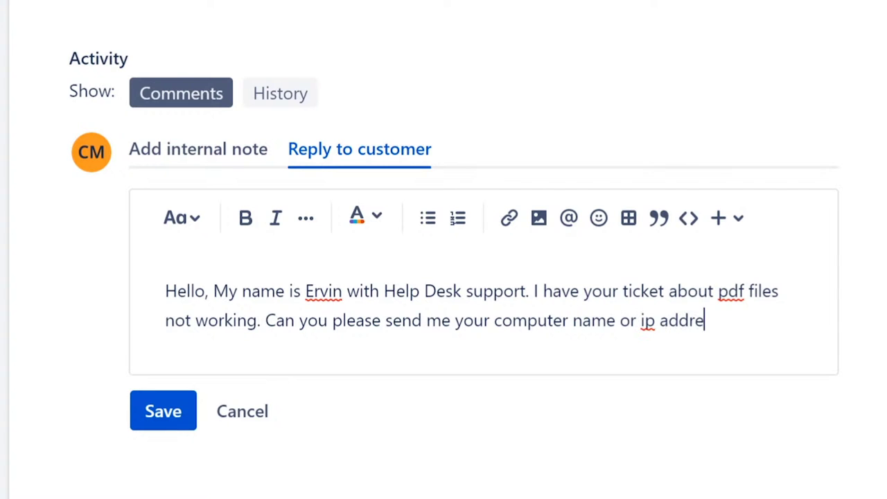
type("ss.")
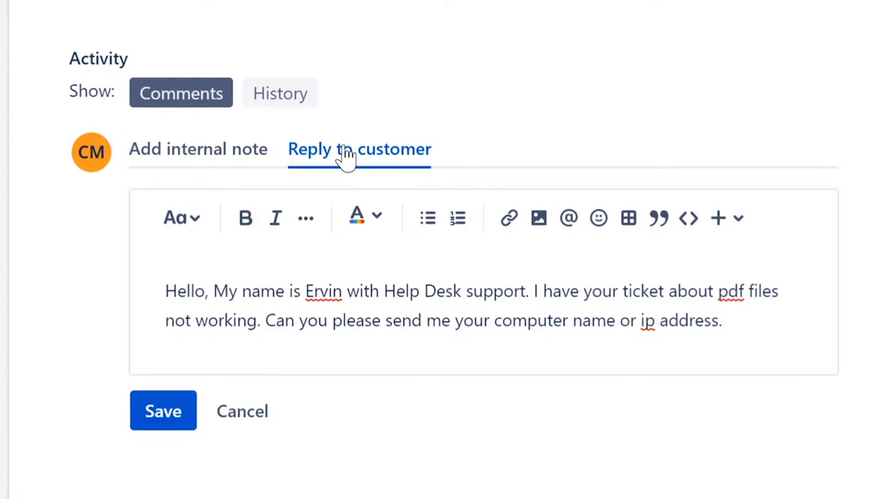
Post the reply, then highlight 'computer name' and 'ip address' in the posted comment.
left_click(168, 416)
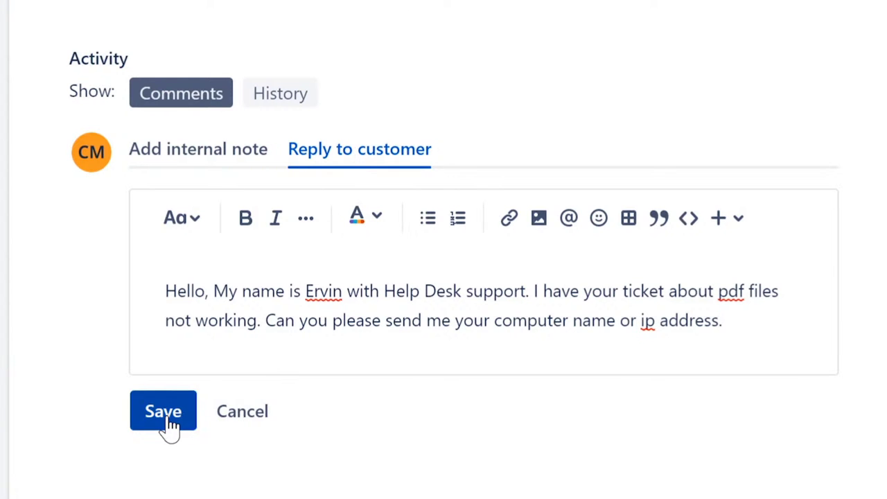
mouse_move(386, 231)
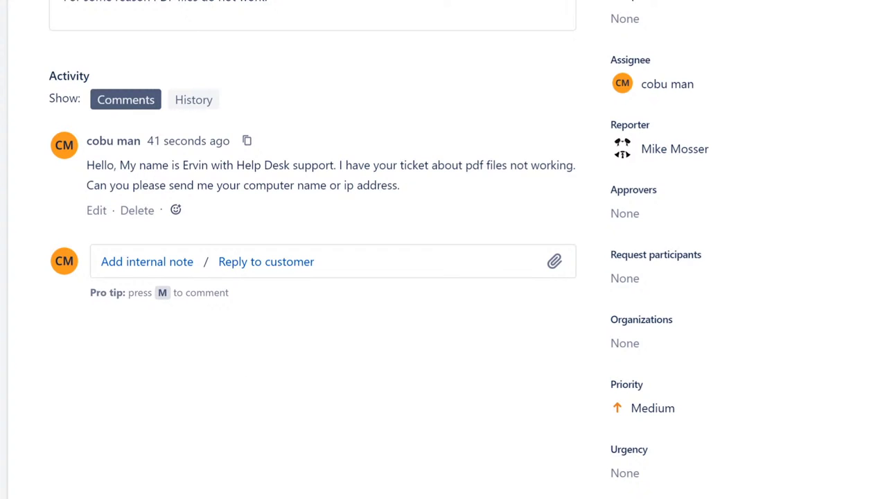
left_click_drag(243, 185, 318, 185)
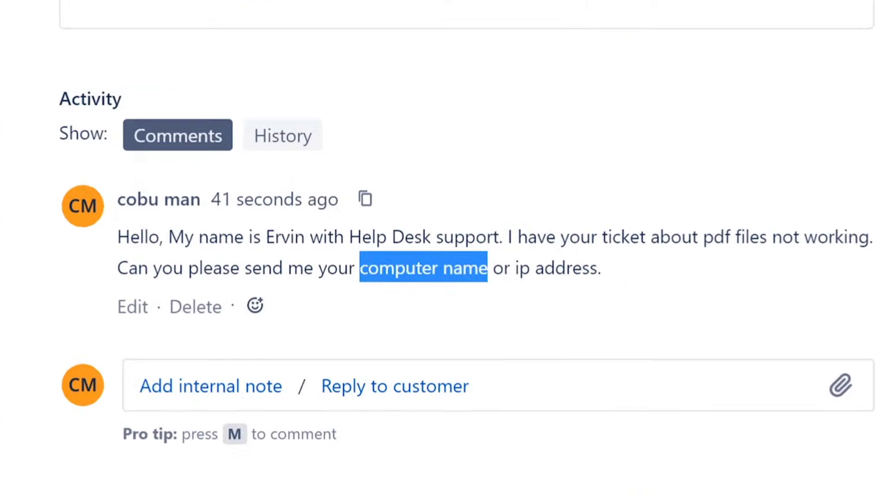
left_click_drag(514, 267, 601, 268)
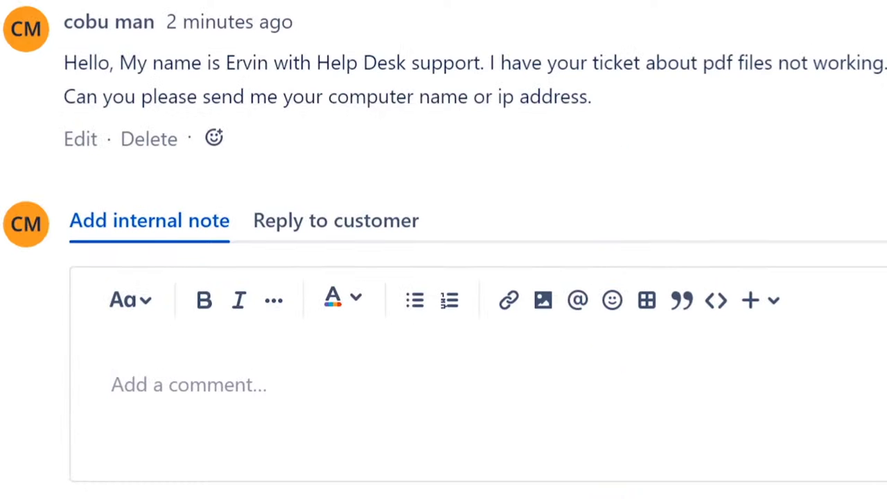
Save an internal note reading 'Users's pc name is cobuman1.'.
type("cobuman")
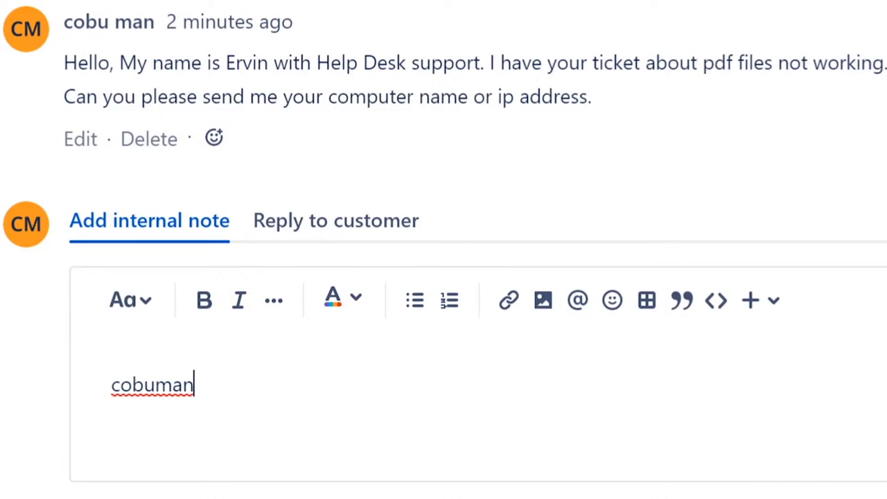
type("1")
key("Left")
key("Left")
key("Left")
key("Left")
key("Left")
key("Left")
key("Left")
key("Left")
type("cus")
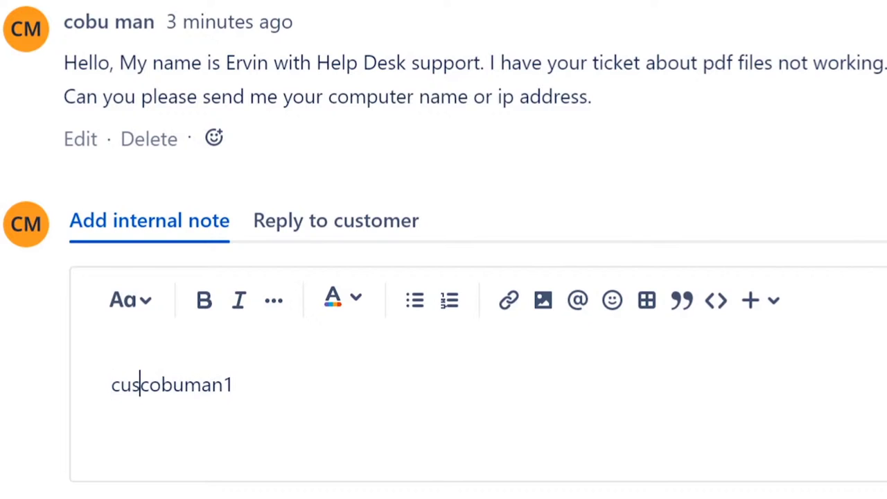
key("BackSpace")
key("BackSpace")
key("BackSpace")
type("user")
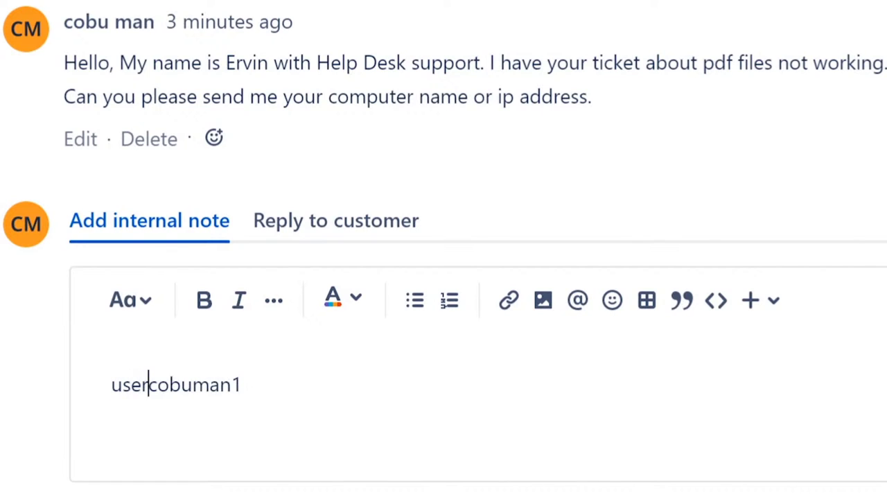
key("BackSpace")
key("BackSpace")
key("BackSpace")
key("BackSpace")
type("Users'")
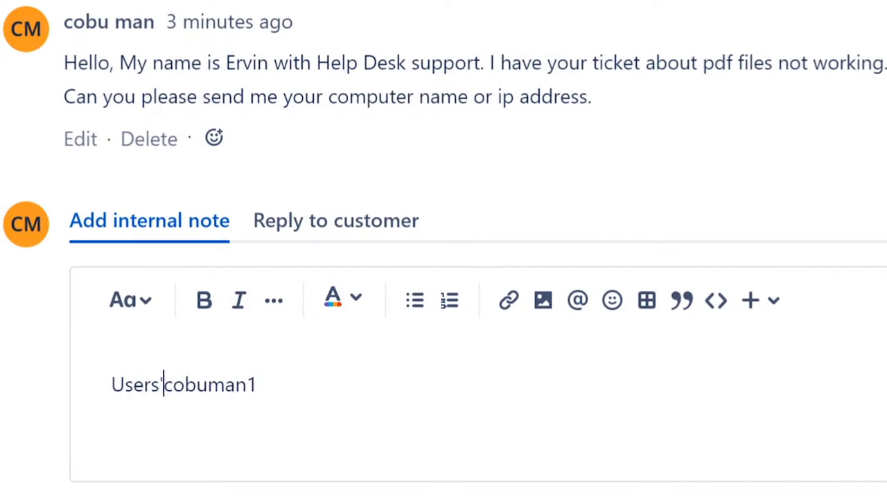
type("s pc na")
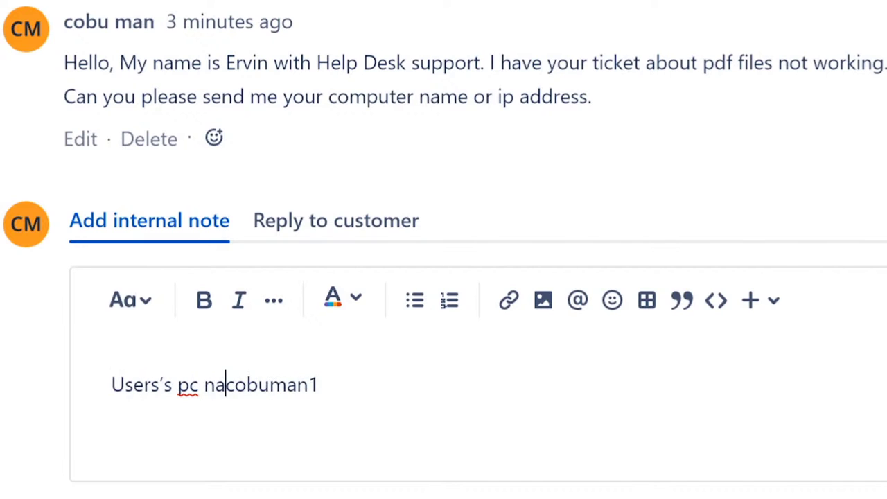
type("me is")
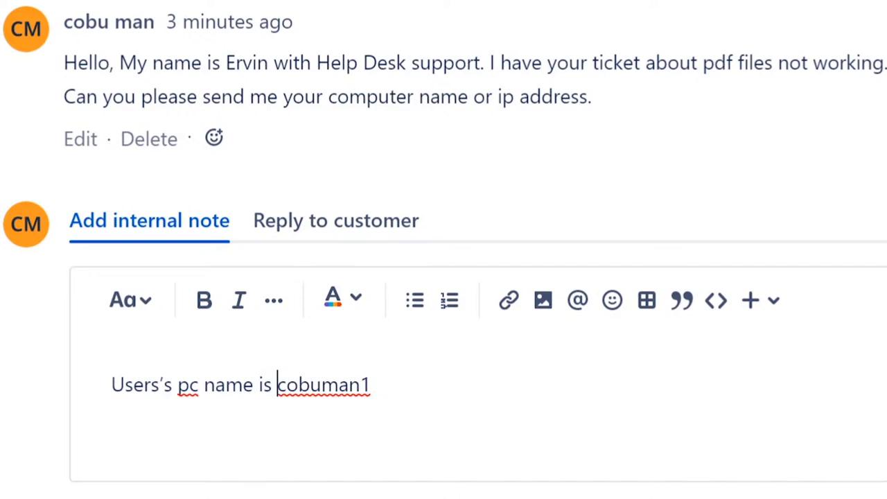
key("Right")
key("Right")
key("Right")
key("Right")
key("Right")
key("Right")
key("Right")
key("Right")
type(".")
key("ctrl+Return")
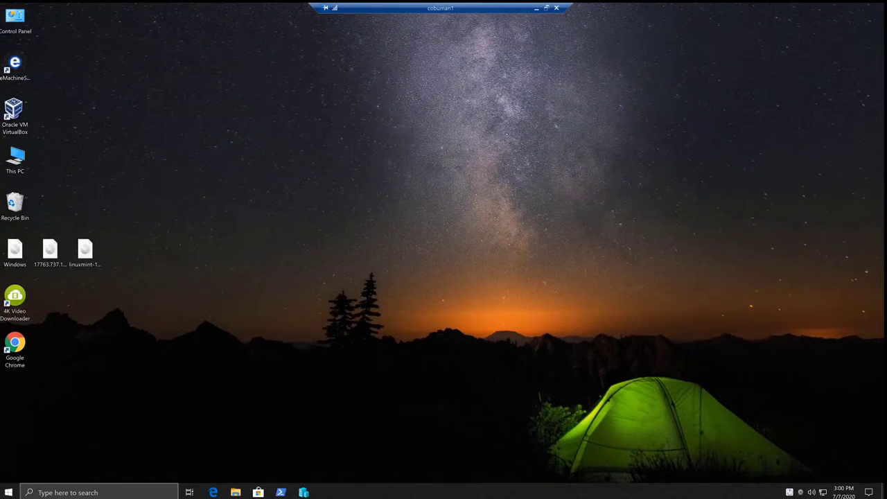
On the remote PC, search 'file asso' and open 'Choose a default app for each type of file'.
left_click(68, 492)
type("adobe")
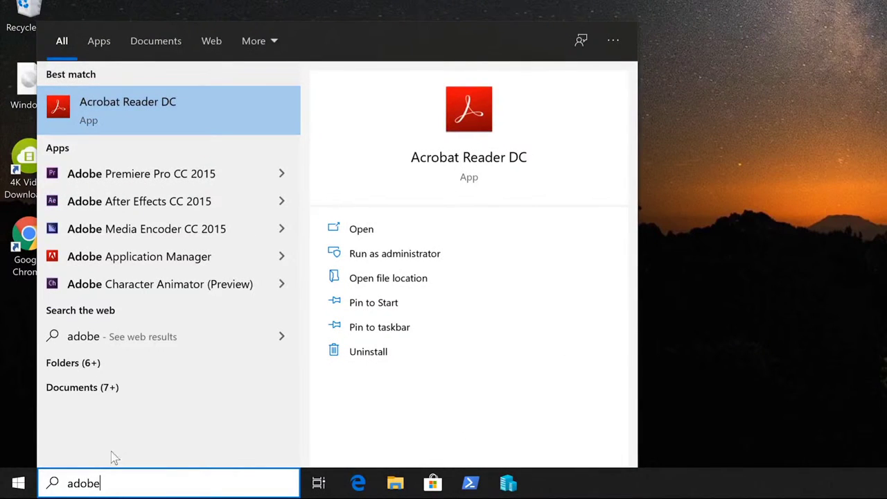
left_click(19, 483)
left_click(19, 483)
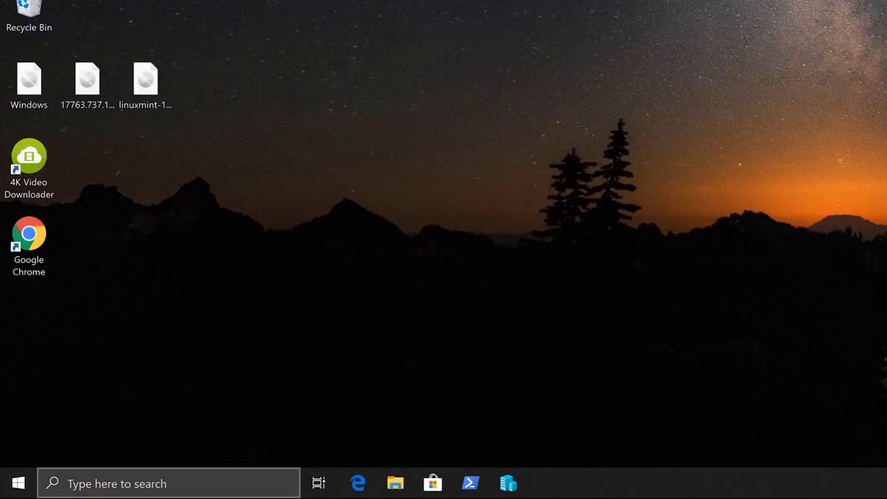
left_click(208, 483)
type("fi")
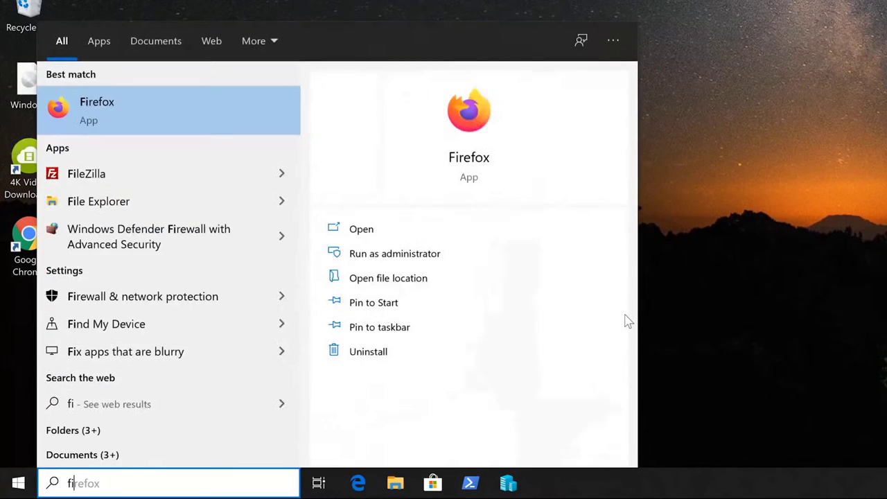
type("le asso")
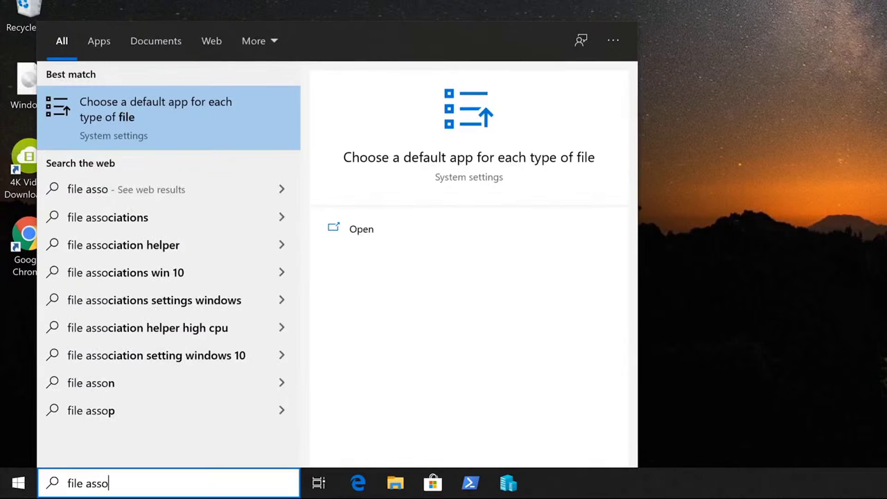
left_click(172, 119)
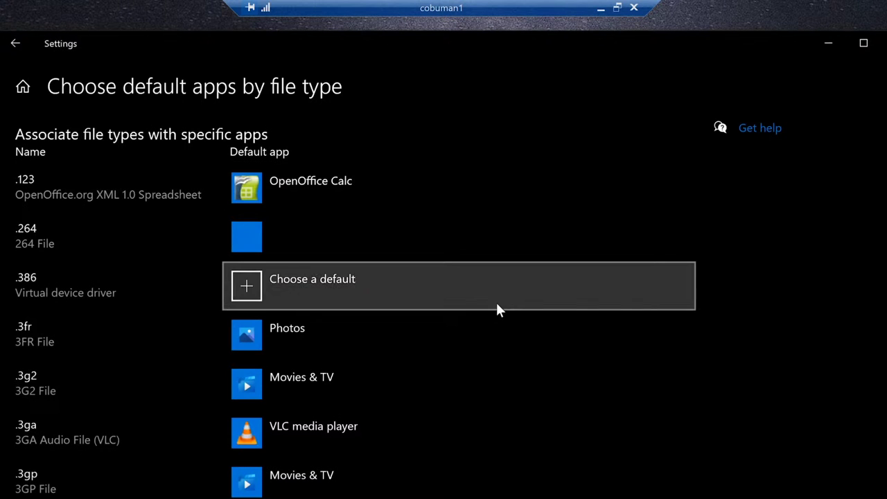
Scroll the file-type list down to the .pdf entry, currently set to Microsoft Edge.
scroll(496, 309, "down", 10)
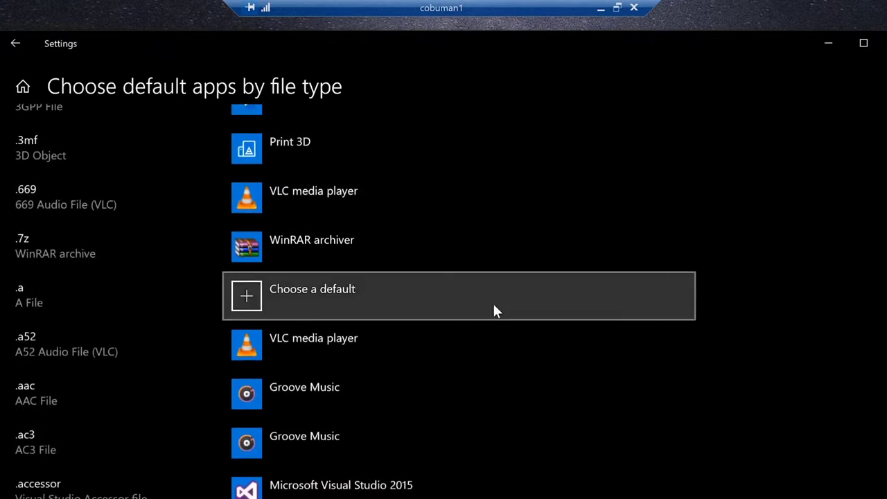
scroll(496, 312, "down", 5)
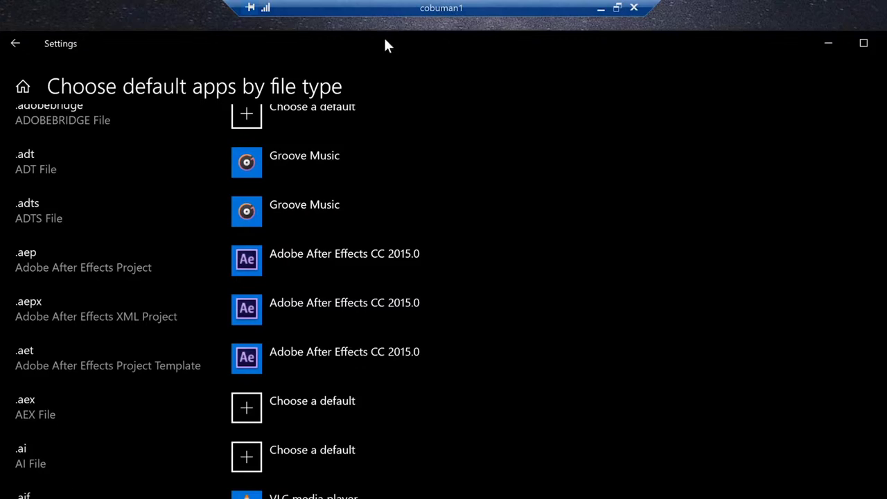
left_click_drag(386, 46, 505, 33)
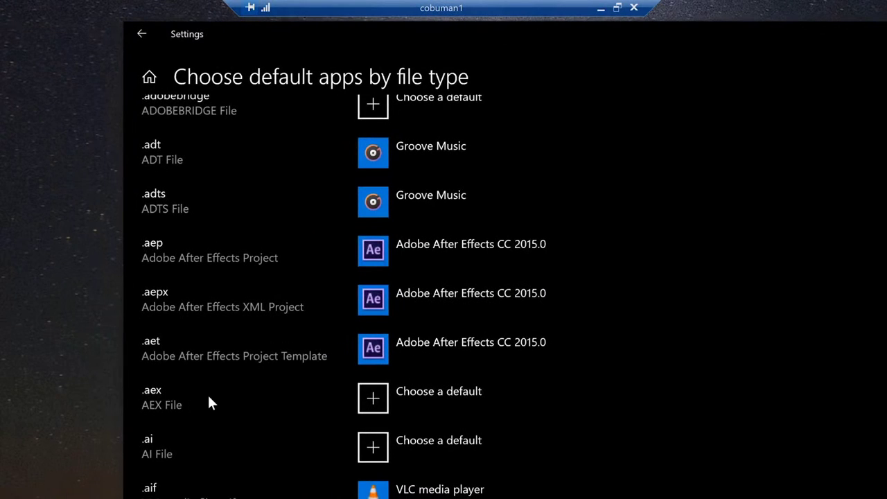
scroll(208, 398, "down", 20)
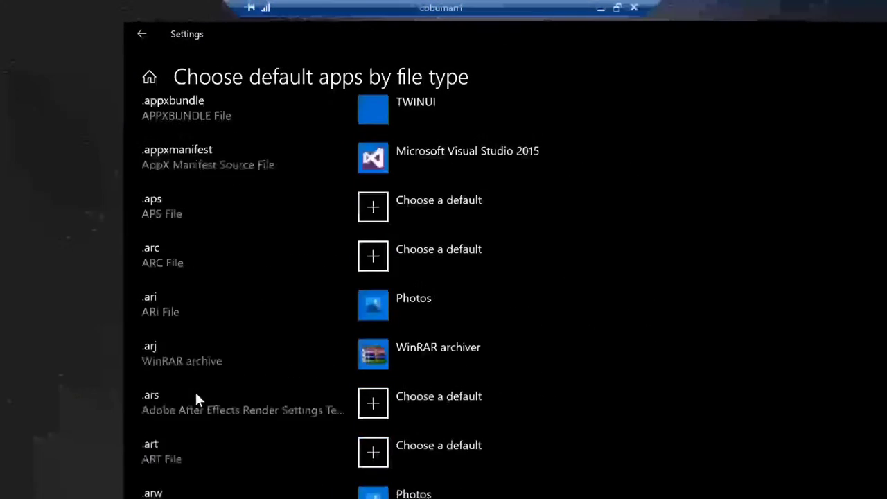
scroll(201, 395, "down", 20)
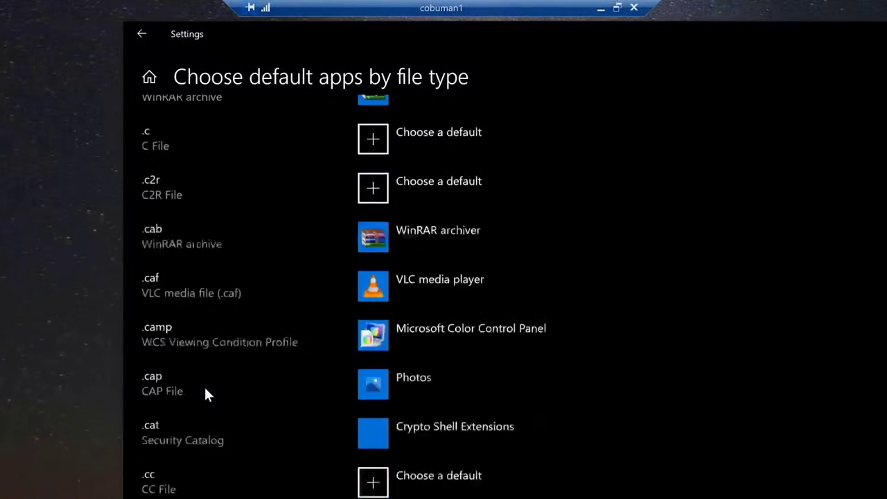
scroll(207, 394, "down", 20)
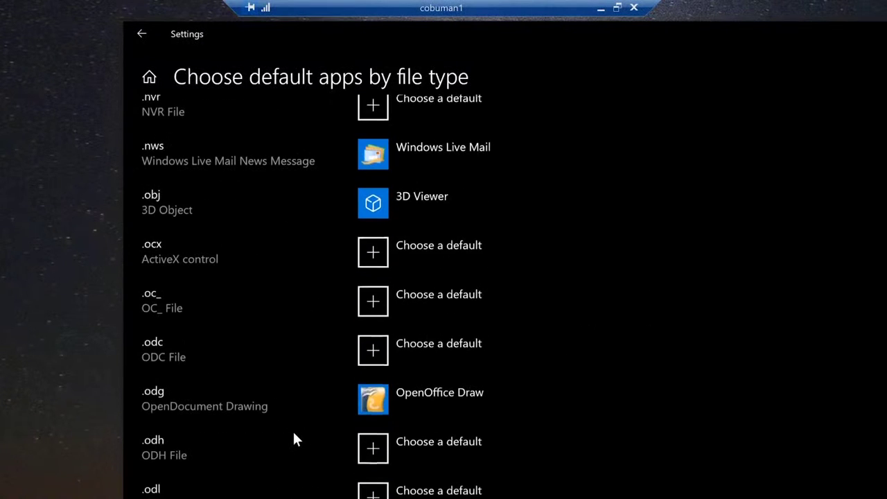
scroll(293, 438, "down", 15)
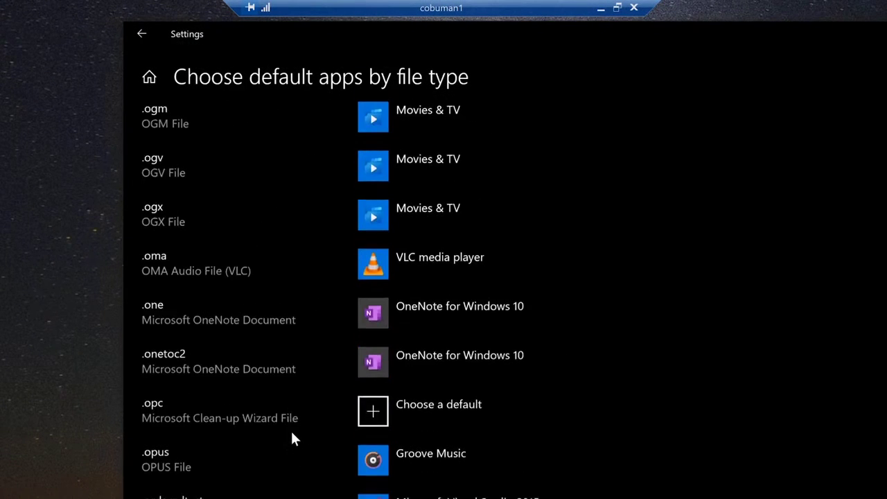
scroll(292, 435, "down", 12)
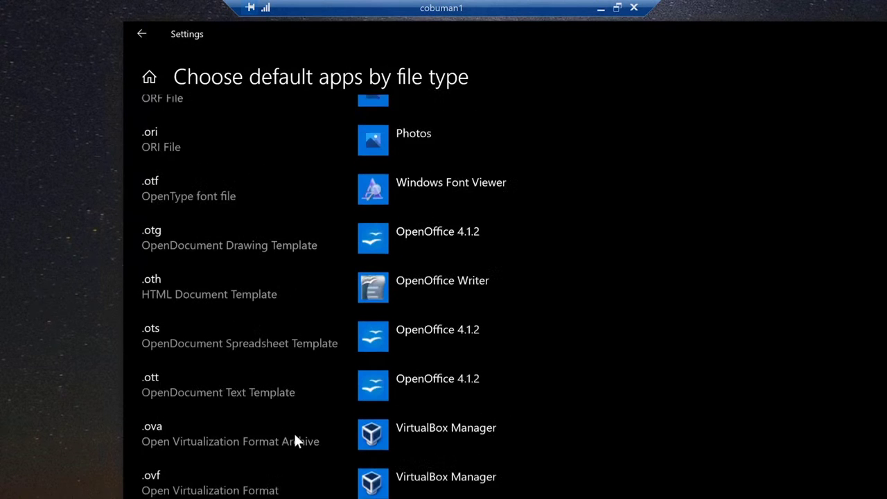
scroll(294, 441, "down", 5)
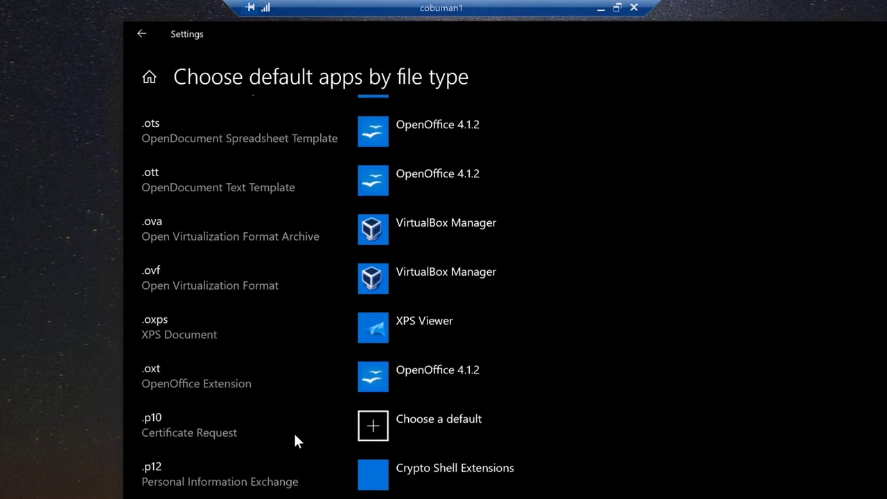
scroll(295, 441, "down", 2)
scroll(294, 441, "down", 3)
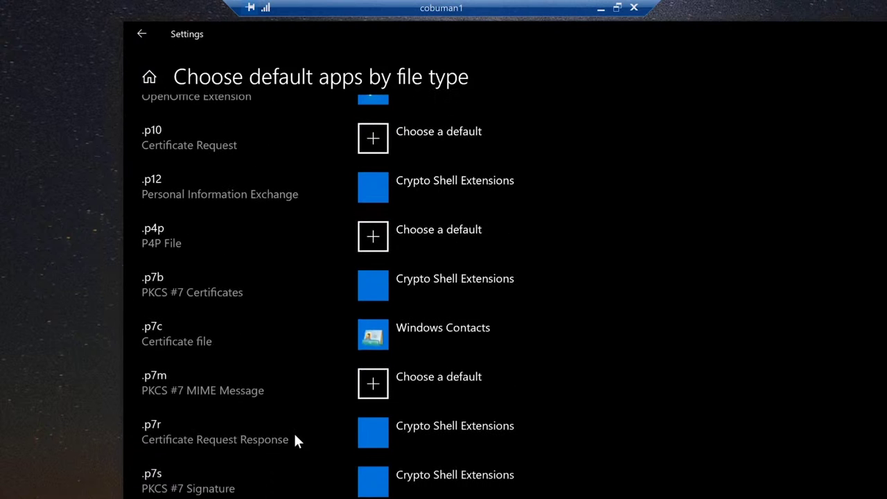
scroll(294, 441, "down", 4)
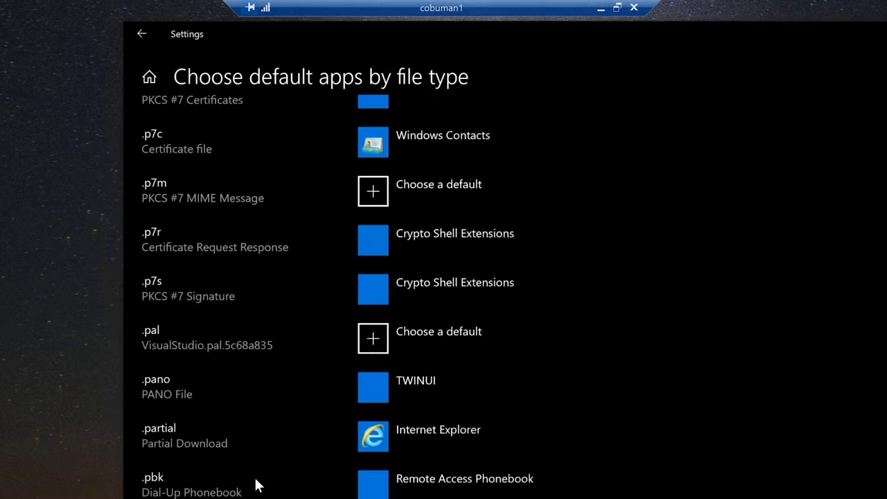
scroll(243, 458, "down", 2)
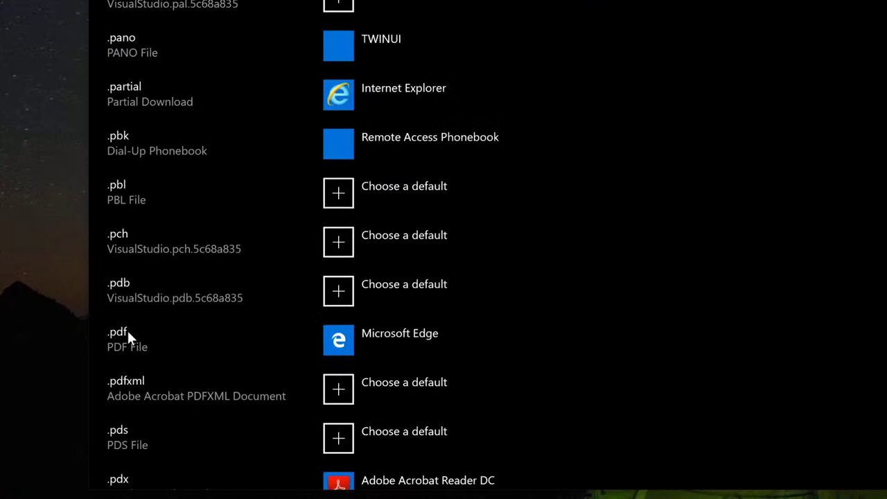
scroll(157, 324, "down", 2)
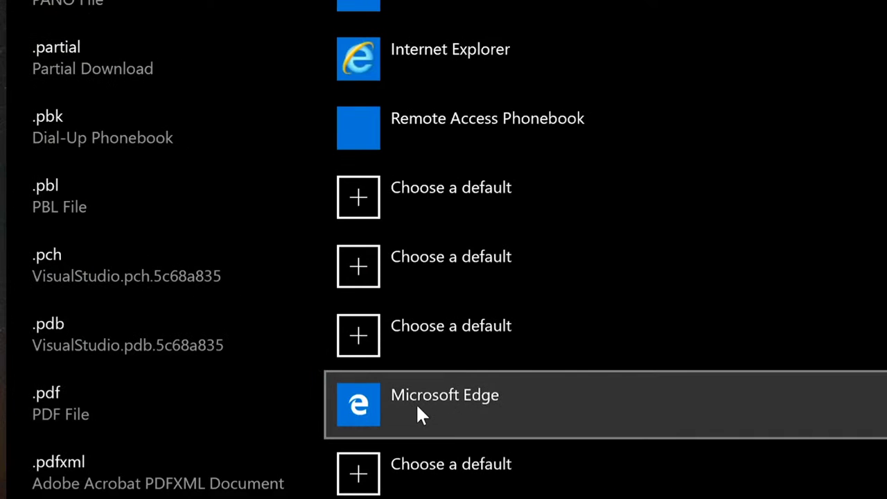
Switch the .pdf default app from Microsoft Edge to Adobe Acrobat Reader DC.
left_click(443, 408)
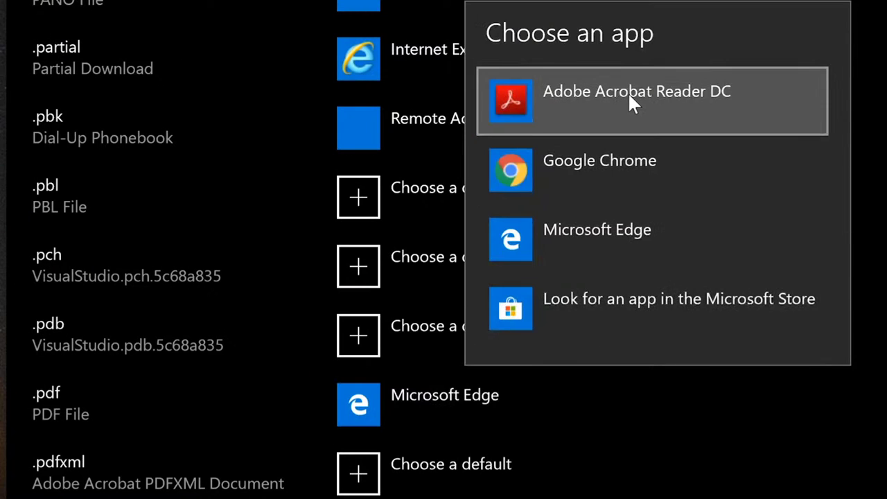
left_click(631, 99)
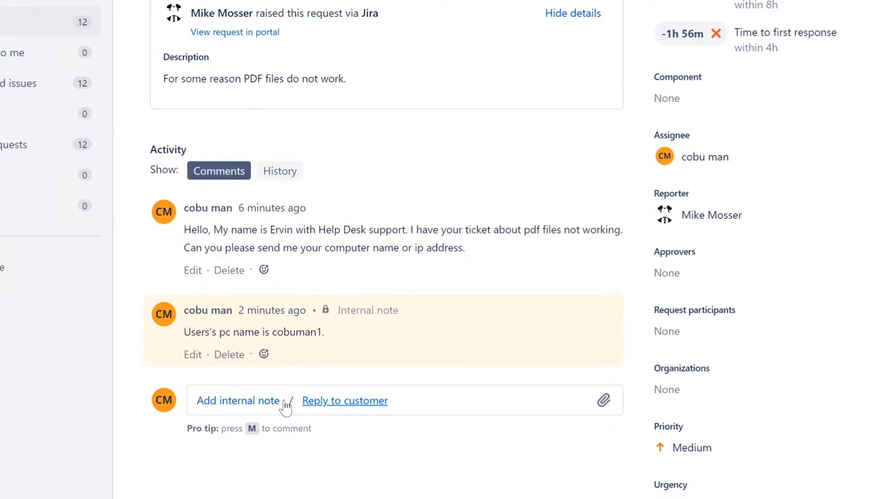
Save an internal note: 'Changed file association to resolve .pdf issues', signed with the agent's name.
left_click(253, 406)
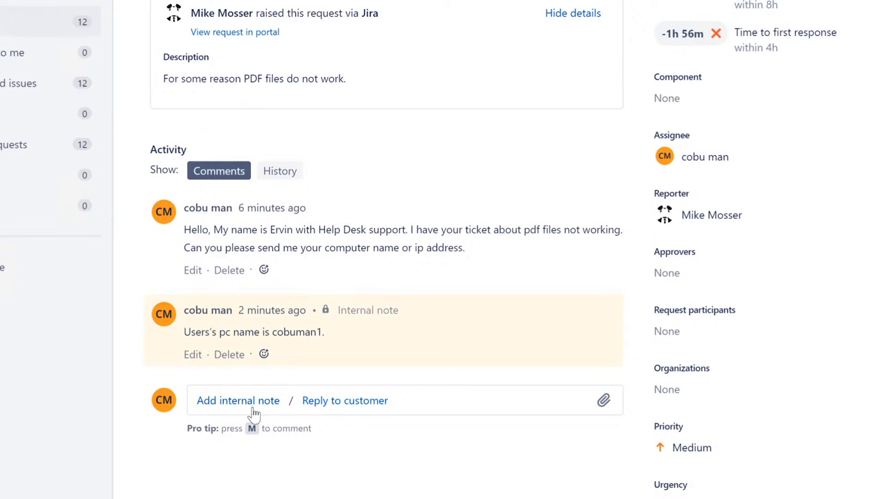
left_click(393, 475)
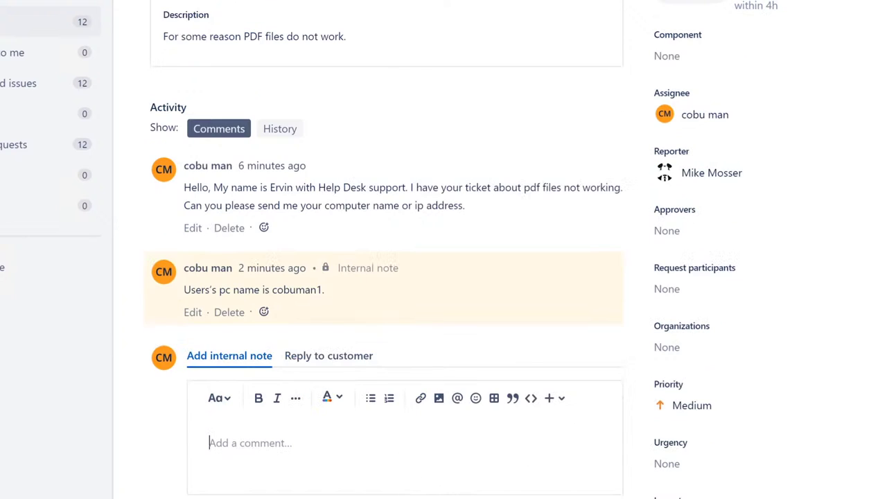
type("Changed ")
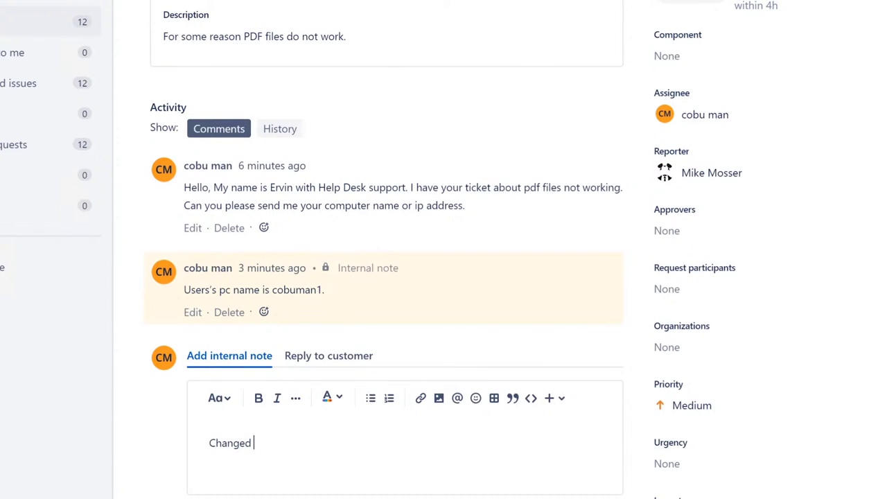
type("file asso")
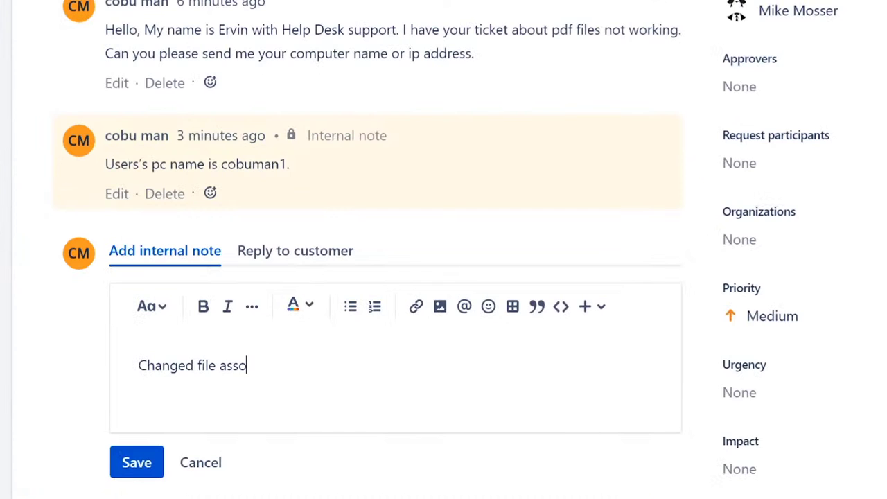
type("citaion")
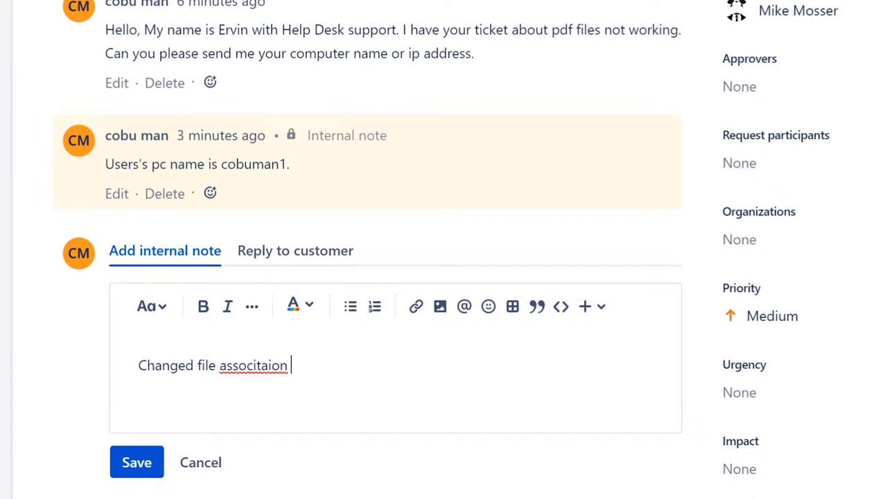
right_click(299, 358)
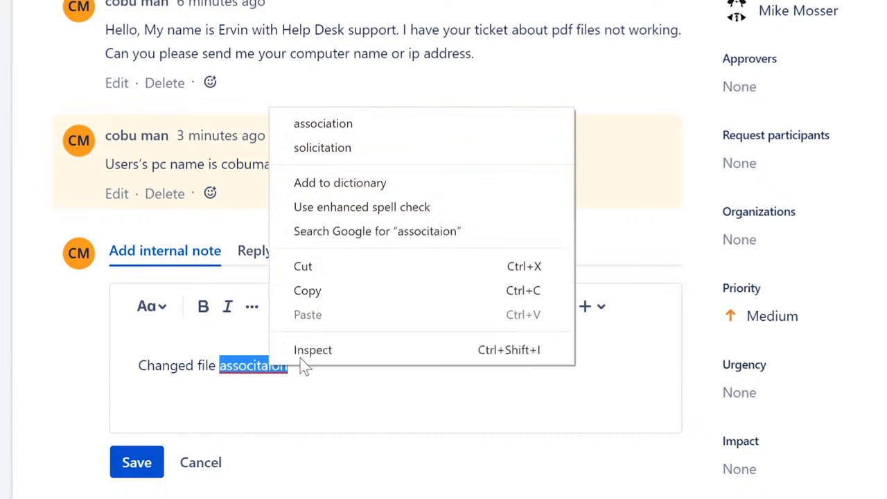
left_click(359, 123)
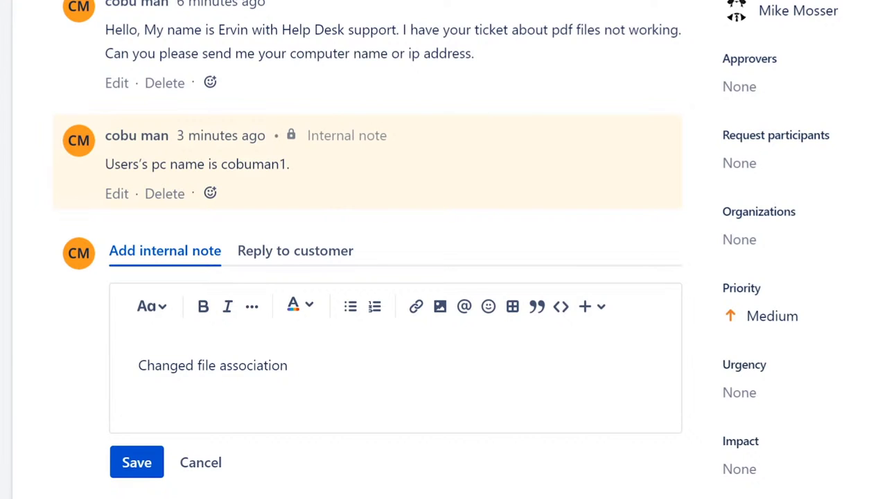
type("o allow pdf")
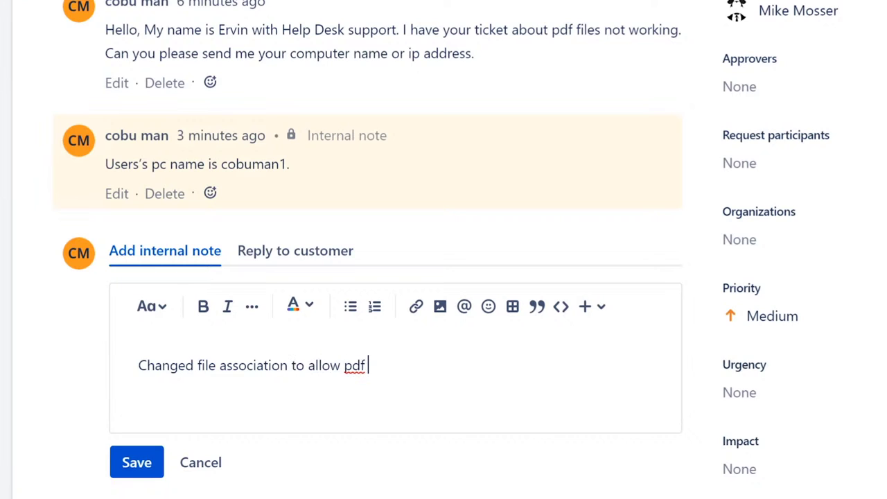
key("BackSpace")
key("BackSpace")
key("BackSpace")
key("BackSpace")
key("BackSpace")
key("BackSpace")
key("BackSpace")
key("BackSpace")
key("BackSpace")
key("BackSpace")
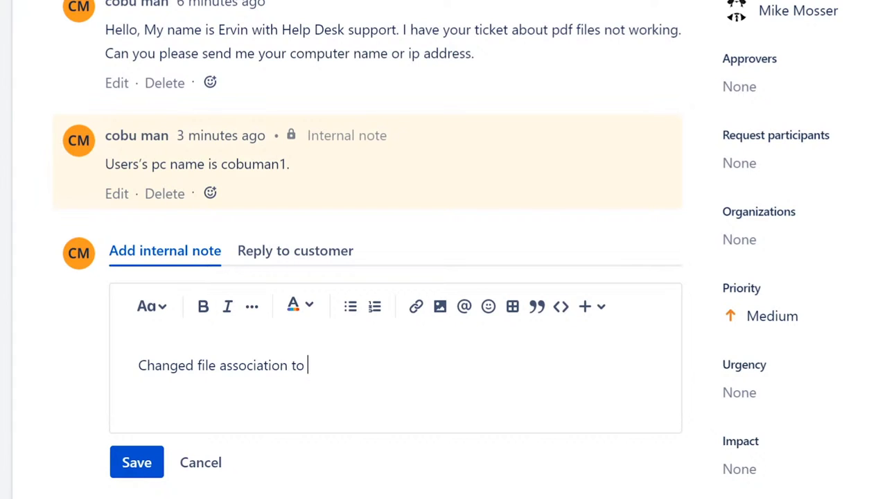
type("resolve .pdf i")
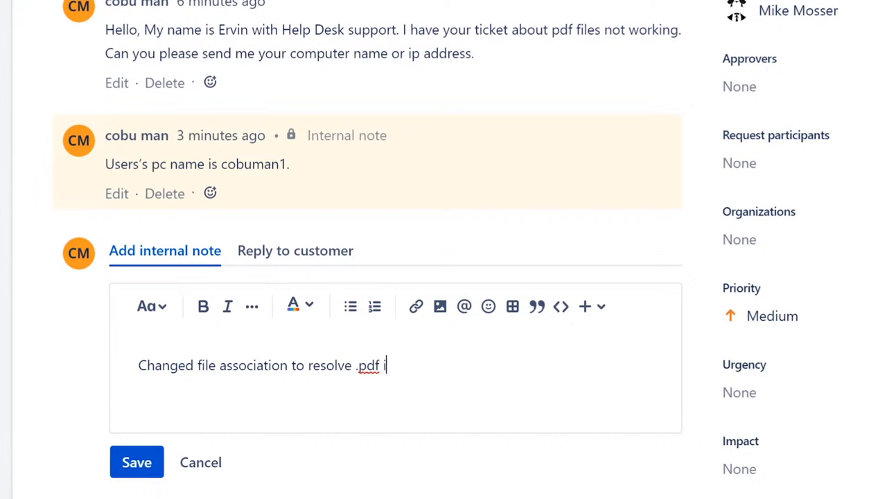
type("ssues. Ervin")
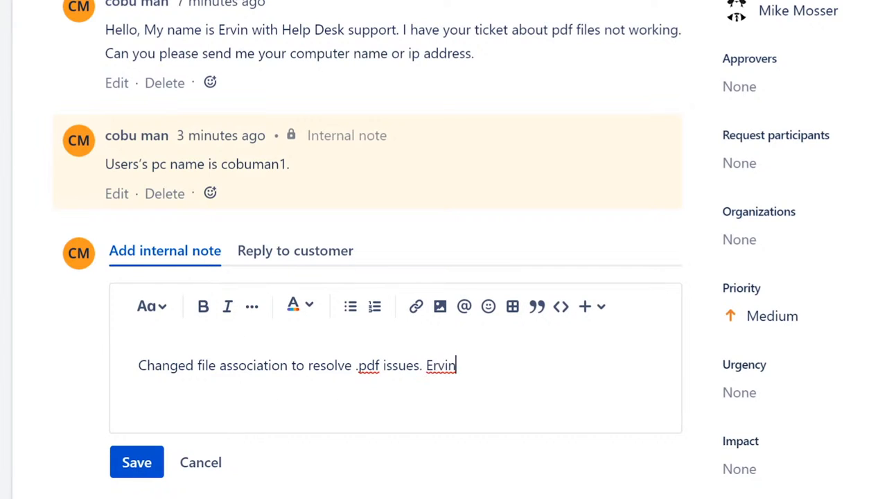
left_click(135, 466)
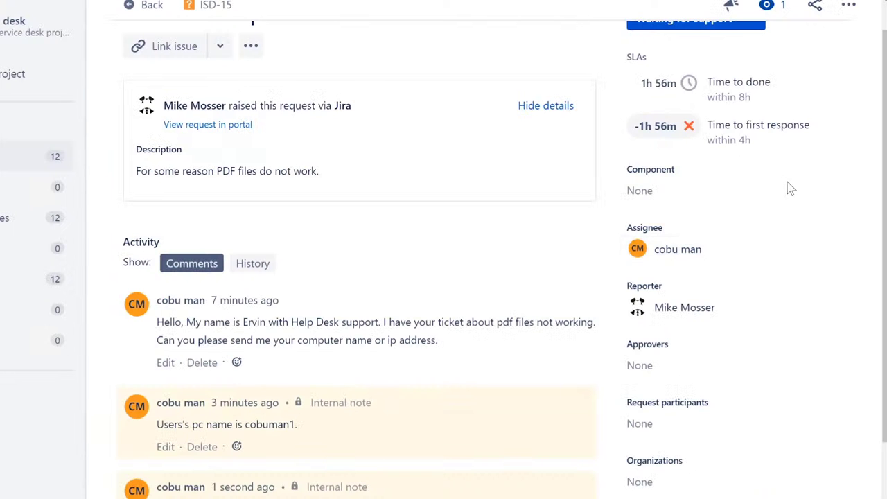
Change the ticket status from Waiting for support to Completed.
scroll(785, 186, "up", 1)
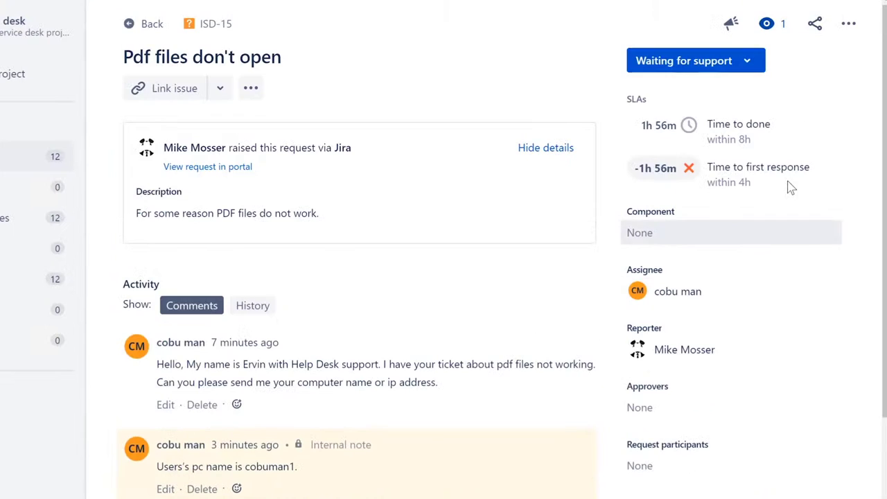
left_click(710, 71)
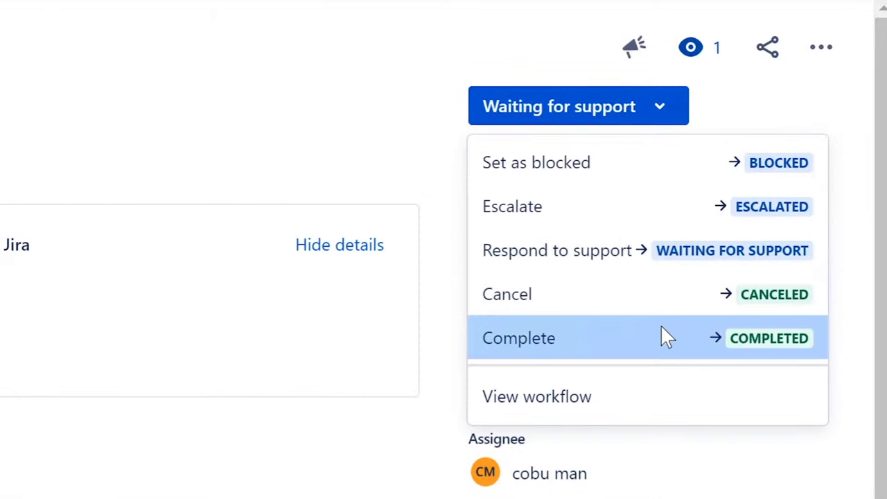
left_click(661, 327)
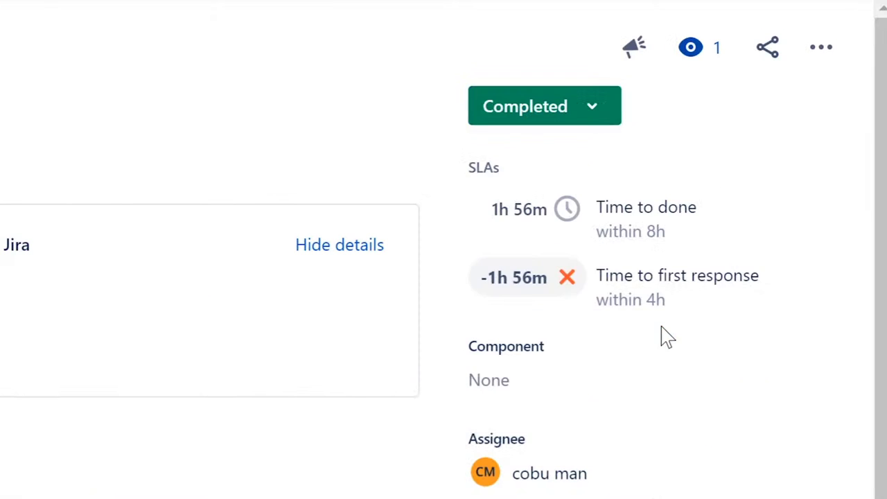
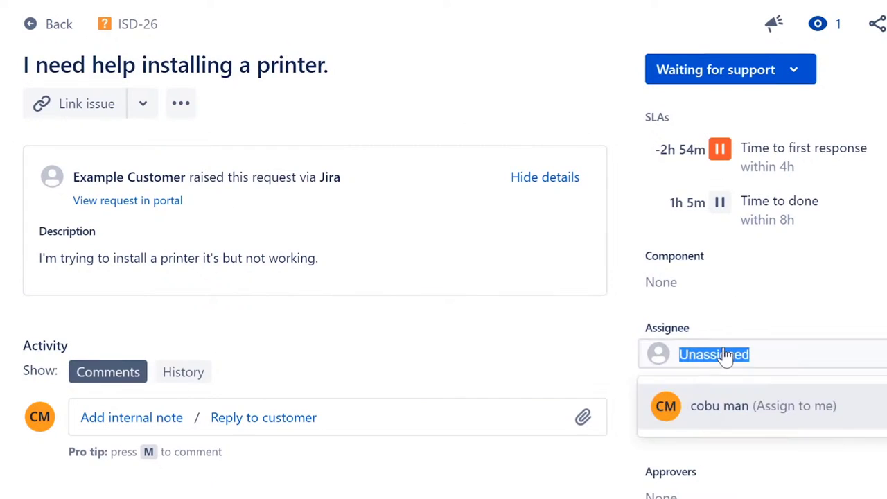
Assign ISD-26 to yourself, then review the title and description without changing them.
left_click(725, 407)
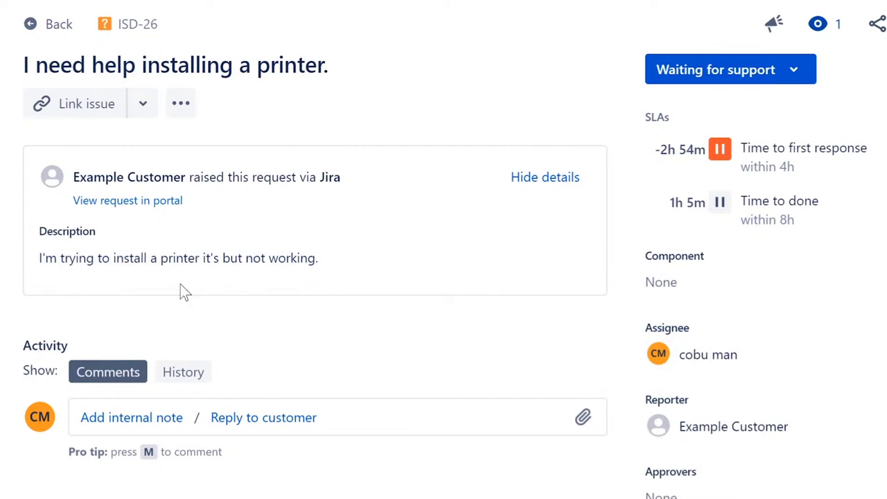
left_click_drag(328, 65, 25, 67)
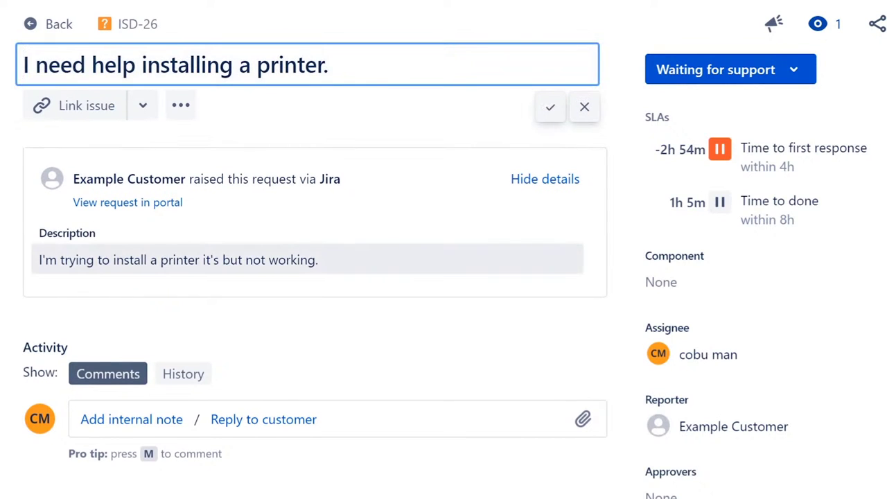
left_click(40, 264)
left_click_drag(346, 319, 63, 306)
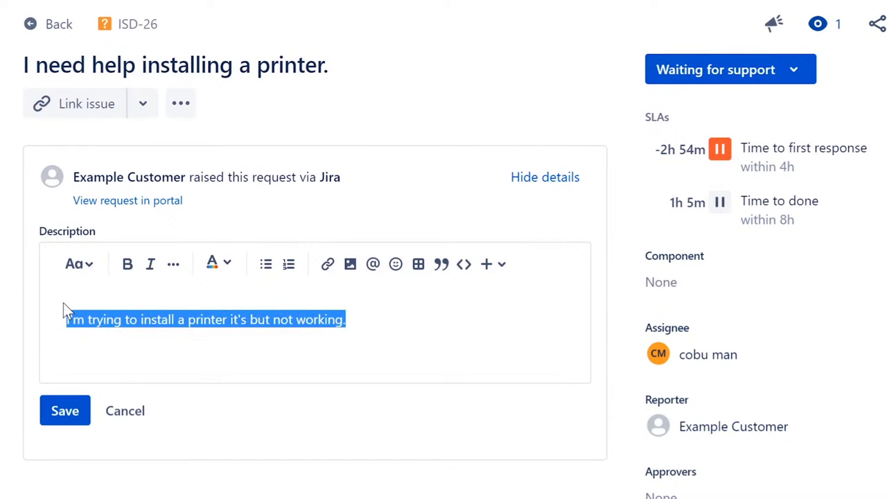
key("Right")
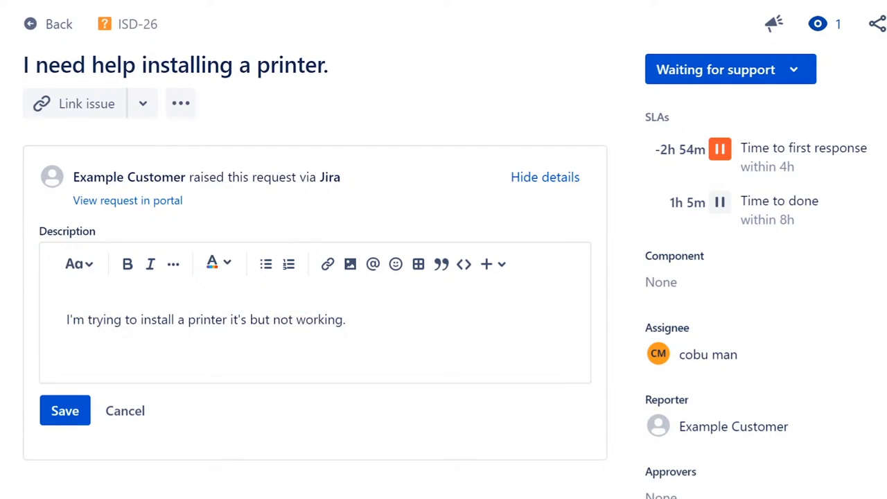
key("ctrl+shift+Left")
key("ctrl+shift+Left")
left_click_drag(345, 319, 63, 323)
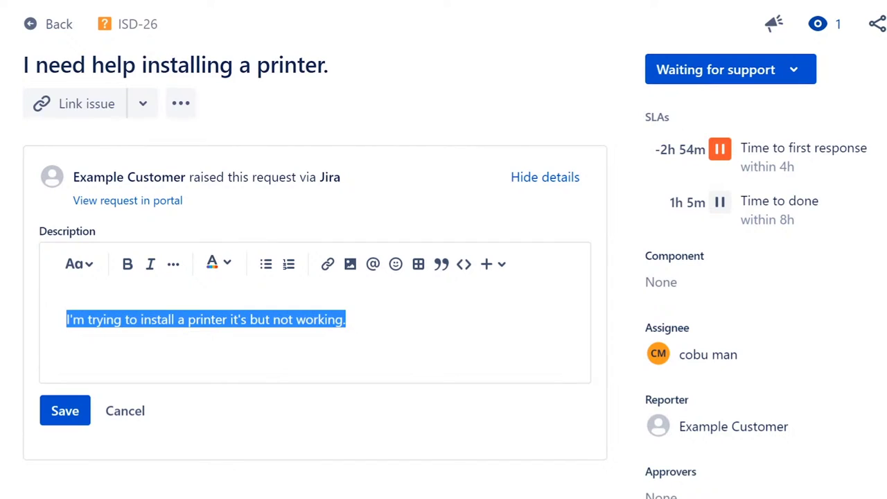
key("Right")
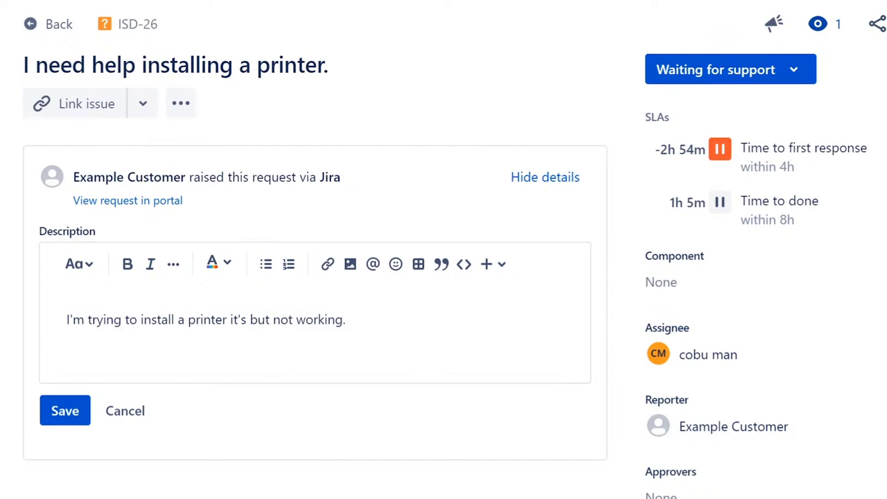
key("ctrl+Return")
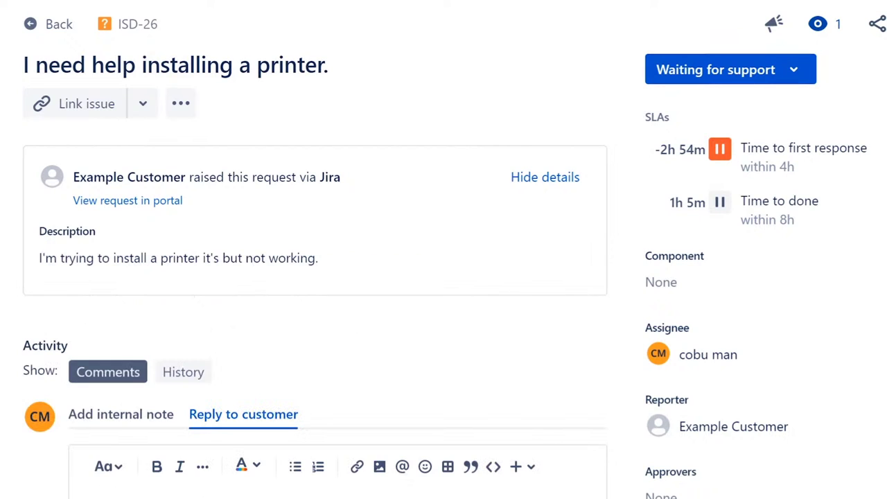
Draft a customer reply introducing yourself from Help Desk and asking 'Local printer or Network printer?'.
left_click(285, 289)
type("Hello")
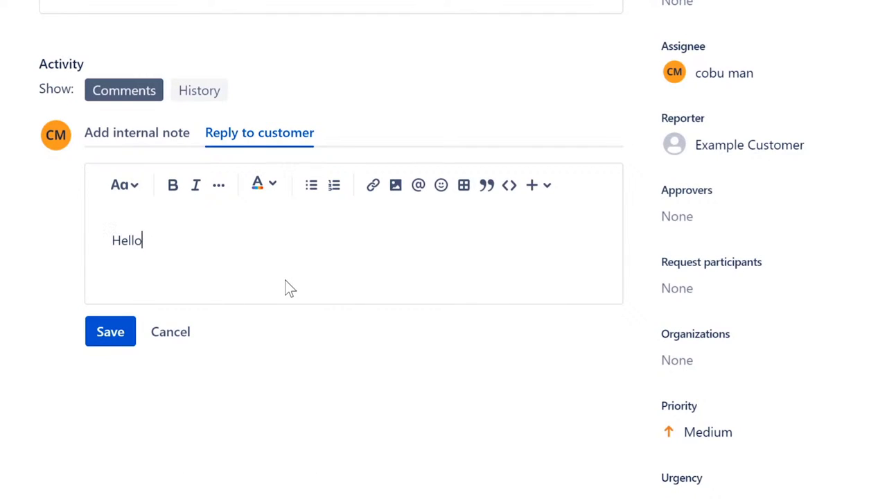
type(", my name is Ervin ")
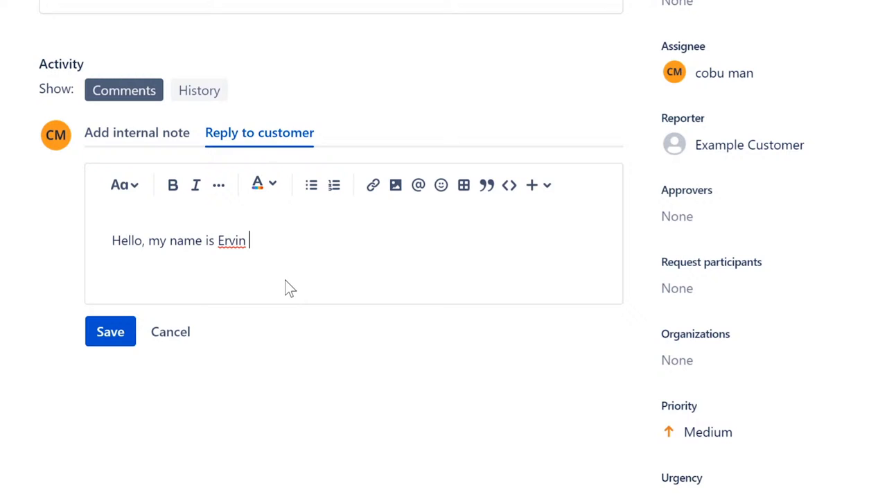
type("with Help Desk. What kind of printer are you trying to add?")
key("Return")
type("Local printer or Network prin")
key("BackSpace")
key("BackSpace")
type("inter?")
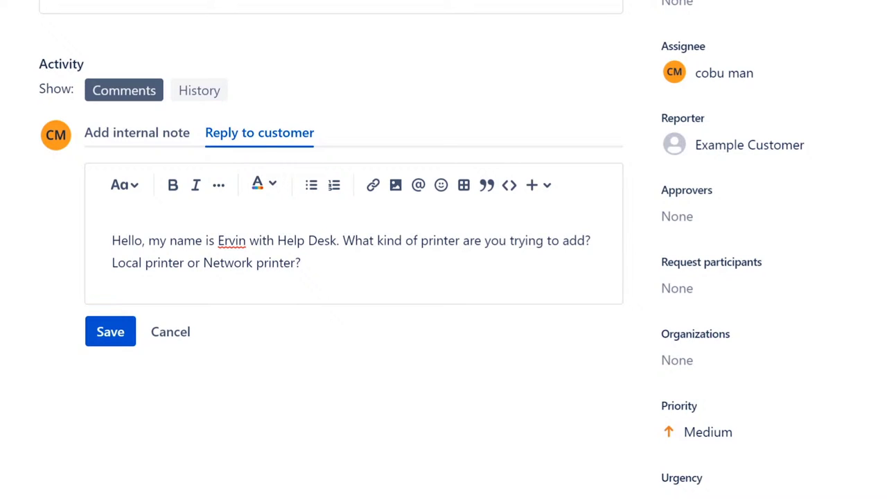
Start a follow-up asking for the PC name, trim it, and post the reply.
left_click_drag(203, 263, 296, 267)
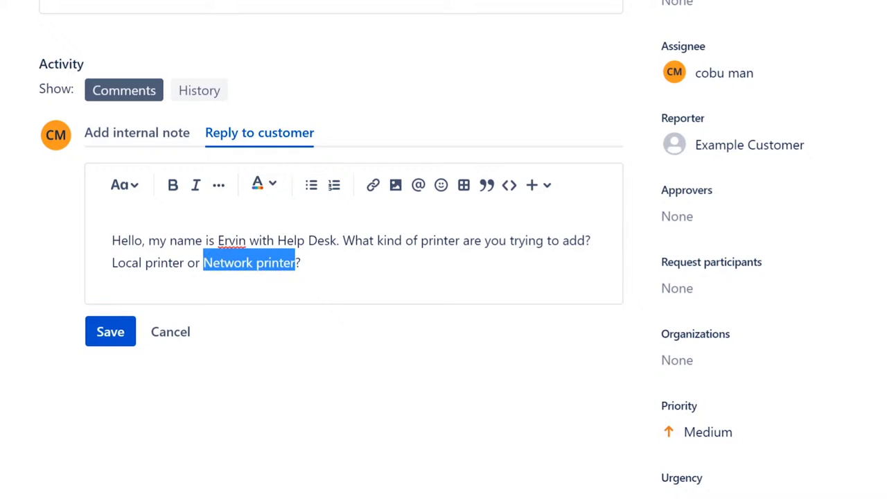
left_click(302, 262)
left_click_drag(212, 263, 295, 263)
left_click(302, 263)
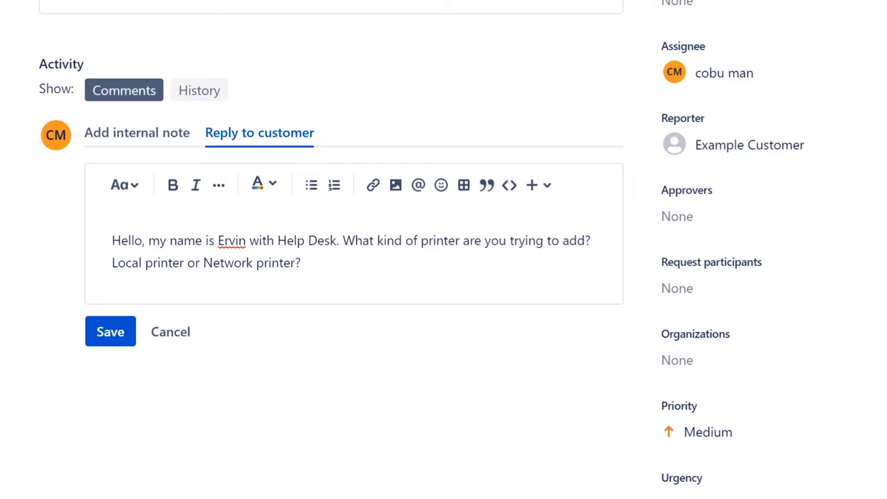
type("Also, can you  please send me you")
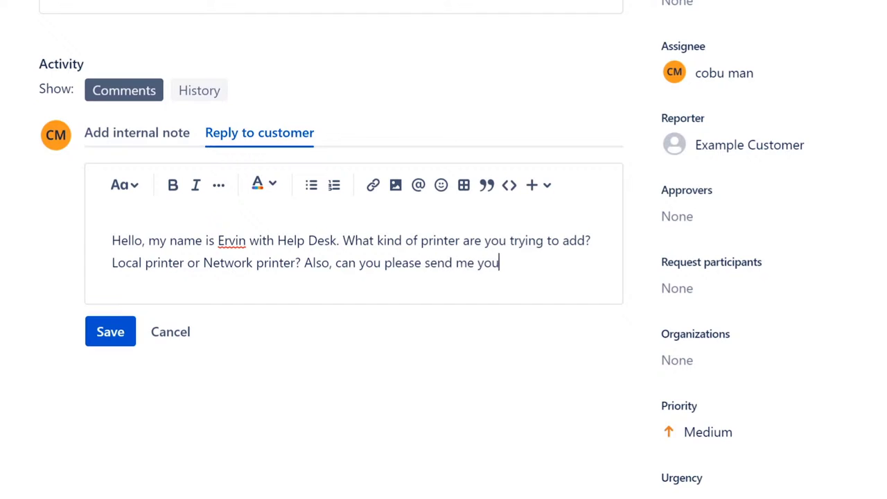
type("r PC name wi")
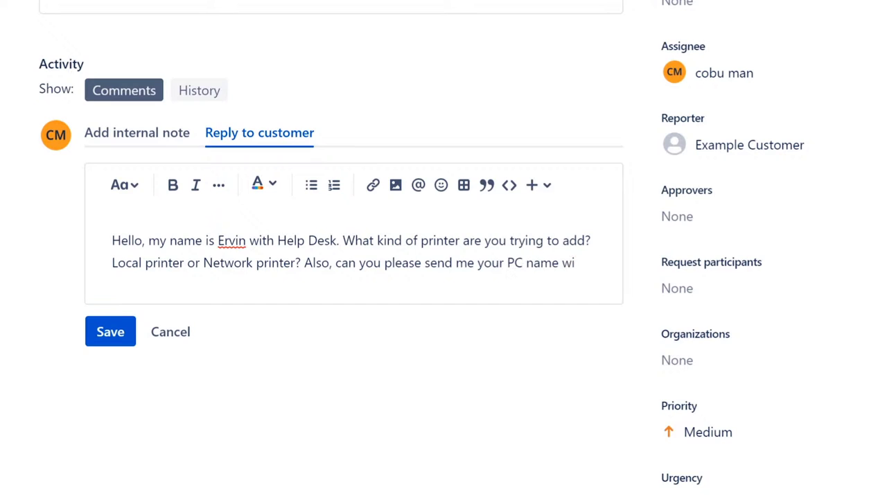
type("th")
key("BackSpace")
key("BackSpace")
key("BackSpace")
key("BackSpace")
key("BackSpace")
key("BackSpace")
key("BackSpace")
key("BackSpace")
key("BackSpace")
key("BackSpace")
key("BackSpace")
key("BackSpace")
key("BackSpace")
key("BackSpace")
key("BackSpace")
key("BackSpace")
key("BackSpace")
key("BackSpace")
key("BackSpace")
key("BackSpace")
key("BackSpace")
key("BackSpace")
key("BackSpace")
key("BackSpace")
key("BackSpace")
key("BackSpace")
key("BackSpace")
key("BackSpace")
key("BackSpace")
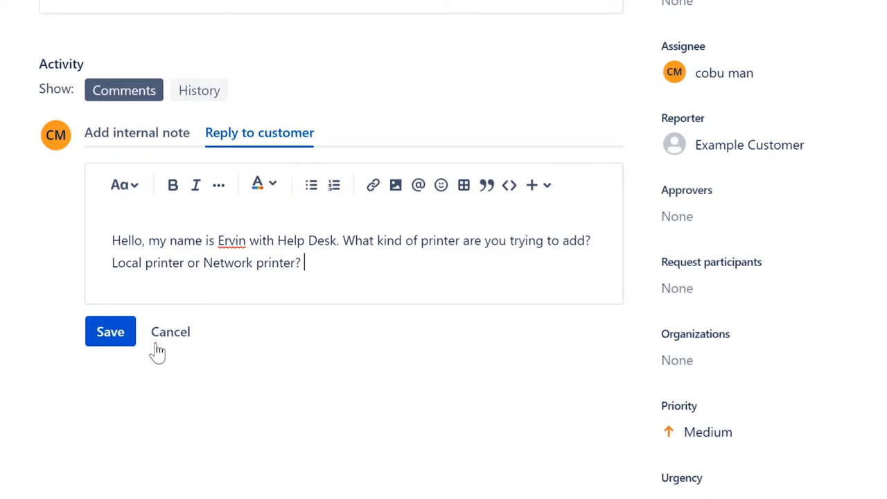
left_click(121, 333)
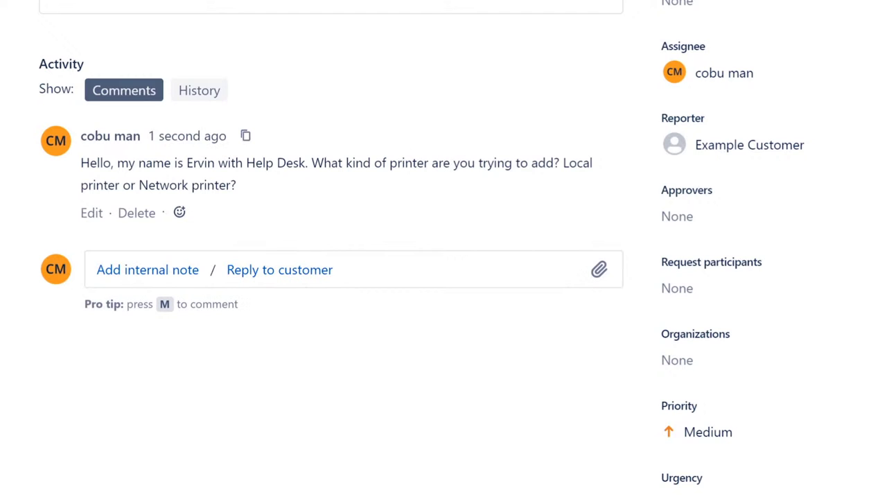
left_click_drag(562, 163, 243, 184)
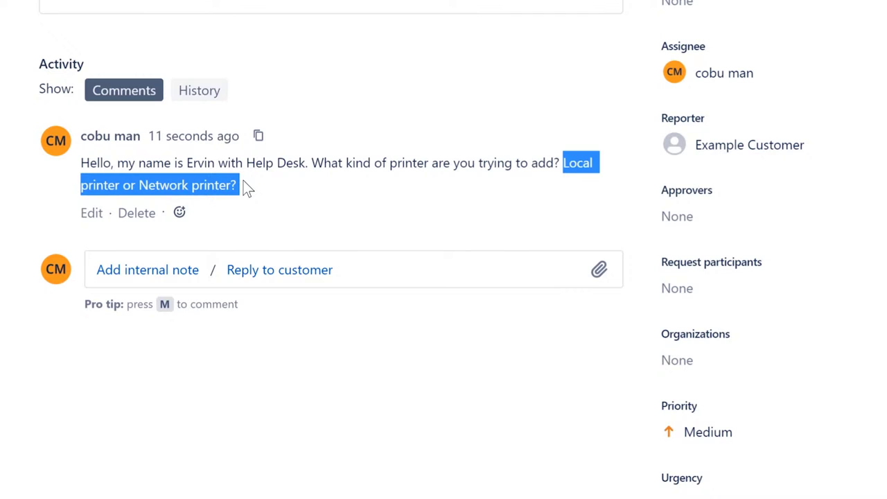
left_click(243, 182)
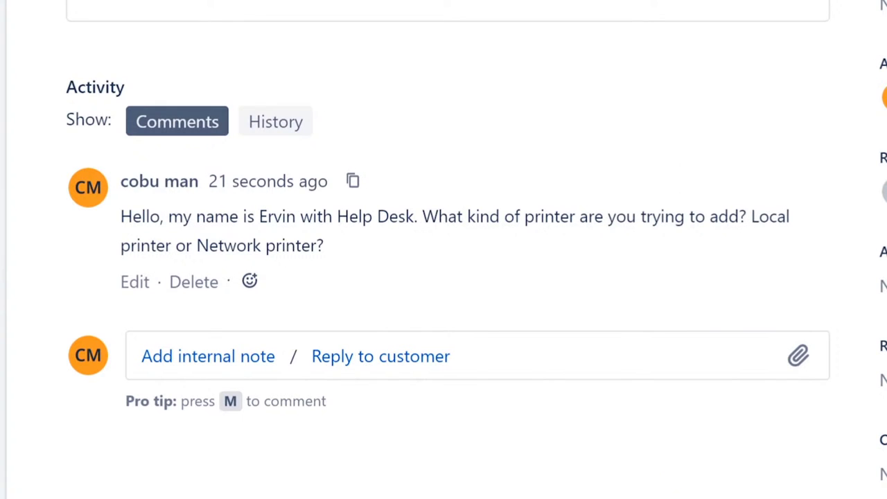
left_click_drag(750, 216, 176, 246)
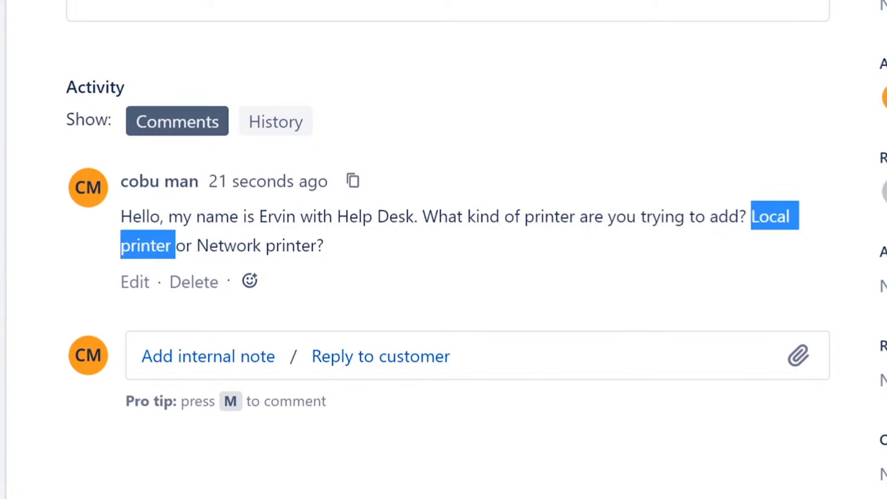
left_click_drag(196, 246, 316, 245)
left_click(340, 249)
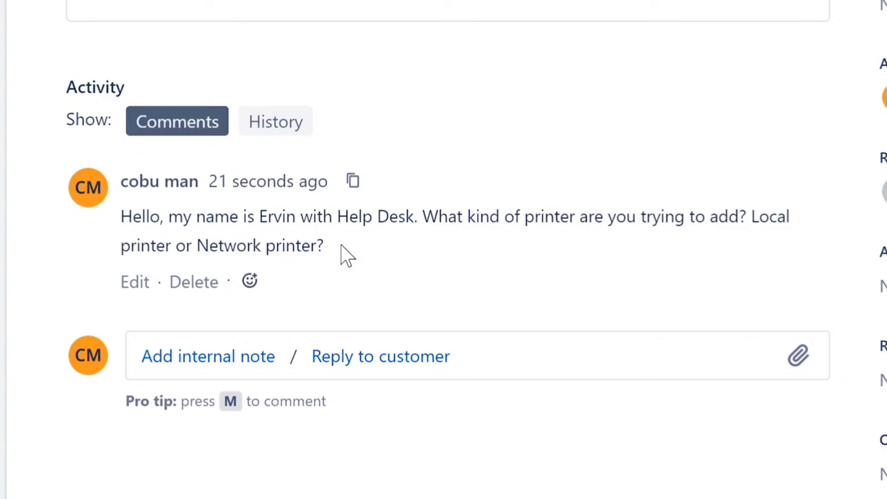
double_click(767, 216)
left_click_drag(750, 216, 171, 245)
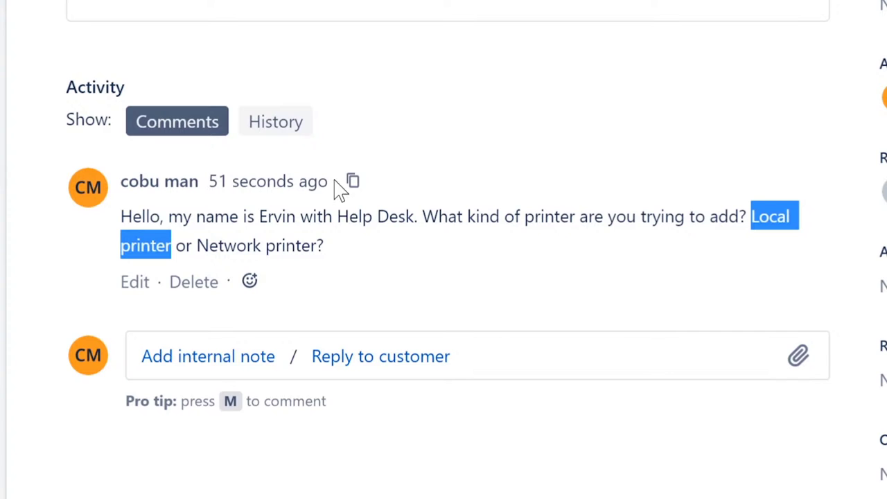
left_click_drag(197, 245, 315, 245)
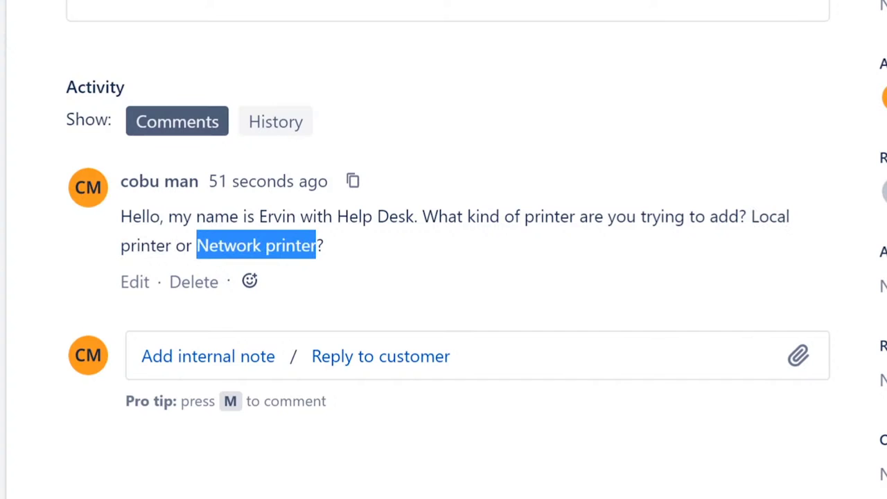
left_click(329, 253)
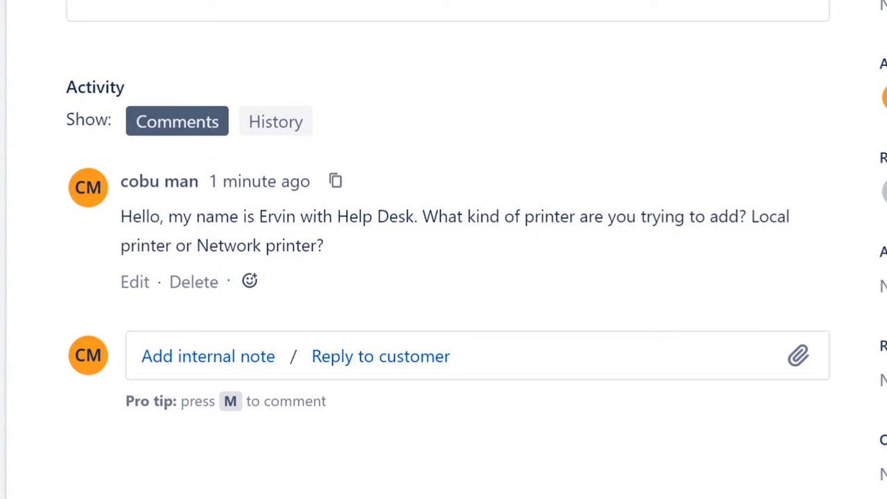
left_click_drag(196, 245, 324, 246)
left_click(338, 249)
left_click_drag(197, 245, 316, 246)
left_click(339, 258)
left_click_drag(340, 248, 114, 221)
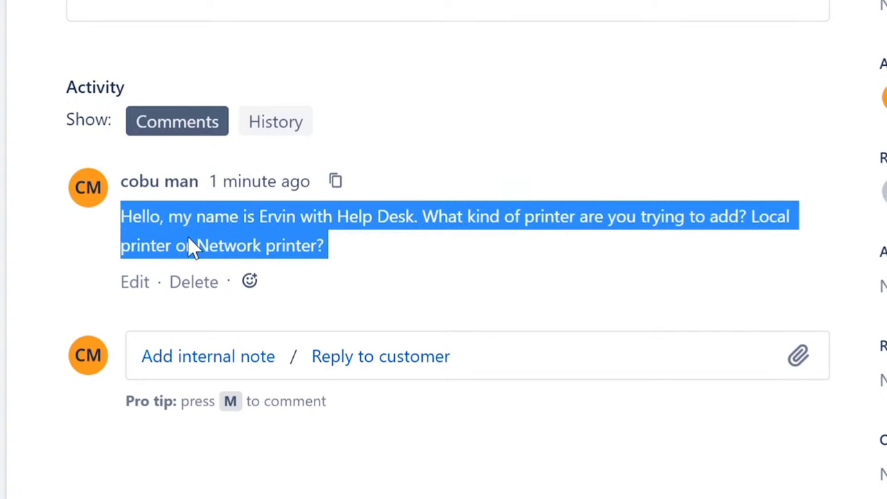
left_click(322, 239)
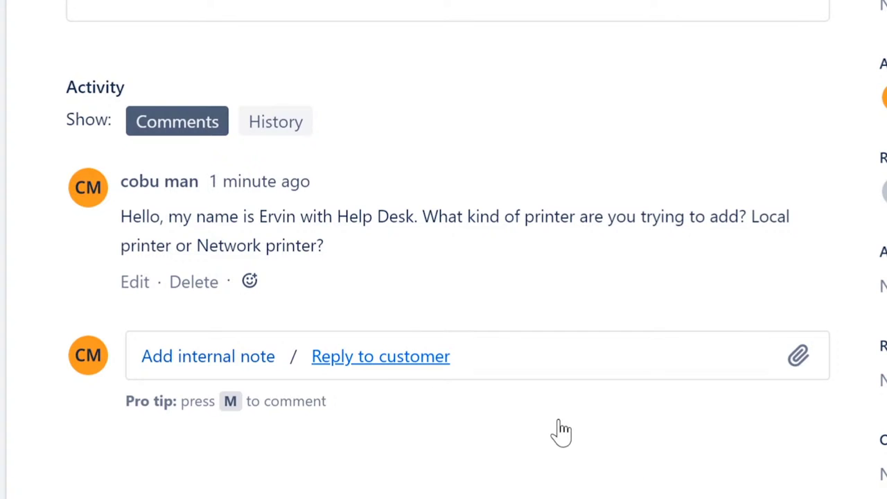
Draft a reply offering to add the printer, asking for the PC name and printer IP address.
left_click(390, 357)
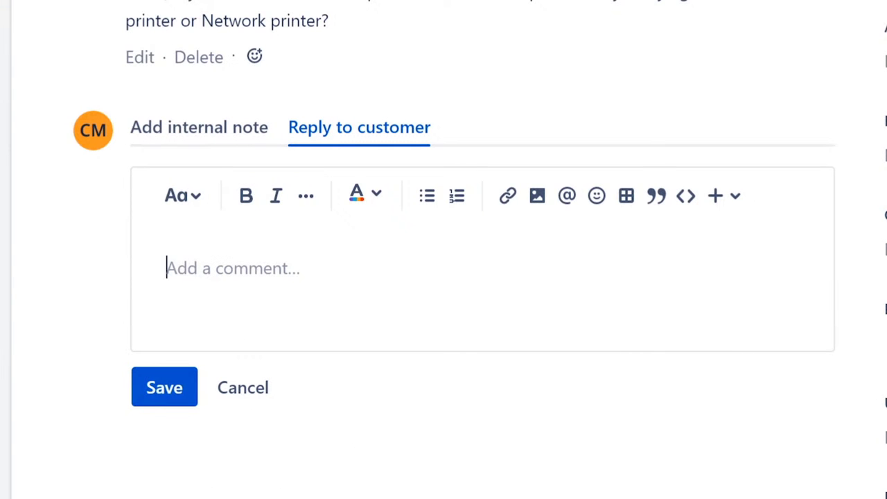
type("Okay, ")
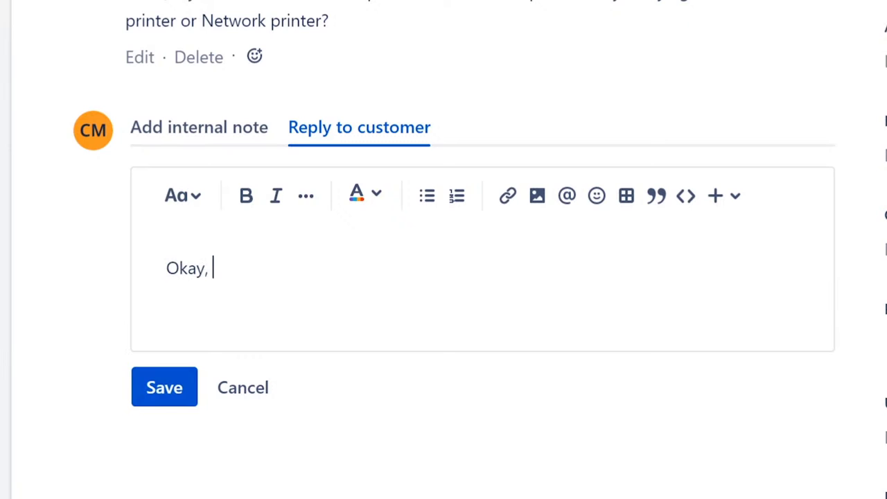
type("in that case")
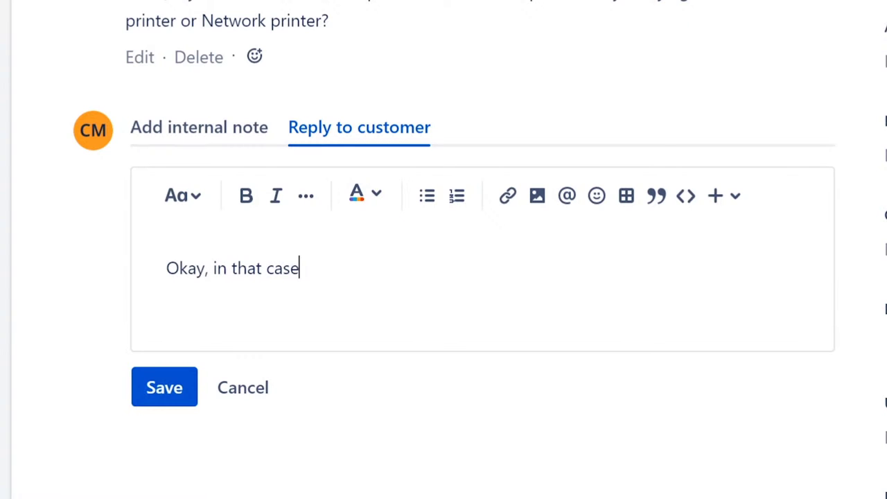
type(" can you please s")
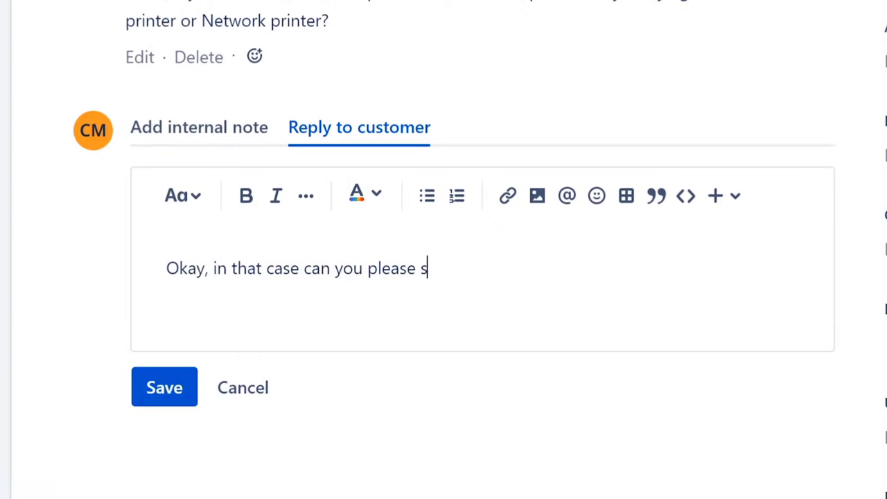
type("end me the ")
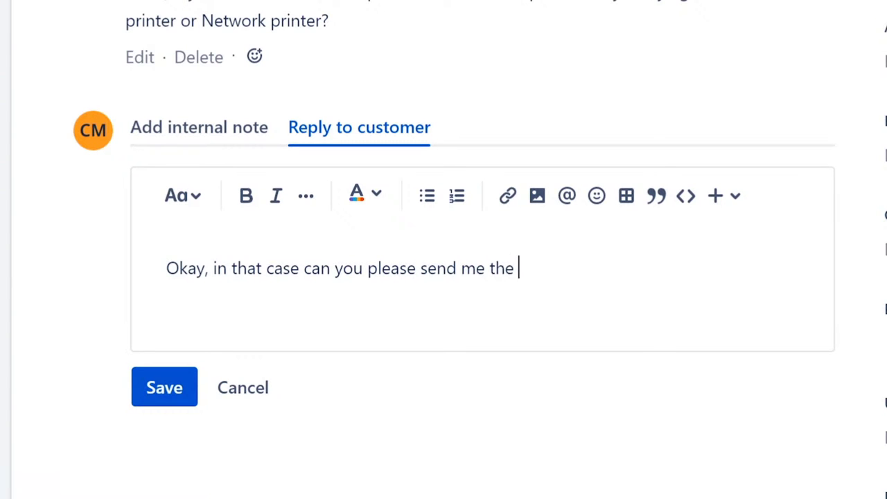
type("ip address")
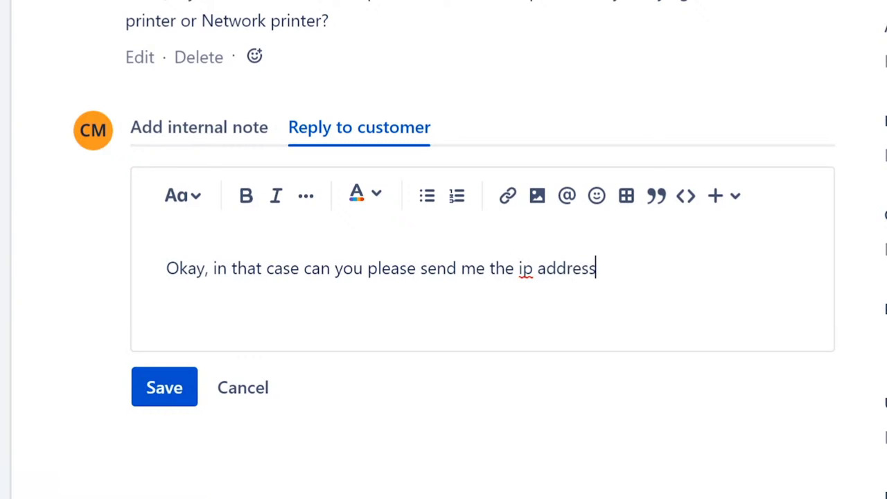
type(" of the prin")
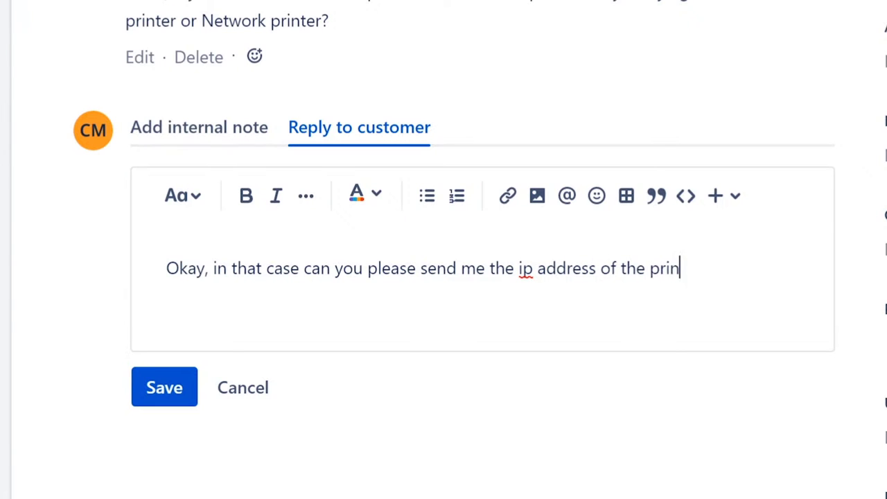
type("ter you're trying to")
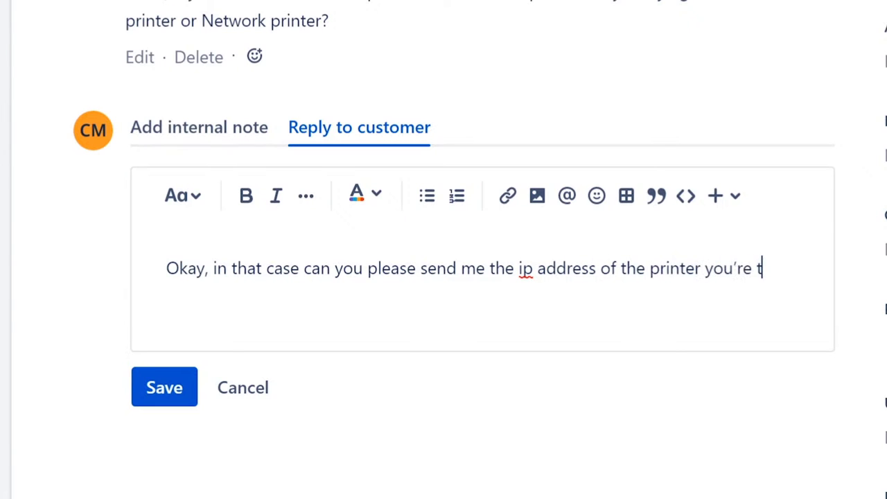
type(" add")
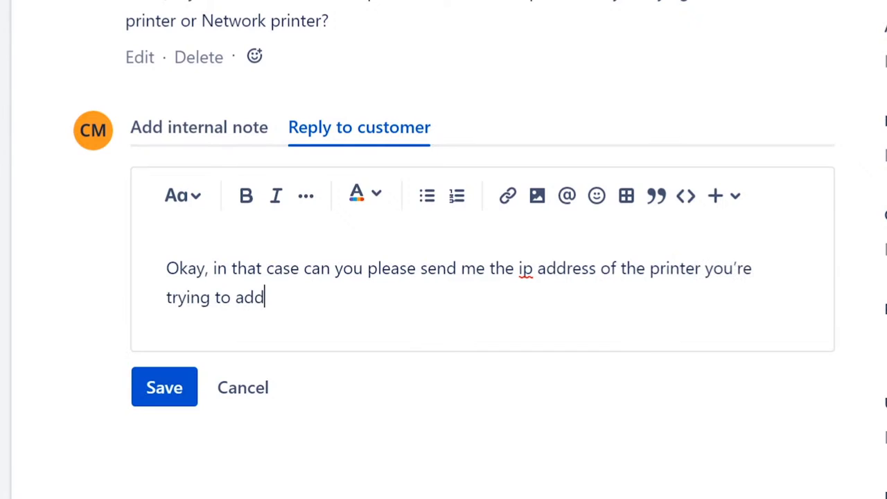
type("?")
key("Up")
key("Left")
key("Left")
key("Left")
key("Left")
key("Left")
key("Left")
key("Left")
key("Left")
key("Left")
key("Left")
key("Left")
key("Left")
key("Left")
key("Right")
key("Right")
key("Right")
type("I can ad")
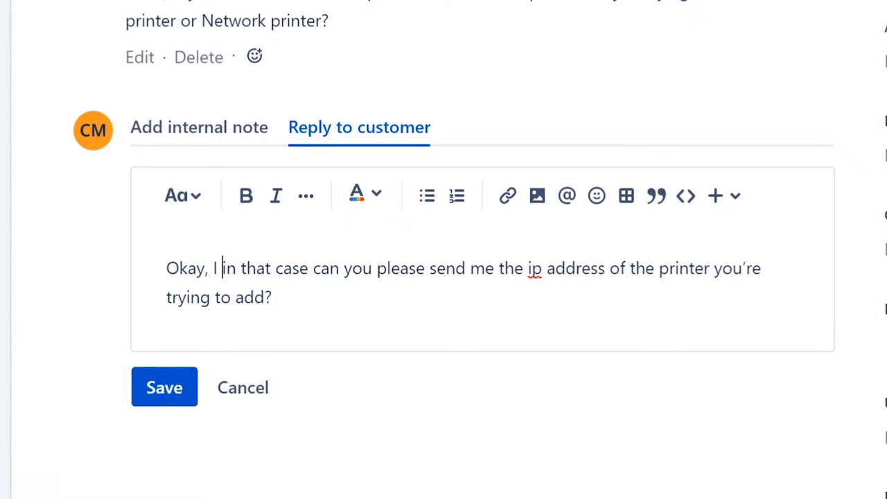
type("d the print")
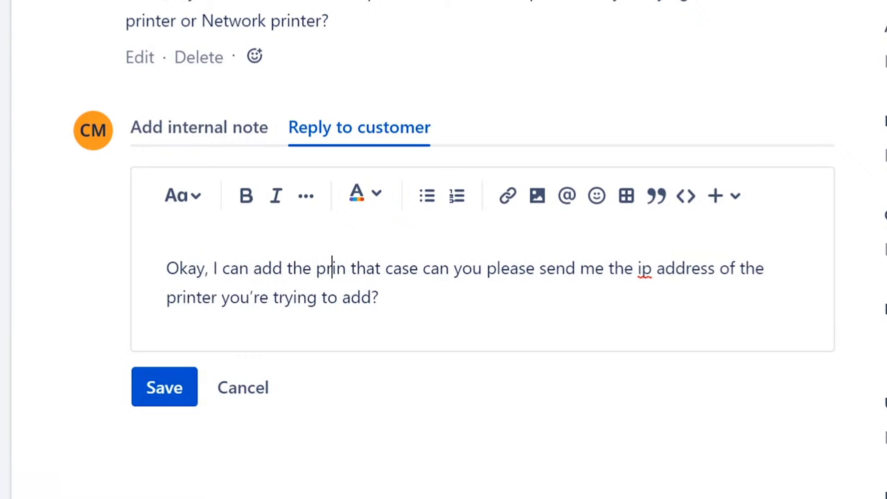
type("er for y")
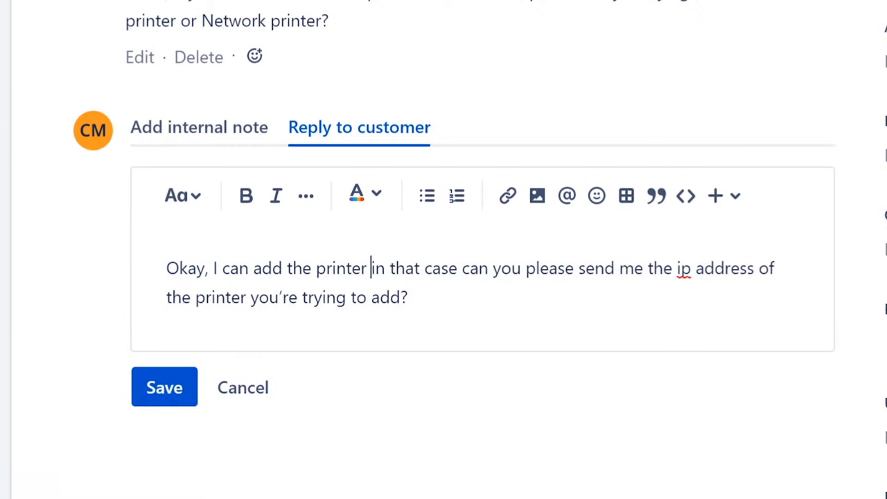
type("ou; ")
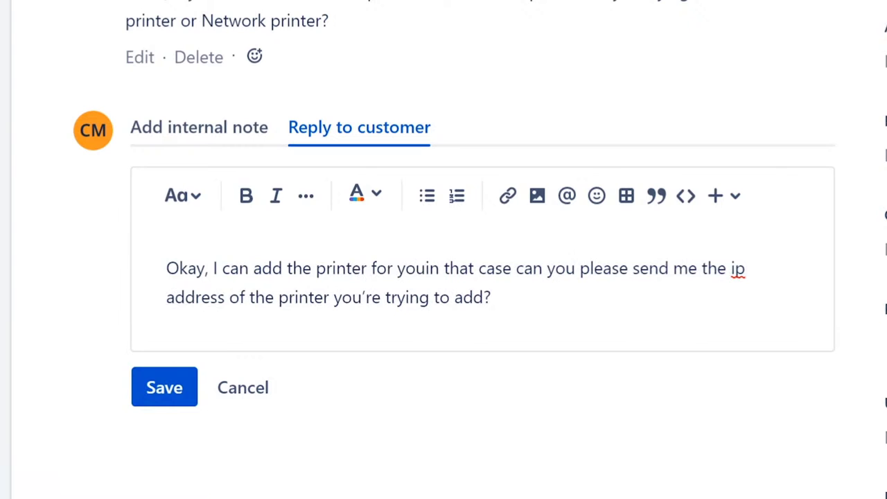
type("however")
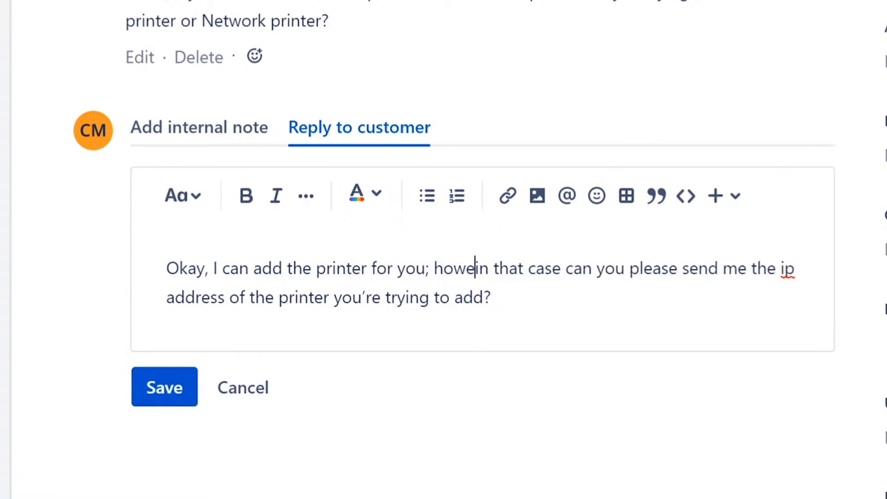
type(", I need y")
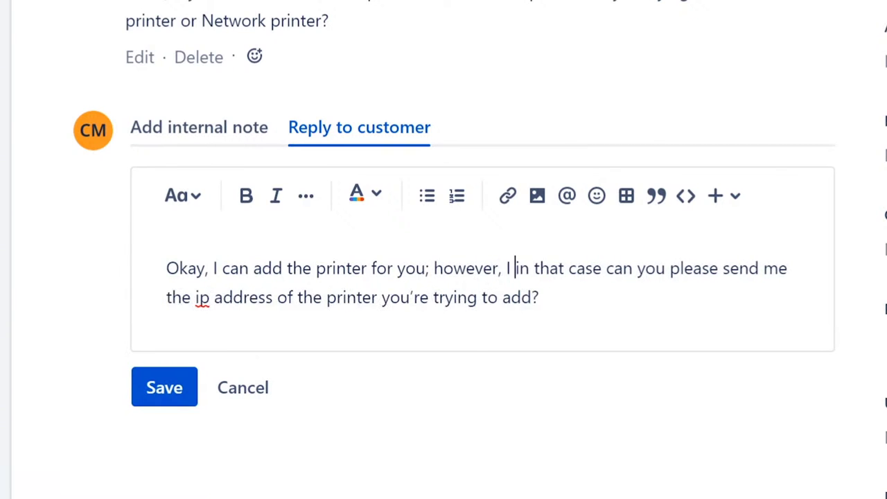
type("our Pc n")
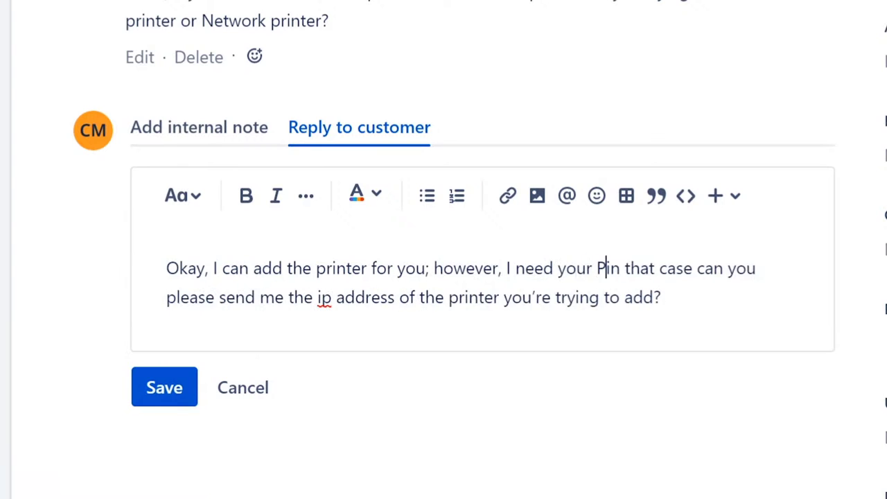
key("BackSpace")
key("BackSpace")
key("BackSpace")
type("C name ")
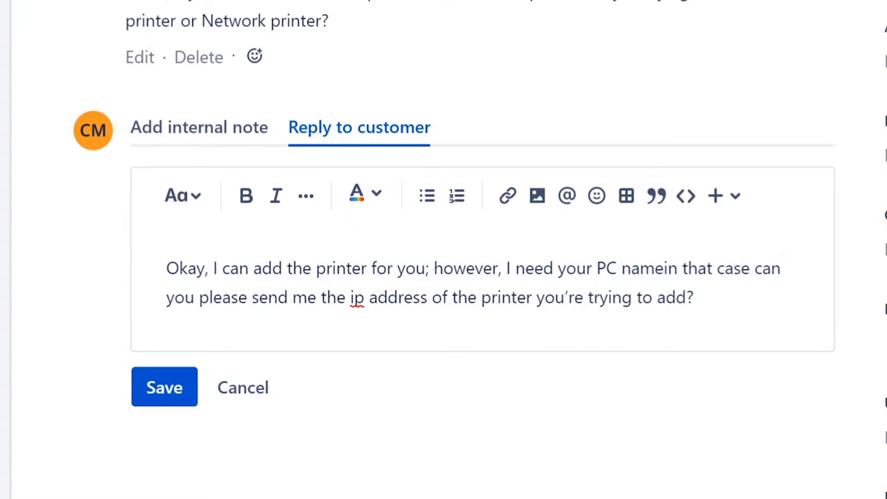
type("to take contro")
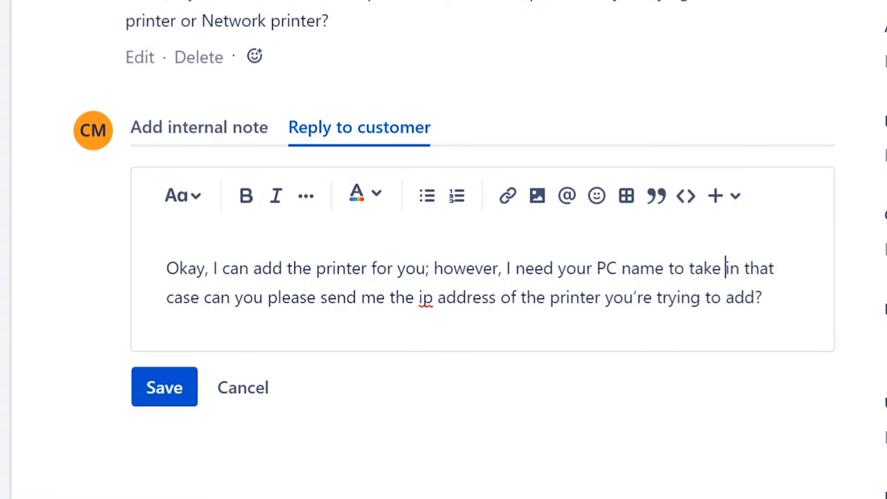
type("l remotly,")
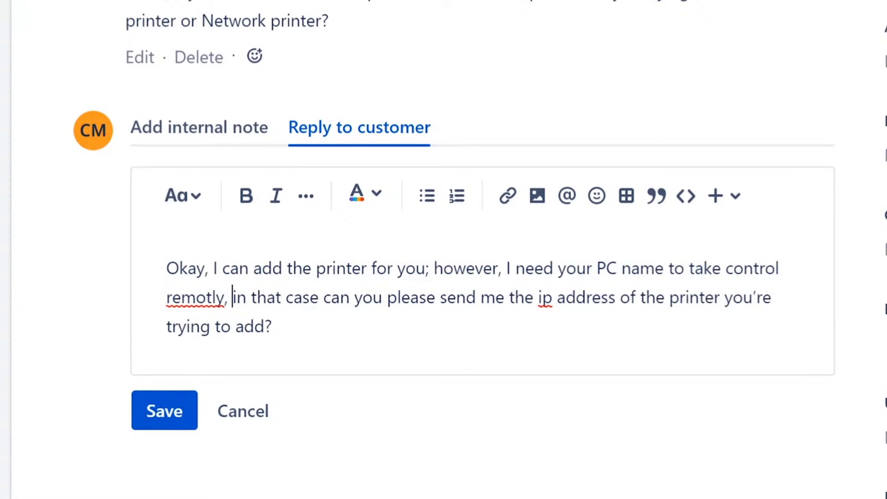
Correct 'remotly' to 'remotely' and replace 'in that case' with 'and'.
left_click(195, 297)
right_click(198, 299)
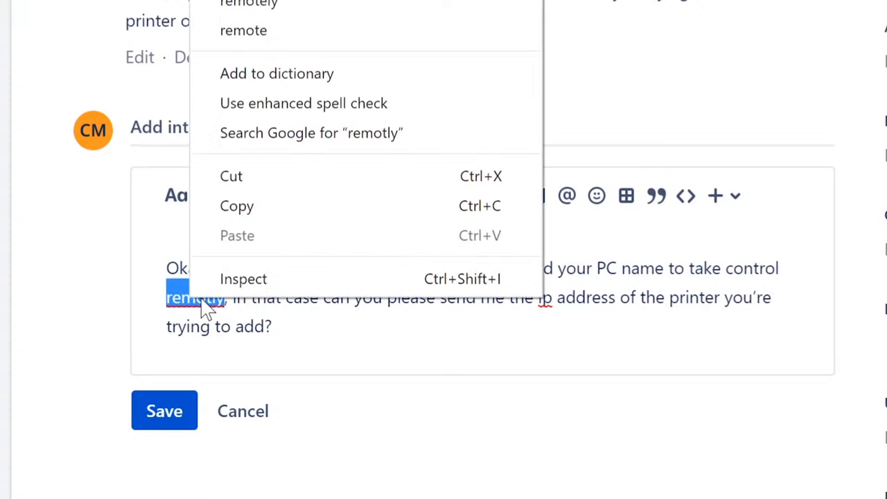
left_click(310, 3)
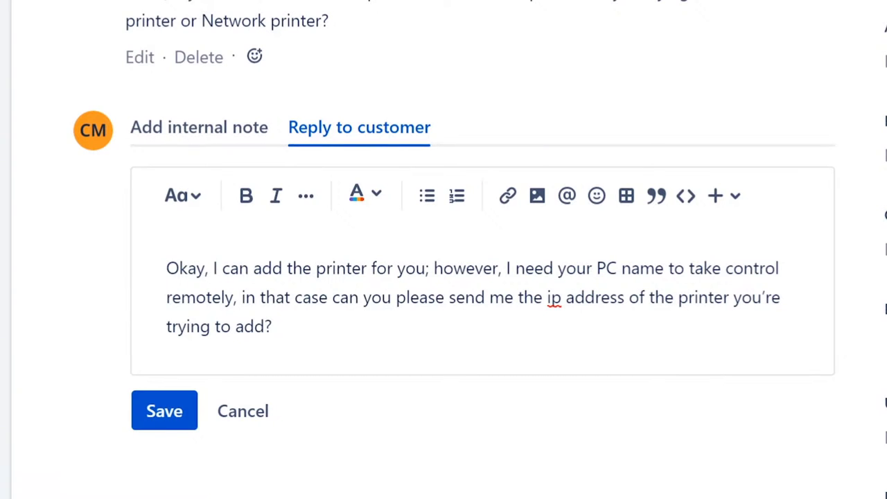
left_click_drag(327, 298, 235, 297)
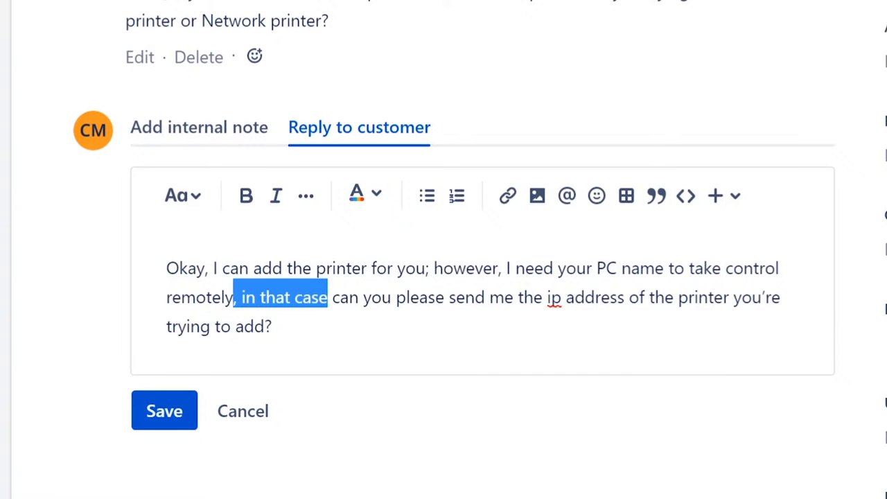
key("BackSpace")
type("and")
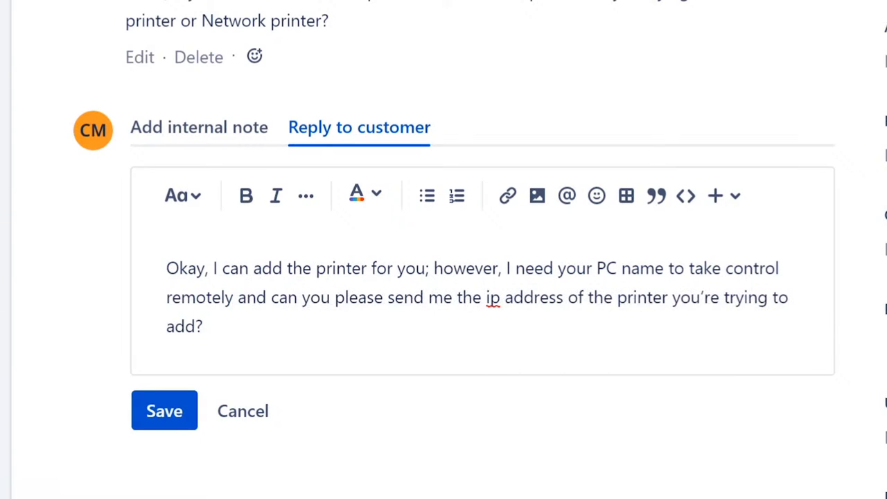
Insert 'of your PC' after 'take control' in the reply.
left_click(506, 268)
left_click_drag(166, 269, 205, 326)
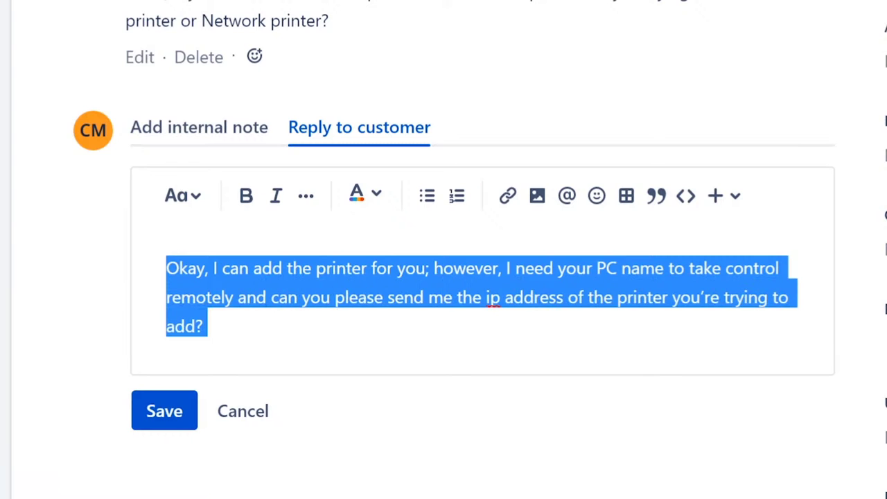
left_click(414, 297)
left_click(812, 276)
type("of your ")
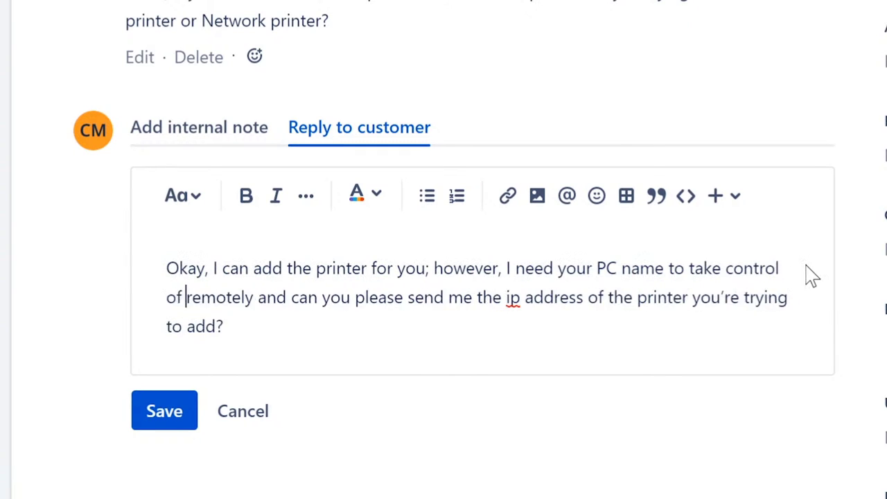
type("Pc")
key("BackSpace")
type("C")
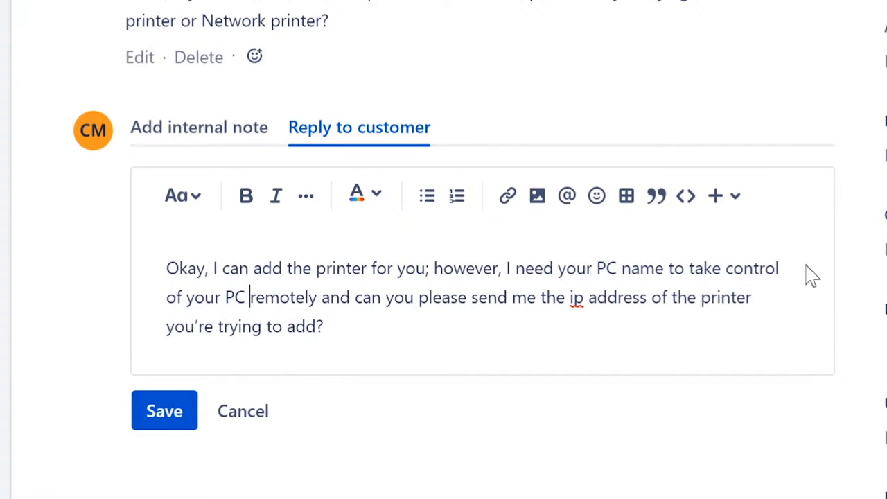
left_click(328, 325)
Proofread the reply asking for the PC name and printer IP, then post it.
left_click(245, 296)
key("Right")
left_click(433, 297)
left_click_drag(546, 297, 327, 326)
left_click(327, 325)
left_click(722, 268)
left_click(545, 296)
left_click(329, 326)
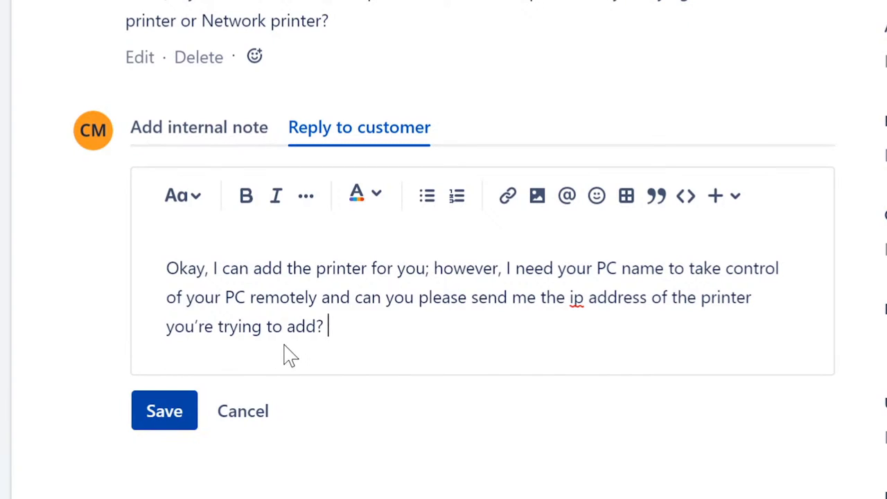
key("ctrl+Return")
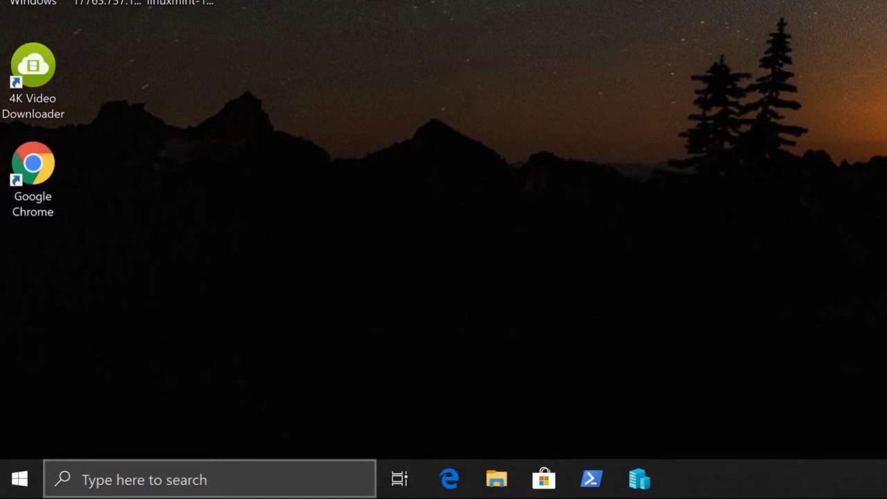
Start a Windows taskbar search for device settings, typing 'de'.
left_click(237, 486)
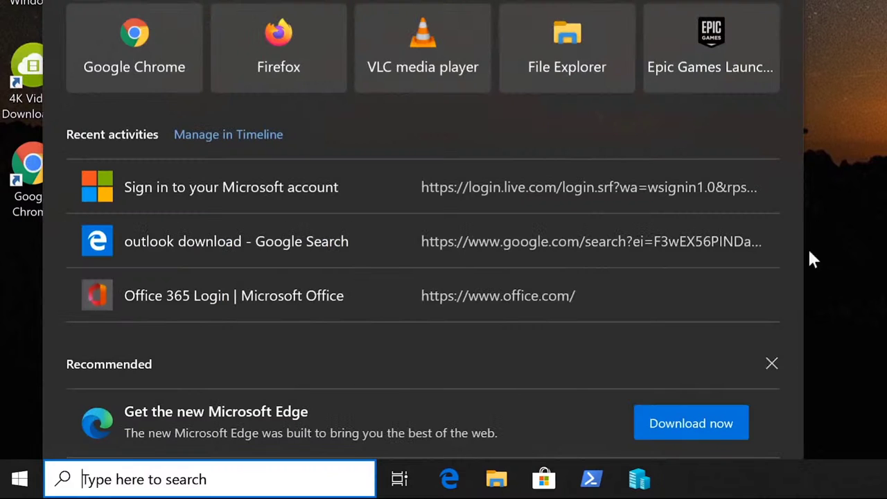
type("de")
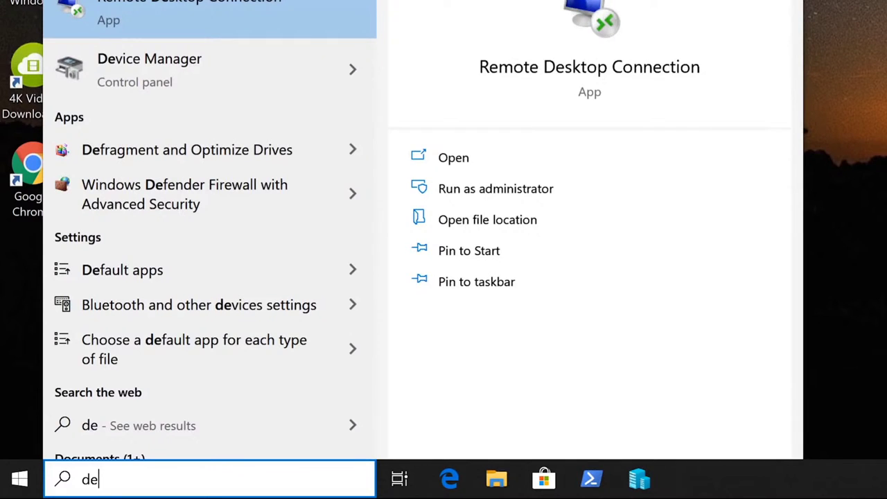
key("BackSpace")
Complete the search as 'devices' and open Printers & scanners settings.
type("evic")
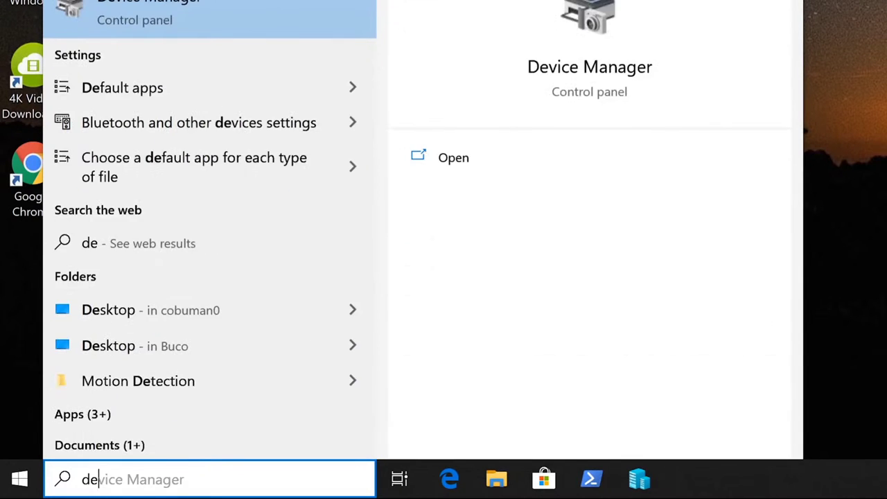
type("es")
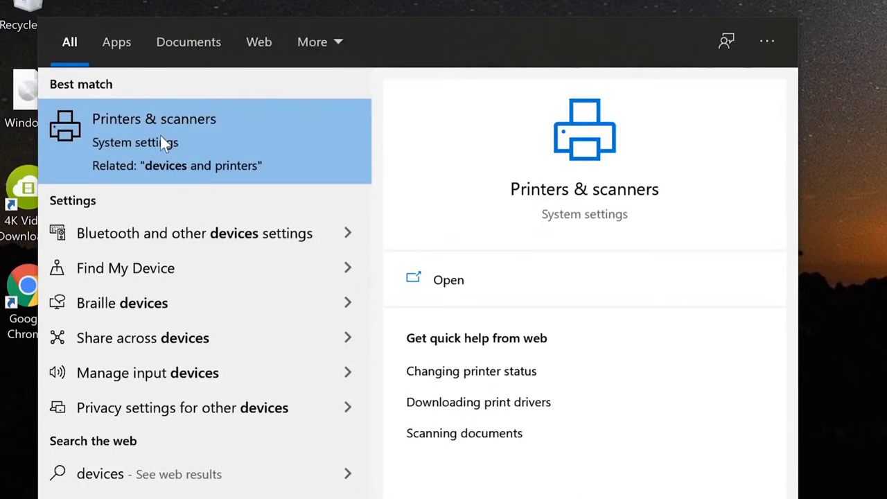
left_click(162, 13)
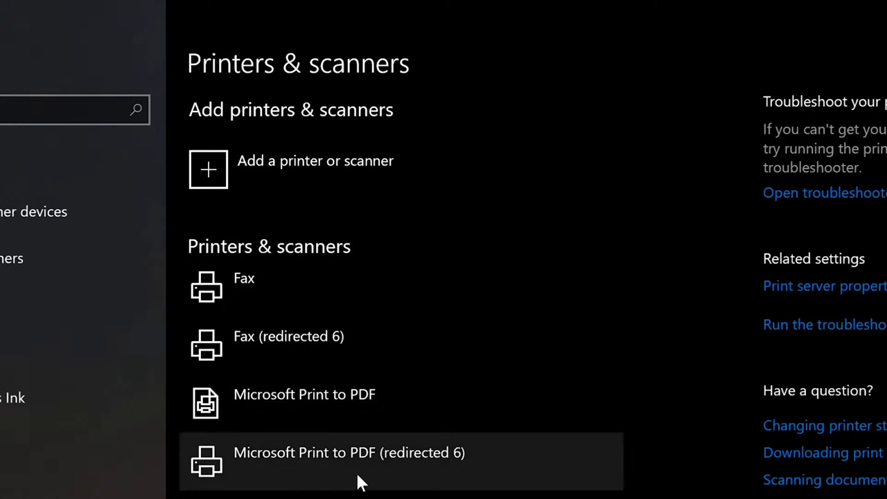
left_click(299, 157)
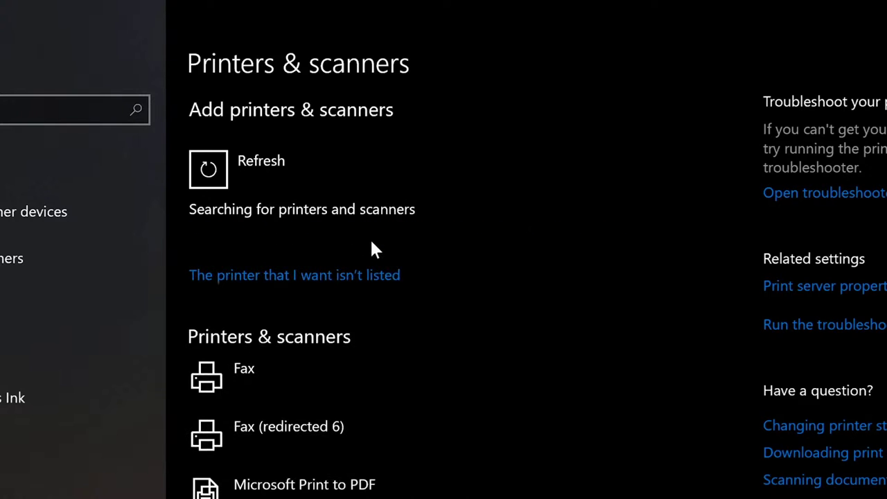
left_click(298, 277)
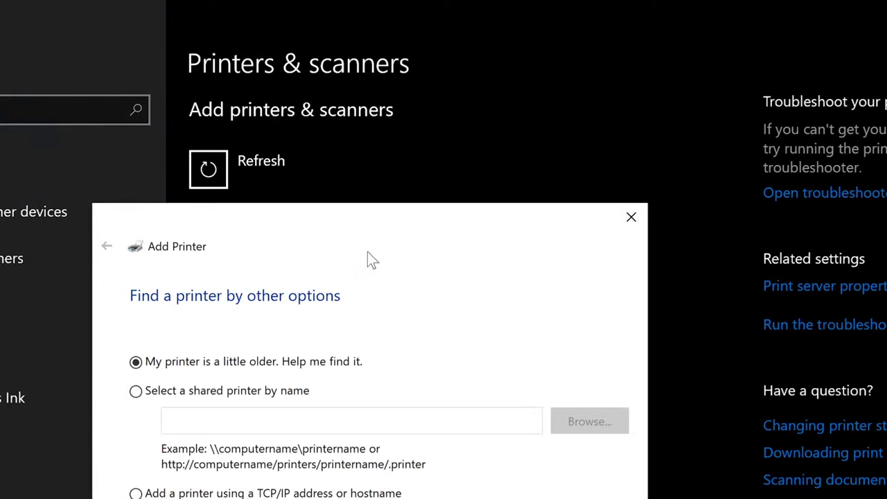
left_click_drag(427, 229, 465, 135)
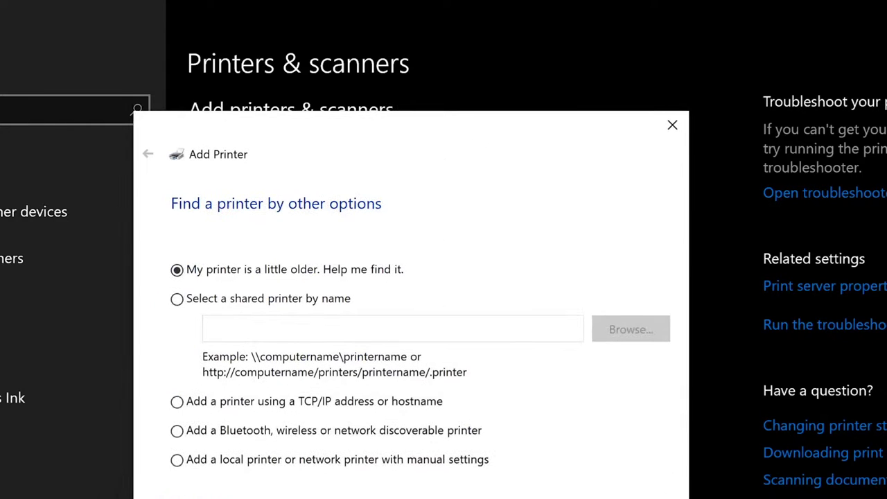
left_click(621, 490)
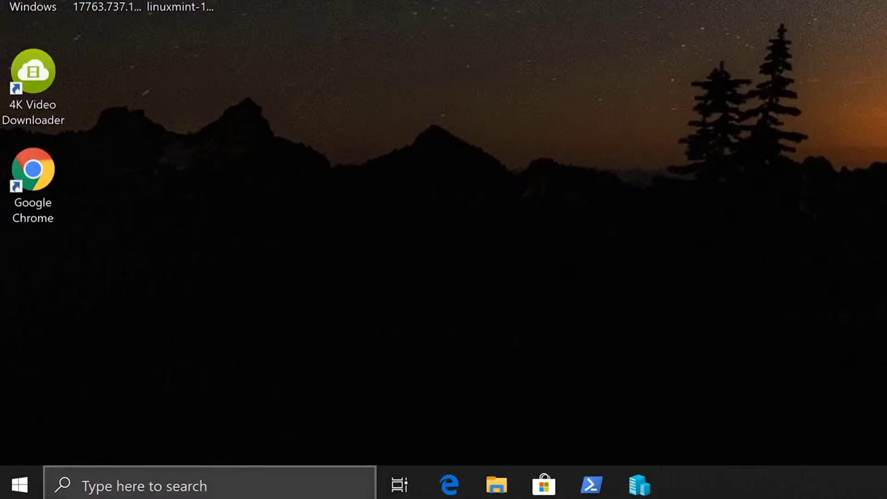
Open Control Panel from search, go to Devices and Printers, and select the Blackwire 610 headset.
left_click(208, 485)
type("contor")
key("Return")
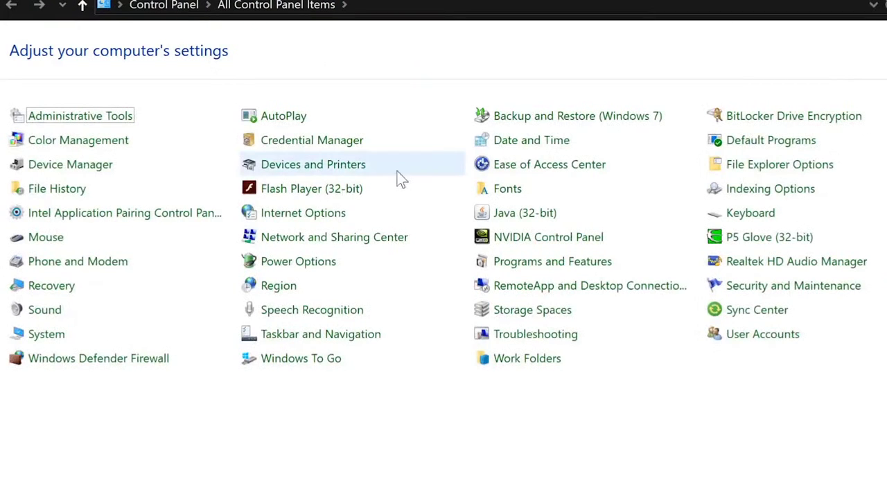
left_click(308, 166)
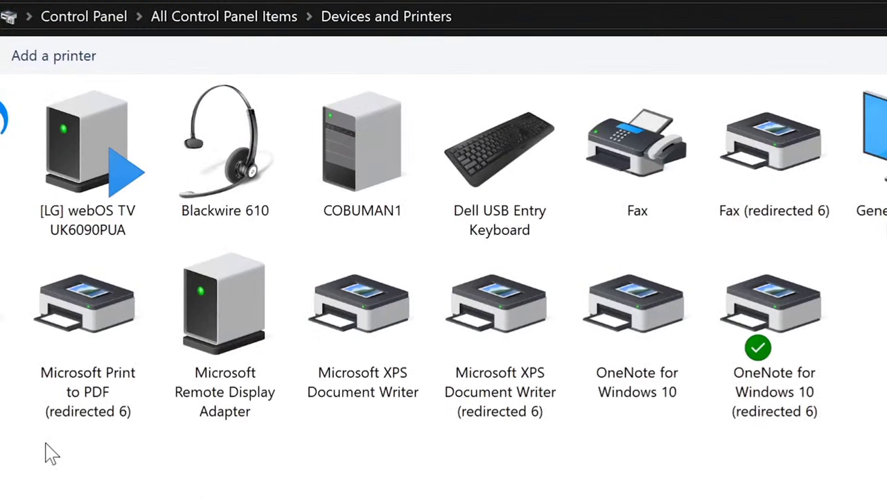
left_click_drag(6, 476, 886, 119)
key("Escape")
left_click(207, 141)
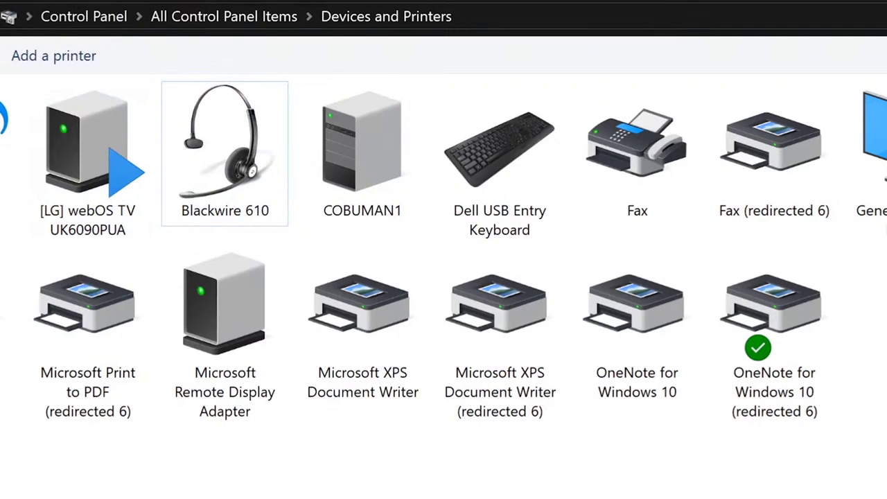
Add a printer that isn't listed, choosing the local or network printer with manual settings option.
left_click(60, 57)
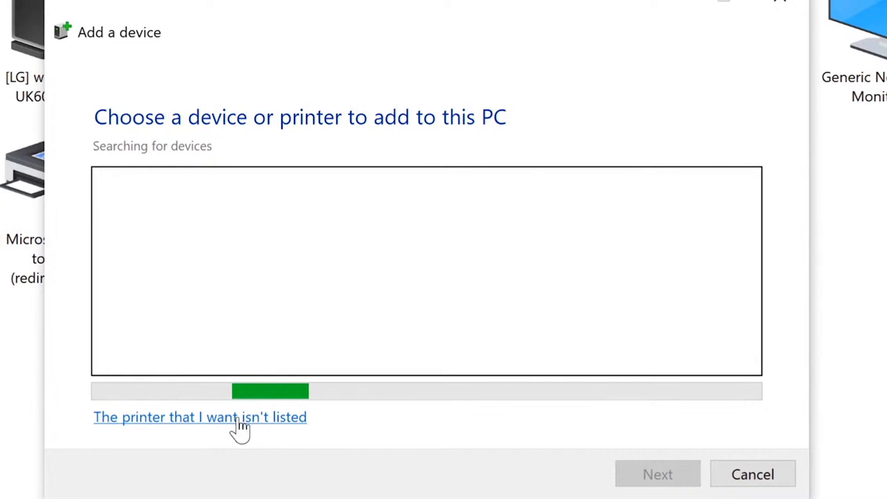
left_click(240, 429)
left_click_drag(368, 8, 418, 0)
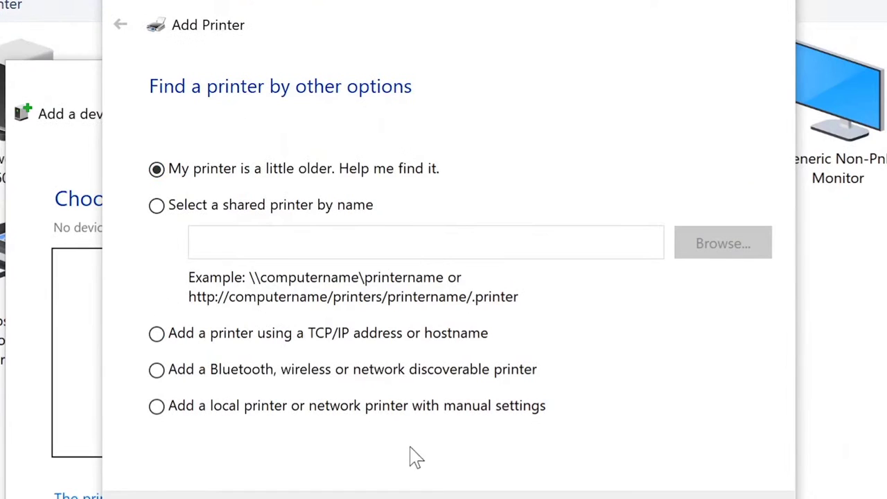
left_click(282, 414)
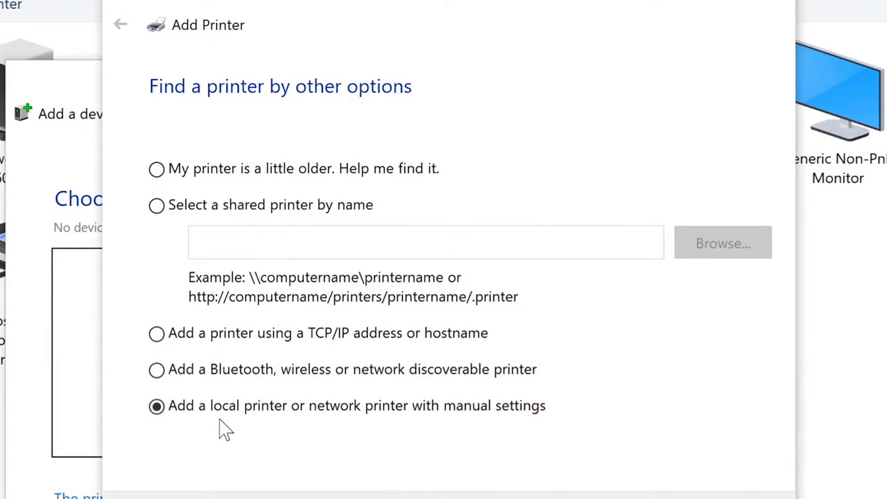
Add a printer by TCP/IP address 192.168.2.1, then cancel the wizard after port detection.
left_click(208, 343)
key("Return")
left_click(396, 194)
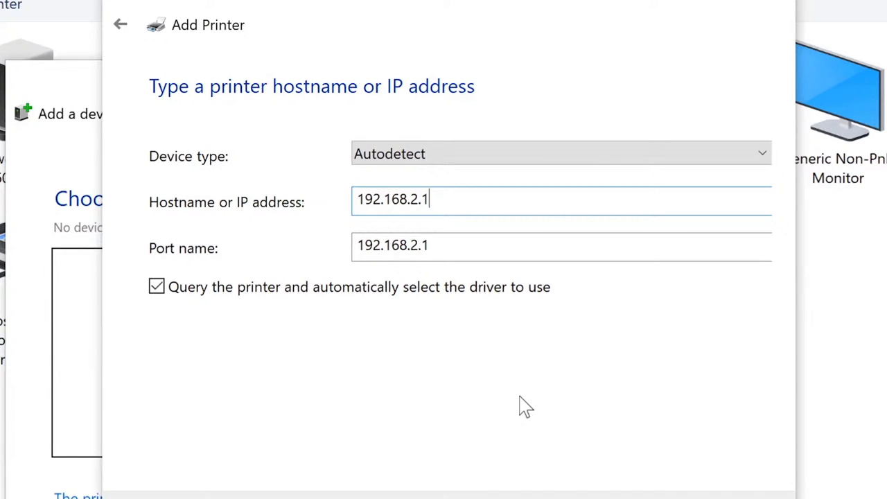
left_click(670, 494)
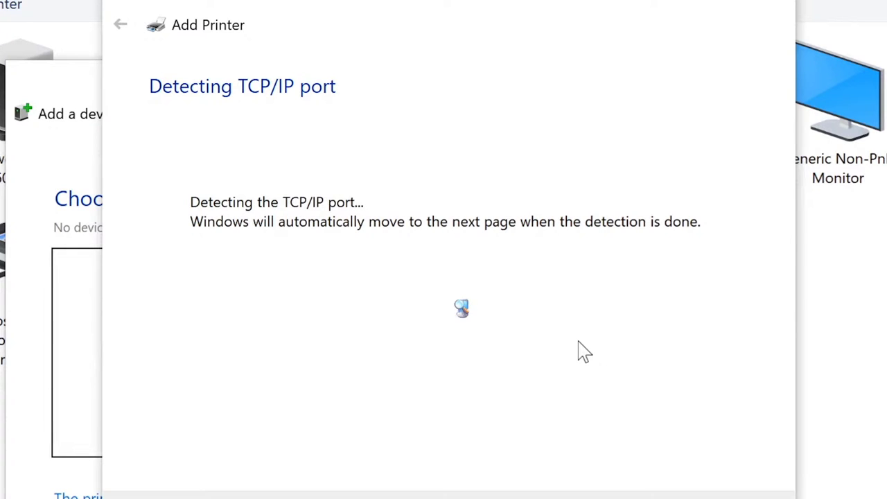
left_click(729, 493)
Close Add a device and set OneNote for Windows 10 (redirected 6) as the default printer.
left_click(728, 498)
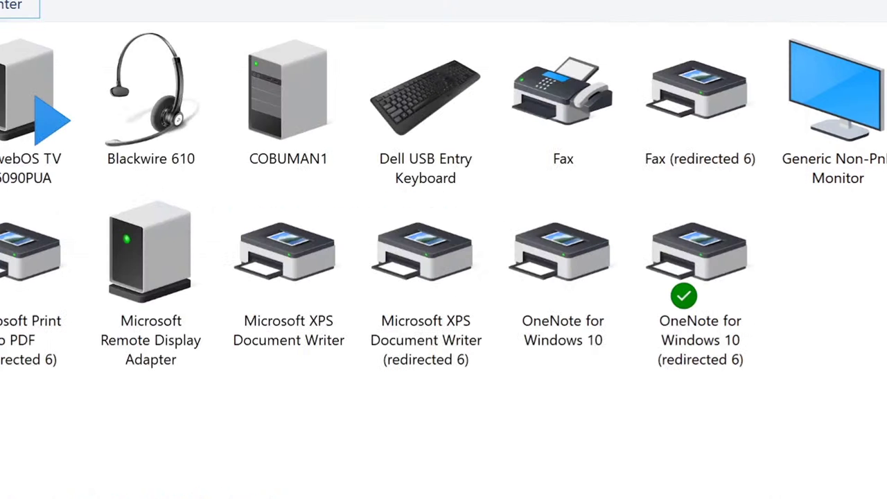
left_click(688, 272)
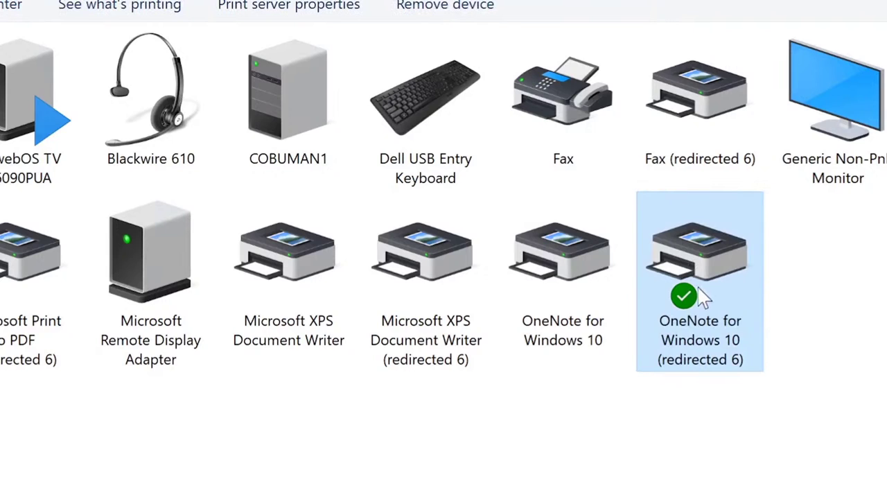
right_click(693, 251)
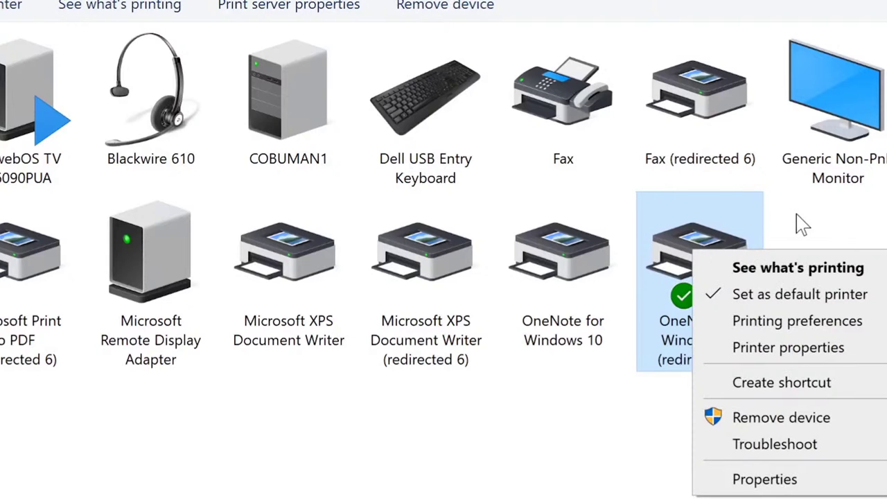
left_click(744, 296)
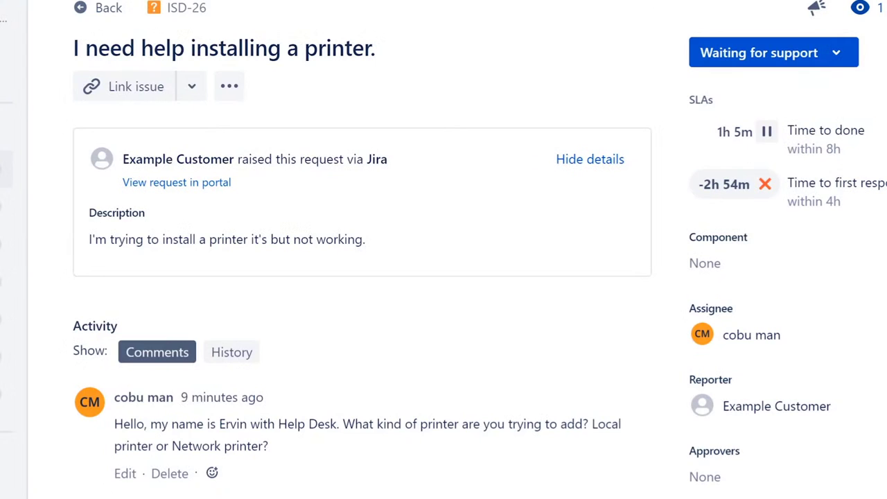
Post the internal note 'Added printer as requested' on ISD-26.
scroll(444, 277, "down", 3)
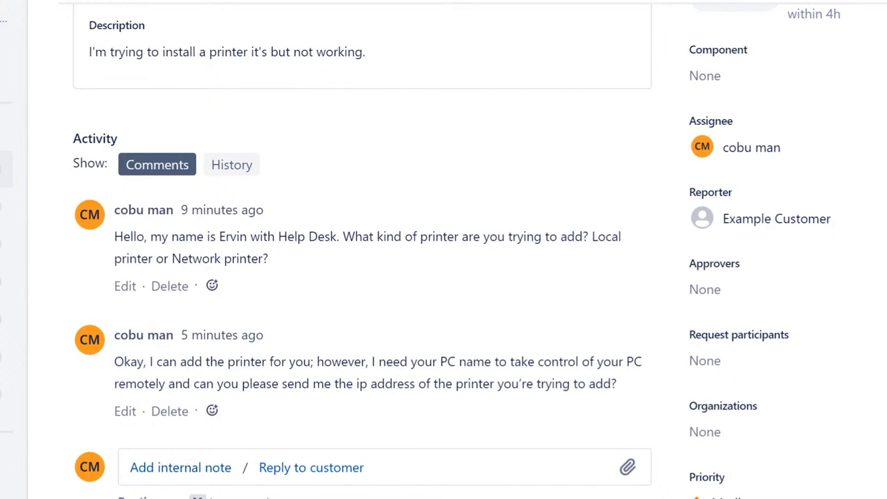
left_click(180, 467)
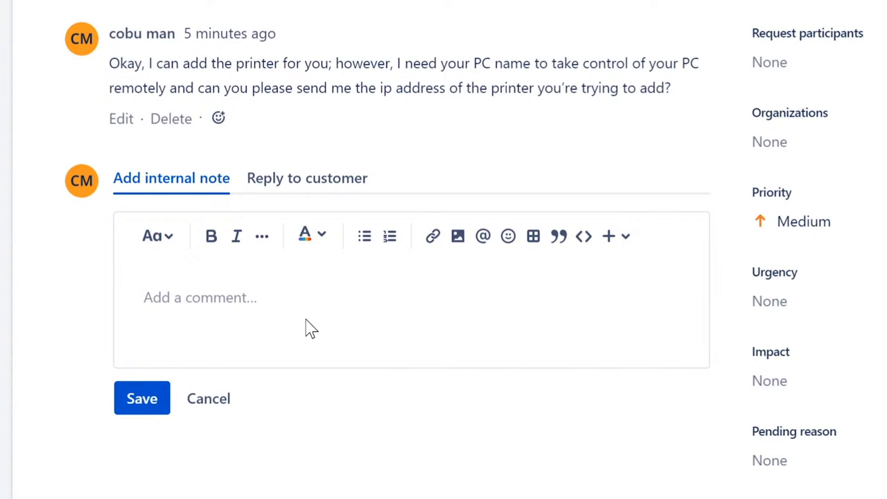
type("Added print")
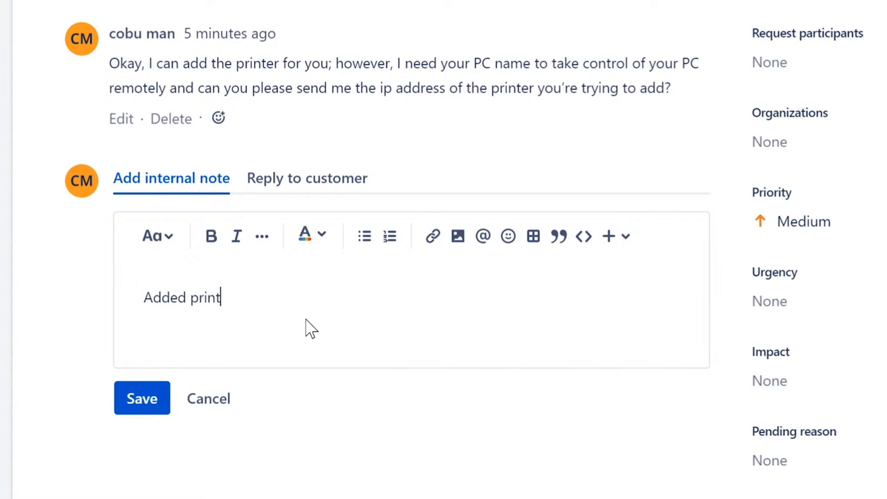
type("er as requested. Ervin")
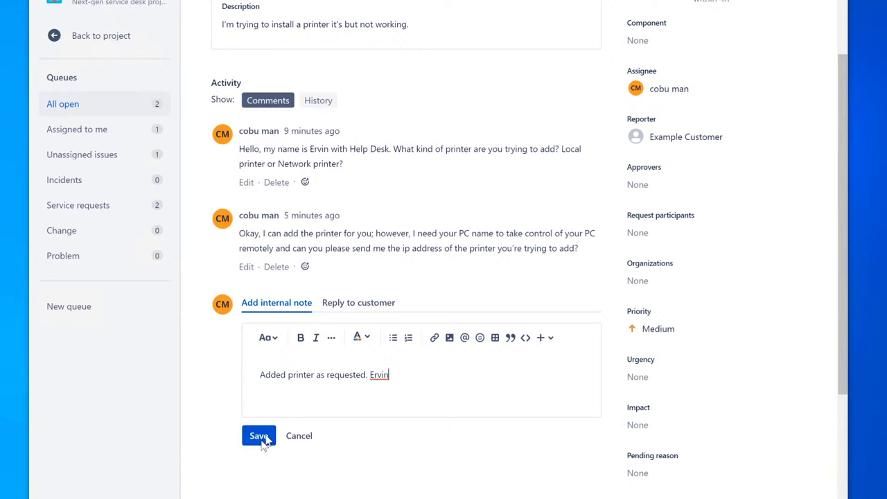
left_click(148, 400)
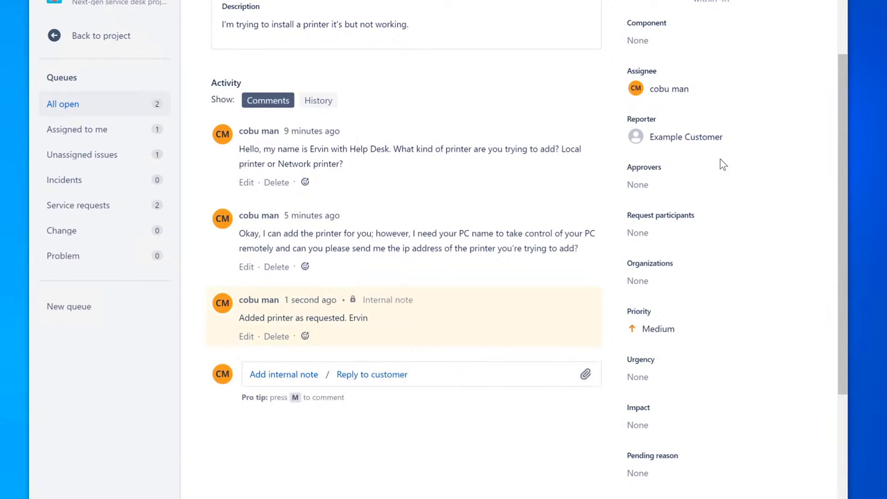
scroll(723, 164, "up", 2)
left_click(723, 26)
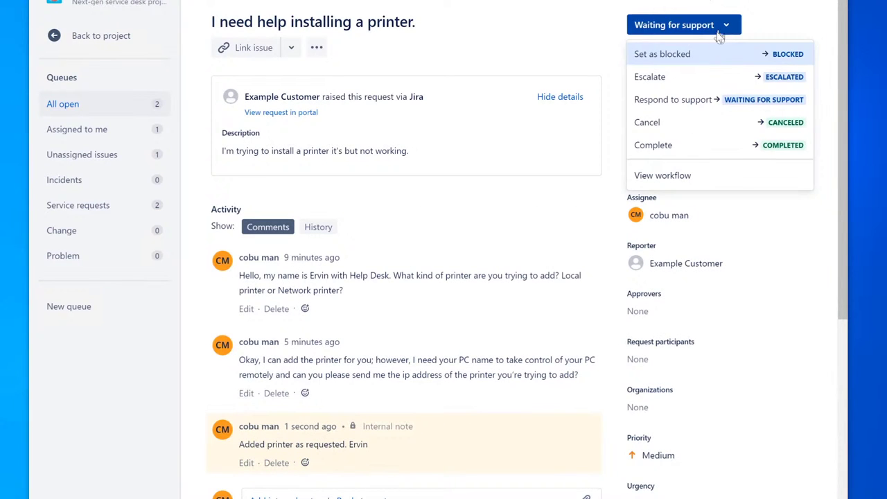
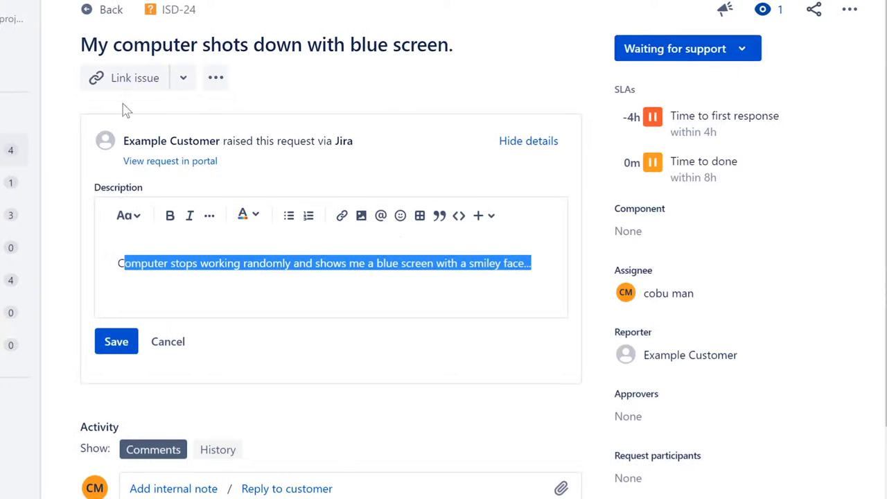
Begin an internal note on ISD-24 saying the user was contacted and the issue confirmed as BSOD.
left_click(391, 455)
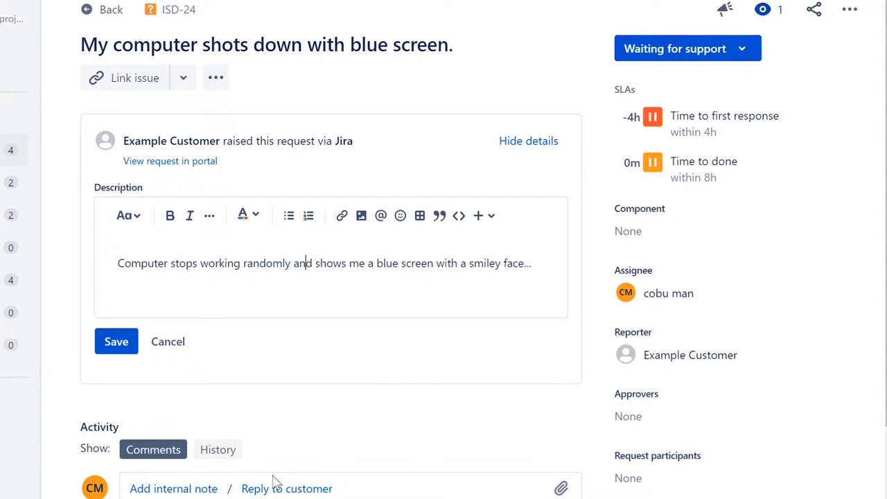
left_click(234, 491)
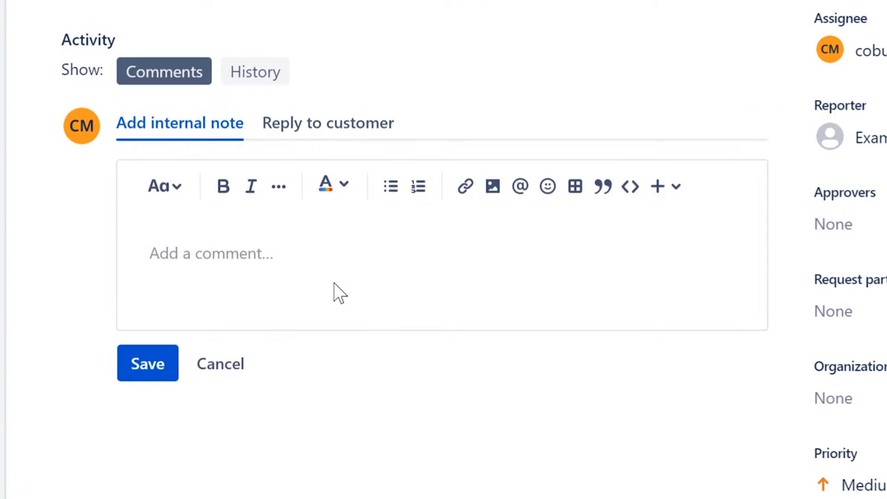
type("Talked")
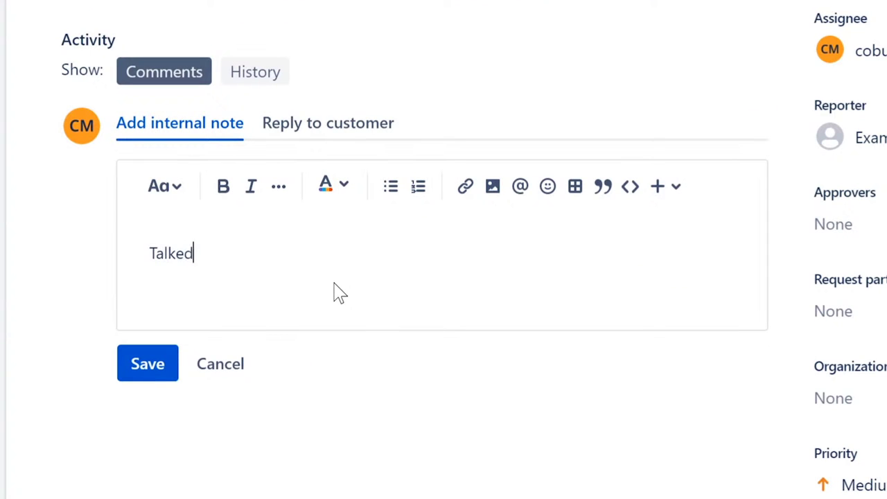
type(" to user and")
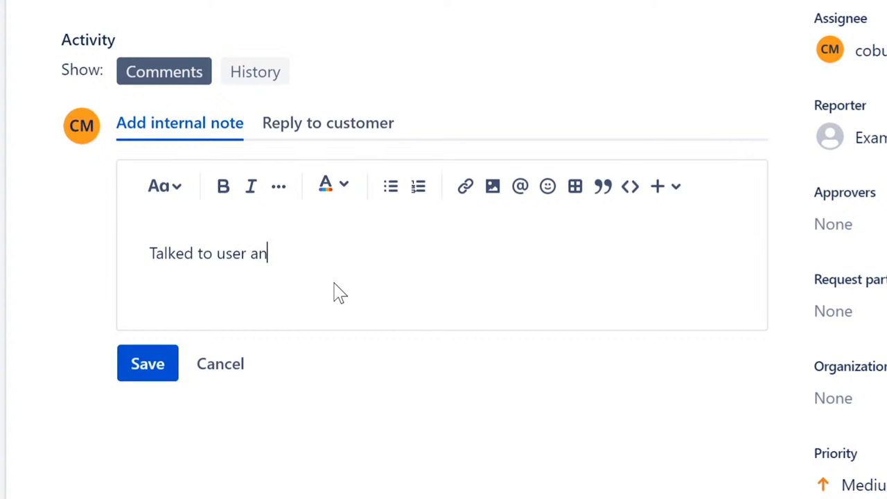
key("BackSpace")
key("BackSpace")
key("BackSpace")
key("BackSpace")
type("to confi")
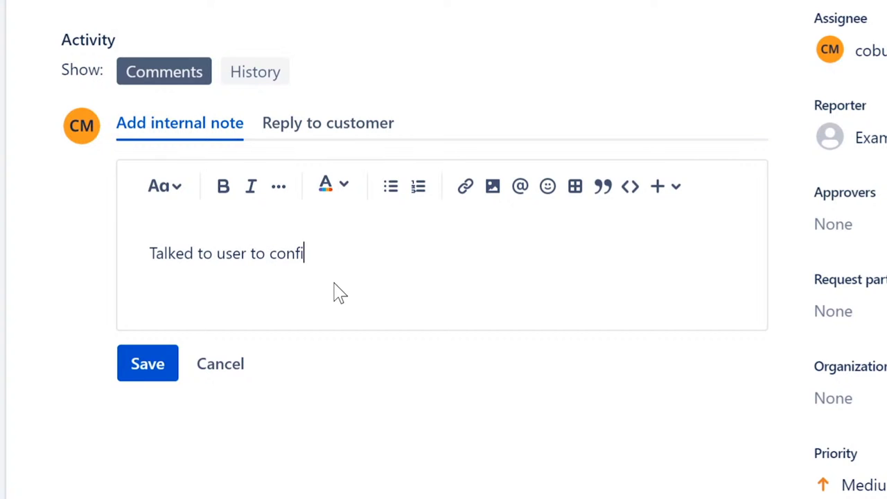
type("r")
key("BackSpace")
key("BackSpace")
type("rm that the is")
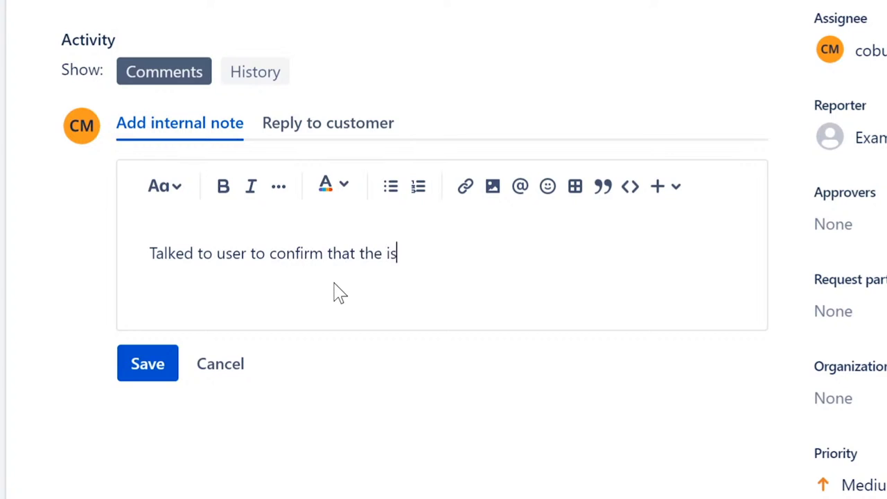
type("sue is BSOD")
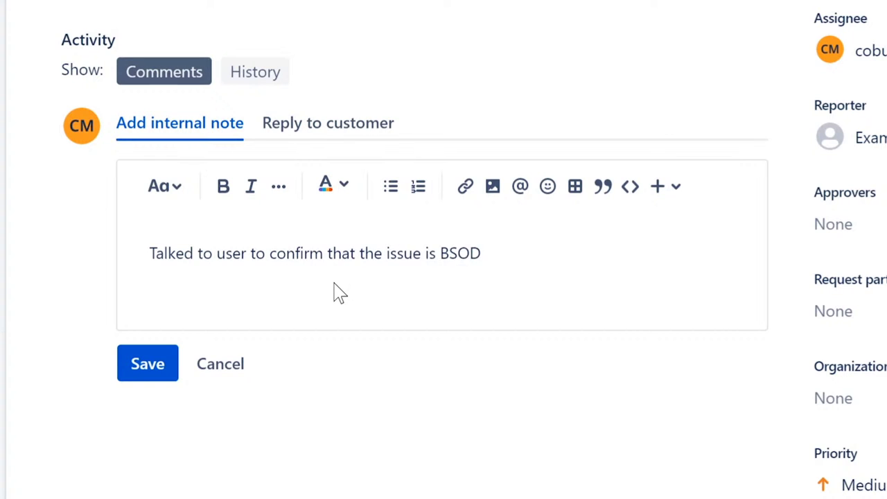
type(".")
Add the recommendation to take the computer to local Pc support for hardware diagnostic, correcting 'Recommended'.
type("Recoo")
key("BackSpace")
type("mmonde")
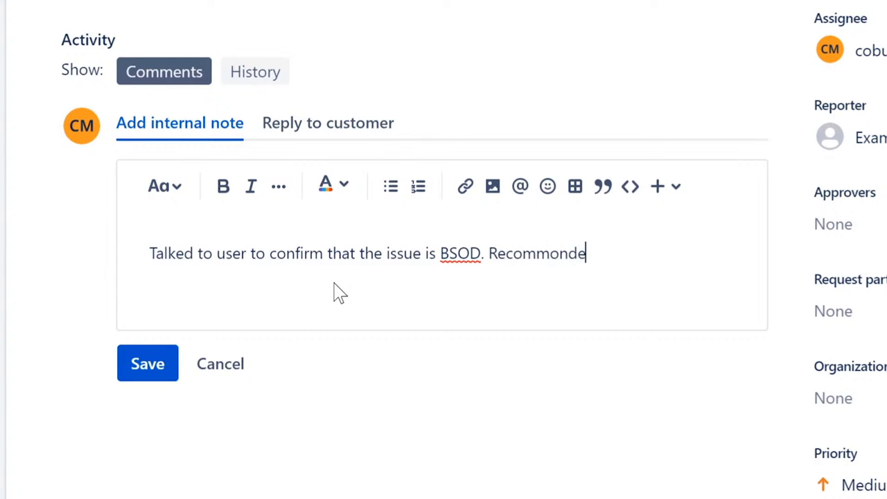
type("d to user")
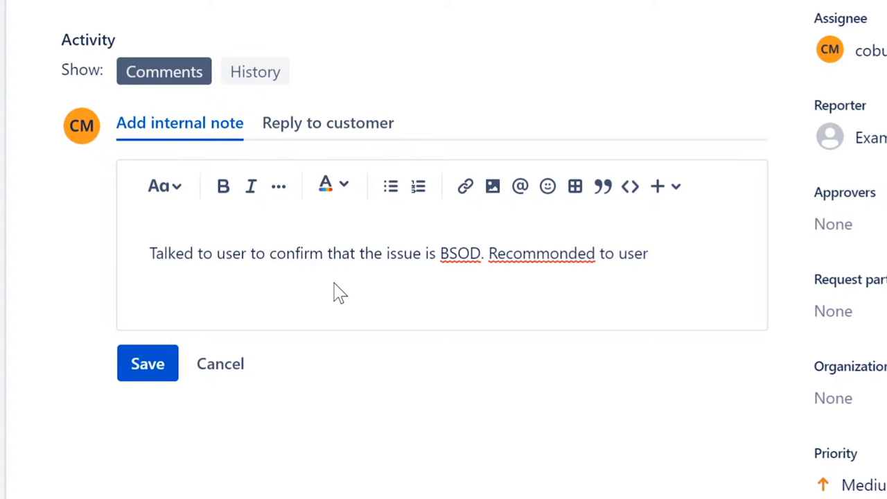
double_click(559, 253)
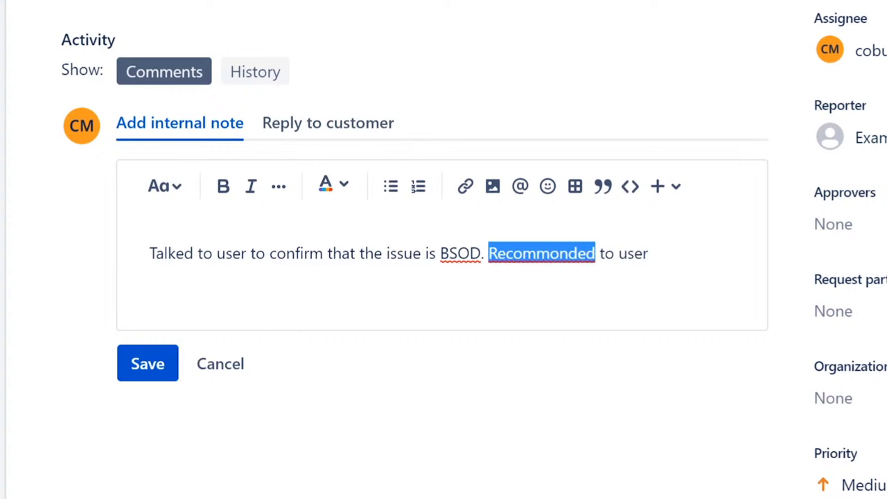
right_click(558, 253)
left_click(658, 273)
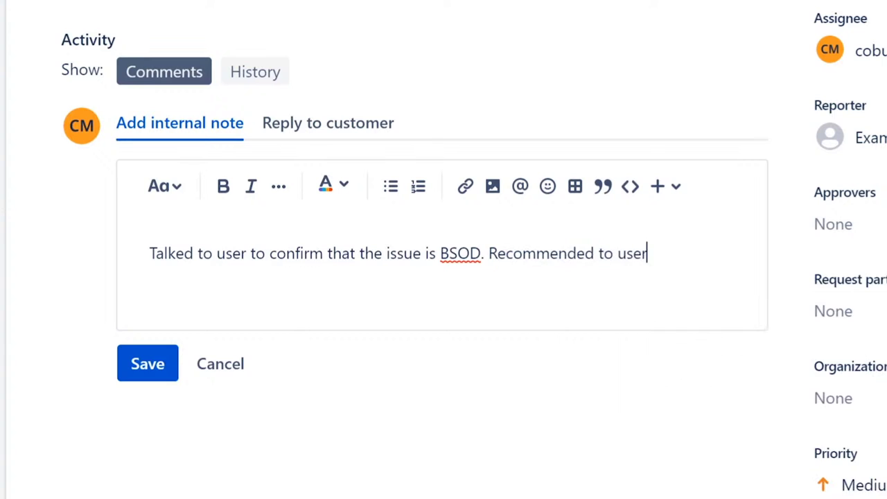
type("to take ")
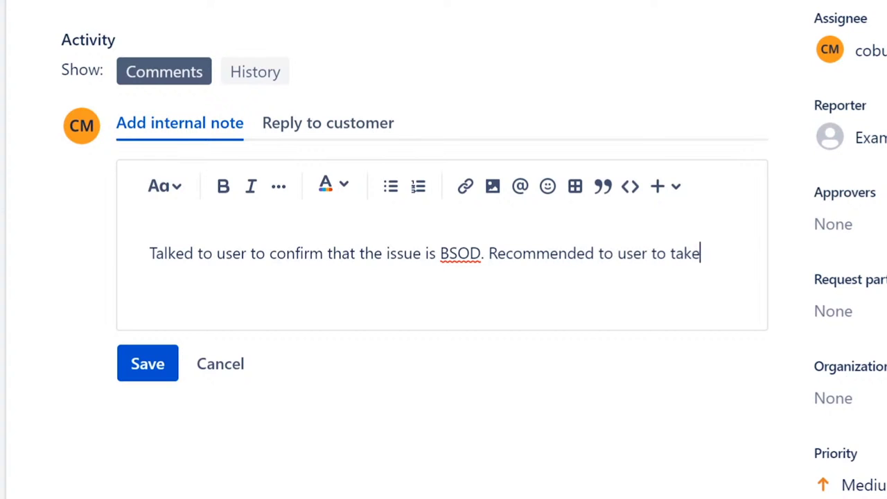
type("computer")
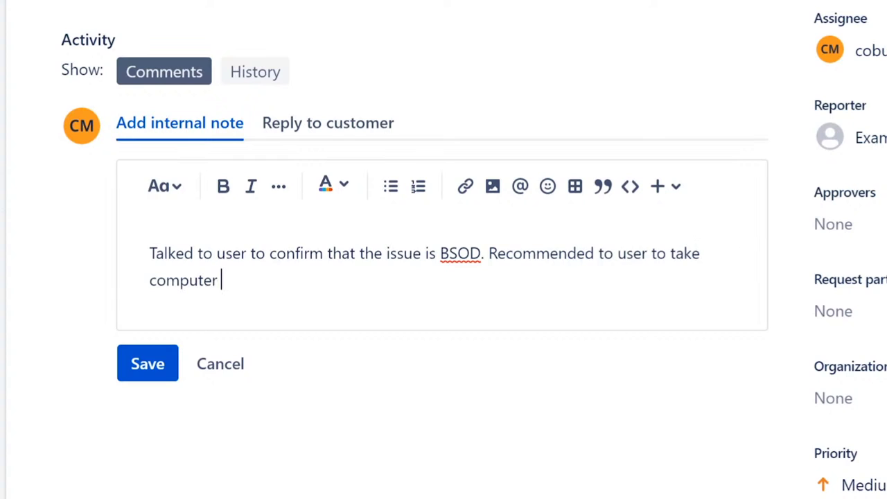
type(" for hardware di")
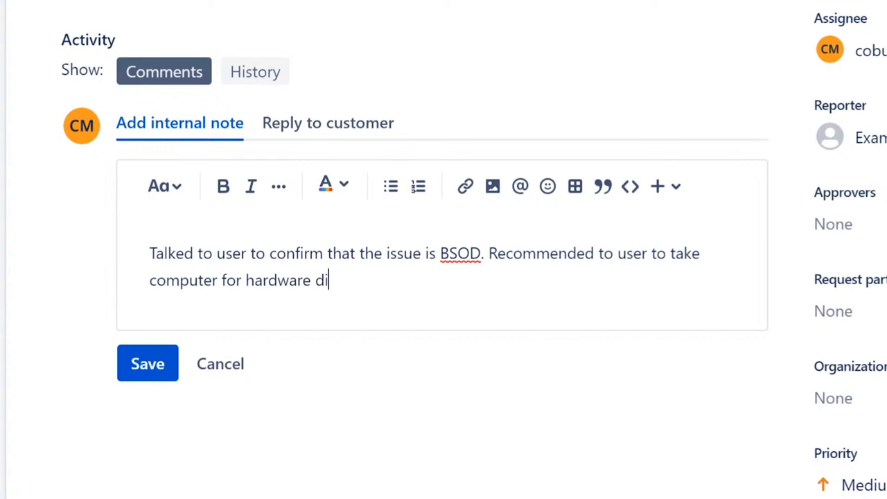
type("agnostic")
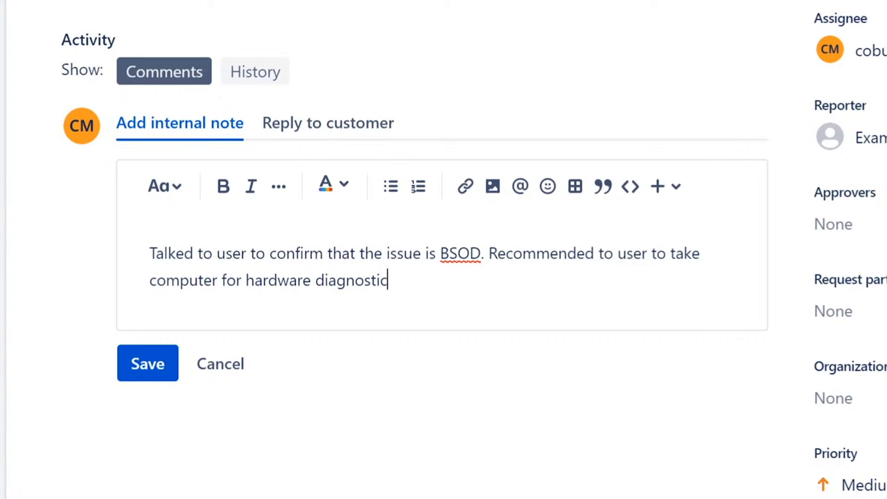
type("; to he")
key("BackSpace")
key("BackSpace")
type("her local")
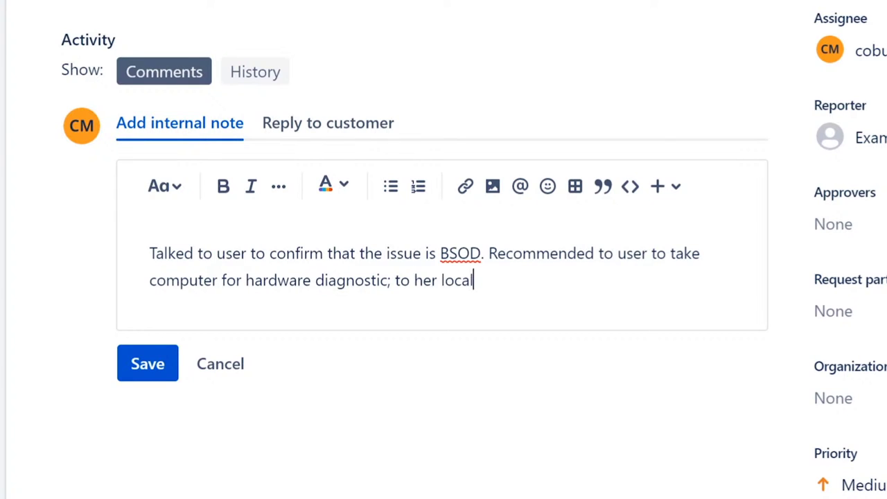
type(" Pc support.")
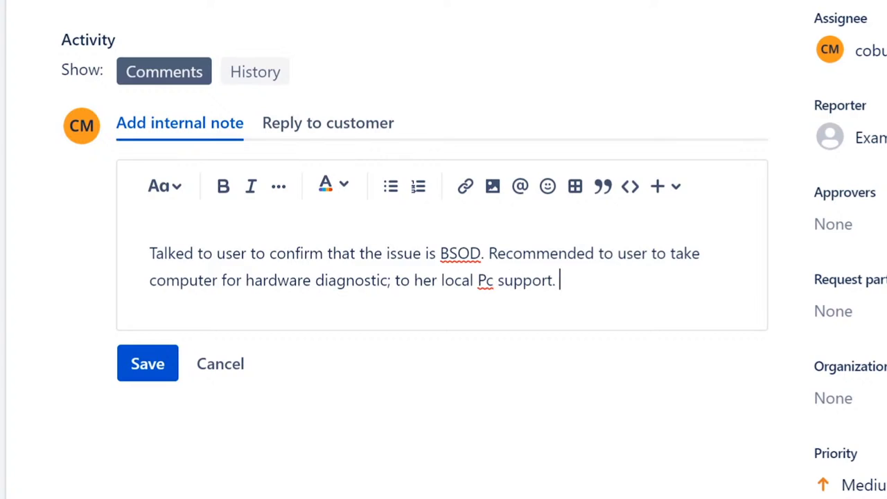
type(" ERvin")
Fix the sign-off capitalisation and change 'Pc' to 'PC' in the note.
key("BackSpace")
key("BackSpace")
key("BackSpace")
key("BackSpace")
type("rvin")
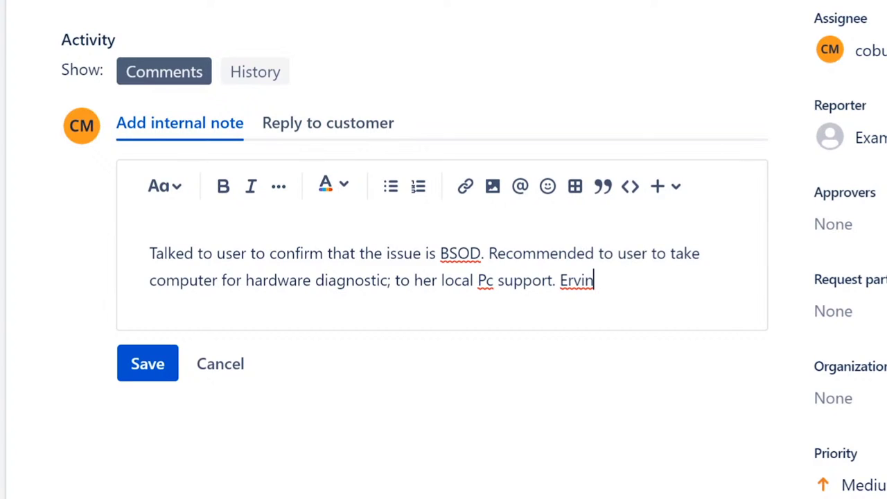
key("Left")
key("Left")
key("Left")
key("Left")
key("Left")
key("Left")
key("Left")
key("Left")
key("Left")
key("Left")
key("Left")
key("Left")
key("Left")
key("Left")
key("Left")
key("BackSpace")
type("C")
key("Right")
key("Right")
key("Right")
key("Right")
key("Right")
key("Right")
key("Right")
key("Right")
key("Right")
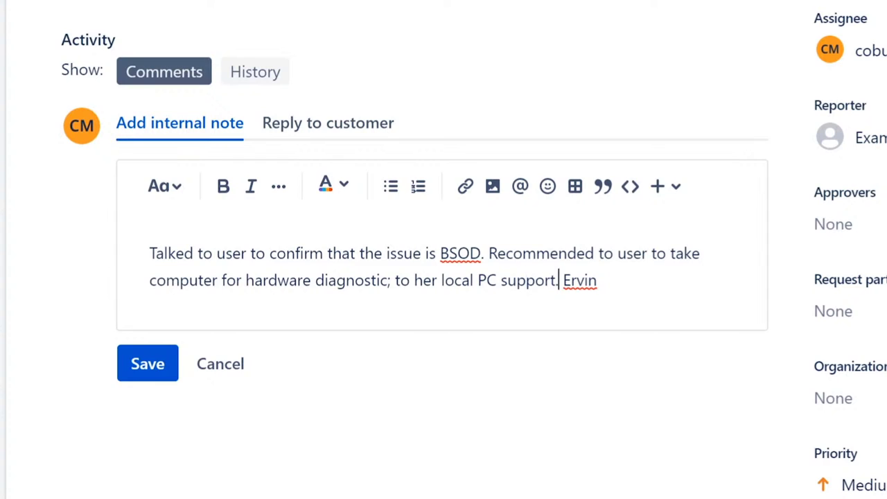
key("Right")
Append 'Routed ticket to local Pc support.' and save the internal note.
type("Ro")
type("uted ")
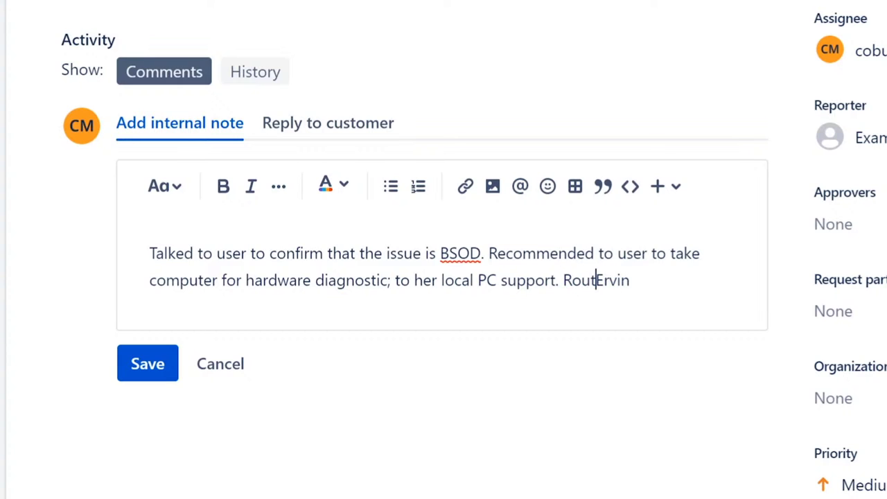
type("ticket to ")
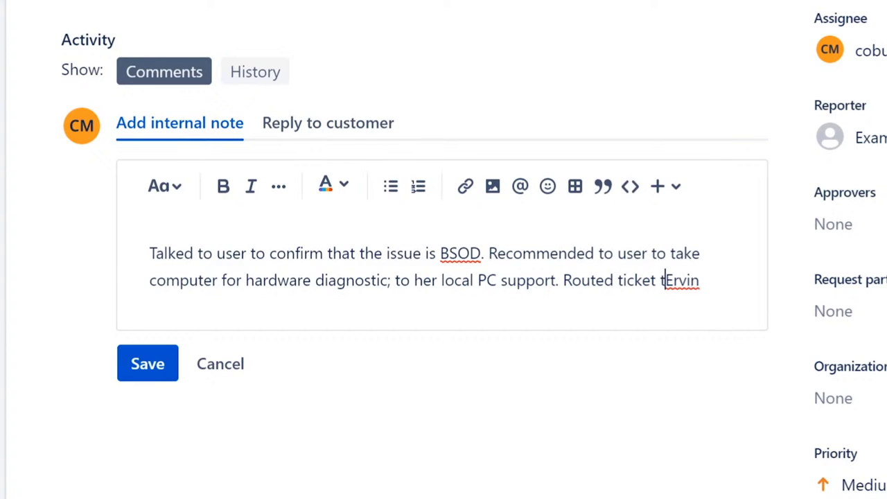
type("local Pc suppor")
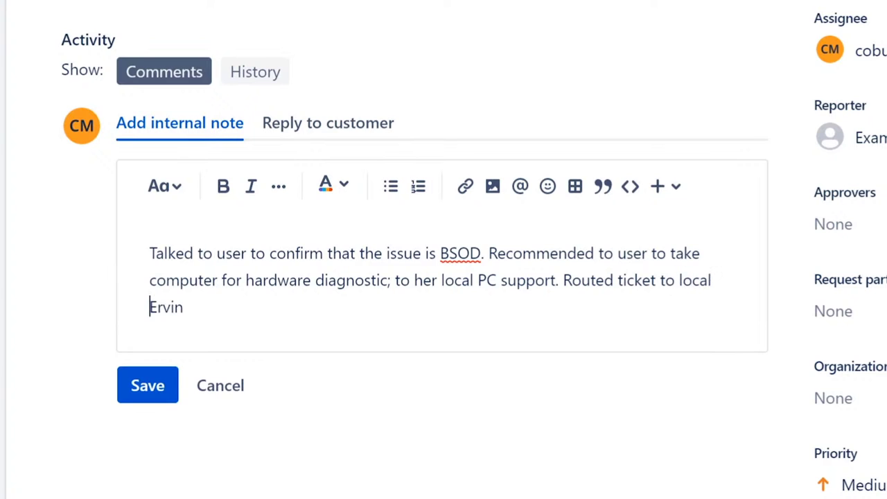
type("t.")
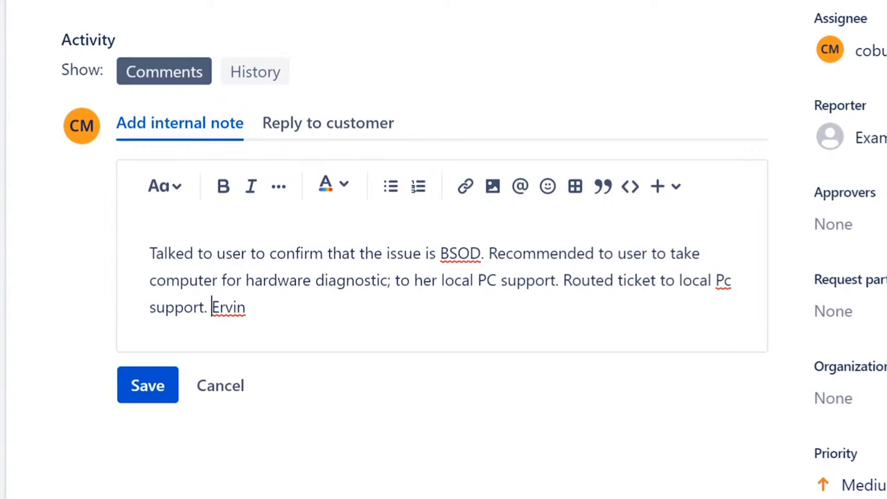
left_click_drag(246, 280, 388, 280)
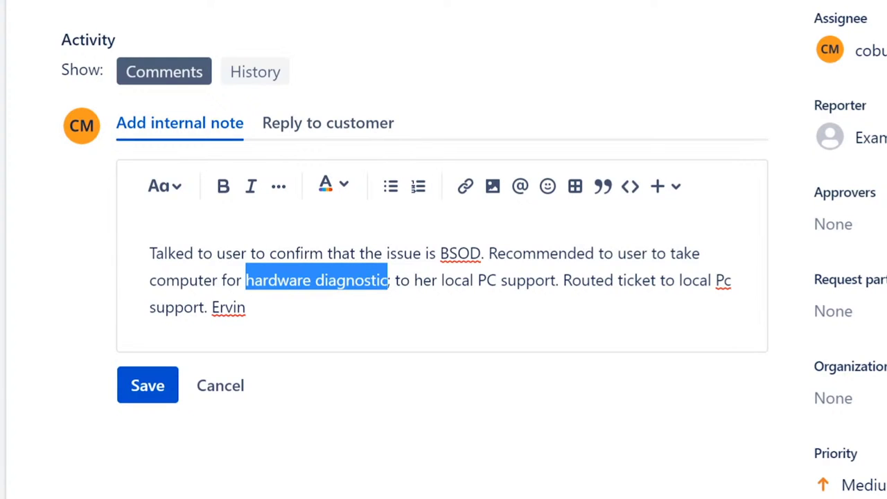
left_click(138, 392)
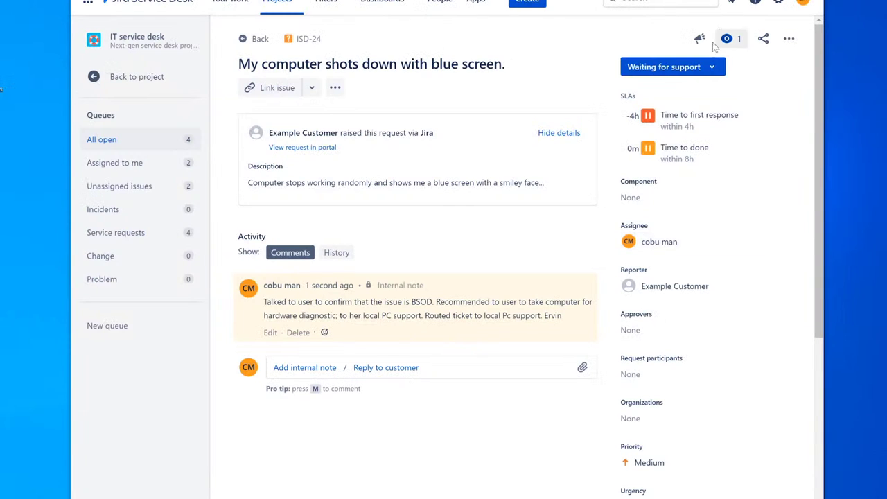
Change ISD-24's status to Completed and go back to the All open queue.
left_click(706, 66)
left_click(682, 177)
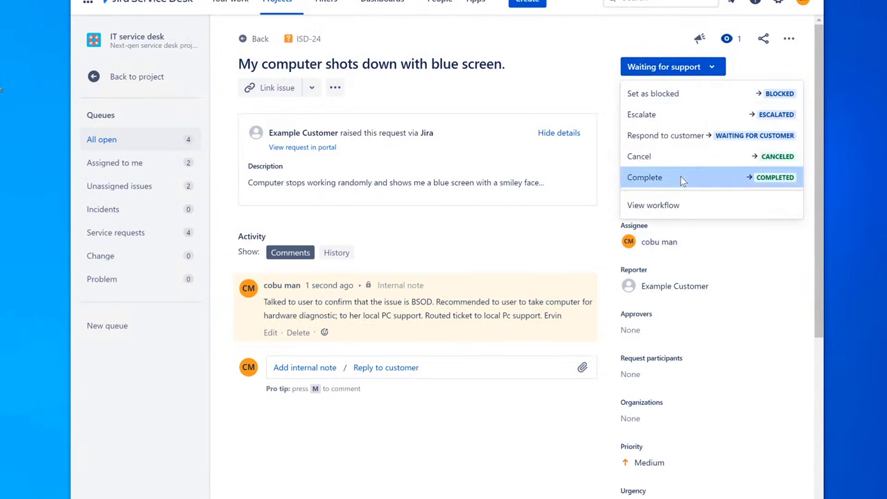
left_click(257, 40)
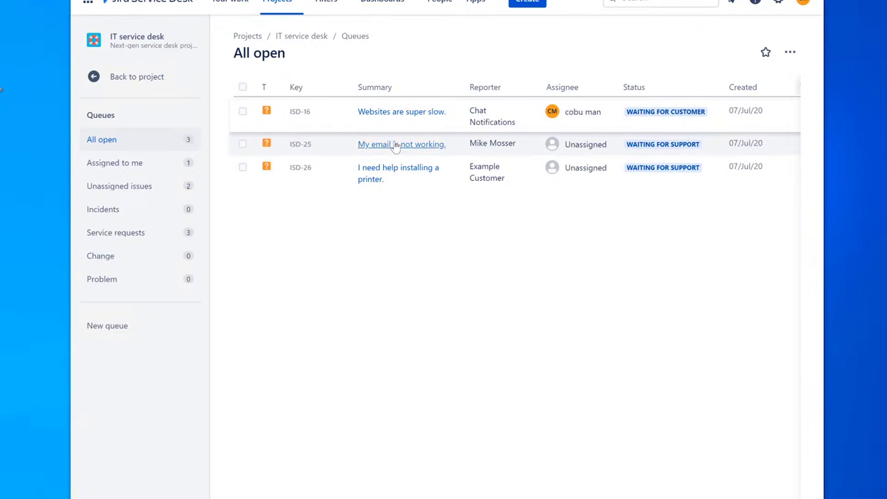
Open ISD-25 'My email is not working.' and view its attached Outlook login screenshot.
left_click(396, 145)
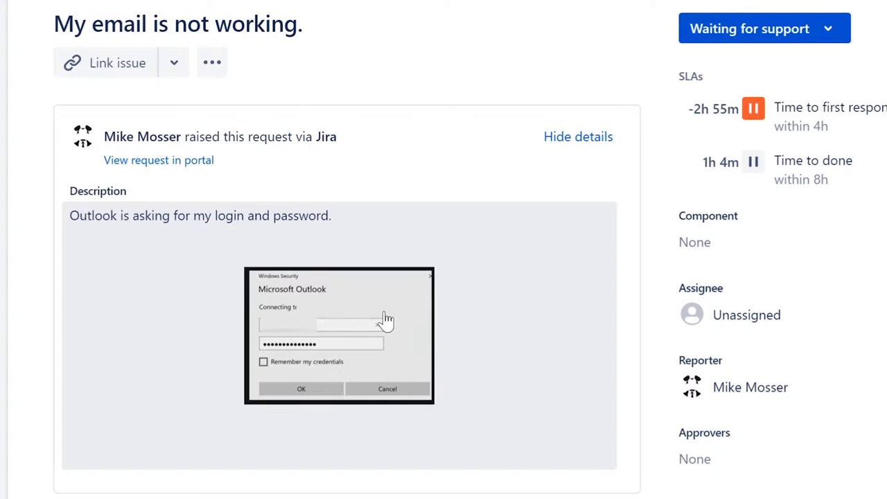
left_click(348, 331)
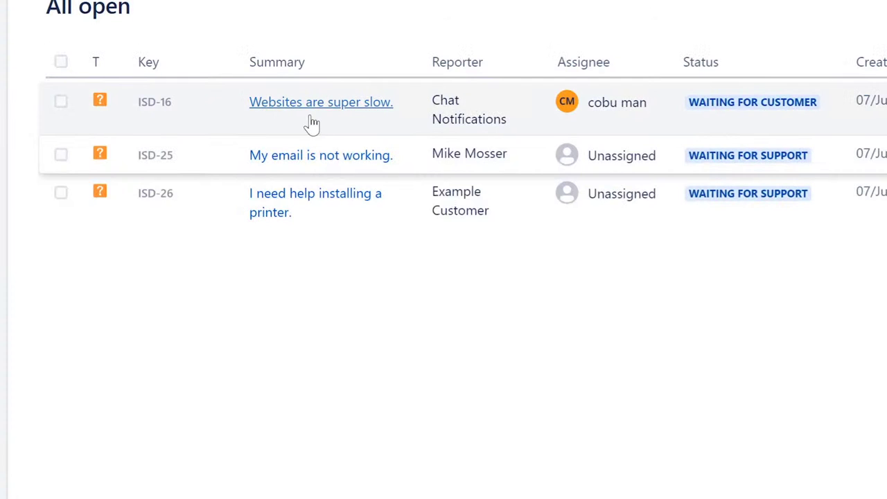
left_click(318, 156)
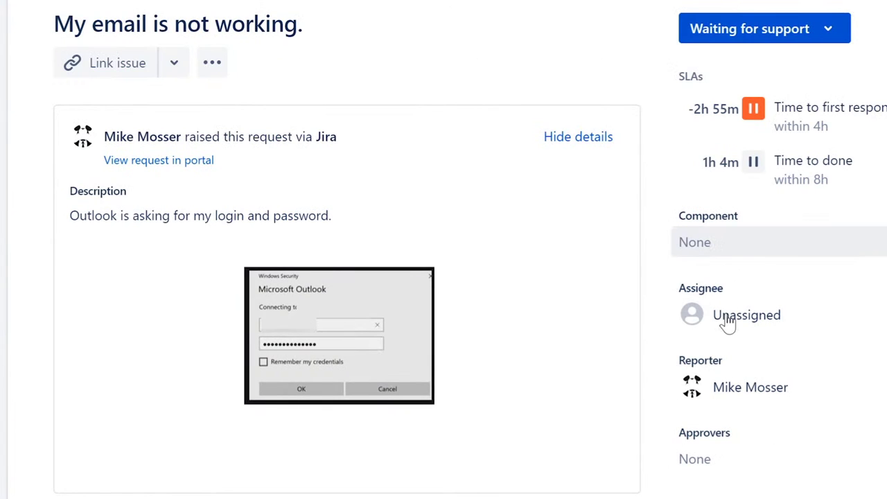
Assign ISD-25 to yourself and select the title and Outlook login sentence in the description editor.
left_click(746, 315)
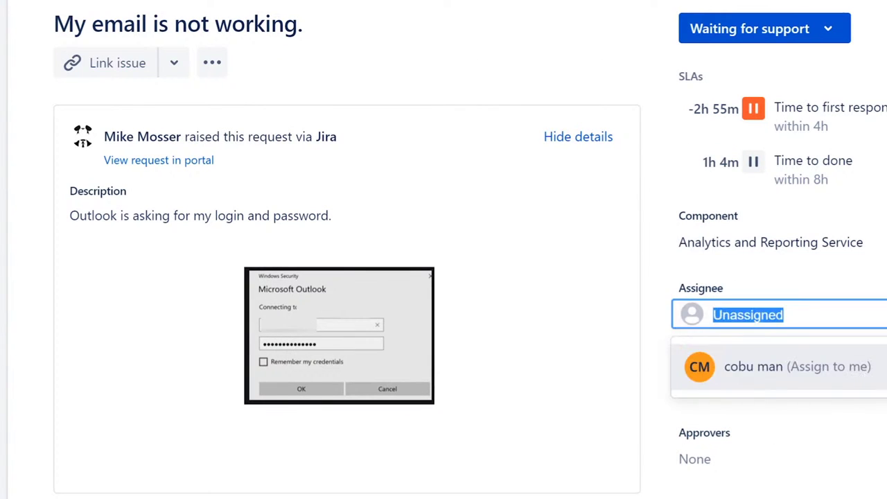
left_click(706, 363)
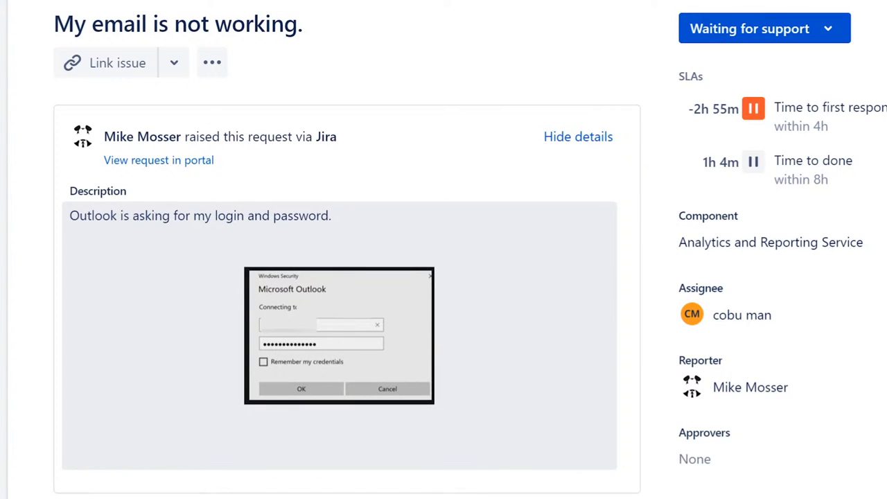
left_click(340, 229)
left_click_drag(309, 28, 28, 10)
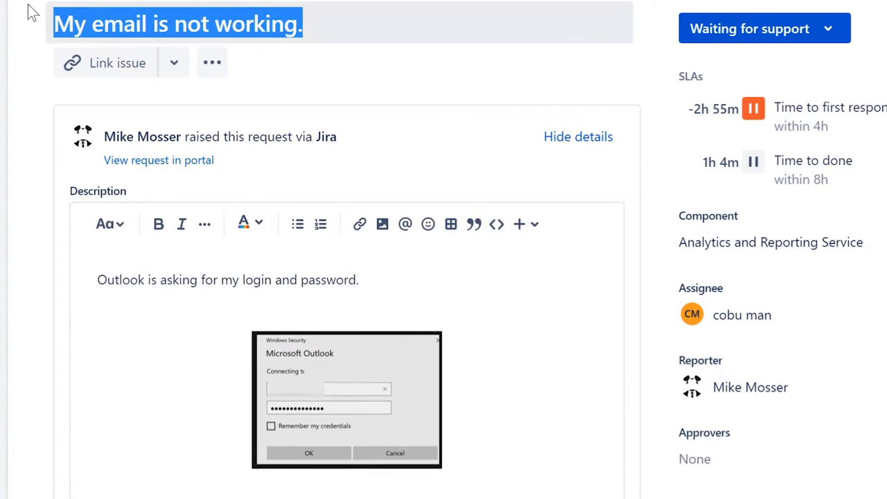
left_click(97, 279)
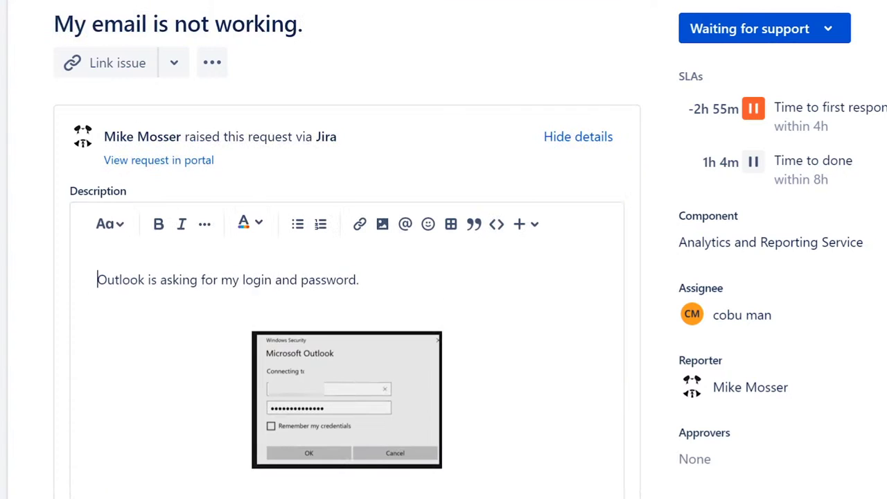
left_click_drag(97, 279, 361, 280)
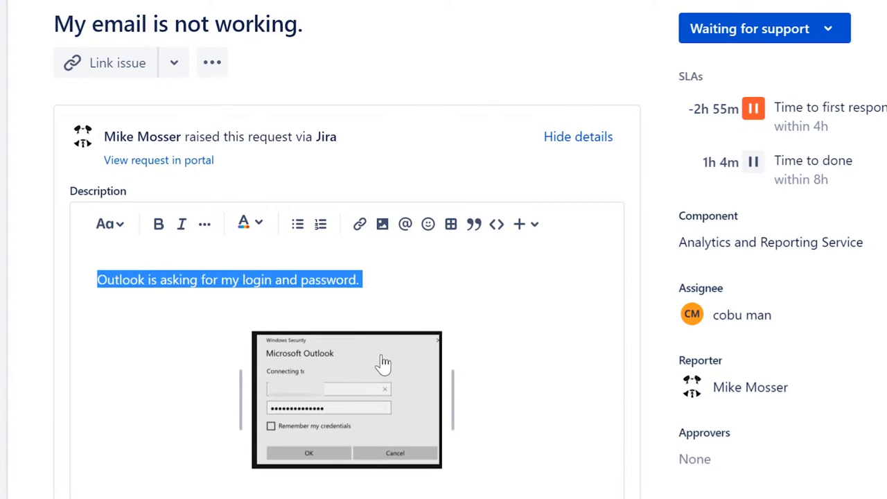
Select the embedded Outlook screenshot in the ISD-25 description.
scroll(380, 367, "down", 3)
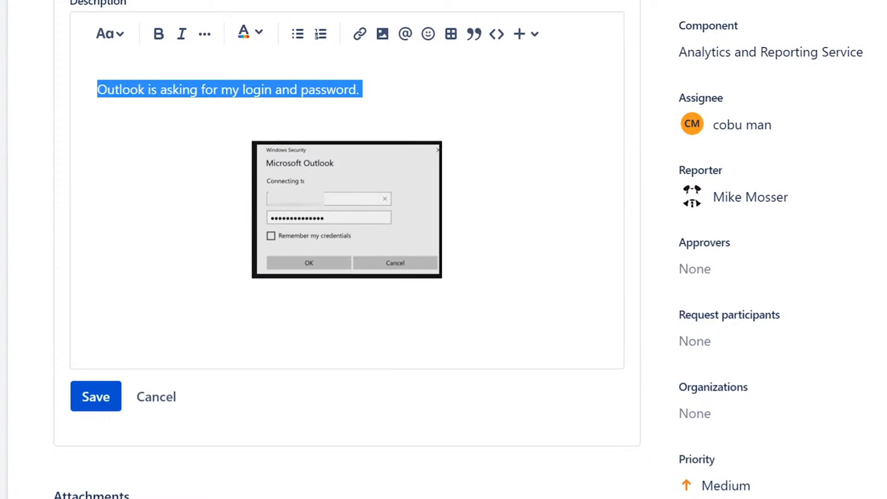
scroll(347, 249, "down", 3)
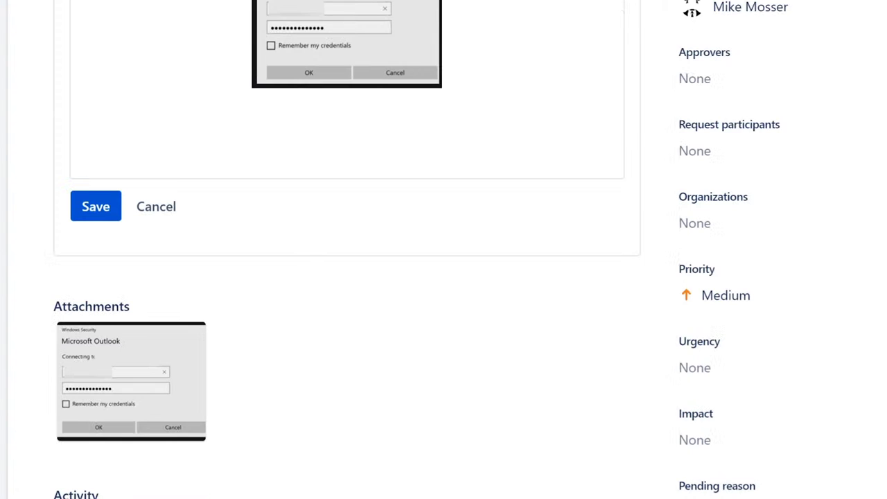
scroll(338, 411, "up", 6)
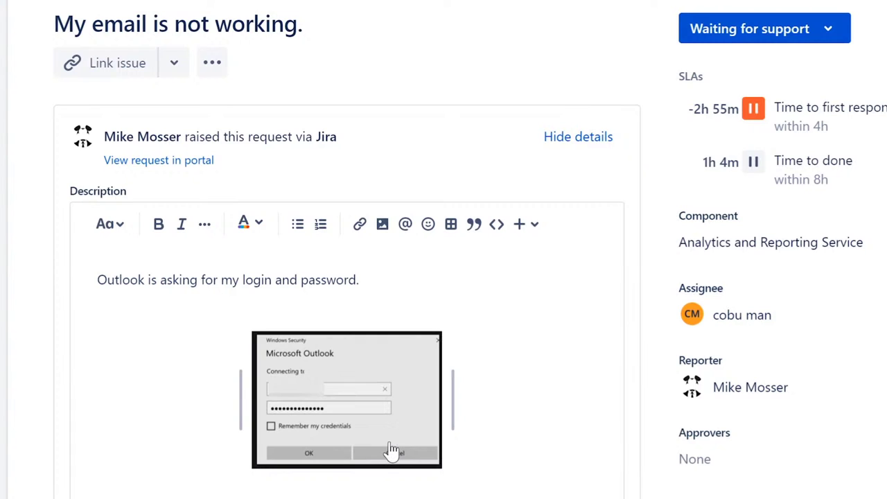
left_click(340, 379)
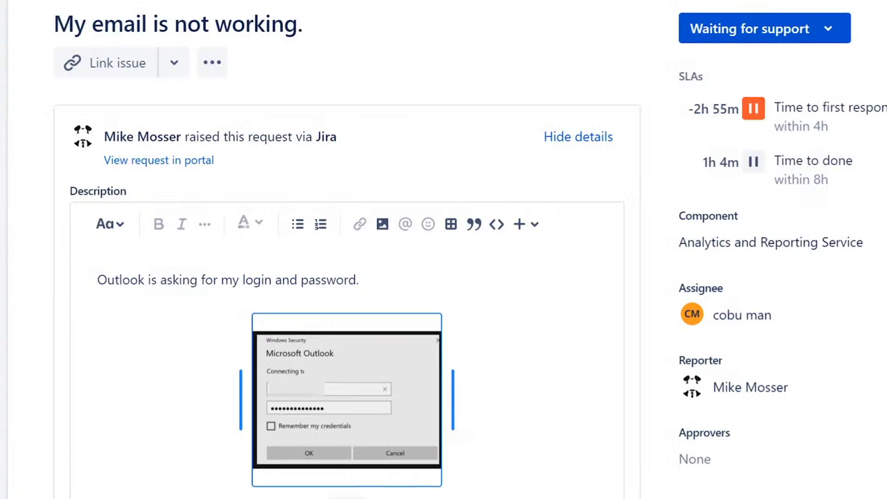
scroll(481, 350, "down", 3)
scroll(464, 465, "down", 4)
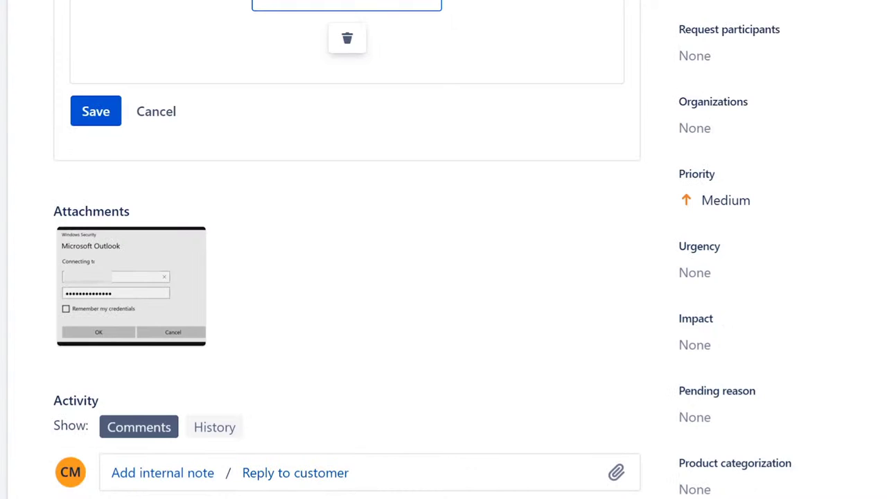
Start a customer reply on ISD-25 introducing yourself as the agent from Pc support.
left_click(295, 473)
type("Hello, my name is Ervin ")
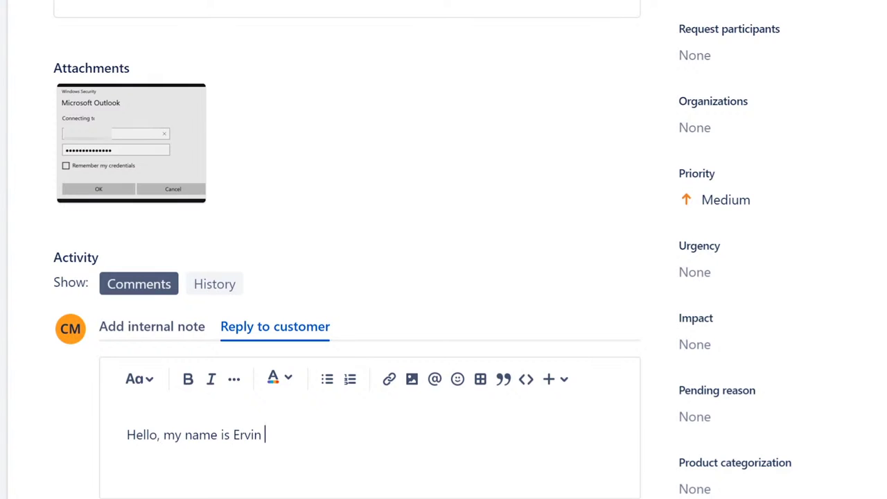
type("with Pc su")
type("pport.")
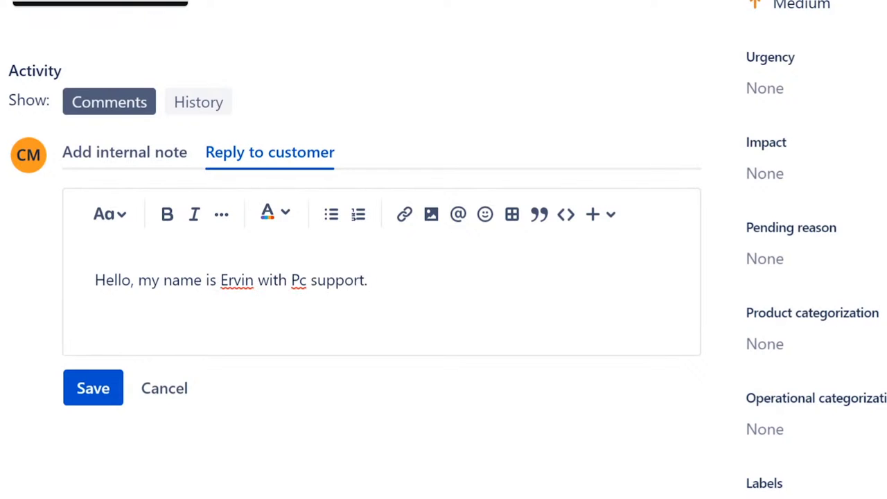
scroll(570, 361, "up", 5)
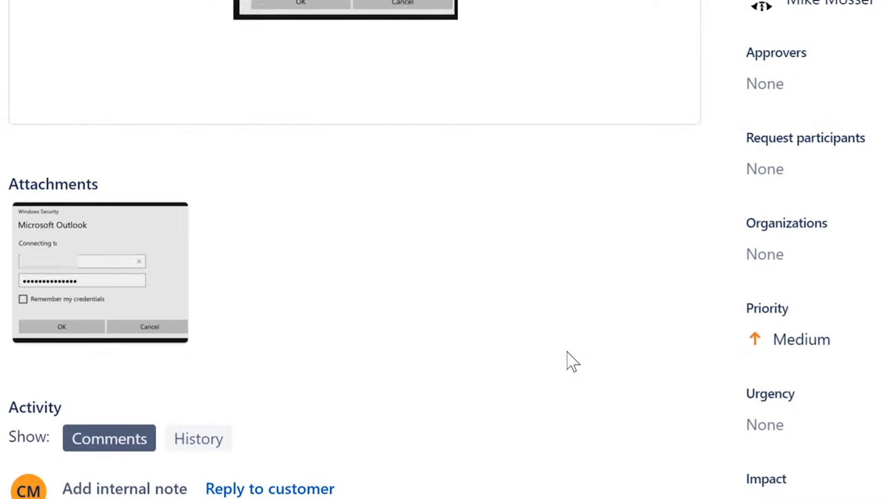
scroll(571, 361, "up", 3)
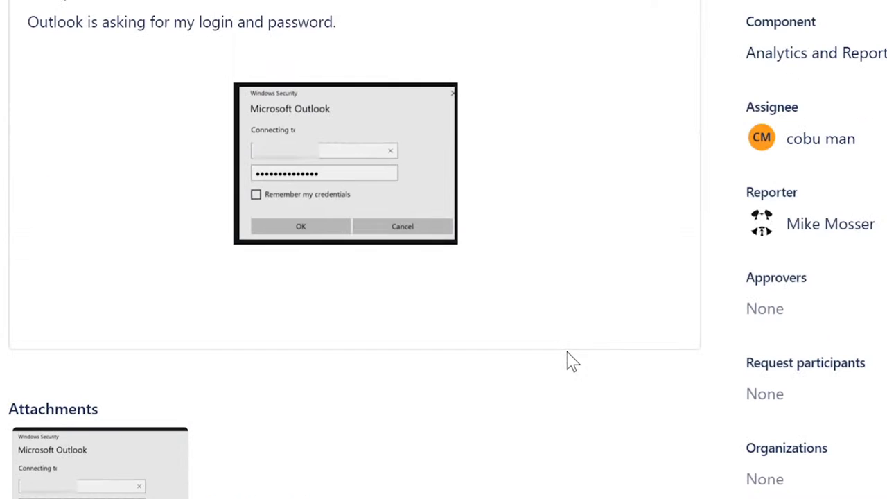
scroll(566, 360, "down", 8)
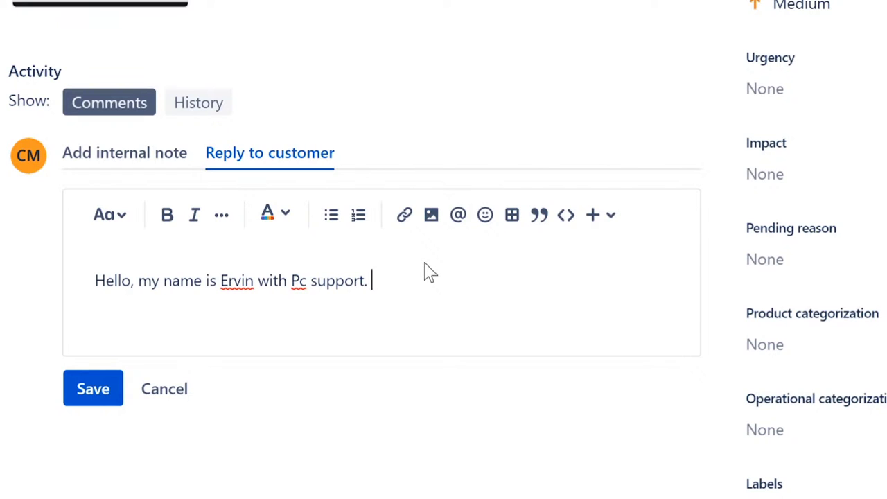
Ask whether they recently changed their password, referencing the email ticket, and post the reply.
type("I have your ticke")
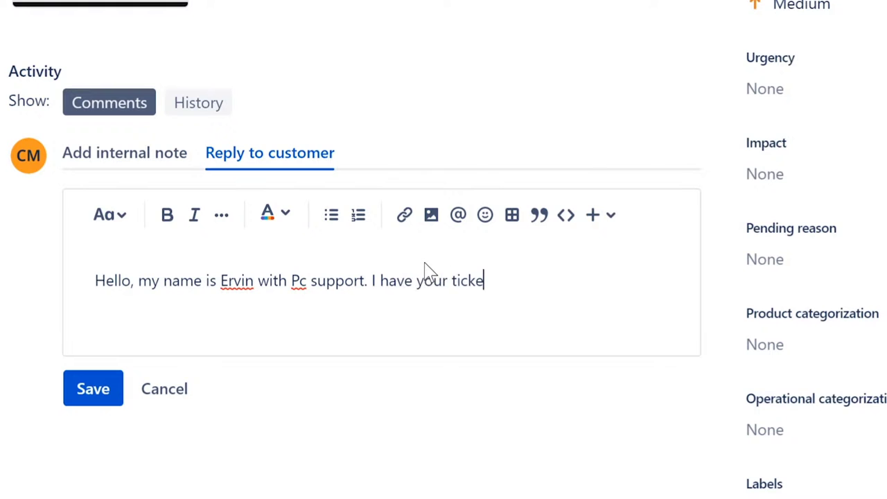
type("t about emai")
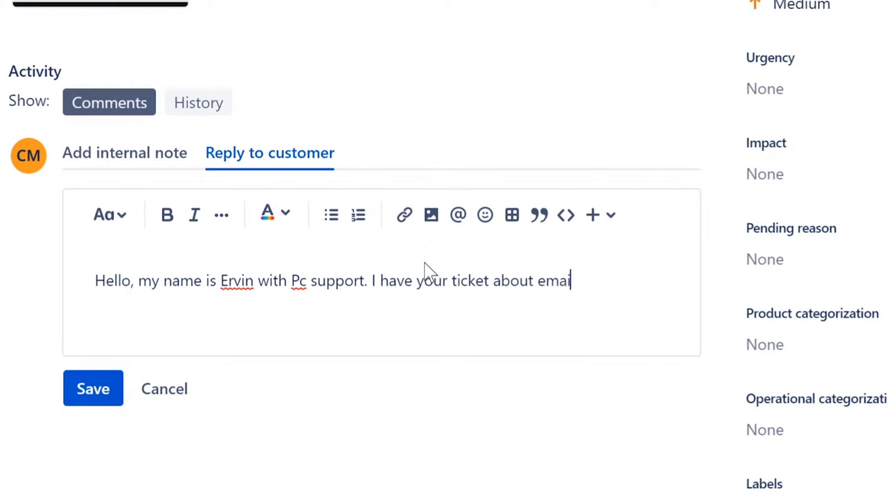
type("l not working")
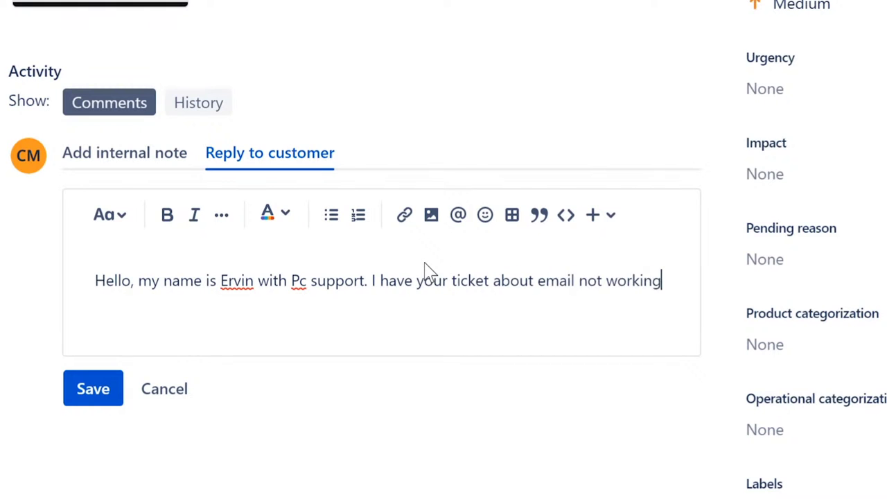
type(". Did you by ")
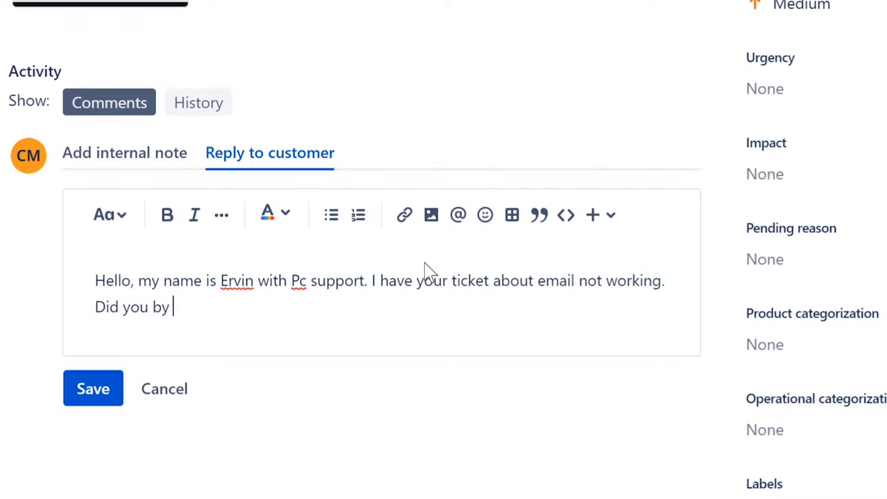
type("chance change ")
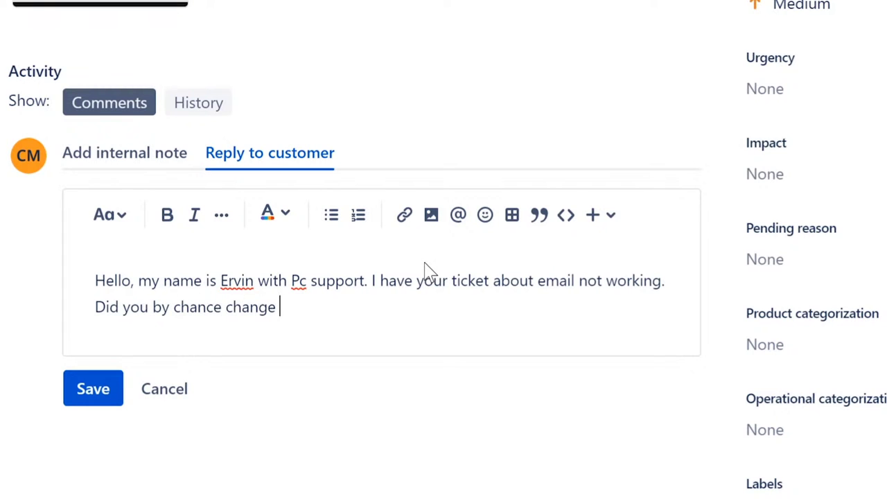
type("you password rece")
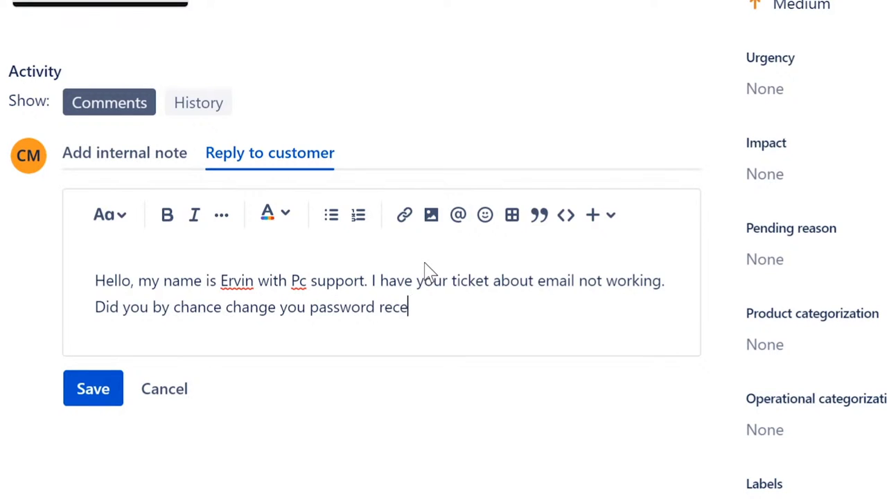
type("ne")
key("BackSpace")
type("tly?")
left_click(88, 399)
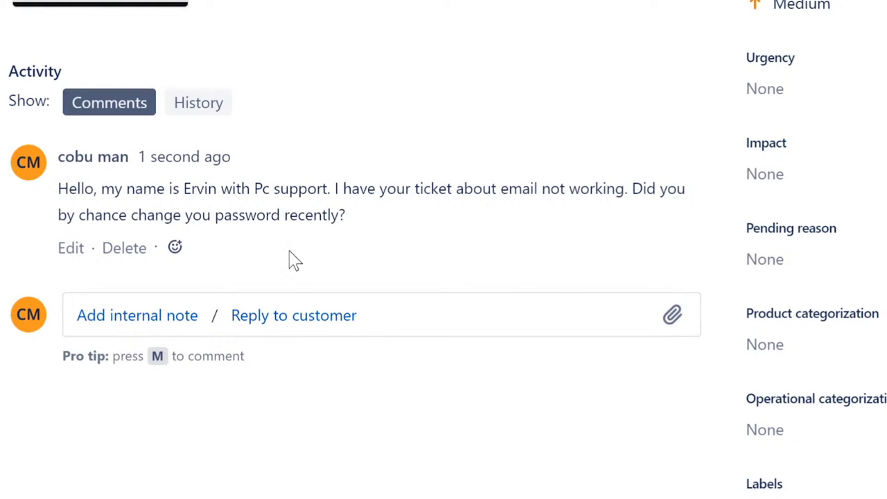
scroll(327, 219, "up", 10)
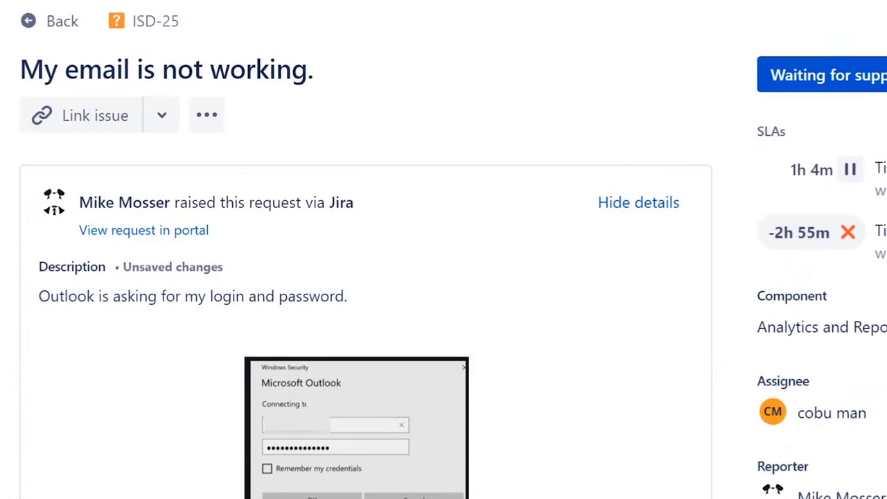
double_click(86, 202)
left_click_drag(117, 203, 171, 202)
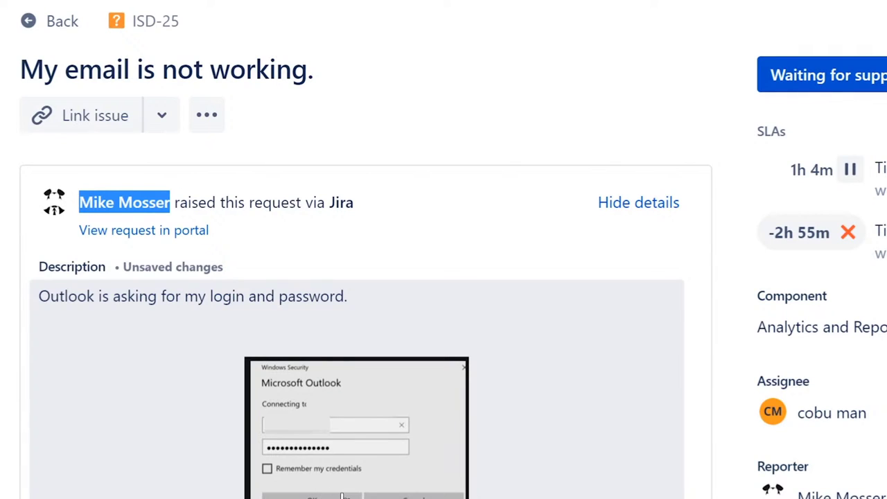
scroll(341, 493, "down", 2)
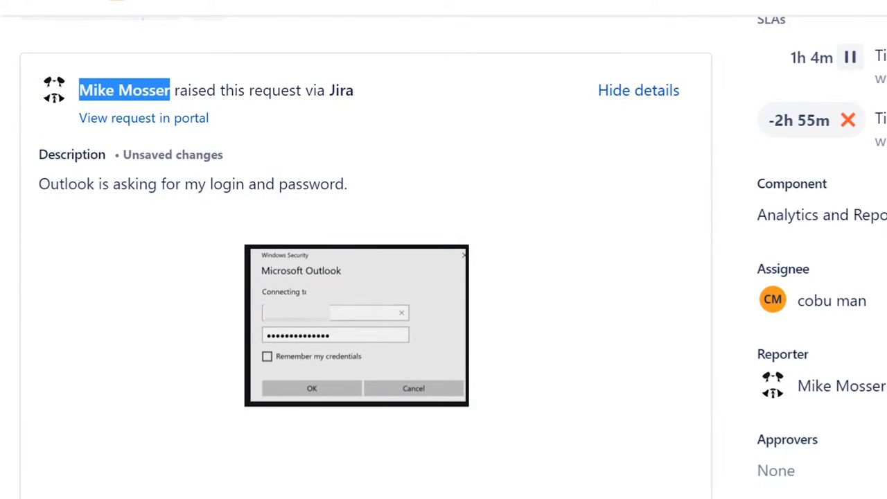
scroll(365, 277, "down", 8)
scroll(365, 277, "down", 6)
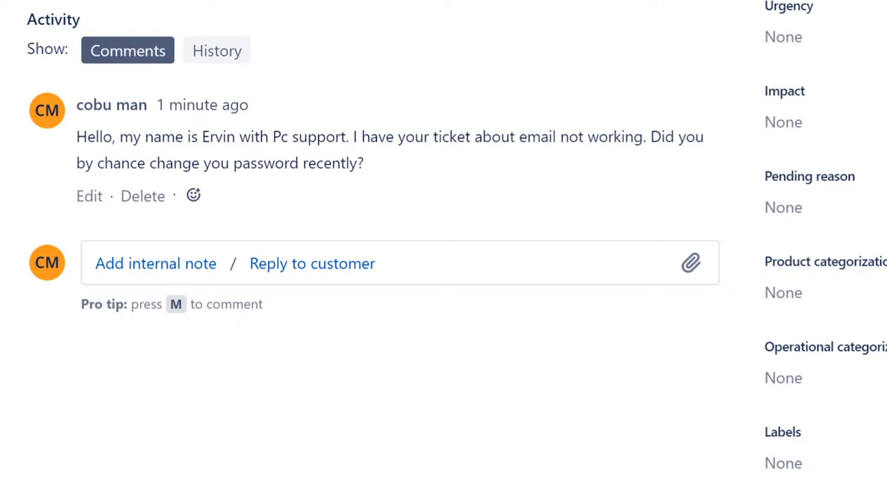
scroll(468, 407, "up", 5)
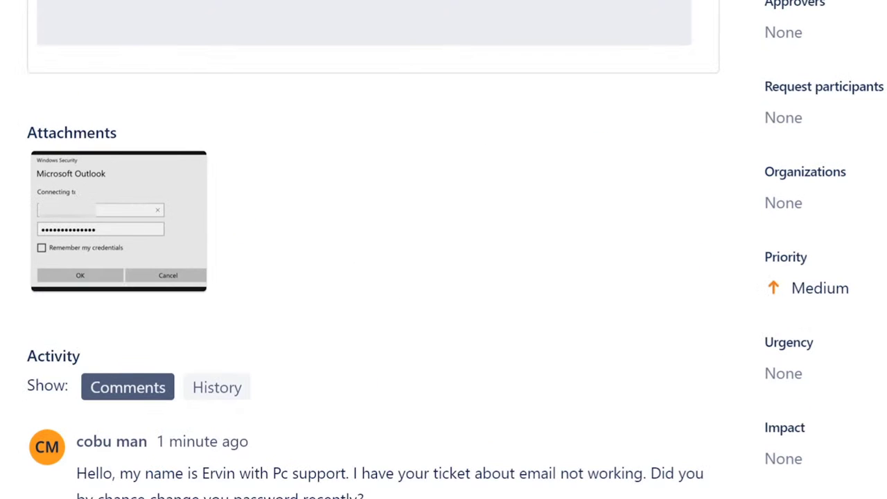
scroll(374, 250, "up", 3)
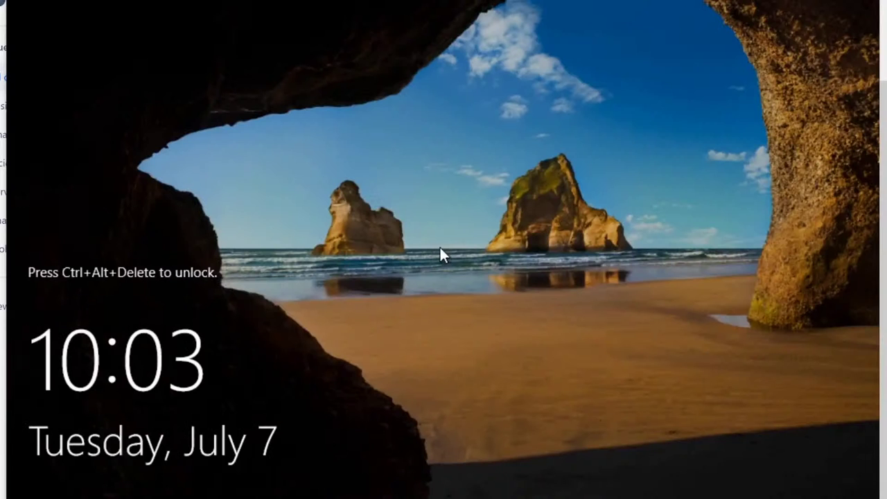
Unlock the Windows Server VM with Ctrl+Alt+Del and sign in with the Administrator password.
left_click(247, 4)
left_click(248, 2)
type("••••••••")
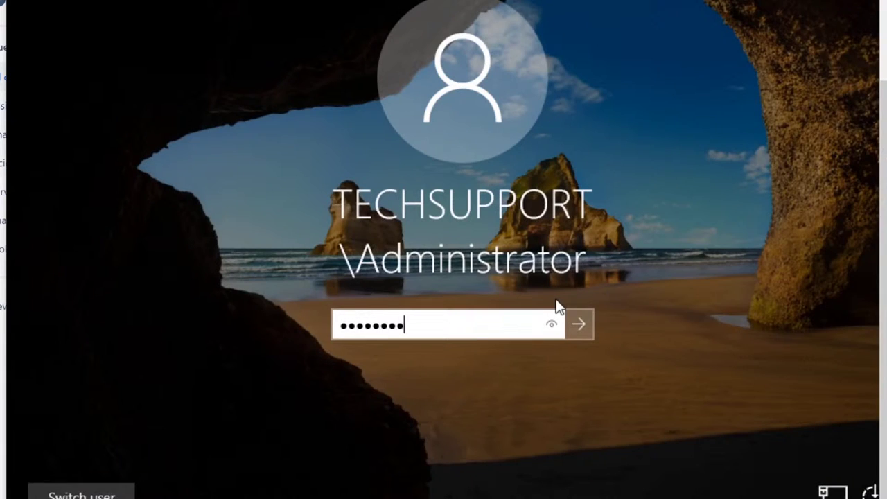
key("Return")
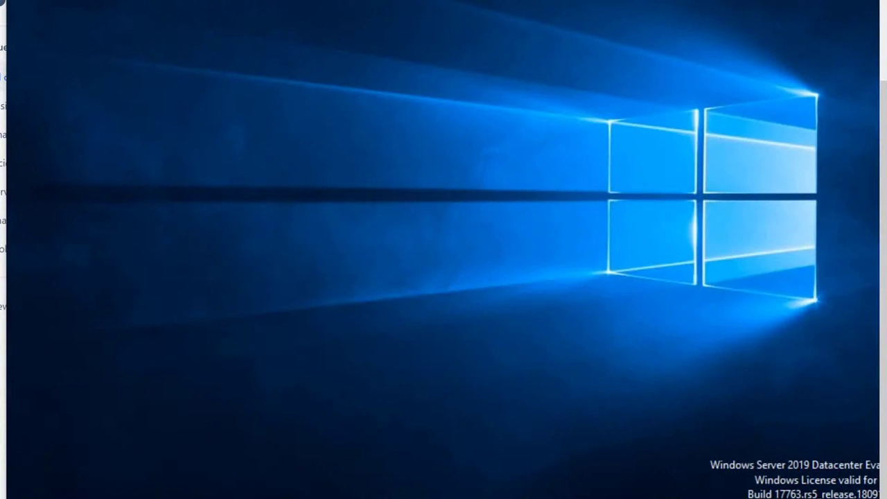
Launch Active Directory Users and Computers from Windows Administrative Tools.
left_click(15, 496)
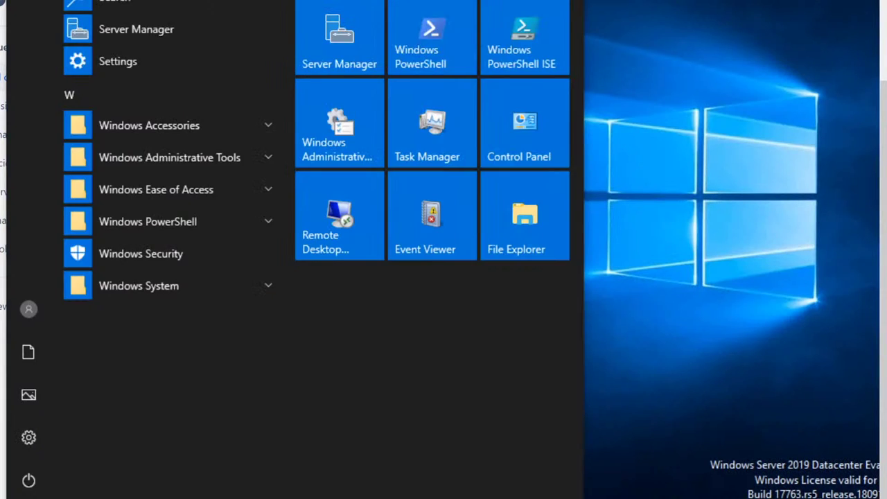
left_click(200, 160)
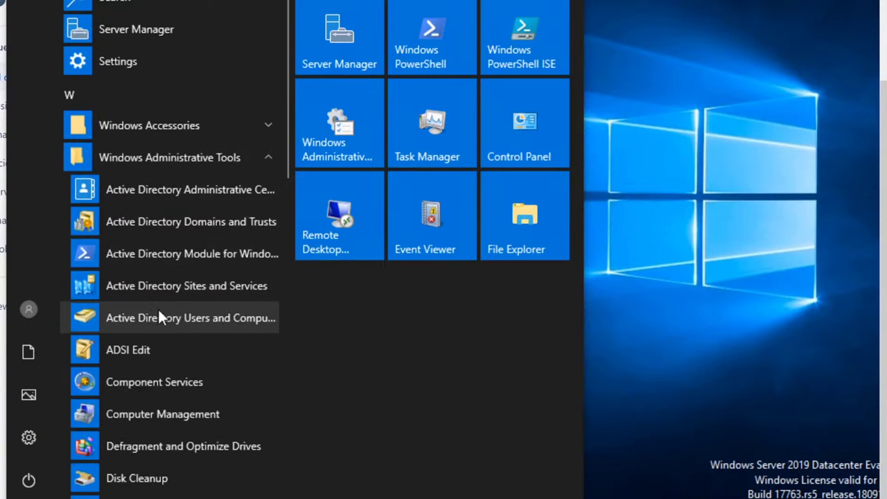
left_click(157, 313)
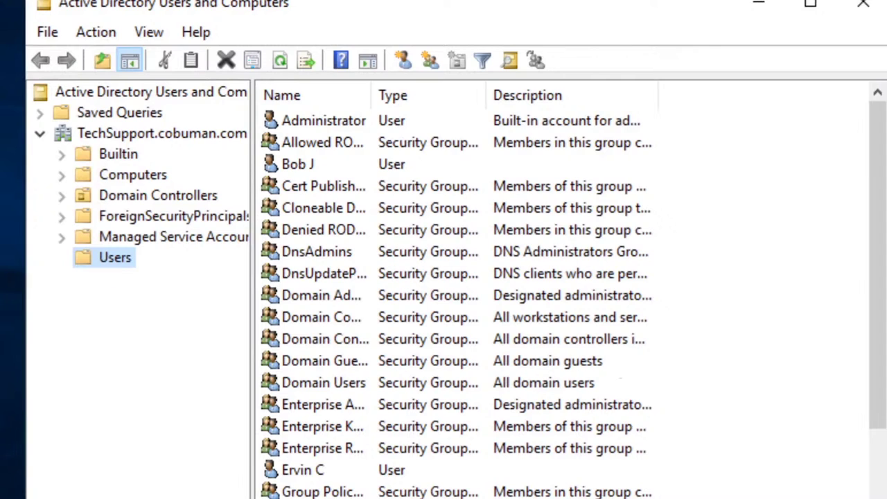
Search the Users container for the requesting user by their full name.
right_click(122, 272)
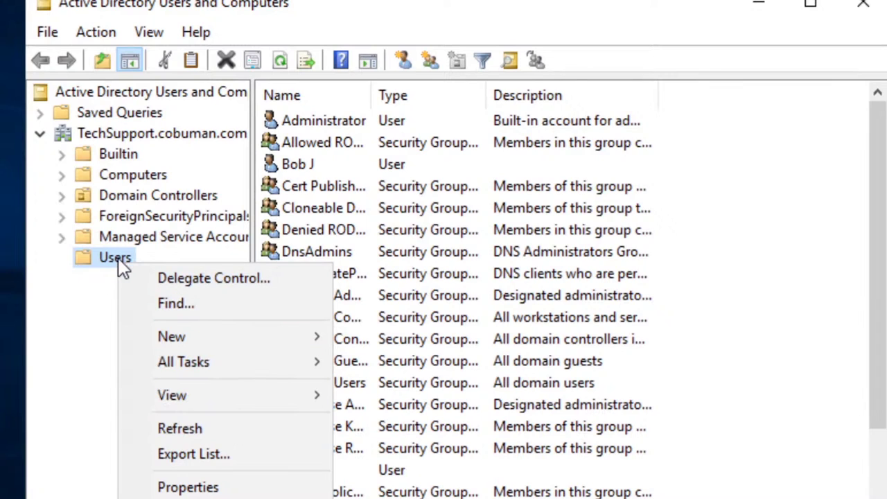
left_click(162, 296)
left_click(275, 215)
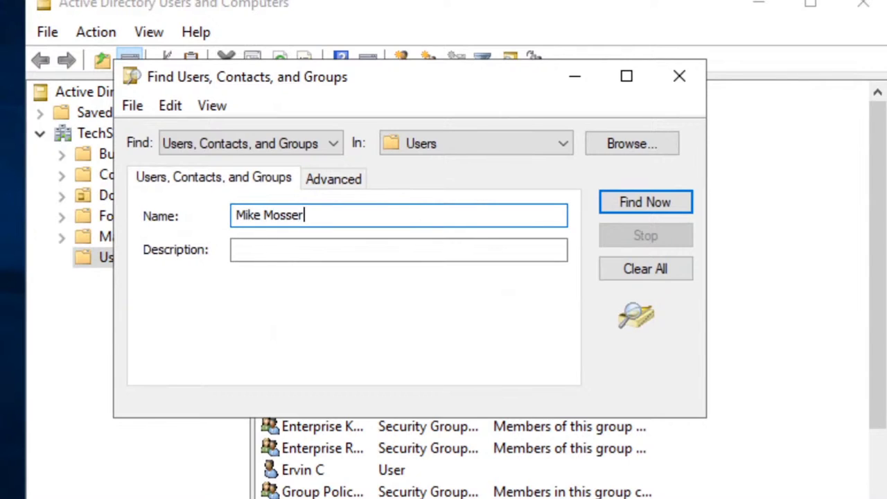
left_click(630, 203)
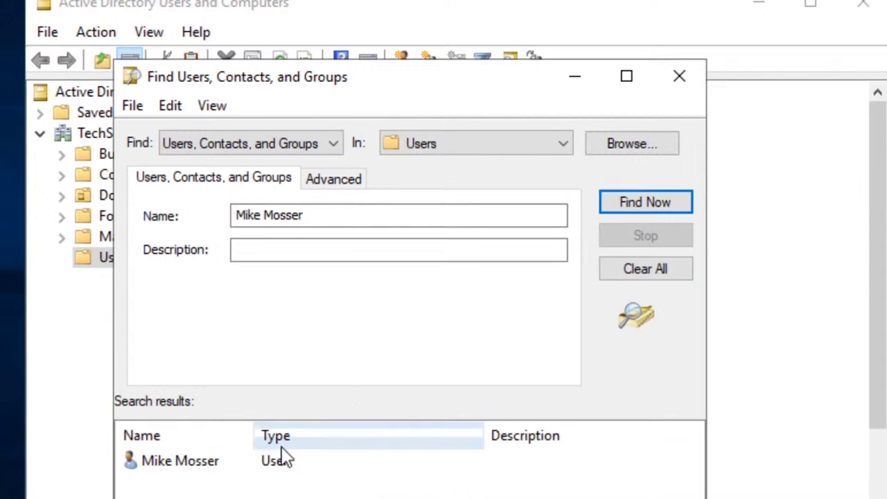
Open the Reset Password dialog for the found user account.
left_click(200, 467)
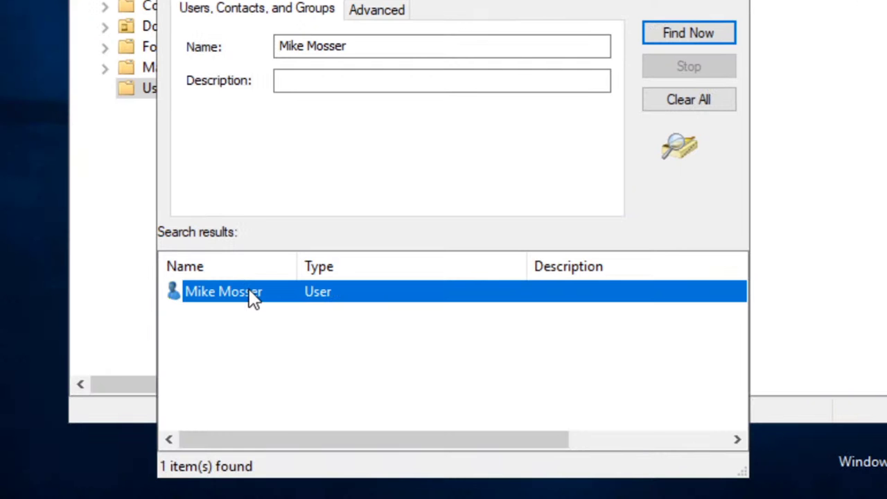
right_click(250, 293)
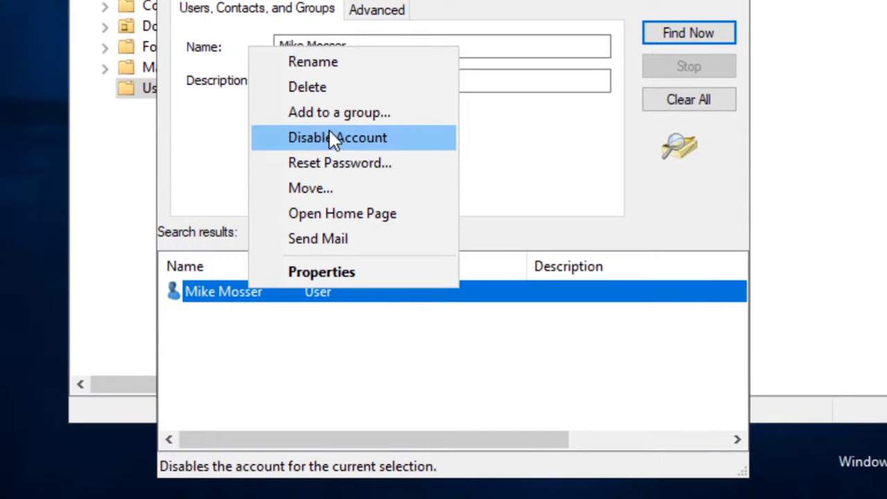
left_click(339, 166)
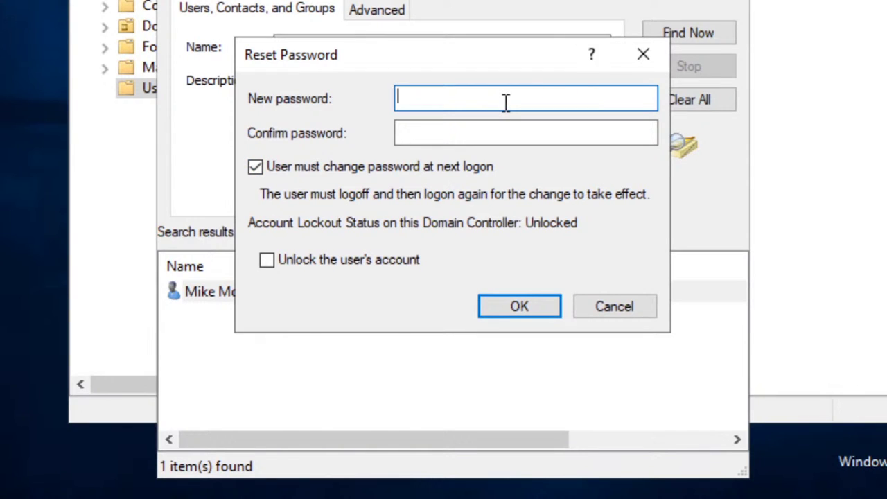
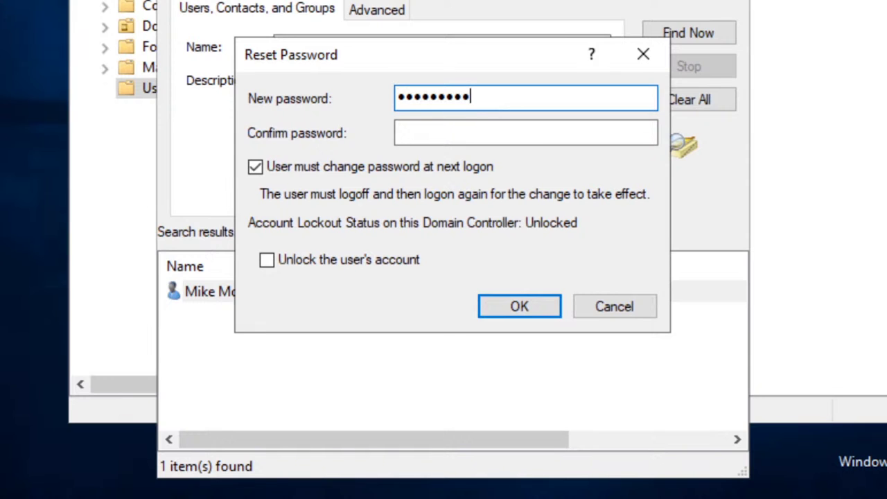
Enter and confirm the new password for the user in the Reset Password dialog.
key("Tab")
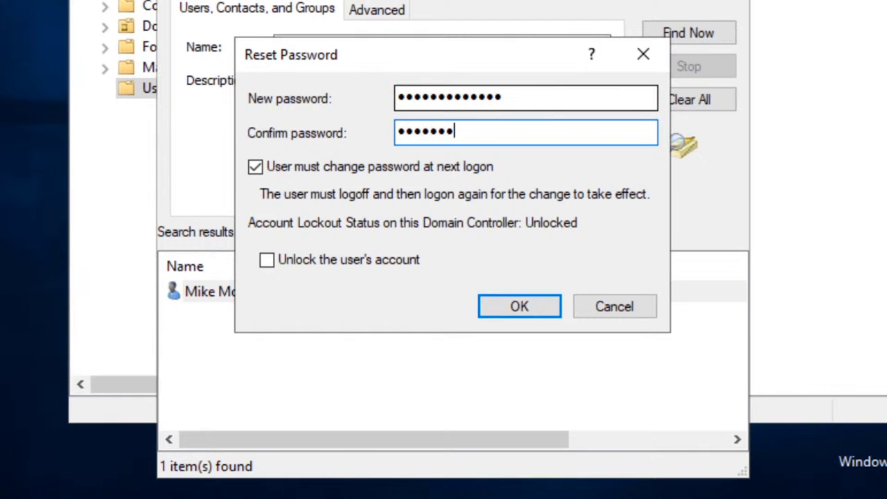
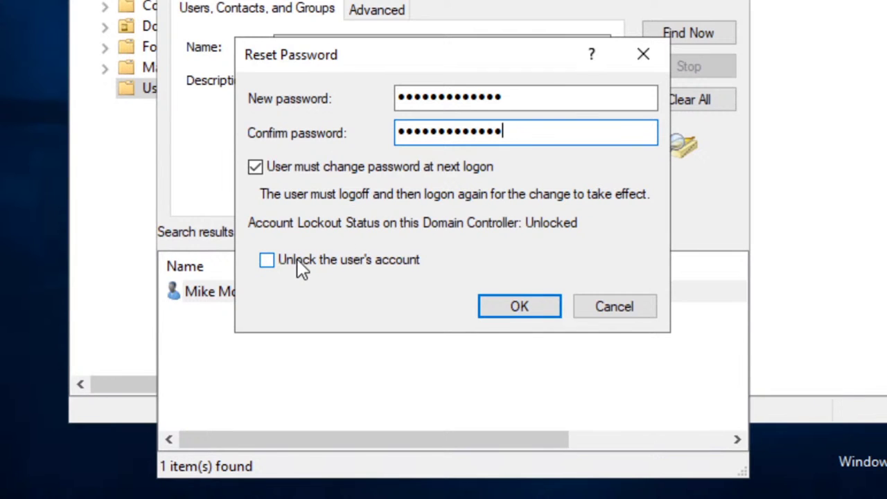
left_click(518, 98)
left_click(513, 133)
left_click(528, 97)
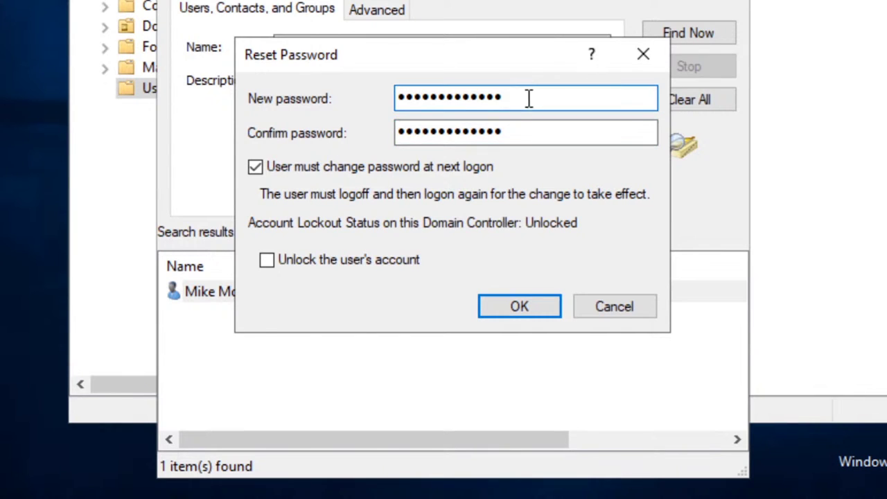
left_click(509, 131)
left_click(521, 95)
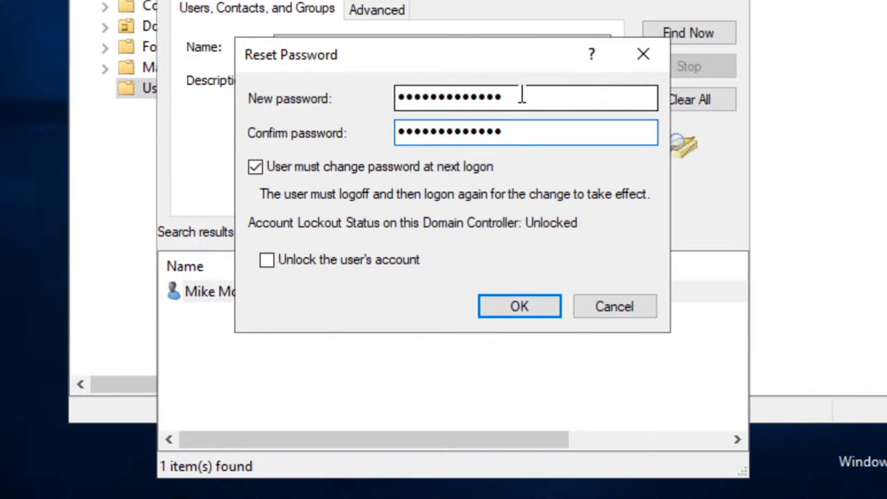
left_click(505, 131)
left_click(526, 102)
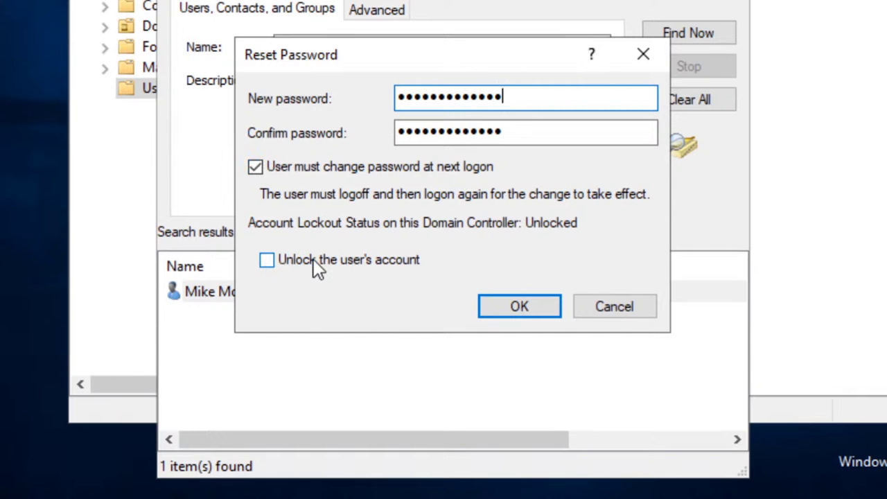
Also unlock the user's account, apply the reset, and dismiss the confirmation.
left_click(270, 261)
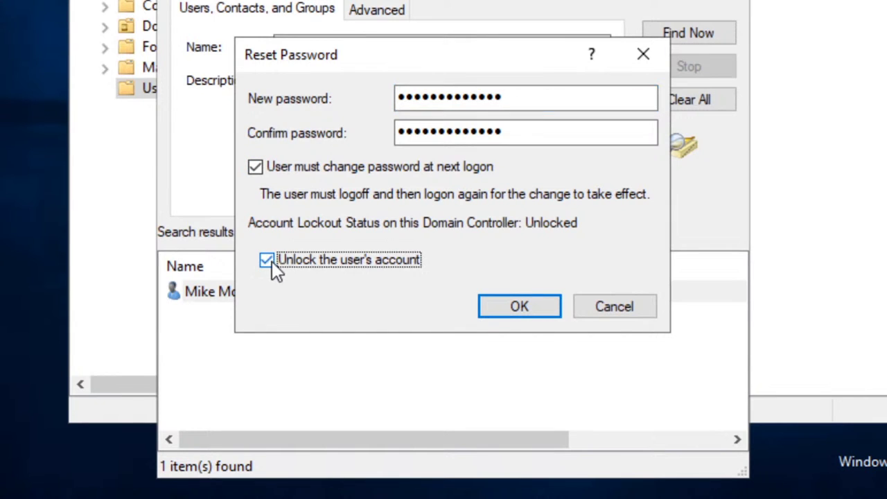
left_click(500, 306)
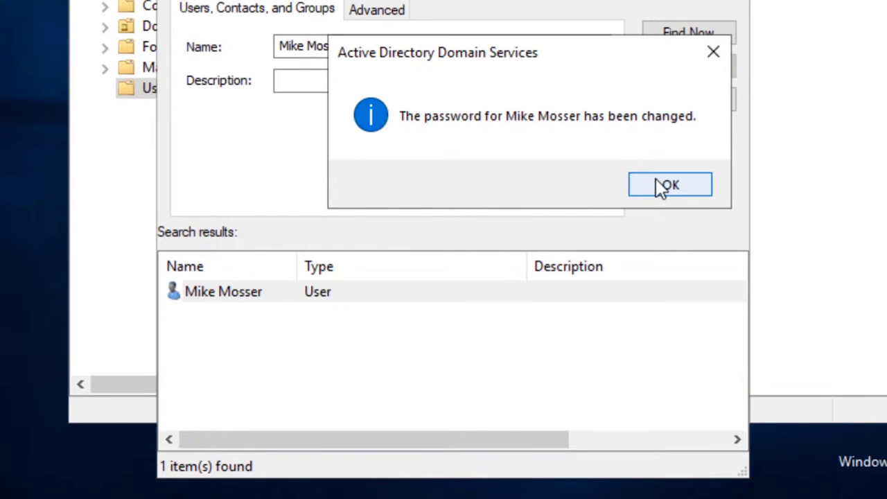
left_click(655, 178)
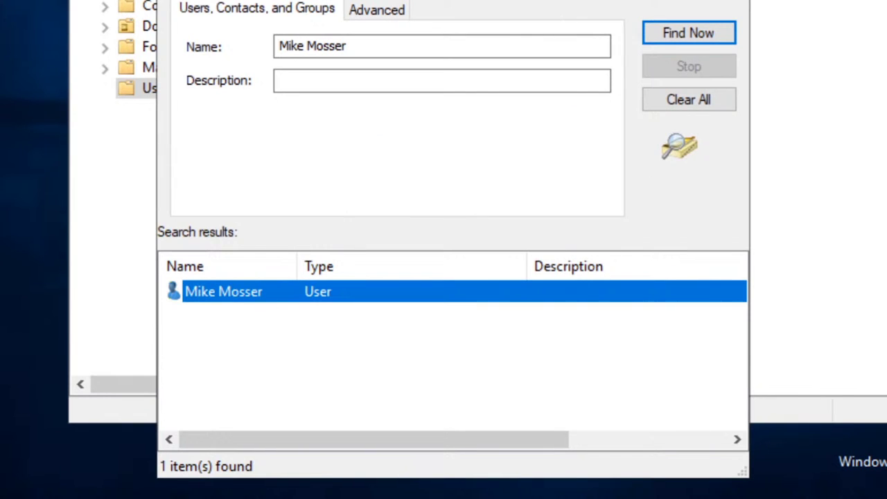
key("super")
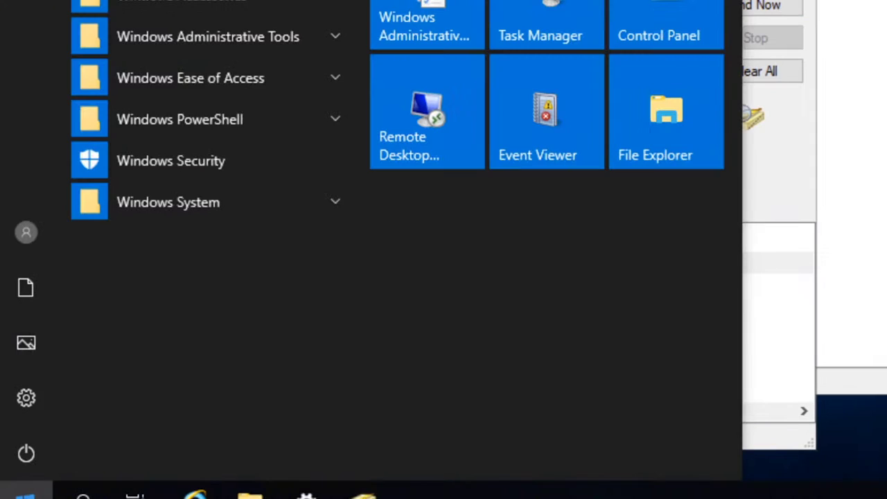
Lock the Windows Server session and bring up the administrator sign-in screen.
left_click(27, 227)
left_click(73, 132)
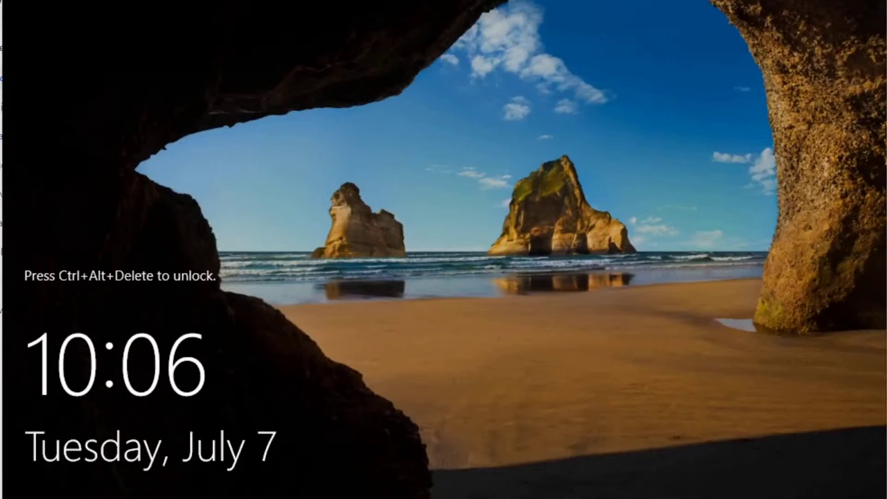
left_click(267, 2)
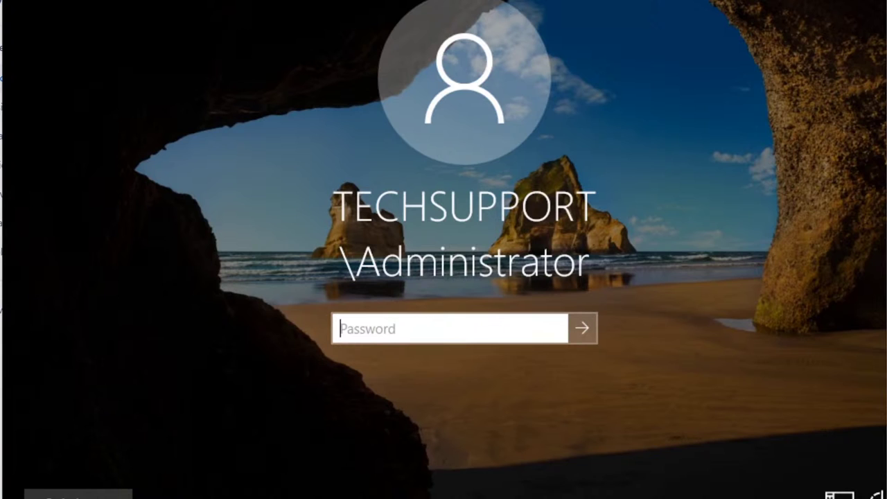
left_click(82, 0)
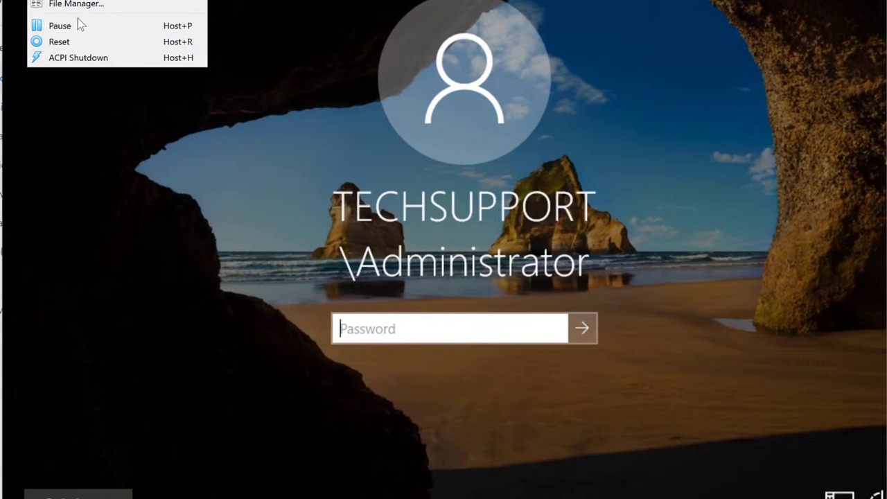
key("Escape")
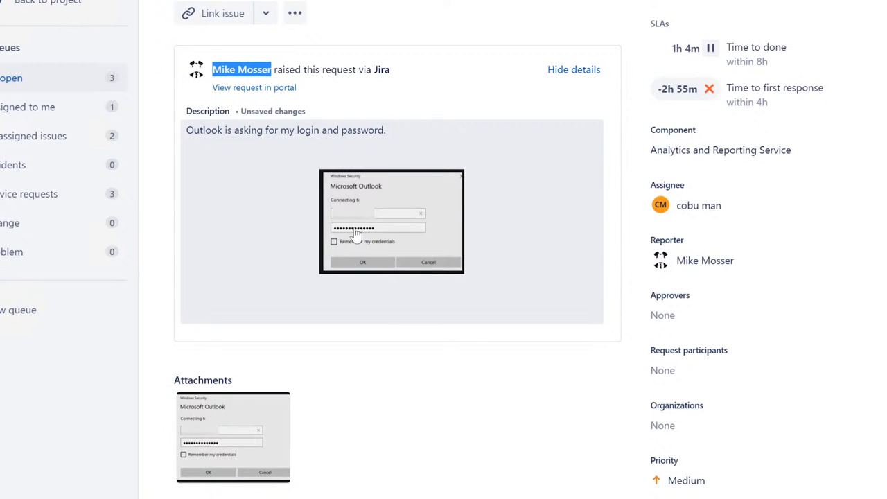
Save the internal note 'Resolved issue by password reset.' on ISD-25, signed with the agent's name.
left_click(255, 407)
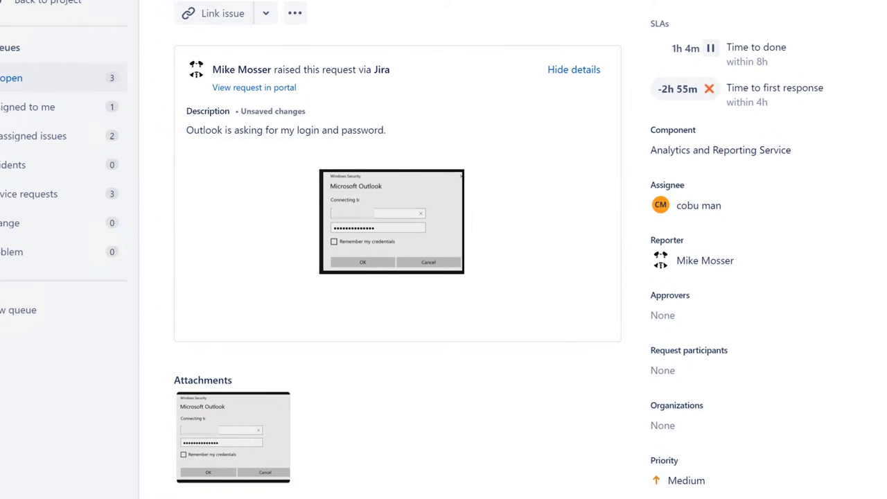
scroll(420, 375, "down", 3)
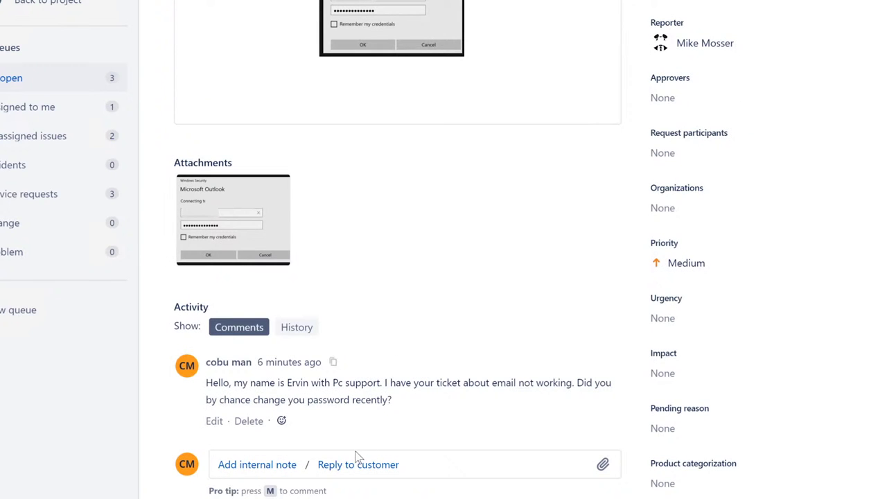
left_click(352, 464)
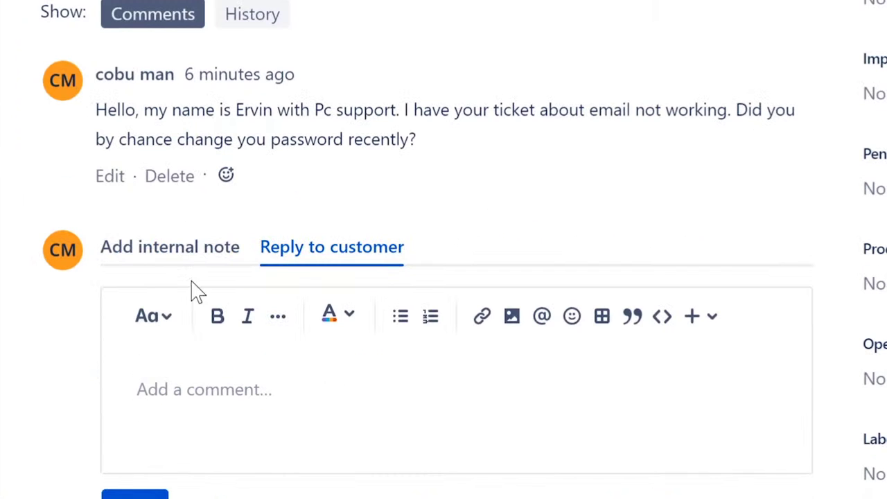
left_click(208, 262)
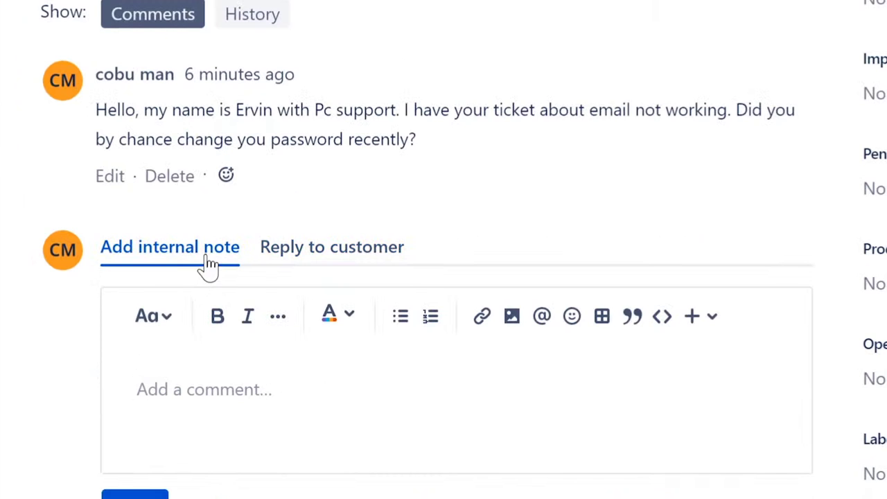
left_click(377, 426)
type("Resolved iss")
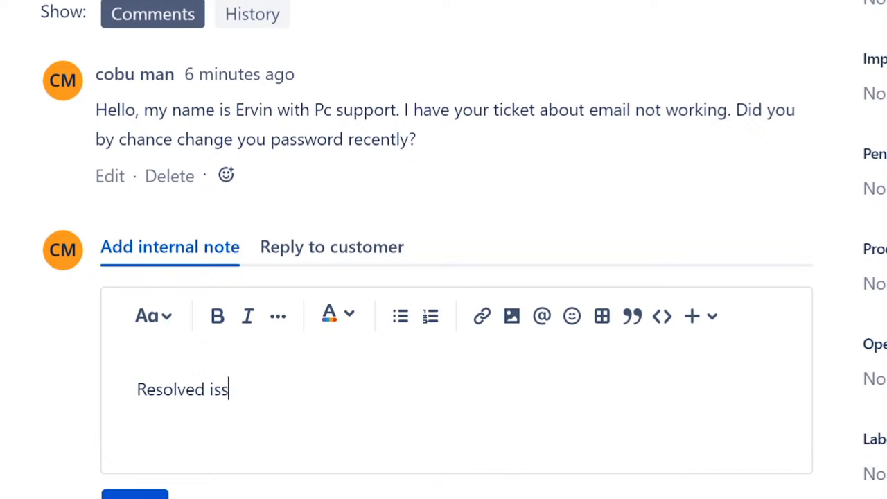
type("ue by passwor")
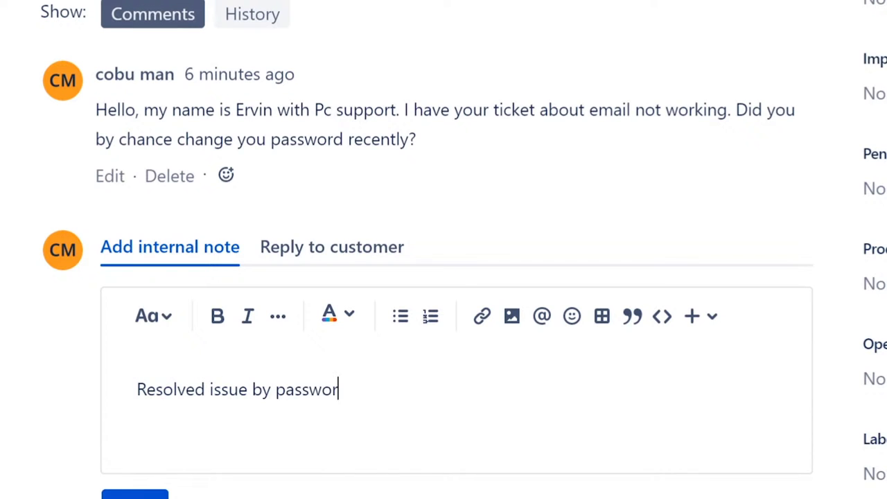
type("d reset")
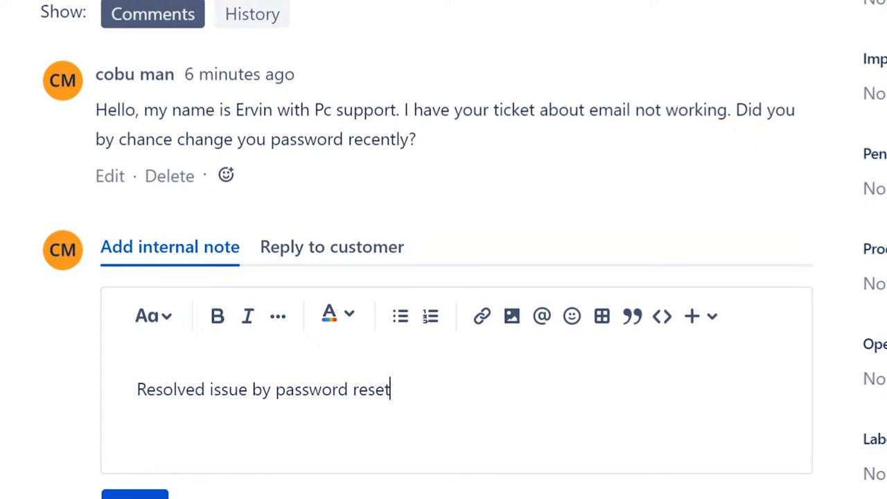
type(". Ervin")
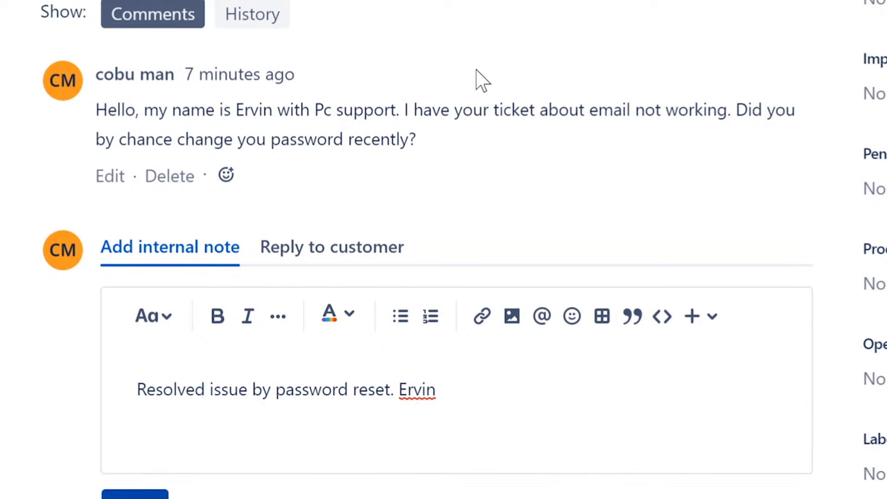
key("ctrl+Return")
scroll(579, 35, "up", 7)
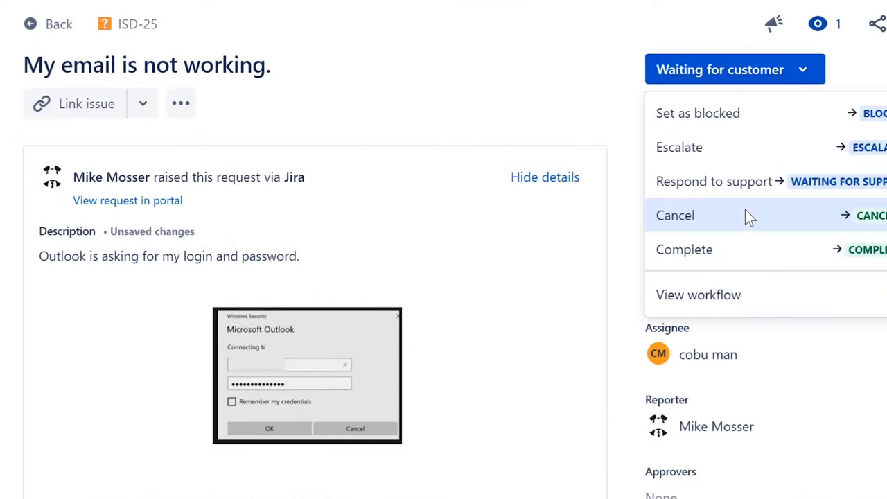
Mark ISD-25 as Completed and open printer request ISD-26 from the queue.
left_click(731, 253)
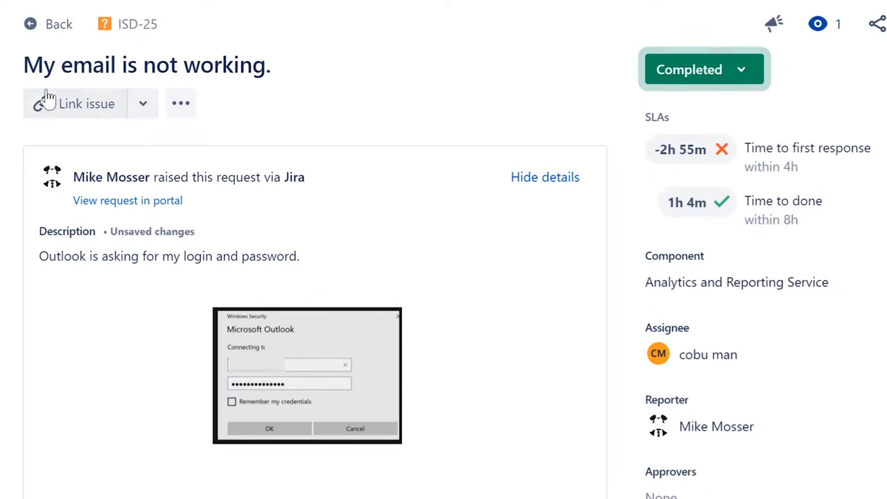
left_click(61, 27)
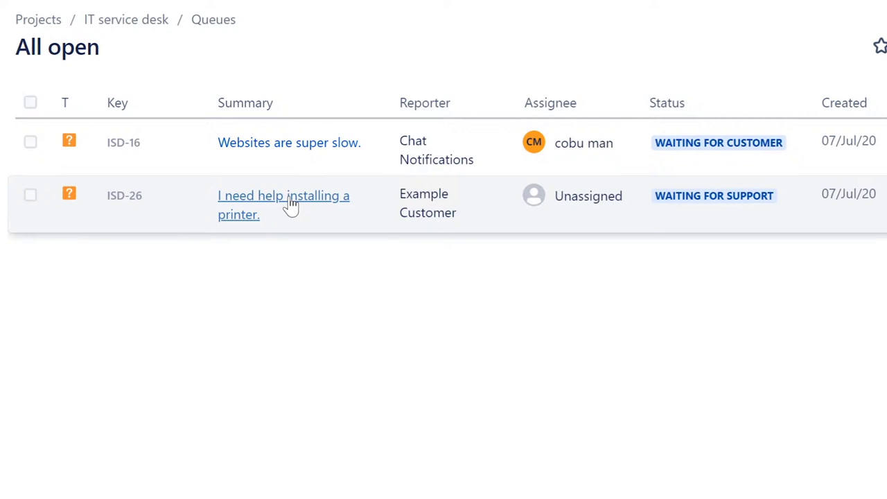
left_click(297, 199)
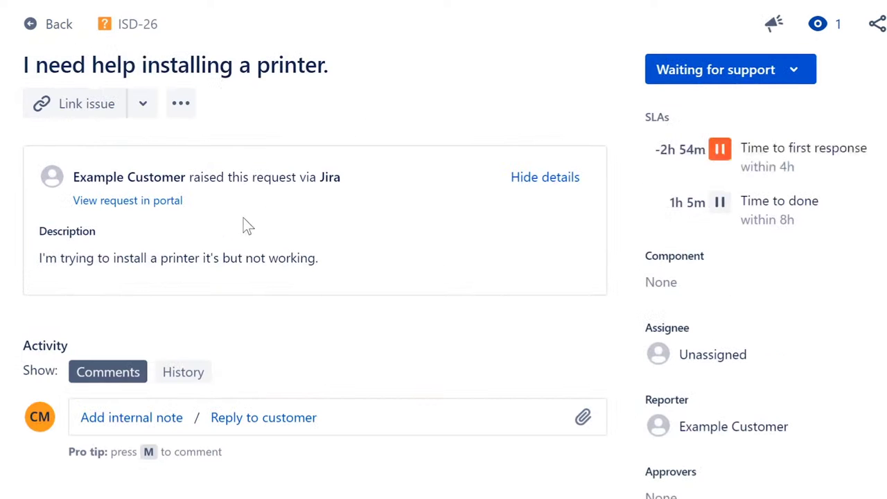
Assign ISD-26 to yourself from the Assignee field.
left_click(726, 354)
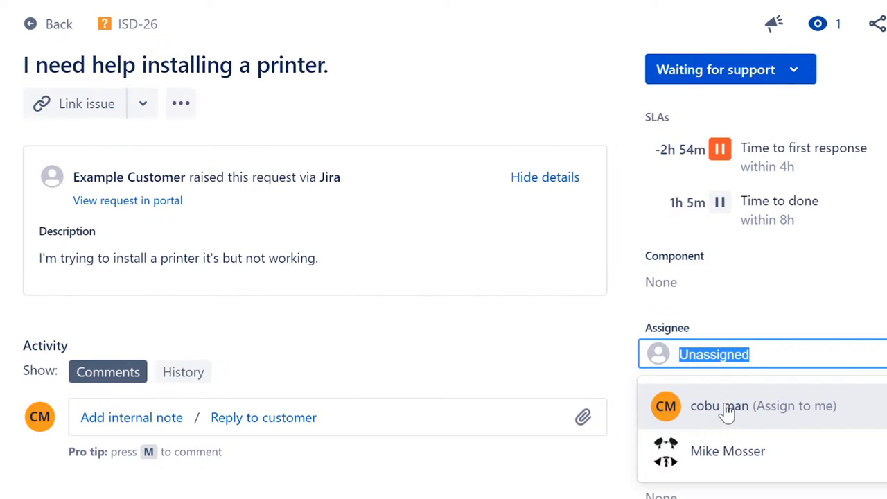
left_click(724, 408)
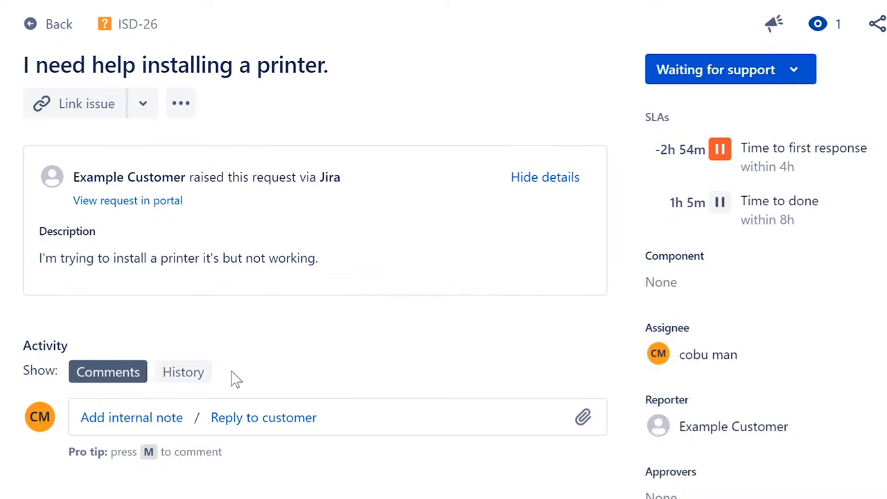
left_click_drag(328, 65, 29, 66)
Edit the ISD-26 description and save it with the text unchanged.
left_click(49, 267)
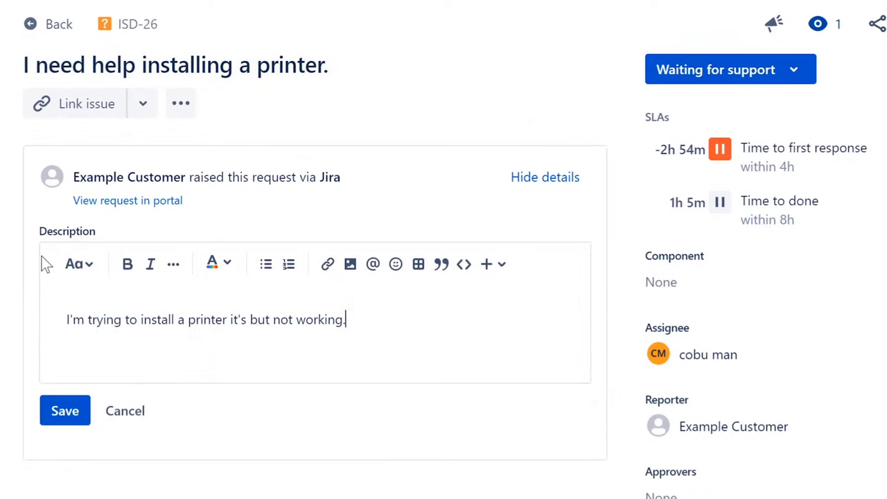
left_click_drag(345, 320, 64, 310)
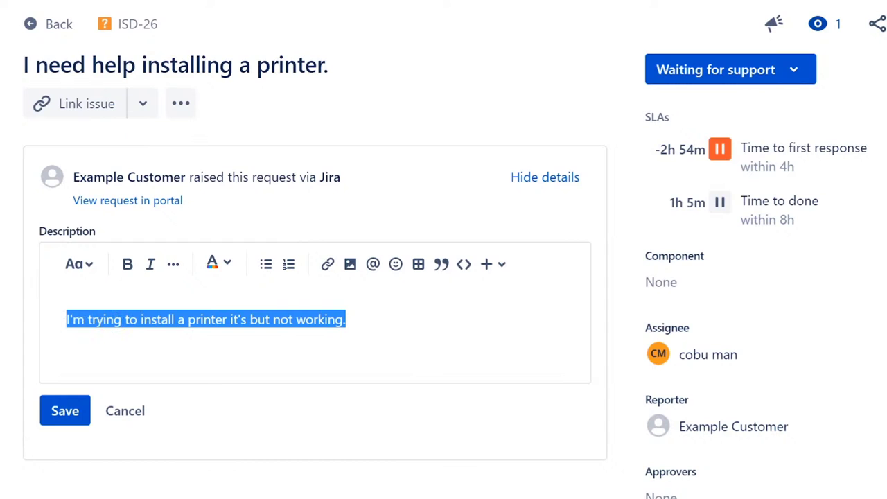
left_click(346, 320)
left_click_drag(346, 319, 64, 320)
key("Right")
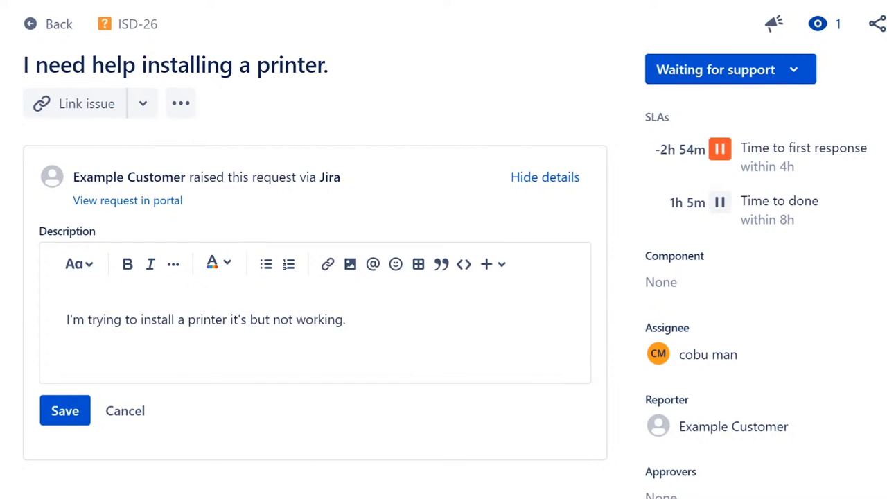
key("ctrl+Return")
Write a Help Desk greeting asking what kind of printer: 'Local printer or Network printer?'.
type("Hello, ")
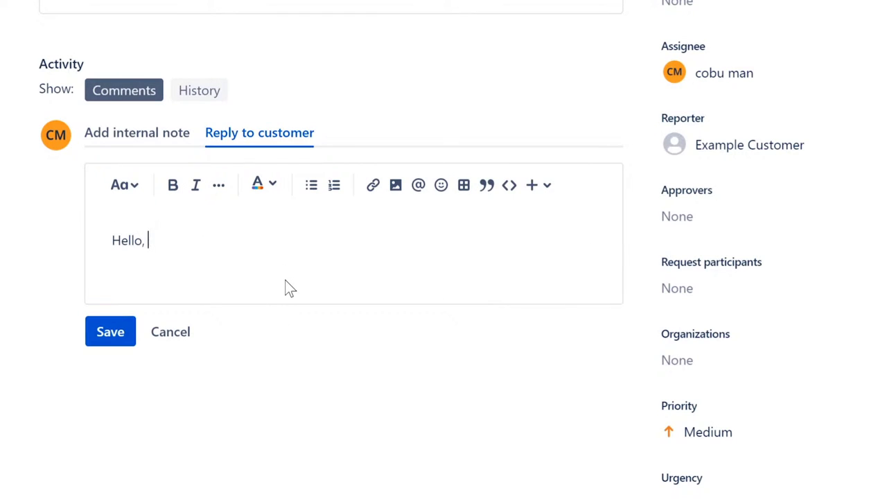
type("my name is Ervin with H")
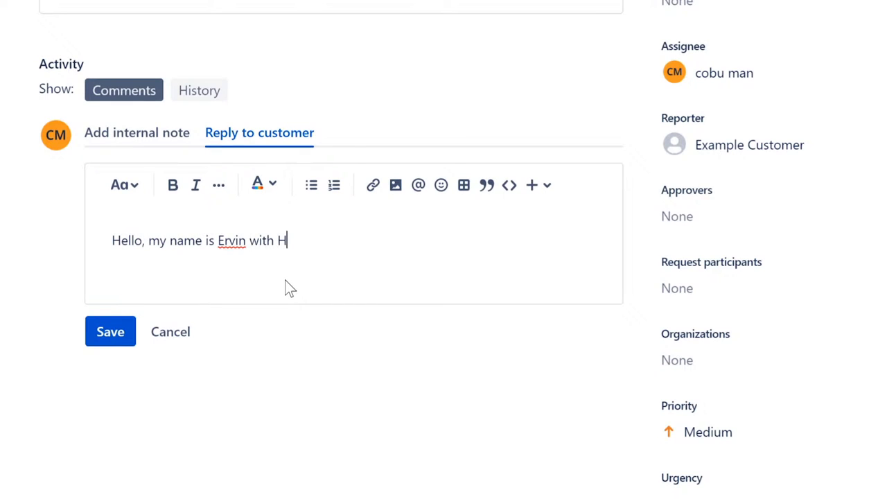
type("elp Desk. What kin")
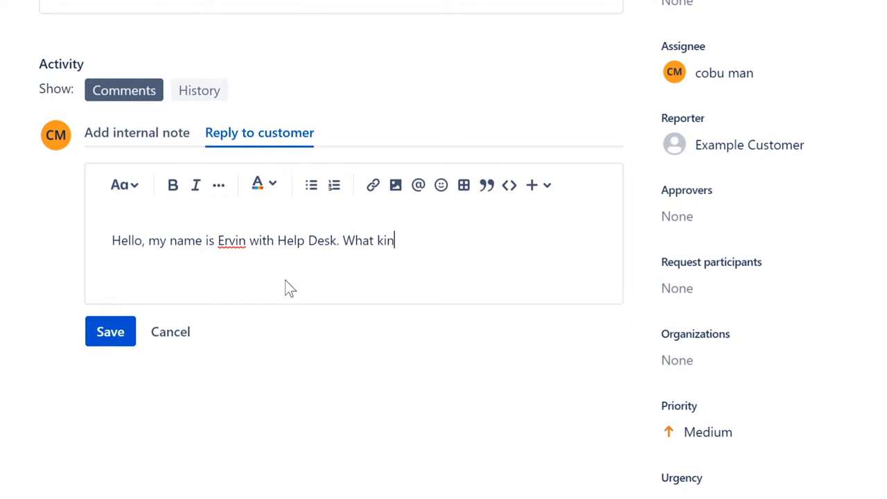
type("d of printer a")
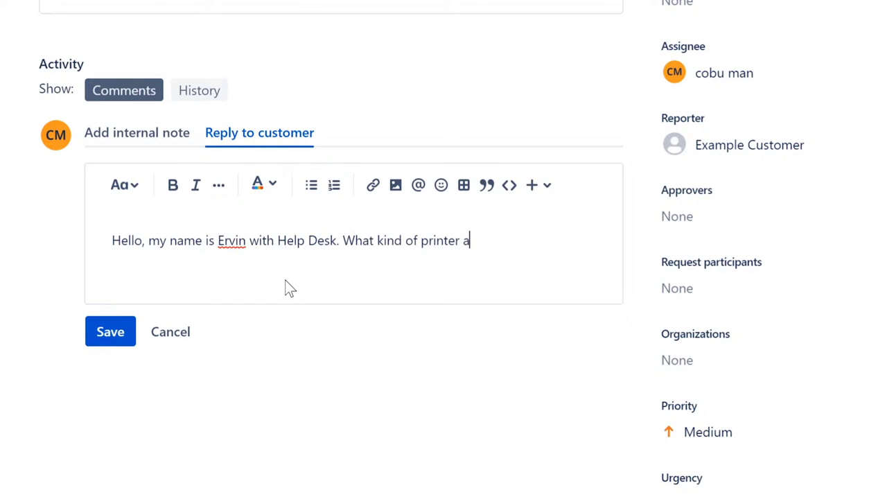
type("re you trying t")
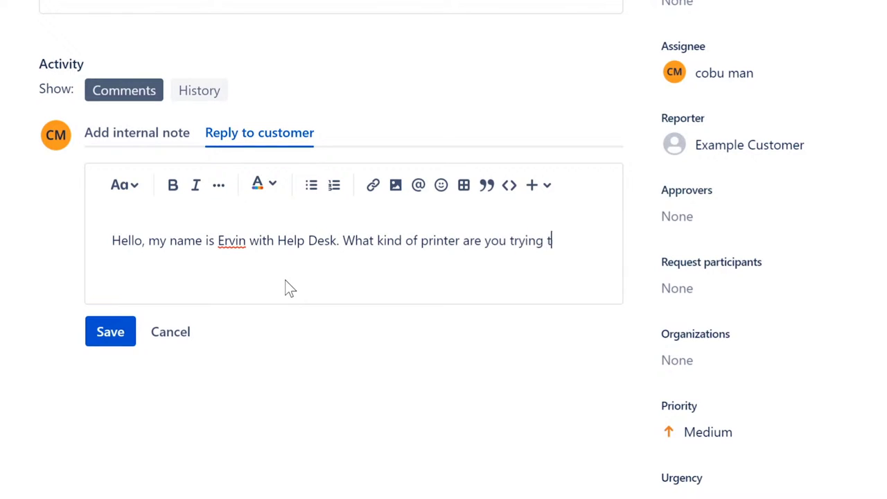
type("o add?")
key("Return")
type("Local pri")
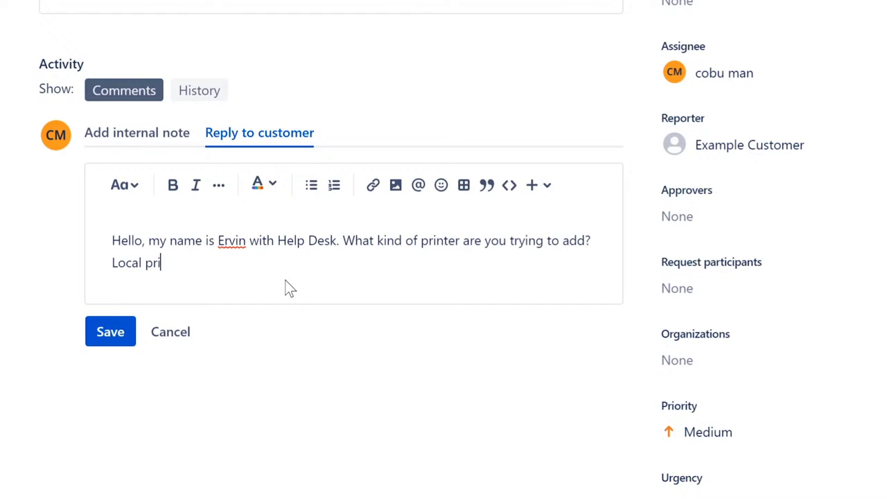
type("nter or Network prin")
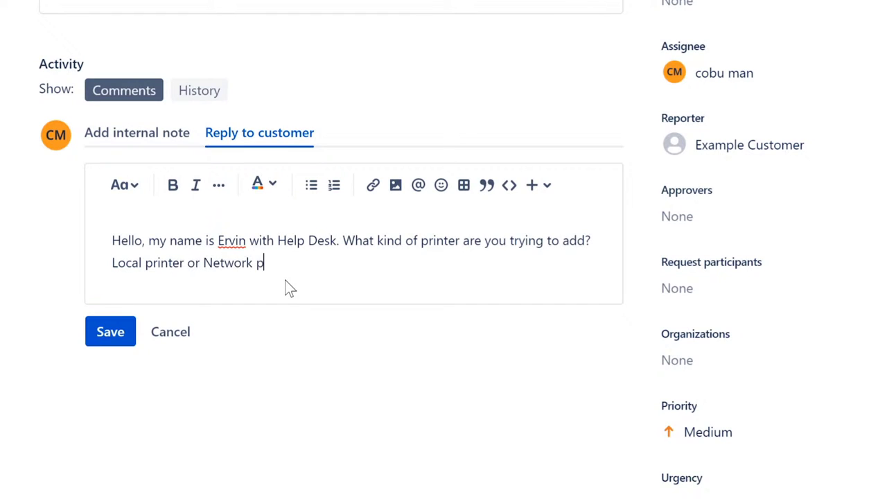
key("BackSpace")
key("BackSpace")
type("inter?")
Select and review 'Network printer?' in the reply, leaving the wording unchanged.
left_click_drag(204, 263, 304, 274)
key("shift+Left")
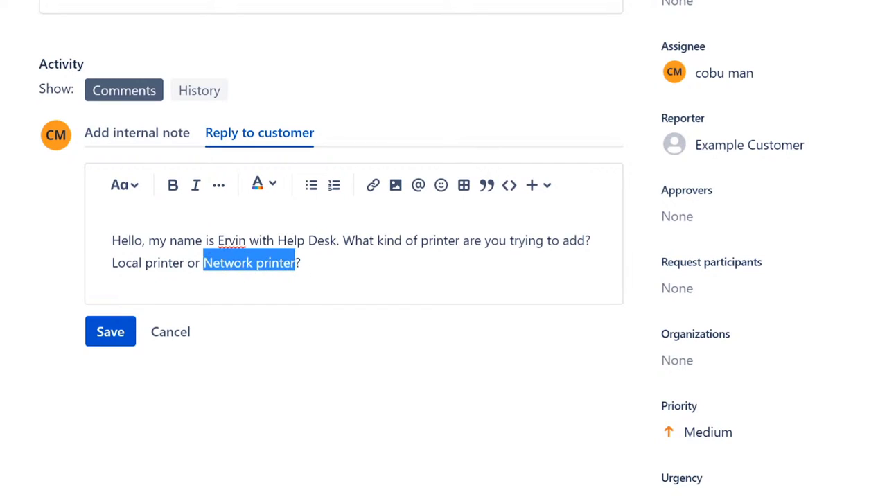
left_click(300, 263)
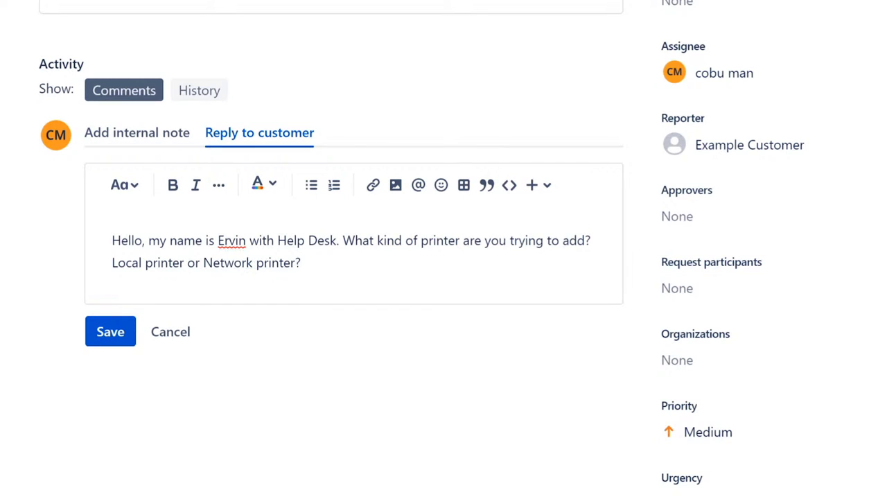
left_click_drag(212, 263, 295, 262)
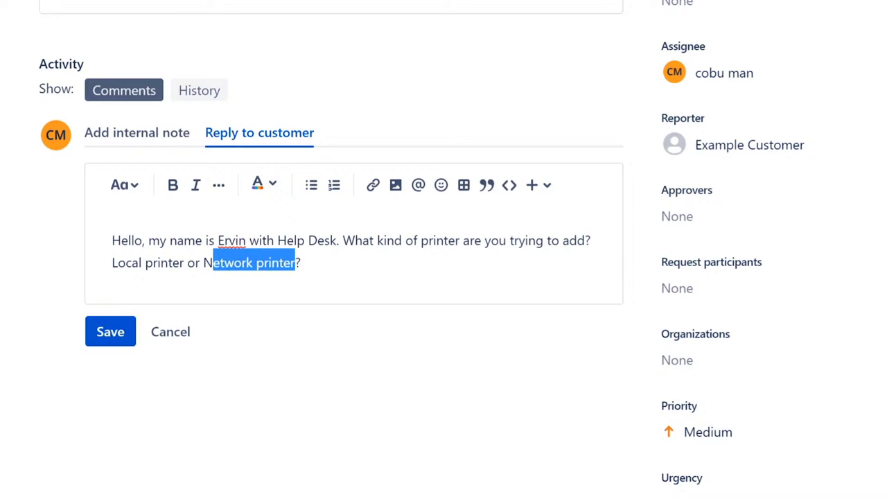
left_click(301, 263)
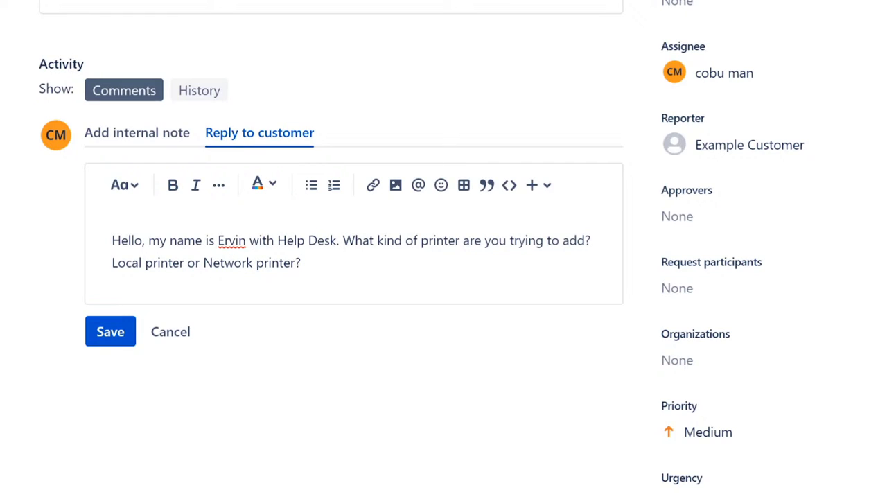
Drop an unfinished follow-up sentence about the PC name and post the reply.
type("Also, can you p")
key("BackSpace")
type("please sne")
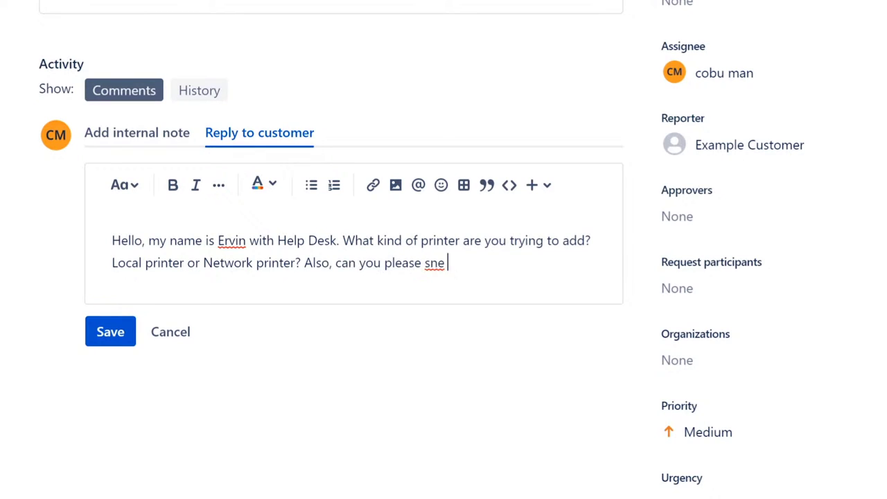
key("BackSpace")
key("BackSpace")
type("end me your Pc")
key("BackSpace")
type("C ")
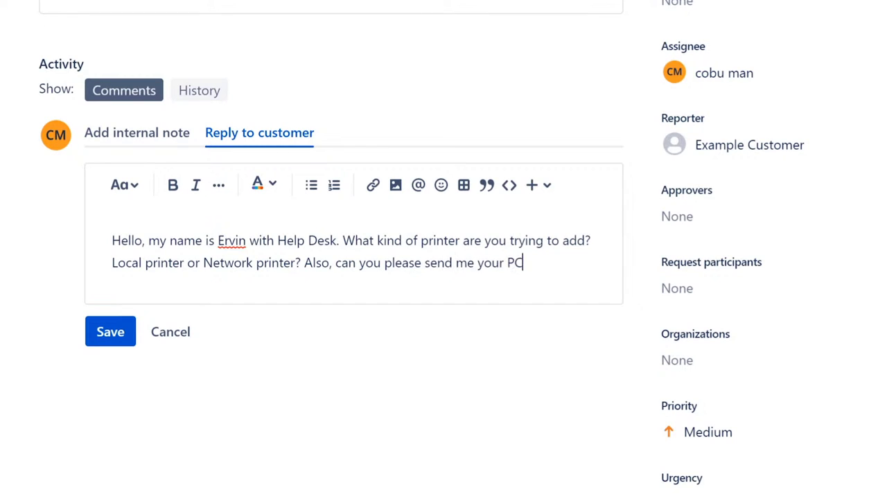
type("name with")
key("BackSpace")
key("BackSpace")
key("BackSpace")
key("BackSpace")
key("BackSpace")
key("BackSpace")
key("BackSpace")
key("BackSpace")
key("BackSpace")
key("BackSpace")
key("BackSpace")
key("BackSpace")
key("BackSpace")
key("BackSpace")
key("BackSpace")
key("BackSpace")
key("BackSpace")
key("BackSpace")
key("BackSpace")
key("BackSpace")
key("BackSpace")
key("BackSpace")
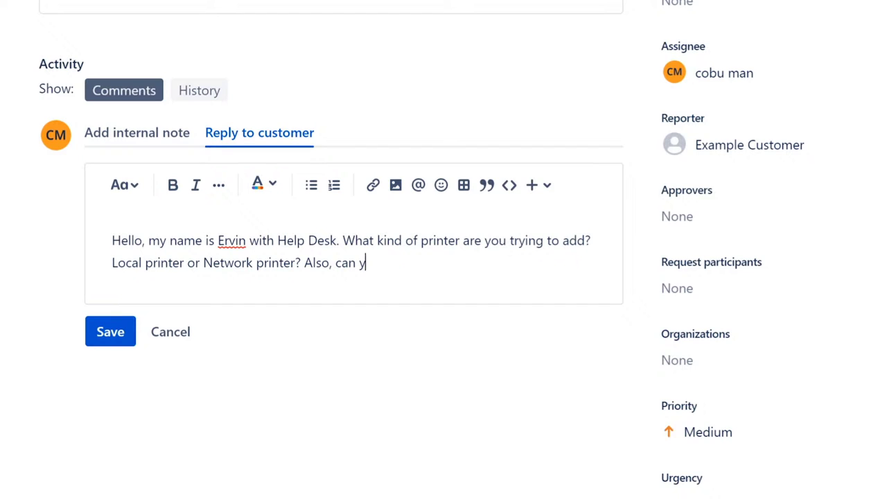
key("BackSpace")
key("BackSpace")
key("BackSpace")
key("BackSpace")
key("BackSpace")
key("BackSpace")
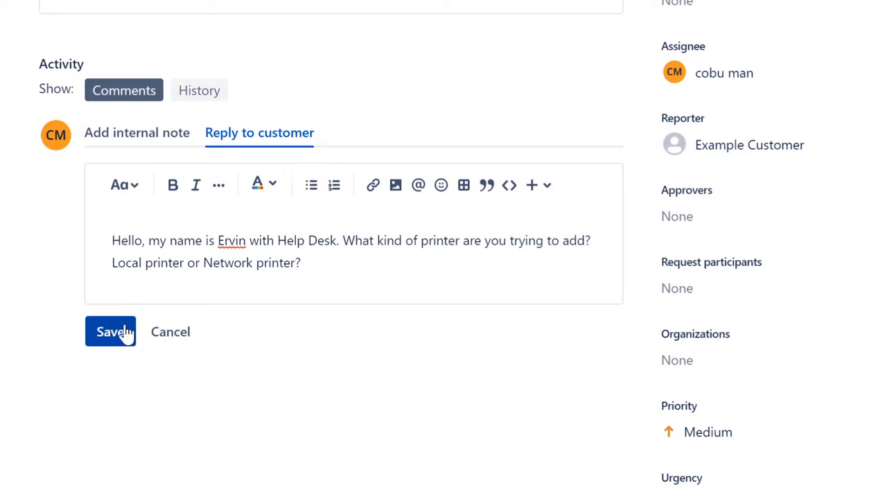
key("ctrl+Return")
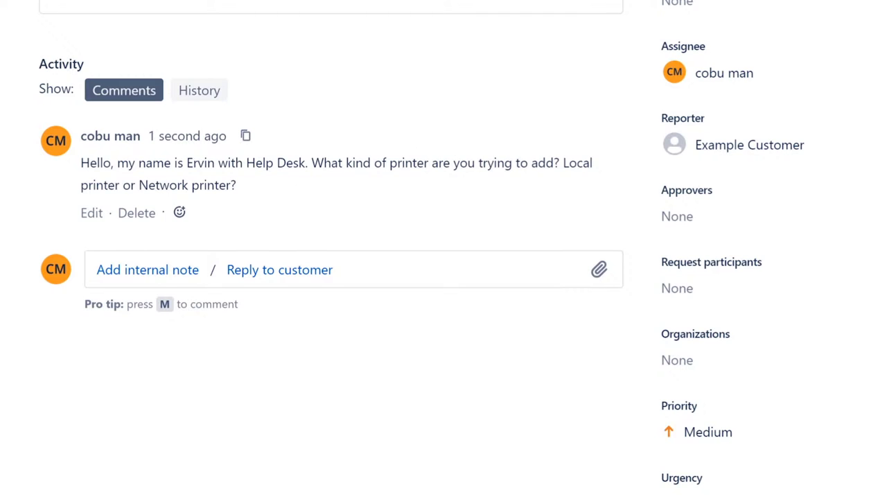
Highlight the Local printer and Network printer phrases in the posted reply to review them.
left_click_drag(562, 162, 243, 184)
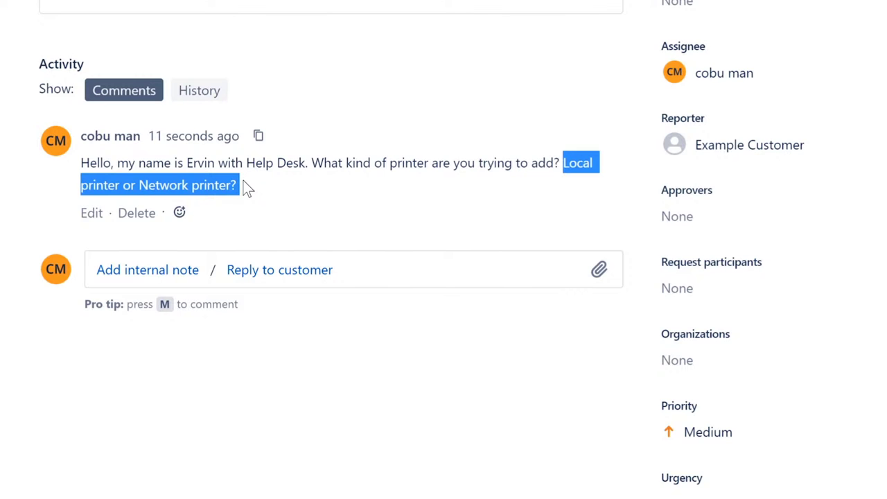
left_click(243, 184)
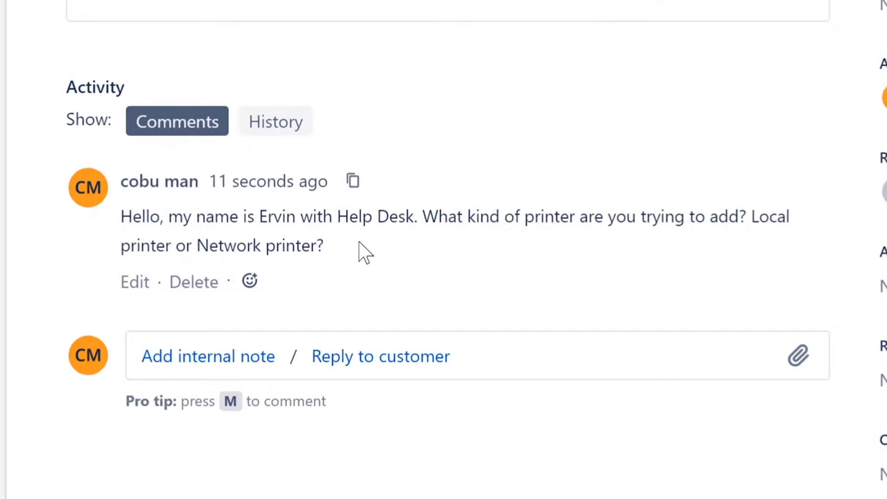
left_click_drag(750, 216, 175, 245)
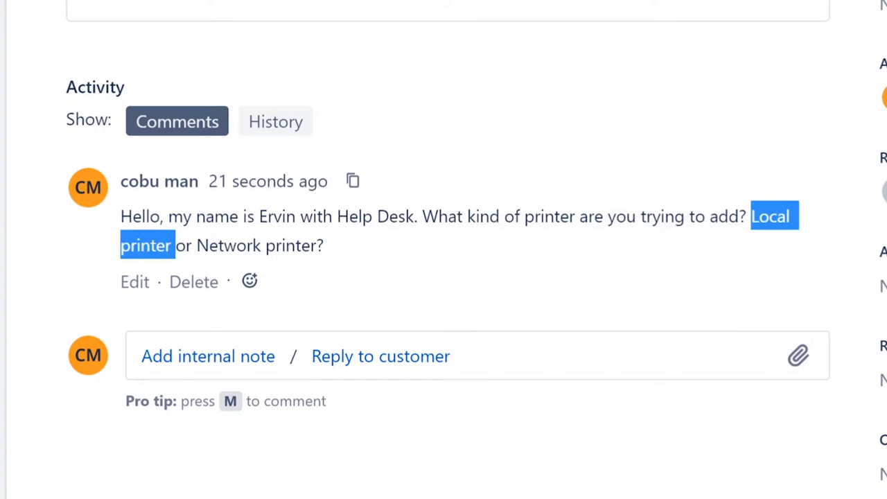
left_click(174, 246)
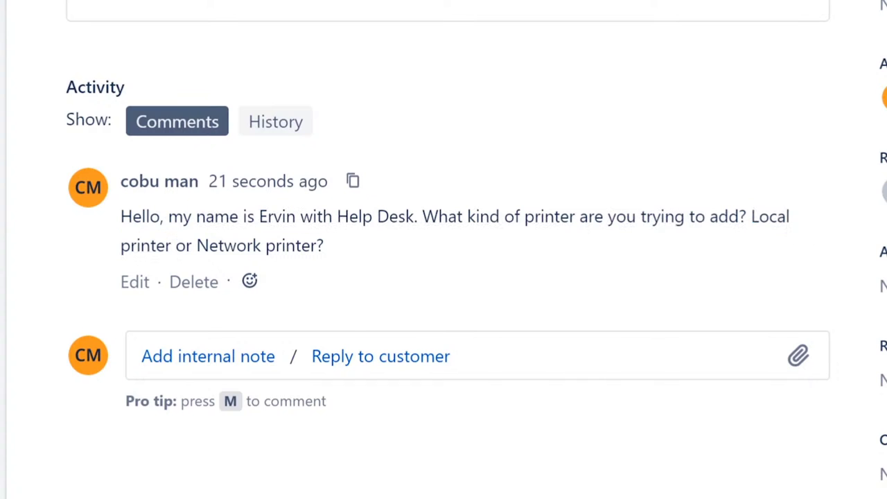
left_click_drag(197, 246, 318, 246)
left_click(341, 245)
left_click_drag(752, 216, 171, 246)
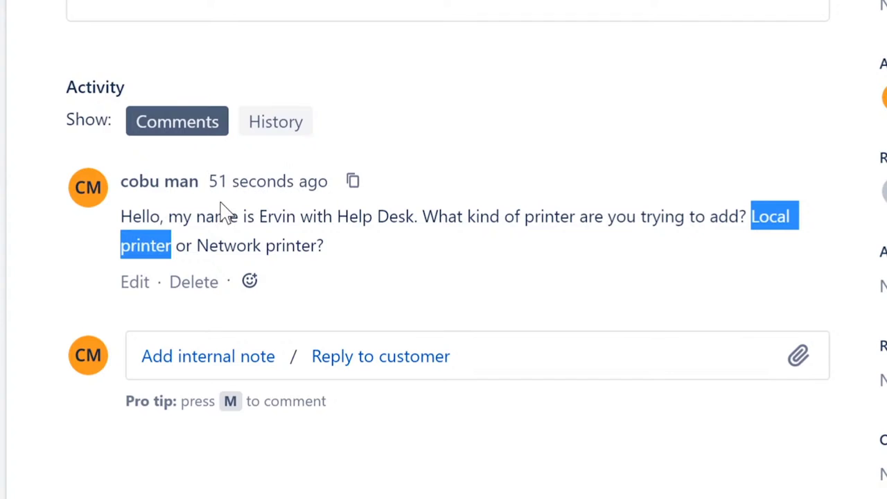
left_click_drag(197, 245, 316, 245)
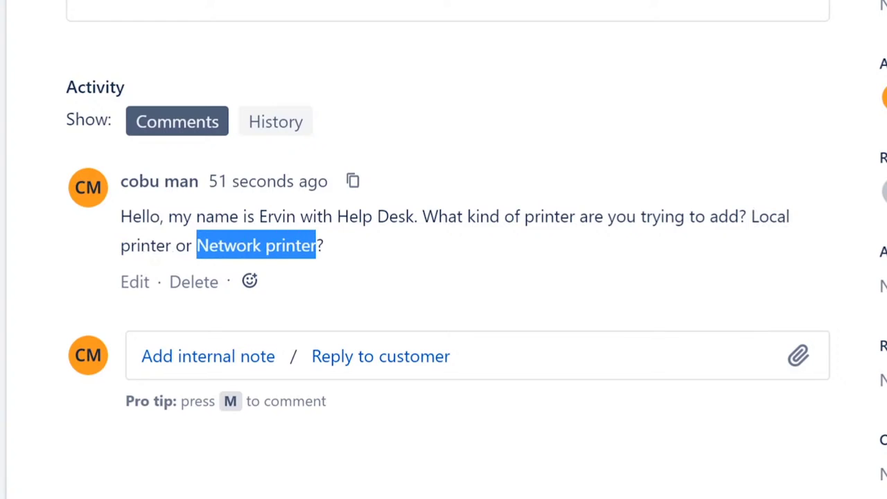
left_click(330, 251)
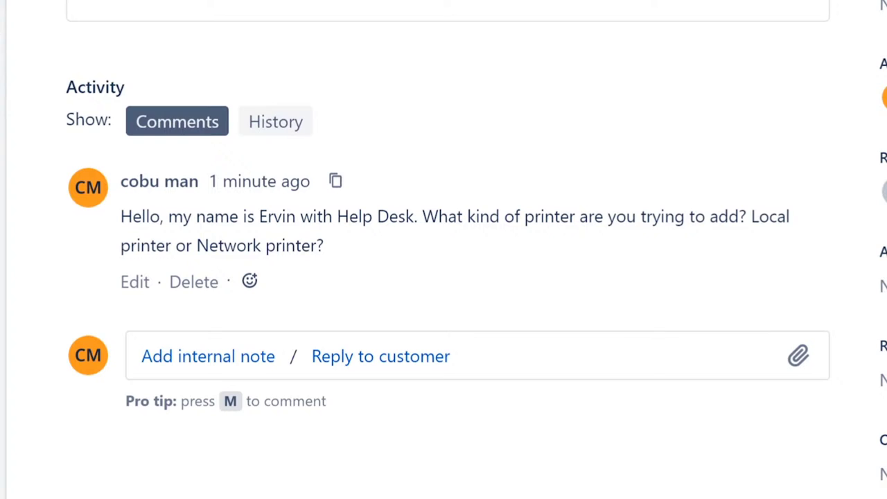
Clear the comment selection and start a new reply to the customer.
left_click_drag(196, 246, 323, 245)
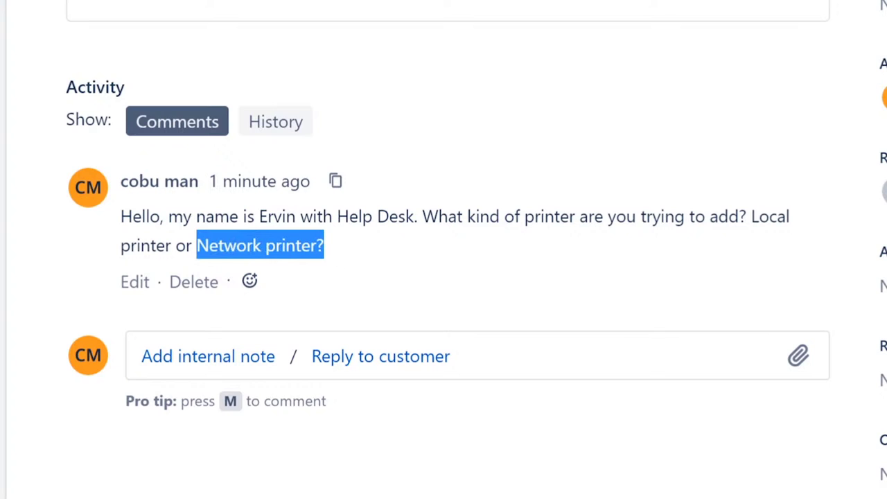
left_click(339, 251)
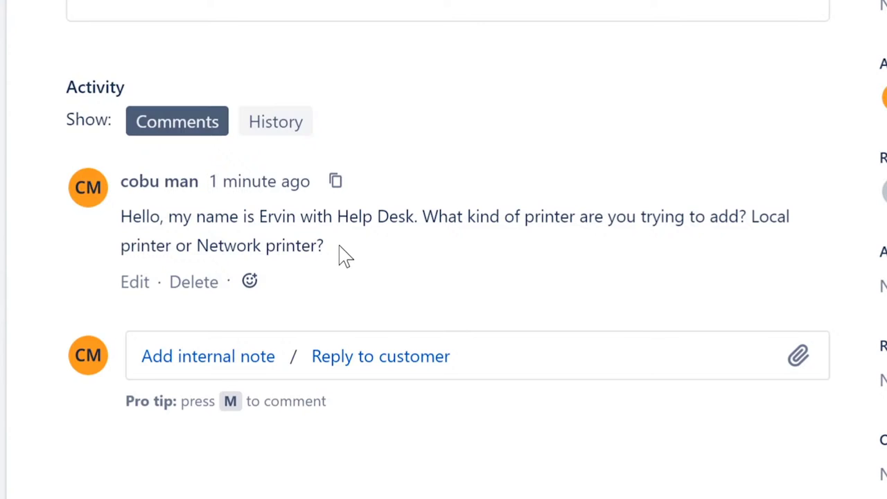
left_click_drag(196, 245, 317, 245)
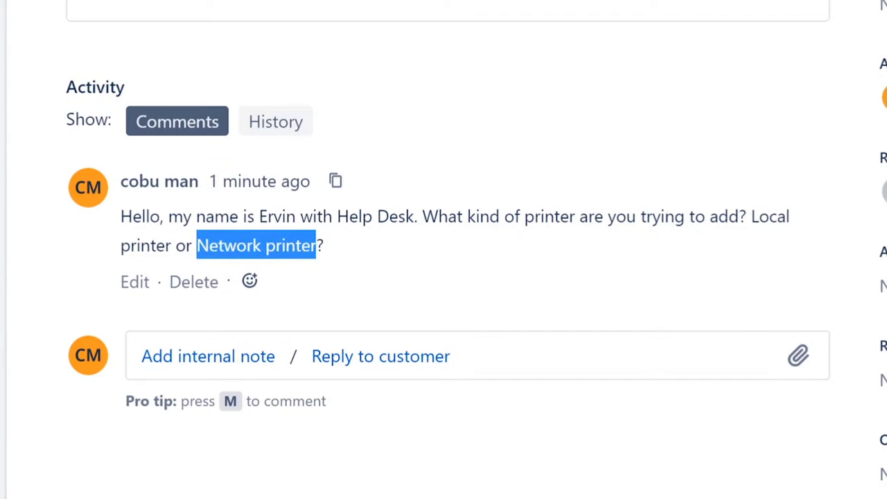
left_click(336, 251)
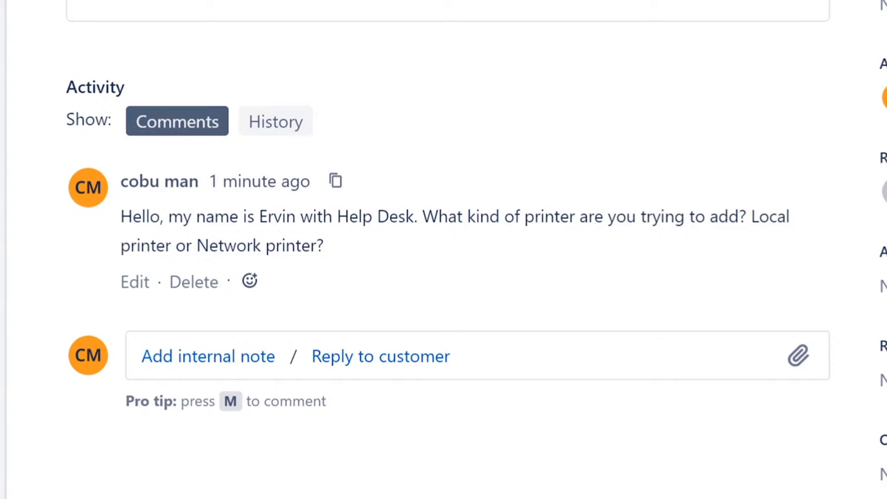
left_click_drag(342, 252, 115, 221)
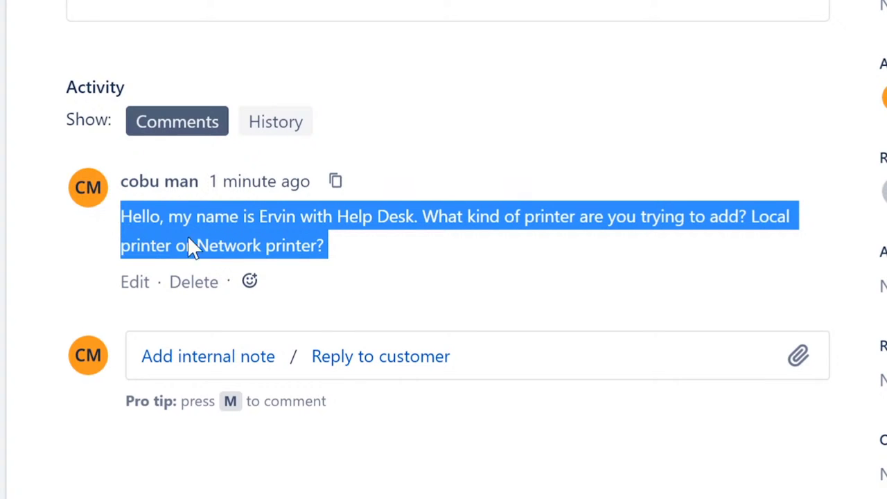
left_click(312, 231)
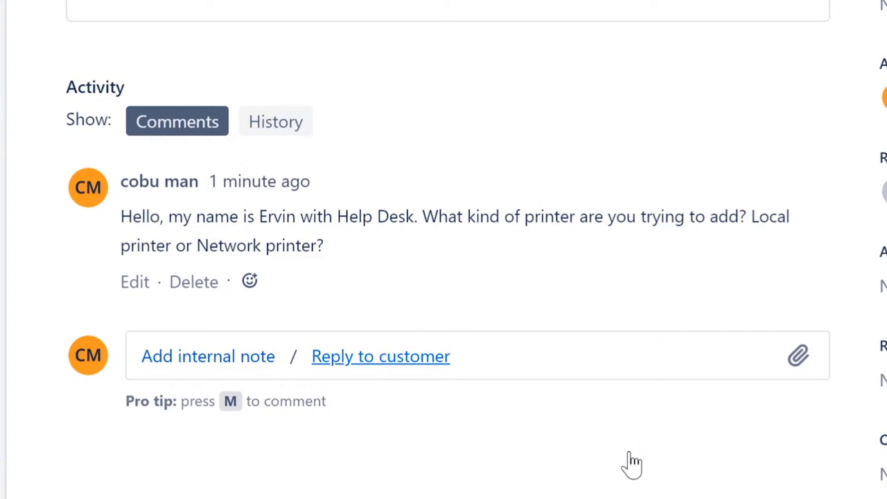
left_click(395, 357)
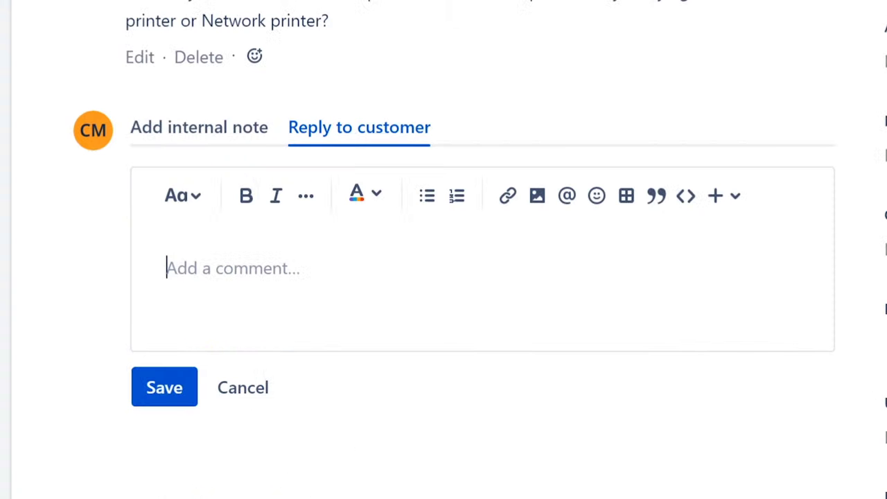
Type 'Okay, in that case can you please send me the ip address of the printer you're trying to add?'.
type("Okay, in t")
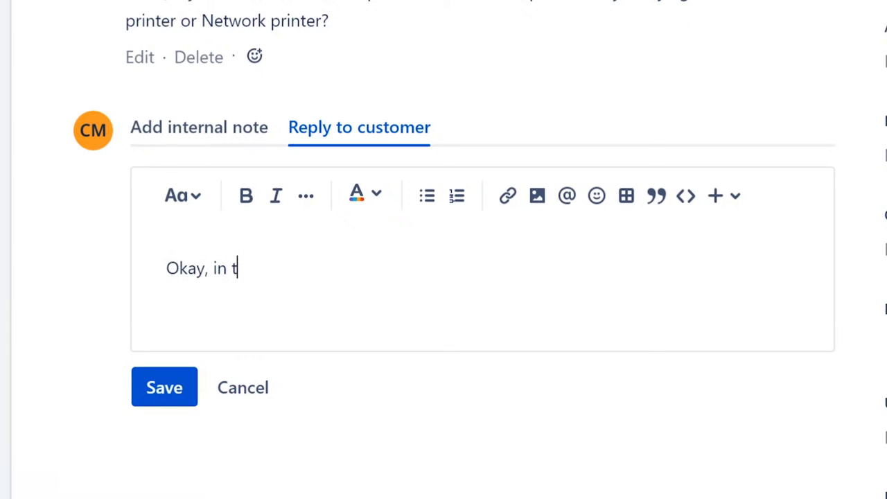
type("hat case can ")
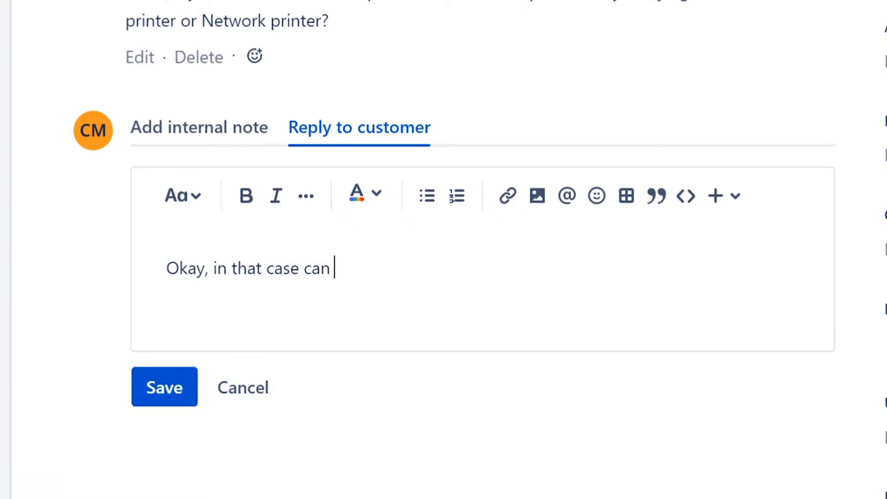
type("ypu")
key("BackSpace")
key("BackSpace")
type("ou please send ")
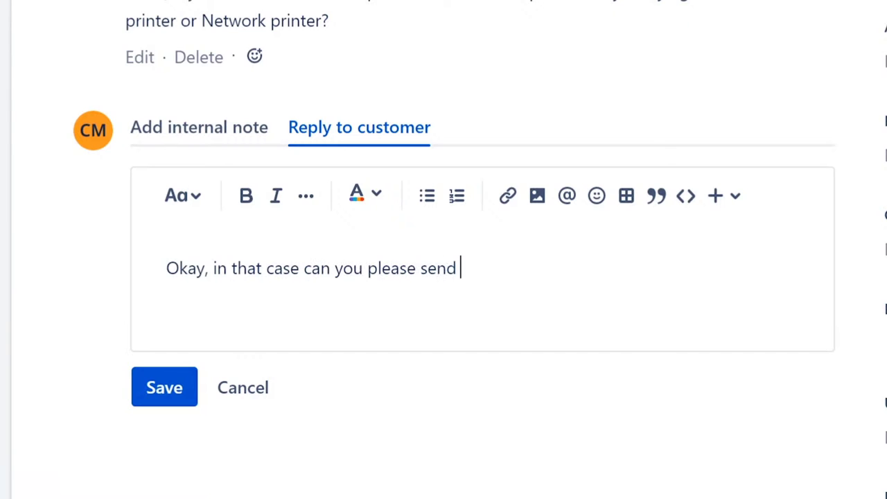
type("me the ip address of the printer you're trying to add")
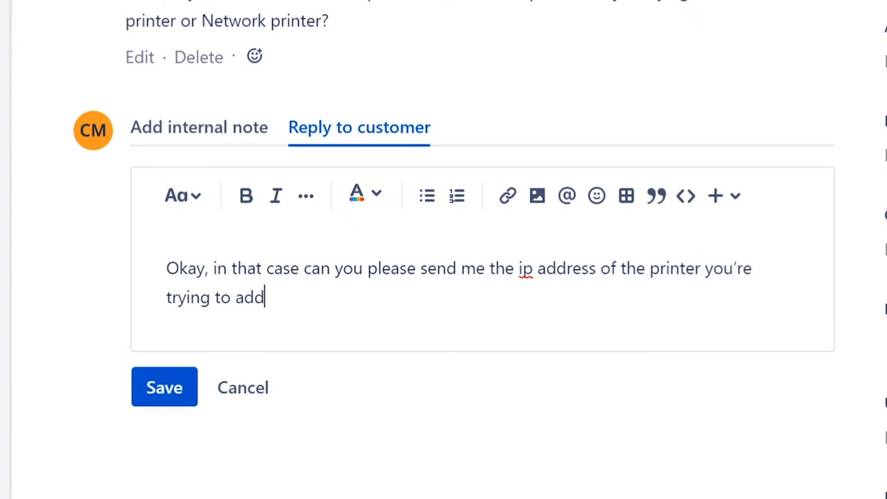
type("?")
Insert 'I can add the printer for you; however, I need your PC name to take control remotly,' after 'Okay'.
key("Up")
key("Left")
key("Left")
key("Left")
key("Left")
key("Left")
key("Left")
key("Left")
key("Left")
key("Left")
key("Left")
key("Left")
key("Left")
key("Right")
key("Right")
key("Right")
type("I can add the printer for y")
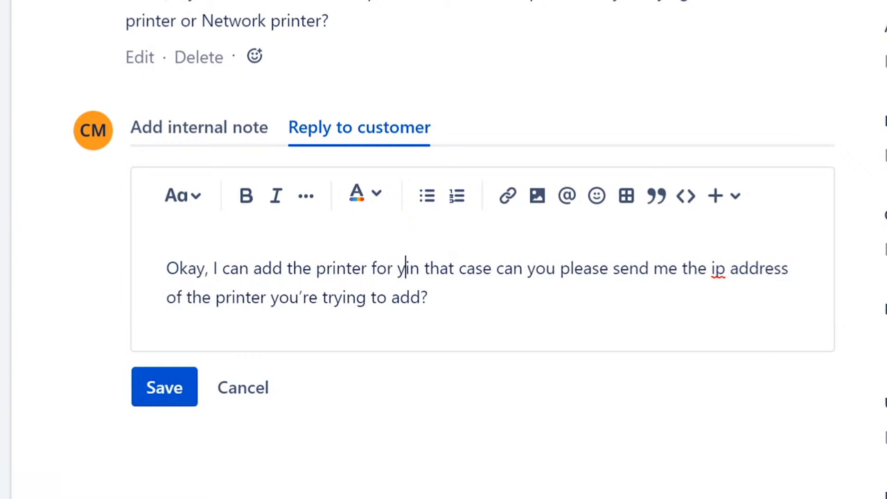
type("ou; ")
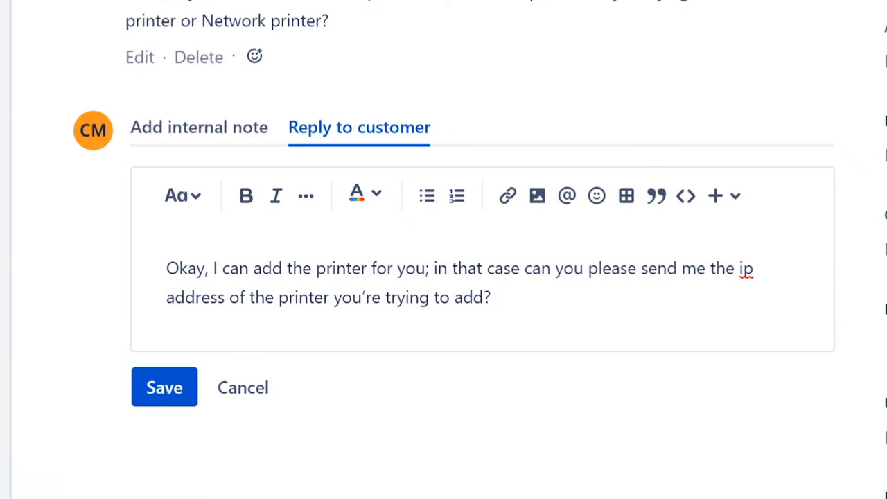
type("however")
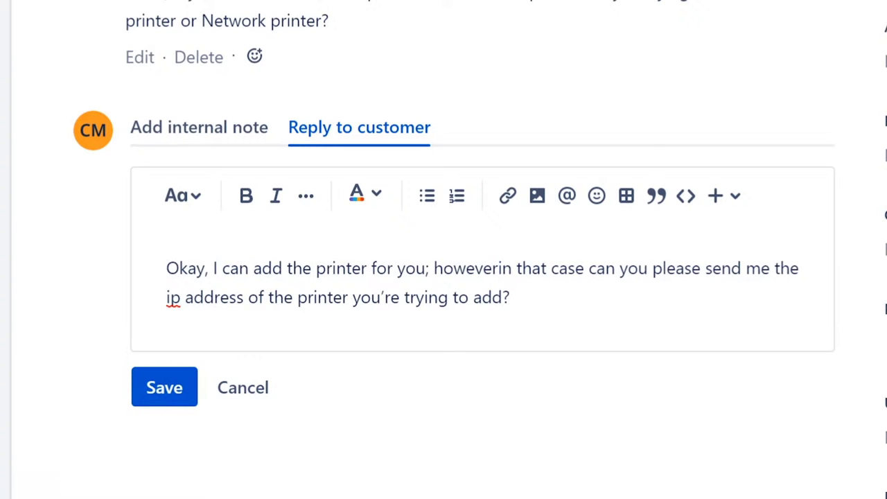
type(", I need ")
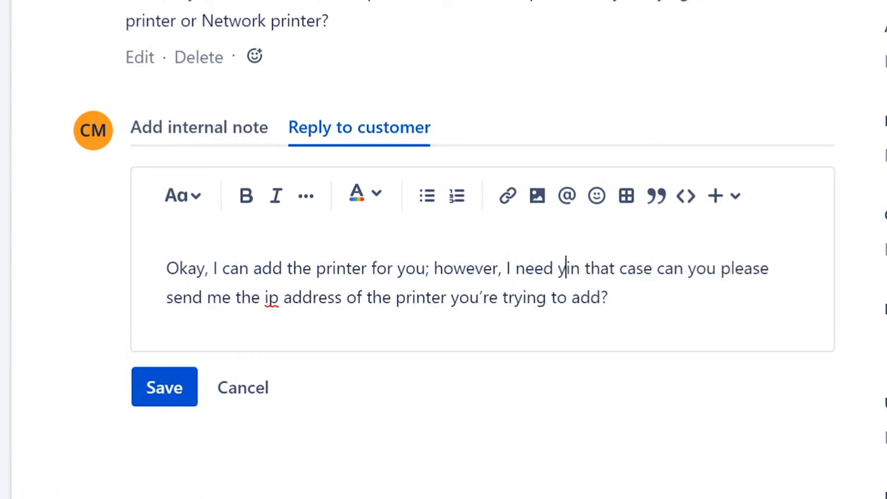
type("your Pc n")
key("BackSpace")
key("BackSpace")
key("BackSpace")
type("C na")
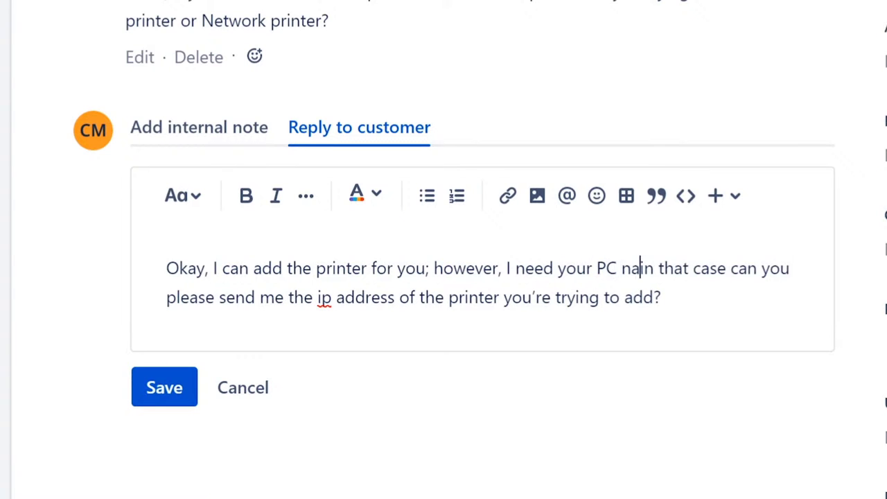
type("me to take contro")
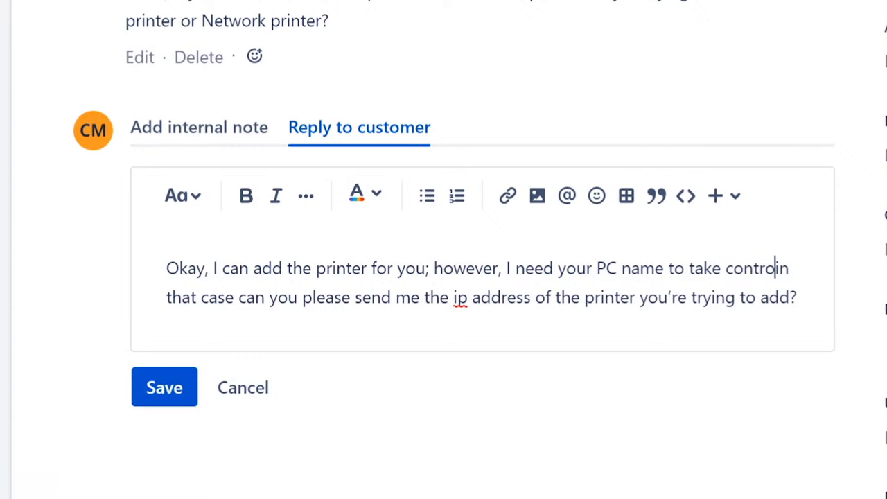
type("l remotly,")
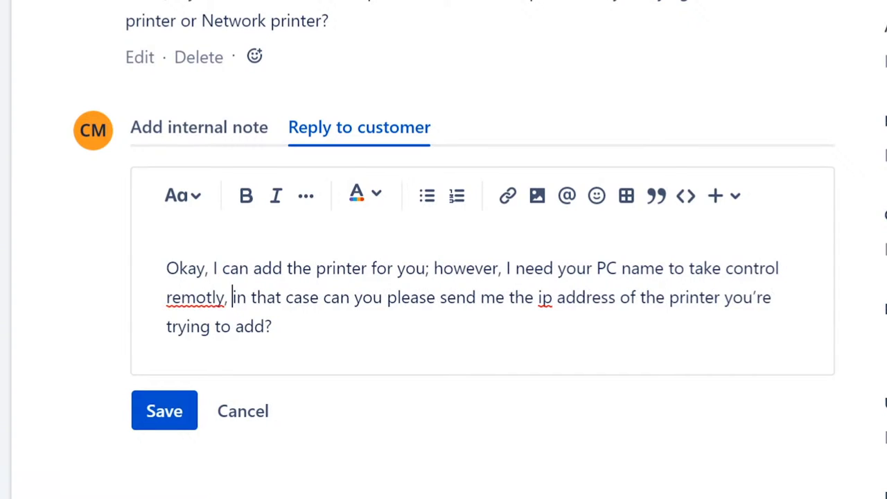
Correct 'remotly' to 'remotely' and replace ', in that case' with 'and'.
right_click(197, 299)
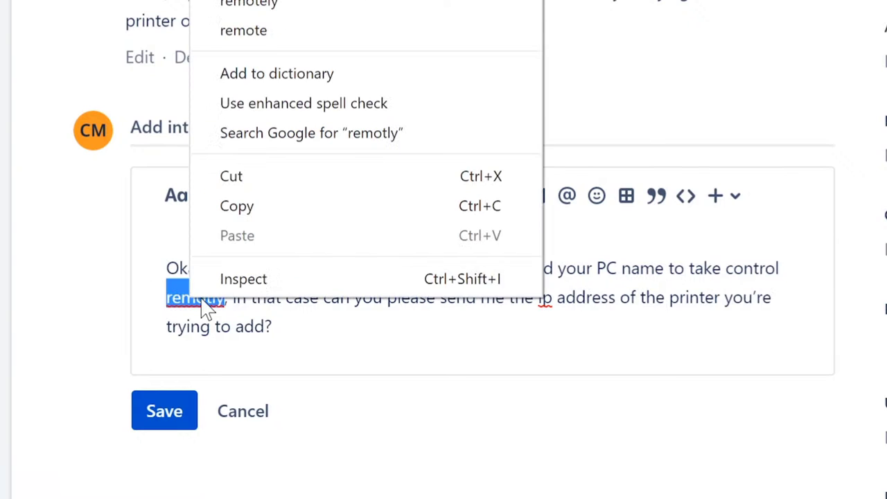
left_click(312, 3)
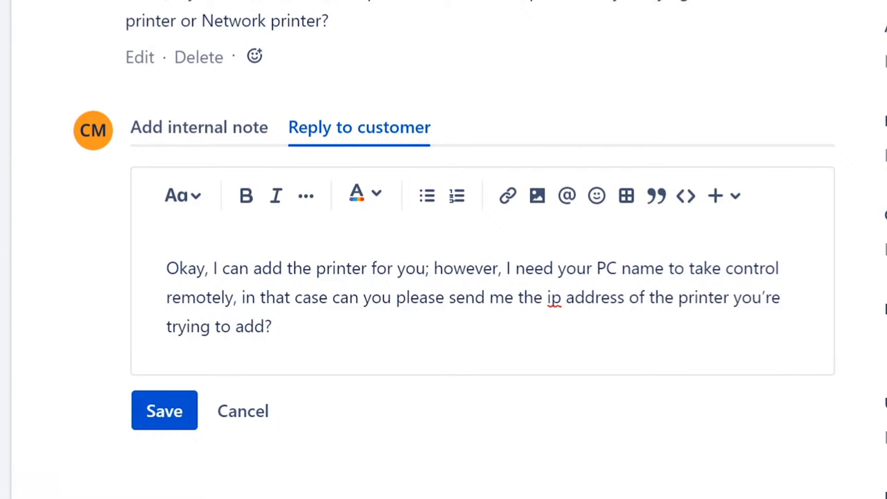
key("Right")
key("Right")
key("Right")
key("Right")
key("Right")
key("Right")
key("Right")
key("Right")
key("Right")
key("Right")
key("Right")
key("Right")
key("Right")
key("shift+Left")
key("shift+Left")
key("shift+Left")
key("shift+Left")
key("shift+Left")
key("shift+Left")
key("shift+Left")
key("shift+Left")
key("shift+Left")
key("shift+Left")
key("shift+Left")
key("shift+Left")
key("shift+Left")
key("shift+Left")
type("and")
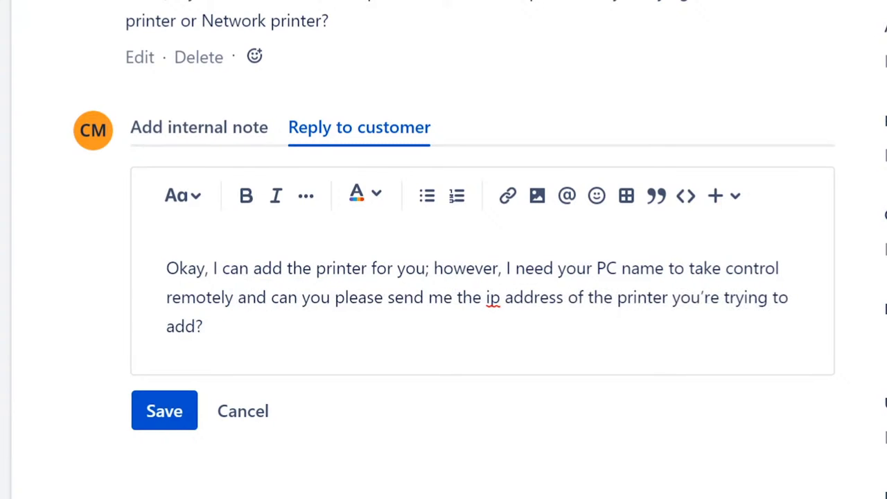
Insert 'of your PC' after 'take control' in the reply draft.
left_click(506, 268)
left_click_drag(167, 268, 206, 326)
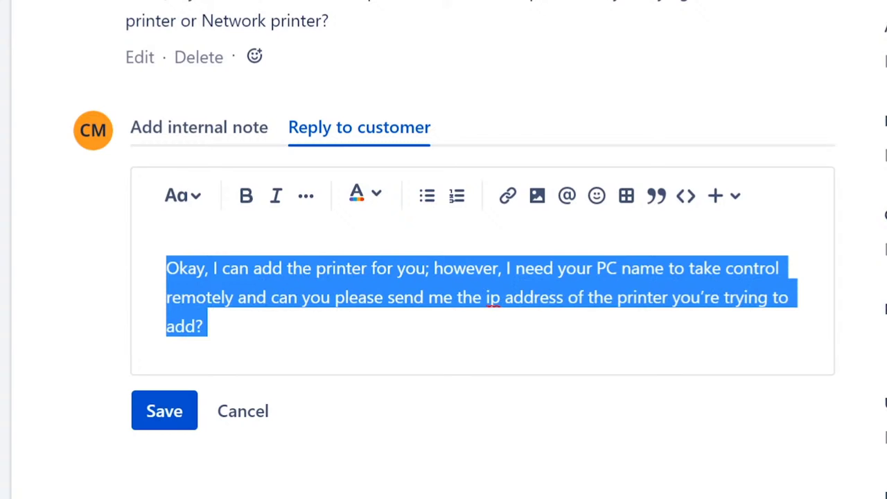
left_click(412, 297)
left_click(806, 268)
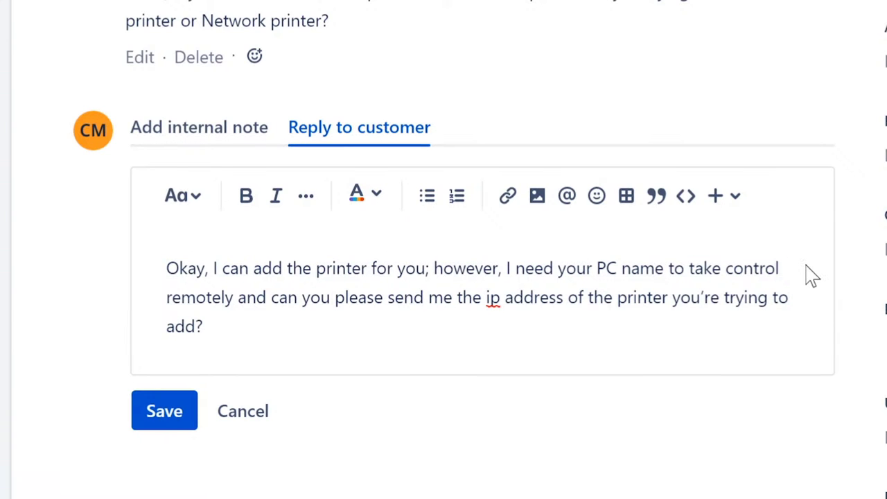
type("of your Pc")
key("BackSpace")
type("C")
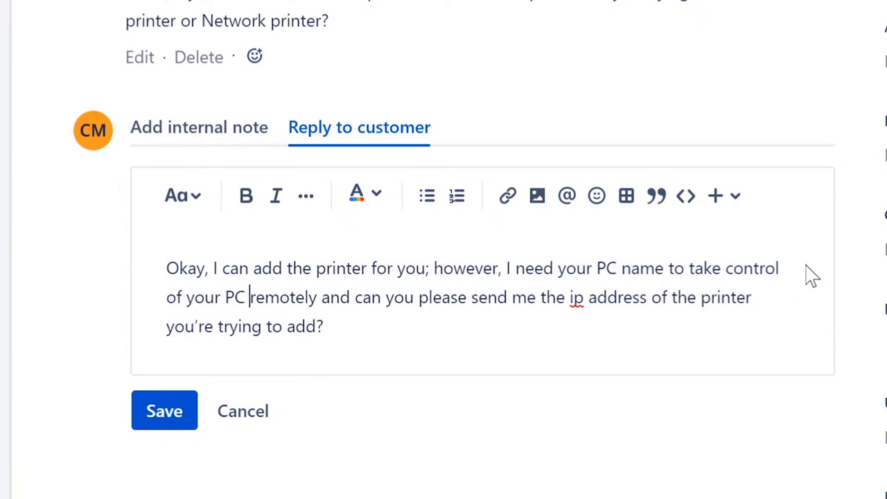
key("ctrl+End")
left_click(245, 297)
left_click(250, 297)
Review the closing IP-address question and return the insertion point to the reply's end.
left_click(433, 298)
left_click_drag(546, 297, 327, 327)
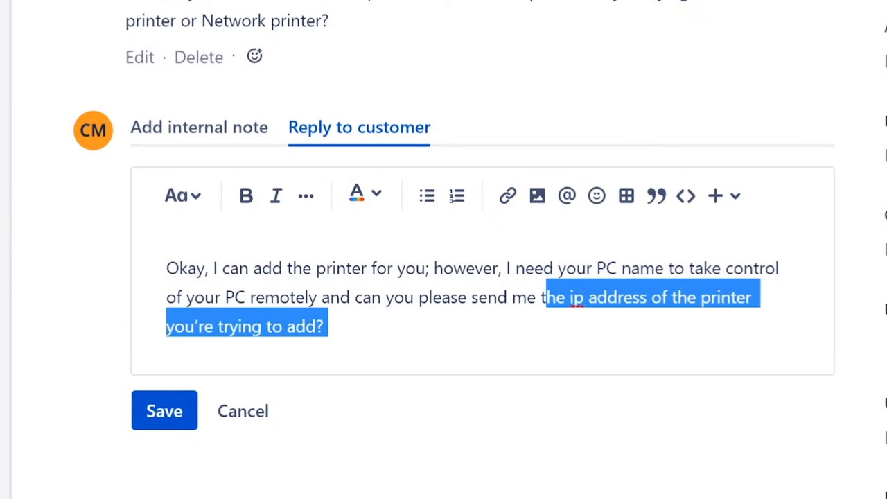
left_click(325, 326)
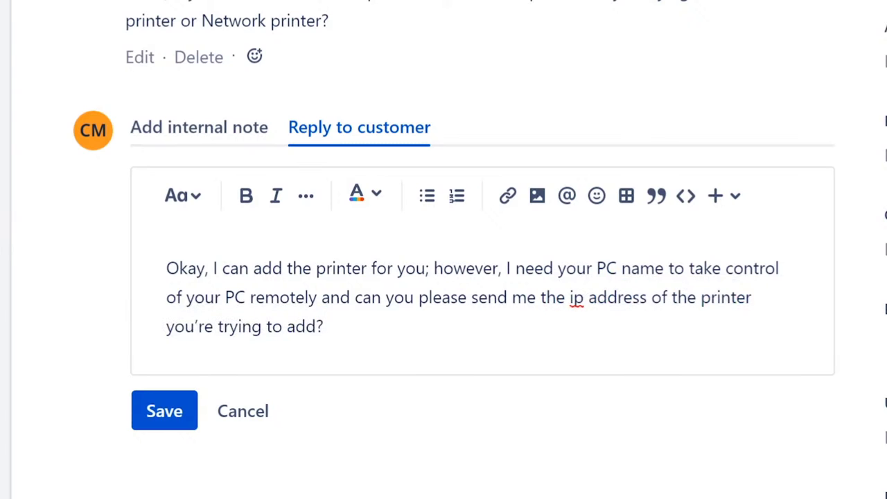
left_click(721, 269)
left_click(546, 297)
left_click(329, 326)
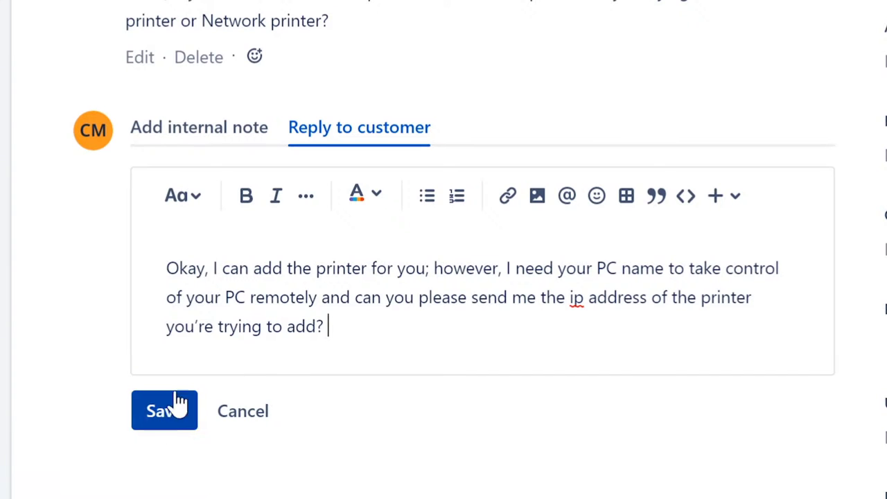
Post the ISD-26 reply, then open Windows Printers & scanners through a 'devices' search.
key("ctrl+Return")
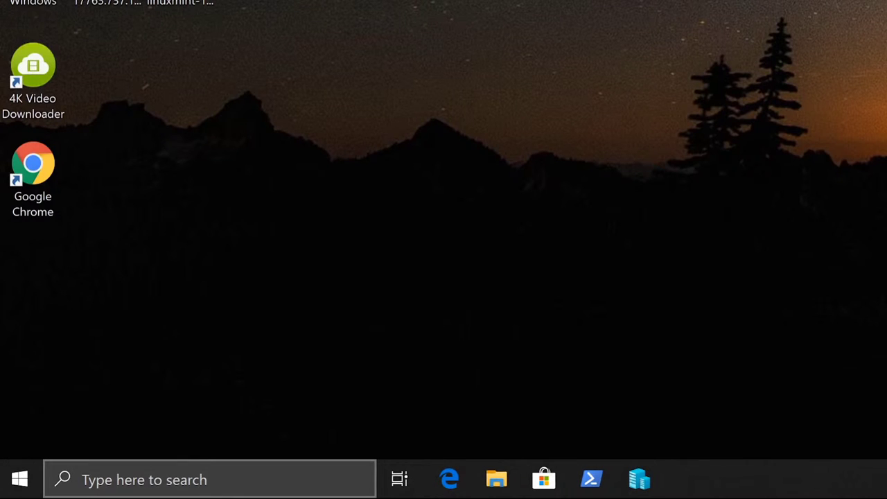
left_click(237, 488)
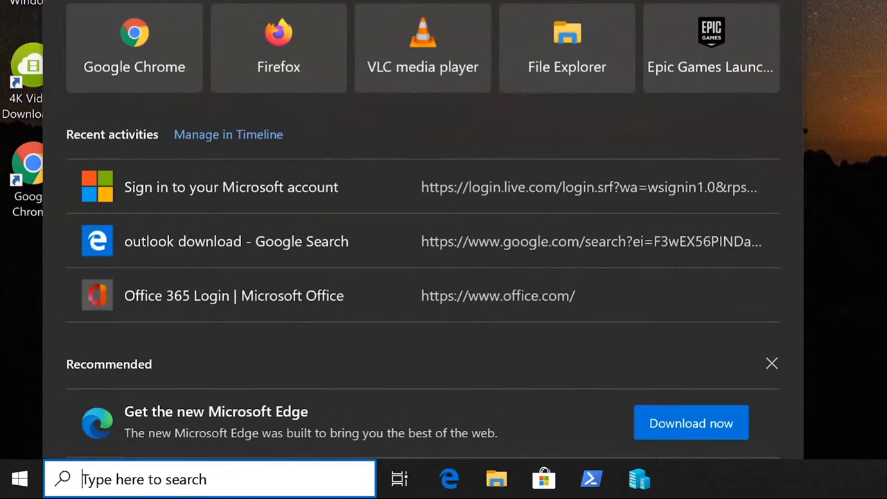
type("de")
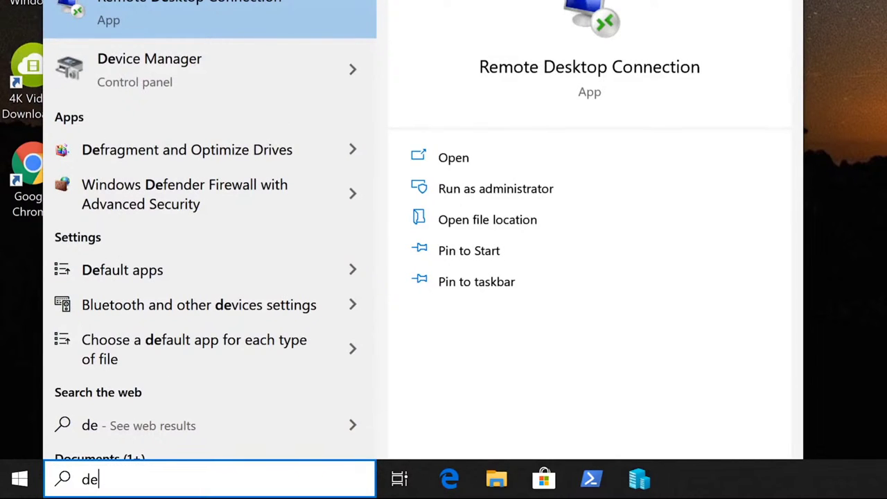
key("BackSpace")
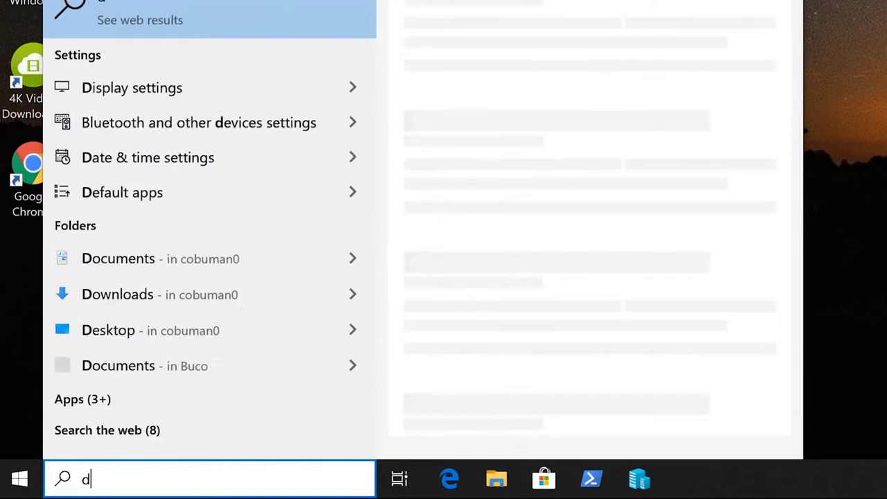
type("evices")
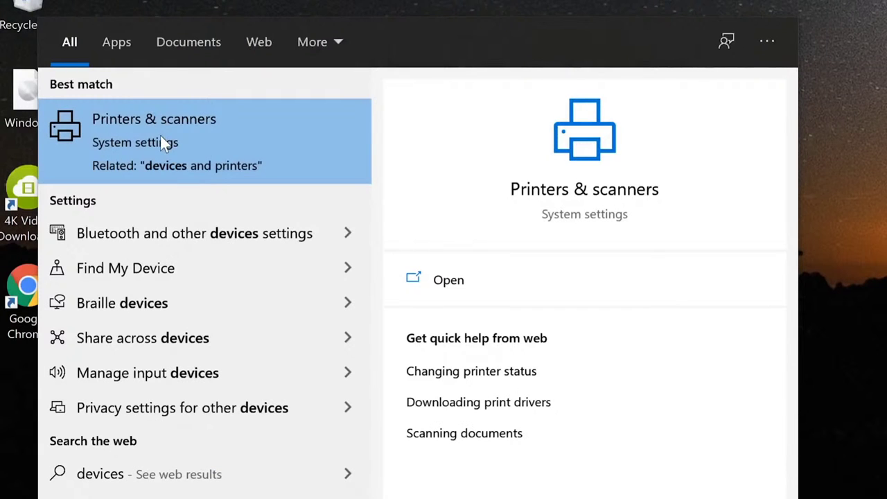
left_click(160, 17)
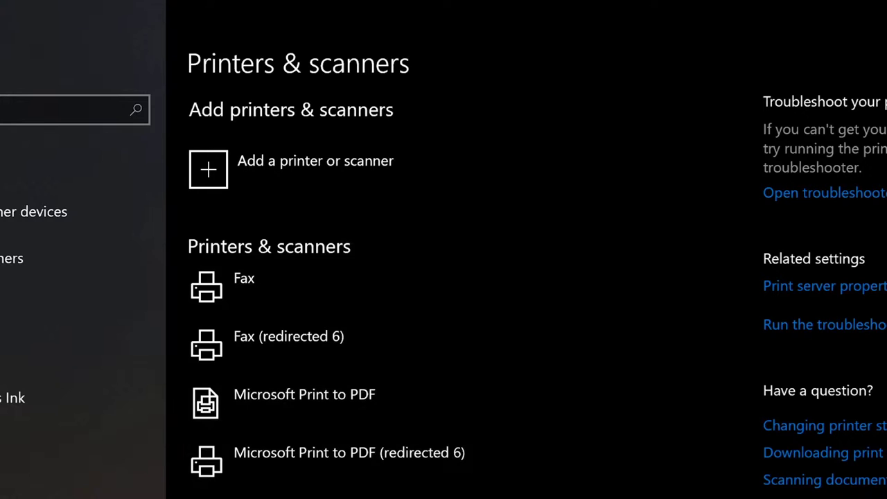
Start a printer scan, open and dismiss the manual Add Printer dialog, then reopen Windows search.
left_click(298, 158)
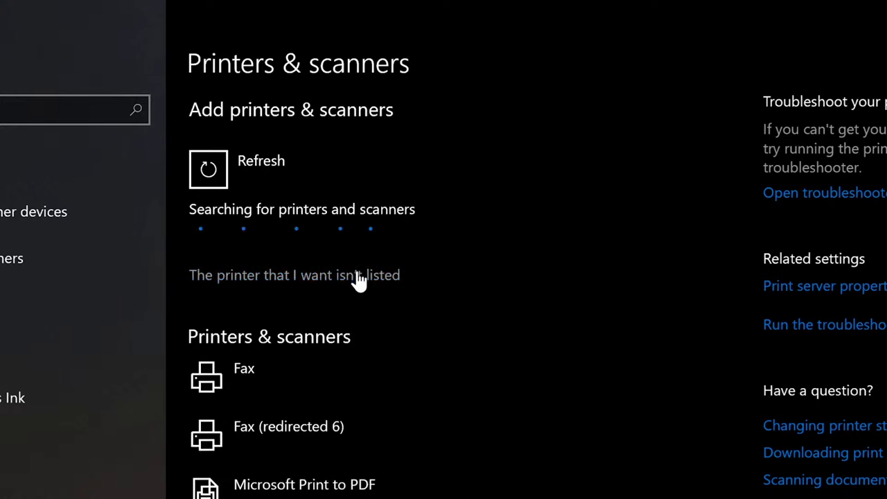
left_click(297, 276)
left_click_drag(422, 225, 465, 131)
key("Escape")
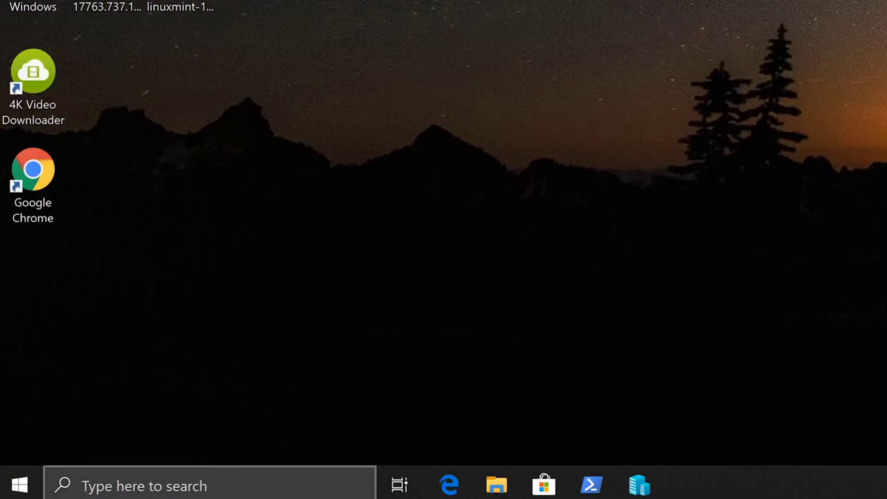
key("super+s")
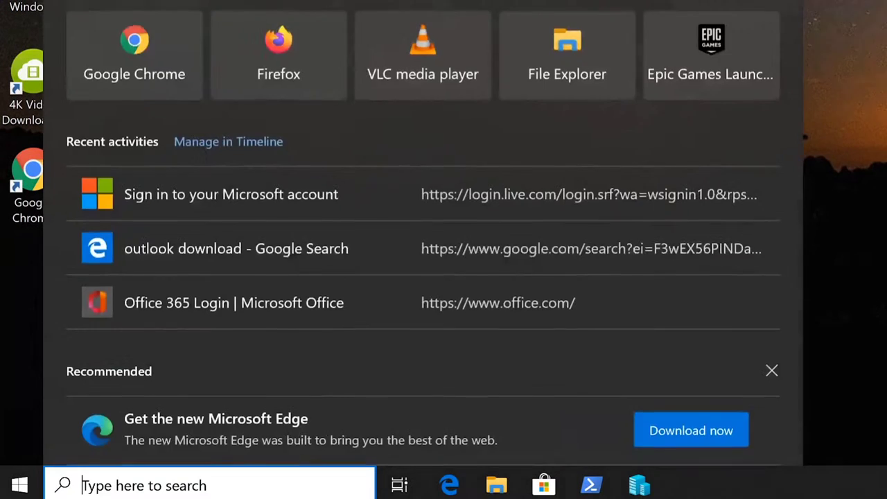
Open Devices and Printers in Control Panel and launch Add a printer.
type("contor")
key("Return")
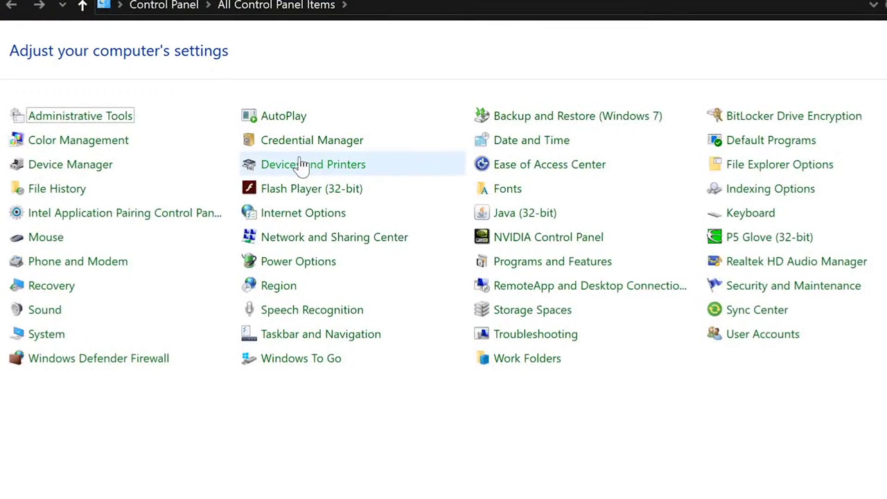
left_click(308, 166)
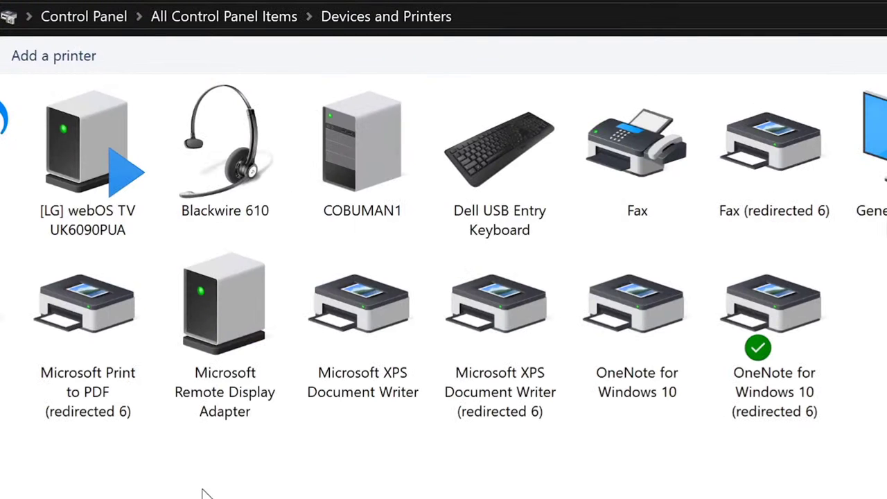
left_click_drag(7, 475, 885, 119)
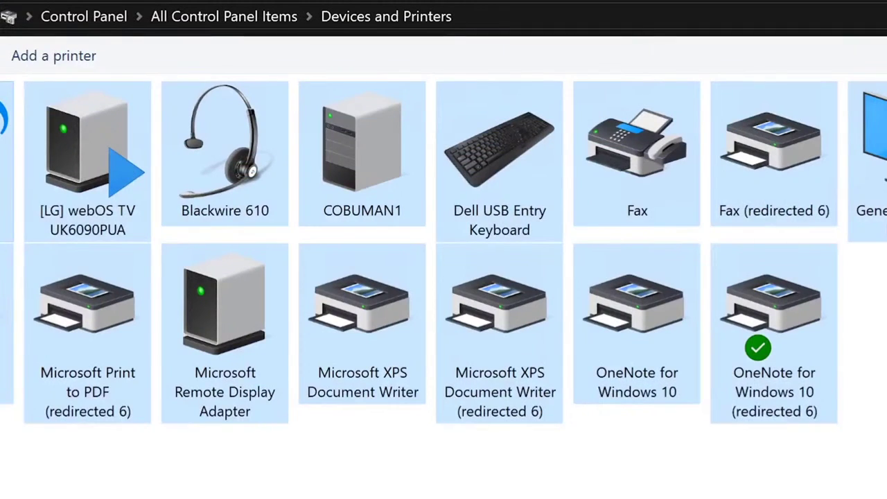
left_click(859, 450)
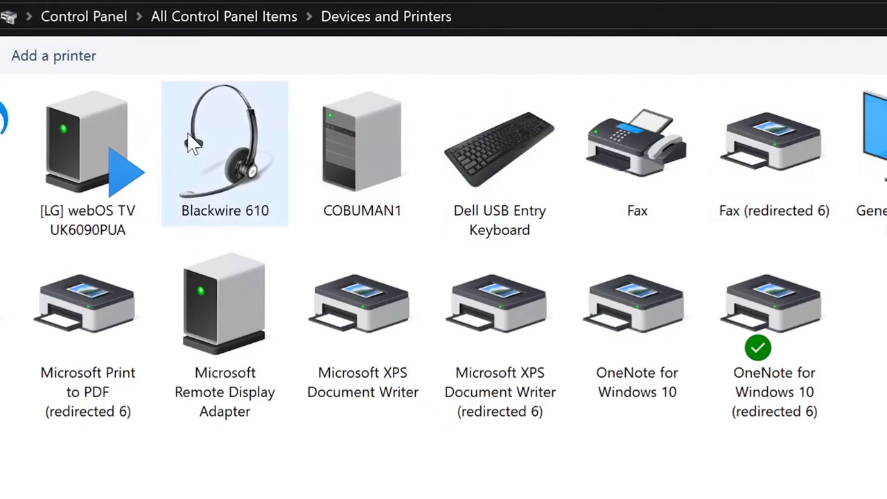
double_click(206, 142)
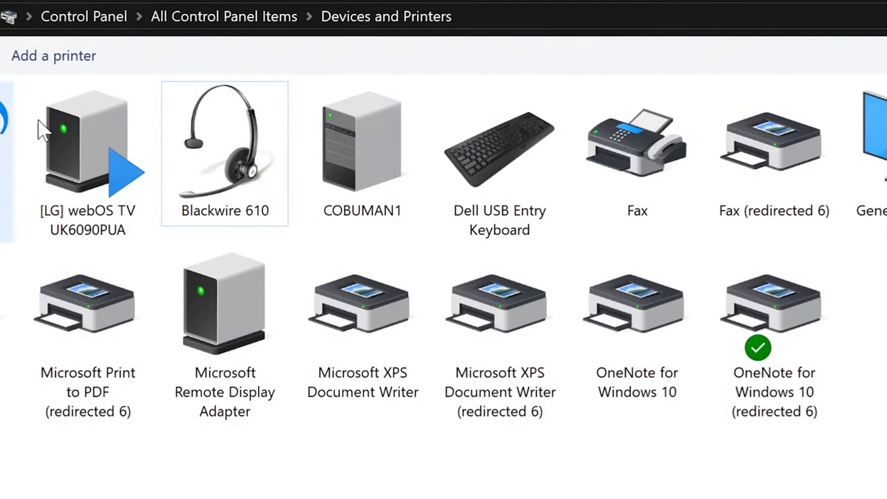
left_click(59, 63)
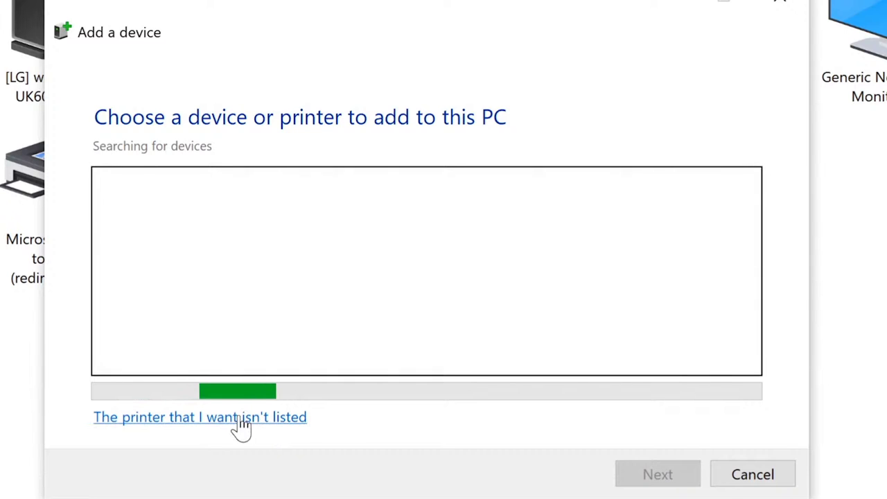
Choose 'The printer that I want isn't listed', pick the TCP/IP address or hostname option, and continue.
left_click(240, 419)
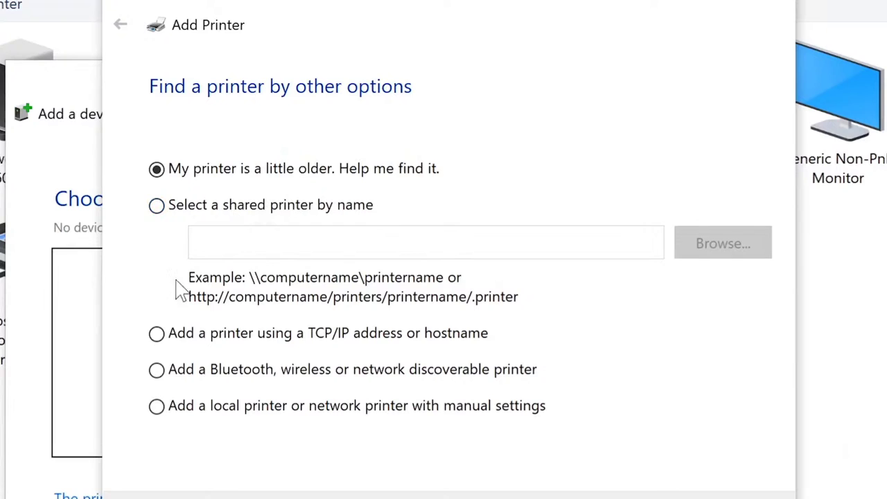
left_click(284, 414)
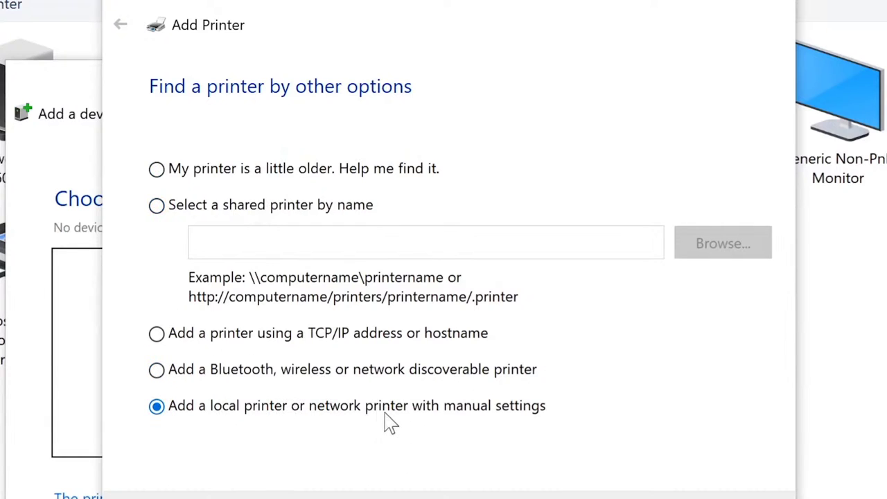
left_click(160, 345)
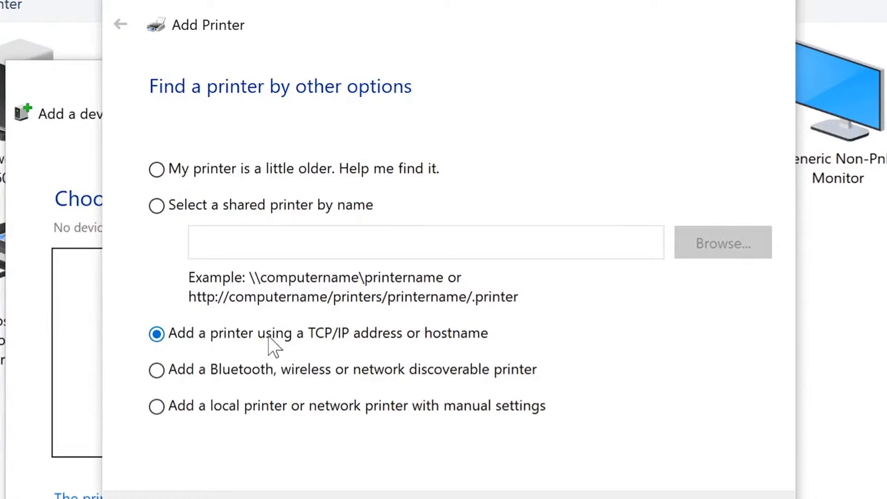
left_click(541, 494)
Enter printer IP address 192.168.2.1, continue to port detection, then close the Add Printer wizard.
left_click(399, 201)
type("192.168.2.1")
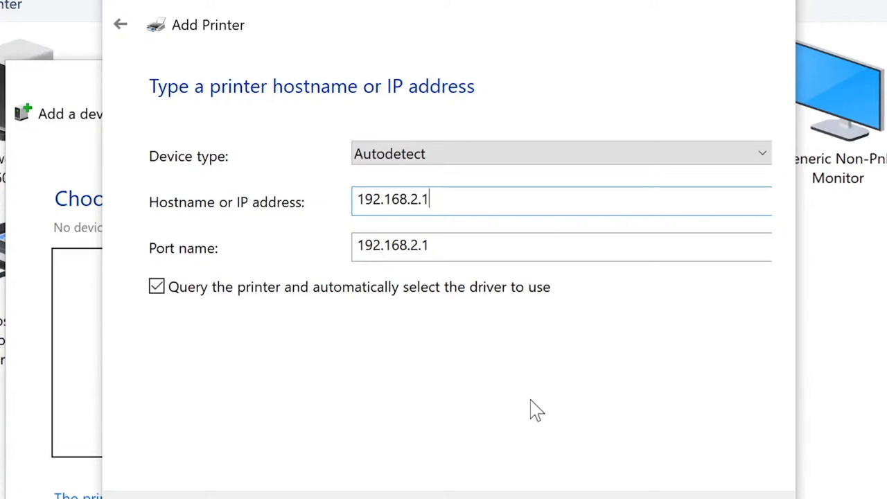
left_click(572, 493)
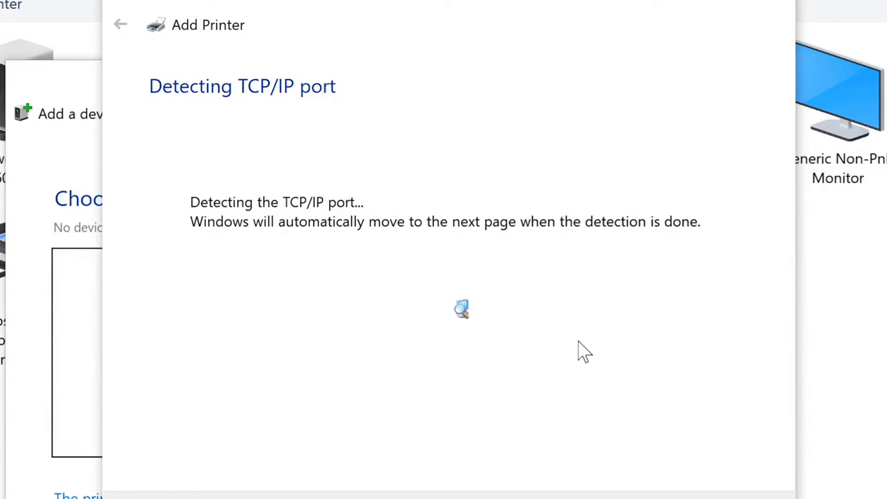
left_click(734, 493)
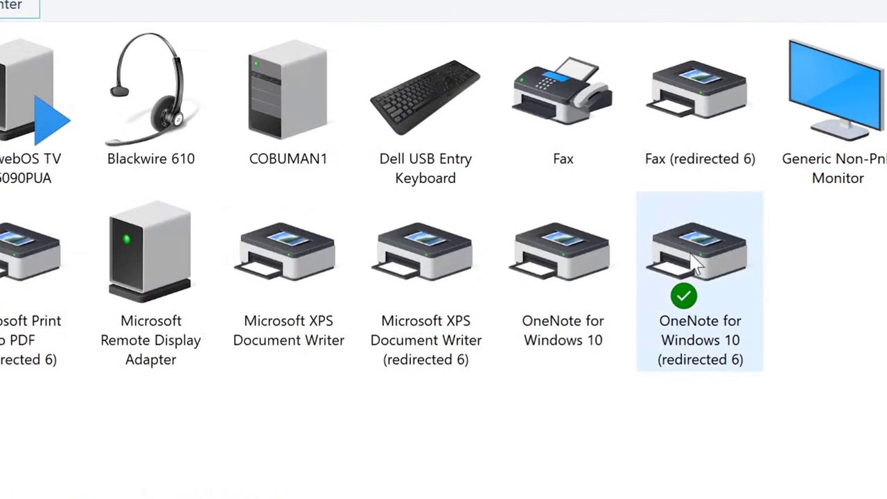
Keep OneNote for Windows 10 (redirected 6) as the default printer and clear the selection.
left_click(688, 273)
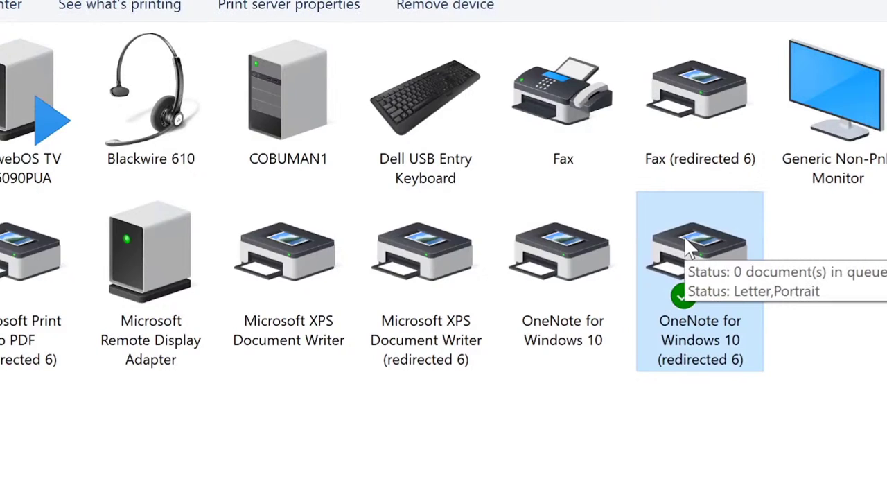
right_click(693, 249)
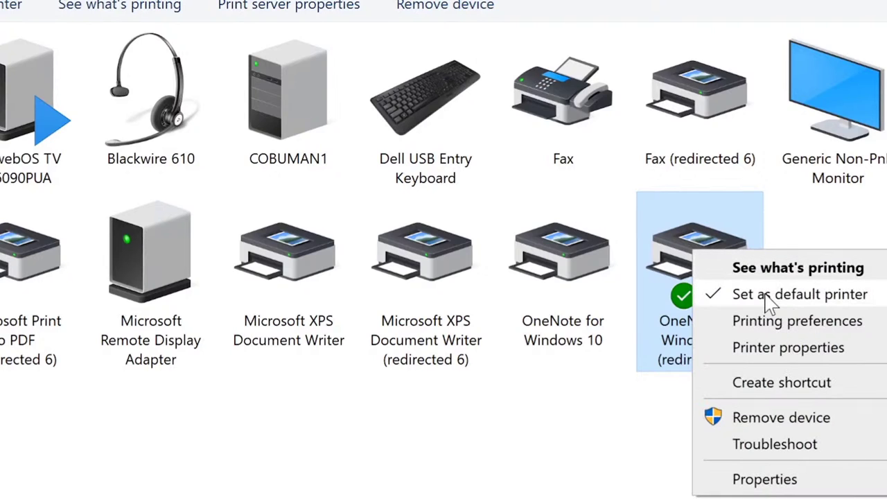
left_click(735, 300)
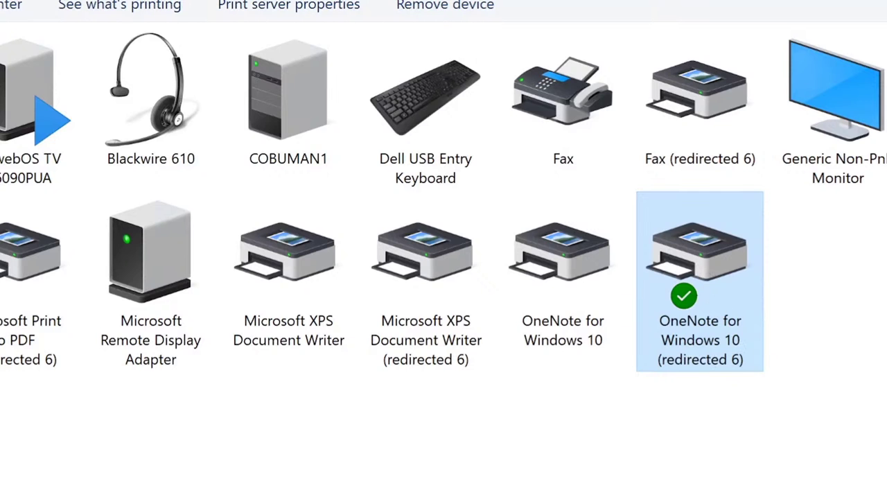
key("ctrl+space")
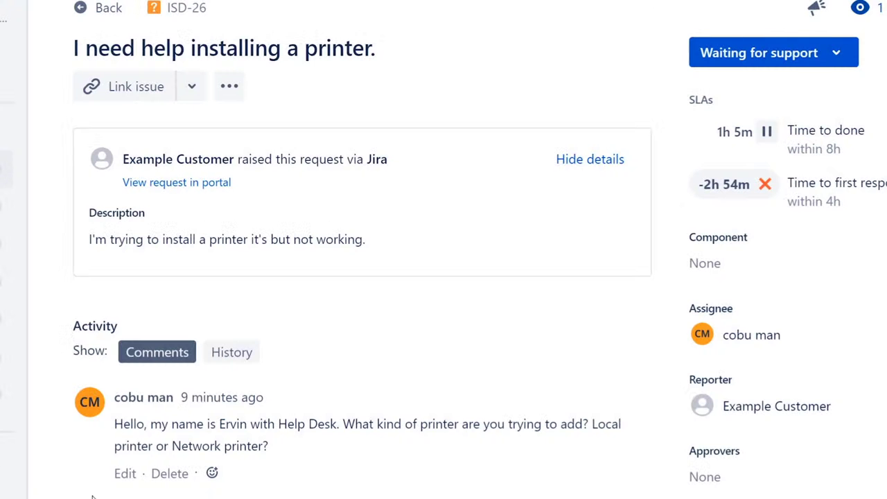
Post an internal note on ISD-26 reading 'Added printer as requested.' with the agent's signature.
scroll(360, 277, "down", 3)
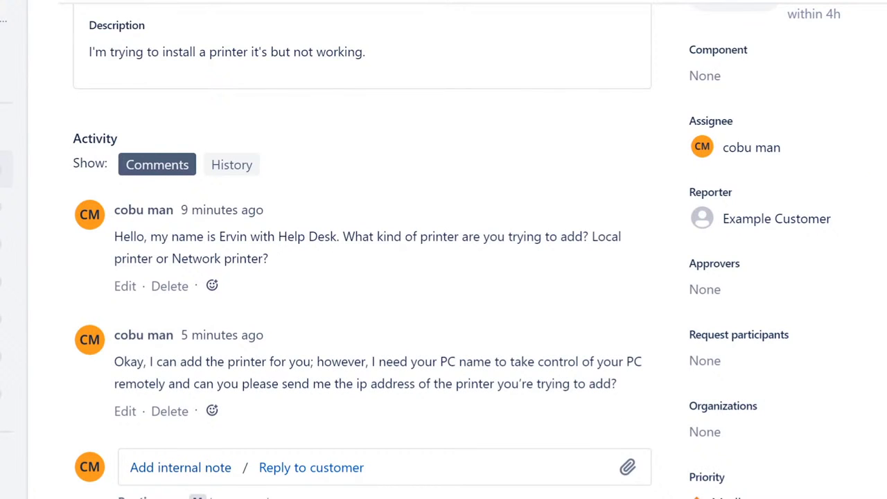
left_click(181, 468)
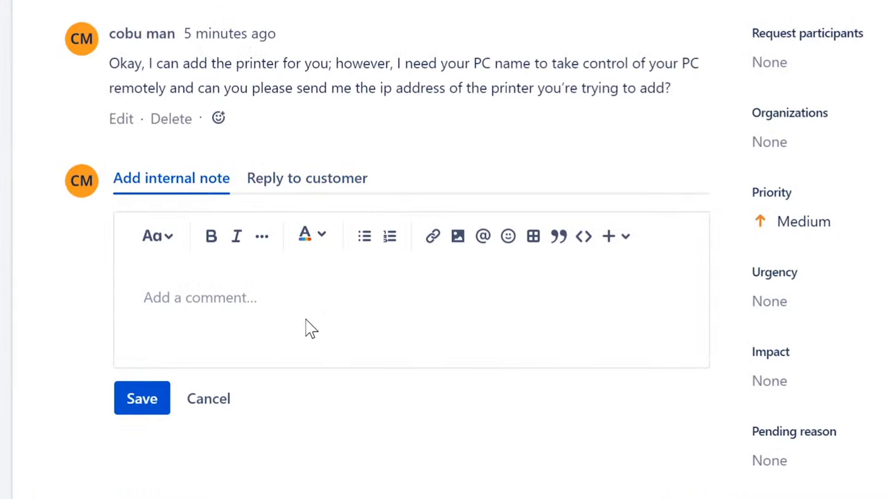
type("Added")
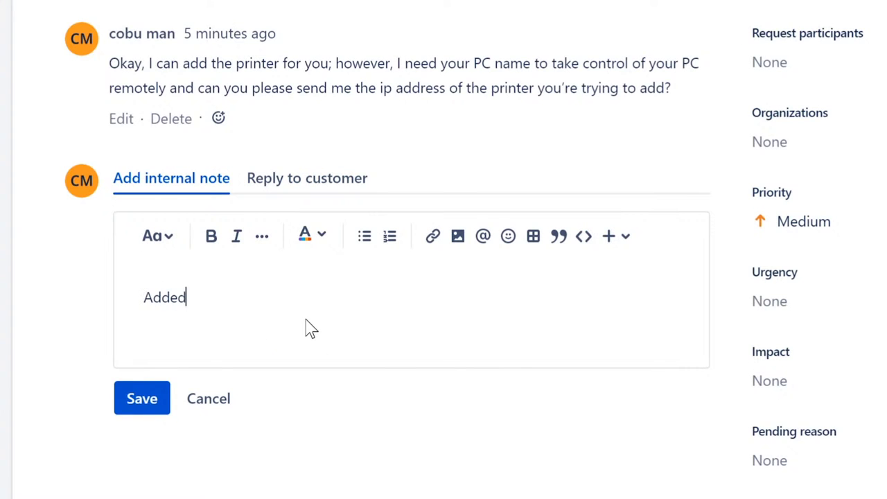
type(" printer as request")
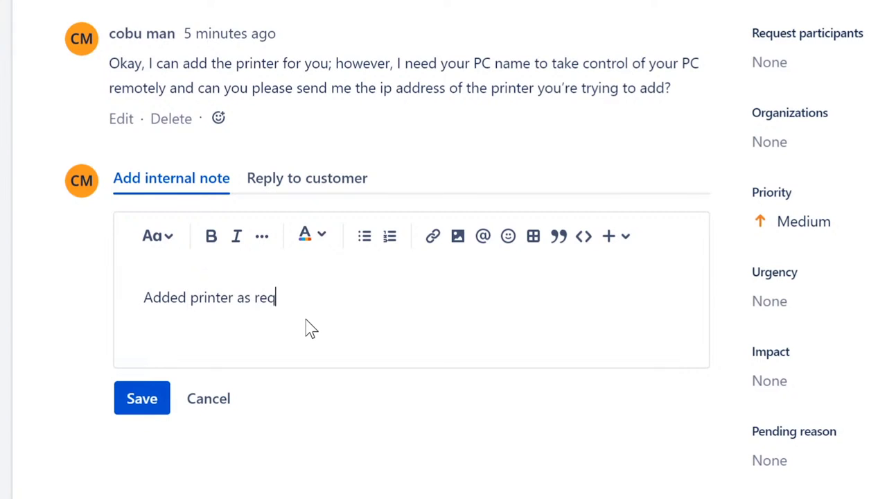
type("ed. Ervin")
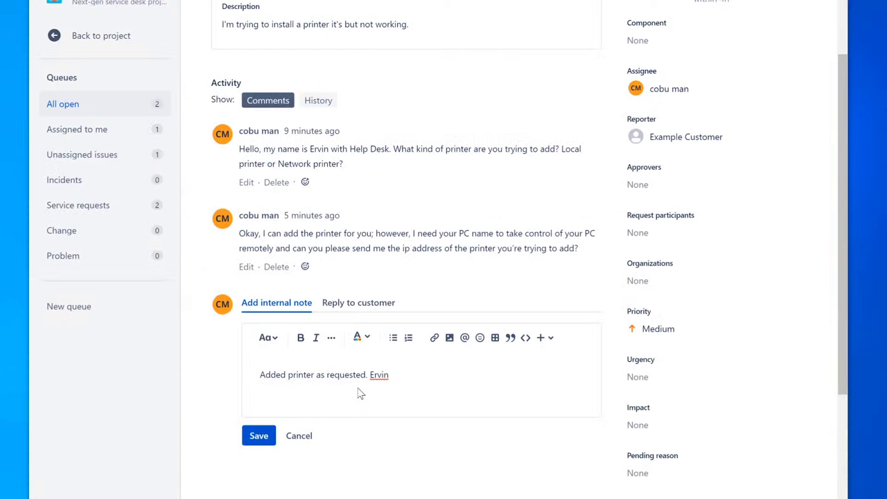
left_click(264, 439)
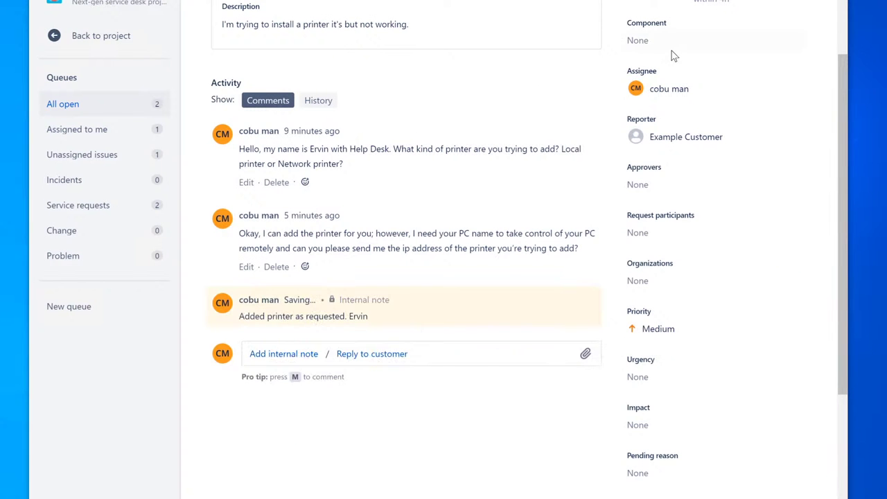
scroll(722, 164, "up", 2)
left_click(724, 26)
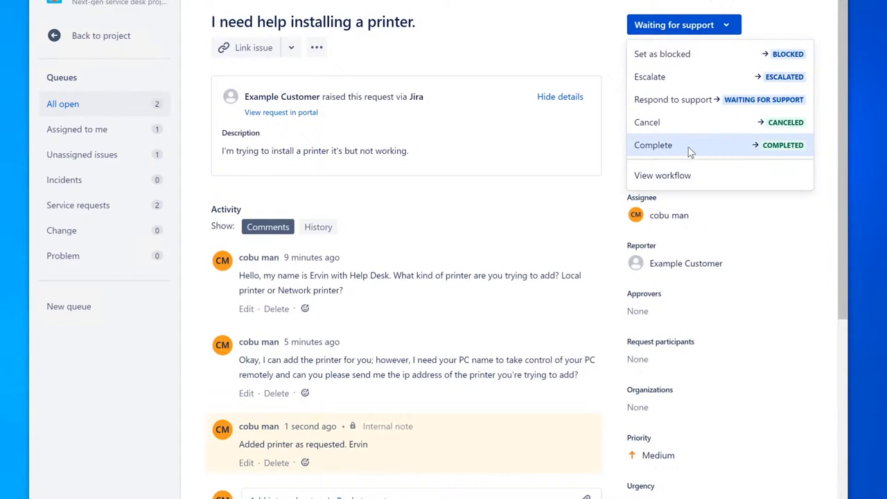
Mark ISD-26 as Completed and return to the All open requests queue.
left_click(688, 147)
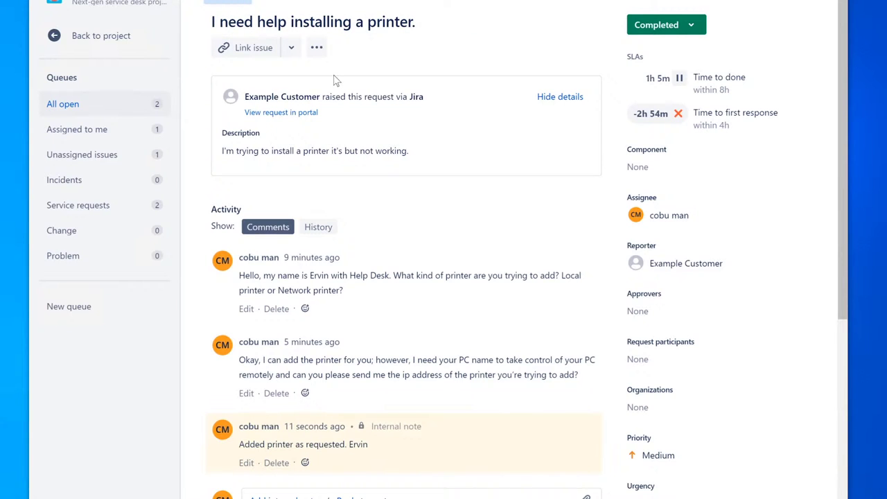
left_click(376, 76)
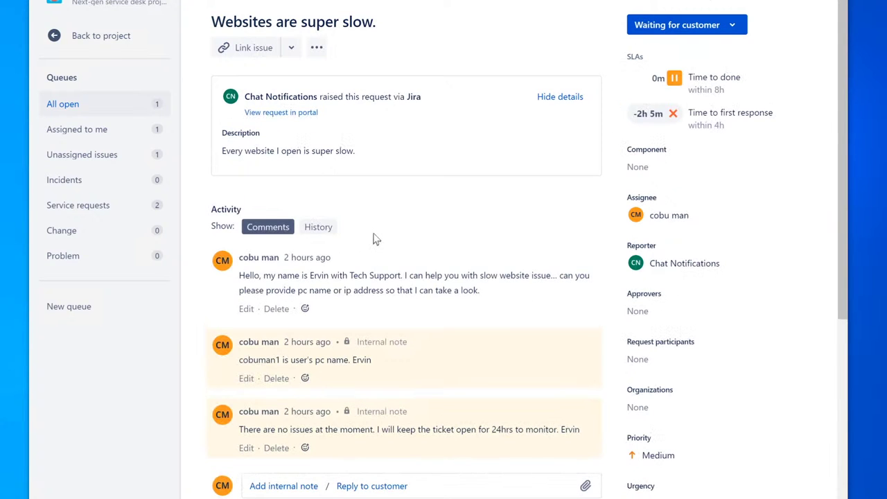
left_click_drag(242, 429, 575, 433)
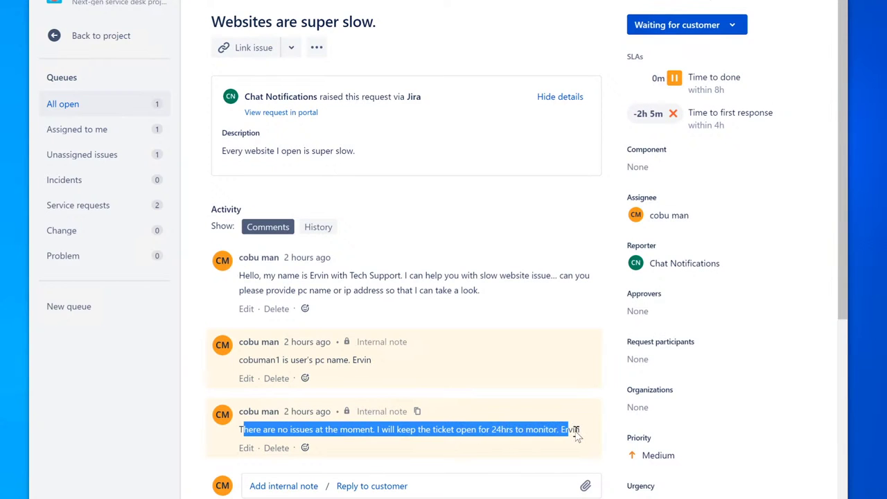
left_click(577, 430)
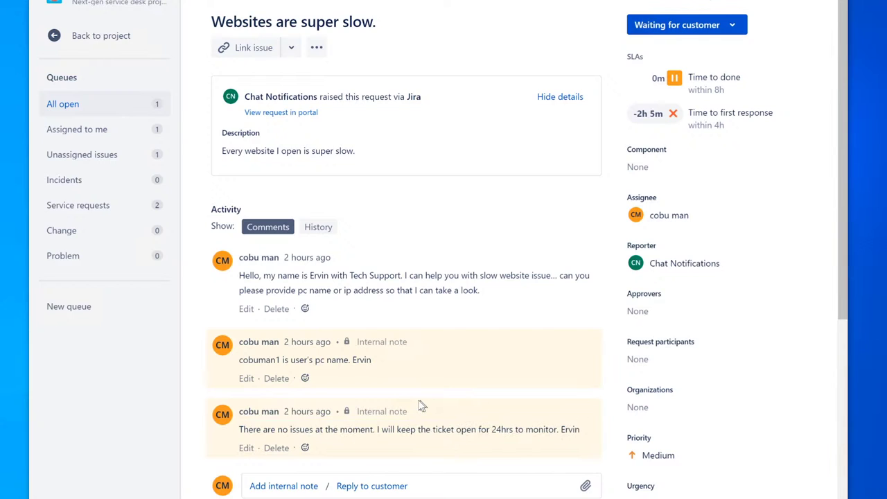
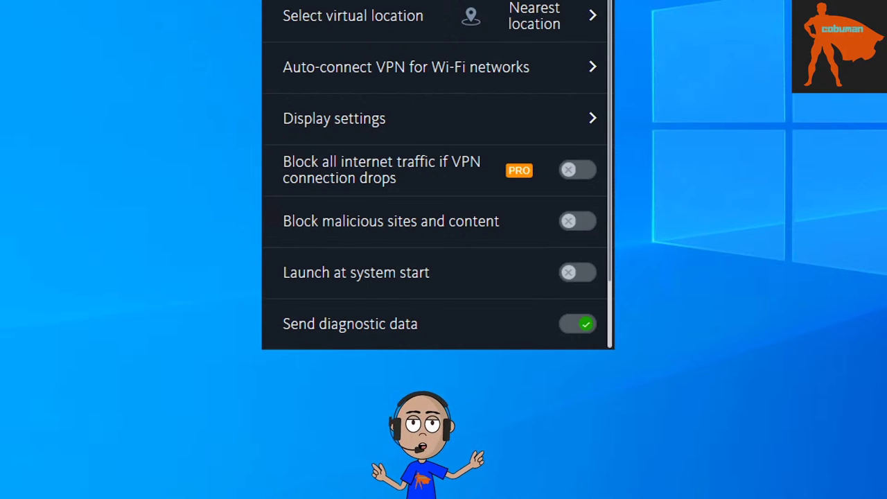
Open Avira Phantom VPN's virtual location list and scroll back up to Nearest location.
left_click(568, 23)
scroll(457, 131, "up", 2)
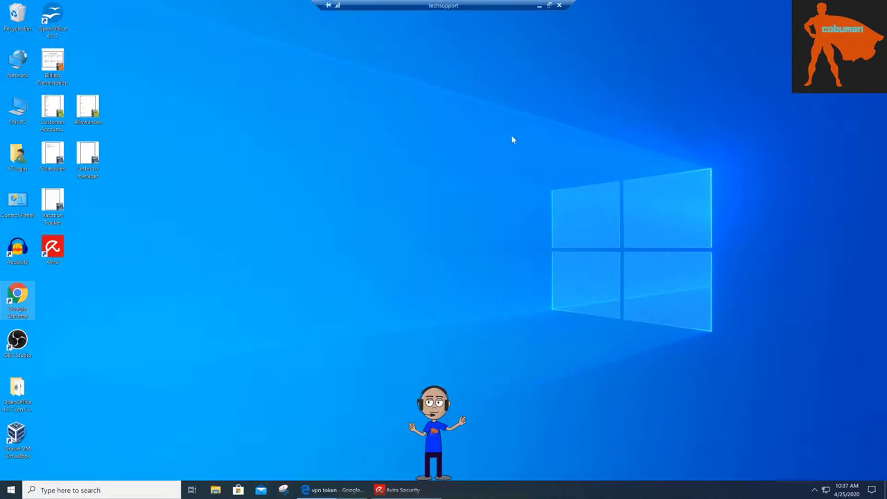
Restore the Edge window on the vpn login image results and move it slightly up and left.
mouse_move(339, 494)
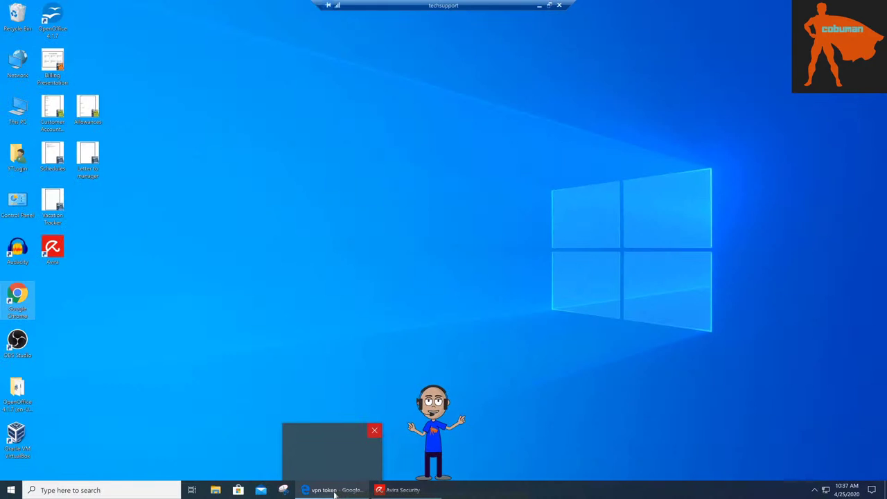
left_click(334, 492)
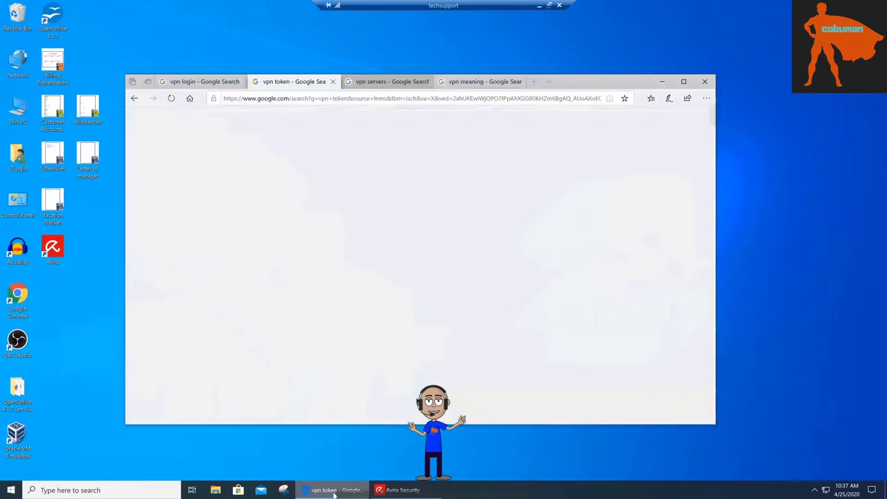
left_click(203, 83)
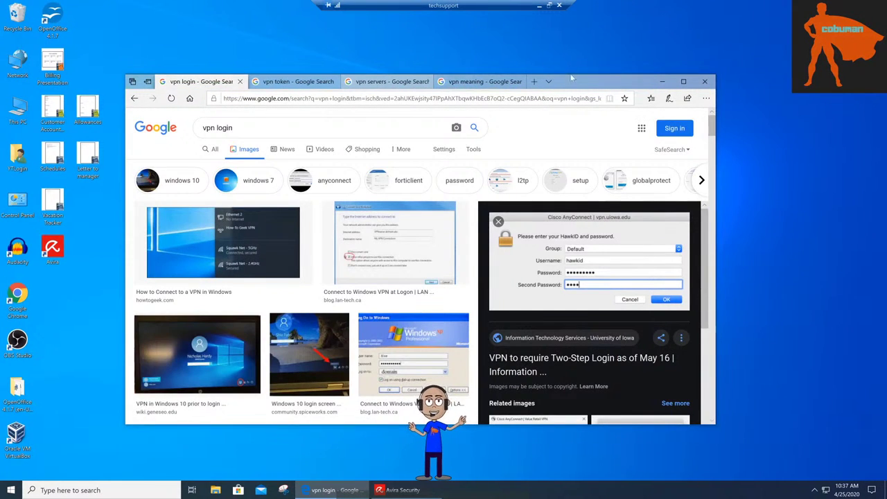
left_click_drag(566, 80, 546, 50)
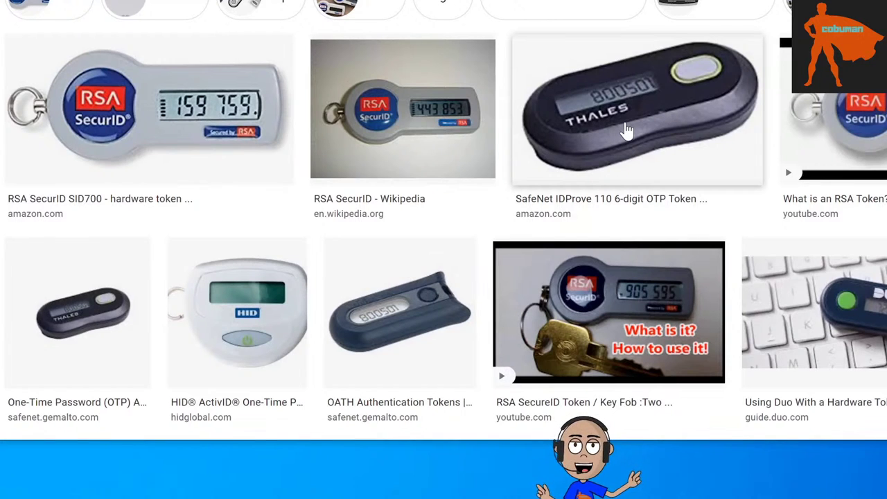
scroll(625, 130, "down", 3)
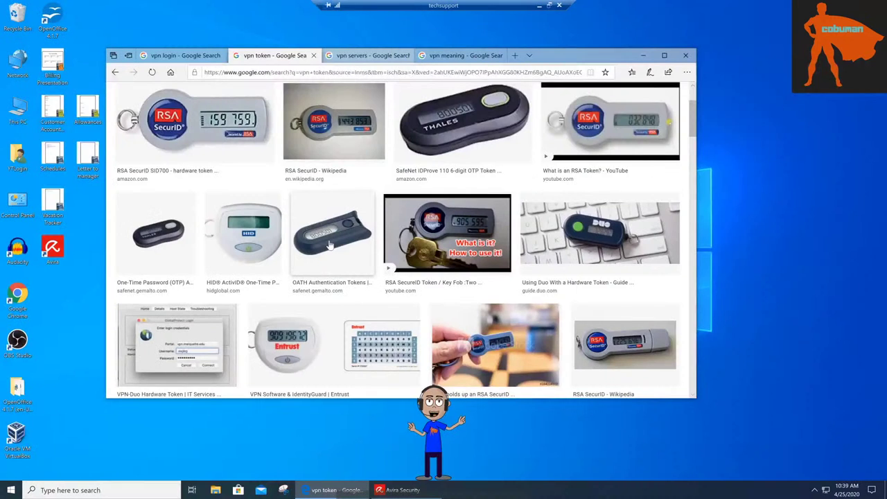
scroll(394, 159, "down", 2)
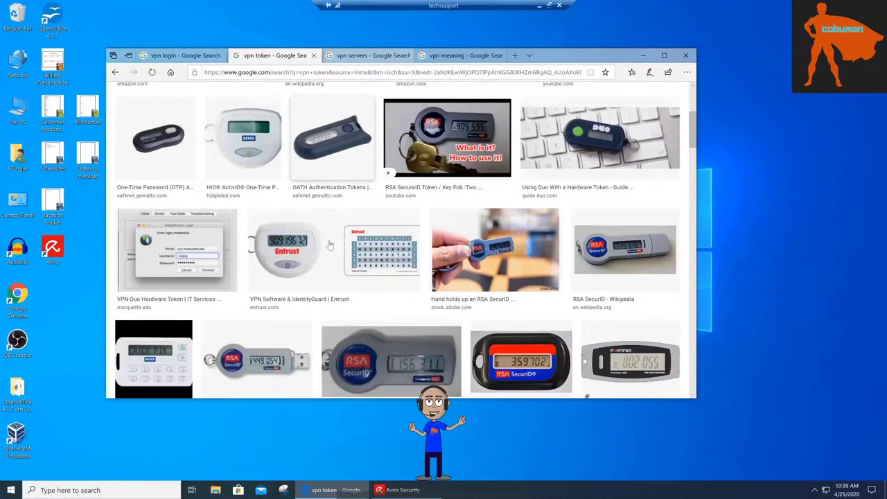
scroll(394, 159, "down", 2)
scroll(329, 246, "down", 2)
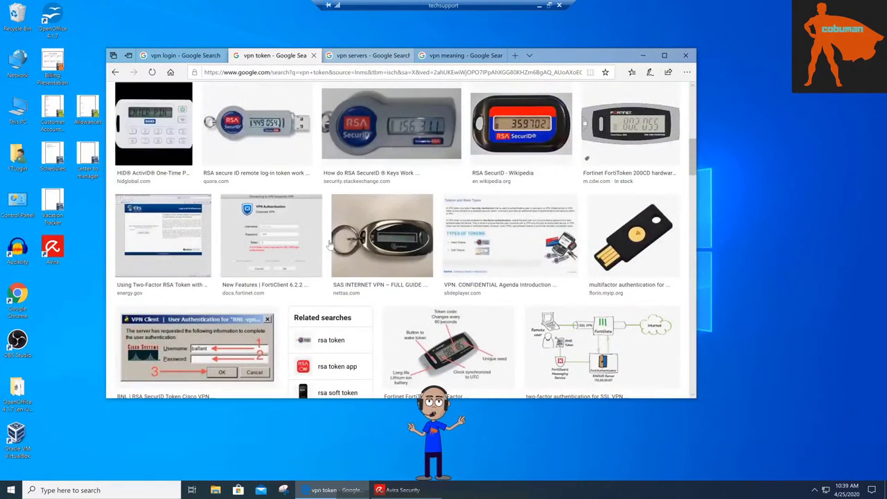
scroll(330, 246, "down", 1)
scroll(329, 245, "down", 2)
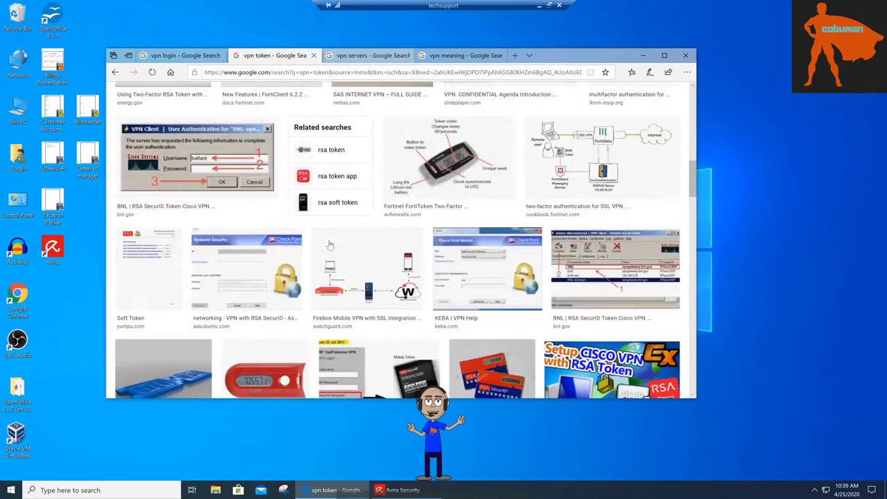
scroll(342, 234, "down", 1)
scroll(341, 233, "down", 5)
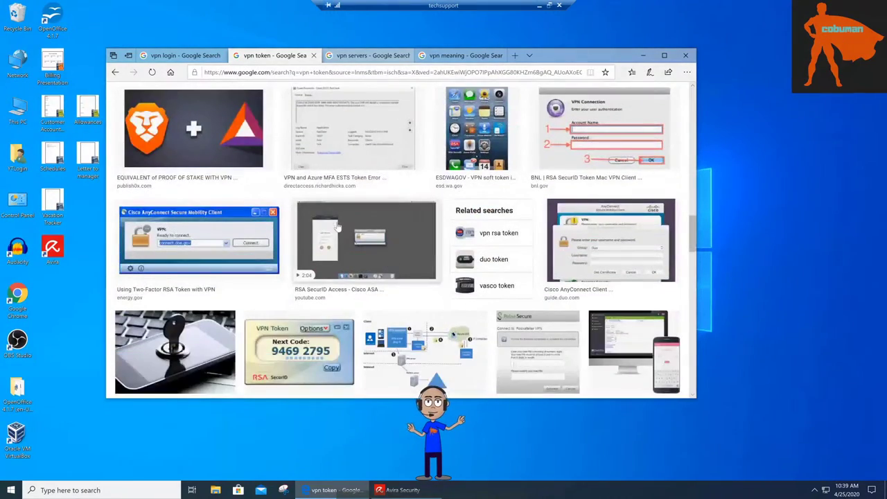
scroll(337, 226, "down", 2)
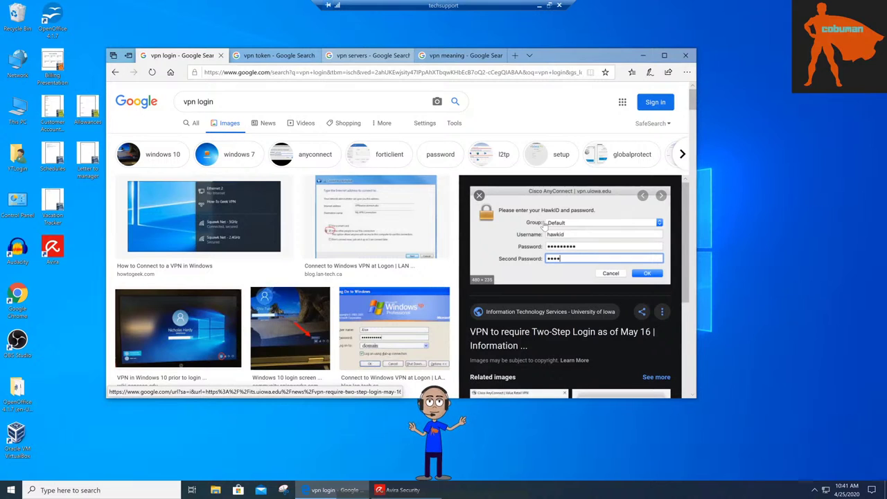
Switch to the vpn servers image results and preview the VPN server locations table image.
left_click(355, 59)
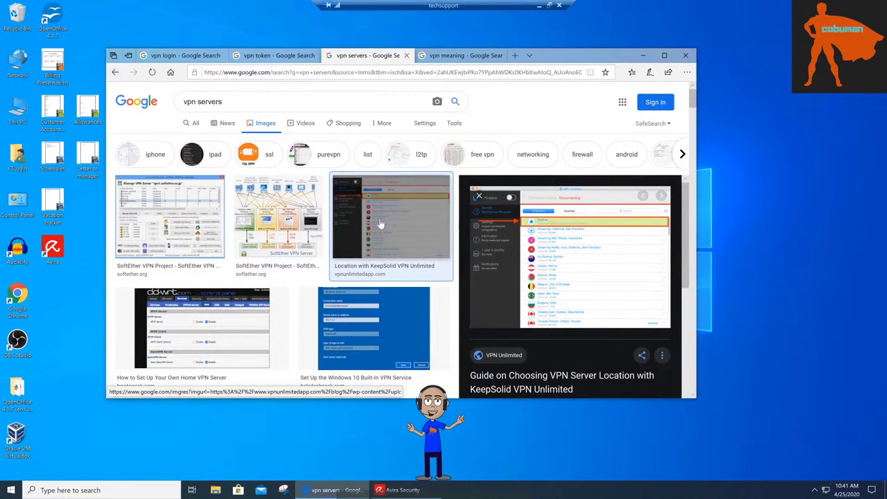
scroll(242, 236, "down", 3)
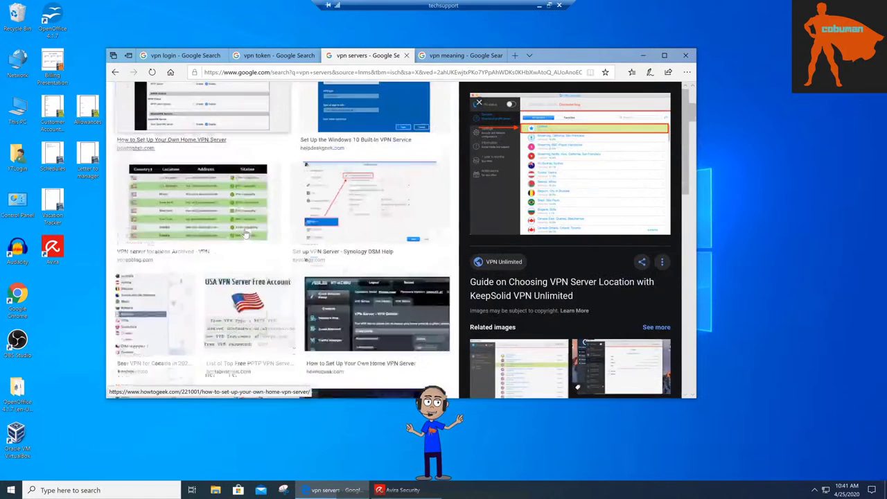
left_click(177, 208)
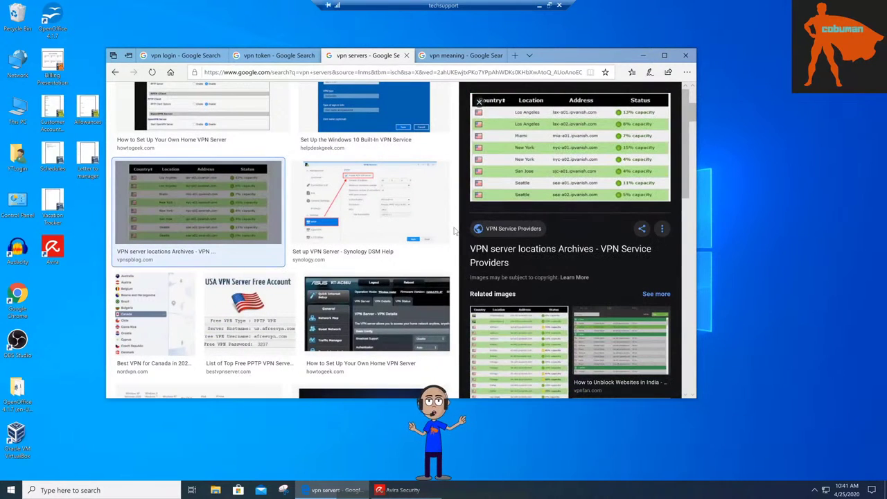
scroll(454, 231, "up", 1)
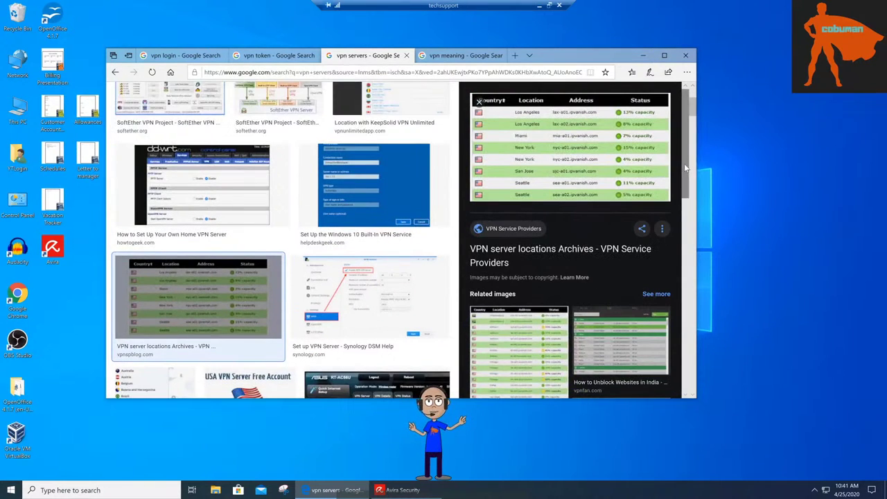
left_click_drag(570, 52, 485, 113)
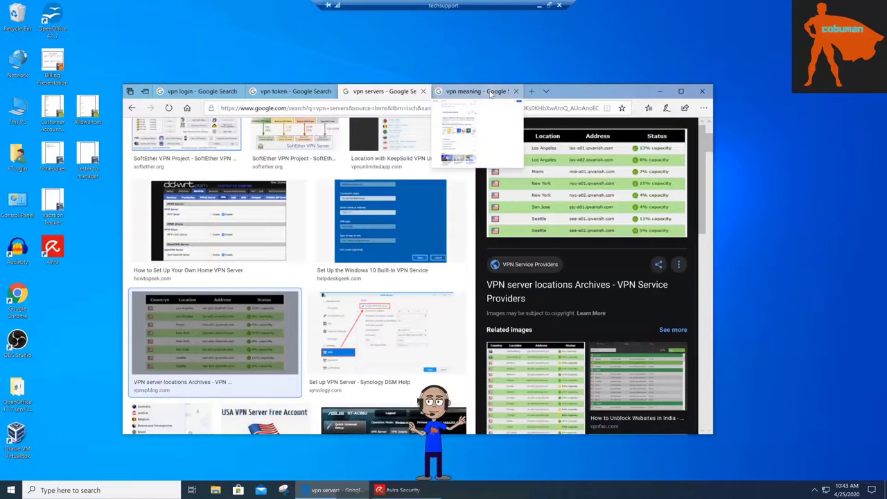
left_click(471, 91)
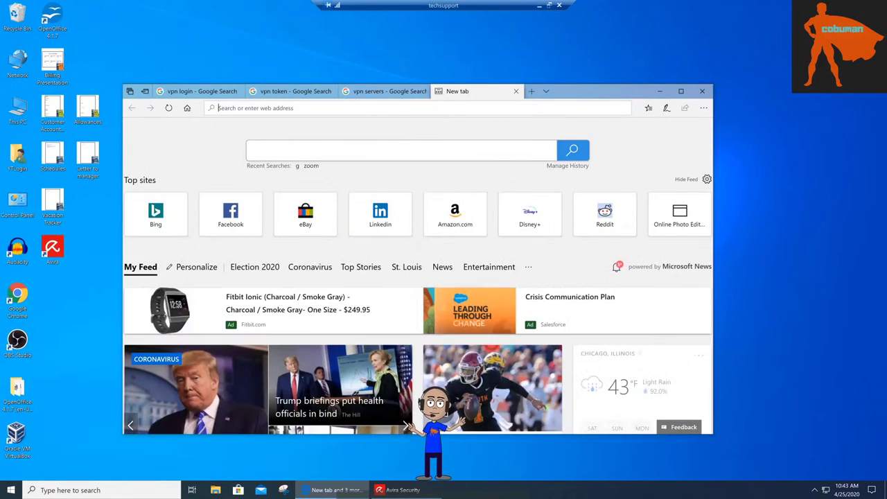
type("htt")
type("ps")
key("End")
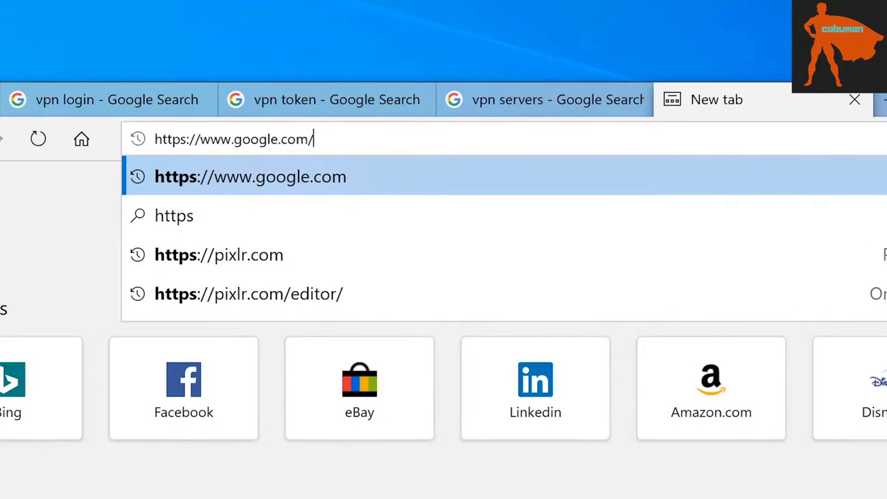
key("BackSpace")
key("BackSpace")
key("BackSpace")
key("BackSpace")
key("BackSpace")
key("BackSpace")
key("BackSpace")
key("BackSpace")
key("BackSpace")
key("BackSpace")
key("BackSpace")
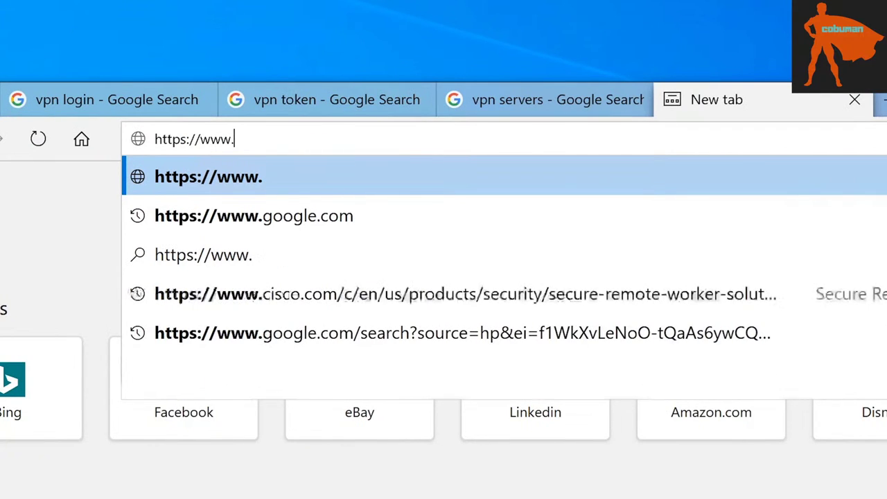
type("getmyvp")
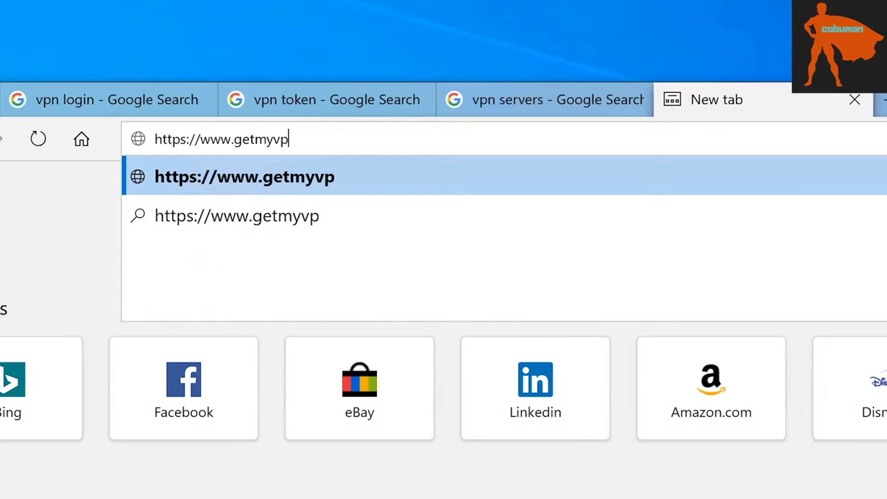
type("nsoftware.com")
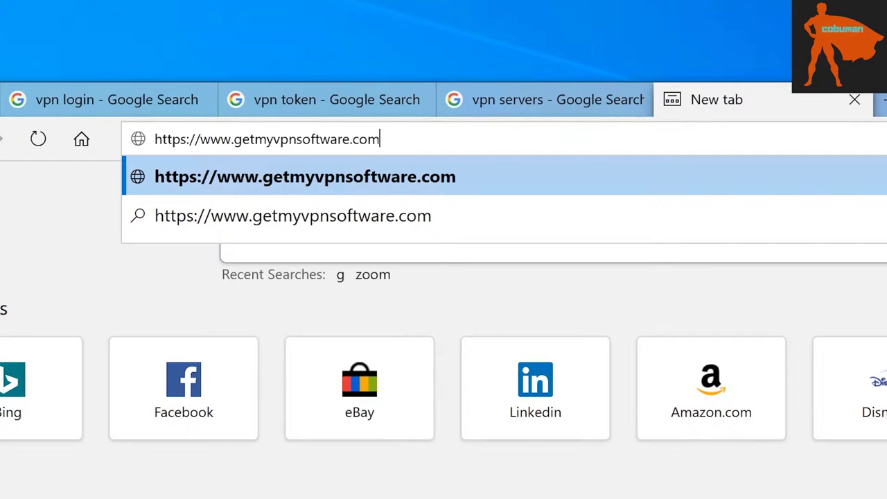
key("shift+Left")
key("shift+Left")
key("shift+Left")
key("shift+Left")
key("shift+Left")
key("shift+Left")
key("shift+Left")
key("shift+Left")
key("shift+Left")
key("shift+Left")
key("shift+Left")
key("shift+Left")
key("shift+Left")
key("shift+Left")
key("shift+Left")
key("shift+Left")
key("shift+Left")
key("shift+Left")
key("shift+Left")
key("shift+Left")
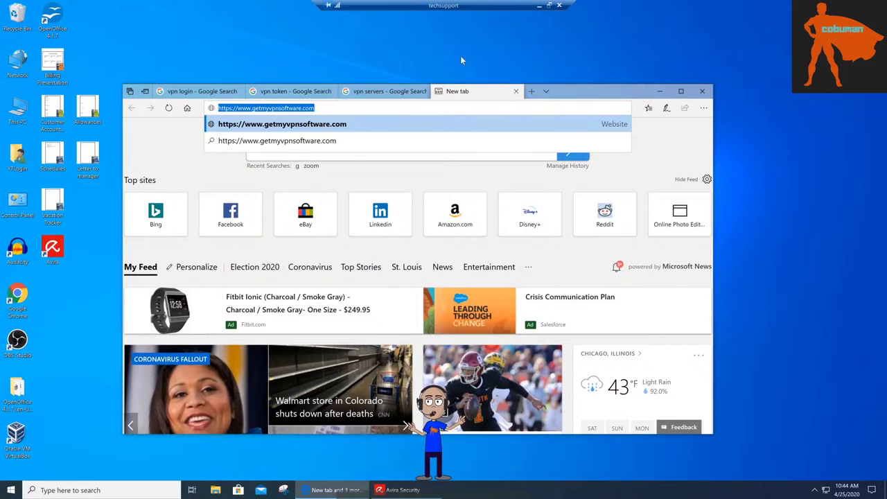
Close the unvisited new tab and return to the vpn login results tab.
left_click(515, 92)
left_click(196, 91)
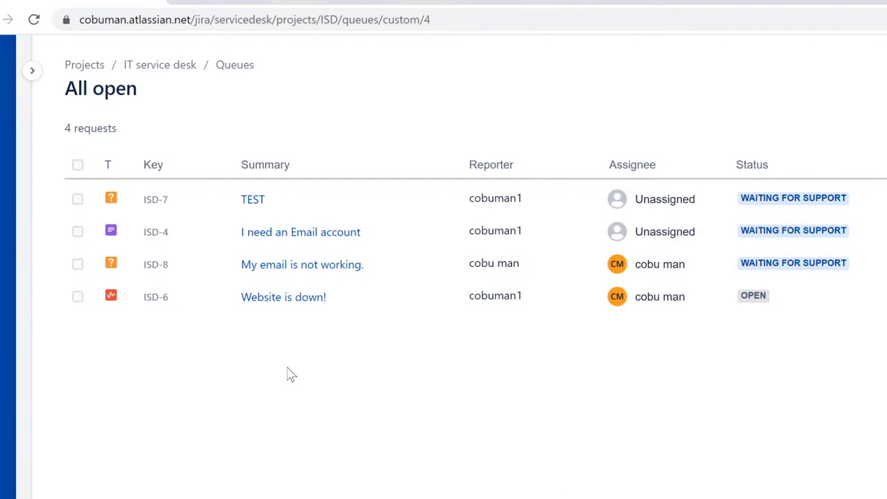
Open ISD-8, select its description text, and preview the error mail.PNG attachment.
left_click(318, 266)
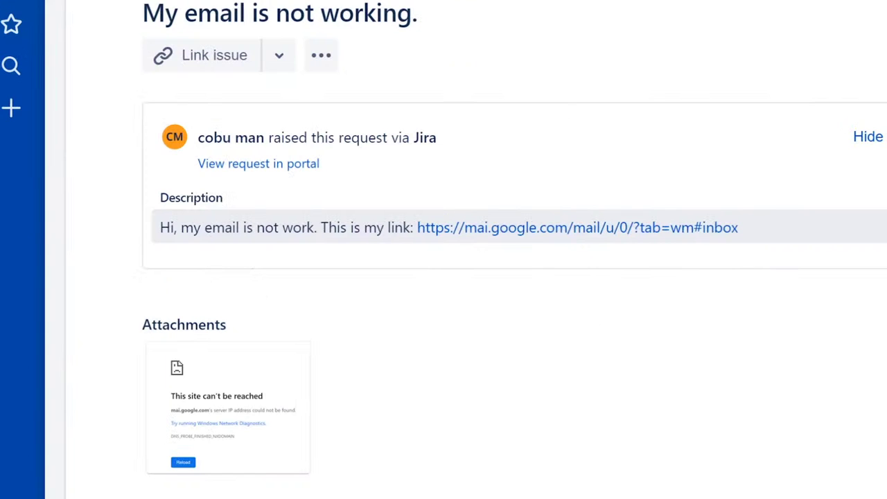
left_click_drag(201, 188, 311, 189)
left_click_drag(412, 227, 688, 248)
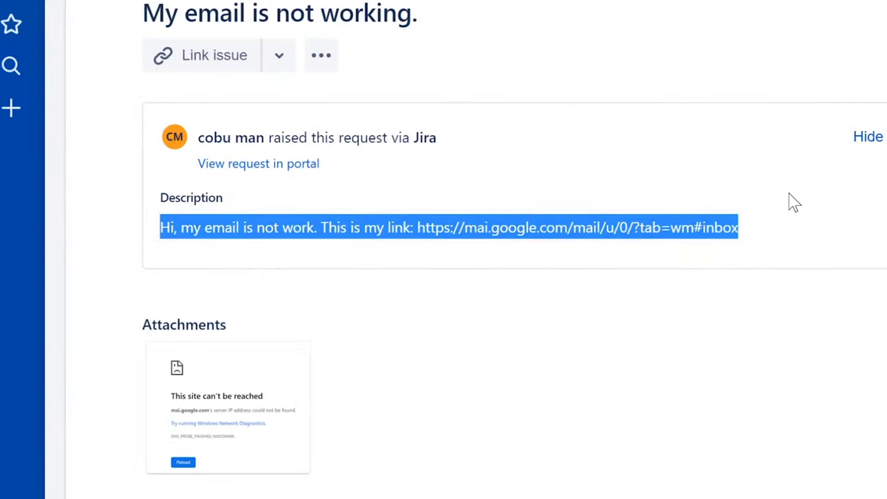
left_click(762, 203)
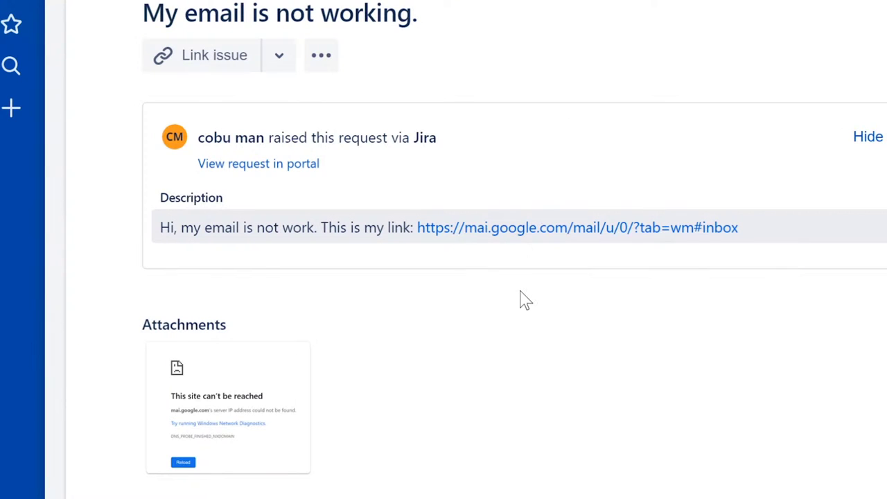
mouse_move(184, 392)
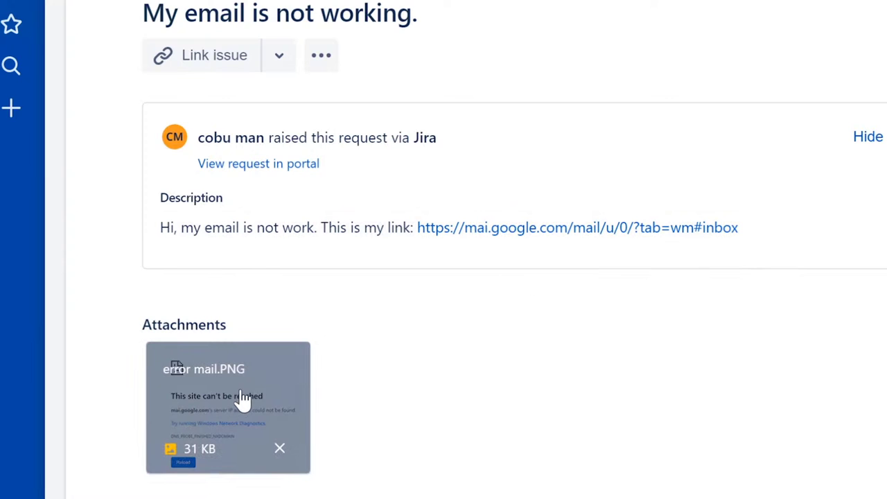
left_click(222, 396)
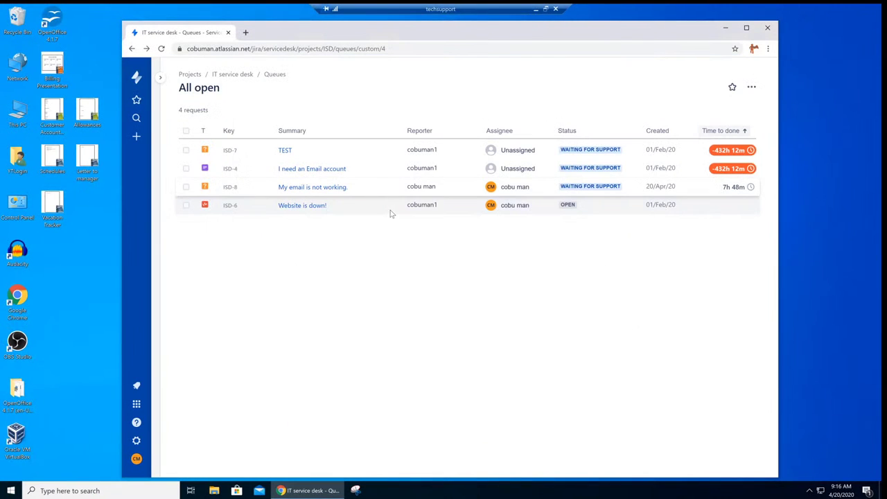
Open ISD-8 'My email is not working.' and follow the mai.google.com link in its description.
left_click(326, 187)
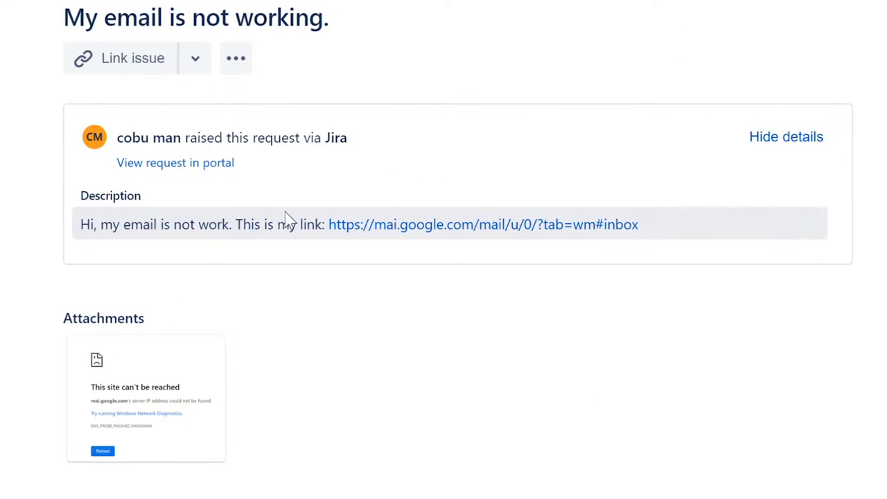
left_click(403, 234)
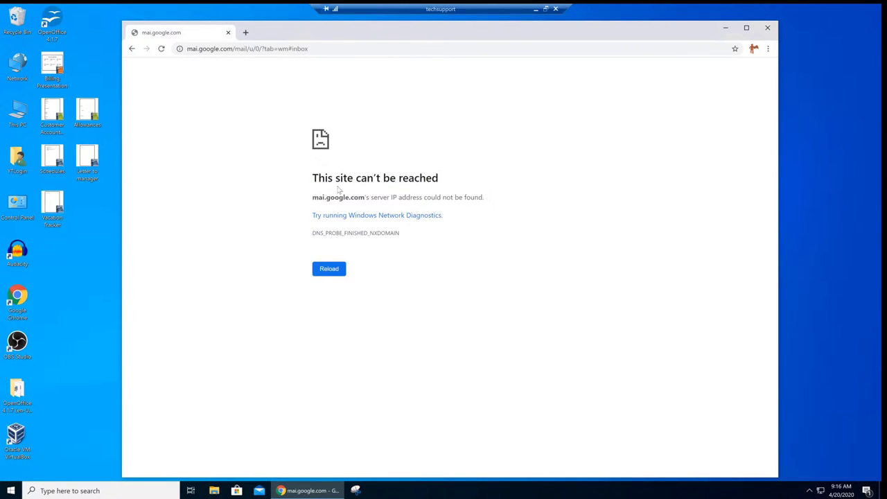
Correct the address to mail.google.com to load Gmail, then go back to the ISD-8 ticket.
left_click(222, 50)
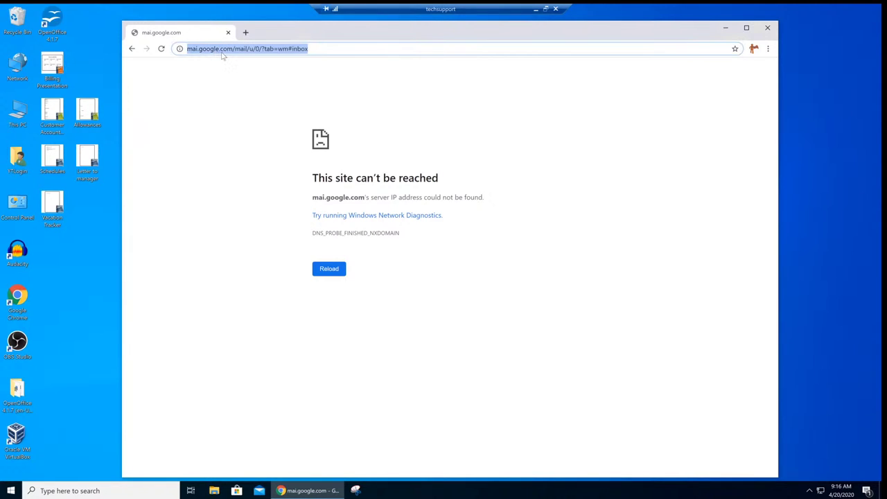
key("End")
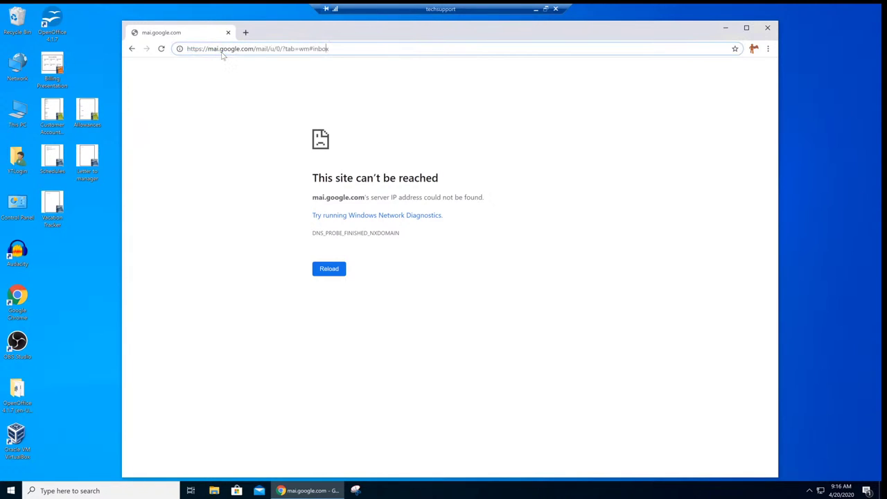
key("Left")
key("Left")
key("Left")
key("Left")
key("Left")
key("Left")
key("Left")
key("Left")
key("Left")
key("Left")
key("Left")
key("Left")
key("Left")
key("Left")
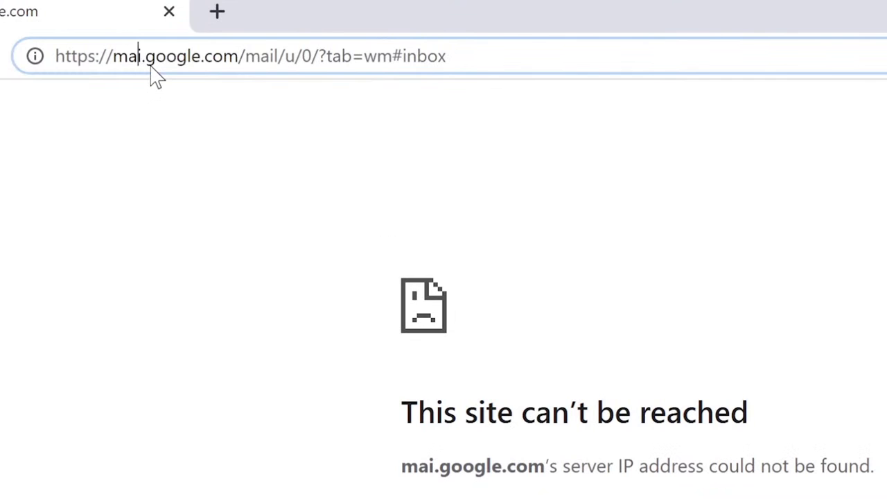
key("Right")
type("l")
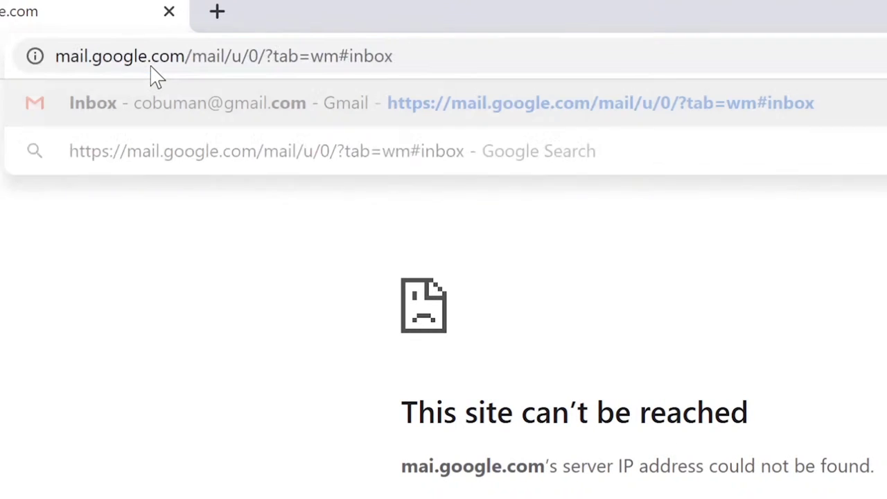
key("Return")
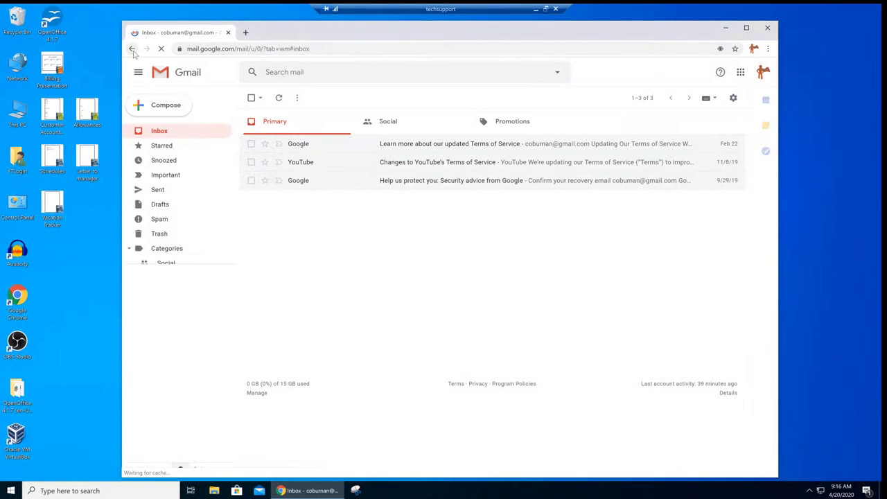
left_click(132, 49)
left_click(132, 49)
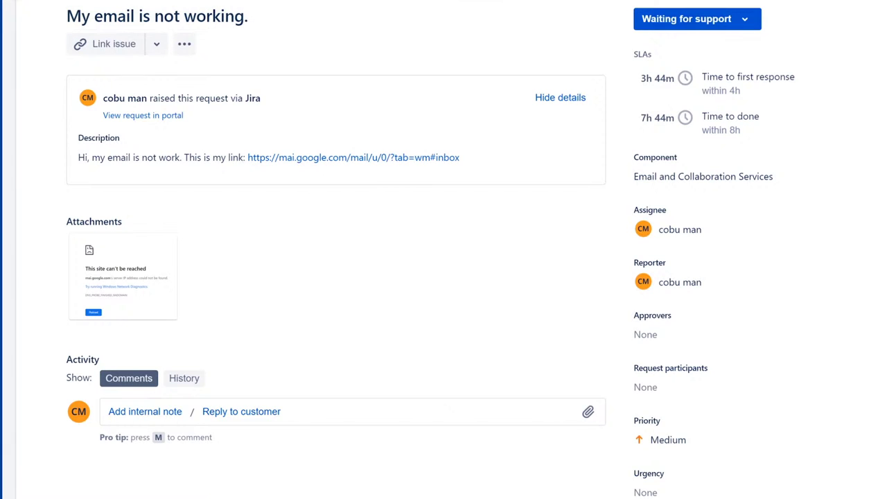
left_click(201, 49)
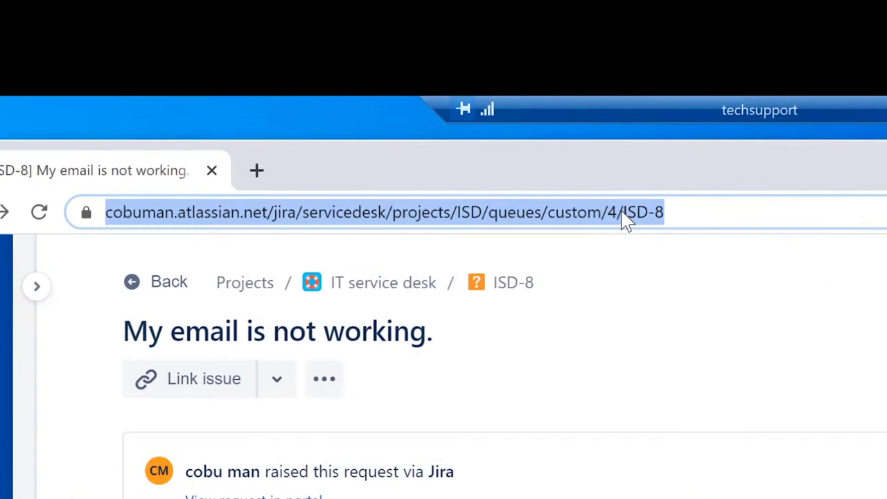
left_click(627, 220)
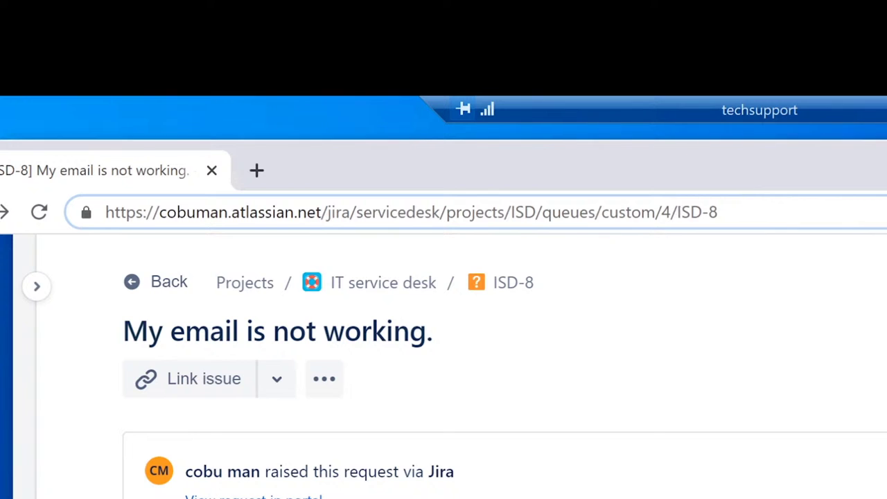
key("BackSpace")
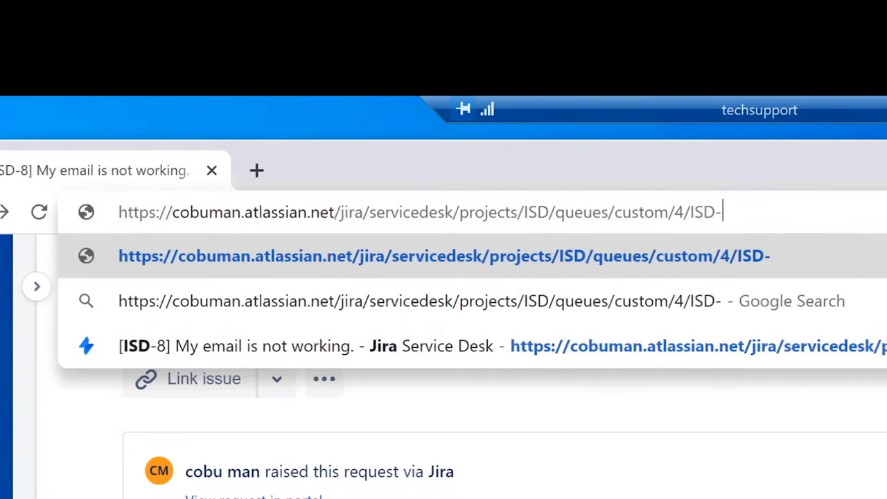
type("*")
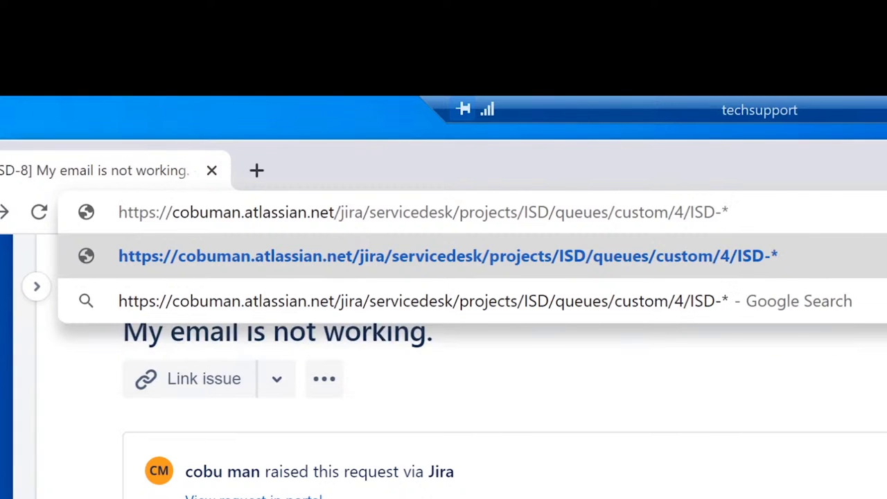
key("BackSpace")
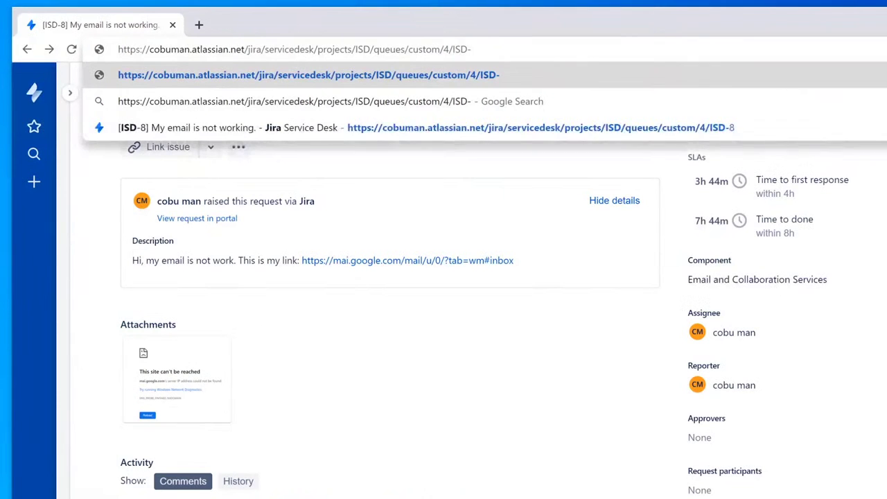
type("8")
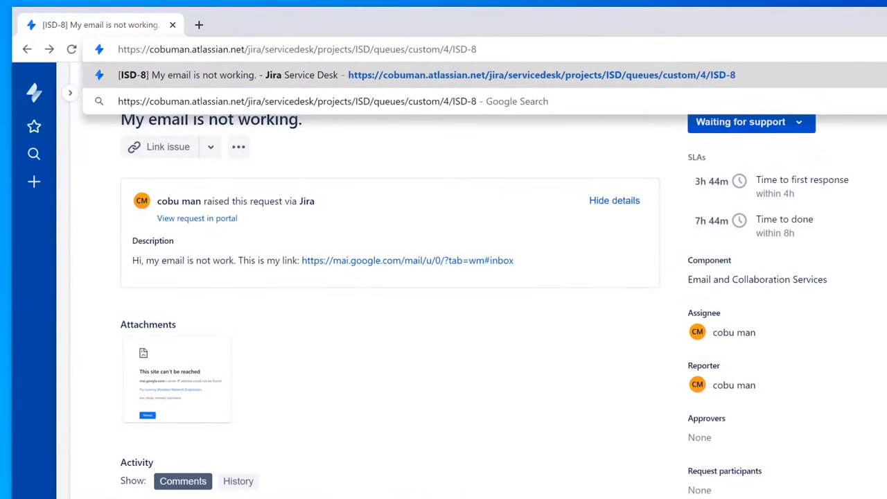
left_click(537, 339)
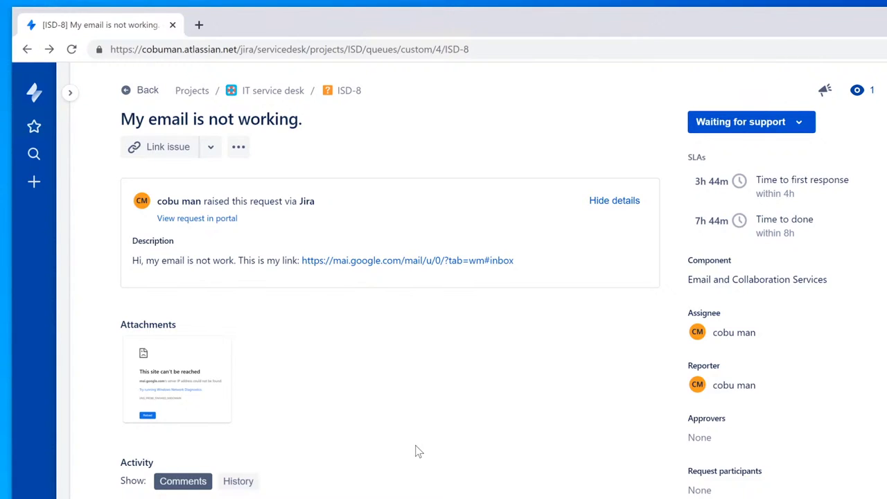
scroll(415, 450, "down", 3)
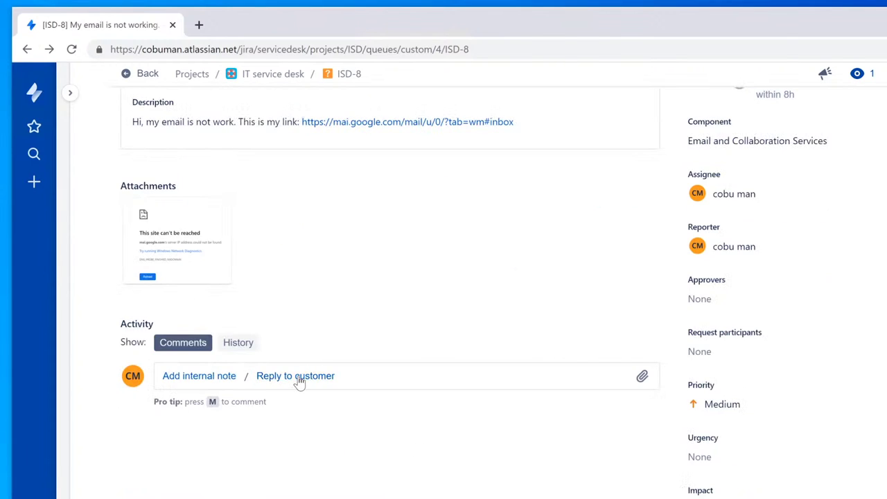
Post a reply introducing the help desk agent and asking whether others in their group can access this website.
left_click(299, 378)
type("Hello, my")
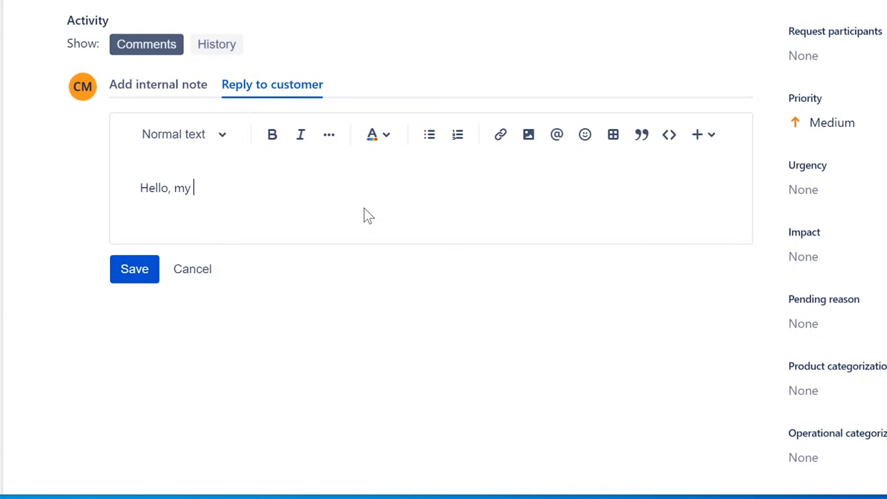
type(" name is Ervin with Hel")
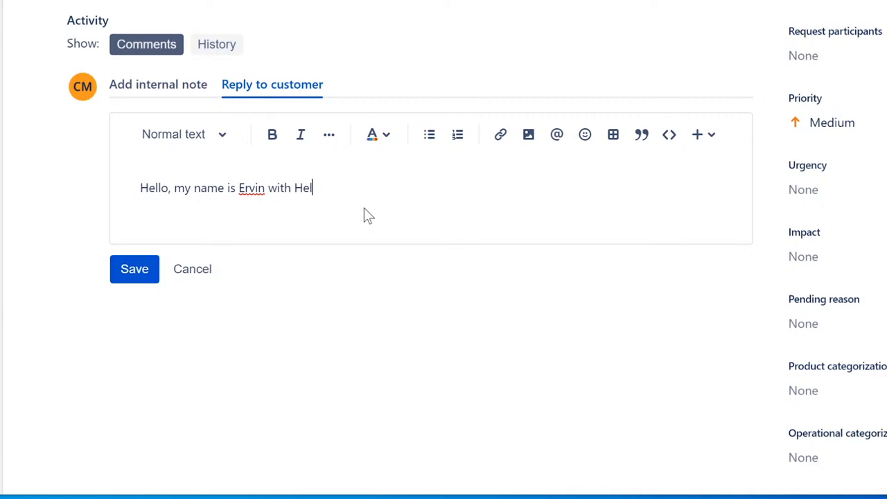
type("p Desk. I have your ticket a")
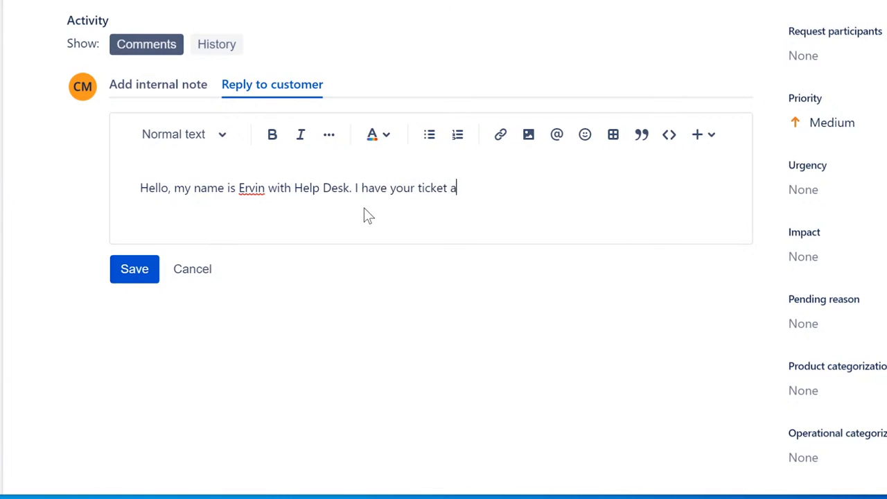
type("bout broken link.")
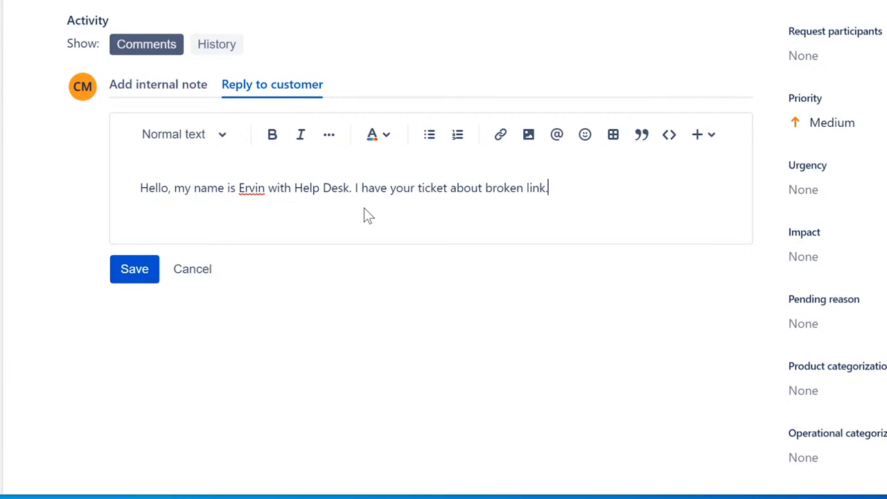
key("Return")
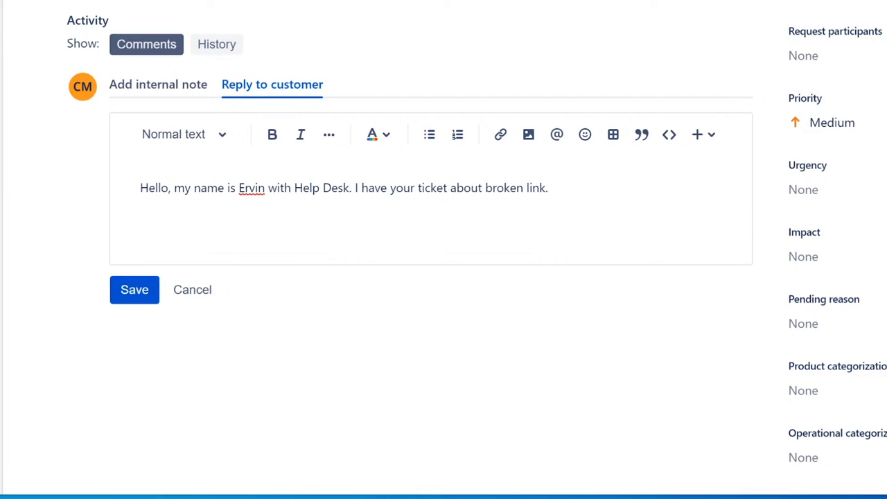
type("Is anybody else ")
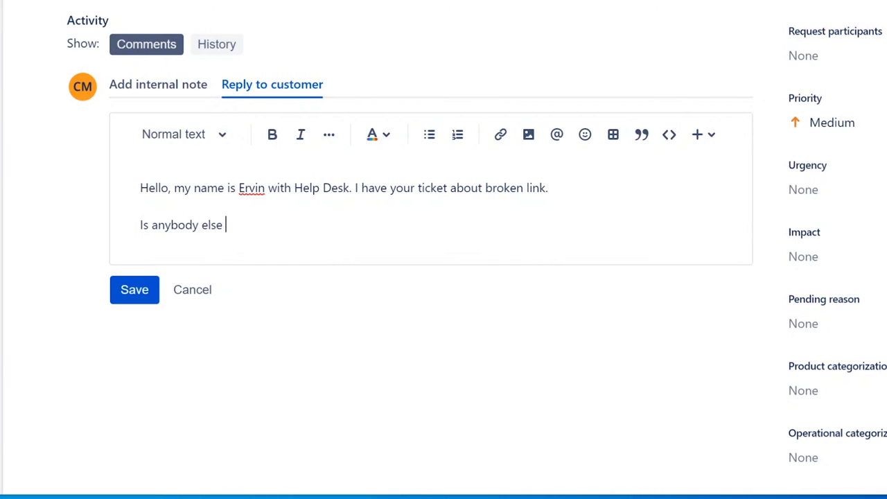
type("in your group having ")
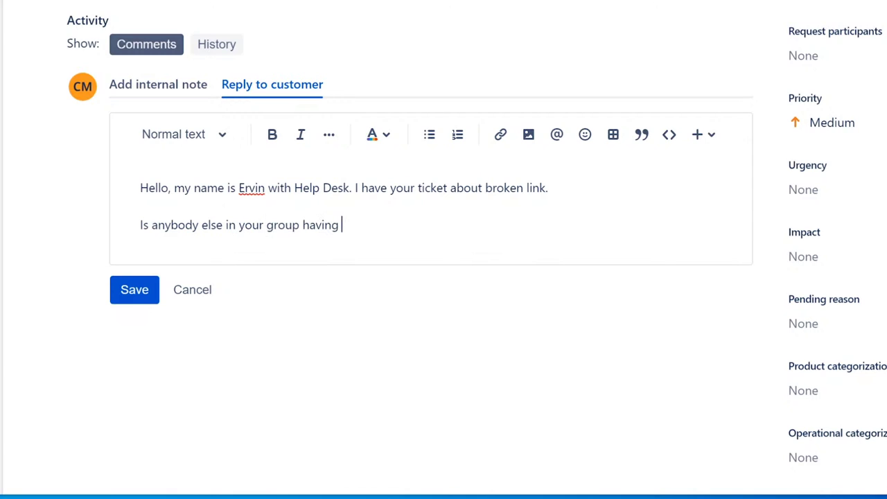
type("this issue")
key("BackSpace")
key("BackSpace")
key("BackSpace")
key("BackSpace")
key("BackSpace")
key("BackSpace")
key("BackSpace")
key("BackSpace")
key("BackSpace")
key("BackSpace")
key("BackSpace")
key("BackSpace")
key("BackSpace")
key("BackSpace")
key("BackSpace")
key("BackSpace")
key("BackSpace")
type("able to acces")
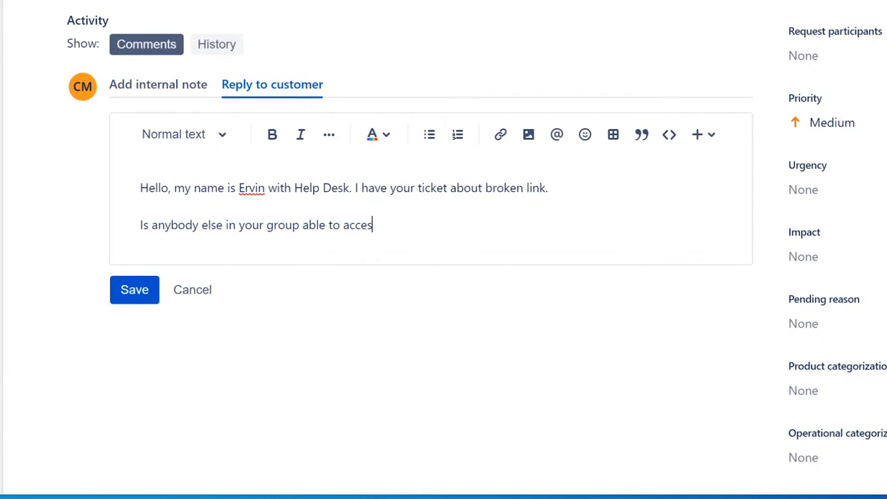
type("s this website?")
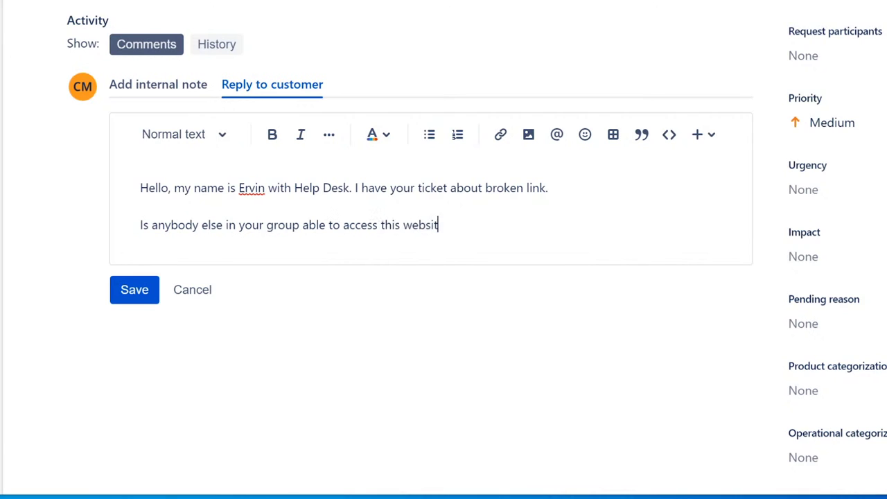
left_click(134, 290)
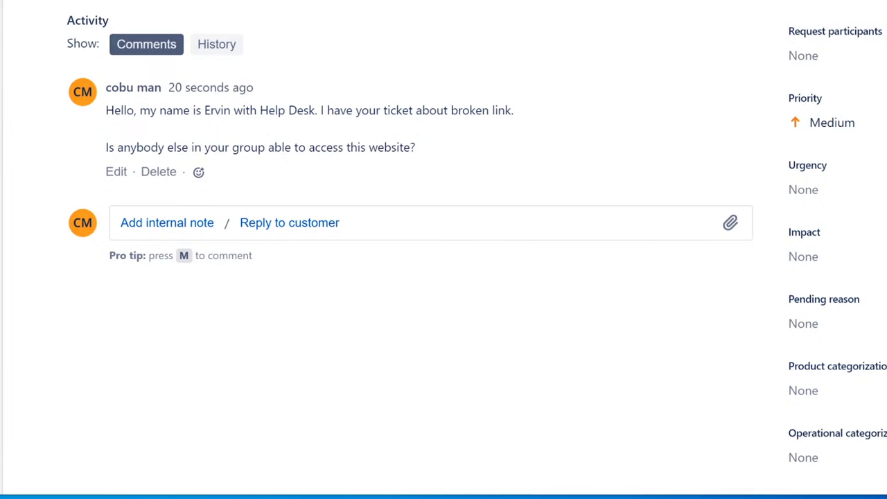
Start a second, empty reply to the customer below the posted comment.
left_click(285, 231)
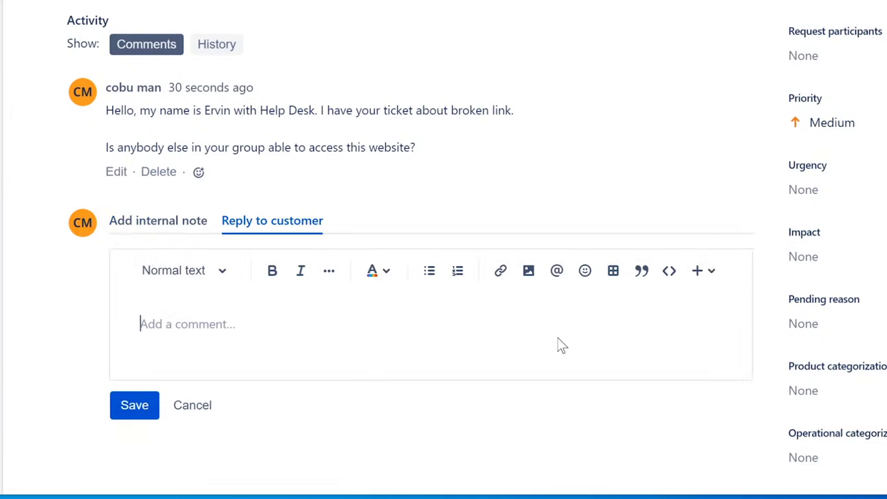
Log three lines: customer confirms the correct link, agent asks for a second check, customer says 'Yes, it's working for them...'.
type("Customer: ")
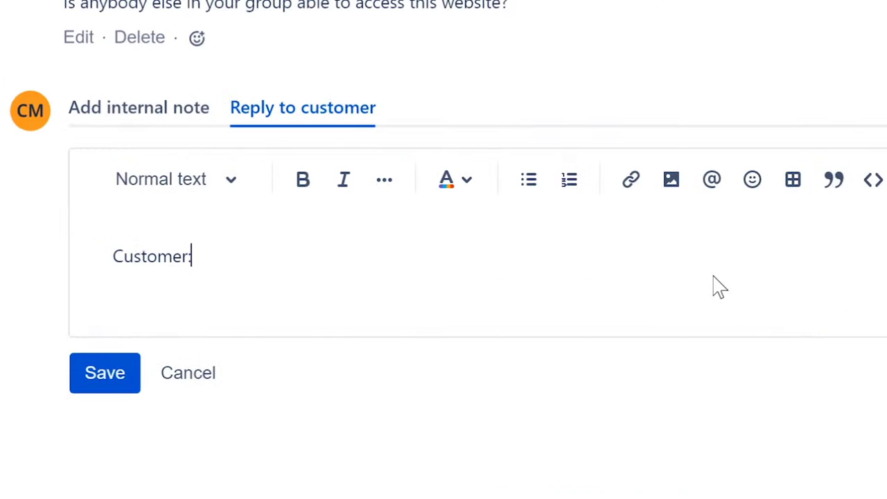
type("Yes, that is the corr")
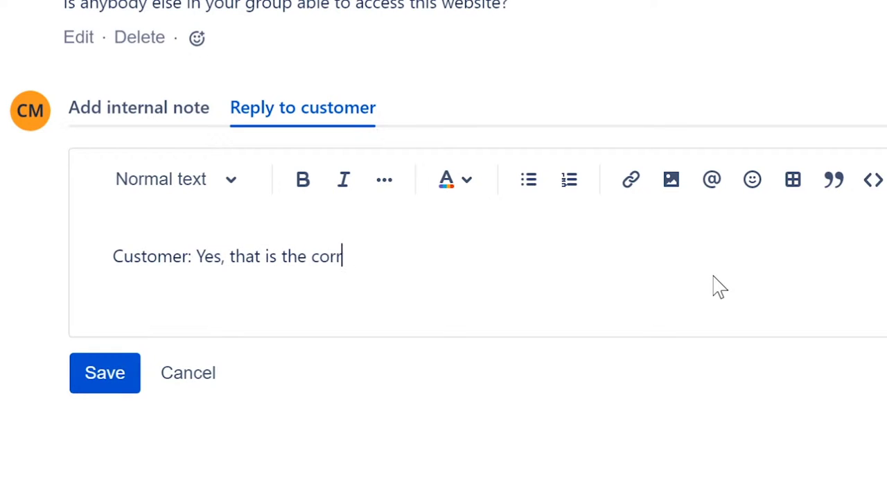
type("ect link...")
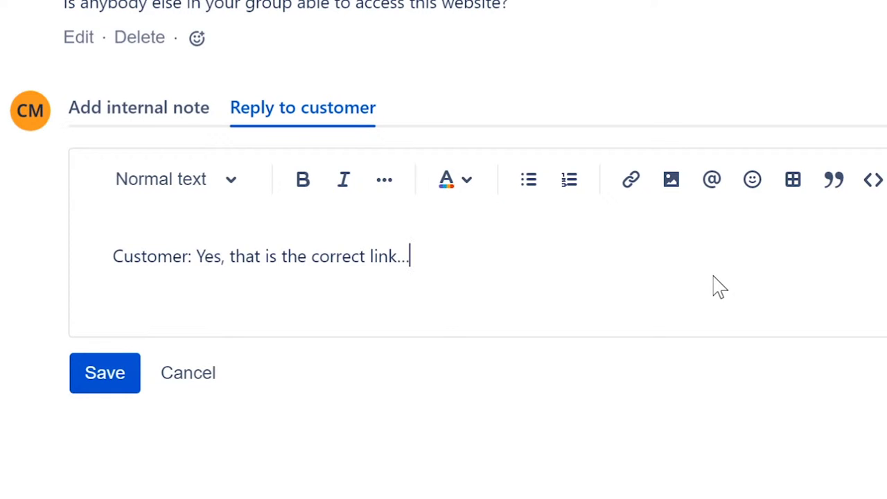
key("Return")
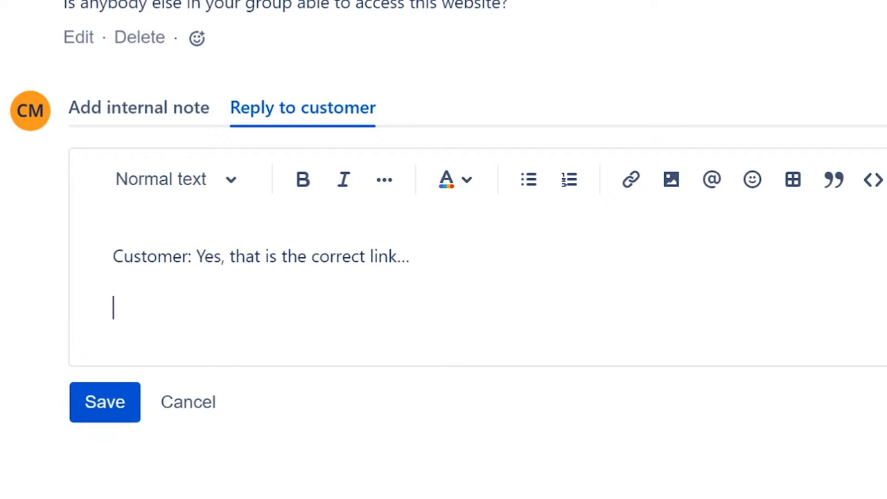
type("E")
type("rvin: ")
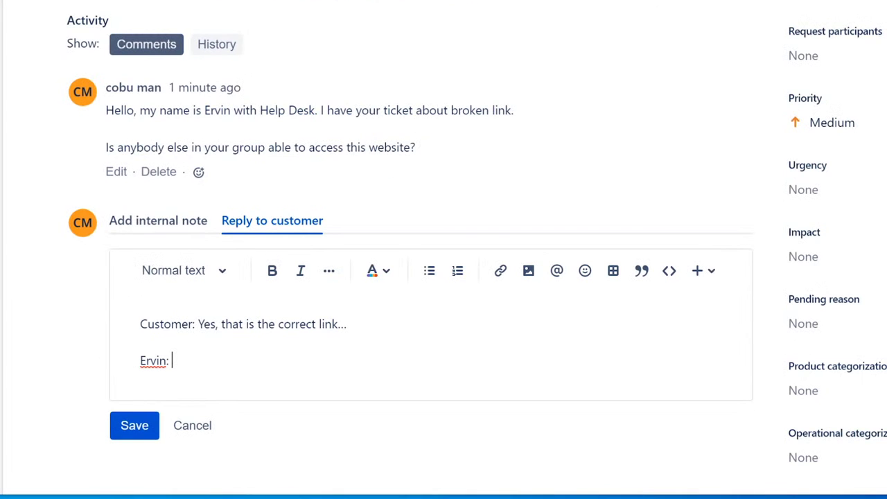
type("Can you please check")
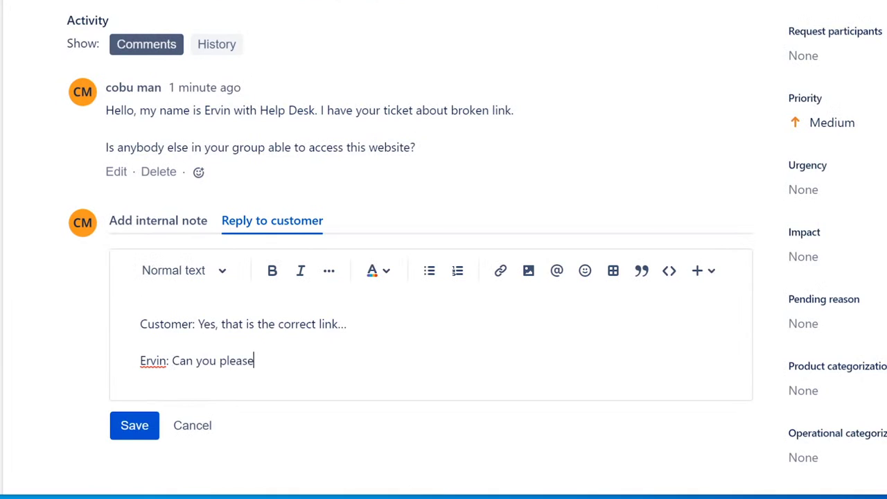
type(" with ")
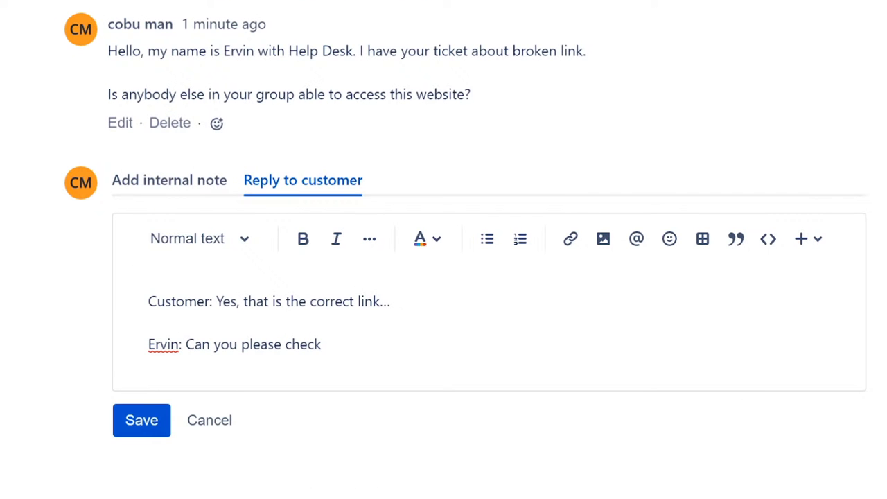
type("one oth")
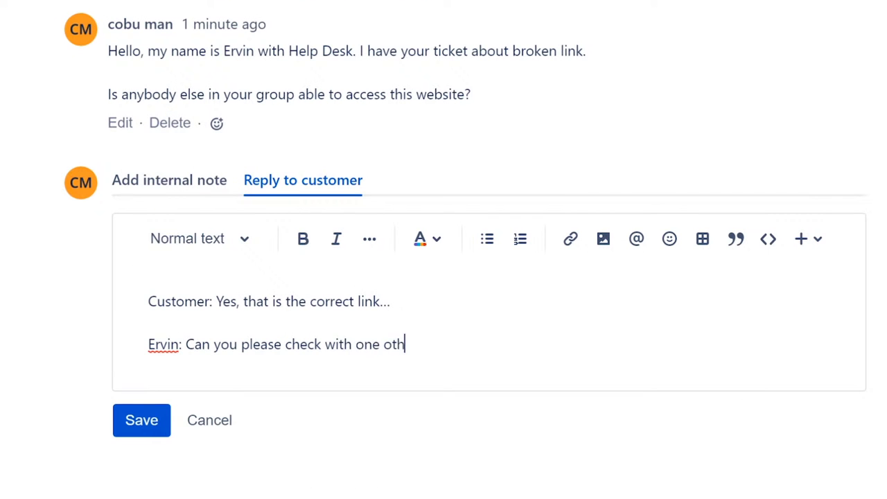
type("er person j")
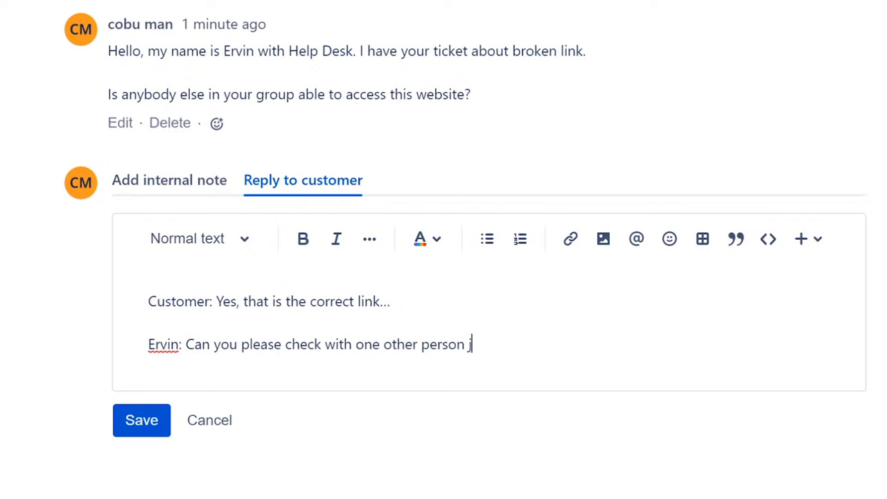
type("ust to be sure?")
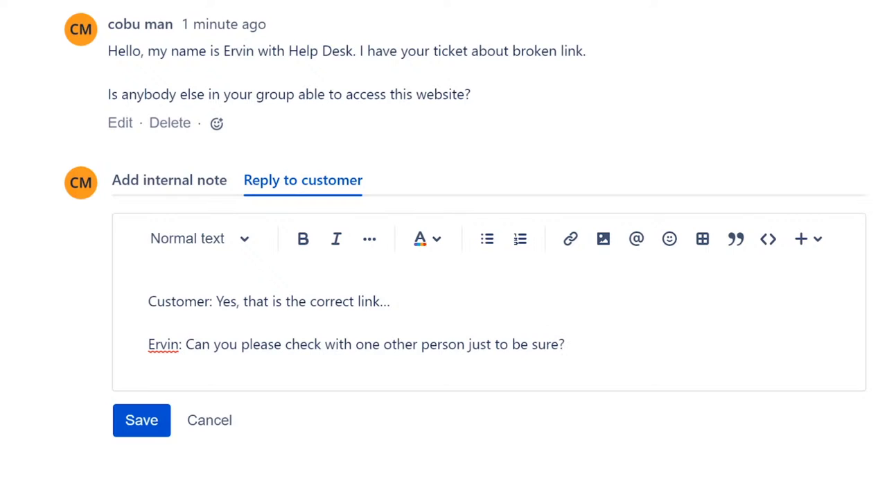
key("Return")
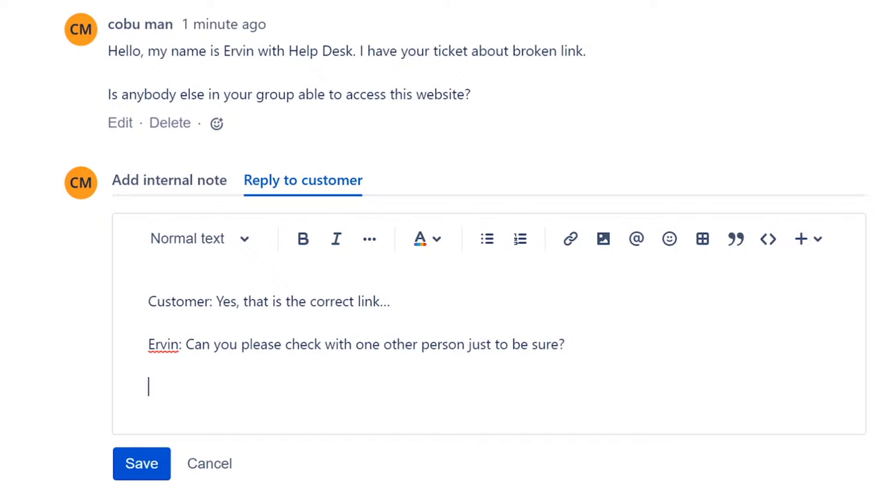
type("Customer: ")
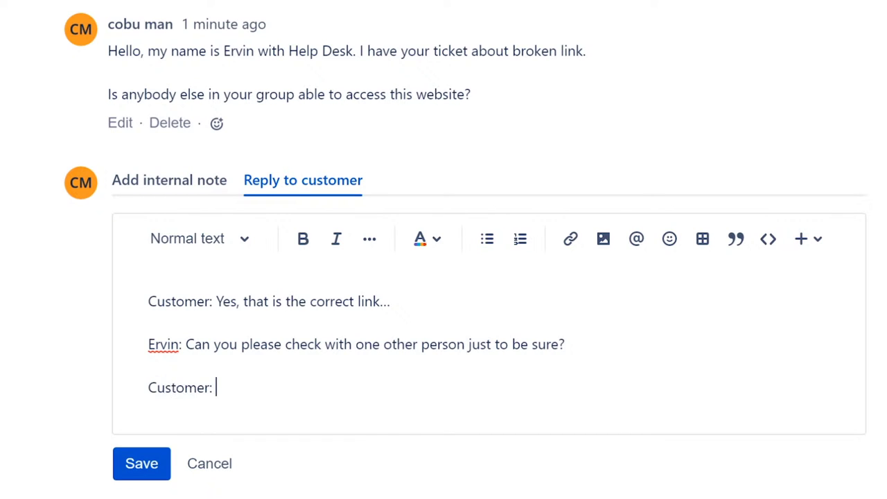
type("Yes, itw")
key("BackSpace")
type("'s working for them")
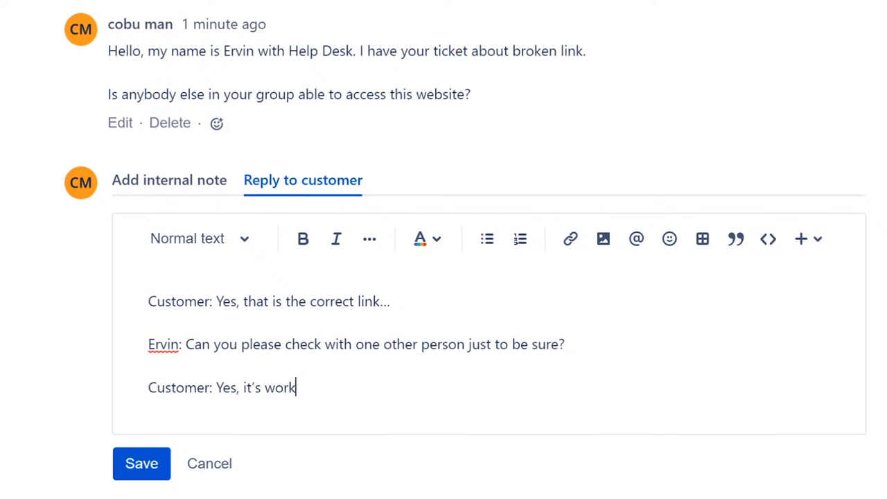
type("...")
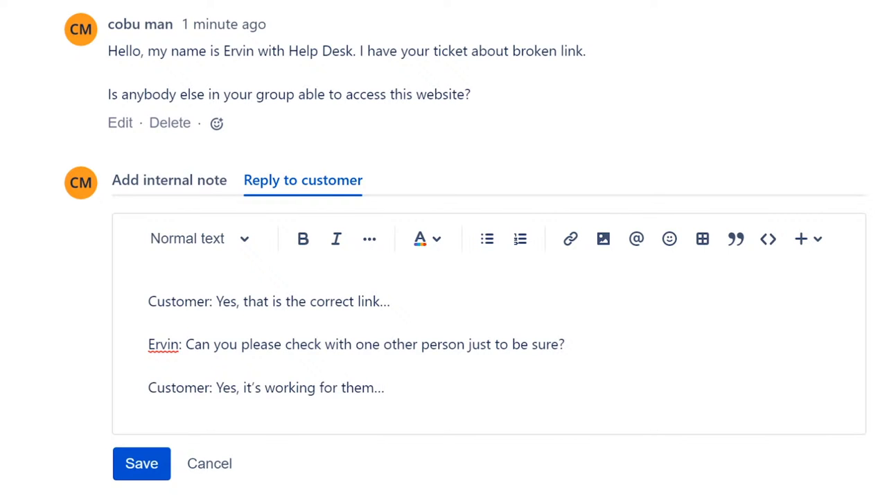
scroll(461, 228, "down", 3)
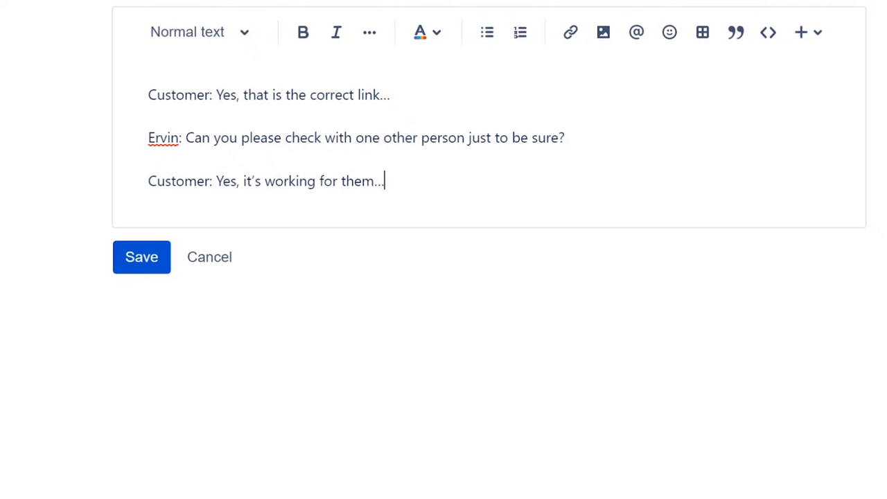
left_click_drag(179, 137, 147, 137)
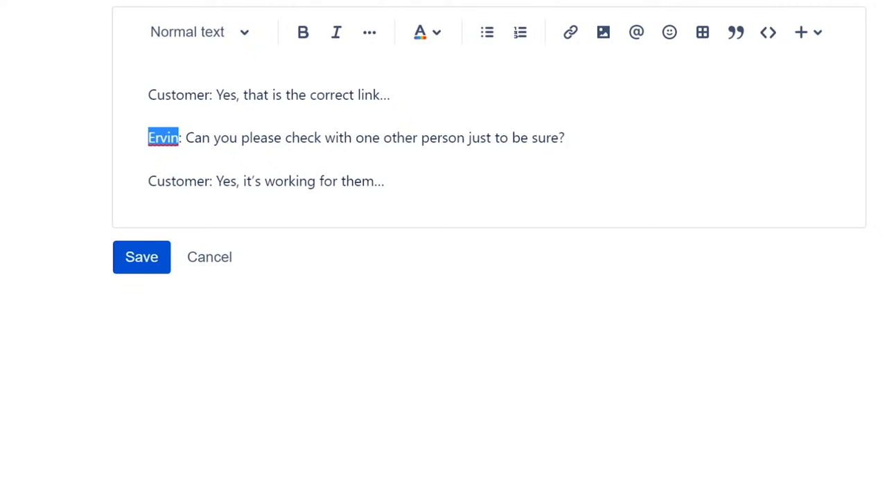
mouse_move(148, 95)
left_mouse_down()
mouse_move(209, 95)
mouse_move(148, 95)
left_mouse_up()
left_click(210, 95)
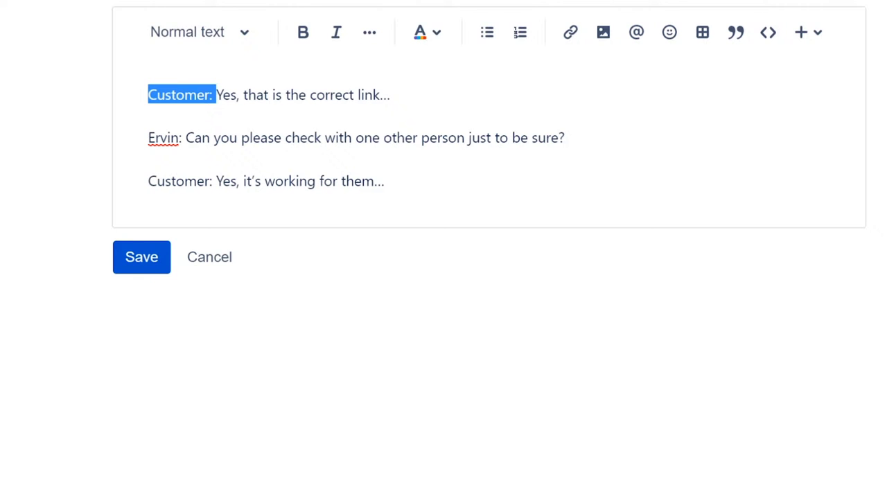
left_click(548, 205)
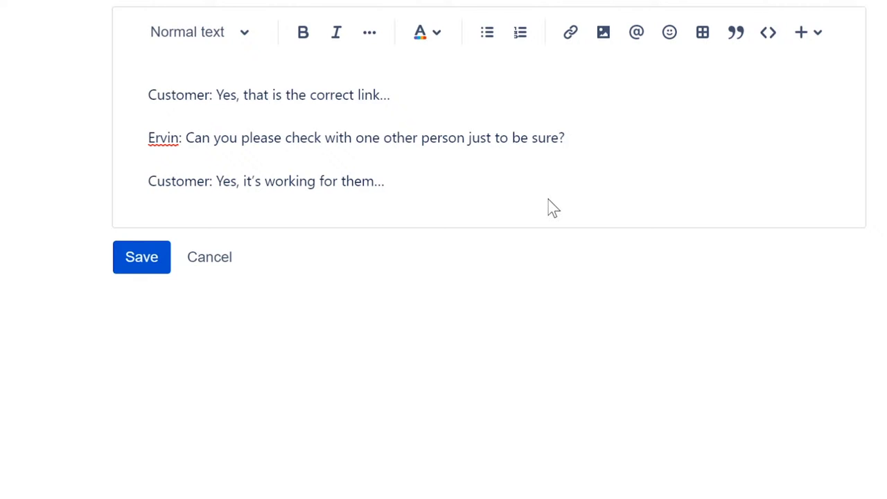
Add the customer line 'They are using the same link as me...' on a new line.
key("Return")
type("Customer: t")
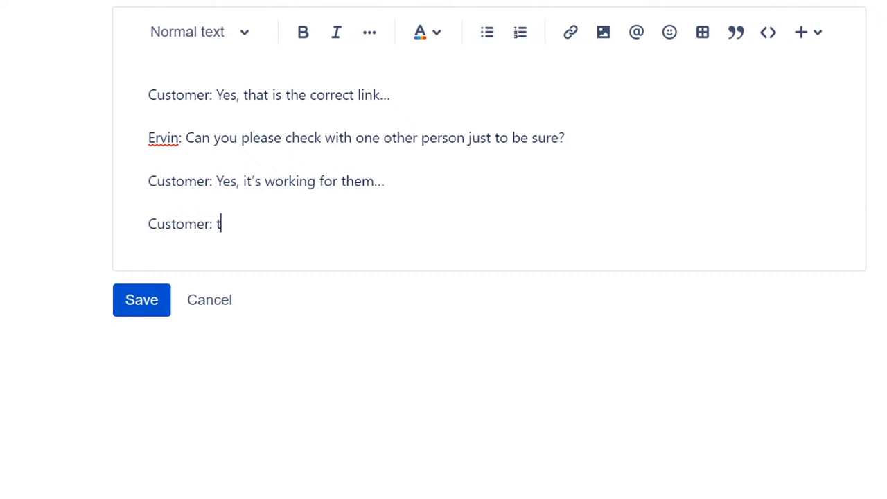
key("BackSpace")
type("They are")
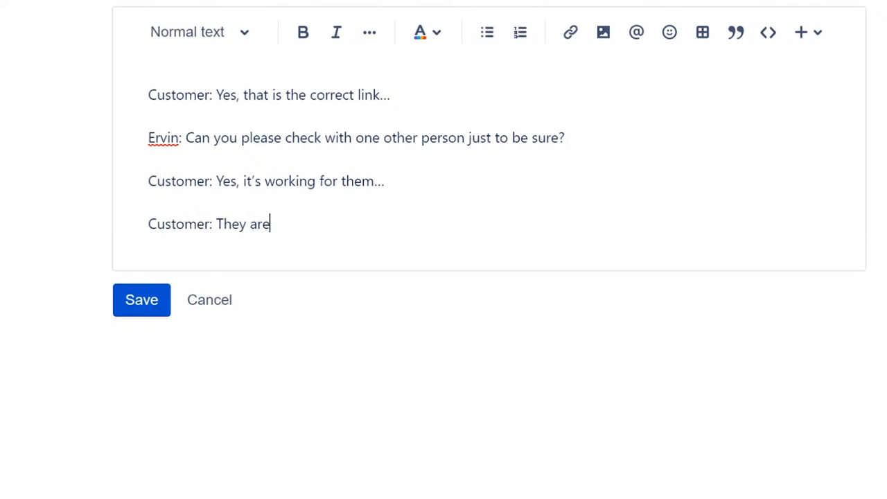
type(" using the smae")
key("BackSpace")
key("BackSpace")
type("ame link a")
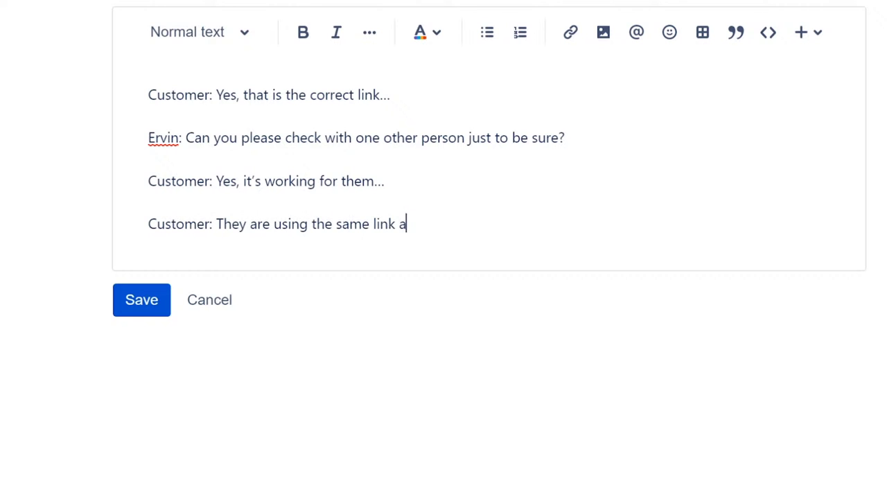
type("s me...")
Add the agent's question asking to see a screenshot of the working website, ending with '?'.
key("Return")
type("Ervi")
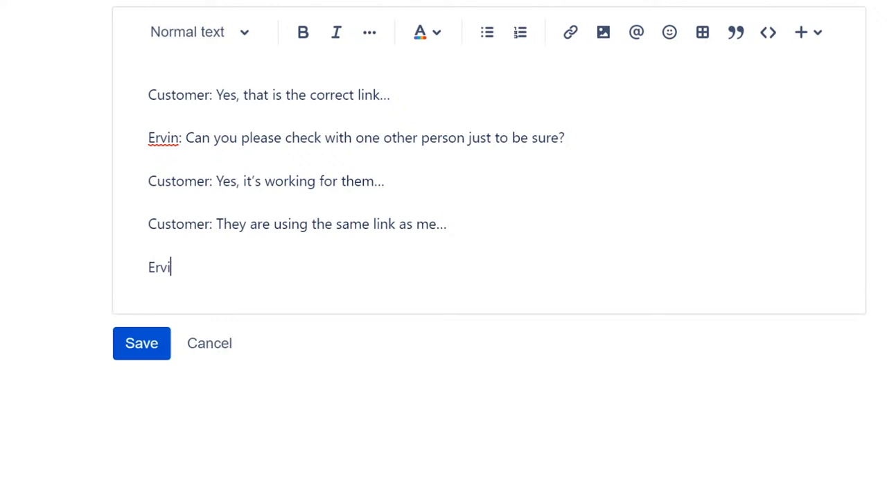
type("n: Can you p")
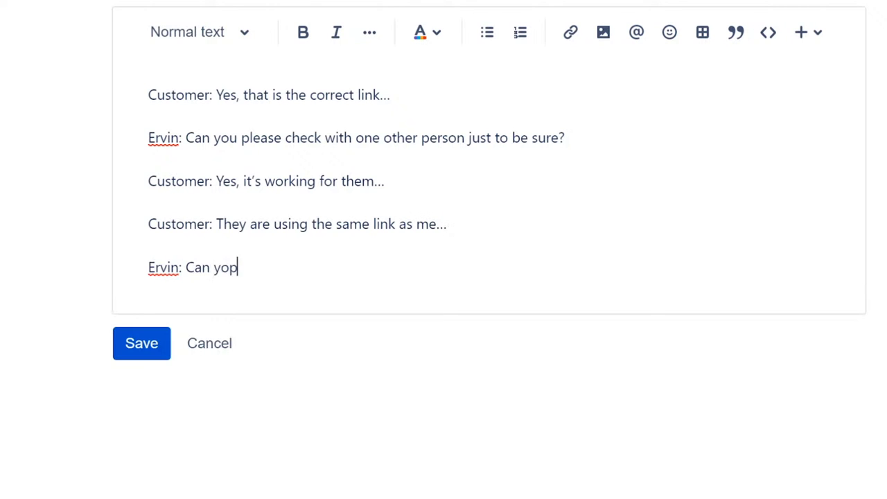
key("BackSpace")
type("u please show me th")
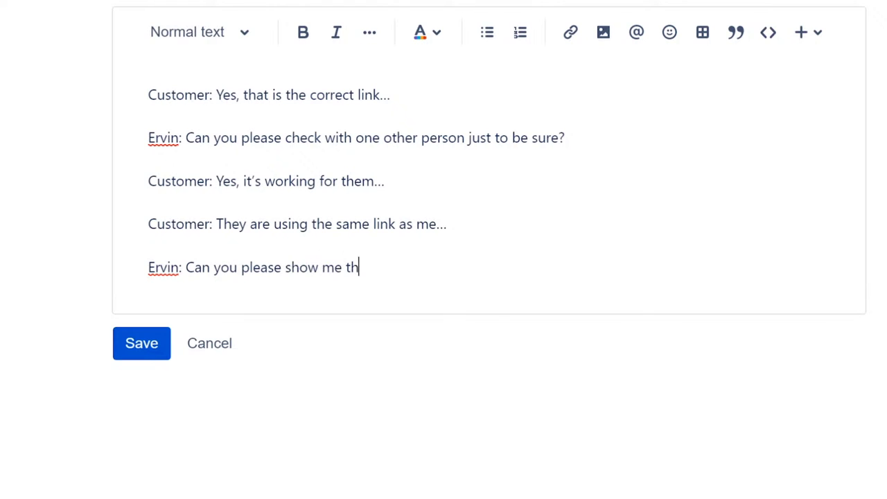
type("e screens")
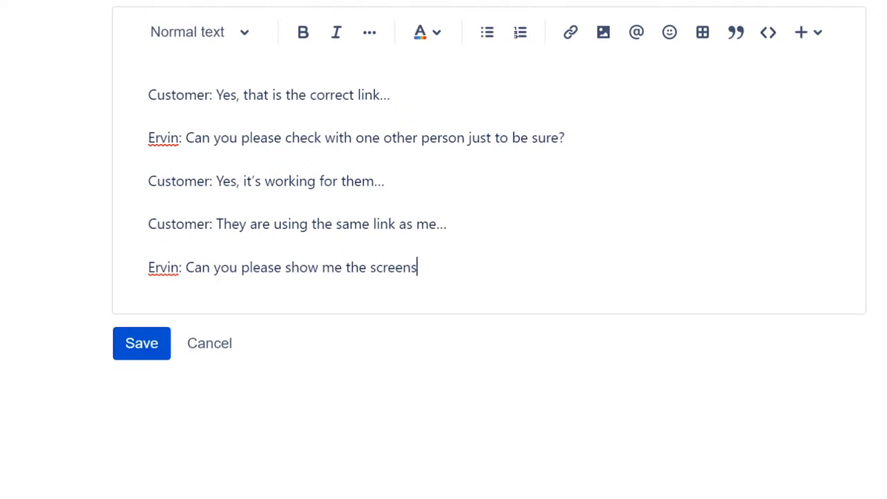
type("hot of working we")
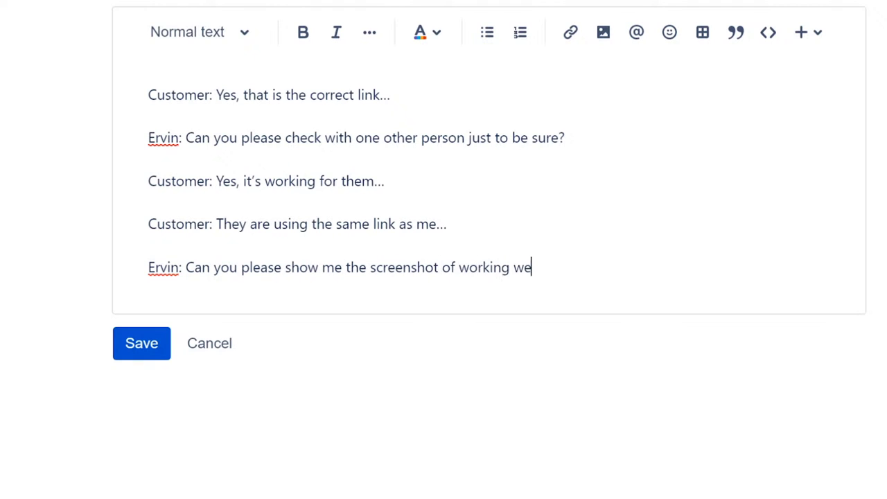
type("bstie")
key("BackSpace")
key("BackSpace")
key("BackSpace")
type("ite.")
key("BackSpace")
type("?")
Add the final line 'Customer: with screenshot' to the draft.
key("Return")
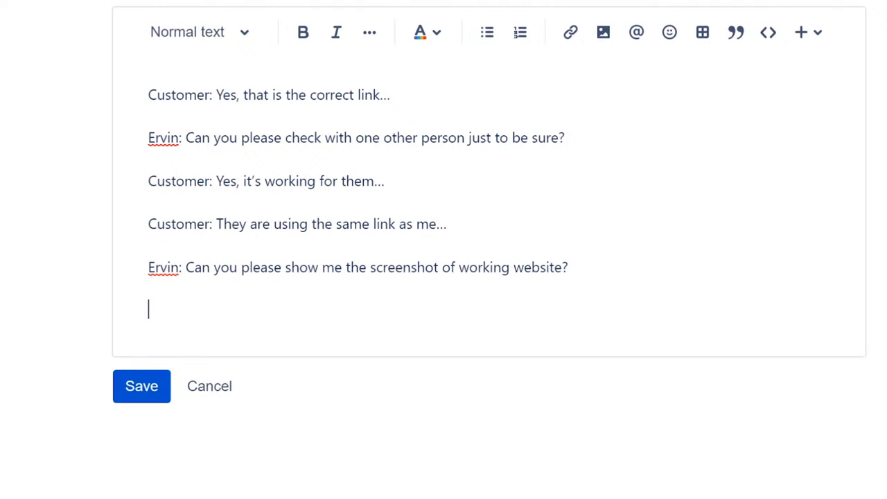
type("Cuso")
key("BackSpace")
type("tomer: ")
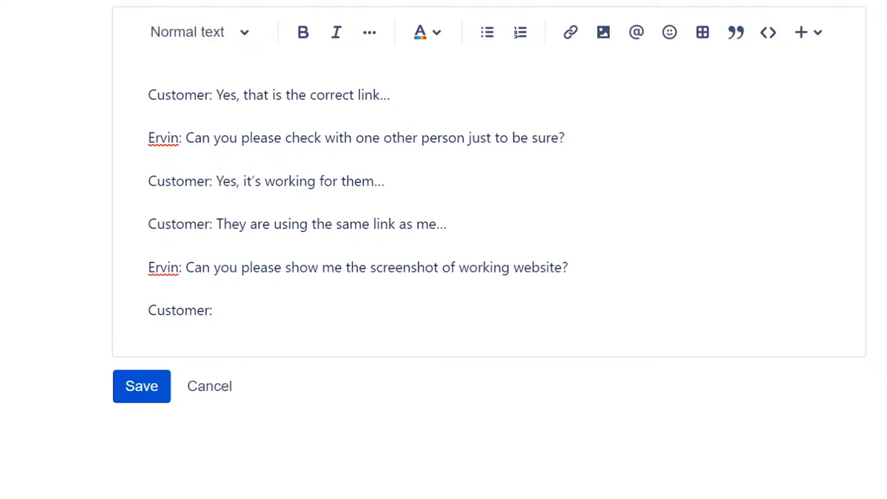
type("with screenshot")
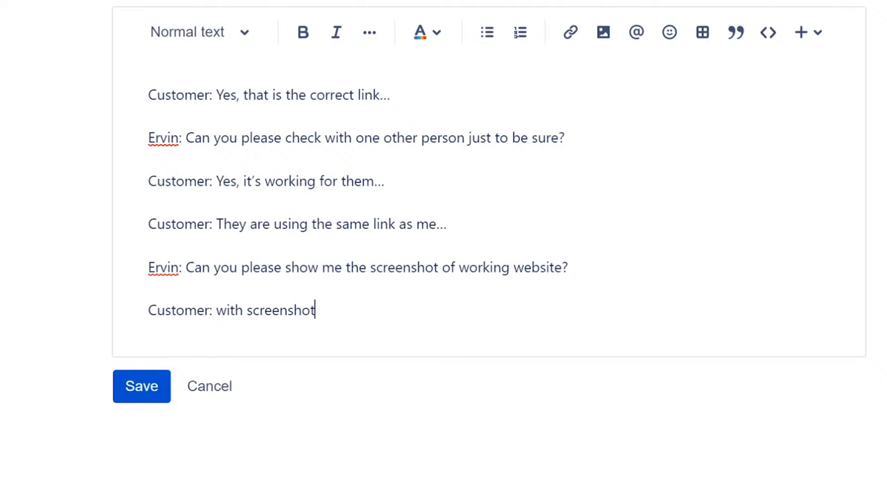
scroll(444, 208, "down", 1)
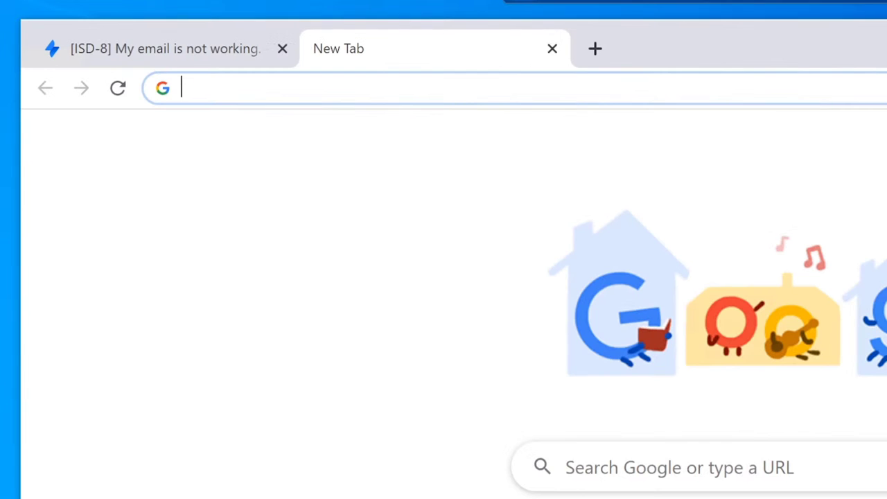
Load the misspelled mai.google.com address in a new tab, then close the failed tab.
type("https://mail.google.com/mail/u/0/?tab=wm#inbox")
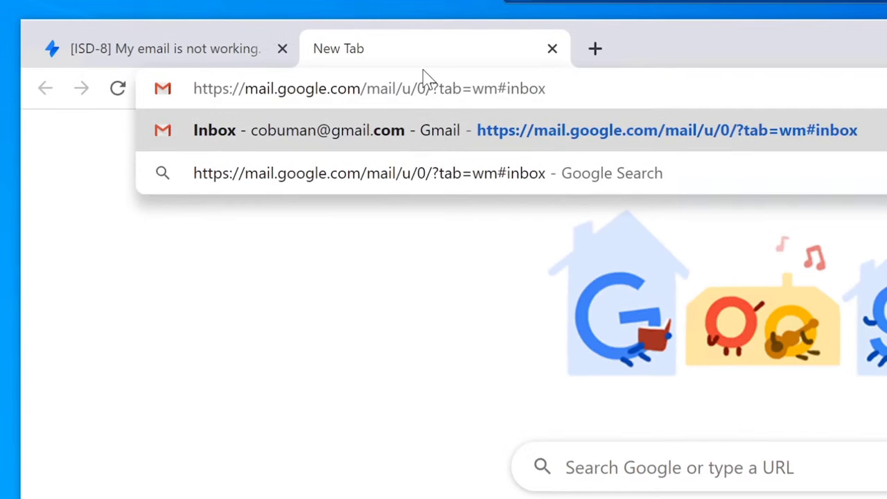
left_click(273, 88)
key("BackSpace")
key("Return")
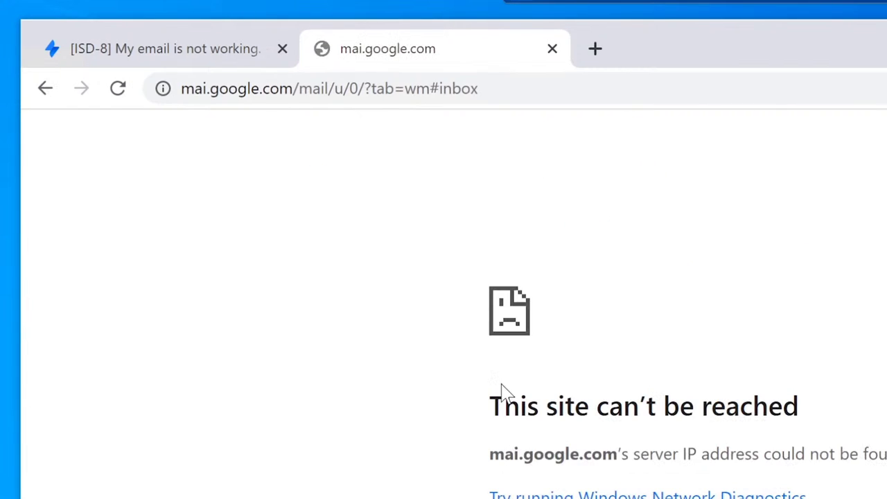
left_click(552, 49)
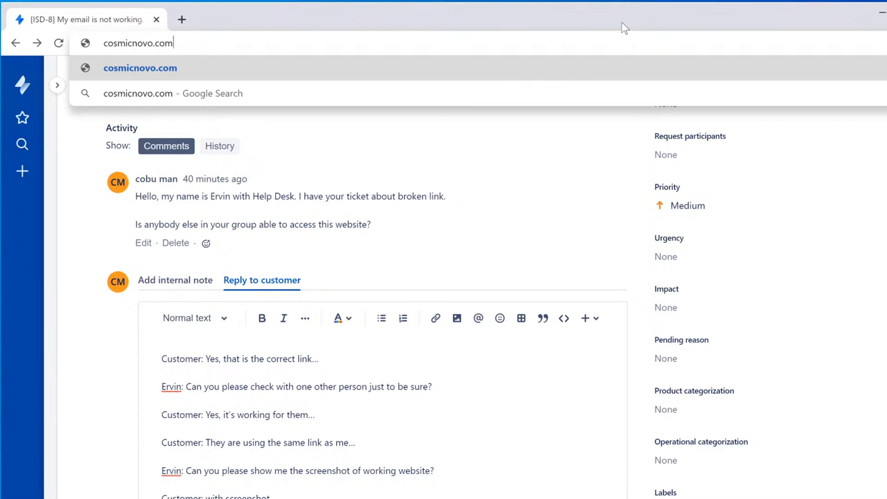
Load cosmicnovo.com and scroll through Popular Posts, Recent Posts and Information Technology articles.
key("Return")
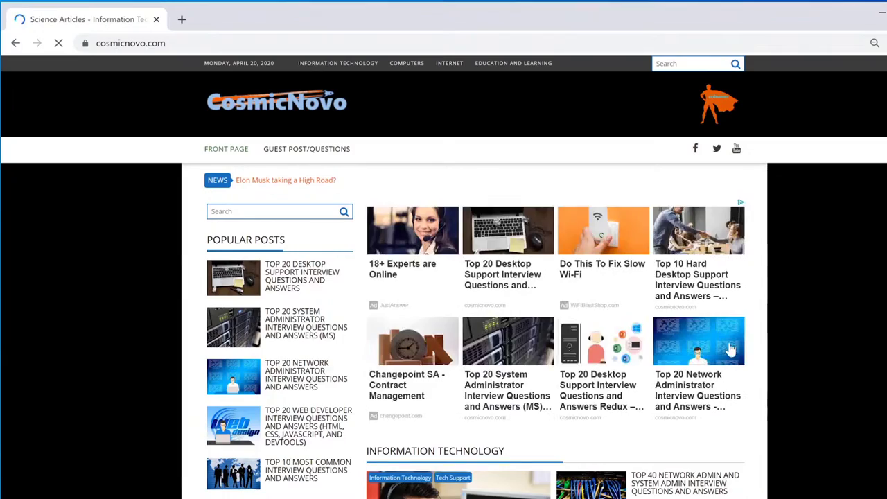
scroll(699, 326, "down", 3)
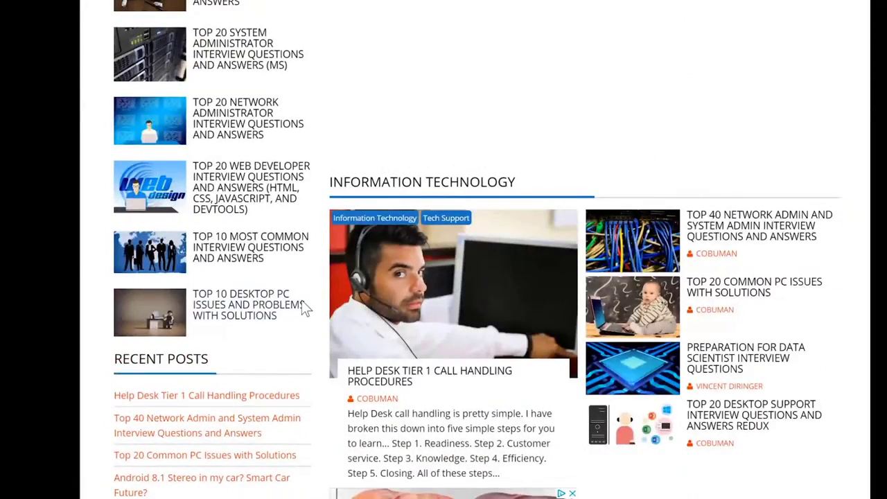
scroll(305, 309, "up", 4)
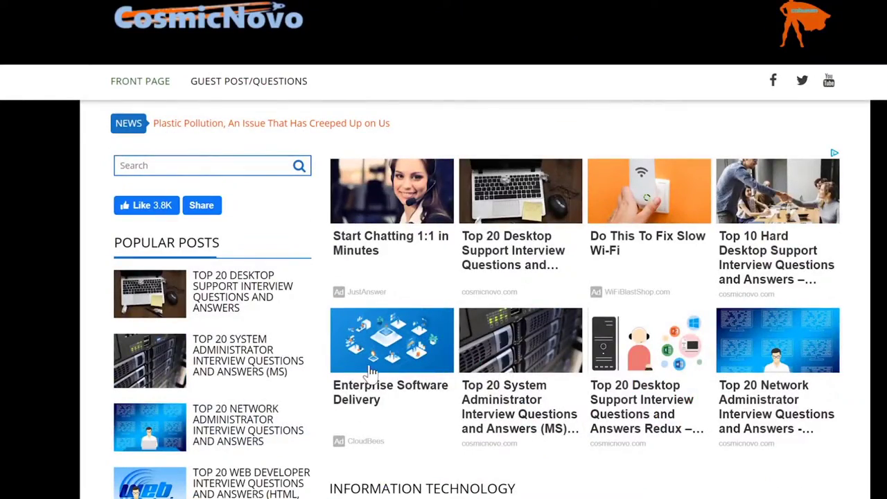
scroll(380, 378, "down", 5)
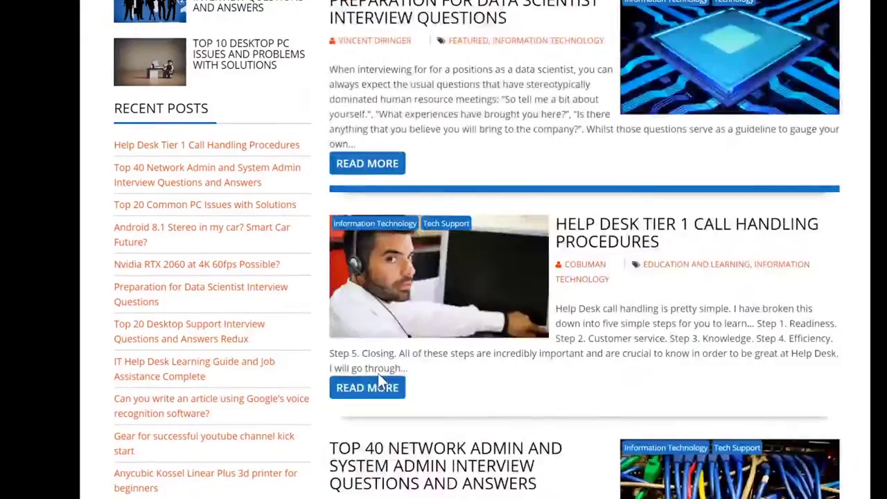
scroll(379, 374, "down", 3)
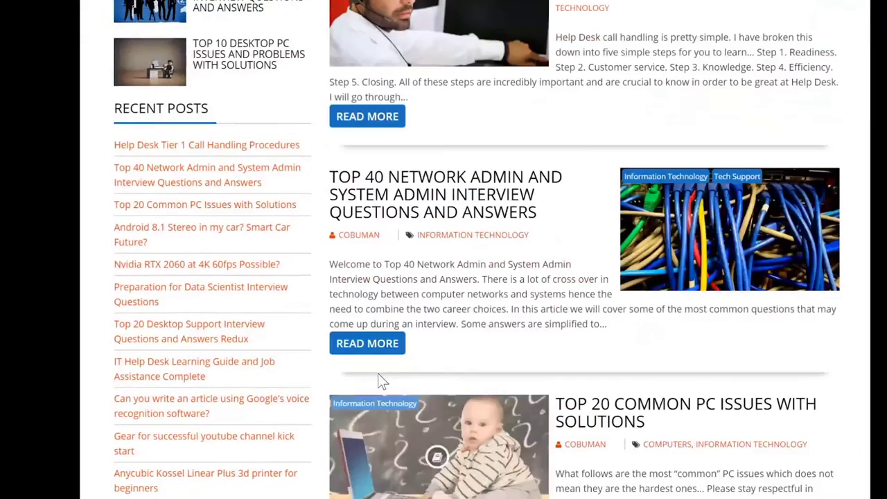
scroll(428, 373, "down", 2)
scroll(428, 373, "up", 3)
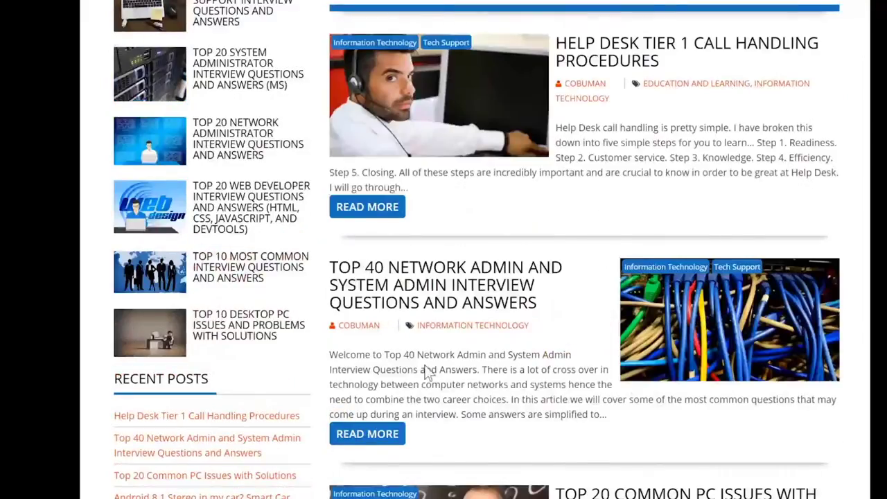
scroll(428, 373, "up", 1)
scroll(426, 373, "up", 3)
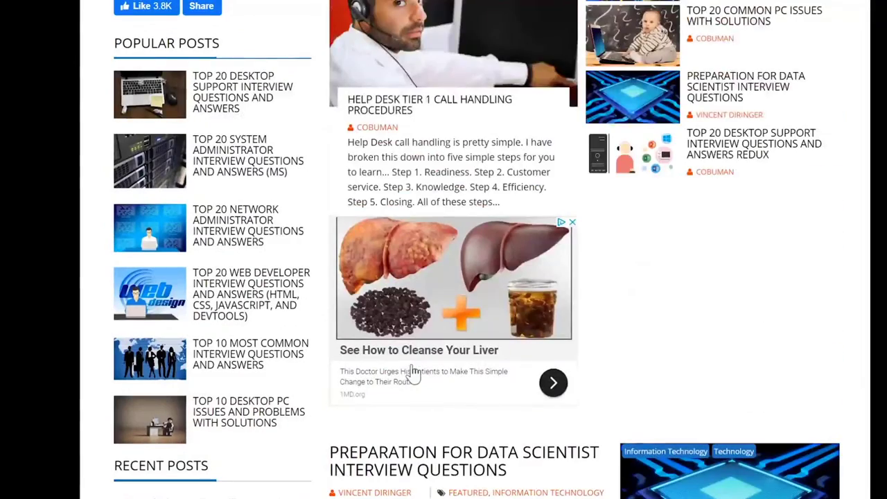
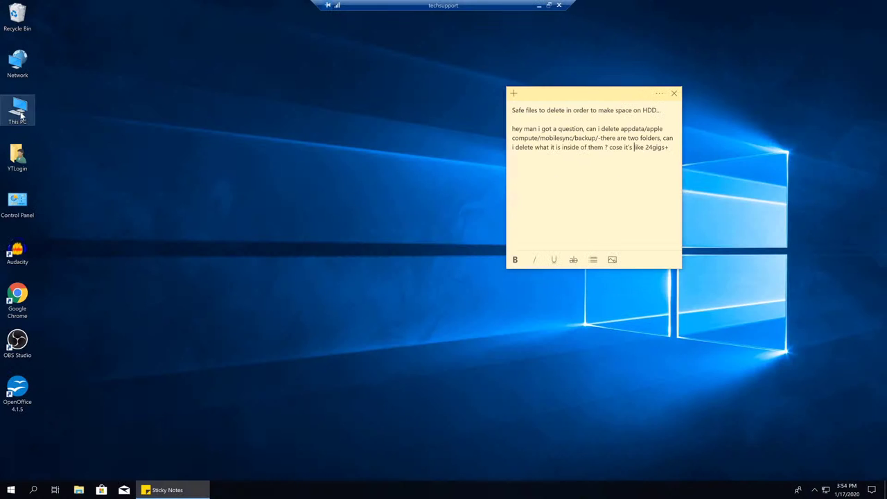
Open This PC, select Local Disk (C:), and minimize it to reveal the sticky note.
double_click(17, 110)
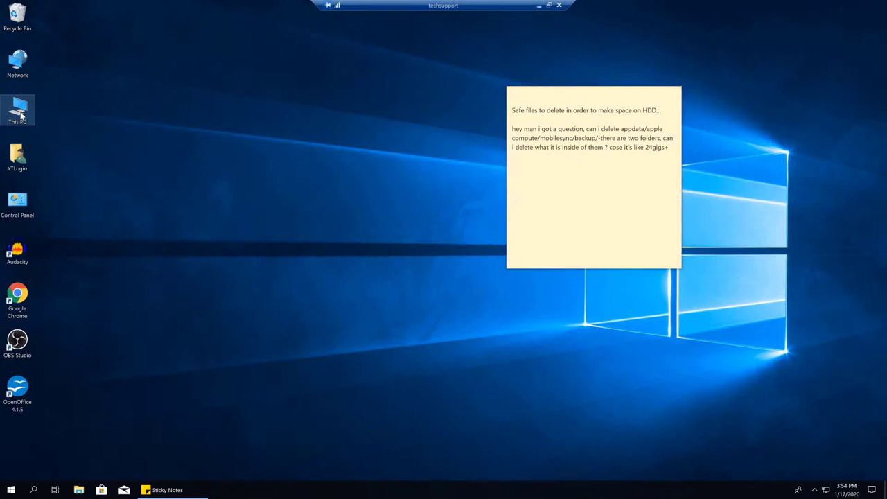
left_click(389, 308)
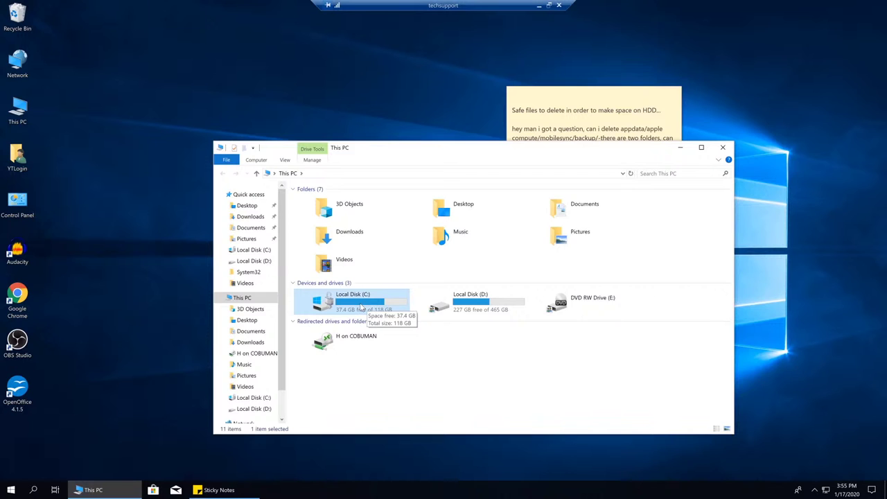
left_click(680, 149)
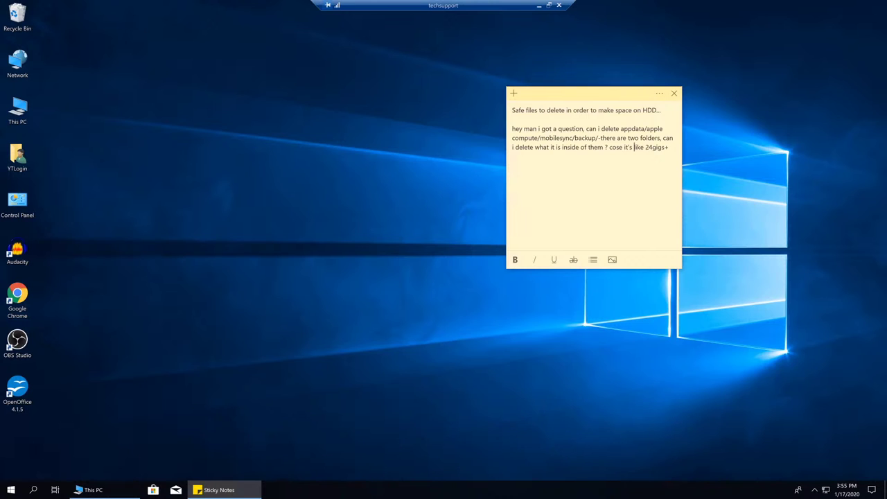
Highlight the AppData Apple path and 24gigs+ size in the note's MobileSync deletion question.
left_click_drag(624, 129, 659, 128)
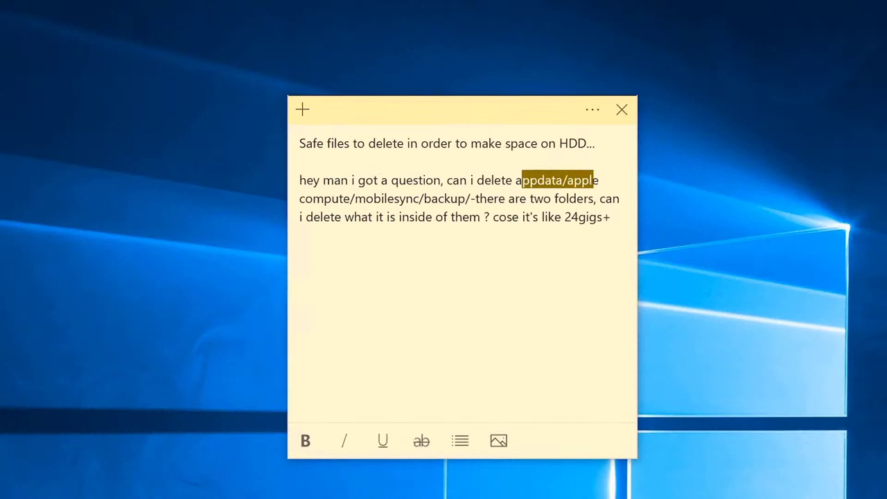
left_click(623, 129)
left_click_drag(515, 180, 301, 234)
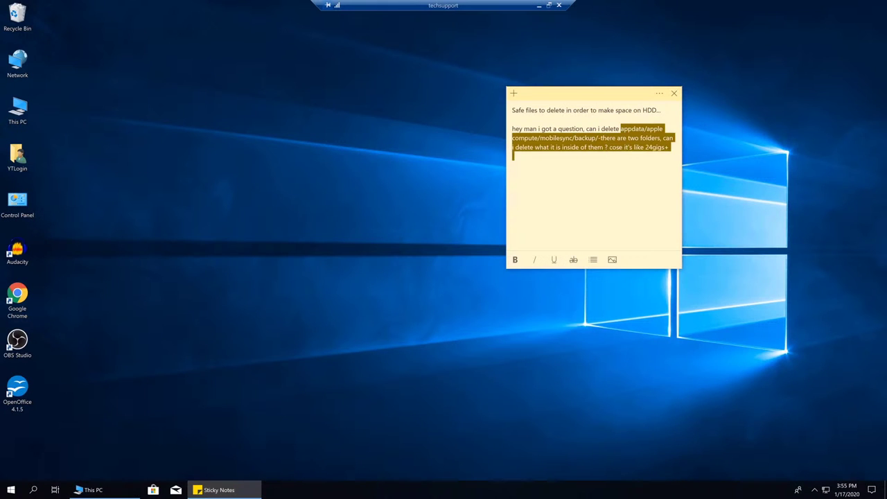
left_click(669, 147)
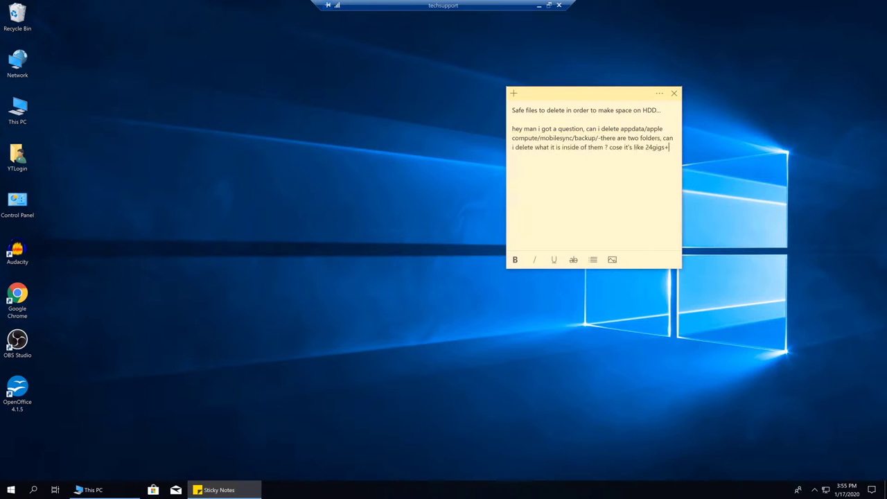
mouse_move(669, 147)
left_mouse_down()
mouse_move(645, 147)
mouse_move(671, 148)
left_mouse_up()
left_click(648, 147)
left_click(512, 155)
Restore the This PC window and open Local Disk (C:).
left_click(115, 490)
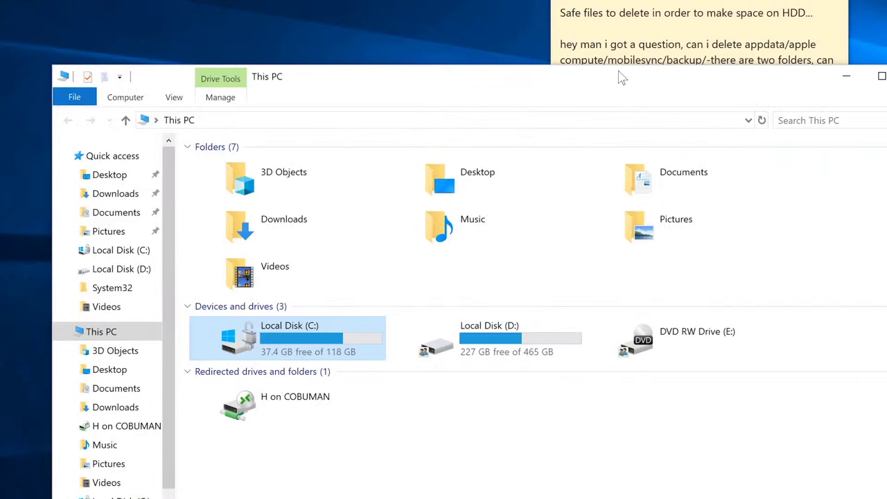
left_click_drag(623, 76, 616, 27)
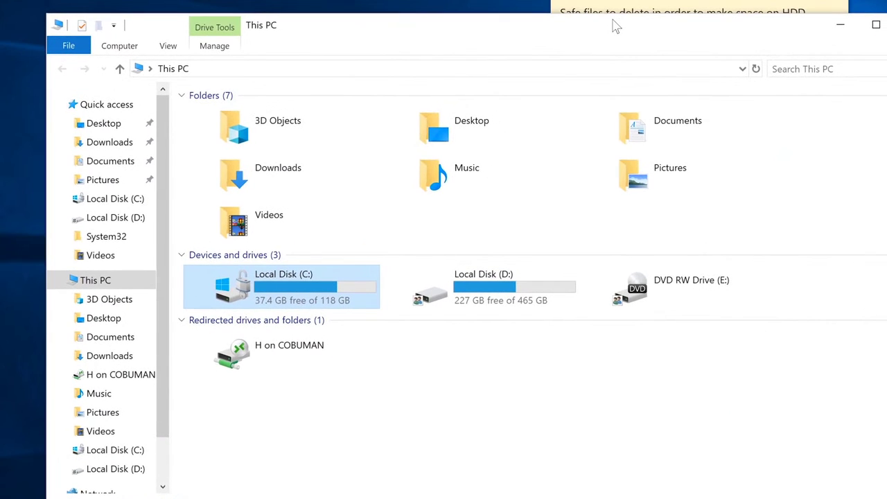
mouse_move(290, 293)
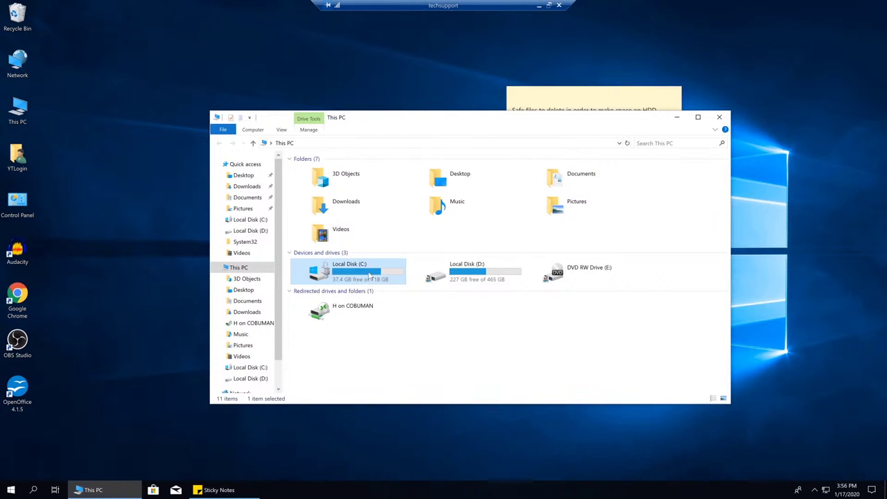
double_click(366, 275)
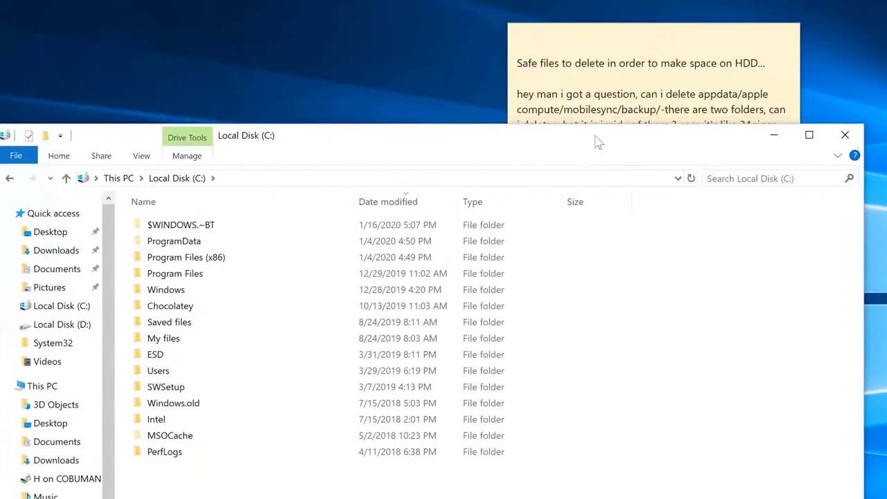
Move the sticky note out of the way and select the Users folder on C:.
left_click(684, 36)
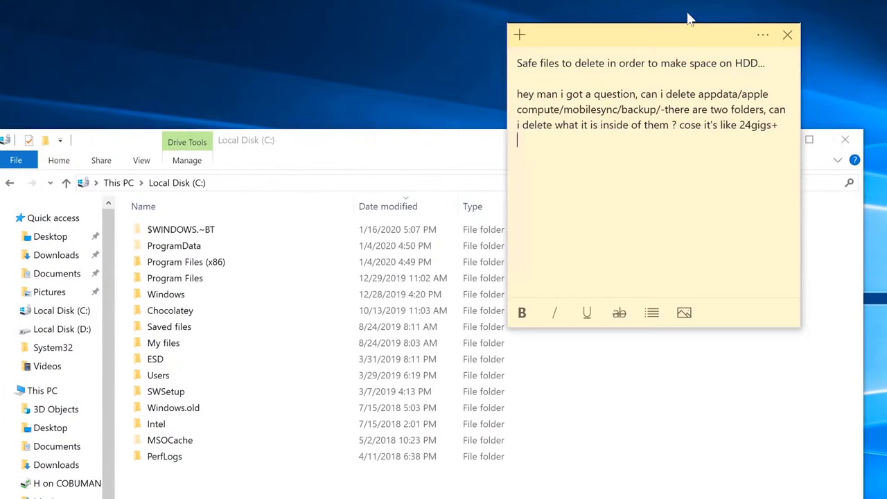
left_click_drag(670, 40, 701, 0)
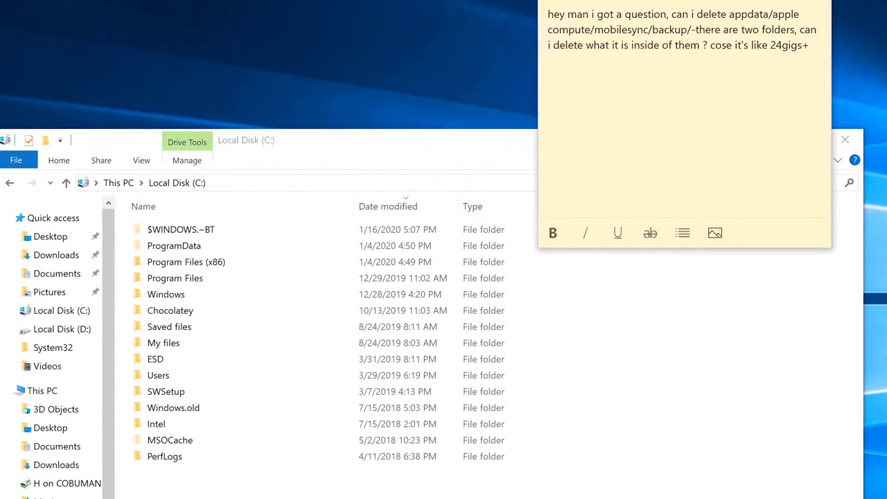
left_click(447, 142)
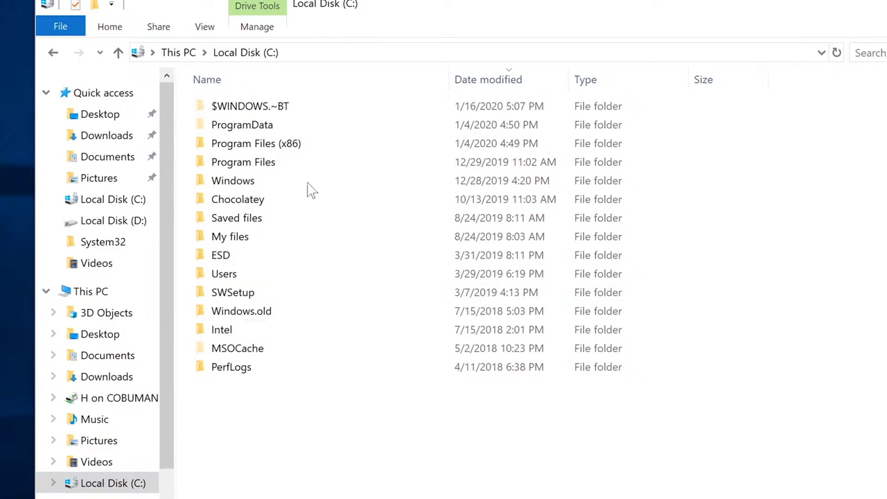
left_click(269, 293)
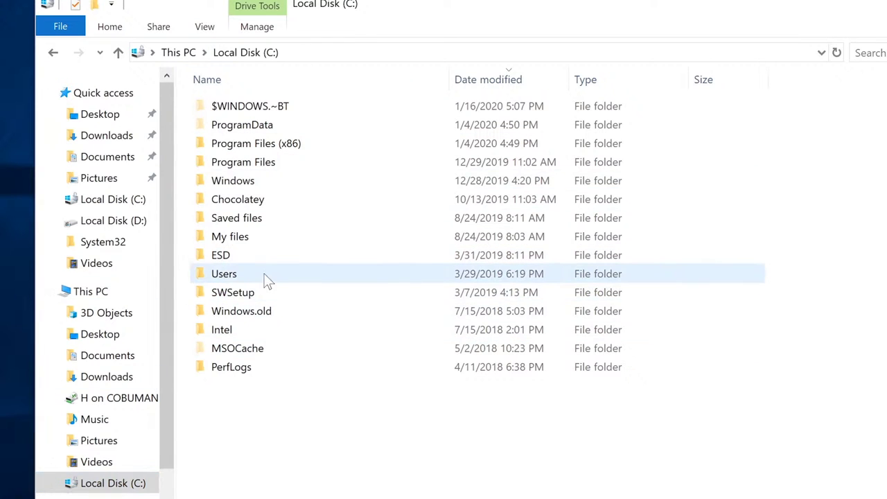
mouse_move(254, 274)
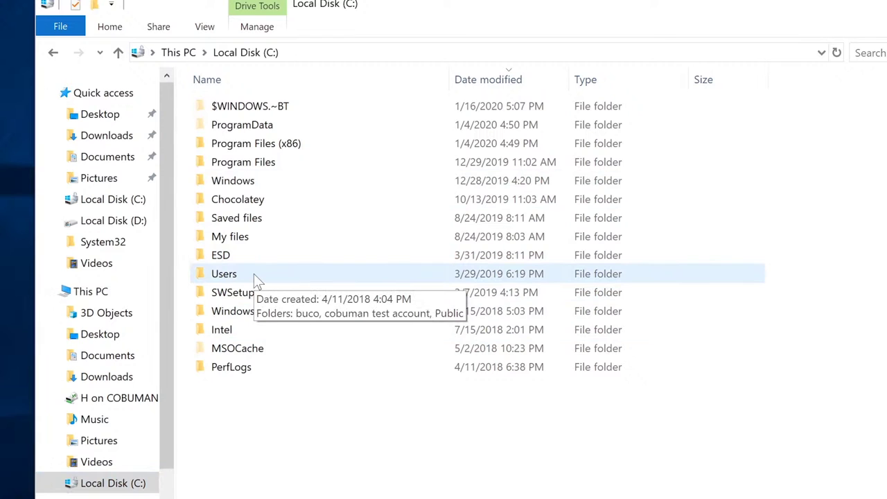
left_click(254, 274)
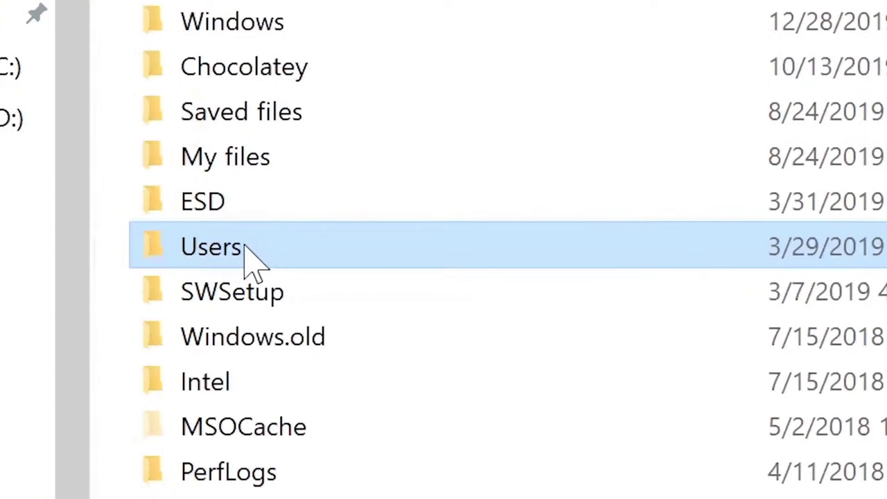
mouse_move(245, 248)
Open Users, then the 43.5 GB user profile folder, and select AppData.
double_click(271, 262)
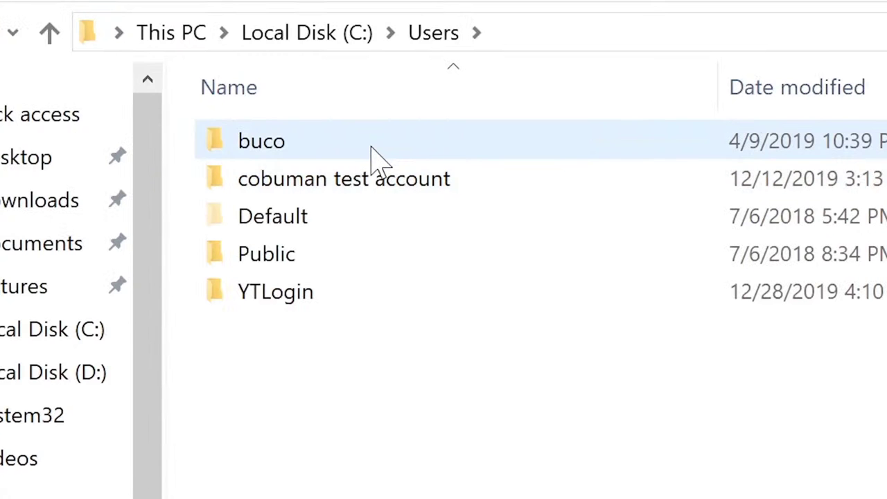
mouse_move(372, 148)
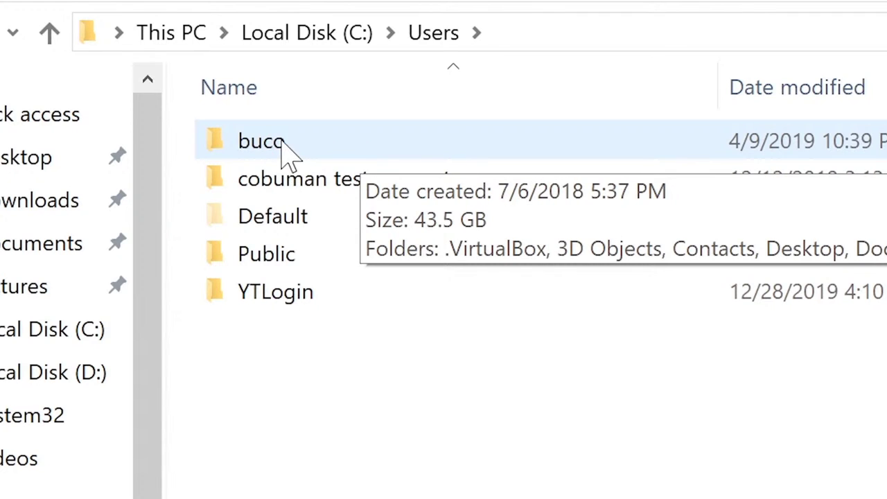
double_click(289, 152)
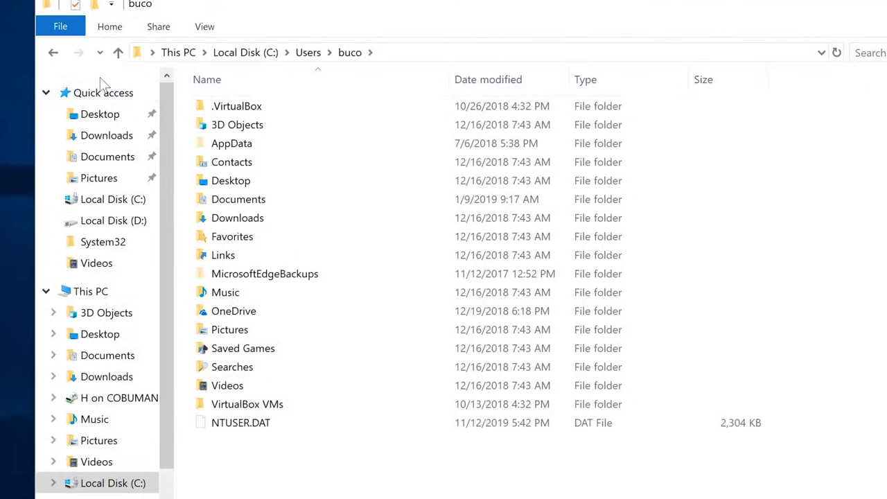
left_click(54, 53)
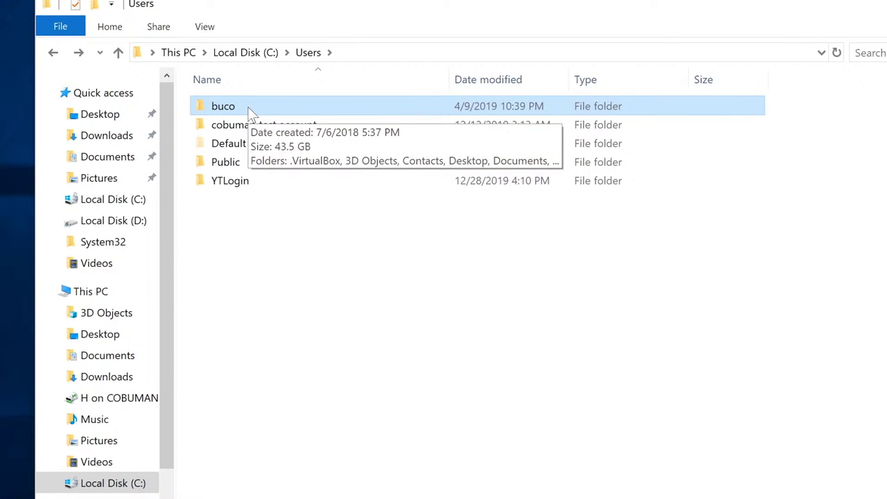
double_click(249, 110)
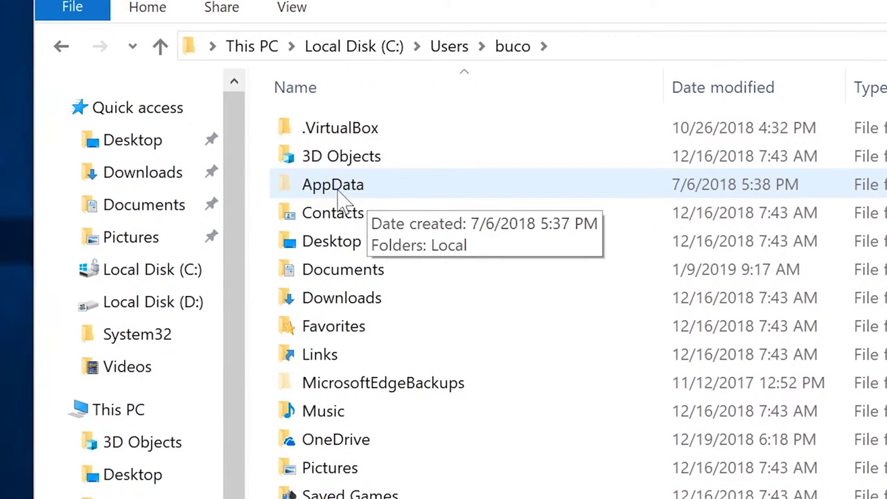
left_click(359, 195)
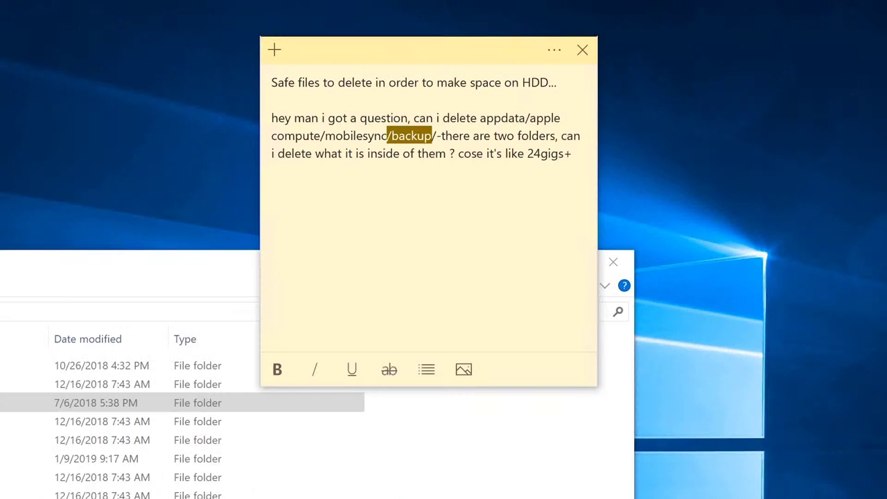
Highlight the two folders named in the sticky note's question.
left_click(480, 135)
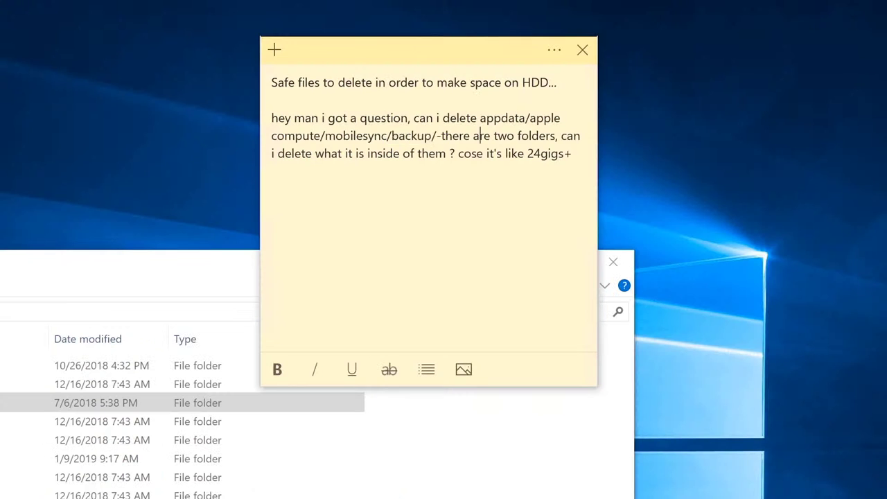
left_click_drag(493, 135, 563, 153)
left_click(525, 153)
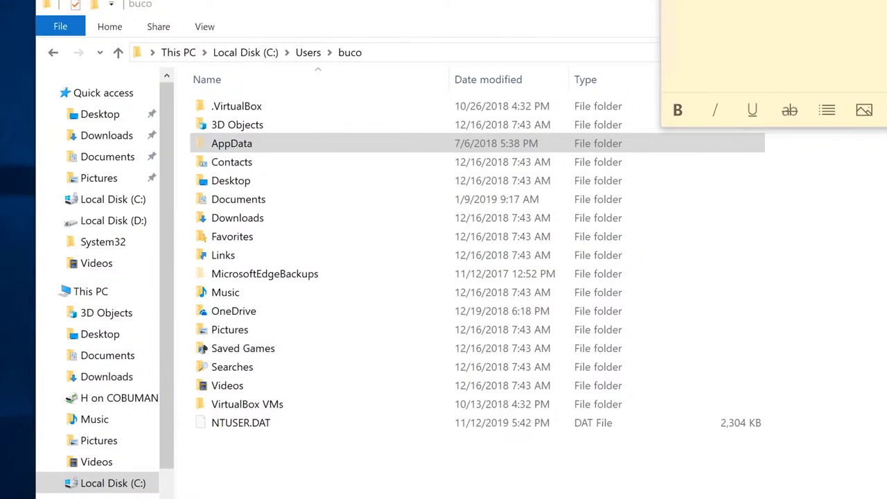
Open AppData\Local and box-select the ATI, Blizzard and Blizzard Entertainment folders together.
double_click(241, 144)
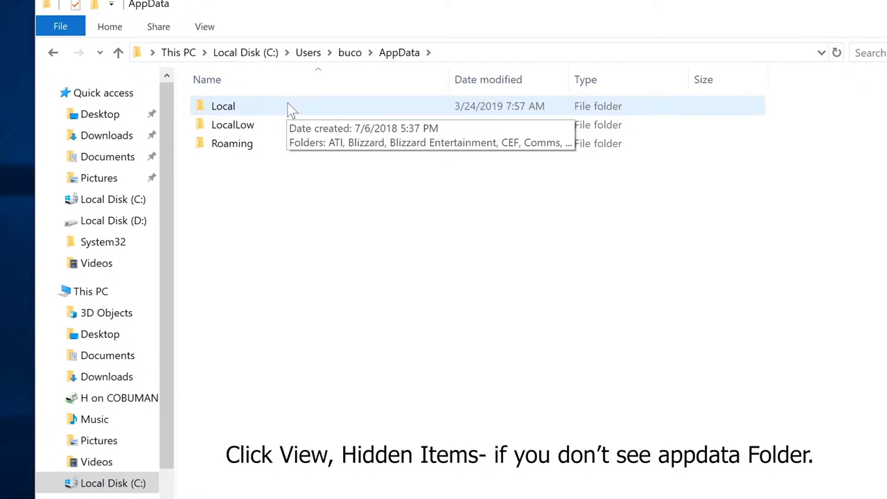
double_click(288, 109)
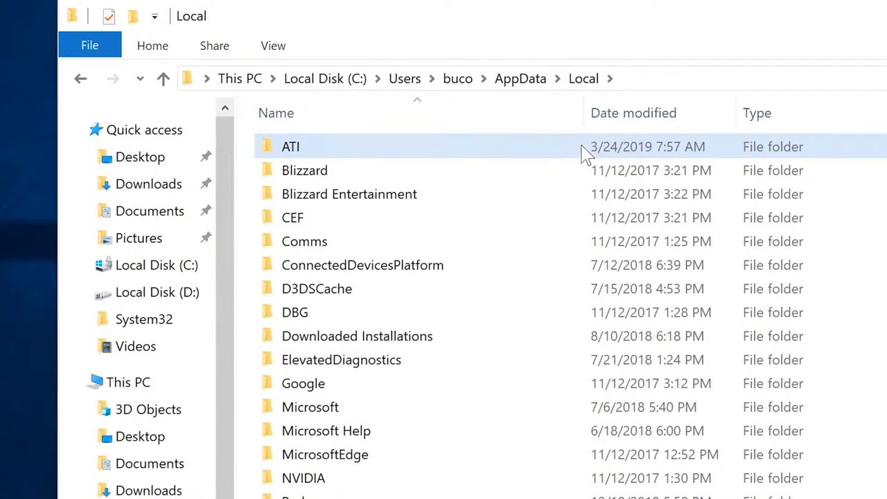
mouse_move(584, 157)
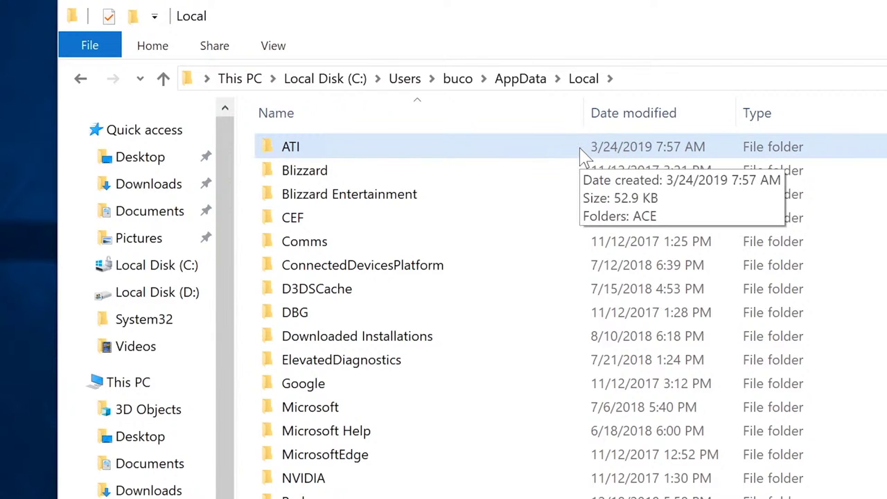
left_click(333, 196)
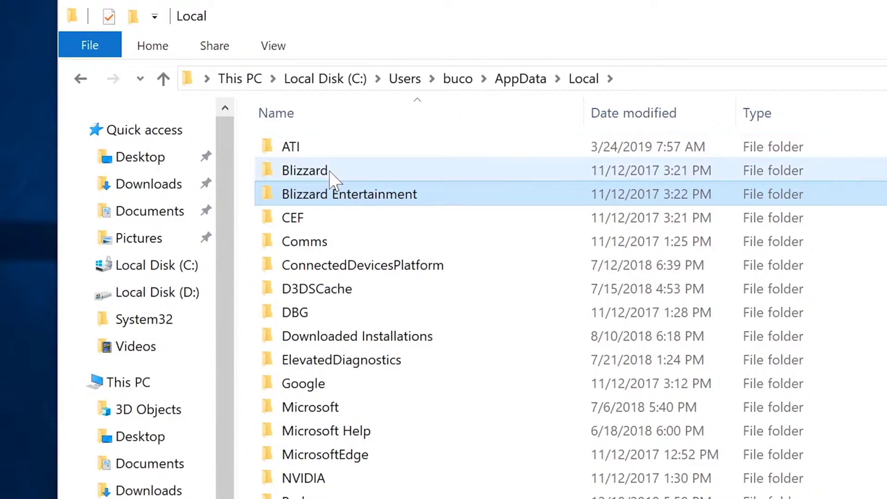
left_click(331, 174)
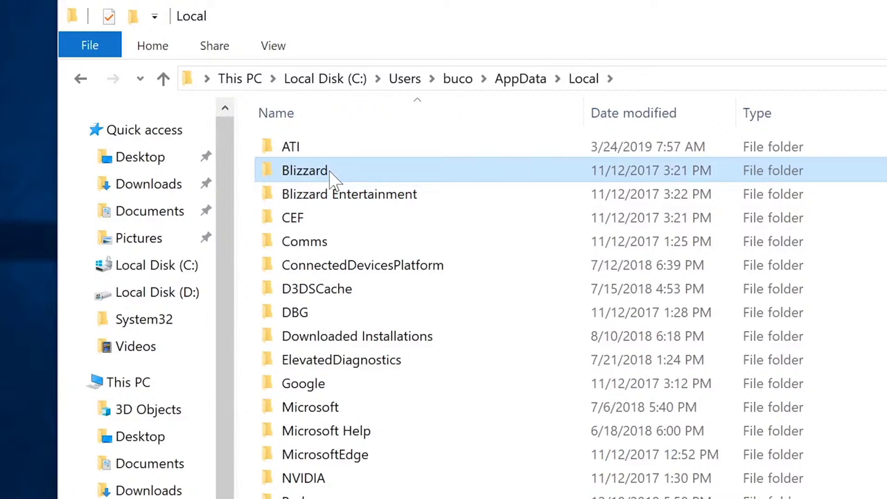
left_click(359, 154)
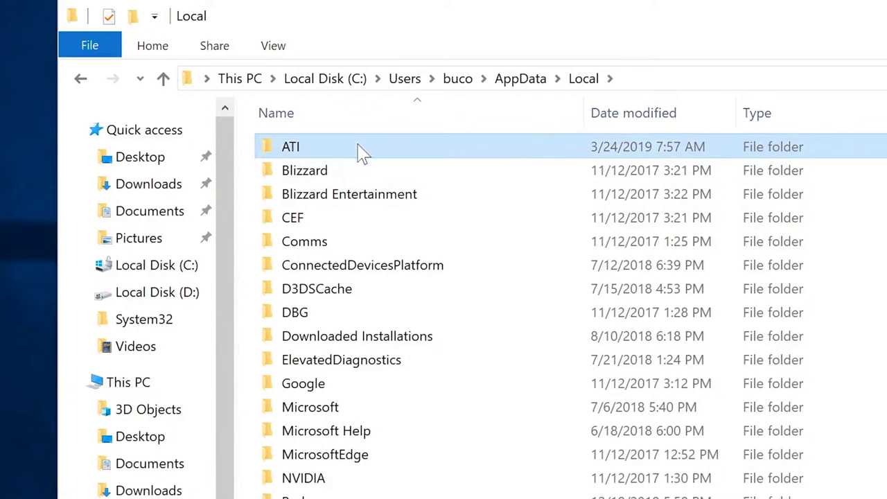
left_click(315, 177)
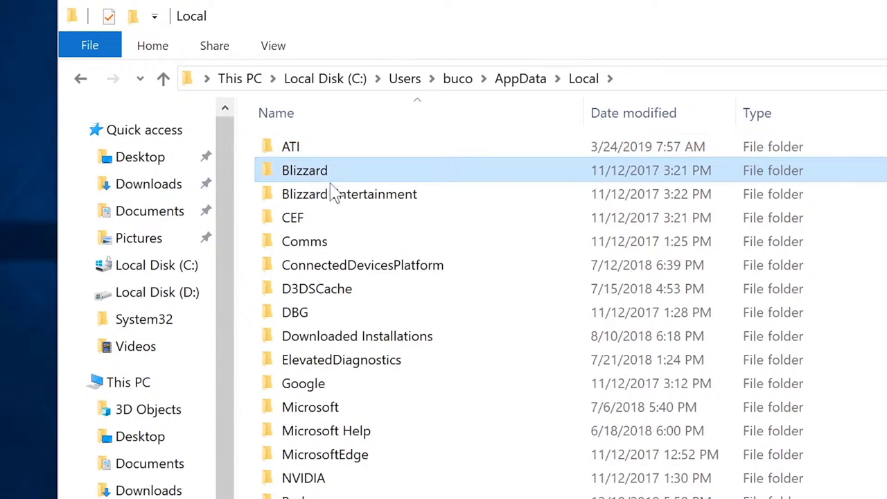
left_click(350, 204)
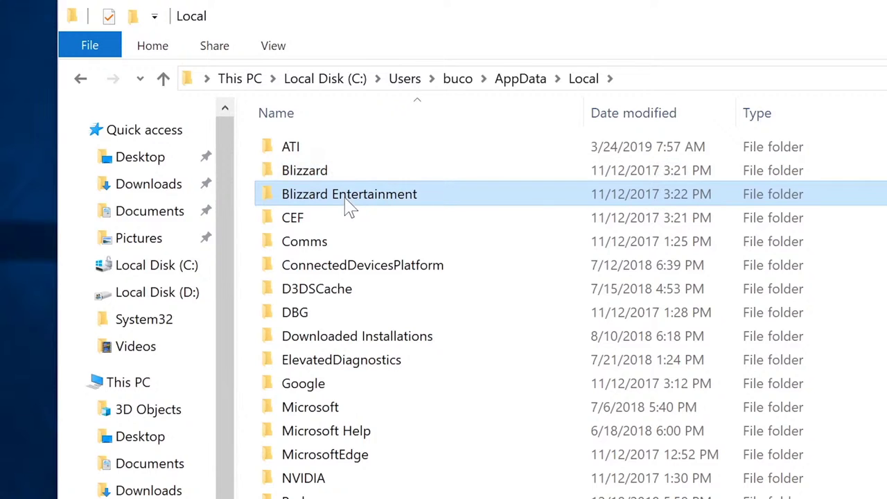
left_click_drag(858, 136, 506, 208)
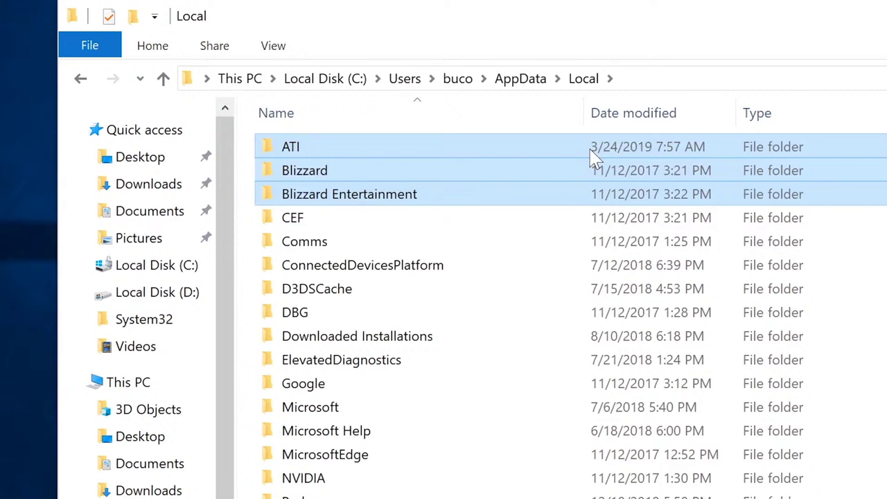
Delete ATI, Blizzard and Blizzard Entertainment, then peek into CEF\User Data and return to Local.
key("Delete")
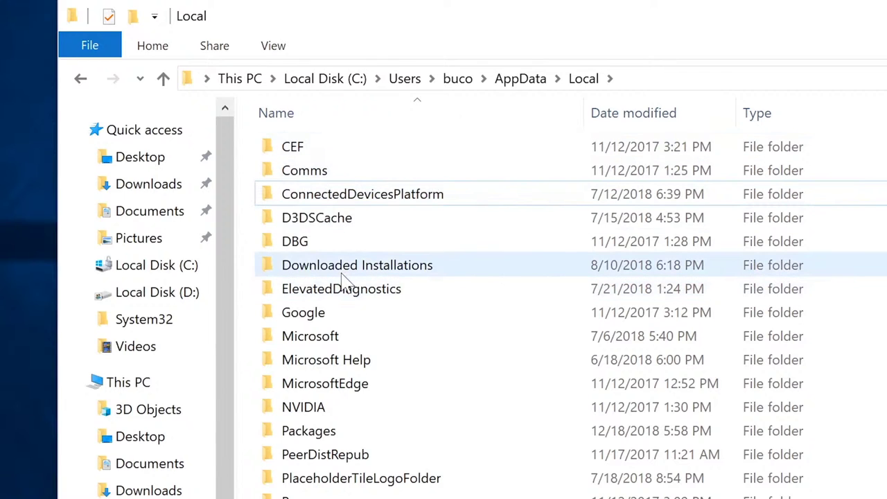
mouse_move(341, 275)
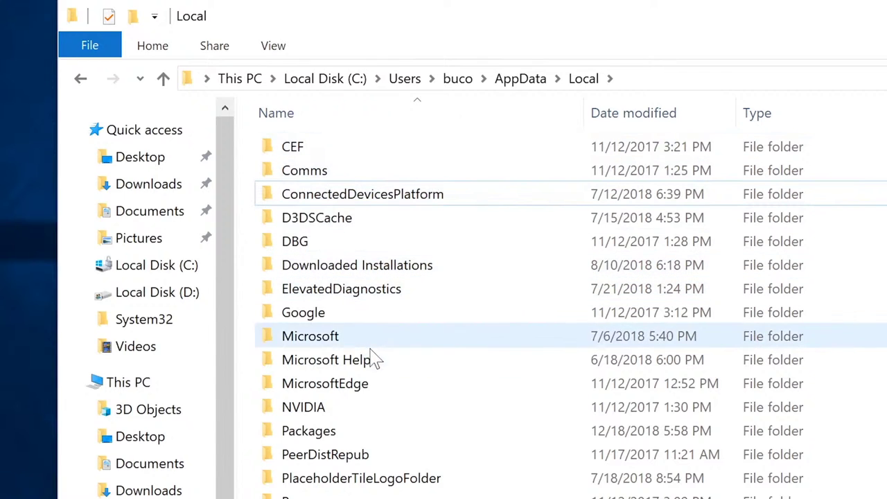
mouse_move(402, 361)
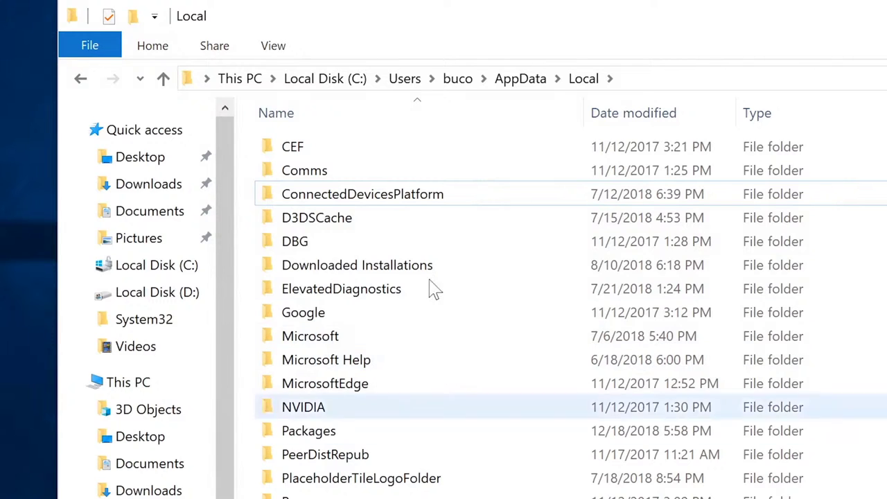
mouse_move(415, 333)
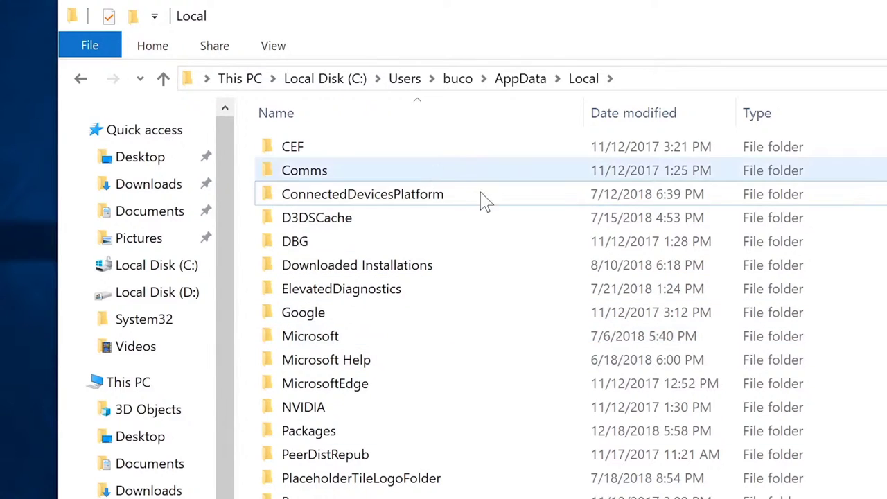
double_click(385, 149)
double_click(383, 151)
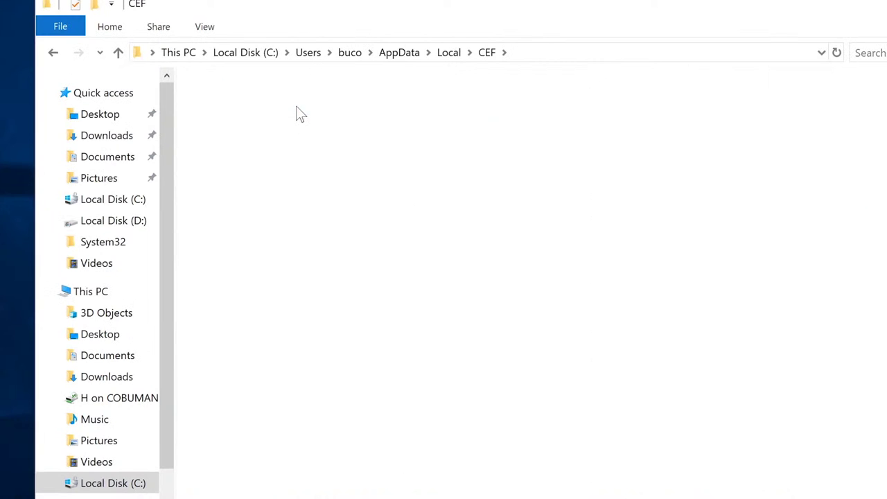
left_click(56, 54)
left_click(54, 53)
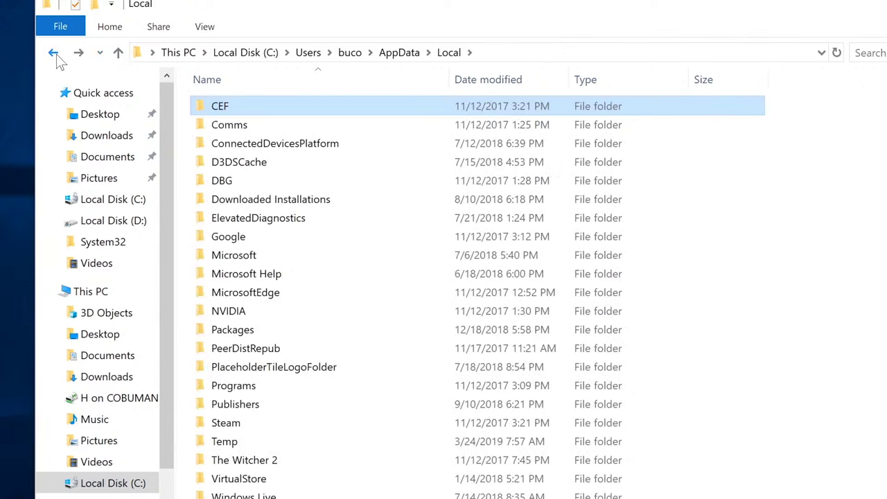
left_click(234, 133)
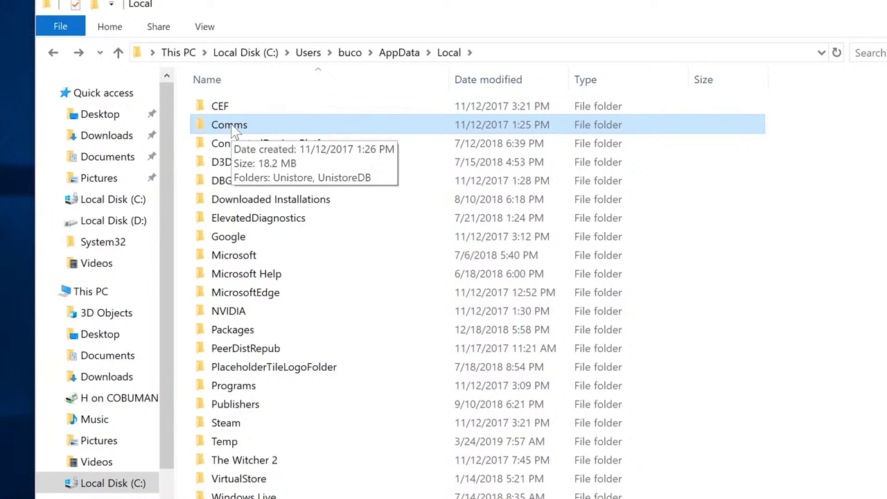
double_click(234, 126)
left_click(234, 126)
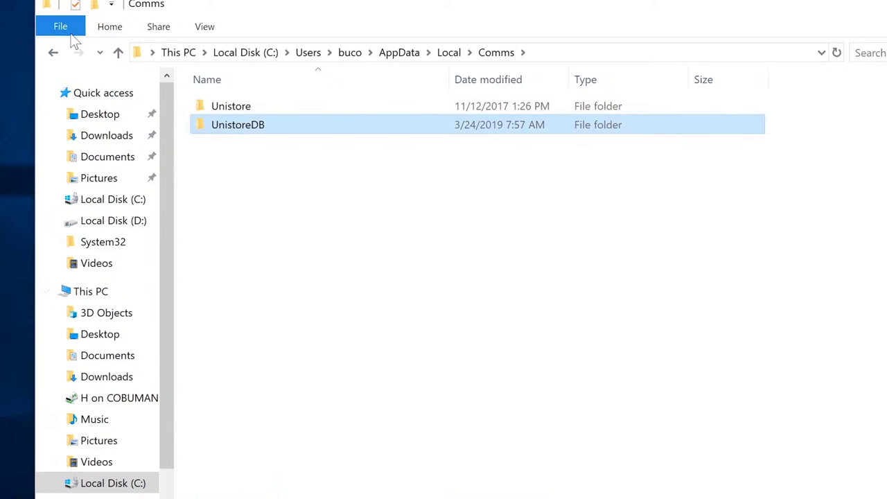
left_click(54, 53)
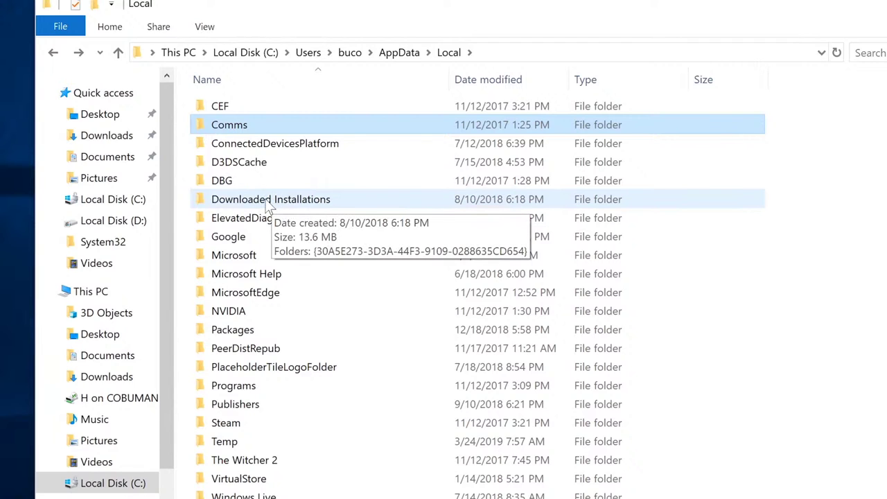
Inspect Downloaded Installations' GUID subfolder holding the TP-Link PLC Utility installer, then return to Local.
left_click(269, 203)
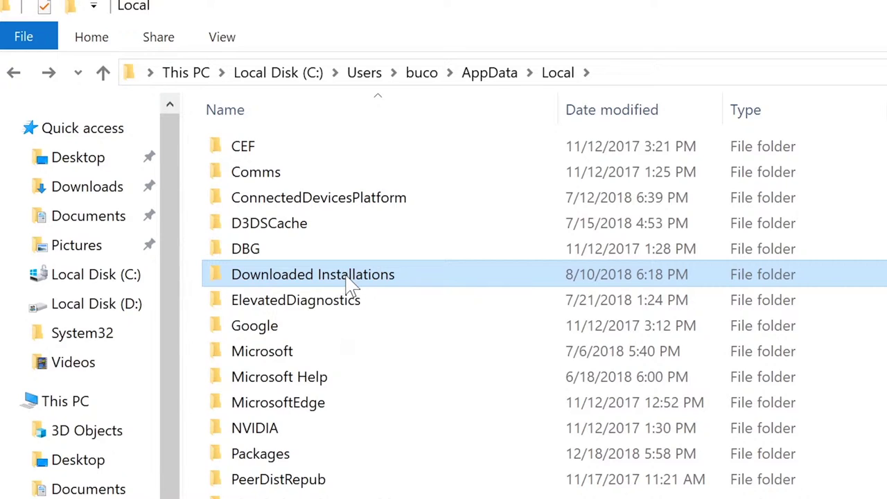
double_click(350, 284)
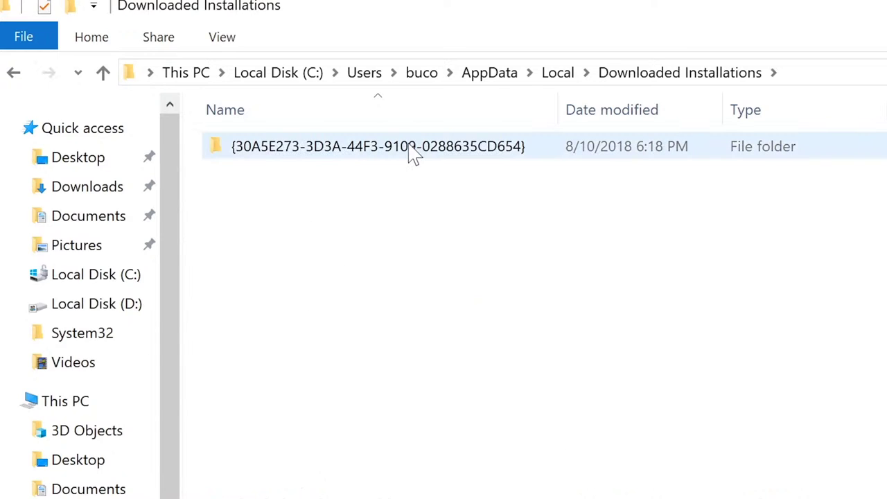
mouse_move(413, 153)
mouse_move(295, 159)
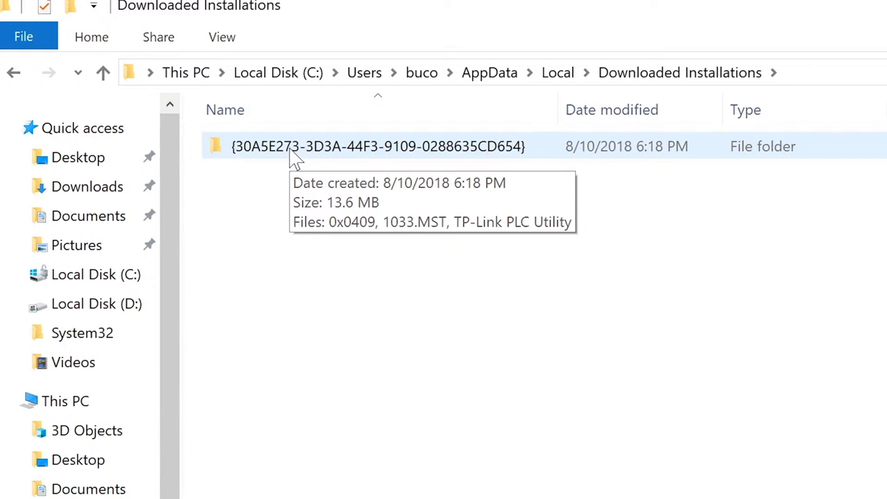
double_click(294, 159)
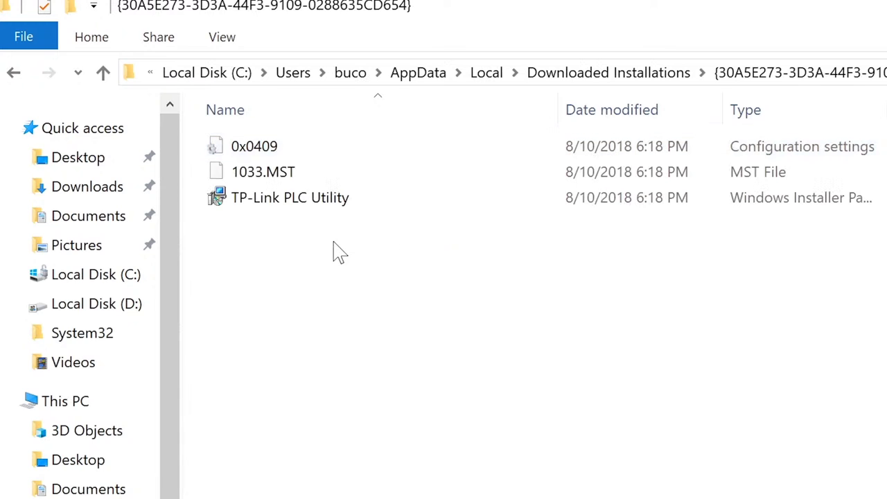
left_click(280, 204)
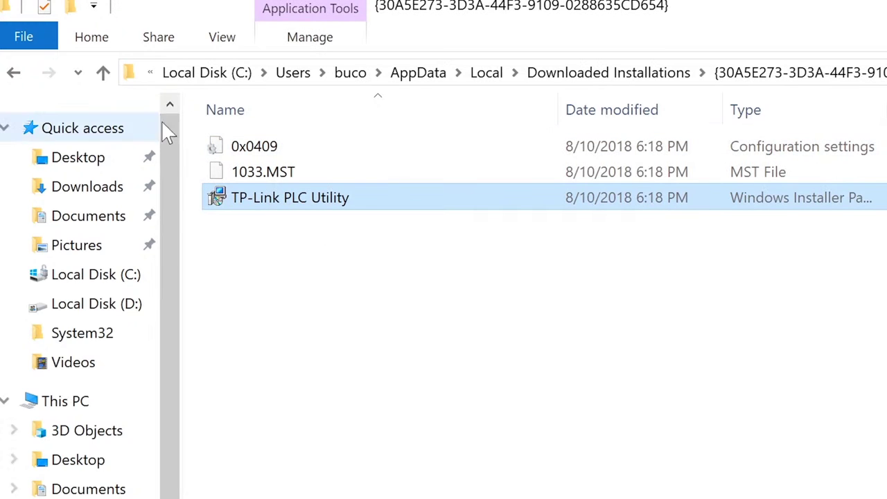
left_click(14, 73)
left_click(14, 73)
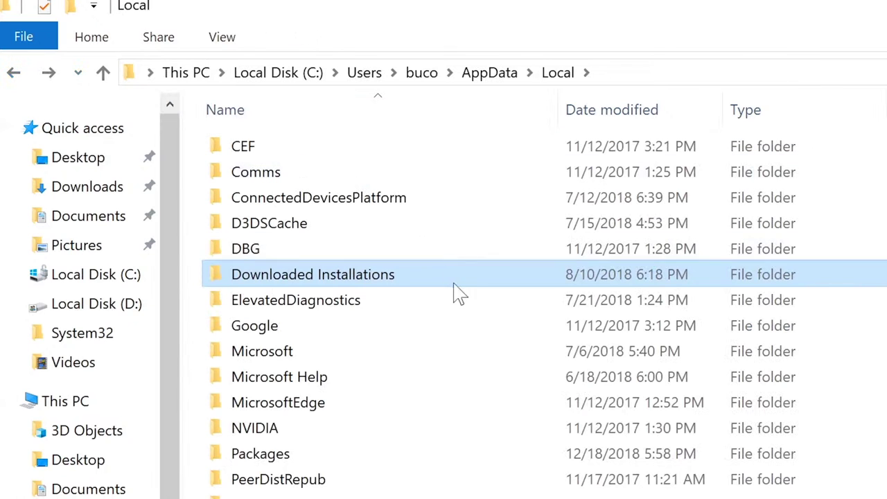
Delete the GUID subfolder, then the emptied Downloaded Installations folder.
double_click(388, 284)
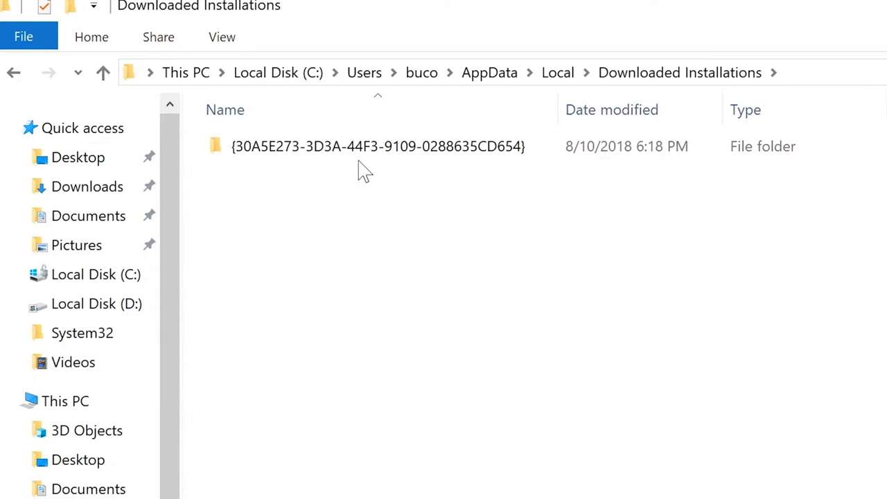
left_click(390, 151)
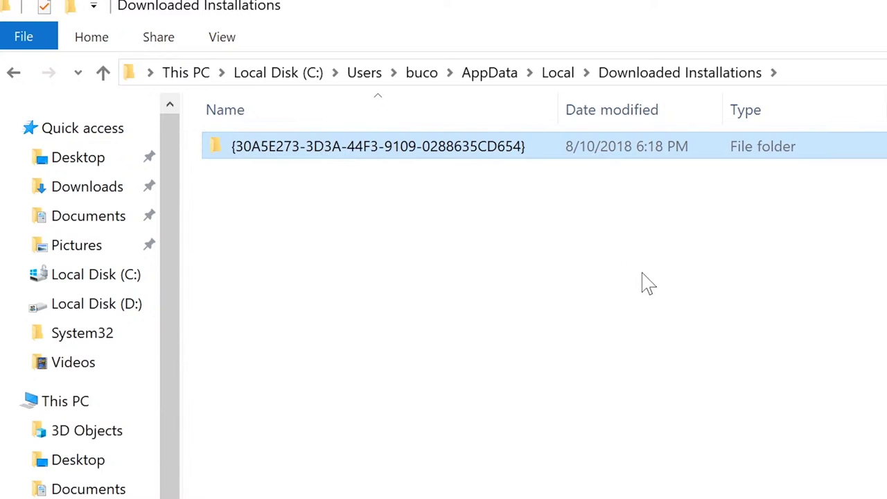
key("Delete")
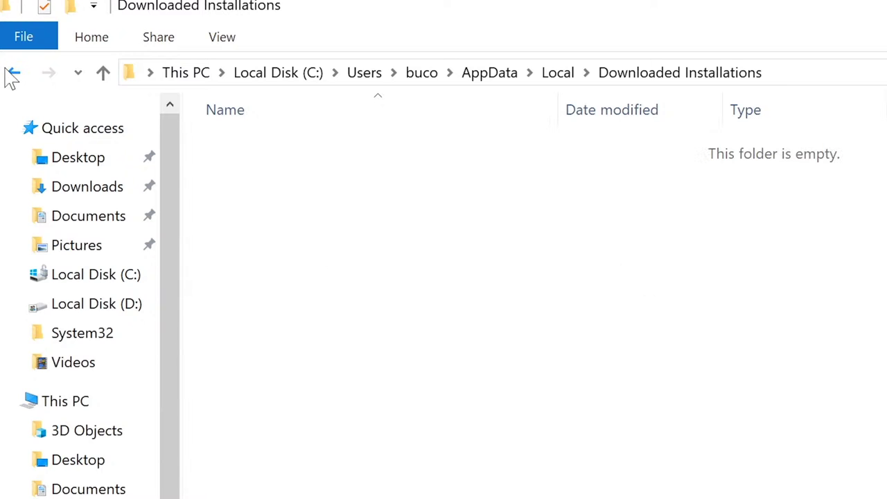
left_click(12, 73)
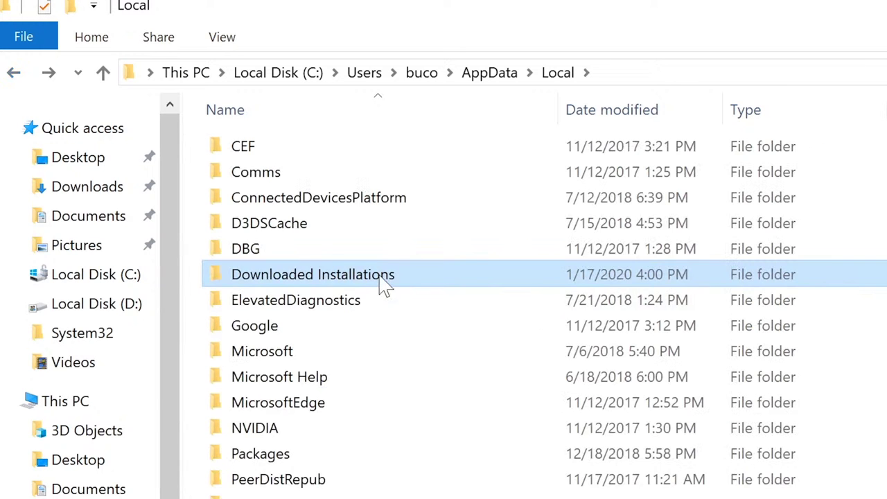
mouse_move(386, 287)
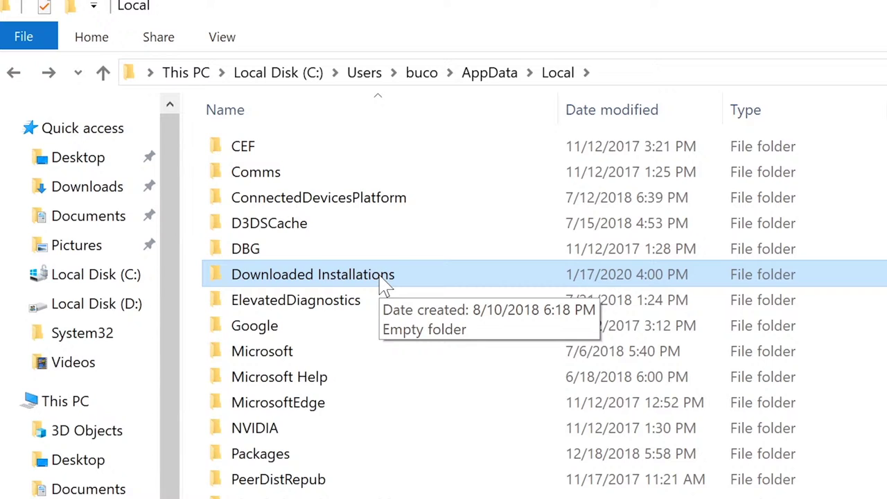
key("Delete")
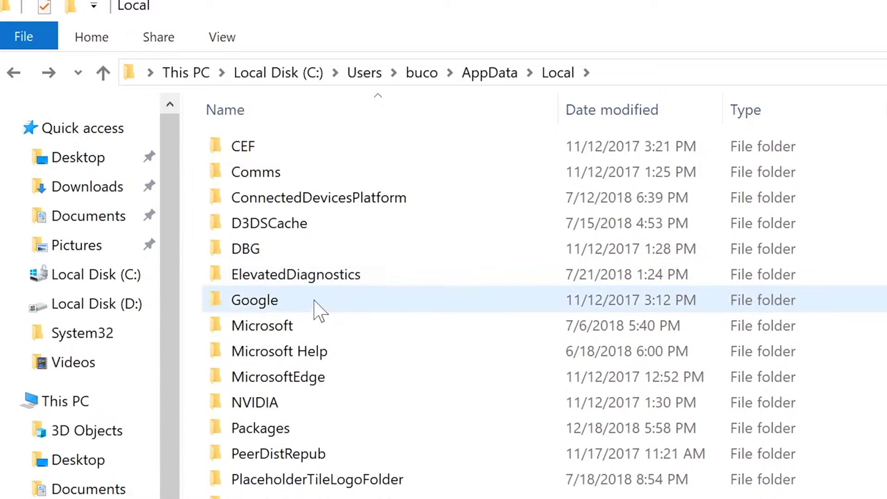
Browse into Google\Chrome\User Data\Default and scroll through its files.
mouse_move(297, 301)
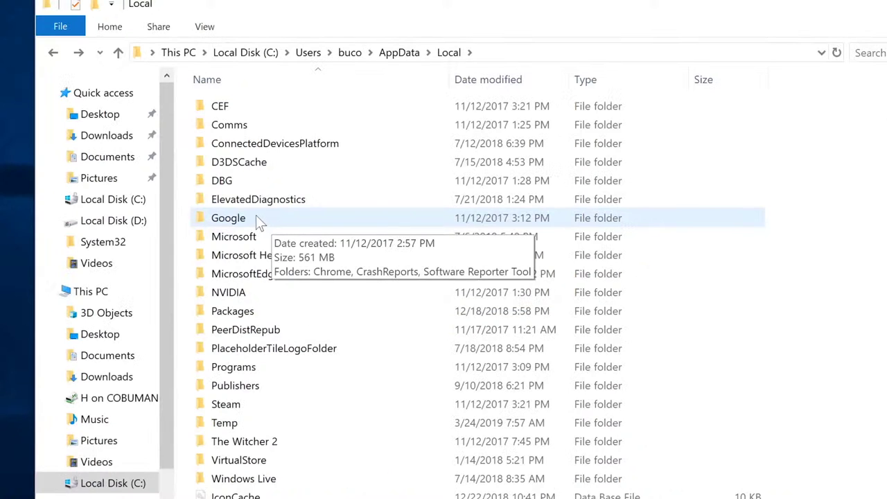
left_click(253, 219)
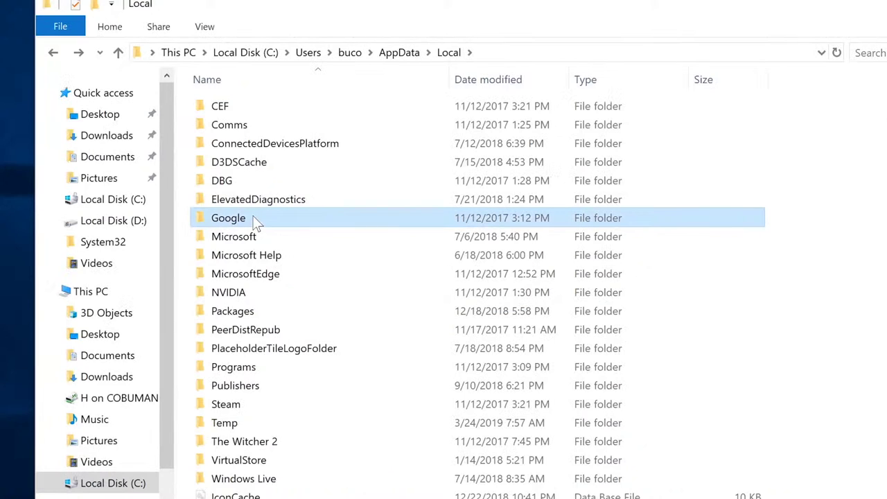
mouse_move(249, 215)
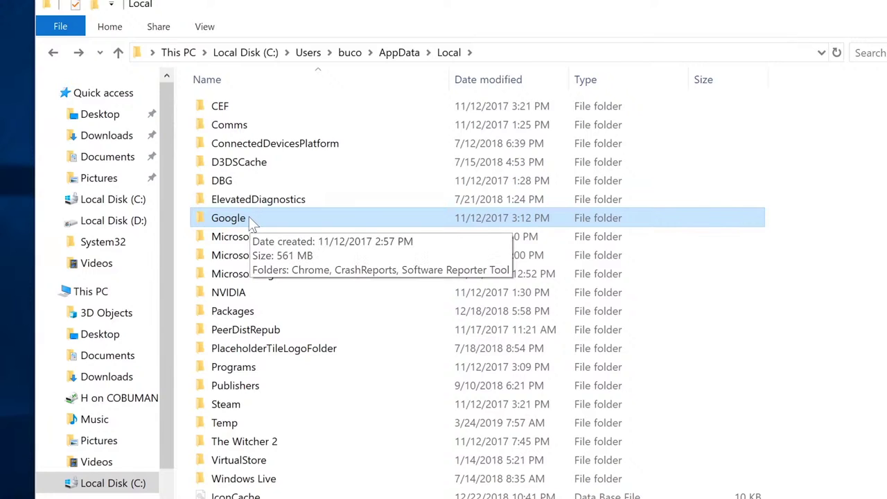
double_click(248, 217)
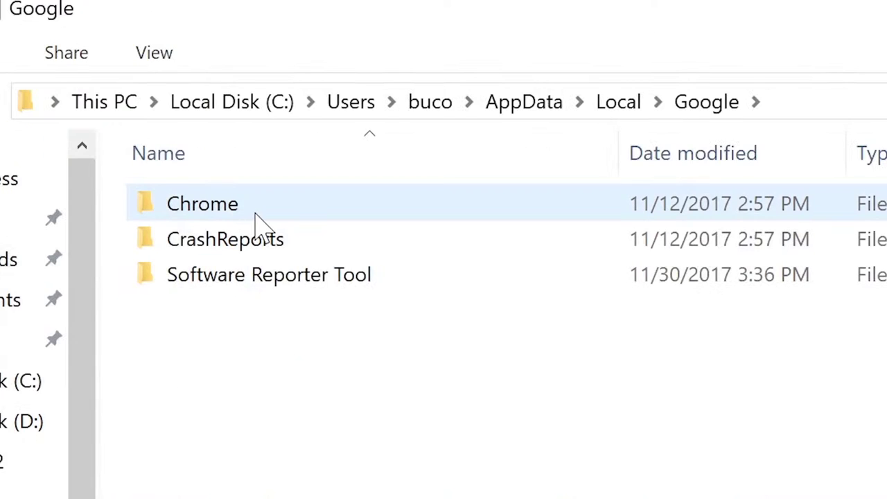
double_click(254, 213)
double_click(256, 212)
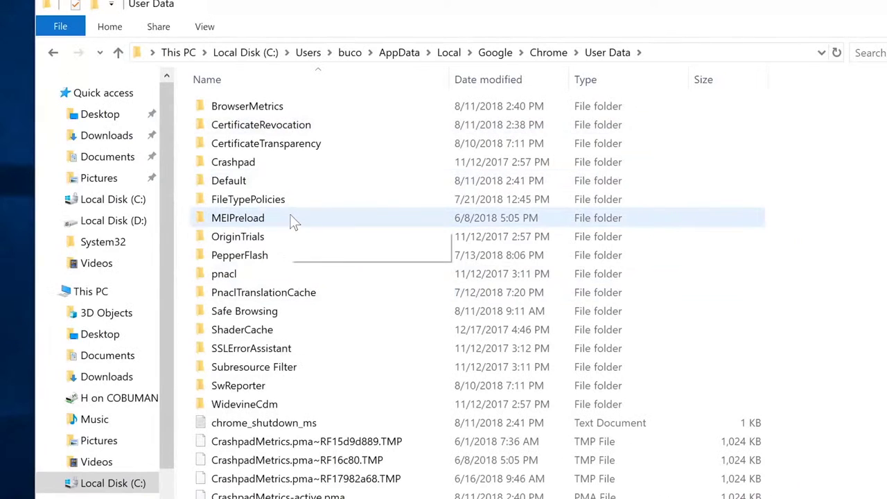
scroll(295, 226, "down", 3)
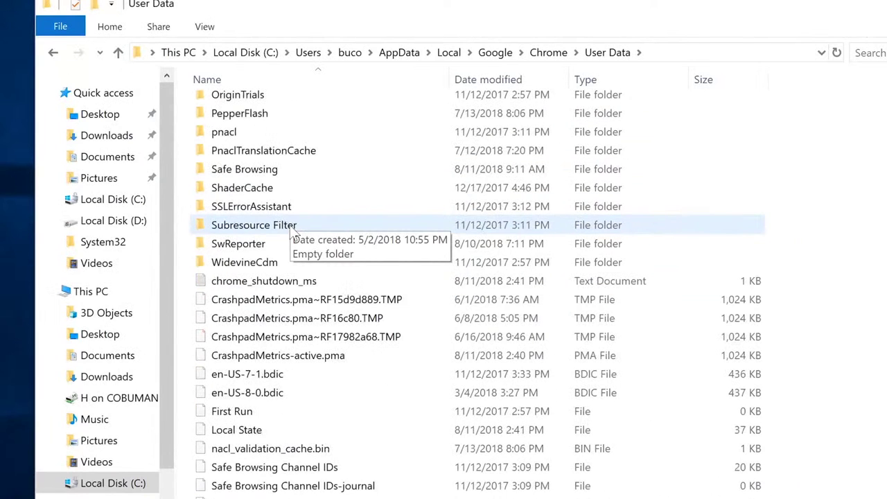
scroll(295, 229, "up", 3)
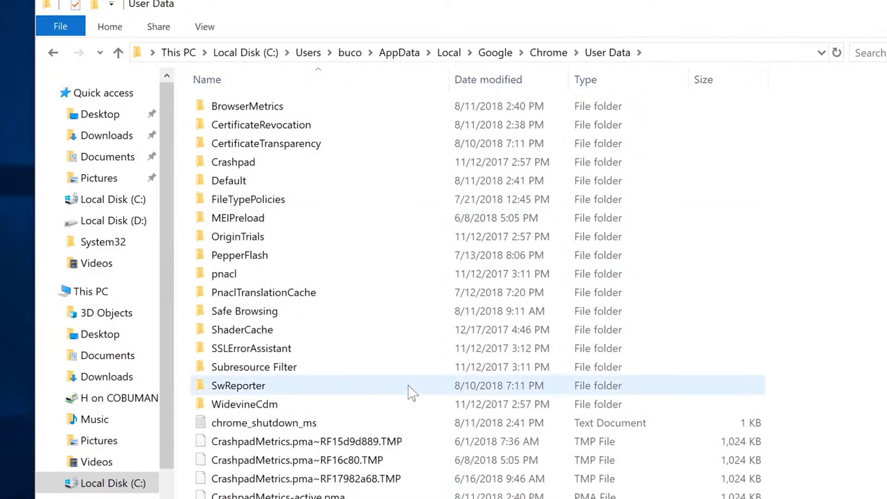
double_click(260, 181)
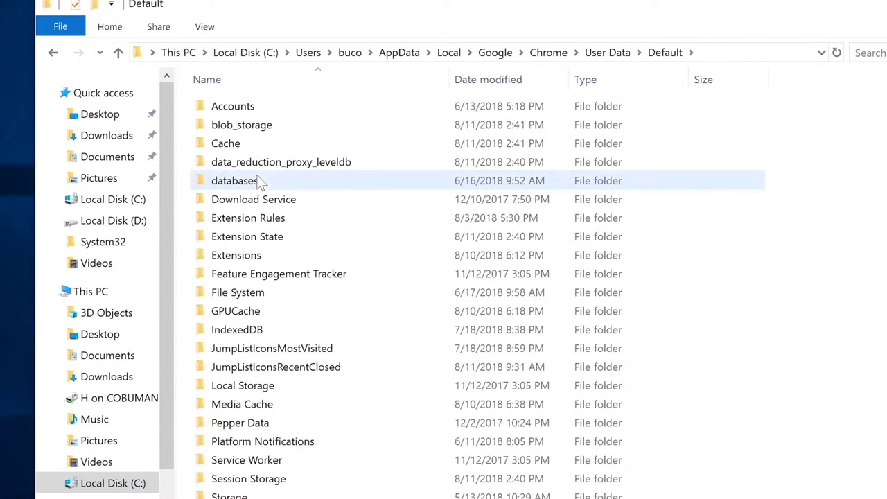
scroll(474, 311, "down", 1)
scroll(473, 337, "down", 5)
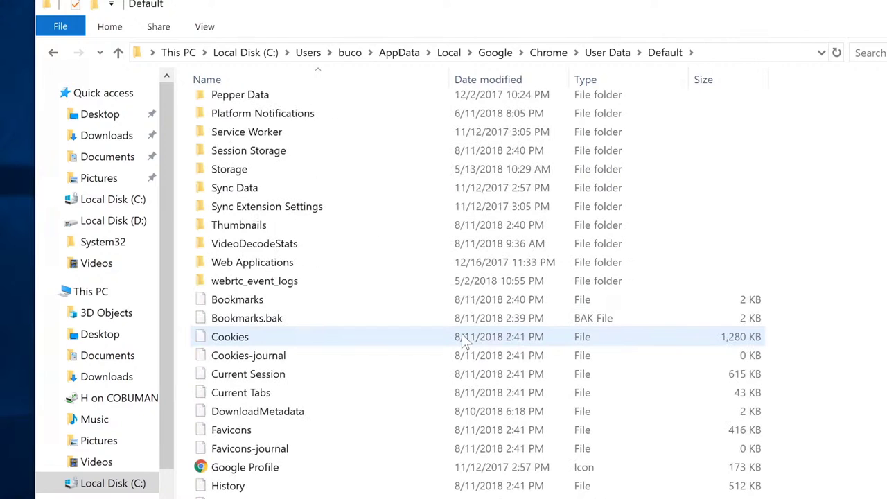
Check the Bookmarks and Cookies files, then go back up to the Local folder.
left_click(262, 297)
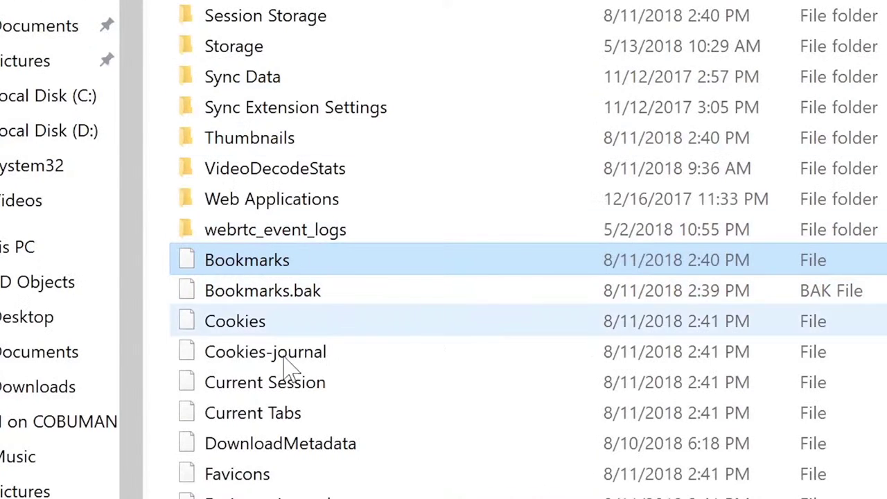
left_click(268, 330)
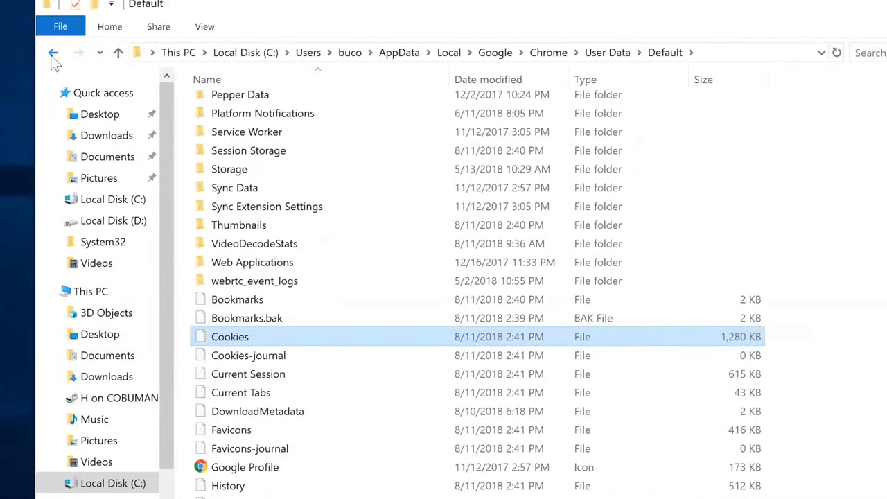
left_click(26, 56)
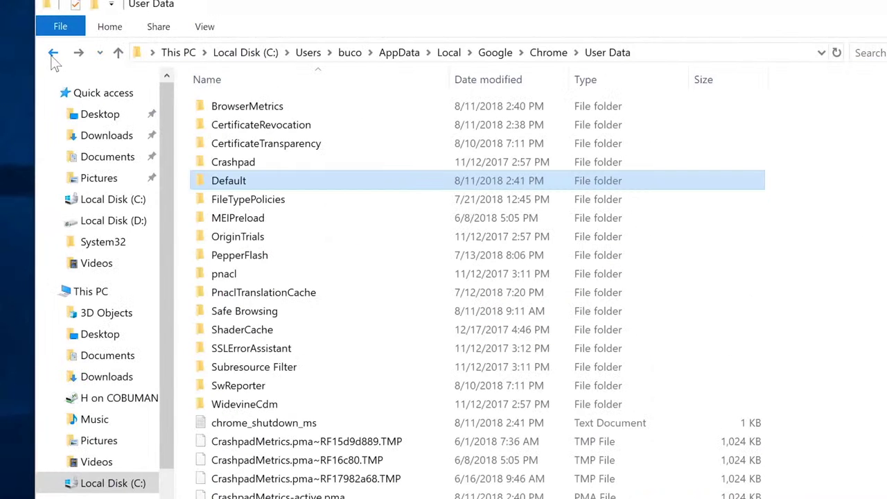
left_click(53, 53)
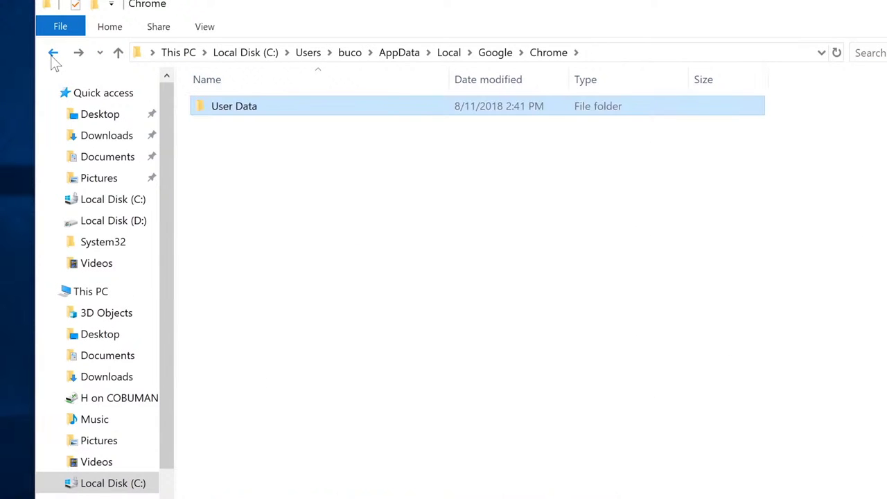
left_click(53, 53)
left_click(54, 53)
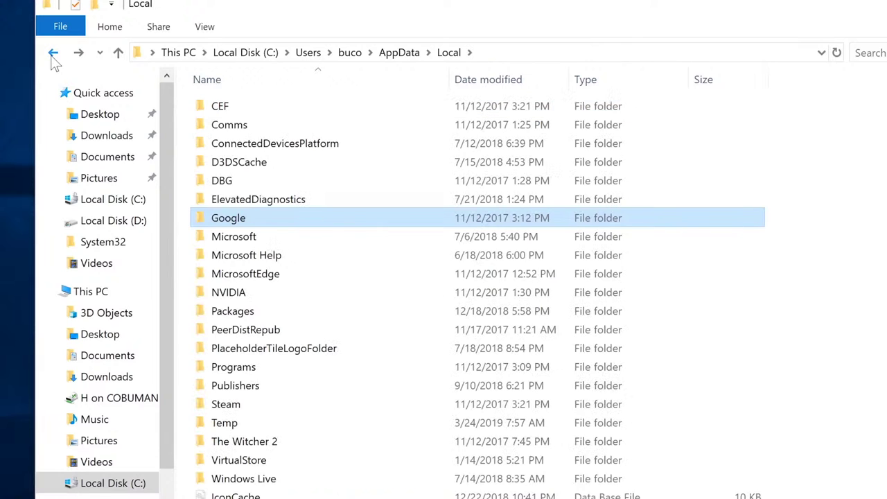
Permanently delete the 12 selected Local items with Shift+Delete, confirming Delete Multiple Items.
left_click(271, 241)
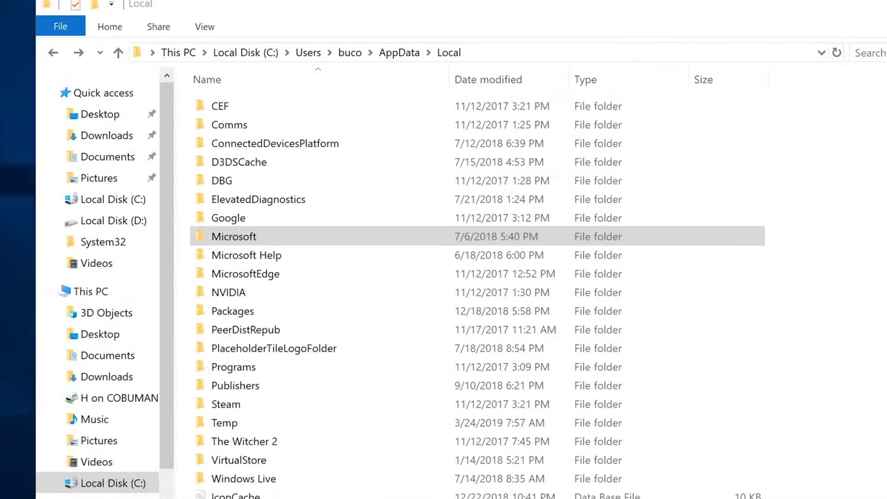
key("shift+Delete")
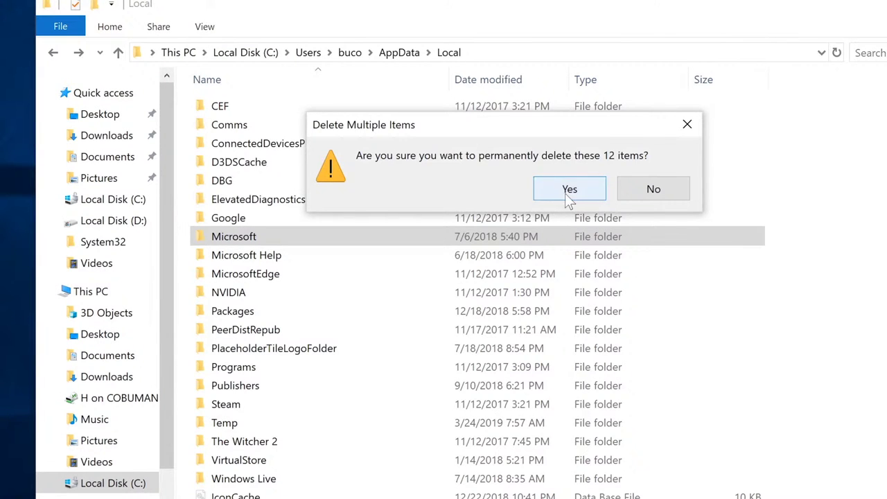
left_click(565, 192)
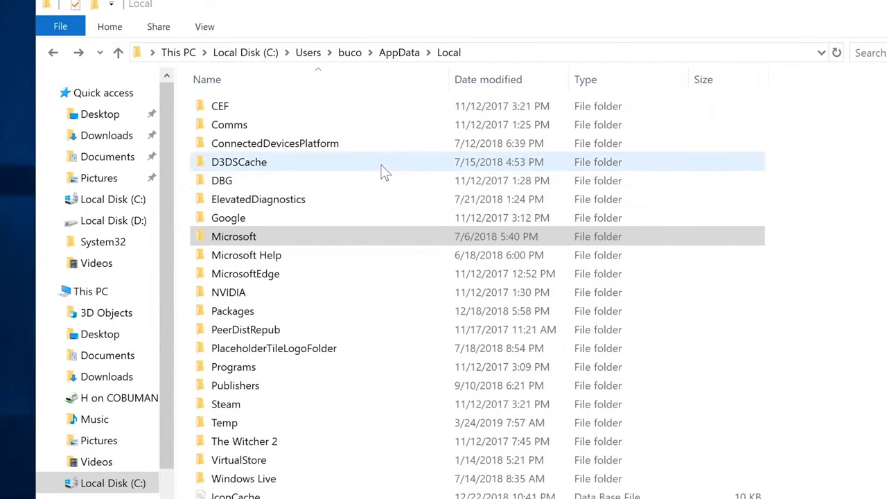
left_click(292, 275)
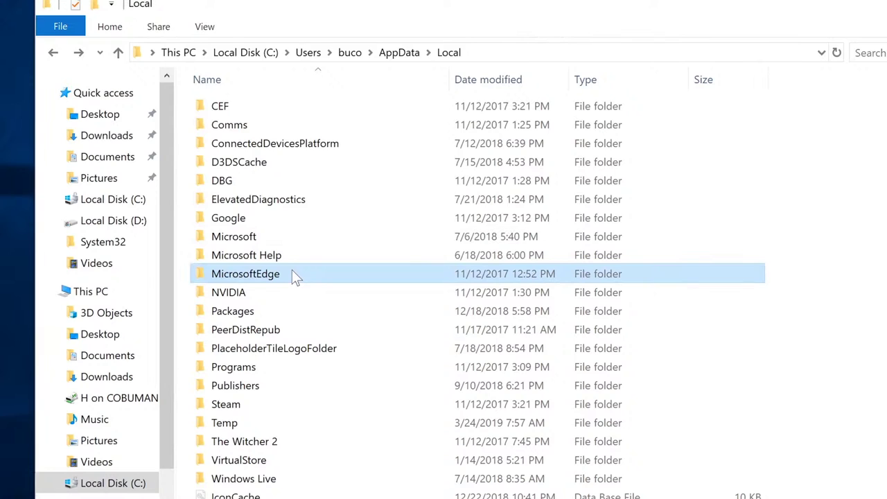
mouse_move(300, 253)
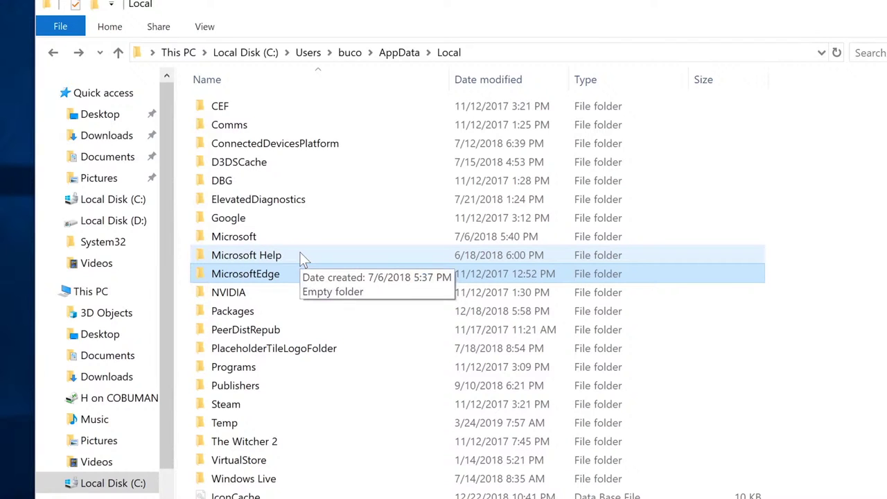
left_click(302, 255)
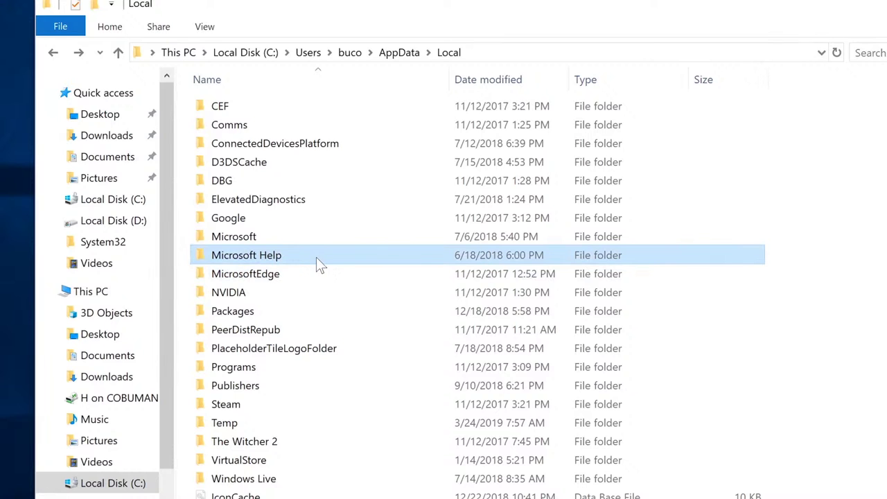
left_click(257, 236, "ctrl")
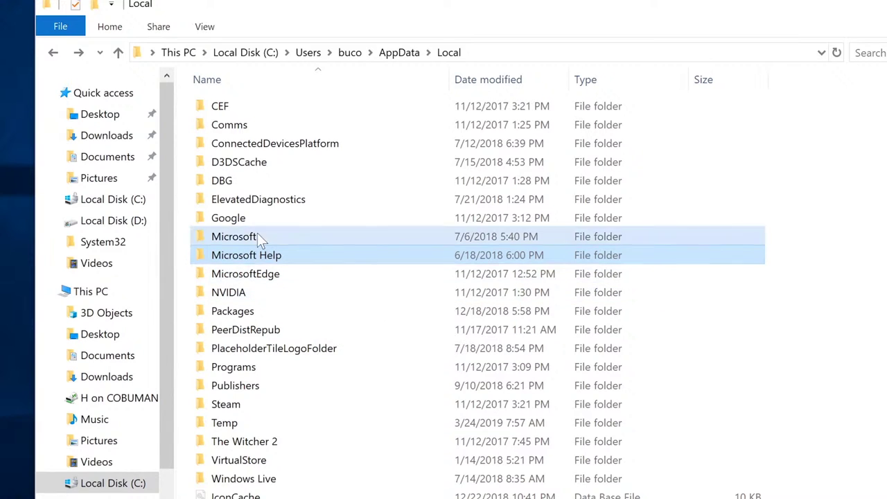
left_click(255, 237)
mouse_move(251, 240)
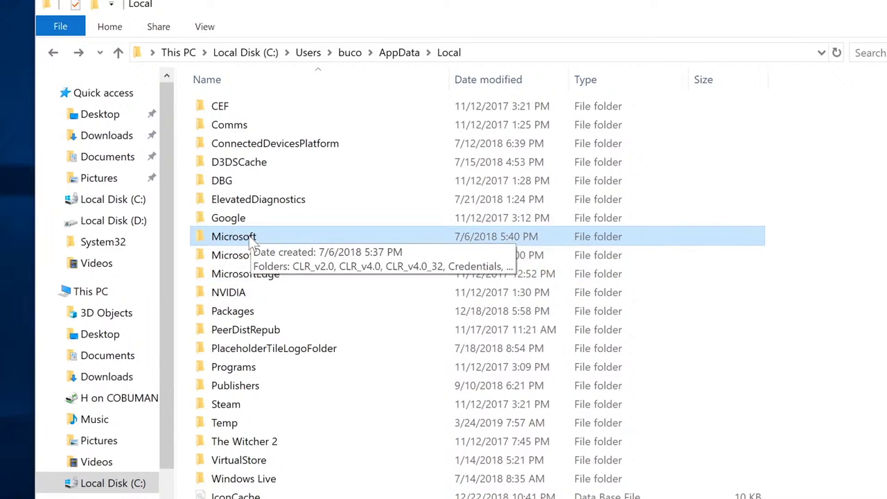
double_click(251, 240)
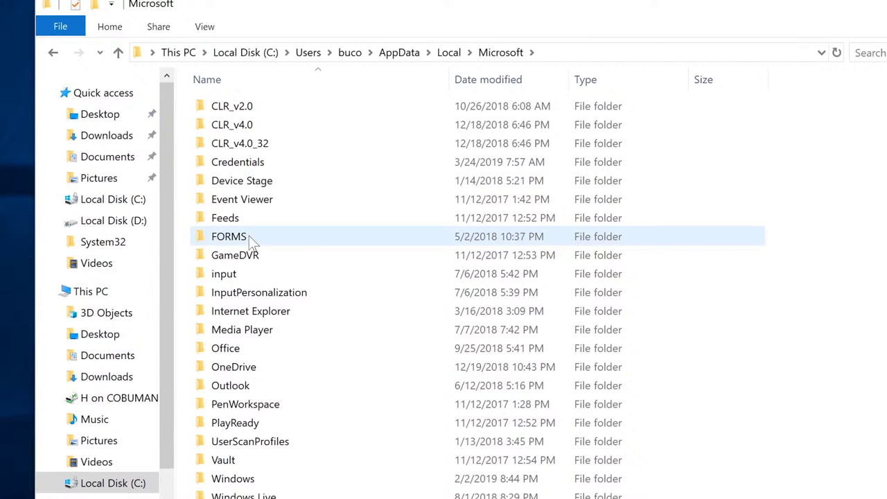
scroll(312, 263, "down", 2)
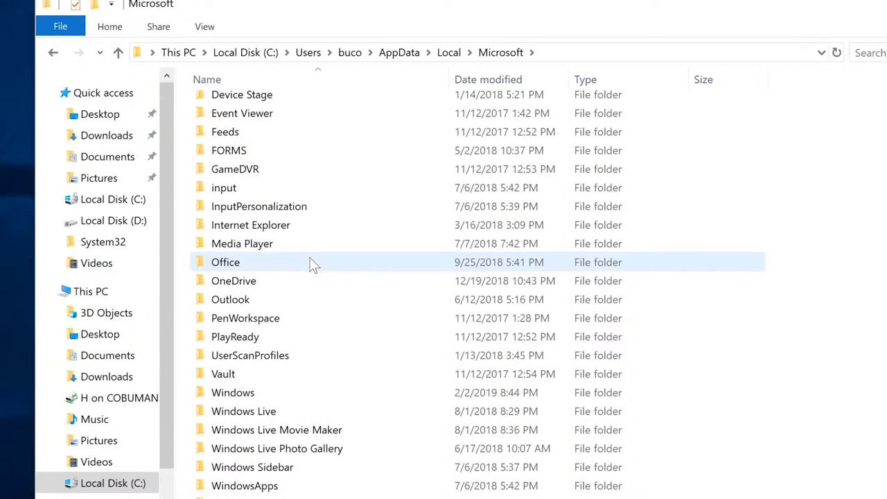
scroll(328, 478, "up", 1)
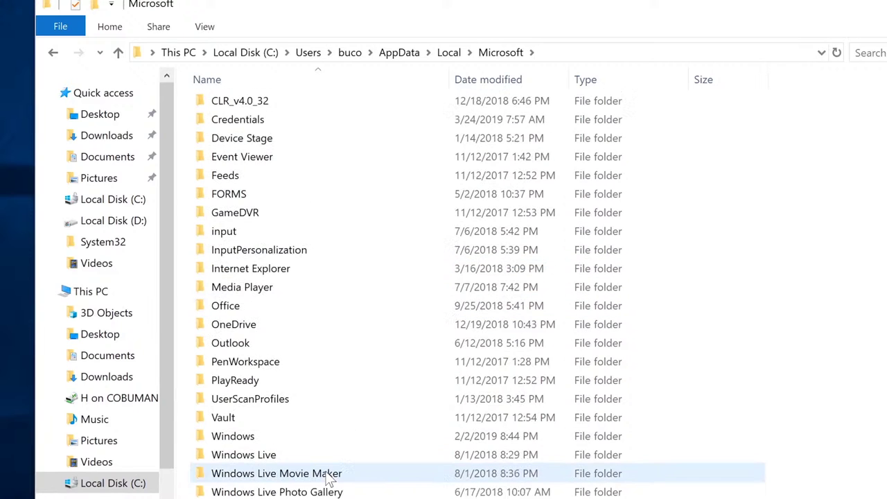
scroll(328, 478, "up", 1)
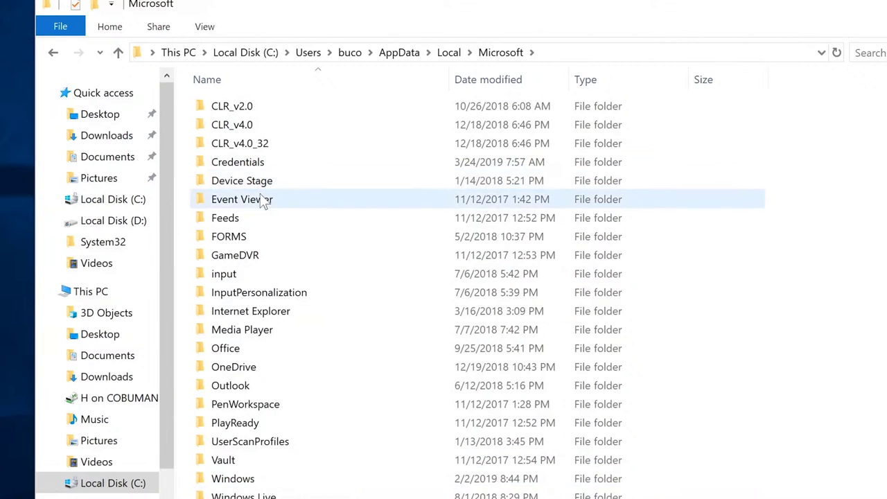
left_click(50, 52)
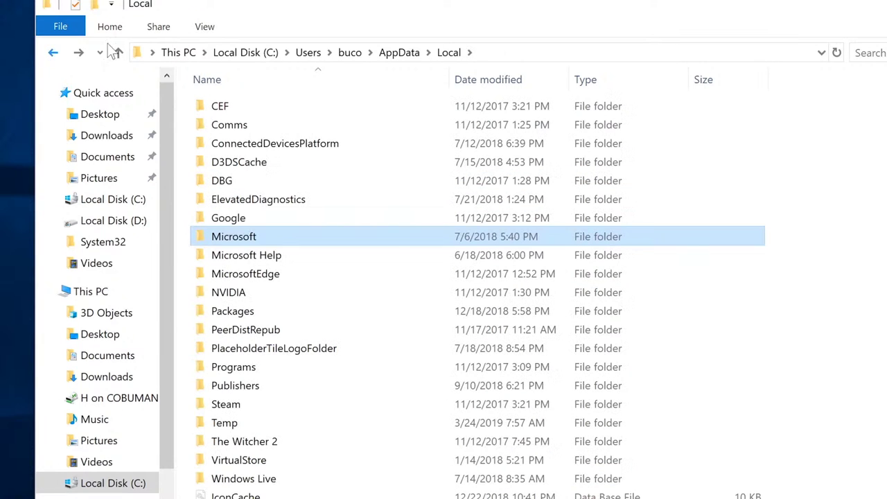
Delete the NVIDIA folder from AppData\Local.
left_click(264, 277)
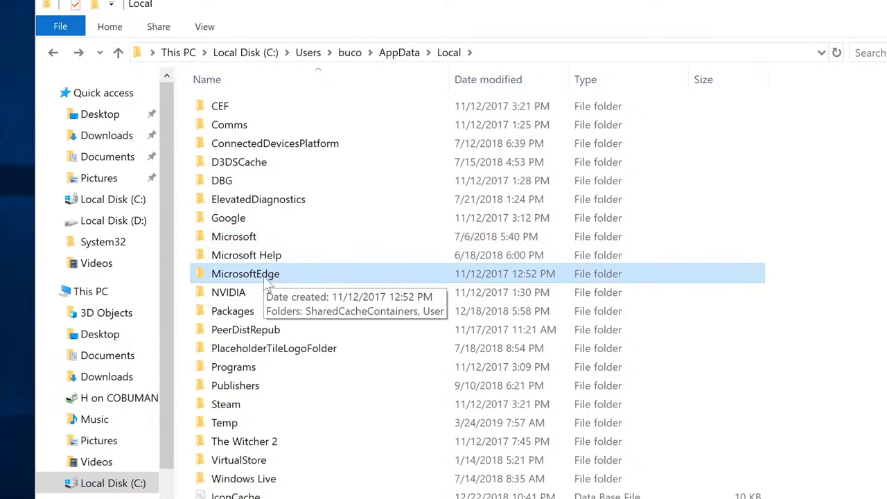
left_click(253, 296)
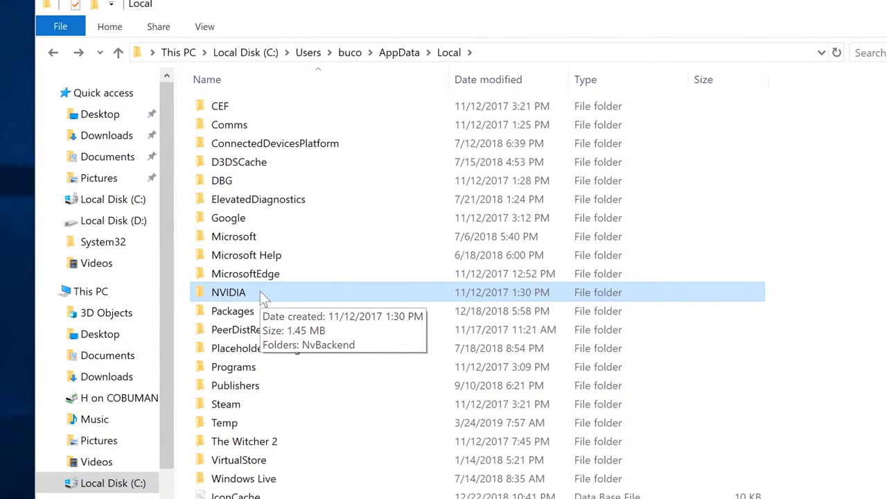
key("Delete")
Check The Witcher 2 folder's temp contents, then delete The Witcher 2 folder.
left_click(267, 425)
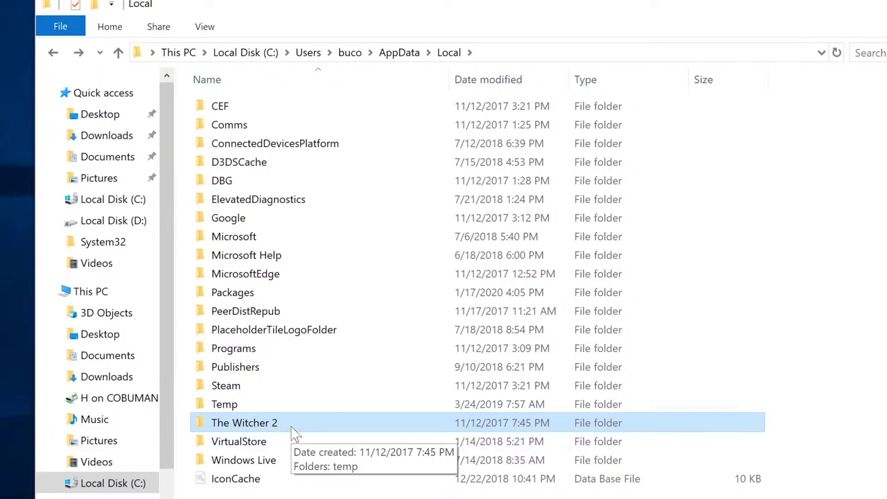
double_click(291, 426)
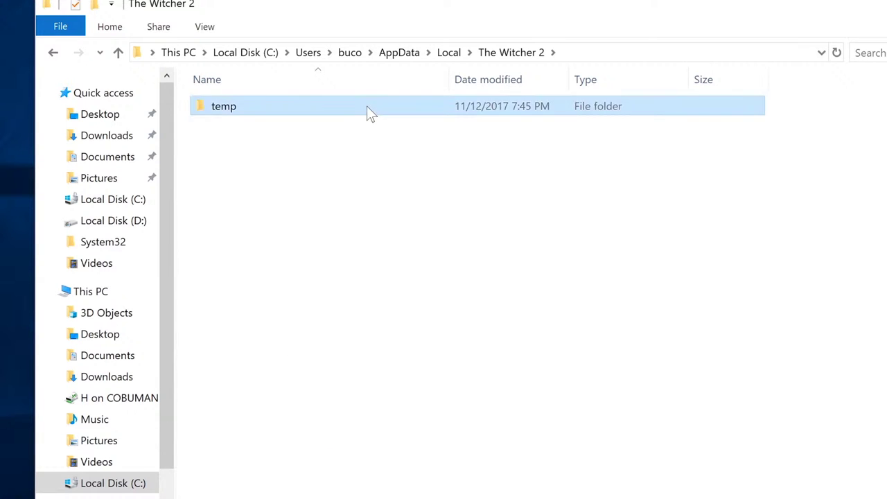
double_click(367, 106)
left_click(56, 56)
left_click(55, 59)
key("Delete")
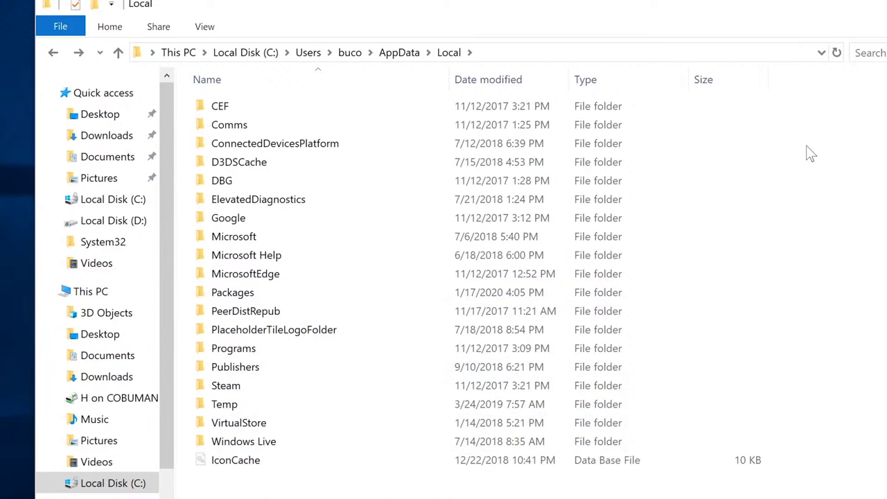
left_click(531, 50)
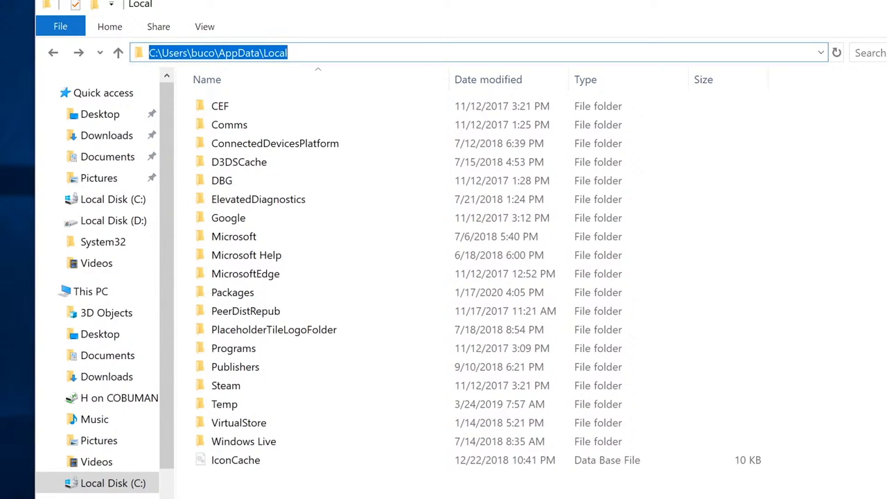
left_click(288, 52)
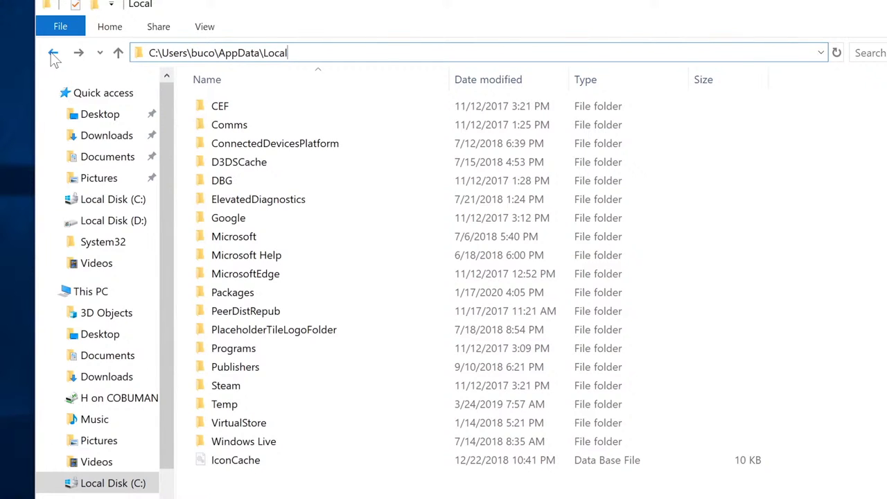
Delete the ATI and NVIDIA folders from AppData\Roaming.
left_click(52, 54)
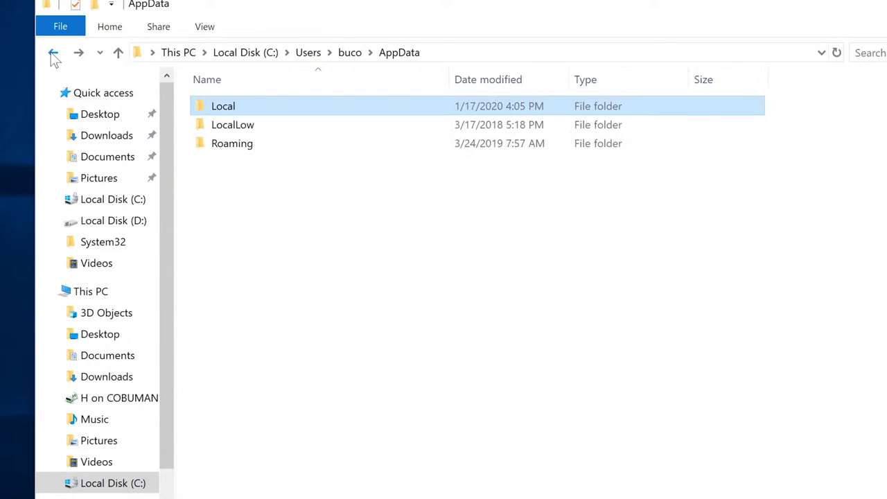
double_click(250, 148)
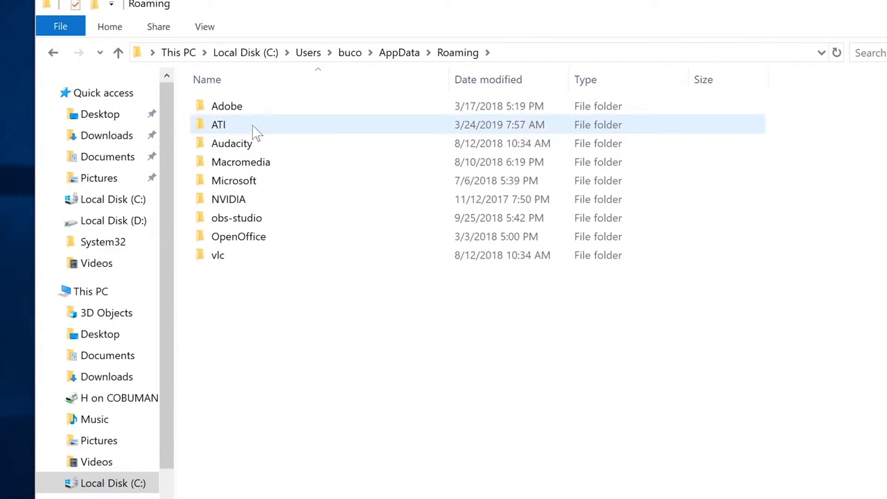
left_click(253, 127)
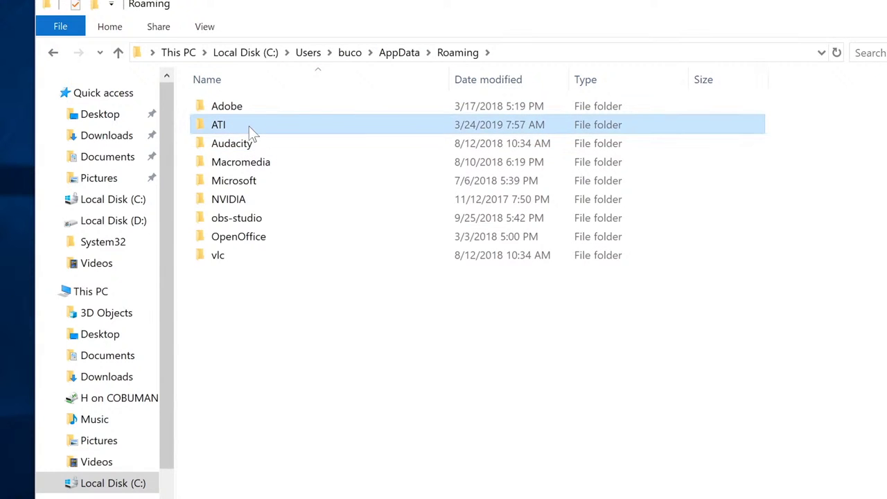
key("Delete")
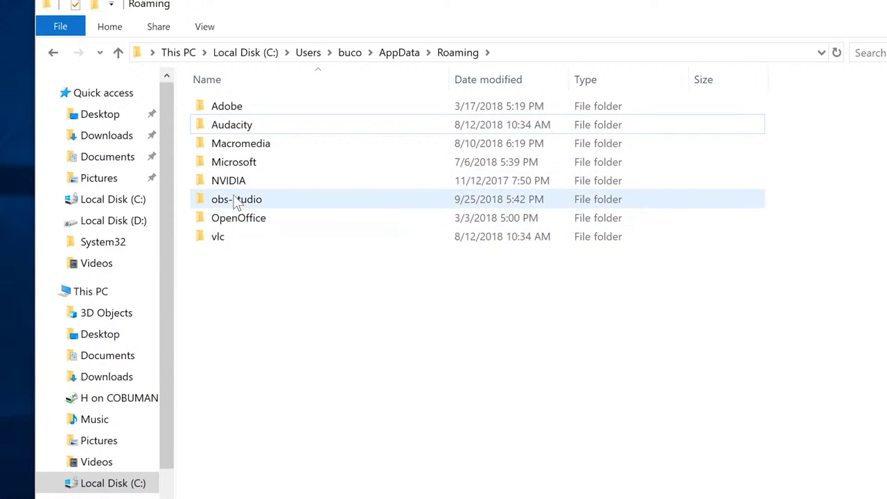
left_click(251, 181)
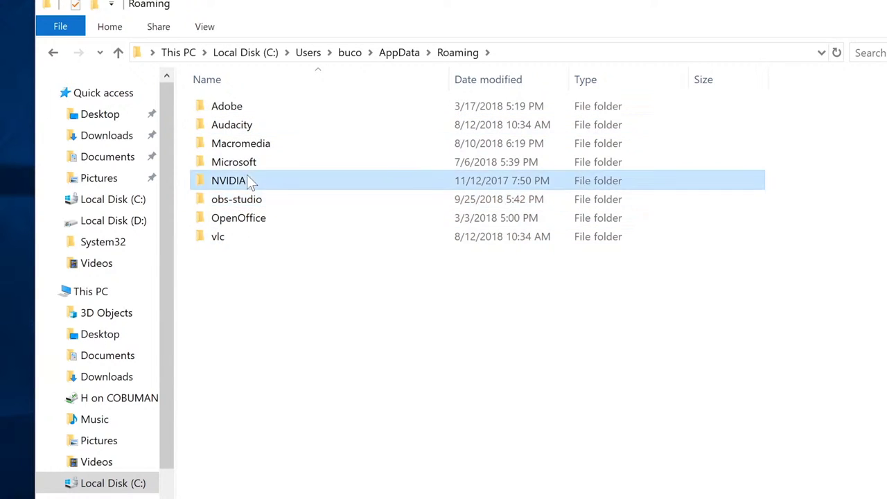
key("Delete")
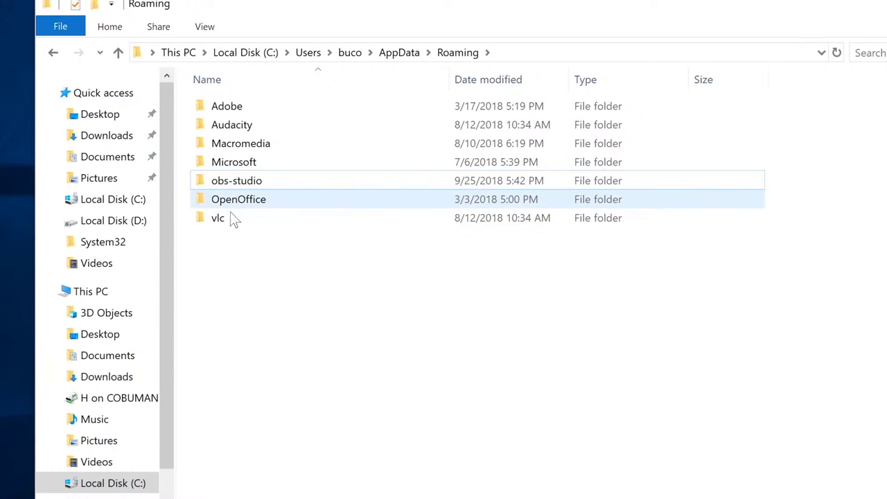
Open the vlc folder, launch VLC, decline its update, close it, and select vlc-qt-interface.
left_click(228, 219)
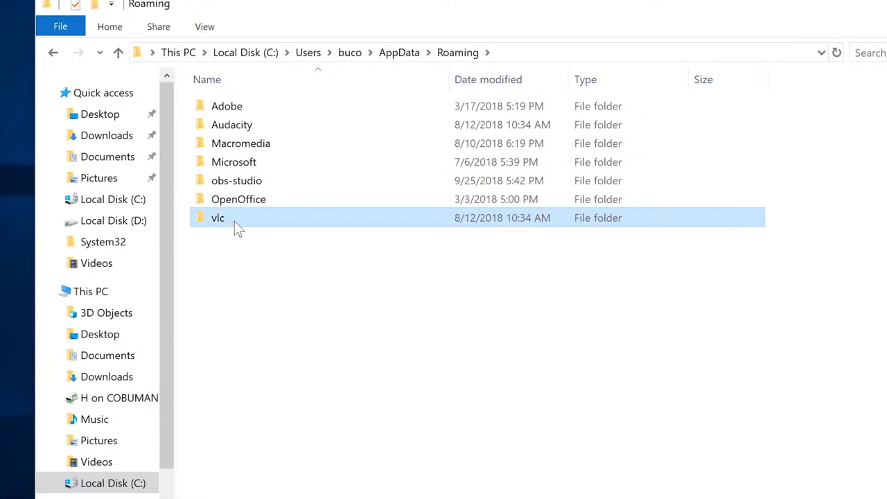
double_click(236, 227)
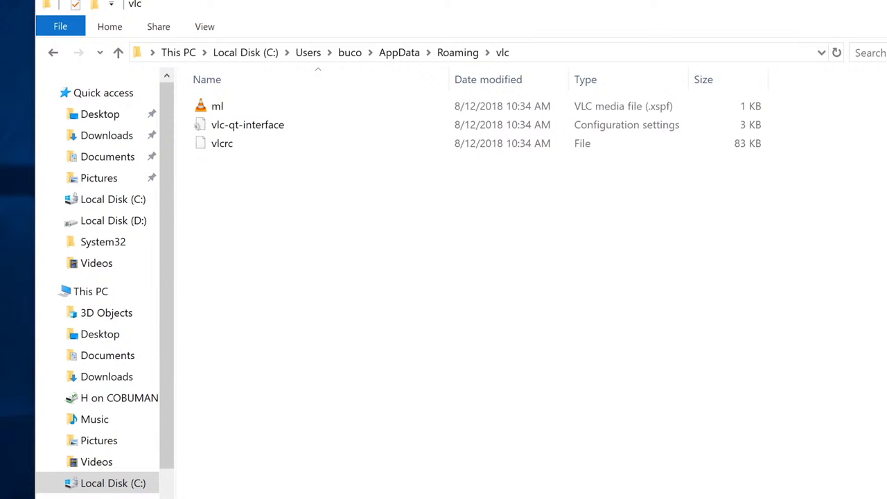
key("super")
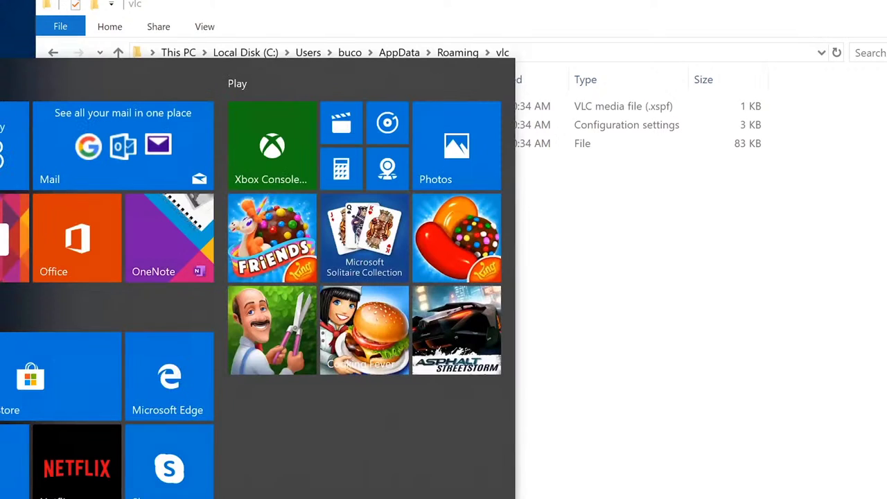
key("super")
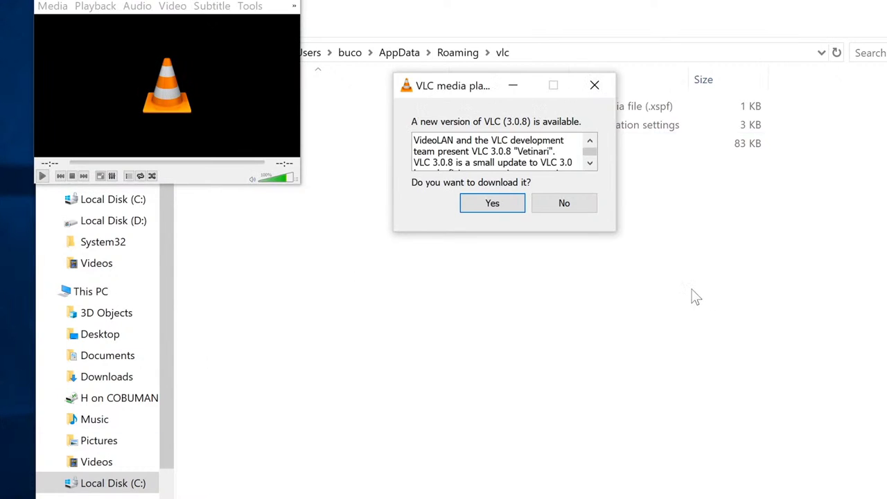
left_click(564, 203)
left_click(294, 1)
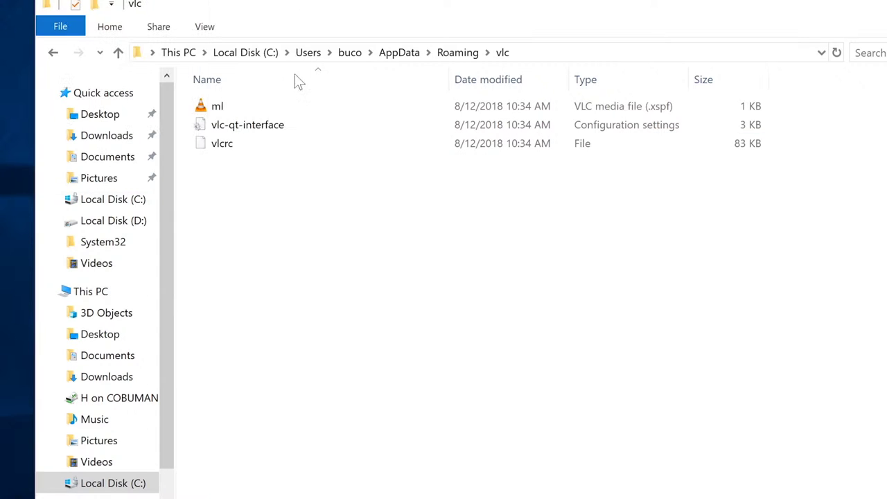
left_click(518, 126)
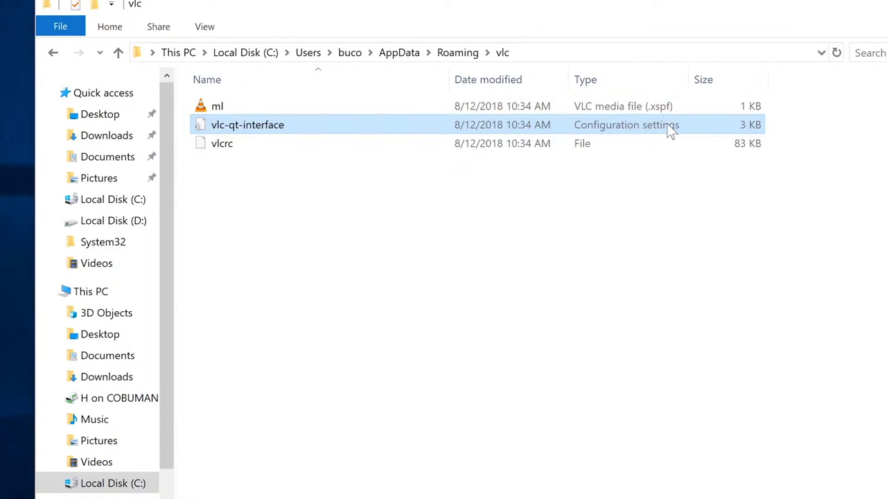
Go back from Roaming through AppData to the user's home folder.
left_click(53, 54)
left_click(53, 54)
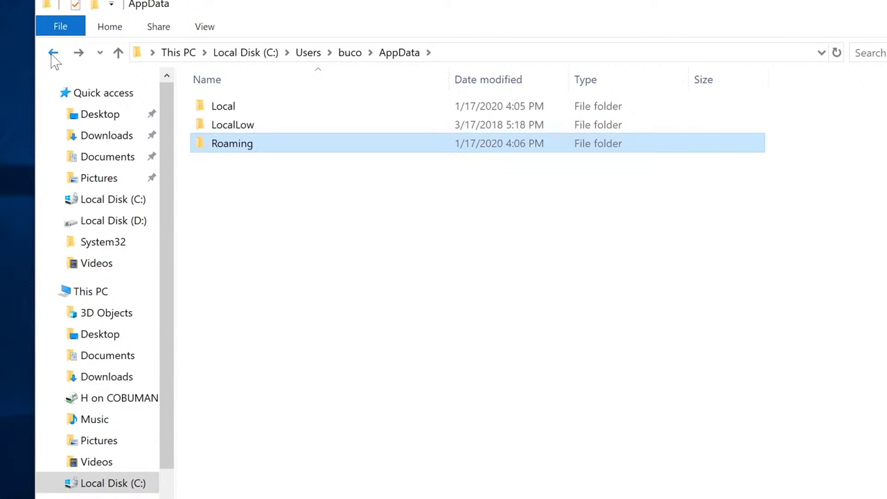
left_click(53, 55)
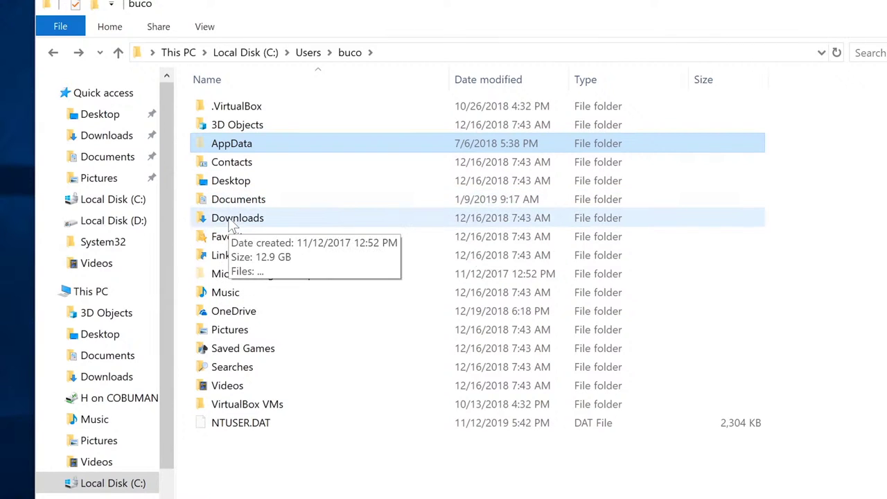
Permanently delete both Windows Server 2016 ISOs from Downloads, then return to the user folder.
double_click(231, 220)
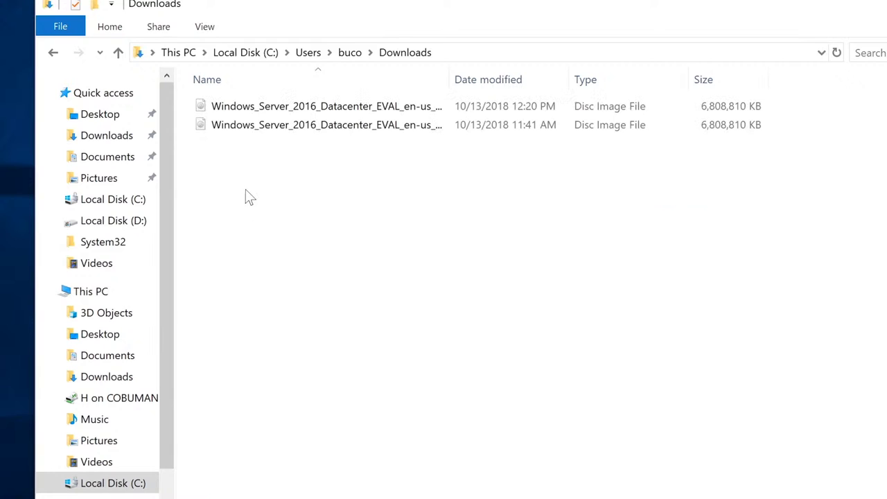
left_click_drag(245, 190, 538, 76)
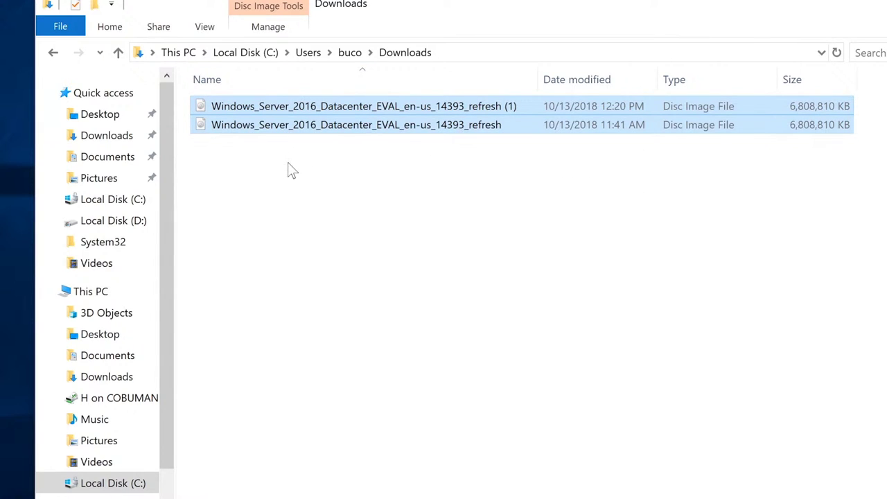
key("Delete")
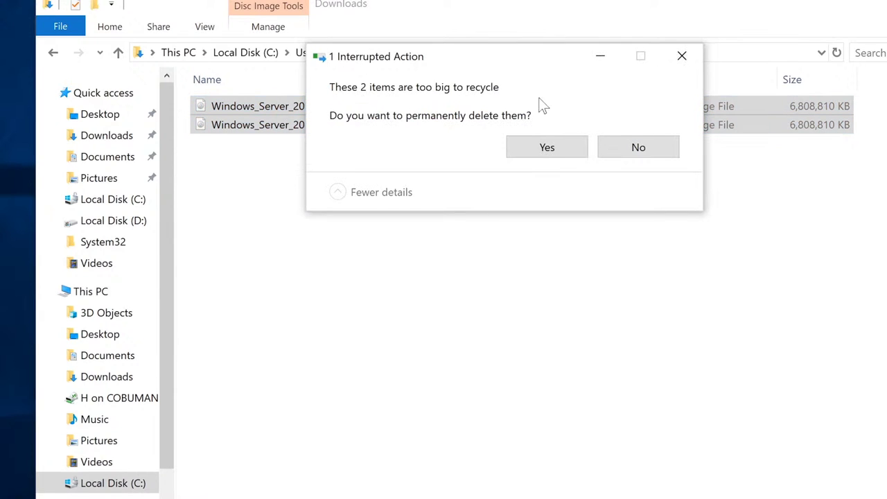
left_click(538, 147)
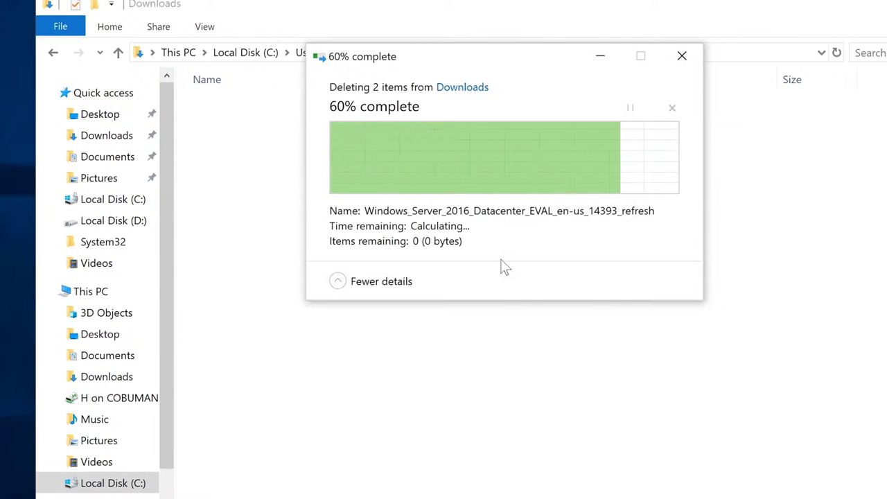
left_click(53, 56)
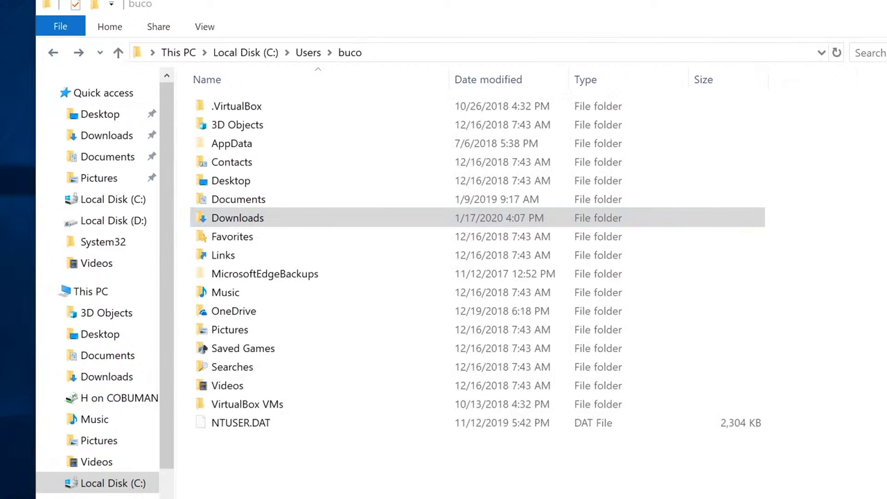
Confirm deleting the 98 items and move up to Local Disk (C:).
left_click(568, 188)
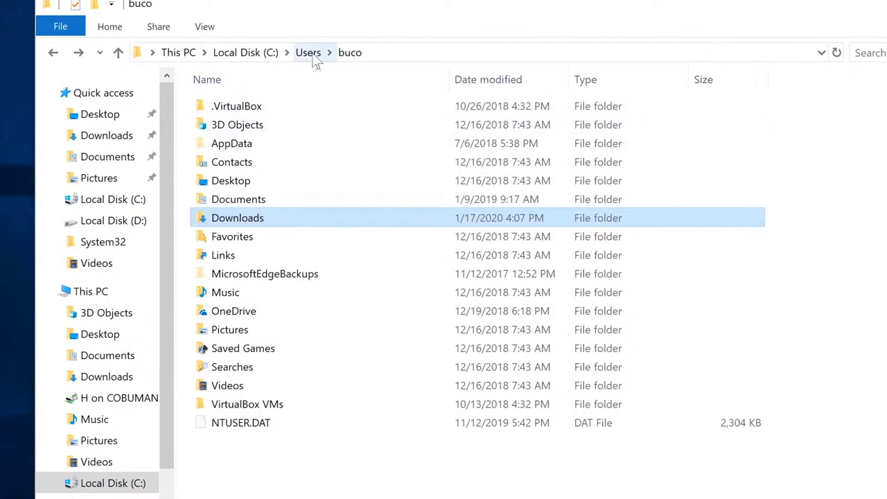
left_click(307, 58)
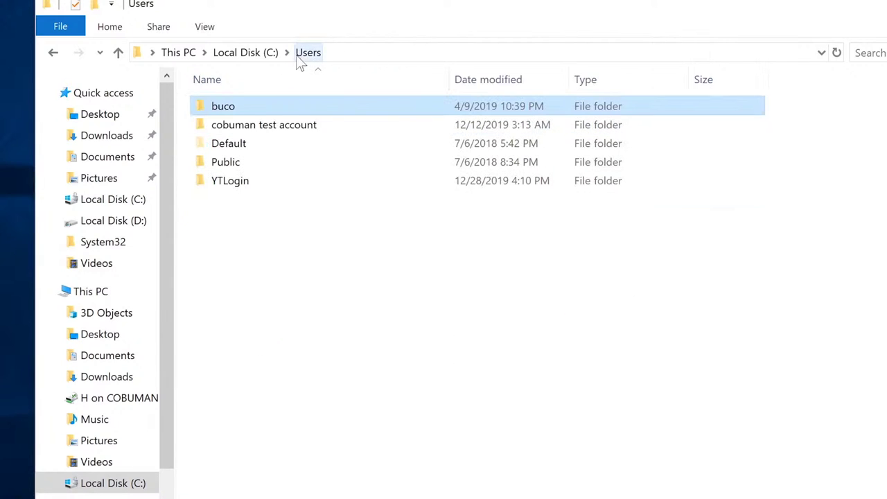
left_click(271, 55)
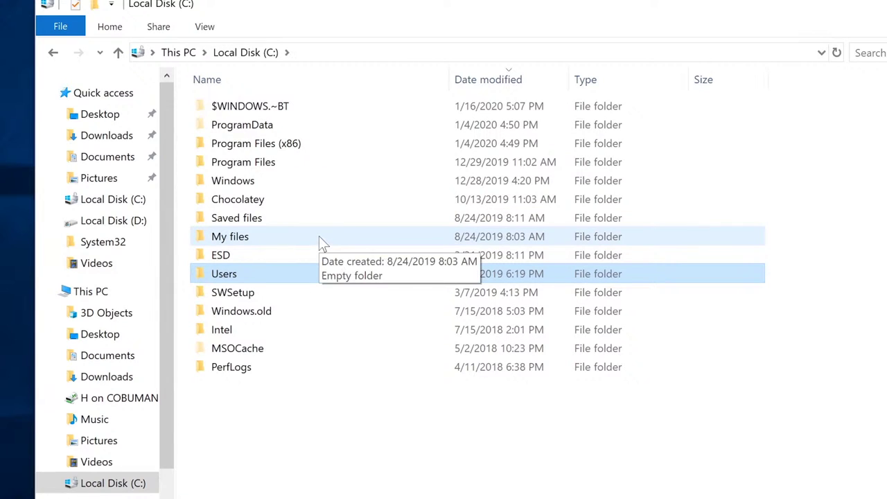
Attempt to delete Windows.old, dismiss the Item Not Found error, and return to Users.
left_click(257, 311)
mouse_move(253, 315)
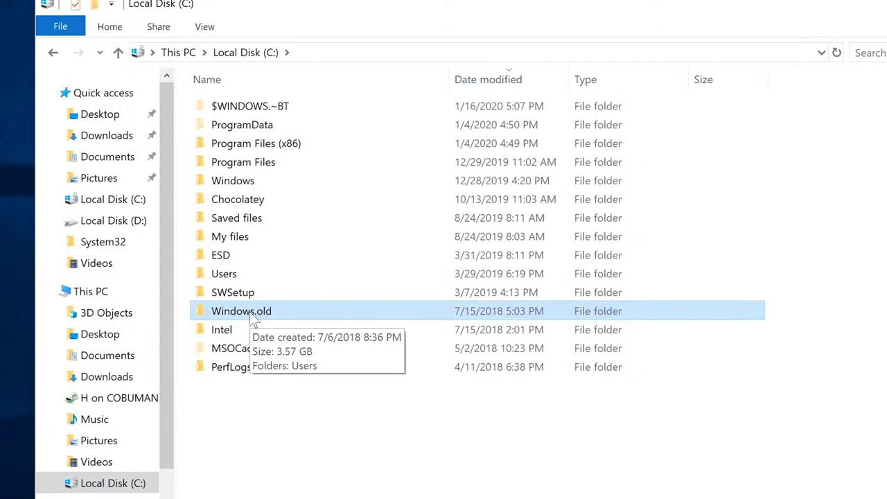
key("Delete")
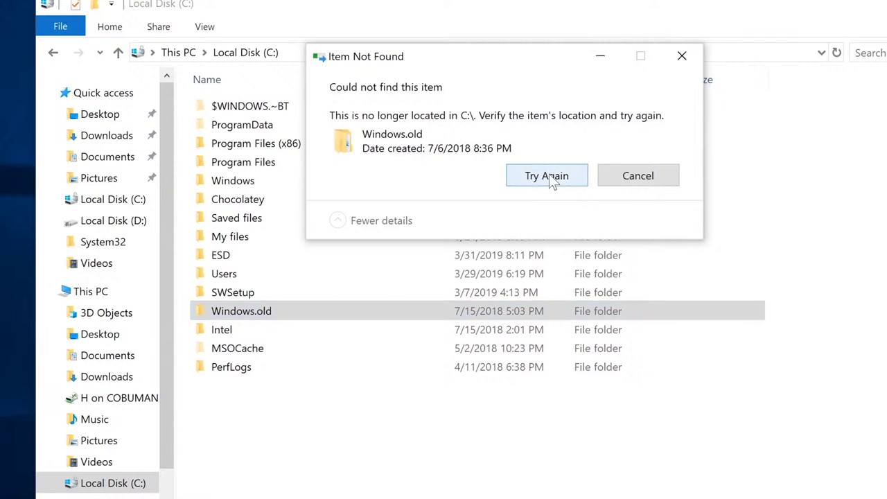
left_click(612, 179)
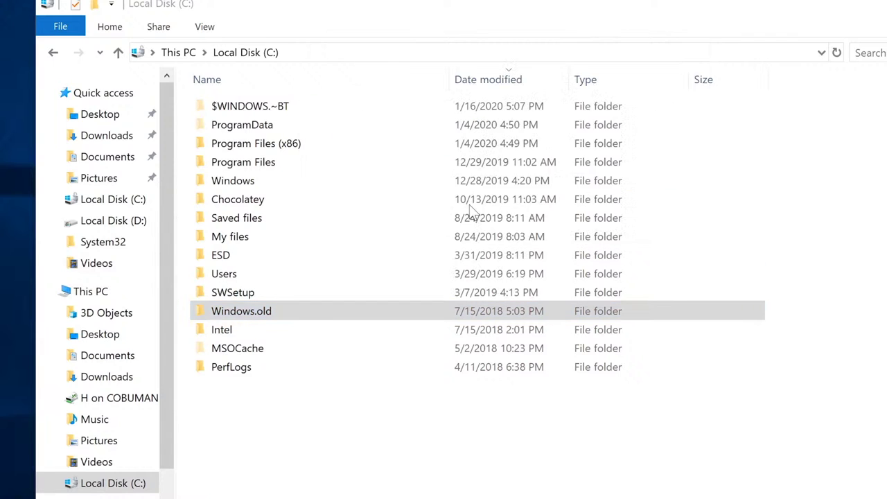
left_click(54, 53)
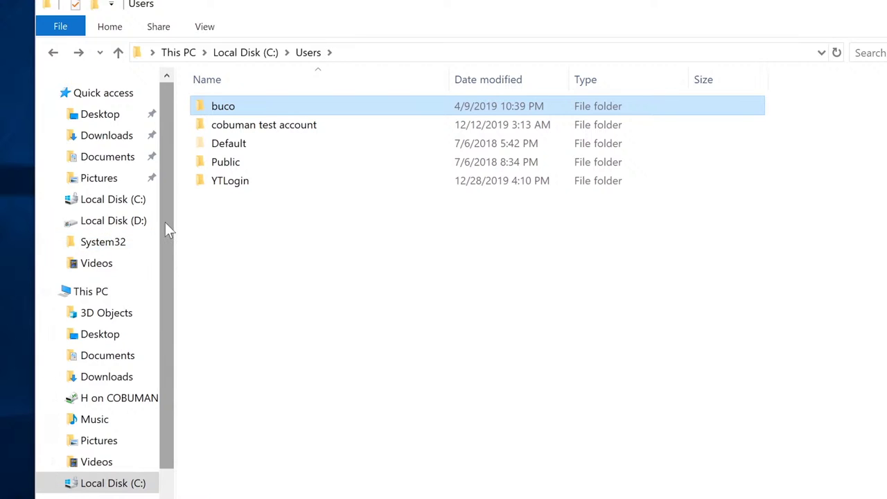
Show This PC and confirm Local Disk (C:) has 50.5 GB free of 118 GB.
scroll(165, 229, "down", 2)
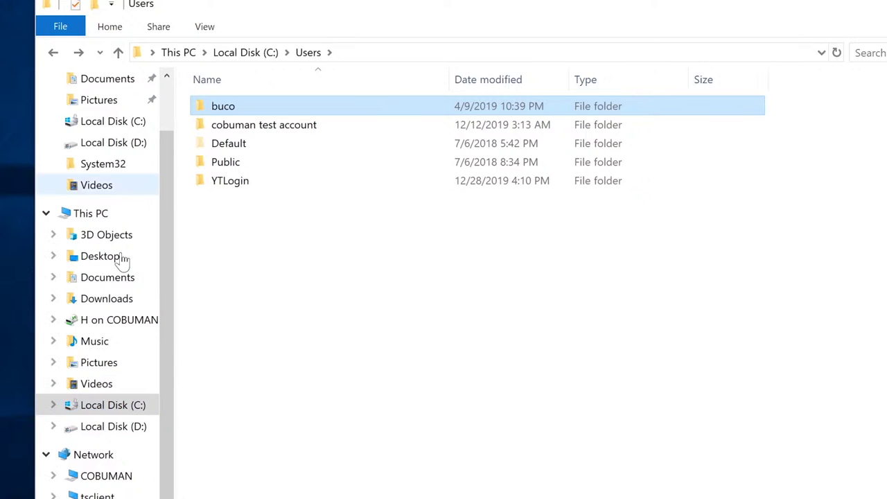
left_click(91, 216)
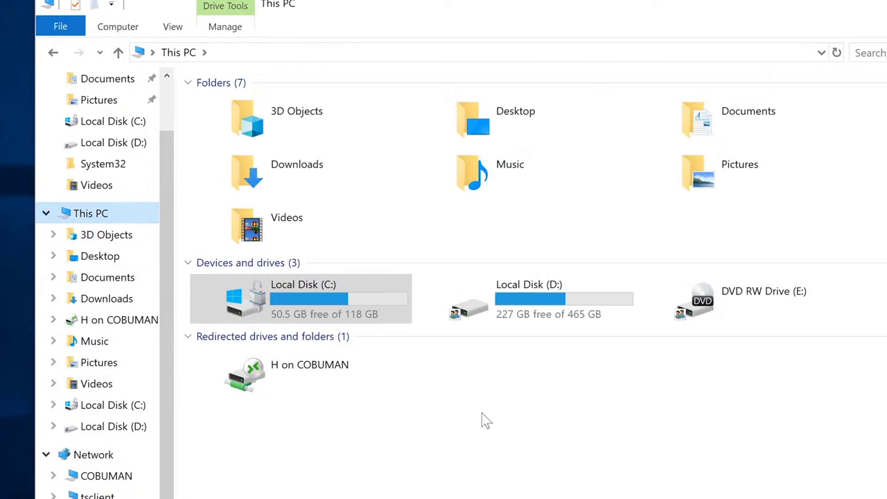
left_click(353, 318)
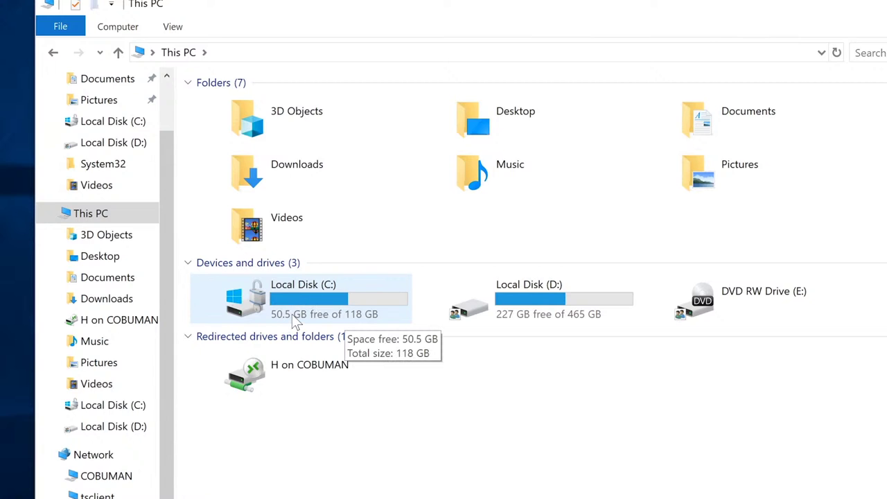
left_click(211, 216)
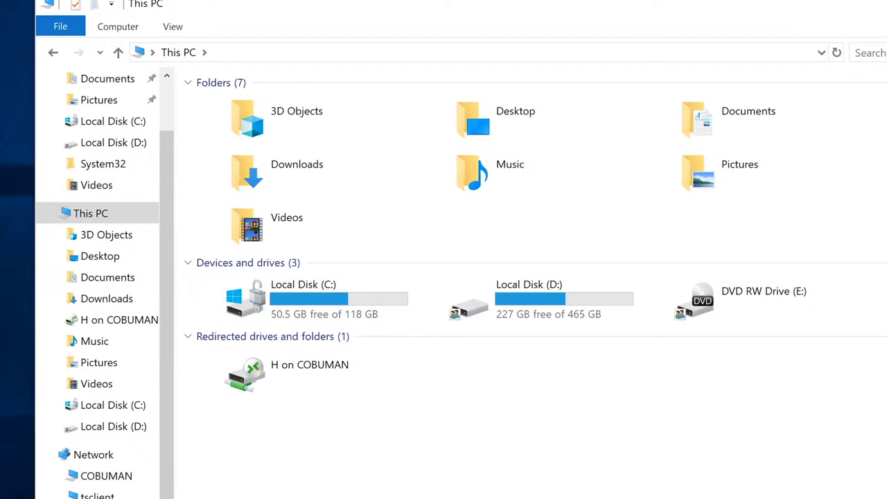
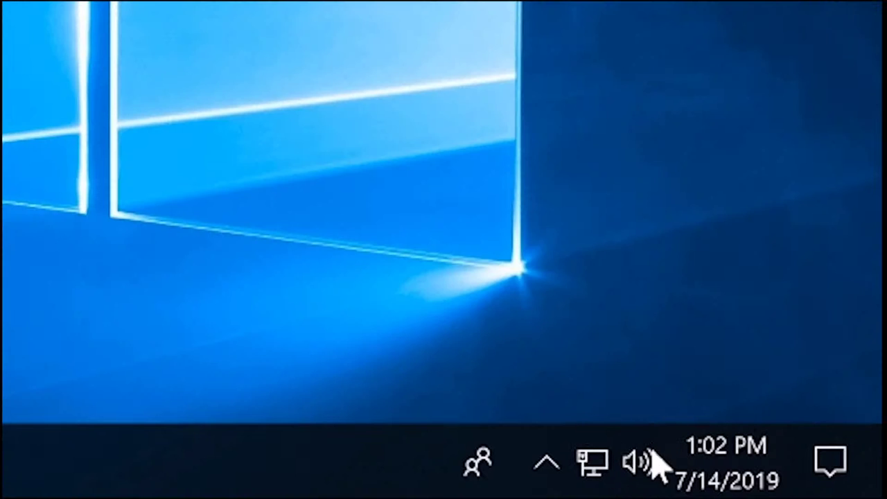
Turn the speaker volume down to 0, then raise it to 45 from the tray.
left_click(639, 466)
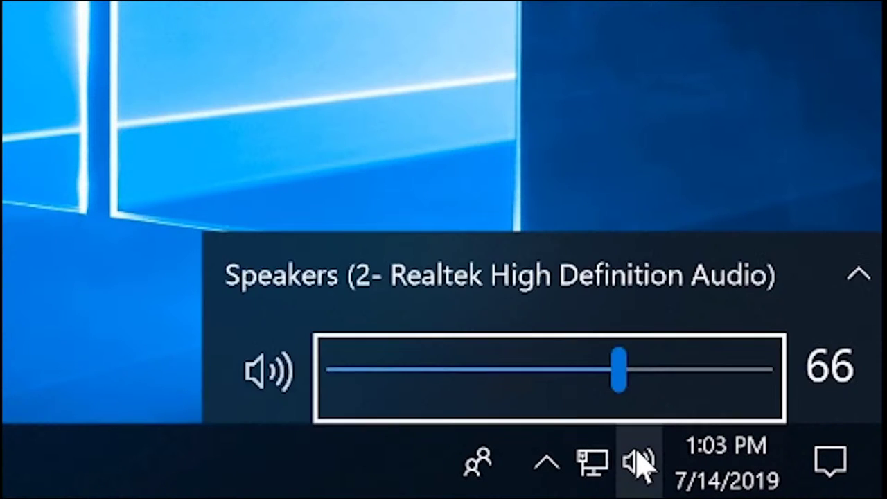
left_click(629, 369)
left_click_drag(619, 376, 317, 368)
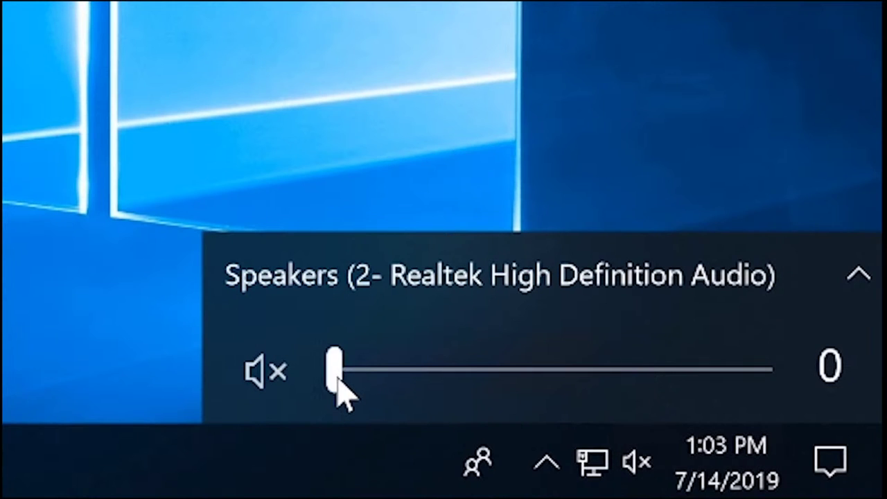
left_click_drag(390, 386, 528, 372)
left_click(614, 118)
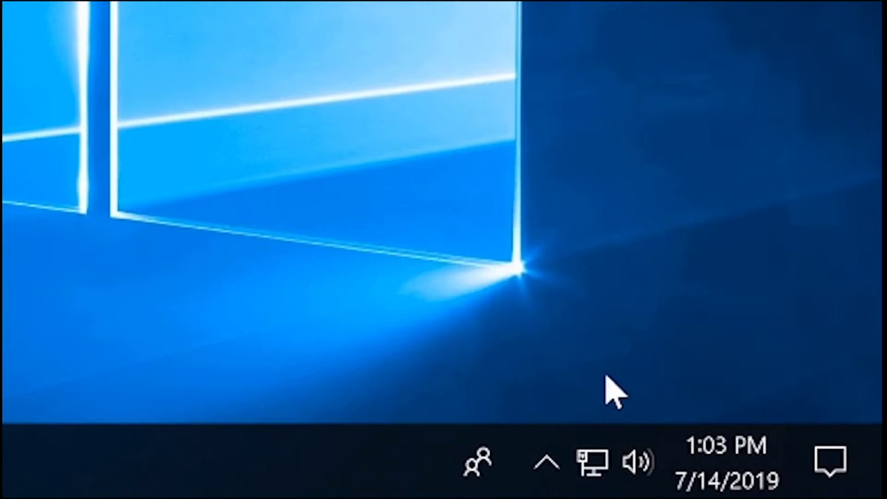
Open Sound settings from the speaker icon's right-click menu.
right_click(643, 469)
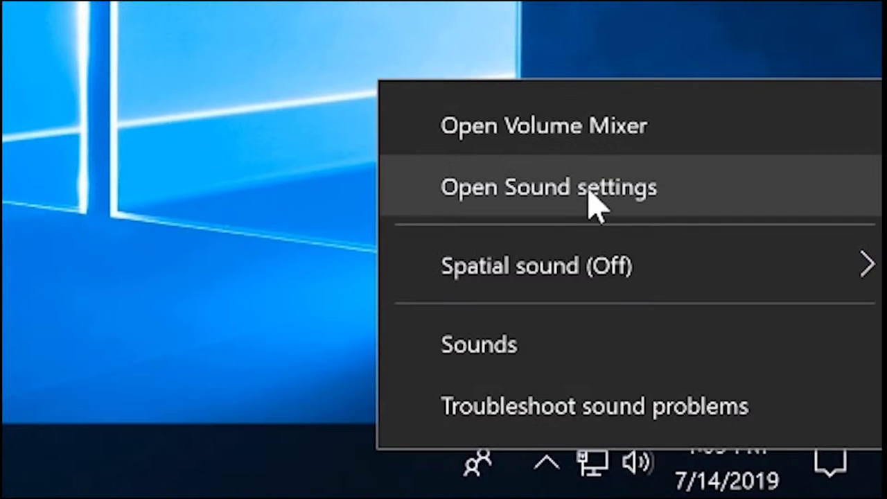
right_click(642, 459)
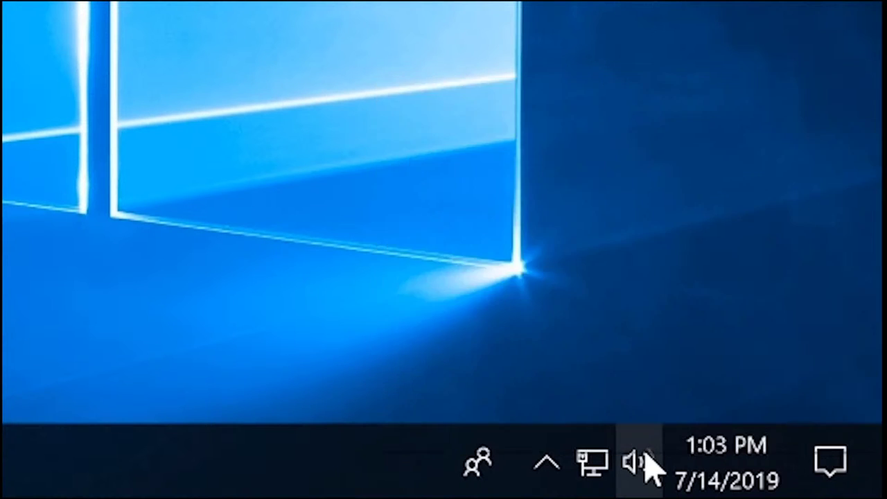
right_click(640, 459)
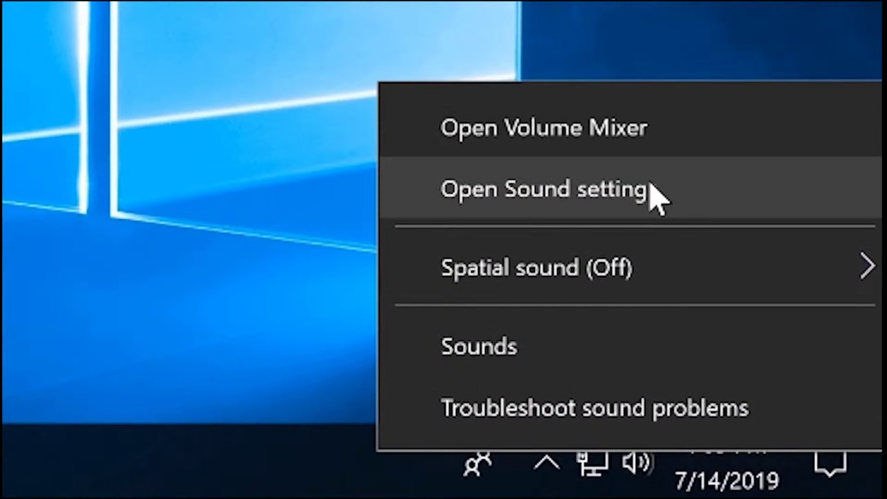
left_click(655, 197)
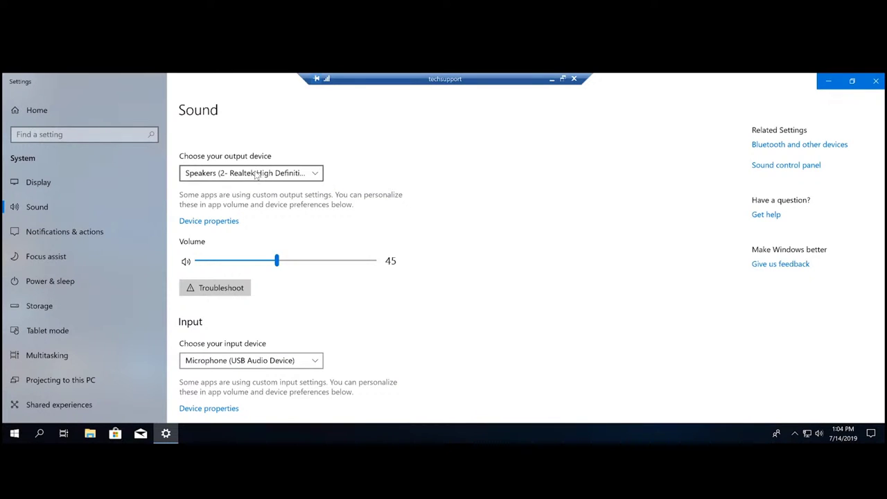
Try switching output between the USB Audio Device and Realtek speakers.
left_click(259, 173)
left_click(280, 177)
left_click(316, 178)
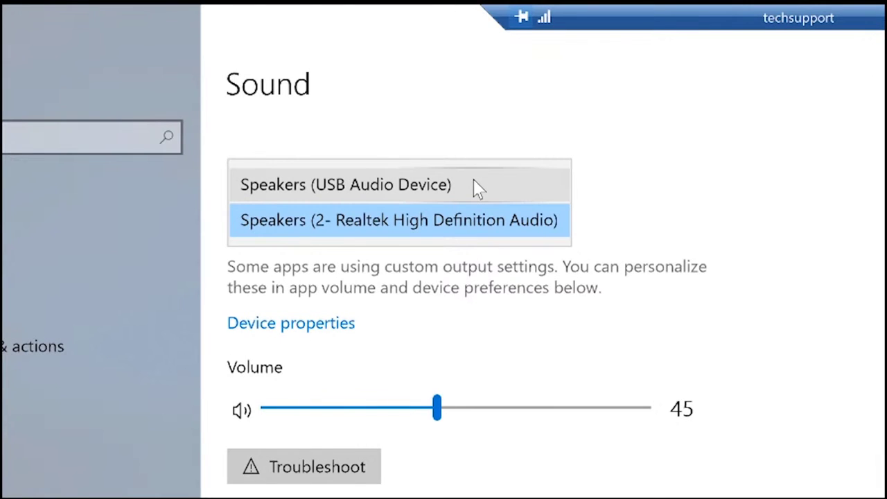
left_click(427, 198)
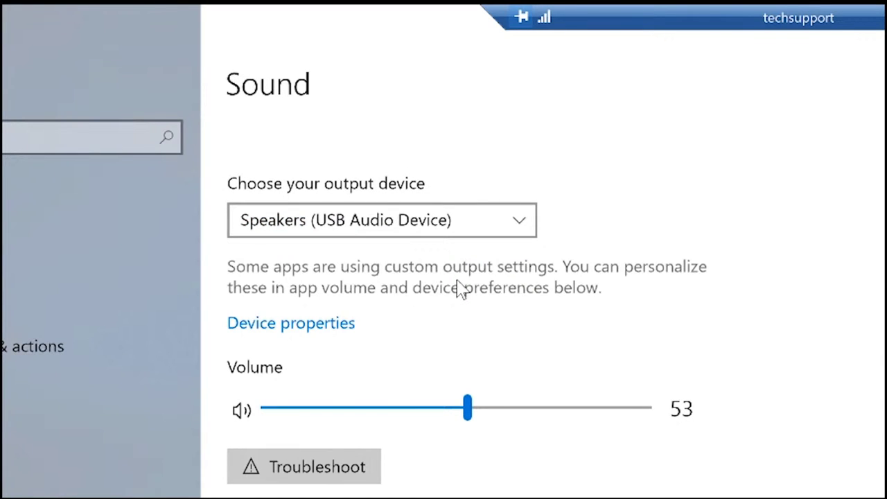
left_click(482, 220)
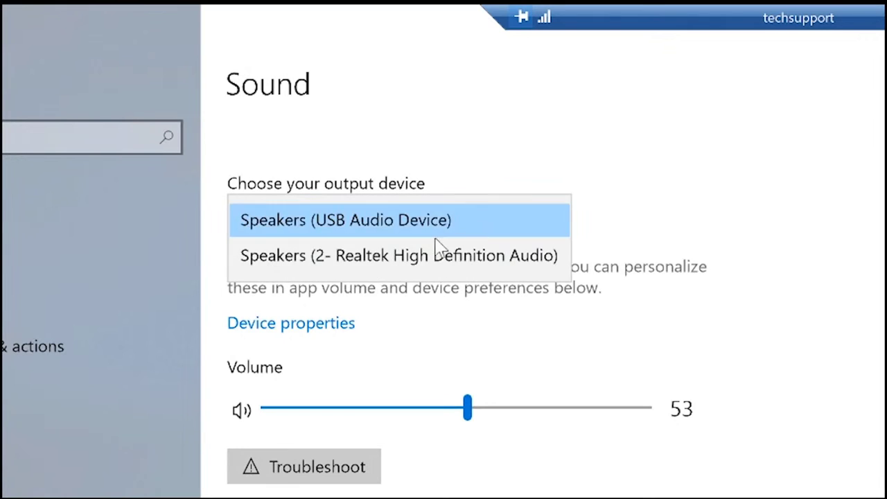
left_click(432, 257)
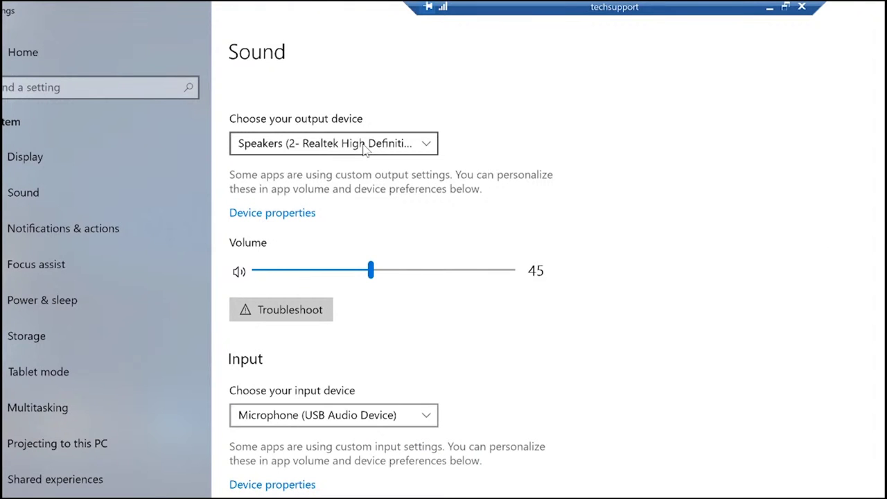
Select Speakers (USB Audio Device) as output at volume 70, then go to Bluetooth & other devices.
left_click(365, 149)
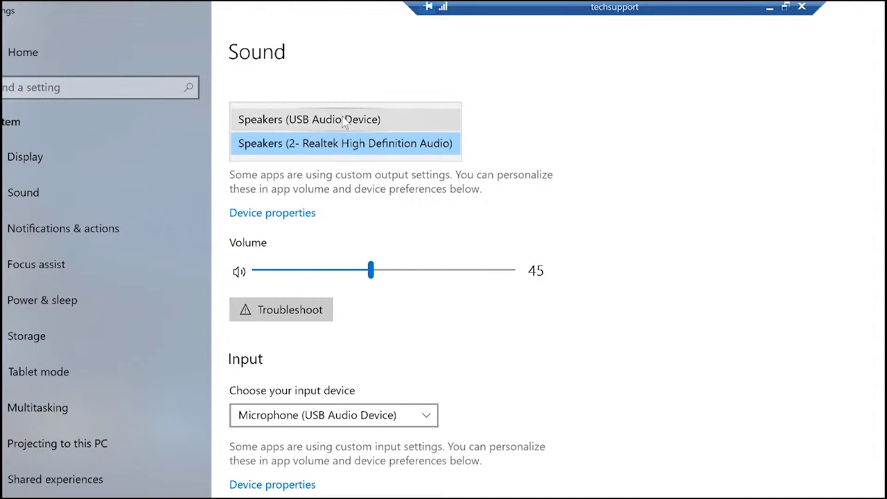
left_click(343, 120)
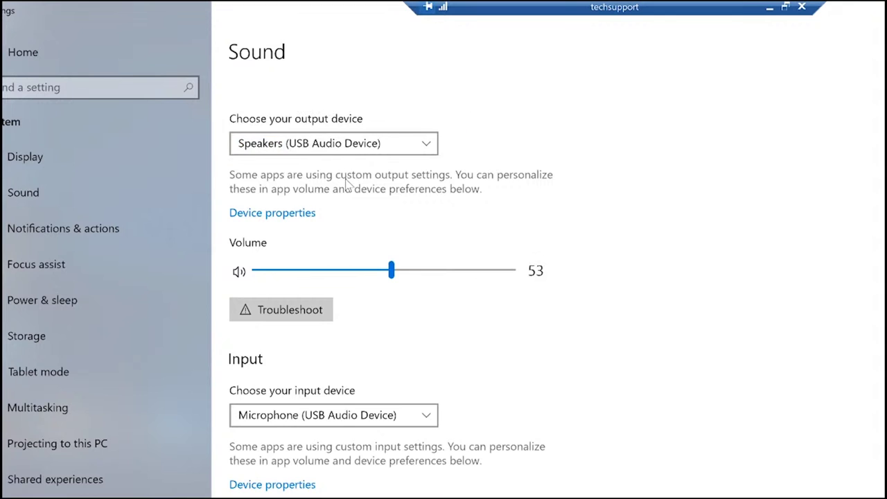
left_click_drag(390, 269, 422, 275)
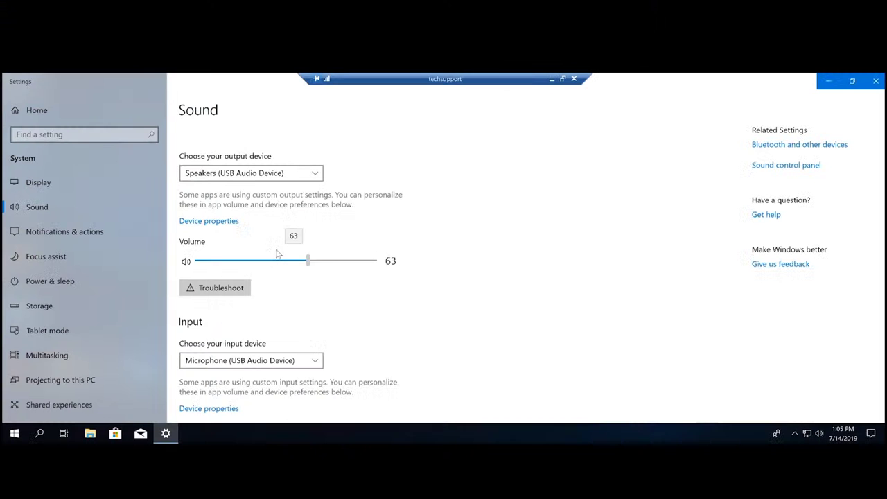
left_click_drag(311, 263, 320, 263)
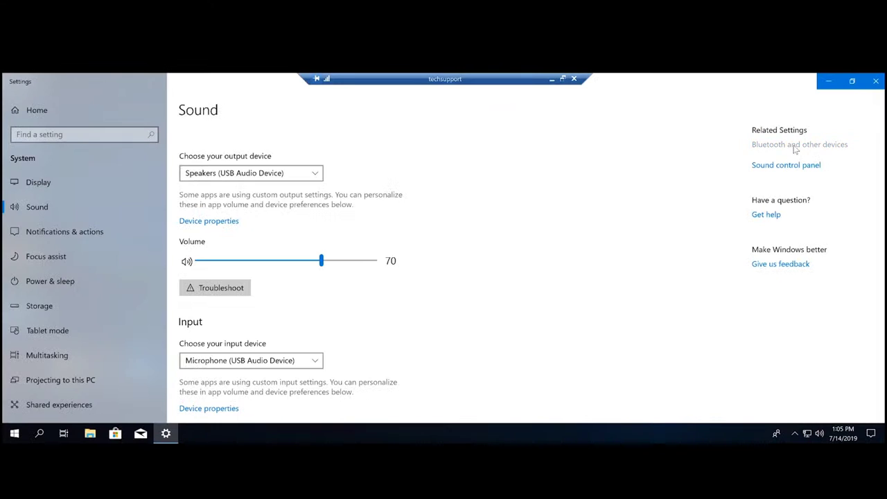
left_click(793, 146)
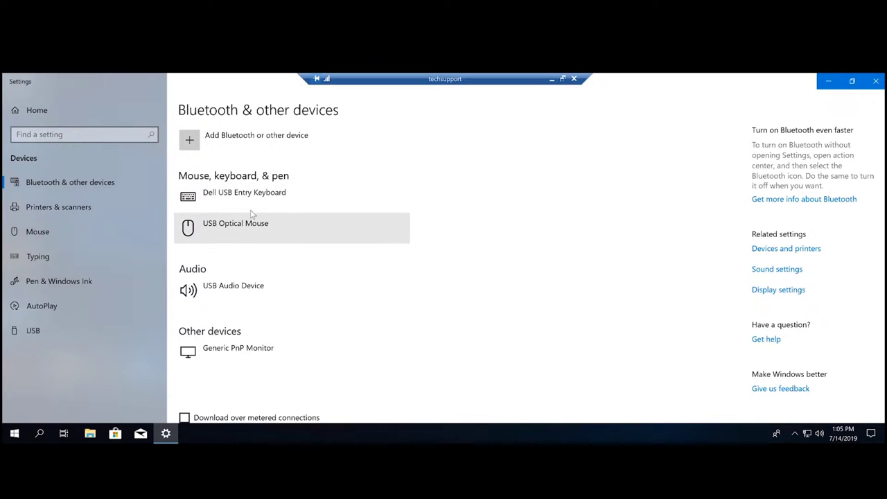
Attempt to add a Bluetooth device, cancel the failed connection, and close Settings.
left_click(241, 144)
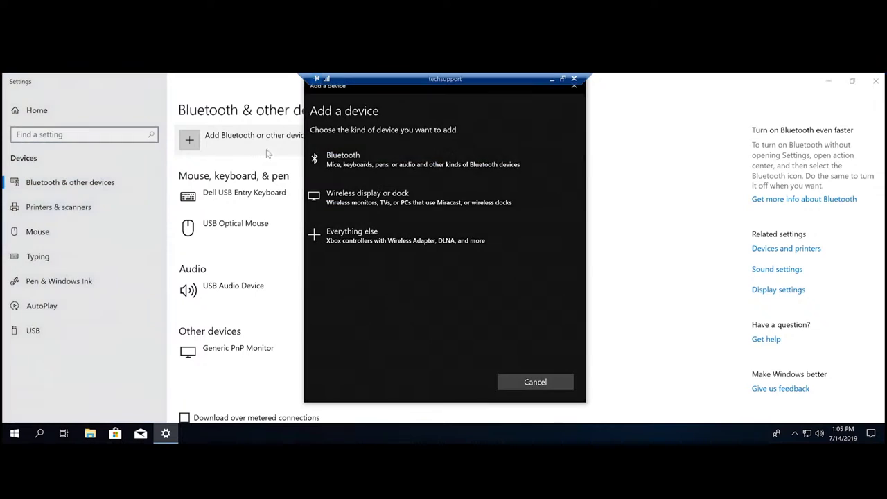
left_click(409, 165)
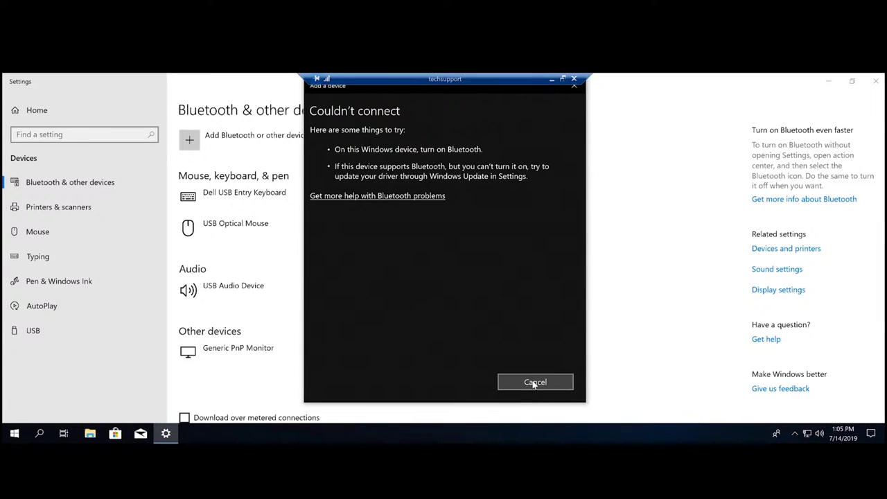
left_click(533, 383)
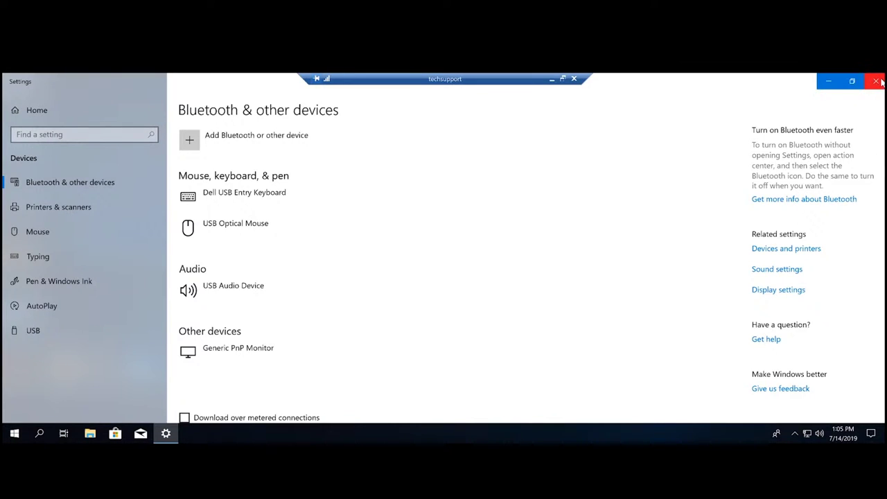
left_click(876, 81)
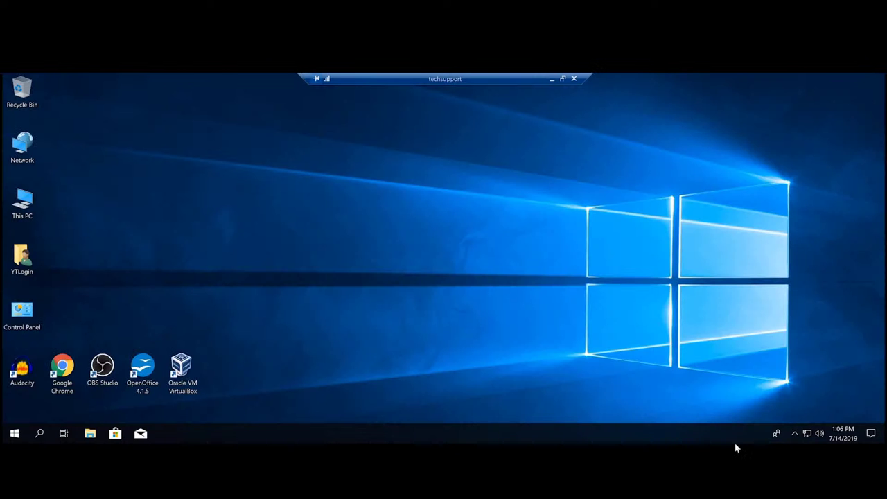
Open the classic Sound control panel from Sound settings and move its dialog to the centre.
right_click(819, 433)
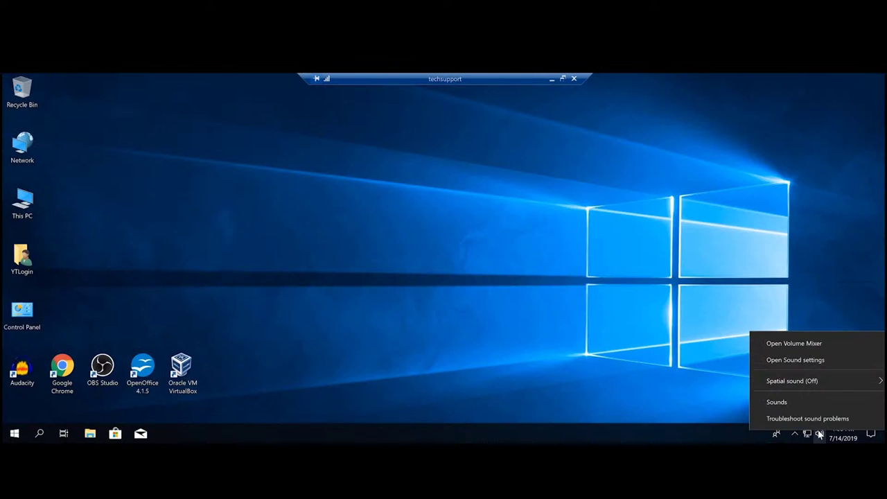
left_click(797, 359)
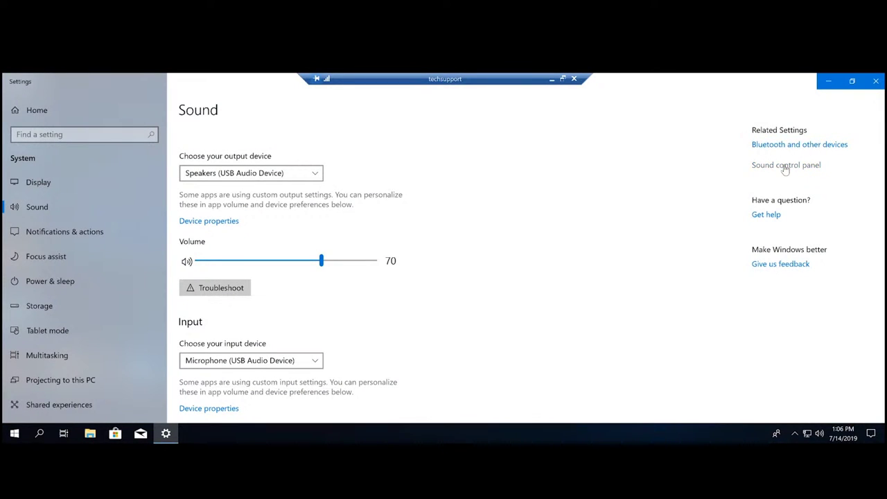
left_click(785, 166)
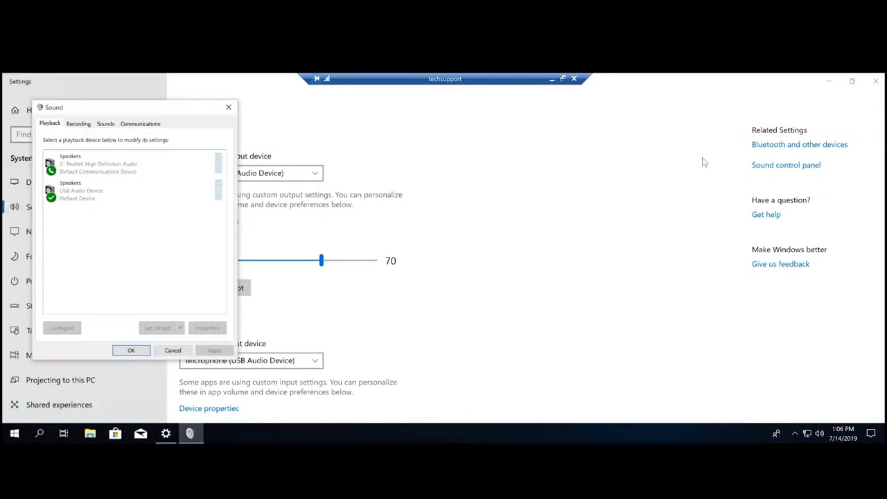
left_click(875, 81)
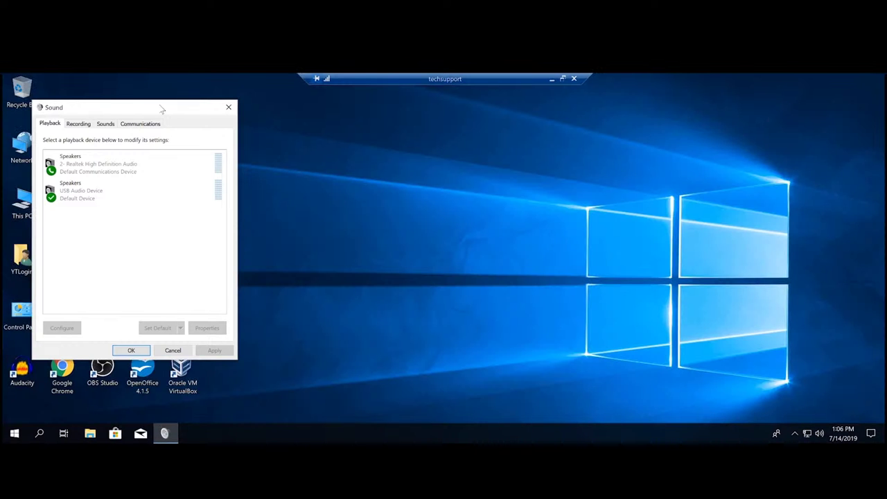
left_click_drag(162, 109, 506, 137)
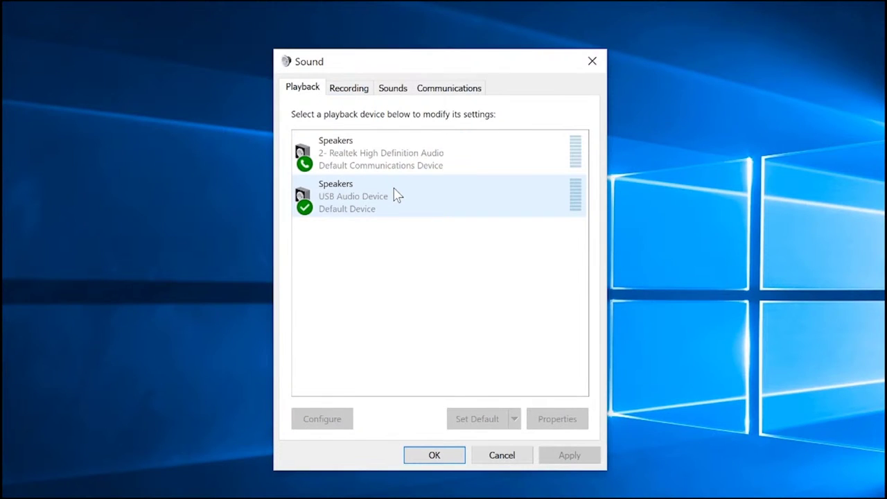
Make Realtek Speakers the default playback device, then restore USB Audio Device speakers as default.
left_click(372, 171)
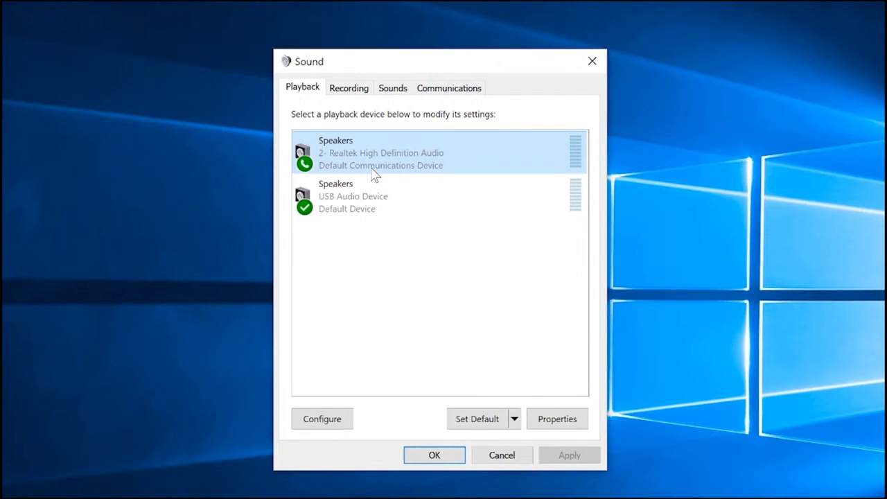
left_click(473, 418)
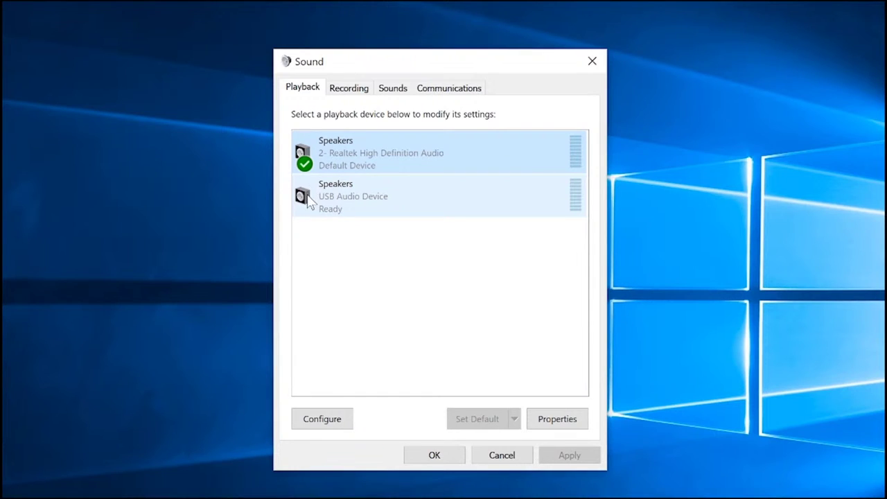
left_click(367, 200)
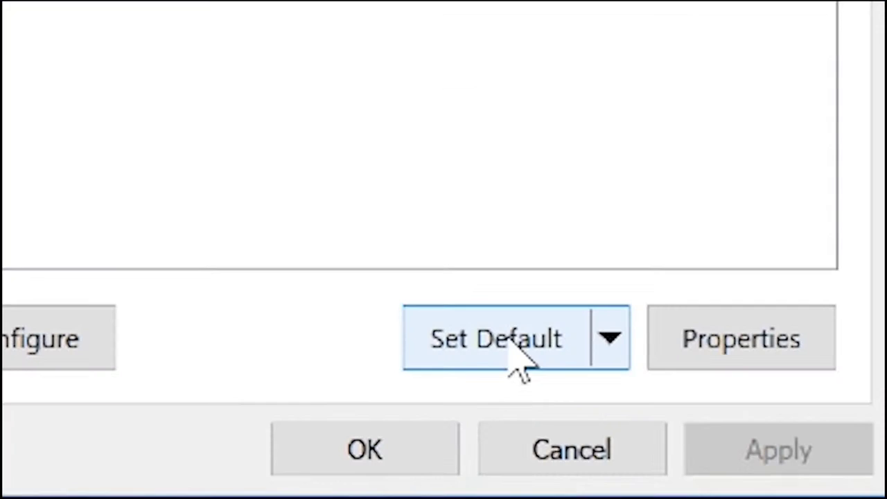
left_click(511, 344)
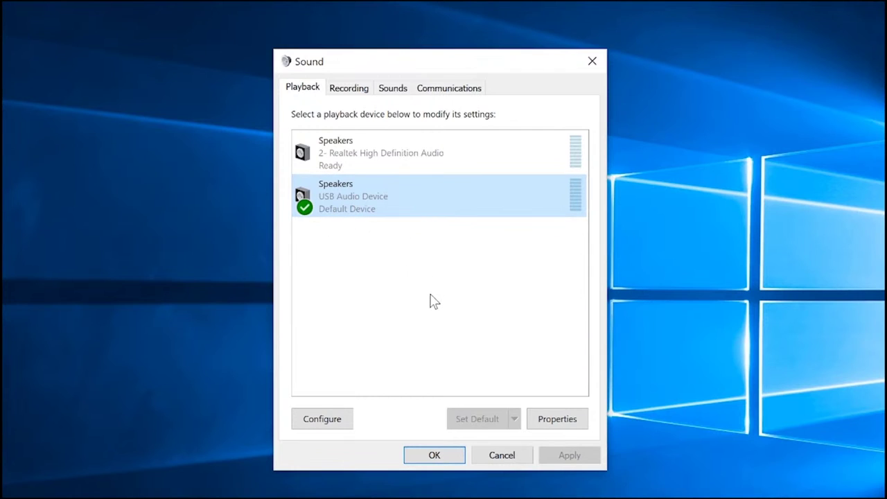
right_click(358, 196)
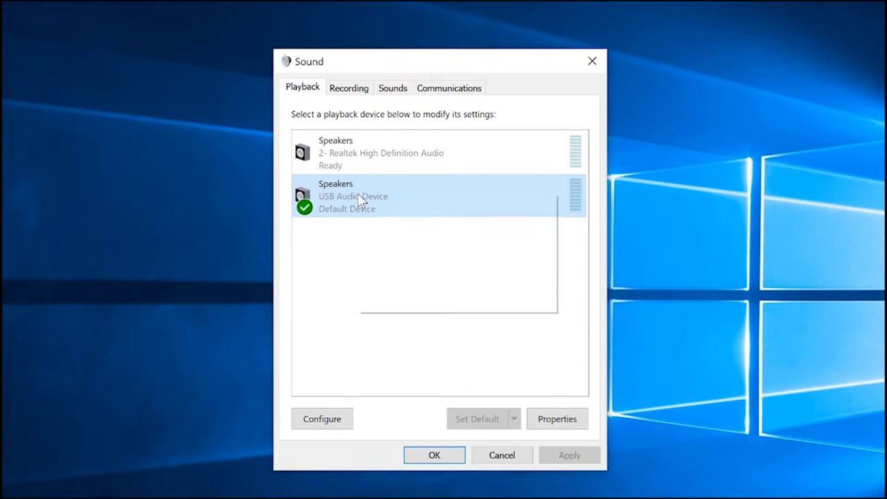
left_click(430, 239)
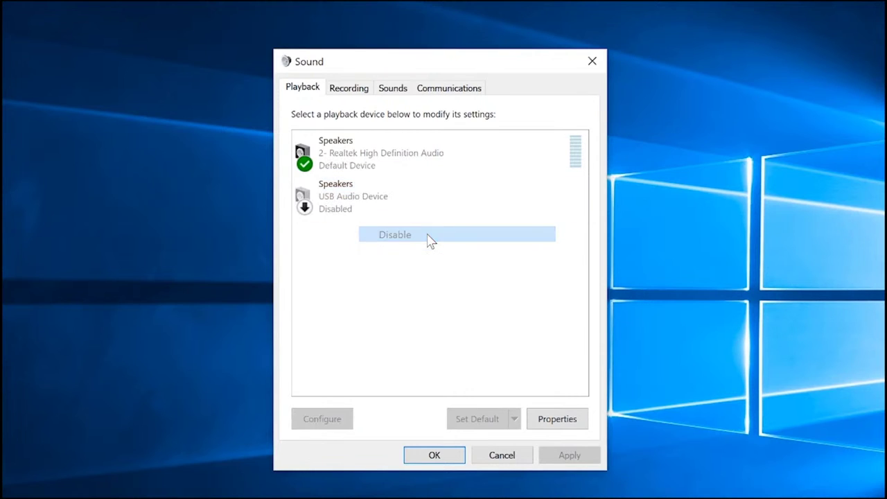
right_click(368, 236)
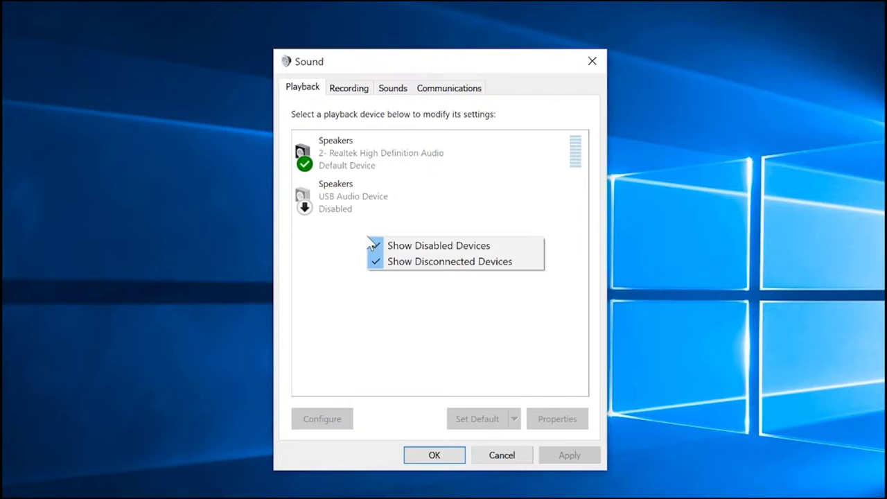
left_click(386, 244)
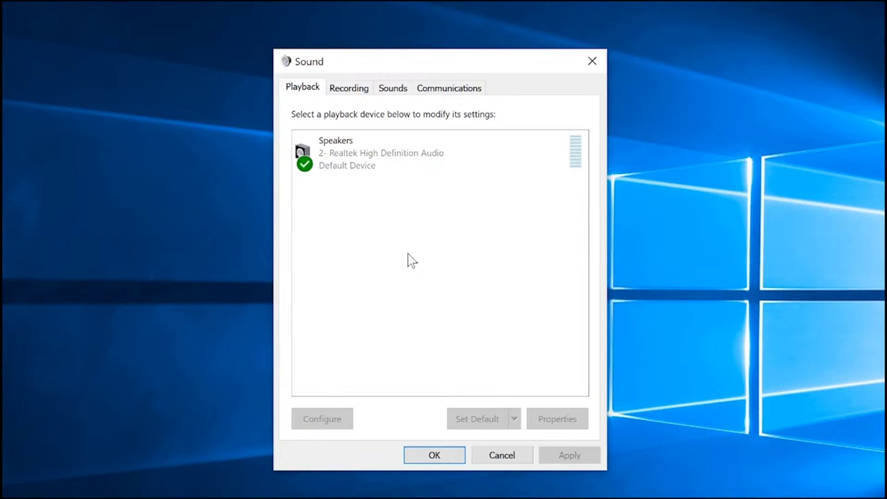
right_click(420, 285)
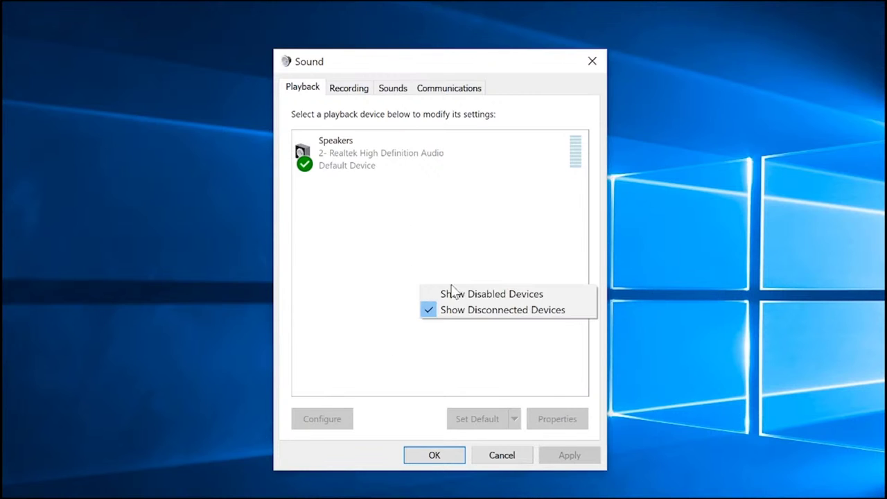
left_click(455, 295)
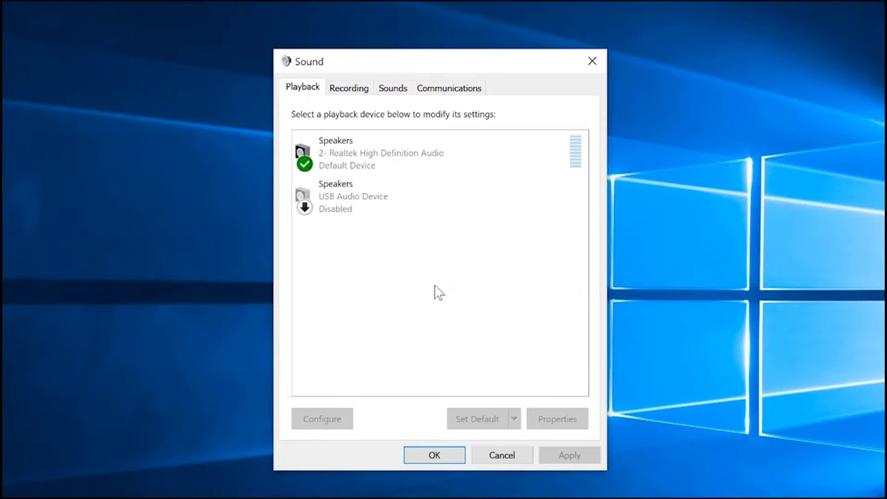
left_click(358, 196)
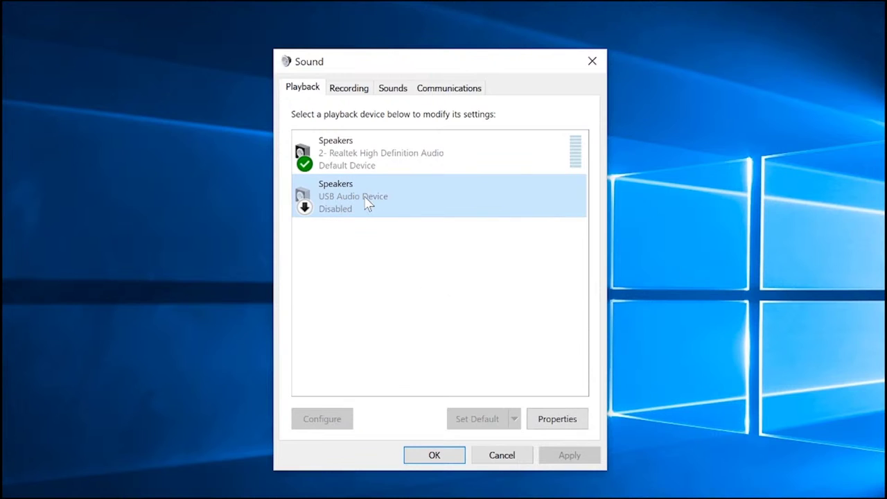
right_click(367, 194)
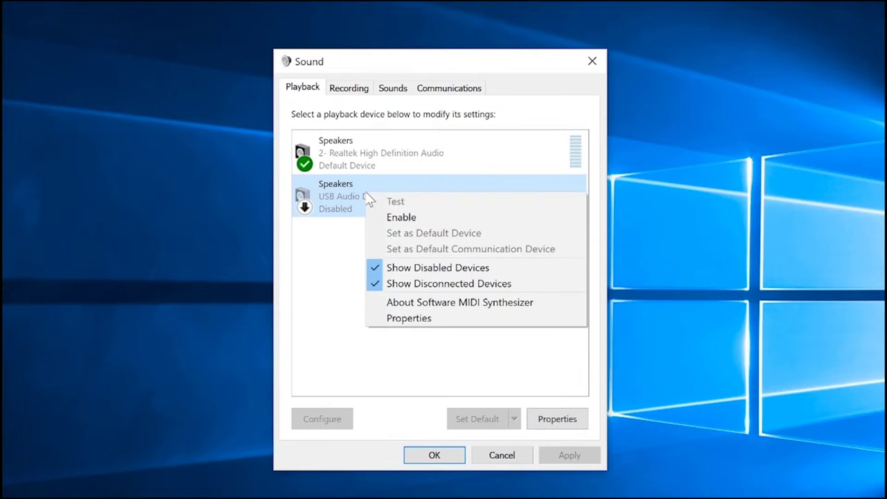
left_click(436, 216)
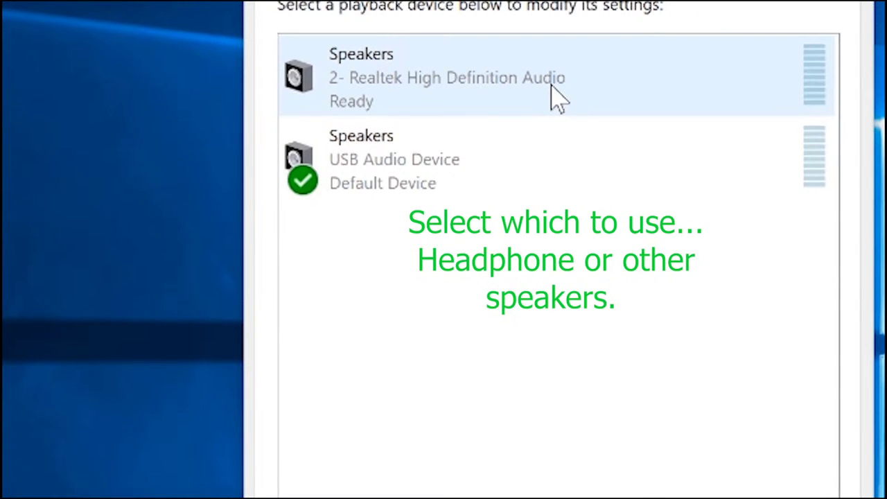
Check the Realtek speakers' Levels in Properties and cancel without changes.
double_click(475, 93)
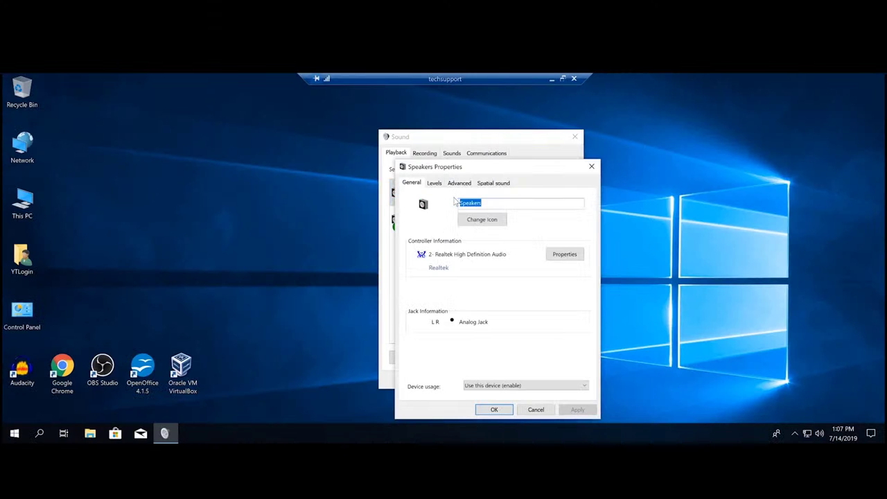
left_click(432, 183)
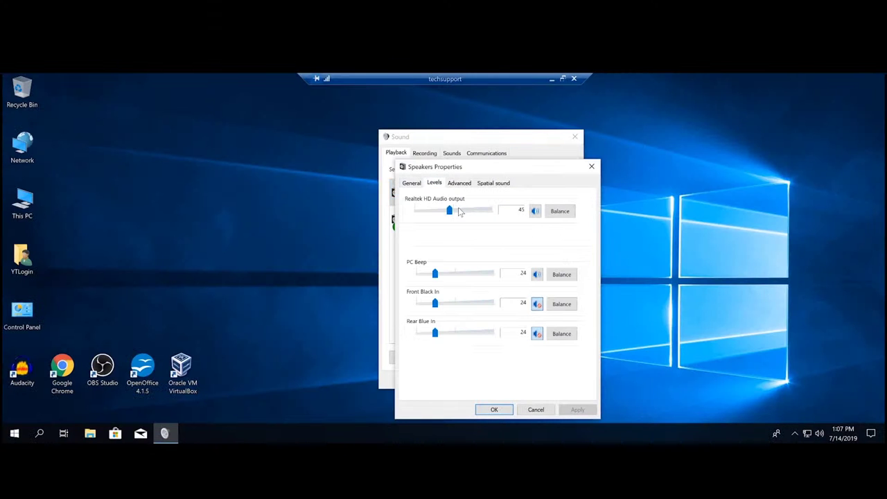
left_click(535, 409)
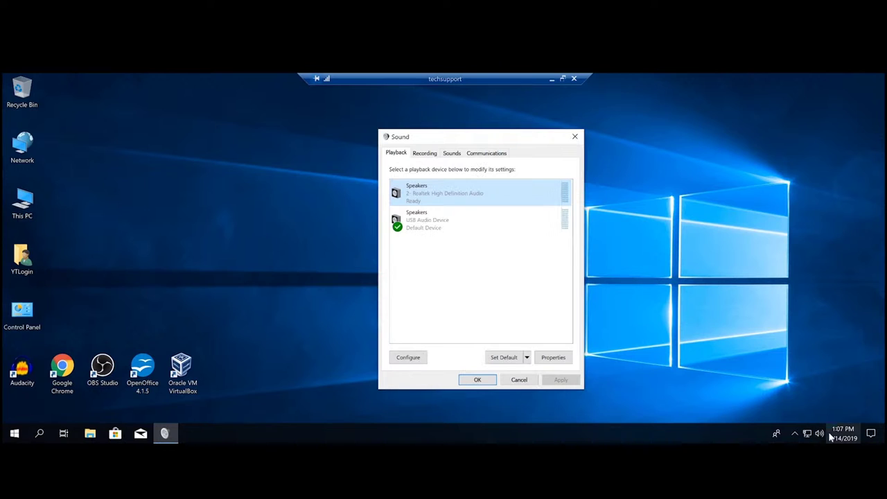
Set the USB Audio Device speakers volume to 65 from the tray.
left_click(819, 433)
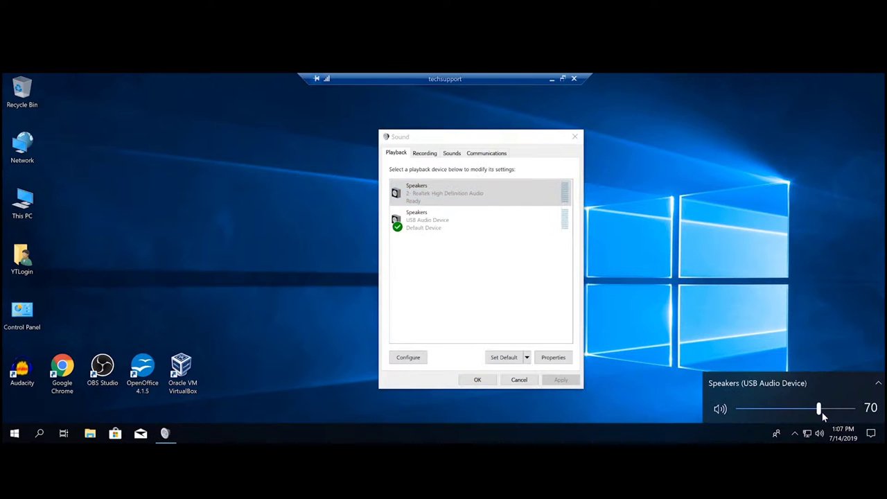
mouse_move(817, 409)
left_mouse_down()
mouse_move(801, 409)
mouse_move(812, 408)
left_mouse_up()
left_click(649, 192)
left_click(463, 226)
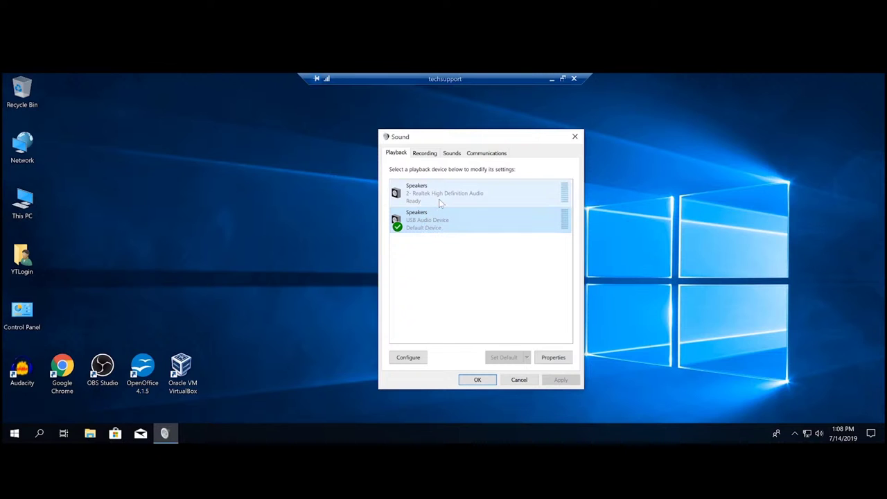
left_click(419, 243)
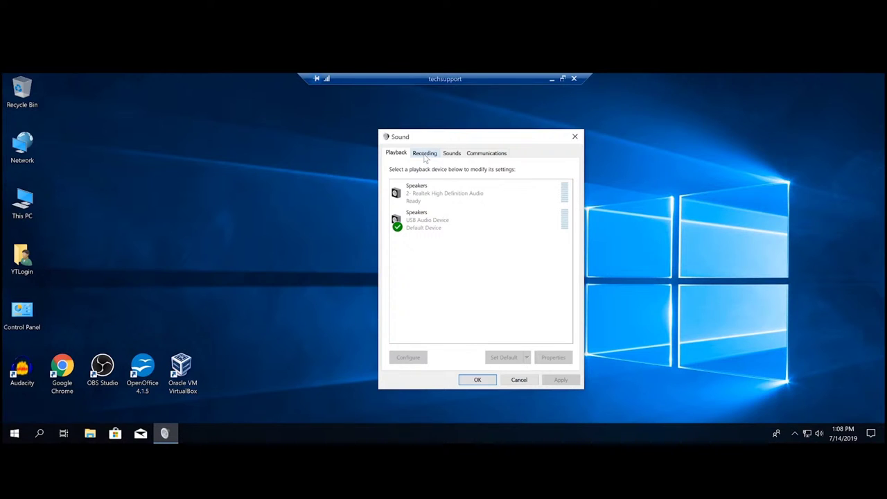
On the Recording tab, hide disabled devices such as Stereo Mix.
left_click(425, 154)
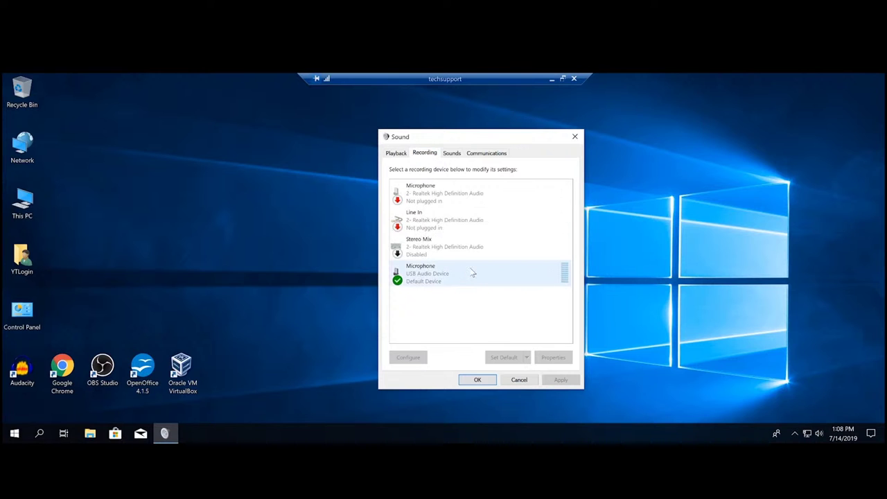
right_click(453, 313)
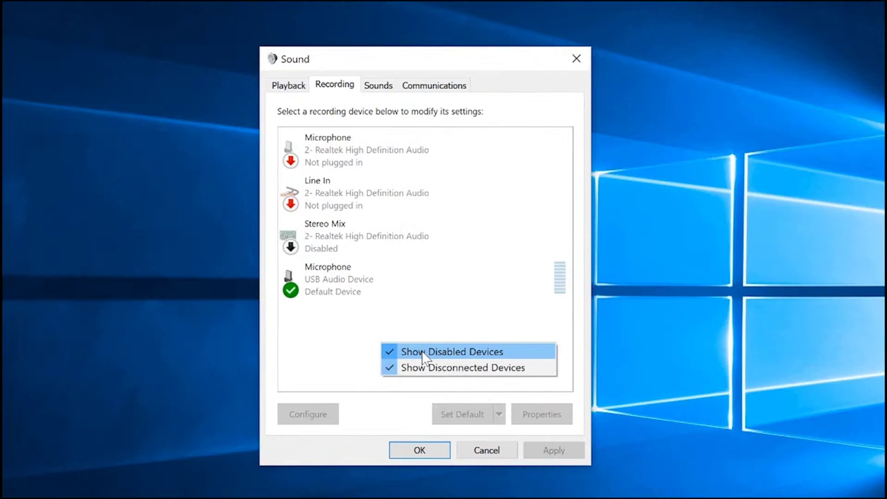
left_click(430, 353)
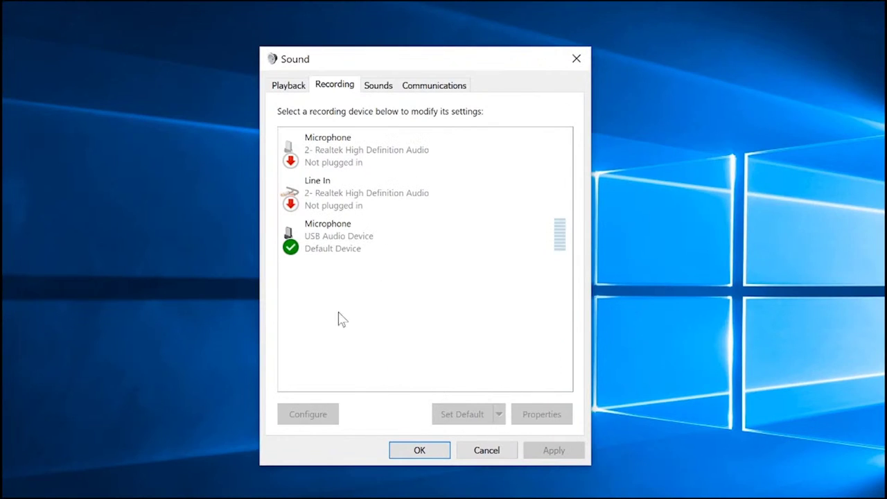
Select Line In, Realtek Microphone, and the USB Audio Device microphone in turn.
left_click(384, 189)
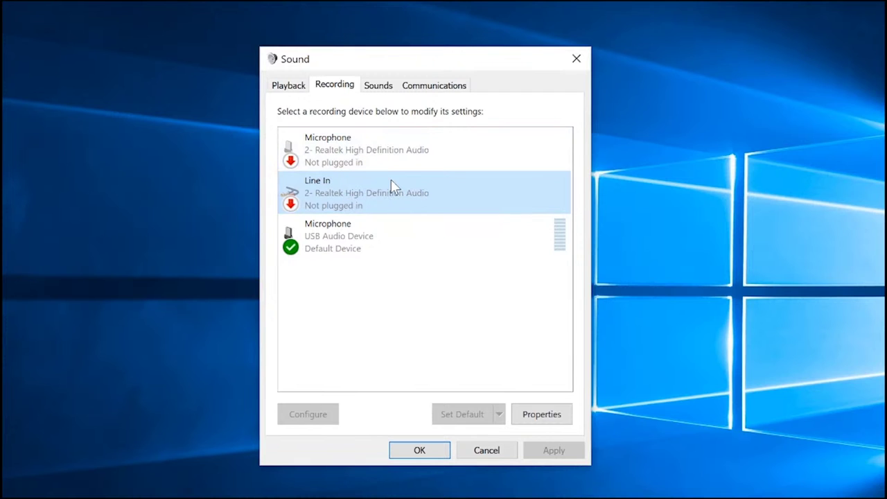
left_click(368, 152)
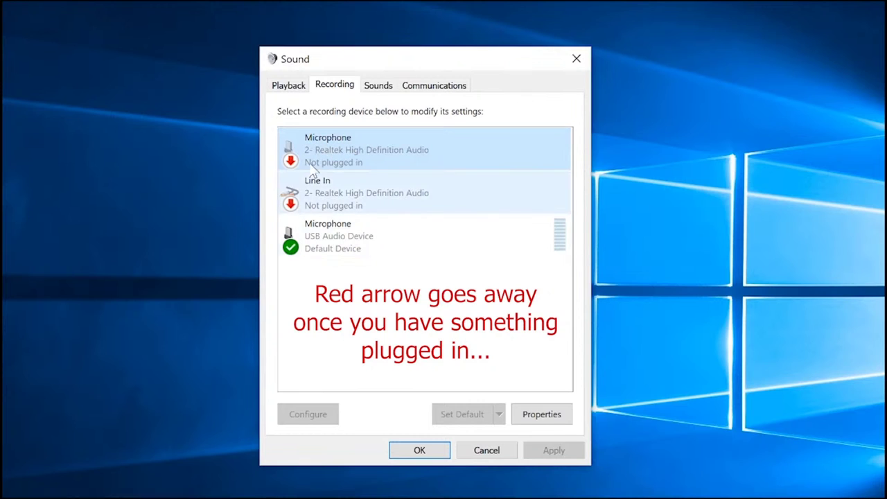
left_click(361, 247)
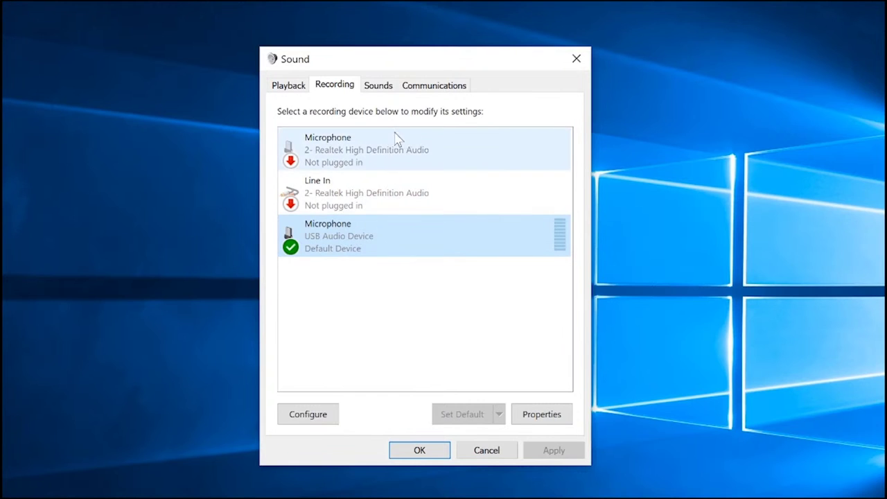
Select the USB Audio Device microphone and open its Properties.
left_click(379, 159)
left_click(329, 249)
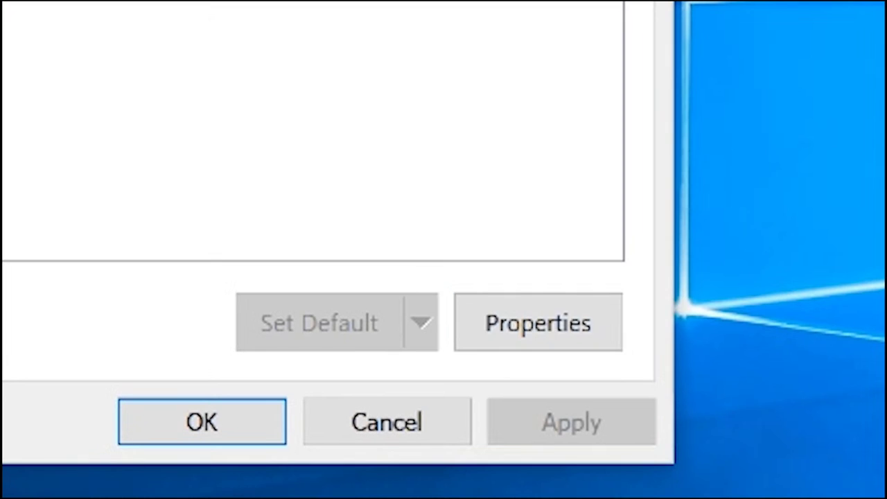
left_click(538, 323)
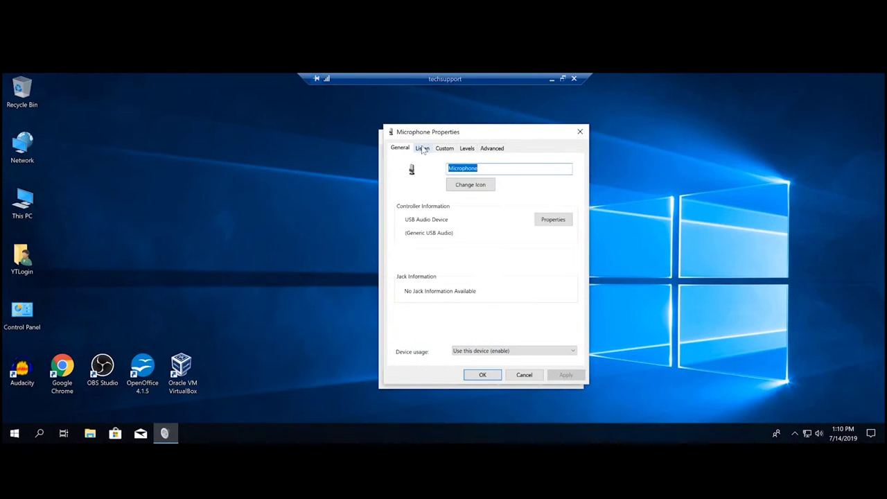
Turn Listen to this device on and back off, applying each time, then view Custom.
left_click(422, 149)
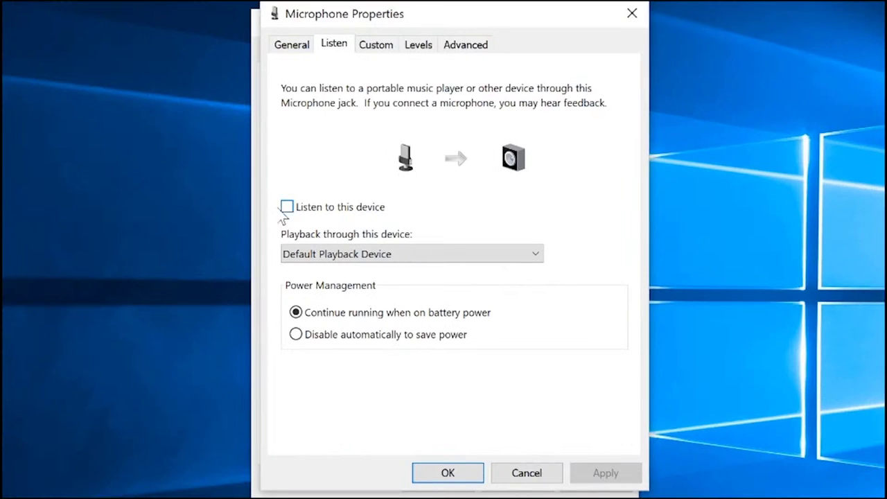
left_click(286, 208)
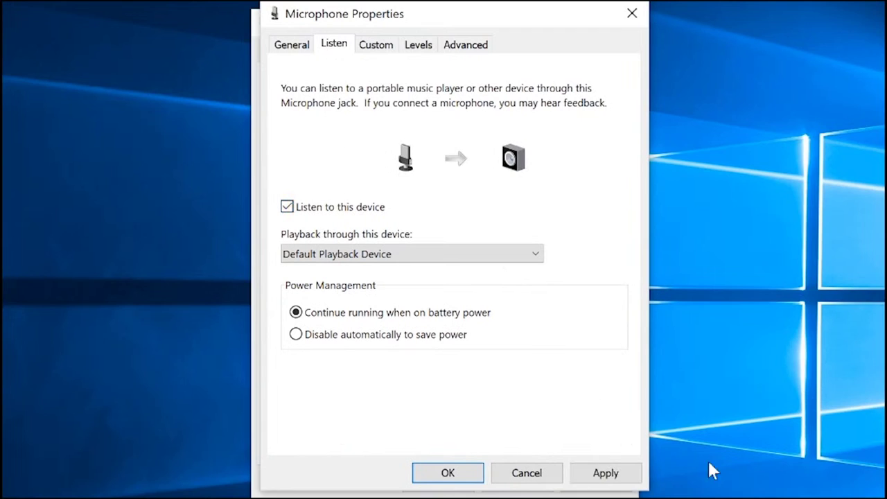
left_click(622, 484)
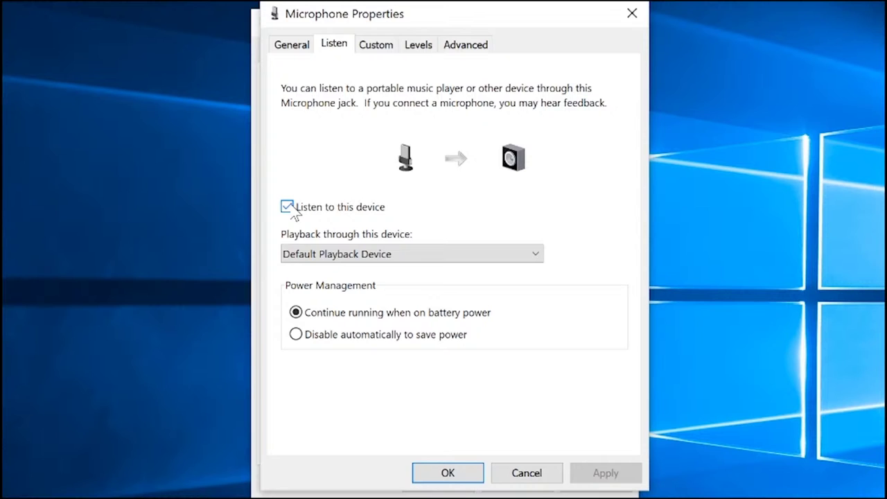
left_click(293, 212)
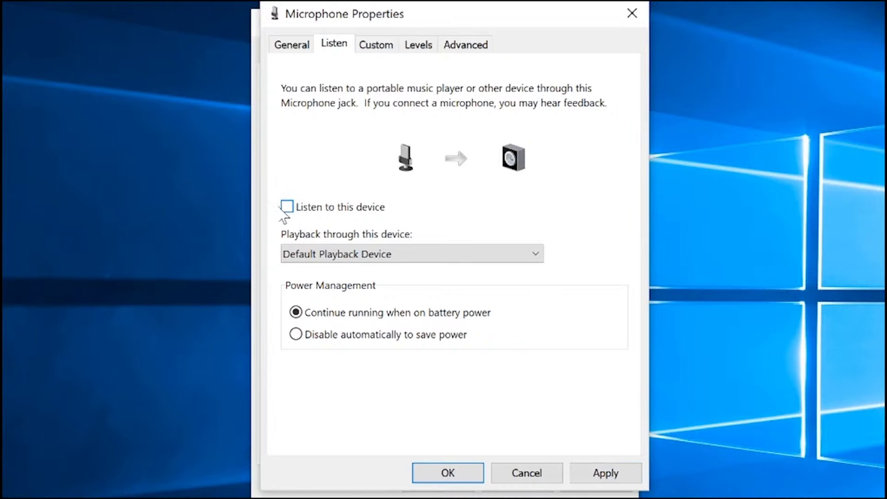
left_click(599, 477)
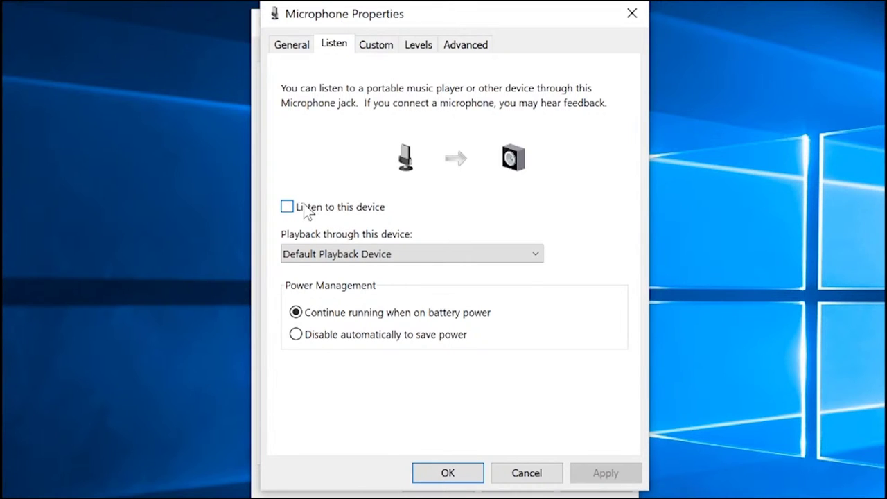
left_click(370, 43)
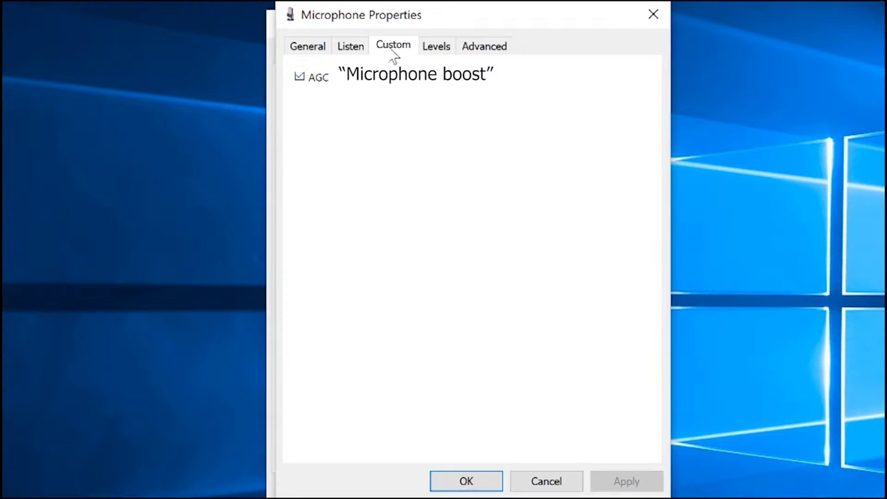
Lower the microphone level to about half and review the Custom and Listen tabs.
left_click(442, 54)
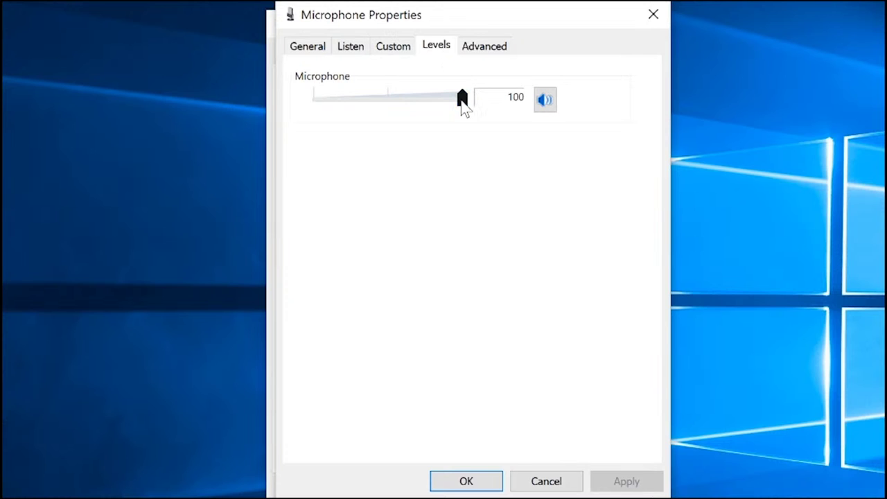
mouse_move(462, 104)
left_mouse_down()
mouse_move(390, 97)
mouse_move(469, 100)
left_mouse_up()
left_click(390, 50)
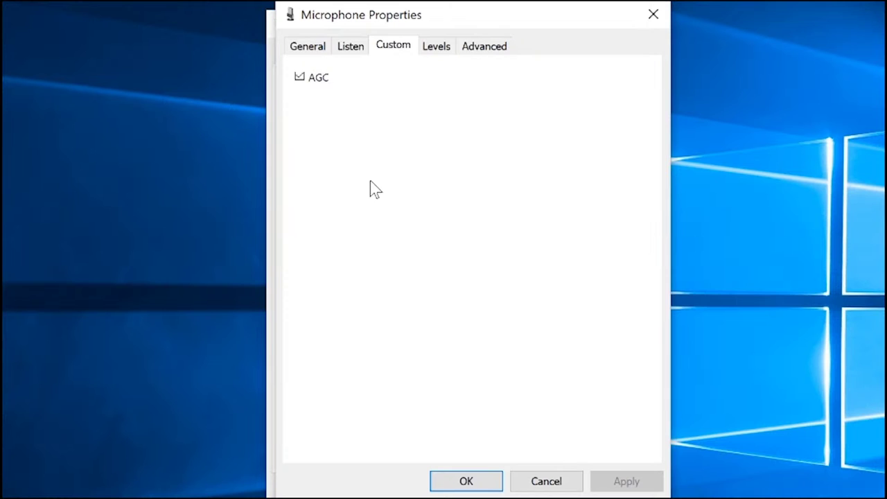
left_click(358, 52)
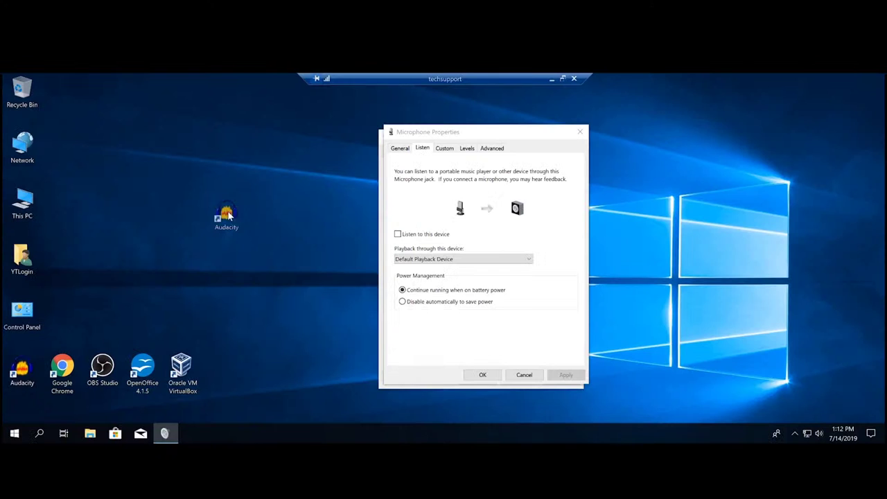
Move the Audacity desktop shortcut into the bottom row.
left_click(217, 207)
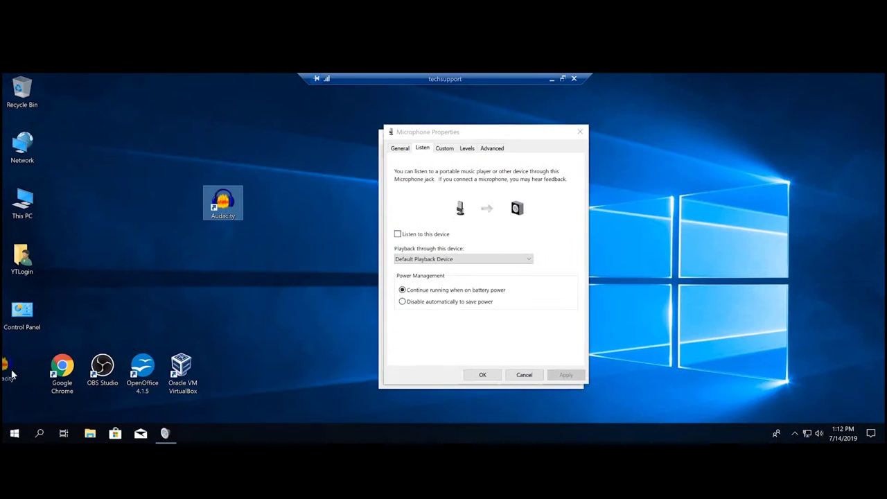
left_click_drag(17, 376, 18, 377)
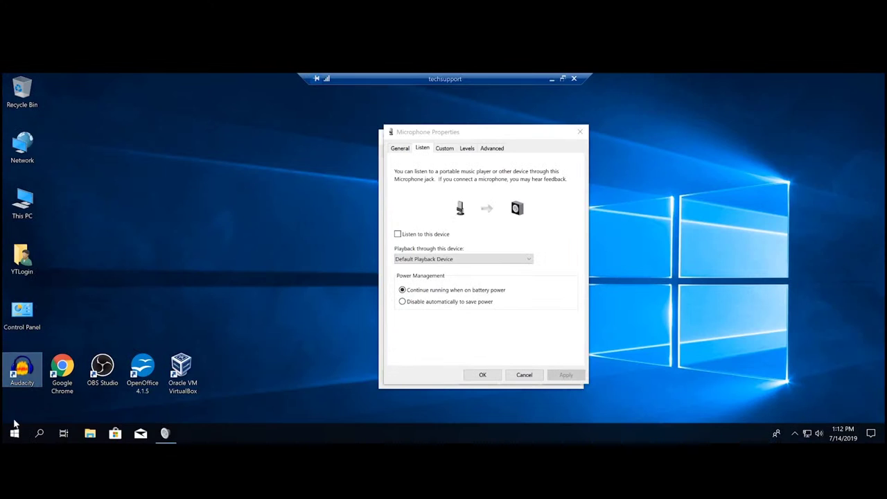
left_click(233, 286)
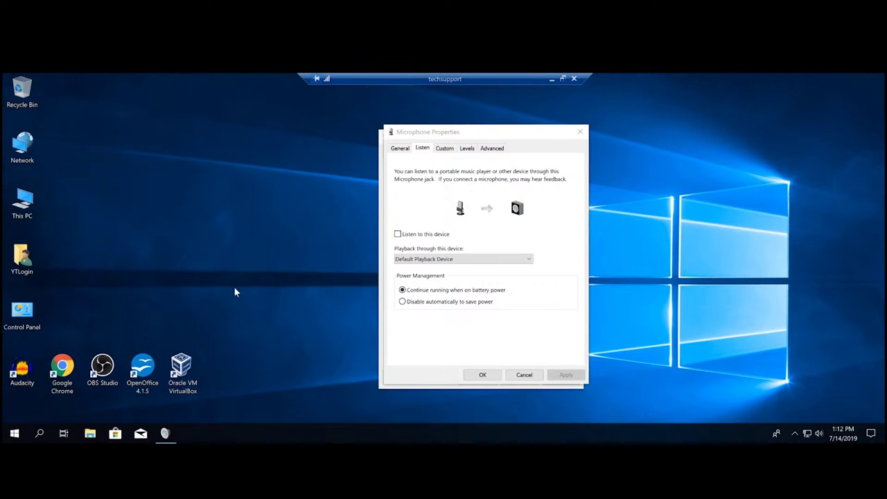
Close Microphone Properties and return to the Playback device list.
left_click(400, 149)
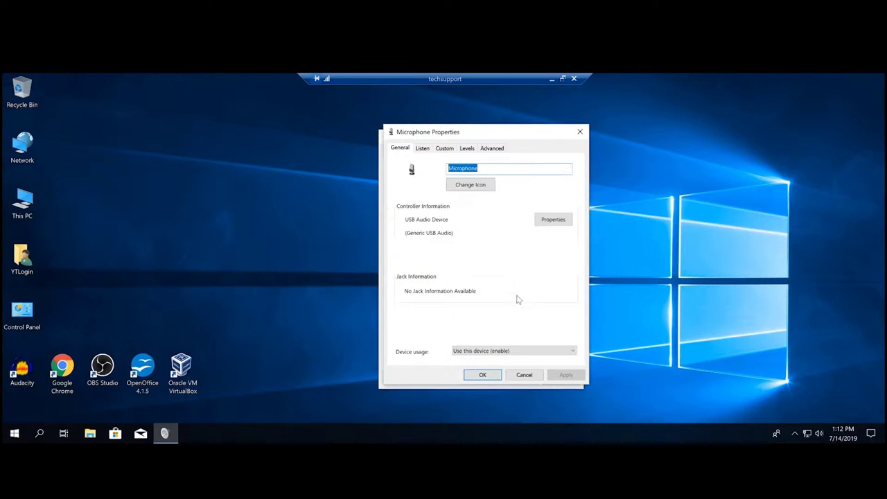
key("Escape")
left_click(396, 154)
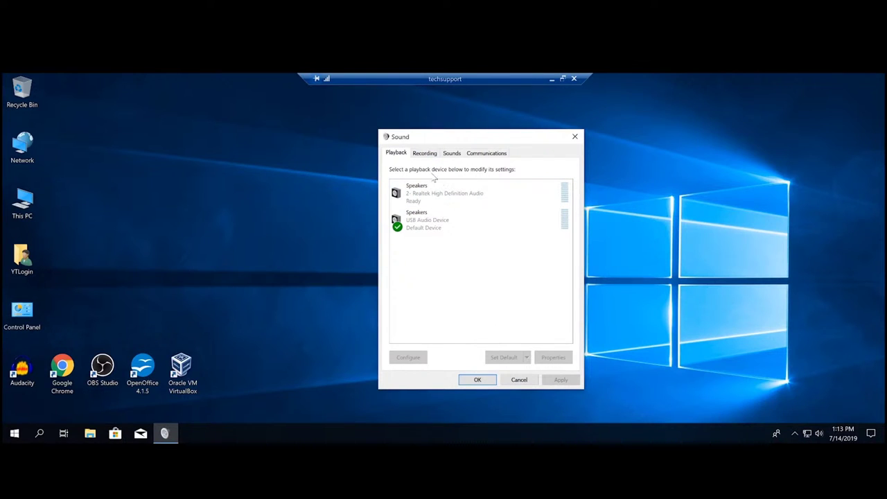
Review the recording devices, return to the playback list, and close the Sound window.
left_click(428, 153)
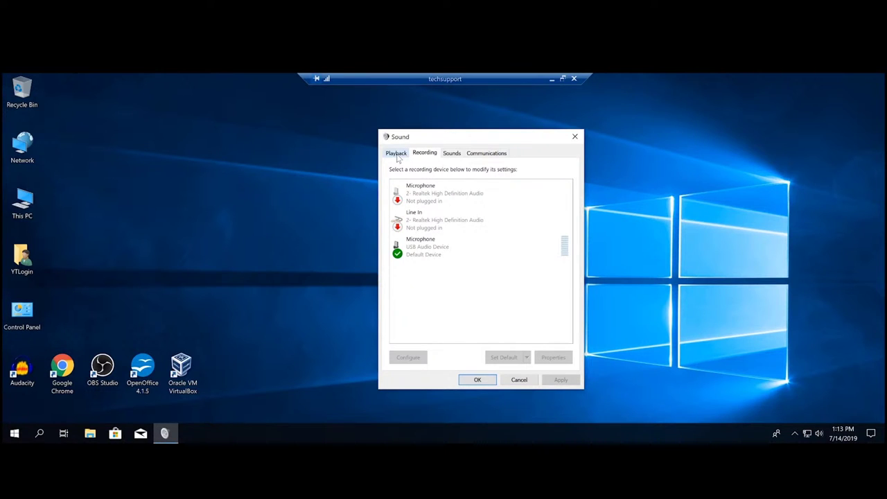
left_click(397, 156)
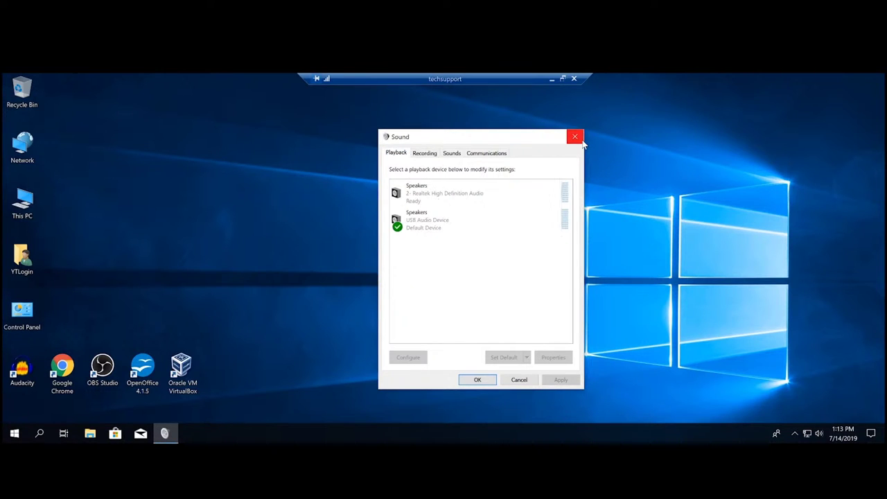
left_click(574, 137)
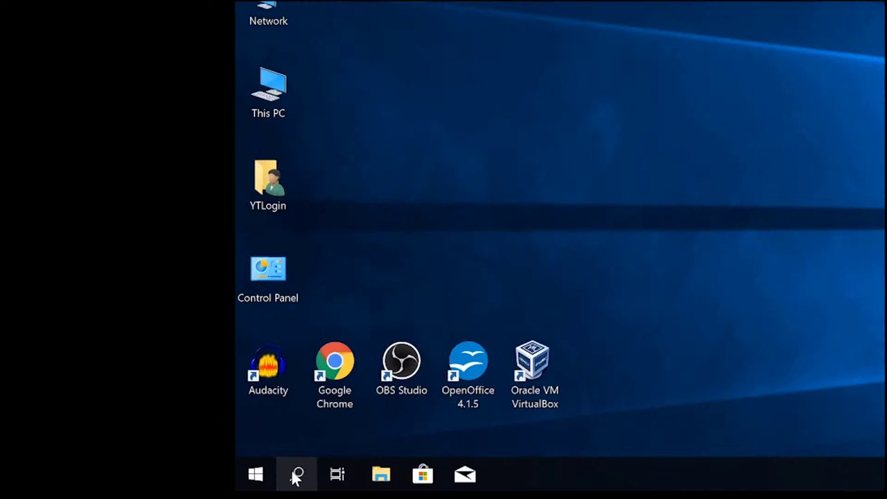
Search for 'device manager', then launch Device Manager from the Start button's right-click menu.
left_click(295, 475)
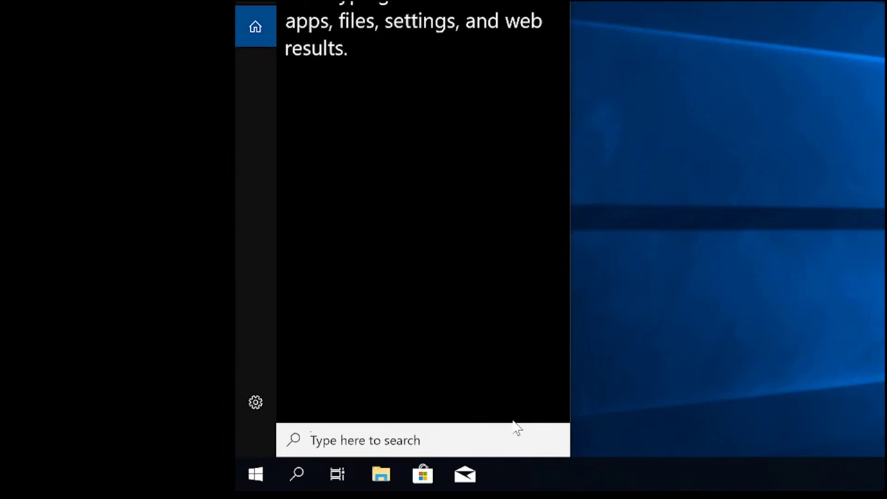
type("device mana")
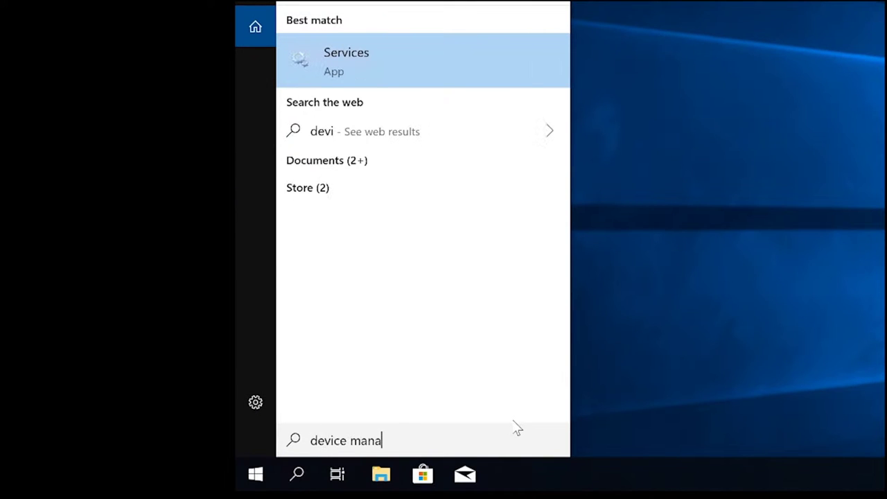
type("ger")
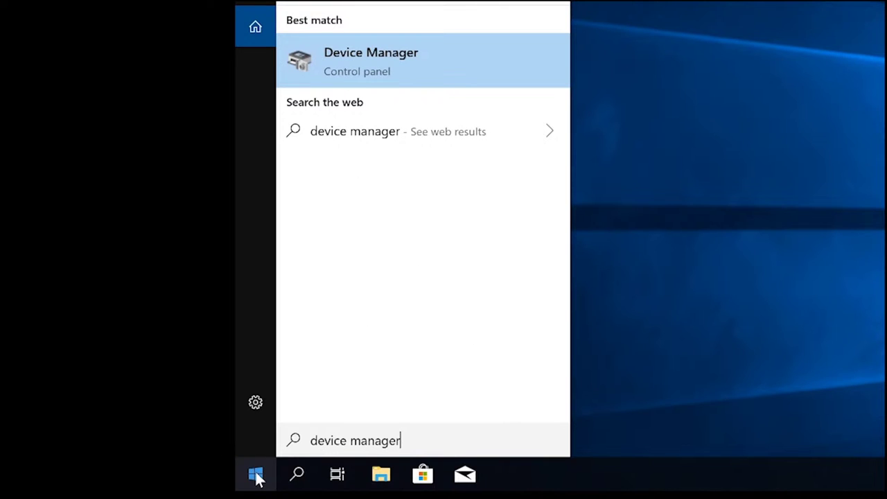
left_click(245, 471)
right_click(253, 474)
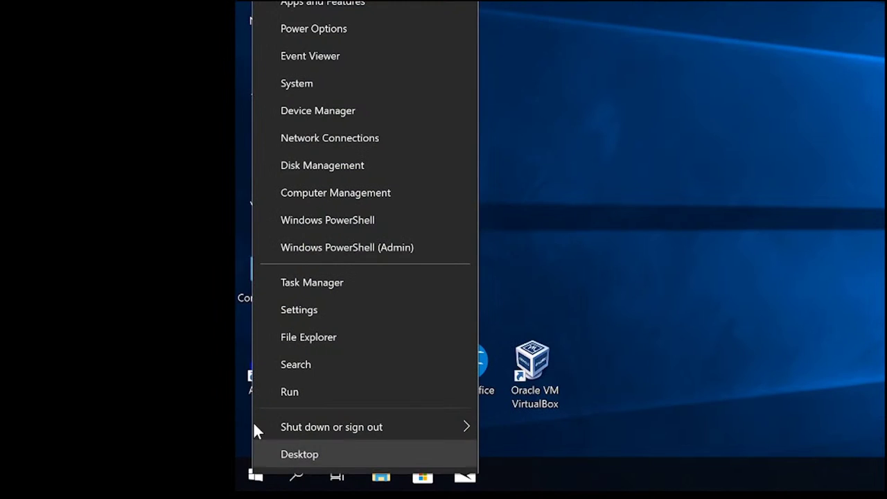
left_click(340, 110)
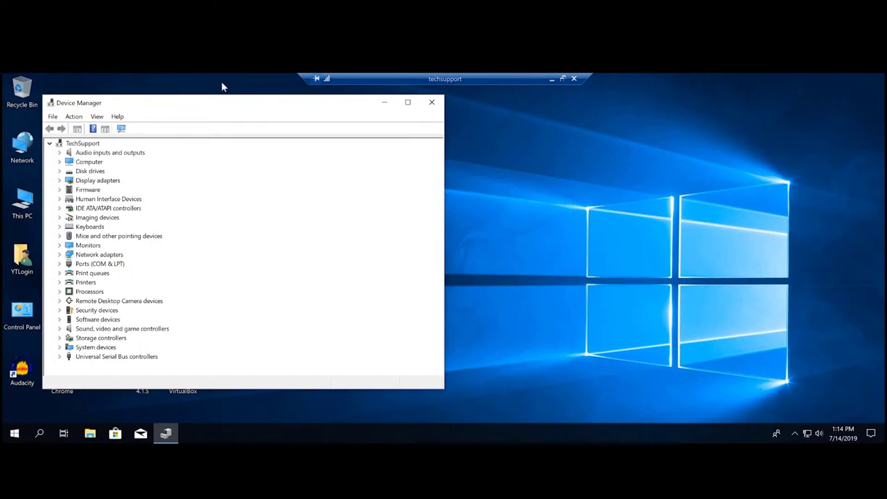
Center the window, expand Audio inputs and outputs, and select the USB and Realtek speakers.
left_click_drag(420, 143, 442, 125)
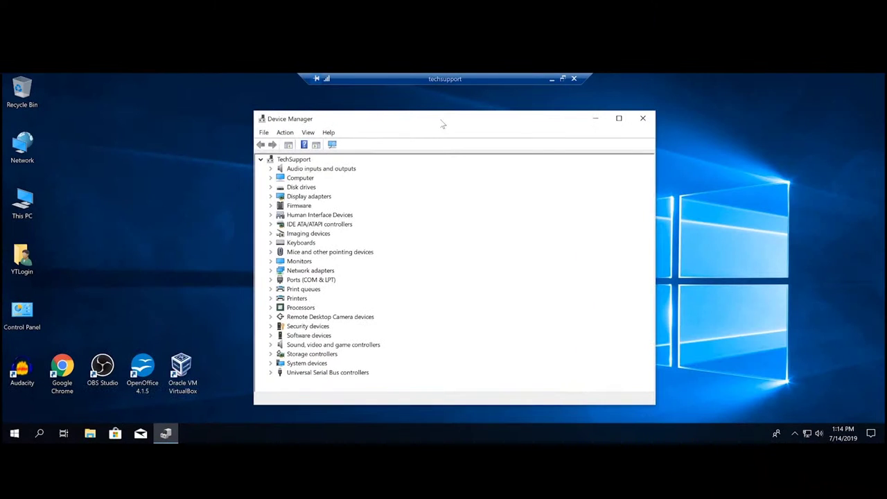
left_click(270, 168)
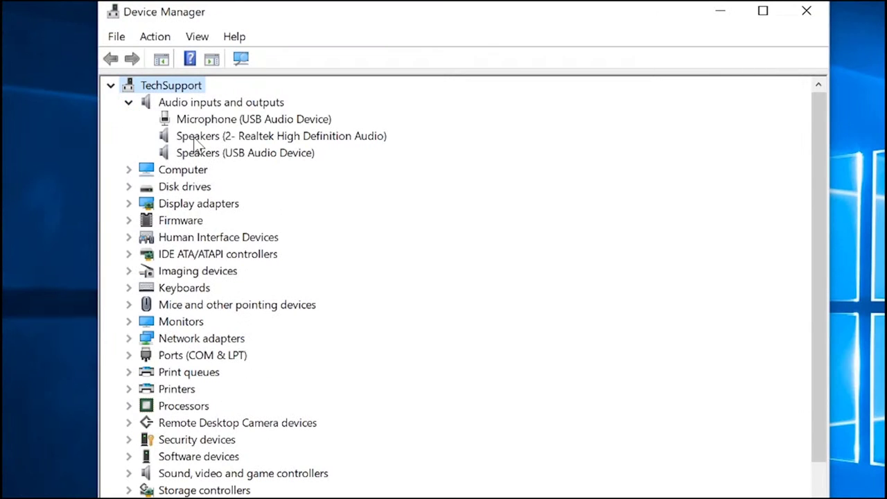
left_click(223, 153)
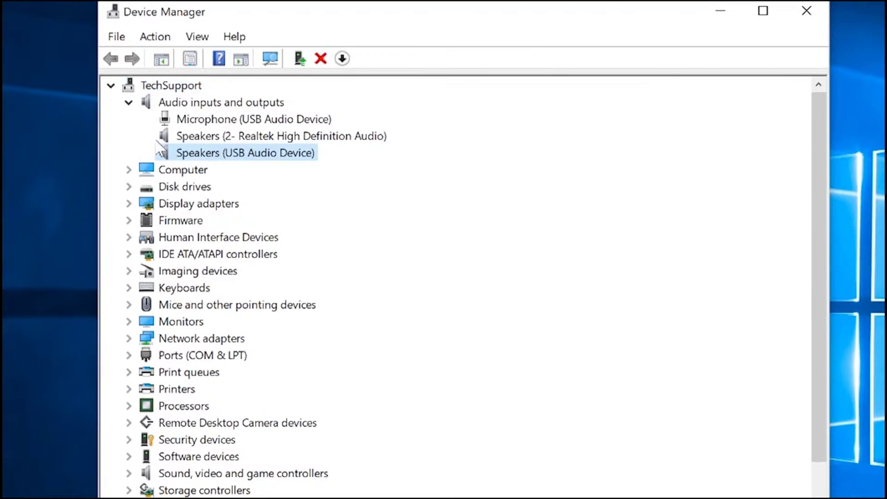
left_click(216, 137)
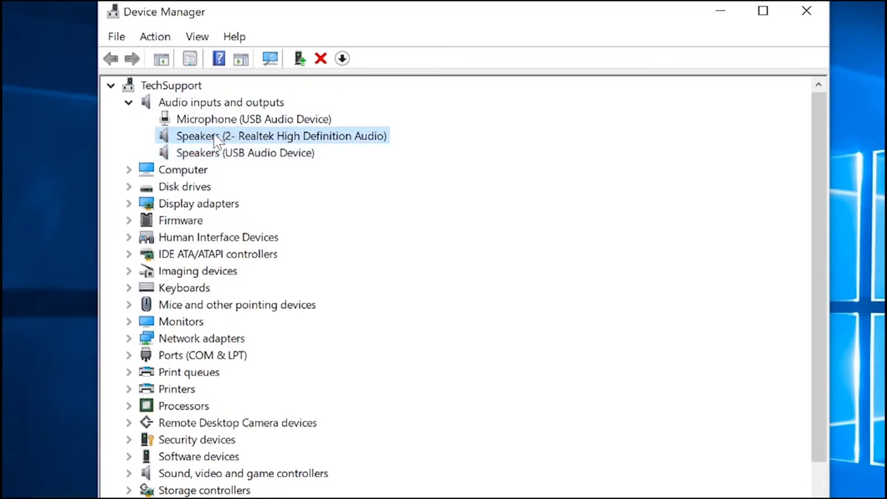
left_click(194, 154)
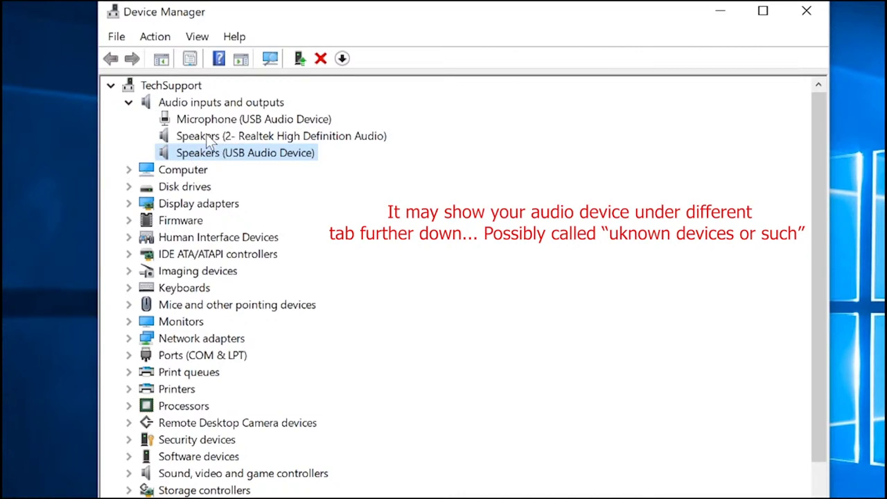
left_click(206, 138)
Select the USB microphone, Realtek speakers and USB Audio Device speakers entries in turn.
left_click(221, 122)
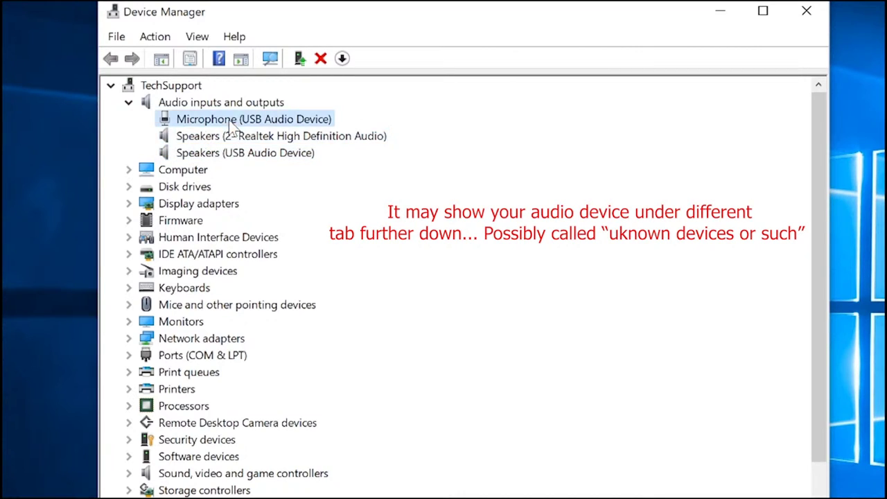
left_click(229, 155)
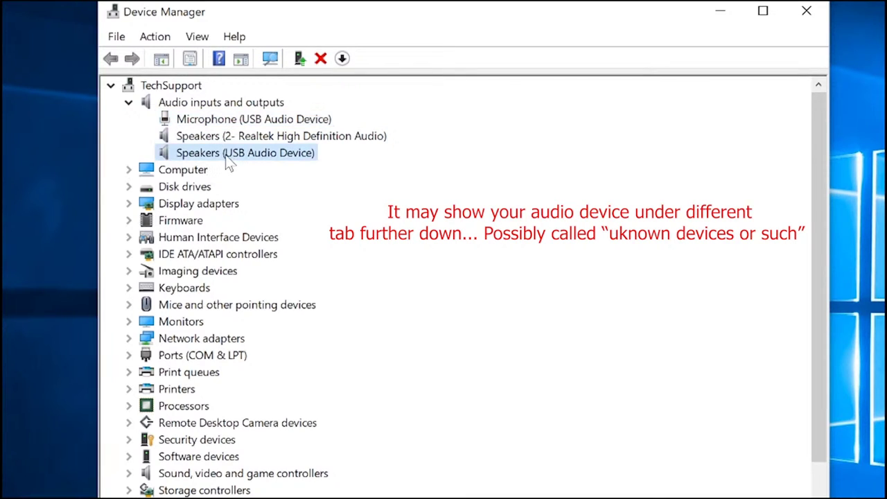
left_click(229, 138)
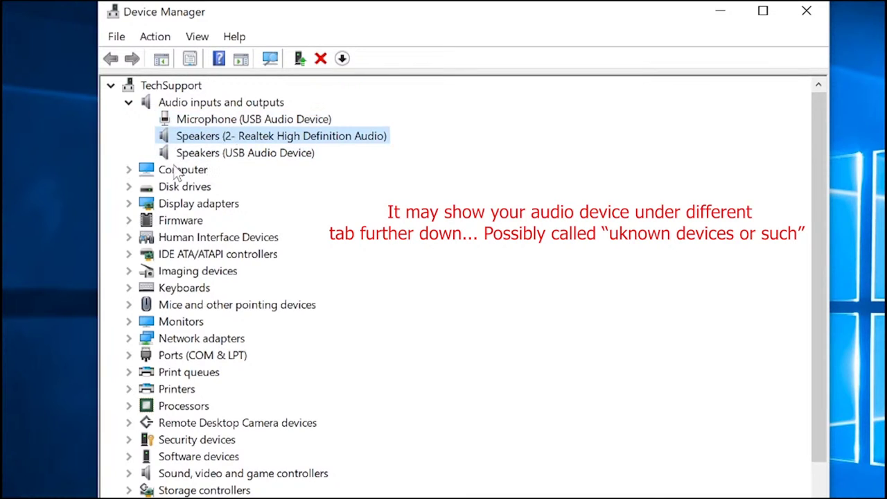
left_click(194, 153)
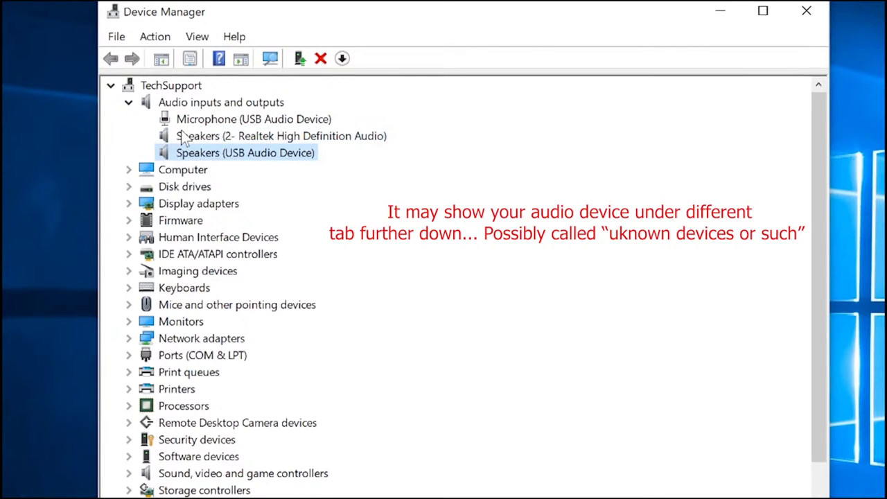
left_click(183, 133)
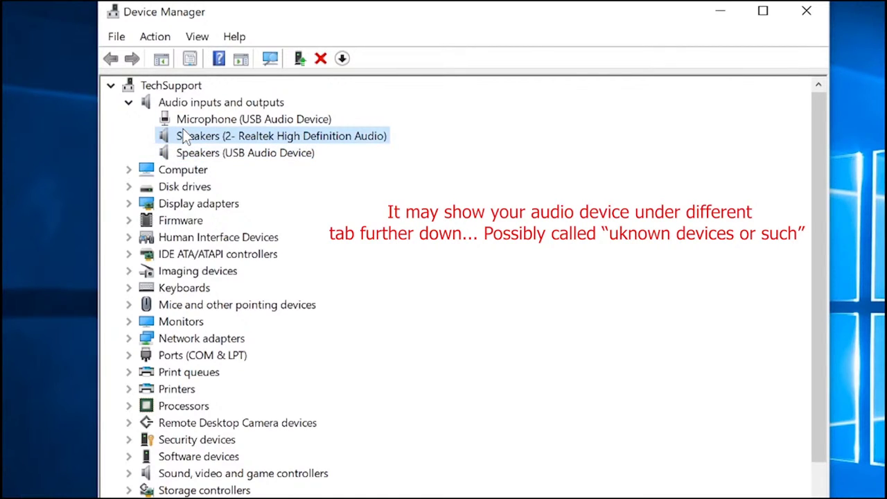
left_click(203, 120)
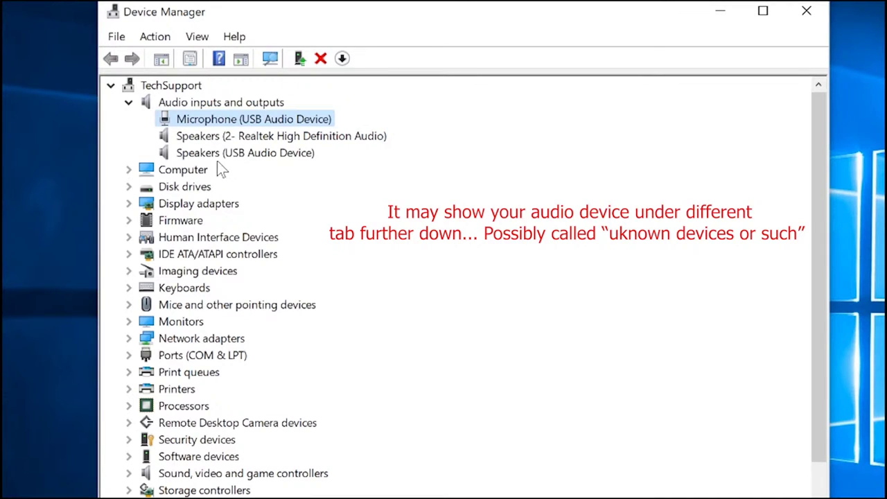
left_click(255, 140)
left_click(243, 156)
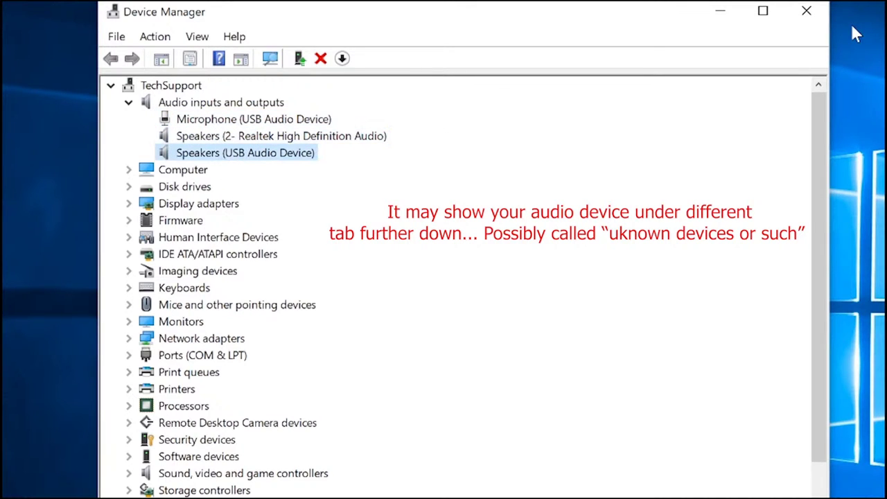
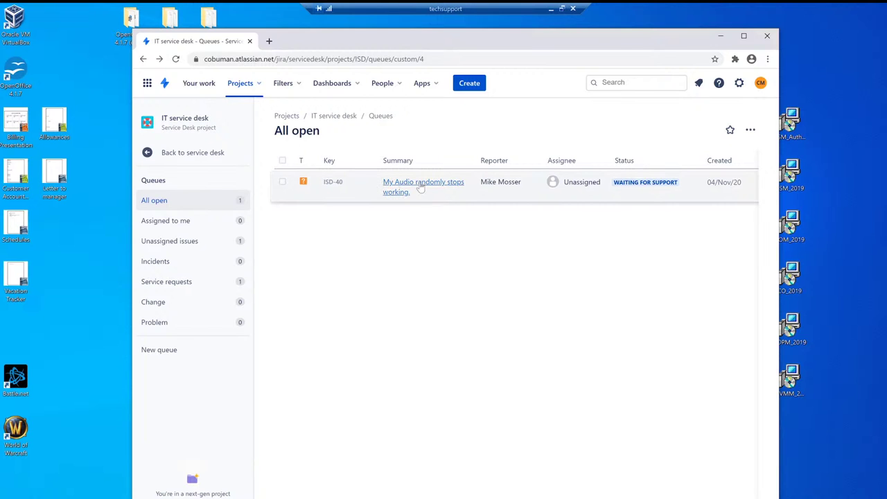
Open ticket ISD-40, 'My Audio randomly stops working.', from the All open queue.
left_click(420, 187)
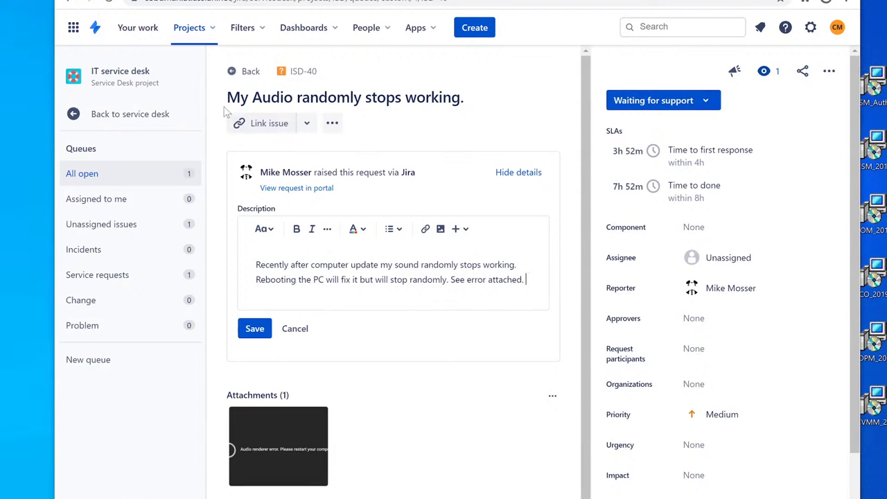
Read ISD-40's title and description, including 'randomly stops working' and 'See error attached'.
left_click_drag(227, 97, 465, 97)
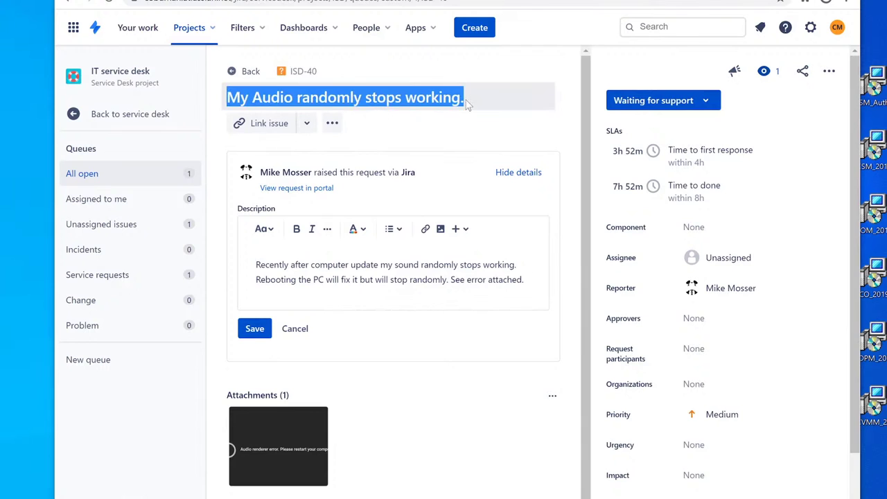
left_click(525, 279)
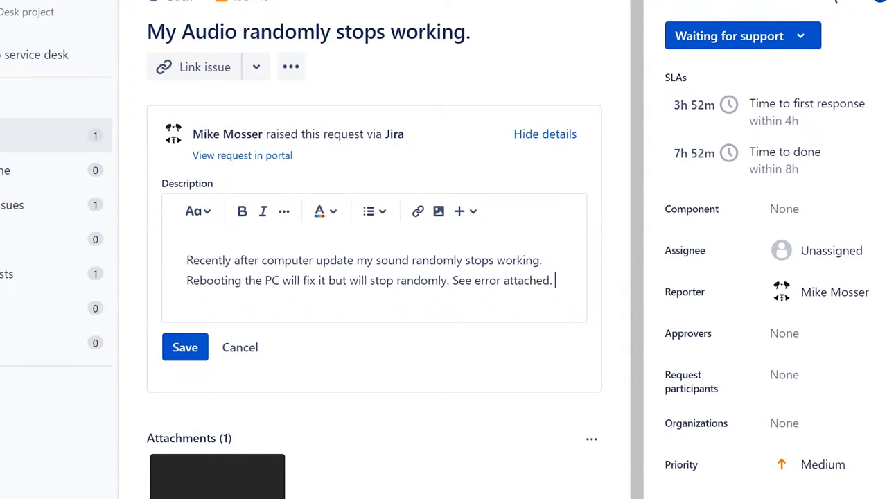
left_click_drag(186, 260, 540, 259)
left_click(545, 260)
left_click_drag(412, 259, 544, 260)
left_click(544, 259)
left_click_drag(187, 280, 553, 280)
left_click(450, 280)
View the attached error.PNG audio renderer error image.
left_click(212, 483)
left_click_drag(259, 260, 423, 260)
left_click(423, 260)
Assign ISD-40 to yourself and finish editing the description.
left_click(824, 250)
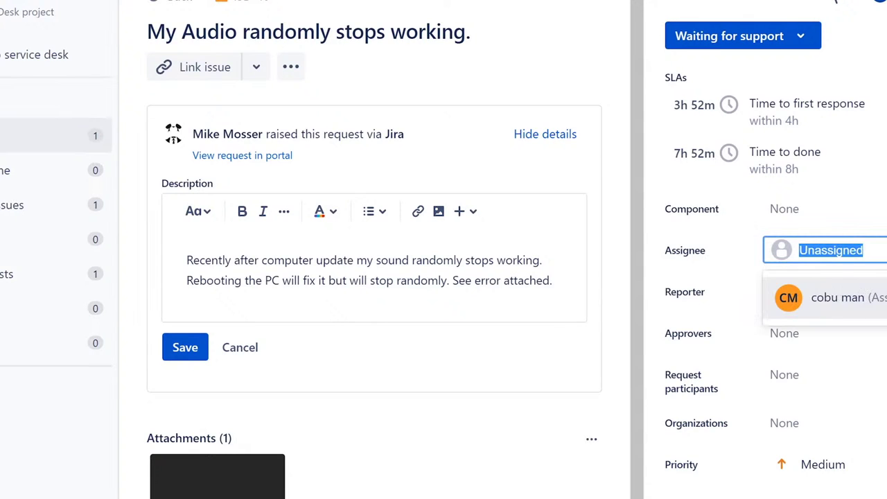
left_click(803, 296)
left_click(334, 279)
scroll(333, 275, "down", 1)
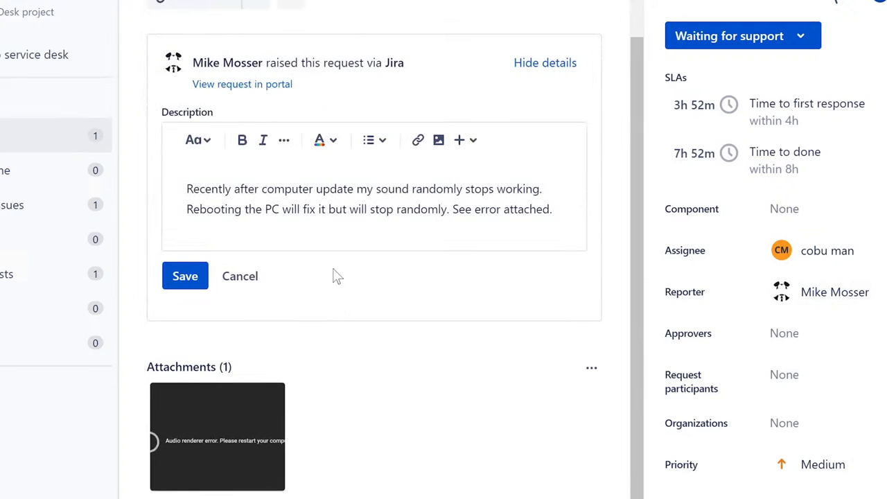
left_click(402, 414)
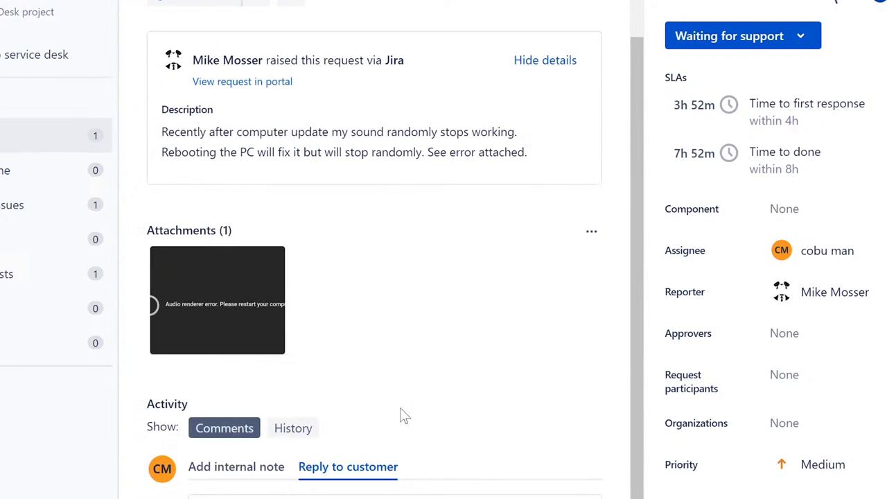
Type the reply 'Hello, when would be a good time to take a look at this issue?' and fix its typos.
type("Hello, when would")
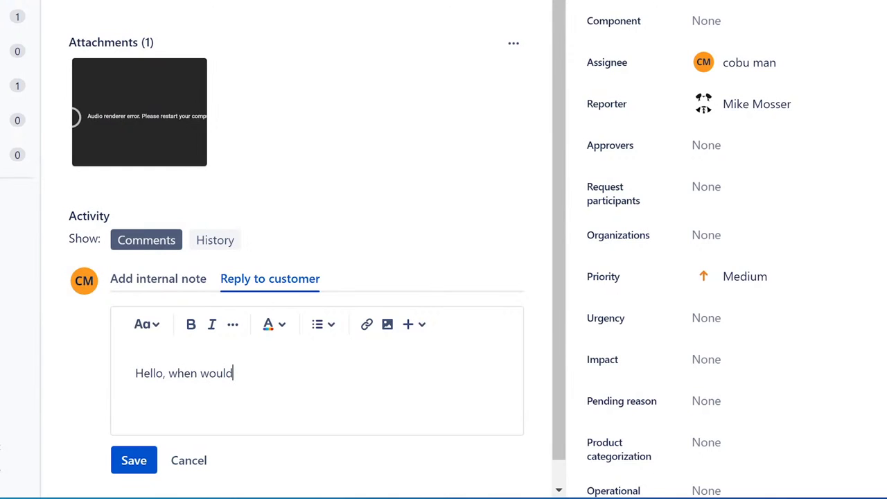
type("be a good tiime to")
double_click(306, 373)
type("time")
left_click(334, 373)
type("t")
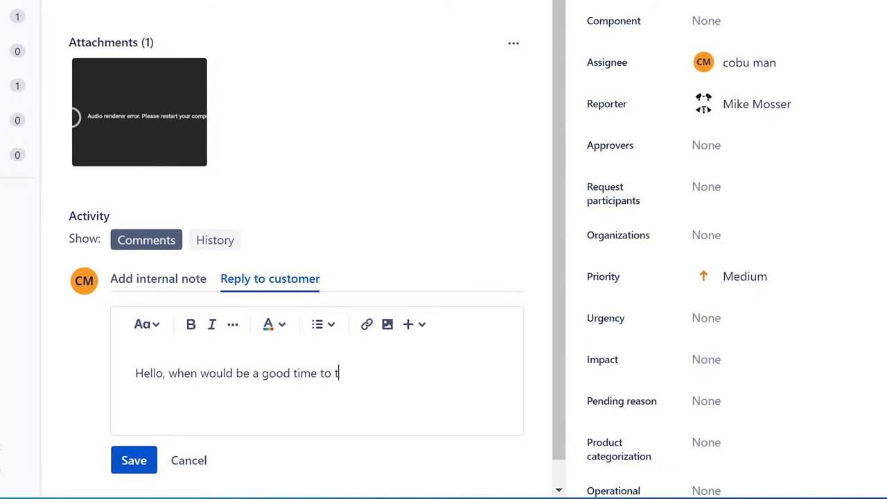
type("ake a look a")
key("BackSpace")
type("t this issue")
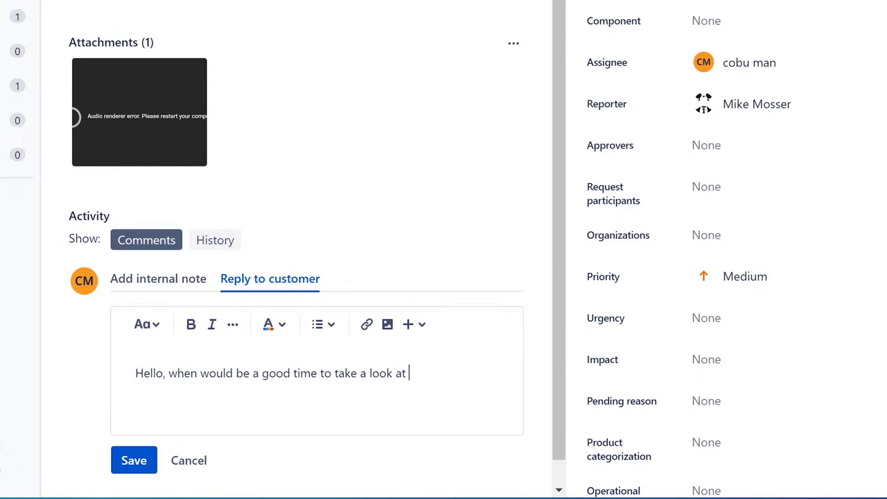
type("?")
Add an introduction as the PC support agent after 'Hello,', capitalize 'When', and post the reply.
left_click_drag(164, 372, 128, 371)
left_click(177, 373)
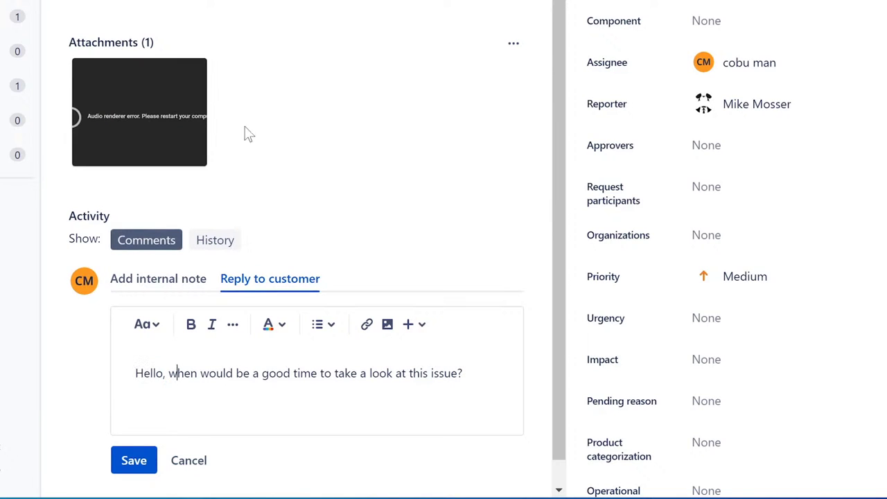
left_click(283, 372)
left_click(135, 373)
key("ctrl+Right")
type("my name is Erv")
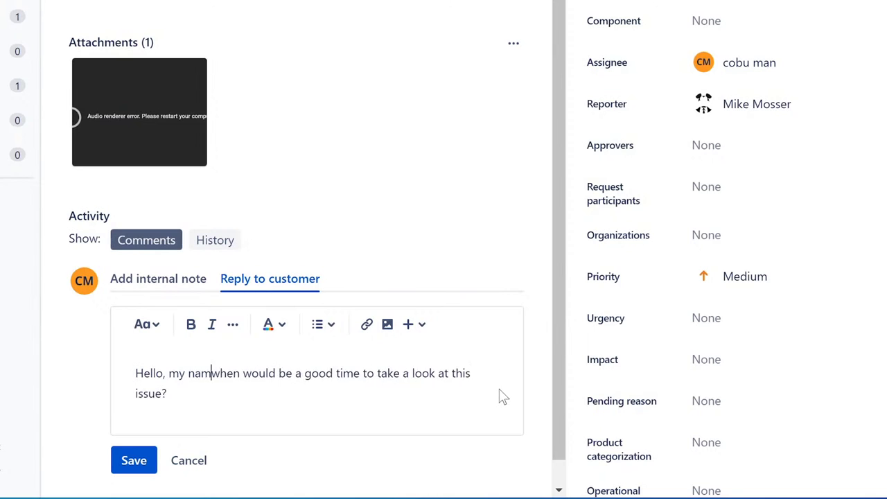
type("in with PC supp")
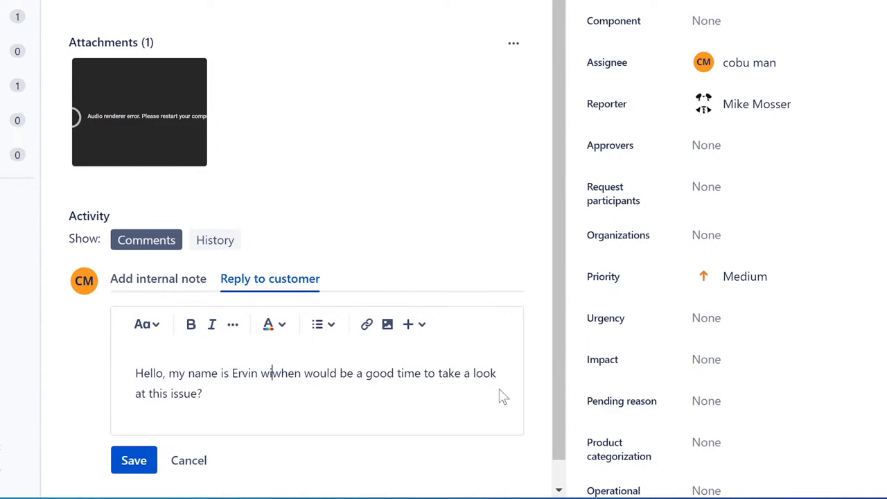
type("ort.")
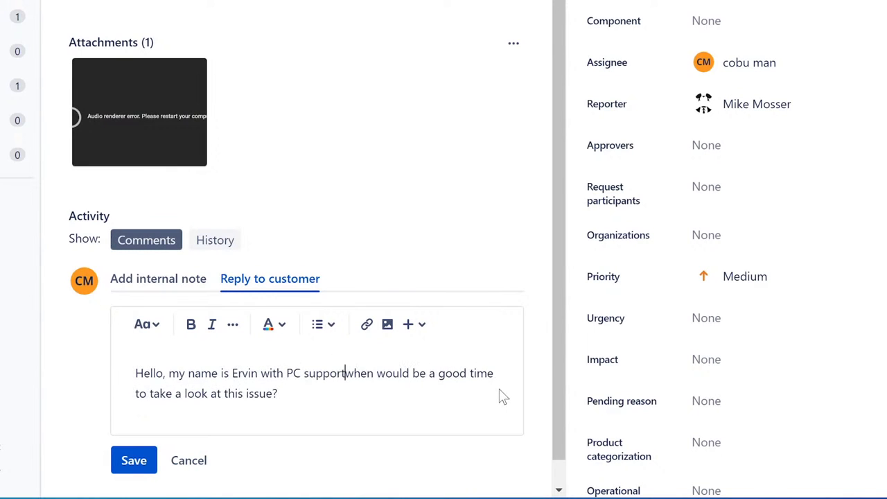
key("Delete")
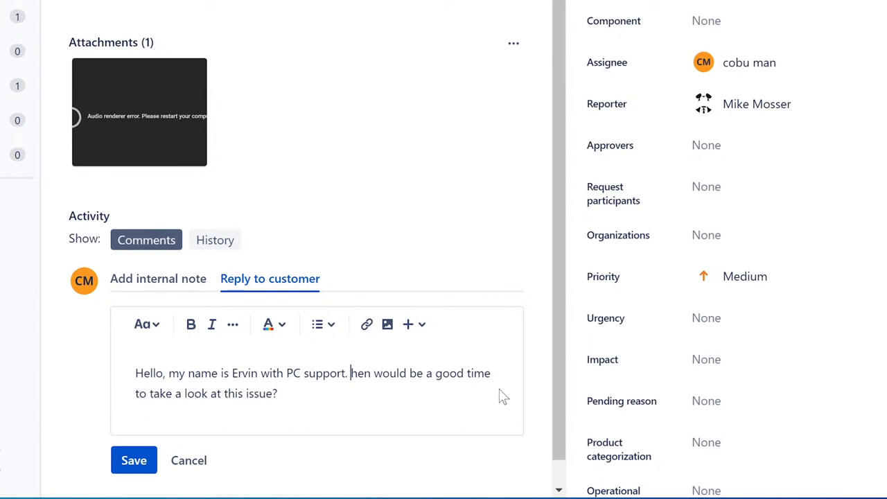
type("W")
key("Return")
key("BackSpace")
left_click(134, 487)
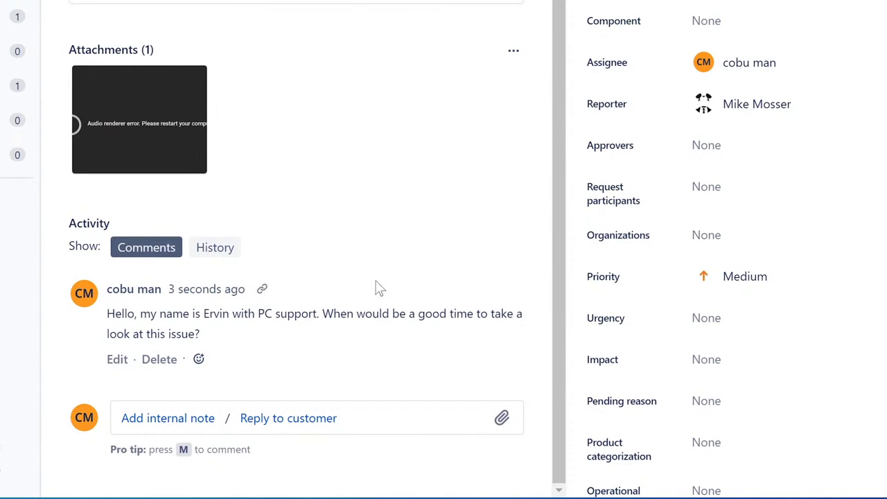
Post the reply 'Great, what is the name of your computer or your ip address?'.
scroll(378, 287, "up", 1)
scroll(378, 287, "down", 1)
left_click(299, 419)
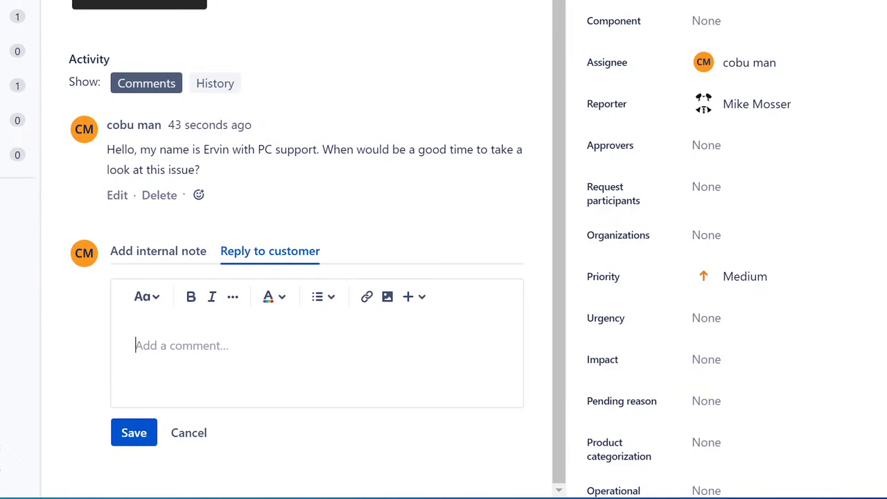
type("Great, what is the name of your computer or your ip address?")
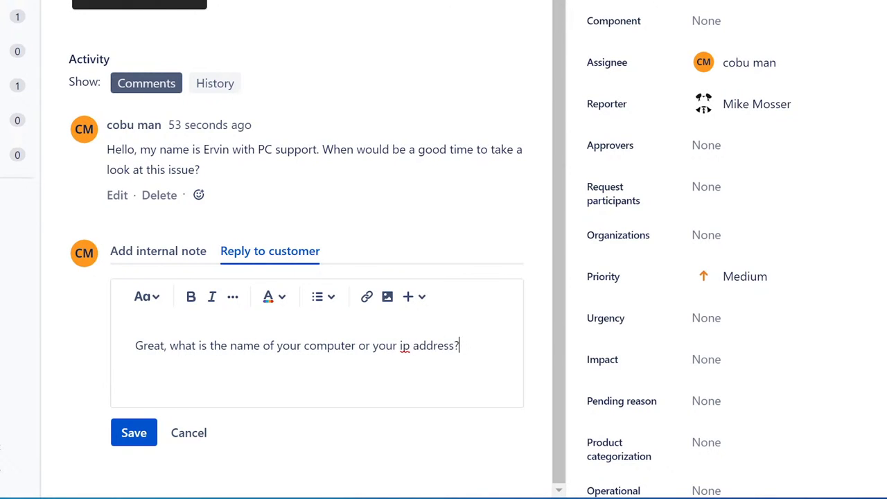
left_click(139, 435)
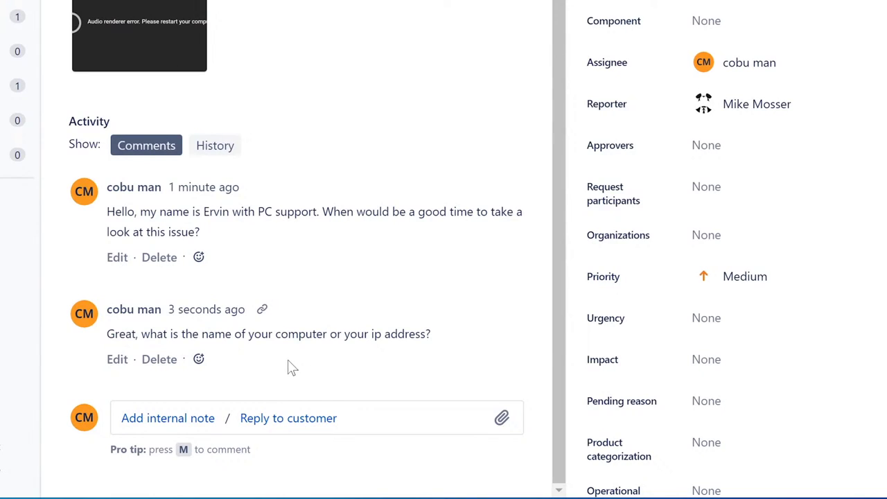
mouse_move(104, 4)
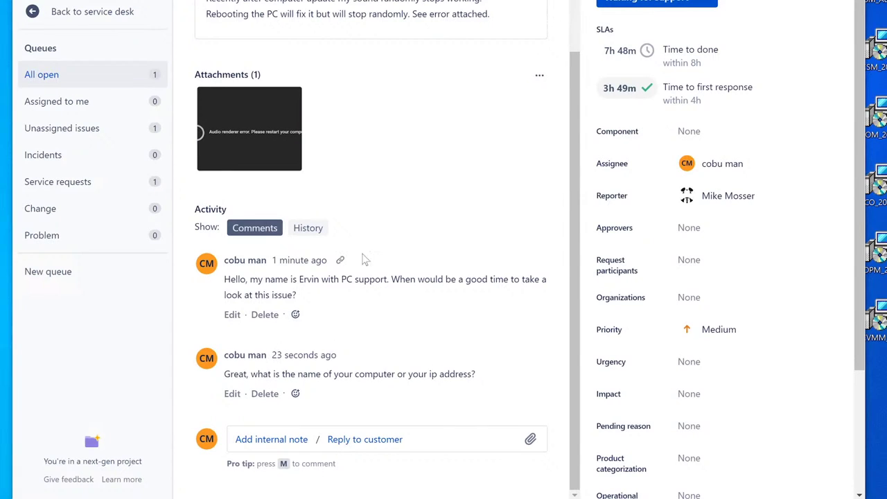
Hide the browser with Win+D to reveal the Windows desktop.
mouse_move(258, 135)
mouse_move(296, 158)
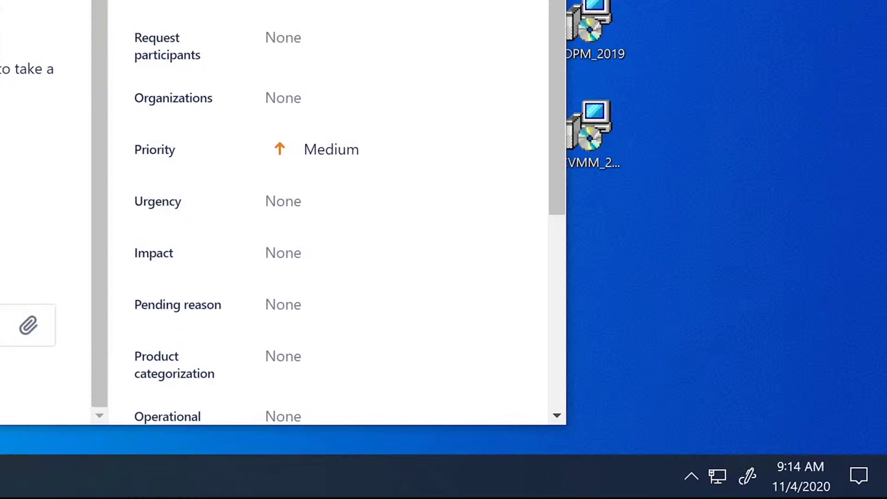
key("super+d")
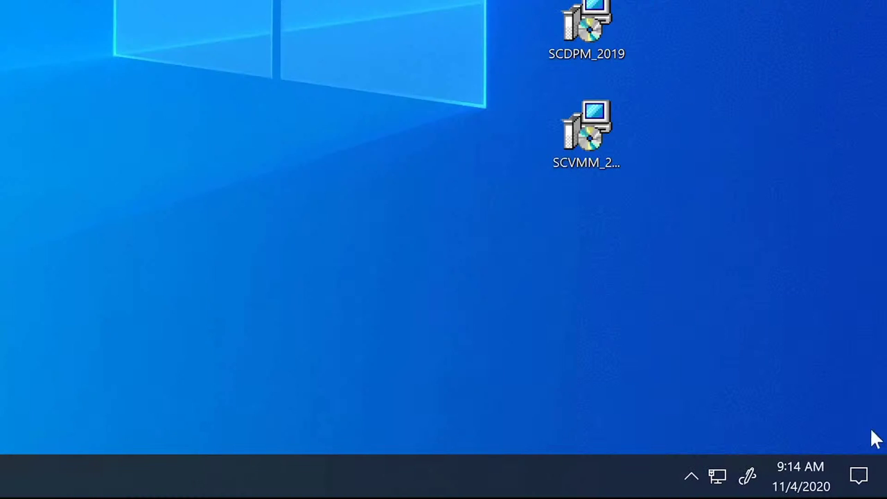
Open Sound settings from the tray's speaker icon, then bring up the error.PNG preview.
left_click(684, 473)
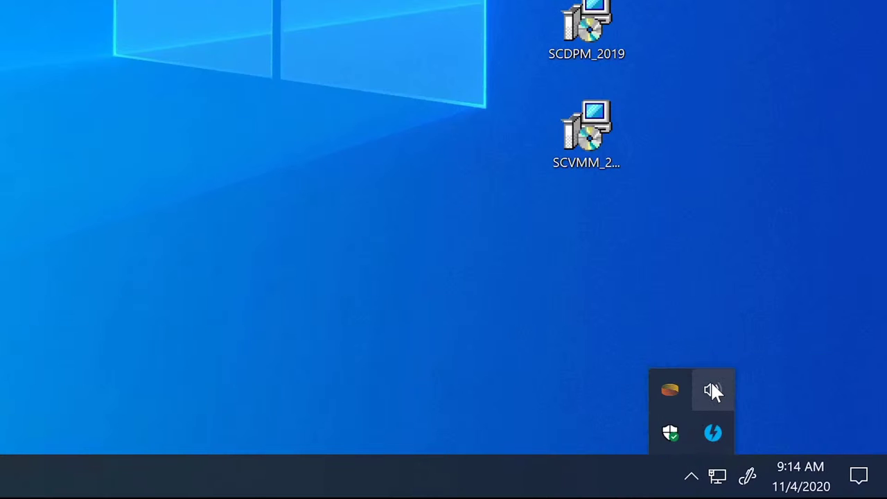
right_click(713, 391)
left_click(728, 255)
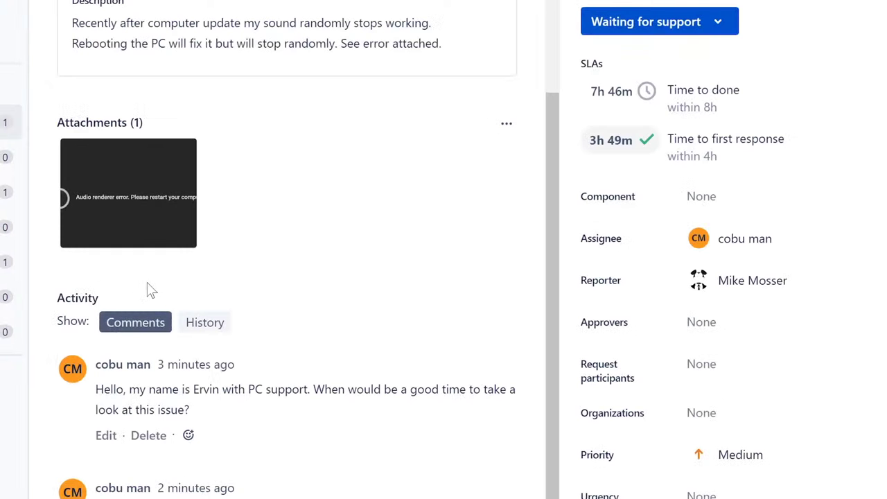
left_click(149, 210)
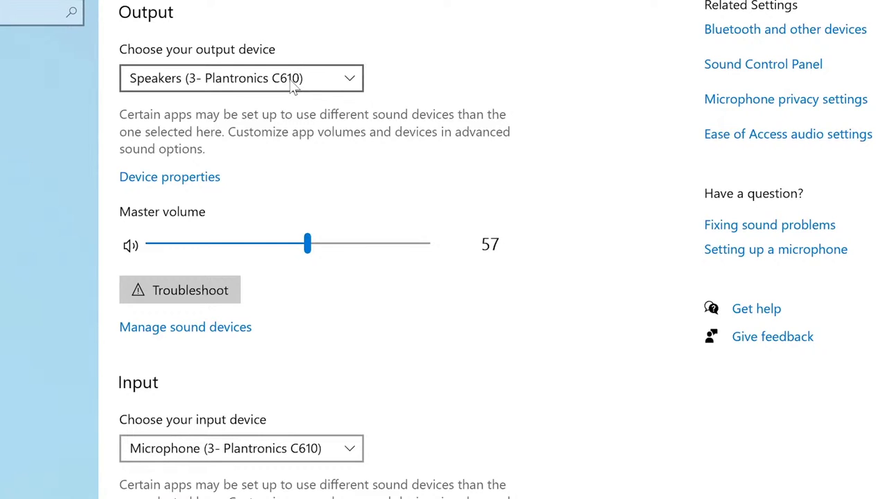
left_click(336, 81)
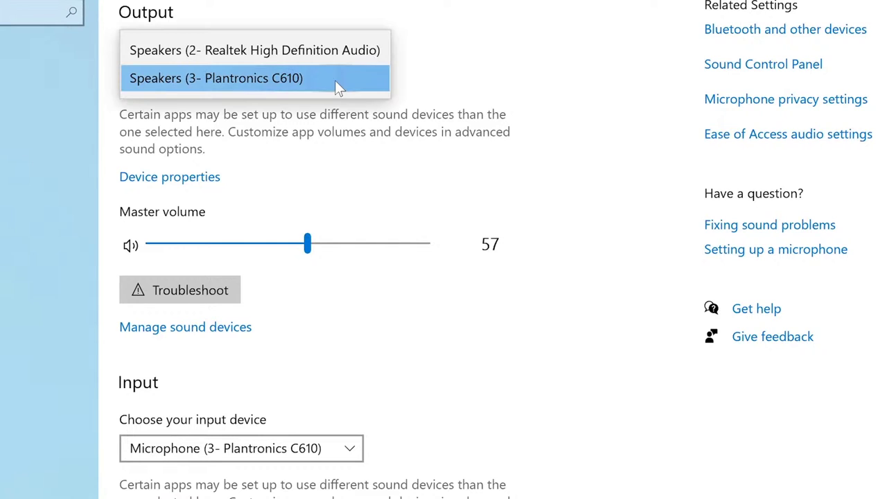
left_click(447, 125)
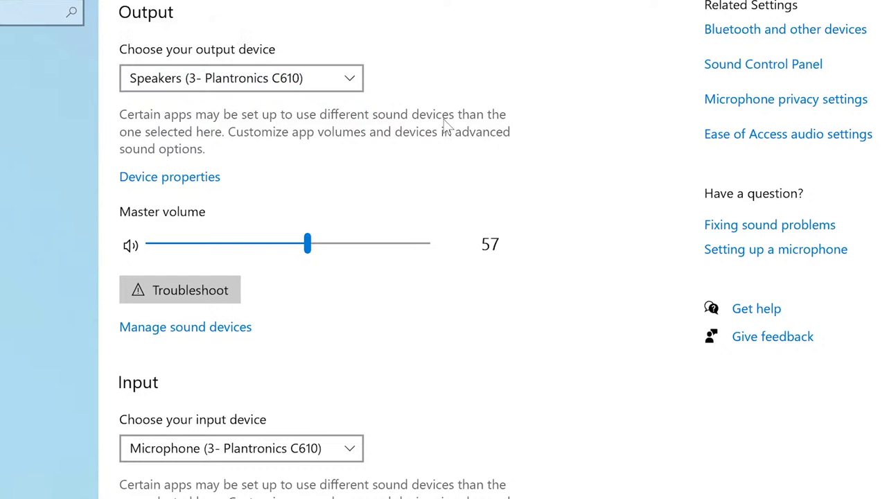
left_click(312, 80)
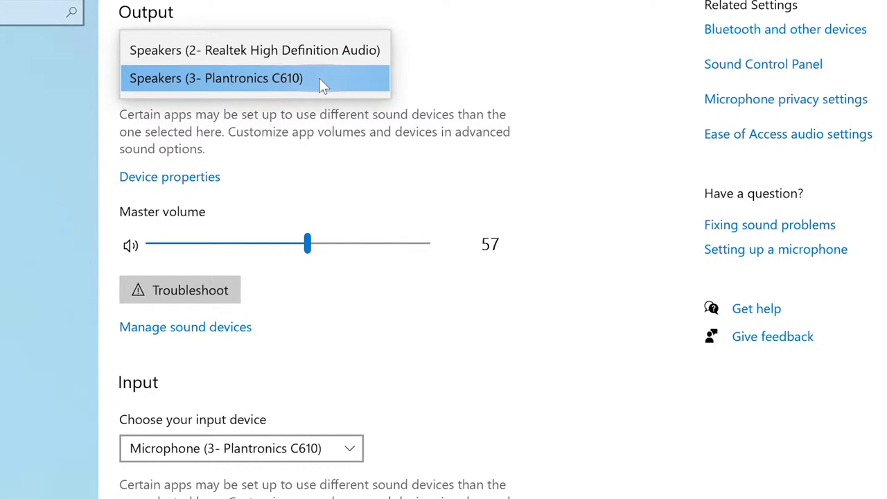
left_click(319, 78)
left_click(340, 451)
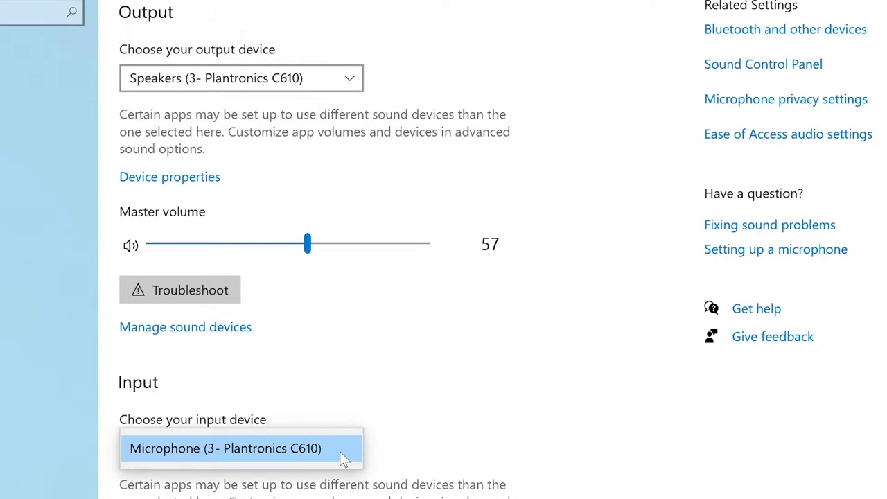
left_click(473, 417)
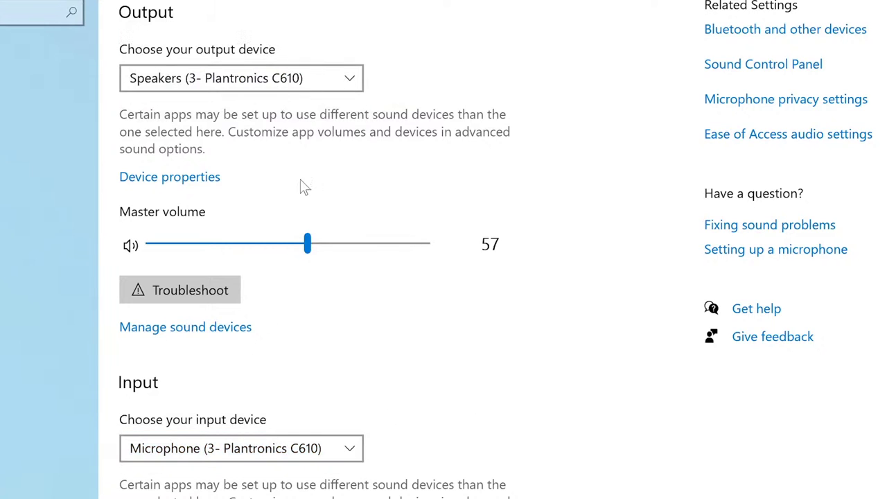
left_click(262, 78)
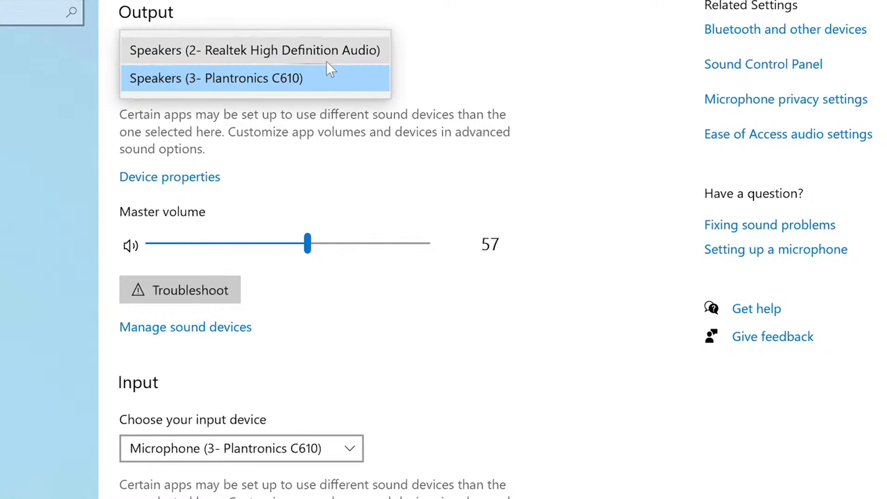
left_click(436, 133)
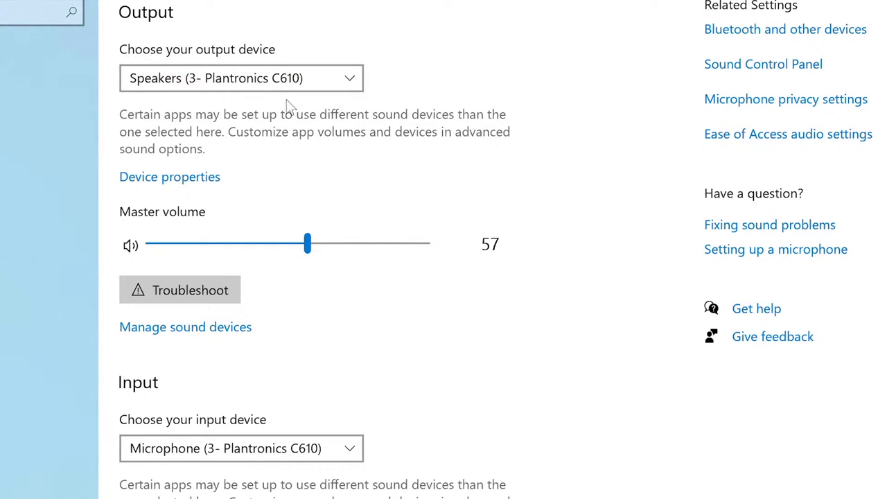
Open the Sound Control Panel and view Recording devices, selecting the Realtek microphone.
left_click(762, 70)
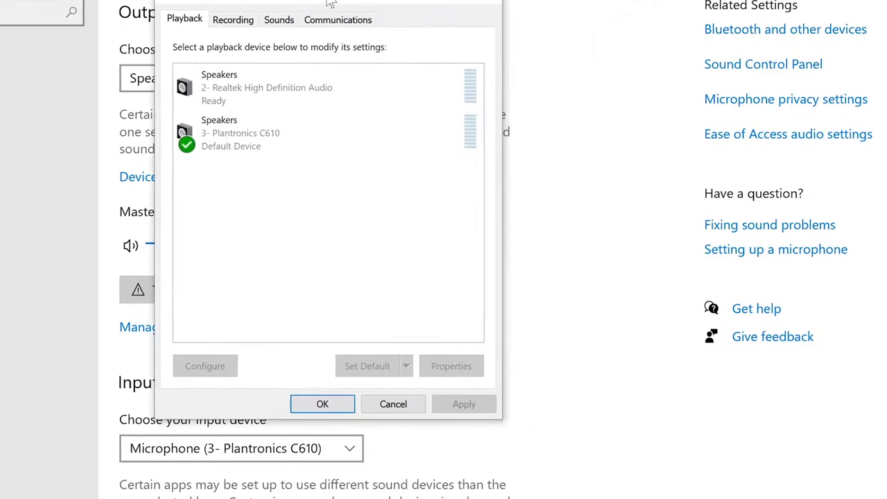
left_click(258, 95)
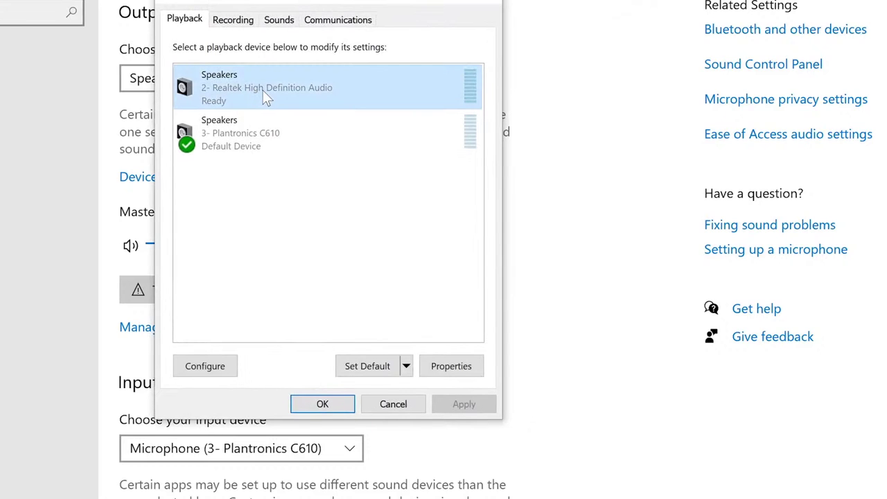
left_click(228, 23)
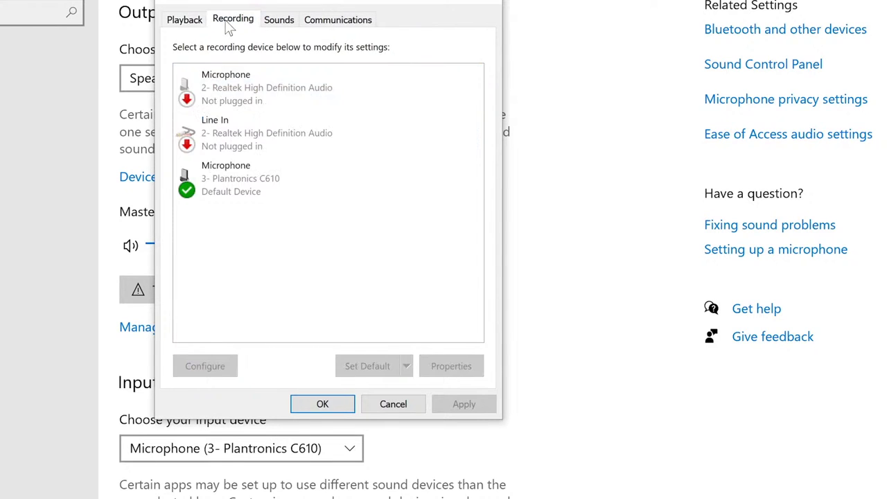
left_click(186, 21)
left_click(227, 24)
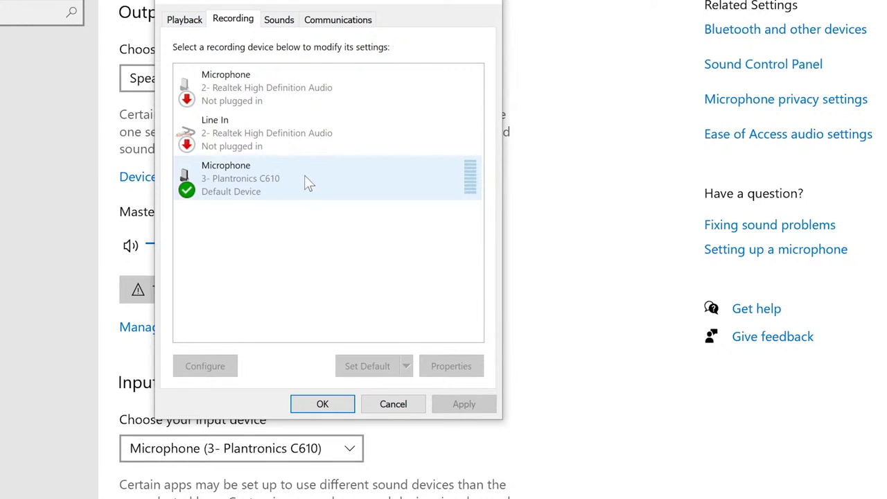
left_click(270, 94)
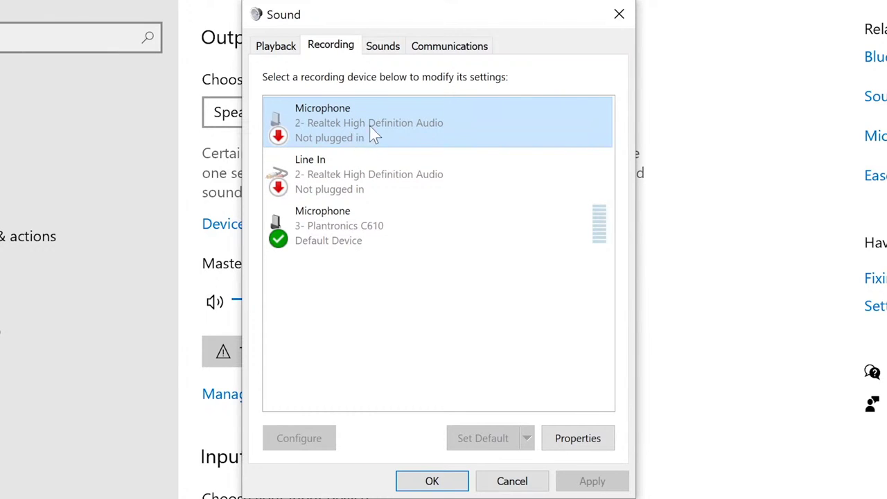
Compare the Line In and Realtek microphone entries, then cancel the Sound dialog unchanged.
left_click(363, 170)
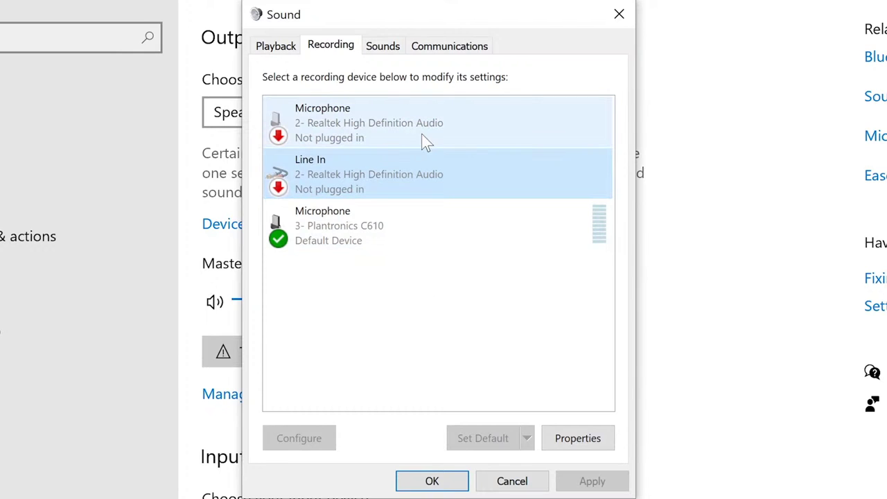
left_click(372, 127)
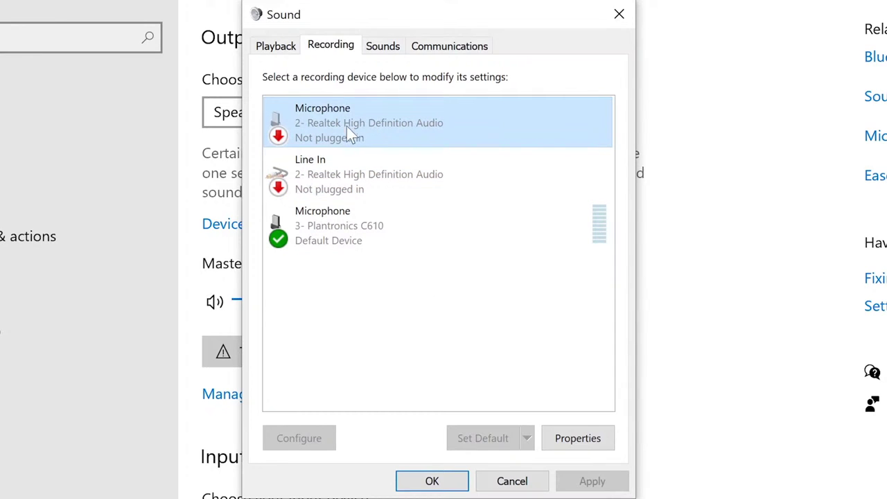
left_click(366, 171)
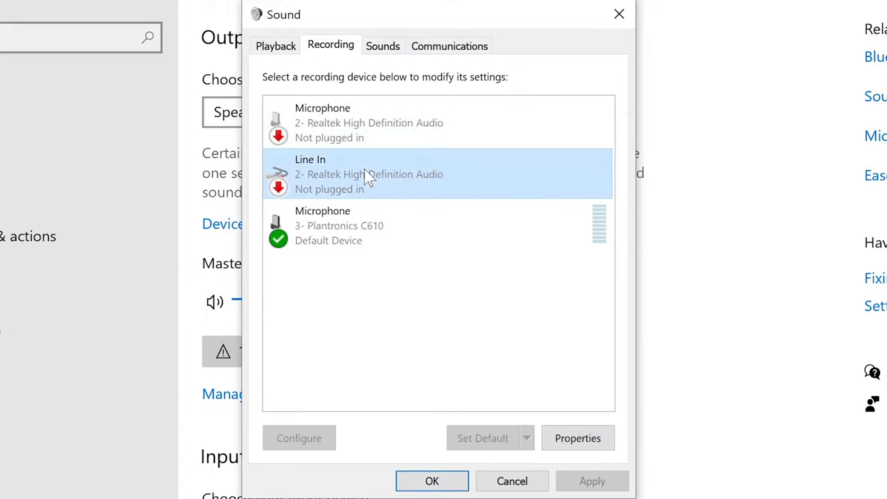
left_click(386, 127)
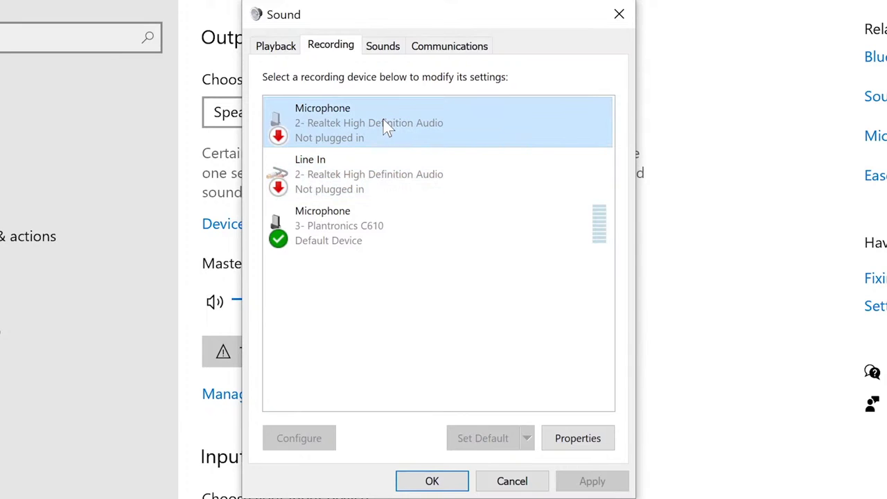
left_click(363, 172)
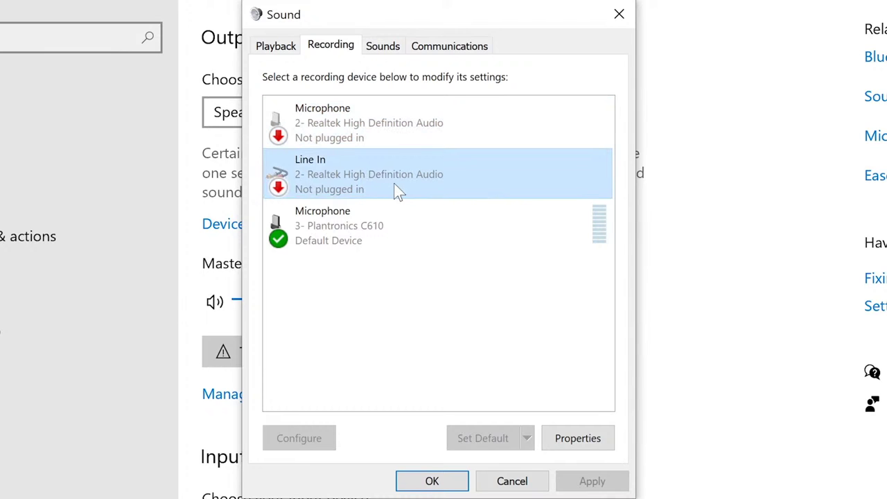
left_click(371, 119)
left_click(365, 156)
left_click(293, 51)
left_click(329, 54)
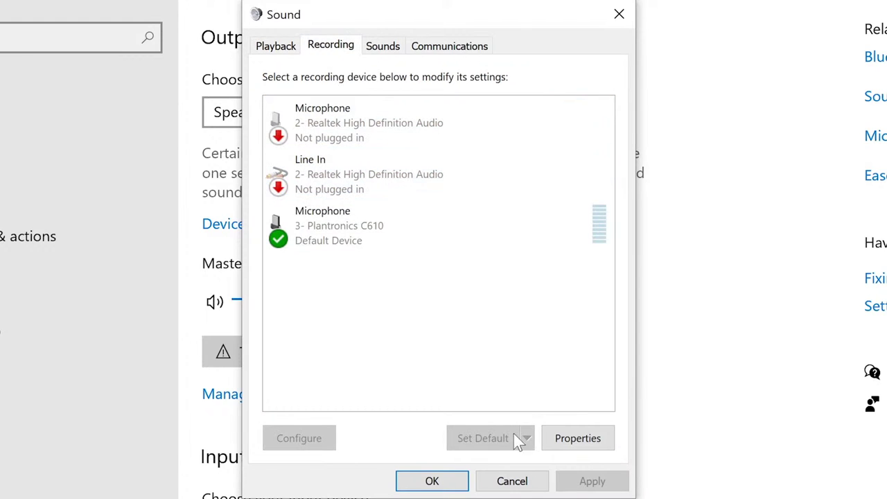
left_click(520, 483)
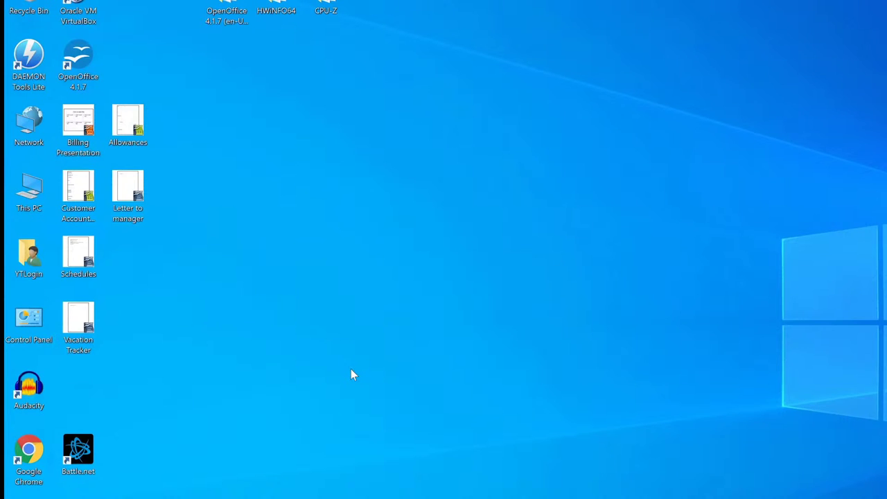
right_click(29, 194)
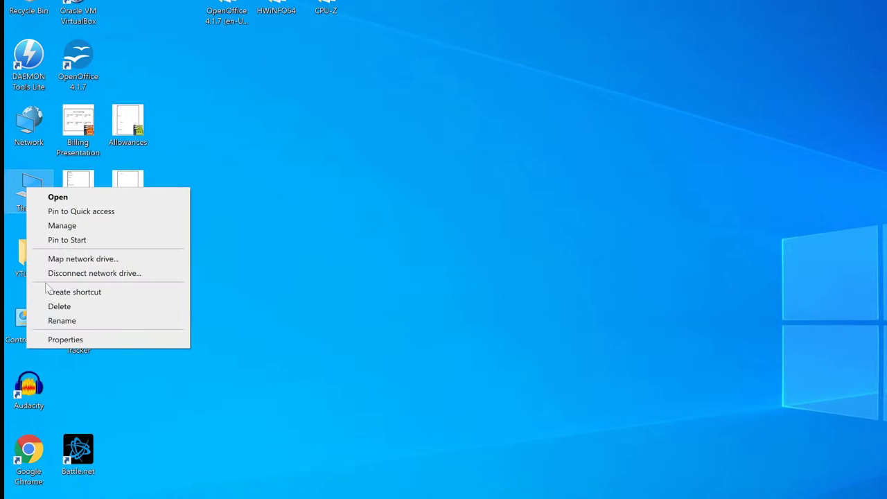
left_click(99, 341)
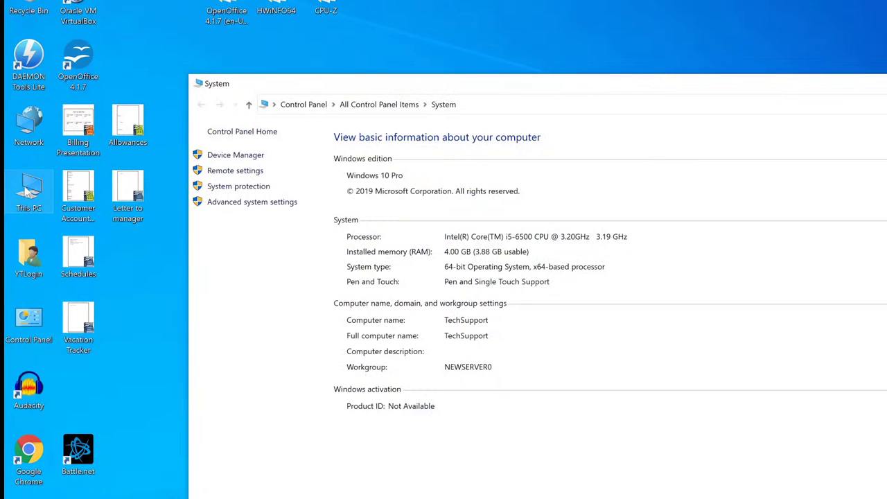
left_click(251, 153)
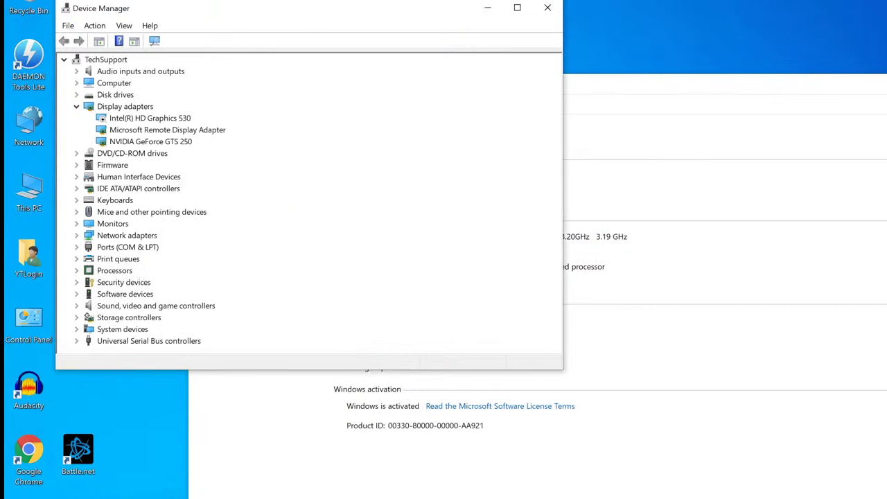
left_click(870, 83)
left_click_drag(321, 10, 537, 109)
left_click(295, 206)
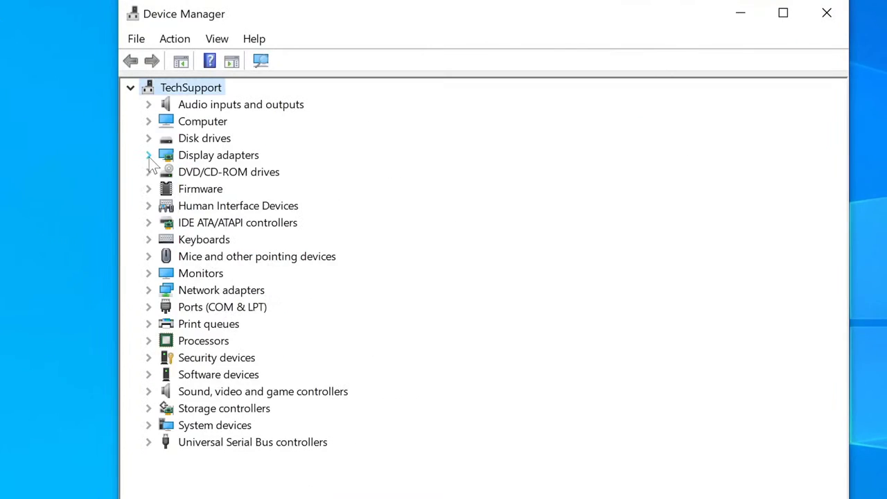
left_click(149, 107)
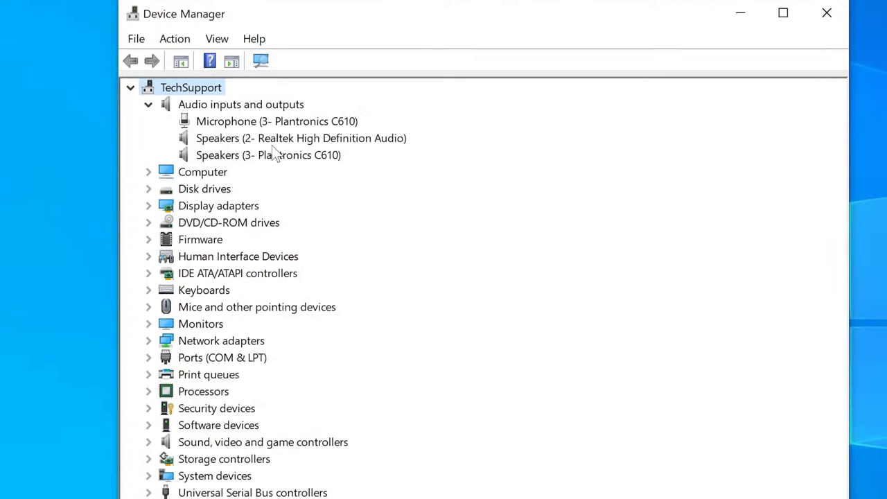
left_click(256, 125)
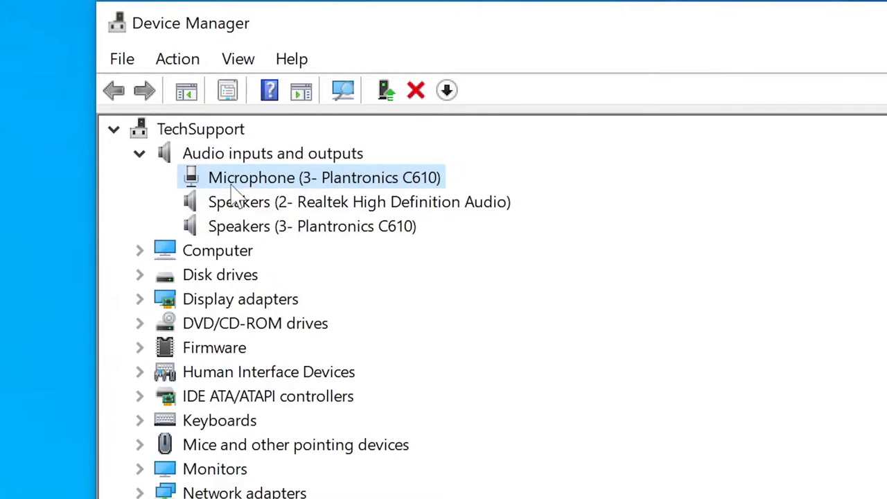
left_click(230, 229)
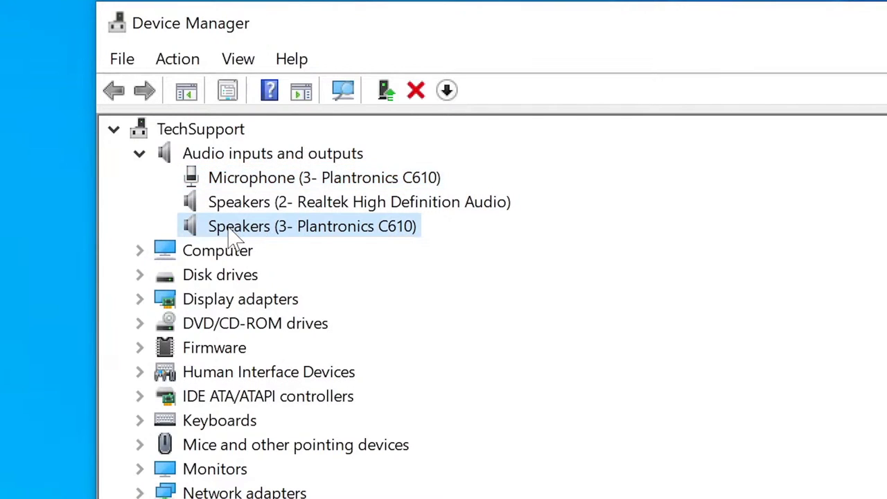
left_click(251, 182)
left_click(248, 234)
left_click(264, 207)
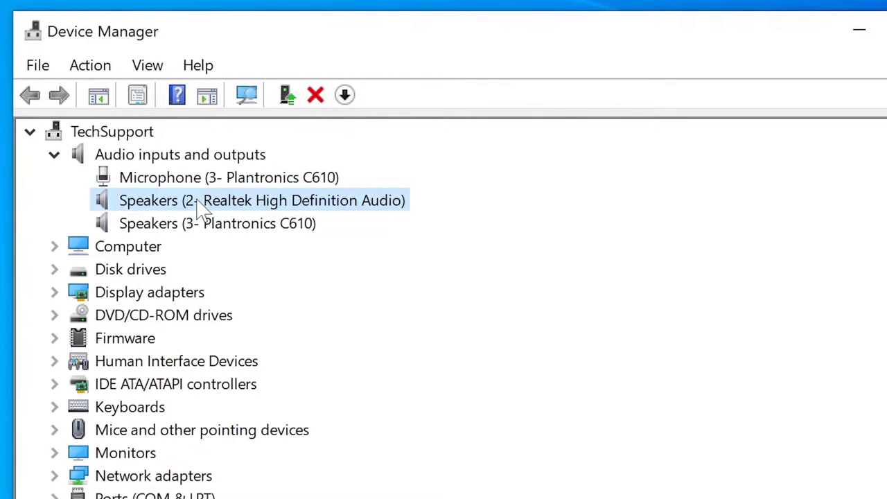
Check the Realtek speakers' Driver Date in Properties and start Update Driver.
right_click(198, 201)
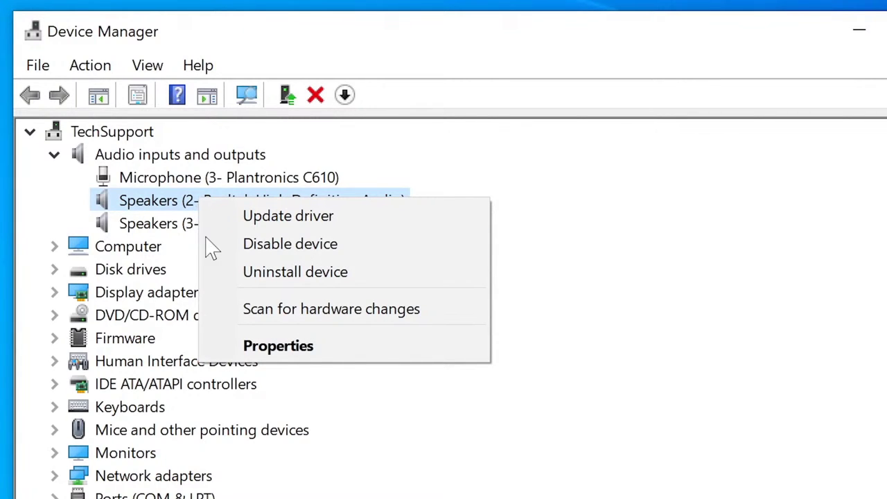
left_click(292, 348)
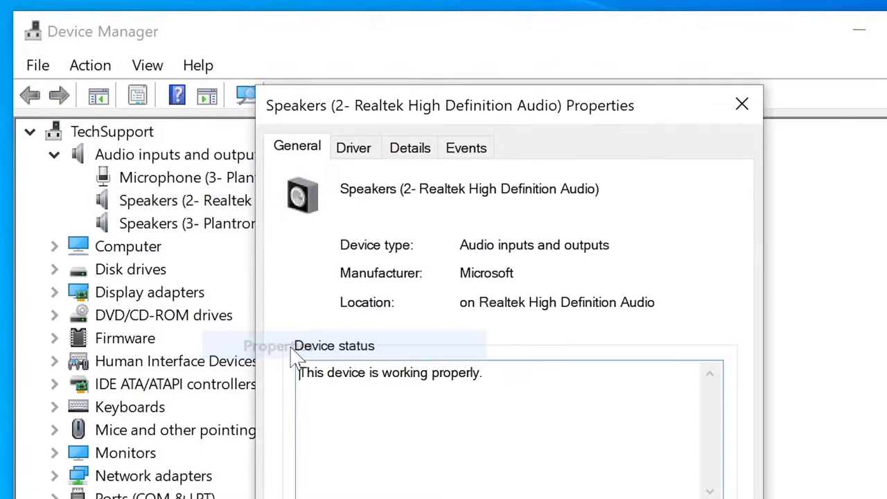
left_click(361, 154)
left_click_drag(393, 103, 381, 100)
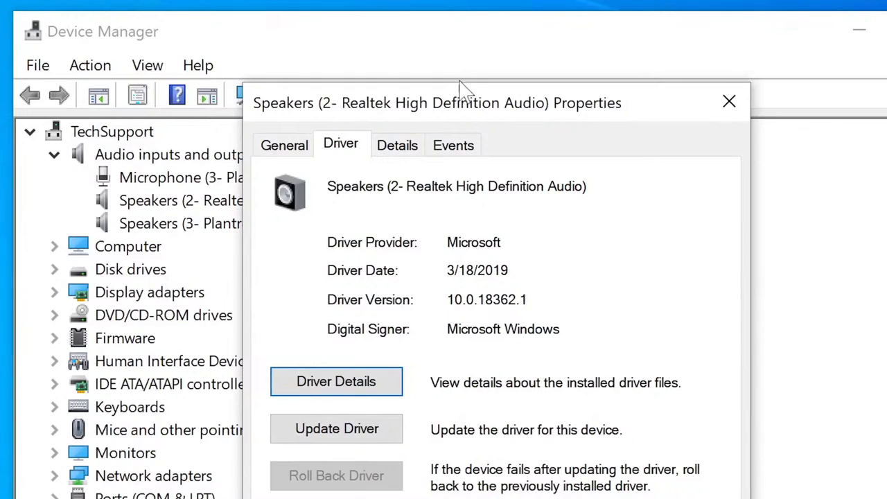
left_click_drag(461, 106, 460, 243)
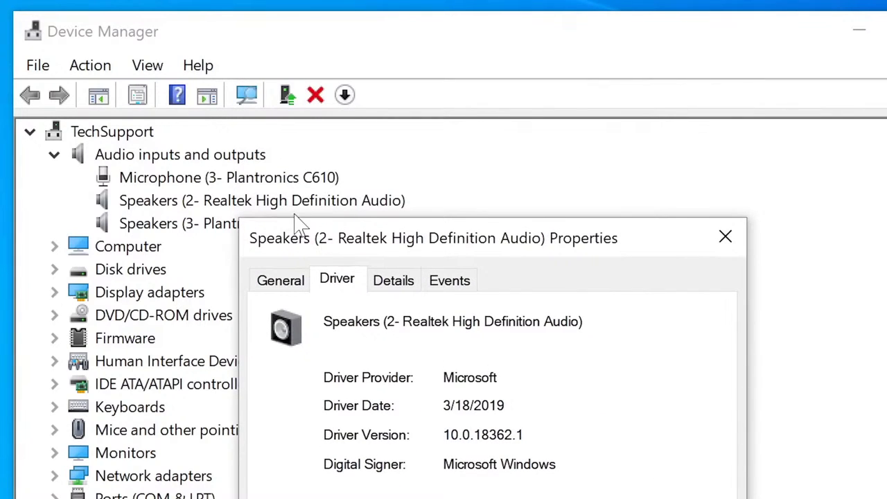
left_click_drag(396, 243, 387, 33)
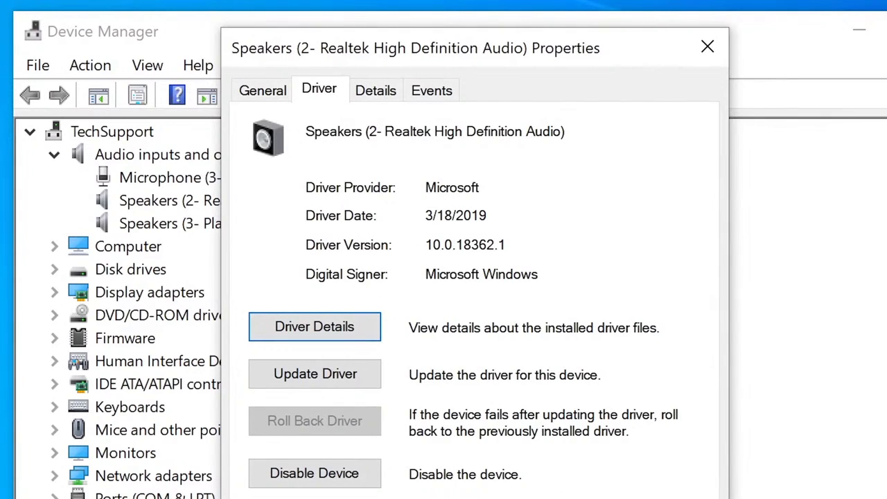
left_click_drag(426, 216, 487, 215)
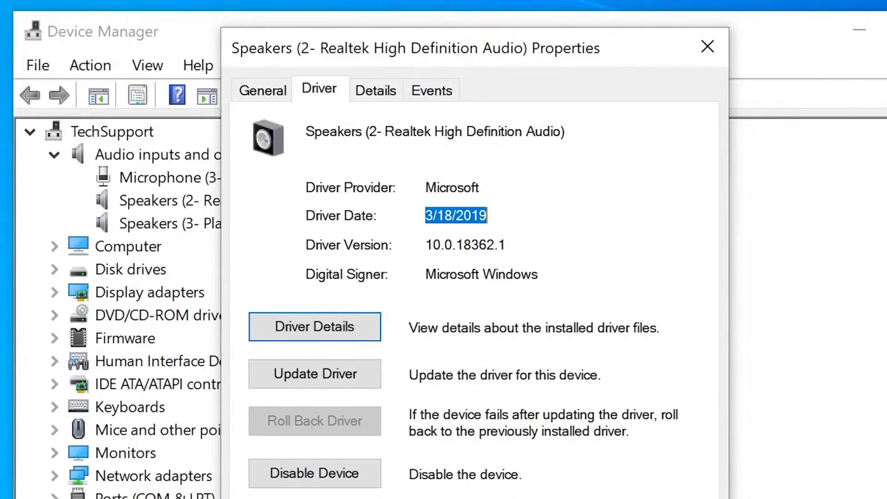
left_click(328, 388)
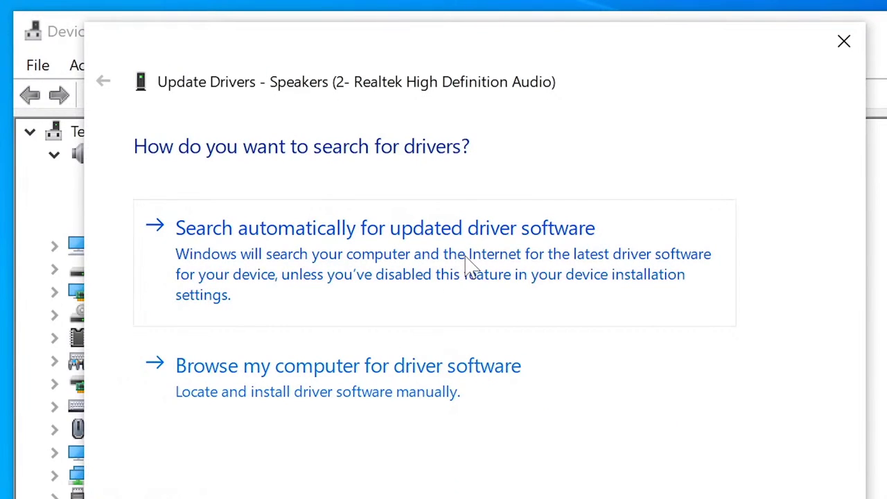
Search automatically, confirm the best driver is installed, close both windows, and collapse Display adapters.
left_click(460, 264)
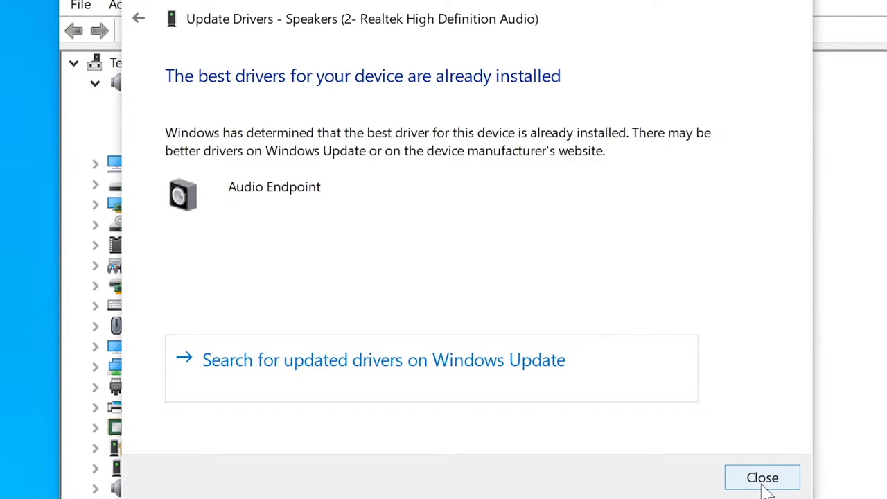
left_click(757, 485)
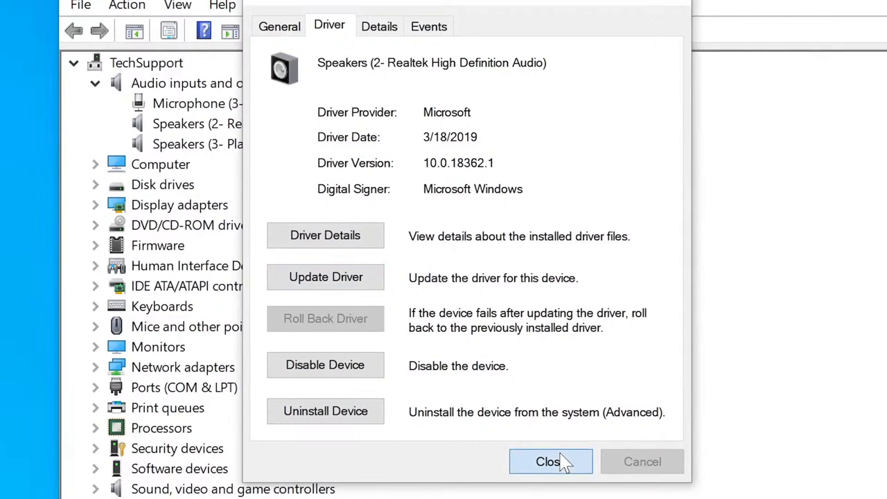
left_click(551, 462)
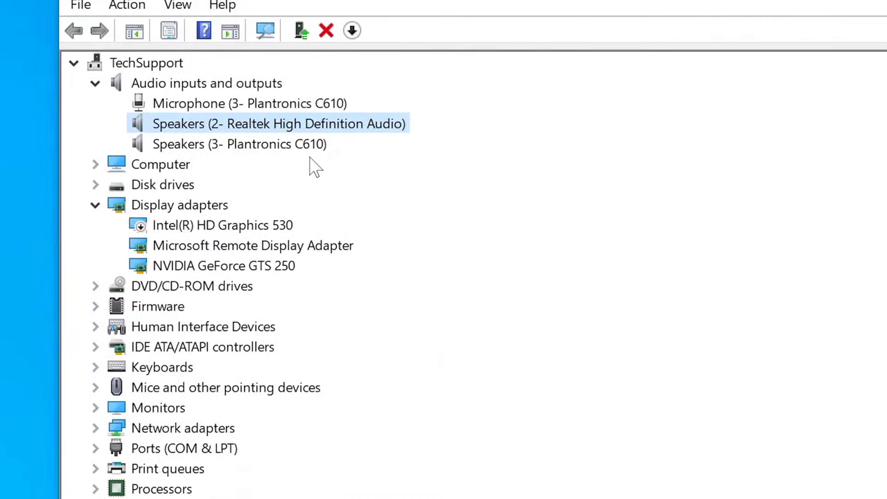
left_click(95, 206)
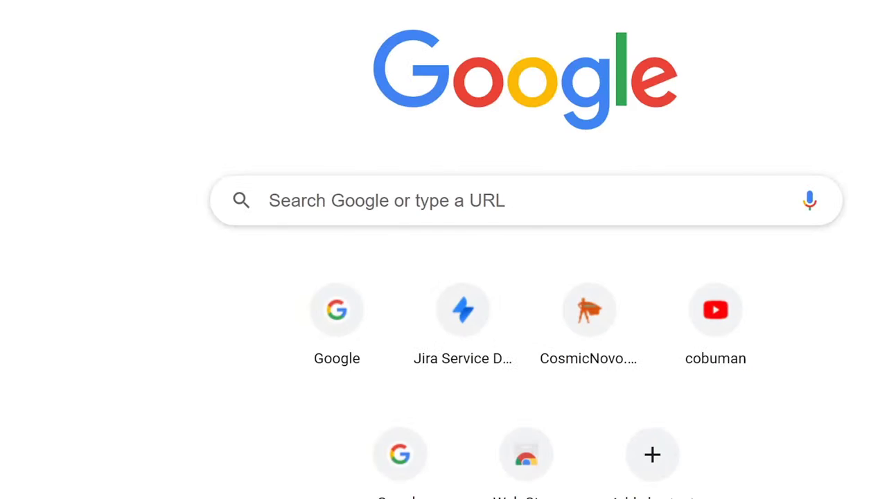
Load google.com and run a web search for 'hp 840 g3 drivers'.
type("google.com")
key("Return")
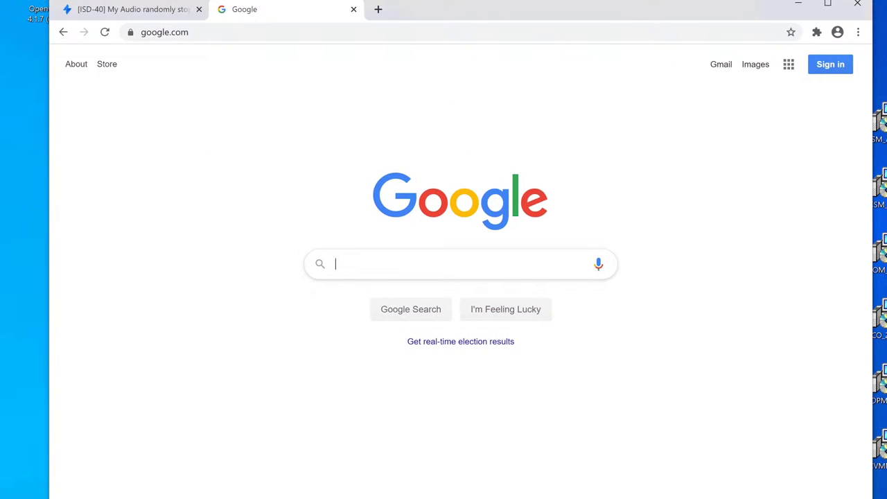
type("hp 8")
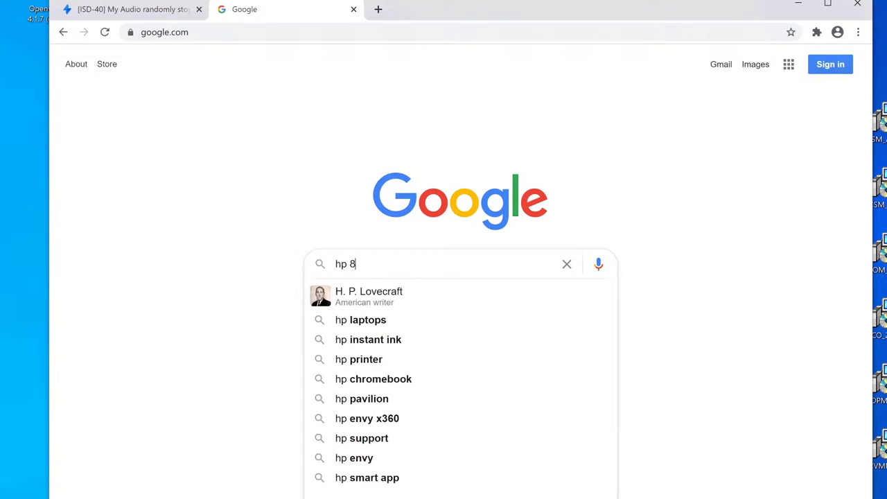
type("40 g3")
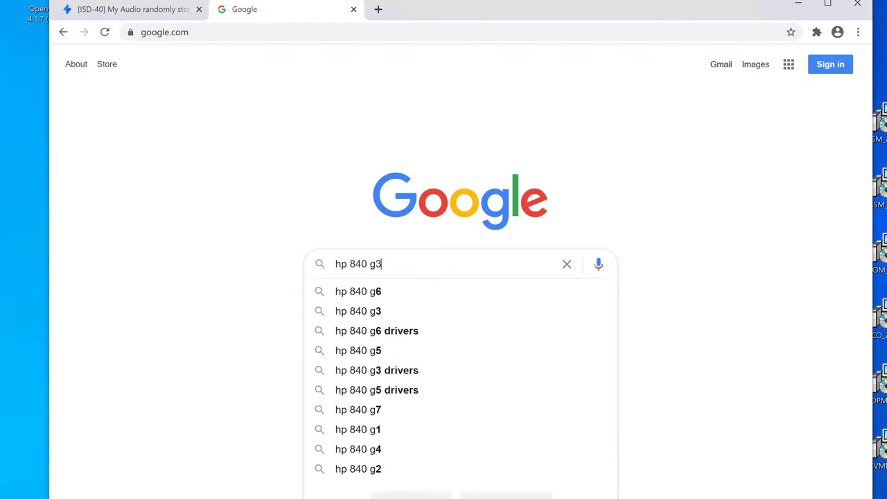
type(" drivers")
key("Return")
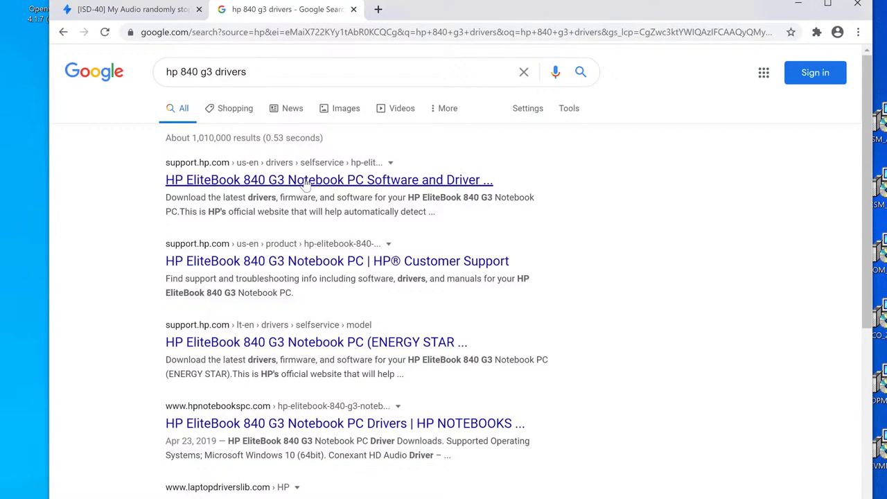
Check the EliteBook 840 G3 Conexant HD Audio Driver's Sep 18, 2020 release date, then close HP's page.
left_click(305, 180)
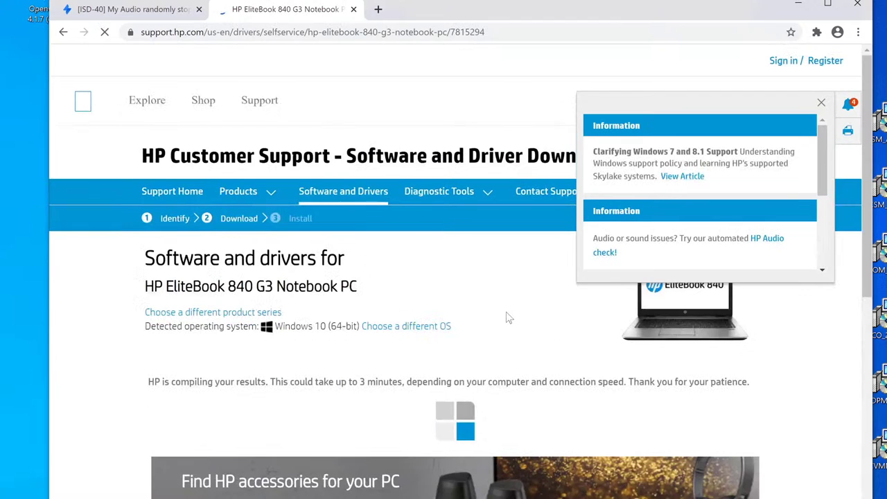
scroll(507, 317, "down", 1)
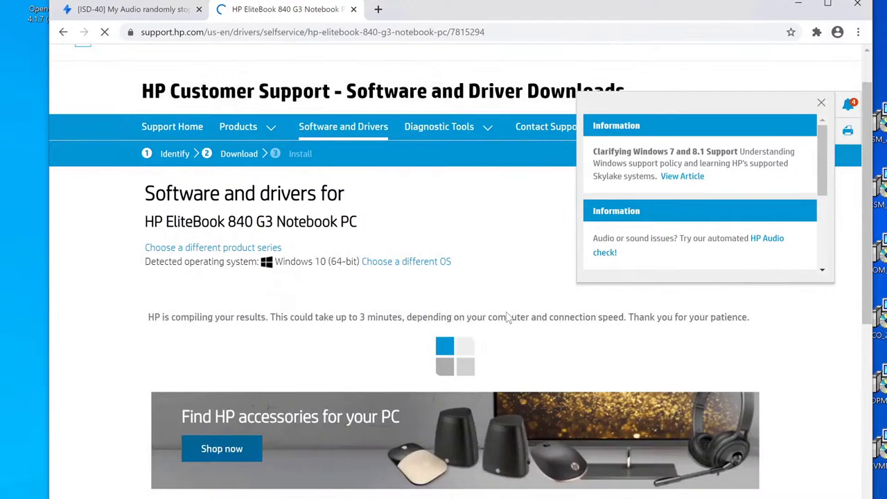
scroll(506, 318, "down", 1)
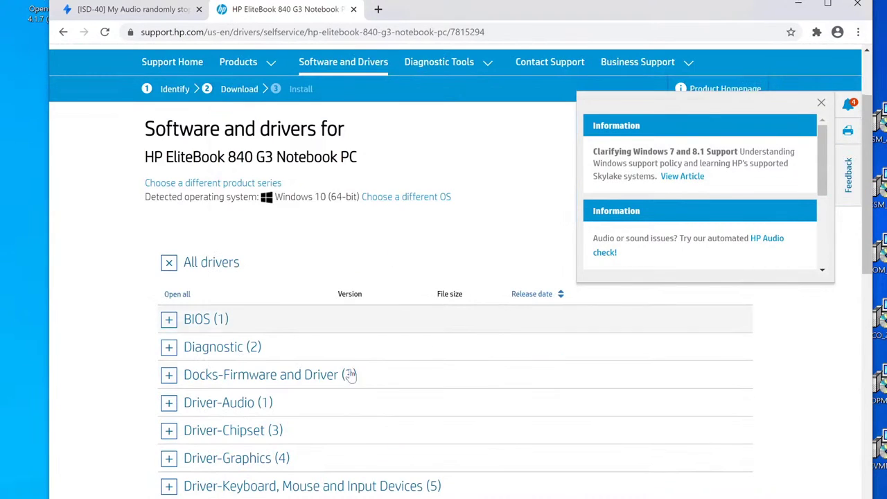
left_click(202, 408)
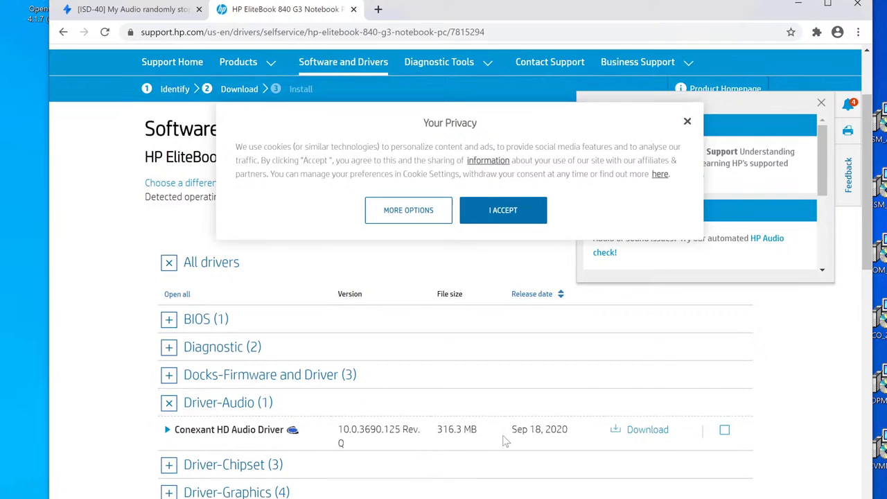
left_click_drag(512, 429, 568, 429)
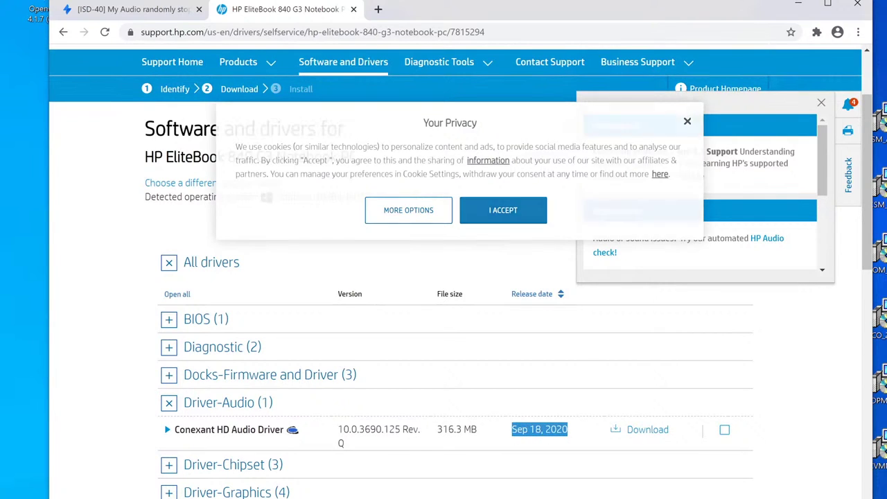
left_click(503, 210)
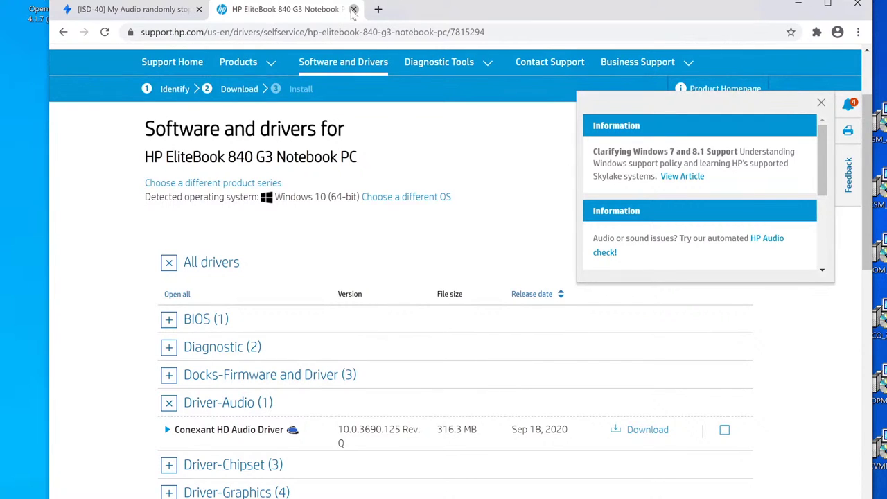
left_click(353, 9)
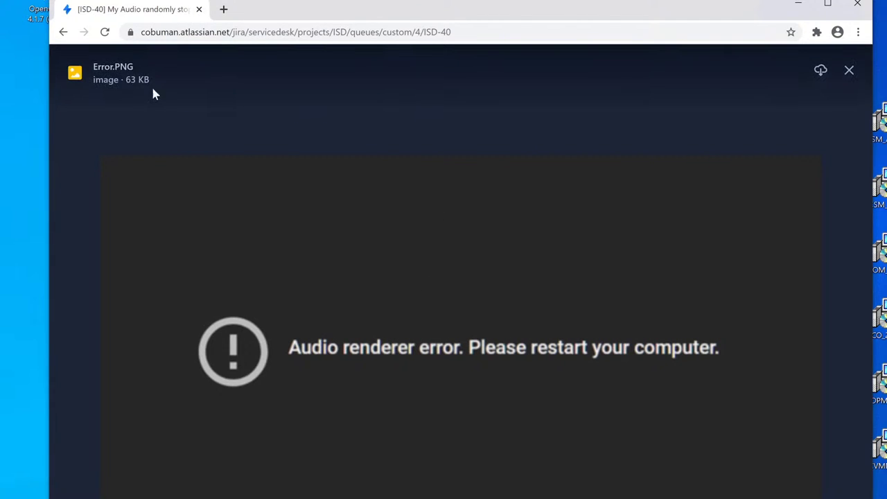
Return to the All open queue, reopen ISD-40 and view its error.PNG screenshot full size.
left_click(63, 32)
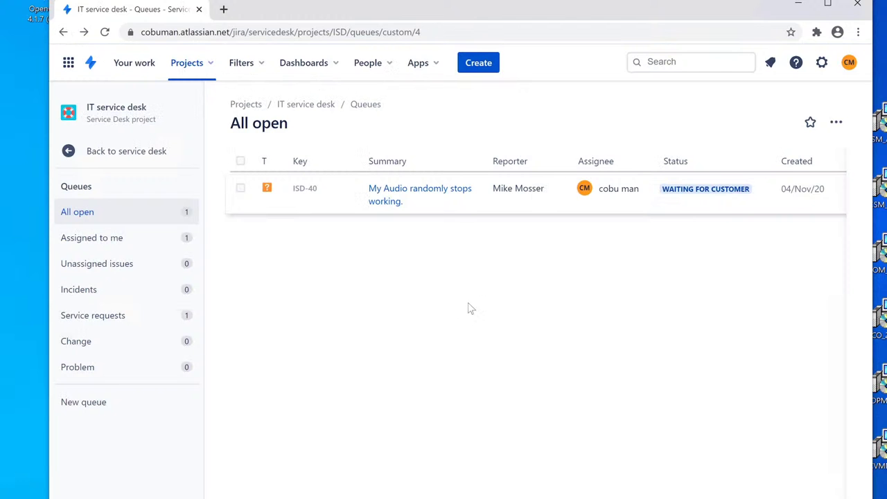
left_click(397, 191)
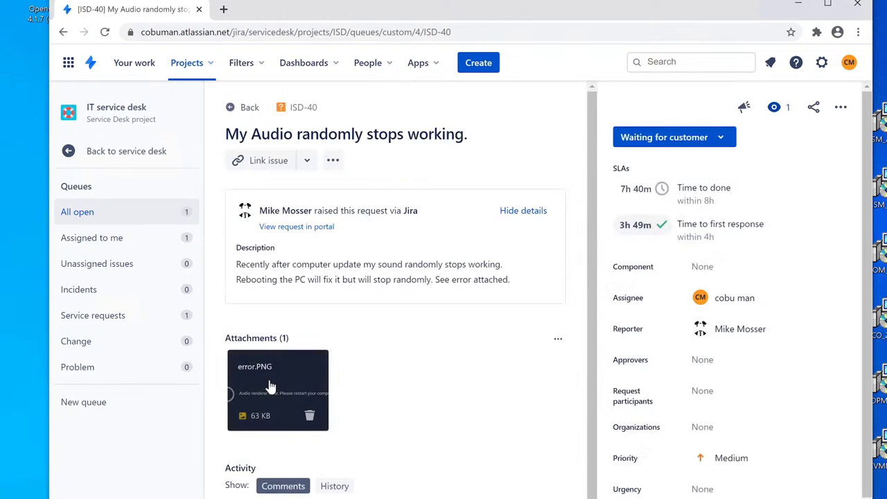
left_click(270, 385)
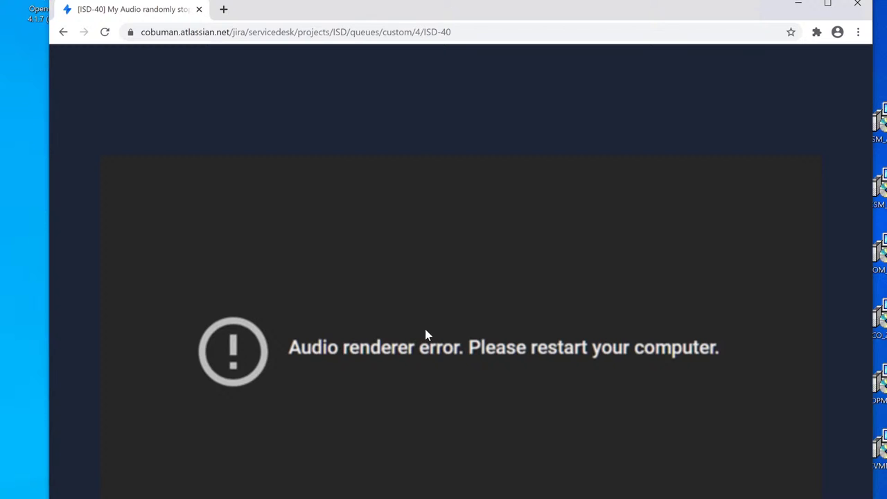
mouse_move(330, 294)
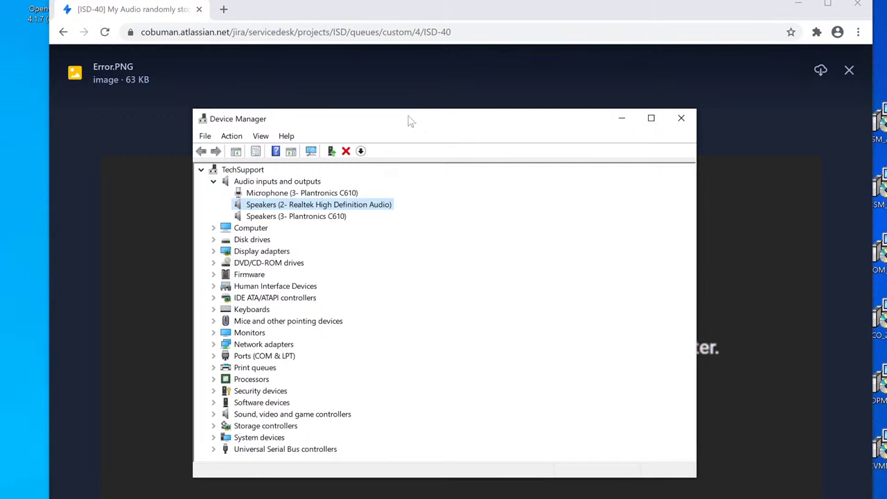
left_click_drag(409, 121, 430, 130)
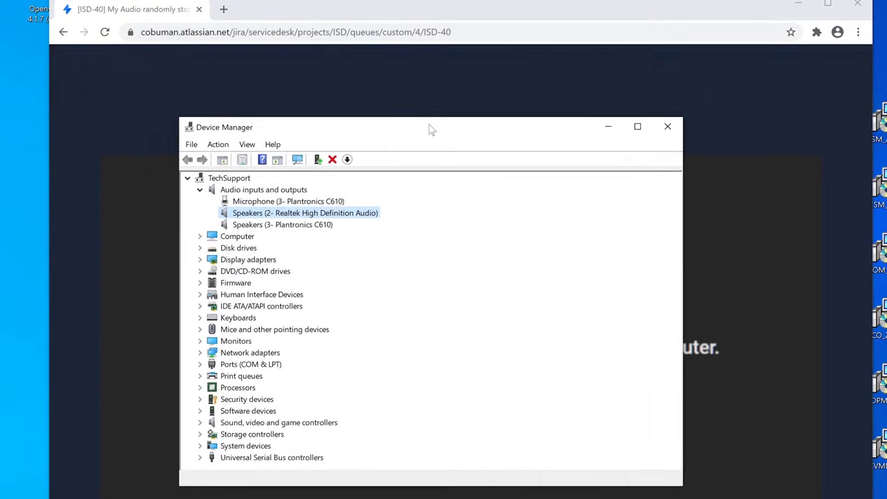
Review the Realtek speakers and Plantronics C610 speakers and microphone under Audio inputs and outputs.
left_click(200, 190)
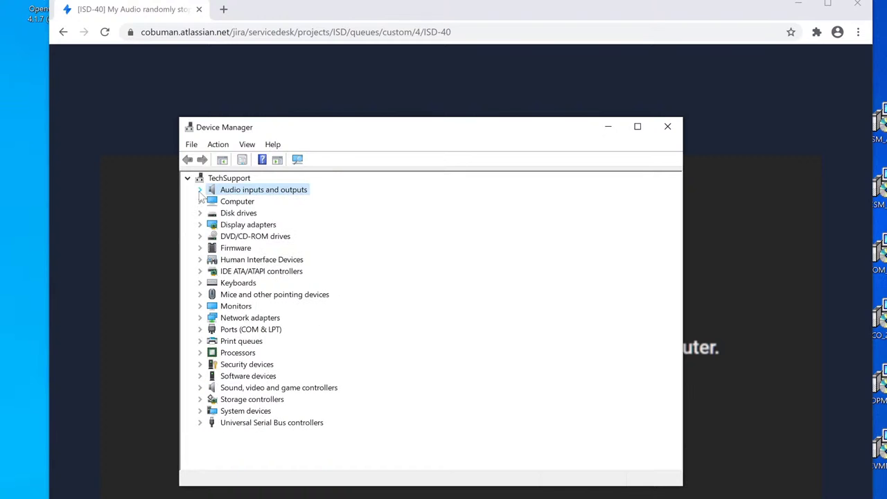
left_click(199, 190)
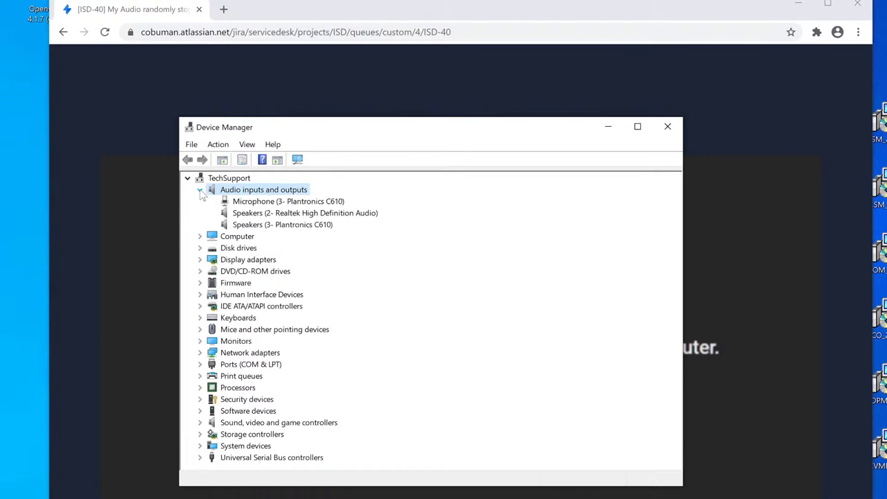
left_click(259, 215)
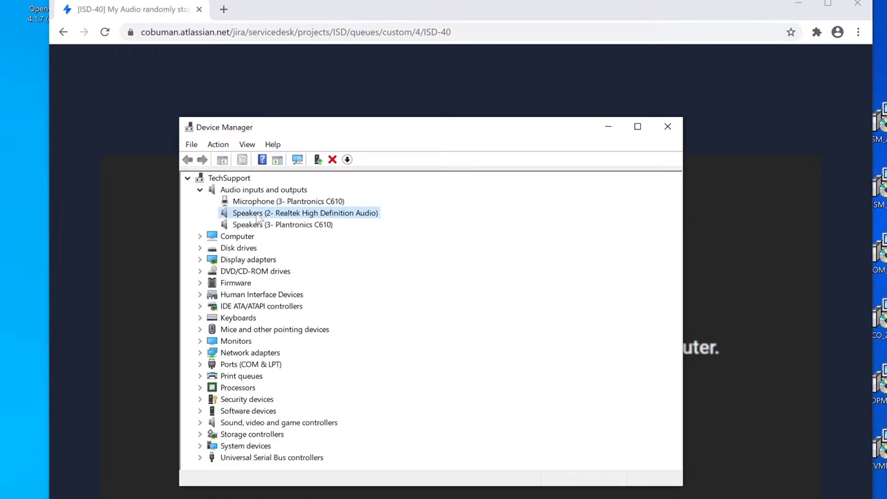
left_click(258, 226)
left_click(270, 205)
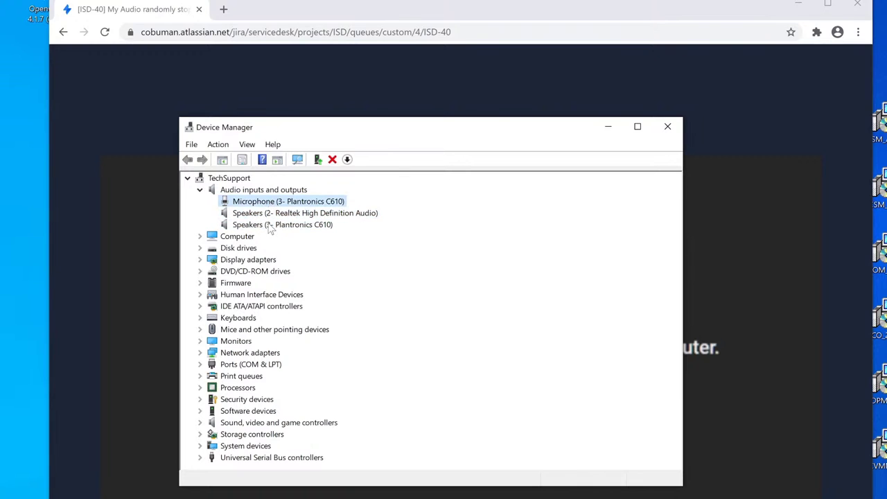
left_click(270, 225)
left_click(267, 213)
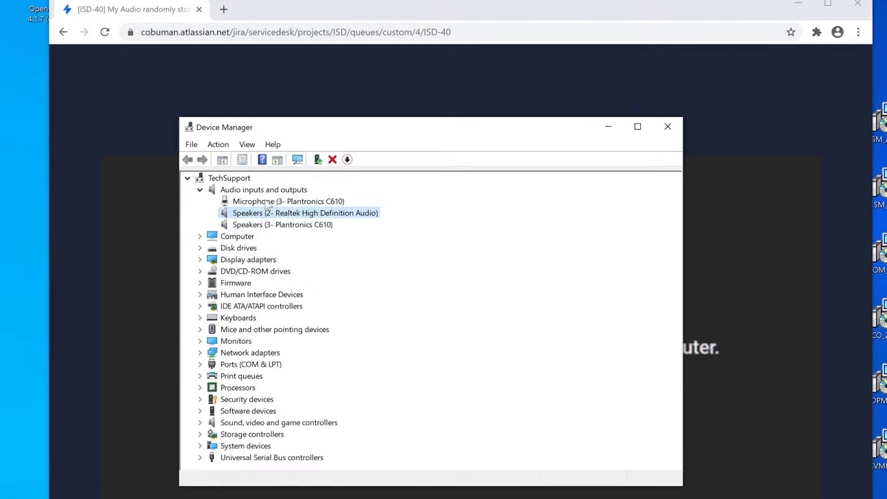
left_click(269, 203)
left_click(265, 225)
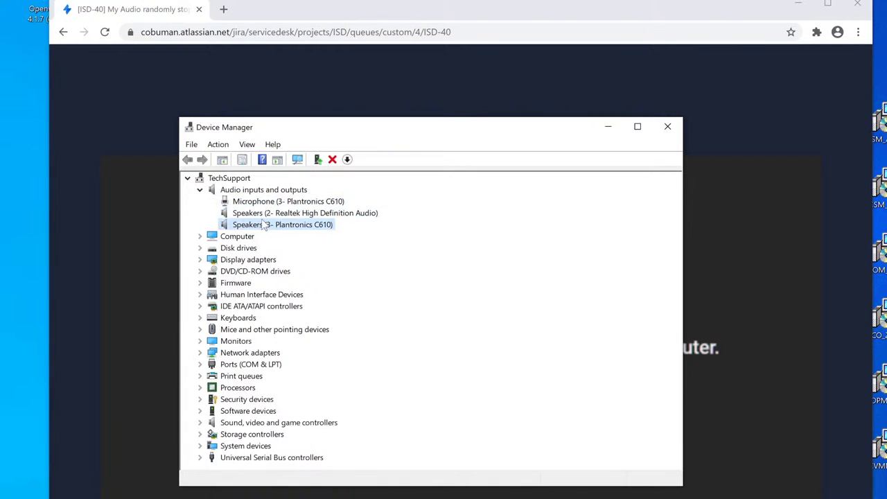
left_click(263, 213)
left_click(269, 203)
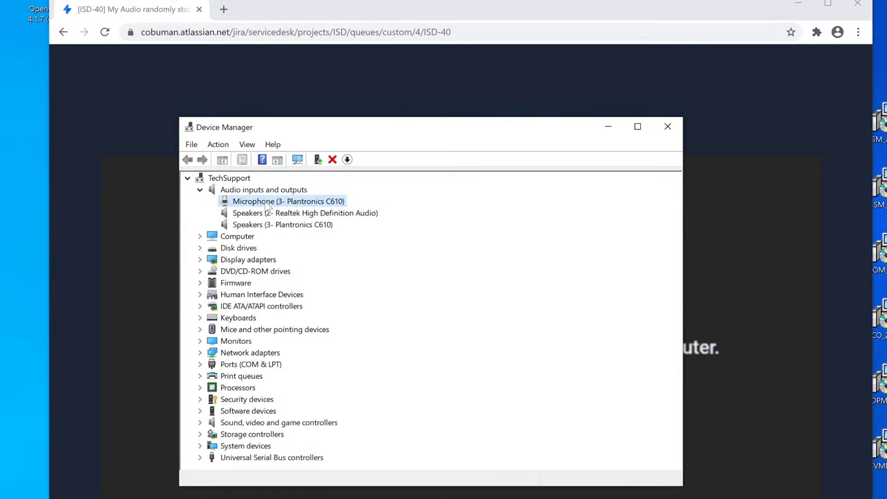
left_click(262, 214)
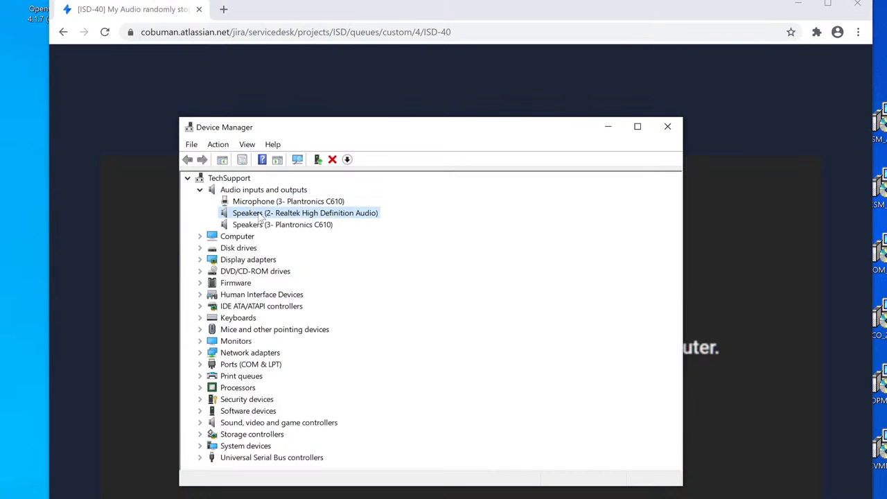
left_click(255, 226)
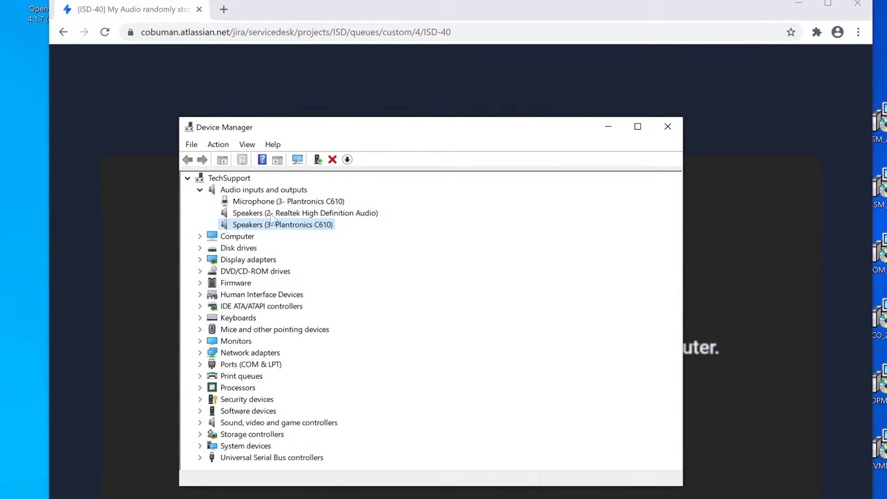
left_click(270, 215)
left_click(279, 202)
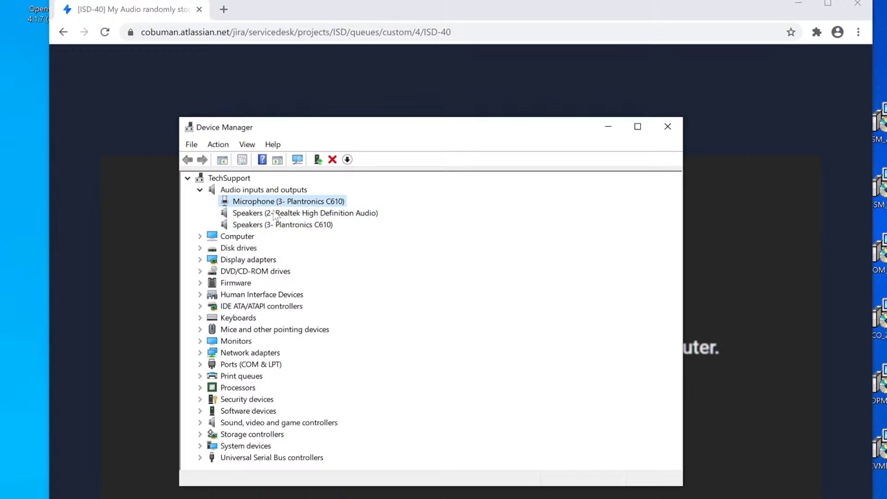
left_click(276, 214)
left_click(263, 226)
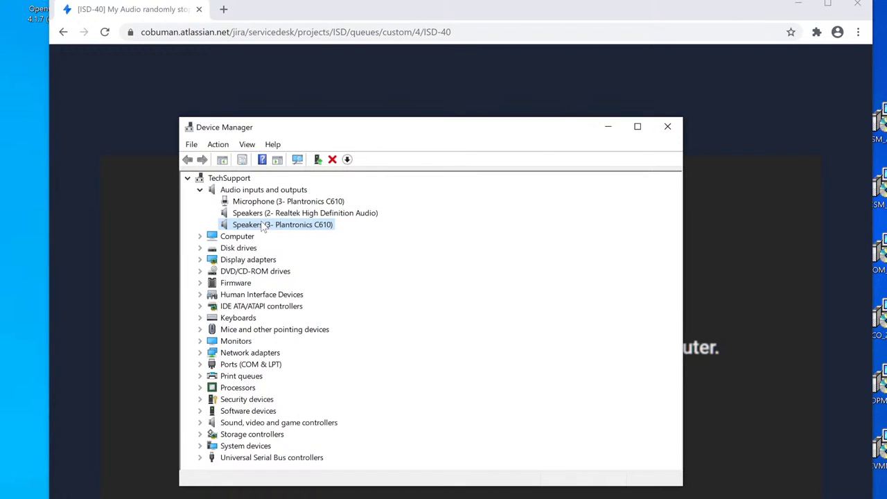
left_click(280, 215)
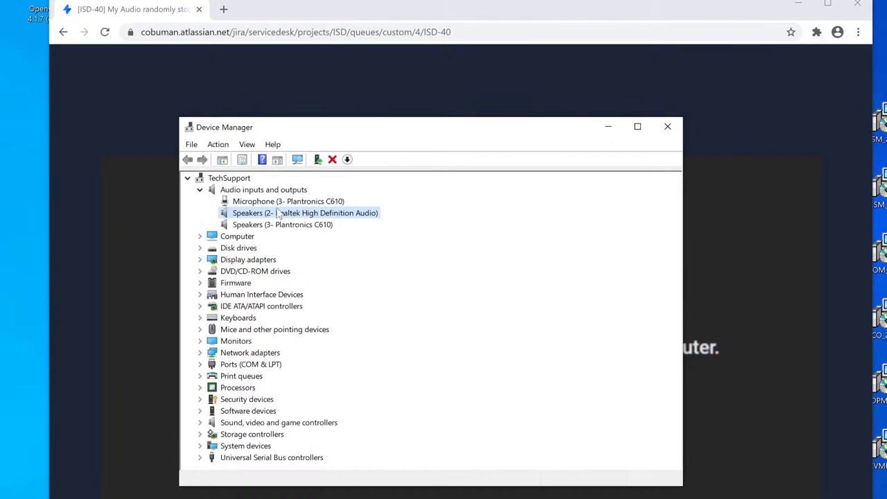
left_click(284, 204)
left_click(274, 215)
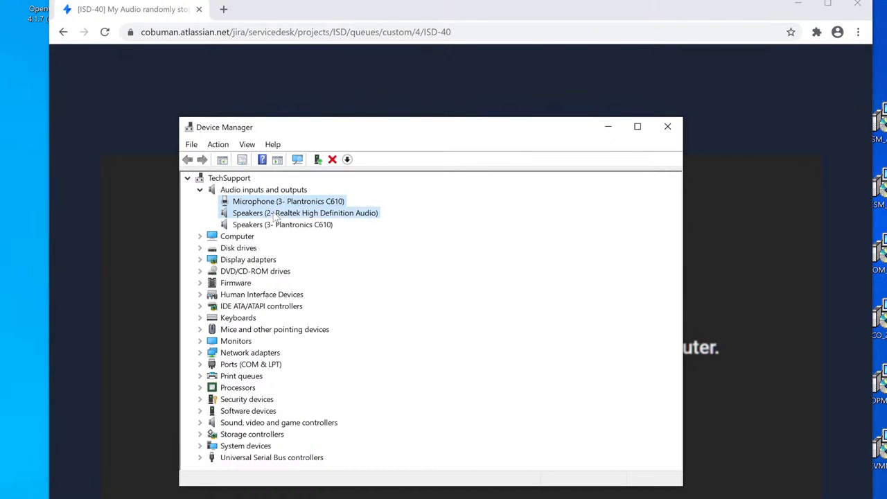
left_click(270, 226)
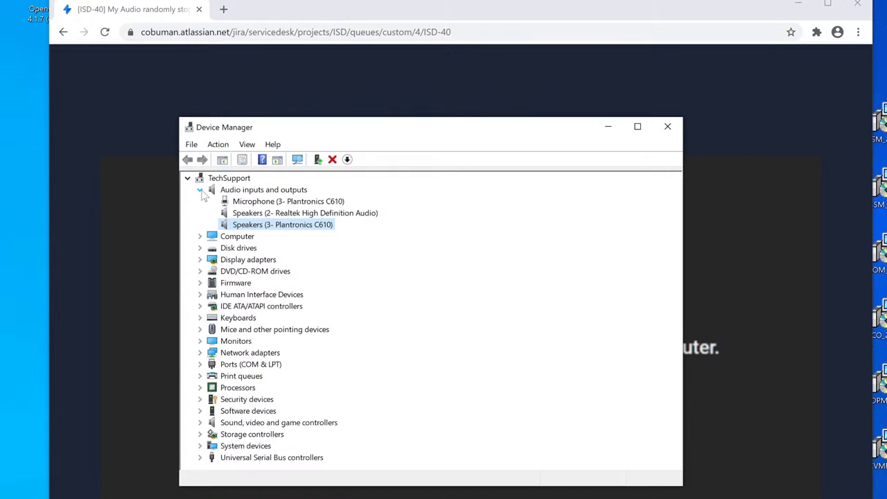
left_click(288, 214)
left_click(293, 203)
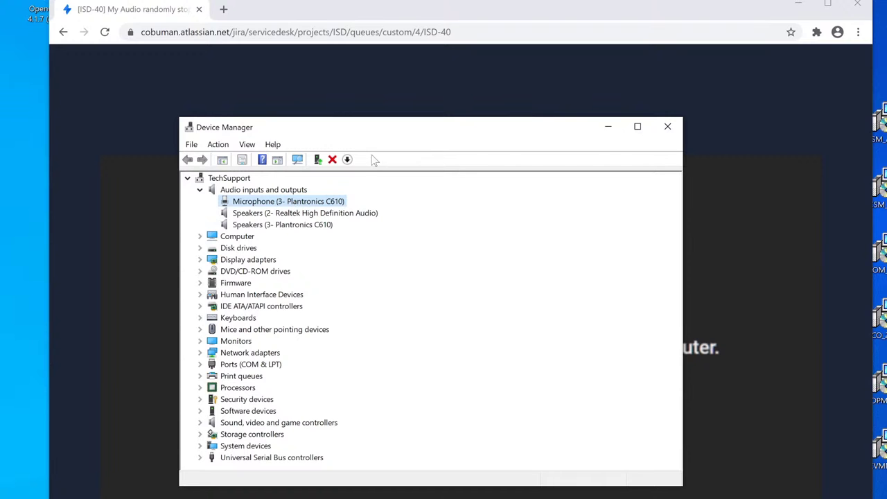
Reposition Device Manager, expand Sound, video and game controllers and select Intel(R) Display Audio.
left_click_drag(499, 127, 4, 139)
left_click_drag(232, 268, 512, 115)
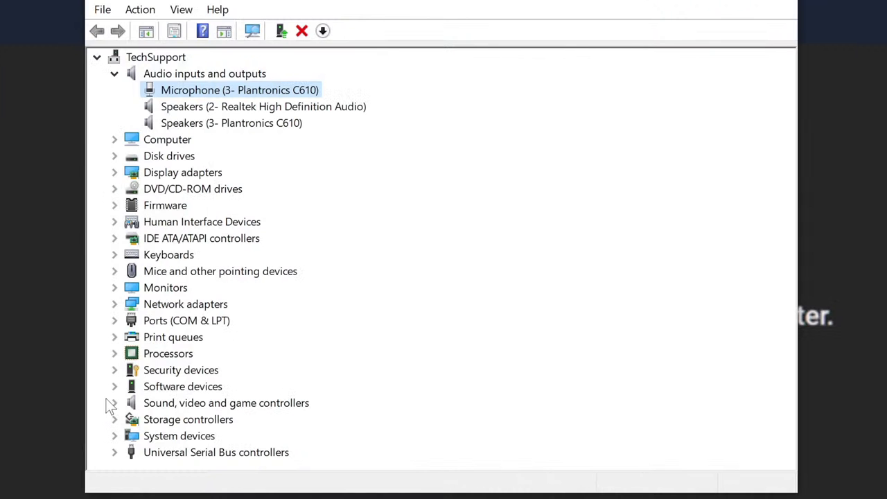
left_click(115, 403)
scroll(277, 326, "down", 1)
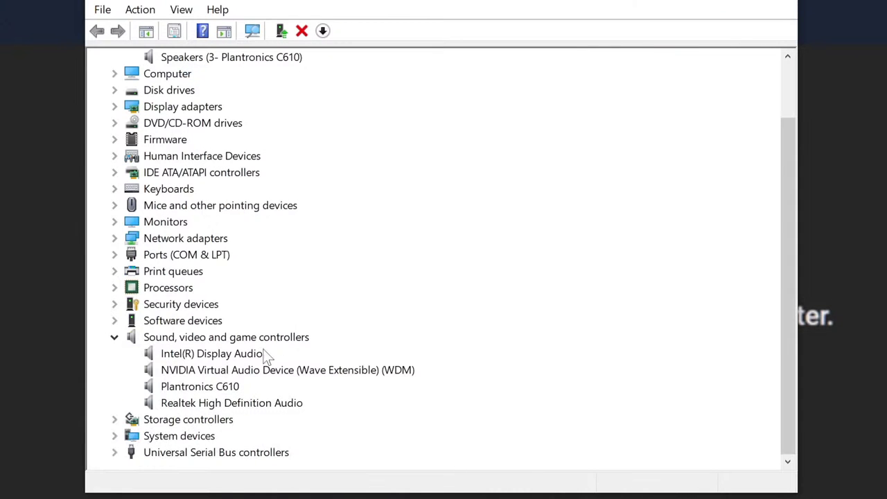
left_click(212, 356)
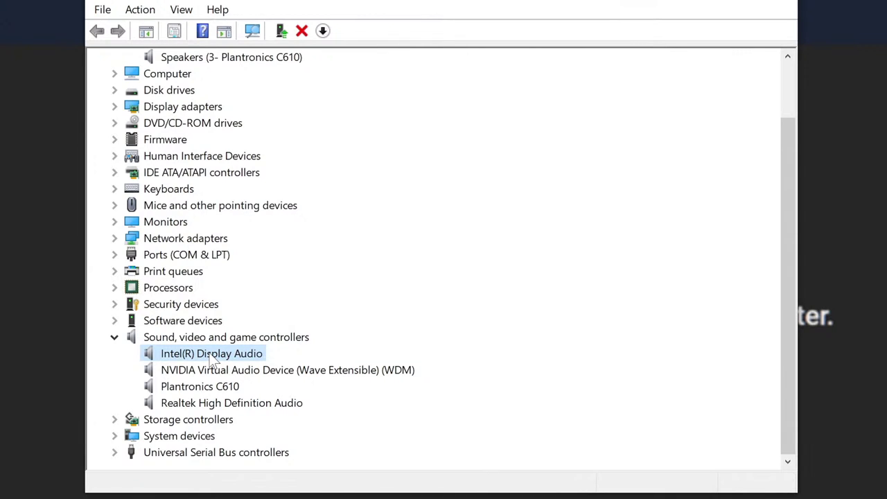
Disable the Intel(R) Display Audio device and confirm the prompt.
right_click(212, 356)
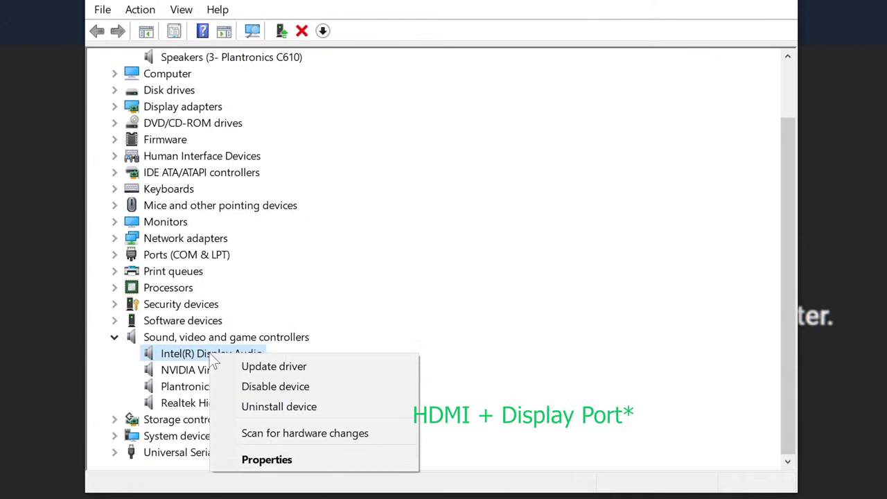
left_click(297, 386)
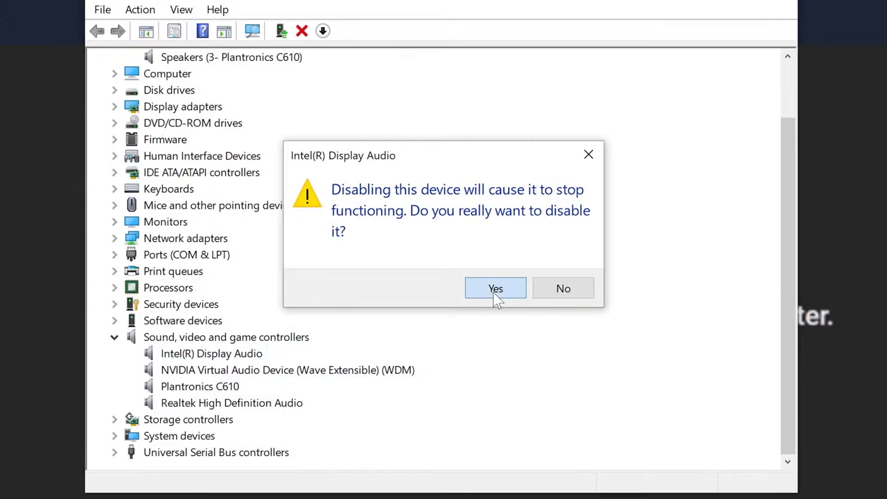
left_click(494, 289)
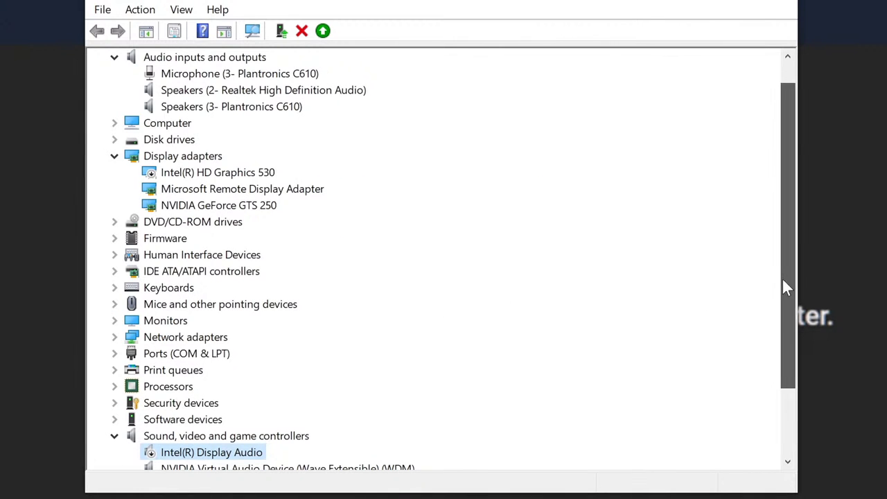
left_click_drag(784, 249, 780, 154)
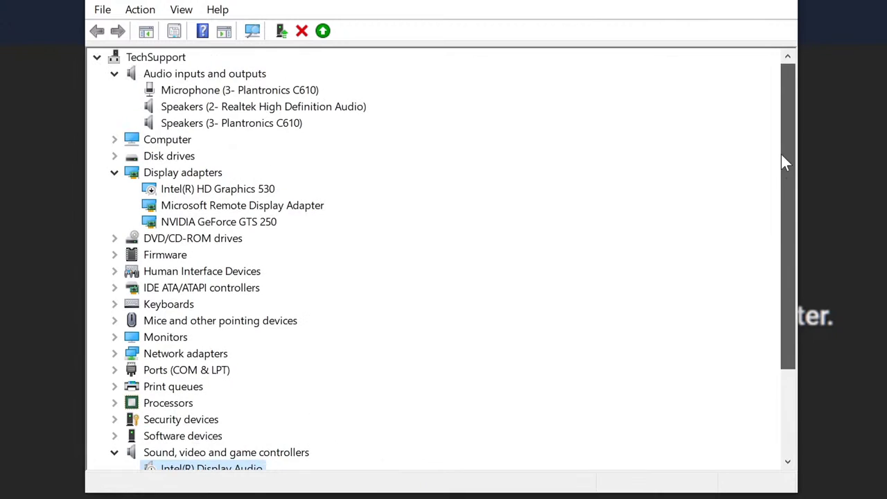
Review the Realtek speakers and Plantronics speakers and microphone under Audio inputs and outputs.
left_click(255, 110)
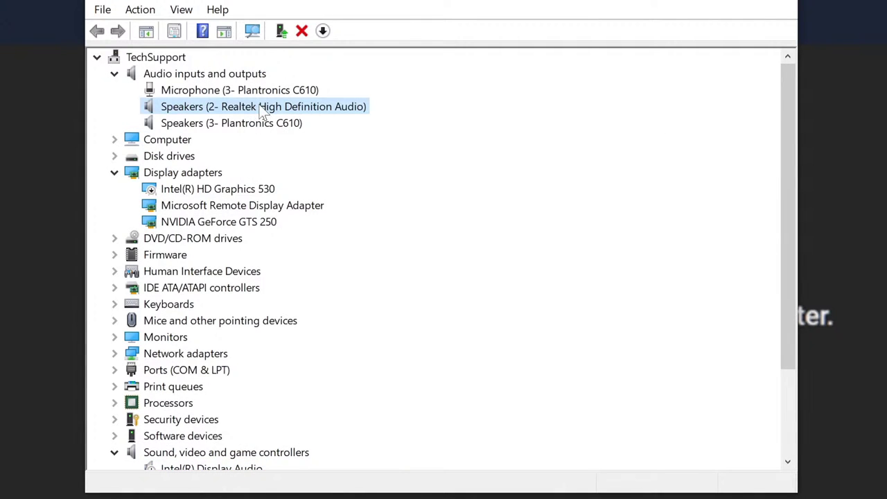
right_click(260, 105)
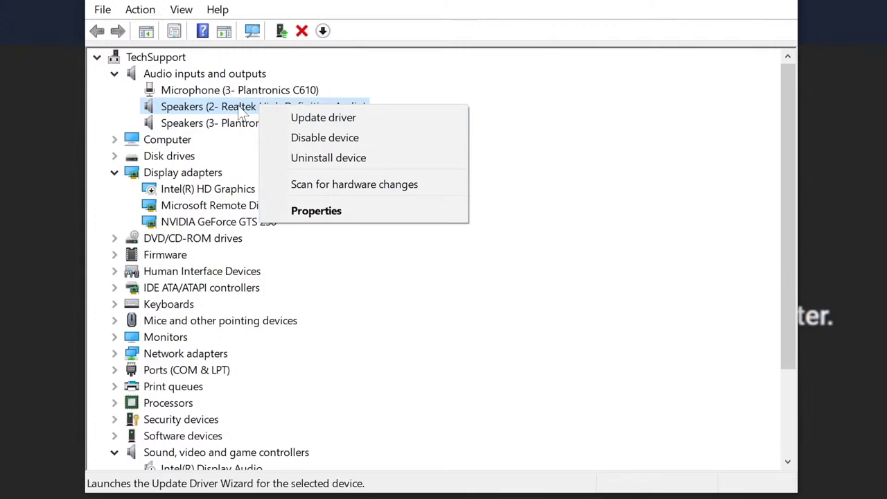
left_click(216, 124)
left_click(222, 127)
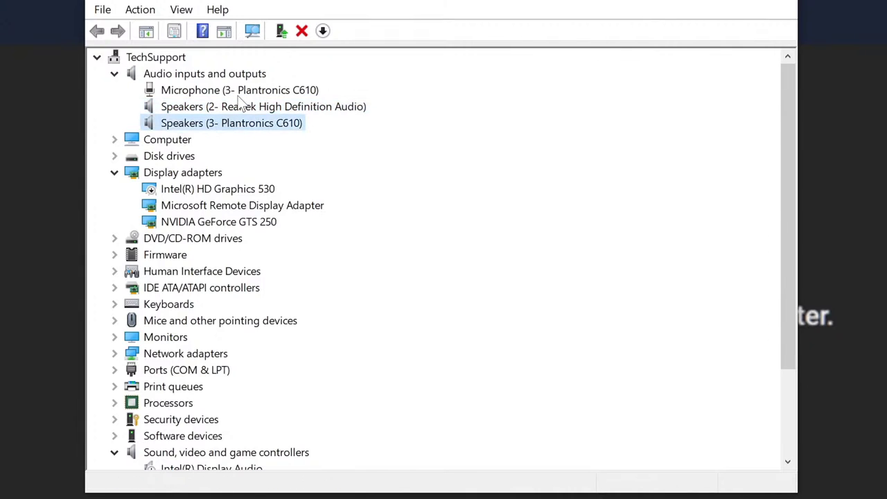
left_click(238, 97)
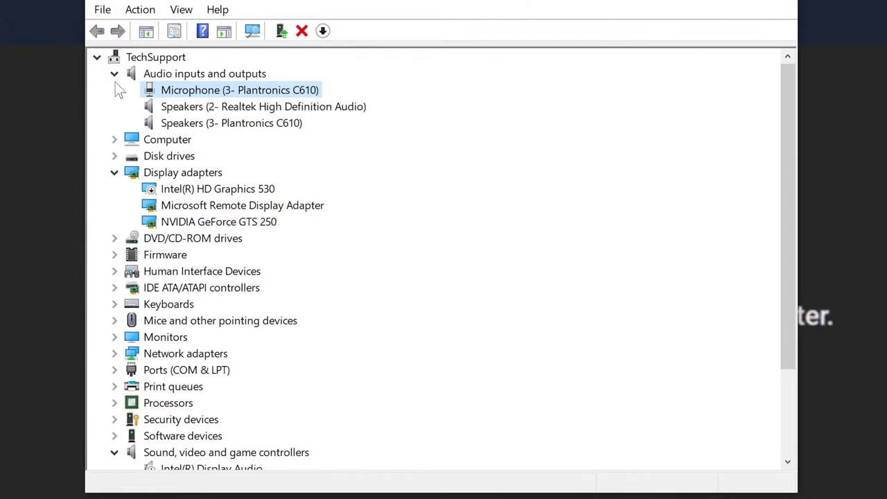
left_click(212, 107)
left_click(227, 94)
left_click(217, 111)
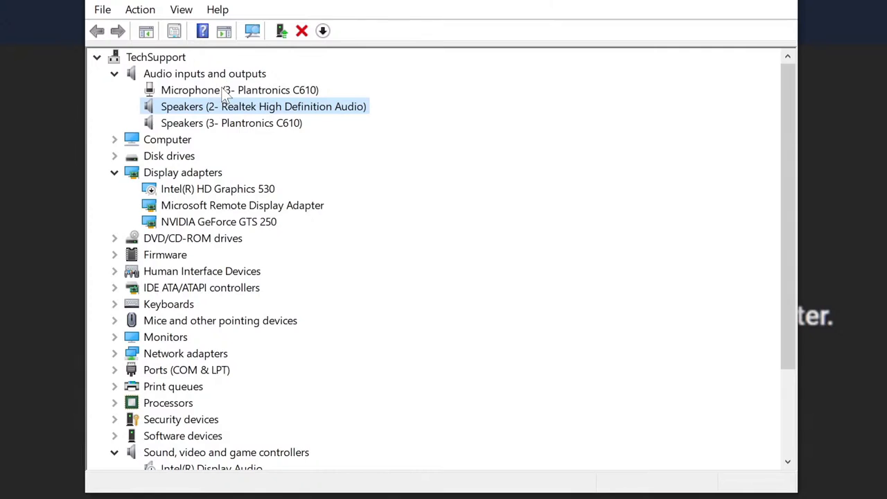
left_click(223, 91)
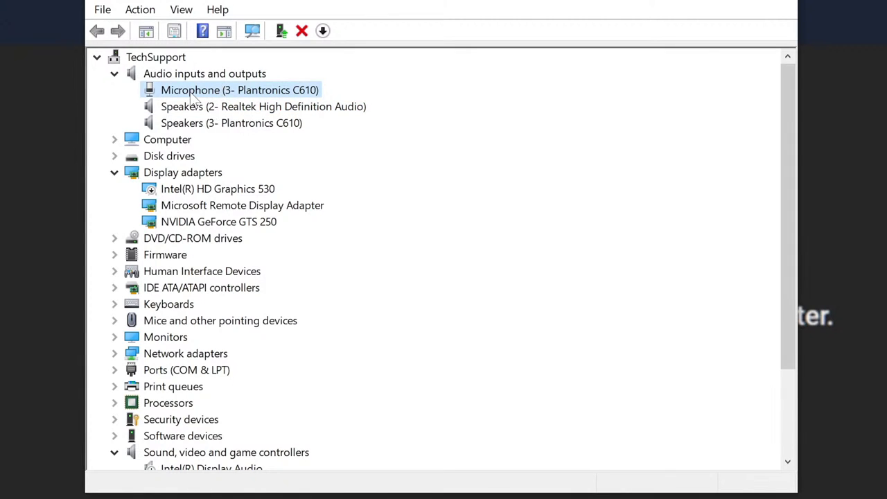
left_click(214, 108)
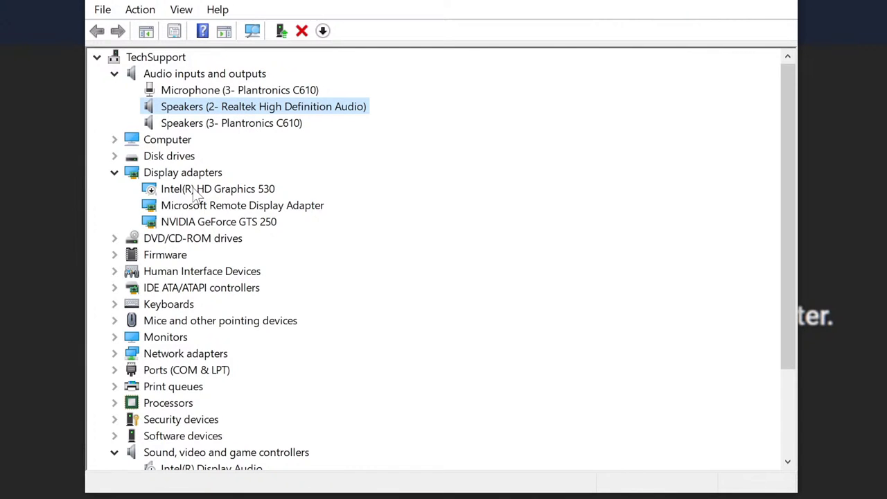
Collapse Display adapters and reselect the now-disabled Intel(R) Display Audio device.
left_click(114, 173)
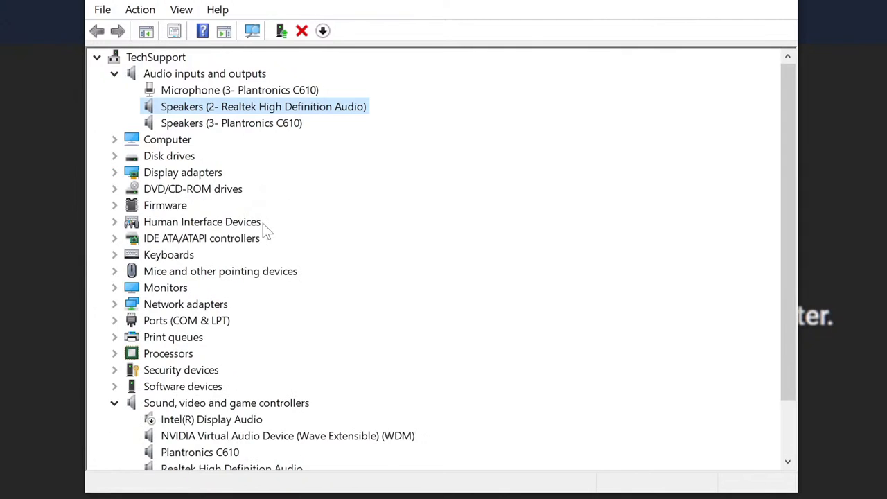
scroll(265, 223, "down", 2)
left_click(181, 355)
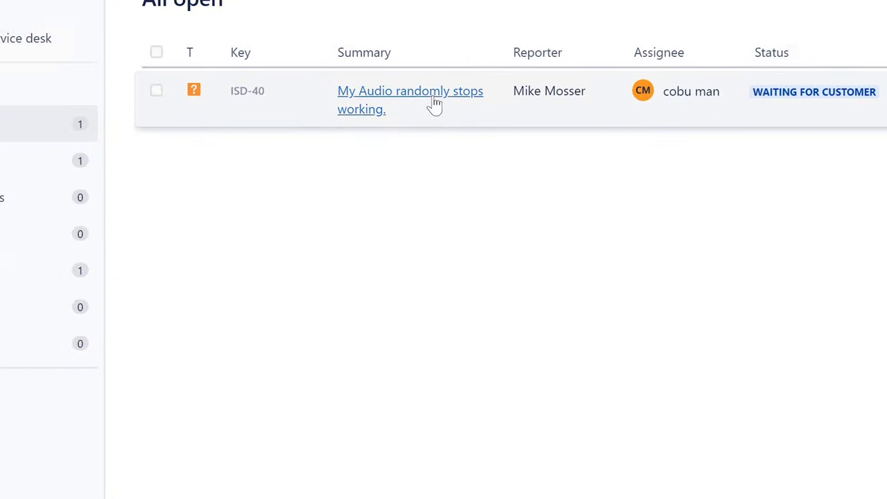
Open the 'My Audio randomly stops working.' request and start a reply to the customer.
left_click(434, 102)
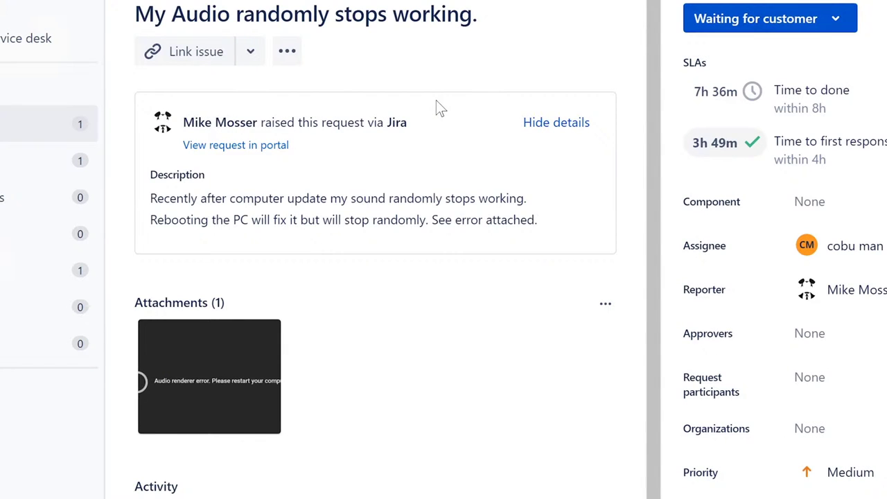
scroll(383, 239, "down", 2)
scroll(348, 47, "down", 1)
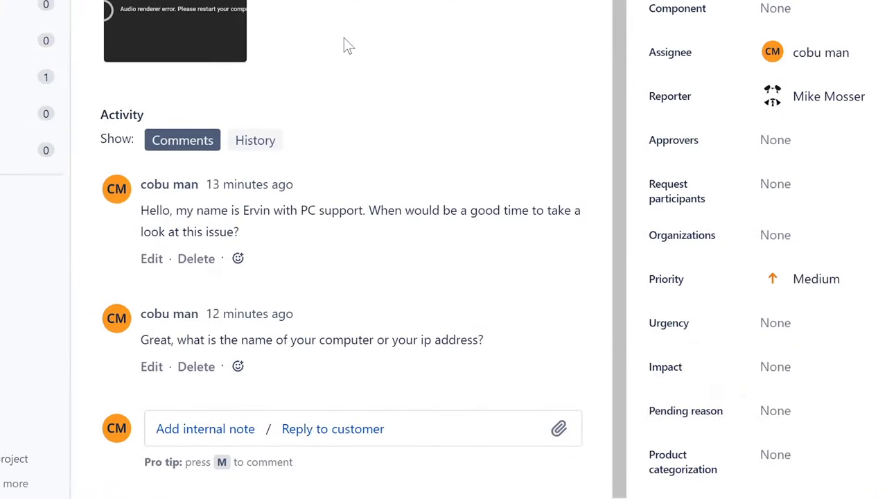
left_click(335, 429)
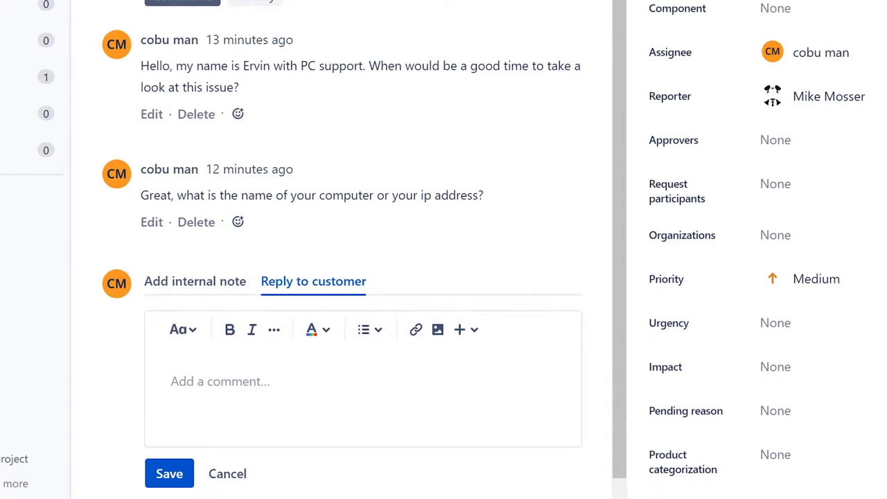
Post the reply 'Updated Audio drivers and disabled Intel Audio Device.' signed with the agent's name.
type("Updated ")
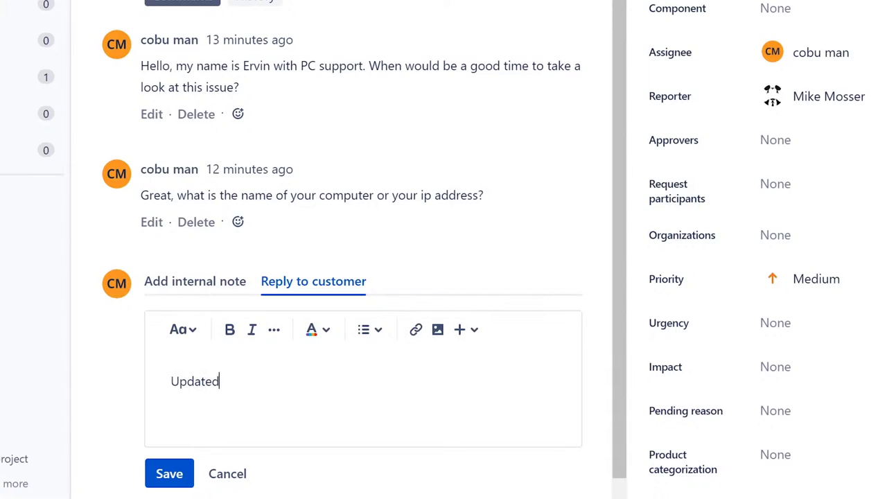
type("a")
key("BackSpace")
type("Audio drvier")
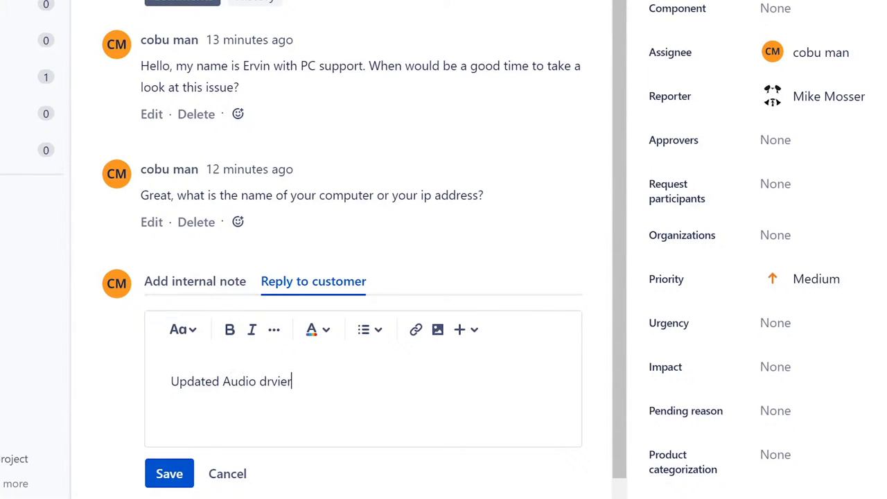
key("BackSpace")
key("BackSpace")
key("BackSpace")
key("BackSpace")
type("ivers")
type("for user")
type("s")
key("BackSpace")
key("BackSpace")
key("ctrl+BackSpace")
key("ctrl+BackSpace")
type("and s")
key("BackSpace")
type("disable")
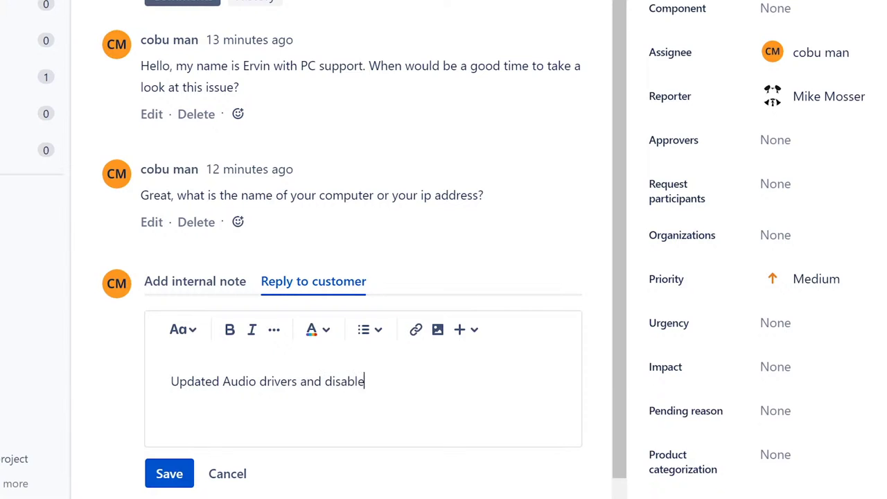
type("d Intel Audio ")
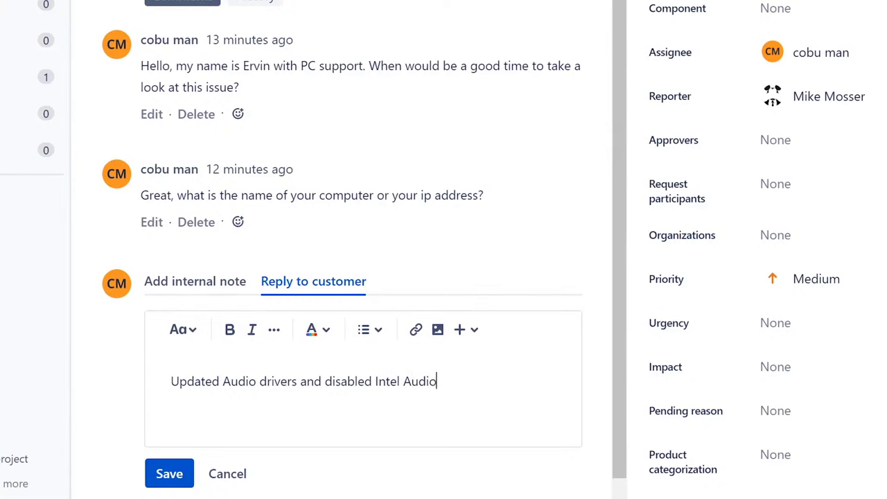
type("Device. Ervin")
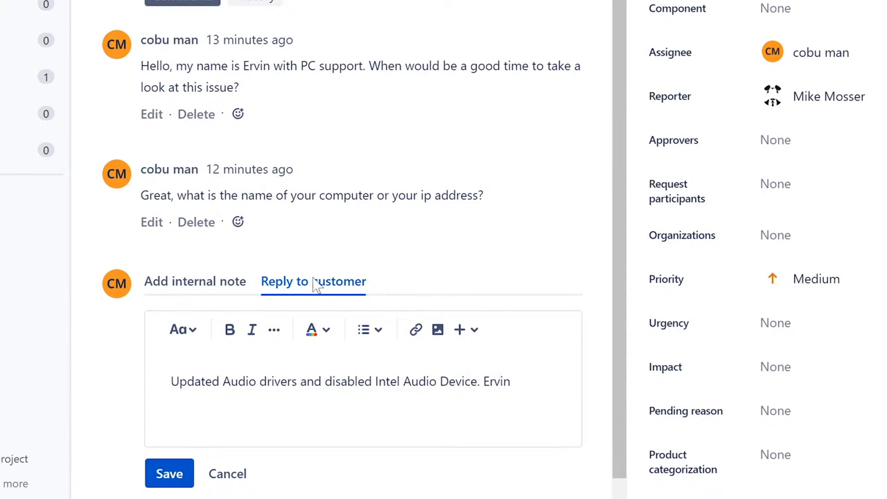
left_click(169, 474)
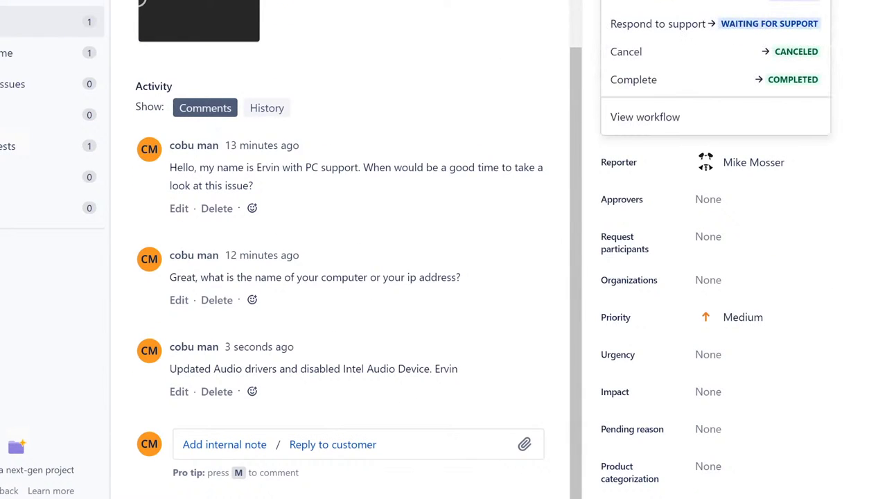
Set the audio request's status to Completed and review the ticket.
left_click(655, 83)
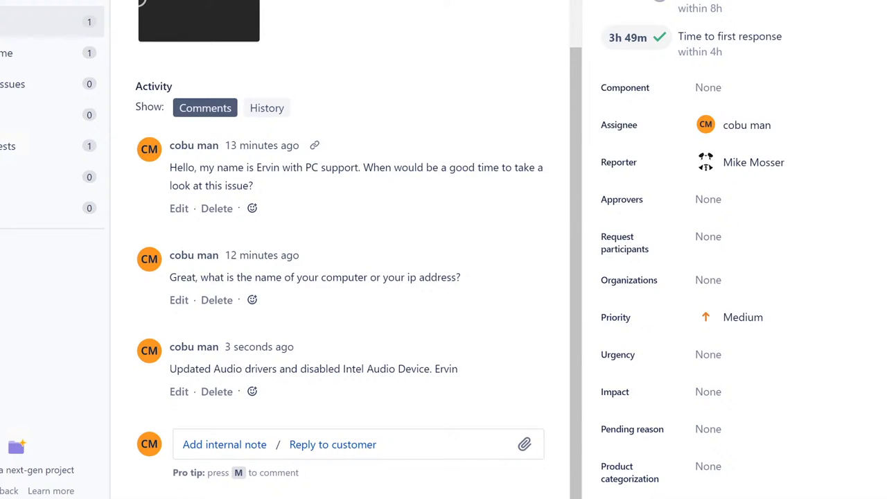
scroll(400, 172, "up", 4)
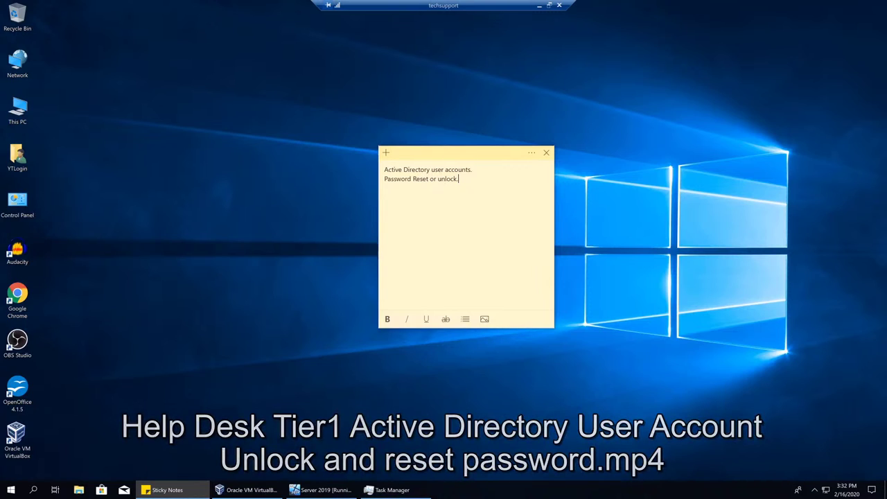
left_click_drag(472, 169, 384, 170)
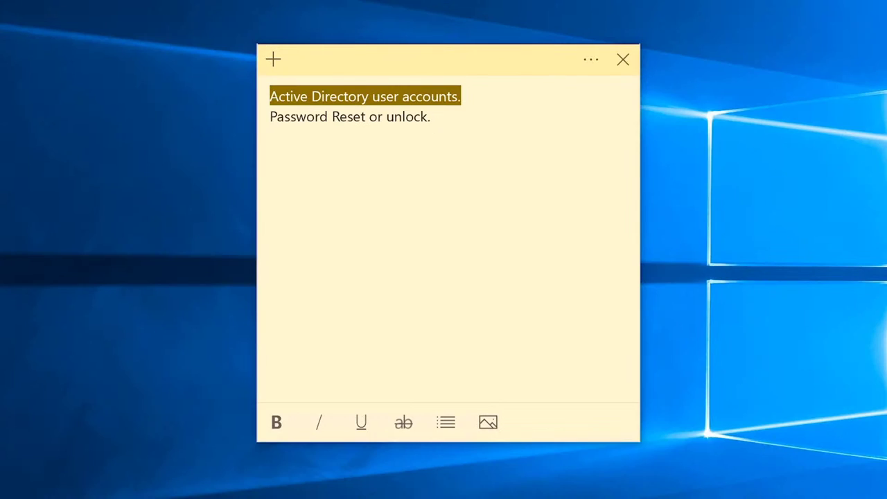
left_click(332, 116)
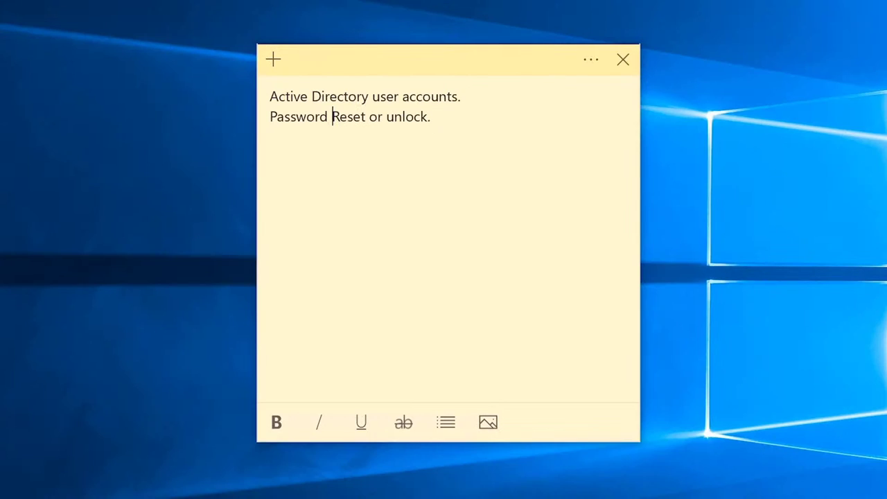